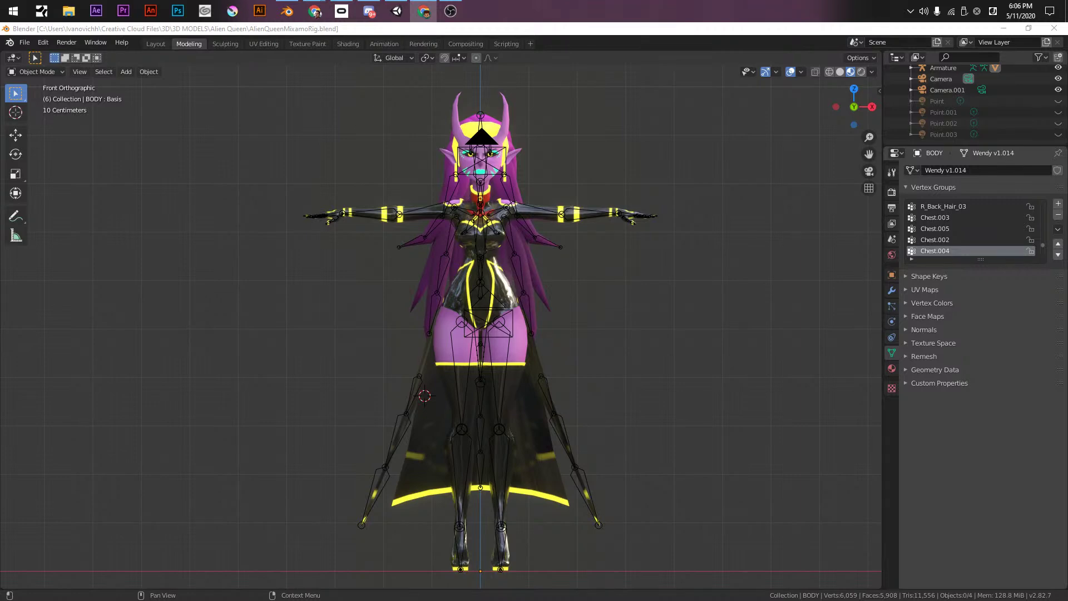
# - Frame the character's face, then put the armature into Edit Mode
pyautogui.moveTo(579, 138); pyautogui.dragTo(570, 384, button='middle')
pyautogui.keyDown('shift'); pyautogui.moveTo(492, 249); pyautogui.dragTo(584, 271, button='middle'); pyautogui.keyUp('shift')
pyautogui.scroll(6, 422, 239)
pyautogui.keyDown('shift'); pyautogui.moveTo(412, 335); pyautogui.dragTo(431, 403, button='middle'); pyautogui.keyUp('shift')
pyautogui.click(412, 326)
pyautogui.moveTo(370, 276); pyautogui.dragTo(376, 355, button='middle')
pyautogui.moveTo(442, 336); pyautogui.dragTo(338, 249, button='middle')
pyautogui.scroll(-4, 389, 267)
pyautogui.moveTo(452, 282); pyautogui.dragTo(422, 337, button='middle')
pyautogui.click(387, 344)
pyautogui.press('Tab')
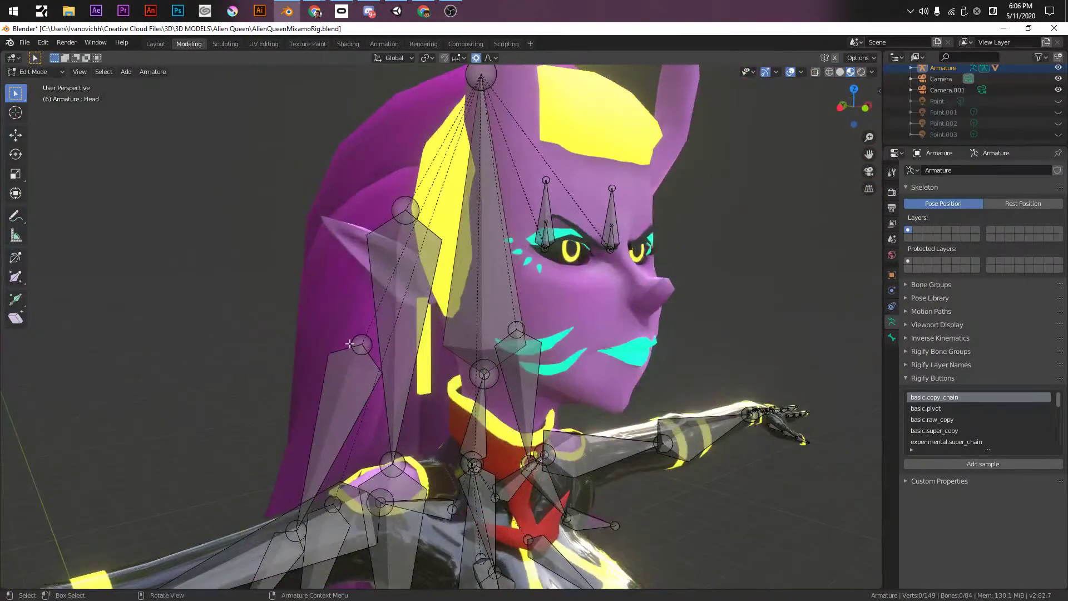
pyautogui.click(356, 356)
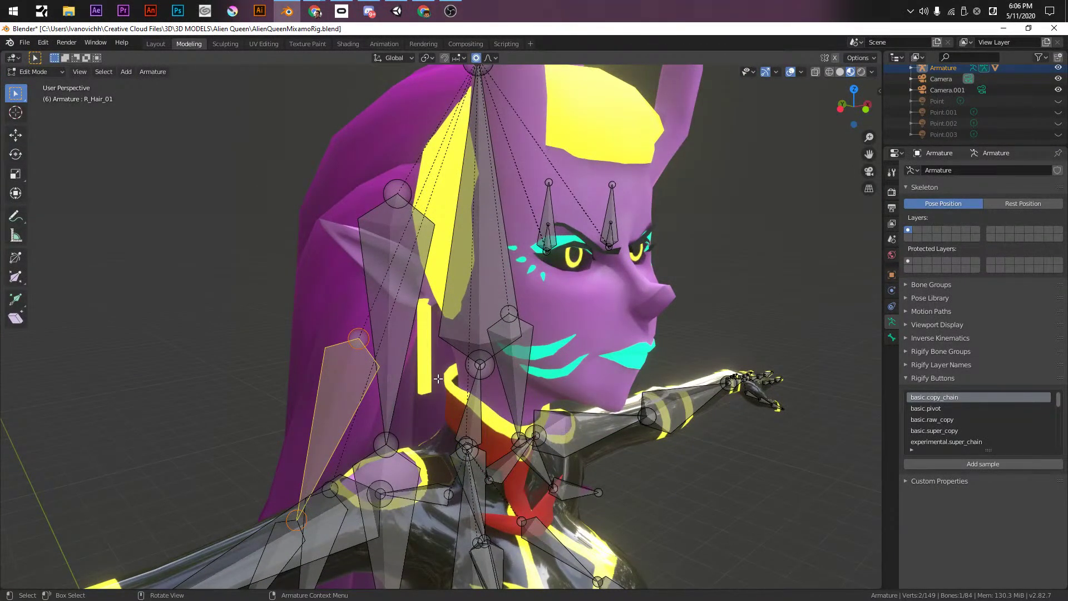
# - Orbit around the neck and head to inspect the rig's bones from several angles
pyautogui.moveTo(481, 305); pyautogui.dragTo(440, 335, button='middle')
pyautogui.moveTo(562, 306); pyautogui.dragTo(500, 215, button='middle')
pyautogui.moveTo(378, 150); pyautogui.dragTo(394, 276, button='middle')
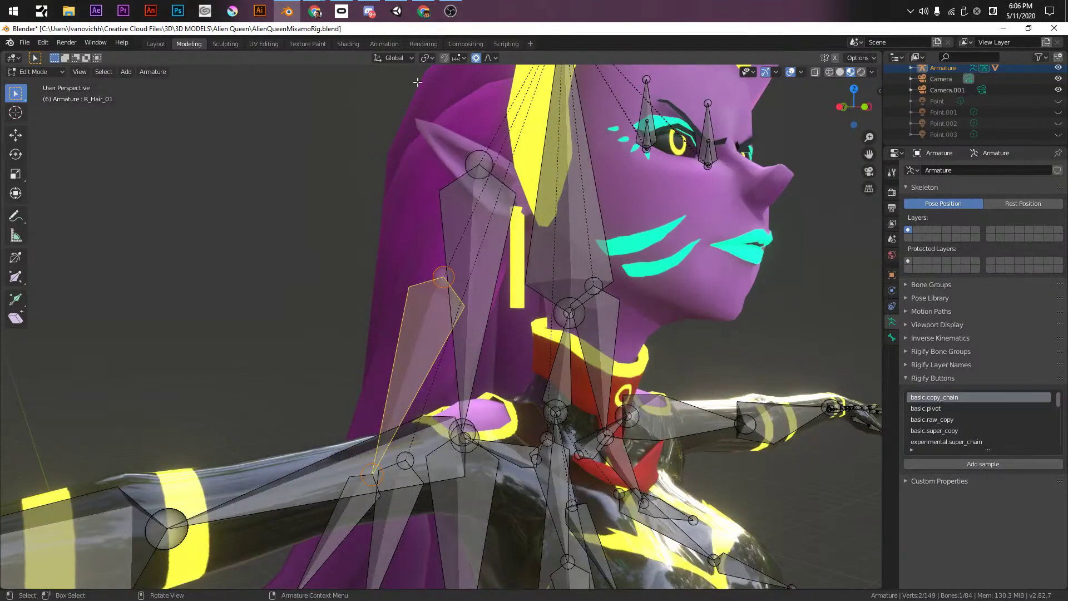
pyautogui.moveTo(500, 281); pyautogui.dragTo(522, 321, button='middle')
pyautogui.moveTo(482, 271); pyautogui.dragTo(405, 331, button='middle')
pyautogui.scroll(-3, 483, 290)
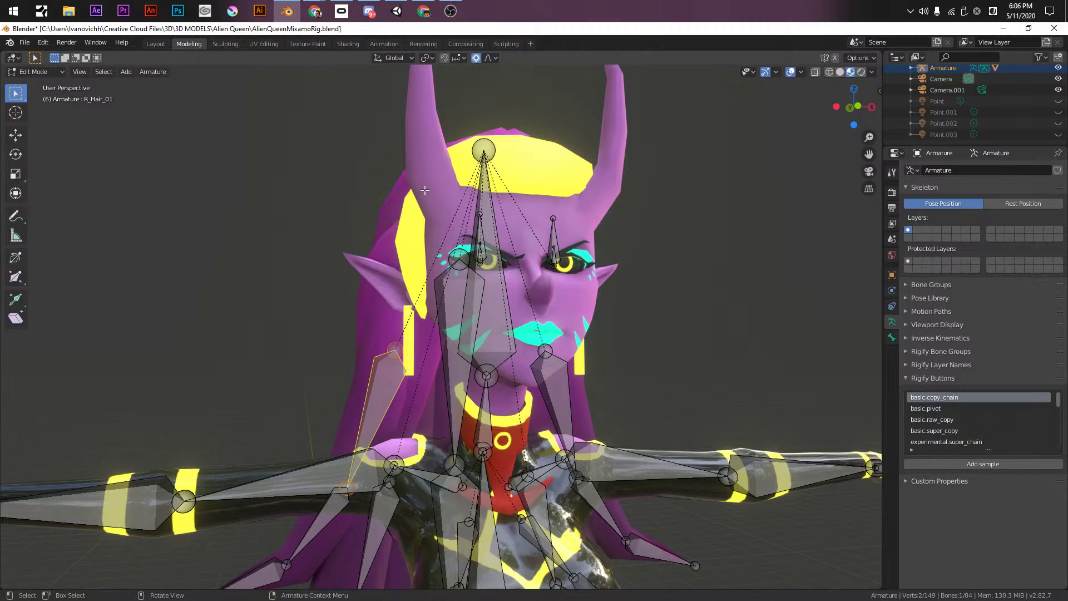
pyautogui.scroll(-5, 428, 211)
pyautogui.moveTo(444, 267); pyautogui.dragTo(449, 362, button='middle')
pyautogui.moveTo(402, 313); pyautogui.dragTo(431, 301, button='middle')
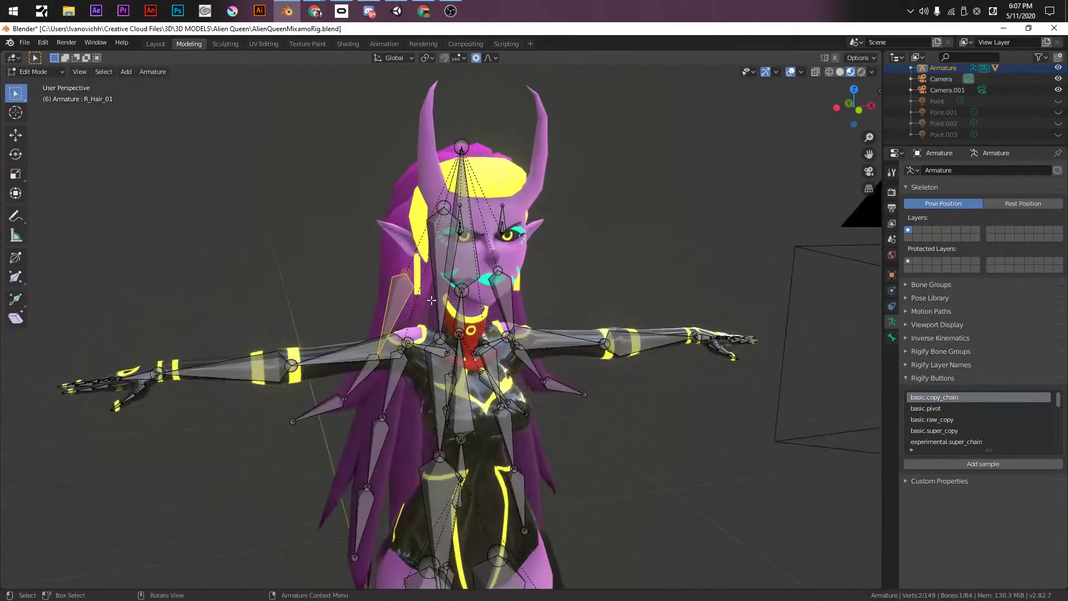
# - In front orthographic view, select only the Head bone's top joint
pyautogui.press('KP_1')
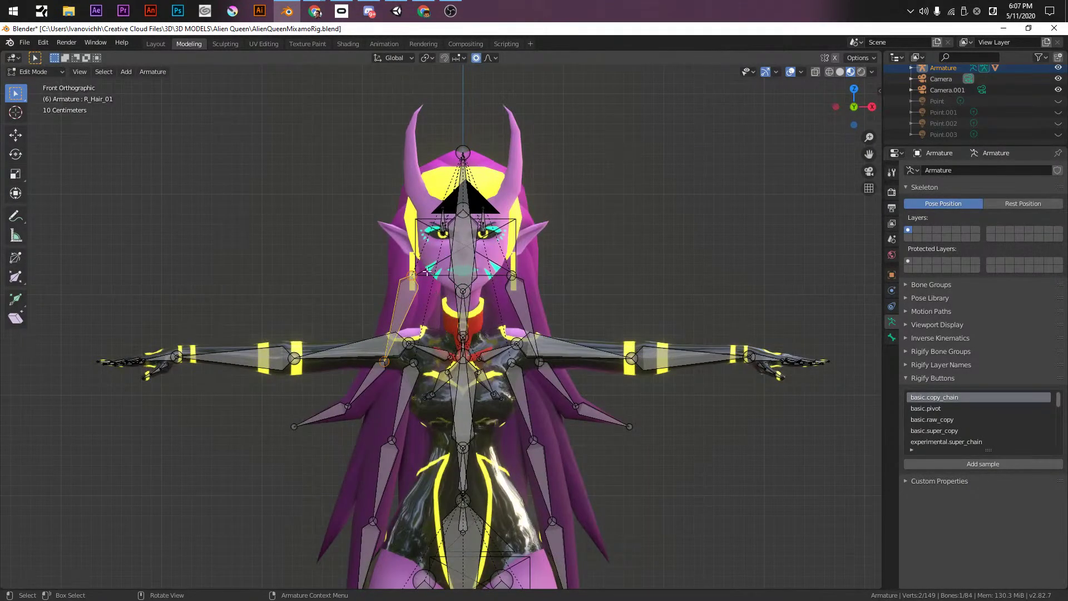
pyautogui.scroll(5, 440, 304)
pyautogui.click(509, 278)
pyautogui.moveTo(489, 255); pyautogui.dragTo(519, 298, button='middle')
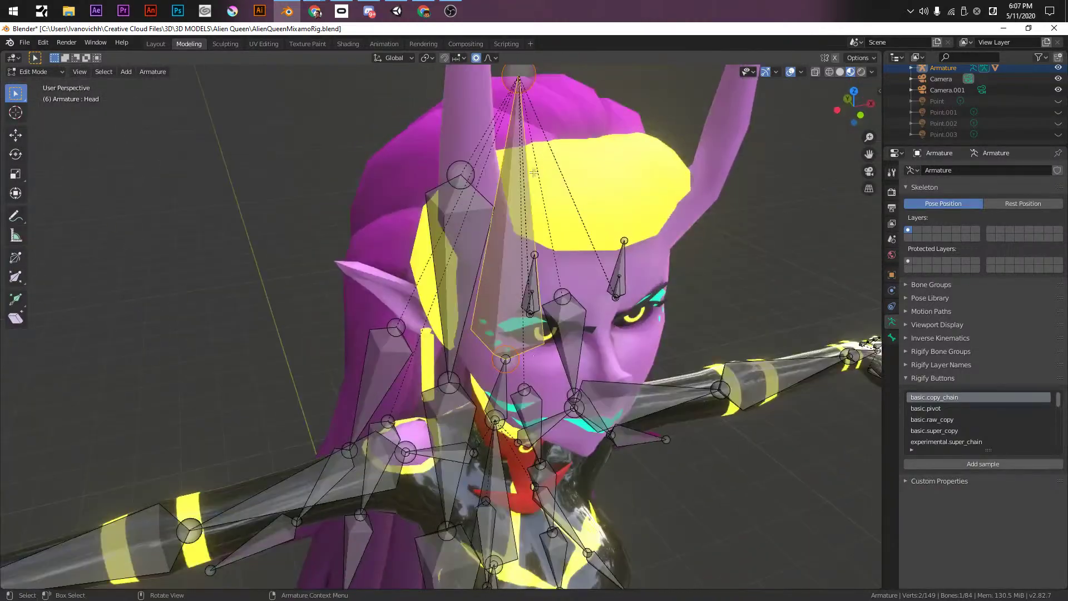
pyautogui.click(517, 93)
pyautogui.press('KP_1')
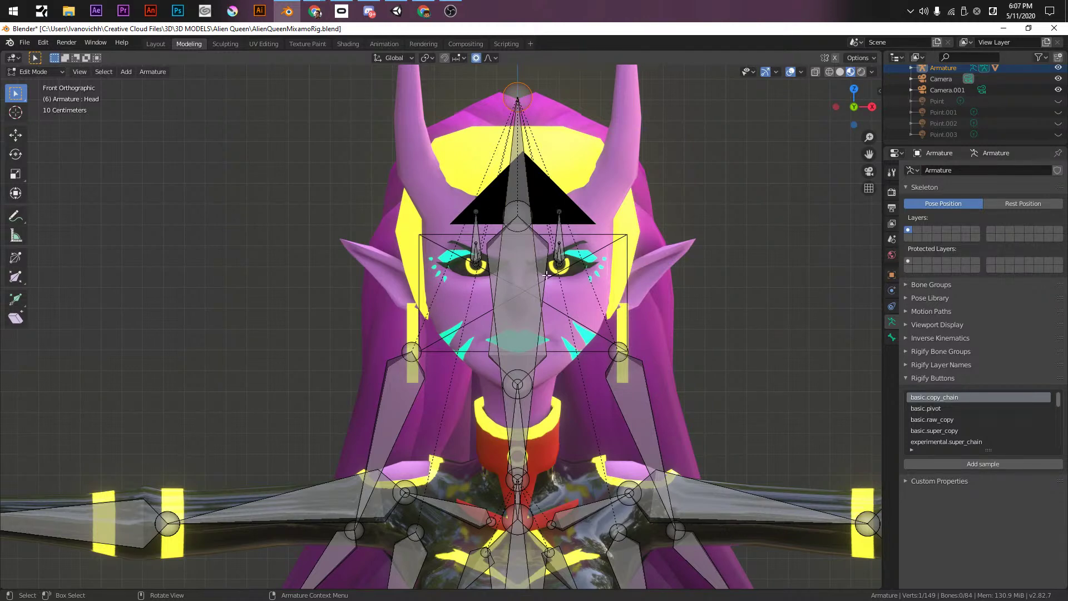
# - Extrude two new bones from the Head bone's top joint down toward the earring
pyautogui.moveTo(503, 243)
pyautogui.mouseDown(button='middle')
pyautogui.moveTo(561, 233)
pyautogui.moveTo(507, 236)
pyautogui.mouseUp(button='middle')
pyautogui.press('KP_1')
pyautogui.press('e')
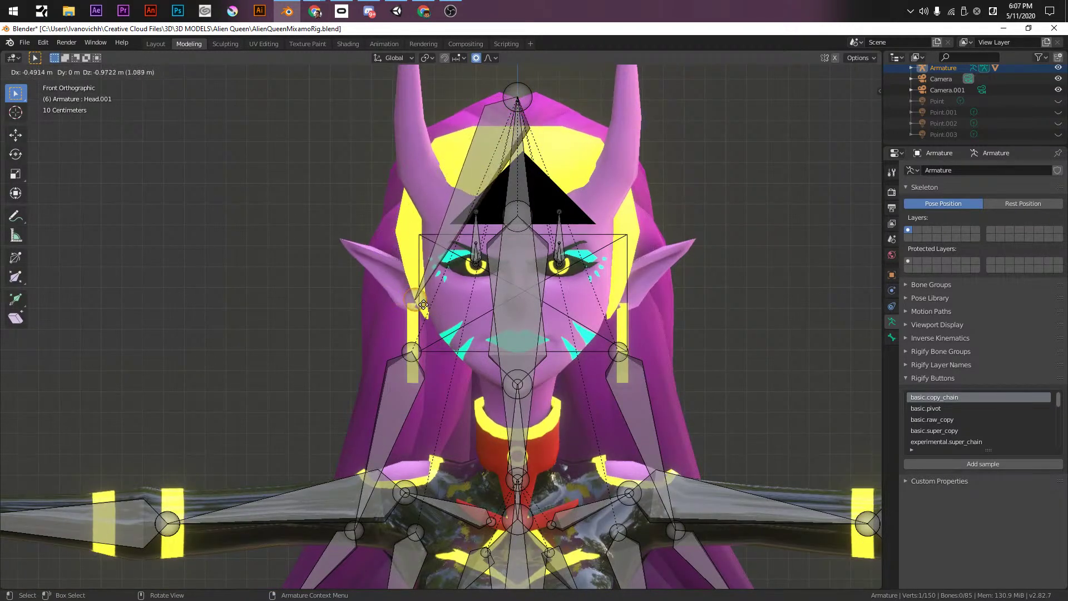
pyautogui.click(418, 307)
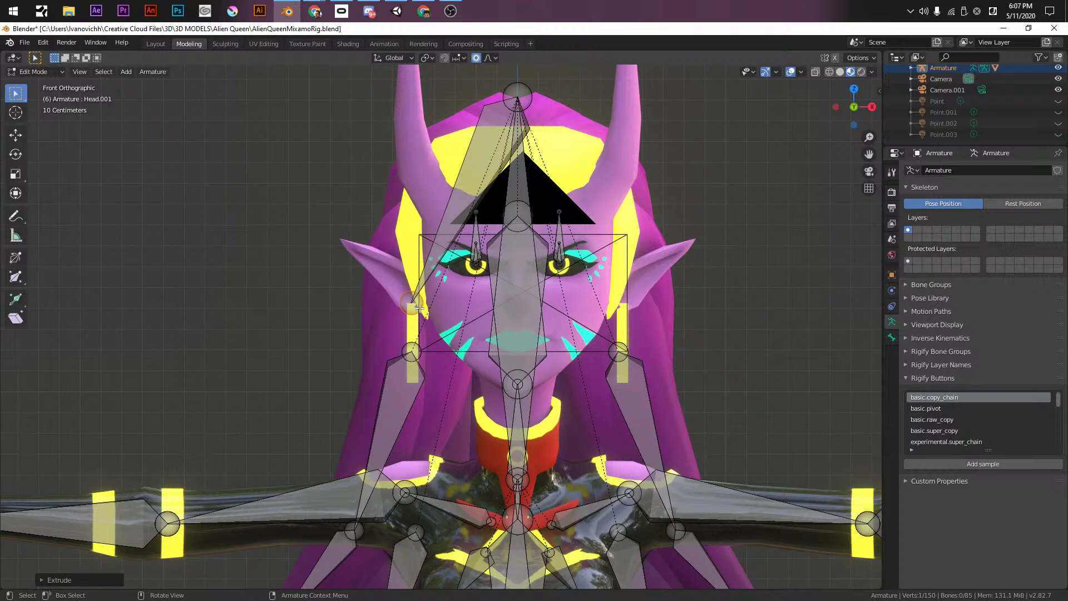
pyautogui.press('g')
pyautogui.click(418, 285)
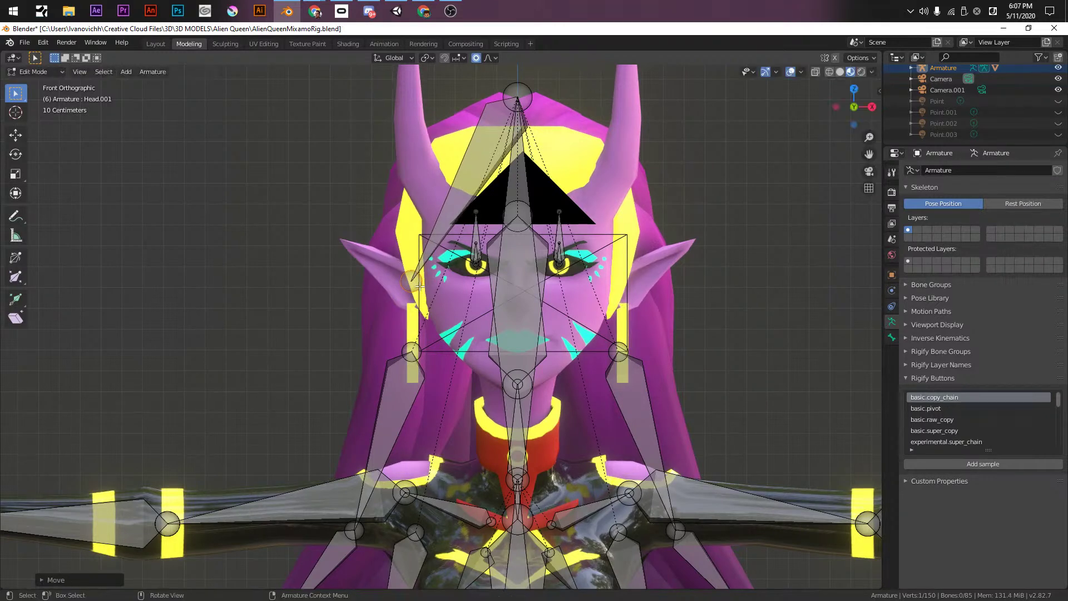
pyautogui.press('e')
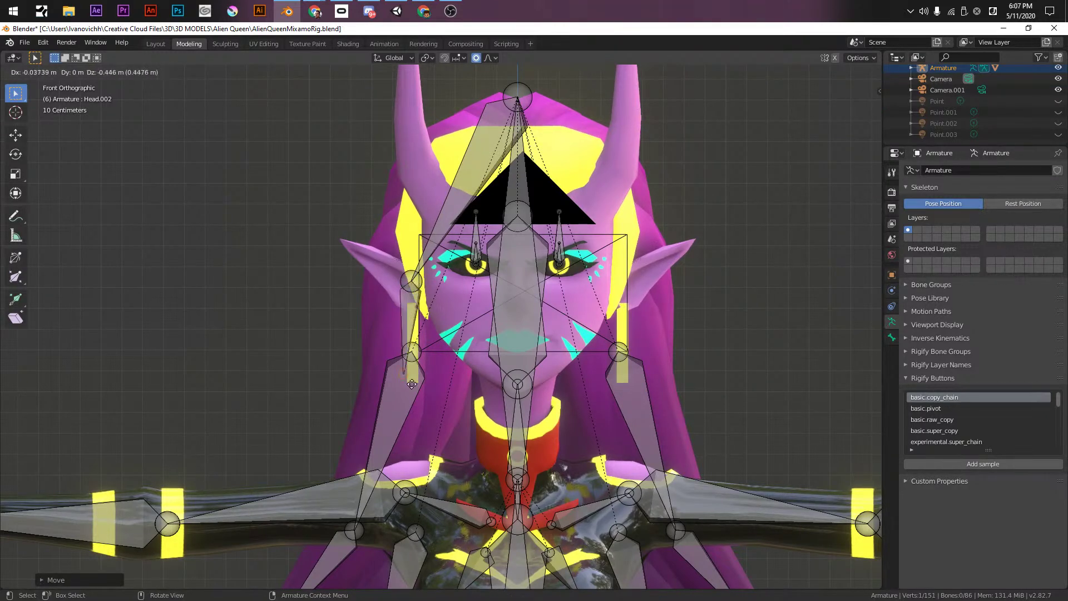
pyautogui.click(420, 387)
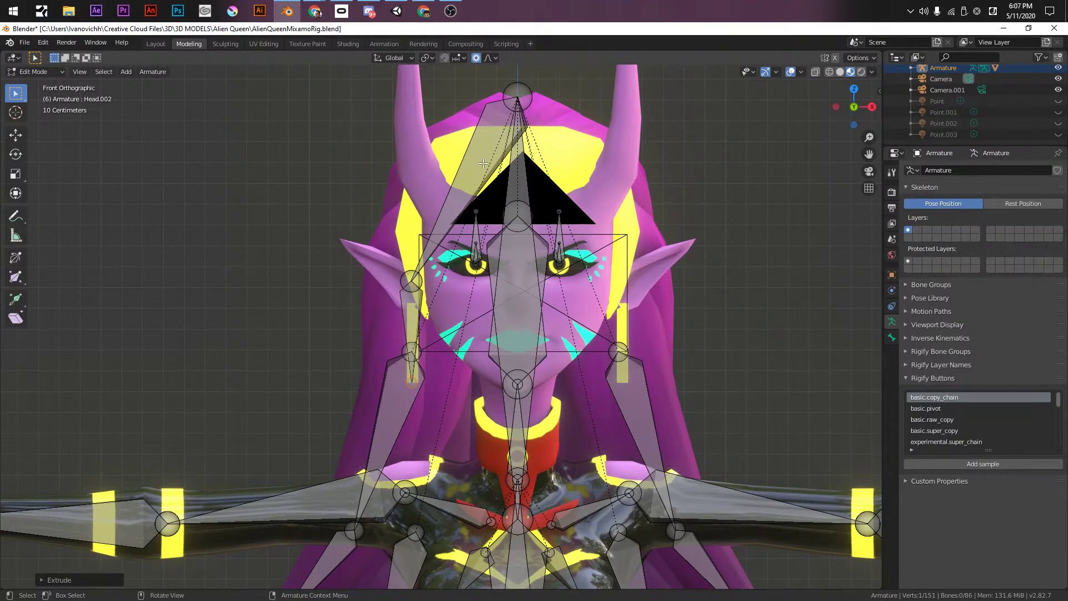
# - Delete the unwanted Head.001 bone
pyautogui.moveTo(468, 178); pyautogui.dragTo(445, 170, button='middle')
pyautogui.scroll(3, 425, 229)
pyautogui.click(424, 176)
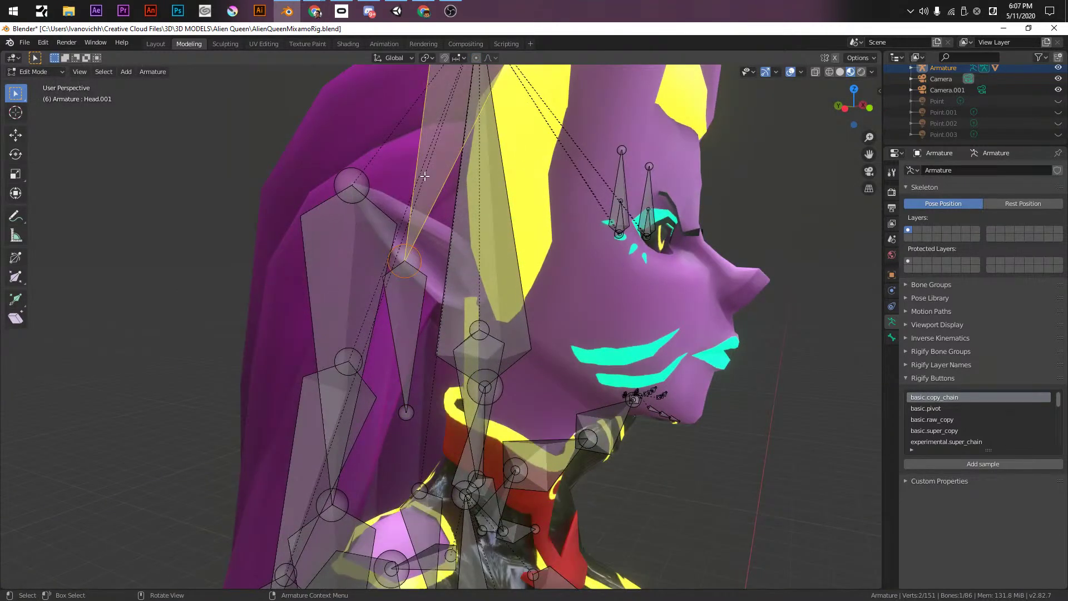
pyautogui.press('x')
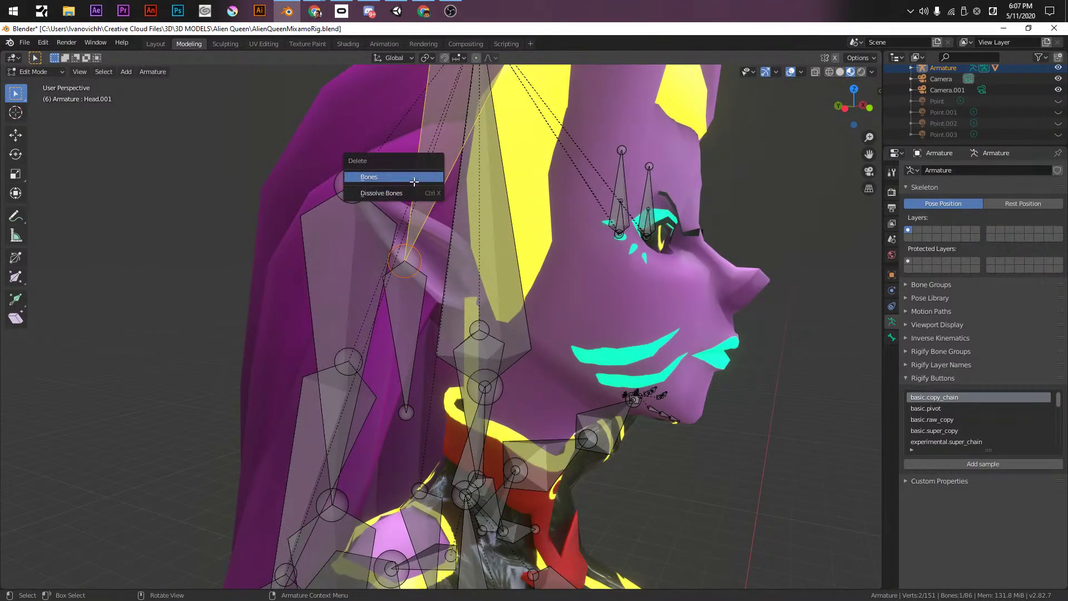
pyautogui.click(415, 177)
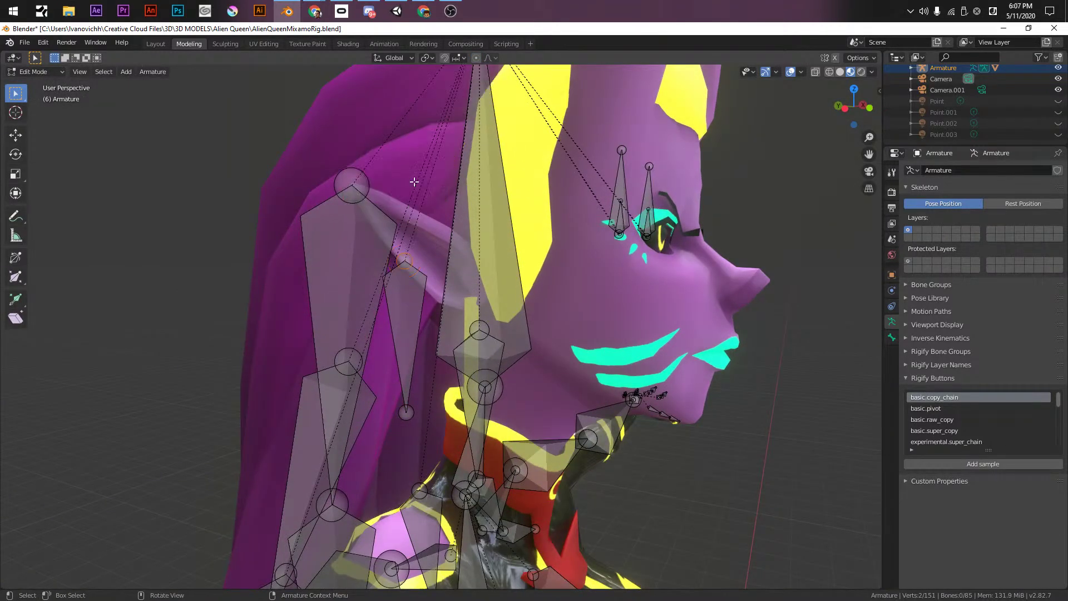
# - Move Head.002 along Y beside the earring and shorten it
pyautogui.click(411, 284)
pyautogui.press('g')
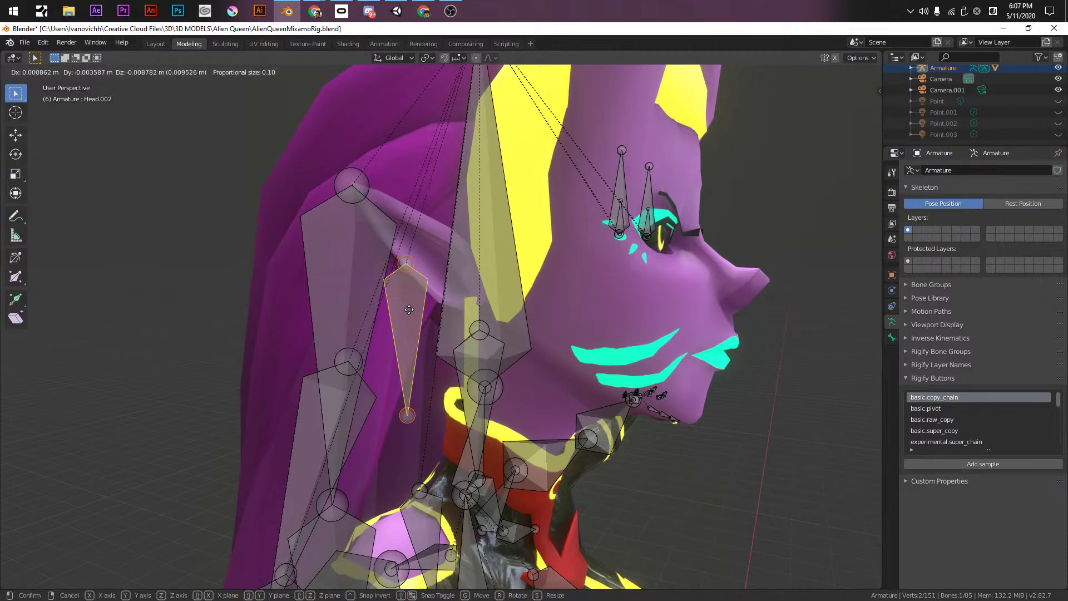
pyautogui.press('y')
pyautogui.click(464, 362)
pyautogui.moveTo(464, 362); pyautogui.dragTo(450, 312, button='middle')
pyautogui.press('g')
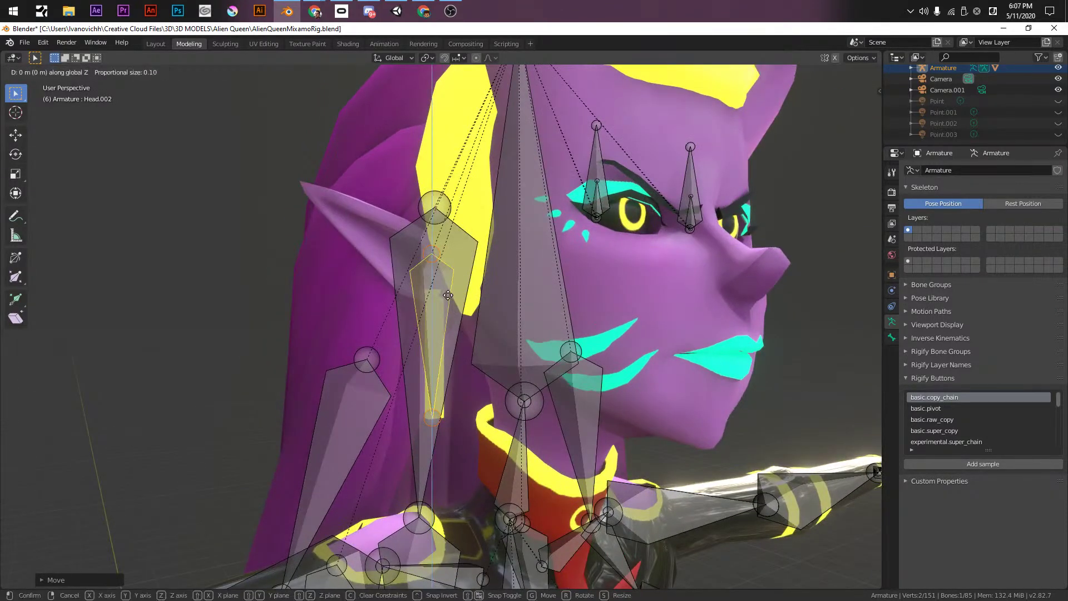
pyautogui.click(438, 322)
pyautogui.scroll(2, 437, 322)
pyautogui.scroll(2, 438, 321)
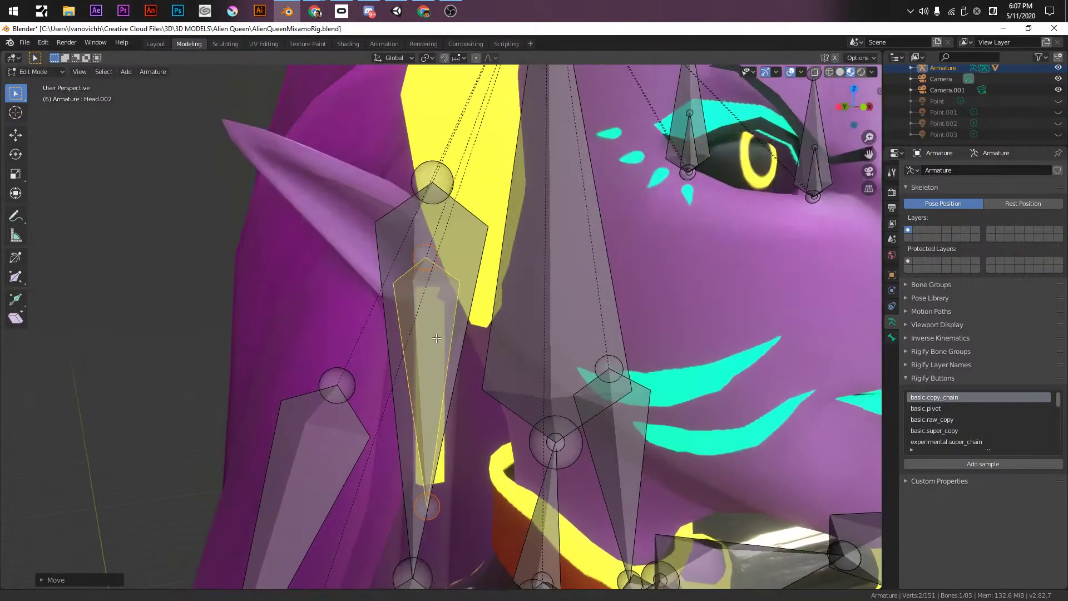
pyautogui.click(424, 253)
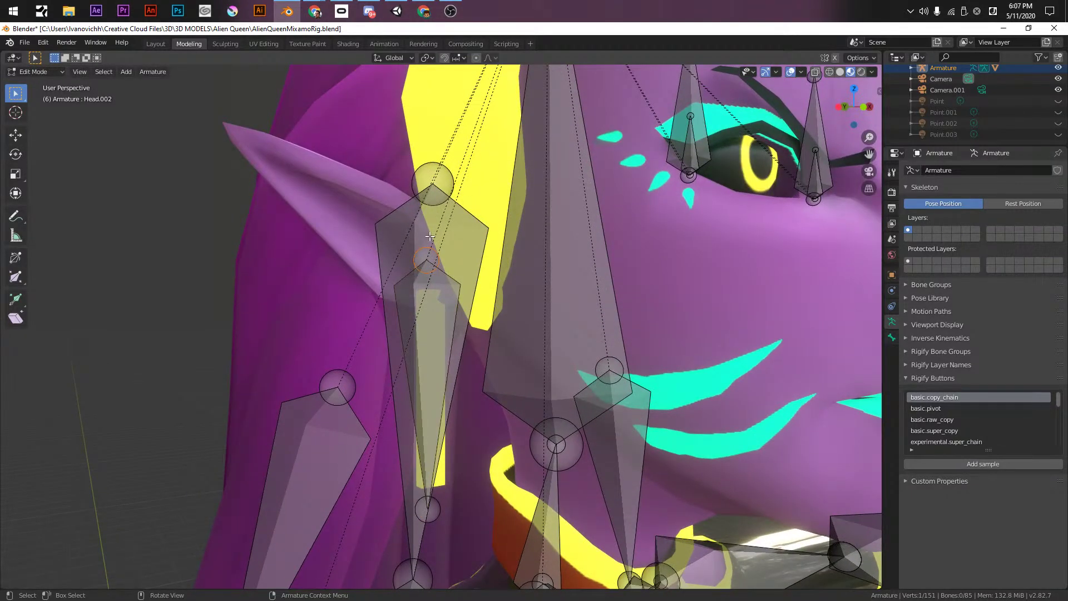
pyautogui.moveTo(429, 510); pyautogui.dragTo(433, 268)
# - Lower Head.002 along Z and extrude Head.003 down along the earring
pyautogui.click(429, 269)
pyautogui.press('g')
pyautogui.press('z')
pyautogui.click(432, 338)
pyautogui.click(426, 325)
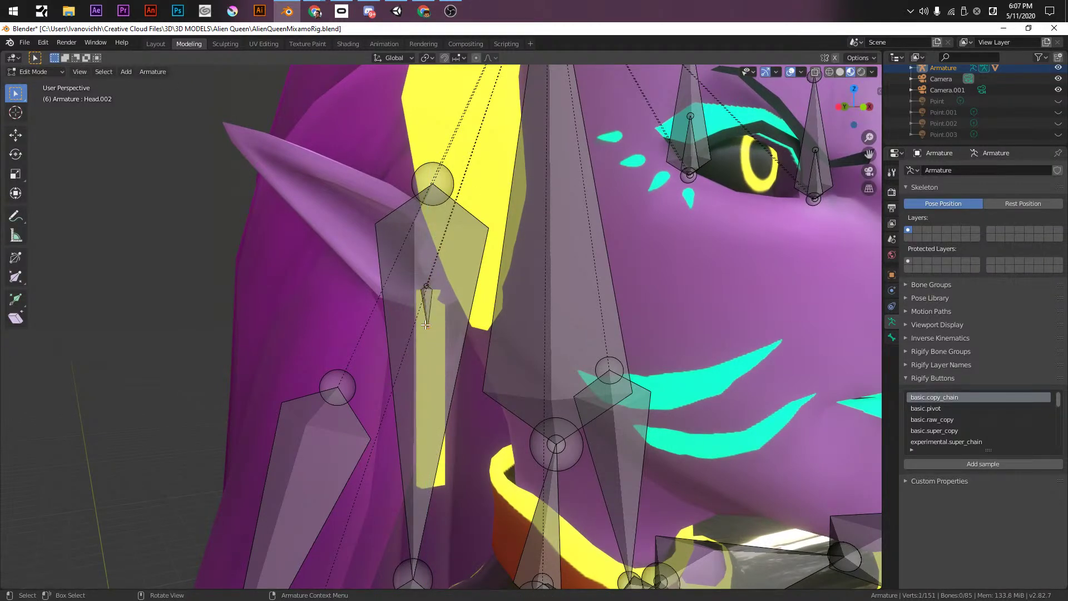
pyautogui.press('e')
pyautogui.click(425, 484)
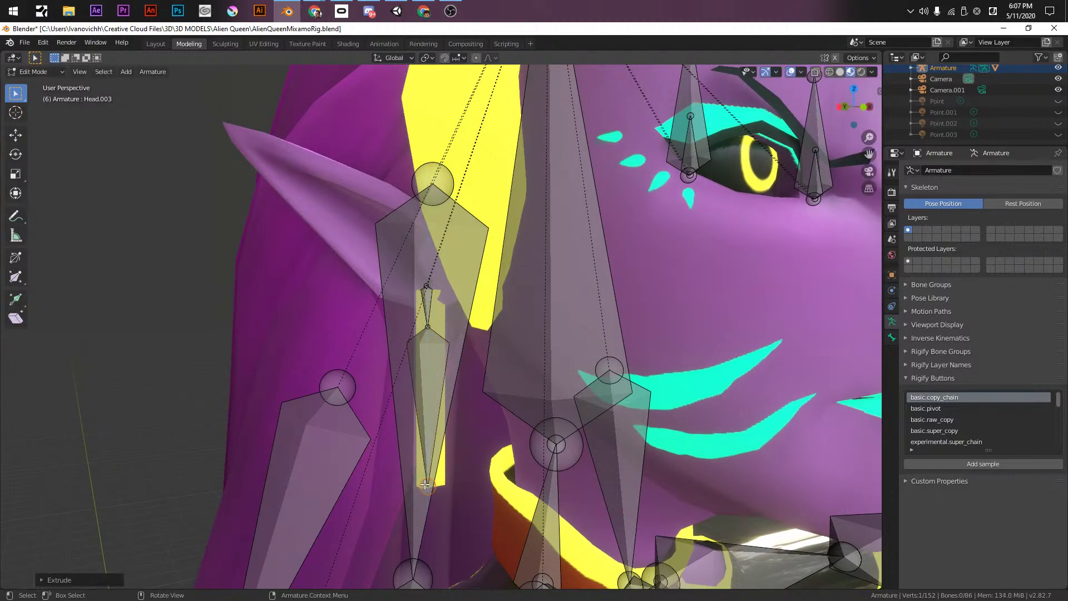
pyautogui.click(423, 344)
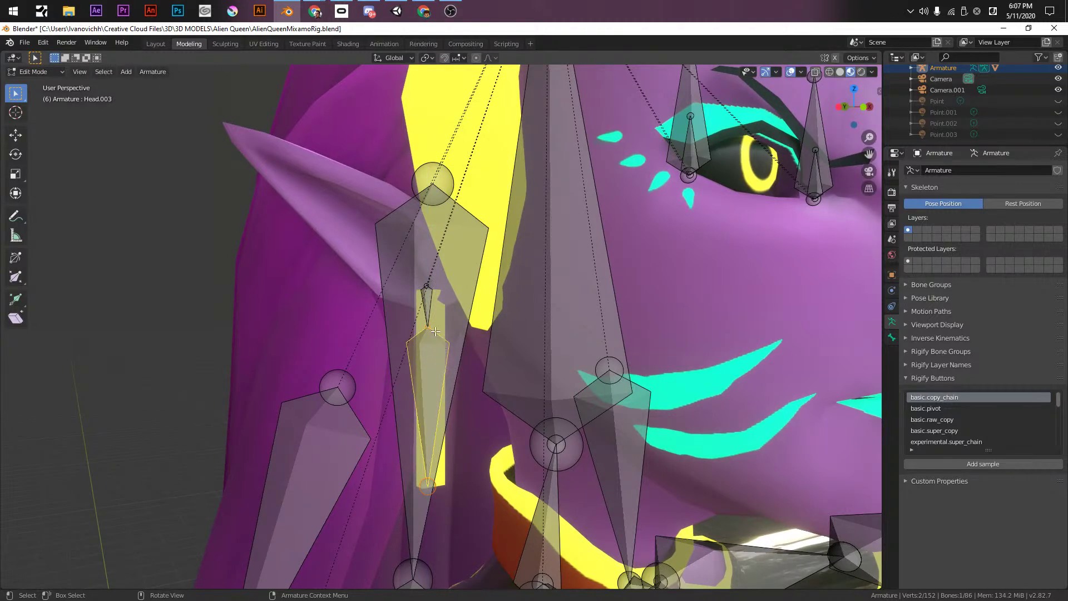
pyautogui.click(428, 313)
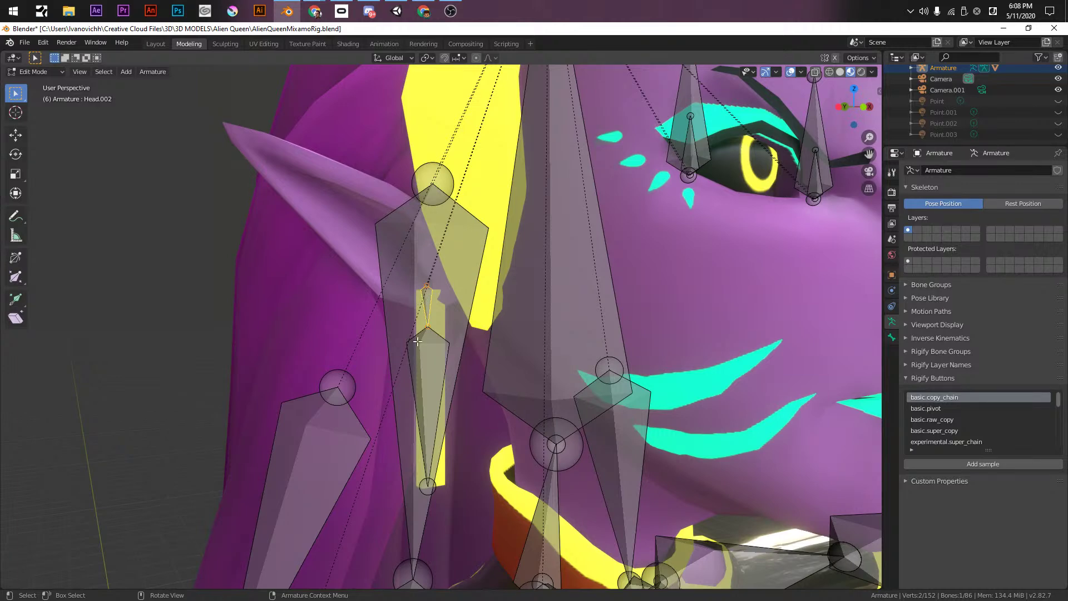
pyautogui.click(429, 361)
# - Cancel the Head.003 delete prompt and reposition the bone's top joint
pyautogui.press('x')
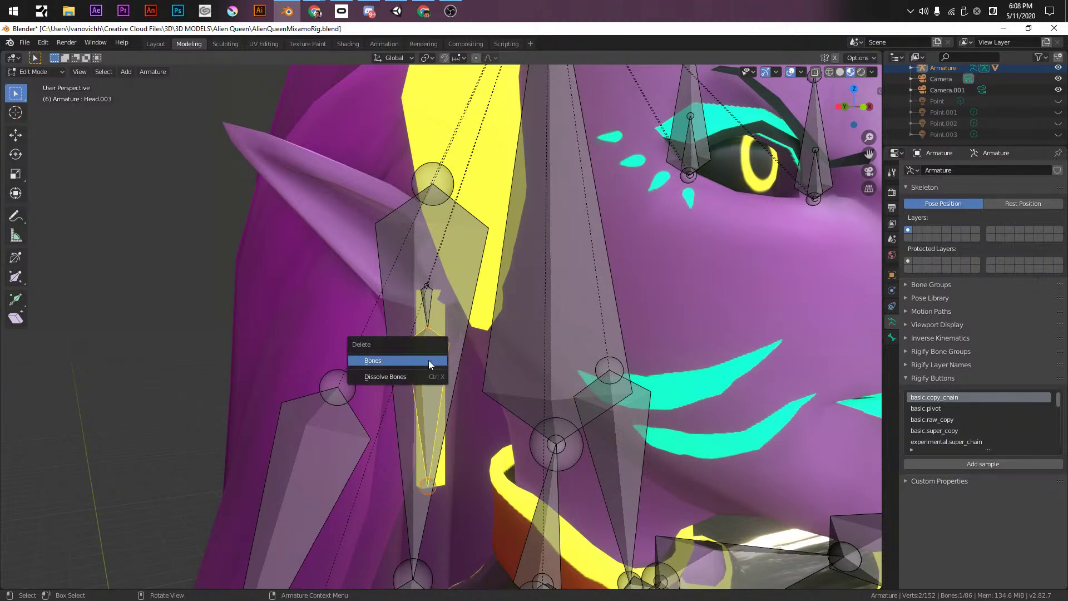
pyautogui.press('Escape')
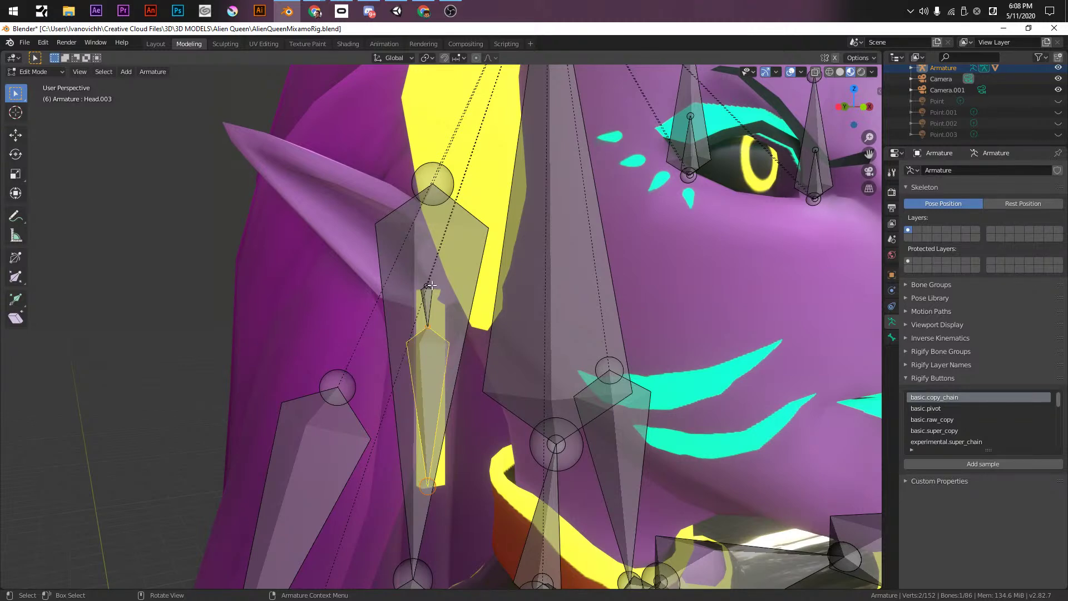
pyautogui.click(429, 284)
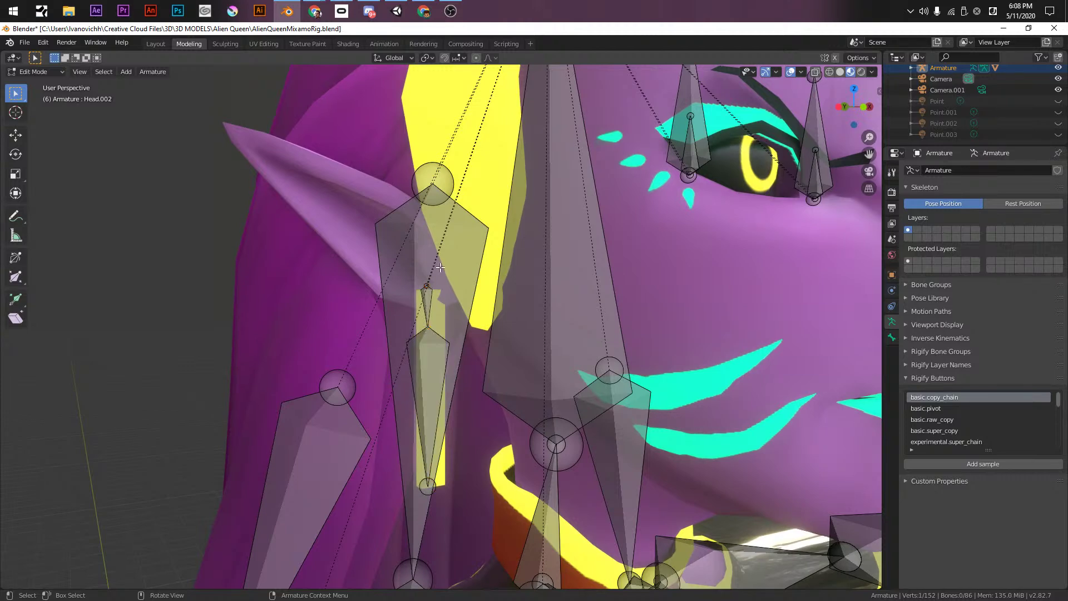
pyautogui.press('g')
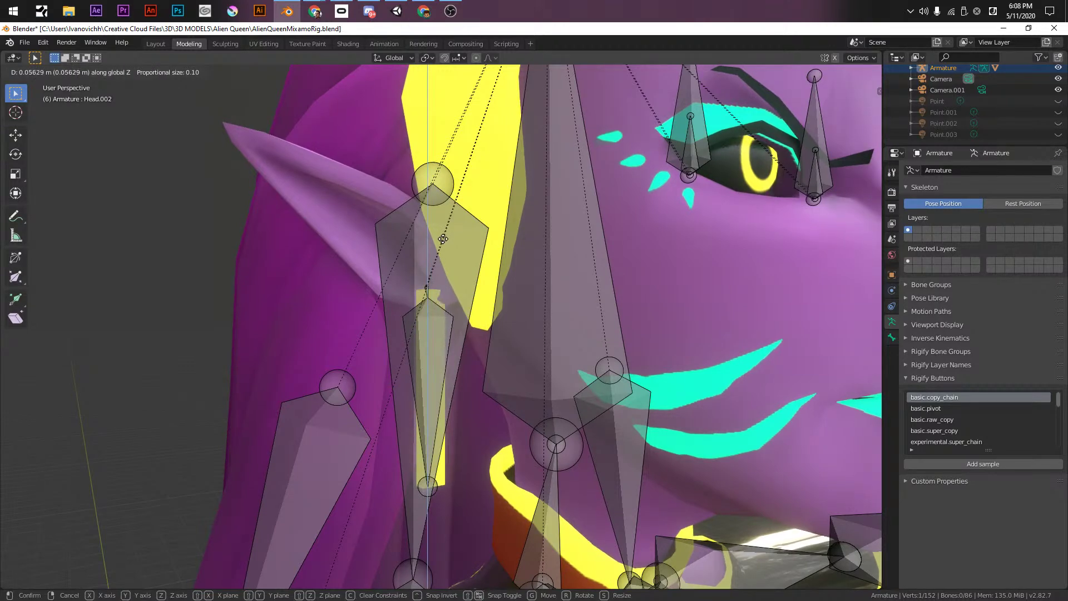
pyautogui.click(441, 246)
pyautogui.moveTo(434, 323); pyautogui.dragTo(466, 332, button='middle')
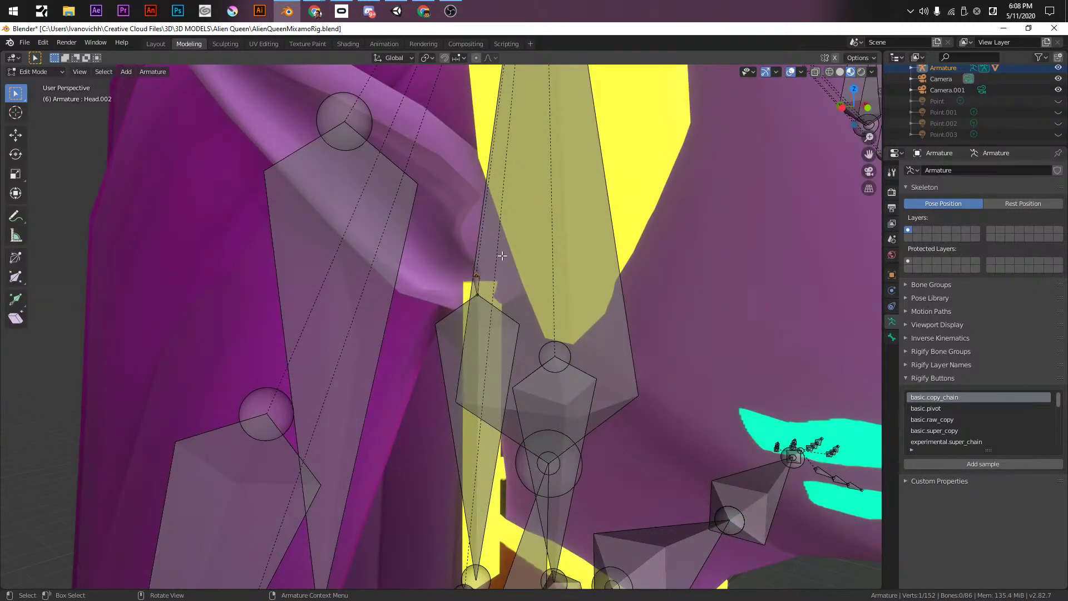
# - Shift Head.003 and Head.002 vertically along Z onto the earring
pyautogui.press('g')
pyautogui.press('z')
pyautogui.click(495, 279)
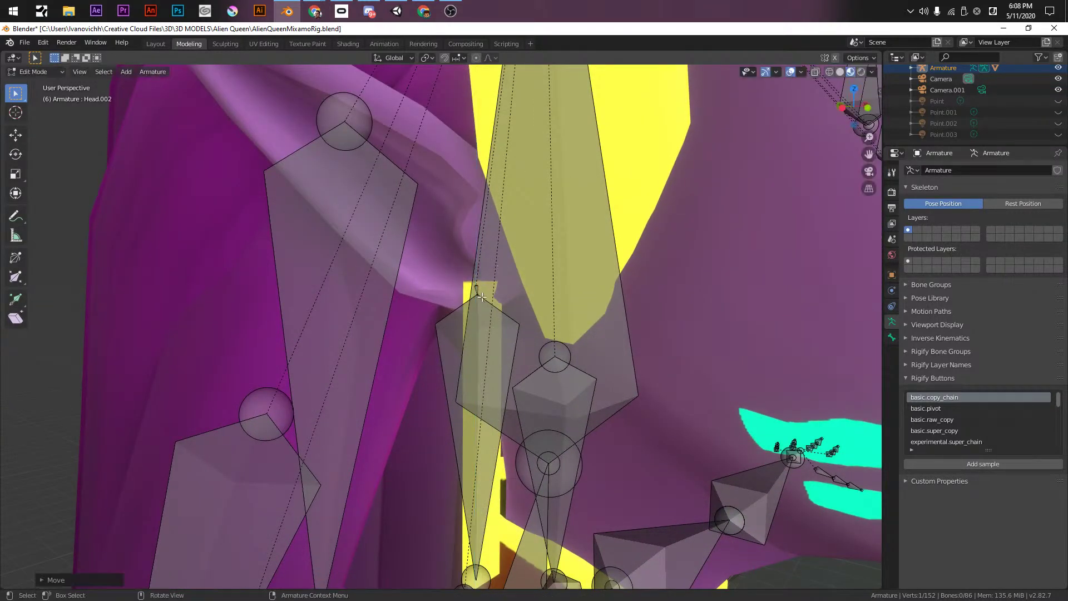
pyautogui.click(481, 298)
pyautogui.press('g')
pyautogui.press('z')
pyautogui.click(477, 313)
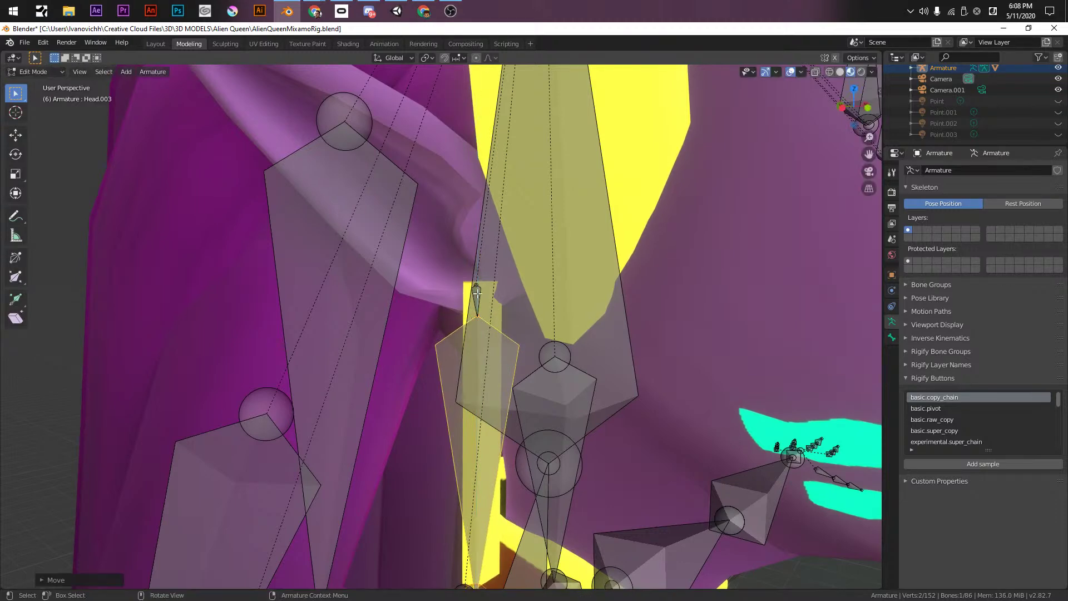
pyautogui.click(477, 295)
pyautogui.press('g')
pyautogui.press('z')
pyautogui.click(493, 285)
# - From a side view, raise the long ear bone Head.003 along Z
pyautogui.keyDown('alt'); pyautogui.moveTo(493, 285); pyautogui.dragTo(423, 308, button='middle'); pyautogui.keyUp('alt')
pyautogui.scroll(3, 414, 305)
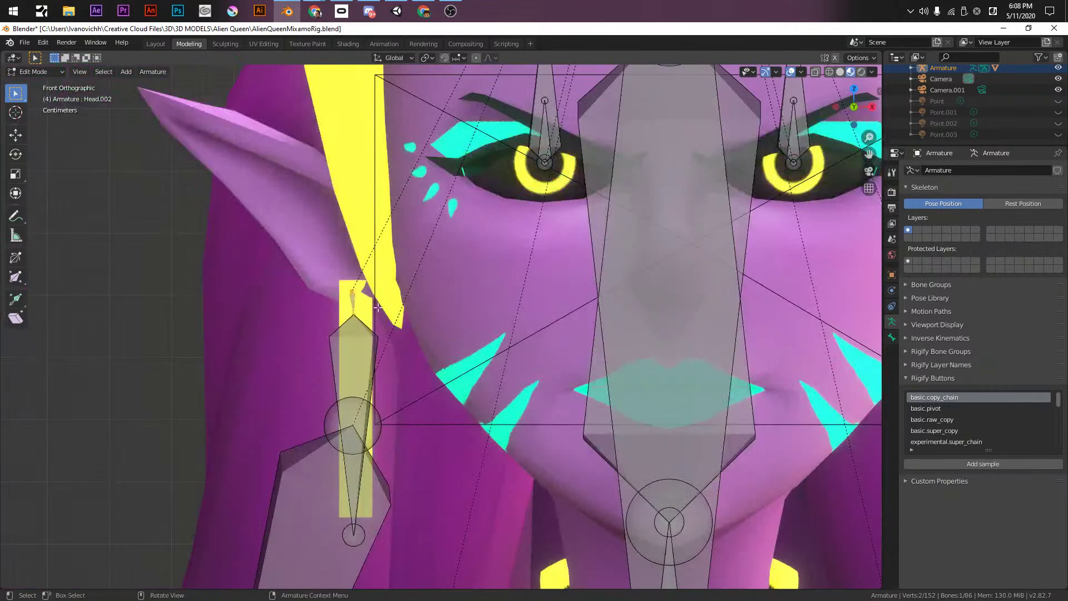
pyautogui.scroll(4, 423, 307)
pyautogui.click(425, 309)
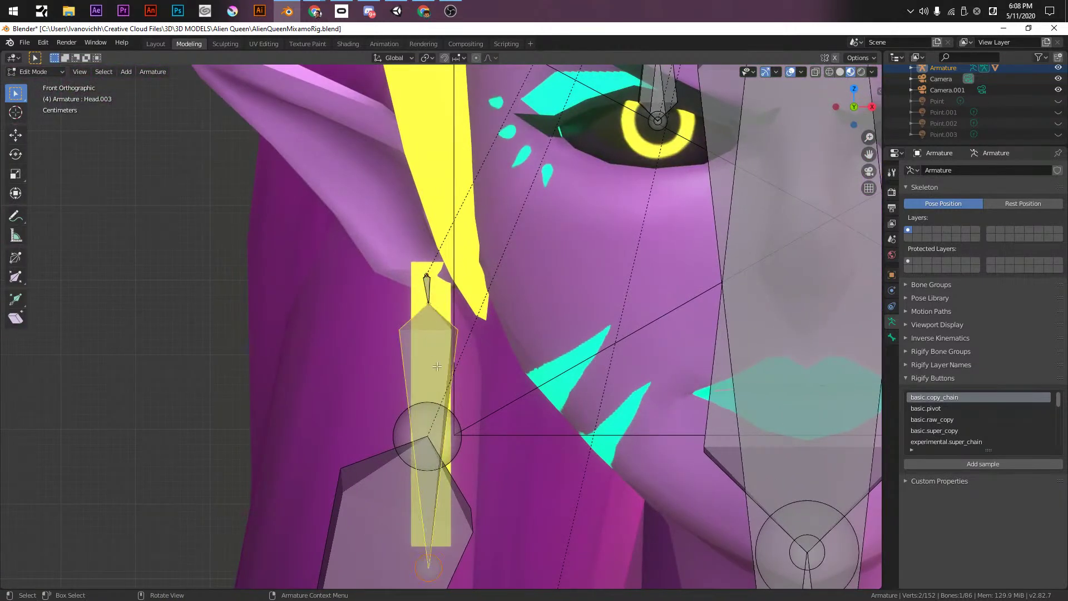
pyautogui.press('g')
pyautogui.press('z')
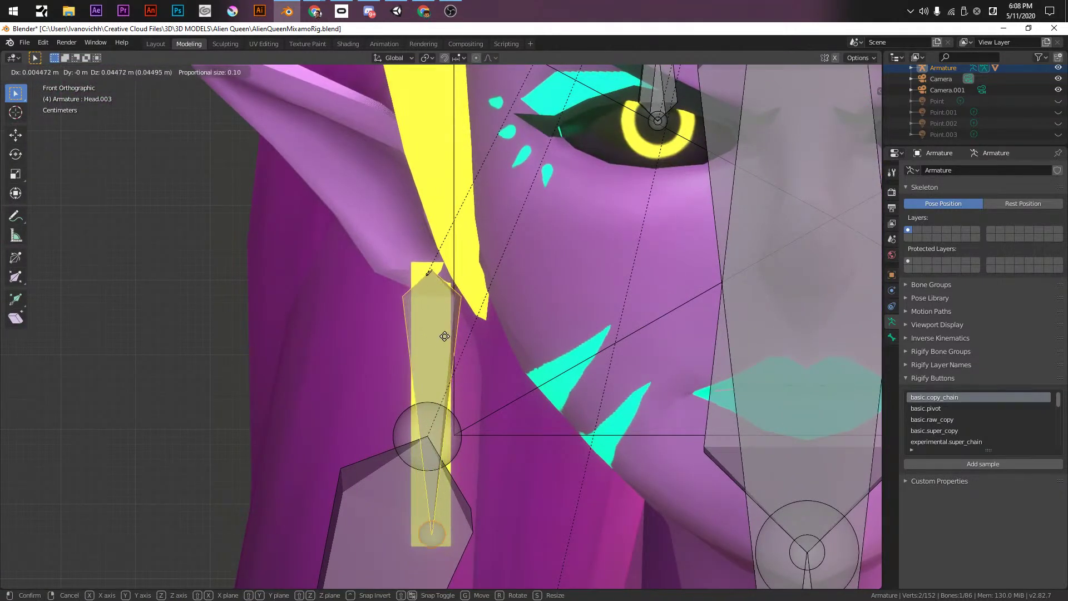
pyautogui.click(441, 347)
pyautogui.click(426, 276)
pyautogui.press('g')
pyautogui.press('Escape')
# - Inspect the earring bones from an angle and return to front view
pyautogui.moveTo(426, 309); pyautogui.dragTo(573, 285, button='middle')
pyautogui.scroll(6, 573, 285)
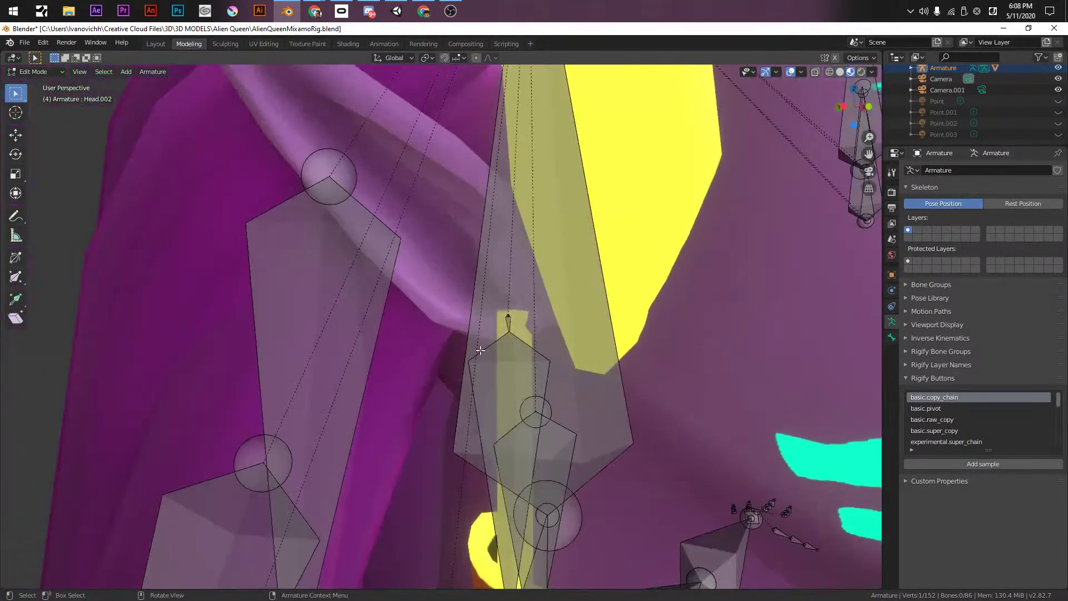
pyautogui.moveTo(509, 317); pyautogui.dragTo(476, 300, button='middle')
pyautogui.click(469, 292)
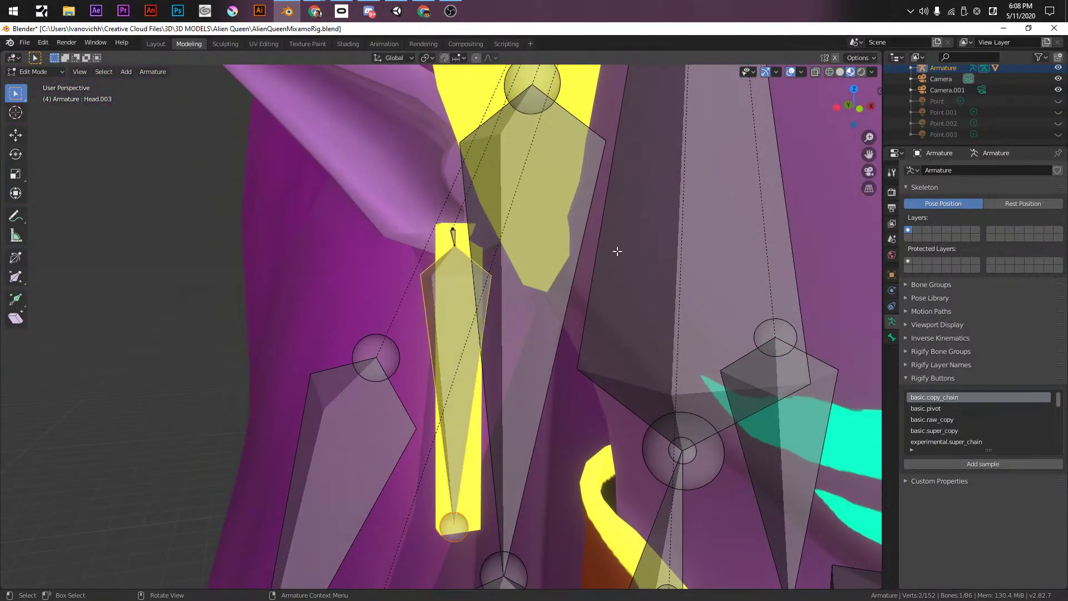
pyautogui.press('KP_1')
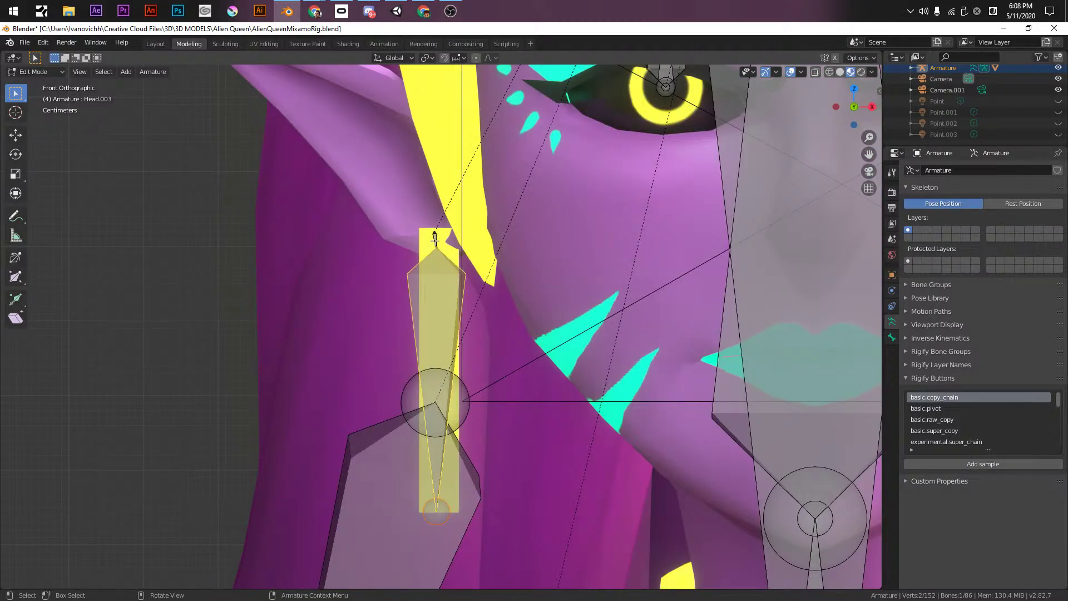
pyautogui.click(435, 241)
pyautogui.press('F2')
# - Name the small bone R_EarRing_01 and the long bone R_EarRing_02
pyautogui.write('R')
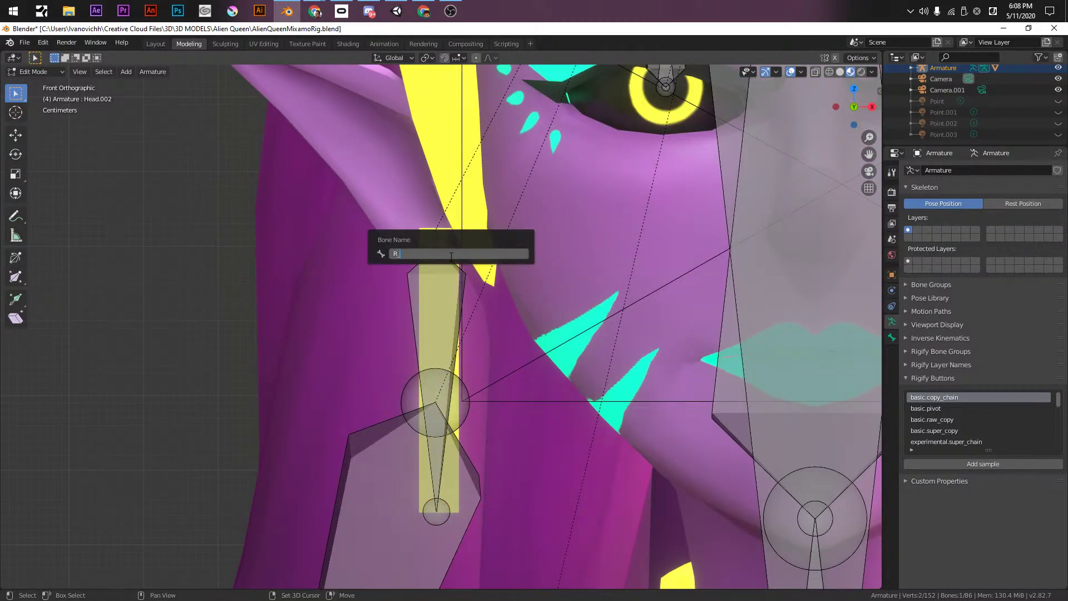
pyautogui.write('_EarRoo')
pyautogui.write('g ')
pyautogui.write('01')
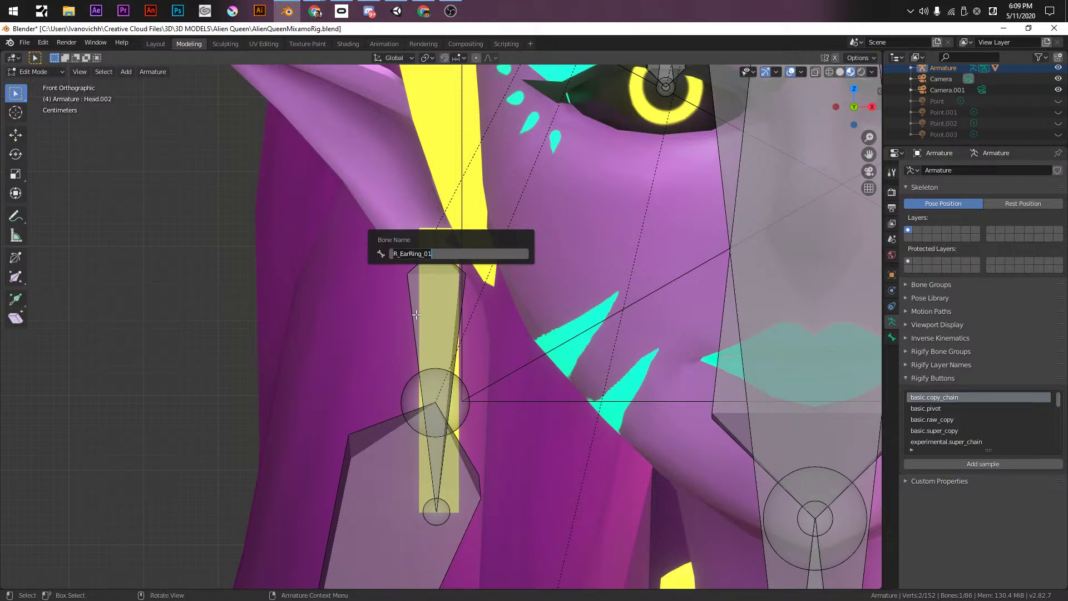
pyautogui.click(429, 310)
pyautogui.press('F2')
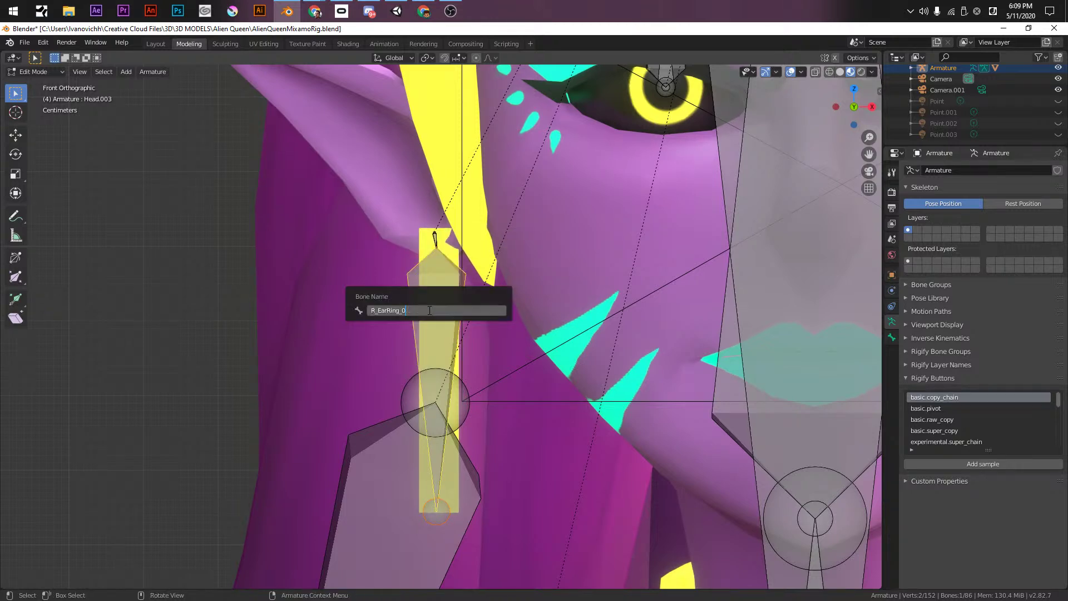
pyautogui.press('BackSpace')
pyautogui.write('2')
pyautogui.press('Return')
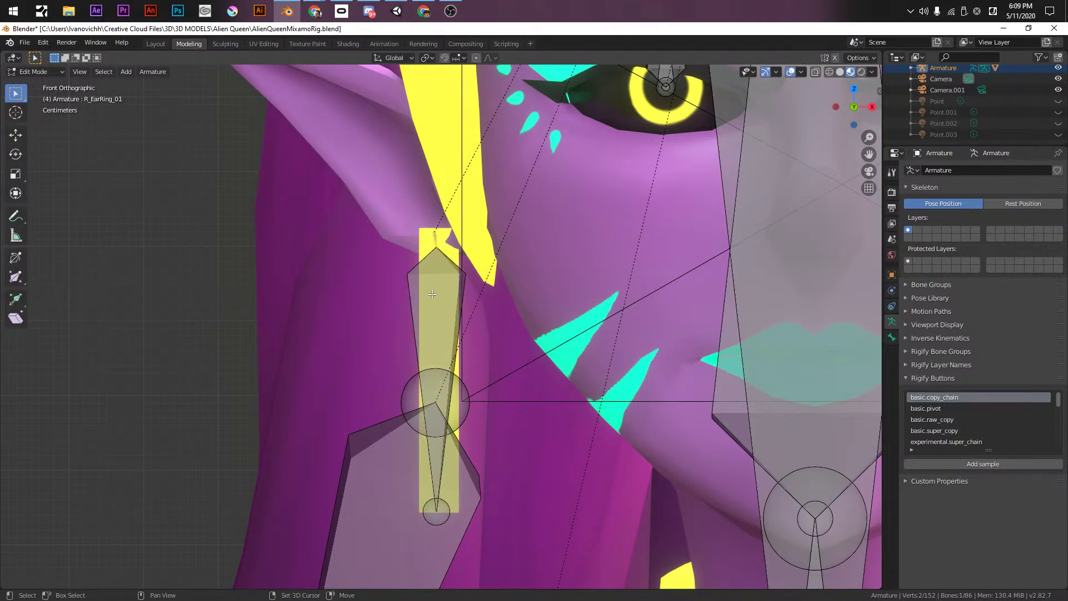
# - Duplicate the two earring bones, leaving the copies in place
pyautogui.scroll(-6, 505, 317)
pyautogui.hotkey('shift', 'd')
pyautogui.rightClick(505, 317)
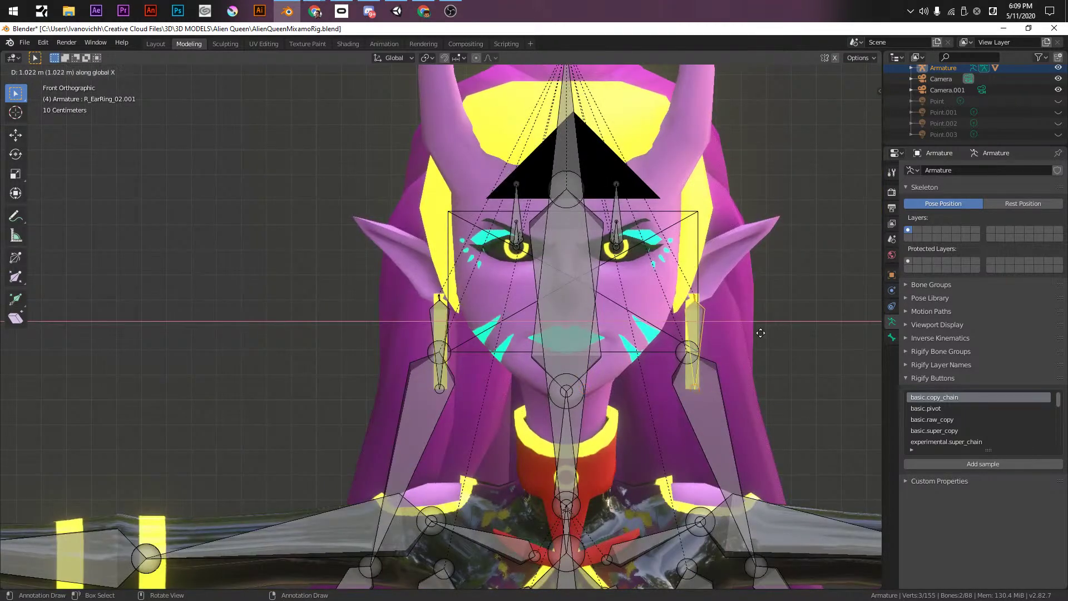
# - Mirror the duplicated earring bones across global X onto the other ear
pyautogui.rightClick(701, 311)
pyautogui.moveTo(694, 365)
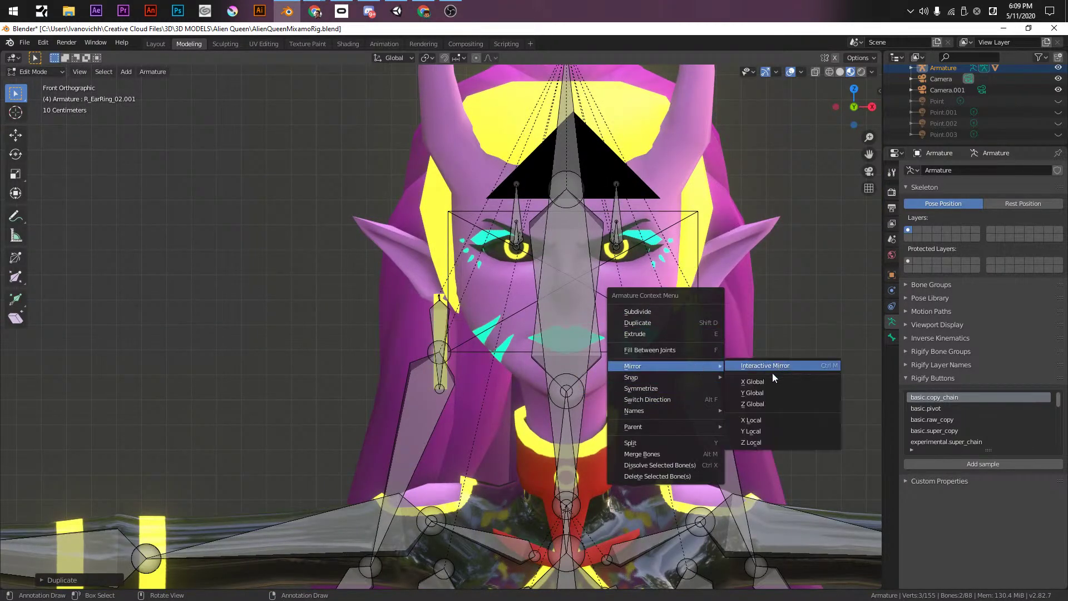
pyautogui.click(779, 381)
pyautogui.scroll(2, 624, 322)
pyautogui.scroll(7, 624, 322)
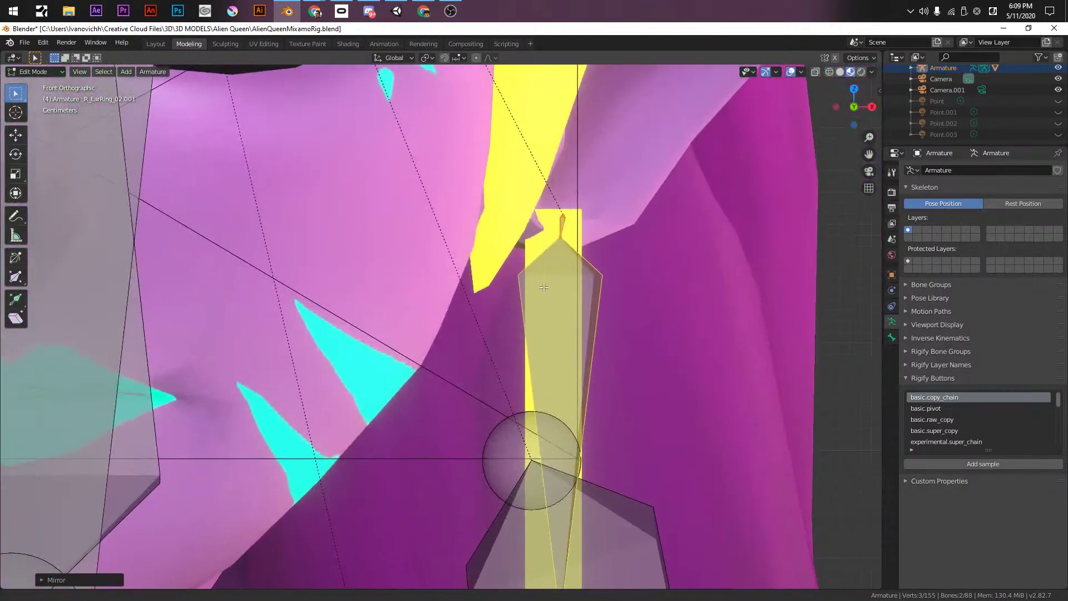
pyautogui.click(564, 212)
pyautogui.scroll(-3, 649, 245)
pyautogui.scroll(3, 649, 246)
pyautogui.scroll(3, 650, 245)
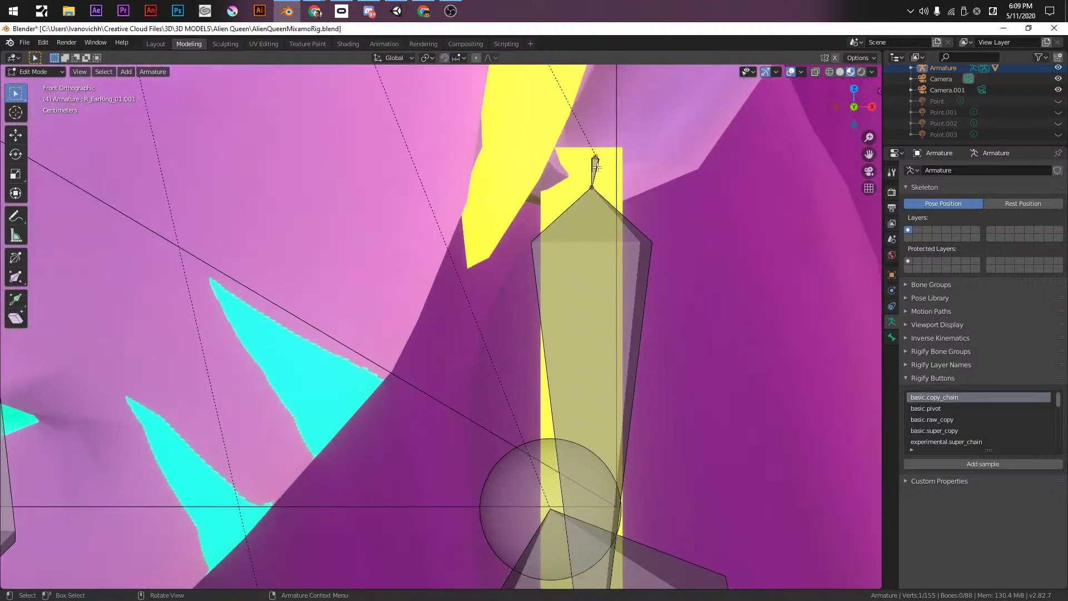
# - Rename both mirrored bones, giving the long one the name L_EarRing_02
pyautogui.click(596, 166)
pyautogui.press('F2')
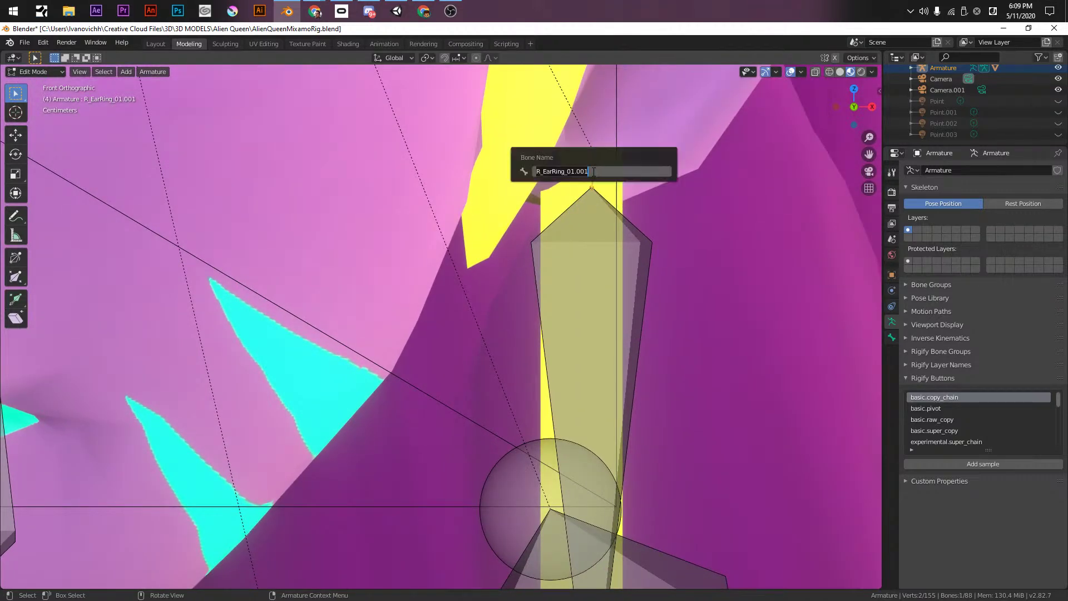
pyautogui.press('End')
pyautogui.press('BackSpace')
pyautogui.write('2')
pyautogui.press('Return')
pyautogui.click(561, 294)
pyautogui.press('F2')
pyautogui.press('End')
pyautogui.press('BackSpace')
pyautogui.write('L')
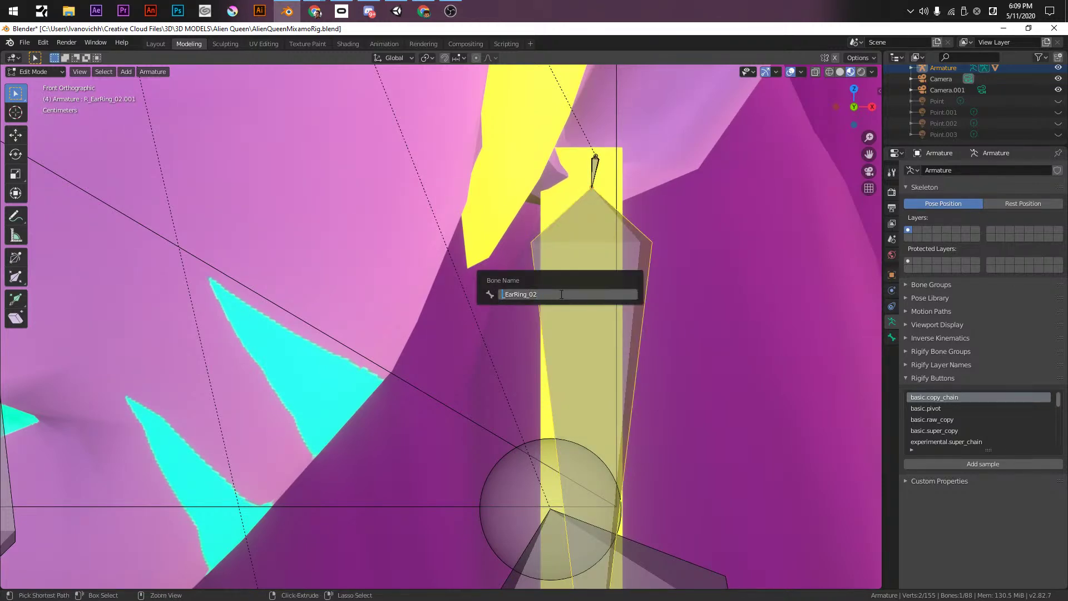
pyautogui.press('Return')
# - Pan to show both earrings and select the right-side earring bone
pyautogui.scroll(-6, 533, 326)
pyautogui.keyDown('shift'); pyautogui.moveTo(533, 326); pyautogui.dragTo(671, 308, button='middle'); pyautogui.keyUp('shift')
pyautogui.click(680, 274)
pyautogui.click(687, 295)
# - Nudge each earring's bones along X so both pairs centre on their earrings
pyautogui.keyDown('shift'); pyautogui.click(680, 276); pyautogui.keyUp('shift')
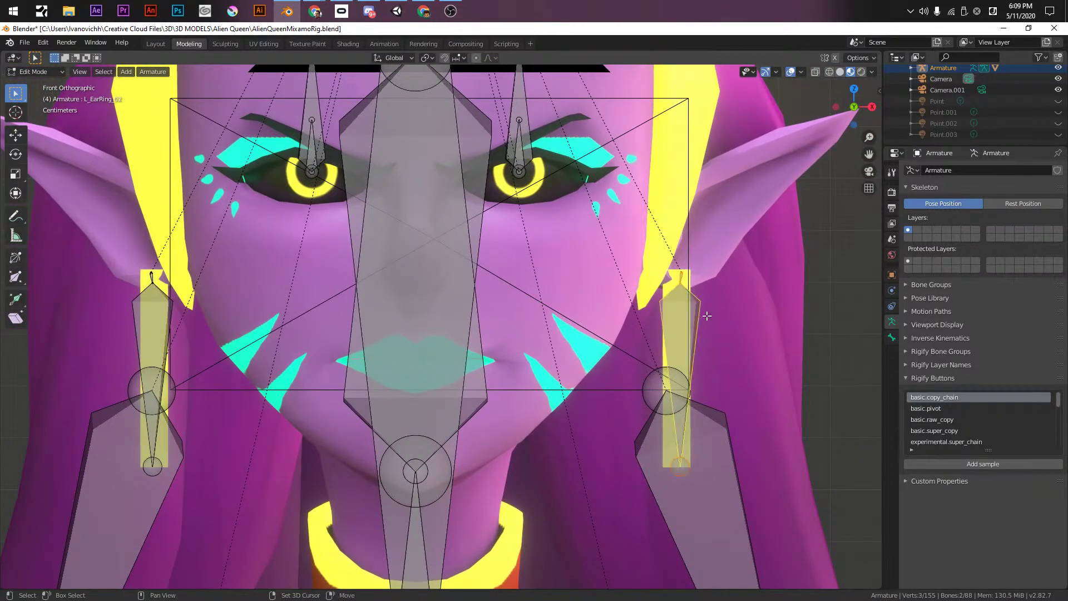
pyautogui.press('g')
pyautogui.press('x')
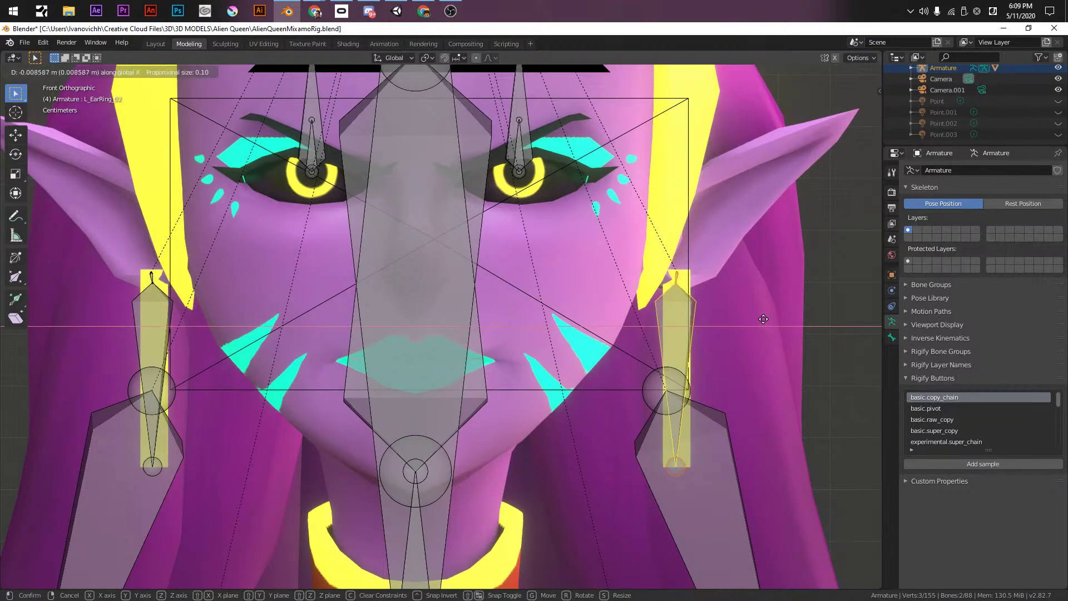
pyautogui.click(763, 319)
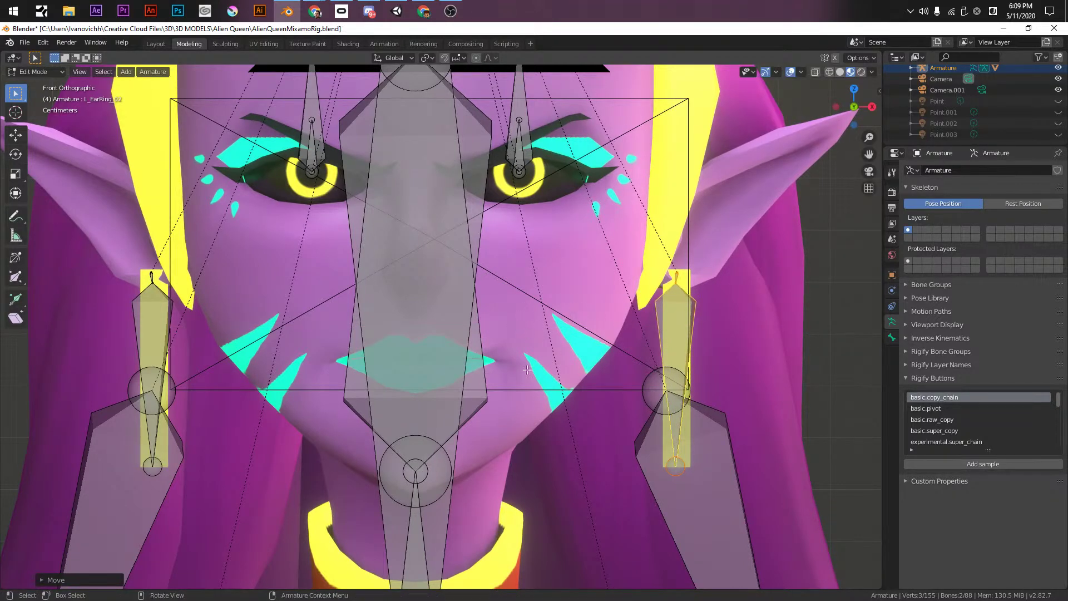
pyautogui.click(152, 278)
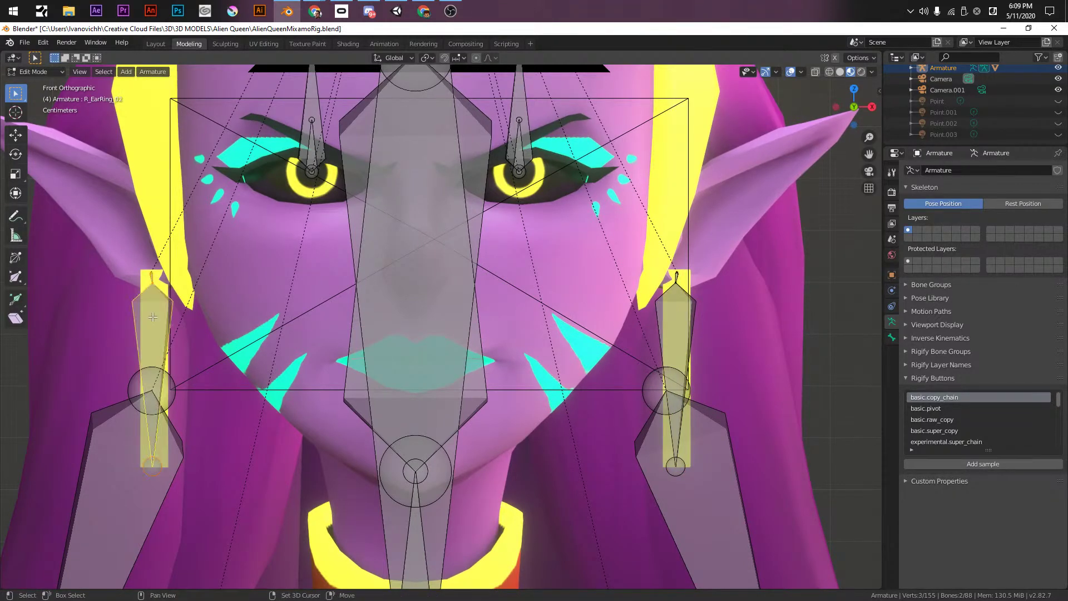
pyautogui.press('g')
pyautogui.press('x')
pyautogui.click(265, 322)
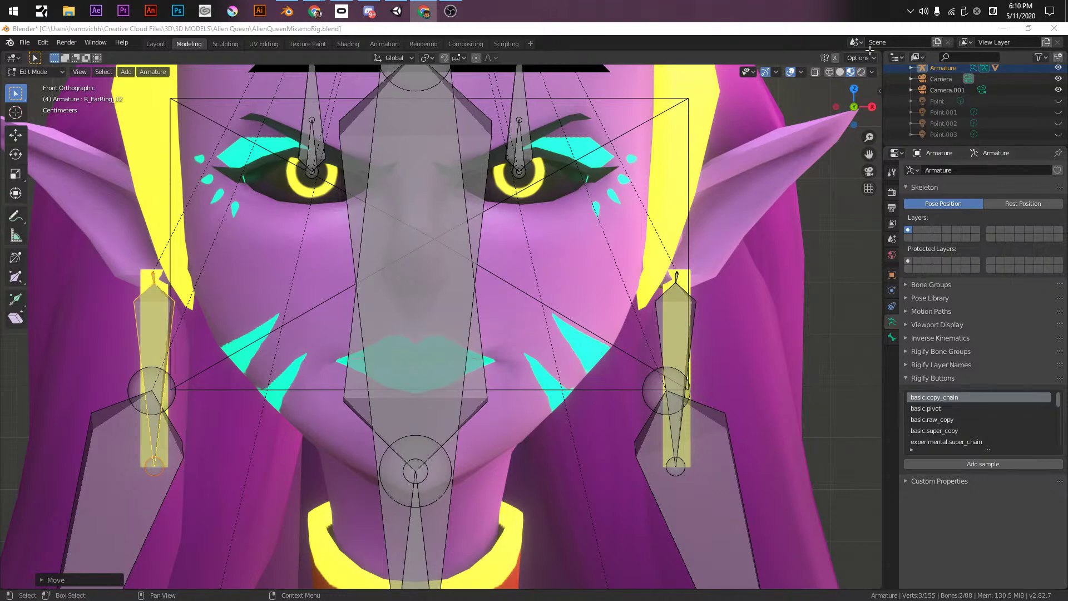
# - Rename chest bones Chest.004 and Chest.005 to R_Breast_01 and R_Breast_02
pyautogui.scroll(-3, 574, 181)
pyautogui.keyDown('shift'); pyautogui.moveTo(574, 181); pyautogui.dragTo(612, 261, button='middle'); pyautogui.keyUp('shift')
pyautogui.moveTo(557, 312); pyautogui.dragTo(483, 279, button='middle')
pyautogui.click(483, 280)
pyautogui.press('F2')
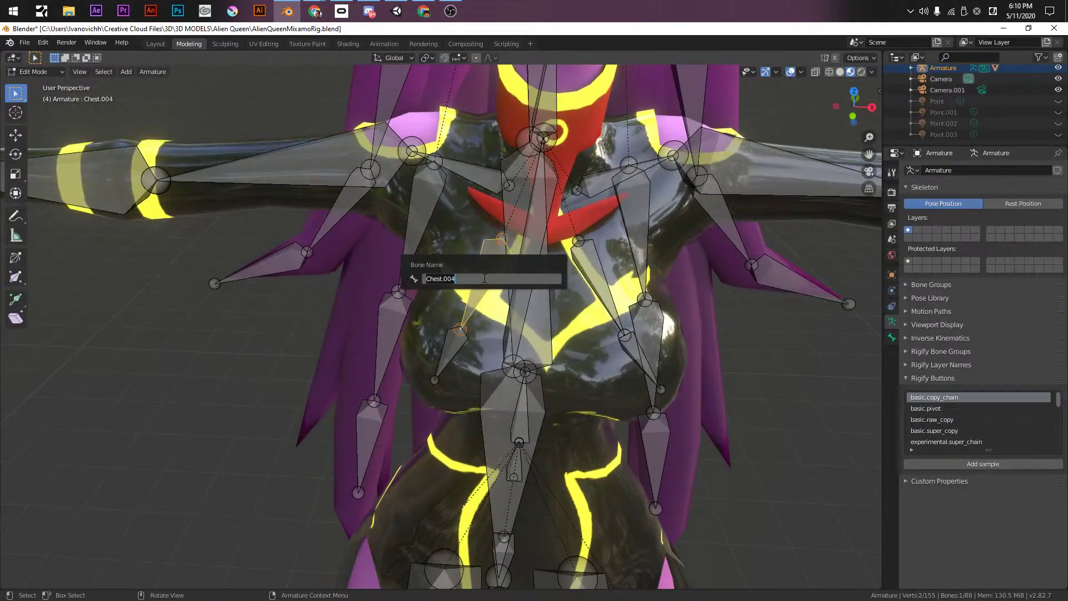
pyautogui.write('R_Breast_01')
pyautogui.press('Return')
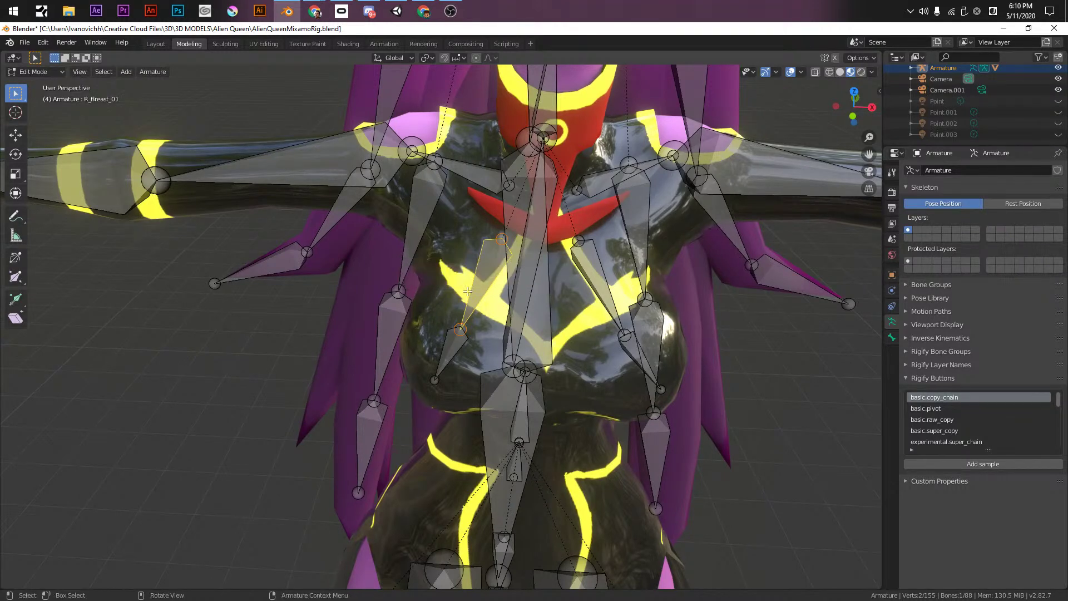
pyautogui.click(448, 353)
pyautogui.press('F2')
pyautogui.write('R_Breast_01')
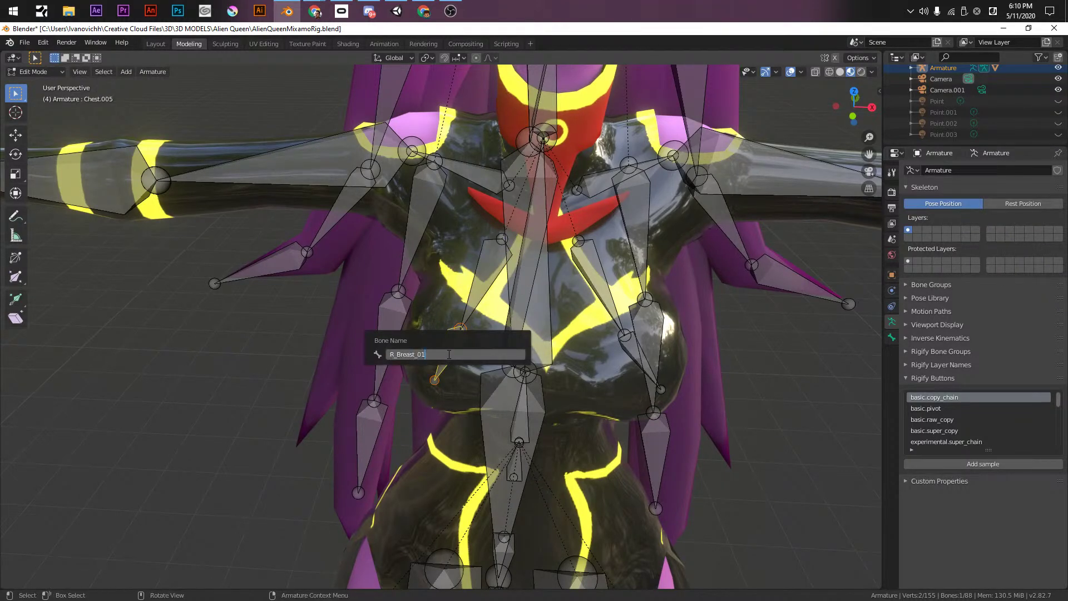
pyautogui.press('Return')
# - Rename Chest.002 and Chest.003 to L_Breast_01 and L_Breast_02, then save the file
pyautogui.click(598, 271)
pyautogui.press('F2')
pyautogui.write('R_Breast_01')
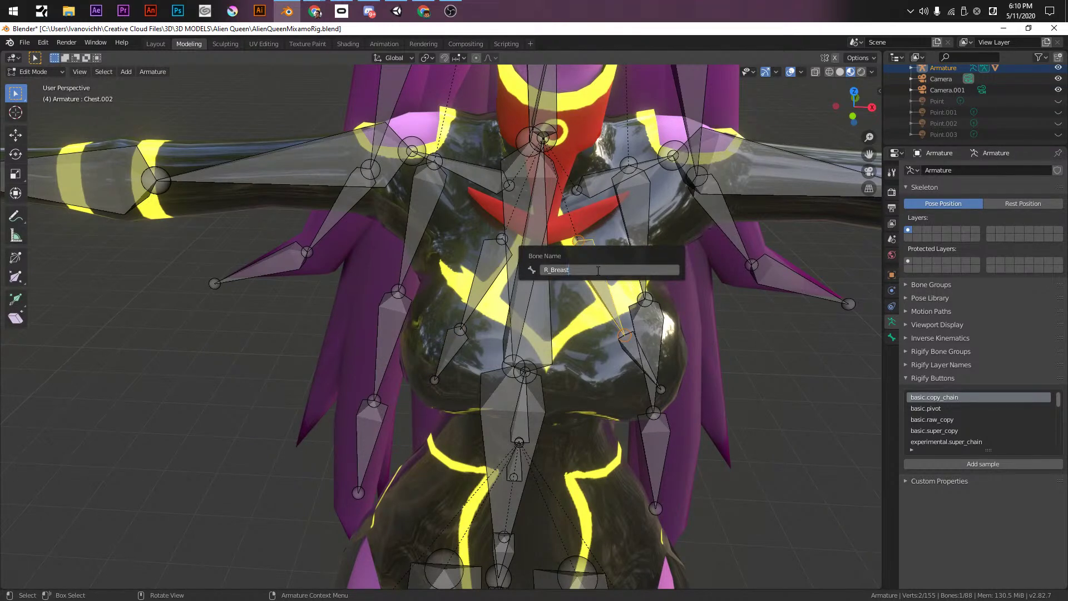
pyautogui.write('_')
pyautogui.press('BackSpace')
pyautogui.write('L')
pyautogui.press('Return')
pyautogui.click(638, 354)
pyautogui.press('F2')
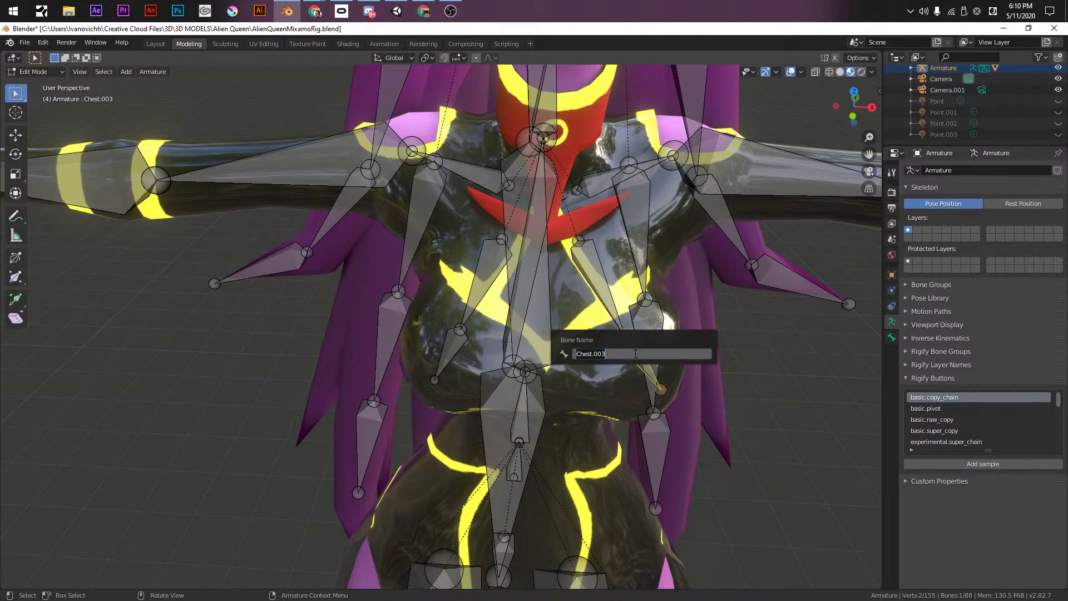
pyautogui.write('R_Breast_01')
pyautogui.press('Delete')
pyautogui.press('Delete')
pyautogui.write('L_')
pyautogui.press('Return')
pyautogui.hotkey('ctrl', 's')
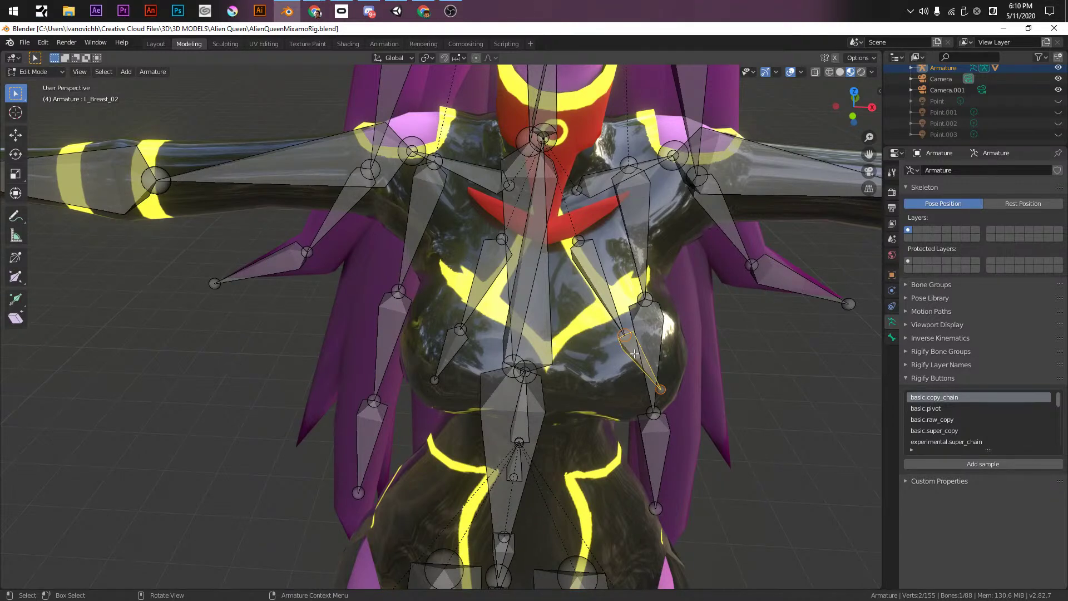
# - Select the armature and BODY mesh together and enter Weight Paint mode
pyautogui.press('KP_5')
pyautogui.keyDown('alt'); pyautogui.middleClick(544, 142); pyautogui.keyUp('alt')
pyautogui.moveTo(545, 142); pyautogui.dragTo(445, 306, button='middle')
pyautogui.scroll(4, 451, 338)
pyautogui.hotkey('ctrl', 'Tab')
pyautogui.click(512, 314)
pyautogui.click(442, 299)
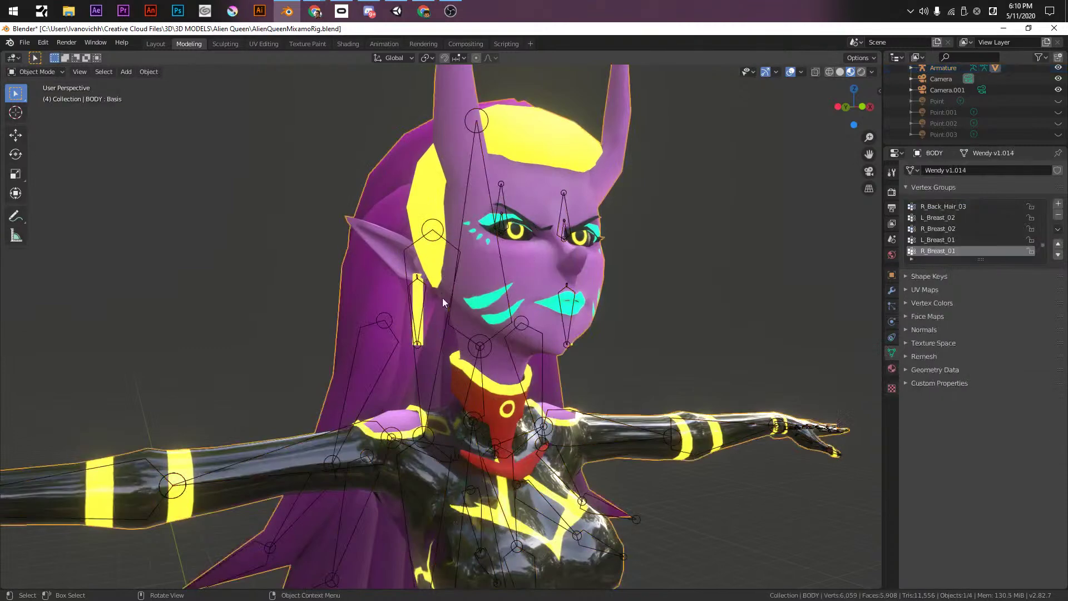
pyautogui.moveTo(389, 333); pyautogui.dragTo(367, 380, button='middle')
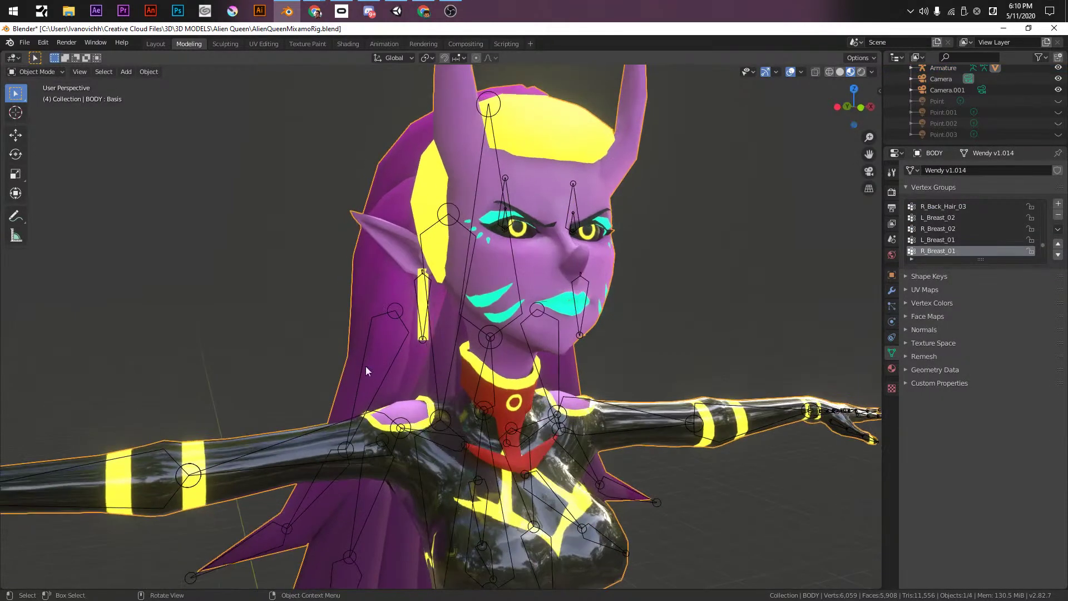
pyautogui.click(346, 419)
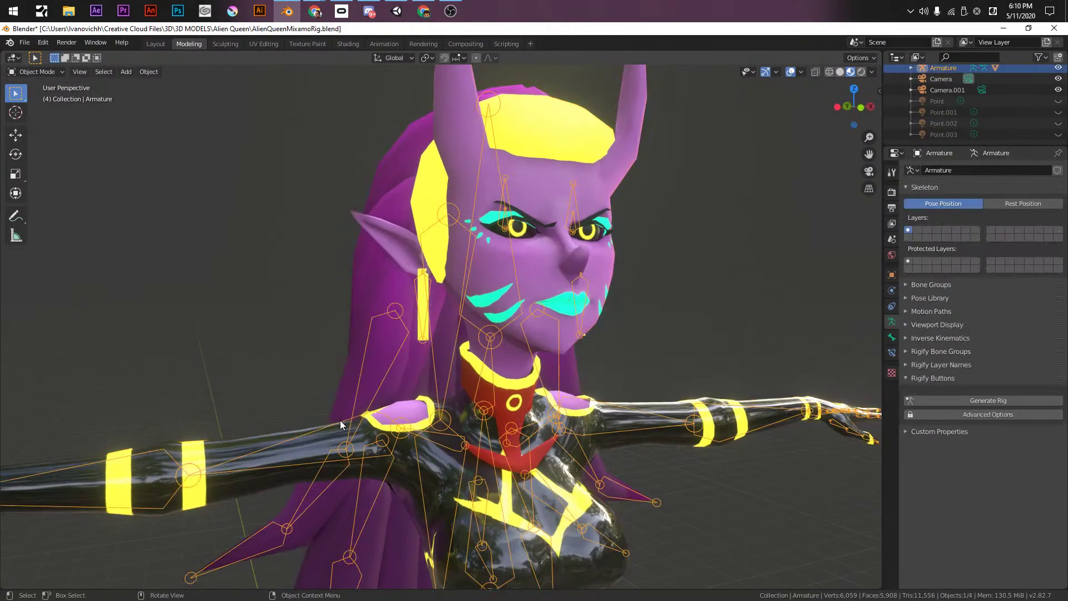
pyautogui.keyDown('shift'); pyautogui.click(373, 260); pyautogui.keyUp('shift')
pyautogui.hotkey('ctrl', 'Tab')
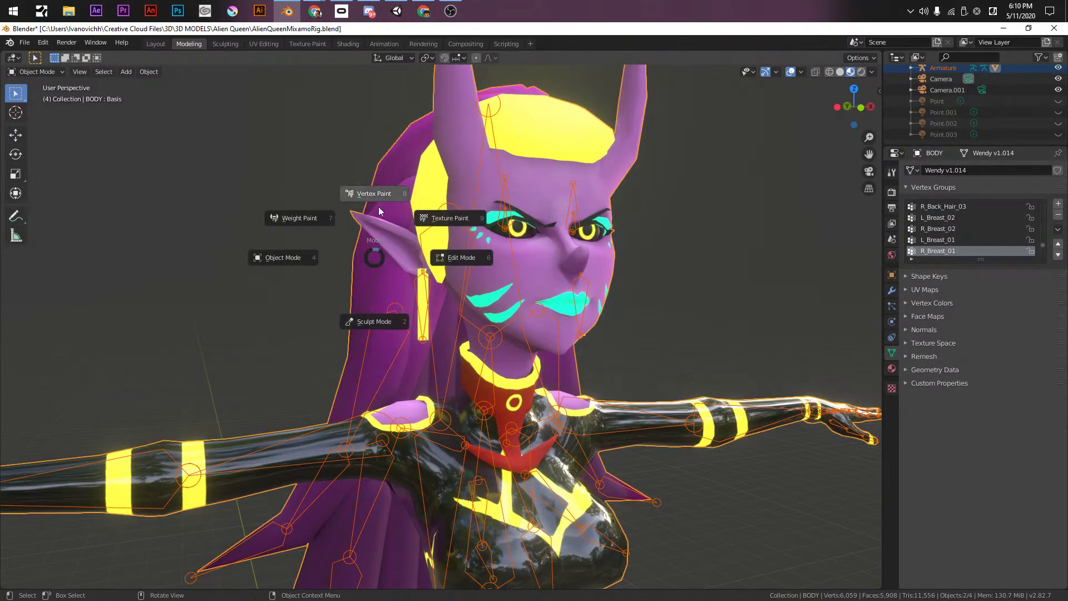
pyautogui.click(289, 217)
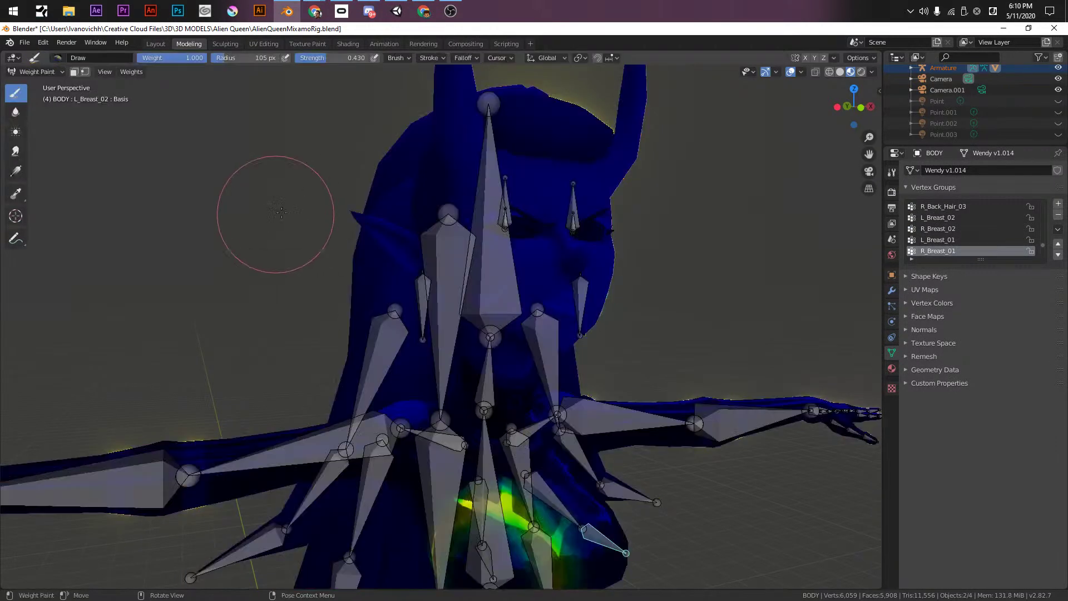
# - Activate the R_EarRing_02 group via its bone and enable face selection masking
pyautogui.moveTo(369, 262); pyautogui.dragTo(167, 107, button='middle')
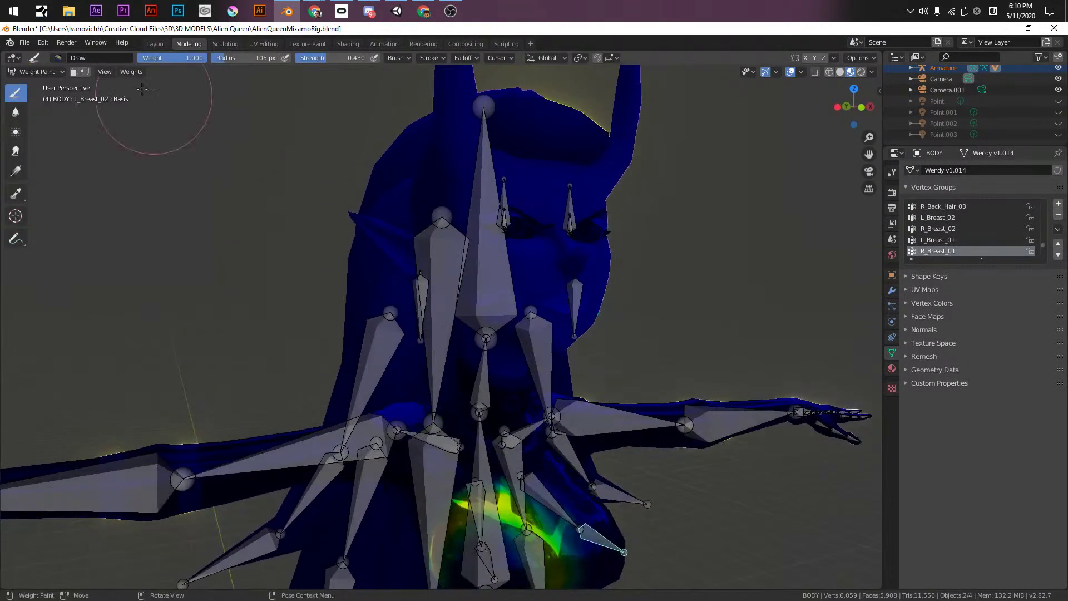
pyautogui.keyDown('ctrl'); pyautogui.click(419, 295); pyautogui.keyUp('ctrl')
pyautogui.moveTo(418, 295); pyautogui.dragTo(239, 234, button='middle')
pyautogui.scroll(6, 462, 256)
pyautogui.click(74, 72)
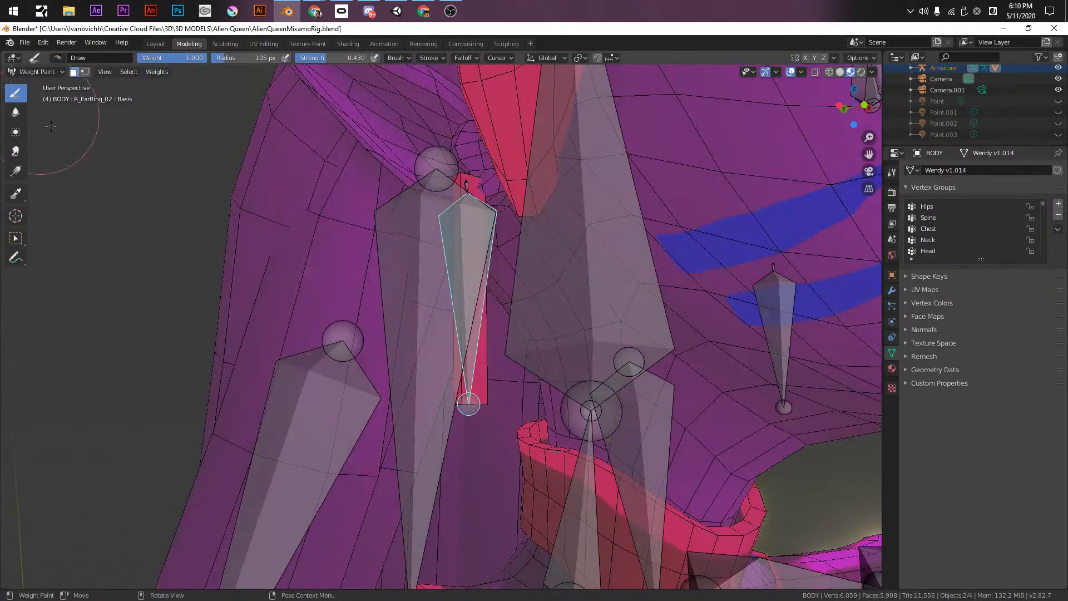
pyautogui.scroll(-4, 463, 175)
# - Select the whole right earring in Edit Mode and fill it with full weight by gradient
pyautogui.press('Tab')
pyautogui.moveTo(422, 233); pyautogui.dragTo(441, 240, button='middle')
pyautogui.hotkey('ctrl', 'l')
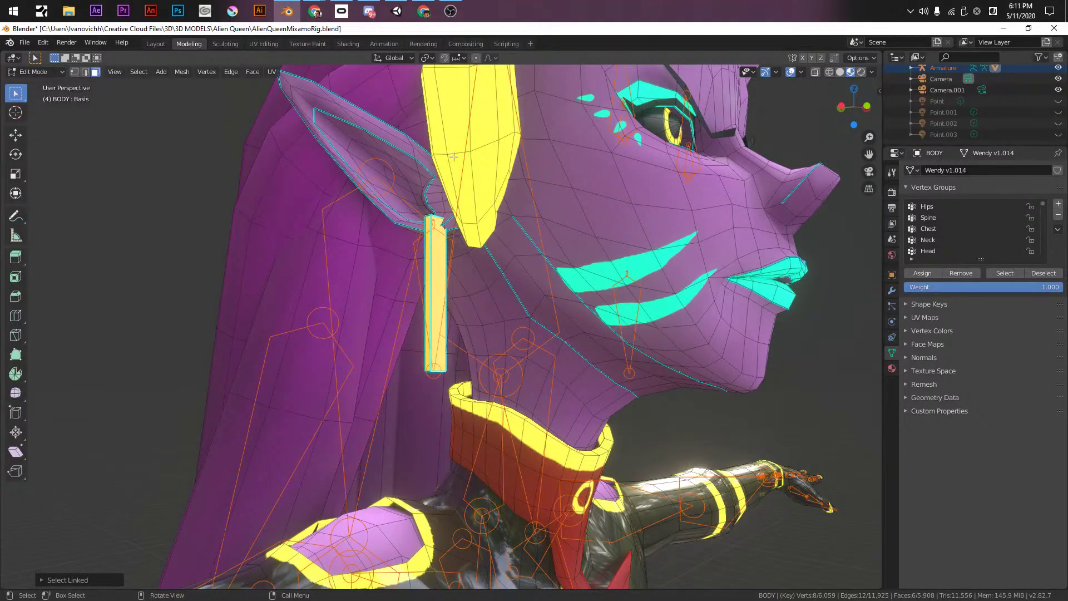
pyautogui.press('Tab')
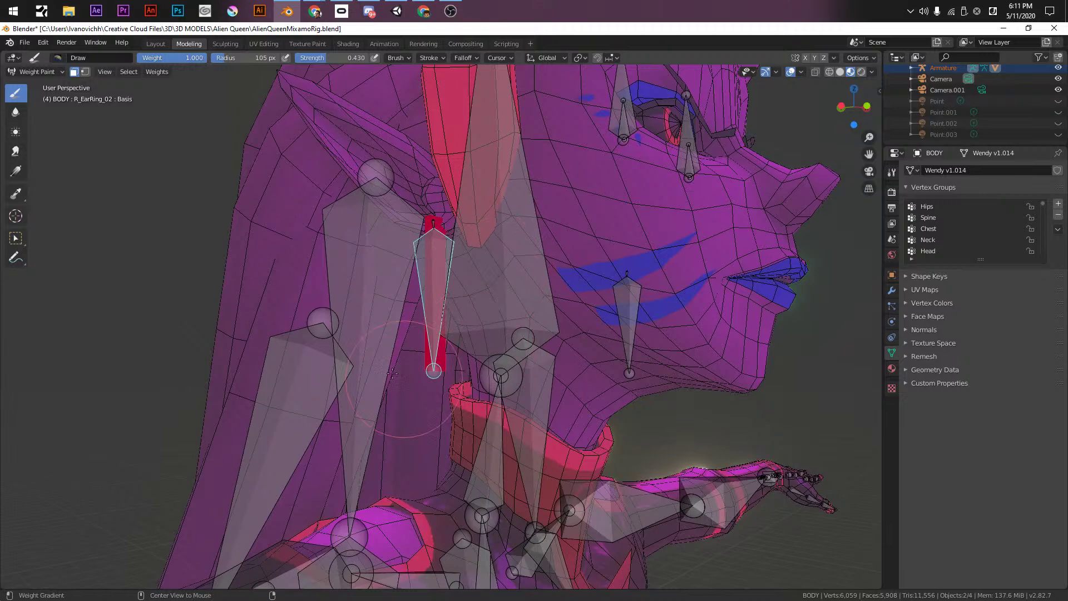
pyautogui.keyDown('alt'); pyautogui.moveTo(371, 296); pyautogui.dragTo(43, 283); pyautogui.keyUp('alt')
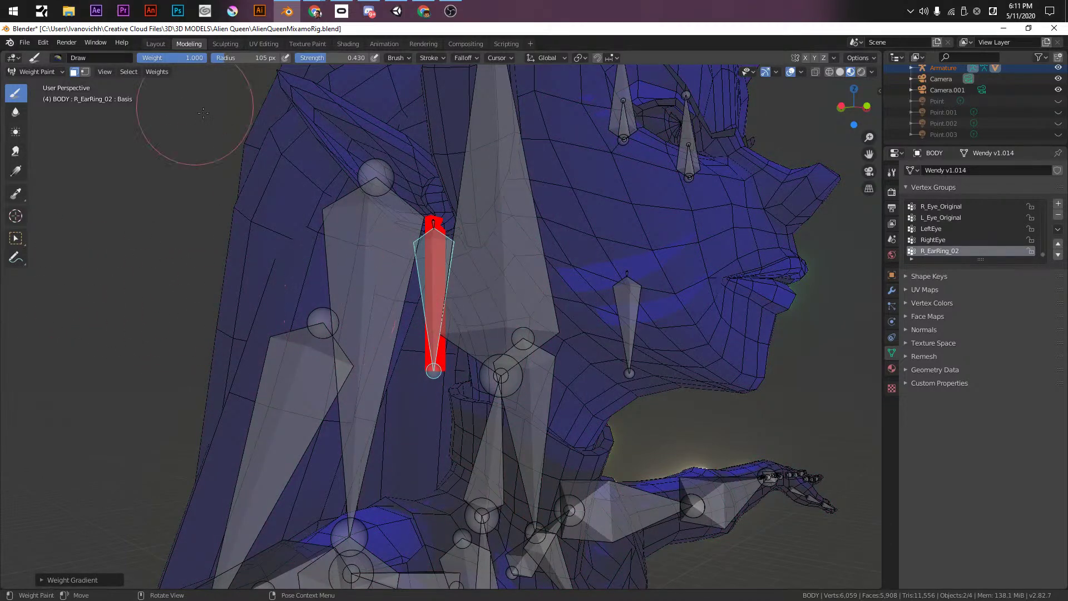
pyautogui.moveTo(327, 260)
pyautogui.keyDown('alt'); pyautogui.mouseDown()
pyautogui.moveTo(134, 257)
pyautogui.moveTo(134, 240)
pyautogui.moveTo(119, 251)
pyautogui.moveTo(289, 253)
pyautogui.moveTo(533, 278)
pyautogui.moveTo(121, 256)
pyautogui.mouseUp(); pyautogui.keyUp('alt')
pyautogui.moveTo(578, 362); pyautogui.dragTo(514, 384, button='middle')
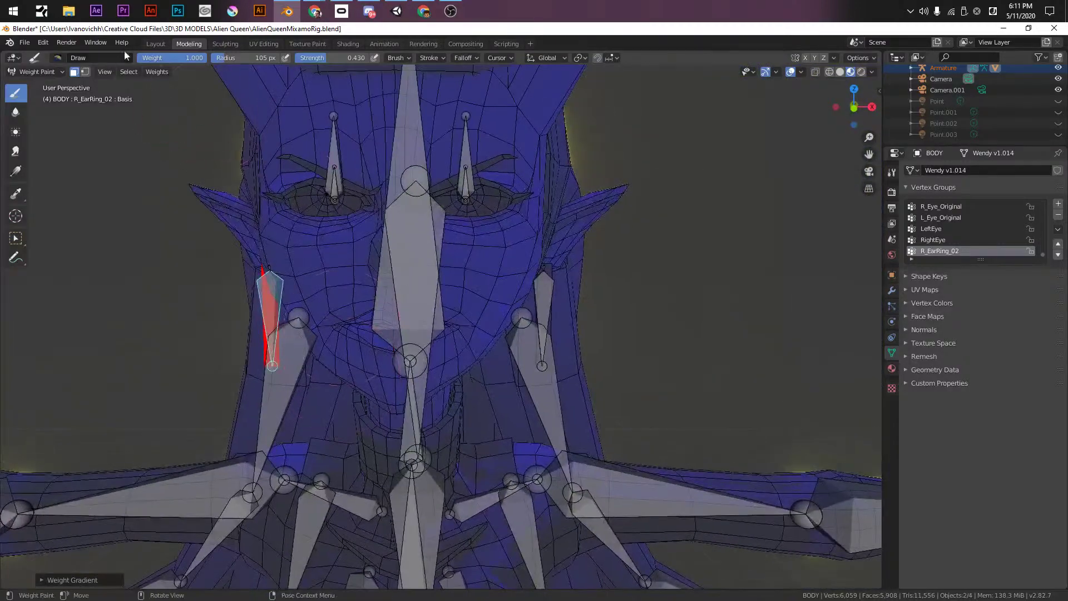
# - Activate L_EarRing_02, select the left earring and give it full weight, then save
pyautogui.click(74, 72)
pyautogui.keyDown('ctrl'); pyautogui.click(544, 303); pyautogui.keyUp('ctrl')
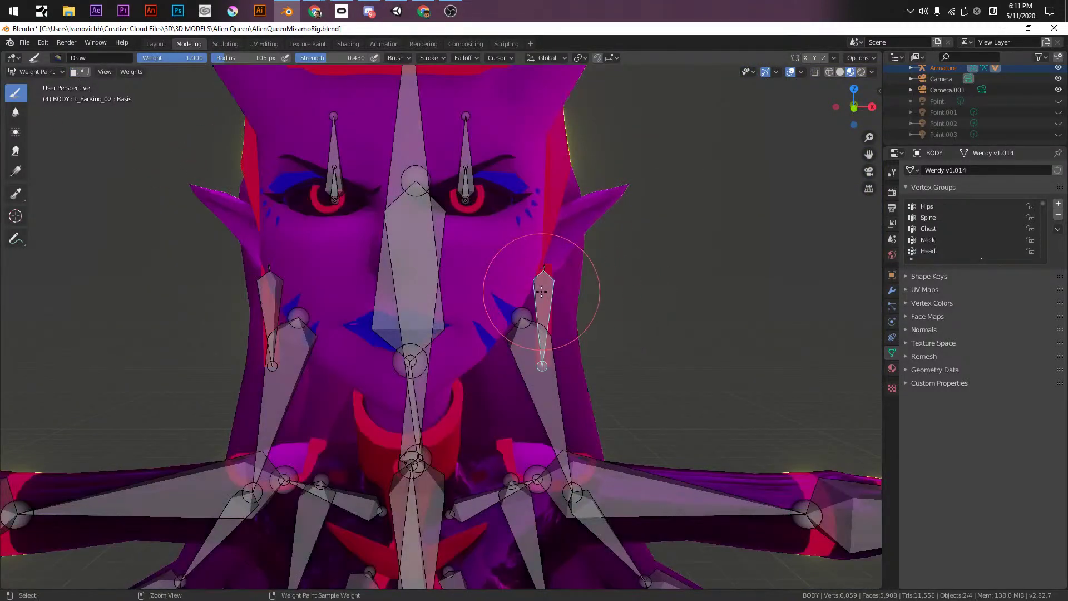
pyautogui.click(73, 72)
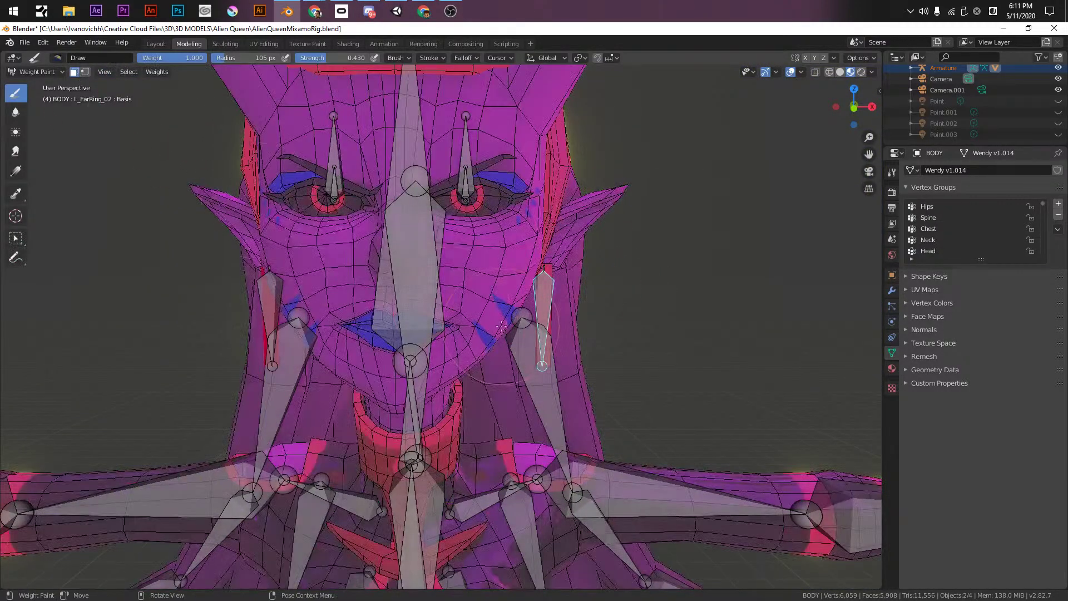
pyautogui.press('Tab')
pyautogui.click(548, 289)
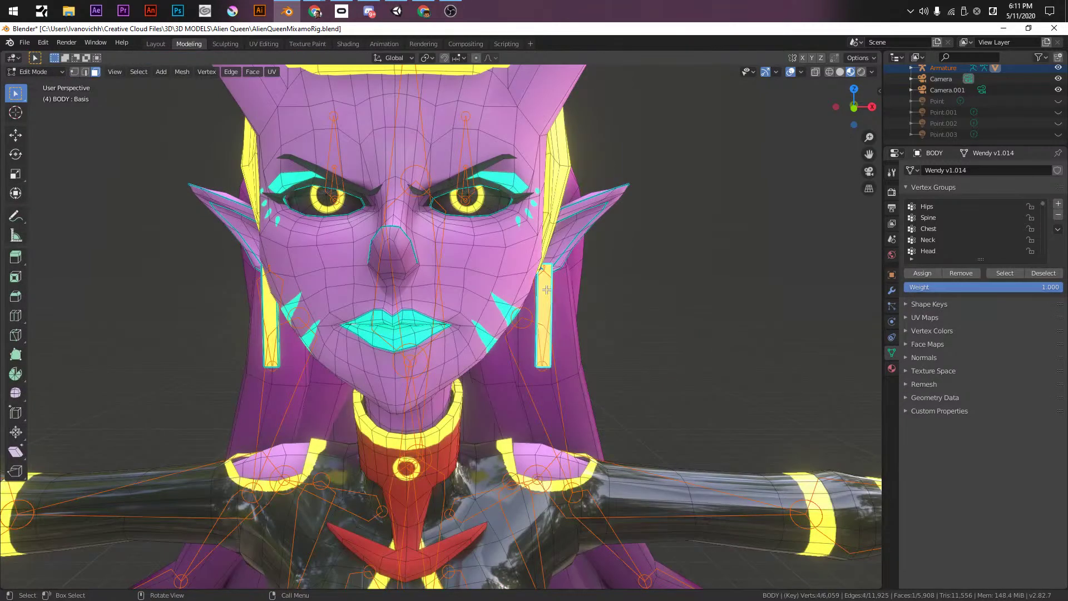
pyautogui.press('l')
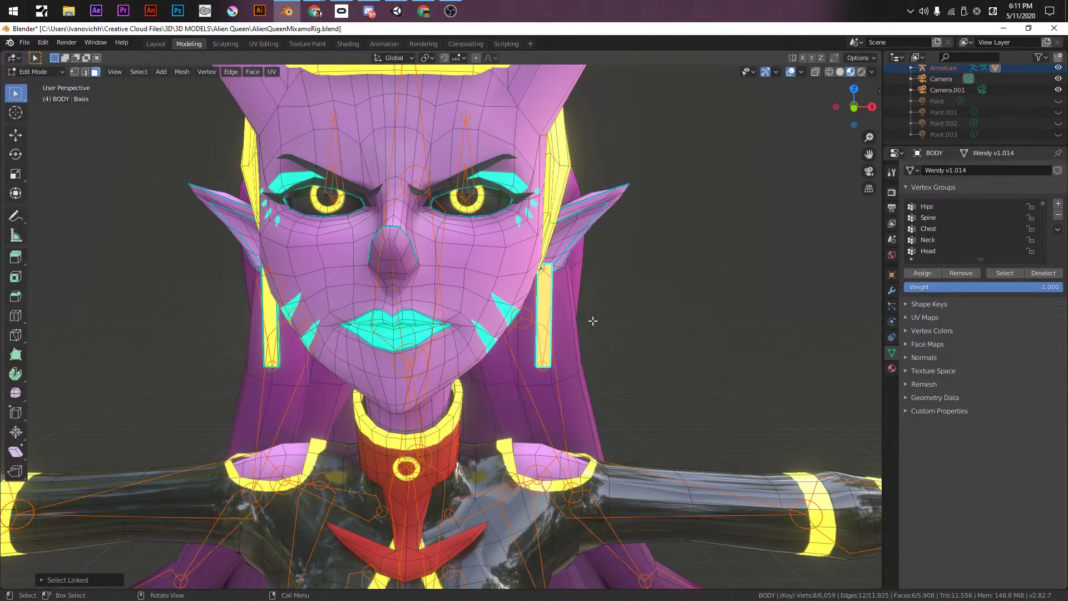
pyautogui.press('Tab')
pyautogui.keyDown('alt'); pyautogui.moveTo(610, 315); pyautogui.dragTo(785, 327); pyautogui.keyUp('alt')
pyautogui.moveTo(801, 325)
pyautogui.mouseDown(button='middle')
pyautogui.moveTo(577, 371)
pyautogui.moveTo(289, 217)
pyautogui.mouseUp(button='middle')
pyautogui.hotkey('ctrl', 's')
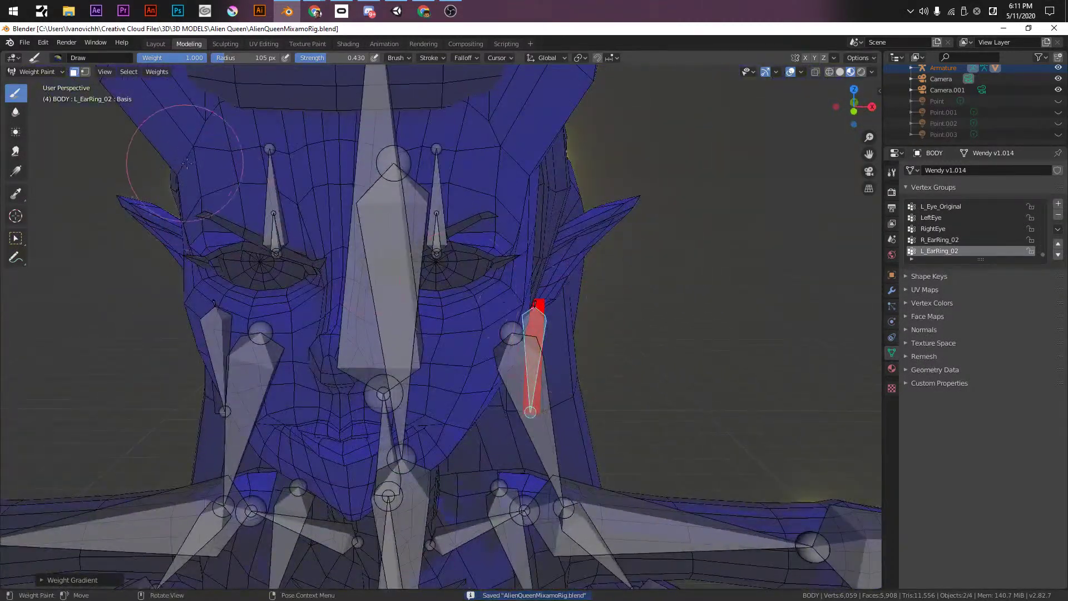
# - Select a single earring face in Edit Mode, then switch back to Object Mode
pyautogui.scroll(-3, 276, 293)
pyautogui.moveTo(276, 293); pyautogui.dragTo(475, 386, button='middle')
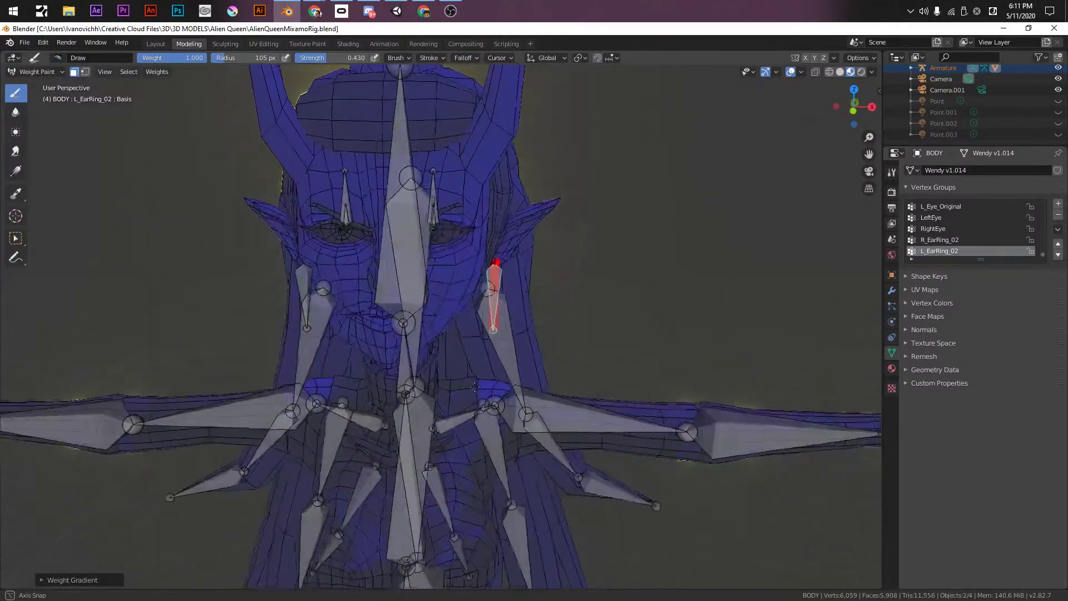
pyautogui.scroll(6, 523, 300)
pyautogui.press('Tab')
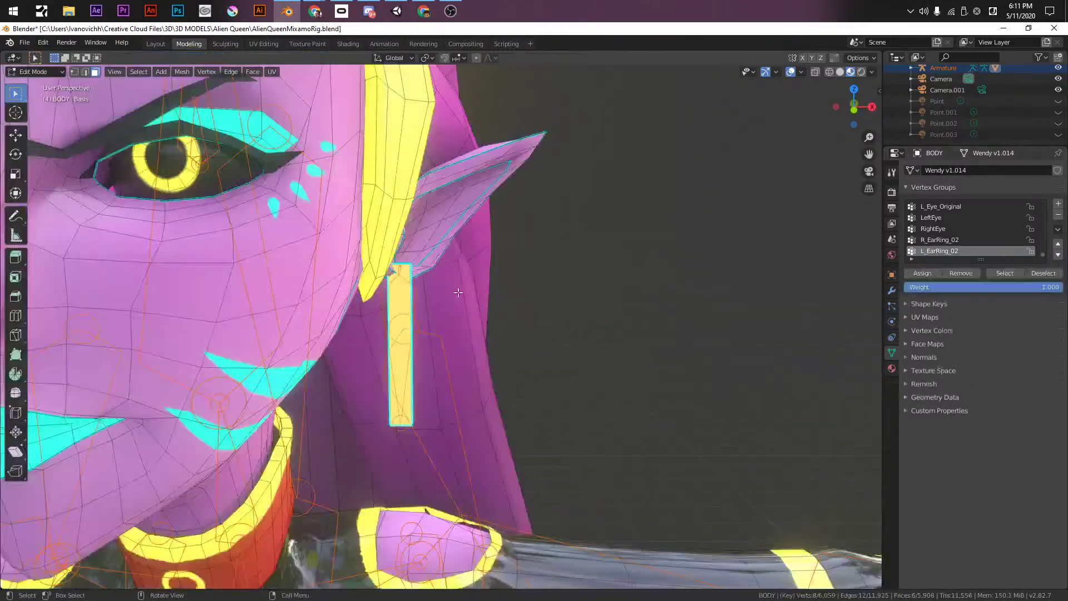
pyautogui.click(416, 292)
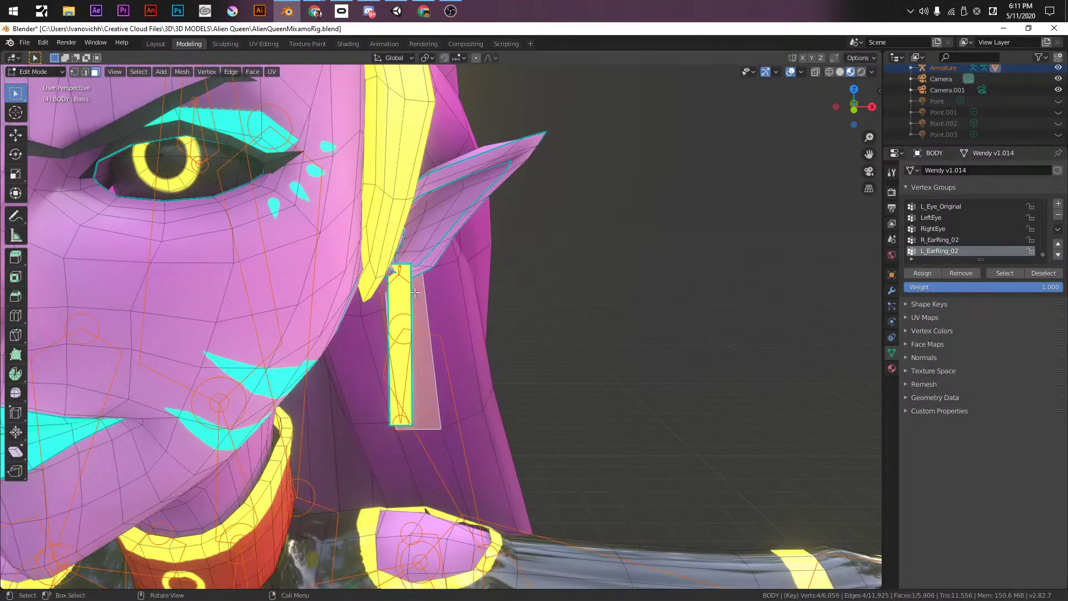
pyautogui.hotkey('ctrl', 'Tab')
pyautogui.click(350, 302)
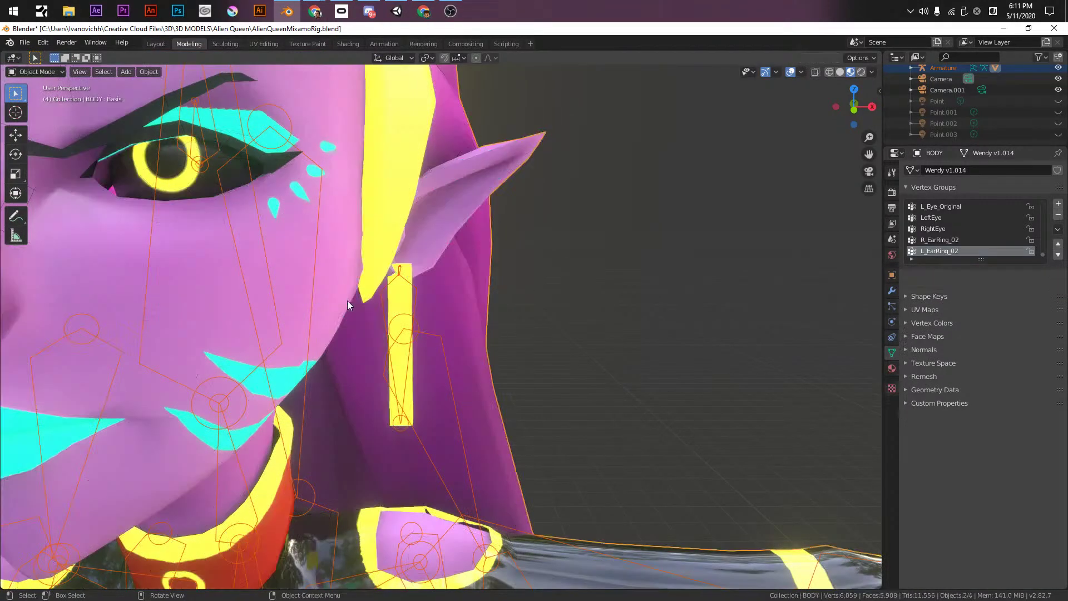
# - Pose-test the left earring by rotating its bone around the X axis
pyautogui.click(415, 295)
pyautogui.hotkey('ctrl', 'Tab')
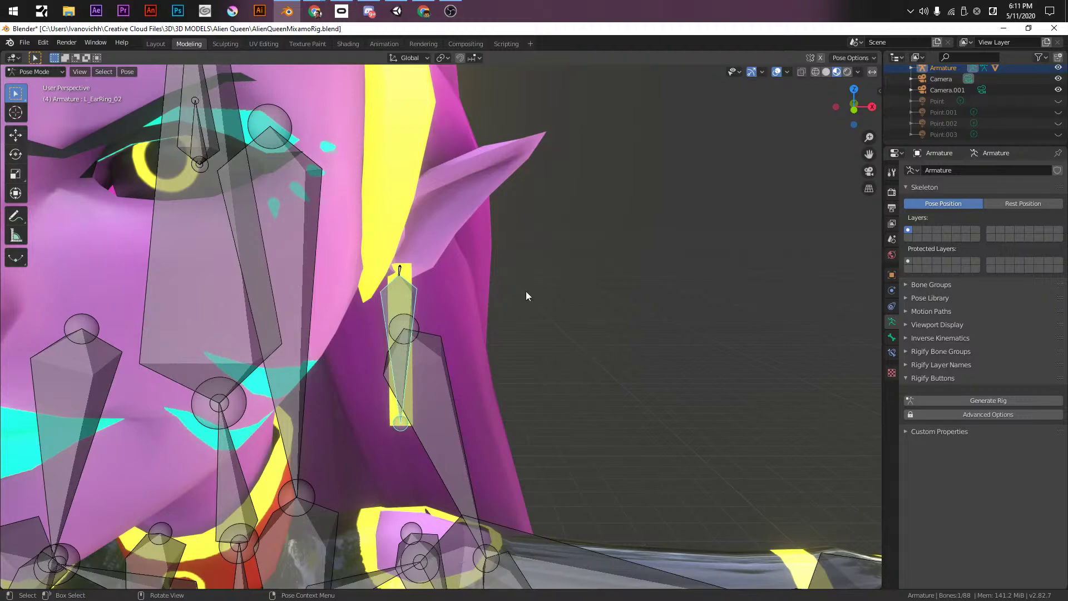
pyautogui.press('r')
pyautogui.press('x')
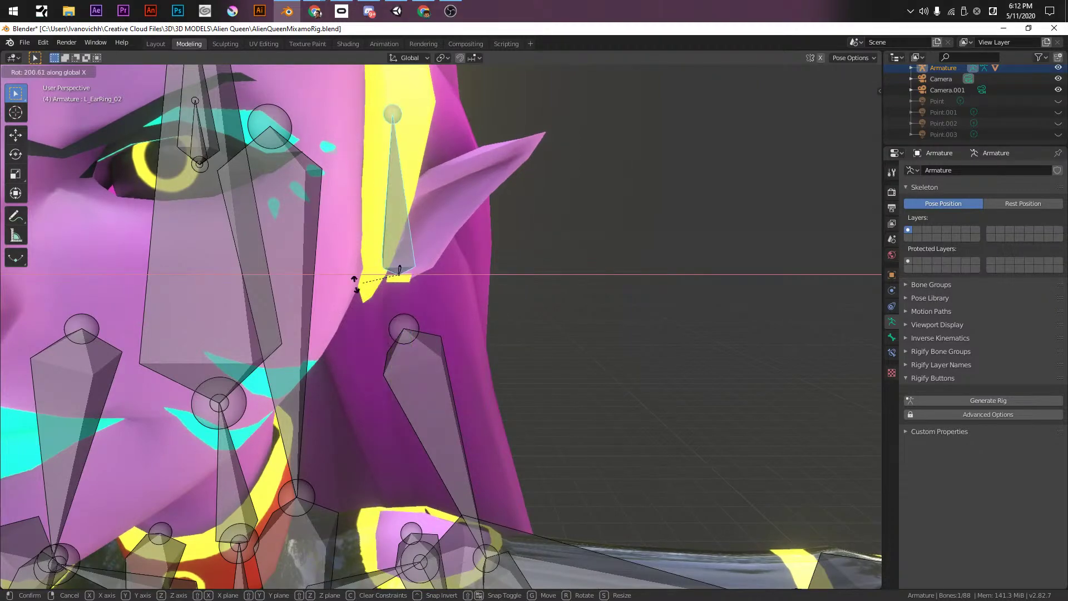
pyautogui.click(449, 268)
pyautogui.moveTo(450, 268); pyautogui.dragTo(427, 291, button='middle')
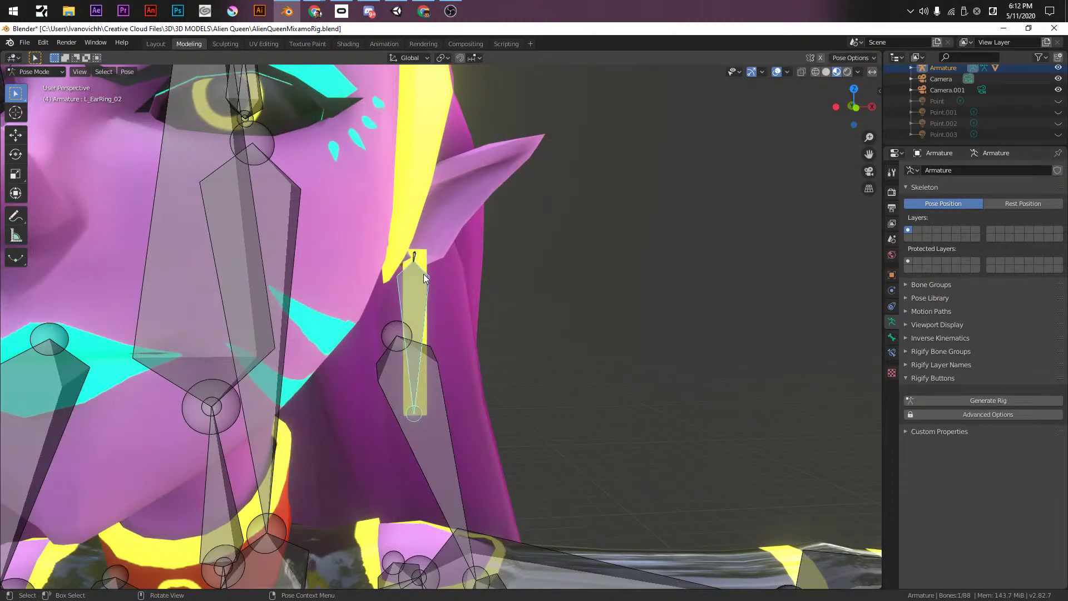
# - Return to Object Mode and select the armature and BODY mesh, with BODY active
pyautogui.hotkey('ctrl', 'Tab')
pyautogui.hotkey('ctrl', 'Tab')
pyautogui.hotkey('ctrl', 'Tab')
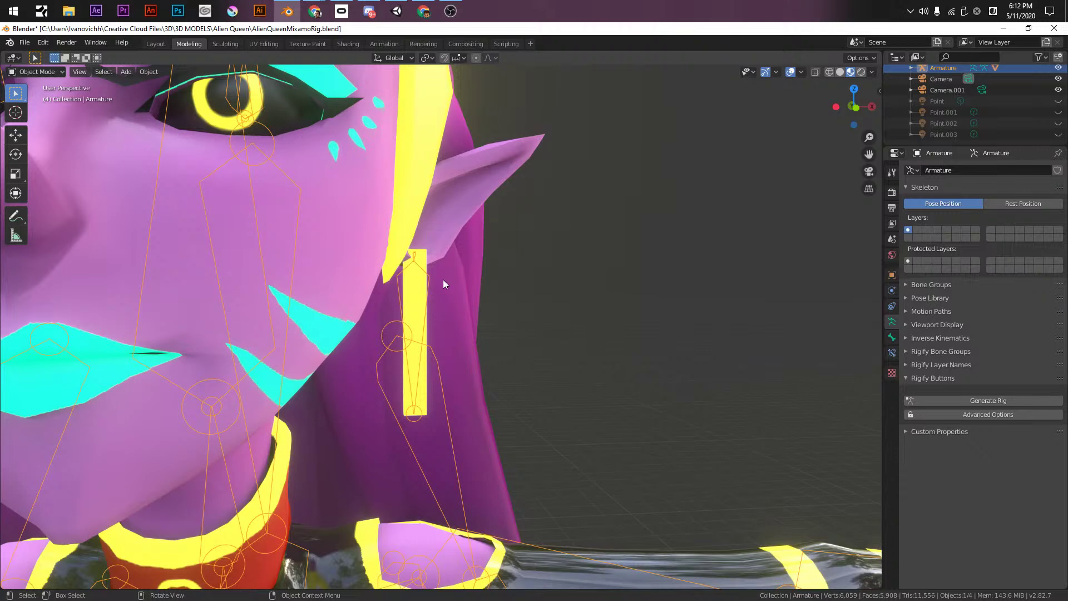
pyautogui.hotkey('ctrl', 'Tab')
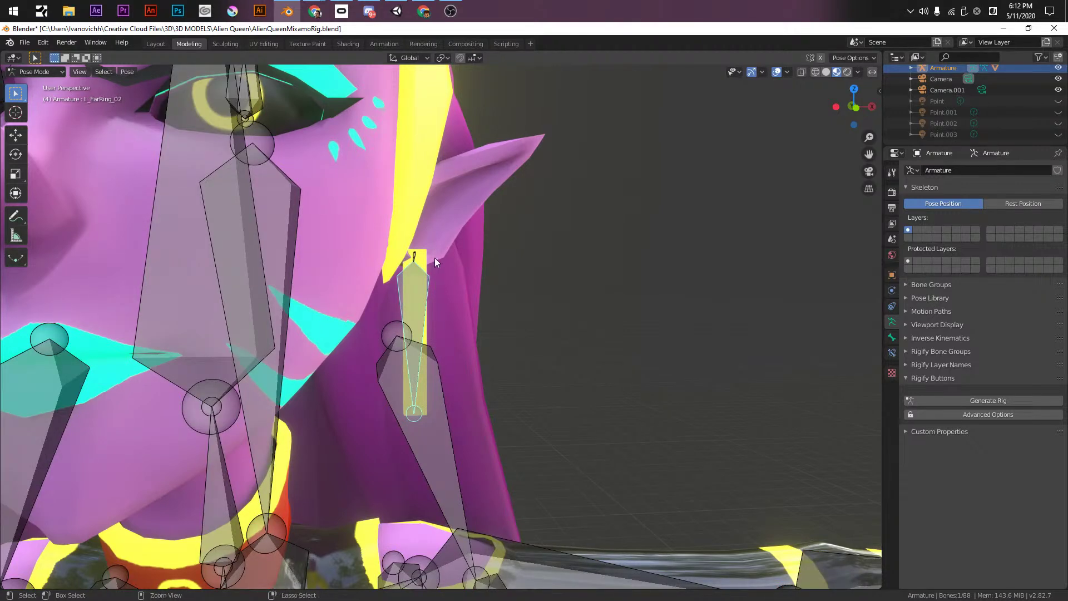
pyautogui.hotkey('ctrl', 'Tab')
pyautogui.click(427, 295)
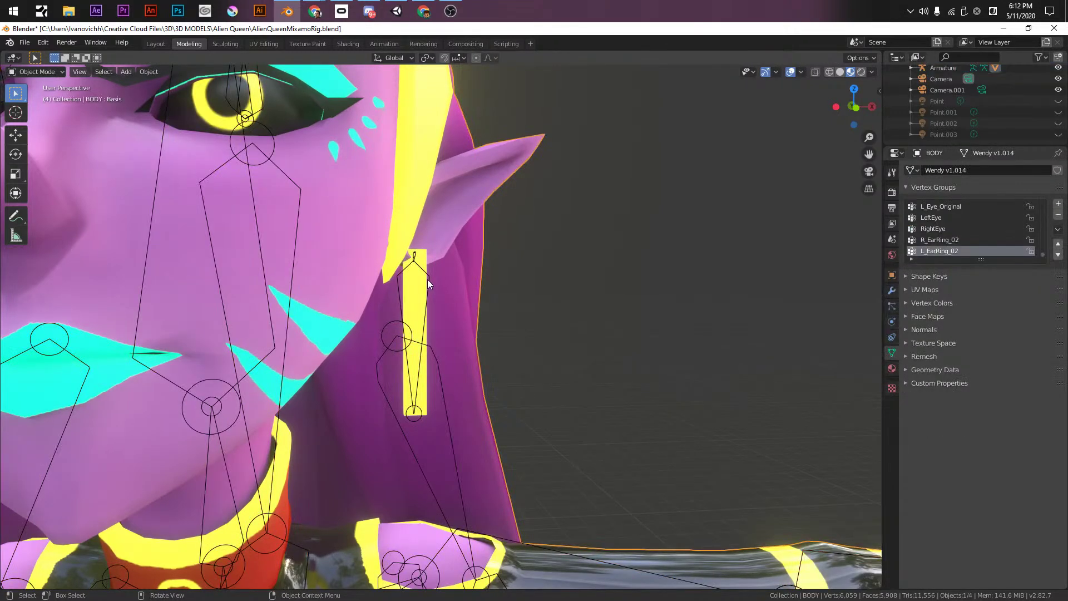
pyautogui.keyDown('shift'); pyautogui.click(426, 281); pyautogui.keyUp('shift')
pyautogui.keyDown('shift'); pyautogui.click(458, 261); pyautogui.keyUp('shift')
# - Enter Weight Paint, turn off face masking and show the Head bone's weights
pyautogui.hotkey('ctrl', 'Tab')
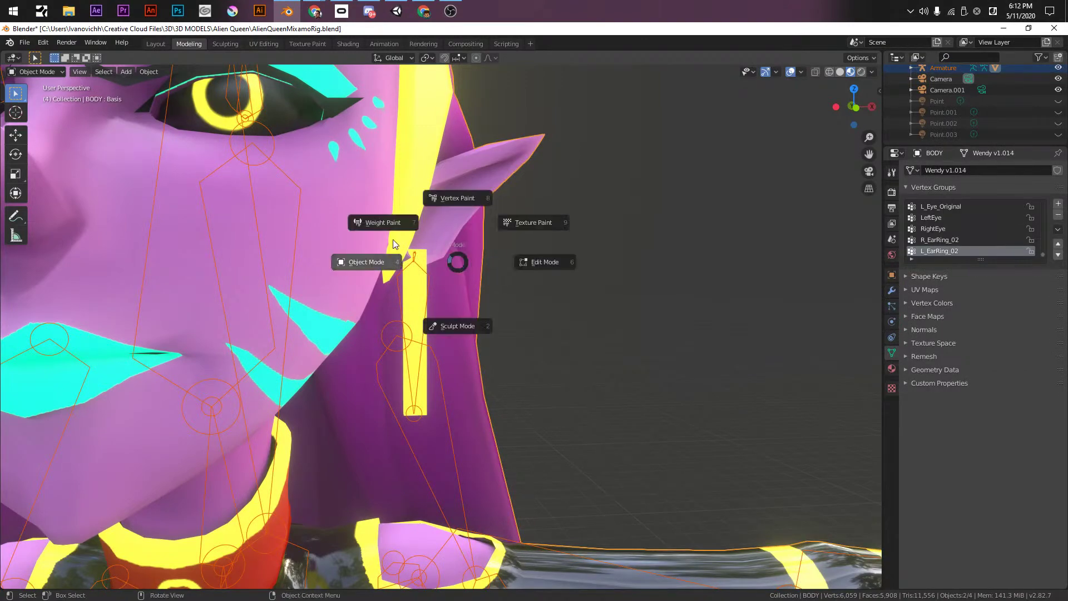
pyautogui.click(400, 221)
pyautogui.moveTo(429, 280); pyautogui.dragTo(569, 282, button='middle')
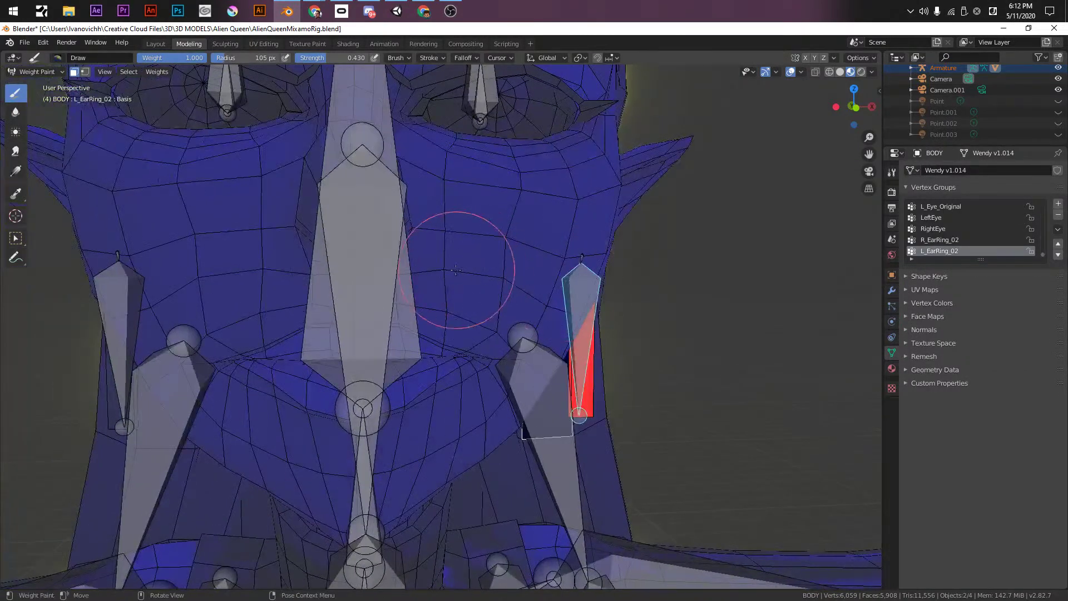
pyautogui.click(76, 73)
pyautogui.moveTo(312, 245); pyautogui.dragTo(369, 238, button='middle')
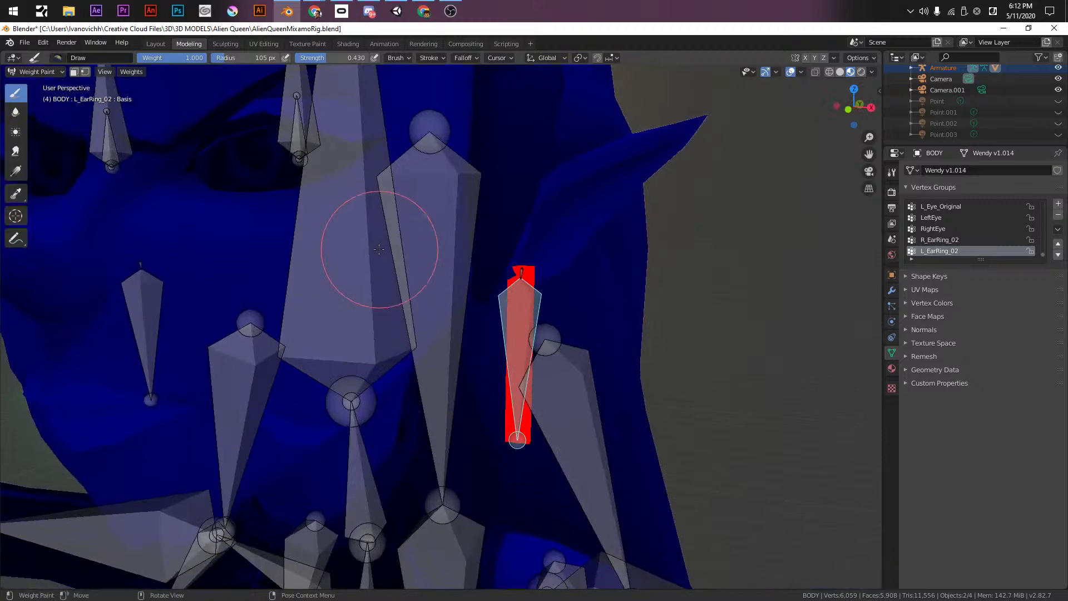
pyautogui.keyDown('ctrl'); pyautogui.click(340, 248); pyautogui.keyUp('ctrl')
pyautogui.moveTo(399, 301); pyautogui.dragTo(470, 314, button='middle')
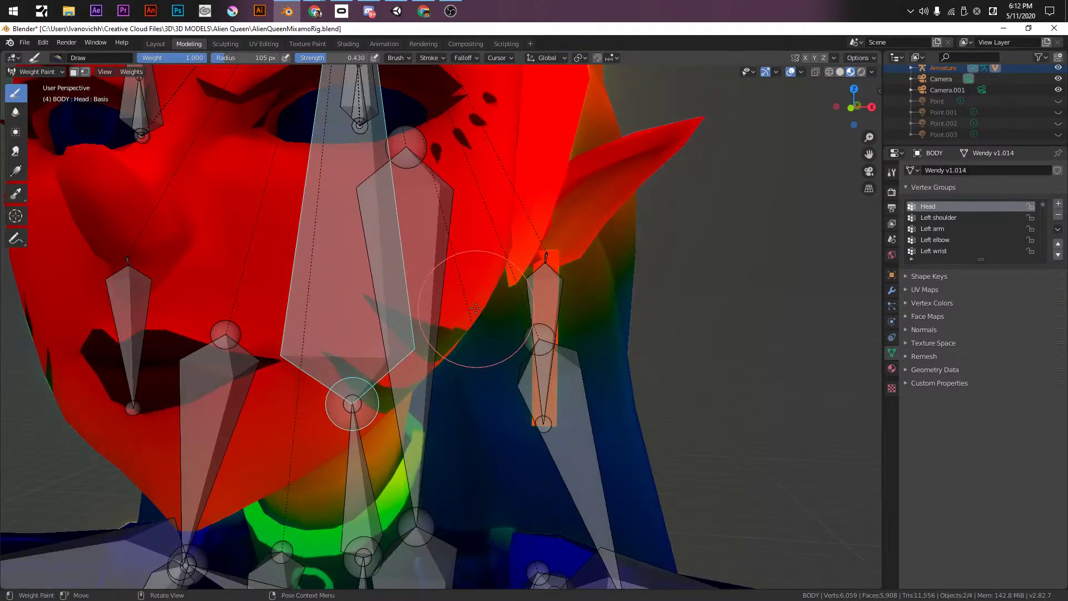
# - Clear the mesh selection and select both earrings entirely in Edit Mode
pyautogui.press('Tab')
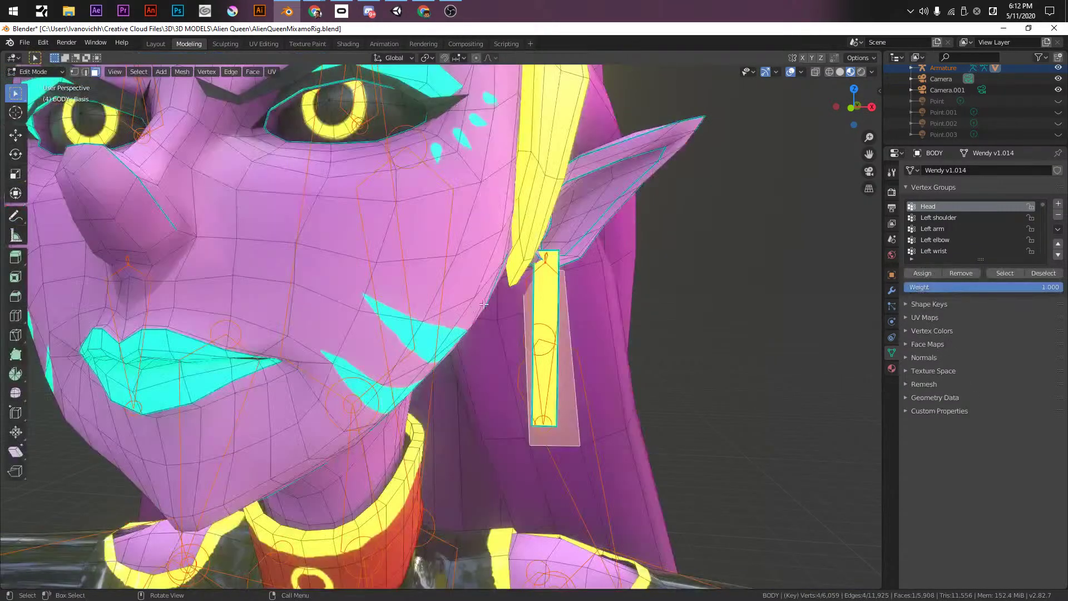
pyautogui.scroll(-2, 692, 305)
pyautogui.hotkey('alt', 'a')
pyautogui.click(525, 272)
pyautogui.hotkey('ctrl', 'l')
pyautogui.moveTo(527, 271); pyautogui.dragTo(289, 286, button='middle')
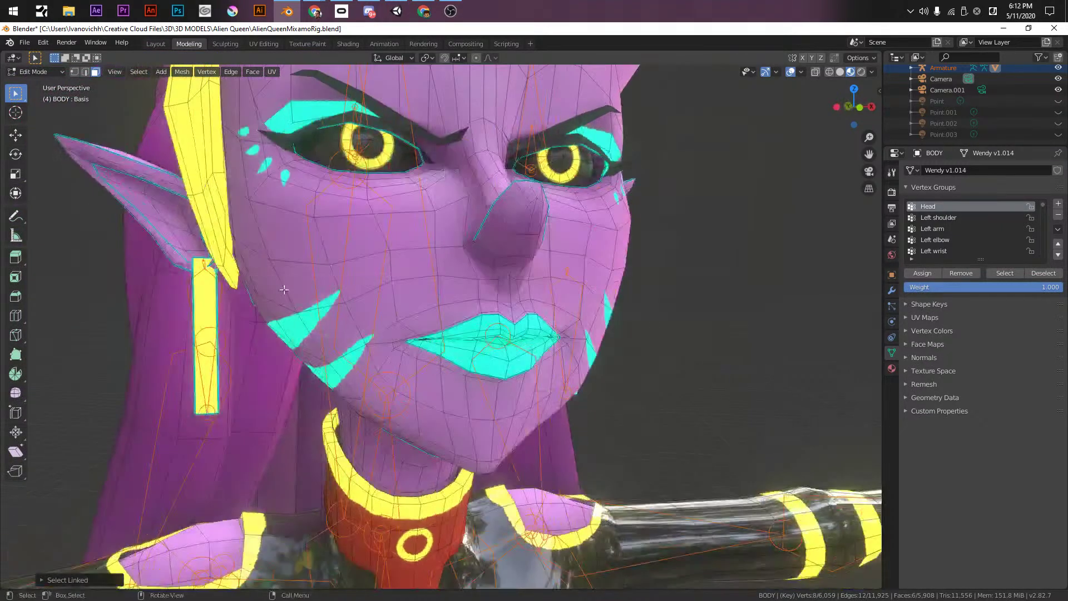
pyautogui.keyDown('shift'); pyautogui.click(202, 287); pyautogui.keyUp('shift')
pyautogui.hotkey('ctrl', 'l')
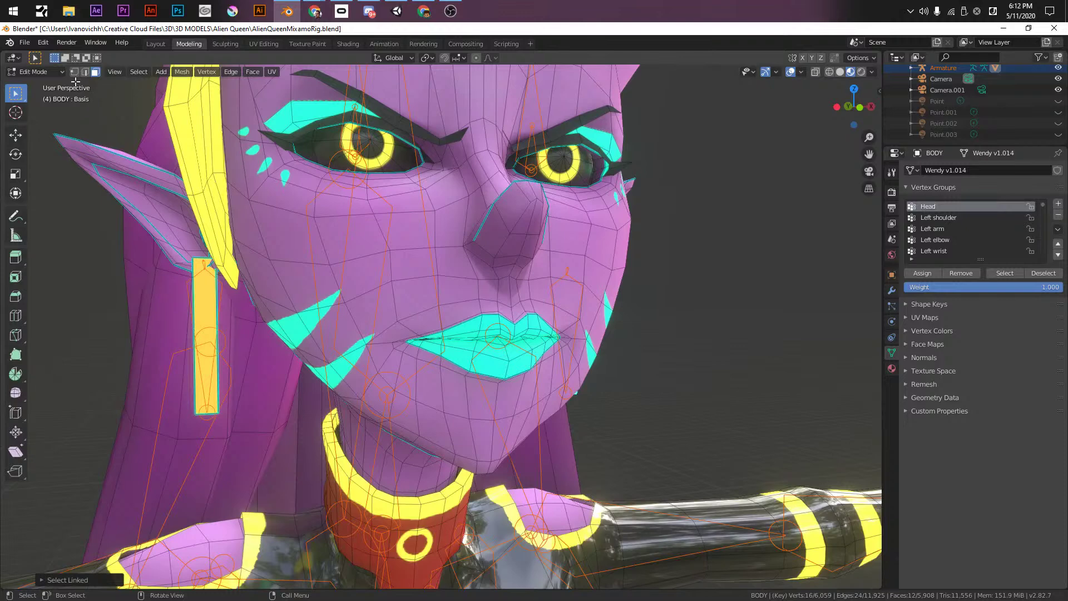
# - Paint both masked earrings to 0 Head weight, then snap to front orthographic view
pyautogui.hotkey('ctrl', 'Tab')
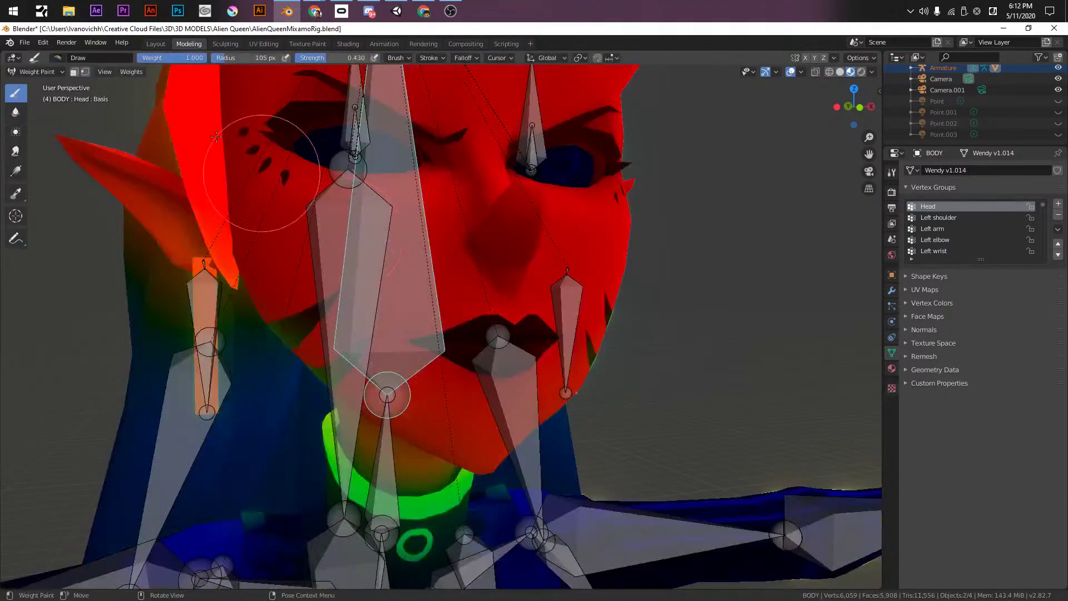
pyautogui.click(74, 72)
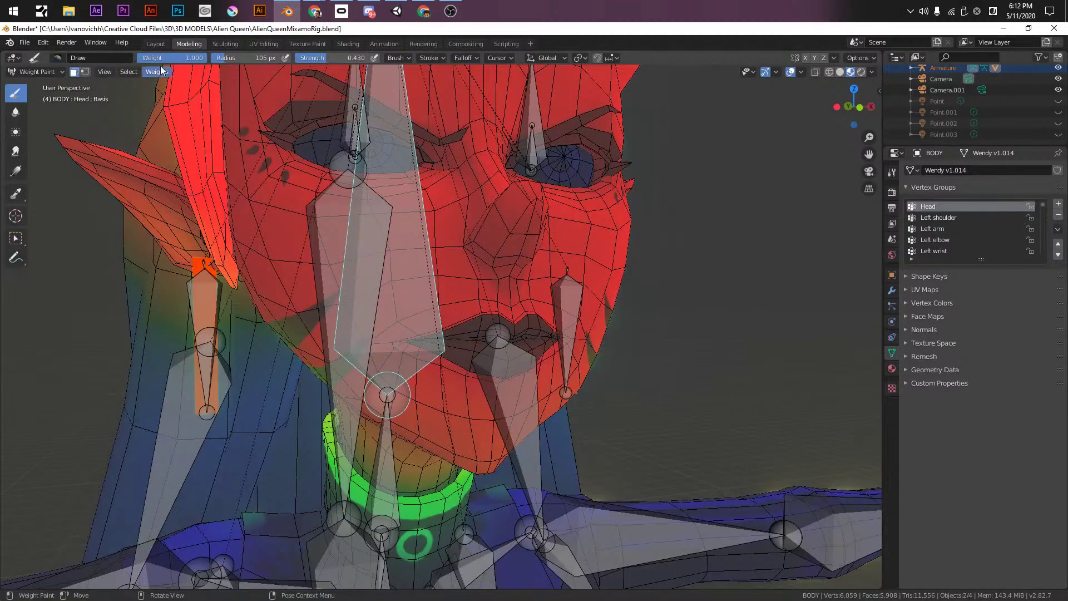
pyautogui.moveTo(166, 57); pyautogui.dragTo(134, 58)
pyautogui.keyDown('alt'); pyautogui.moveTo(727, 255); pyautogui.dragTo(907, 336); pyautogui.keyUp('alt')
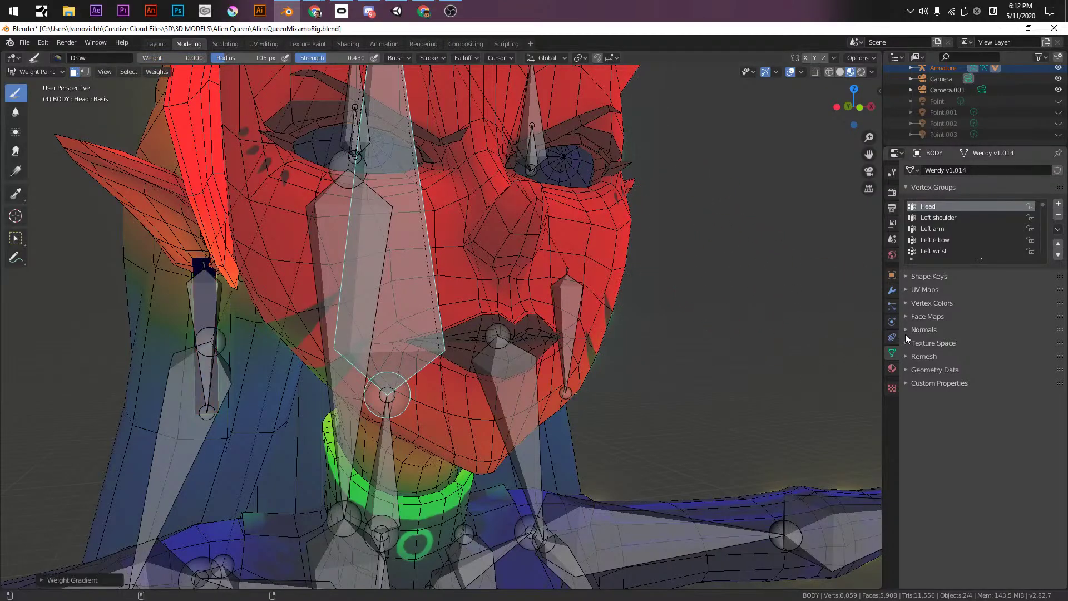
pyautogui.scroll(-5, 595, 310)
pyautogui.moveTo(596, 310); pyautogui.dragTo(611, 375, button='middle')
pyautogui.press('KP_1')
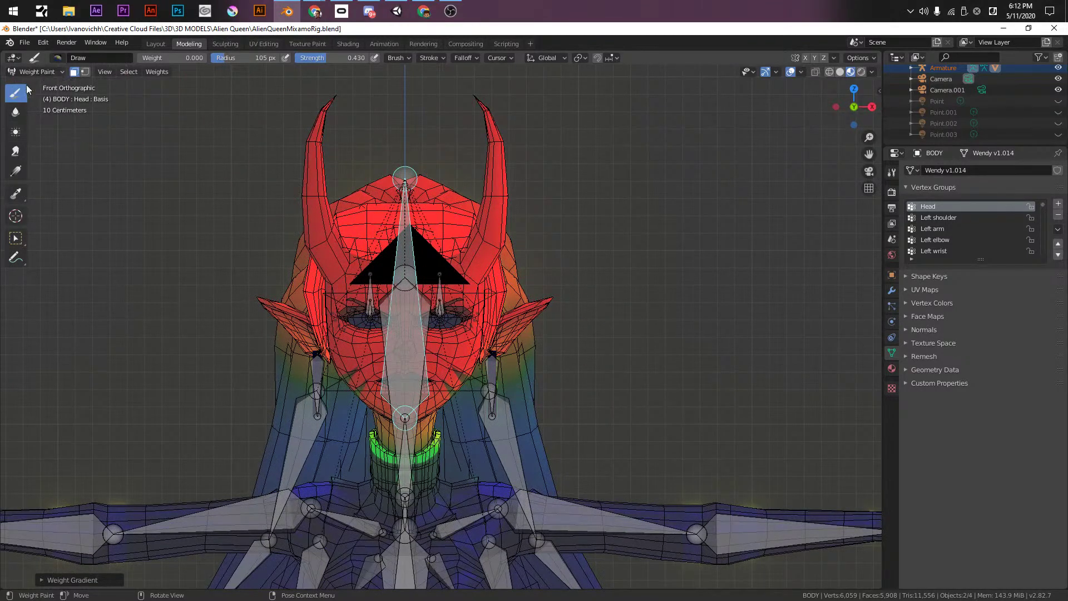
pyautogui.hotkey('ctrl', 'Tab')
# - Deselect the earring geometry on BODY and return to Object Mode
pyautogui.click(272, 240)
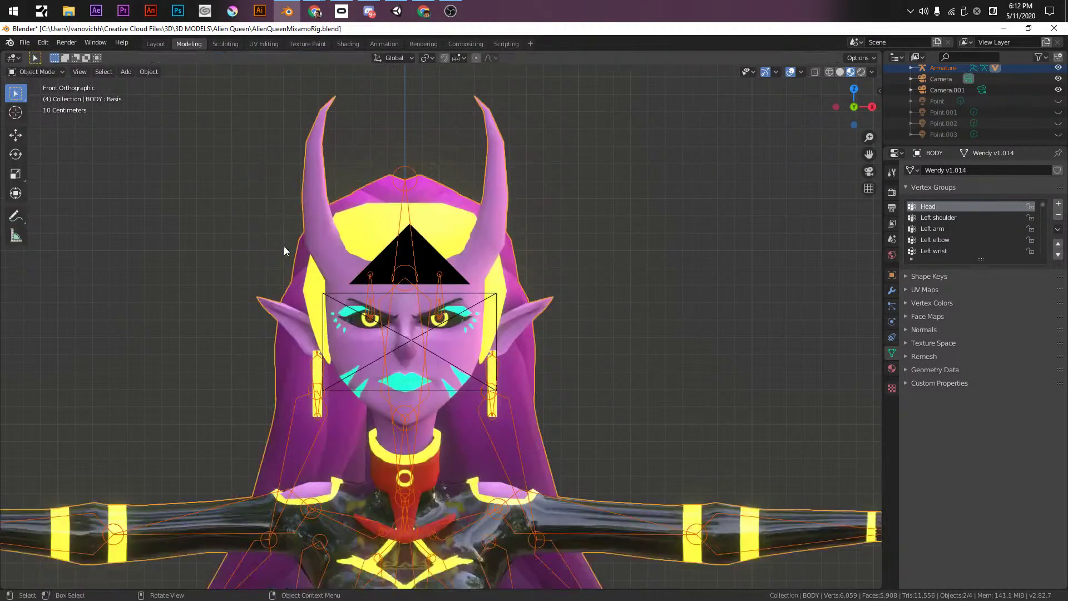
pyautogui.press('Tab')
pyautogui.hotkey('alt', 'a')
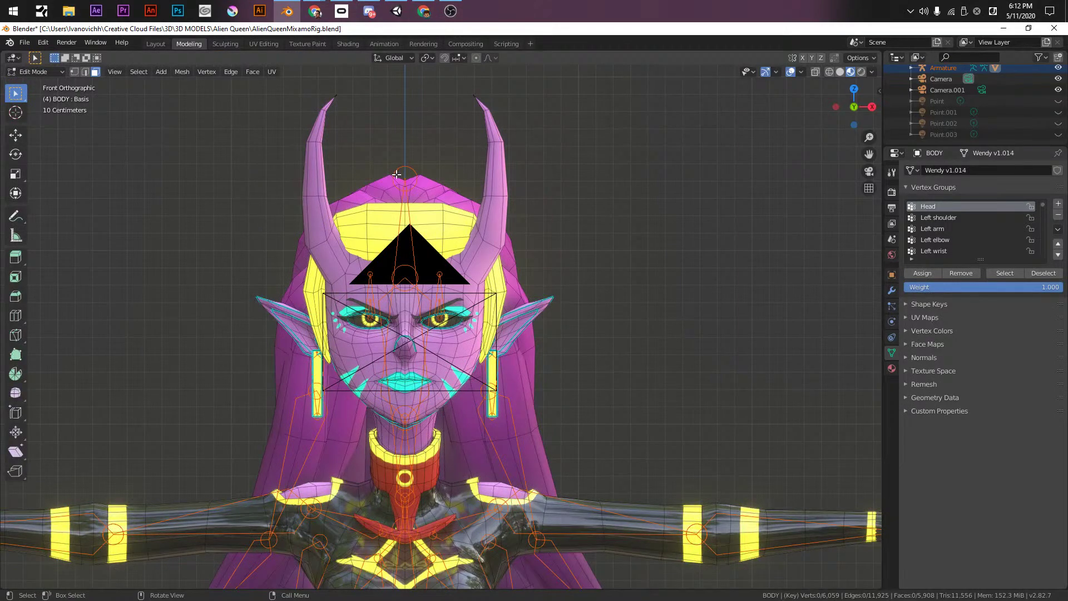
pyautogui.hotkey('ctrl', 'Tab')
pyautogui.click(395, 175)
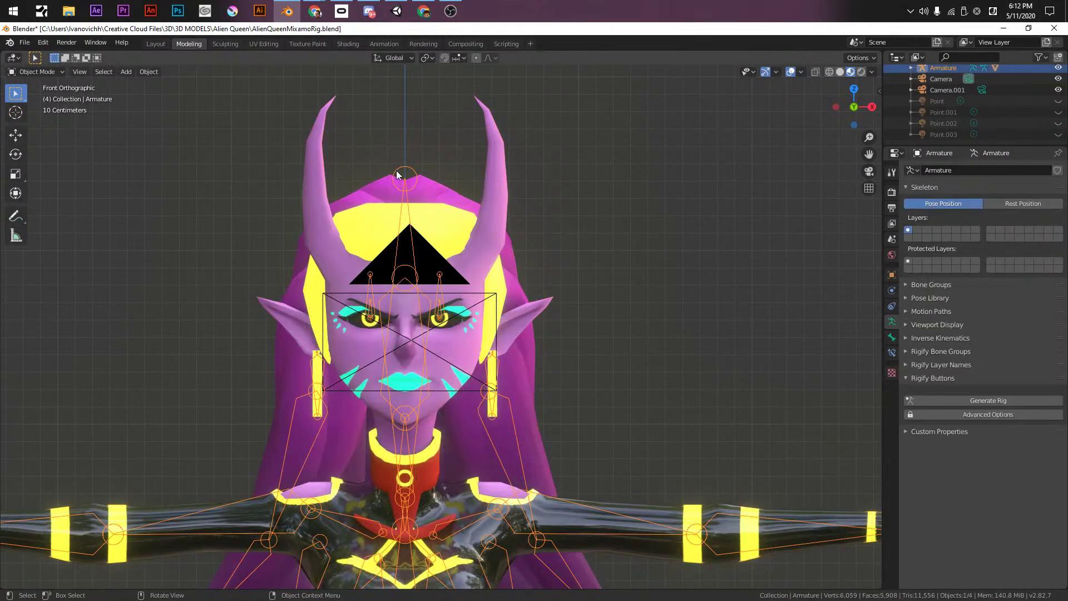
# - In Pose Mode, rotate the L_EarRing_02 bone on X to test its deformation
pyautogui.hotkey('ctrl', 'Tab')
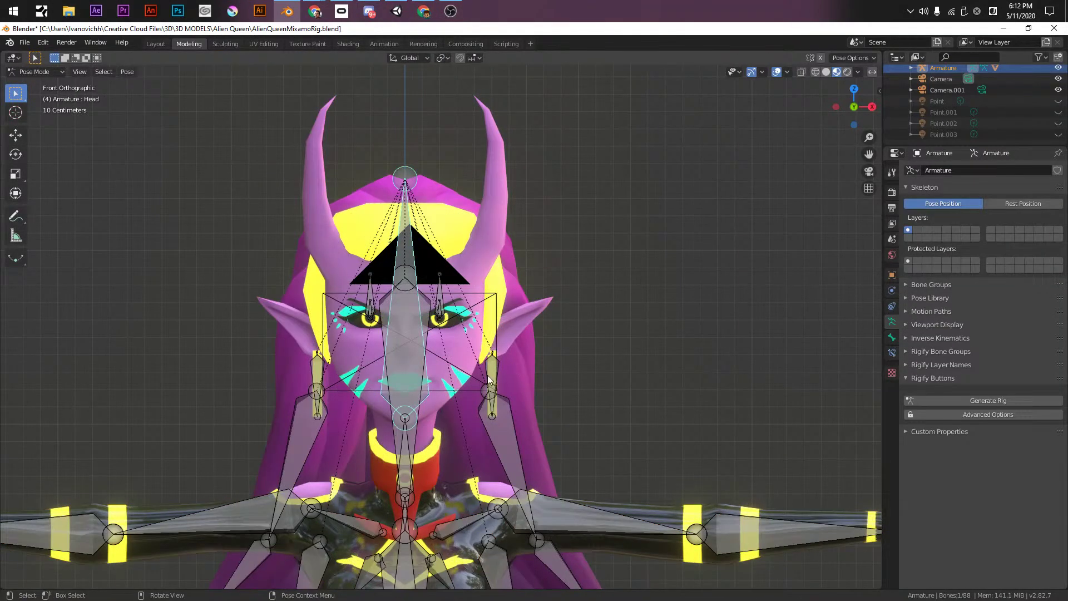
pyautogui.click(492, 372)
pyautogui.moveTo(492, 372); pyautogui.dragTo(491, 372, button='middle')
pyautogui.scroll(4, 492, 373)
pyautogui.press('r')
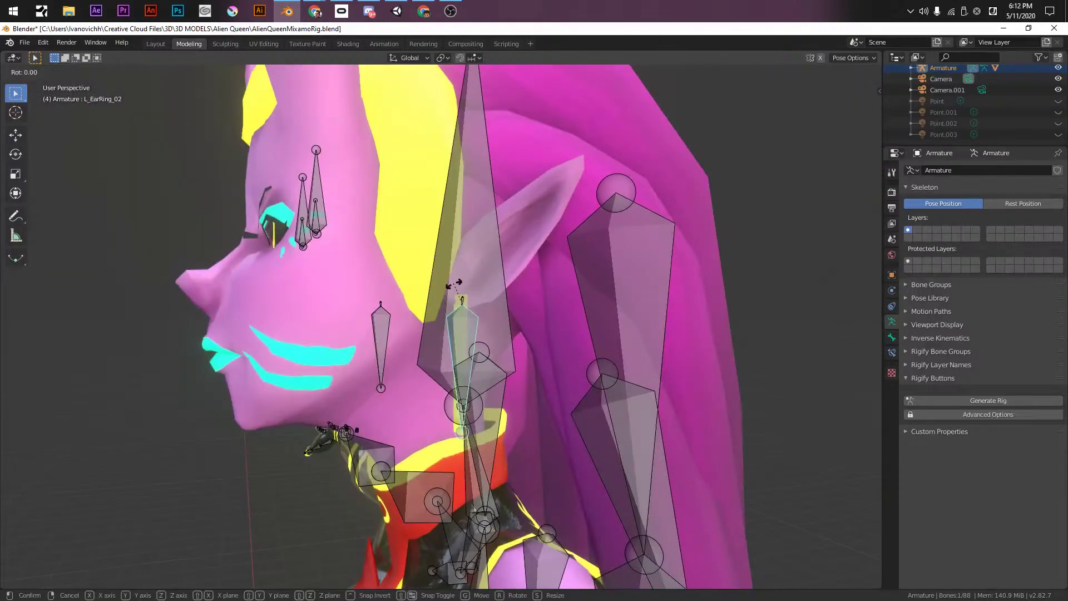
pyautogui.press('x')
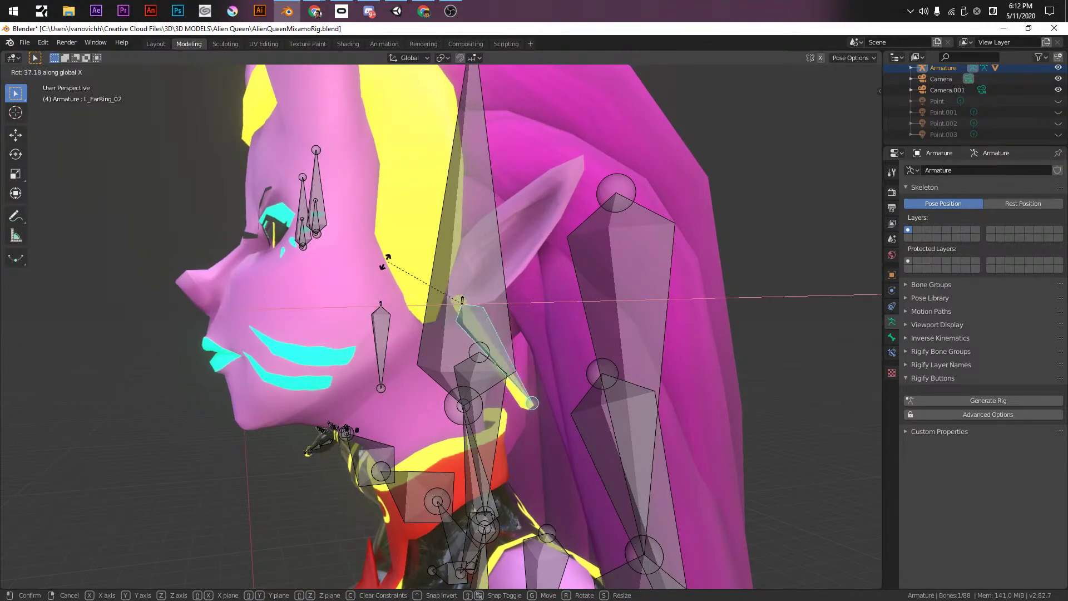
pyautogui.click(431, 282)
pyautogui.moveTo(430, 283); pyautogui.dragTo(602, 326, button='middle')
# - Rotate the earring bone again on X and then Y, and save the file
pyautogui.press('r')
pyautogui.press('x')
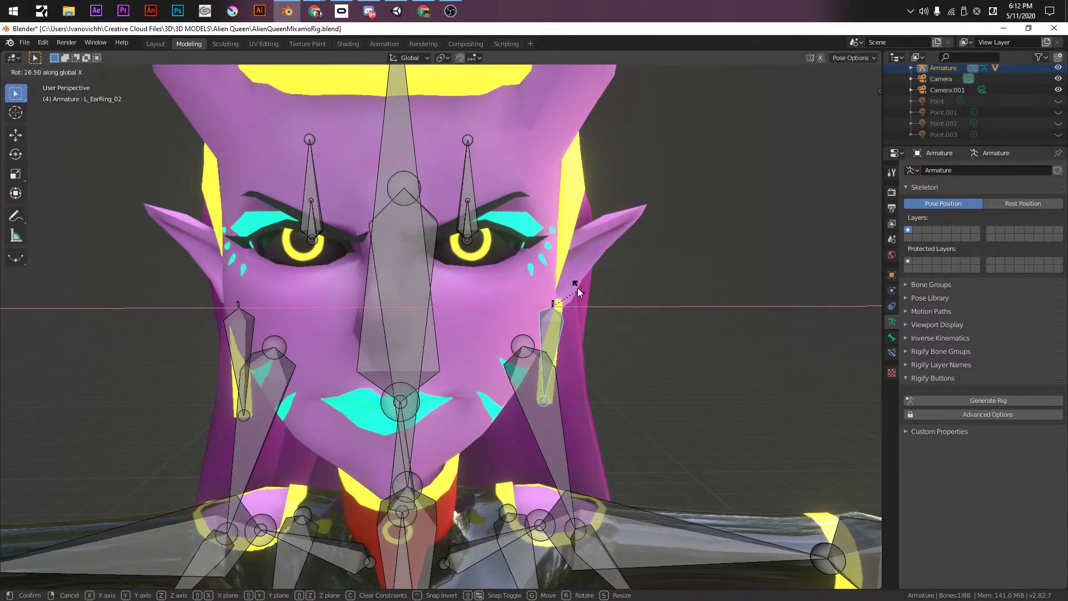
pyautogui.click(603, 312)
pyautogui.press('r')
pyautogui.press('y')
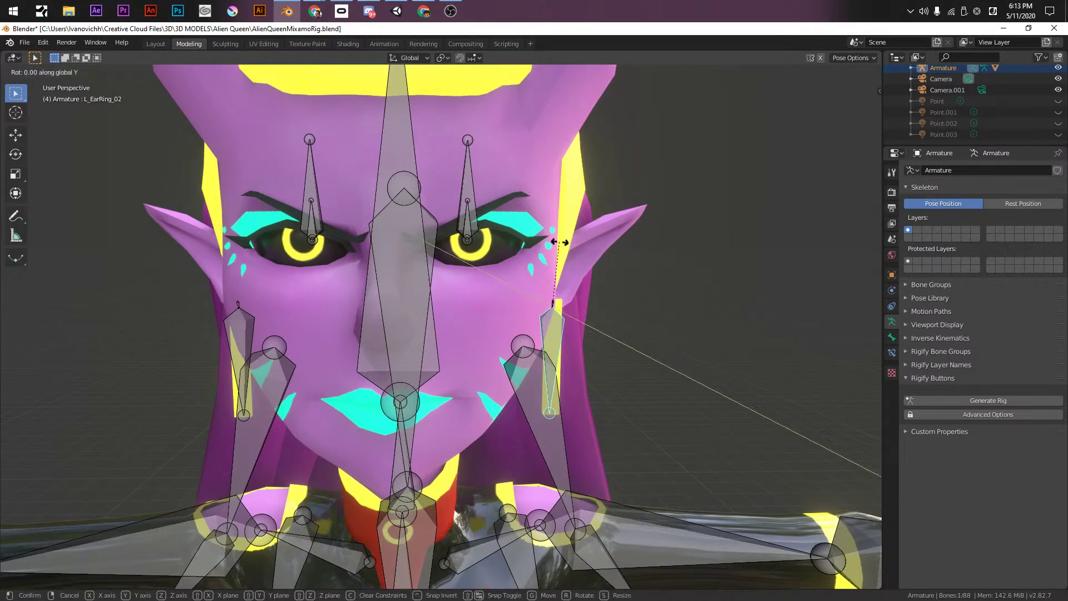
pyautogui.click(592, 262)
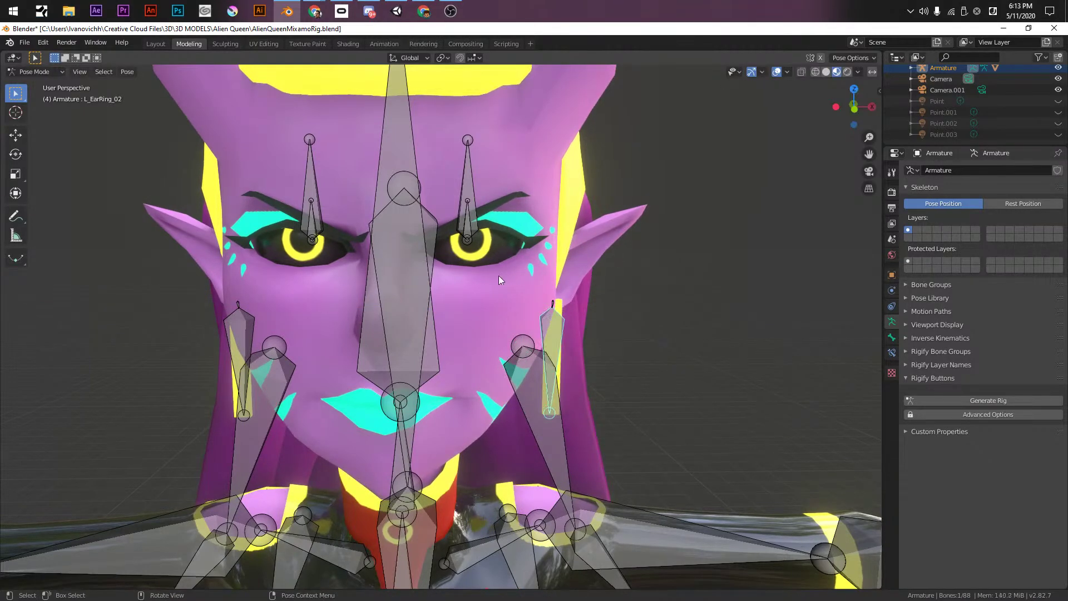
pyautogui.scroll(-3, 518, 275)
pyautogui.hotkey('ctrl', 's')
# - Inspect the rig, return to Object Mode with BODY selected, and save again
pyautogui.scroll(-3, 482, 259)
pyautogui.moveTo(483, 259); pyautogui.dragTo(527, 356, button='middle')
pyautogui.scroll(4, 489, 280)
pyautogui.click(562, 278)
pyautogui.moveTo(581, 378); pyautogui.dragTo(461, 253, button='middle')
pyautogui.scroll(-4, 493, 359)
pyautogui.click(461, 253)
pyautogui.hotkey('ctrl', 'Tab')
pyautogui.click(395, 280)
pyautogui.click(448, 276)
pyautogui.hotkey('ctrl', 's')
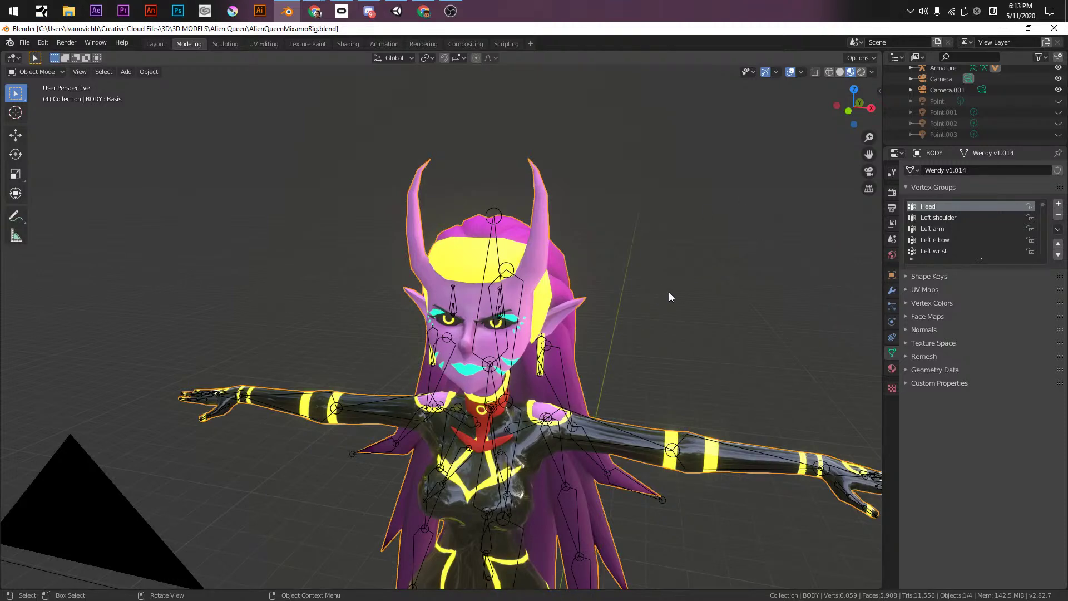
# - Add a new shape key to the body and rename it 'Correction'
pyautogui.click(936, 278)
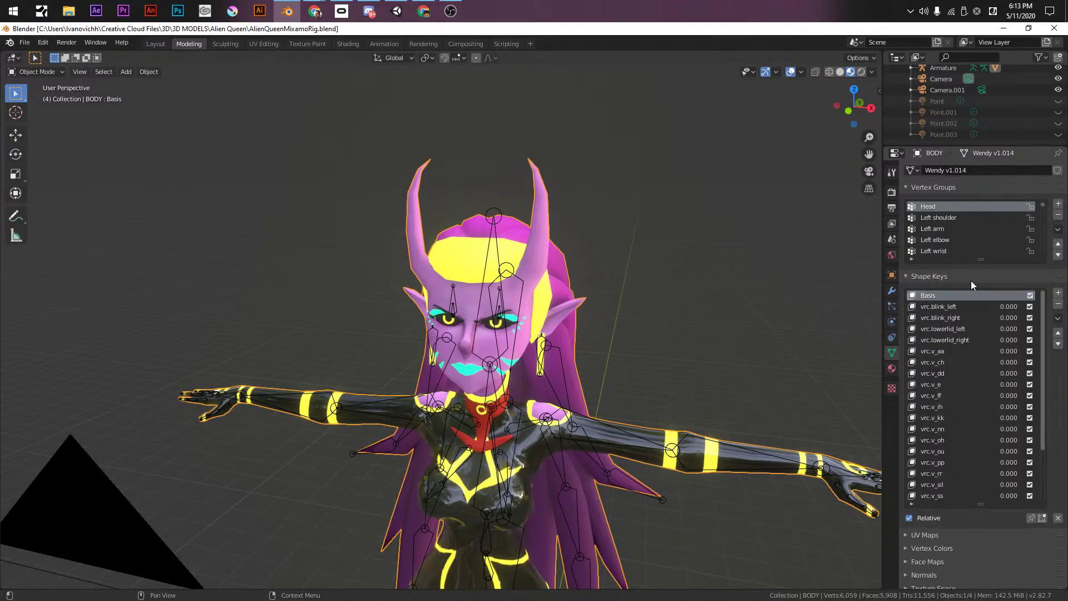
pyautogui.click(1059, 293)
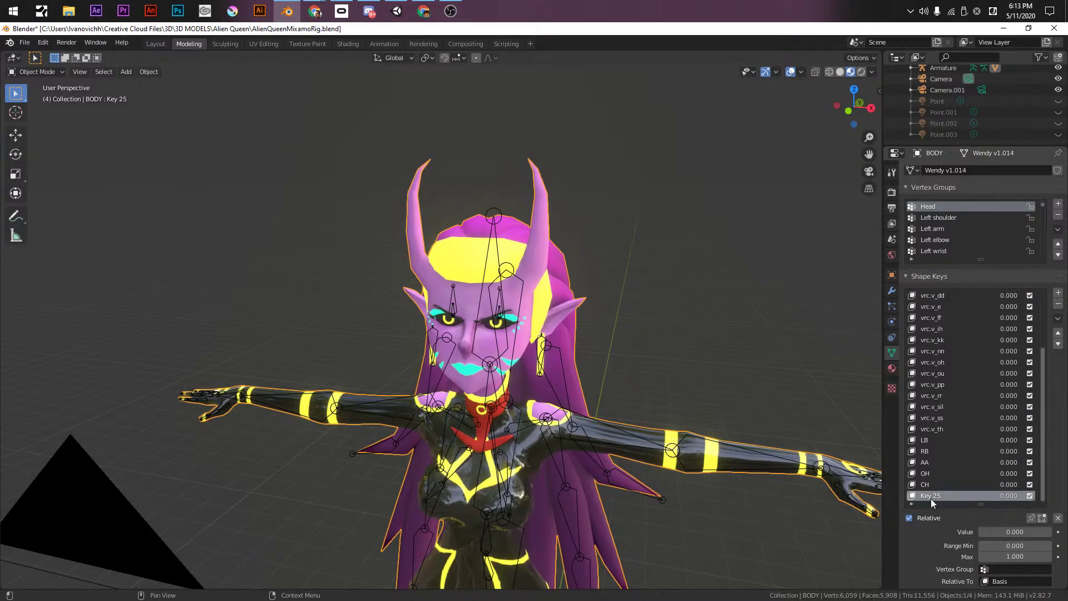
pyautogui.press('F2')
pyautogui.press('Escape')
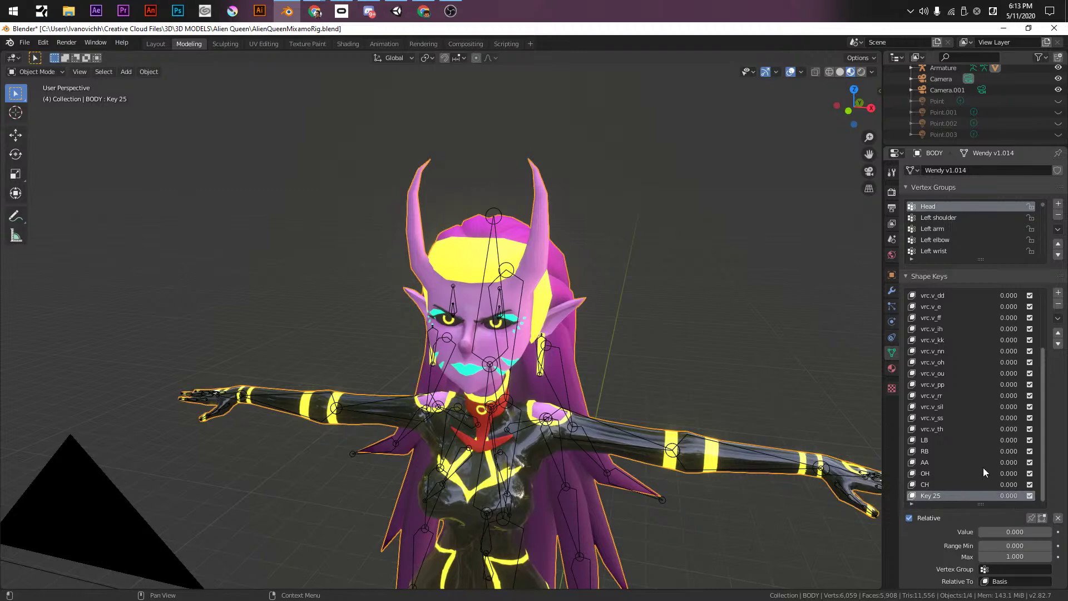
pyautogui.doubleClick(934, 497)
pyautogui.write('Correction')
pyautogui.press('Return')
# - Set the Correction shape key's value to 1.000 and frame the character's face
pyautogui.moveTo(985, 530); pyautogui.dragTo(1037, 531)
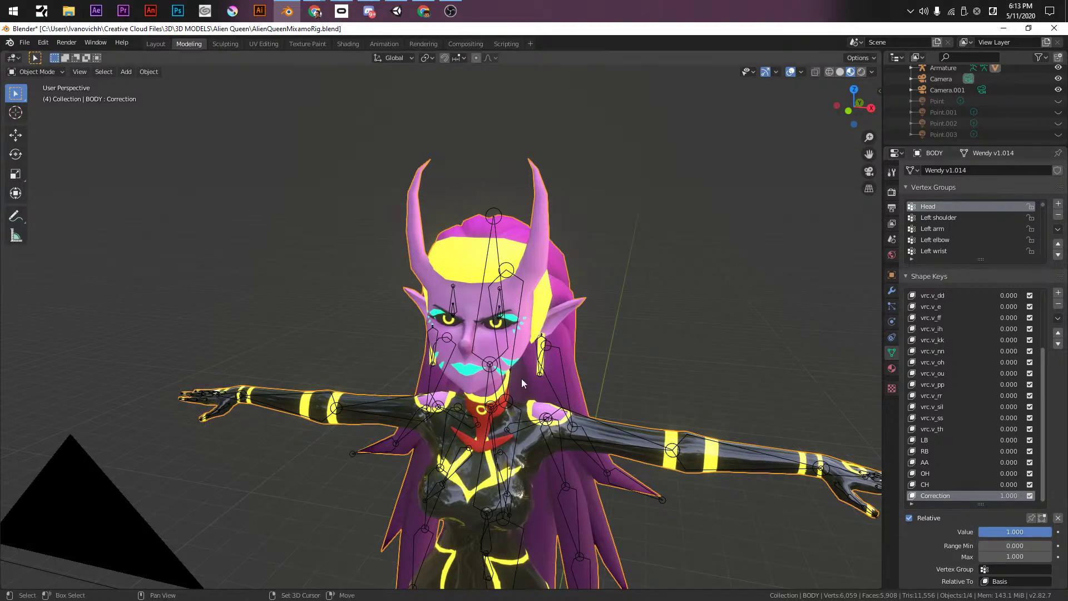
pyautogui.keyDown('shift'); pyautogui.moveTo(522, 366); pyautogui.dragTo(499, 313, button='middle'); pyautogui.keyUp('shift')
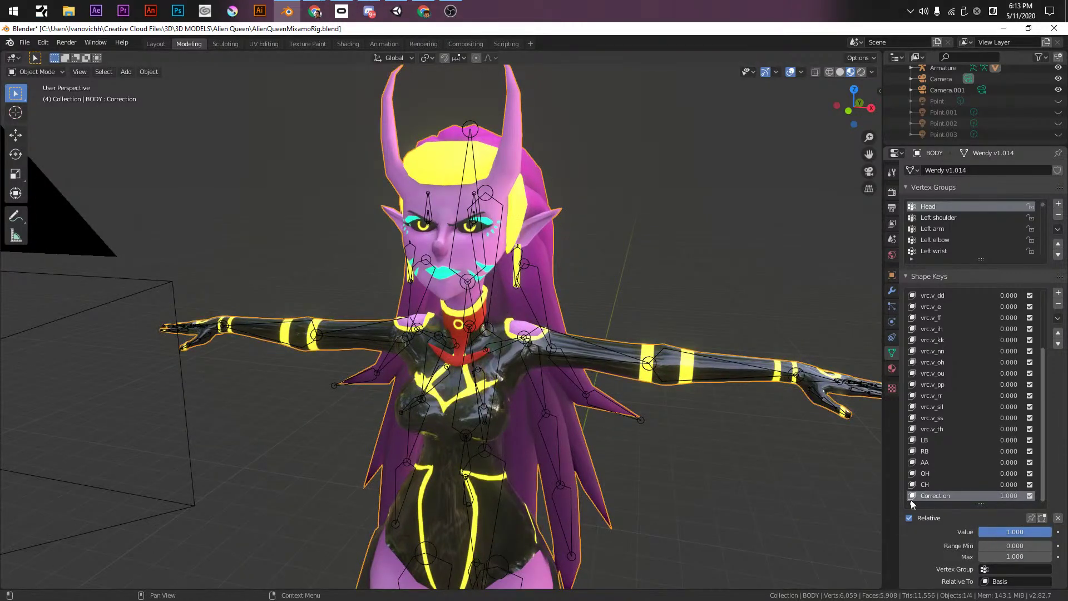
pyautogui.keyDown('shift'); pyautogui.moveTo(665, 281); pyautogui.dragTo(749, 360, button='middle'); pyautogui.keyUp('shift')
pyautogui.keyDown('shift'); pyautogui.moveTo(572, 288); pyautogui.dragTo(523, 236, button='middle'); pyautogui.keyUp('shift')
pyautogui.scroll(5, 522, 235)
pyautogui.keyDown('shift'); pyautogui.moveTo(467, 89); pyautogui.dragTo(451, 312, button='middle'); pyautogui.keyUp('shift')
# - In Edit Mode, narrow the nose edges and the nose top along the X axis
pyautogui.press('Tab')
pyautogui.scroll(2, 521, 210)
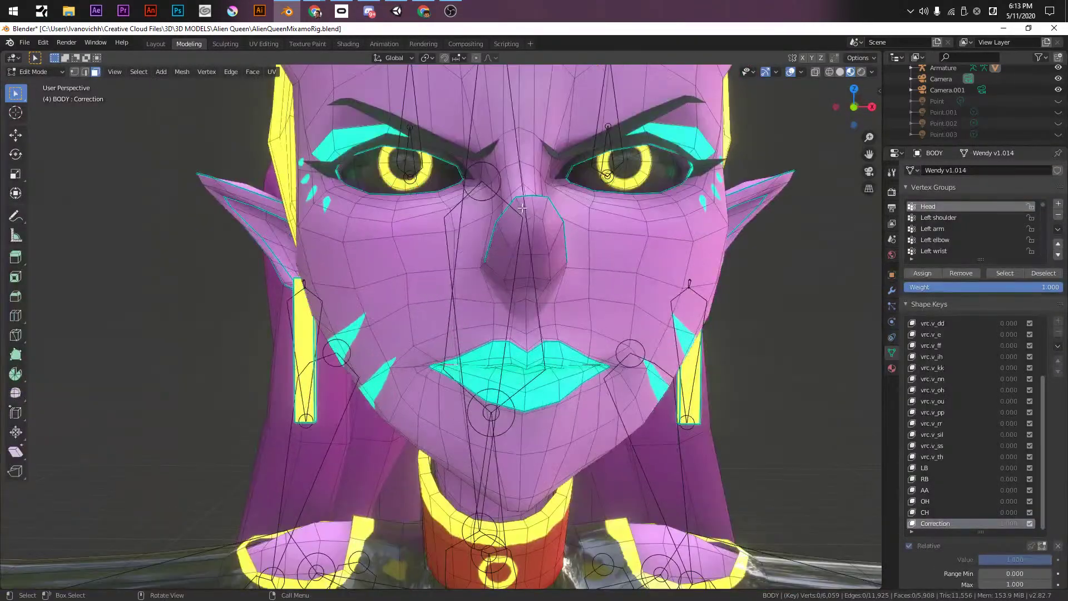
pyautogui.press('2')
pyautogui.keyDown('alt'); pyautogui.click(555, 238); pyautogui.keyUp('alt')
pyautogui.click(504, 232)
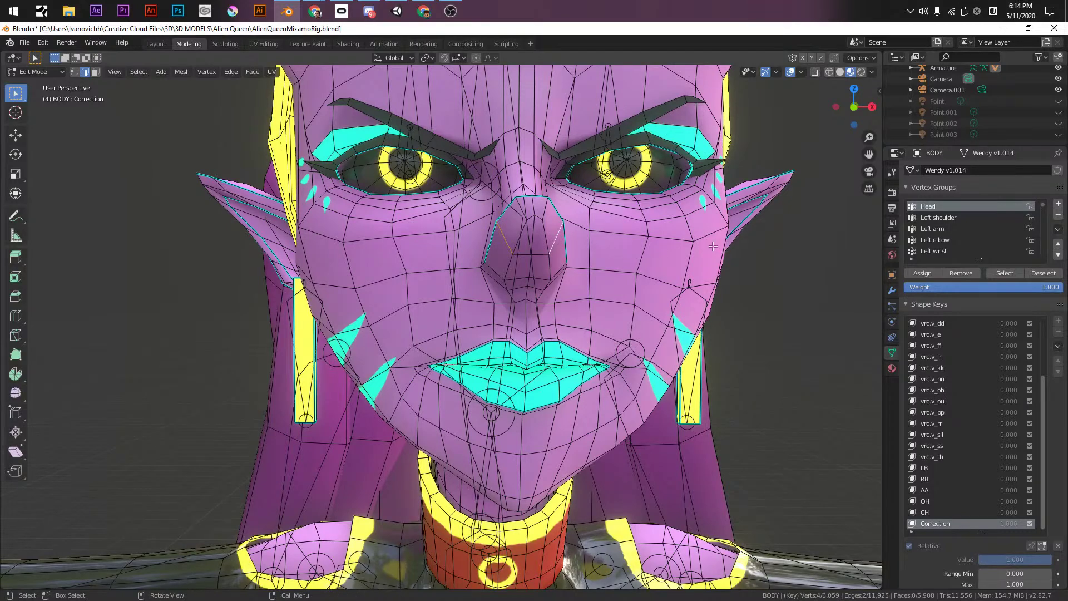
pyautogui.press('s')
pyautogui.press('x')
pyautogui.click(701, 231)
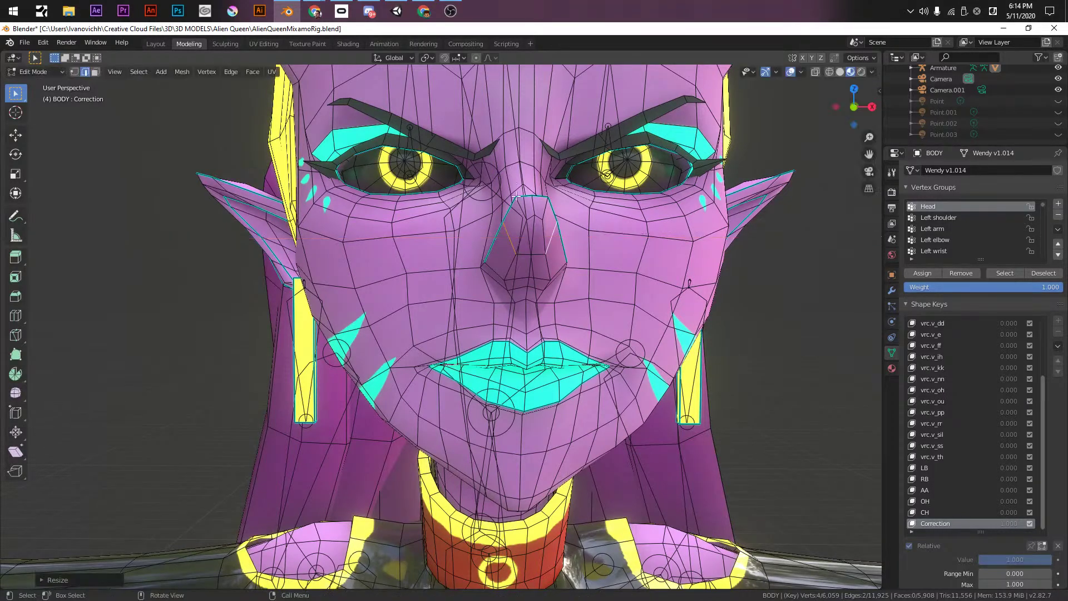
pyautogui.click(532, 211)
pyautogui.press('s')
pyautogui.press('x')
pyautogui.click(643, 213)
# - From a side view, move the nose vertices along Y, then return to Object Mode
pyautogui.moveTo(649, 184); pyautogui.dragTo(694, 205, button='middle')
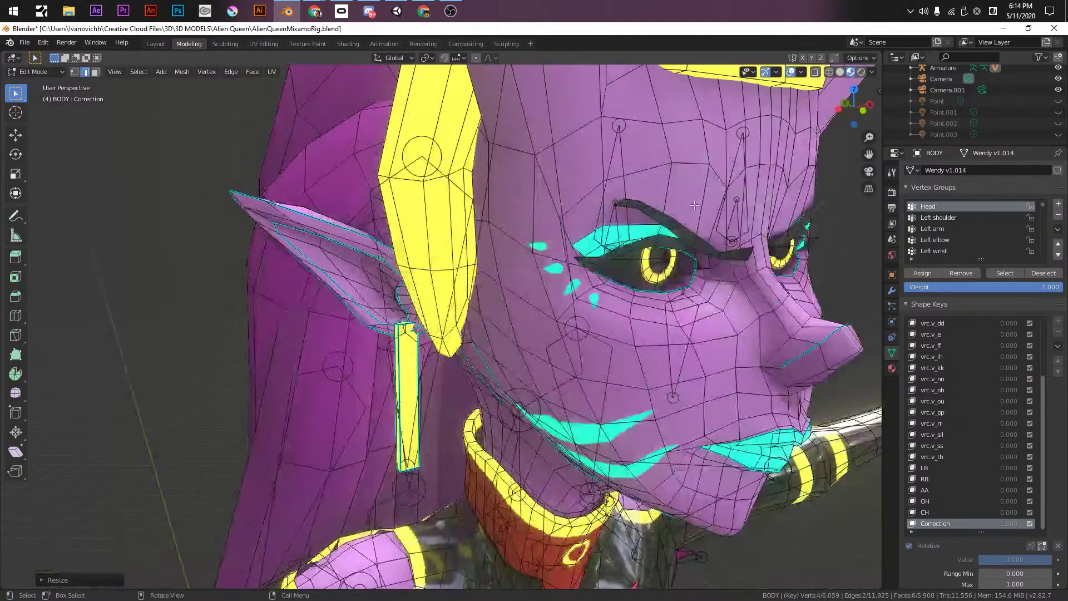
pyautogui.press('KP_3')
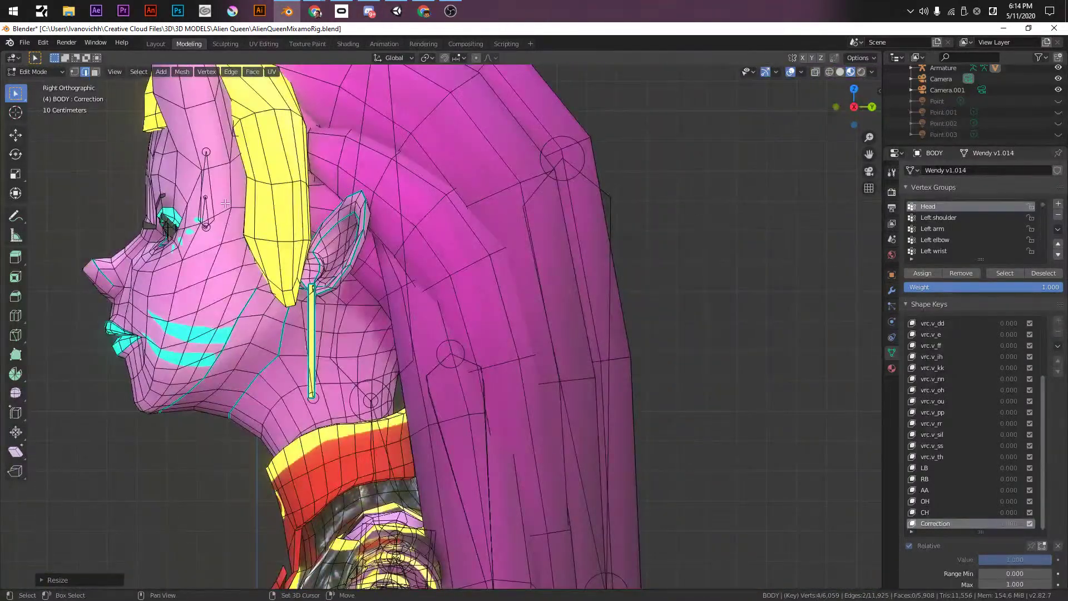
pyautogui.keyDown('shift'); pyautogui.moveTo(225, 204); pyautogui.dragTo(460, 439, button='middle'); pyautogui.keyUp('shift')
pyautogui.scroll(4, 460, 439)
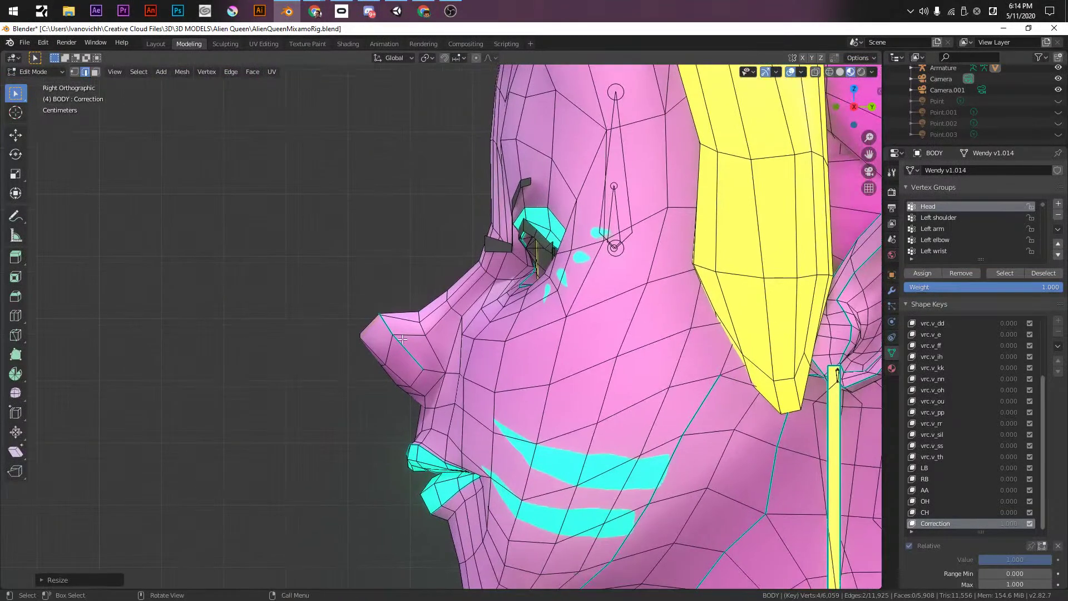
pyautogui.press('1')
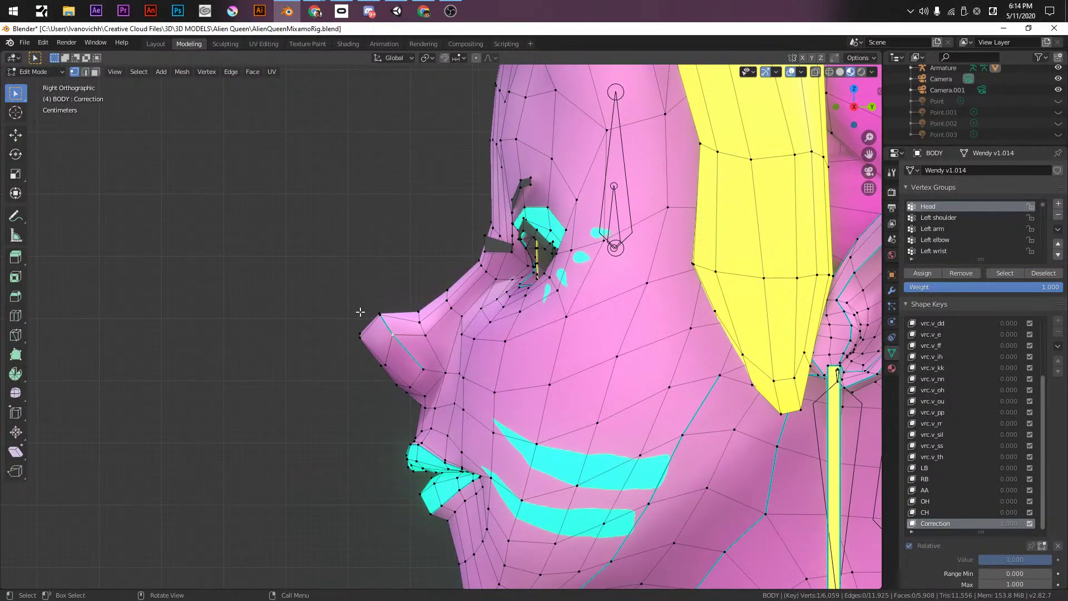
pyautogui.press('KP_1')
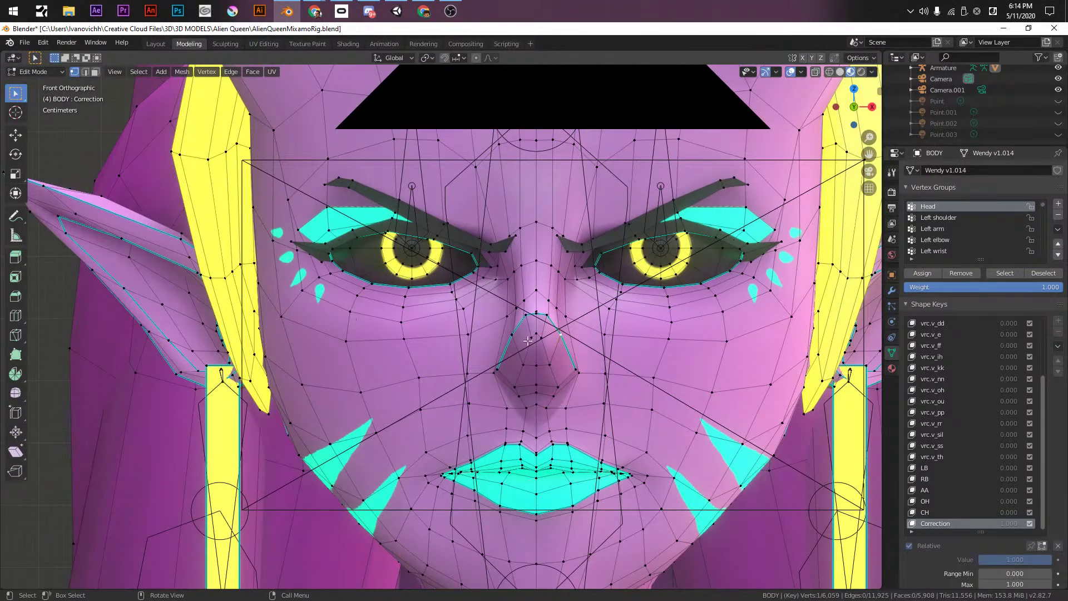
pyautogui.moveTo(513, 332); pyautogui.dragTo(467, 333, button='middle')
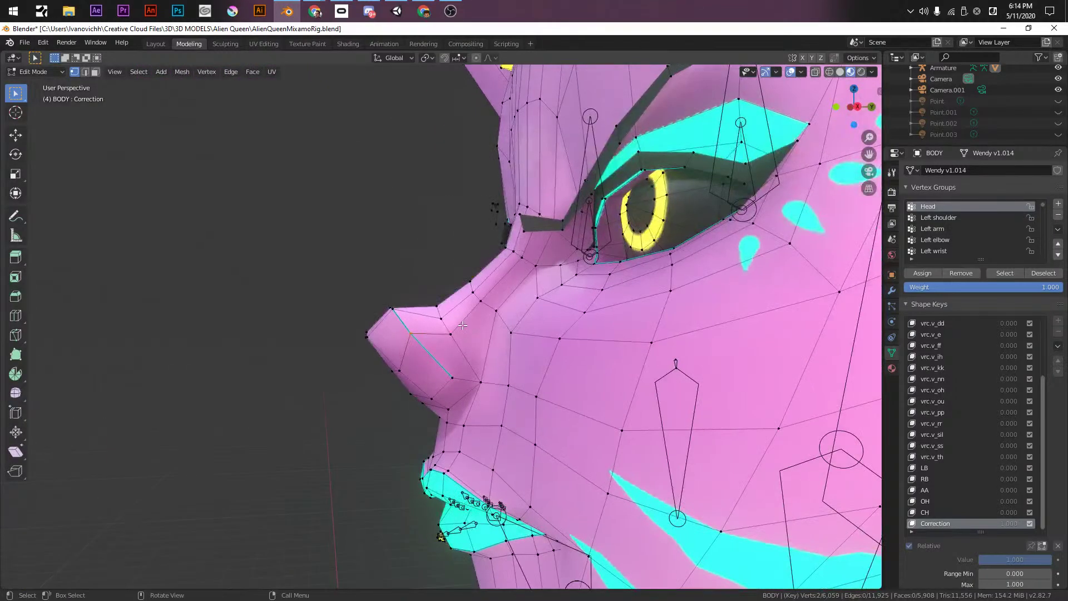
pyautogui.press('g')
pyautogui.press('y')
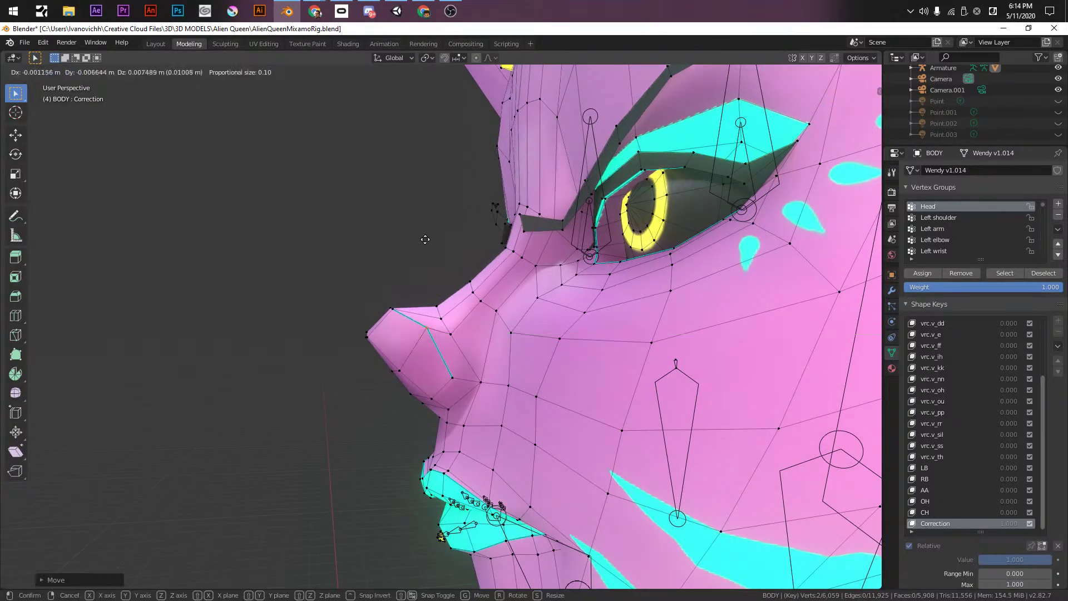
pyautogui.click(426, 261)
pyautogui.moveTo(424, 258); pyautogui.dragTo(545, 339, button='middle')
pyautogui.press('Tab')
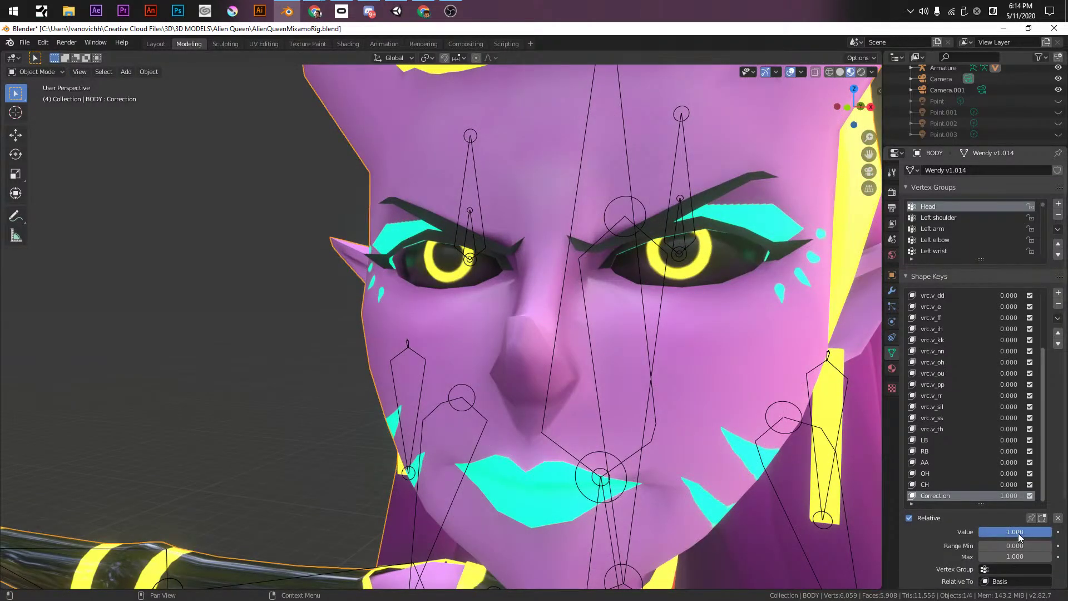
pyautogui.click(935, 407)
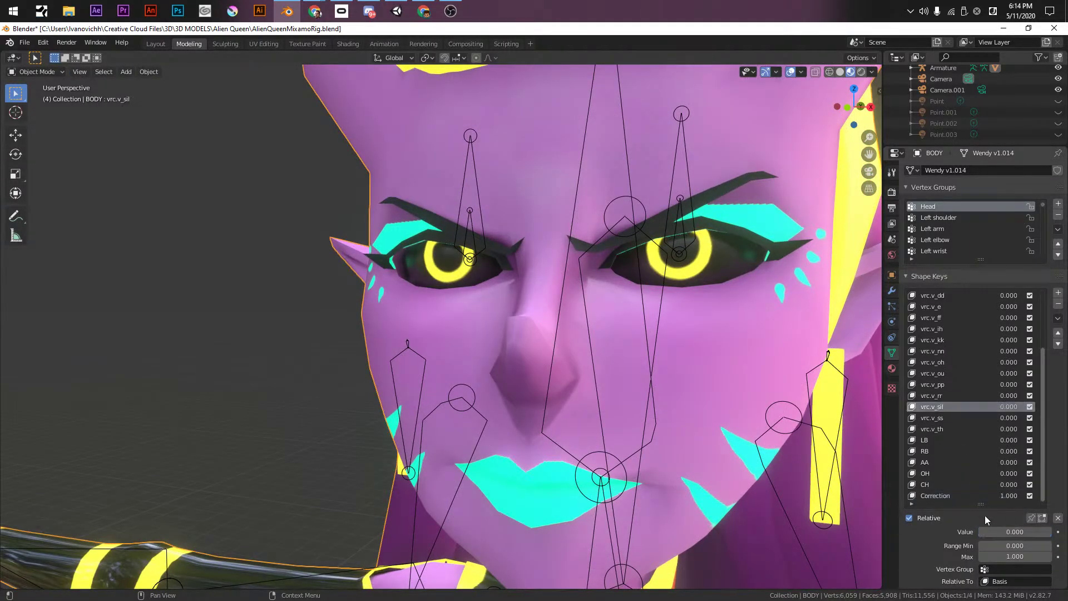
pyautogui.moveTo(987, 533)
pyautogui.mouseDown()
pyautogui.moveTo(1035, 532)
pyautogui.moveTo(979, 532)
pyautogui.mouseUp()
pyautogui.click(934, 362)
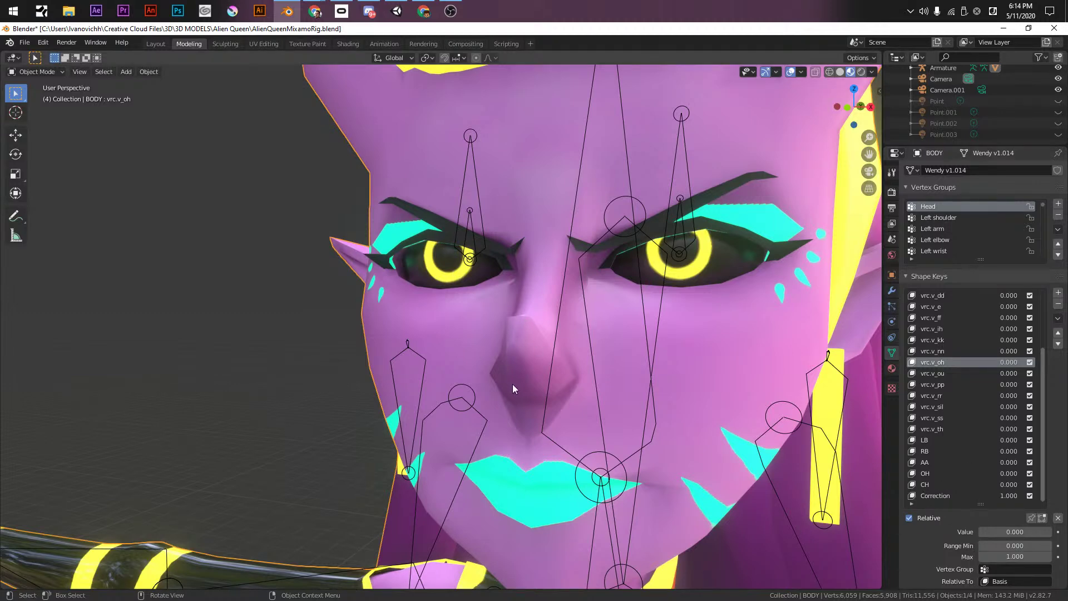
pyautogui.moveTo(989, 533)
pyautogui.mouseDown()
pyautogui.moveTo(1046, 533)
pyautogui.moveTo(980, 533)
pyautogui.mouseUp()
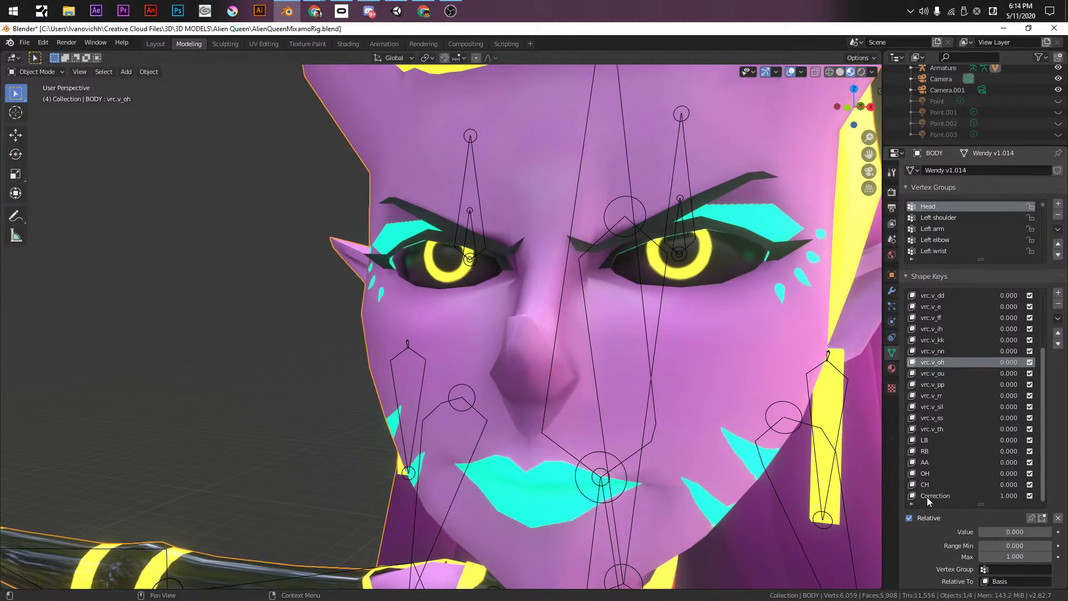
pyautogui.scroll(5, 943, 407)
pyautogui.scroll(2, 938, 318)
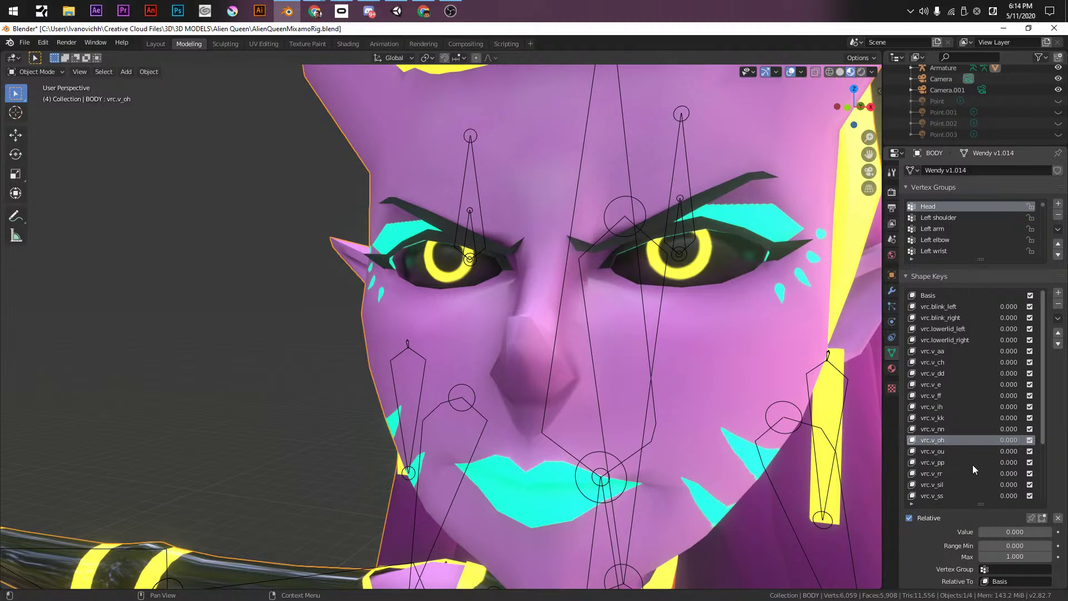
pyautogui.scroll(-5, 972, 428)
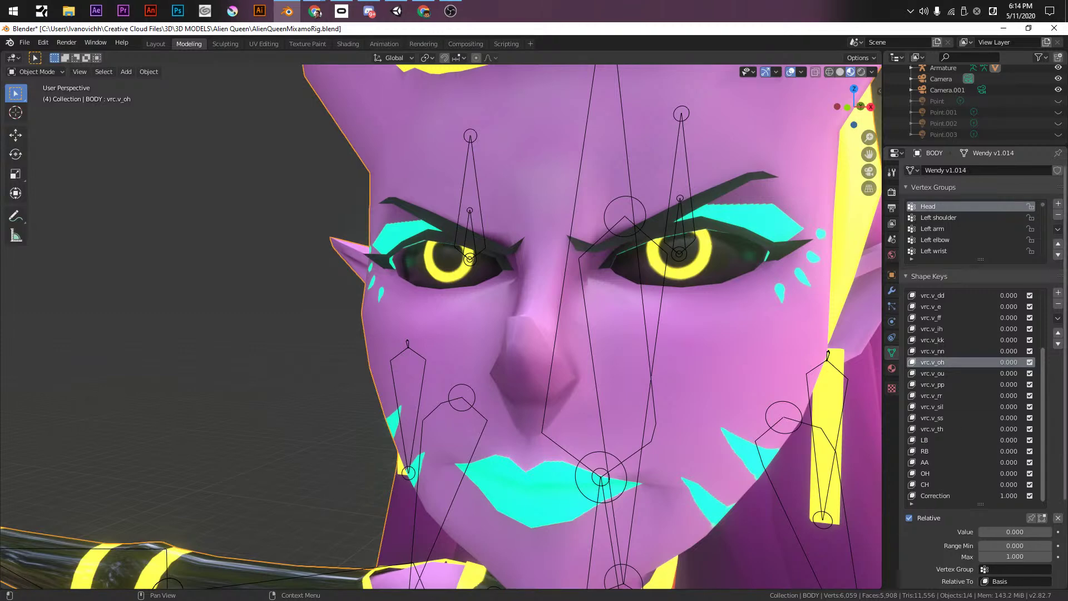
pyautogui.hotkey('alt', 'Tab')
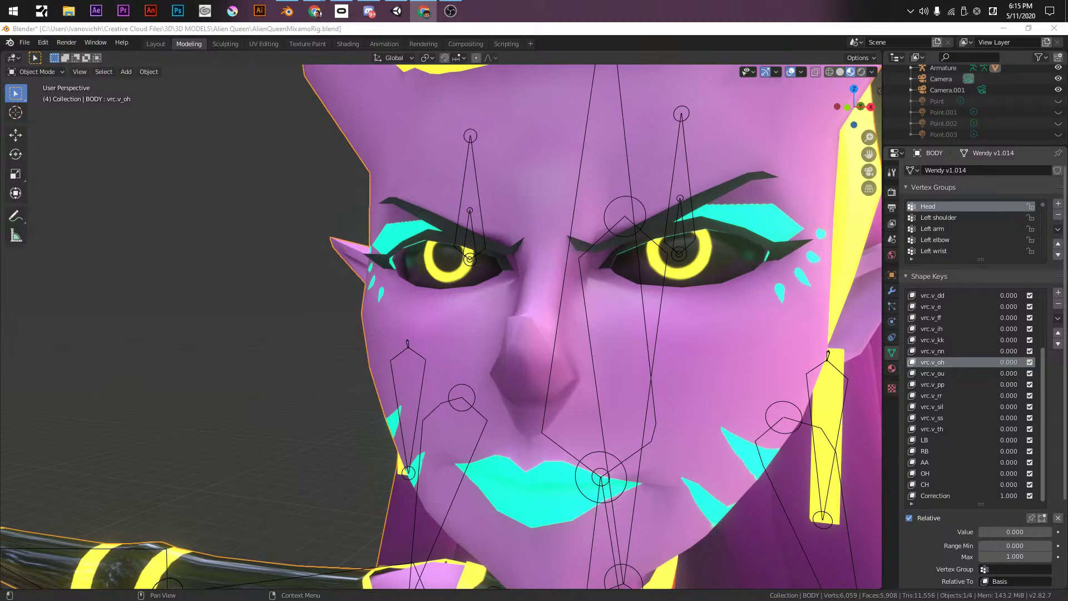
# - Make the Correction shape key active and enter Edit Mode framed on the face
pyautogui.click(379, 32)
pyautogui.moveTo(518, 362); pyautogui.dragTo(518, 426, button='middle')
pyautogui.press('KP_1')
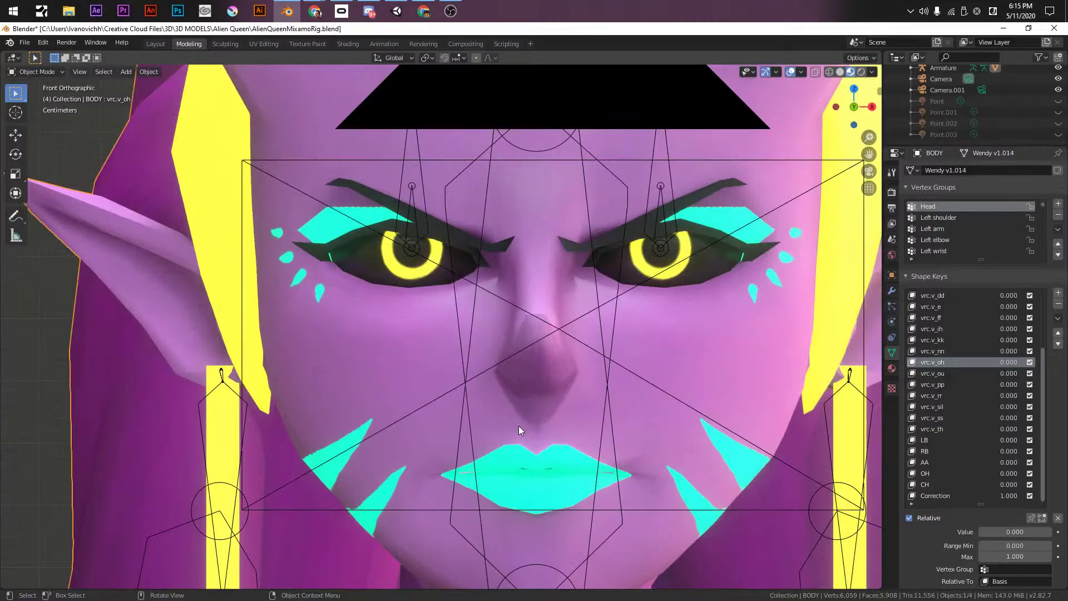
pyautogui.scroll(-5, 518, 425)
pyautogui.moveTo(535, 319); pyautogui.dragTo(567, 331, button='middle')
pyautogui.scroll(4, 549, 319)
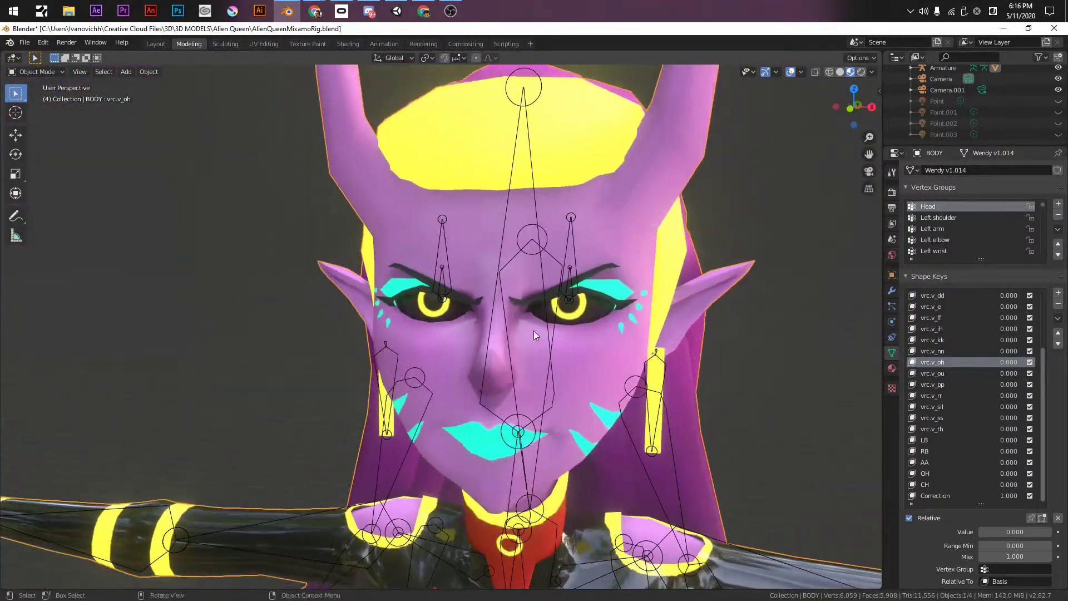
pyautogui.click(934, 495)
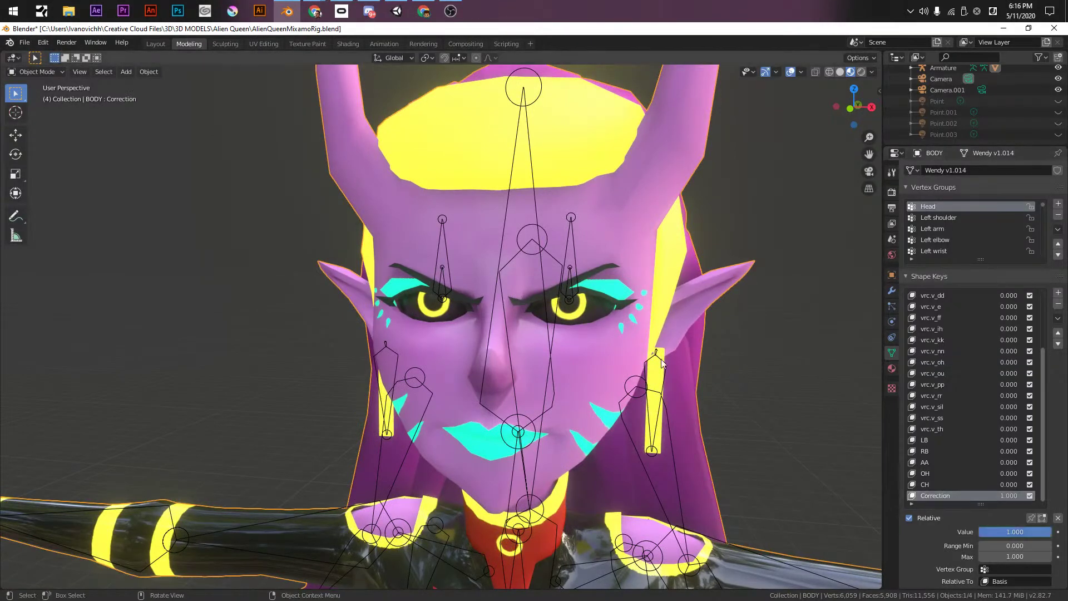
pyautogui.moveTo(680, 359); pyautogui.dragTo(580, 248, button='middle')
pyautogui.scroll(3, 580, 252)
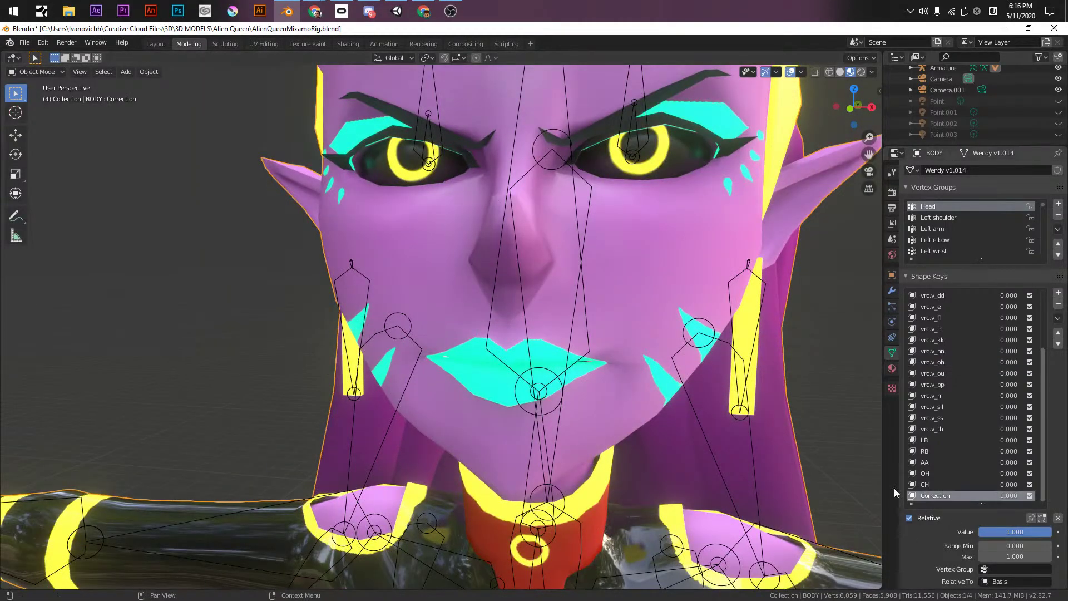
pyautogui.press('Tab')
pyautogui.scroll(2, 518, 309)
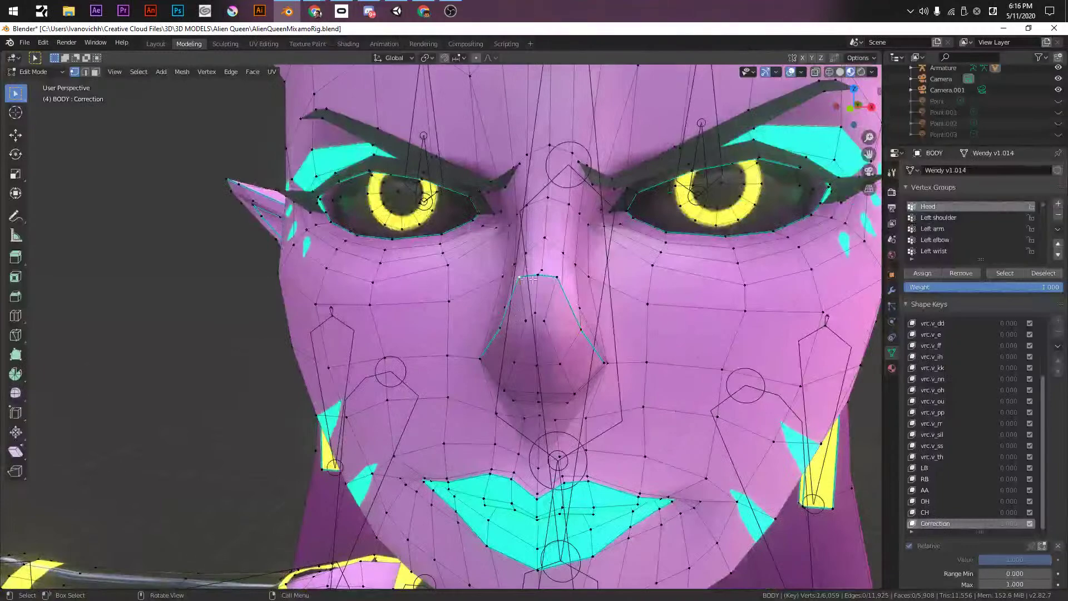
# - Narrow the nose along X, shift it along Y twice, and shrink it
pyautogui.press('s')
pyautogui.press('x')
pyautogui.click(651, 278)
pyautogui.moveTo(650, 278); pyautogui.dragTo(548, 298, button='middle')
pyautogui.press('g')
pyautogui.press('y')
pyautogui.click(504, 214)
pyautogui.press('g')
pyautogui.press('y')
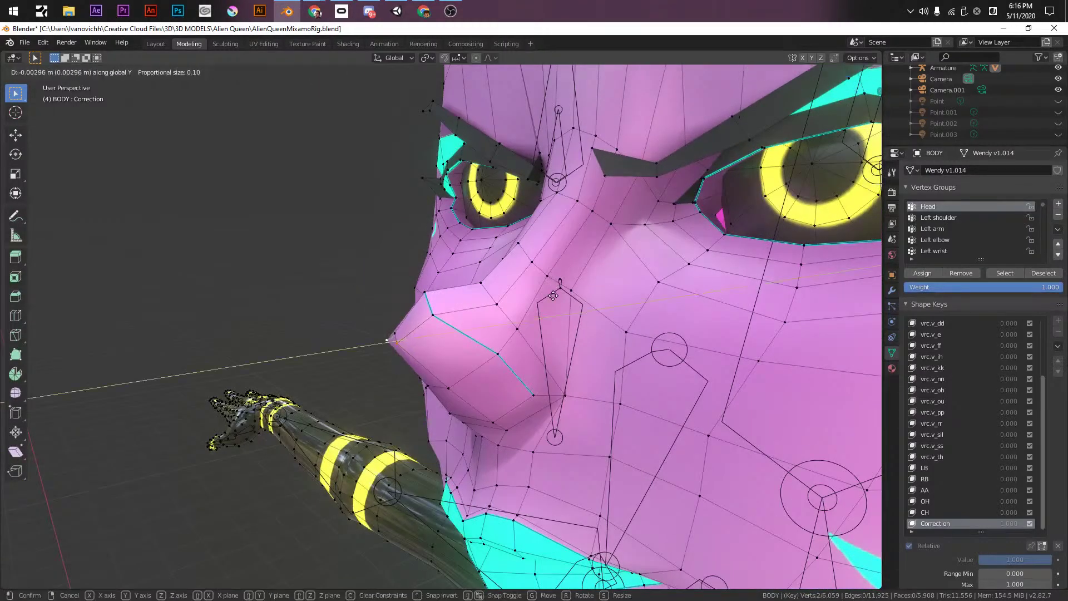
pyautogui.click(420, 303)
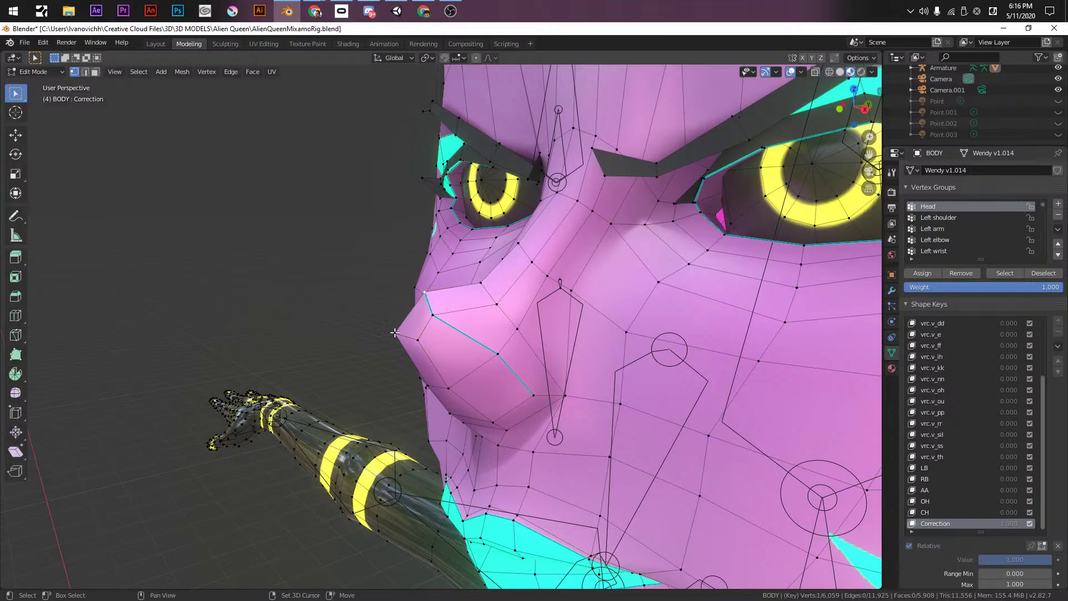
pyautogui.press('s')
pyautogui.click(436, 275)
pyautogui.moveTo(437, 276); pyautogui.dragTo(693, 305, button='middle')
pyautogui.press('s')
pyautogui.press('x')
pyautogui.click(634, 264)
# - Select the nose-tip vertex and reposition it in the Right Ortho profile view
pyautogui.click(550, 335)
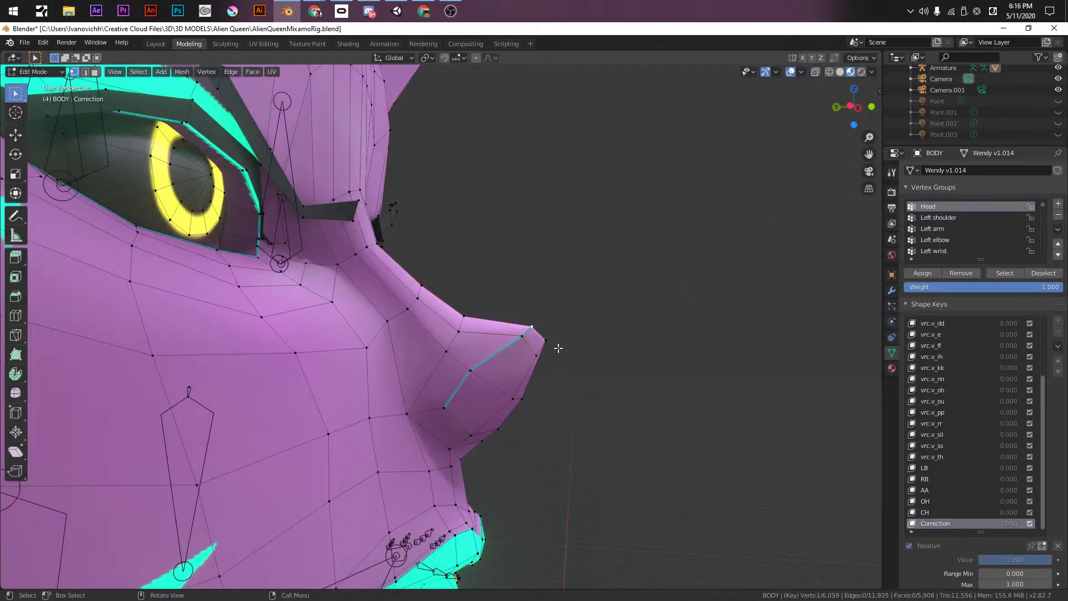
pyautogui.scroll(2, 555, 348)
pyautogui.press('g')
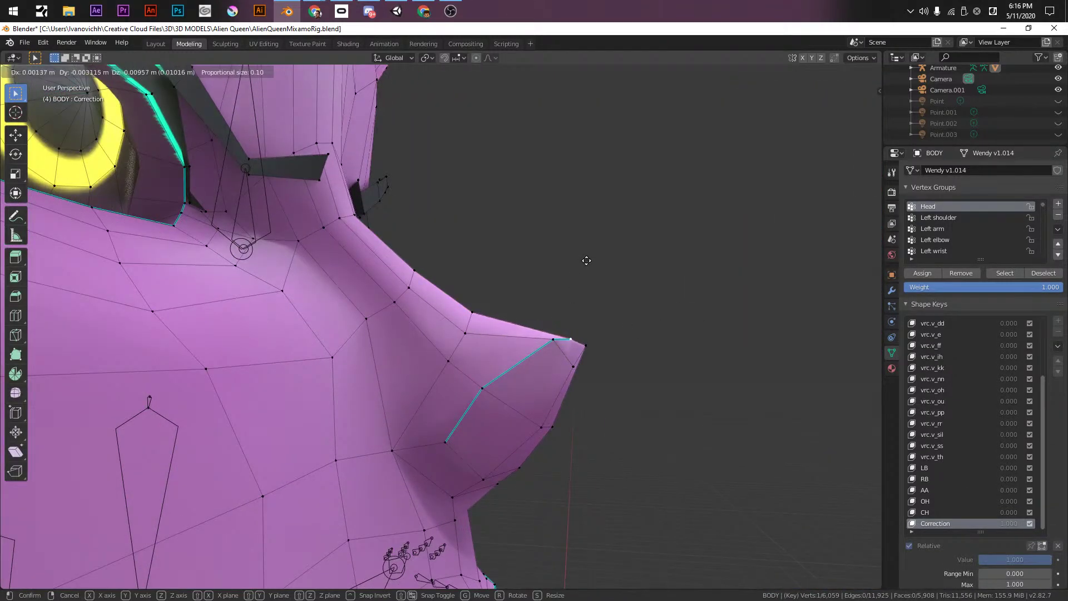
pyautogui.press('Escape')
pyautogui.press('KP_3')
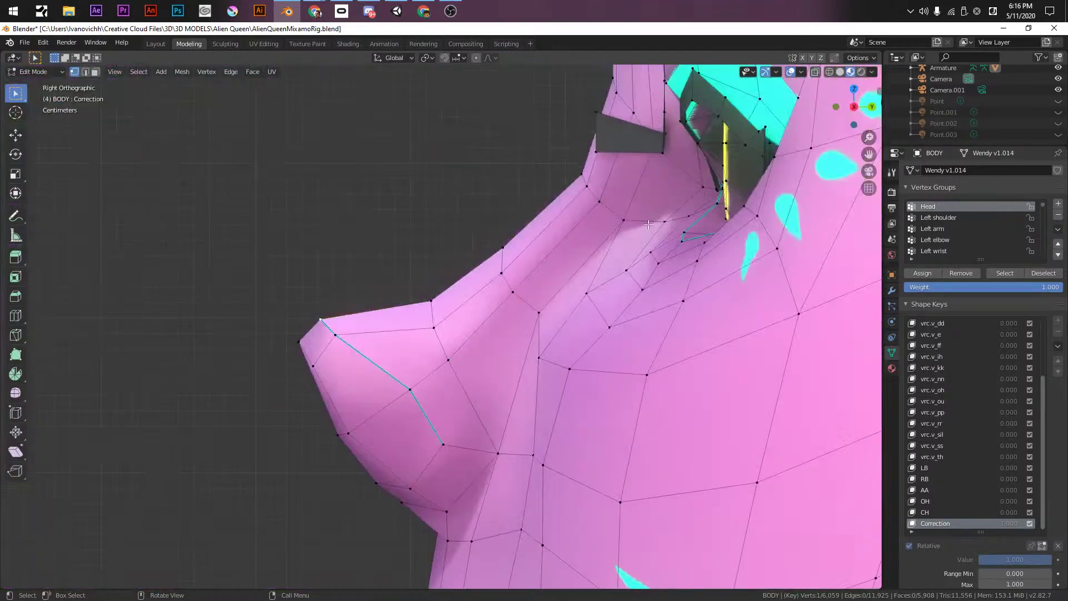
pyautogui.press('g')
pyautogui.click(307, 260)
pyautogui.press('g')
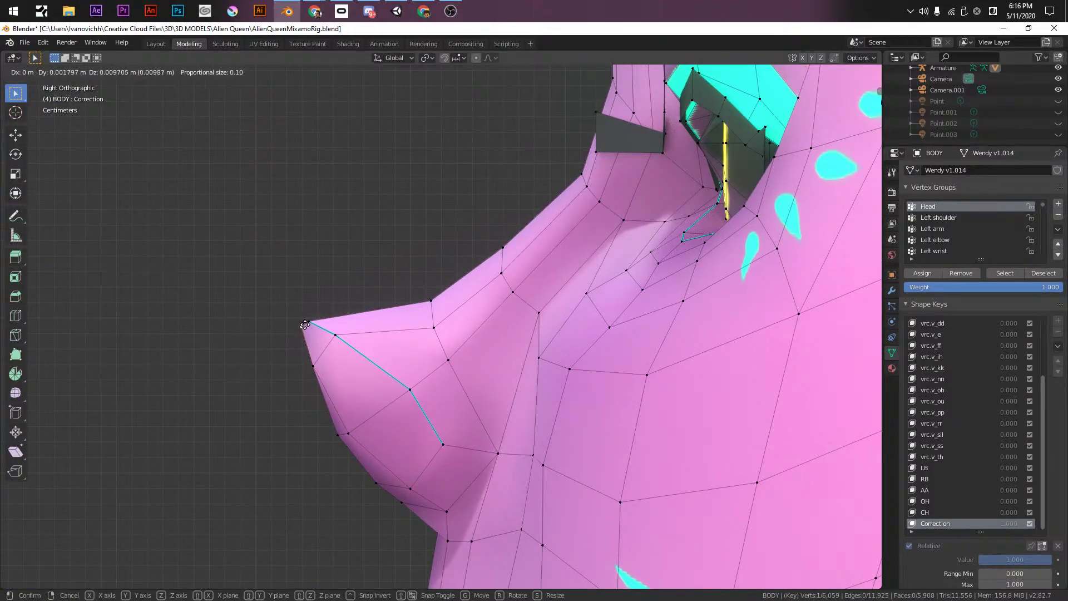
pyautogui.click(305, 324)
# - Review the reshaped nose from the front in Object Mode, then return to Edit Mode
pyautogui.press('Tab')
pyautogui.moveTo(305, 324); pyautogui.dragTo(489, 417, button='middle')
pyautogui.press('Tab')
pyautogui.press('Tab')
pyautogui.press('KP_1')
pyautogui.scroll(8, 405, 417)
pyautogui.press('Tab')
# - Switch to Top Ortho view and centre the left hand, checking the snapping options
pyautogui.press('KP_7')
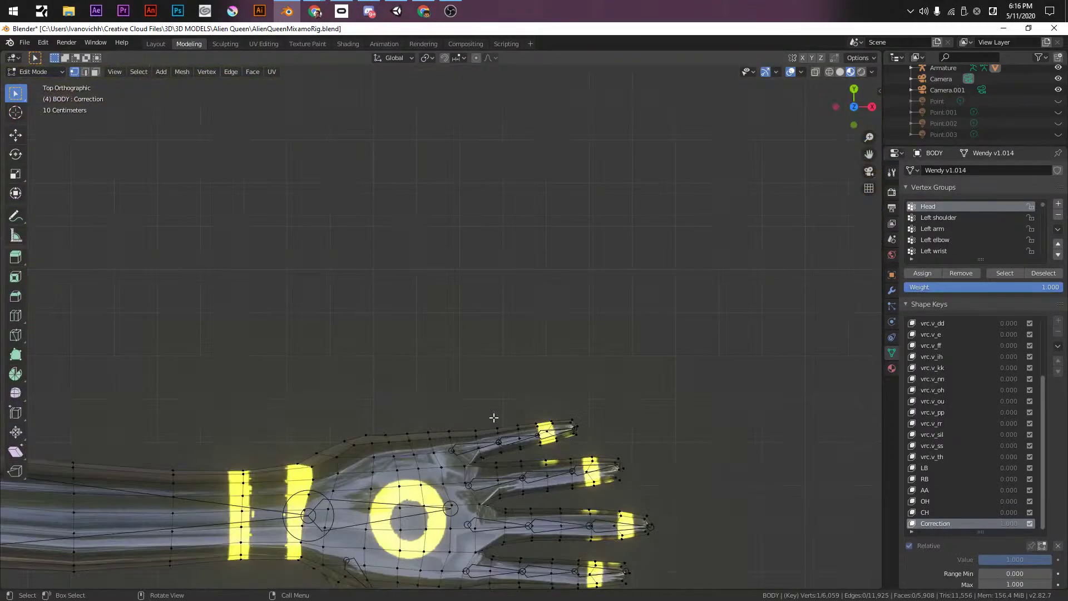
pyautogui.keyDown('shift'); pyautogui.moveTo(529, 567); pyautogui.dragTo(683, 402, button='middle'); pyautogui.keyUp('shift')
pyautogui.scroll(-3, 683, 402)
pyautogui.scroll(-4, 684, 402)
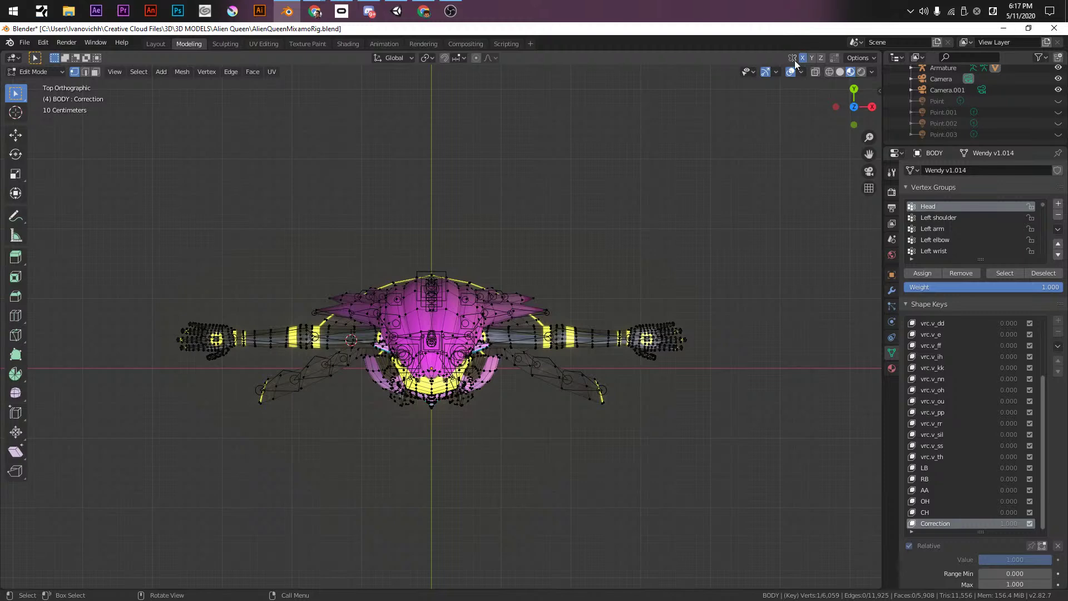
pyautogui.scroll(2, 217, 322)
pyautogui.keyDown('shift'); pyautogui.moveTo(236, 375); pyautogui.dragTo(620, 398, button='middle'); pyautogui.keyUp('shift')
pyautogui.scroll(4, 620, 397)
pyautogui.keyDown('shift'); pyautogui.moveTo(547, 406); pyautogui.dragTo(297, 345, button='middle'); pyautogui.keyUp('shift')
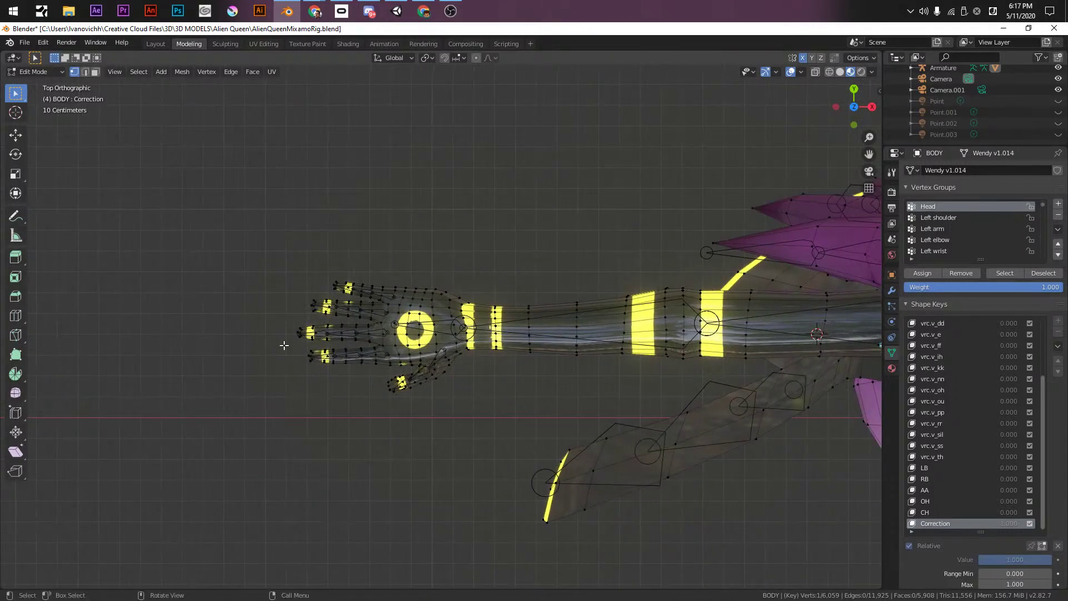
pyautogui.scroll(4, 297, 345)
pyautogui.scroll(-5, 167, 382)
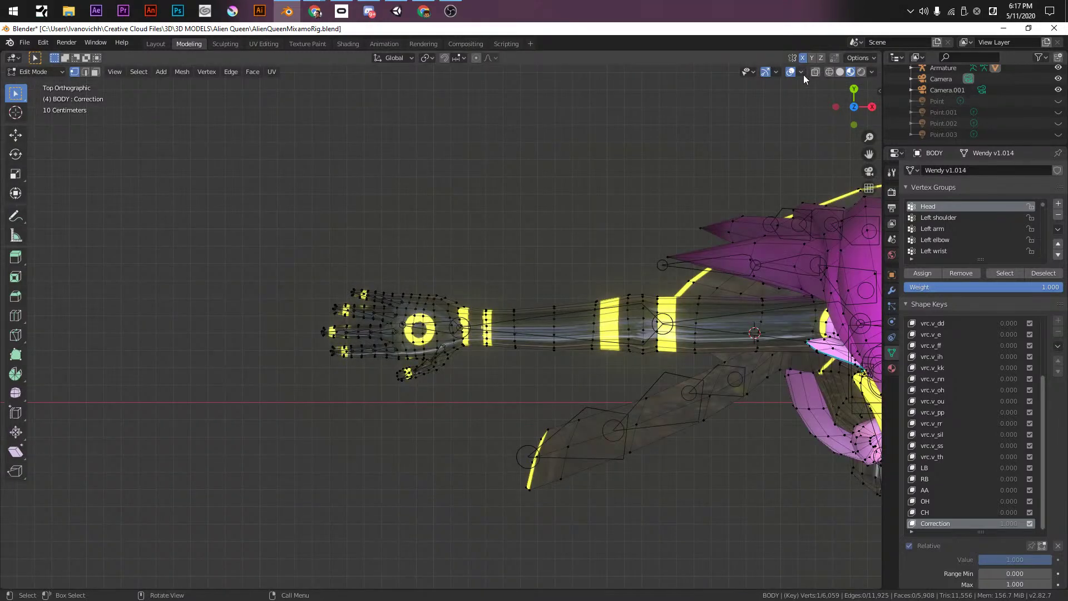
pyautogui.keyDown('ctrl'); pyautogui.scroll(-10, 838, 356); pyautogui.keyUp('ctrl')
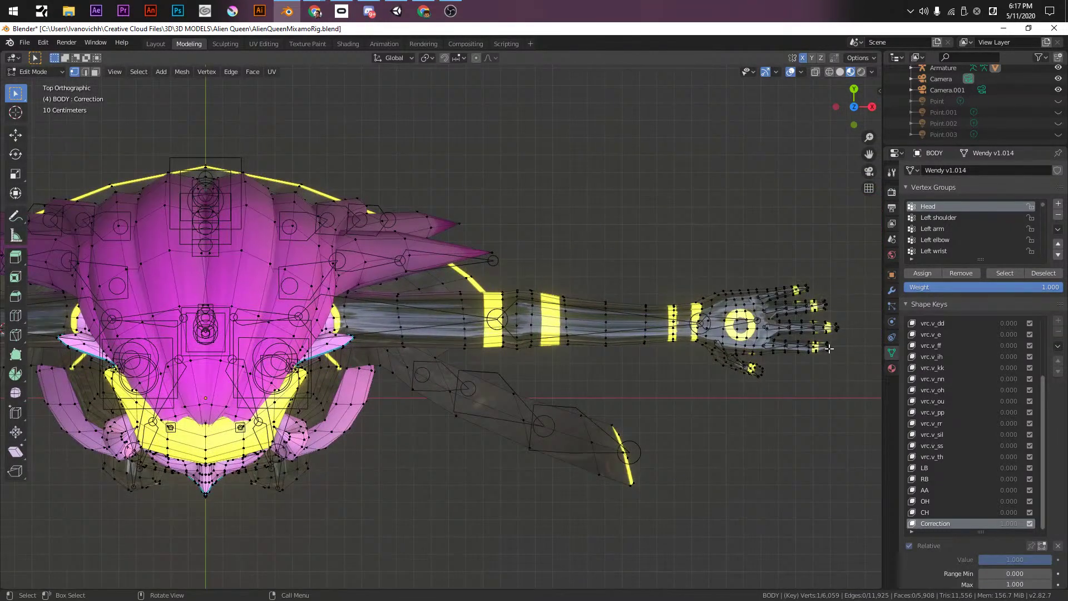
pyautogui.click(464, 58)
# - Move a selected hand vertex and frame the whole mesh
pyautogui.press('g')
pyautogui.click(827, 345)
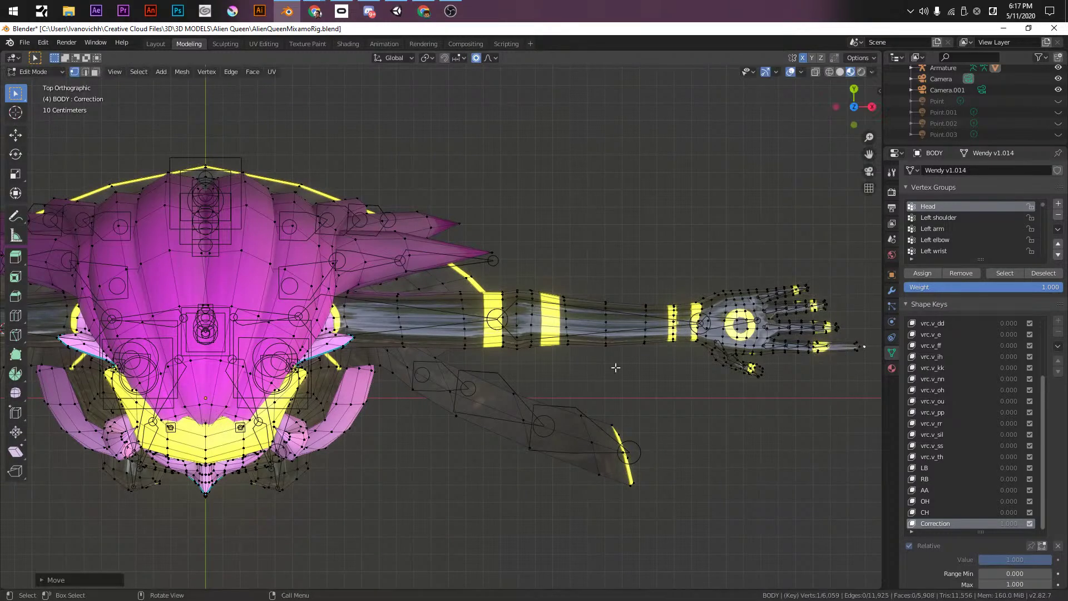
pyautogui.press('Home')
pyautogui.keyDown('ctrl'); pyautogui.scroll(4, 671, 371); pyautogui.keyUp('ctrl')
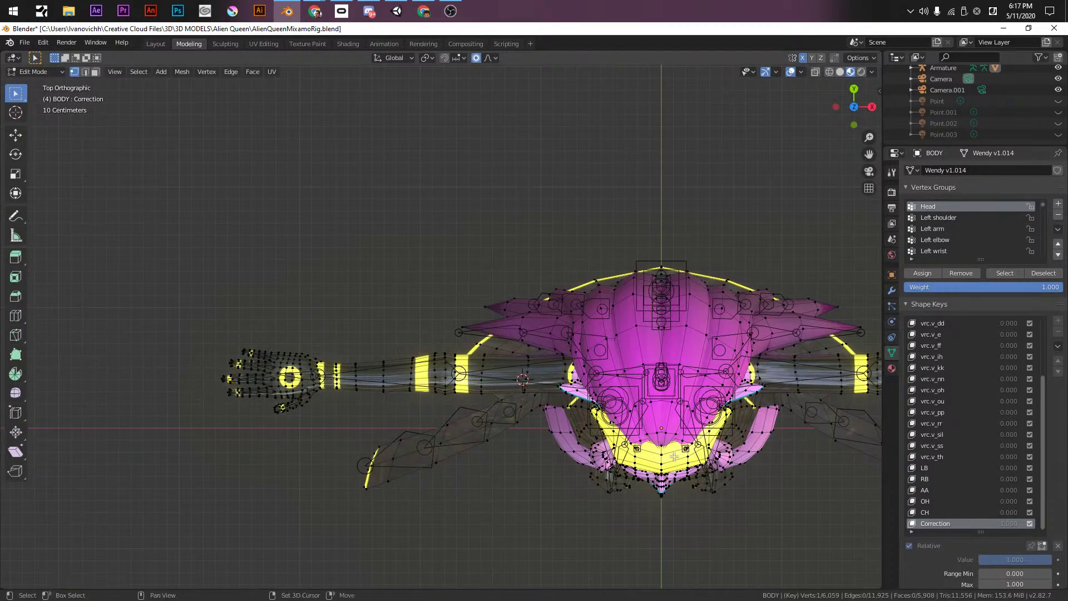
pyautogui.keyDown('ctrl'); pyautogui.scroll(-7, 629, 335); pyautogui.keyUp('ctrl')
pyautogui.keyDown('shift'); pyautogui.scroll(-2, 629, 334); pyautogui.keyUp('shift')
pyautogui.scroll(6, 628, 334)
pyautogui.keyDown('ctrl'); pyautogui.scroll(-5, 692, 345); pyautogui.keyUp('ctrl')
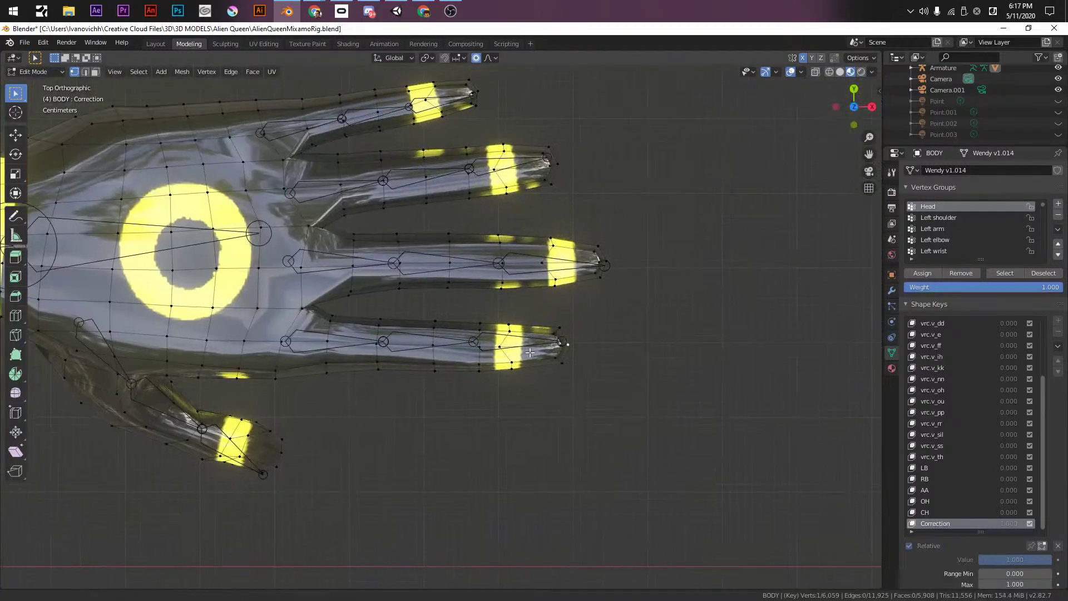
# - Proportionally move the fingertip vertex and scale the fingertip area twice to point it
pyautogui.press('g')
pyautogui.scroll(12, 656, 338)
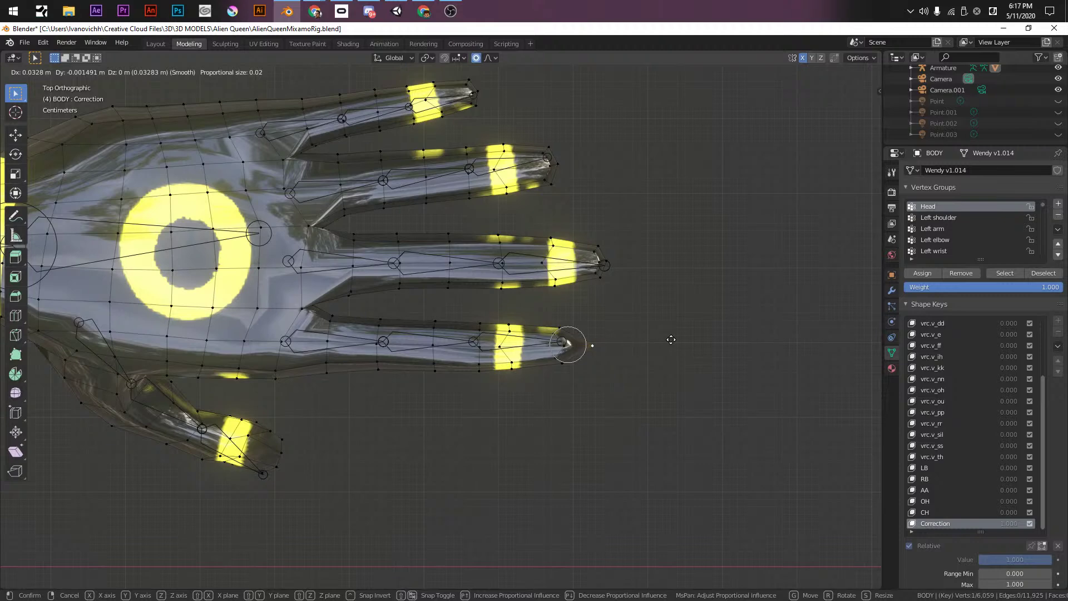
pyautogui.click(670, 339)
pyautogui.press('s')
pyautogui.scroll(-7, 720, 290)
pyautogui.scroll(-9, 717, 294)
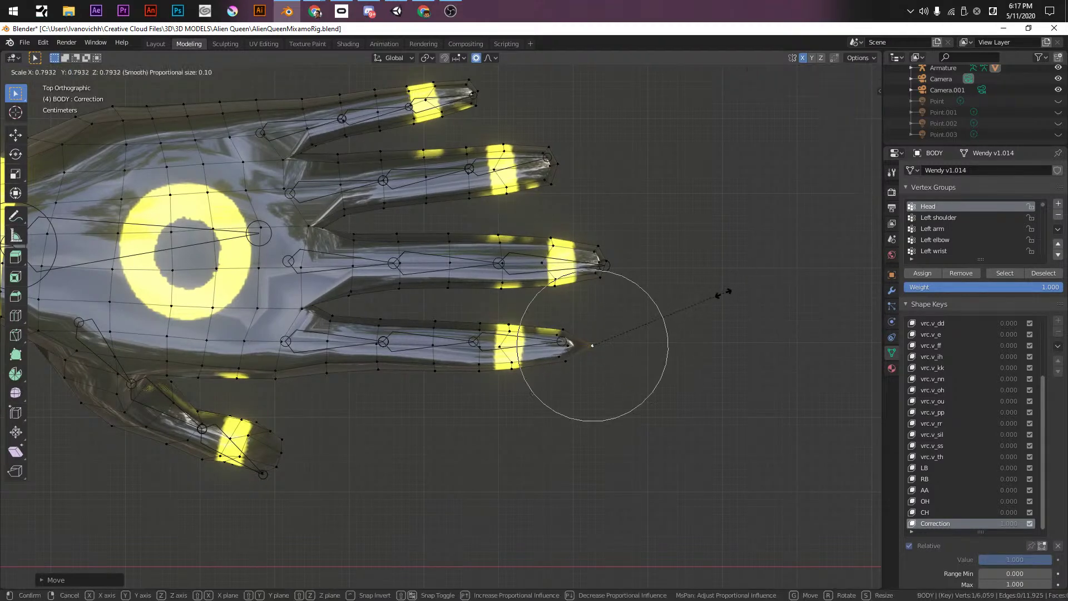
pyautogui.click(697, 316)
pyautogui.press('s')
pyautogui.scroll(-10, 723, 323)
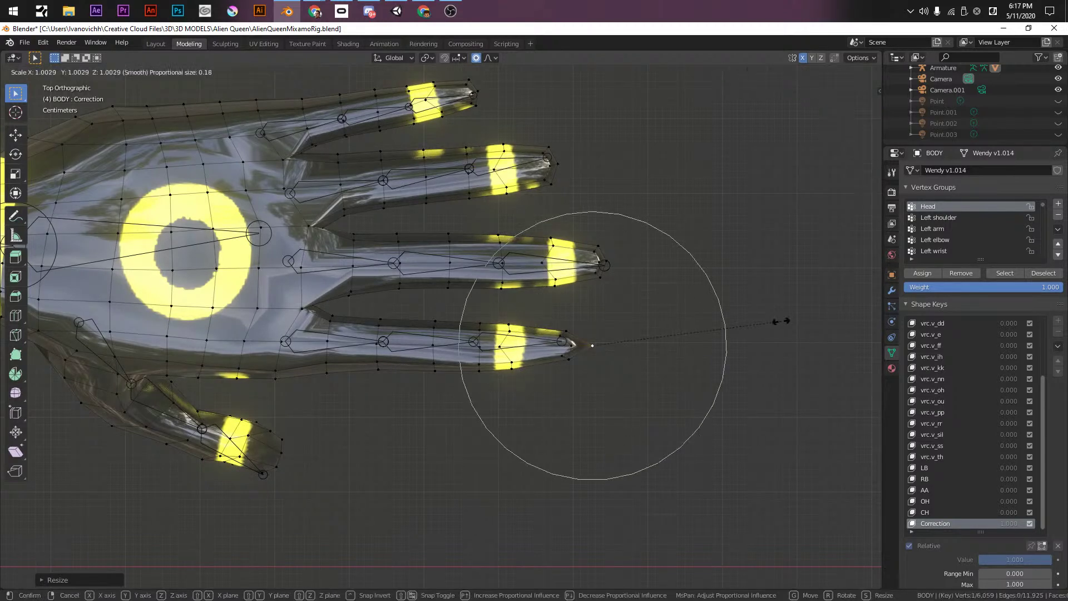
pyautogui.click(674, 324)
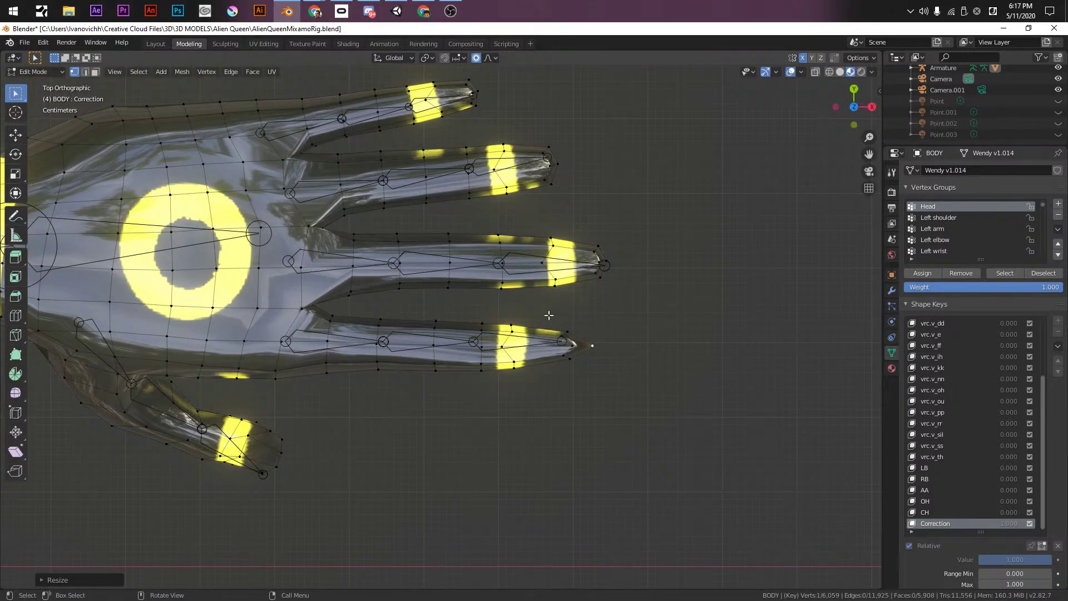
# - Select the fingertip vertices in X-ray, lengthen them along X, and check the hand in Object Mode
pyautogui.moveTo(556, 318); pyautogui.dragTo(579, 367)
pyautogui.hotkey('shift', 'z')
pyautogui.hotkey('shift', 'z')
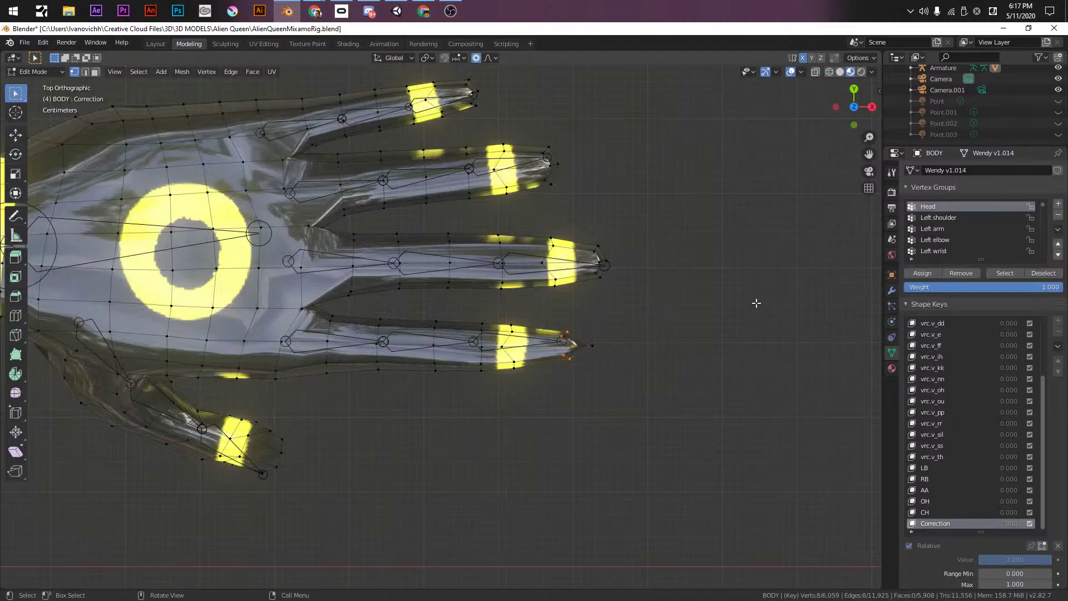
pyautogui.press('g')
pyautogui.press('x')
pyautogui.scroll(10, 742, 302)
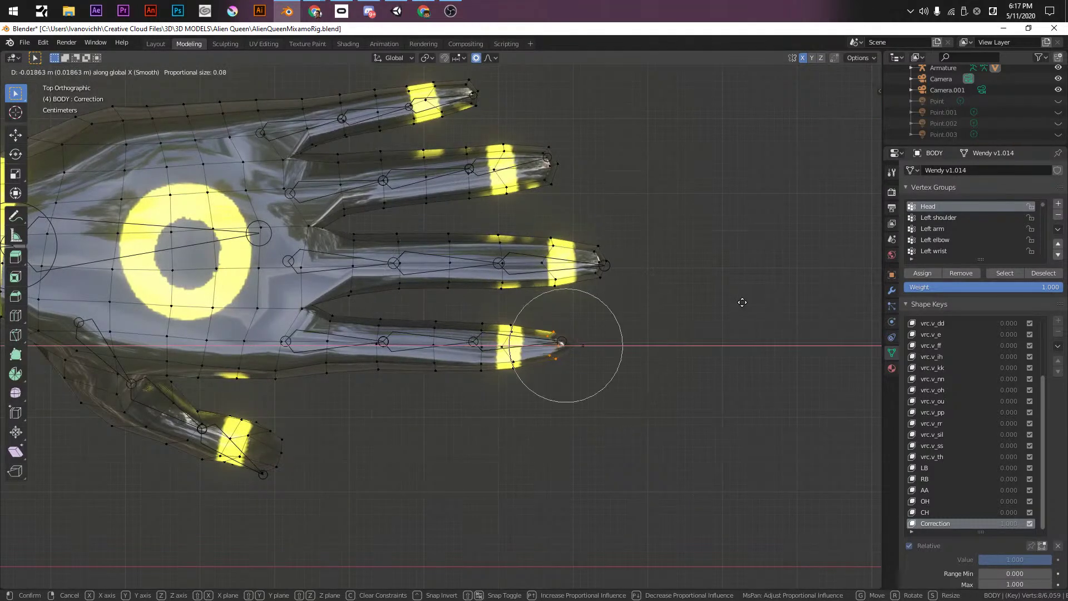
pyautogui.click(741, 302)
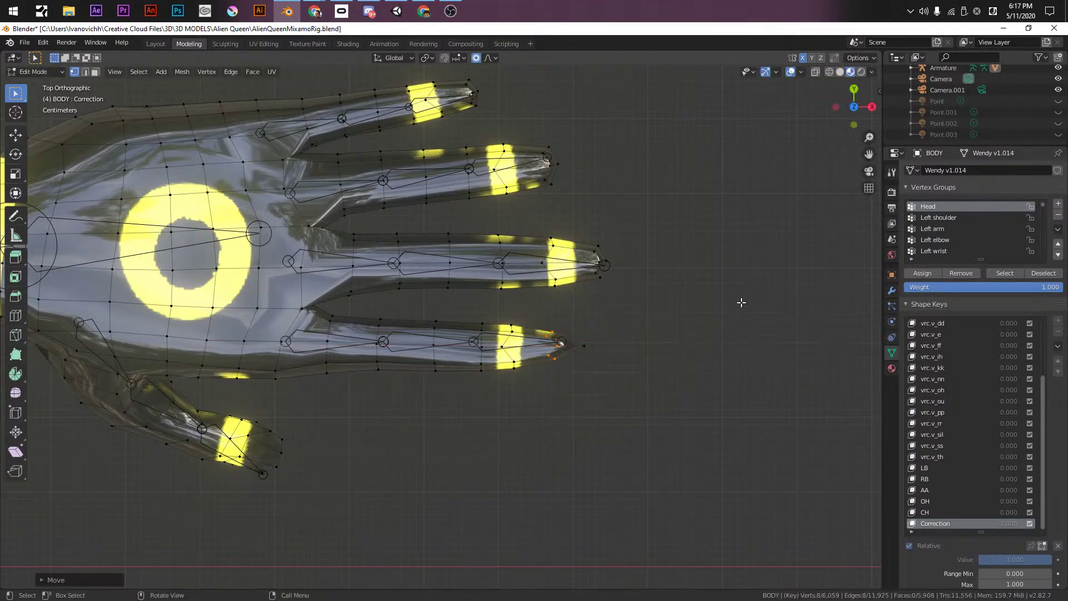
pyautogui.scroll(-3, 740, 301)
pyautogui.press('Tab')
pyautogui.moveTo(740, 300); pyautogui.dragTo(646, 348, button='middle')
pyautogui.moveTo(646, 378); pyautogui.dragTo(788, 470, button='middle')
pyautogui.press('KP_7')
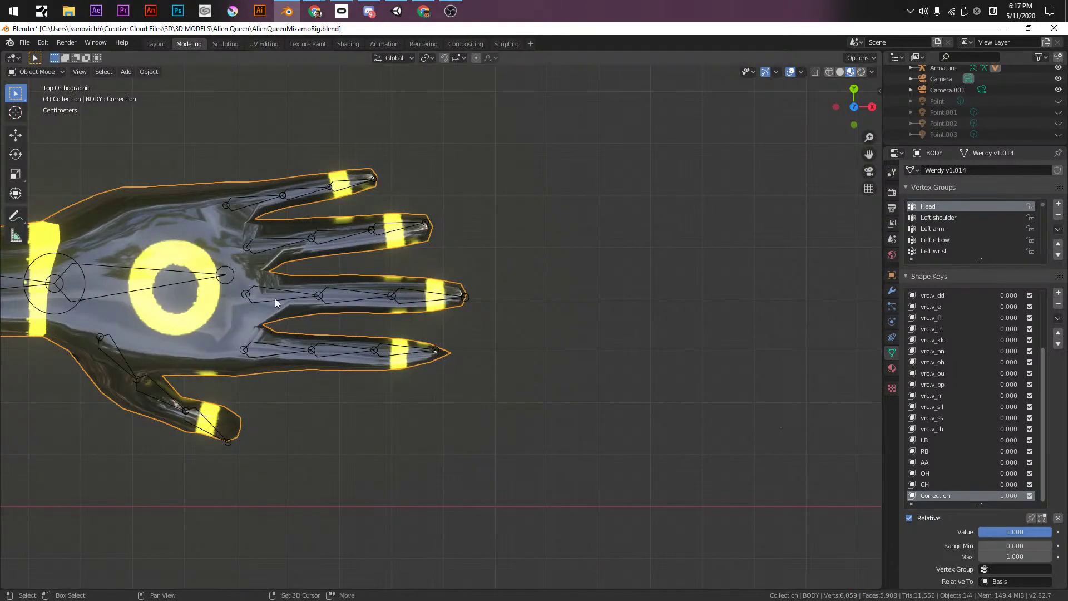
# - Enter Edit Mode and pull the first fingertip vertex outward with proportional editing
pyautogui.keyDown('shift'); pyautogui.moveTo(254, 292); pyautogui.dragTo(294, 367, button='middle'); pyautogui.keyUp('shift')
pyautogui.press('Tab')
pyautogui.scroll(2, 508, 382)
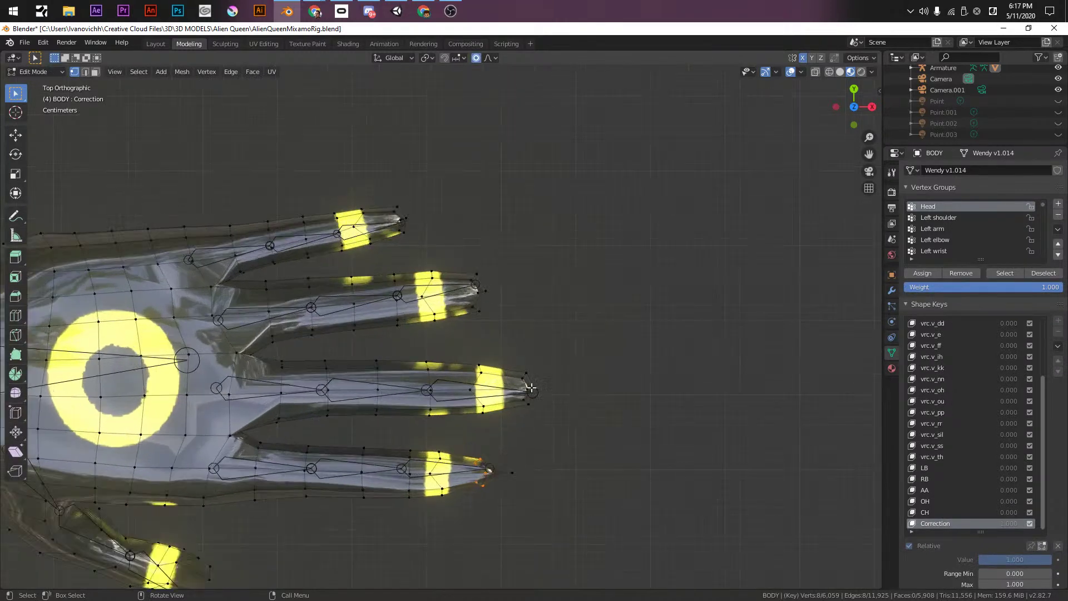
pyautogui.press('g')
pyautogui.scroll(3, 551, 387)
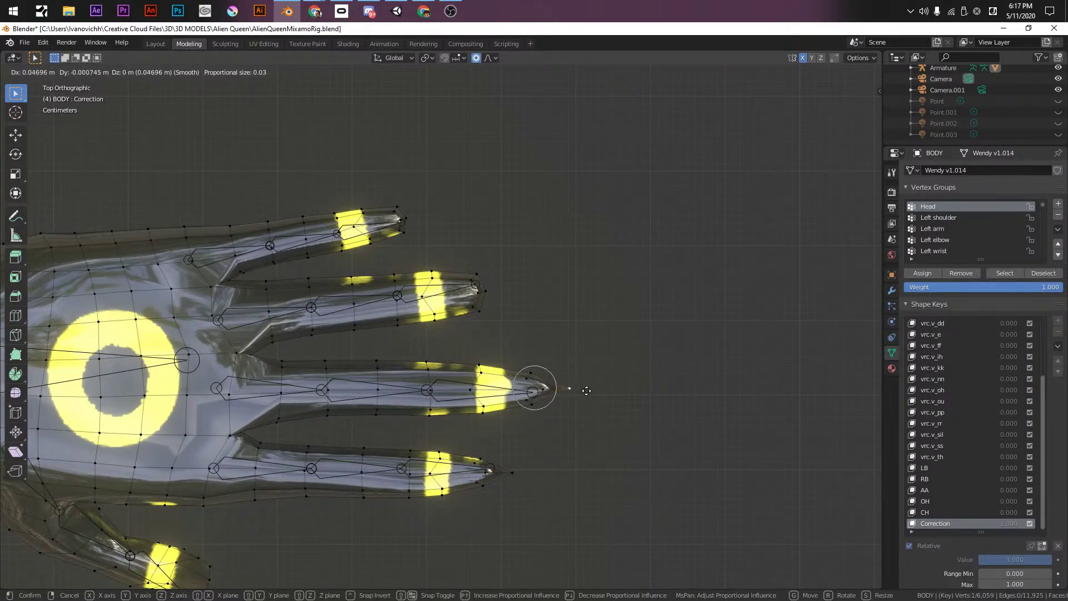
pyautogui.click(579, 387)
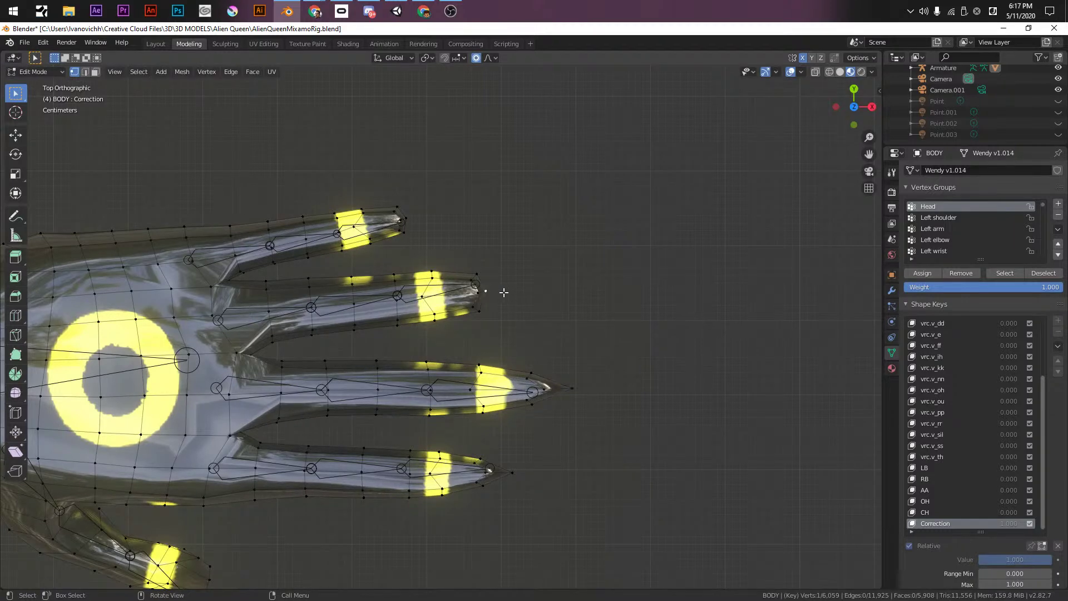
# - Pull the index and top fingertips outward into longer points, orbiting to check the claws
pyautogui.press('g')
pyautogui.click(548, 287)
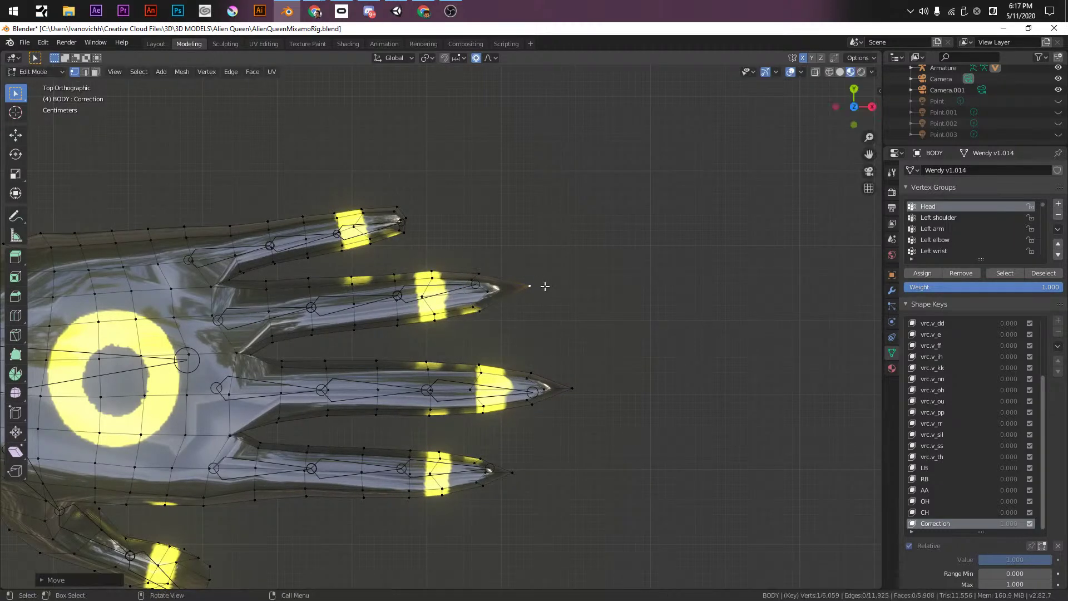
pyautogui.press('g')
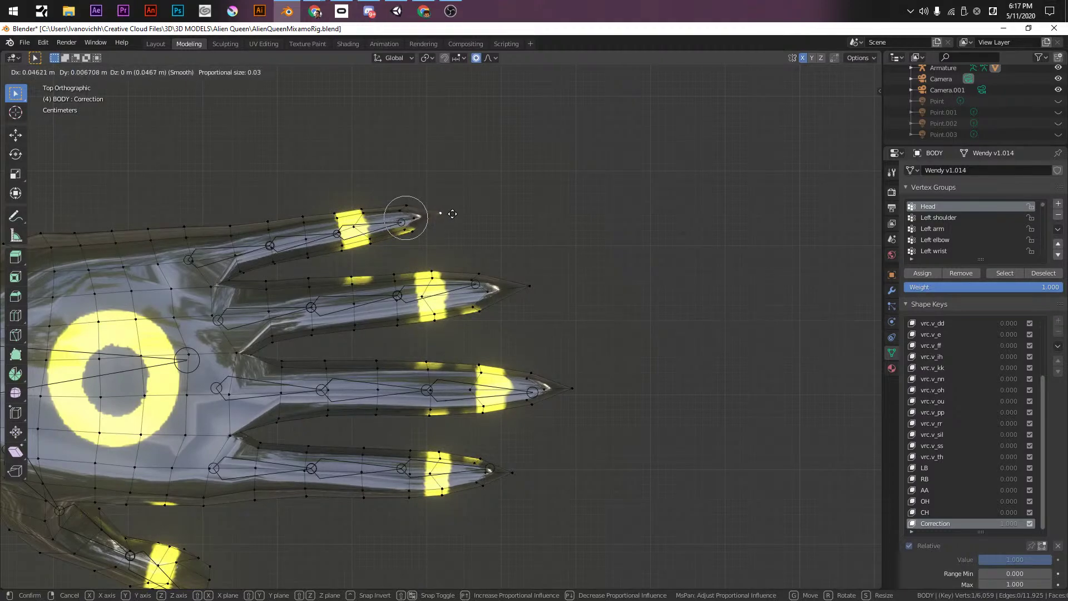
pyautogui.click(448, 215)
pyautogui.moveTo(421, 239); pyautogui.dragTo(489, 358, button='middle')
pyautogui.moveTo(388, 446); pyautogui.dragTo(551, 351, button='middle')
pyautogui.scroll(5, 446, 222)
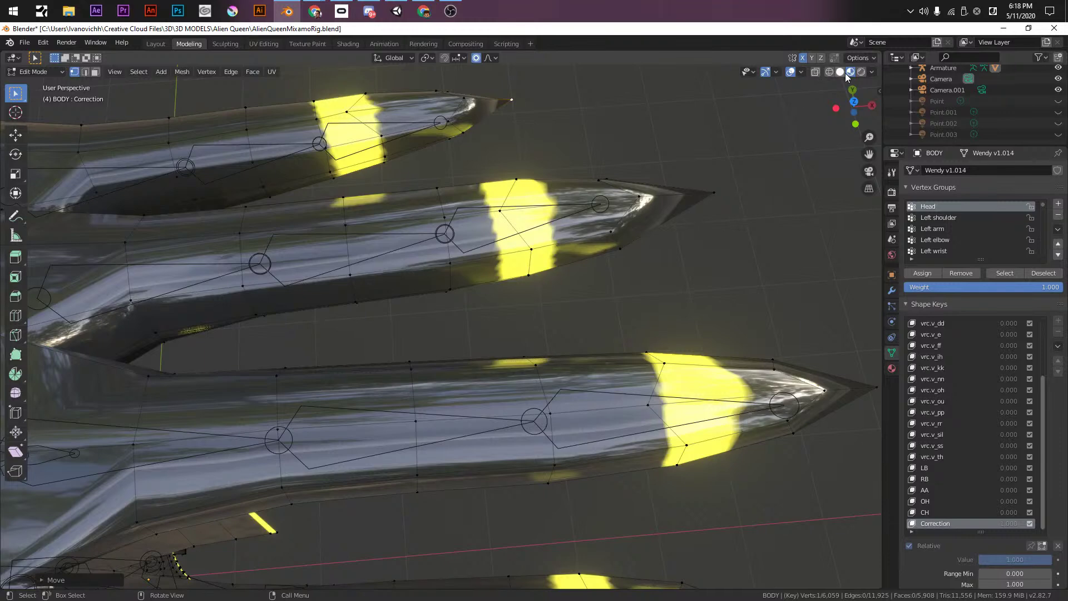
pyautogui.click(841, 73)
pyautogui.click(871, 73)
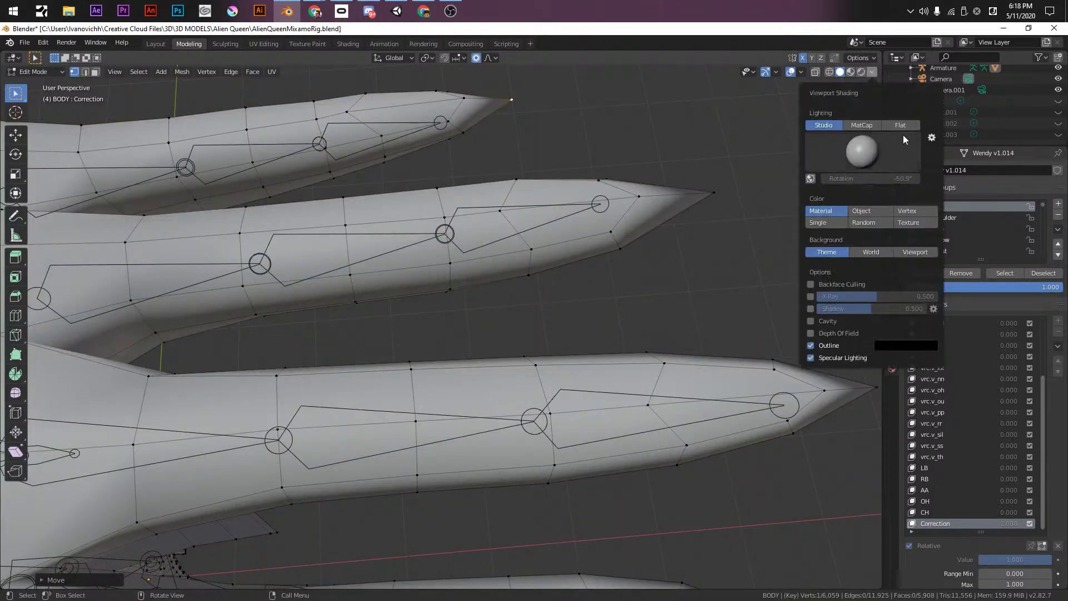
pyautogui.click(900, 127)
pyautogui.click(910, 170)
pyautogui.scroll(-1, 596, 363)
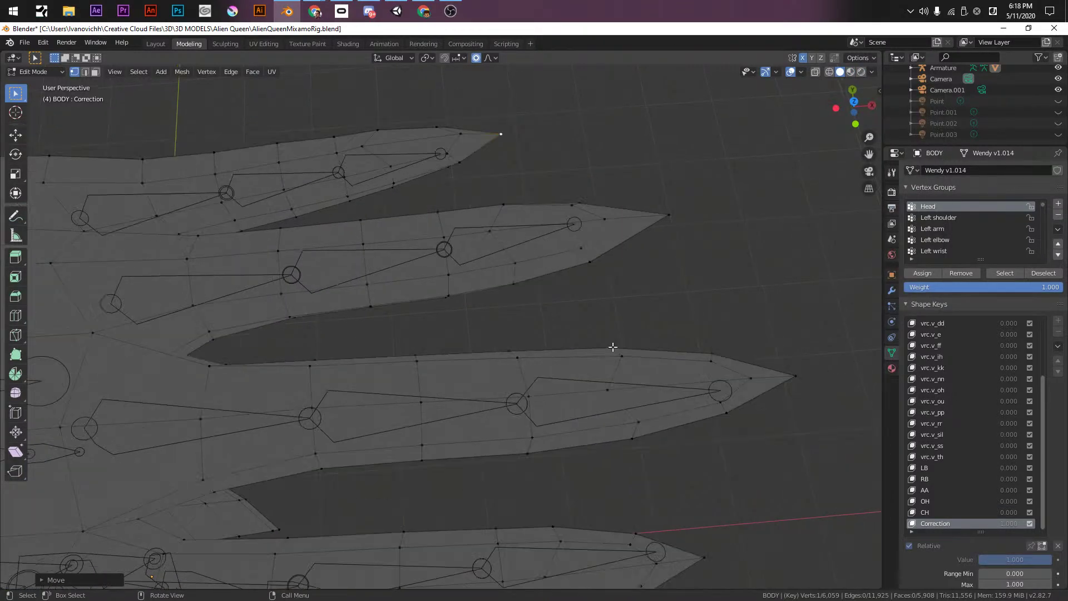
pyautogui.scroll(-1, 586, 275)
pyautogui.click(861, 72)
pyautogui.moveTo(614, 309)
pyautogui.mouseDown(button='middle')
pyautogui.moveTo(603, 288)
pyautogui.moveTo(600, 375)
pyautogui.moveTo(608, 345)
pyautogui.moveTo(443, 253)
pyautogui.moveTo(443, 338)
pyautogui.moveTo(418, 449)
pyautogui.moveTo(453, 448)
pyautogui.moveTo(404, 251)
pyautogui.mouseUp(button='middle')
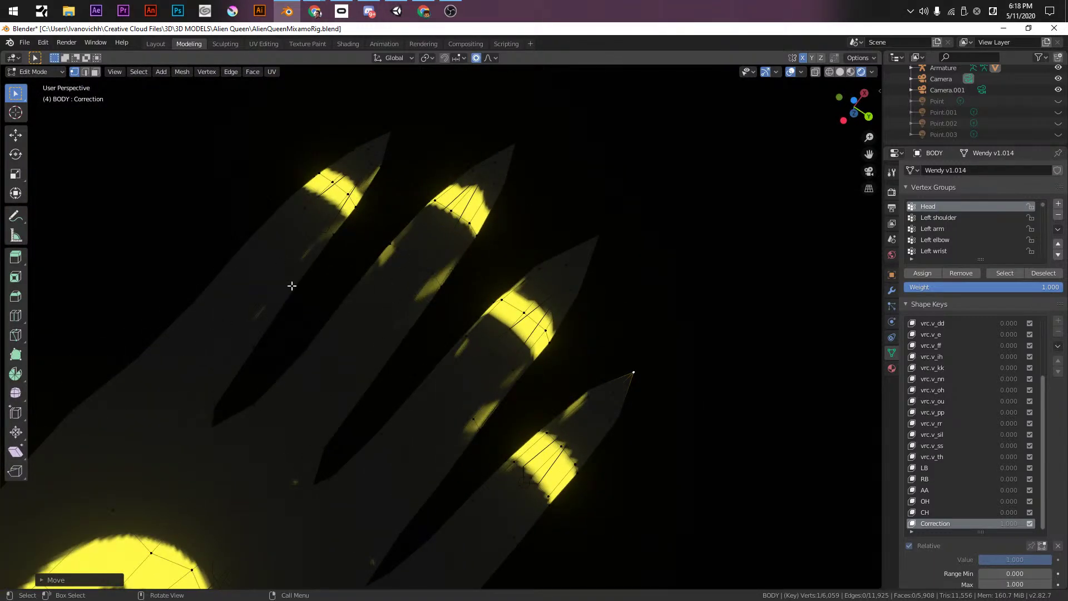
pyautogui.click(873, 70)
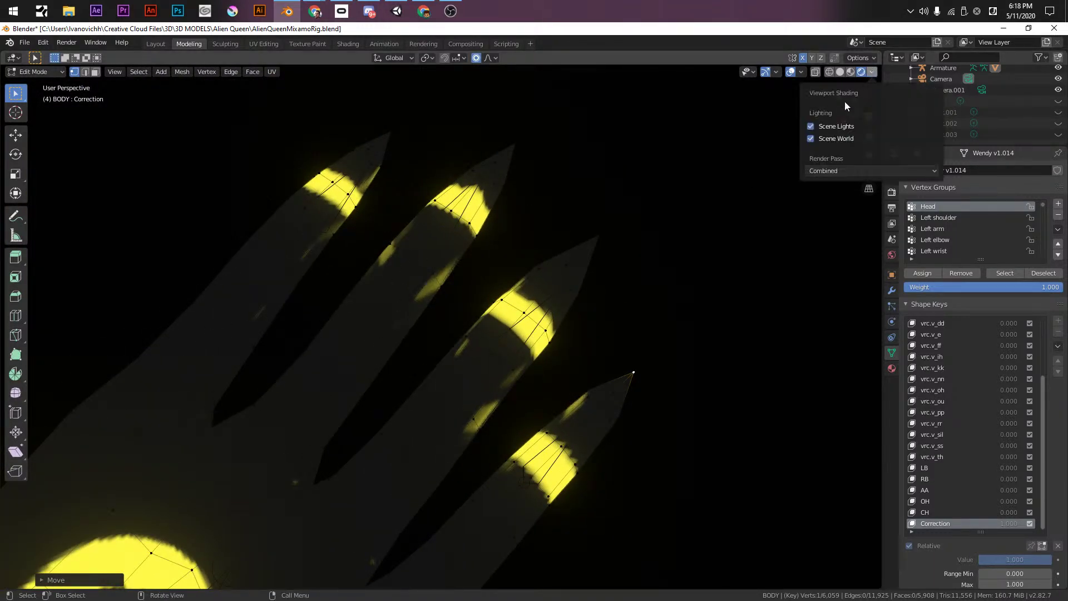
pyautogui.click(850, 71)
pyautogui.moveTo(526, 277)
pyautogui.mouseDown(button='middle')
pyautogui.moveTo(536, 275)
pyautogui.moveTo(519, 396)
pyautogui.moveTo(500, 356)
pyautogui.mouseUp(button='middle')
# - From the top view, pull the thumb tip vertex out into a claw point and preview it
pyautogui.moveTo(387, 294); pyautogui.dragTo(526, 315, button='middle')
pyautogui.scroll(3, 376, 422)
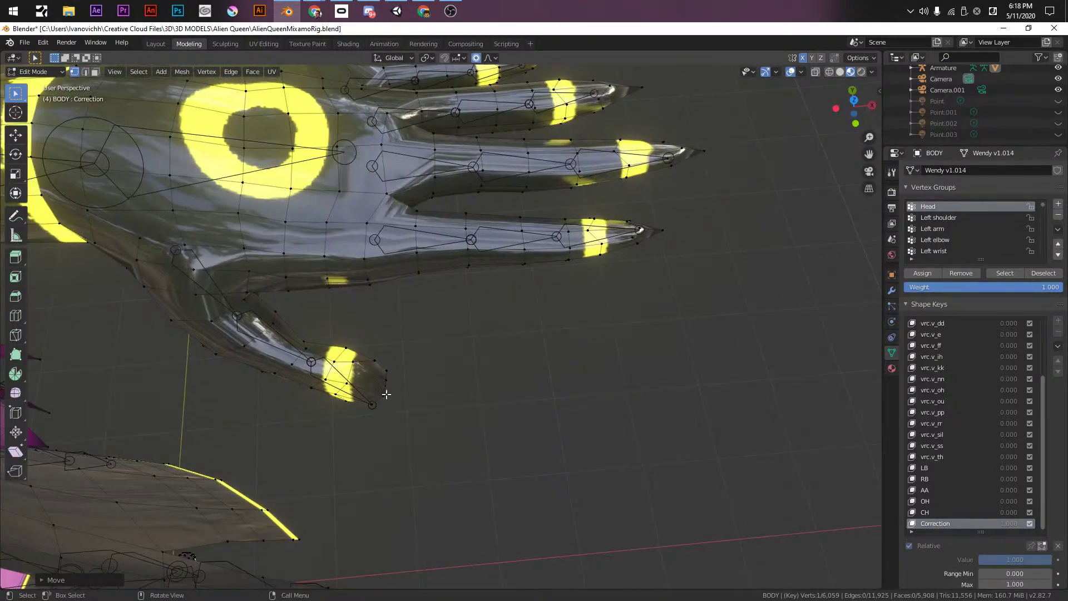
pyautogui.press('KP_7')
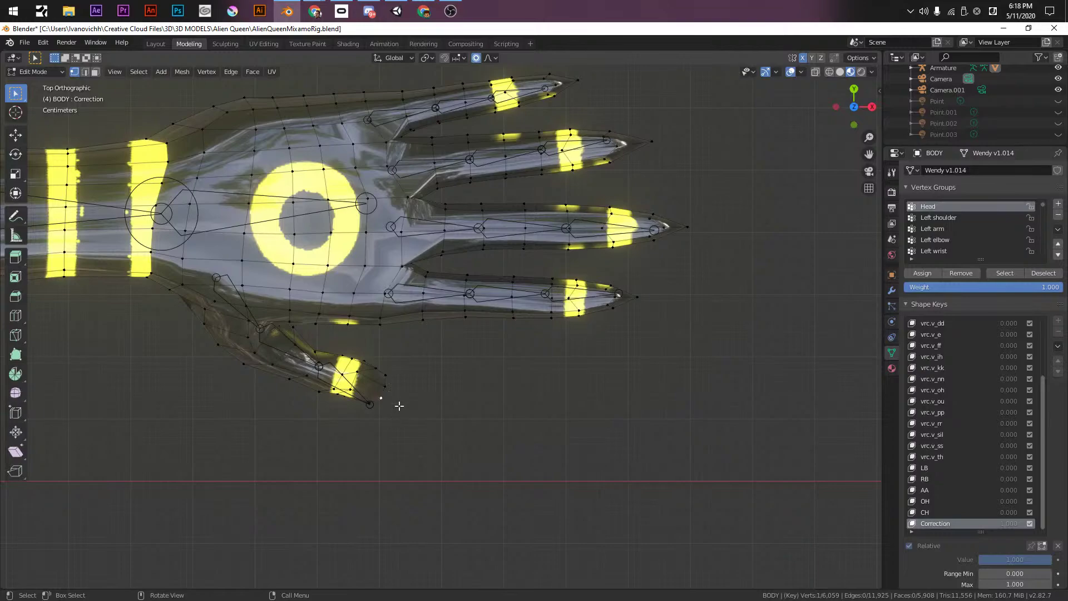
pyautogui.press('g')
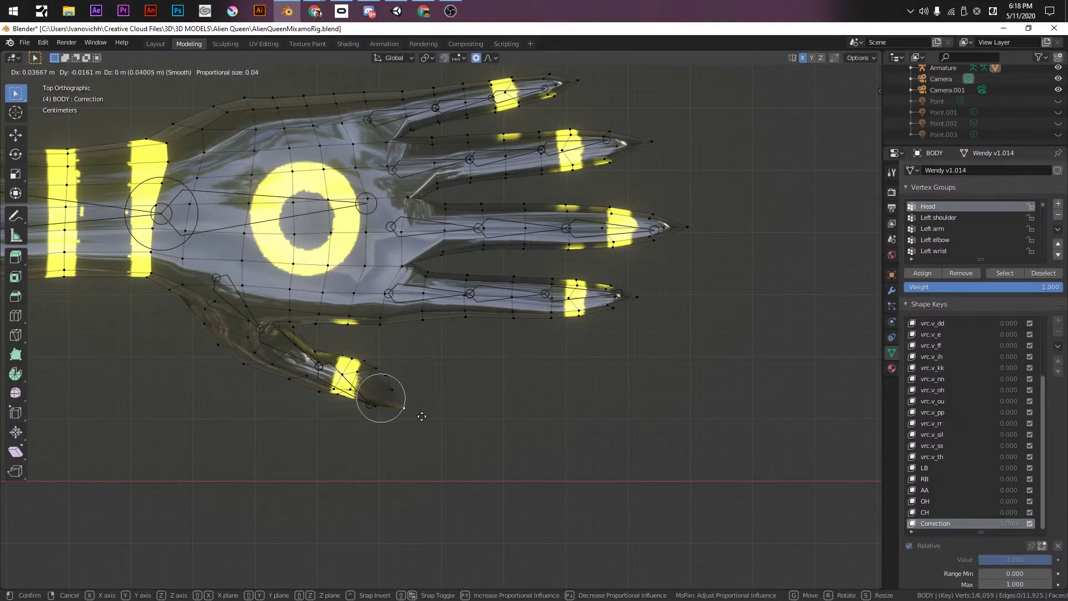
pyautogui.click(422, 416)
pyautogui.press('Tab')
pyautogui.moveTo(449, 512)
pyautogui.mouseDown(button='middle')
pyautogui.moveTo(468, 398)
pyautogui.moveTo(432, 520)
pyautogui.mouseUp(button='middle')
pyautogui.press('KP_7')
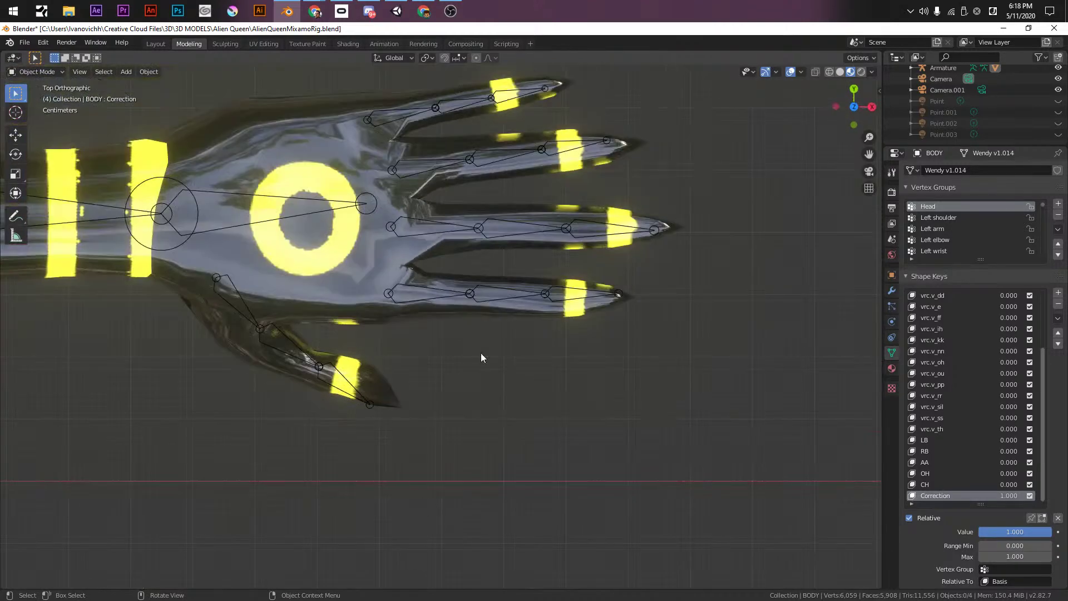
pyautogui.scroll(-2, 438, 375)
pyautogui.press('Tab')
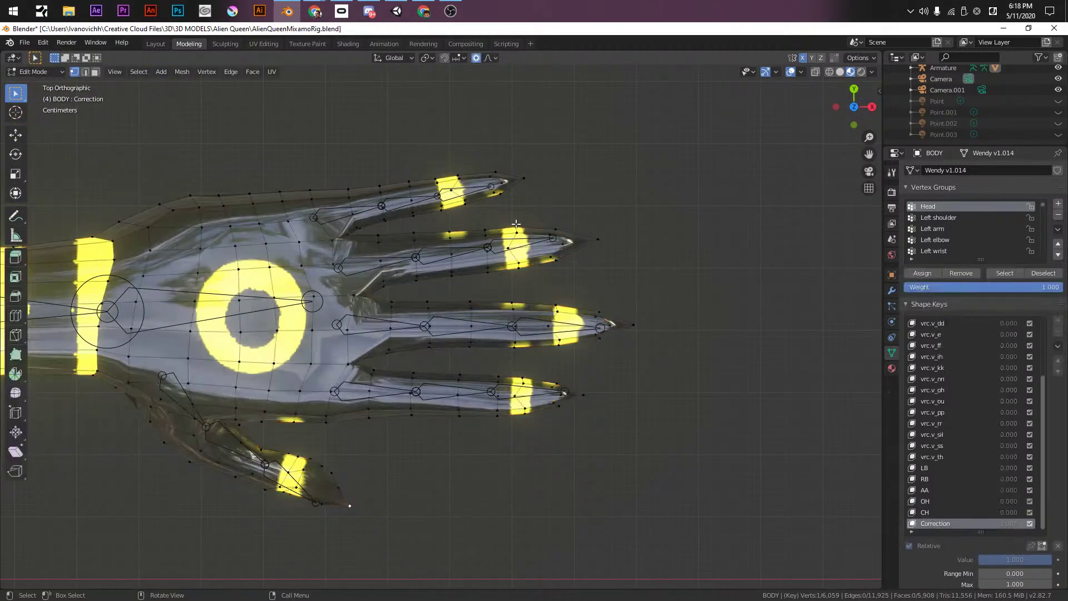
# - Proportionally scale the finger vertices and slim the top finger's edge loop
pyautogui.press('s')
pyautogui.scroll(-8, 690, 178)
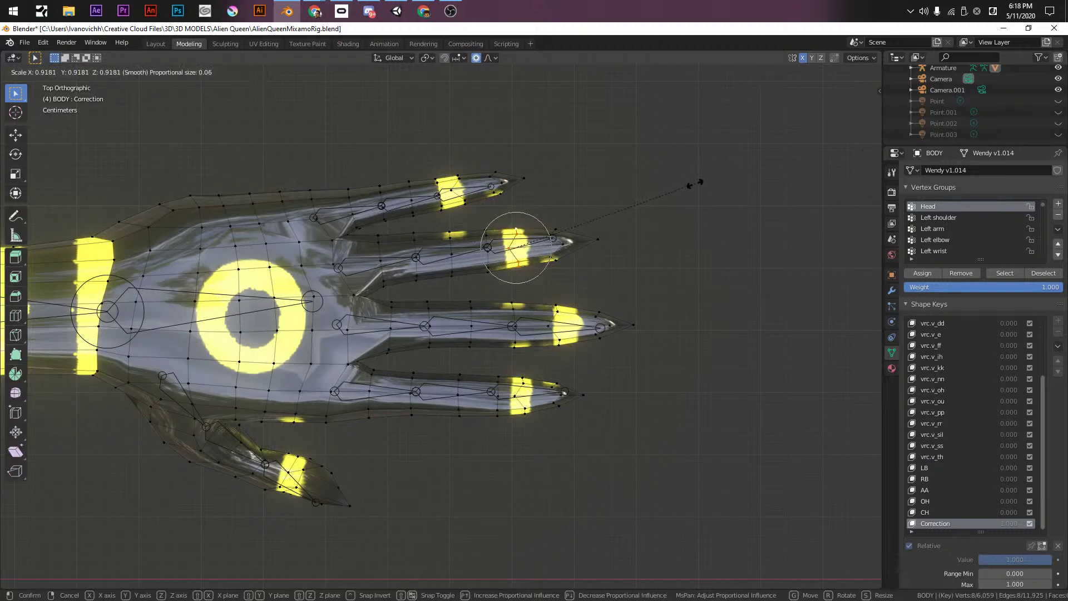
pyautogui.scroll(-2, 685, 191)
pyautogui.click(684, 192)
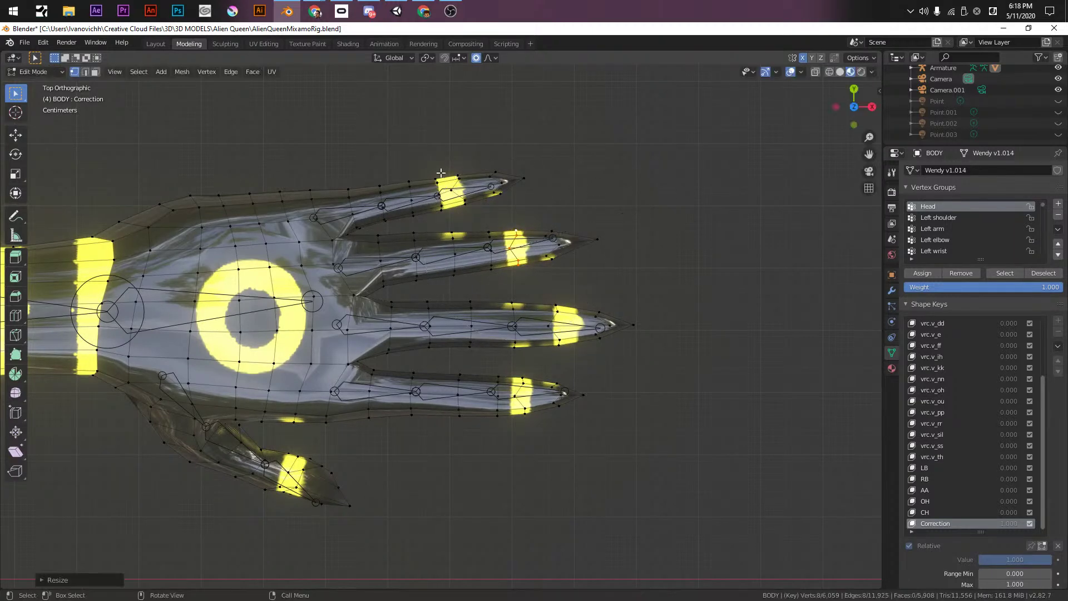
pyautogui.keyDown('alt'); pyautogui.click(455, 173); pyautogui.keyUp('alt')
pyautogui.keyDown('alt'); pyautogui.click(462, 180); pyautogui.keyUp('alt')
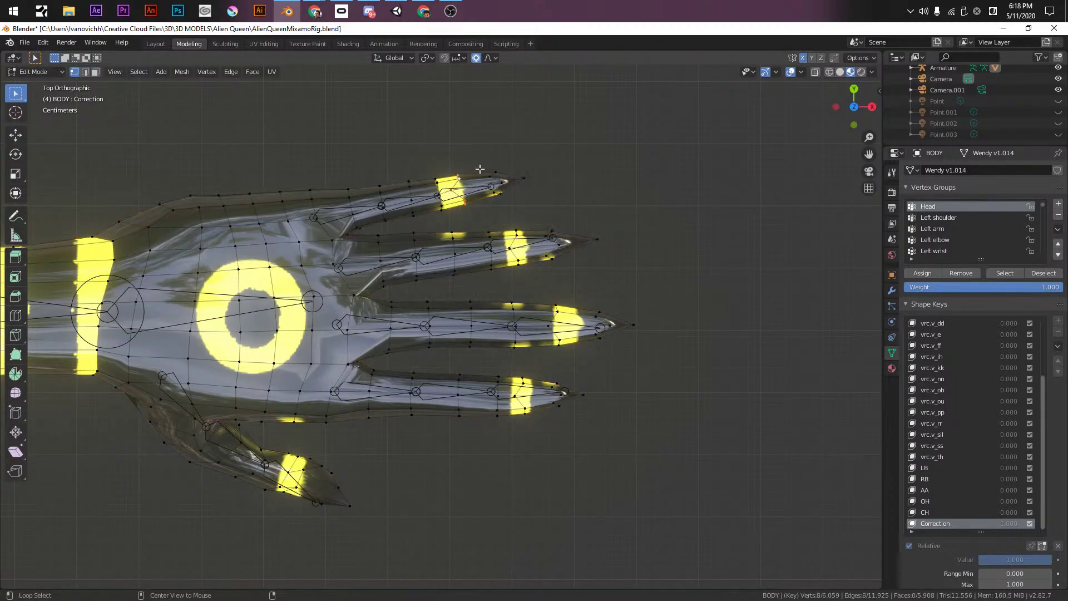
pyautogui.press('s')
pyautogui.click(533, 298)
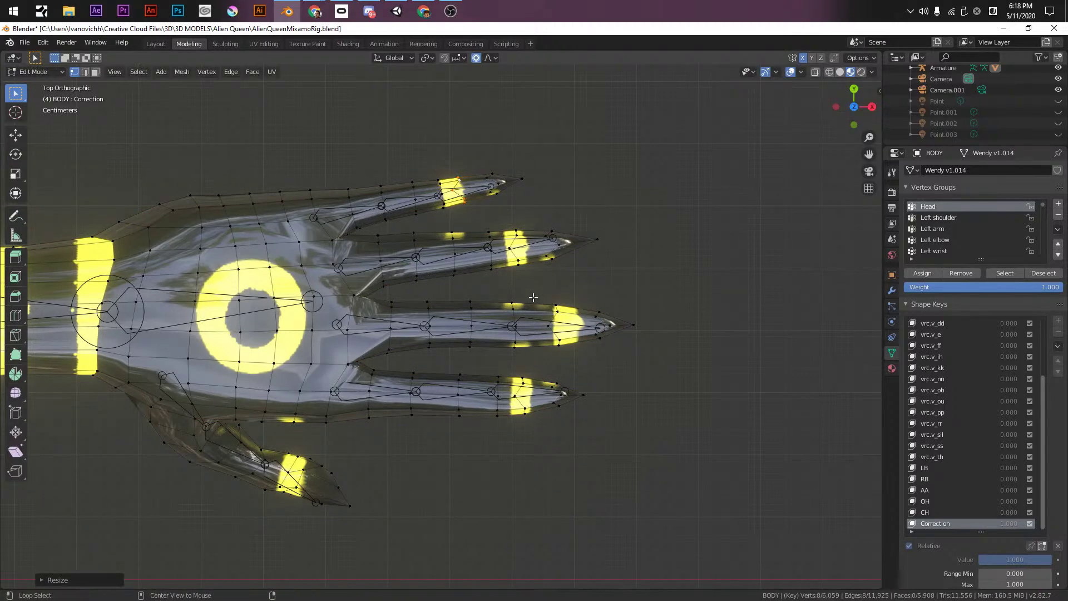
# - Thin the middle finger loop and shrink the lower finger loop to 0.7517
pyautogui.keyDown('alt'); pyautogui.click(557, 312); pyautogui.keyUp('alt')
pyautogui.press('s')
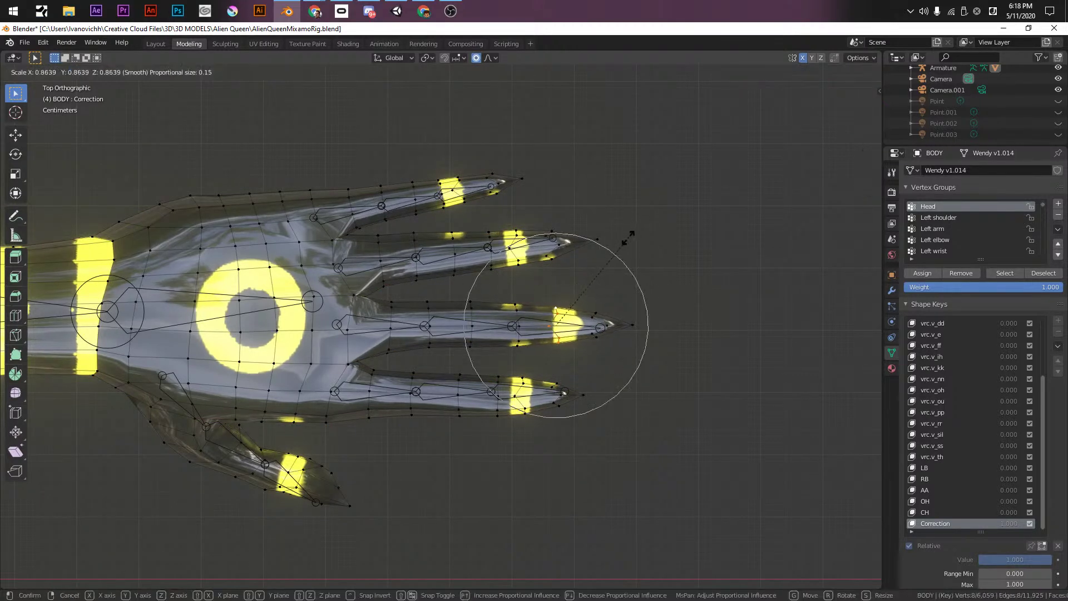
pyautogui.click(511, 360)
pyautogui.keyDown('alt'); pyautogui.click(519, 382); pyautogui.keyUp('alt')
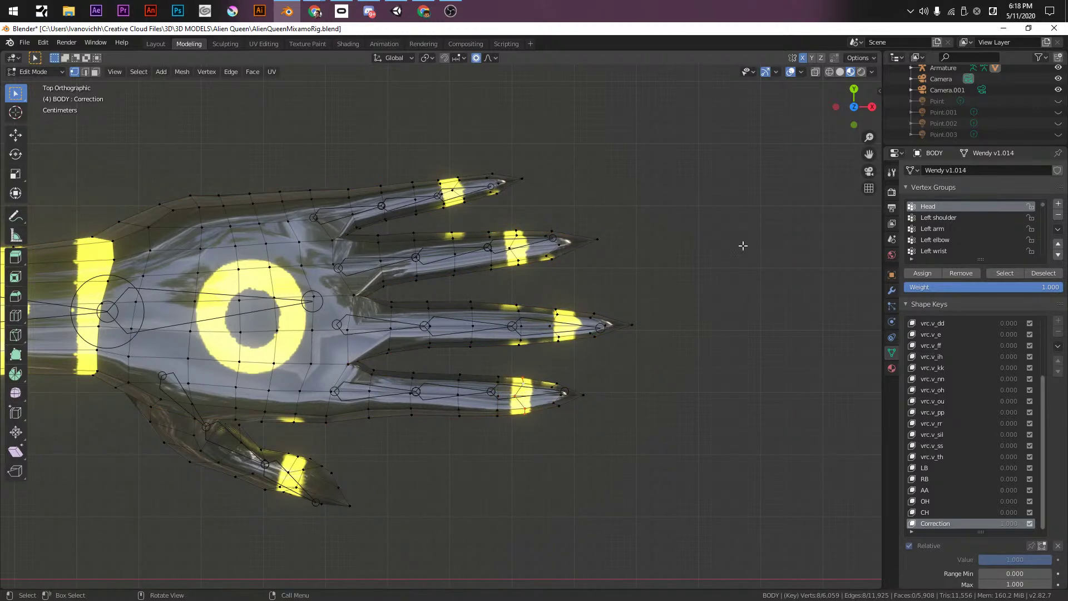
pyautogui.press('s')
pyautogui.click(694, 292)
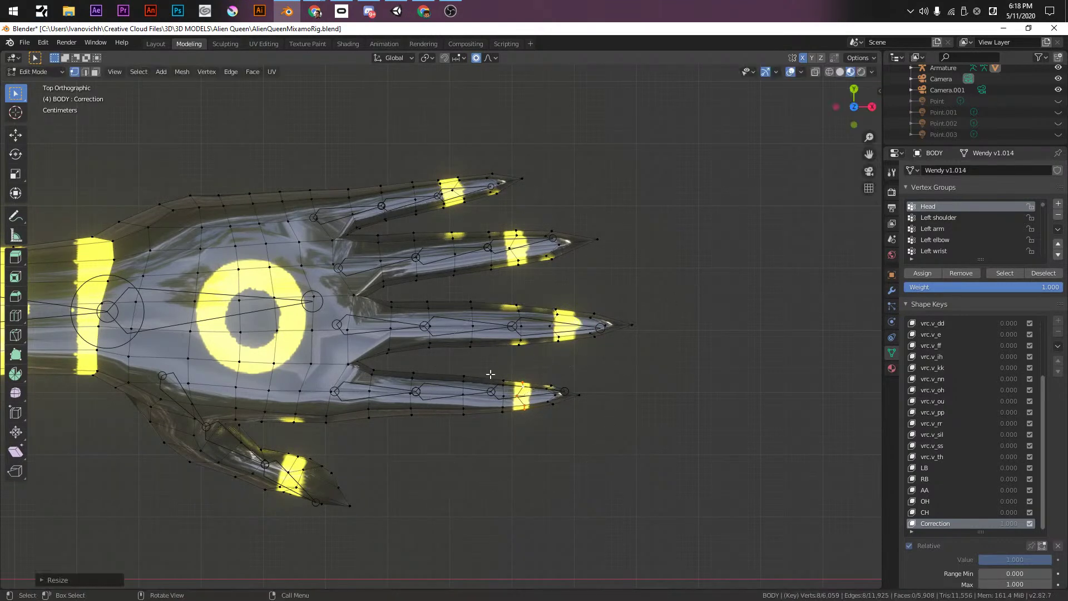
# - Scale the area around a thumb vertex, then return to Object Mode and save
pyautogui.click(252, 462)
pyautogui.press('s')
pyautogui.click(508, 353)
pyautogui.moveTo(508, 353); pyautogui.dragTo(442, 248, button='middle')
pyautogui.press('Tab')
pyautogui.hotkey('ctrl', 's')
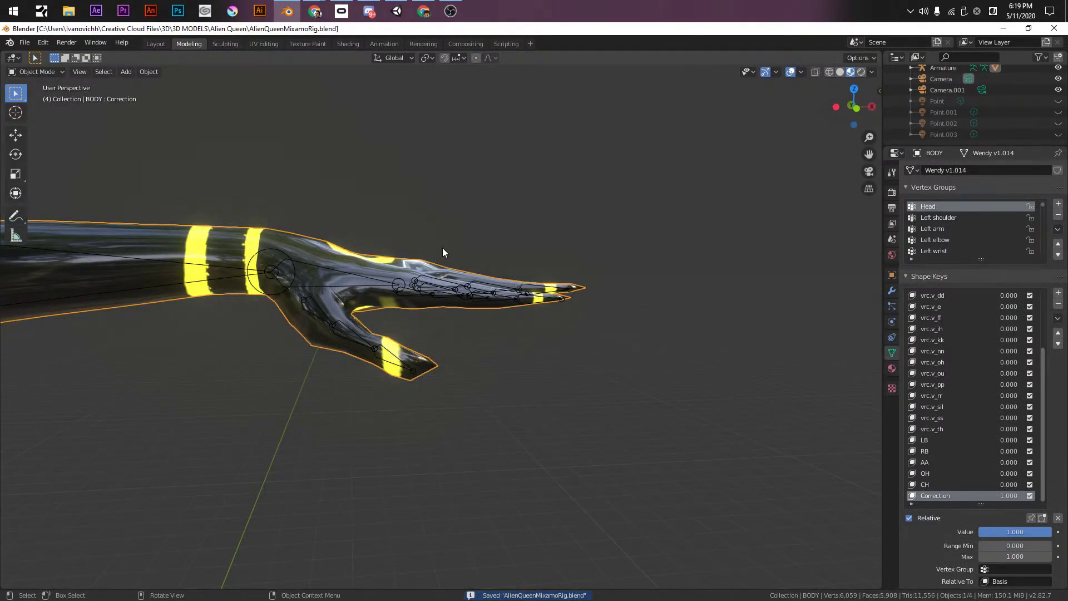
# - Frame the hand using the front and top orthographic views
pyautogui.press('KP_1')
pyautogui.press('KP_8')
pyautogui.press('KP_8')
pyautogui.press('KP_8')
pyautogui.press('KP_8')
pyautogui.press('KP_8')
pyautogui.press('KP_8')
pyautogui.press('KP_1')
pyautogui.scroll(4, 504, 343)
pyautogui.press('KP_7')
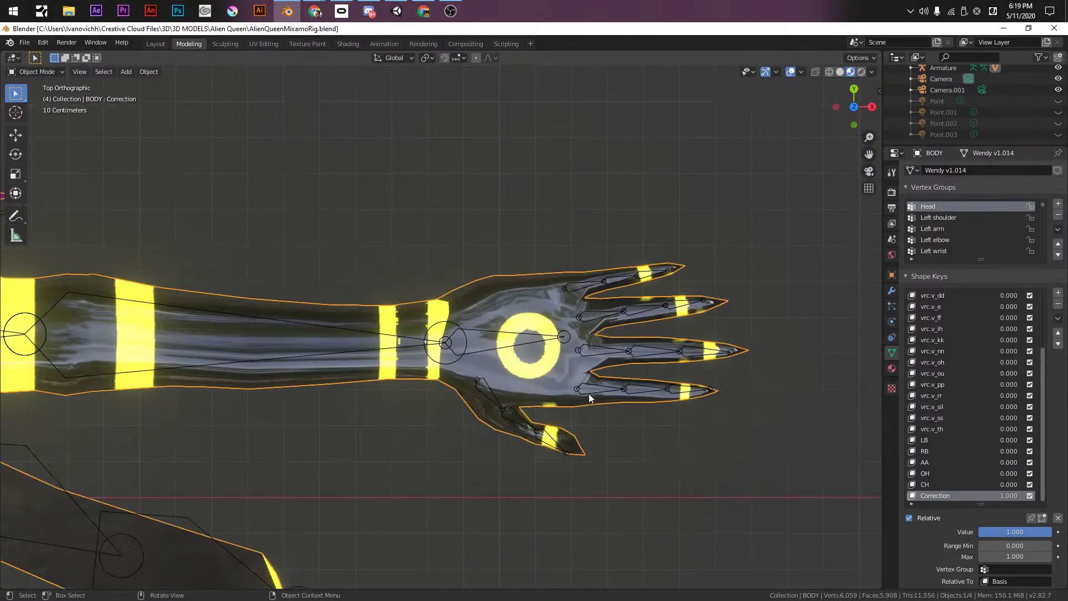
pyautogui.keyDown('shift'); pyautogui.moveTo(594, 394); pyautogui.dragTo(548, 322, button='middle'); pyautogui.keyUp('shift')
pyautogui.scroll(2, 573, 335)
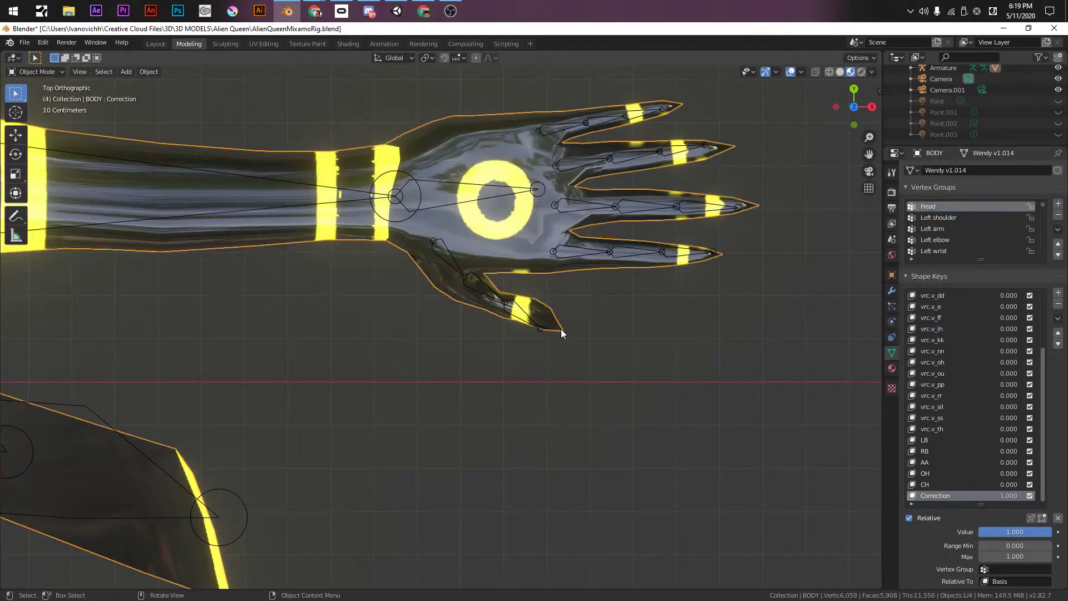
# - In Edit Mode, move the fingertip vertex from the front view to slim the claw tip
pyautogui.press('Tab')
pyautogui.moveTo(655, 355); pyautogui.dragTo(662, 283, button='middle')
pyautogui.press('KP_1')
pyautogui.scroll(5, 640, 301)
pyautogui.press('g')
pyautogui.scroll(2, 662, 282)
pyautogui.click(662, 283)
pyautogui.moveTo(663, 283); pyautogui.dragTo(575, 329, button='middle')
# - Select an arm edge loop, cancel the move, and return to Object Mode viewing the whole character
pyautogui.press('c')
pyautogui.press('Escape')
pyautogui.keyDown('alt'); pyautogui.click(495, 245); pyautogui.keyUp('alt')
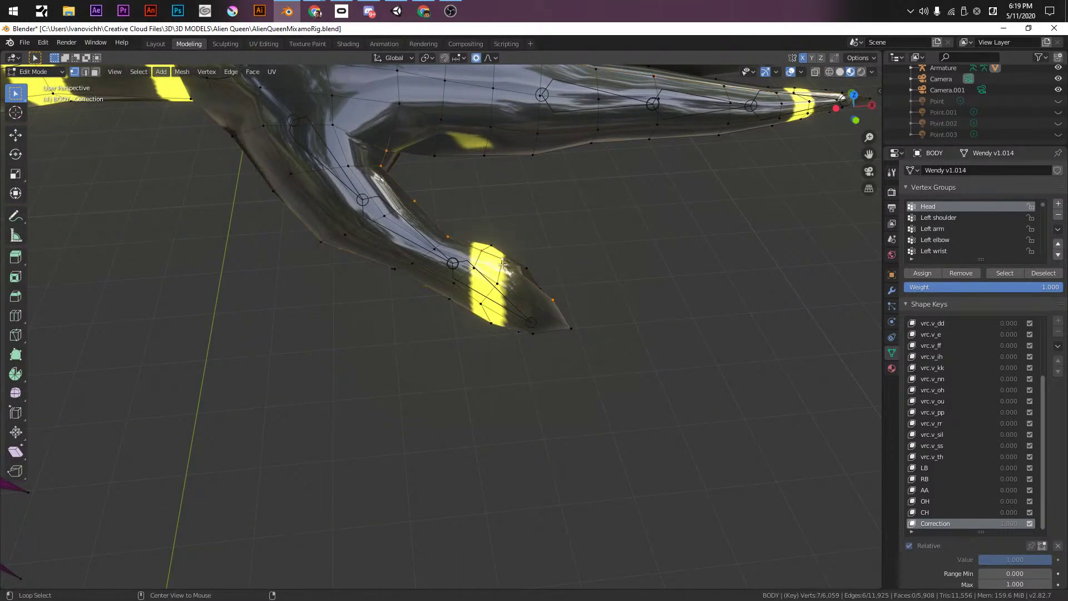
pyautogui.press('g')
pyautogui.press('Escape')
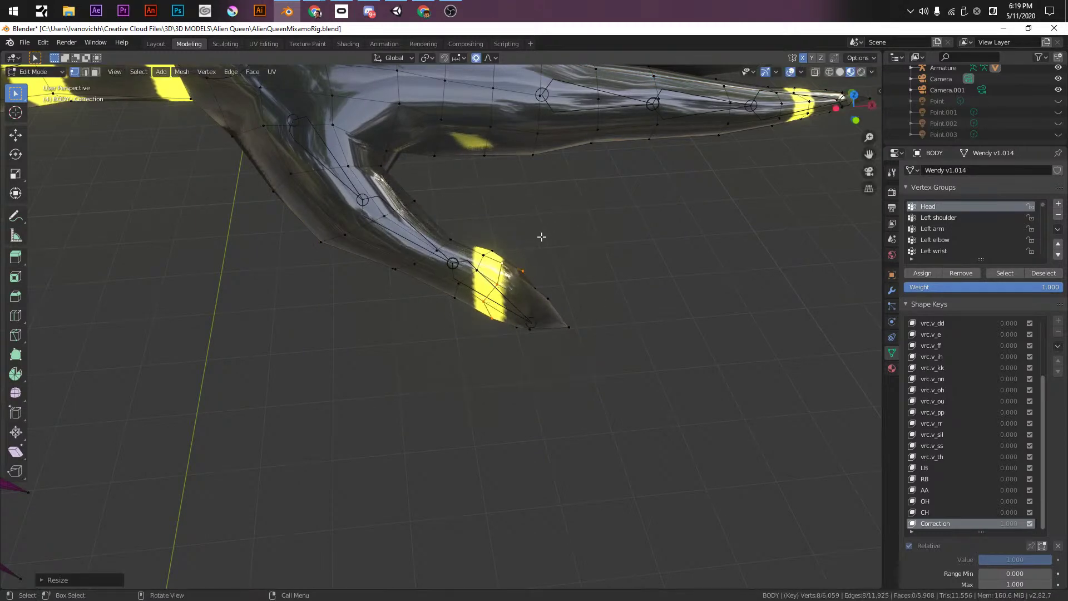
pyautogui.press('Tab')
pyautogui.press('KP_7')
pyautogui.press('Tab')
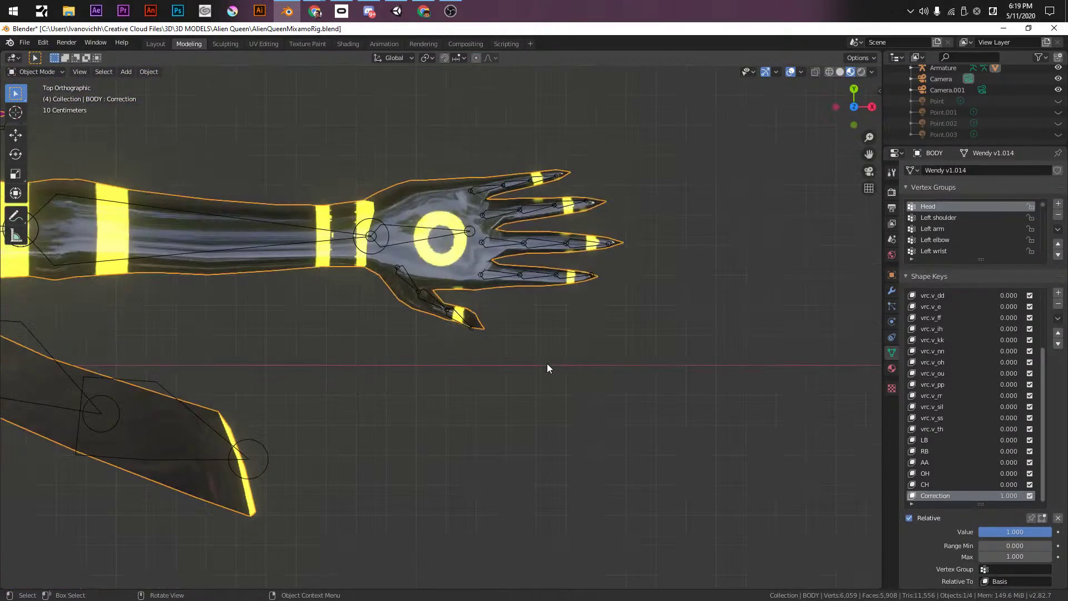
pyautogui.press('Tab')
pyautogui.scroll(-3, 486, 393)
pyautogui.moveTo(486, 393); pyautogui.dragTo(406, 473, button='middle')
pyautogui.scroll(4, 440, 394)
# - Select the BODY mesh and save the blend file
pyautogui.click(479, 302)
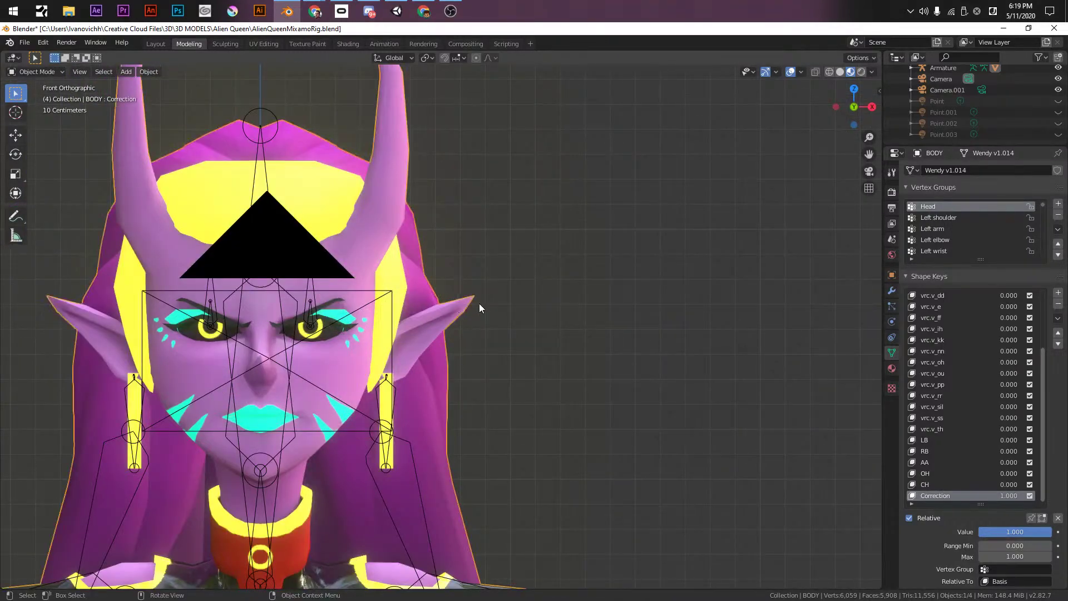
pyautogui.scroll(-4, 468, 356)
pyautogui.keyDown('shift'); pyautogui.scroll(-15, 466, 366); pyautogui.keyUp('shift')
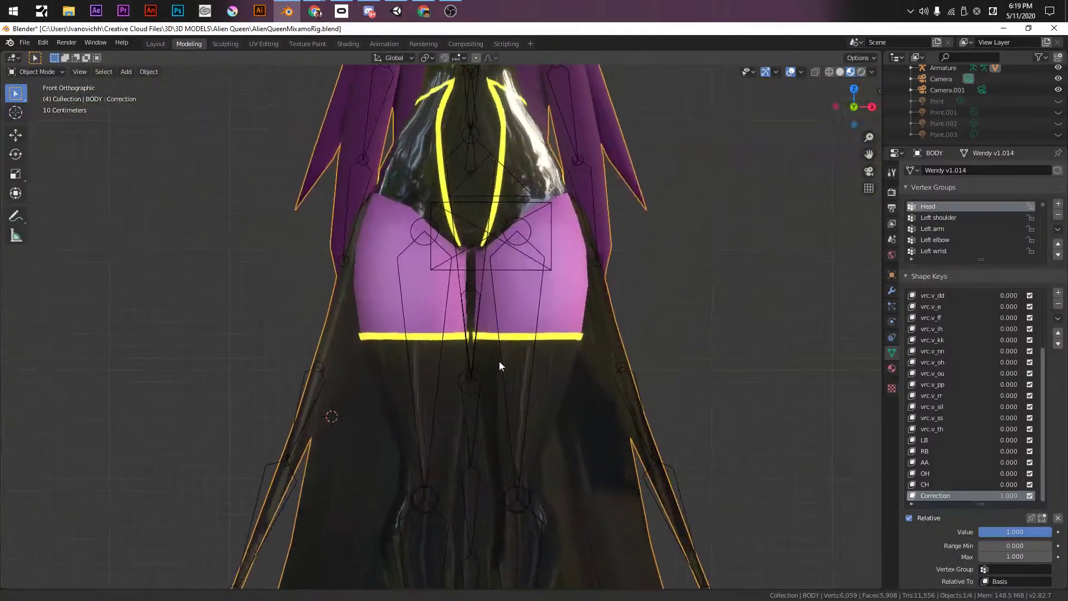
pyautogui.keyDown('shift'); pyautogui.scroll(-5, 505, 289); pyautogui.keyUp('shift')
pyautogui.keyDown('shift'); pyautogui.scroll(6, 496, 334); pyautogui.keyUp('shift')
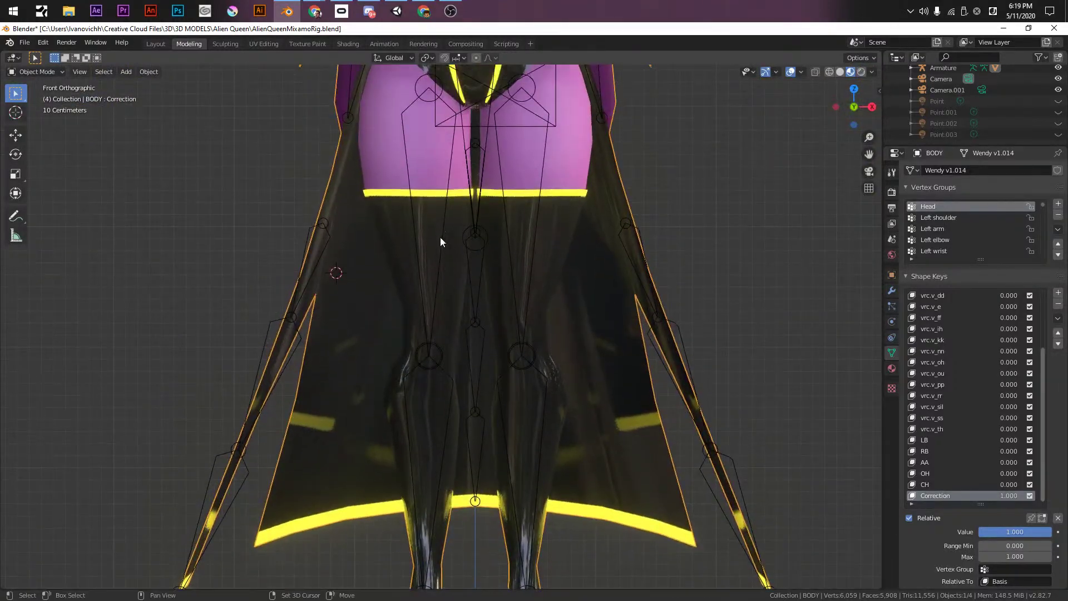
pyautogui.keyDown('shift'); pyautogui.scroll(5, 430, 216); pyautogui.keyUp('shift')
pyautogui.hotkey('ctrl', 's')
# - Select the Armature, then add the body mesh to the selection
pyautogui.click(425, 190)
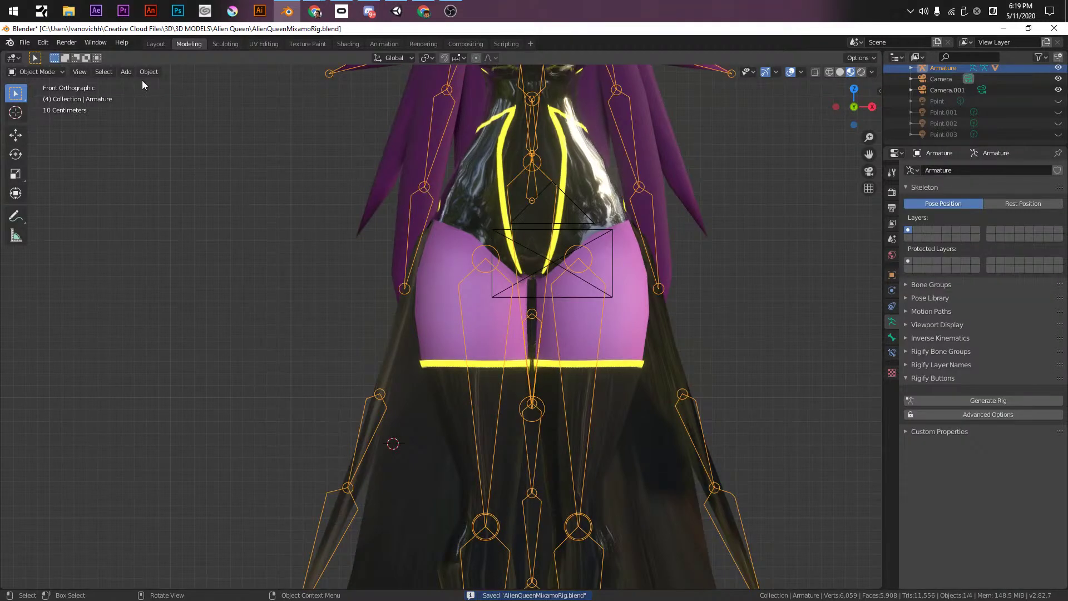
pyautogui.keyDown('shift'); pyautogui.scroll(-5, 418, 400); pyautogui.keyUp('shift')
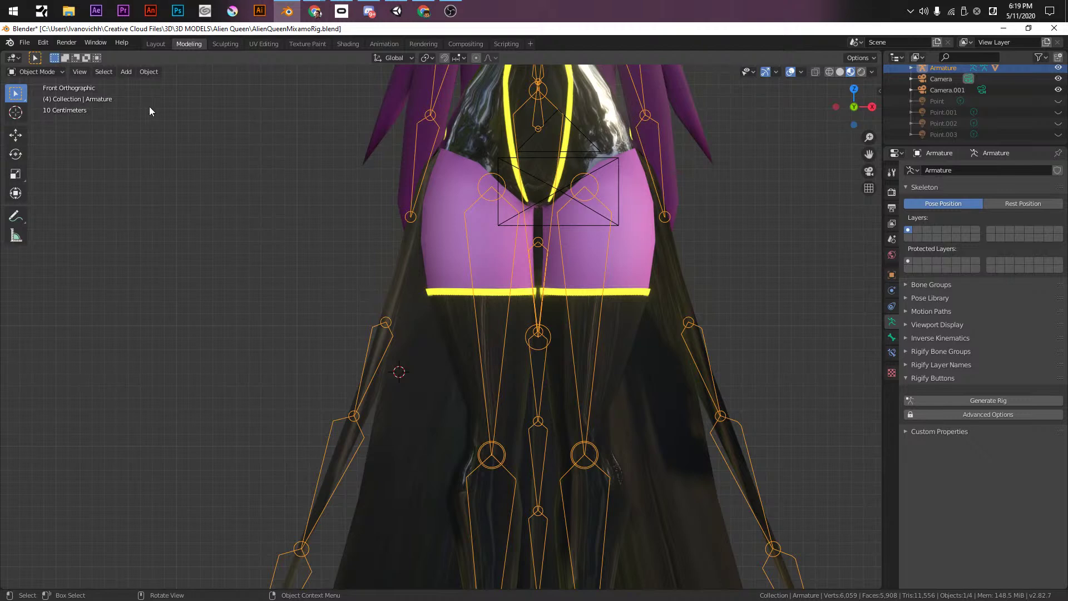
pyautogui.keyDown('shift'); pyautogui.click(408, 256); pyautogui.keyUp('shift')
# - Put the body in Weight Paint mode, save, and show the Right leg group's weights
pyautogui.hotkey('ctrl', 'Tab')
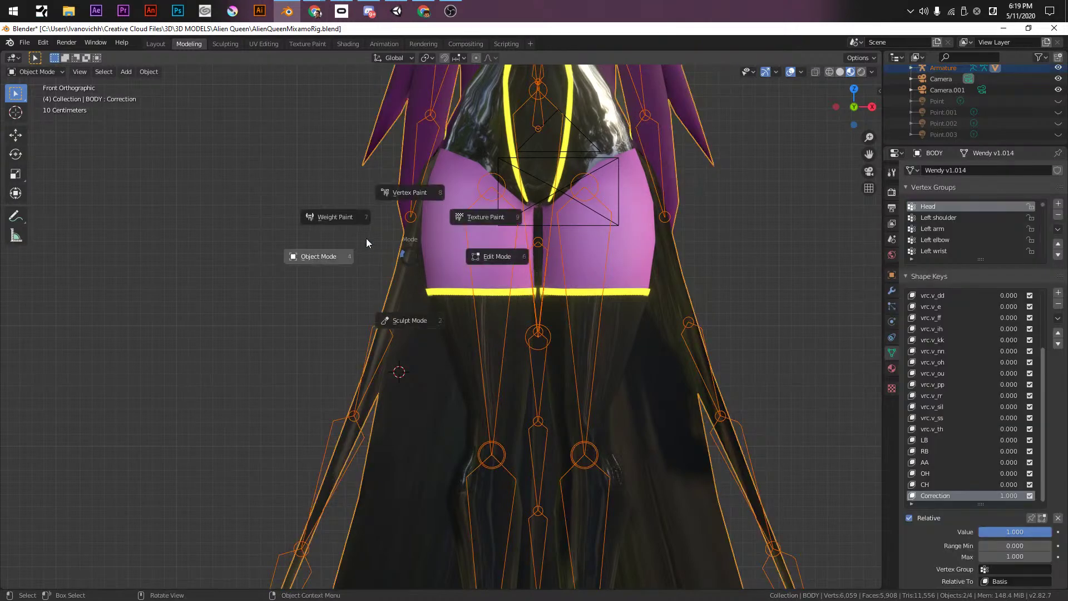
pyautogui.click(372, 242)
pyautogui.hotkey('ctrl', 's')
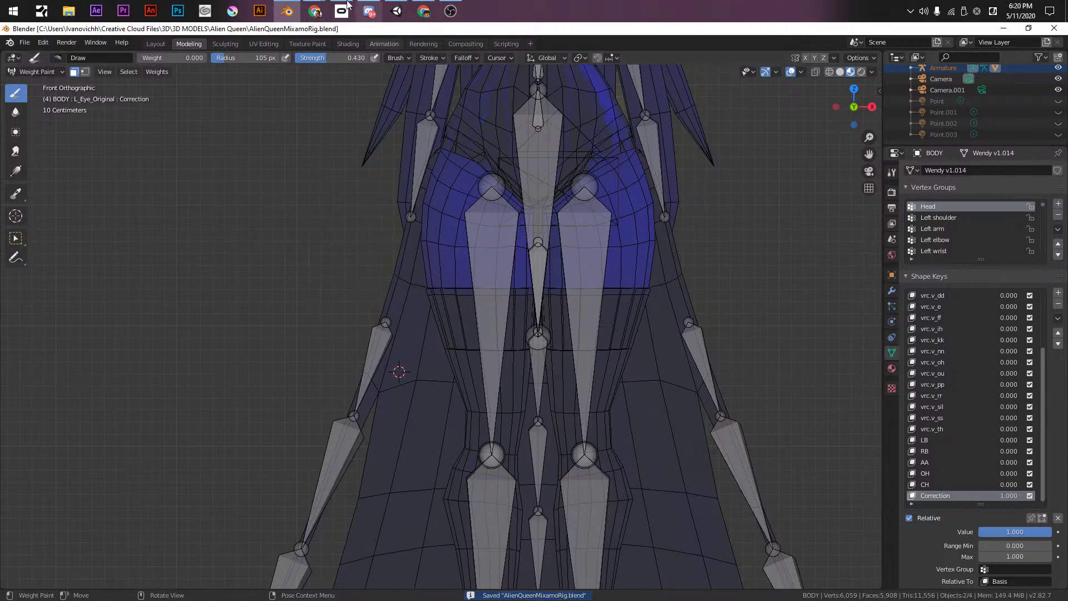
pyautogui.click(73, 71)
pyautogui.keyDown('ctrl'); pyautogui.click(491, 250); pyautogui.keyUp('ctrl')
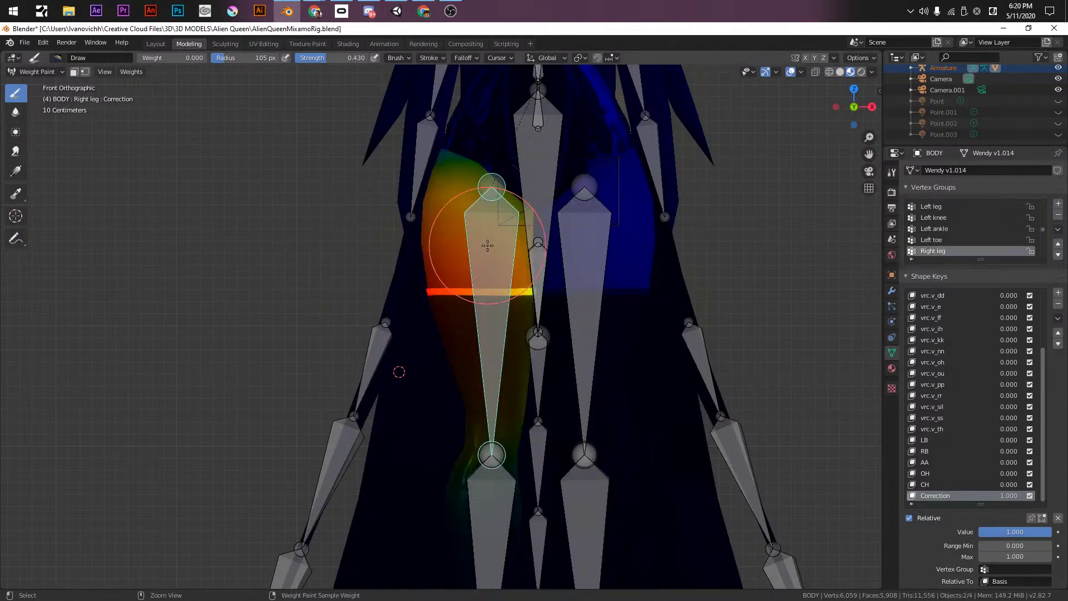
# - Set viewport shading to Solid with Material colour and Flat lighting
pyautogui.click(832, 72)
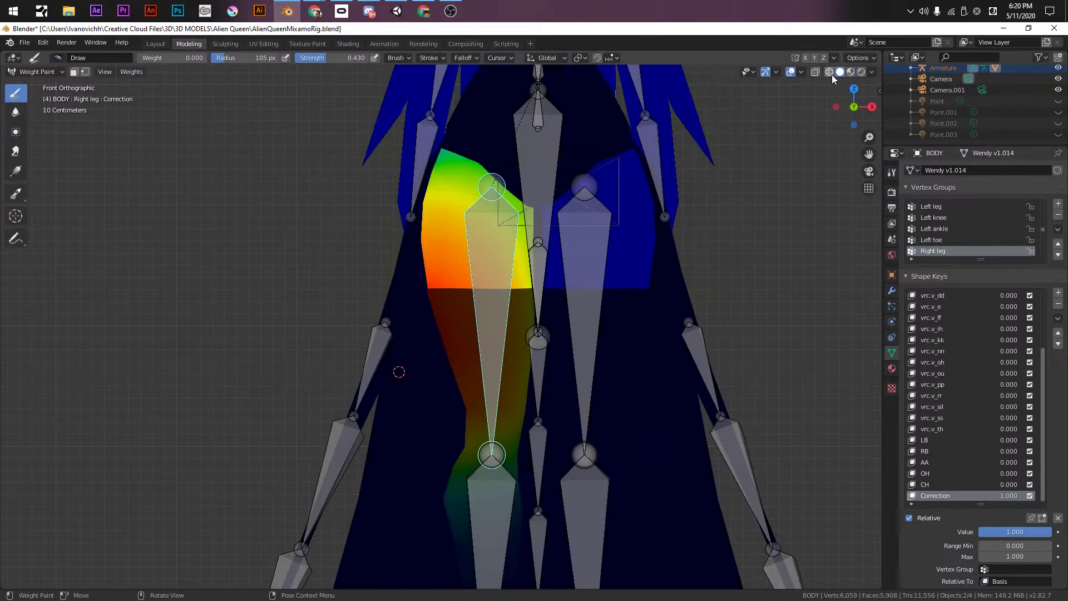
pyautogui.click(870, 72)
pyautogui.click(823, 126)
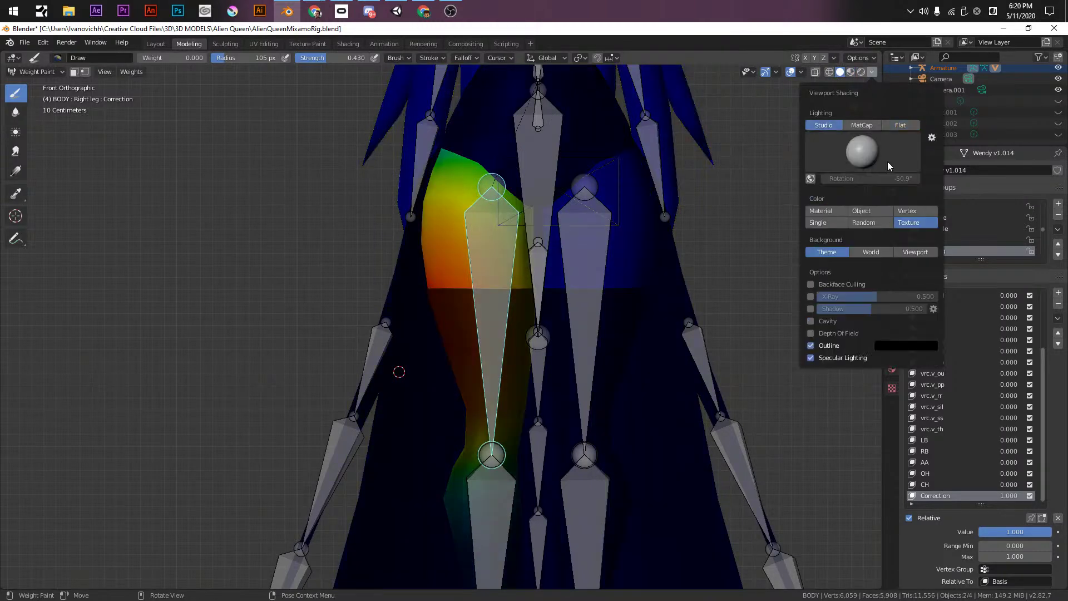
pyautogui.click(826, 212)
pyautogui.keyDown('shift'); pyautogui.moveTo(476, 238); pyautogui.dragTo(618, 203, button='middle'); pyautogui.keyUp('shift')
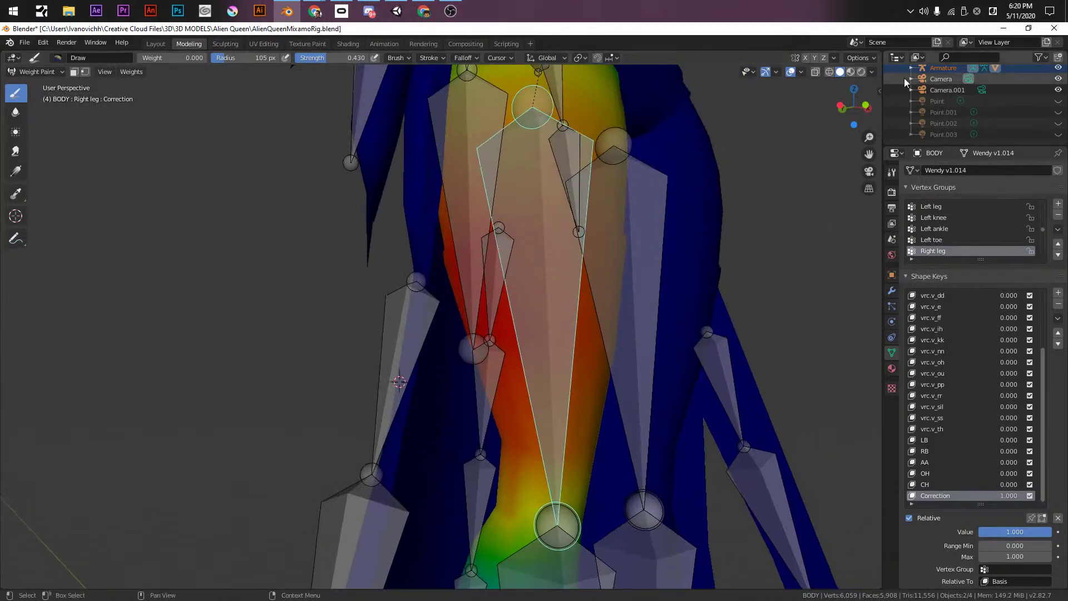
pyautogui.click(871, 72)
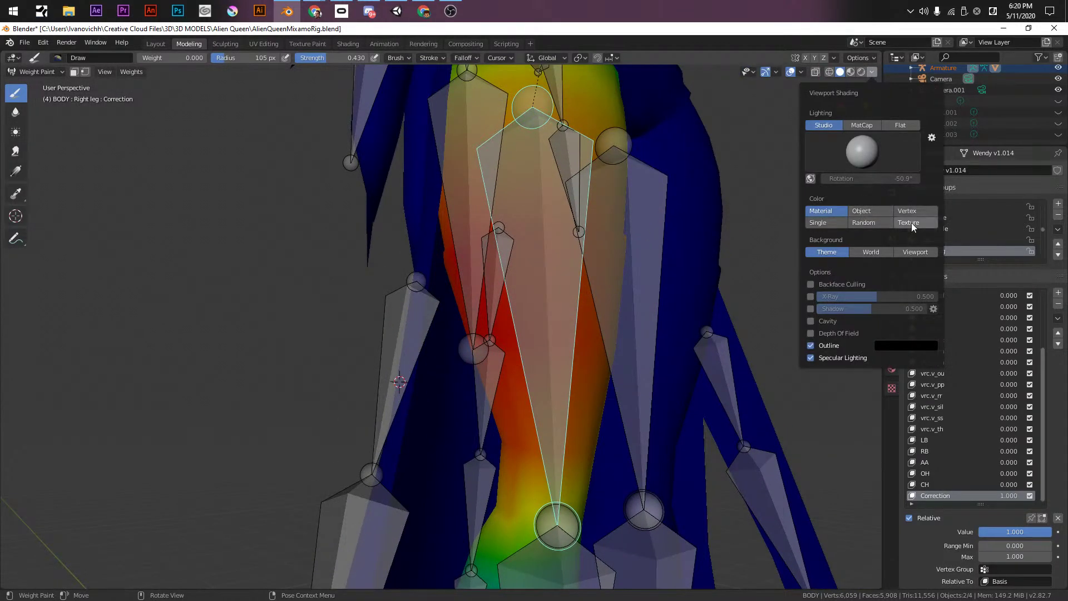
pyautogui.click(890, 125)
# - Make R_Coat_01 the active vertex group and enter Edit Mode on the body
pyautogui.moveTo(490, 207); pyautogui.dragTo(390, 217, button='middle')
pyautogui.scroll(4, 417, 217)
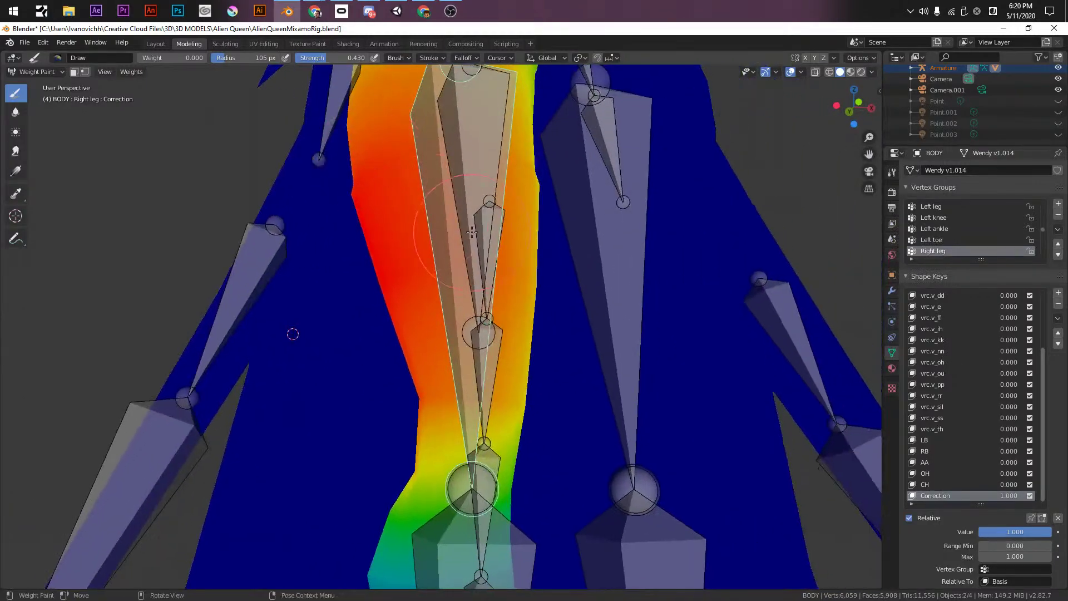
pyautogui.scroll(-1, 358, 217)
pyautogui.moveTo(333, 179)
pyautogui.mouseDown(button='middle')
pyautogui.moveTo(322, 275)
pyautogui.moveTo(445, 220)
pyautogui.moveTo(442, 239)
pyautogui.moveTo(451, 220)
pyautogui.mouseUp(button='middle')
pyautogui.keyDown('ctrl'); pyautogui.click(331, 281); pyautogui.keyUp('ctrl')
pyautogui.scroll(2, 445, 220)
pyautogui.scroll(-1, 286, 393)
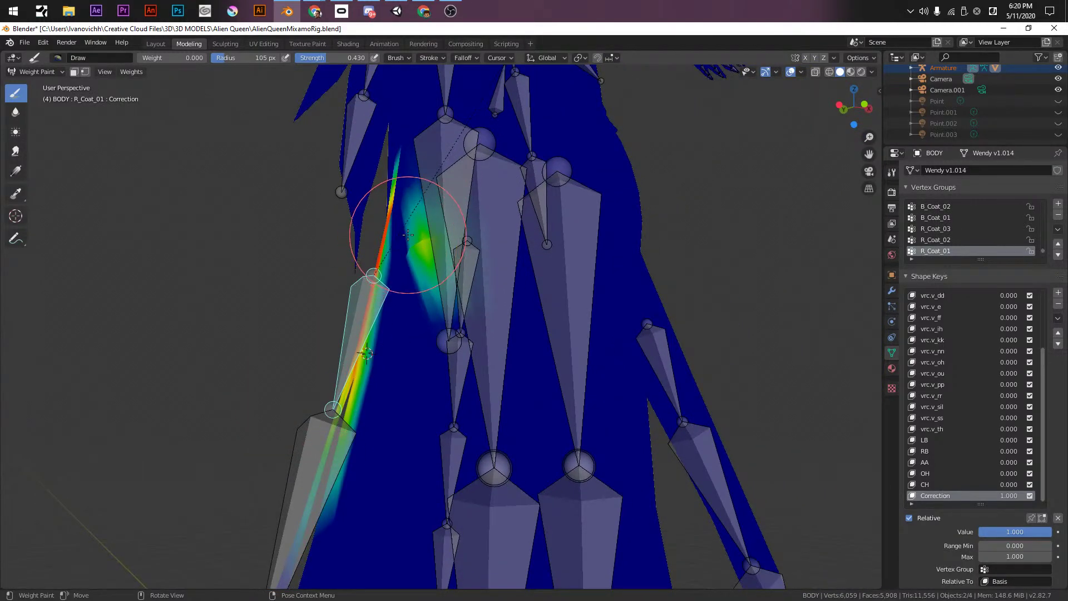
pyautogui.press('Tab')
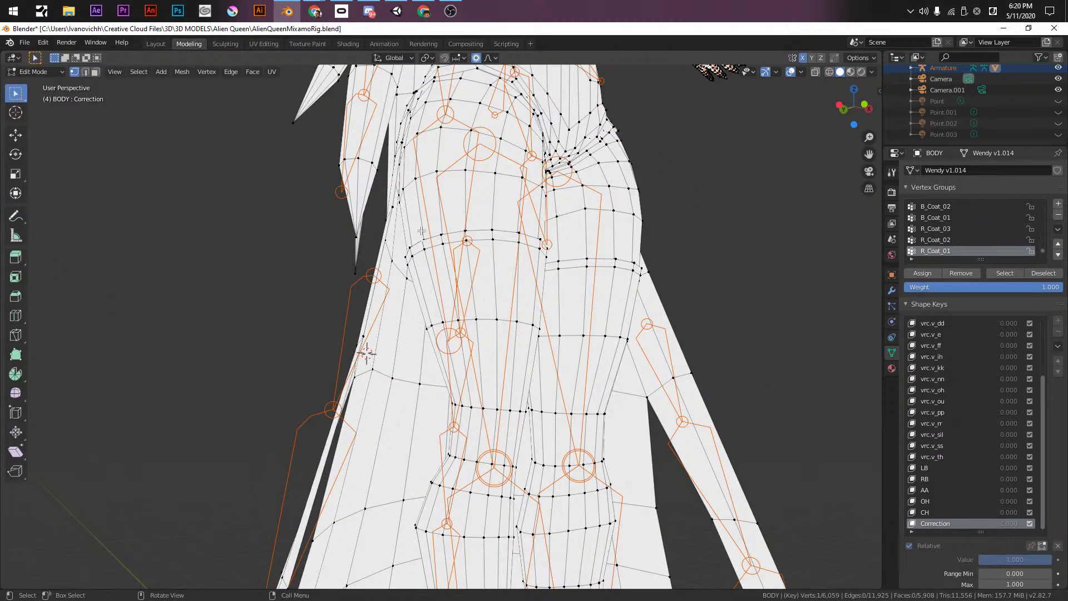
# - Select the hip and leg islands, then gradient-clear R_Coat_01's weight off the thigh
pyautogui.press('l')
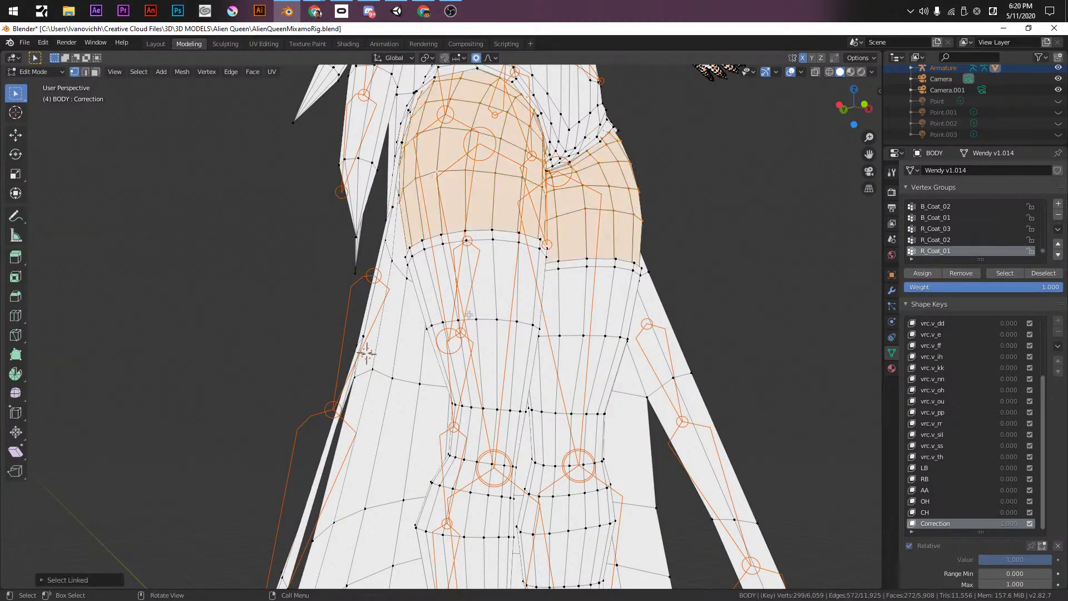
pyautogui.press('l')
pyautogui.press('Tab')
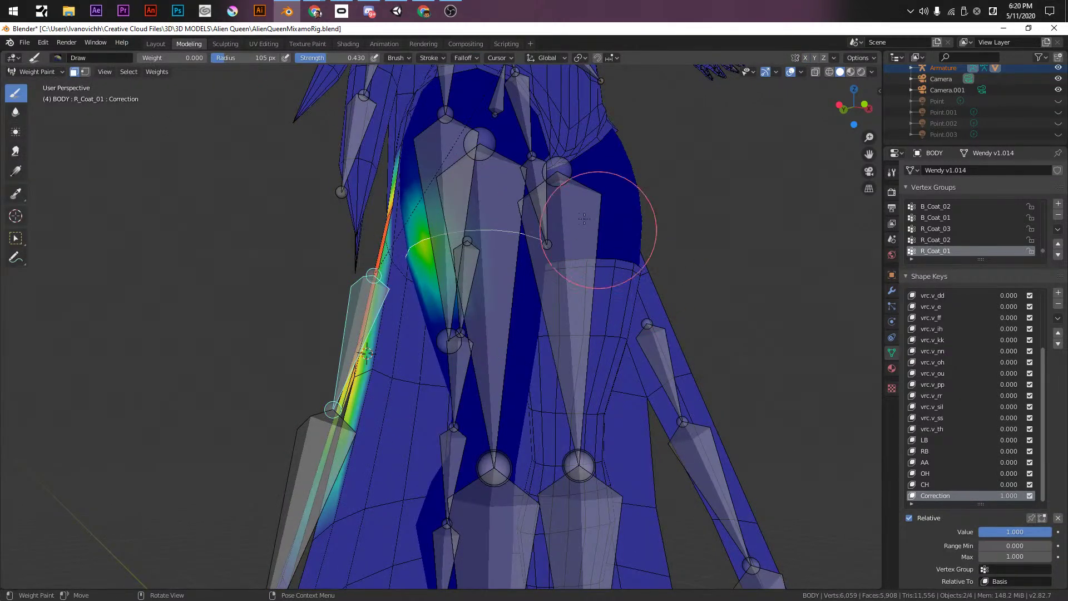
pyautogui.keyDown('alt'); pyautogui.moveTo(632, 322); pyautogui.dragTo(789, 312); pyautogui.keyUp('alt')
pyautogui.moveTo(789, 312); pyautogui.dragTo(557, 317, button='middle')
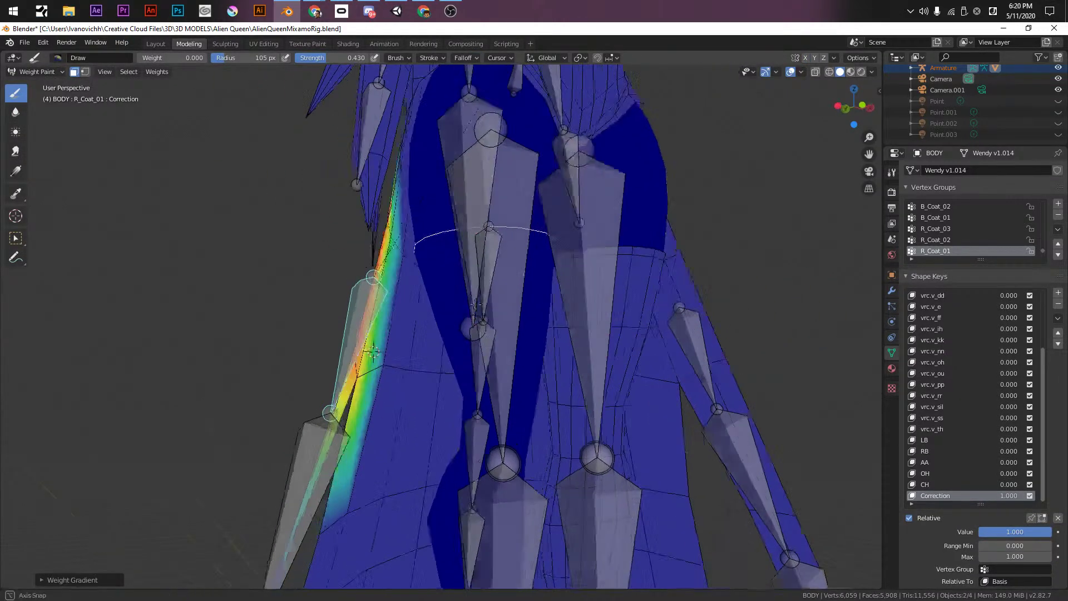
pyautogui.scroll(3, 428, 320)
# - With face masking off, review the R_Coat_02 and L_Coat_01 groups
pyautogui.click(73, 73)
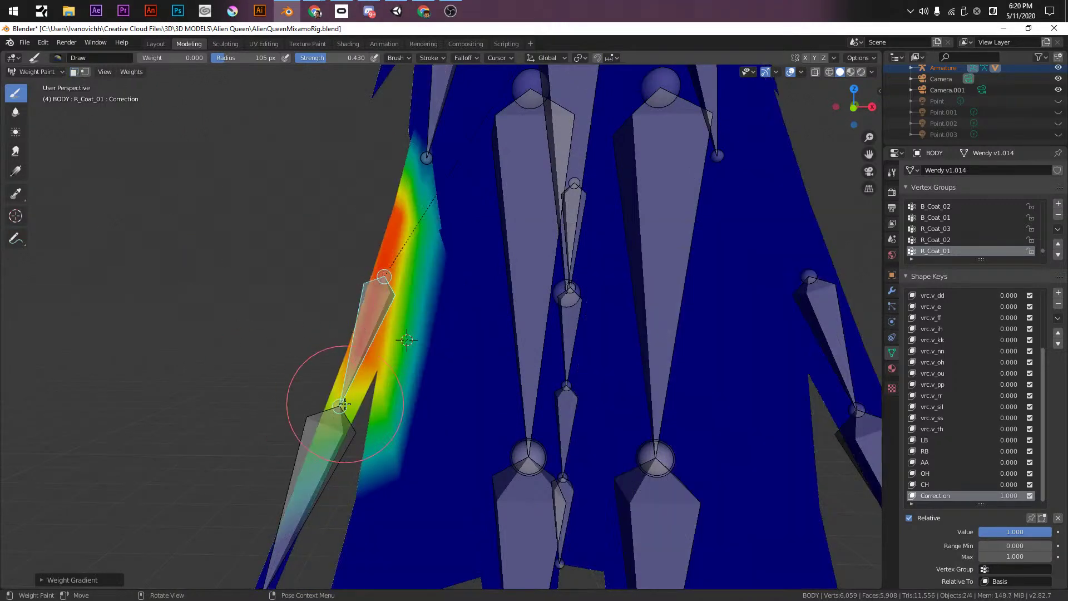
pyautogui.keyDown('ctrl'); pyautogui.click(334, 441); pyautogui.keyUp('ctrl')
pyautogui.moveTo(334, 441); pyautogui.dragTo(518, 322, button='middle')
pyautogui.scroll(-2, 518, 322)
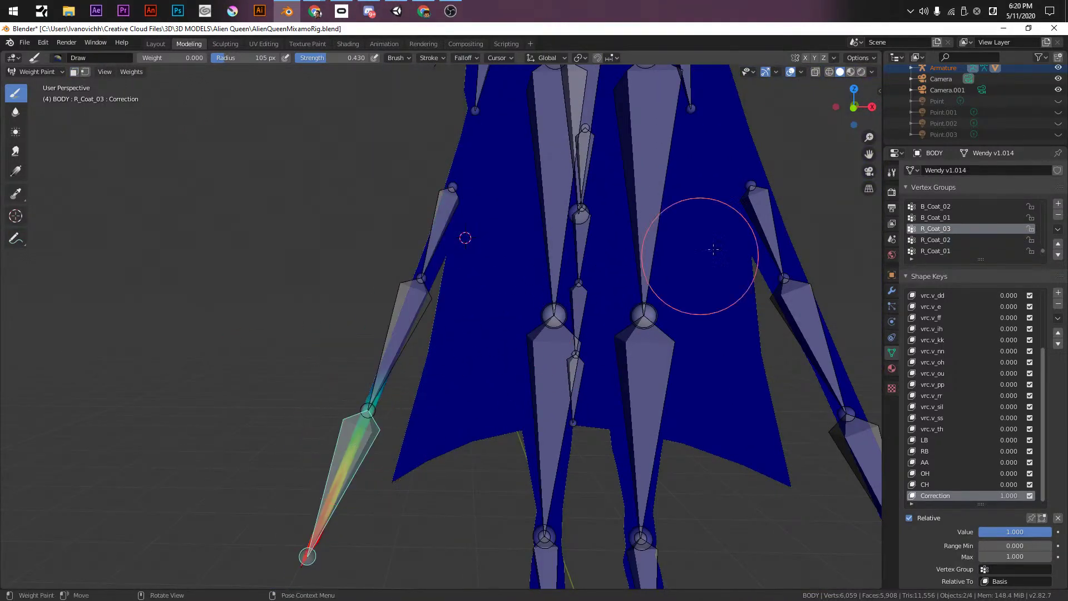
pyautogui.keyDown('ctrl'); pyautogui.click(767, 210); pyautogui.keyUp('ctrl')
pyautogui.moveTo(767, 210)
pyautogui.mouseDown(button='middle')
pyautogui.moveTo(684, 247)
pyautogui.moveTo(327, 286)
pyautogui.mouseUp(button='middle')
pyautogui.scroll(3, 684, 247)
pyautogui.scroll(-4, 684, 247)
# - Select the hip and right-leg islands for L_Coat_01 and check them with face masking
pyautogui.press('Tab')
pyautogui.scroll(3, 558, 190)
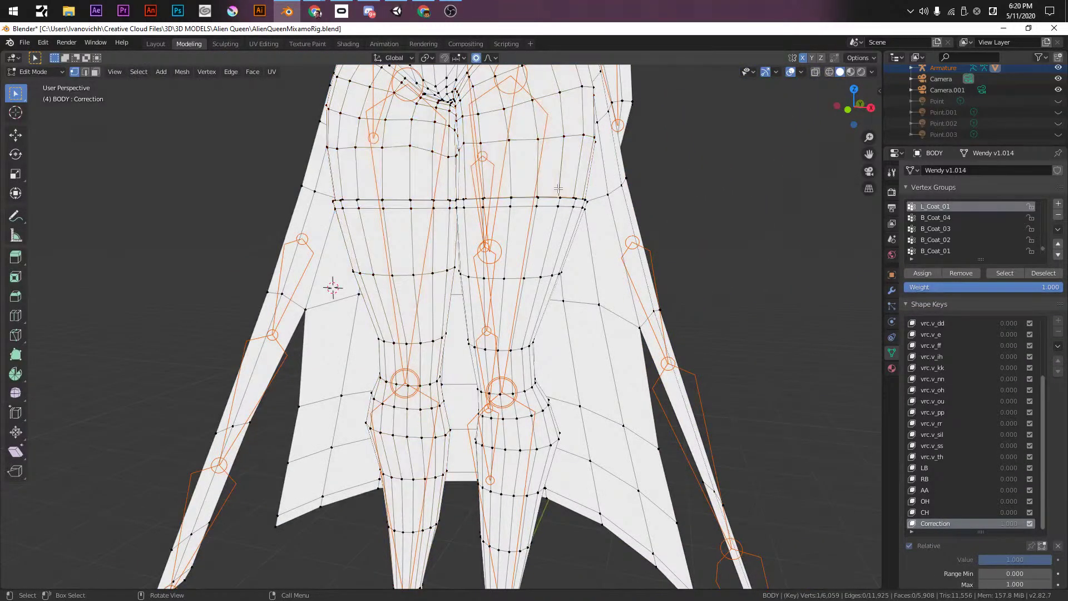
pyautogui.press('l')
pyautogui.press('l')
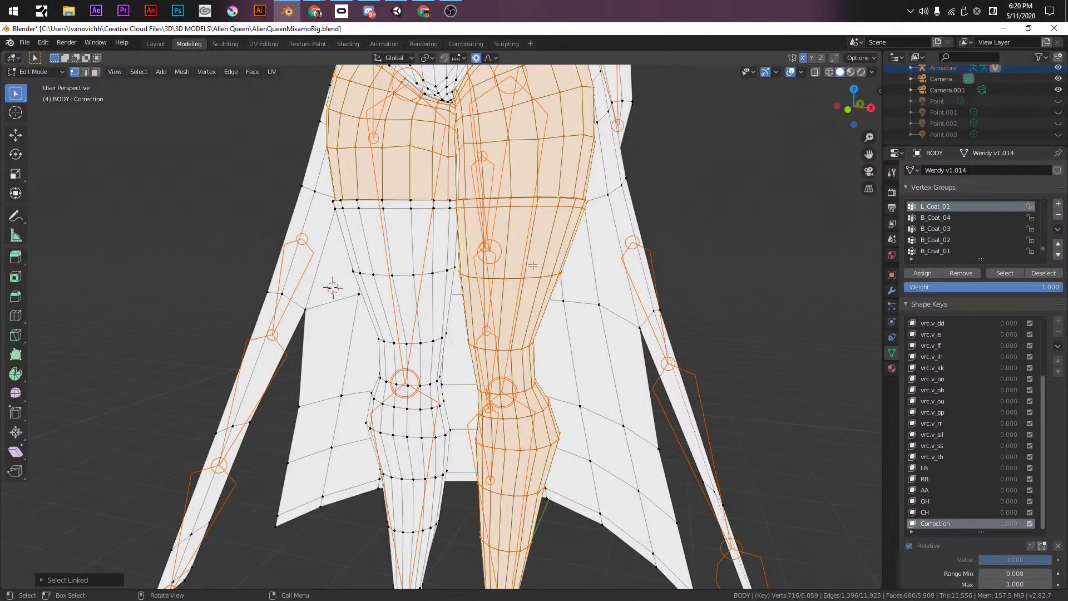
pyautogui.press('Tab')
pyautogui.click(78, 73)
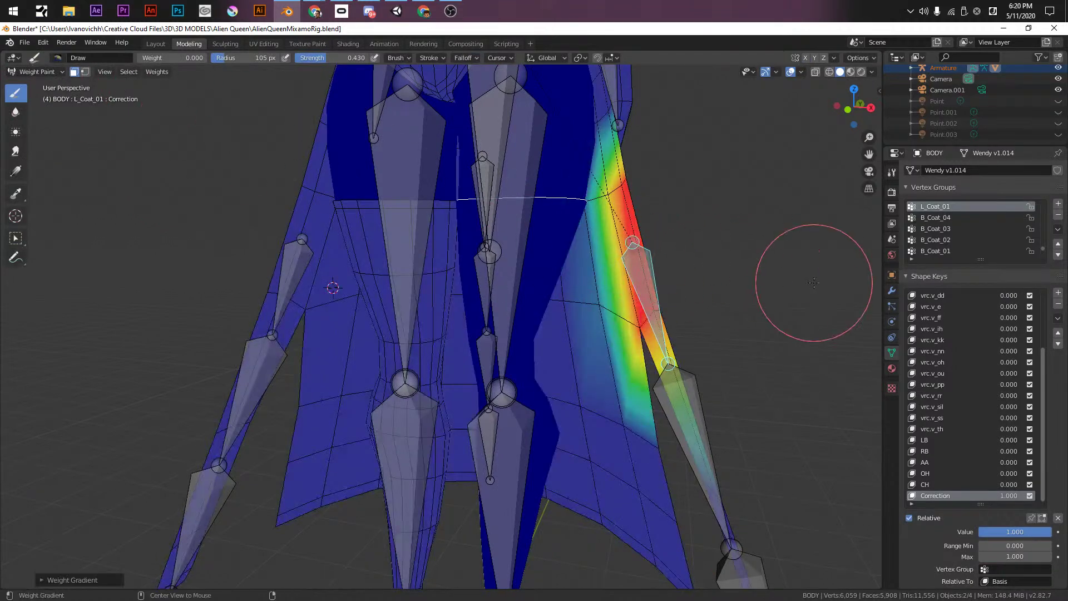
pyautogui.moveTo(589, 372); pyautogui.dragTo(222, 205, button='middle')
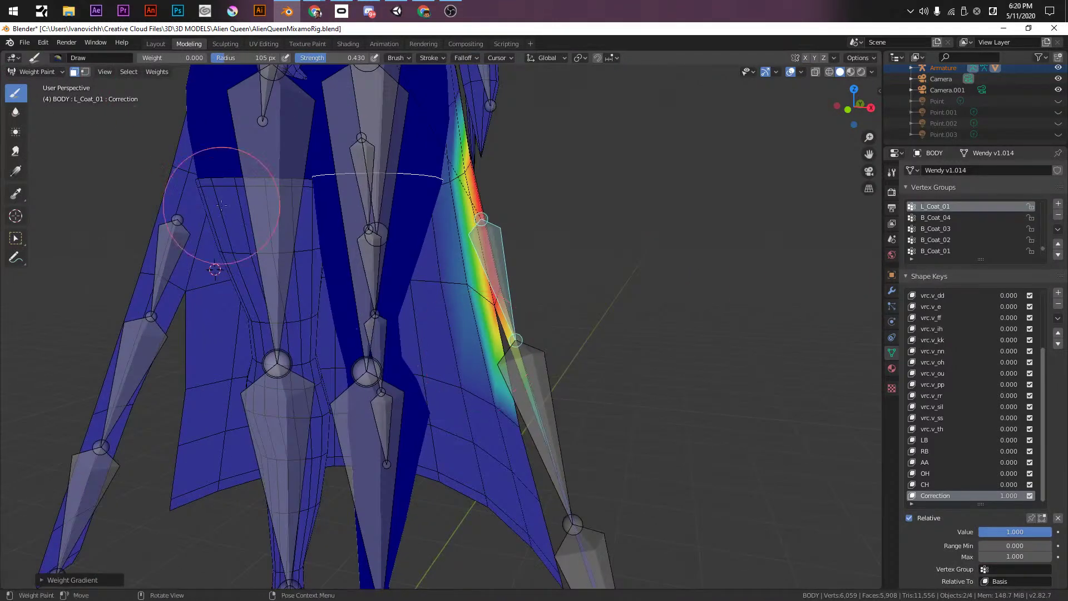
pyautogui.click(74, 72)
# - Review L_Coat_02, L_Coat_03 and B_Coat_01 through B_Coat_04 weights, then save
pyautogui.keyDown('ctrl'); pyautogui.click(535, 397); pyautogui.keyUp('ctrl')
pyautogui.moveTo(535, 397); pyautogui.dragTo(451, 311, button='middle')
pyautogui.keyDown('ctrl'); pyautogui.click(524, 314); pyautogui.keyUp('ctrl')
pyautogui.keyDown('ctrl'); pyautogui.click(427, 316); pyautogui.keyUp('ctrl')
pyautogui.keyDown('ctrl'); pyautogui.click(445, 355); pyautogui.keyUp('ctrl')
pyautogui.keyDown('ctrl'); pyautogui.click(442, 382); pyautogui.keyUp('ctrl')
pyautogui.moveTo(441, 381); pyautogui.dragTo(570, 417, button='middle')
pyautogui.keyDown('ctrl'); pyautogui.click(500, 417); pyautogui.keyUp('ctrl')
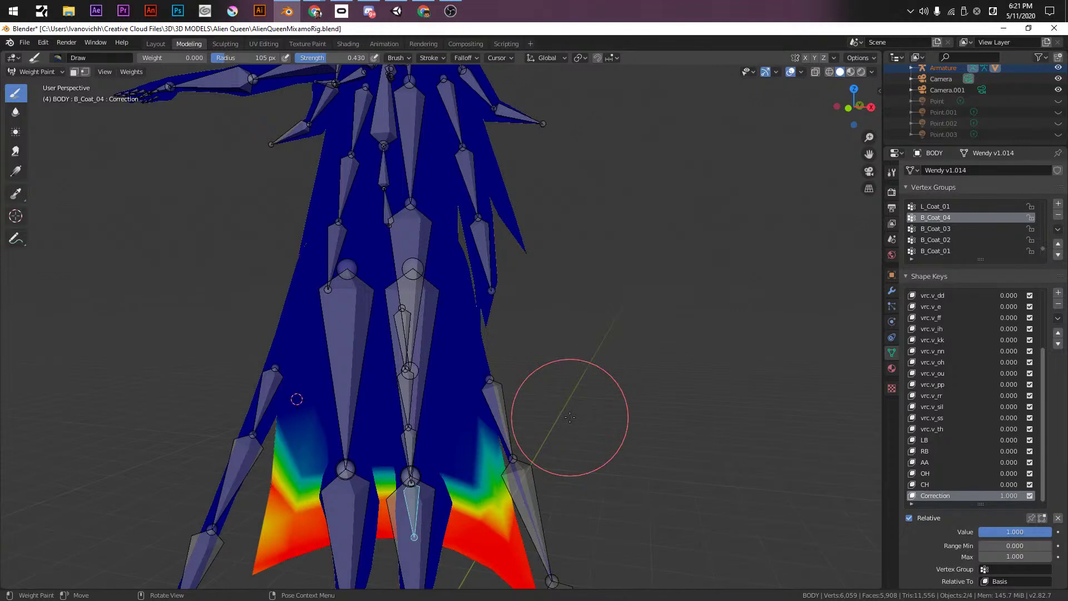
pyautogui.hotkey('ctrl', 's')
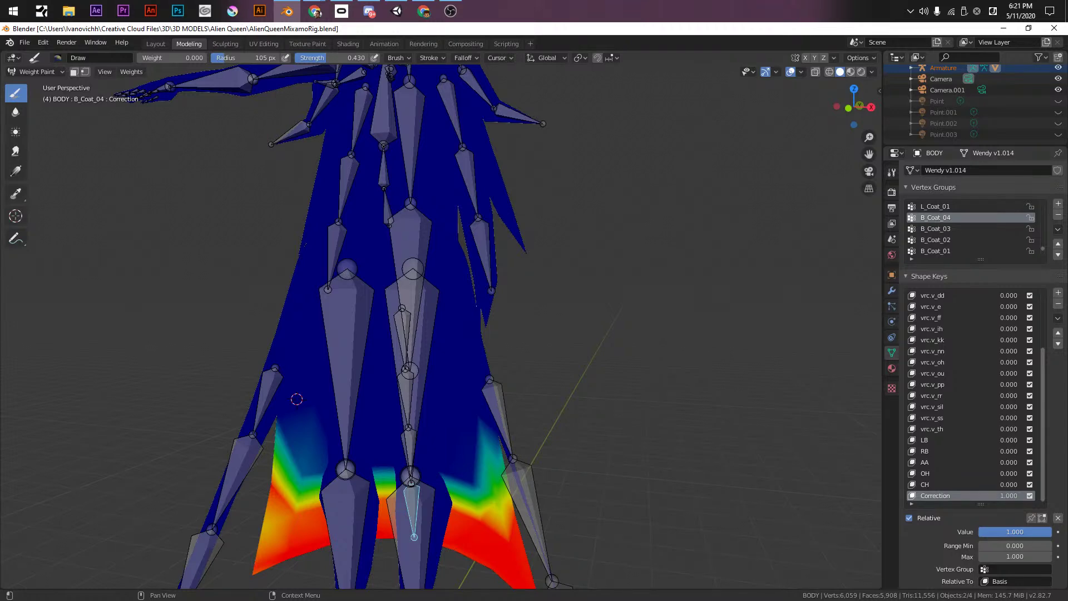
pyautogui.hotkey('alt', 'Tab')
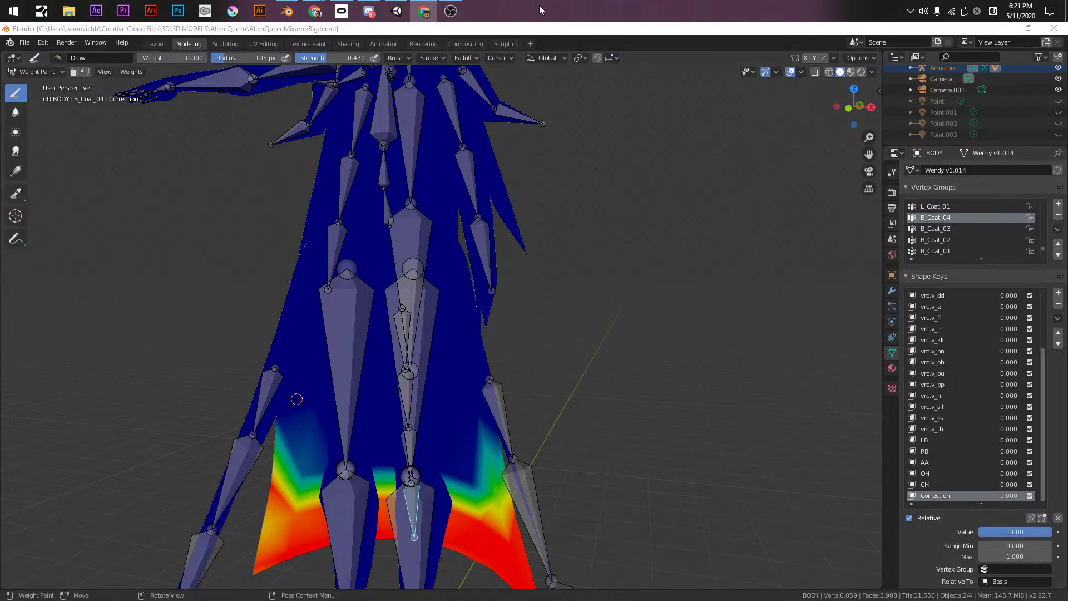
# - Switch the viewport to Material Preview shading to see the textured rig
pyautogui.keyDown('shift'); pyautogui.moveTo(296, 399); pyautogui.dragTo(517, 276, button='middle'); pyautogui.keyUp('shift')
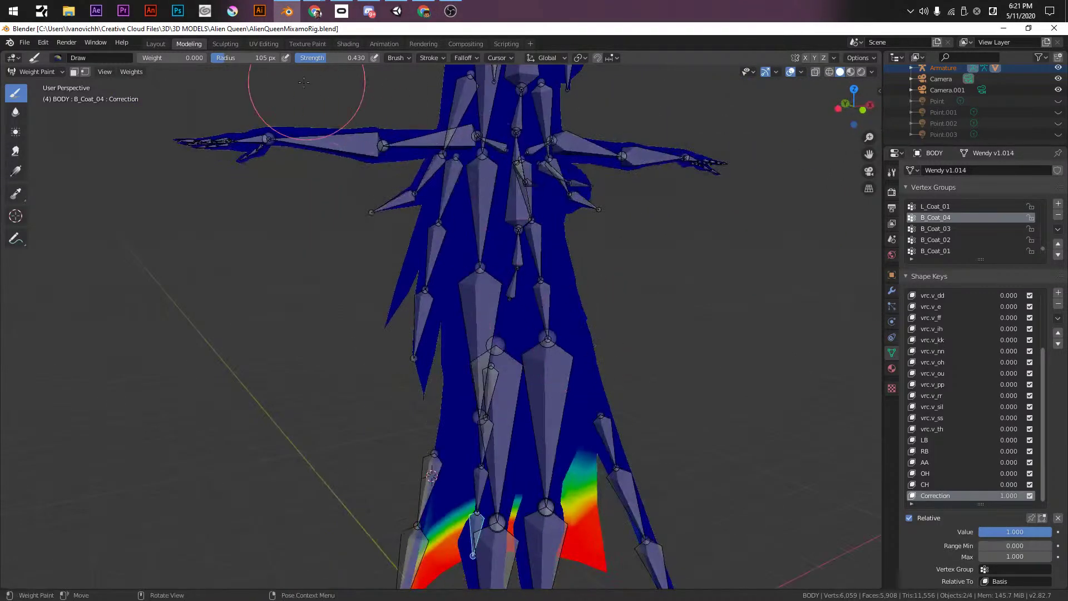
pyautogui.click(829, 71)
pyautogui.click(805, 57)
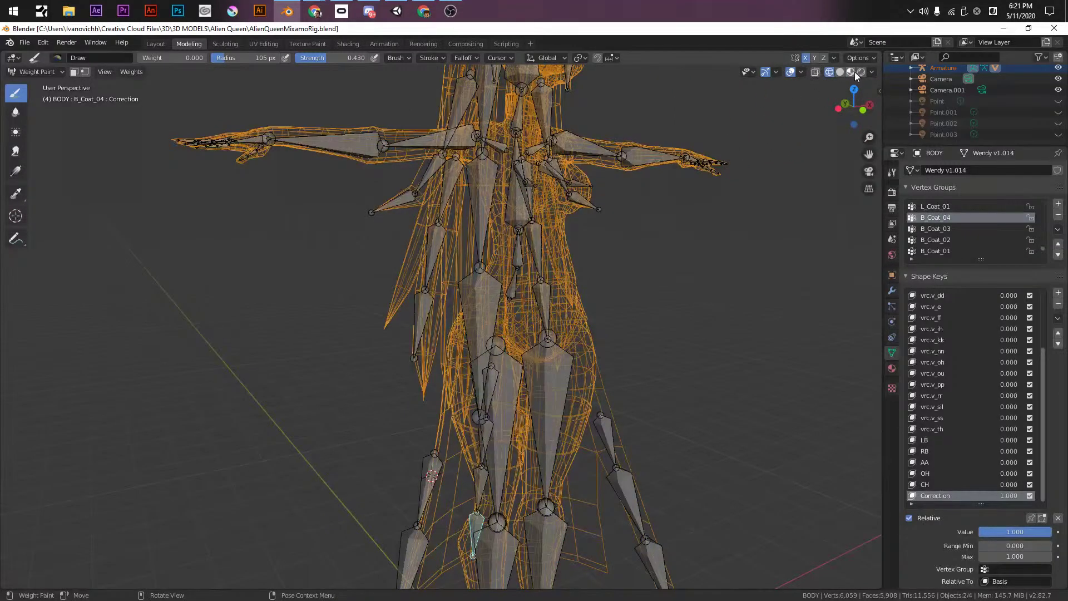
pyautogui.click(861, 72)
pyautogui.click(850, 72)
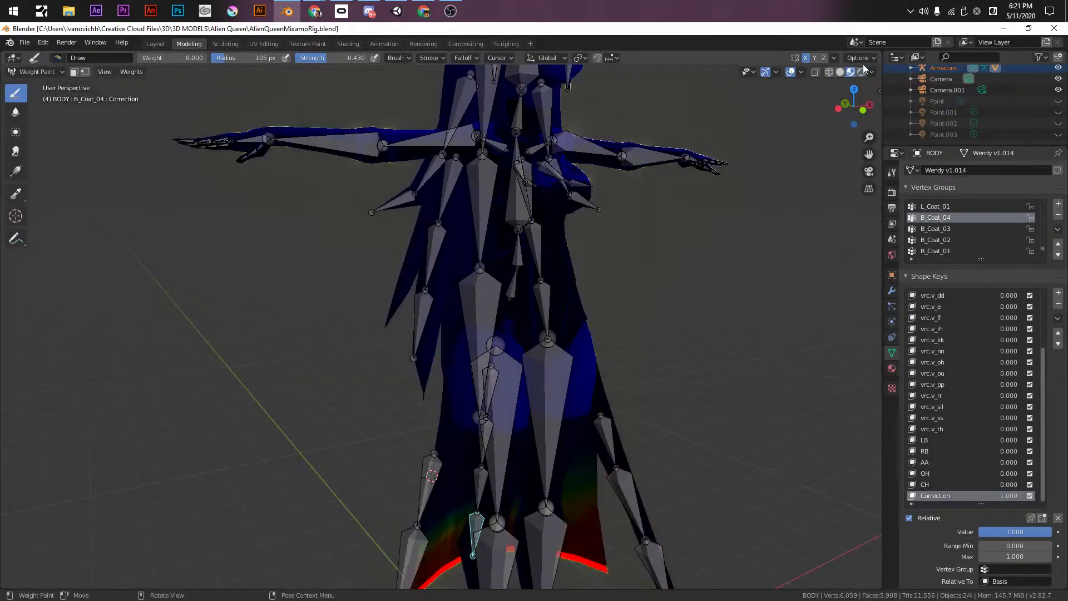
pyautogui.moveTo(604, 148)
pyautogui.mouseDown(button='middle')
pyautogui.moveTo(623, 411)
pyautogui.moveTo(684, 272)
pyautogui.mouseUp(button='middle')
# - Return to Object Mode with the armature active, save, and snap to the front view
pyautogui.hotkey('ctrl', 'Tab')
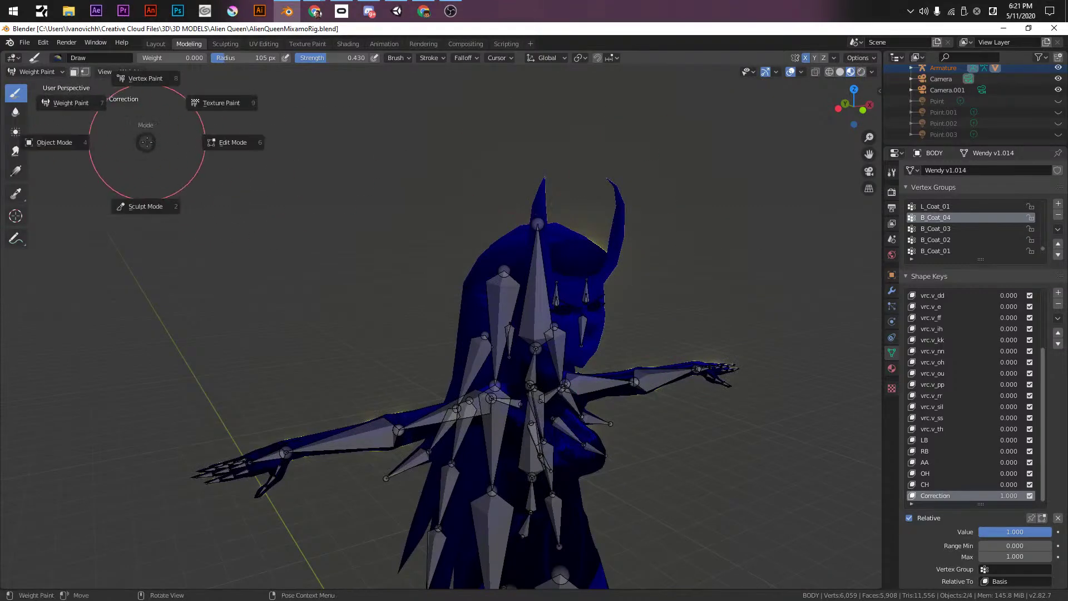
pyautogui.click(64, 146)
pyautogui.click(472, 339)
pyautogui.moveTo(472, 339); pyautogui.dragTo(605, 287, button='middle')
pyautogui.hotkey('ctrl', 's')
pyautogui.press('KP_1')
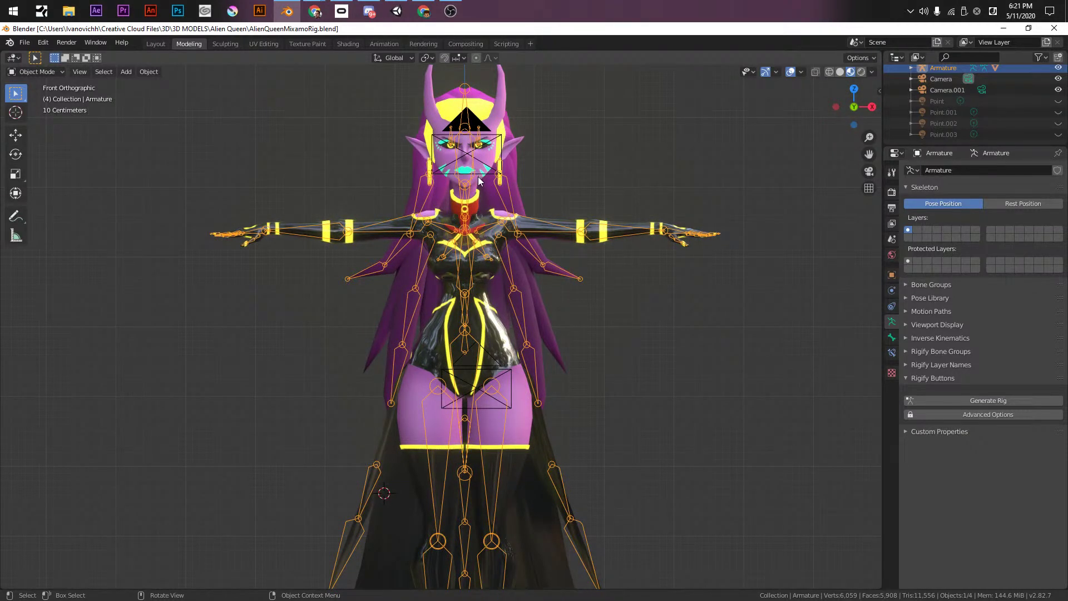
# - Select the BODY mesh and switch it into Edit Mode on the Correction shape key
pyautogui.click(479, 180)
pyautogui.scroll(3, 479, 180)
pyautogui.moveTo(467, 334); pyautogui.dragTo(525, 378, button='middle')
pyautogui.press('Tab')
pyautogui.scroll(5, 504, 325)
# - Select four vertices around the left eye and brow, including the eyelid corner
pyautogui.click(500, 282)
pyautogui.keyDown('shift'); pyautogui.click(603, 255); pyautogui.keyUp('shift')
pyautogui.moveTo(603, 256); pyautogui.dragTo(412, 312, button='middle')
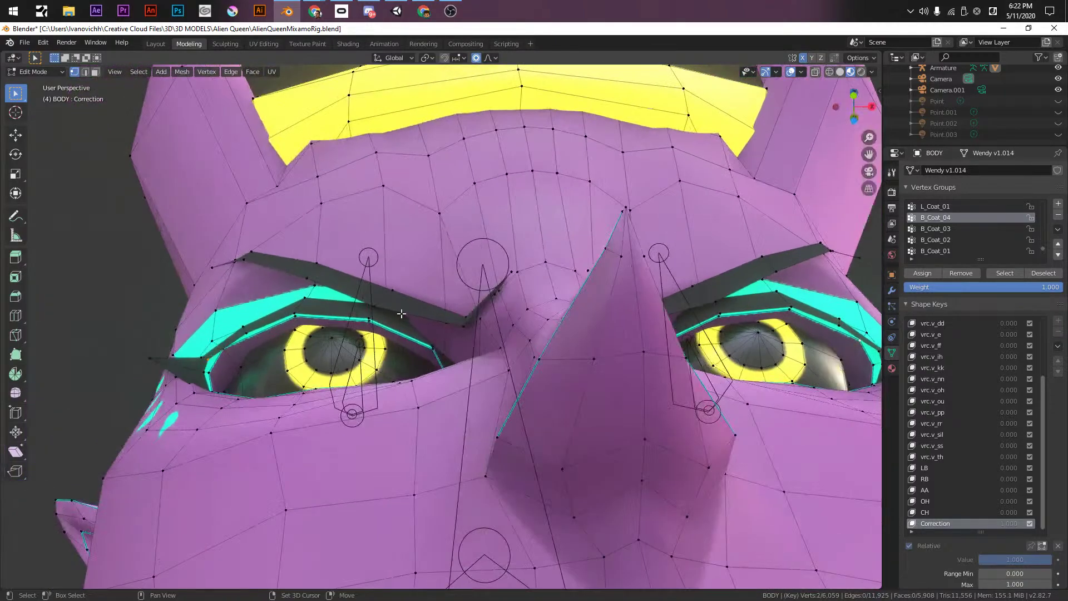
pyautogui.click(222, 349)
pyautogui.scroll(6, 231, 355)
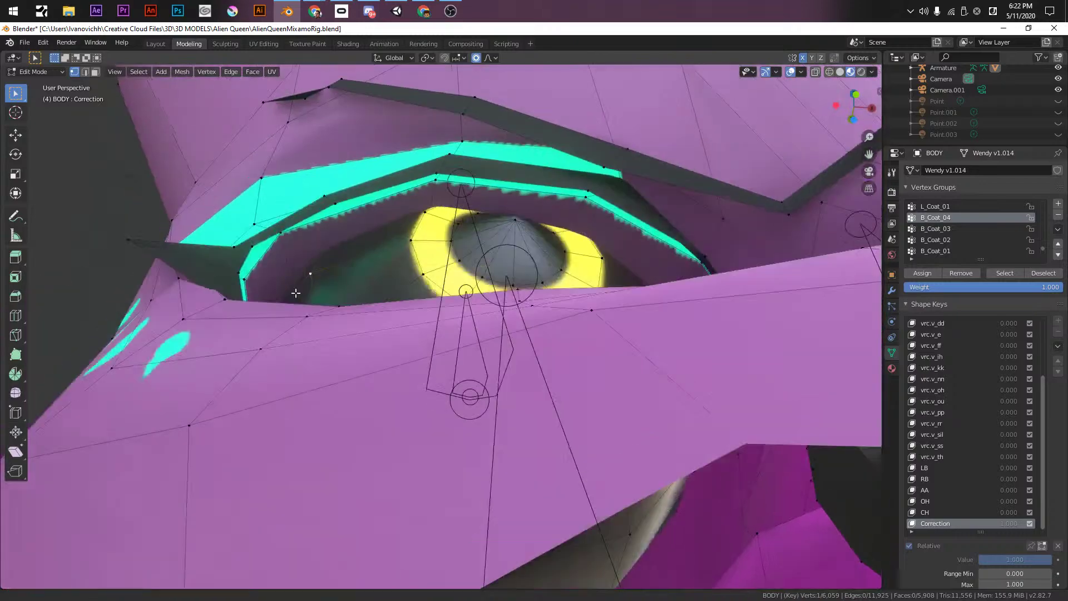
pyautogui.keyDown('shift'); pyautogui.click(252, 247); pyautogui.keyUp('shift')
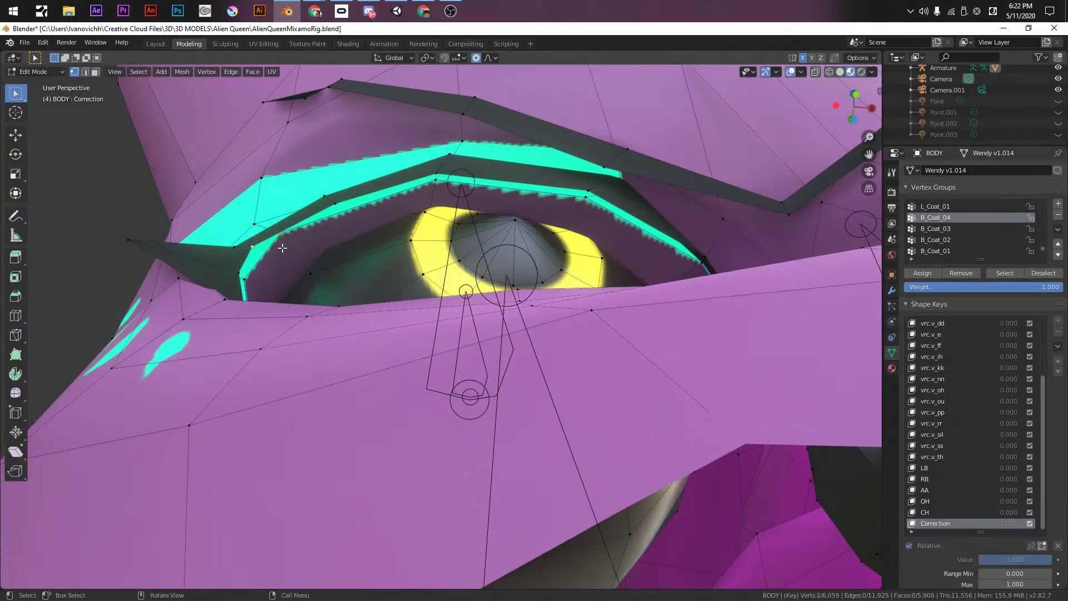
pyautogui.moveTo(477, 301); pyautogui.dragTo(497, 229, button='middle')
pyautogui.keyDown('shift'); pyautogui.click(599, 309); pyautogui.keyUp('shift')
pyautogui.keyDown('shift'); pyautogui.click(611, 305); pyautogui.keyUp('shift')
pyautogui.scroll(-8, 612, 305)
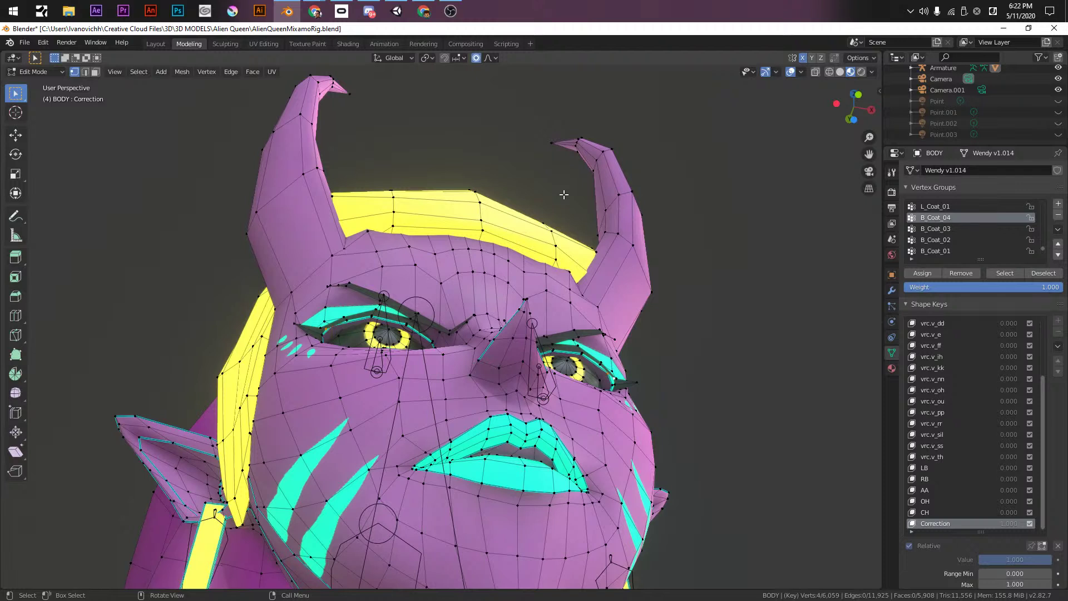
# - Move the brow vertices along Y with a reduced proportional falloff, then begin a second move
pyautogui.press('g')
pyautogui.press('y')
pyautogui.scroll(-6, 564, 194)
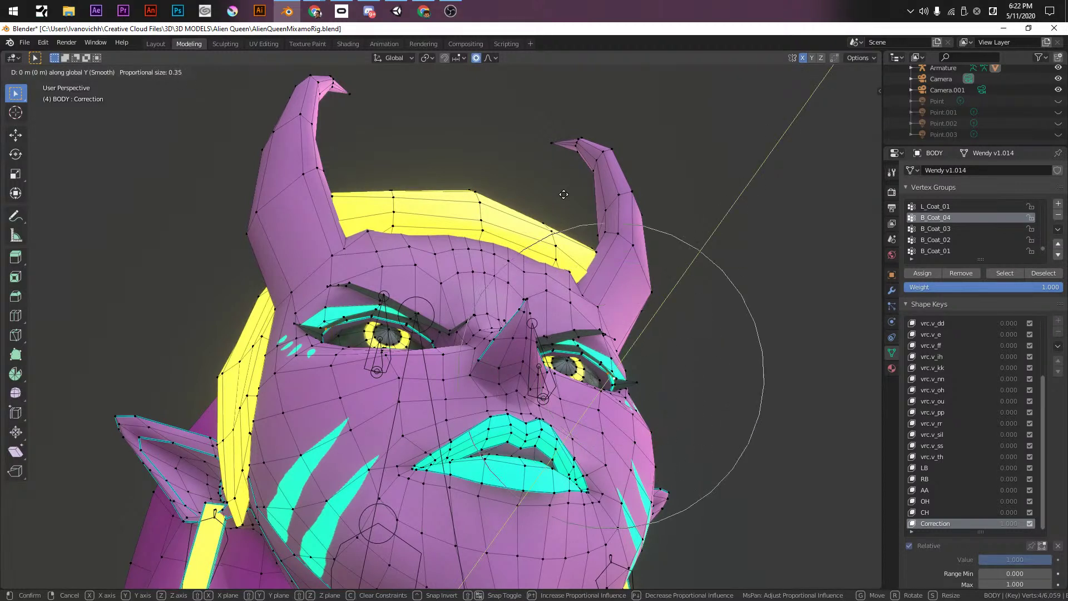
pyautogui.scroll(4, 562, 197)
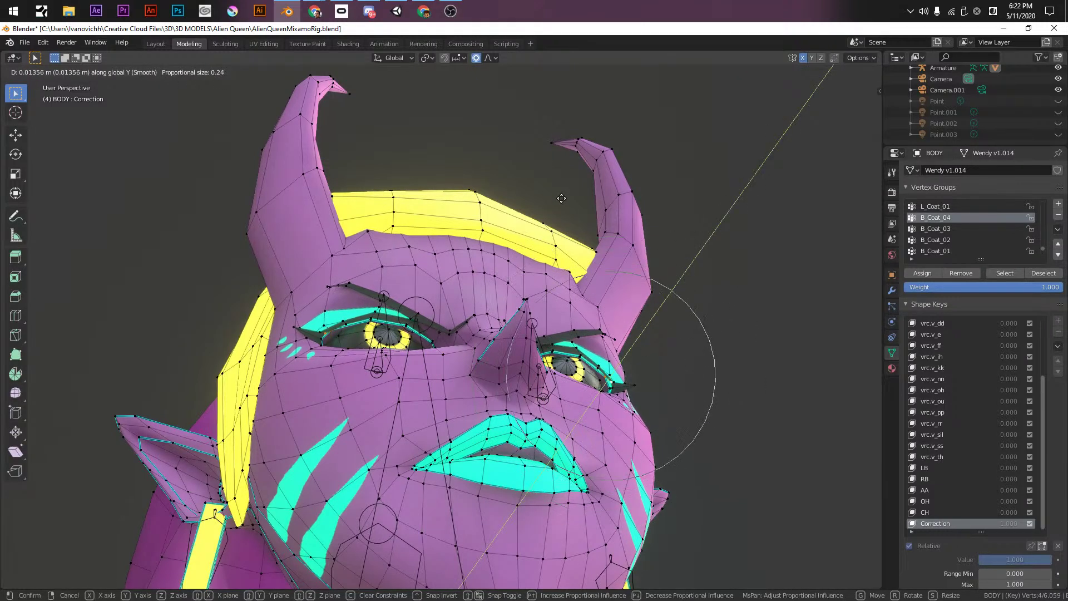
pyautogui.scroll(1, 561, 199)
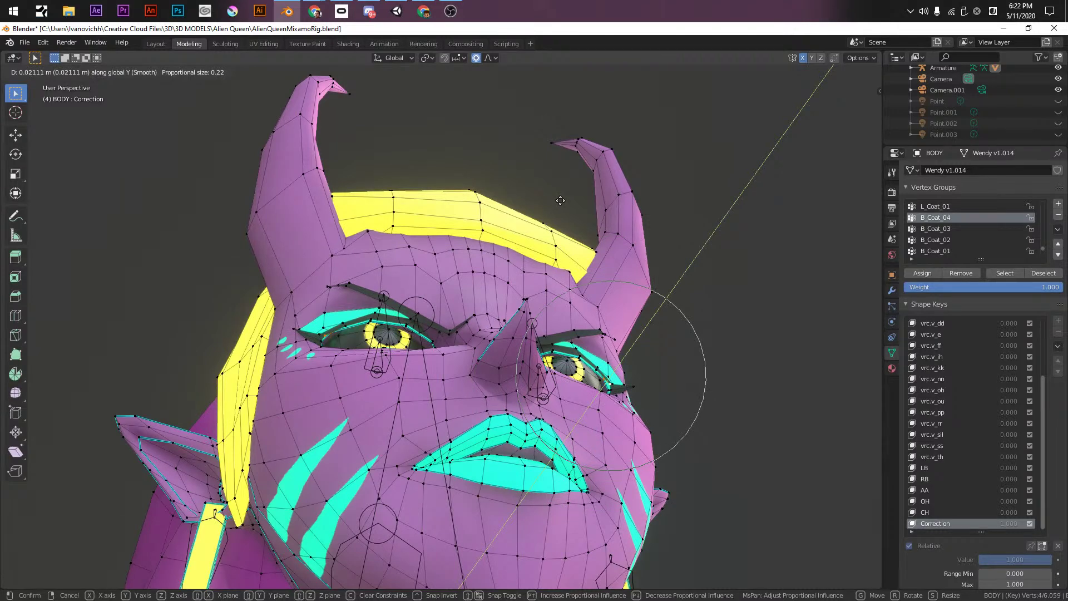
pyautogui.click(560, 200)
pyautogui.press('g')
pyautogui.press('x')
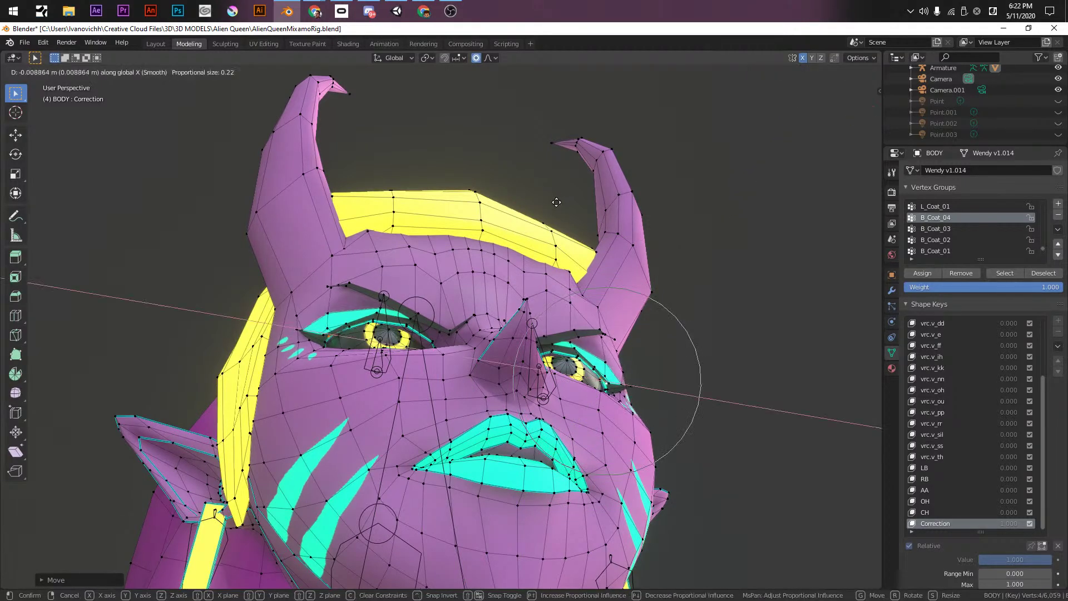
# - Confirm the second brow move along the Y axis and zoom in close on the eye
pyautogui.press('y')
pyautogui.click(555, 199)
pyautogui.moveTo(555, 199)
pyautogui.mouseDown(button='middle')
pyautogui.moveTo(504, 188)
pyautogui.moveTo(543, 186)
pyautogui.mouseUp(button='middle')
pyautogui.scroll(5, 516, 289)
pyautogui.moveTo(516, 289); pyautogui.dragTo(520, 349, button='middle')
pyautogui.scroll(-6, 580, 284)
pyautogui.scroll(5, 520, 349)
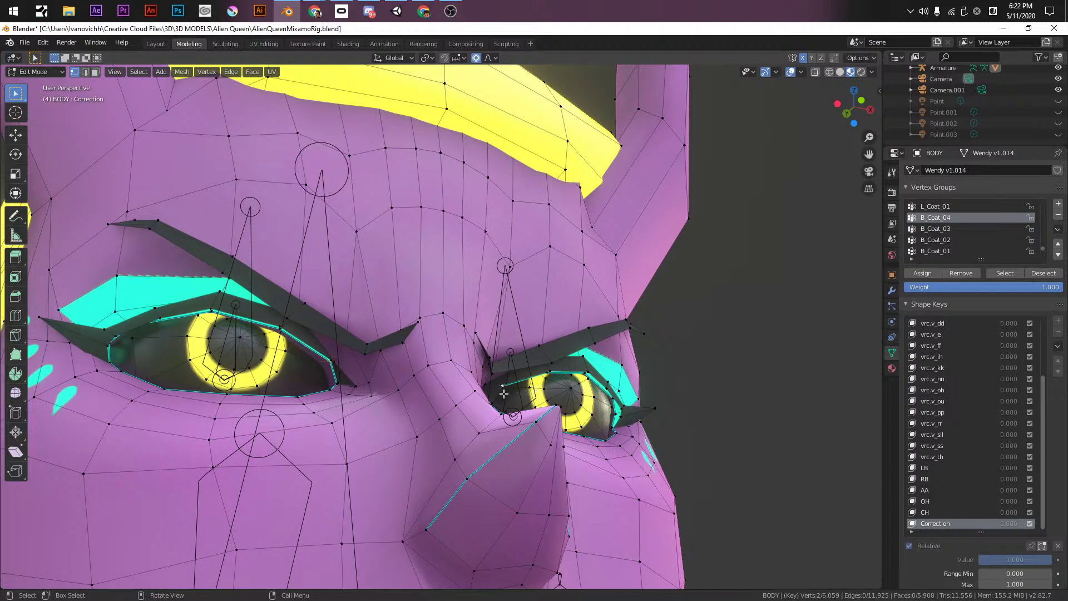
pyautogui.scroll(3, 531, 400)
# - Shift the brow and eye vertices along Y with smooth proportional falloff
pyautogui.press('g')
pyautogui.press('y')
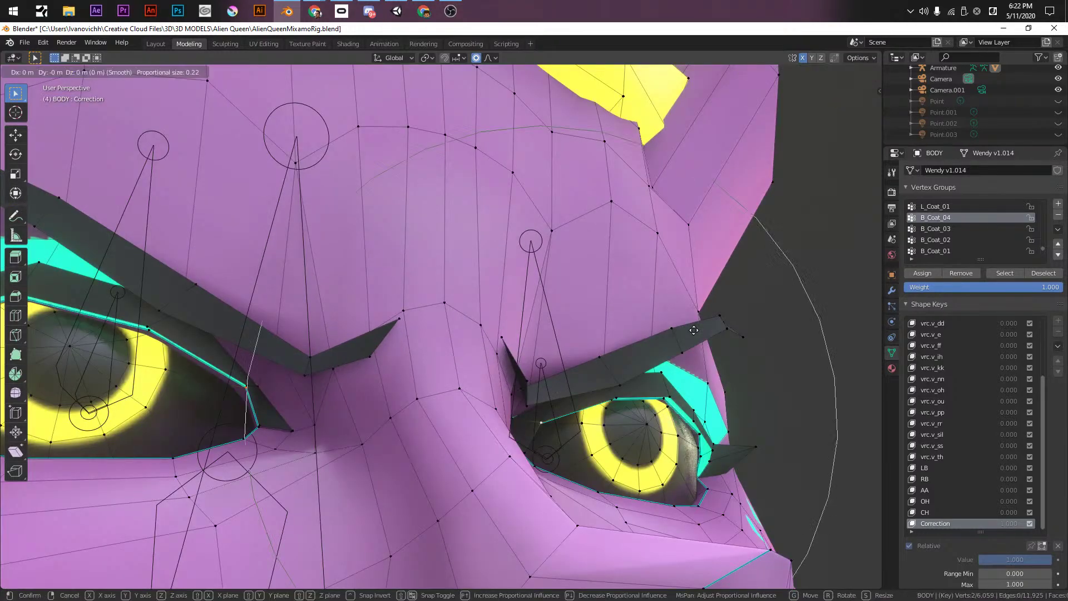
pyautogui.scroll(2, 690, 332)
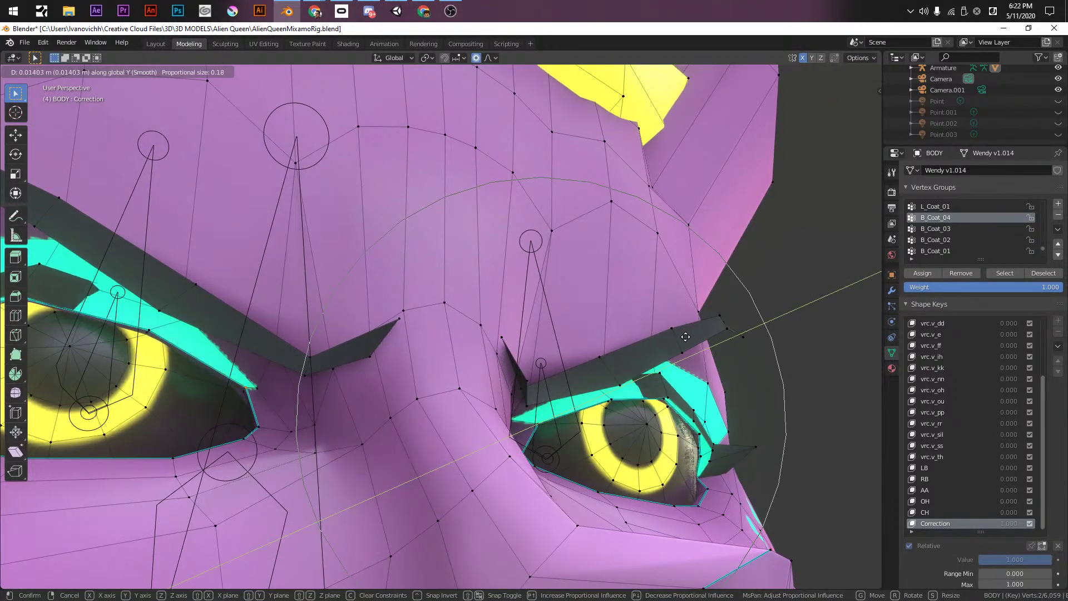
pyautogui.click(348, 410)
# - Add the right eye-corner vertices and move them along Y with proportional falloff
pyautogui.scroll(3, 621, 430)
pyautogui.keyDown('shift'); pyautogui.moveTo(621, 430); pyautogui.dragTo(462, 289, button='middle'); pyautogui.keyUp('shift')
pyautogui.scroll(-3, 429, 406)
pyautogui.keyDown('shift'); pyautogui.click(355, 268); pyautogui.keyUp('shift')
pyautogui.keyDown('shift'); pyautogui.click(469, 404); pyautogui.keyUp('shift')
pyautogui.press('g')
pyautogui.press('y')
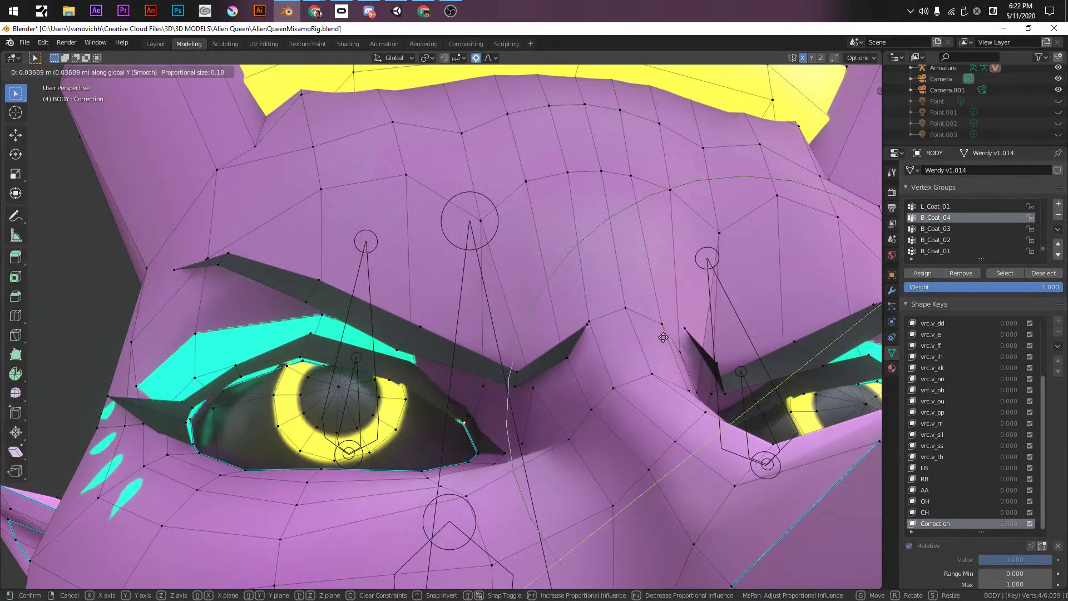
pyautogui.scroll(5, 662, 338)
pyautogui.scroll(1, 660, 336)
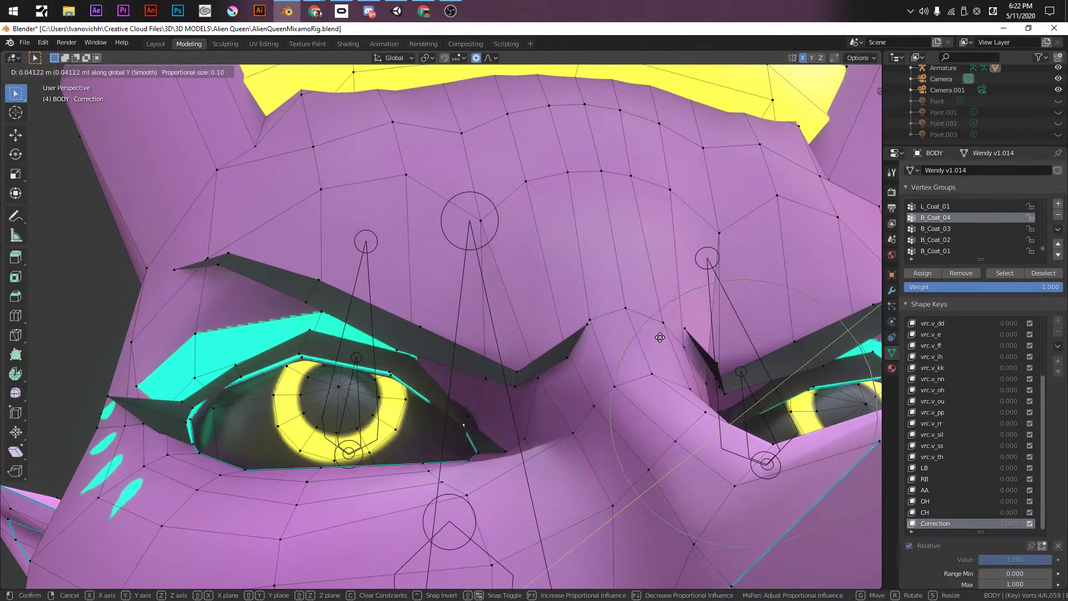
pyautogui.click(662, 331)
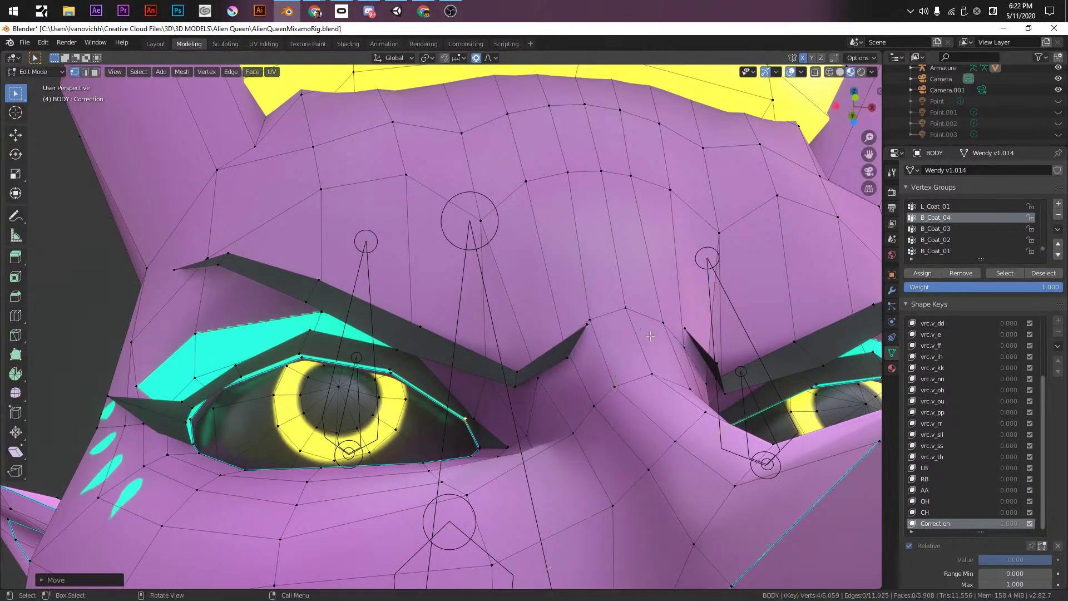
# - Switch to front orthographic view and return the BODY mesh to Object Mode
pyautogui.press('KP_1')
pyautogui.scroll(-4, 621, 369)
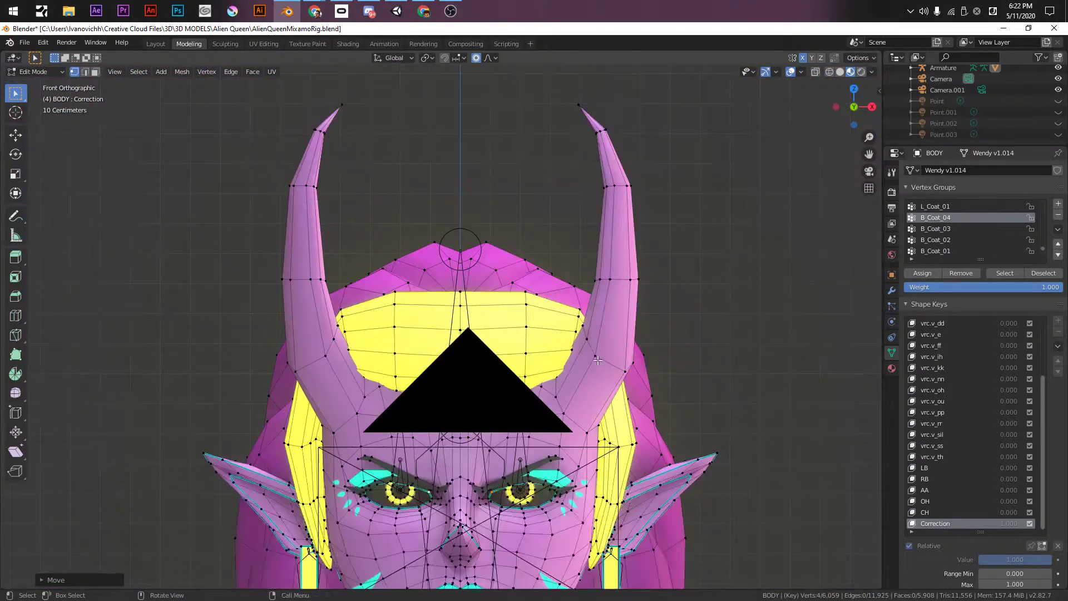
pyautogui.press('Tab')
pyautogui.moveTo(593, 462); pyautogui.dragTo(387, 283, button='middle')
pyautogui.scroll(2, 388, 284)
# - Save the rig and drag the Correction shape key value to compare the face
pyautogui.scroll(-10, 388, 283)
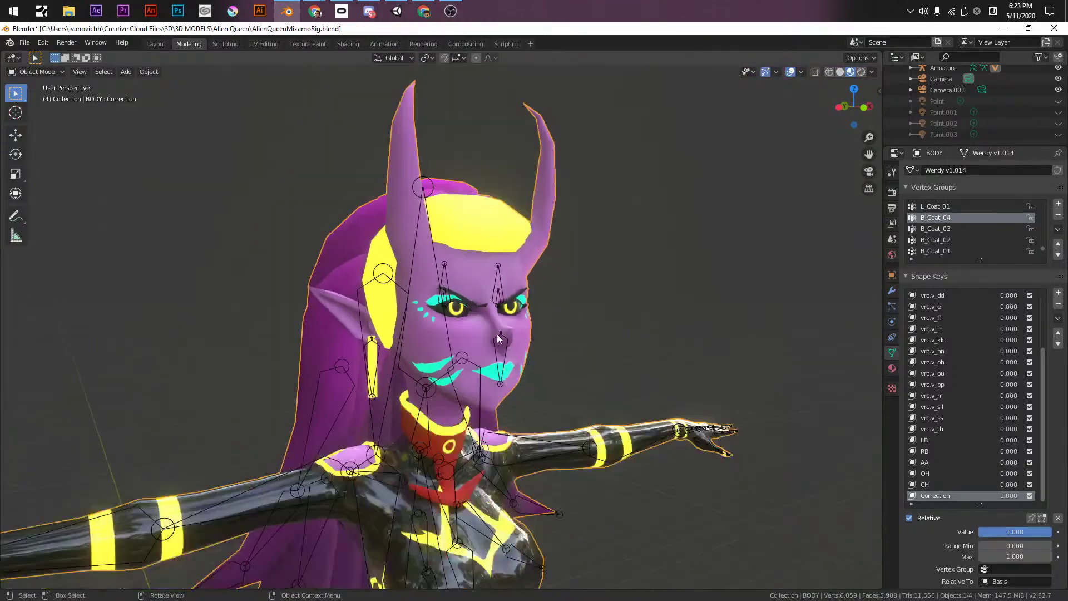
pyautogui.hotkey('ctrl', 's')
pyautogui.press('Tab')
pyautogui.press('Tab')
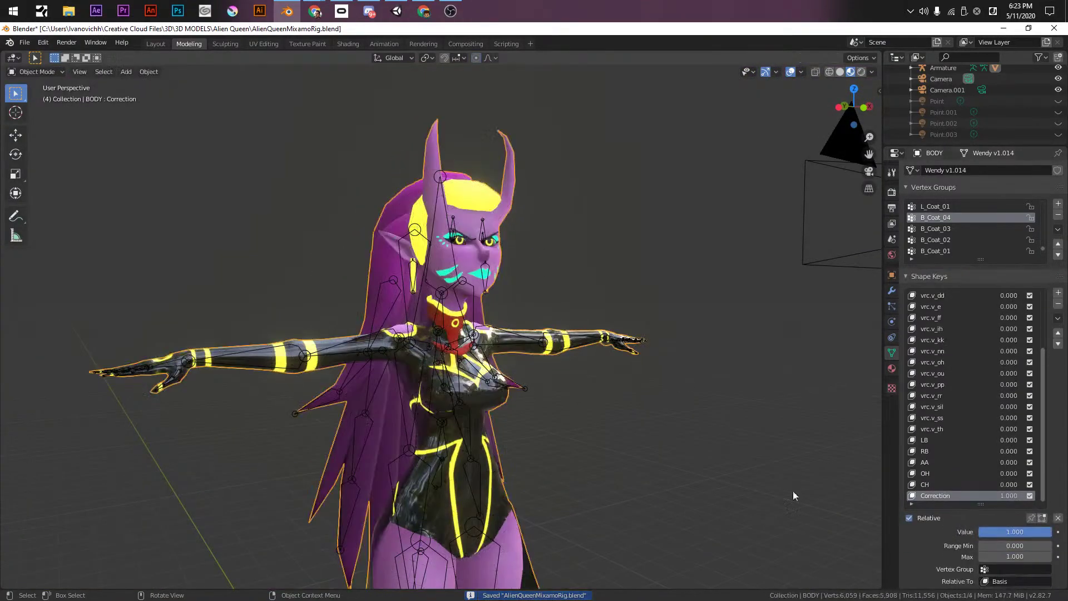
pyautogui.moveTo(662, 374); pyautogui.dragTo(582, 319, button='middle')
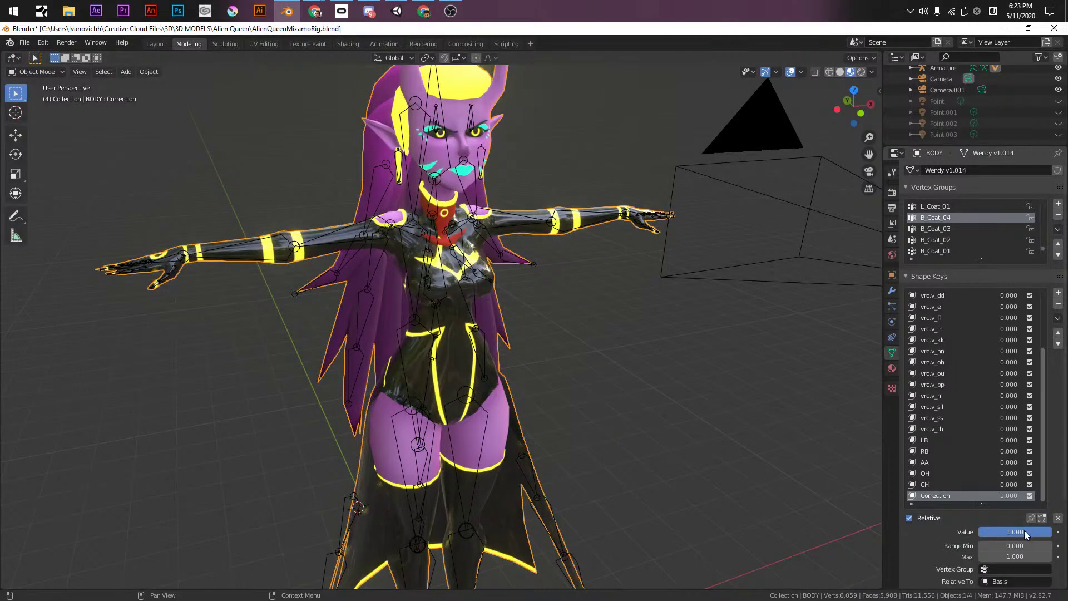
pyautogui.moveTo(1015, 532); pyautogui.dragTo(1046, 532)
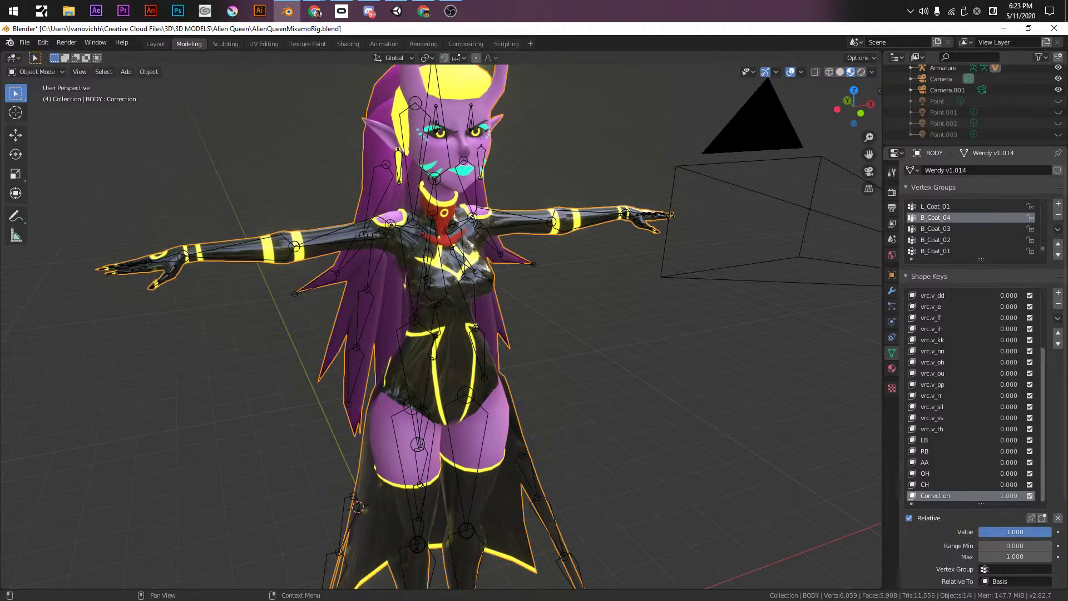
# - Hide Armature in Object Types Visibility, cycle shading back to Material Preview, and recheck Correction
pyautogui.click(744, 72)
pyautogui.click(765, 184)
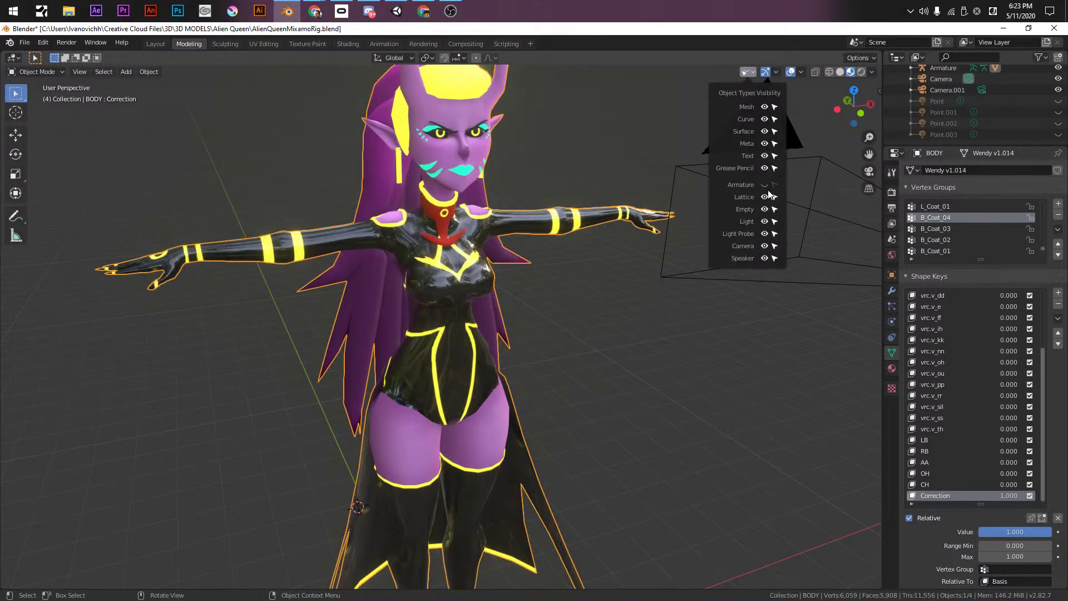
pyautogui.click(839, 72)
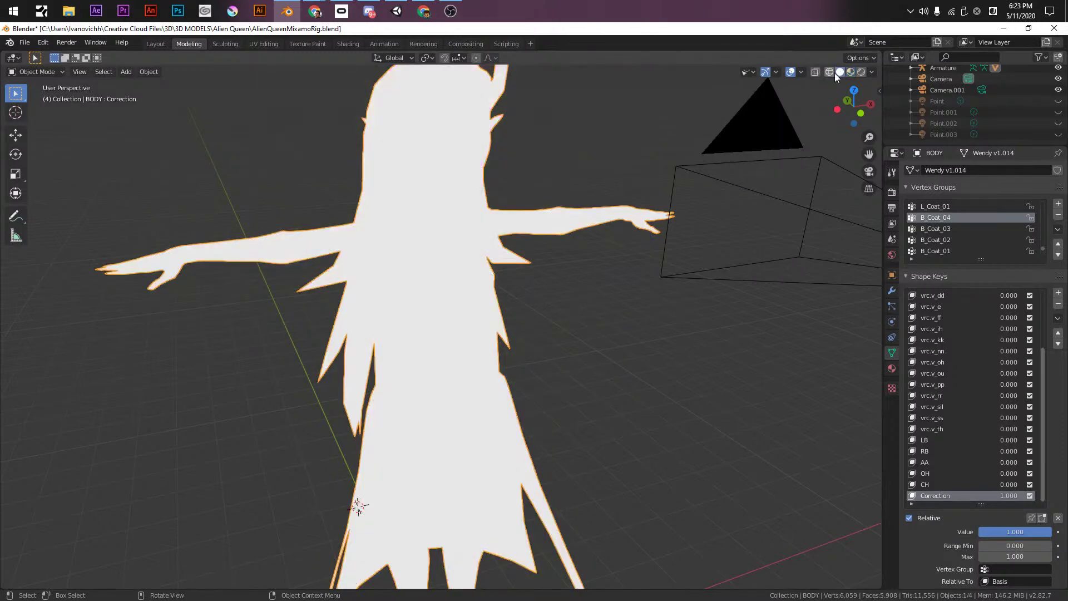
pyautogui.click(851, 71)
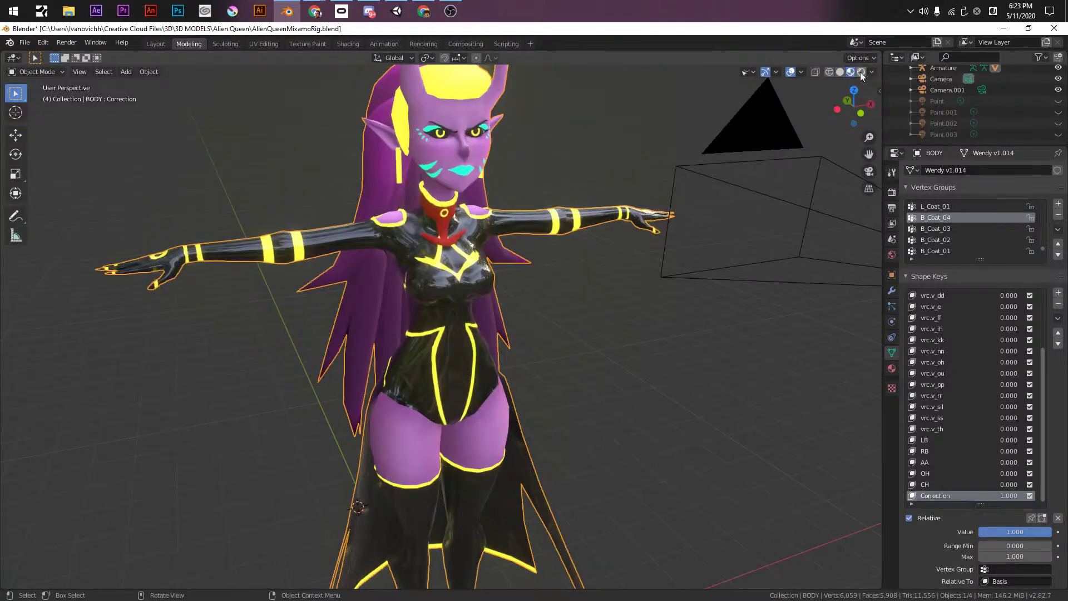
pyautogui.click(840, 72)
pyautogui.click(861, 71)
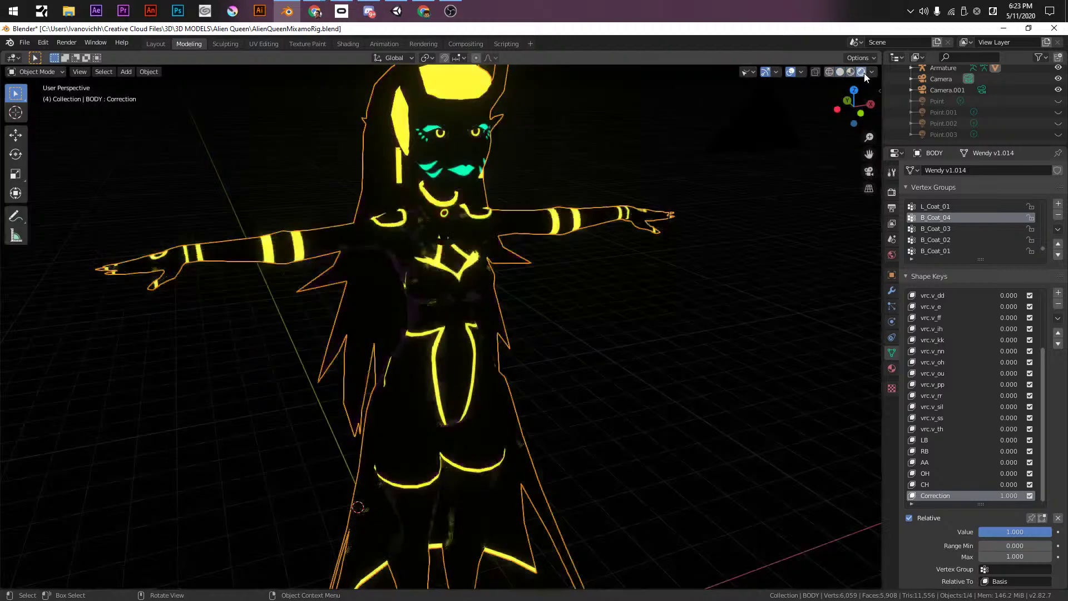
pyautogui.click(850, 72)
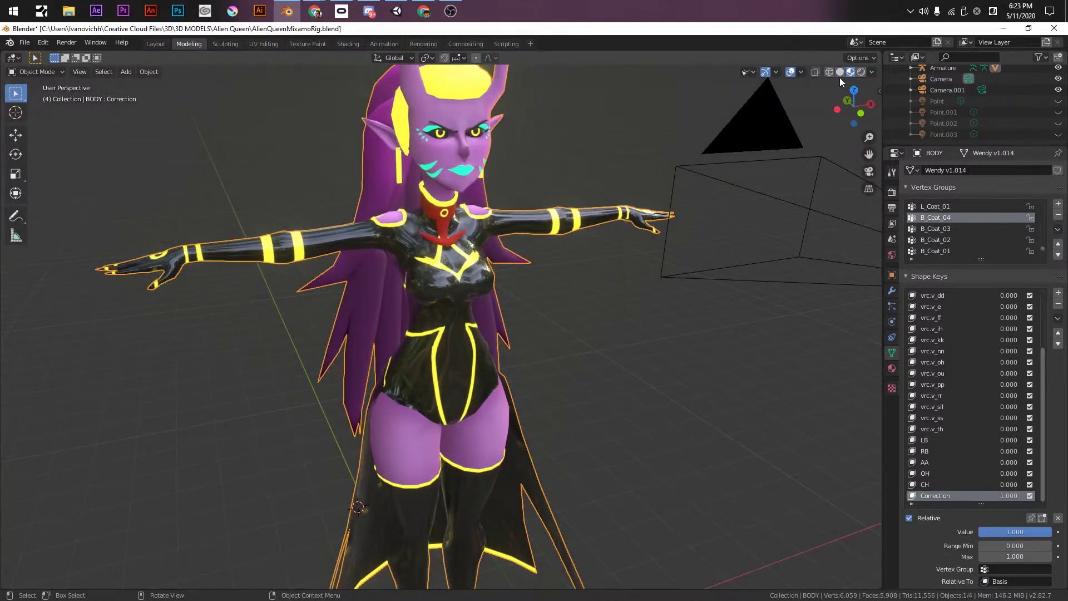
pyautogui.moveTo(1025, 533); pyautogui.dragTo(1051, 533)
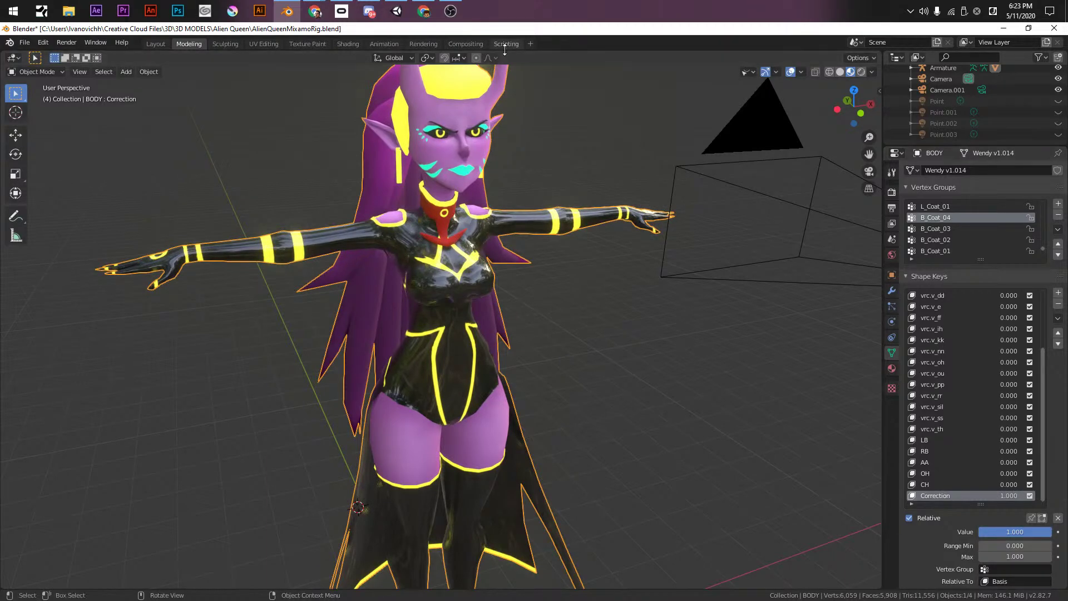
pyautogui.moveTo(498, 167); pyautogui.dragTo(529, 283, button='middle')
# - Save AlienQueenMixamoRig.blend, frame the whole character in Front Orthographic view, and save again
pyautogui.hotkey('ctrl', 's')
pyautogui.scroll(2, 528, 266)
pyautogui.scroll(-1, 520, 268)
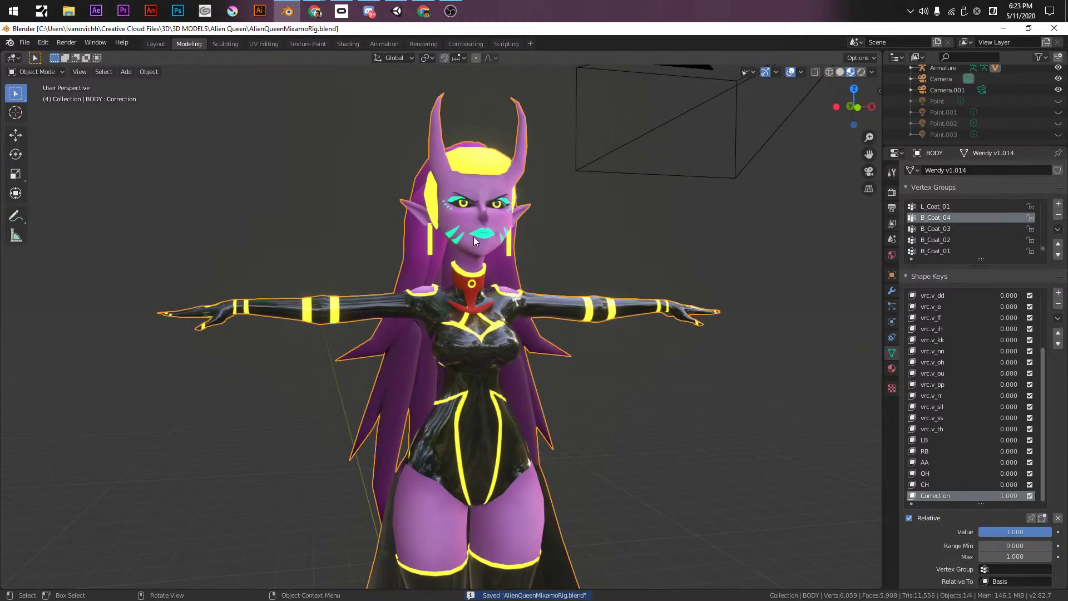
pyautogui.scroll(-2, 475, 238)
pyautogui.keyDown('shift'); pyautogui.moveTo(477, 384); pyautogui.dragTo(306, 435, button='middle'); pyautogui.keyUp('shift')
pyautogui.press('KP_1')
pyautogui.hotkey('ctrl', 's')
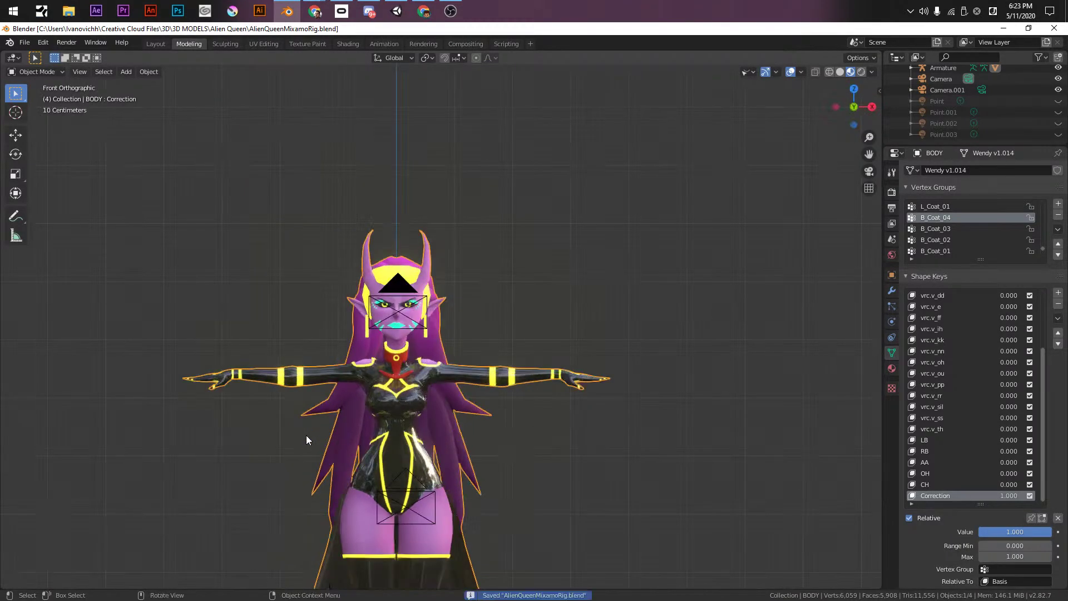
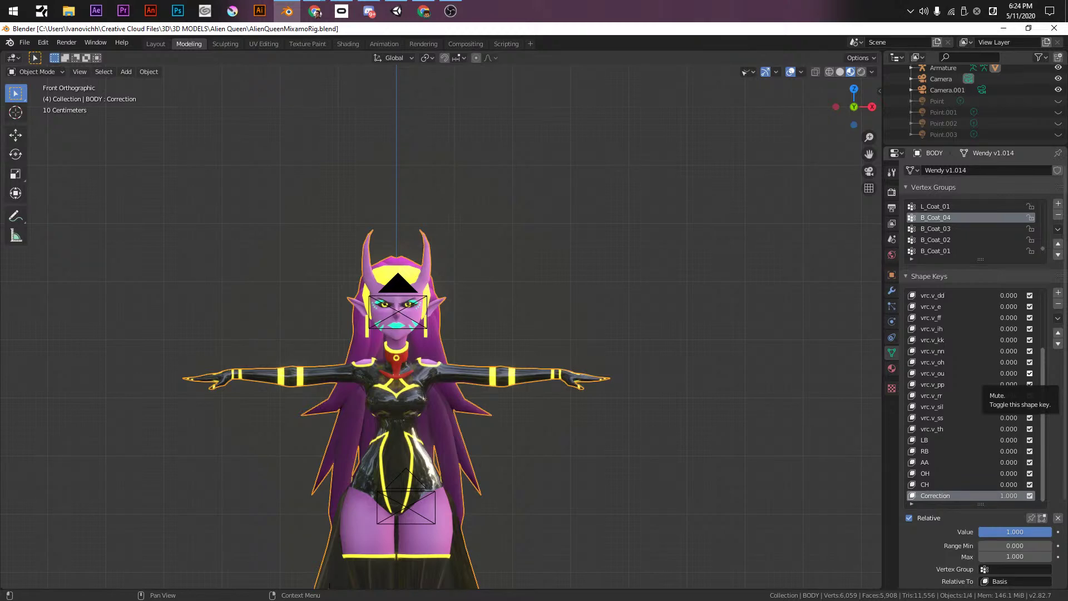
# - Turn on Armature in Object Types Visibility so the rig shows over the character
pyautogui.hotkey('alt', 'Tab')
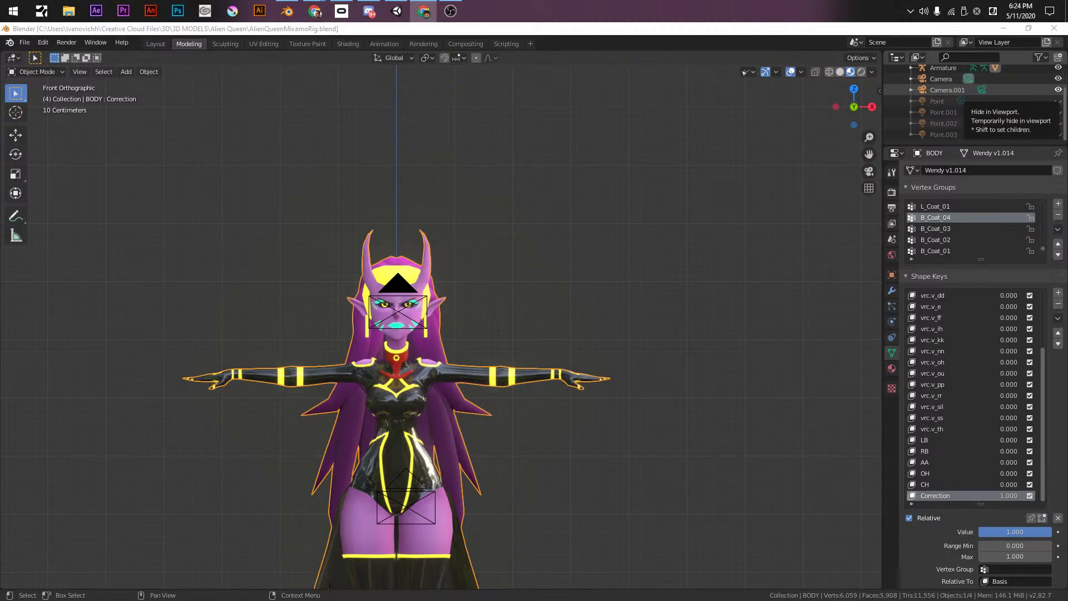
pyautogui.moveTo(478, 222); pyautogui.dragTo(512, 309, button='middle')
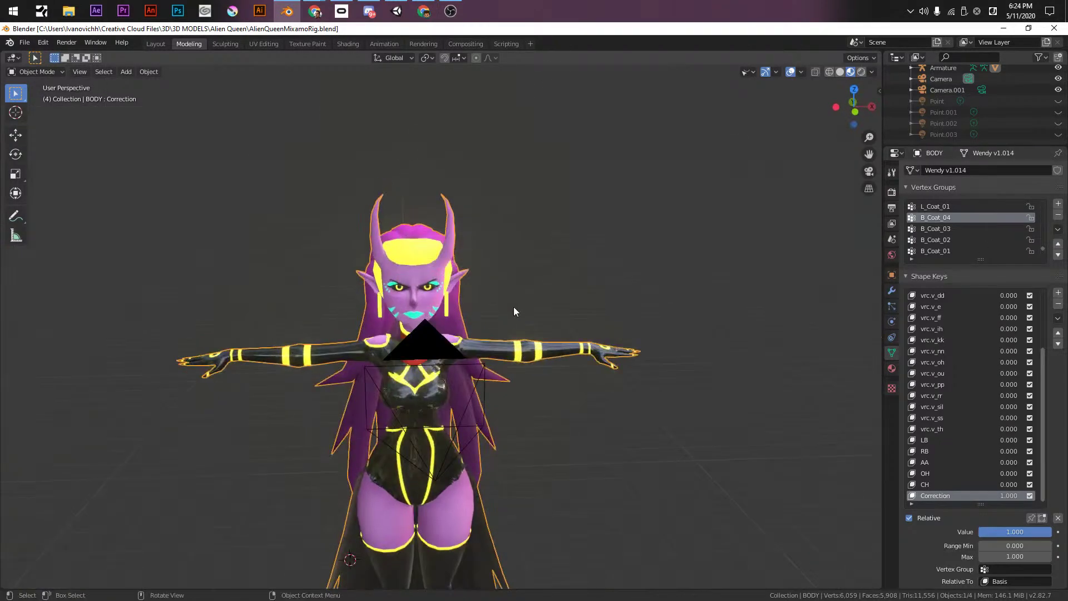
pyautogui.press('KP_5')
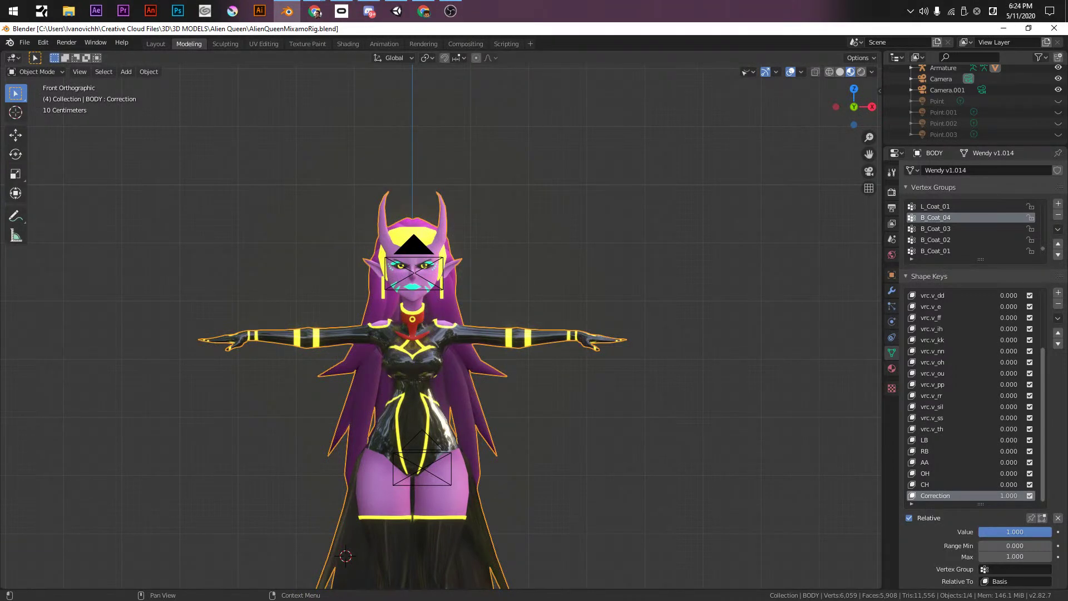
pyautogui.hotkey('alt', 'Tab')
pyautogui.moveTo(229, 233); pyautogui.dragTo(367, 329, button='middle')
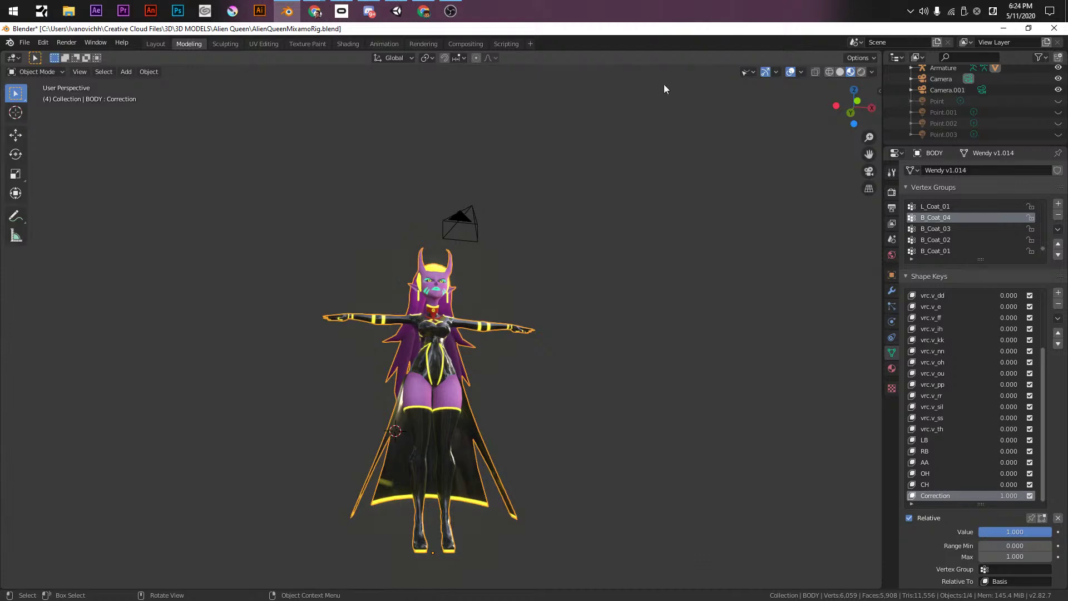
pyautogui.click(752, 72)
pyautogui.click(776, 189)
# - Select the character and rig, save AlienQueenMixamoRig.blend, and frame them in front orthographic view
pyautogui.moveTo(679, 239); pyautogui.dragTo(617, 378, button='middle')
pyautogui.moveTo(453, 227); pyautogui.dragTo(572, 525)
pyautogui.moveTo(573, 524); pyautogui.dragTo(501, 463, button='middle')
pyautogui.hotkey('ctrl', 's')
pyautogui.press('KP_1')
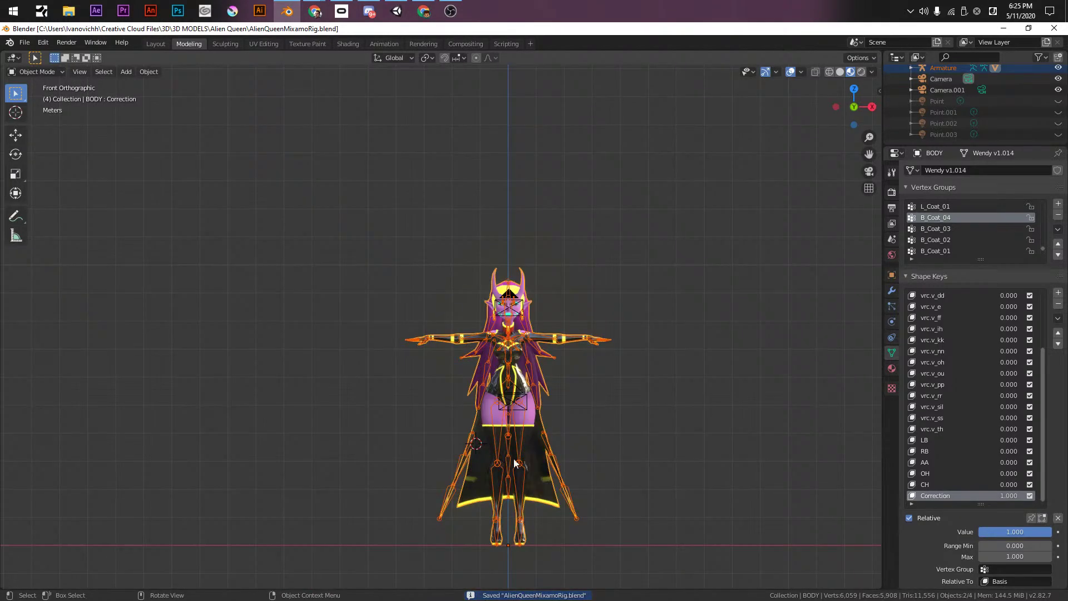
pyautogui.press('KP_Decimal')
pyautogui.keyDown('shift'); pyautogui.moveTo(466, 379); pyautogui.dragTo(419, 456, button='middle'); pyautogui.keyUp('shift')
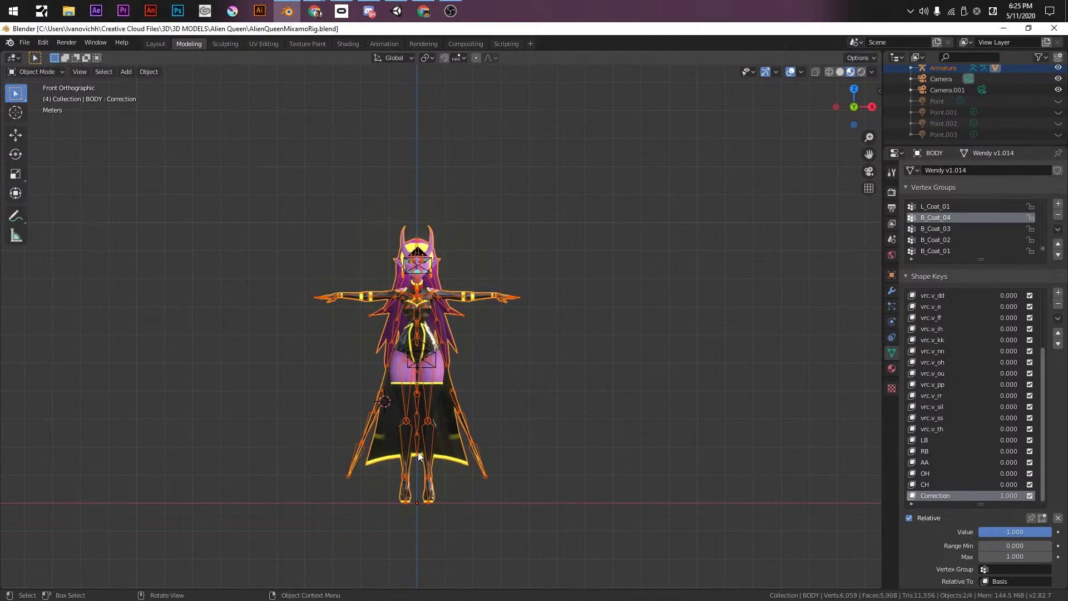
# - Launch Notepad and save a blank note named show in 3D > 3D MODELS > Alien Queen
pyautogui.press('super')
pyautogui.press('super')
pyautogui.press('super')
pyautogui.write('not')
pyautogui.press('Return')
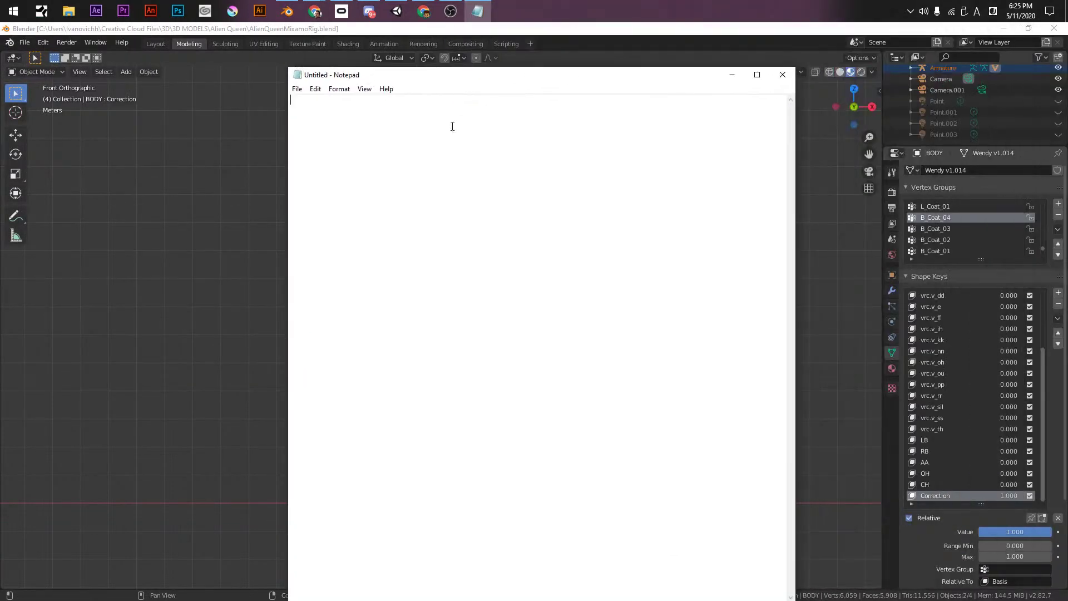
pyautogui.hotkey('ctrl', 's')
pyautogui.write('show')
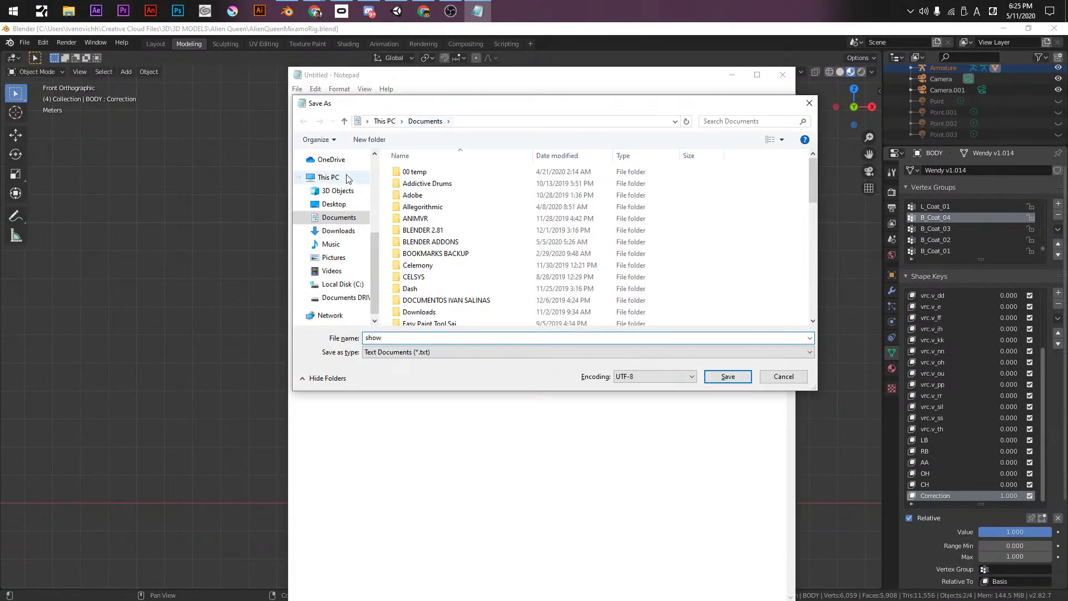
pyautogui.scroll(5, 376, 254)
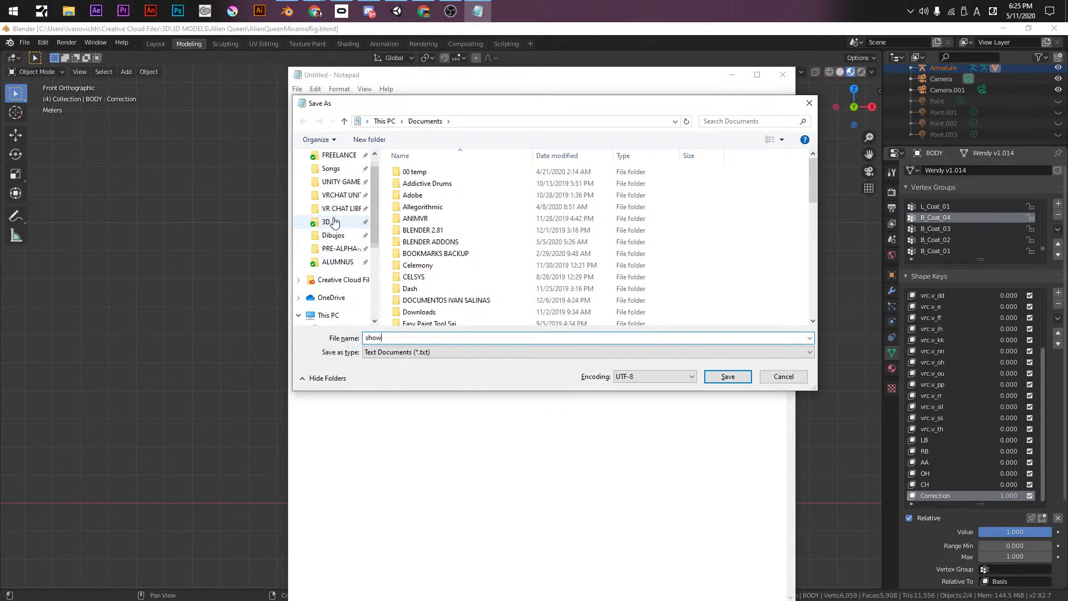
pyautogui.click(327, 222)
pyautogui.click(412, 178)
pyautogui.doubleClick(411, 178)
pyautogui.doubleClick(465, 178)
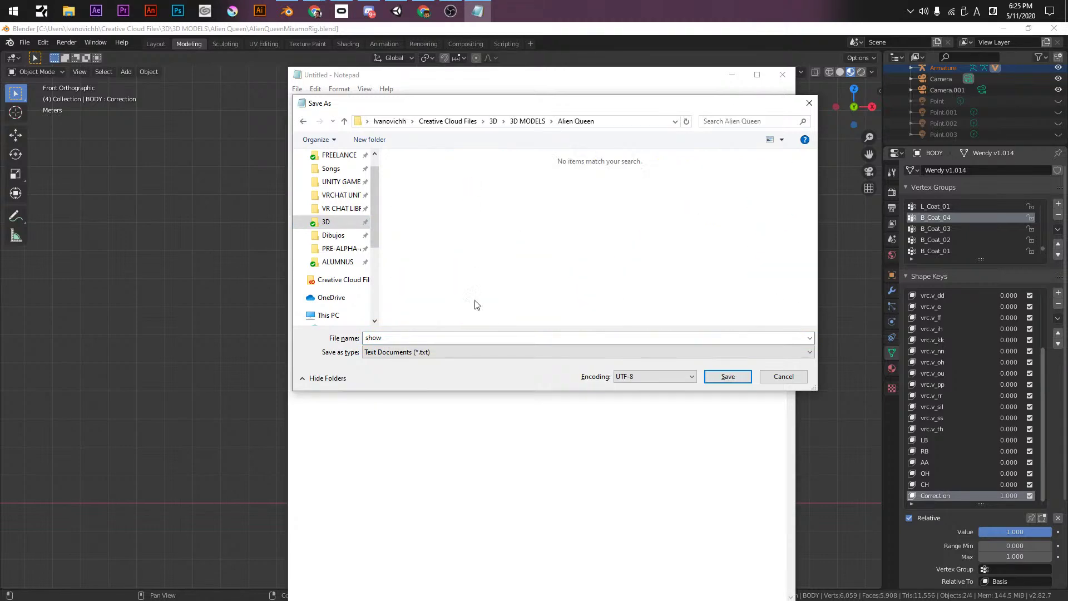
pyautogui.click(728, 375)
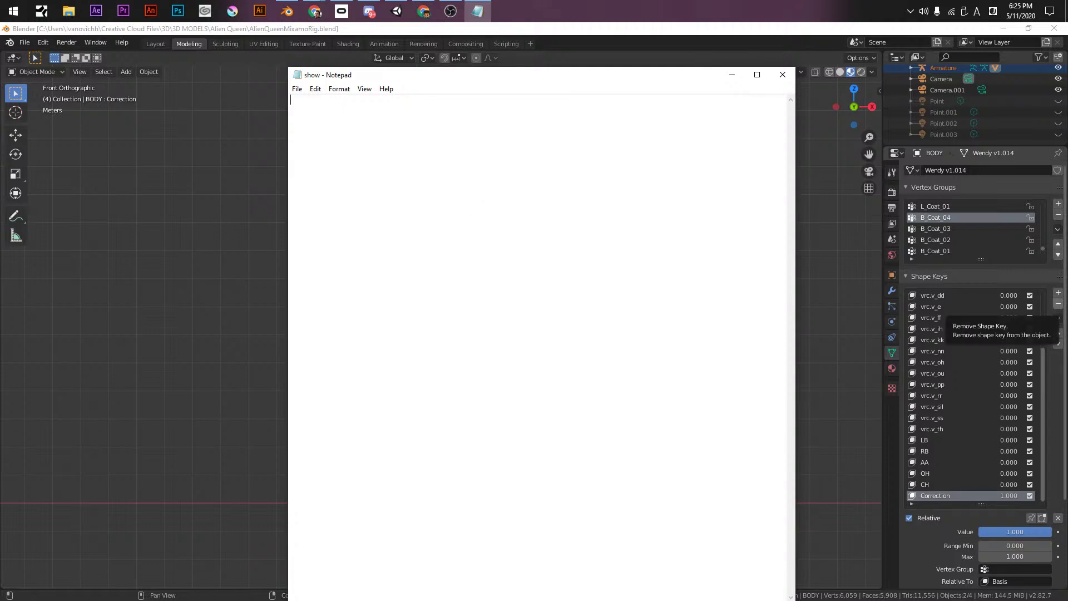
# - Type the lines 'Particle field' and 'Abstract geometry' in the note
pyautogui.hotkey('alt', 'Tab')
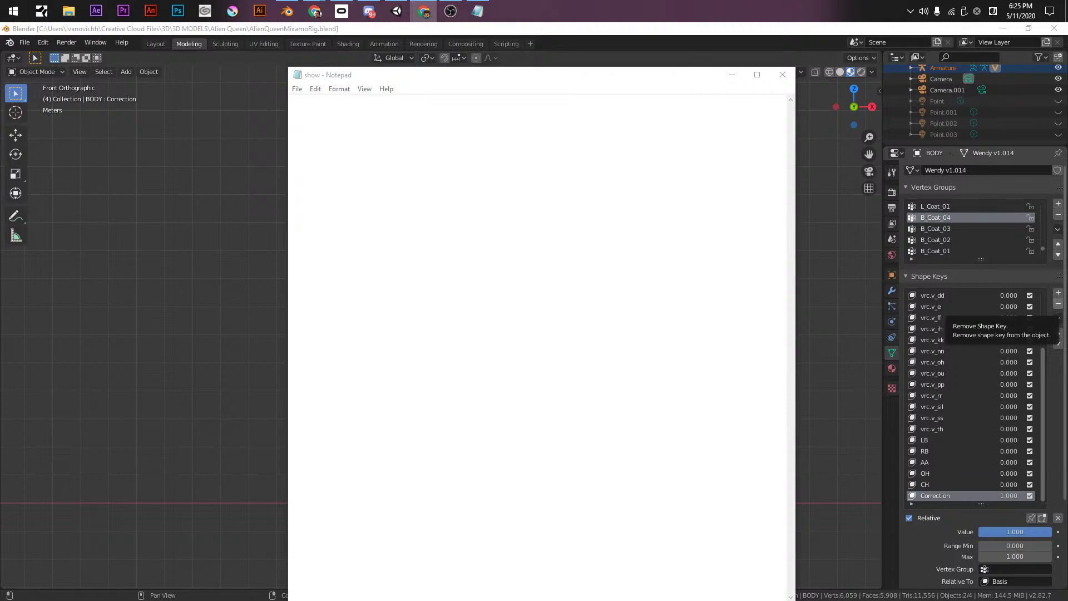
pyautogui.click(339, 129)
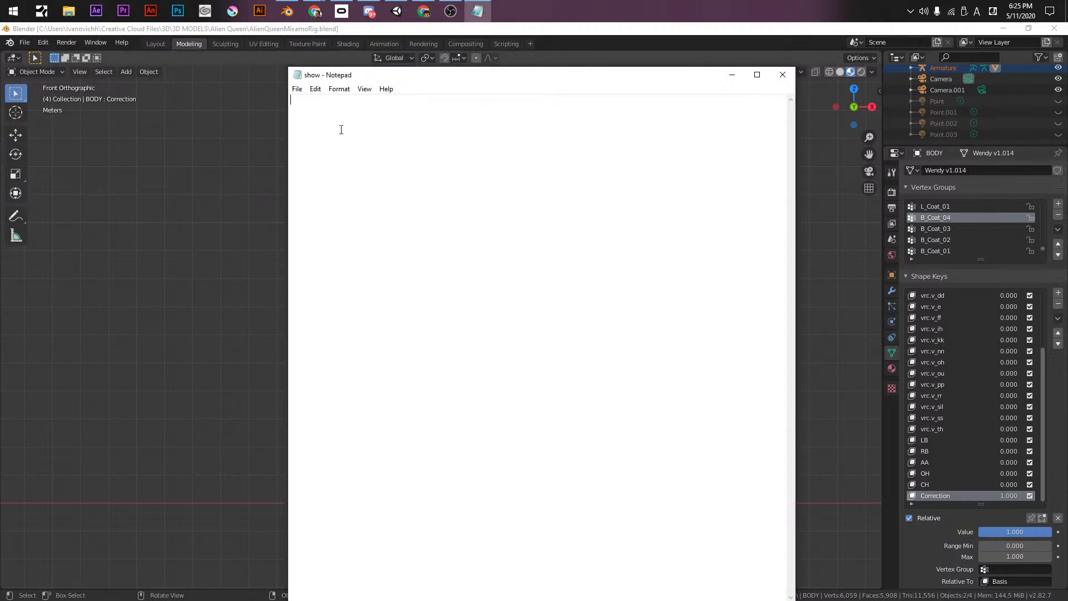
pyautogui.write('Particle field')
pyautogui.press('Return')
pyautogui.press('Down')
pyautogui.press('BackSpace')
pyautogui.press('Down')
pyautogui.write('Abstract geometry')
pyautogui.press('Return')
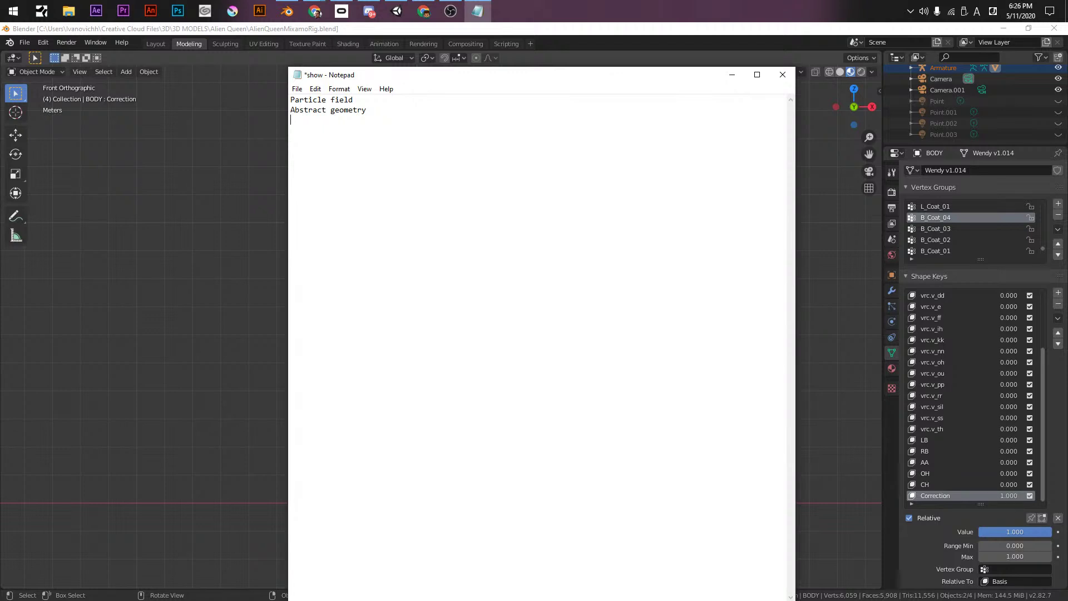
# - Add a 'Sequence' line above Particle field
pyautogui.press('Up')
pyautogui.press('Up')
pyautogui.press('Return')
pyautogui.press('Up')
pyautogui.press('Return')
pyautogui.press('Up')
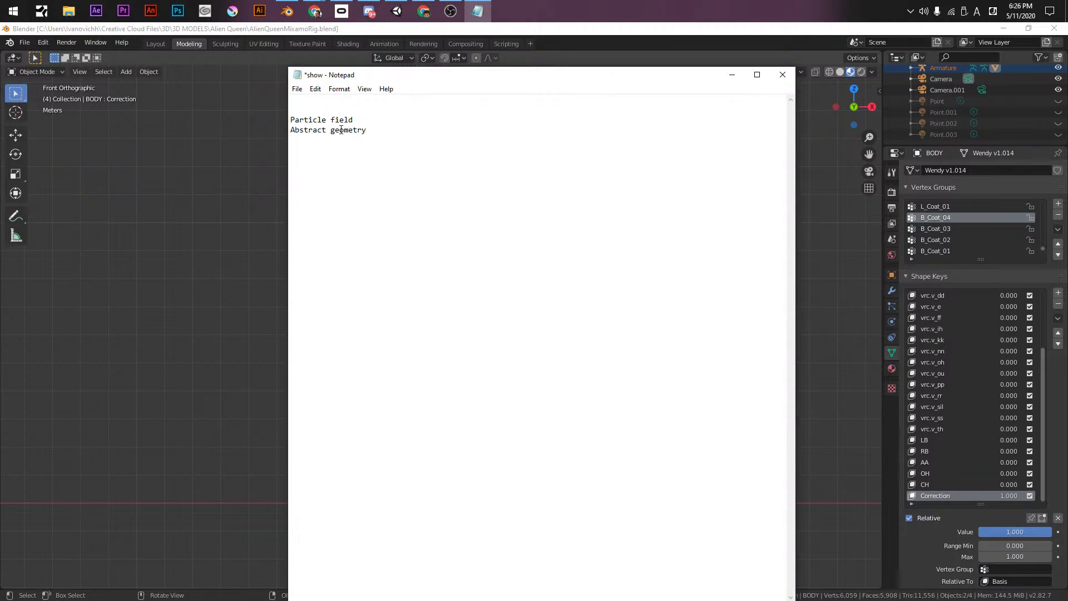
pyautogui.write('Sequences')
pyautogui.press('BackSpace')
# - Add 'Avatar' at the top with '-Light trails on the fingers' beneath it
pyautogui.press('Home')
pyautogui.press('Return')
pyautogui.press('Up')
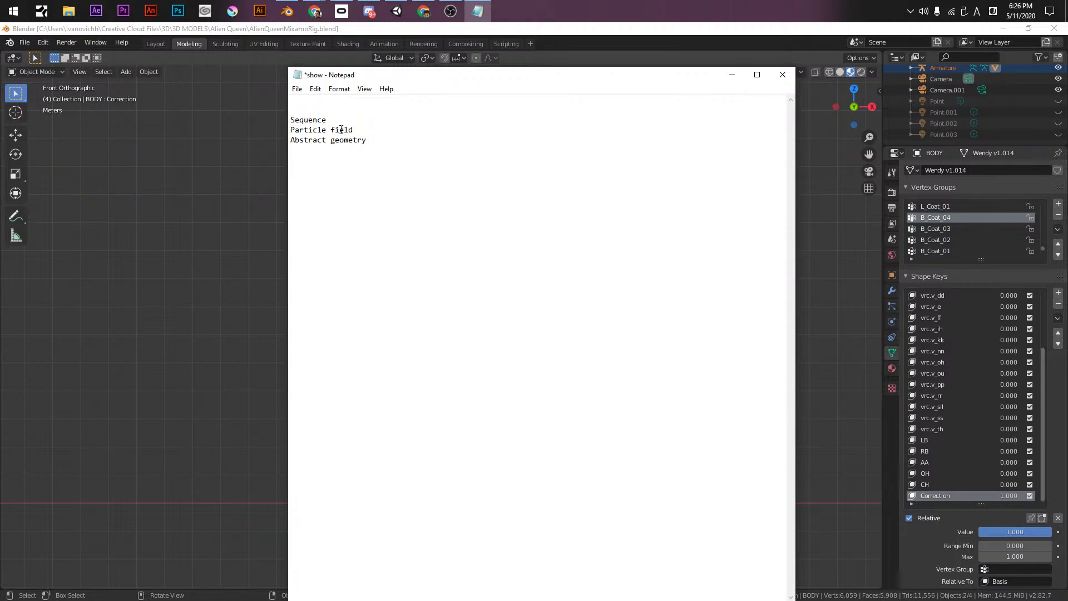
pyautogui.write('Avatar')
pyautogui.press('Return')
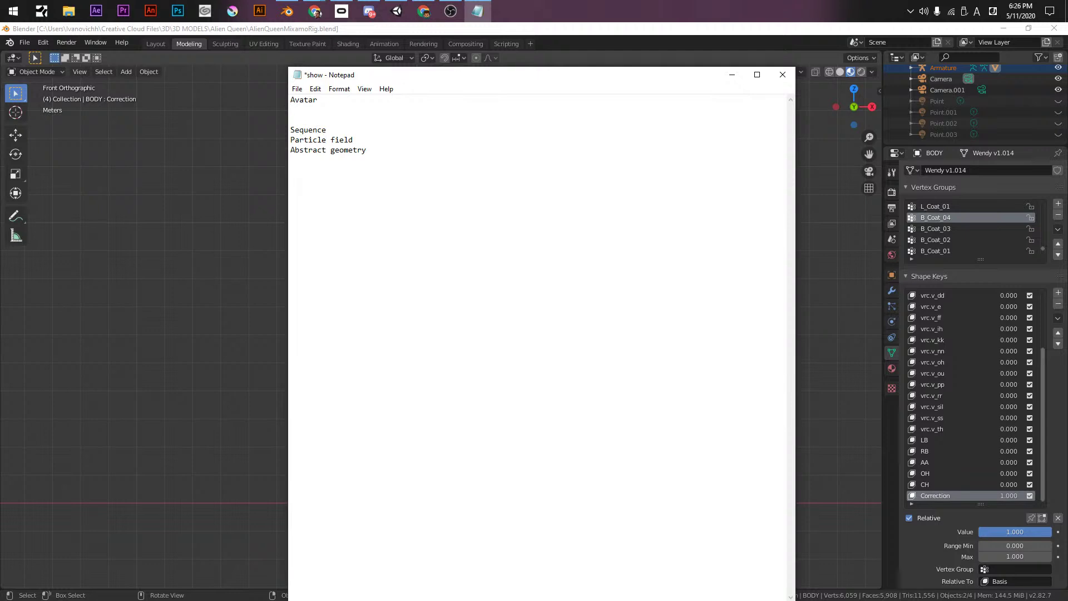
pyautogui.write('-Light trails on the fingers')
pyautogui.press('Return')
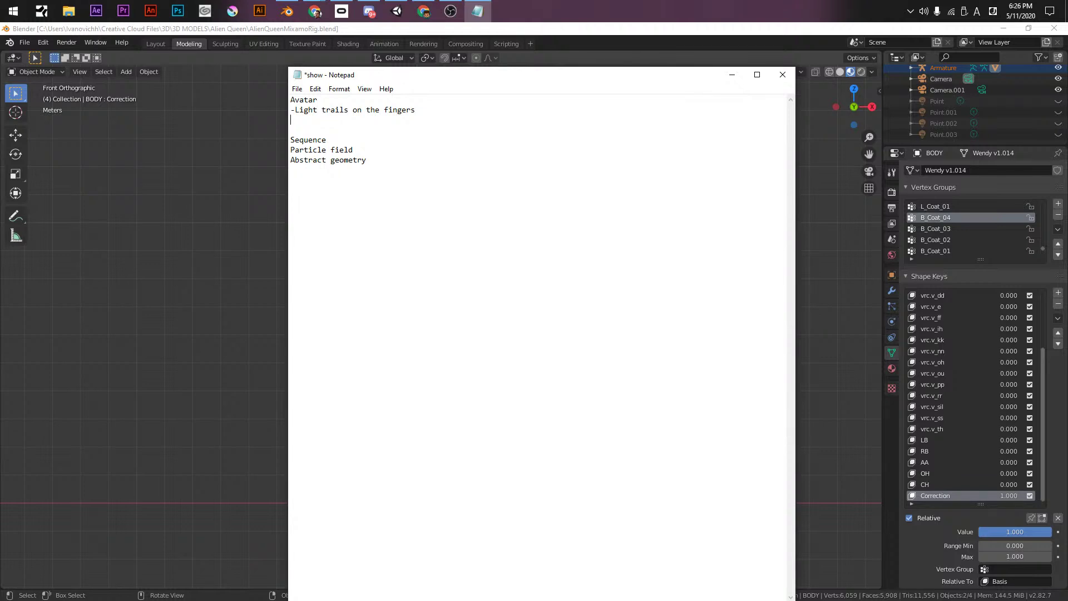
# - Move Notepad to the right and pan Blender's front view so the character sits left
pyautogui.moveTo(501, 78); pyautogui.dragTo(740, 45)
pyautogui.scroll(4, 305, 273)
pyautogui.moveTo(305, 273); pyautogui.dragTo(473, 289, button='middle')
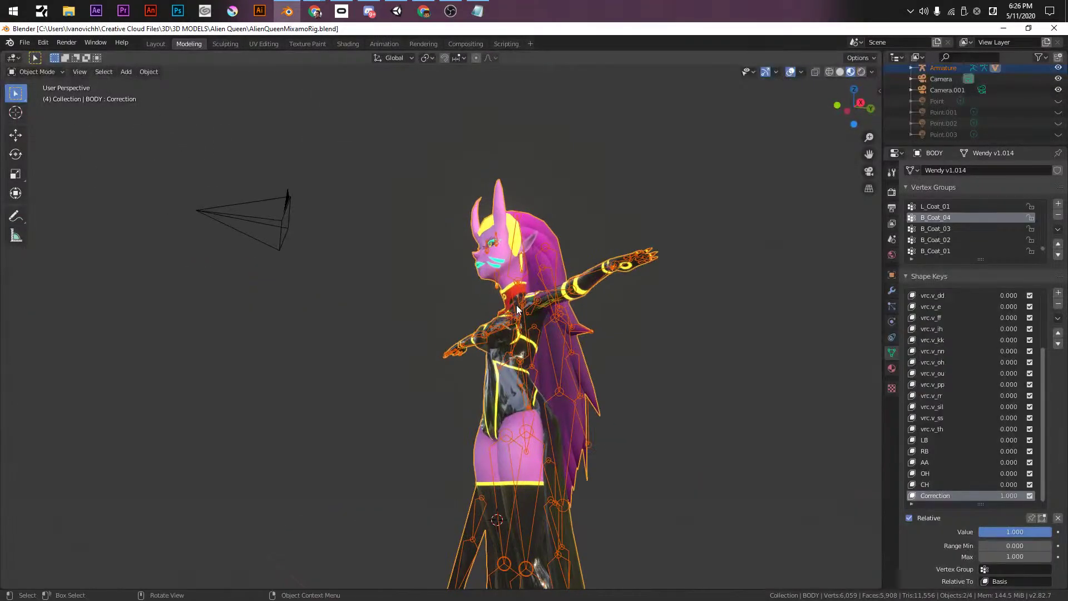
pyautogui.press('KP_1')
pyautogui.keyDown('shift'); pyautogui.moveTo(533, 275); pyautogui.dragTo(372, 168, button='middle'); pyautogui.keyUp('shift')
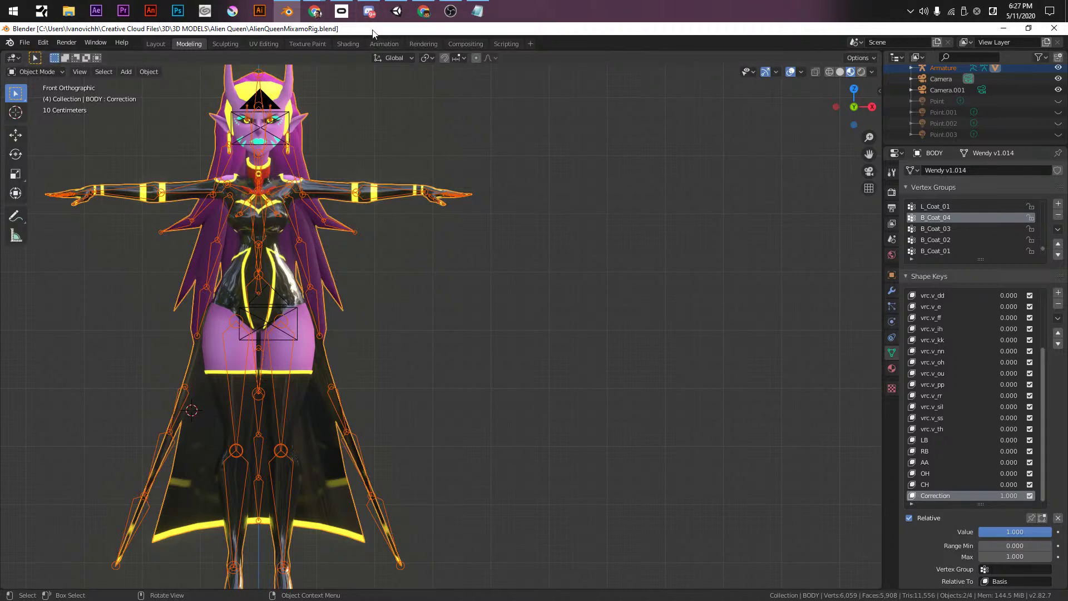
pyautogui.keyDown('shift'); pyautogui.moveTo(417, 283); pyautogui.dragTo(559, 280, button='middle'); pyautogui.keyUp('shift')
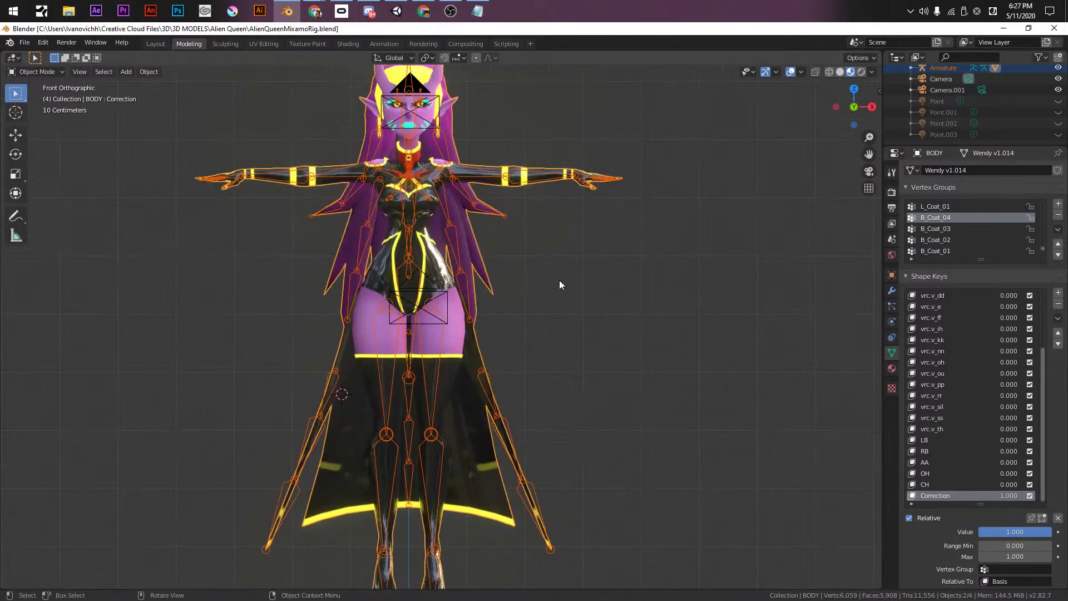
pyautogui.hotkey('alt', 'Tab')
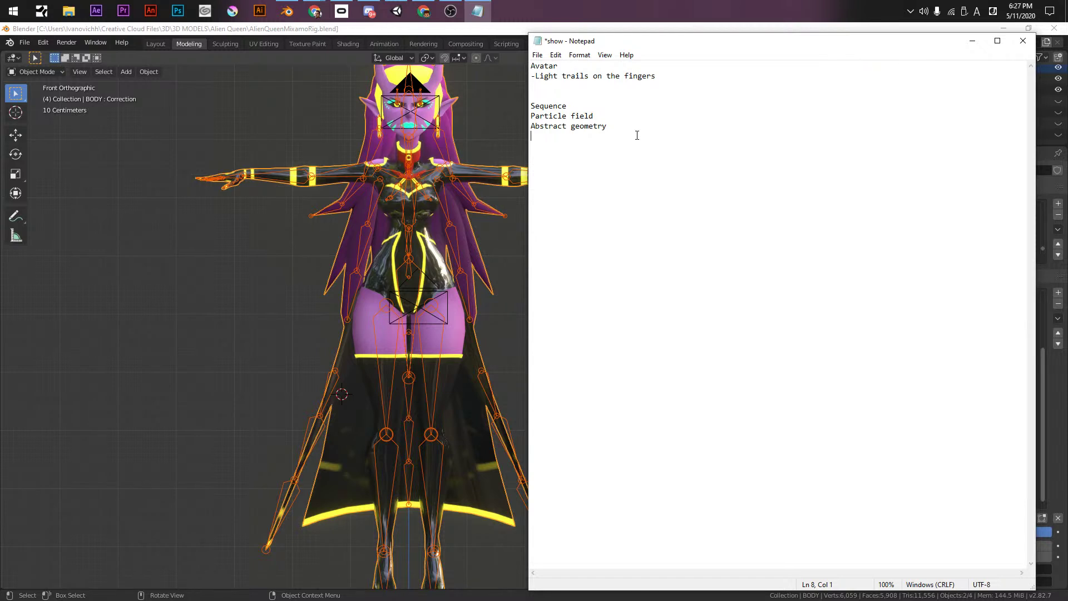
# - Add the line 'Particle sistems that move acordingly to the music.' and save the note
pyautogui.write('Particle sistems that move acordingly to the music.')
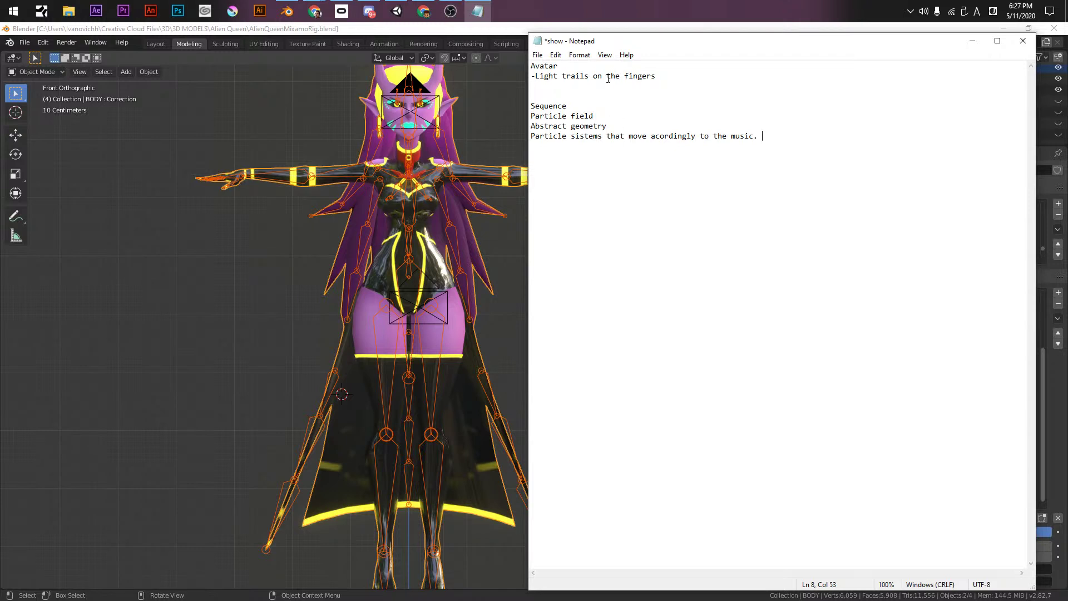
pyautogui.click(585, 136)
pyautogui.hotkey('ctrl', 's')
# - Switch away briefly and return to the show note to keep writing
pyautogui.hotkey('alt', 'Tab')
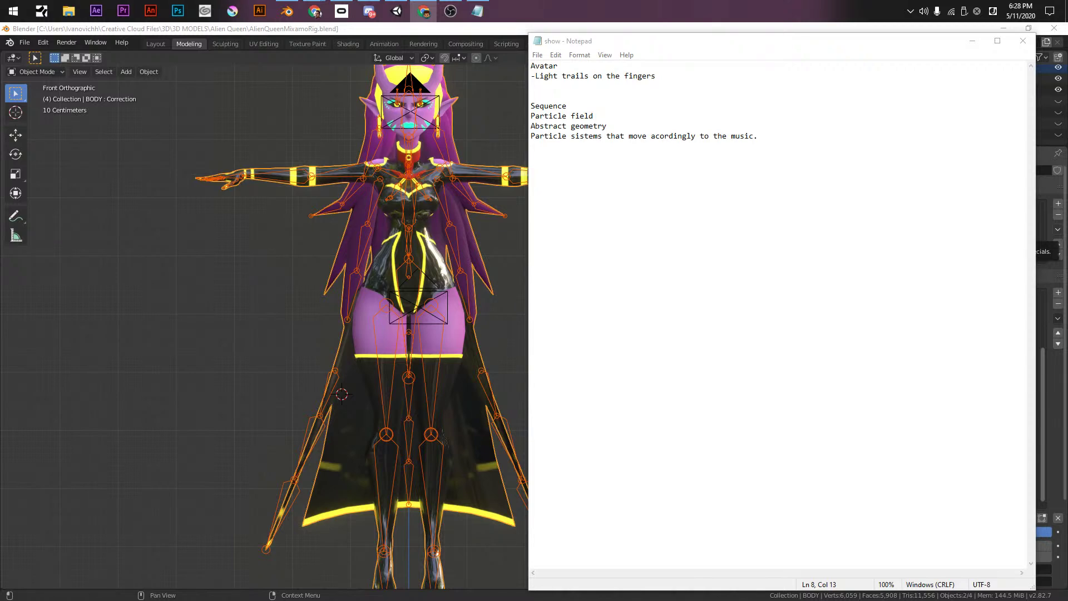
pyautogui.click(669, 136)
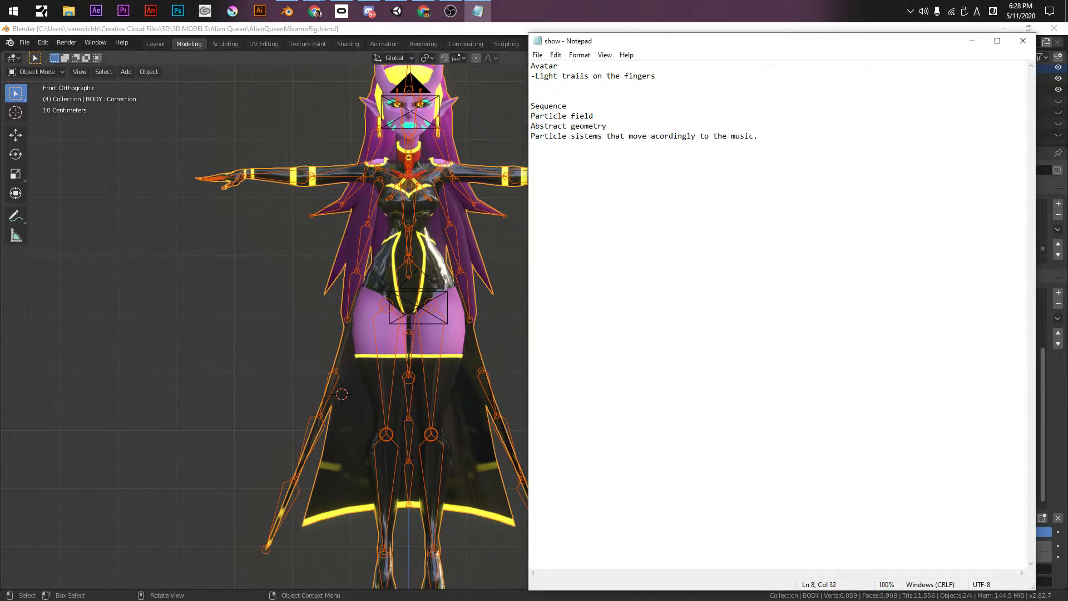
pyautogui.hotkey('alt', 'Tab')
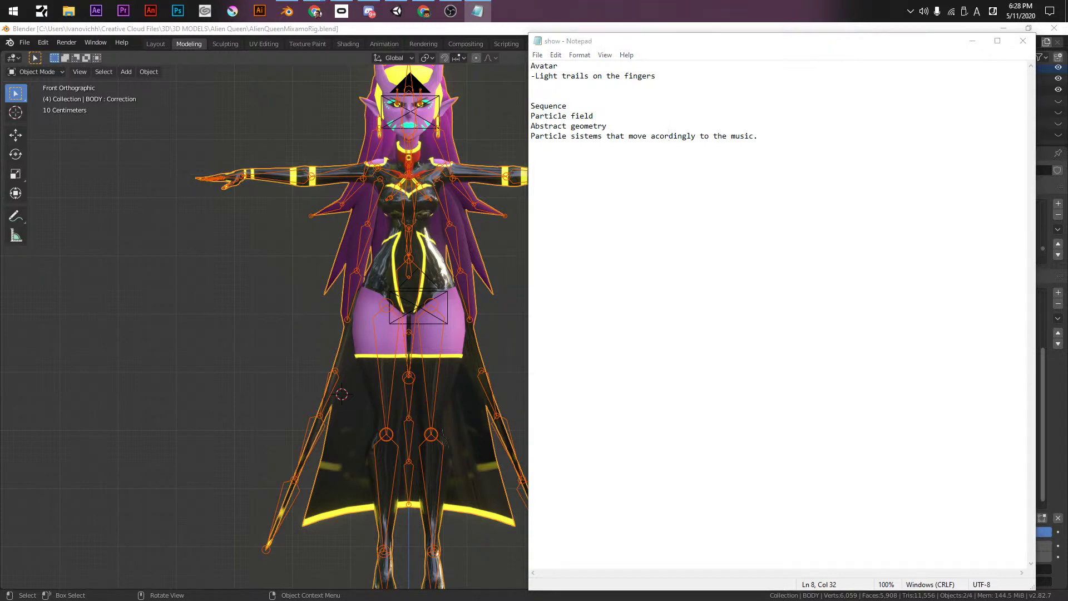
pyautogui.click(653, 227)
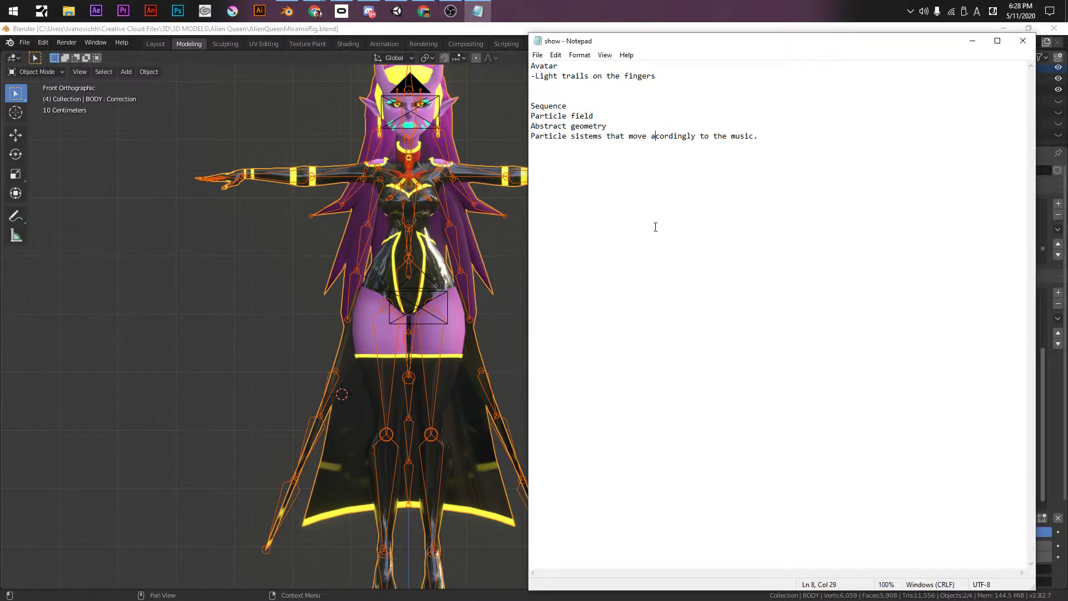
# - Add an 'Intro' line below the particle line
pyautogui.press('Return')
# - Type 'Melody 1' and 'answer an choirus Melody 2 with build up' lines
pyautogui.press('Return')
pyautogui.press('Return')
pyautogui.press('Return')
pyautogui.write('Ins')
pyautogui.press('BackSpace')
pyautogui.write('tro')
pyautogui.press('Return')
pyautogui.write('Melody 1')
pyautogui.write('answer')
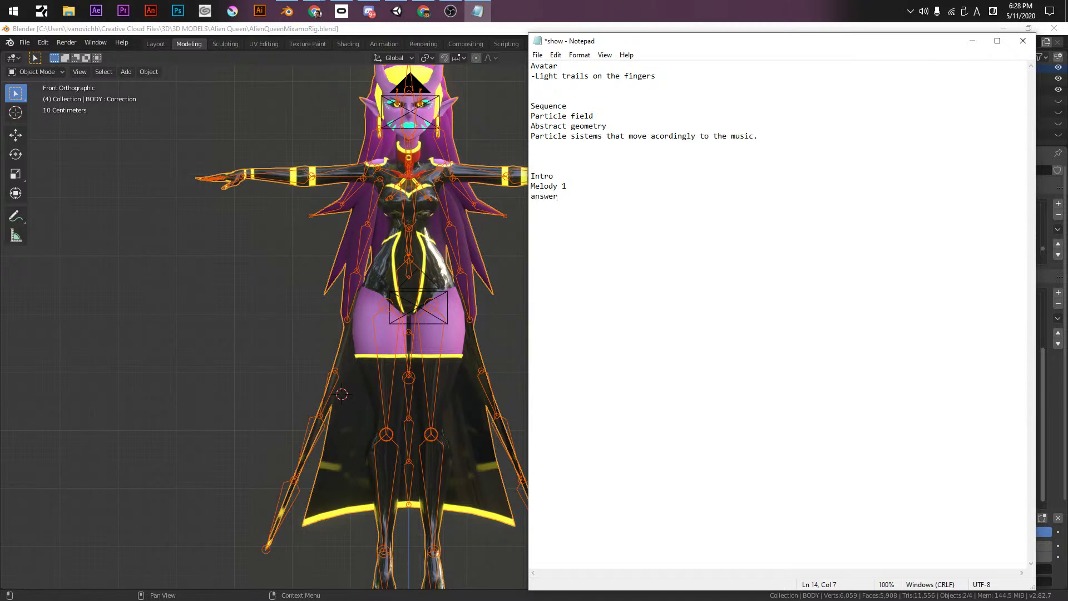
pyautogui.write(' an choirus  ')
pyautogui.write('Melody 2')
pyautogui.write('with build up')
pyautogui.press('Return')
pyautogui.press('Delete')
# - Paste a copy of the Melody 2 line and change it to Melody 3
pyautogui.hotkey('shift', 'Up')
pyautogui.hotkey('ctrl', 'c')
pyautogui.hotkey('shift', 'Down')
pyautogui.hotkey('ctrl', 'v')
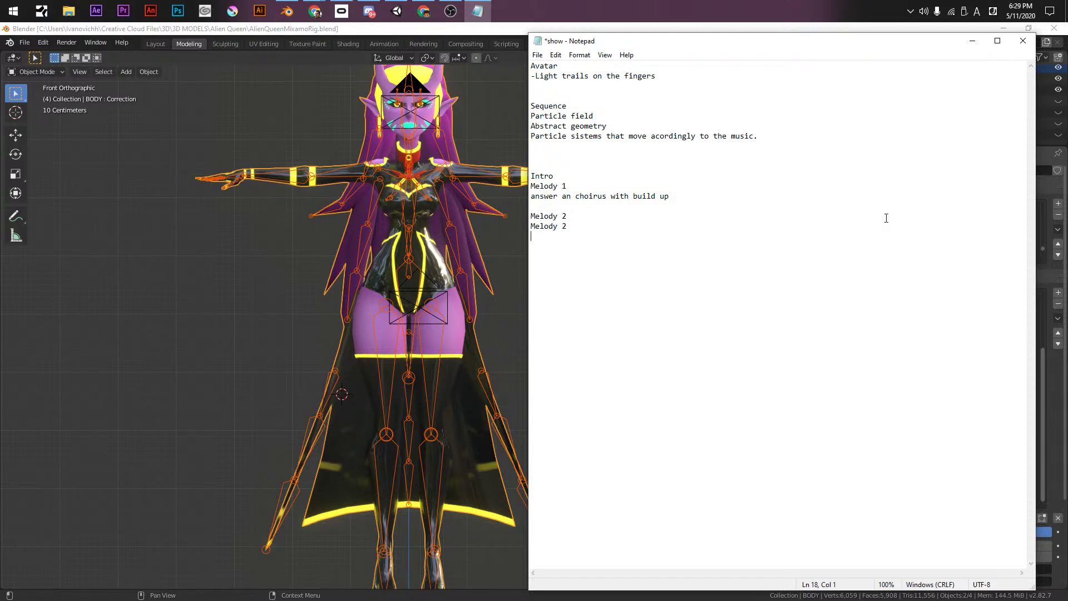
pyautogui.press('BackSpace')
pyautogui.write('3')
pyautogui.press('Home')
pyautogui.press('Return')
pyautogui.press('Up')
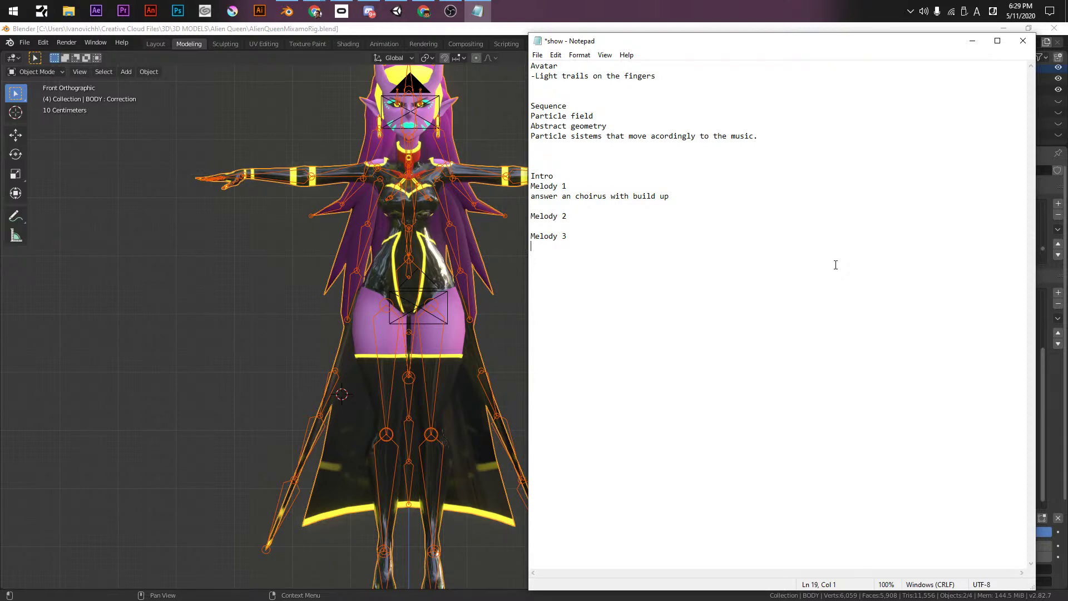
pyautogui.press('Return')
# - Copy the Melody 1 lines to the end of the note, then launch After Effects
pyautogui.hotkey('shift', 'Down')
pyautogui.hotkey('shift', 'Down')
pyautogui.hotkey('ctrl', 'c')
pyautogui.hotkey('ctrl', 'End')
pyautogui.hotkey('ctrl', 'v')
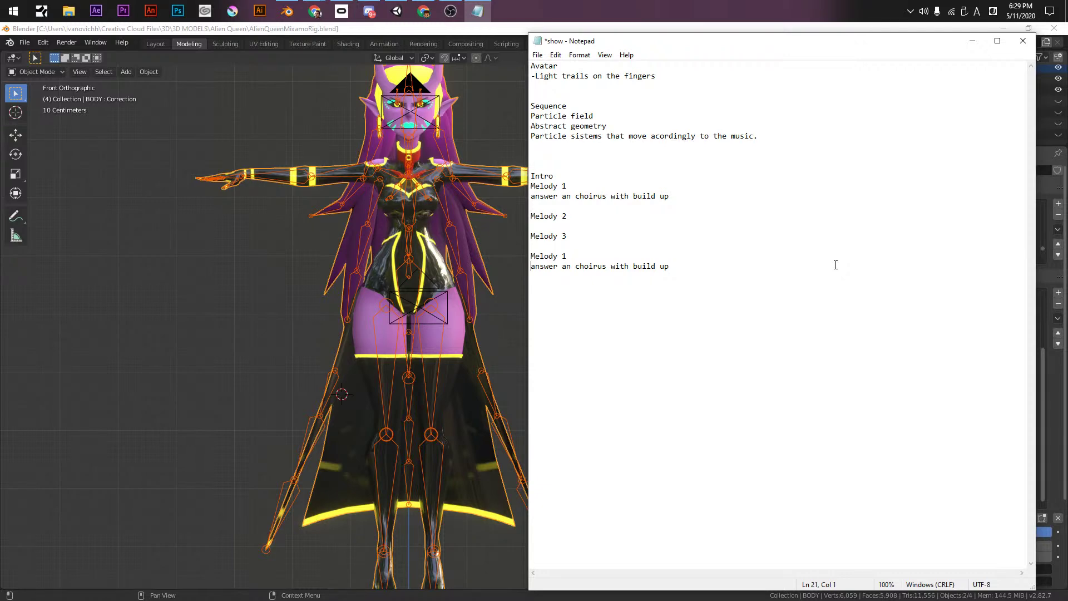
pyautogui.press('Down')
pyautogui.press('Return')
pyautogui.write('M')
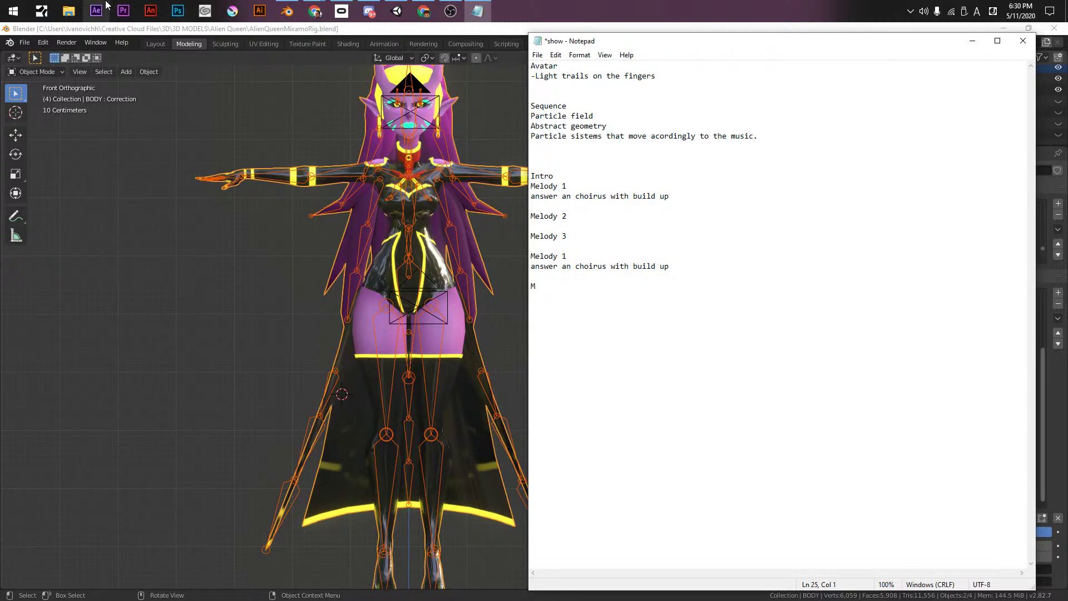
pyautogui.click(99, 10)
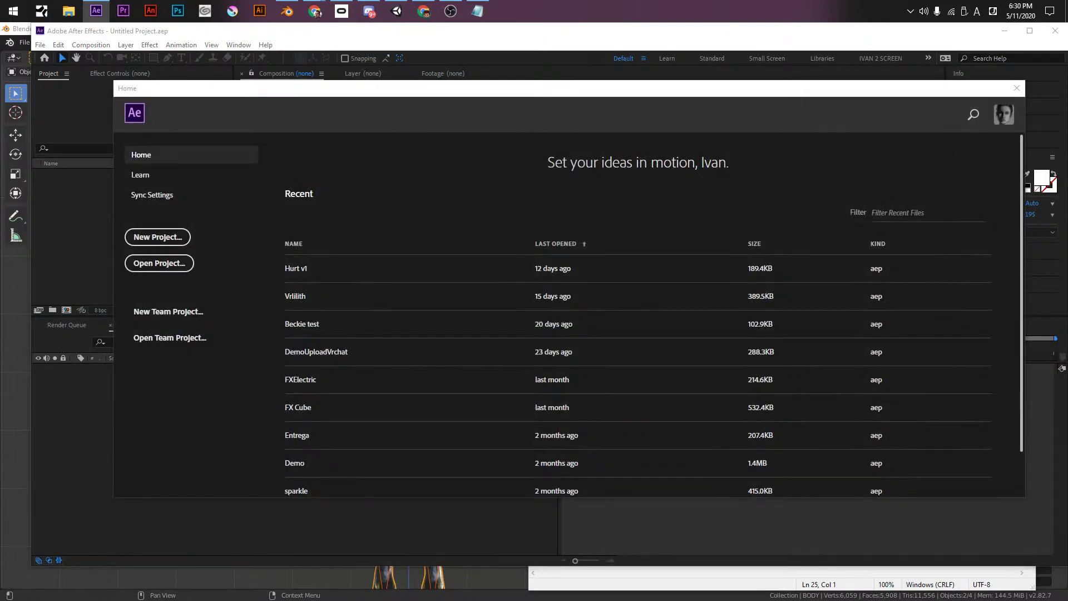
# - Close the After Effects Home window listing recent projects
pyautogui.click(1017, 88)
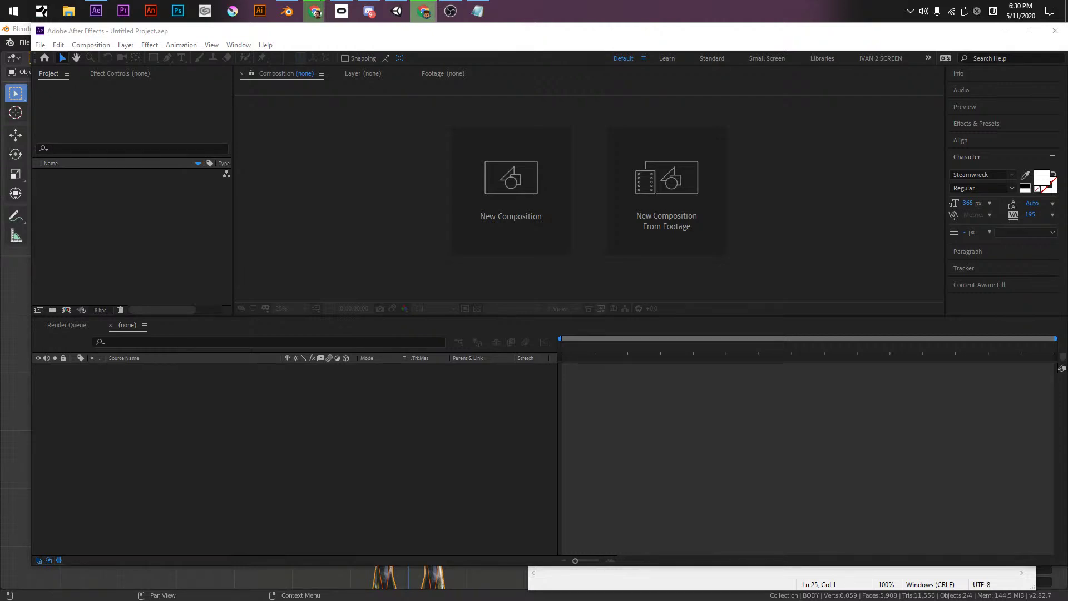
# - Import videoplayback.mp4 and drag it into the timeline to create a videoplayback comp
pyautogui.click(92, 278)
pyautogui.doubleClick(188, 207)
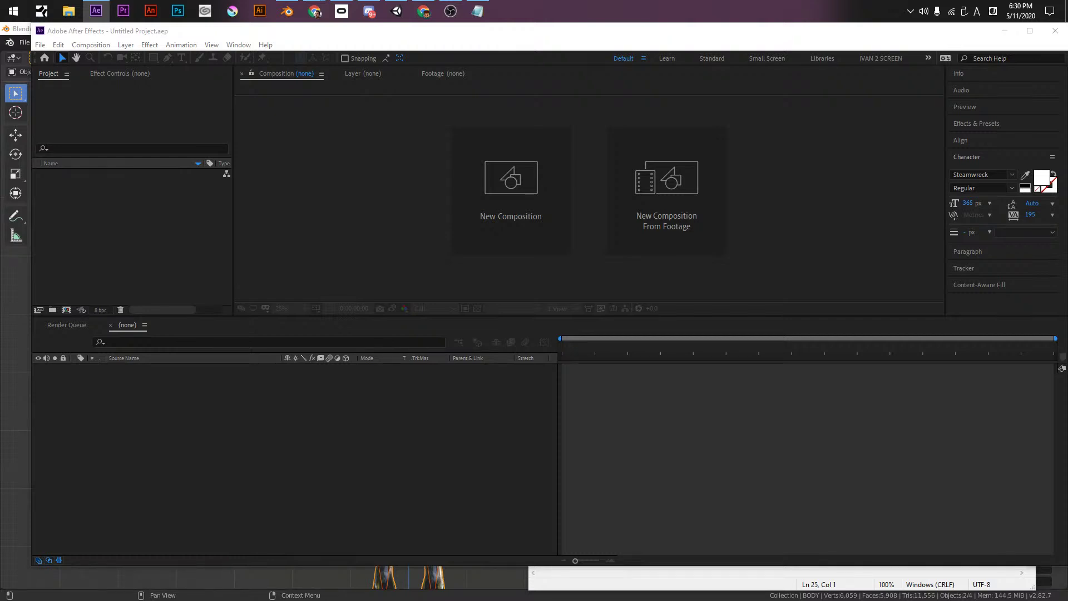
pyautogui.moveTo(56, 175); pyautogui.dragTo(157, 370)
pyautogui.scroll(2, 529, 231)
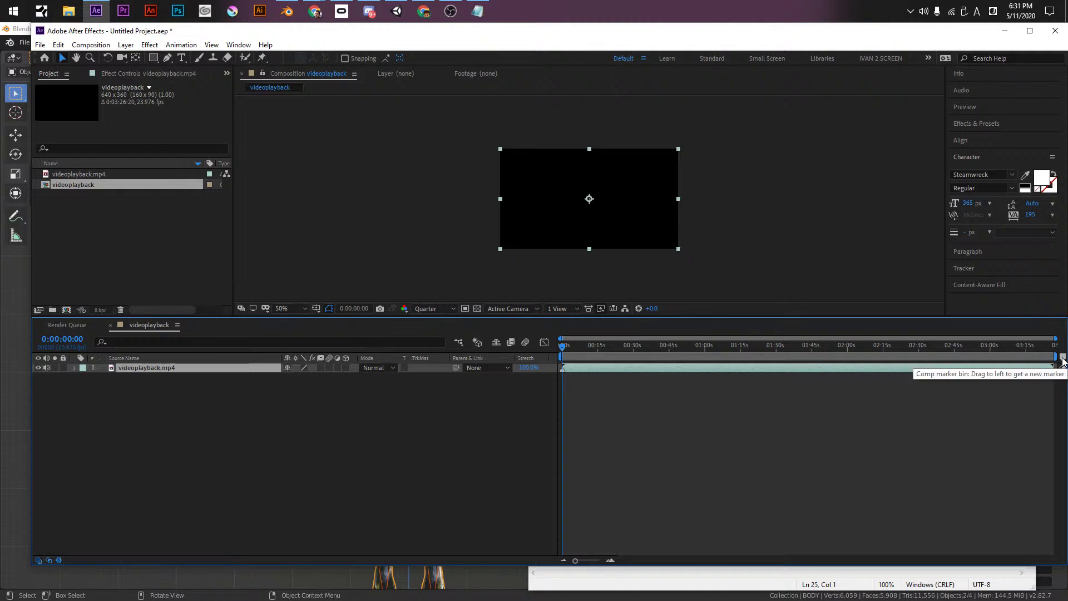
# - Reveal the videoplayback.mp4 layer's waveform with LL and play a preview
pyautogui.click(518, 363)
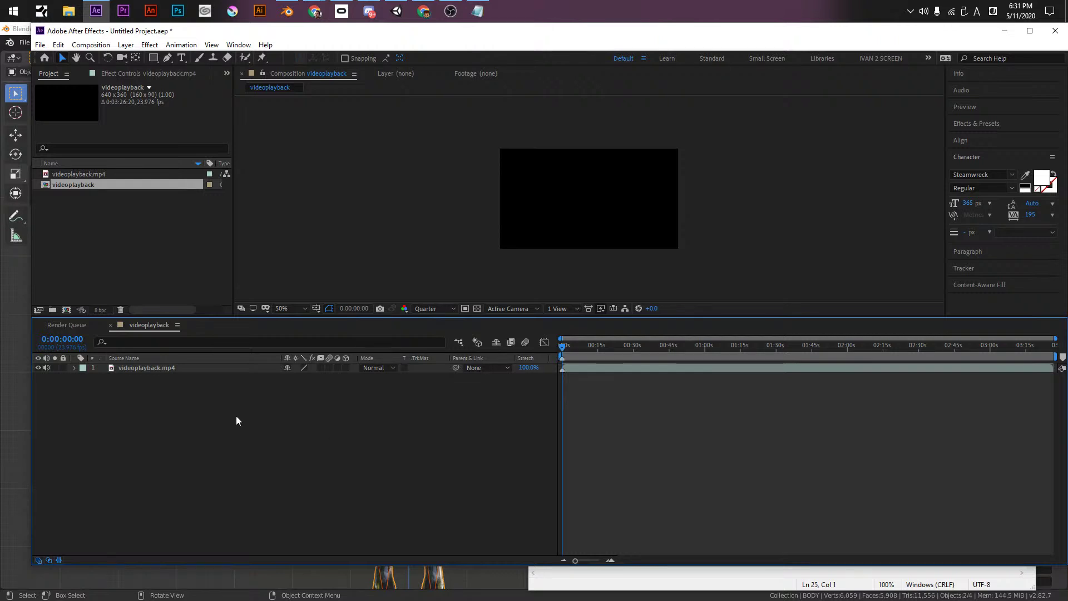
pyautogui.click(165, 367)
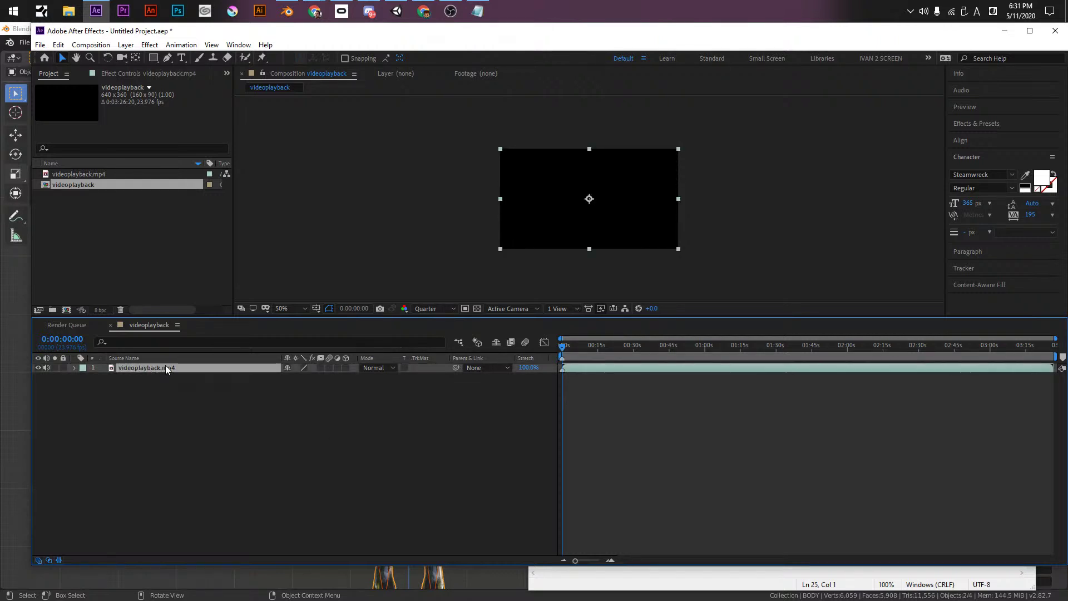
pyautogui.press('l')
pyautogui.press('l')
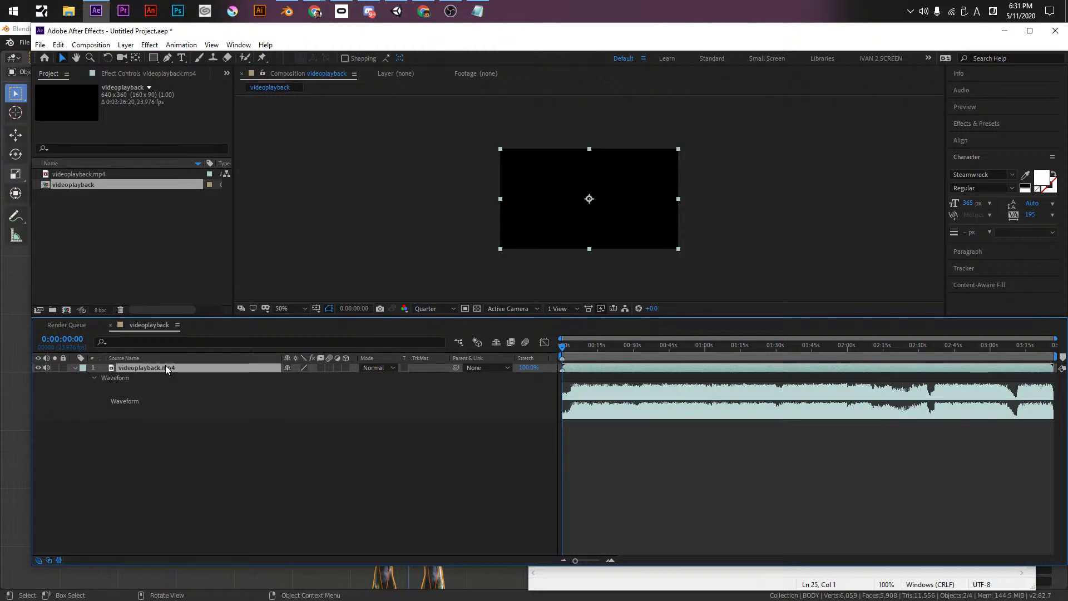
pyautogui.press('space')
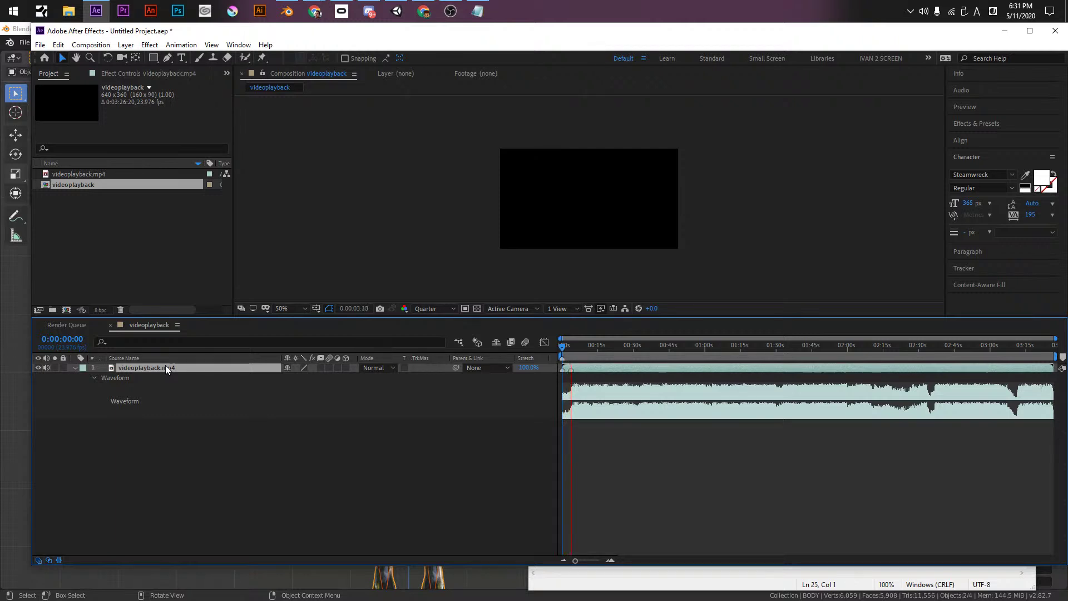
pyautogui.click(94, 378)
pyautogui.click(93, 378)
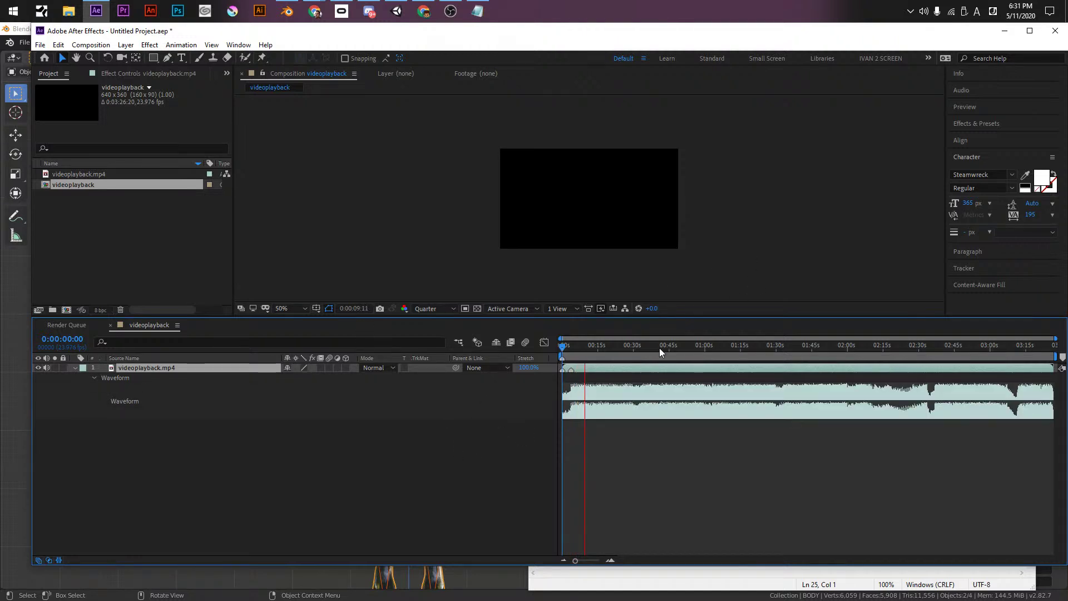
# - Stop playback, jump to about 8 seconds, and set the layer's Audio Levels to -12 dB
pyautogui.hotkey('alt', 'Tab')
pyautogui.hotkey('alt', 'Tab')
pyautogui.hotkey('alt', 'Tab')
pyautogui.hotkey('alt', 'Tab')
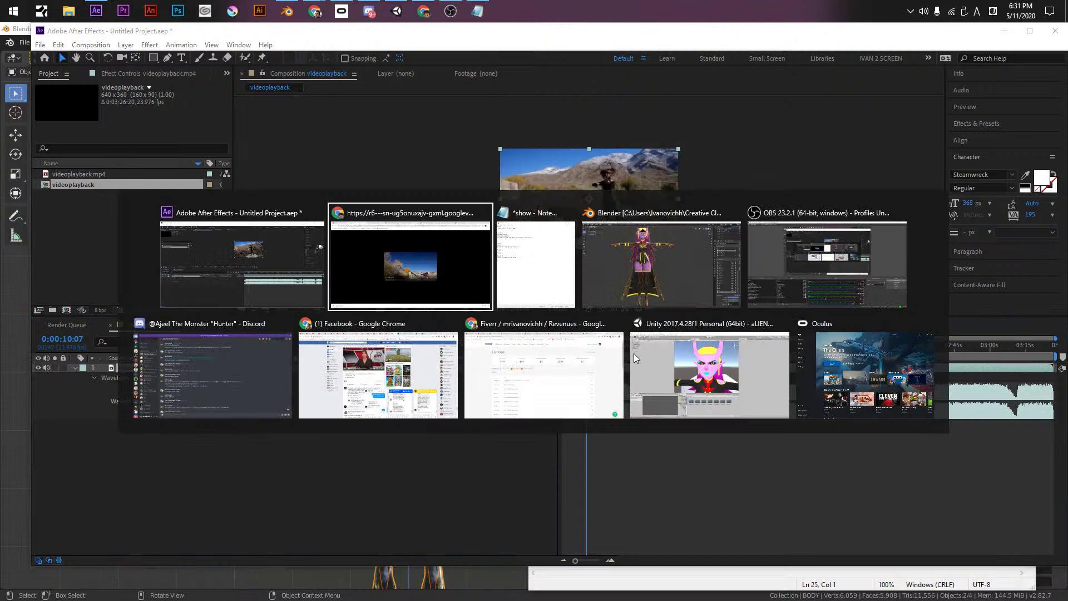
pyautogui.press('Escape')
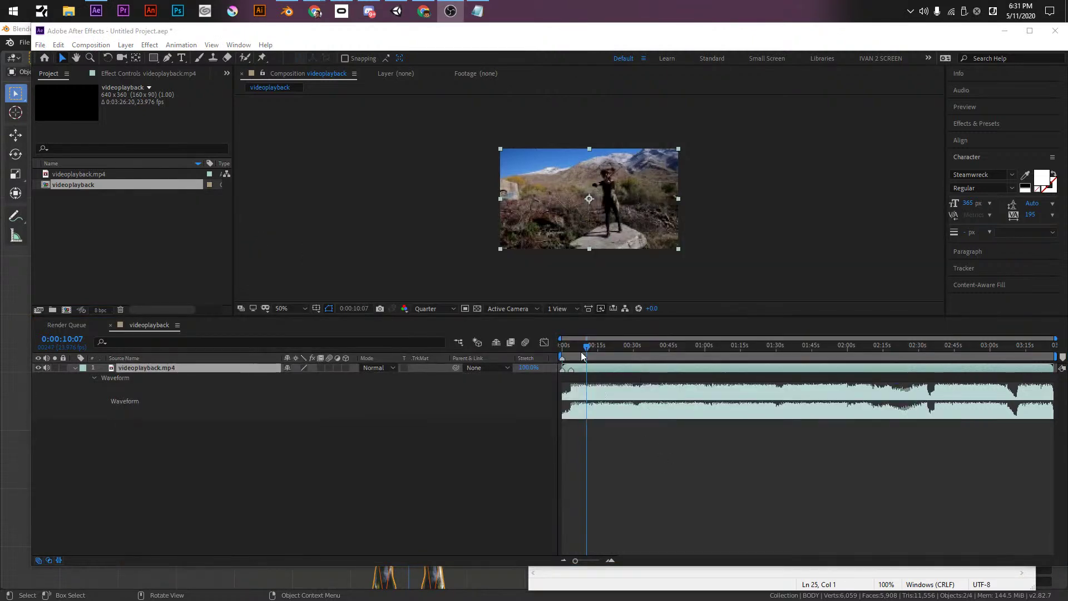
pyautogui.click(582, 345)
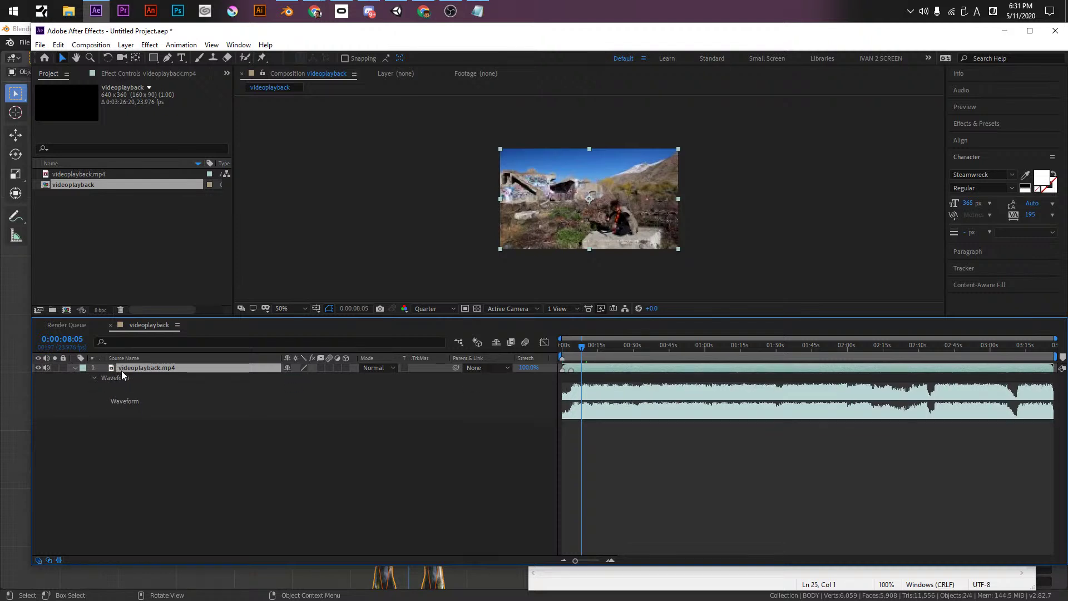
pyautogui.press('l')
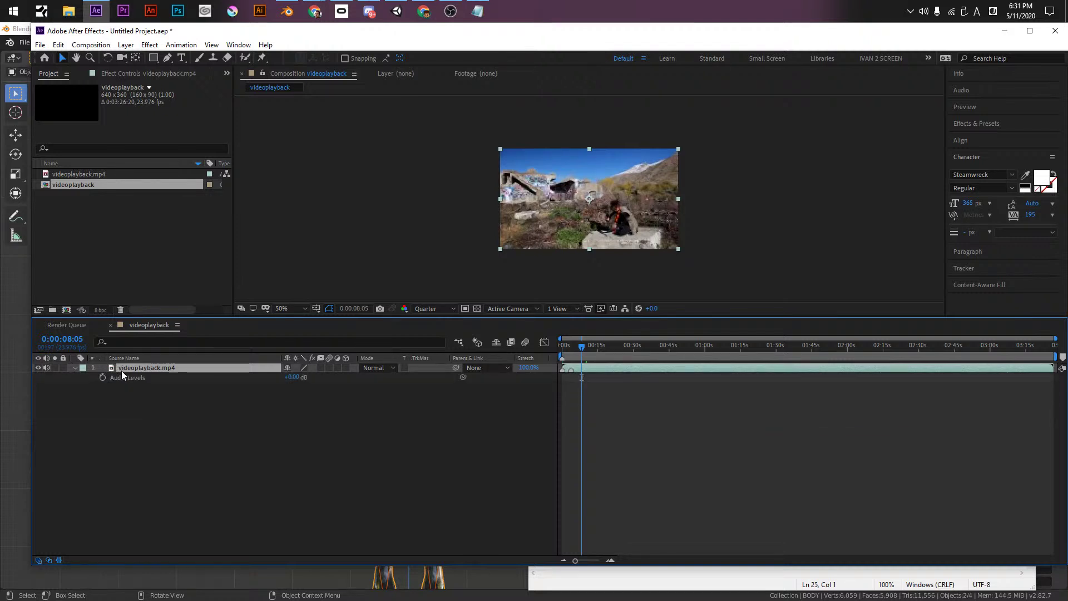
pyautogui.press('l')
pyautogui.press('l')
pyautogui.press('l')
pyautogui.press('l')
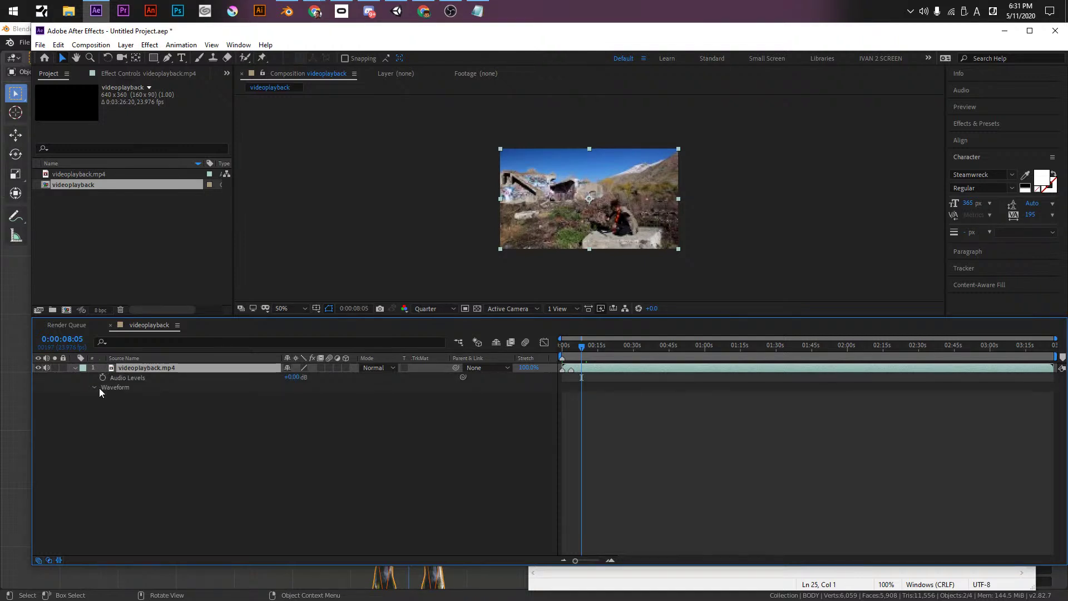
pyautogui.click(93, 387)
pyautogui.click(290, 376)
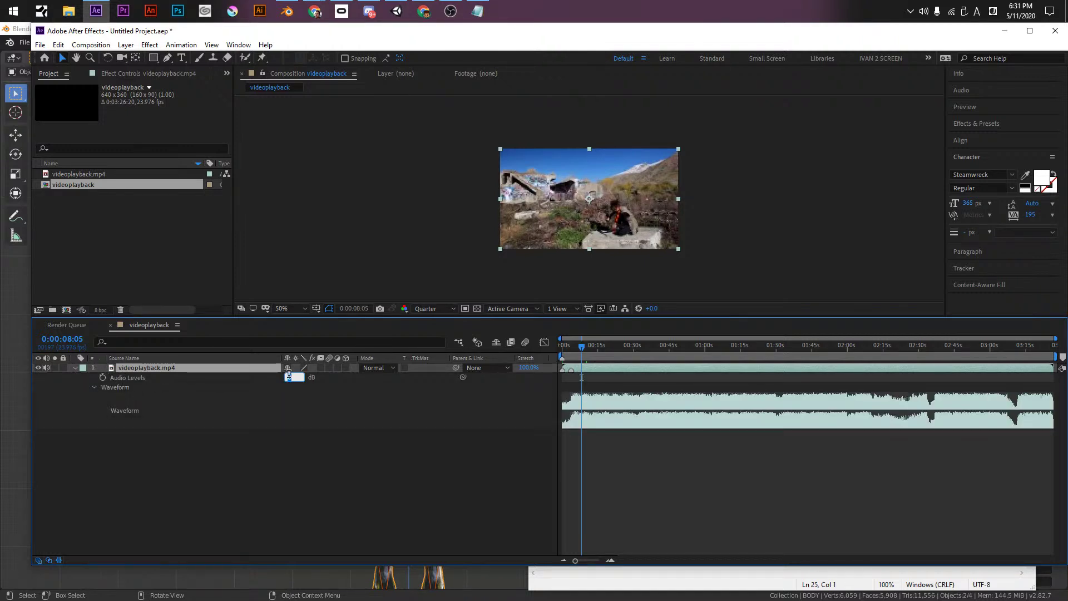
pyautogui.write('-12')
pyautogui.press('Return')
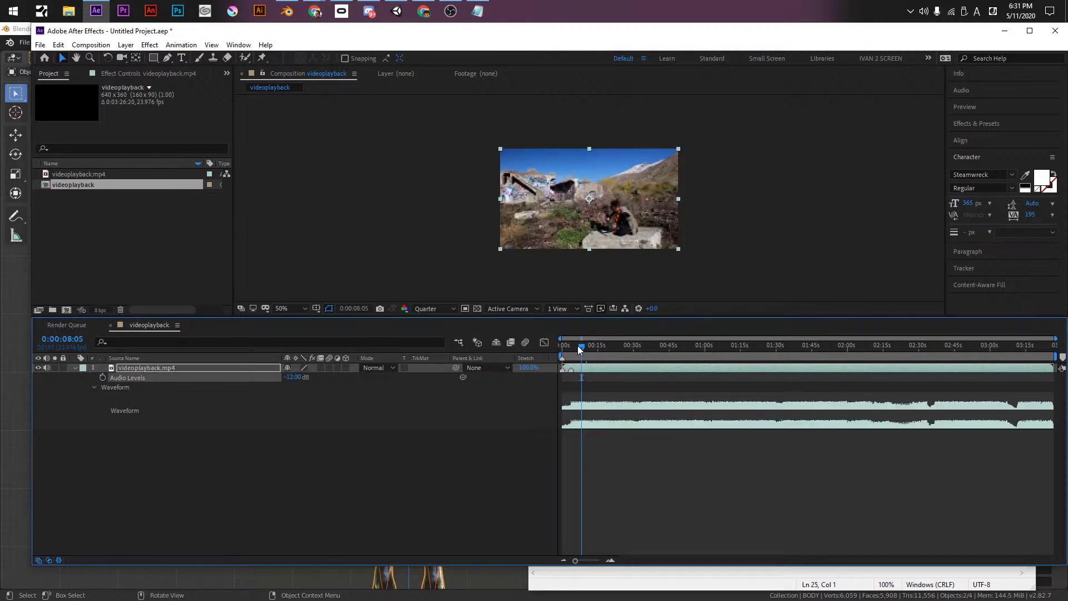
# - Preview the clip to about 35 seconds and name the marker near 33 seconds ESC_02
pyautogui.click(577, 347)
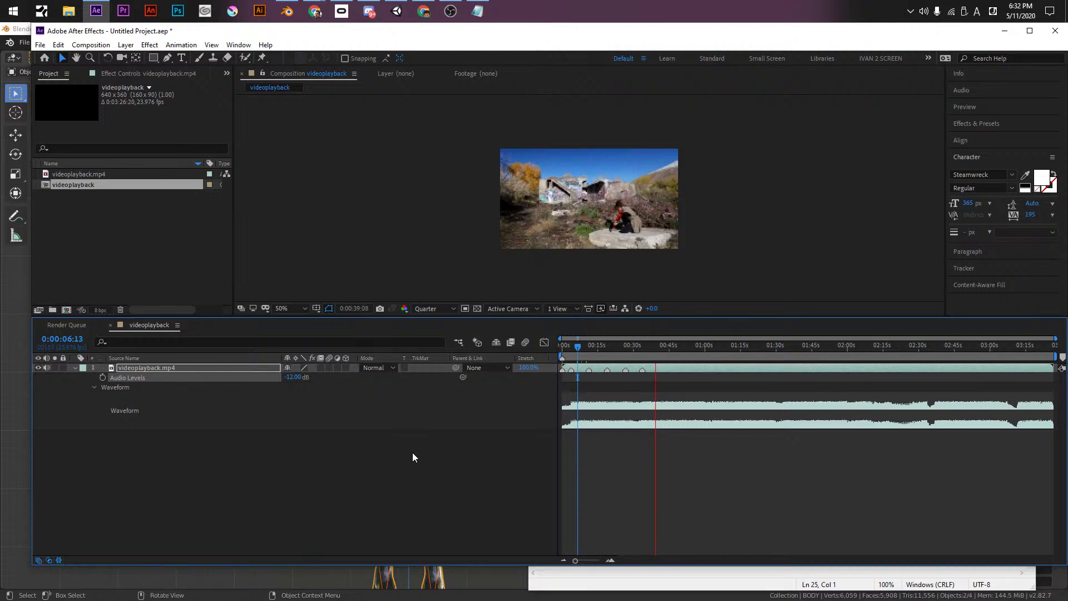
pyautogui.click(645, 346)
pyautogui.click(643, 370)
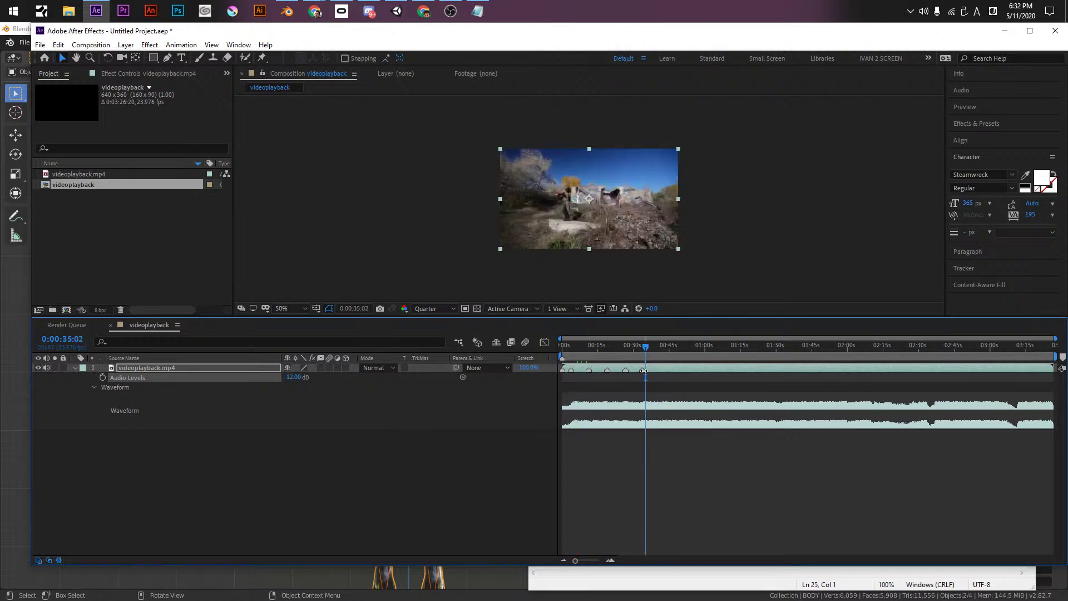
pyautogui.doubleClick(644, 370)
pyautogui.write('ES')
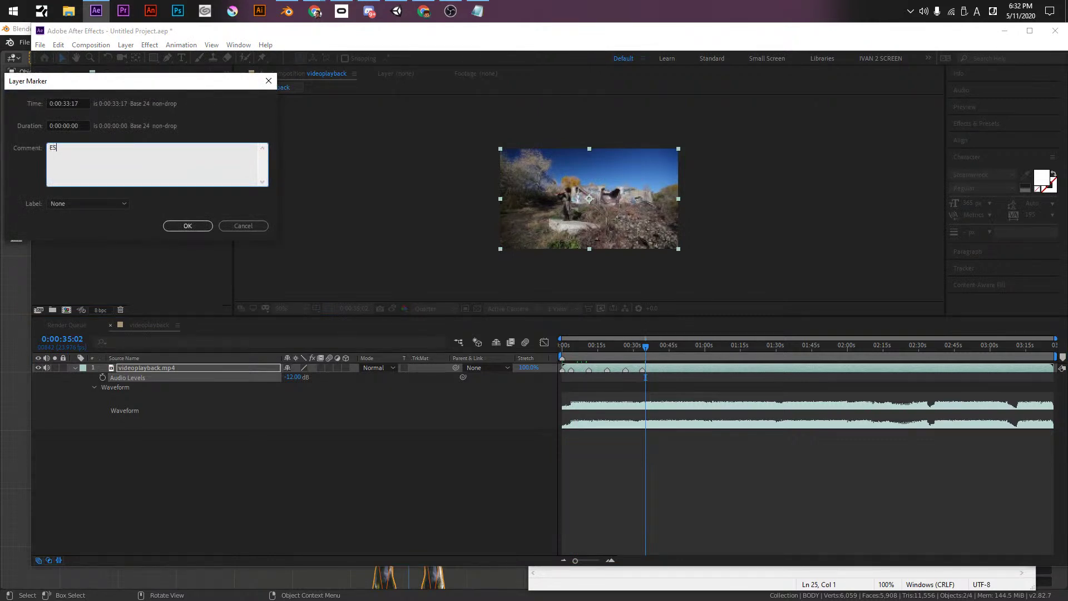
pyautogui.write('C_02')
pyautogui.click(180, 228)
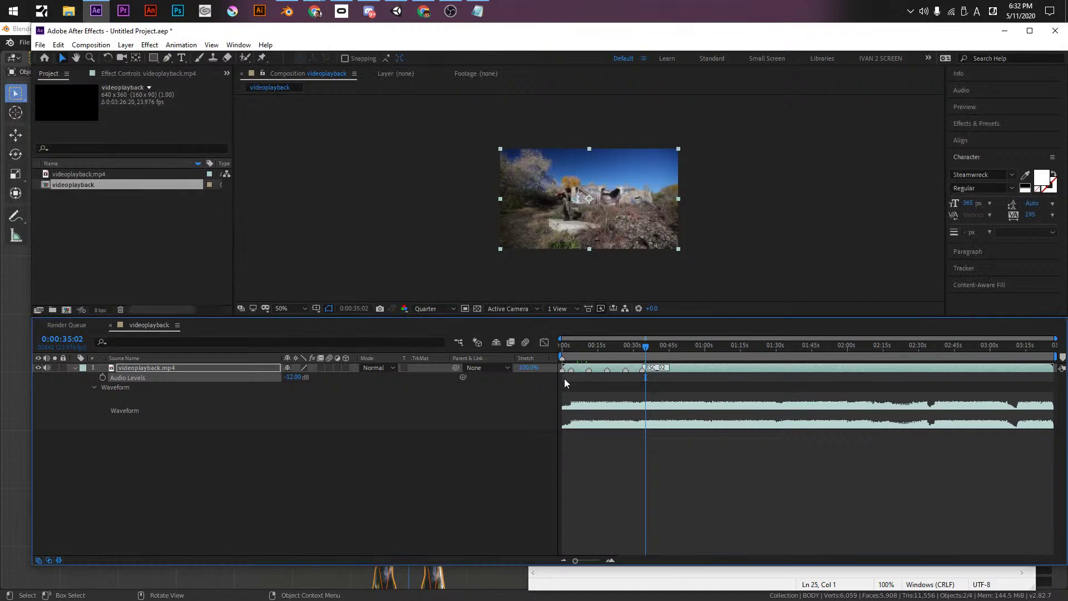
pyautogui.click(582, 355)
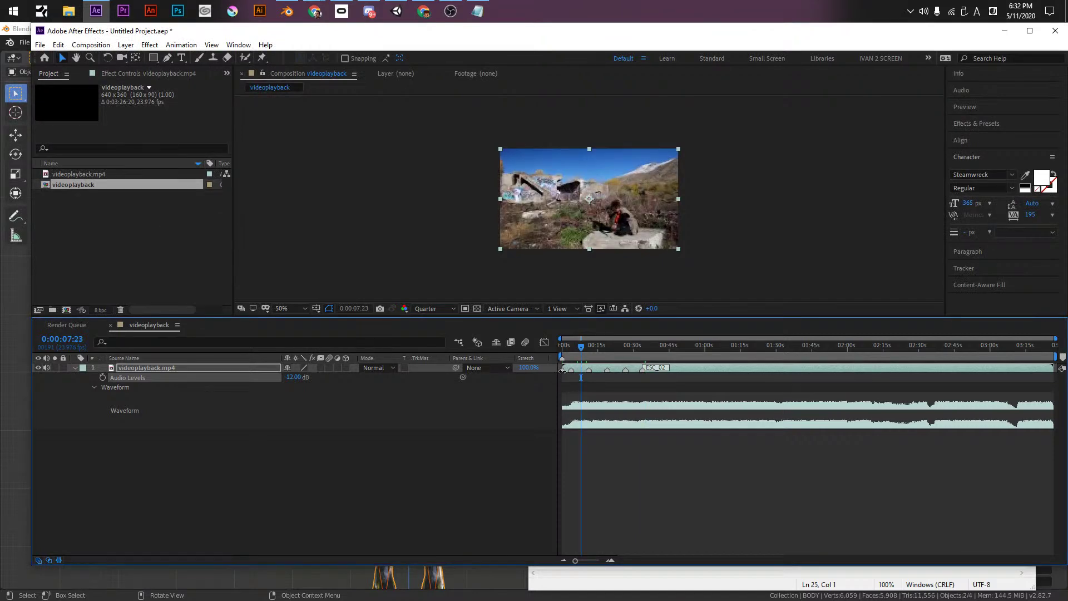
# - Name the marker at the start of the video layer Intro
pyautogui.doubleClick(563, 372)
pyautogui.write('Intro')
pyautogui.press('Return')
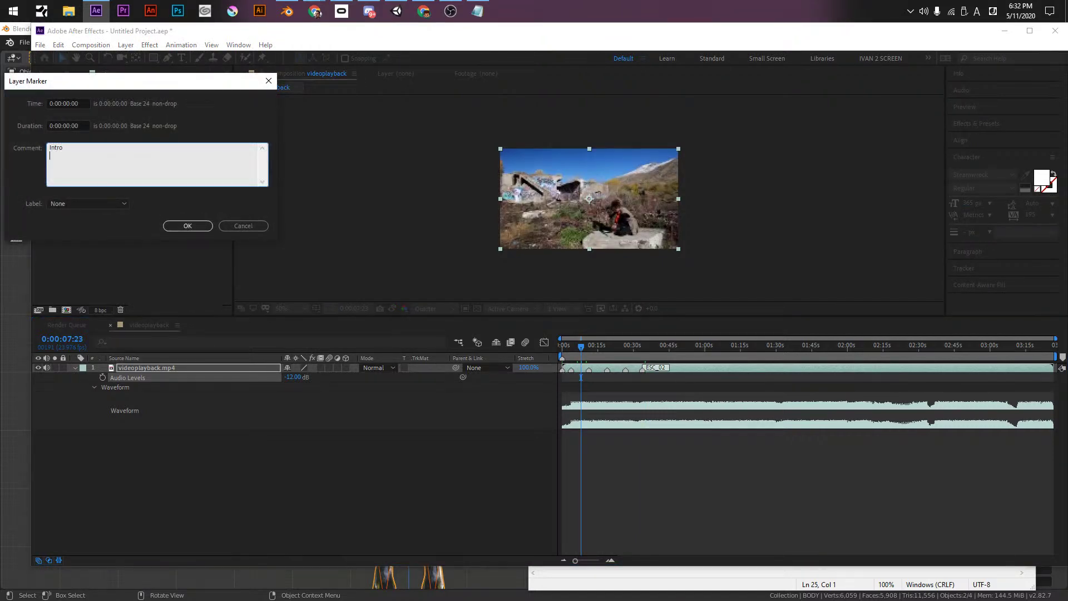
pyautogui.click(208, 224)
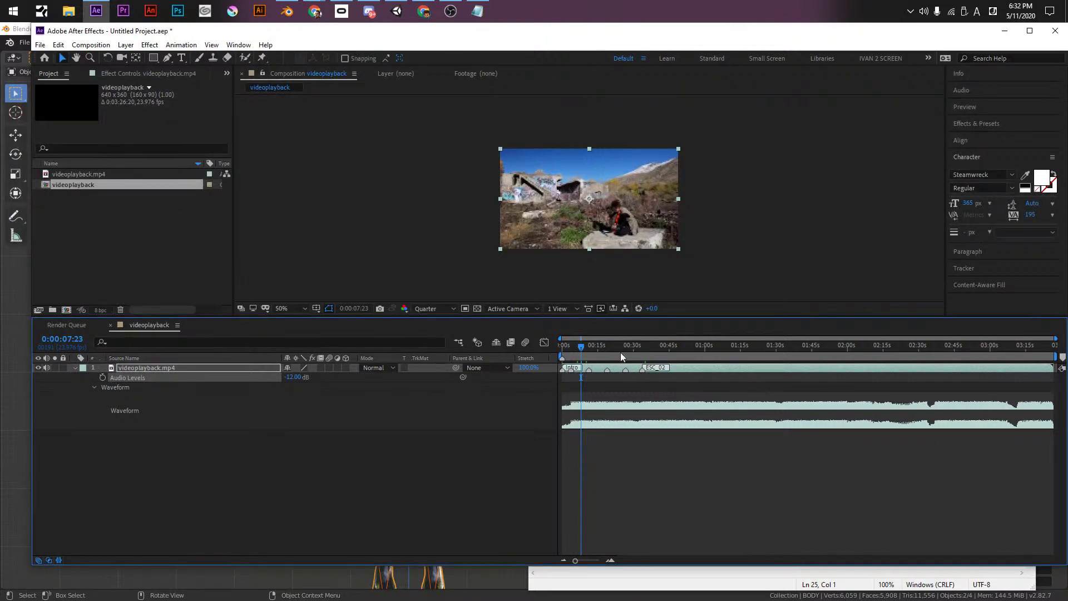
# - Name the marker near 3 seconds ESC_01, then return the timeline to the clip's start
pyautogui.doubleClick(568, 369)
pyautogui.doubleClick(573, 372)
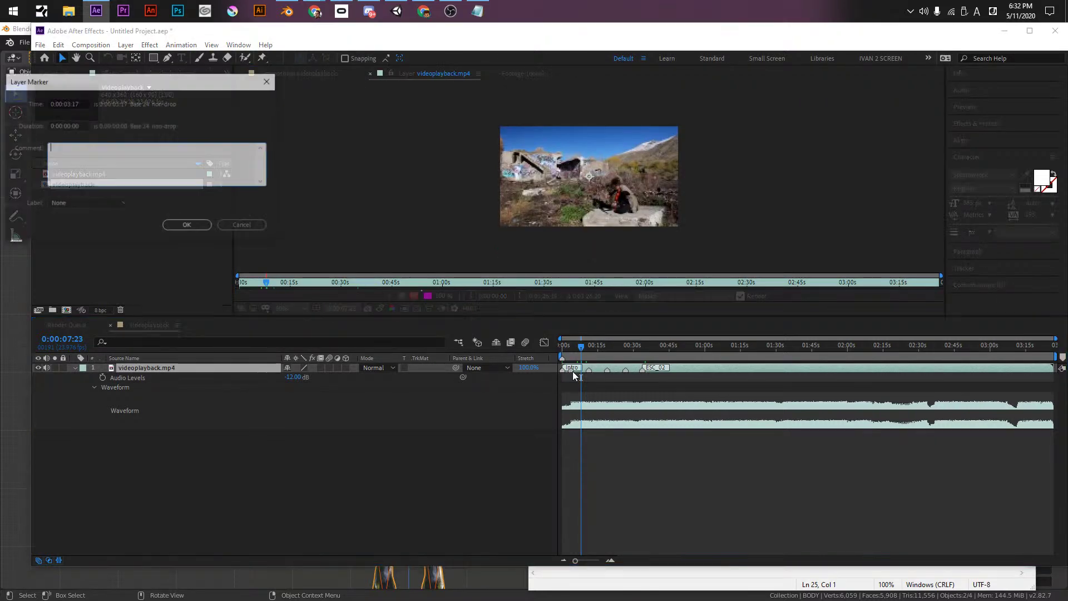
pyautogui.write('ESC_01')
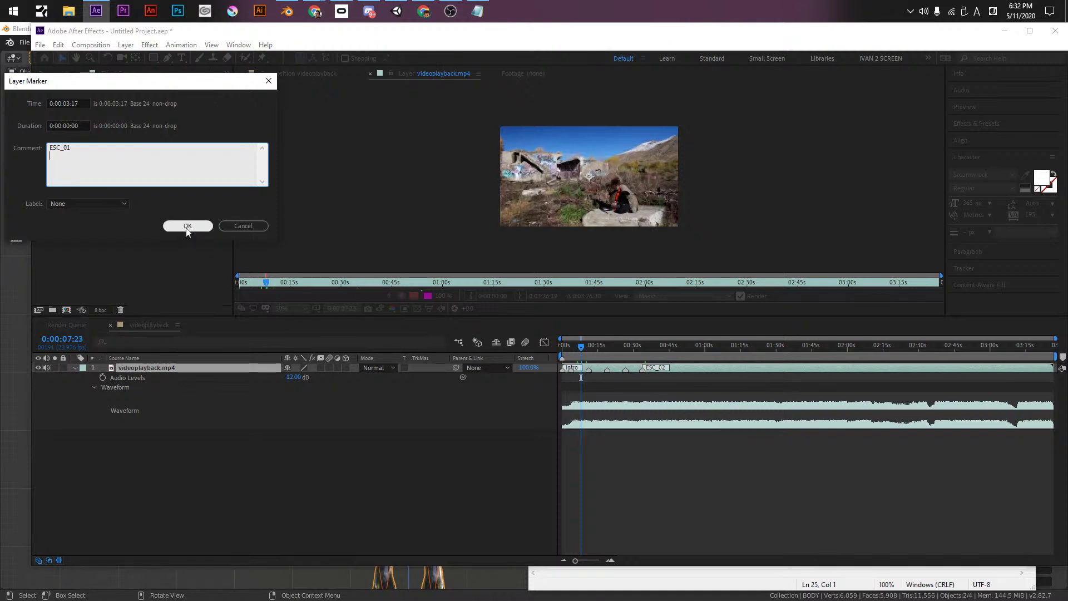
pyautogui.click(187, 226)
pyautogui.click(276, 75)
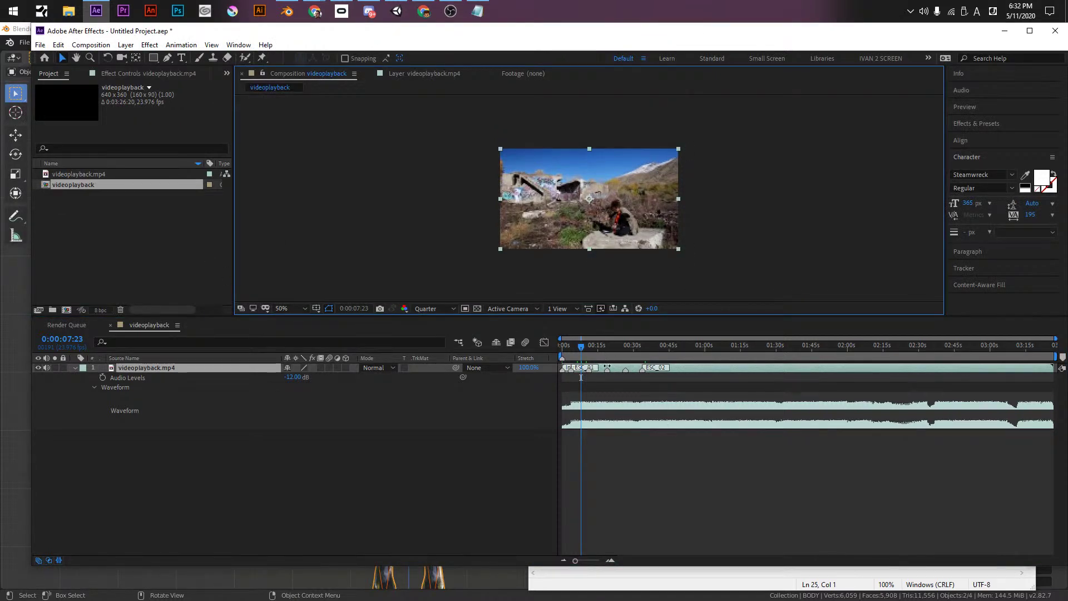
pyautogui.click(513, 325)
pyautogui.press('Home')
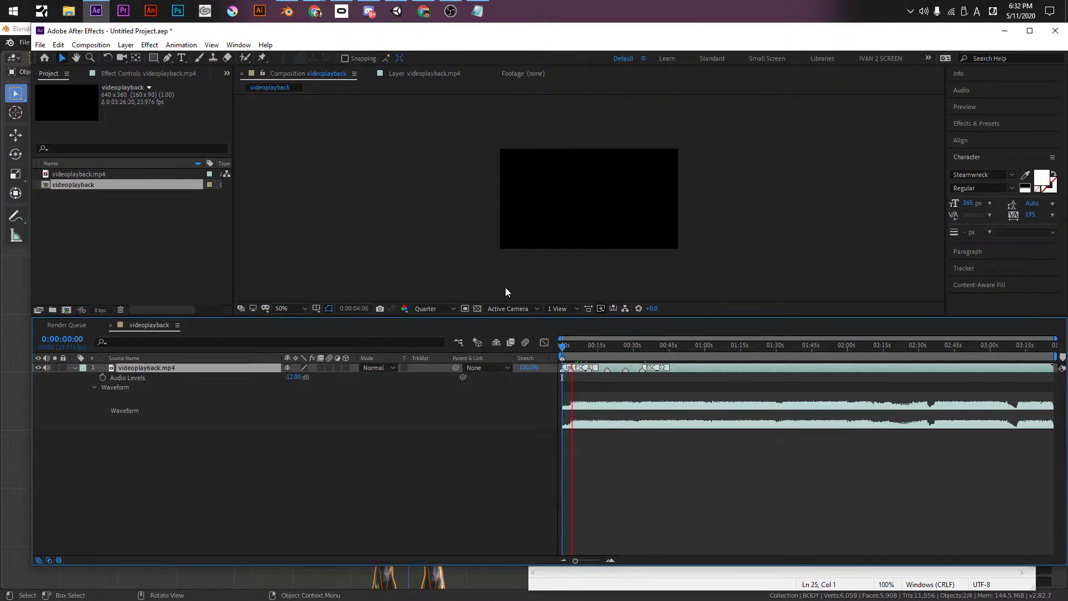
# - Preview from 0:00:31:03 and comment the marker at 0:00:48:19 as BC
pyautogui.click(636, 346)
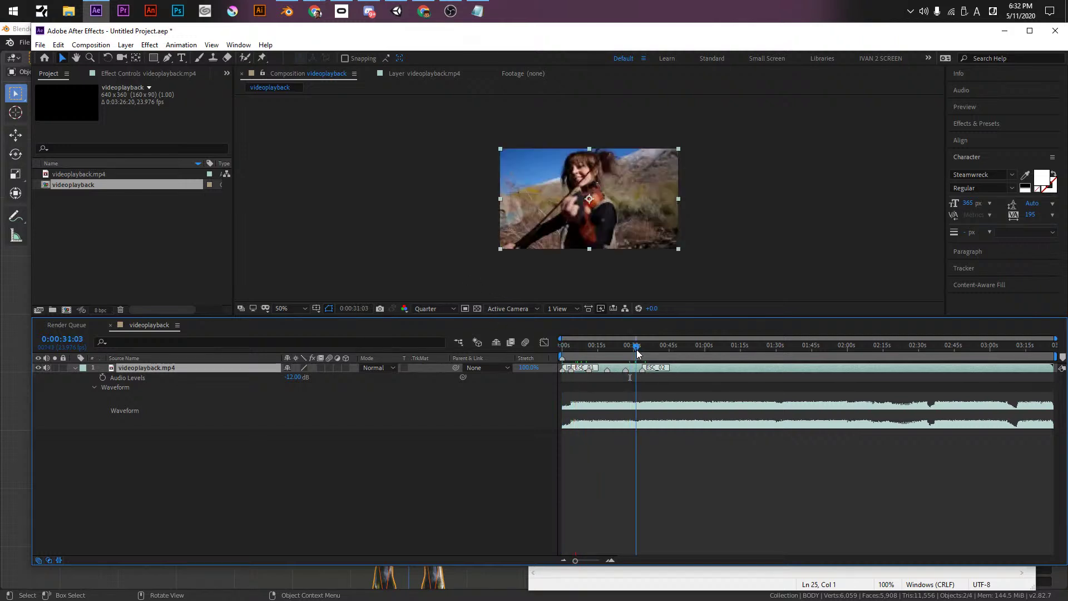
pyautogui.press('space')
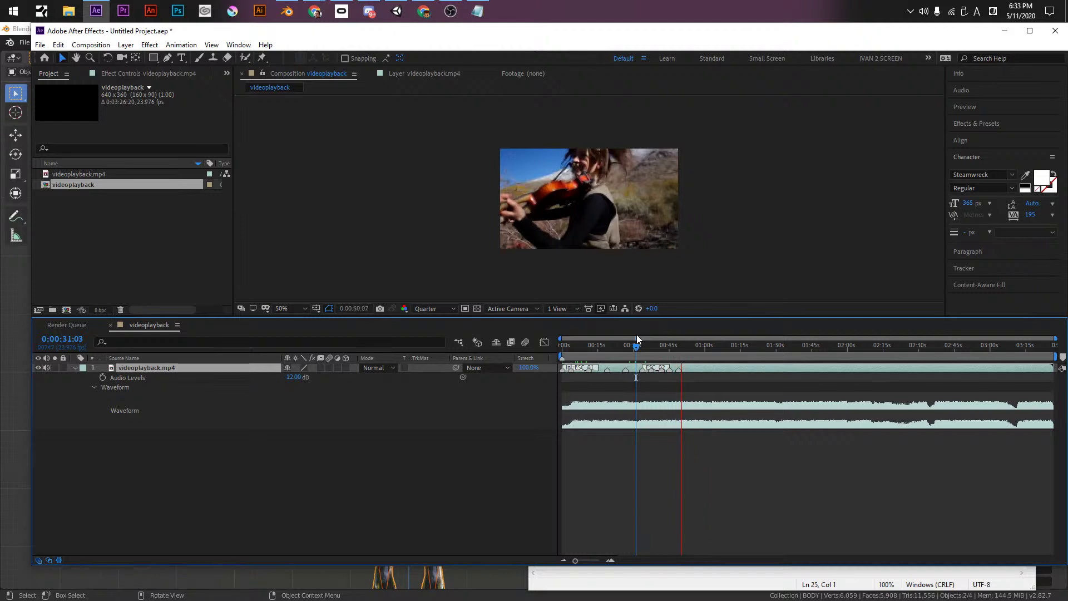
pyautogui.click(683, 358)
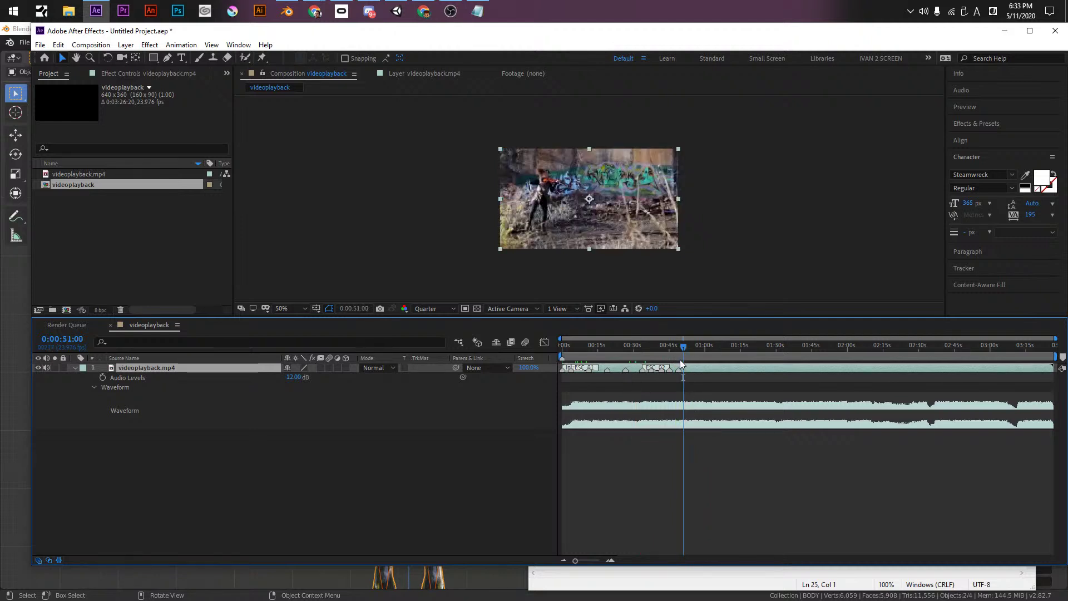
pyautogui.doubleClick(679, 370)
pyautogui.write('BC')
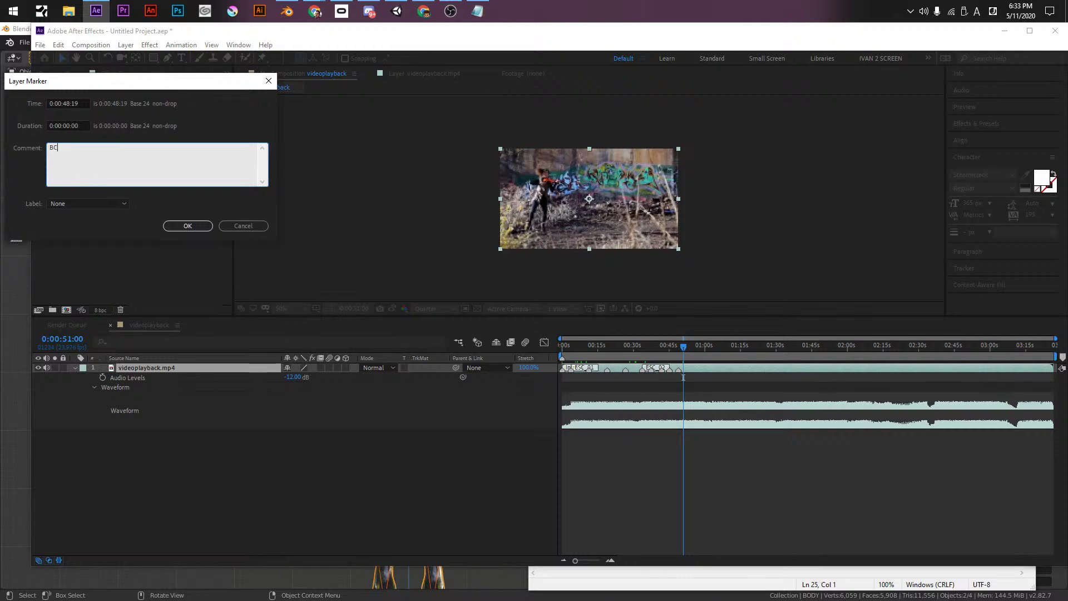
pyautogui.press('KP_Enter')
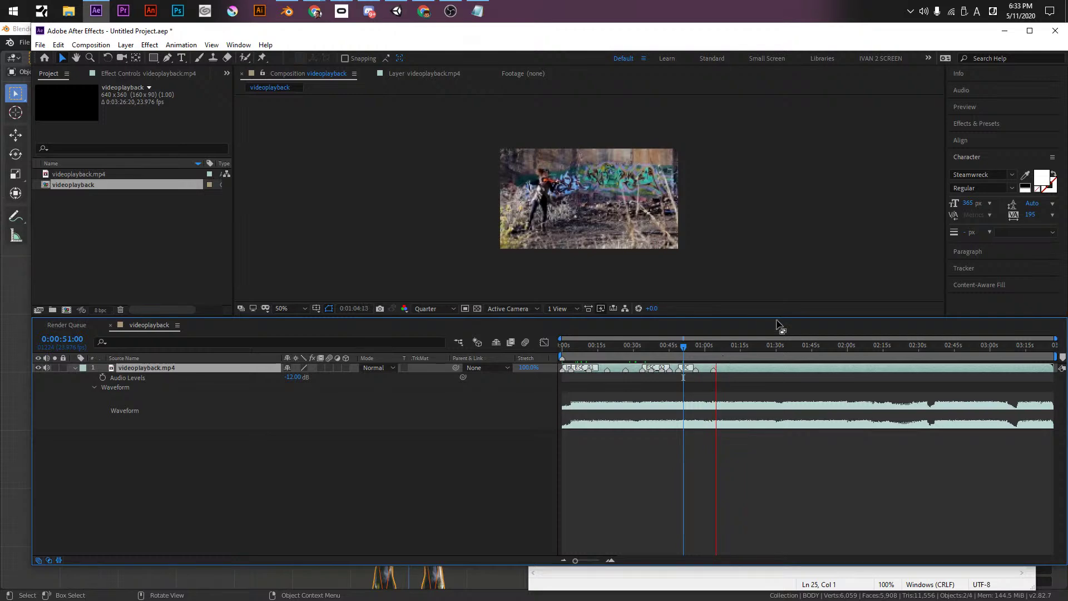
# - Stop at 0:01:05:00 and comment the marker at 0:01:03:17 as ESC_03
pyautogui.click(713, 371)
pyautogui.doubleClick(713, 371)
pyautogui.write('E')
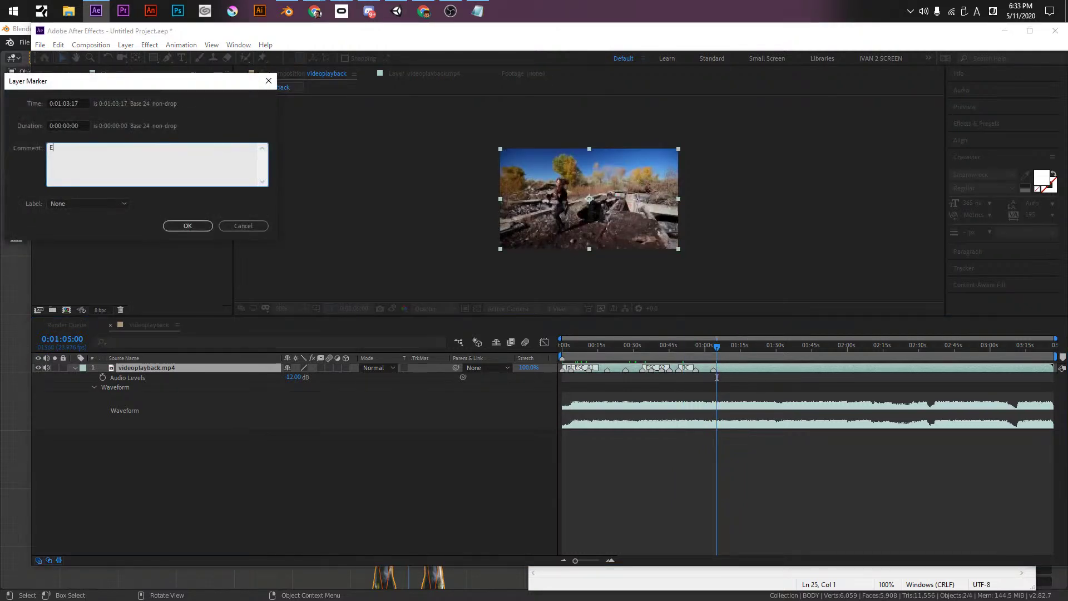
pyautogui.write('SC_03')
pyautogui.press('KP_Enter')
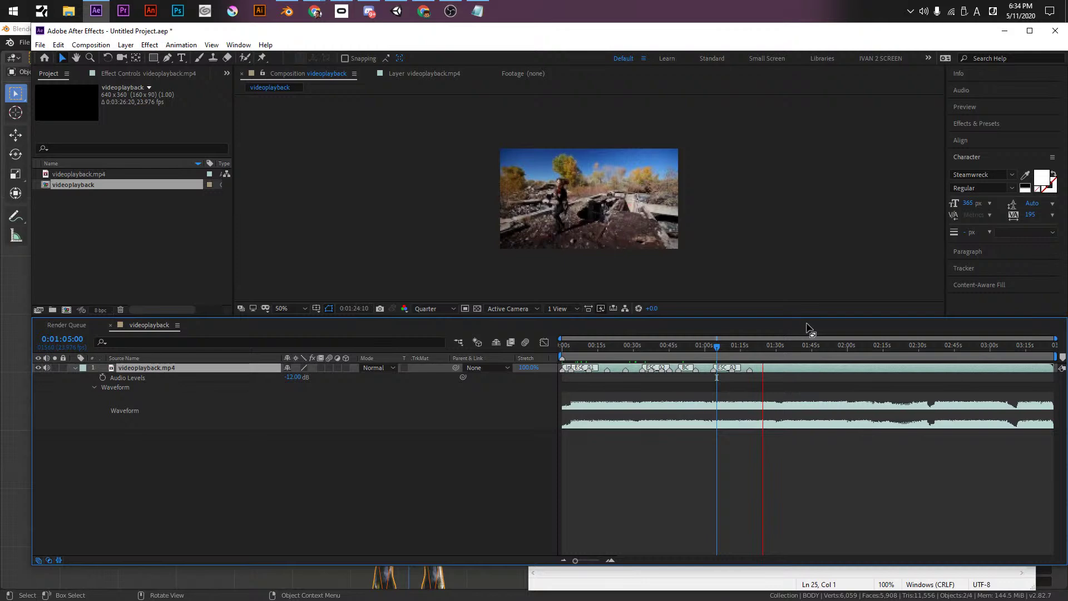
# - Stop the preview, park the time indicator at 0:01:18:15, and bring the Notepad scene notes forward
pyautogui.press('space')
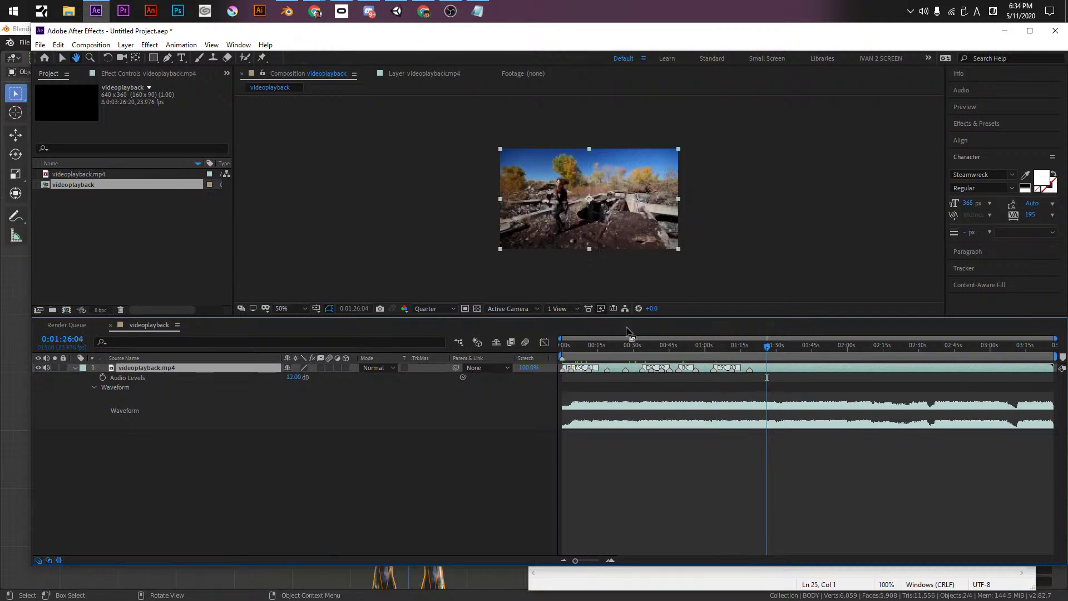
pyautogui.click(749, 347)
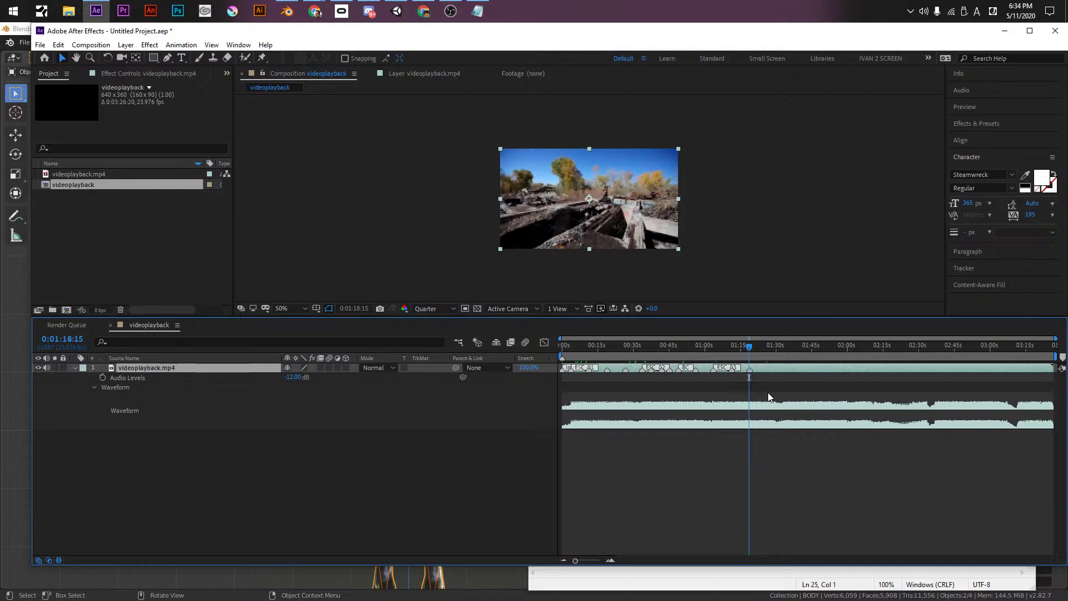
pyautogui.click(744, 573)
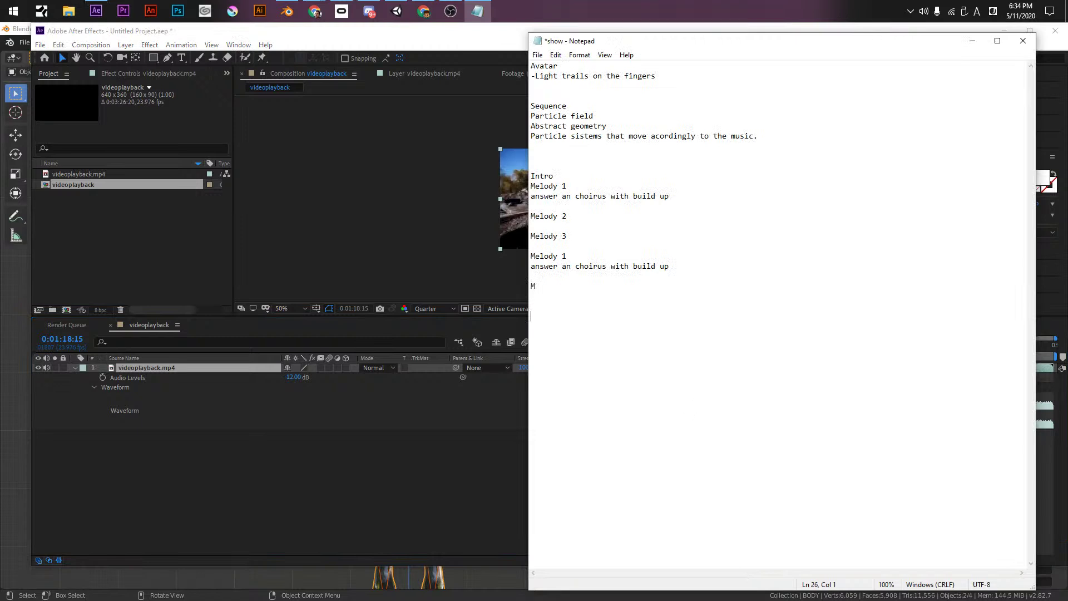
# - Add a Brainstorm section: Electric daisy, Orange and blue, Flower petals; save the notes and return to After Effects
pyautogui.press('Return')
pyautogui.write('Brai')
pyautogui.write('nstorm')
pyautogui.write(': ')
pyautogui.write('Electric da')
pyautogui.write('isy ')
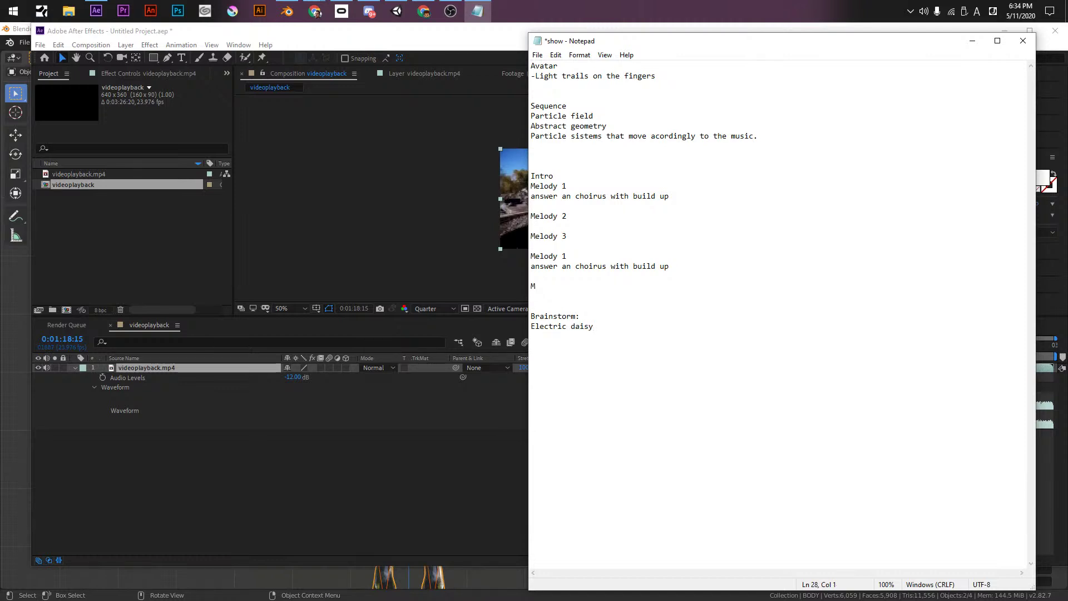
pyautogui.write('-Orange andblu')
pyautogui.press('Up')
pyautogui.press('Left')
pyautogui.press('Left')
pyautogui.press('Left')
pyautogui.press('Down')
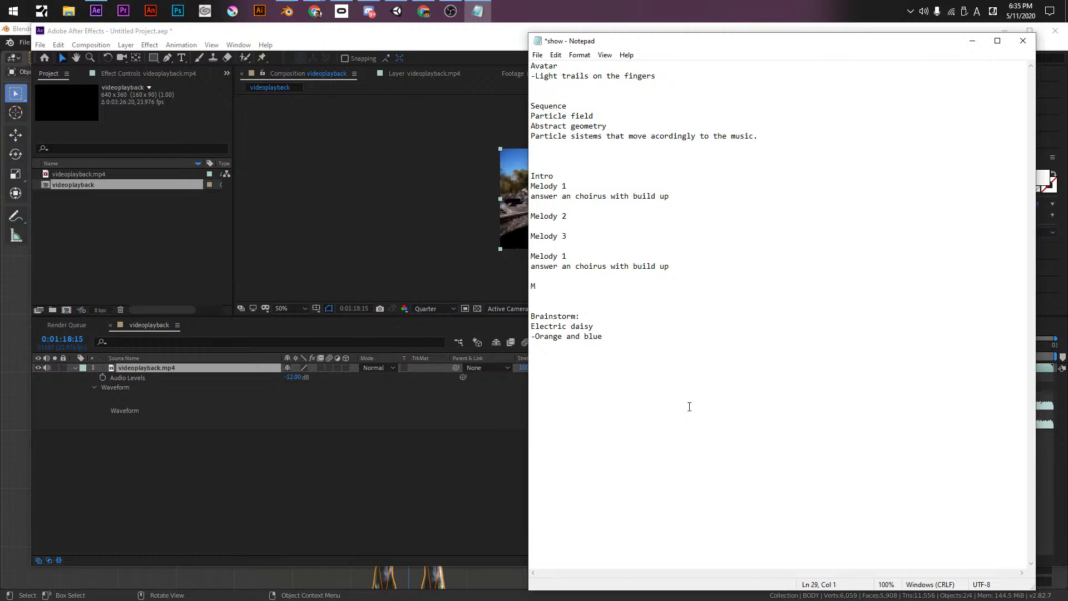
pyautogui.write('-Flower petals')
pyautogui.hotkey('ctrl', 's')
pyautogui.click(505, 34)
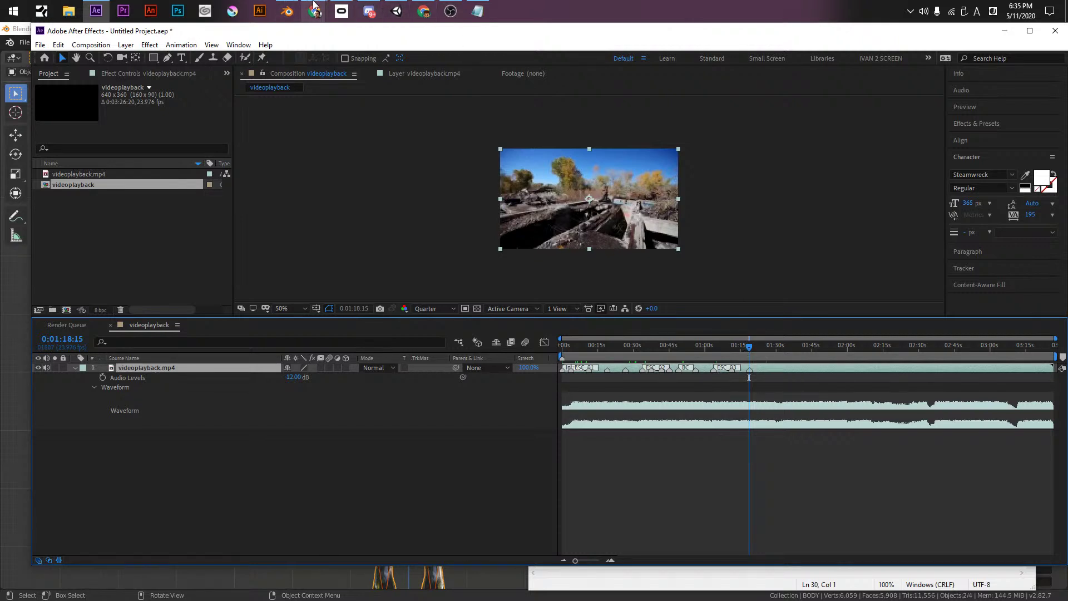
# - Snap the After Effects window to the top edge so it fills the whole screen
pyautogui.moveTo(315, 5)
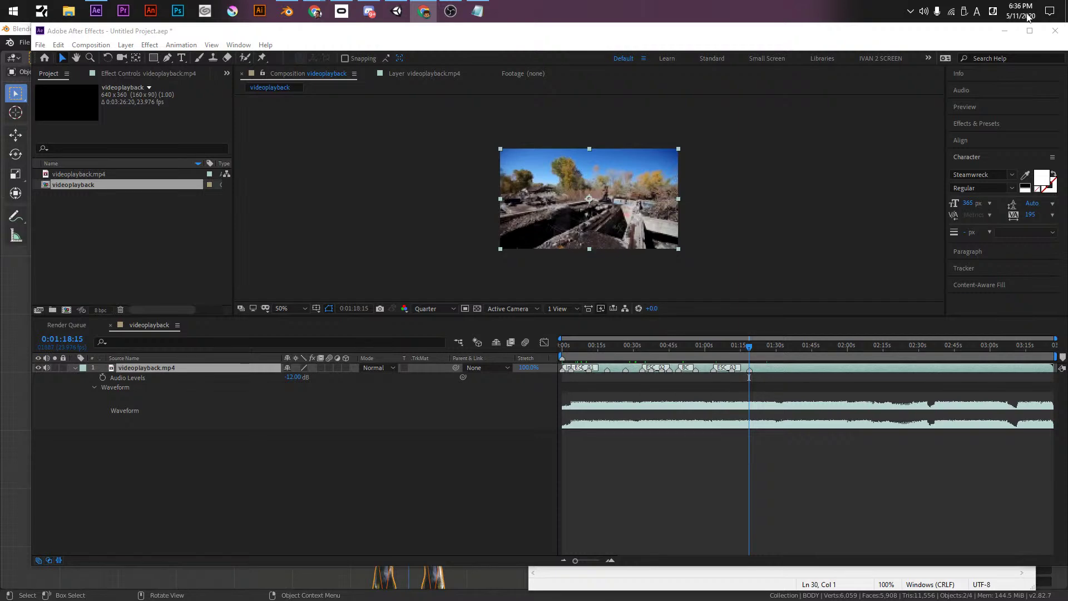
pyautogui.moveTo(730, 31); pyautogui.dragTo(578, 4)
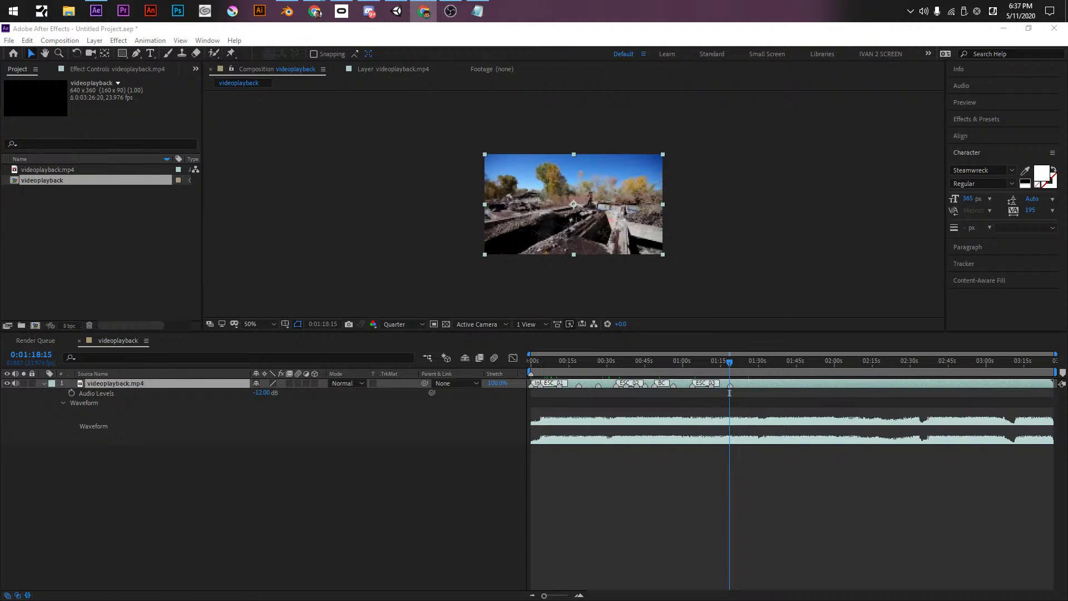
# - Restart the music preview from 0:01:04:11 on the videoplayback timeline
pyautogui.click(682, 382)
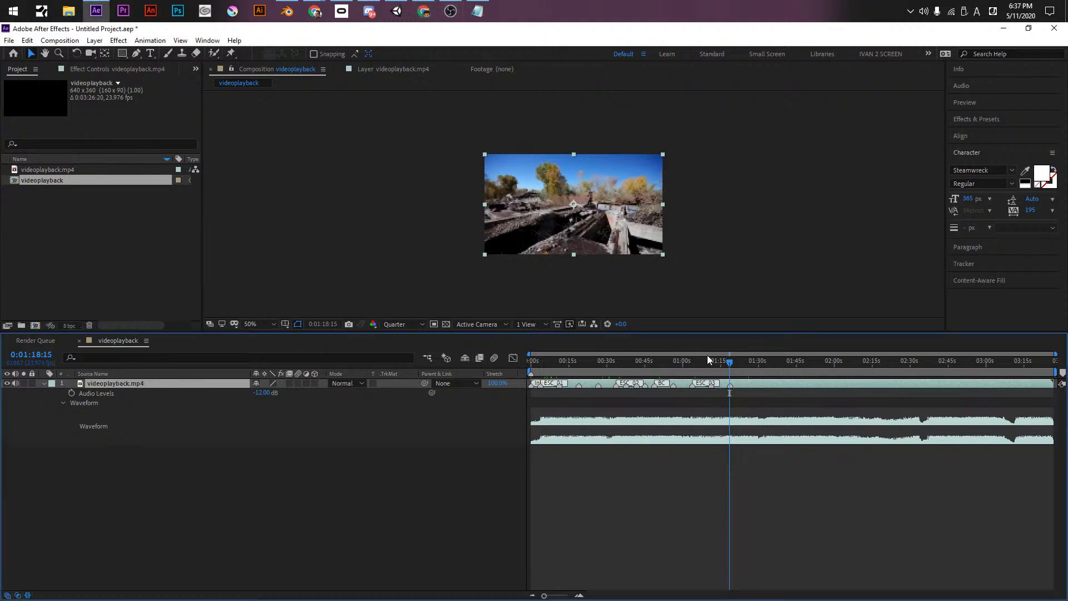
pyautogui.press('space')
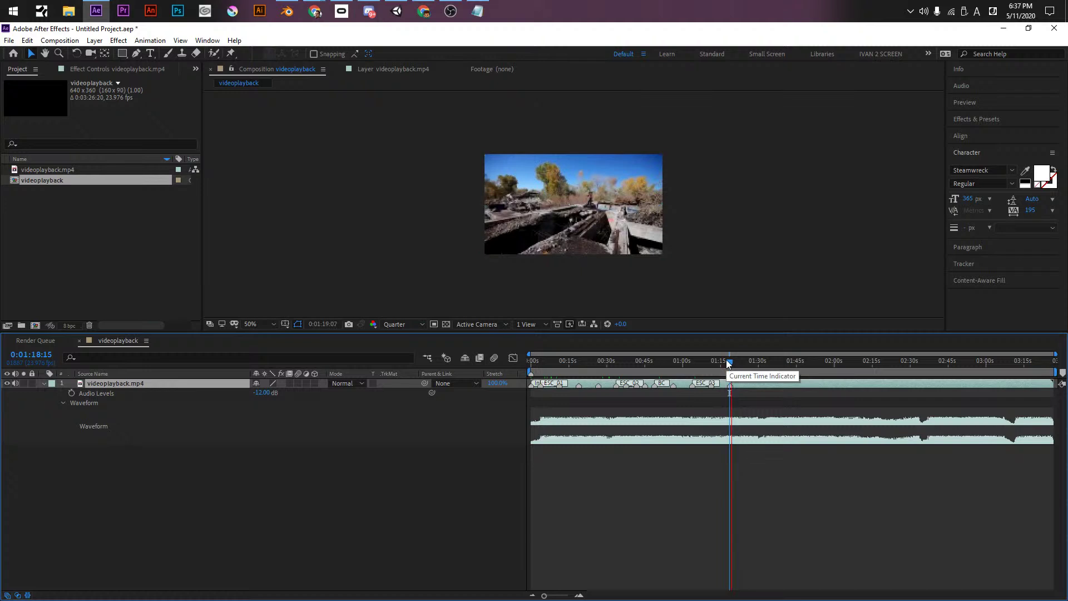
pyautogui.moveTo(726, 360); pyautogui.dragTo(688, 369)
pyautogui.click(693, 368)
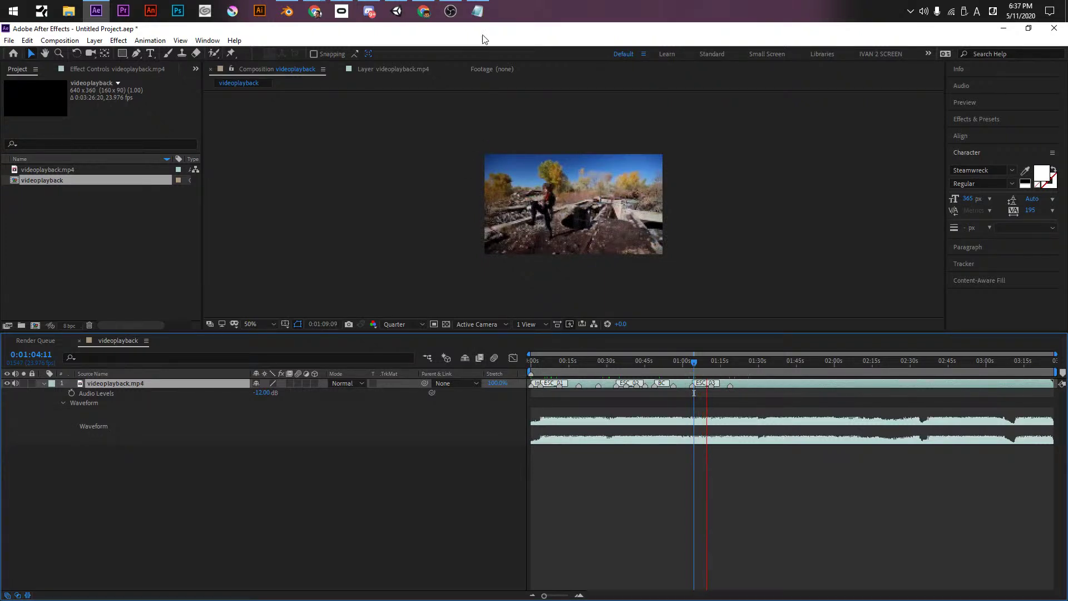
pyautogui.moveTo(477, 15)
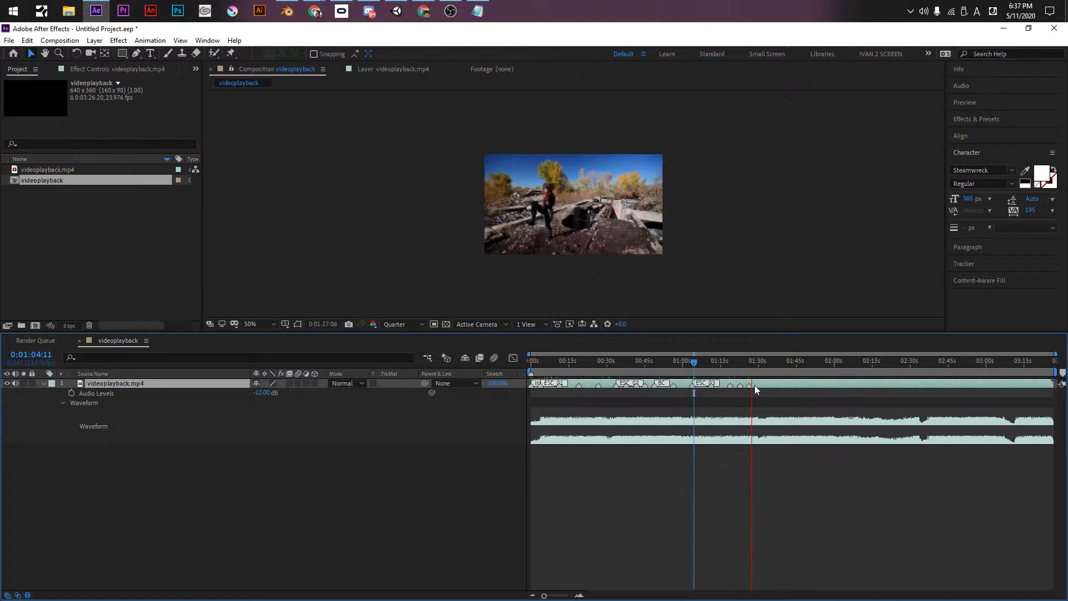
# - Stop at 0:01:27:23 and comment the 0:01:22:15 marker 'Subtle animation' with the SA label
pyautogui.press('space')
pyautogui.doubleClick(739, 386)
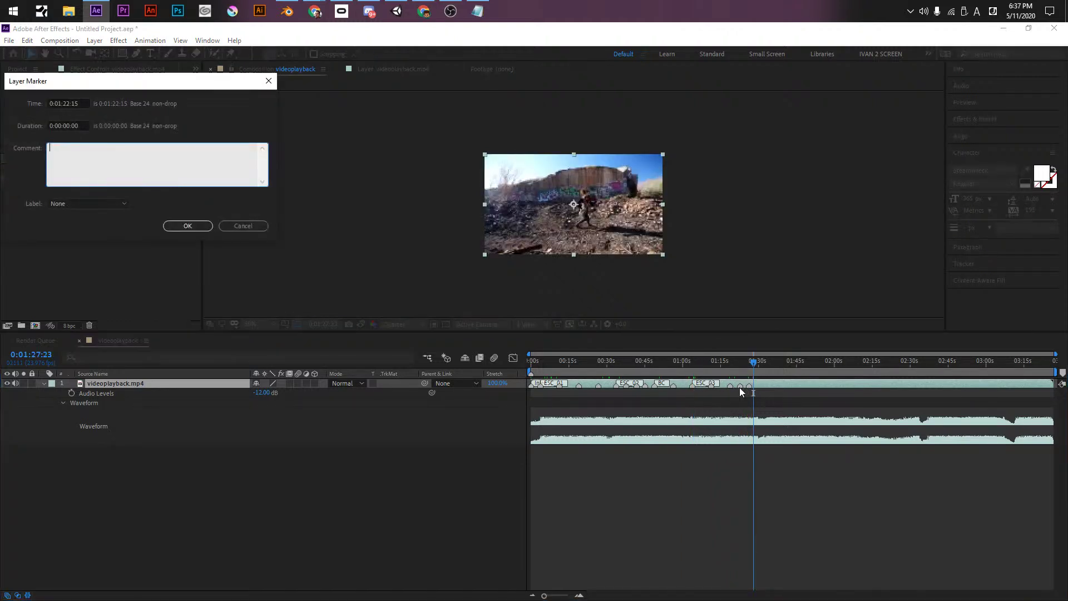
pyautogui.write('Subtle animation')
pyautogui.write('ASA')
pyautogui.press('Return')
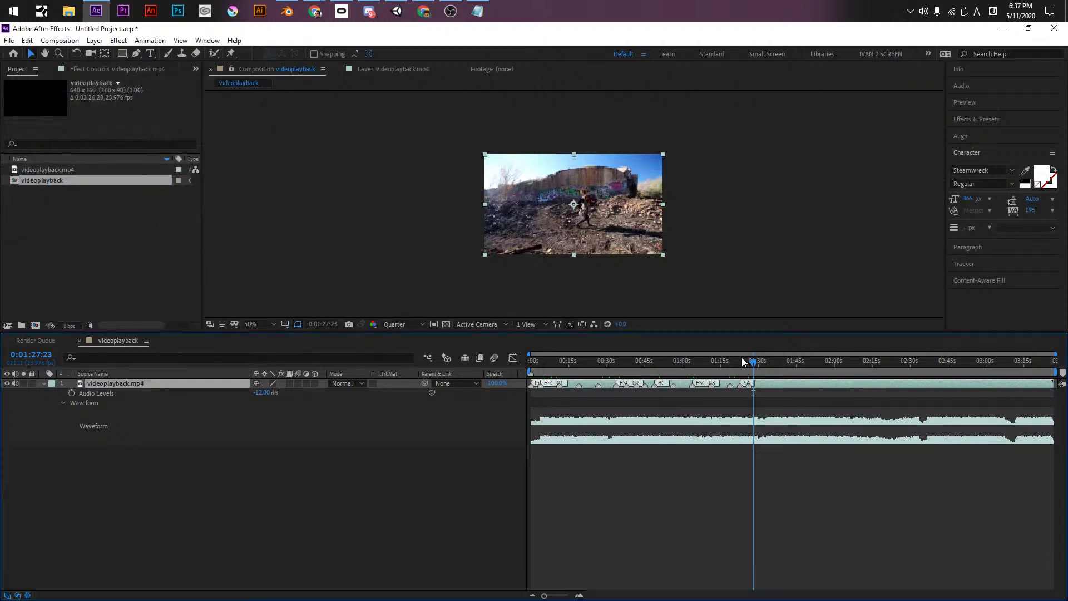
# - Preview from 0:01:23:09 and drop a new layer marker on the beat
pyautogui.click(741, 363)
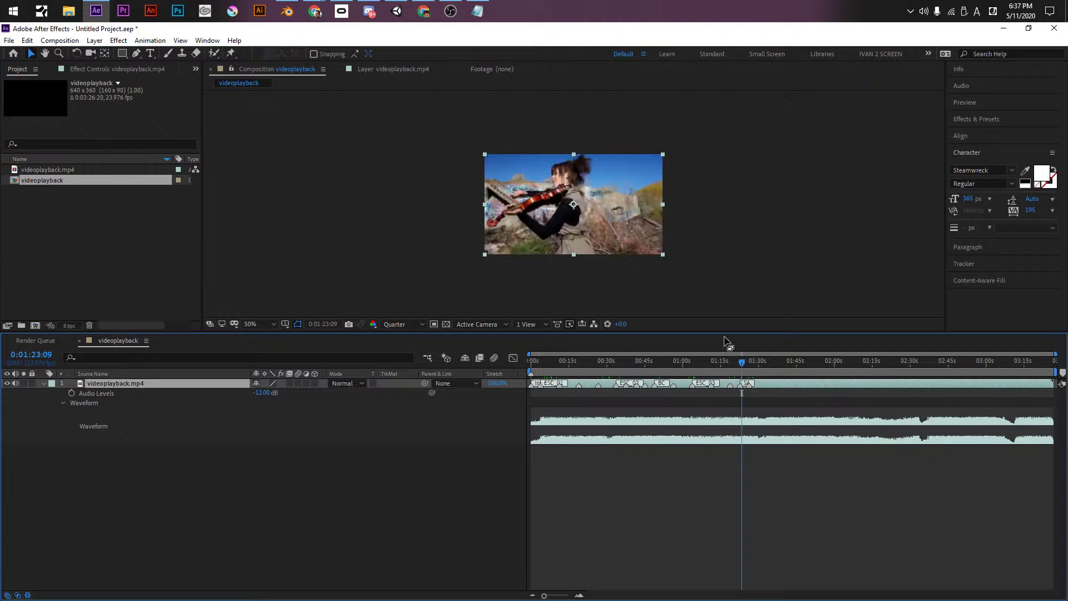
pyautogui.press('space')
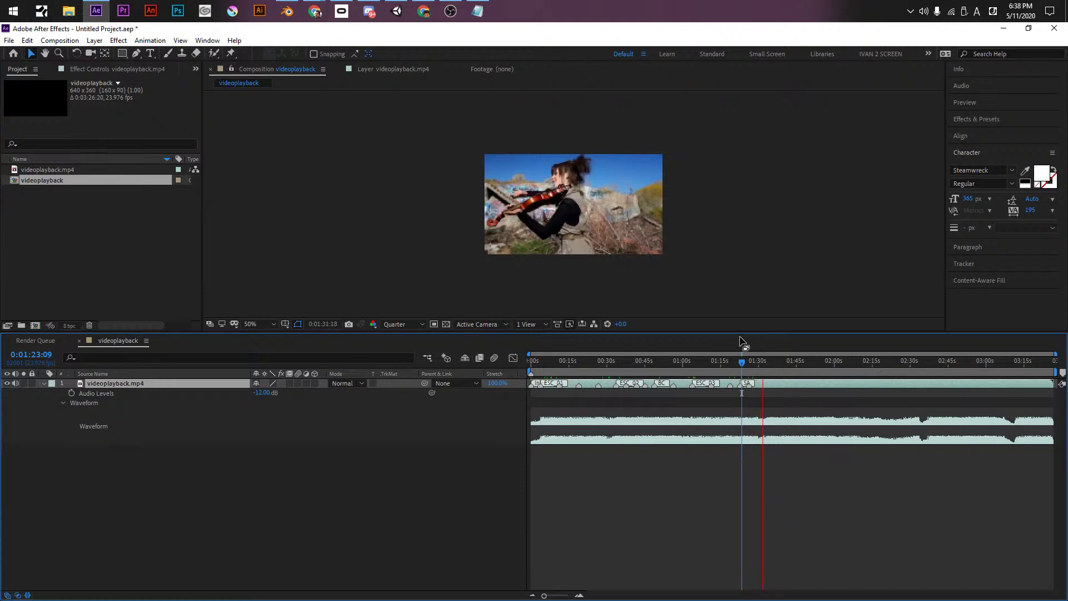
pyautogui.press('KP_Multiply')
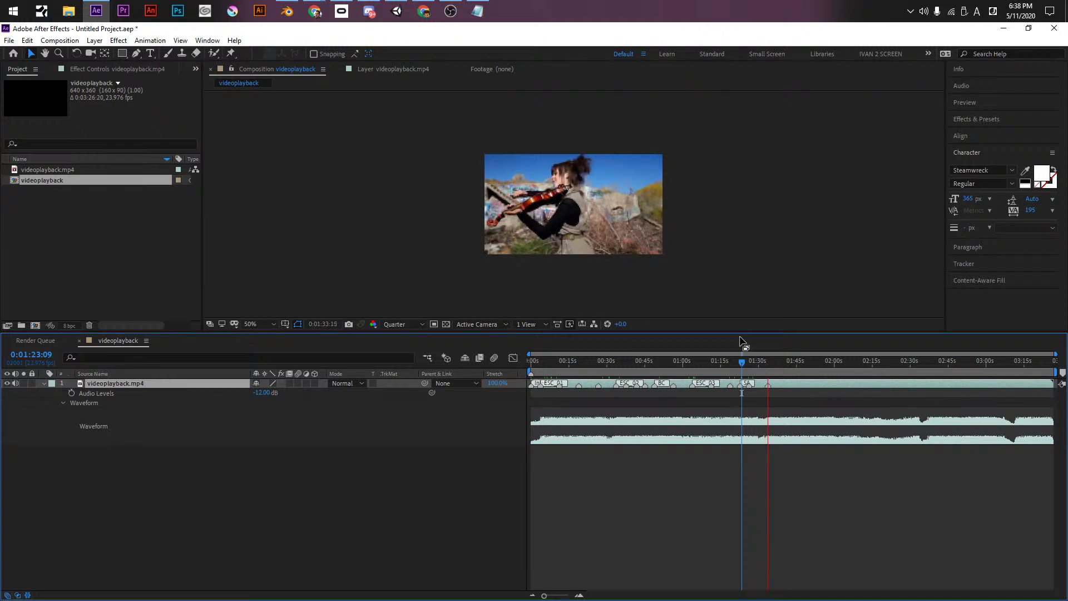
# - Replay from 0:01:24:17, stop at 0:01:34:00, and start commenting the 0:01:33:17 marker ESC_0
pyautogui.click(744, 363)
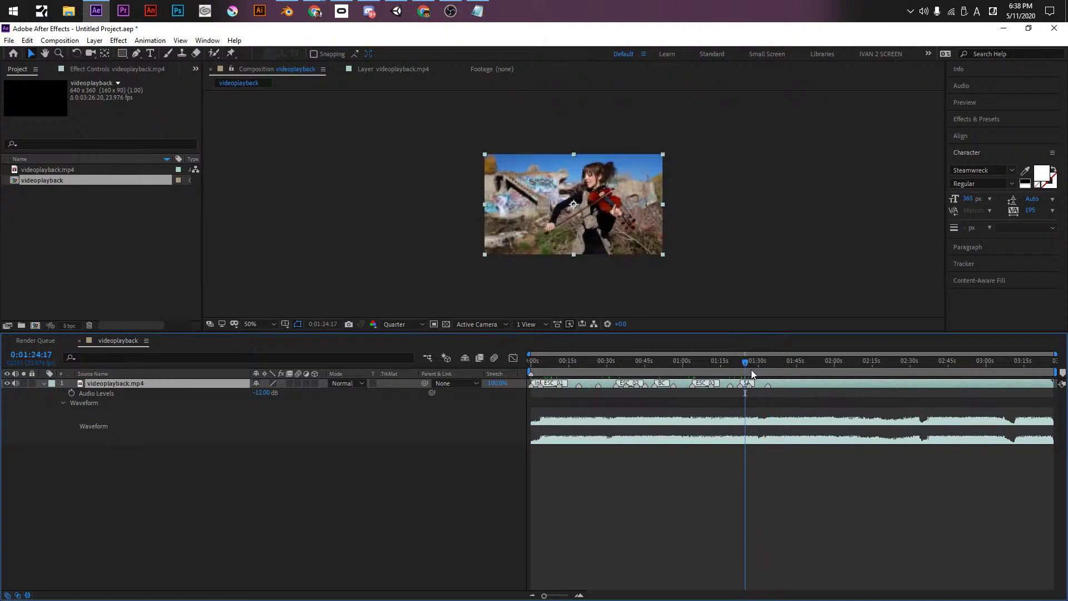
pyautogui.press('space')
pyautogui.click(759, 414)
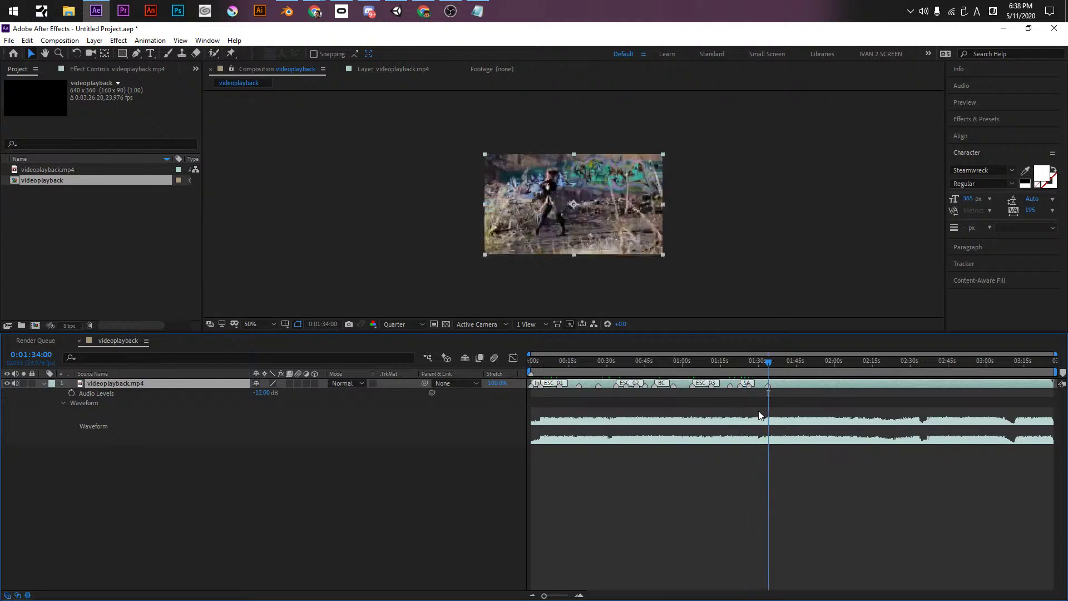
pyautogui.doubleClick(768, 385)
pyautogui.write('ESC')
pyautogui.write('_0')
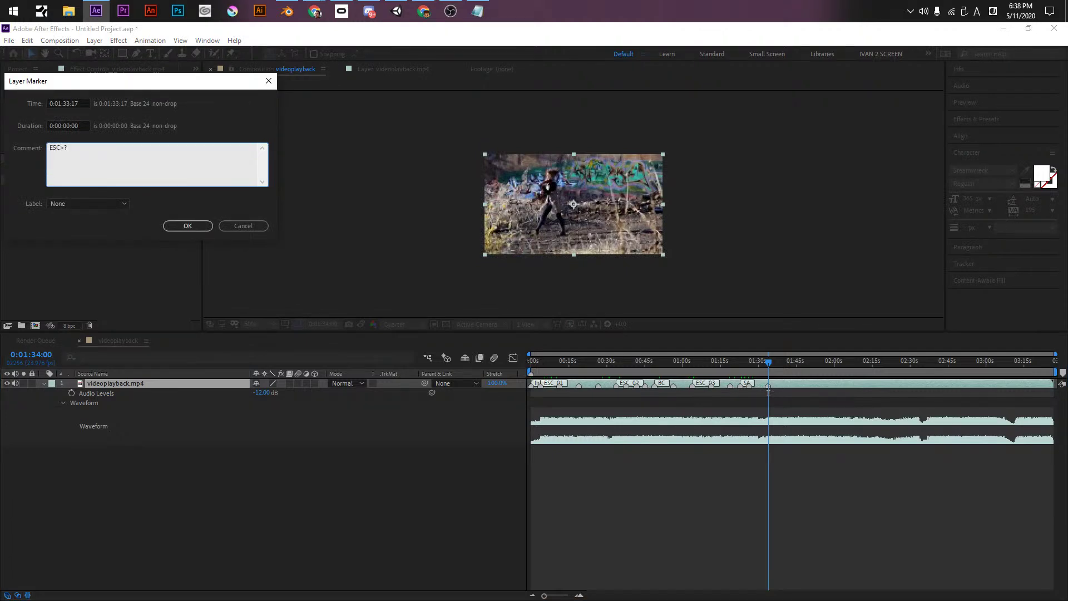
# - Correct the 0:01:33:17 marker comment to ESC_04 and confirm it
pyautogui.press('BackSpace')
pyautogui.press('BackSpace')
pyautogui.write('_+')
pyautogui.press('BackSpace')
pyautogui.write('04')
pyautogui.press('Return')
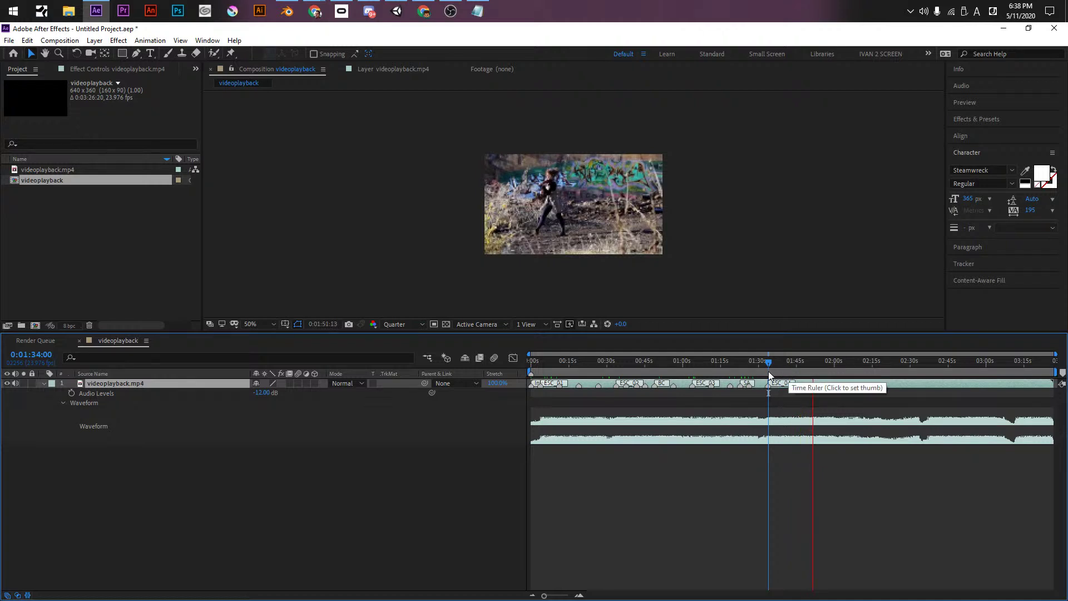
# - Preview past the two-minute mark and comment the marker near 0:02:04 as ESC_05
pyautogui.click(749, 361)
pyautogui.press('KP_Decimal')
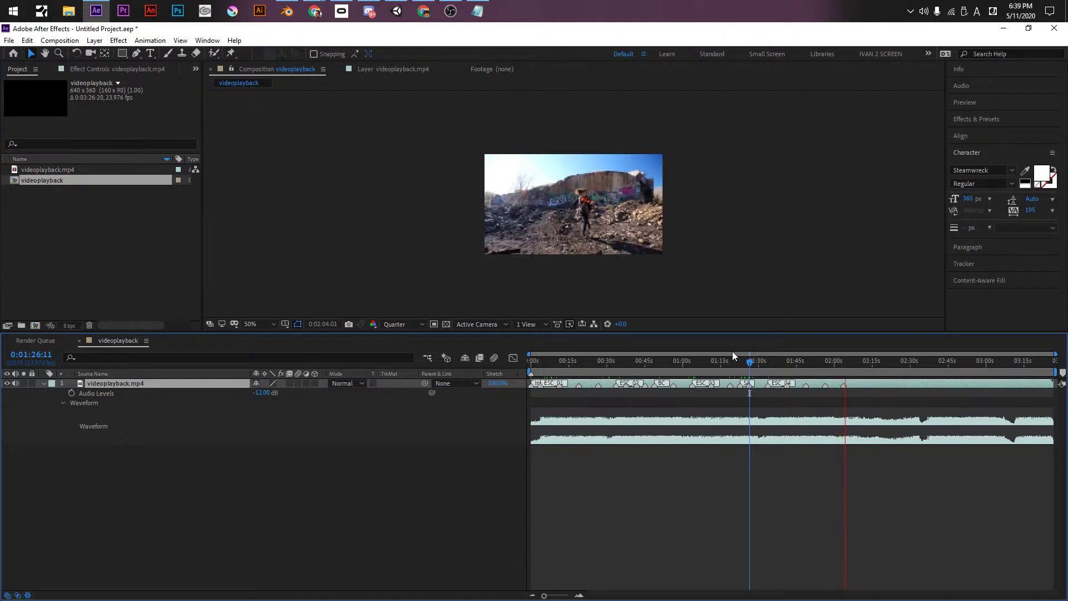
pyautogui.doubleClick(845, 385)
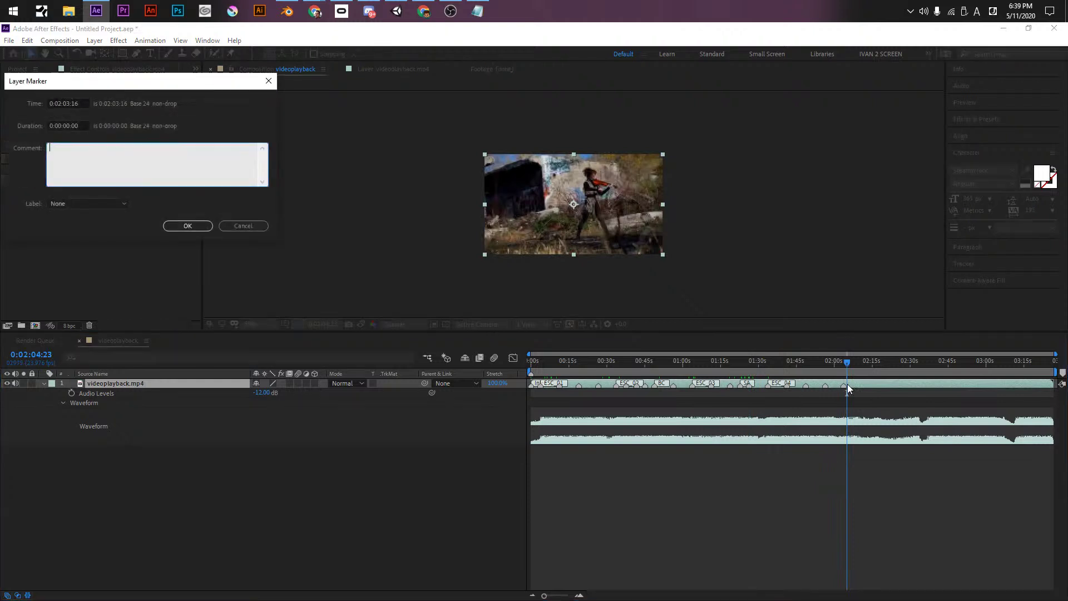
pyautogui.write('ESC_0')
pyautogui.press('Return')
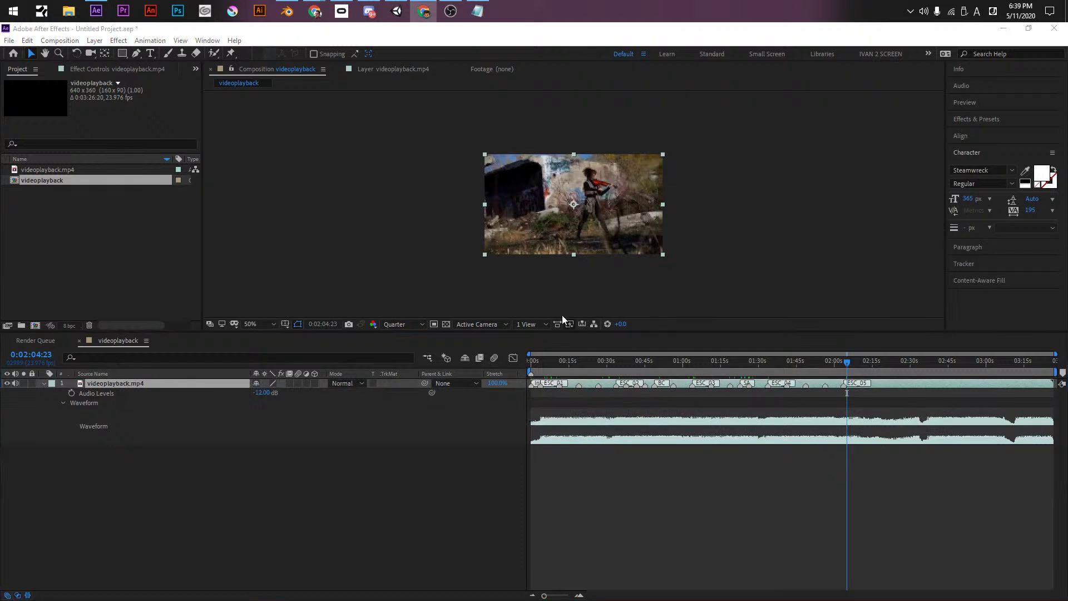
# - Below the brainstorm notes, type ESC 01 and paste it into several scene lines
pyautogui.hotkey('alt', 'Tab')
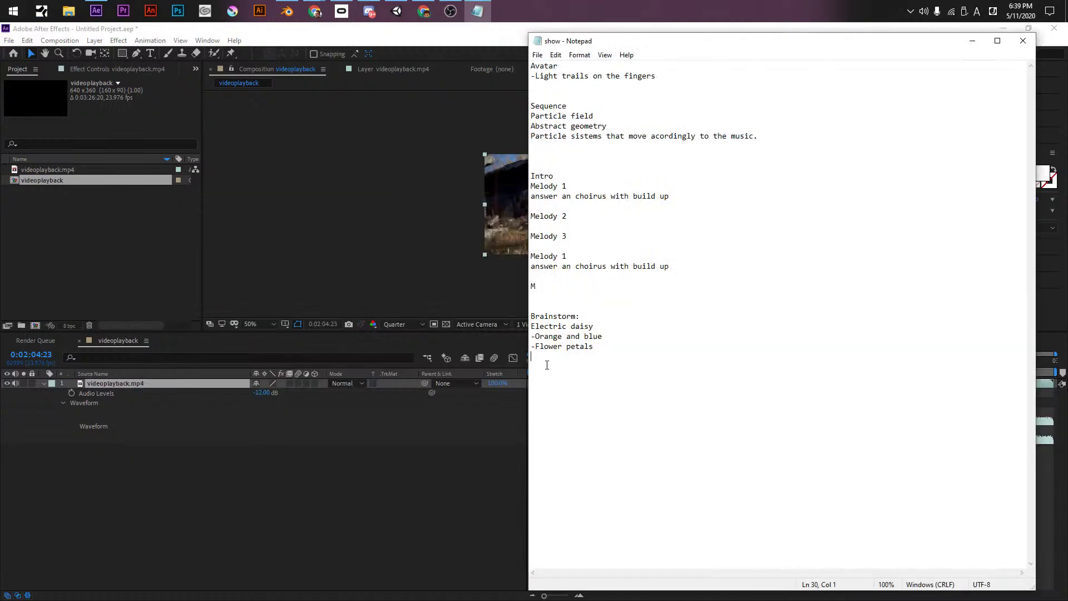
pyautogui.press('Return')
pyautogui.press('Return')
pyautogui.press('Return')
pyautogui.write('ESC ')
pyautogui.write('01')
pyautogui.hotkey('shift', 'Up')
pyautogui.hotkey('ctrl', 'x')
pyautogui.hotkey('ctrl', 'v')
pyautogui.hotkey('ctrl', 'v')
pyautogui.hotkey('ctrl', 'v')
pyautogui.hotkey('ctrl', 'v')
pyautogui.hotkey('ctrl', 'v')
pyautogui.hotkey('ctrl', 'v')
pyautogui.hotkey('ctrl', 'v')
# - Renumber the copied ESC_01 lines into a sequence running up to ESC_07
pyautogui.click(562, 395)
pyautogui.press('BackSpace')
pyautogui.write('2')
pyautogui.press('Down')
pyautogui.press('BackSpace')
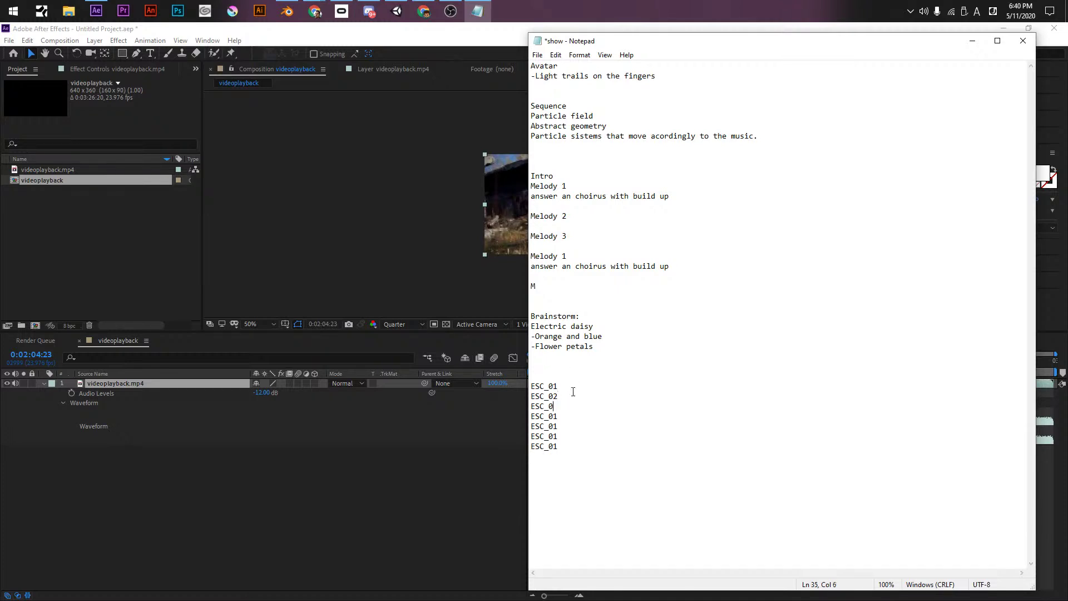
pyautogui.write('3')
pyautogui.press('Delete')
pyautogui.press('Return')
pyautogui.hotkey('ctrl', 'v')
pyautogui.press('Down')
# - Add Intro_00 on the line above ESC_01
pyautogui.press('Down')
pyautogui.press('BackSpace')
pyautogui.write('6')
pyautogui.click(571, 379)
pyautogui.write('Intro_00')
pyautogui.press('Return')
pyautogui.press('BackSpace')
pyautogui.press('Down')
pyautogui.press('Down')
pyautogui.press('Down')
pyautogui.press('Down')
pyautogui.press('Down')
# - Add '-Break and slow movement' under ESC_05 and save the notes
pyautogui.hotkey('alt', 'Tab')
pyautogui.hotkey('alt', 'Tab')
pyautogui.click(572, 426)
pyautogui.press('Return')
pyautogui.write('-Break and slow movement')
pyautogui.click(571, 425)
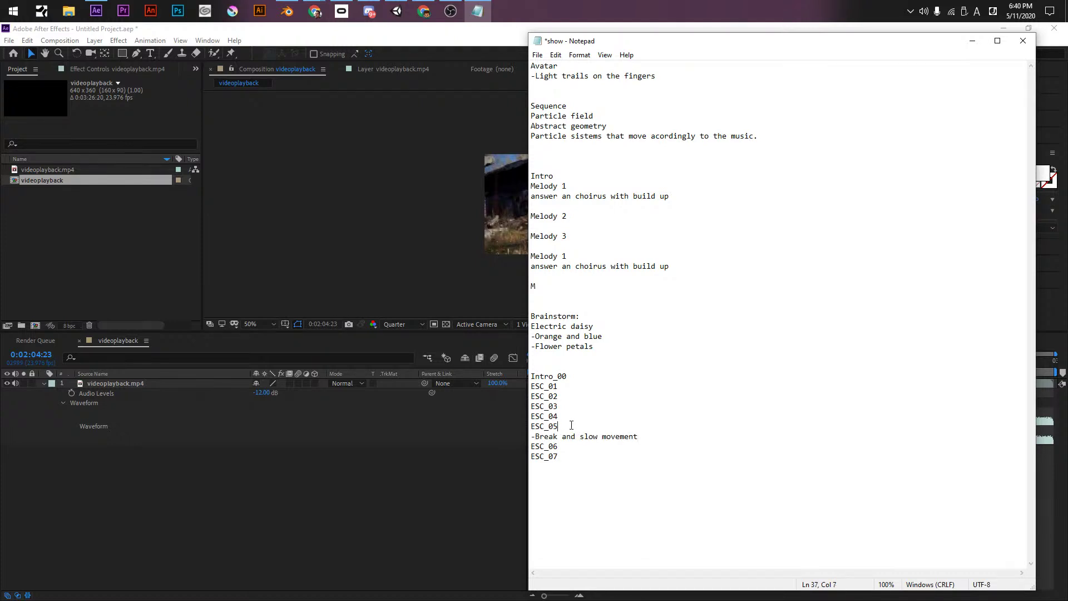
pyautogui.hotkey('alt', 'Tab')
pyautogui.hotkey('alt', 'Tab')
pyautogui.hotkey('ctrl', 's')
pyautogui.click(569, 473)
pyautogui.hotkey('alt', 'Tab')
pyautogui.hotkey('alt', 'Tab')
pyautogui.hotkey('alt', 'Tab')
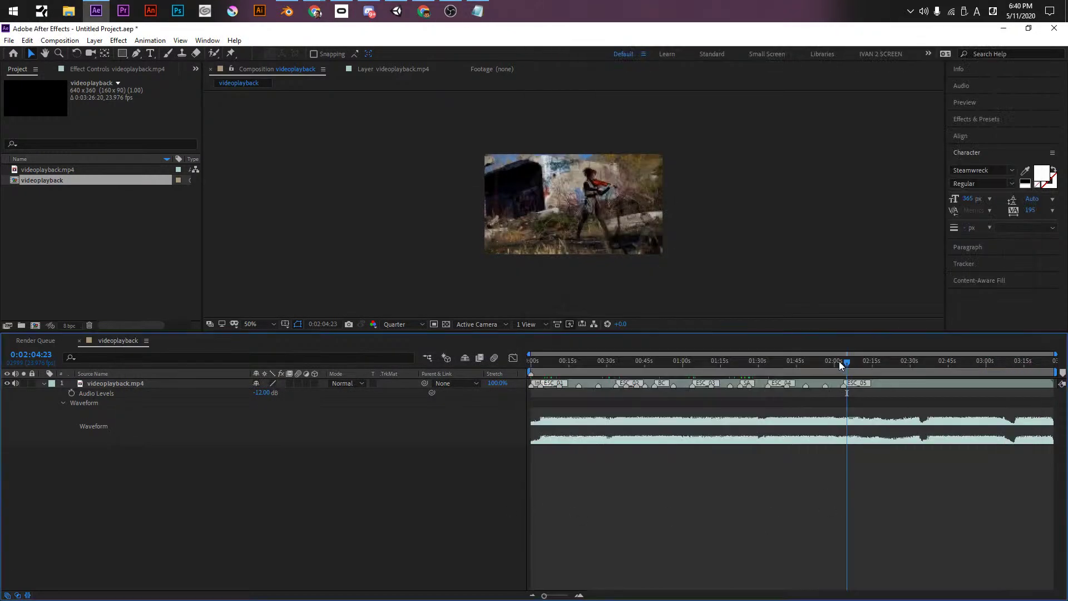
# - Preview the videoplayback audio from about 2:01 to 2:41, then comment the 0:02:37:04 marker ESC_06
pyautogui.click(838, 361)
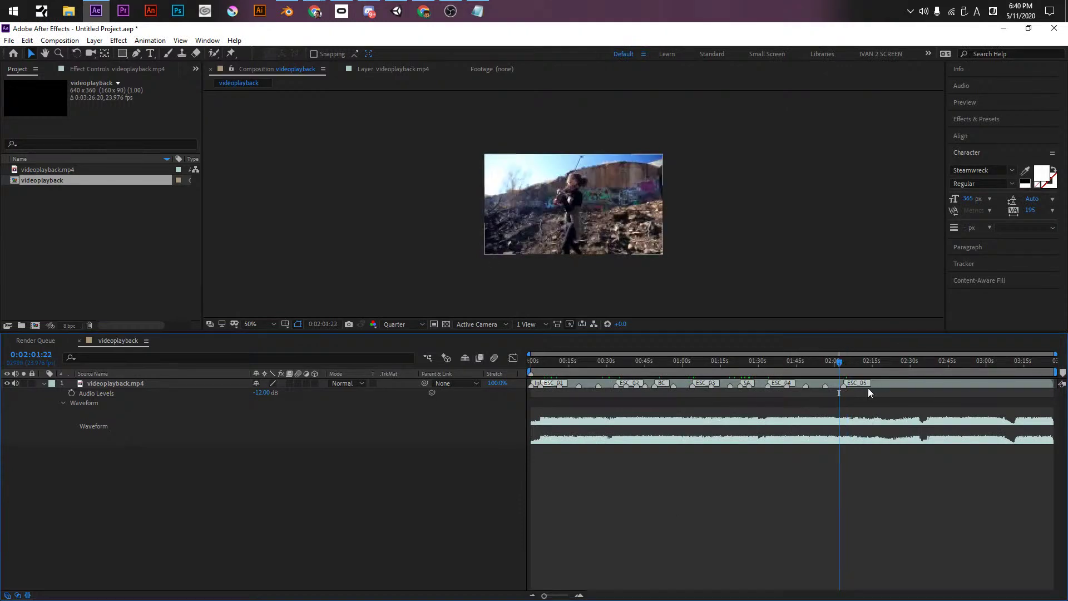
pyautogui.click(886, 386)
pyautogui.press('space')
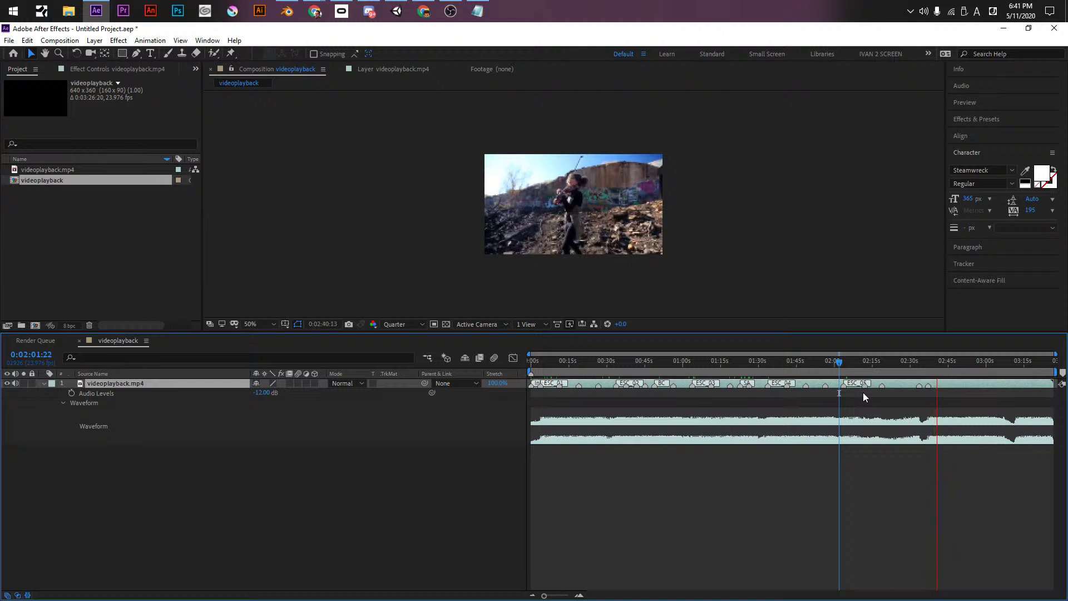
pyautogui.click(933, 387)
pyautogui.doubleClick(929, 386)
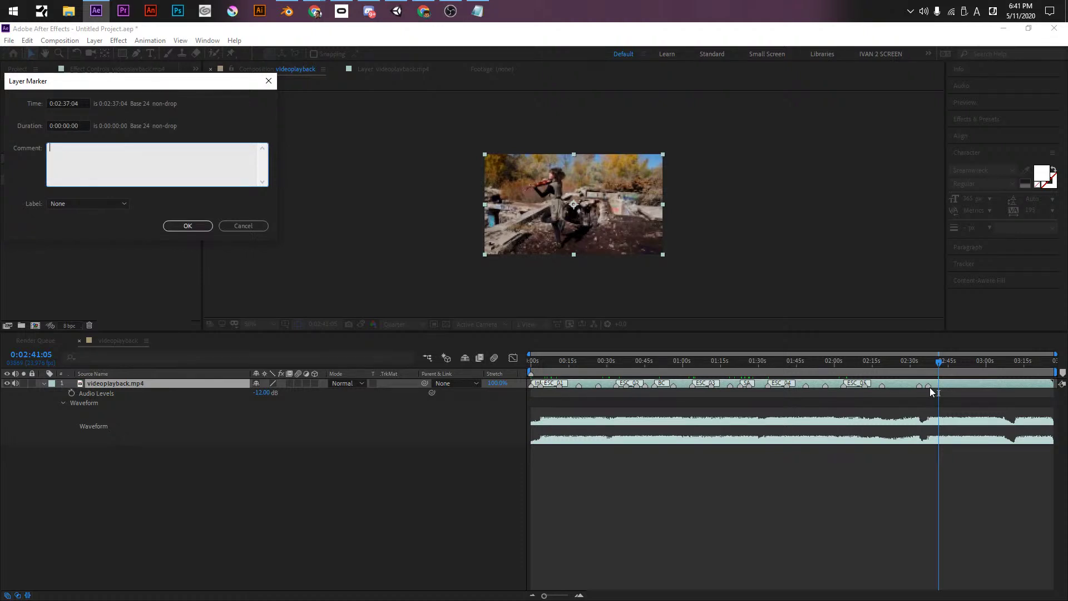
pyautogui.write('ESC_06')
pyautogui.press('Return')
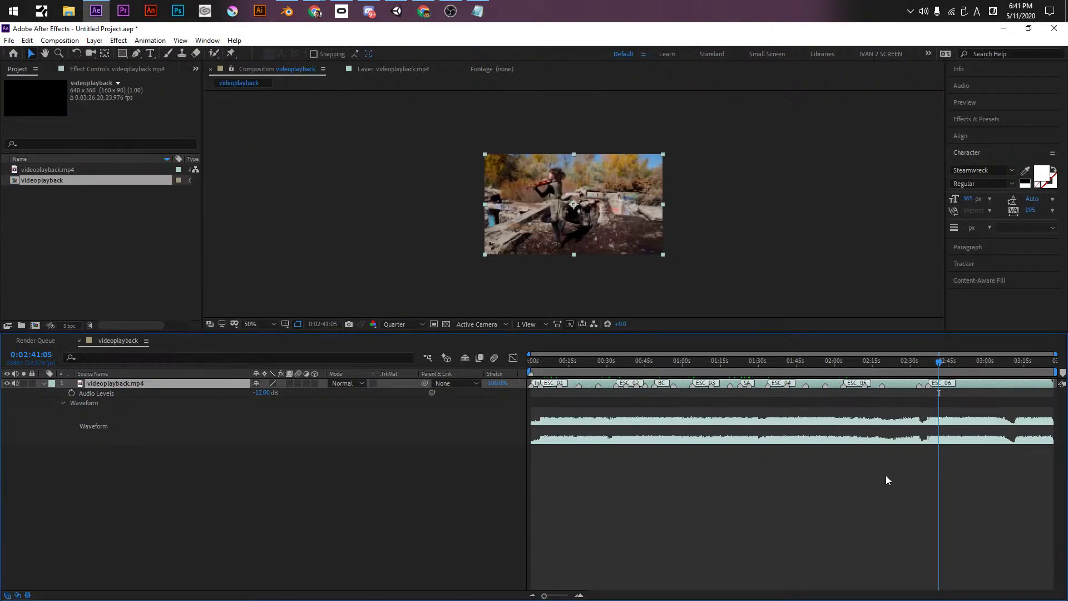
pyautogui.keyDown('alt'); pyautogui.scroll(1, 929, 396); pyautogui.keyUp('alt')
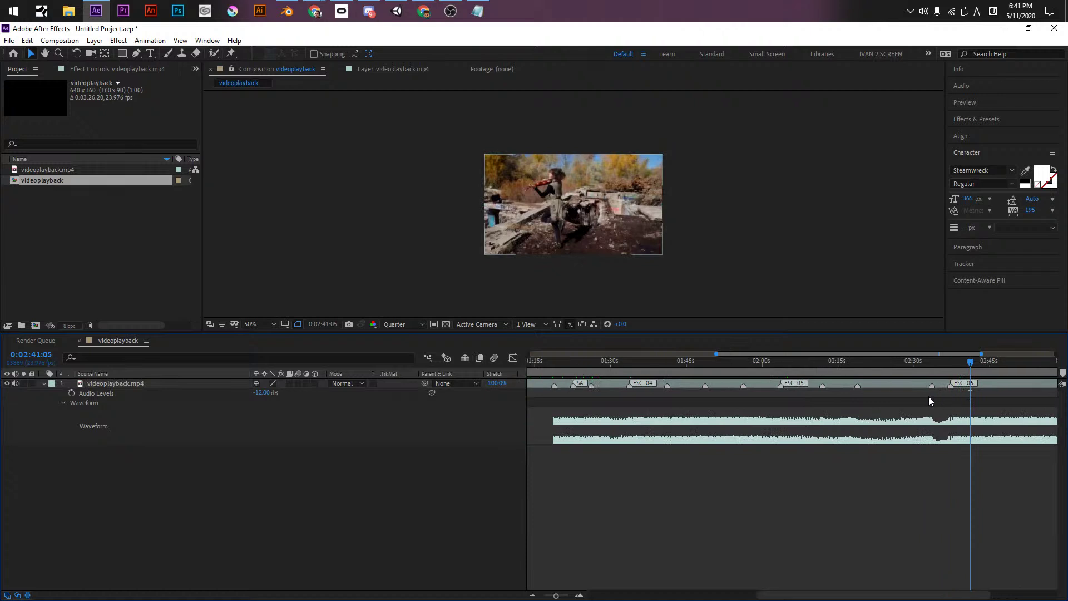
pyautogui.click(926, 362)
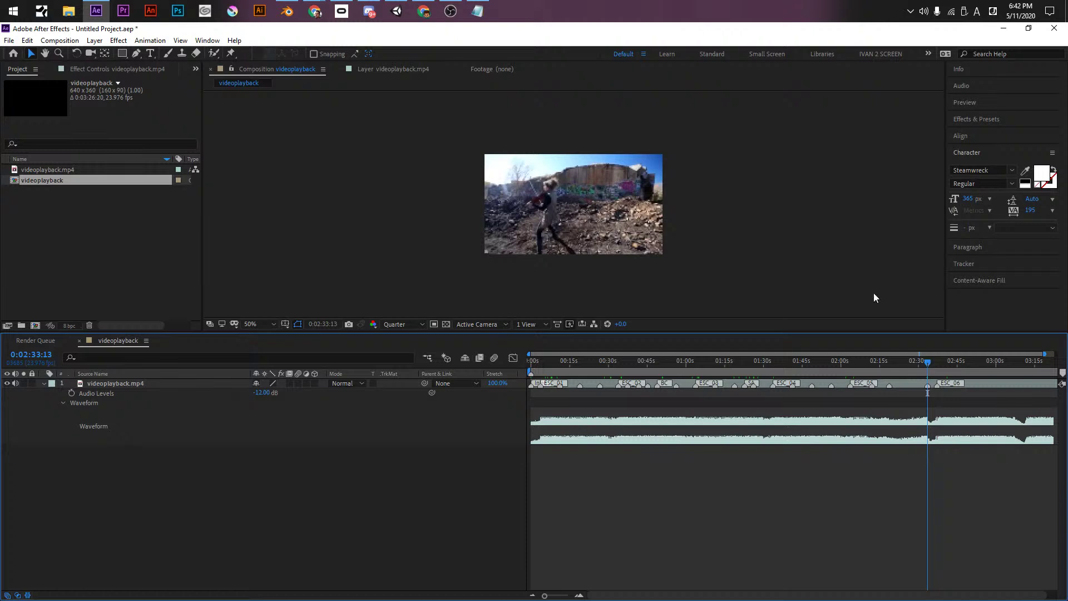
pyautogui.press('space')
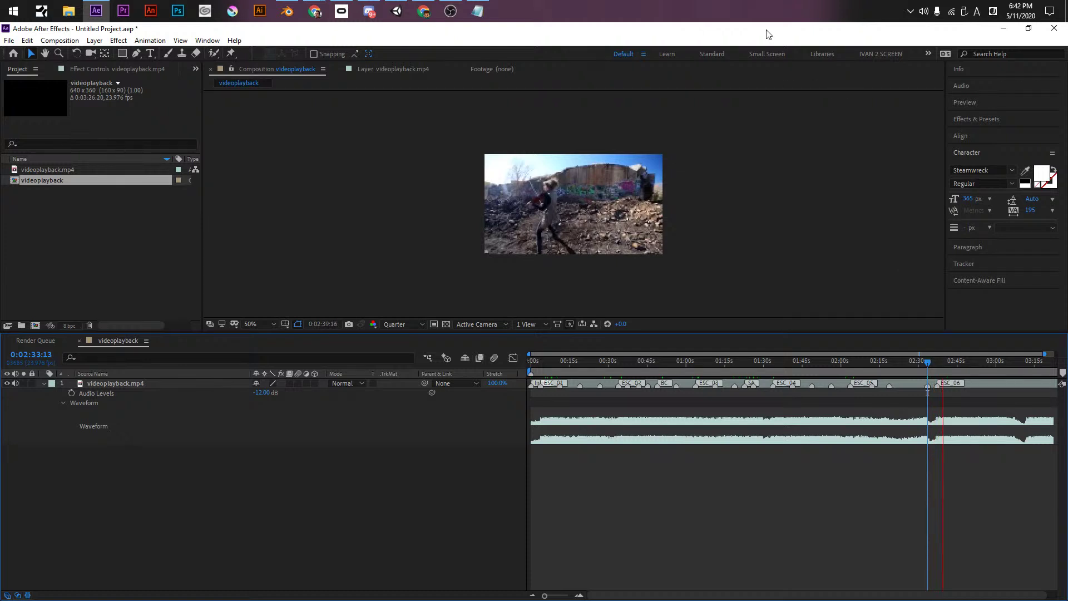
pyautogui.keyDown('alt'); pyautogui.scroll(6, 851, 428); pyautogui.keyUp('alt')
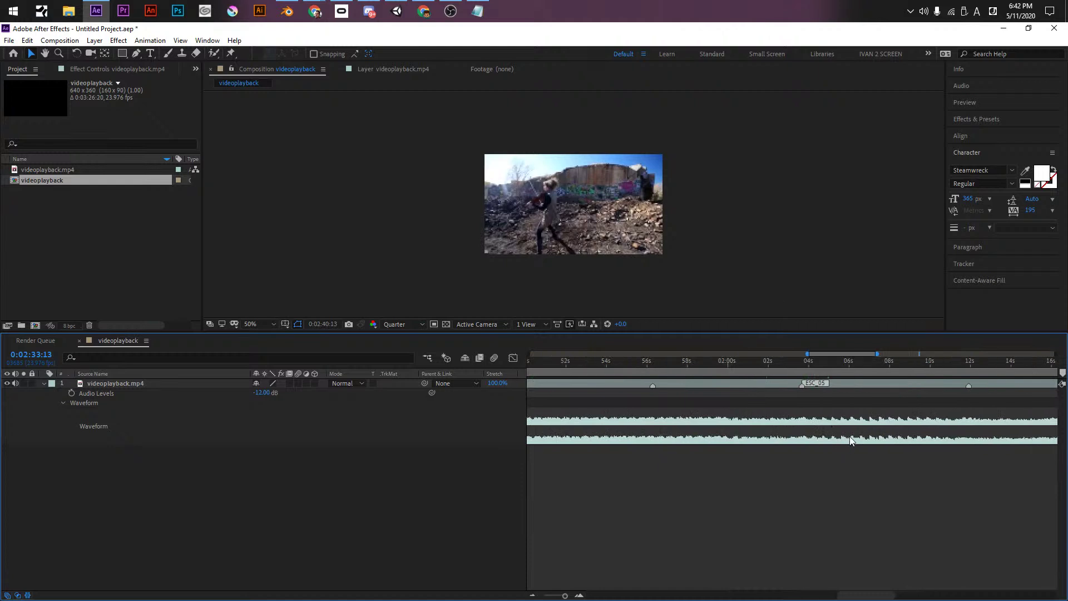
pyautogui.moveTo(846, 595); pyautogui.dragTo(940, 594)
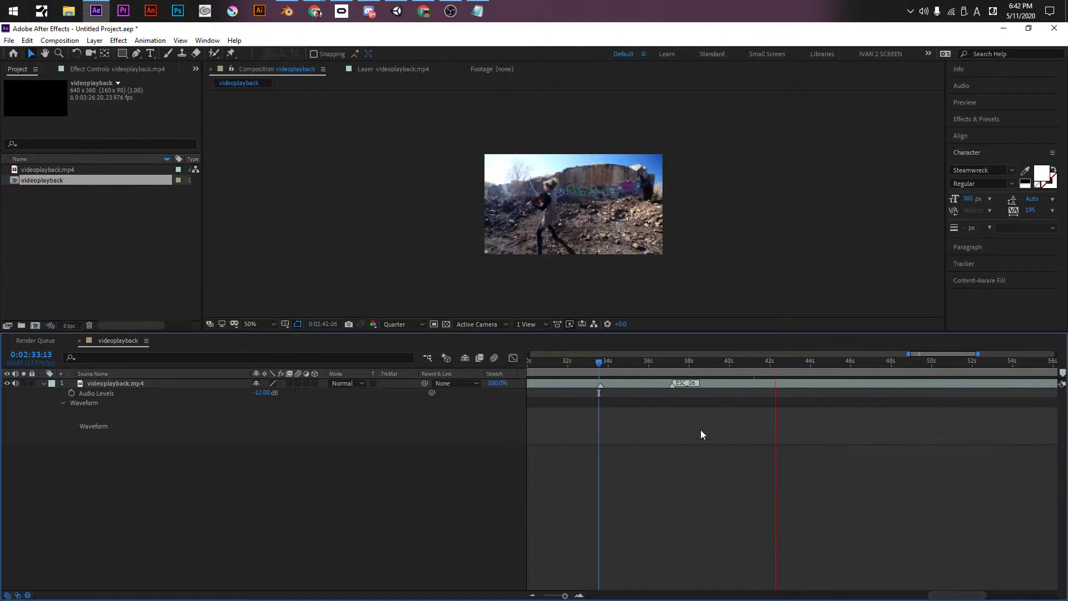
pyautogui.keyDown('alt'); pyautogui.scroll(-5, 699, 430); pyautogui.keyUp('alt')
pyautogui.press('space')
pyautogui.press('space')
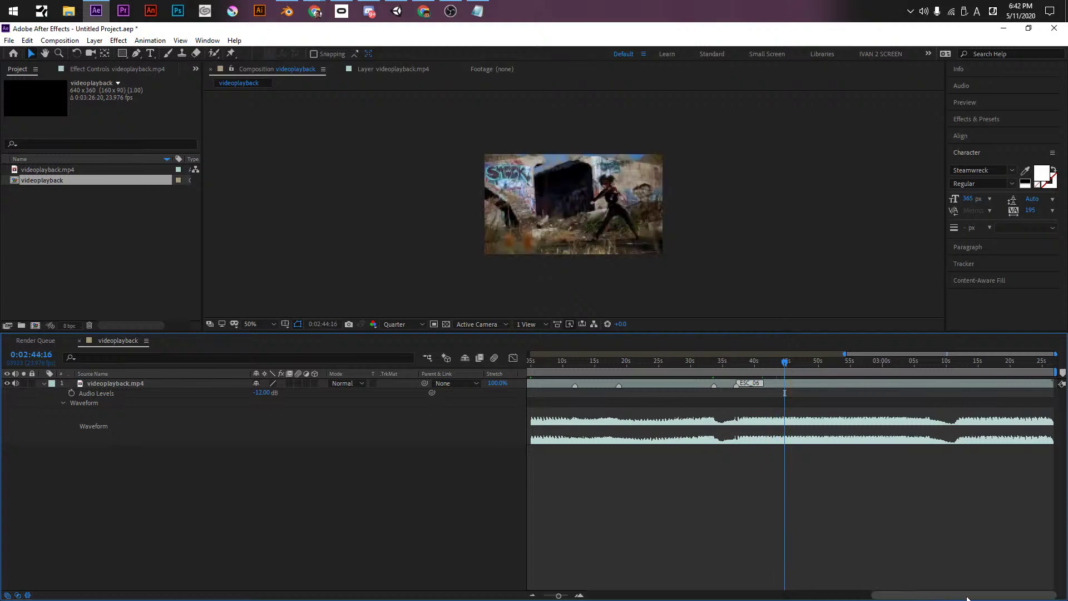
pyautogui.click(731, 362)
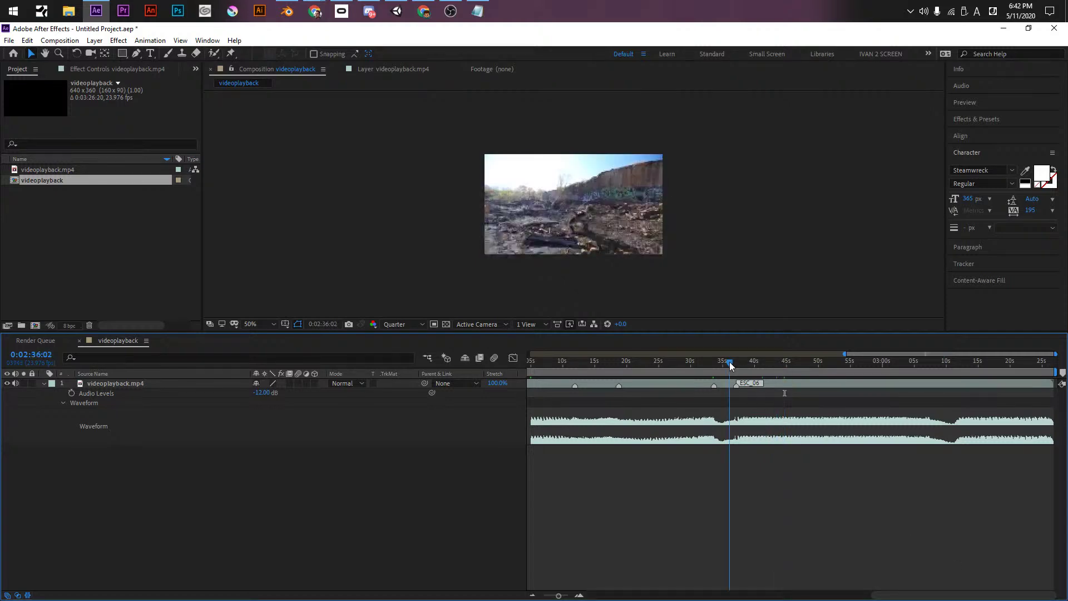
pyautogui.hotkey('ctrl', 's')
pyautogui.press('Escape')
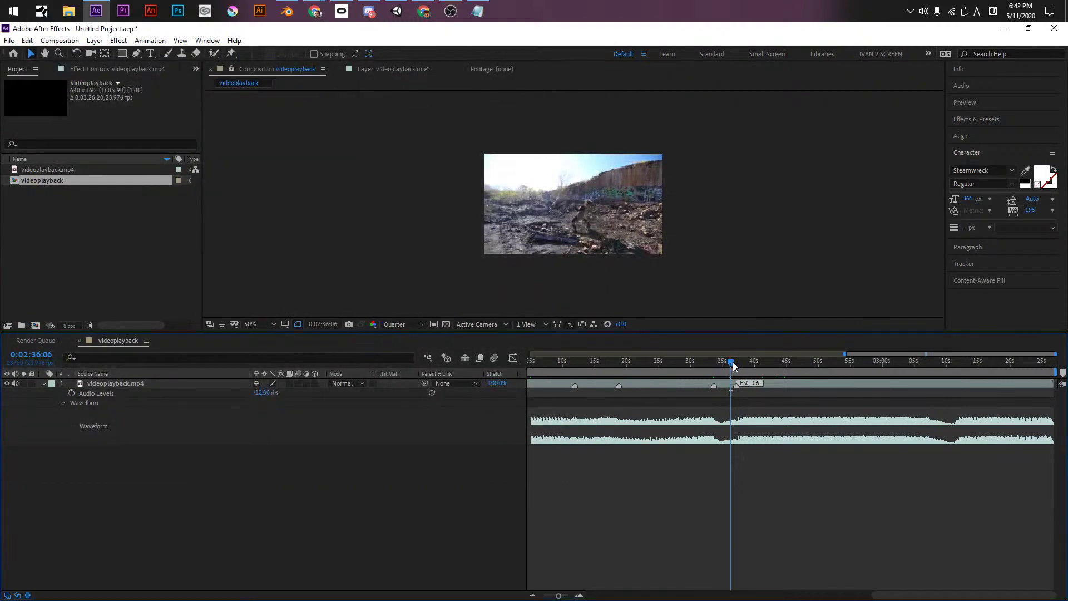
pyautogui.press('space')
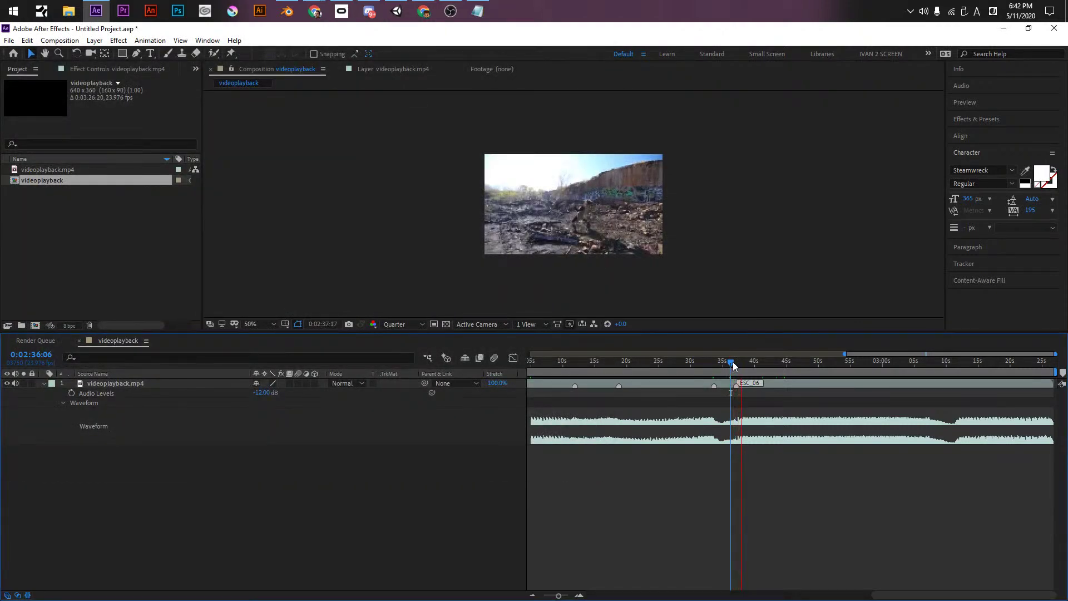
# - Save the project as 'ELECTRIC DAISY PLANING' in 3D > 3D MODELS > Alien Queen
pyautogui.hotkey('ctrl', 's')
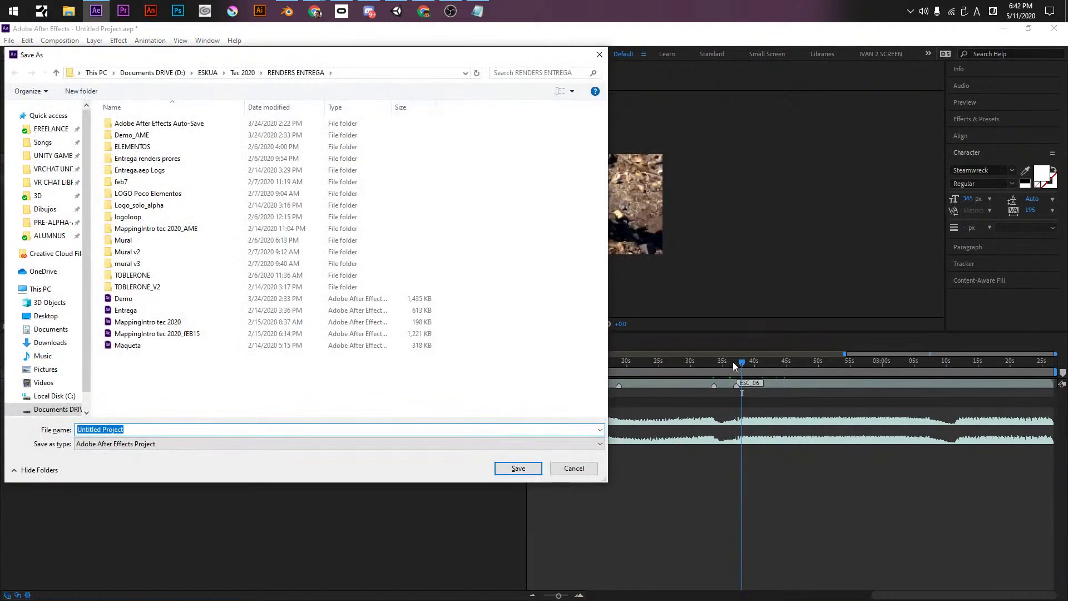
pyautogui.write('ELECTRIC DA')
pyautogui.press('BackSpace')
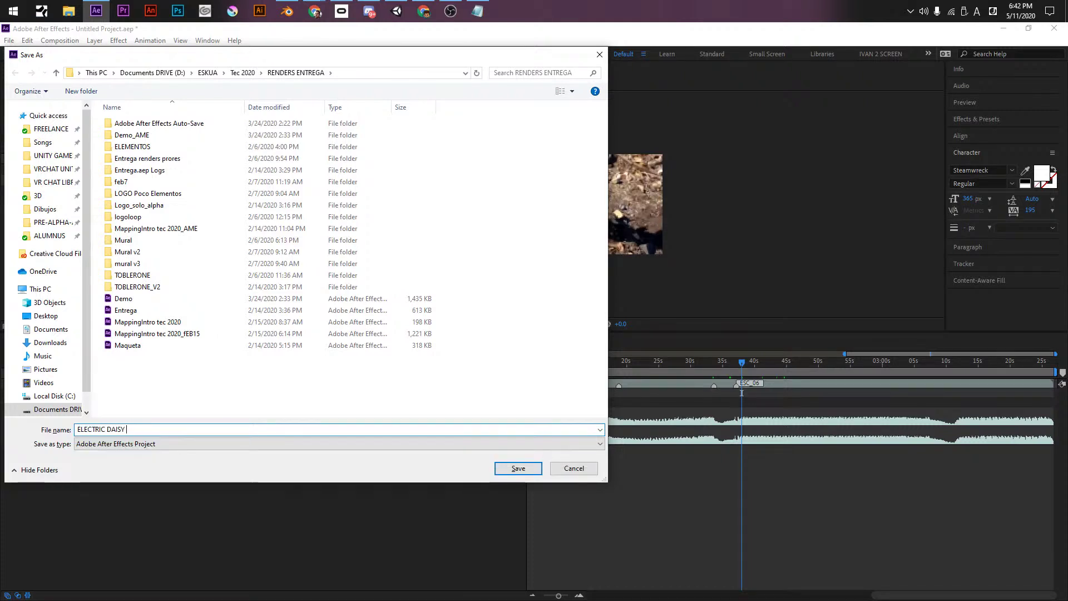
pyautogui.write('PLANING')
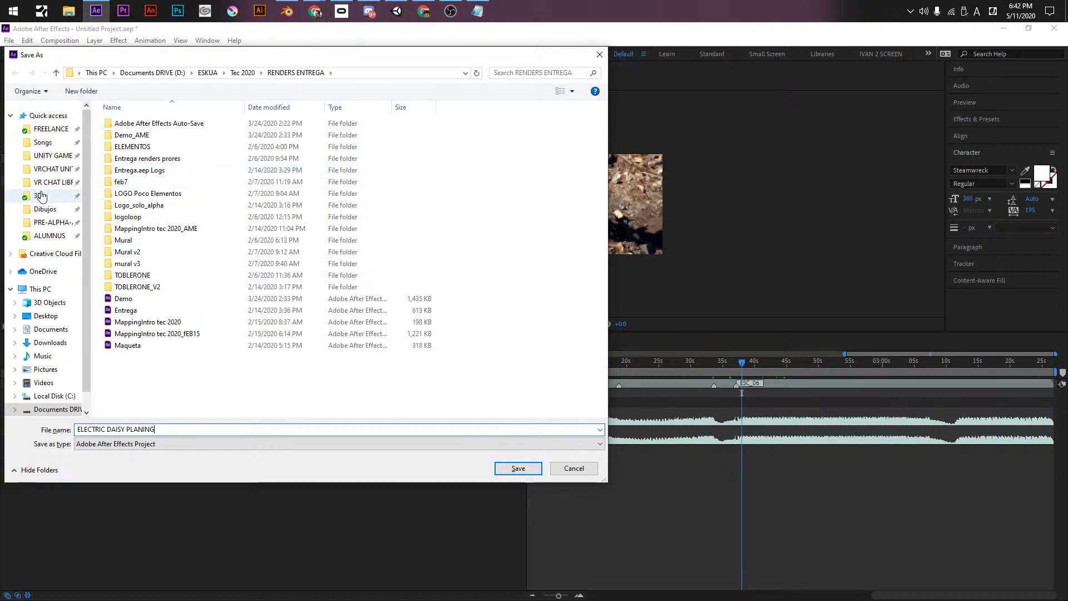
pyautogui.scroll(-1, 48, 353)
pyautogui.scroll(1, 49, 354)
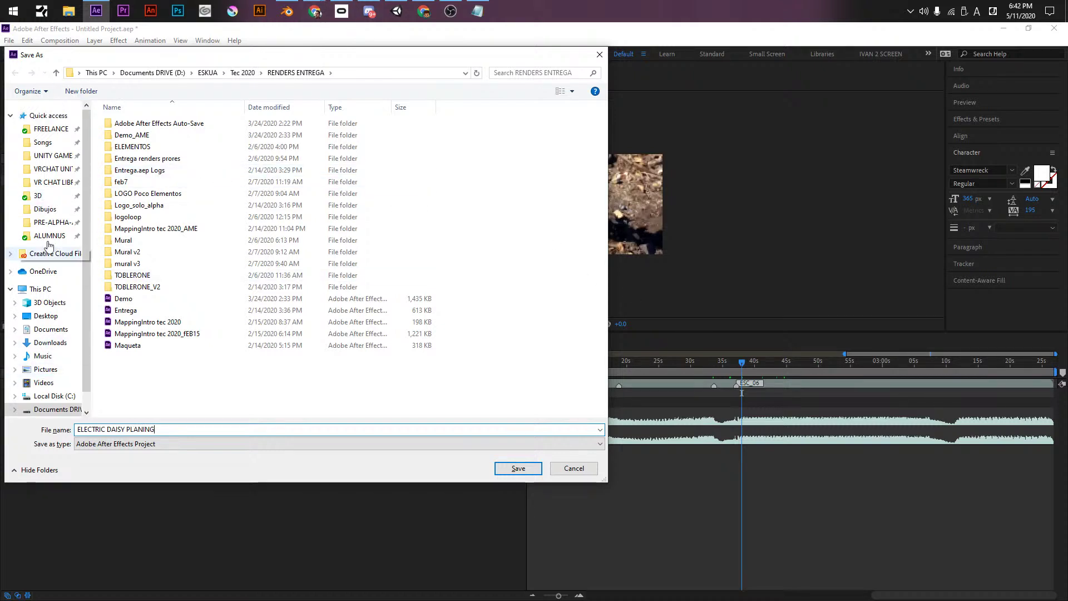
pyautogui.click(40, 198)
pyautogui.doubleClick(129, 135)
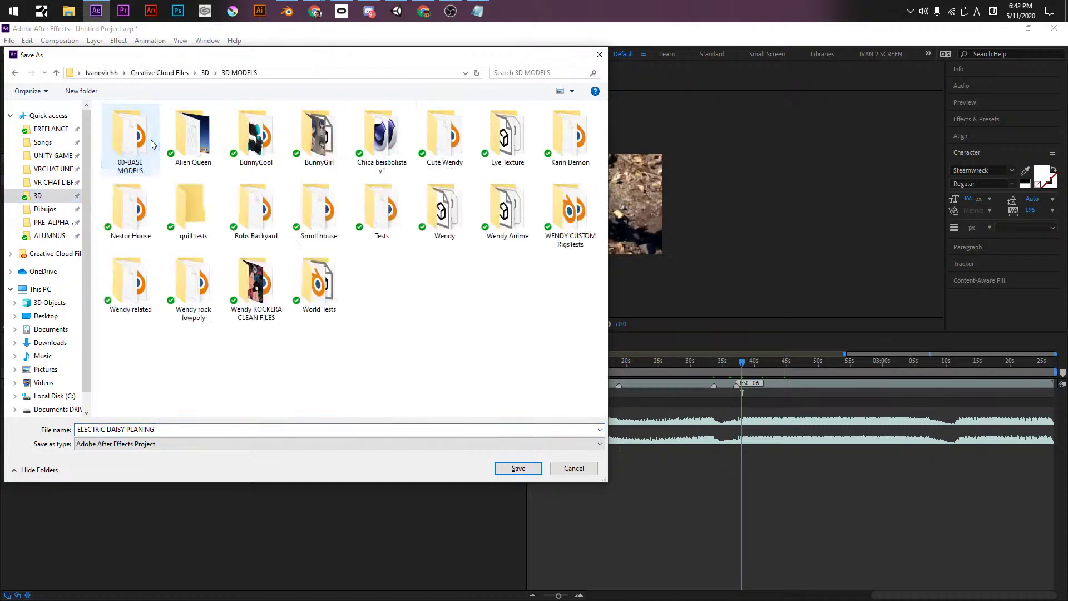
pyautogui.doubleClick(193, 135)
pyautogui.click(503, 468)
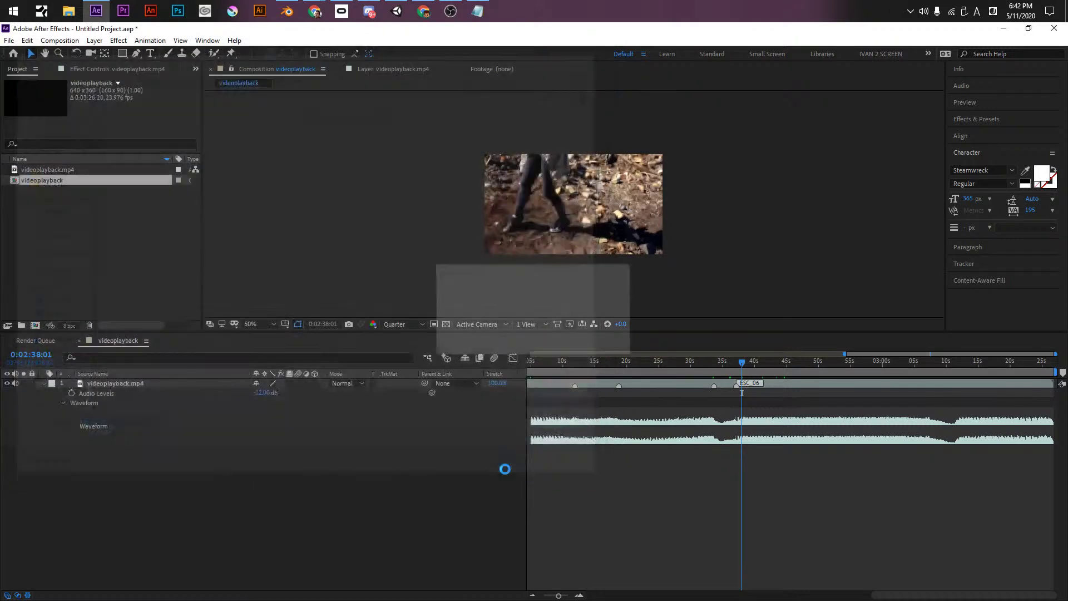
# - Play the videoplayback layer from 2:37, adding two layer markers and setting the work area start
pyautogui.click(736, 361)
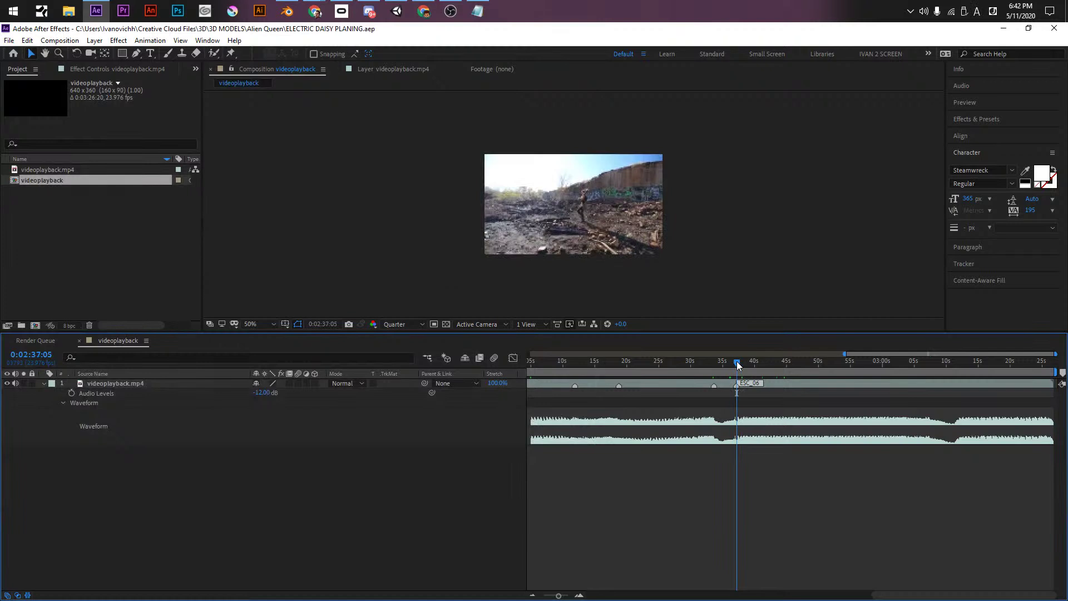
pyautogui.click(191, 382)
pyautogui.press('KP_Multiply')
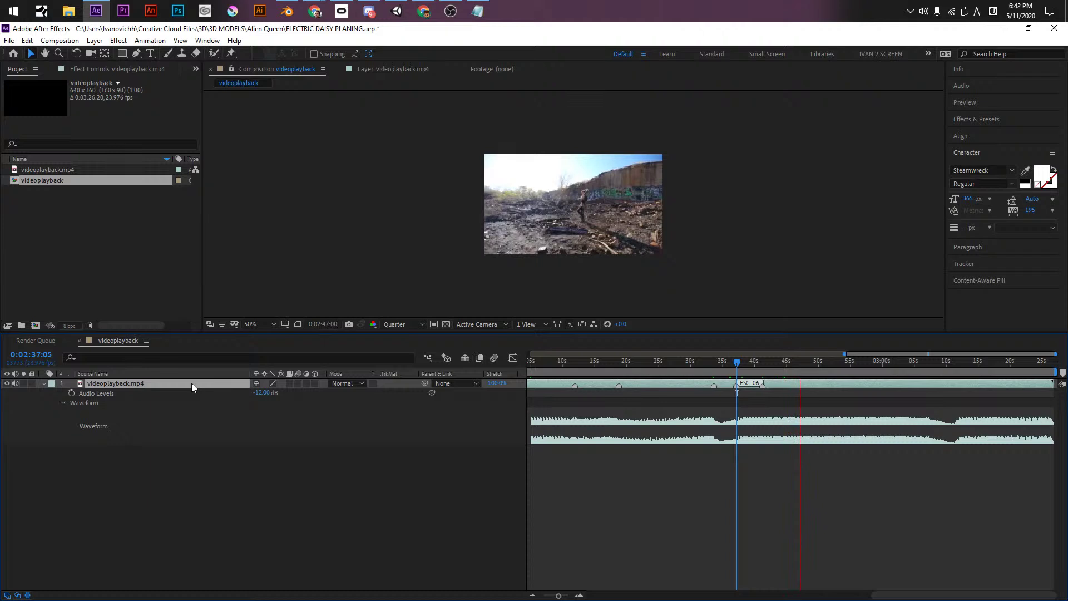
pyautogui.press('KP_Multiply')
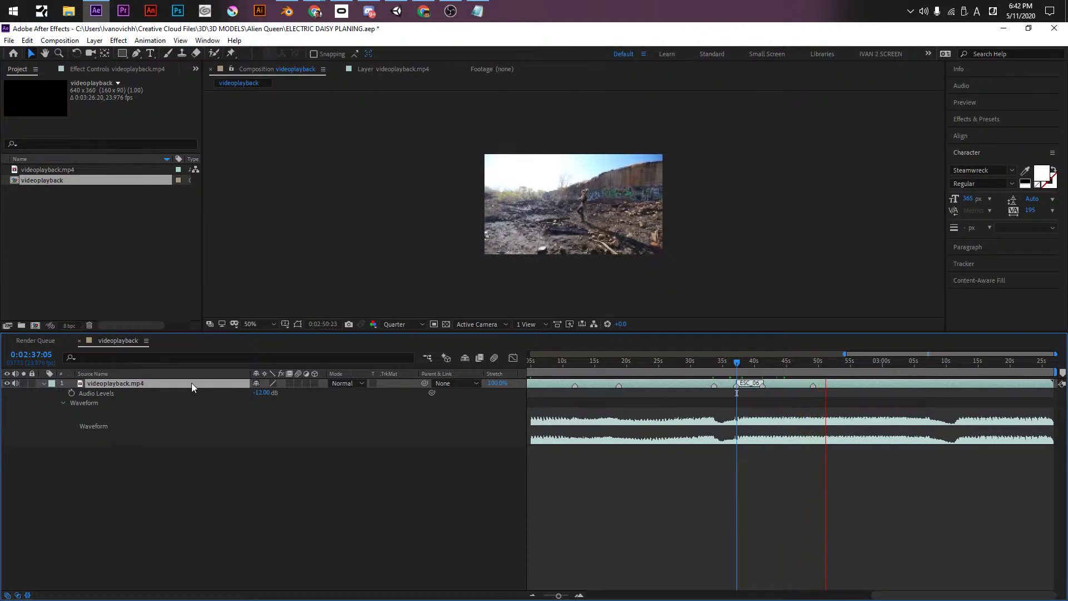
pyautogui.press('KP_Multiply')
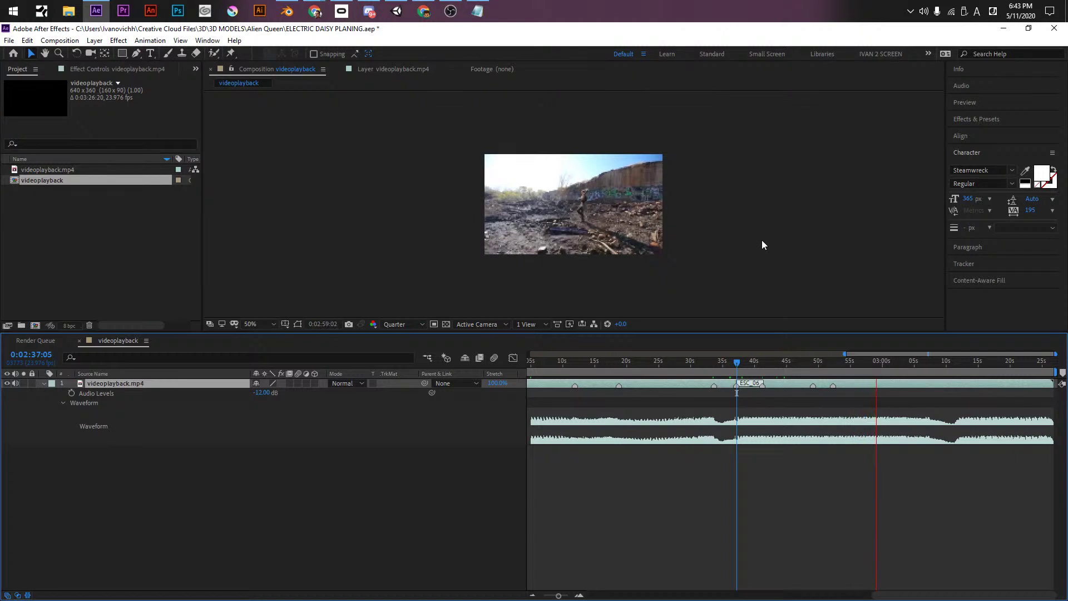
pyautogui.press('KP_Multiply')
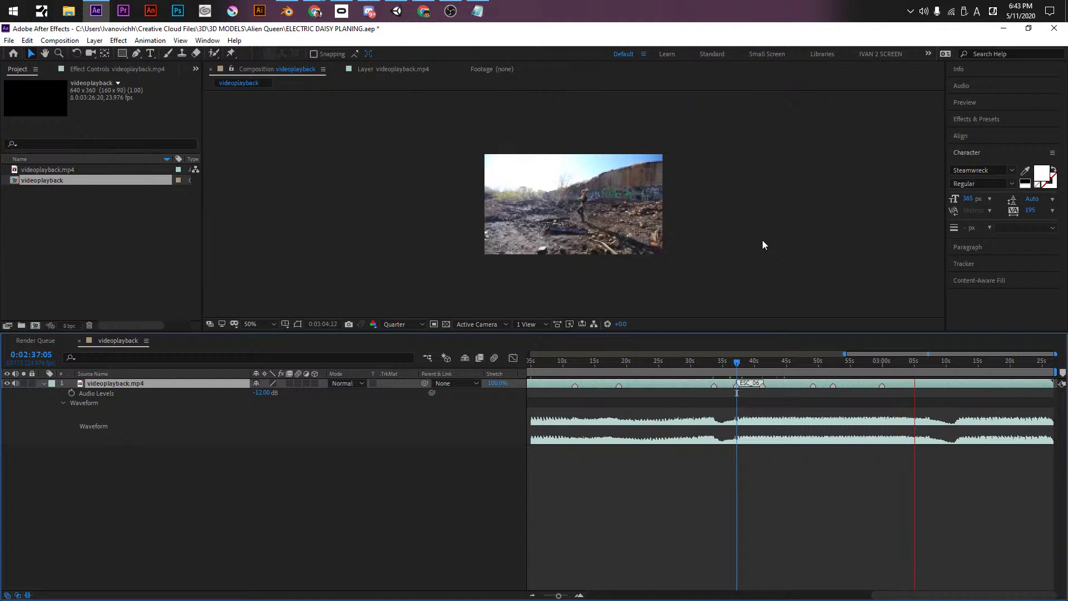
pyautogui.press('KP_Multiply')
pyautogui.press('KP_Multiply')
pyautogui.press('b')
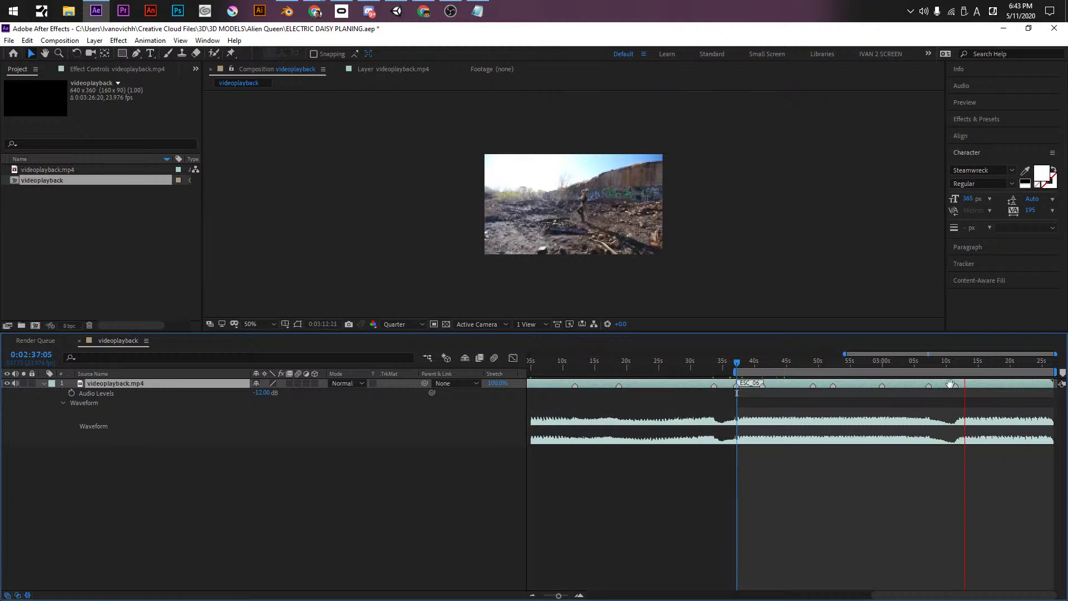
pyautogui.press('space')
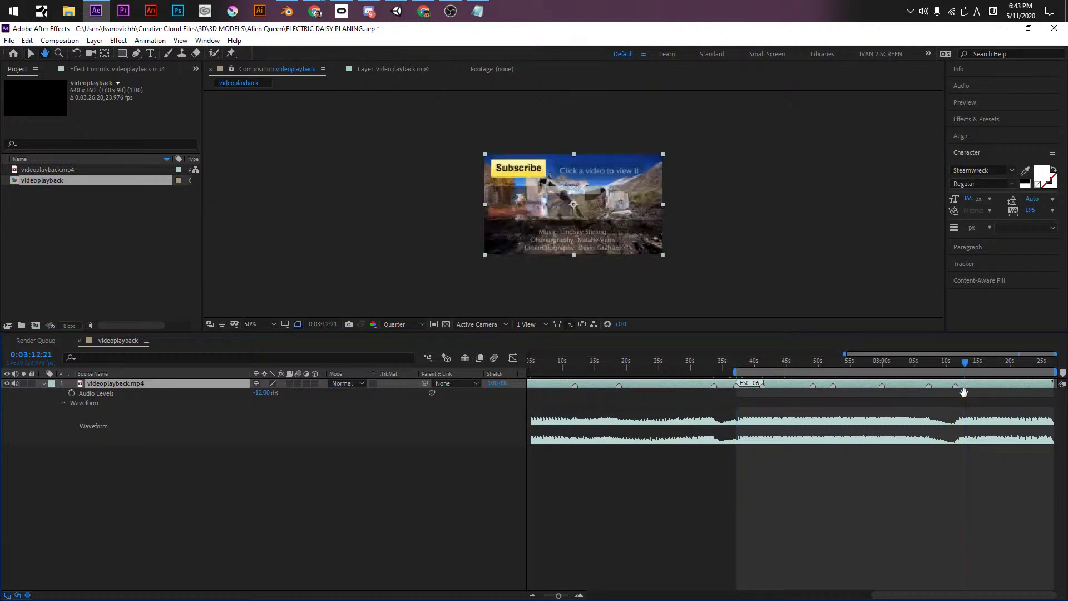
# - Trim the videoplayback layer's end to the marker near 3:11 and preview the ending
pyautogui.press('v')
pyautogui.moveTo(1055, 384)
pyautogui.mouseDown()
pyautogui.moveTo(939, 384)
pyautogui.moveTo(965, 383)
pyautogui.moveTo(956, 383)
pyautogui.mouseUp()
pyautogui.press('j')
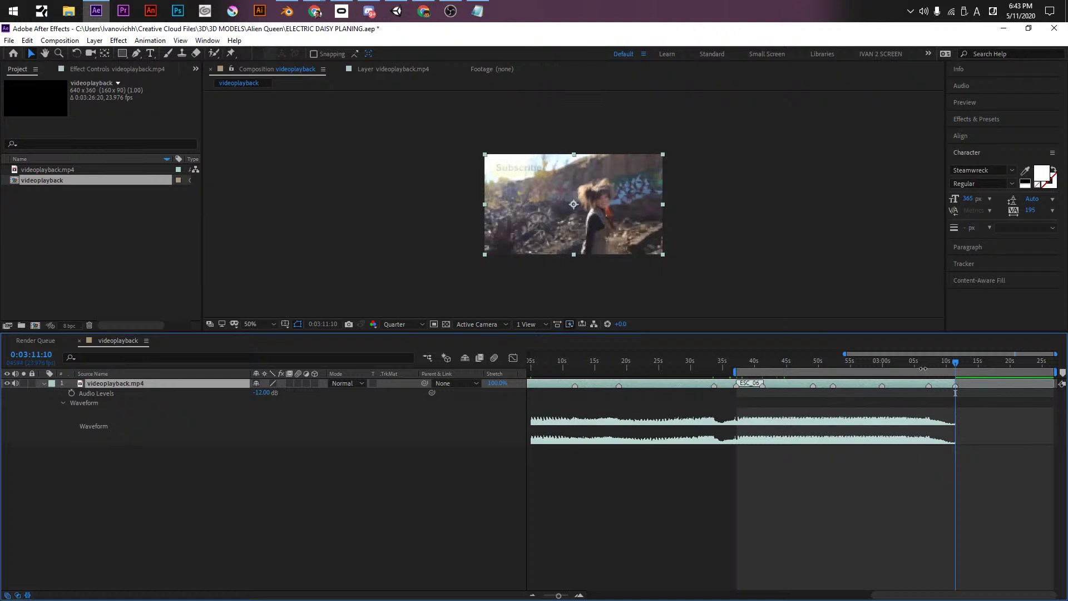
pyautogui.click(921, 361)
pyautogui.press('space')
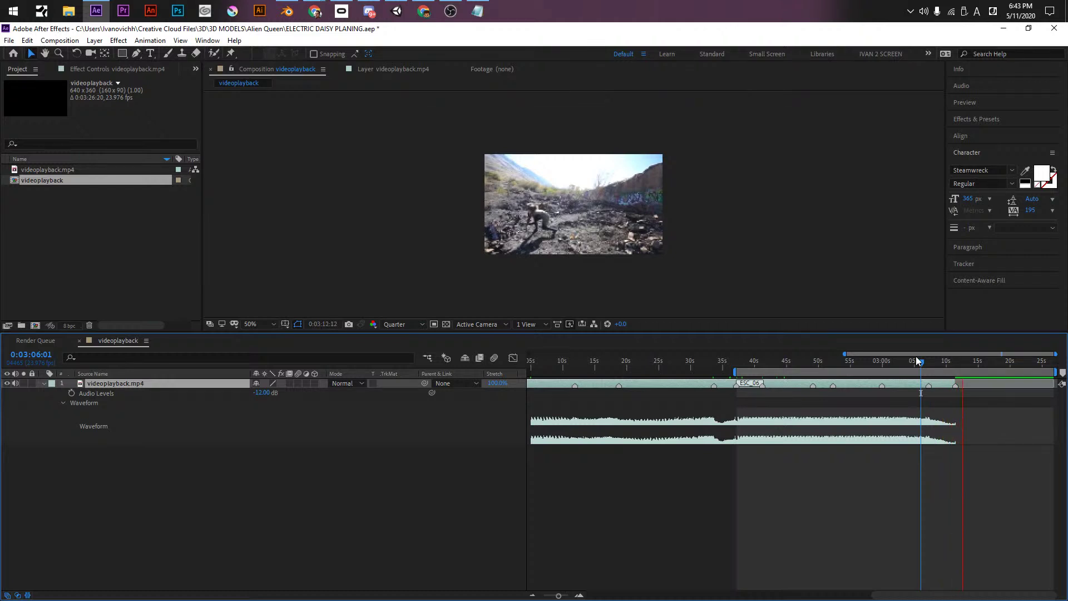
pyautogui.moveTo(917, 360); pyautogui.dragTo(951, 363)
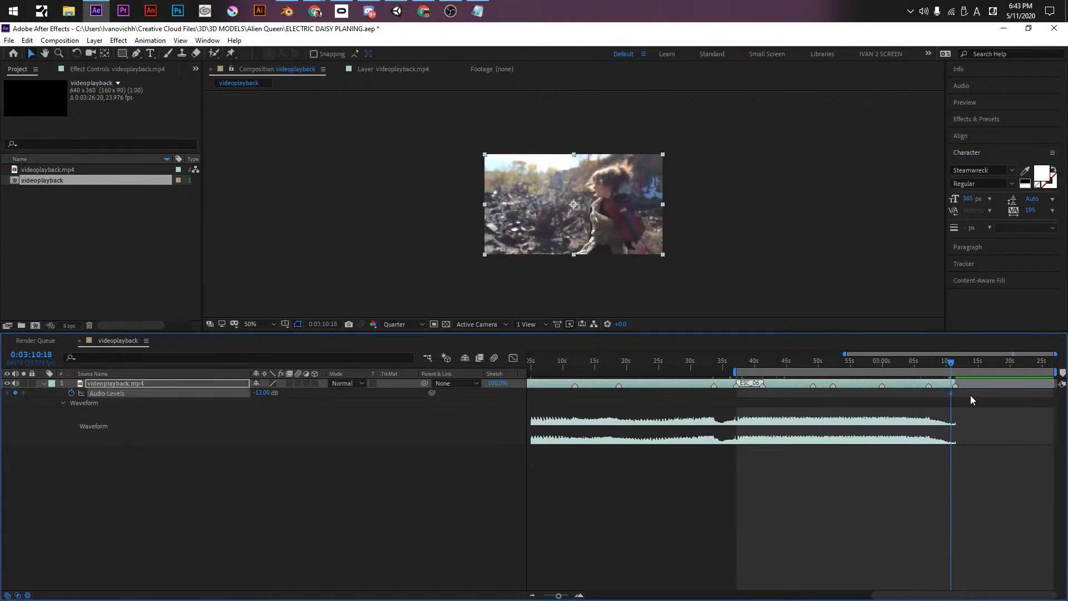
# - Bring the Notepad scene notes back in front of After Effects
pyautogui.keyDown('alt'); pyautogui.scroll(8, 963, 387); pyautogui.keyUp('alt')
pyautogui.keyDown('shift'); pyautogui.scroll(5, 690, 406); pyautogui.keyUp('shift')
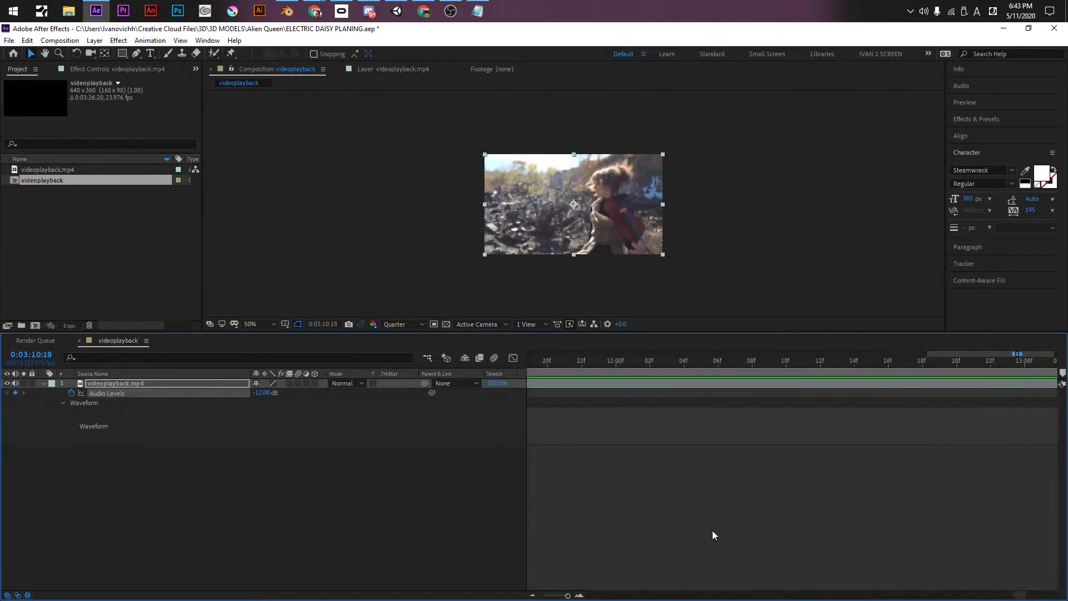
pyautogui.moveTo(1018, 595); pyautogui.dragTo(1011, 593)
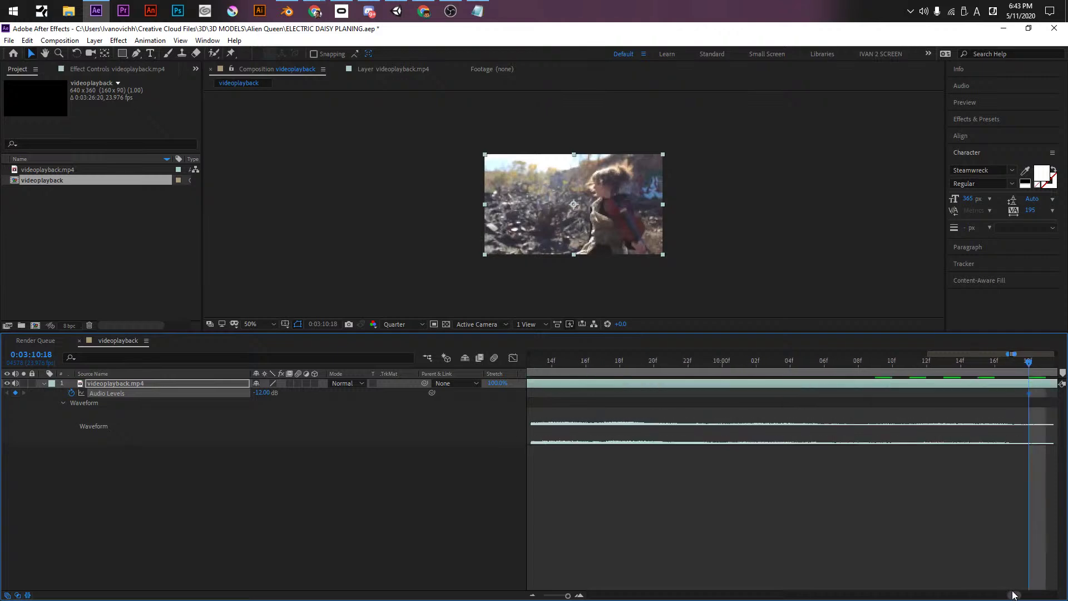
pyautogui.keyDown('shift'); pyautogui.scroll(-2, 868, 411); pyautogui.keyUp('shift')
pyautogui.hotkey('alt', 'Tab')
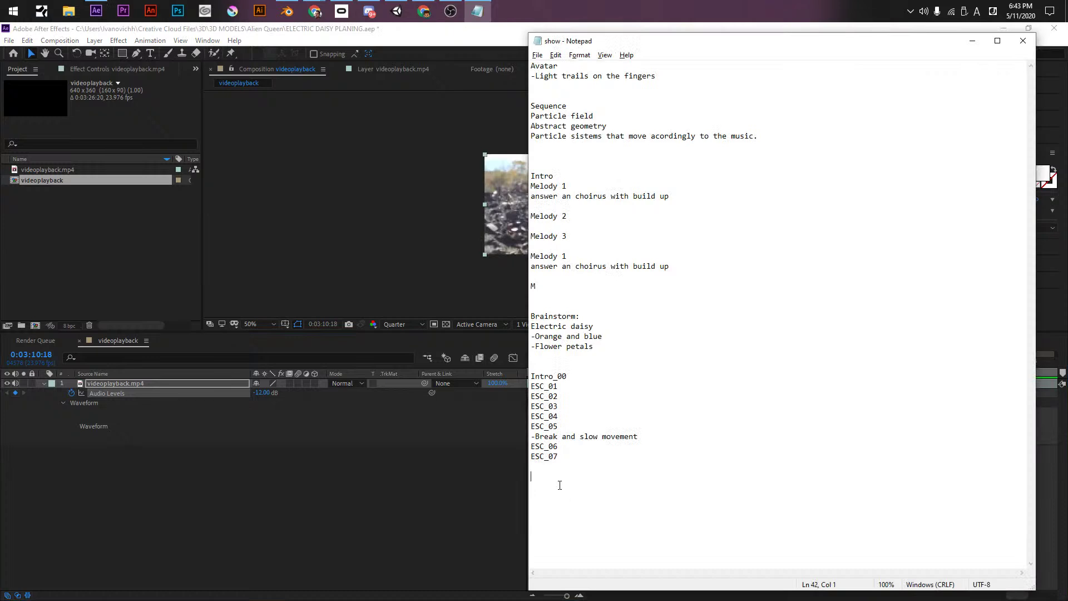
# - Add a violinist's silhouette idea and '-Violin' to the end of the brainstorm list
pyautogui.click(566, 346)
pyautogui.write('-')
pyautogui.write('Siluete of 1')
pyautogui.write('in')
pyautogui.write('sey str')
pyautogui.write('i')
pyautogui.write('lg')
pyautogui.press('Return')
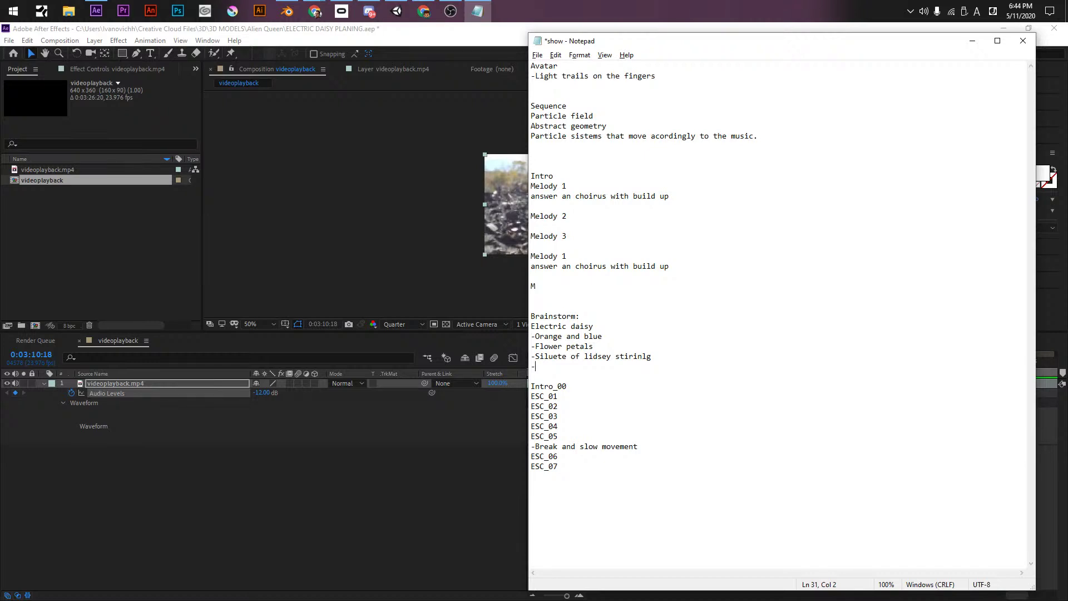
pyautogui.write('-Violin')
pyautogui.press('Return')
# - Add '-Animated Character playing the violin' as the next idea and save the notes
pyautogui.write('*')
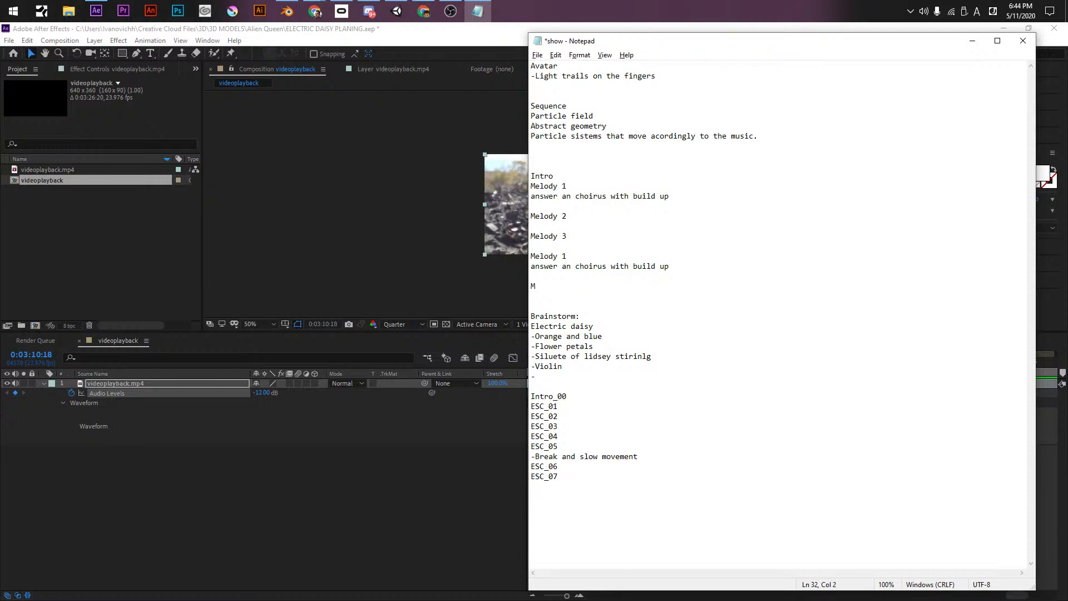
pyautogui.write('Geometr')
pyautogui.write('y')
pyautogui.press('BackSpace')
pyautogui.press('BackSpace')
pyautogui.press('BackSpace')
pyautogui.press('BackSpace')
pyautogui.press('BackSpace')
pyautogui.press('BackSpace')
pyautogui.press('BackSpace')
pyautogui.press('BackSpace')
pyautogui.write('Animated')
pyautogui.write('Character playing the violin')
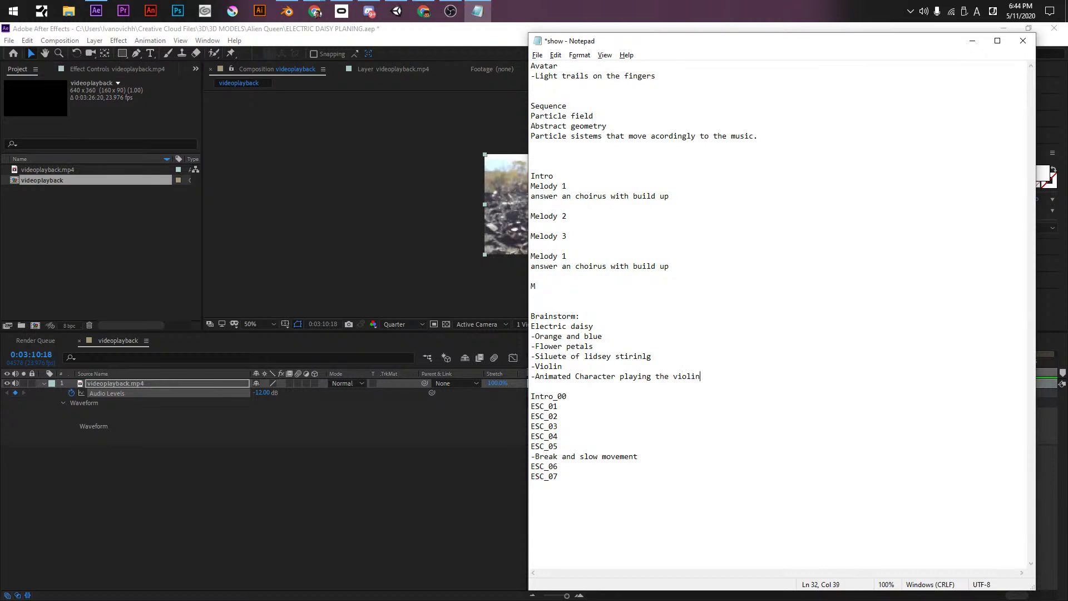
pyautogui.hotkey('ctrl', 's')
# - Add Audio Levels keyframes: silent at the fade end and 0 dB at the fade start
pyautogui.click(253, 472)
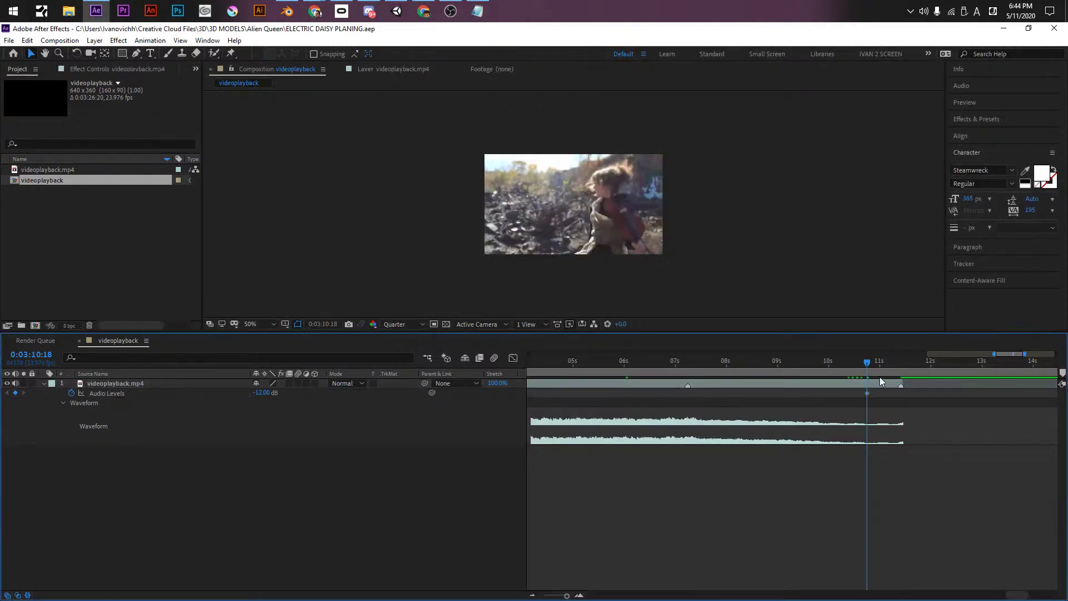
pyautogui.click(892, 361)
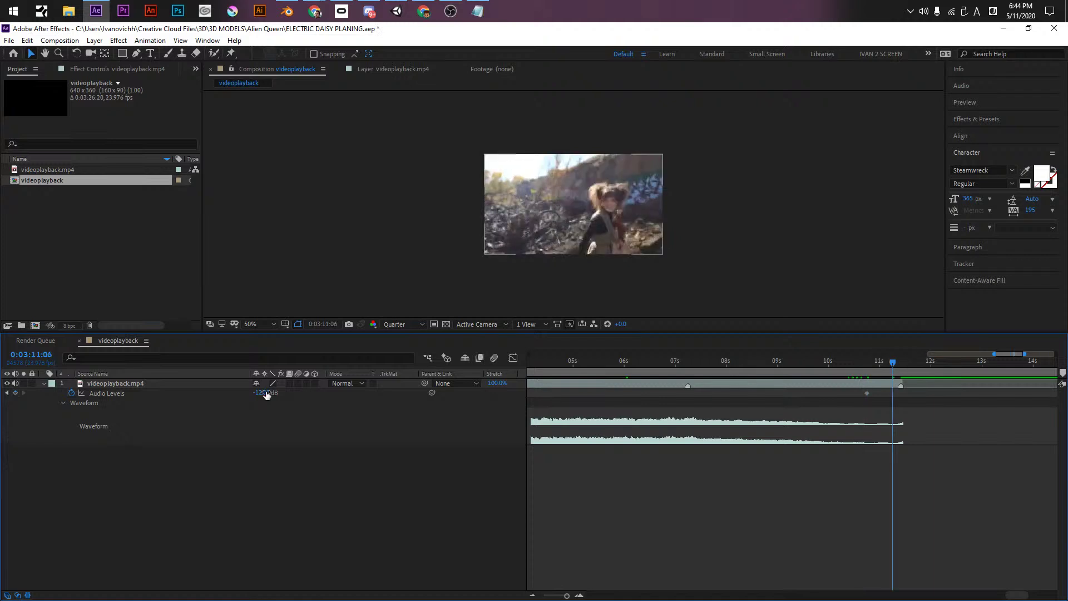
pyautogui.moveTo(265, 393); pyautogui.dragTo(162, 394)
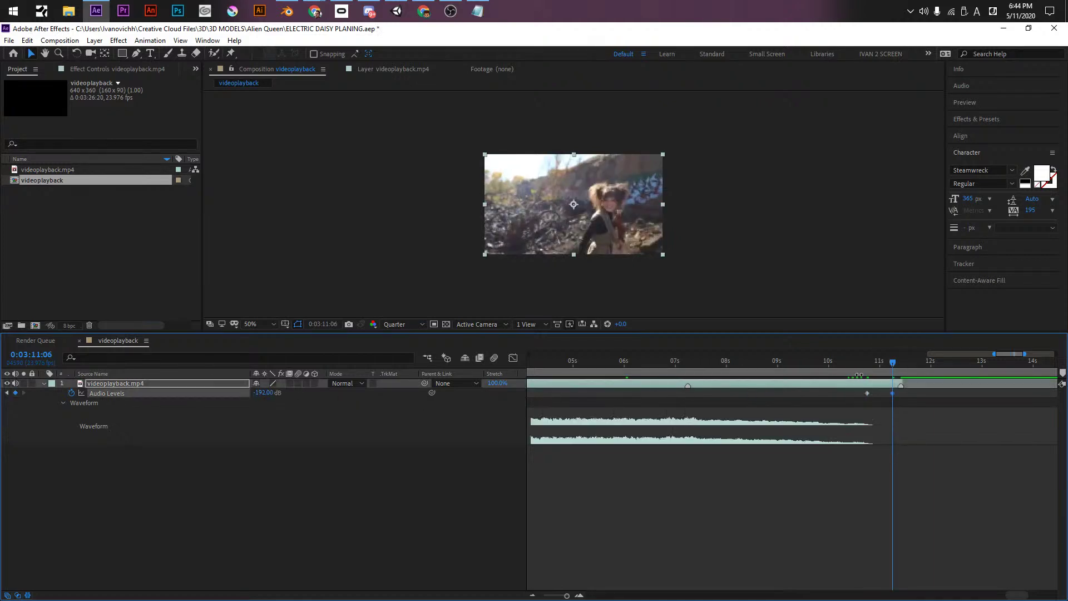
pyautogui.click(867, 365)
pyautogui.click(262, 393)
pyautogui.write('0')
pyautogui.press('Return')
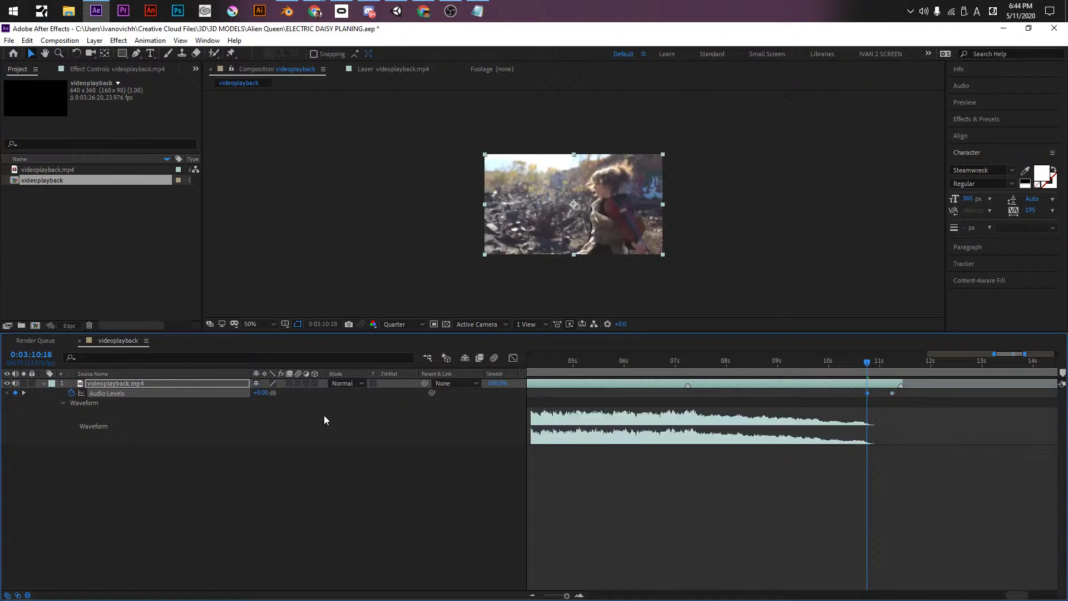
# - Move the silent keyframe to about 3:11:14, set -48 dB at the fade end, and preview
pyautogui.click(728, 364)
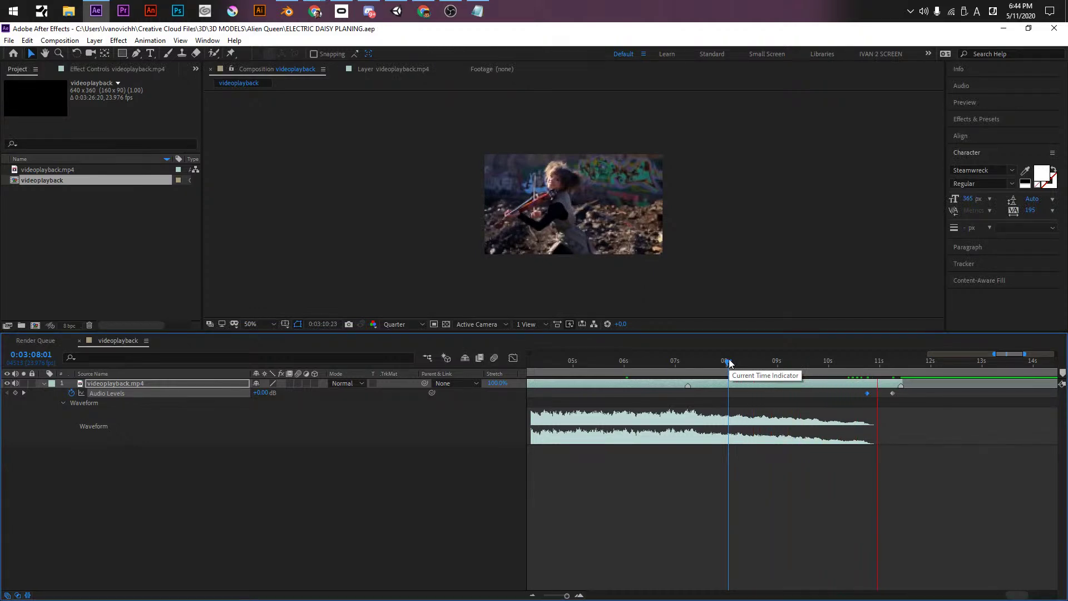
pyautogui.moveTo(729, 362); pyautogui.dragTo(916, 383)
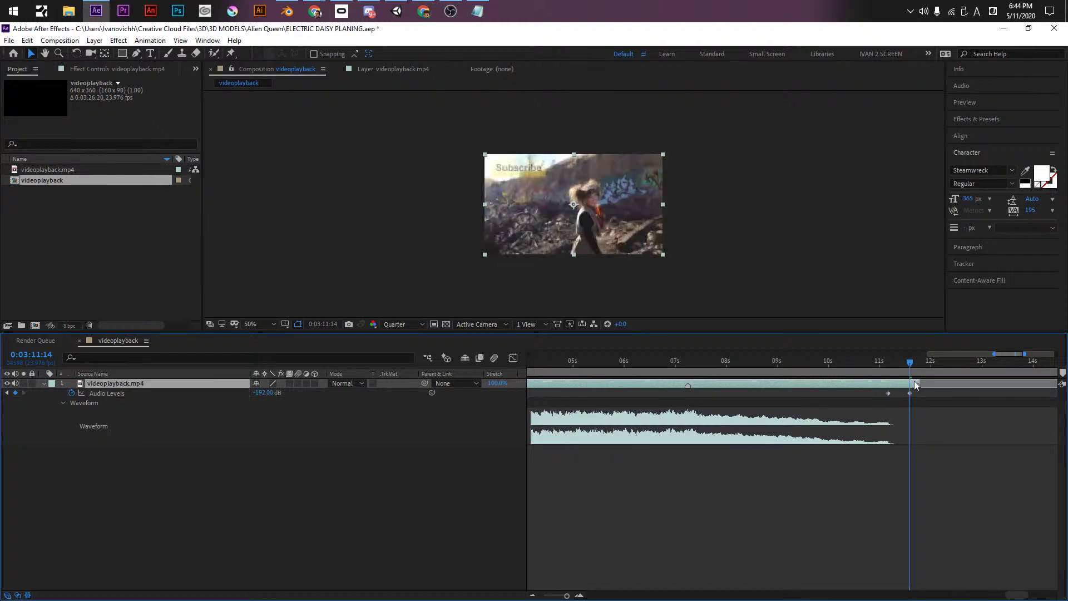
pyautogui.click(846, 365)
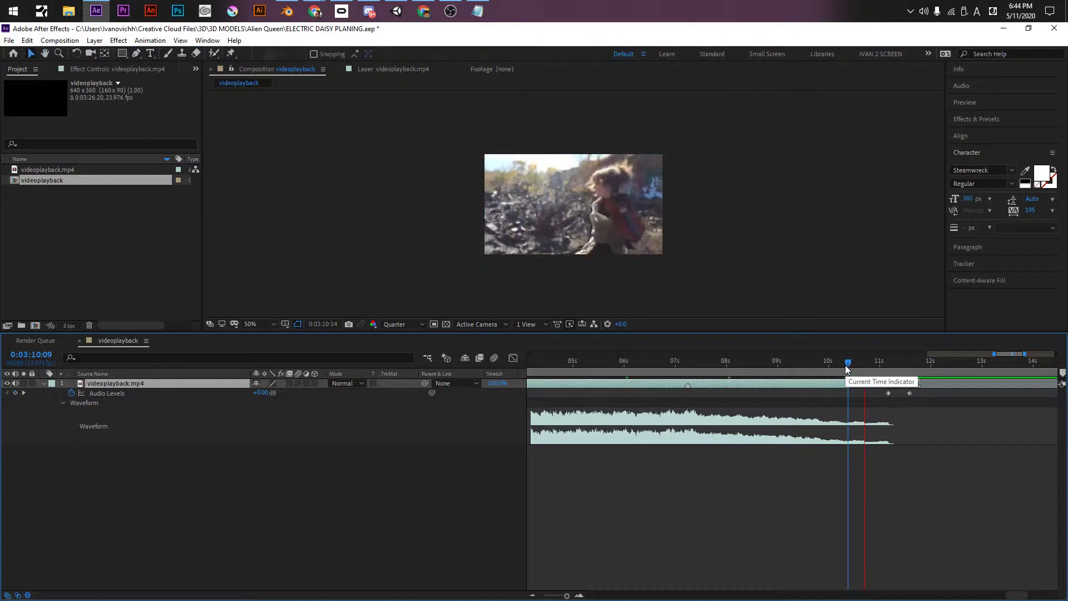
pyautogui.press('space')
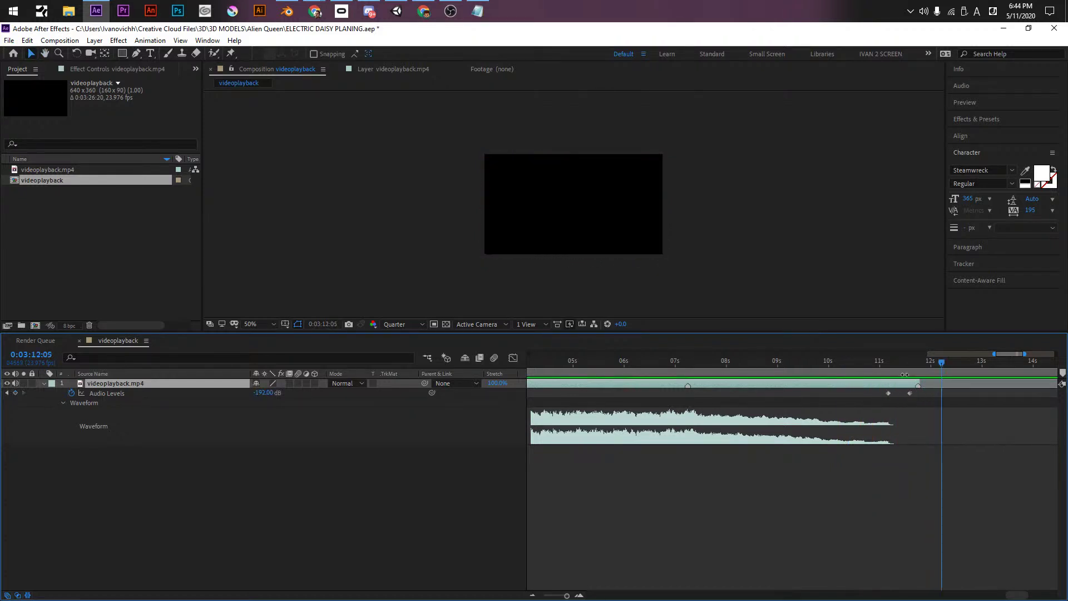
pyautogui.click(910, 366)
pyautogui.click(263, 392)
pyautogui.write('-48')
pyautogui.press('Return')
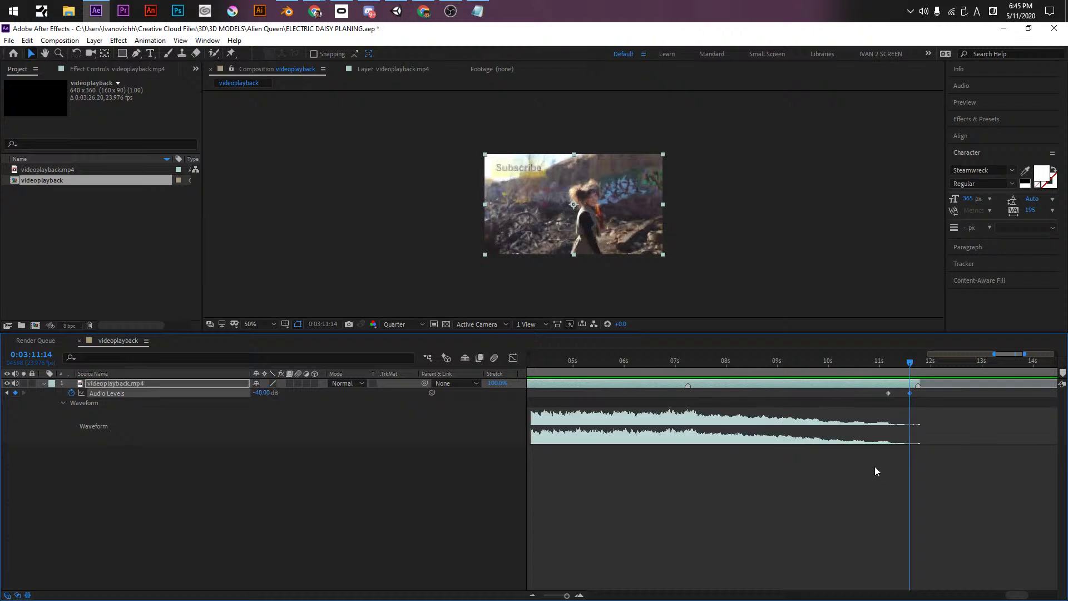
pyautogui.click(832, 366)
pyautogui.press('space')
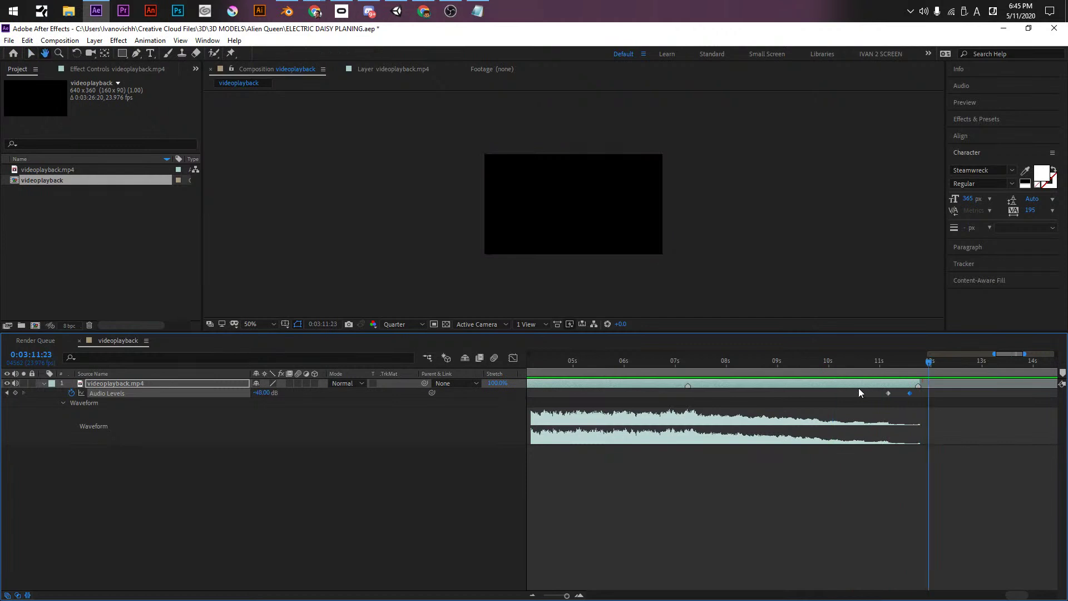
# - Fine-tune the fade-end keyframe's timing around 3:11 and replay the fade
pyautogui.click(889, 362)
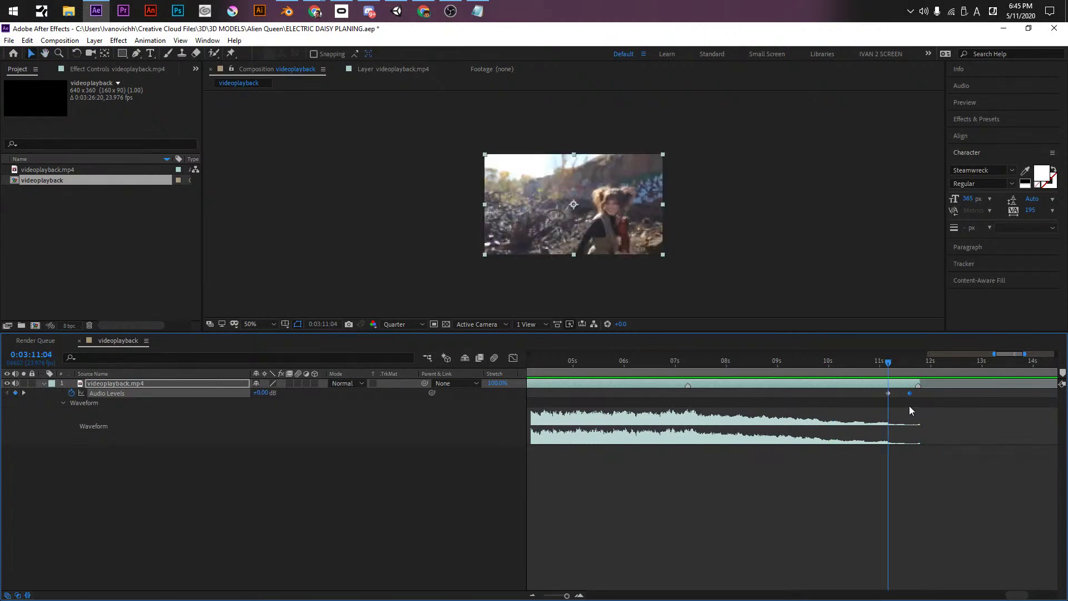
pyautogui.moveTo(913, 395)
pyautogui.mouseDown()
pyautogui.moveTo(971, 393)
pyautogui.moveTo(934, 393)
pyautogui.moveTo(969, 383)
pyautogui.mouseUp()
pyautogui.click(836, 362)
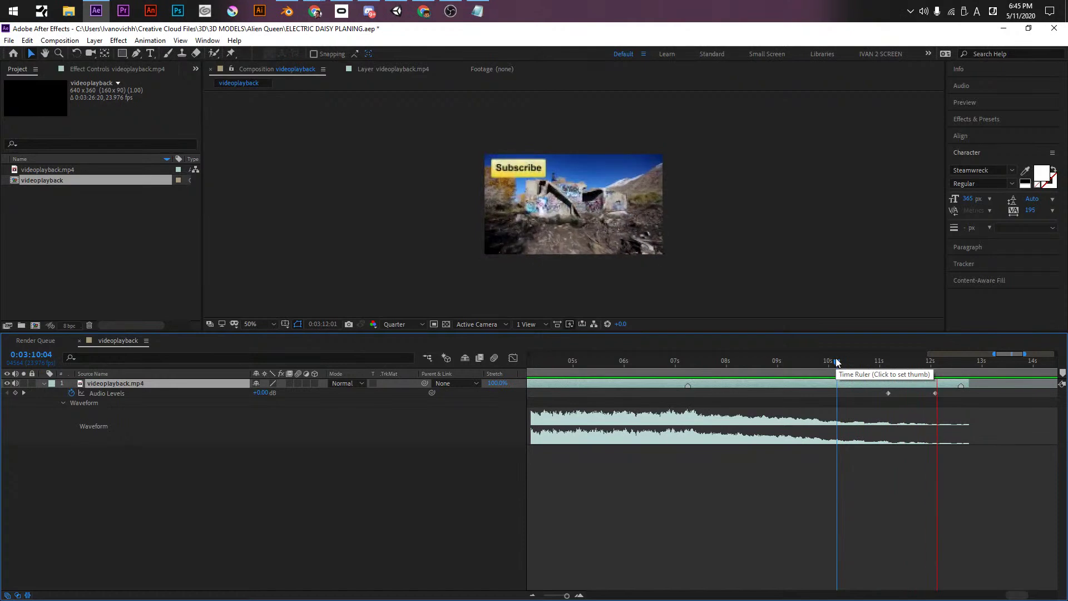
pyautogui.moveTo(935, 394); pyautogui.dragTo(923, 393)
pyautogui.click(843, 362)
pyautogui.press('space')
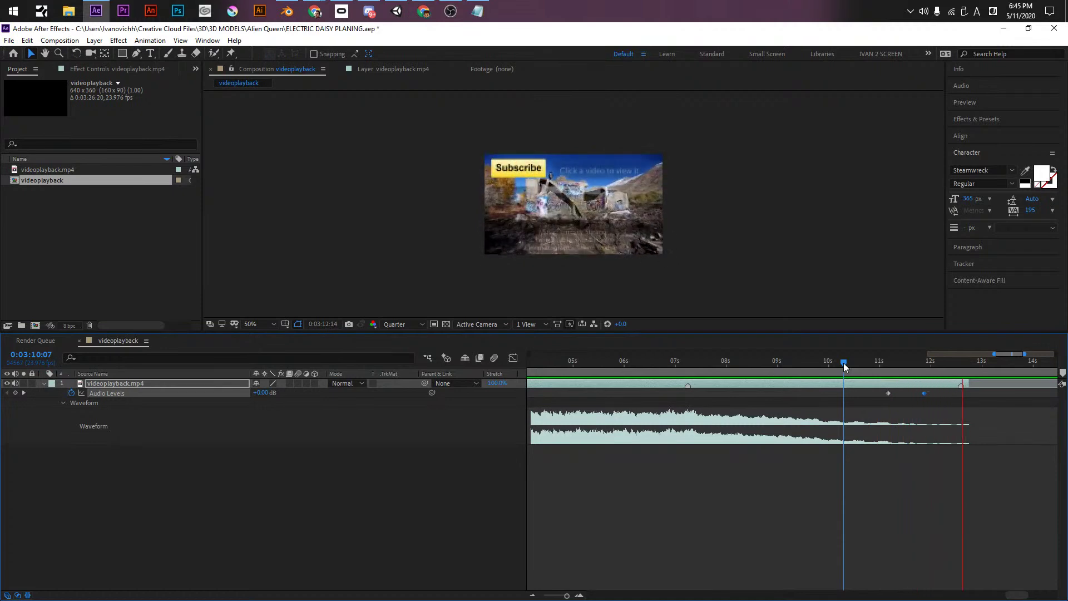
# - End the work area at 3:12:17 and drop the audio to -192 dB at 3:12:00
pyautogui.moveTo(921, 363); pyautogui.dragTo(971, 365)
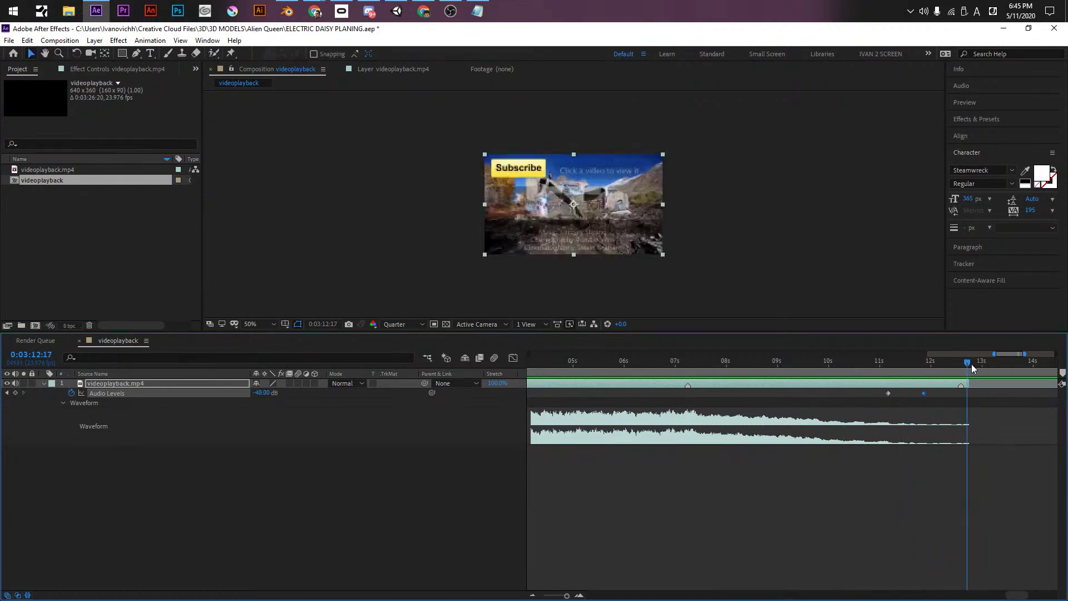
pyautogui.press('n')
pyautogui.click(892, 481)
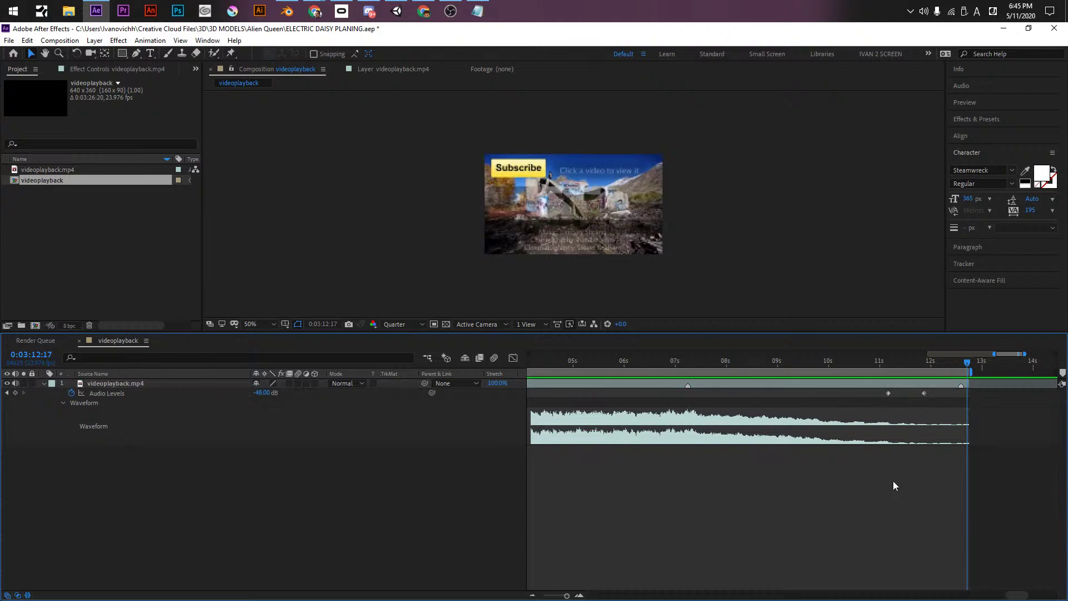
pyautogui.click(931, 362)
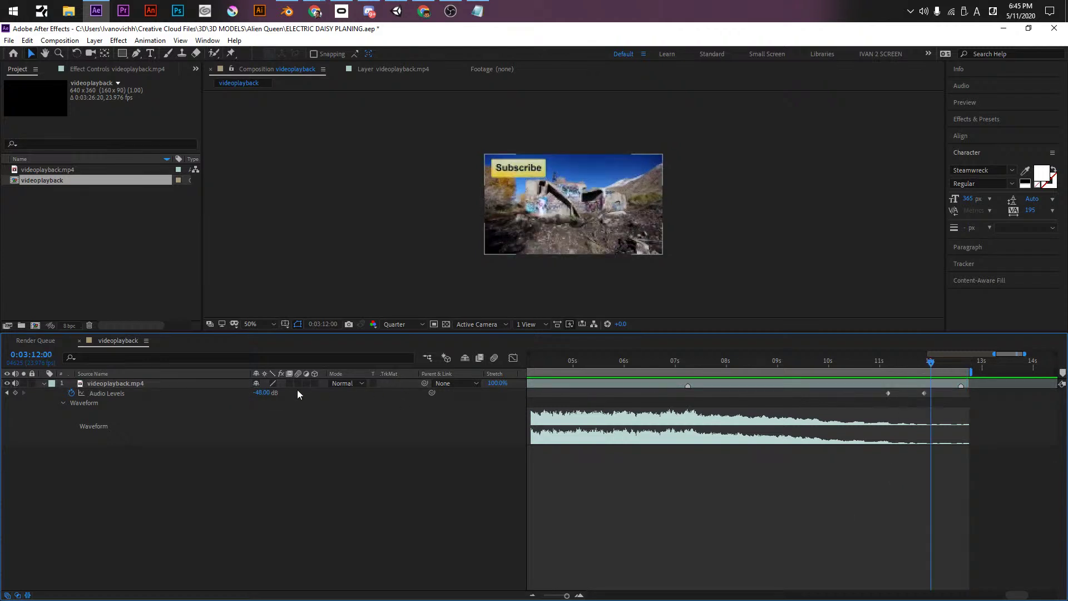
pyautogui.moveTo(266, 392); pyautogui.dragTo(184, 392)
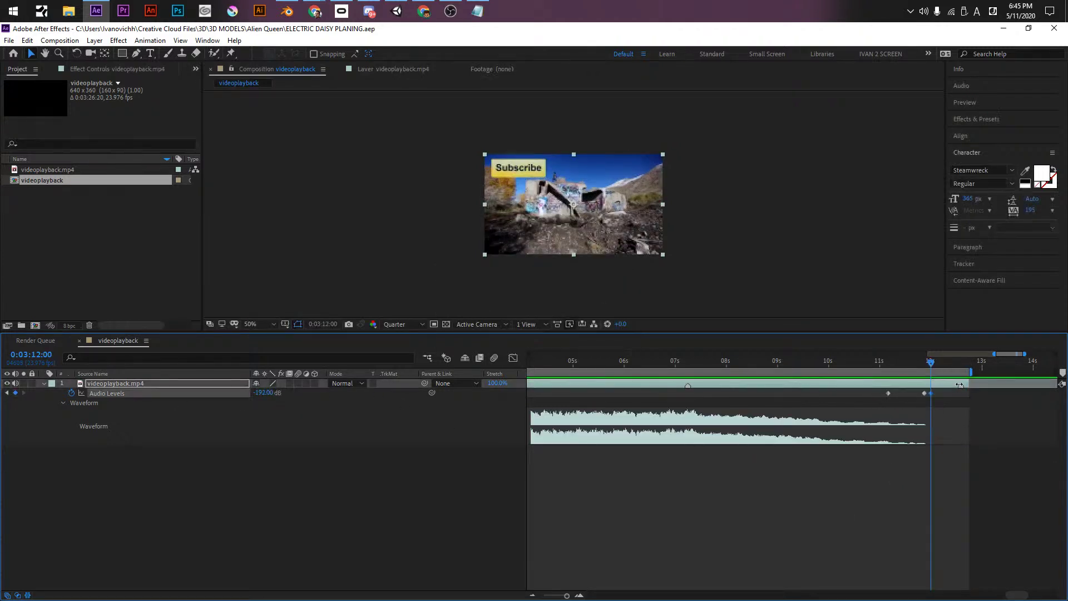
pyautogui.click(965, 363)
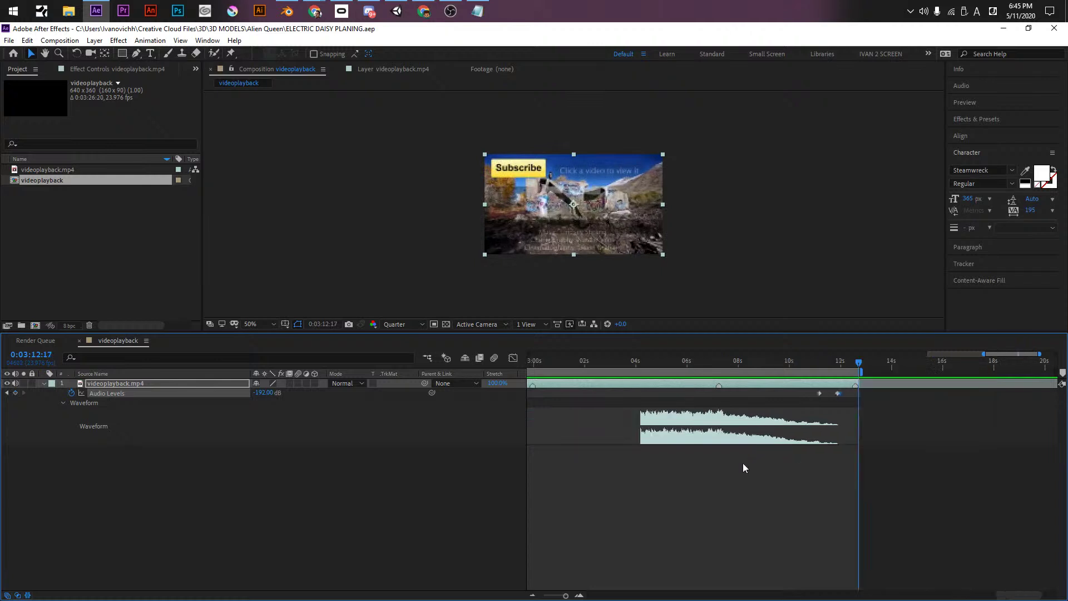
pyautogui.keyDown('alt'); pyautogui.scroll(-10, 686, 479); pyautogui.keyUp('alt')
pyautogui.press('Home')
# - Start the work area at zero and queue a pre-render of the composition with WAV output
pyautogui.press('b')
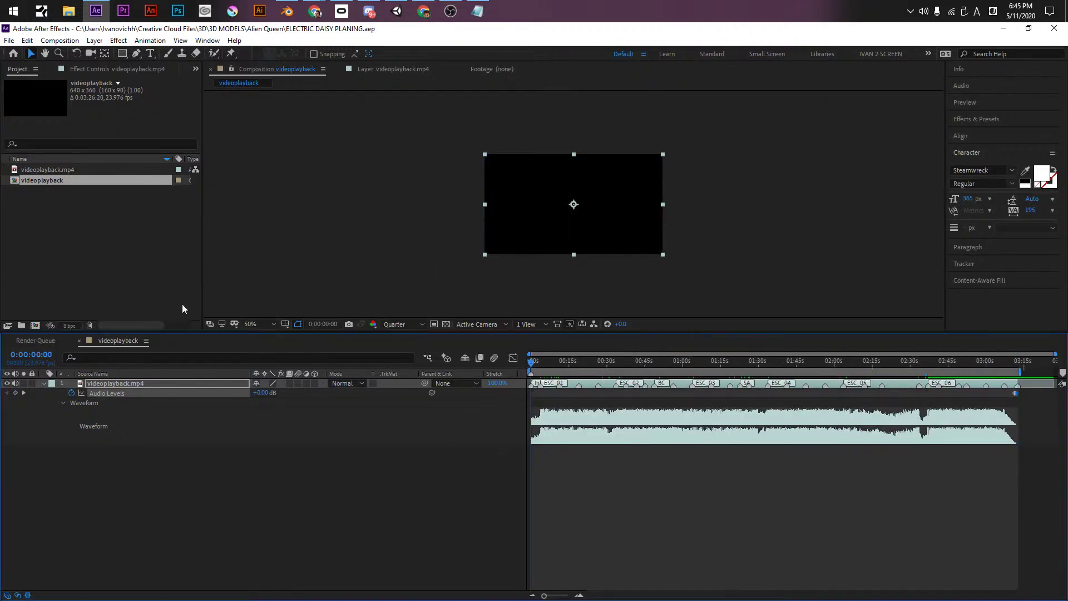
pyautogui.click(60, 40)
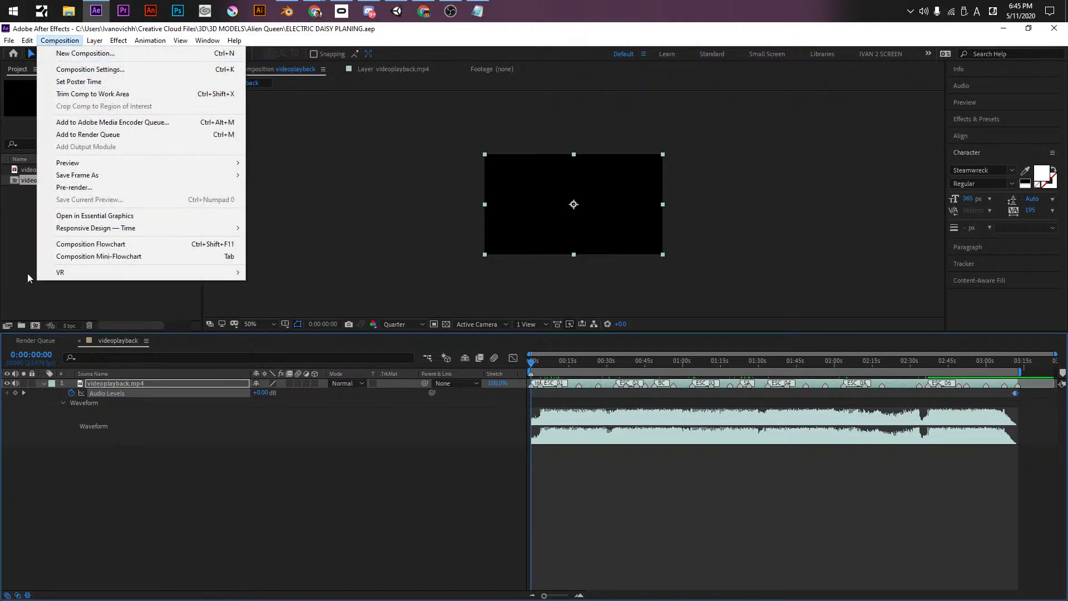
pyautogui.click(74, 187)
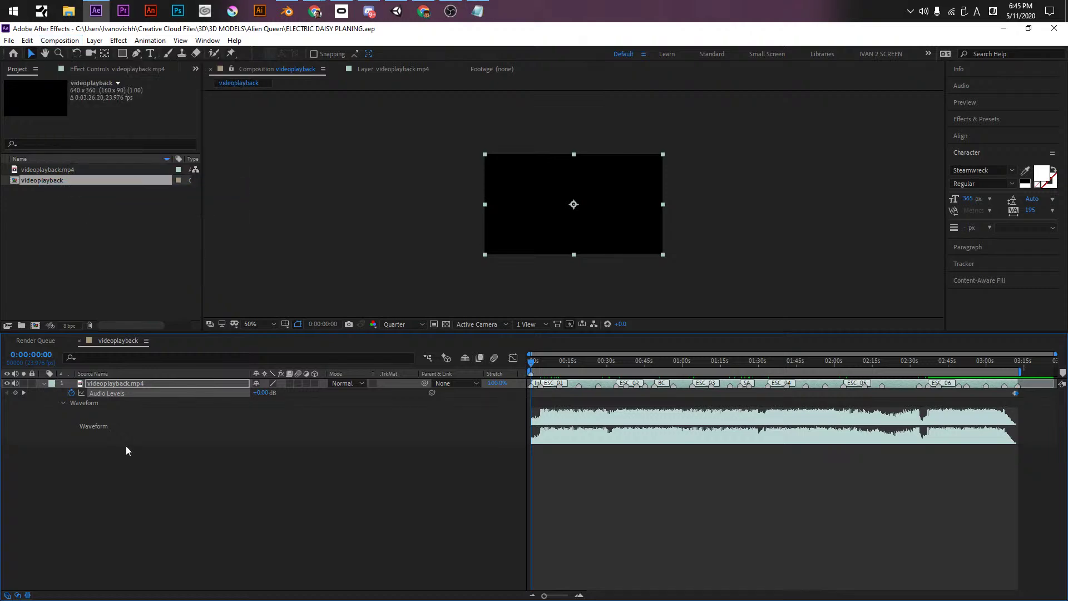
pyautogui.click(76, 415)
pyautogui.click(105, 382)
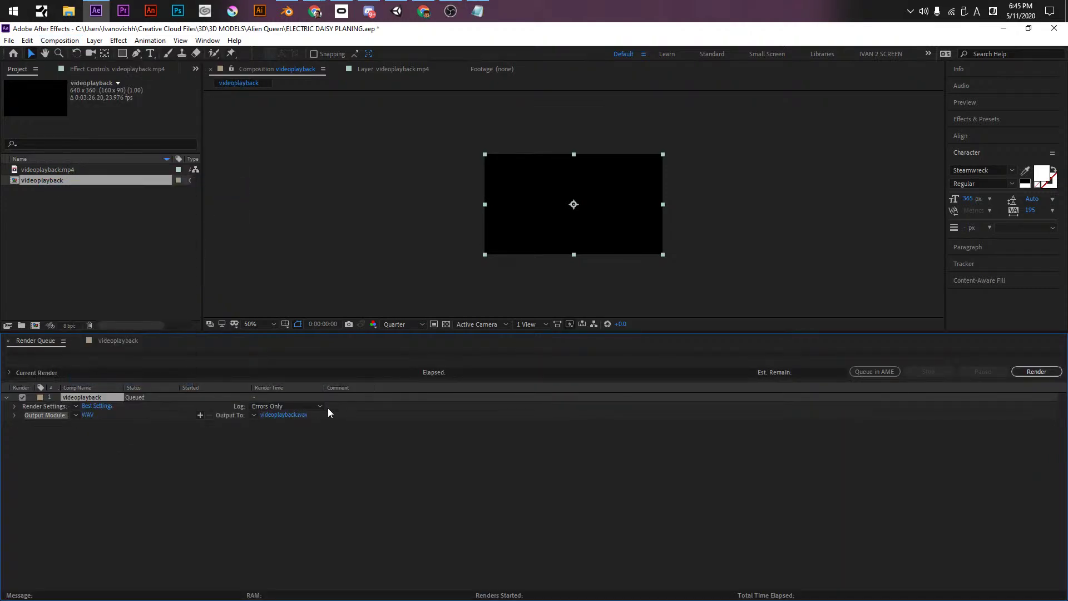
# - Render the audio to Electric Daisy.wav and save the project
pyautogui.click(285, 415)
pyautogui.press('Return')
pyautogui.click(1032, 371)
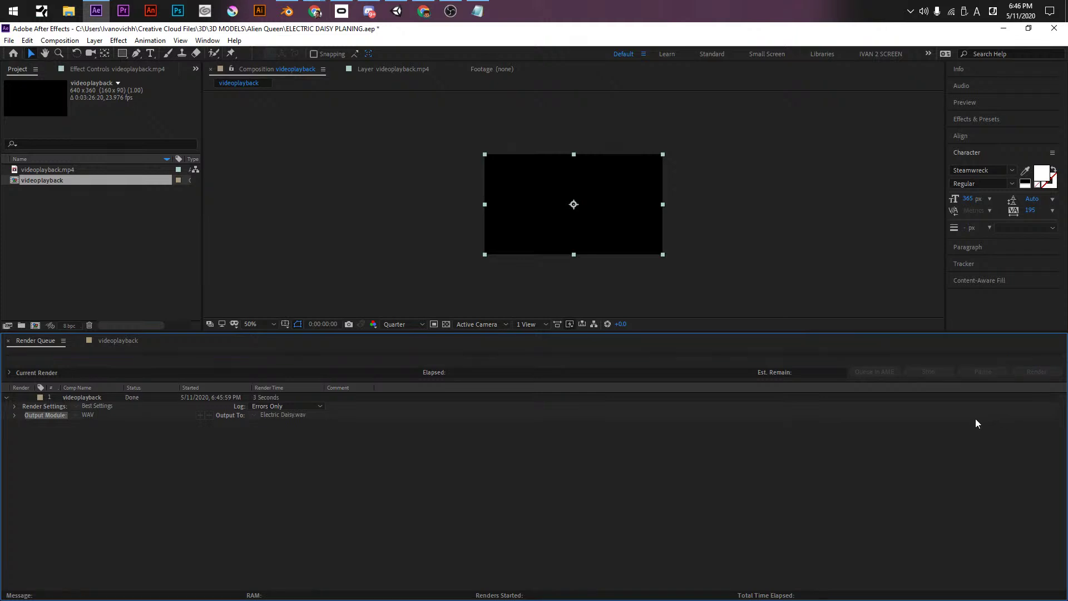
pyautogui.hotkey('ctrl', 's')
# - Return to the videoplayback timeline with After Effects in front of Notepad
pyautogui.click(118, 340)
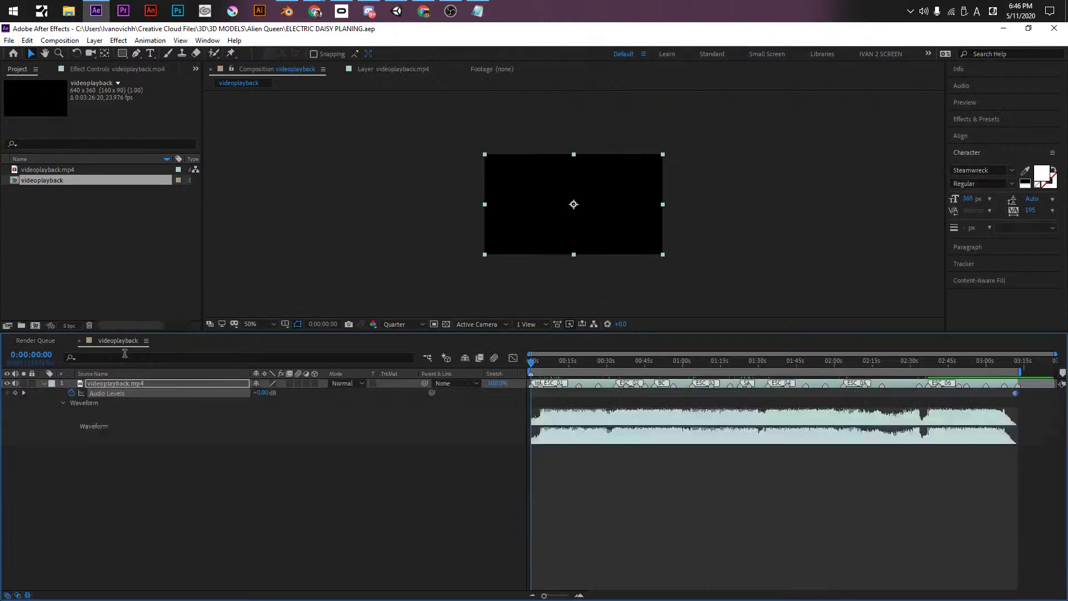
pyautogui.hotkey('alt', 'Tab')
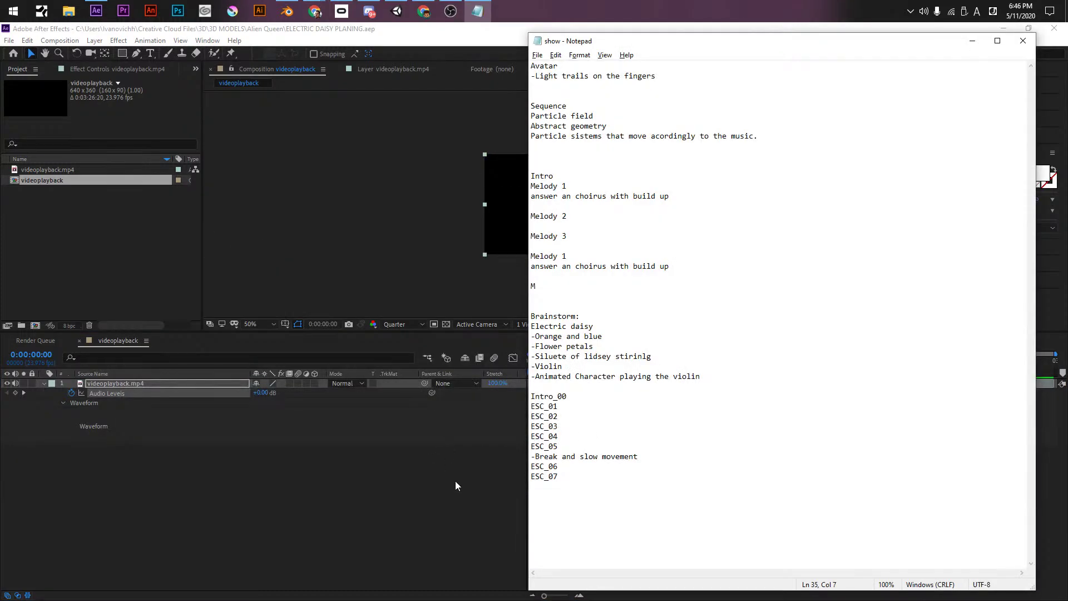
pyautogui.hotkey('alt', 'Tab')
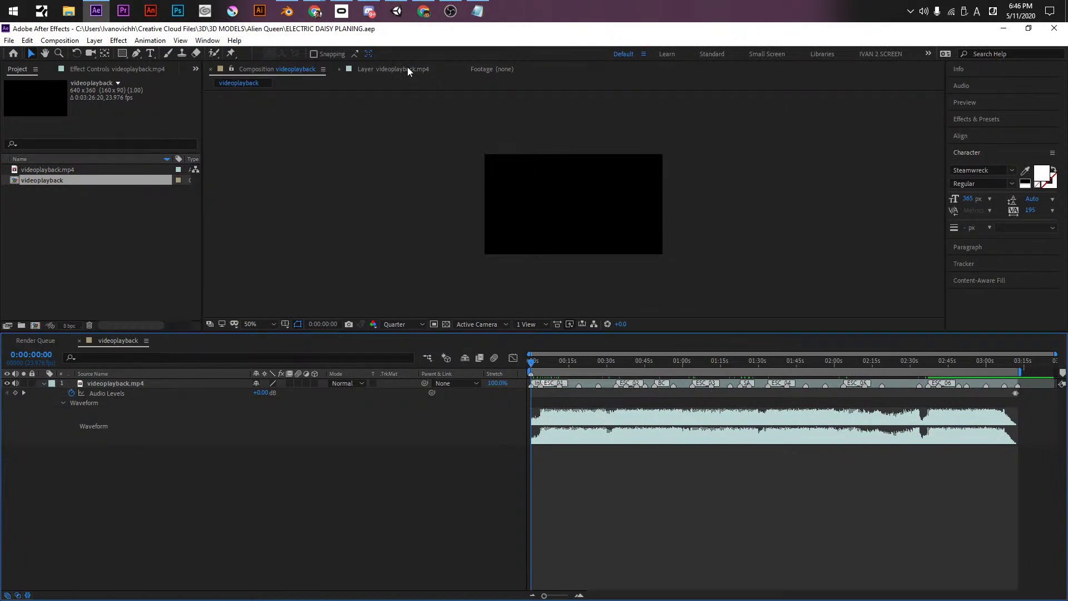
# - In Blender, deselect the avatar's armature and add a cube mesh to the scene
pyautogui.click(287, 20)
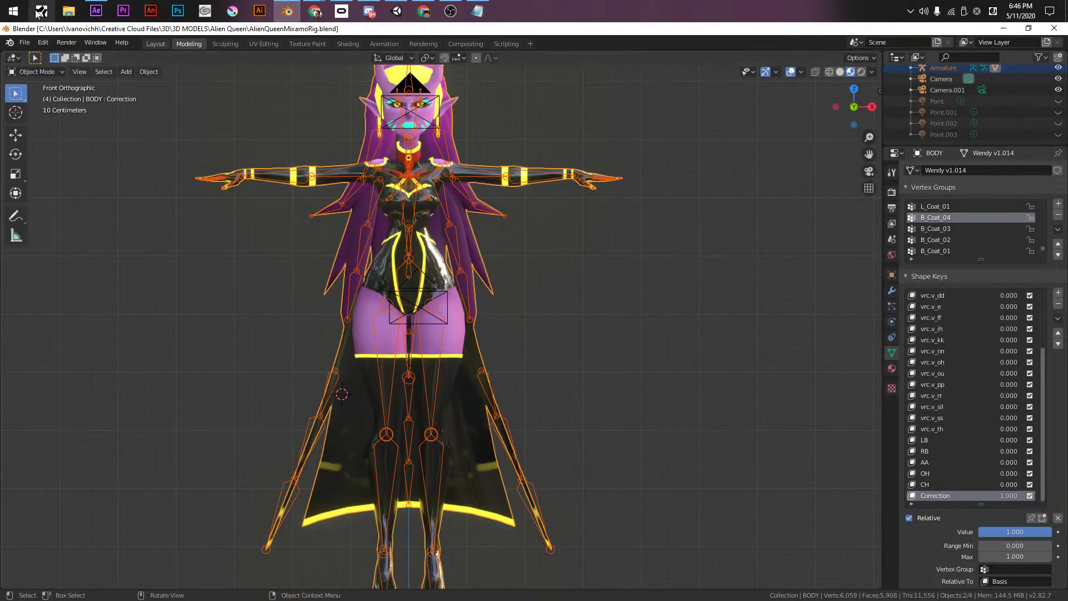
pyautogui.click(157, 123)
pyautogui.moveTo(669, 258); pyautogui.dragTo(637, 374, button='middle')
pyautogui.scroll(-4, 729, 427)
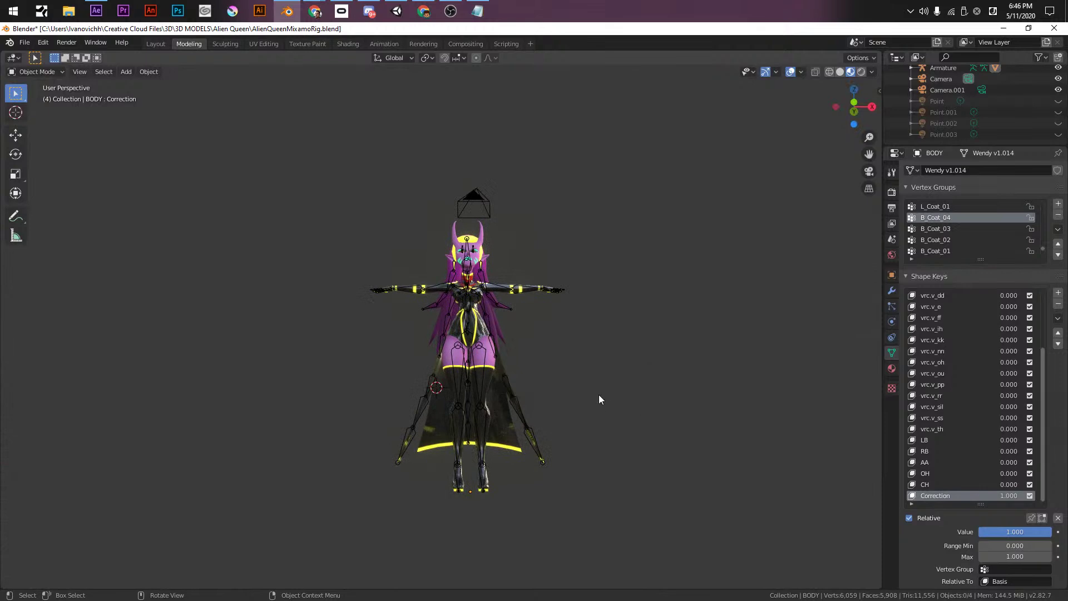
pyautogui.scroll(-4, 599, 395)
pyautogui.moveTo(573, 398); pyautogui.dragTo(584, 454, button='middle')
pyautogui.hotkey('shift', 'a')
pyautogui.moveTo(563, 378)
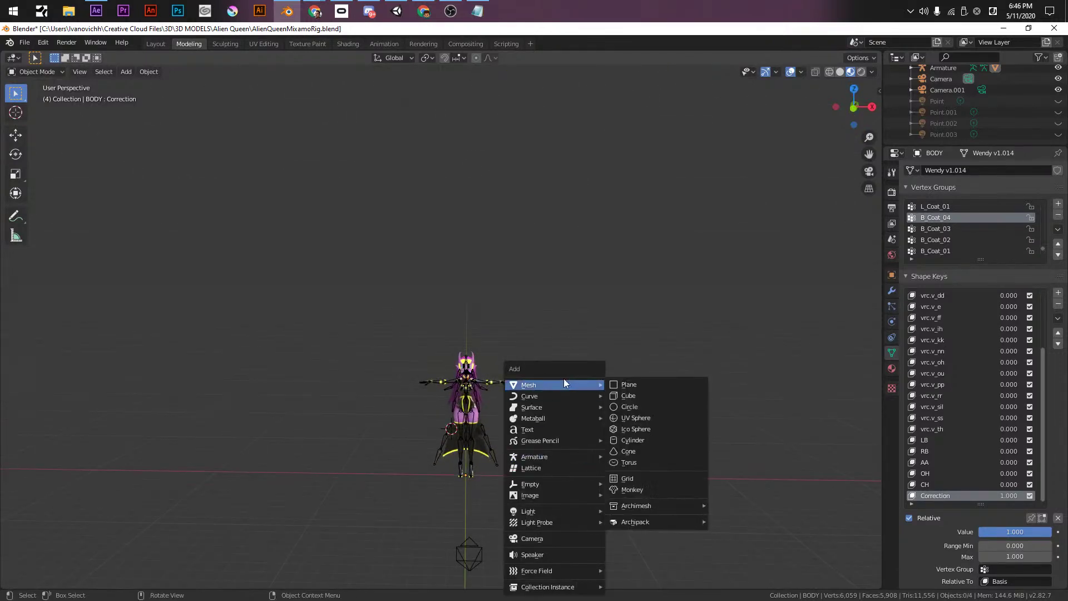
pyautogui.click(626, 394)
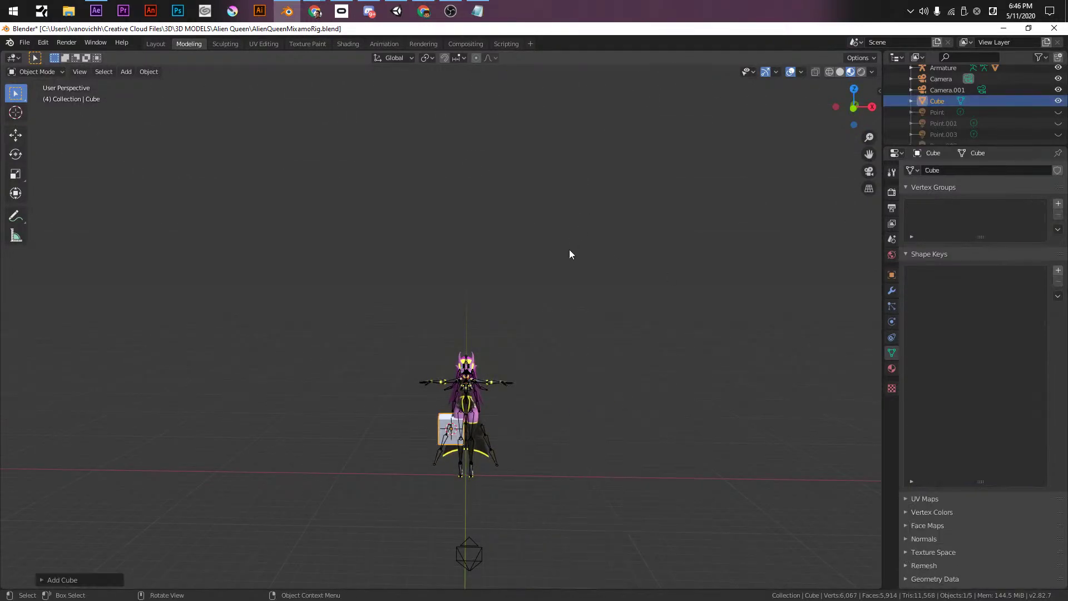
# - Set the cube's location to 0 in the N sidebar so it sits at the world origin
pyautogui.press('n')
pyautogui.click(875, 90)
pyautogui.click(808, 114)
pyautogui.write('0')
pyautogui.press('Tab')
pyautogui.write('0')
pyautogui.press('Tab')
pyautogui.write('0')
pyautogui.press('Return')
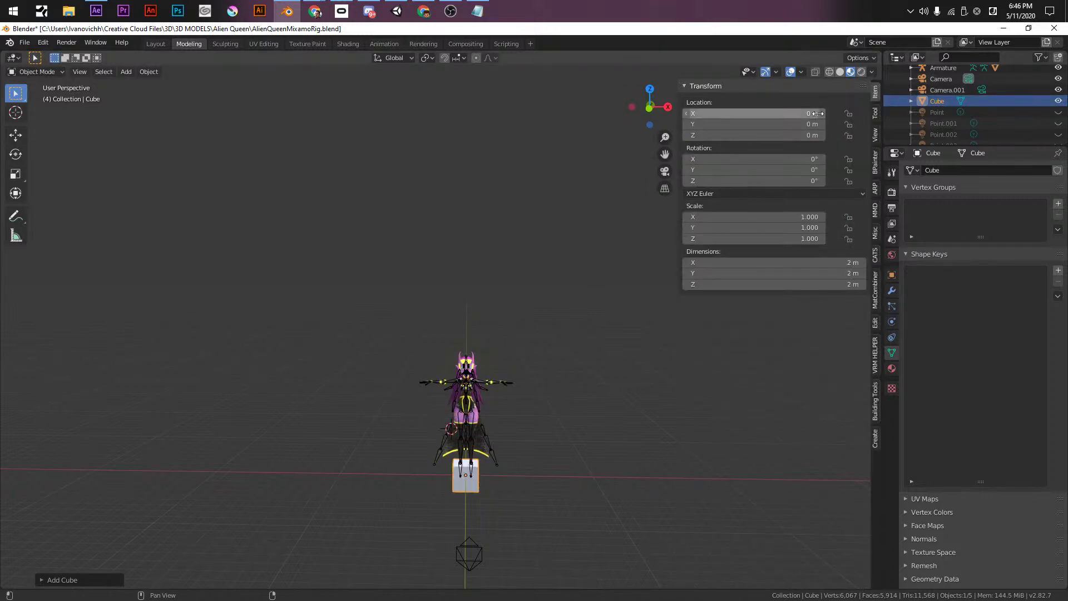
# - Frame the avatar and cube, show the cube's modifier settings, and return to After Effects
pyautogui.keyDown('shift'); pyautogui.moveTo(530, 472); pyautogui.dragTo(509, 380, button='middle'); pyautogui.keyUp('shift')
pyautogui.scroll(5, 497, 380)
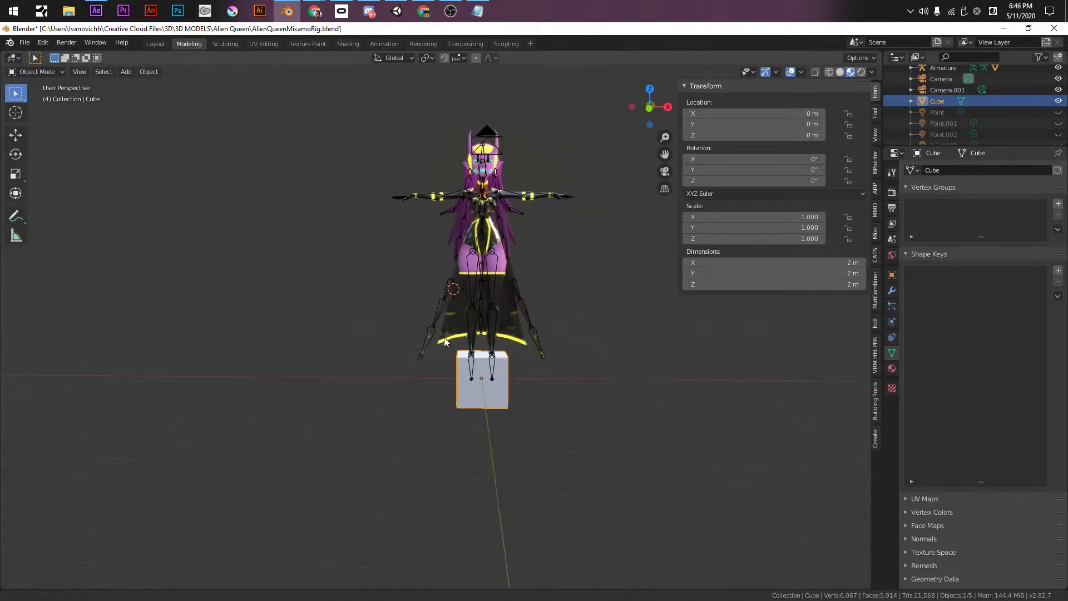
pyautogui.click(892, 297)
pyautogui.hotkey('alt', 'Tab')
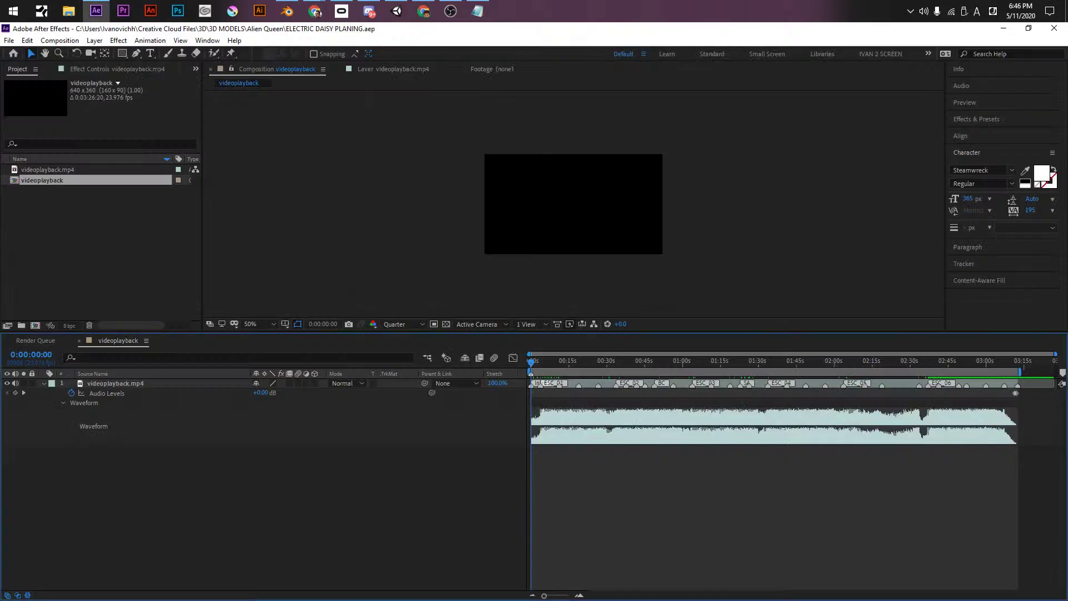
# - Leave the After Effects window and switch back to Blender
pyautogui.click(423, 10)
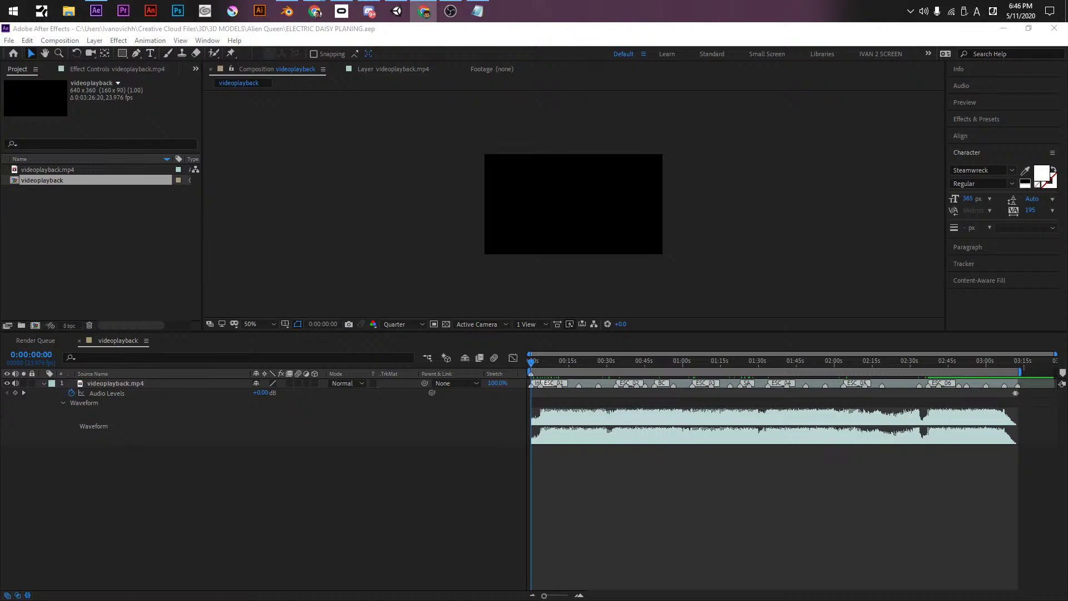
pyautogui.hotkey('alt', 'Tab')
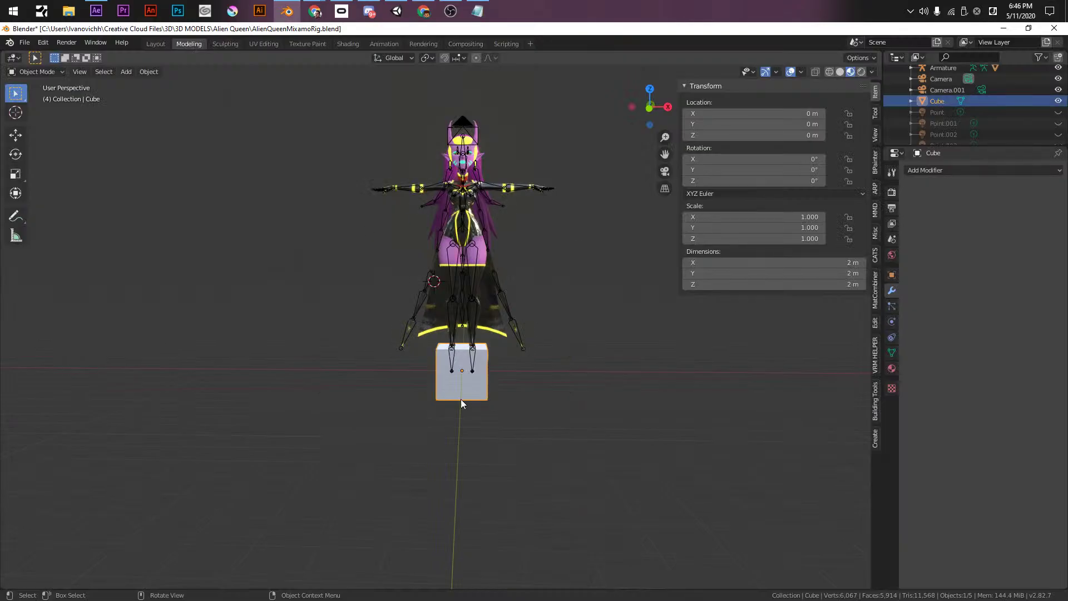
# - Add an Array modifier to the cube with a count of 8
pyautogui.click(962, 170)
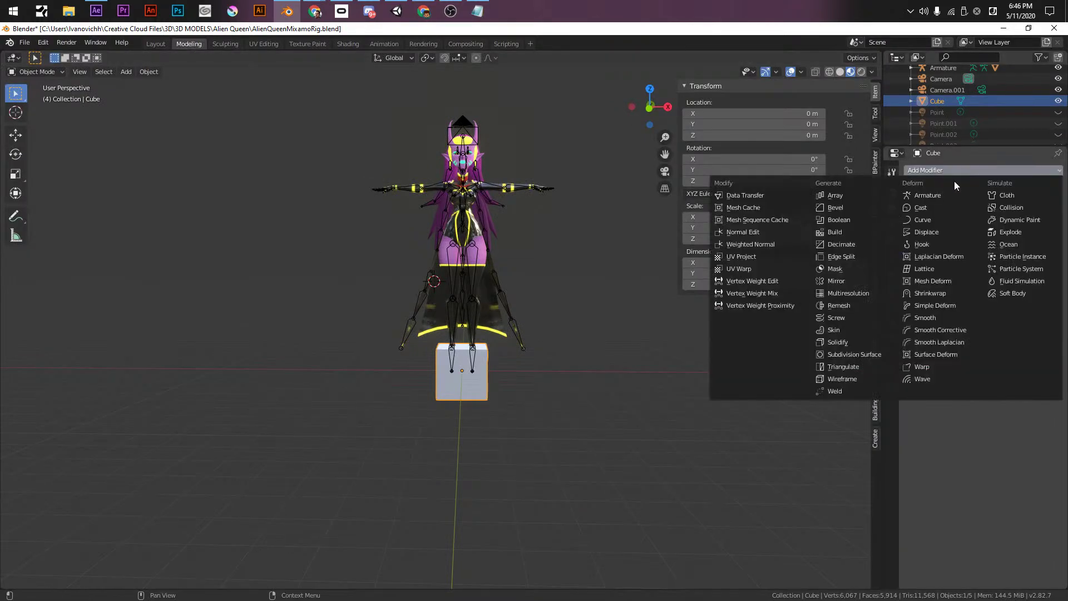
pyautogui.click(836, 196)
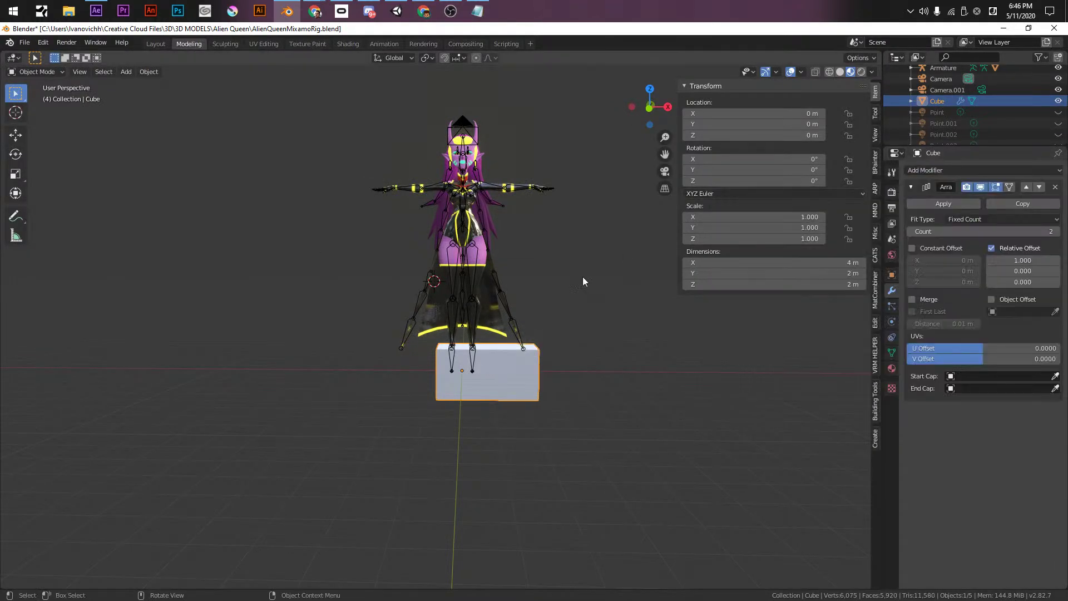
pyautogui.moveTo(1053, 230); pyautogui.dragTo(976, 238)
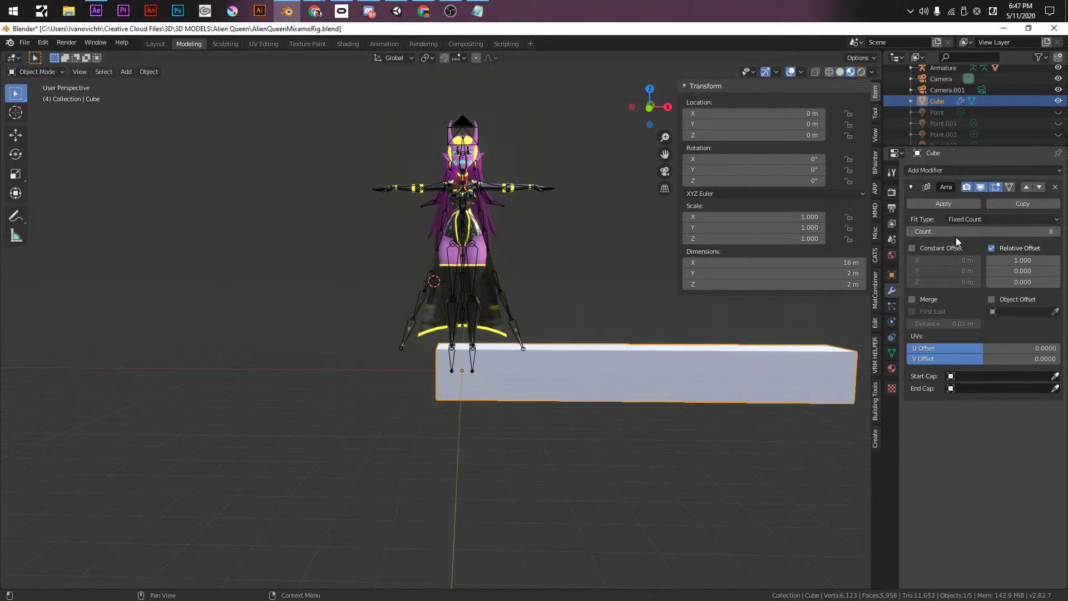
pyautogui.moveTo(578, 298); pyautogui.dragTo(420, 382, button='middle')
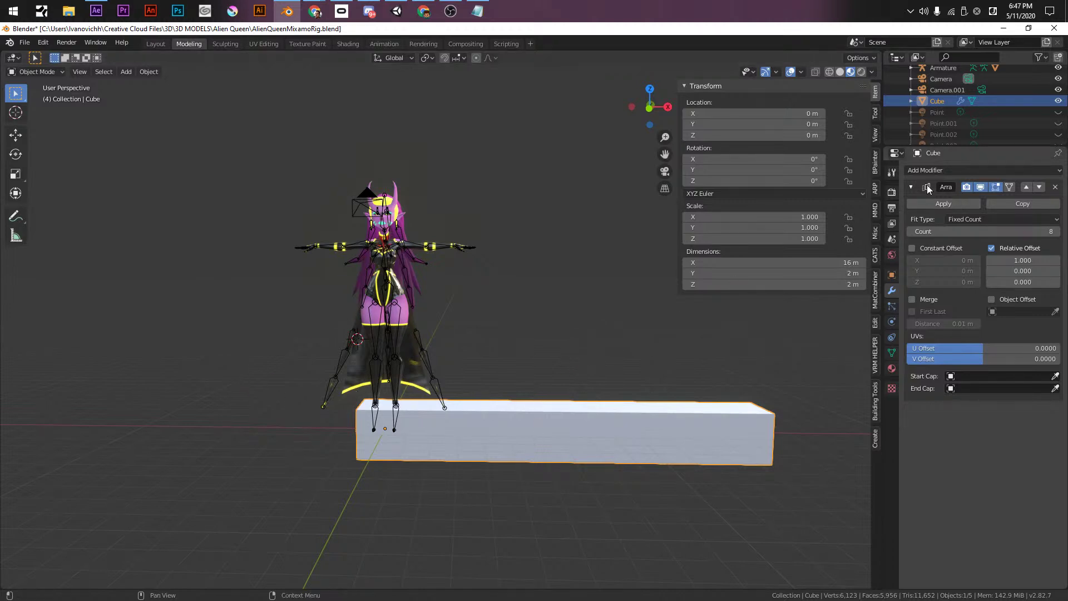
# - Add a second Array modifier that stacks a copy directly above, with Z offset 1
pyautogui.click(960, 169)
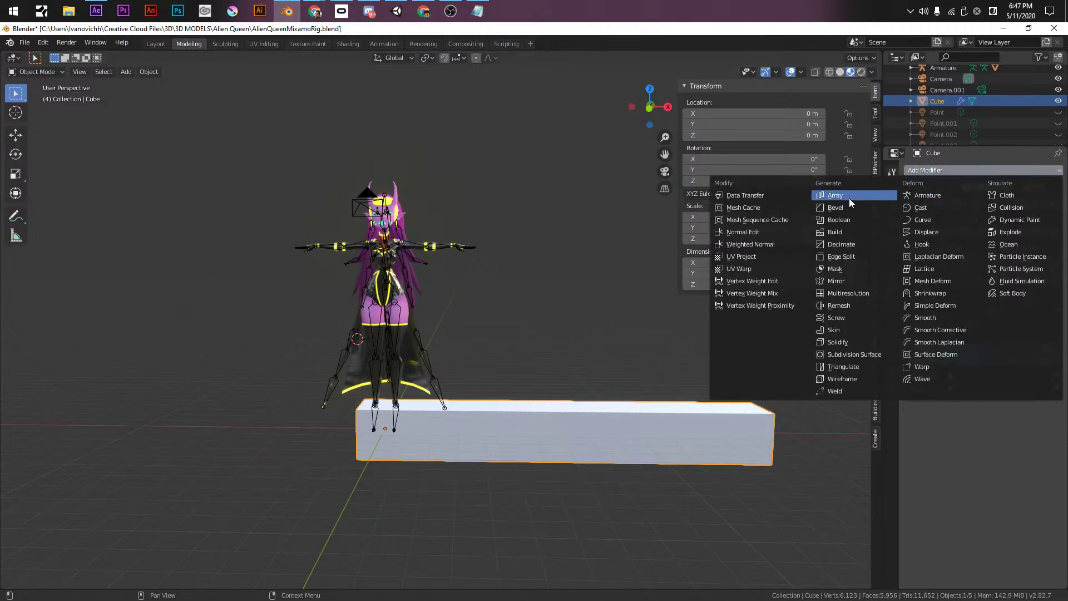
pyautogui.click(848, 195)
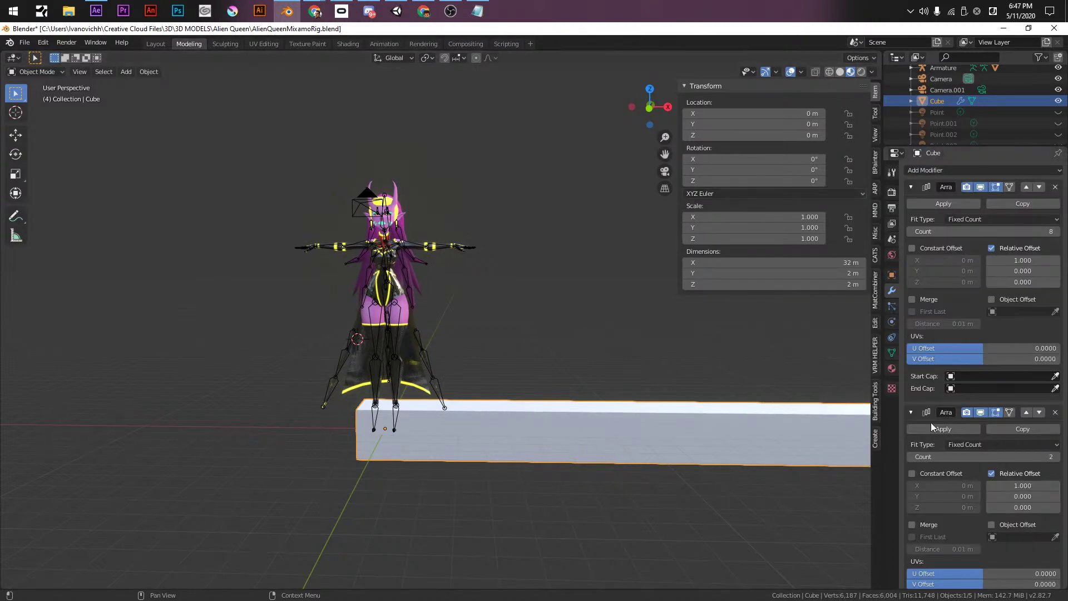
pyautogui.scroll(-2, 949, 534)
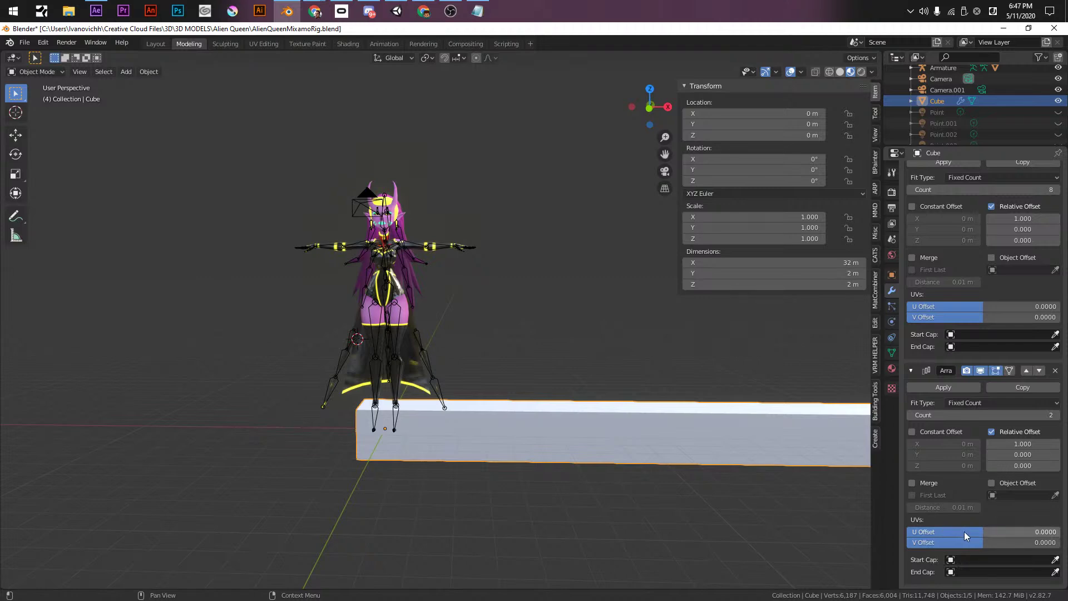
pyautogui.moveTo(979, 542)
pyautogui.mouseDown()
pyautogui.moveTo(967, 541)
pyautogui.moveTo(979, 542)
pyautogui.mouseUp()
pyautogui.moveTo(1015, 450); pyautogui.dragTo(1034, 466)
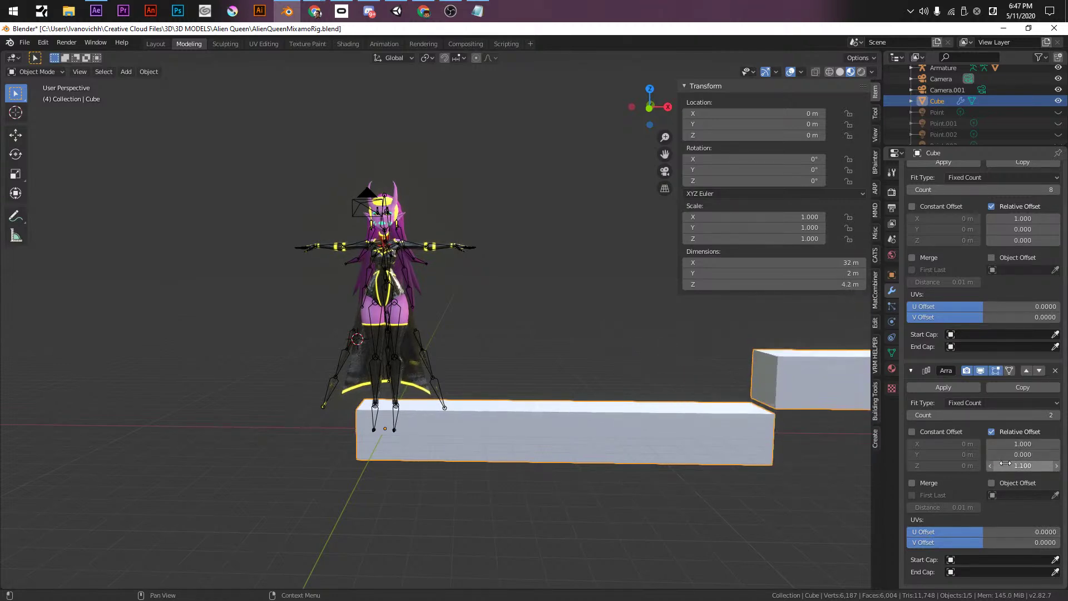
pyautogui.press('BackSpace')
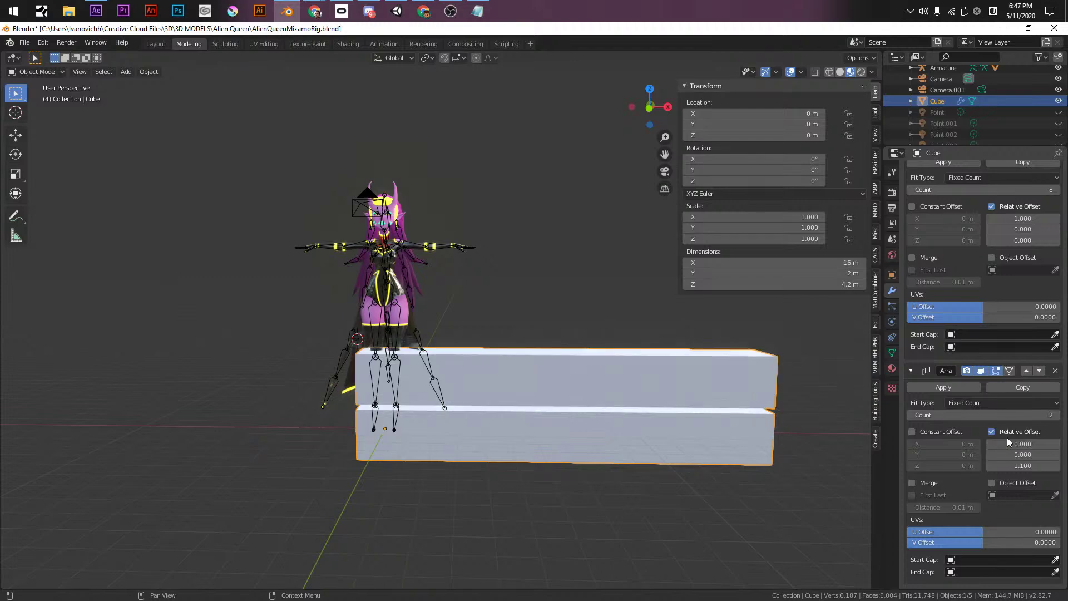
pyautogui.click(1001, 465)
pyautogui.write('1')
pyautogui.press('Return')
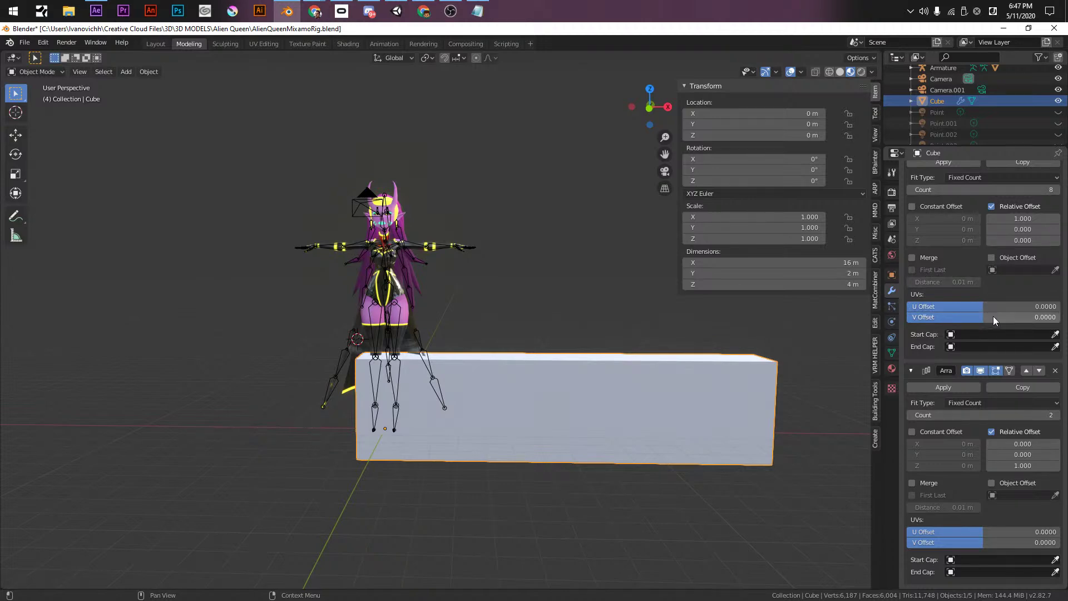
# - Space the cubes apart along the row and leave a small gap between the rows, about 1.2
pyautogui.moveTo(987, 306)
pyautogui.mouseDown()
pyautogui.moveTo(965, 306)
pyautogui.moveTo(987, 306)
pyautogui.mouseUp()
pyautogui.moveTo(1005, 218)
pyautogui.mouseDown()
pyautogui.moveTo(1024, 218)
pyautogui.moveTo(1007, 218)
pyautogui.mouseUp()
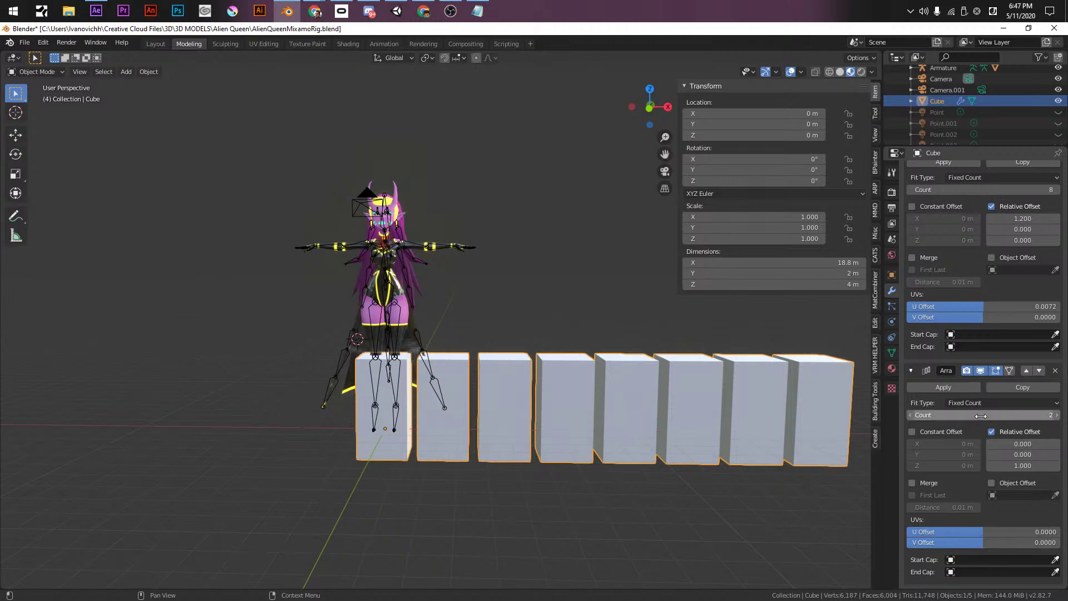
pyautogui.moveTo(1022, 466); pyautogui.dragTo(1033, 466)
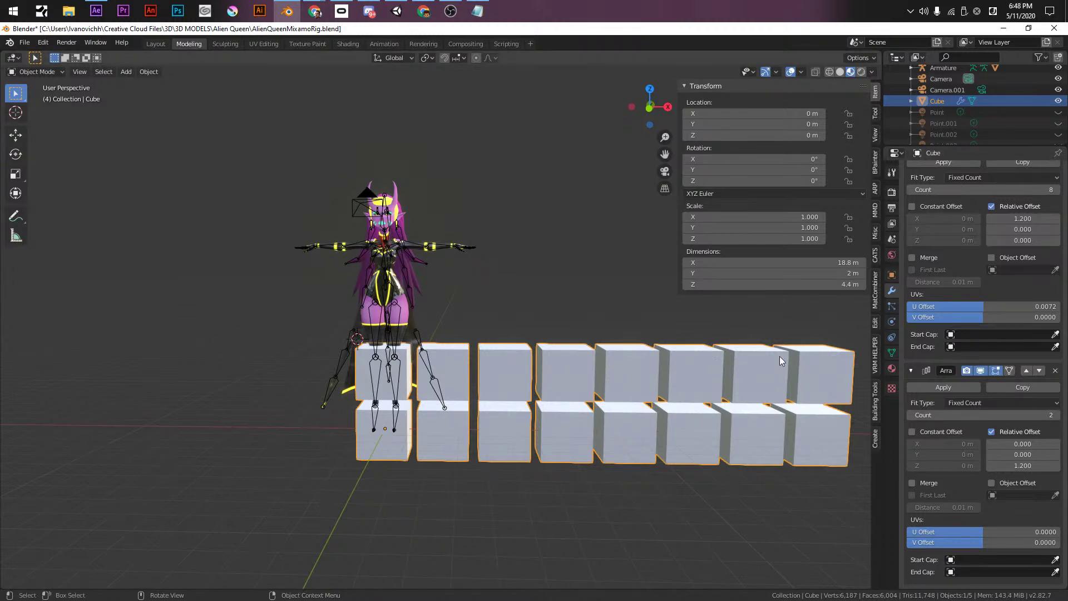
pyautogui.scroll(2, 946, 222)
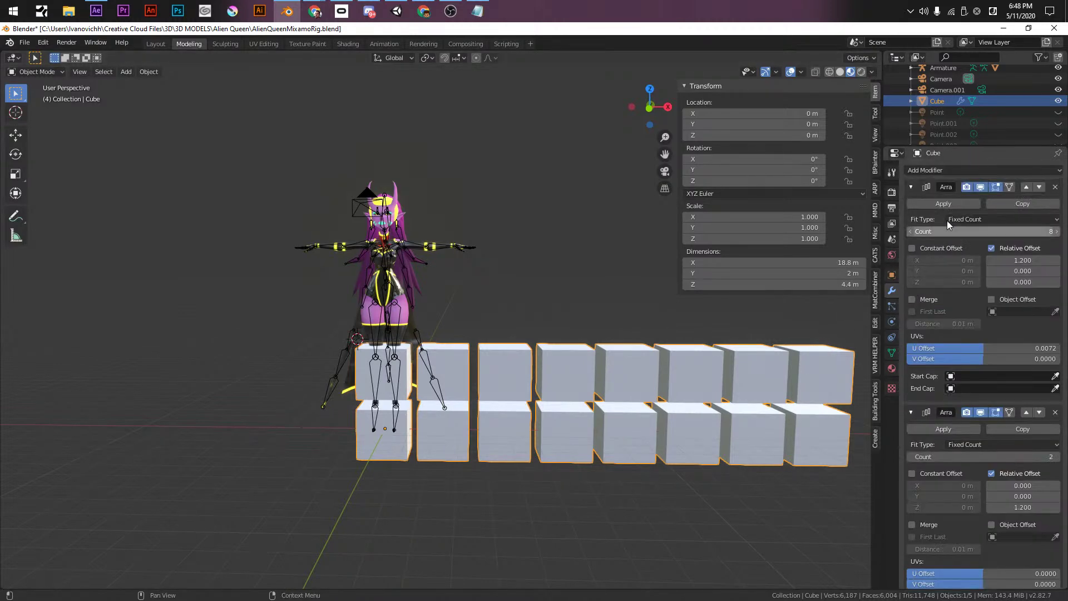
# - Collapse the array panels and add a Simple Deform Bend on Z at 218° to curl the blocks
pyautogui.click(911, 186)
pyautogui.click(910, 209)
pyautogui.click(922, 170)
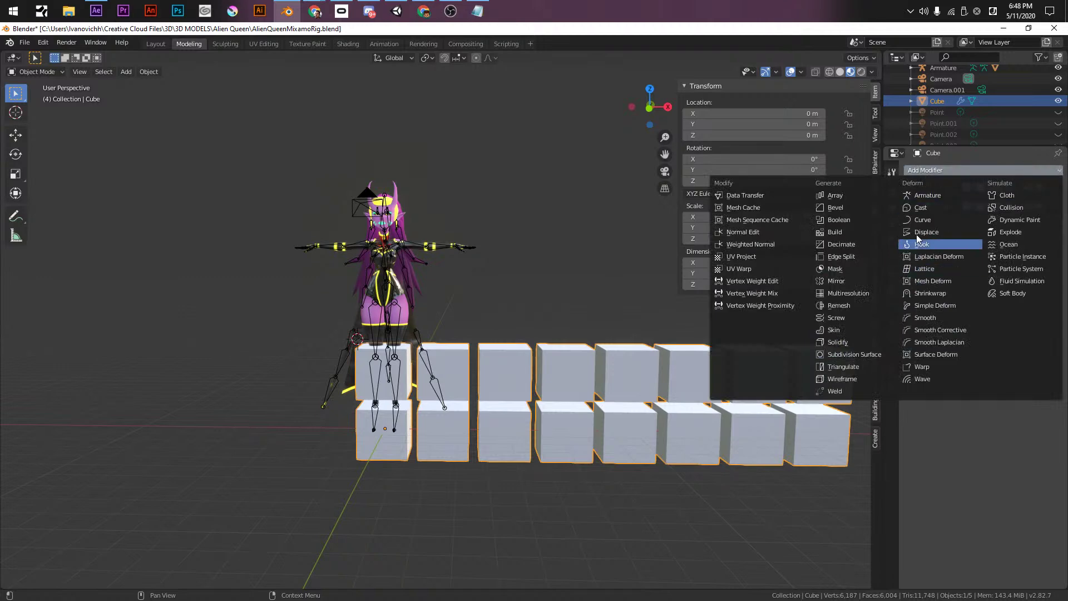
pyautogui.click(944, 307)
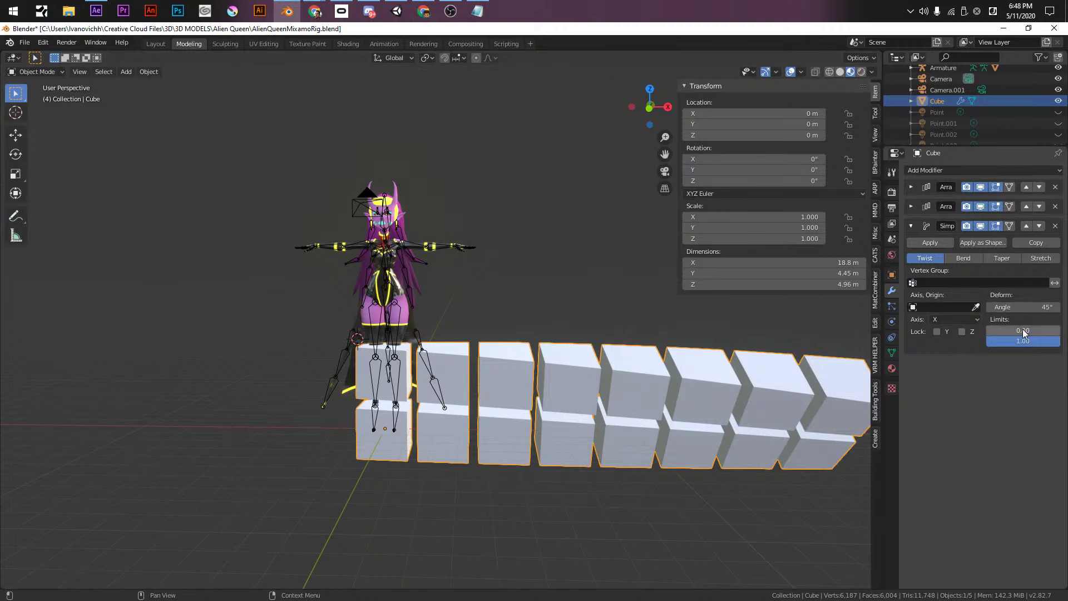
pyautogui.click(949, 258)
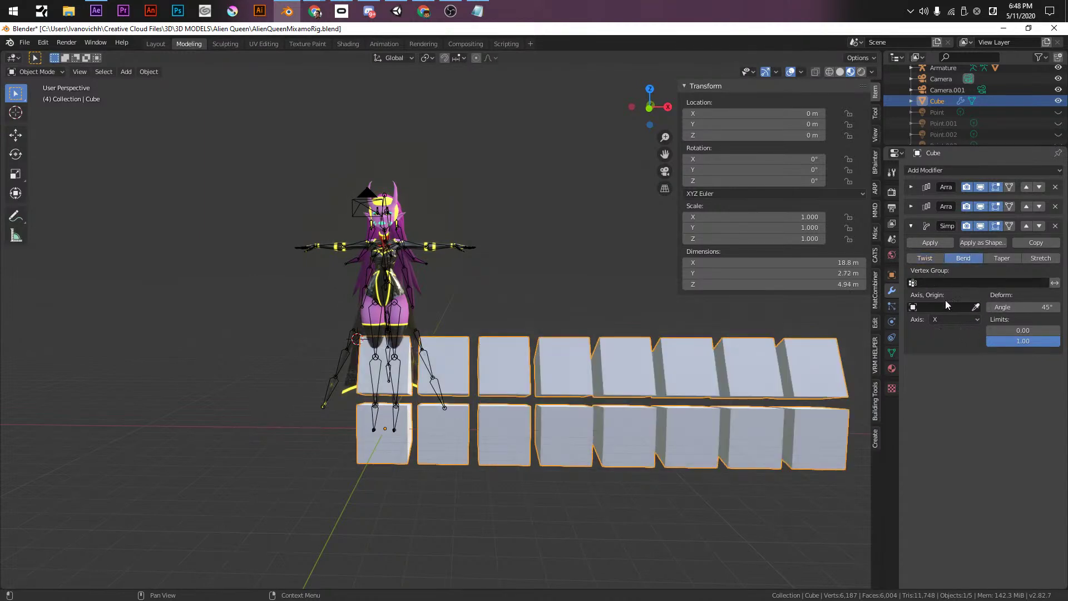
pyautogui.click(962, 320)
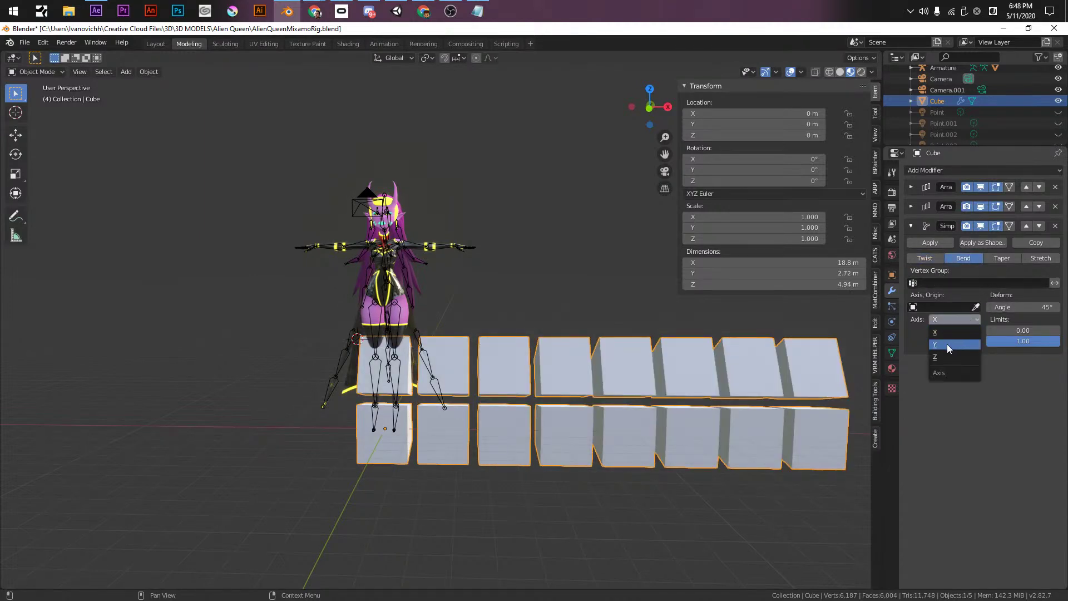
pyautogui.click(948, 342)
pyautogui.click(953, 319)
pyautogui.click(942, 359)
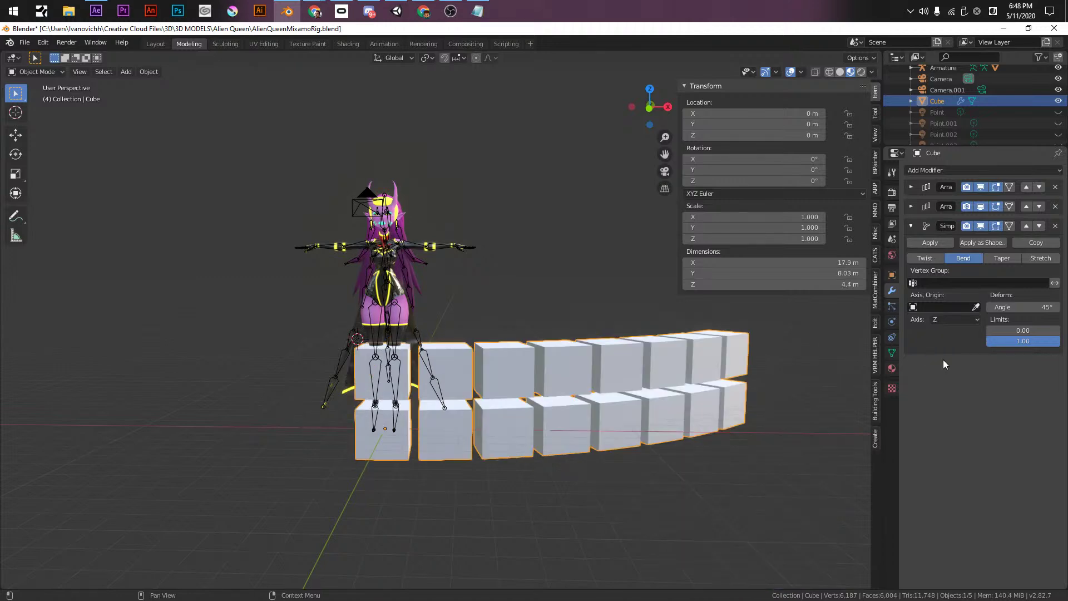
pyautogui.moveTo(1004, 307); pyautogui.dragTo(1059, 307)
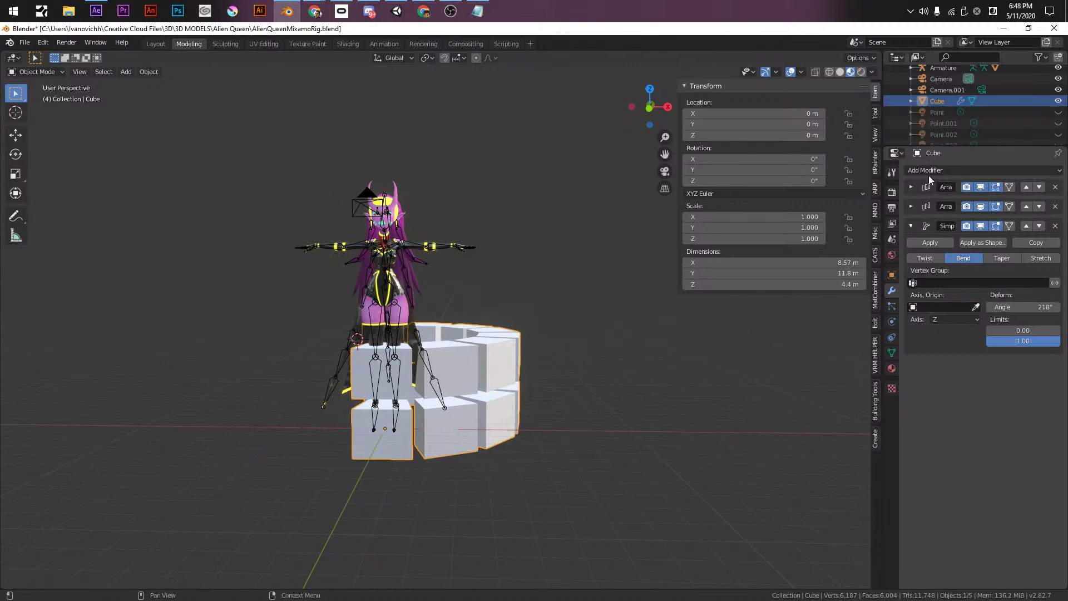
# - Add a Mirror modifier to close the ring, tilt it slightly, and enter Edit Mode
pyautogui.click(929, 172)
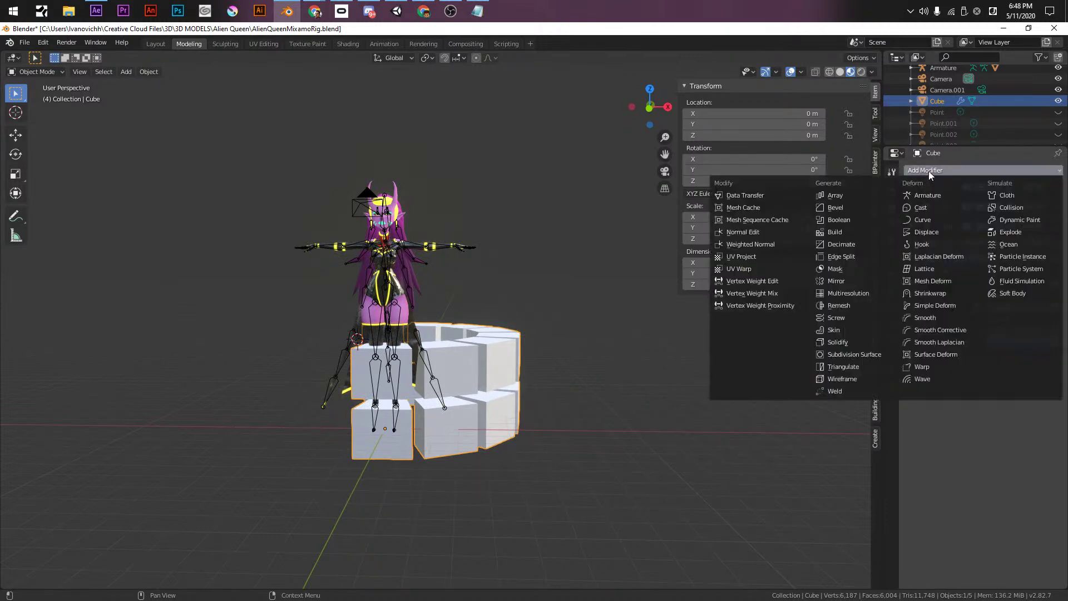
pyautogui.click(838, 282)
pyautogui.moveTo(420, 358); pyautogui.dragTo(479, 333, button='middle')
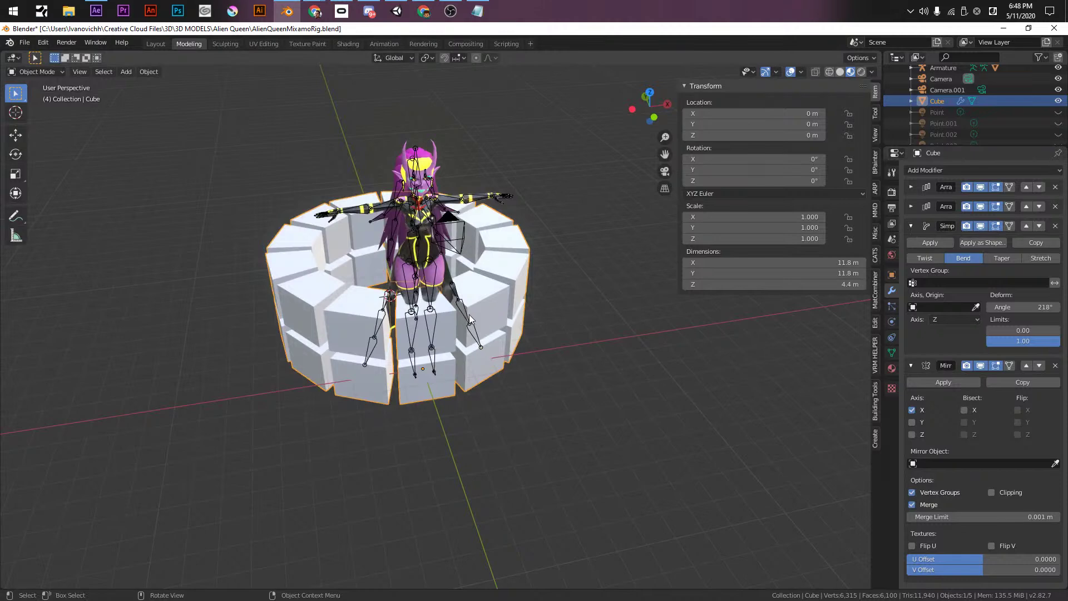
pyautogui.press('r')
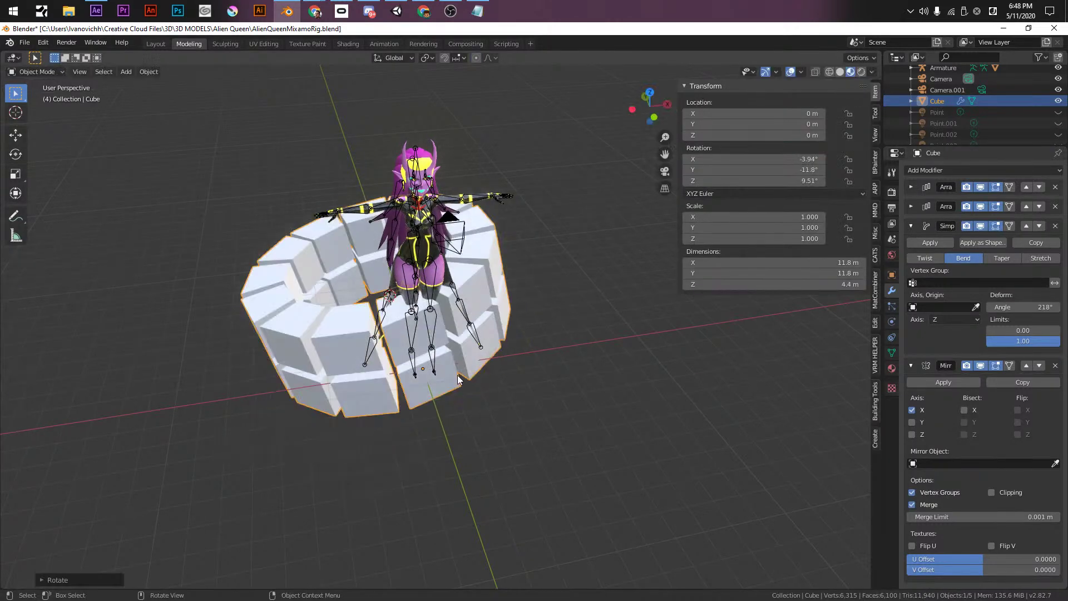
pyautogui.click(462, 303)
pyautogui.press('Tab')
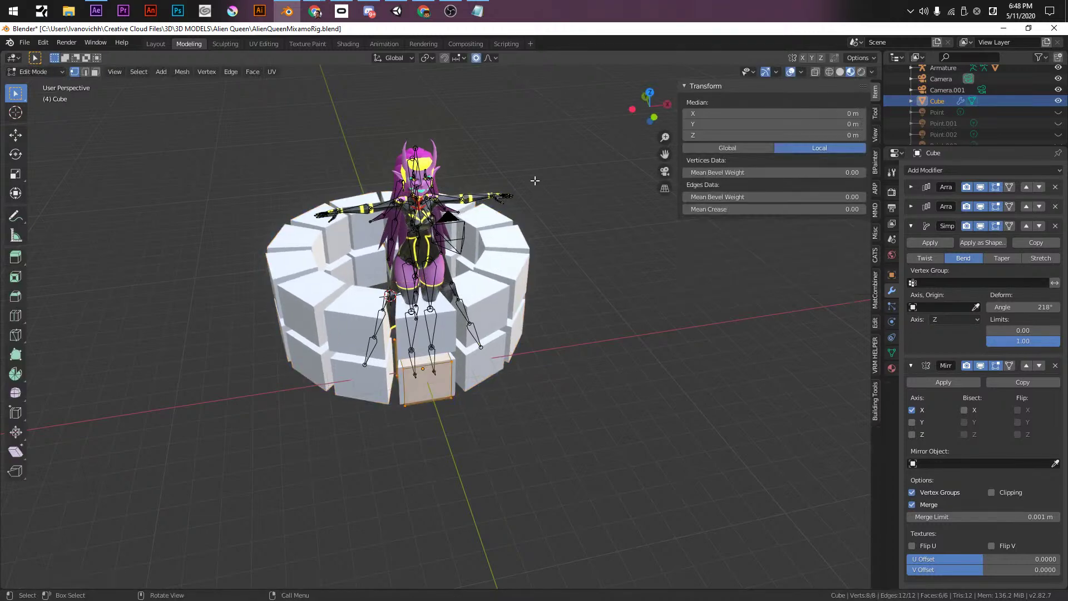
# - Rotate and move the ring's vertices with proportional editing, undoing a trial Z scale
pyautogui.press('r')
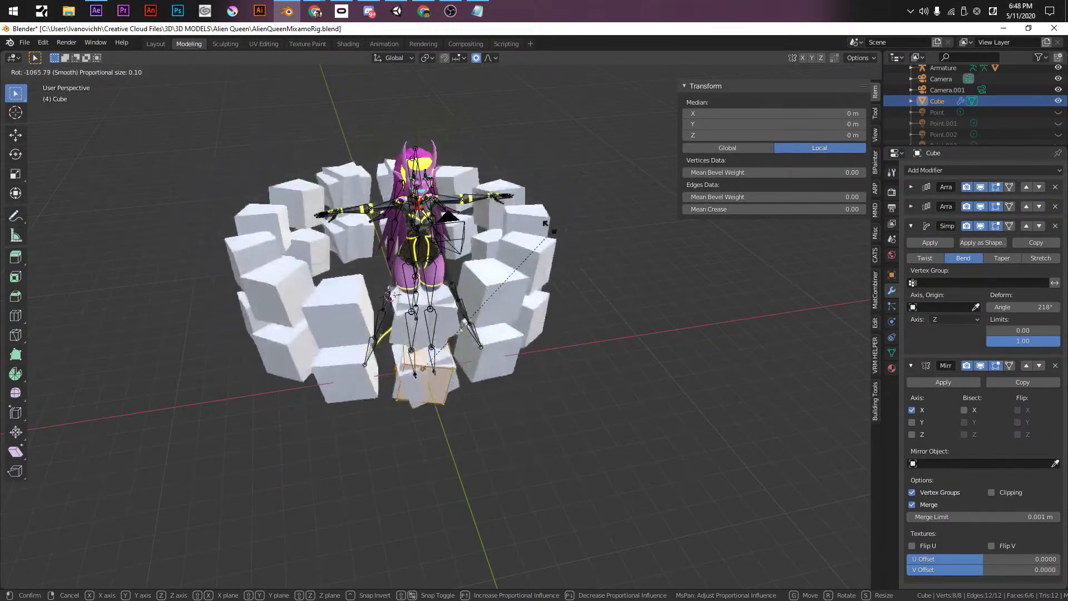
pyautogui.click(388, 357)
pyautogui.press('g')
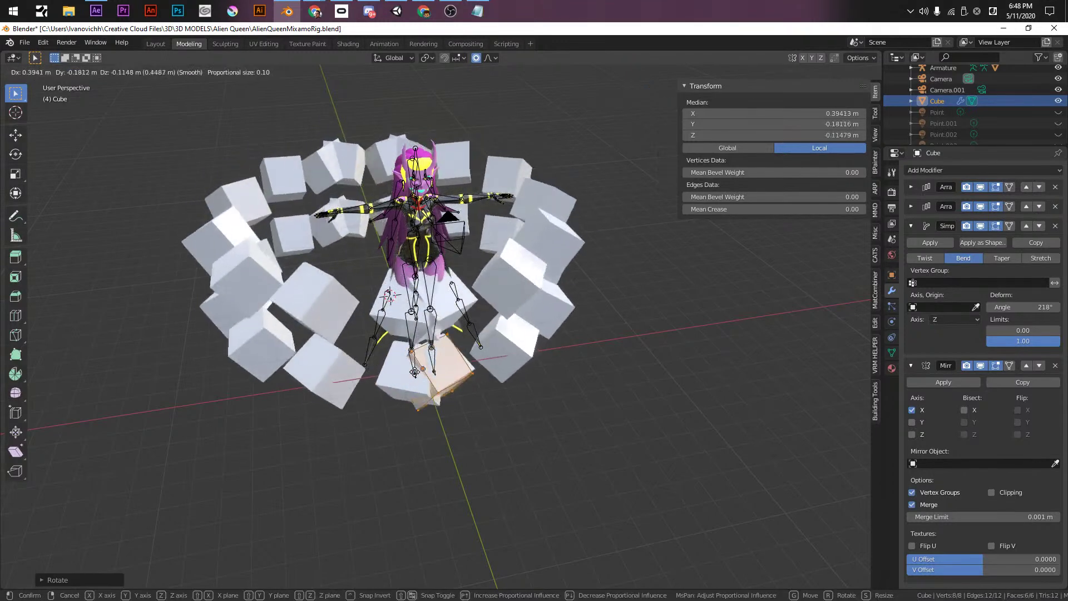
pyautogui.click(445, 364)
pyautogui.press('s')
pyautogui.press('z')
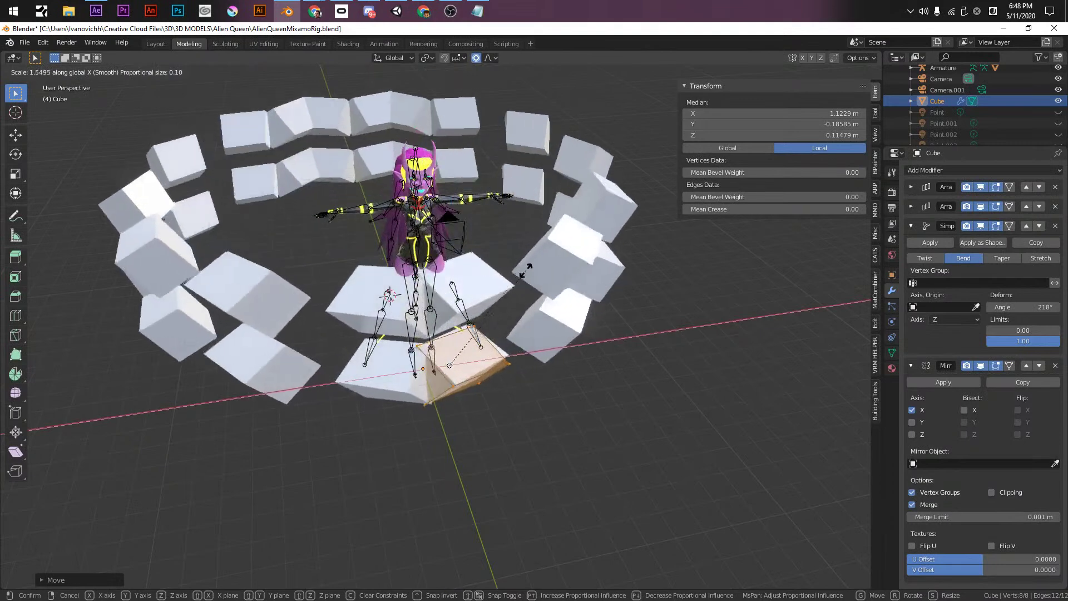
pyautogui.click(417, 307)
pyautogui.hotkey('ctrl', 'z')
# - Try scaling the ring in Local and then Normal orientation, undoing the result
pyautogui.click(389, 58)
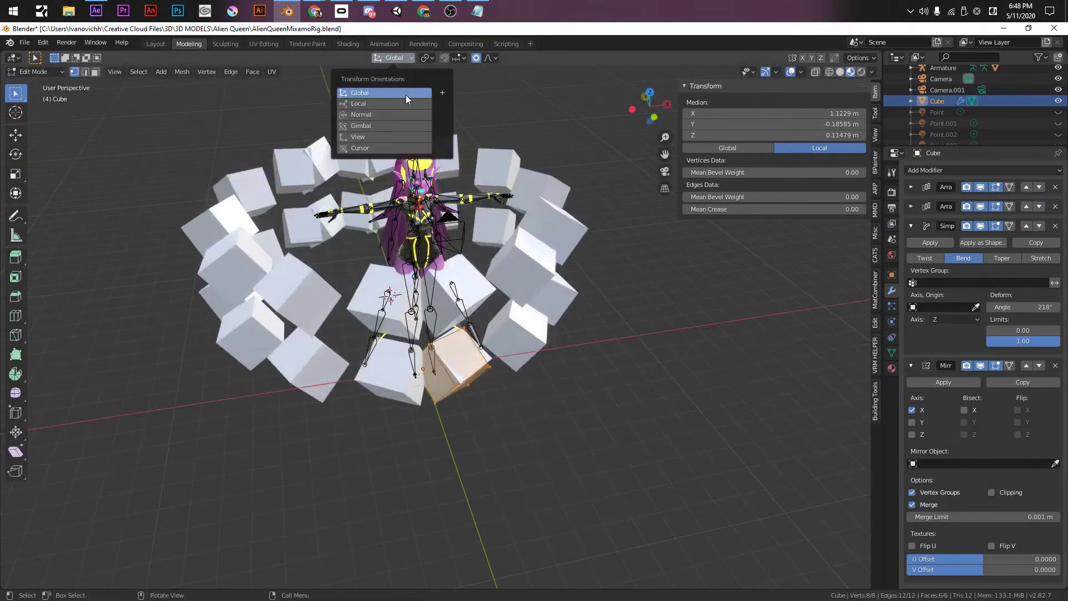
pyautogui.click(388, 102)
pyautogui.press('s')
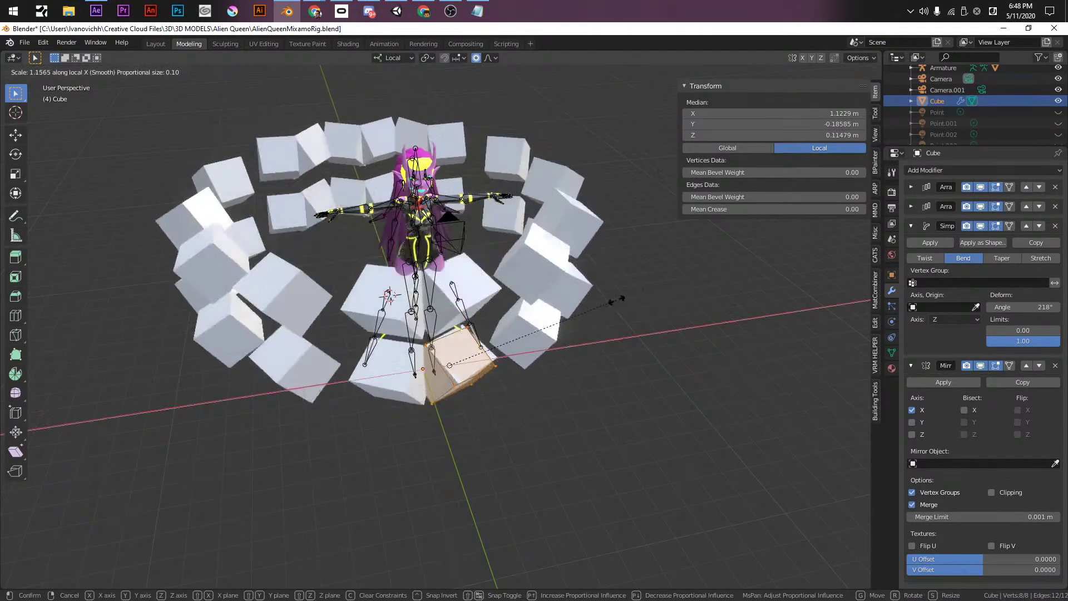
pyautogui.press('Escape')
pyautogui.click(392, 58)
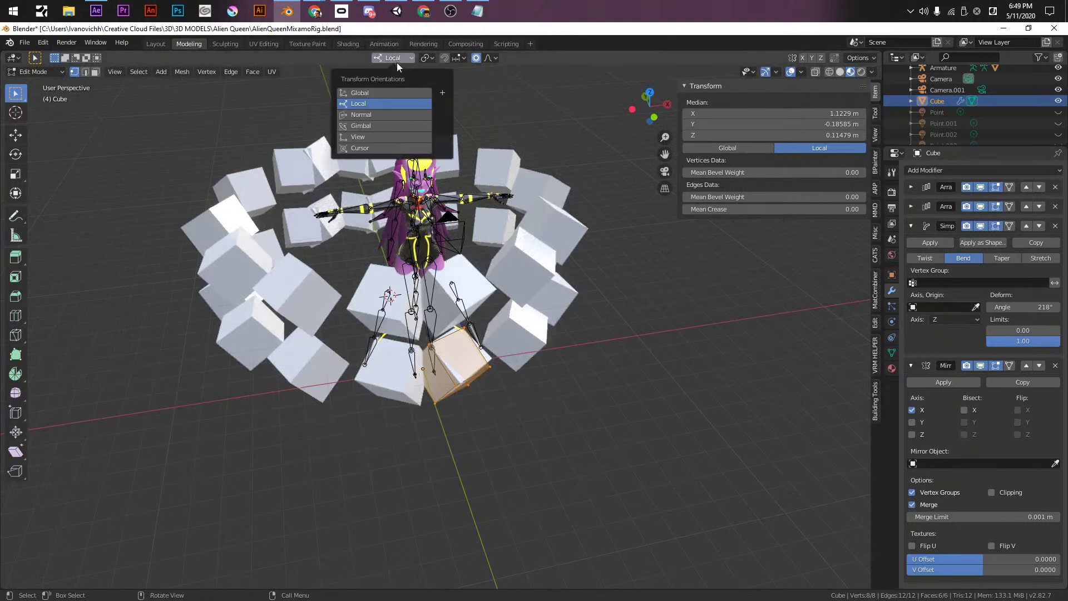
pyautogui.click(383, 116)
pyautogui.press('s')
pyautogui.press('x')
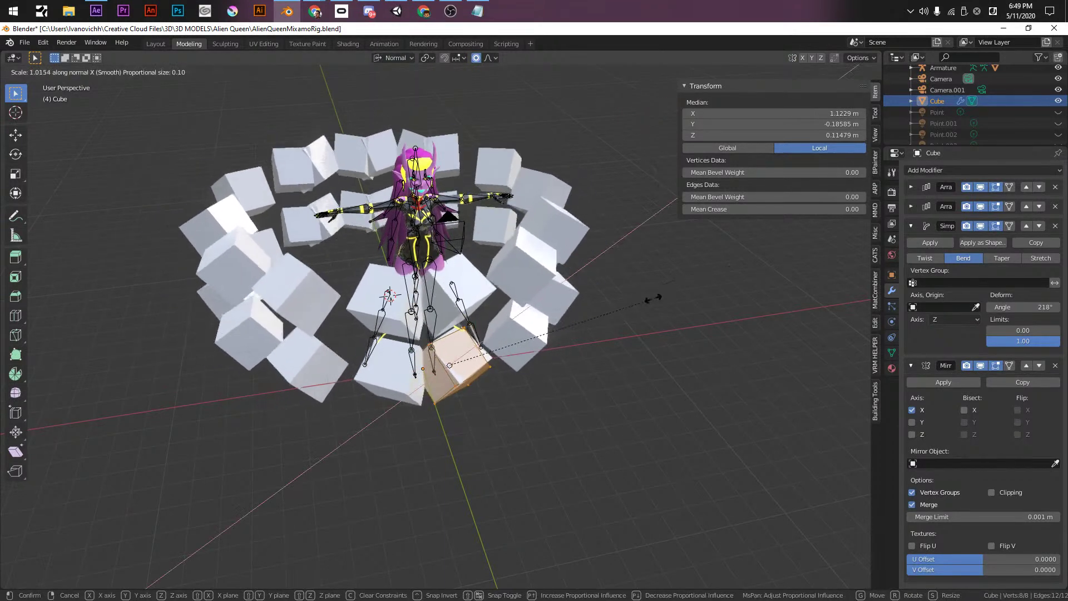
pyautogui.press('y')
pyautogui.press('z')
pyautogui.click(540, 301)
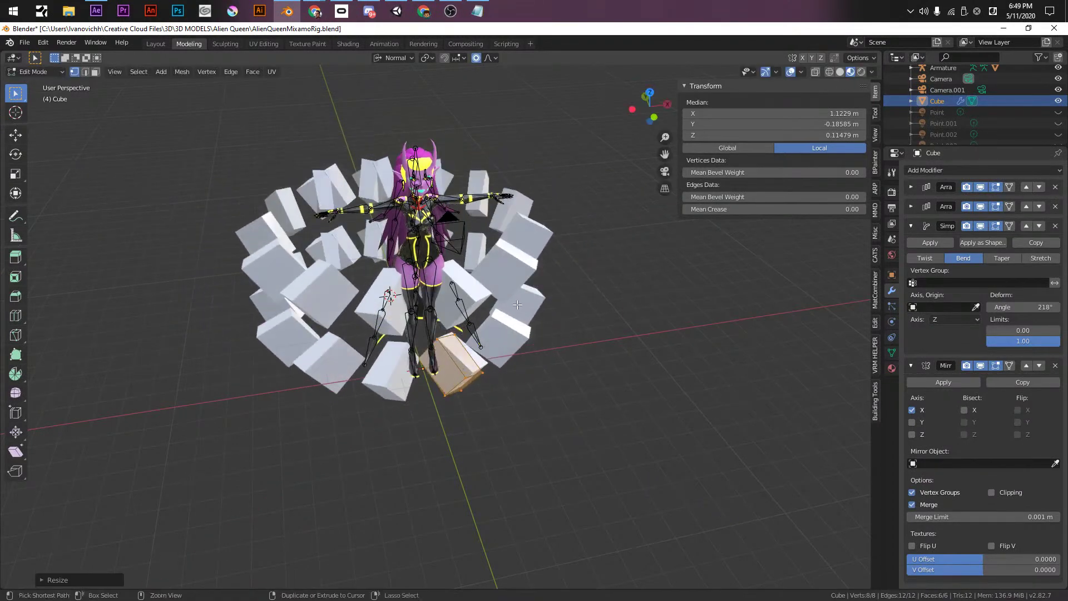
pyautogui.hotkey('ctrl', 'z')
# - Set the transform orientation back to Global, leaving the pivot point unchanged
pyautogui.click(384, 58)
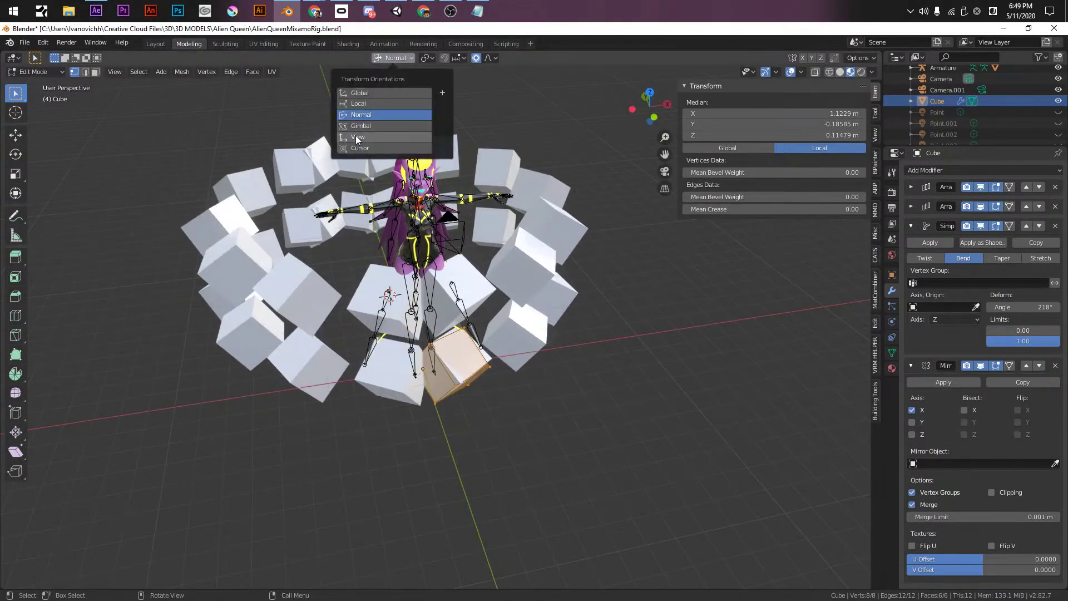
pyautogui.click(359, 93)
pyautogui.click(428, 58)
pyautogui.click(430, 58)
# - Select one face and move and scale it into tall spikes, then return to Object Mode
pyautogui.moveTo(423, 312); pyautogui.dragTo(439, 367, button='middle')
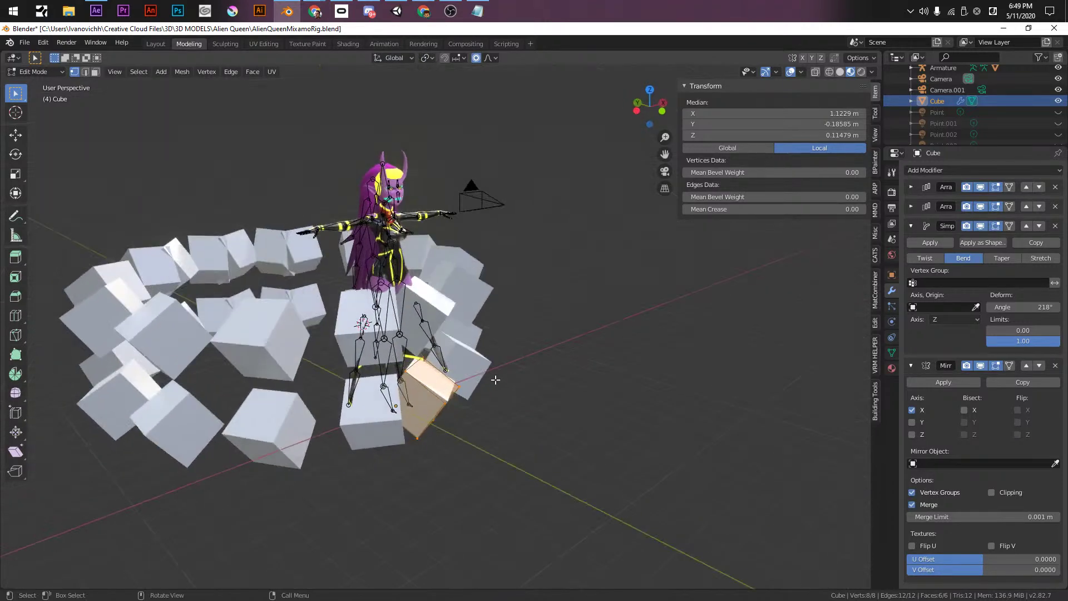
pyautogui.press('3')
pyautogui.click(441, 382)
pyautogui.press('g')
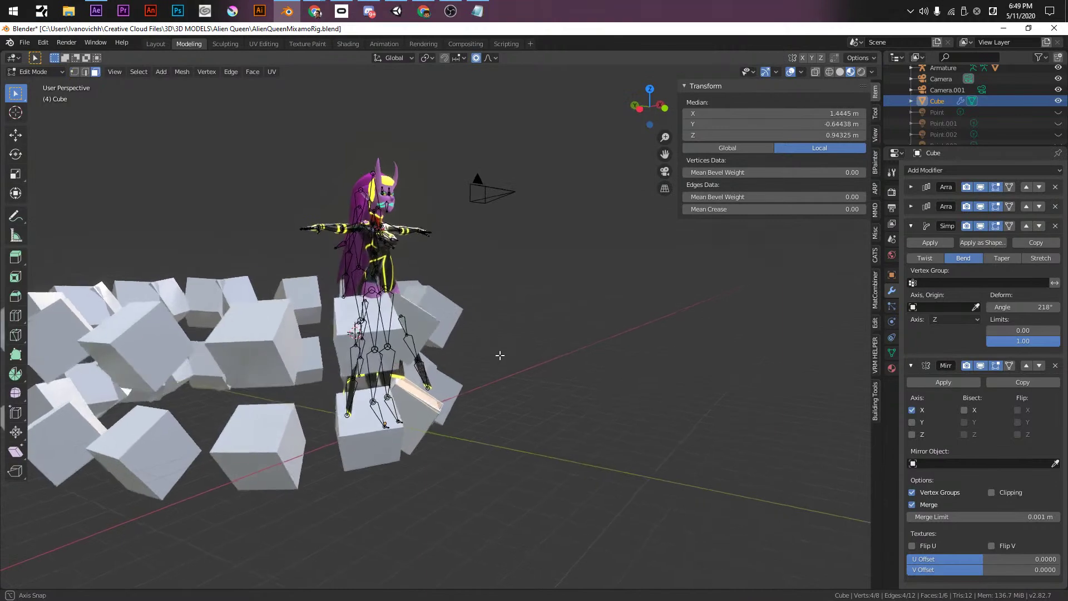
pyautogui.press('s')
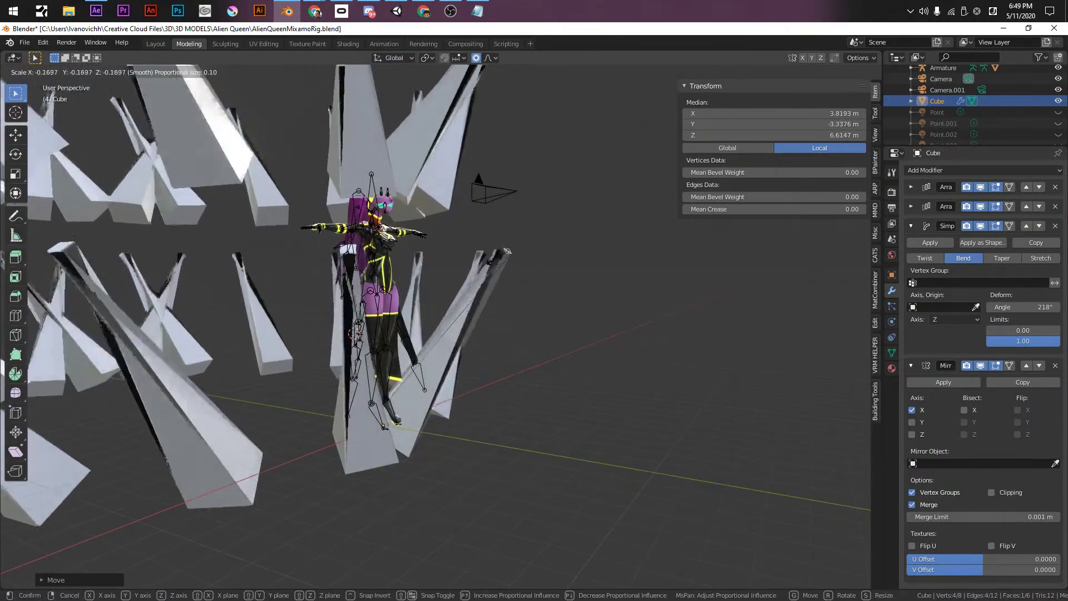
pyautogui.click(489, 312)
pyautogui.moveTo(489, 312); pyautogui.dragTo(417, 468, button='middle')
pyautogui.press('g')
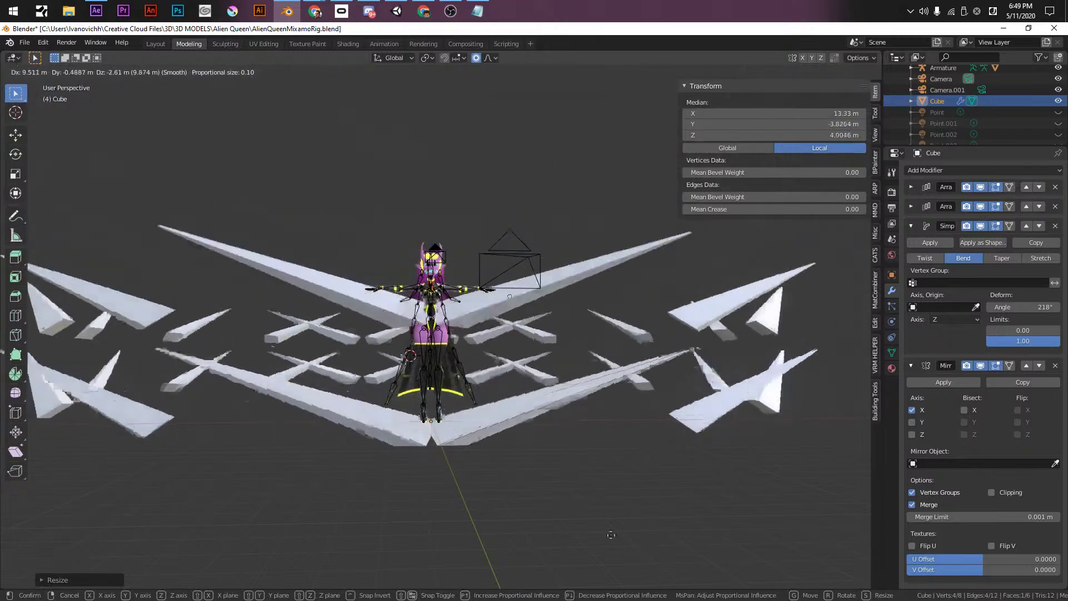
pyautogui.click(435, 421)
pyautogui.moveTo(435, 421); pyautogui.dragTo(406, 410, button='middle')
pyautogui.press('Tab')
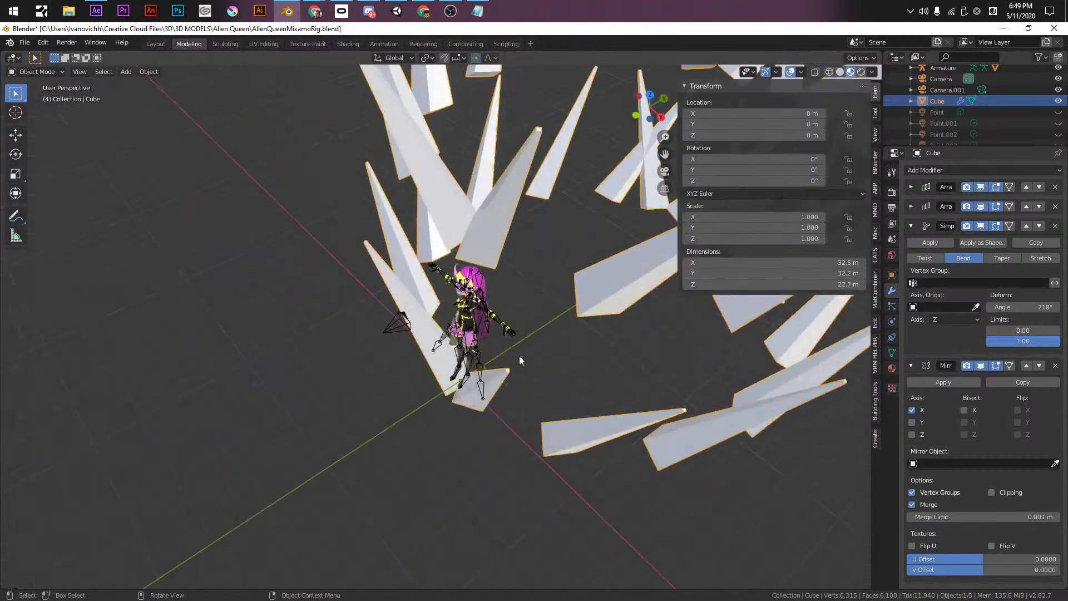
# - Move the shard ring along Y to -12.146 m and switch to front orthographic view
pyautogui.press('g')
pyautogui.press('z')
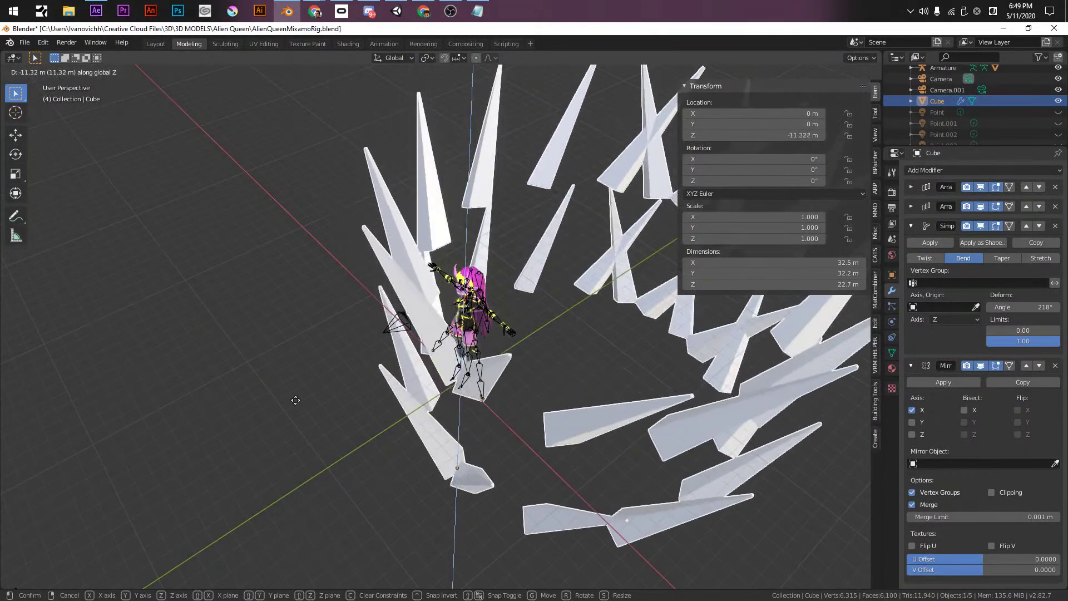
pyautogui.press('y')
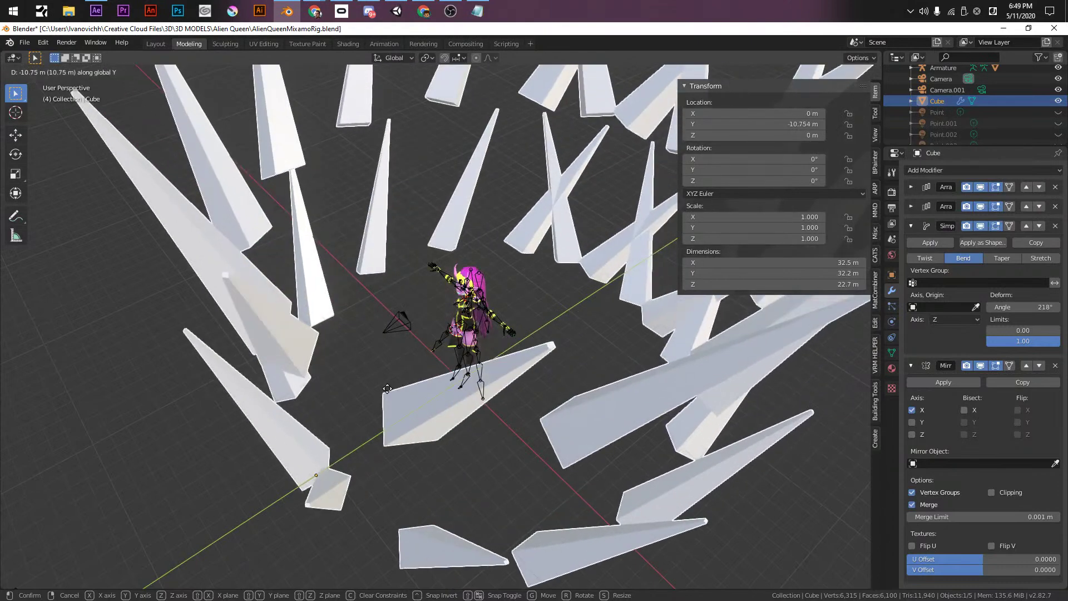
pyautogui.click(355, 411)
pyautogui.moveTo(355, 412); pyautogui.dragTo(453, 390, button='middle')
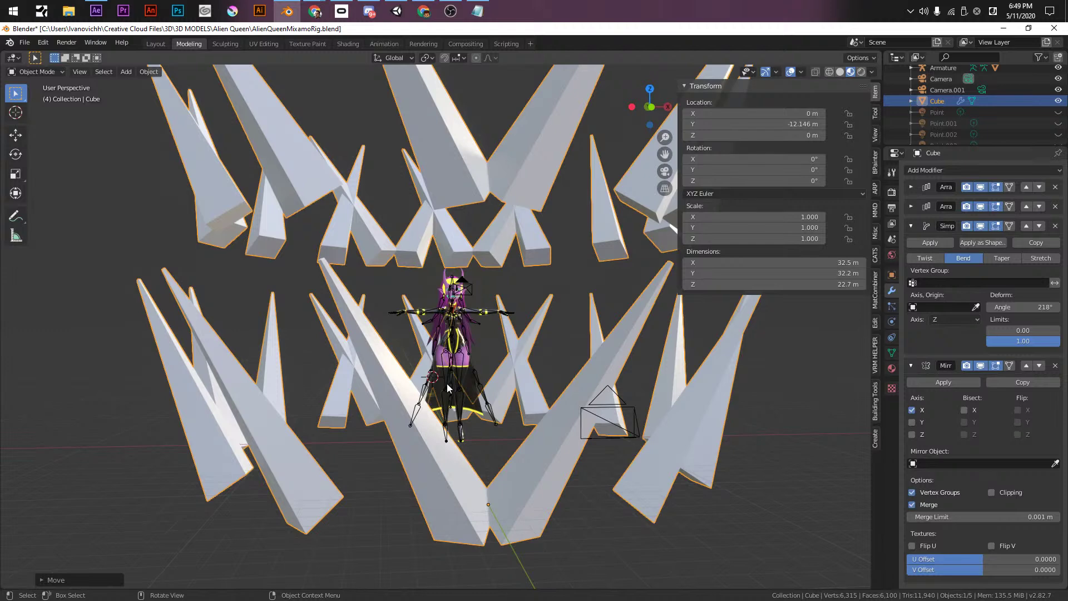
pyautogui.press('KP_1')
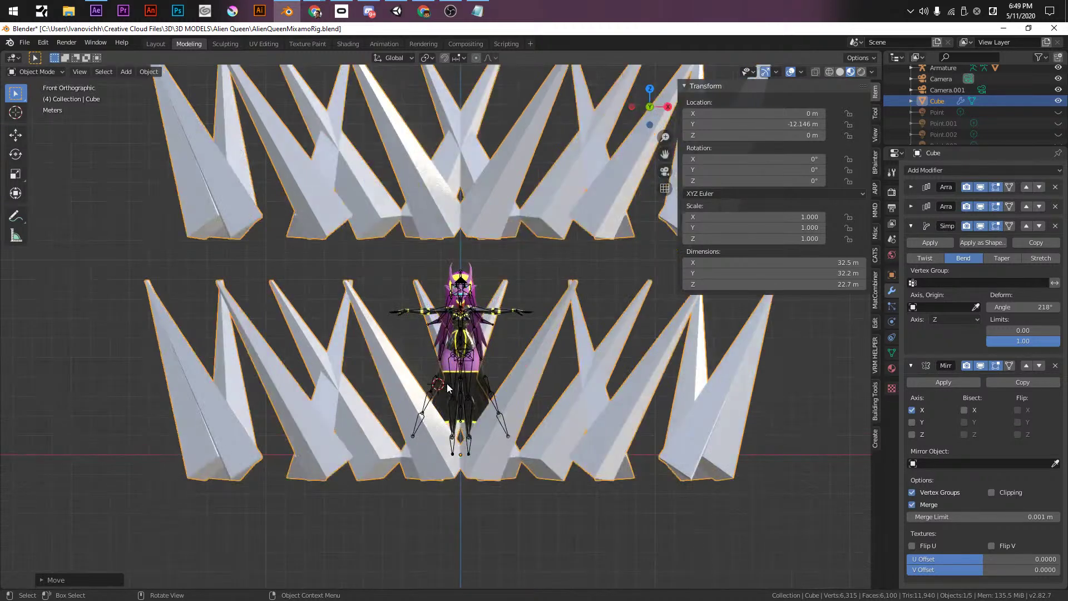
# - Collapse the Simple Deform and Mirror panels and bring the Notepad scene notes forward
pyautogui.click(911, 226)
pyautogui.click(910, 245)
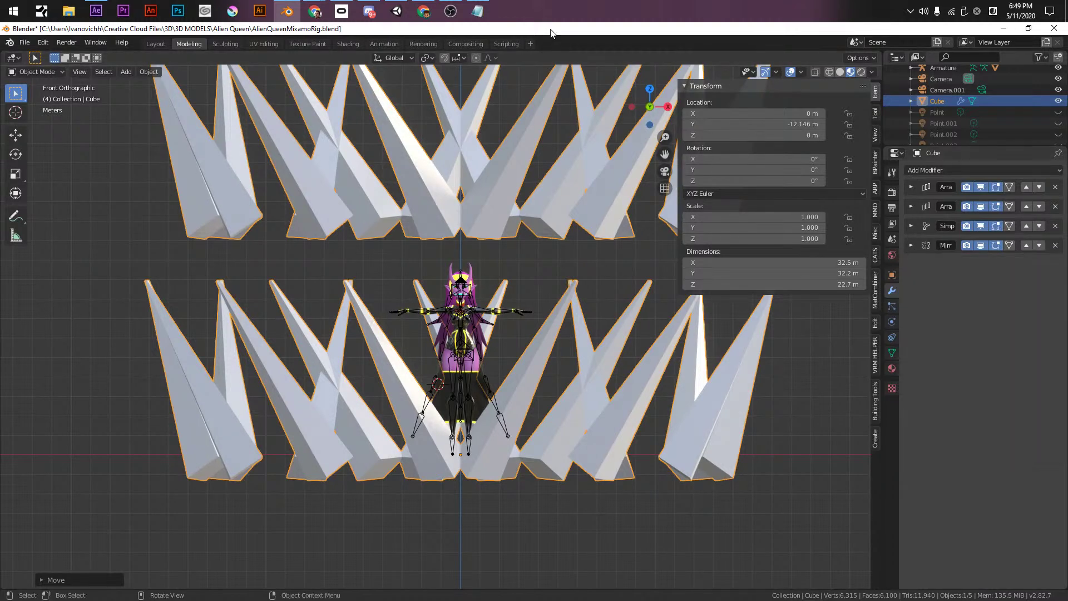
pyautogui.hotkey('alt', 'Tab')
pyautogui.press('Tab')
pyautogui.press('Tab')
pyautogui.click(585, 506)
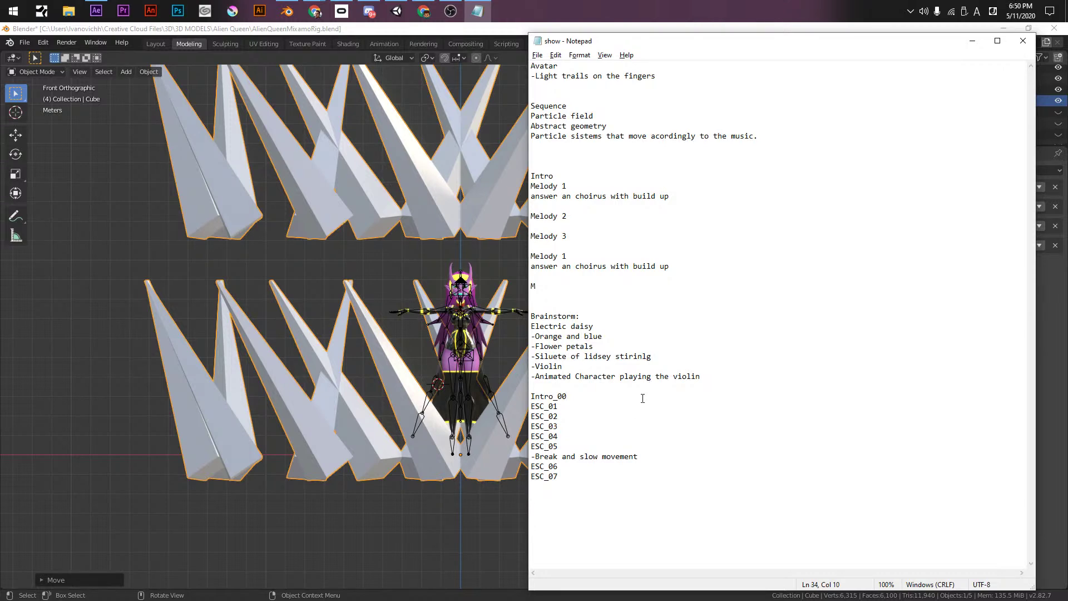
# - Add '-Particle field starting' under Intro_00 and make a blank line in the brainstorm list
pyautogui.press('Return')
pyautogui.write('-Par')
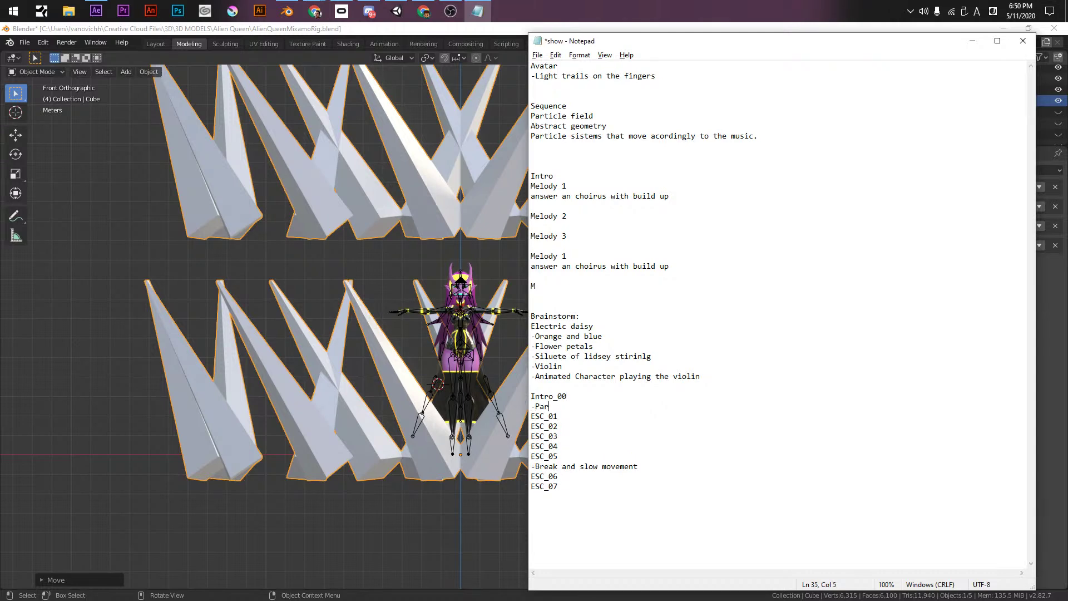
pyautogui.write('ticle field starting')
pyautogui.press('Up')
pyautogui.press('Return')
pyautogui.press('Up')
# - Write '-UNITY SHADERS EFECTS like AFX' under Electric daisy and save the notes
pyautogui.press('BackSpace')
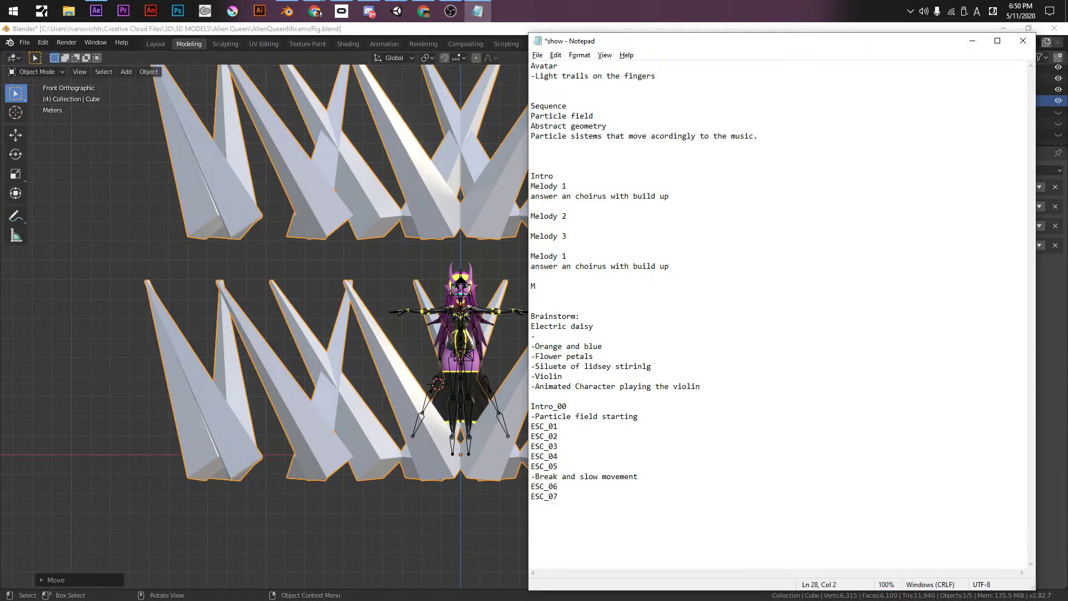
pyautogui.write('UNITY SHADERS EFECTR like AFX')
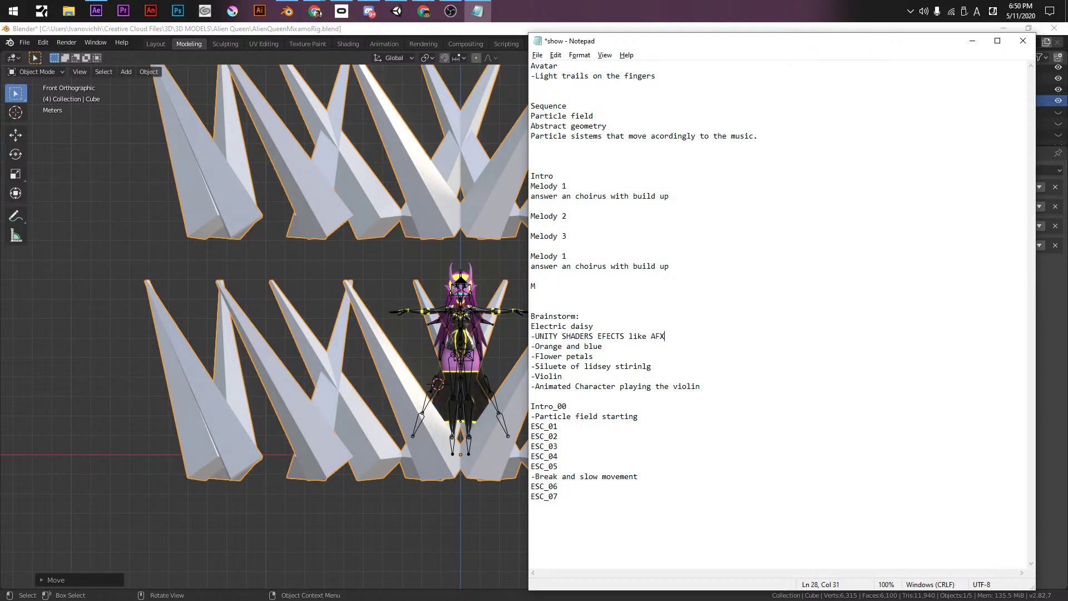
pyautogui.hotkey('ctrl', 's')
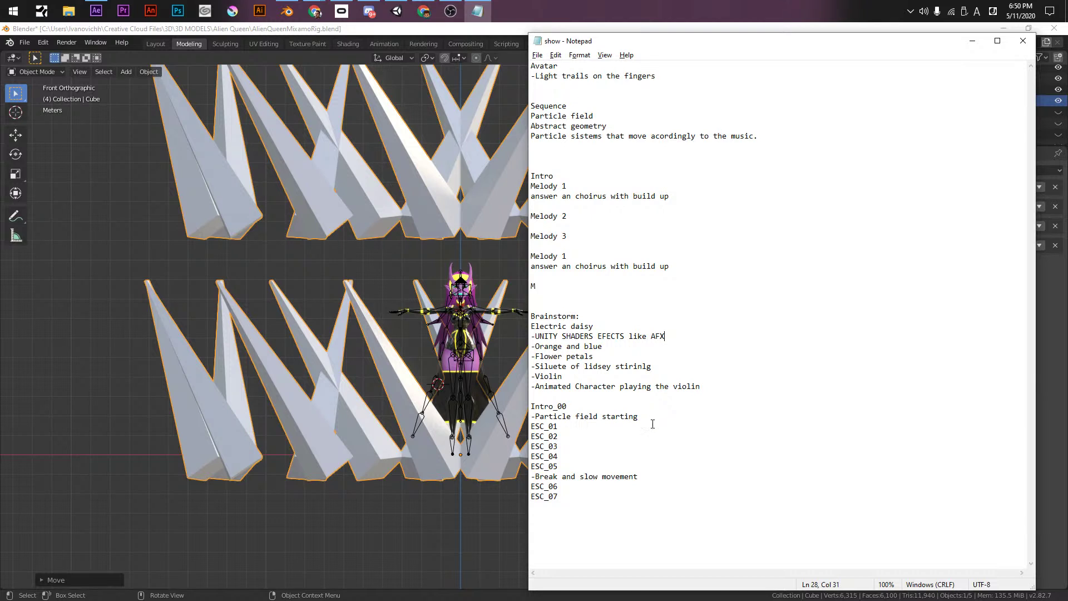
# - Add a dash line under ESC_01 and a '-Black screen' line below Particle field starting
pyautogui.click(572, 426)
pyautogui.press('Return')
pyautogui.write('-')
pyautogui.click(661, 416)
pyautogui.press('Return')
pyautogui.write('-')
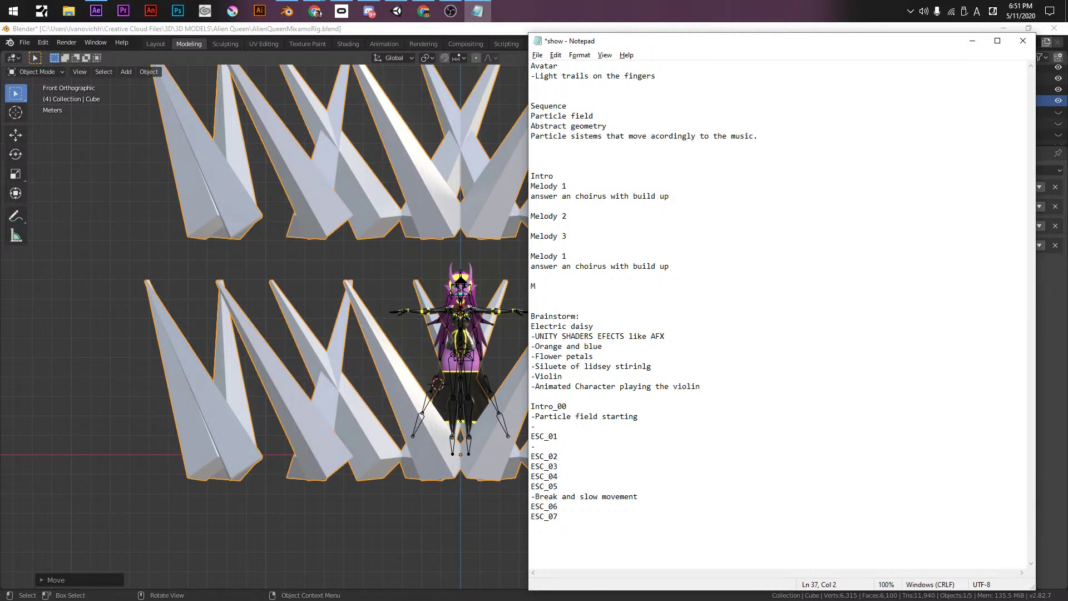
pyautogui.write('ack screen')
# - Add '-Strobo efect' and '-Light show from a drone?' to the brainstorm list
pyautogui.press('Up')
pyautogui.press('Up')
pyautogui.press('Up')
pyautogui.press('Up')
pyautogui.press('Up')
pyautogui.press('Return')
pyautogui.press('Up')
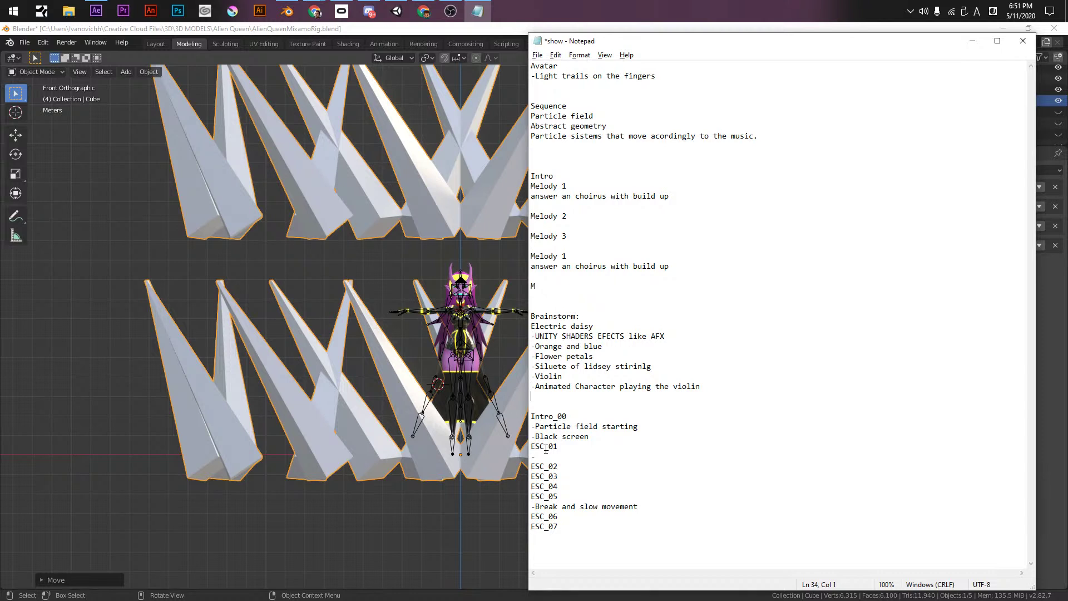
pyautogui.write('-Strobo efect')
pyautogui.press('Down')
pyautogui.write('-Light show')
pyautogui.press('Return')
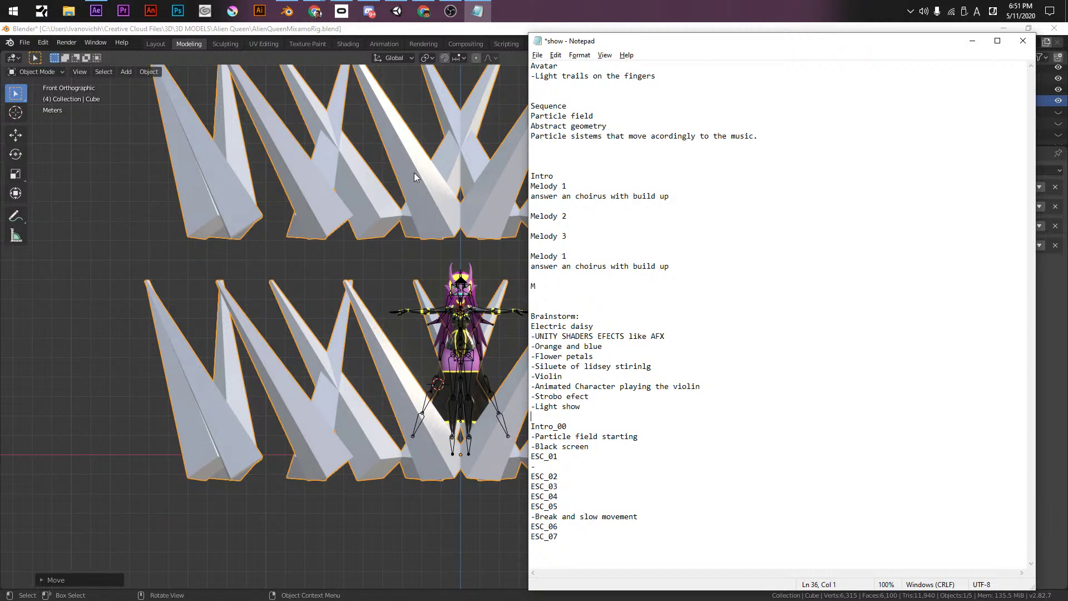
pyautogui.press('Up')
pyautogui.write('from a drone?')
pyautogui.press('Return')
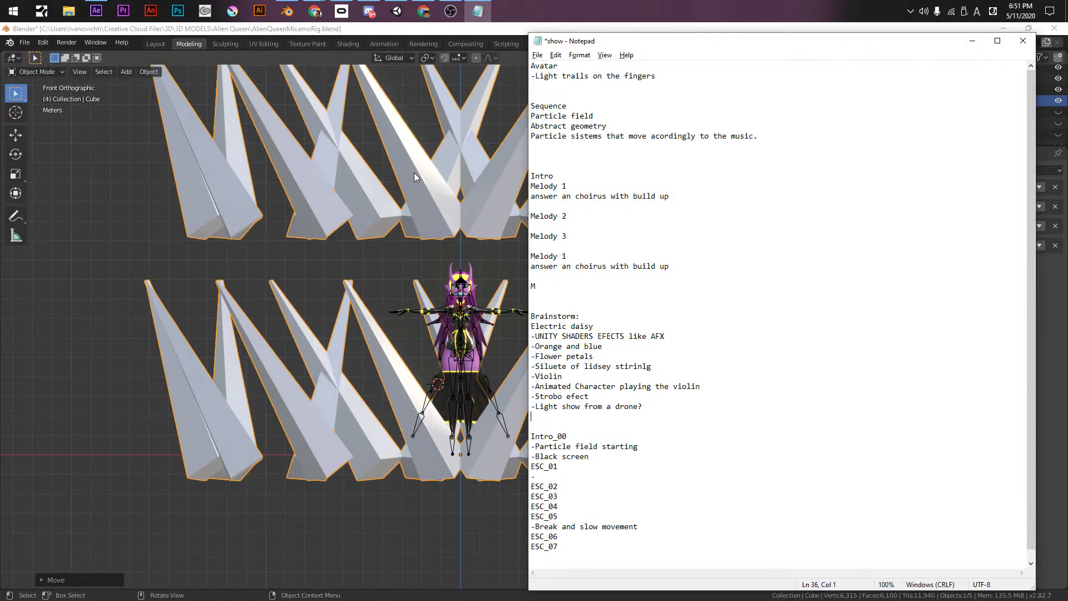
pyautogui.press('shift')
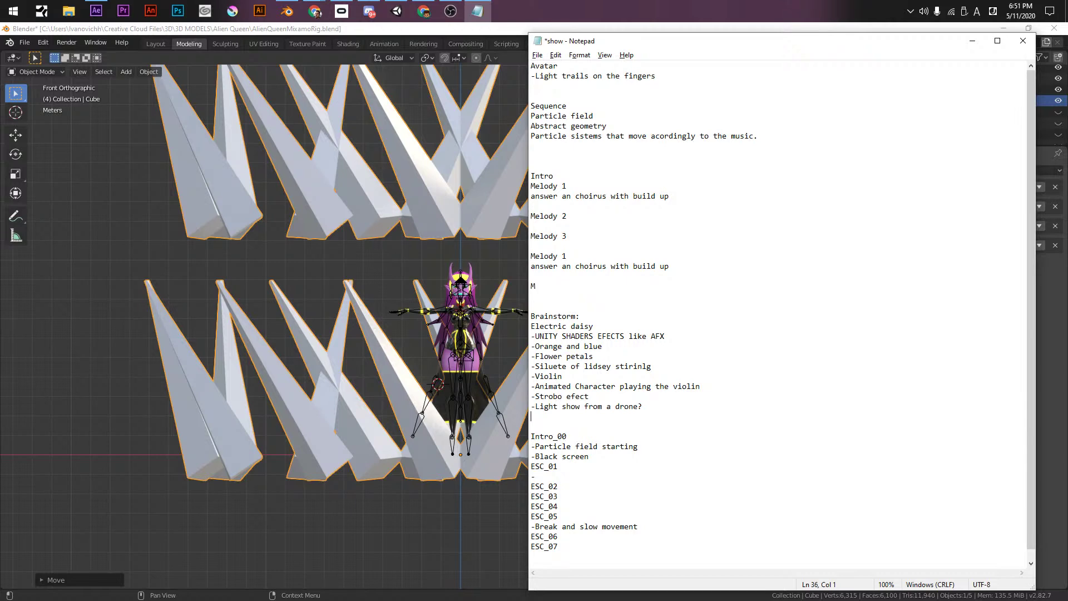
# - Save the notes, append the artist's name after Electric daisy, and save again
pyautogui.hotkey('alt', 'Tab')
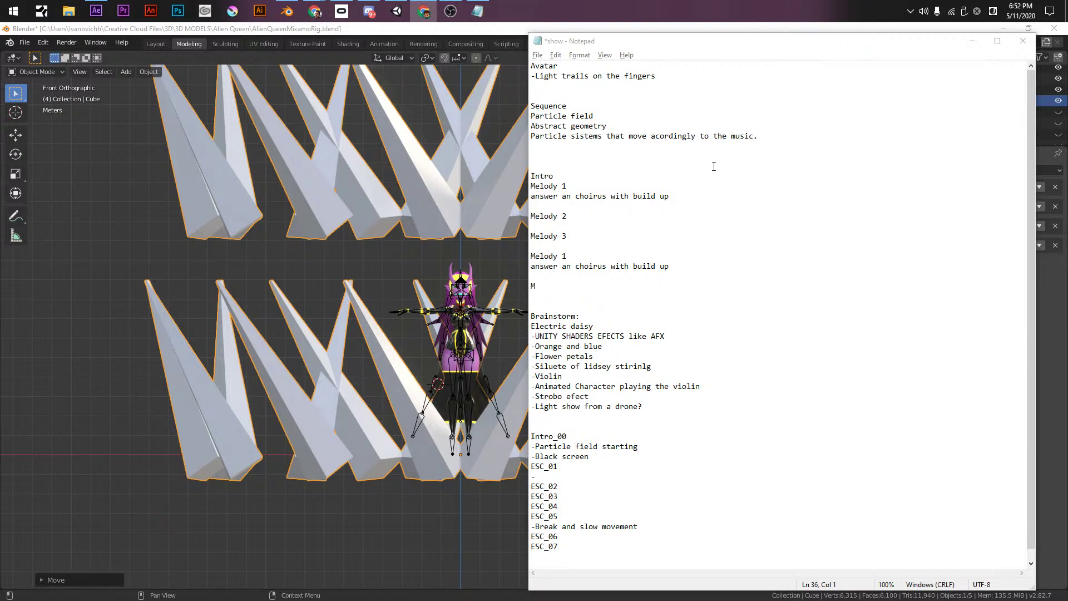
pyautogui.click(659, 45)
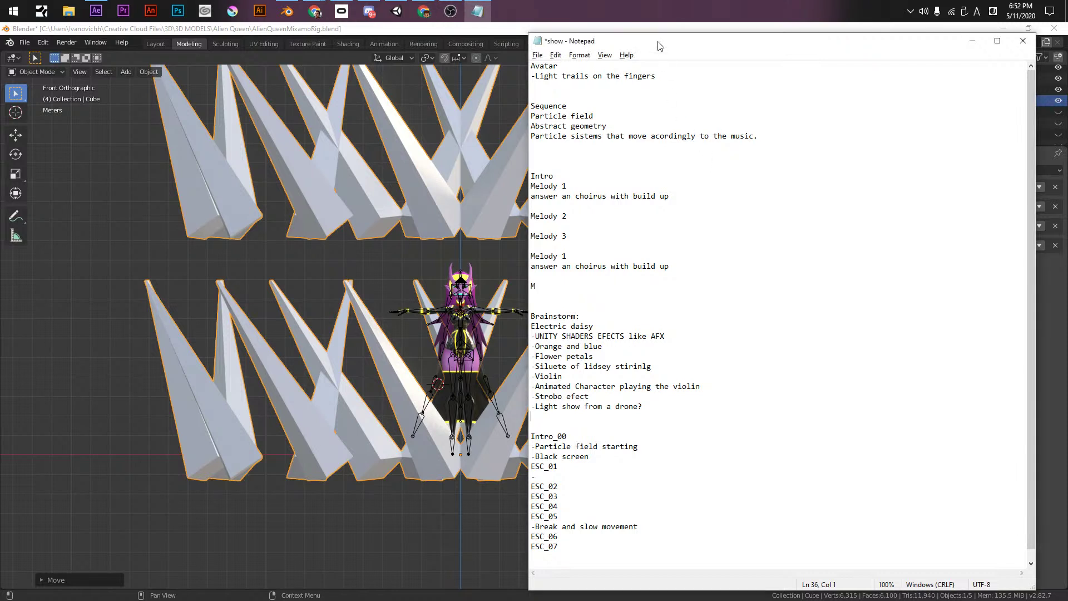
pyautogui.hotkey('ctrl', 's')
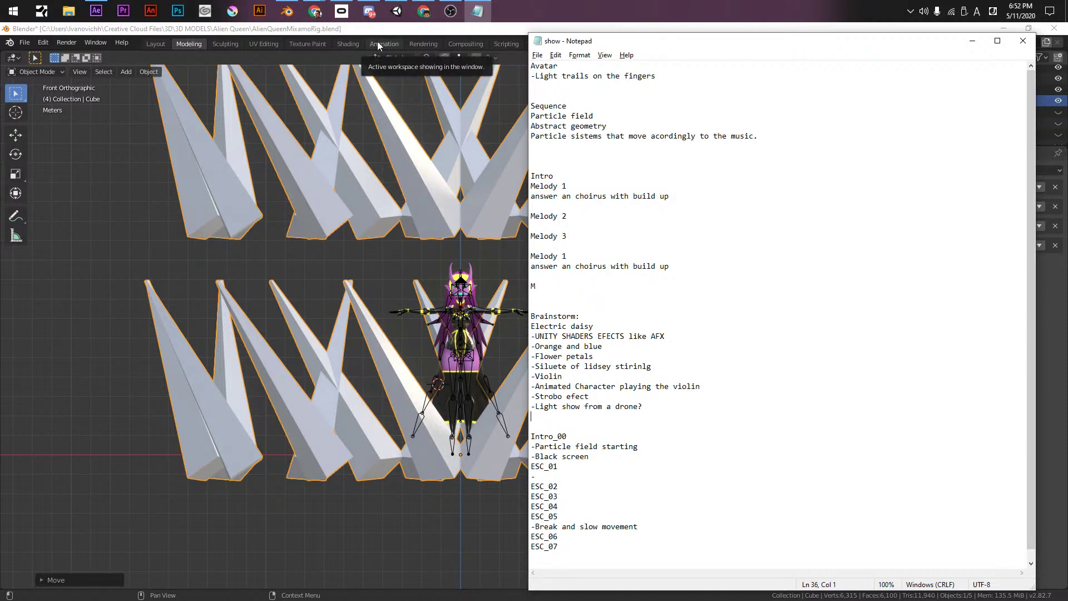
pyautogui.click(634, 323)
pyautogui.write('-')
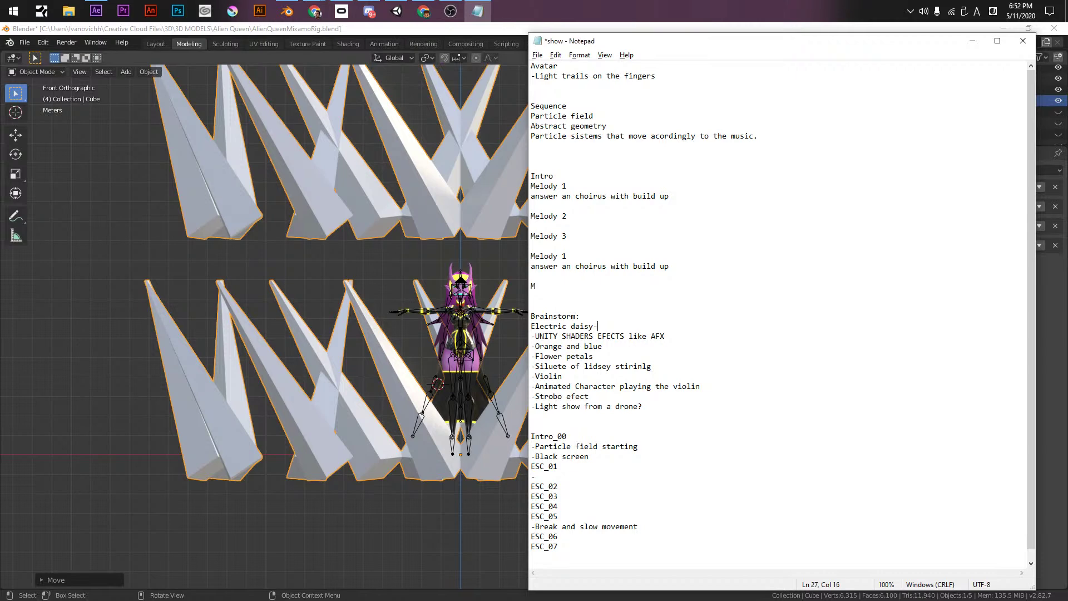
pyautogui.write('Lindsey stirilinhg')
pyautogui.press('BackSpace')
pyautogui.press('BackSpace')
pyautogui.write('g')
pyautogui.press('Return')
pyautogui.hotkey('ctrl', 's')
# - Add a '-' note line under each scene from ESC_02 through ESC_07
pyautogui.scroll(-1, 633, 320)
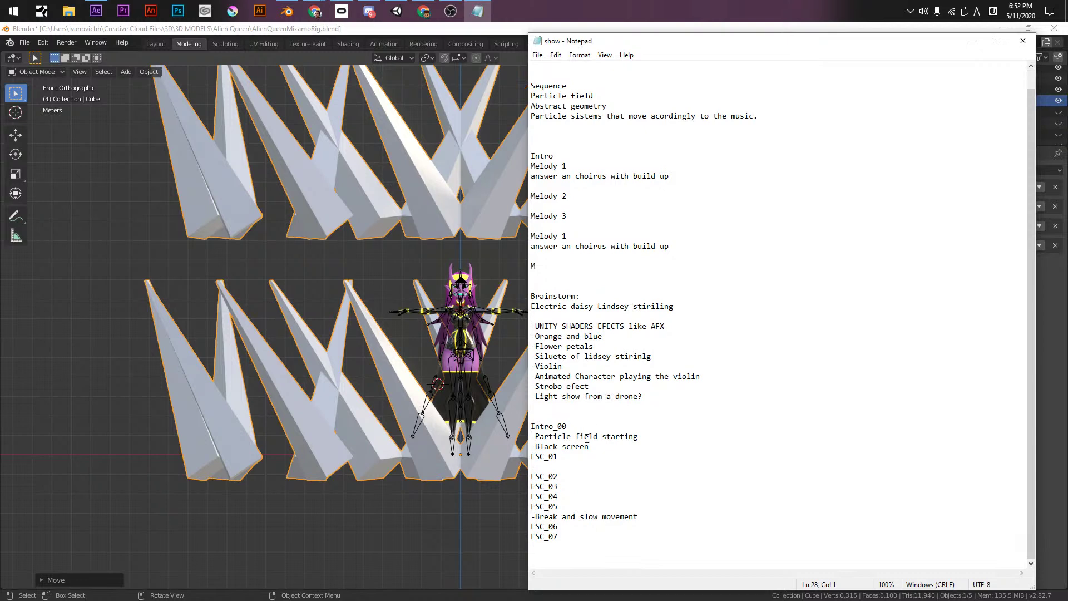
pyautogui.click(584, 466)
pyautogui.press('Up')
pyautogui.press('Return')
pyautogui.write('-')
pyautogui.press('Down')
pyautogui.press('Down')
pyautogui.press('Return')
pyautogui.press('Up')
pyautogui.write('-')
pyautogui.press('Down')
pyautogui.press('Down')
pyautogui.press('Home')
pyautogui.press('Return')
pyautogui.press('Up')
pyautogui.write('-')
pyautogui.press('Down')
pyautogui.press('Down')
pyautogui.press('Down')
pyautogui.press('Home')
pyautogui.press('Return')
pyautogui.press('Up')
pyautogui.write('-')
pyautogui.press('Down')
pyautogui.press('Down')
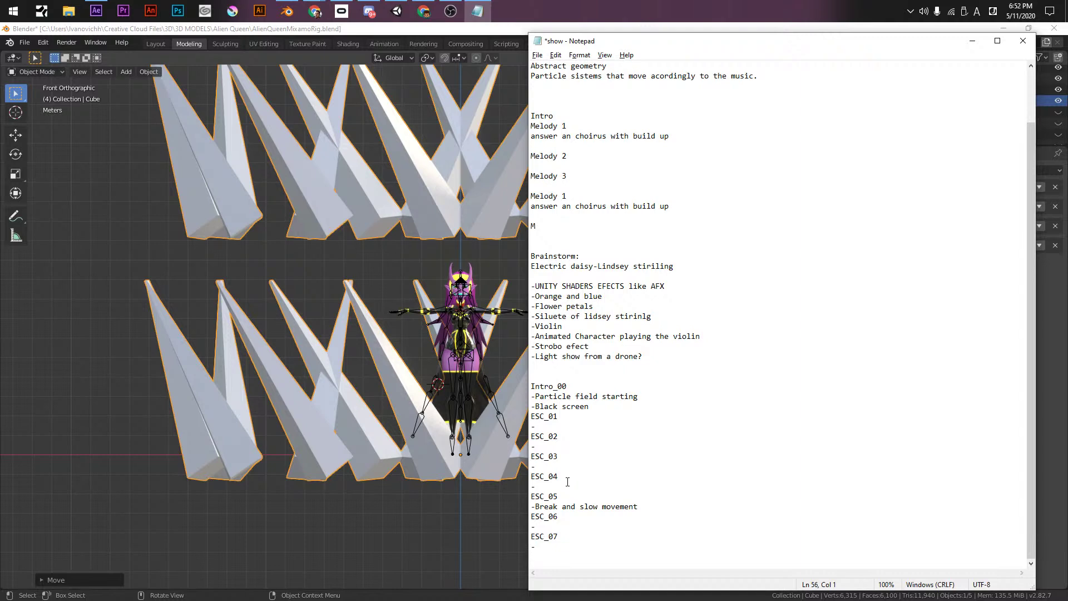
pyautogui.press('Up')
pyautogui.press('Up')
pyautogui.press('Up')
pyautogui.press('Up')
pyautogui.press('Up')
pyautogui.press('Up')
pyautogui.press('Up')
pyautogui.press('Up')
pyautogui.press('Up')
pyautogui.press('Up')
pyautogui.press('Down')
# - Label ESC_03 '-Chorus' and note 'Geometry, scenario like' beneath it
pyautogui.click(556, 427)
pyautogui.click(553, 365)
pyautogui.click(549, 450)
pyautogui.click(577, 455)
pyautogui.write('-Chorus')
pyautogui.press('Down')
pyautogui.write('GH')
pyautogui.write('eometry')
pyautogui.write(',')
pyautogui.write(' scenr')
pyautogui.press('BackSpace')
pyautogui.write('ario like')
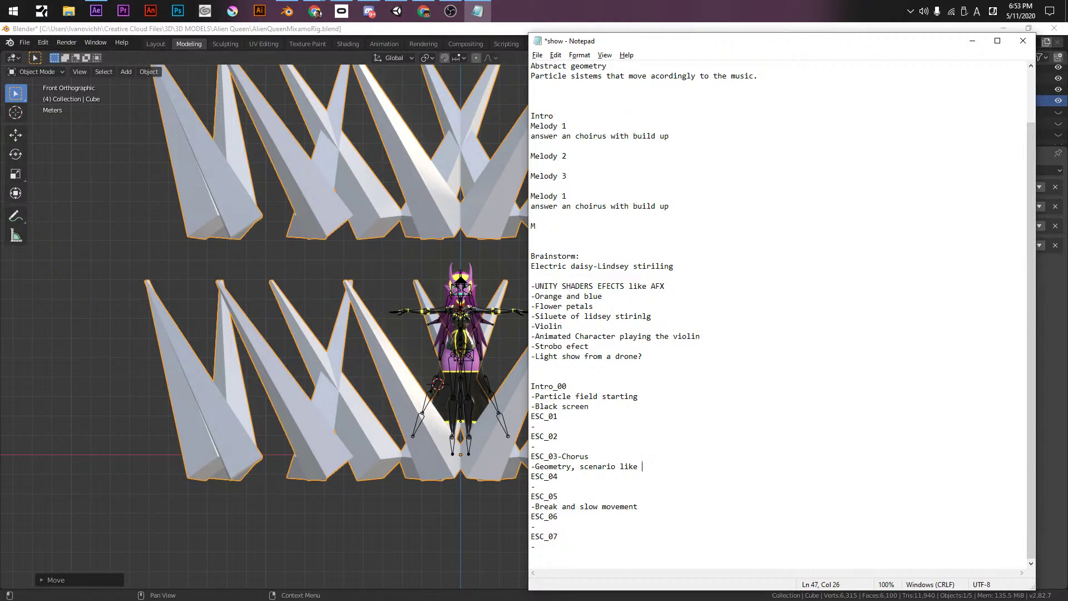
pyautogui.hotkey('alt', 'Tab')
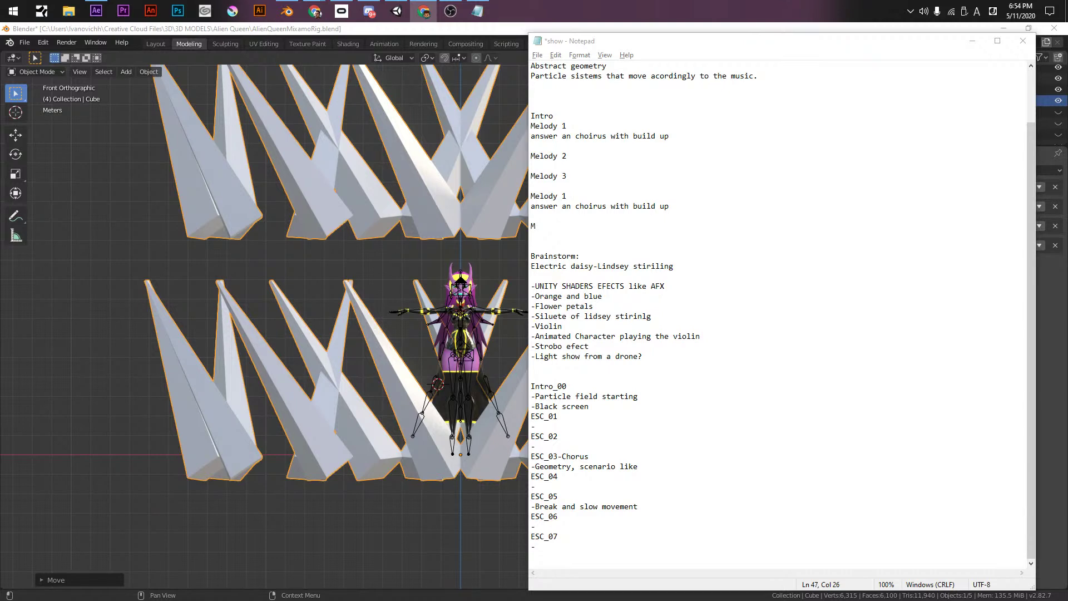
# - Save the scene list in Notepad, then bring the AlienQueenMixamoRig.blend scene forward
pyautogui.hotkey('alt', 'Tab')
pyautogui.click(648, 49)
pyautogui.hotkey('ctrl', 's')
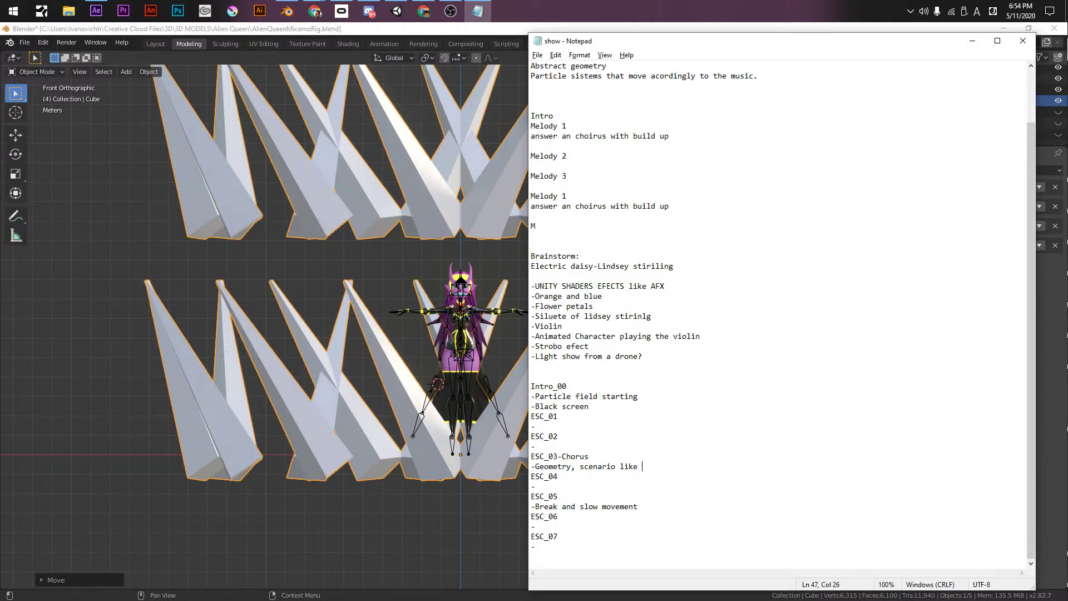
pyautogui.hotkey('alt', 'Tab')
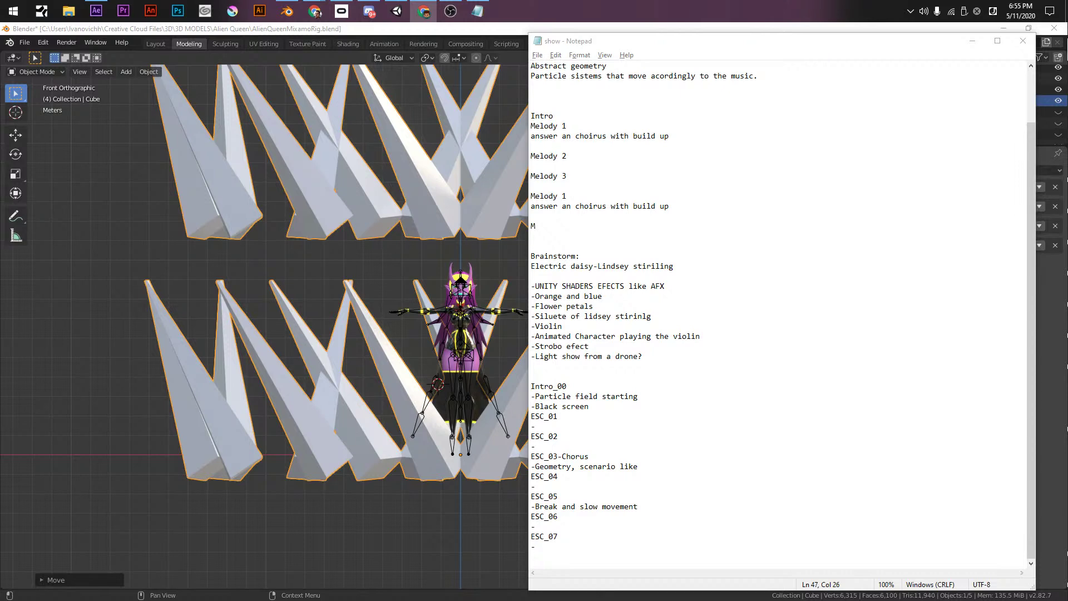
pyautogui.click(518, 207)
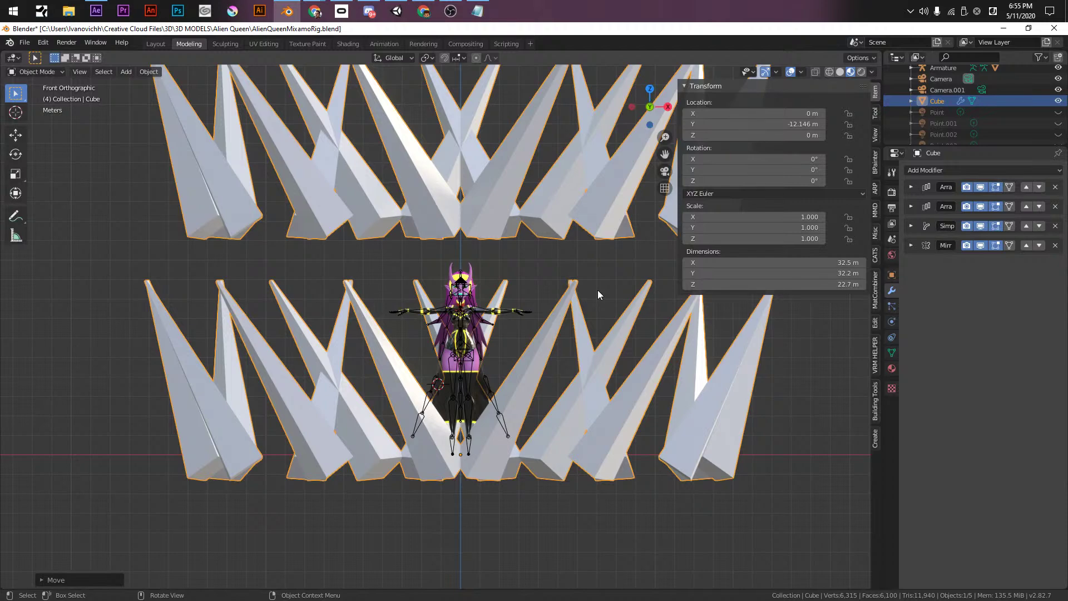
# - Zoom and orbit around the spiked crowns, check the front view, then return to Notepad
pyautogui.scroll(2, 396, 294)
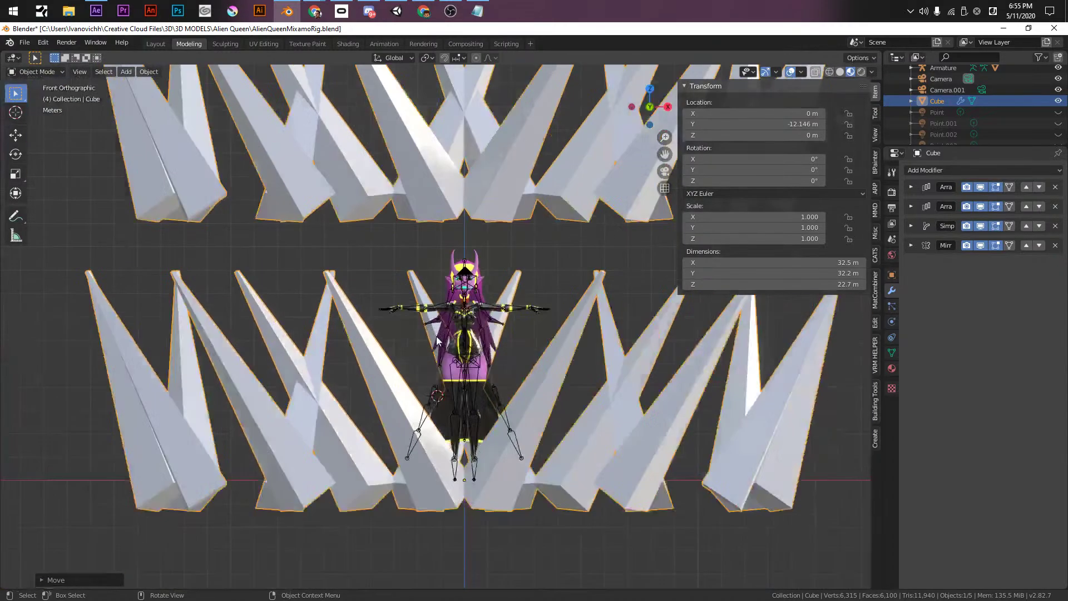
pyautogui.scroll(3, 436, 336)
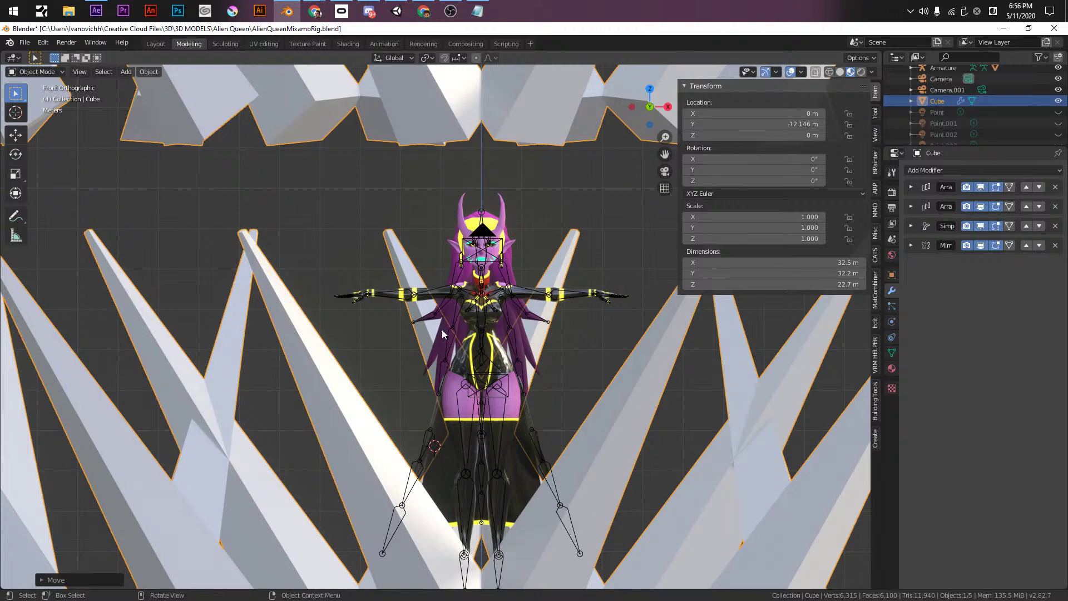
pyautogui.keyDown('shift'); pyautogui.moveTo(477, 342); pyautogui.dragTo(509, 313, button='middle'); pyautogui.keyUp('shift')
pyautogui.press('KP_1')
pyautogui.scroll(-5, 497, 289)
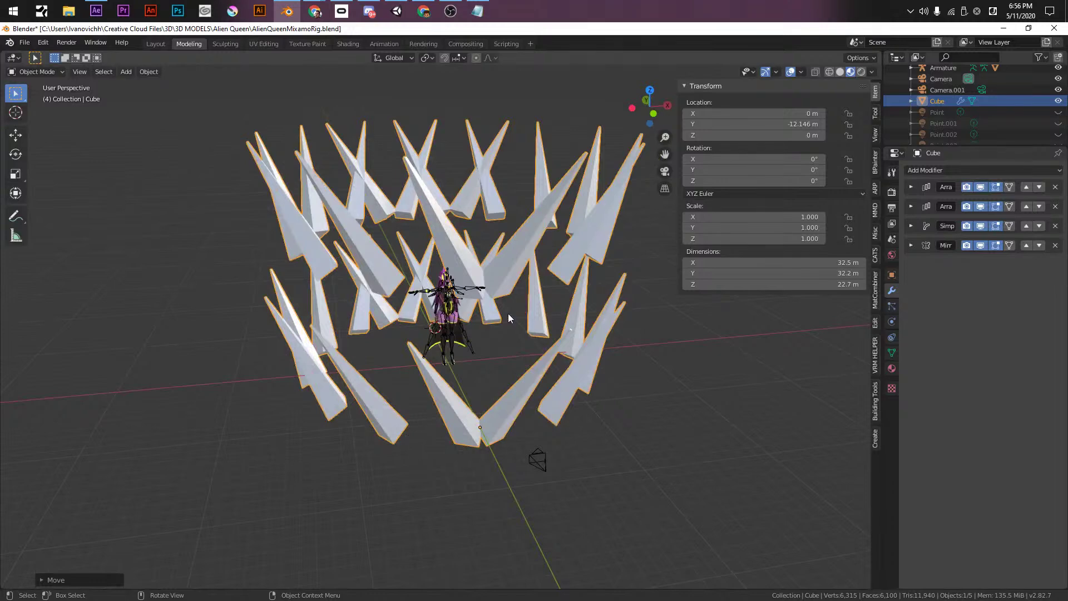
pyautogui.press('KP_1')
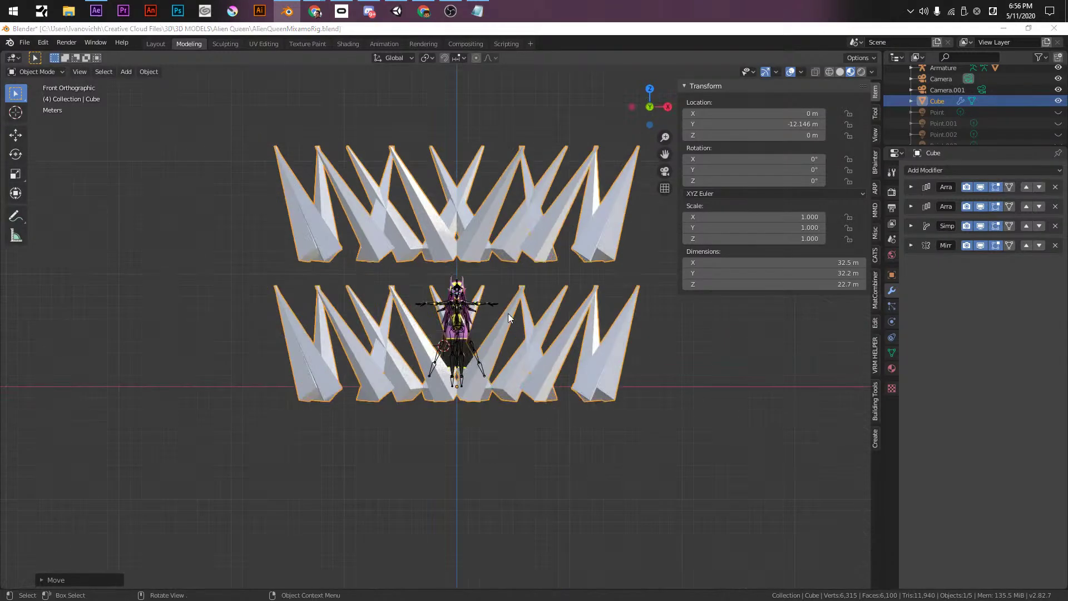
pyautogui.hotkey('alt', 'Tab')
pyautogui.press('Escape')
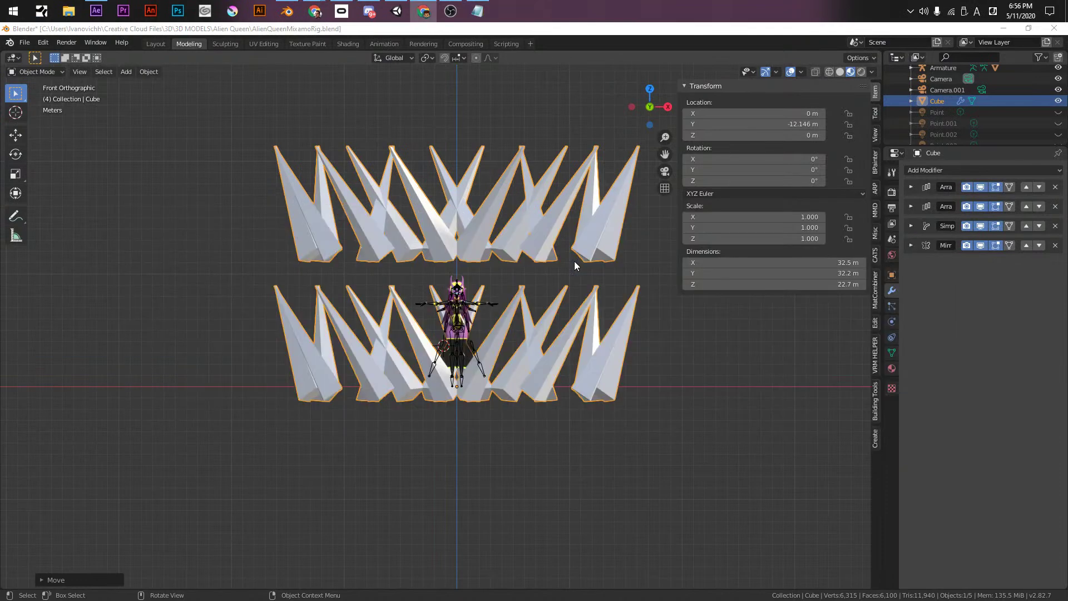
pyautogui.click(478, 10)
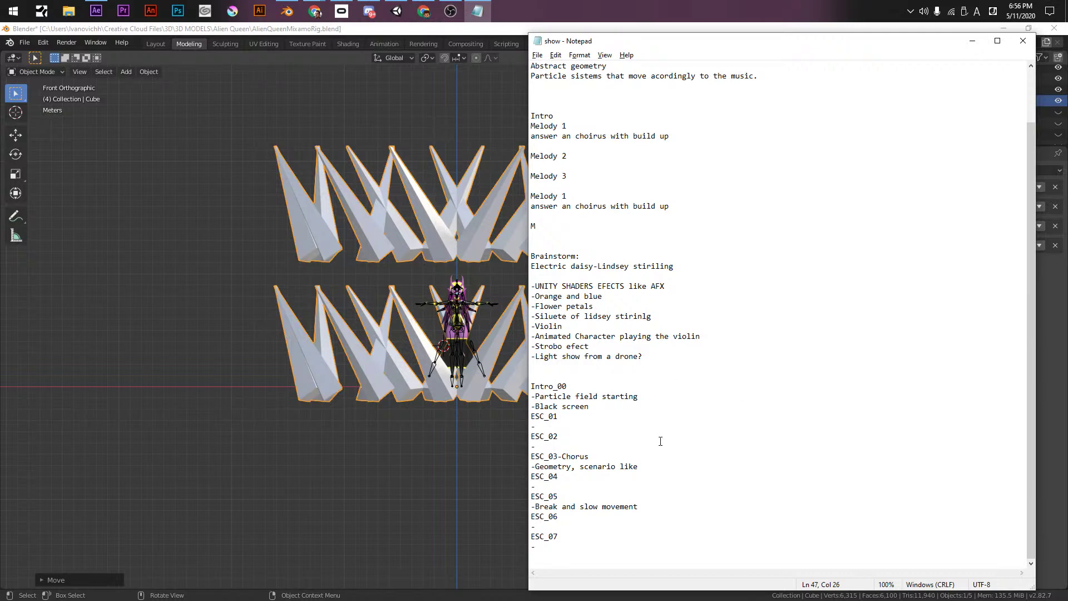
# - After previewing the music in After Effects, note 'Slow particles entering' under ESC_01
pyautogui.click(633, 408)
pyautogui.click(589, 425)
pyautogui.click(95, 10)
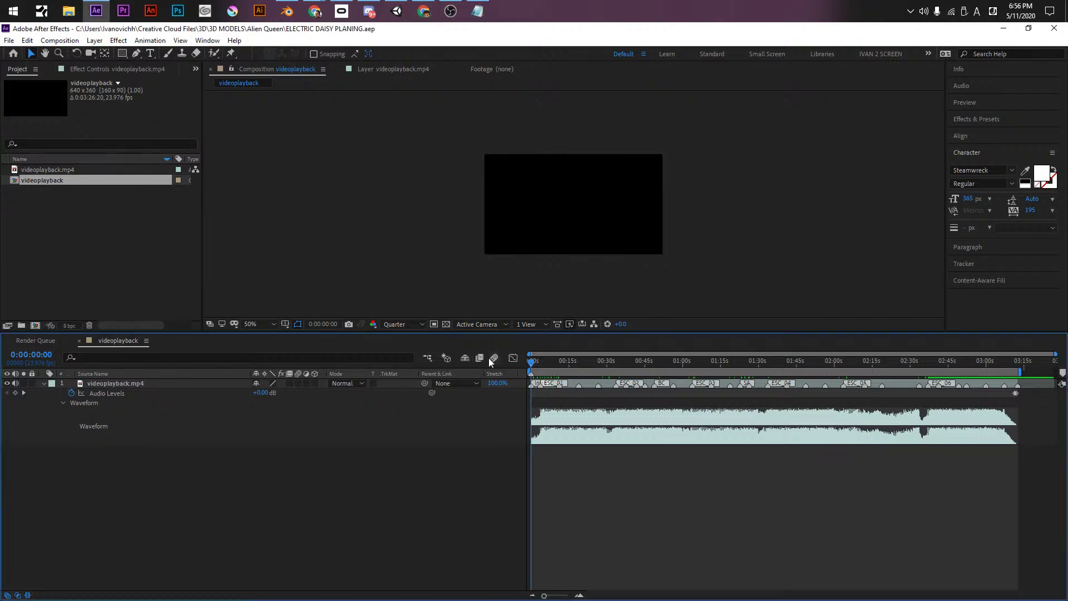
pyautogui.press('space')
pyautogui.click(478, 11)
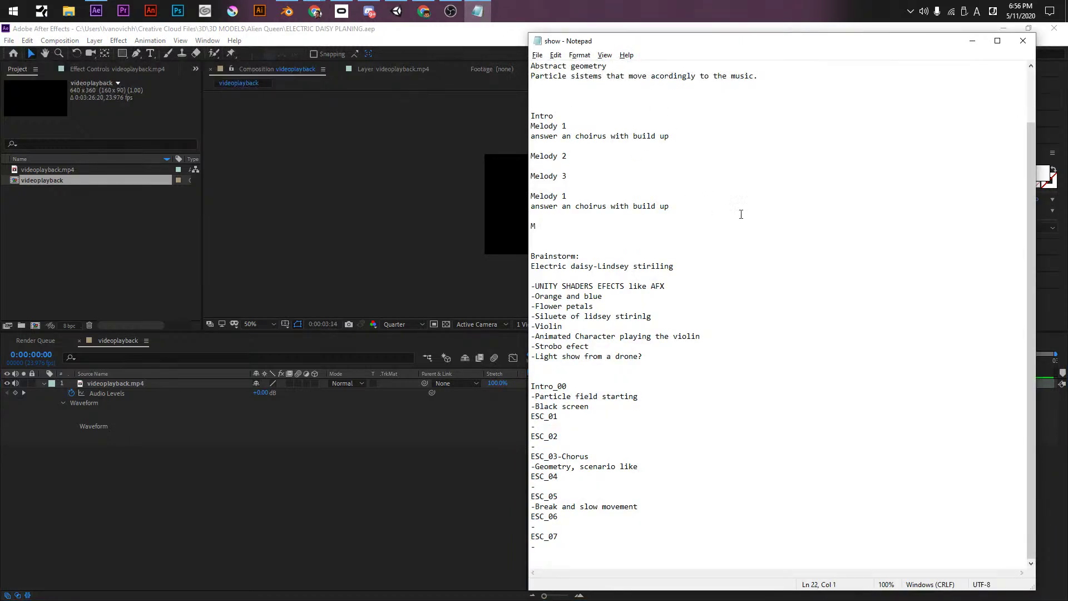
pyautogui.click(452, 476)
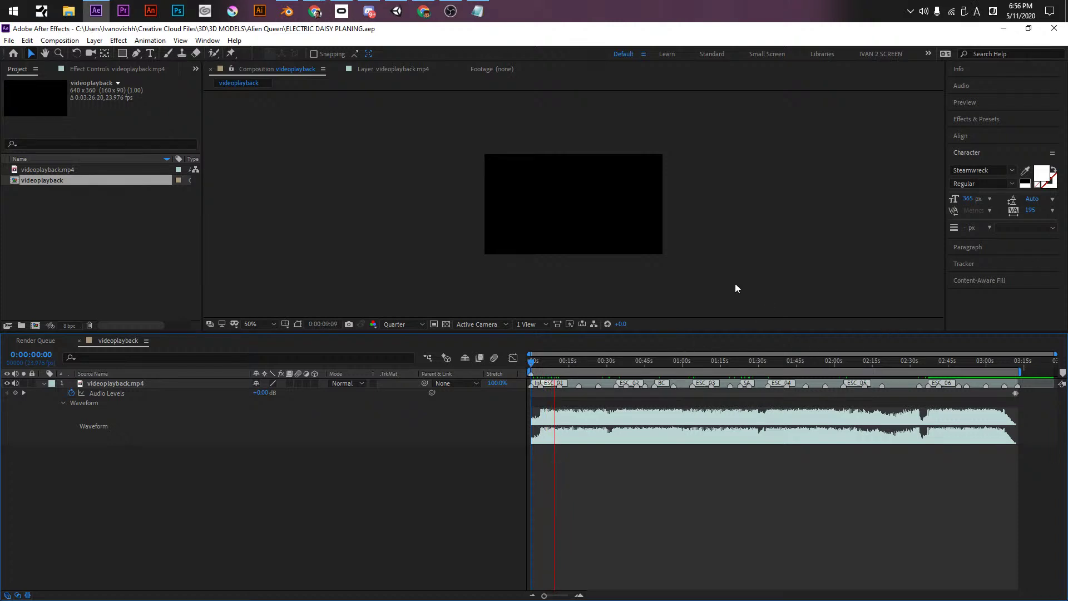
pyautogui.hotkey('alt', 'Tab')
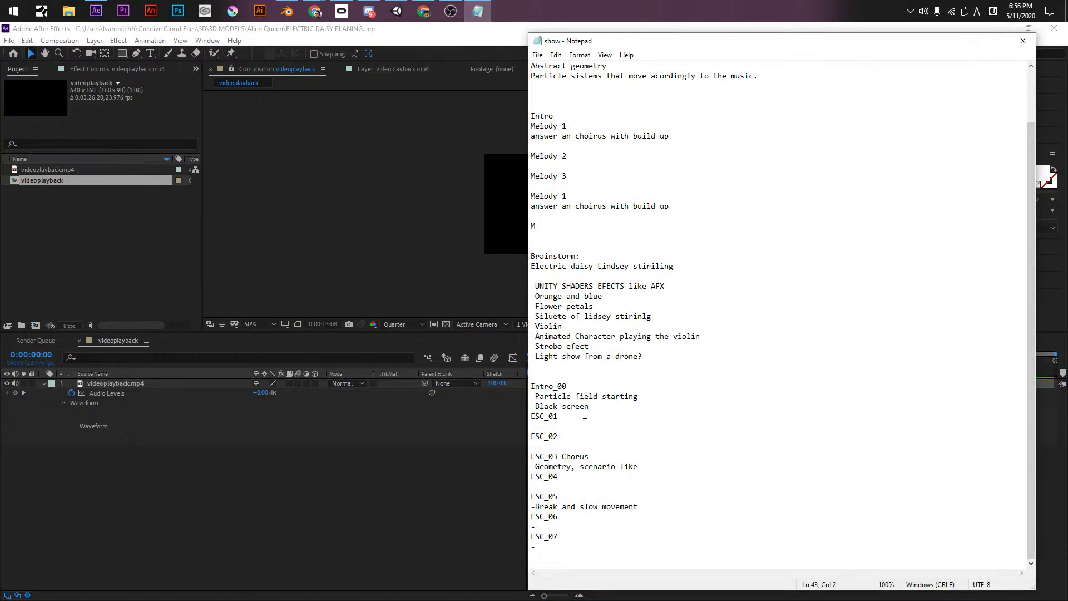
pyautogui.write('Slow particles entering')
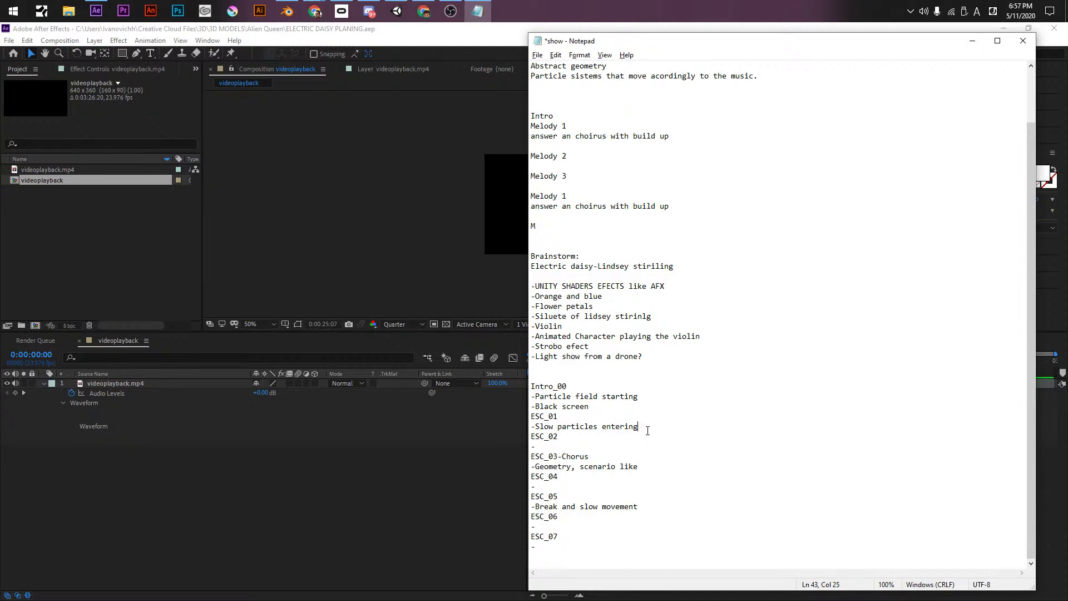
# - Insert 'A' into the ESC_01 note and write 'More movemnt particles and Small geometries' for ESC_02
pyautogui.press('Return')
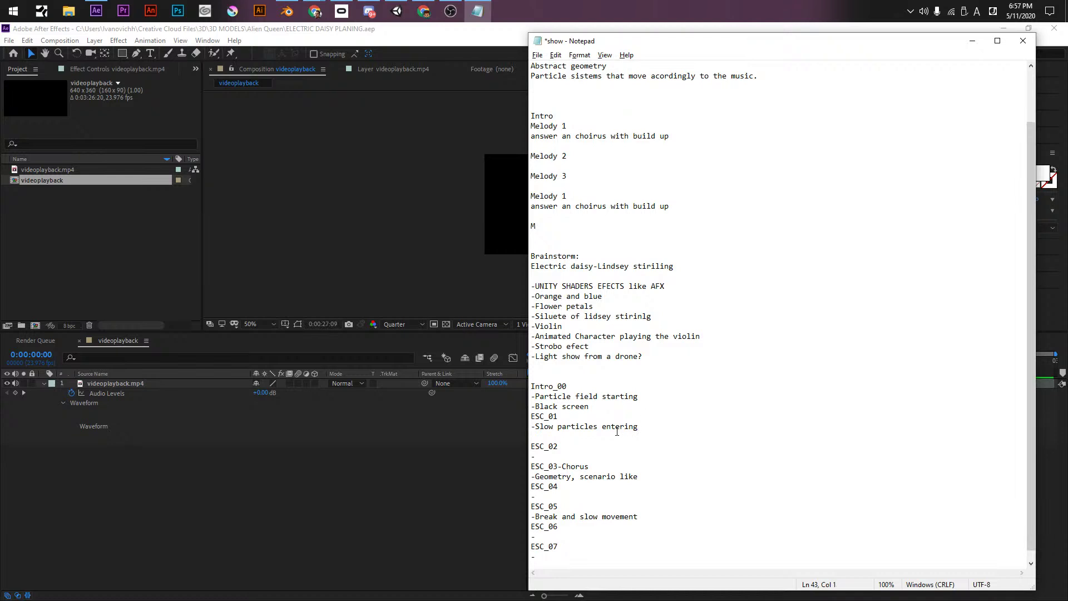
pyautogui.click(603, 427)
pyautogui.write('A')
pyautogui.click(599, 427)
pyautogui.moveTo(683, 427); pyautogui.dragTo(530, 428)
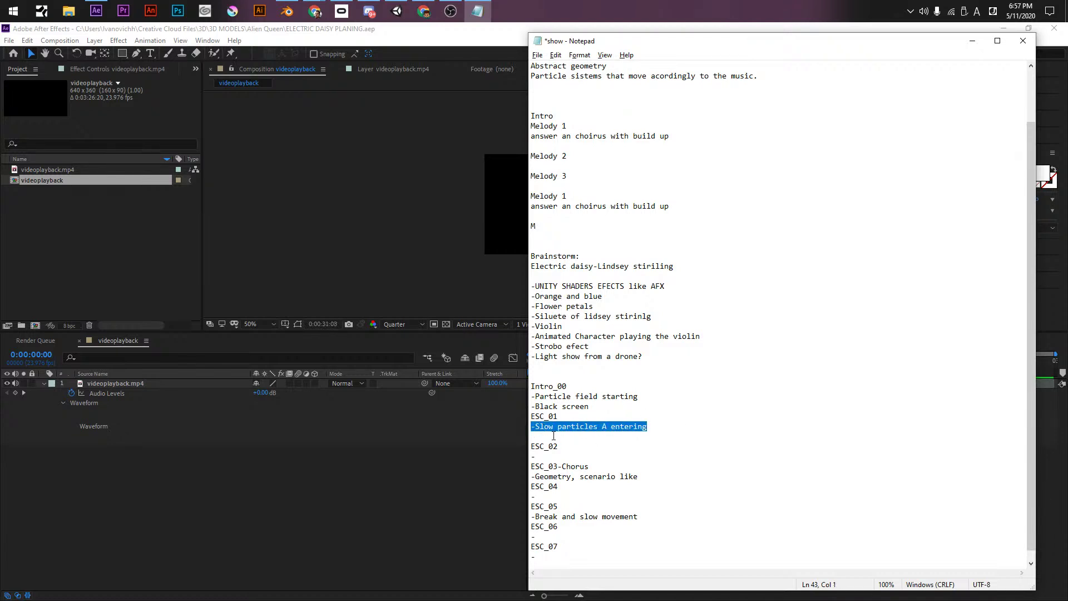
pyautogui.click(545, 436)
pyautogui.press('BackSpace')
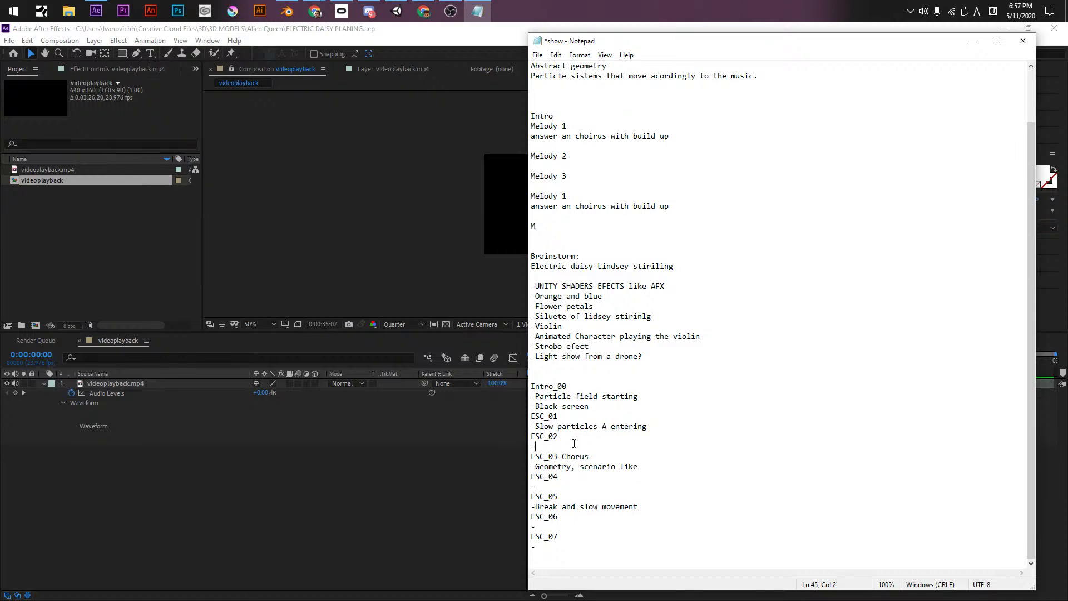
pyautogui.write('More movemnt particles and Small geometries')
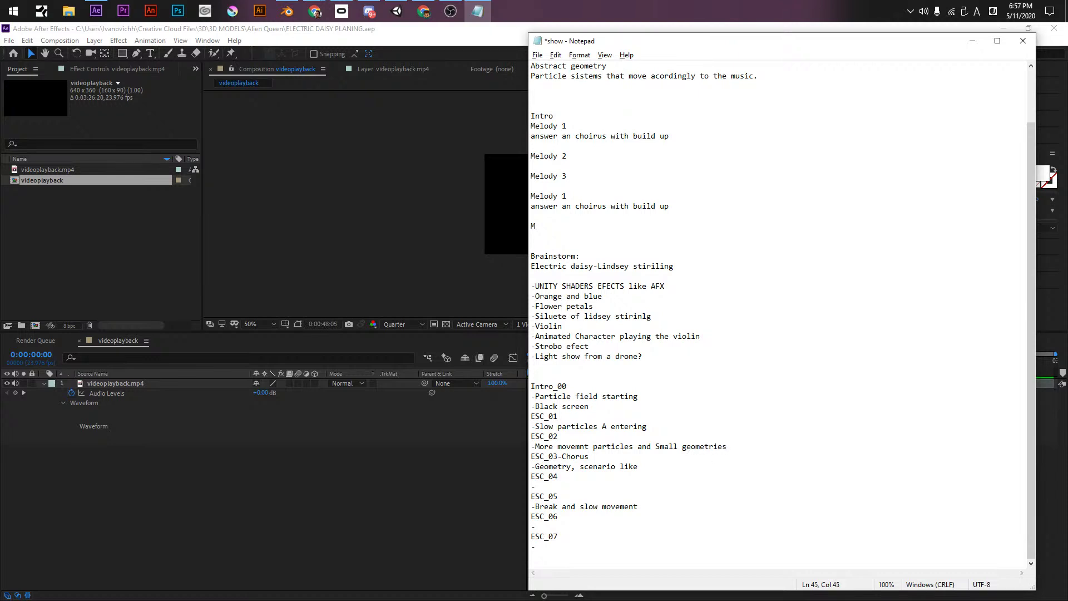
pyautogui.press('Return')
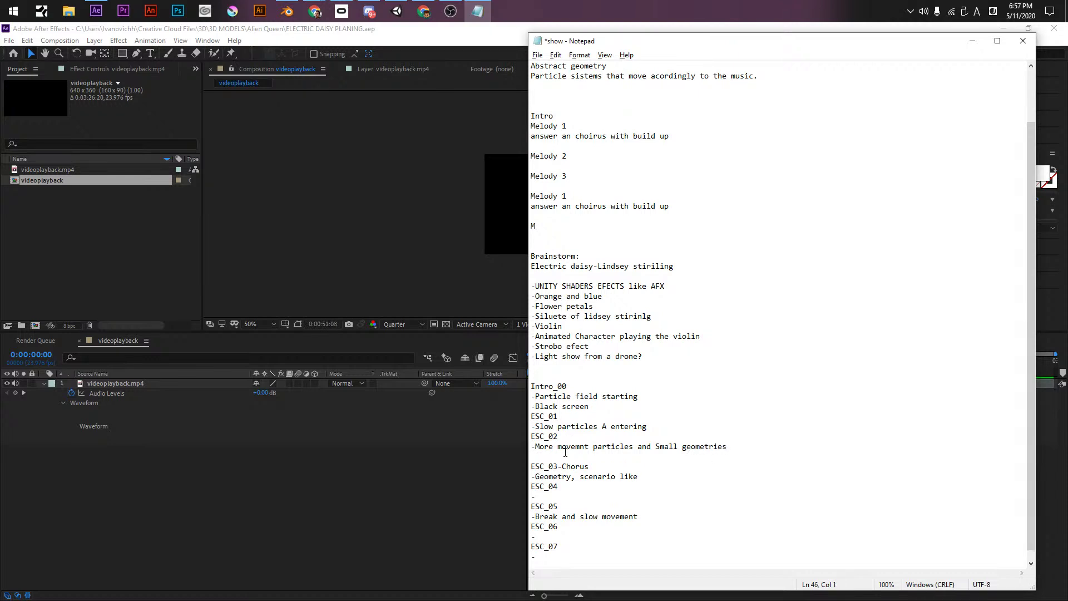
# - Tidy the blank lines around the ESC_02 note
pyautogui.hotkey('alt', 'Tab')
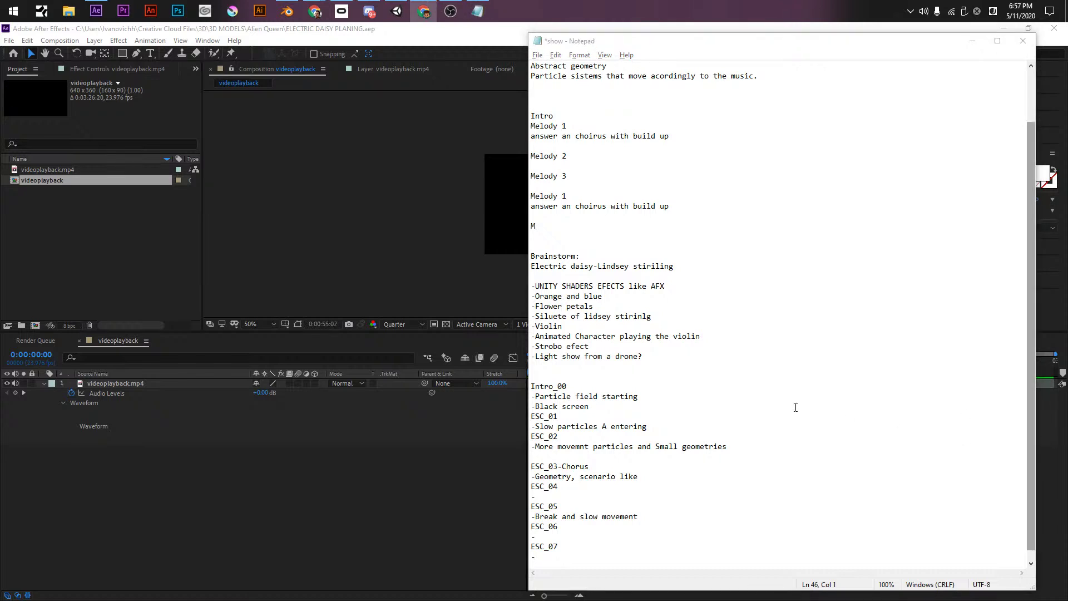
pyautogui.click(618, 471)
pyautogui.click(589, 455)
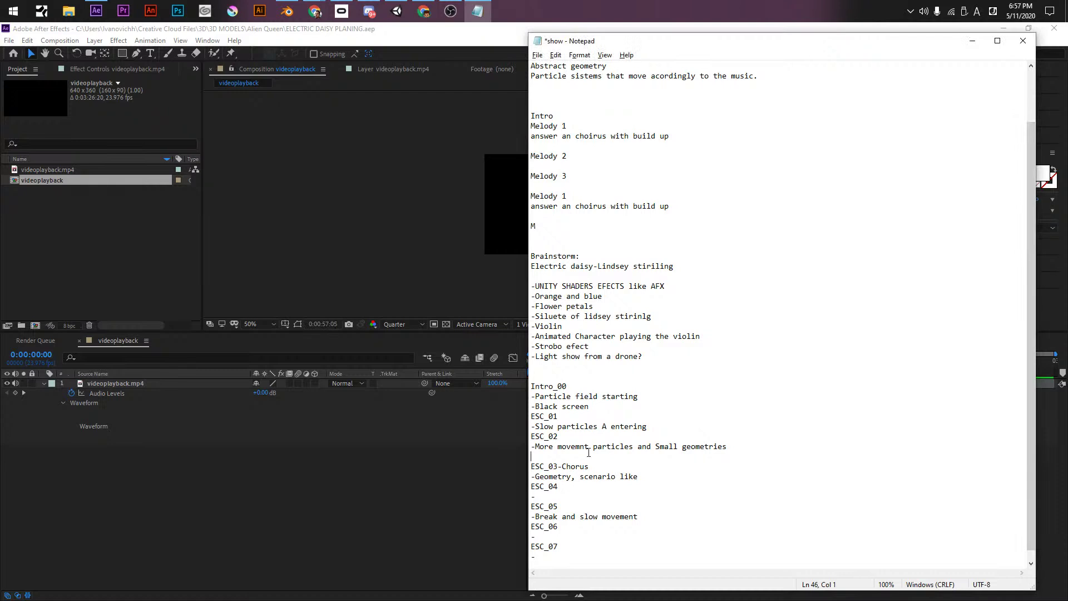
pyautogui.press('BackSpace')
pyautogui.click(708, 446)
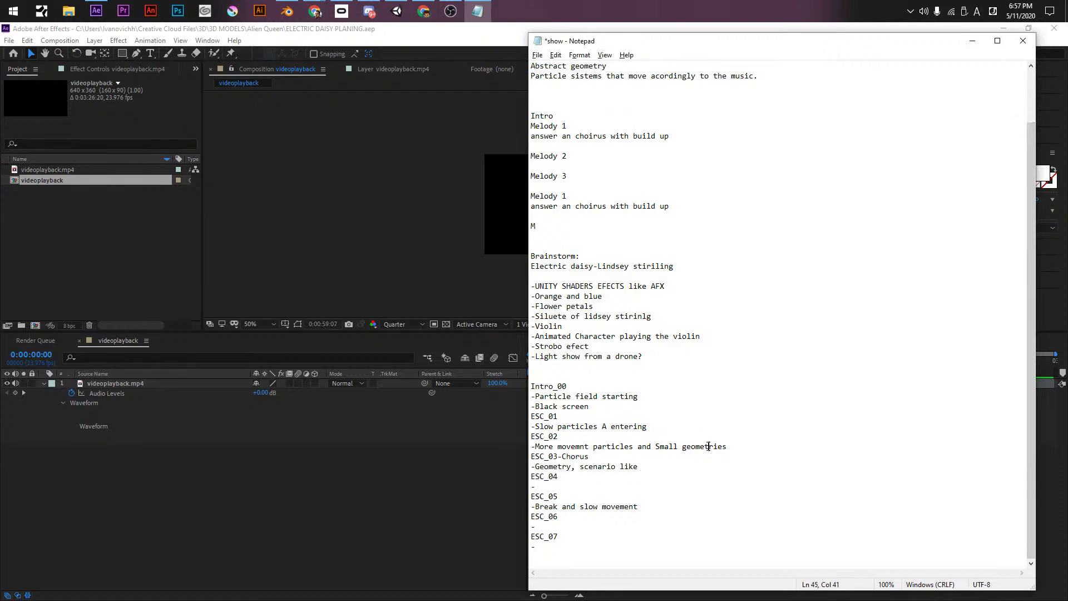
pyautogui.click(623, 461)
pyautogui.click(775, 444)
pyautogui.press('Return')
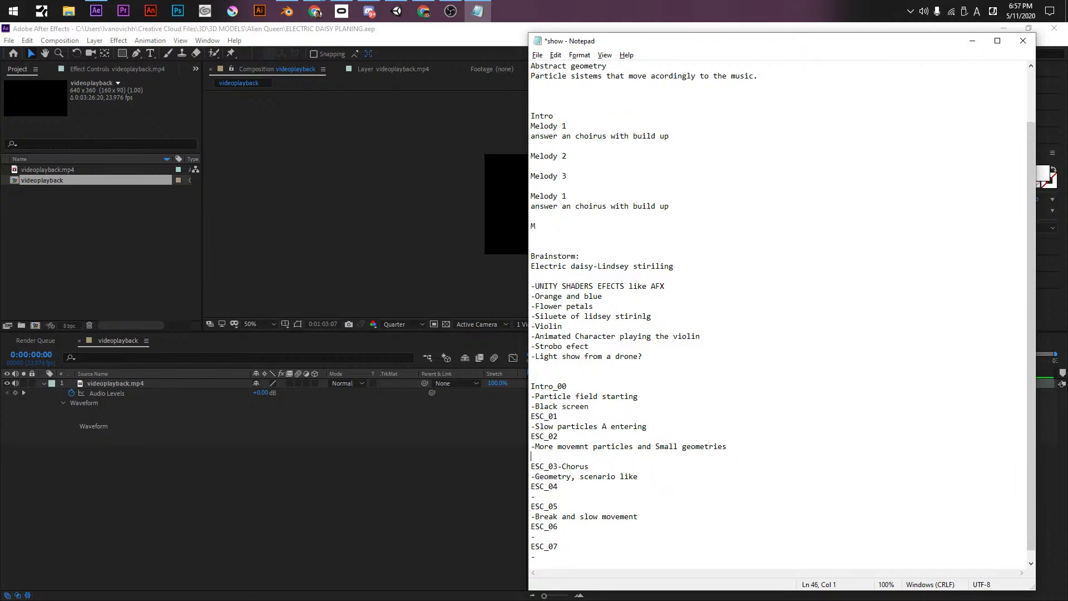
# - Move the '-Chorus' label from ESC_03 to ESC_02 and fix the blank line before ESC_03
pyautogui.moveTo(730, 50); pyautogui.dragTo(633, 67)
pyautogui.moveTo(493, 494); pyautogui.dragTo(457, 491)
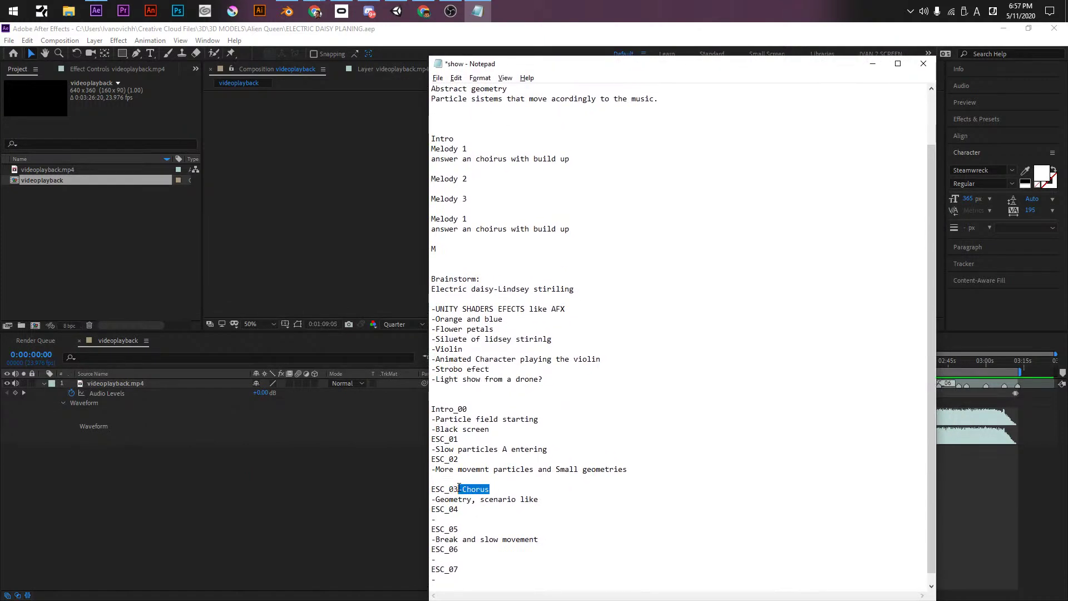
pyautogui.hotkey('ctrl', 'x')
pyautogui.click(470, 460)
pyautogui.hotkey('ctrl', 'v')
pyautogui.click(465, 480)
pyautogui.press('Delete')
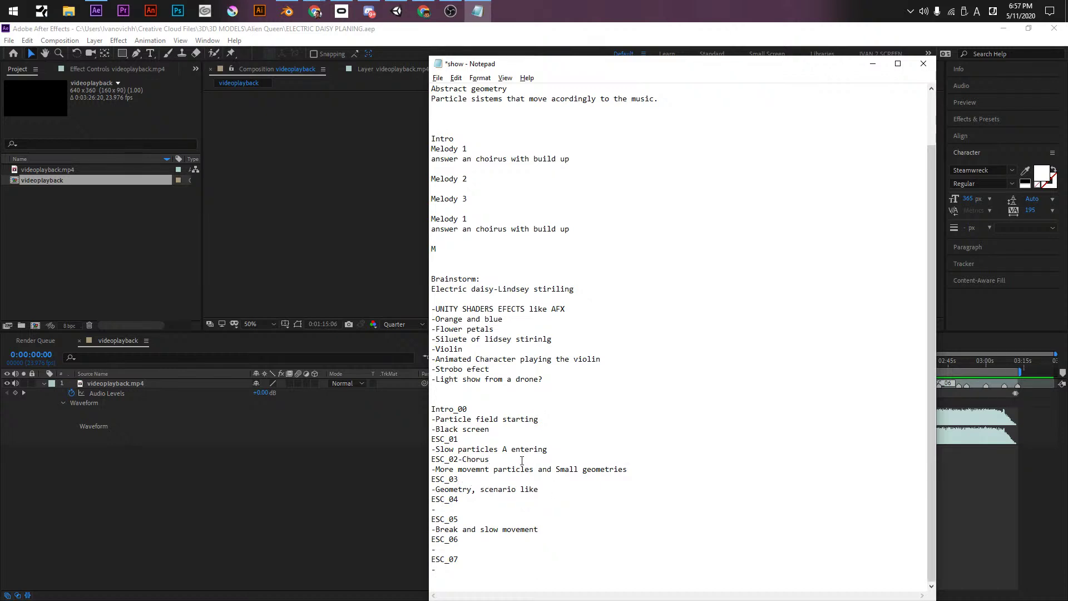
pyautogui.click(627, 473)
pyautogui.press('Return')
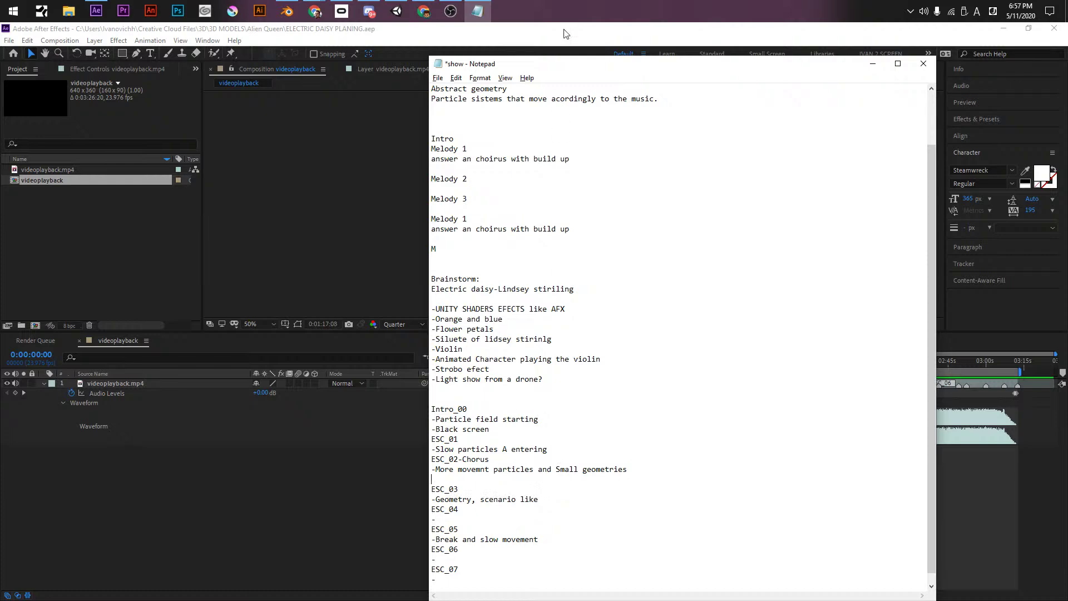
pyautogui.moveTo(548, 68); pyautogui.dragTo(114, 50)
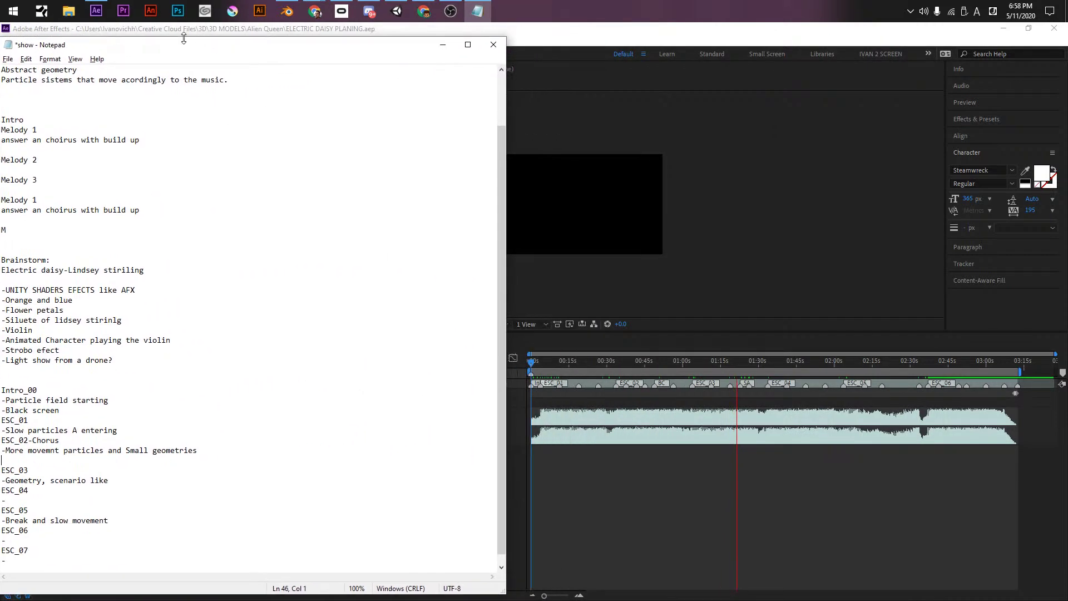
# - Add '-Petals start' under the ESC_03 geometry note
pyautogui.moveTo(187, 40); pyautogui.dragTo(207, 40)
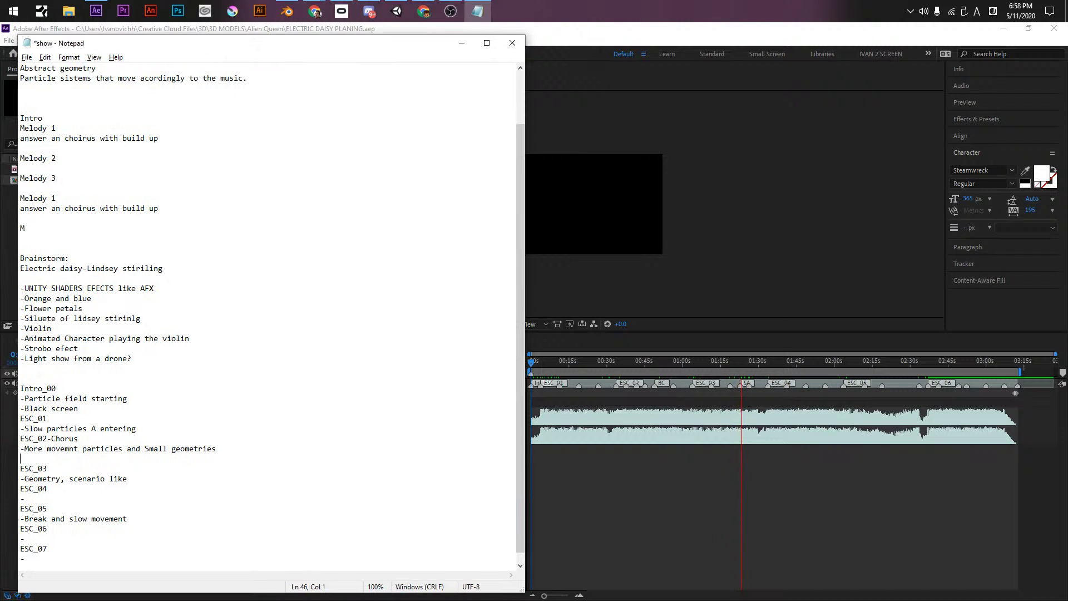
pyautogui.click(131, 479)
pyautogui.press('Return')
pyautogui.write('-Petal')
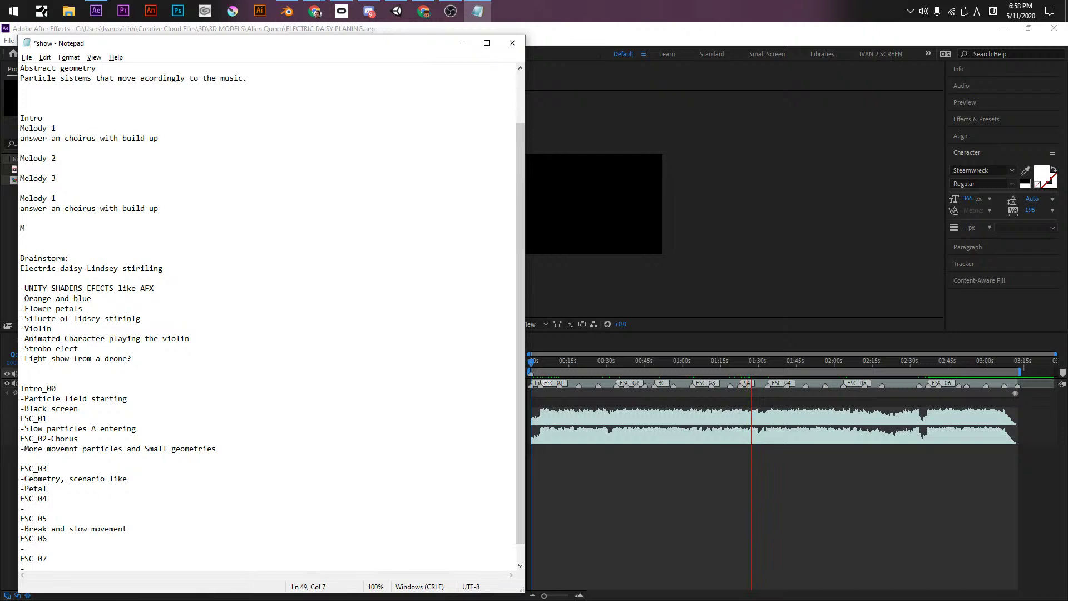
pyautogui.write('s start')
pyautogui.press('Return')
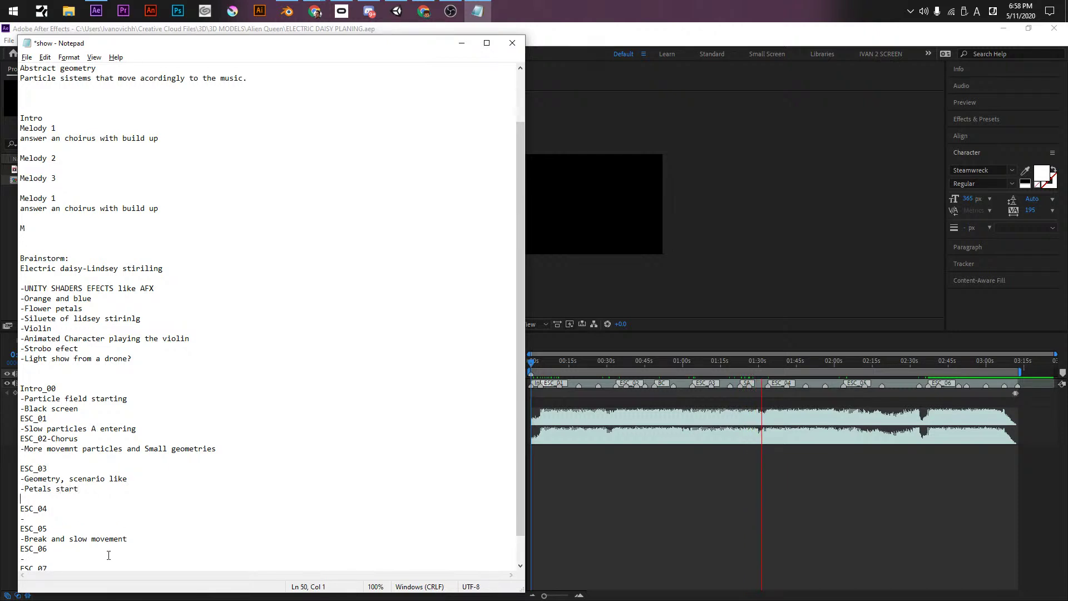
# - Tag ESC_04 '-Chorus' with the note 'Light show starting'
pyautogui.click(79, 519)
pyautogui.scroll(-1, 79, 499)
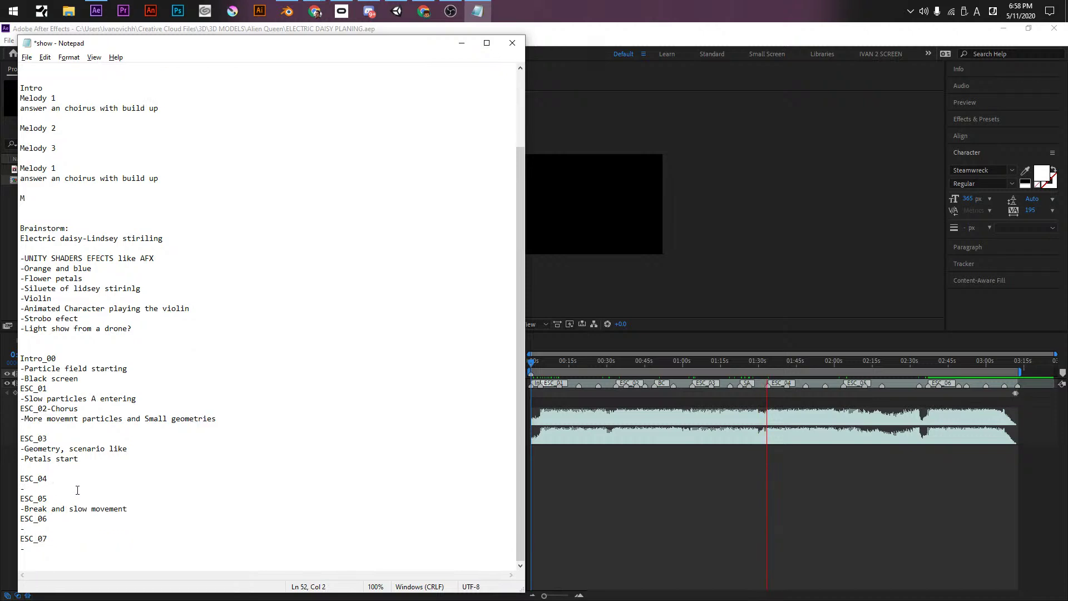
pyautogui.click(72, 478)
pyautogui.write('-Chorus')
pyautogui.write('Light ')
pyautogui.write('show start')
pyautogui.write('ing')
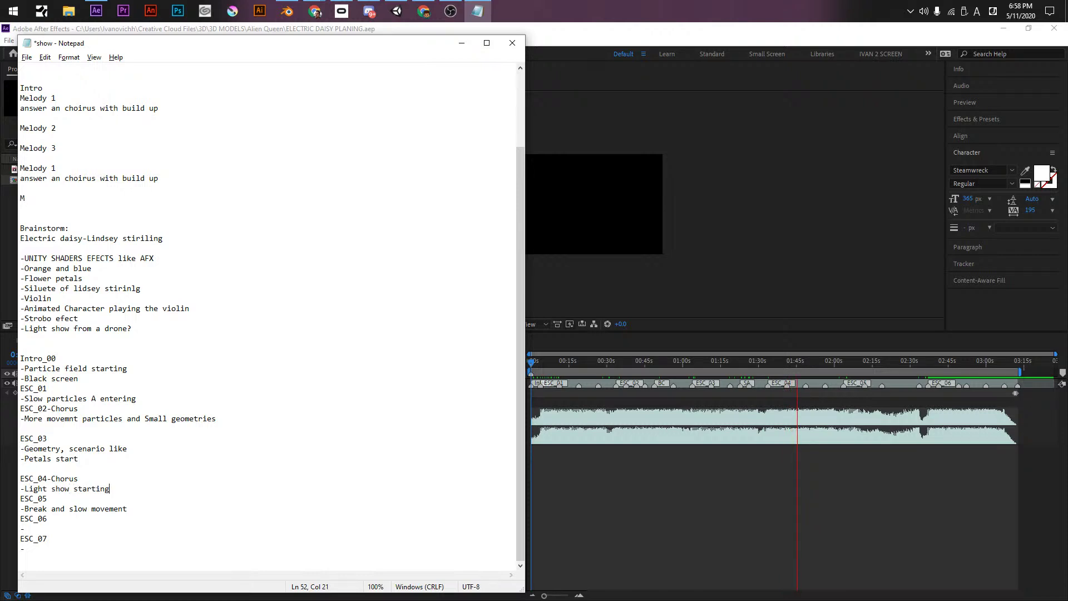
pyautogui.press('Return')
# - Title ESC_05 '-Break-Space like' and Intro_00 '-Atmosferic', and add a dash after ESC_01
pyautogui.click(146, 517)
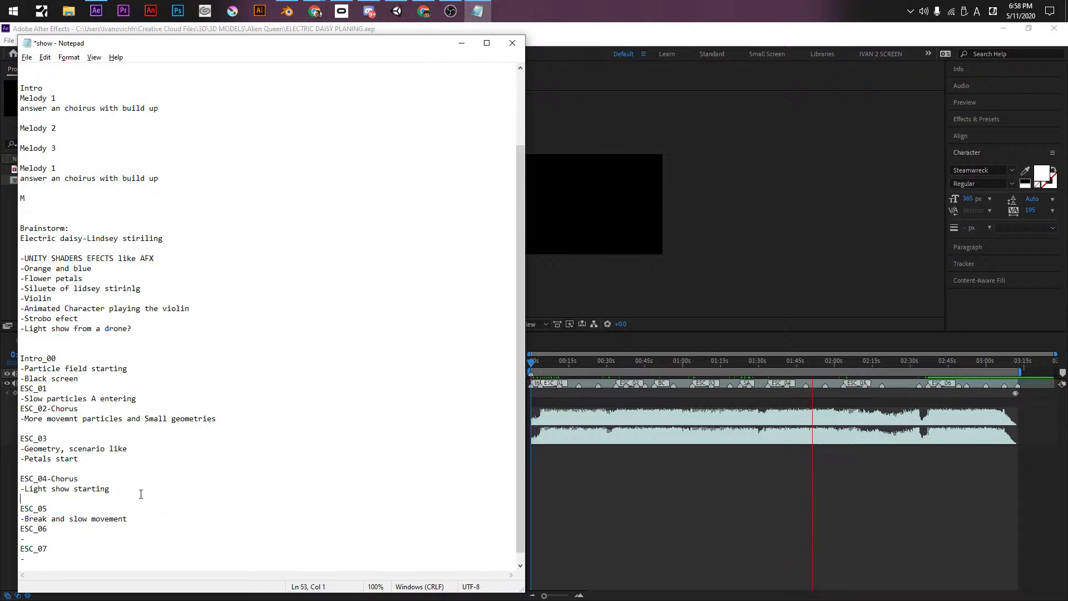
pyautogui.click(104, 507)
pyautogui.write('-Break')
pyautogui.press('Up')
pyautogui.press('Up')
pyautogui.press('Up')
pyautogui.press('Up')
pyautogui.press('Up')
pyautogui.press('Up')
pyautogui.press('Up')
pyautogui.press('Up')
pyautogui.press('Up')
pyautogui.press('Up')
pyautogui.press('Up')
pyautogui.press('Up')
pyautogui.press('Up')
pyautogui.press('Up')
pyautogui.press('Up')
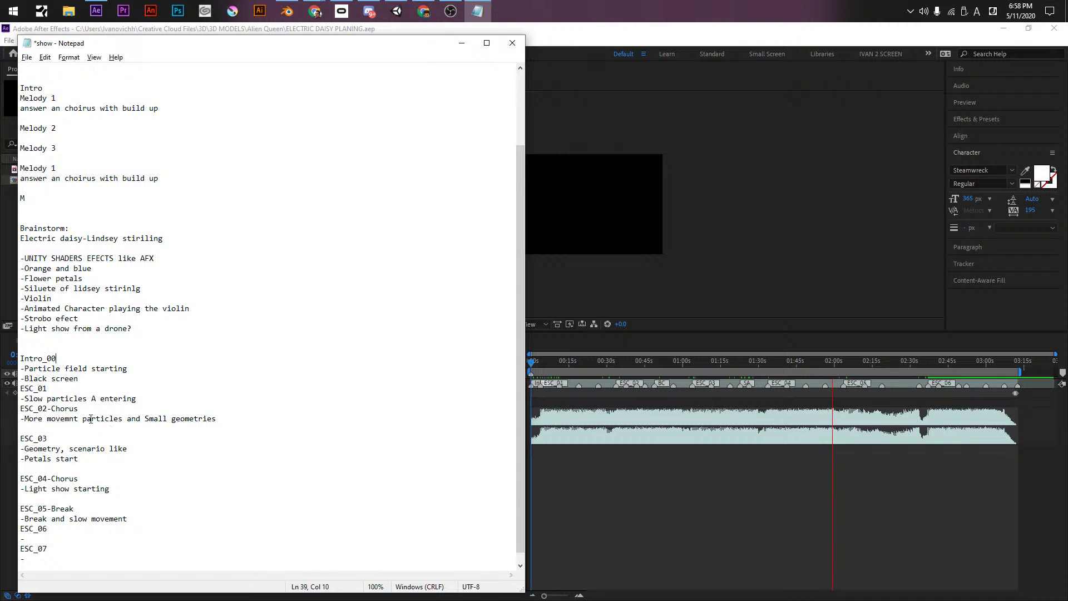
pyautogui.write('-Atmosferic')
pyautogui.click(87, 385)
pyautogui.write('-')
pyautogui.click(88, 507)
pyautogui.write('-Space like')
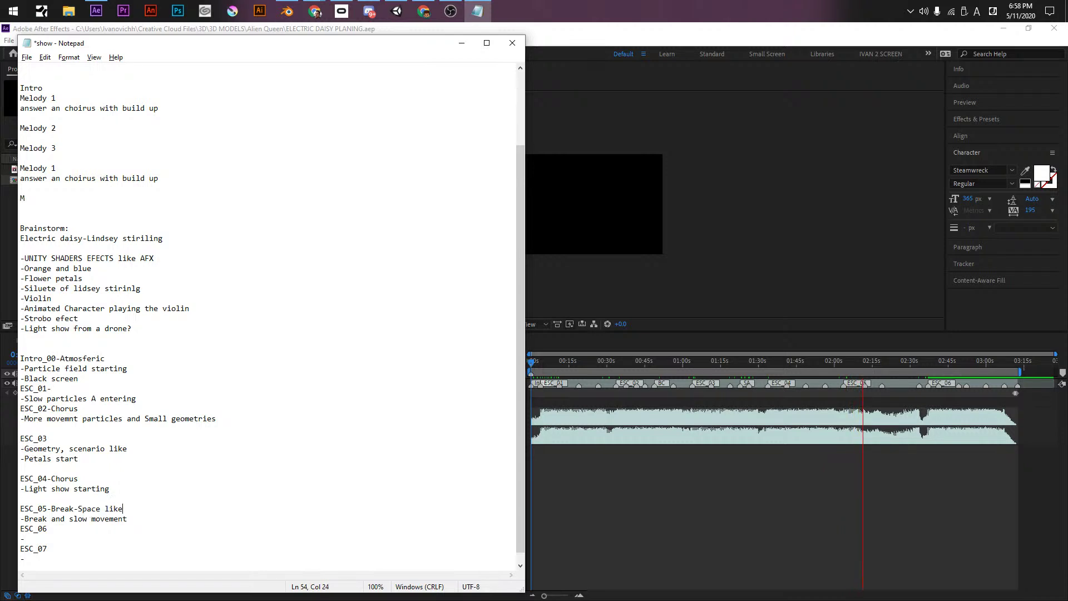
# - Copy the Atmosferic label onto ESC_01, fix its dash, and add a dash after ESC_02-Chorus
pyautogui.moveTo(105, 358); pyautogui.dragTo(57, 356)
pyautogui.hotkey('ctrl', 'c')
pyautogui.click(61, 389)
pyautogui.hotkey('ctrl', 'v')
pyautogui.hotkey('ctrl', 'Left')
pyautogui.press('BackSpace')
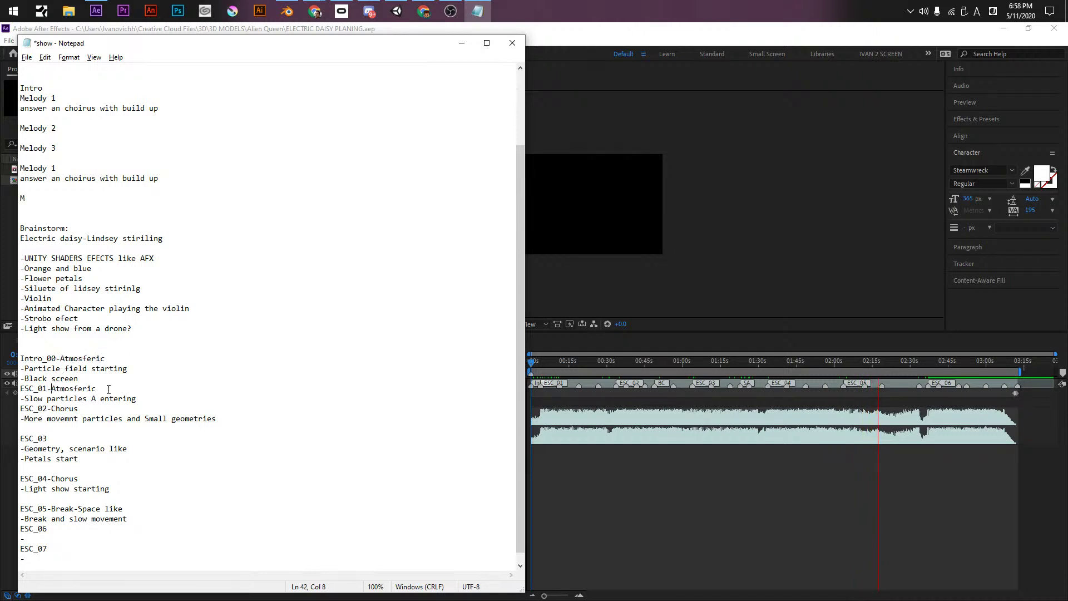
pyautogui.click(87, 407)
pyautogui.write('-')
# - Append '-Fireworks-Lasers' to ESC_06 and delete the lone dash on the last line
pyautogui.click(160, 530)
pyautogui.write('-Fireworks-Lasers')
pyautogui.press('Down')
pyautogui.press('Down')
pyautogui.press('Down')
pyautogui.press('BackSpace')
pyautogui.press('BackSpace')
pyautogui.press('BackSpace')
pyautogui.press('BackSpace')
pyautogui.press('BackSpace')
pyautogui.press('BackSpace')
pyautogui.press('BackSpace')
pyautogui.press('BackSpace')
pyautogui.press('BackSpace')
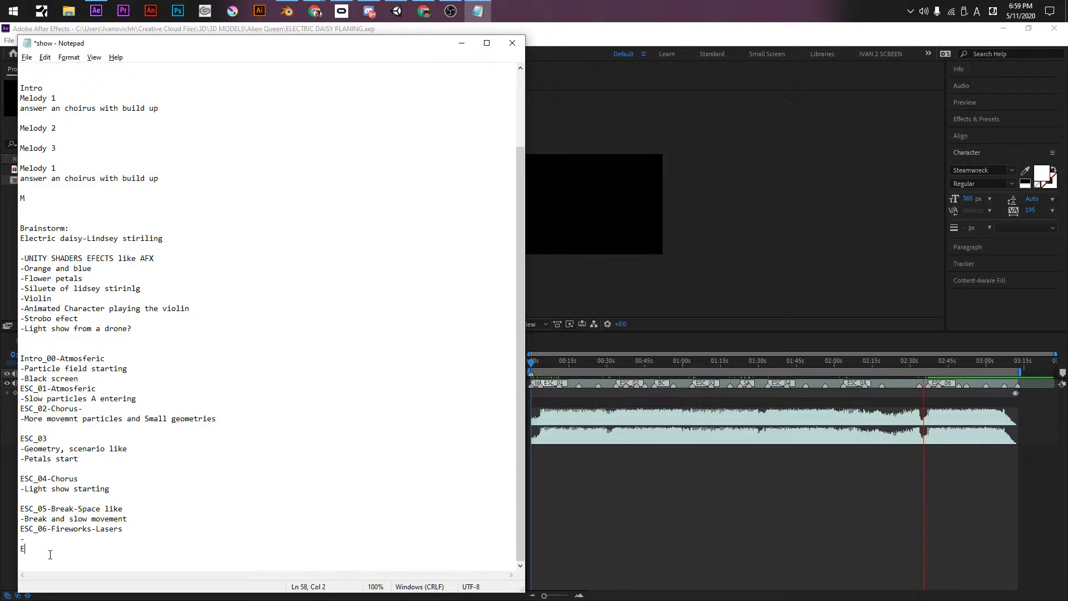
# - Insert blank lines before ESC_06, ESC_02 and ESC_01, then save the show plan
pyautogui.click(138, 530)
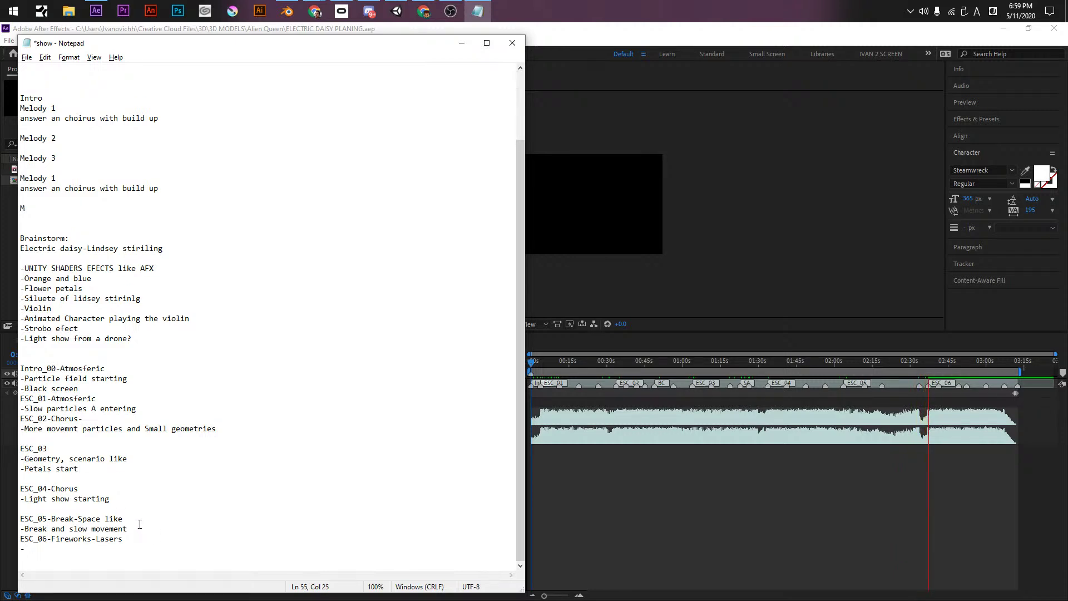
pyautogui.press('Return')
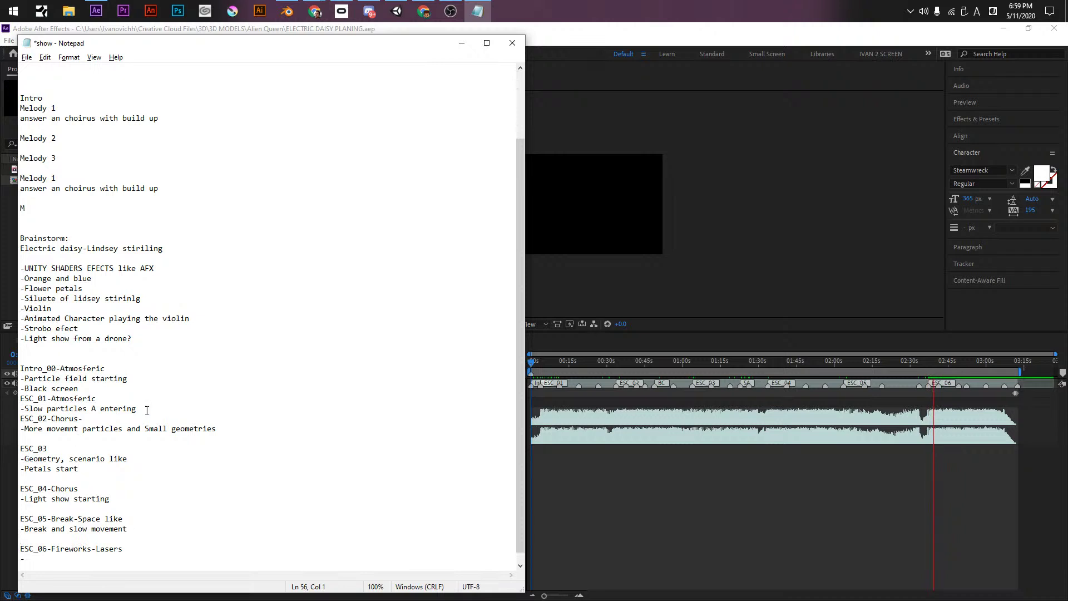
pyautogui.click(145, 408)
pyautogui.press('Return')
pyautogui.click(113, 389)
pyautogui.press('Return')
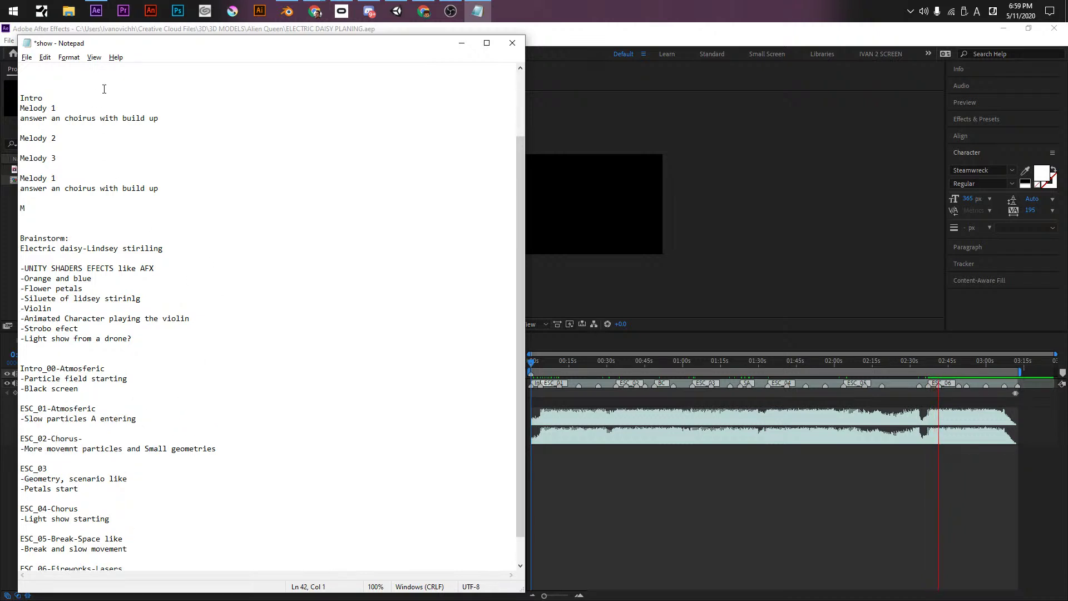
pyautogui.hotkey('ctrl', 's')
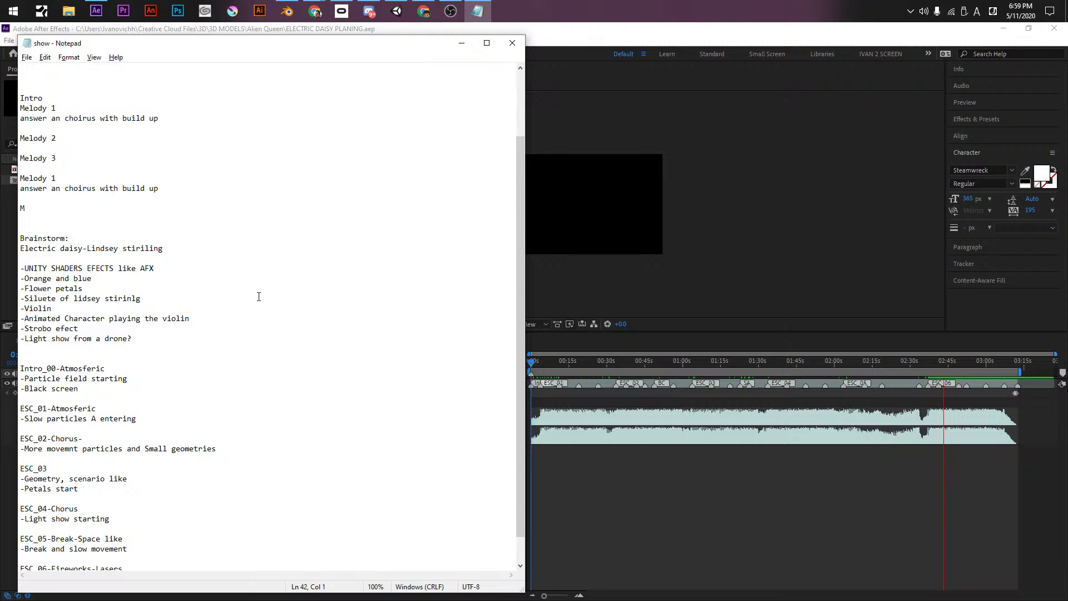
# - Insert 'Final Chorus-' before Fireworks in the ESC_06 title
pyautogui.scroll(-1, 134, 519)
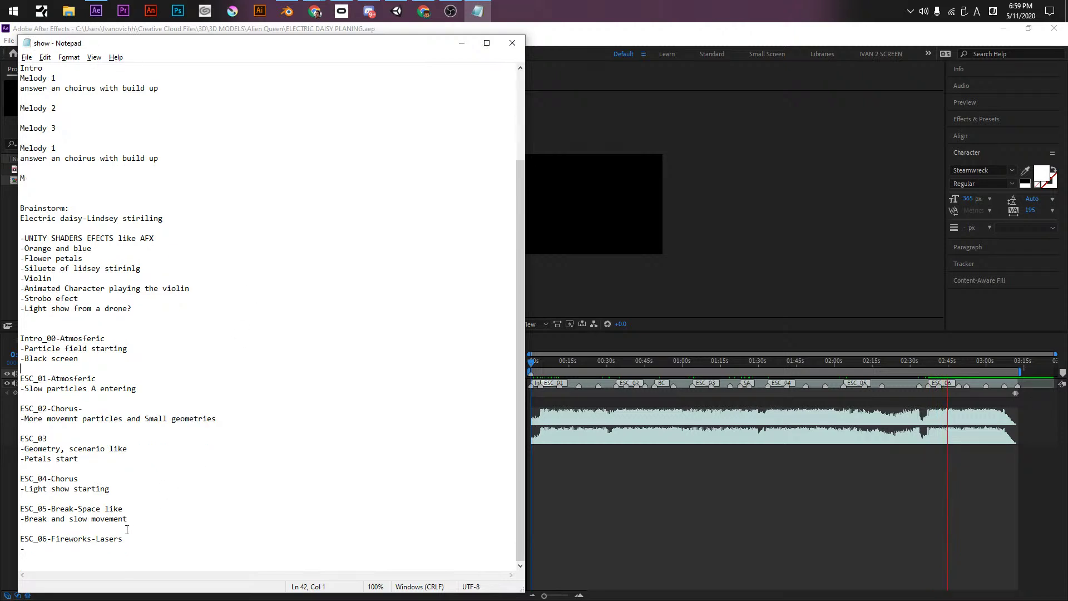
pyautogui.click(47, 551)
pyautogui.click(149, 538)
pyautogui.click(52, 538)
pyautogui.write('Final Chorus-')
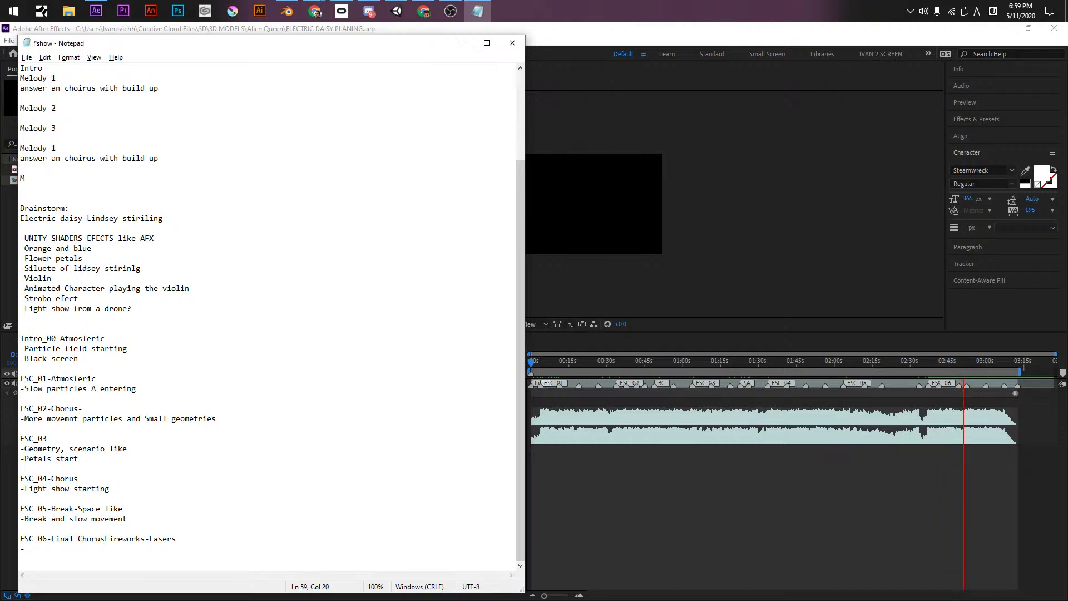
# - Add '-Disolved petals' and '-Big finish' notes under ESC_06, then bring After Effects forward
pyautogui.click(147, 547)
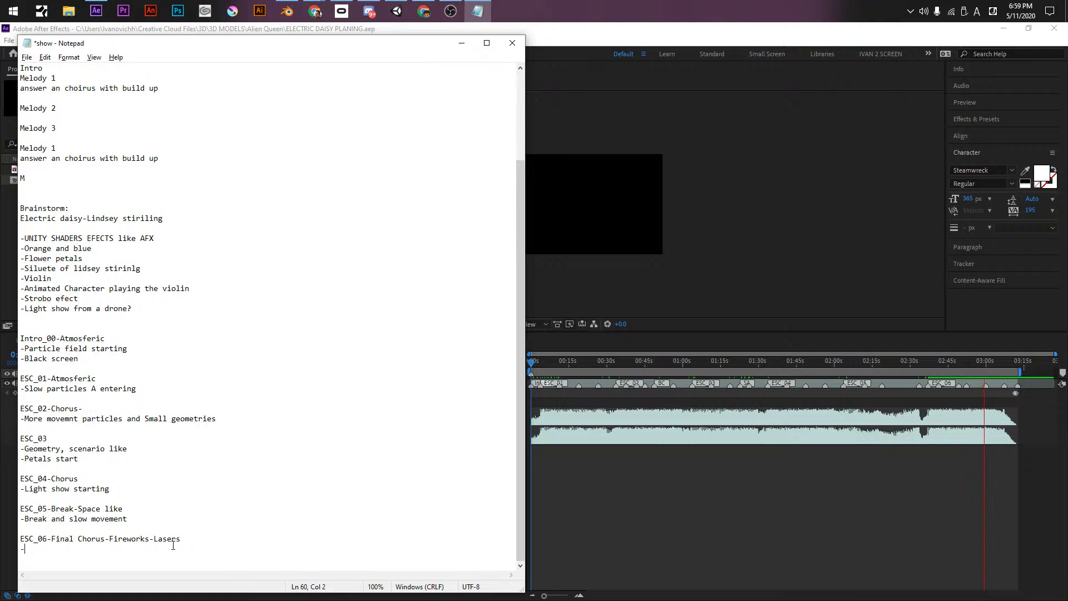
pyautogui.write('Disolved petals')
pyautogui.press('Return')
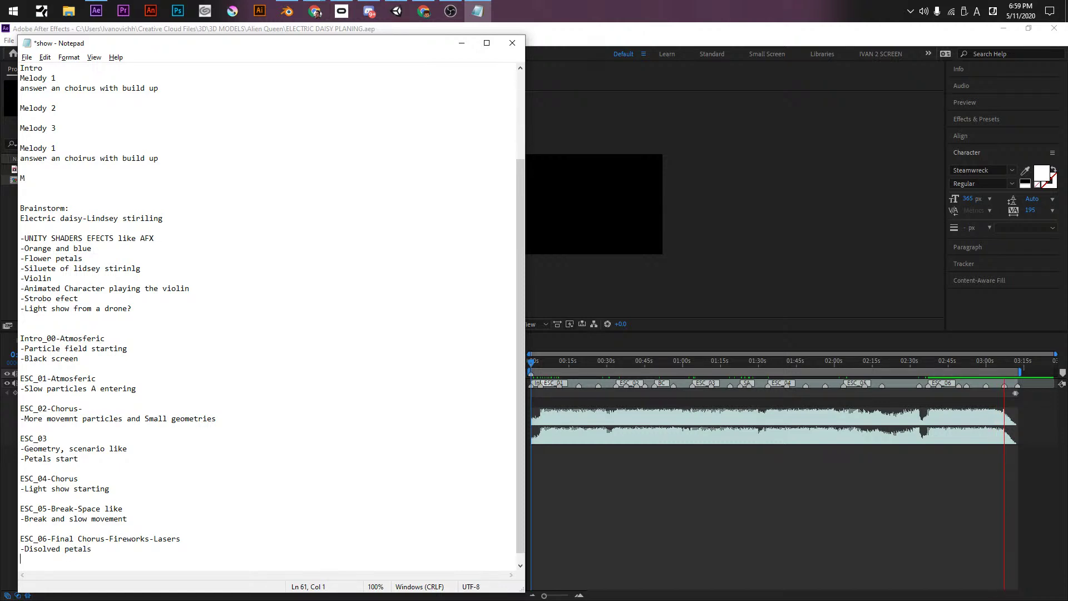
pyautogui.write('-Big finish')
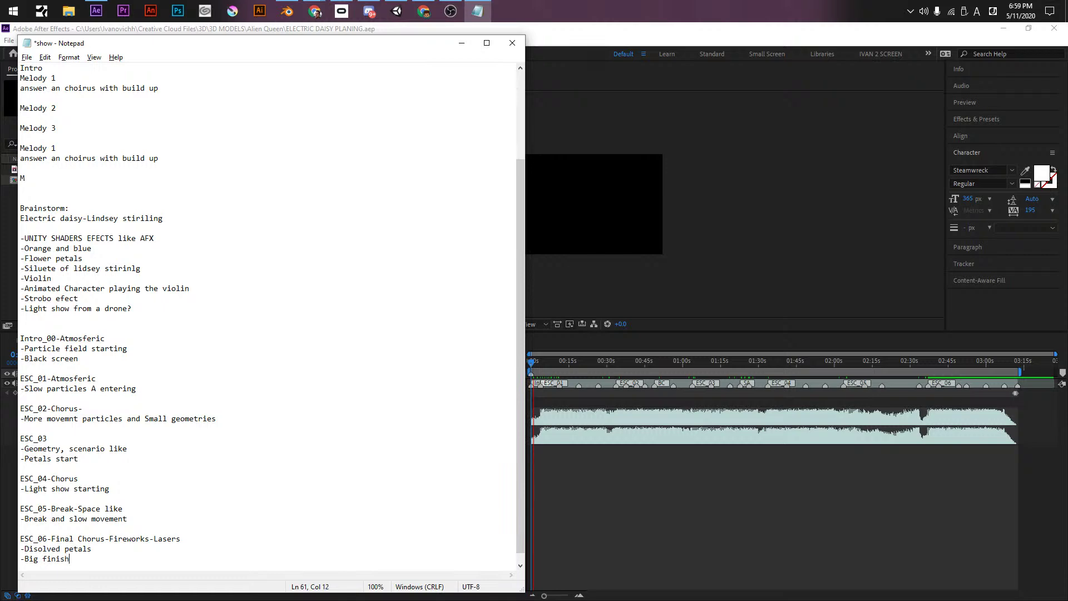
pyautogui.press('Return')
pyautogui.click(682, 522)
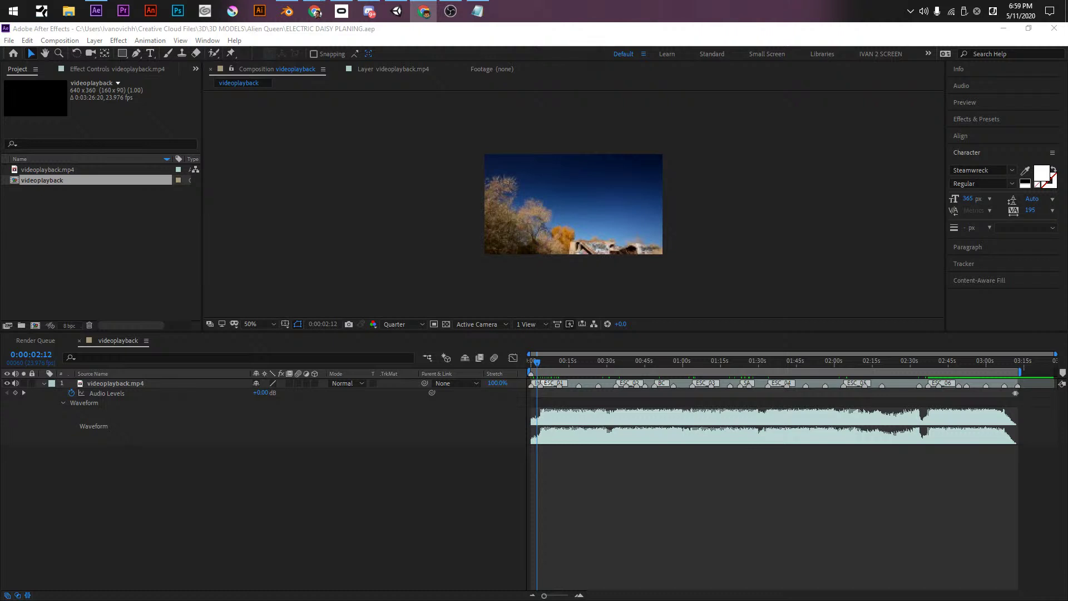
# - Back in the show notes, select the Intro_00 to ESC_02 scene blocks to review them
pyautogui.click(477, 11)
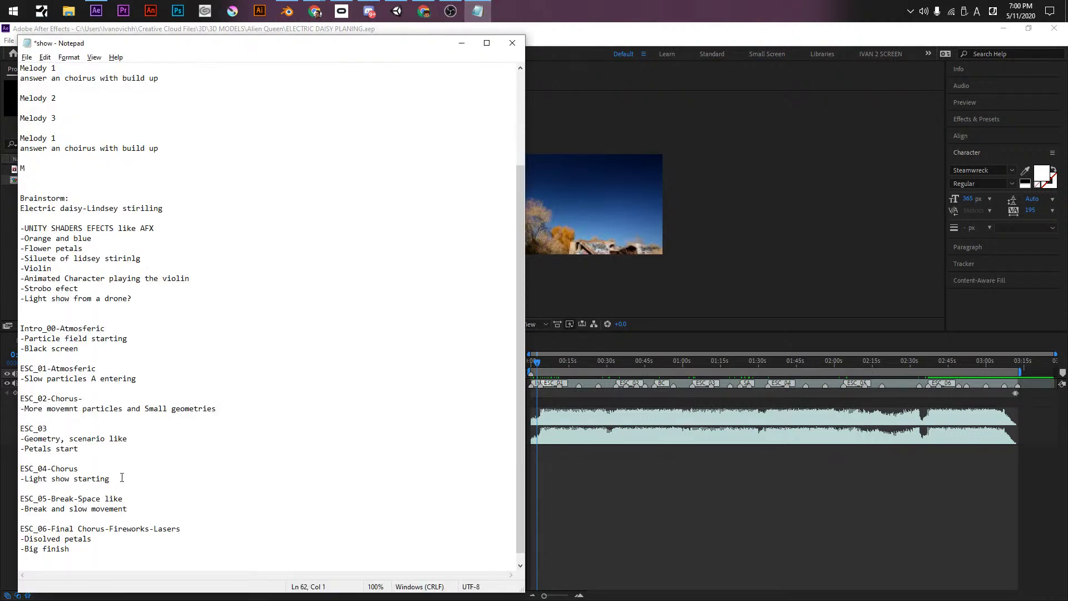
pyautogui.scroll(-1, 133, 408)
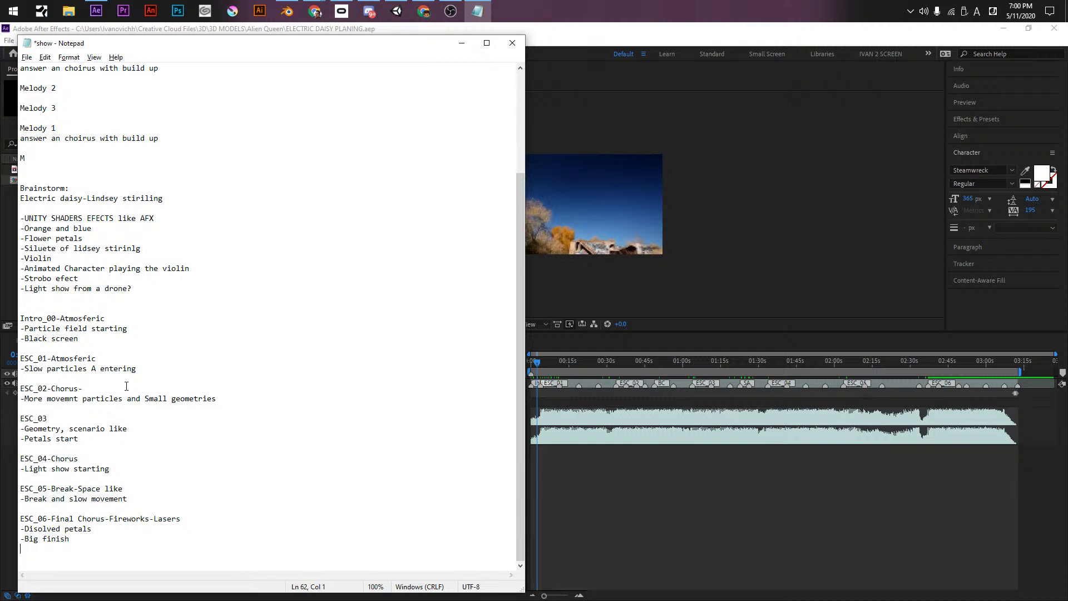
pyautogui.click(146, 311)
pyautogui.hotkey('shift', 'Up')
pyautogui.hotkey('shift', 'Up')
pyautogui.hotkey('shift', 'Up')
pyautogui.hotkey('shift', 'Up')
pyautogui.hotkey('shift', 'Up')
pyautogui.hotkey('shift', 'Up')
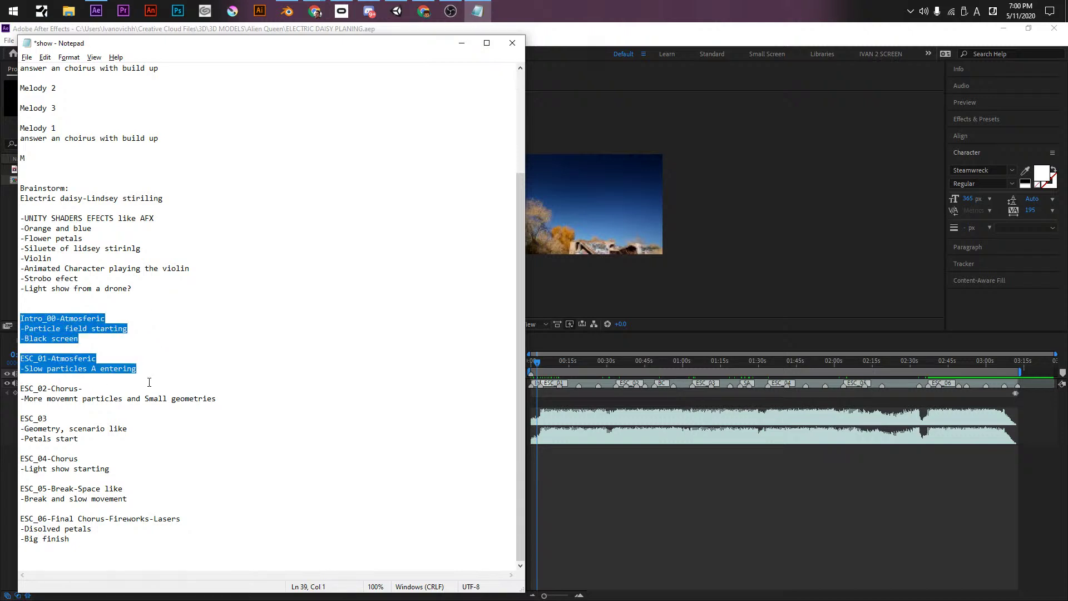
pyautogui.moveTo(156, 407); pyautogui.dragTo(53, 380)
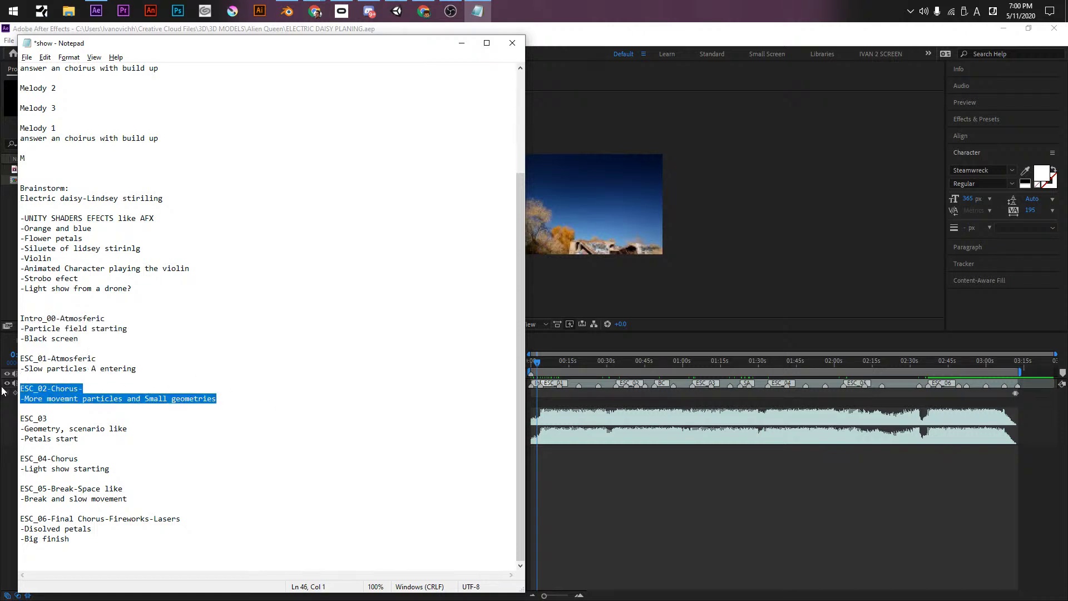
pyautogui.moveTo(216, 398); pyautogui.dragTo(21, 308)
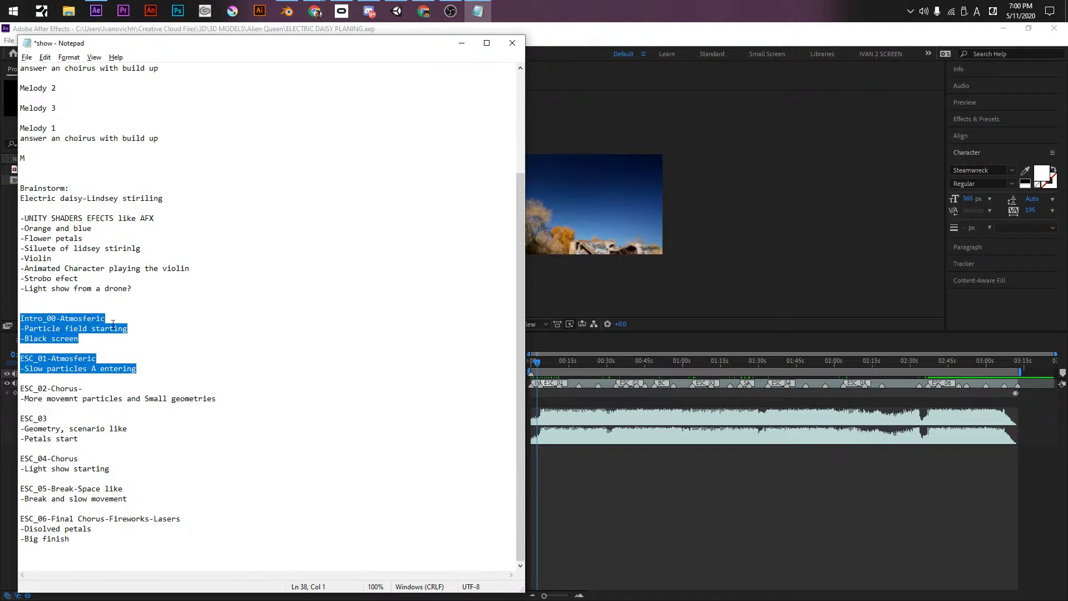
pyautogui.moveTo(217, 398); pyautogui.dragTo(20, 388)
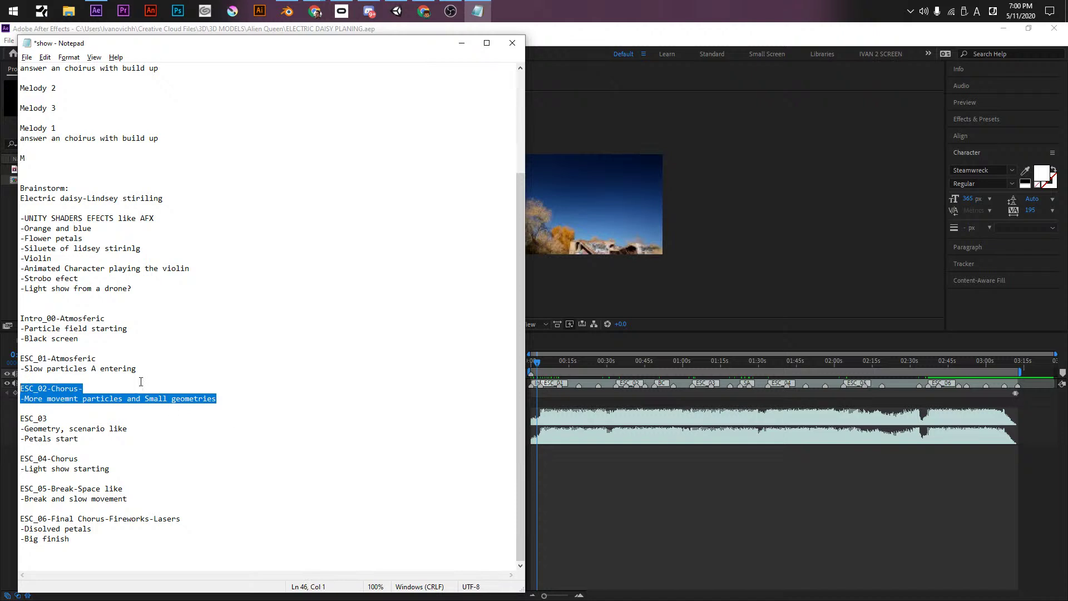
# - Move the '-Geometry, scenario like' note from ESC_03 to under ESC_04-Chorus
pyautogui.click(69, 417)
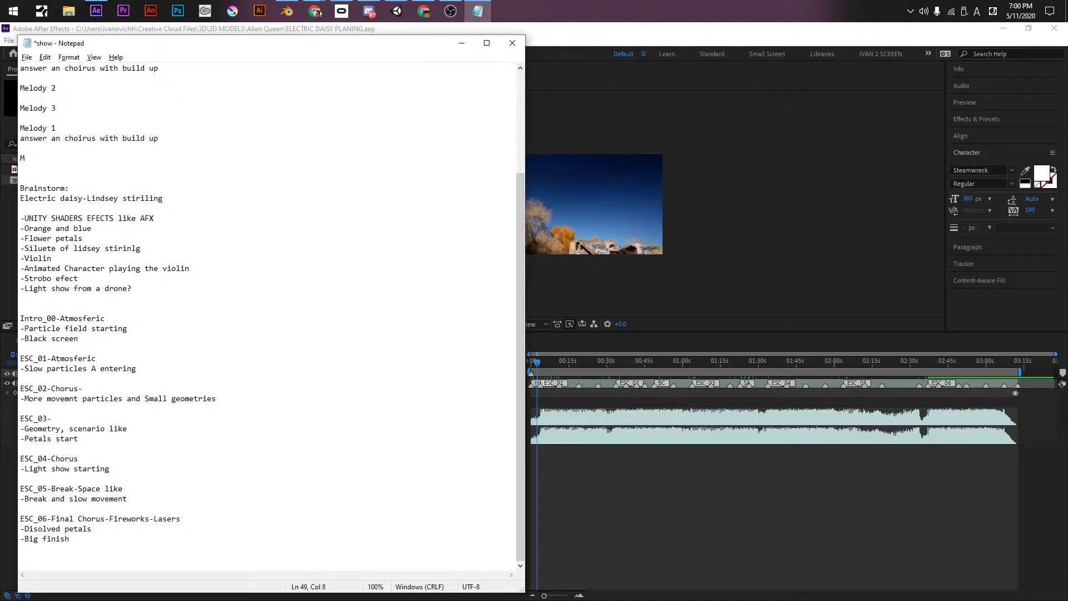
pyautogui.moveTo(125, 429); pyautogui.dragTo(20, 428)
pyautogui.hotkey('ctrl', 'c')
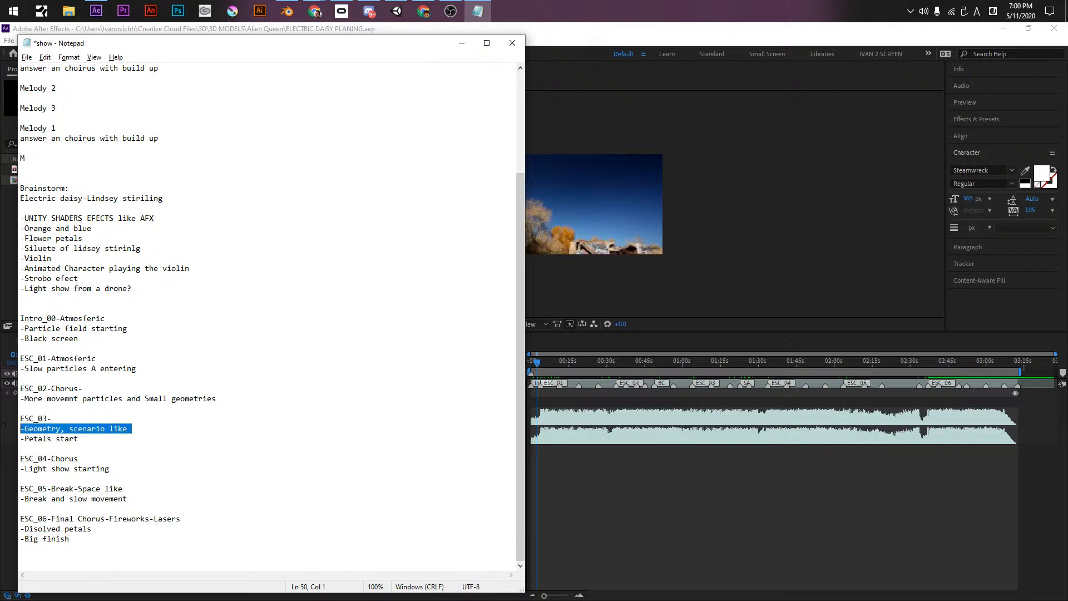
pyautogui.press('BackSpace')
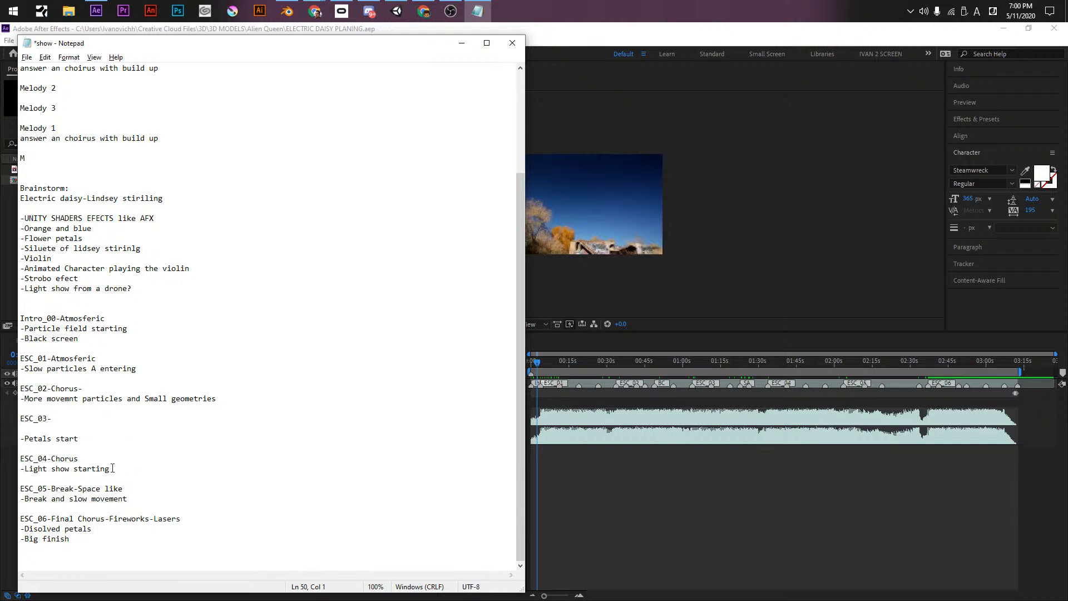
pyautogui.press('Return')
pyautogui.hotkey('ctrl', 'v')
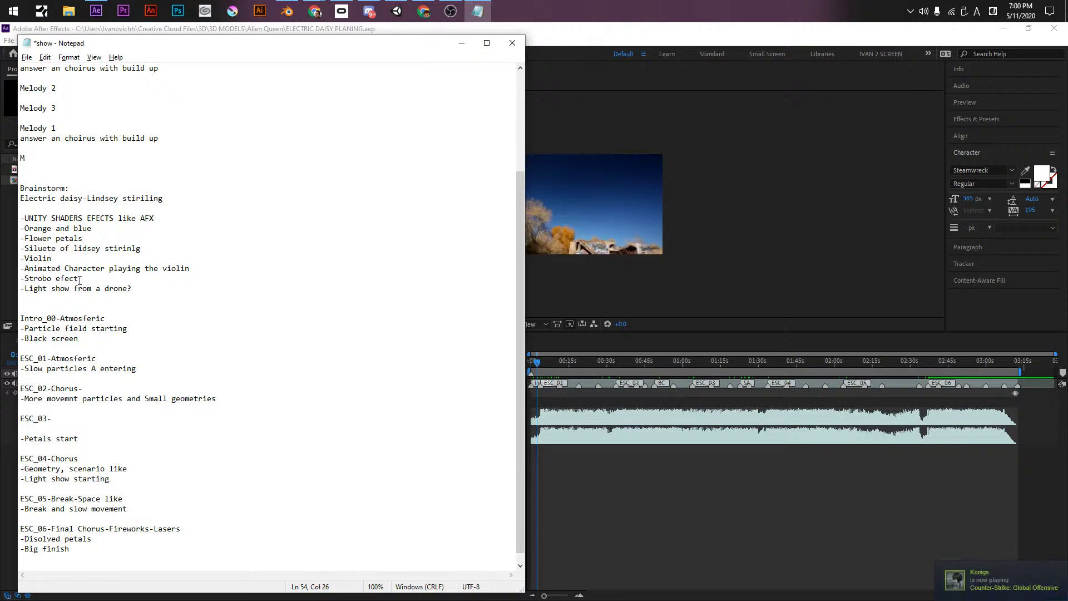
# - Reword the note as 'Scenario Big Geometry, scenario like' and save the show file
pyautogui.click(26, 469)
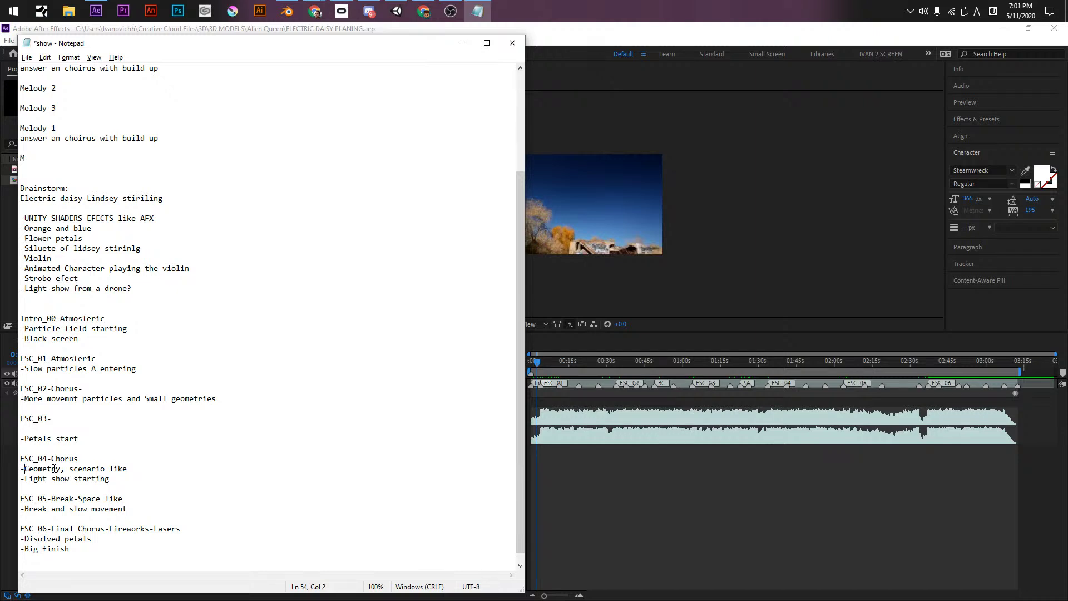
pyautogui.write('B')
pyautogui.press('BackSpace')
pyautogui.write('Scenario Big')
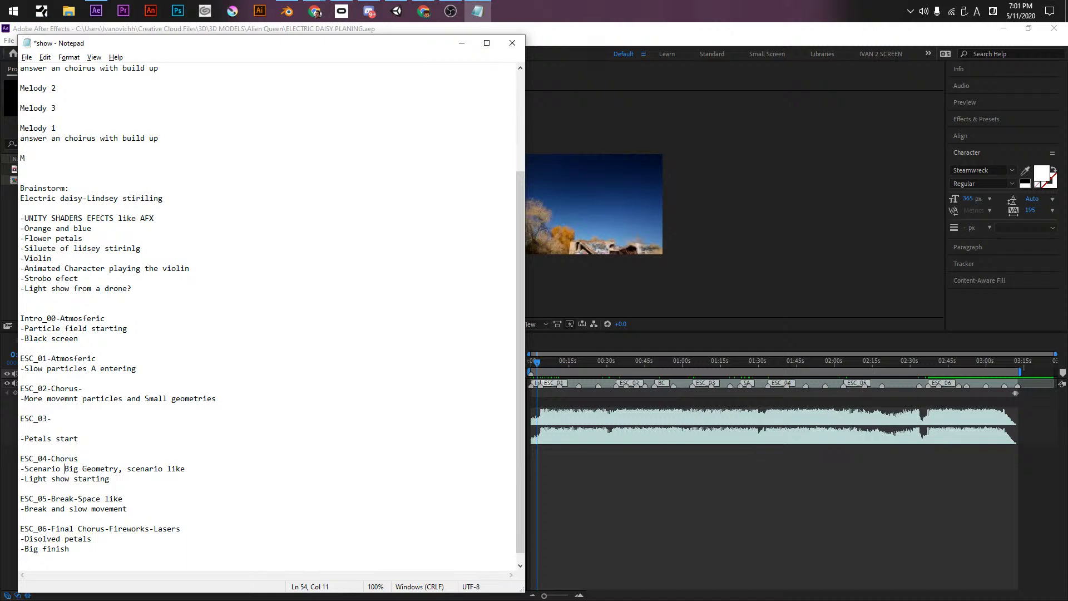
pyautogui.hotkey('ctrl', 's')
# - Glance at Chrome, then return to the ESC_02 particles note in the show notes
pyautogui.hotkey('alt', 'Tab')
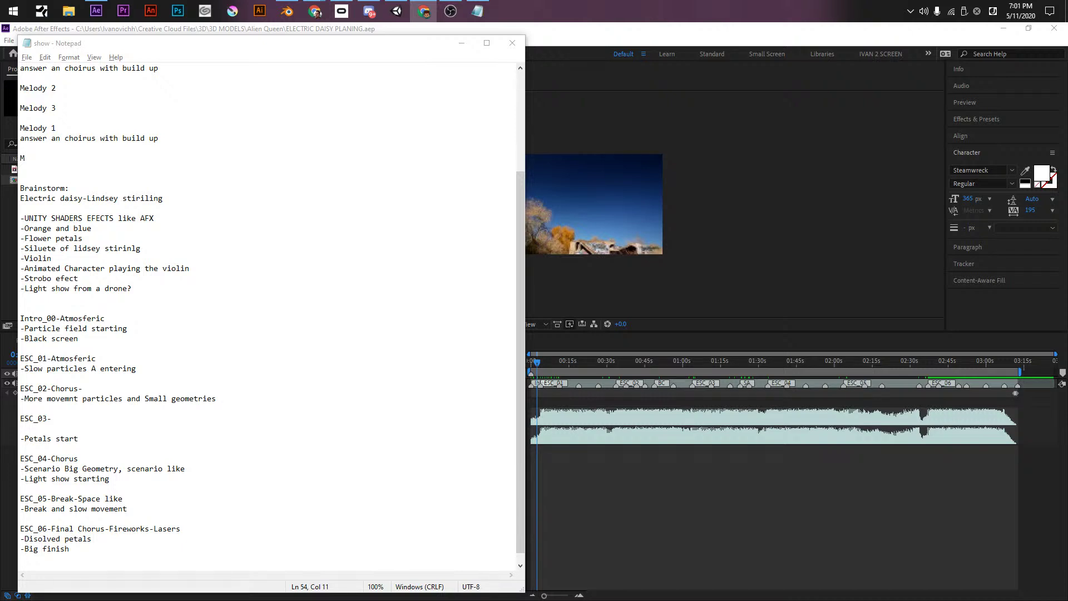
pyautogui.click(183, 419)
pyautogui.scroll(-1, 164, 357)
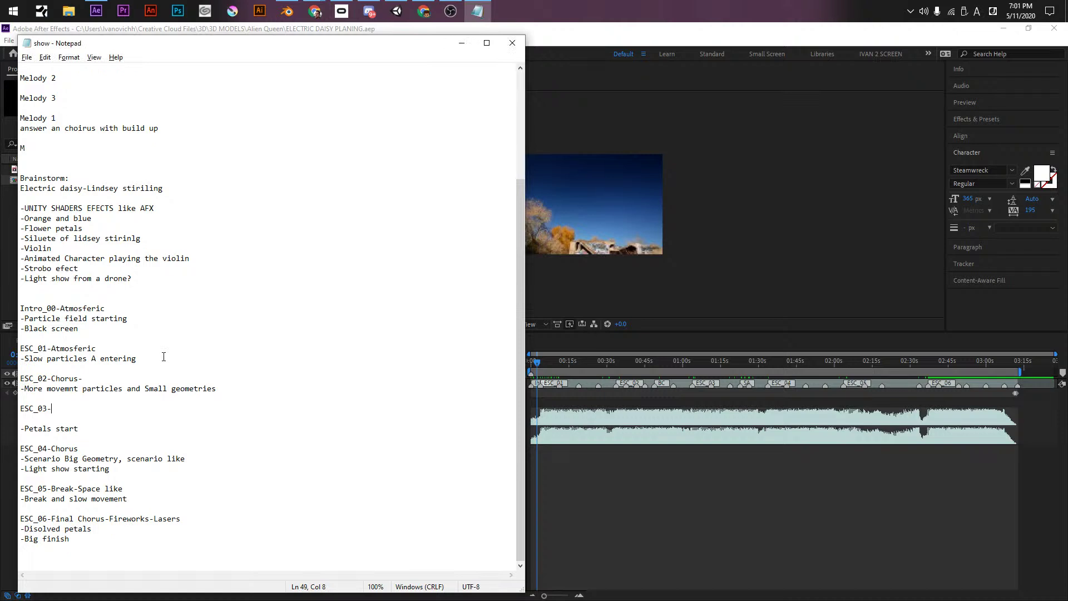
pyautogui.click(89, 387)
pyautogui.hotkey('alt', 'Tab')
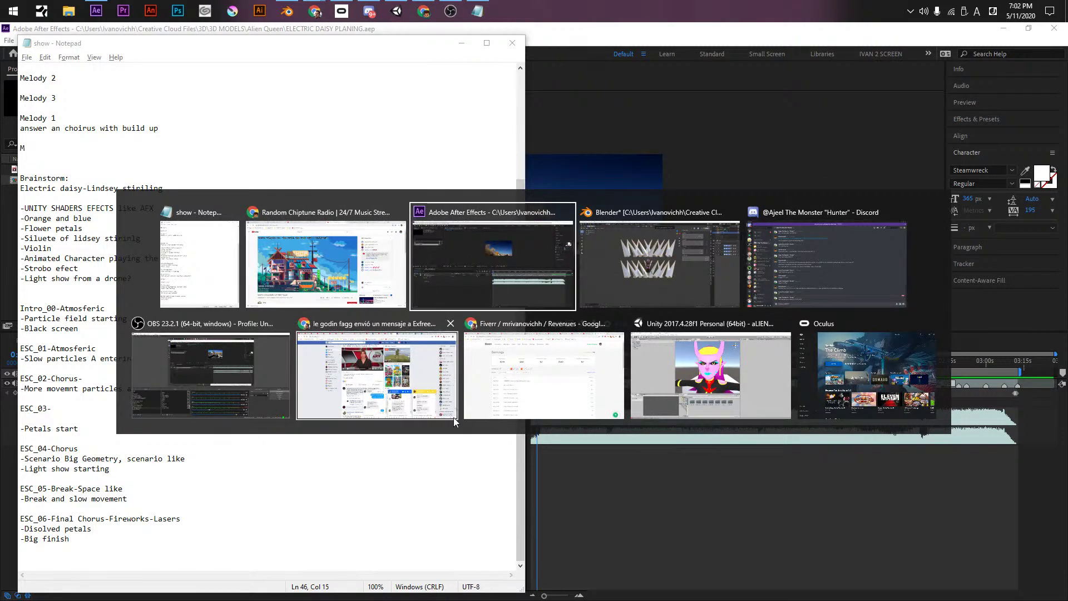
# - Hide the spiky Cube, view the character from the front, and save AlienQueenMixamoRig.blend
pyautogui.click(723, 270)
pyautogui.scroll(8, 493, 310)
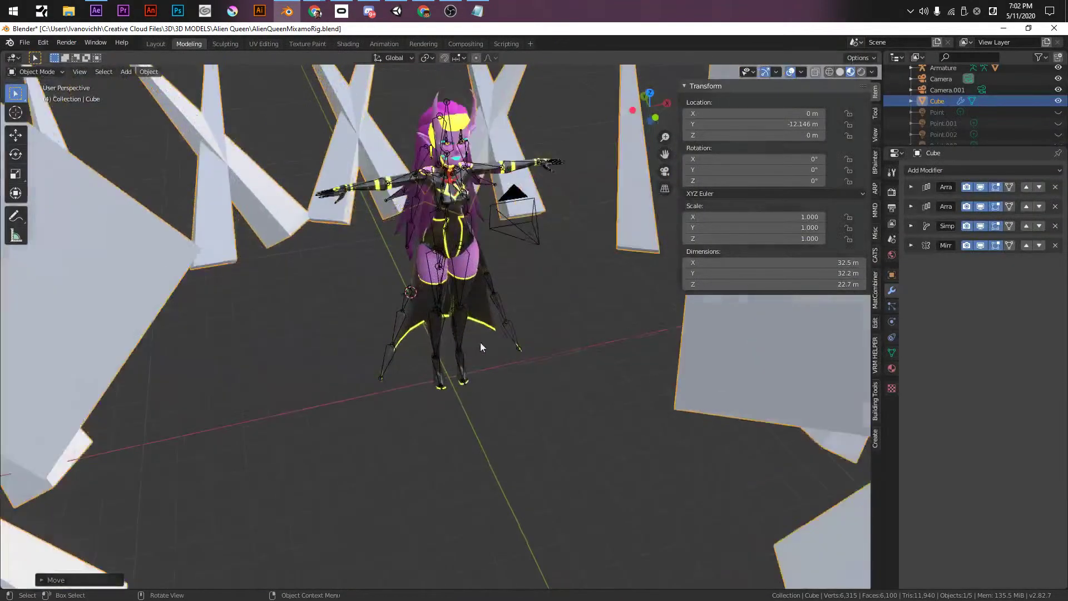
pyautogui.scroll(-3, 480, 336)
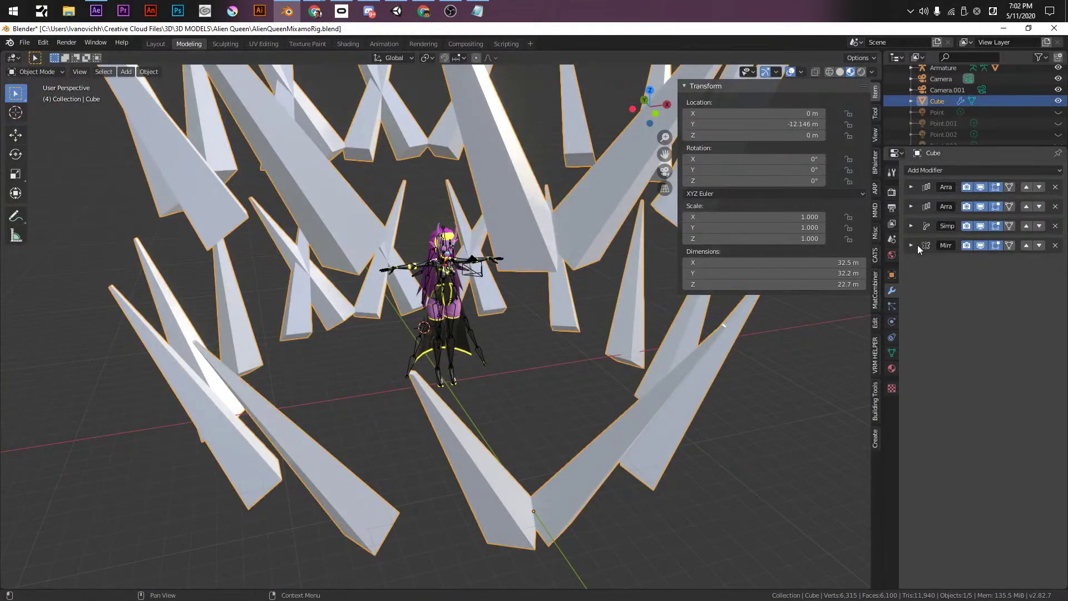
pyautogui.press('h')
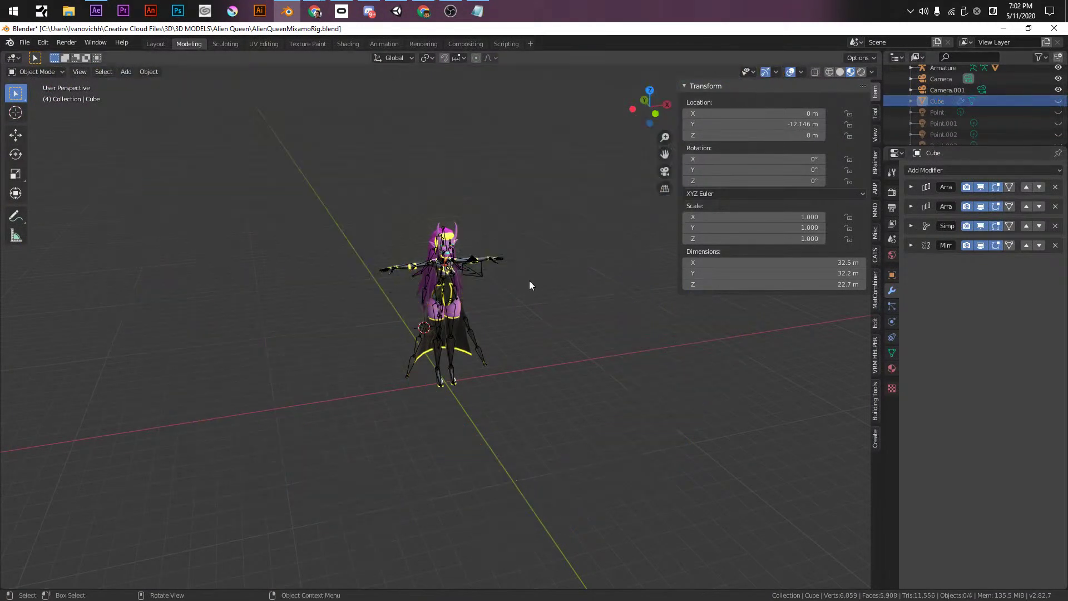
pyautogui.scroll(4, 532, 279)
pyautogui.press('KP_1')
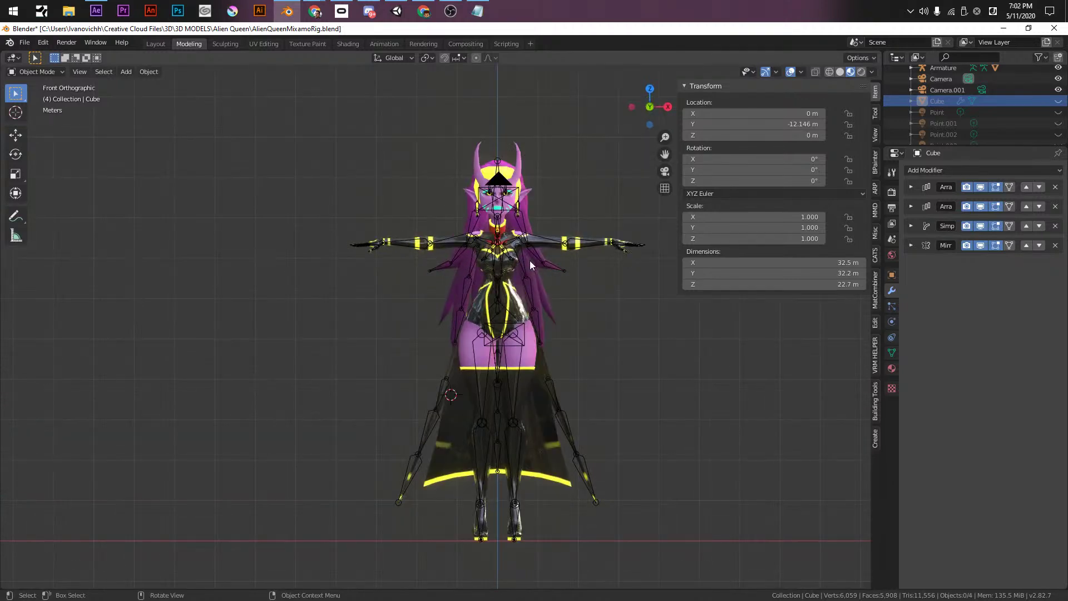
pyautogui.scroll(1, 573, 300)
pyautogui.scroll(2, 556, 309)
pyautogui.hotkey('ctrl', 's')
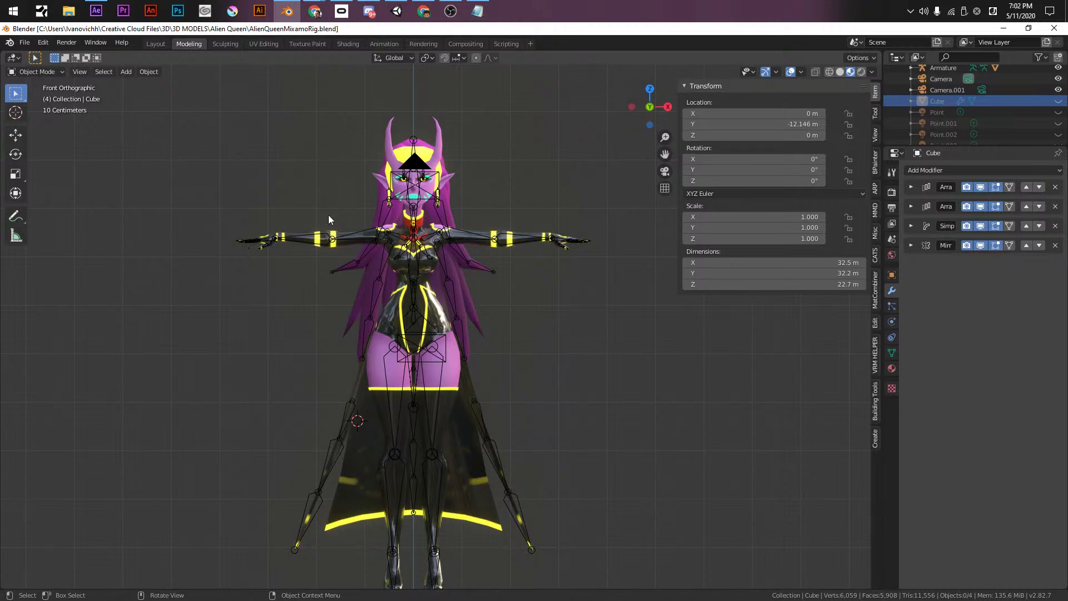
pyautogui.hotkey('alt', 'Tab')
pyautogui.hotkey('alt', 'Tab')
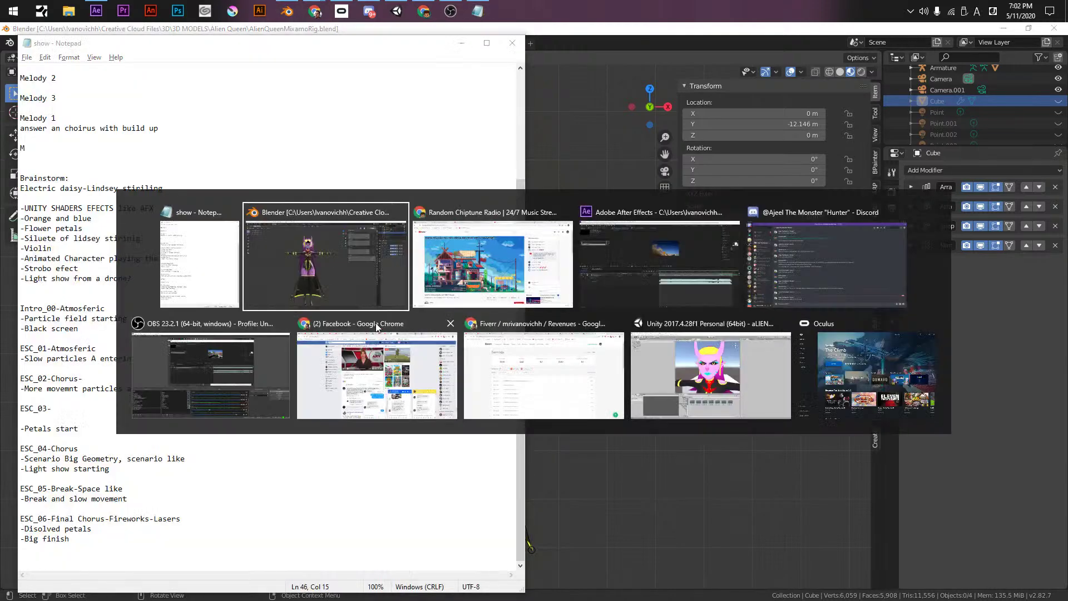
# - Add the line '-Blue emision on the avatar' under ESC_05-Break-Space like and save
pyautogui.hotkey('alt', 'shift', 'Tab')
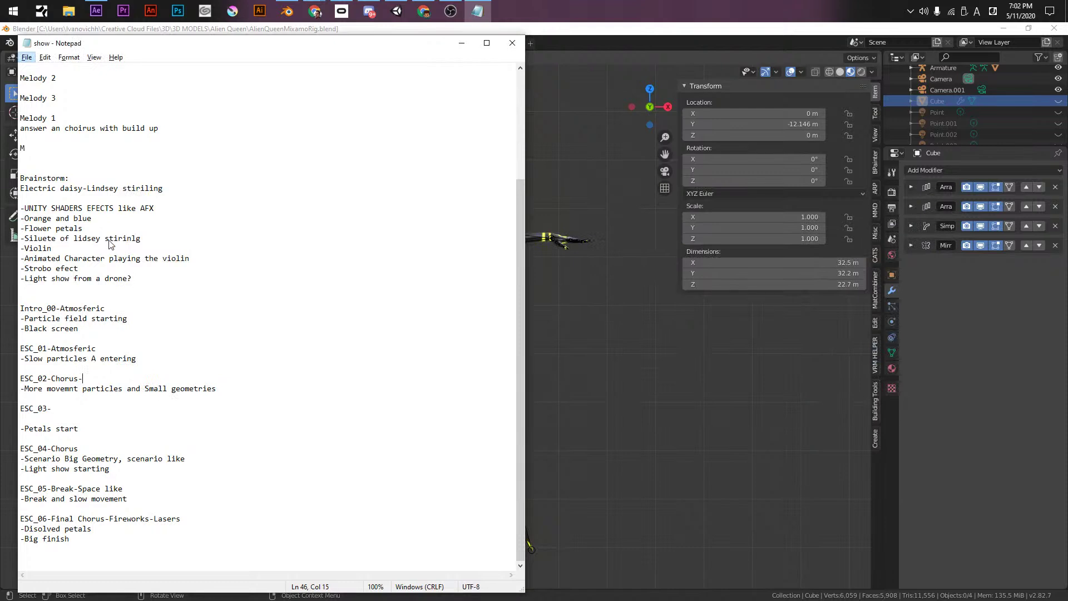
pyautogui.click(101, 299)
pyautogui.click(143, 488)
pyautogui.press('Return')
pyautogui.write('-')
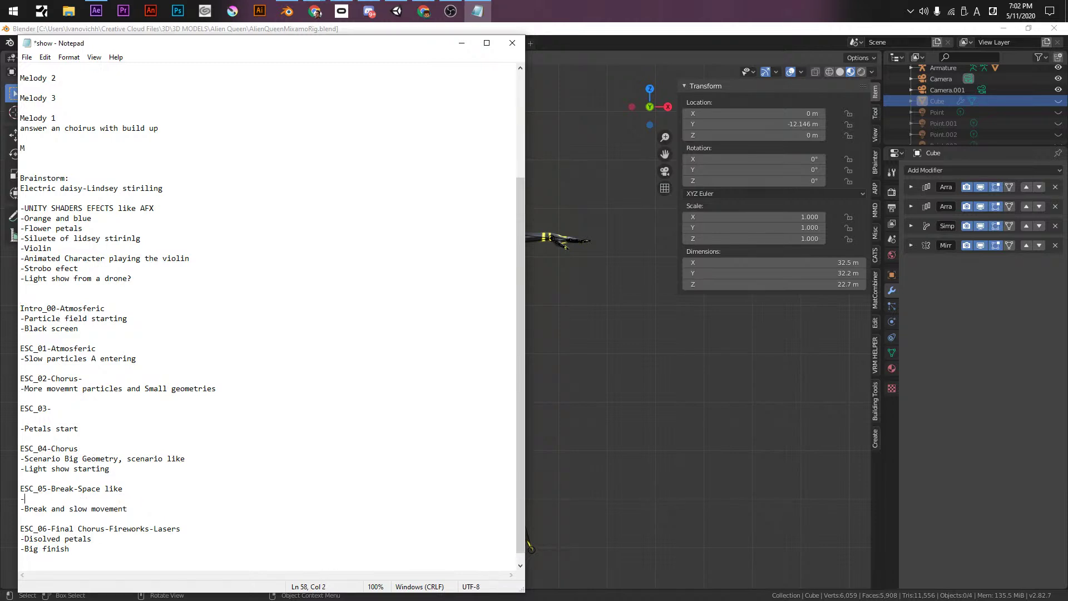
pyautogui.write('Blue emision on the avatar')
pyautogui.hotkey('ctrl', 's')
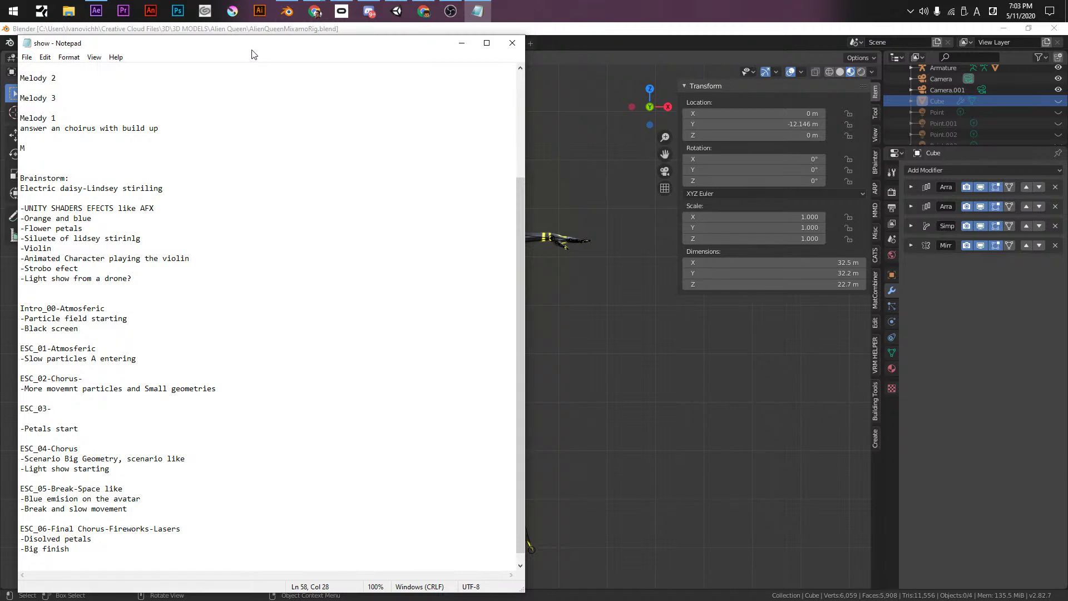
pyautogui.click(406, 5)
# - Select the avatar's Body object and expand its BODY 2 material's Emission / Glow settings
pyautogui.click(497, 223)
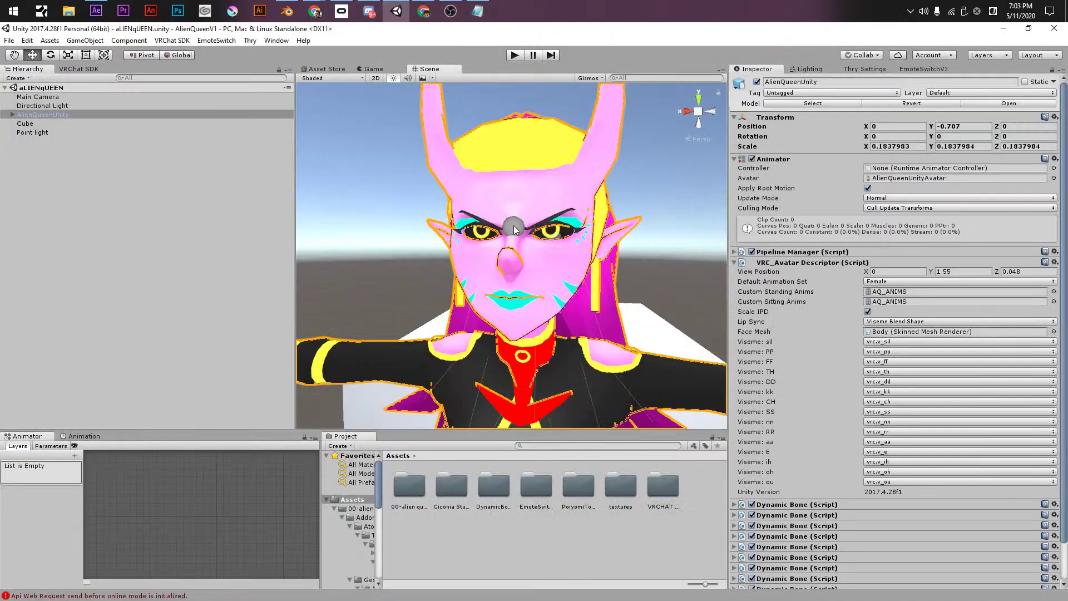
pyautogui.click(733, 160)
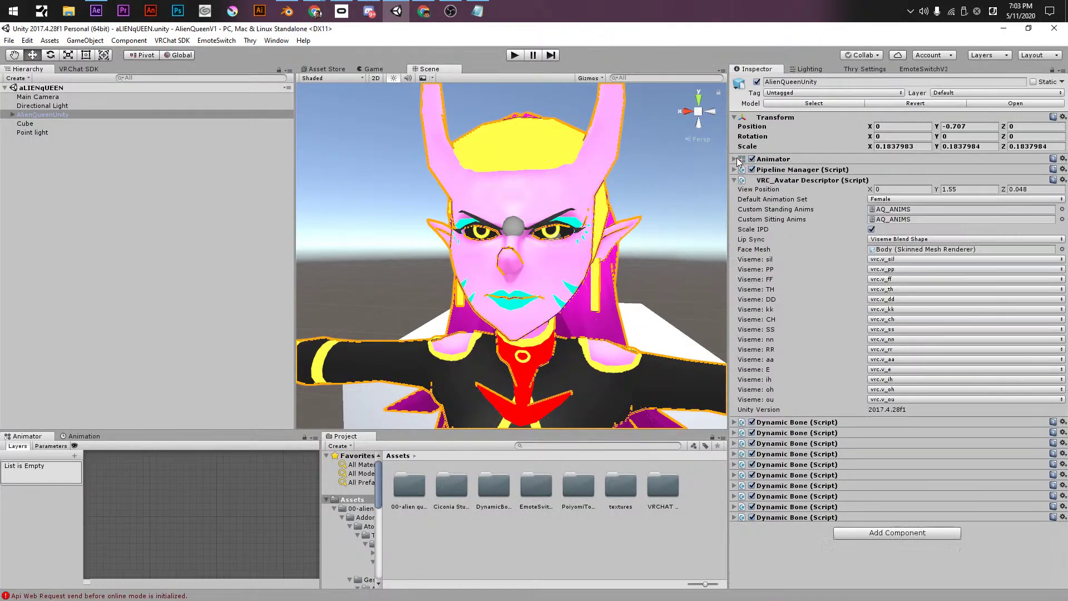
pyautogui.click(733, 180)
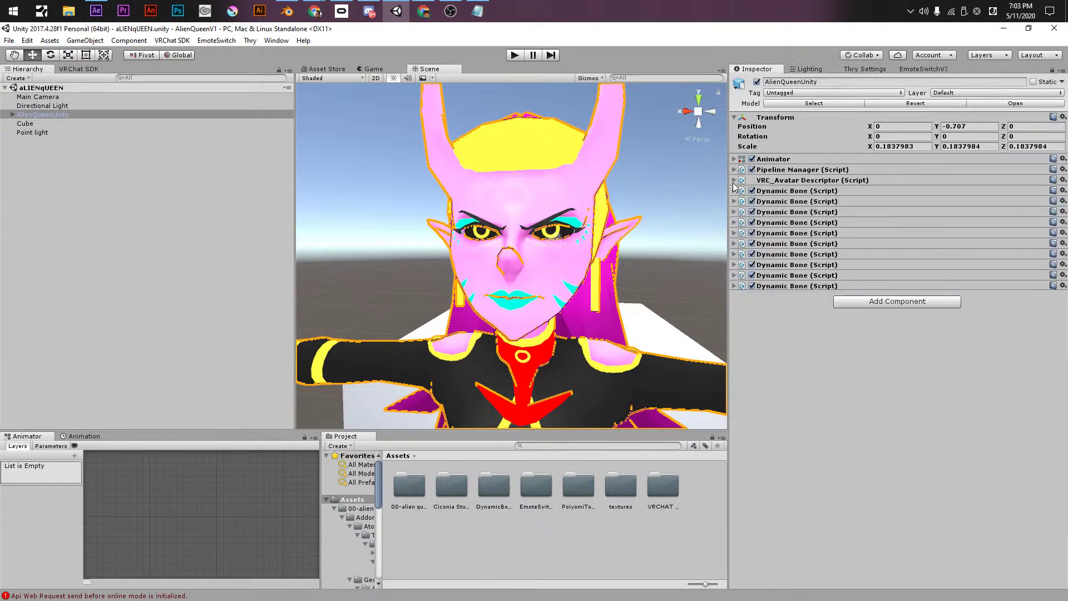
pyautogui.click(12, 114)
pyautogui.click(29, 132)
pyautogui.click(744, 324)
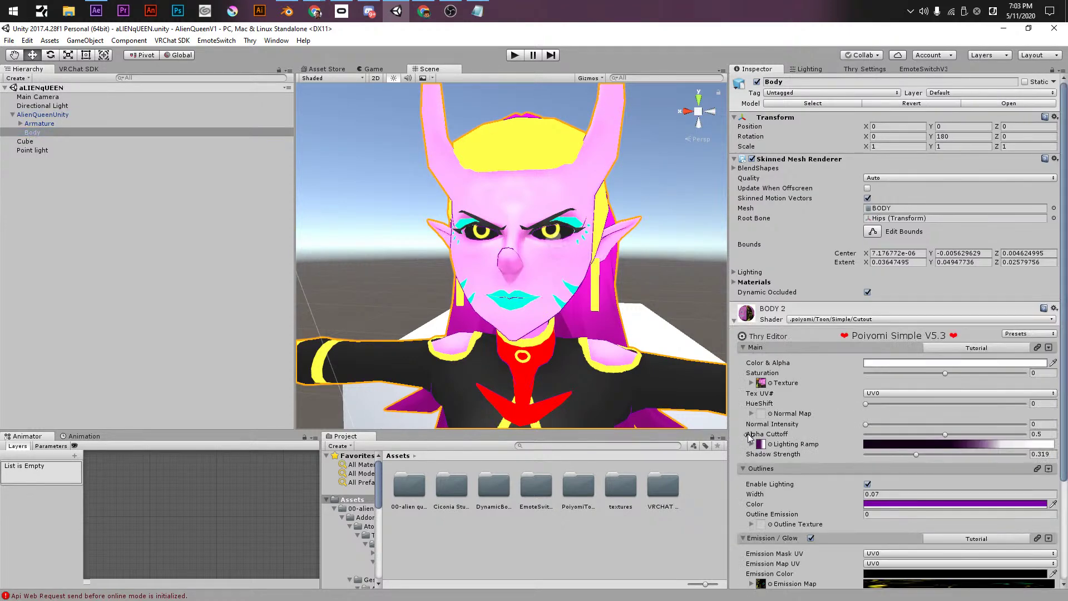
pyautogui.scroll(-4, 746, 418)
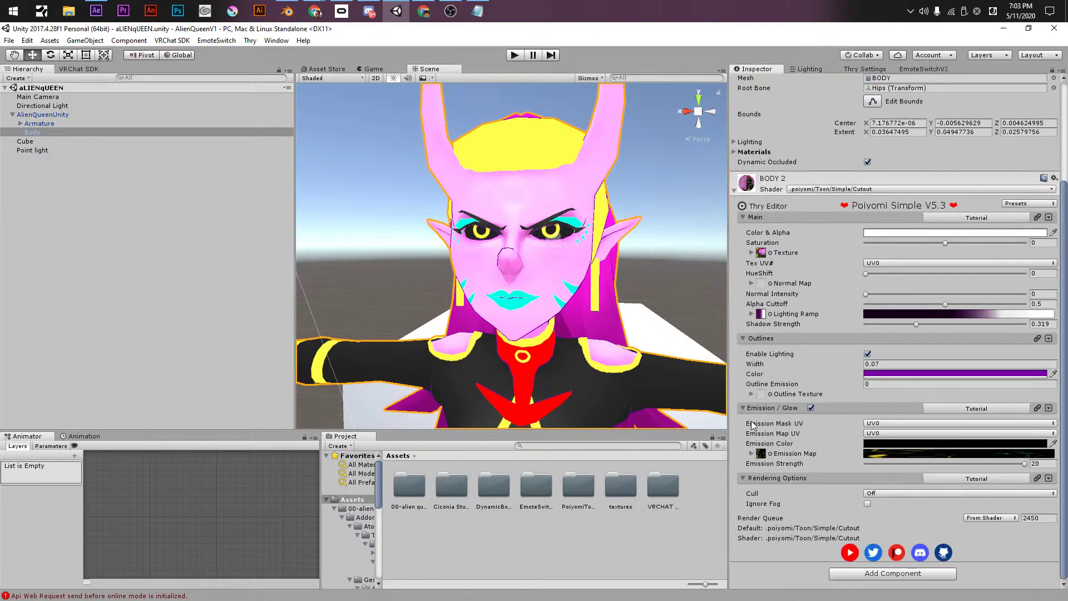
pyautogui.click(810, 408)
pyautogui.click(751, 454)
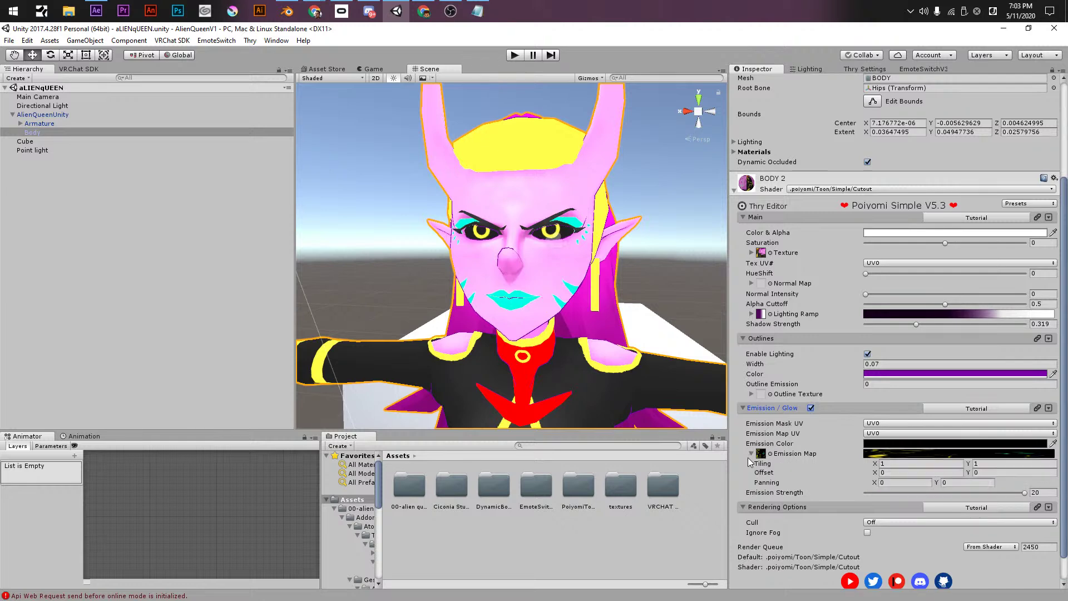
pyautogui.scroll(-1, 751, 463)
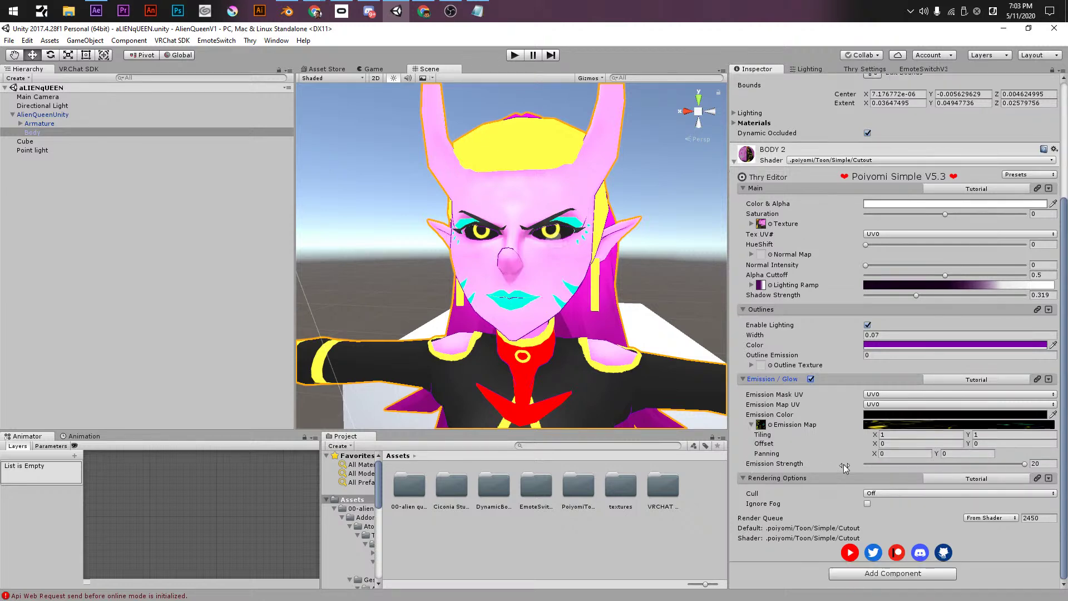
# - Apply the BODY 3 material from 00-alien queen to the avatar and clear its Metallic texture
pyautogui.doubleClick(422, 489)
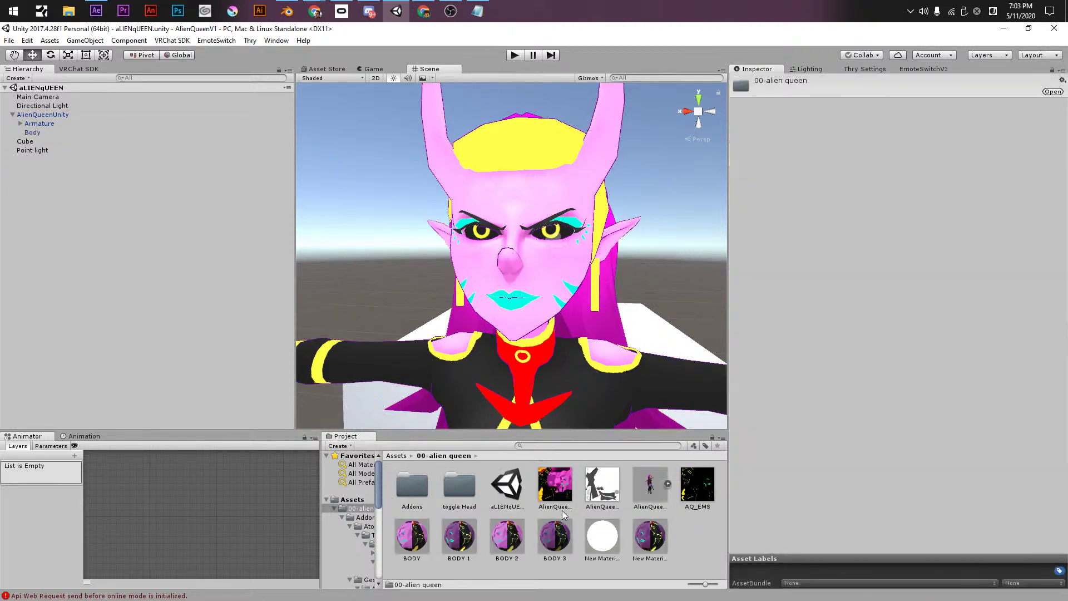
pyautogui.moveTo(566, 543); pyautogui.dragTo(550, 278)
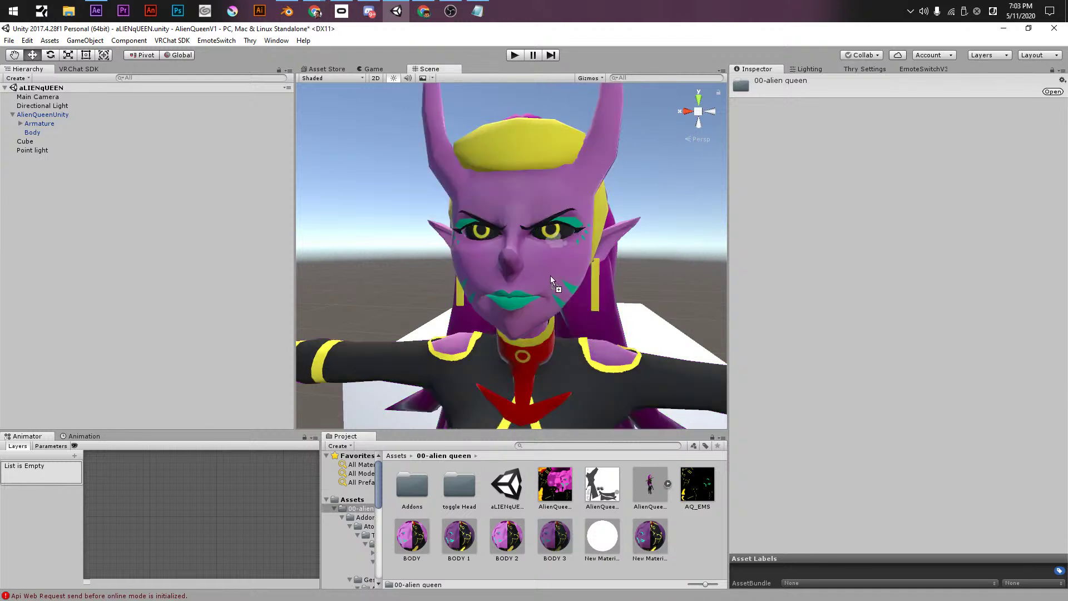
pyautogui.click(555, 537)
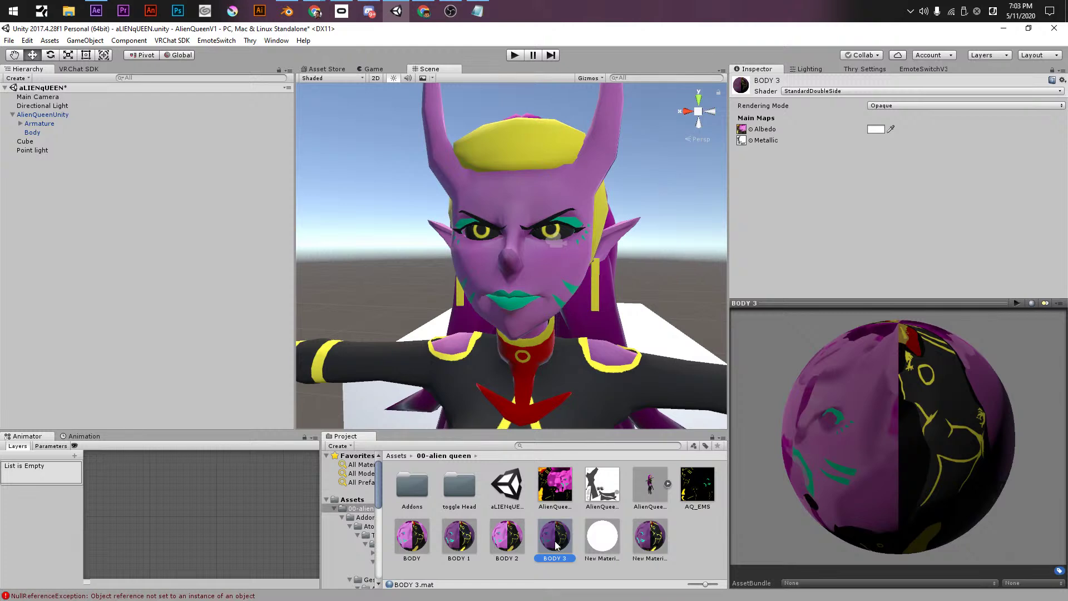
pyautogui.click(747, 144)
pyautogui.click(552, 368)
pyautogui.click(755, 299)
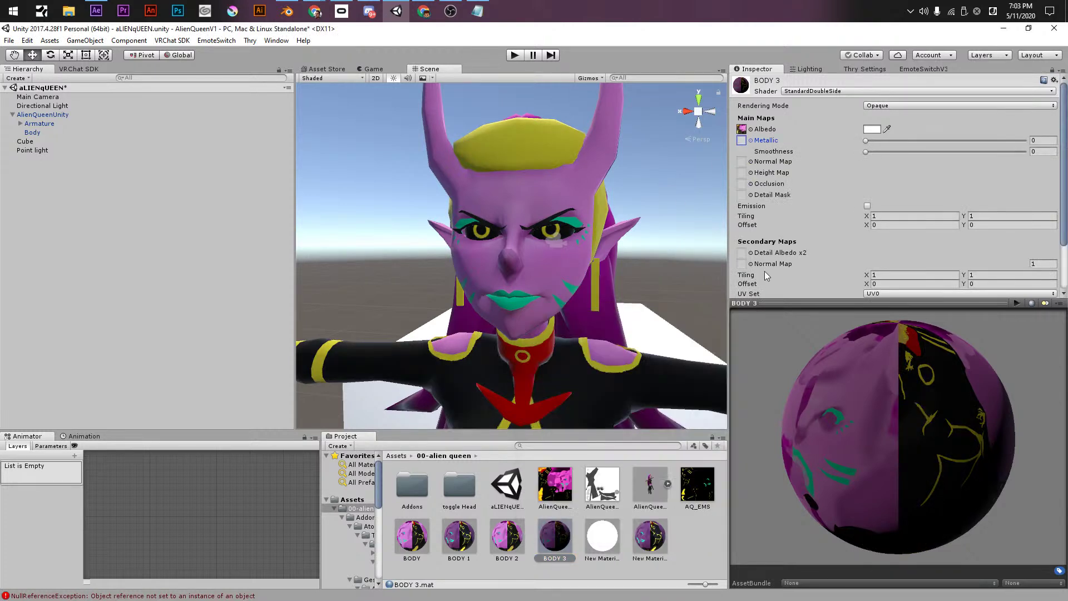
# - Enable emission on BODY 3 with a texture source and a magenta hue
pyautogui.click(867, 206)
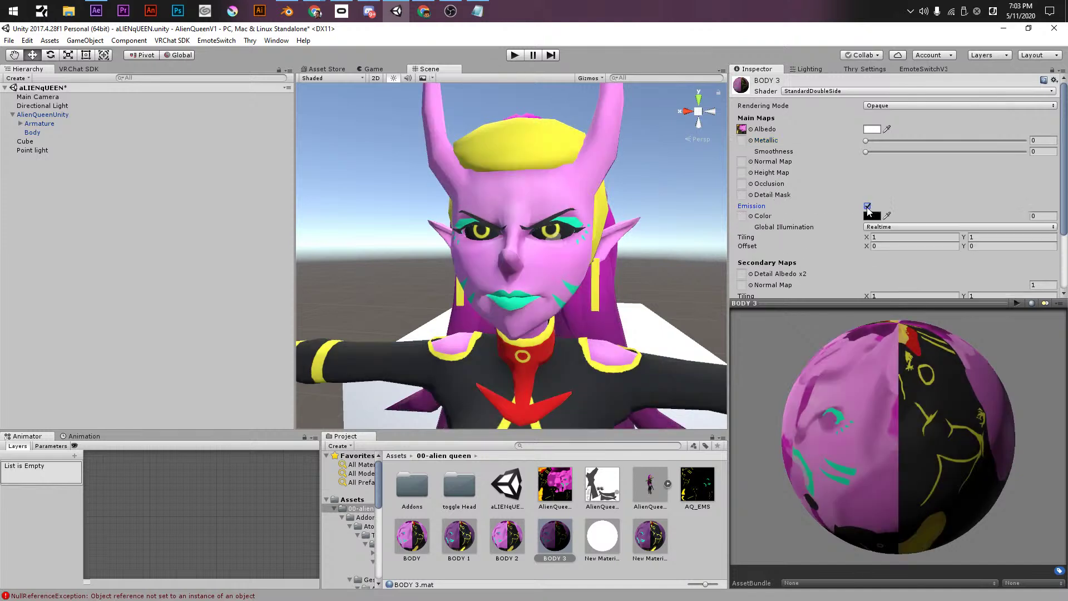
pyautogui.moveTo(890, 181); pyautogui.dragTo(741, 216)
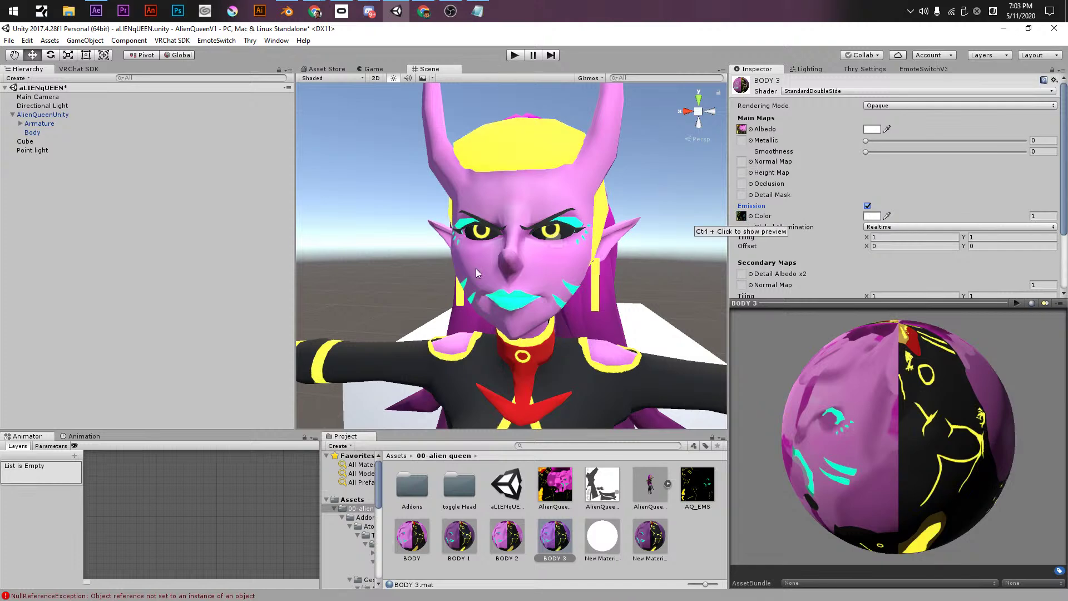
pyautogui.click(872, 216)
pyautogui.moveTo(851, 259)
pyautogui.mouseDown()
pyautogui.moveTo(873, 361)
pyautogui.moveTo(867, 273)
pyautogui.moveTo(860, 281)
pyautogui.moveTo(854, 328)
pyautogui.moveTo(887, 231)
pyautogui.moveTo(890, 311)
pyautogui.moveTo(903, 325)
pyautogui.moveTo(944, 177)
pyautogui.mouseUp()
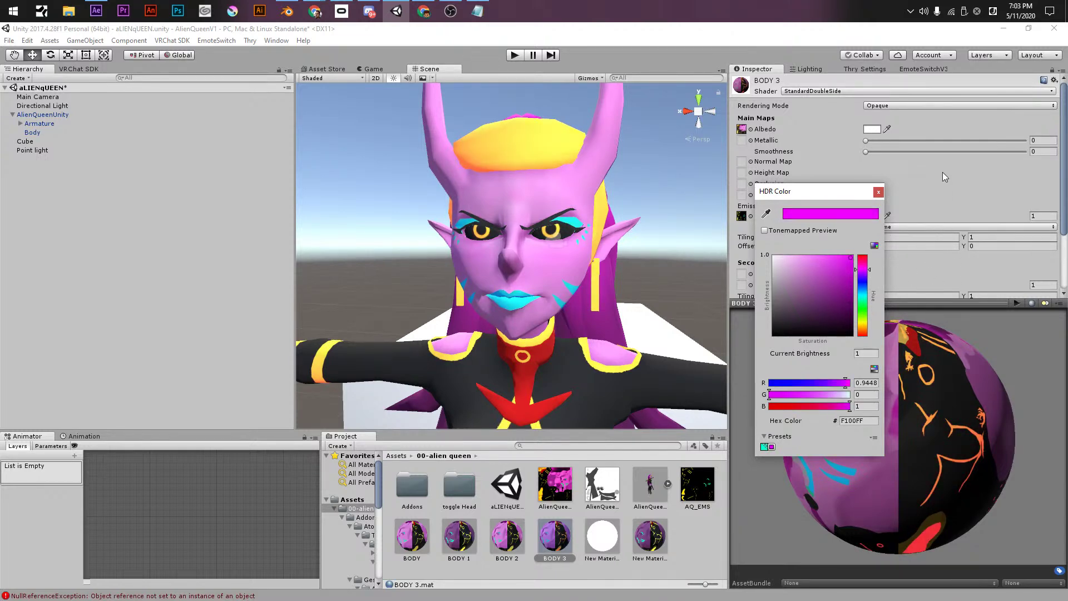
pyautogui.click(879, 192)
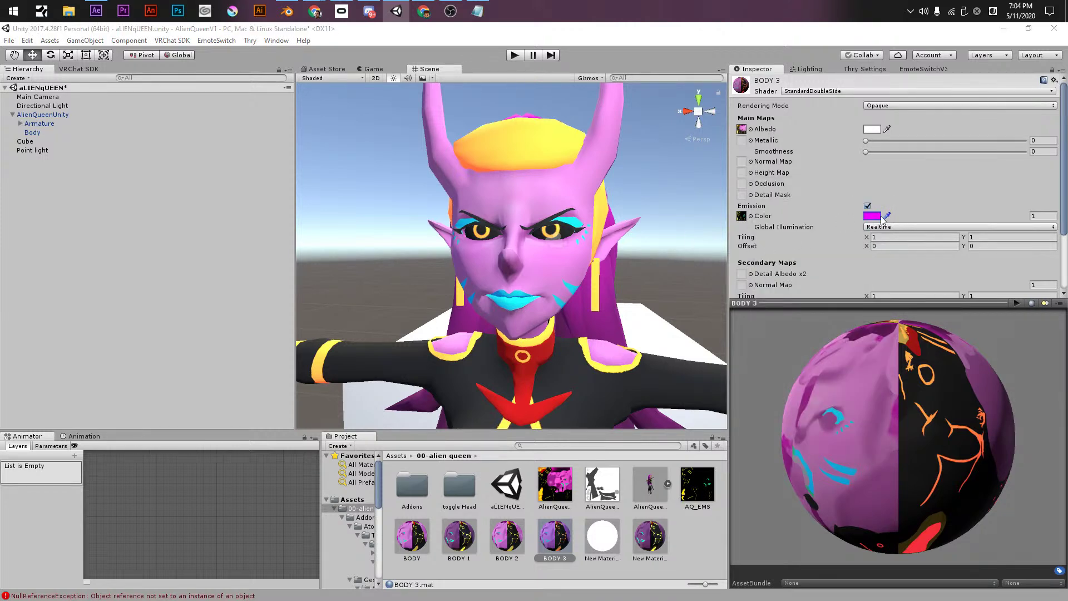
# - Change the emission to bright red at intensity 500, then turn emission off
pyautogui.click(878, 217)
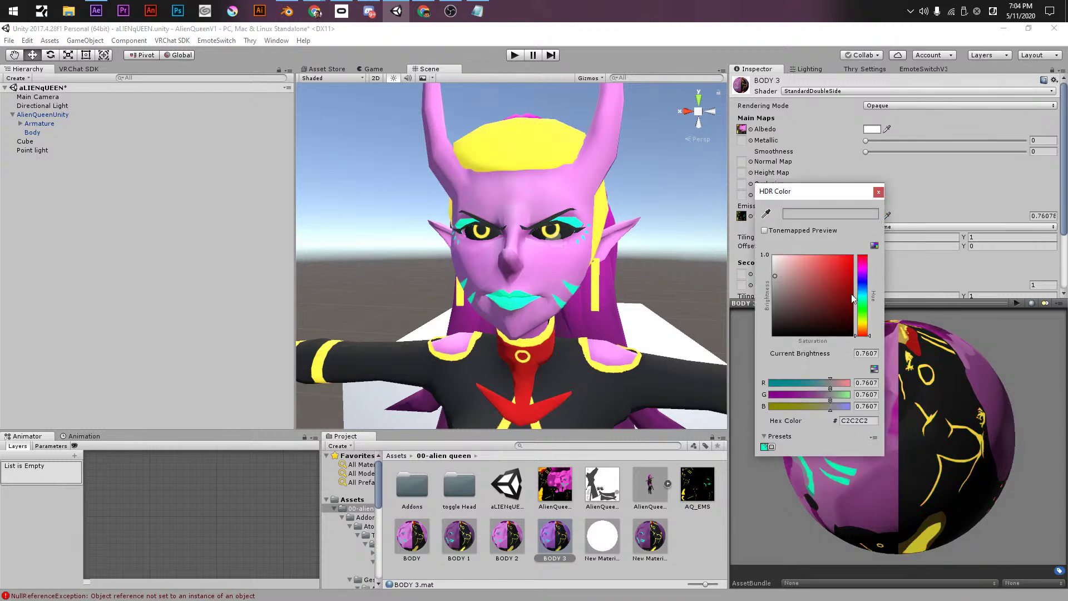
pyautogui.moveTo(856, 293); pyautogui.dragTo(904, 185)
pyautogui.click(987, 205)
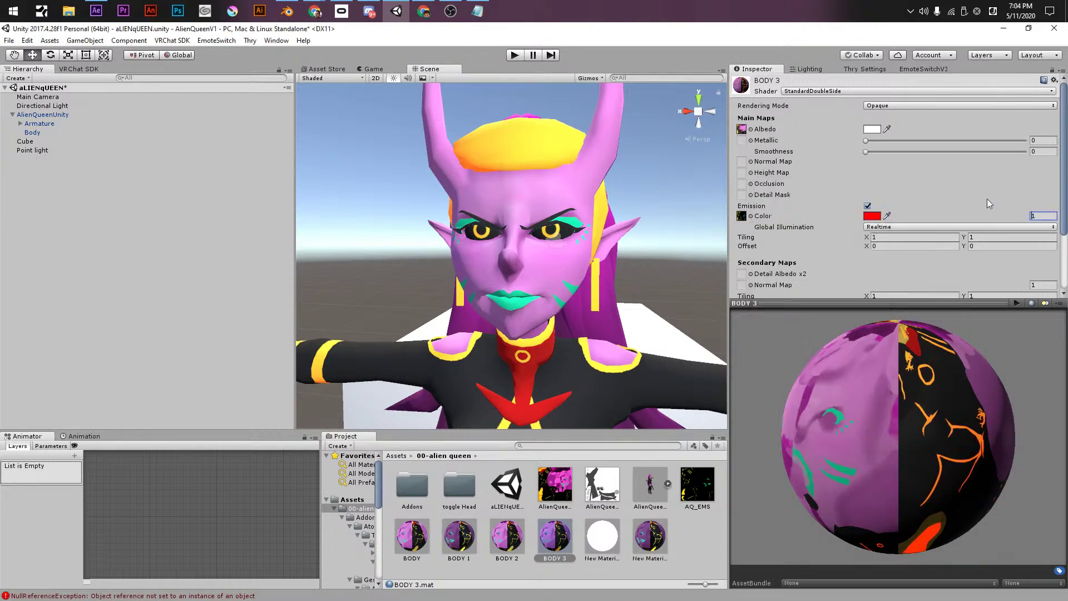
pyautogui.write('5')
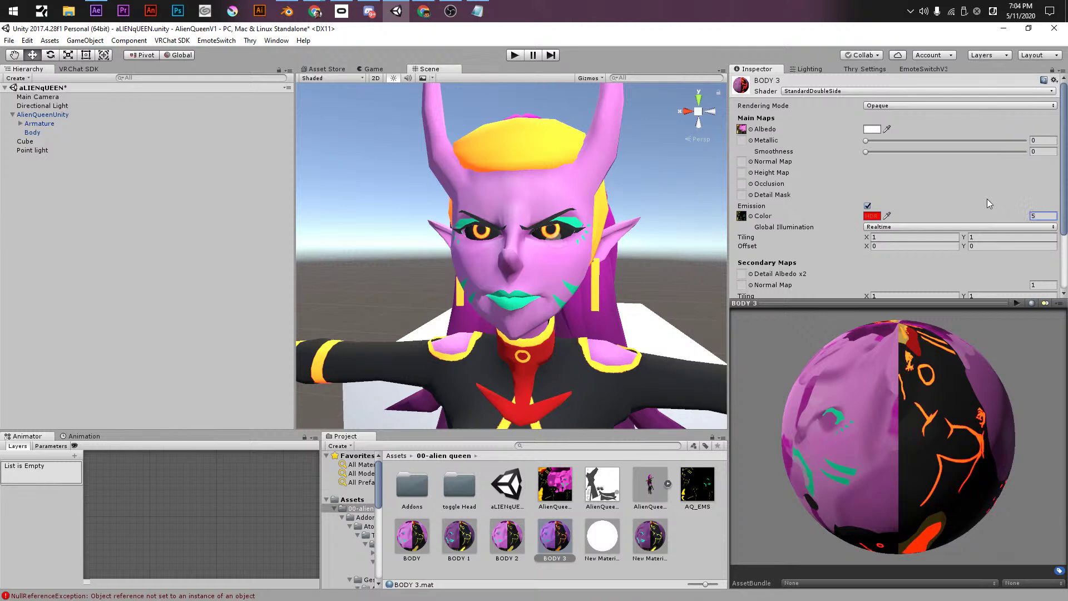
pyautogui.press('Return')
pyautogui.write('500')
pyautogui.click(867, 206)
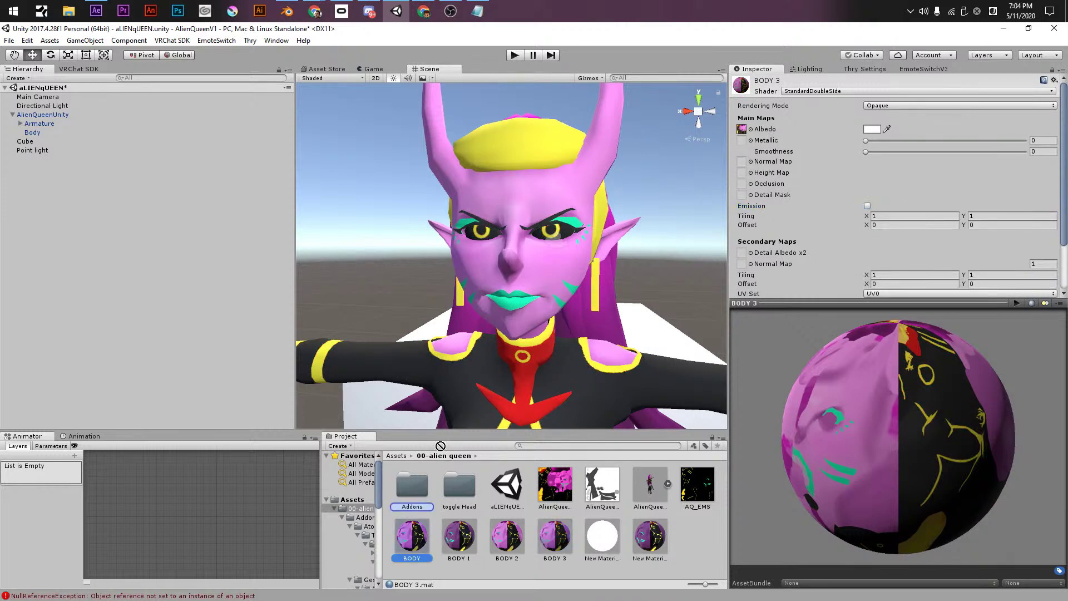
# - Try a few materials on the avatar and settle on the pink BODY material
pyautogui.moveTo(412, 535); pyautogui.dragTo(507, 264)
pyautogui.moveTo(446, 567); pyautogui.dragTo(559, 314)
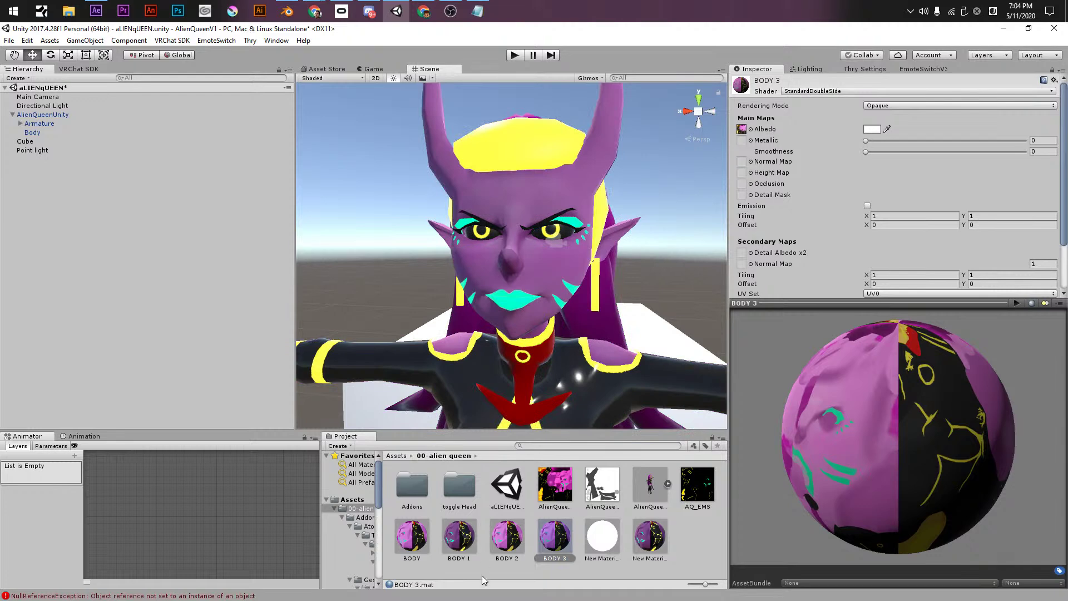
pyautogui.moveTo(503, 554); pyautogui.dragTo(528, 313)
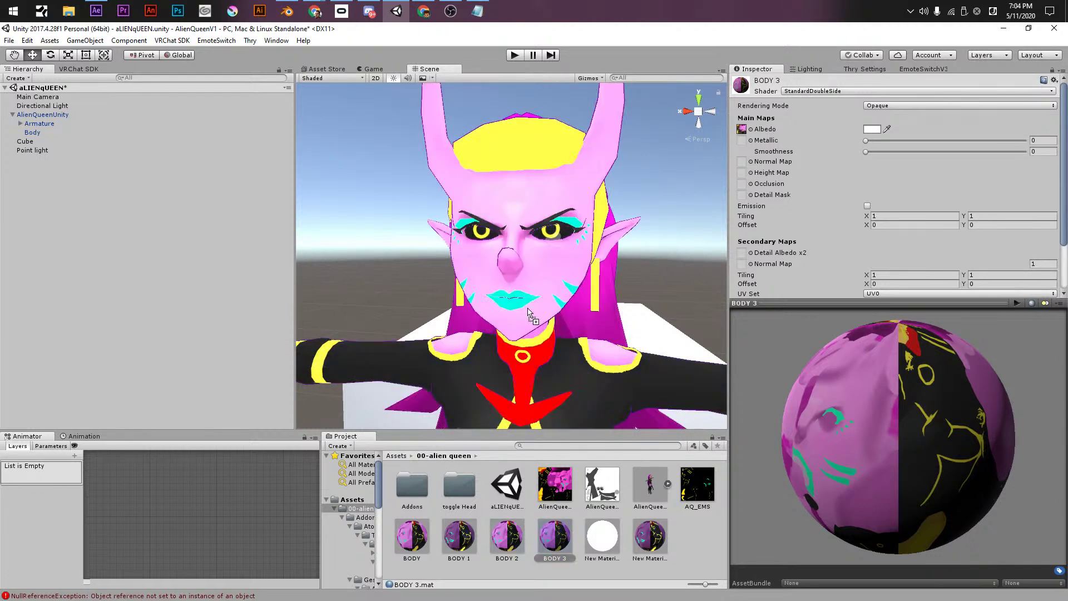
pyautogui.click(424, 547)
pyautogui.click(500, 548)
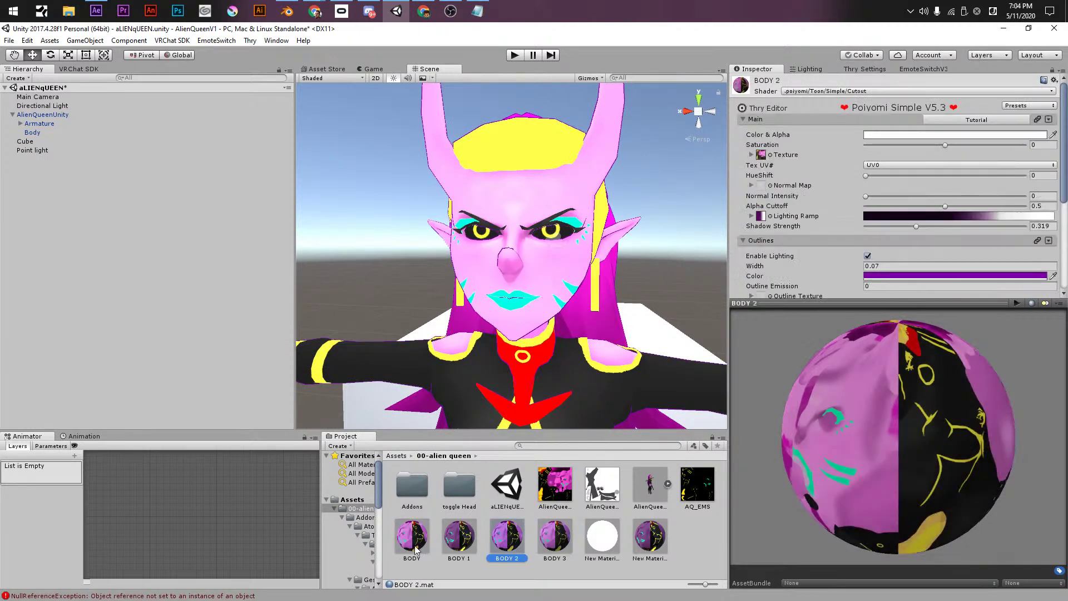
pyautogui.moveTo(404, 548)
pyautogui.mouseDown()
pyautogui.moveTo(528, 551)
pyautogui.moveTo(549, 540)
pyautogui.moveTo(555, 487)
pyautogui.moveTo(521, 376)
pyautogui.mouseUp()
pyautogui.moveTo(530, 546); pyautogui.dragTo(552, 238)
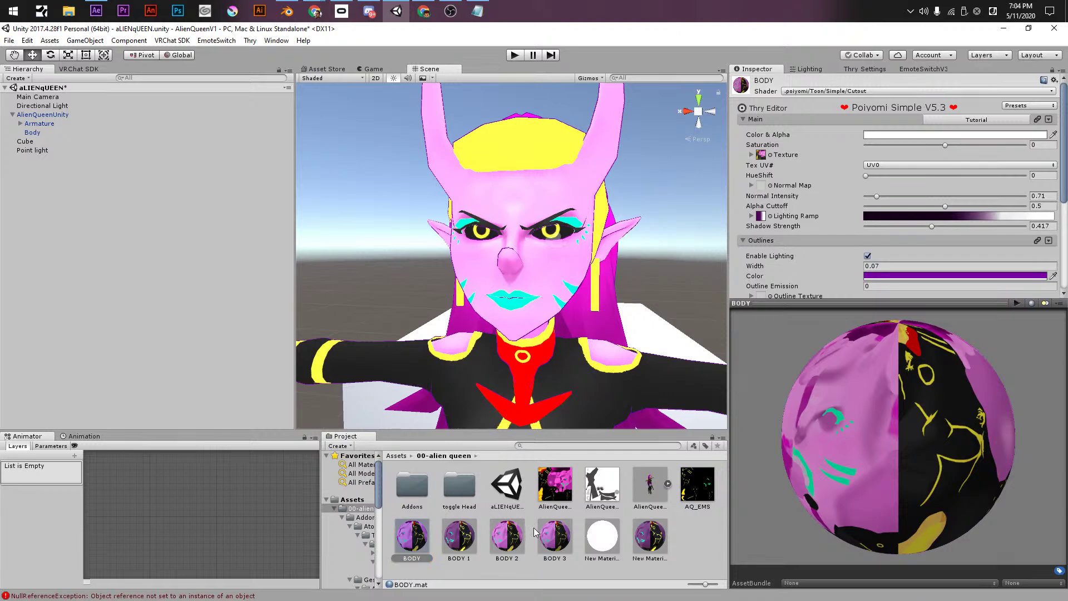
pyautogui.hotkey('alt', 'Tab')
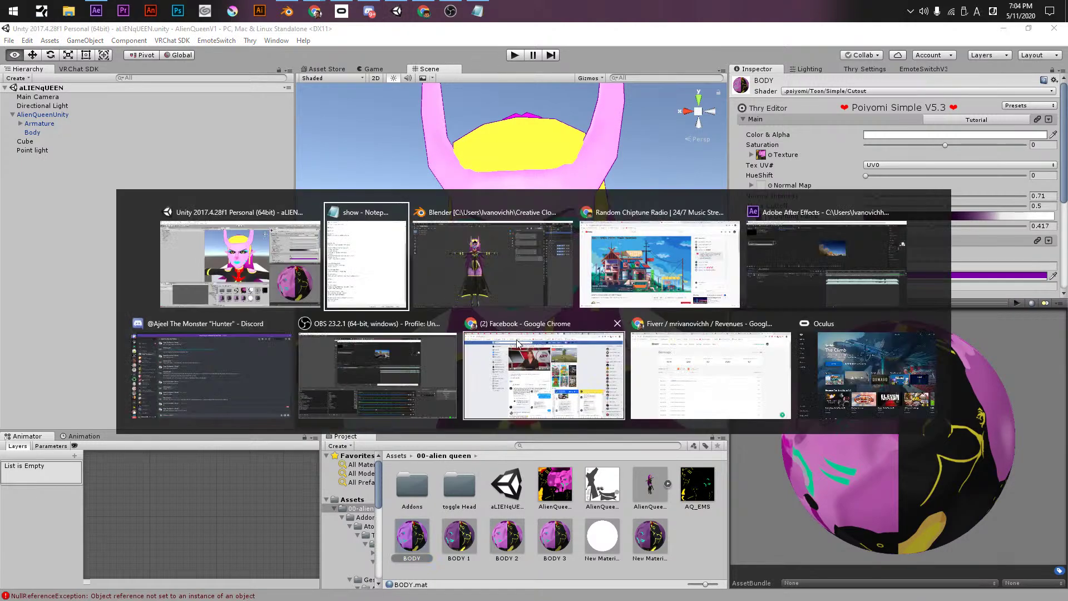
# - Pan the Blender view around the Alien Queen character, then head back to the Notepad show plan
pyautogui.hotkey('alt', 'Tab')
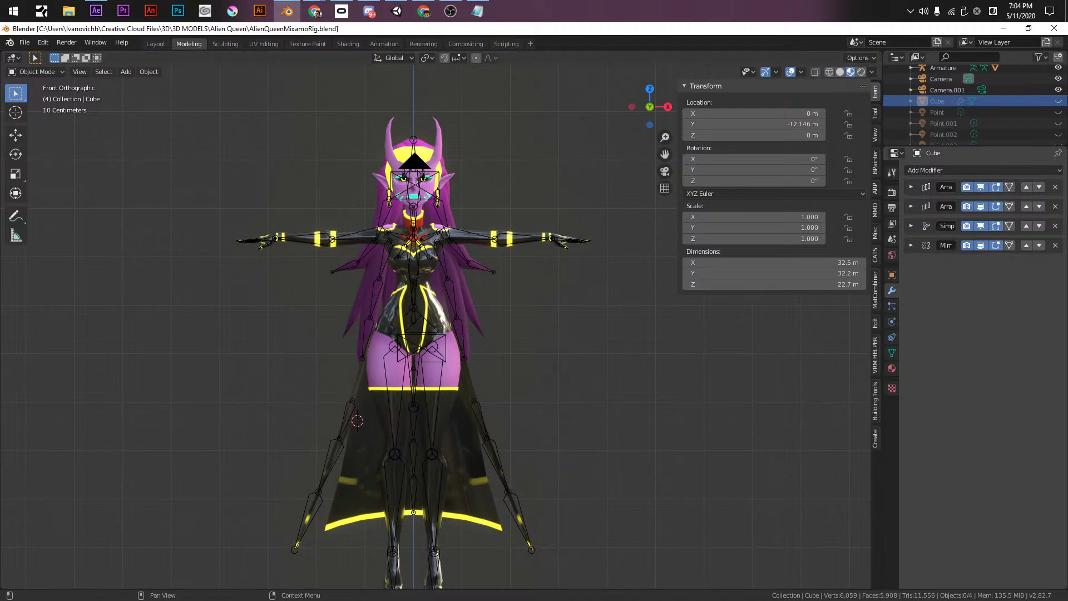
pyautogui.hotkey('alt', 'Tab')
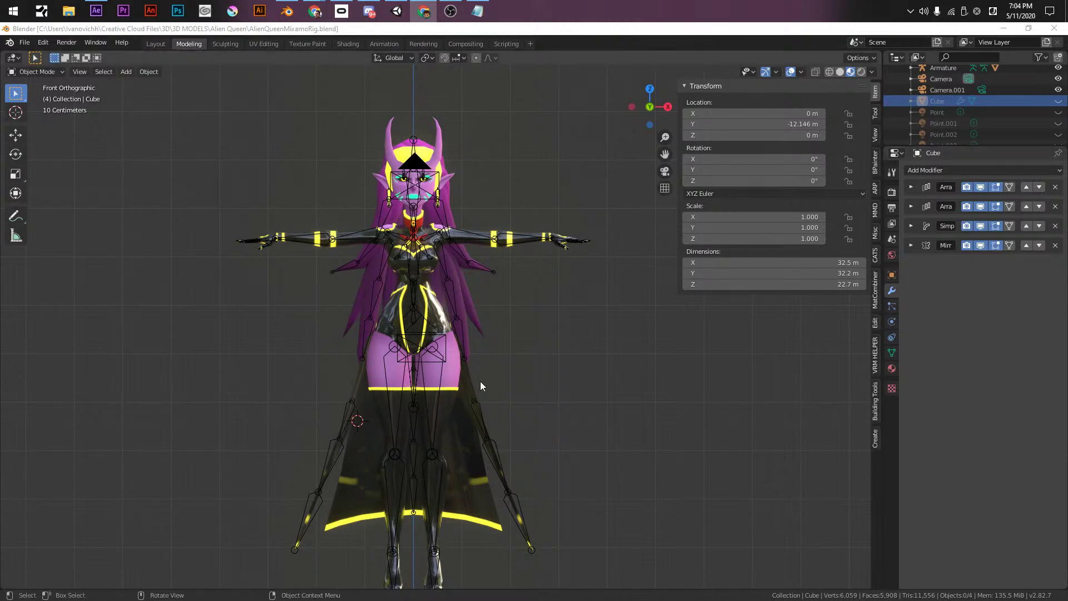
pyautogui.click(287, 11)
pyautogui.keyDown('shift'); pyautogui.moveTo(562, 405); pyautogui.dragTo(529, 392, button='middle'); pyautogui.keyUp('shift')
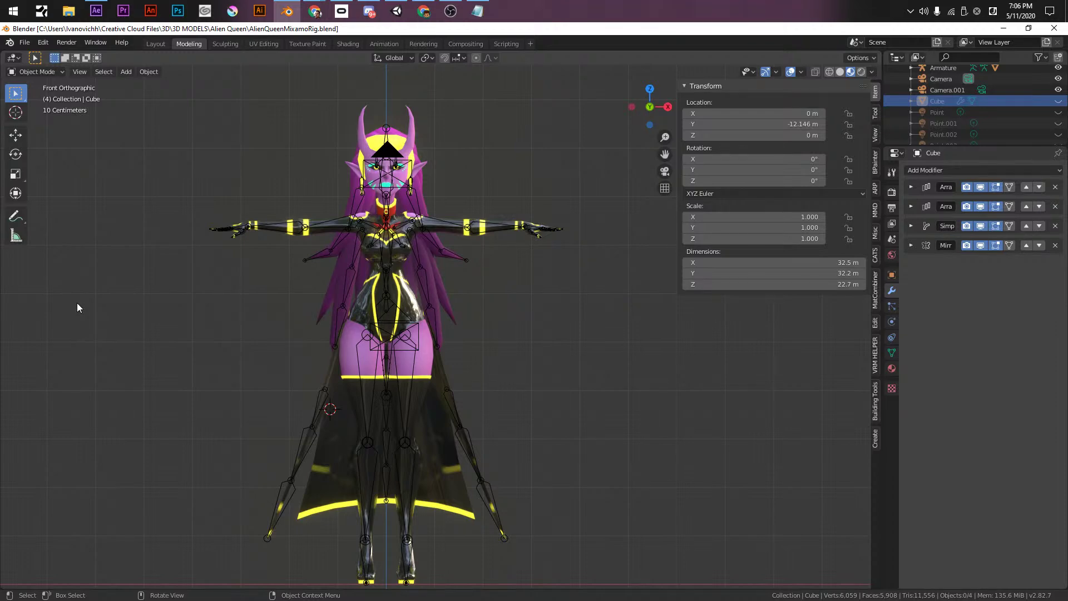
pyautogui.keyDown('shift'); pyautogui.moveTo(391, 274); pyautogui.dragTo(499, 384, button='middle'); pyautogui.keyUp('shift')
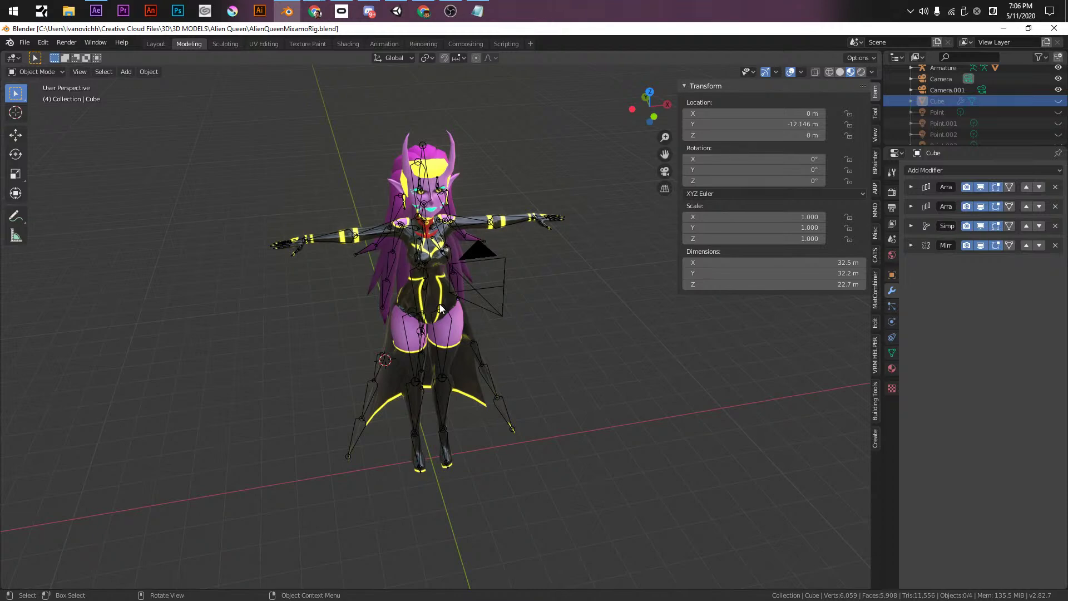
pyautogui.hotkey('alt', 'Tab')
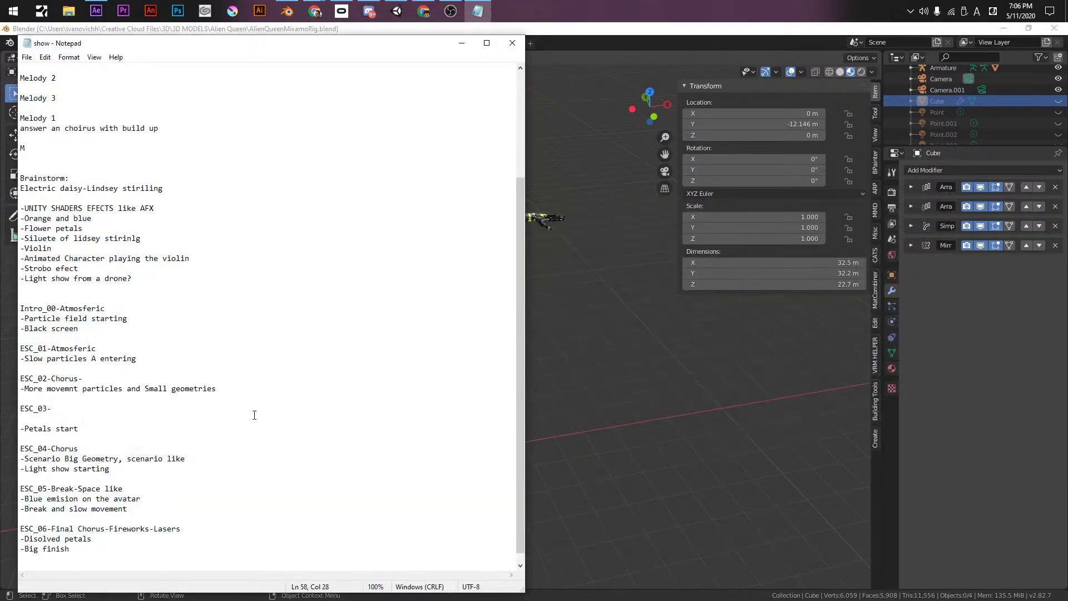
# - Move the '-Black screen' line to sit directly under Intro_00-Atmosferic
pyautogui.scroll(-1, 254, 415)
pyautogui.click(120, 319)
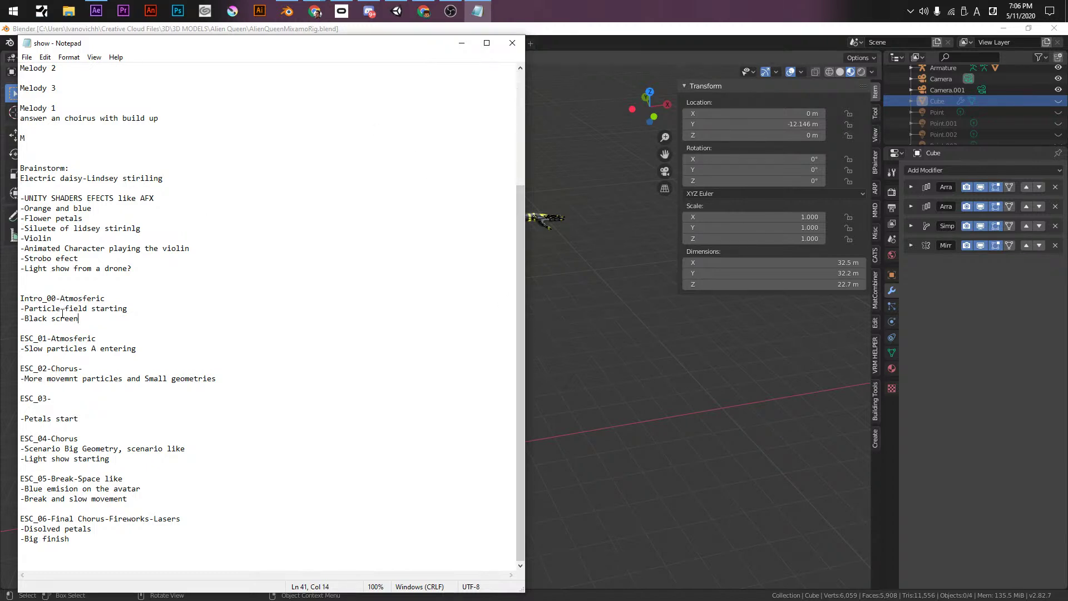
pyautogui.moveTo(92, 320); pyautogui.dragTo(2, 317)
pyautogui.hotkey('ctrl', 'c')
pyautogui.press('BackSpace')
pyautogui.click(117, 298)
pyautogui.press('Return')
pyautogui.hotkey('ctrl', 'v')
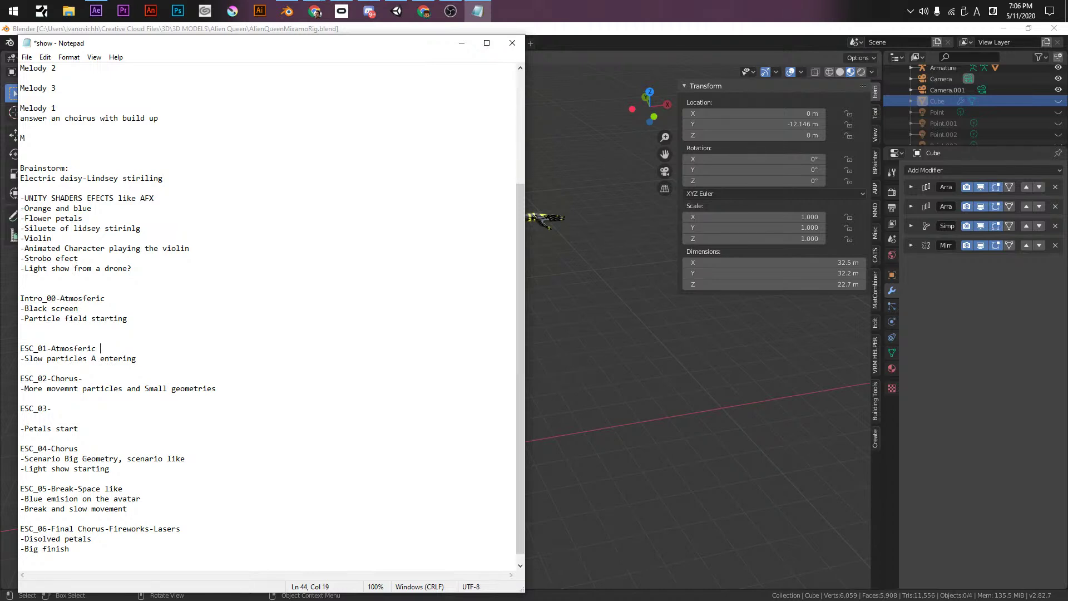
# - Label ESC_01 'pat2', add 'entering' to ESC_02, and add 'Neon trees / Si-fi' to the brainstorm
pyautogui.write('patv2')
pyautogui.press('BackSpace')
pyautogui.click(136, 388)
pyautogui.write('entering')
pyautogui.write('Neon trees')
pyautogui.write(' /')
pyautogui.write('Si')
pyautogui.write('-fi')
pyautogui.click(56, 412)
# - Pull Petals start up under ESC_03, add a '-Violin' item beneath it, and save
pyautogui.press('BackSpace')
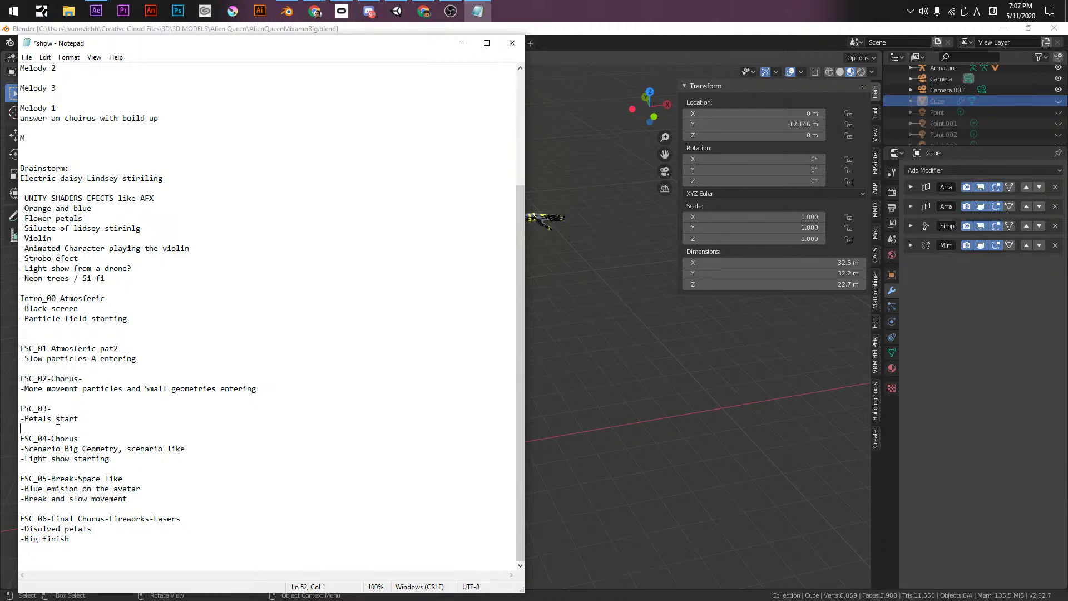
pyautogui.write('-Violin')
pyautogui.press('Return')
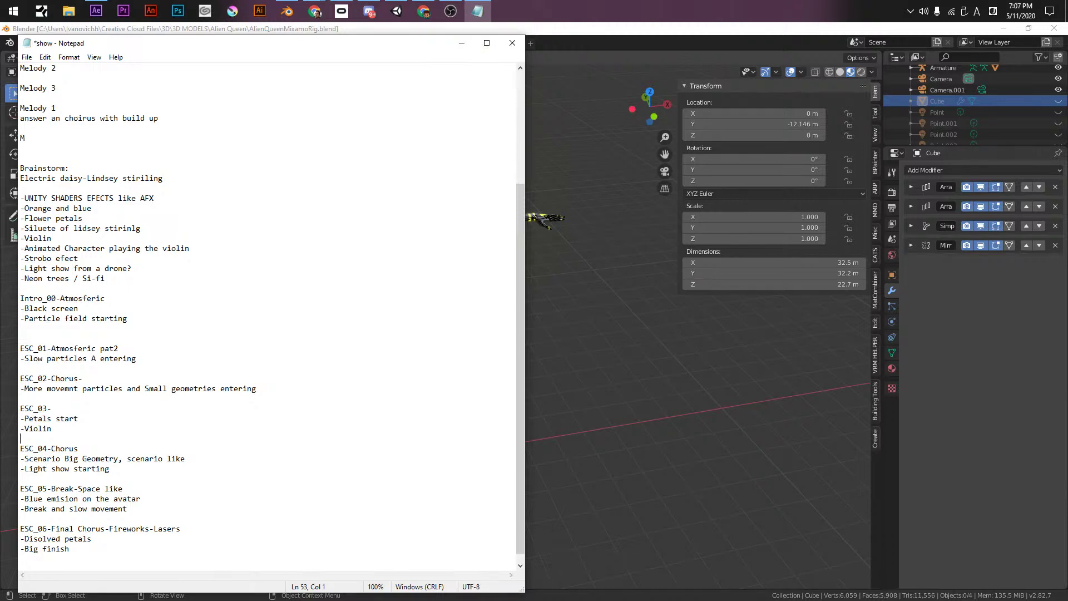
pyautogui.hotkey('ctrl', 's')
# - Correct the 'movemnt' typo, add the ESC_03 note 'Petals nature', and save
pyautogui.click(74, 388)
pyautogui.press('BackSpace')
pyautogui.press('BackSpace')
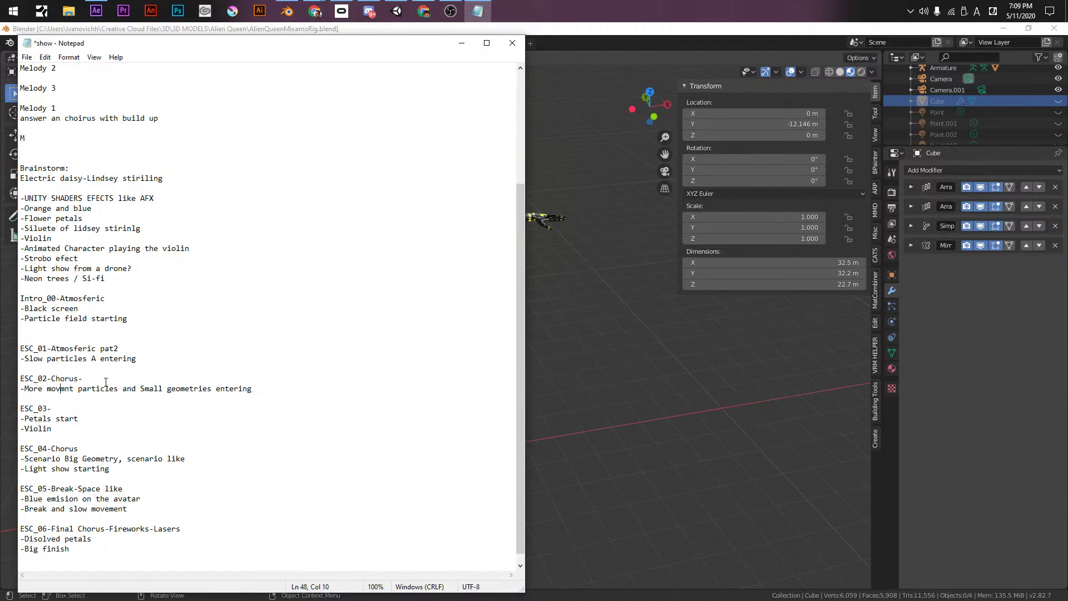
pyautogui.write('me')
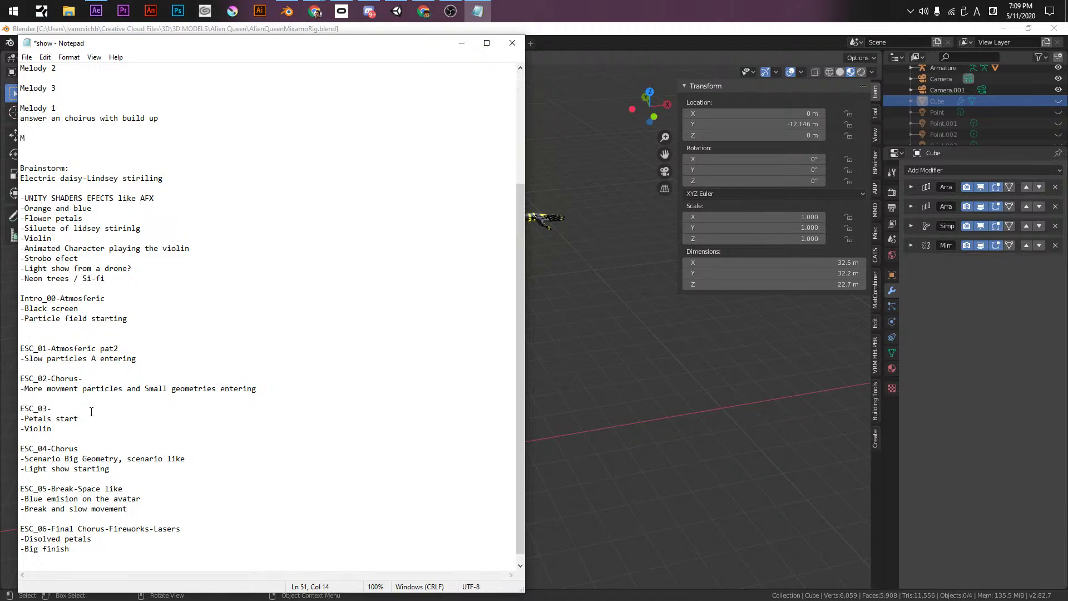
pyautogui.write('PEtals nature')
pyautogui.click(67, 409)
pyautogui.press('Left')
pyautogui.press('BackSpace')
pyautogui.write('e')
pyautogui.hotkey('ctrl', 's')
# - Extend the ESC_03 violin note to 'Violin Dissolves' and save
pyautogui.click(63, 425)
pyautogui.write('Dissolves')
pyautogui.hotkey('ctrl', 's')
pyautogui.moveTo(47, 408); pyautogui.dragTo(137, 426)
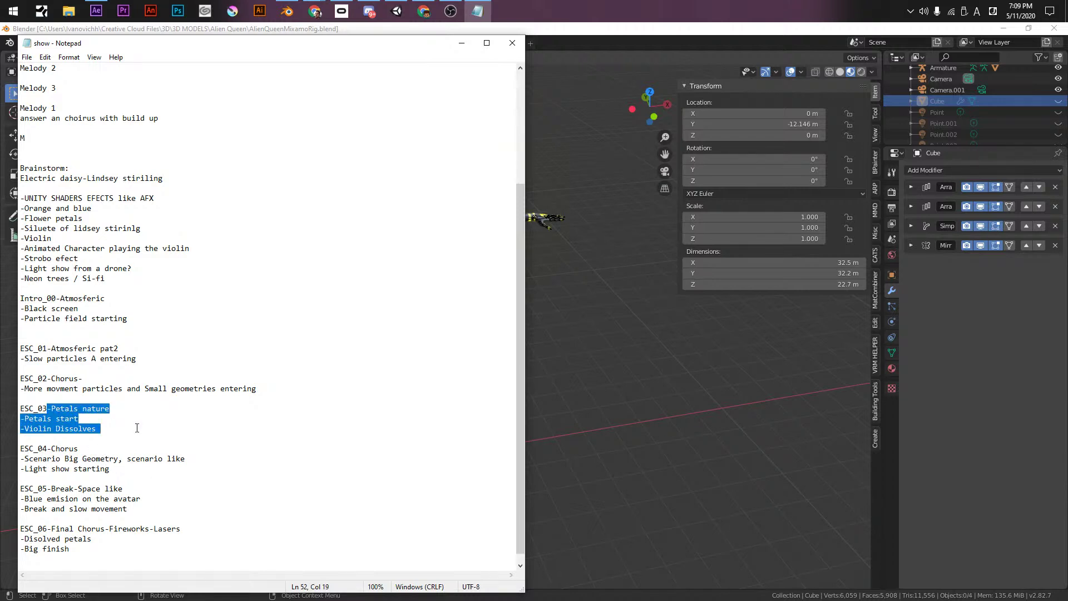
# - Rename the ESC_04 heading to 'ESC_04-Chorus-Live show'
pyautogui.doubleClick(66, 449)
pyautogui.click(82, 449)
pyautogui.write('-')
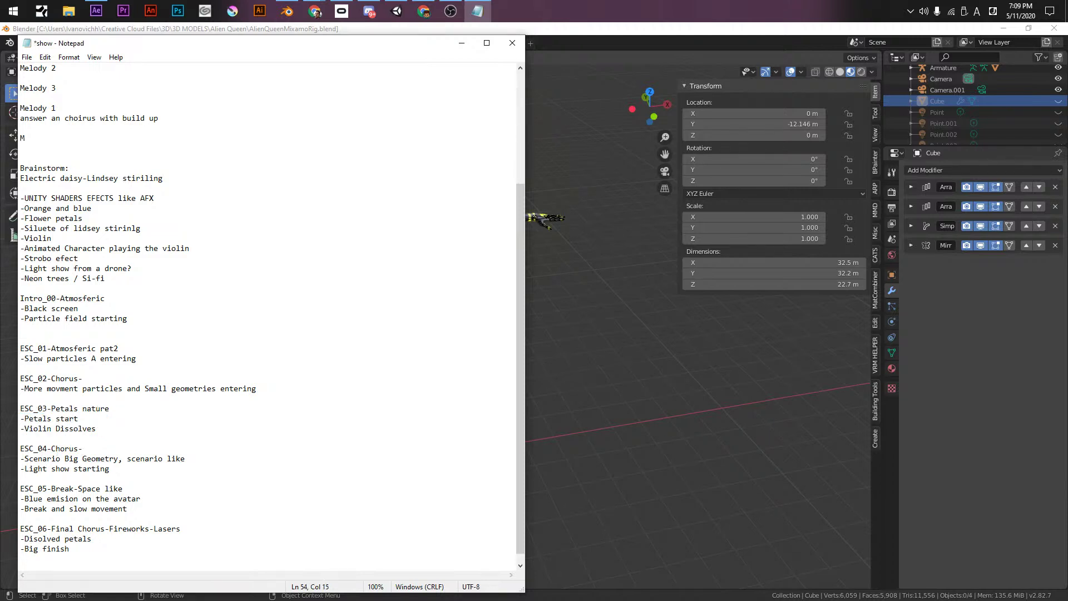
pyautogui.write('Show')
pyautogui.press('BackSpace')
pyautogui.press('BackSpace')
pyautogui.press('BackSpace')
pyautogui.press('BackSpace')
pyautogui.write('Live show')
# - Add the ESC_05 note '-Pitch black, only particles or main animated elemnts'
pyautogui.click(132, 496)
pyautogui.press('Return')
pyautogui.write('-Pi')
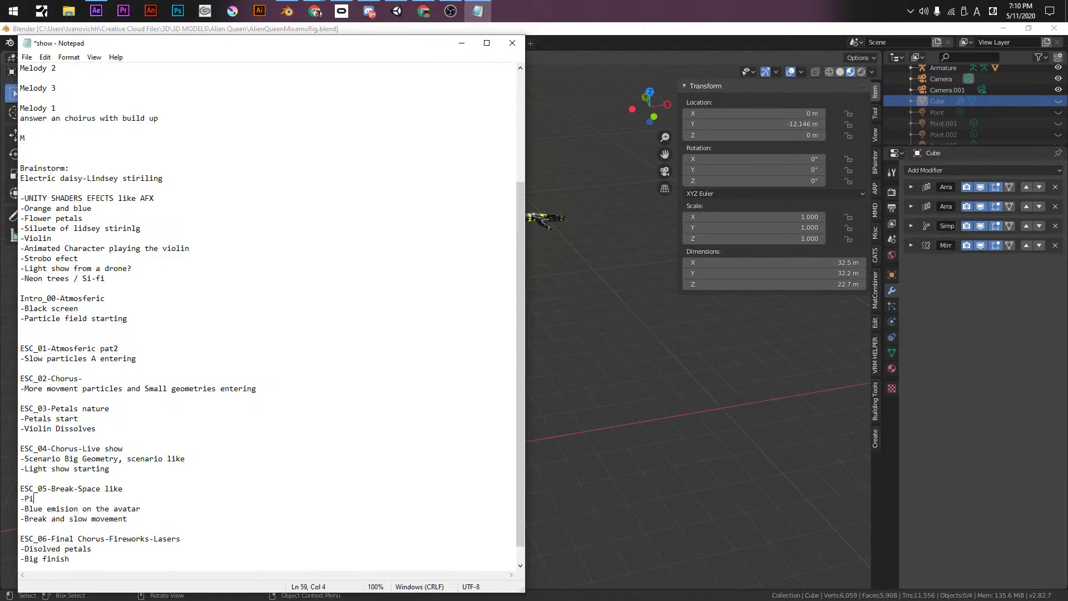
pyautogui.write('tch black, on ly part')
pyautogui.press('BackSpace')
pyautogui.press('BackSpace')
pyautogui.write('ticles or main')
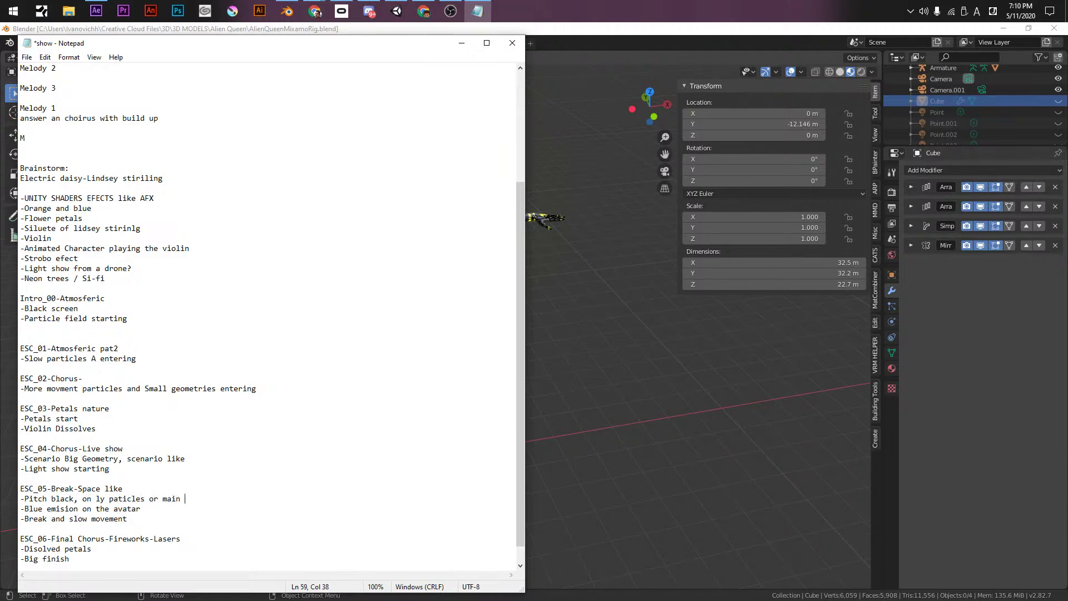
pyautogui.write(' animated elemnts')
pyautogui.click(109, 498)
pyautogui.press('BackSpace')
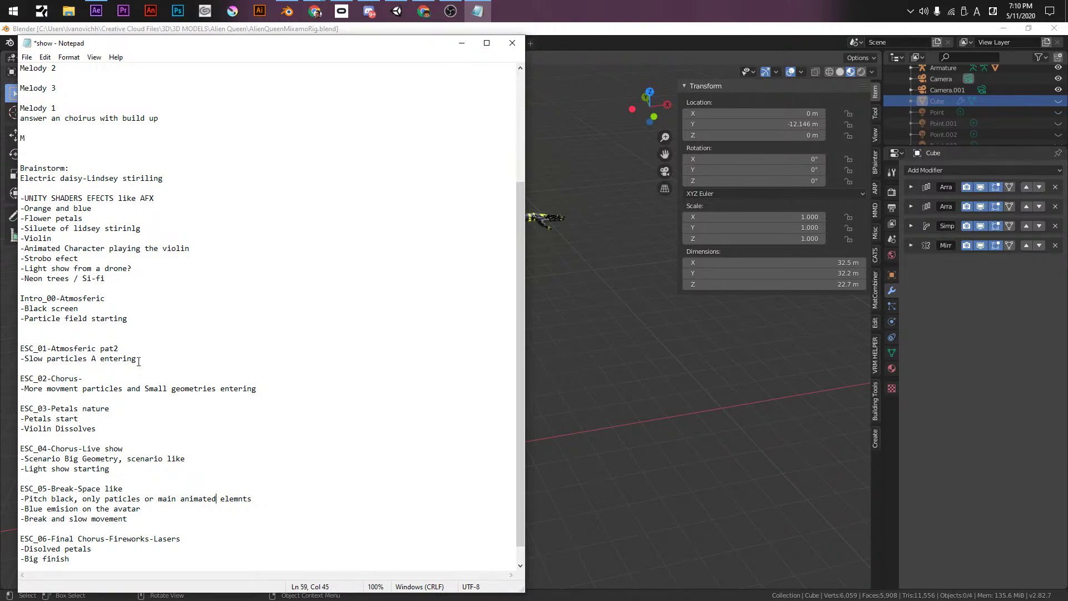
# - Insert a dashed separator line between the brainstorm list and Intro_00
pyautogui.click(49, 290)
pyautogui.write('--------------------------------------------------------------------------------------')
pyautogui.press('Home')
pyautogui.press('Return')
pyautogui.press('Up')
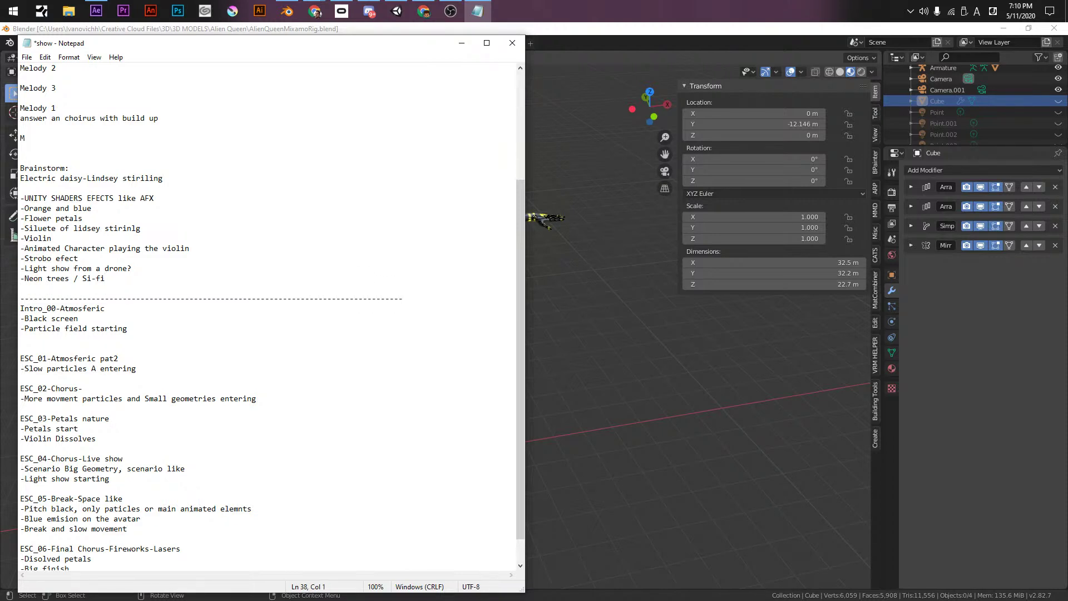
# - Add the brainstorm idea '-Main color orange' under Electric daisy and save
pyautogui.click(67, 188)
pyautogui.write('-Main color orange')
pyautogui.hotkey('ctrl', 's')
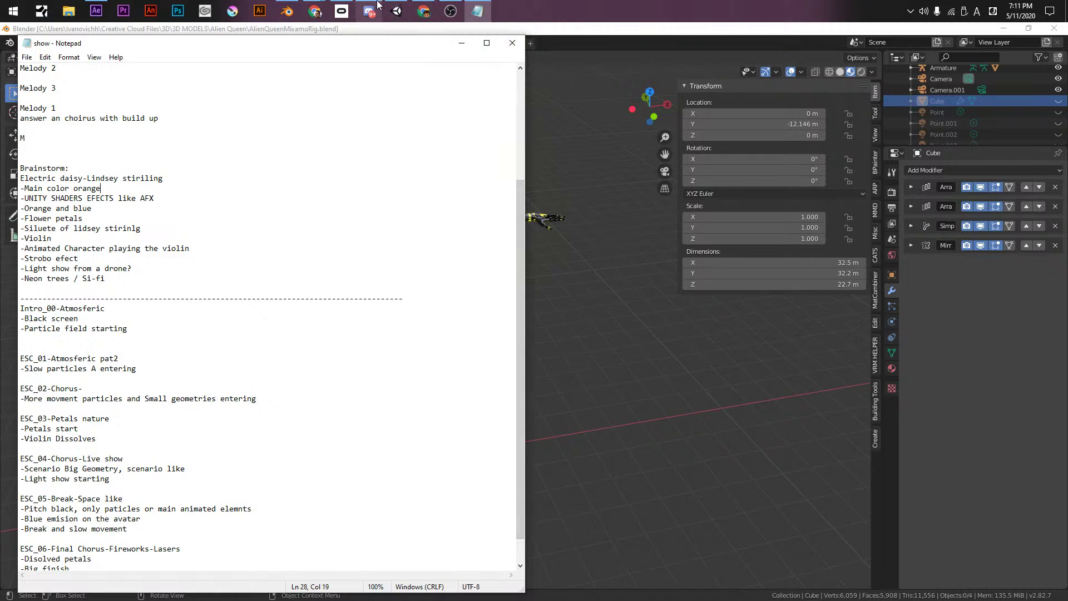
pyautogui.moveTo(388, 5)
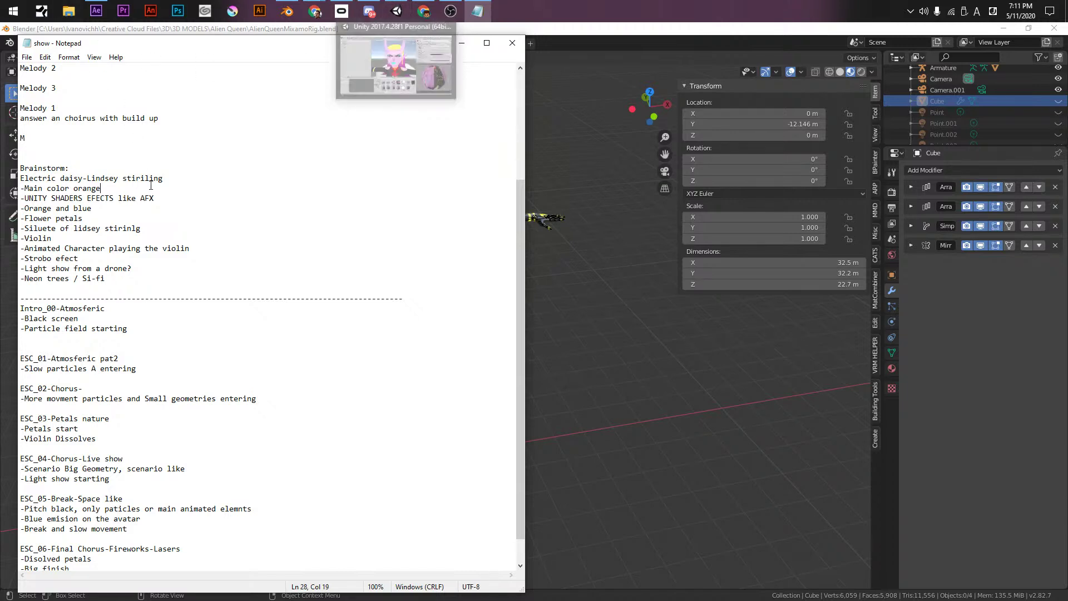
# - Add the idea '-Adding an animated particle sistem with music in the hands'
pyautogui.press('Return')
pyautogui.write('-')
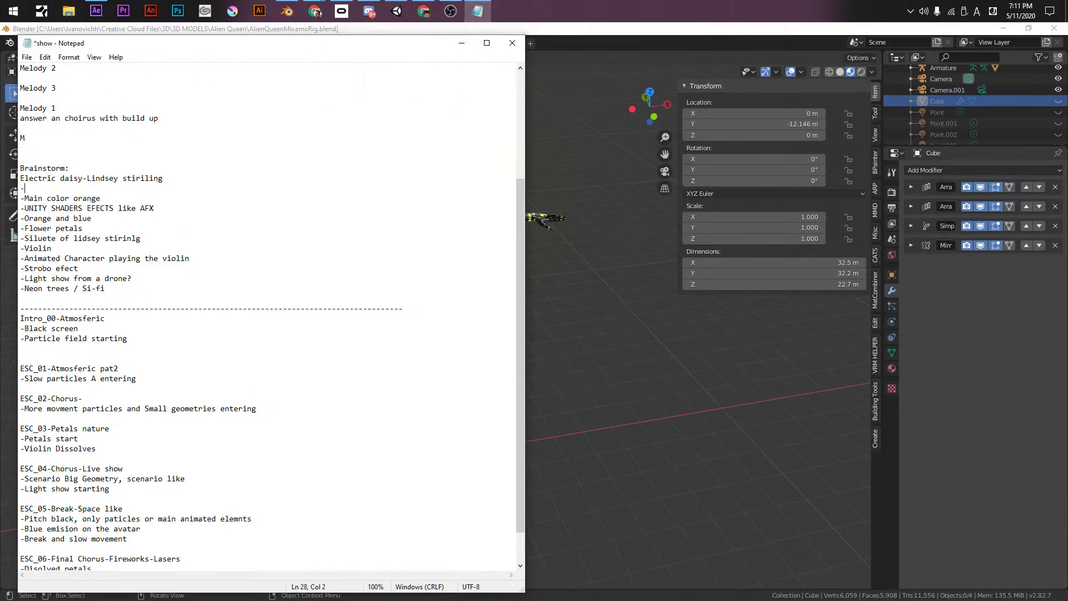
pyautogui.write('Adding a particle sistem')
pyautogui.hotkey('ctrl', 'Left')
pyautogui.hotkey('ctrl', 'Left')
pyautogui.press('BackSpace')
pyautogui.write('n animated ')
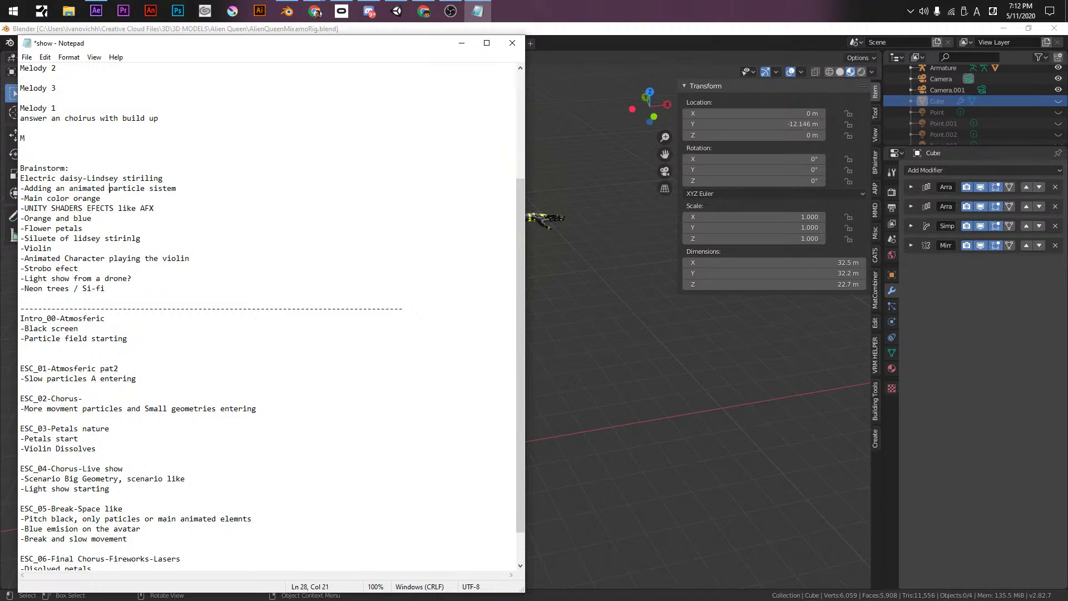
pyautogui.write('with music in the hands')
# - Add the idea '-Animating the Avatar main shader polyFX' and save
pyautogui.press('Return')
pyautogui.write('-')
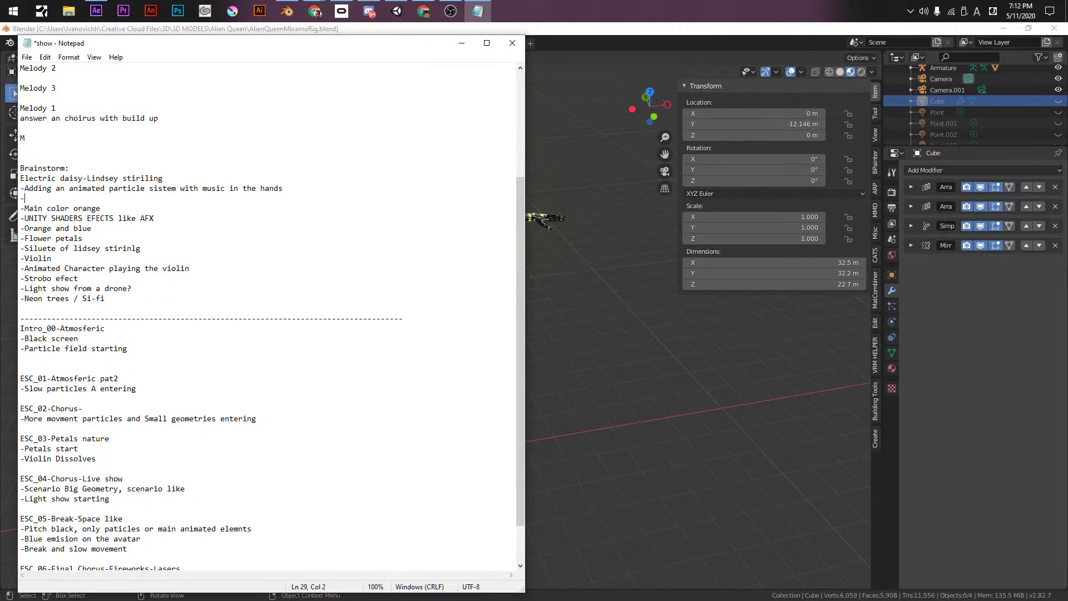
pyautogui.write('Animating the Avatar main shader')
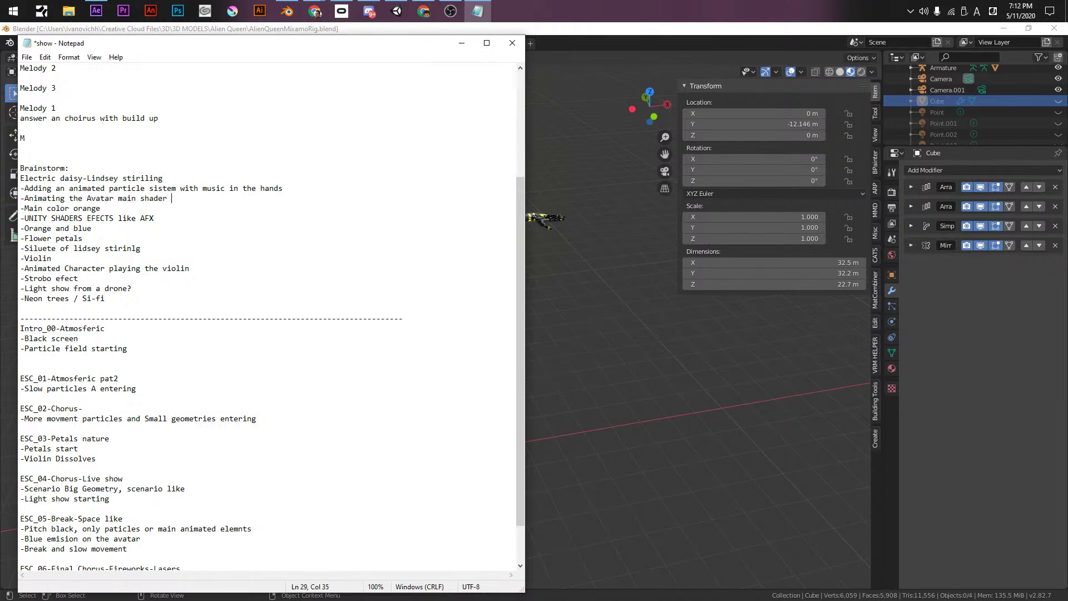
pyautogui.write(' polyhFX')
pyautogui.press('BackSpace')
pyautogui.hotkey('ctrl', 's')
# - Add '-Beautifull ending' above 'Disolved petals' under ESC_06 and save
pyautogui.scroll(-2, 122, 462)
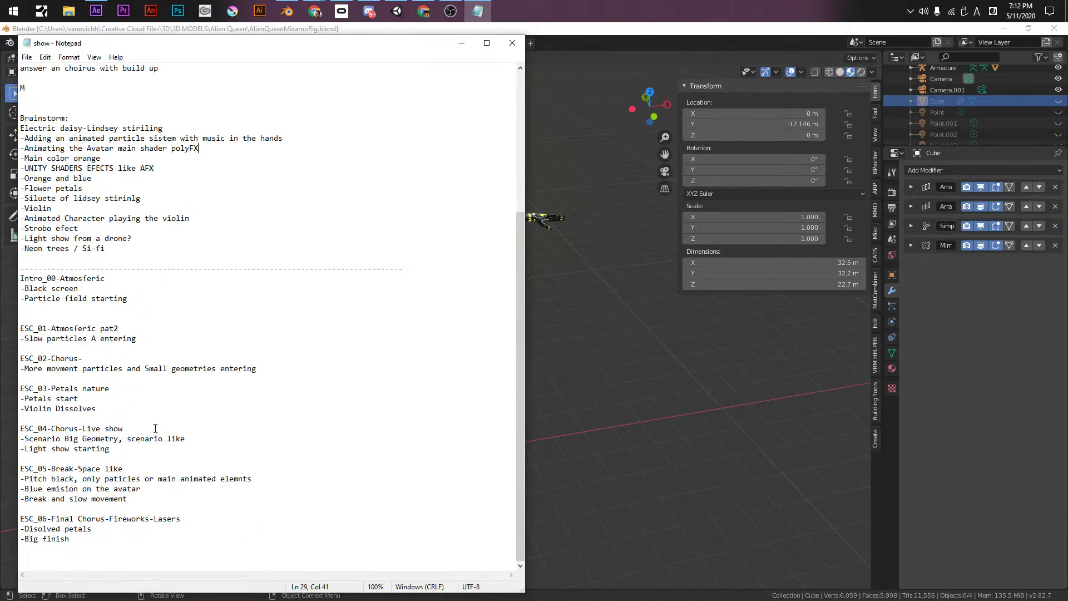
pyautogui.click(95, 540)
pyautogui.press('Return')
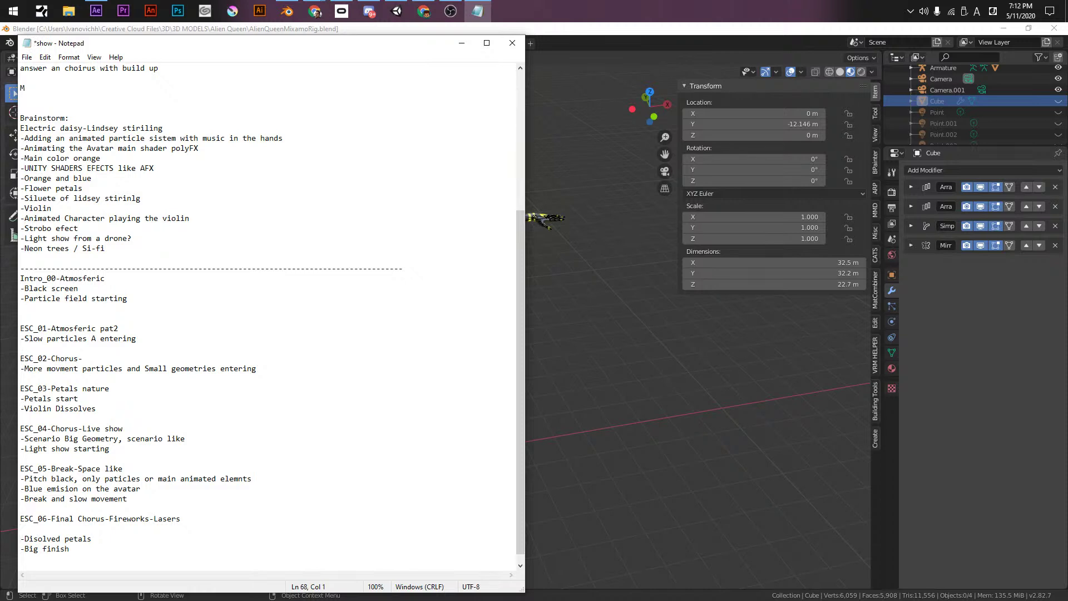
pyautogui.write('-Beautifull ending')
pyautogui.hotkey('ctrl', 's')
pyautogui.click(139, 538)
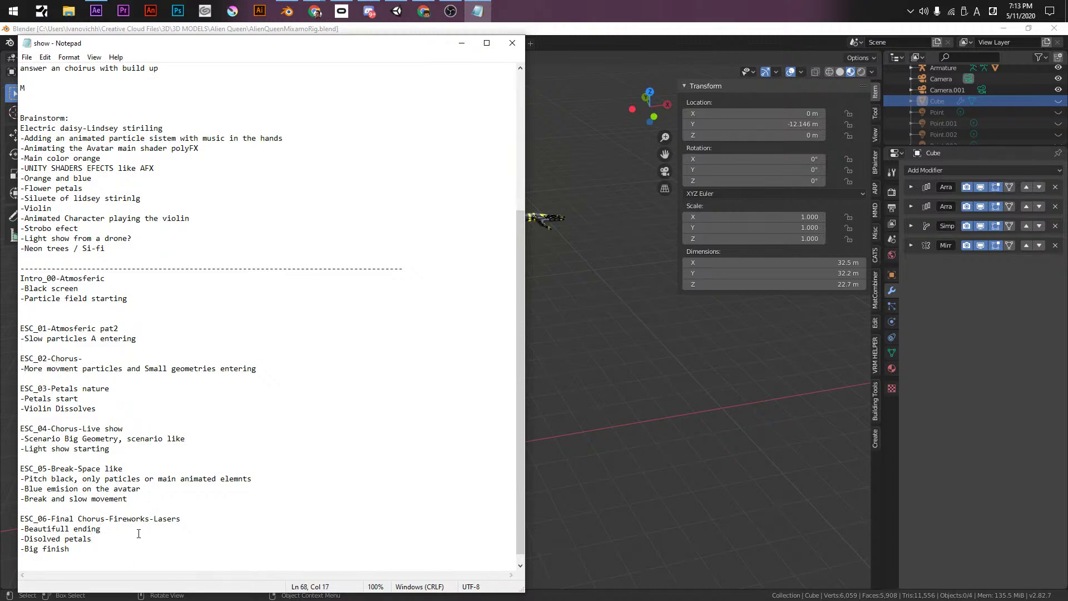
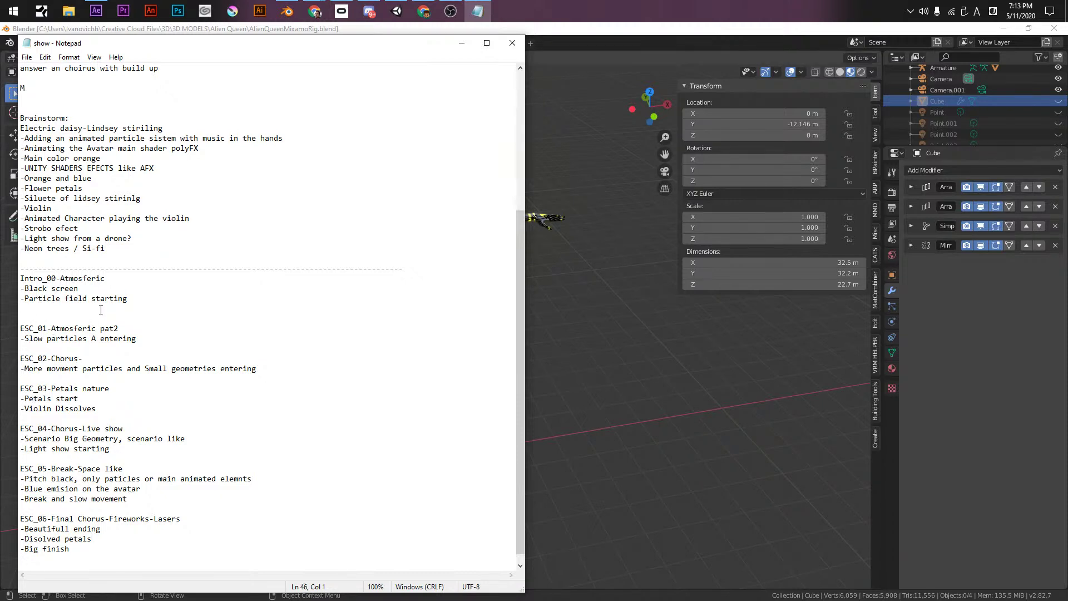
# - Delete the blank line above ESC_01 and name the ESC_02 chorus heading 'Debries'
pyautogui.press('BackSpace')
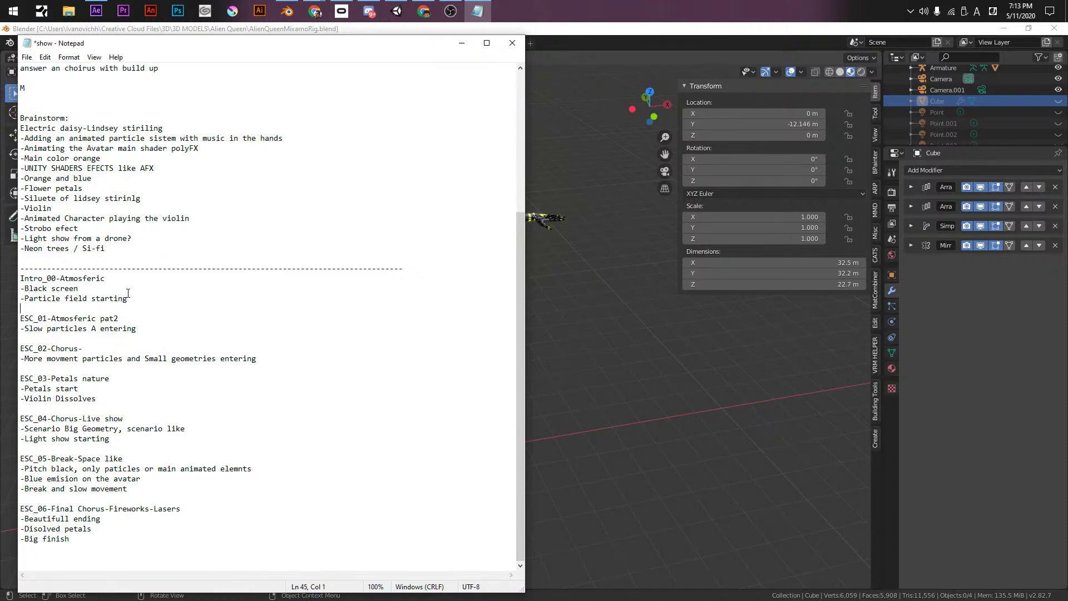
pyautogui.click(195, 281)
pyautogui.doubleClick(161, 345)
pyautogui.click(164, 346)
pyautogui.write('Debries')
pyautogui.click(131, 369)
# - Start a theme list with 'Atmospheric' at the bottom and correct 'Atmosferic' to 'Atmospheric'
pyautogui.click(180, 510)
pyautogui.press('Return')
pyautogui.press('Return')
pyautogui.write('Atmospheric')
pyautogui.click(93, 278)
pyautogui.press('BackSpace')
pyautogui.write('ph')
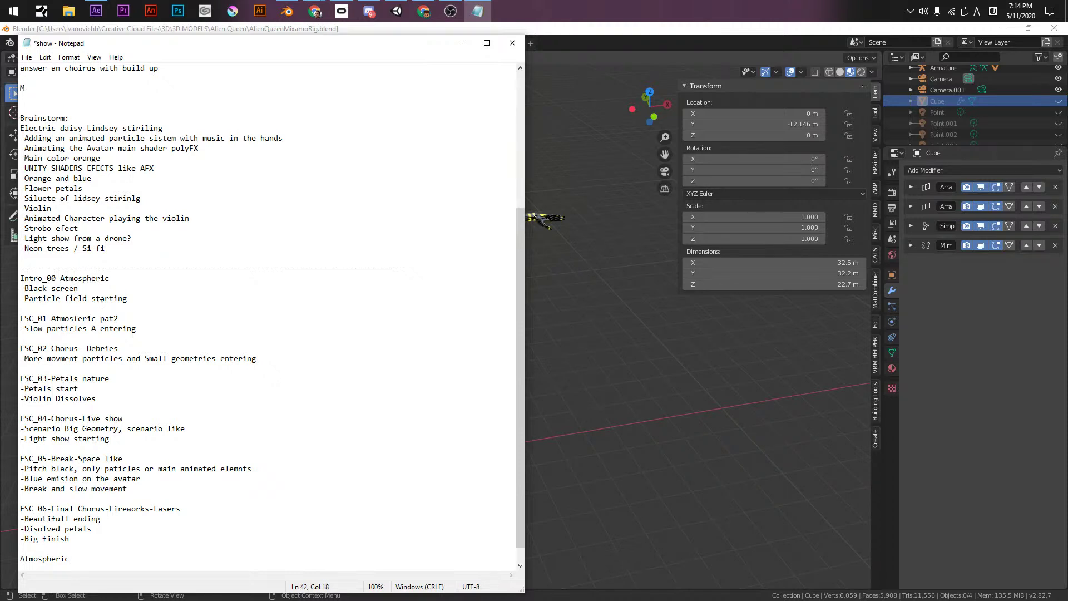
pyautogui.press('BackSpace')
pyautogui.write('ph')
# - Add 'Debries' and 'Nature' to the theme list
pyautogui.click(81, 560)
pyautogui.press('Return')
pyautogui.write('Debires')
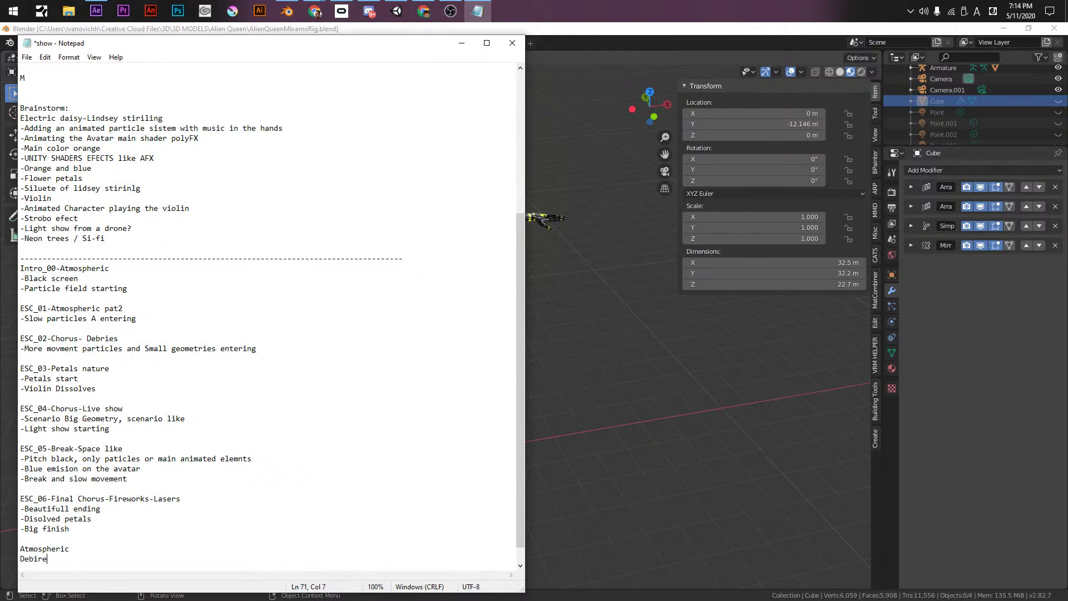
pyautogui.press('Return')
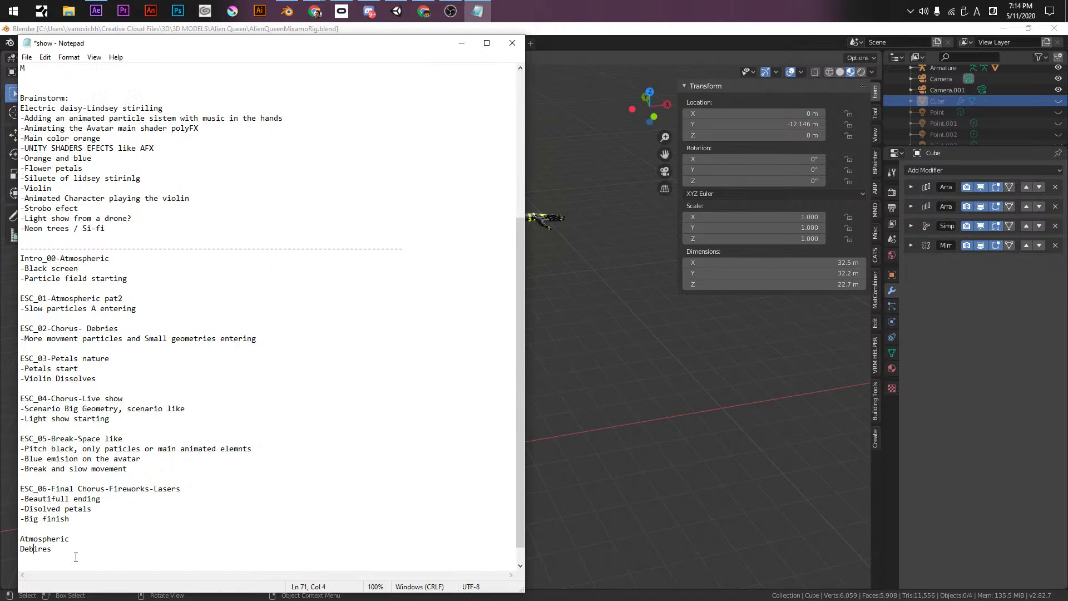
pyautogui.press('BackSpace')
pyautogui.write('i')
pyautogui.press('Down')
pyautogui.write('Natuere')
pyautogui.press('Return')
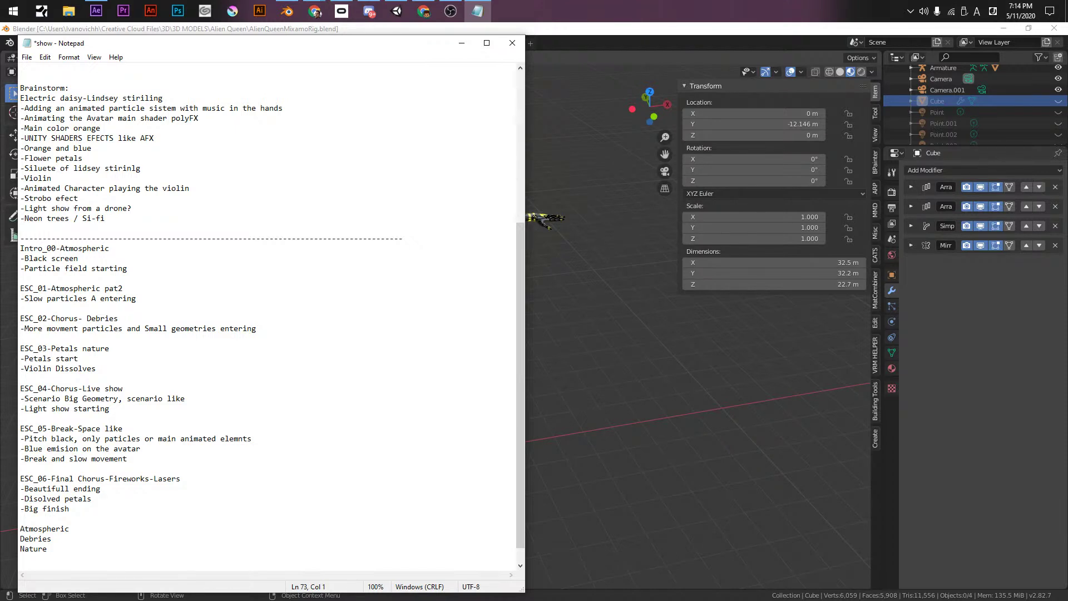
# - Finish the theme list with 'Live show' and 'Galaxy'
pyautogui.write('Live')
pyautogui.press('Return')
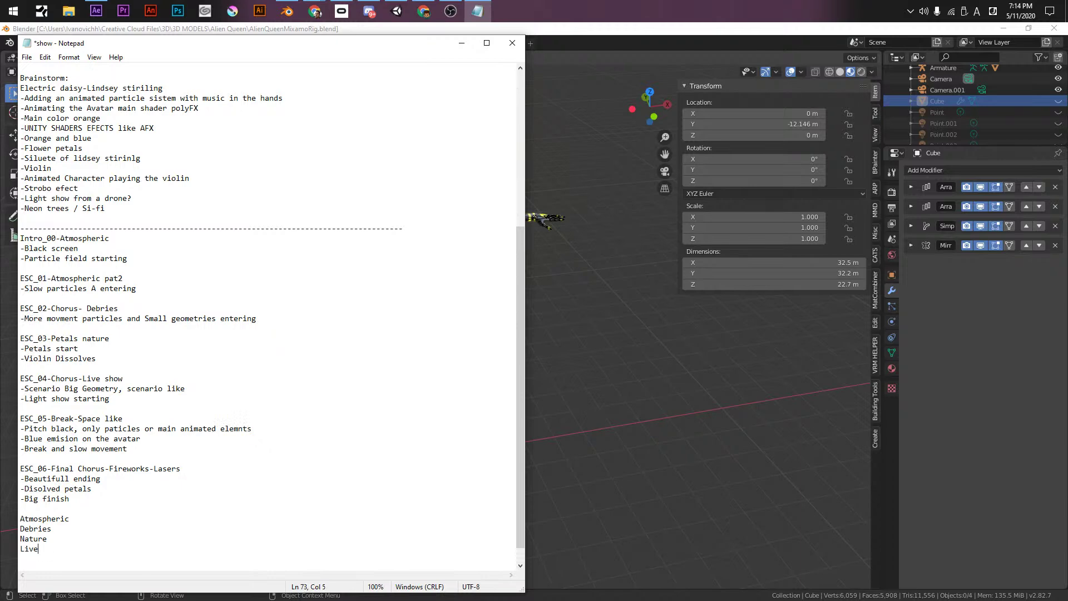
pyautogui.write('show')
pyautogui.press('Return')
pyautogui.write('Galazy')
pyautogui.press('BackSpace')
pyautogui.press('BackSpace')
pyautogui.write('xy')
# - Add a '-Galaxy' bullet under ESC_05 after 'Break and slow movement'
pyautogui.press('Return')
pyautogui.write('-')
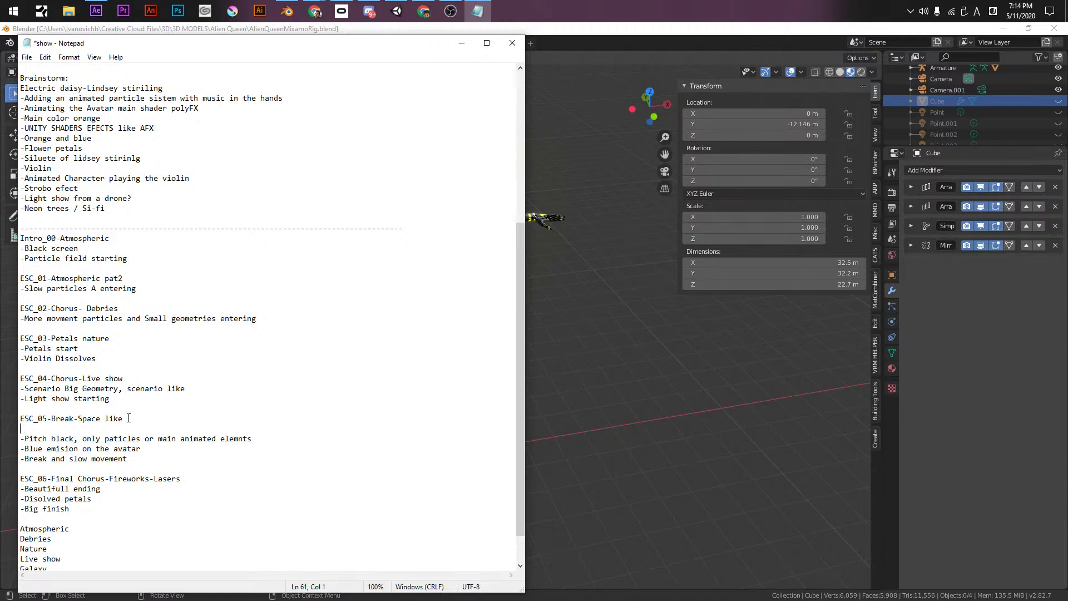
pyautogui.press('BackSpace')
pyautogui.press('Down')
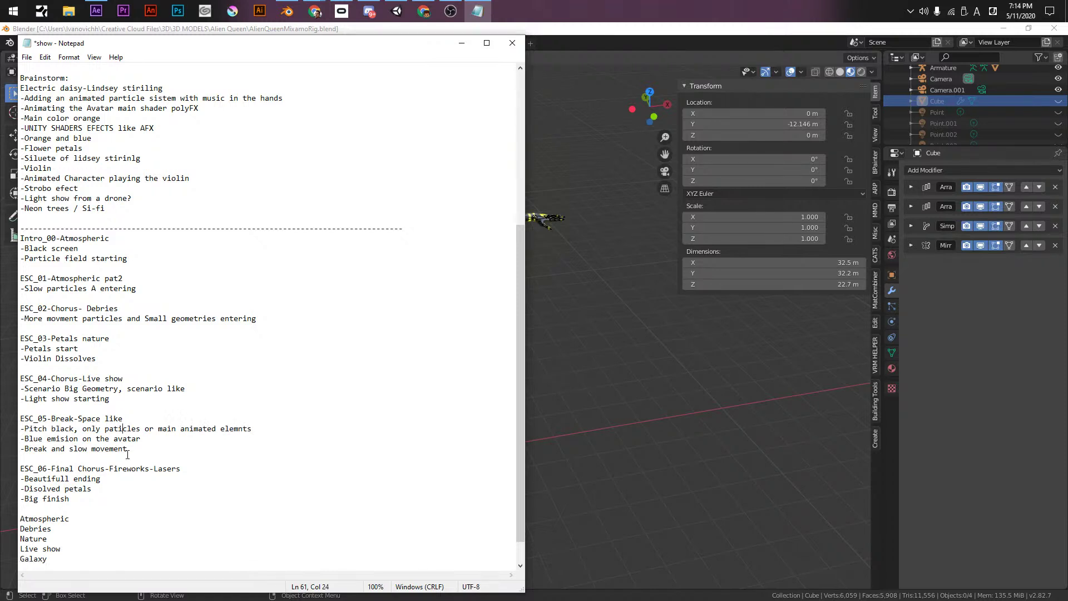
pyautogui.press('Return')
pyautogui.write('-')
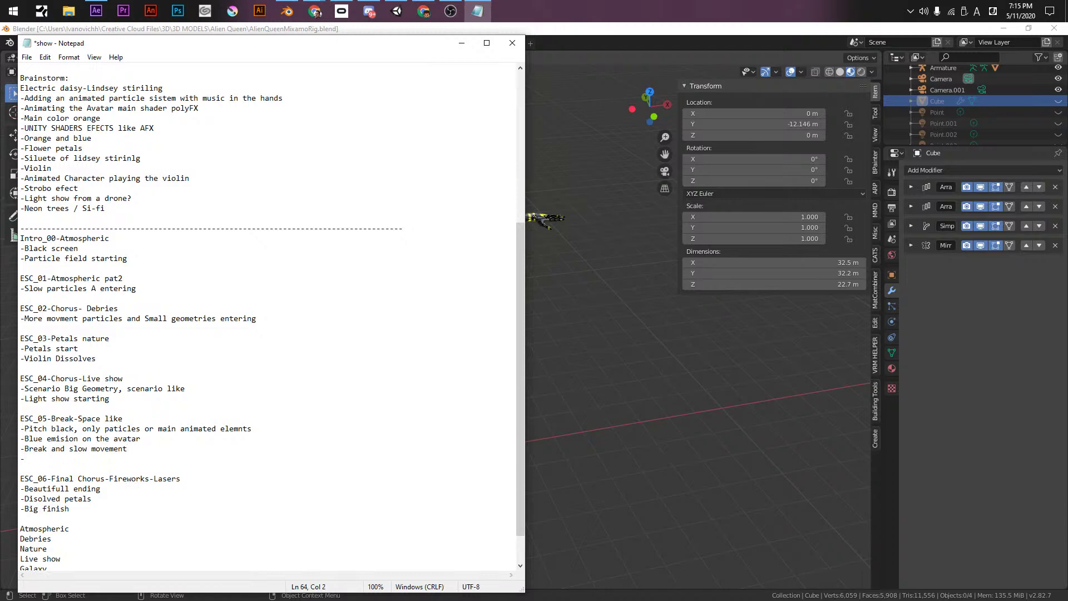
pyautogui.write('Galaxy')
# - Extend the ESC_05 heading to read 'Break-Space like to galaxy'
pyautogui.scroll(-2, 166, 515)
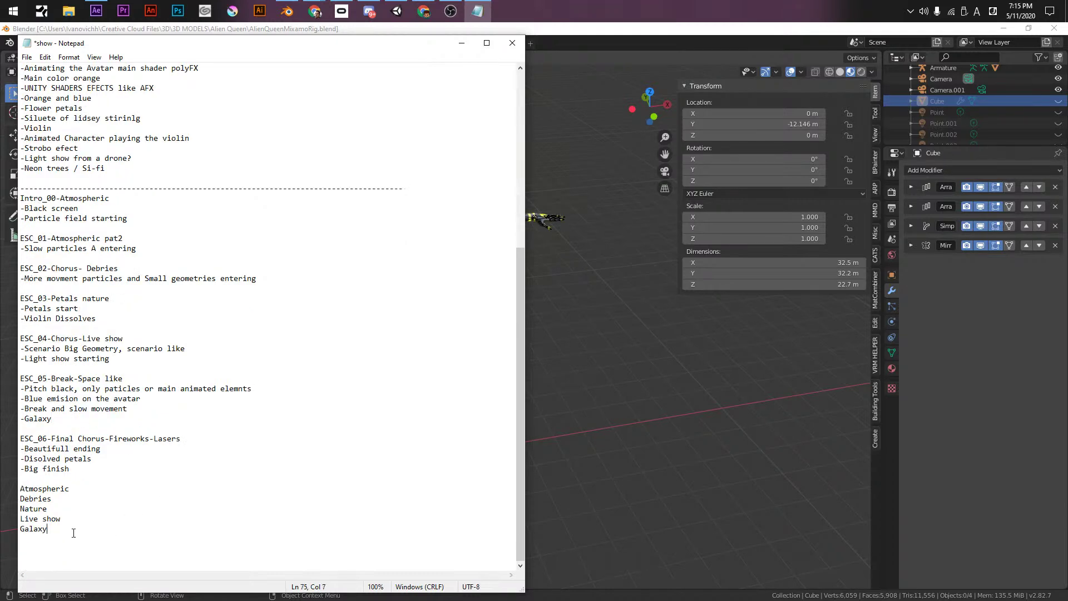
pyautogui.press('Return')
pyautogui.click(145, 378)
pyautogui.write('to galazy')
pyautogui.press('BackSpace')
pyautogui.write('y')
# - Insert '-Travel light speed starwars like' above the Galaxy bullet and save the notes
pyautogui.click(51, 408)
pyautogui.press('Return')
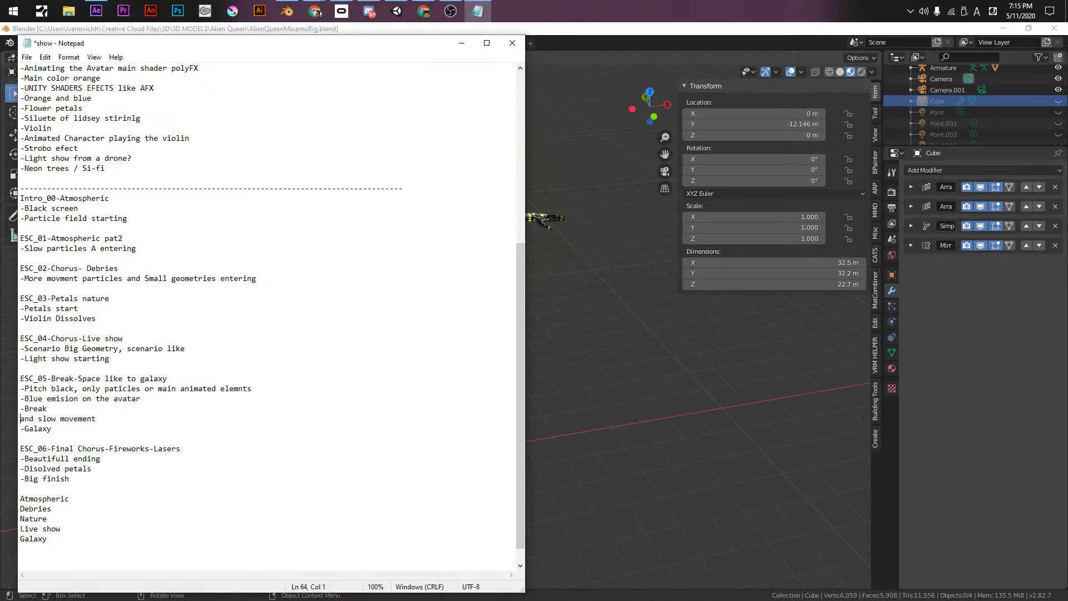
pyautogui.press('BackSpace')
pyautogui.press('Down')
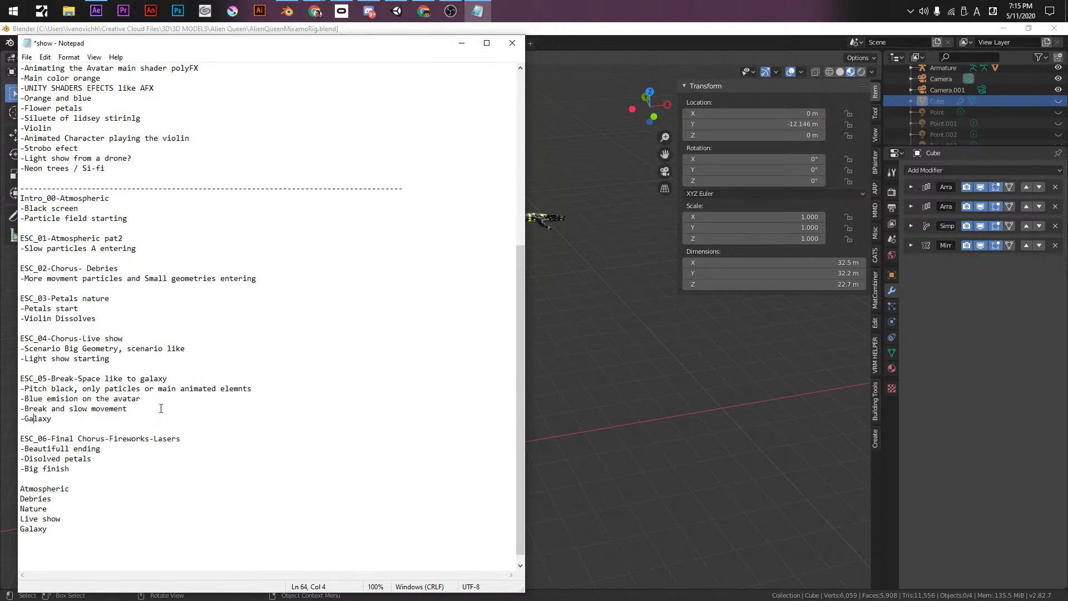
pyautogui.press('Home')
pyautogui.press('Return')
pyautogui.press('Up')
pyautogui.write('-Travel')
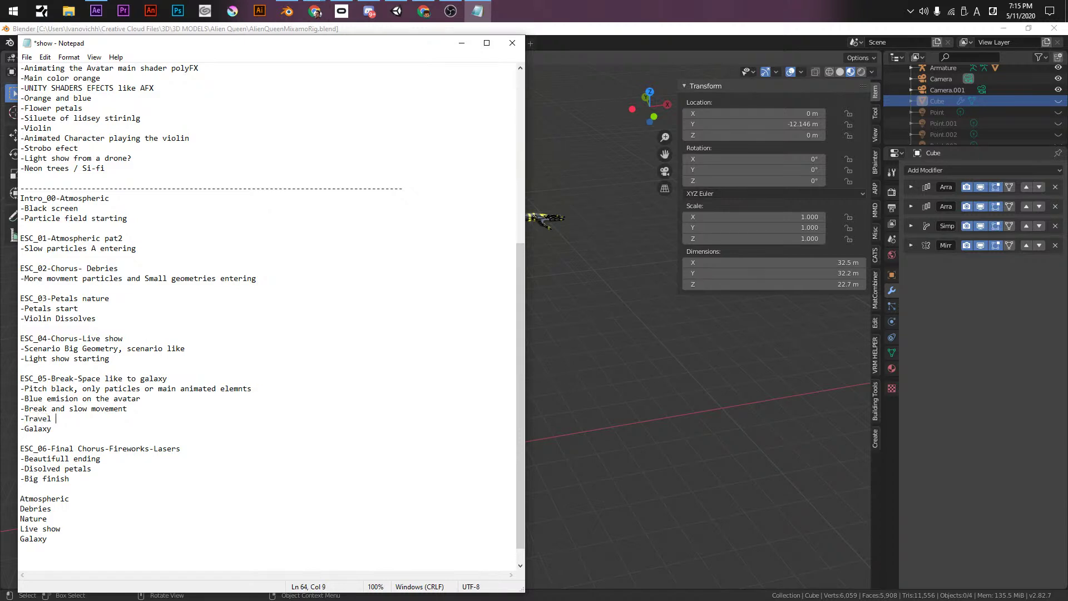
pyautogui.write(' light speed starwars 1')
pyautogui.write('ike')
pyautogui.hotkey('ctrl', 's')
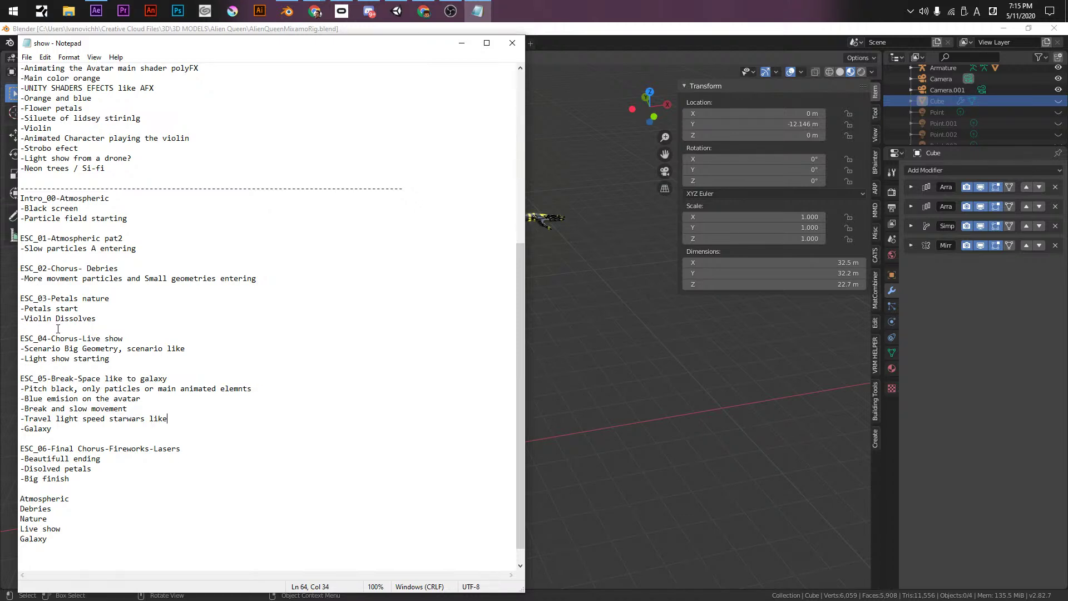
# - Add '-think you are in a spaceship or something that transports you' below Neon trees and save
pyautogui.moveTo(43, 168); pyautogui.dragTo(51, 173)
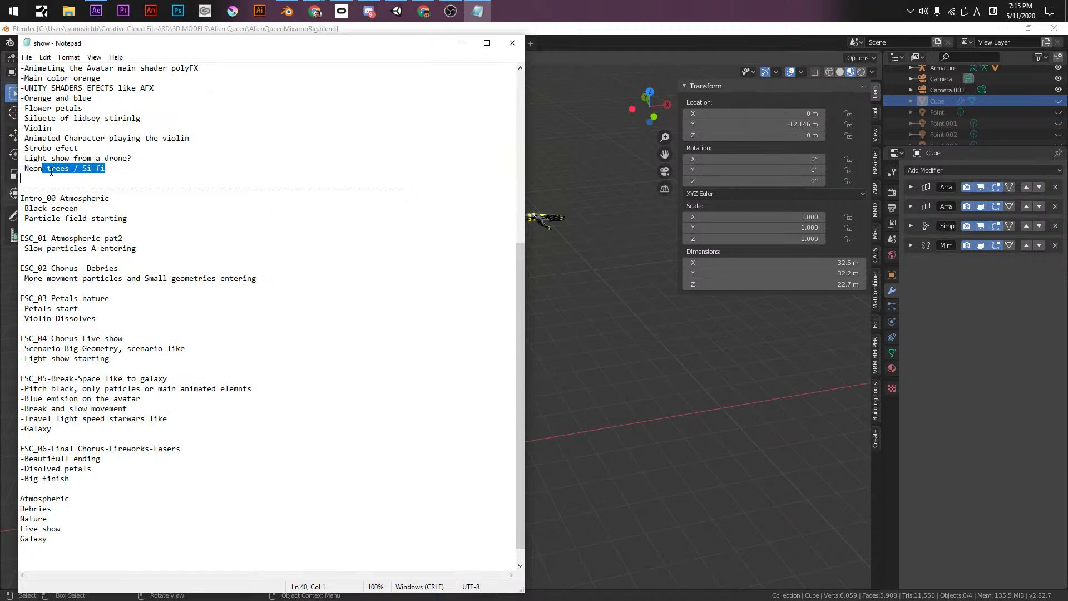
pyautogui.click(51, 173)
pyautogui.write('-')
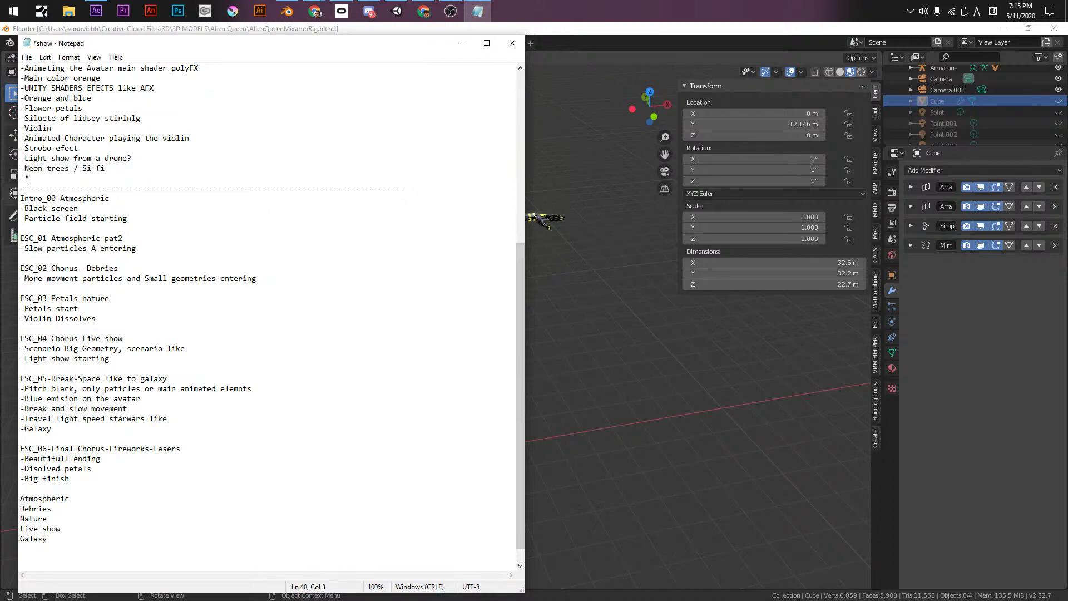
pyautogui.write('r')
pyautogui.press('BackSpace')
pyautogui.write('think you are in a spaceship or something that ')
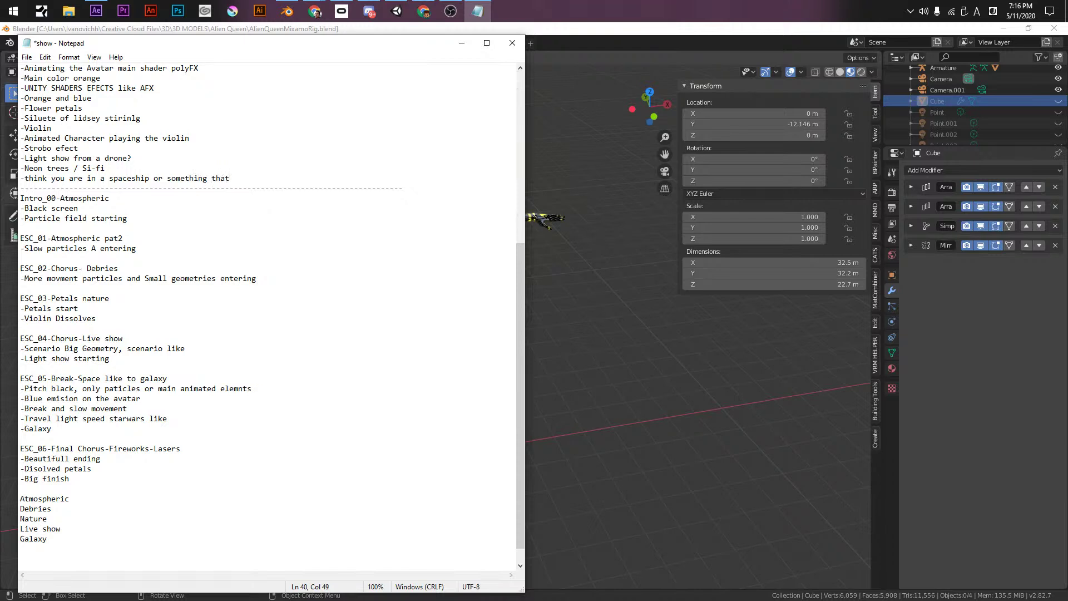
pyautogui.write('transports you')
pyautogui.hotkey('ctrl', 's')
# - Append 'Beauty ending' below Galaxy in the closing list and save
pyautogui.click(83, 519)
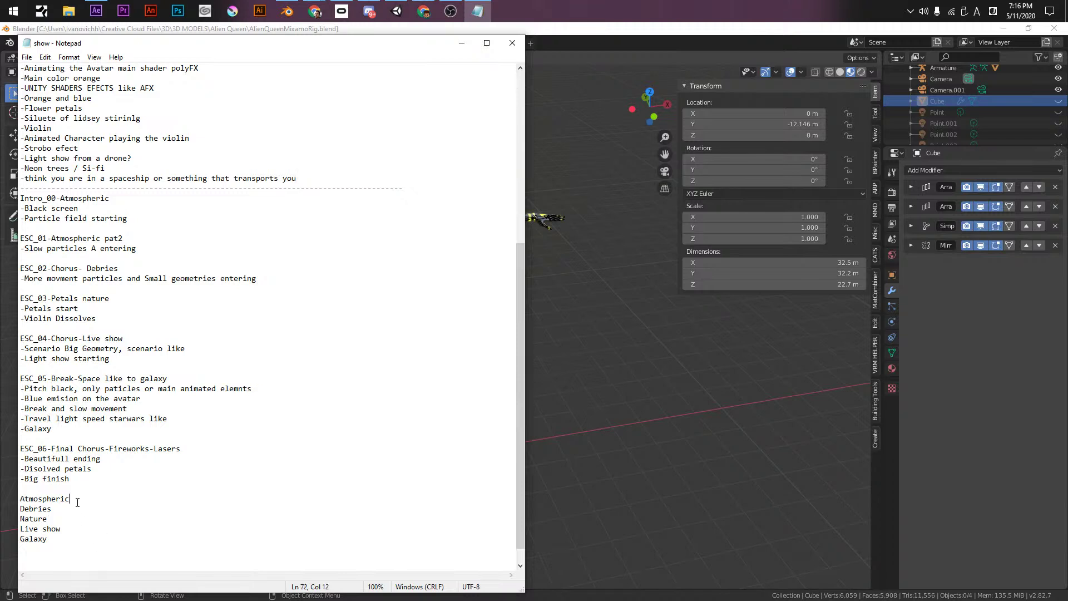
pyautogui.press('Down')
pyautogui.press('Down')
pyautogui.press('Return')
pyautogui.write('-')
pyautogui.press('BackSpace')
pyautogui.write('Beauti')
pyautogui.press('BackSpace')
pyautogui.press('BackSpace')
pyautogui.write('y ending')
pyautogui.press('BackSpace')
pyautogui.press('BackSpace')
pyautogui.write('ng')
pyautogui.hotkey('ctrl', 's')
# - Insert blank lines above the closing list and save the notes again
pyautogui.press('Home')
pyautogui.press('Return')
pyautogui.press('Return')
pyautogui.press('Up')
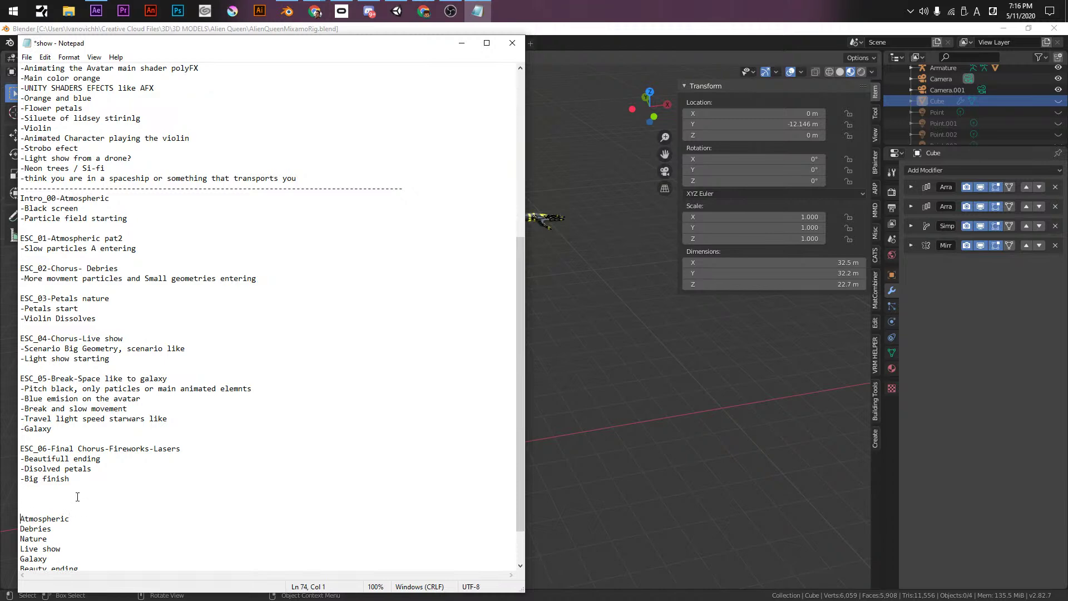
pyautogui.press('Down')
pyautogui.press('Down')
pyautogui.press('Down')
pyautogui.press('Down')
pyautogui.press('Down')
pyautogui.press('Down')
pyautogui.press('Down')
pyautogui.press('Down')
pyautogui.press('Down')
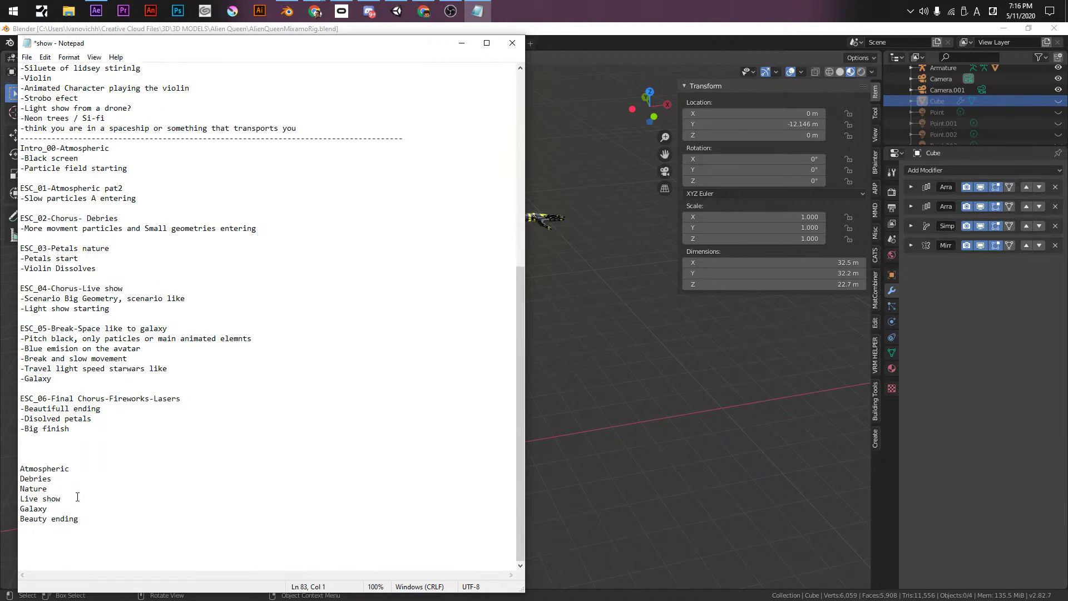
pyautogui.press('Up')
pyautogui.press('Up')
pyautogui.press('Up')
pyautogui.press('Up')
pyautogui.press('Up')
pyautogui.press('Up')
pyautogui.press('Up')
pyautogui.press('Up')
pyautogui.press('Up')
pyautogui.click(118, 148)
pyautogui.hotkey('ctrl', 's')
# - Close the notes, select the character and rig in Blender, and save the blend file
pyautogui.moveTo(164, 515); pyautogui.dragTo(14, 17)
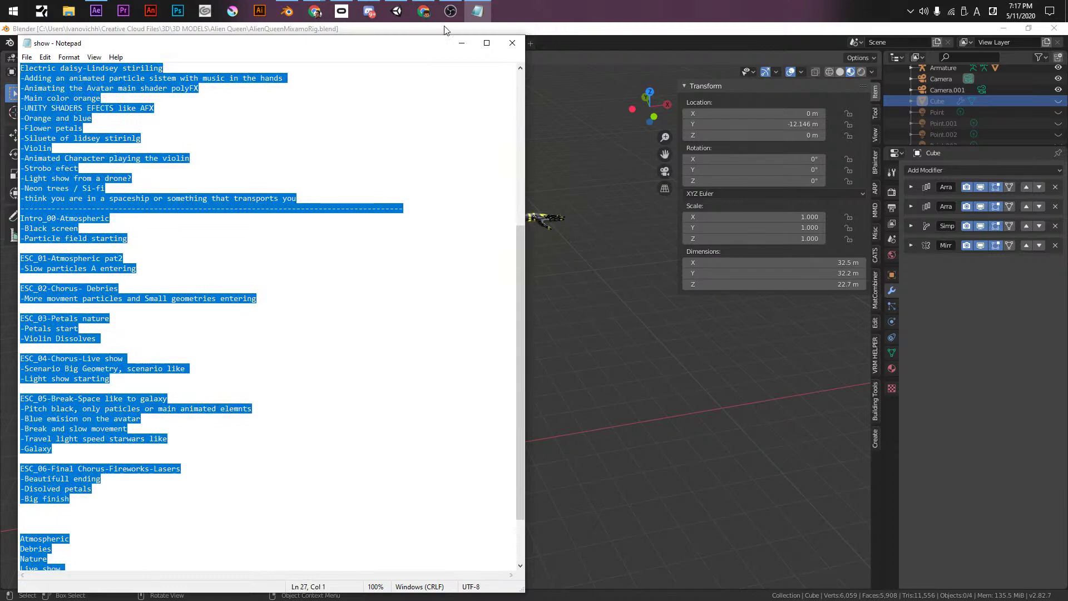
pyautogui.click(512, 43)
pyautogui.moveTo(487, 173); pyautogui.dragTo(545, 130, button='middle')
pyautogui.moveTo(214, 159); pyautogui.dragTo(491, 522)
pyautogui.keyDown('shift'); pyautogui.moveTo(476, 523); pyautogui.dragTo(505, 388, button='middle'); pyautogui.keyUp('shift')
pyautogui.moveTo(249, 119); pyautogui.dragTo(492, 527)
pyautogui.hotkey('ctrl', 's')
# - Frame the character's face in the viewport and select the BODY mesh
pyautogui.press('KP_1')
pyautogui.scroll(1, 495, 345)
pyautogui.keyDown('shift'); pyautogui.moveTo(469, 88); pyautogui.dragTo(478, 390, button='middle'); pyautogui.keyUp('shift')
pyautogui.scroll(5, 502, 189)
pyautogui.scroll(-3, 502, 194)
pyautogui.moveTo(503, 193); pyautogui.dragTo(441, 251, button='middle')
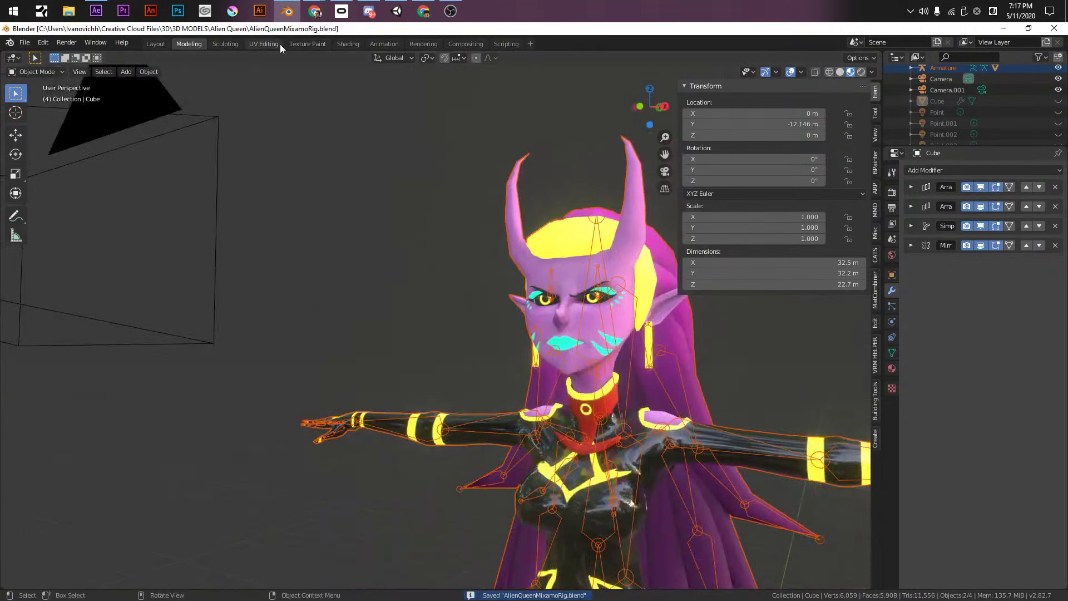
pyautogui.scroll(5, 65, 126)
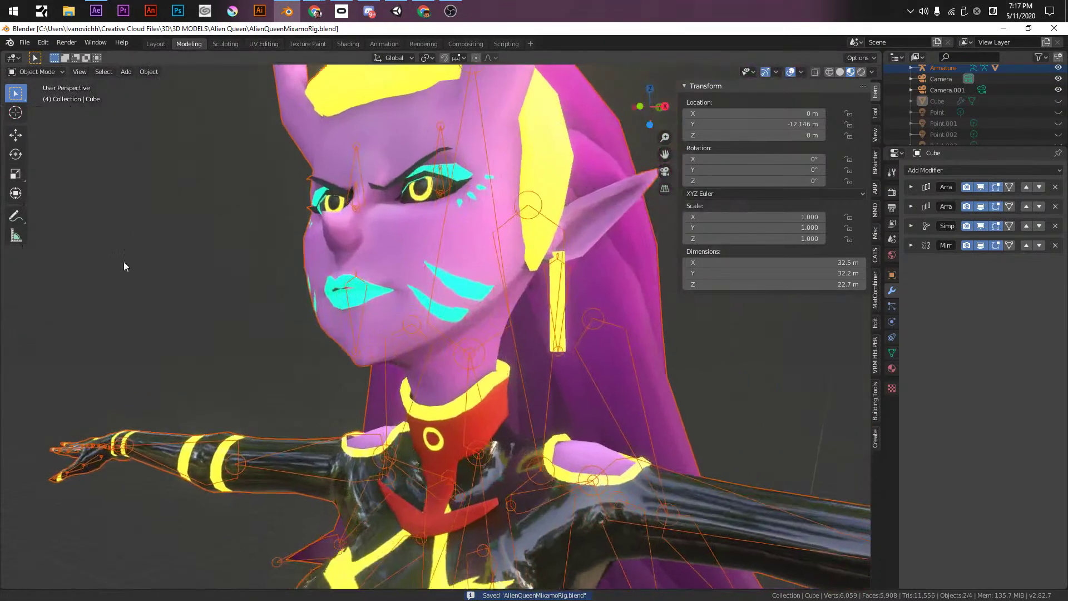
pyautogui.scroll(2, 123, 265)
pyautogui.moveTo(124, 266); pyautogui.dragTo(328, 343, button='middle')
pyautogui.click(288, 297)
pyautogui.moveTo(289, 297); pyautogui.dragTo(285, 249, button='middle')
pyautogui.scroll(4, 354, 356)
pyautogui.scroll(-6, 265, 243)
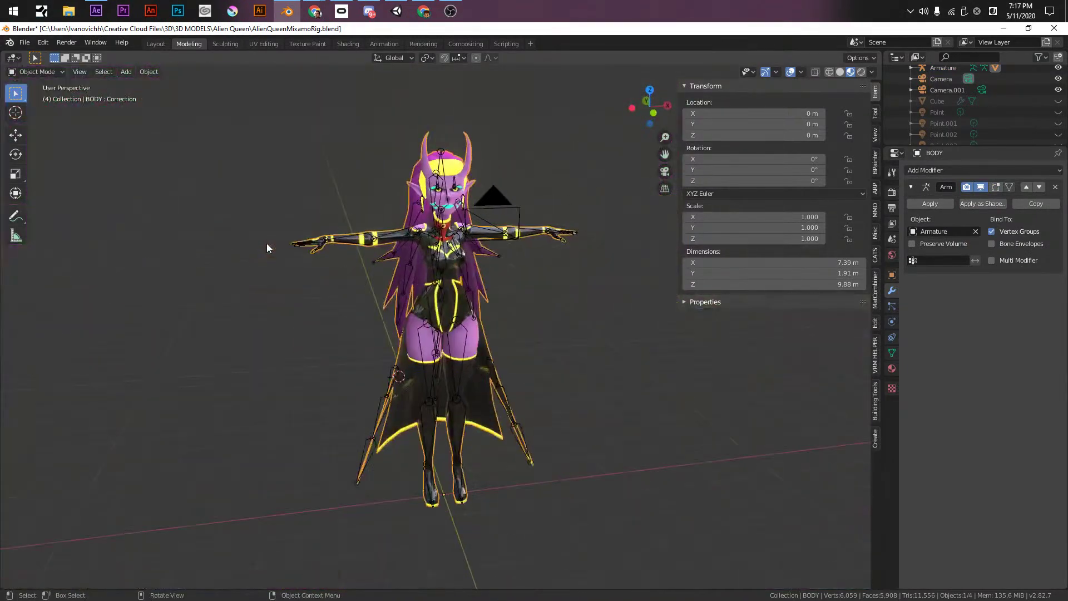
pyautogui.scroll(6, 330, 163)
pyautogui.keyDown('shift'); pyautogui.moveTo(331, 162); pyautogui.dragTo(409, 358, button='middle'); pyautogui.keyUp('shift')
pyautogui.scroll(3, 409, 358)
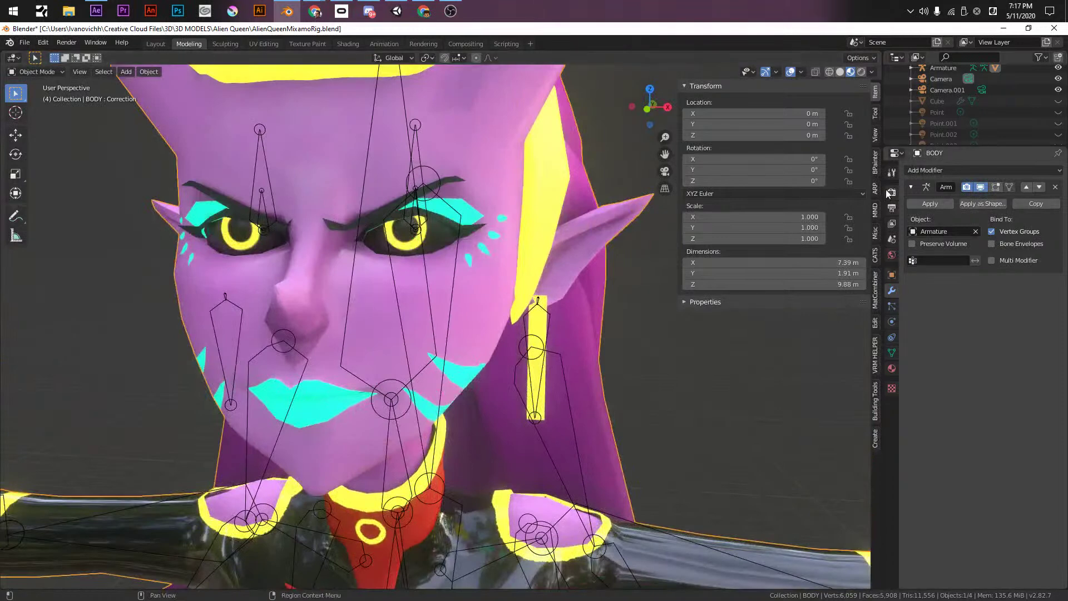
# - In Object Data properties, set BODY's vrc.v_aa shape key value to 1.000
pyautogui.click(891, 172)
pyautogui.click(891, 291)
pyautogui.click(891, 370)
pyautogui.click(892, 351)
pyautogui.click(952, 362)
pyautogui.click(939, 328)
pyautogui.moveTo(1013, 531); pyautogui.dragTo(1048, 532)
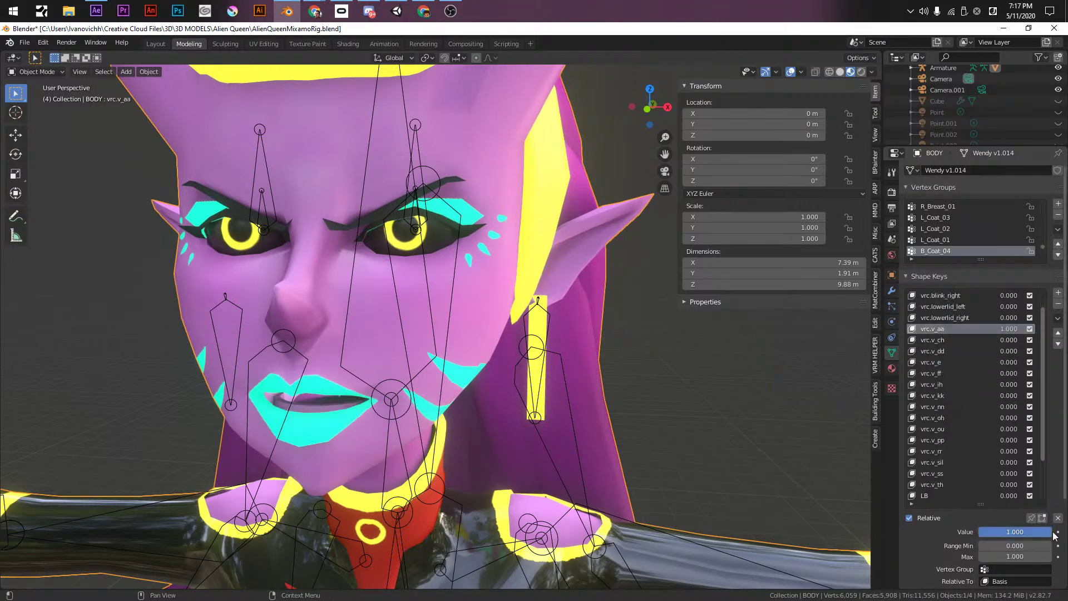
pyautogui.scroll(8, 256, 440)
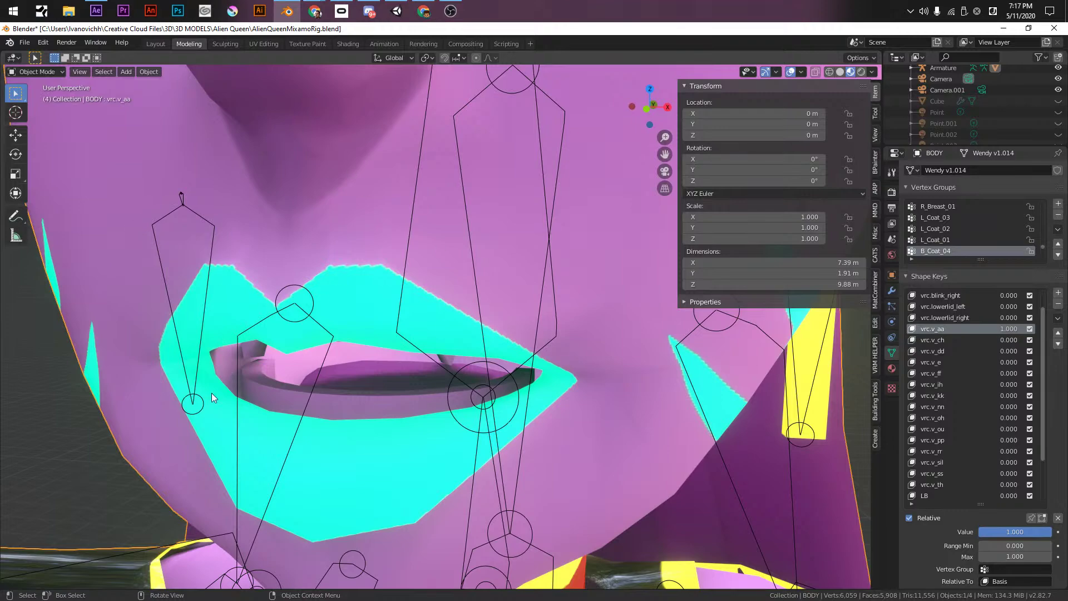
# - In UV Editing's Edit Mode, scale the two small UV islands down to about a quarter
pyautogui.click(264, 44)
pyautogui.press('Tab')
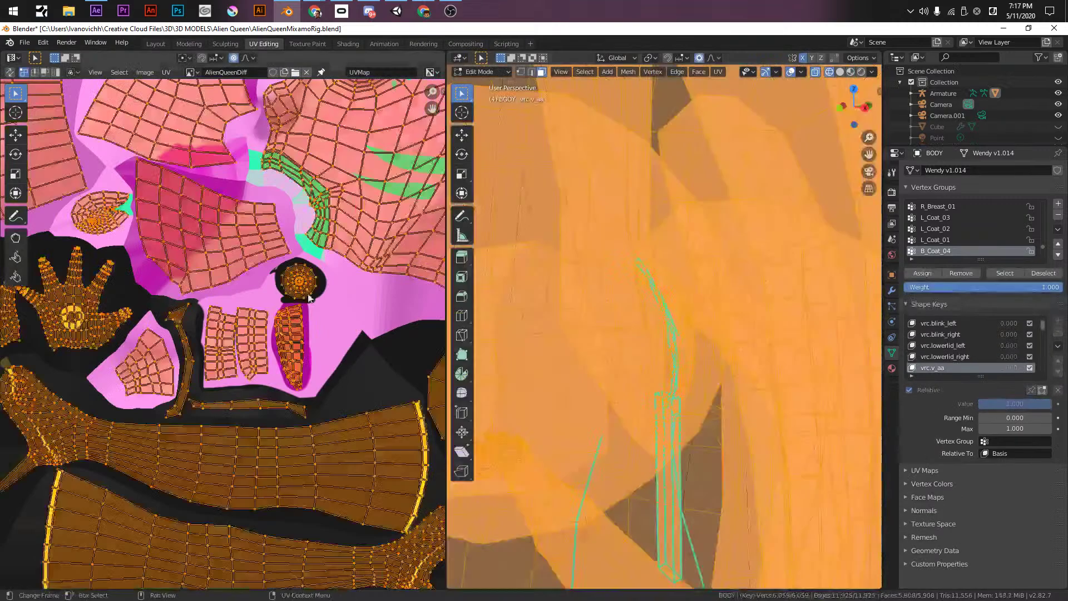
pyautogui.scroll(-1, 258, 295)
pyautogui.scroll(2, 257, 295)
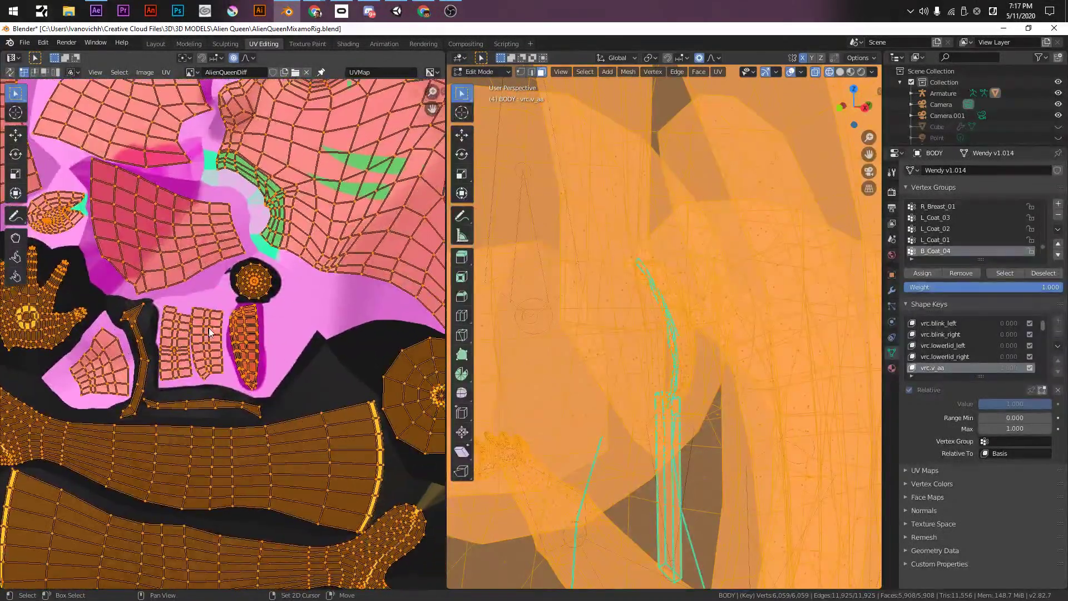
pyautogui.moveTo(186, 355); pyautogui.dragTo(206, 317, button='middle')
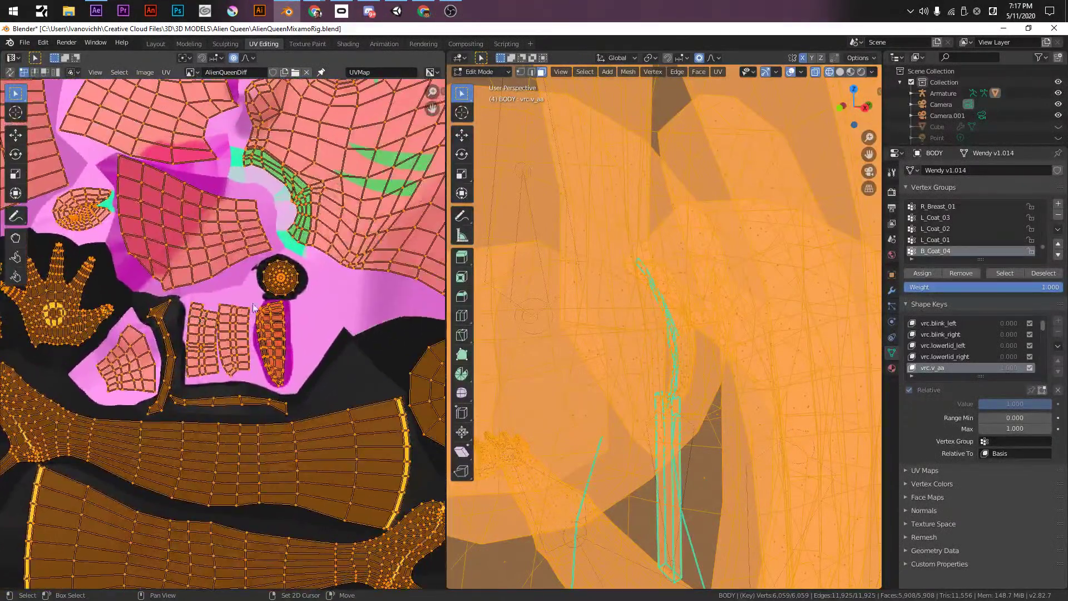
pyautogui.scroll(1, 207, 317)
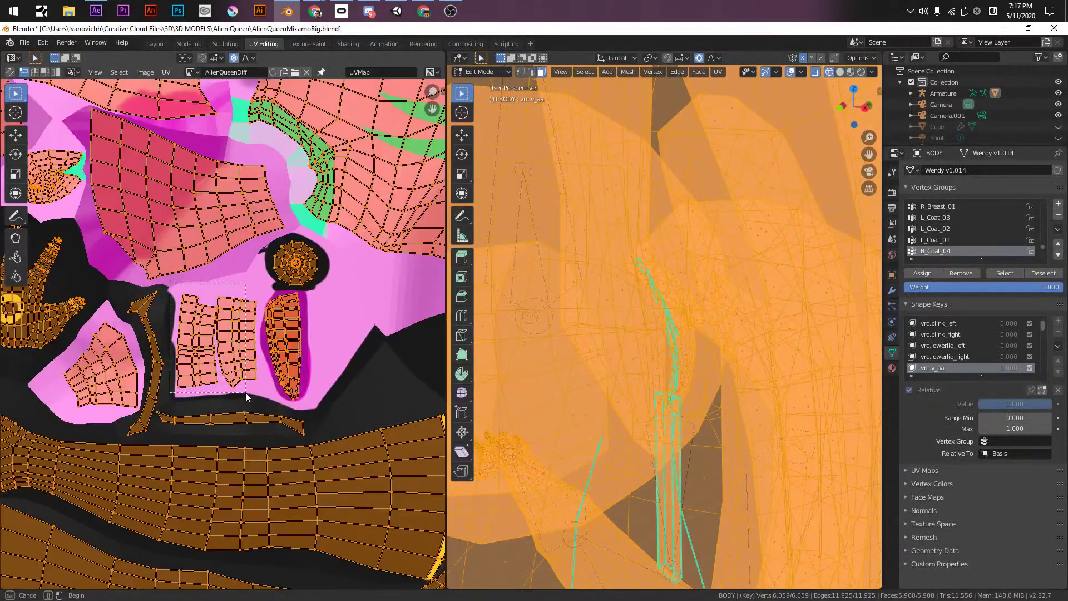
pyautogui.moveTo(256, 393); pyautogui.dragTo(259, 396)
pyautogui.press('s')
pyautogui.click(231, 356)
# - Move the small UV island twice to a new spot in the UV layout
pyautogui.moveTo(326, 421); pyautogui.dragTo(153, 230, button='middle')
pyautogui.scroll(-6, 106, 311)
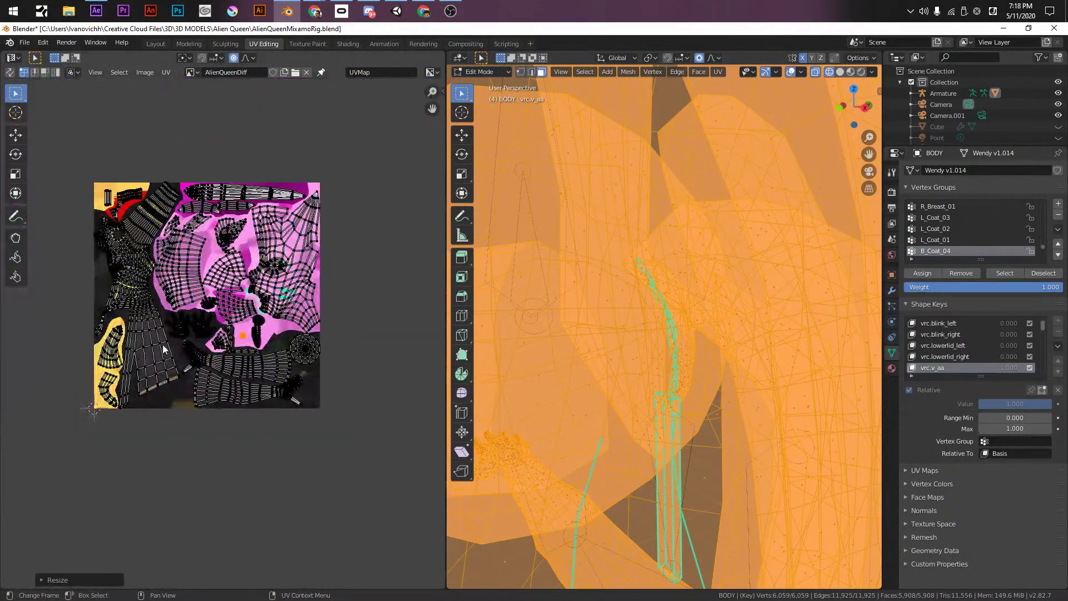
pyautogui.moveTo(231, 348); pyautogui.dragTo(276, 385, button='middle')
pyautogui.press('g')
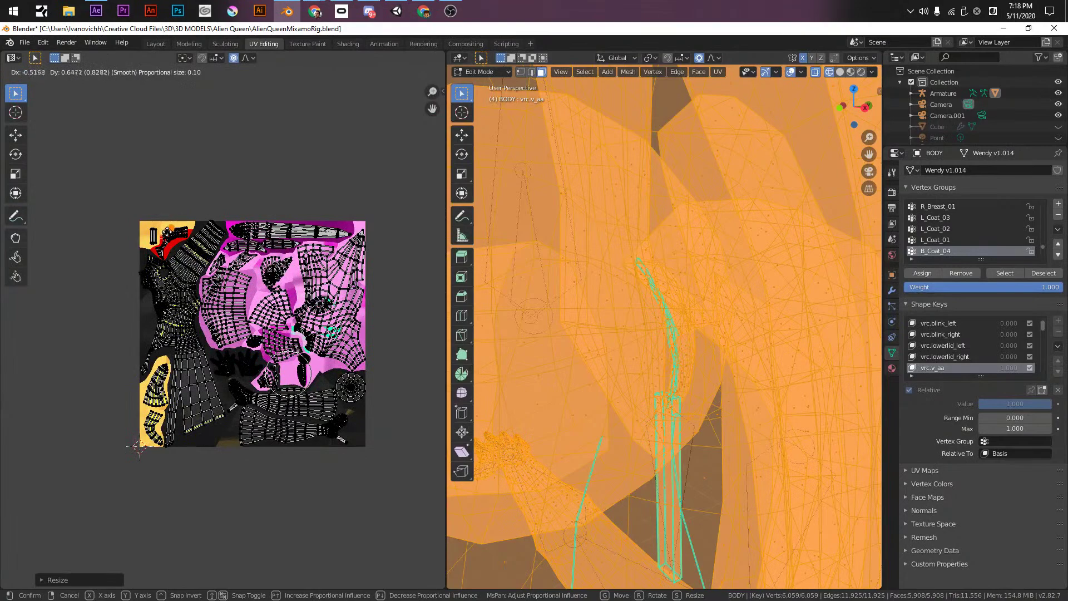
pyautogui.click(167, 230)
pyautogui.scroll(5, 167, 231)
pyautogui.moveTo(166, 230); pyautogui.dragTo(305, 485, button='middle')
pyautogui.scroll(3, 197, 209)
pyautogui.press('g')
pyautogui.click(178, 175)
# - Check the face and mouth in the Modeling workspace, then enter Edit Mode on the body
pyautogui.press('Tab')
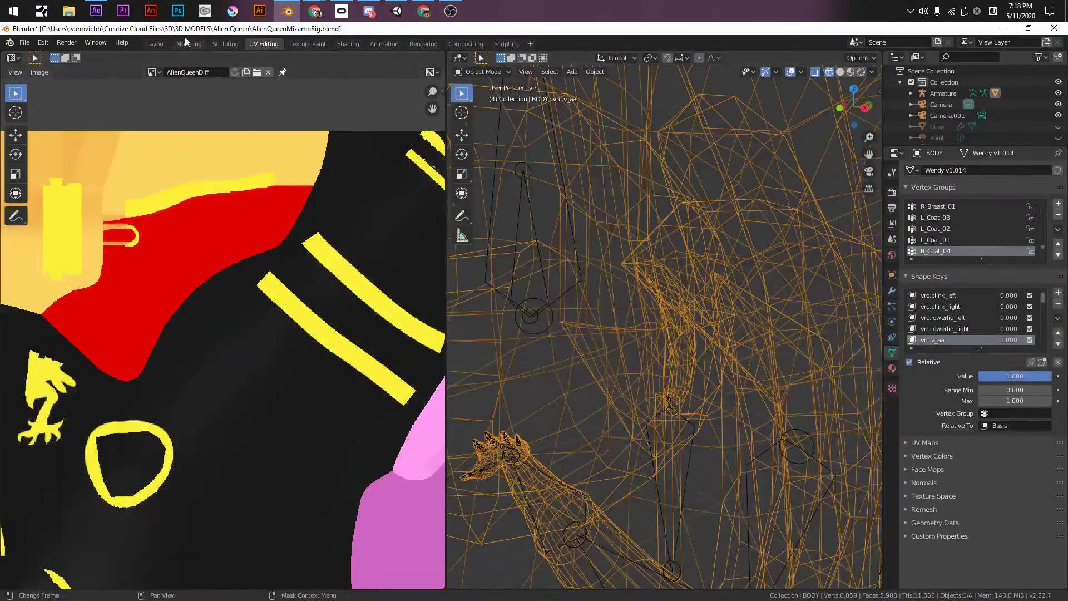
pyautogui.click(188, 44)
pyautogui.scroll(-8, 478, 302)
pyautogui.scroll(8, 525, 352)
pyautogui.moveTo(519, 356)
pyautogui.mouseDown(button='middle')
pyautogui.moveTo(552, 339)
pyautogui.moveTo(498, 349)
pyautogui.mouseUp(button='middle')
pyautogui.scroll(4, 542, 342)
pyautogui.scroll(-5, 494, 354)
pyautogui.scroll(5, 499, 349)
pyautogui.moveTo(408, 385); pyautogui.dragTo(422, 366, button='middle')
pyautogui.scroll(-6, 406, 372)
pyautogui.press('Tab')
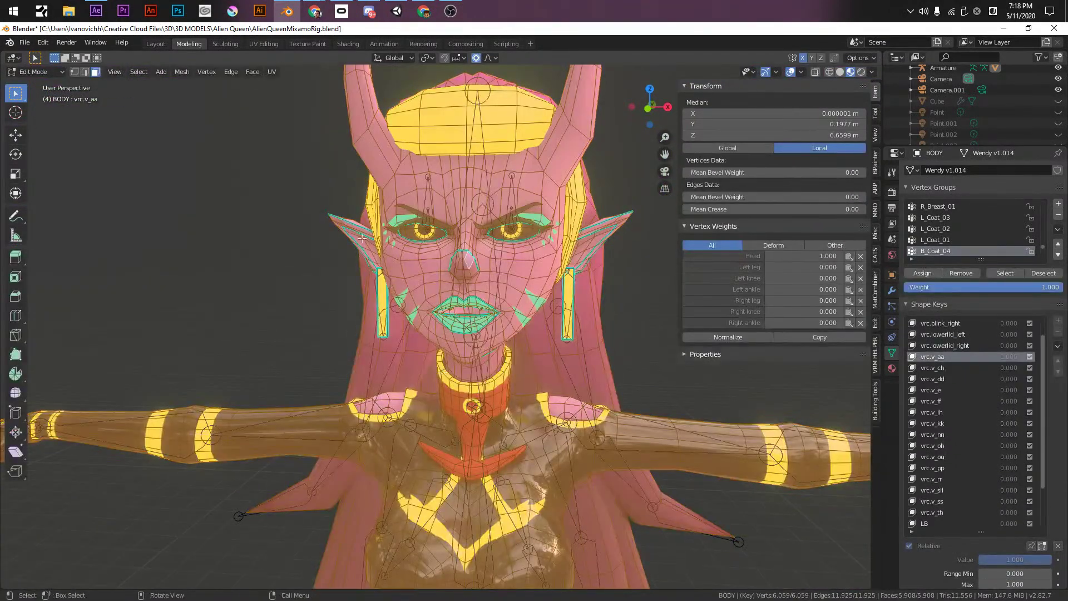
# - Back in UV Editing, undo the island shrinking and save AlienQueenMixamoRig.blend
pyautogui.click(263, 44)
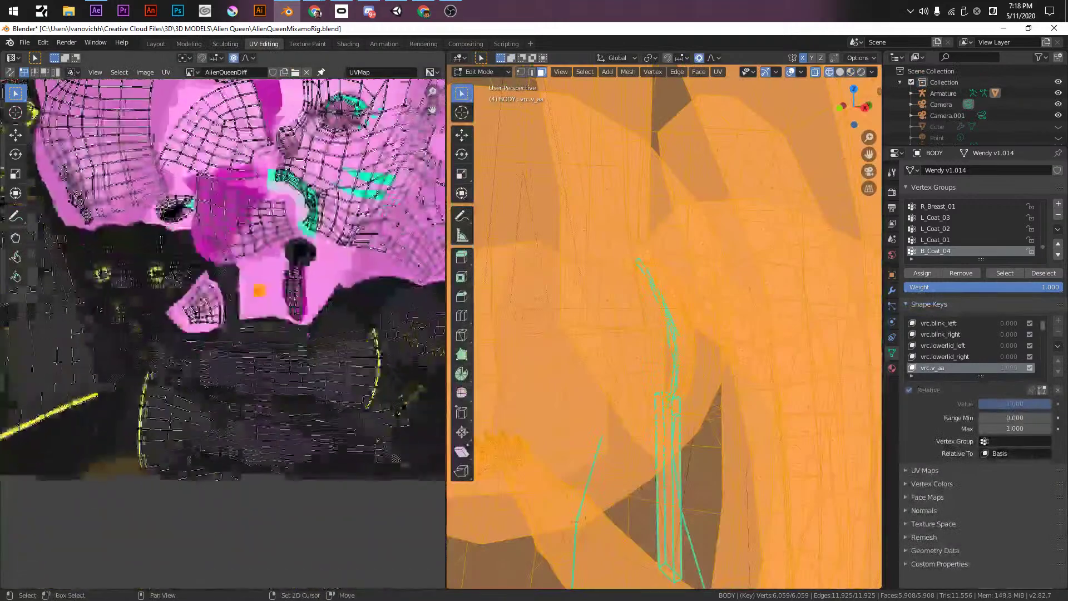
pyautogui.scroll(4, 236, 339)
pyautogui.hotkey('ctrl', 'z')
pyautogui.hotkey('ctrl', 's')
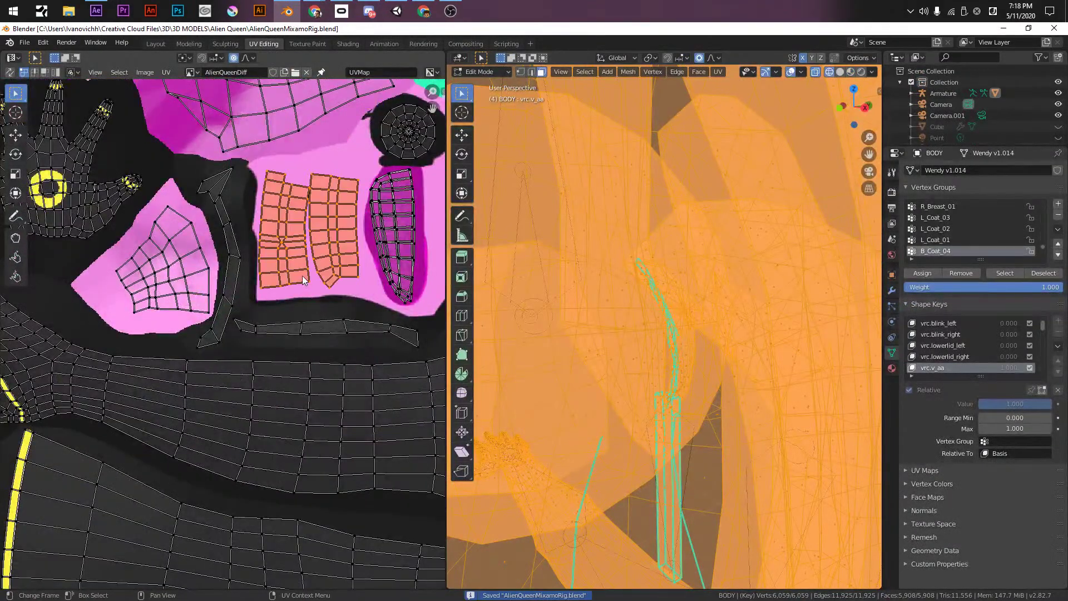
pyautogui.click(165, 72)
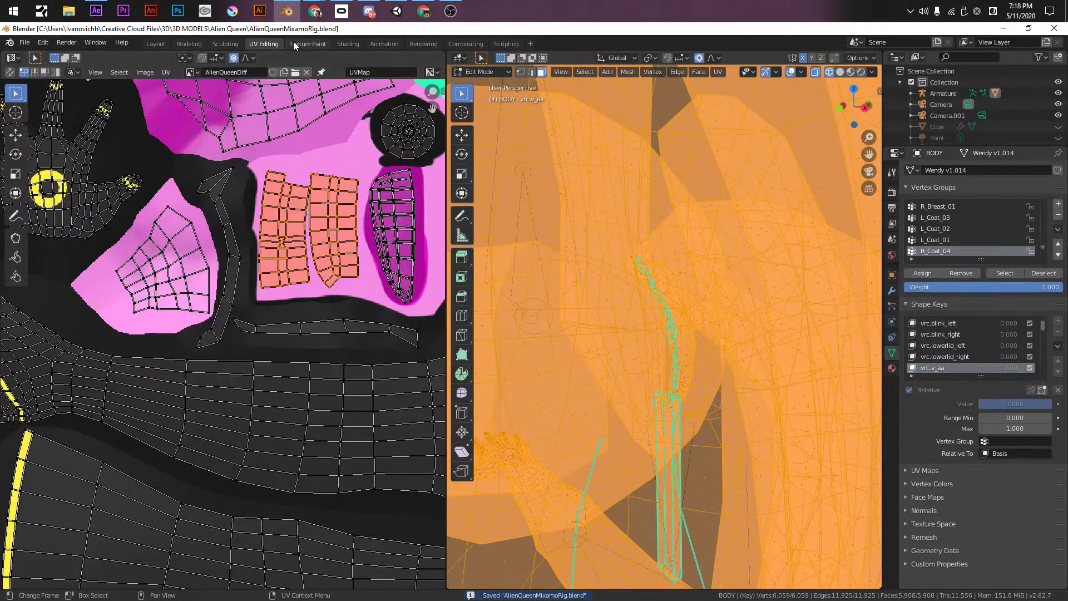
pyautogui.click(293, 41)
# - Load the AlienQueenDiff image for painting, undoing an accidental black stroke
pyautogui.scroll(-2, 270, 261)
pyautogui.moveTo(285, 283)
pyautogui.mouseDown(button='middle')
pyautogui.moveTo(247, 295)
pyautogui.moveTo(300, 287)
pyautogui.mouseUp(button='middle')
pyautogui.click(146, 72)
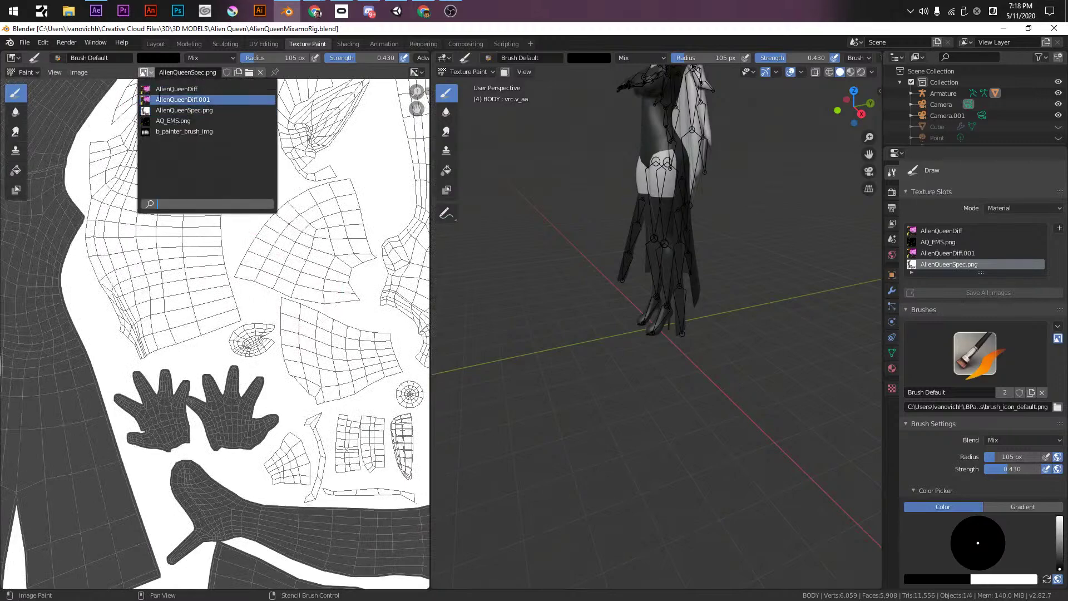
pyautogui.click(173, 99)
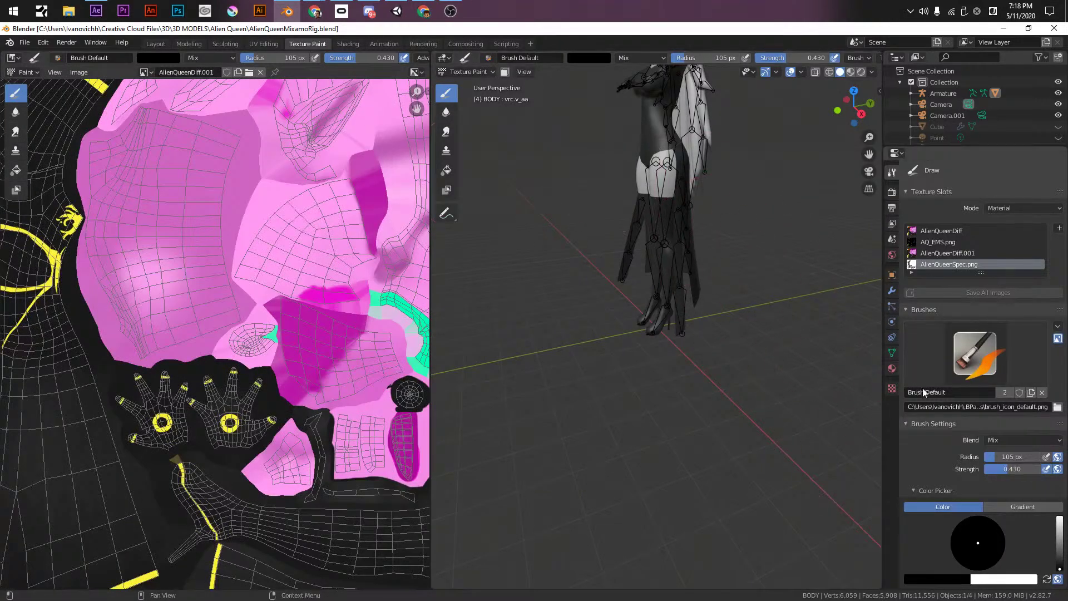
pyautogui.click(892, 368)
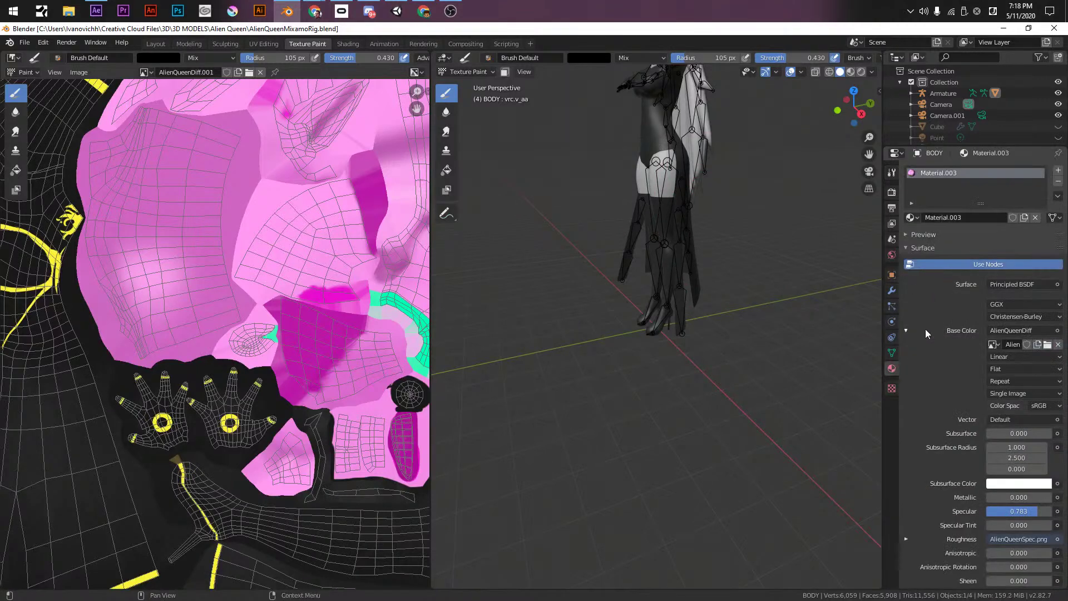
pyautogui.click(146, 72)
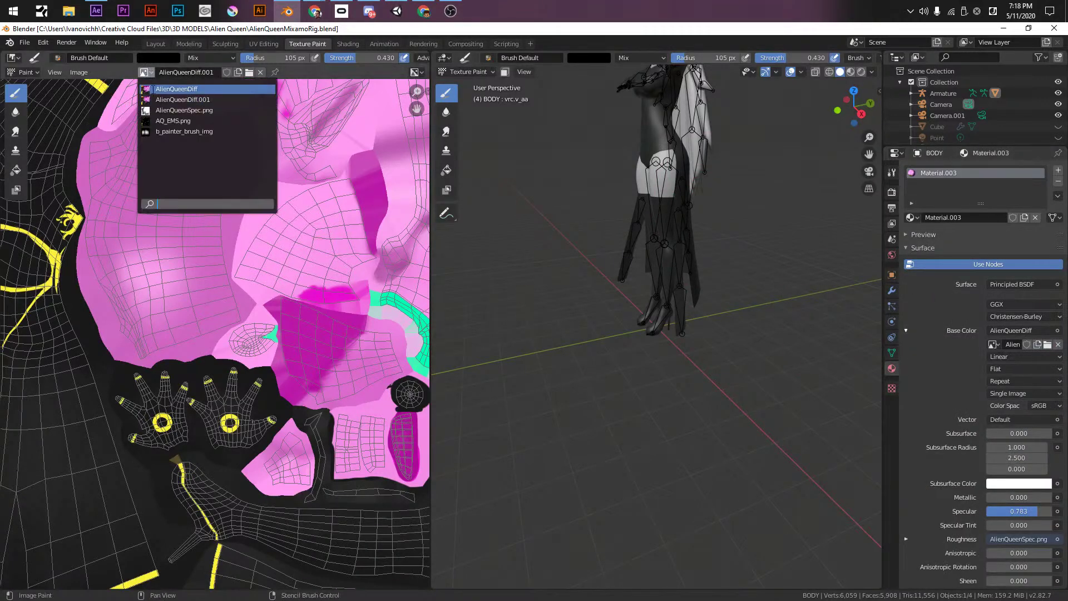
pyautogui.click(153, 88)
pyautogui.moveTo(208, 369); pyautogui.dragTo(179, 351, button='middle')
pyautogui.moveTo(295, 393)
pyautogui.mouseDown()
pyautogui.moveTo(220, 400)
pyautogui.moveTo(278, 415)
pyautogui.mouseUp()
pyautogui.hotkey('ctrl', 'z')
# - In the BPainter side panel, choose the TrinagleTG2 stencil texture
pyautogui.press('n')
pyautogui.click(879, 169)
pyautogui.scroll(-4, 826, 490)
pyautogui.click(815, 384)
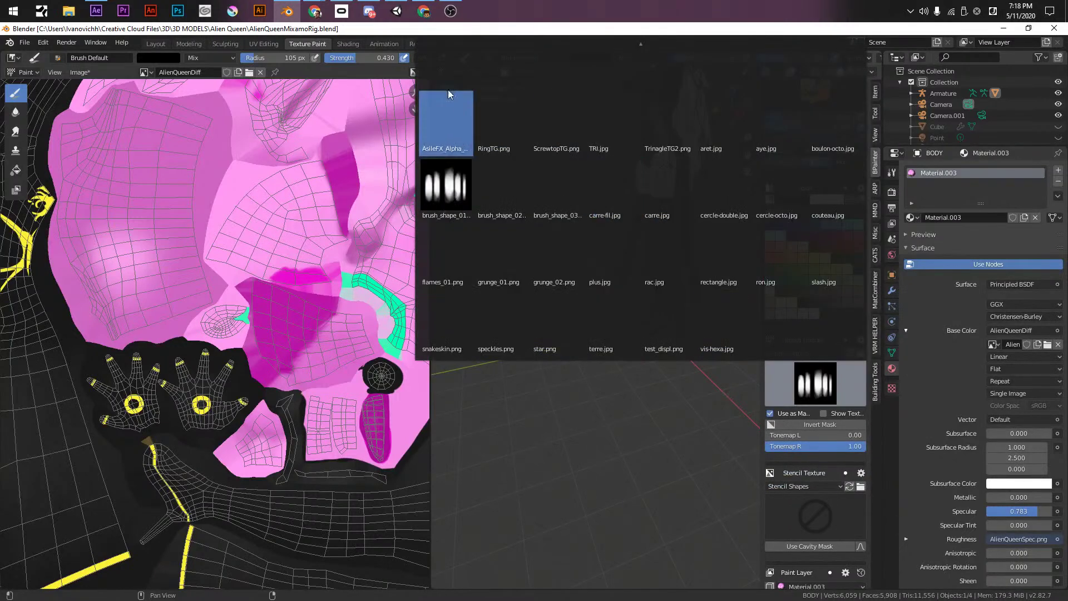
pyautogui.click(669, 119)
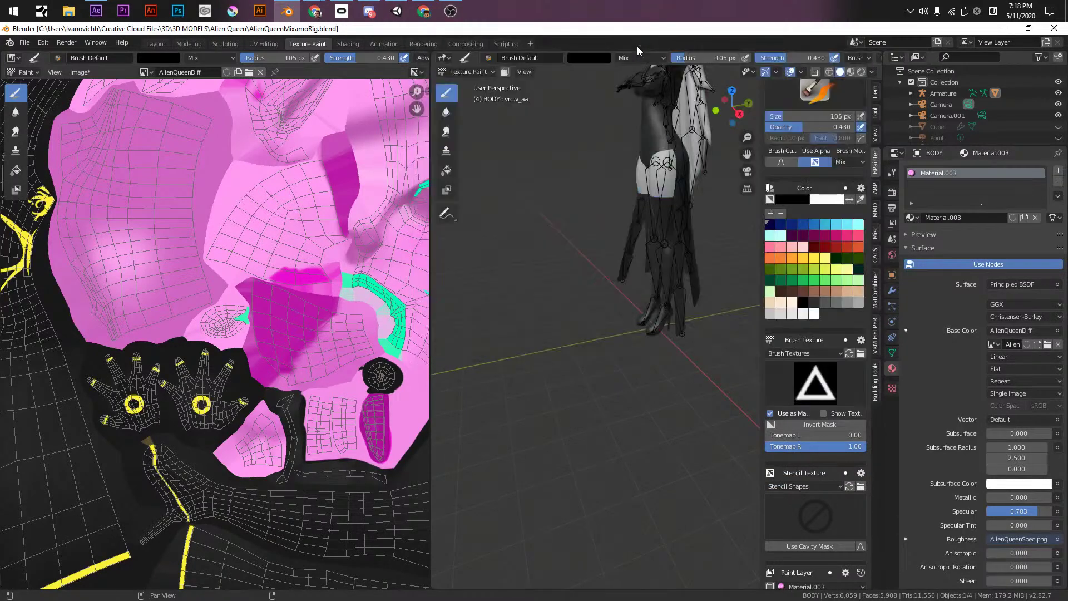
pyautogui.click(815, 384)
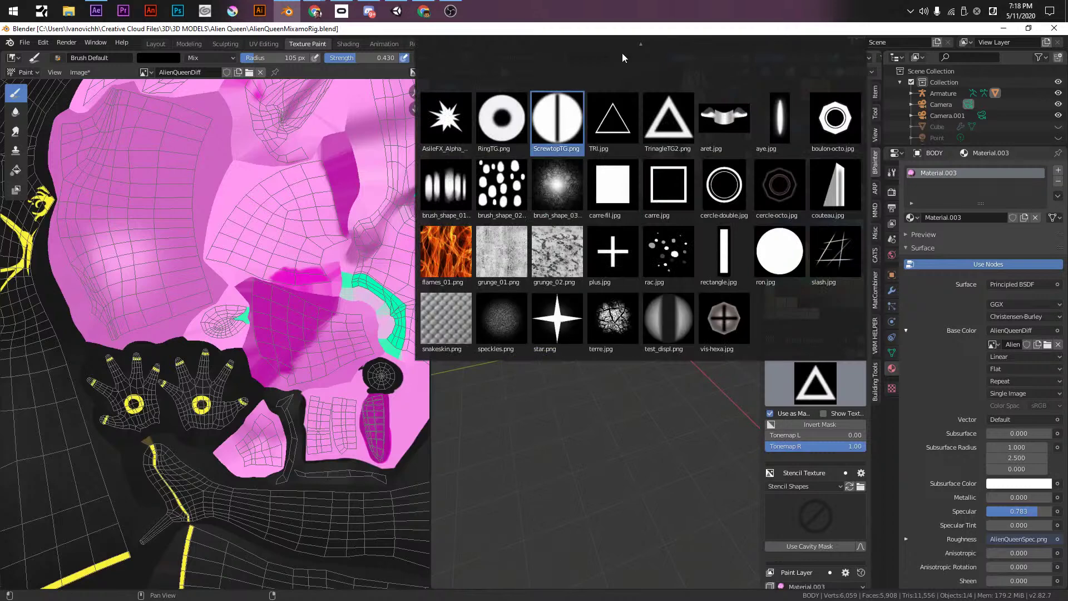
pyautogui.scroll(3, 638, 45)
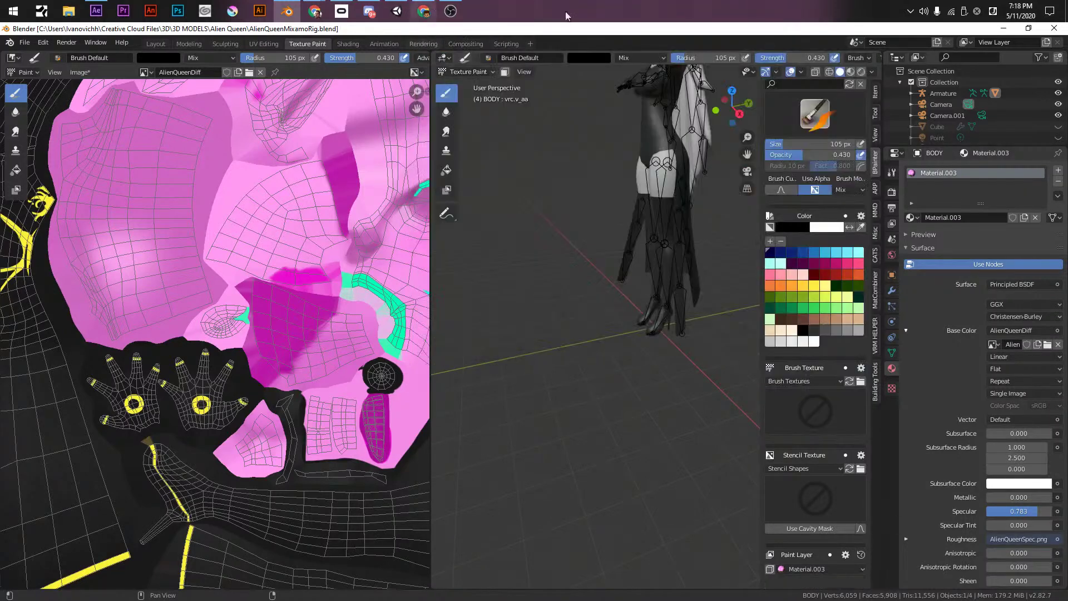
# - Set a 49 px white brush and dab white onto the grid island
pyautogui.press('f')
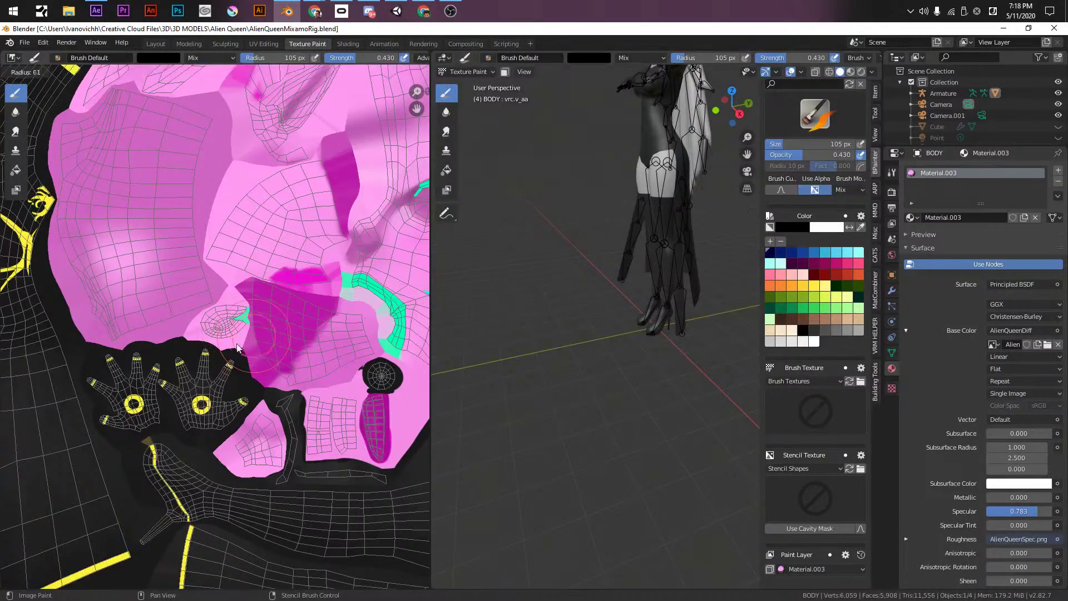
pyautogui.click(234, 349)
pyautogui.scroll(6, 234, 350)
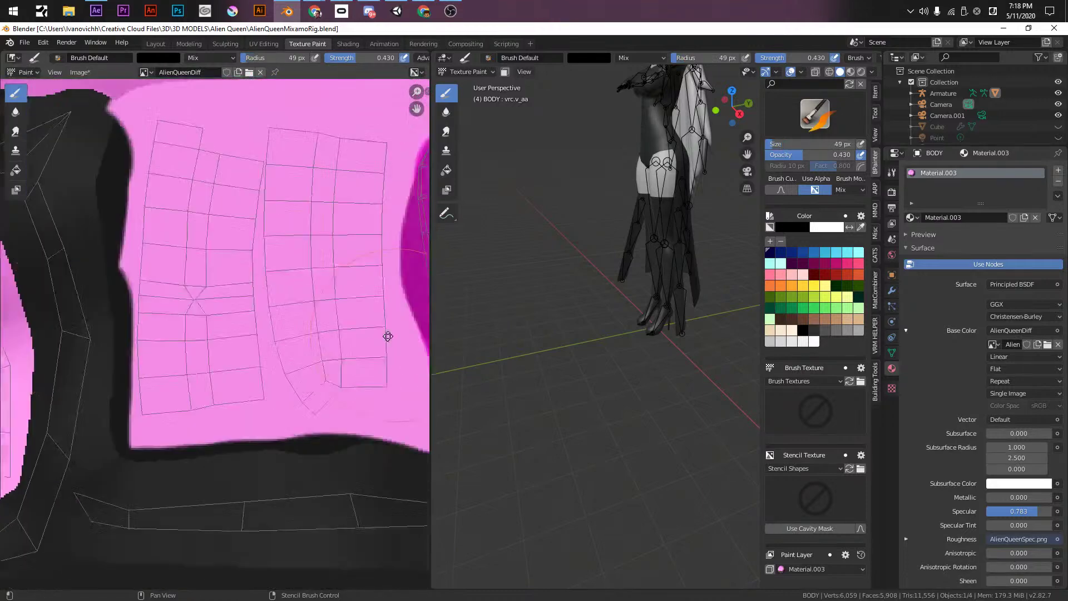
pyautogui.click(802, 226)
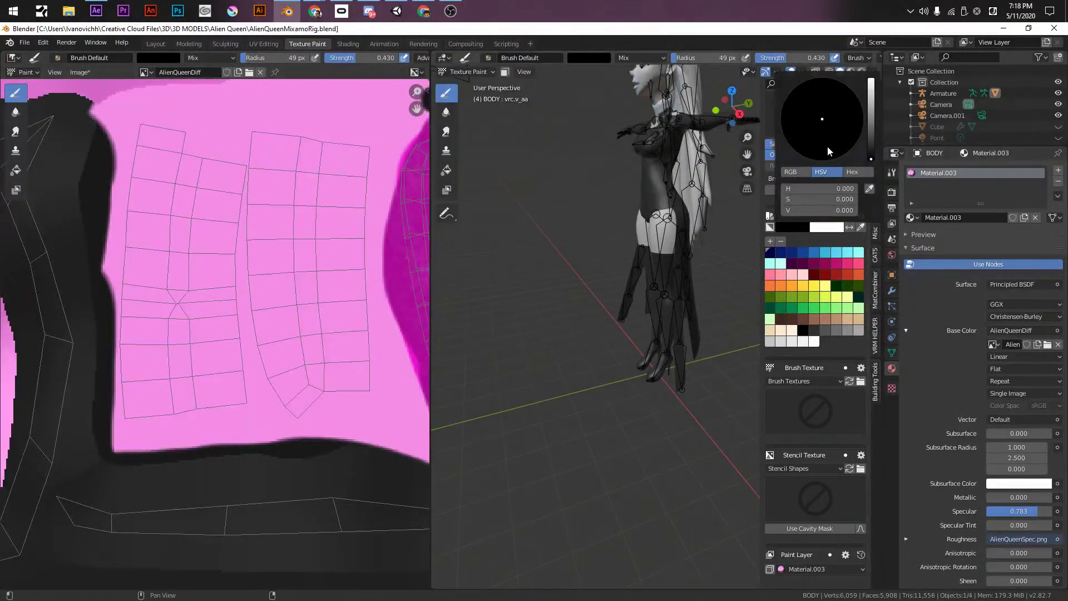
pyautogui.moveTo(864, 102); pyautogui.dragTo(869, 80)
pyautogui.moveTo(205, 211); pyautogui.dragTo(208, 205)
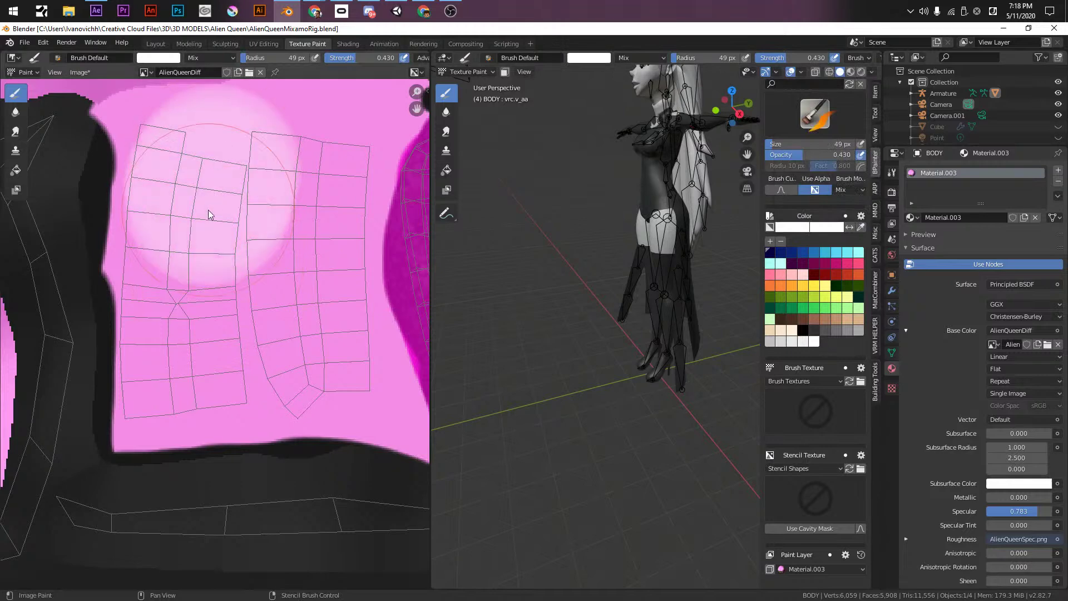
# - Paint the island's top and left edges white at strength 1.0, 22 px, and save AlienQueenDiff
pyautogui.moveTo(345, 58); pyautogui.dragTo(415, 43)
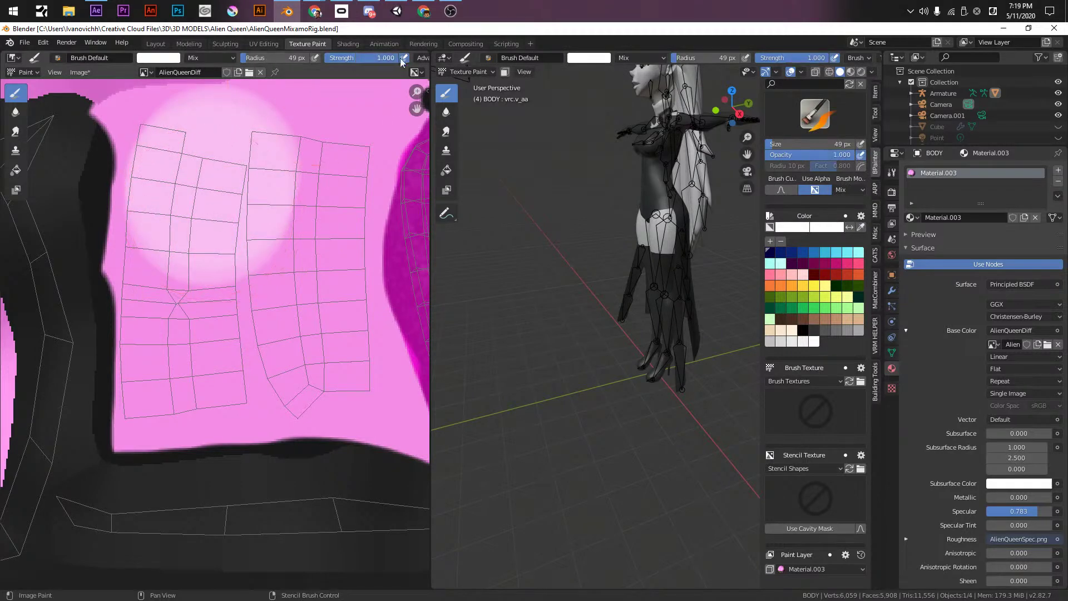
pyautogui.press('f')
pyautogui.click(256, 179)
pyautogui.moveTo(261, 165); pyautogui.dragTo(262, 210, button='middle')
pyautogui.moveTo(262, 209)
pyautogui.mouseDown()
pyautogui.moveTo(220, 209)
pyautogui.moveTo(158, 245)
pyautogui.moveTo(161, 412)
pyautogui.moveTo(150, 326)
pyautogui.moveTo(148, 453)
pyautogui.moveTo(206, 238)
pyautogui.moveTo(237, 429)
pyautogui.moveTo(333, 446)
pyautogui.moveTo(343, 200)
pyautogui.moveTo(342, 342)
pyautogui.moveTo(245, 195)
pyautogui.moveTo(286, 382)
pyautogui.moveTo(269, 364)
pyautogui.mouseUp()
pyautogui.click(80, 73)
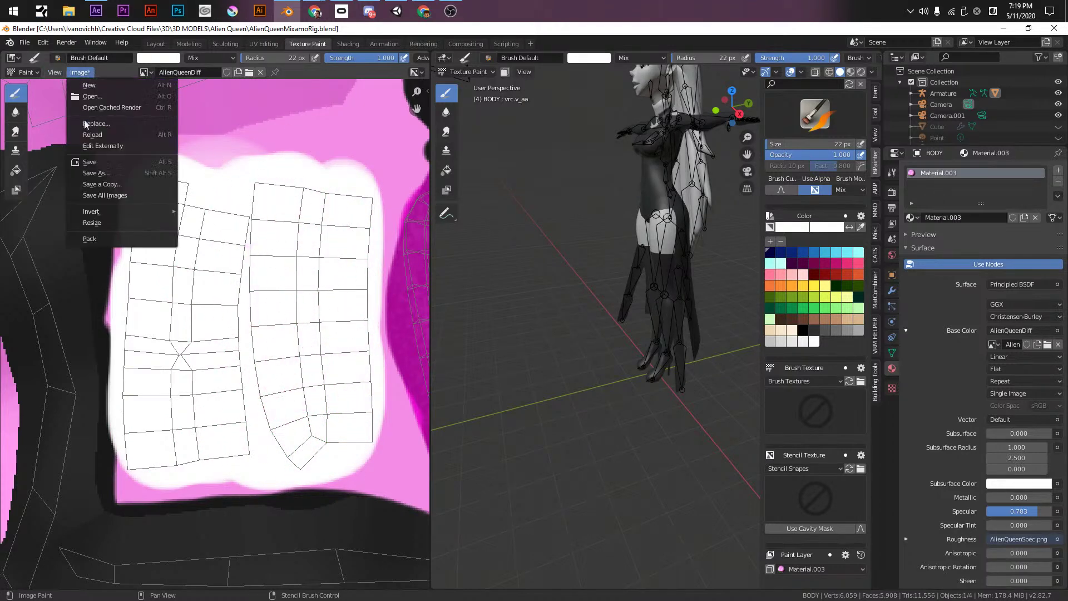
pyautogui.click(94, 164)
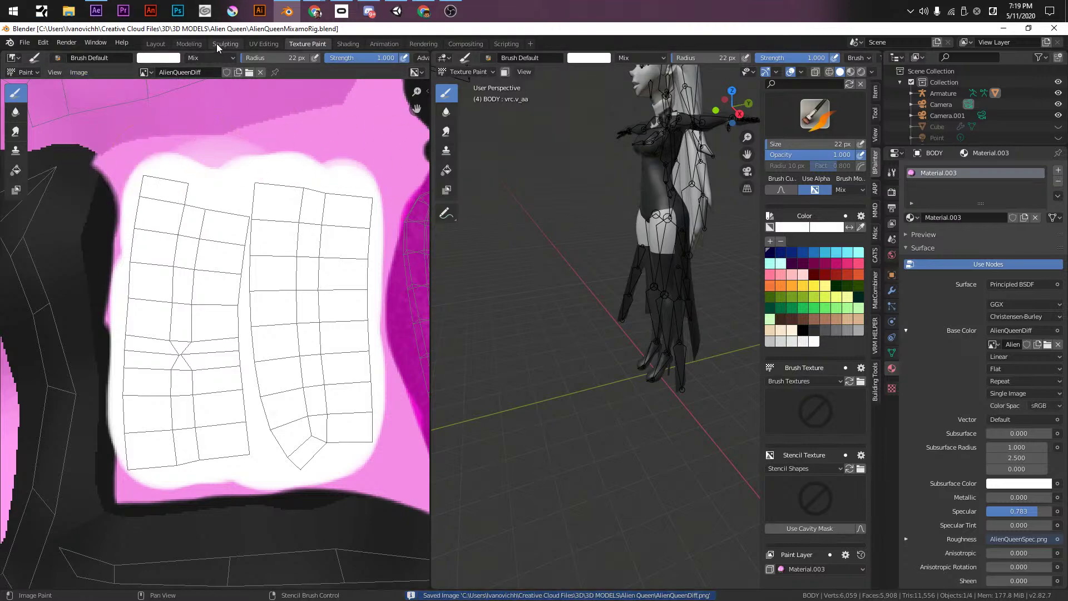
# - In Modeling, set the viewport to Solid shading with Color set to Texture
pyautogui.click(188, 44)
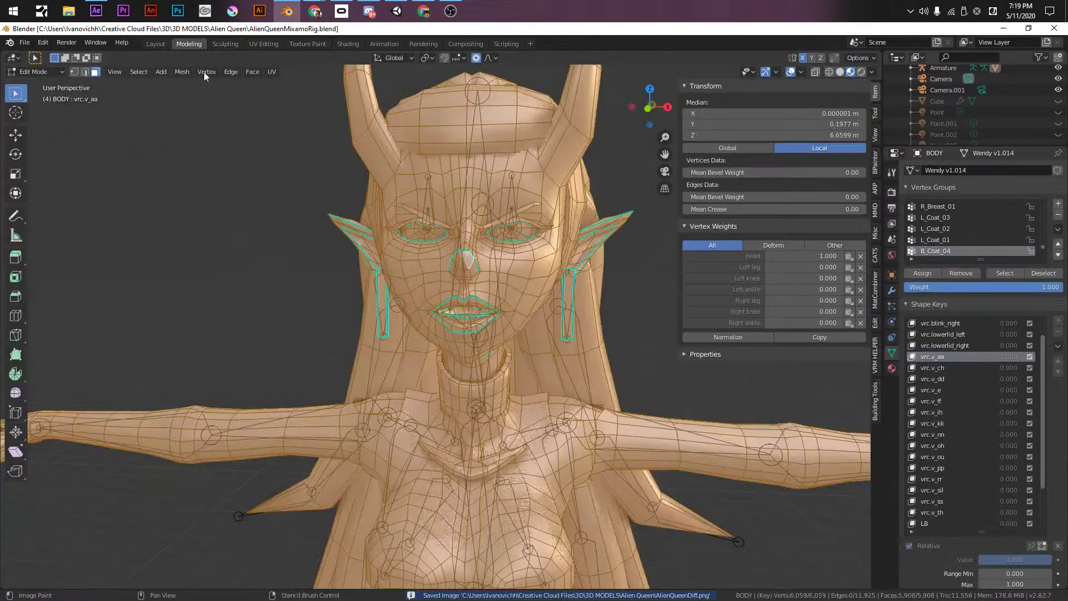
pyautogui.scroll(8, 462, 279)
pyautogui.scroll(-3, 444, 314)
pyautogui.keyDown('shift'); pyautogui.scroll(-10, 477, 250); pyautogui.keyUp('shift')
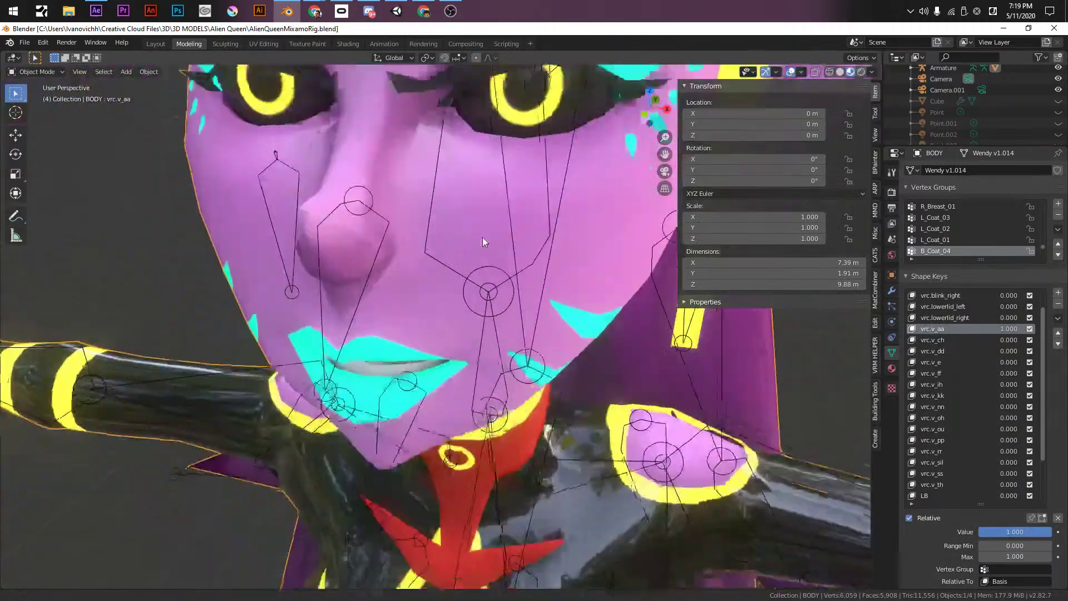
pyautogui.scroll(4, 466, 258)
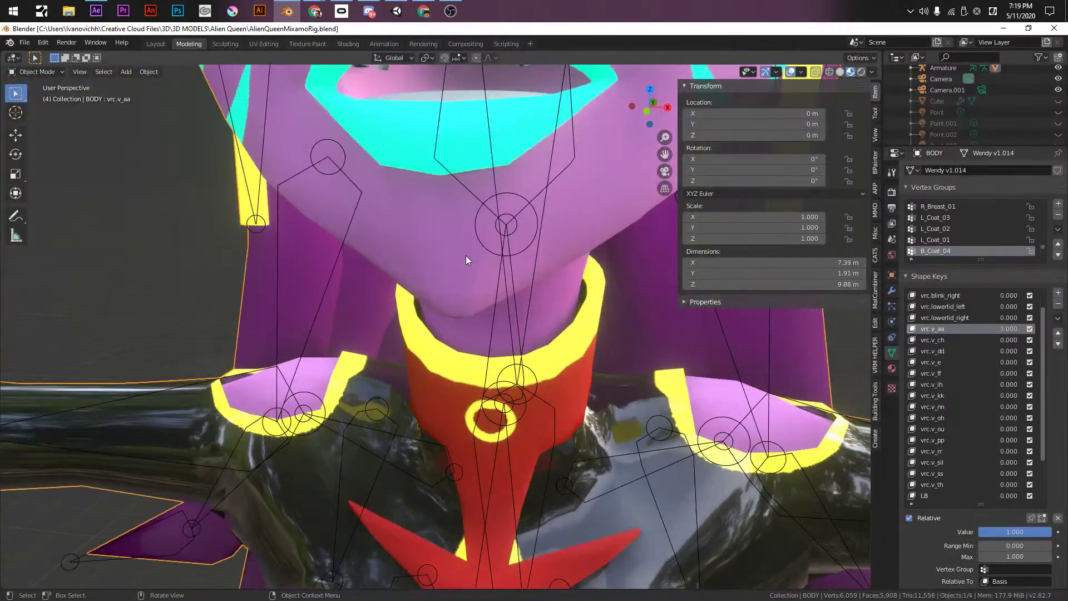
pyautogui.keyDown('shift'); pyautogui.scroll(6, 466, 256); pyautogui.keyUp('shift')
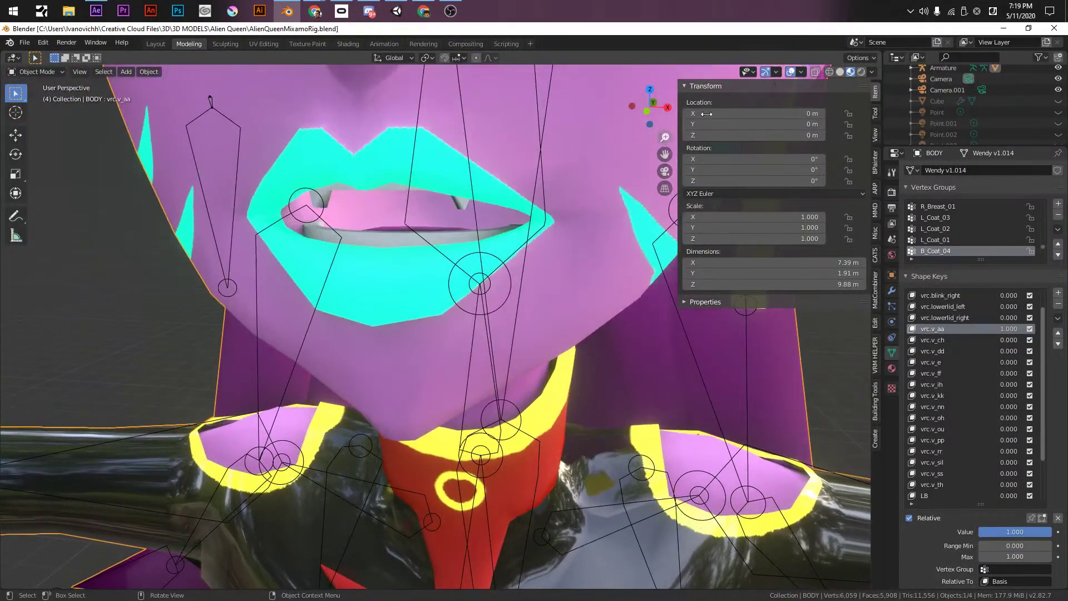
pyautogui.click(840, 71)
pyautogui.click(871, 71)
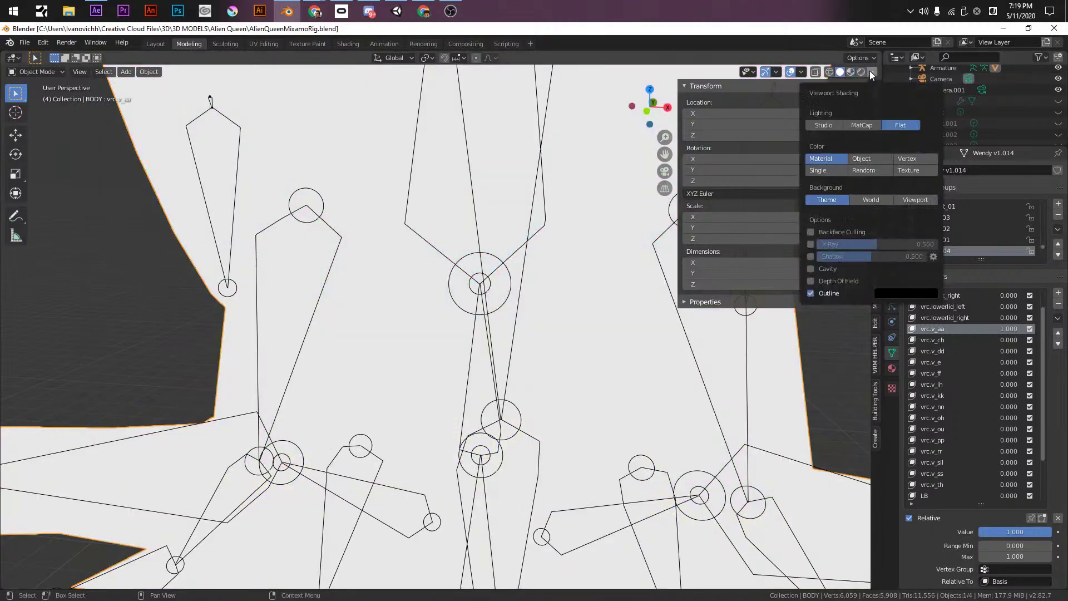
pyautogui.click(910, 169)
# - Enter Edit Mode on BODY and show Material.003's surface settings
pyautogui.press('Tab')
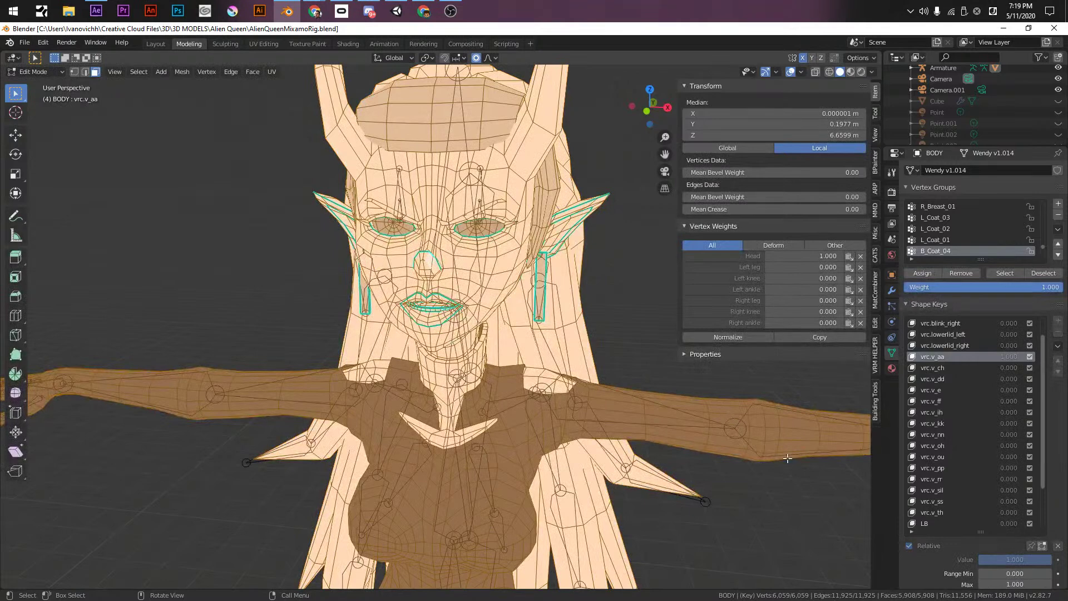
pyautogui.click(891, 369)
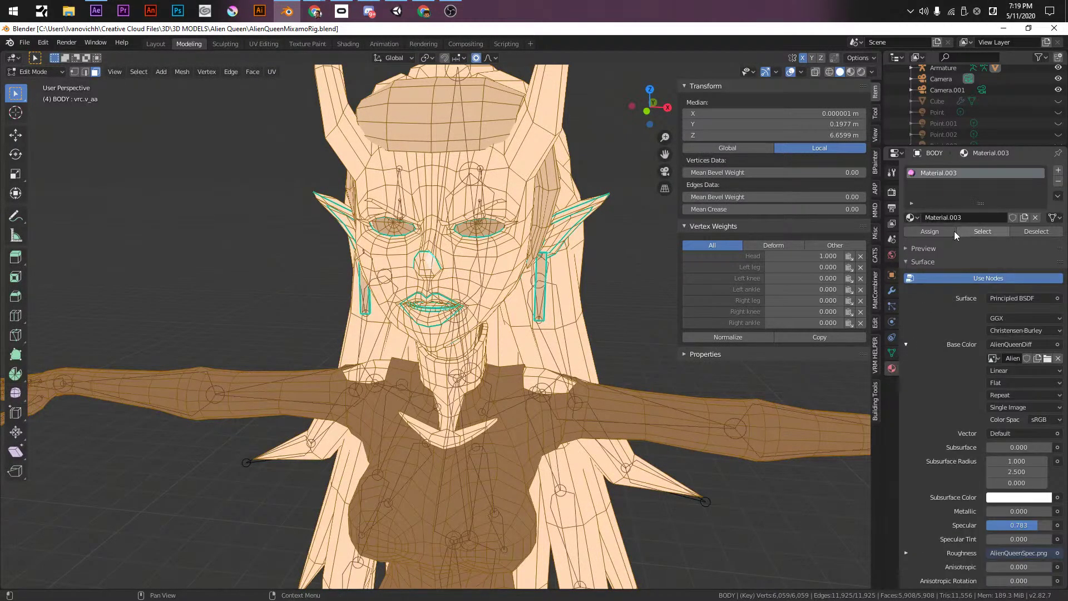
pyautogui.scroll(-2, 930, 448)
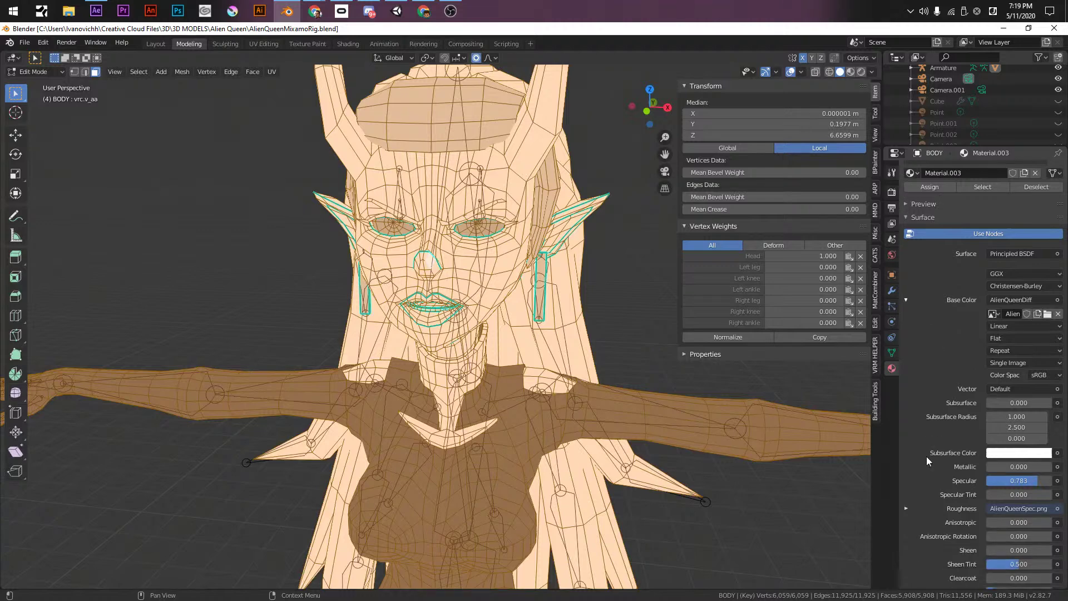
pyautogui.scroll(-1, 969, 448)
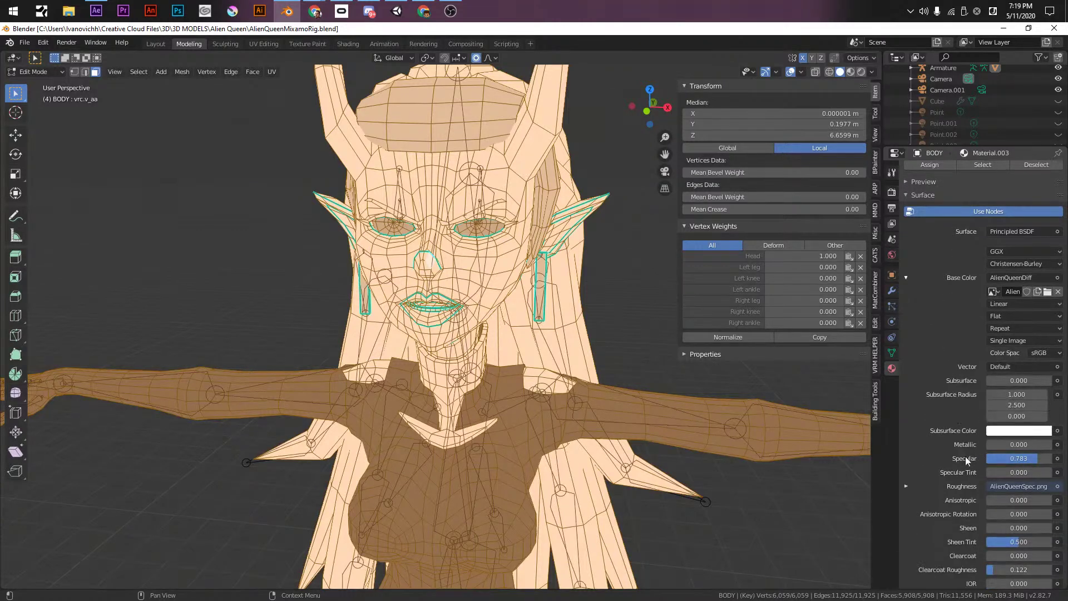
pyautogui.scroll(3, 947, 298)
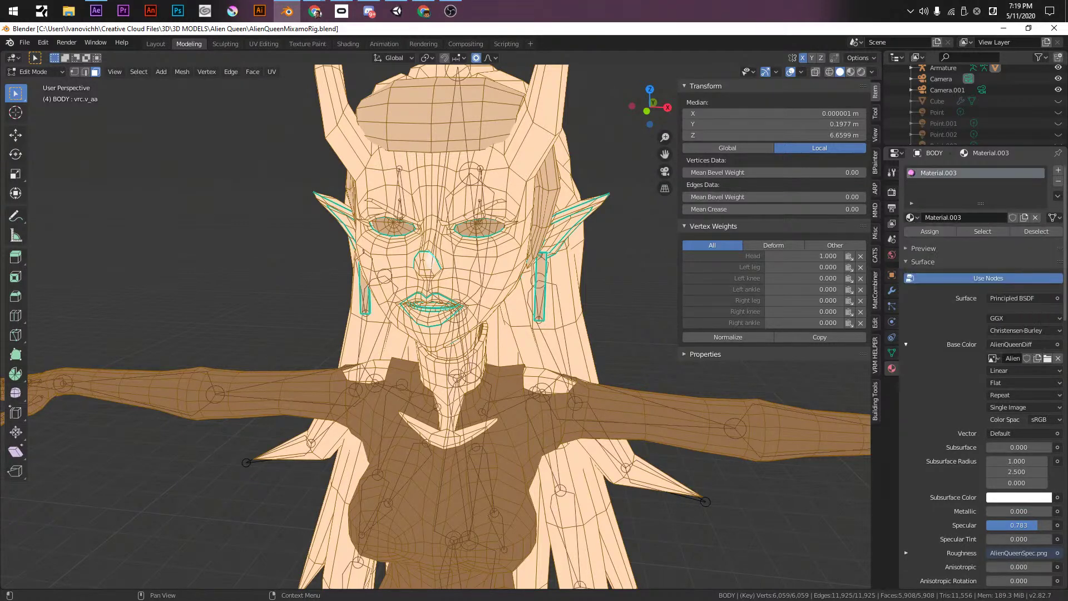
# - Add and assign a new material, feeding an AlienQueenDiff Image Texture into its Base Color
pyautogui.click(1056, 172)
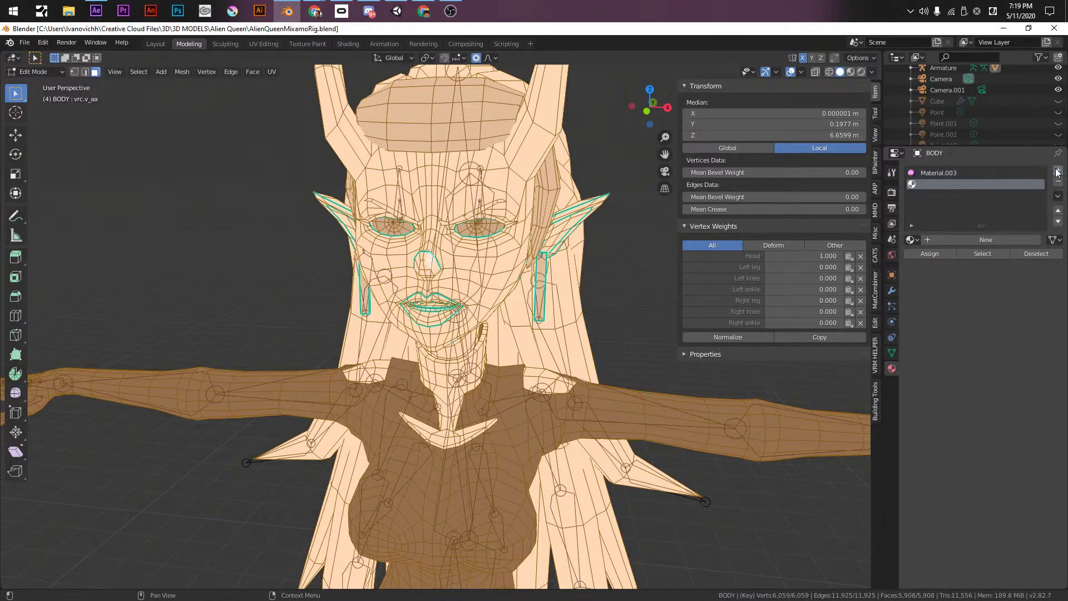
pyautogui.click(939, 241)
pyautogui.click(920, 257)
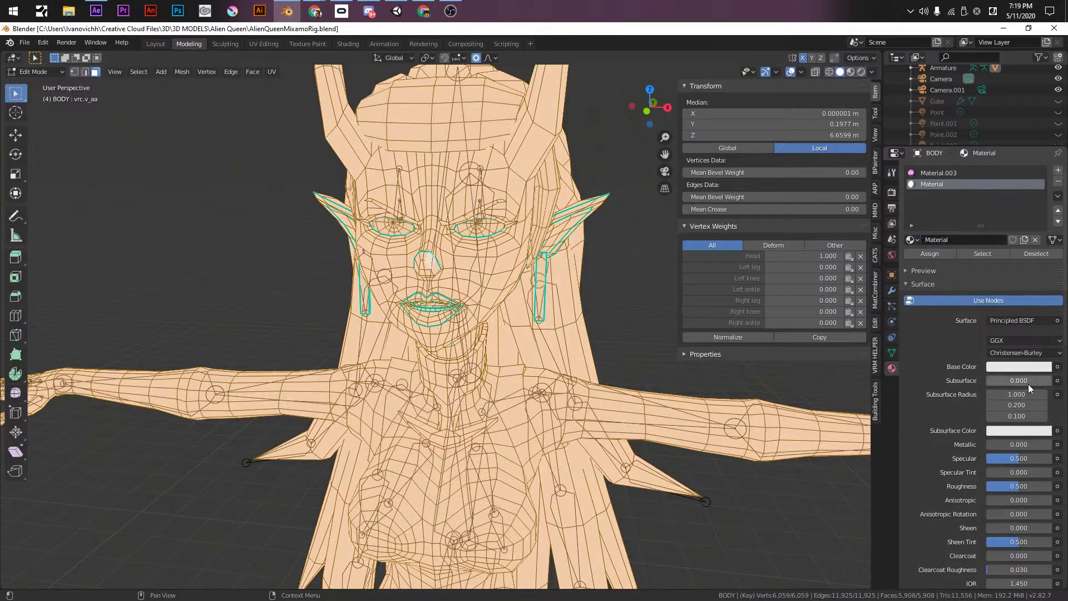
pyautogui.click(1056, 367)
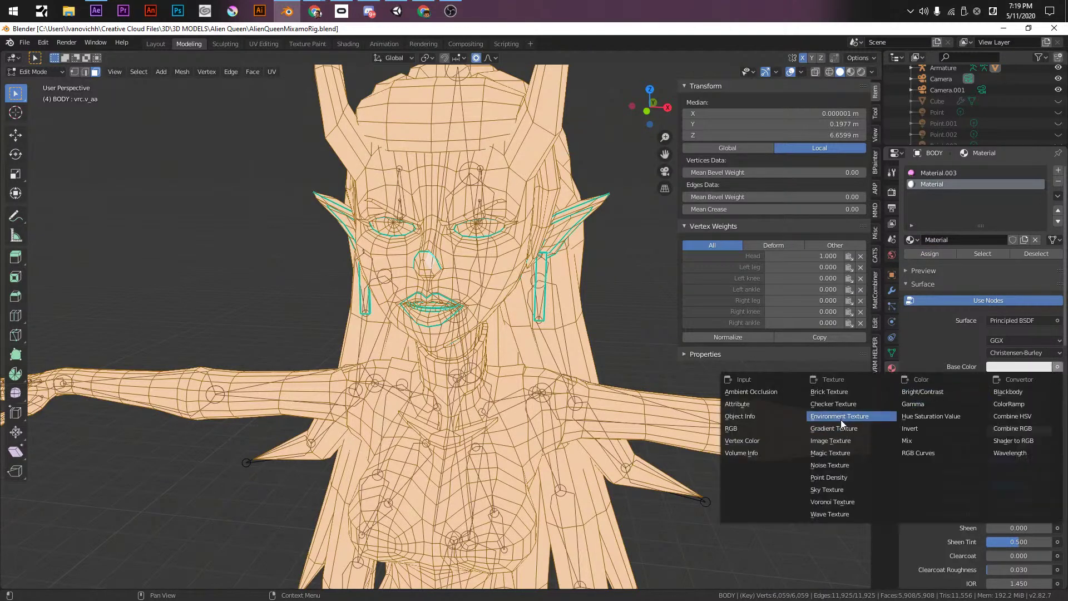
pyautogui.click(839, 440)
pyautogui.click(992, 381)
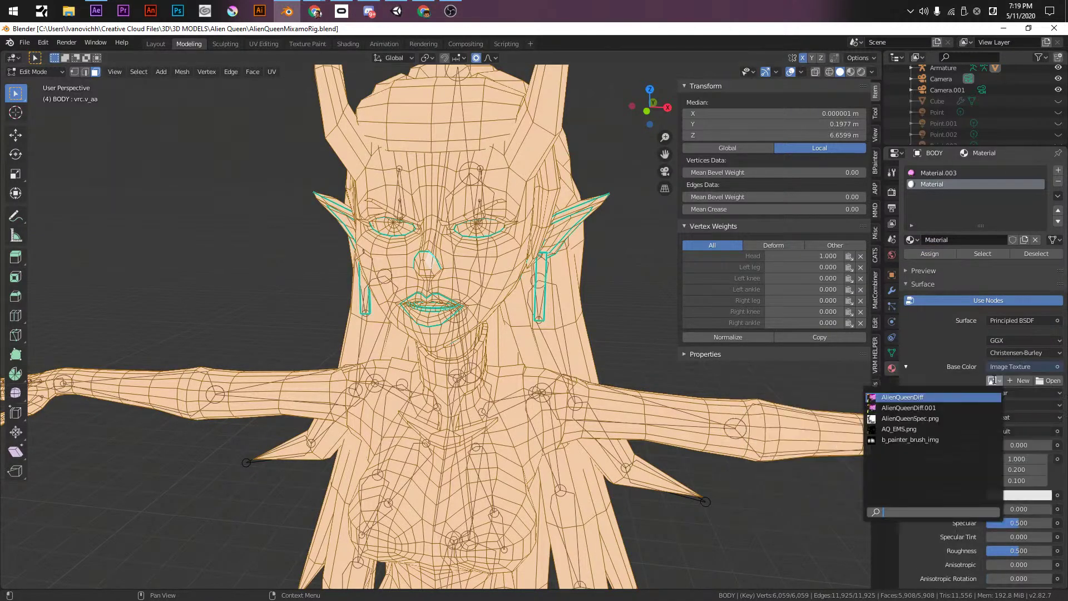
pyautogui.click(910, 400)
# - In Object Mode, inspect the textured face from the front view and a three-quarter angle
pyautogui.scroll(3, 403, 317)
pyautogui.press('Tab')
pyautogui.moveTo(403, 317); pyautogui.dragTo(409, 268, button='middle')
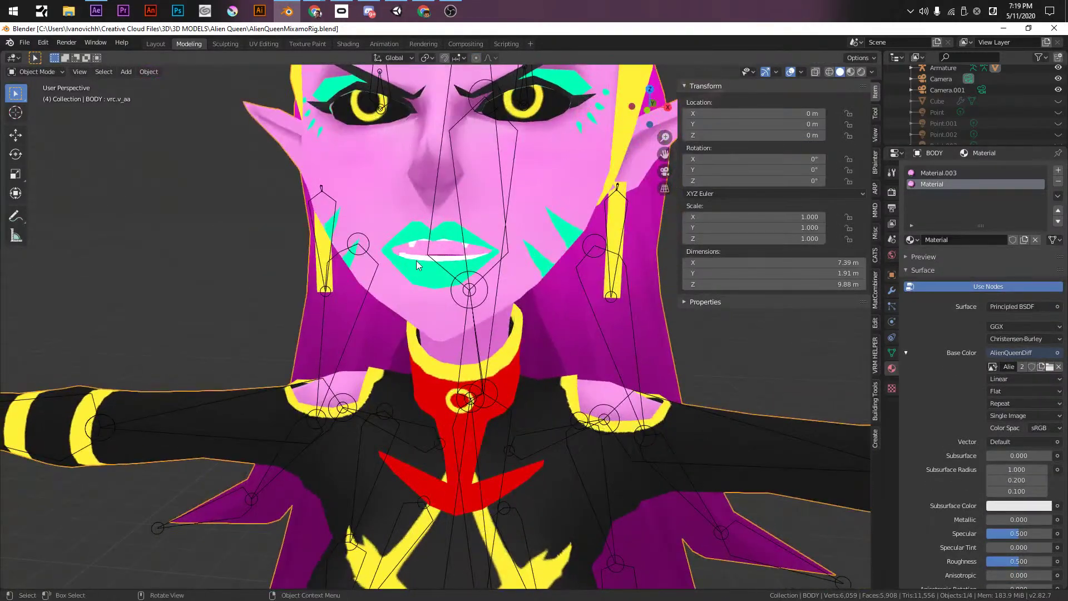
pyautogui.press('KP_1')
pyautogui.scroll(3, 416, 260)
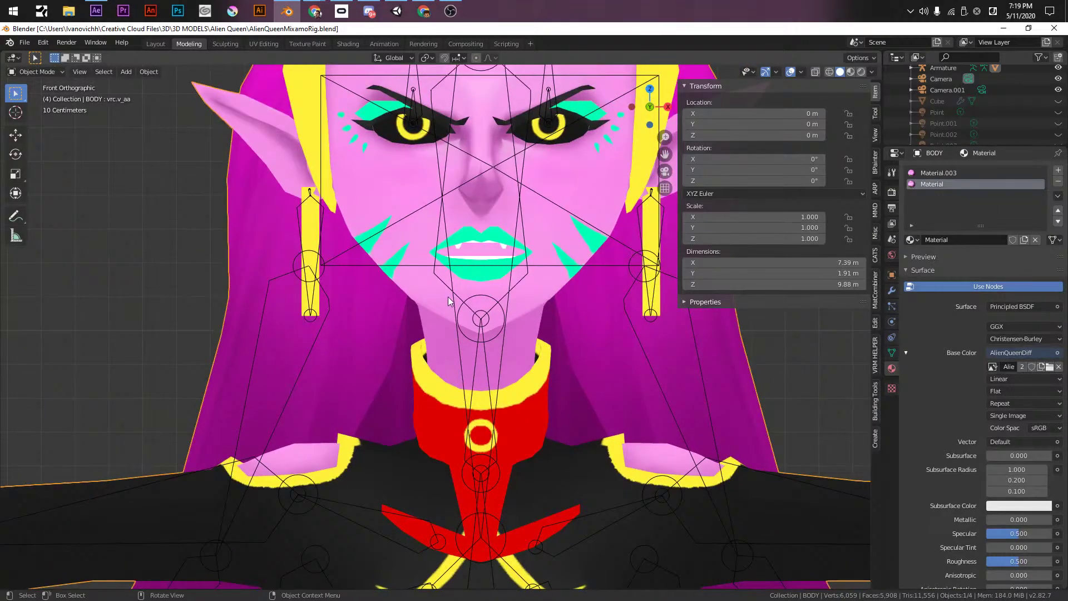
pyautogui.keyDown('shift'); pyautogui.moveTo(506, 264); pyautogui.dragTo(475, 276, button='middle'); pyautogui.keyUp('shift')
pyautogui.scroll(5, 475, 275)
pyautogui.moveTo(498, 219); pyautogui.dragTo(443, 374, button='middle')
pyautogui.scroll(-7, 463, 232)
pyautogui.scroll(4, 582, 357)
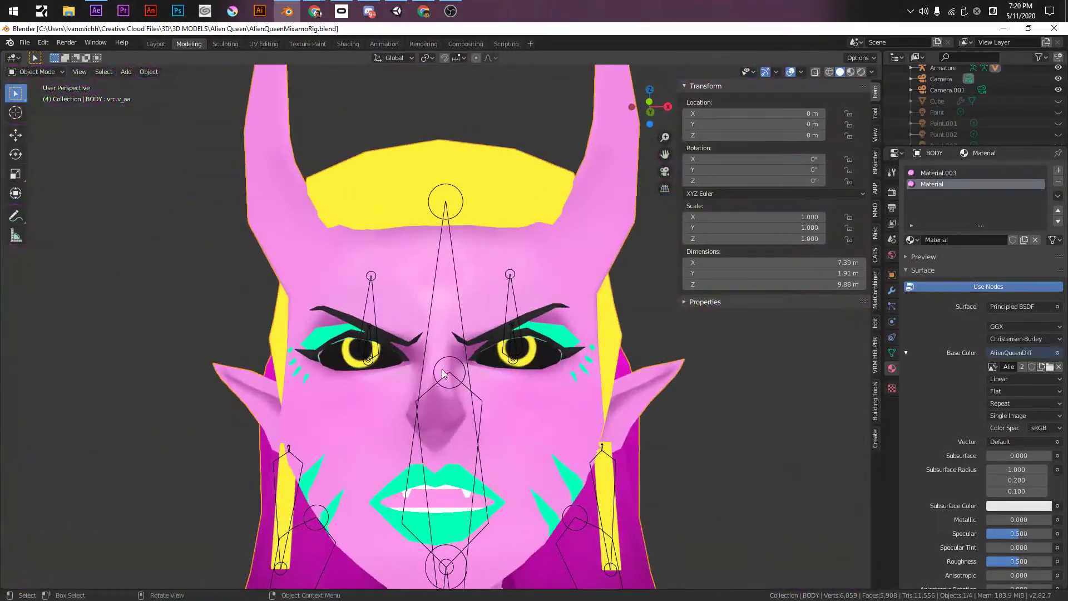
pyautogui.press('KP_1')
pyautogui.scroll(4, 455, 238)
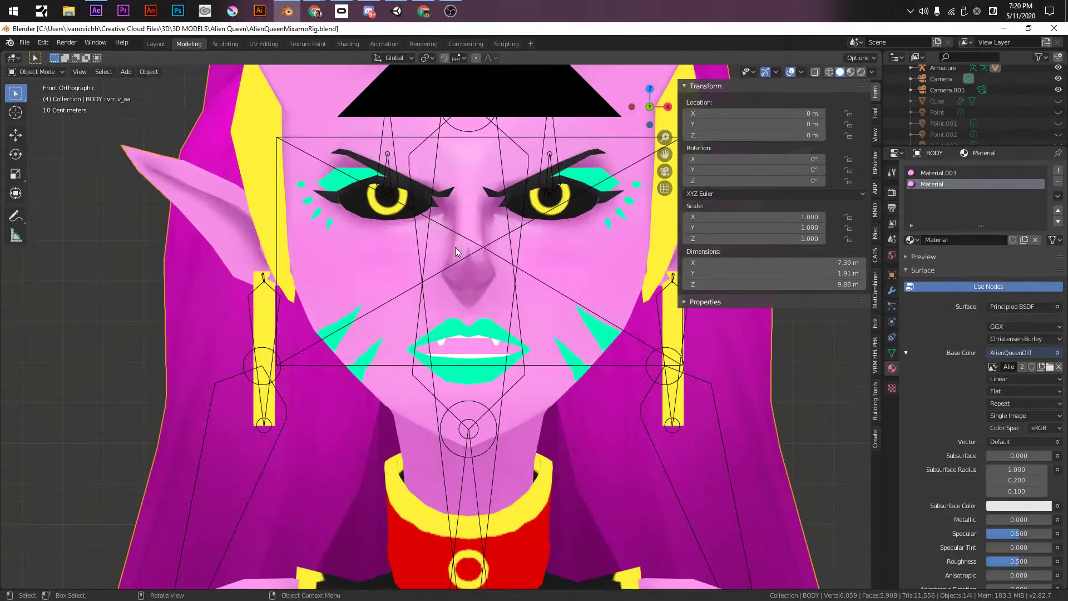
pyautogui.moveTo(495, 262); pyautogui.dragTo(316, 114, button='middle')
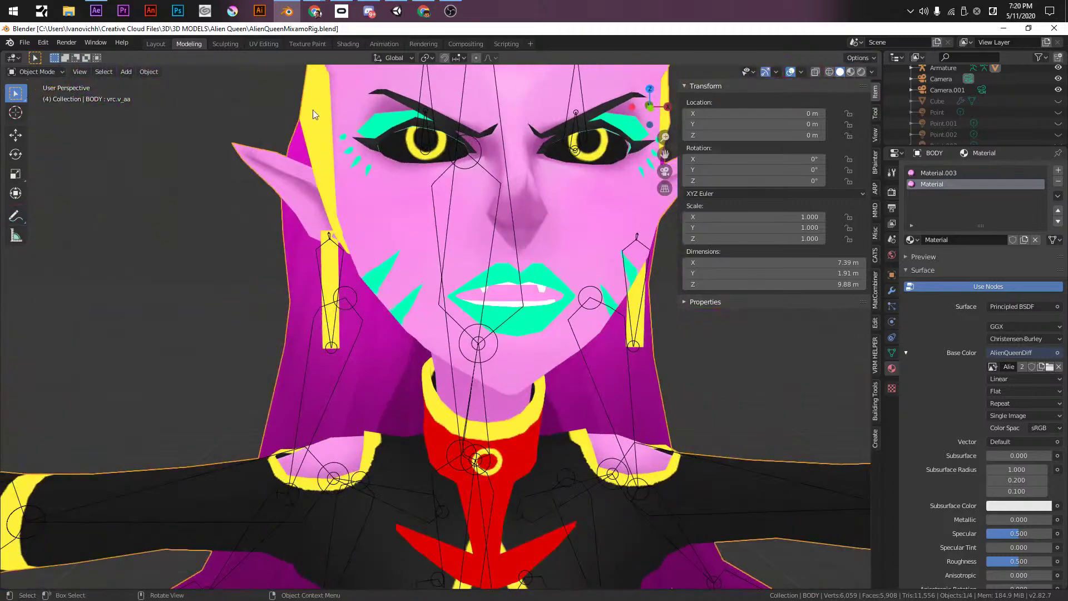
pyautogui.click(215, 46)
# - In Texture Paint, choose a light yellow palette swatch as the brush colour
pyautogui.click(161, 46)
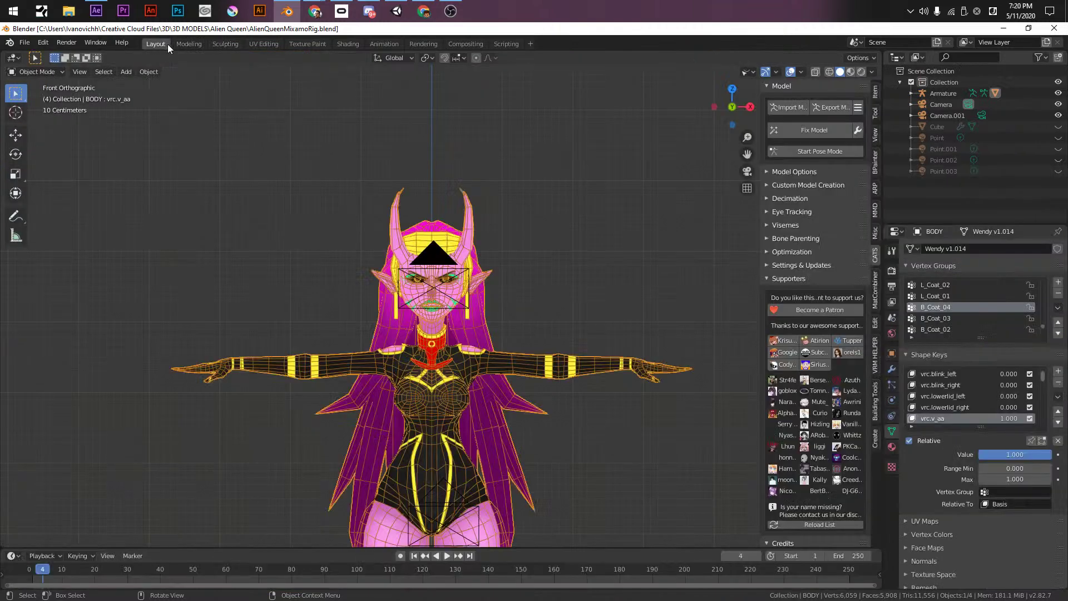
pyautogui.click(309, 46)
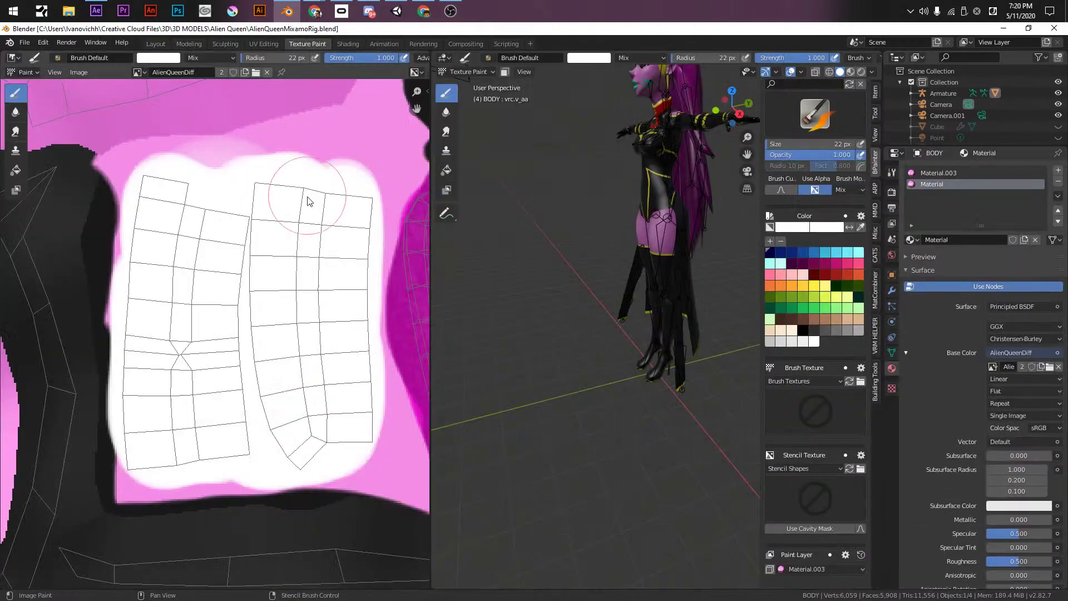
pyautogui.scroll(-3, 313, 206)
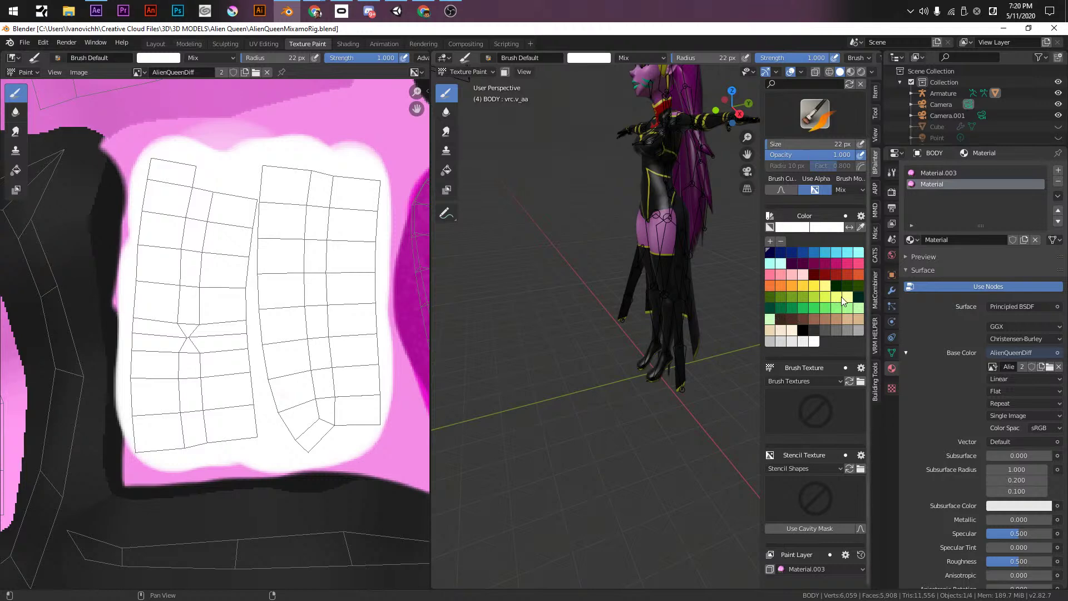
pyautogui.click(828, 287)
pyautogui.click(788, 229)
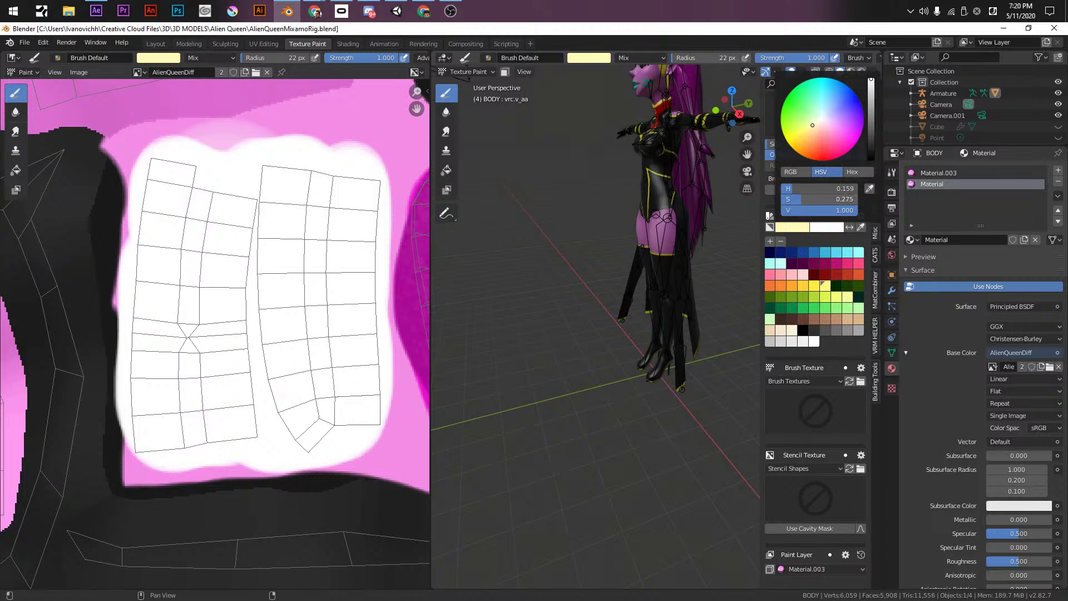
# - Paint the white UV island light yellow, then save the blend file and AlienQueenDiff.png
pyautogui.moveTo(286, 191); pyautogui.dragTo(310, 441)
pyautogui.moveTo(293, 193)
pyautogui.mouseDown()
pyautogui.moveTo(362, 248)
pyautogui.moveTo(349, 405)
pyautogui.mouseUp()
pyautogui.hotkey('ctrl', 'z')
pyautogui.moveTo(291, 171)
pyautogui.mouseDown()
pyautogui.moveTo(352, 210)
pyautogui.moveTo(347, 363)
pyautogui.moveTo(329, 428)
pyautogui.moveTo(293, 179)
pyautogui.moveTo(191, 174)
pyautogui.moveTo(163, 278)
pyautogui.moveTo(148, 424)
pyautogui.moveTo(239, 406)
pyautogui.moveTo(200, 322)
pyautogui.moveTo(261, 412)
pyautogui.mouseUp()
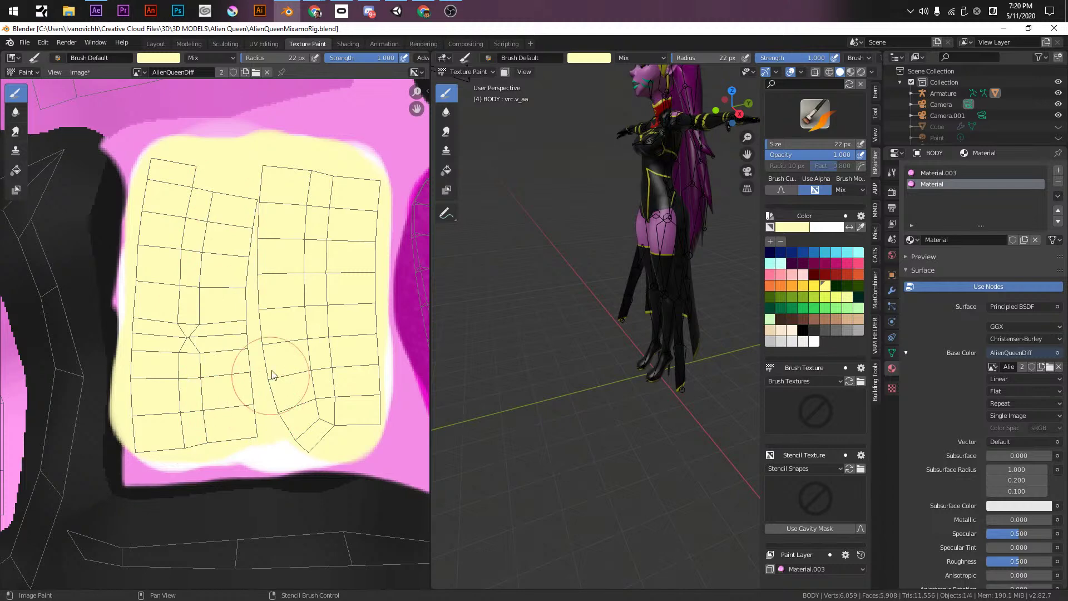
pyautogui.hotkey('ctrl', 's')
pyautogui.click(79, 71)
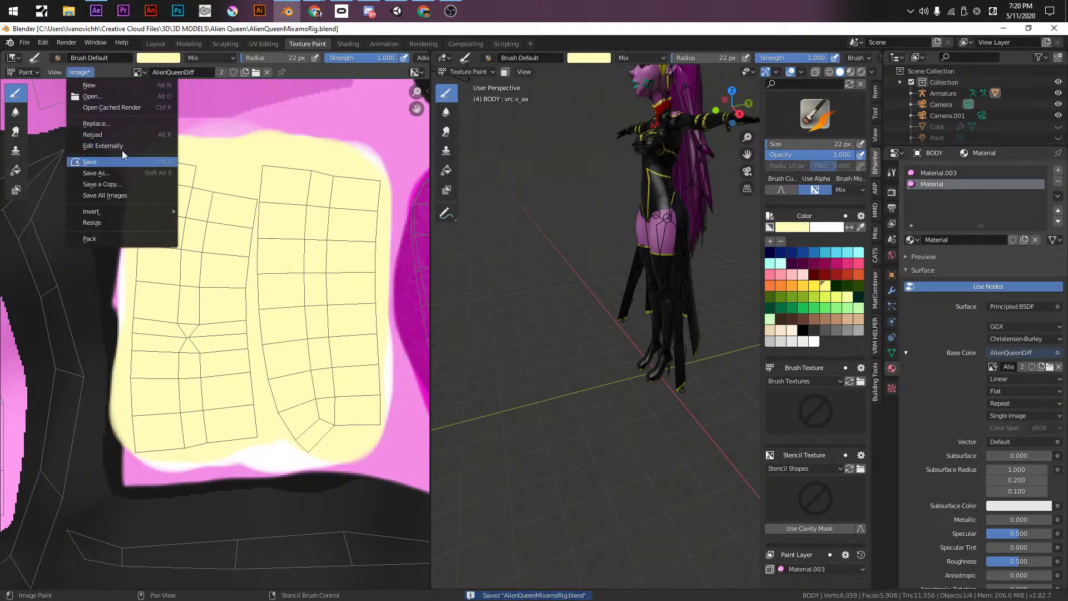
pyautogui.click(90, 161)
pyautogui.click(189, 43)
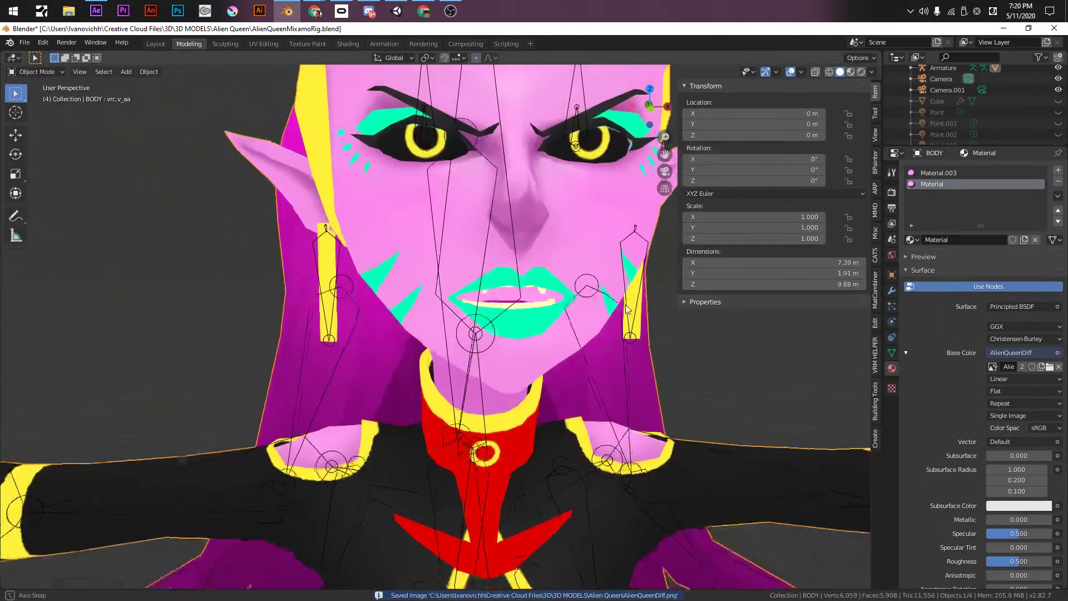
# - In Edit Mode, select a face inside the mouth plus its linked faces
pyautogui.scroll(-2, 580, 306)
pyautogui.moveTo(580, 306)
pyautogui.mouseDown(button='middle')
pyautogui.moveTo(512, 270)
pyautogui.moveTo(507, 248)
pyautogui.moveTo(519, 228)
pyautogui.moveTo(559, 240)
pyautogui.moveTo(581, 228)
pyautogui.moveTo(617, 284)
pyautogui.moveTo(470, 298)
pyautogui.moveTo(367, 287)
pyautogui.moveTo(479, 289)
pyautogui.moveTo(498, 329)
pyautogui.moveTo(492, 290)
pyautogui.mouseUp(button='middle')
pyautogui.scroll(2, 477, 231)
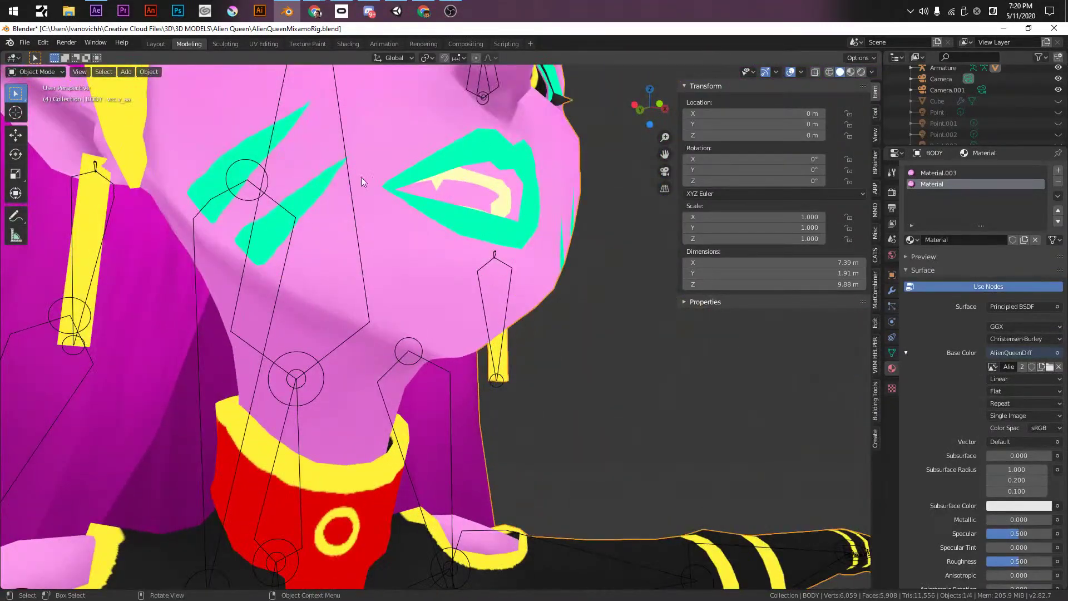
pyautogui.press('Tab')
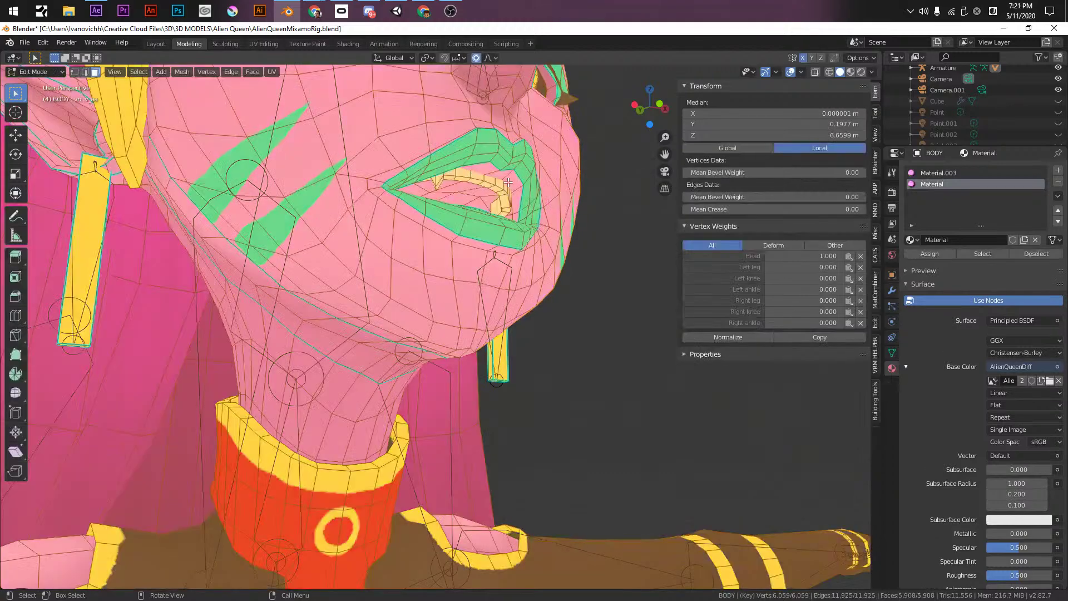
pyautogui.click(507, 182)
pyautogui.hotkey('ctrl', 'l')
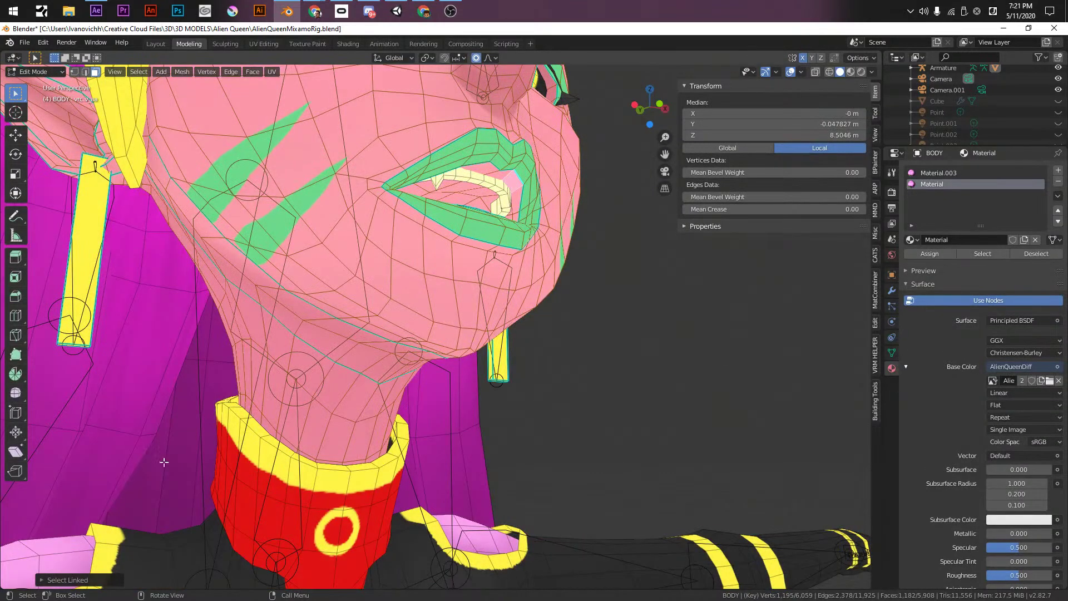
pyautogui.click(50, 581)
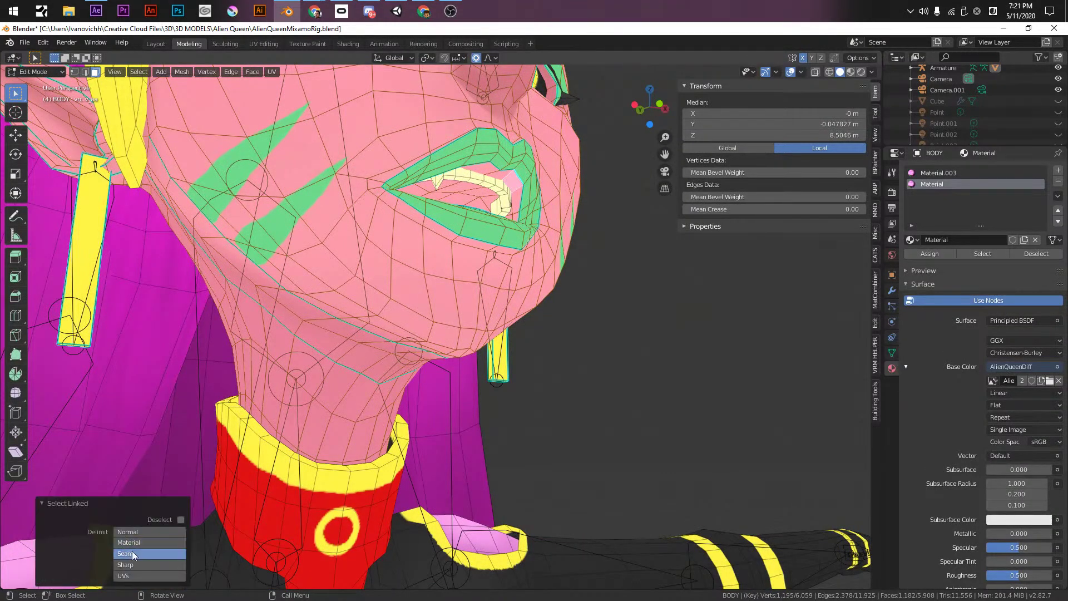
pyautogui.click(505, 182)
pyautogui.press('l')
# - Add the face loops around the mouth to the selection and turn on X-ray
pyautogui.moveTo(506, 182); pyautogui.dragTo(640, 373, button='middle')
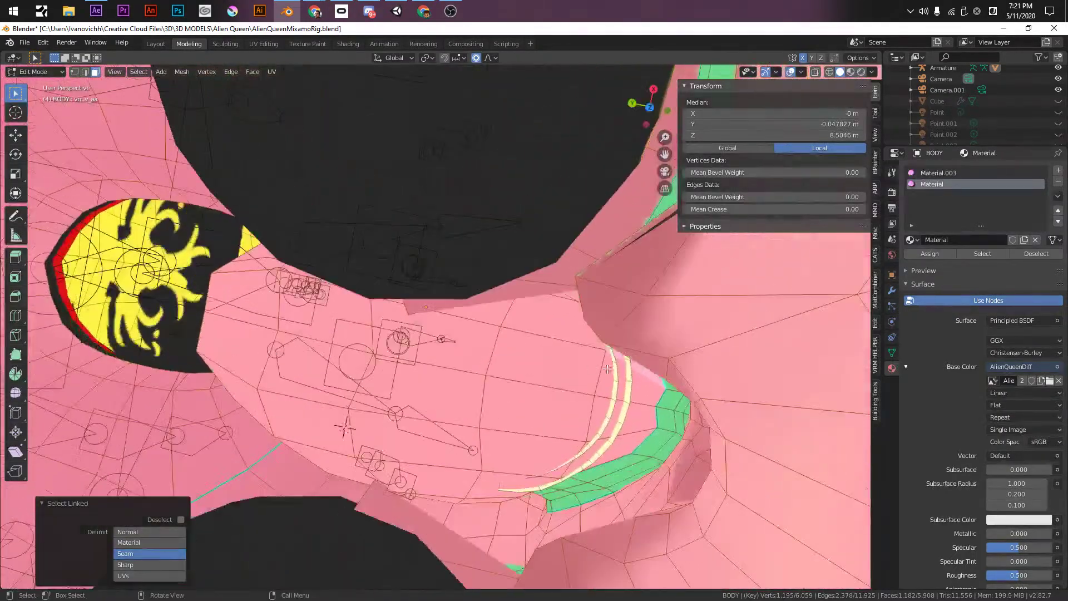
pyautogui.keyDown('alt'); pyautogui.click(647, 376); pyautogui.keyUp('alt')
pyautogui.keyDown('alt'); pyautogui.keyDown('shift'); pyautogui.click(476, 322); pyautogui.keyUp('shift'); pyautogui.keyUp('alt')
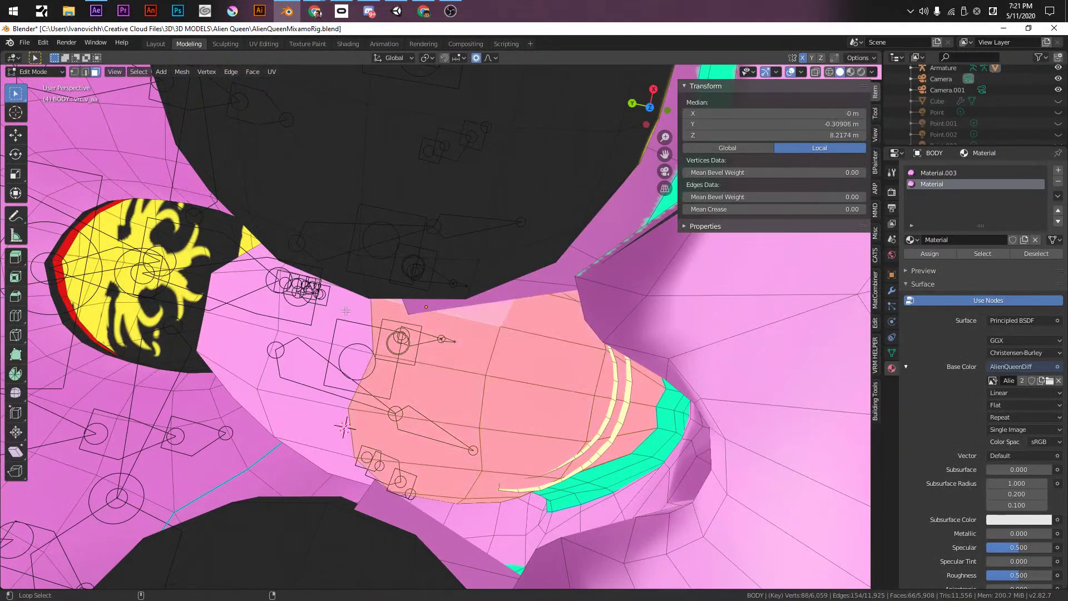
pyautogui.keyDown('alt'); pyautogui.keyDown('shift'); pyautogui.click(249, 323); pyautogui.keyUp('shift'); pyautogui.keyUp('alt')
pyautogui.moveTo(248, 322); pyautogui.dragTo(595, 262, button='middle')
pyautogui.keyDown('alt'); pyautogui.keyDown('shift'); pyautogui.click(485, 329); pyautogui.keyUp('shift'); pyautogui.keyUp('alt')
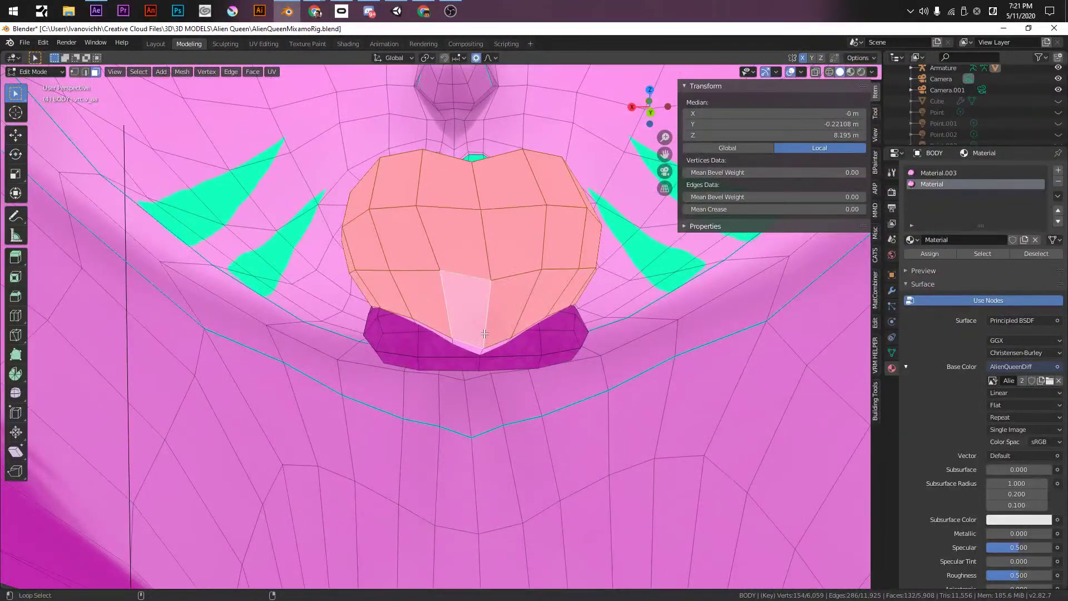
pyautogui.moveTo(481, 350)
pyautogui.mouseDown(button='middle')
pyautogui.moveTo(511, 313)
pyautogui.moveTo(537, 237)
pyautogui.moveTo(512, 236)
pyautogui.moveTo(567, 307)
pyautogui.moveTo(539, 311)
pyautogui.moveTo(569, 382)
pyautogui.mouseUp(button='middle')
pyautogui.hotkey('alt', 'z')
# - Grow the BODY mesh face selection and re-pick the face region at the mouth edge
pyautogui.press('ctrl+KP_Add')
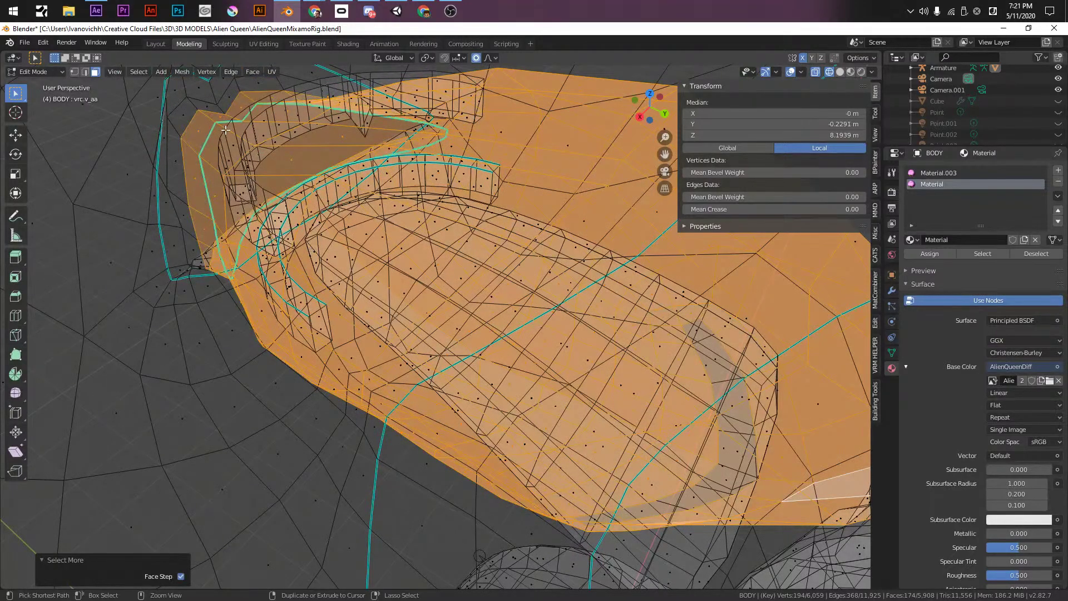
pyautogui.hotkey('ctrl', 'z')
pyautogui.hotkey('ctrl', 'shift', 'z')
pyautogui.keyDown('ctrl'); pyautogui.click(208, 119); pyautogui.keyUp('ctrl')
pyautogui.hotkey('ctrl', 'z')
pyautogui.hotkey('ctrl', 'shift', 'z')
pyautogui.hotkey('ctrl', 'z')
pyautogui.hotkey('ctrl', 'z')
pyautogui.hotkey('ctrl', 'shift', 'z')
pyautogui.keyDown('alt'); pyautogui.click(206, 118); pyautogui.keyUp('alt')
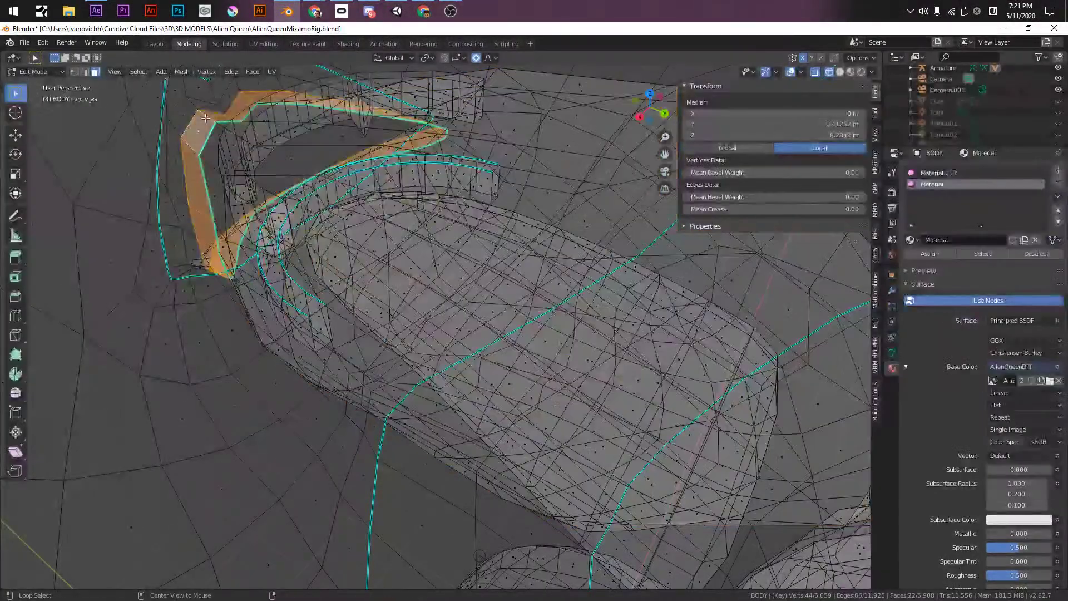
pyautogui.keyDown('ctrl'); pyautogui.keyDown('shift'); pyautogui.click(205, 118); pyautogui.keyUp('shift'); pyautogui.keyUp('ctrl')
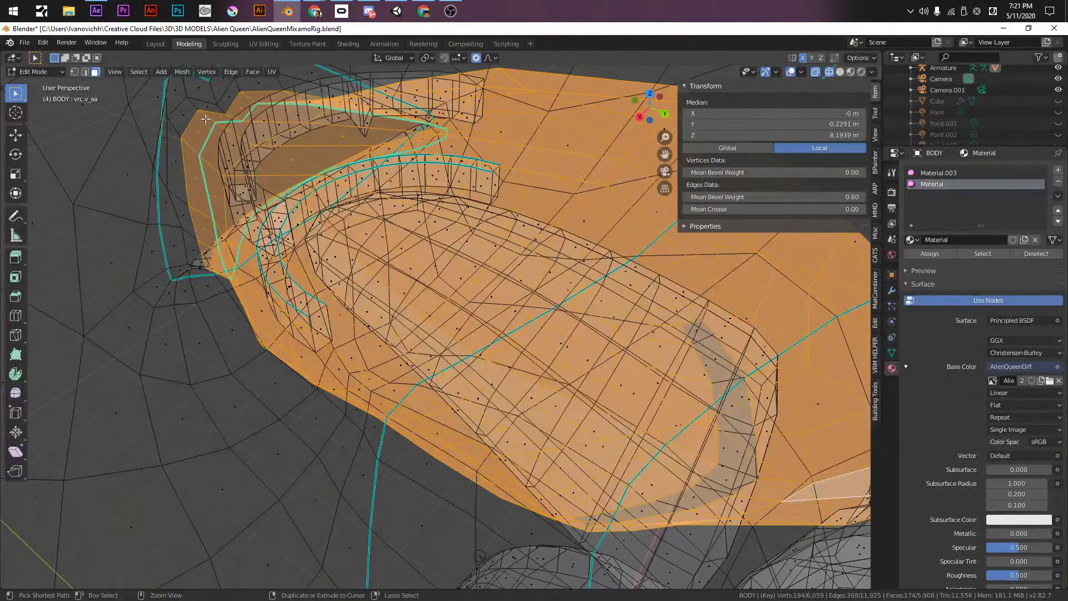
pyautogui.keyDown('alt'); pyautogui.click(206, 118); pyautogui.keyUp('alt')
pyautogui.keyDown('ctrl'); pyautogui.keyDown('shift'); pyautogui.click(207, 118); pyautogui.keyUp('shift'); pyautogui.keyUp('ctrl')
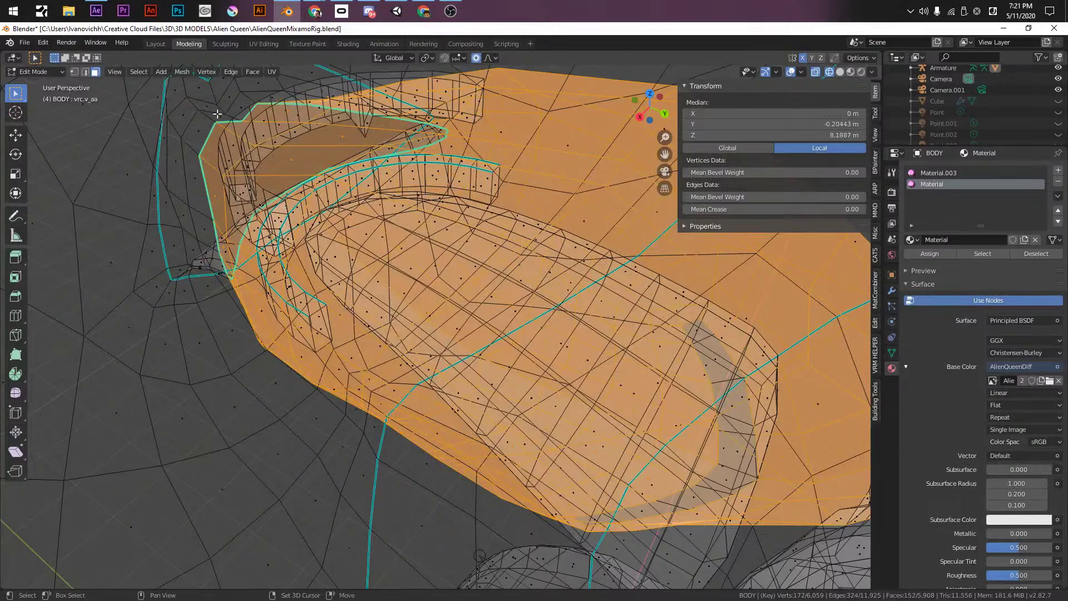
# - Grow the selection by a ring and test extending it to nearby faces, undoing each trial
pyautogui.press('ctrl+KP_Add')
pyautogui.keyDown('ctrl'); pyautogui.click(206, 123); pyautogui.keyUp('ctrl')
pyautogui.hotkey('ctrl', 'z')
pyautogui.keyDown('ctrl'); pyautogui.click(206, 125); pyautogui.keyUp('ctrl')
pyautogui.hotkey('ctrl', 'z')
pyautogui.keyDown('ctrl'); pyautogui.click(207, 127); pyautogui.keyUp('ctrl')
pyautogui.hotkey('ctrl', 'z')
pyautogui.hotkey('ctrl', 'z')
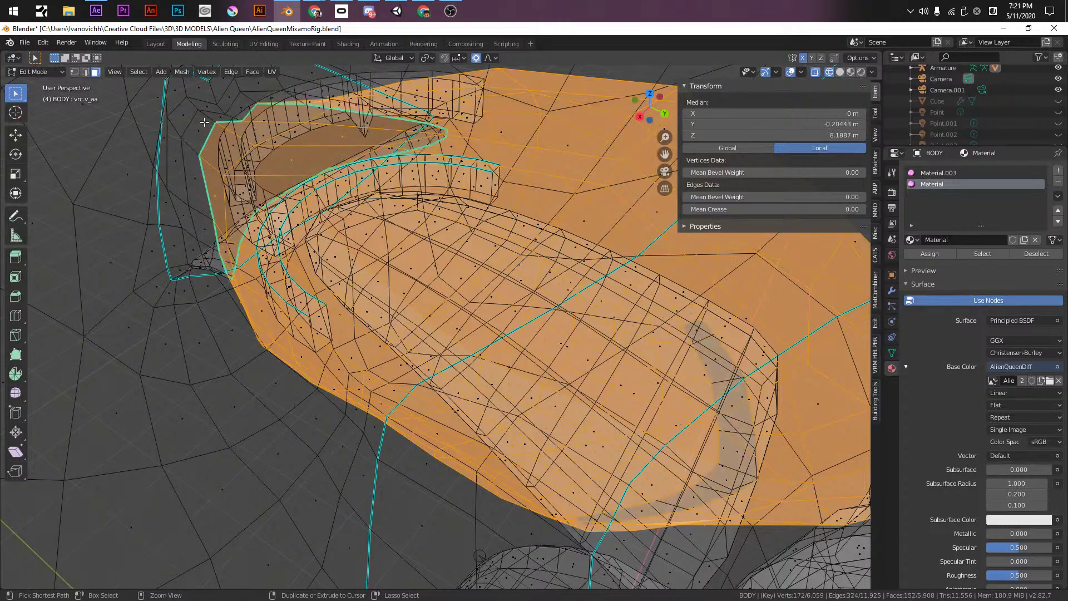
pyautogui.press('ctrl+KP_Add')
pyautogui.keyDown('ctrl'); pyautogui.click(207, 123); pyautogui.keyUp('ctrl')
pyautogui.hotkey('ctrl', 'z')
pyautogui.keyDown('ctrl'); pyautogui.click(200, 134); pyautogui.keyUp('ctrl')
pyautogui.hotkey('ctrl', 'z')
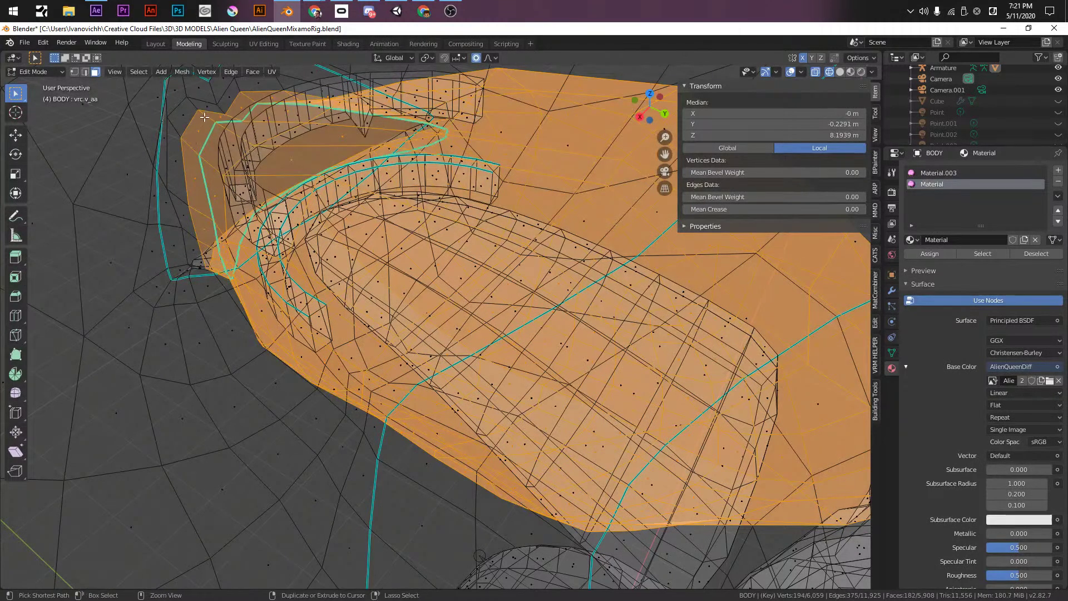
# - Try filling the selection toward lower lip faces, undo each, and check it in solid shading
pyautogui.keyDown('ctrl'); pyautogui.click(203, 122); pyautogui.keyUp('ctrl')
pyautogui.hotkey('ctrl', 'z')
pyautogui.keyDown('ctrl'); pyautogui.click(191, 149); pyautogui.keyUp('ctrl')
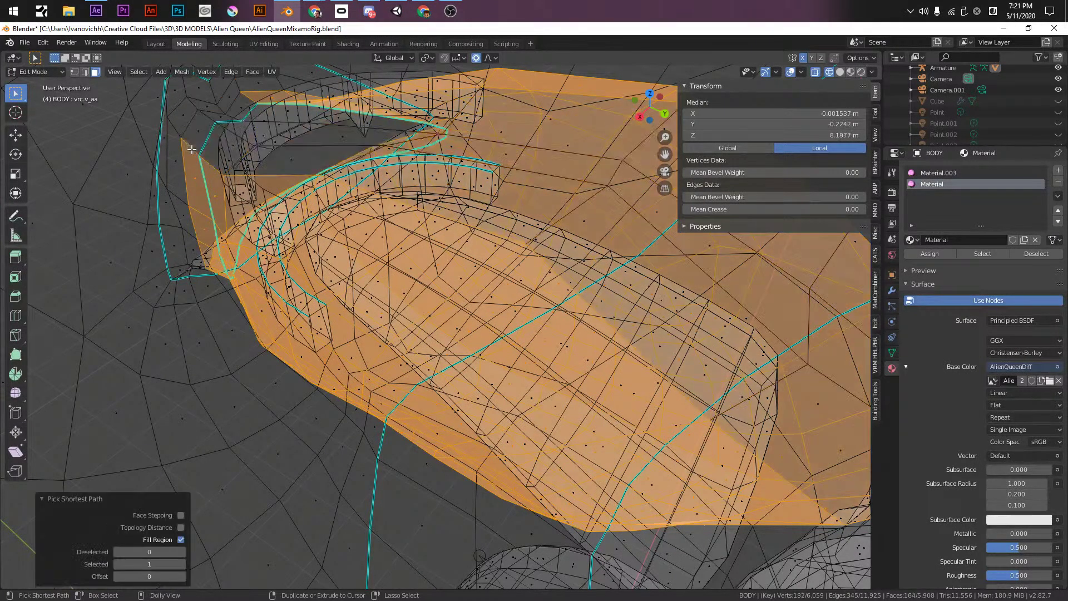
pyautogui.hotkey('ctrl', 'z')
pyautogui.keyDown('ctrl'); pyautogui.click(190, 158); pyautogui.keyUp('ctrl')
pyautogui.hotkey('ctrl', 'z')
pyautogui.keyDown('ctrl'); pyautogui.click(193, 188); pyautogui.keyUp('ctrl')
pyautogui.hotkey('ctrl', 'z')
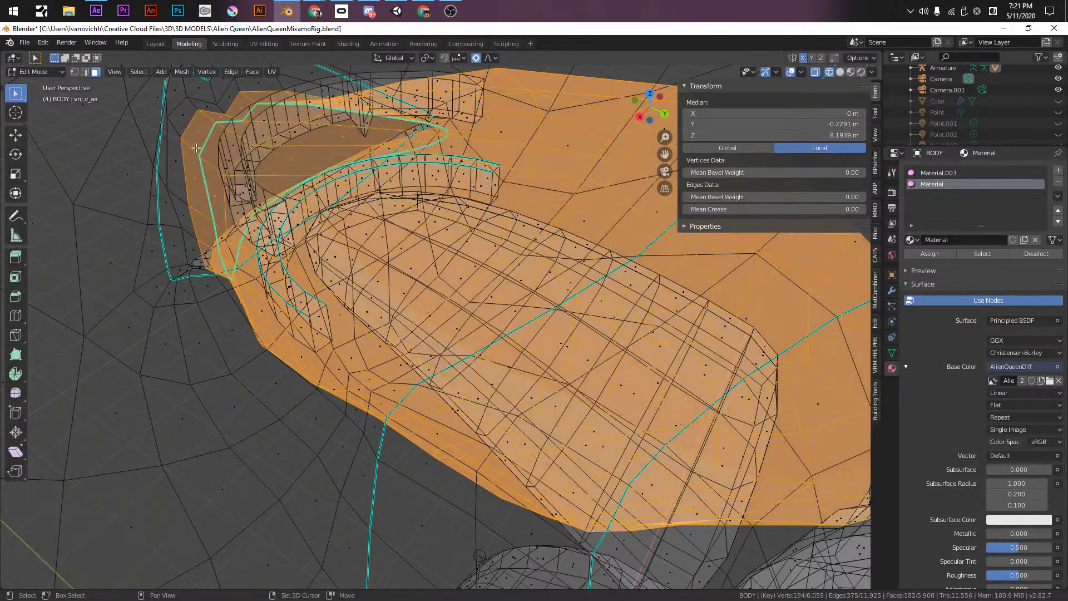
pyautogui.hotkey('shift', 'z')
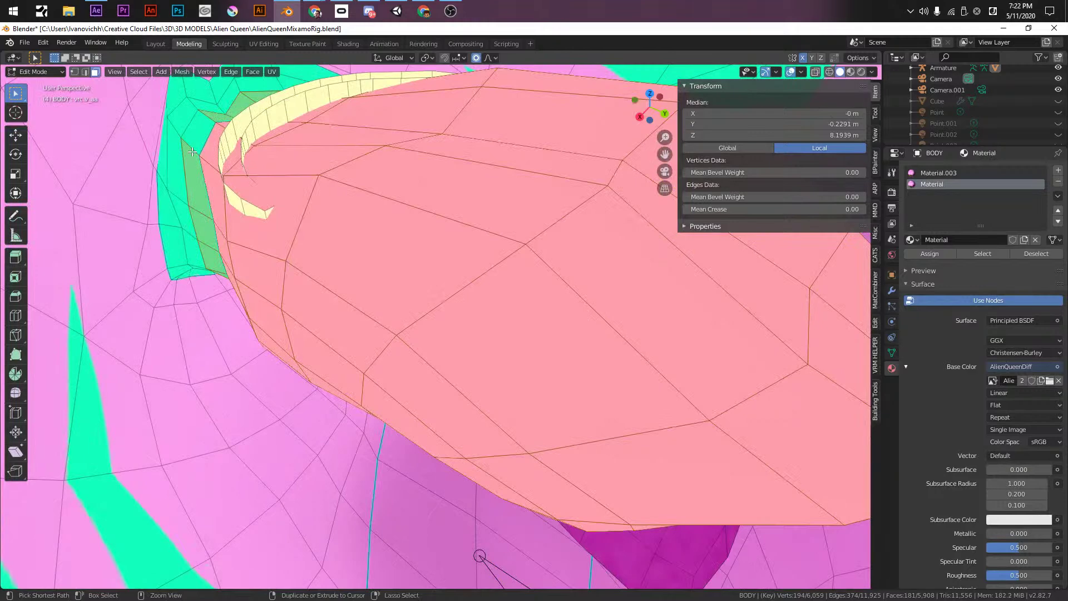
pyautogui.hotkey('shift', 'z')
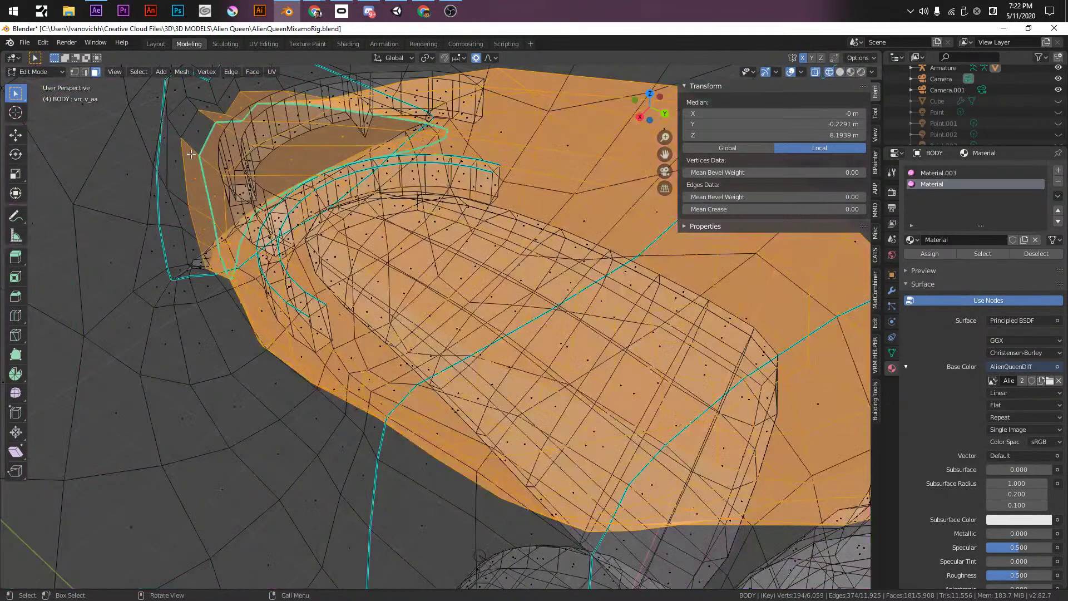
# - Drop the left lip faces so only the inner mouth faces stay selected
pyautogui.keyDown('ctrl'); pyautogui.click(190, 151); pyautogui.keyUp('ctrl')
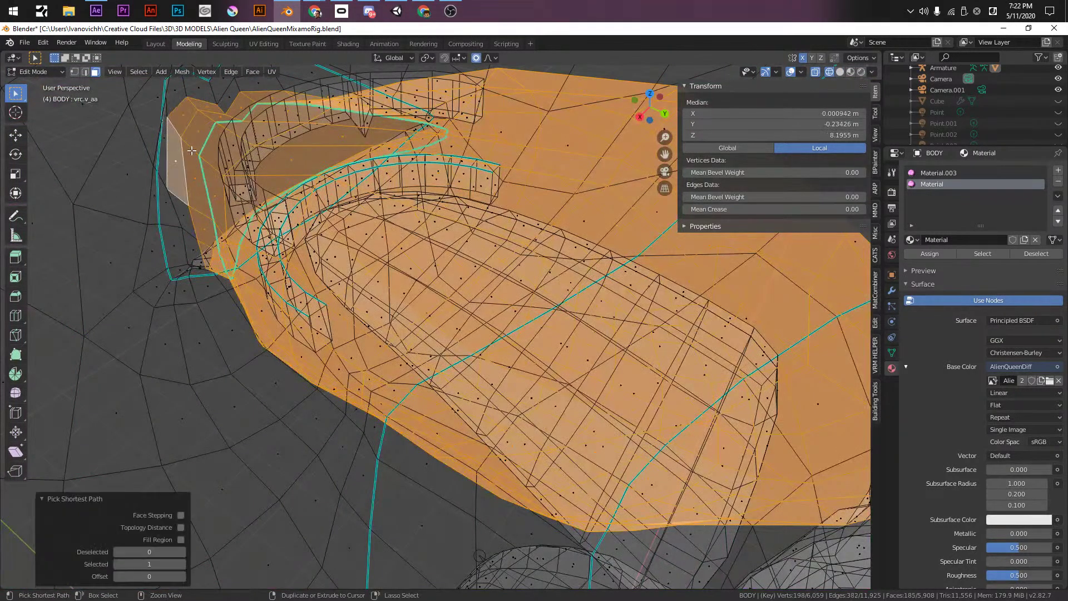
pyautogui.hotkey('ctrl', 'z')
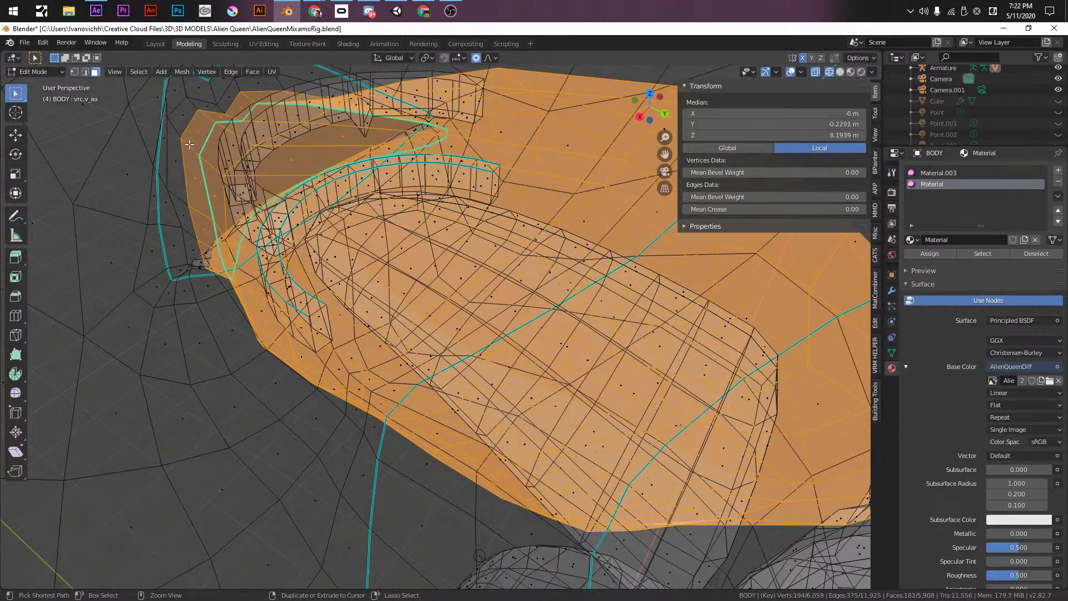
pyautogui.hotkey('ctrl', 'z')
pyautogui.hotkey('ctrl', 'shift', 'z')
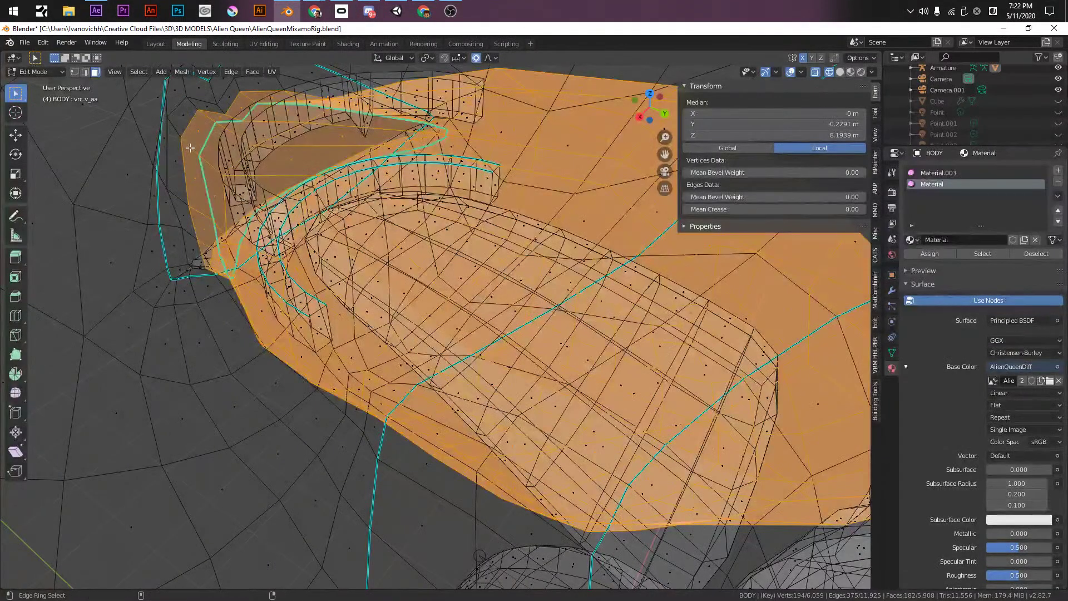
pyautogui.hotkey('ctrl', 'z')
# - Orbit to a close-up of the mouth with the BODY mesh in Edit Mode
pyautogui.scroll(-5, 569, 341)
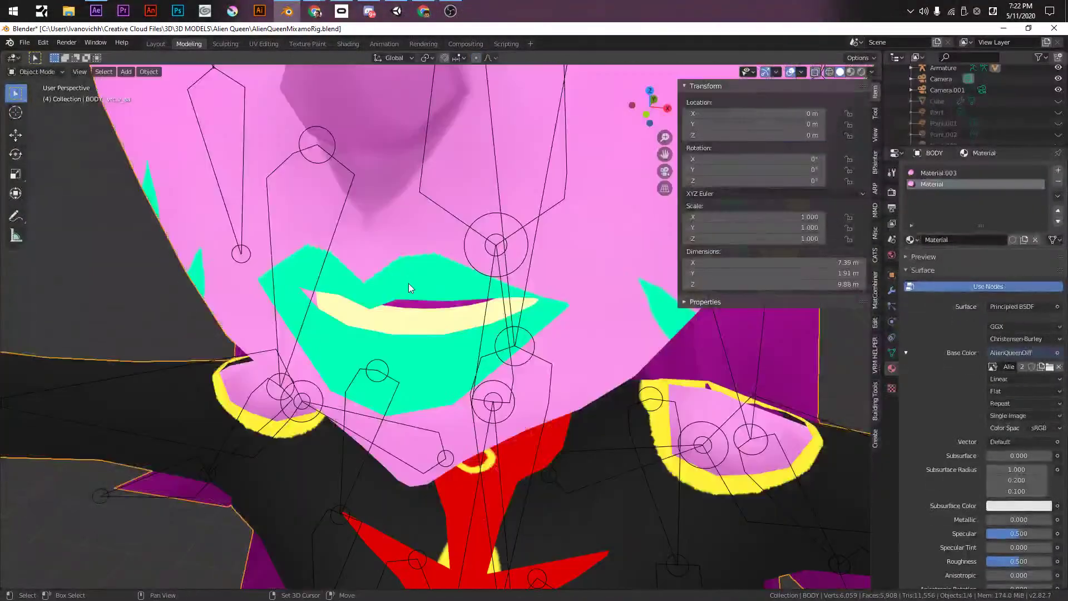
pyautogui.moveTo(408, 283)
pyautogui.mouseDown(button='middle')
pyautogui.moveTo(343, 158)
pyautogui.moveTo(304, 206)
pyautogui.mouseUp(button='middle')
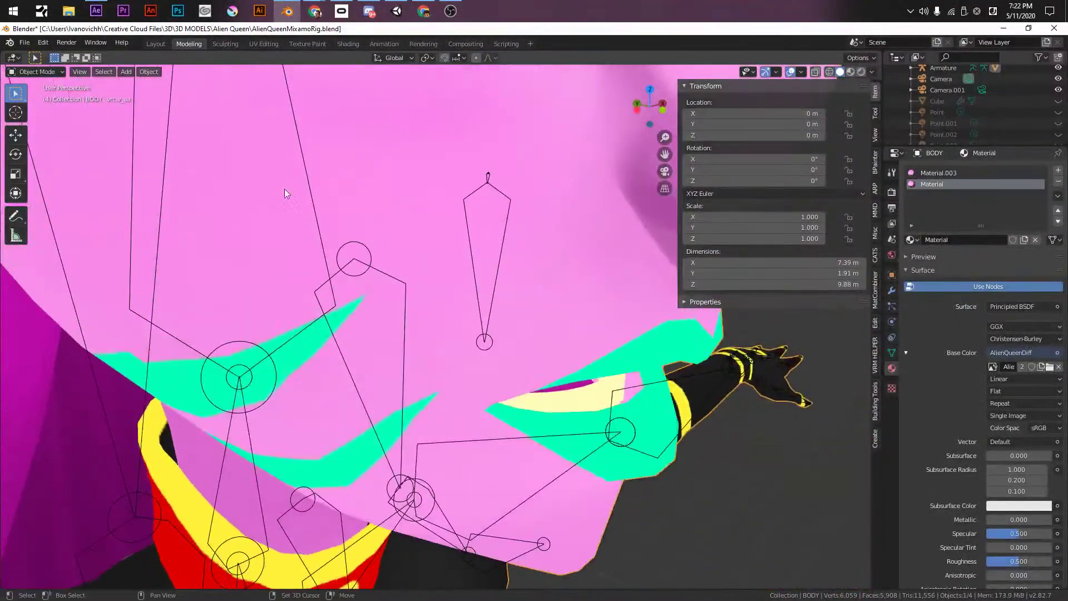
pyautogui.press('Tab')
pyautogui.moveTo(500, 334); pyautogui.dragTo(528, 476, button='middle')
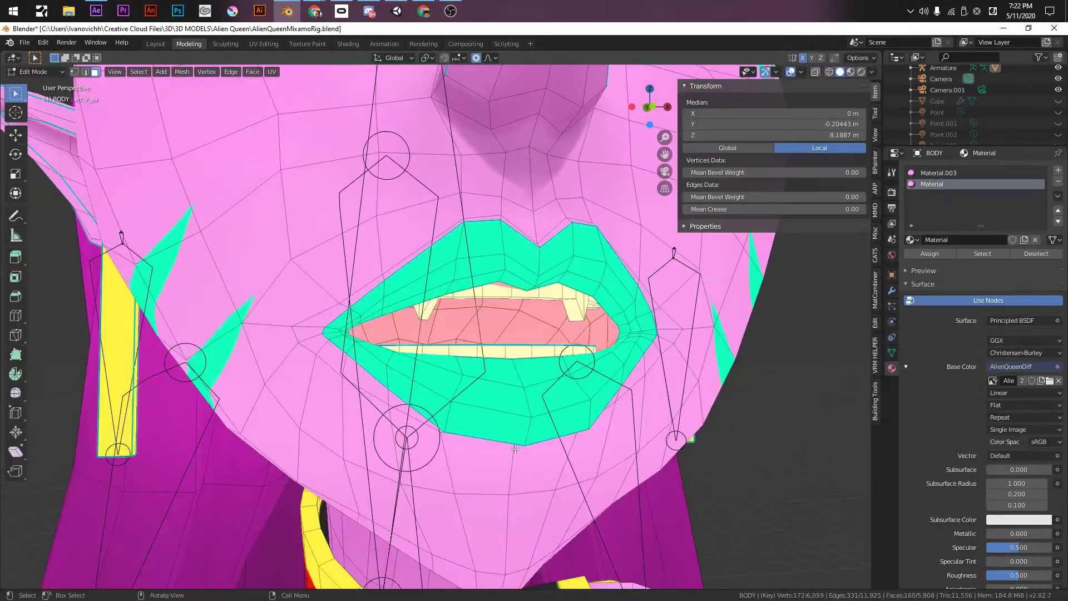
# - Switch to UV Editing and pan the texture view to the mouth's UV island
pyautogui.click(264, 43)
pyautogui.scroll(-4, 365, 285)
pyautogui.scroll(3, 224, 279)
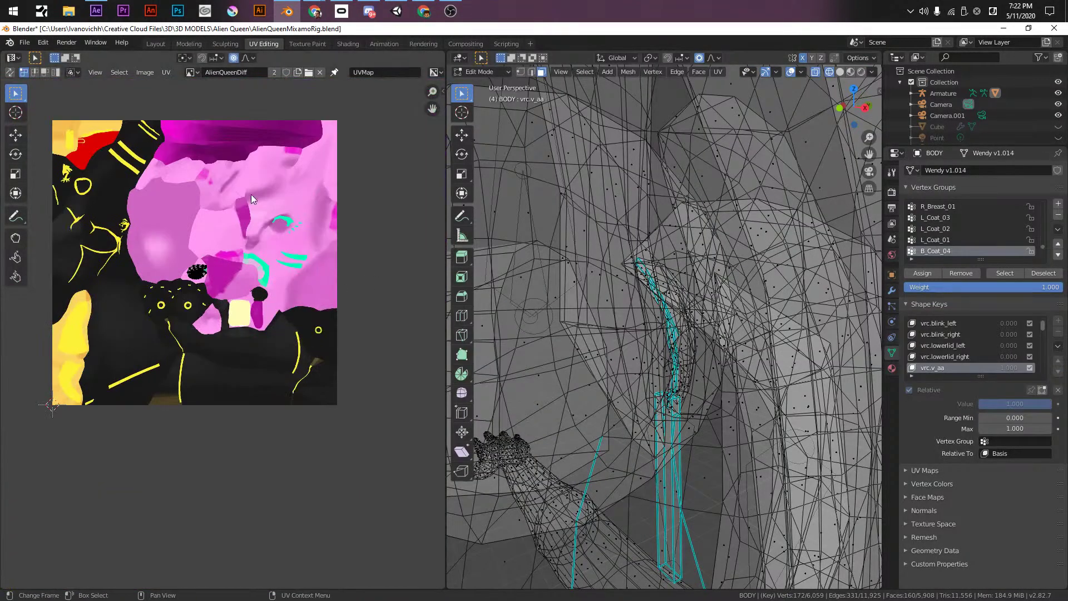
pyautogui.moveTo(253, 202); pyautogui.dragTo(335, 228, button='middle')
pyautogui.scroll(1, 228, 169)
pyautogui.scroll(-5, 660, 350)
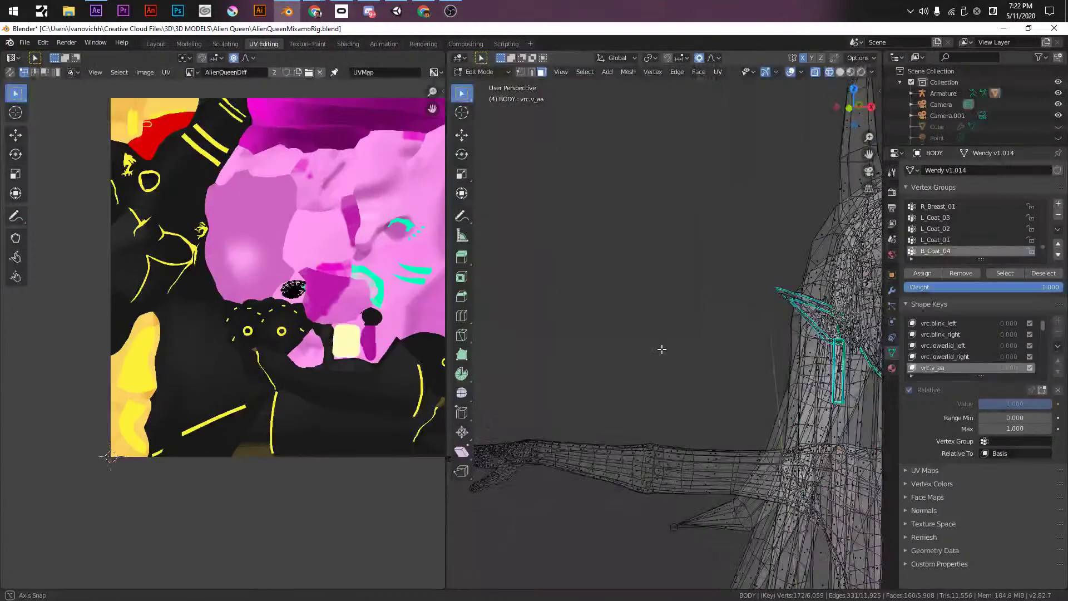
pyautogui.moveTo(286, 315); pyautogui.dragTo(213, 308, button='middle')
pyautogui.scroll(10, 213, 308)
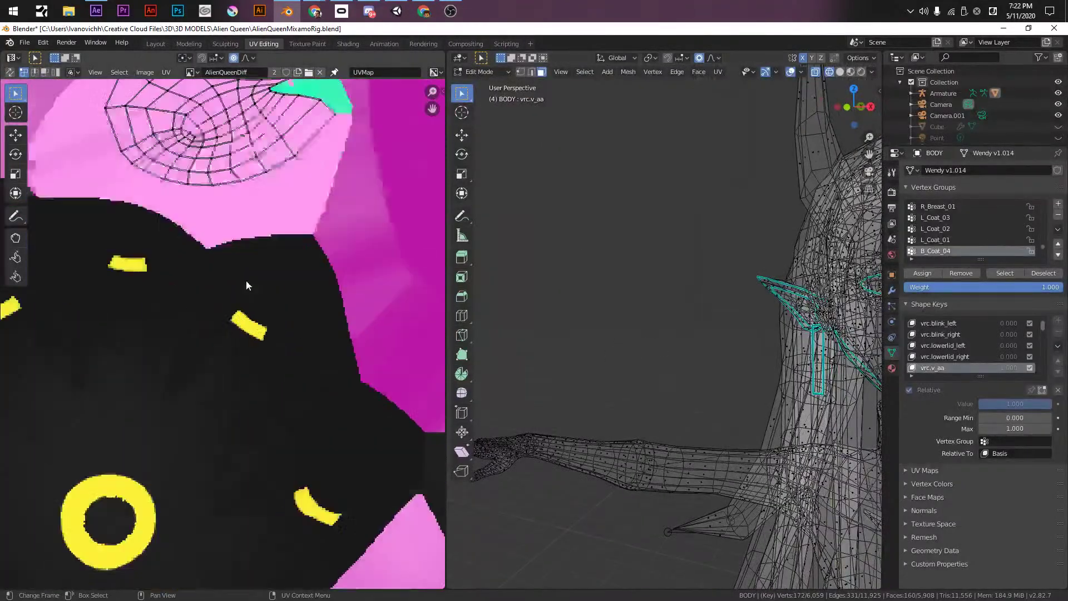
pyautogui.moveTo(196, 365); pyautogui.dragTo(208, 451, button='middle')
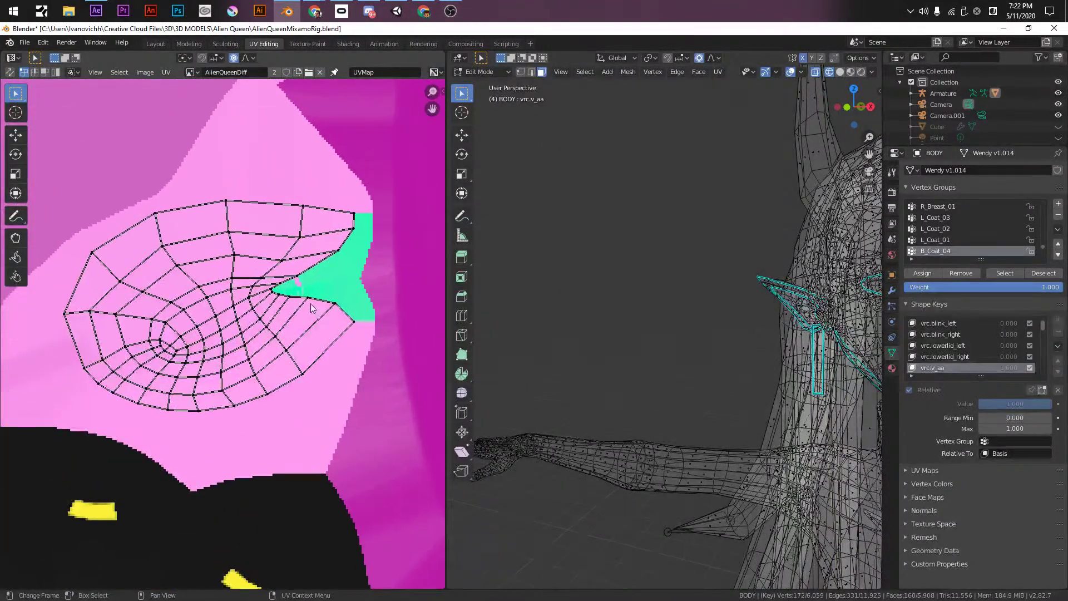
pyautogui.scroll(1, 281, 295)
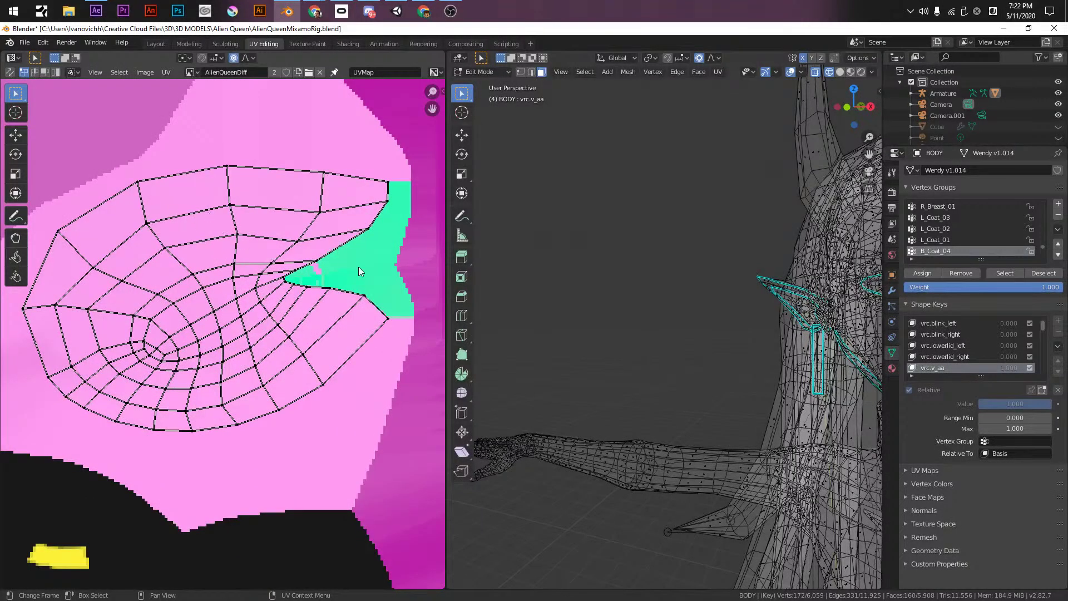
pyautogui.scroll(-8, 313, 261)
pyautogui.moveTo(258, 318); pyautogui.dragTo(229, 273, button='middle')
# - Box-select the mouth UV island and move it onto the magenta texture area
pyautogui.press('b')
pyautogui.moveTo(159, 274); pyautogui.dragTo(225, 308)
pyautogui.scroll(2, 222, 289)
pyautogui.press('g')
pyautogui.click(298, 256)
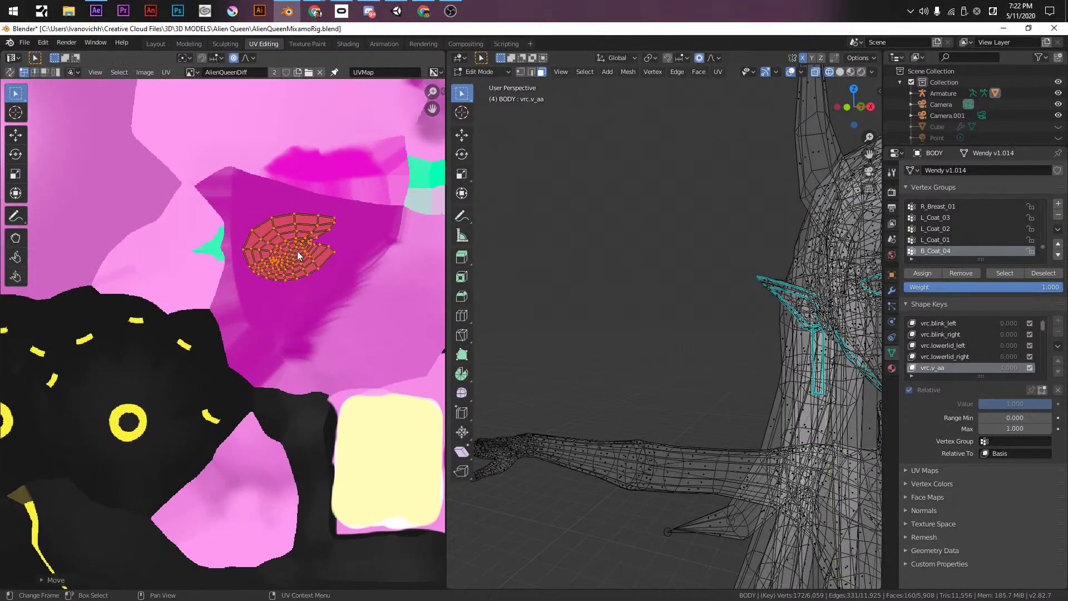
# - Check the moved island's texture on the head in the Modeling and Texture Paint workspaces
pyautogui.click(224, 43)
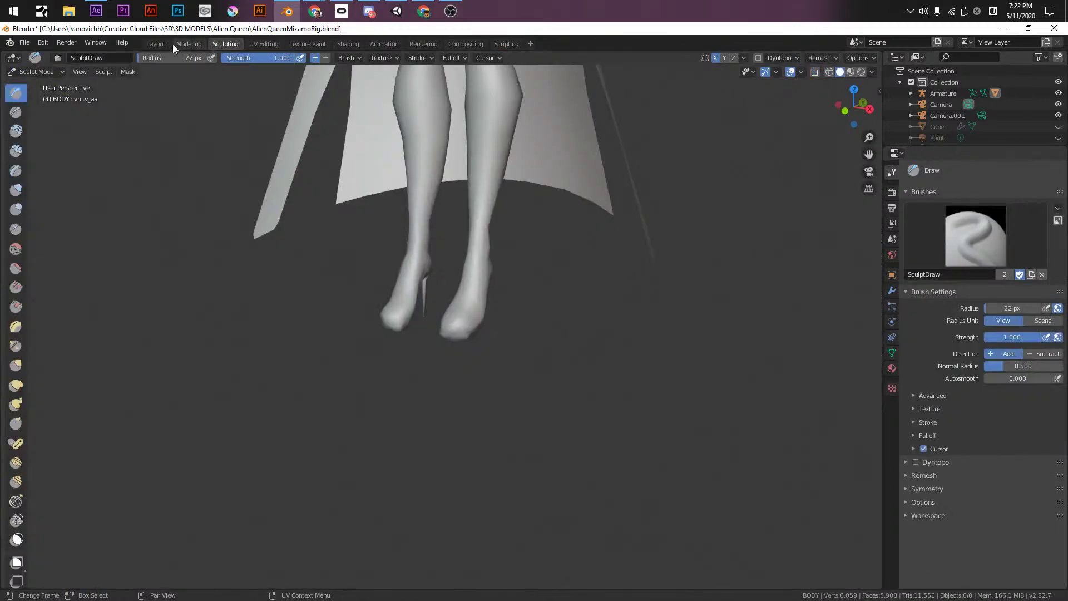
pyautogui.click(187, 43)
pyautogui.scroll(-5, 531, 310)
pyautogui.moveTo(528, 311); pyautogui.dragTo(400, 297, button='middle')
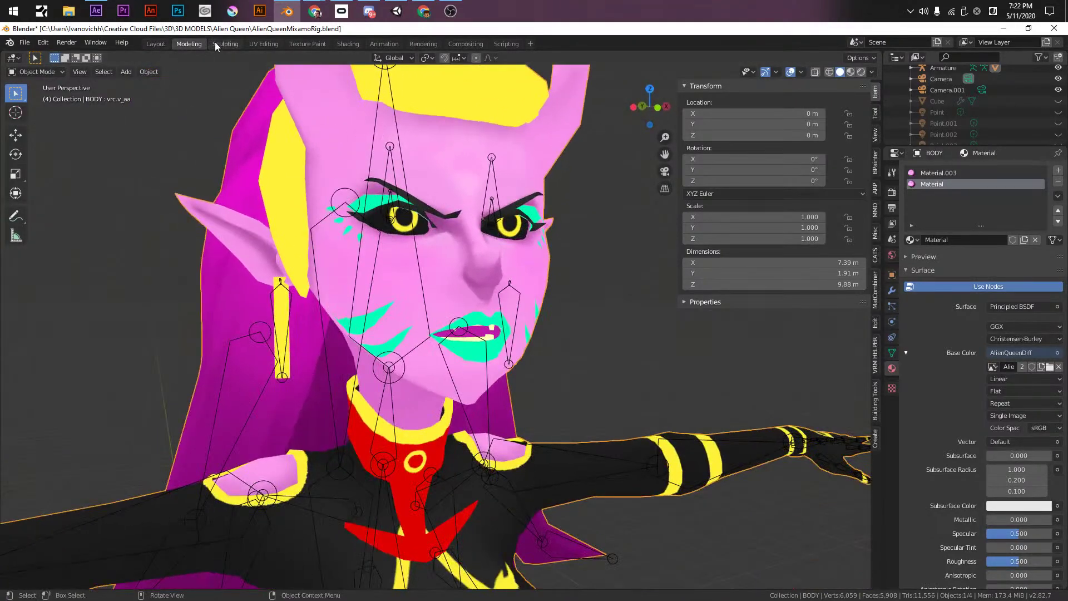
pyautogui.click(216, 43)
pyautogui.click(308, 43)
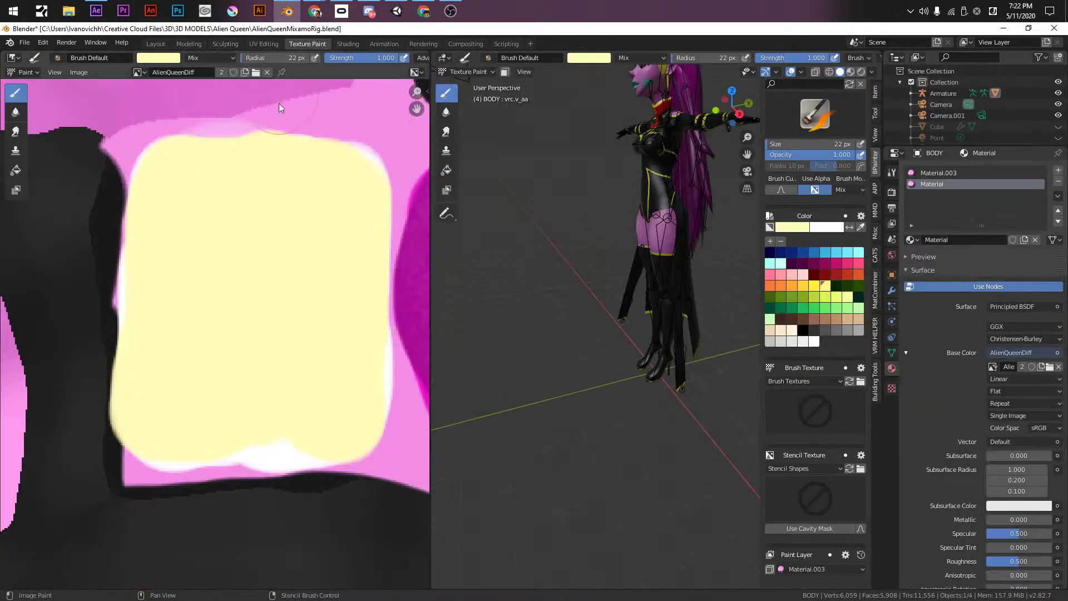
pyautogui.scroll(-5, 324, 317)
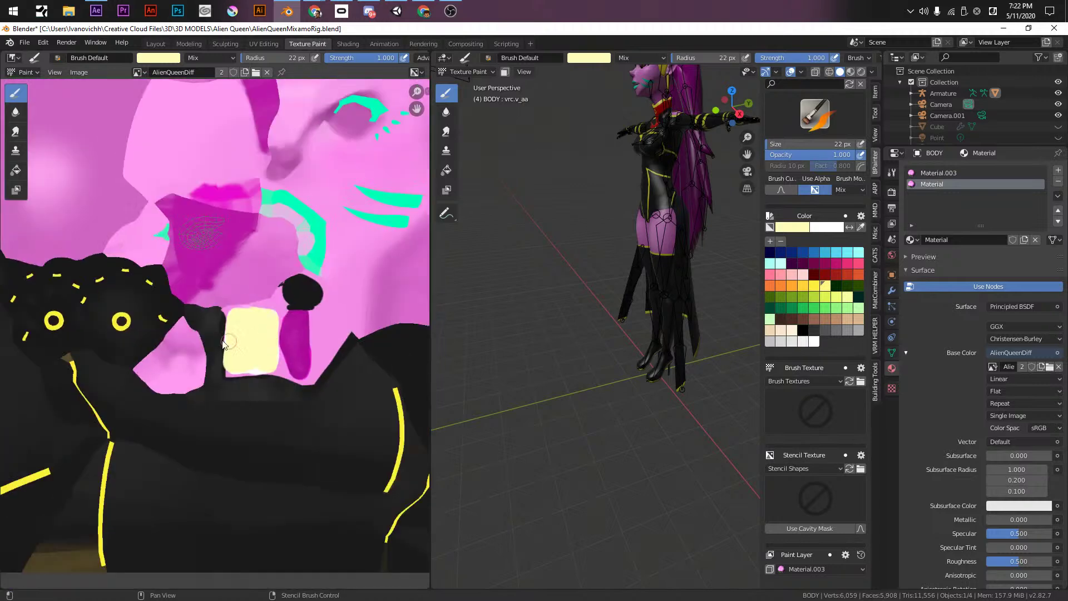
pyautogui.moveTo(223, 344); pyautogui.dragTo(286, 396, button='middle')
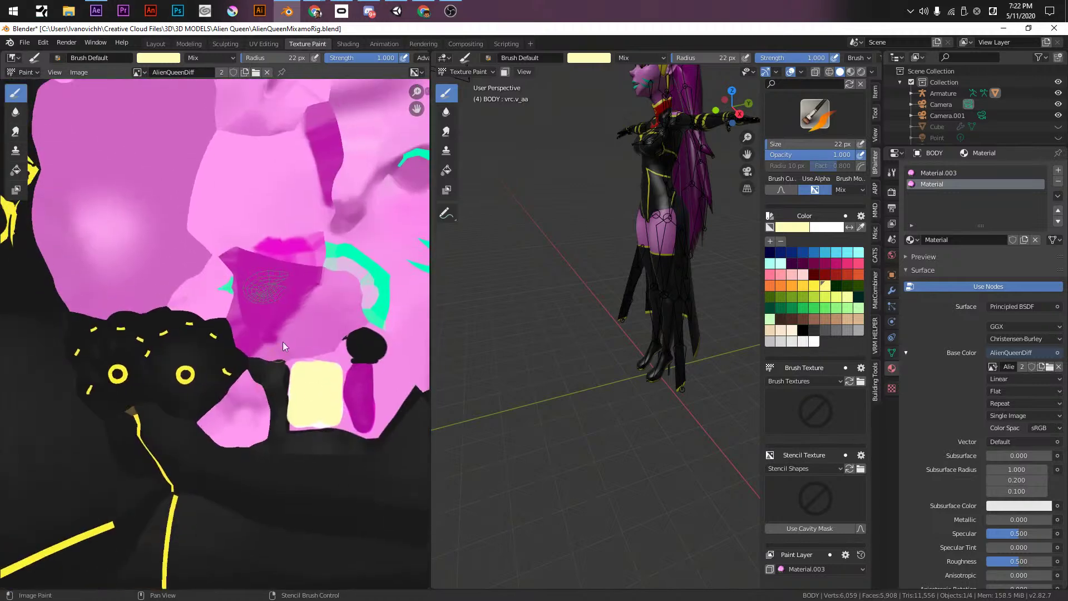
pyautogui.press('Tab')
pyautogui.keyDown('shift'); pyautogui.moveTo(669, 153); pyautogui.dragTo(669, 287, button='middle'); pyautogui.keyUp('shift')
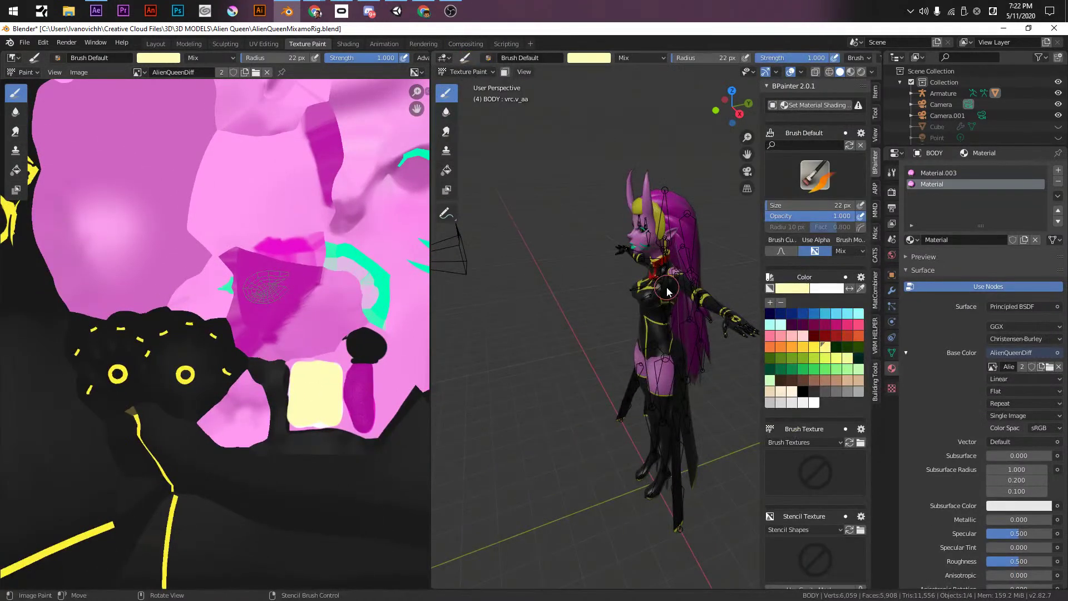
pyautogui.scroll(3, 669, 287)
# - Back in UV Editing, select the whole mesh to display the full UV layout
pyautogui.click(264, 44)
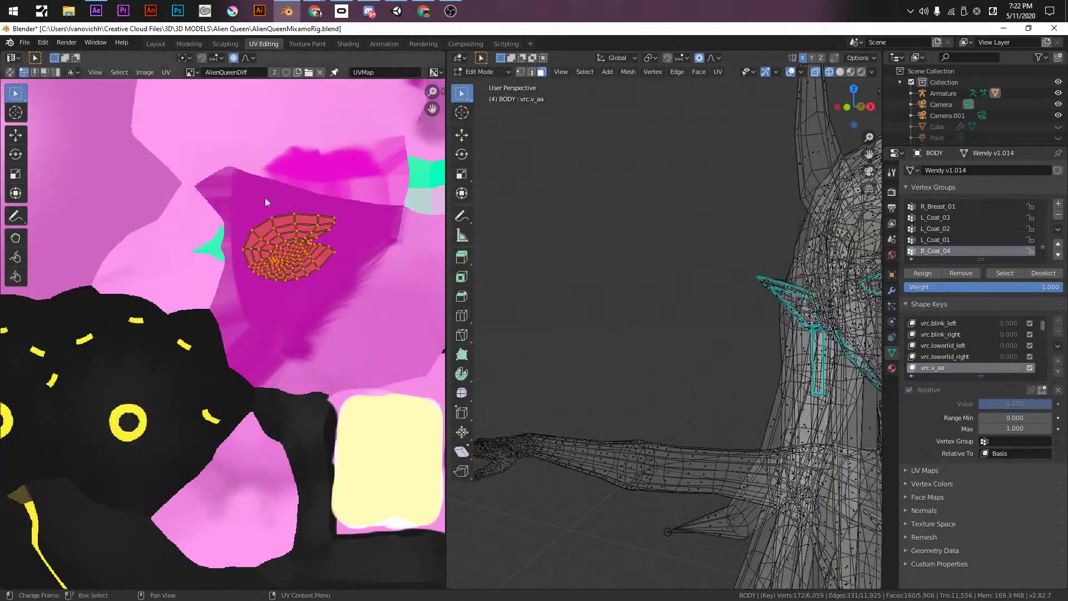
pyautogui.scroll(-4, 272, 387)
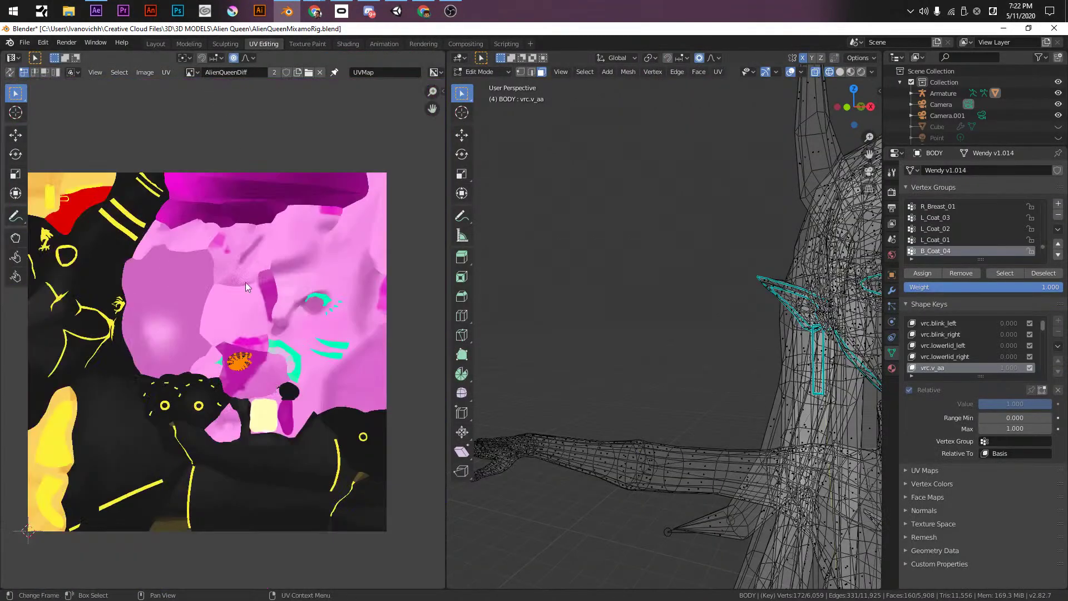
pyautogui.press('a')
pyautogui.hotkey('ctrl', 'z')
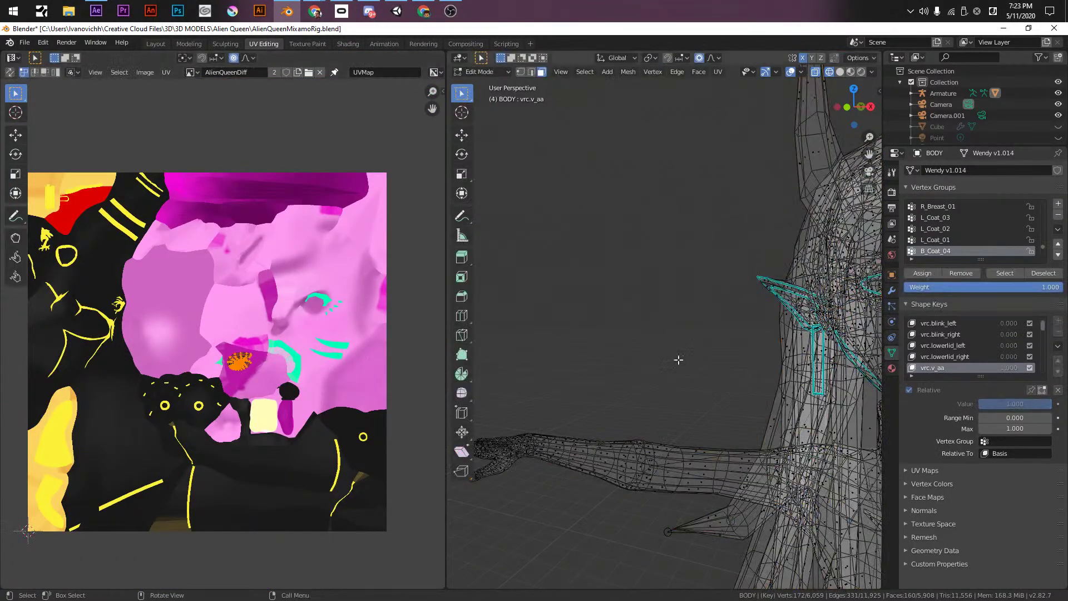
pyautogui.press('a')
pyautogui.scroll(5, 393, 356)
pyautogui.moveTo(252, 308); pyautogui.dragTo(253, 328, button='middle')
pyautogui.scroll(2, 253, 328)
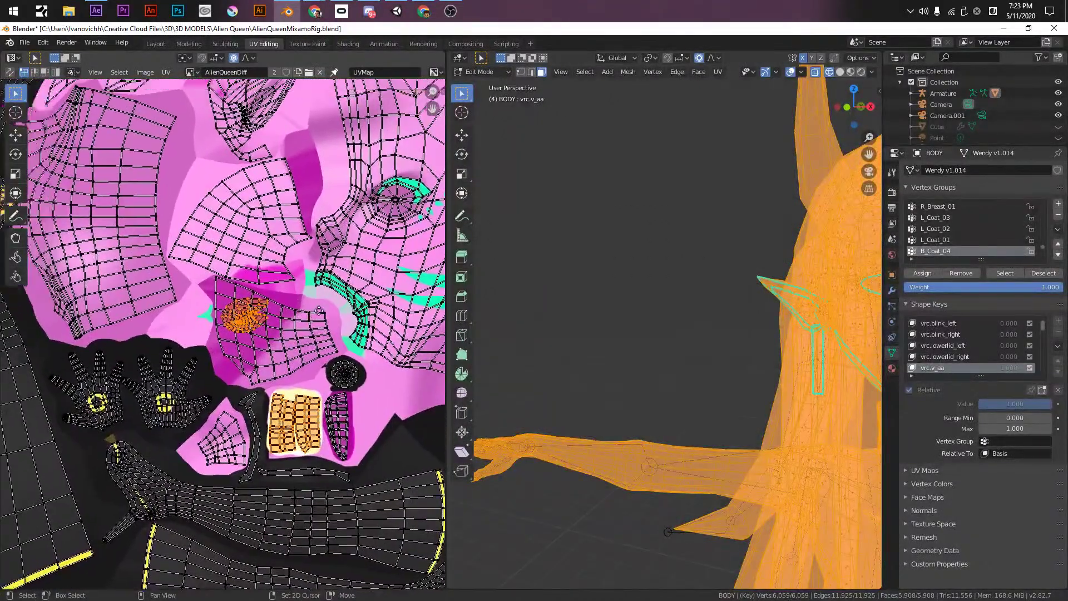
pyautogui.scroll(-2, 295, 309)
pyautogui.hotkey('ctrl', 'z')
pyautogui.press('a')
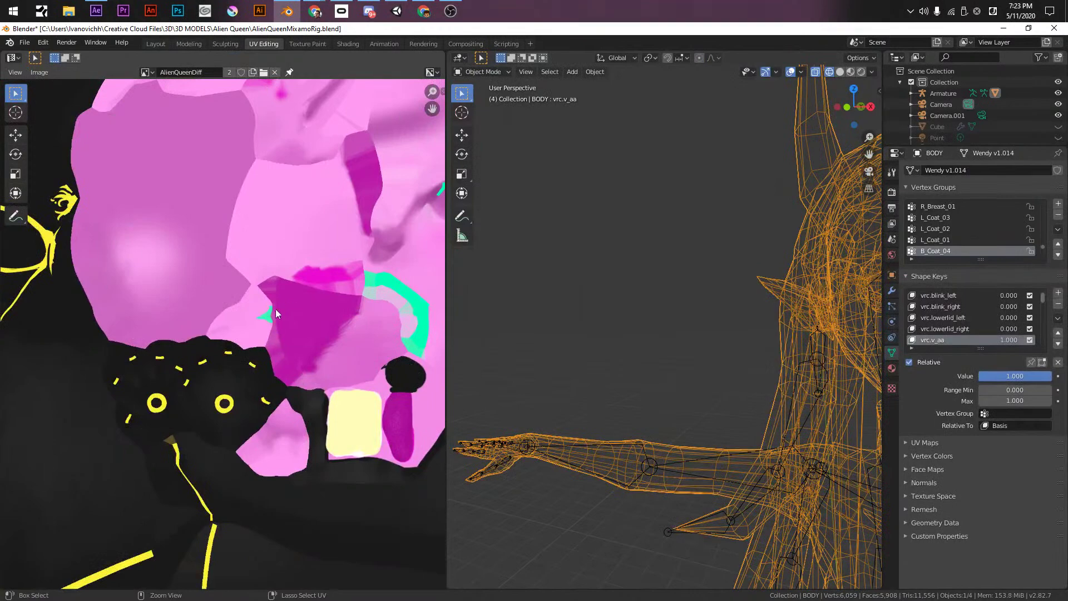
pyautogui.press('Tab')
pyautogui.scroll(-1, 278, 319)
# - Move the mouth UV island onto the light pink skin area and return to Texture Paint
pyautogui.press('Tab')
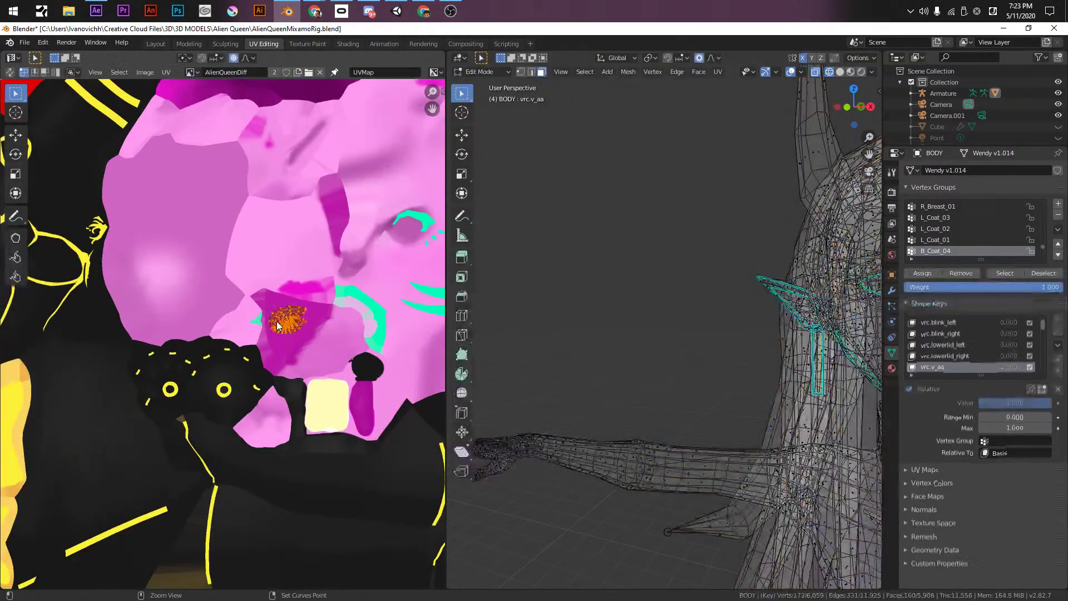
pyautogui.press('Tab')
pyautogui.press('Tab')
pyautogui.click(275, 322)
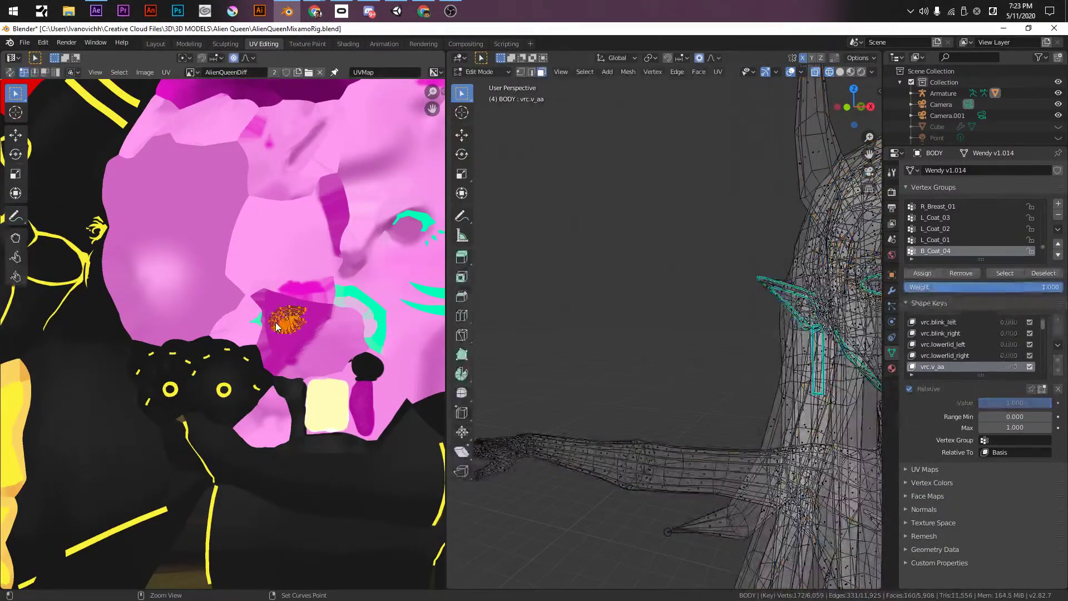
pyautogui.press('Tab')
pyautogui.press('Tab')
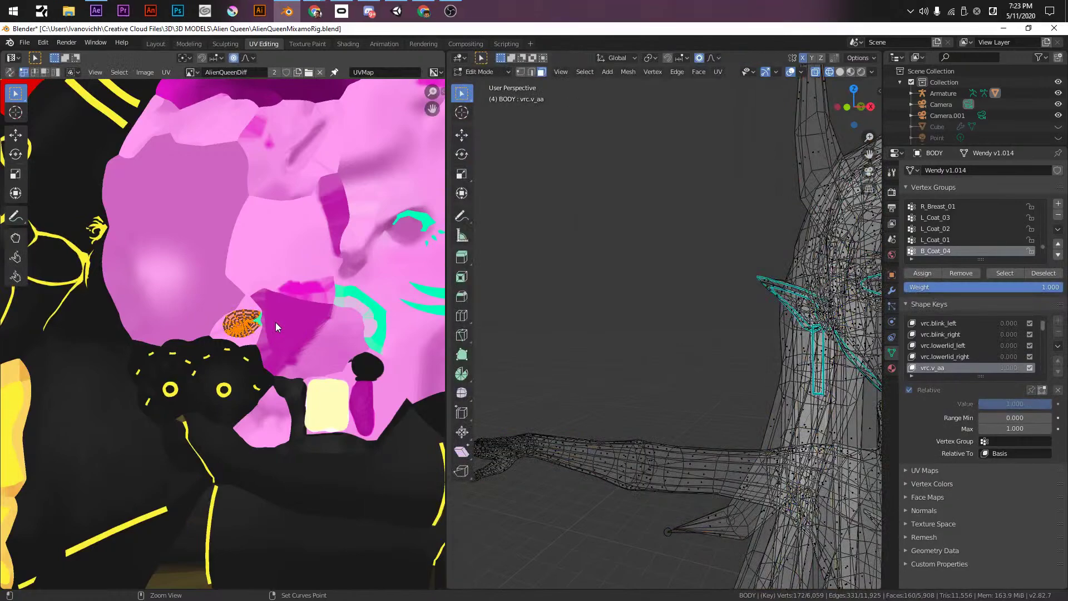
pyautogui.press('KP_Decimal')
pyautogui.moveTo(148, 321); pyautogui.dragTo(109, 371, button='middle')
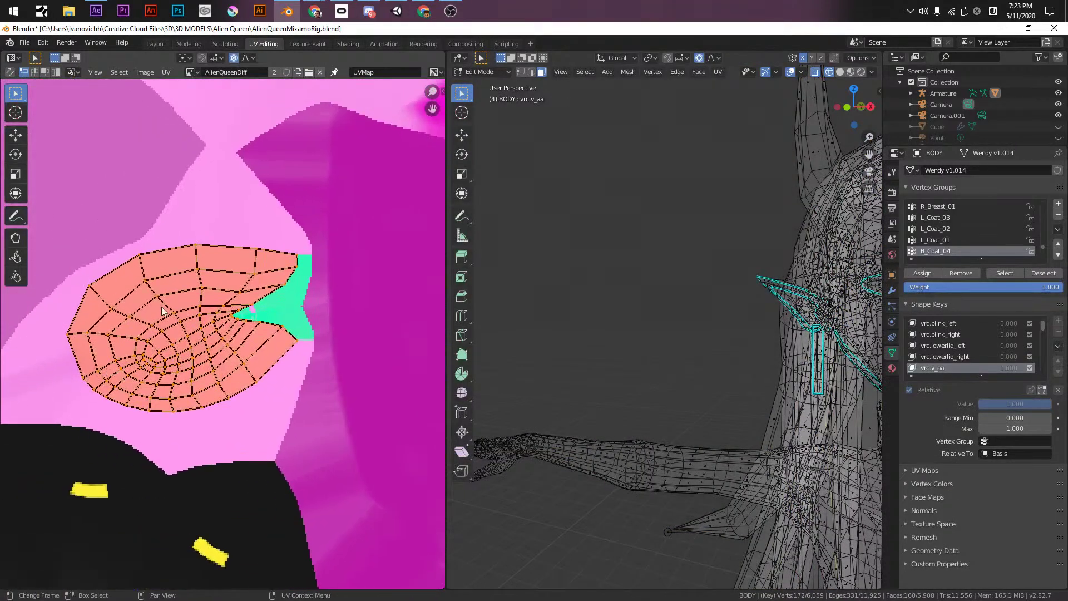
pyautogui.scroll(-1, 161, 310)
pyautogui.click(307, 44)
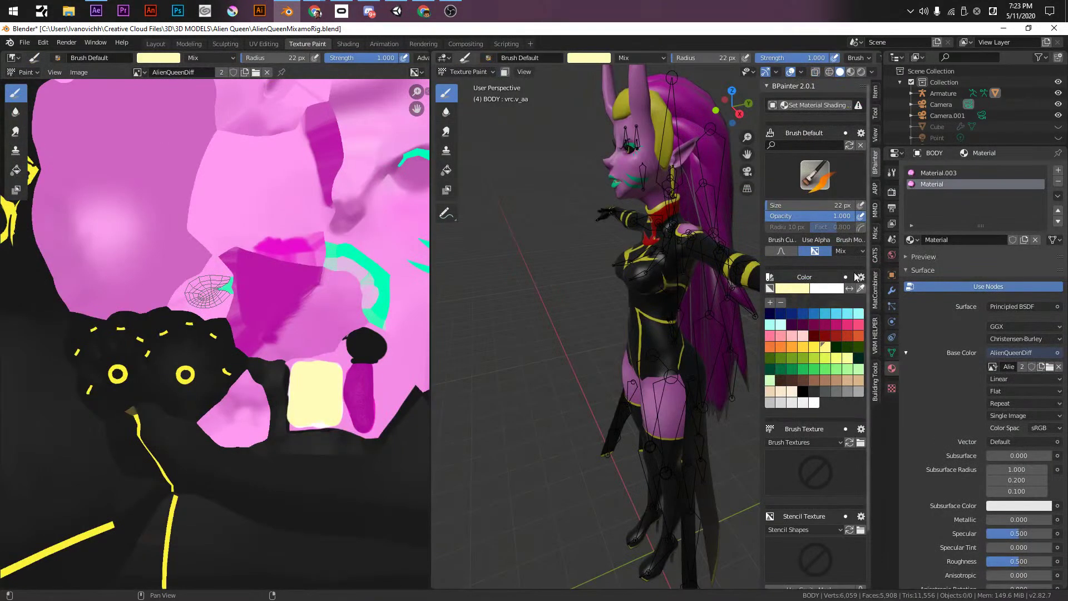
# - Sample the pink skin colour from the texture as the brush colour
pyautogui.click(792, 290)
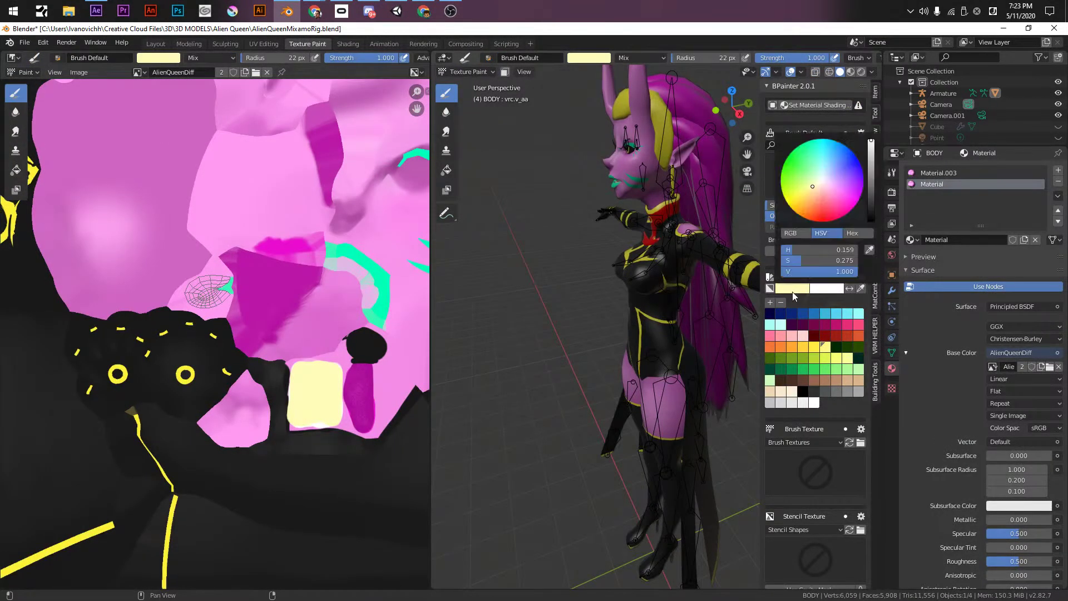
pyautogui.click(869, 250)
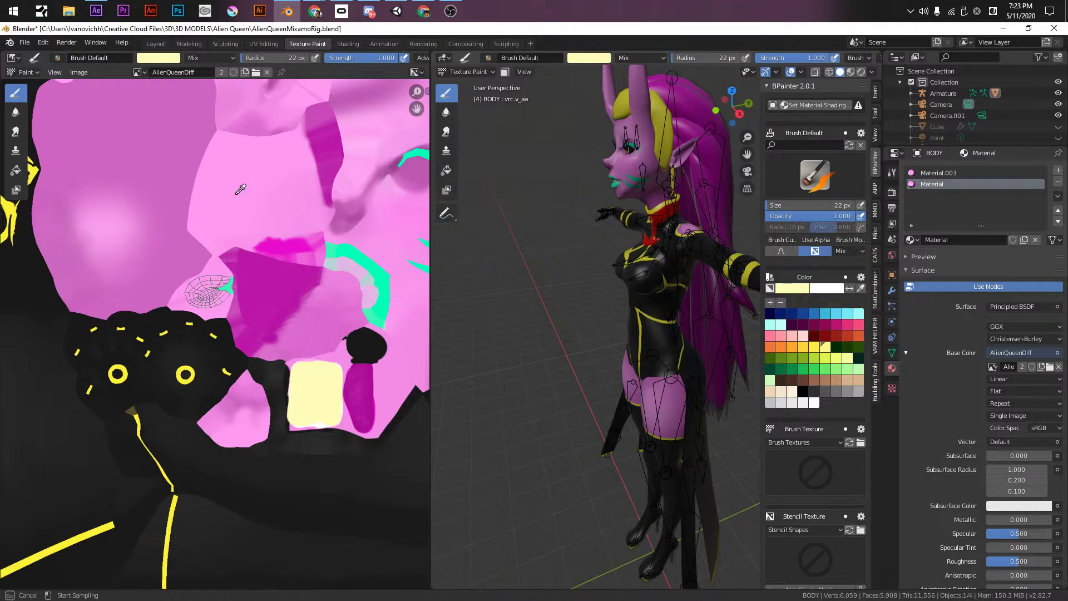
pyautogui.click(378, 225)
pyautogui.scroll(5, 205, 278)
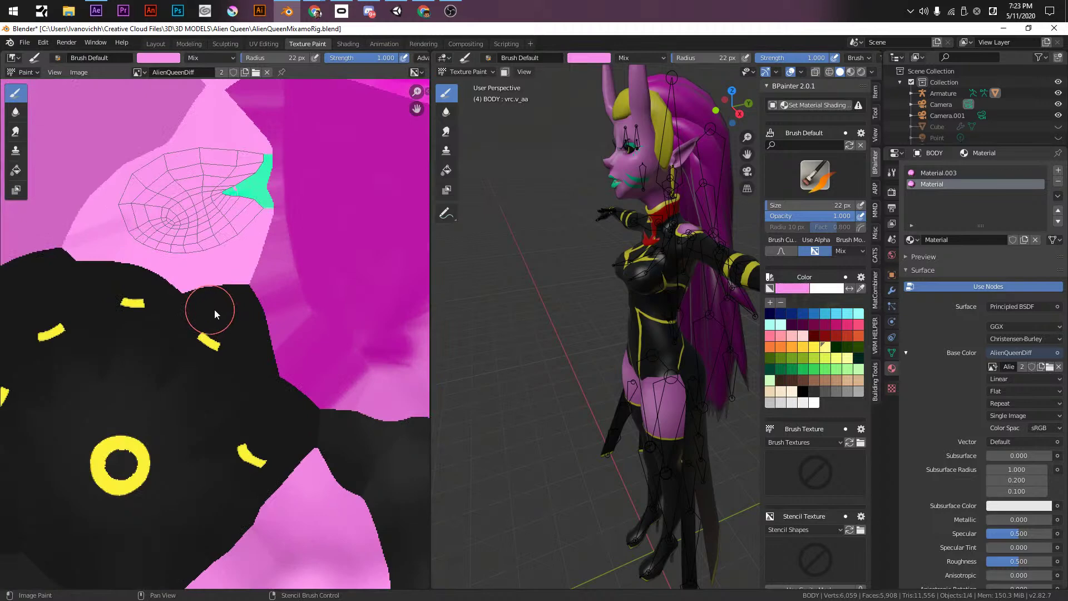
# - Darken the pink brush colour to value 0.800, then switch to the Modeling workspace
pyautogui.click(792, 288)
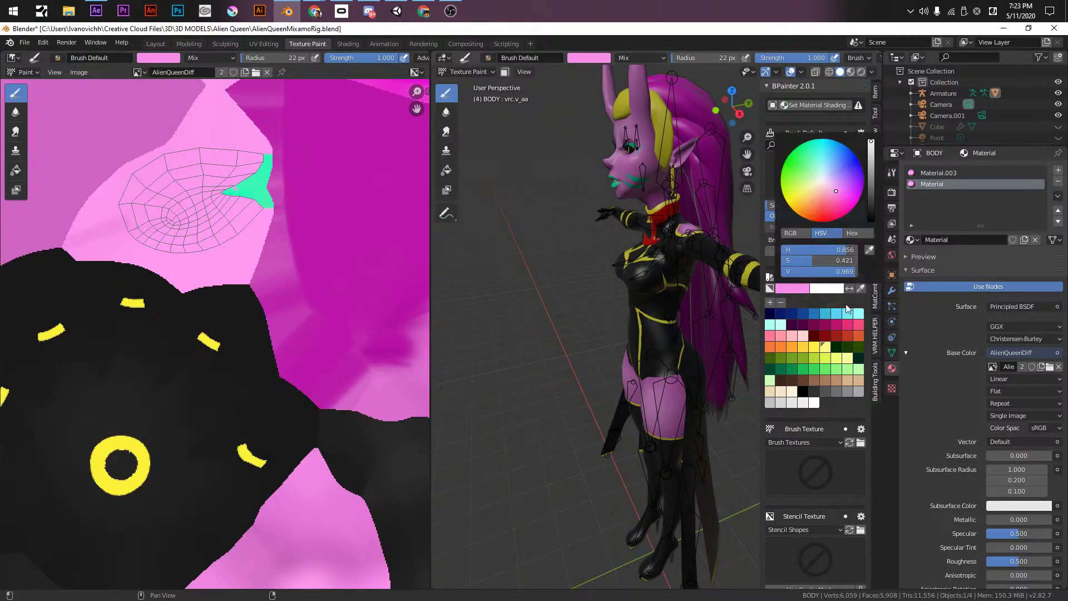
pyautogui.click(793, 287)
pyautogui.moveTo(874, 151); pyautogui.dragTo(871, 155)
pyautogui.click(842, 193)
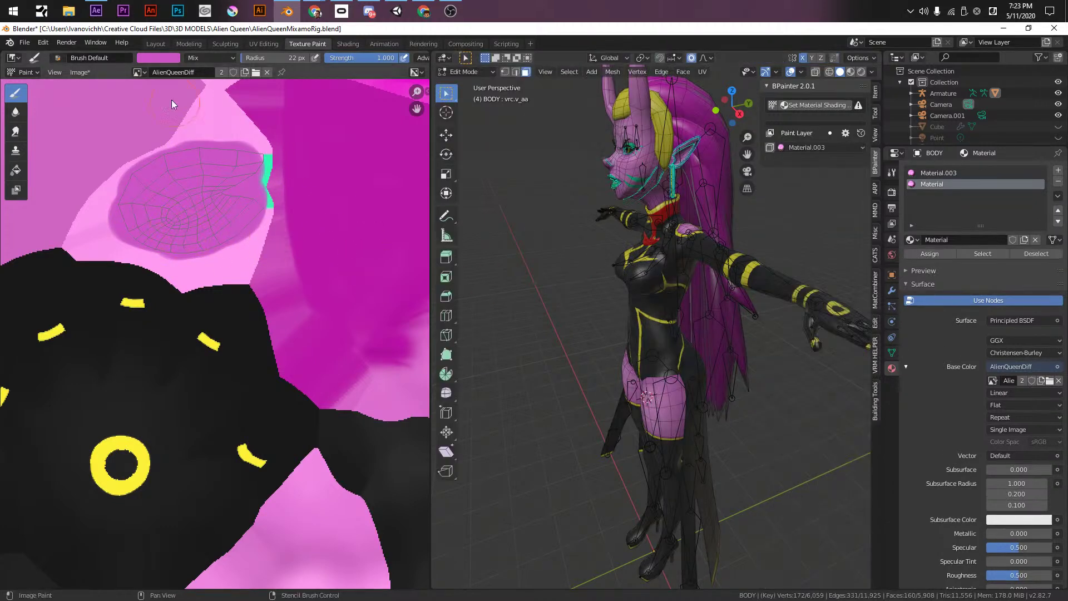
pyautogui.click(225, 44)
pyautogui.click(188, 44)
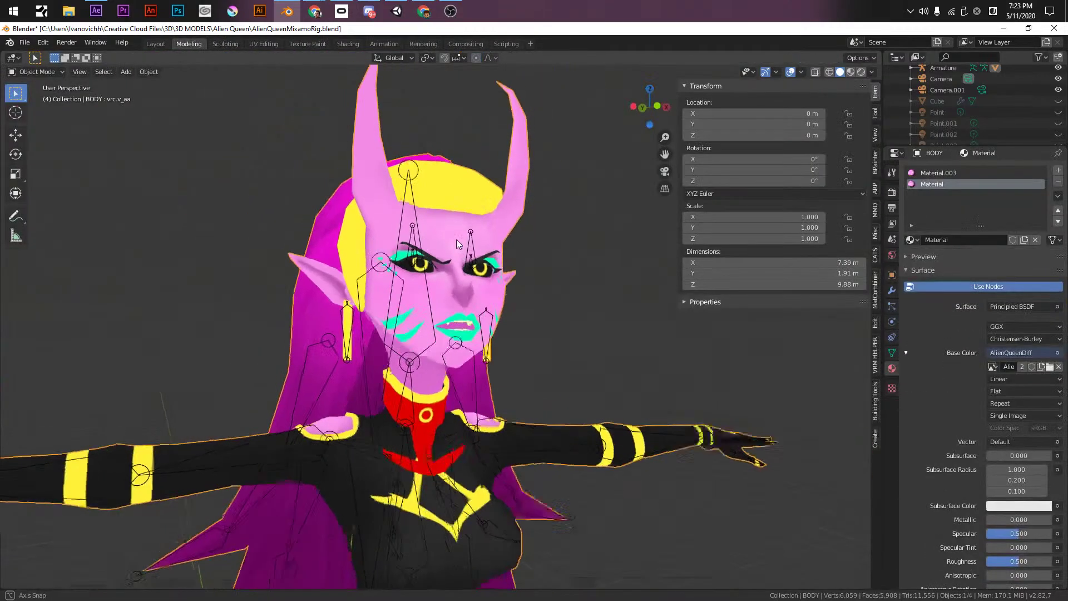
# - Save the rig file and zoom the view in on the character's eyes
pyautogui.hotkey('ctrl', 's')
pyautogui.scroll(-5, 467, 320)
pyautogui.moveTo(467, 320); pyautogui.dragTo(467, 213, button='middle')
pyautogui.scroll(5, 510, 347)
pyautogui.scroll(3, 468, 213)
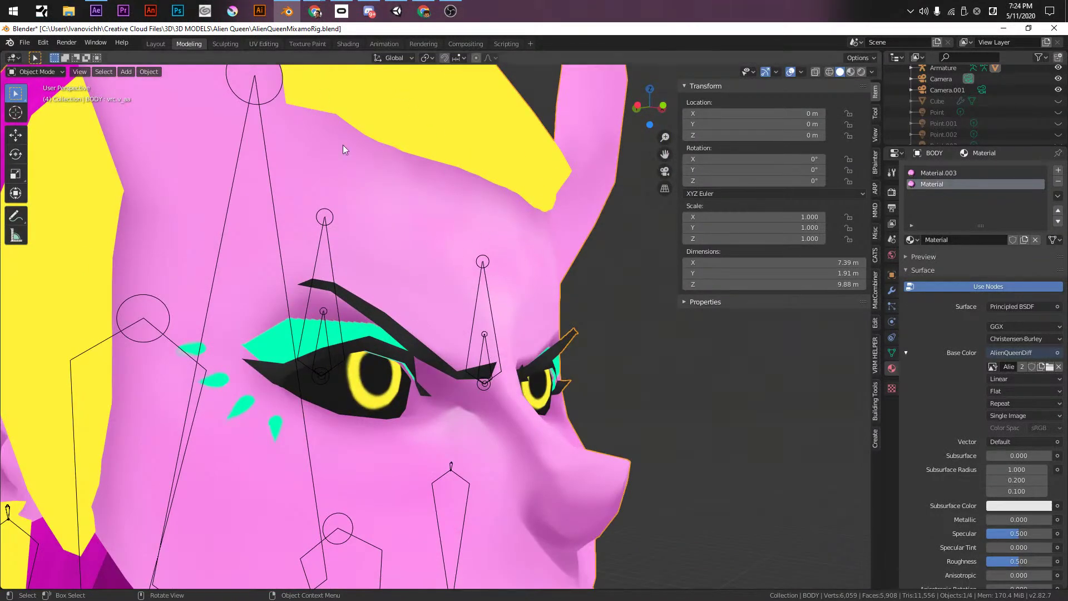
# - Go through UV Editing to Texture Paint and orbit back to the front of the face
pyautogui.click(265, 44)
pyautogui.click(301, 46)
pyautogui.scroll(-3, 517, 258)
pyautogui.moveTo(517, 257); pyautogui.dragTo(648, 352, button='middle')
pyautogui.scroll(5, 648, 352)
# - Set the viewport lighting to Flat and widen the 3D view beside the image editor
pyautogui.click(871, 71)
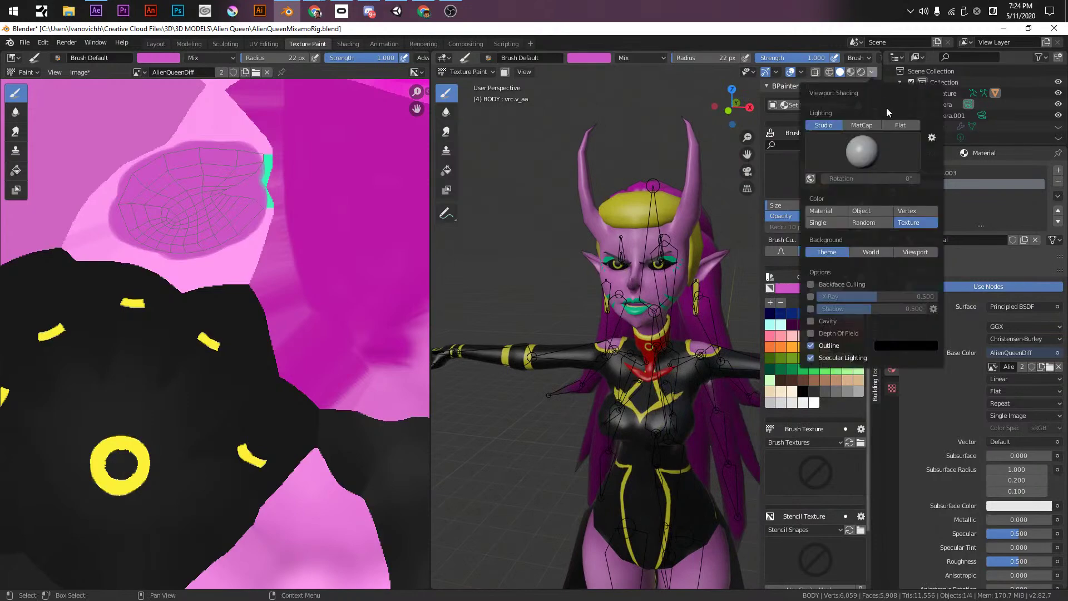
pyautogui.click(826, 97)
pyautogui.scroll(5, 690, 256)
pyautogui.scroll(-5, 681, 281)
pyautogui.scroll(6, 658, 252)
pyautogui.scroll(-5, 664, 296)
pyautogui.scroll(4, 659, 301)
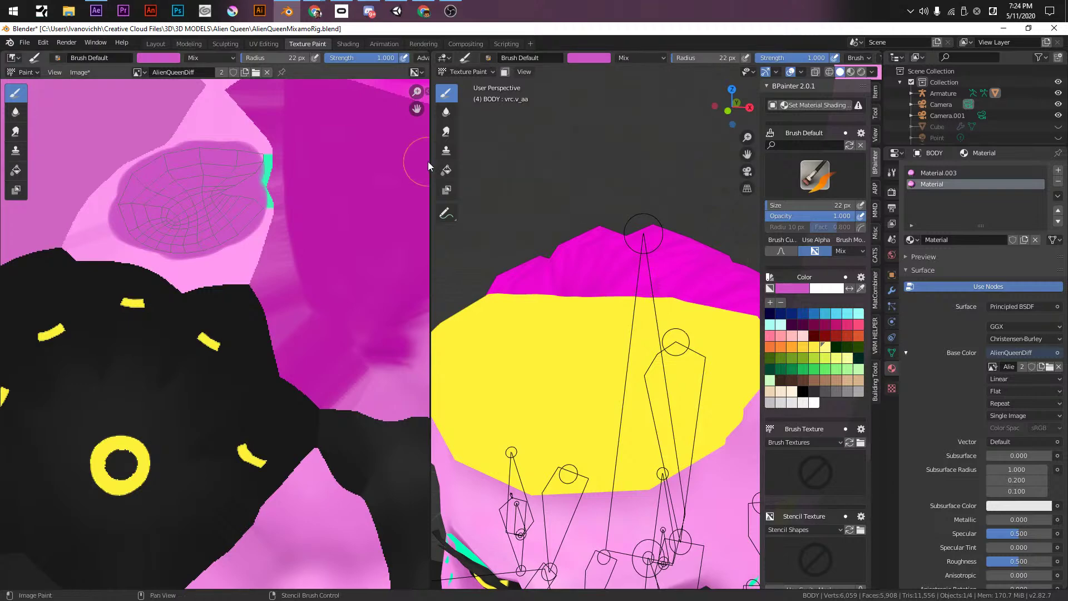
pyautogui.moveTo(431, 166); pyautogui.dragTo(105, 167)
pyautogui.scroll(-5, 346, 303)
pyautogui.scroll(3, 465, 269)
# - Bring the head into view and lower the brush strength to 0.178
pyautogui.press('ctrl+KP_1')
pyautogui.press('KP_Decimal')
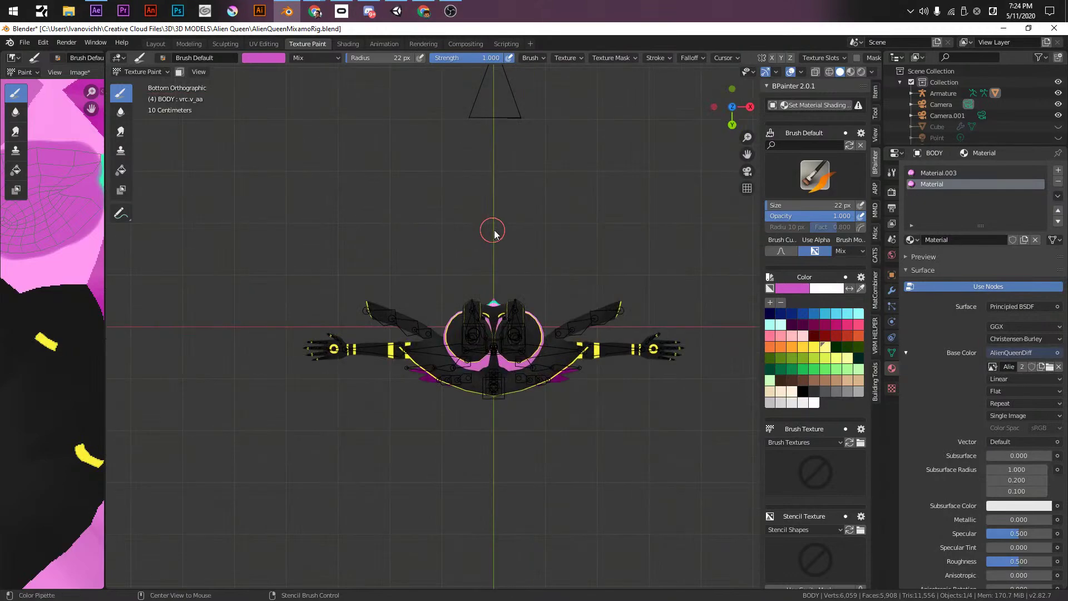
pyautogui.press('s')
pyautogui.moveTo(492, 233); pyautogui.dragTo(523, 342, button='middle')
pyautogui.keyDown('shift'); pyautogui.moveTo(496, 219); pyautogui.dragTo(486, 451, button='middle'); pyautogui.keyUp('shift')
pyautogui.scroll(3, 389, 274)
pyautogui.keyDown('shift'); pyautogui.moveTo(516, 124); pyautogui.dragTo(522, 514, button='middle'); pyautogui.keyUp('shift')
pyautogui.scroll(3, 475, 289)
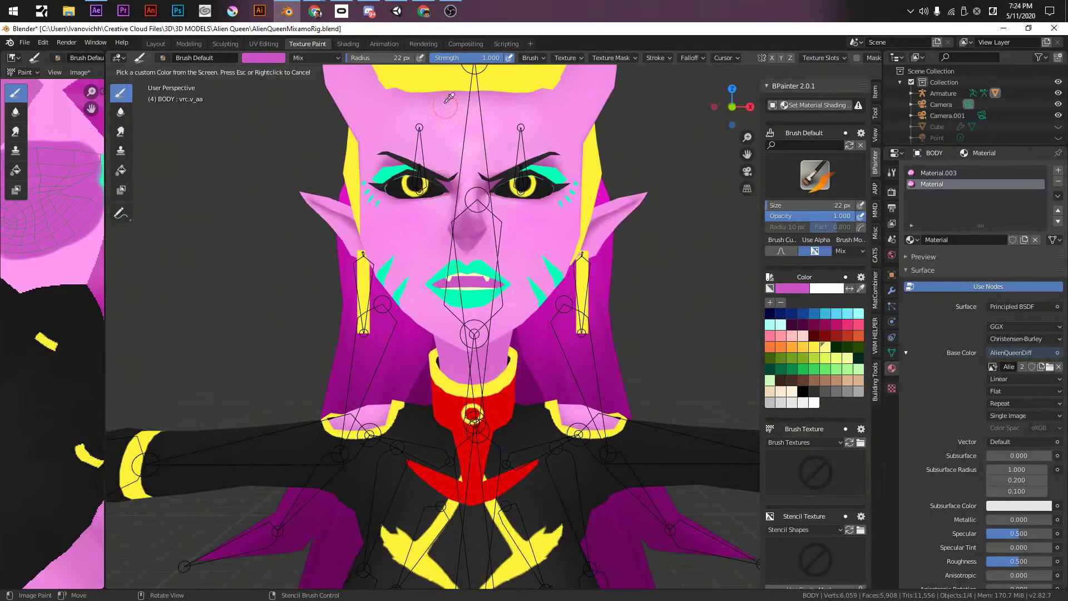
pyautogui.moveTo(473, 58); pyautogui.dragTo(441, 58)
pyautogui.press('KP_7')
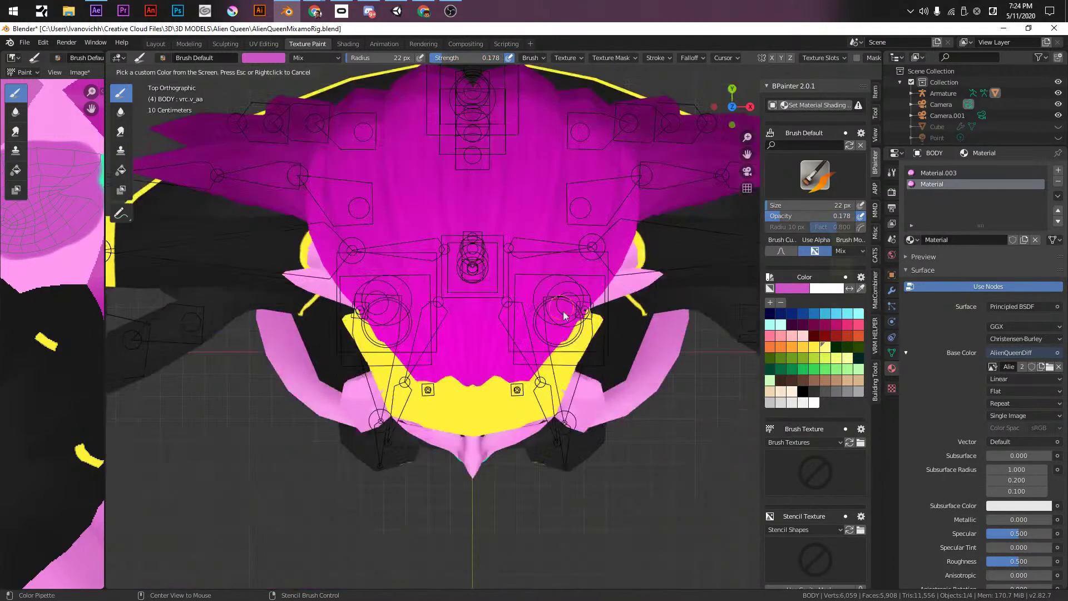
pyautogui.moveTo(549, 373)
pyautogui.mouseDown(button='middle')
pyautogui.moveTo(525, 242)
pyautogui.moveTo(546, 375)
pyautogui.mouseUp(button='middle')
pyautogui.scroll(2, 546, 375)
pyautogui.scroll(2, 445, 309)
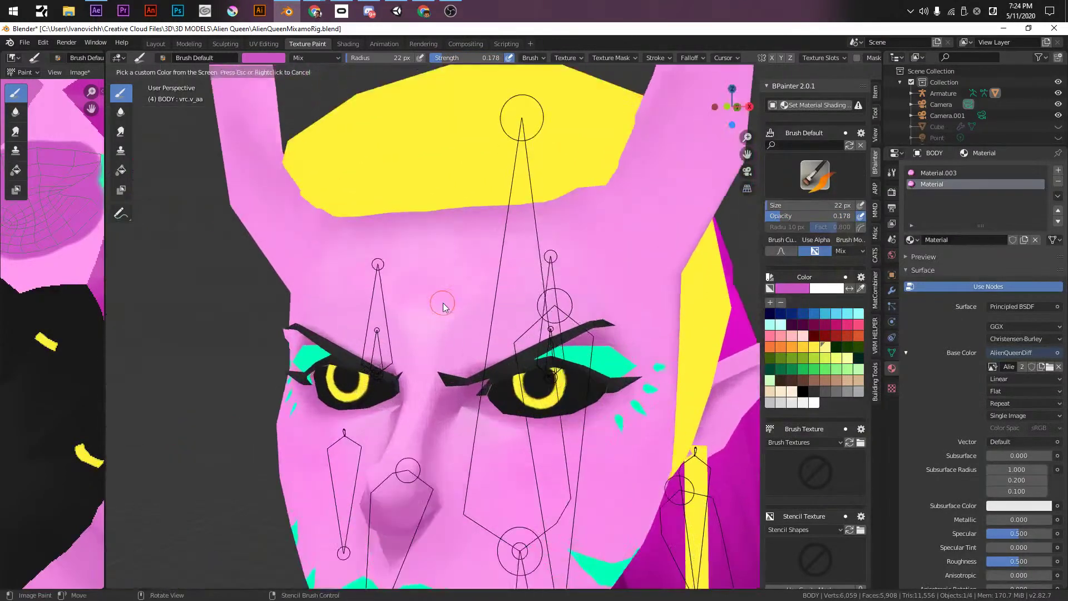
# - Blur the forehead shading with the Soften brush at a 107 px radius
pyautogui.click(121, 112)
pyautogui.press('f')
pyautogui.click(481, 289)
pyautogui.moveTo(479, 289)
pyautogui.mouseDown()
pyautogui.moveTo(425, 308)
pyautogui.moveTo(404, 300)
pyautogui.moveTo(504, 309)
pyautogui.moveTo(392, 299)
pyautogui.moveTo(508, 285)
pyautogui.moveTo(449, 273)
pyautogui.mouseUp()
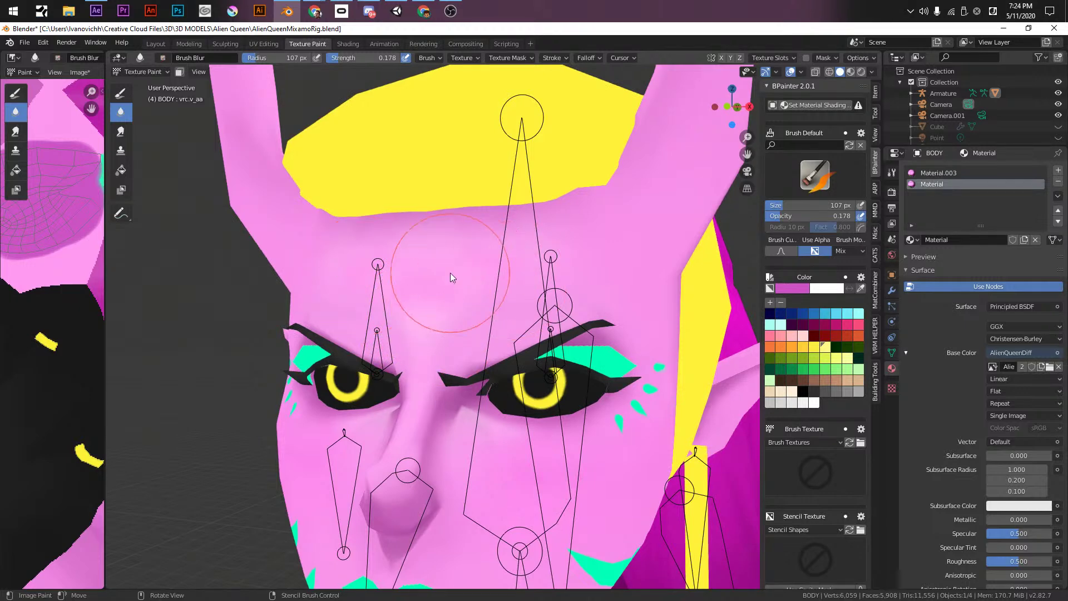
# - Return to the Draw brush and eyedropper the light pink skin colour
pyautogui.click(120, 93)
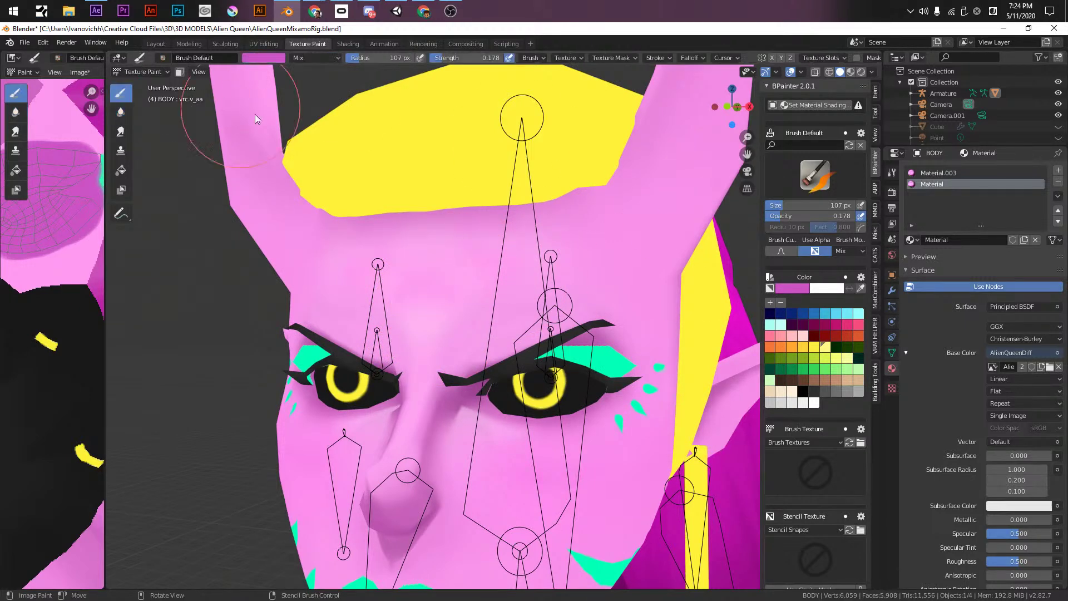
pyautogui.click(860, 289)
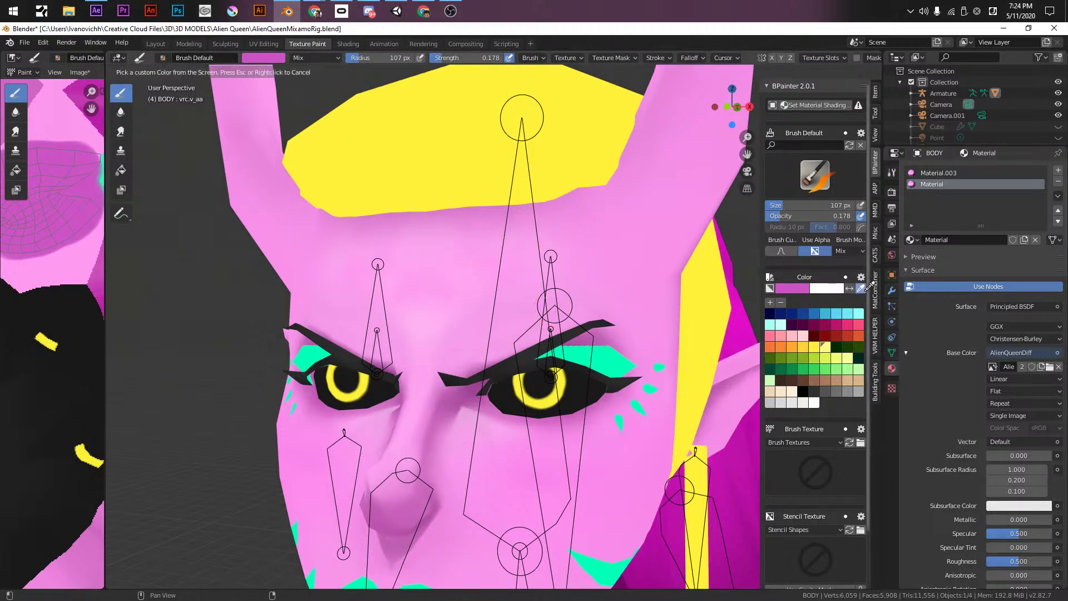
pyautogui.click(805, 291)
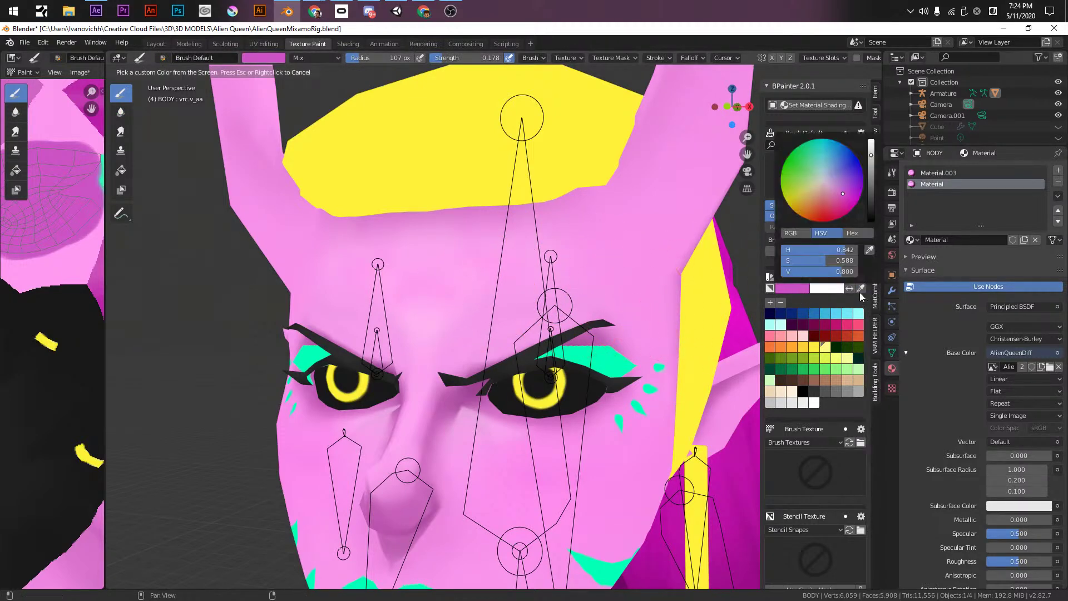
pyautogui.click(796, 289)
pyautogui.click(868, 250)
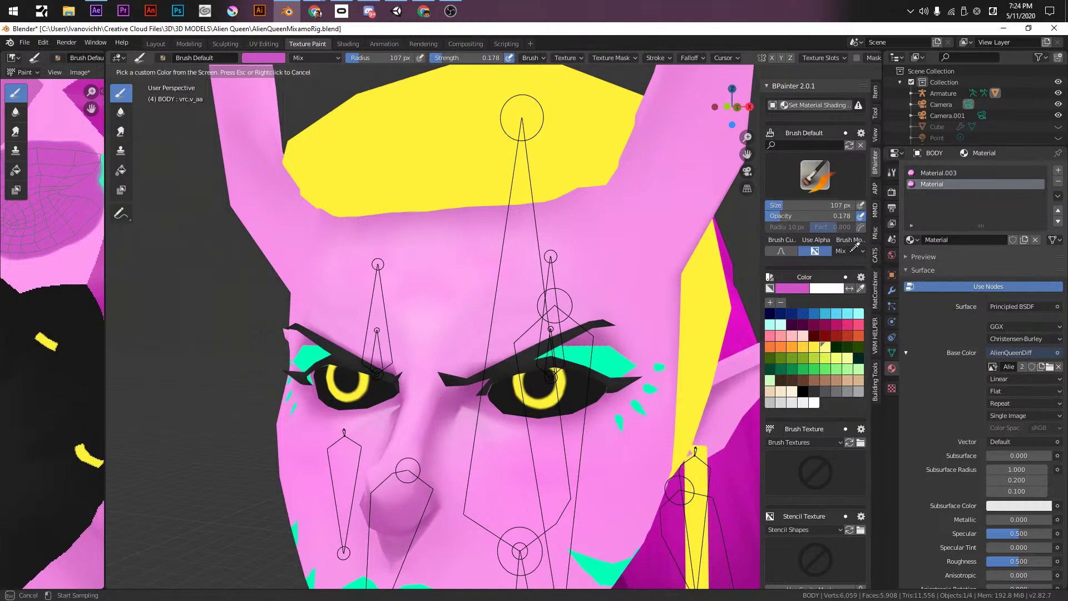
pyautogui.click(431, 324)
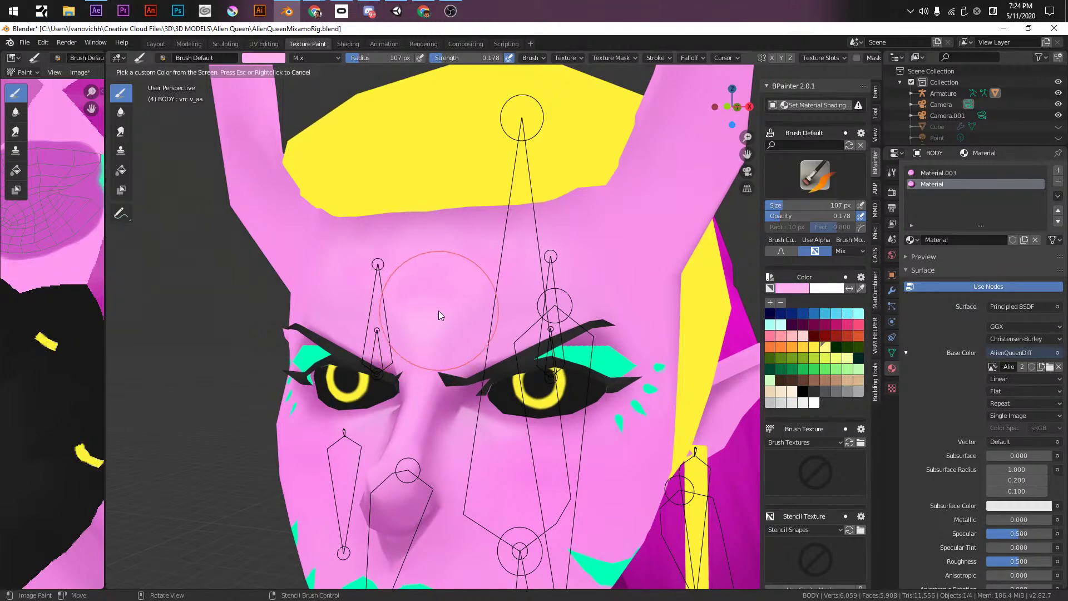
# - Test light pink on the forehead at 70 px and strength 1.000, then undo it
pyautogui.press('f')
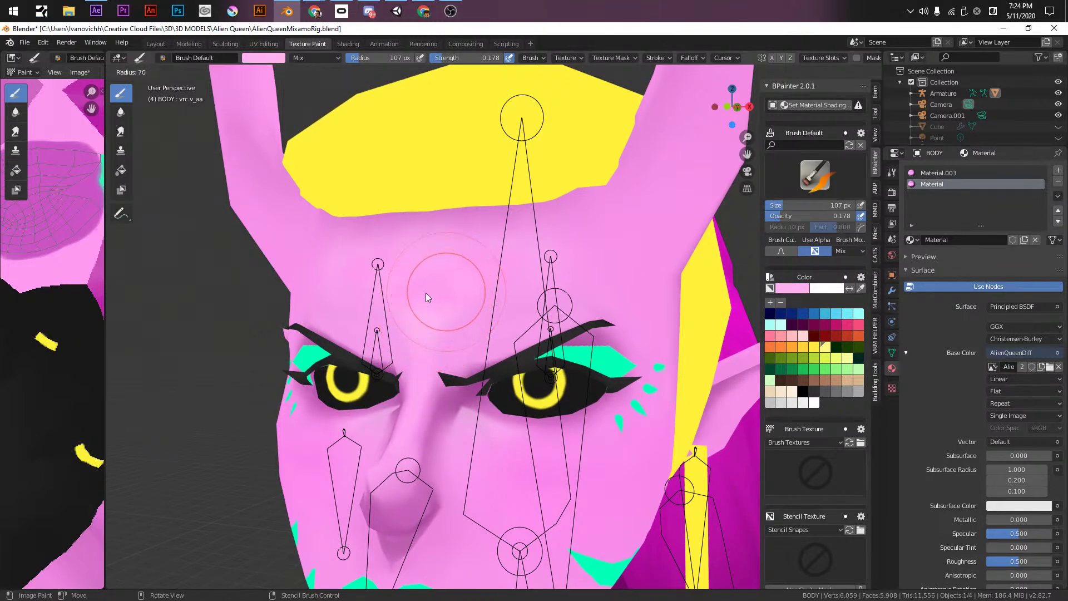
pyautogui.click(426, 293)
pyautogui.click(493, 306)
pyautogui.moveTo(472, 58); pyautogui.dragTo(509, 58)
pyautogui.moveTo(415, 241)
pyautogui.mouseDown()
pyautogui.moveTo(439, 332)
pyautogui.moveTo(428, 289)
pyautogui.moveTo(497, 284)
pyautogui.moveTo(521, 201)
pyautogui.moveTo(560, 143)
pyautogui.moveTo(349, 243)
pyautogui.mouseUp()
pyautogui.hotkey('ctrl', 'z')
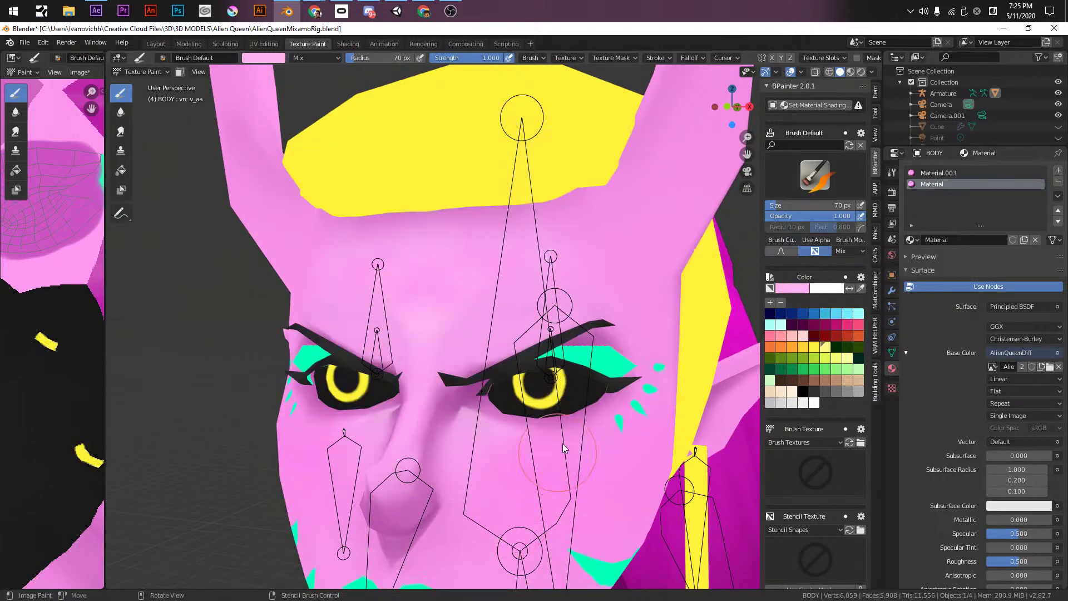
# - Reshape the brush Falloff curve for a softer edge, test it on the yellow forehead band, and undo
pyautogui.click(694, 59)
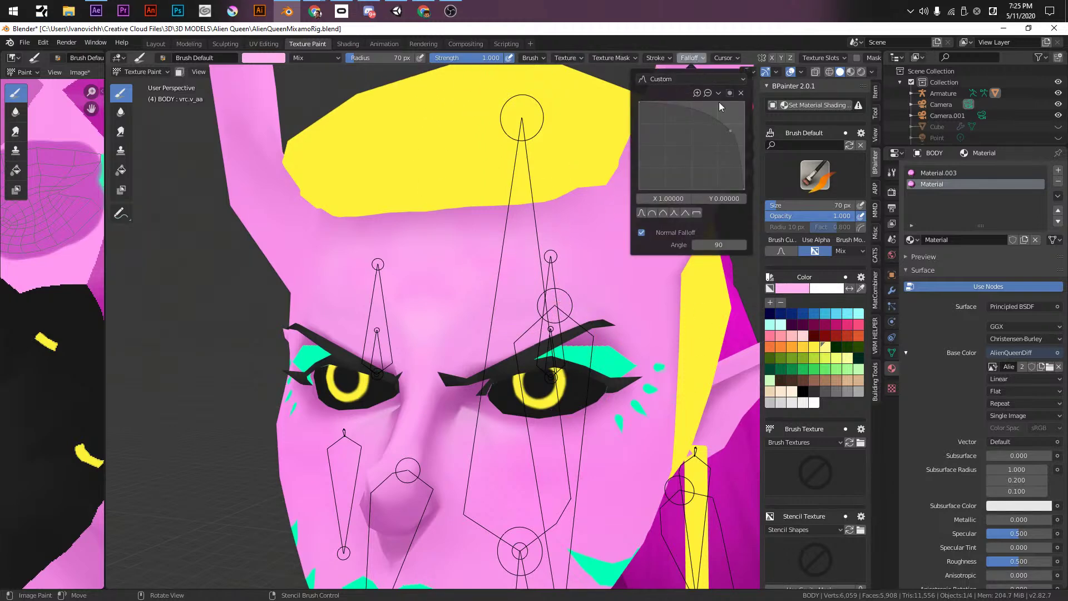
pyautogui.moveTo(731, 134); pyautogui.dragTo(720, 110)
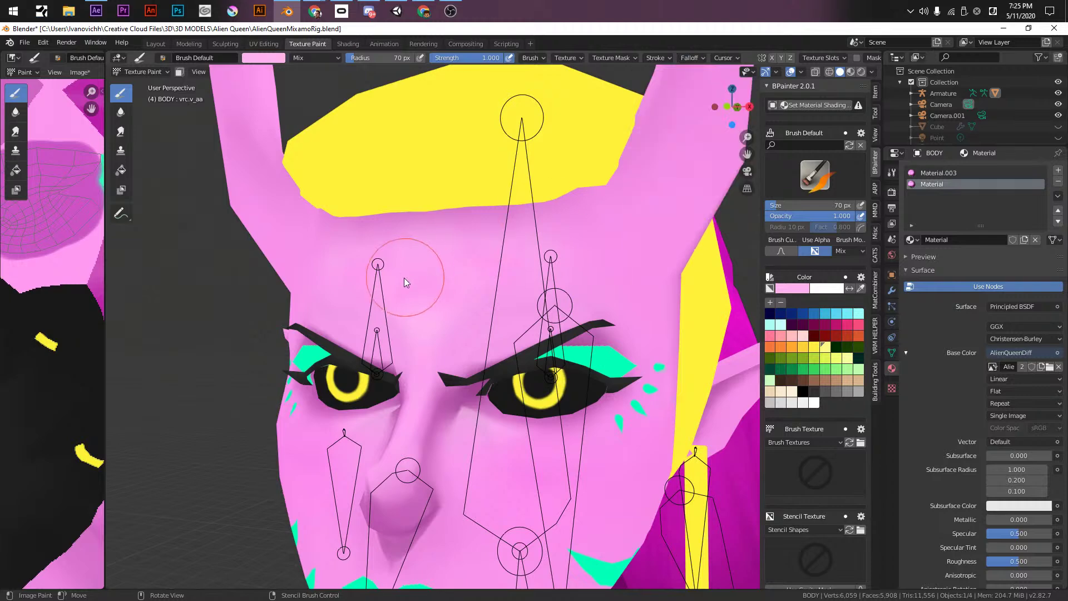
pyautogui.moveTo(333, 288)
pyautogui.mouseDown()
pyautogui.moveTo(312, 150)
pyautogui.moveTo(387, 122)
pyautogui.moveTo(485, 161)
pyautogui.mouseUp()
pyautogui.hotkey('ctrl', 'z')
# - Set the brush strength to about 0.45 and the radius to 102 px, viewing the face up to the horns
pyautogui.moveTo(457, 58); pyautogui.dragTo(411, 59)
pyautogui.press('f')
pyautogui.click(452, 301)
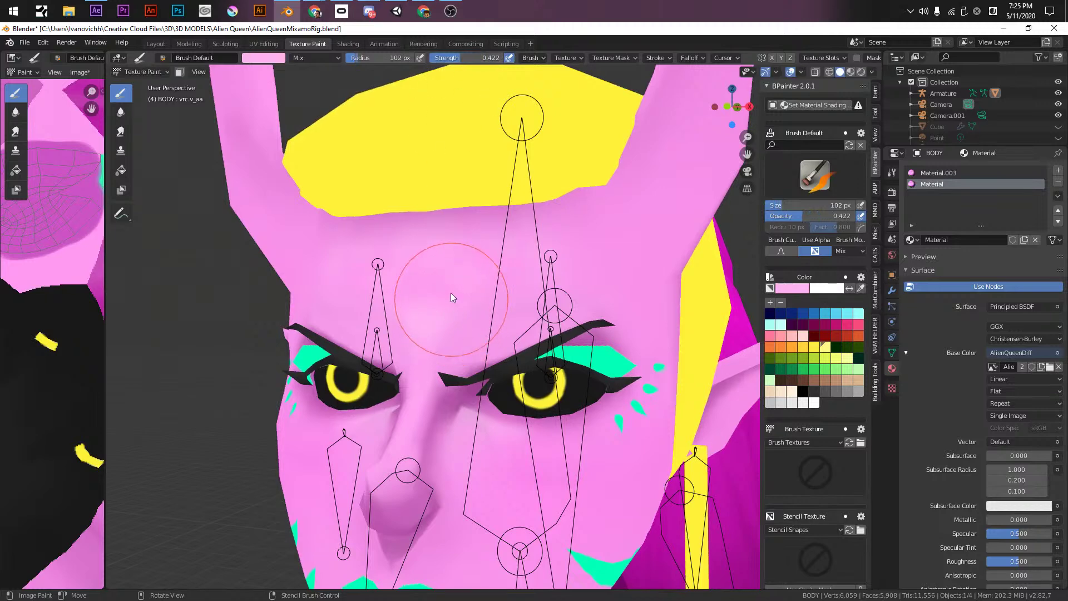
pyautogui.moveTo(443, 316)
pyautogui.mouseDown(button='middle')
pyautogui.moveTo(490, 289)
pyautogui.moveTo(528, 293)
pyautogui.mouseUp(button='middle')
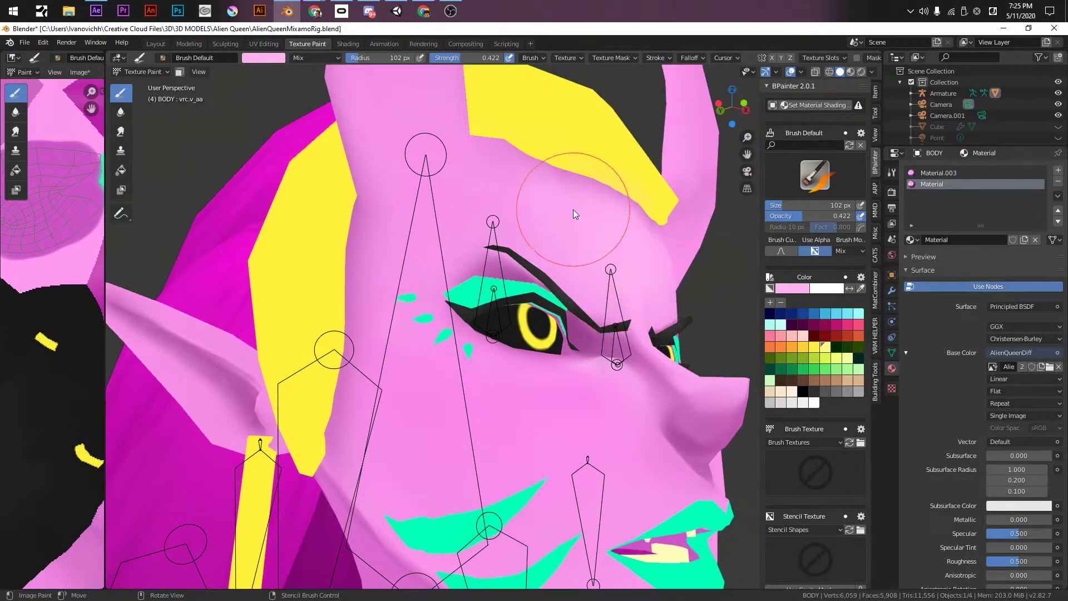
pyautogui.moveTo(649, 276)
pyautogui.mouseDown(button='middle')
pyautogui.moveTo(682, 290)
pyautogui.moveTo(706, 322)
pyautogui.moveTo(689, 326)
pyautogui.moveTo(692, 305)
pyautogui.mouseUp(button='middle')
pyautogui.moveTo(555, 256)
pyautogui.mouseDown(button='middle')
pyautogui.moveTo(533, 360)
pyautogui.moveTo(537, 346)
pyautogui.mouseUp(button='middle')
# - Shrink the brush radius to 52 px, frame the horns and face, and save the file
pyautogui.press('f')
pyautogui.click(505, 303)
pyautogui.moveTo(544, 143); pyautogui.dragTo(506, 179, button='middle')
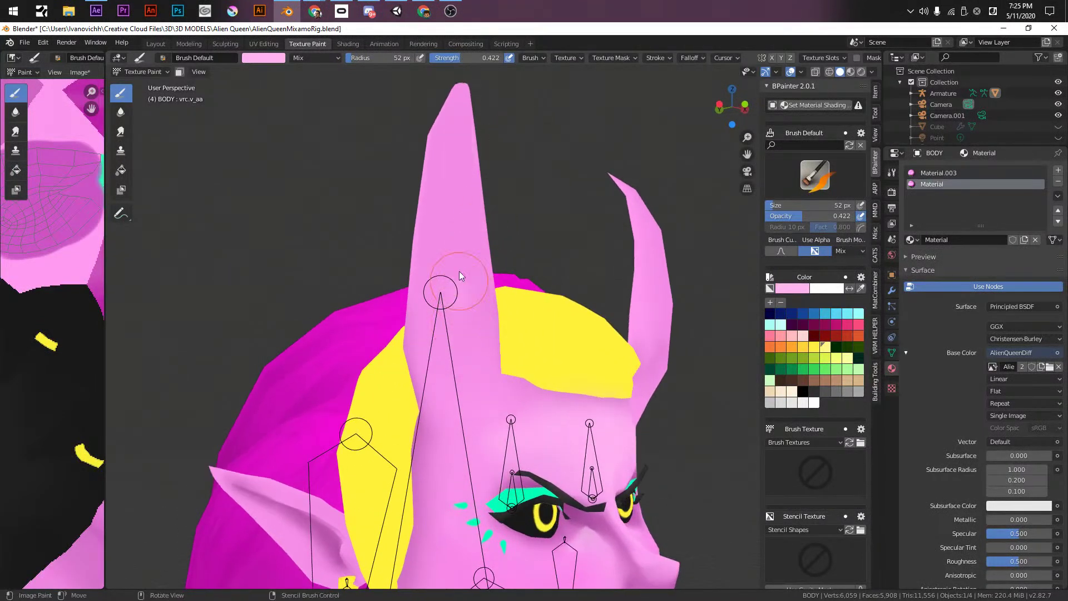
pyautogui.moveTo(469, 112); pyautogui.dragTo(484, 326, button='middle')
pyautogui.moveTo(512, 205)
pyautogui.mouseDown(button='middle')
pyautogui.moveTo(456, 208)
pyautogui.moveTo(446, 225)
pyautogui.mouseUp(button='middle')
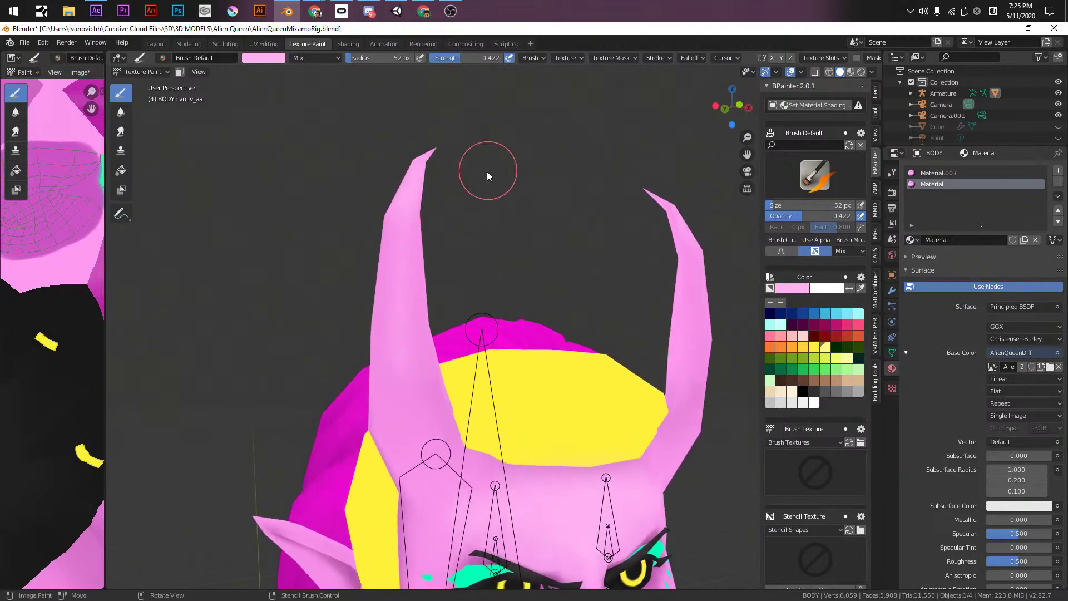
pyautogui.moveTo(488, 171); pyautogui.dragTo(473, 171, button='middle')
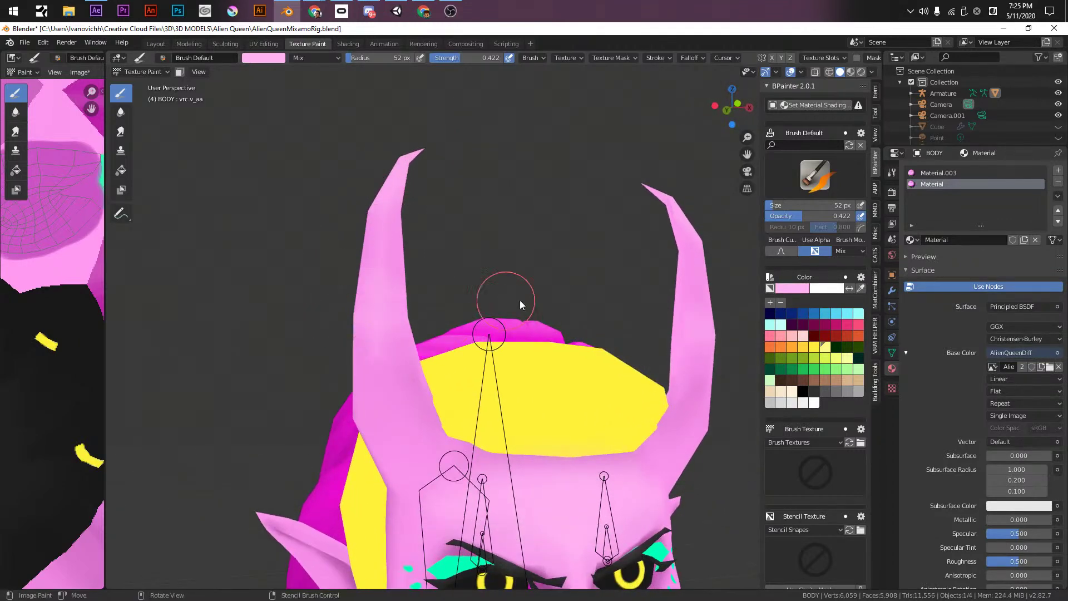
pyautogui.moveTo(656, 333); pyautogui.dragTo(567, 295, button='middle')
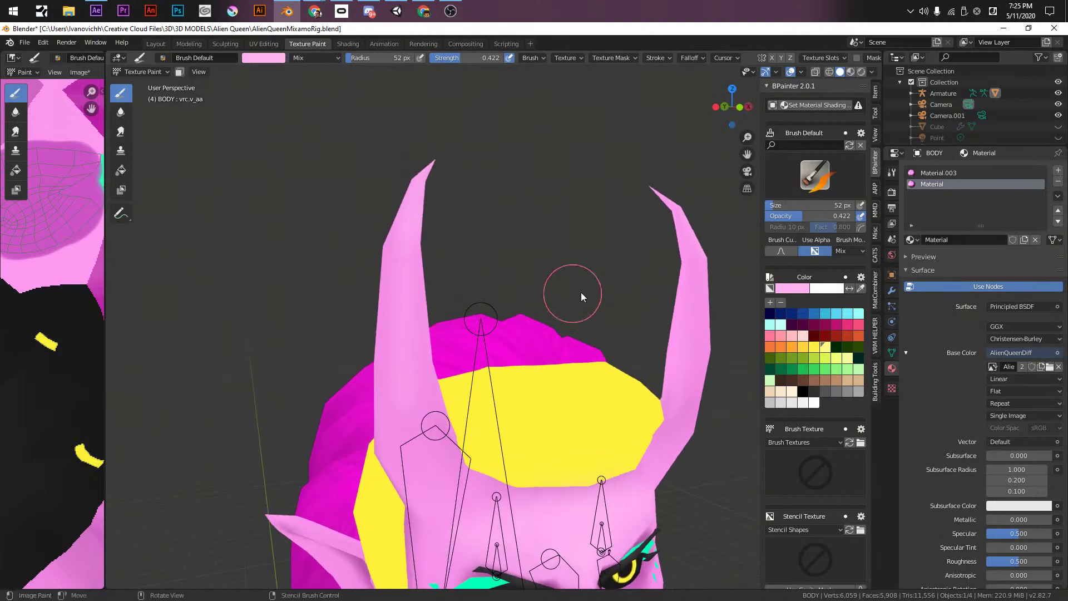
pyautogui.moveTo(628, 333); pyautogui.dragTo(530, 241, button='middle')
pyautogui.hotkey('ctrl', 's')
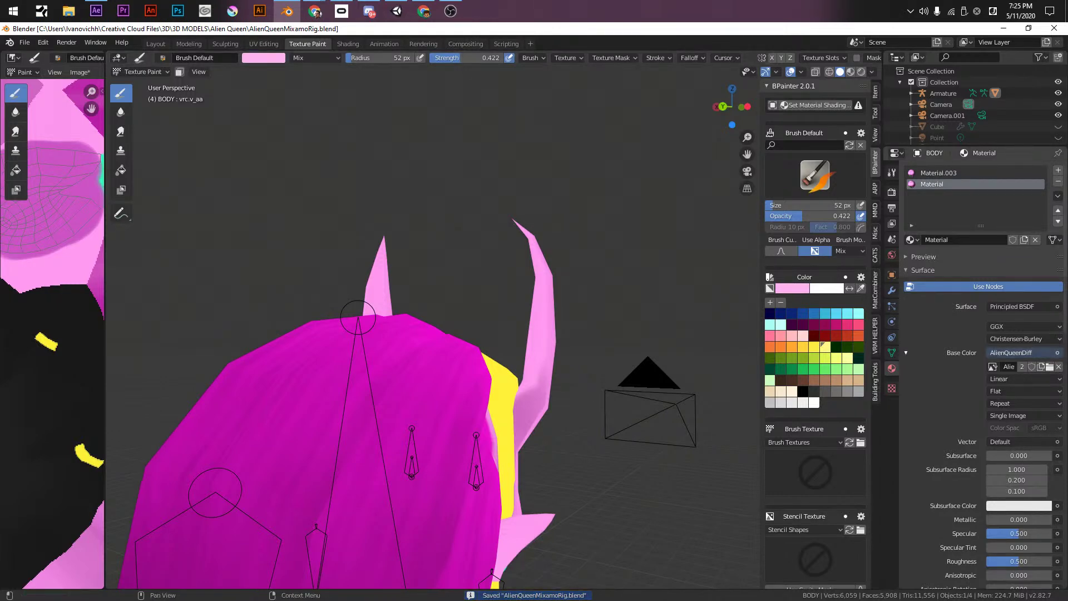
pyautogui.hotkey('alt', 'Tab')
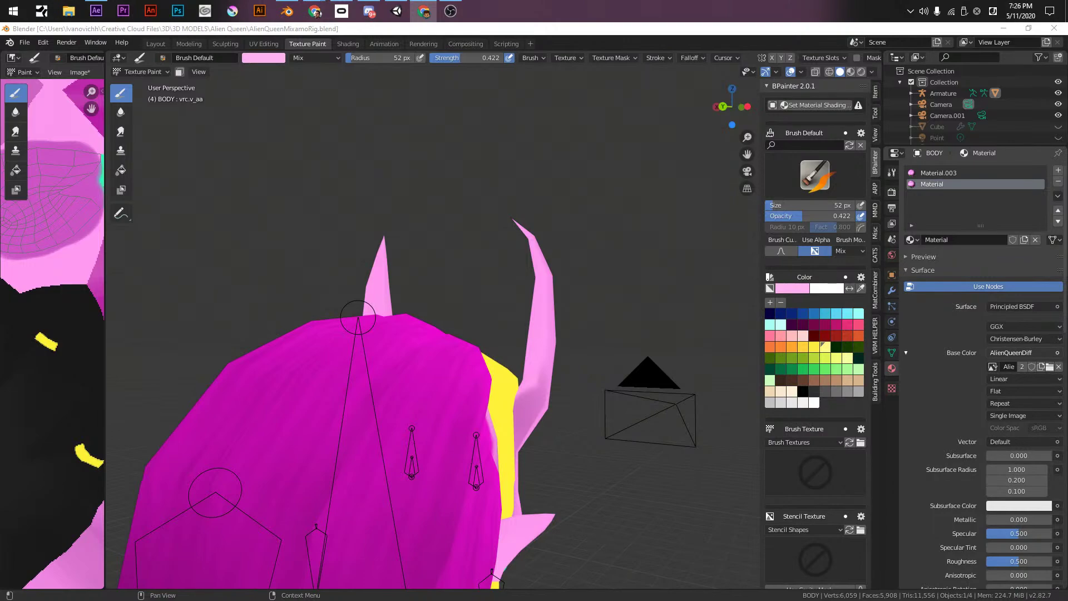
# - Frame the face in a side profile, briefly using Edit Mode to centre the view
pyautogui.moveTo(314, 281)
pyautogui.mouseDown(button='middle')
pyautogui.moveTo(222, 316)
pyautogui.moveTo(535, 333)
pyautogui.moveTo(516, 286)
pyautogui.moveTo(522, 244)
pyautogui.moveTo(545, 276)
pyautogui.moveTo(496, 313)
pyautogui.moveTo(552, 296)
pyautogui.moveTo(555, 310)
pyautogui.moveTo(592, 313)
pyautogui.moveTo(614, 276)
pyautogui.mouseUp(button='middle')
pyautogui.scroll(4, 497, 313)
pyautogui.scroll(3, 593, 313)
pyautogui.scroll(2, 601, 301)
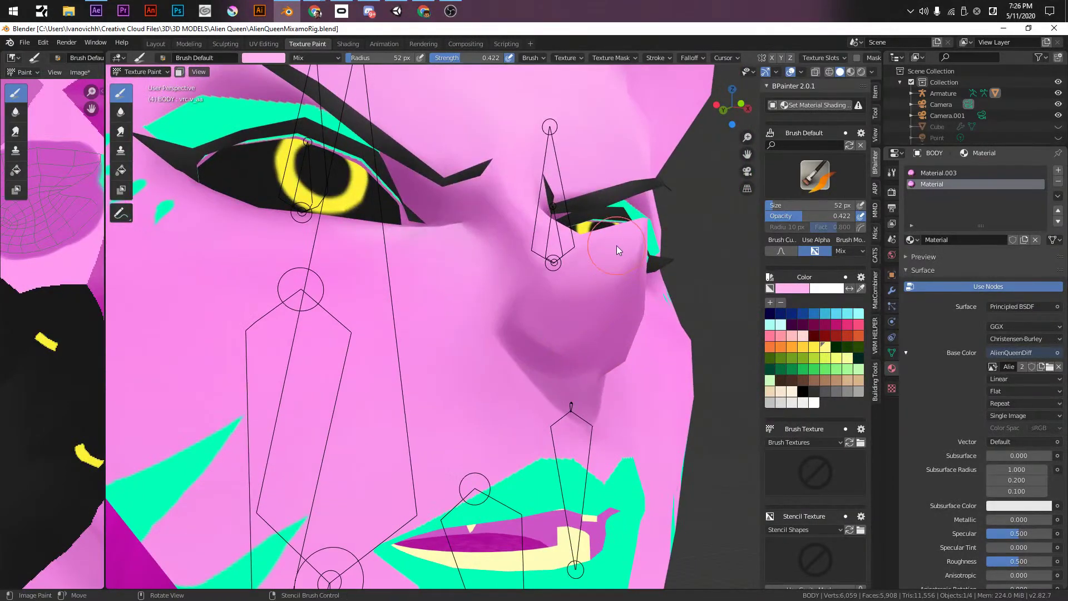
pyautogui.click(793, 289)
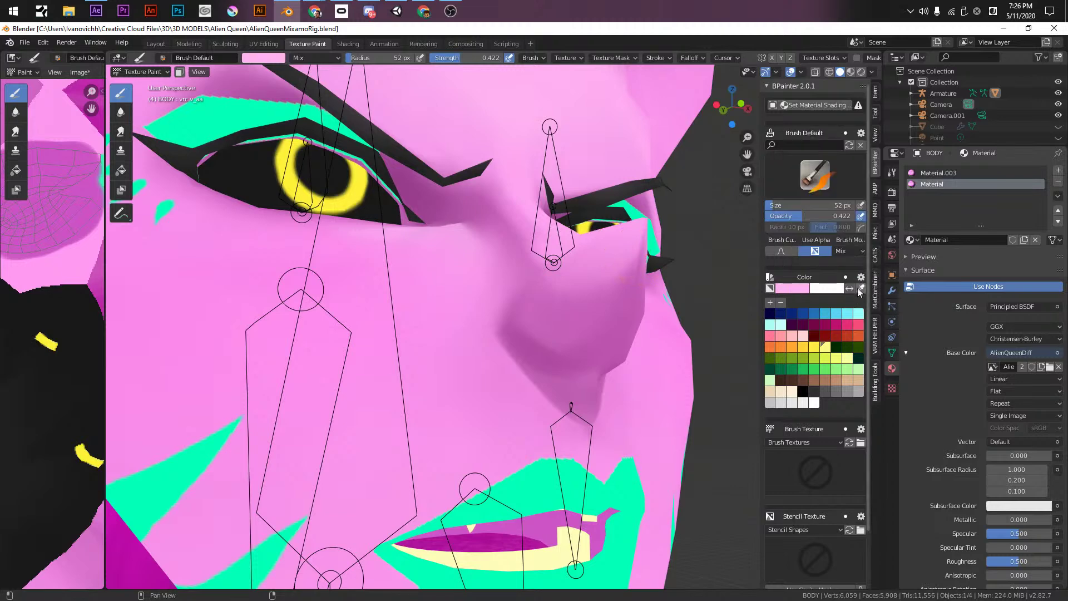
pyautogui.click(797, 289)
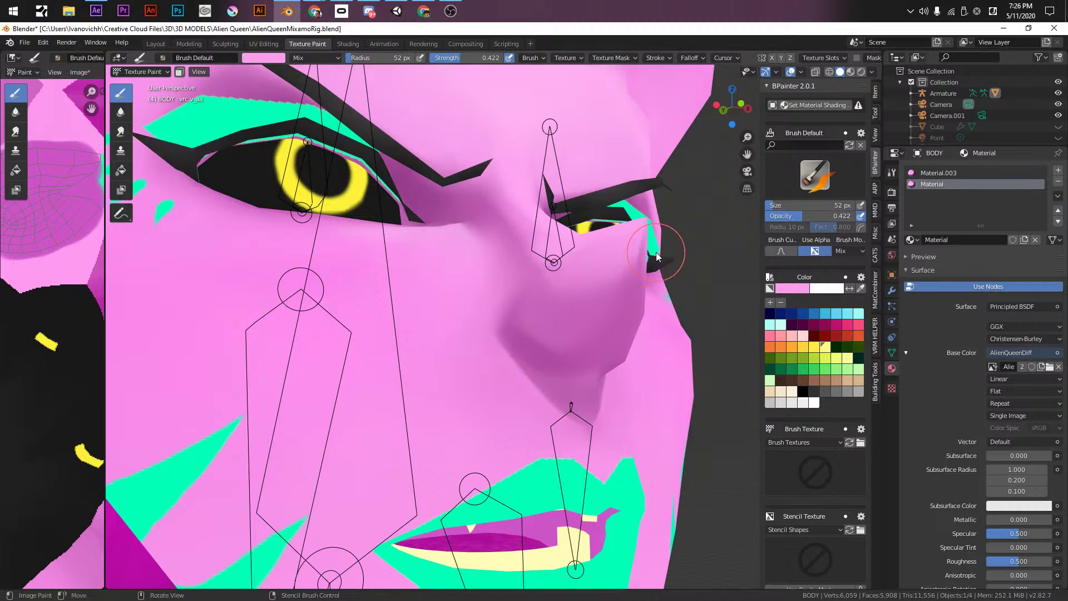
pyautogui.press('Tab')
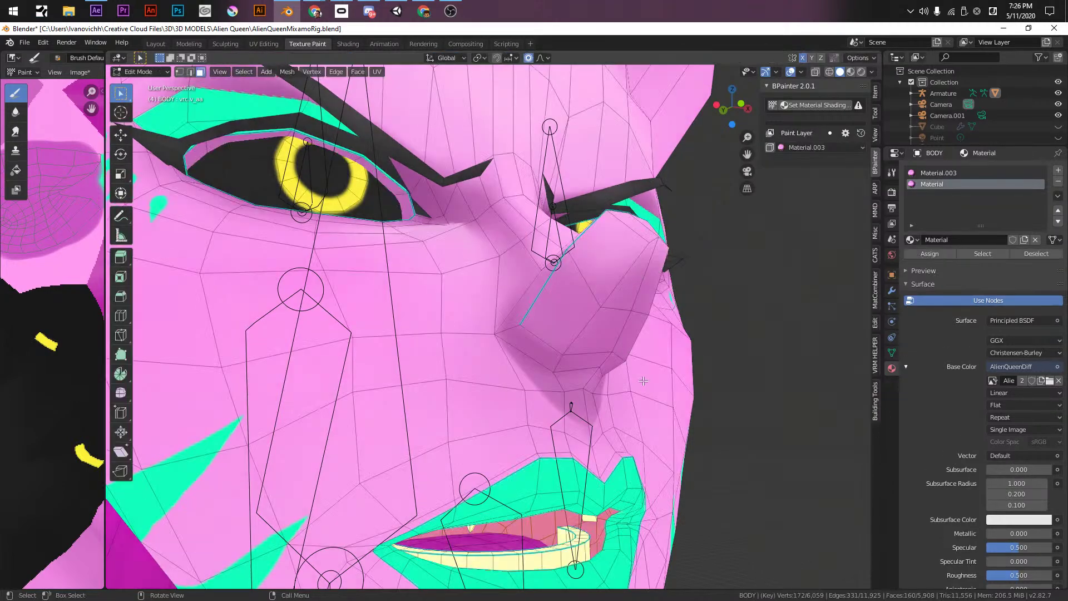
pyautogui.press('KP_Decimal')
pyautogui.press('Tab')
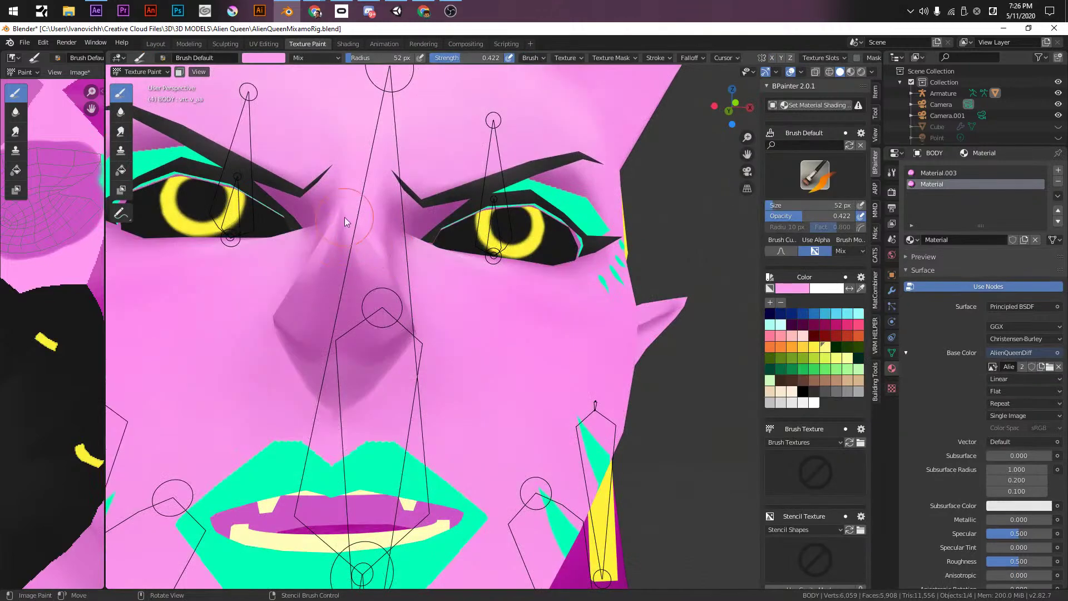
pyautogui.moveTo(339, 203); pyautogui.dragTo(396, 345, button='middle')
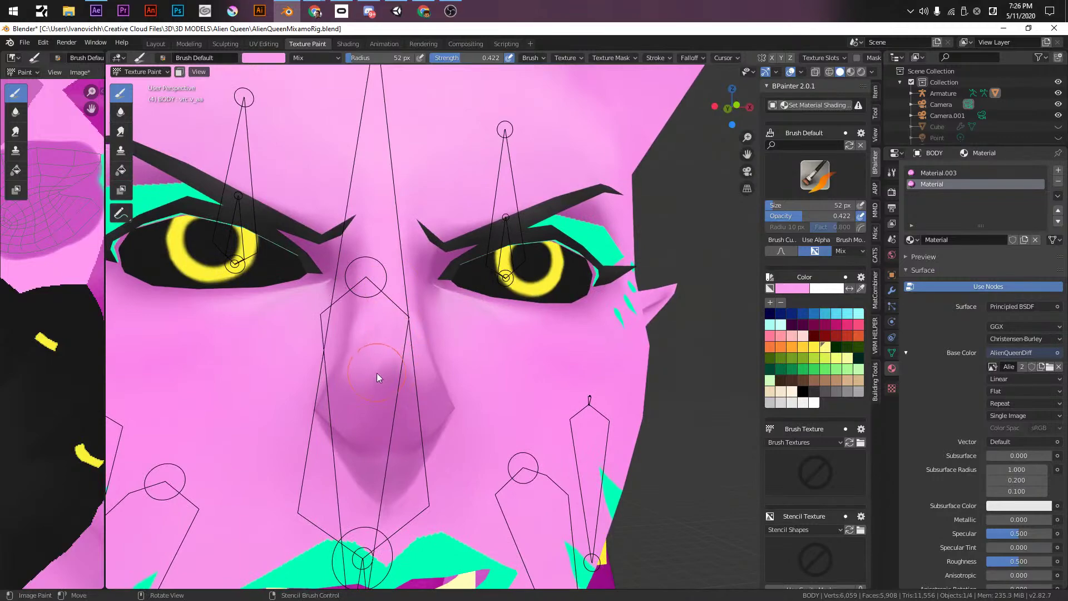
pyautogui.moveTo(395, 369)
pyautogui.mouseDown(button='middle')
pyautogui.moveTo(622, 412)
pyautogui.moveTo(656, 405)
pyautogui.moveTo(604, 403)
pyautogui.moveTo(568, 343)
pyautogui.moveTo(602, 378)
pyautogui.moveTo(663, 406)
pyautogui.moveTo(602, 321)
pyautogui.moveTo(550, 328)
pyautogui.mouseUp(button='middle')
# - Set the brush radius to 28 px, sample the darker nose pink, and put the body into Edit Mode
pyautogui.press(']')
pyautogui.scroll(3, 550, 328)
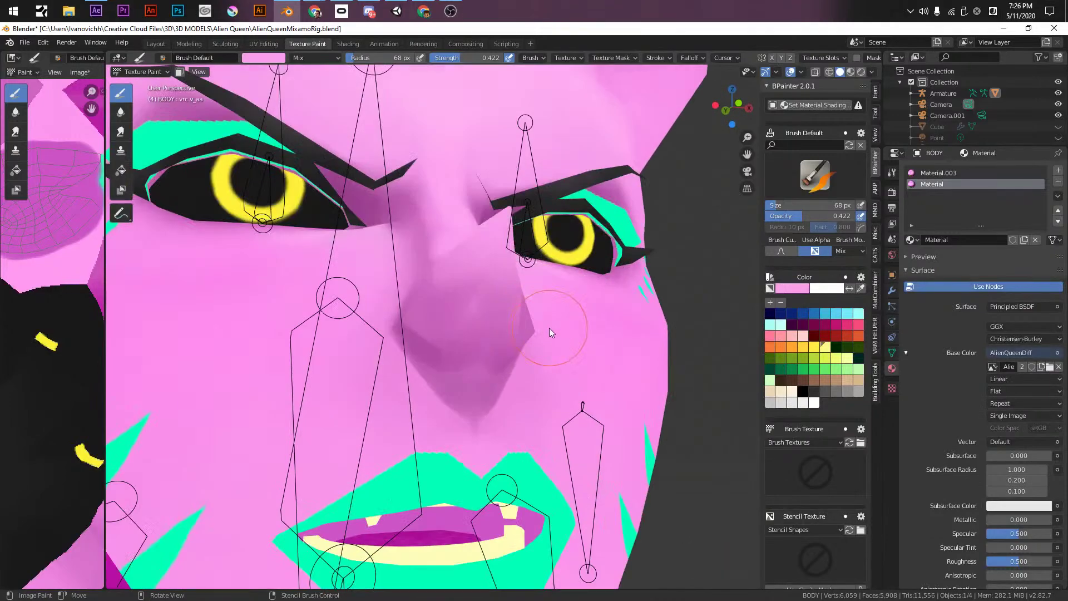
pyautogui.press('[')
pyautogui.press('[')
pyautogui.press('[')
pyautogui.press('[')
pyautogui.press('[')
pyautogui.press('[')
pyautogui.press('[')
pyautogui.press('[')
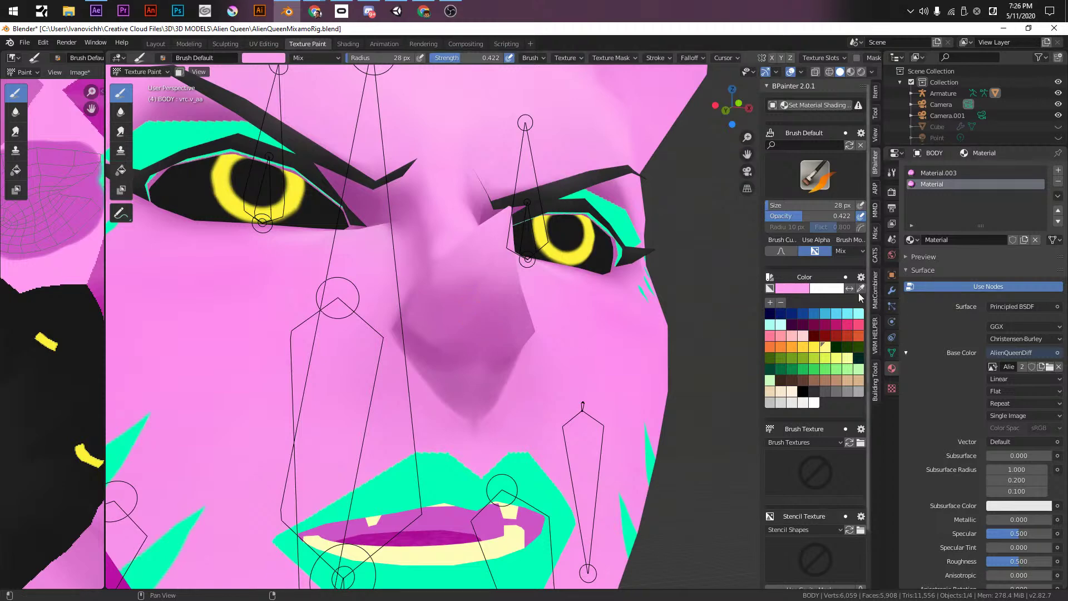
pyautogui.click(792, 288)
pyautogui.click(872, 255)
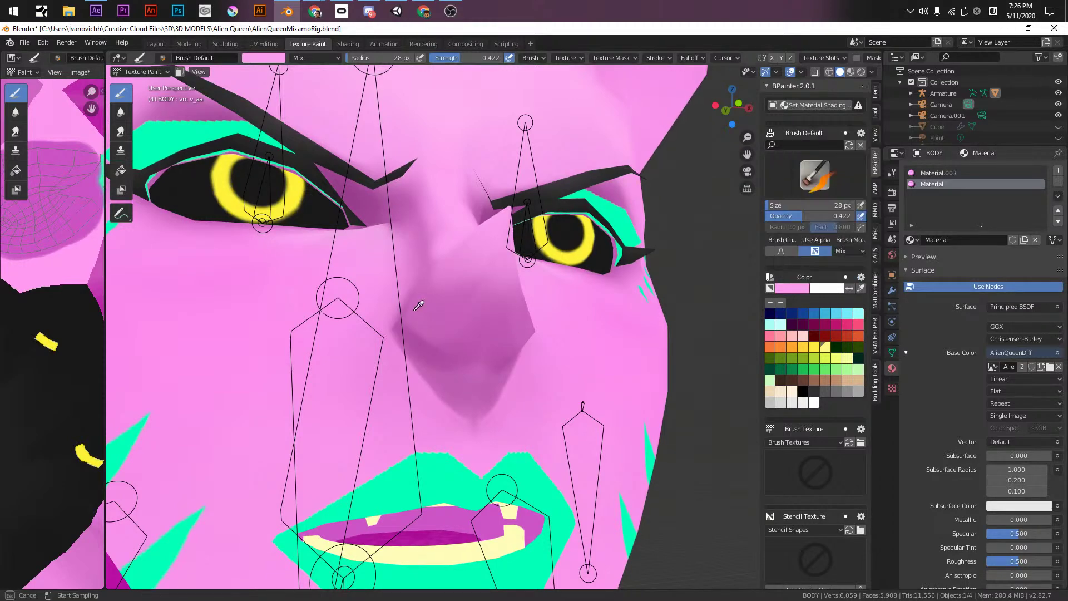
pyautogui.click(450, 308)
pyautogui.scroll(-5, 464, 291)
pyautogui.moveTo(464, 291)
pyautogui.mouseDown(button='middle')
pyautogui.moveTo(561, 342)
pyautogui.moveTo(406, 351)
pyautogui.moveTo(577, 324)
pyautogui.mouseUp(button='middle')
pyautogui.press('Tab')
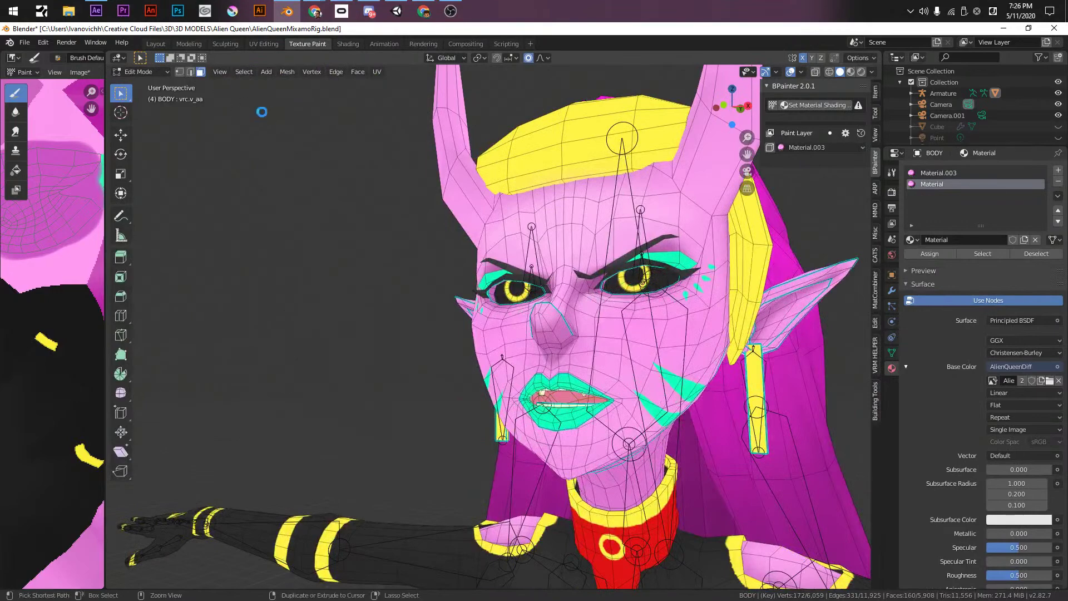
# - Save, return to Object Mode, box-select the body and armature, and save again
pyautogui.hotkey('ctrl', 's')
pyautogui.click(139, 75)
pyautogui.click(138, 87)
pyautogui.scroll(-6, 328, 260)
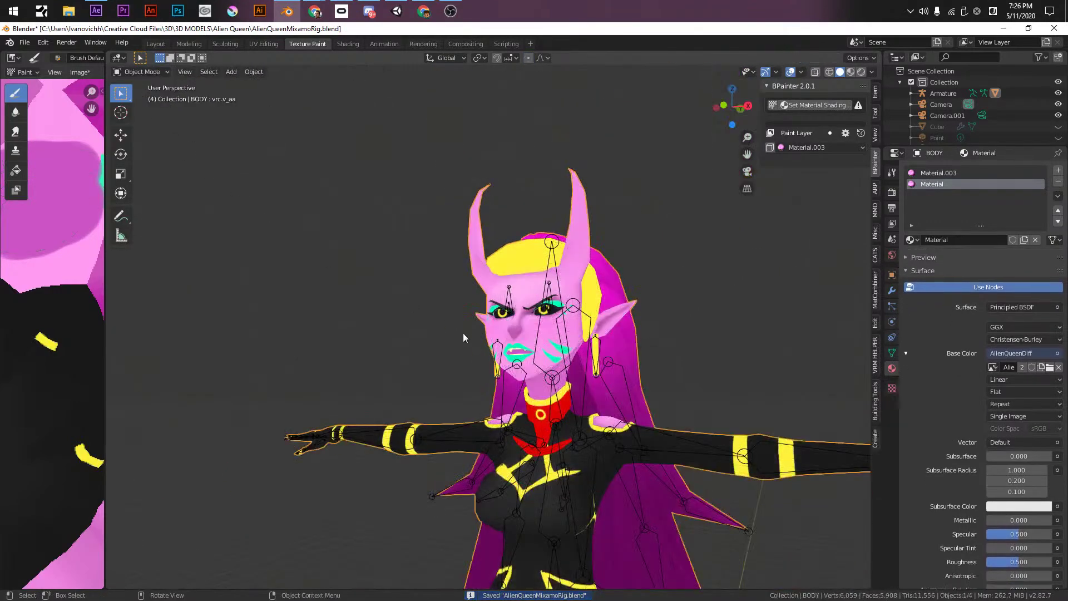
pyautogui.moveTo(437, 323); pyautogui.dragTo(589, 338, button='middle')
pyautogui.moveTo(296, 129); pyautogui.dragTo(501, 376)
pyautogui.scroll(-1, 493, 366)
pyautogui.hotkey('ctrl', 's')
# - Make the armature active and put it into Pose Mode, cancelling a first head-bone scale
pyautogui.moveTo(457, 235)
pyautogui.mouseDown(button='middle')
pyautogui.moveTo(585, 232)
pyautogui.moveTo(429, 243)
pyautogui.moveTo(447, 221)
pyautogui.mouseUp(button='middle')
pyautogui.scroll(4, 447, 221)
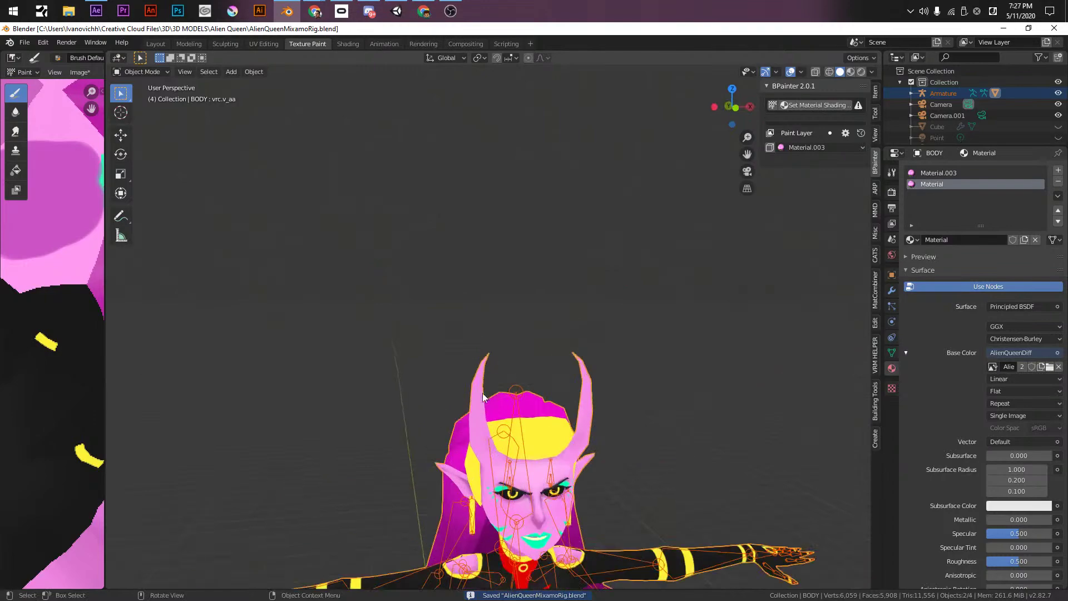
pyautogui.click(482, 393)
pyautogui.moveTo(482, 392); pyautogui.dragTo(551, 229, button='middle')
pyautogui.press('Tab')
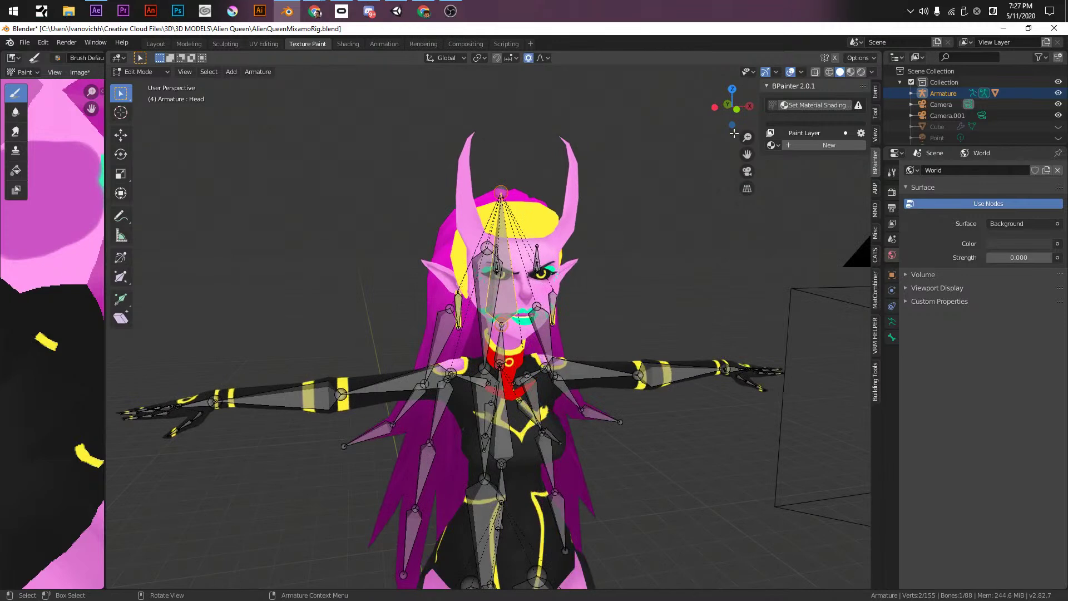
pyautogui.hotkey('ctrl', 'Tab')
pyautogui.click(582, 223)
pyautogui.press('s')
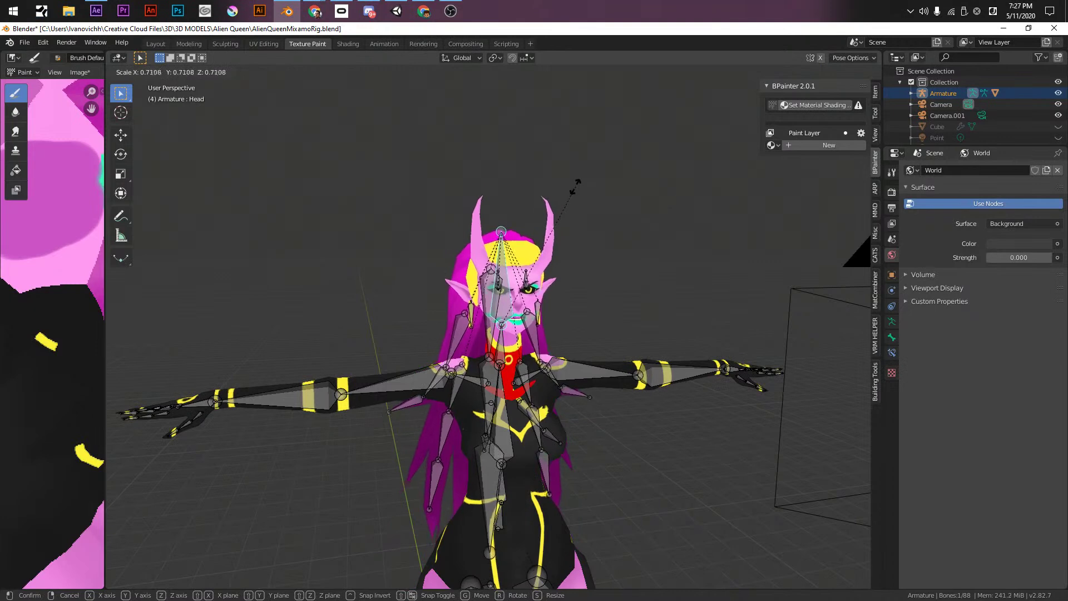
pyautogui.rightClick(600, 164)
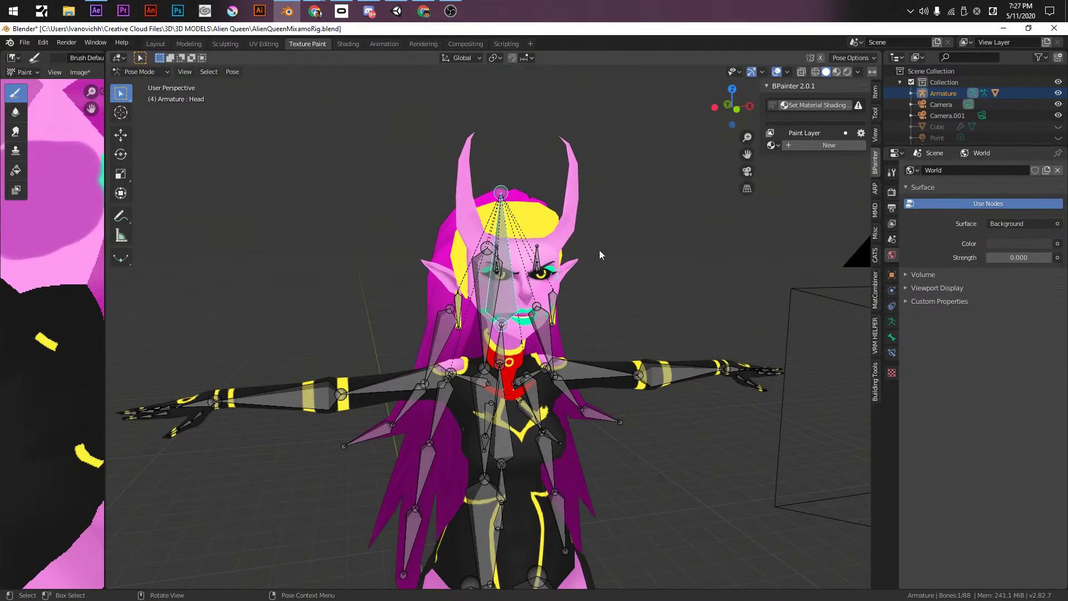
# - Frame the figure in front orthographic view and scale the head bone to about 0.9
pyautogui.moveTo(599, 243); pyautogui.dragTo(570, 209, button='middle')
pyautogui.press('KP_1')
pyautogui.keyDown('shift'); pyautogui.moveTo(364, 74); pyautogui.dragTo(524, 206, button='middle'); pyautogui.keyUp('shift')
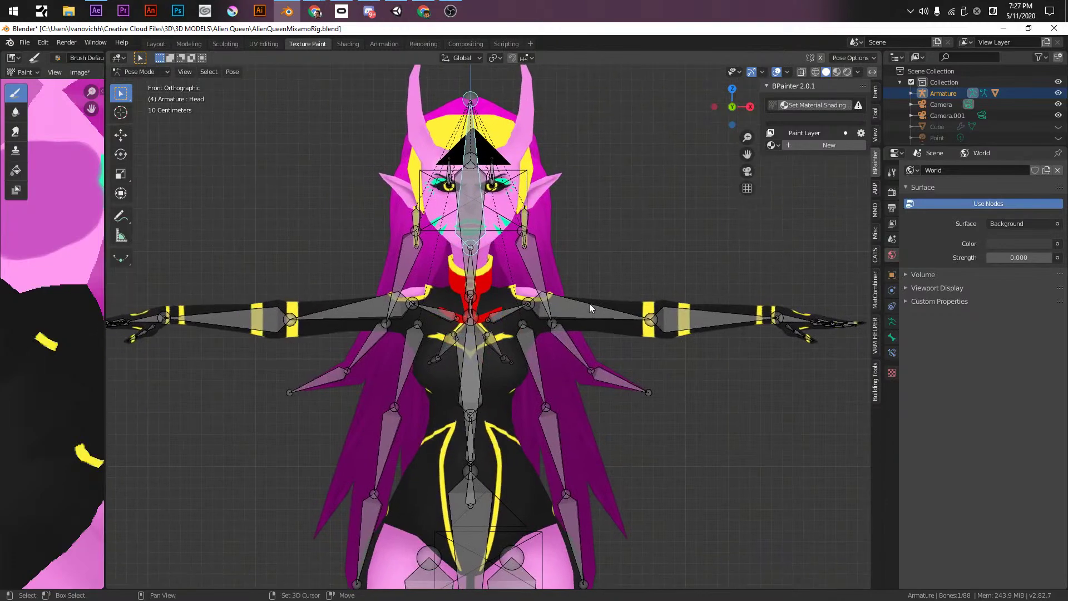
pyautogui.keyDown('shift'); pyautogui.moveTo(590, 302); pyautogui.dragTo(582, 215, button='middle'); pyautogui.keyUp('shift')
pyautogui.keyDown('shift'); pyautogui.moveTo(376, 107); pyautogui.dragTo(441, 328, button='middle'); pyautogui.keyUp('shift')
pyautogui.keyDown('shift'); pyautogui.moveTo(619, 197); pyautogui.dragTo(593, 230, button='middle'); pyautogui.keyUp('shift')
pyautogui.press('KP_1')
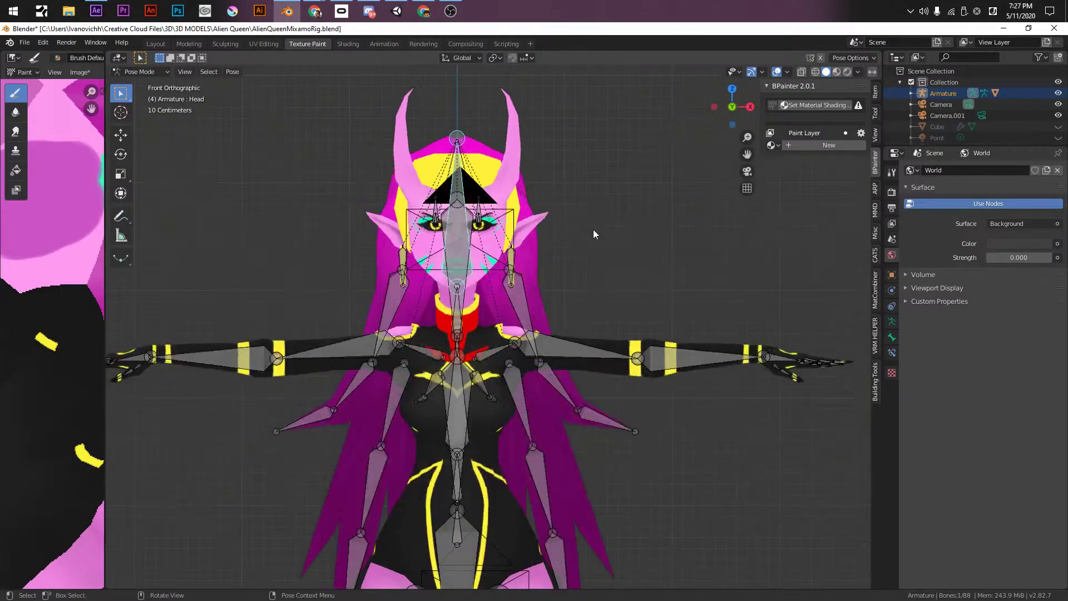
pyautogui.press('s')
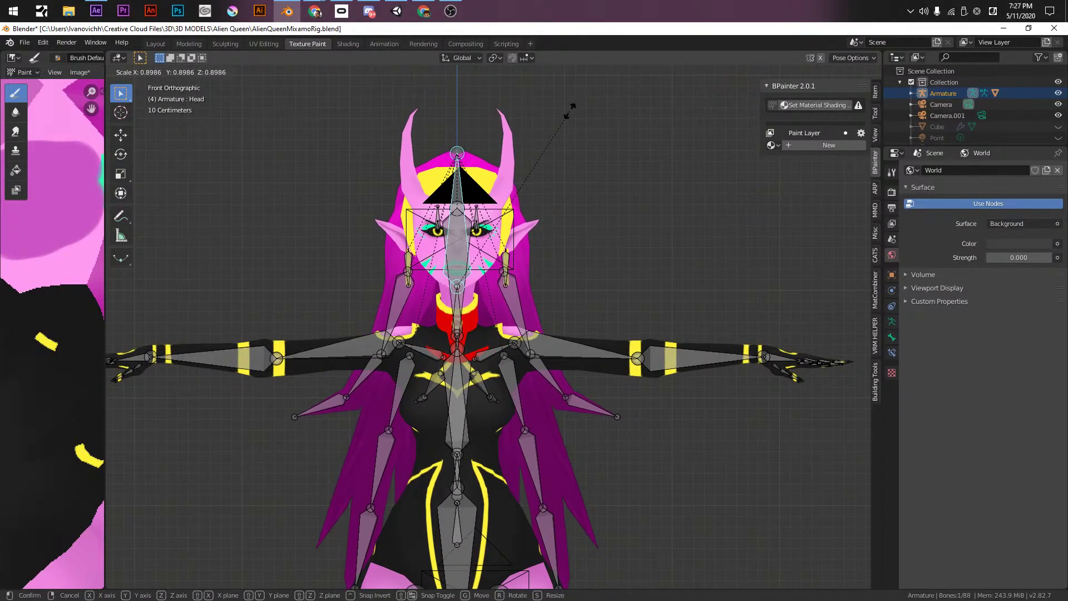
pyautogui.click(571, 112)
pyautogui.moveTo(570, 111); pyautogui.dragTo(531, 252, button='middle')
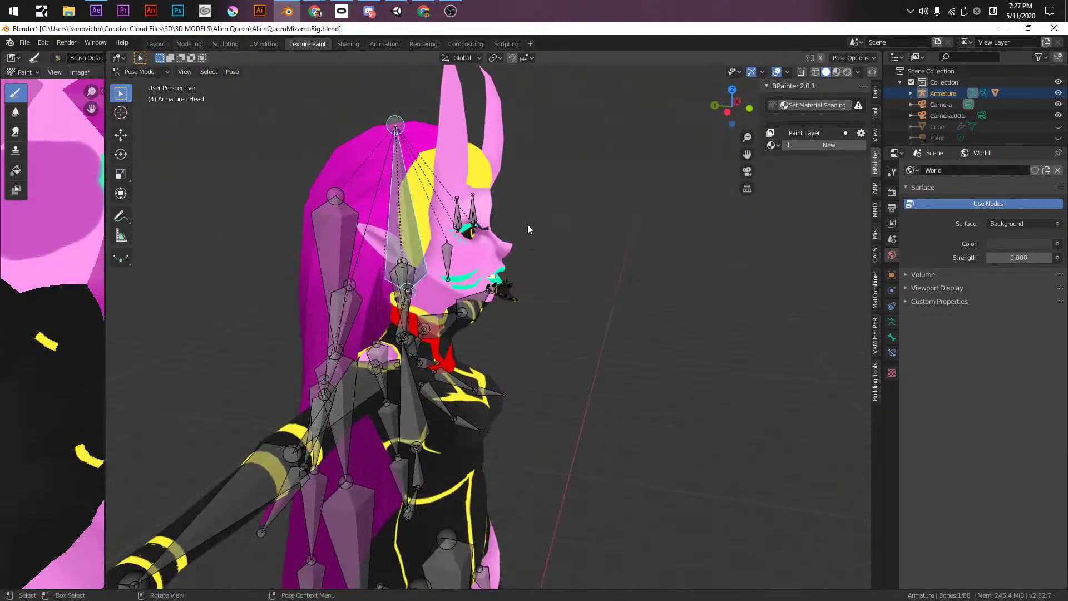
# - Return the armature to Object Mode and select the BODY mesh together with the armature
pyautogui.moveTo(521, 326); pyautogui.dragTo(516, 320, button='middle')
pyautogui.click(522, 332)
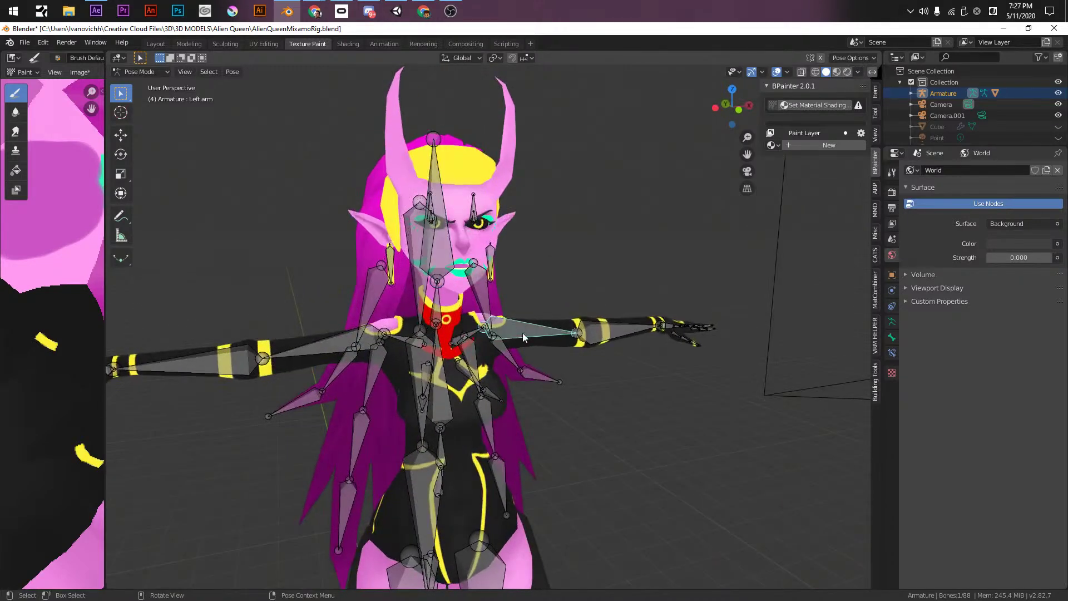
pyautogui.press('KP_1')
pyautogui.scroll(1, 559, 310)
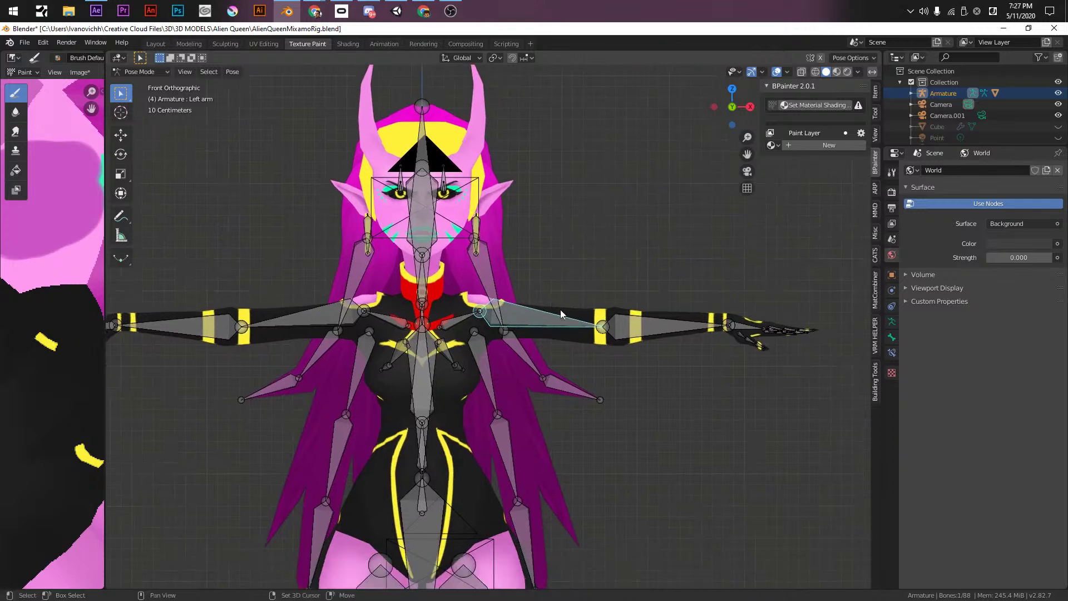
pyautogui.hotkey('ctrl', 'Tab')
pyautogui.click(509, 262)
pyautogui.click(482, 265)
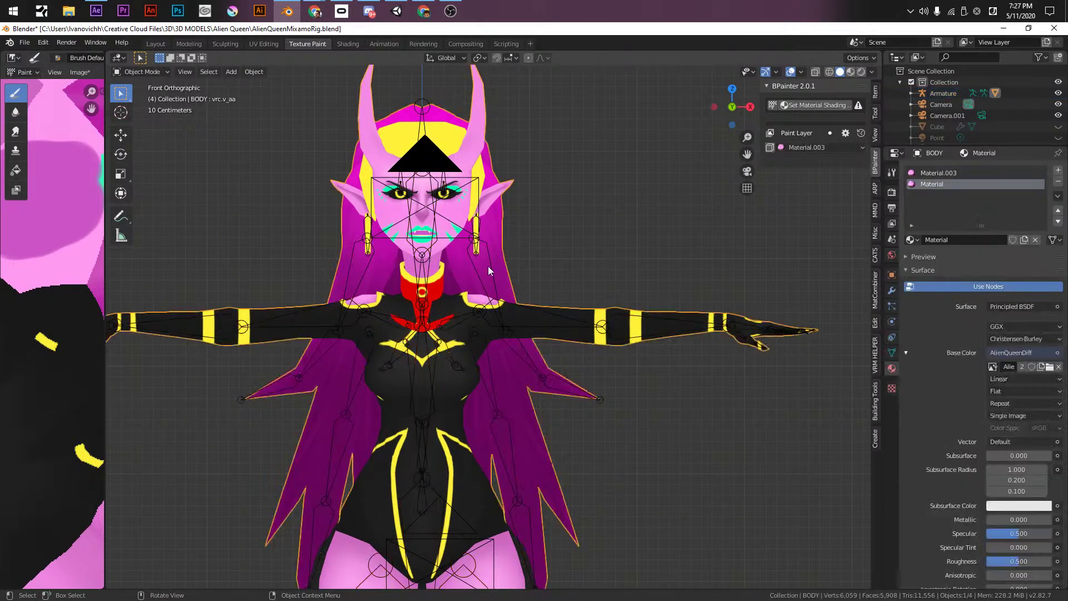
pyautogui.click(489, 265)
pyautogui.hotkey('ctrl', 'Tab')
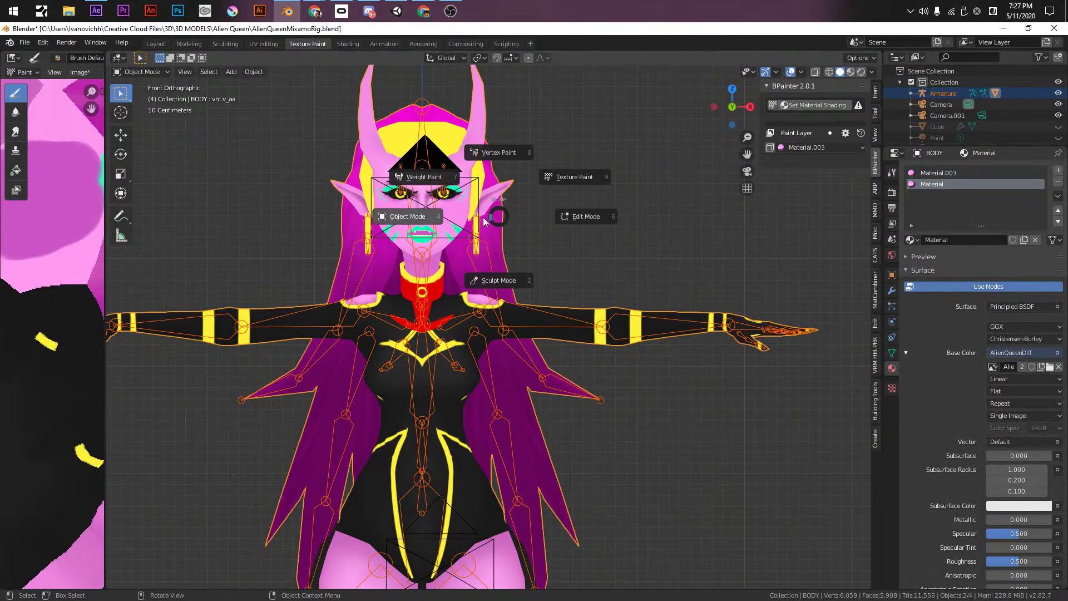
# - Enter Weight Paint on the body and set the viewport lighting back to Studio
pyautogui.click(498, 283)
pyautogui.scroll(3, 533, 299)
pyautogui.moveTo(535, 297)
pyautogui.keyDown('shift'); pyautogui.mouseDown(button='middle')
pyautogui.moveTo(486, 387)
pyautogui.moveTo(437, 423)
pyautogui.moveTo(512, 352)
pyautogui.mouseUp(button='middle'); pyautogui.keyUp('shift')
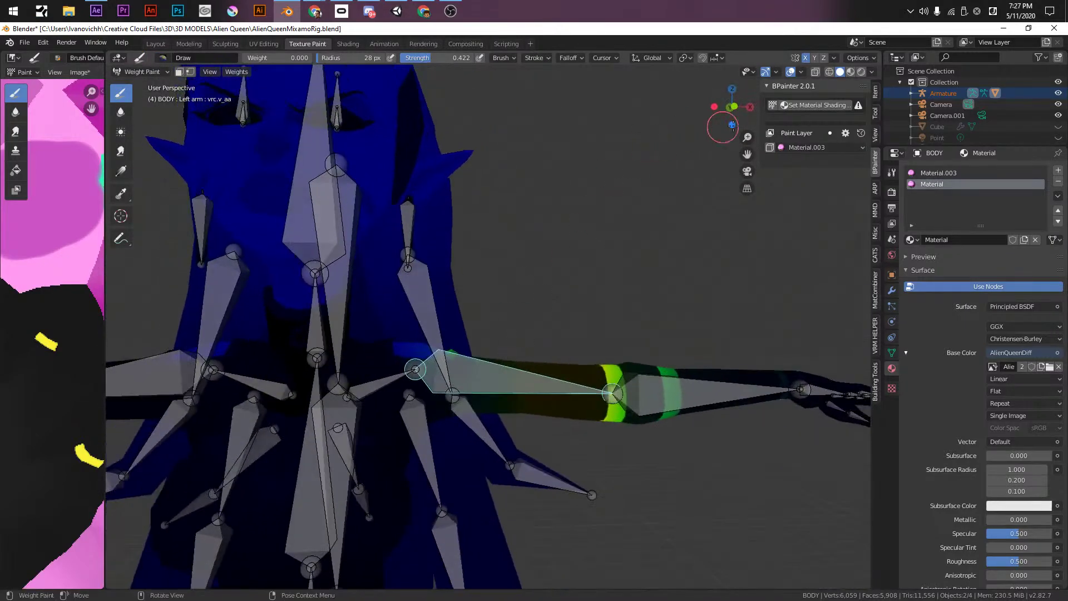
pyautogui.click(833, 73)
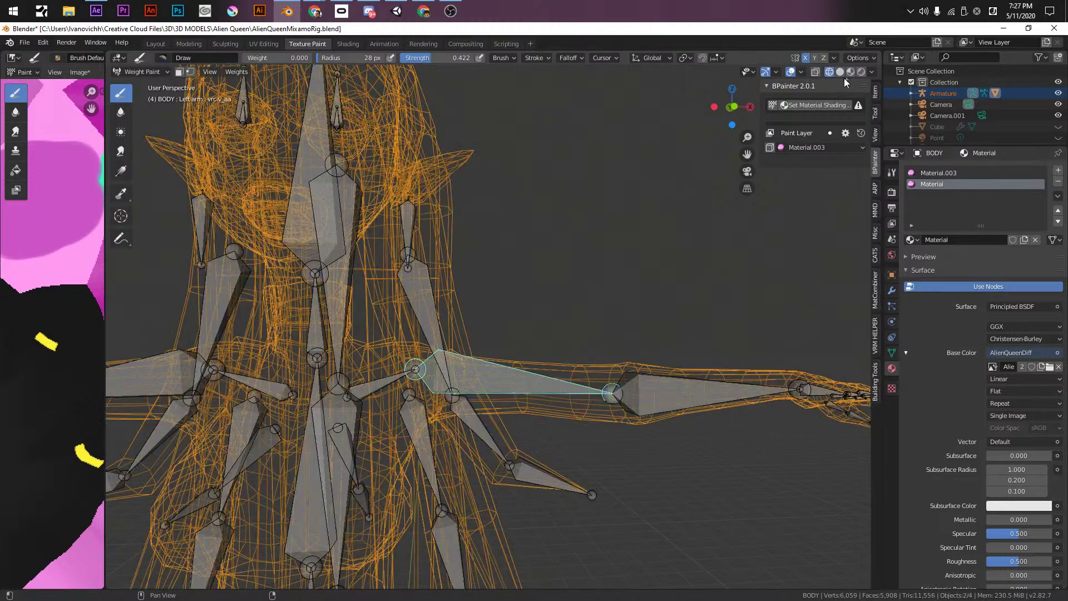
pyautogui.click(840, 72)
pyautogui.click(871, 72)
pyautogui.click(823, 125)
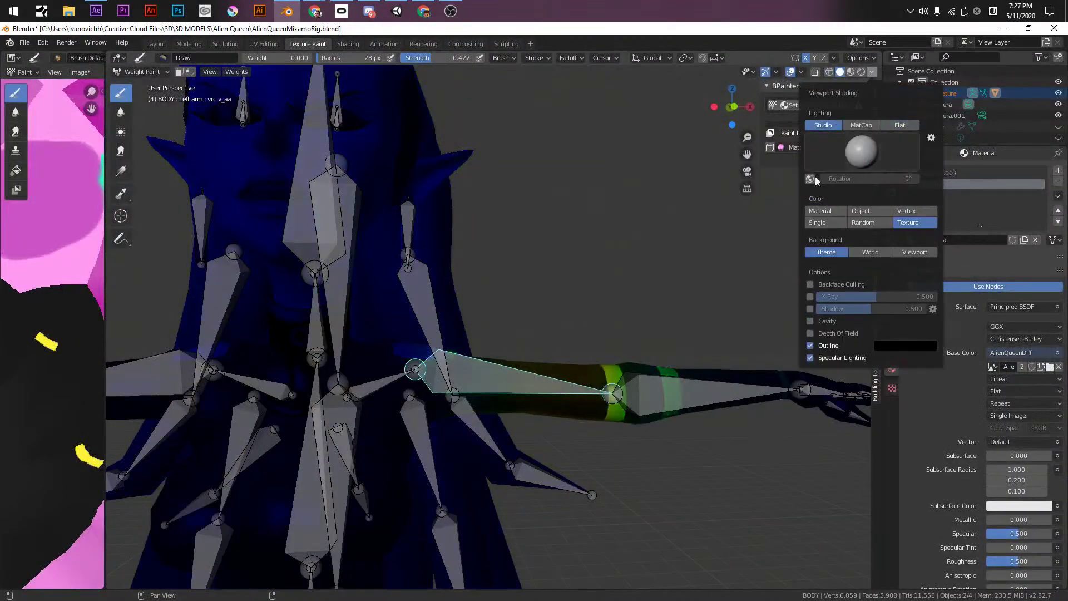
pyautogui.moveTo(453, 470)
pyautogui.mouseDown(button='middle')
pyautogui.moveTo(492, 304)
pyautogui.moveTo(576, 275)
pyautogui.mouseUp(button='middle')
# - Show the Left shoulder weights and select the linked mesh at the left shoulder
pyautogui.keyDown('ctrl'); pyautogui.click(462, 252); pyautogui.keyUp('ctrl')
pyautogui.press('KP_1')
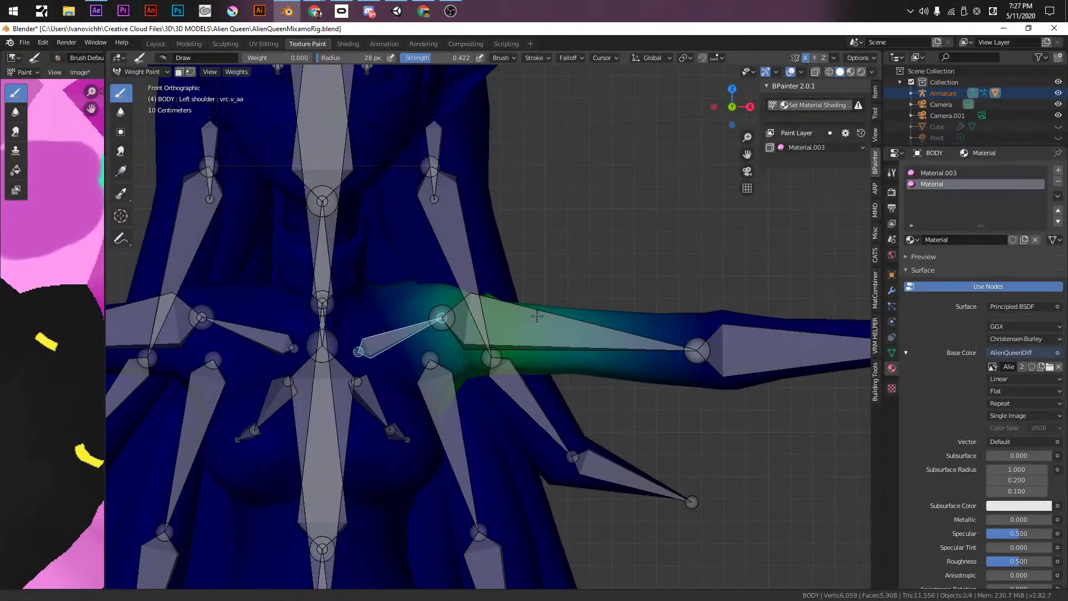
pyautogui.keyDown('shift'); pyautogui.moveTo(538, 316); pyautogui.dragTo(536, 258, button='middle'); pyautogui.keyUp('shift')
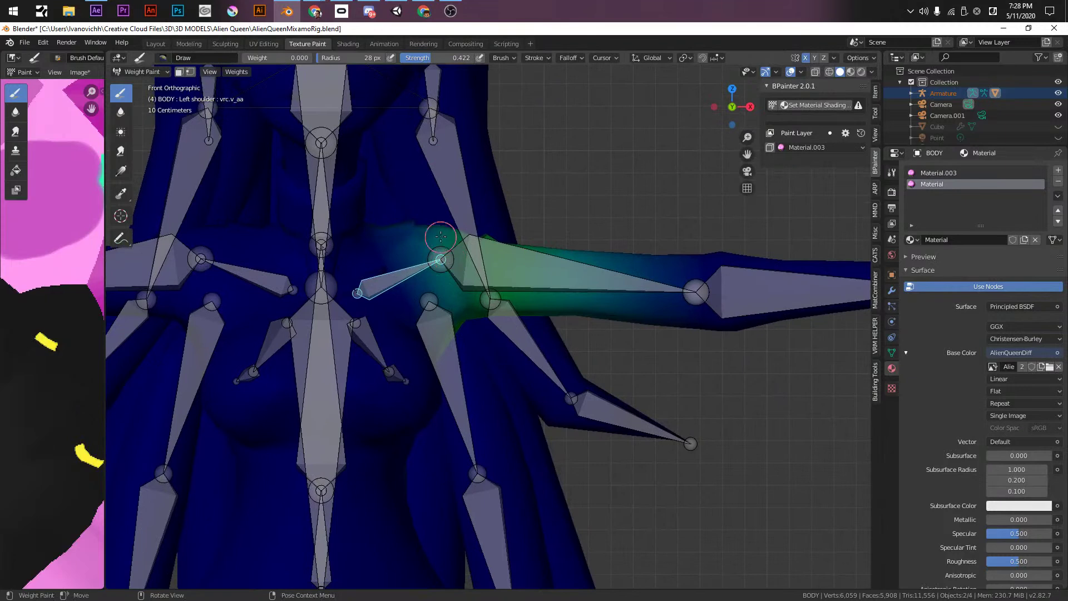
pyautogui.press('Tab')
pyautogui.click(433, 284)
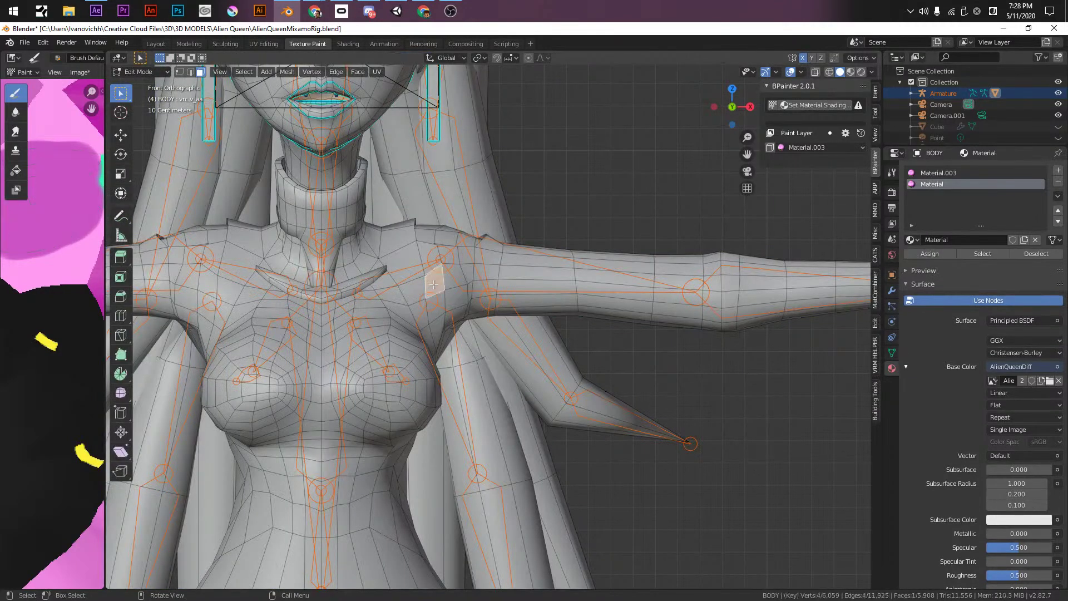
pyautogui.press('l')
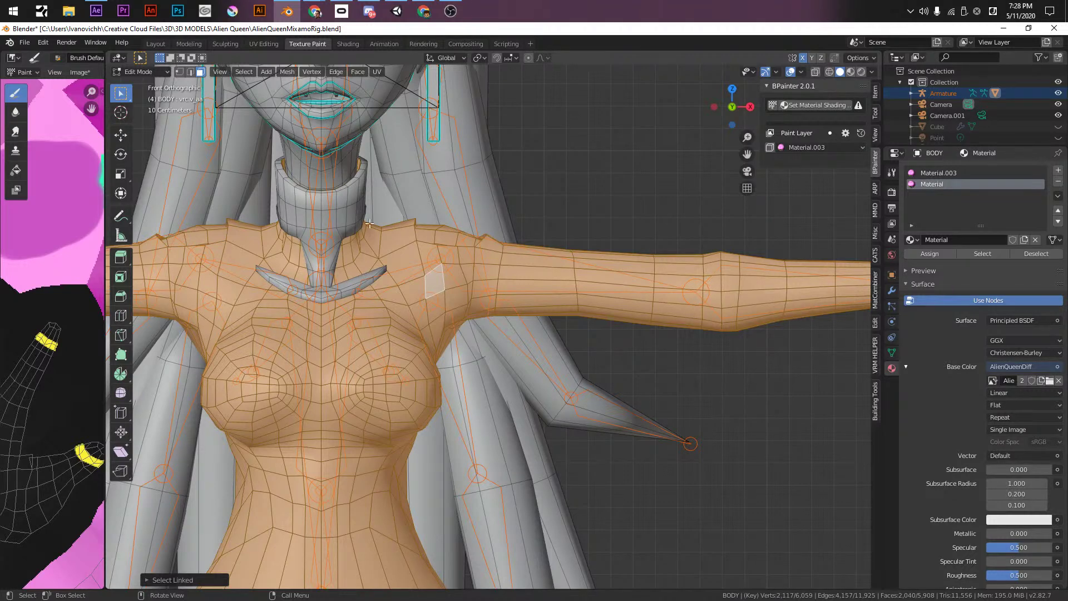
pyautogui.press('Tab')
# - Save the file and apply a Weight Gradient across the upper arm
pyautogui.moveTo(483, 217)
pyautogui.keyDown('shift'); pyautogui.mouseDown(button='middle')
pyautogui.moveTo(490, 184)
pyautogui.moveTo(442, 112)
pyautogui.mouseUp(button='middle'); pyautogui.keyUp('shift')
pyautogui.hotkey('ctrl', 's')
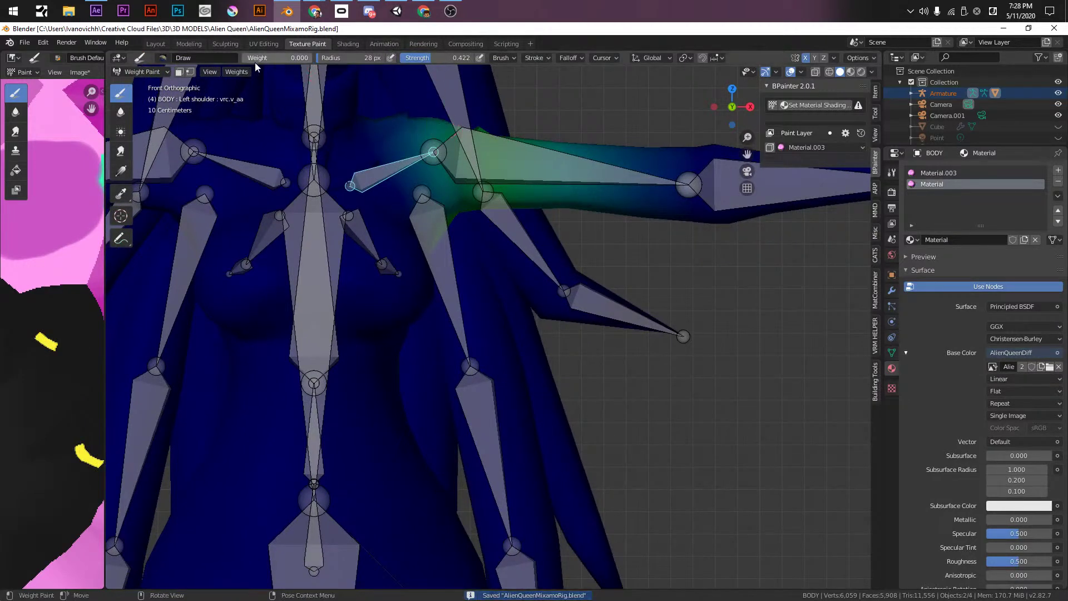
pyautogui.keyDown('shift'); pyautogui.moveTo(653, 229); pyautogui.dragTo(644, 353, button='middle'); pyautogui.keyUp('shift')
pyautogui.moveTo(681, 337); pyautogui.dragTo(379, 315)
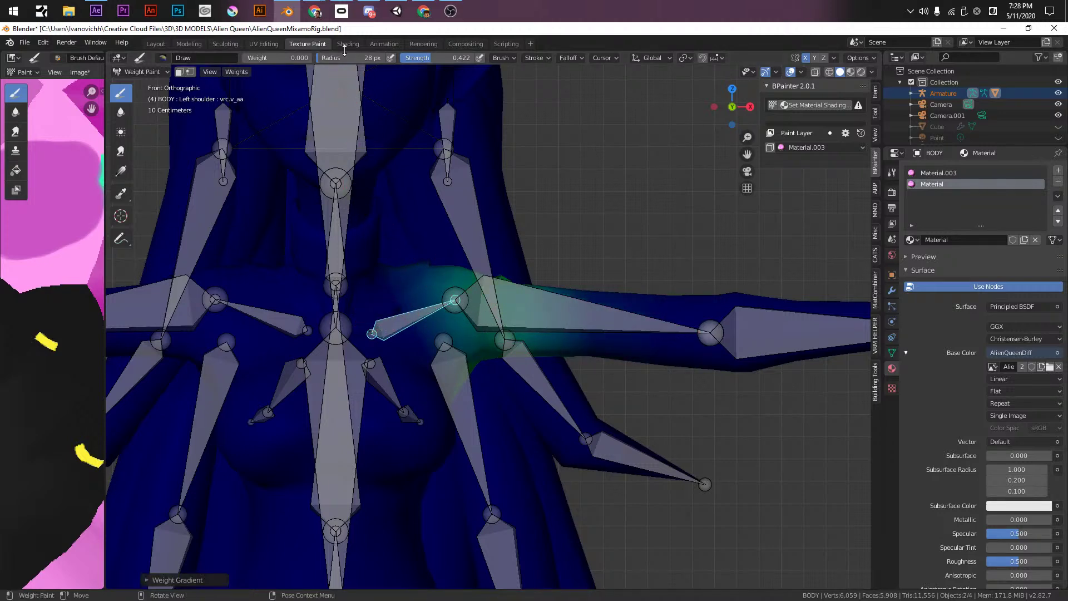
# - Enable Vertex Selection masking so painting affects only selected vertices
pyautogui.keyDown('shift'); pyautogui.moveTo(432, 231); pyautogui.dragTo(480, 222, button='middle'); pyautogui.keyUp('shift')
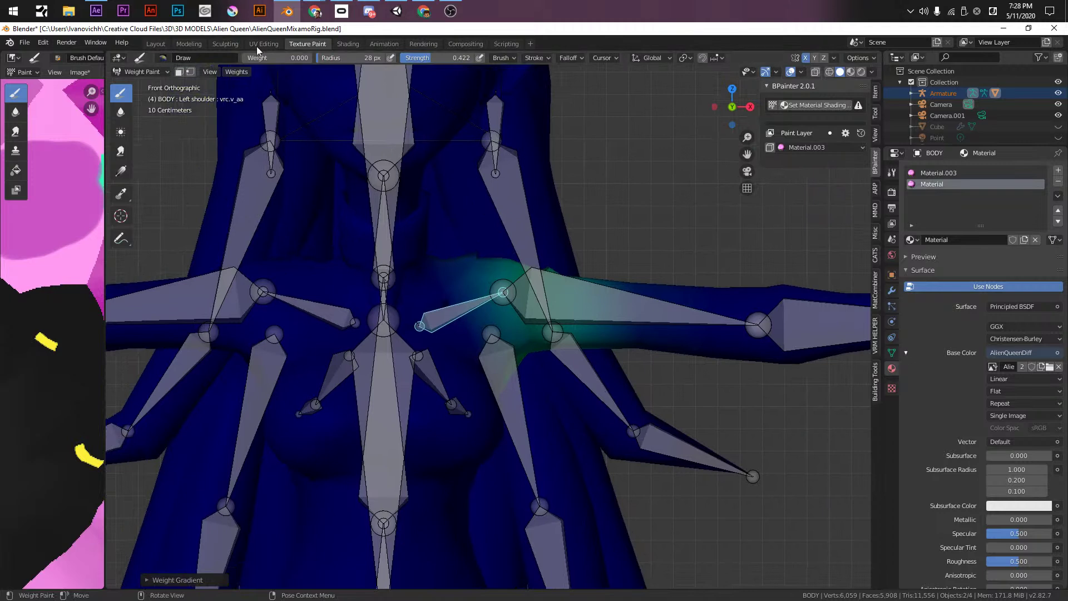
pyautogui.click(178, 71)
pyautogui.keyDown('shift'); pyautogui.moveTo(507, 314); pyautogui.dragTo(539, 349, button='middle'); pyautogui.keyUp('shift')
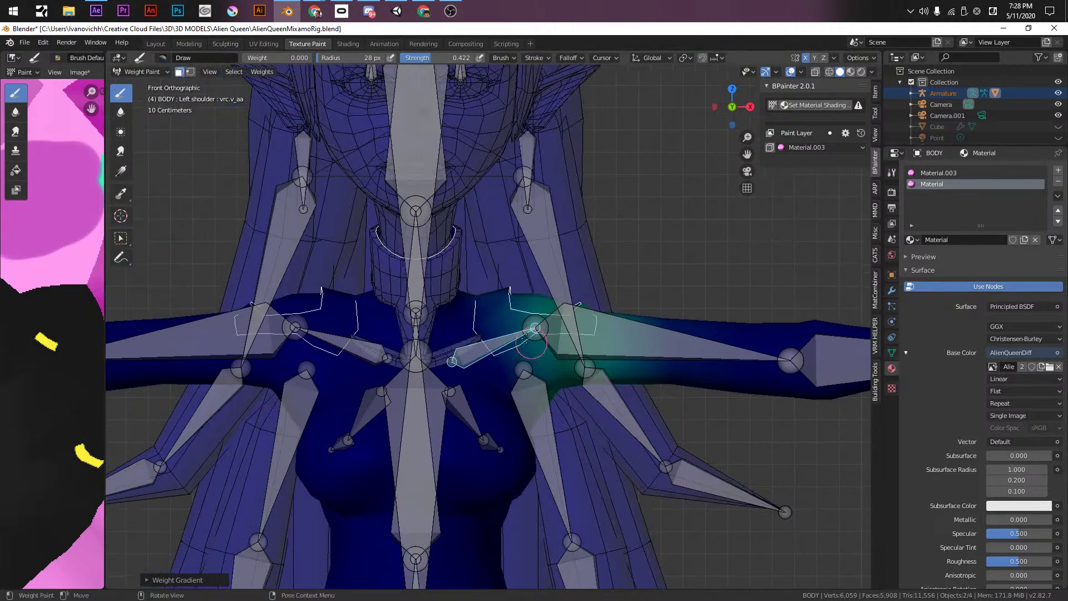
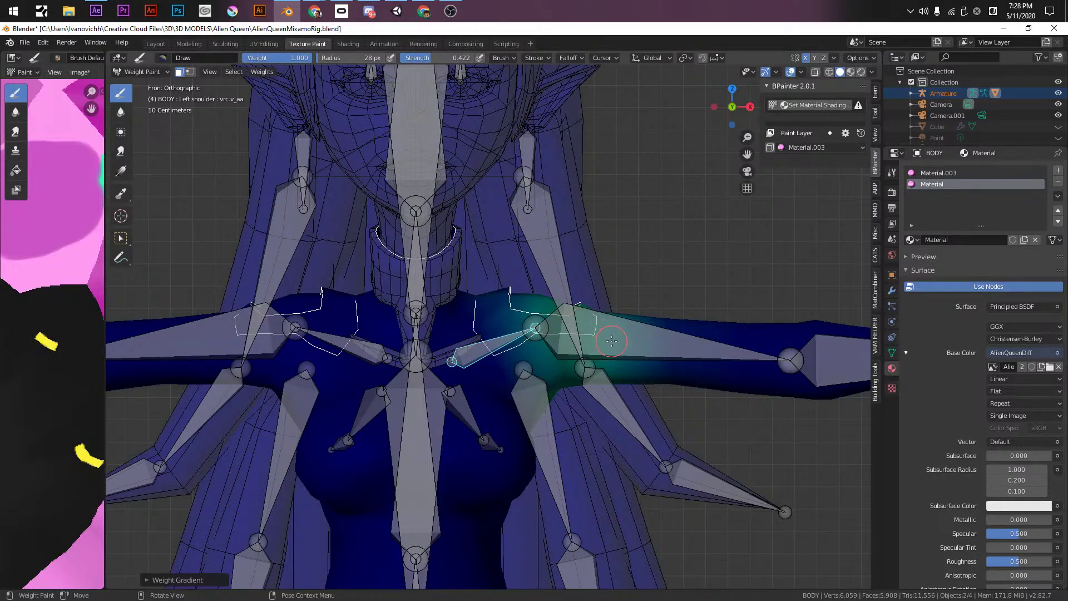
# - Test the shoulder weights with a rotation, cancel it, and re-enable Face Selection masking
pyautogui.press('r')
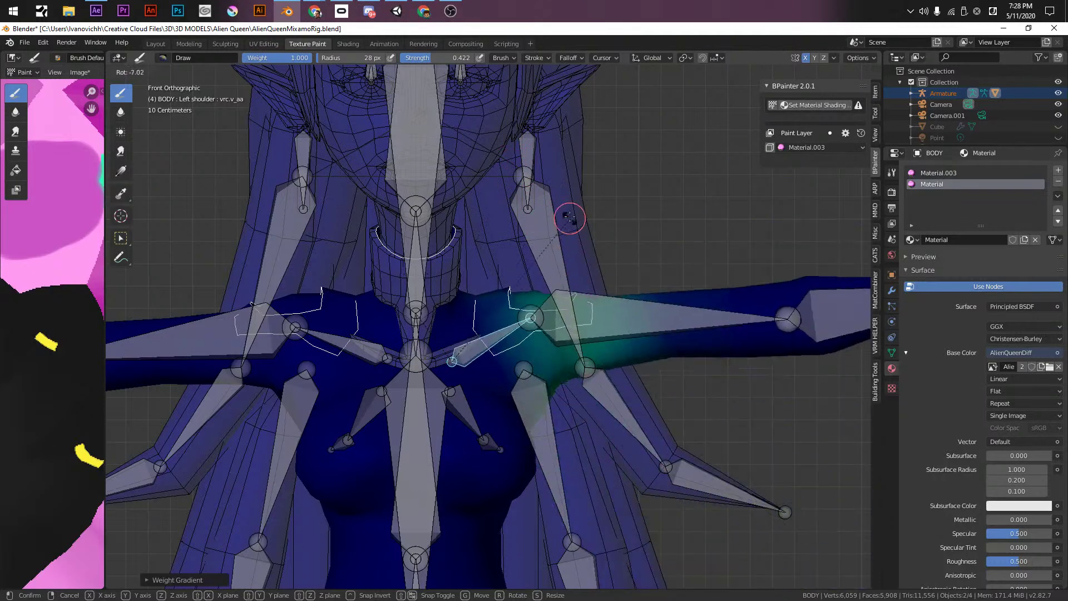
pyautogui.rightClick(545, 146)
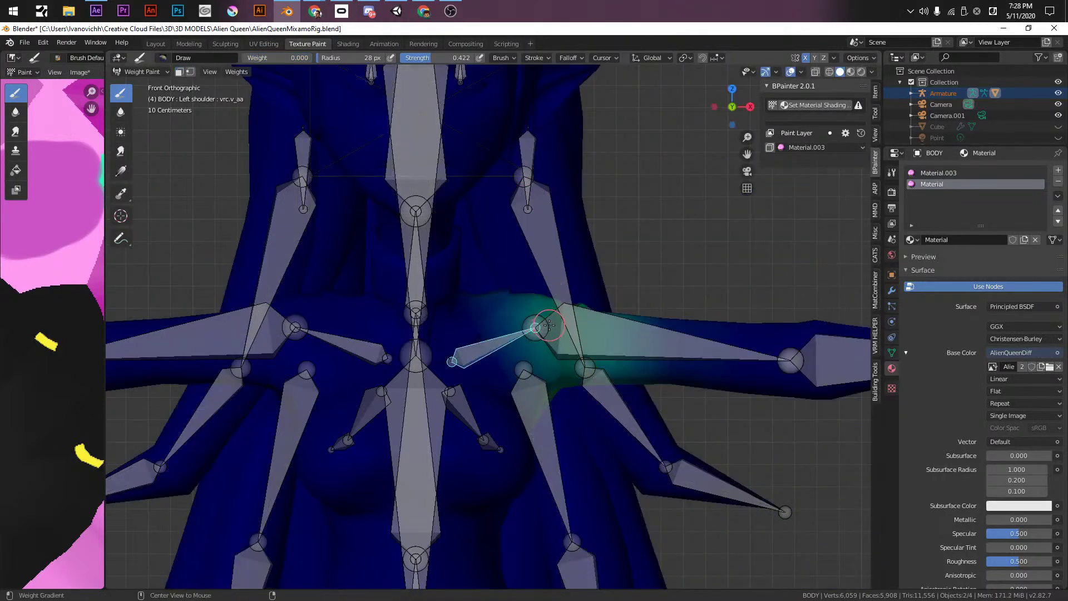
pyautogui.click(181, 72)
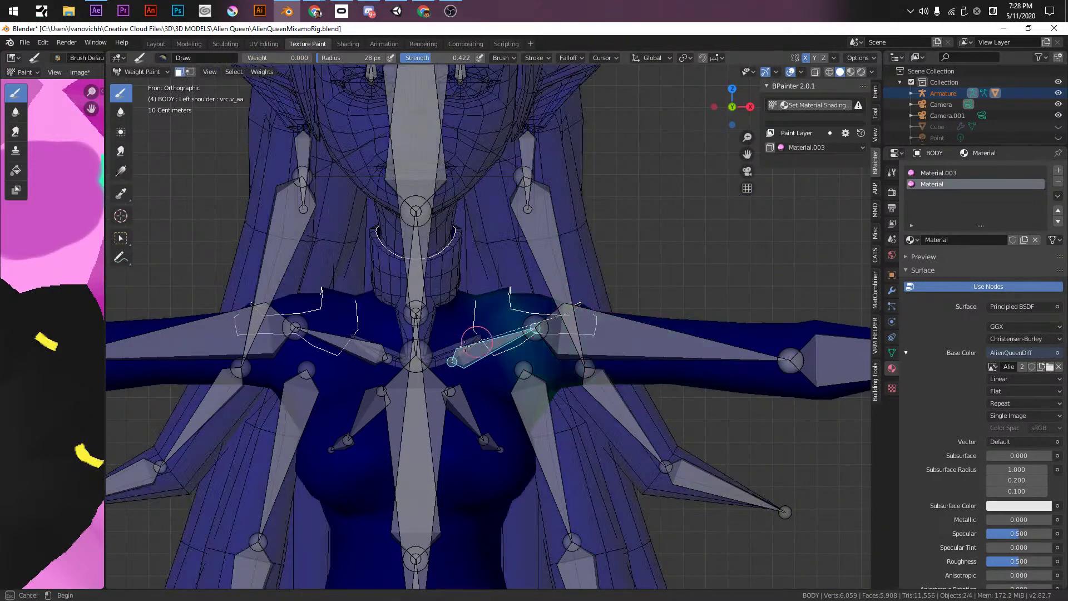
pyautogui.click(180, 73)
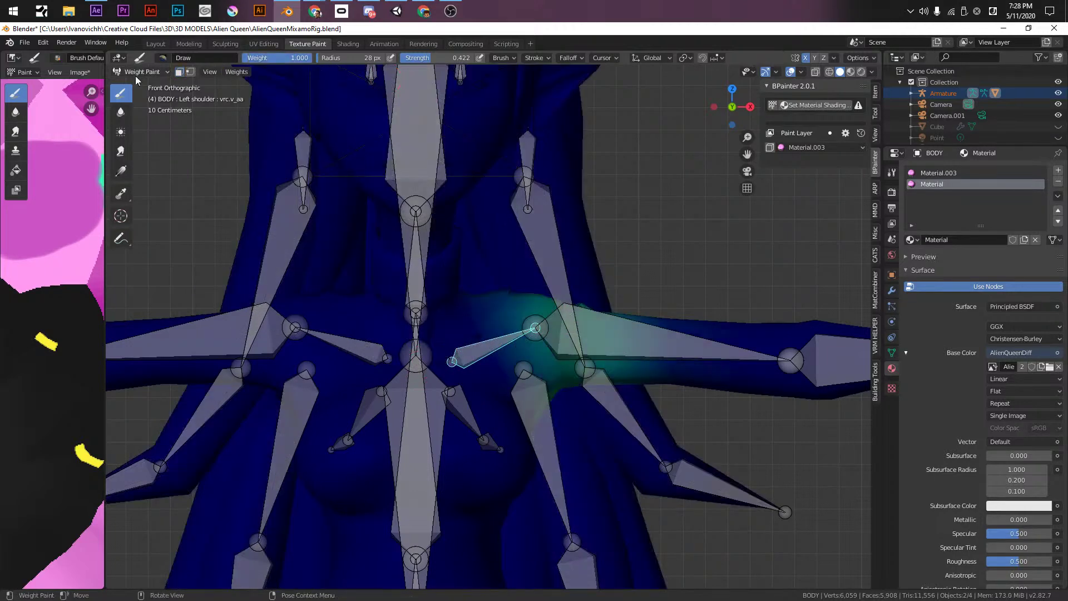
pyautogui.click(180, 72)
# - Paint a weight gradient from the upper arm toward the chest, then undo it
pyautogui.moveTo(579, 309)
pyautogui.mouseDown()
pyautogui.moveTo(312, 414)
pyautogui.moveTo(401, 389)
pyautogui.moveTo(439, 401)
pyautogui.moveTo(415, 411)
pyautogui.mouseUp()
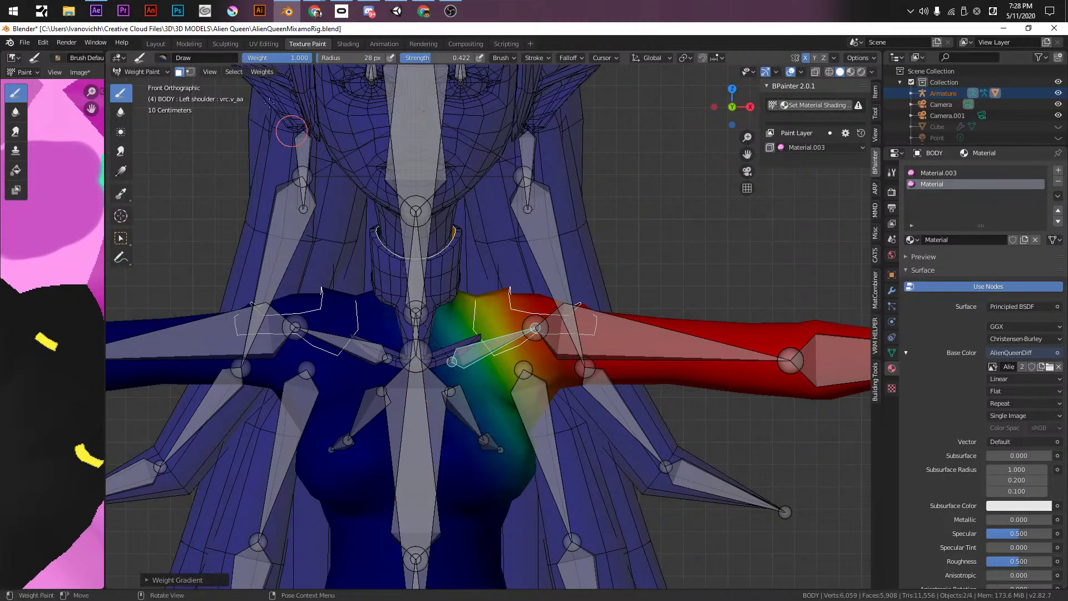
pyautogui.moveTo(667, 333); pyautogui.dragTo(452, 364)
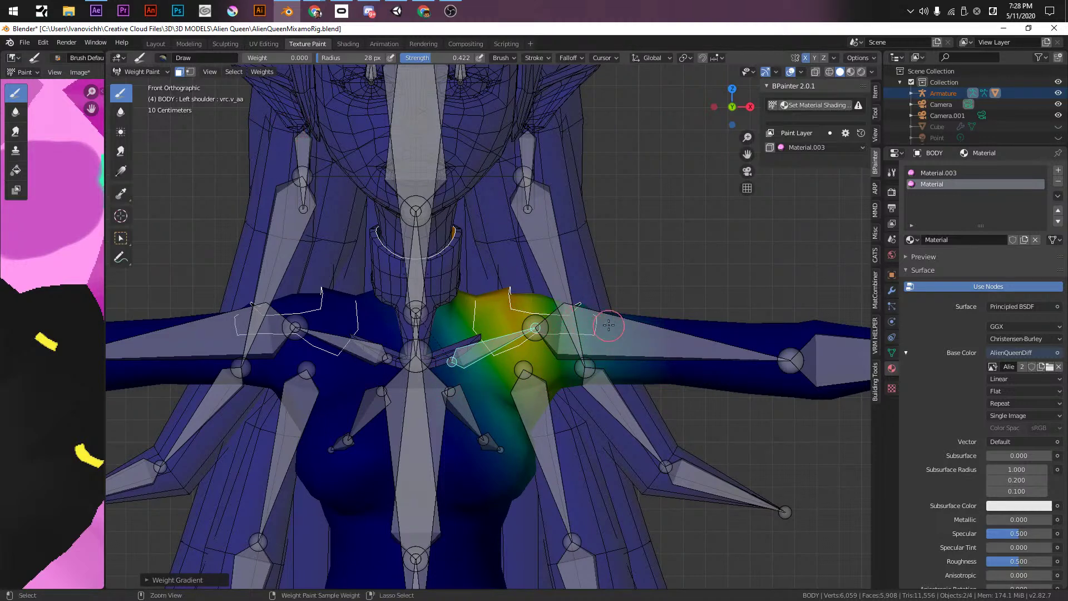
pyautogui.hotkey('ctrl', 'z')
pyautogui.hotkey('ctrl', 'z')
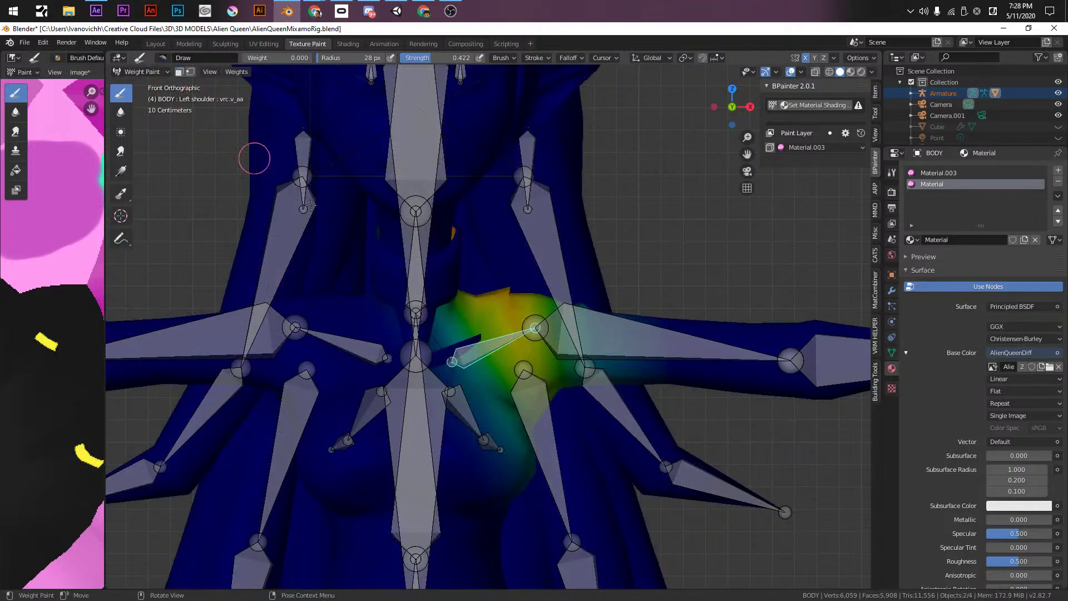
# - Test-rotate the Left shoulder bone, cancel, and revert to the earlier shoulder weights
pyautogui.keyDown('ctrl'); pyautogui.click(641, 352); pyautogui.keyUp('ctrl')
pyautogui.moveTo(666, 289); pyautogui.dragTo(615, 449, button='middle')
pyautogui.keyDown('ctrl'); pyautogui.click(438, 312); pyautogui.keyUp('ctrl')
pyautogui.moveTo(437, 311); pyautogui.dragTo(607, 290, button='middle')
pyautogui.press('r')
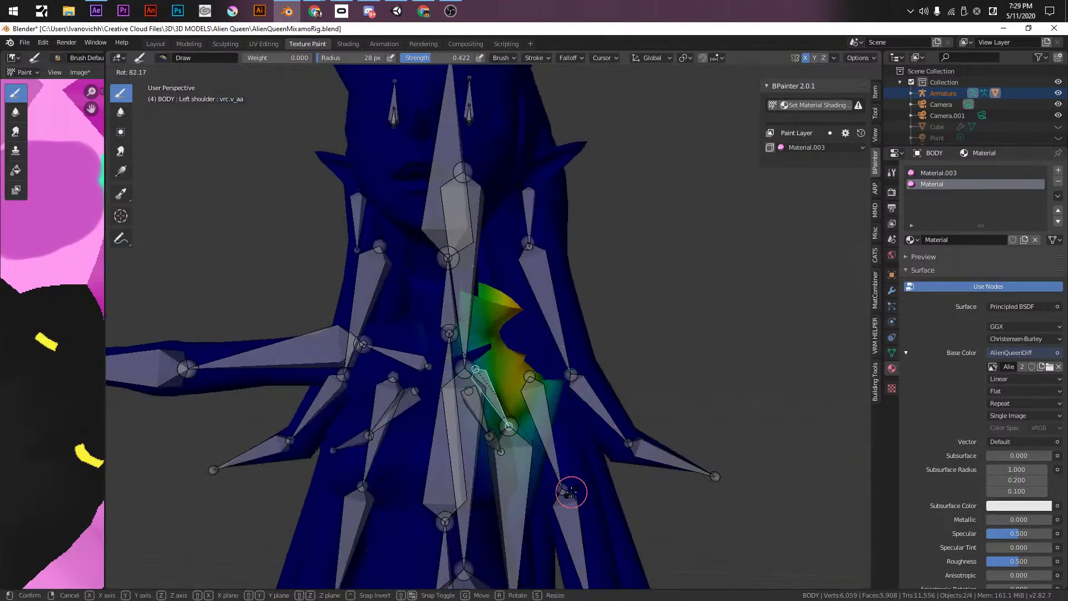
pyautogui.rightClick(581, 484)
pyautogui.hotkey('ctrl', 'z')
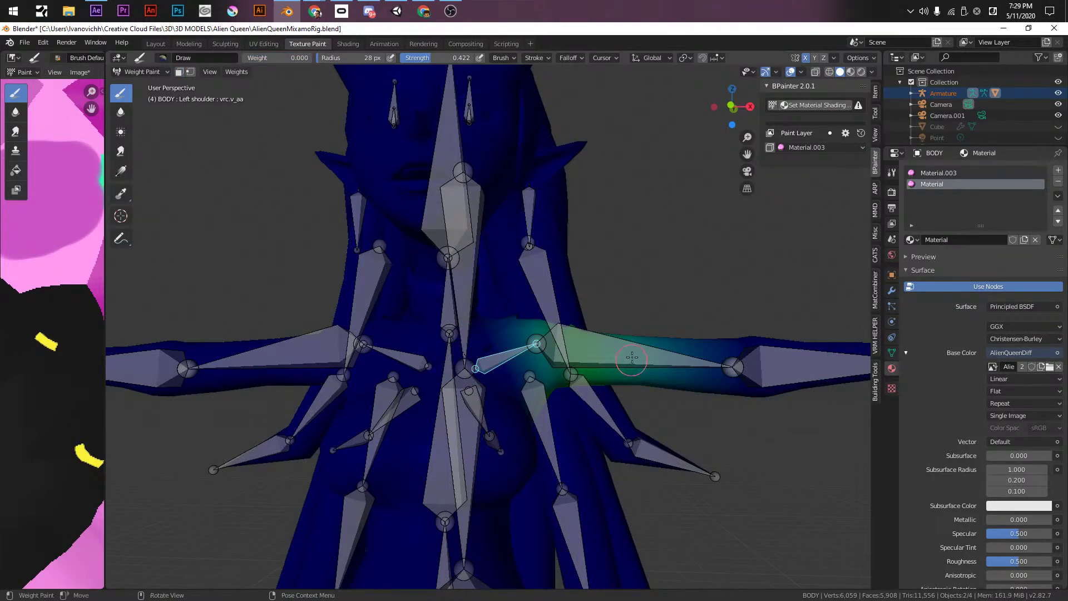
pyautogui.keyDown('ctrl'); pyautogui.click(612, 331); pyautogui.keyUp('ctrl')
# - In front orthographic view, swing the left arm bone down nearly vertical to test weights
pyautogui.moveTo(612, 331); pyautogui.dragTo(647, 390, button='middle')
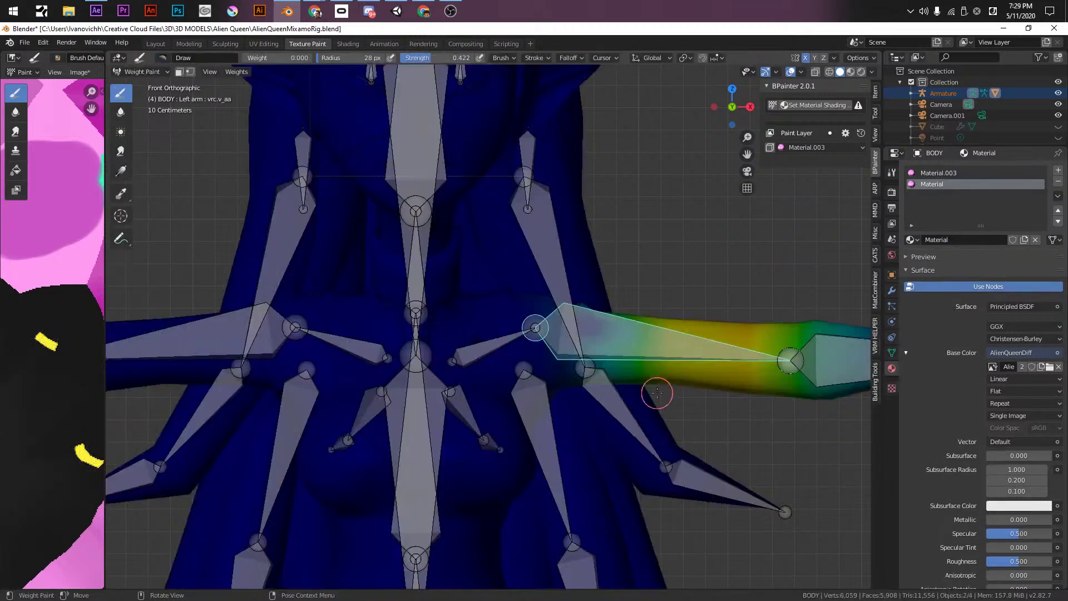
pyautogui.press('KP_1')
pyautogui.keyDown('shift'); pyautogui.moveTo(620, 377); pyautogui.dragTo(504, 351, button='middle'); pyautogui.keyUp('shift')
pyautogui.scroll(-1, 510, 352)
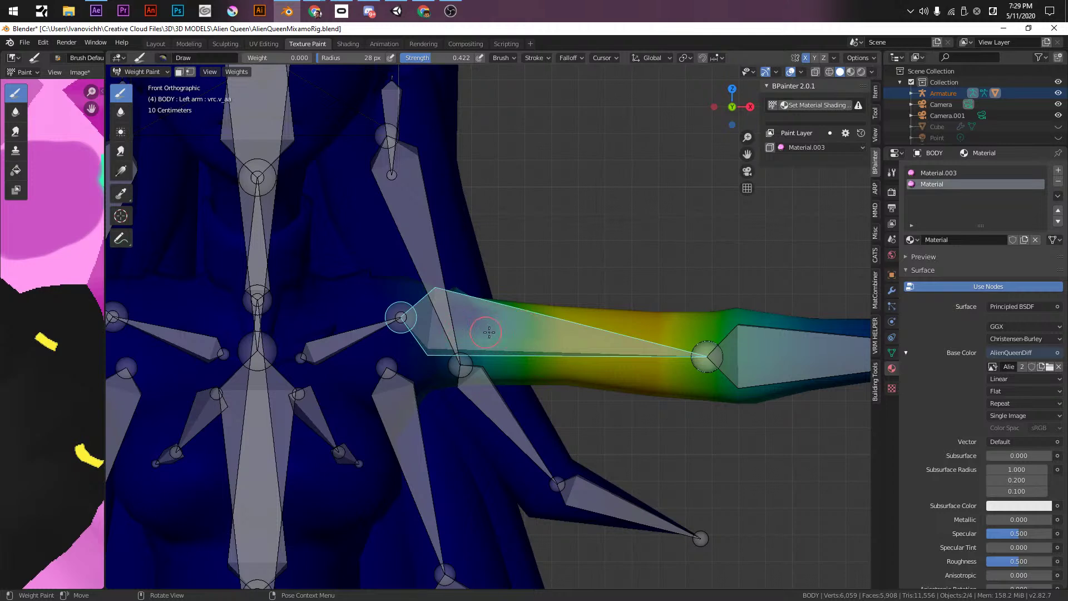
pyautogui.press('r')
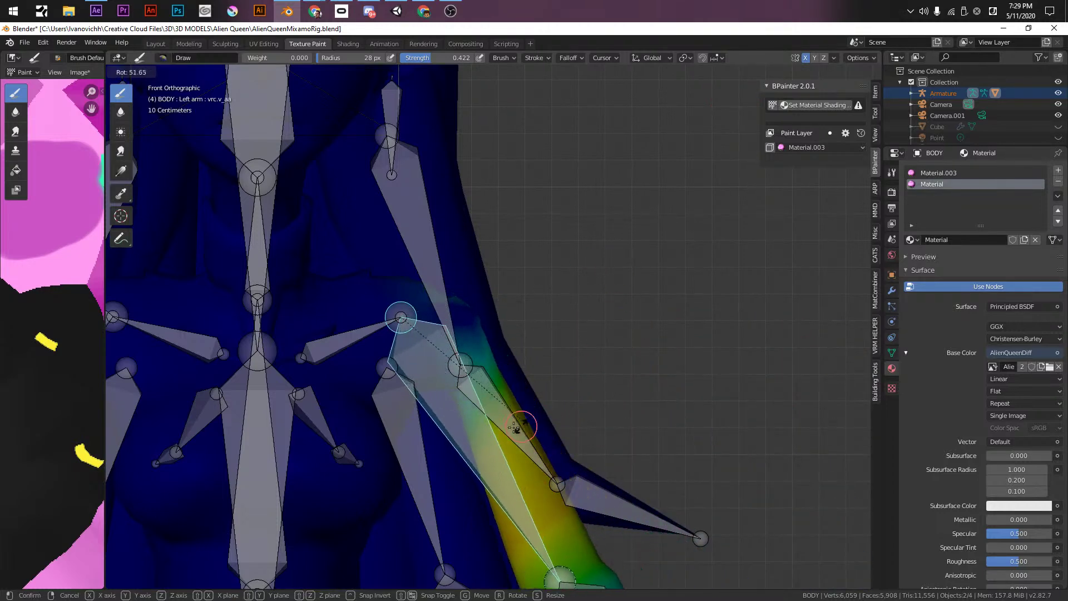
pyautogui.click(424, 355)
# - Enable face-selection masking, set the brush radius to 150 px, and check the X Mirror options
pyautogui.moveTo(450, 404); pyautogui.dragTo(507, 376, button='middle')
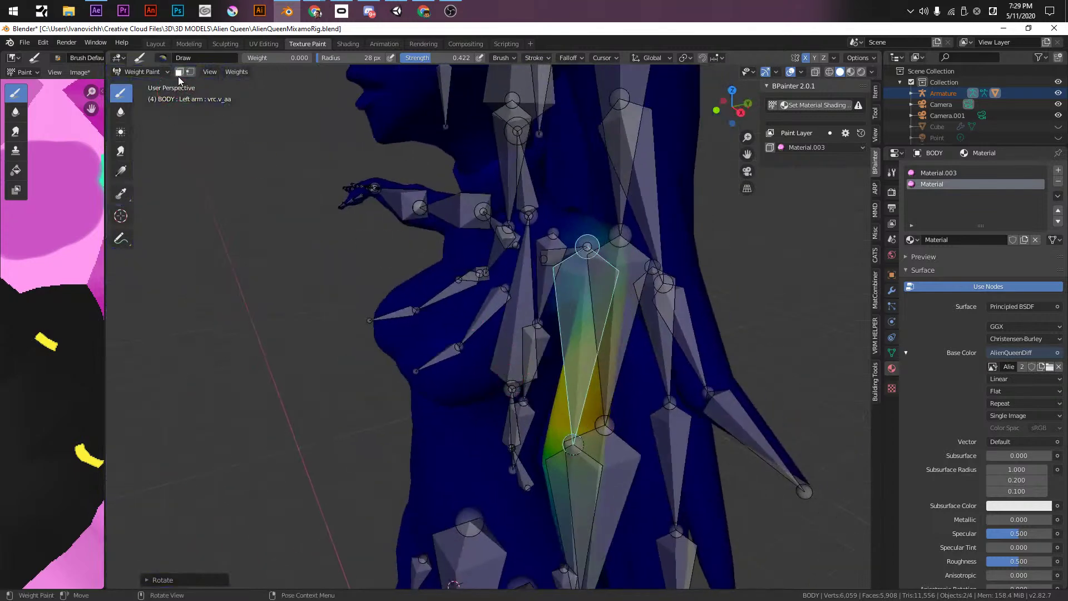
pyautogui.click(179, 73)
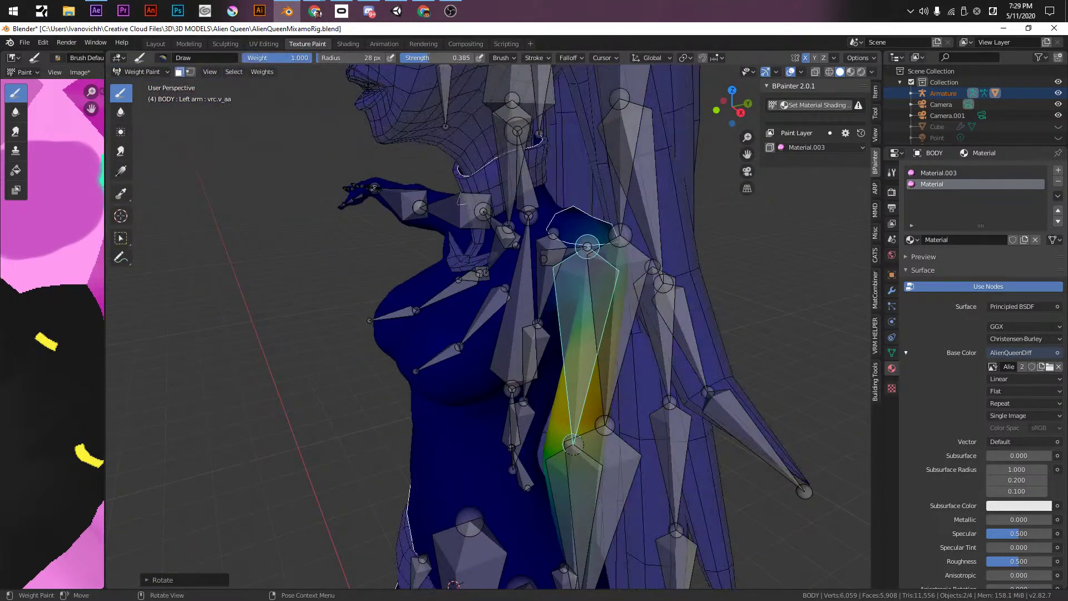
pyautogui.moveTo(449, 116); pyautogui.dragTo(622, 303, button='middle')
pyautogui.press('f')
pyautogui.click(632, 309)
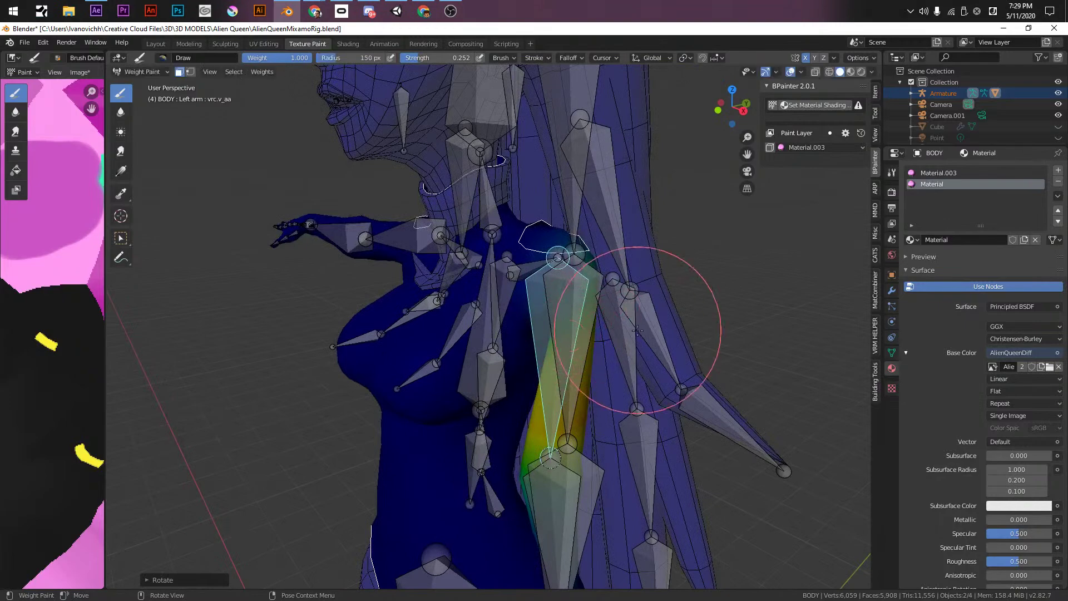
pyautogui.scroll(5, 620, 215)
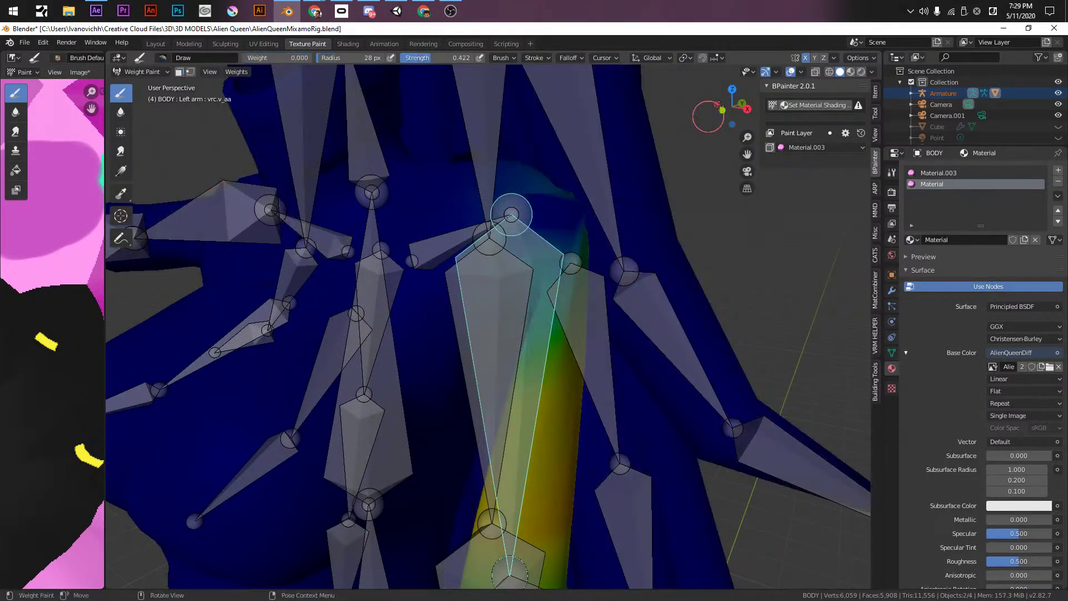
pyautogui.click(858, 57)
# - Save the rig file and set the brush radius to 159 px
pyautogui.moveTo(523, 312); pyautogui.dragTo(493, 299, button='middle')
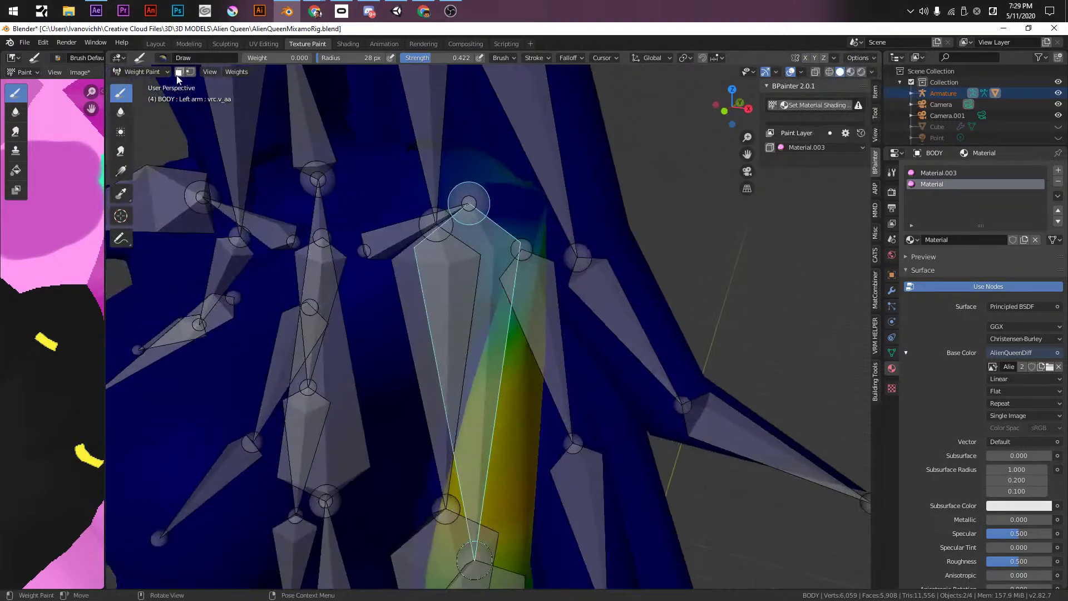
pyautogui.click(179, 74)
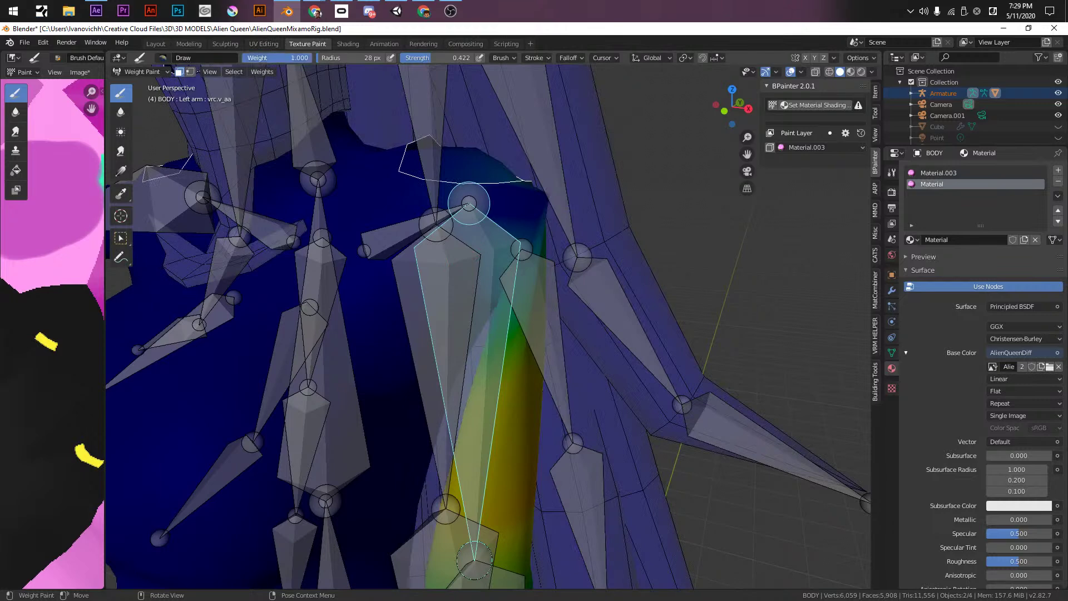
pyautogui.hotkey('ctrl', 's')
pyautogui.moveTo(542, 218); pyautogui.dragTo(526, 211, button='middle')
pyautogui.press('f')
pyautogui.click(590, 293)
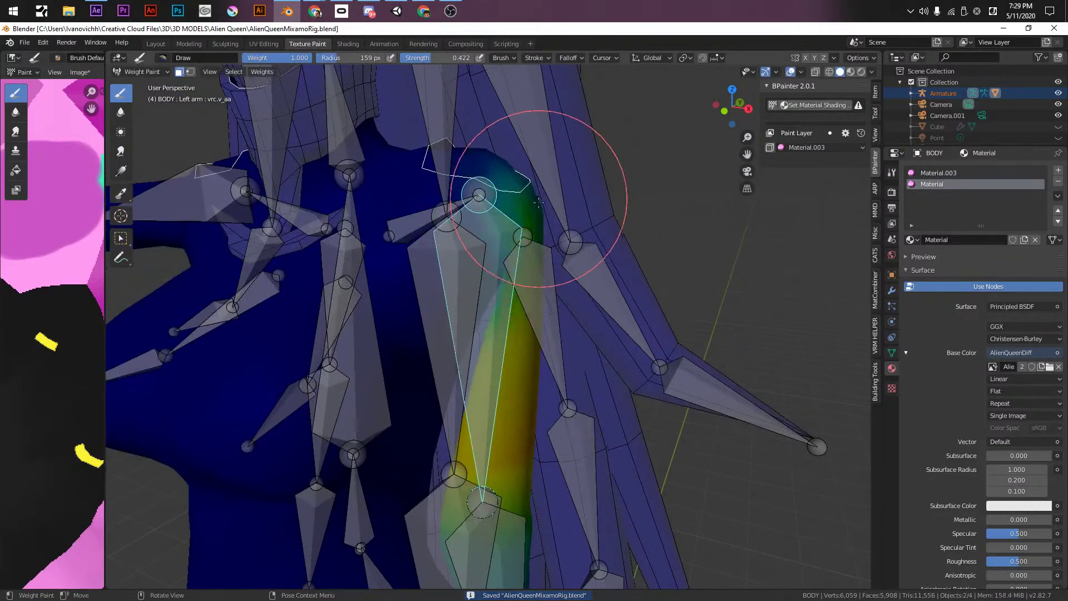
# - Swing the arm bone up along the neck and paint weight along the upper arm
pyautogui.moveTo(516, 337); pyautogui.dragTo(757, 149, button='middle')
pyautogui.moveTo(739, 282)
pyautogui.mouseDown(button='middle')
pyautogui.moveTo(530, 206)
pyautogui.moveTo(434, 278)
pyautogui.moveTo(518, 245)
pyautogui.moveTo(484, 239)
pyautogui.moveTo(549, 200)
pyautogui.moveTo(478, 183)
pyautogui.moveTo(522, 370)
pyautogui.moveTo(584, 332)
pyautogui.mouseUp(button='middle')
pyautogui.moveTo(595, 381)
pyautogui.mouseDown(button='middle')
pyautogui.moveTo(501, 334)
pyautogui.moveTo(421, 379)
pyautogui.moveTo(619, 392)
pyautogui.moveTo(642, 457)
pyautogui.moveTo(658, 443)
pyautogui.mouseUp(button='middle')
pyautogui.press('r')
pyautogui.press('x')
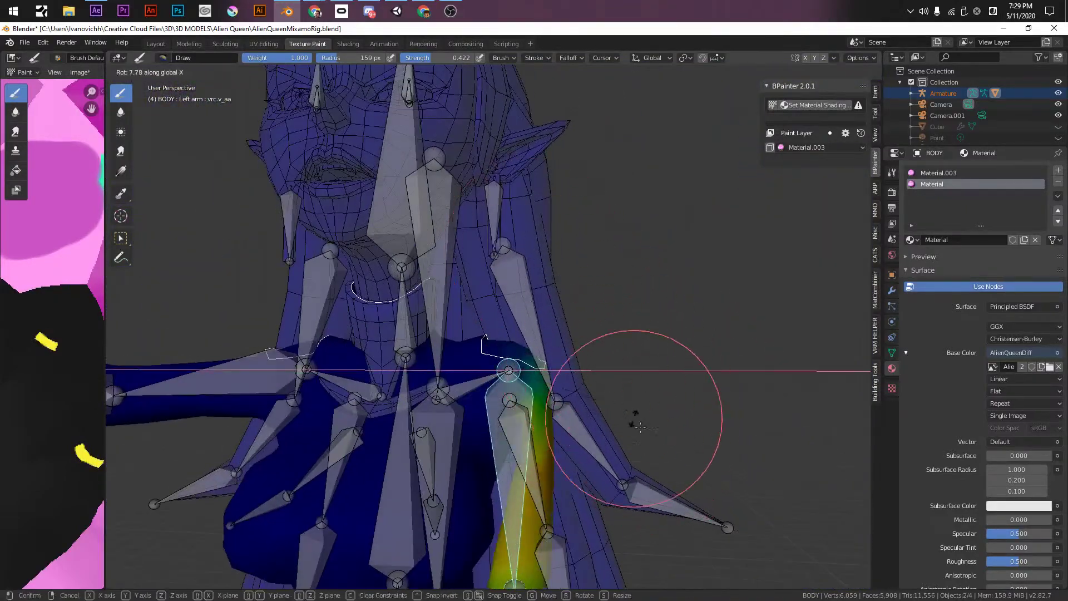
pyautogui.click(572, 400)
pyautogui.moveTo(573, 401); pyautogui.dragTo(560, 418, button='middle')
pyautogui.moveTo(560, 375); pyautogui.dragTo(565, 398)
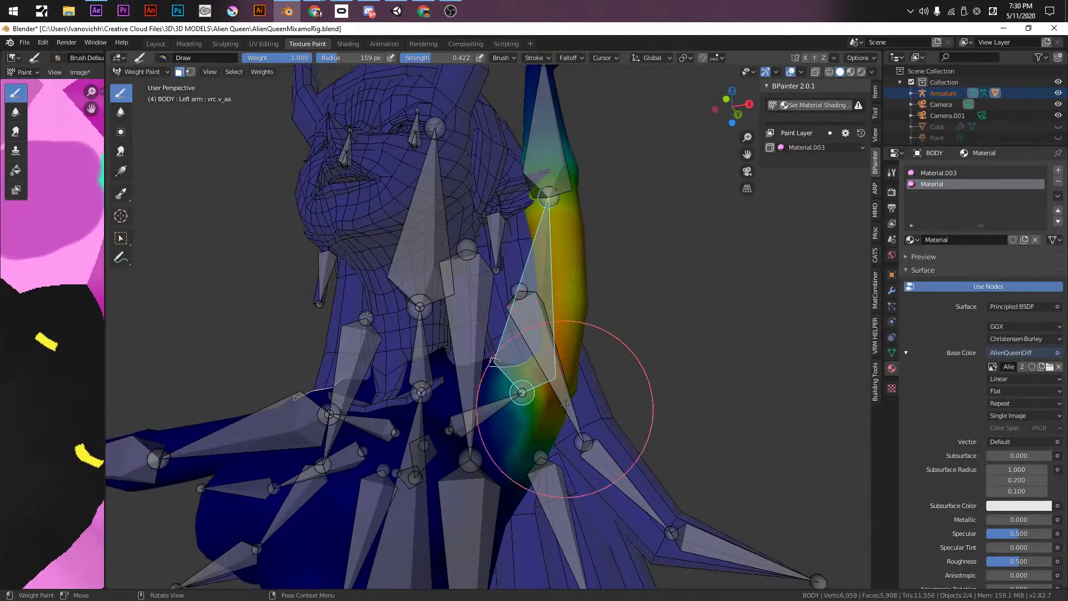
# - Rotate the arm bone on global Y down along the body to test the weights
pyautogui.moveTo(559, 317); pyautogui.dragTo(499, 319, button='middle')
pyautogui.scroll(5, 499, 319)
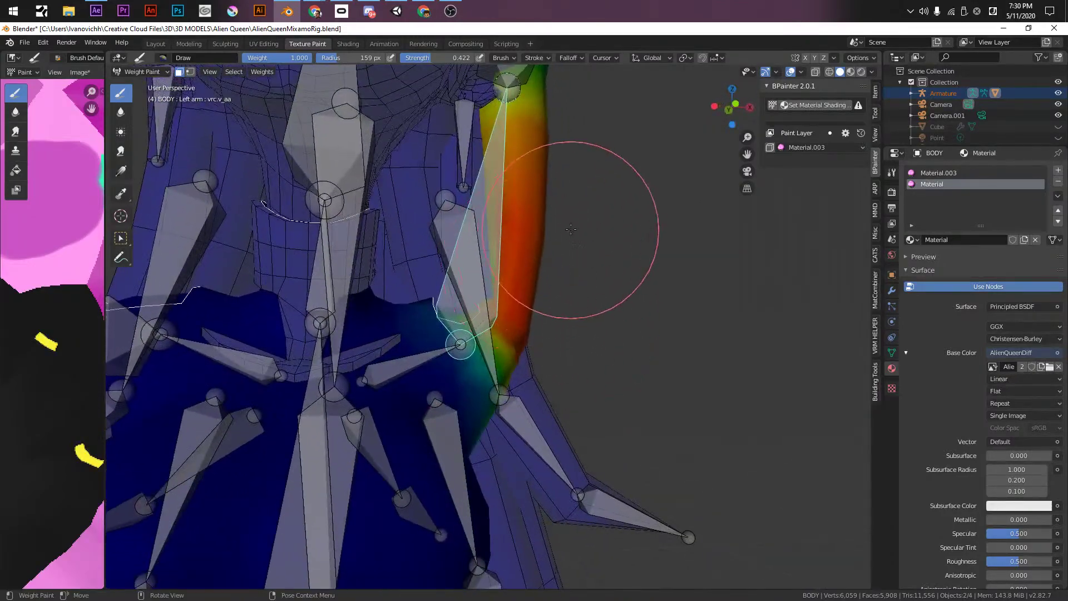
pyautogui.press('r')
pyautogui.press('y')
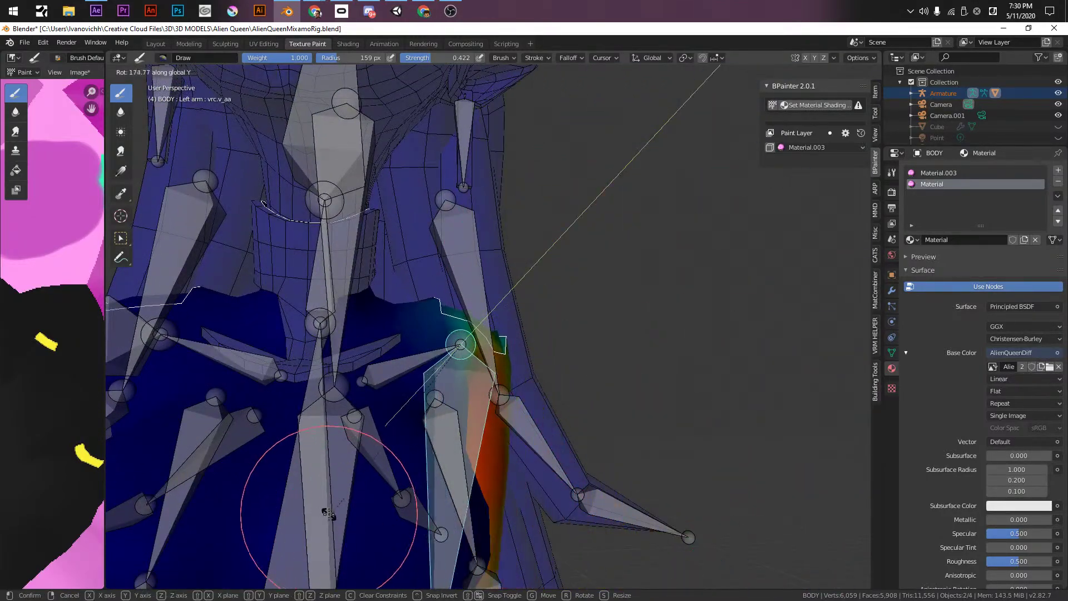
pyautogui.click(495, 431)
pyautogui.moveTo(495, 431)
pyautogui.mouseDown(button='middle')
pyautogui.moveTo(512, 450)
pyautogui.moveTo(489, 345)
pyautogui.moveTo(624, 365)
pyautogui.moveTo(521, 315)
pyautogui.mouseUp(button='middle')
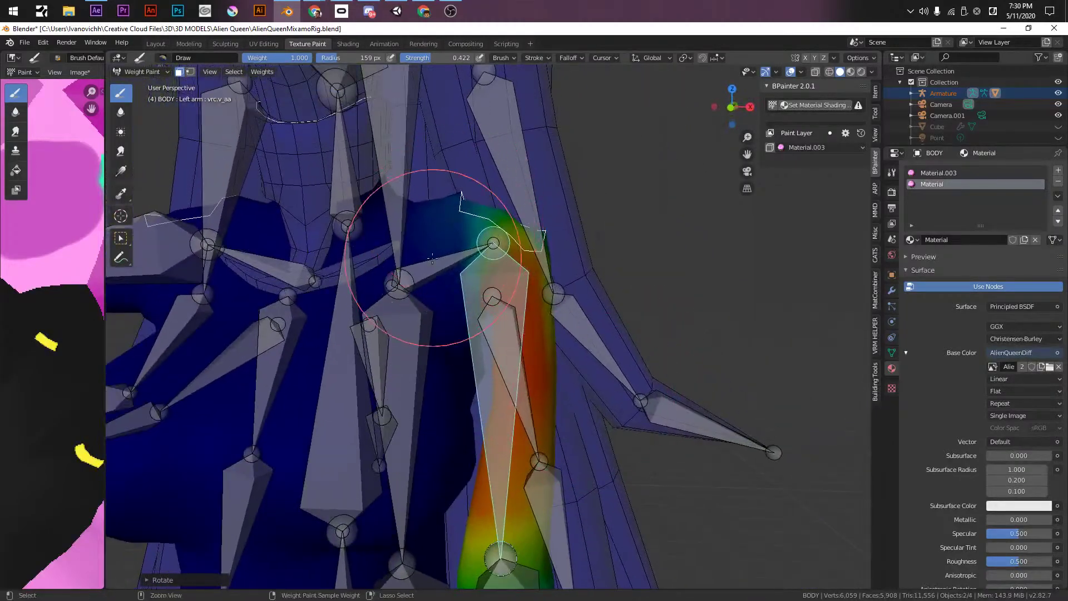
# - Turn off face-selection masking and view the Left shoulder, then Chest, bone weights
pyautogui.click(179, 72)
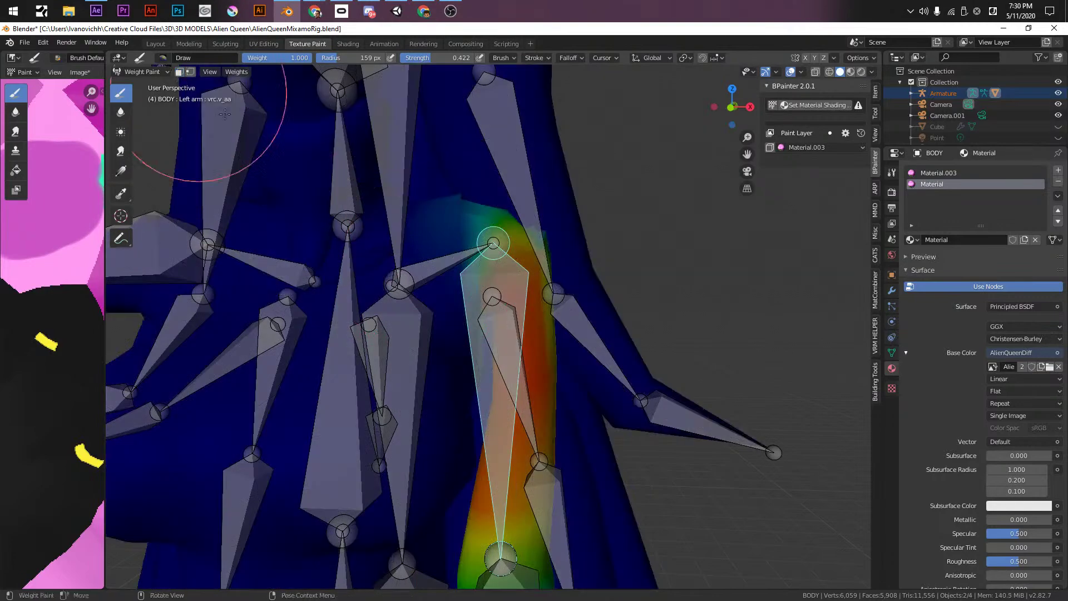
pyautogui.keyDown('ctrl'); pyautogui.click(430, 261); pyautogui.keyUp('ctrl')
pyautogui.moveTo(432, 362)
pyautogui.keyDown('shift'); pyautogui.mouseDown(button='middle')
pyautogui.moveTo(400, 284)
pyautogui.moveTo(479, 317)
pyautogui.moveTo(454, 224)
pyautogui.mouseUp(button='middle'); pyautogui.keyUp('shift')
pyautogui.keyDown('ctrl'); pyautogui.click(373, 362); pyautogui.keyUp('ctrl')
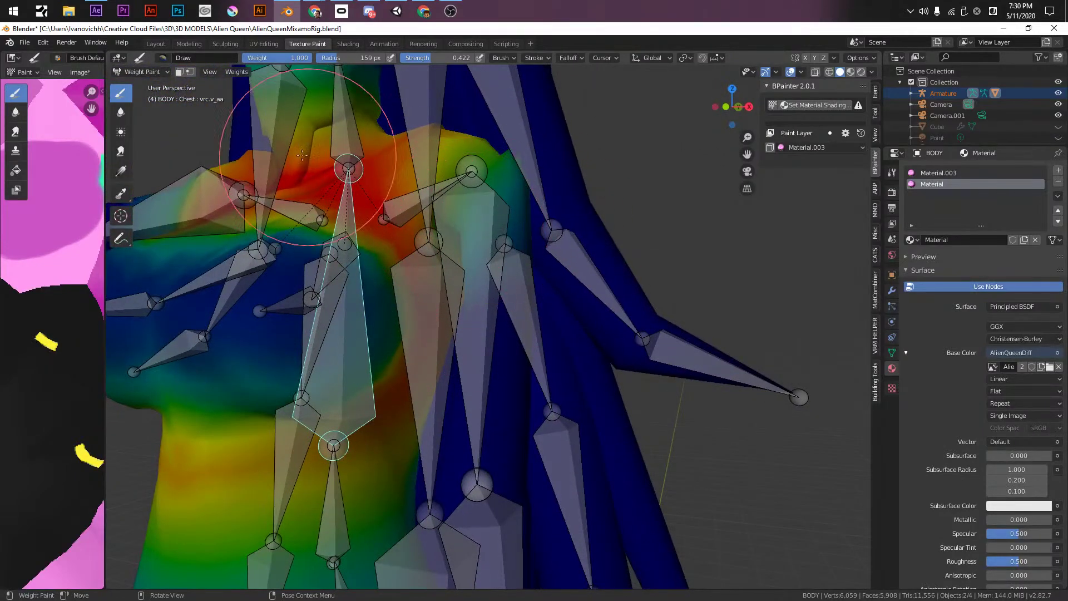
# - Rotate the Left arm bone on global Y to test the chest deformation
pyautogui.moveTo(562, 256)
pyautogui.mouseDown(button='middle')
pyautogui.moveTo(556, 245)
pyautogui.moveTo(560, 267)
pyautogui.mouseUp(button='middle')
pyautogui.keyDown('ctrl'); pyautogui.click(464, 201); pyautogui.keyUp('ctrl')
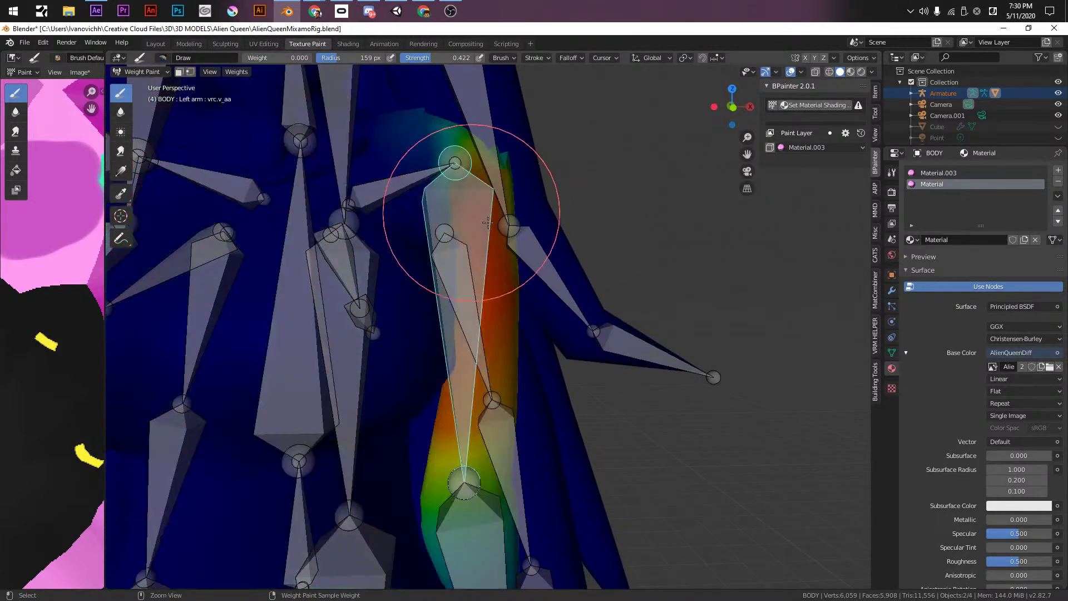
pyautogui.press('r')
pyautogui.press('x')
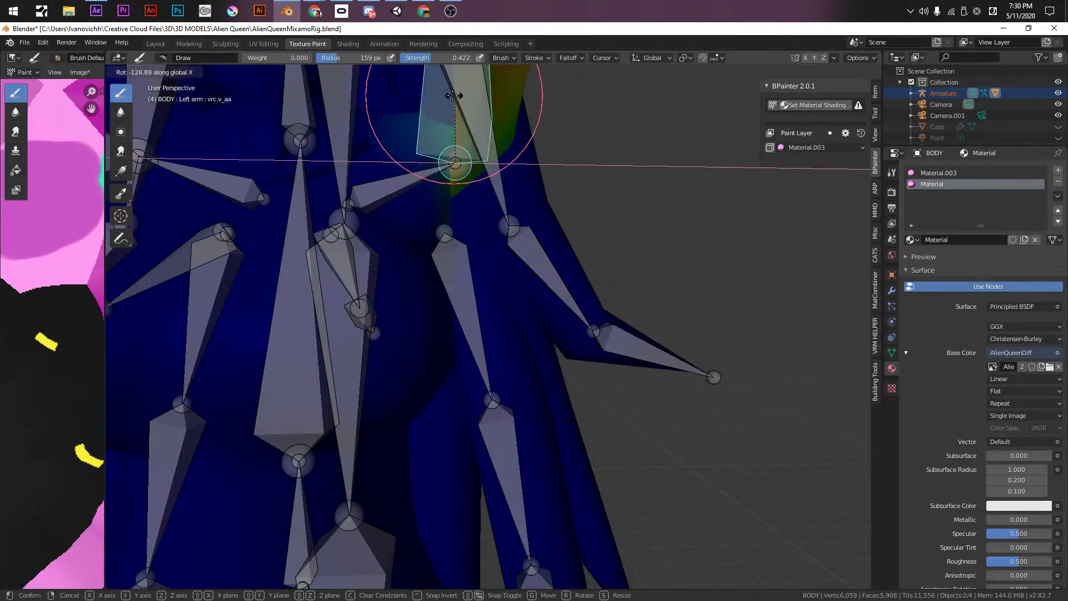
pyautogui.press('y')
pyautogui.click(480, 121)
# - Make Chest the active bone and paint weight gradients across the chest
pyautogui.moveTo(417, 246); pyautogui.dragTo(372, 301, button='middle')
pyautogui.keyDown('ctrl'); pyautogui.click(394, 354); pyautogui.keyUp('ctrl')
pyautogui.keyDown('ctrl'); pyautogui.click(352, 473); pyautogui.keyUp('ctrl')
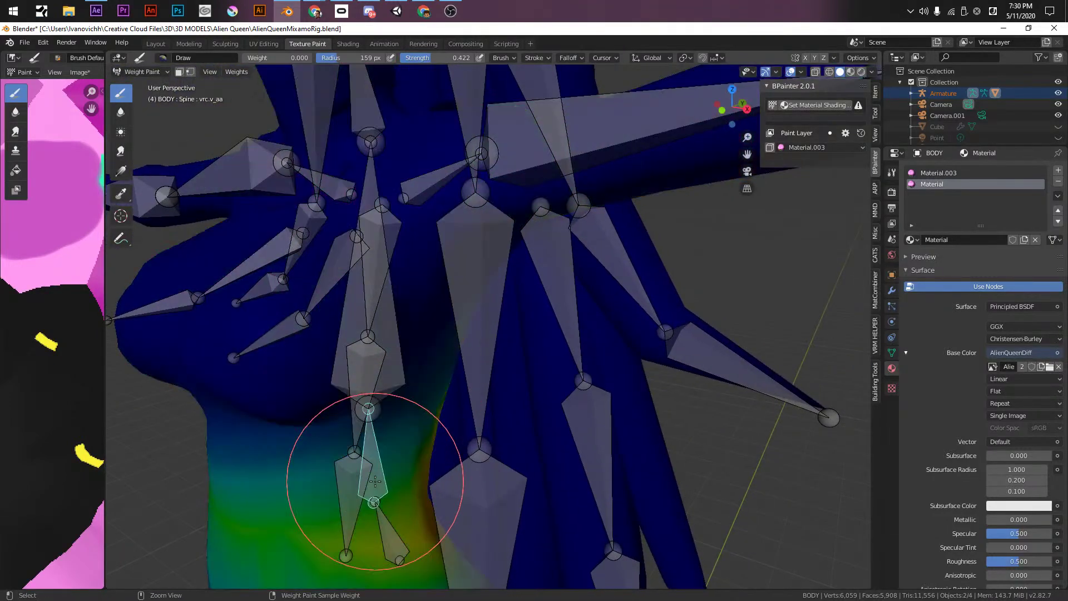
pyautogui.keyDown('ctrl'); pyautogui.click(369, 358); pyautogui.keyUp('ctrl')
pyautogui.moveTo(554, 265)
pyautogui.mouseDown(button='middle')
pyautogui.moveTo(548, 310)
pyautogui.moveTo(582, 264)
pyautogui.mouseUp(button='middle')
pyautogui.keyDown('alt'); pyautogui.moveTo(431, 261); pyautogui.dragTo(454, 267); pyautogui.keyUp('alt')
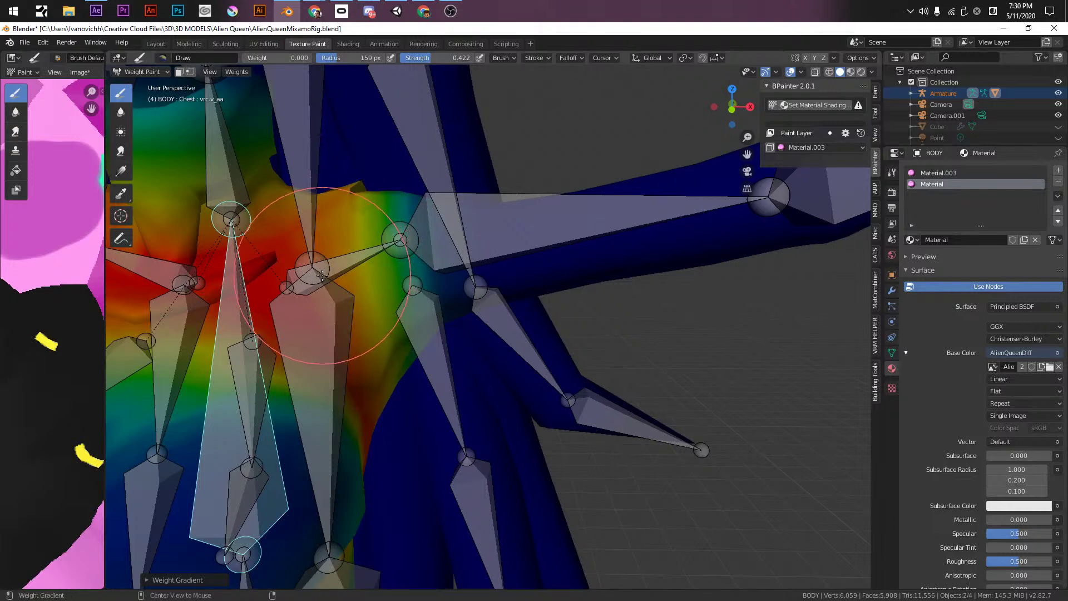
pyautogui.keyDown('shift'); pyautogui.moveTo(251, 361); pyautogui.dragTo(306, 342, button='middle'); pyautogui.keyUp('shift')
pyautogui.keyDown('shift'); pyautogui.moveTo(281, 280); pyautogui.dragTo(507, 269, button='middle'); pyautogui.keyUp('shift')
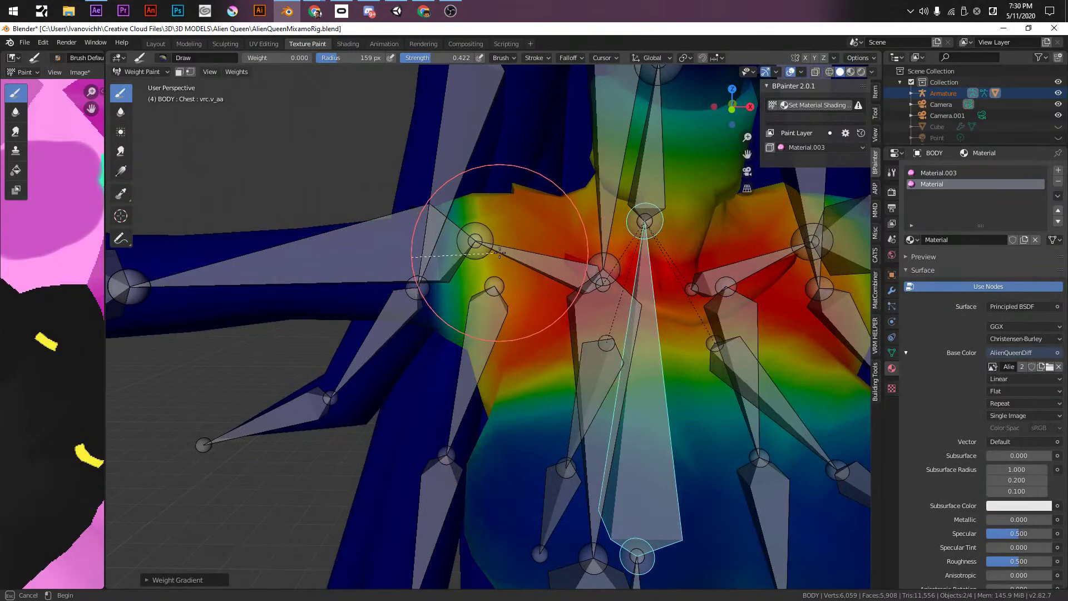
pyautogui.keyDown('alt'); pyautogui.moveTo(500, 253); pyautogui.dragTo(519, 278); pyautogui.keyUp('alt')
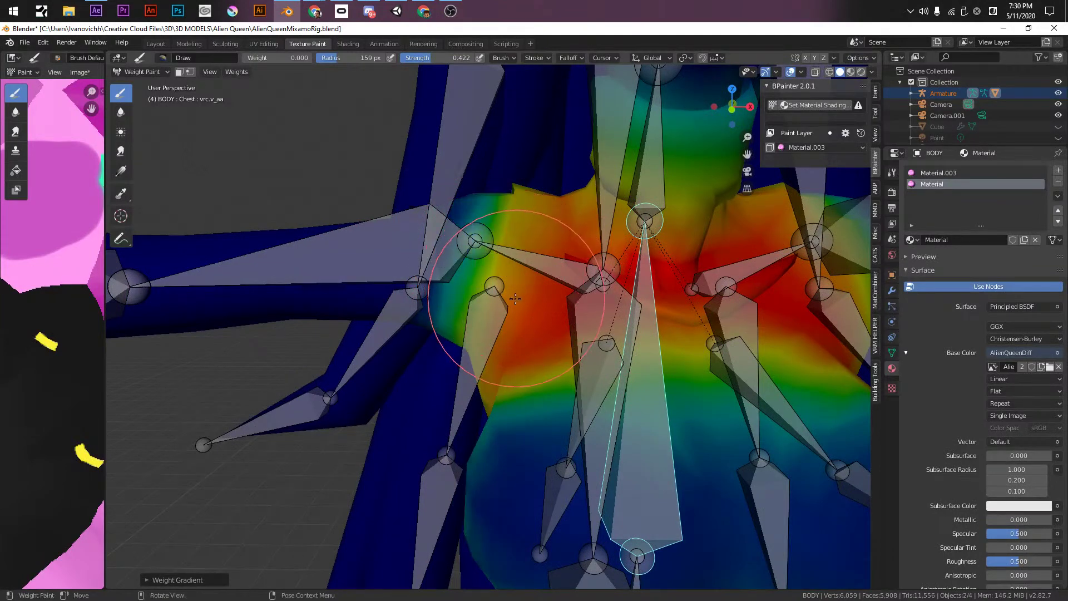
# - Swing the Left arm bone on global Y to test, then undo the rotation
pyautogui.scroll(-6, 516, 299)
pyautogui.scroll(4, 578, 273)
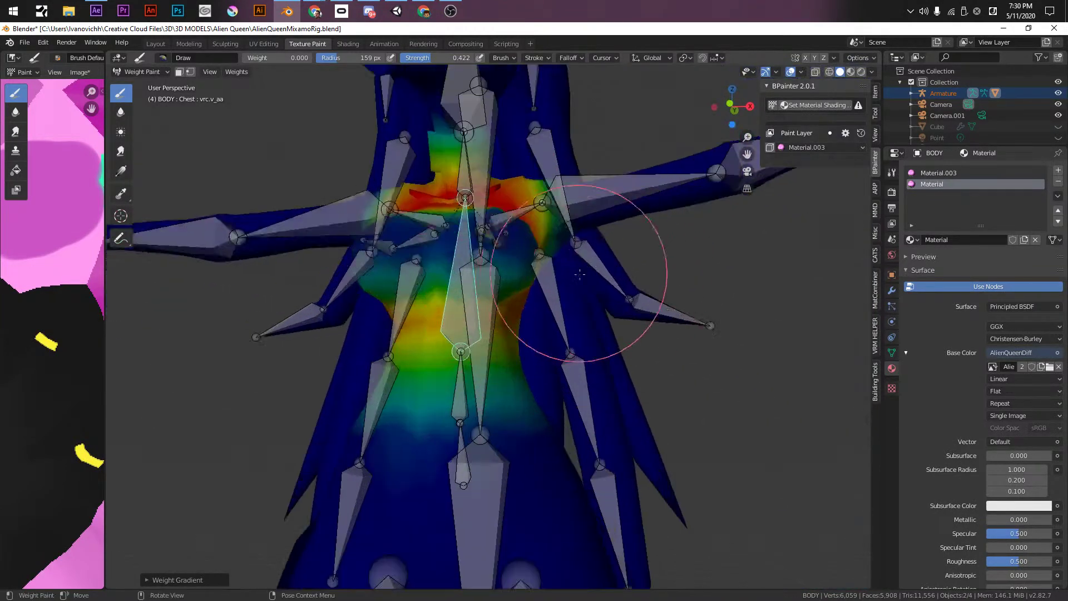
pyautogui.keyDown('shift'); pyautogui.moveTo(578, 273); pyautogui.dragTo(479, 328, button='middle'); pyautogui.keyUp('shift')
pyautogui.scroll(2, 405, 241)
pyautogui.keyDown('ctrl'); pyautogui.click(406, 240); pyautogui.keyUp('ctrl')
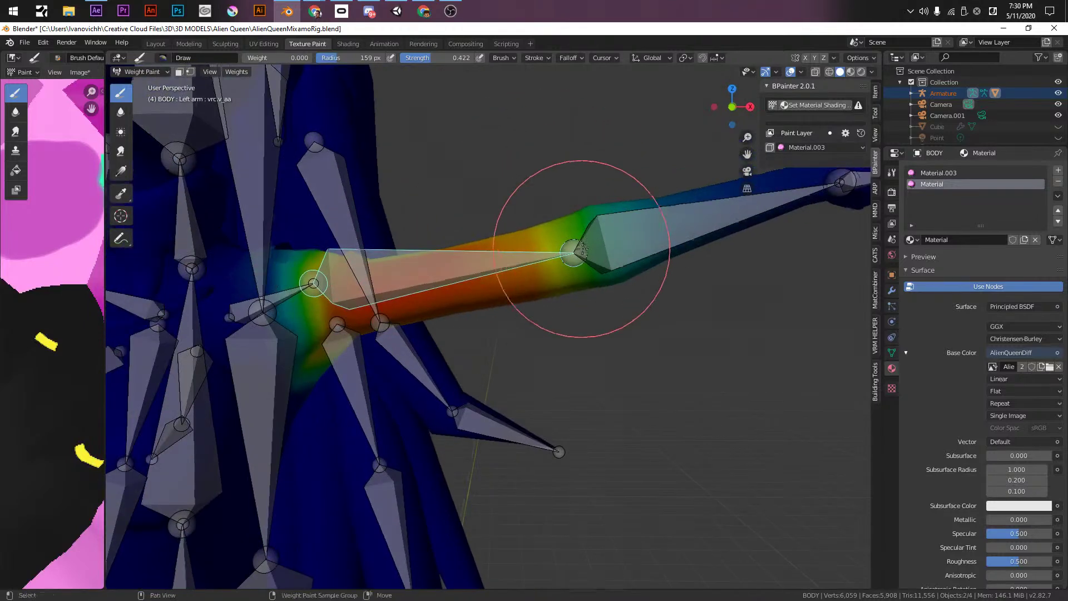
pyautogui.press('r')
pyautogui.press('y')
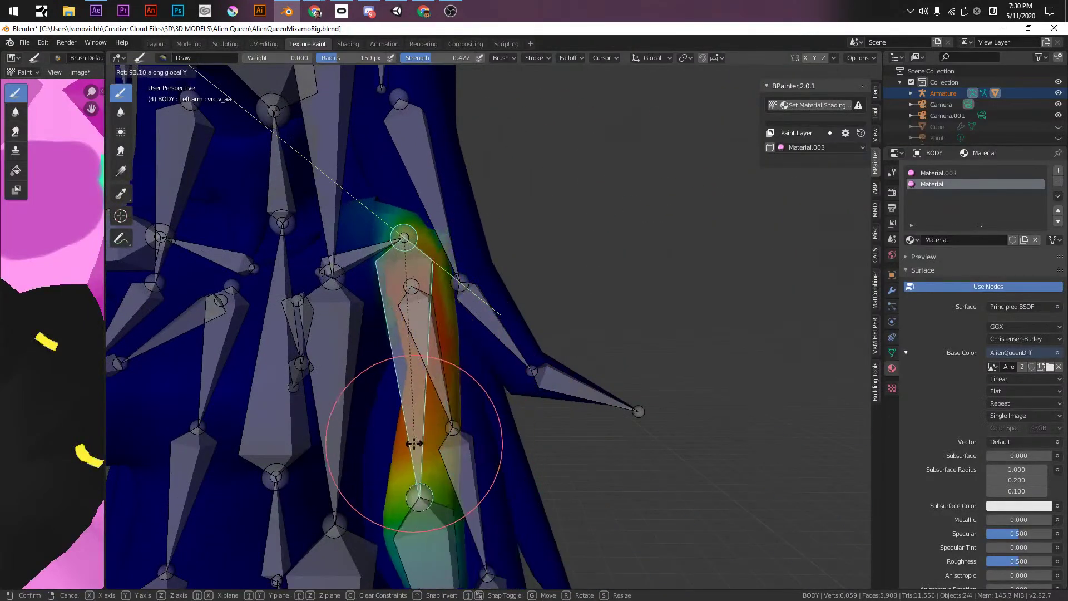
pyautogui.click(418, 315)
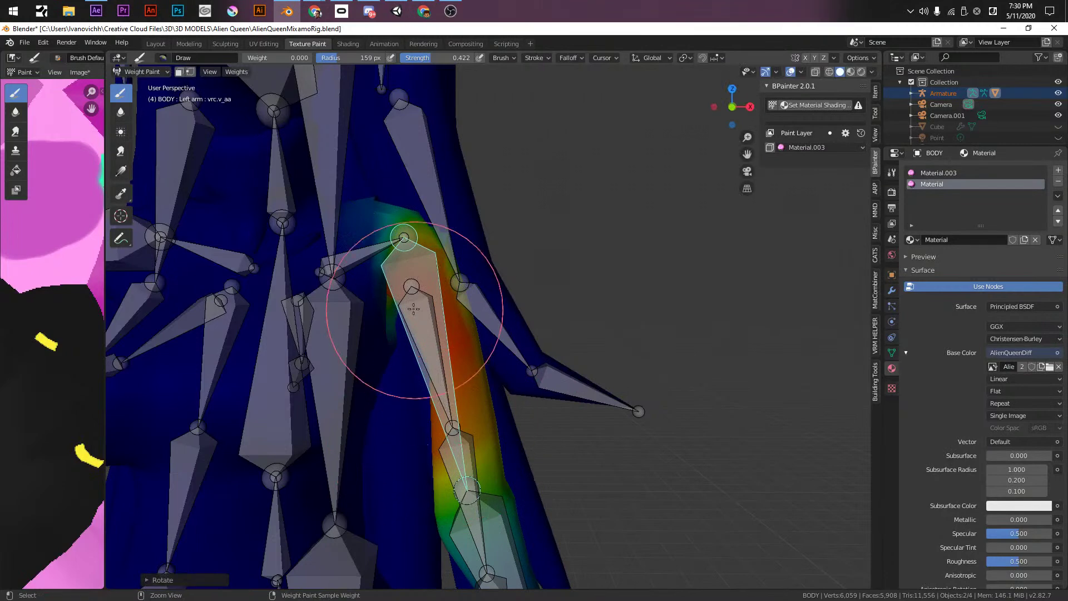
pyautogui.hotkey('ctrl', 'z')
# - Test-rotate the Left shoulder and Left arm bones, cancelling each rotation
pyautogui.keyDown('ctrl'); pyautogui.click(351, 253); pyautogui.keyUp('ctrl')
pyautogui.scroll(2, 333, 346)
pyautogui.keyDown('shift'); pyautogui.moveTo(333, 346); pyautogui.dragTo(355, 349, button='middle'); pyautogui.keyUp('shift')
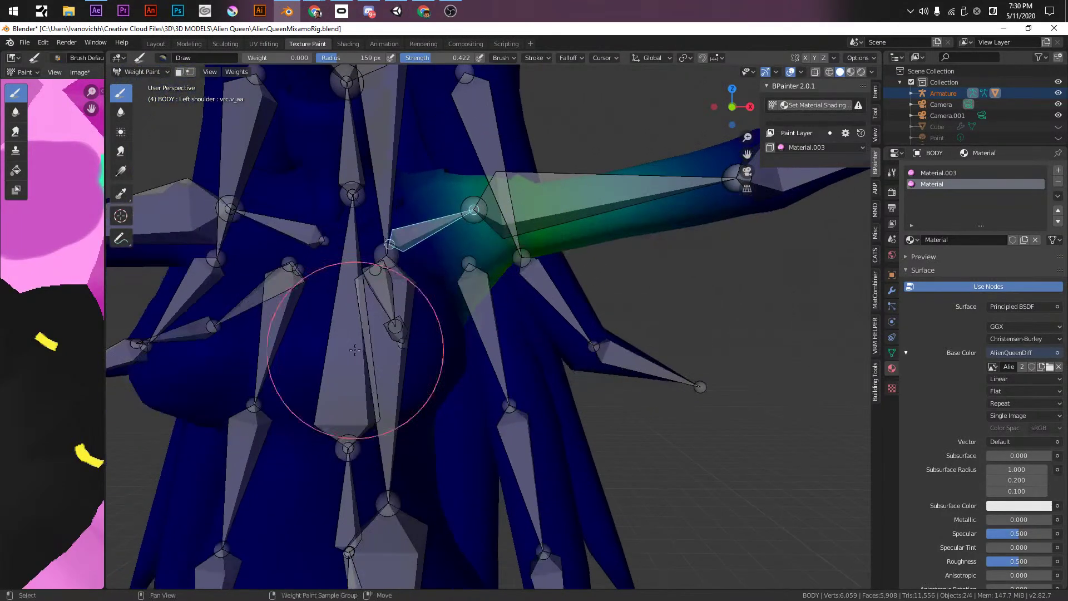
pyautogui.press('r')
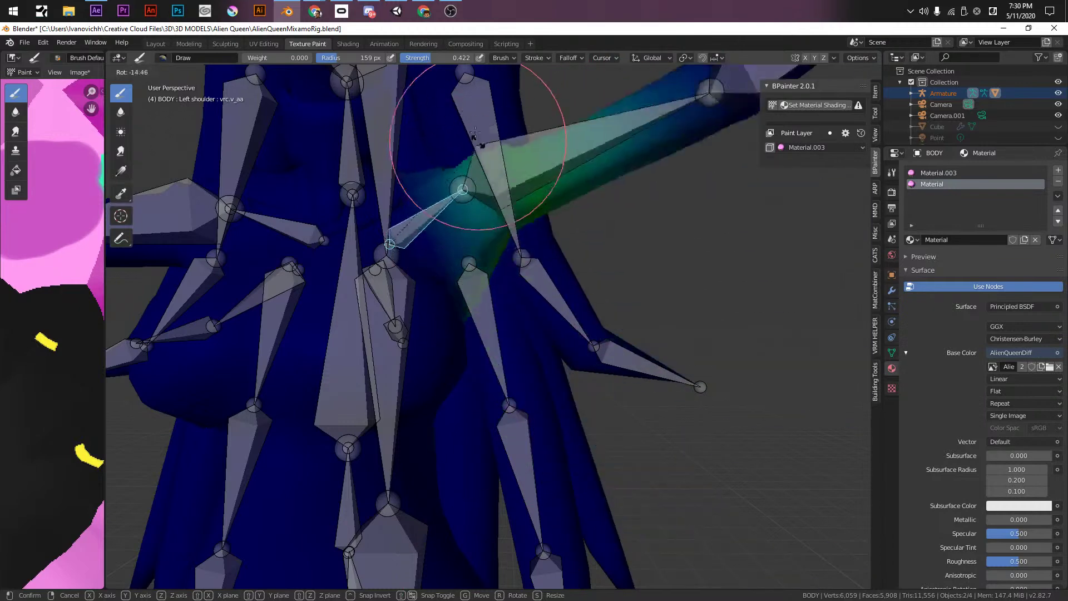
pyautogui.rightClick(528, 184)
pyautogui.keyDown('ctrl'); pyautogui.click(553, 202); pyautogui.keyUp('ctrl')
pyautogui.press('r')
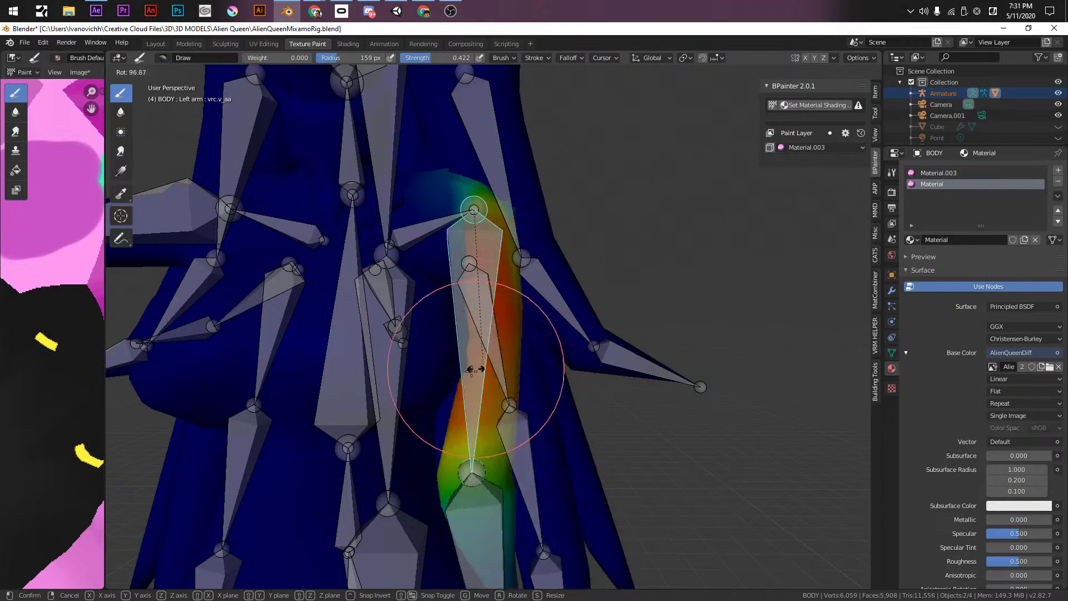
pyautogui.rightClick(485, 225)
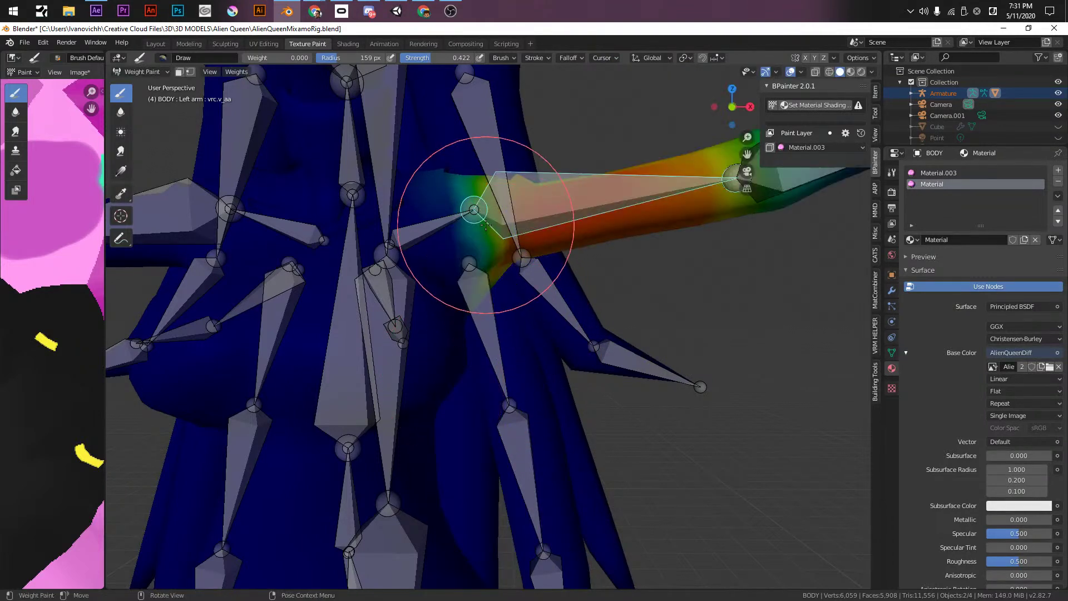
# - In front orthographic view, rotate the Left arm on global Y to point downward
pyautogui.press('KP_1')
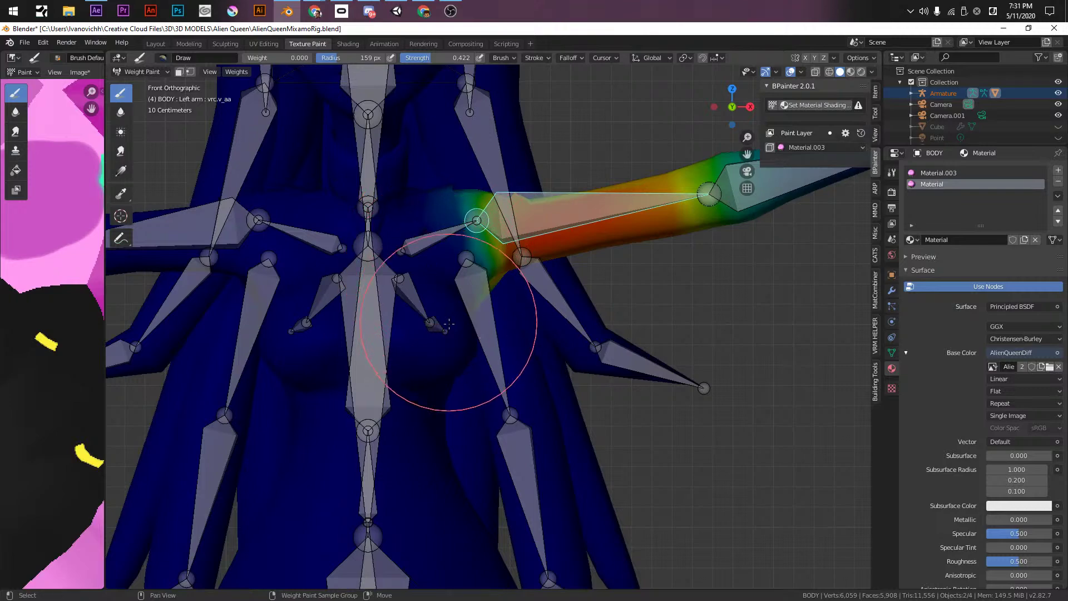
pyautogui.keyDown('shift'); pyautogui.moveTo(464, 339); pyautogui.dragTo(462, 167, button='middle'); pyautogui.keyUp('shift')
pyautogui.scroll(-5, 513, 384)
pyautogui.keyDown('shift'); pyautogui.moveTo(510, 445); pyautogui.dragTo(499, 275, button='middle'); pyautogui.keyUp('shift')
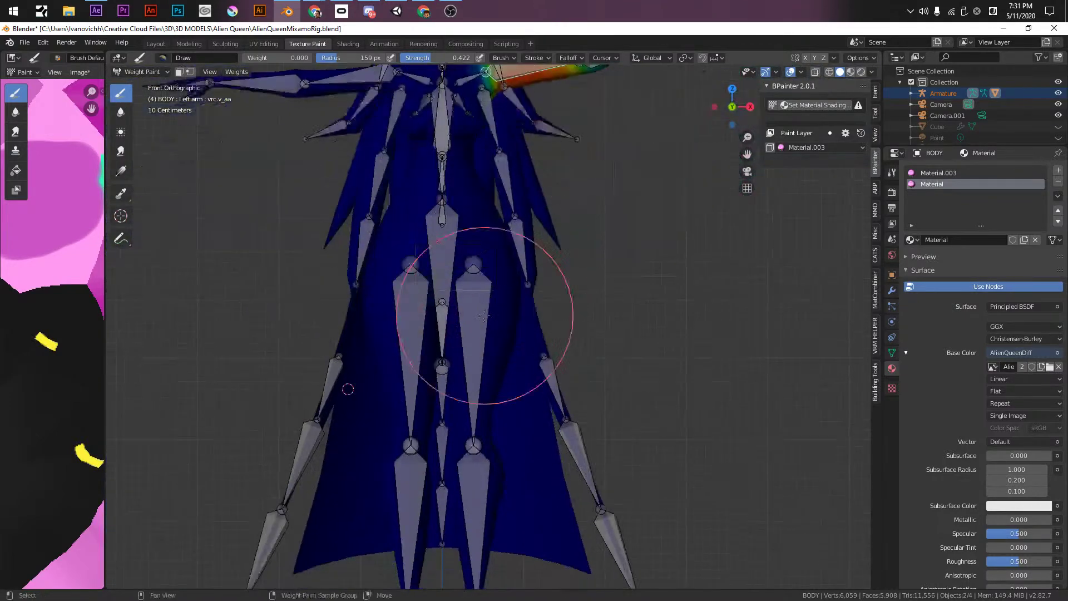
pyautogui.moveTo(492, 217)
pyautogui.keyDown('shift'); pyautogui.mouseDown(button='middle')
pyautogui.moveTo(461, 383)
pyautogui.moveTo(470, 556)
pyautogui.mouseUp(button='middle'); pyautogui.keyUp('shift')
pyautogui.scroll(4, 491, 500)
pyautogui.keyDown('shift'); pyautogui.moveTo(518, 520); pyautogui.dragTo(535, 379, button='middle'); pyautogui.keyUp('shift')
pyautogui.scroll(3, 543, 389)
pyautogui.keyDown('shift'); pyautogui.moveTo(530, 432); pyautogui.dragTo(581, 263, button='middle'); pyautogui.keyUp('shift')
pyautogui.scroll(2, 548, 373)
pyautogui.moveTo(635, 216)
pyautogui.keyDown('shift'); pyautogui.mouseDown(button='middle')
pyautogui.moveTo(546, 292)
pyautogui.moveTo(555, 201)
pyautogui.mouseUp(button='middle'); pyautogui.keyUp('shift')
pyautogui.scroll(-4, 587, 252)
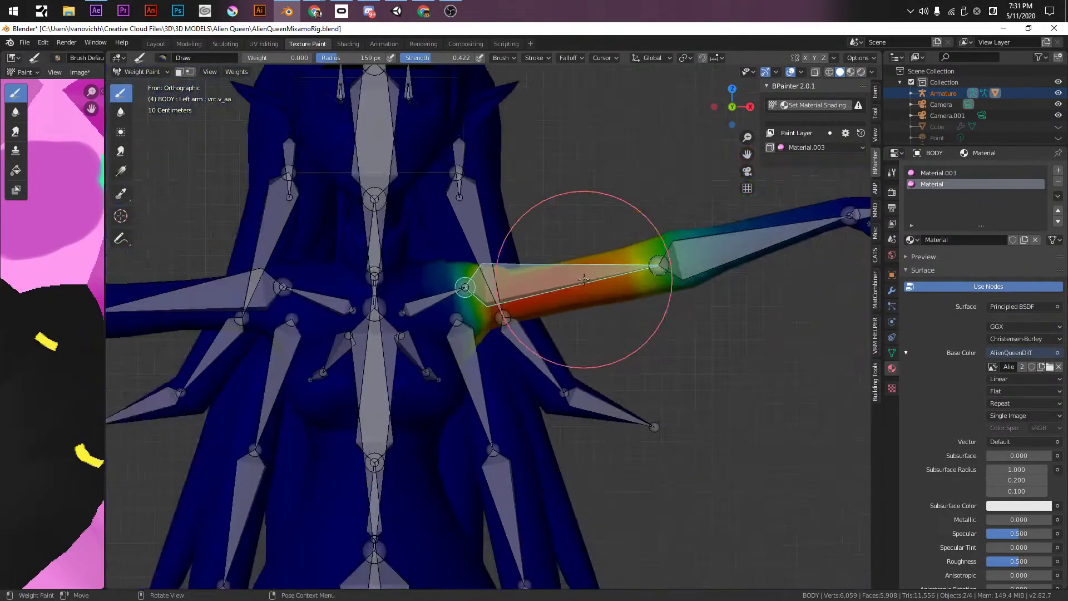
pyautogui.press('r')
pyautogui.press('y')
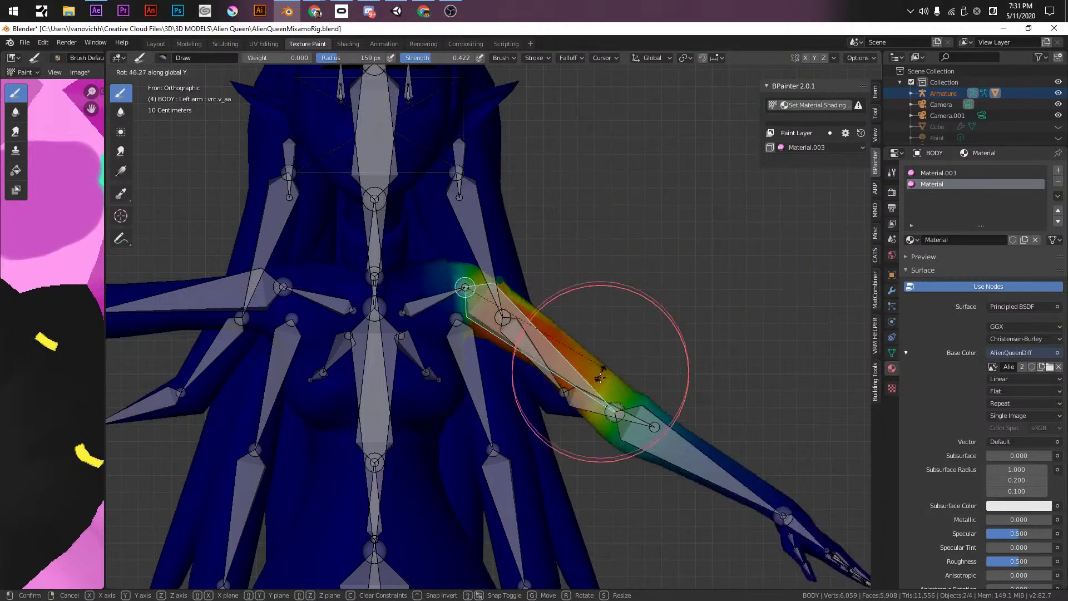
pyautogui.click(514, 521)
# - Rotate the Right arm bone down on global Y as well
pyautogui.keyDown('shift'); pyautogui.moveTo(249, 327); pyautogui.dragTo(338, 296, button='middle'); pyautogui.keyUp('shift')
pyautogui.keyDown('ctrl'); pyautogui.click(291, 267); pyautogui.keyUp('ctrl')
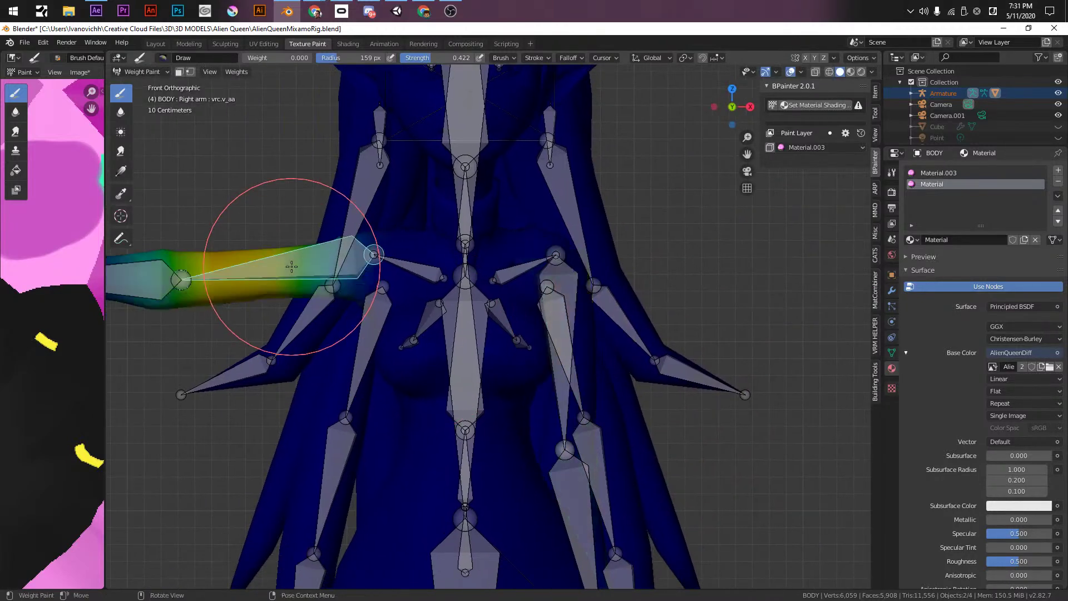
pyautogui.press('r')
pyautogui.press('y')
pyautogui.click(346, 455)
# - Toggle wireframe, then preview the posed body in rendered and material preview shading
pyautogui.hotkey('shift', 'z')
pyautogui.moveTo(531, 473)
pyautogui.mouseDown(button='middle')
pyautogui.moveTo(548, 475)
pyautogui.moveTo(535, 474)
pyautogui.mouseUp(button='middle')
pyautogui.hotkey('shift', 'z')
pyautogui.moveTo(573, 298)
pyautogui.mouseDown(button='middle')
pyautogui.moveTo(680, 296)
pyautogui.moveTo(654, 295)
pyautogui.moveTo(634, 316)
pyautogui.moveTo(625, 283)
pyautogui.mouseUp(button='middle')
pyautogui.click(863, 70)
pyautogui.click(855, 72)
pyautogui.moveTo(700, 201); pyautogui.dragTo(689, 198, button='middle')
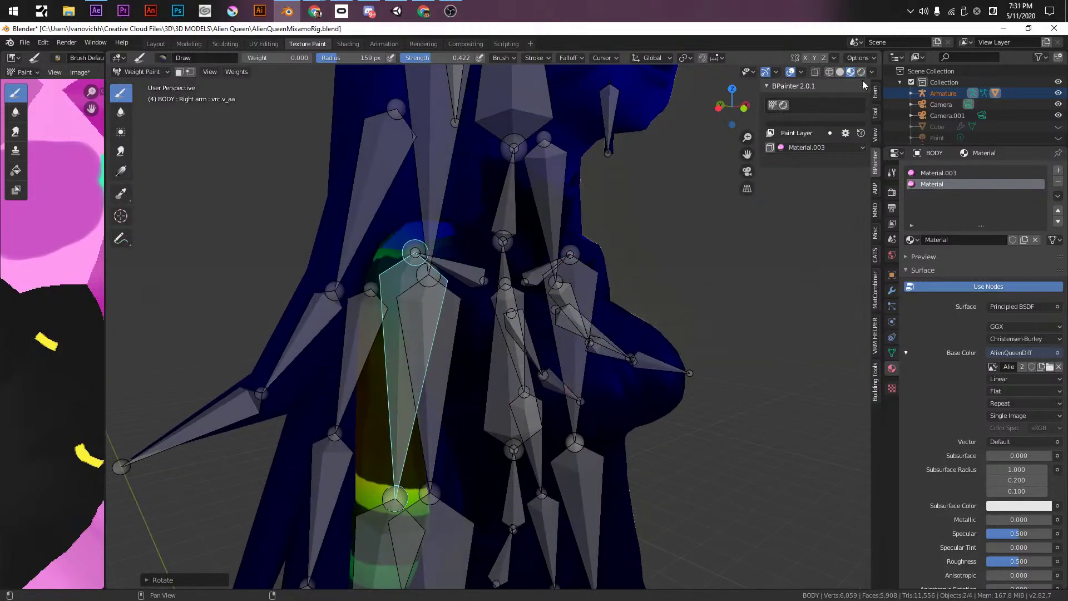
# - Switch to Object Mode from the Ctrl+Tab pie menu
pyautogui.hotkey('ctrl', 'Tab')
pyautogui.click(344, 199)
pyautogui.moveTo(488, 340); pyautogui.dragTo(425, 321, button='middle')
pyautogui.moveTo(334, 273); pyautogui.dragTo(510, 317, button='middle')
# - Orbit and zoom around the textured torso to inspect armpit and chest deformation
pyautogui.scroll(5, 355, 302)
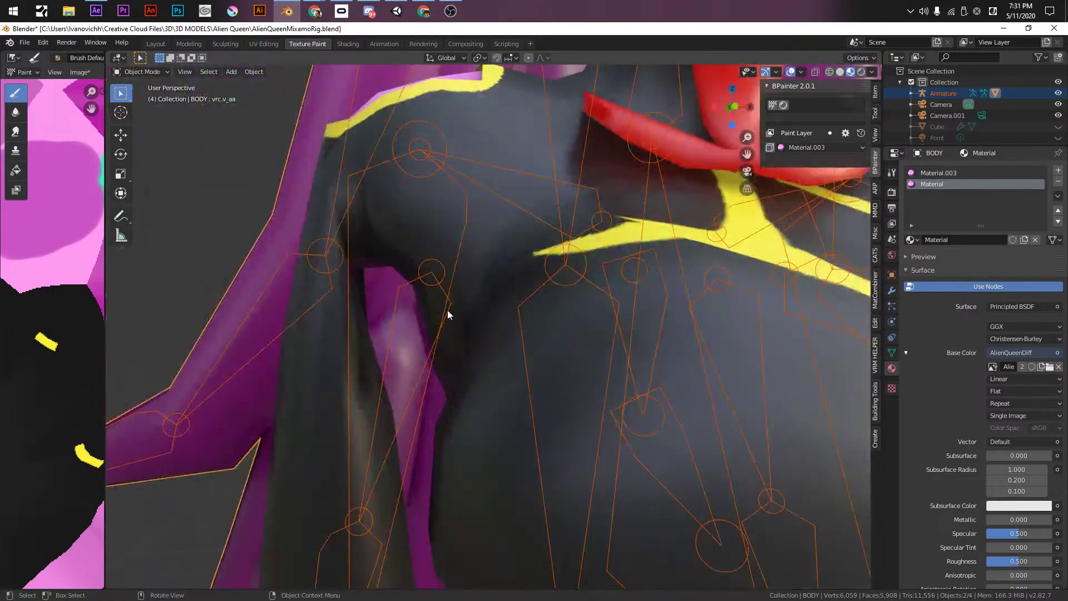
pyautogui.scroll(-5, 459, 339)
pyautogui.moveTo(377, 356); pyautogui.dragTo(669, 255, button='middle')
pyautogui.scroll(3, 421, 285)
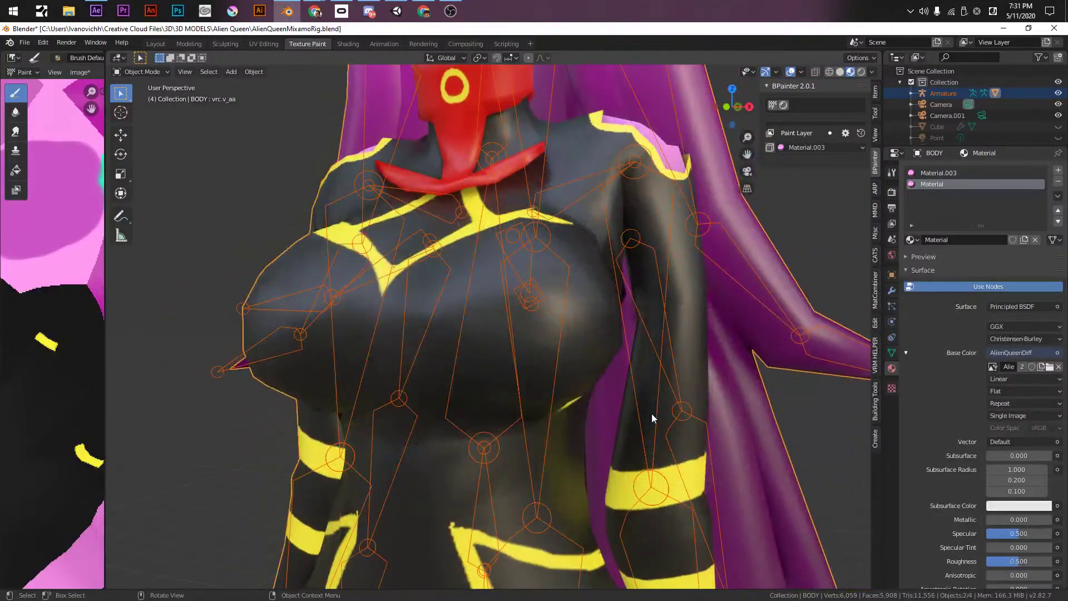
pyautogui.keyDown('shift'); pyautogui.moveTo(649, 413); pyautogui.dragTo(587, 362, button='middle'); pyautogui.keyUp('shift')
pyautogui.moveTo(535, 235)
pyautogui.mouseDown(button='middle')
pyautogui.moveTo(530, 249)
pyautogui.moveTo(576, 291)
pyautogui.mouseUp(button='middle')
# - Switch back to Weight Paint mode via the Ctrl+Tab pie menu
pyautogui.hotkey('ctrl', 'Tab')
pyautogui.hotkey('ctrl', 'Tab')
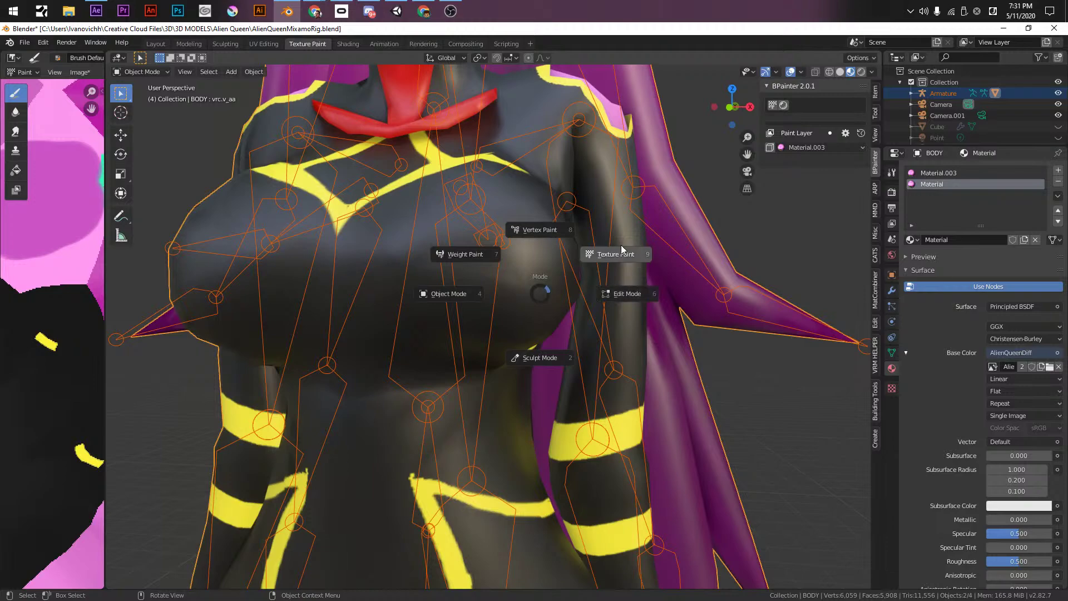
pyautogui.click(445, 254)
pyautogui.moveTo(336, 228); pyautogui.dragTo(405, 298, button='middle')
# - Rotate the right arm back to horizontal around global Y and frame it in front orthographic view
pyautogui.scroll(-2, 381, 300)
pyautogui.scroll(-2, 362, 301)
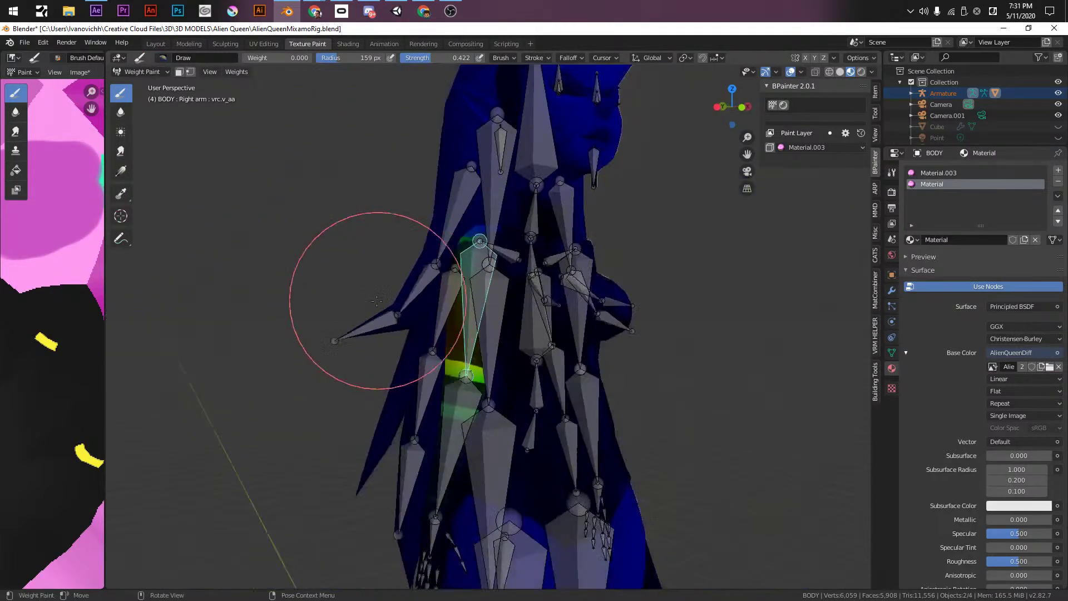
pyautogui.press('r')
pyautogui.press('y')
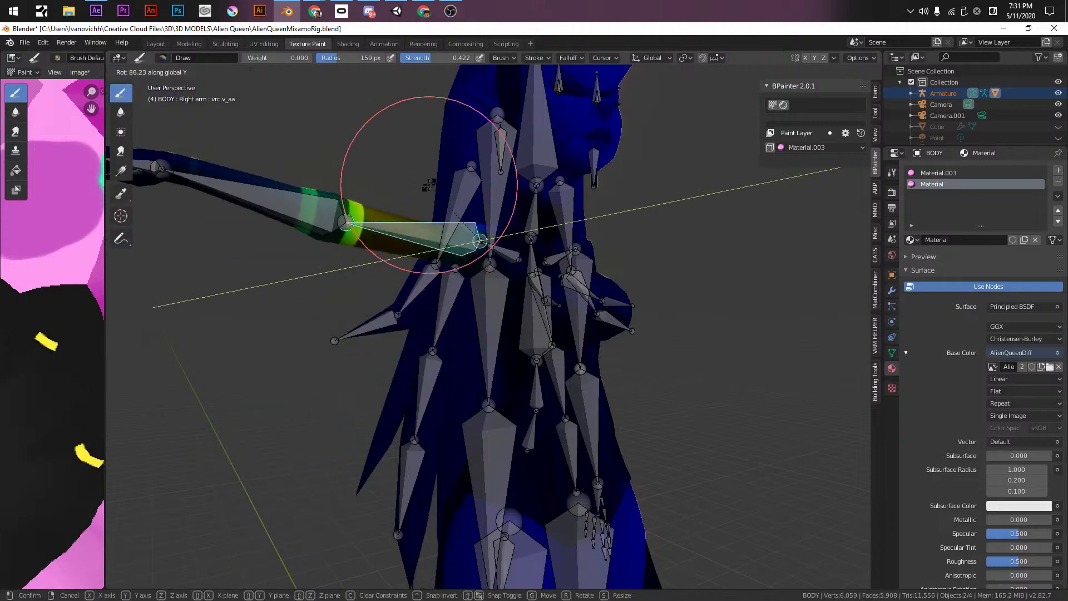
pyautogui.click(429, 185)
pyautogui.moveTo(429, 185); pyautogui.dragTo(454, 253, button='middle')
pyautogui.click(829, 72)
pyautogui.click(840, 72)
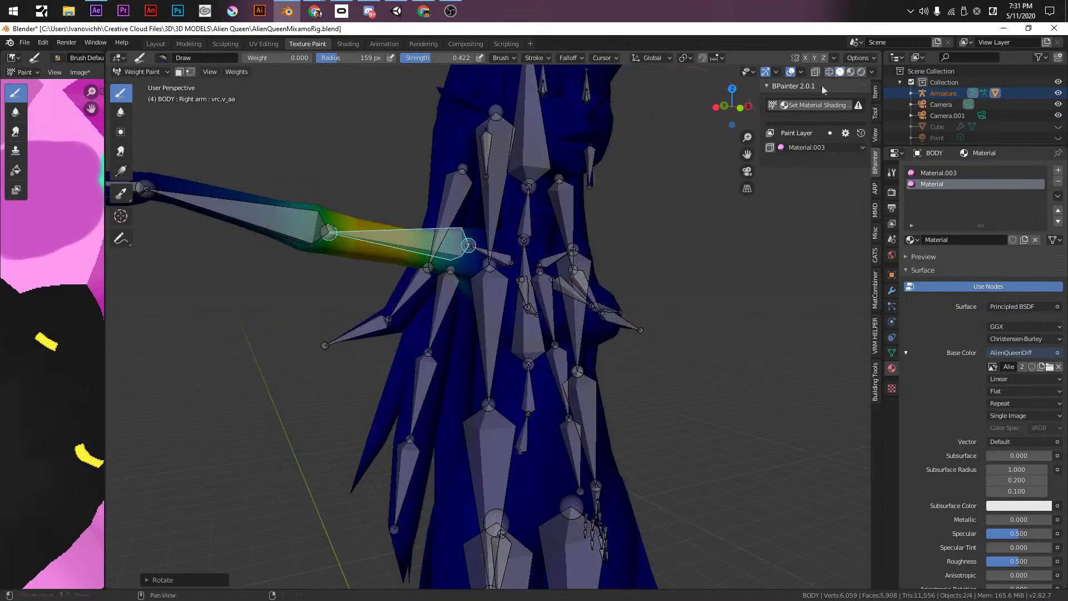
pyautogui.scroll(4, 484, 239)
pyautogui.scroll(2, 490, 239)
pyautogui.keyDown('shift'); pyautogui.moveTo(490, 239); pyautogui.dragTo(508, 327, button='middle'); pyautogui.keyUp('shift')
pyautogui.press('KP_1')
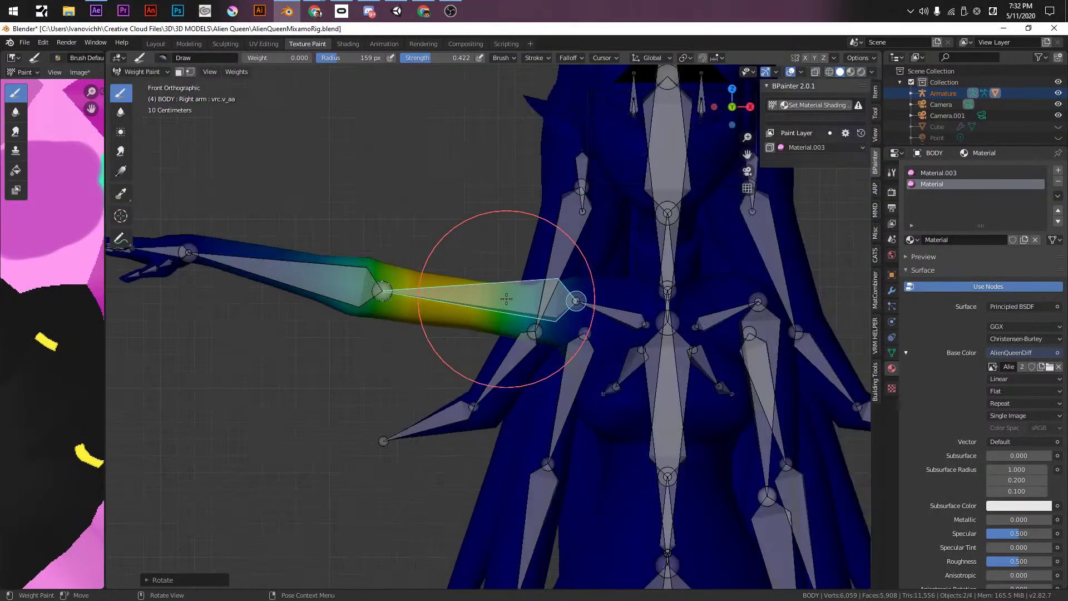
# - With face masking on, paint weight-0 gradients along the right arm and upper arm
pyautogui.click(179, 72)
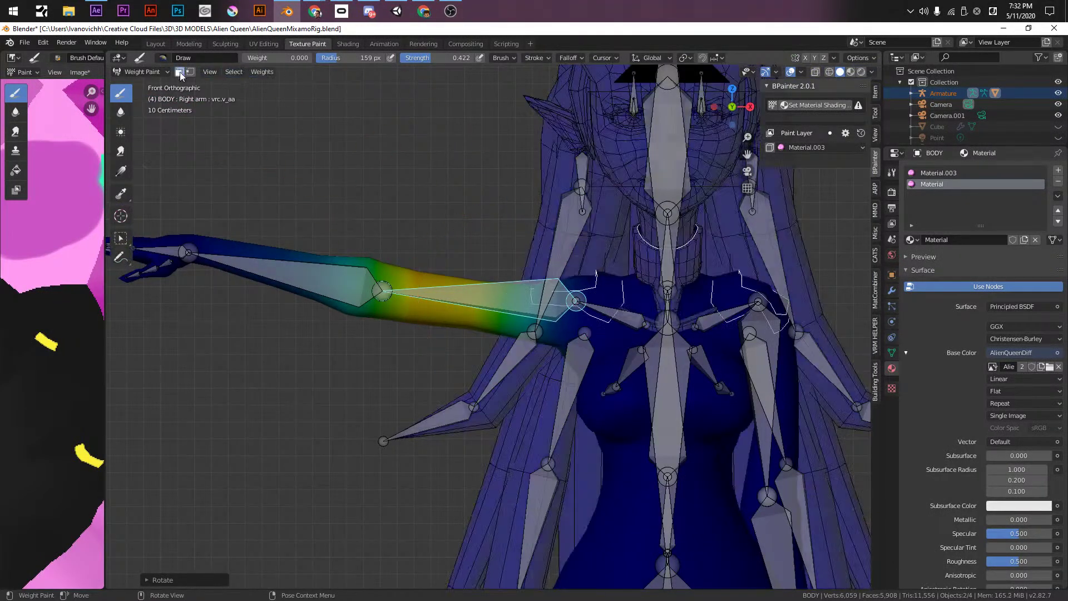
pyautogui.keyDown('shift'); pyautogui.moveTo(516, 314); pyautogui.dragTo(463, 309, button='middle'); pyautogui.keyUp('shift')
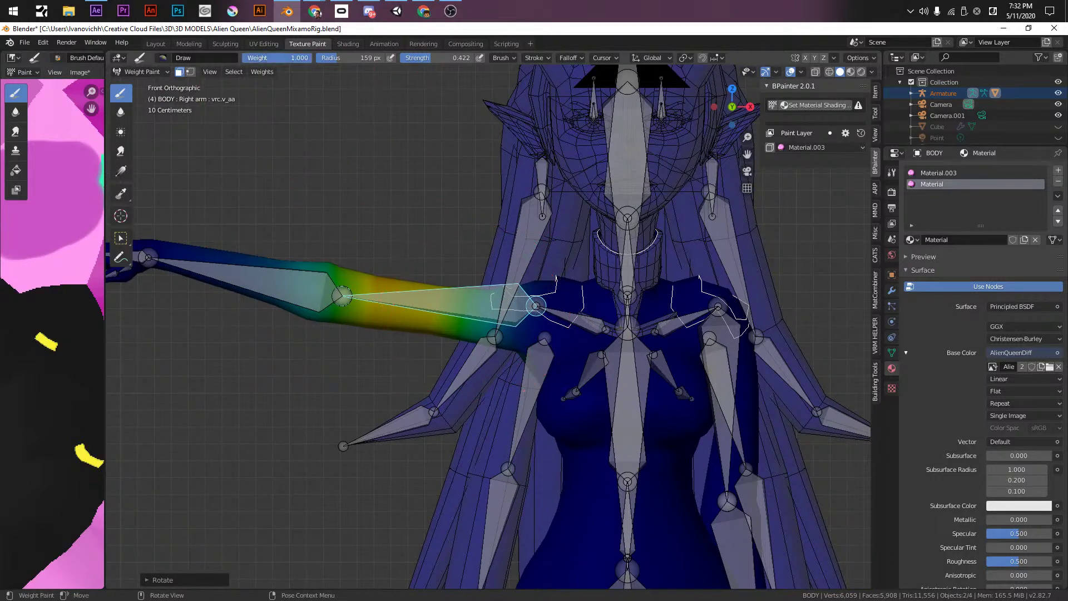
pyautogui.moveTo(406, 299)
pyautogui.keyDown('alt'); pyautogui.mouseDown()
pyautogui.moveTo(495, 312)
pyautogui.moveTo(565, 303)
pyautogui.moveTo(453, 325)
pyautogui.moveTo(592, 328)
pyautogui.mouseUp(); pyautogui.keyUp('alt')
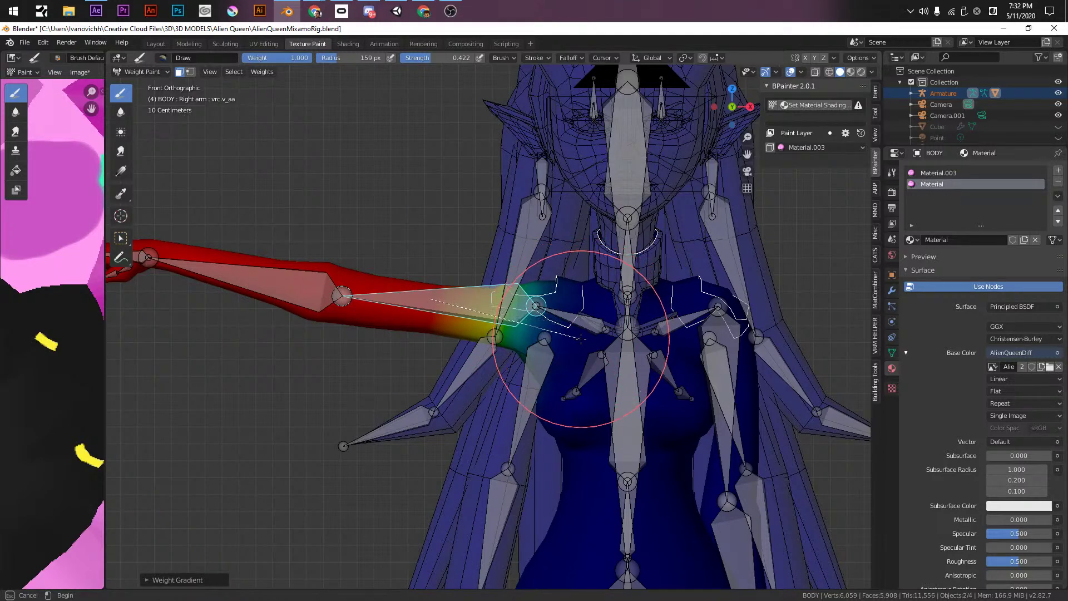
pyautogui.keyDown('alt'); pyautogui.moveTo(580, 338); pyautogui.dragTo(580, 338); pyautogui.keyUp('alt')
pyautogui.scroll(-3, 477, 358)
pyautogui.scroll(2, 453, 441)
pyautogui.scroll(2, 548, 272)
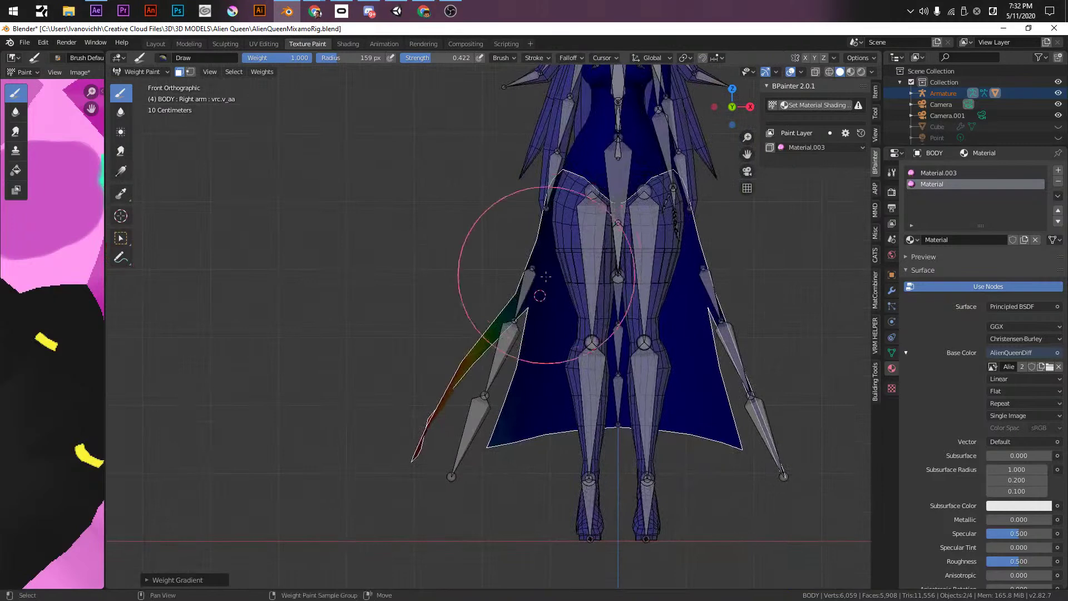
pyautogui.keyDown('shift'); pyautogui.moveTo(334, 95); pyautogui.dragTo(325, 288, button='middle'); pyautogui.keyUp('shift')
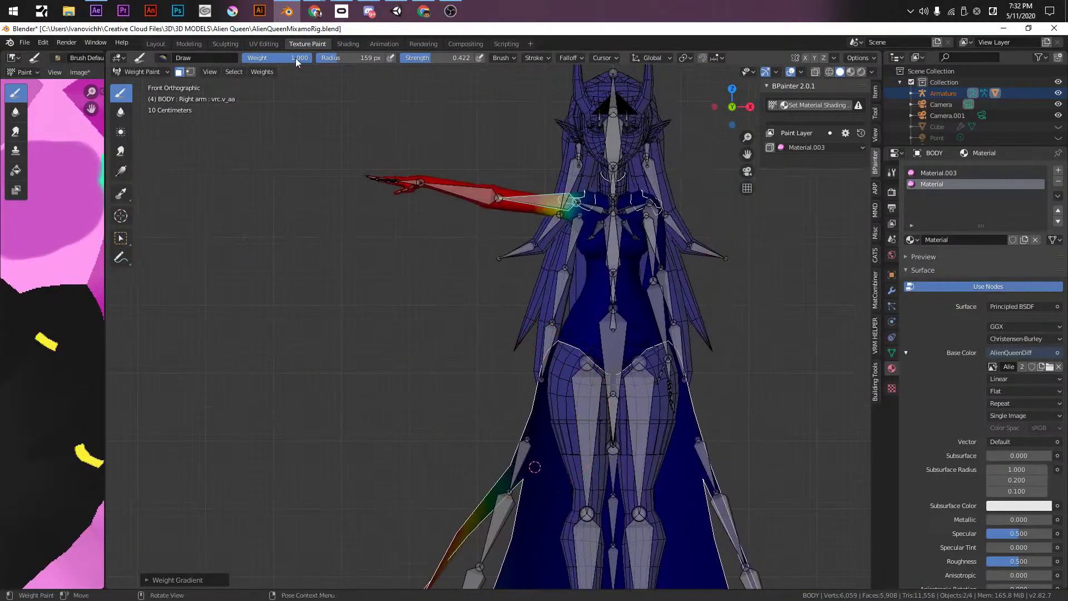
pyautogui.keyDown('alt'); pyautogui.click(501, 323); pyautogui.keyUp('alt')
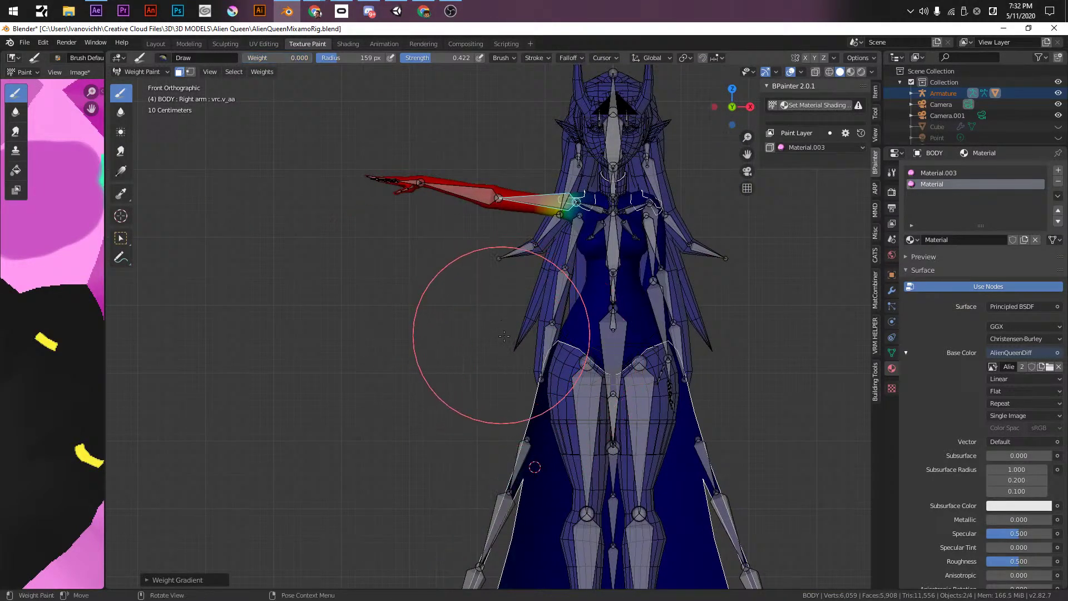
pyautogui.scroll(5, 478, 361)
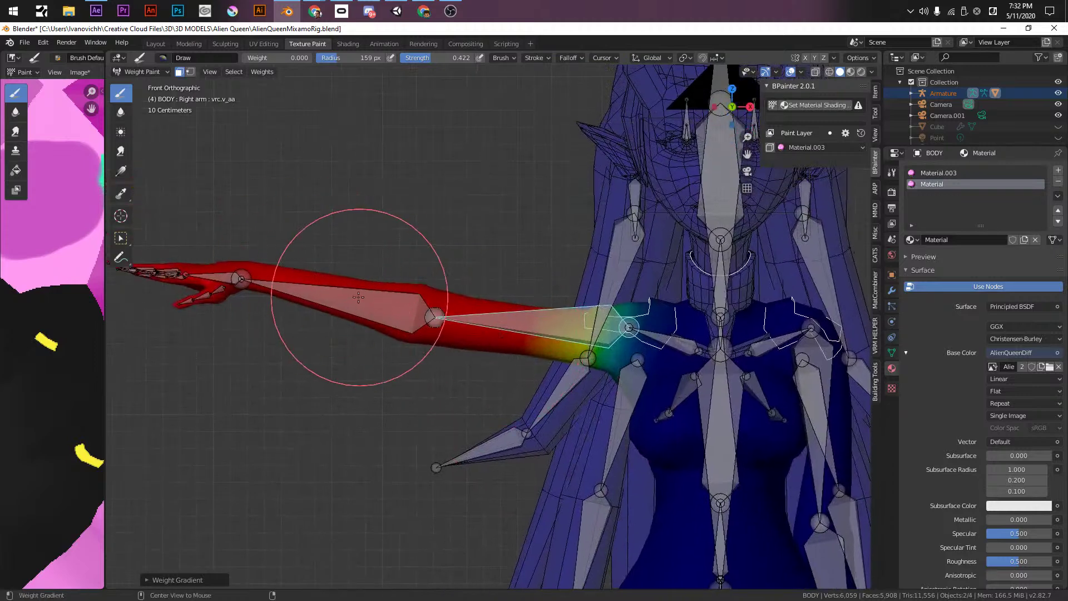
pyautogui.keyDown('alt'); pyautogui.moveTo(327, 287); pyautogui.dragTo(547, 316); pyautogui.keyUp('alt')
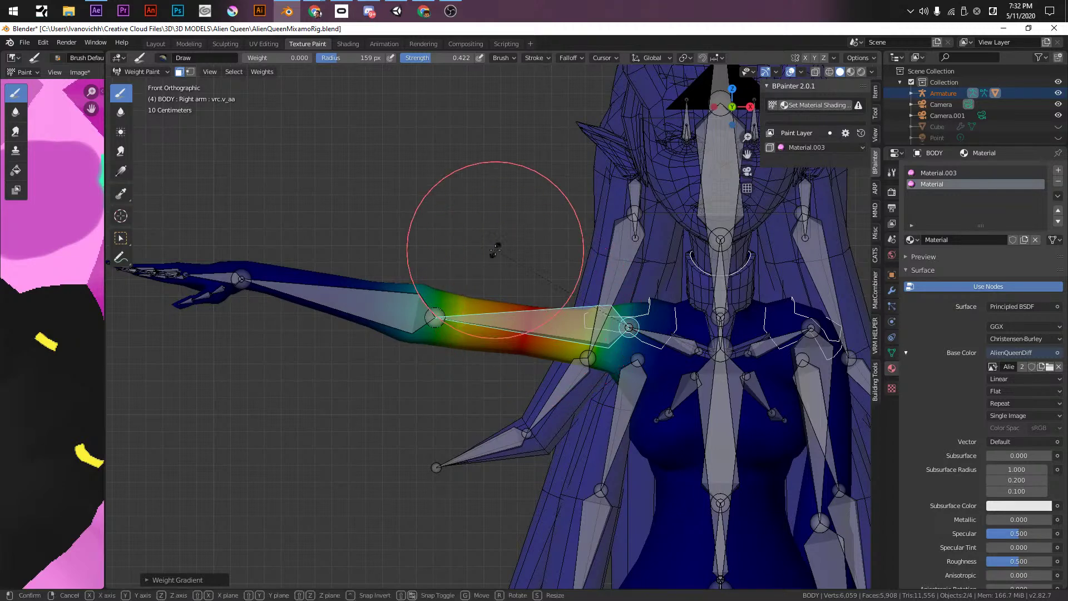
# - Test the right arm with a global Y rotation, then undo it
pyautogui.press('r')
pyautogui.press('y')
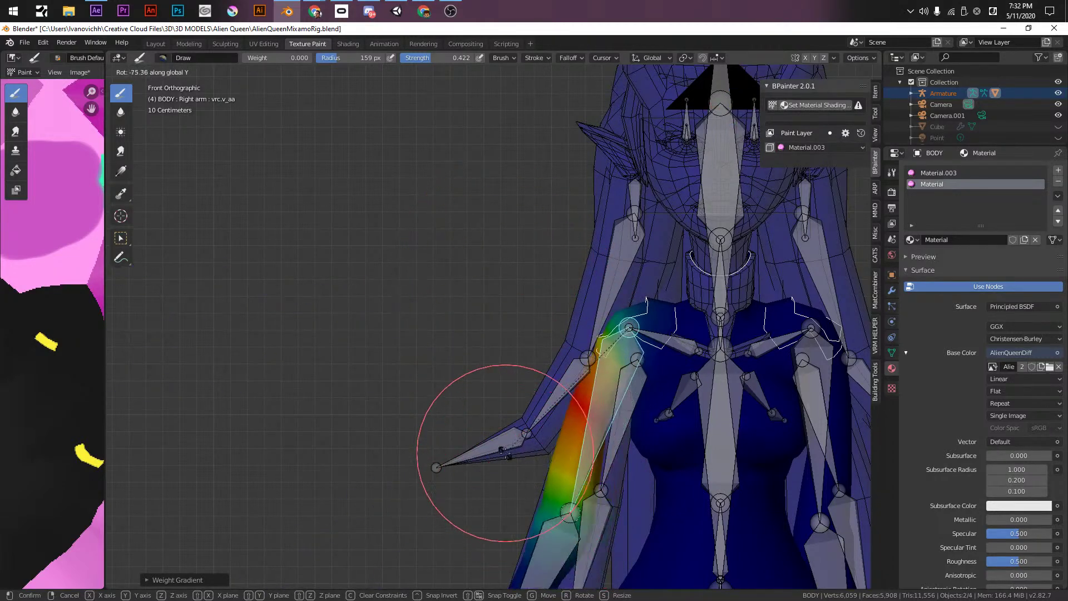
pyautogui.click(703, 217)
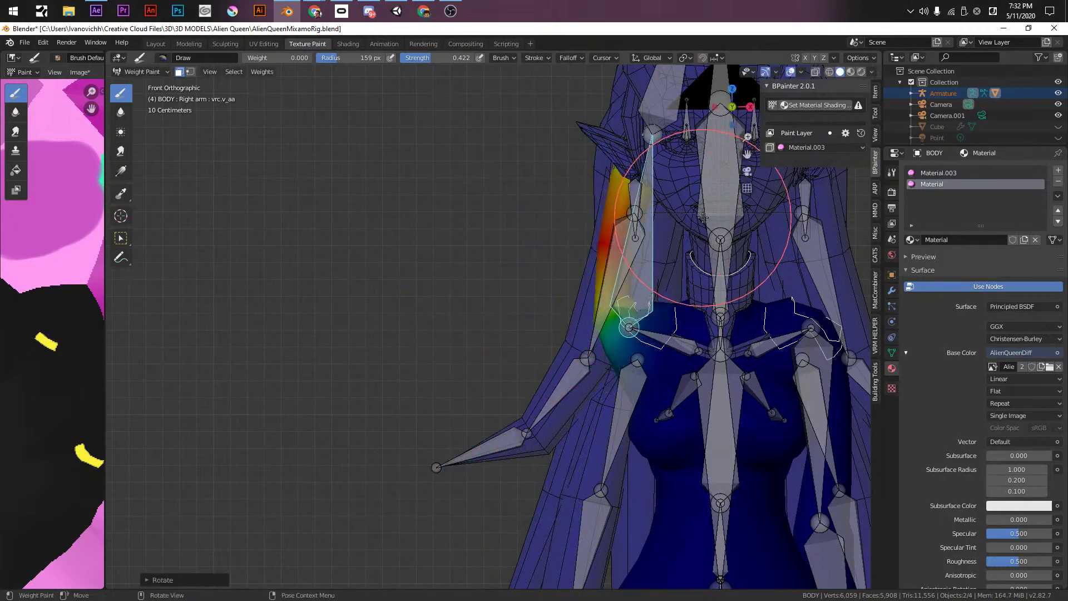
pyautogui.hotkey('ctrl', 'z')
pyautogui.moveTo(632, 548); pyautogui.dragTo(727, 453, button='middle')
pyautogui.moveTo(754, 337); pyautogui.dragTo(723, 320, button='middle')
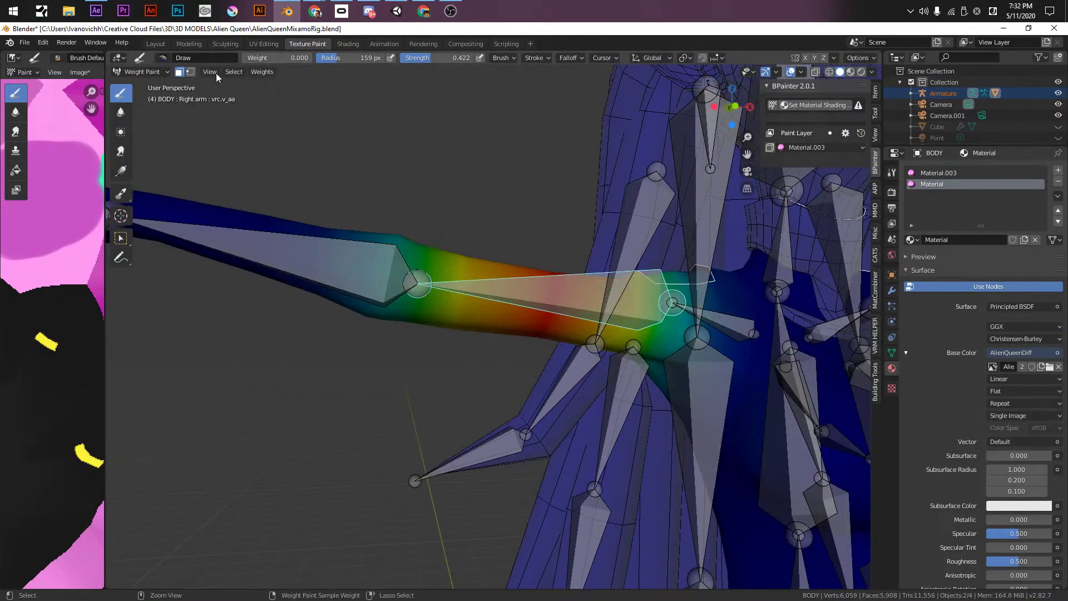
# - Select the right shoulder bone and fade its weights toward the chest with gradients
pyautogui.click(179, 71)
pyautogui.keyDown('ctrl'); pyautogui.click(738, 326); pyautogui.keyUp('ctrl')
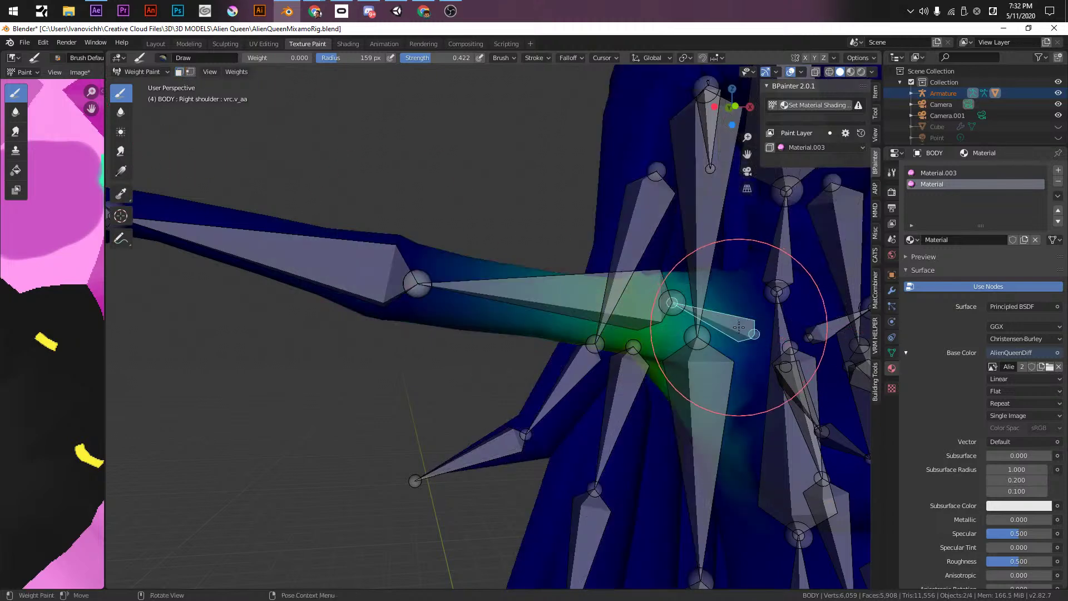
pyautogui.press('KP_1')
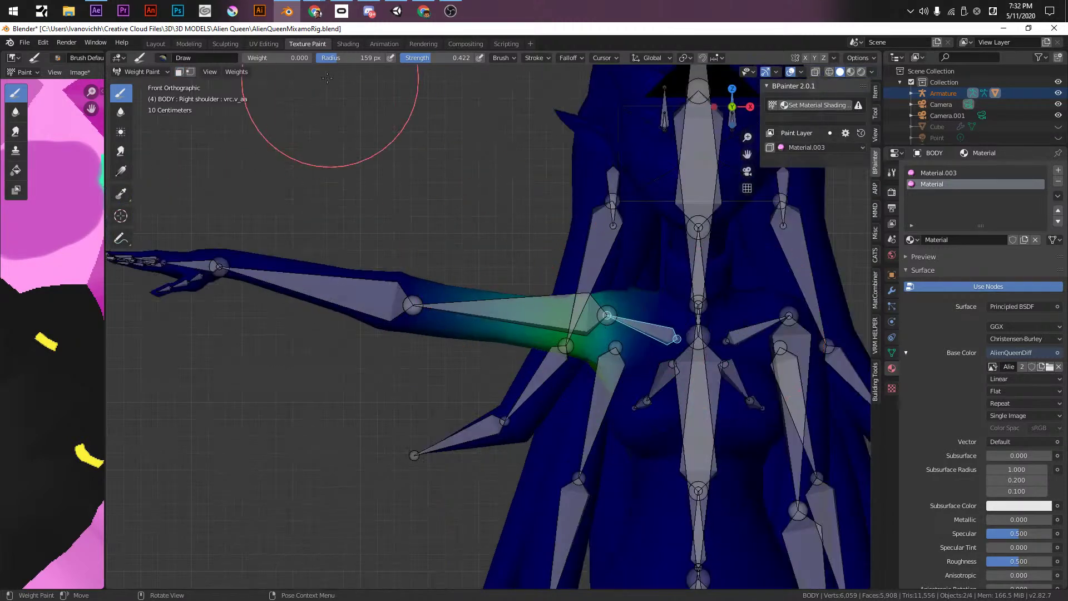
pyautogui.keyDown('alt'); pyautogui.moveTo(481, 315); pyautogui.dragTo(689, 344); pyautogui.keyUp('alt')
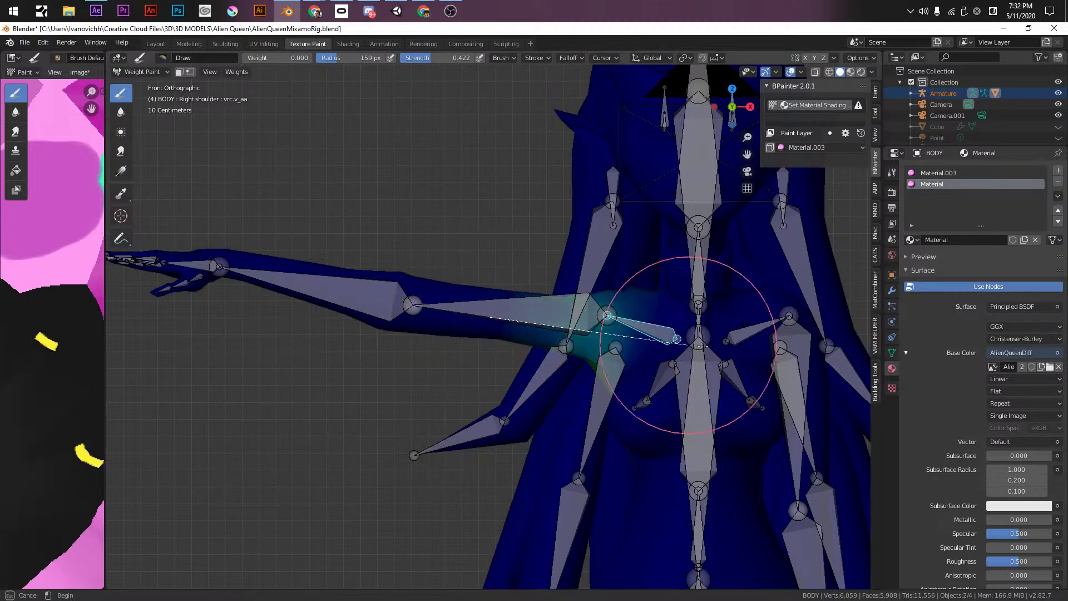
pyautogui.moveTo(597, 322)
pyautogui.keyDown('alt'); pyautogui.mouseDown()
pyautogui.moveTo(567, 320)
pyautogui.moveTo(598, 323)
pyautogui.mouseUp(); pyautogui.keyUp('alt')
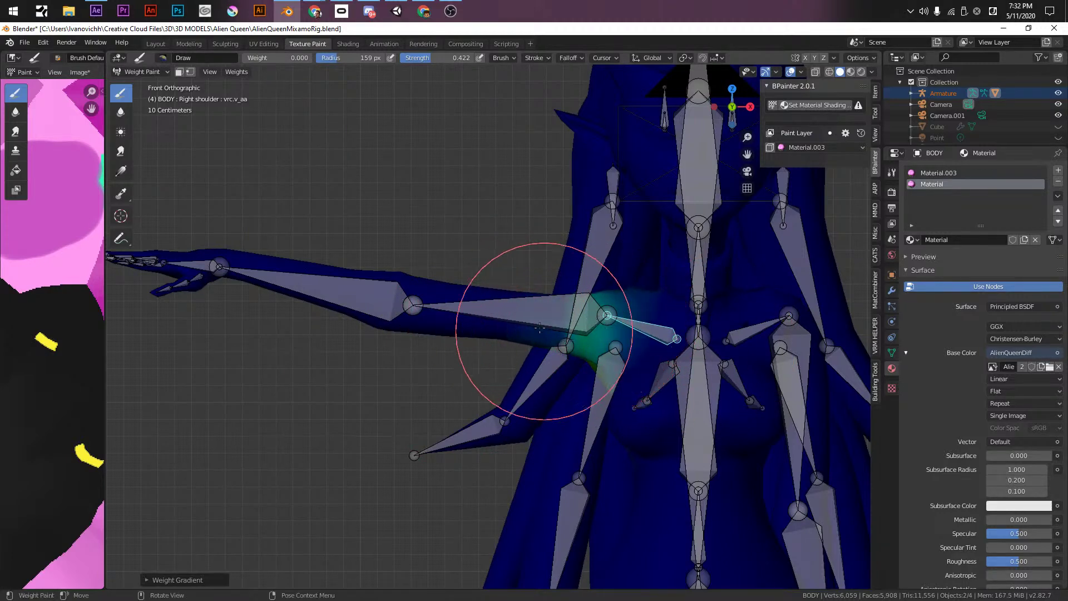
# - Test-rotate the right arm, cancel it, and select the left arm bone
pyautogui.keyDown('ctrl'); pyautogui.click(501, 314); pyautogui.keyUp('ctrl')
pyautogui.press('r')
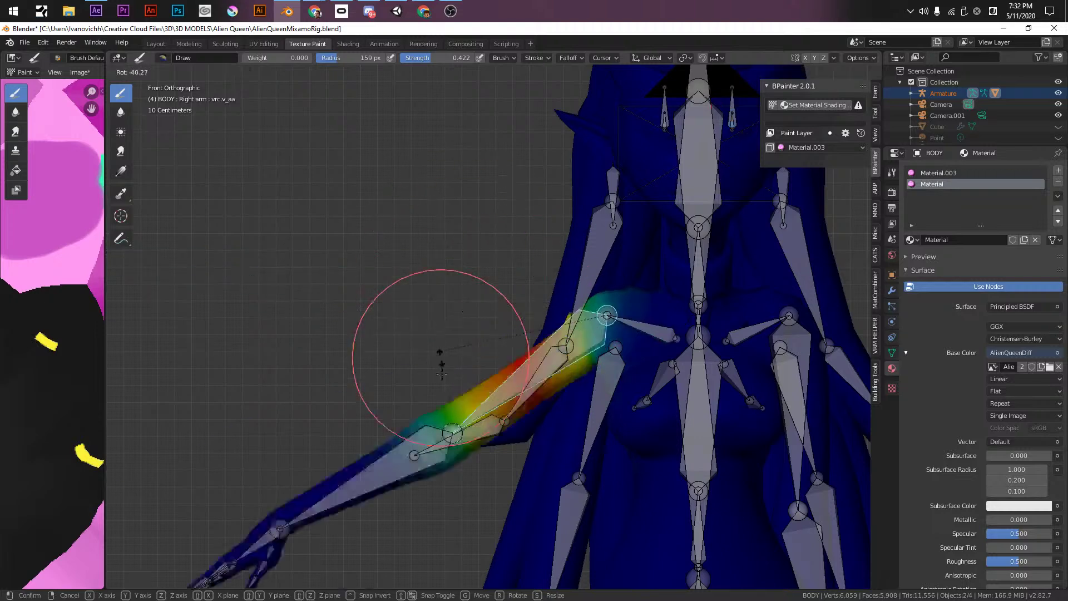
pyautogui.rightClick(479, 517)
pyautogui.scroll(3, 539, 472)
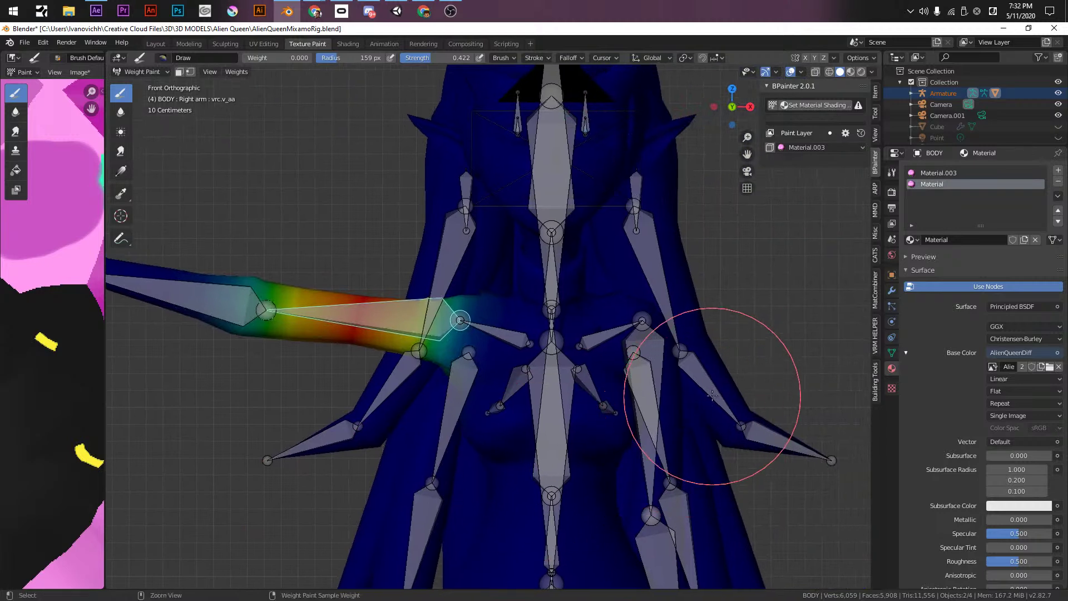
pyautogui.keyDown('ctrl'); pyautogui.click(656, 359); pyautogui.keyUp('ctrl')
pyautogui.keyDown('shift'); pyautogui.moveTo(655, 360); pyautogui.dragTo(569, 301, button='middle'); pyautogui.keyUp('shift')
# - Reset all bones to the T-pose and blend the left shoulder weights with a gradient
pyautogui.keyDown('ctrl'); pyautogui.click(523, 271); pyautogui.keyUp('ctrl')
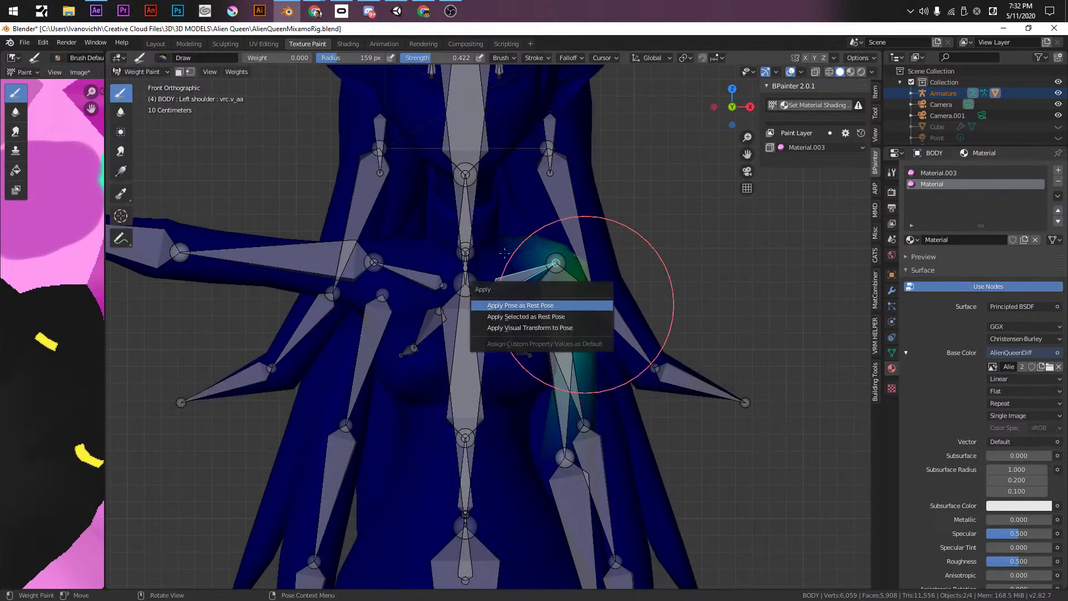
pyautogui.press('a')
pyautogui.hotkey('alt', 'r')
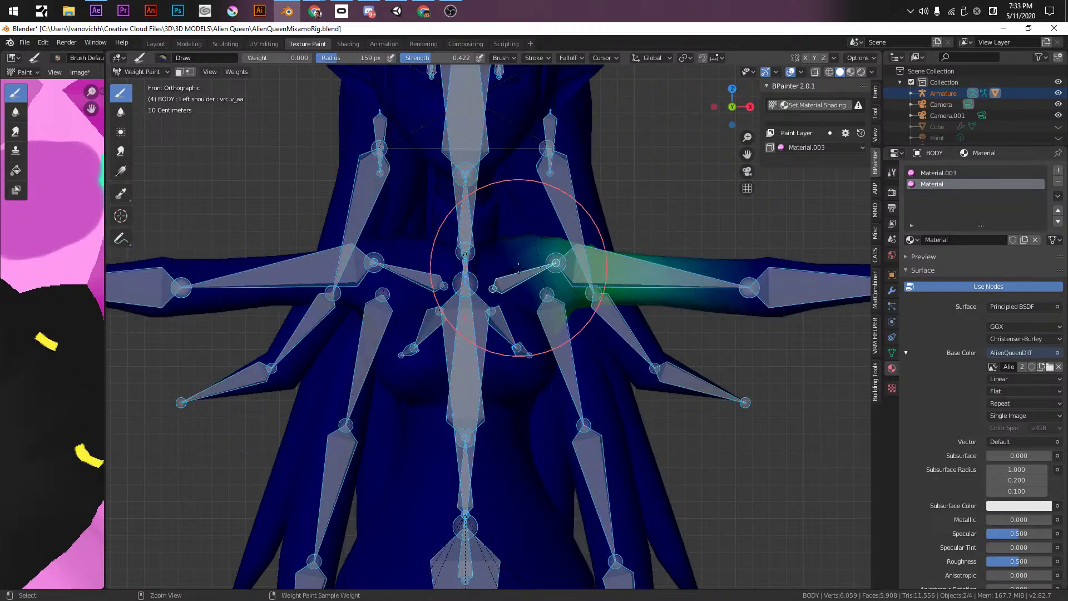
pyautogui.keyDown('ctrl'); pyautogui.click(520, 276); pyautogui.keyUp('ctrl')
pyautogui.keyDown('shift'); pyautogui.scroll(1, 584, 281); pyautogui.keyUp('shift')
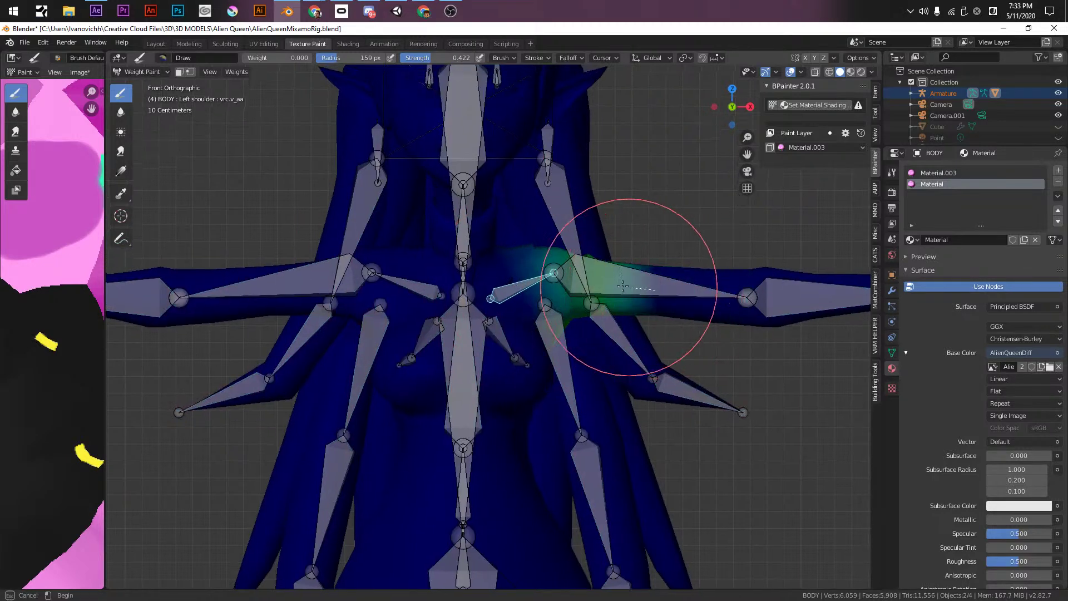
pyautogui.moveTo(541, 286); pyautogui.dragTo(619, 286)
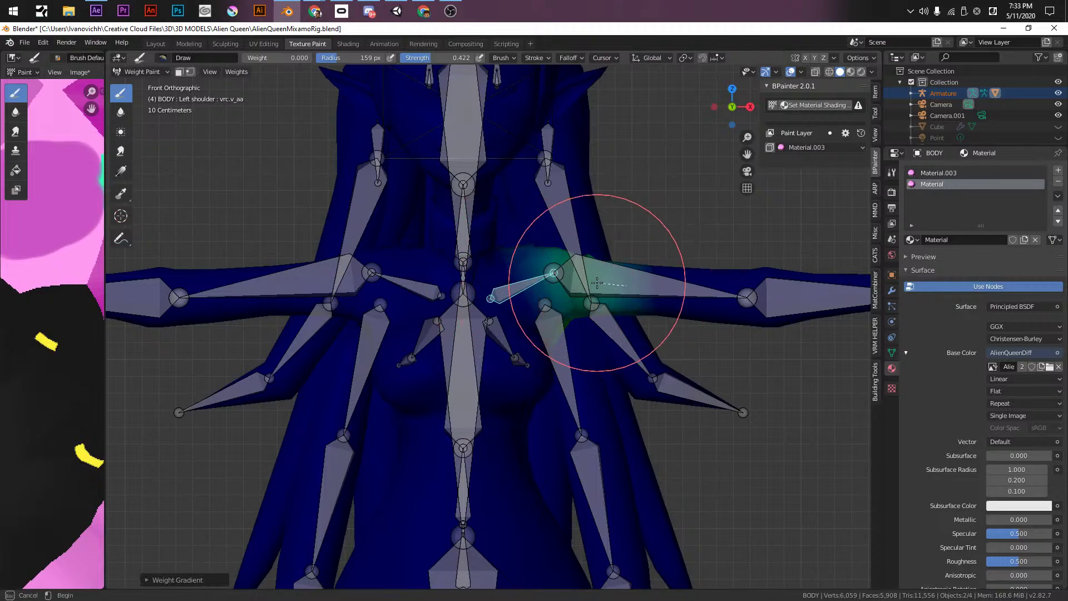
# - Select the left arm bone, enable face masking, and paint stronger weight on the upper arm
pyautogui.keyDown('ctrl'); pyautogui.click(629, 281); pyautogui.keyUp('ctrl')
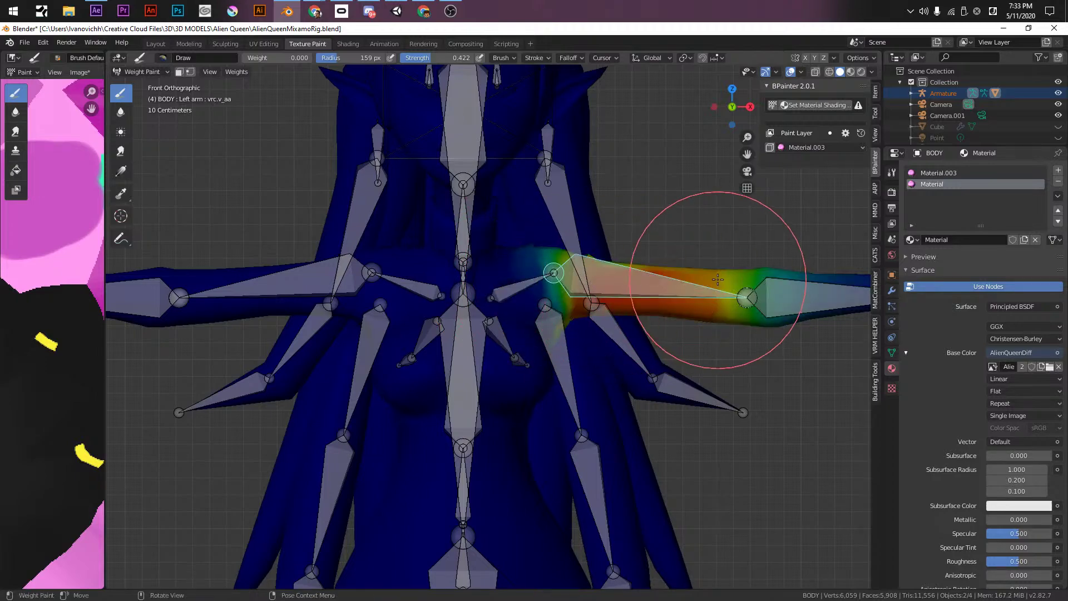
pyautogui.moveTo(735, 260); pyautogui.dragTo(439, 290, button='middle')
pyautogui.press('KP_Decimal')
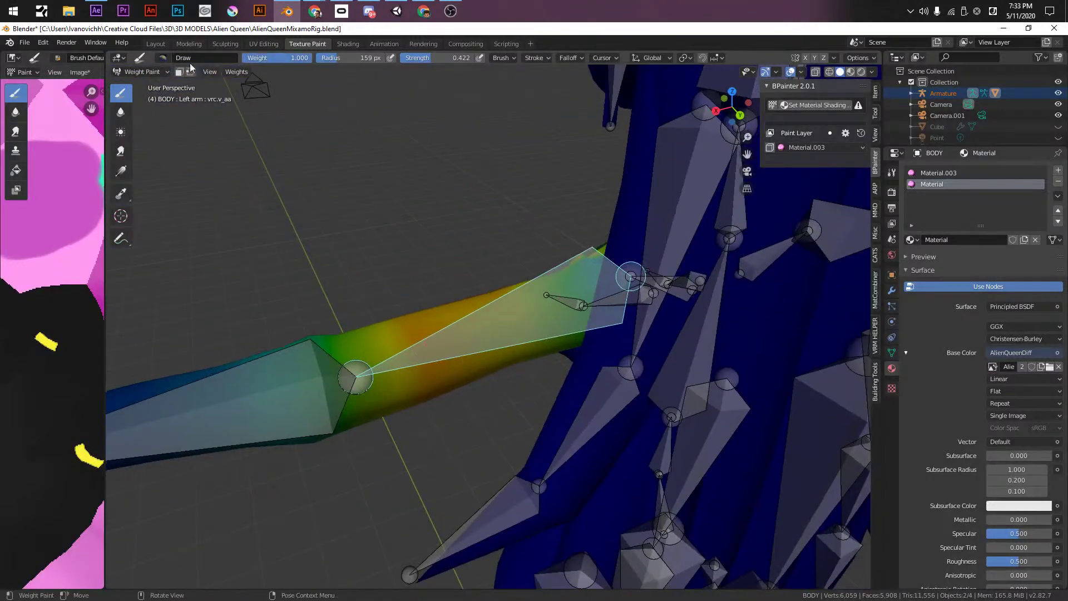
pyautogui.click(178, 72)
pyautogui.moveTo(534, 301); pyautogui.dragTo(560, 317, button='middle')
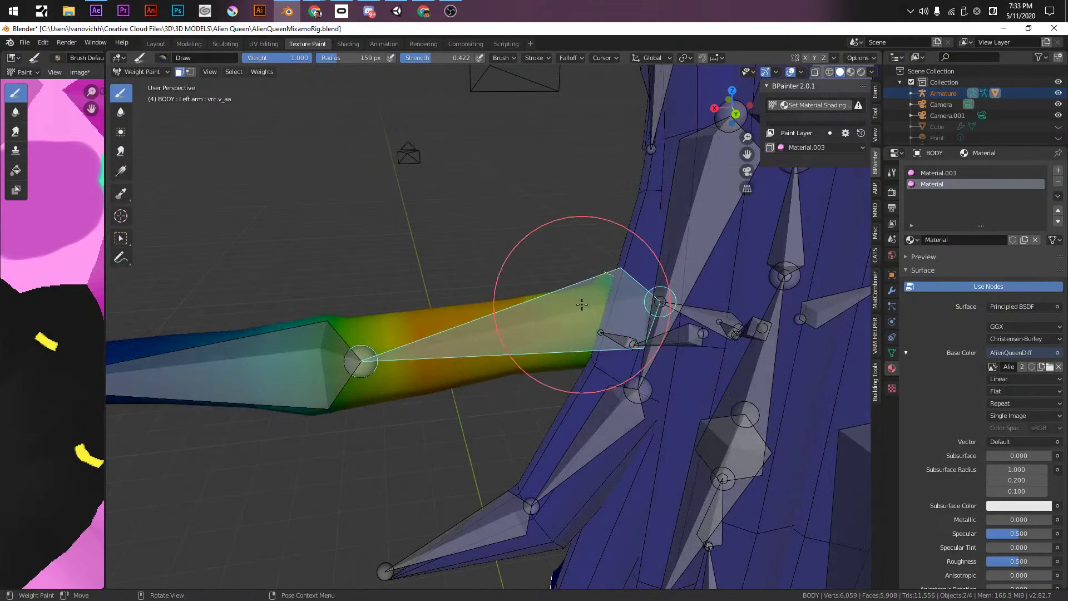
pyautogui.moveTo(540, 362); pyautogui.dragTo(512, 337)
# - Orbit around the model and inspect the left arm weights through the wireframe view
pyautogui.moveTo(499, 355); pyautogui.dragTo(740, 310, button='middle')
pyautogui.moveTo(467, 364); pyautogui.dragTo(477, 483, button='middle')
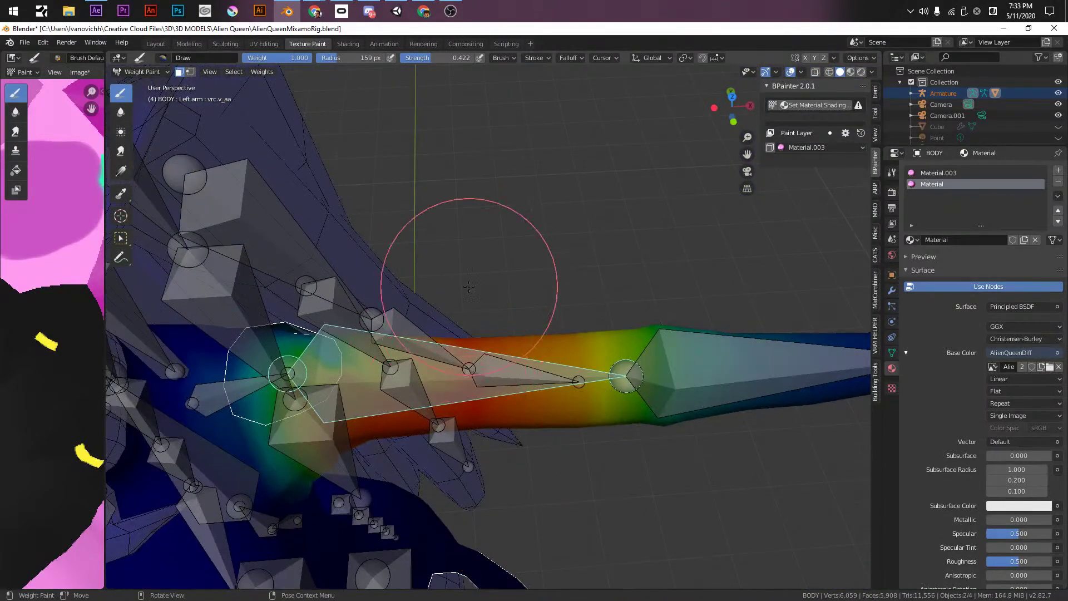
pyautogui.scroll(-5, 468, 267)
pyautogui.moveTo(442, 377); pyautogui.dragTo(557, 233, button='middle')
pyautogui.scroll(3, 624, 196)
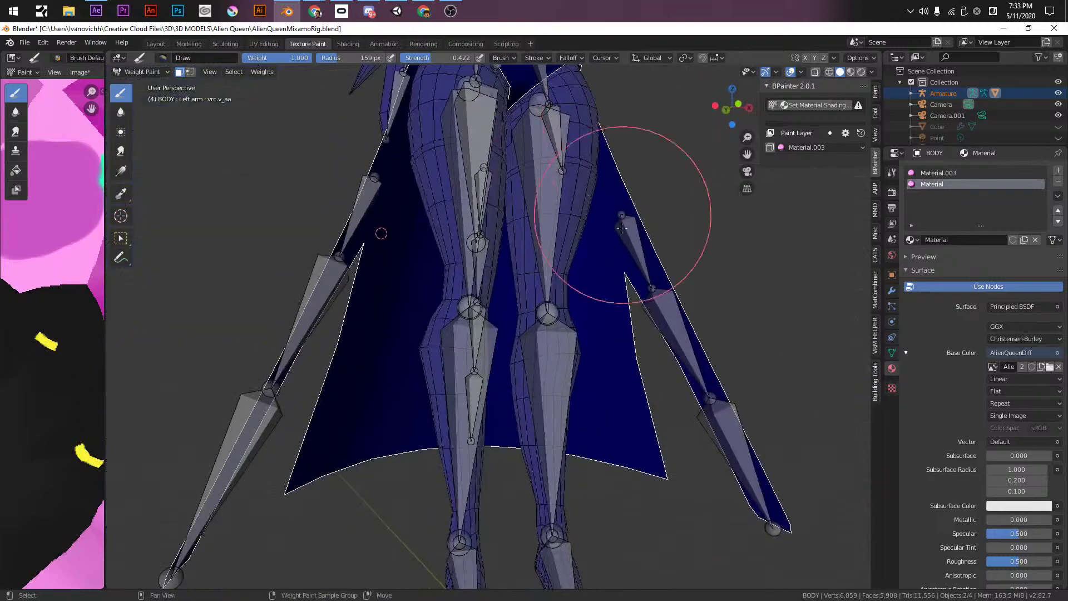
pyautogui.keyDown('shift'); pyautogui.moveTo(624, 196); pyautogui.dragTo(584, 486, button='middle'); pyautogui.keyUp('shift')
pyautogui.moveTo(578, 317)
pyautogui.keyDown('shift'); pyautogui.mouseDown(button='middle')
pyautogui.moveTo(560, 458)
pyautogui.moveTo(577, 328)
pyautogui.mouseUp(button='middle'); pyautogui.keyUp('shift')
pyautogui.scroll(2, 560, 458)
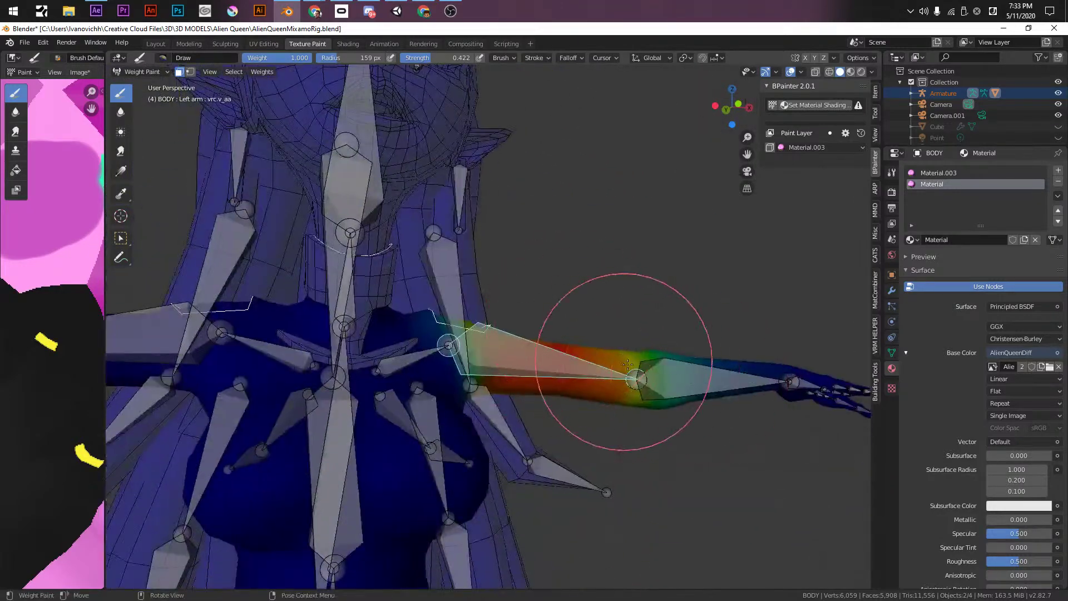
pyautogui.moveTo(671, 374); pyautogui.dragTo(682, 392, button='middle')
pyautogui.hotkey('shift', 'z')
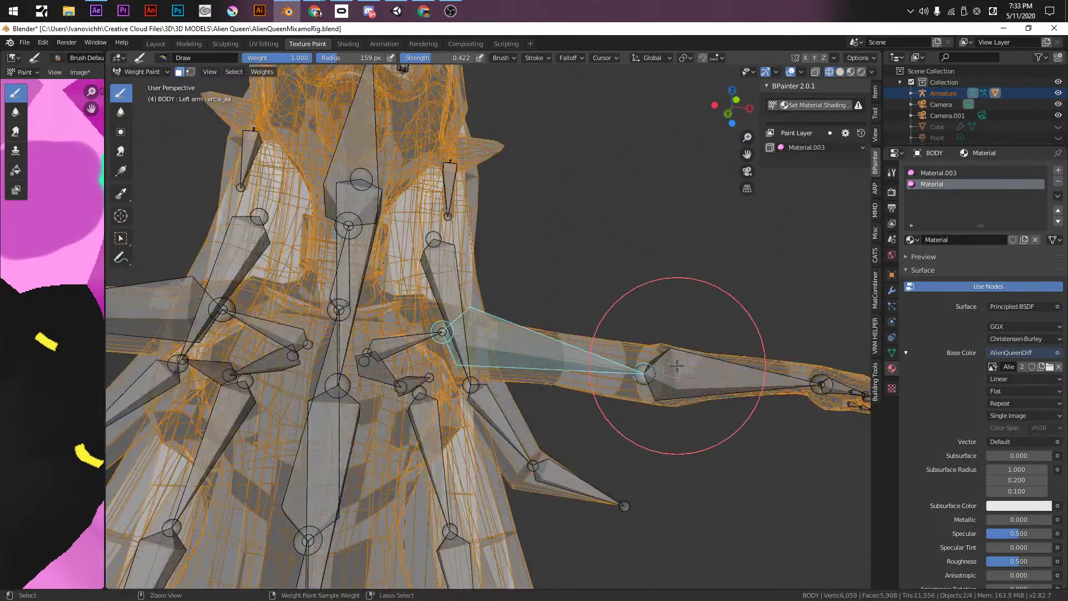
pyautogui.hotkey('shift', 'z')
# - Select the left elbow bone and bend the forearm downward around global Y
pyautogui.click(178, 72)
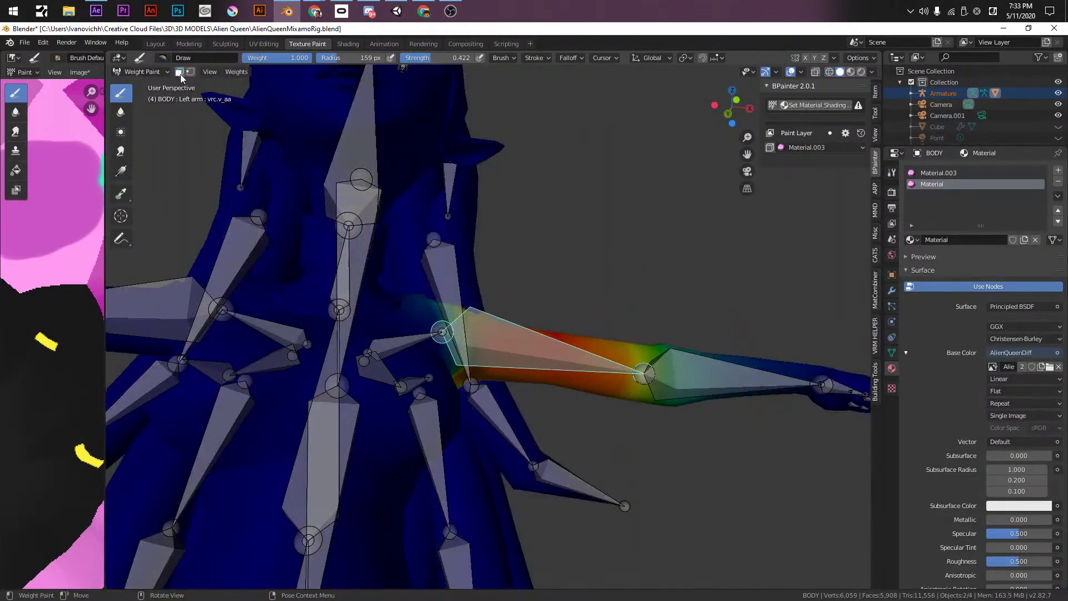
pyautogui.keyDown('ctrl'); pyautogui.click(693, 377); pyautogui.keyUp('ctrl')
pyautogui.click(179, 72)
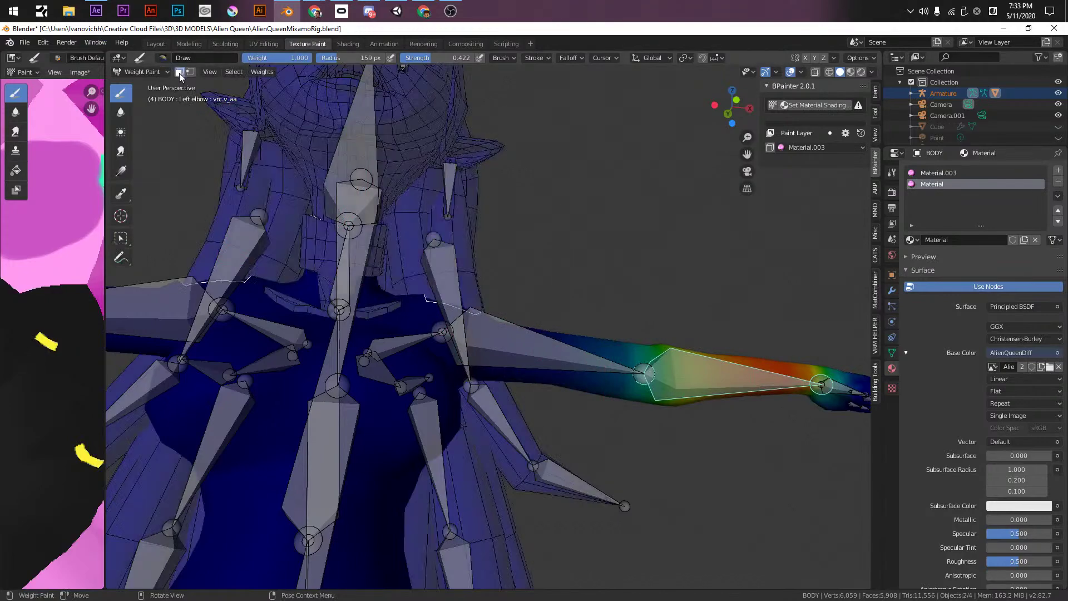
pyautogui.moveTo(562, 384); pyautogui.dragTo(572, 381, button='middle')
pyautogui.scroll(2, 571, 381)
pyautogui.moveTo(530, 337); pyautogui.dragTo(573, 352, button='middle')
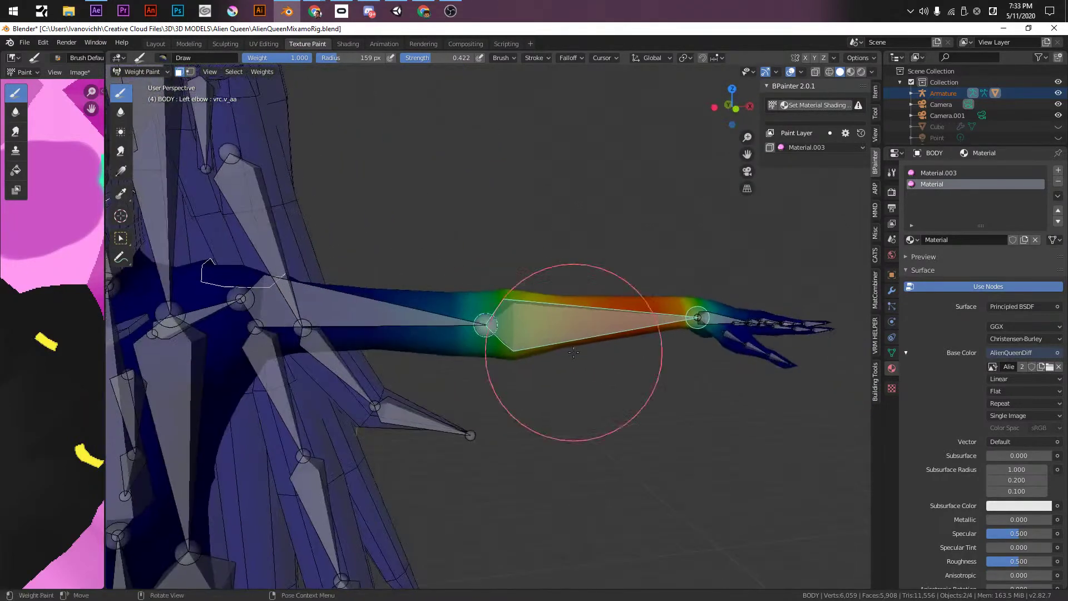
pyautogui.press('r')
pyautogui.press('x')
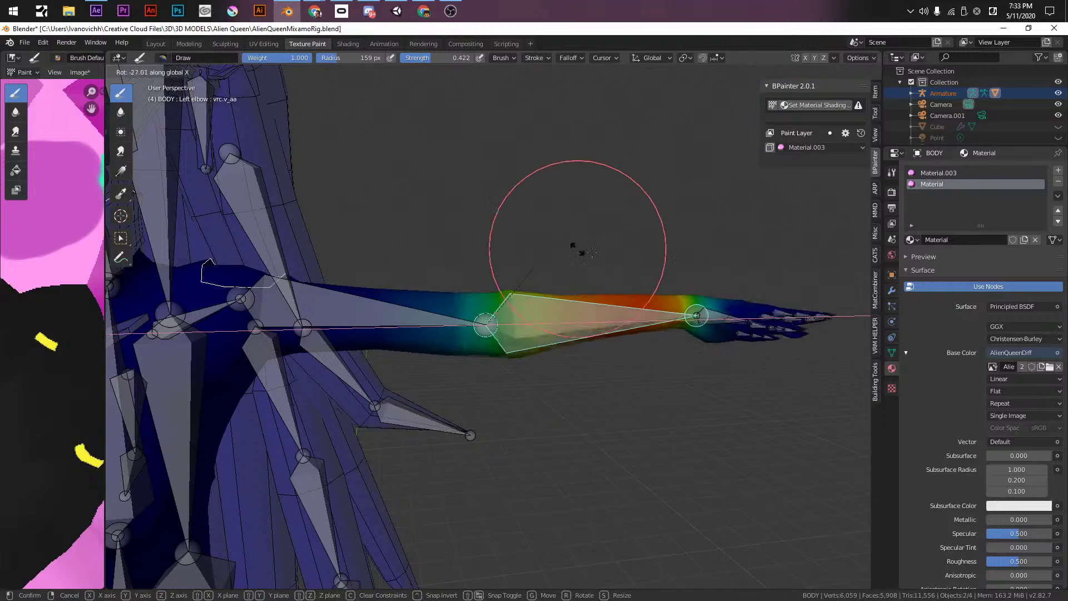
pyautogui.press('y')
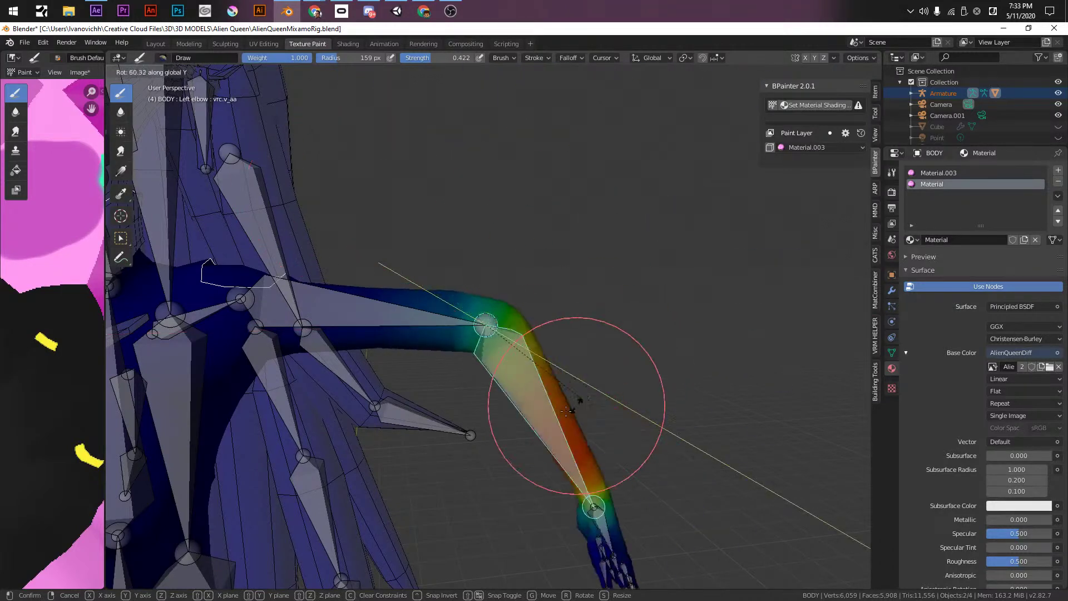
pyautogui.click(552, 405)
# - Blend the left elbow weights with two gradients in front orthographic view, then select the upper arm bone
pyautogui.press('KP_1')
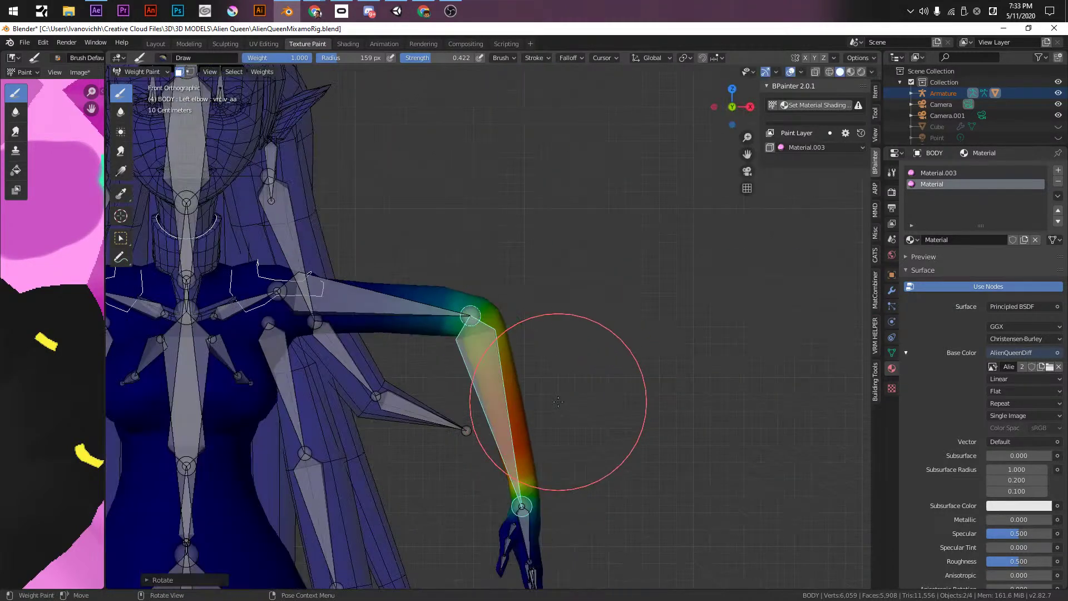
pyautogui.scroll(3, 460, 322)
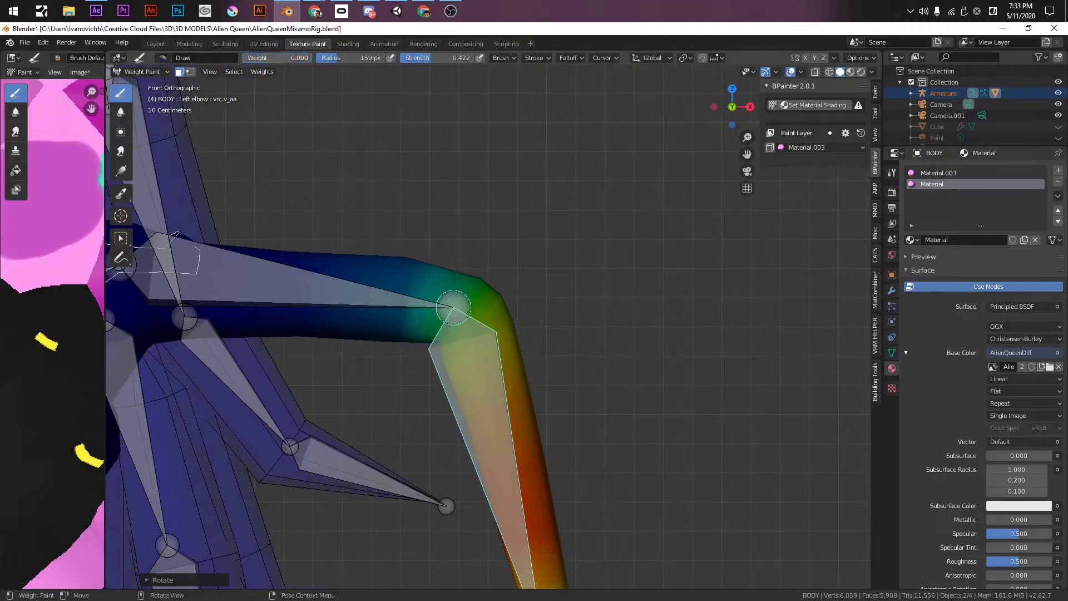
pyautogui.moveTo(391, 285)
pyautogui.mouseDown()
pyautogui.moveTo(419, 285)
pyautogui.moveTo(504, 329)
pyautogui.moveTo(520, 311)
pyautogui.mouseUp()
pyautogui.moveTo(453, 307)
pyautogui.mouseDown()
pyautogui.moveTo(483, 328)
pyautogui.moveTo(439, 319)
pyautogui.moveTo(453, 317)
pyautogui.moveTo(443, 307)
pyautogui.moveTo(478, 353)
pyautogui.mouseUp()
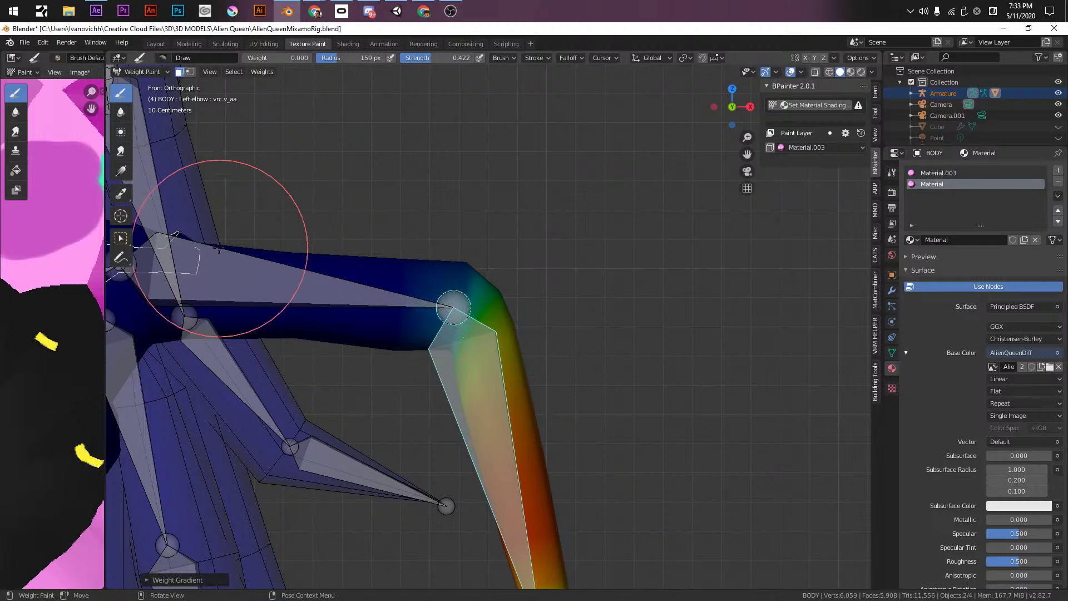
pyautogui.moveTo(202, 195); pyautogui.dragTo(232, 239, button='middle')
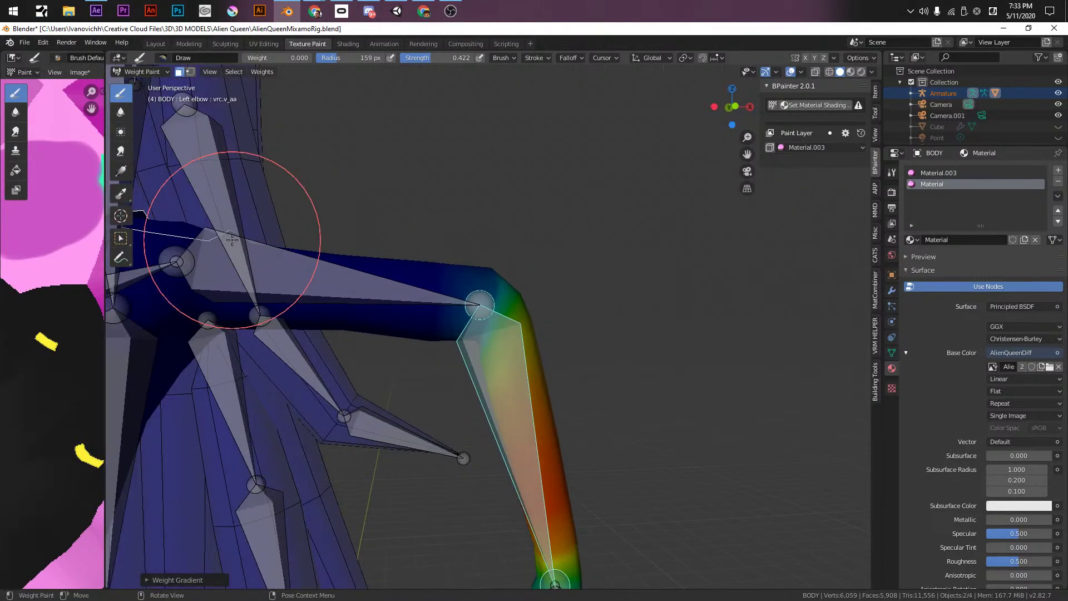
pyautogui.press('KP_1')
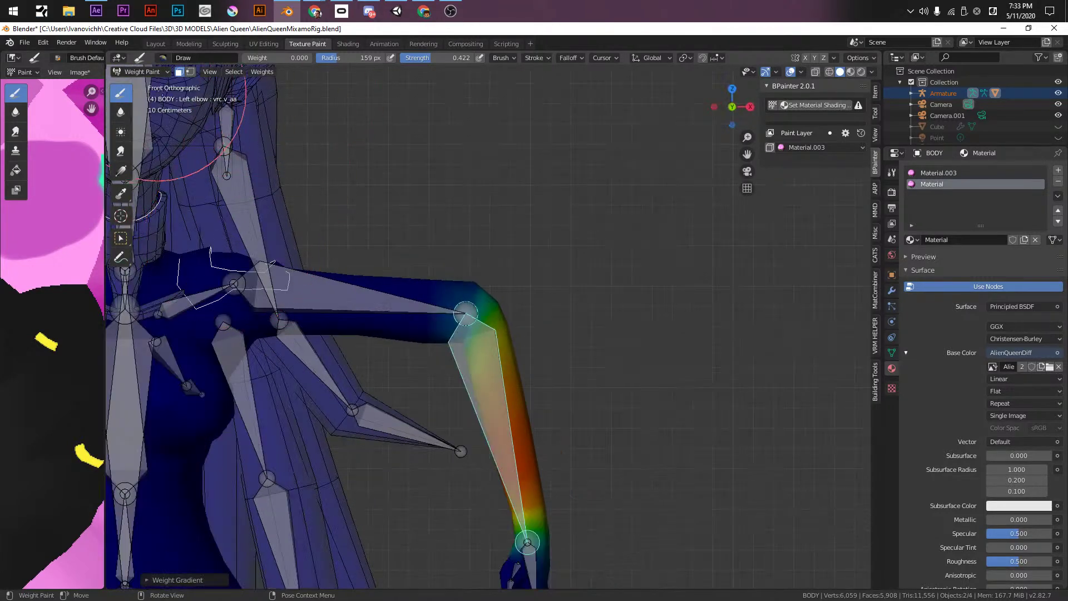
pyautogui.click(180, 72)
pyautogui.keyDown('ctrl'); pyautogui.click(333, 302); pyautogui.keyUp('ctrl')
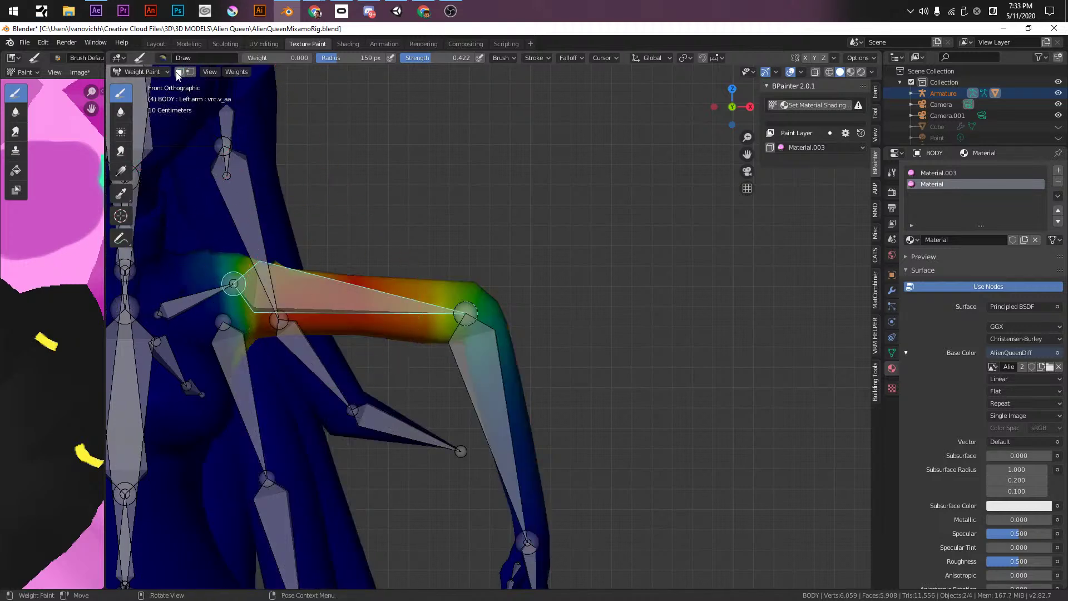
# - Toggle face masking and draw a weight gradient from the left elbow
pyautogui.click(178, 72)
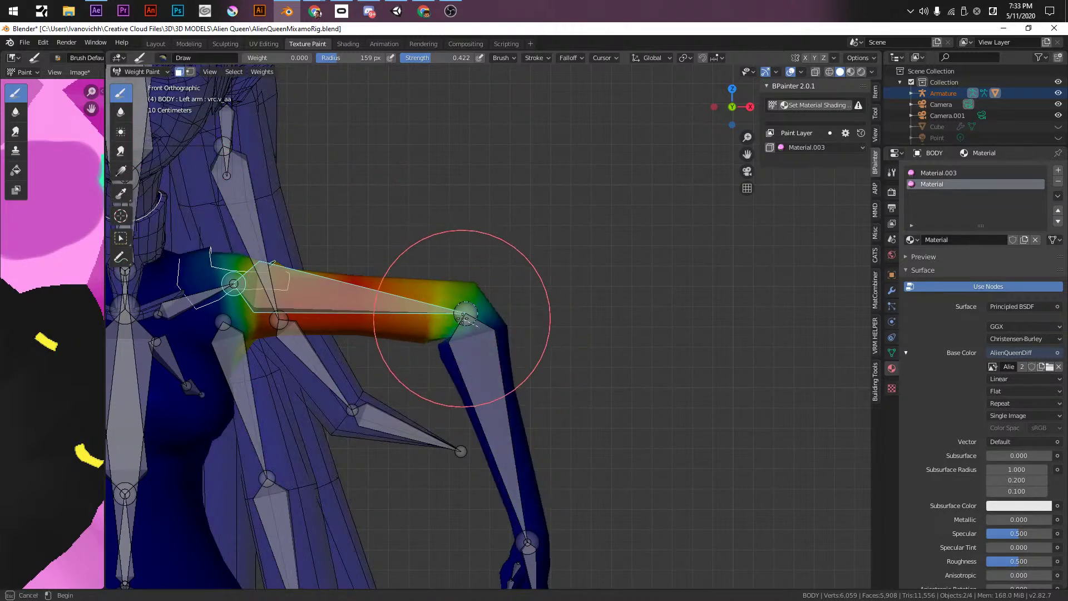
pyautogui.press('m')
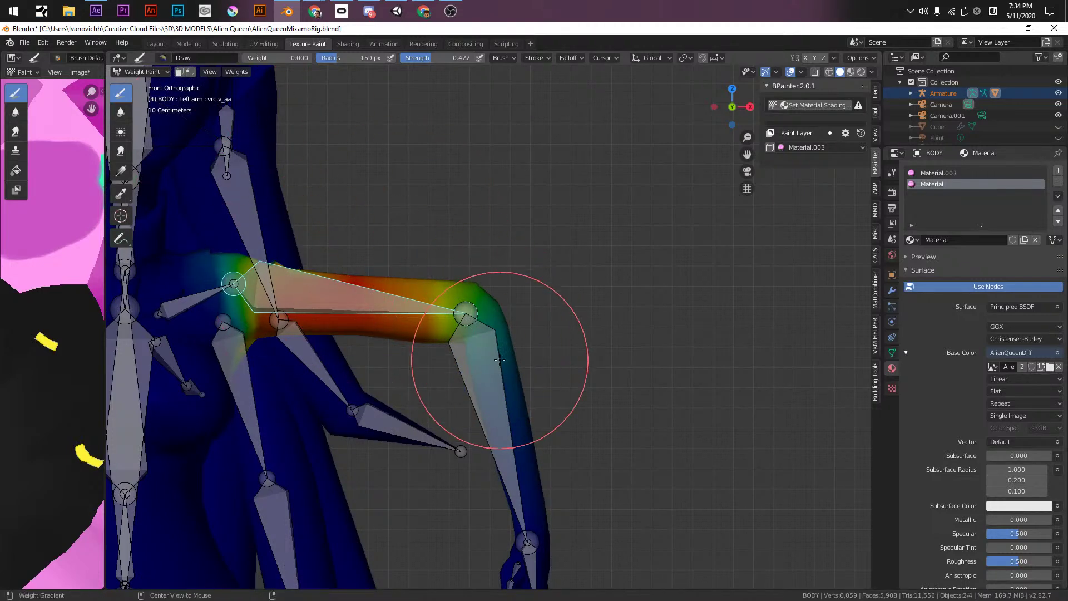
pyautogui.moveTo(468, 341)
pyautogui.mouseDown()
pyautogui.moveTo(487, 374)
pyautogui.moveTo(470, 310)
pyautogui.moveTo(478, 340)
pyautogui.moveTo(468, 315)
pyautogui.moveTo(464, 323)
pyautogui.mouseUp()
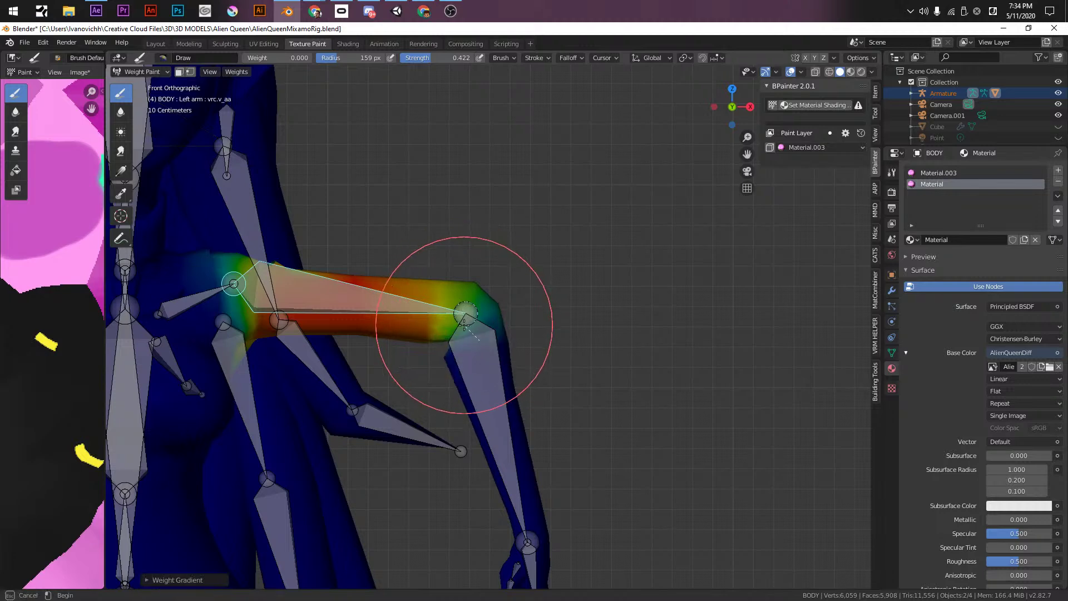
# - Zoom out to show the whole torso and select the right upper arm bone
pyautogui.scroll(-2, 463, 323)
pyautogui.moveTo(457, 359)
pyautogui.keyDown('shift'); pyautogui.mouseDown(button='middle')
pyautogui.moveTo(605, 359)
pyautogui.moveTo(692, 398)
pyautogui.moveTo(588, 385)
pyautogui.mouseUp(button='middle'); pyautogui.keyUp('shift')
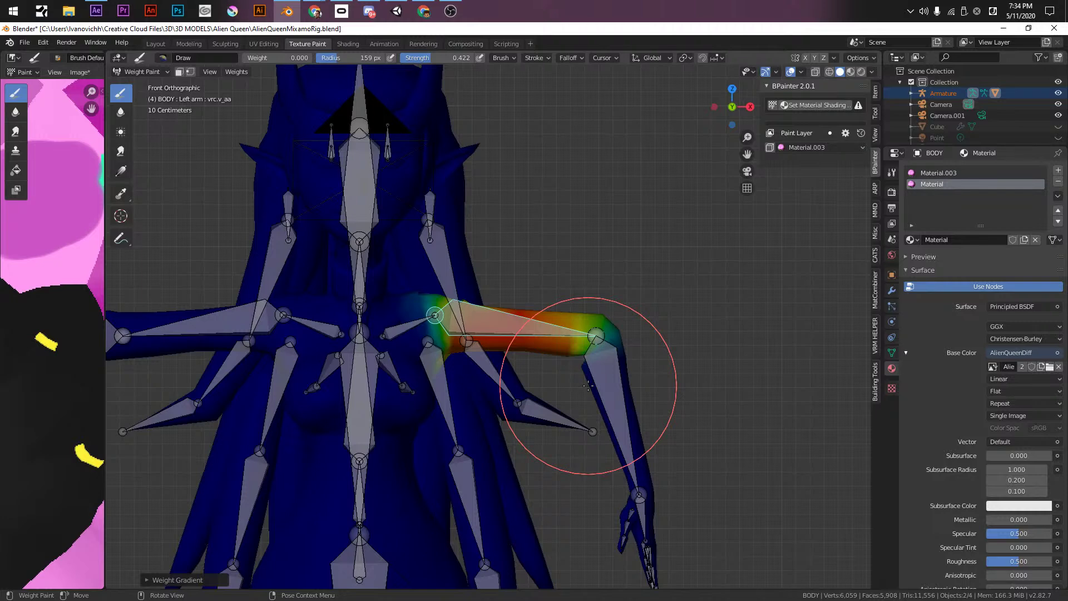
pyautogui.keyDown('shift'); pyautogui.moveTo(588, 385); pyautogui.dragTo(761, 378, button='middle'); pyautogui.keyUp('shift')
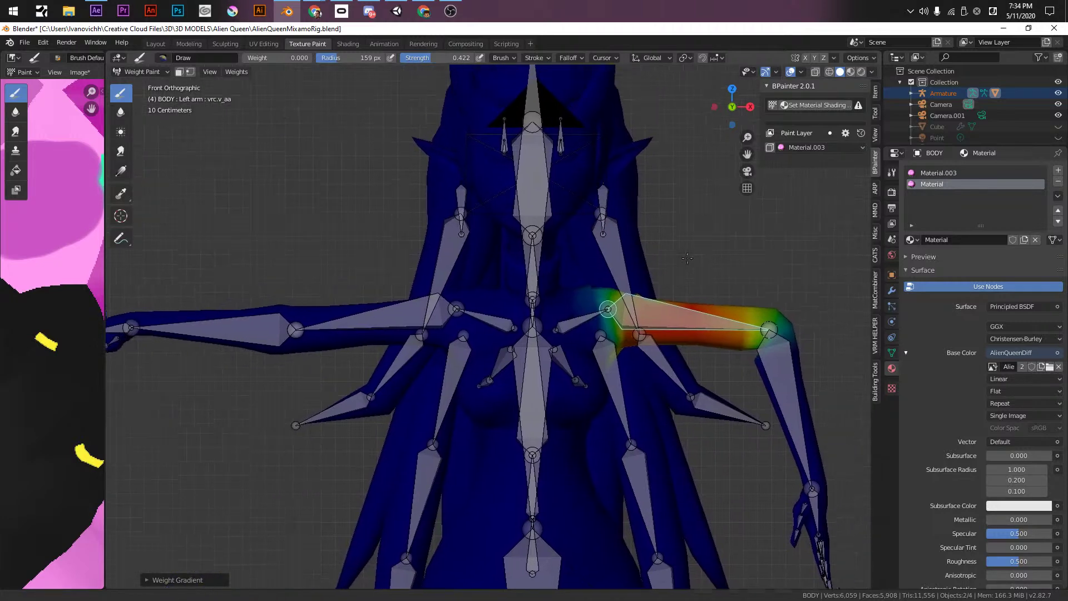
pyautogui.keyDown('ctrl'); pyautogui.click(379, 318); pyautogui.keyUp('ctrl')
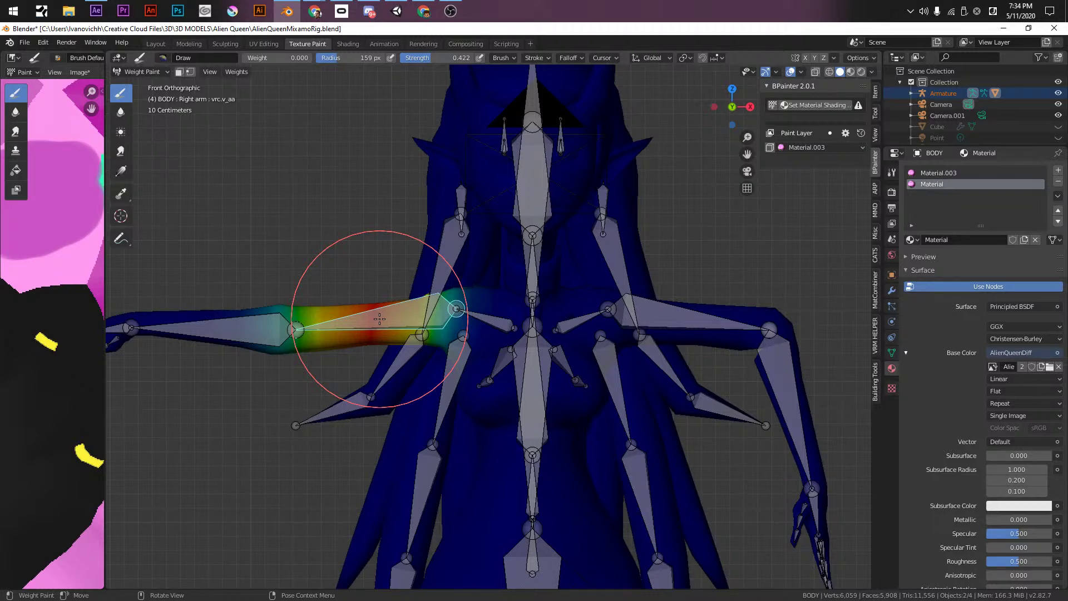
# - Rotate the right upper arm bone at the shoulder
pyautogui.keyDown('shift'); pyautogui.moveTo(367, 309); pyautogui.dragTo(521, 288, button='middle'); pyautogui.keyUp('shift')
pyautogui.scroll(2, 359, 270)
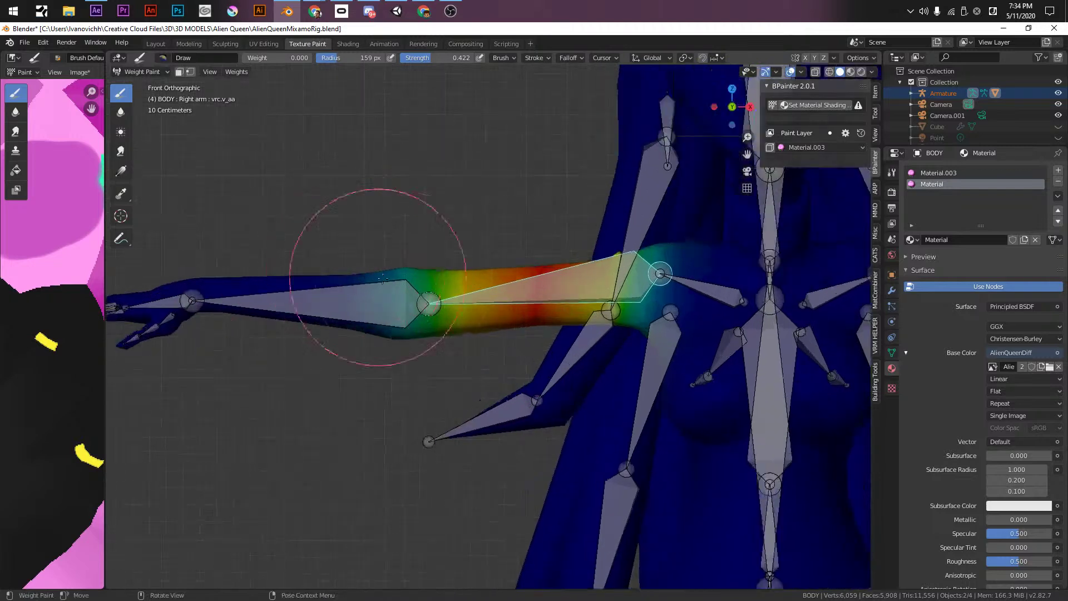
pyautogui.keyDown('shift'); pyautogui.moveTo(405, 256); pyautogui.dragTo(445, 286, button='middle'); pyautogui.keyUp('shift')
pyautogui.press('r')
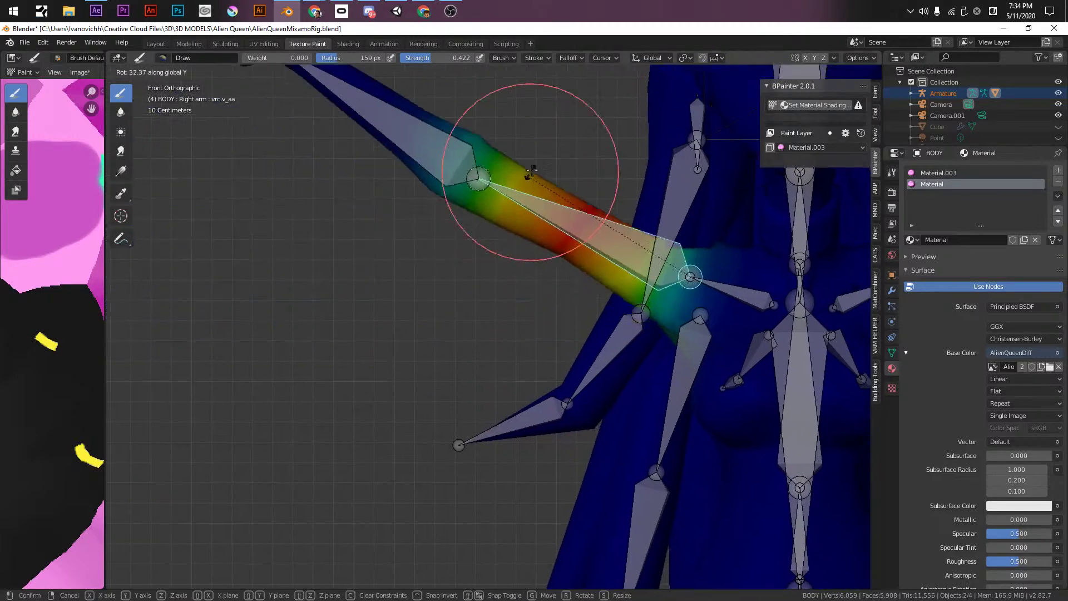
pyautogui.click(539, 161)
pyautogui.keyDown('shift'); pyautogui.moveTo(539, 161); pyautogui.dragTo(543, 263, button='middle'); pyautogui.keyUp('shift')
# - Bend the right forearm down at the elbow and turn the hand up at the wrist
pyautogui.keyDown('ctrl'); pyautogui.click(432, 211); pyautogui.keyUp('ctrl')
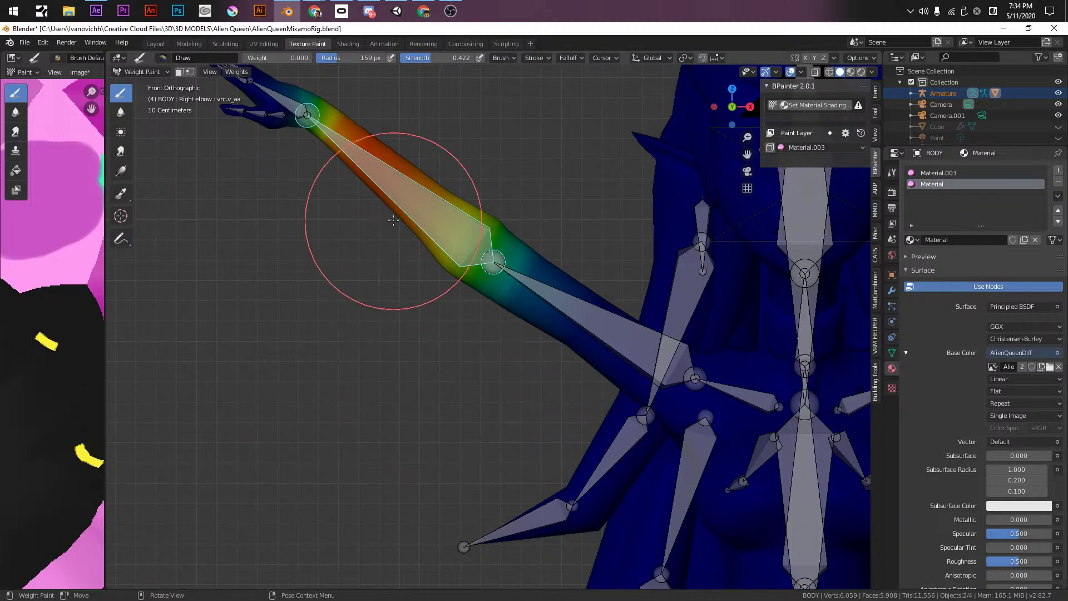
pyautogui.press('r')
pyautogui.click(356, 487)
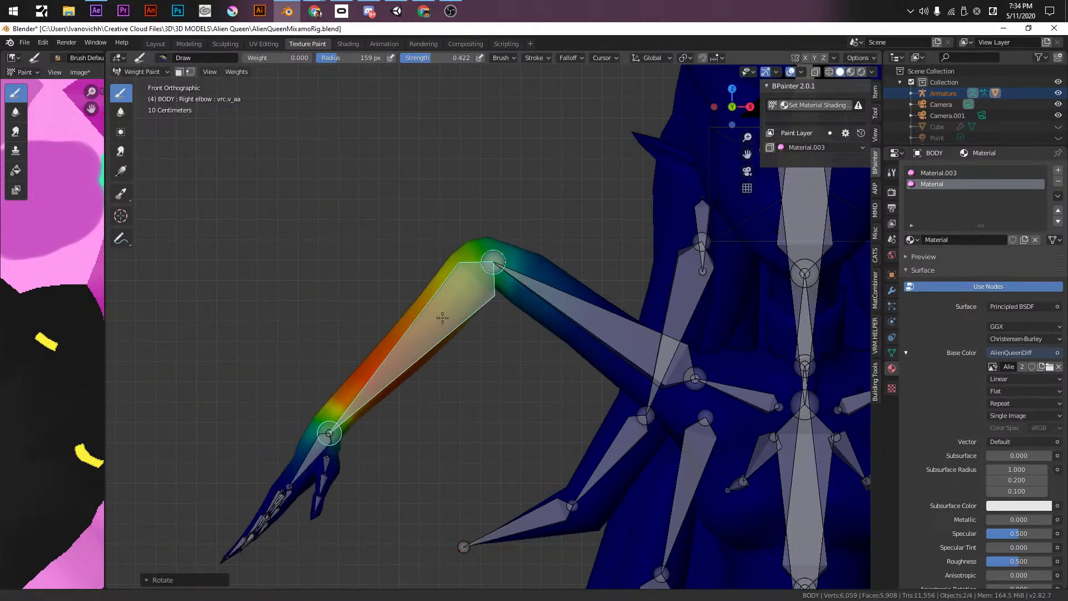
pyautogui.keyDown('shift'); pyautogui.moveTo(443, 318); pyautogui.dragTo(493, 262, button='middle'); pyautogui.keyUp('shift')
pyautogui.keyDown('ctrl'); pyautogui.click(357, 398); pyautogui.keyUp('ctrl')
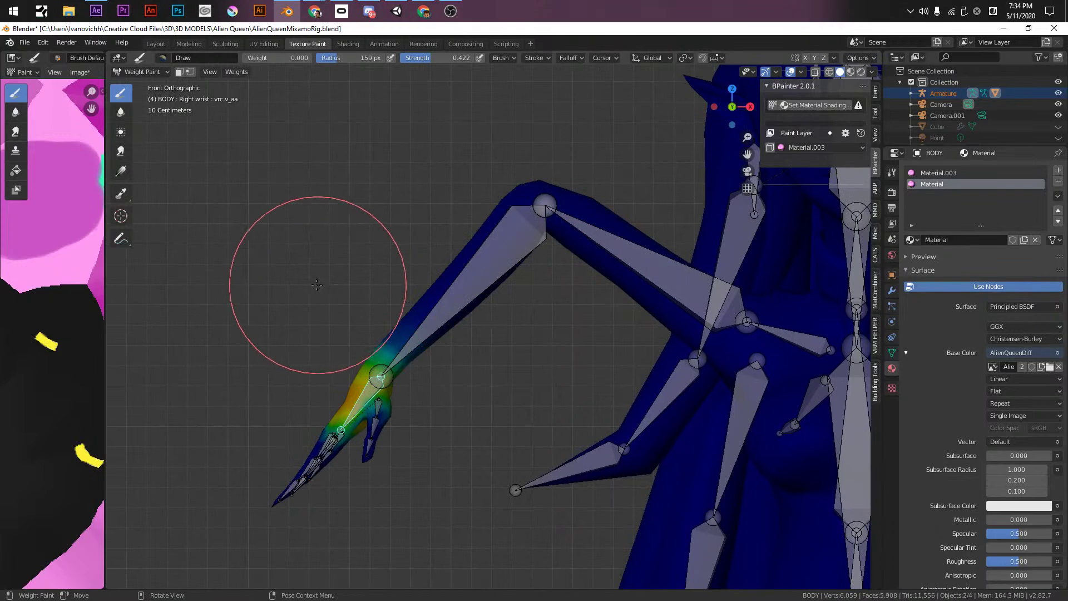
pyautogui.press('r')
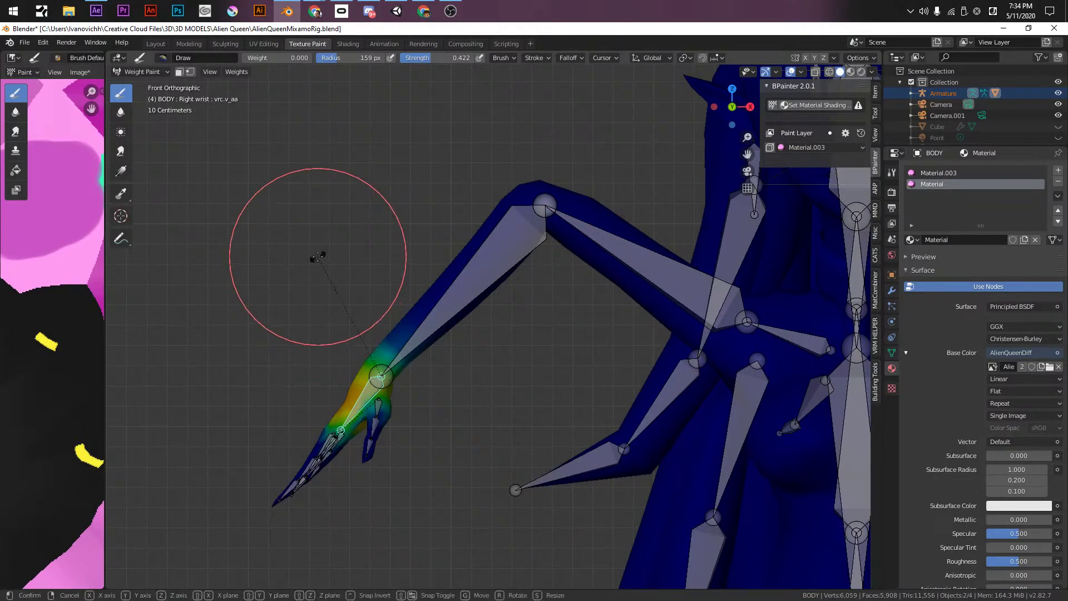
pyautogui.click(563, 260)
pyautogui.keyDown('shift'); pyautogui.moveTo(563, 260); pyautogui.dragTo(582, 241, button='middle'); pyautogui.keyUp('shift')
# - Paint weight gradients across the right wrist and elbow, cancelling a forearm gradient attempt
pyautogui.scroll(3, 395, 382)
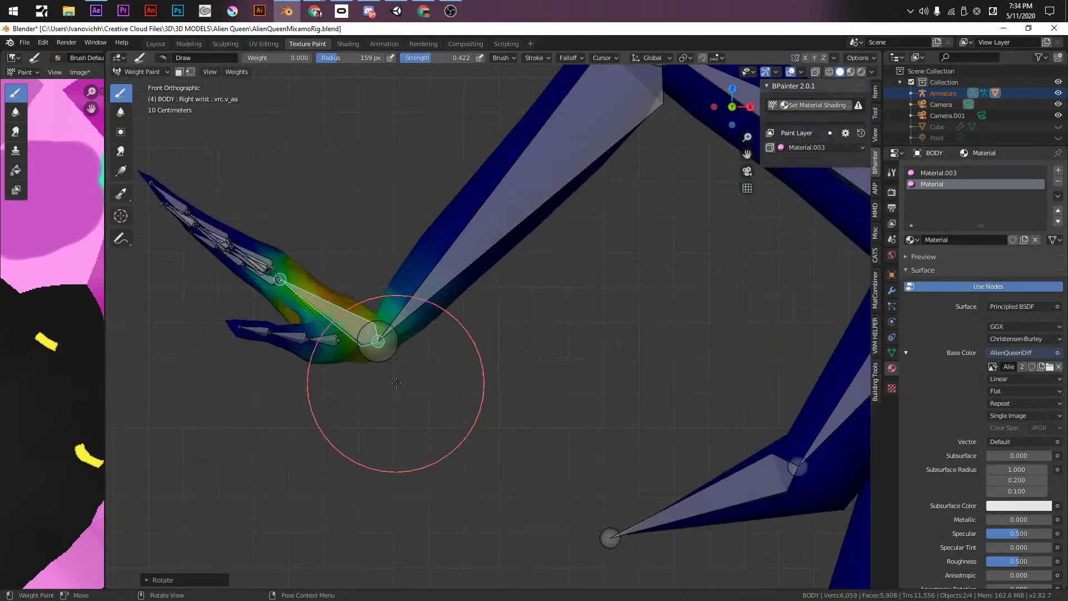
pyautogui.keyDown('alt'); pyautogui.moveTo(427, 316); pyautogui.dragTo(384, 346); pyautogui.keyUp('alt')
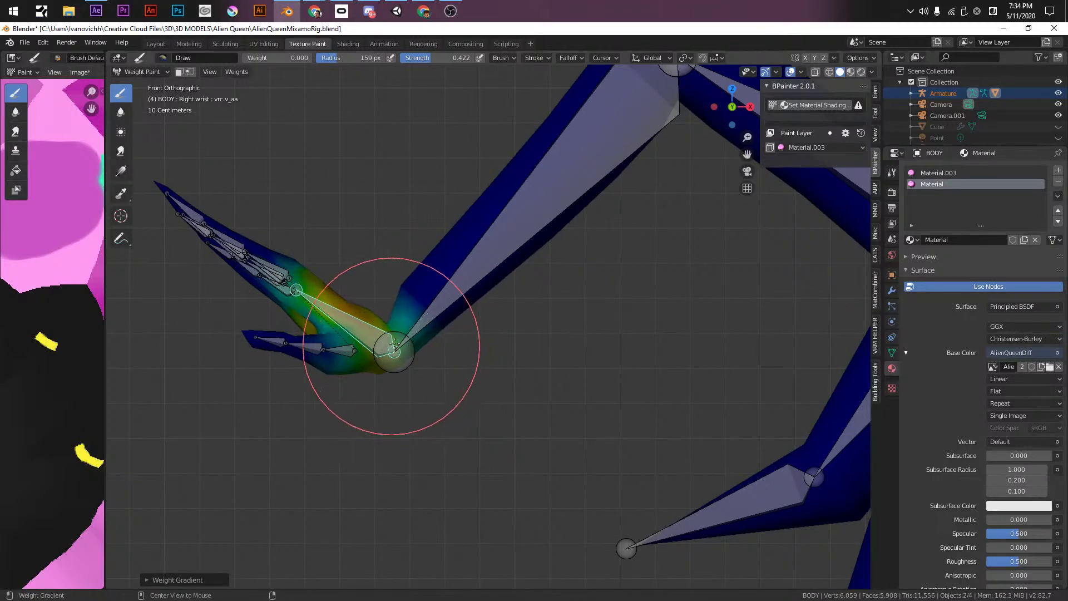
pyautogui.keyDown('shift'); pyautogui.moveTo(484, 272); pyautogui.dragTo(416, 353, button='middle'); pyautogui.keyUp('shift')
pyautogui.keyDown('ctrl'); pyautogui.click(416, 352); pyautogui.keyUp('ctrl')
pyautogui.keyDown('shift'); pyautogui.moveTo(511, 234); pyautogui.dragTo(448, 317, button='middle'); pyautogui.keyUp('shift')
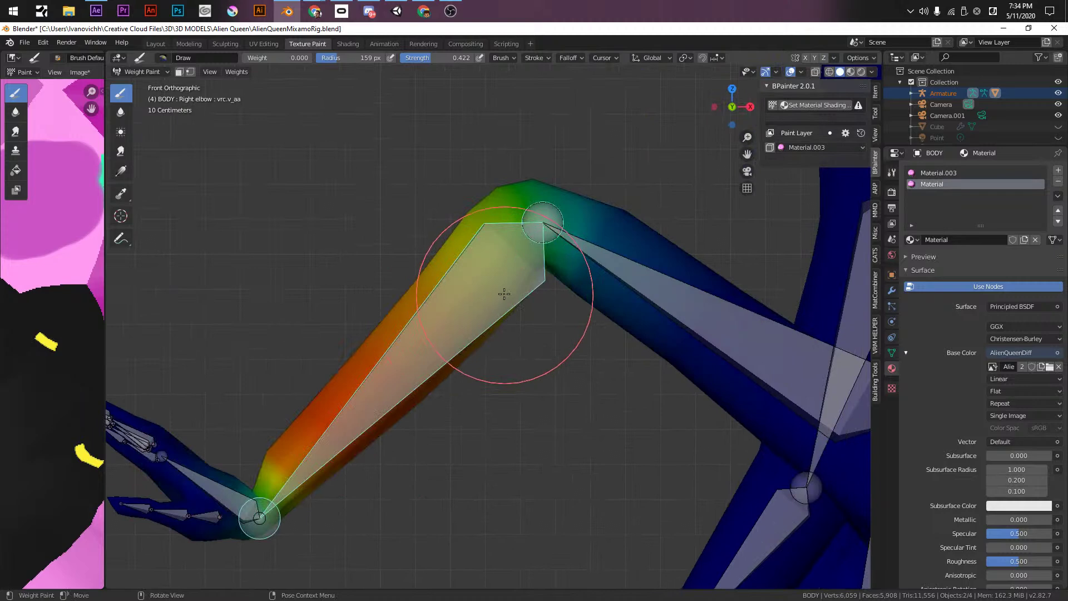
pyautogui.moveTo(270, 507)
pyautogui.keyDown('alt'); pyautogui.mouseDown()
pyautogui.moveTo(284, 484)
pyautogui.moveTo(274, 501)
pyautogui.mouseUp(); pyautogui.keyUp('alt')
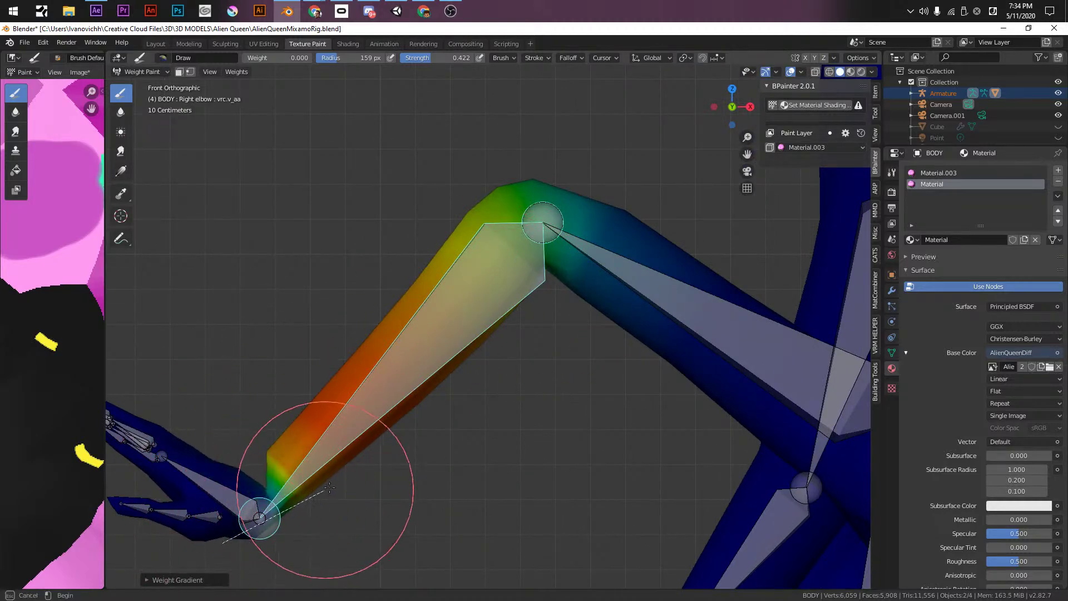
pyautogui.keyDown('alt'); pyautogui.moveTo(222, 542); pyautogui.dragTo(258, 472); pyautogui.keyUp('alt')
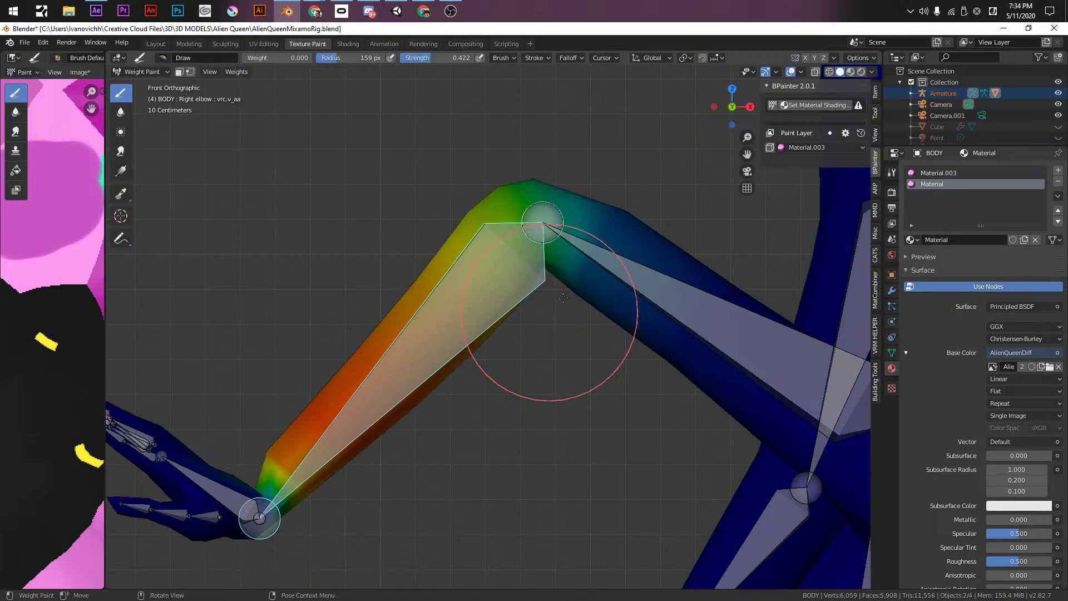
pyautogui.moveTo(529, 224)
pyautogui.keyDown('alt'); pyautogui.mouseDown()
pyautogui.moveTo(545, 238)
pyautogui.moveTo(500, 202)
pyautogui.moveTo(496, 214)
pyautogui.moveTo(638, 272)
pyautogui.mouseUp(); pyautogui.keyUp('alt')
pyautogui.press('Escape')
pyautogui.keyDown('ctrl'); pyautogui.click(638, 271); pyautogui.keyUp('ctrl')
pyautogui.keyDown('alt'); pyautogui.moveTo(479, 208); pyautogui.dragTo(559, 222); pyautogui.keyUp('alt')
# - Cancel a right arm rotation and orbit around the rig back to a frontal torso view
pyautogui.scroll(-4, 584, 278)
pyautogui.press('r')
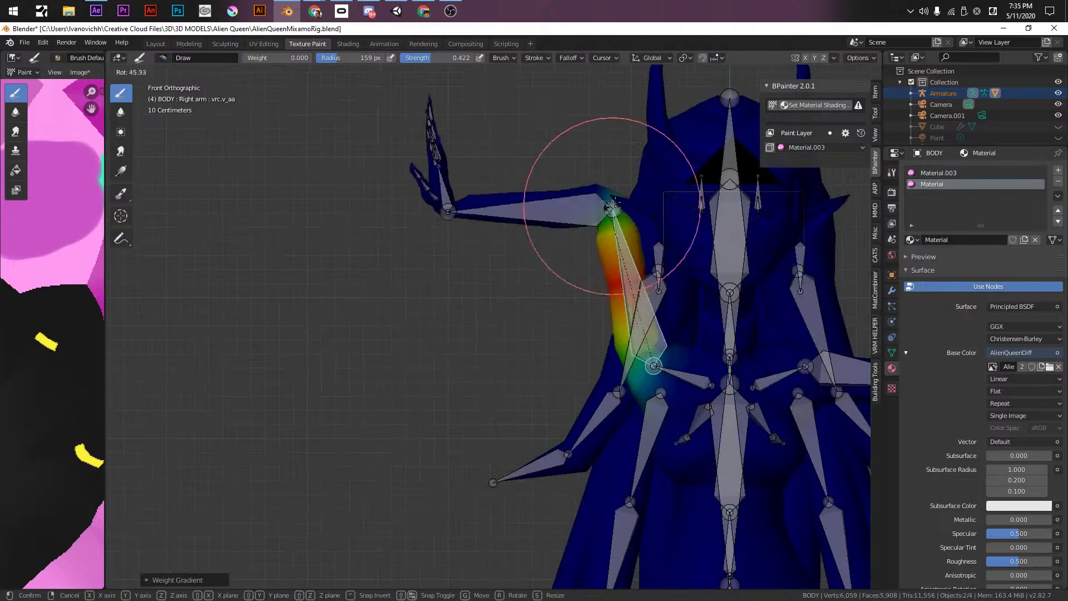
pyautogui.press('Escape')
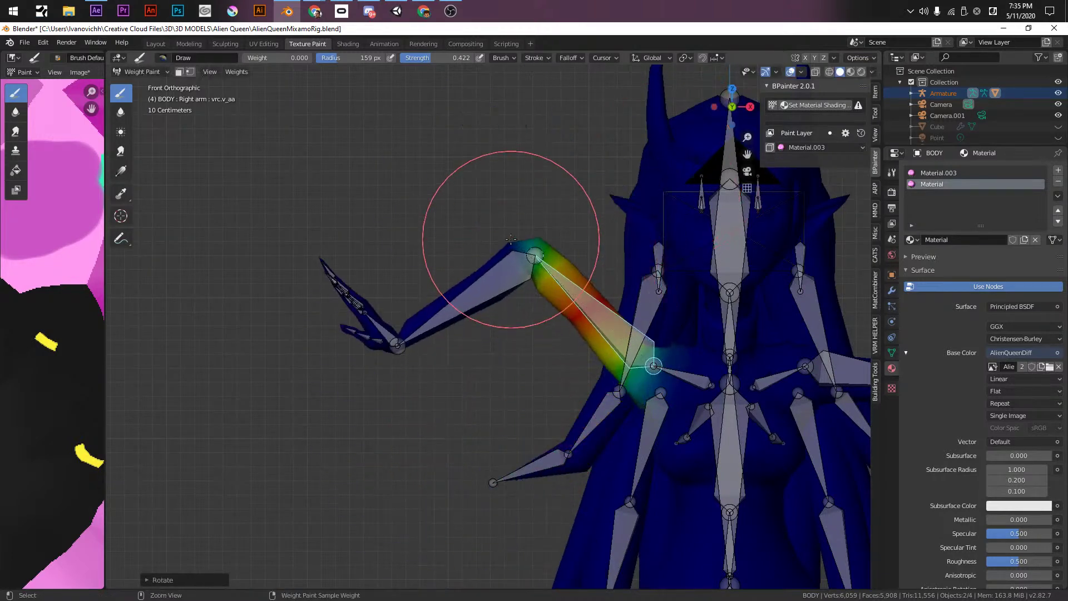
pyautogui.keyDown('shift'); pyautogui.moveTo(612, 446); pyautogui.dragTo(452, 357, button='middle'); pyautogui.keyUp('shift')
pyautogui.moveTo(517, 355)
pyautogui.keyDown('shift'); pyautogui.mouseDown(button='middle')
pyautogui.moveTo(562, 138)
pyautogui.moveTo(563, 234)
pyautogui.moveTo(579, 248)
pyautogui.moveTo(564, 289)
pyautogui.mouseUp(button='middle'); pyautogui.keyUp('shift')
pyautogui.scroll(3, 564, 290)
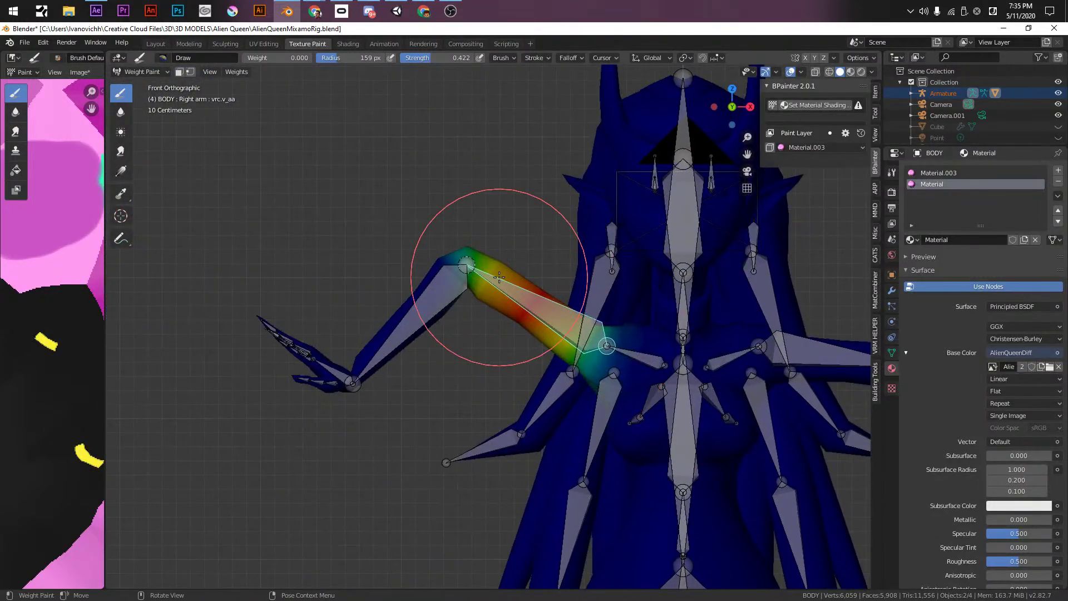
pyautogui.moveTo(493, 274); pyautogui.dragTo(676, 537, button='middle')
pyautogui.scroll(10, 676, 537)
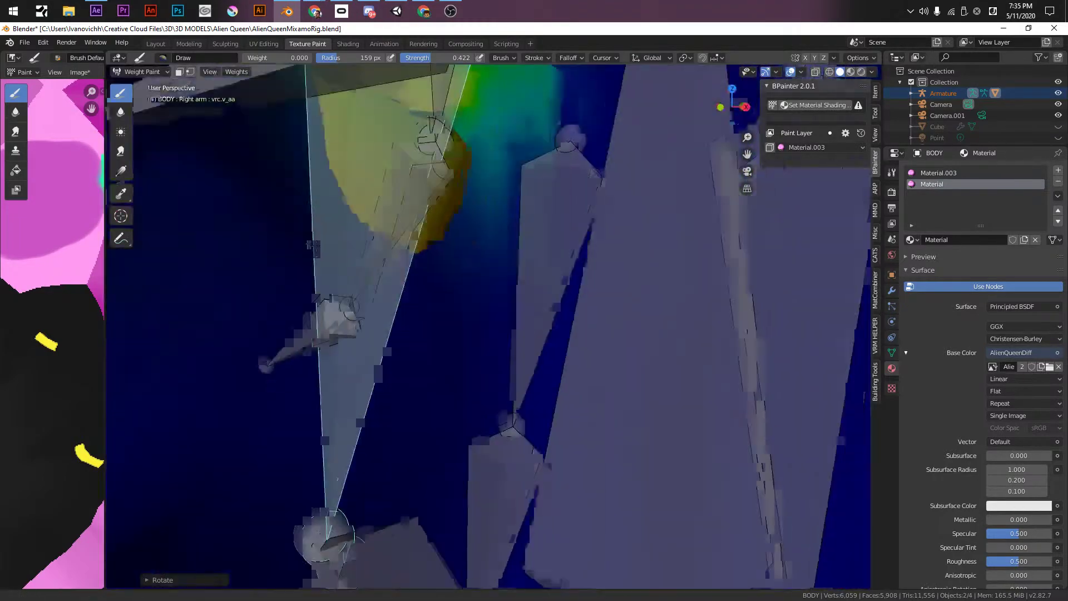
pyautogui.scroll(-3, 313, 248)
pyautogui.moveTo(406, 285)
pyautogui.mouseDown(button='middle')
pyautogui.moveTo(525, 351)
pyautogui.moveTo(465, 374)
pyautogui.moveTo(480, 262)
pyautogui.mouseUp(button='middle')
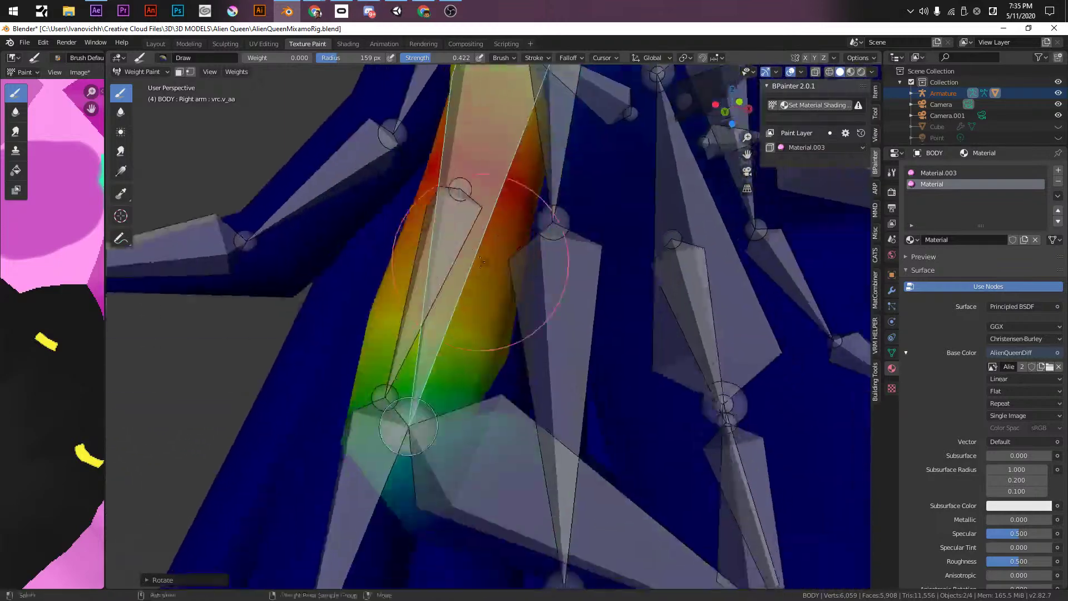
pyautogui.scroll(-5, 480, 263)
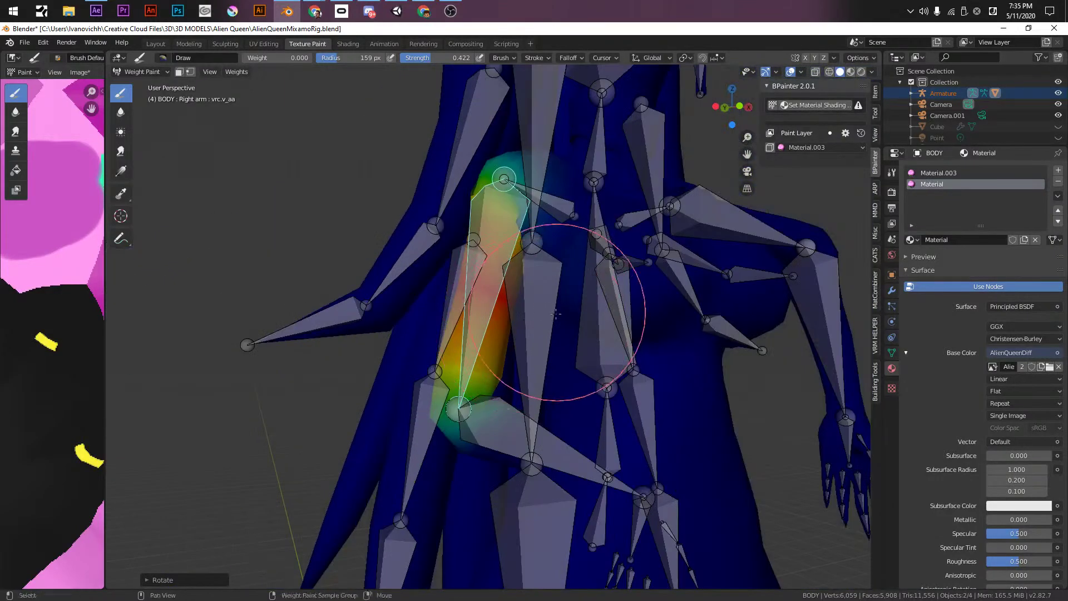
pyautogui.moveTo(553, 322)
pyautogui.mouseDown(button='middle')
pyautogui.moveTo(528, 379)
pyautogui.moveTo(560, 322)
pyautogui.moveTo(560, 334)
pyautogui.mouseUp(button='middle')
# - Select the left hand bone and rotate the hand outward at the wrist
pyautogui.keyDown('ctrl'); pyautogui.click(629, 340); pyautogui.keyUp('ctrl')
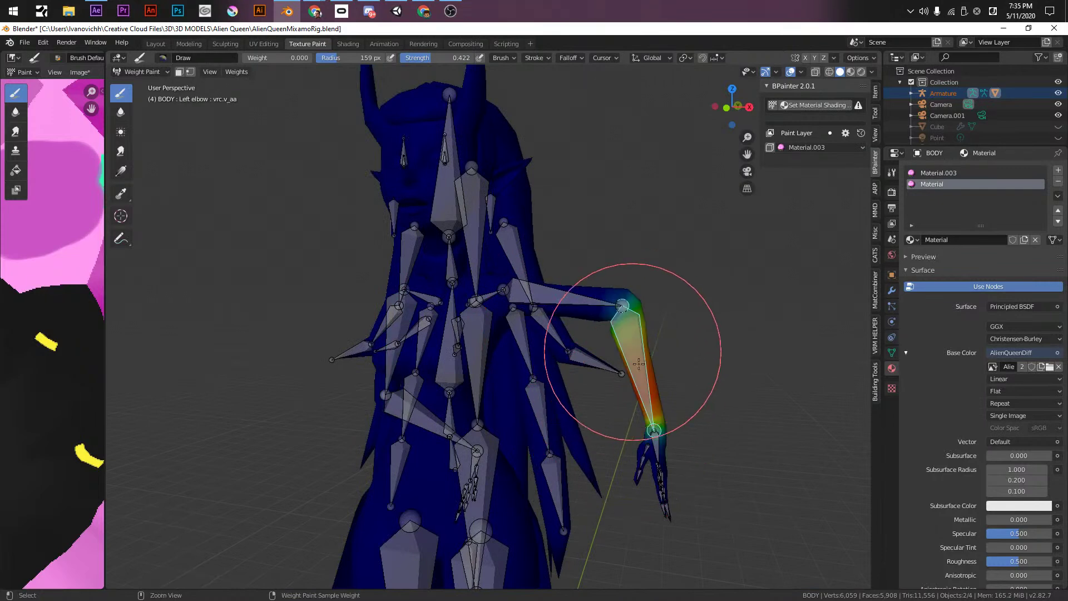
pyautogui.scroll(2, 629, 340)
pyautogui.keyDown('shift'); pyautogui.moveTo(691, 375); pyautogui.dragTo(454, 324, button='middle'); pyautogui.keyUp('shift')
pyautogui.keyDown('ctrl'); pyautogui.click(454, 324); pyautogui.keyUp('ctrl')
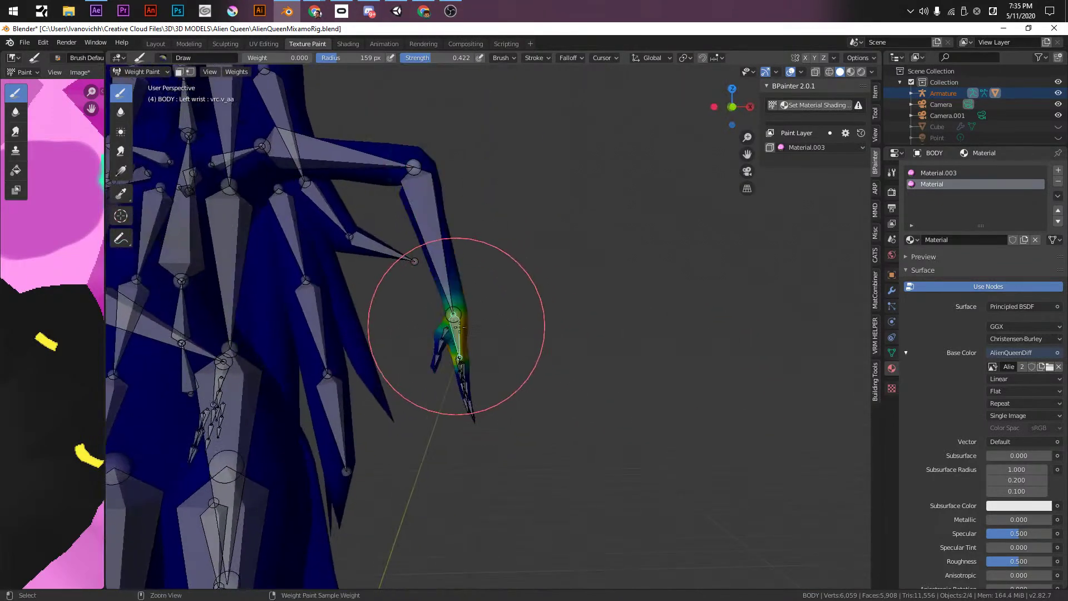
pyautogui.press('r')
pyautogui.click(467, 160)
# - Paint weights across the left hand and lower forearm near the wrist
pyautogui.scroll(2, 463, 282)
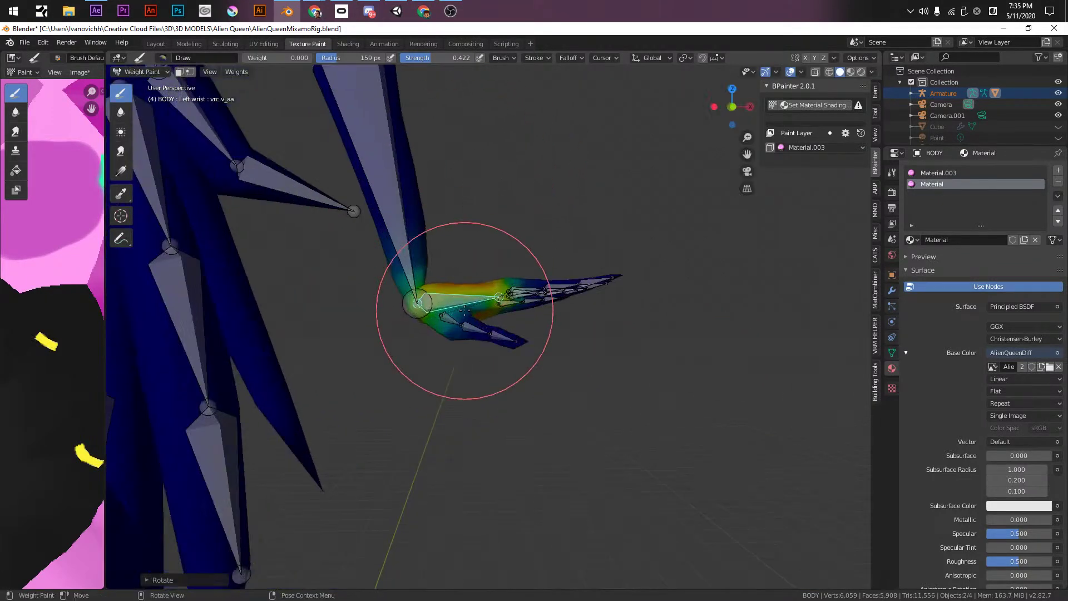
pyautogui.keyDown('shift'); pyautogui.moveTo(462, 282); pyautogui.dragTo(462, 304, button='middle'); pyautogui.keyUp('shift')
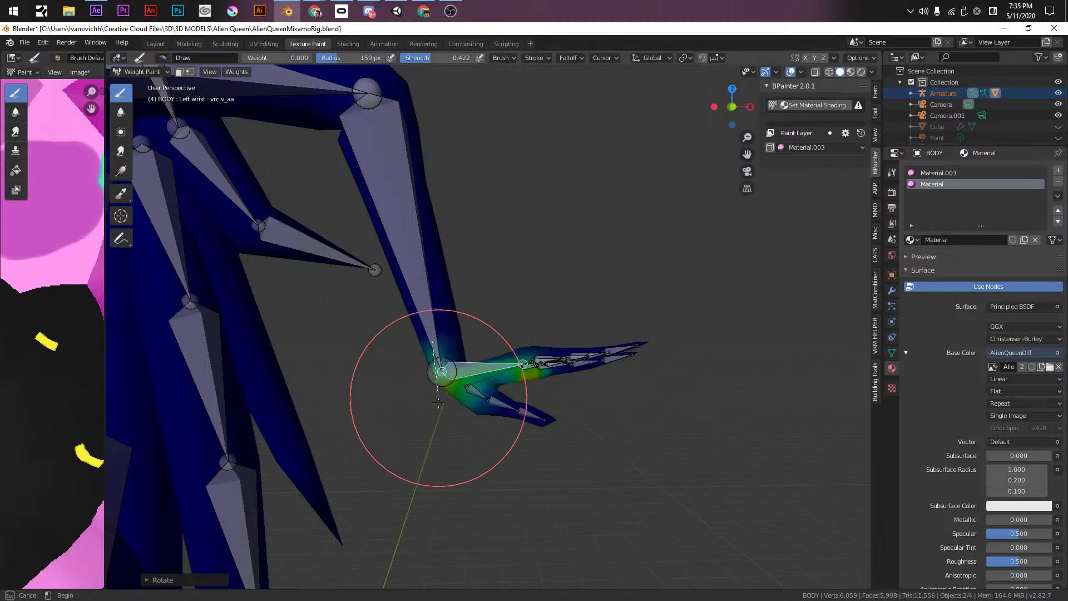
pyautogui.moveTo(451, 434)
pyautogui.mouseDown()
pyautogui.moveTo(432, 317)
pyautogui.moveTo(437, 383)
pyautogui.moveTo(469, 469)
pyautogui.mouseUp()
pyautogui.hotkey('ctrl', 'z')
pyautogui.moveTo(441, 369)
pyautogui.mouseDown(button='middle')
pyautogui.moveTo(454, 433)
pyautogui.moveTo(428, 390)
pyautogui.mouseUp(button='middle')
# - Switch to the Blur weight brush at a 59 px radius and make the left forearm bone active
pyautogui.click(121, 112)
pyautogui.press('f')
pyautogui.click(408, 361)
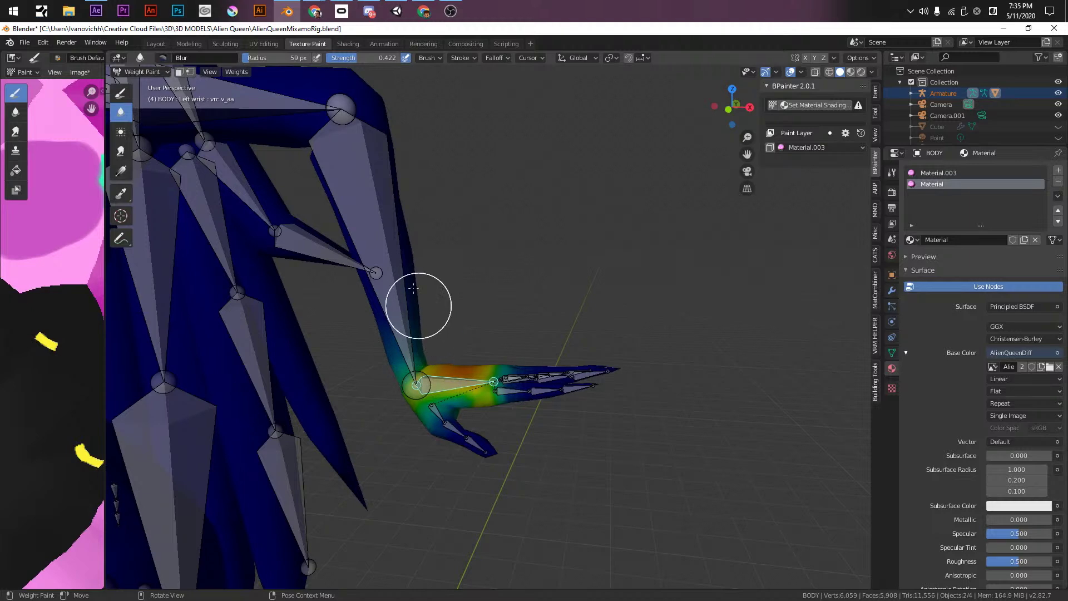
pyautogui.moveTo(424, 284); pyautogui.dragTo(454, 279, button='middle')
pyautogui.moveTo(500, 339)
pyautogui.mouseDown(button='middle')
pyautogui.moveTo(493, 331)
pyautogui.moveTo(504, 322)
pyautogui.mouseUp(button='middle')
pyautogui.keyDown('ctrl'); pyautogui.click(386, 182); pyautogui.keyUp('ctrl')
pyautogui.keyDown('shift'); pyautogui.moveTo(386, 181); pyautogui.dragTo(400, 188, button='middle'); pyautogui.keyUp('shift')
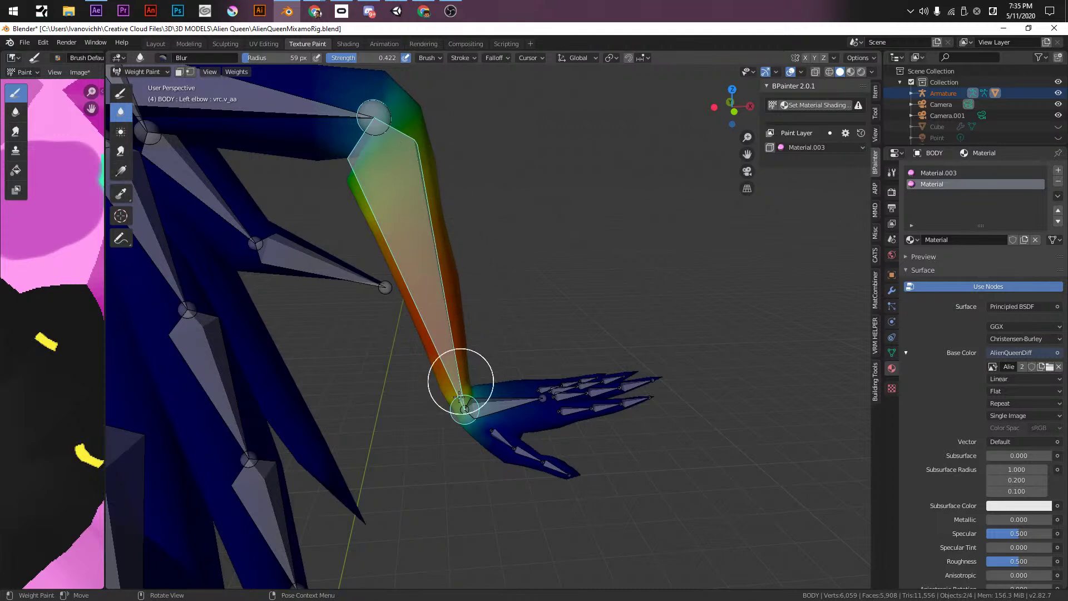
# - Check the right arm bone's weights from front, back and side views, then save
pyautogui.moveTo(477, 414); pyautogui.dragTo(569, 307, button='middle')
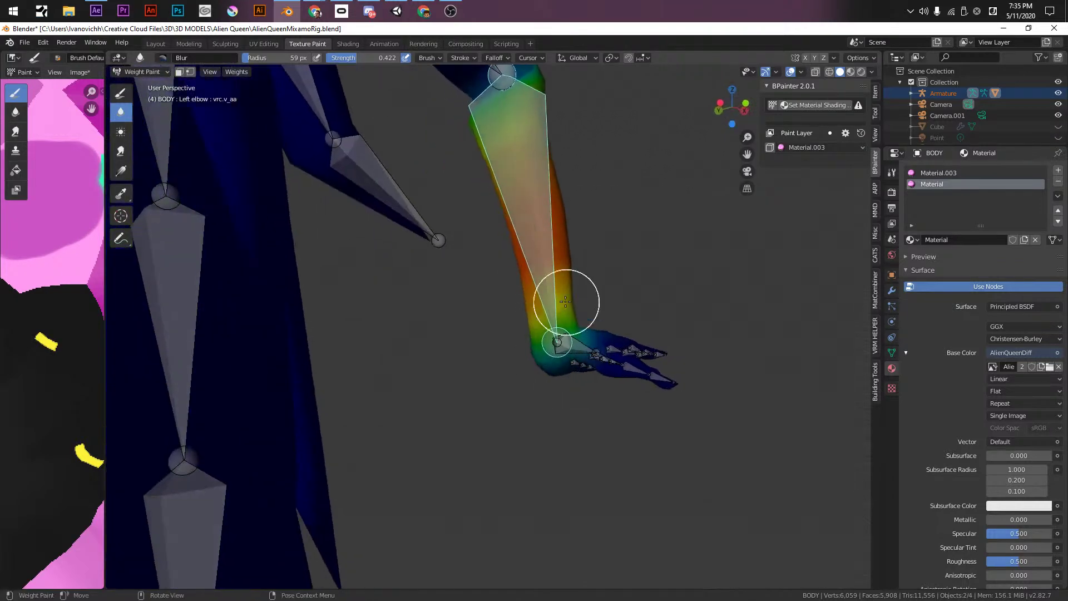
pyautogui.moveTo(581, 349)
pyautogui.mouseDown(button='middle')
pyautogui.moveTo(460, 331)
pyautogui.moveTo(594, 288)
pyautogui.mouseUp(button='middle')
pyautogui.moveTo(303, 287); pyautogui.dragTo(478, 282, button='middle')
pyautogui.keyDown('ctrl'); pyautogui.click(428, 262); pyautogui.keyUp('ctrl')
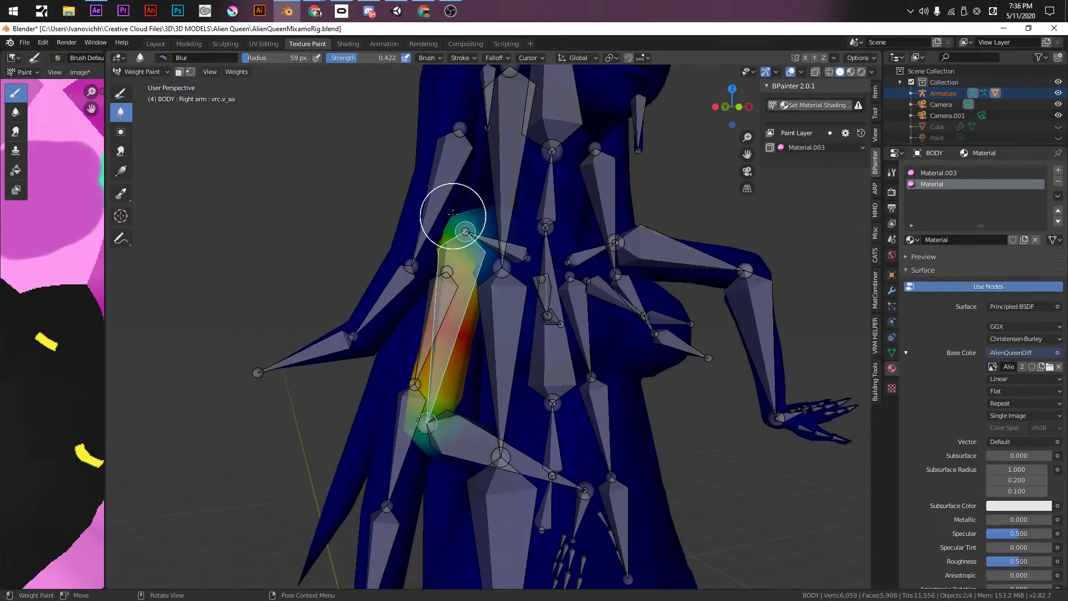
pyautogui.moveTo(399, 432); pyautogui.dragTo(659, 377, button='middle')
pyautogui.moveTo(612, 325); pyautogui.dragTo(567, 359, button='middle')
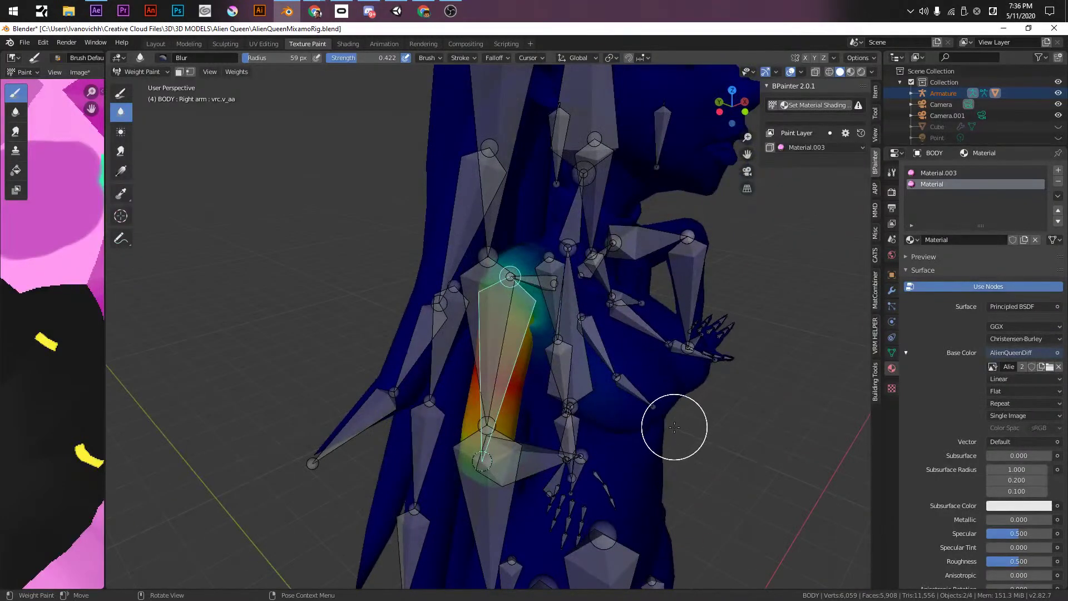
pyautogui.hotkey('ctrl', 's')
# - In front view, select all bones, clear the rotation back to the T-pose and save
pyautogui.moveTo(674, 432); pyautogui.dragTo(627, 437, button='middle')
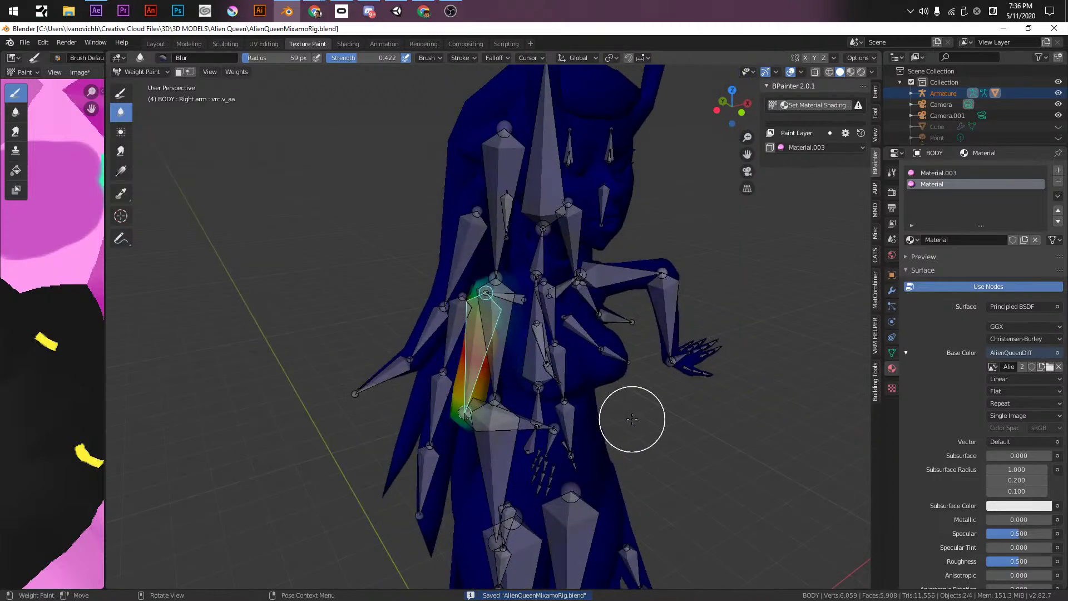
pyautogui.press('KP_1')
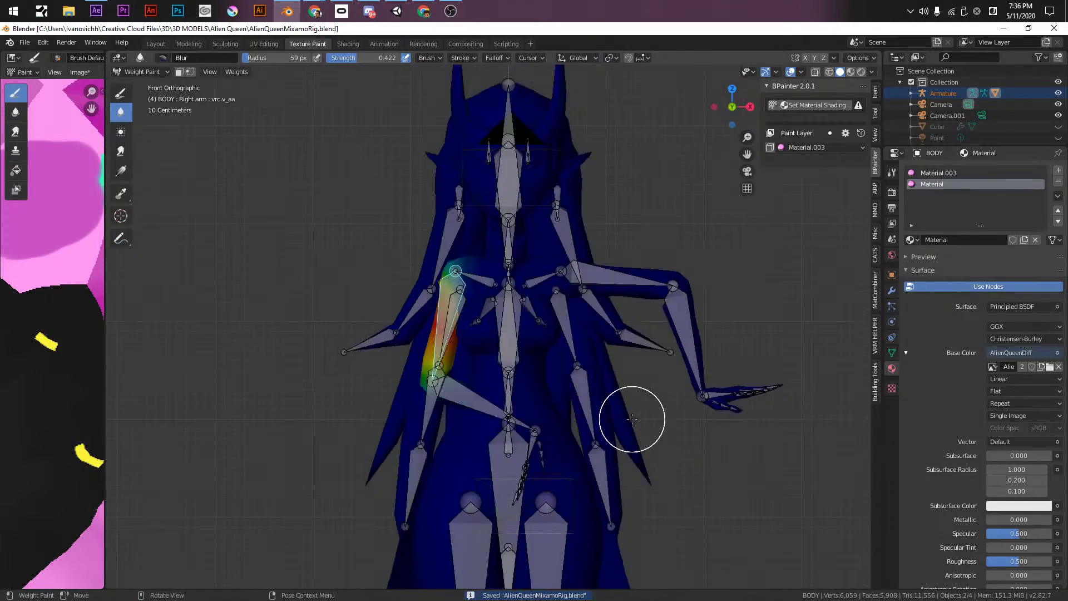
pyautogui.press('a')
pyautogui.hotkey('alt', 'r')
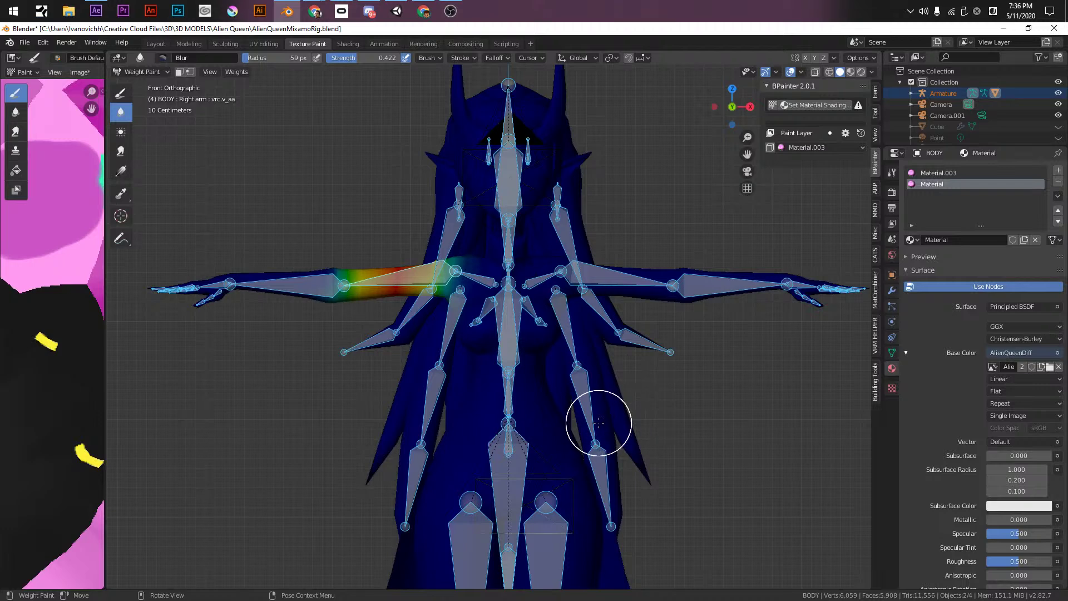
pyautogui.hotkey('ctrl', 's')
pyautogui.keyDown('shift'); pyautogui.moveTo(598, 422); pyautogui.dragTo(646, 312, button='middle'); pyautogui.keyUp('shift')
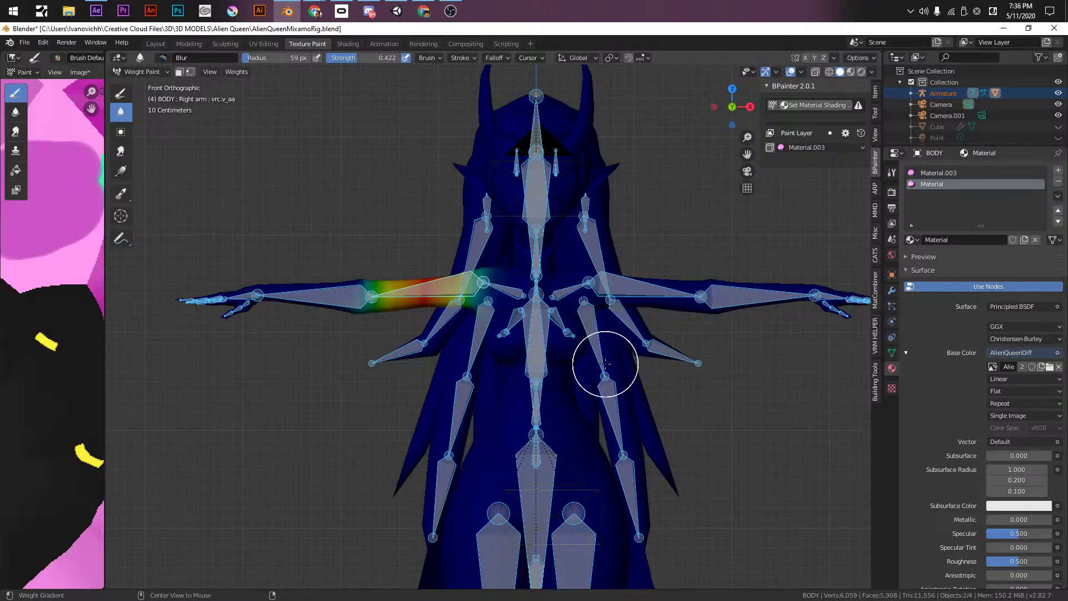
pyautogui.hotkey('ctrl', 's')
# - Enter Edit Mode on the mesh and preview it with rendered shading, saving the file
pyautogui.press('Tab')
pyautogui.click(142, 72)
pyautogui.click(136, 86)
pyautogui.press('Tab')
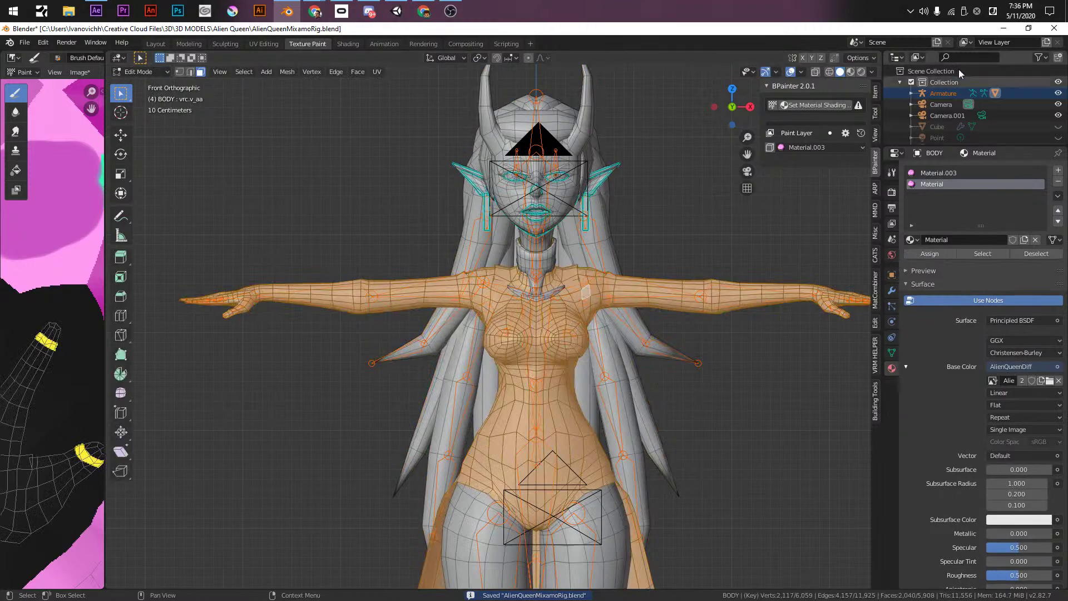
pyautogui.click(861, 71)
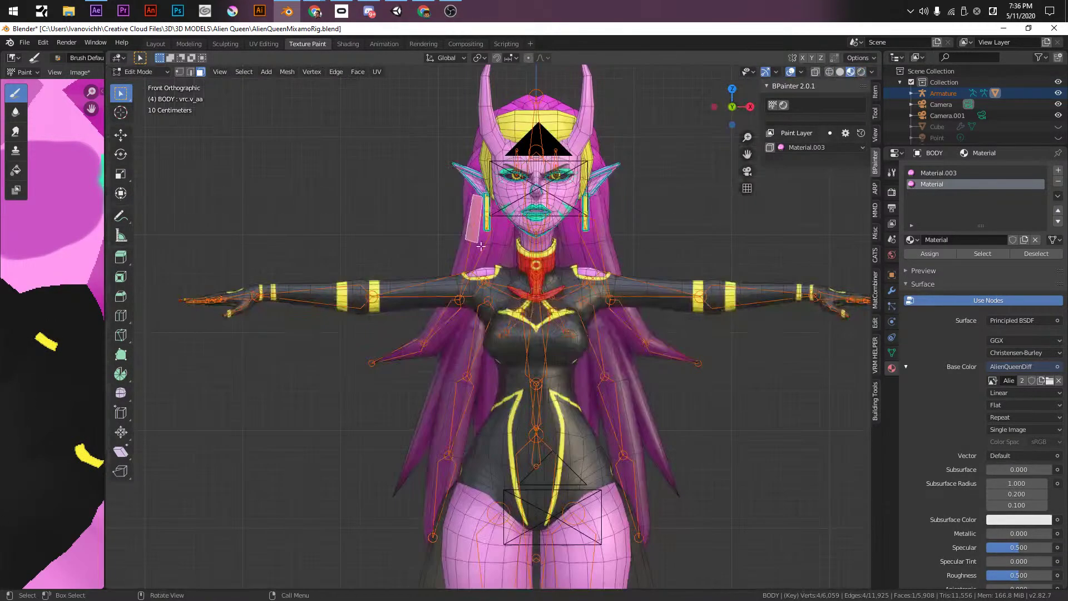
pyautogui.scroll(-3, 434, 281)
pyautogui.hotkey('ctrl', 's')
# - Select all vertices, return to Object Mode, box-select the armature and save AlienQueenMixamoRig.blend
pyautogui.moveTo(434, 281); pyautogui.dragTo(522, 292, button='middle')
pyautogui.scroll(-4, 522, 293)
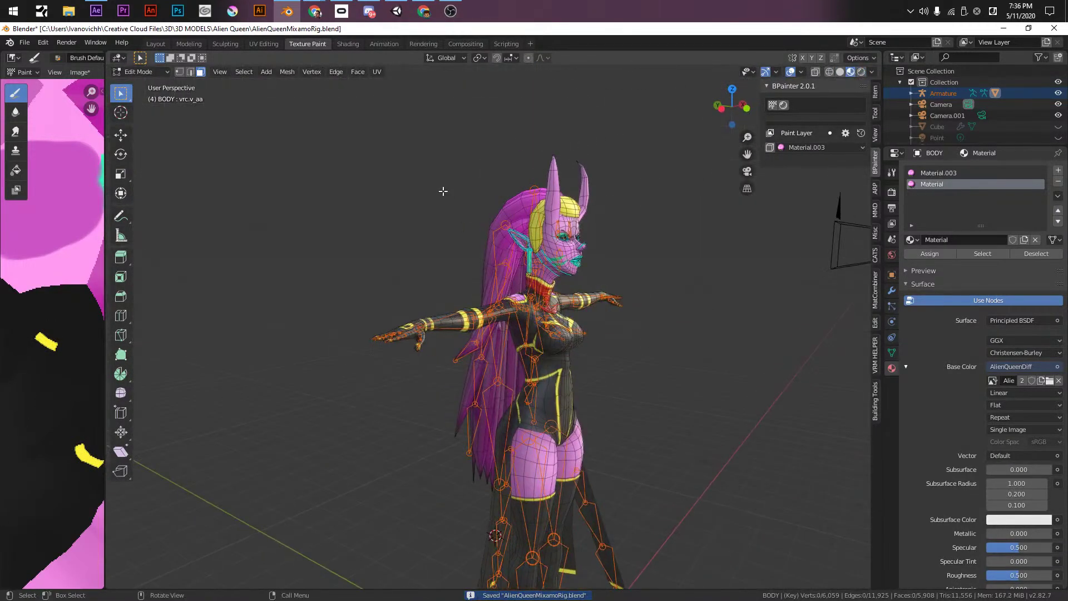
pyautogui.moveTo(369, 166); pyautogui.dragTo(622, 570)
pyautogui.moveTo(622, 570); pyautogui.dragTo(580, 518, button='middle')
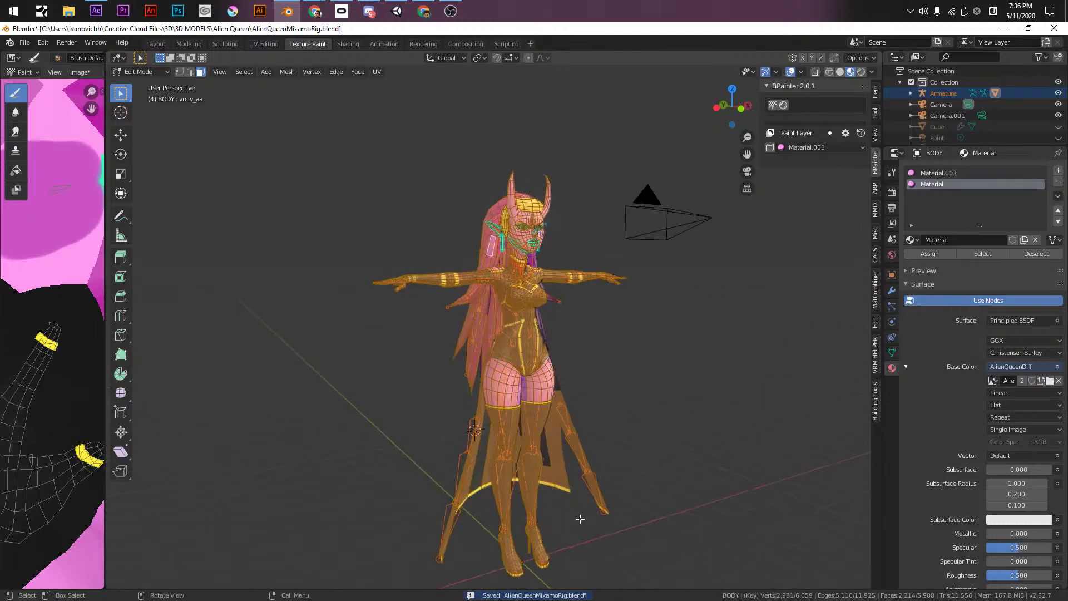
pyautogui.click(154, 71)
pyautogui.click(141, 86)
pyautogui.moveTo(389, 143); pyautogui.dragTo(582, 587)
pyautogui.hotkey('ctrl', 's')
pyautogui.moveTo(582, 587); pyautogui.dragTo(601, 411, button='middle')
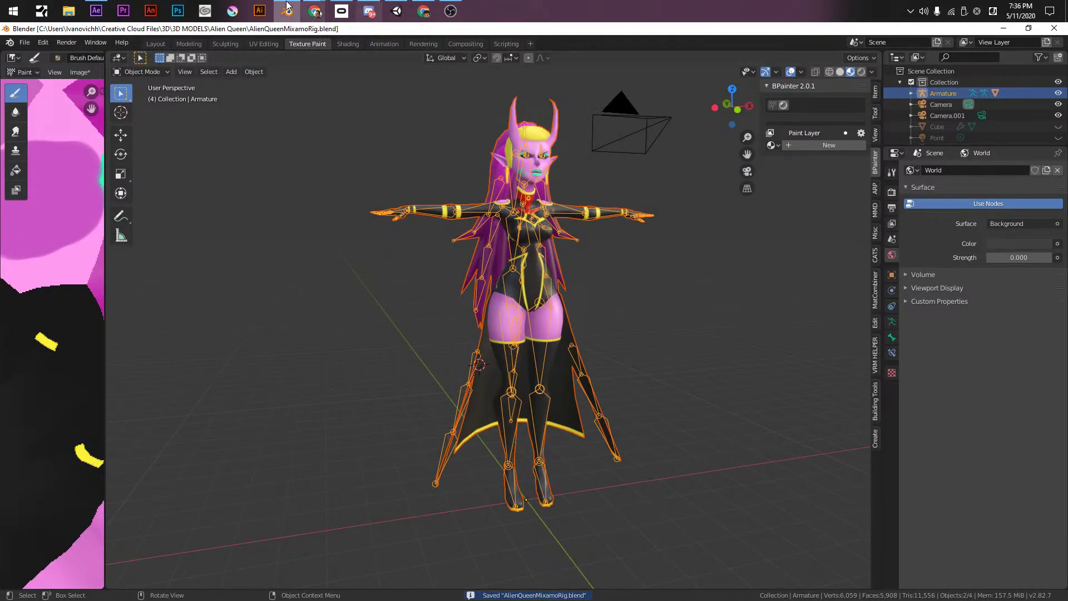
# - Switch to the Modeling workspace with the armature in Object Mode and save
pyautogui.click(172, 44)
pyautogui.scroll(-3, 377, 263)
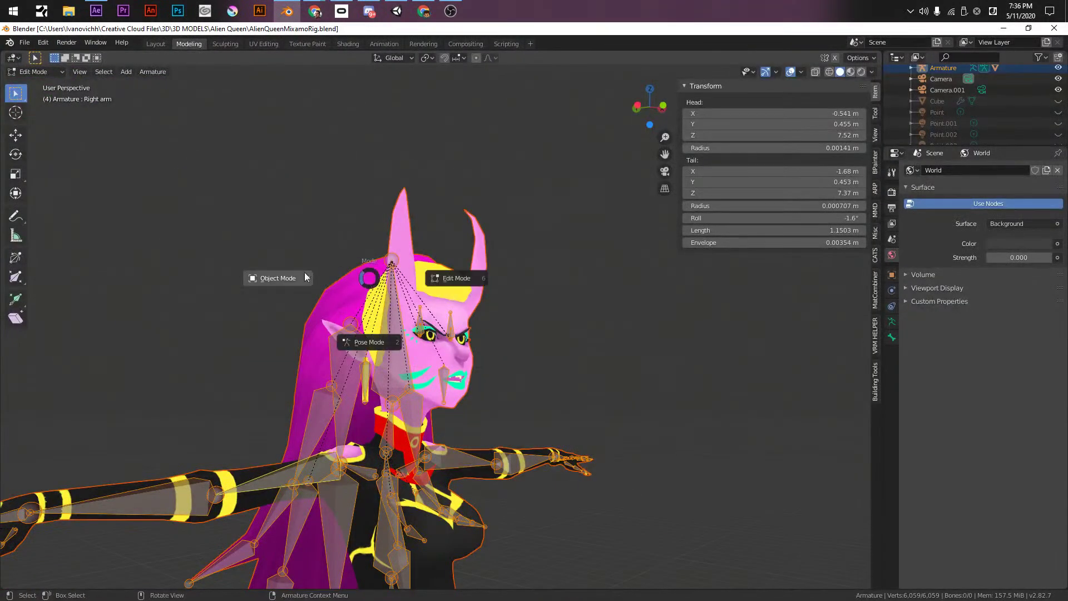
pyautogui.click(305, 281)
pyautogui.scroll(-4, 305, 282)
pyautogui.scroll(3, 457, 223)
pyautogui.scroll(-3, 457, 222)
pyautogui.hotkey('ctrl', 's')
# - Select the whole figure and zoom the front view onto the head at a three-quarter angle
pyautogui.moveTo(455, 255); pyautogui.dragTo(483, 277, button='middle')
pyautogui.moveTo(350, 184); pyautogui.dragTo(502, 559)
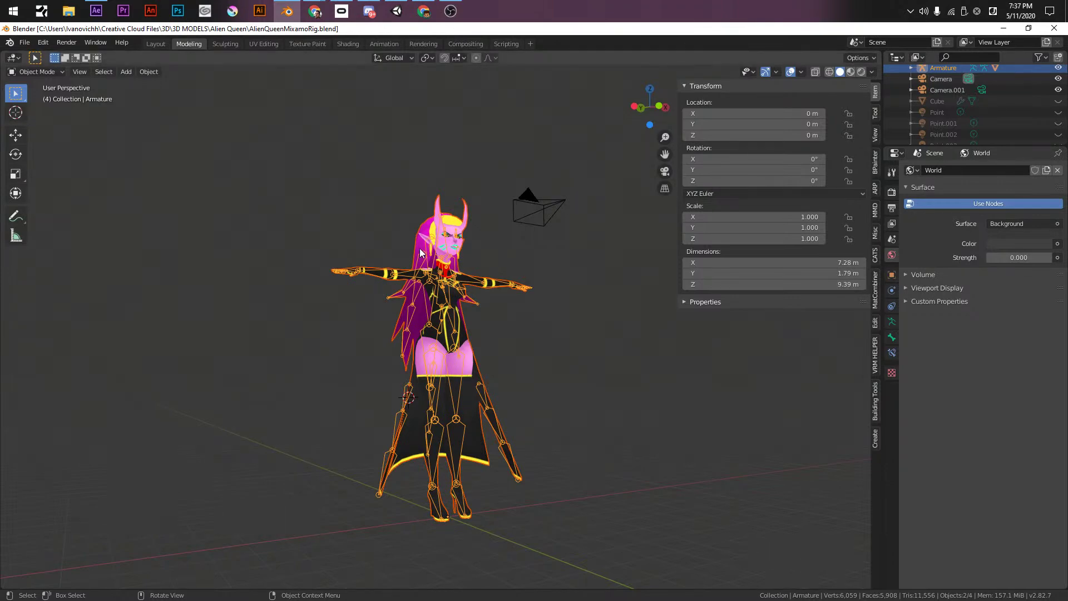
pyautogui.press('KP_1')
pyautogui.scroll(4, 500, 281)
pyautogui.scroll(8, 481, 283)
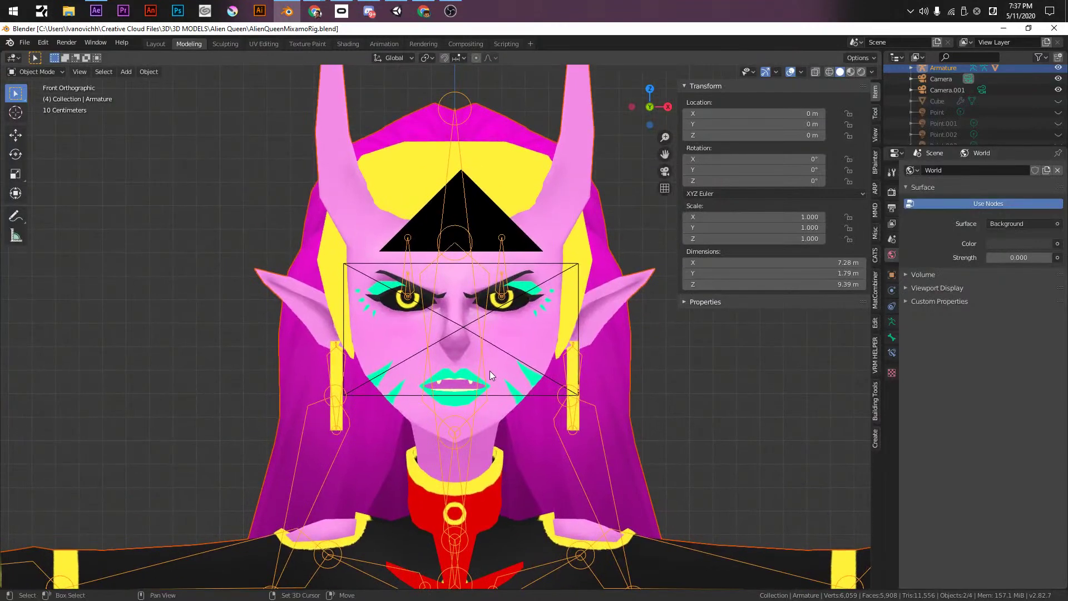
pyautogui.scroll(3, 484, 362)
pyautogui.moveTo(462, 339); pyautogui.dragTo(389, 327, button='middle')
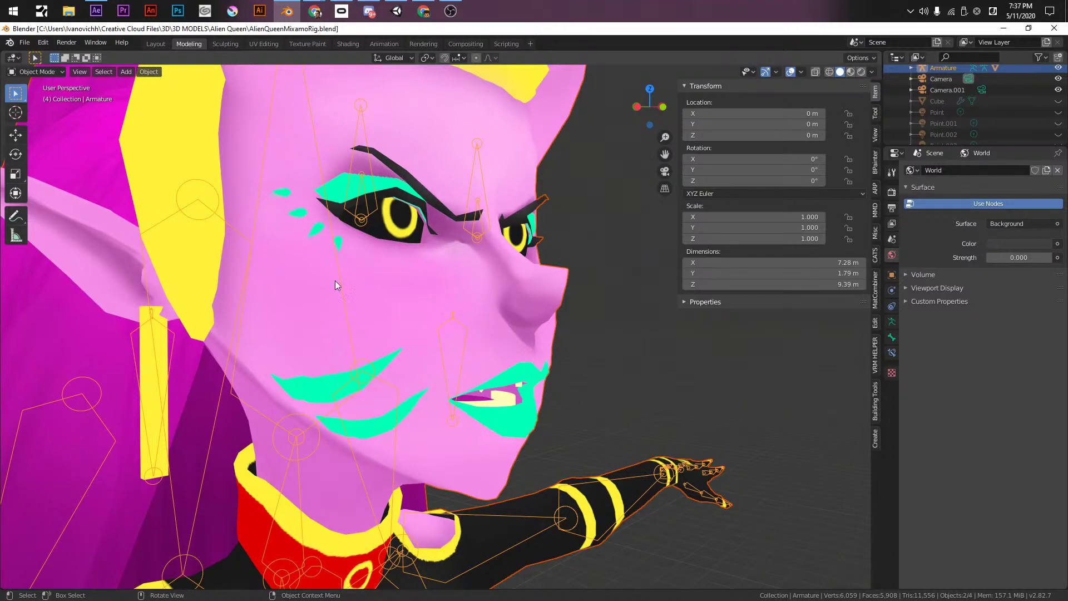
# - With the BODY mesh active in front view, add a new shape key, Key 26
pyautogui.click(478, 274)
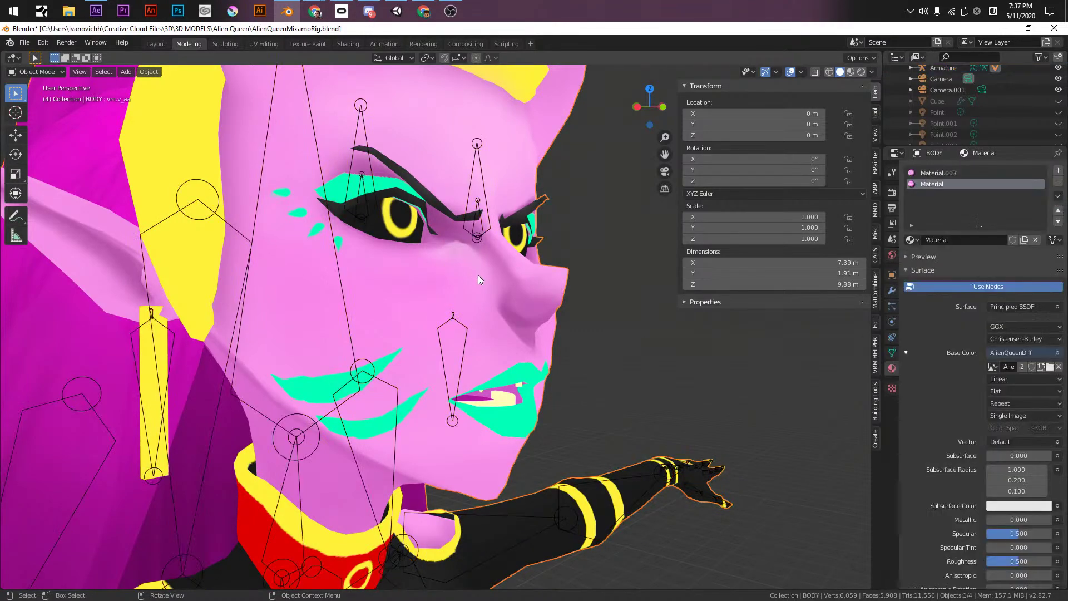
pyautogui.press('KP_1')
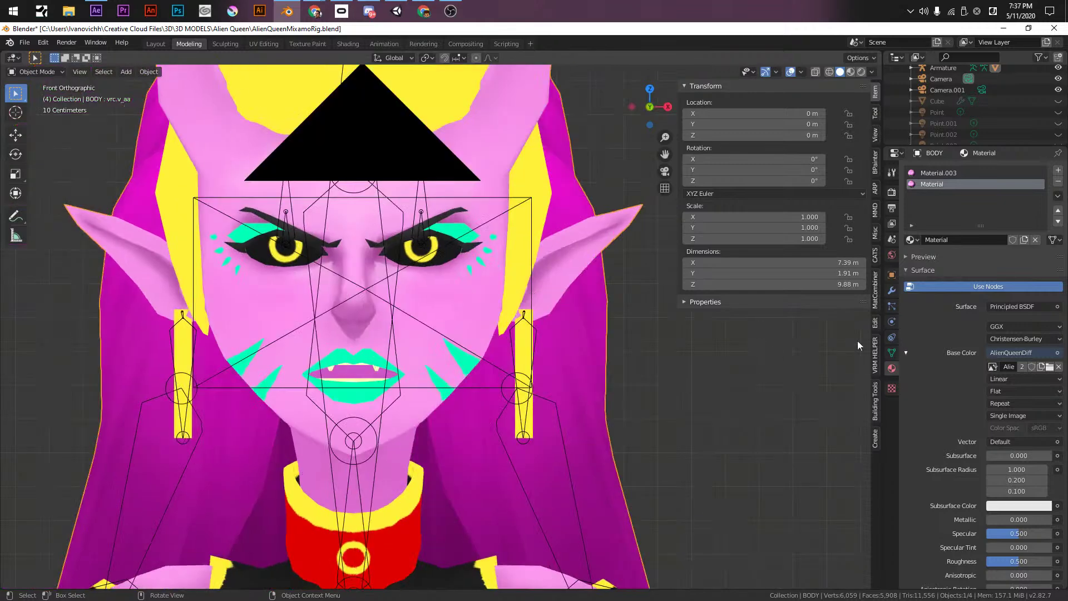
pyautogui.click(892, 306)
pyautogui.click(891, 368)
pyautogui.click(891, 352)
pyautogui.scroll(2, 969, 328)
pyautogui.click(946, 305)
pyautogui.click(1058, 293)
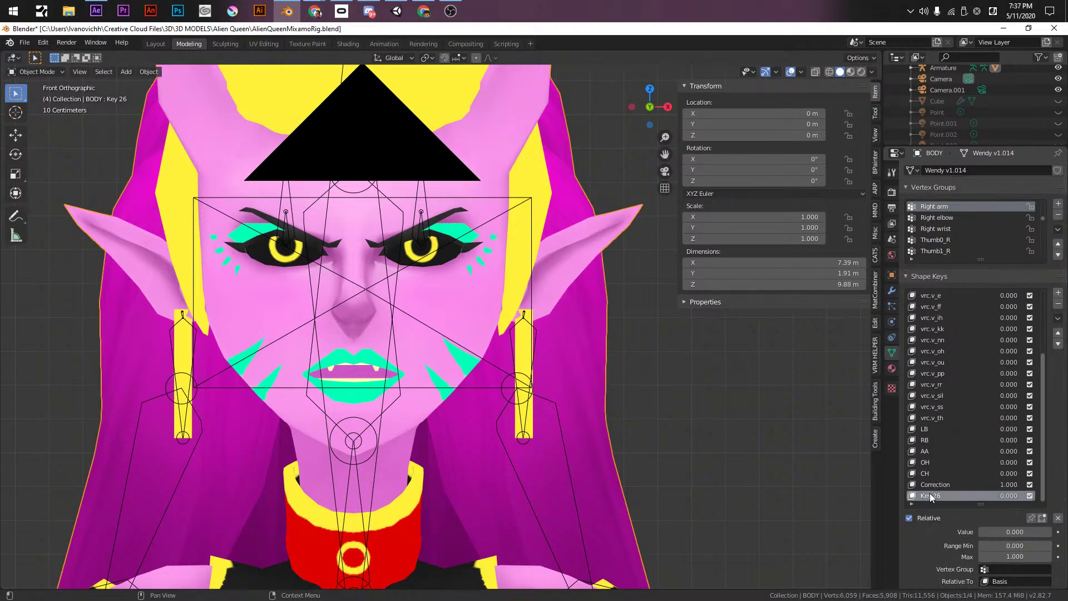
# - In Edit Mode, nudge a face under the right eye and try raising the inner brow, then undo it
pyautogui.press('Tab')
pyautogui.scroll(6, 464, 316)
pyautogui.keyDown('shift'); pyautogui.moveTo(465, 317); pyautogui.dragTo(839, 40, button='middle'); pyautogui.keyUp('shift')
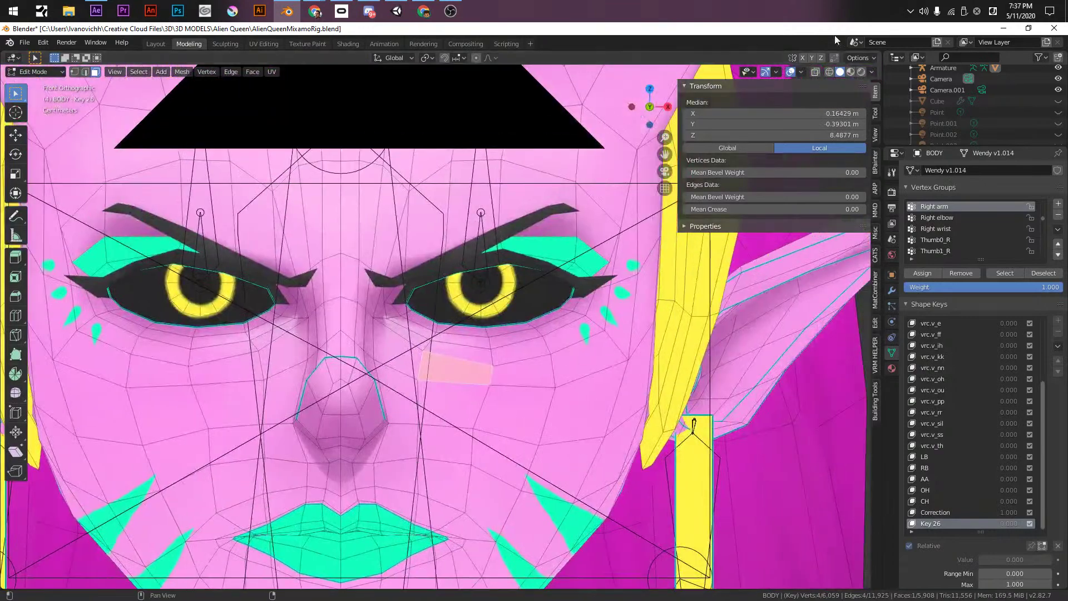
pyautogui.press('g')
pyautogui.click(485, 322)
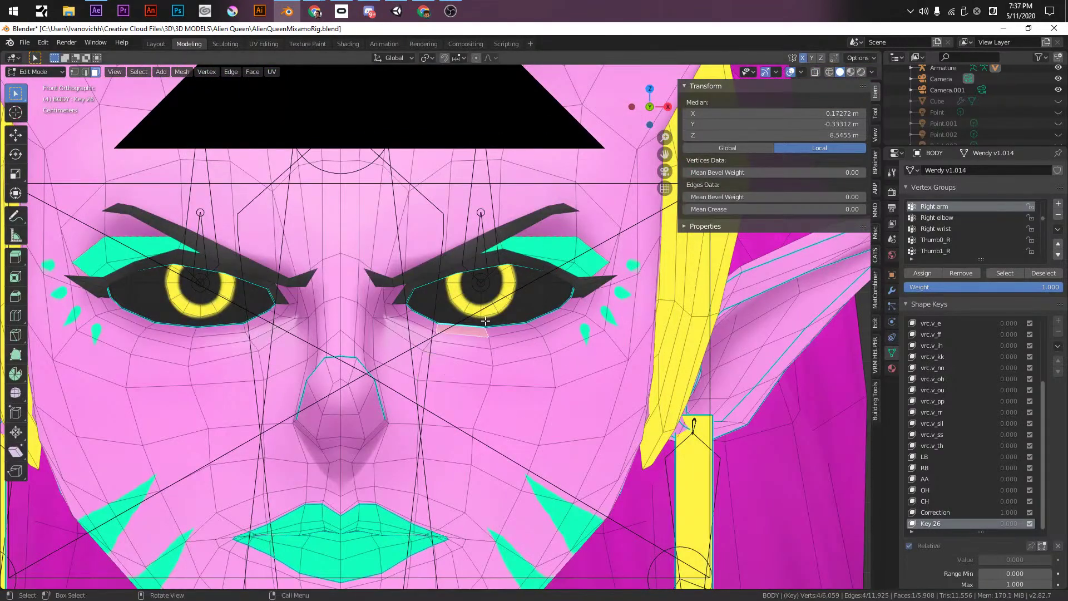
pyautogui.click(426, 270)
pyautogui.press('g')
pyautogui.press('z')
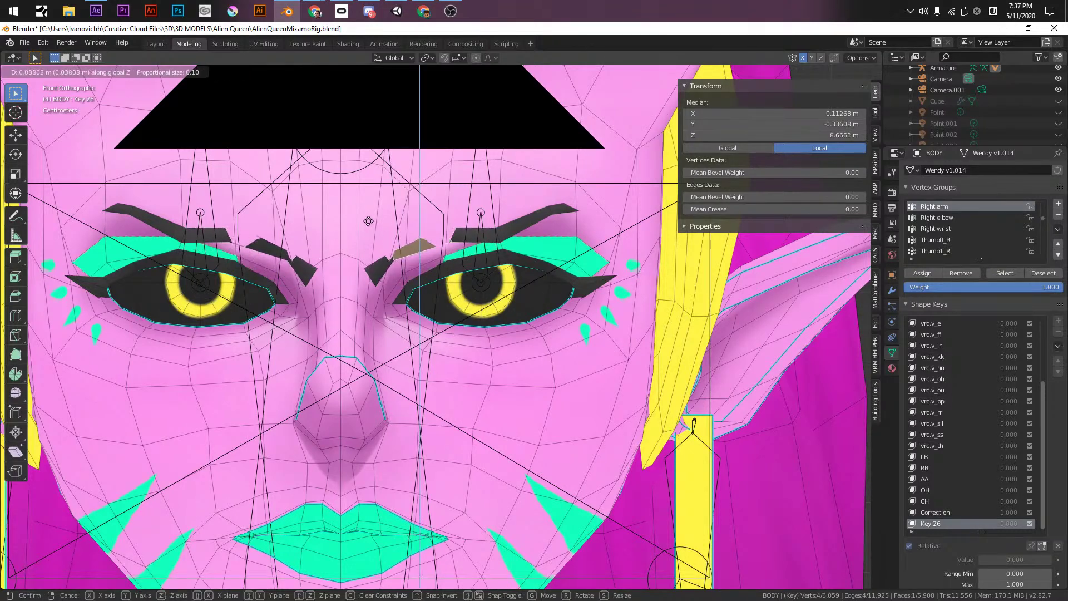
pyautogui.click(365, 238)
pyautogui.hotkey('ctrl', 'z')
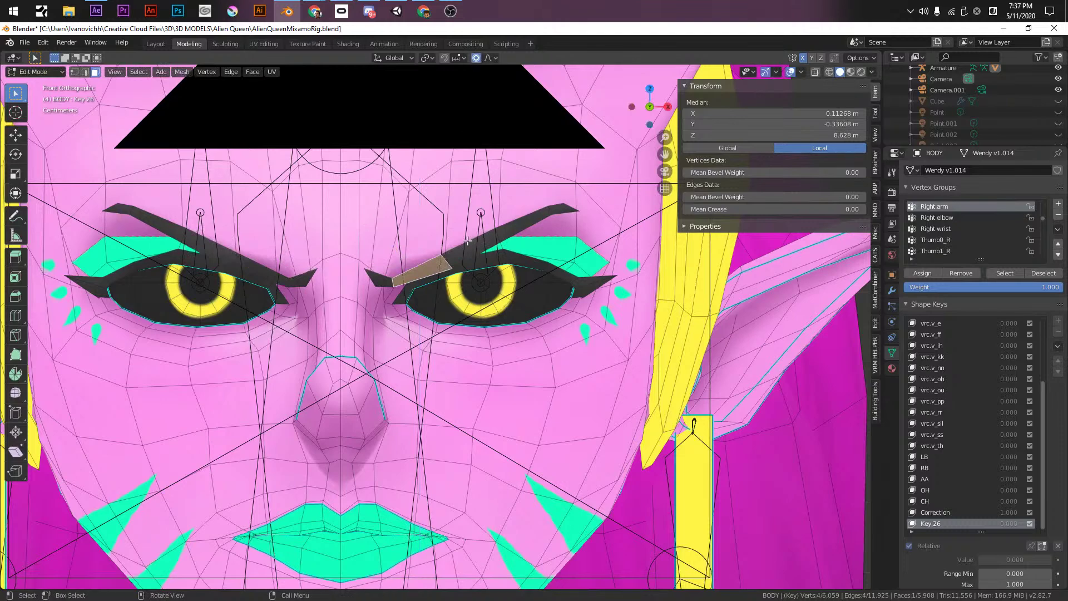
# - Raise the brows vertically with proportional editing, rotate the brow faces 10.5° and shift them sideways
pyautogui.press('g')
pyautogui.press('z')
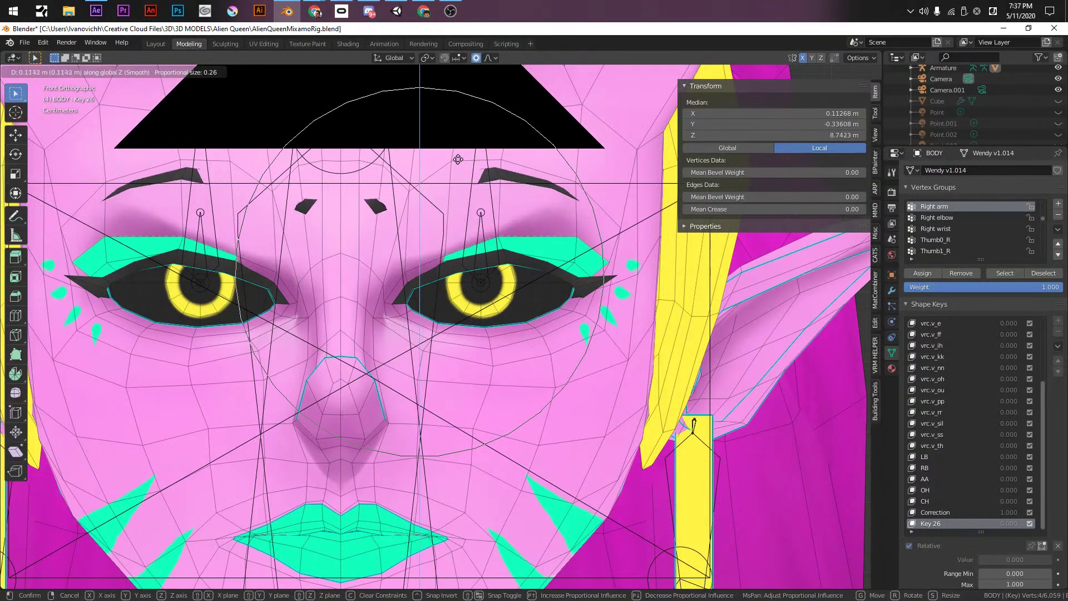
pyautogui.click(497, 179)
pyautogui.click(510, 165)
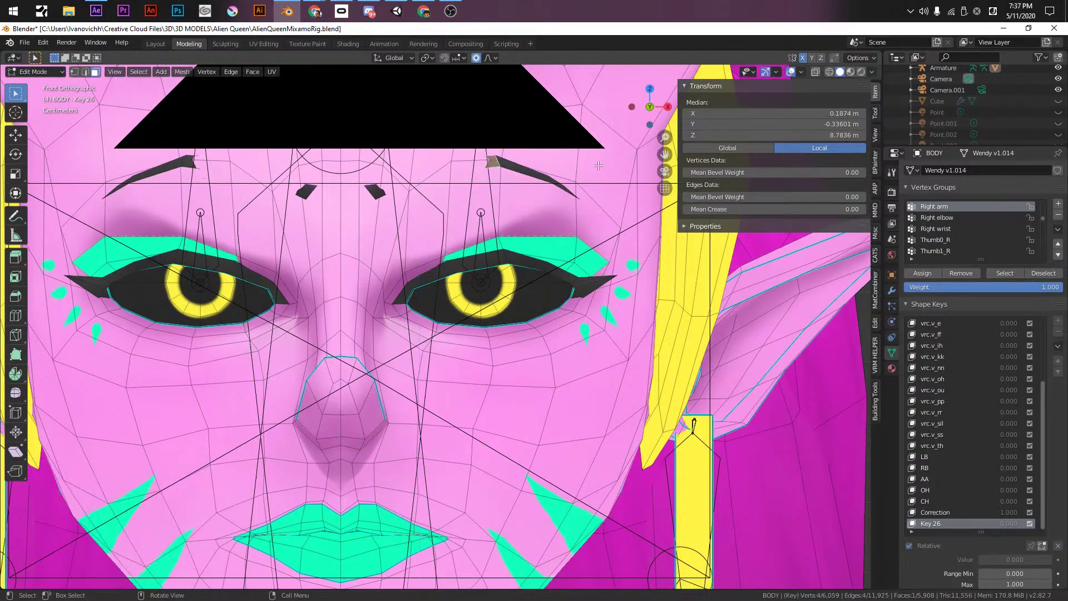
pyautogui.press('r')
pyautogui.click(603, 182)
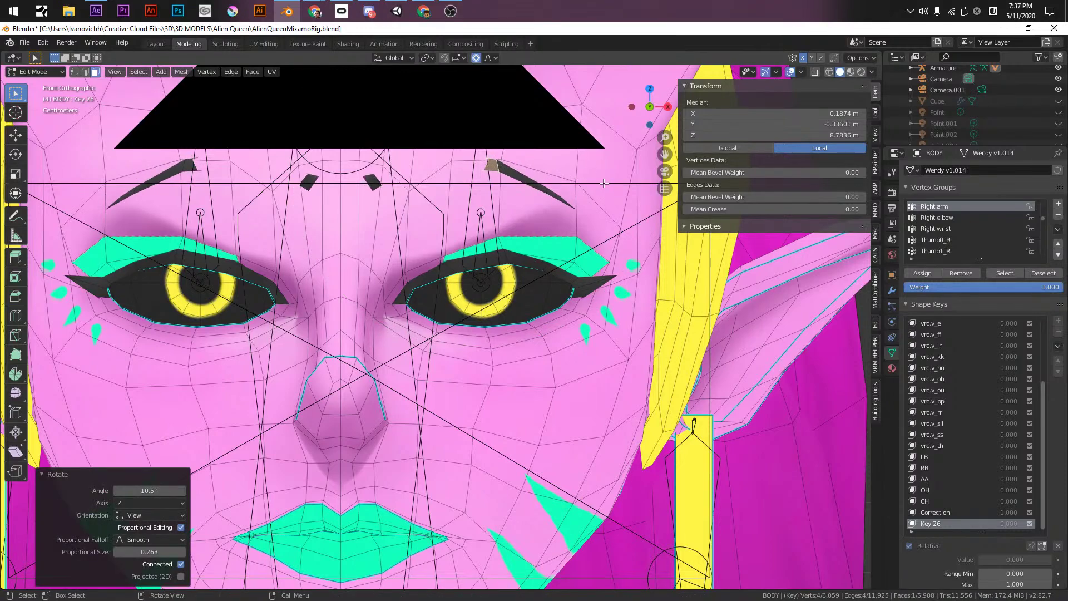
pyautogui.press('g')
pyautogui.click(637, 180)
# - Push the brow faces along the Y axis in several proportional moves
pyautogui.moveTo(636, 181); pyautogui.dragTo(503, 313, button='middle')
pyautogui.press('g')
pyautogui.press('y')
pyautogui.click(567, 226)
pyautogui.press('g')
pyautogui.press('y')
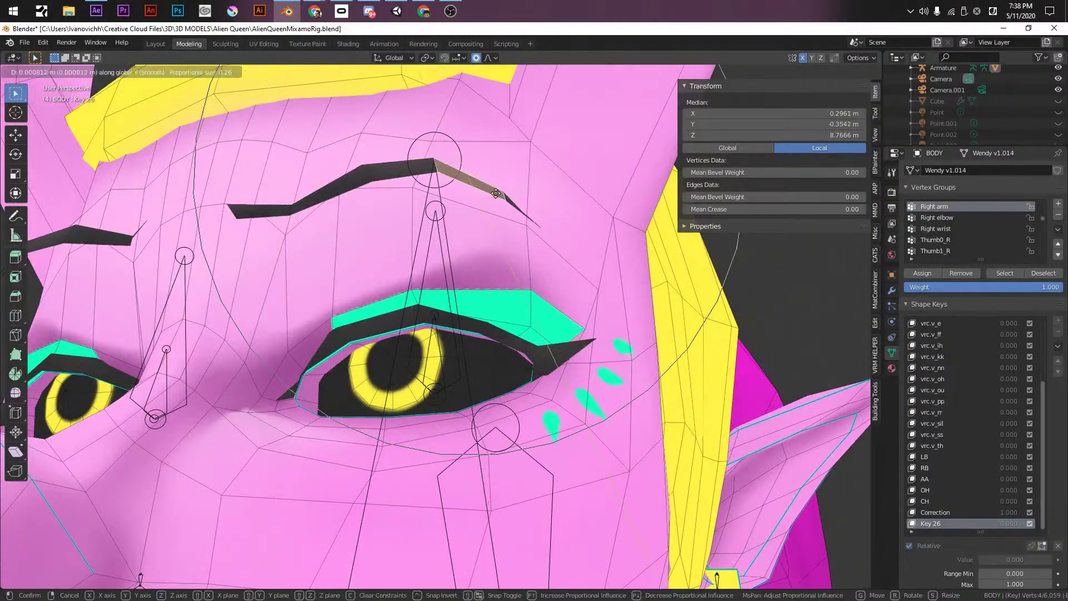
pyautogui.click(504, 211)
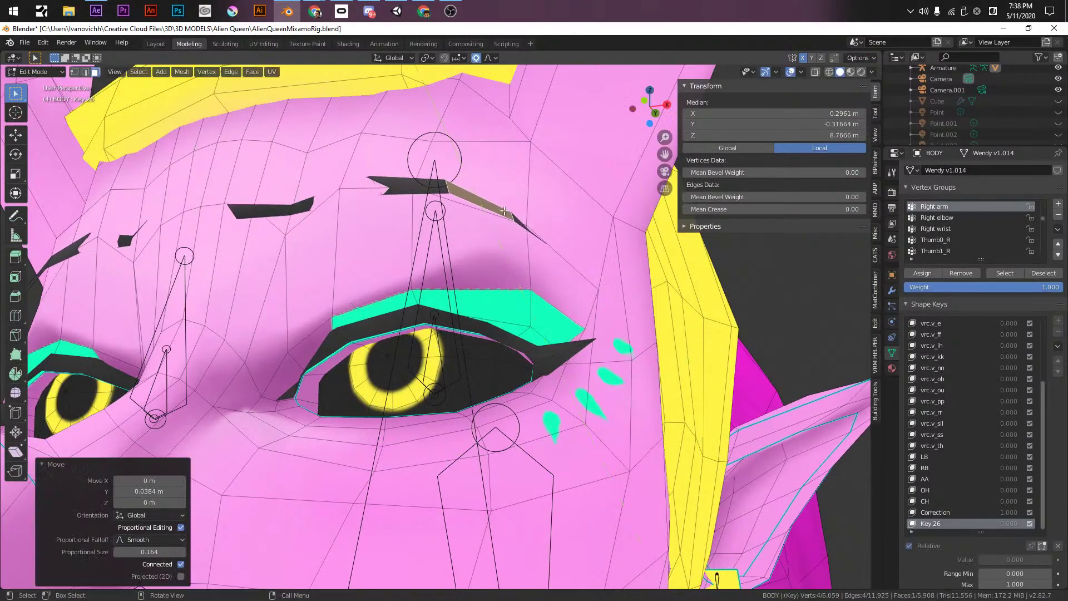
pyautogui.click(347, 193)
pyautogui.click(366, 180)
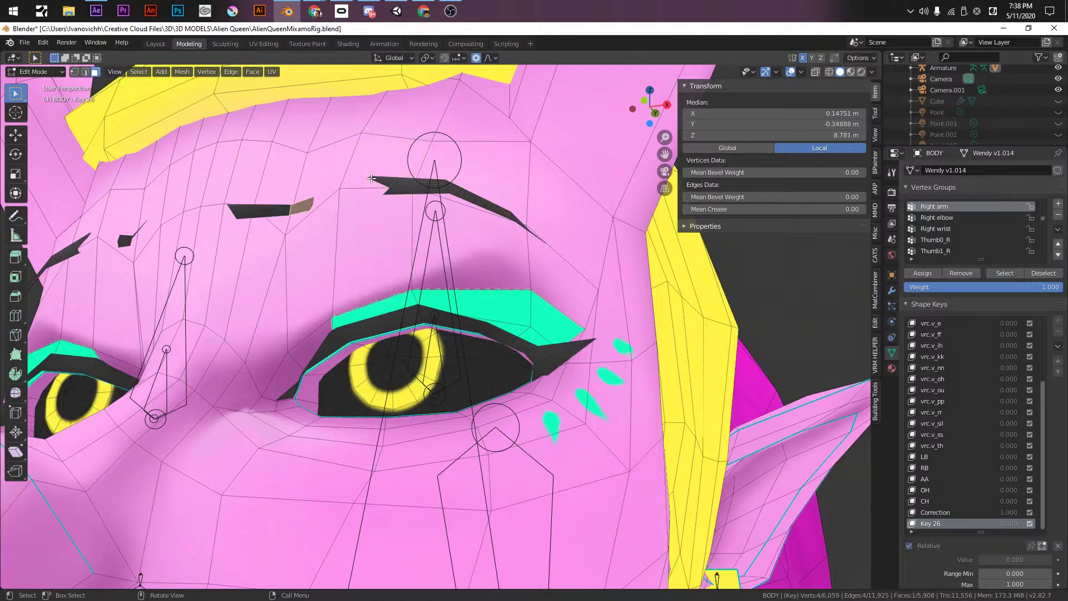
pyautogui.press('g')
pyautogui.press('y')
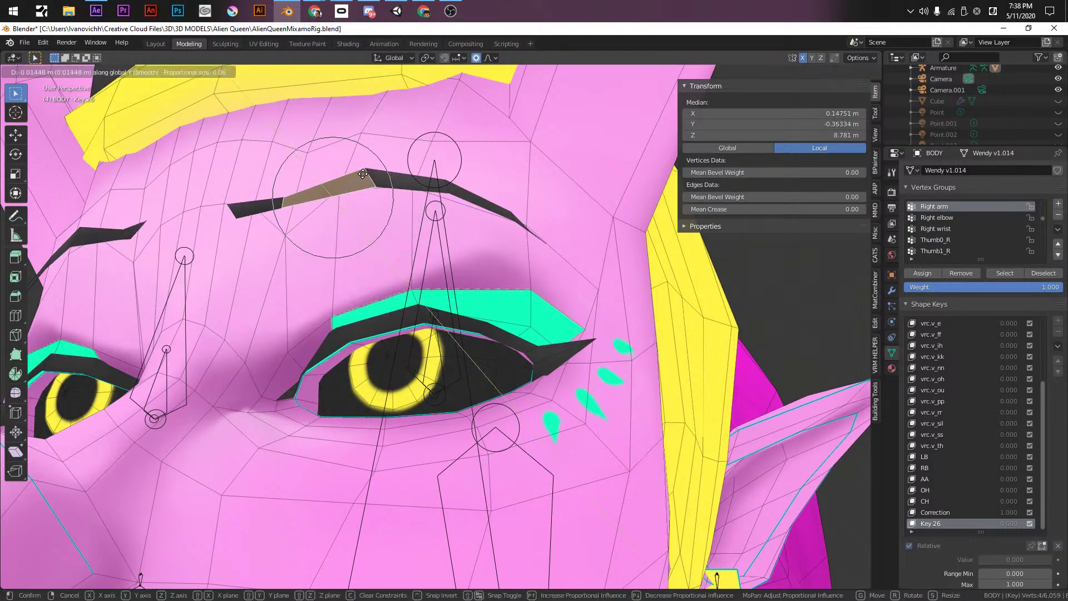
pyautogui.click(363, 174)
# - In edge-select mode, move the first two eyebrow edges along Y
pyautogui.press('2')
pyautogui.click(234, 207)
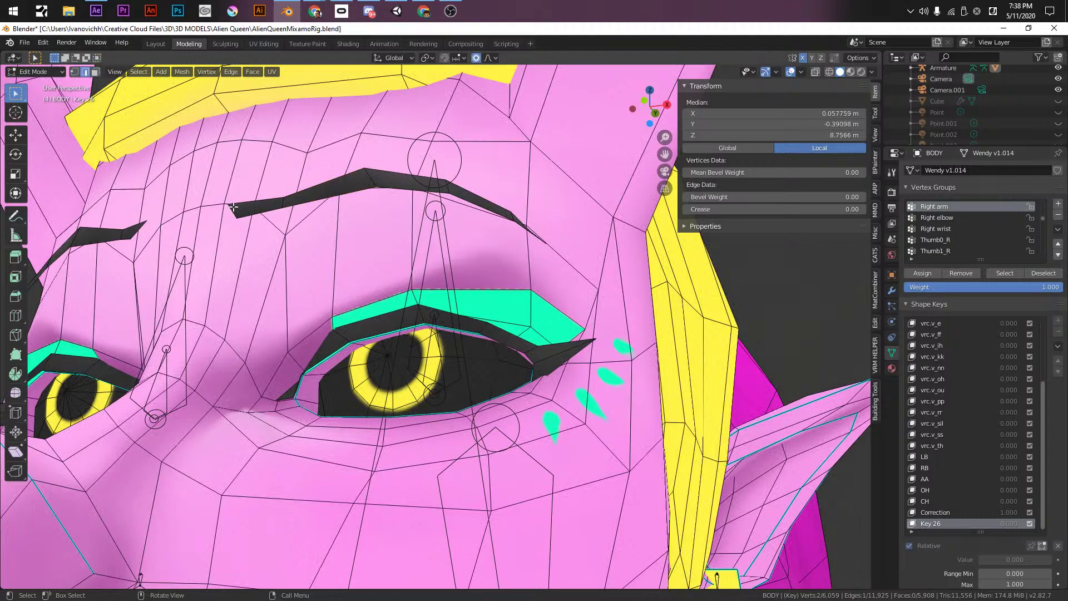
pyautogui.press('g')
pyautogui.press('y')
pyautogui.click(267, 213)
pyautogui.click(284, 203)
pyautogui.press('g')
pyautogui.press('y')
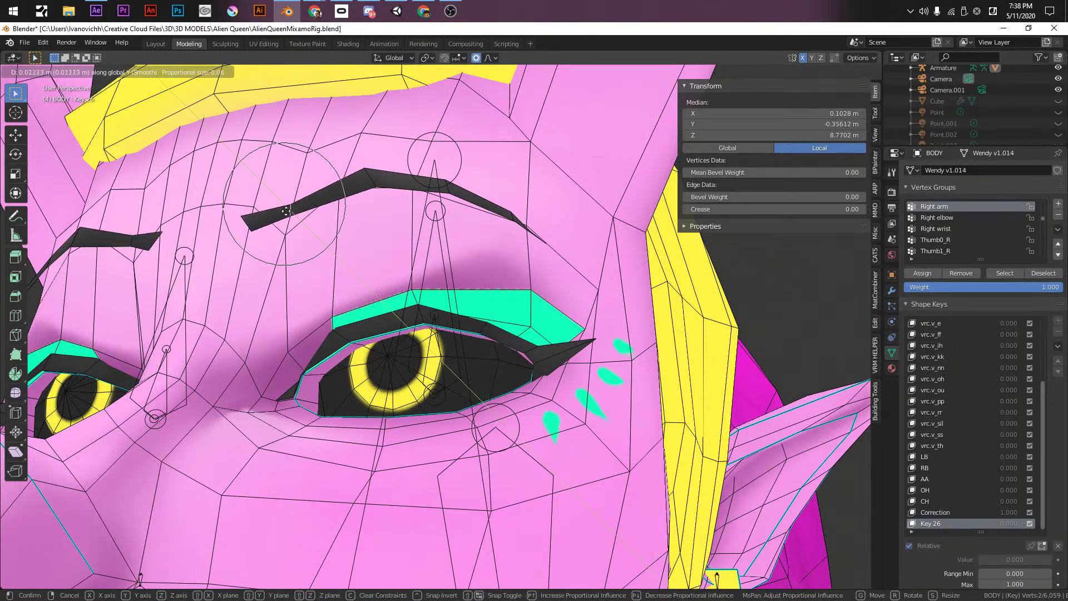
pyautogui.click(285, 209)
# - Move two more eyebrow edges along the Y axis
pyautogui.click(373, 182)
pyautogui.press('g')
pyautogui.press('y')
pyautogui.click(376, 183)
pyautogui.click(334, 189)
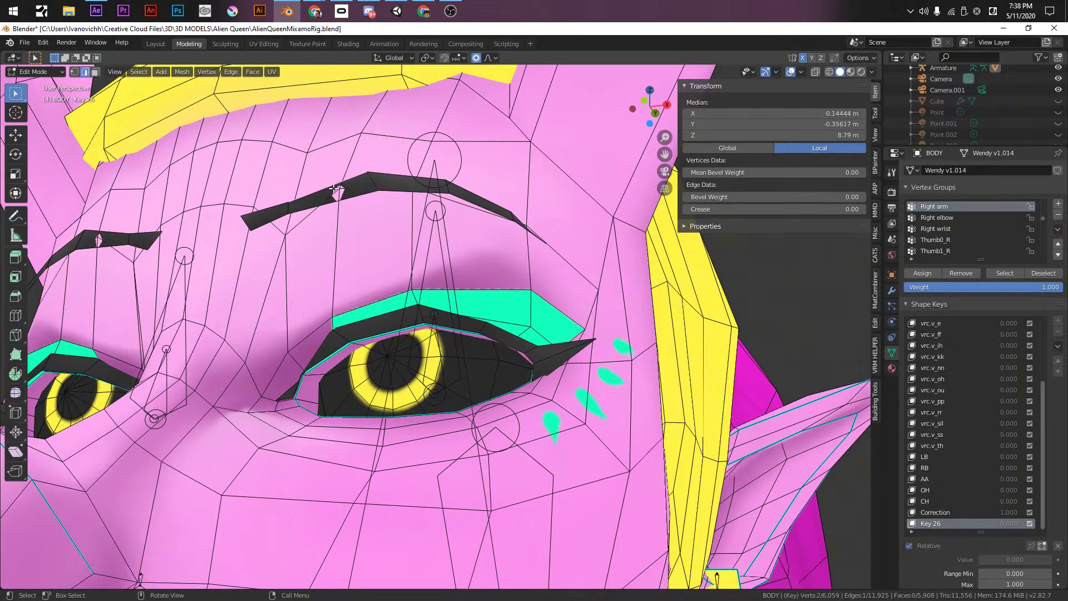
pyautogui.press('g')
pyautogui.press('y')
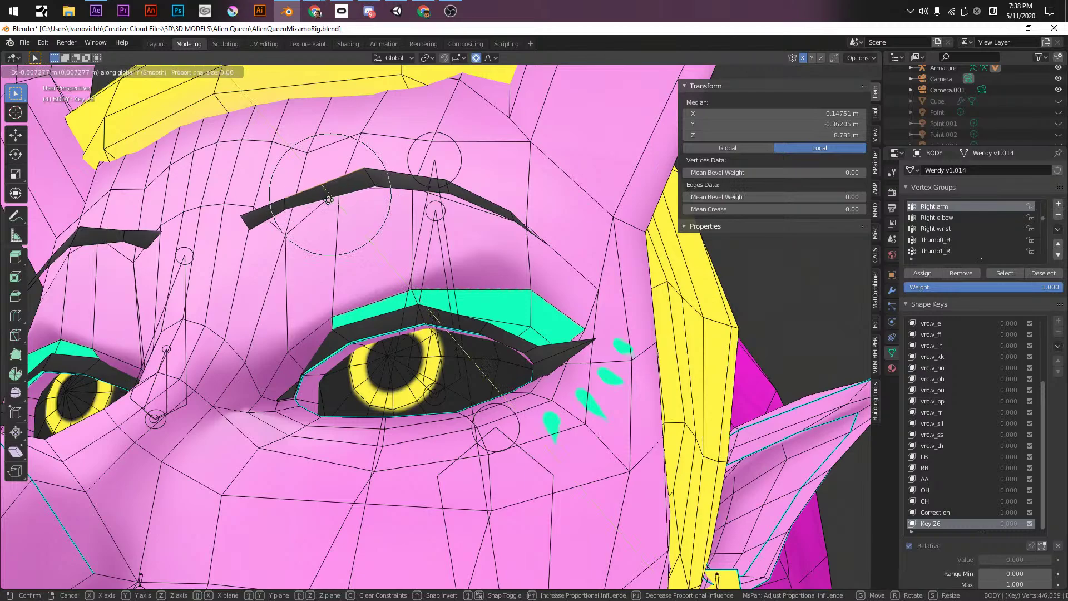
pyautogui.click(328, 200)
# - In vertex-select mode, move an eyebrow vertex along Y with smooth proportional falloff, then undo it
pyautogui.moveTo(469, 248); pyautogui.dragTo(517, 182, button='middle')
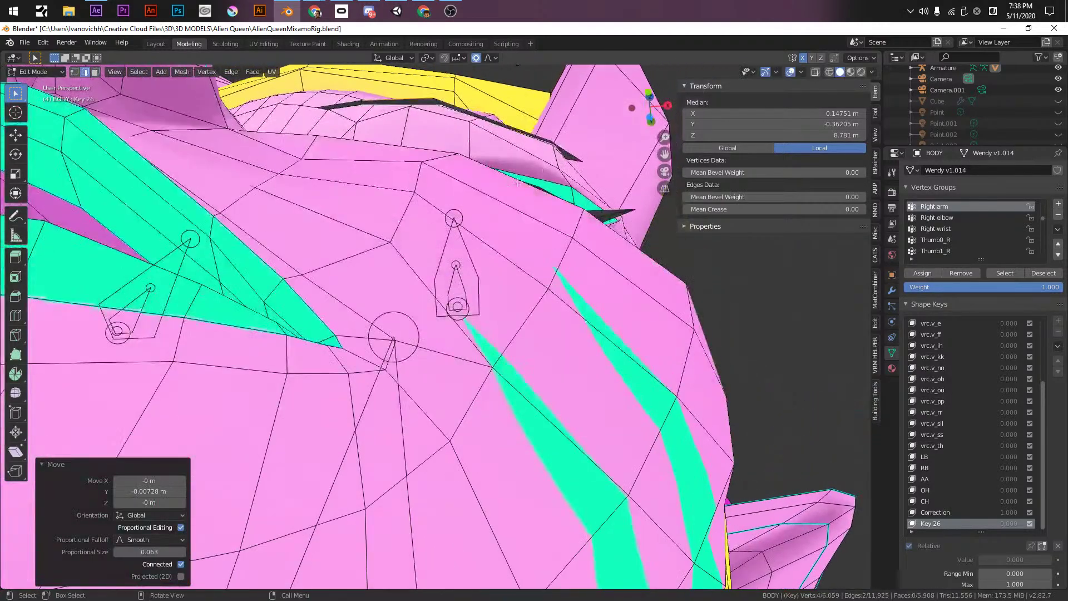
pyautogui.press('1')
pyautogui.click(578, 155)
pyautogui.press('g')
pyautogui.press('y')
pyautogui.scroll(-5, 583, 188)
pyautogui.click(585, 182)
pyautogui.moveTo(585, 182); pyautogui.dragTo(463, 263, button='middle')
pyautogui.hotkey('ctrl', 'z')
# - Redo the proportional eyebrow vertex move along Y and return to Object Mode in front view
pyautogui.press('g')
pyautogui.press('y')
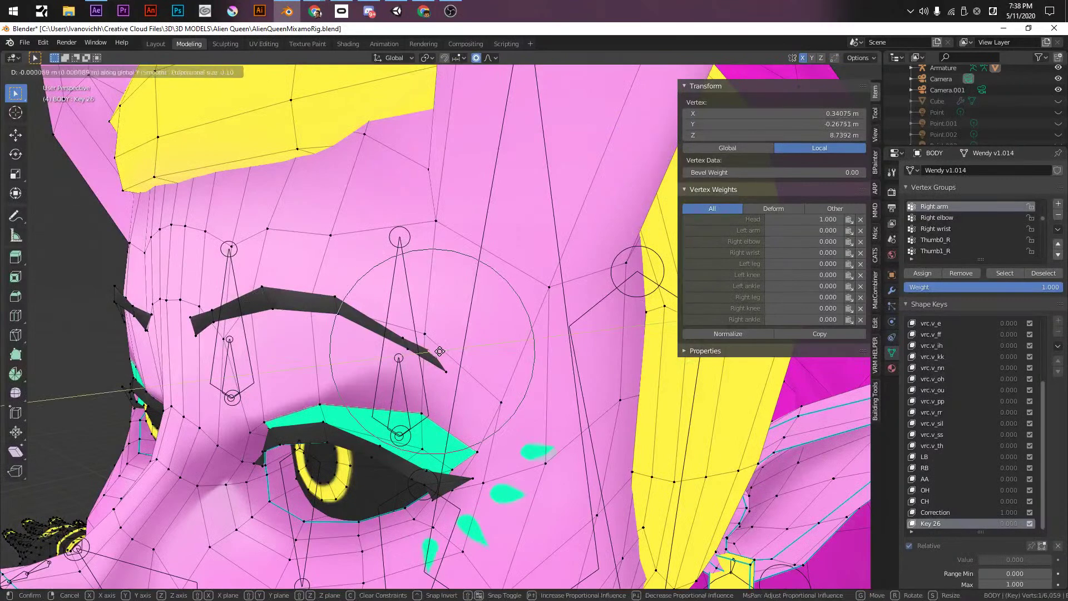
pyautogui.click(332, 347)
pyautogui.moveTo(332, 348); pyautogui.dragTo(387, 330, button='middle')
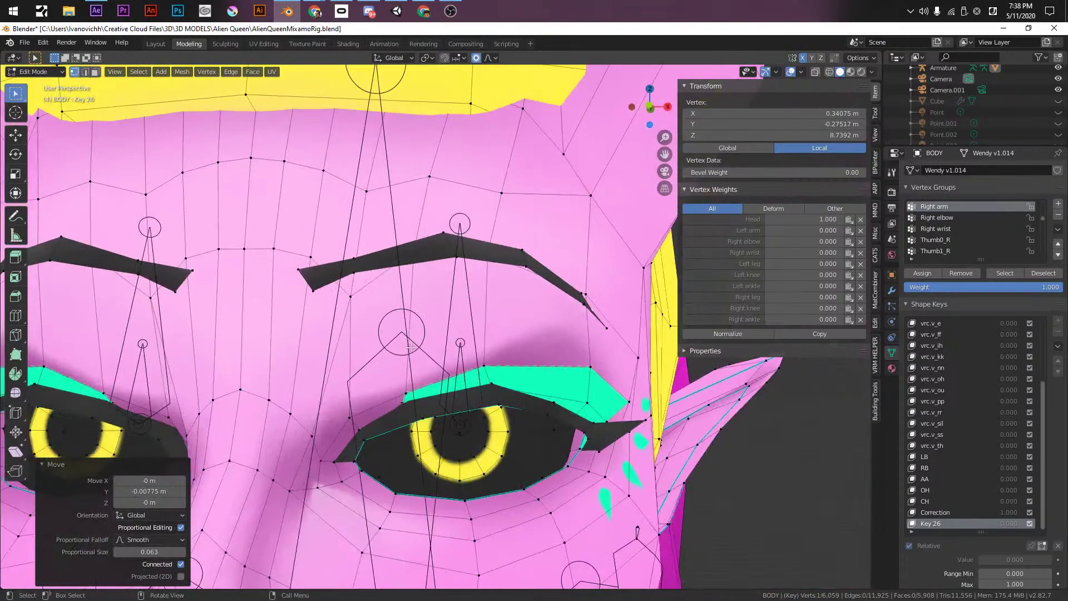
pyautogui.press('KP_1')
pyautogui.press('Tab')
pyautogui.scroll(-4, 437, 395)
# - Set the vrc.v_aa shape key value to 0
pyautogui.keyDown('shift'); pyautogui.moveTo(437, 394); pyautogui.dragTo(462, 296, button='middle'); pyautogui.keyUp('shift')
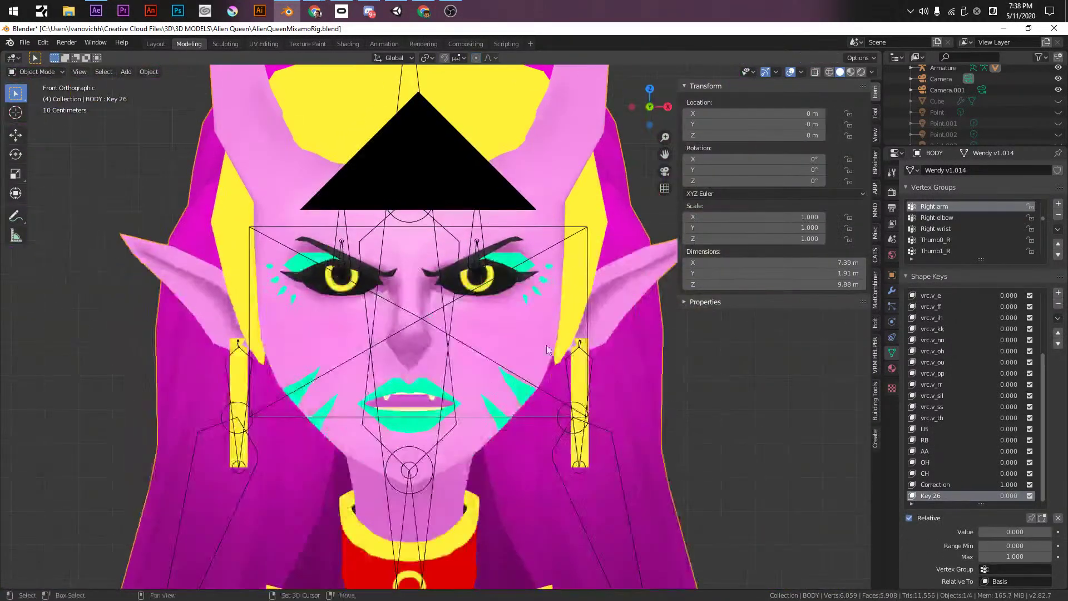
pyautogui.scroll(7, 966, 331)
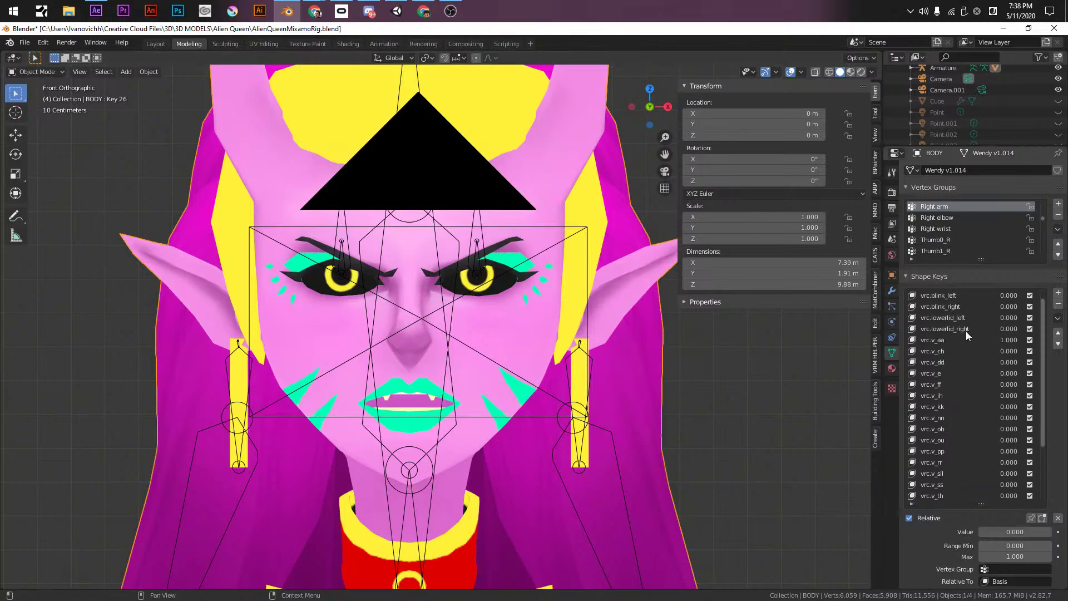
pyautogui.click(949, 335)
pyautogui.moveTo(1015, 531); pyautogui.dragTo(984, 531)
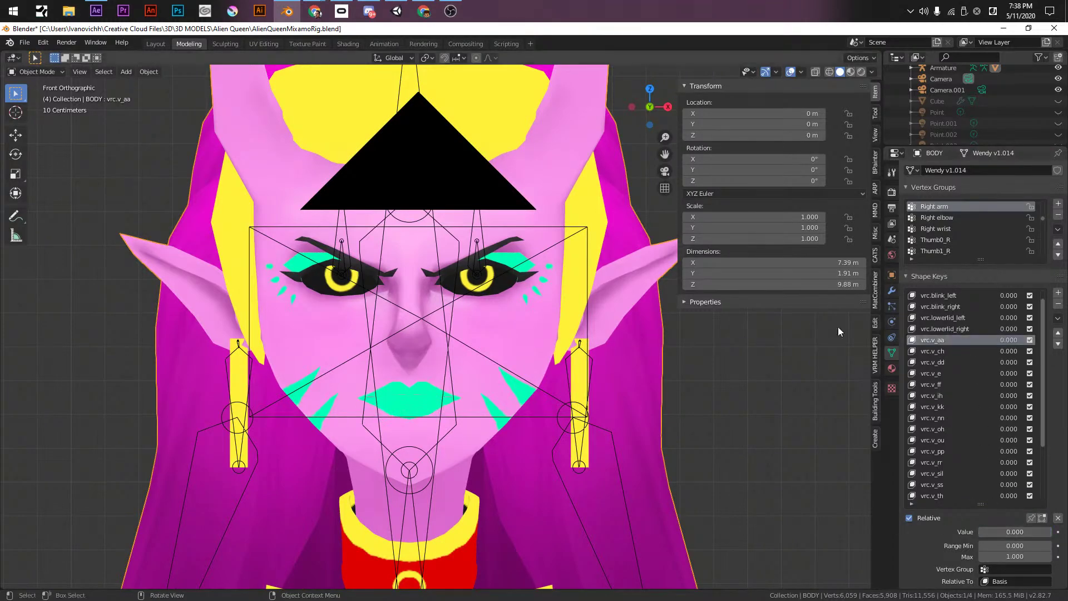
# - Turn Key 26 fully on at 1.000 and save the blend file
pyautogui.scroll(-7, 930, 463)
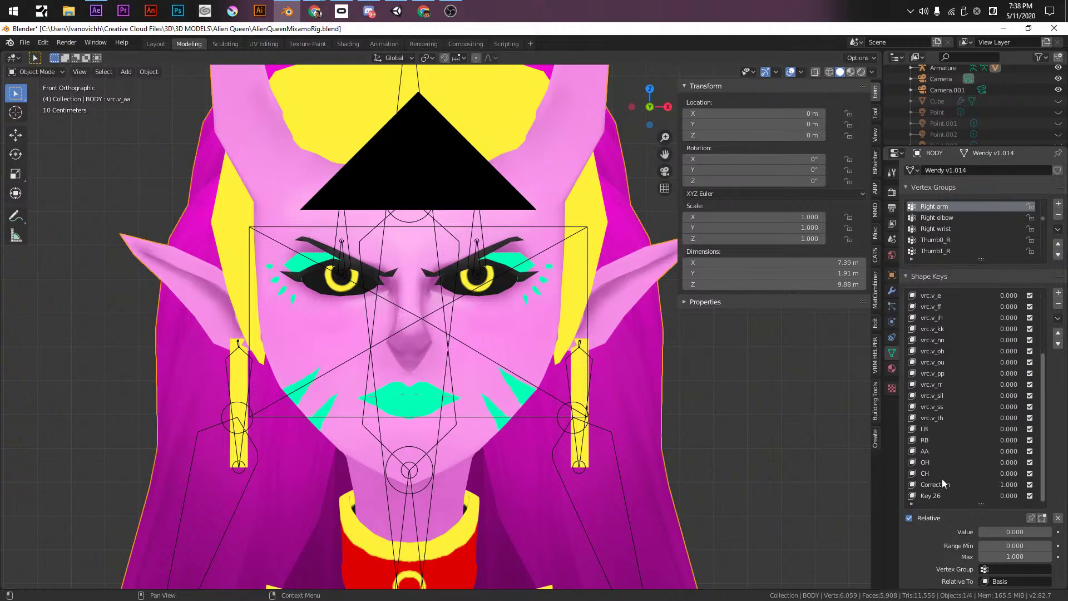
pyautogui.click(941, 496)
pyautogui.moveTo(1015, 531); pyautogui.dragTo(1049, 531)
pyautogui.hotkey('ctrl', 's')
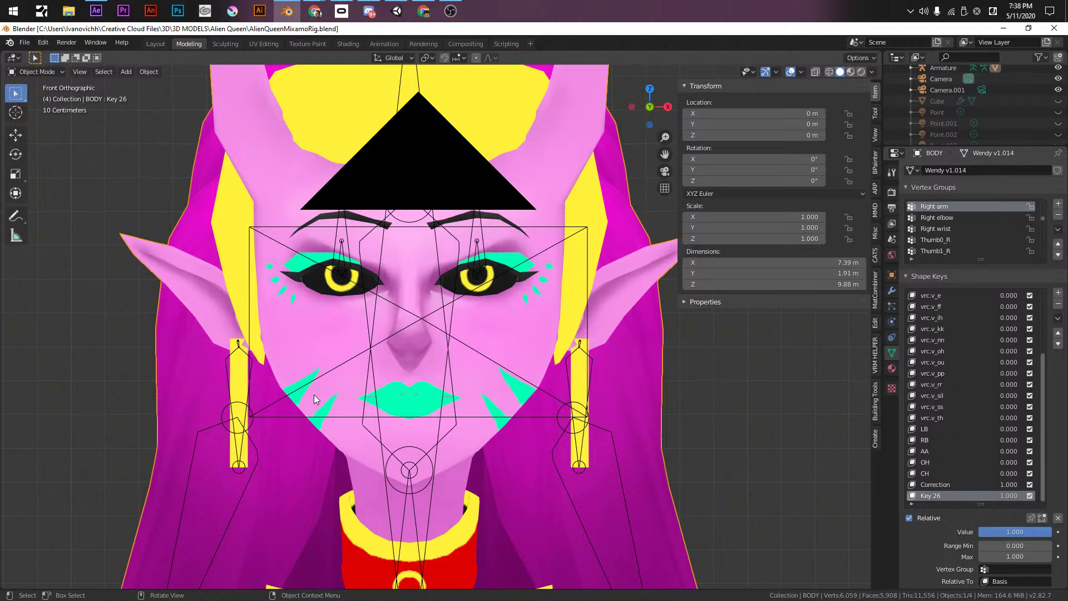
# - Come back from the browser and vary Key 26's value, ending at 1.000
pyautogui.hotkey('alt', 'Tab')
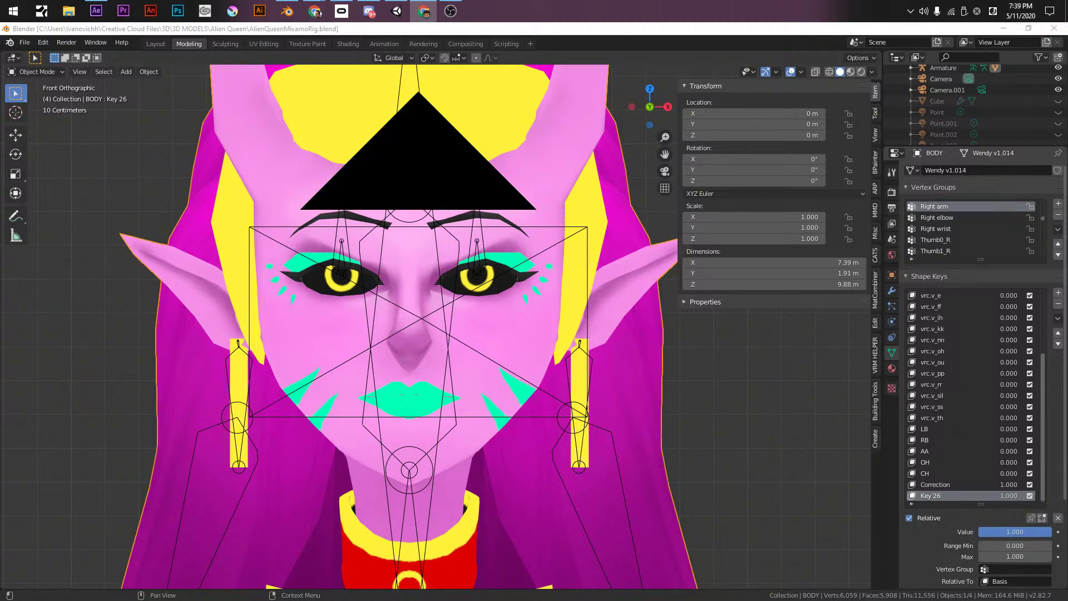
pyautogui.click(590, 26)
pyautogui.moveTo(1010, 534)
pyautogui.mouseDown()
pyautogui.moveTo(979, 533)
pyautogui.moveTo(1018, 532)
pyautogui.mouseUp()
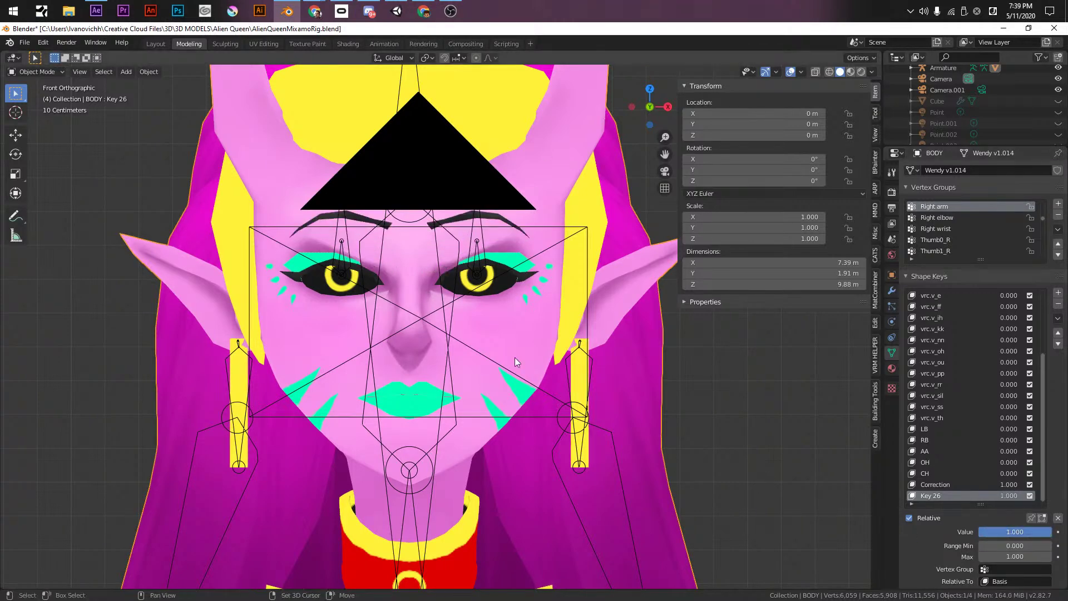
# - Enter Edit Mode on the BODY mesh and box-select the vertices around the right eyelid
pyautogui.keyDown('shift'); pyautogui.moveTo(538, 384); pyautogui.dragTo(545, 329, button='middle'); pyautogui.keyUp('shift')
pyautogui.click(520, 257)
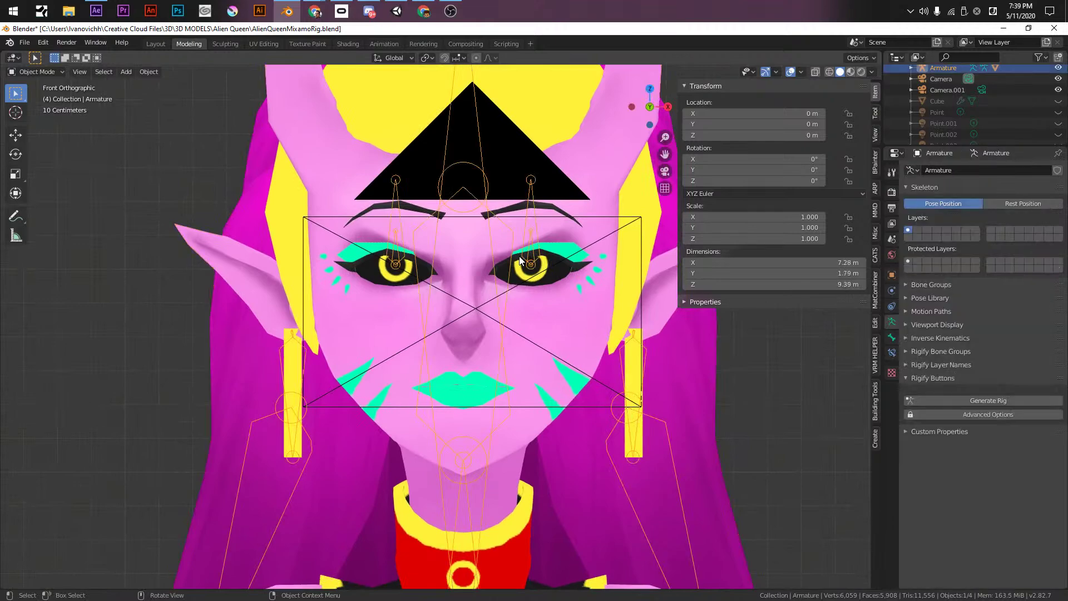
pyautogui.click(512, 261)
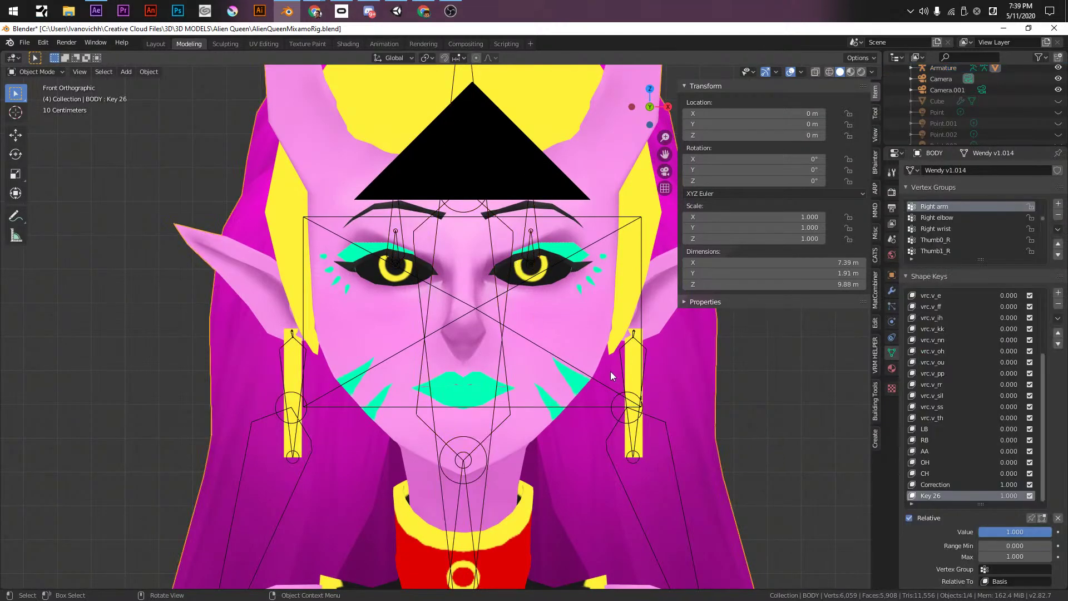
pyautogui.press('Tab')
pyautogui.scroll(5, 284, 264)
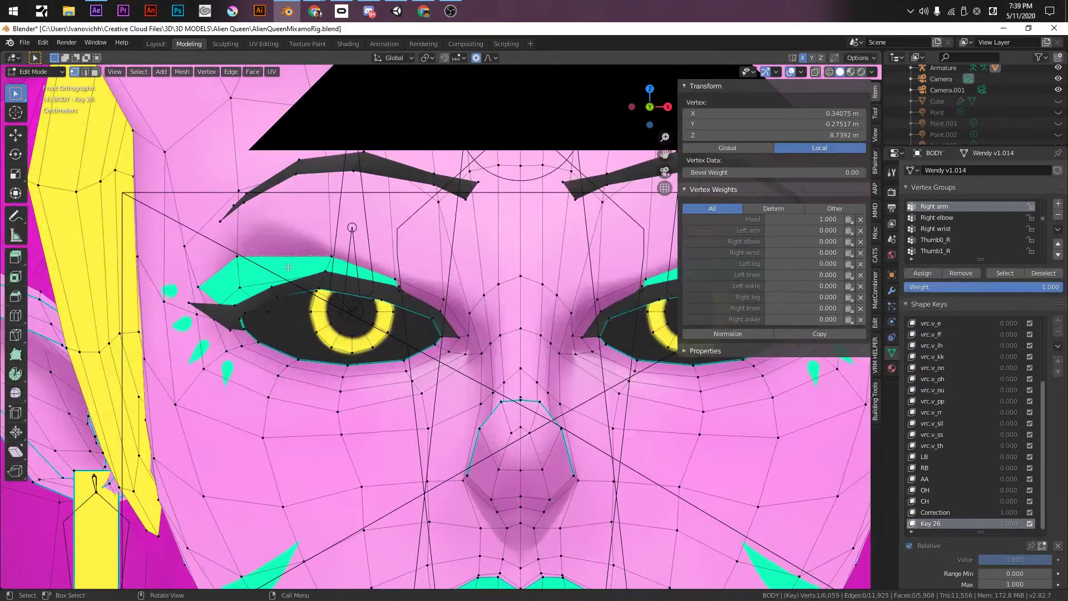
pyautogui.hotkey('shift', 'z')
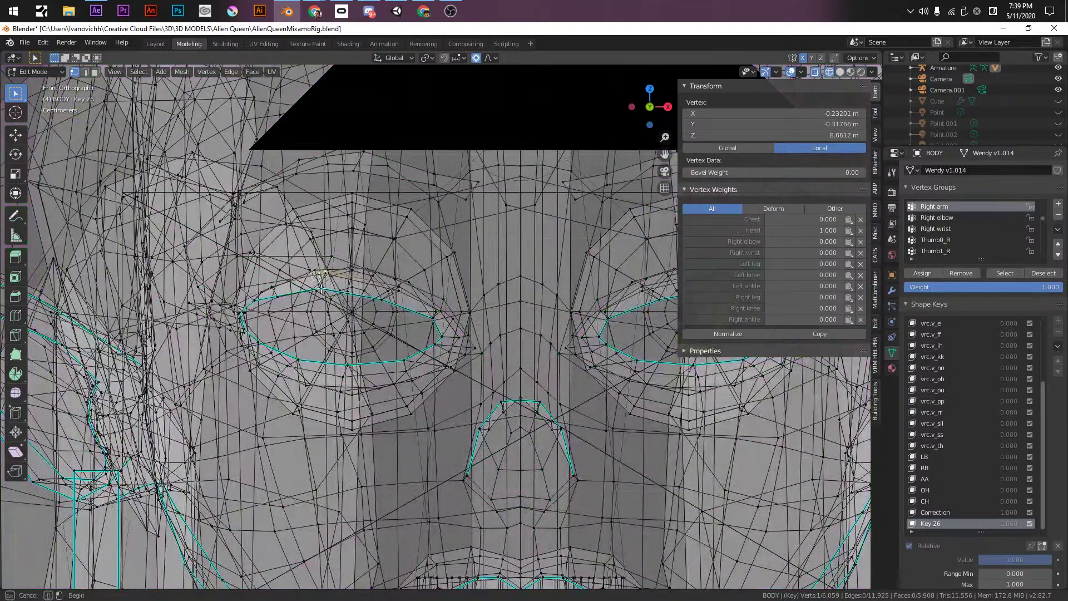
pyautogui.moveTo(315, 274); pyautogui.dragTo(332, 301)
pyautogui.hotkey('shift', 'z')
pyautogui.moveTo(332, 300); pyautogui.dragTo(344, 290, button='middle')
pyautogui.scroll(6, 362, 267)
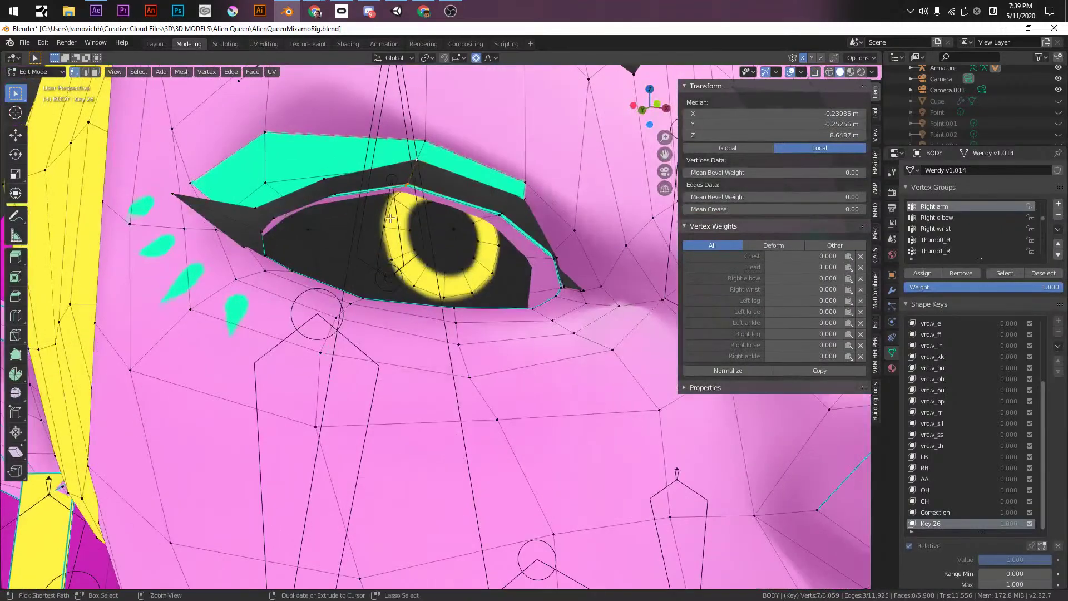
# - Raise the upper eyelid vertices of both eyes along Z
pyautogui.moveTo(417, 222); pyautogui.dragTo(395, 258, button='middle')
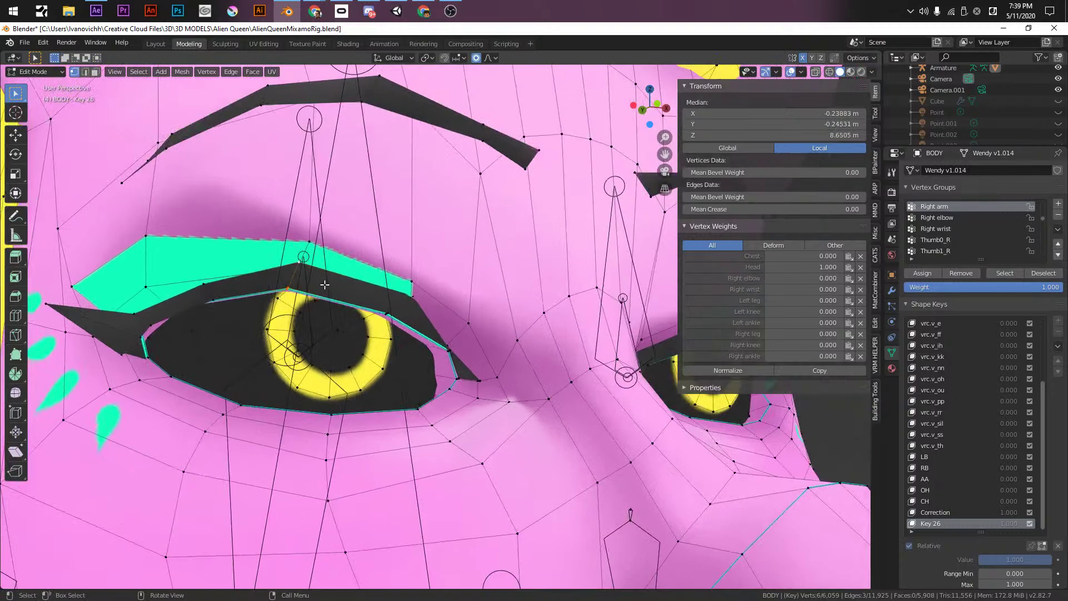
pyautogui.click(290, 287)
pyautogui.keyDown('shift'); pyautogui.click(292, 286); pyautogui.keyUp('shift')
pyautogui.keyDown('shift'); pyautogui.moveTo(288, 288); pyautogui.dragTo(70, 260, button='middle'); pyautogui.keyUp('shift')
pyautogui.keyDown('shift'); pyautogui.click(525, 317); pyautogui.keyUp('shift')
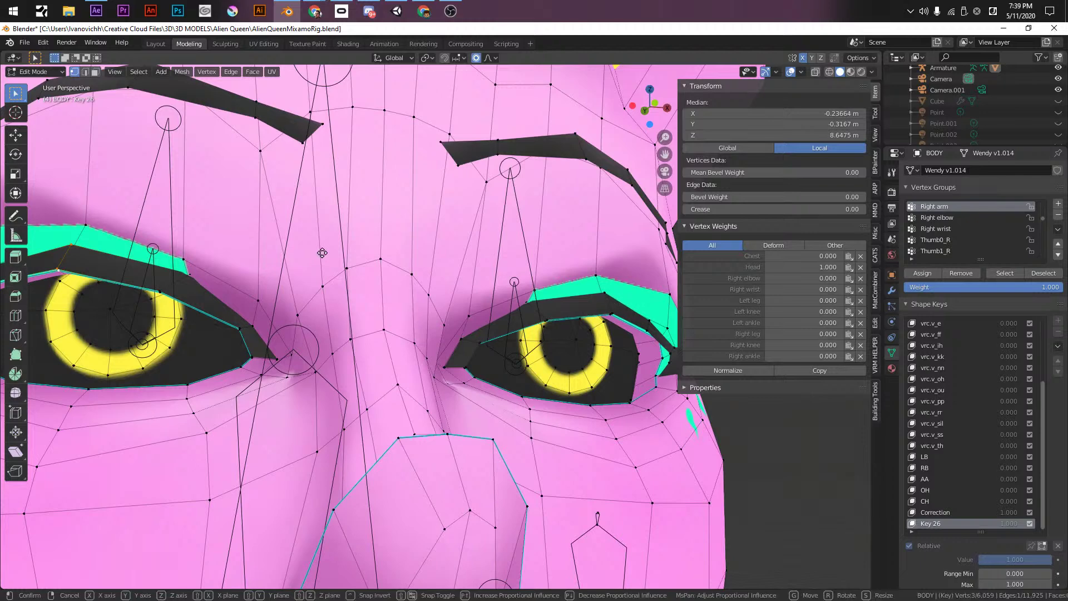
pyautogui.press('g')
pyautogui.press('z')
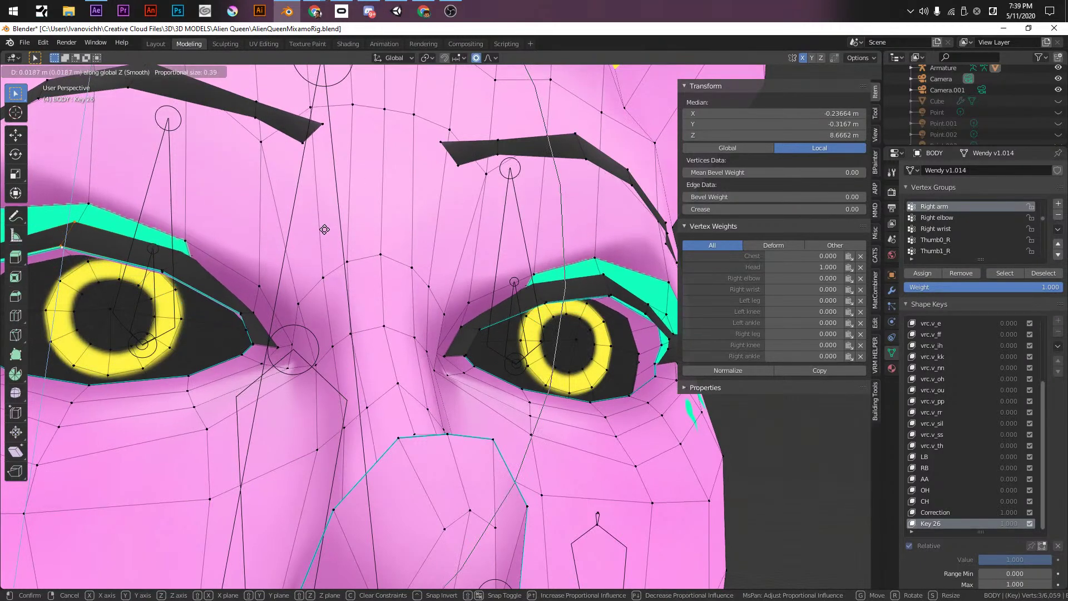
pyautogui.click(325, 229)
# - Scale the iris edge loop down to a small pupil
pyautogui.press('KP_1')
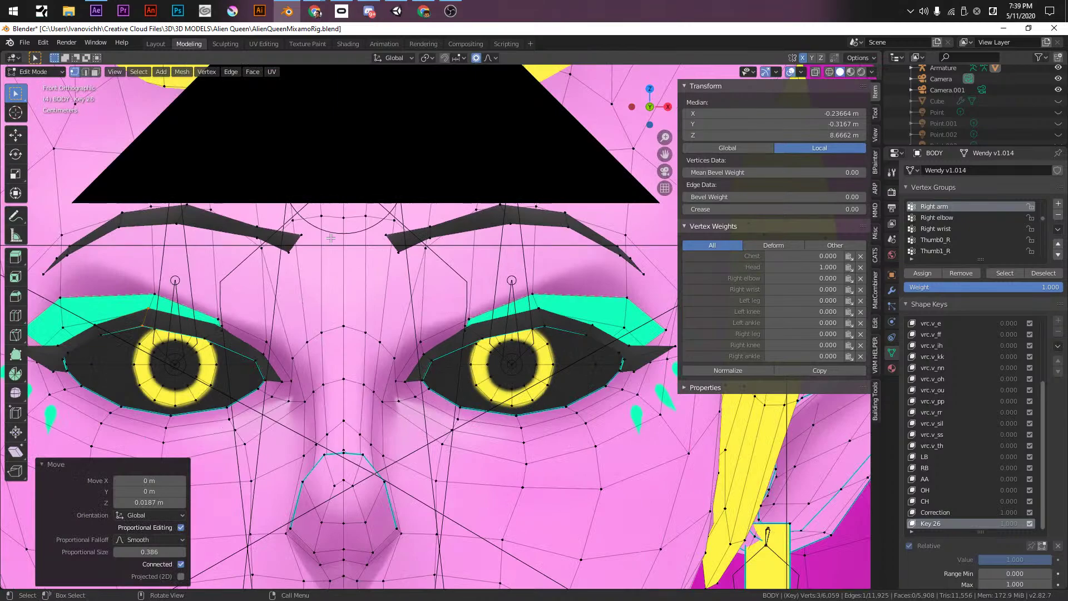
pyautogui.scroll(-4, 345, 244)
pyautogui.scroll(5, 362, 251)
pyautogui.scroll(2, 366, 253)
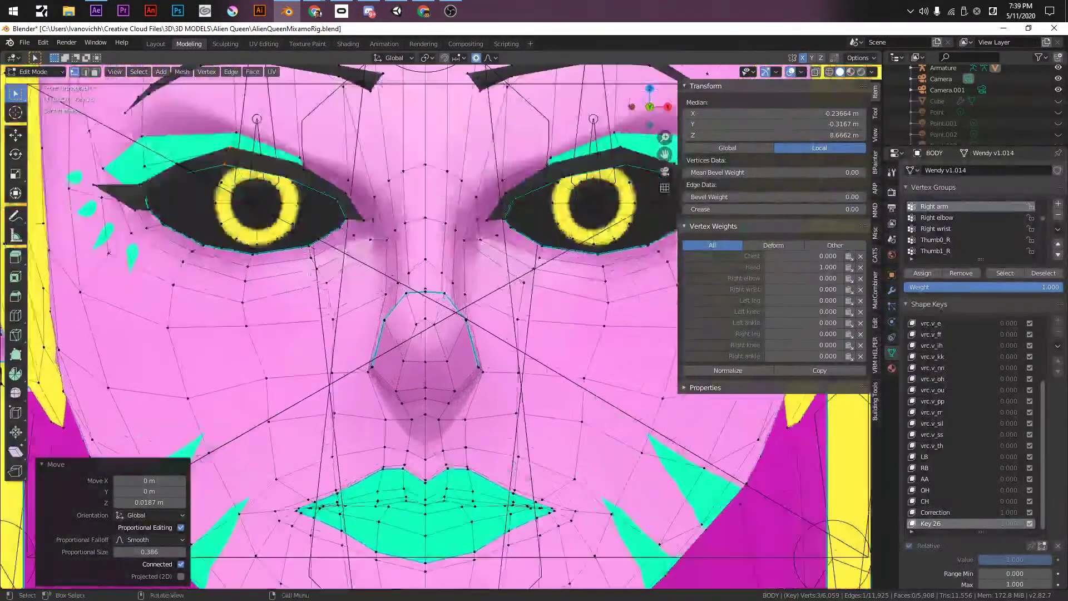
pyautogui.click(262, 186)
pyautogui.scroll(1, 257, 251)
pyautogui.keyDown('alt'); pyautogui.click(256, 249); pyautogui.keyUp('alt')
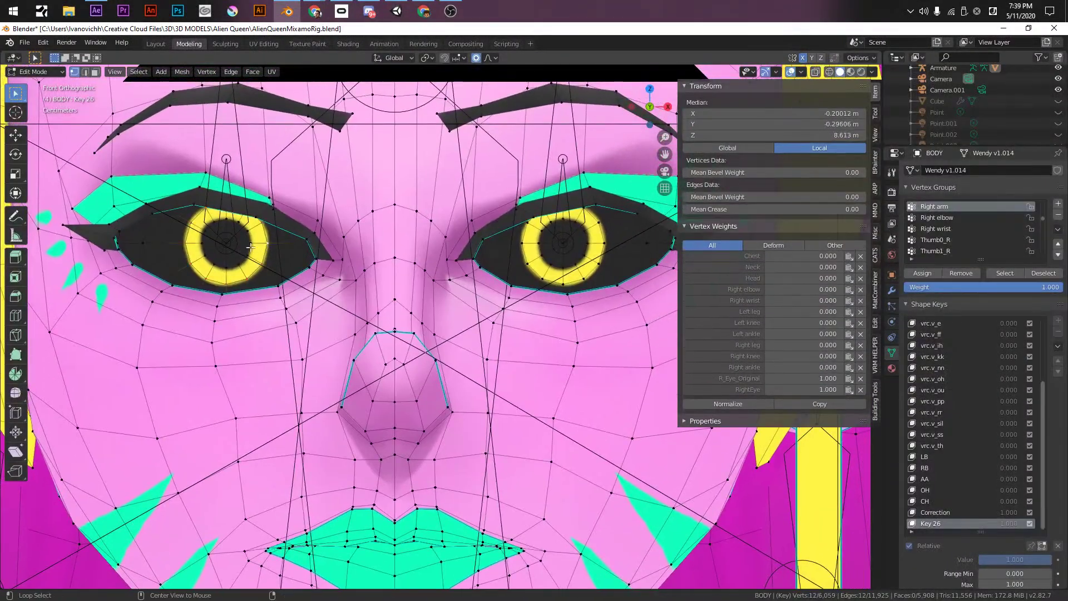
pyautogui.press('s')
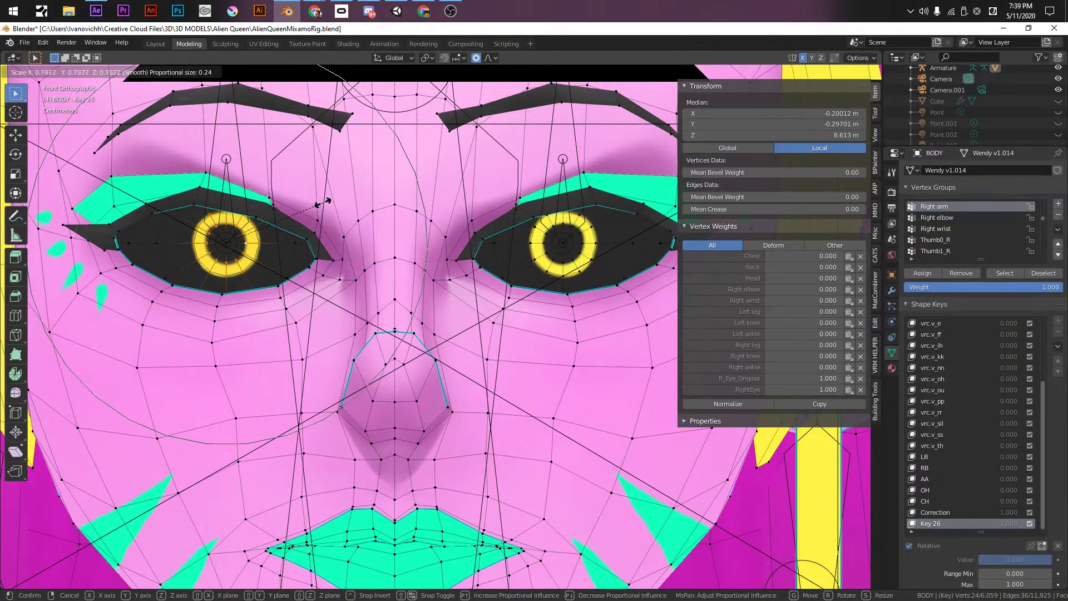
pyautogui.click(269, 235)
# - Check the new eyes in Object Mode, then re-enter Edit Mode on the body
pyautogui.press('Tab')
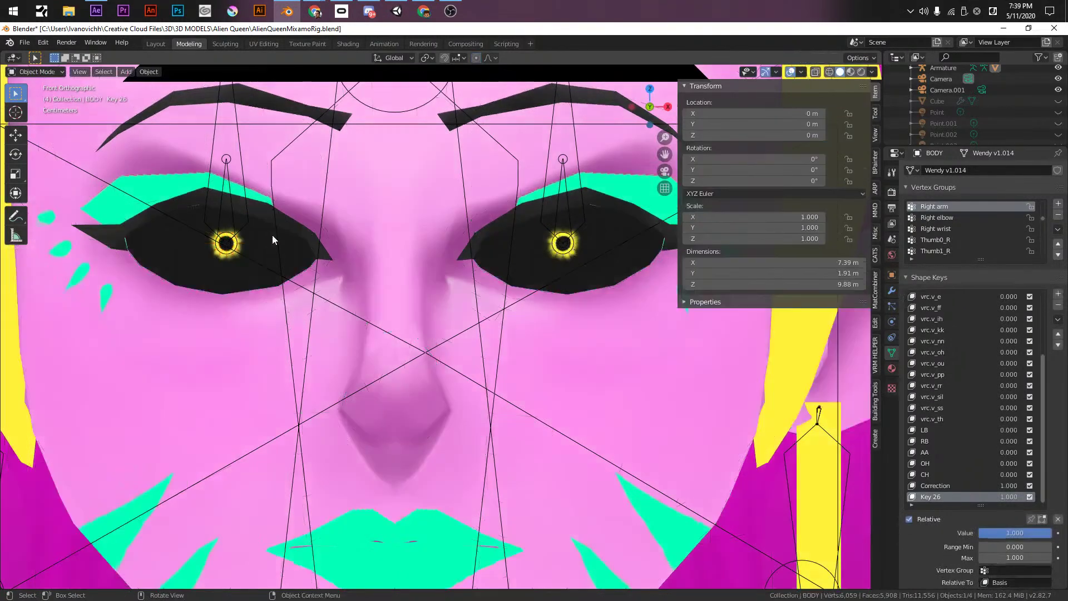
pyautogui.scroll(-7, 269, 234)
pyautogui.moveTo(362, 272); pyautogui.dragTo(467, 324, button='middle')
pyautogui.scroll(4, 496, 347)
pyautogui.scroll(6, 467, 325)
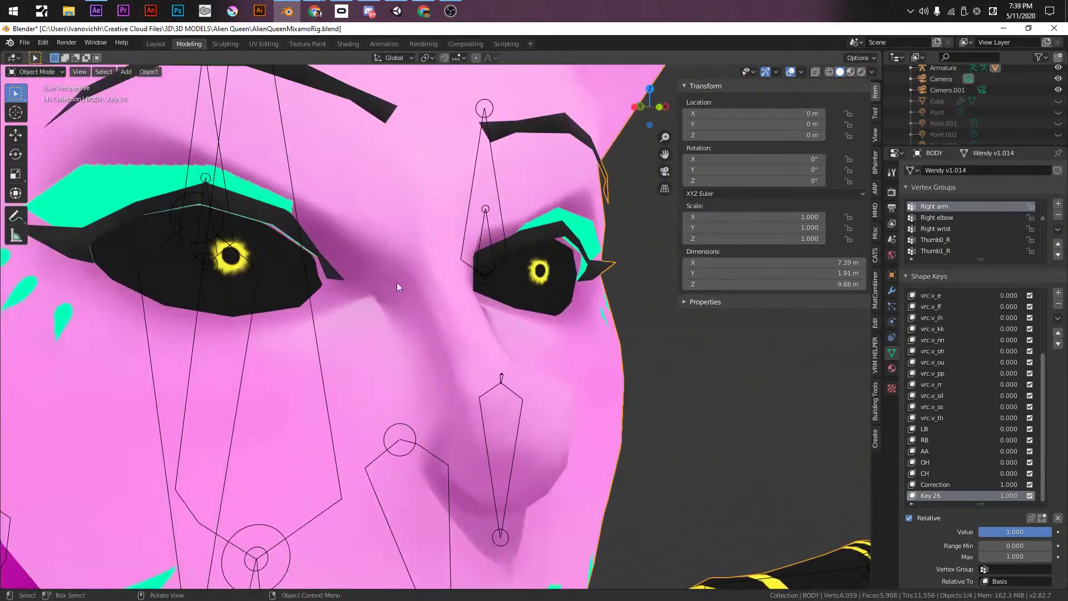
pyautogui.press('KP_1')
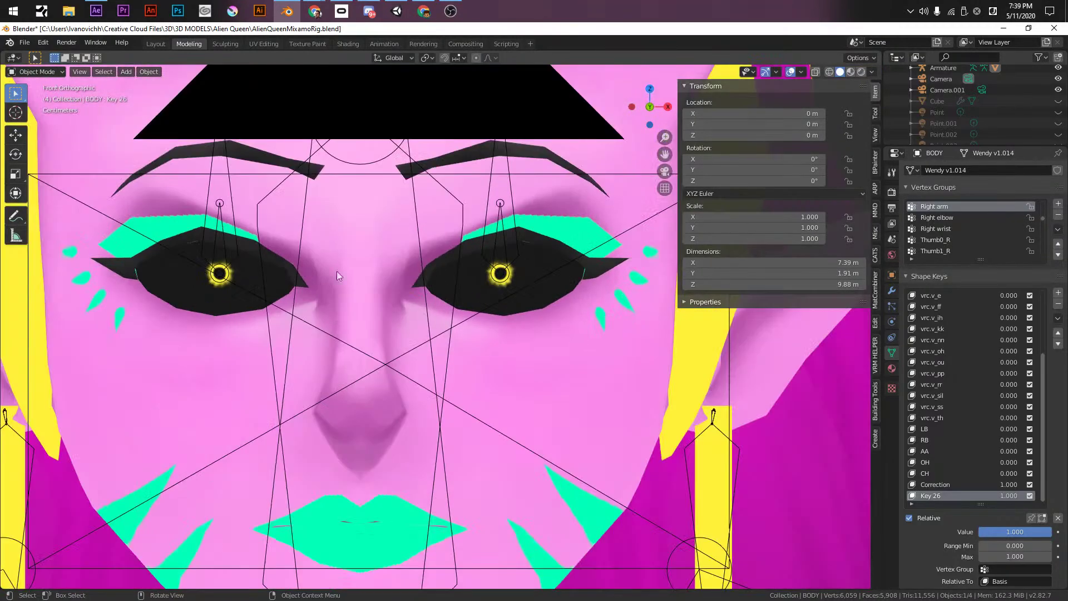
pyautogui.scroll(-3, 316, 269)
pyautogui.keyDown('shift'); pyautogui.moveTo(349, 388); pyautogui.dragTo(398, 358, button='middle'); pyautogui.keyUp('shift')
pyautogui.scroll(3, 443, 332)
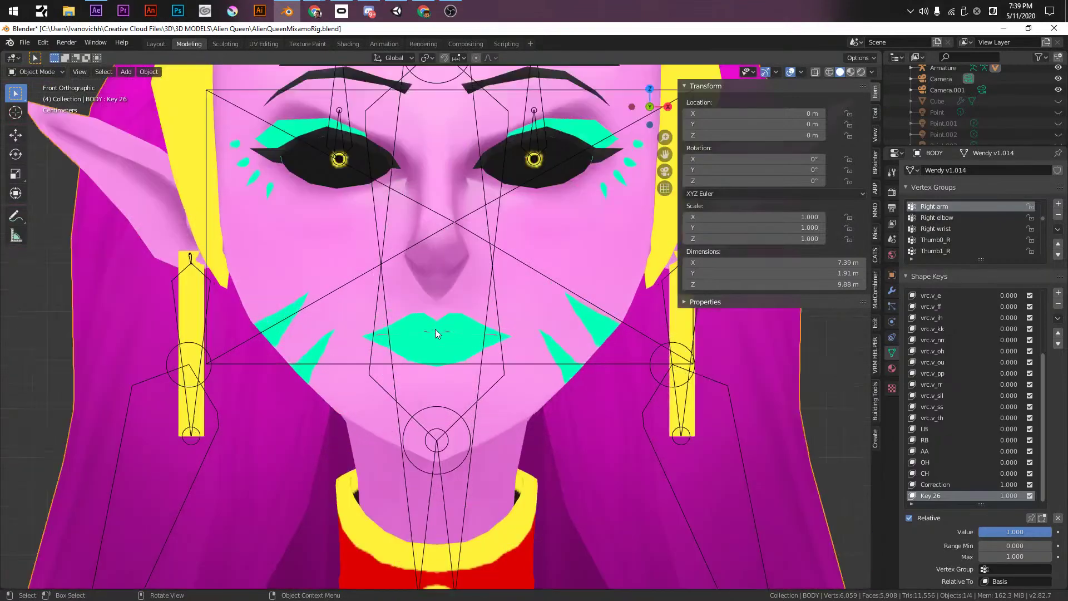
pyautogui.press('Tab')
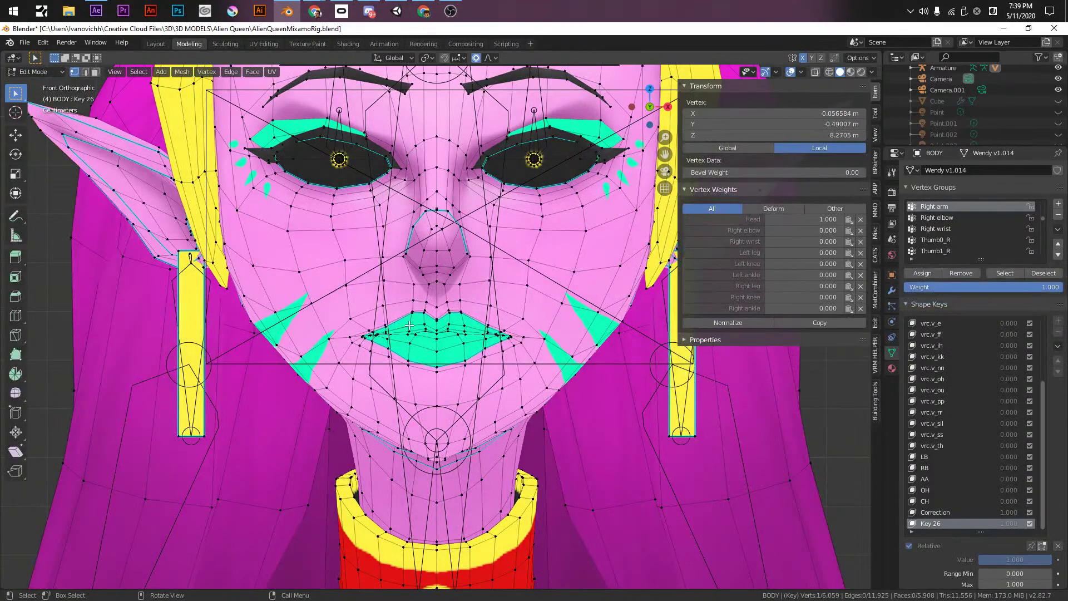
# - Hide obstructing parts, then raise the upper lip and pull the lower lip down
pyautogui.press('h')
pyautogui.click(409, 324)
pyautogui.press('g')
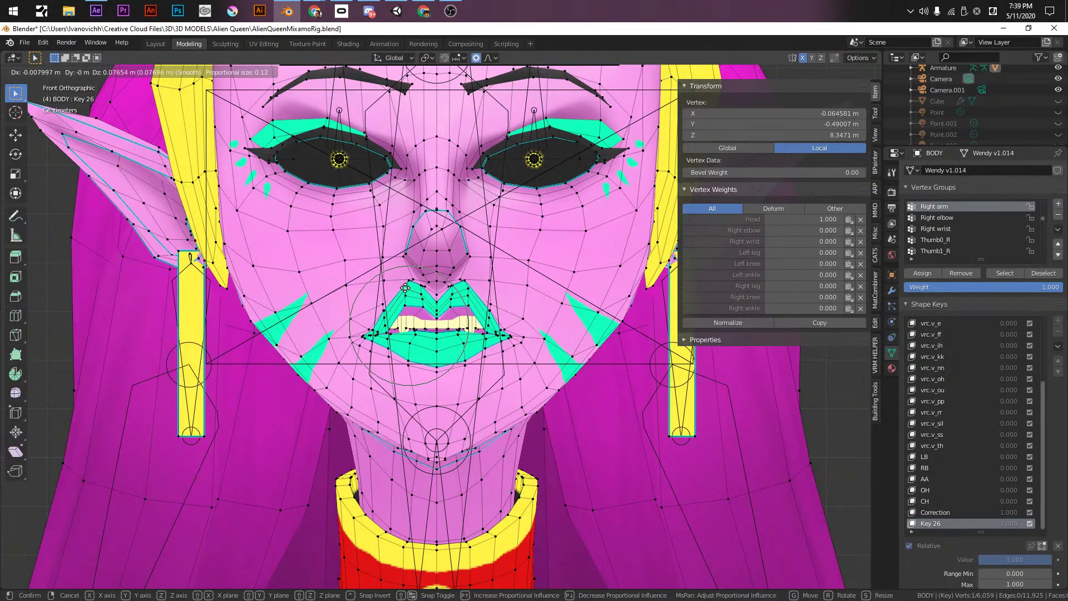
pyautogui.click(405, 287)
pyautogui.keyDown('shift'); pyautogui.scroll(1, 405, 287); pyautogui.keyUp('shift')
pyautogui.click(405, 380)
pyautogui.press('g')
pyautogui.click(404, 417)
# - Drop the centre chin vertex and move the mouth corner outward
pyautogui.click(426, 386)
pyautogui.press('g')
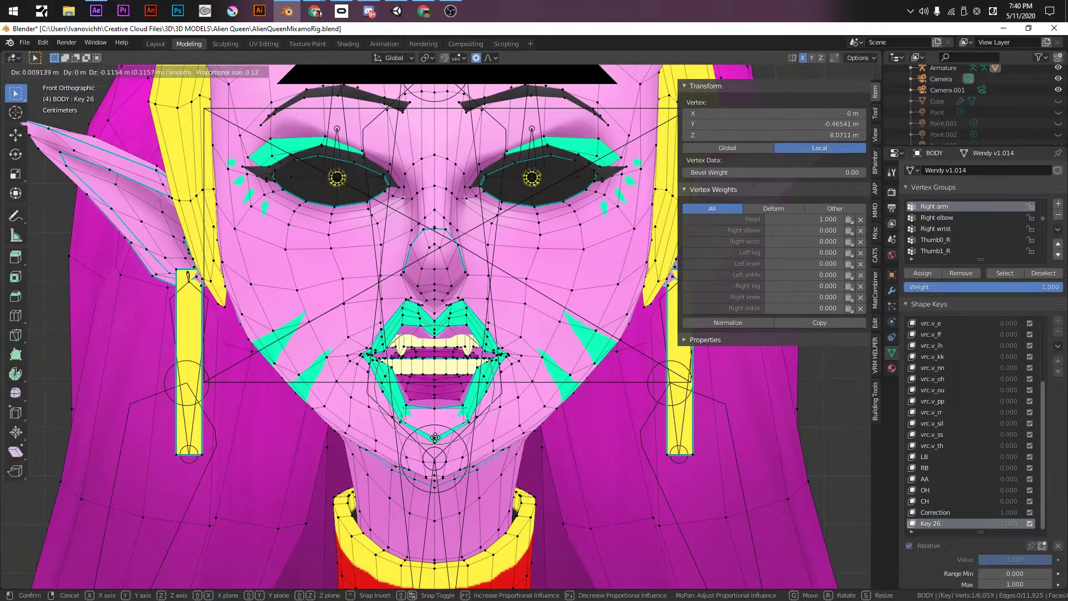
pyautogui.click(435, 438)
pyautogui.click(357, 351)
pyautogui.press('g')
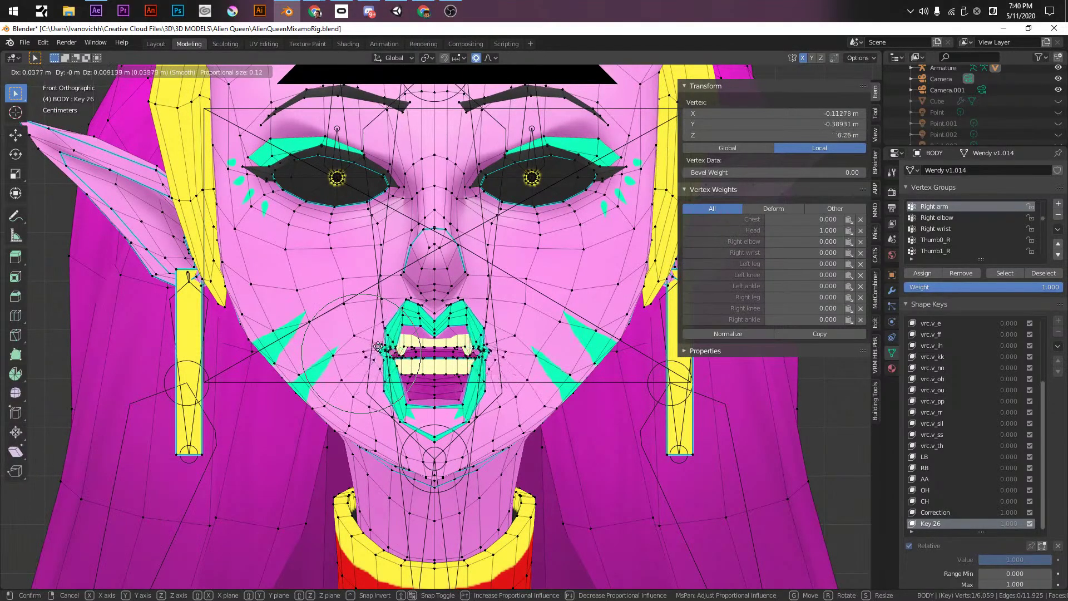
pyautogui.click(378, 346)
# - Move both connected teeth rows vertically along Z, lowering the teeth
pyautogui.click(427, 367)
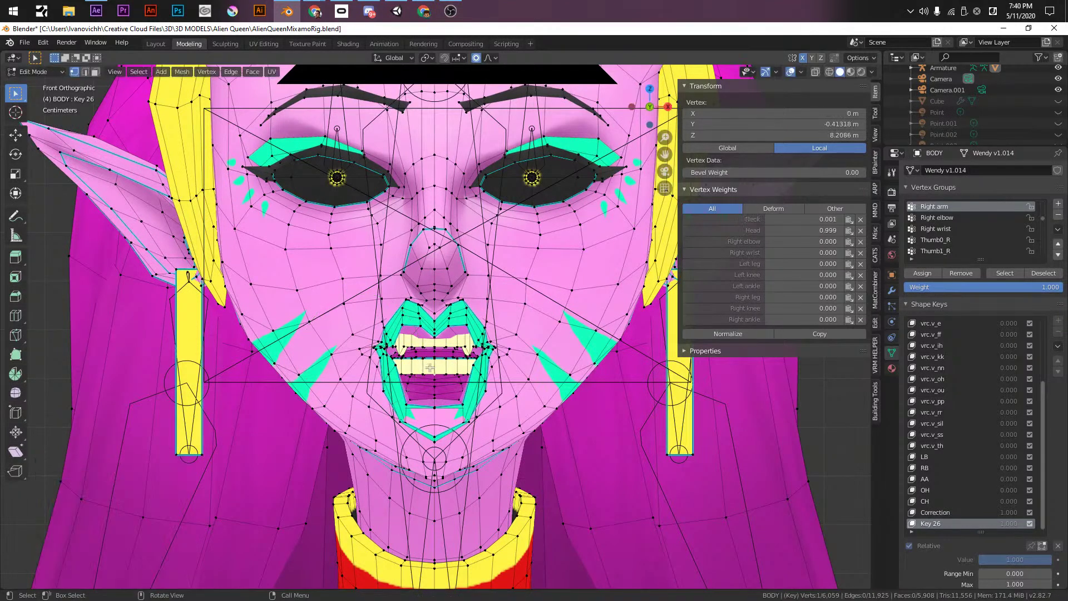
pyautogui.press('l')
pyautogui.press('g')
pyautogui.press('z')
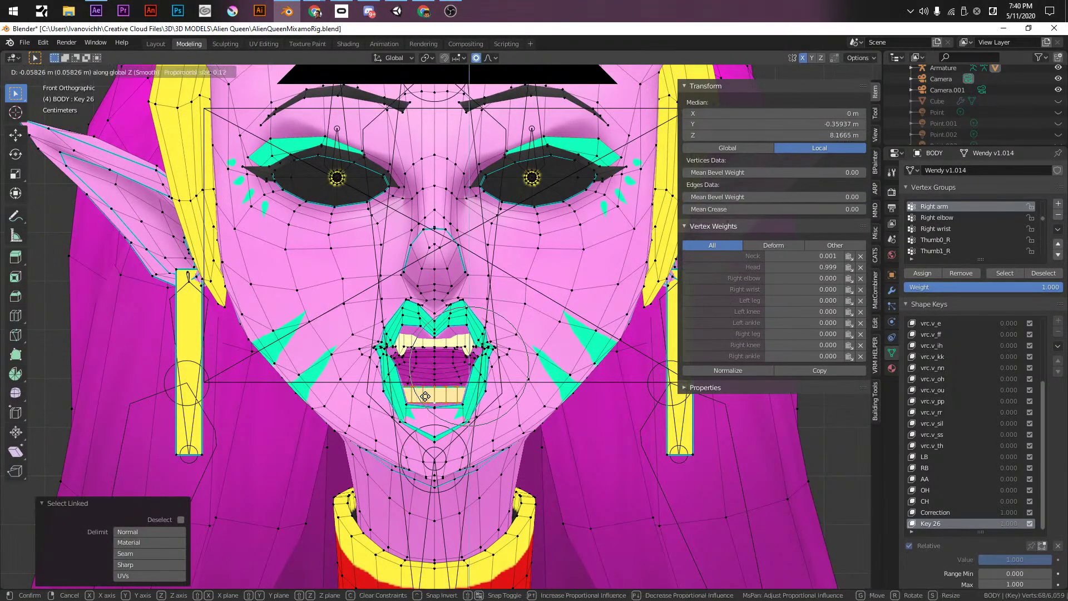
pyautogui.click(425, 397)
pyautogui.click(425, 342)
pyautogui.press('l')
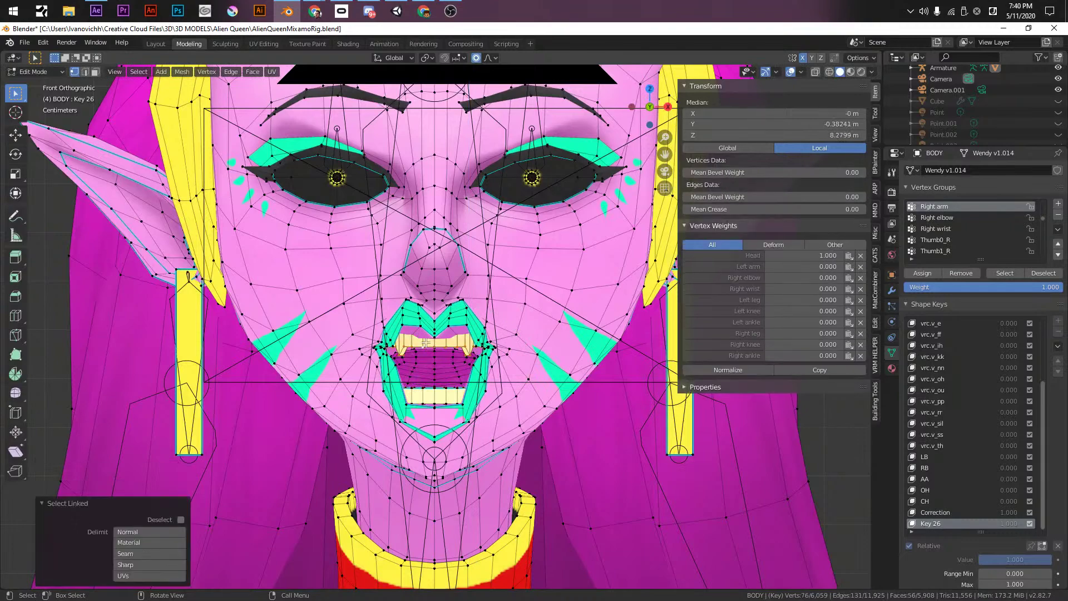
pyautogui.press('g')
pyautogui.press('z')
pyautogui.click(422, 333)
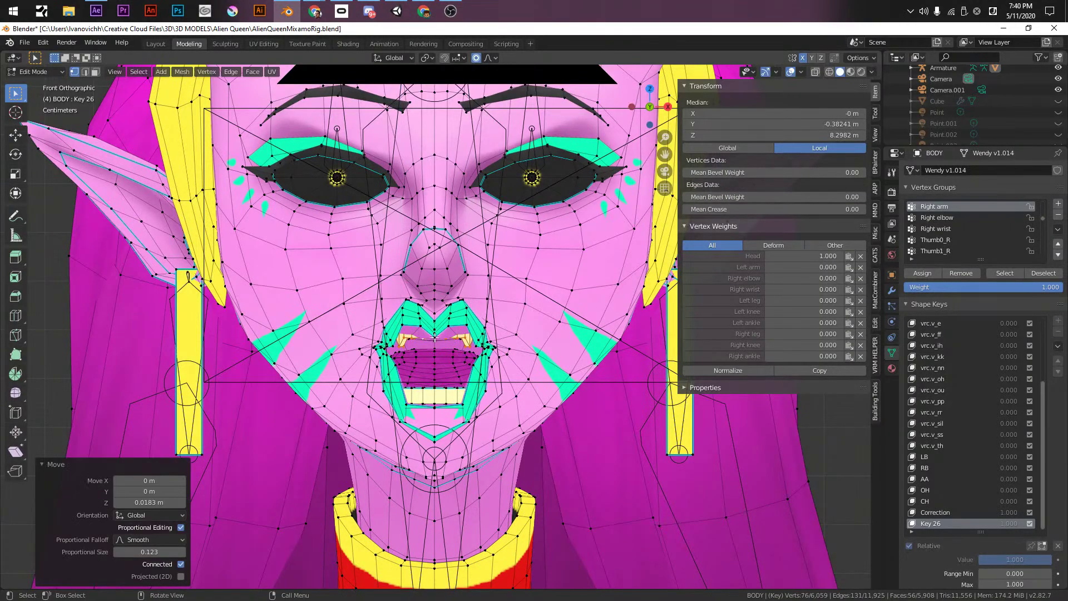
# - Raise a single mouth vertex along Z
pyautogui.click(429, 341)
pyautogui.moveTo(437, 346); pyautogui.dragTo(451, 333, button='middle')
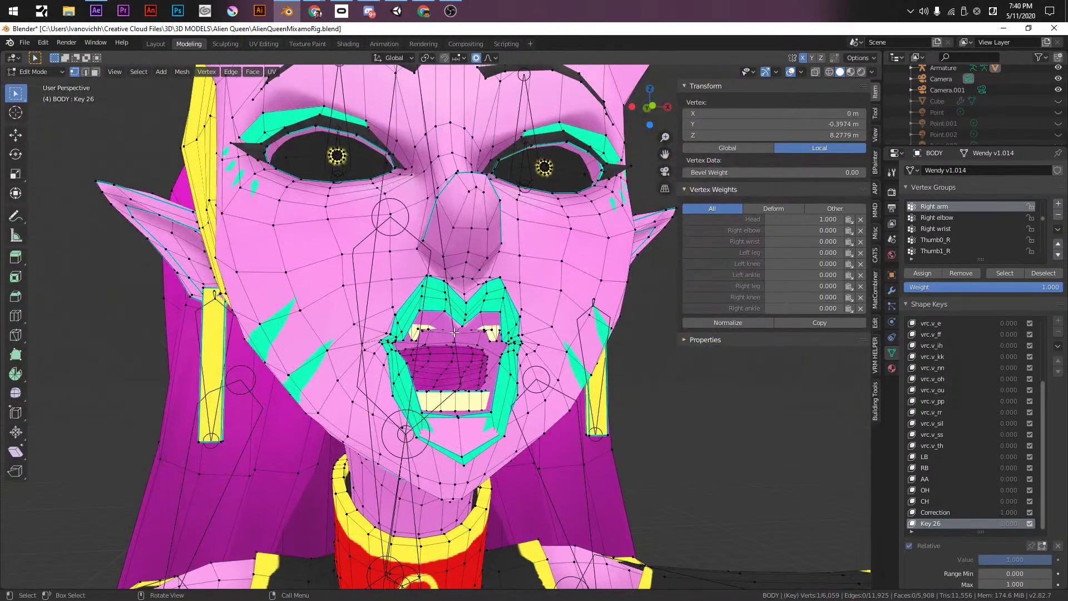
pyautogui.press('g')
pyautogui.press('z')
pyautogui.scroll(1, 451, 298)
pyautogui.click(451, 278)
pyautogui.press('KP_1')
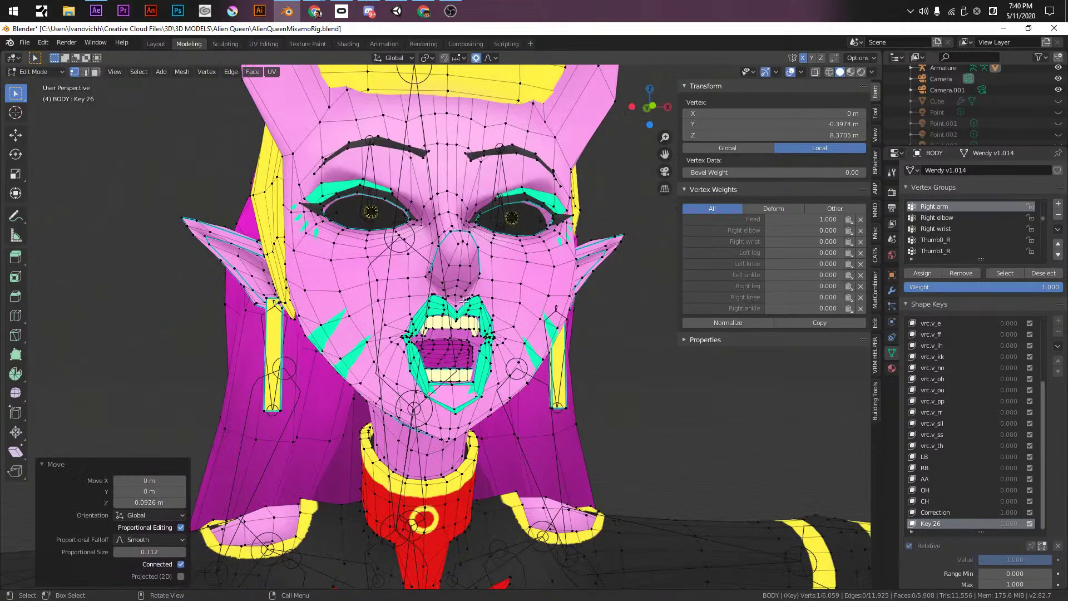
# - Push the tongue forward along Y, then let it hang down along Z
pyautogui.click(448, 344)
pyautogui.moveTo(448, 344)
pyautogui.mouseDown(button='middle')
pyautogui.moveTo(417, 356)
pyautogui.moveTo(445, 362)
pyautogui.mouseUp(button='middle')
pyautogui.press('g')
pyautogui.press('y')
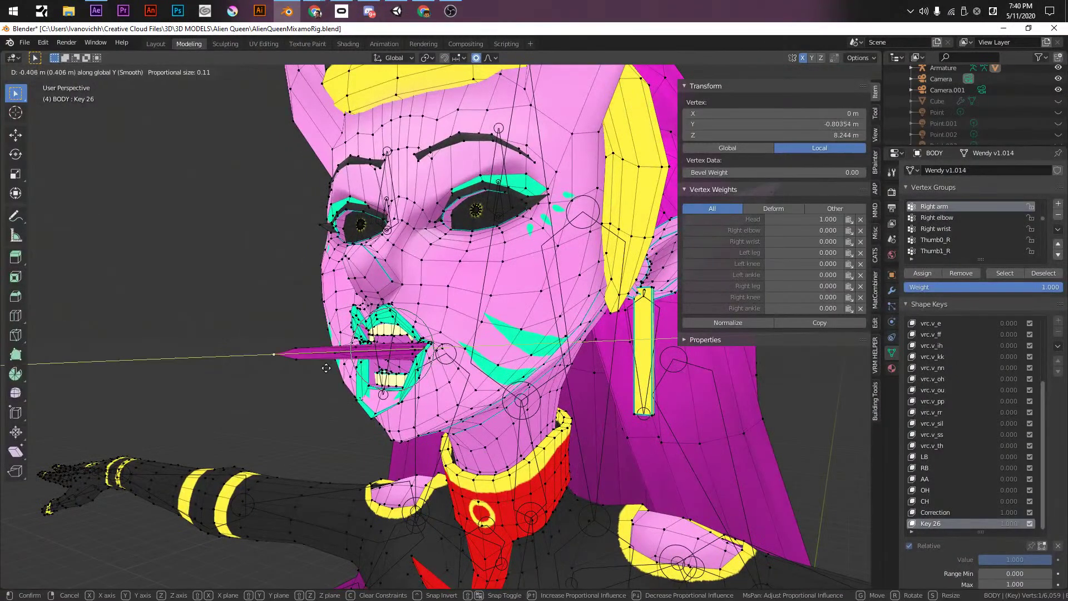
pyautogui.click(326, 368)
pyautogui.press('g')
pyautogui.press('z')
pyautogui.scroll(-14, 325, 423)
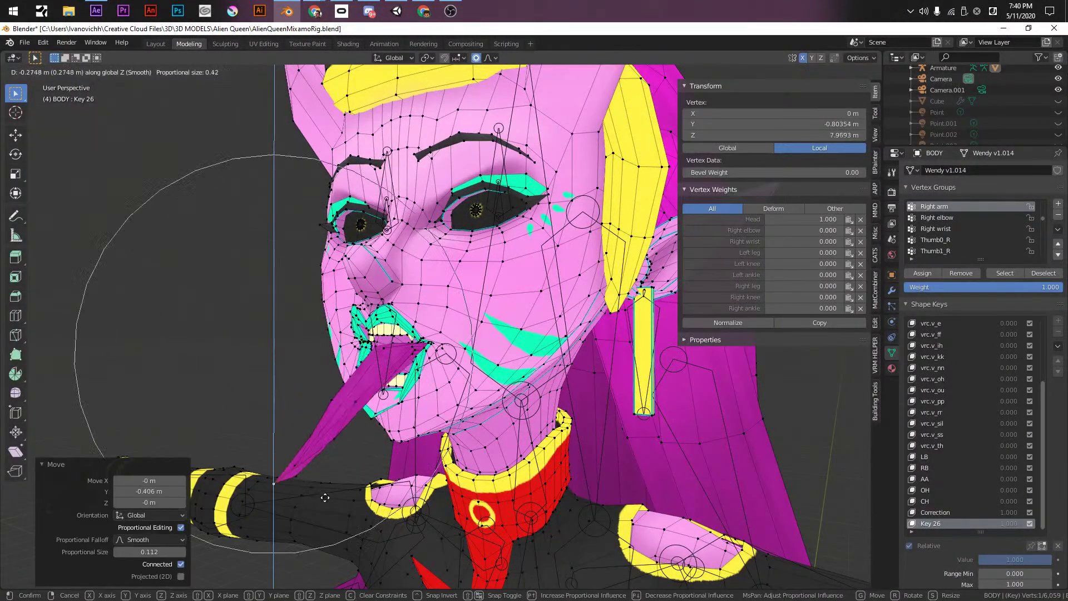
pyautogui.click(333, 431)
pyautogui.press('KP_1')
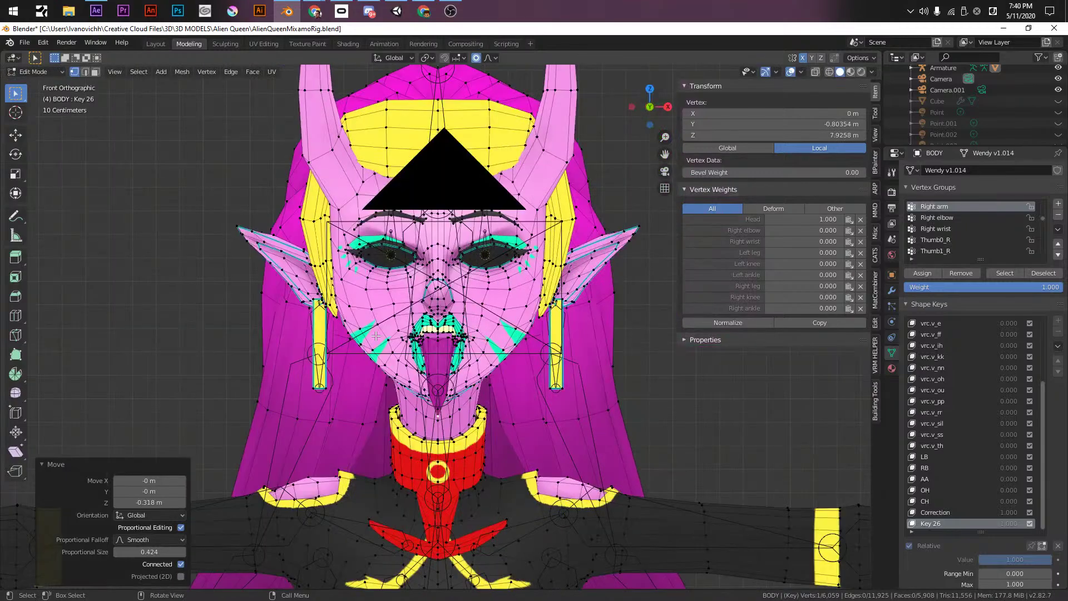
# - Return to Object Mode, save the file, and inspect the tongue-out expression
pyautogui.press('Tab')
pyautogui.moveTo(334, 312)
pyautogui.mouseDown(button='middle')
pyautogui.moveTo(440, 312)
pyautogui.moveTo(326, 318)
pyautogui.mouseUp(button='middle')
pyautogui.hotkey('ctrl', 's')
pyautogui.moveTo(348, 356); pyautogui.dragTo(455, 395, button='middle')
pyautogui.scroll(4, 422, 409)
pyautogui.scroll(-5, 455, 395)
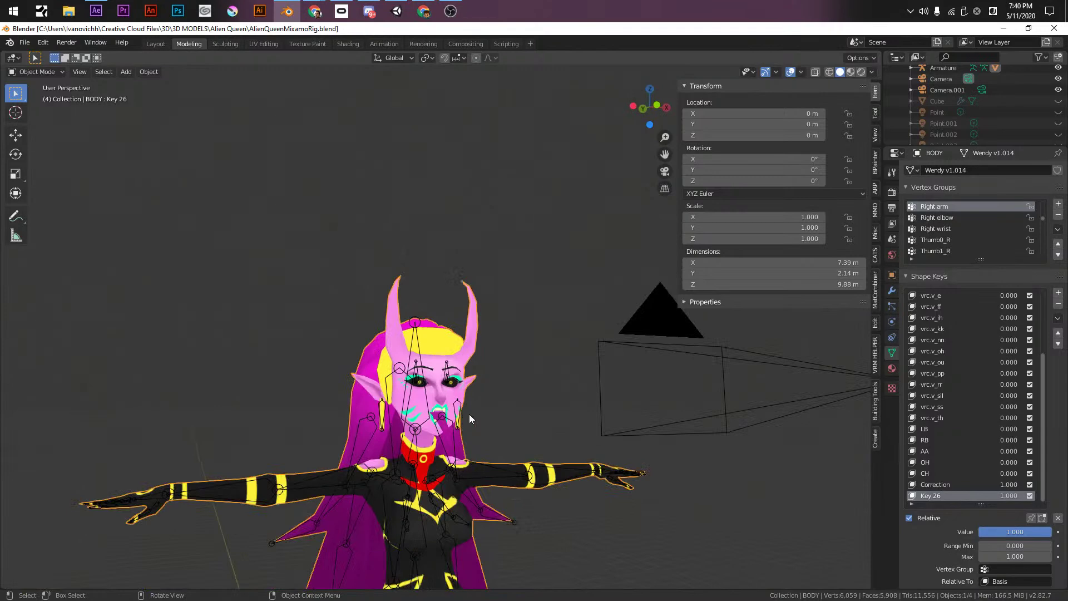
# - Frame the head in front view and enter Edit Mode on the body
pyautogui.press('KP_1')
pyautogui.scroll(3, 469, 389)
pyautogui.keyDown('shift'); pyautogui.moveTo(477, 299); pyautogui.dragTo(456, 373, button='middle'); pyautogui.keyUp('shift')
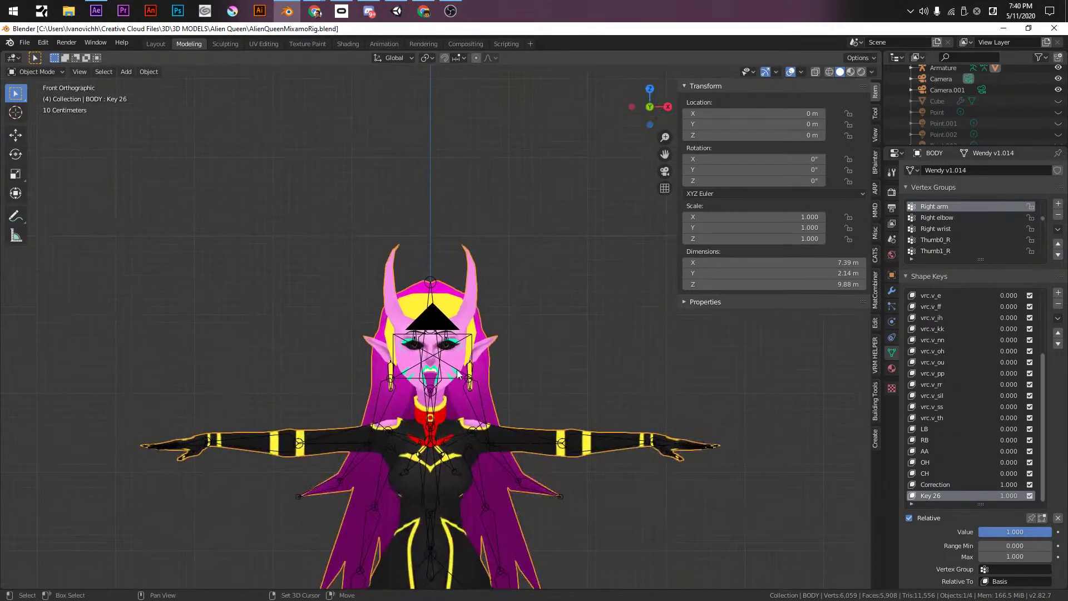
pyautogui.scroll(8, 485, 343)
pyautogui.scroll(-1, 573, 321)
pyautogui.press('Tab')
# - Move the ear tips outward and downward so the ears droop
pyautogui.scroll(-2, 635, 273)
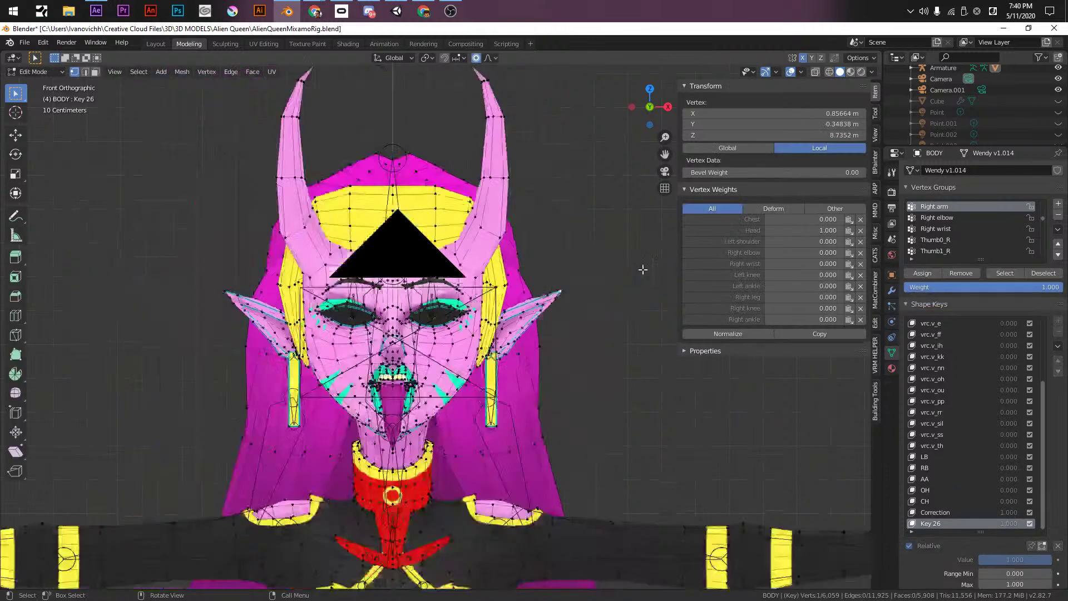
pyautogui.press('g')
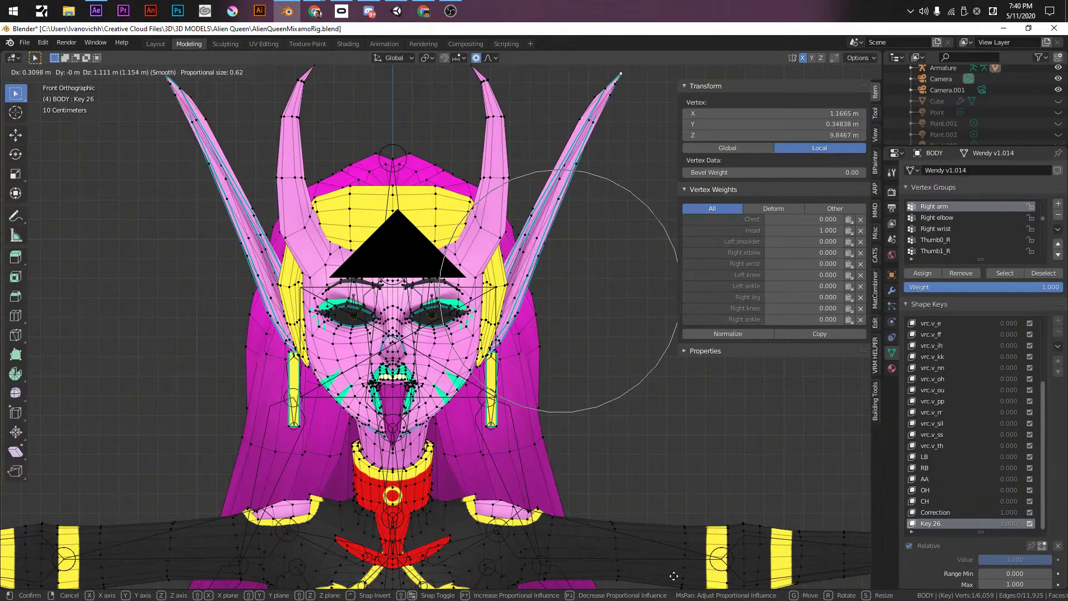
pyautogui.press('Escape')
pyautogui.press('r')
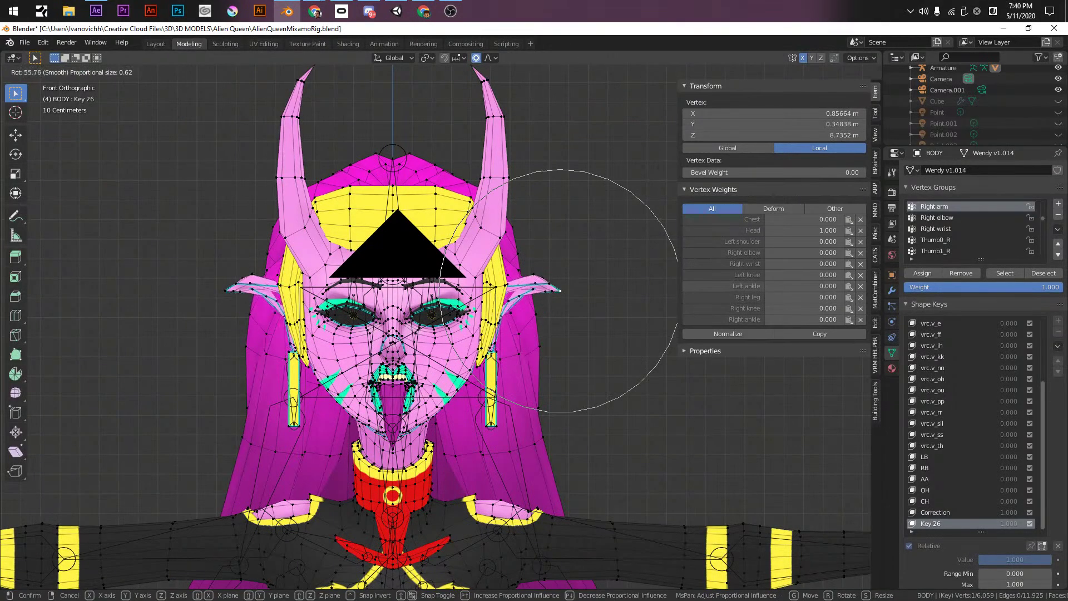
pyautogui.press('Escape')
pyautogui.press('g')
pyautogui.click(596, 481)
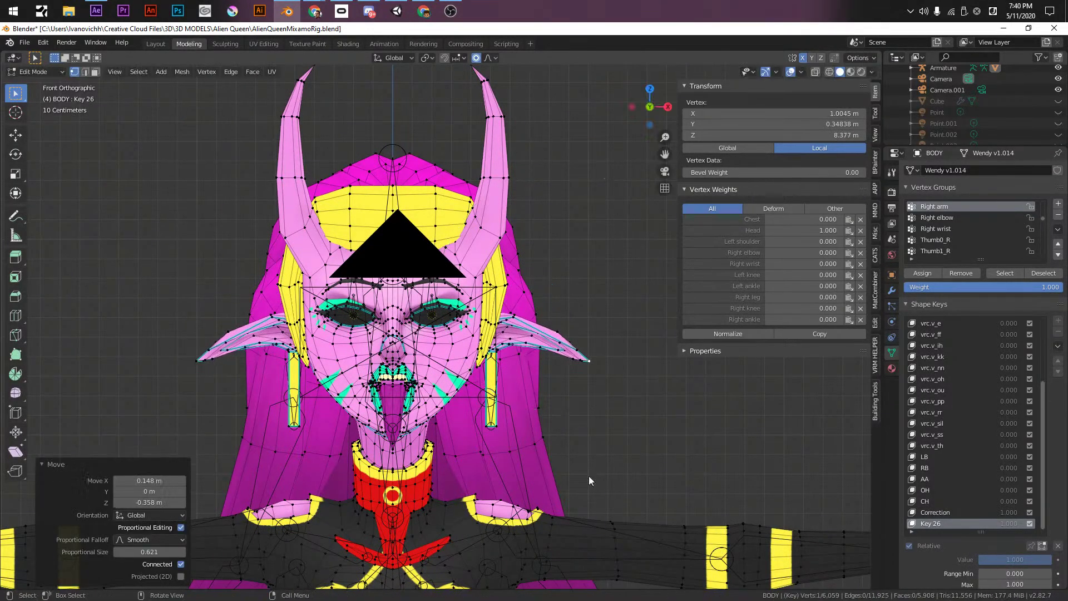
# - Preview Key 26 at full strength in Object Mode and save the file
pyautogui.press('Tab')
pyautogui.moveTo(1017, 534)
pyautogui.mouseDown()
pyautogui.moveTo(995, 534)
pyautogui.moveTo(1029, 534)
pyautogui.mouseUp()
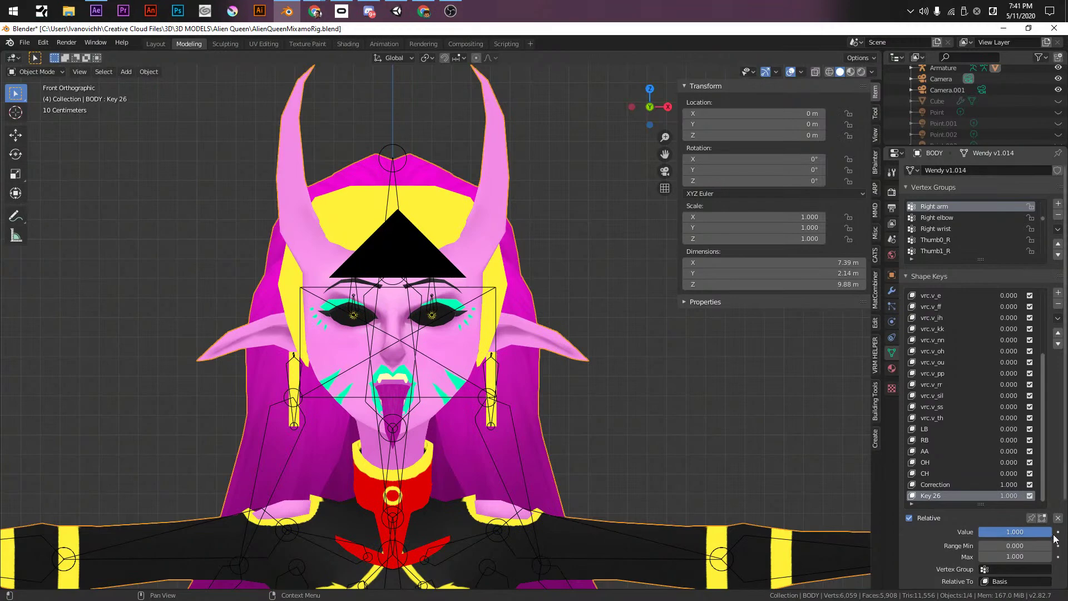
pyautogui.moveTo(501, 361); pyautogui.dragTo(382, 379, button='middle')
pyautogui.hotkey('ctrl', 's')
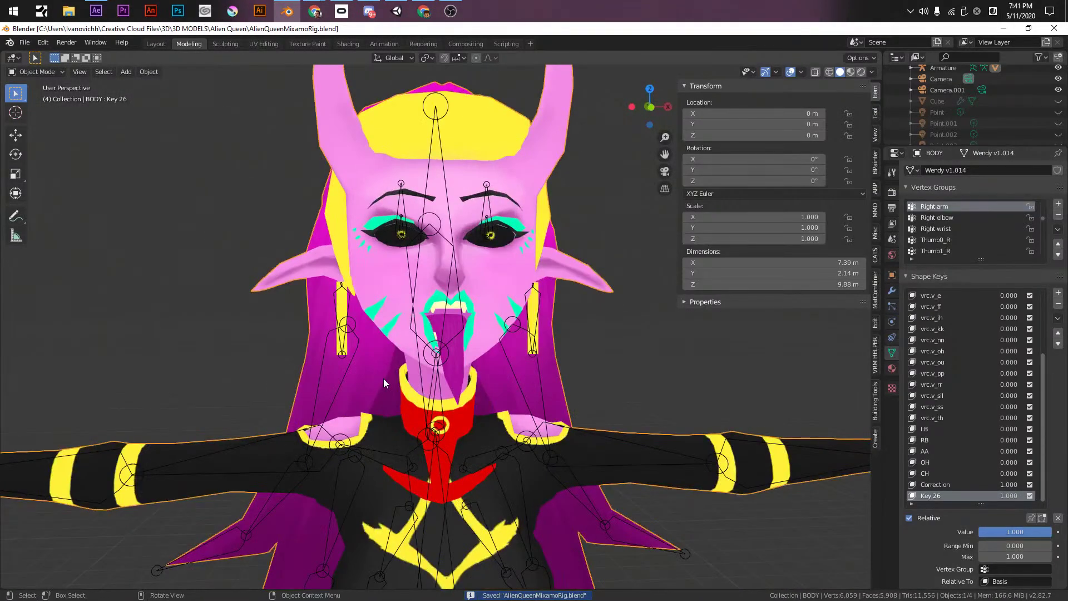
pyautogui.moveTo(598, 342); pyautogui.dragTo(599, 406, button='middle')
pyautogui.press('KP_1')
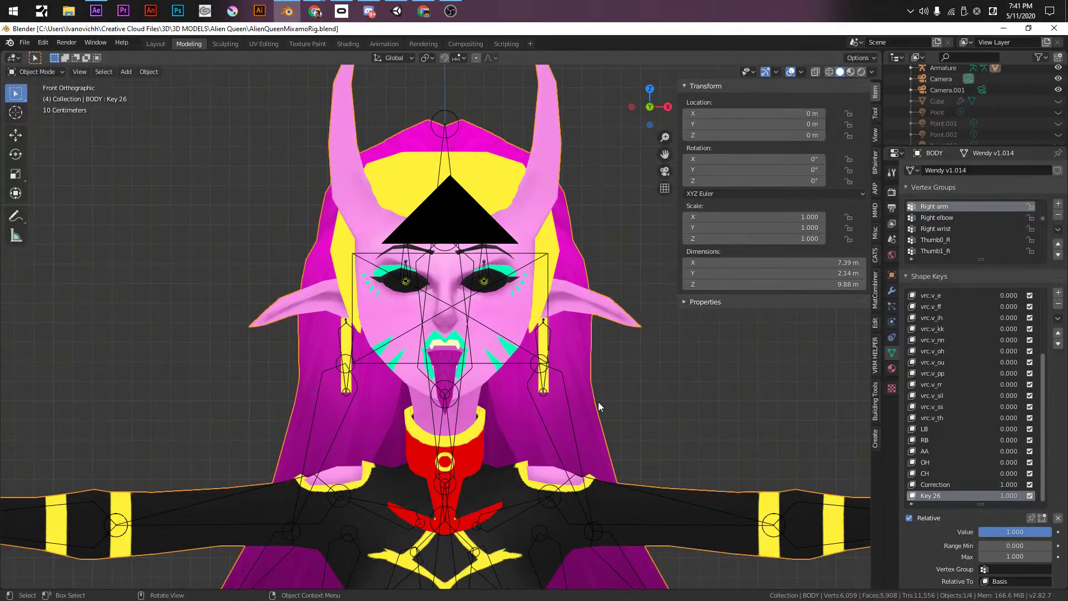
pyautogui.scroll(6, 556, 384)
# - Lower the eyelid vertices and the left eye's edge loop along Z
pyautogui.press('Tab')
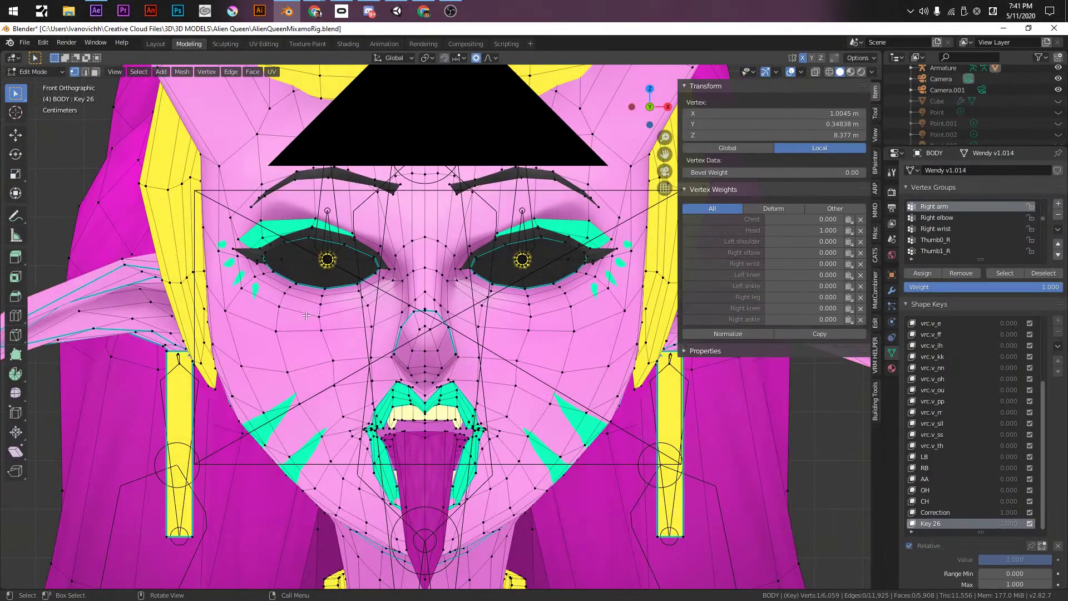
pyautogui.press('g')
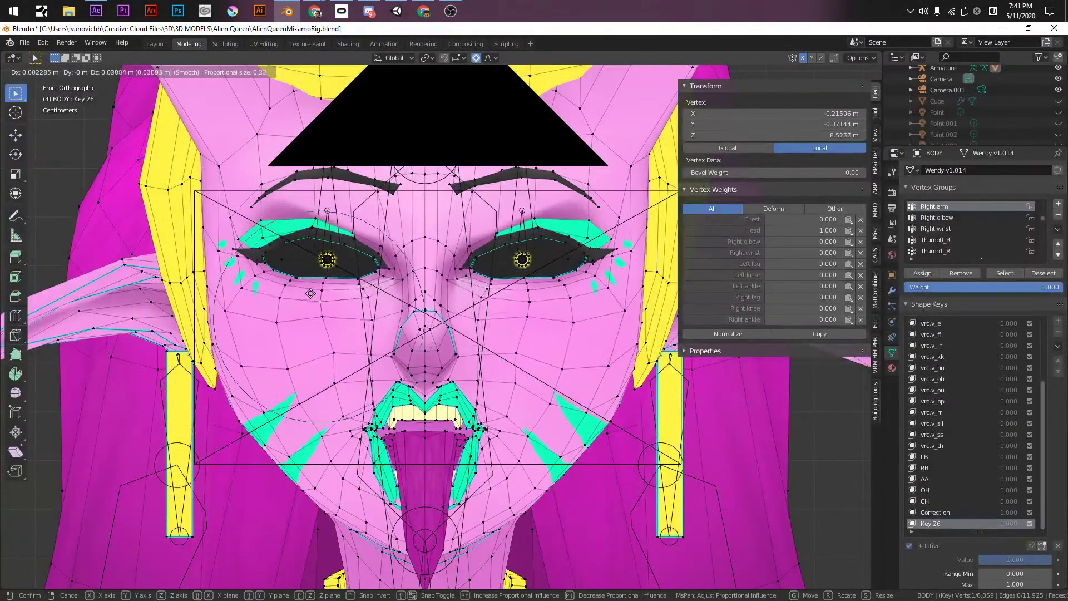
pyautogui.scroll(-3, 306, 278)
pyautogui.click(306, 280)
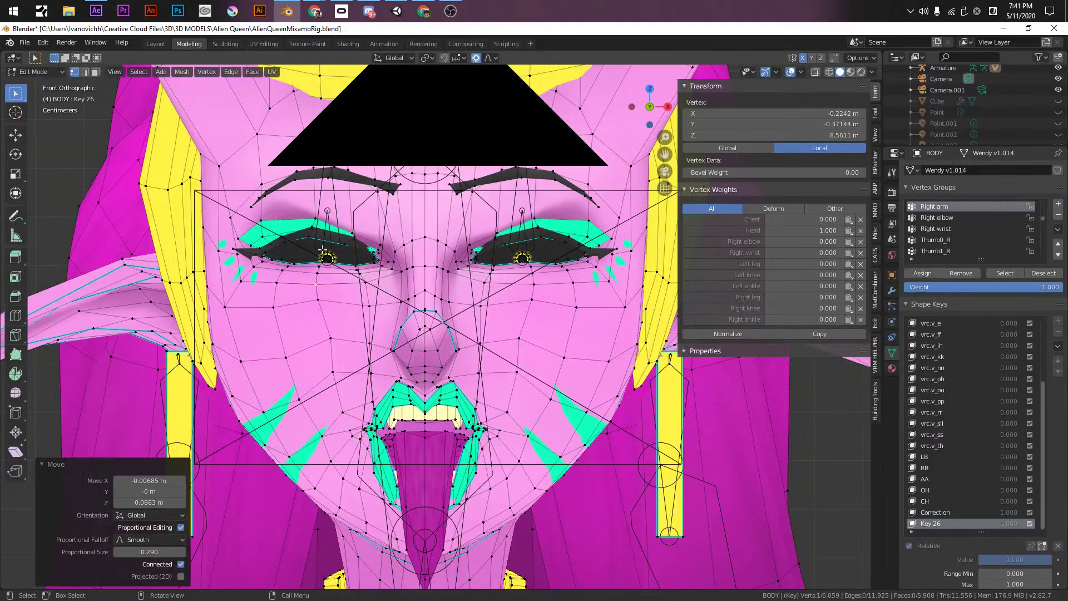
pyautogui.keyDown('alt'); pyautogui.click(321, 266); pyautogui.keyUp('alt')
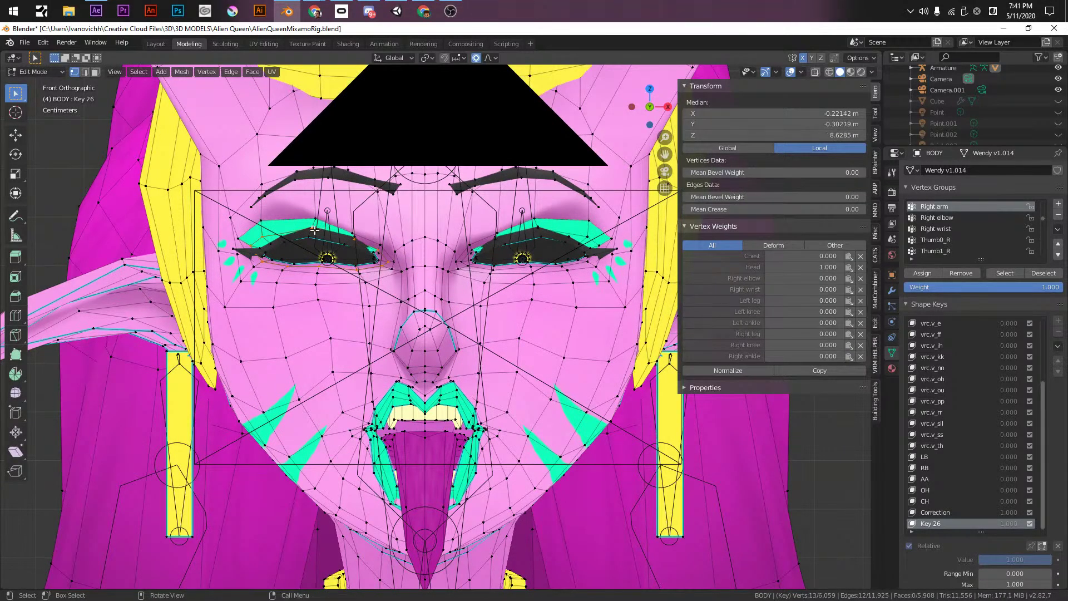
pyautogui.press('g')
pyautogui.press('z')
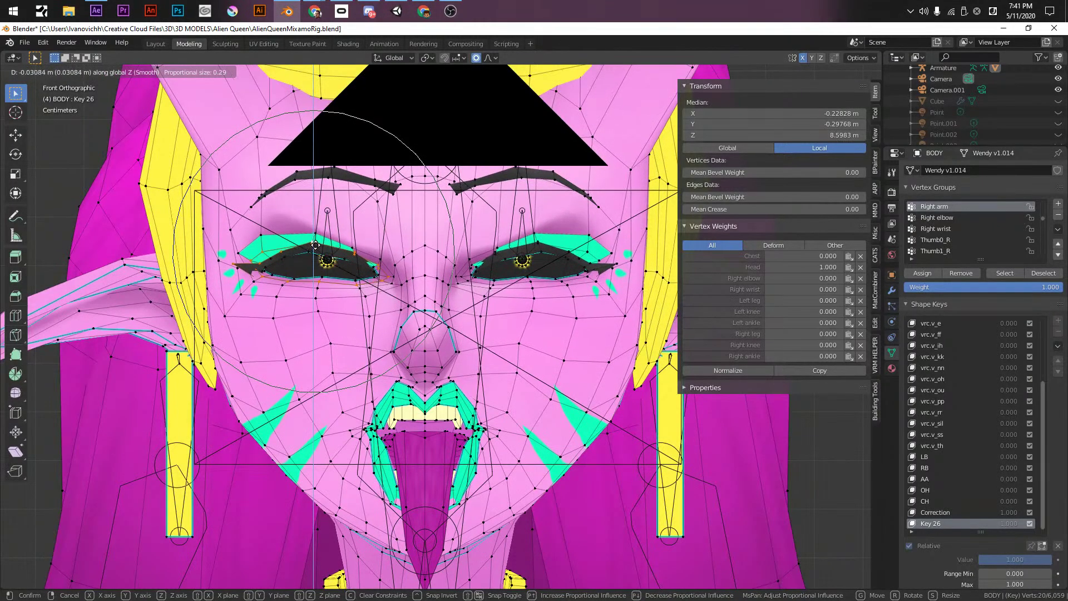
pyautogui.click(341, 266)
# - Check the half-closed eyes in Object Mode and save AlienQueenMixamoRig.blend
pyautogui.press('Tab')
pyautogui.scroll(-4, 406, 278)
pyautogui.moveTo(406, 278); pyautogui.dragTo(469, 351, button='middle')
pyautogui.press('KP_1')
pyautogui.hotkey('ctrl', 's')
pyautogui.scroll(3, 470, 352)
pyautogui.moveTo(469, 352); pyautogui.dragTo(499, 331, button='middle')
pyautogui.press('KP_1')
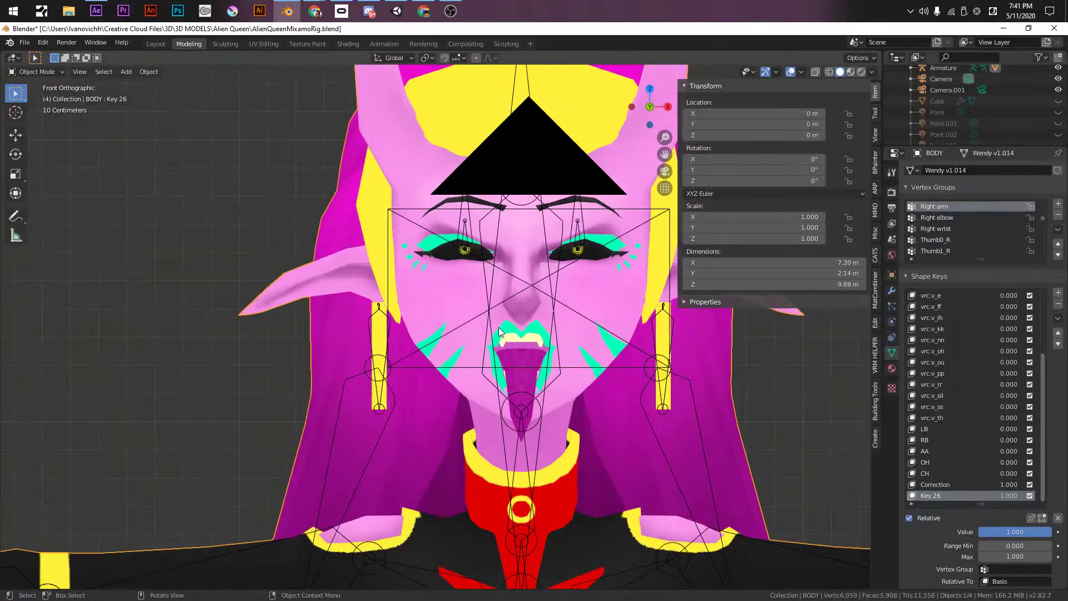
pyautogui.scroll(2, 378, 335)
# - Back in Edit Mode, shift a vertex beside the eye and select a cheek vertex
pyautogui.press('Tab')
pyautogui.click(361, 339)
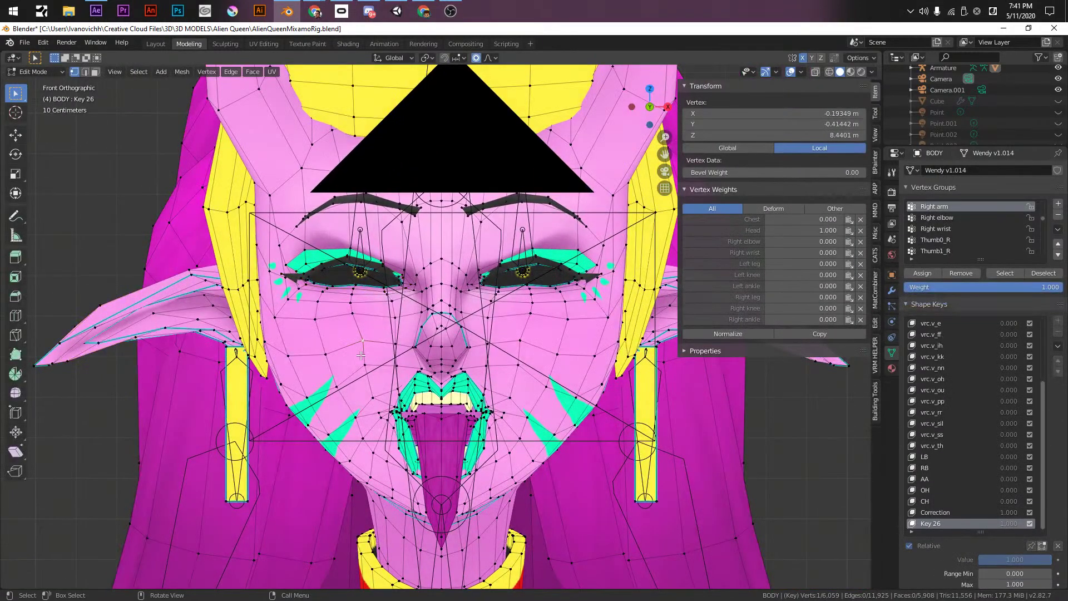
pyautogui.press('g')
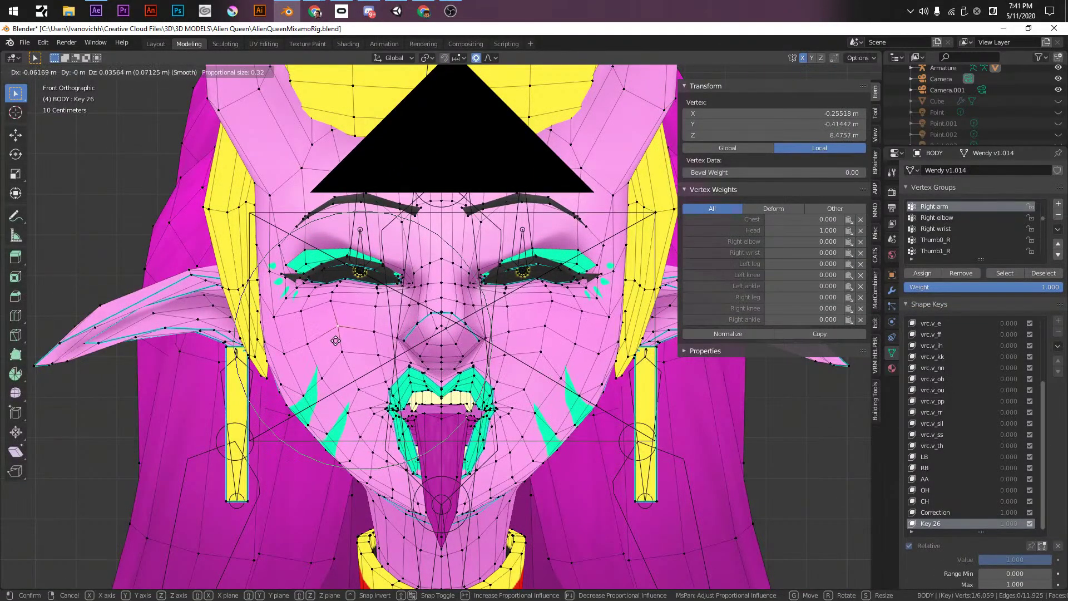
pyautogui.click(336, 341)
pyautogui.click(310, 385)
# - Pull several mouth and lip vertices downward with proportional falloff on Key 26
pyautogui.press('g')
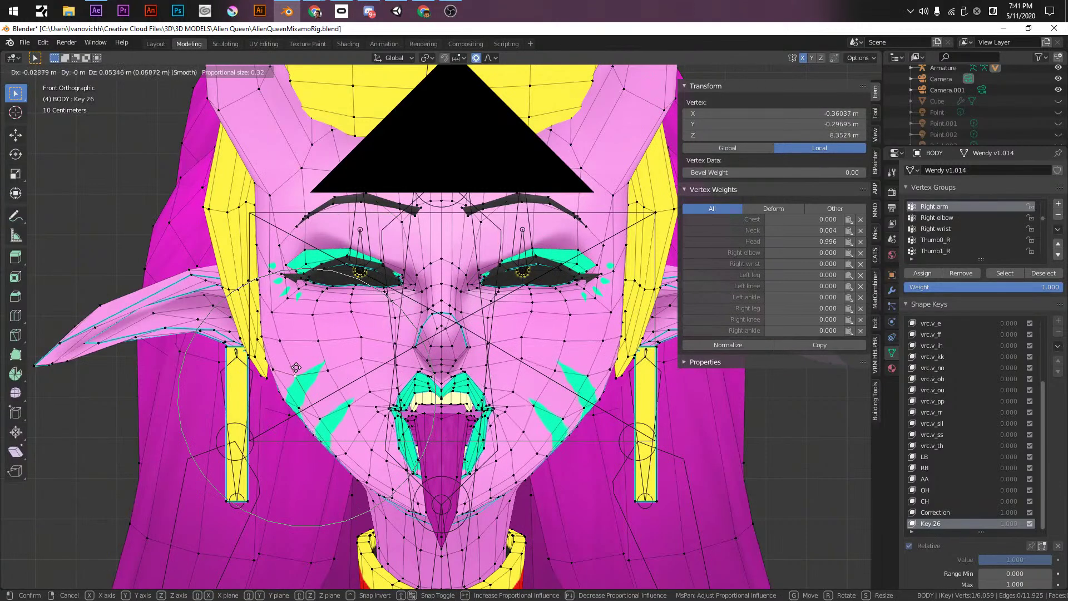
pyautogui.click(296, 366)
pyautogui.click(368, 379)
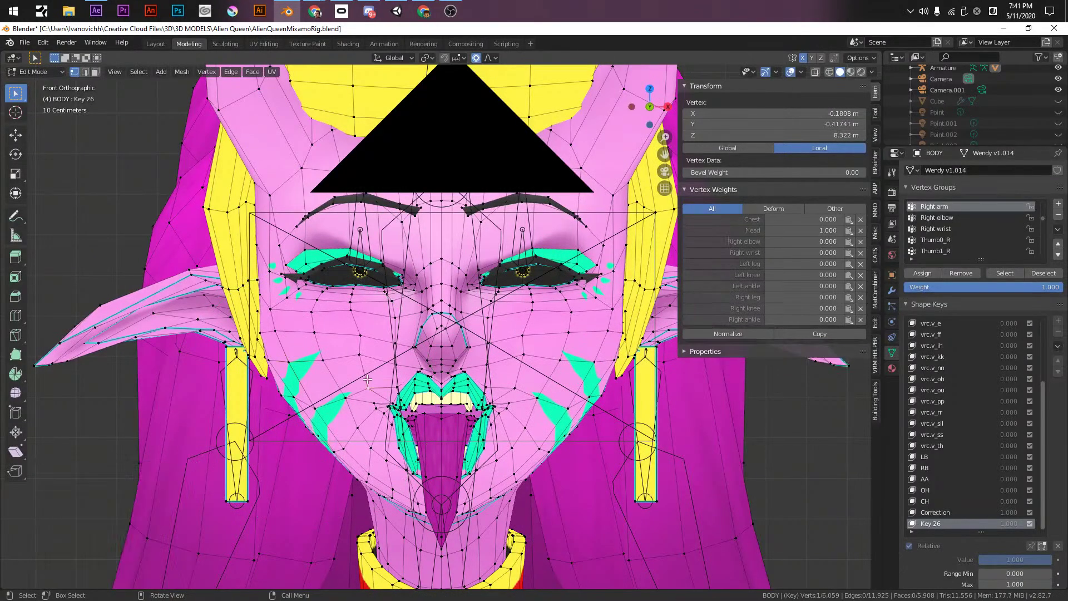
pyautogui.press('g')
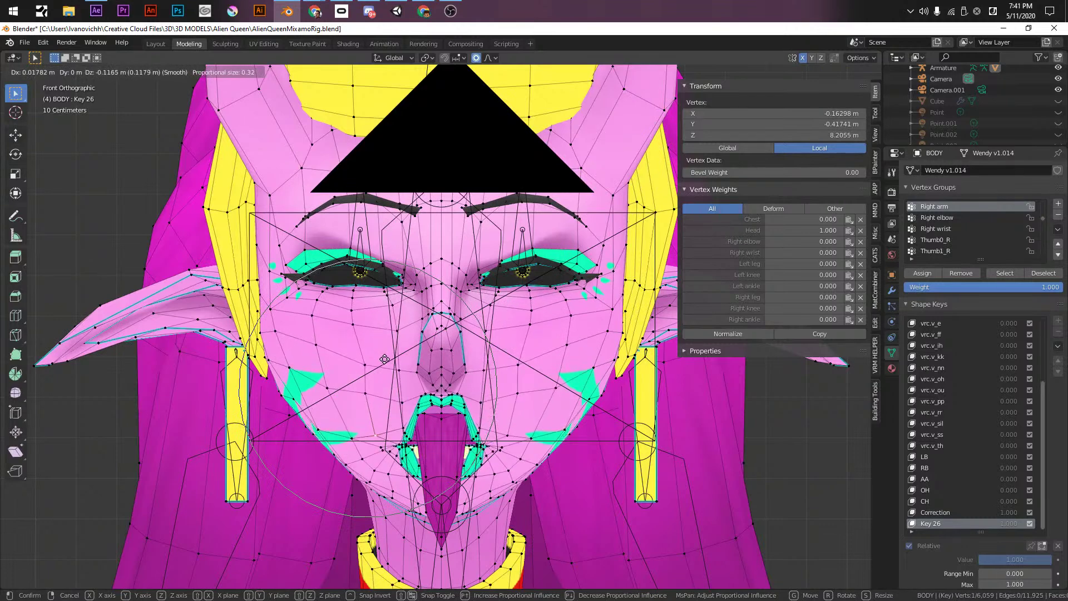
pyautogui.click(370, 344)
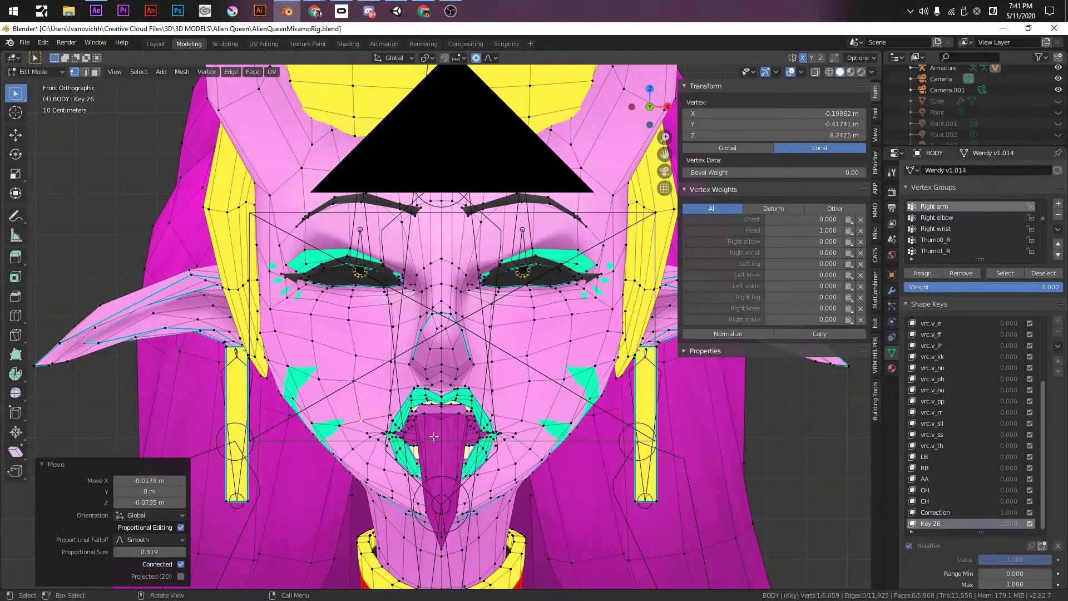
pyautogui.click(416, 411)
pyautogui.press('g')
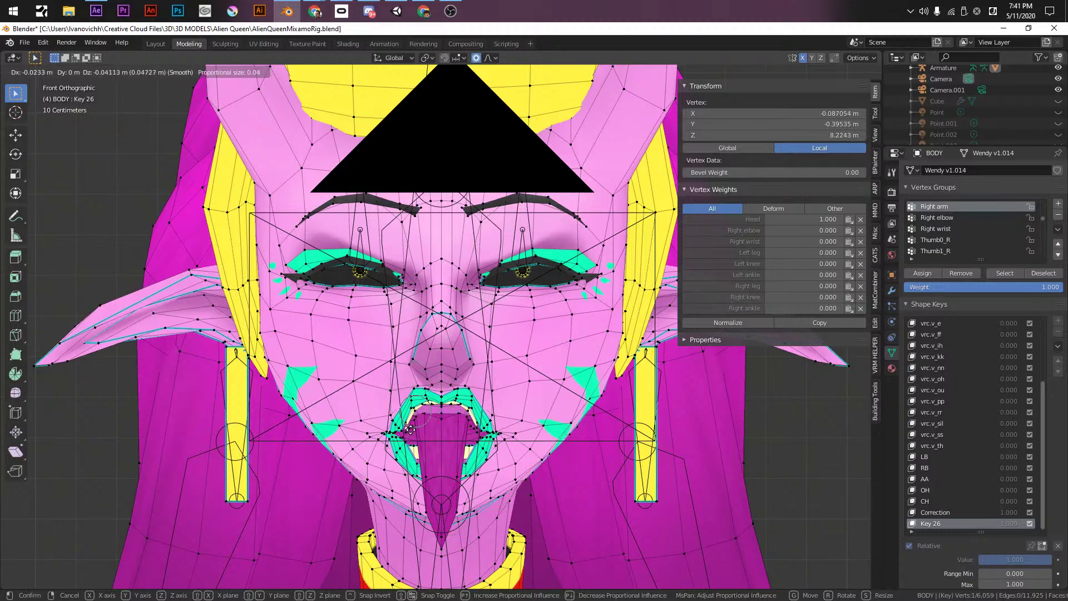
pyautogui.click(413, 428)
pyautogui.moveTo(413, 429); pyautogui.dragTo(554, 301, button='middle')
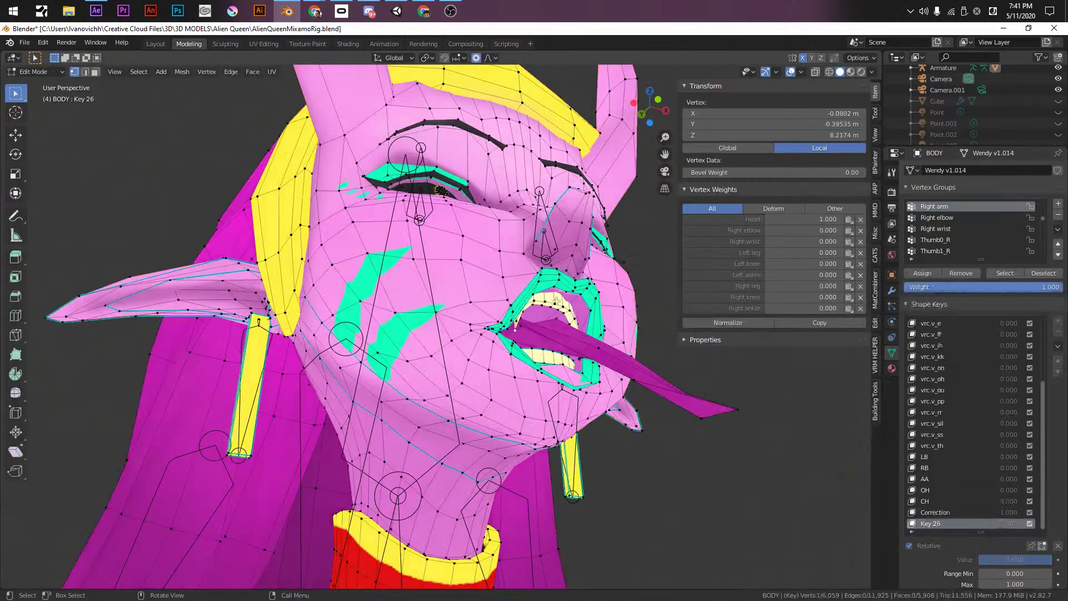
# - Select the whole teeth piece and shift it along the Y axis
pyautogui.press('l')
pyautogui.press('g')
pyautogui.press('y')
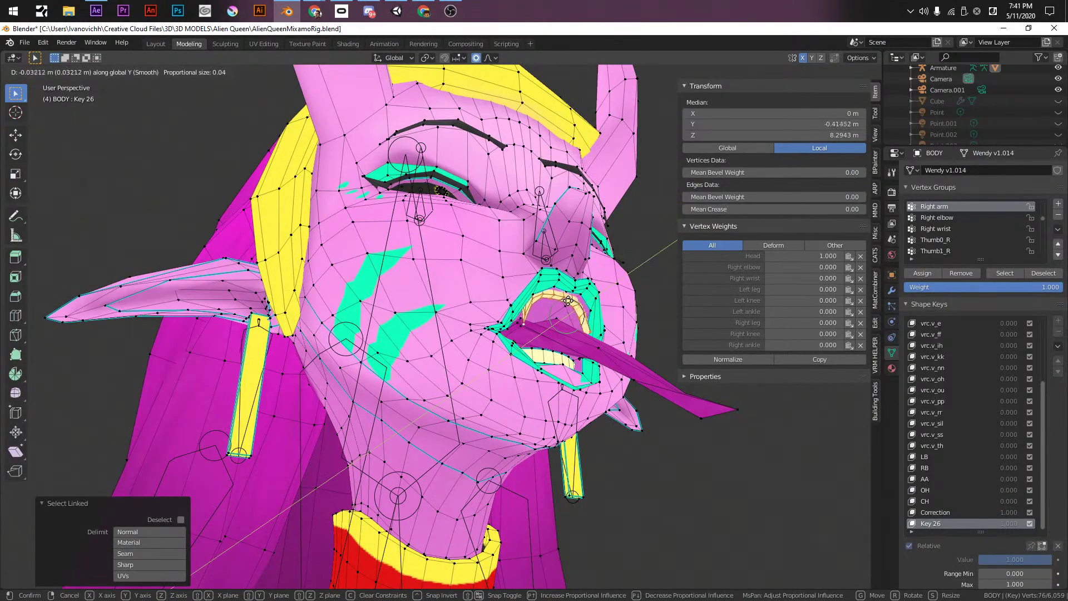
pyautogui.click(565, 302)
pyautogui.moveTo(565, 301); pyautogui.dragTo(515, 451, button='middle')
# - Select the whole tongue mesh, try widening it along X, then undo the widening
pyautogui.press('Tab')
pyautogui.scroll(-3, 515, 452)
pyautogui.scroll(2, 491, 441)
pyautogui.press('Tab')
pyautogui.scroll(4, 492, 440)
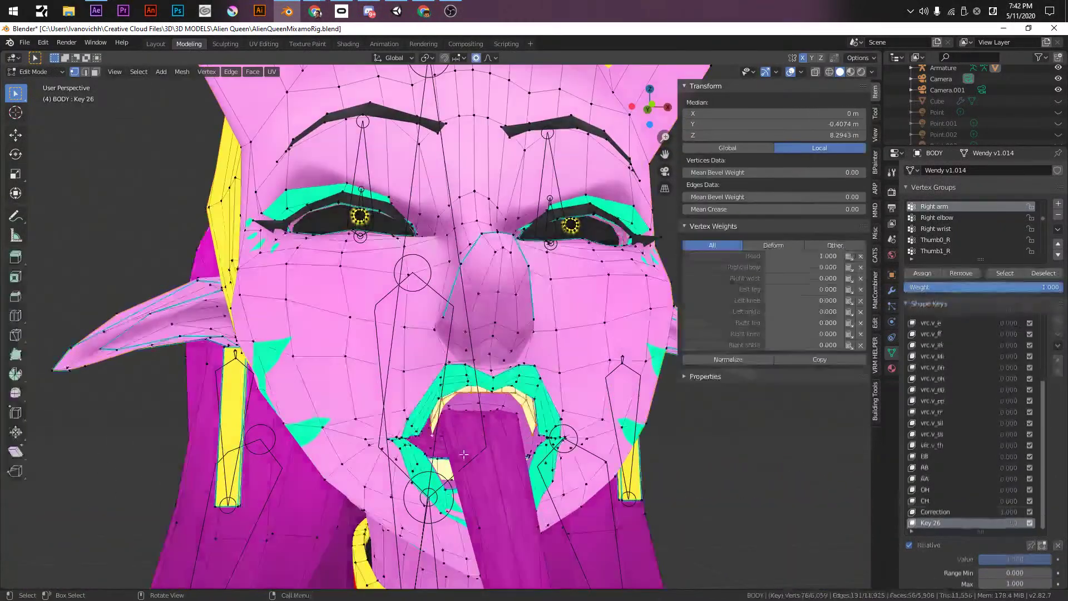
pyautogui.click(424, 347)
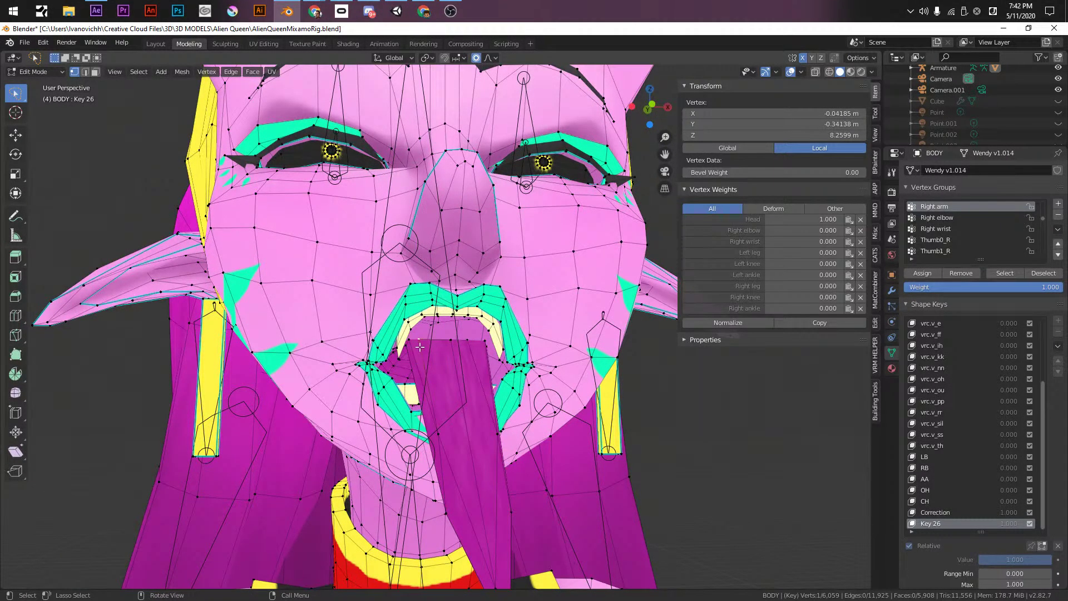
pyautogui.hotkey('ctrl', 'l')
pyautogui.press('s')
pyautogui.press('x')
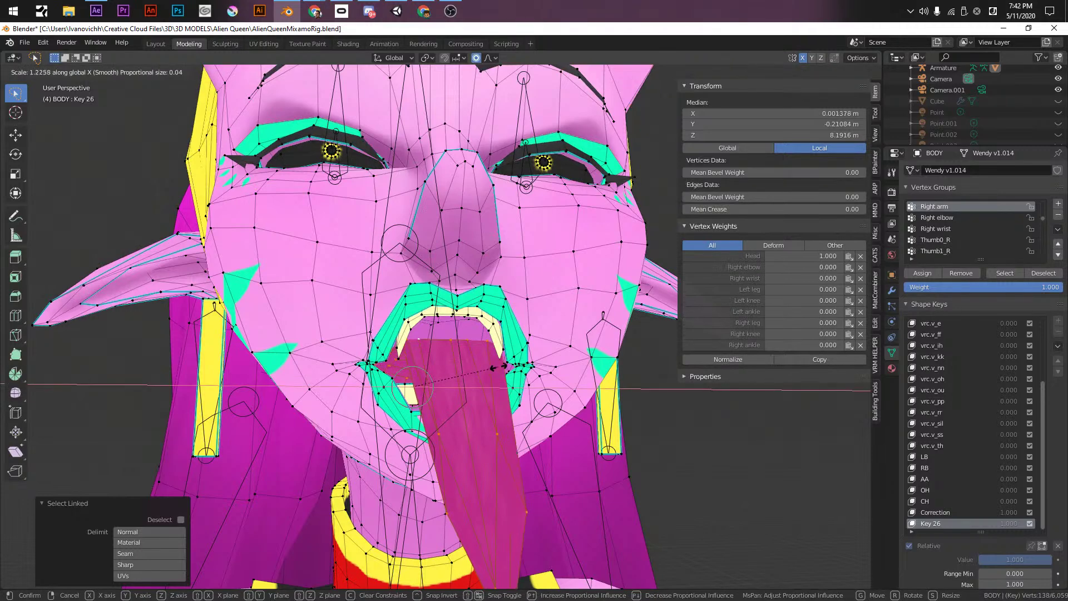
pyautogui.click(507, 366)
pyautogui.moveTo(507, 366); pyautogui.dragTo(439, 402, button='middle')
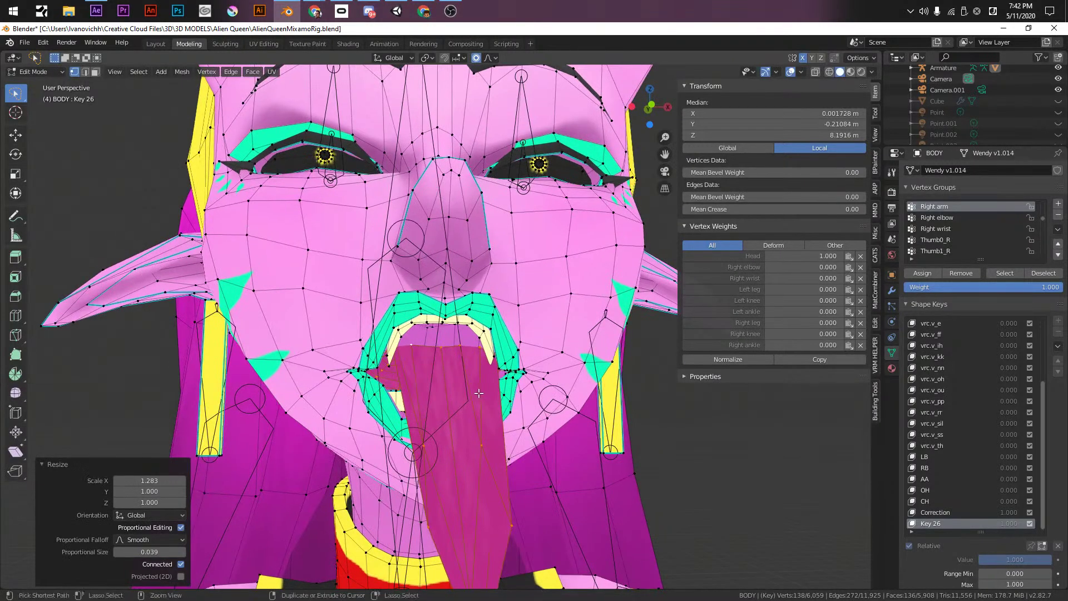
pyautogui.hotkey('ctrl', 'z')
# - Shift a mouth-corner vertex sideways along the X axis
pyautogui.click(401, 353)
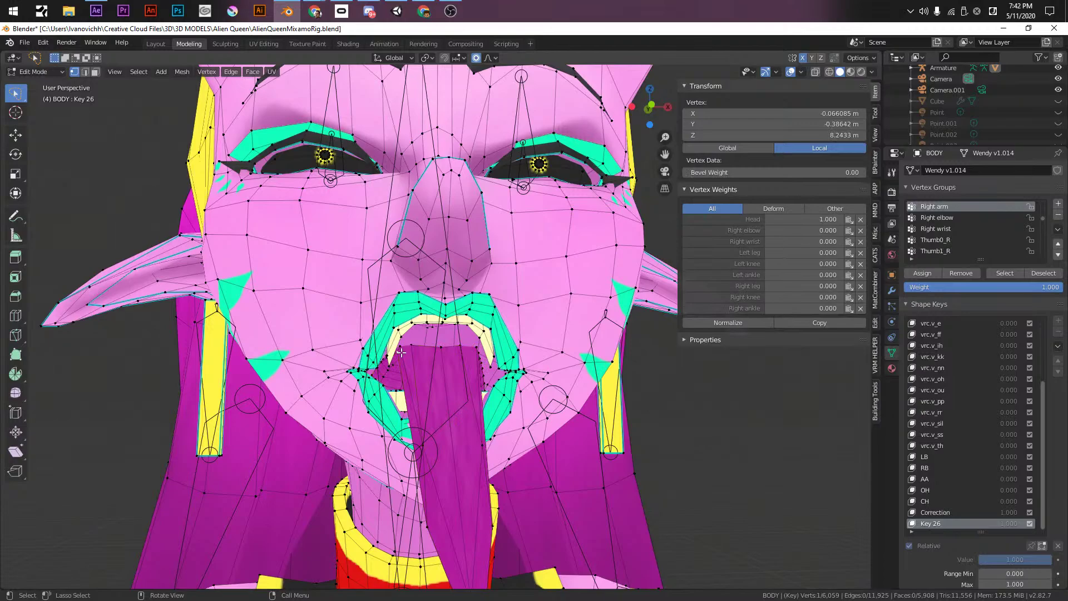
pyautogui.press('g')
pyautogui.press('x')
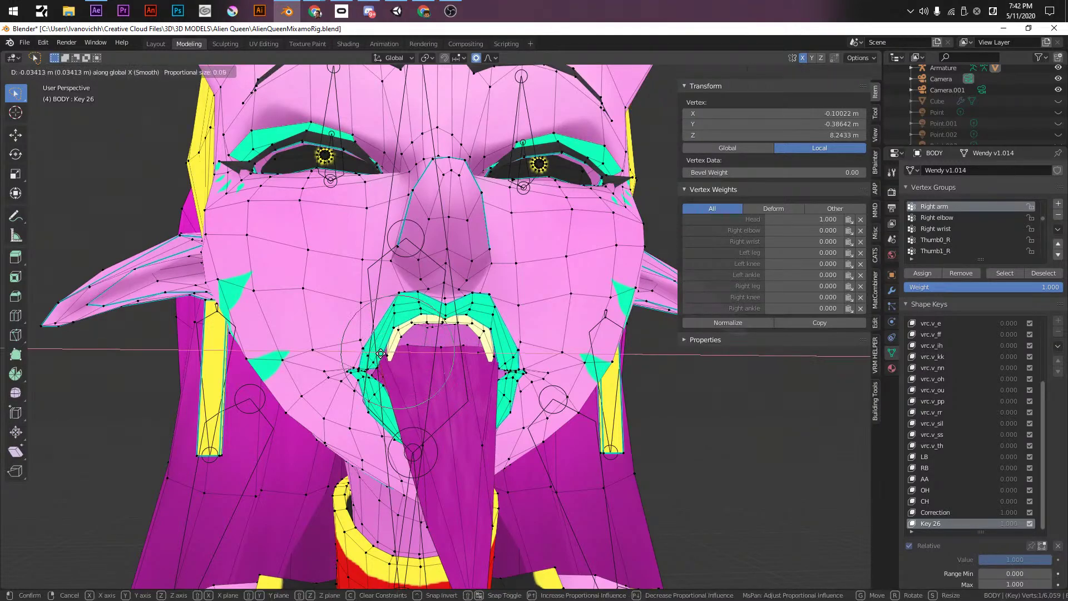
pyautogui.click(388, 356)
# - Try moving a tongue vertex from a side view, then undo that move
pyautogui.moveTo(408, 351); pyautogui.dragTo(615, 365, button='middle')
pyautogui.press('g')
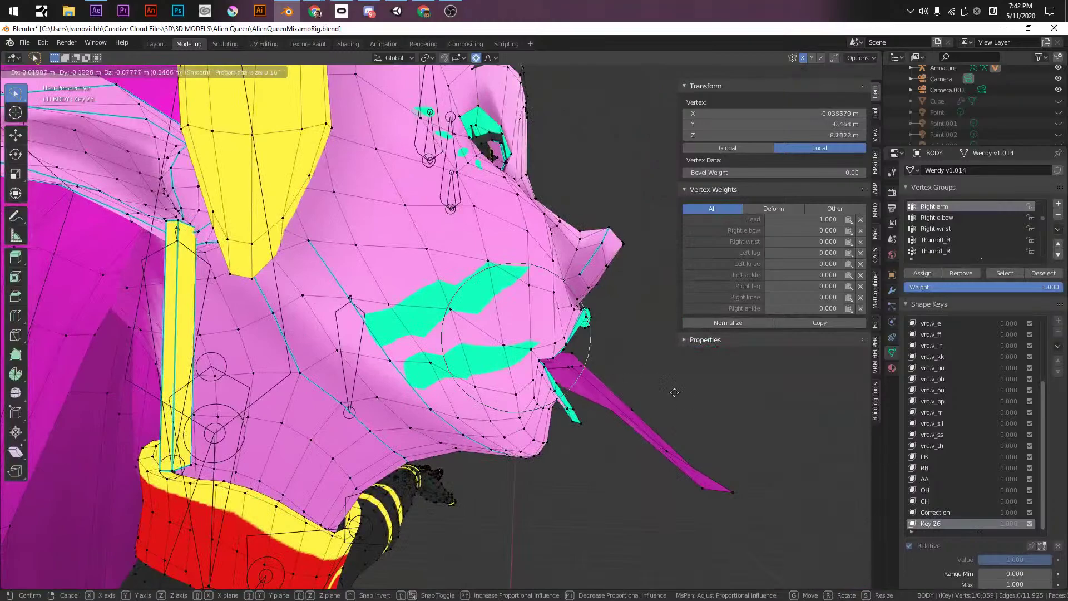
pyautogui.scroll(-10, 718, 420)
pyautogui.click(705, 423)
pyautogui.moveTo(703, 424); pyautogui.dragTo(589, 443, button='middle')
pyautogui.hotkey('ctrl', 'z')
# - Push the centre lip vertex forward along Y, then lower it along Z
pyautogui.click(419, 374)
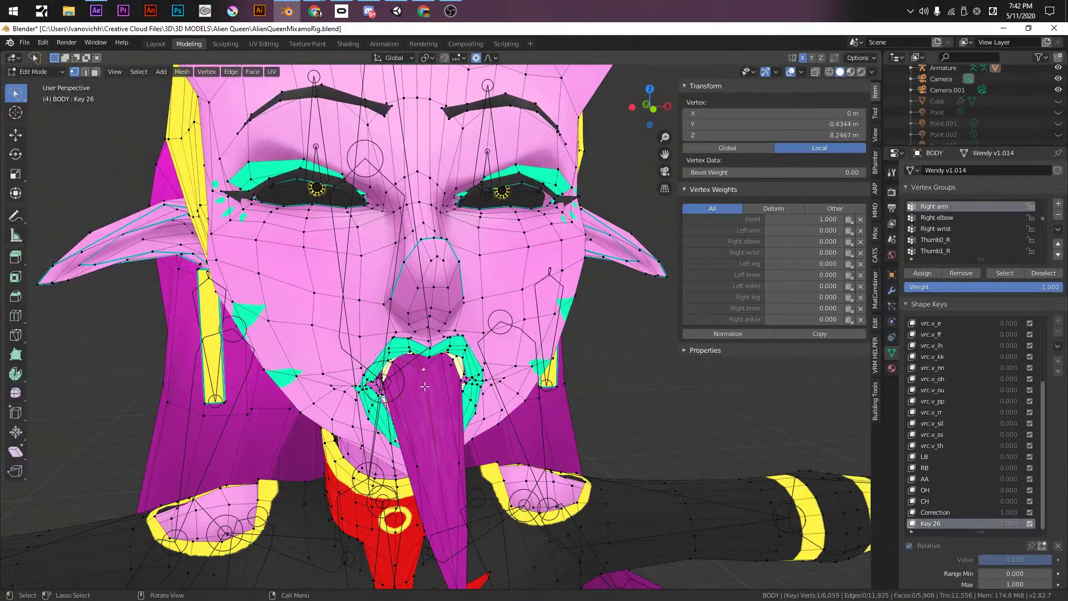
pyautogui.moveTo(419, 374); pyautogui.dragTo(485, 376, button='middle')
pyautogui.press('g')
pyautogui.press('y')
pyautogui.scroll(1, 545, 395)
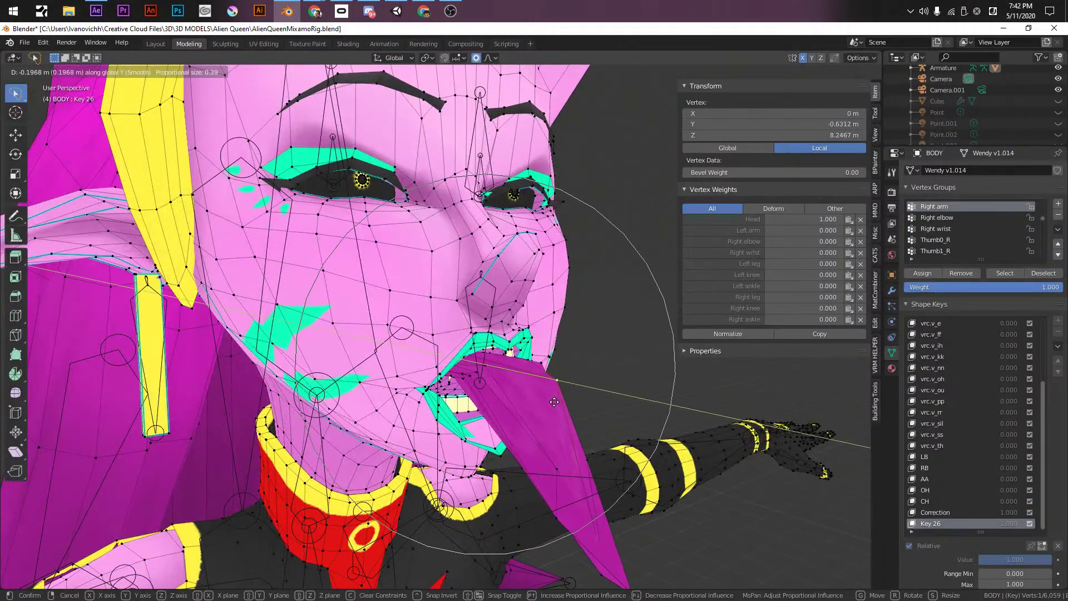
pyautogui.click(555, 402)
pyautogui.press('g')
pyautogui.press('z')
pyautogui.scroll(7, 562, 406)
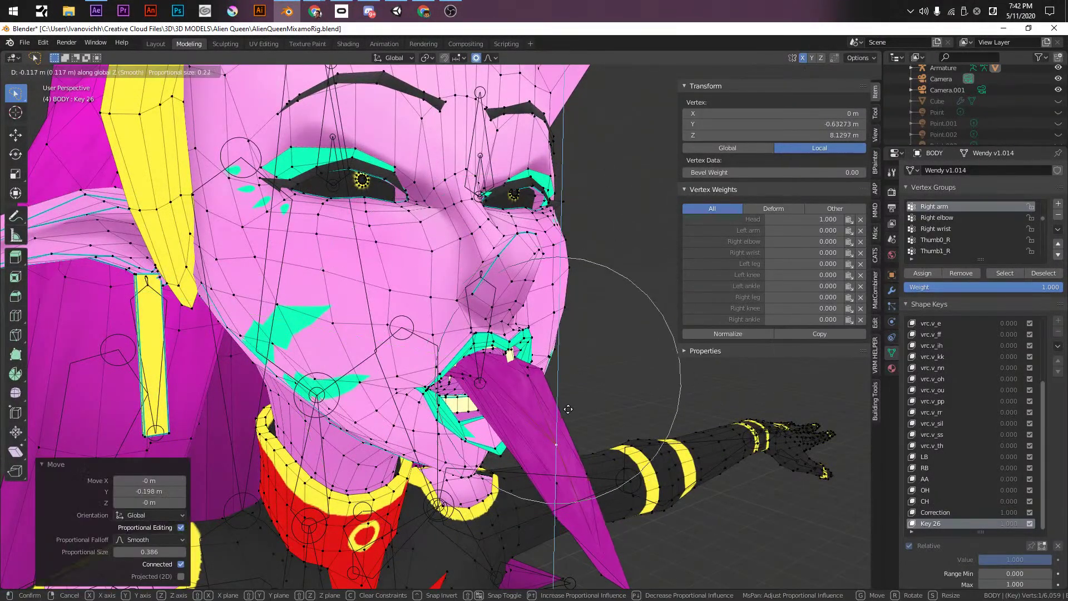
pyautogui.click(568, 409)
# - Move another tongue vertex along Y, then drop it 0.166 m along Z over the chin
pyautogui.click(467, 378)
pyautogui.press('g')
pyautogui.press('y')
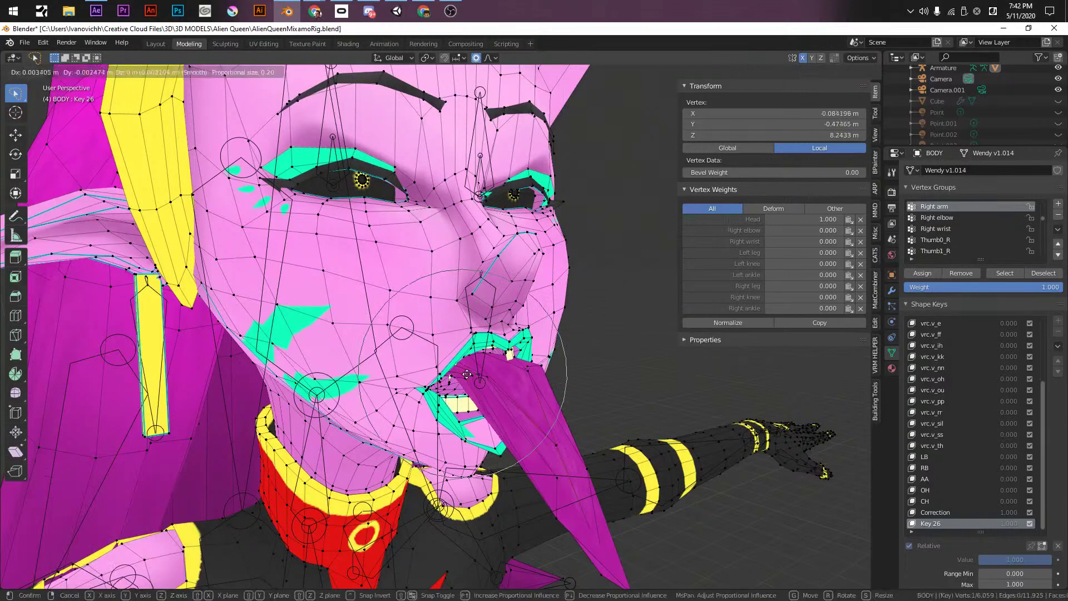
pyautogui.scroll(5, 525, 403)
pyautogui.click(525, 403)
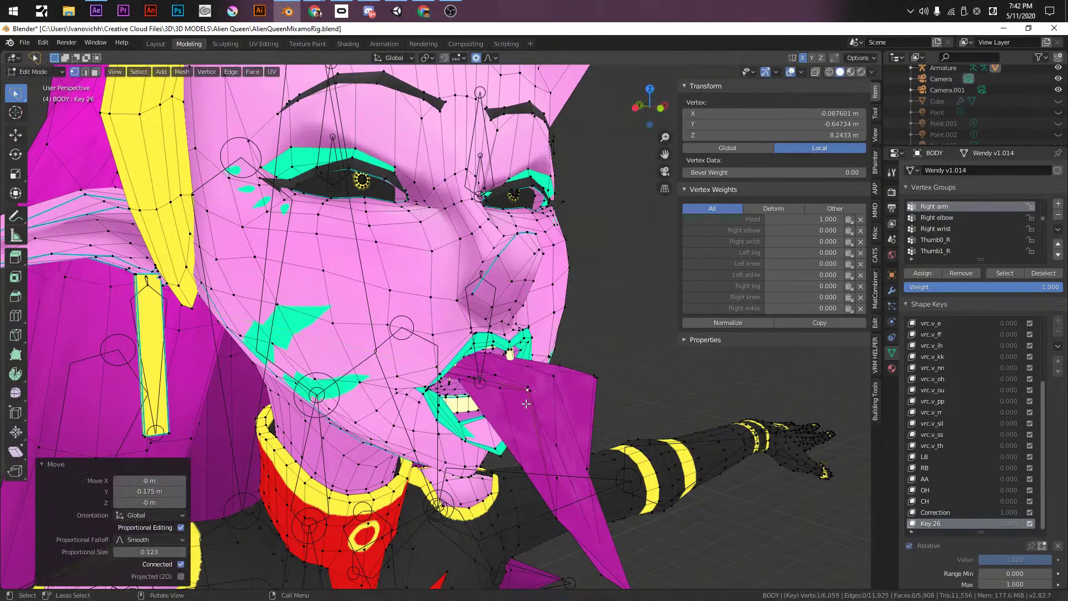
pyautogui.press('g')
pyautogui.press('z')
pyautogui.click(515, 492)
pyautogui.moveTo(514, 495); pyautogui.dragTo(493, 482, button='middle')
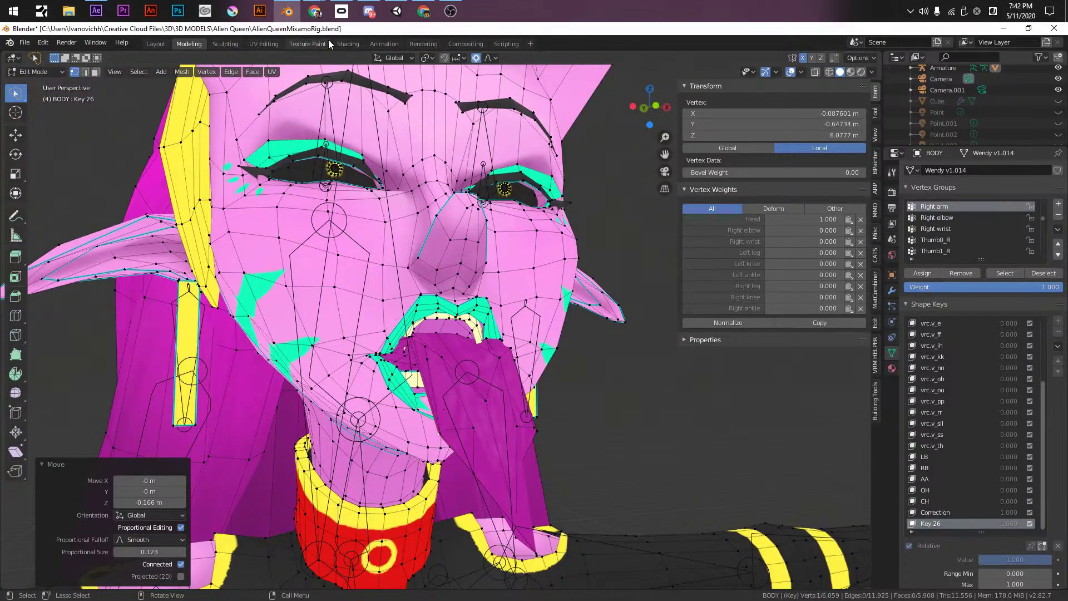
# - Switch to the Sculpting workspace, frame the head, and set the brush radius to 120 px
pyautogui.click(225, 43)
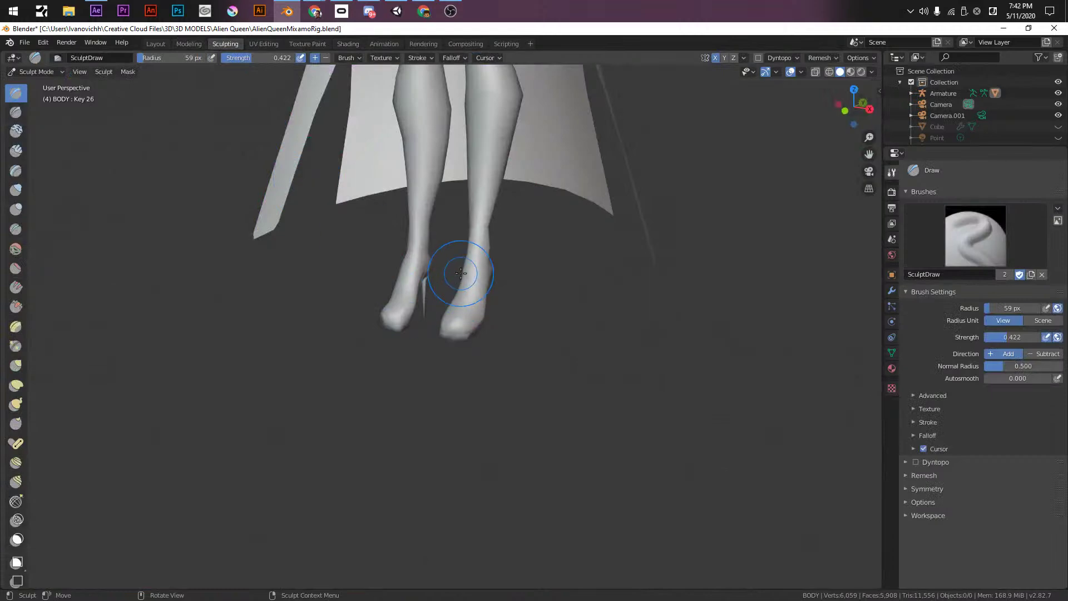
pyautogui.moveTo(437, 204)
pyautogui.mouseDown(button='middle')
pyautogui.moveTo(436, 456)
pyautogui.moveTo(505, 104)
pyautogui.moveTo(467, 345)
pyautogui.moveTo(473, 249)
pyautogui.moveTo(478, 368)
pyautogui.mouseUp(button='middle')
pyautogui.scroll(5, 467, 345)
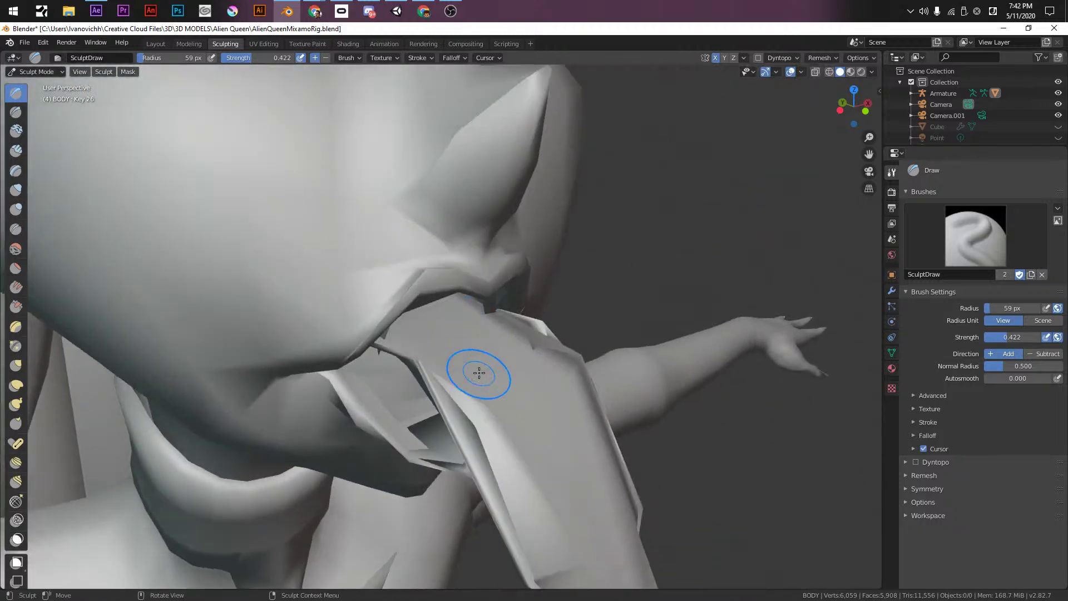
pyautogui.press('f')
pyautogui.click(508, 400)
pyautogui.keyDown('shift'); pyautogui.moveTo(486, 445); pyautogui.dragTo(485, 473); pyautogui.keyUp('shift')
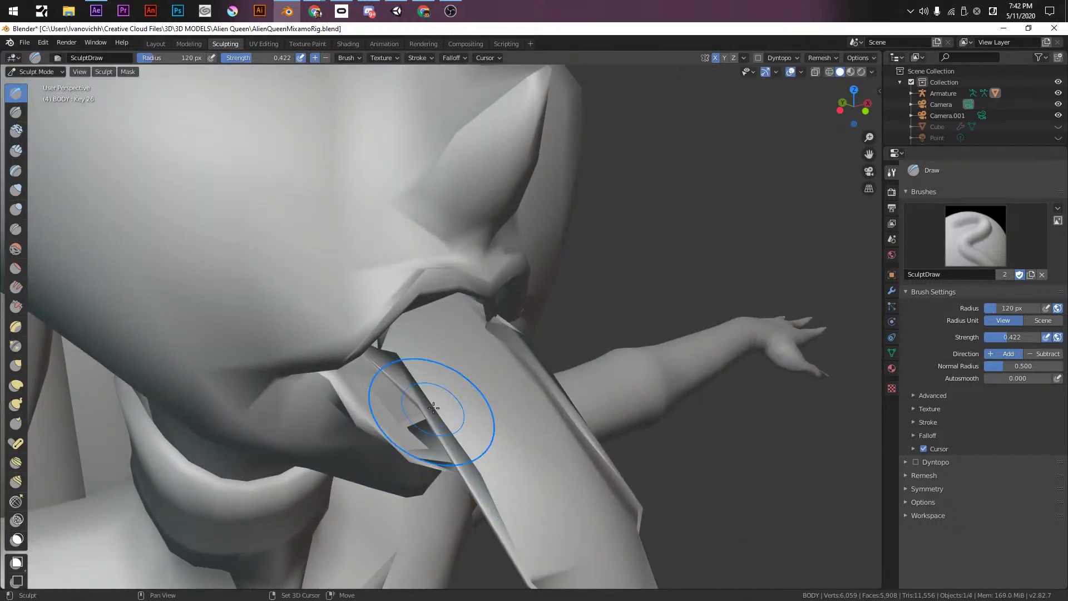
# - Smooth the ridge, notch and folds along the tongue from the jaw down to the tip
pyautogui.keyDown('shift'); pyautogui.moveTo(443, 425); pyautogui.dragTo(520, 597); pyautogui.keyUp('shift')
pyautogui.keyDown('shift'); pyautogui.moveTo(478, 504); pyautogui.dragTo(386, 332); pyautogui.keyUp('shift')
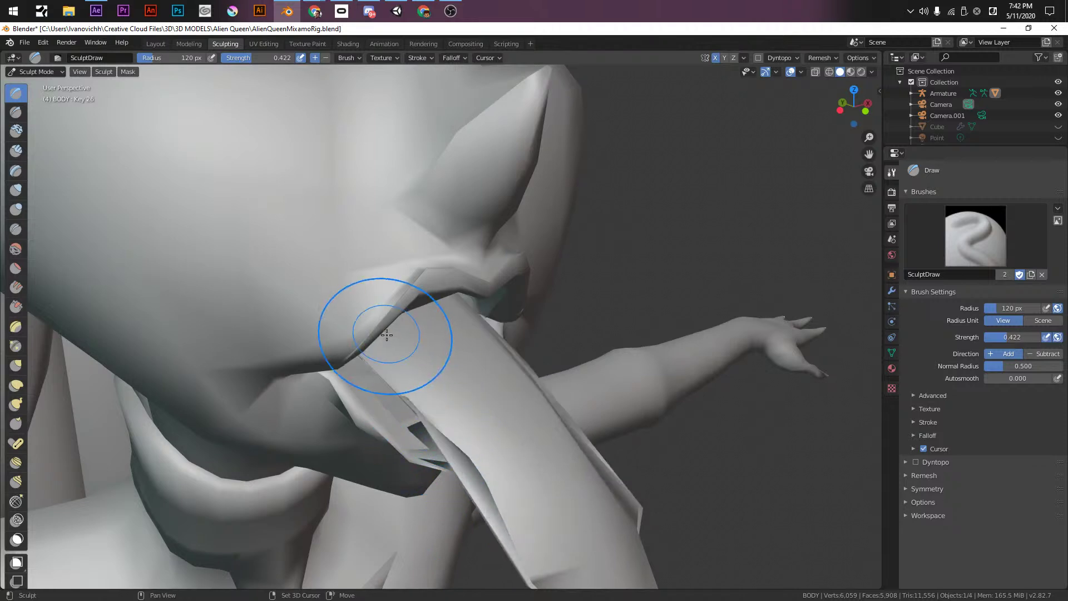
pyautogui.keyDown('shift'); pyautogui.moveTo(459, 437); pyautogui.dragTo(397, 365); pyautogui.keyUp('shift')
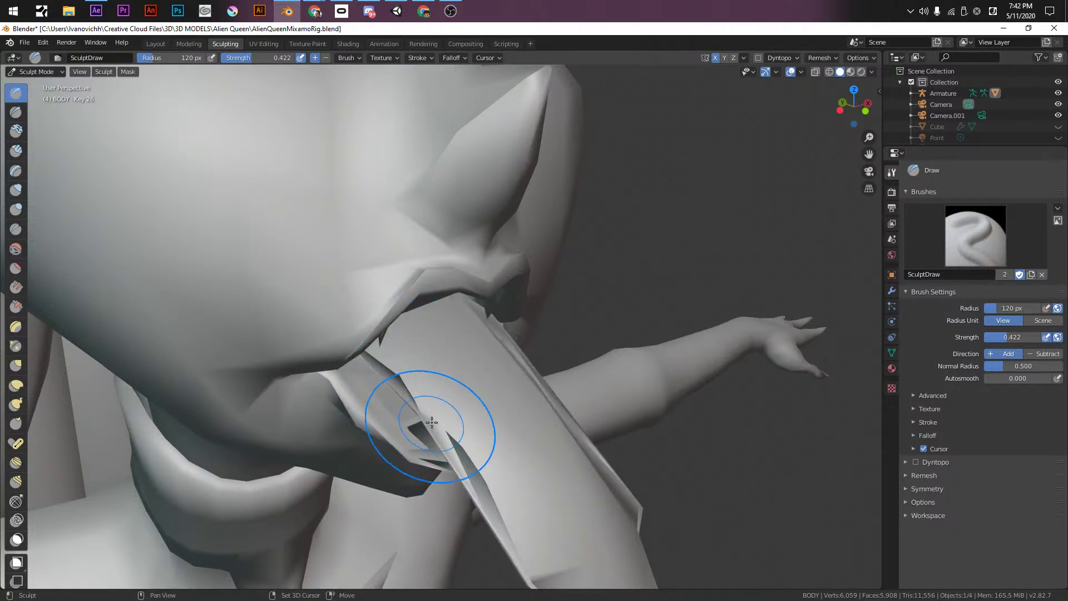
pyautogui.keyDown('shift'); pyautogui.moveTo(431, 423); pyautogui.dragTo(499, 503); pyautogui.keyUp('shift')
pyautogui.moveTo(526, 539); pyautogui.dragTo(608, 293, button='middle')
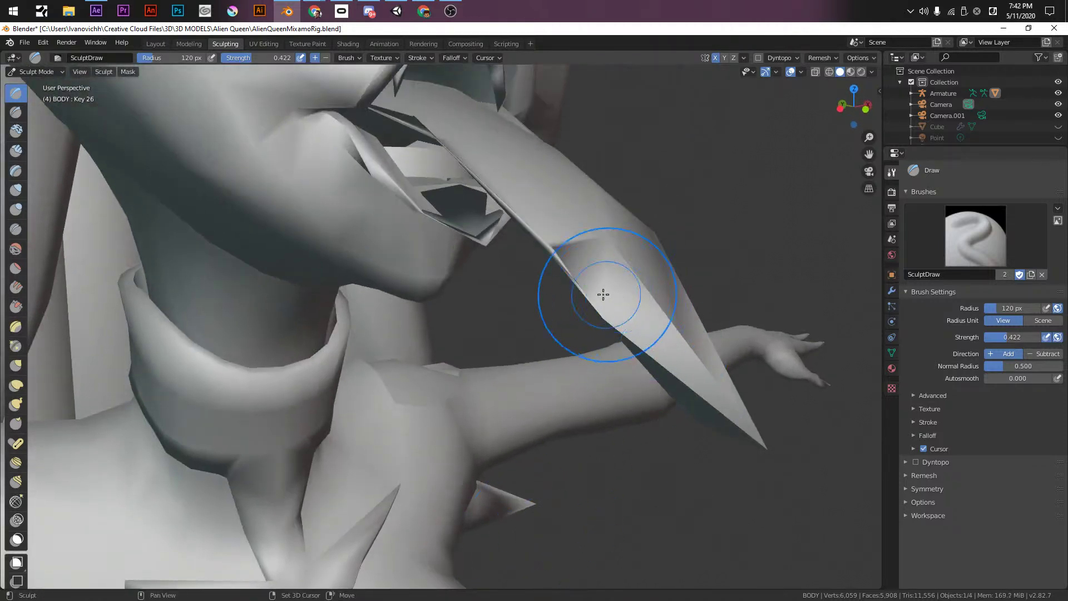
pyautogui.keyDown('shift'); pyautogui.moveTo(627, 227); pyautogui.dragTo(627, 218); pyautogui.keyUp('shift')
# - Back in Modeling Edit Mode, pull the tongue tip further out of the mouth
pyautogui.click(189, 44)
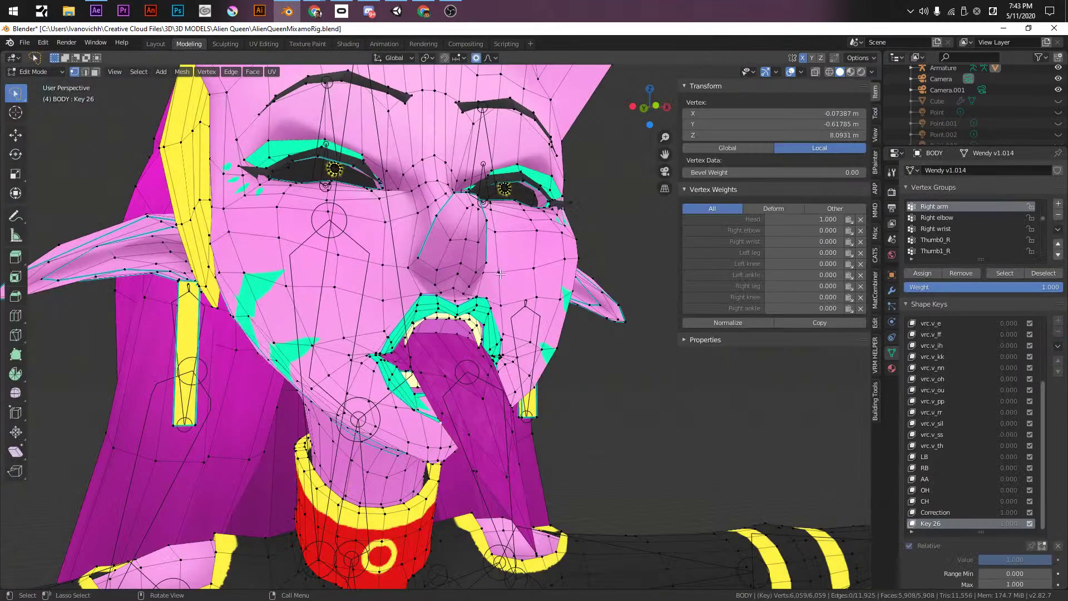
pyautogui.moveTo(575, 412); pyautogui.dragTo(555, 288, button='middle')
pyautogui.press('Tab')
pyautogui.keyDown('shift'); pyautogui.moveTo(563, 338); pyautogui.dragTo(479, 288, button='middle'); pyautogui.keyUp('shift')
pyautogui.press('g')
pyautogui.scroll(-10, 606, 393)
pyautogui.scroll(-12, 606, 393)
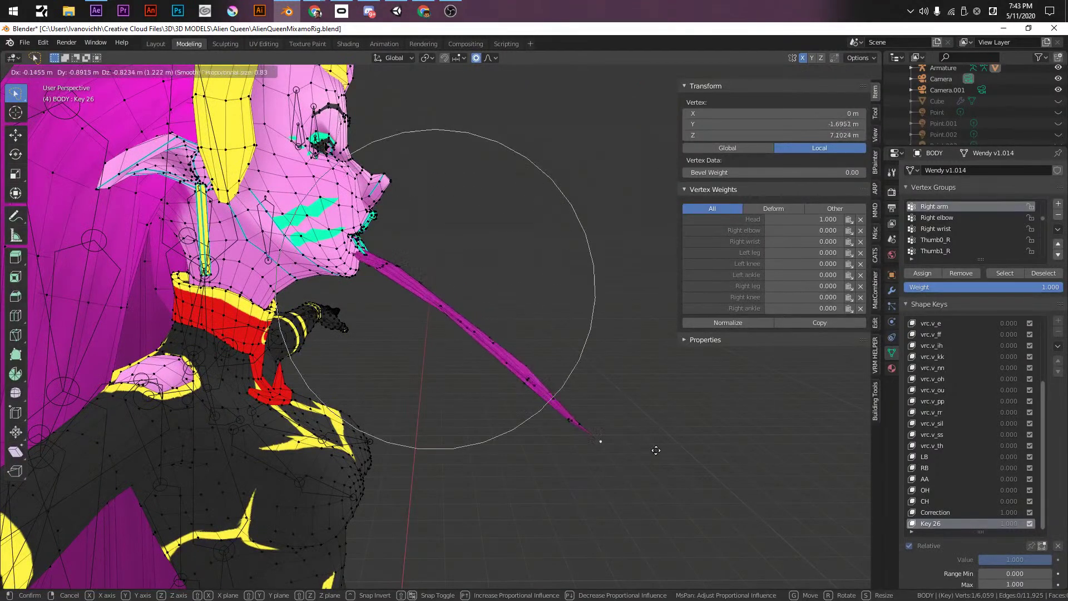
pyautogui.click(616, 291)
# - Curl the tongue tip 32.9° around X and drop it down along Z below the chin
pyautogui.press('r')
pyautogui.press('y')
pyautogui.press('z')
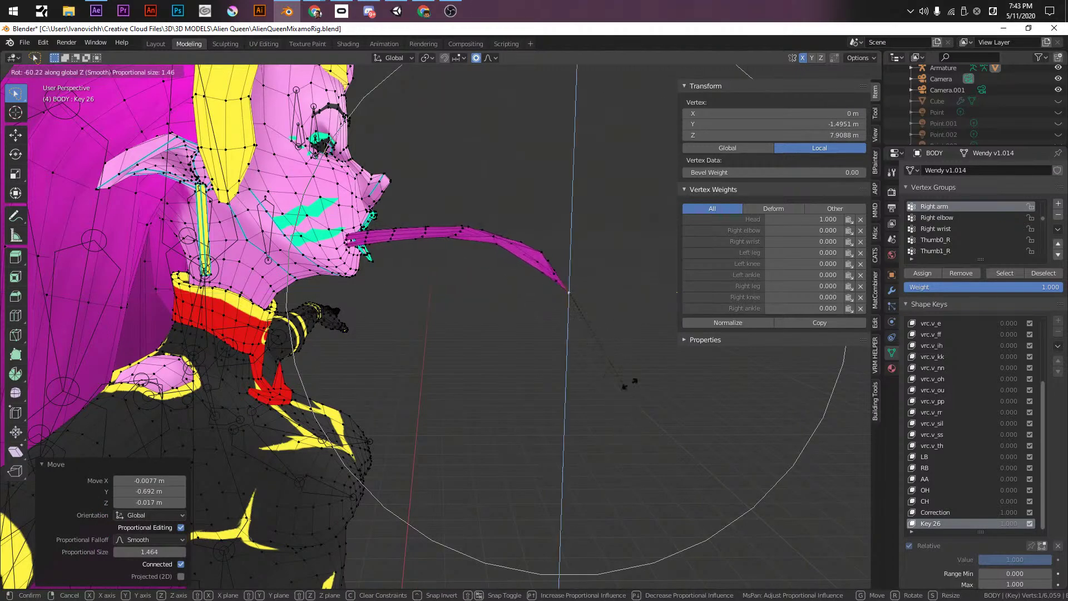
pyautogui.press('x')
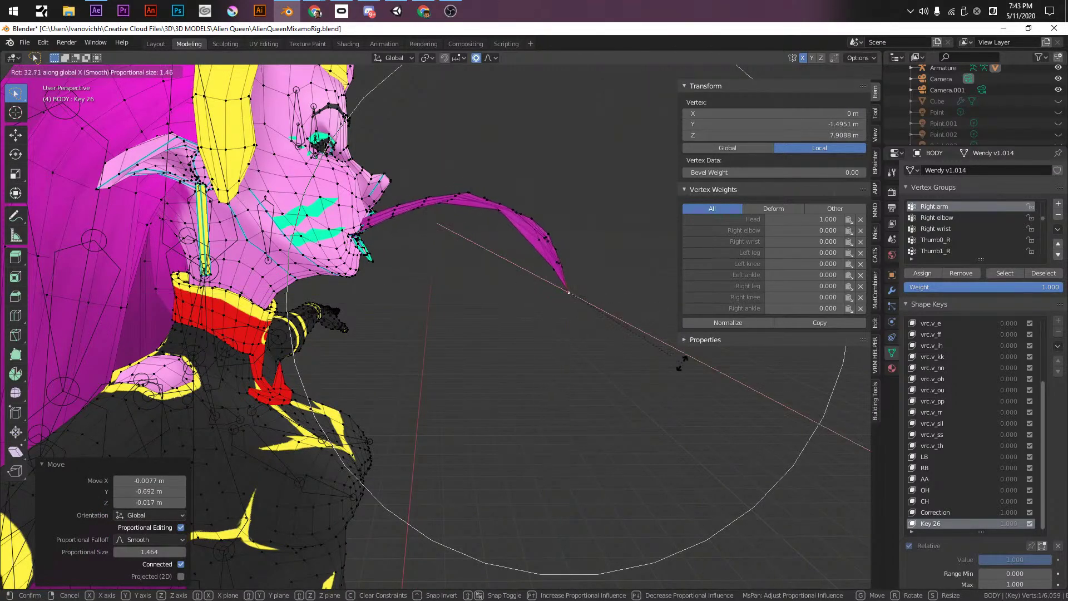
pyautogui.click(682, 363)
pyautogui.press('g')
pyautogui.press('z')
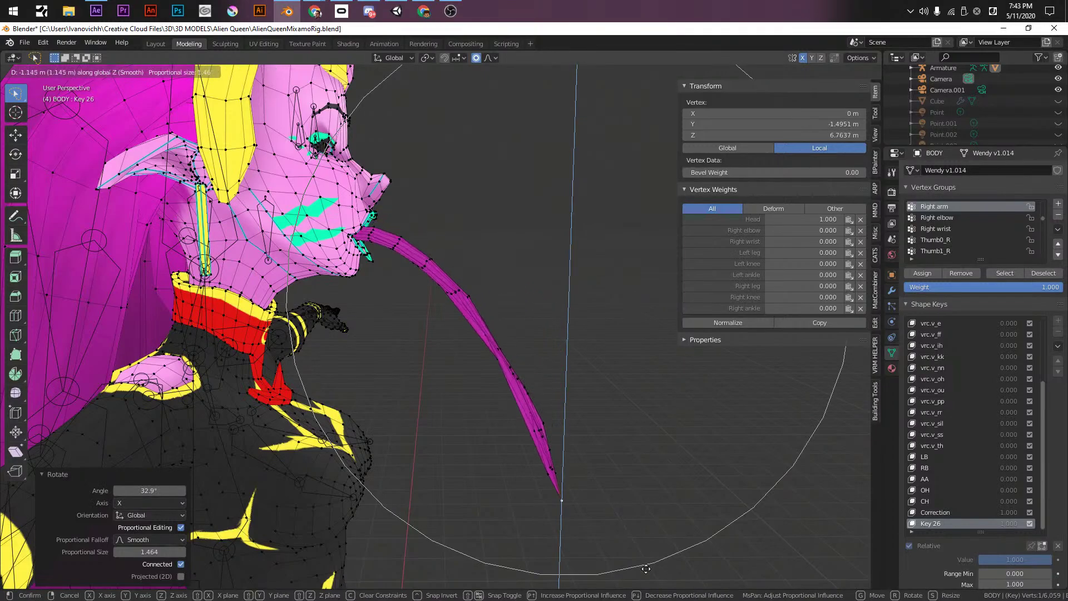
pyautogui.click(493, 382)
pyautogui.moveTo(493, 382); pyautogui.dragTo(385, 429, button='middle')
pyautogui.scroll(-1, 388, 426)
# - In Object Mode, orbit to a three-quarter view and save the blend file with Ctrl+S
pyautogui.moveTo(445, 371); pyautogui.dragTo(438, 300, button='middle')
pyautogui.press('Tab')
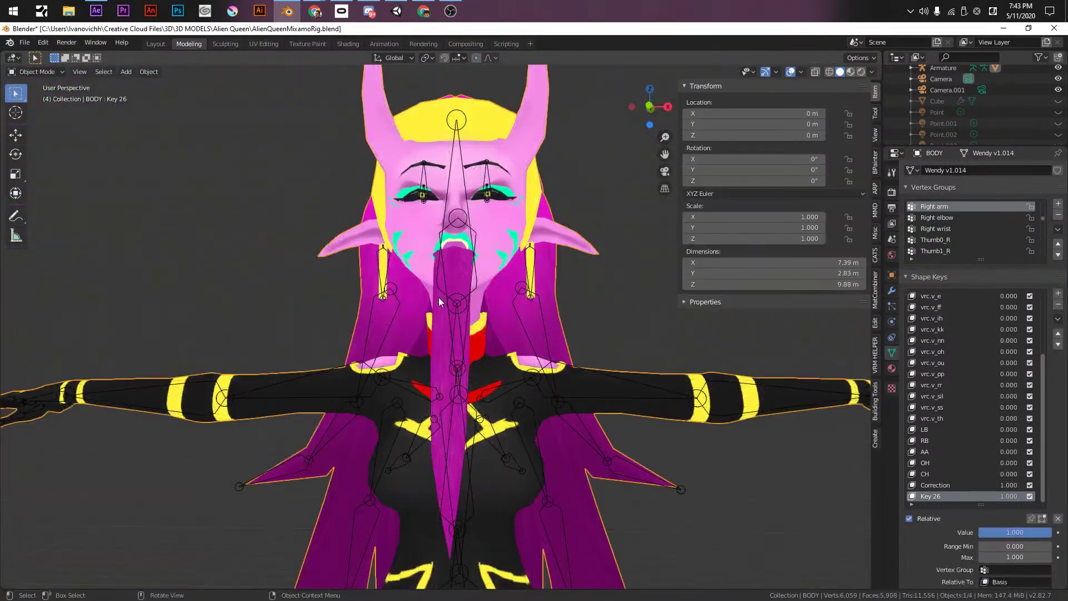
pyautogui.scroll(-3, 438, 298)
pyautogui.moveTo(495, 330); pyautogui.dragTo(584, 350, button='middle')
pyautogui.hotkey('ctrl', 's')
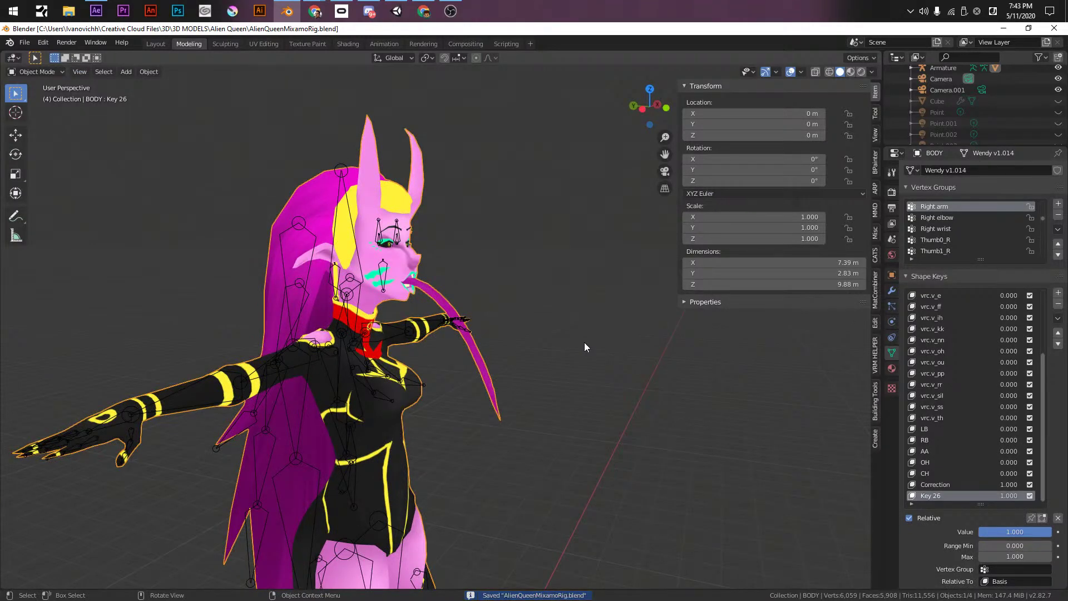
# - Inspect the rig from her other side, ending on a side view of chin and tongue
pyautogui.press('Tab')
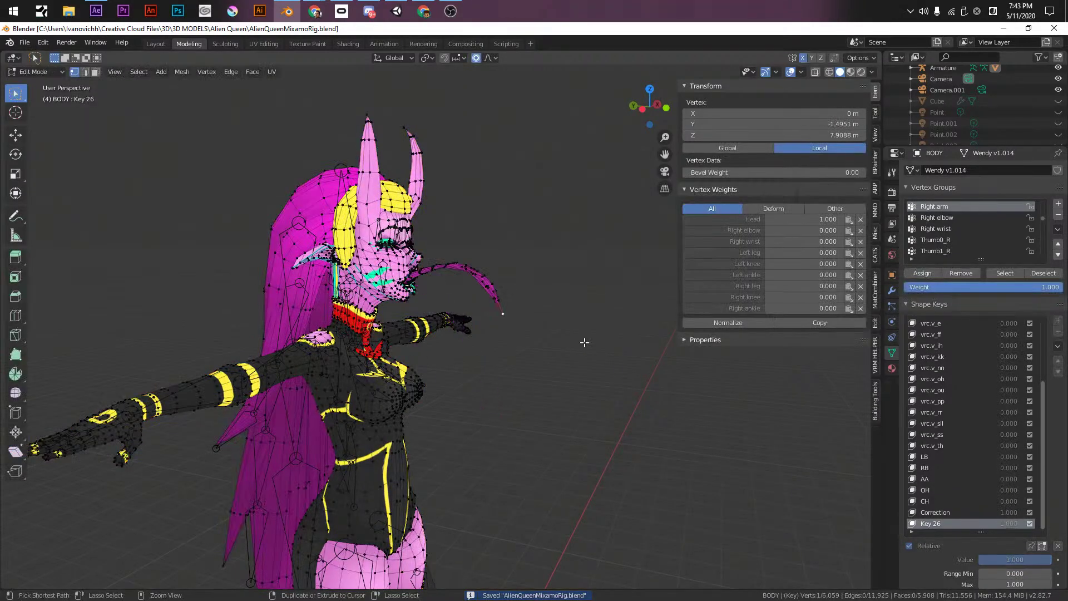
pyautogui.press('Tab')
pyautogui.scroll(3, 375, 279)
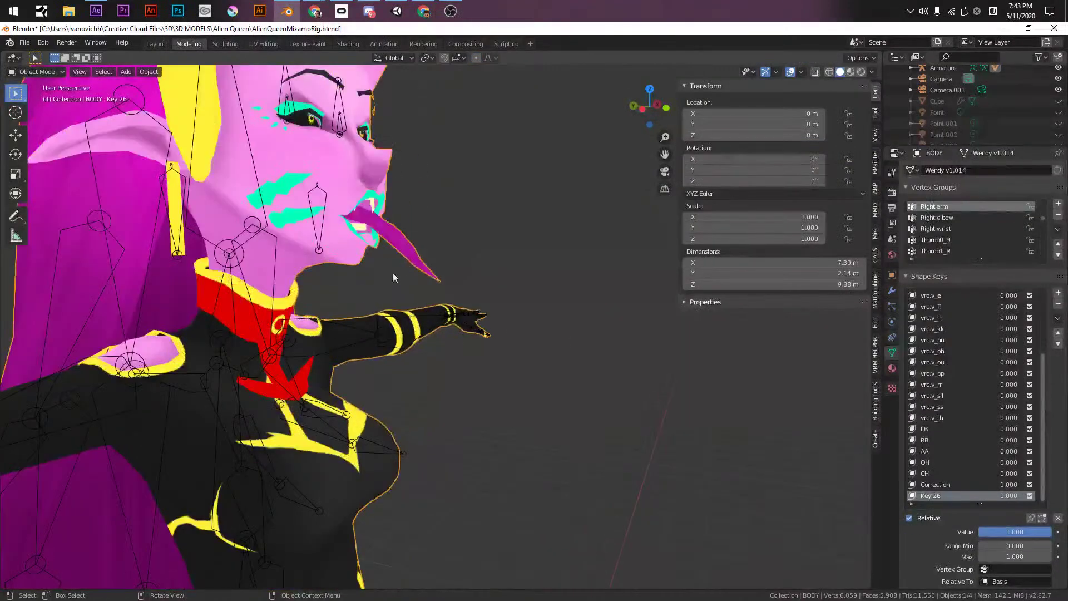
pyautogui.moveTo(375, 279); pyautogui.dragTo(198, 244, button='middle')
pyautogui.scroll(3, 445, 431)
pyautogui.scroll(4, 444, 436)
pyautogui.moveTo(444, 435); pyautogui.dragTo(530, 459, button='middle')
# - In Edit Mode, raise the chin vertices and adjust a lip vertex beside the tongue vertically
pyautogui.press('Tab')
pyautogui.press('g')
pyautogui.press('z')
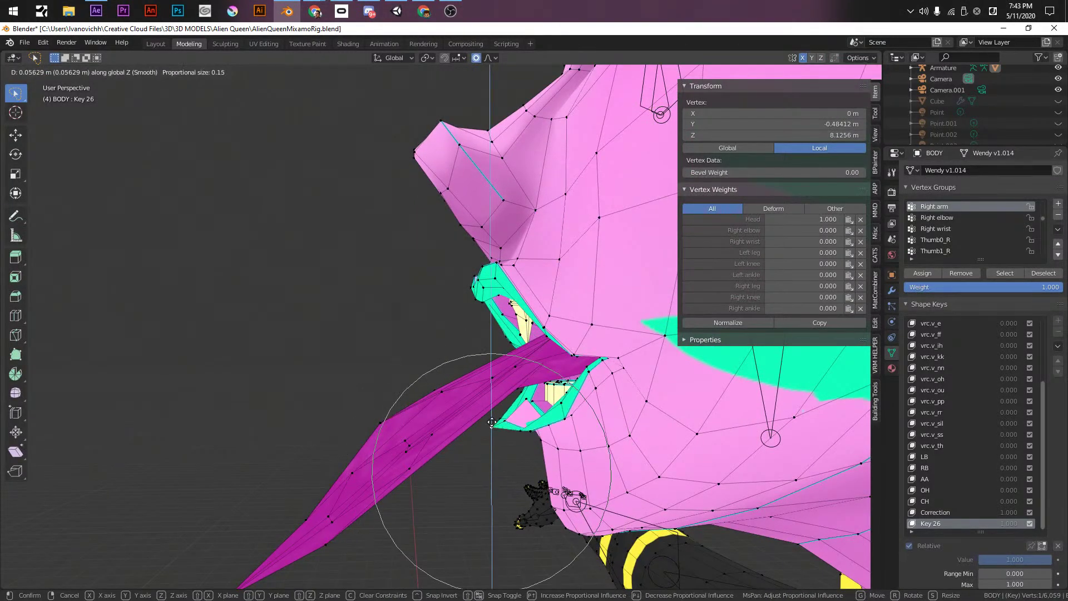
pyautogui.click(494, 415)
pyautogui.click(526, 397)
pyautogui.press('g')
pyautogui.press('z')
pyautogui.scroll(5, 526, 406)
pyautogui.click(529, 432)
# - Nudge the lip midline vertex slightly upward along Z
pyautogui.click(508, 415)
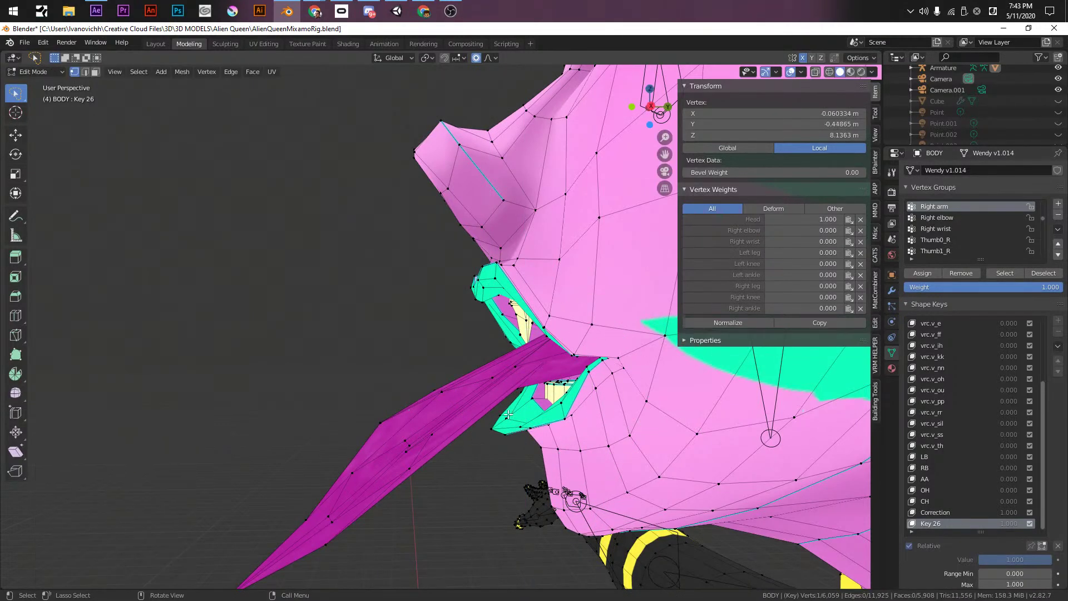
pyautogui.click(507, 419)
pyautogui.press('g')
pyautogui.press('y')
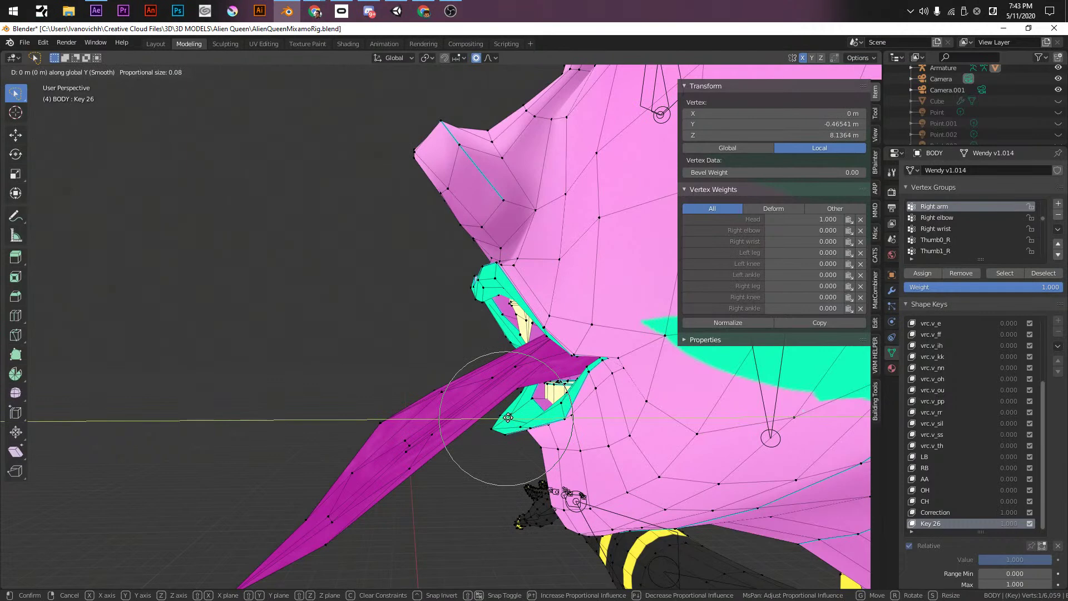
pyautogui.press('z')
pyautogui.click(510, 397)
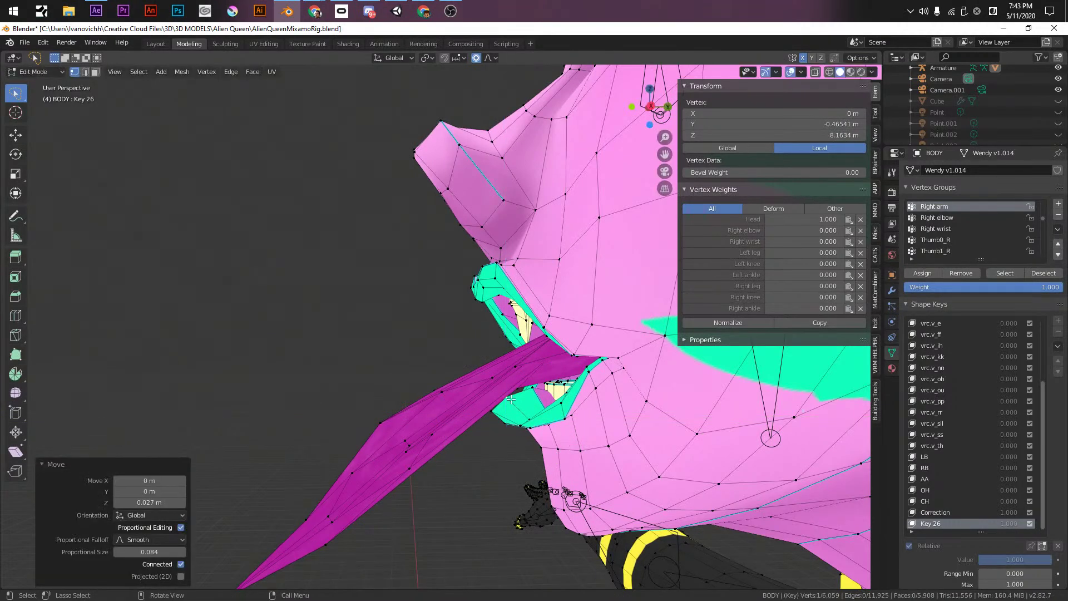
# - Adjust two lower-lip vertices beside the midline vertically along Z
pyautogui.click(526, 415)
pyautogui.press('g')
pyautogui.press('z')
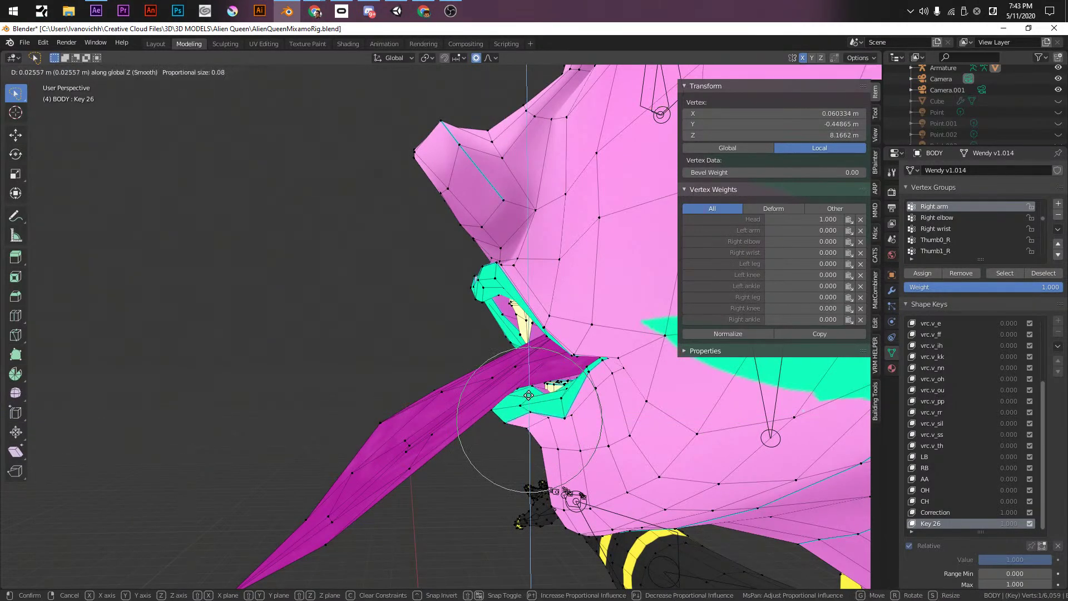
pyautogui.click(529, 395)
pyautogui.moveTo(528, 395); pyautogui.dragTo(539, 421, button='middle')
pyautogui.click(539, 422)
pyautogui.press('g')
pyautogui.press('z')
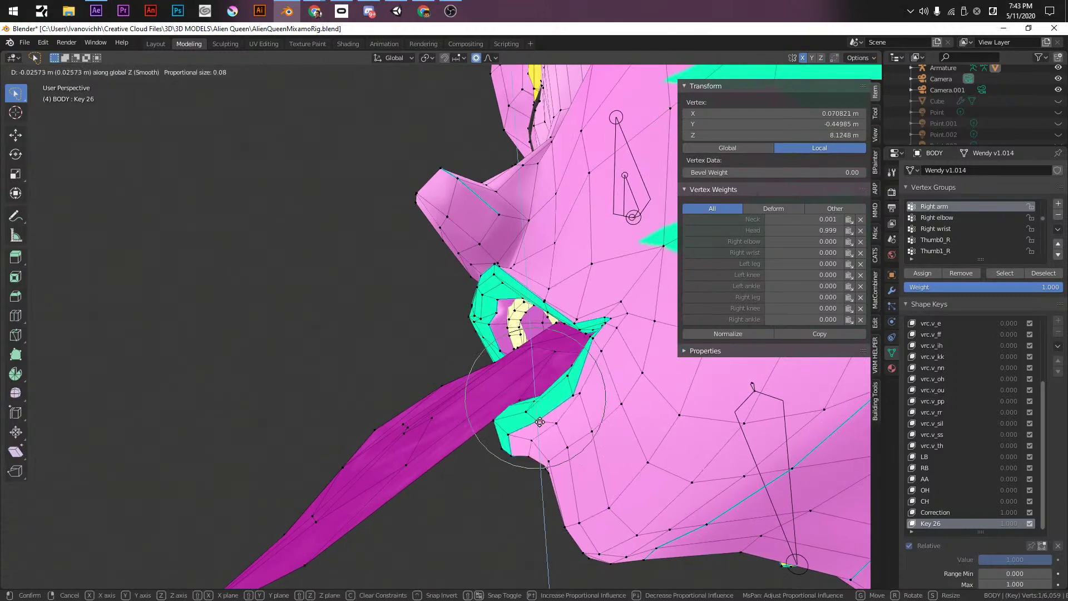
pyautogui.click(539, 423)
# - Push lower-lip vertices back along Y, tweak the midline vertex, and return to Object Mode
pyautogui.keyDown('shift'); pyautogui.click(513, 435); pyautogui.keyUp('shift')
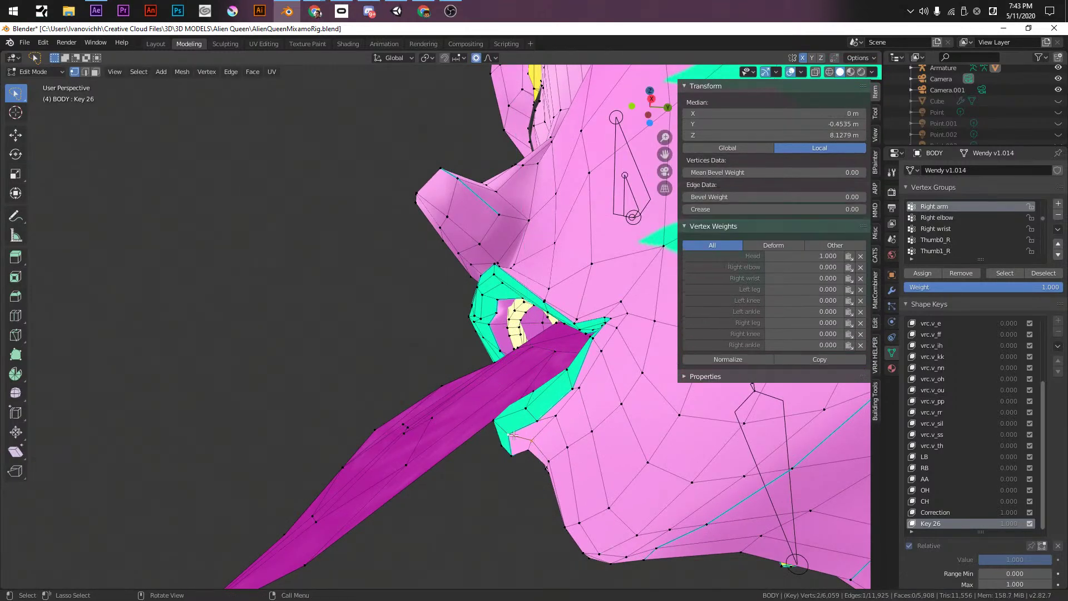
pyautogui.press('g')
pyautogui.press('y')
pyautogui.scroll(-6, 559, 455)
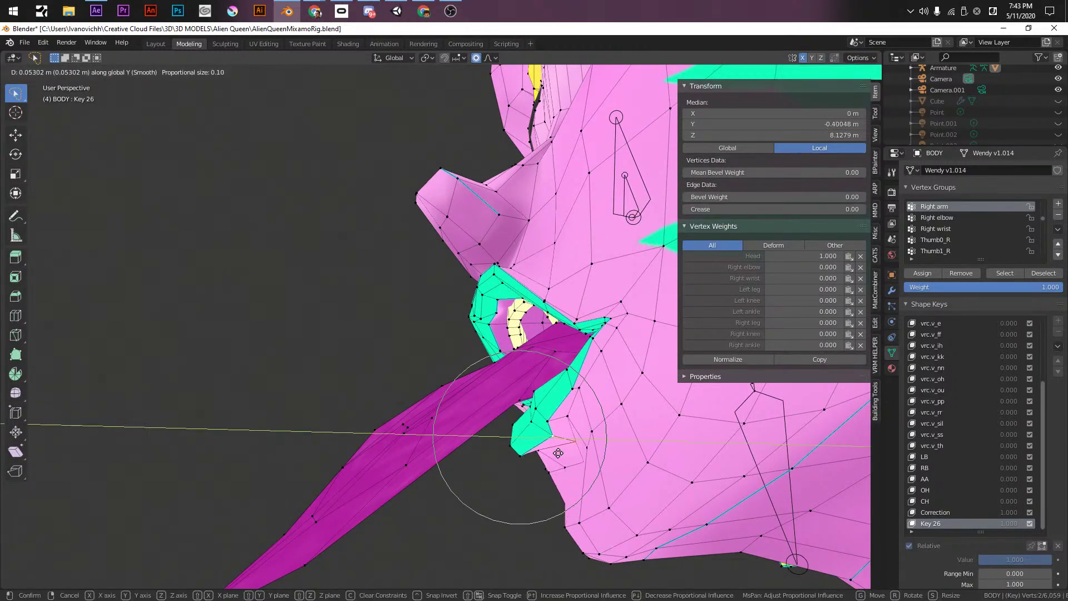
pyautogui.click(532, 413)
pyautogui.click(536, 421)
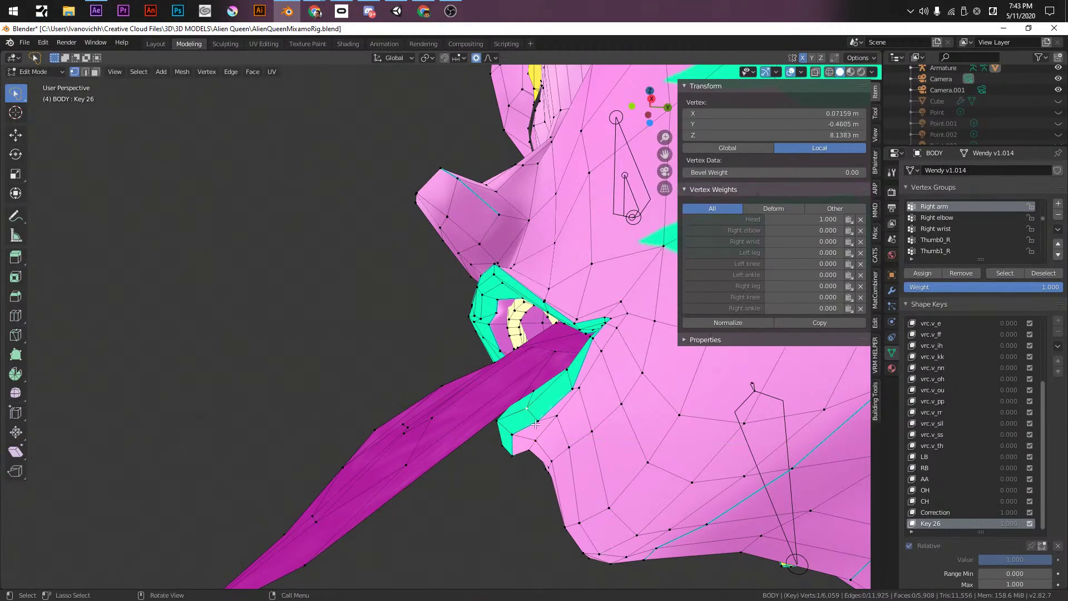
pyautogui.press('g')
pyautogui.press('y')
pyautogui.click(553, 425)
pyautogui.moveTo(553, 424); pyautogui.dragTo(350, 365, button='middle')
pyautogui.click(492, 421)
pyautogui.click(492, 433)
pyautogui.scroll(-2, 351, 364)
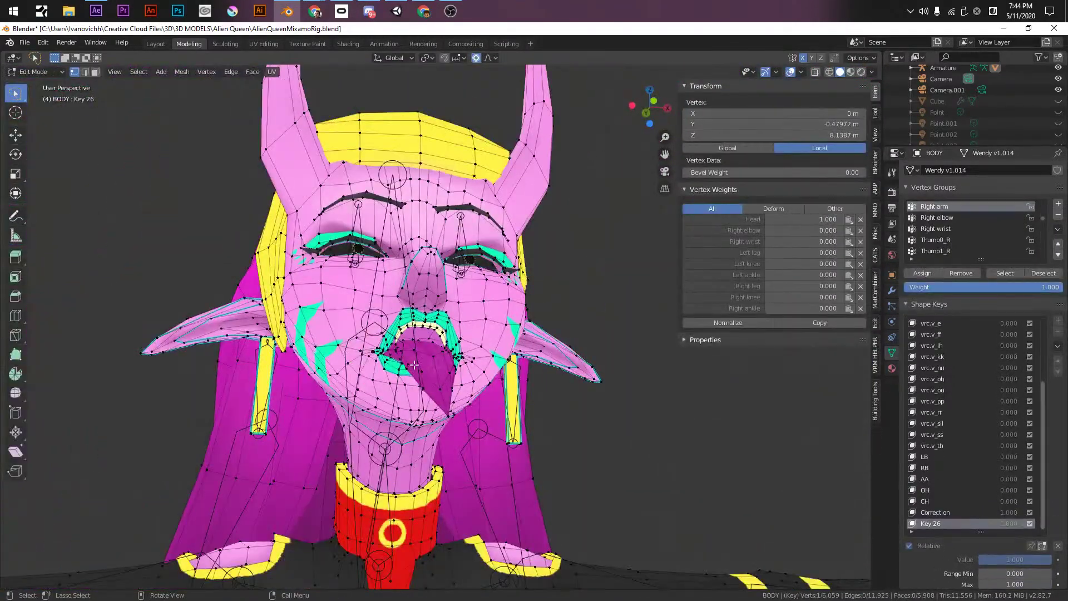
pyautogui.press('Tab')
# - Save the file and scrub Key 26 to preview the tongue-out shape from a frontal face view
pyautogui.scroll(-5, 414, 365)
pyautogui.hotkey('ctrl', 's')
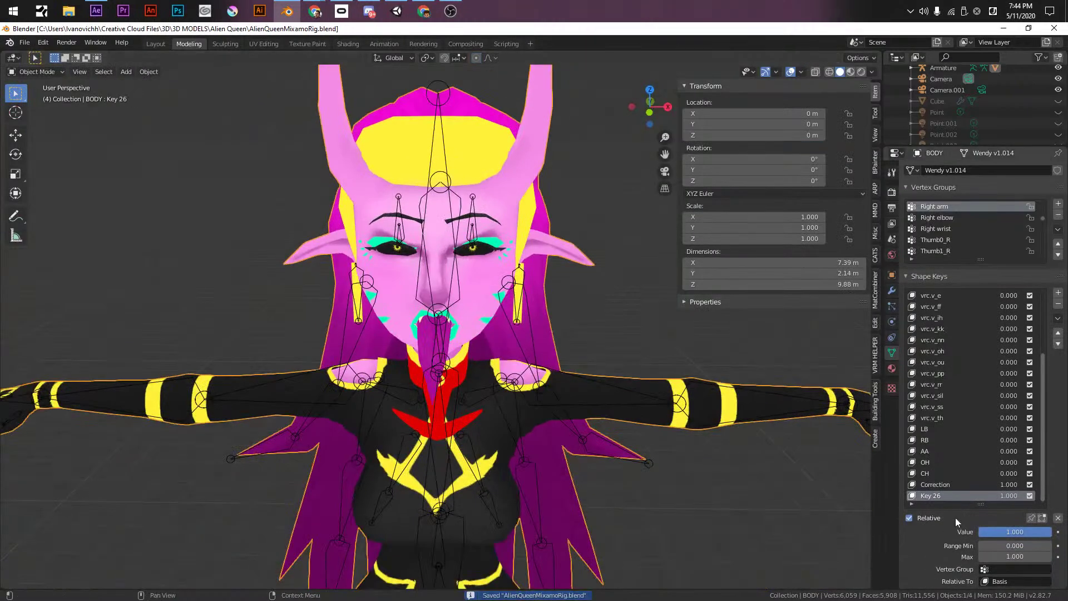
pyautogui.moveTo(1016, 534); pyautogui.dragTo(1051, 534)
pyautogui.scroll(4, 599, 346)
pyautogui.moveTo(598, 346); pyautogui.dragTo(656, 440, button='middle')
pyautogui.moveTo(1016, 532); pyautogui.dragTo(967, 531)
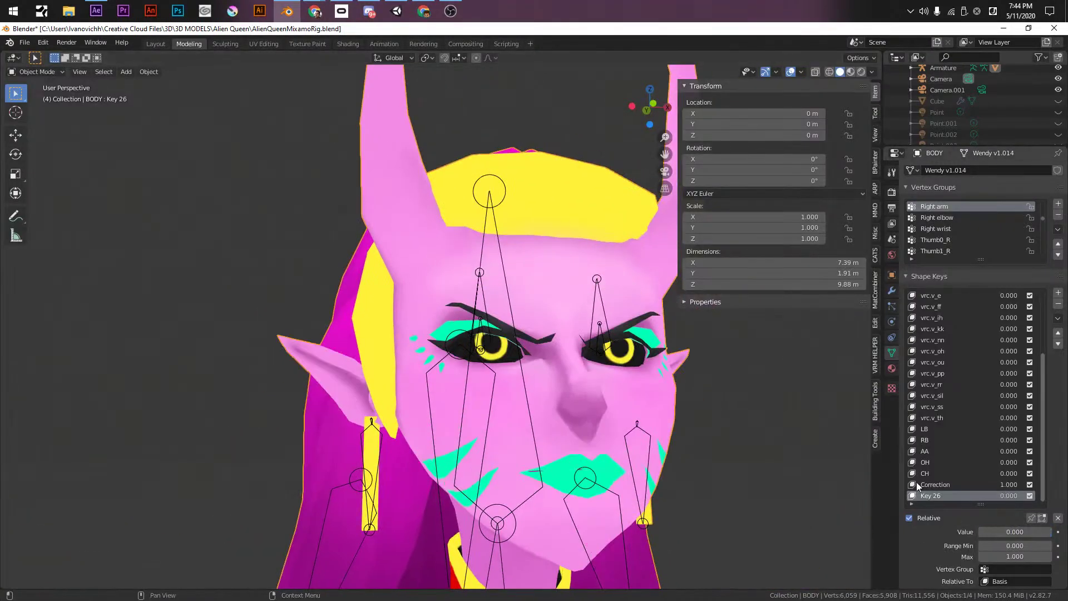
pyautogui.scroll(3, 939, 490)
pyautogui.scroll(-3, 927, 494)
# - Rename Key 26 to 'Tough', save the file, and make Basis the active shape key
pyautogui.press('Return')
pyautogui.click(966, 485)
pyautogui.scroll(5, 963, 479)
pyautogui.hotkey('ctrl', 's')
pyautogui.scroll(3, 948, 452)
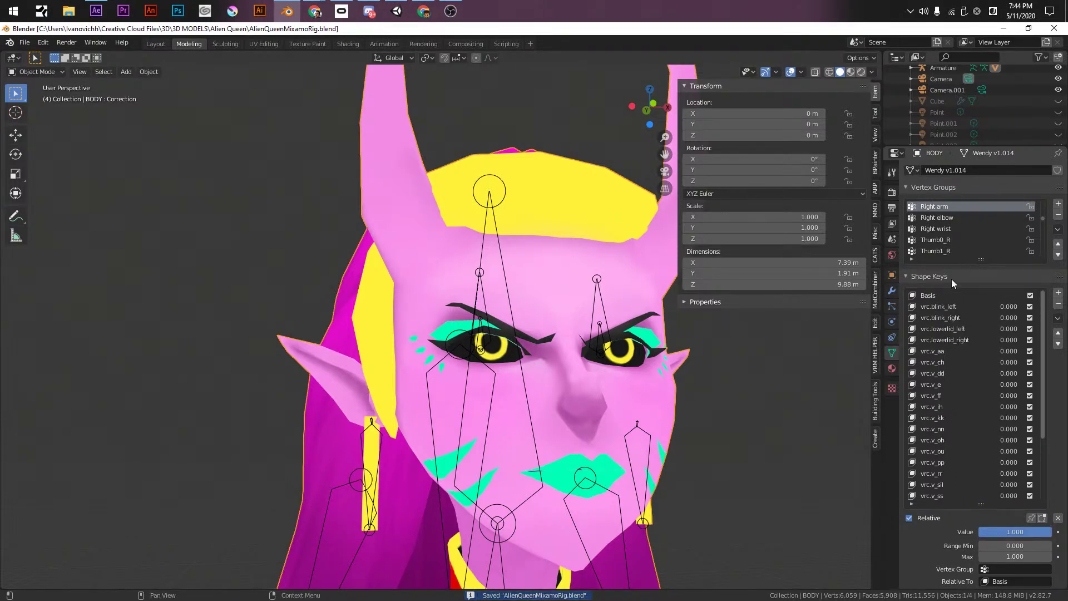
pyautogui.click(938, 296)
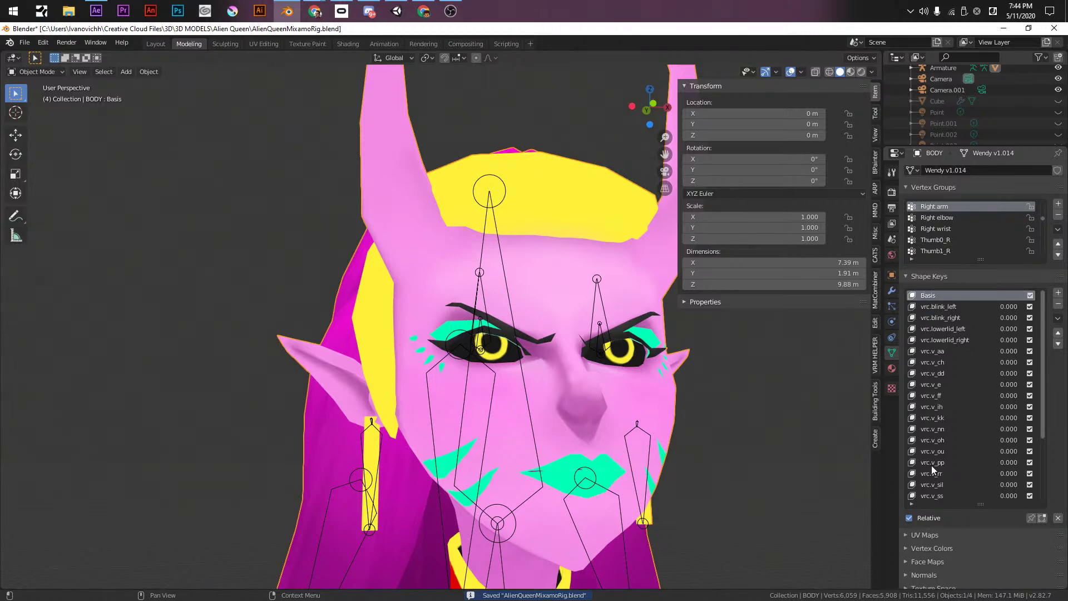
# - Add a new Key 27 shape key and squint one eye by scaling its eyelid loops along Z
pyautogui.click(1058, 293)
pyautogui.keyDown('shift'); pyautogui.moveTo(686, 372); pyautogui.dragTo(635, 339, button='middle'); pyautogui.keyUp('shift')
pyautogui.press('KP_1')
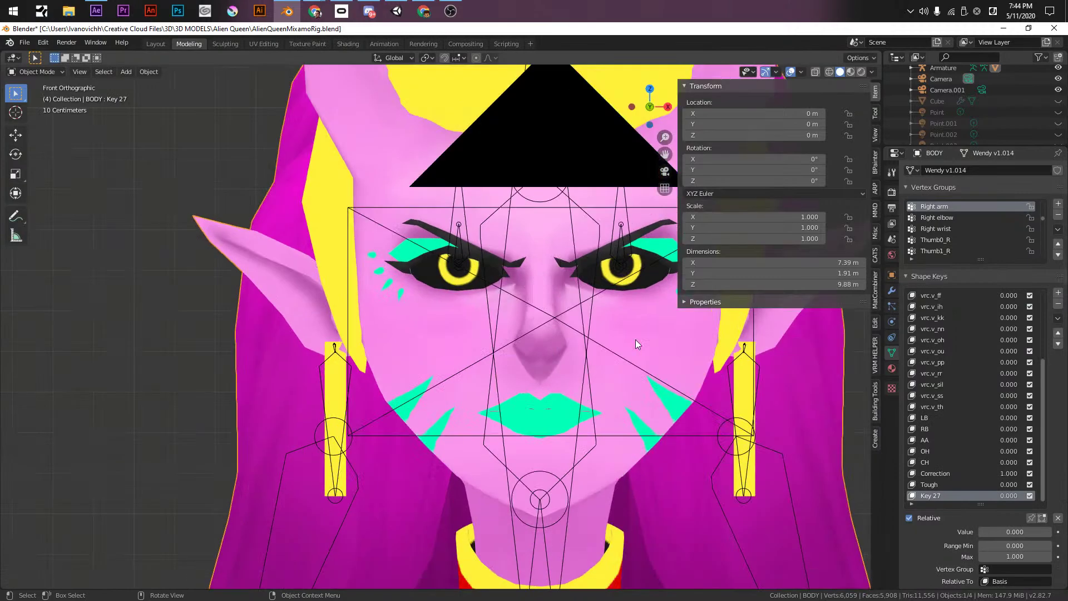
pyautogui.scroll(3, 445, 397)
pyautogui.press('Tab')
pyautogui.scroll(4, 505, 409)
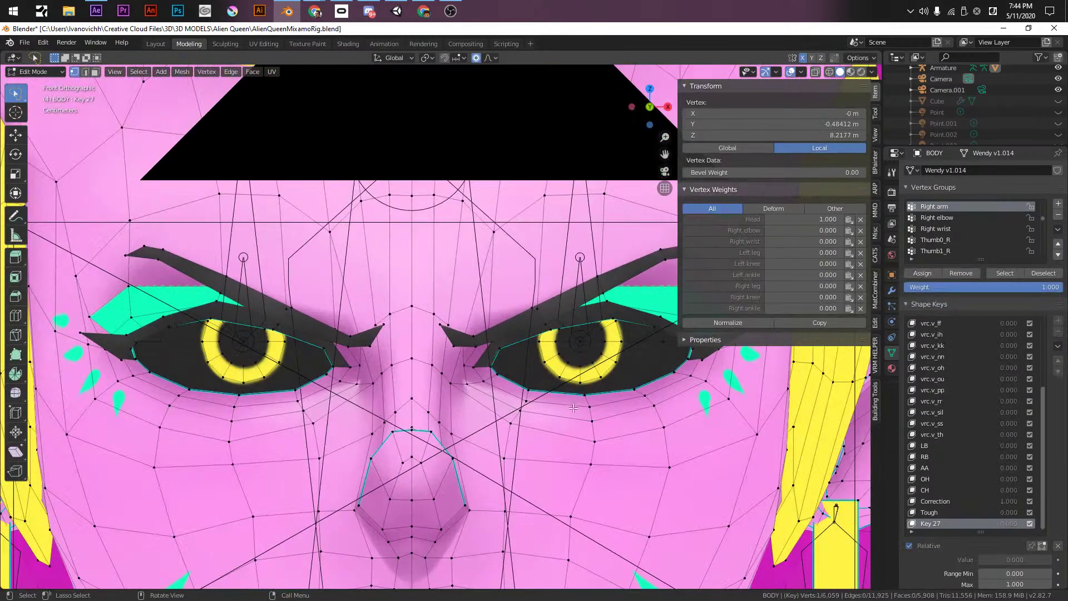
pyautogui.keyDown('shift'); pyautogui.click(501, 349); pyautogui.keyUp('shift')
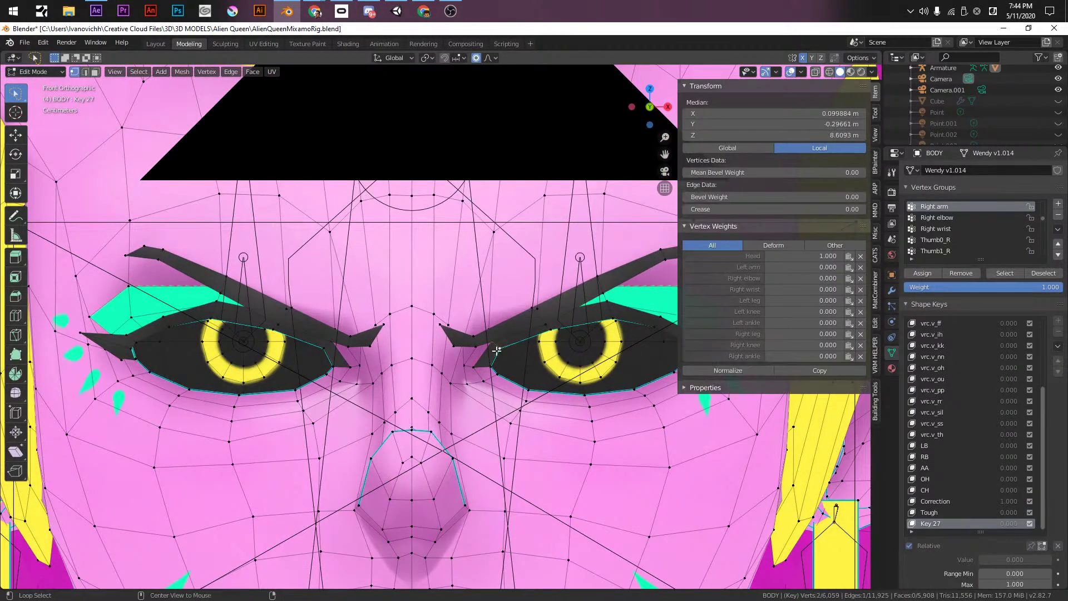
pyautogui.keyDown('alt'); pyautogui.click(573, 328); pyautogui.keyUp('alt')
pyautogui.keyDown('alt'); pyautogui.keyDown('shift'); pyautogui.click(602, 393); pyautogui.keyUp('shift'); pyautogui.keyUp('alt')
pyautogui.press('s')
pyautogui.press('z')
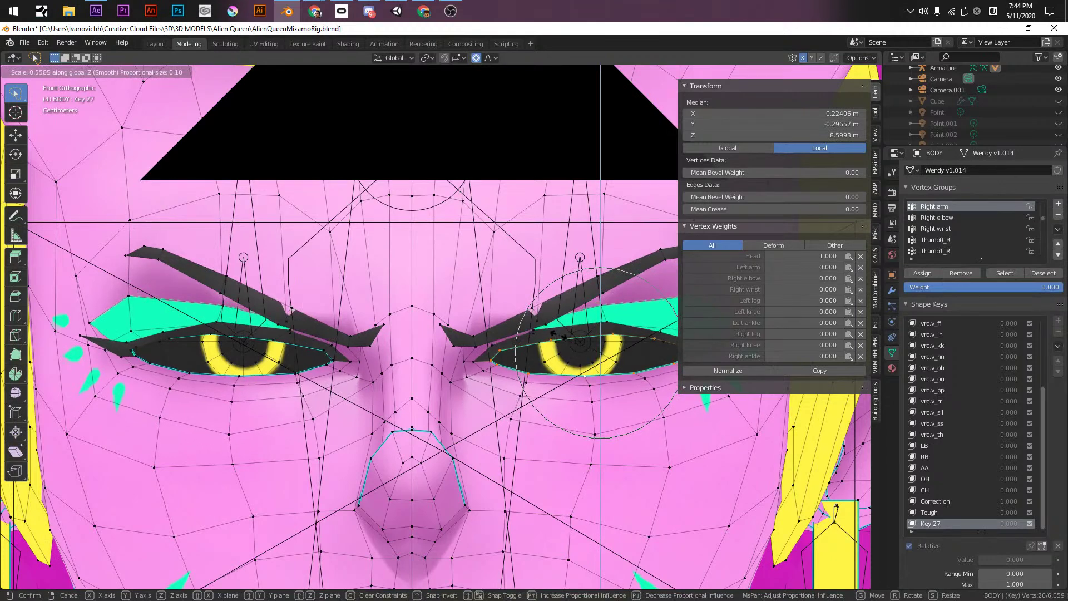
pyautogui.click(558, 335)
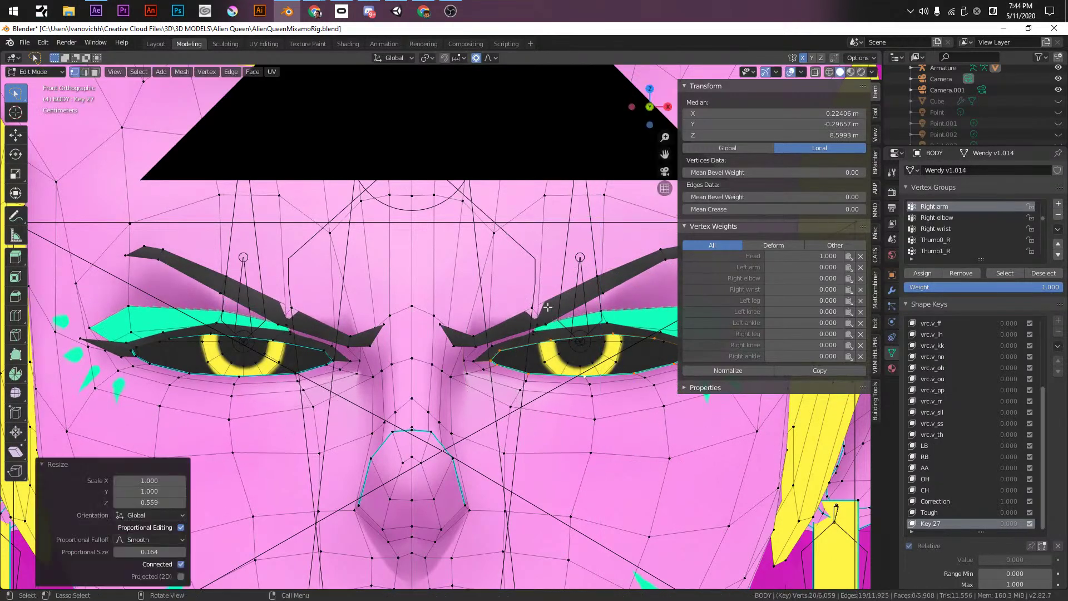
# - Raise a brow vertex, push it back in depth, then lower two inner brow vertices
pyautogui.click(536, 306)
pyautogui.press('g')
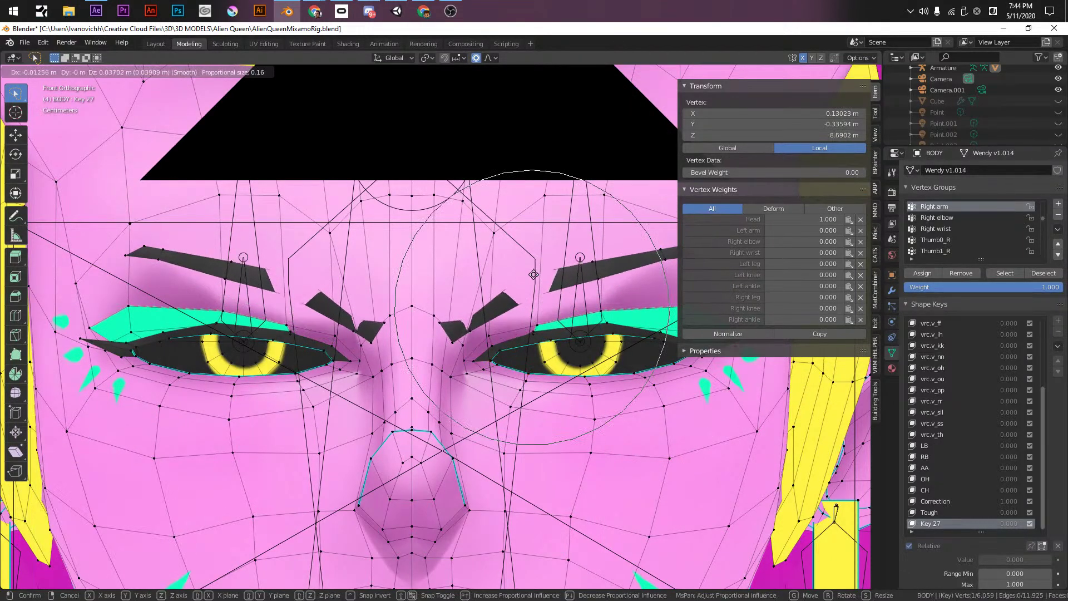
pyautogui.click(533, 273)
pyautogui.moveTo(533, 273); pyautogui.dragTo(553, 315, button='middle')
pyautogui.press('g')
pyautogui.press('y')
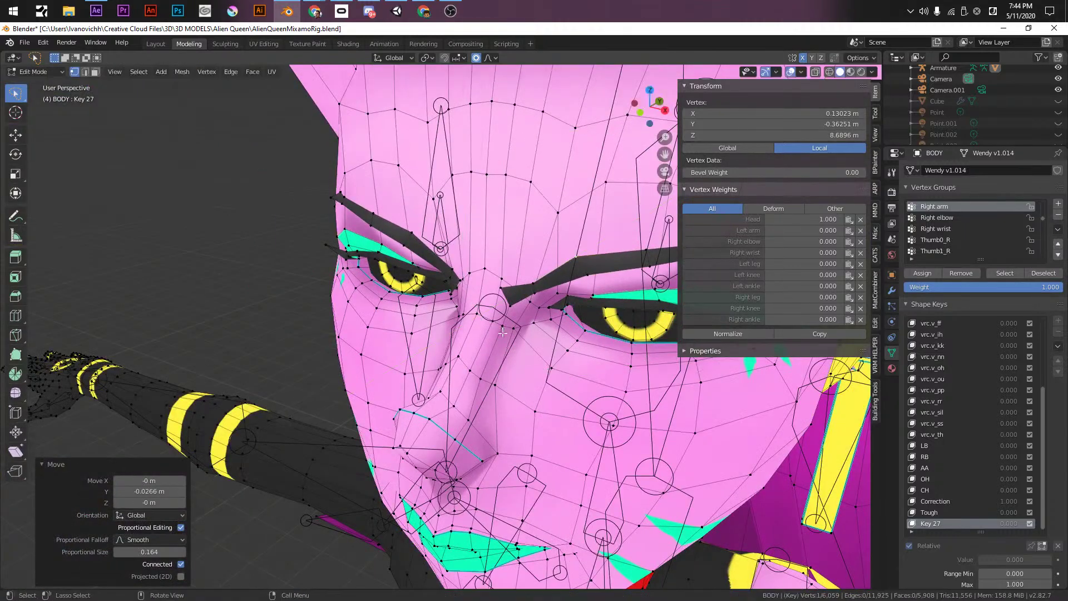
pyautogui.click(553, 316)
pyautogui.press('KP_1')
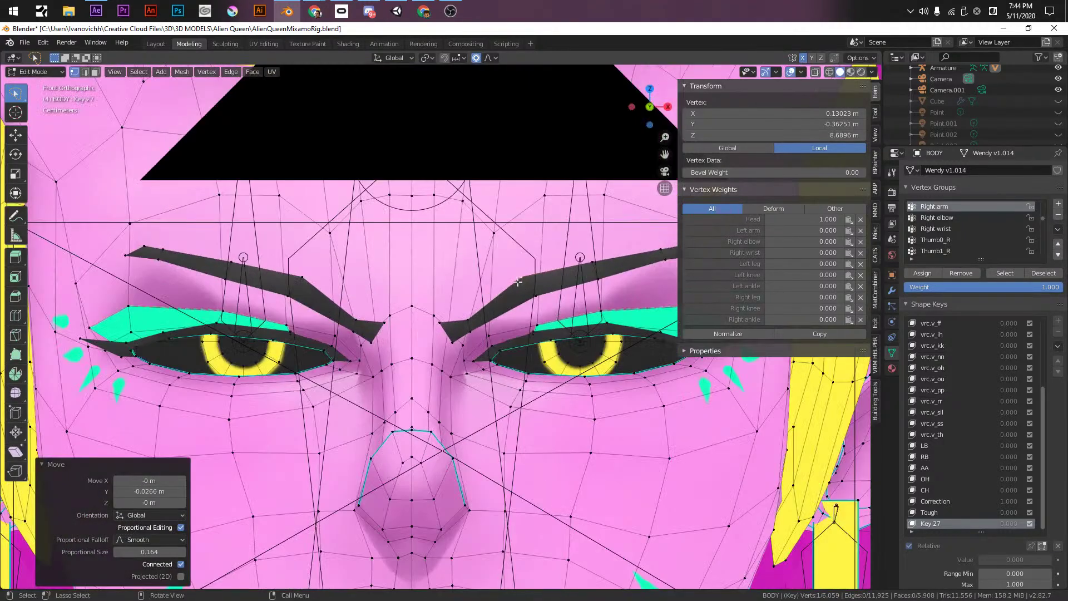
pyautogui.keyDown('shift'); pyautogui.click(524, 297); pyautogui.keyUp('shift')
pyautogui.press('g')
pyautogui.click(538, 320)
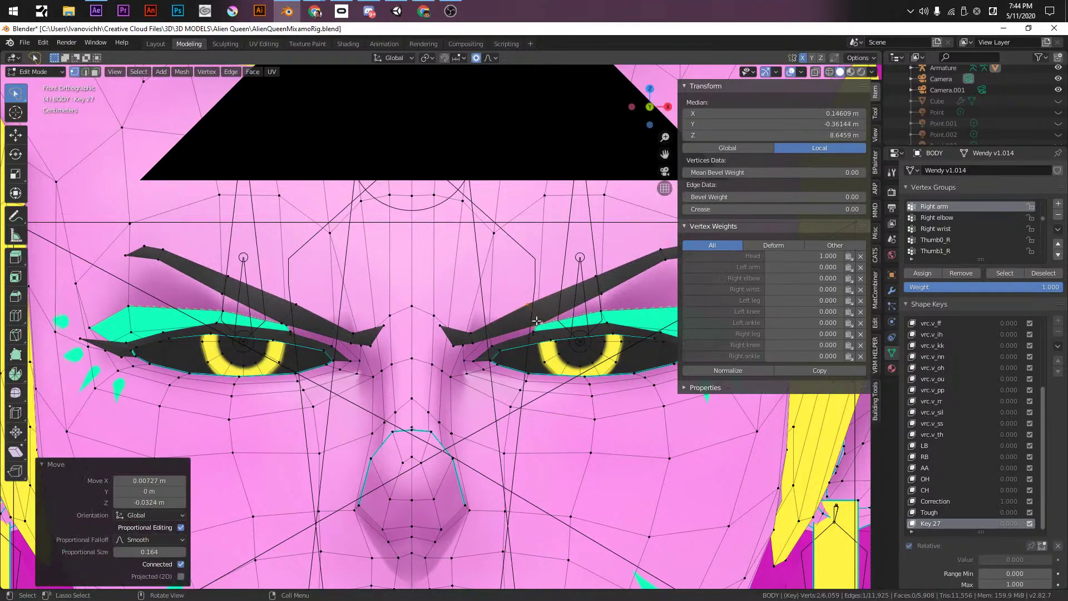
pyautogui.scroll(-3, 538, 320)
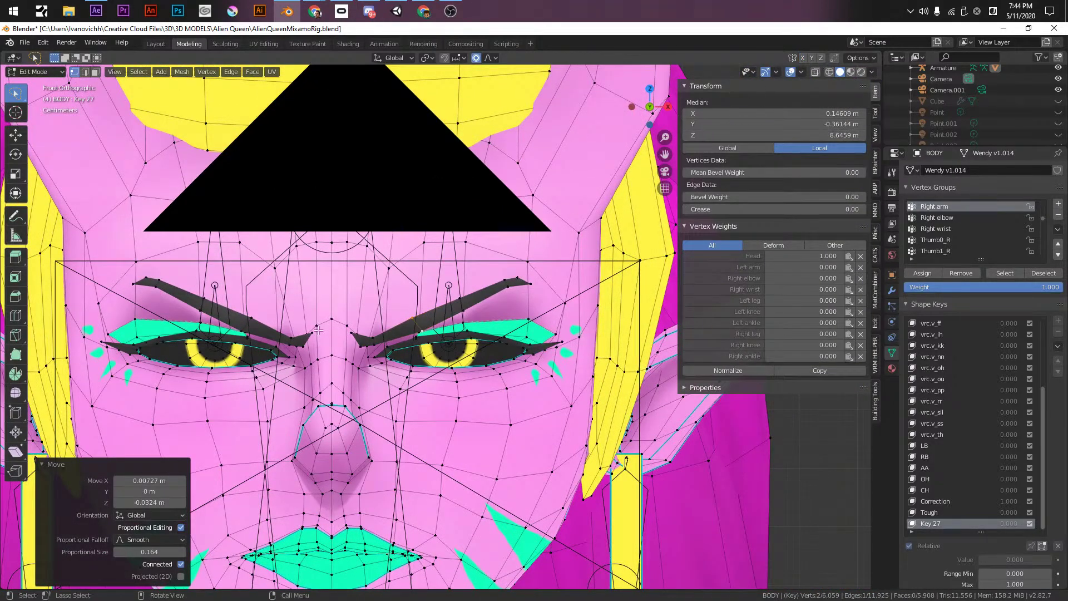
# - Lift the right brow up and outward and rotate it into a raised arch
pyautogui.press('g')
pyautogui.click(498, 266)
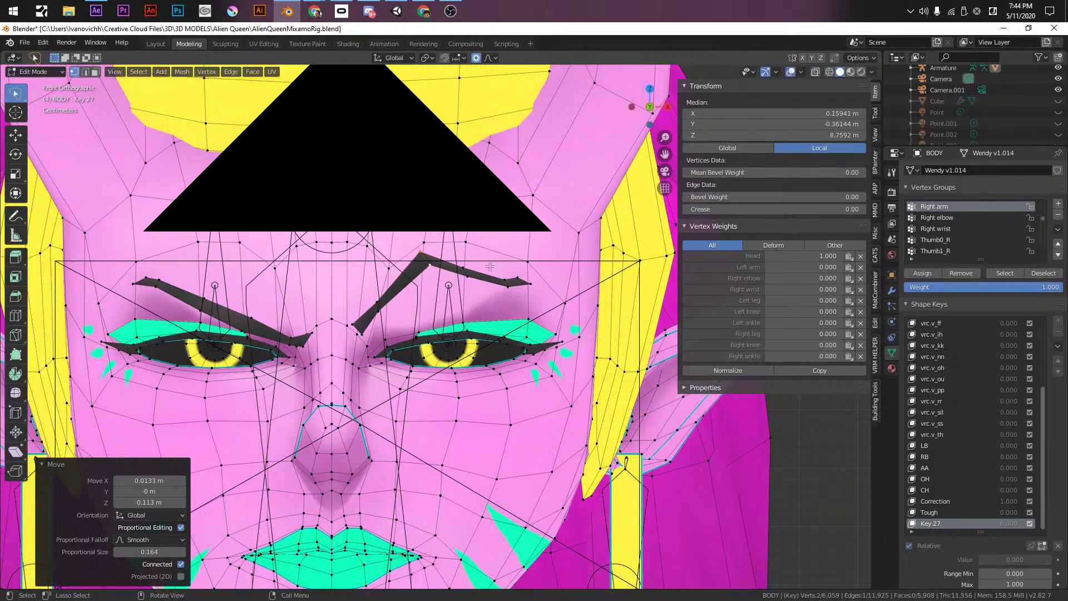
pyautogui.press('g')
pyautogui.click(516, 254)
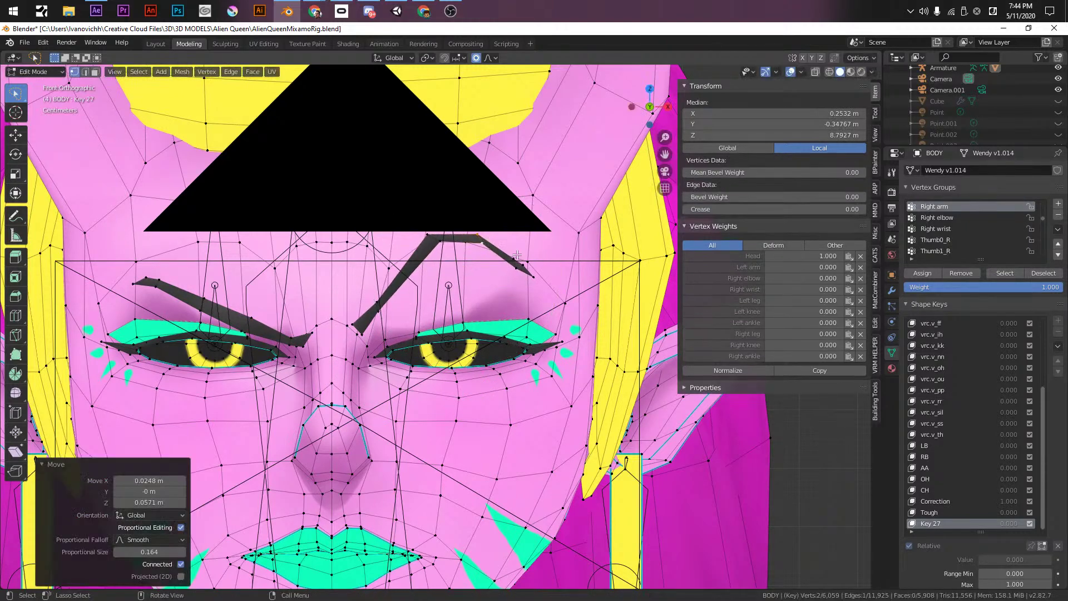
pyautogui.click(524, 256)
pyautogui.press('r')
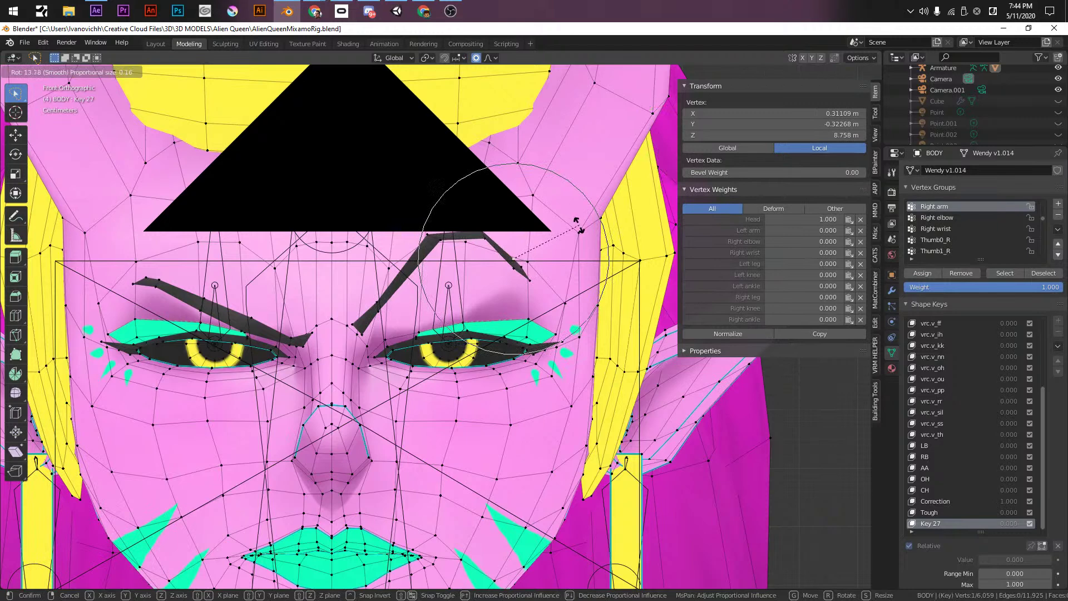
pyautogui.click(603, 249)
pyautogui.click(517, 268)
pyautogui.keyDown('shift'); pyautogui.click(526, 264); pyautogui.keyUp('shift')
pyautogui.hotkey('shift', 'g')
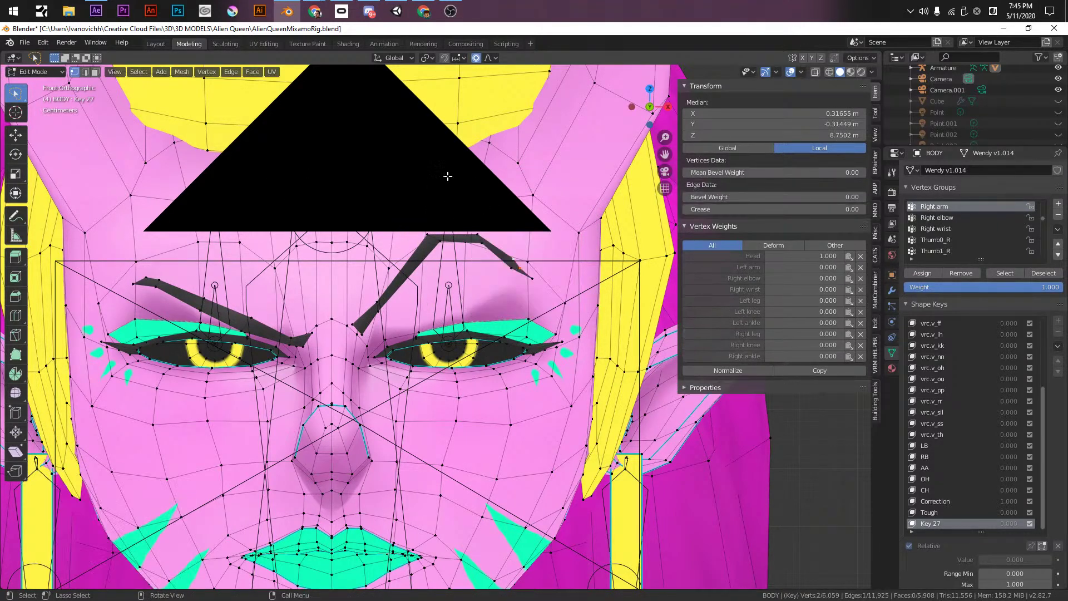
pyautogui.press('g')
pyautogui.click(570, 224)
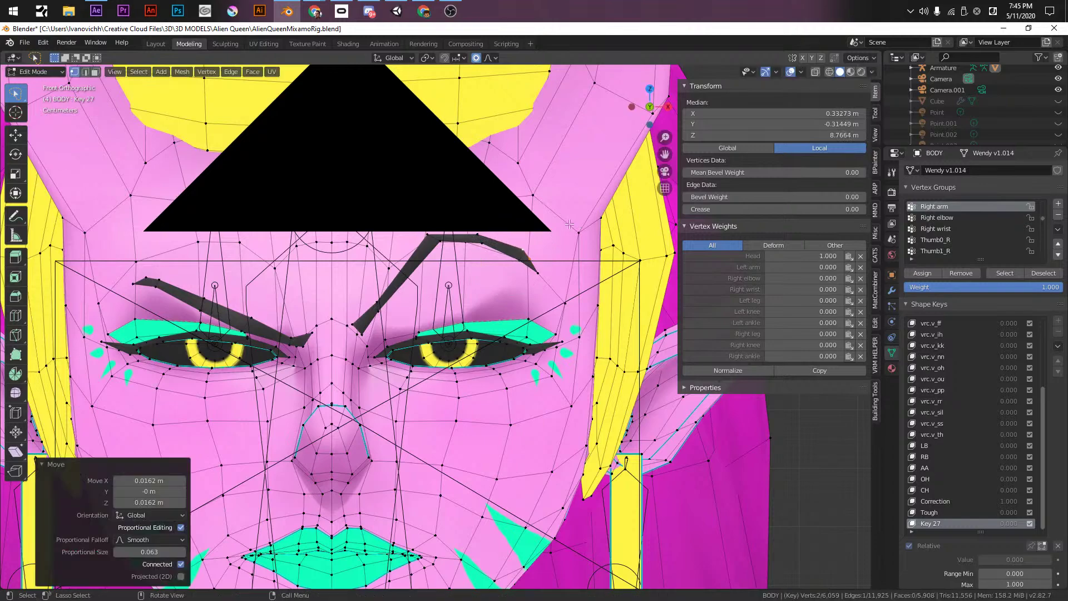
# - Fine-tune individual brow vertex positions, correcting one brow vertex's front-to-back depth
pyautogui.click(422, 238)
pyautogui.press('g')
pyautogui.click(422, 240)
pyautogui.press('g')
pyautogui.click(421, 238)
pyautogui.click(376, 297)
pyautogui.press('g')
pyautogui.click(398, 294)
pyautogui.moveTo(398, 293); pyautogui.dragTo(515, 322, button='middle')
pyautogui.hotkey('ctrl', 'z')
pyautogui.press('g')
pyautogui.press('y')
pyautogui.click(489, 306)
pyautogui.press('KP_1')
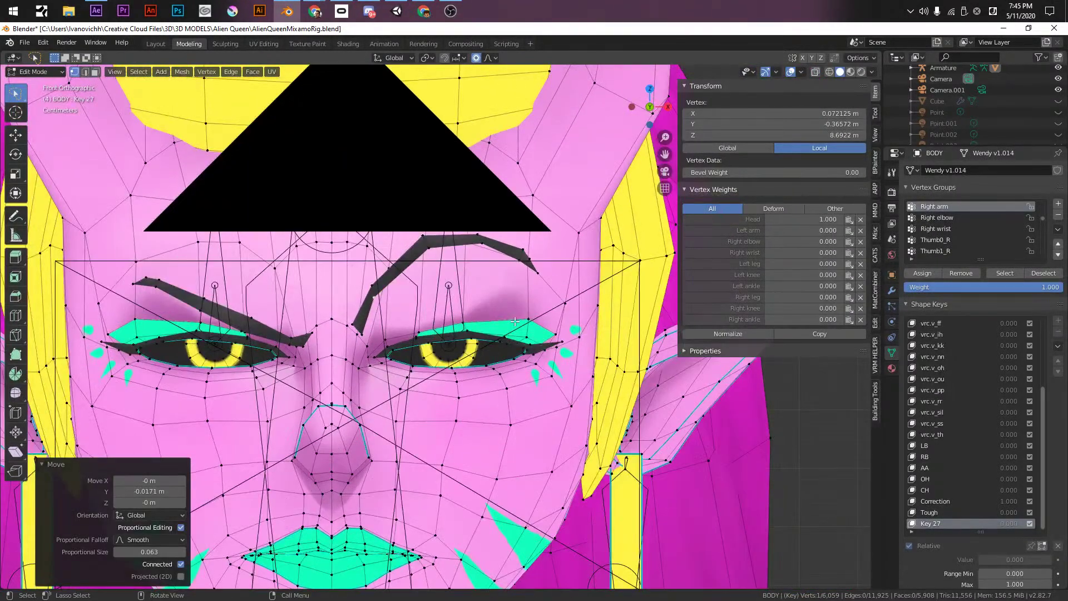
# - Narrow the other eye by moving its upper eyelid vertex vertically
pyautogui.click(209, 367)
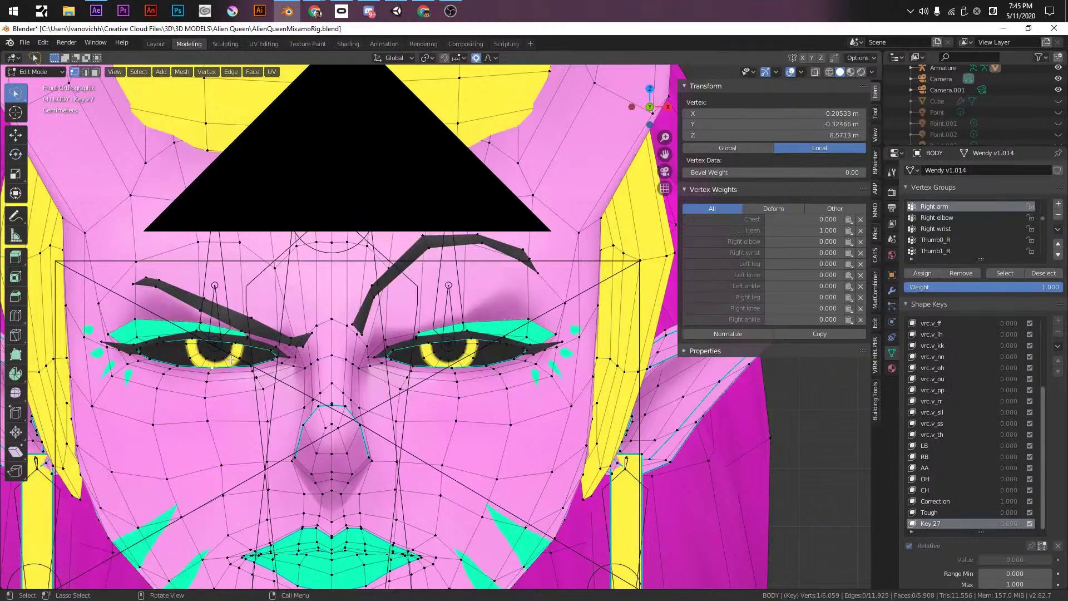
pyautogui.press('g')
pyautogui.press('z')
pyautogui.click(228, 351)
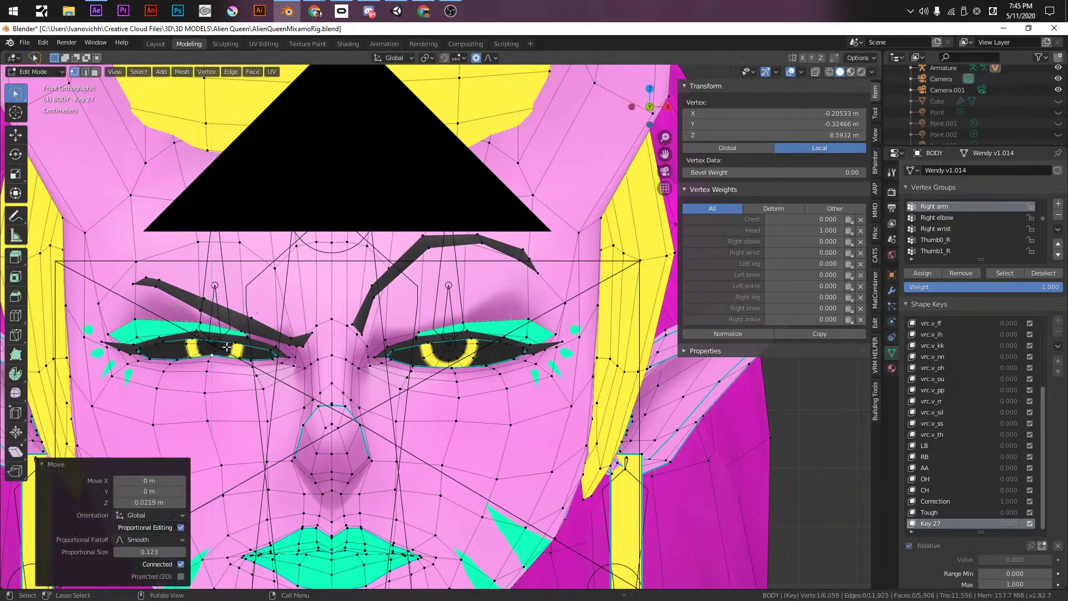
pyautogui.press('g')
pyautogui.press('z')
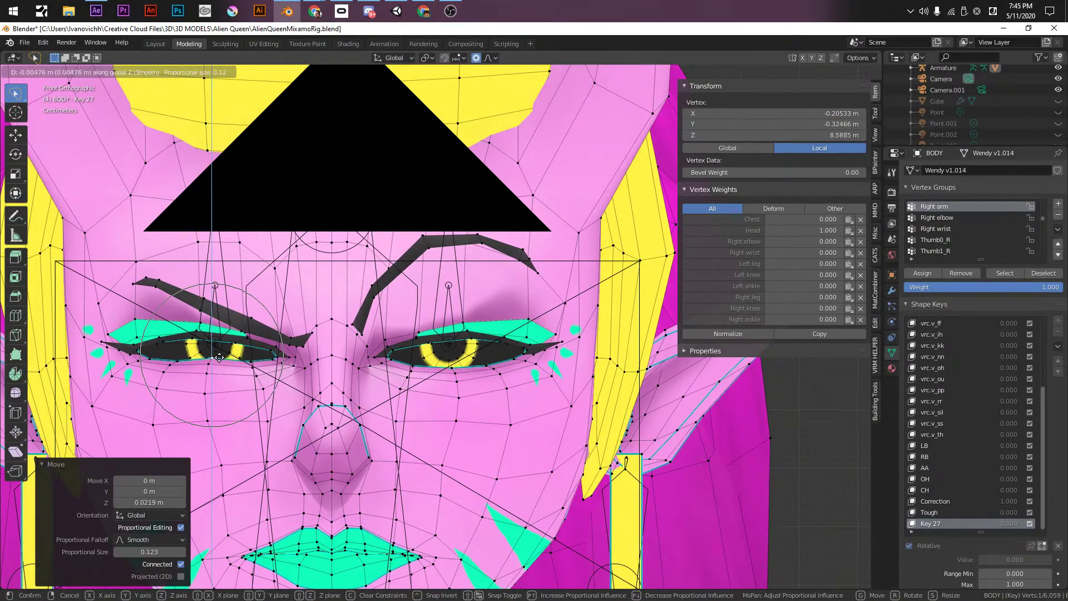
pyautogui.click(218, 359)
# - Shift the left lip corner up and rotate the right lip corner into a smirk
pyautogui.keyDown('shift'); pyautogui.moveTo(336, 407); pyautogui.dragTo(422, 302, button='middle'); pyautogui.keyUp('shift')
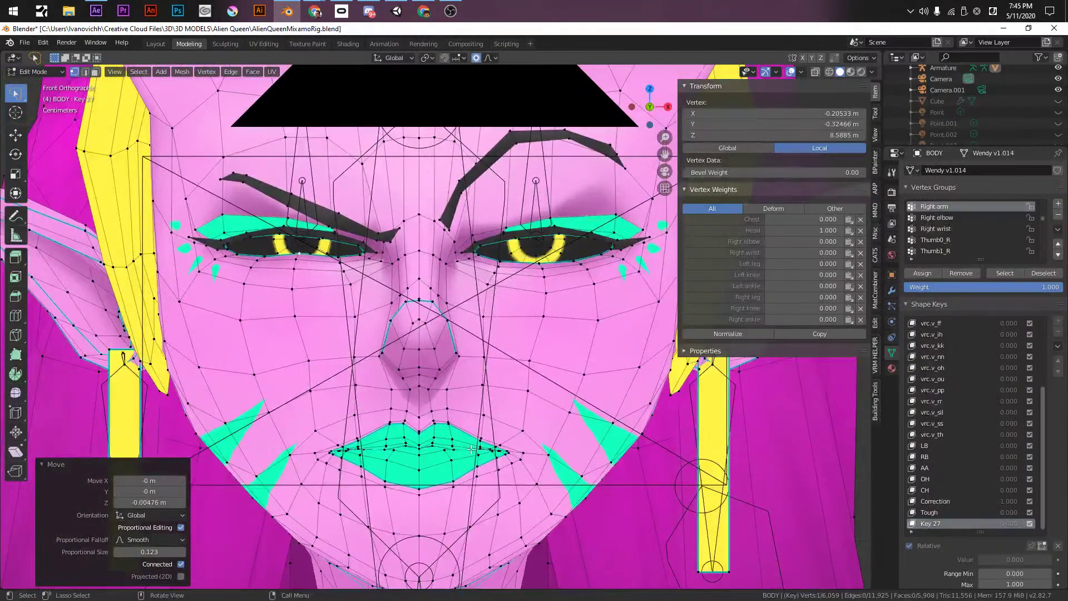
pyautogui.click(325, 454)
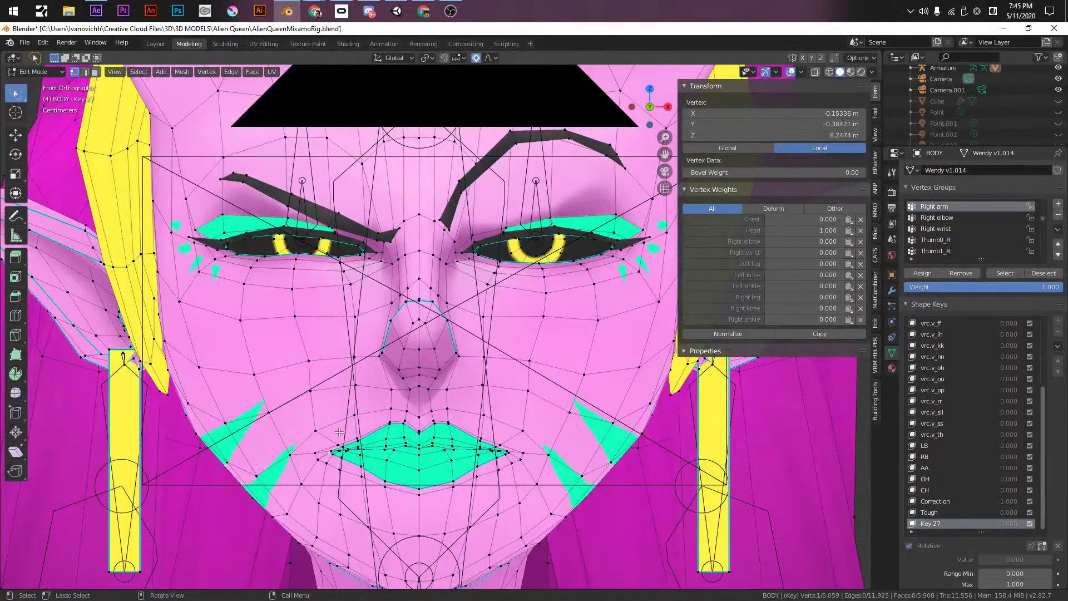
pyautogui.press('g')
pyautogui.click(327, 427)
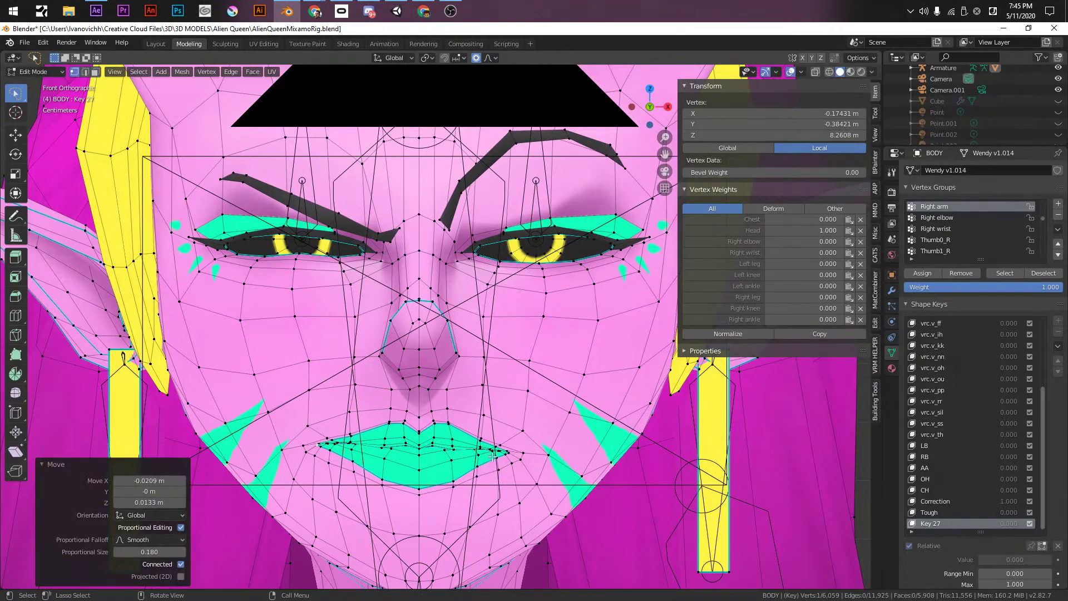
pyautogui.click(511, 455)
pyautogui.press('r')
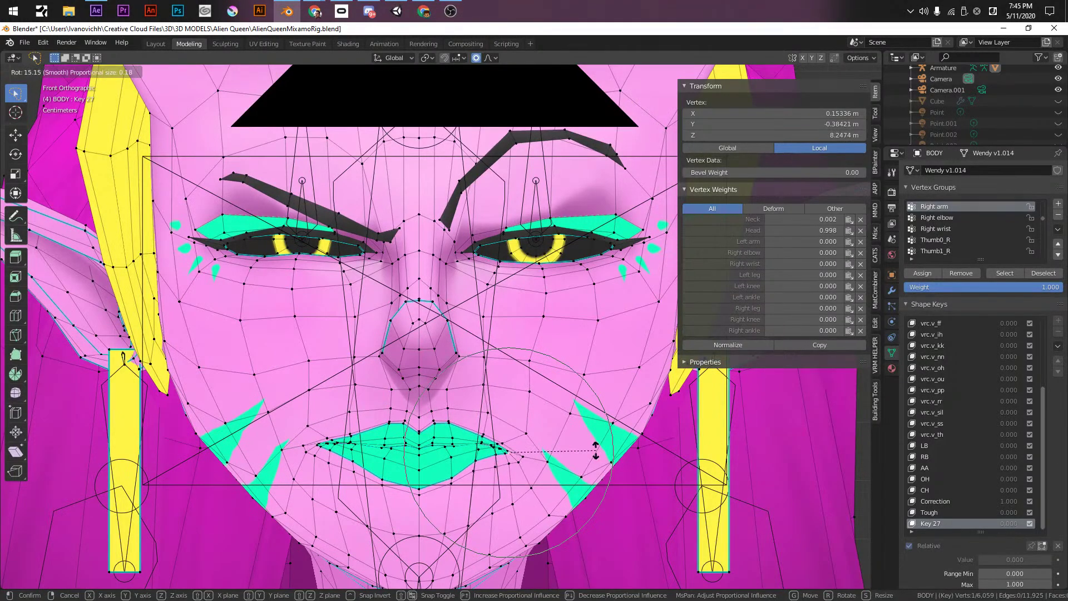
pyautogui.click(596, 450)
# - Back in Object Mode, preview Key 27 at value 1.000 and save the file
pyautogui.press('Tab')
pyautogui.scroll(-5, 540, 438)
pyautogui.moveTo(539, 439); pyautogui.dragTo(596, 448, button='middle')
pyautogui.moveTo(996, 532); pyautogui.dragTo(1048, 532)
pyautogui.moveTo(501, 389); pyautogui.dragTo(413, 343, button='middle')
pyautogui.hotkey('ctrl', 's')
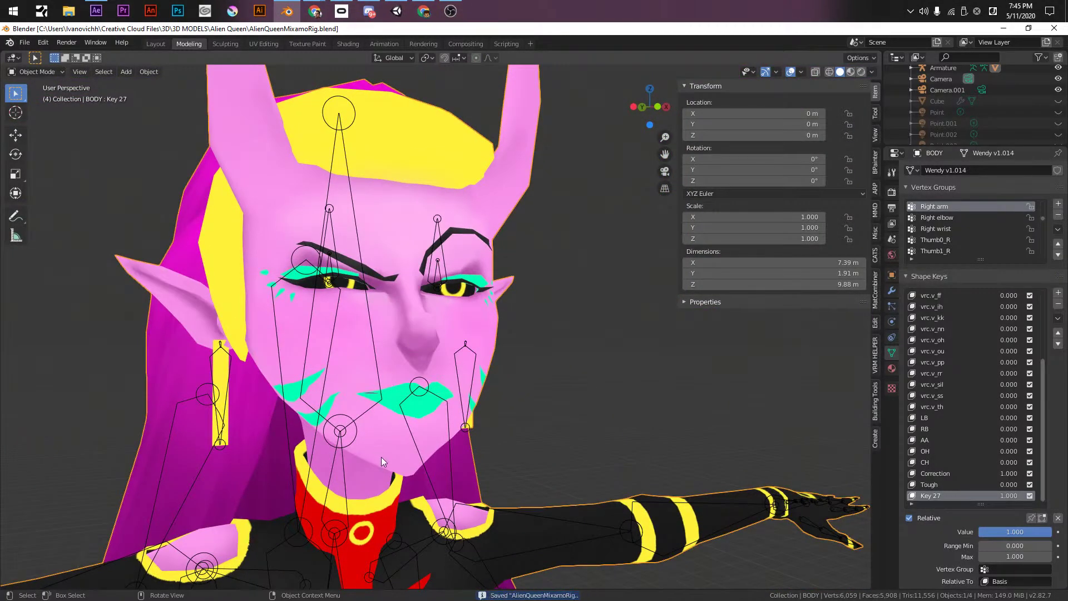
# - From the front view, drag Key 27's Value slider down to 0.000
pyautogui.moveTo(279, 288); pyautogui.dragTo(433, 464, button='middle')
pyautogui.press('KP_1')
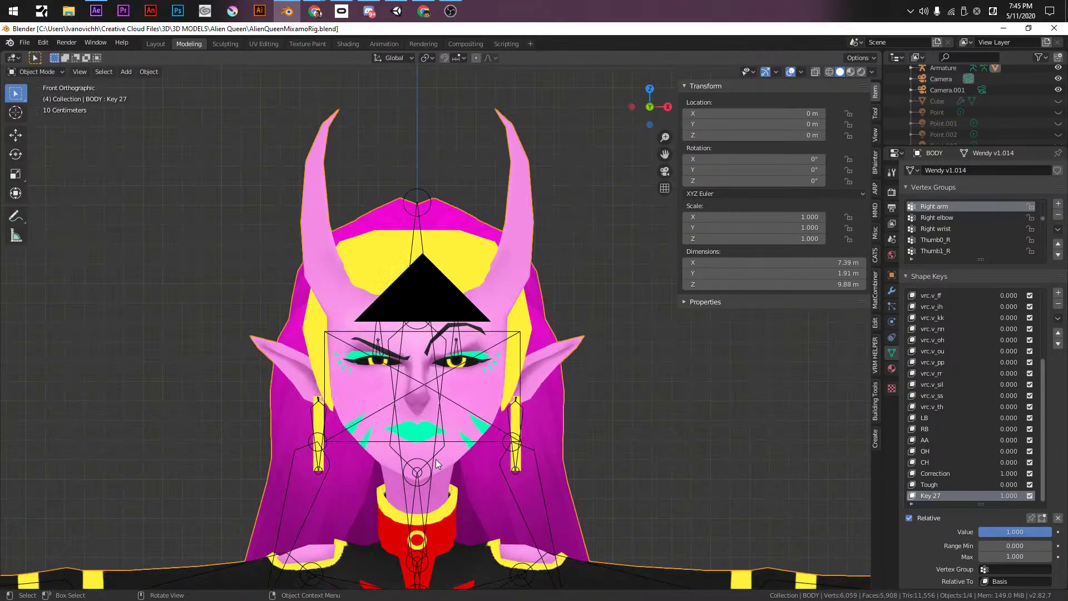
pyautogui.scroll(-1, 436, 459)
pyautogui.keyDown('shift'); pyautogui.moveTo(436, 458); pyautogui.dragTo(495, 415, button='middle'); pyautogui.keyUp('shift')
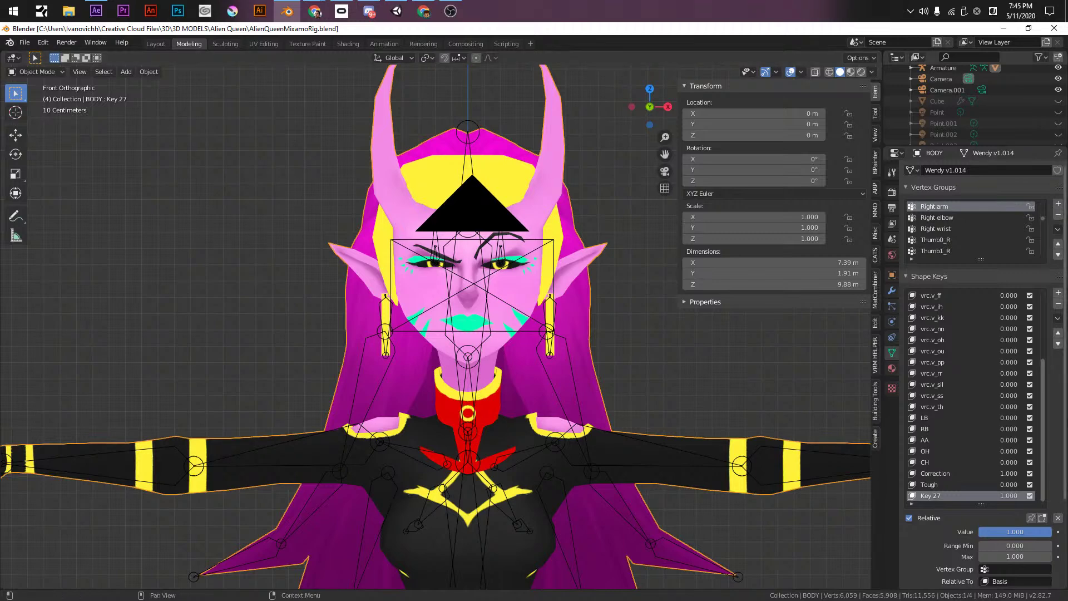
pyautogui.scroll(5, 982, 324)
pyautogui.scroll(-6, 930, 339)
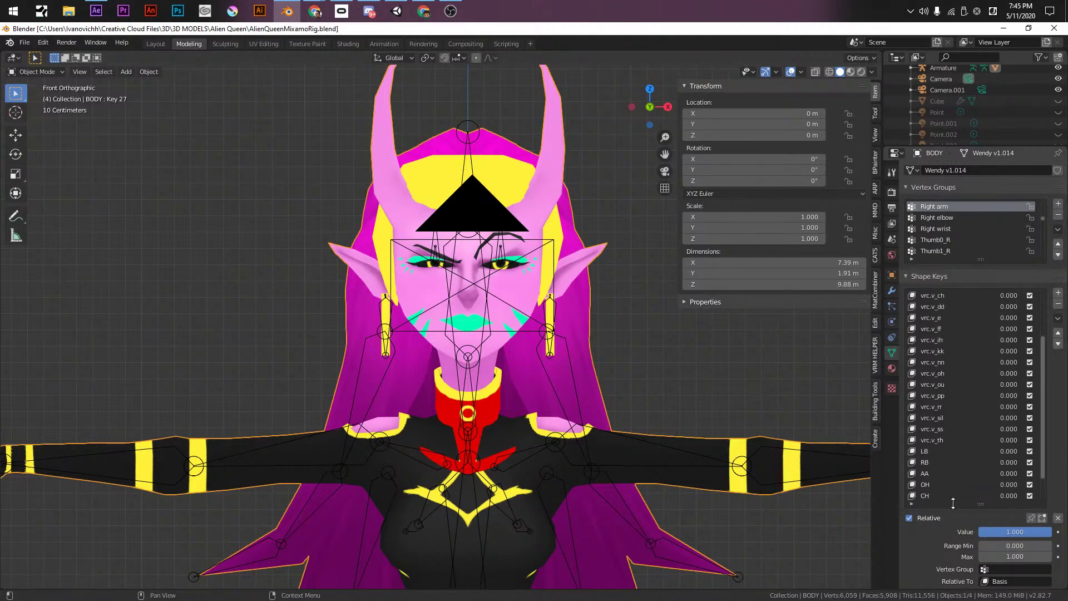
pyautogui.moveTo(1019, 469); pyautogui.dragTo(952, 465)
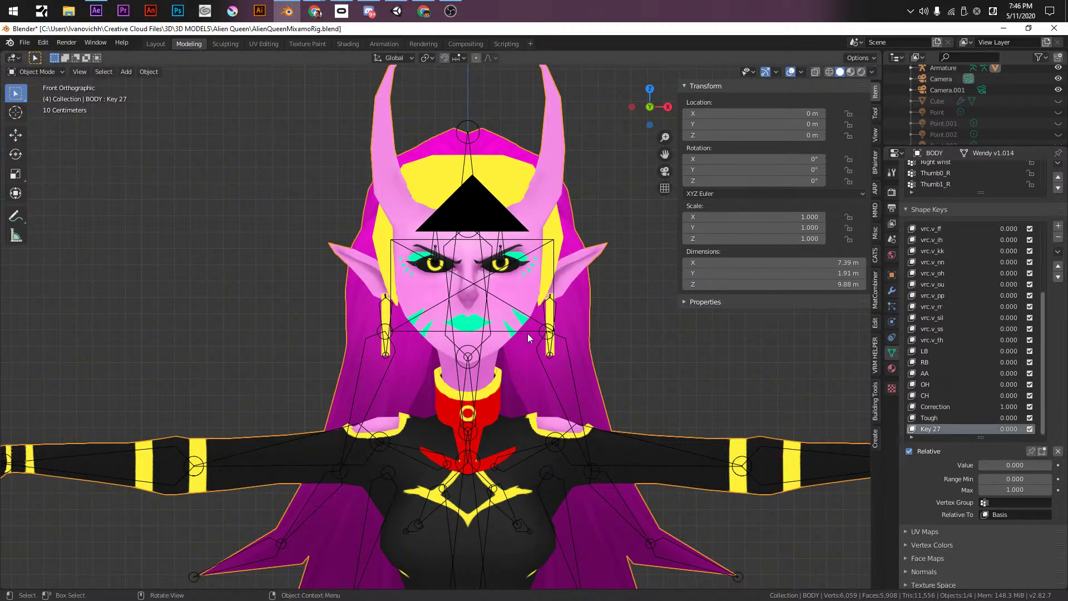
# - Rename Key 27 to 'R u srs' and save AlienQueenMixamoRig.blend
pyautogui.doubleClick(927, 430)
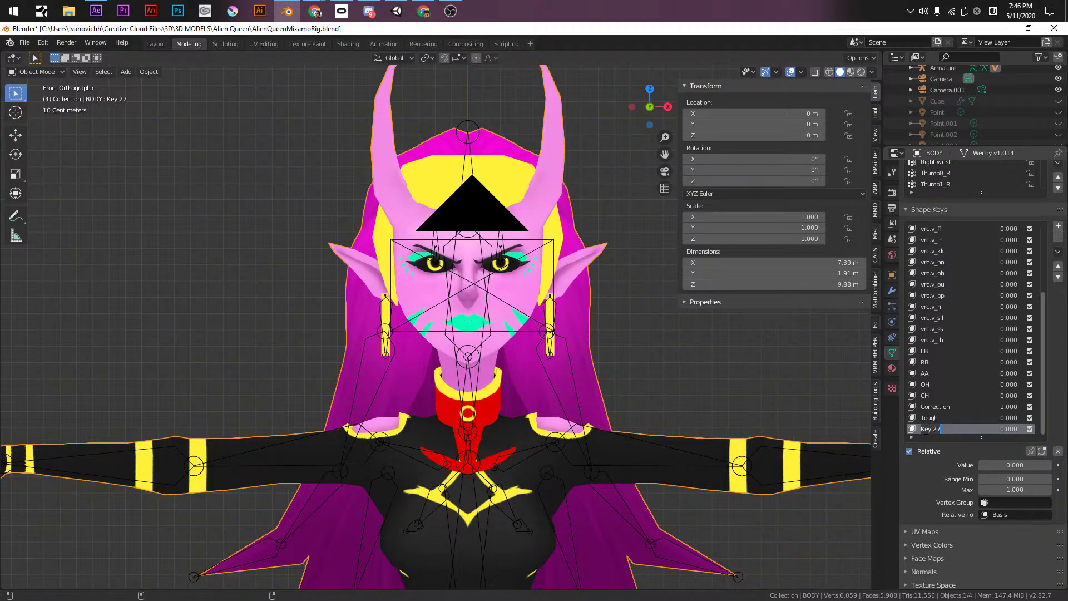
pyautogui.write('R u srs')
pyautogui.press('Return')
pyautogui.click(946, 416)
pyautogui.hotkey('ctrl', 's')
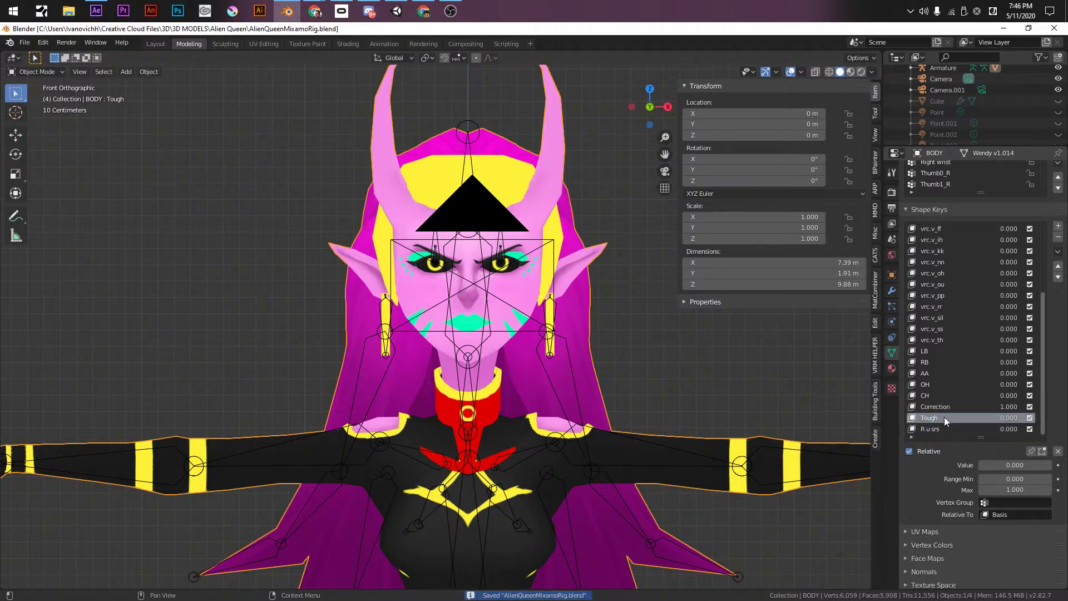
# - Select the Alien Queen armature in the viewport for export
pyautogui.scroll(-3, 440, 333)
pyautogui.moveTo(440, 334); pyautogui.dragTo(474, 476, button='middle')
pyautogui.click(433, 372)
# - Start an FBX export to AlienQueenUnity.fbx and apply the saved Unity export preset
pyautogui.click(24, 43)
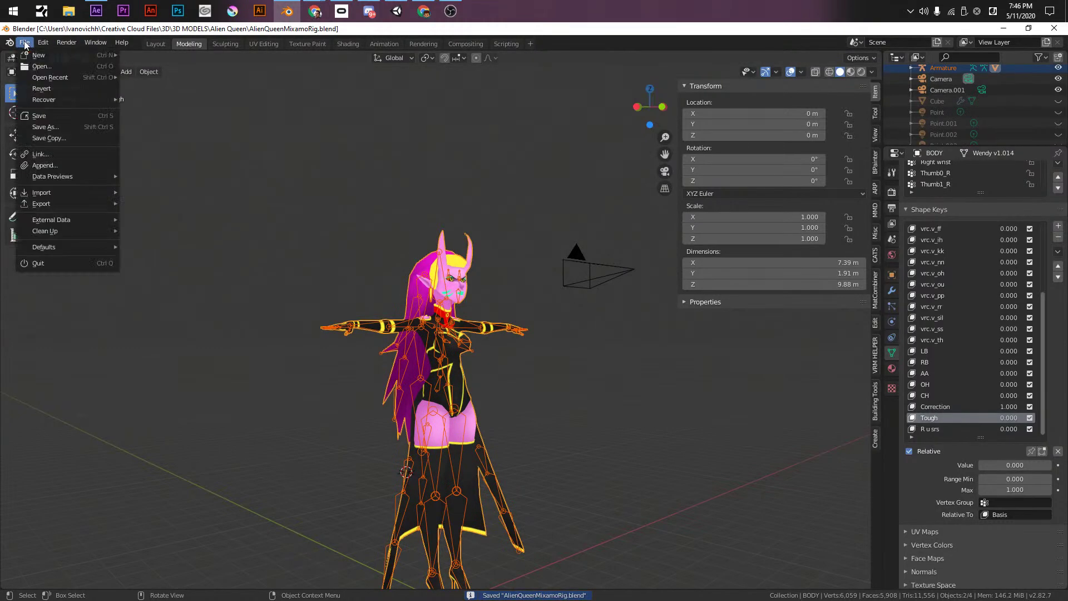
pyautogui.moveTo(42, 204)
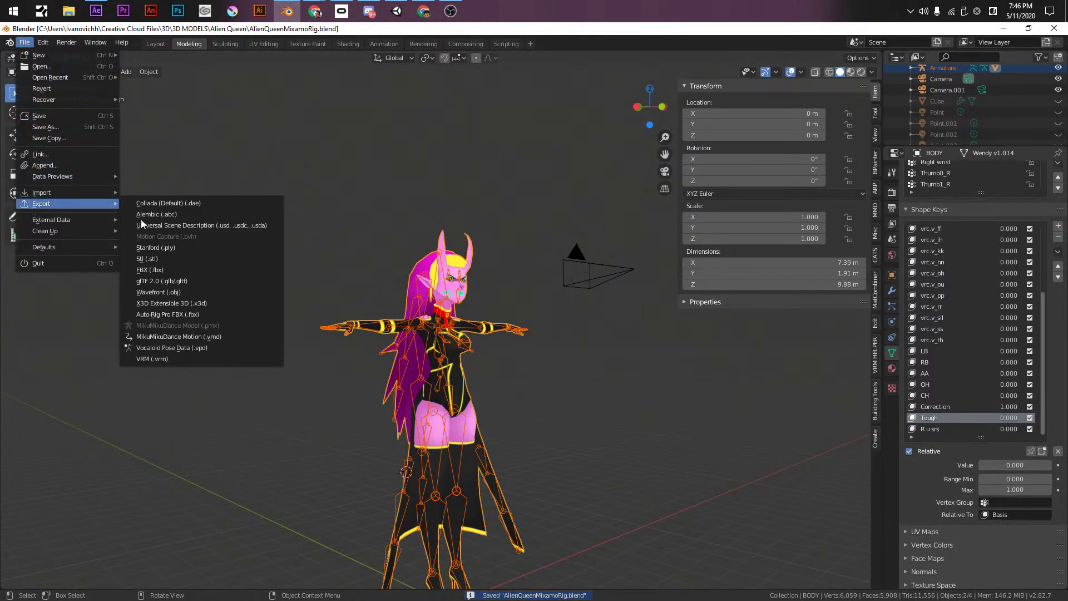
pyautogui.click(161, 270)
pyautogui.click(523, 245)
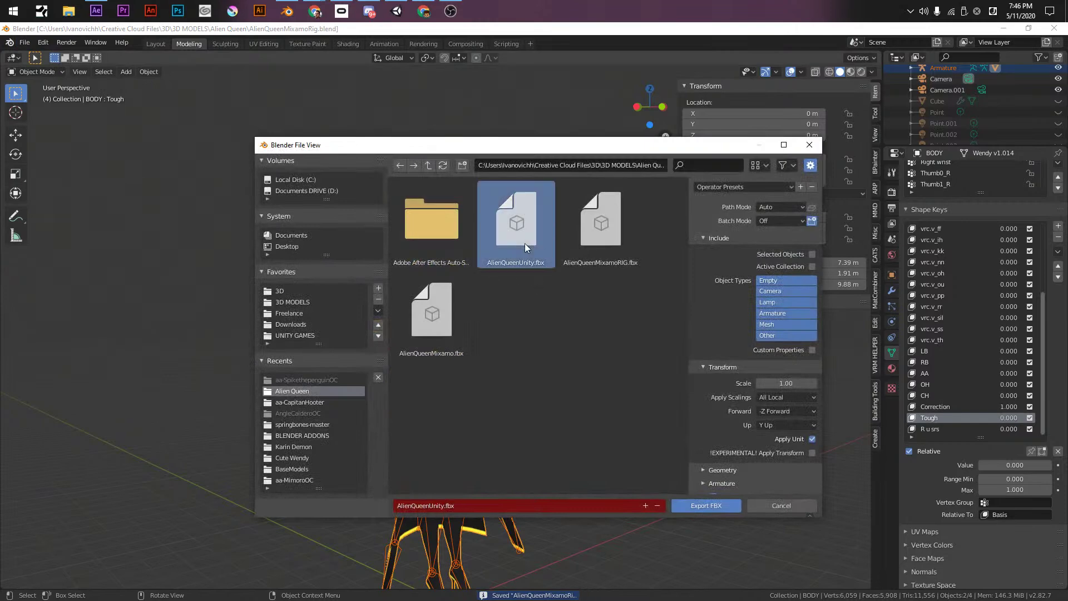
pyautogui.click(726, 185)
pyautogui.click(725, 225)
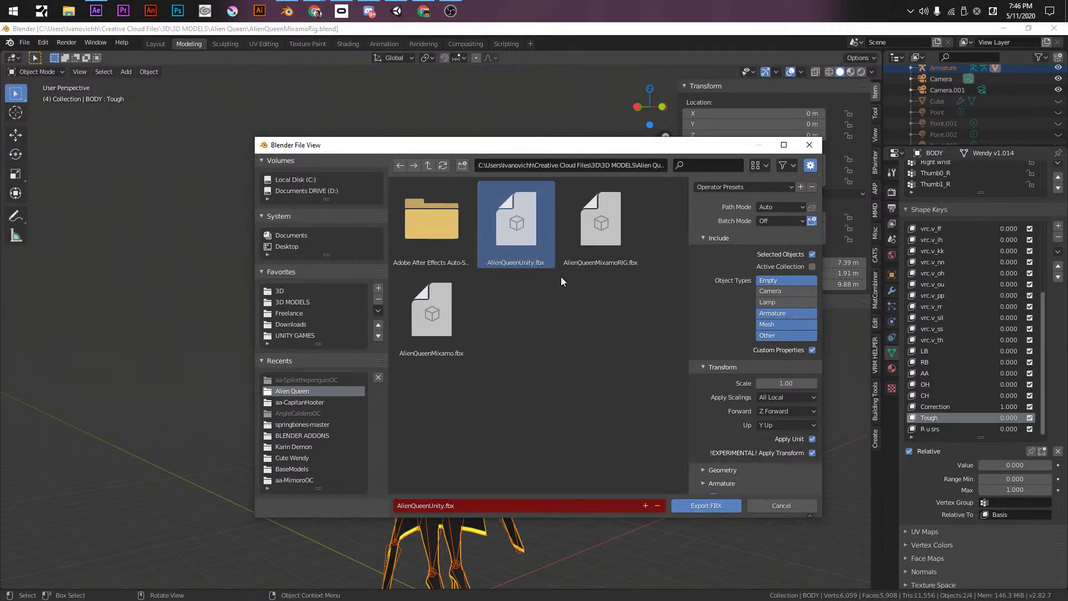
pyautogui.hotkey('alt', 'Tab')
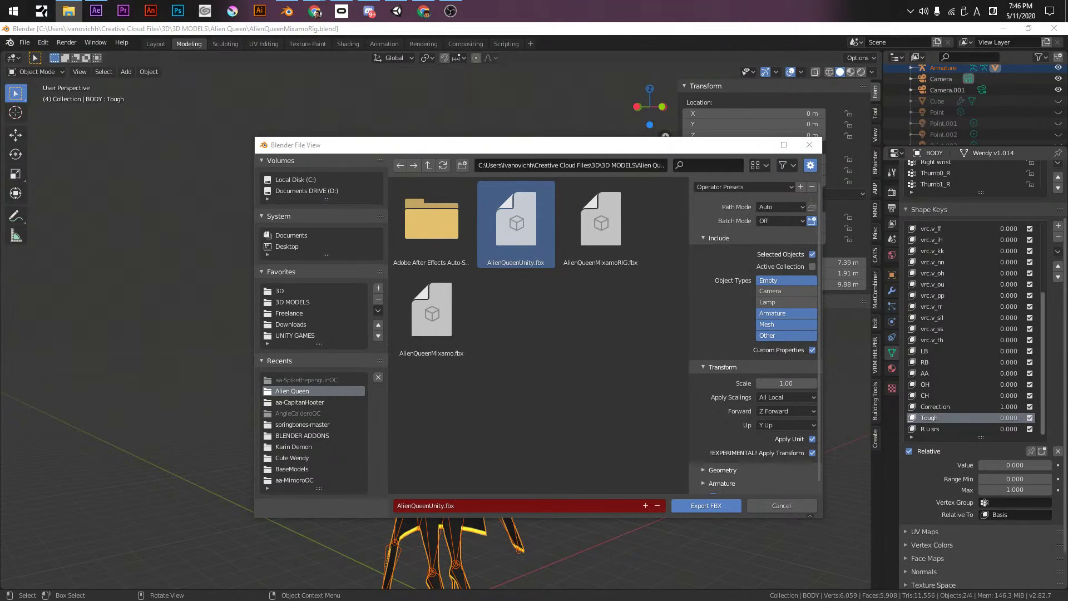
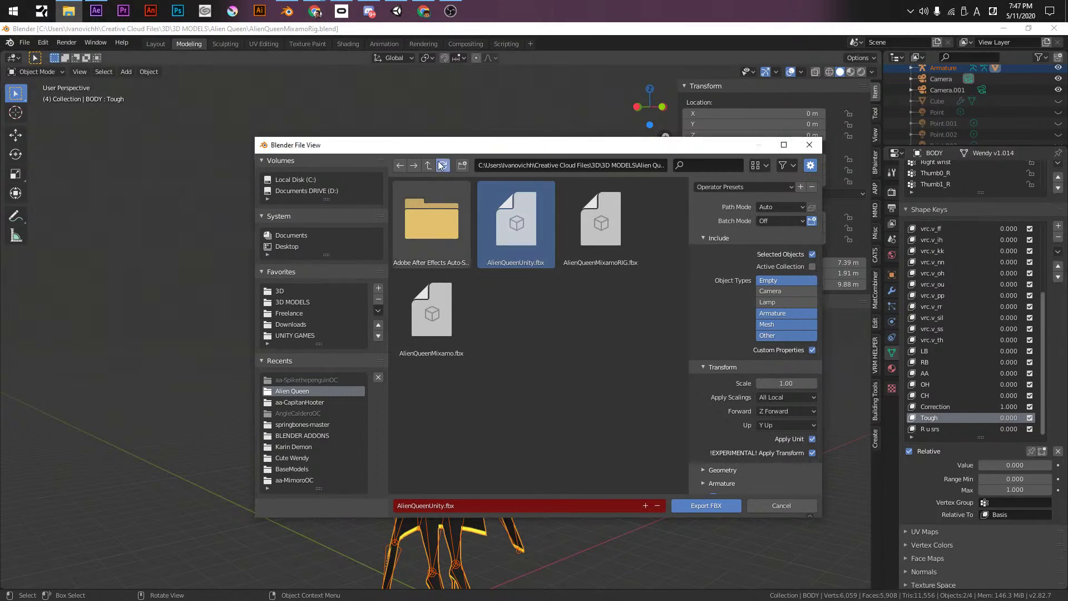
# - Export the Alien Queen over AlienQueenUnity.fbx using the Unityvisms operator preset
pyautogui.click(611, 239)
pyautogui.click(531, 239)
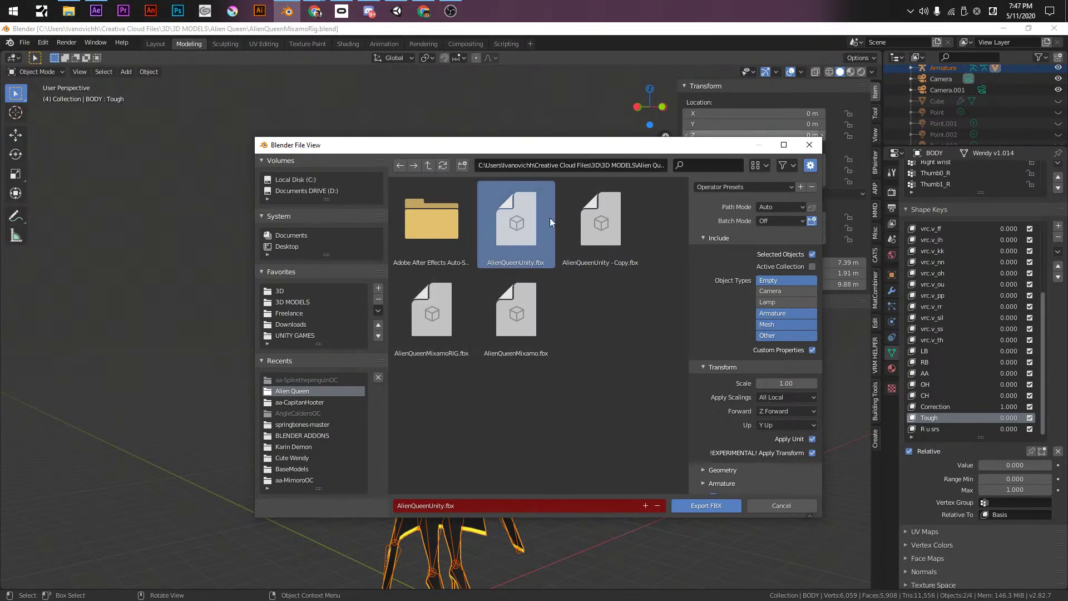
pyautogui.click(732, 187)
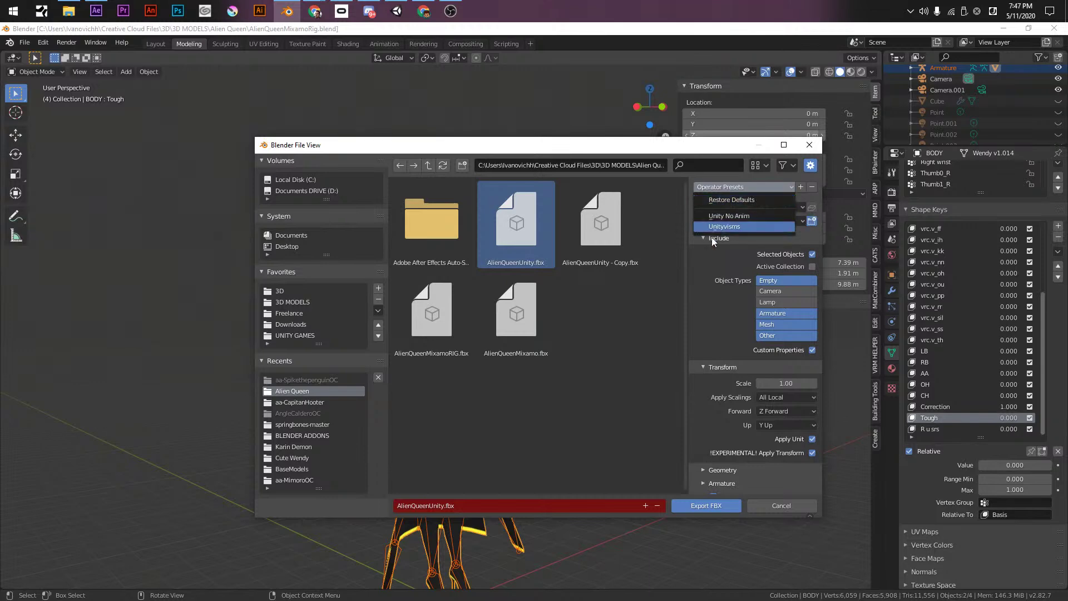
pyautogui.click(713, 226)
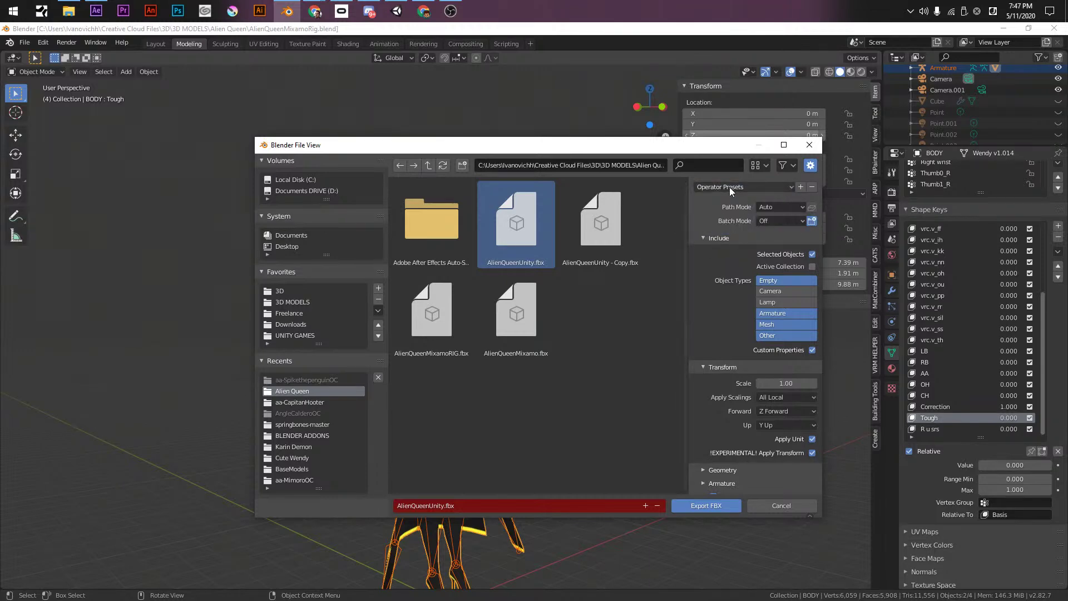
pyautogui.click(722, 185)
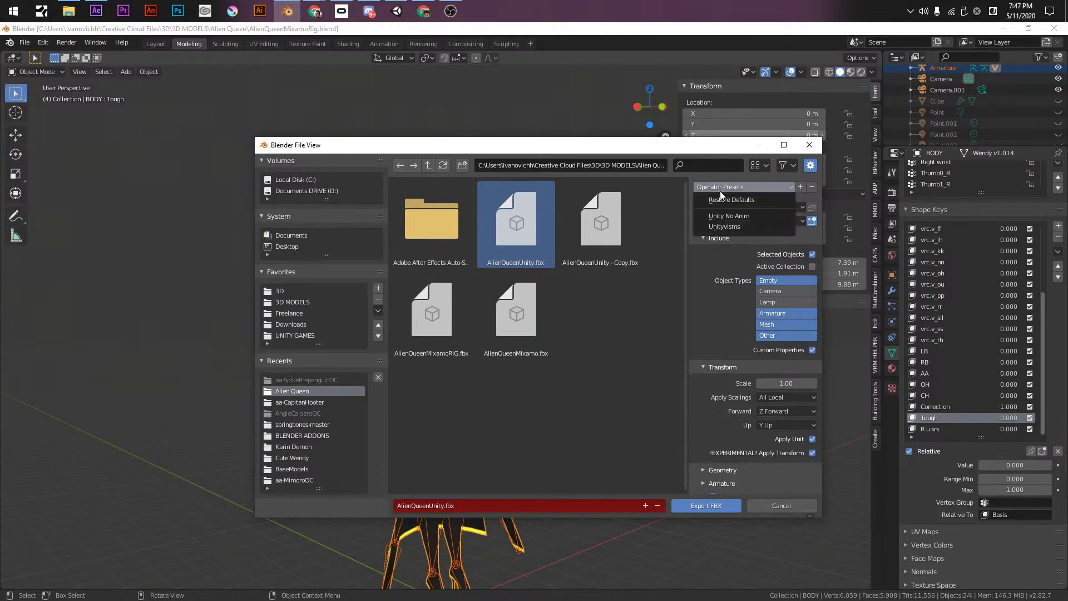
pyautogui.click(718, 230)
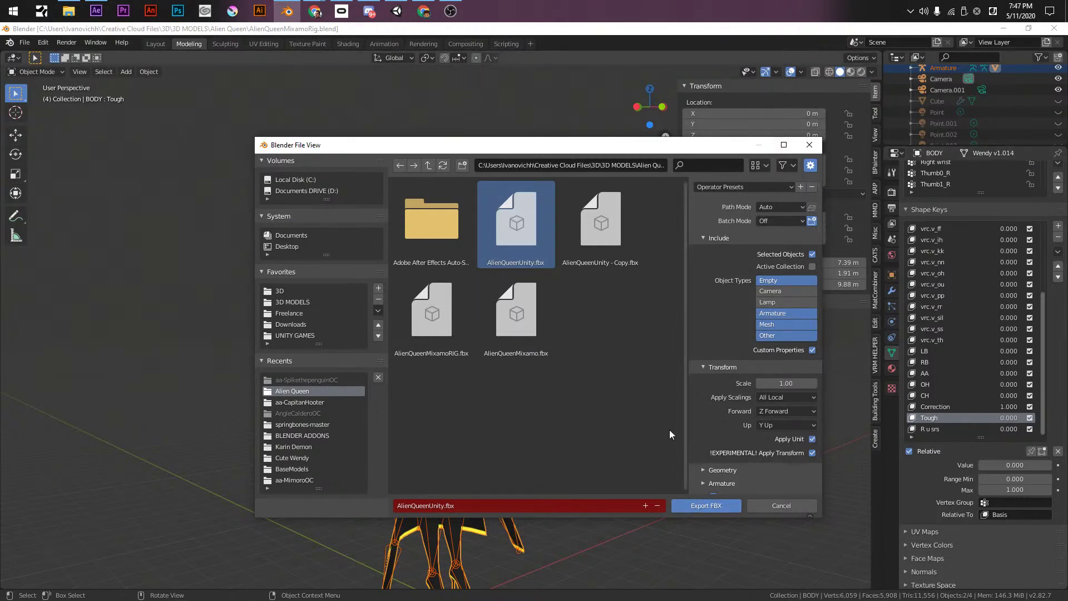
pyautogui.click(699, 505)
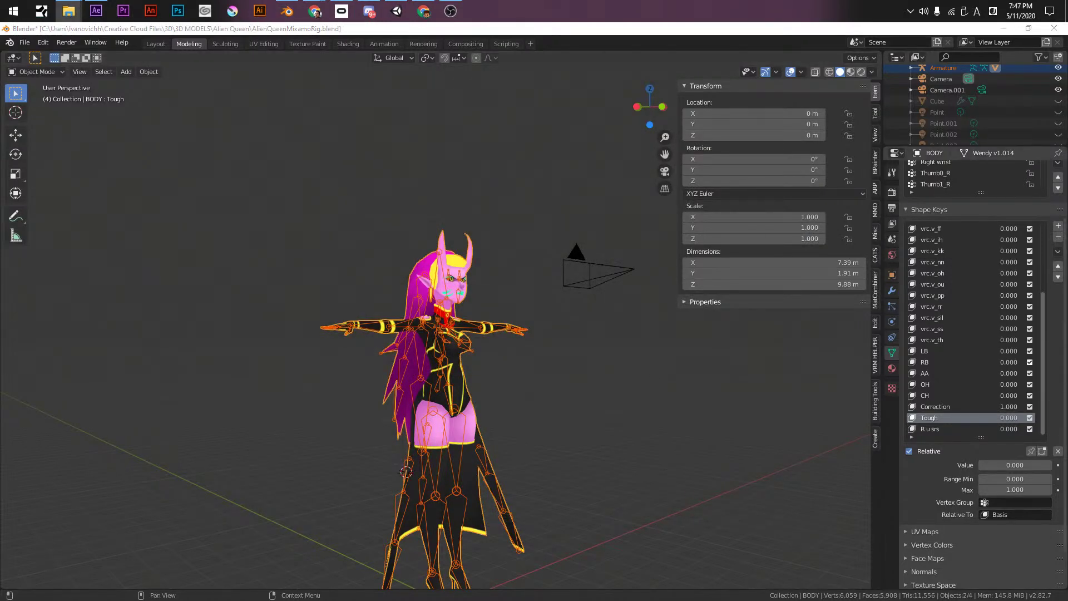
# - Reveal the Unity project's 00-alien queen folder in File Explorer and snap it to the left
pyautogui.click(396, 12)
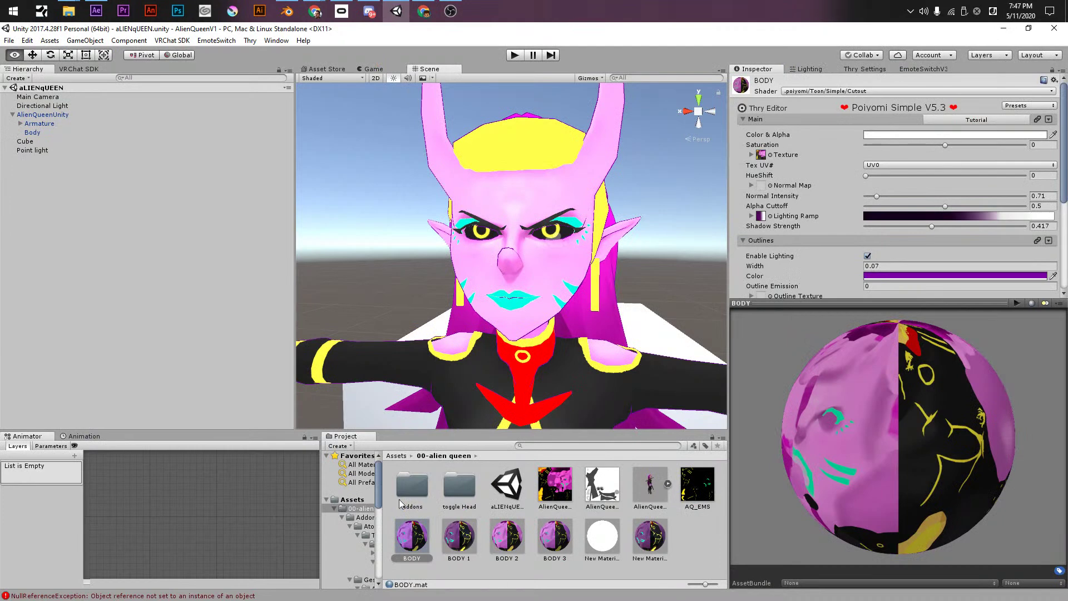
pyautogui.rightClick(688, 536)
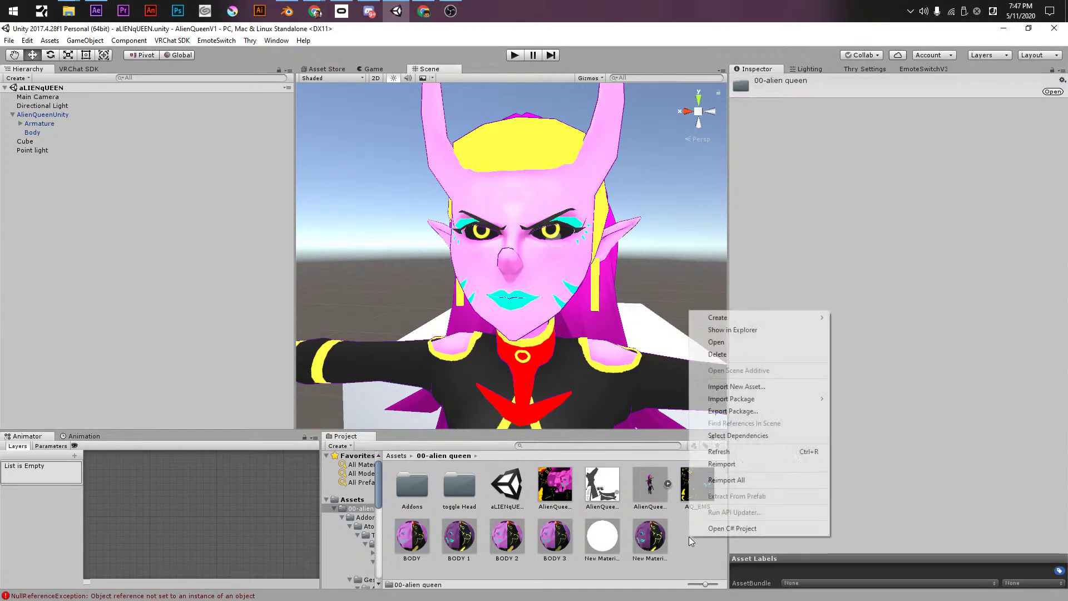
pyautogui.click(776, 333)
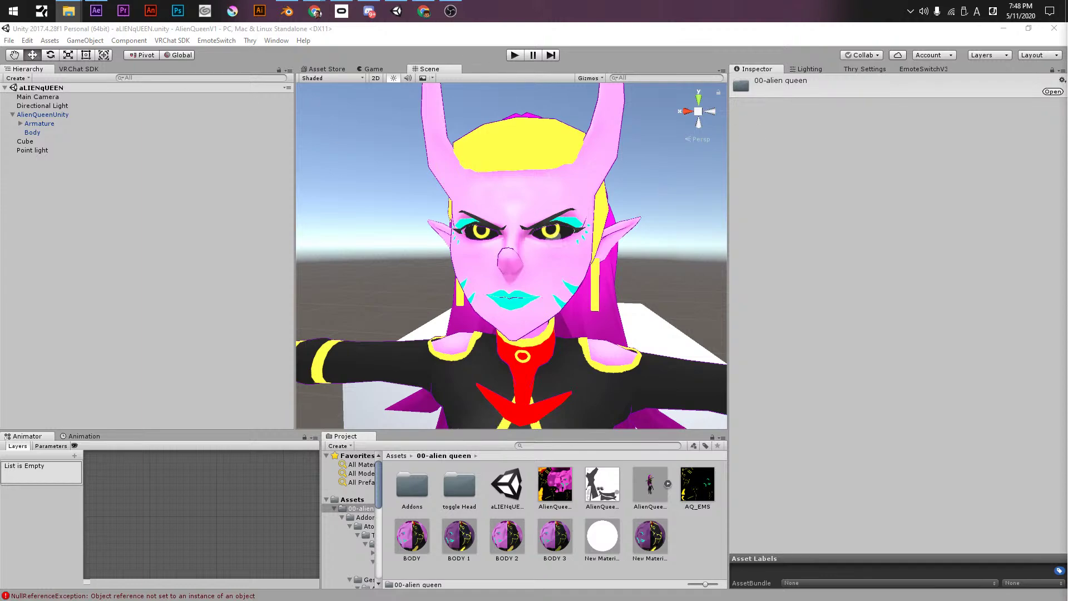
pyautogui.press('super+Left')
pyautogui.press('Escape')
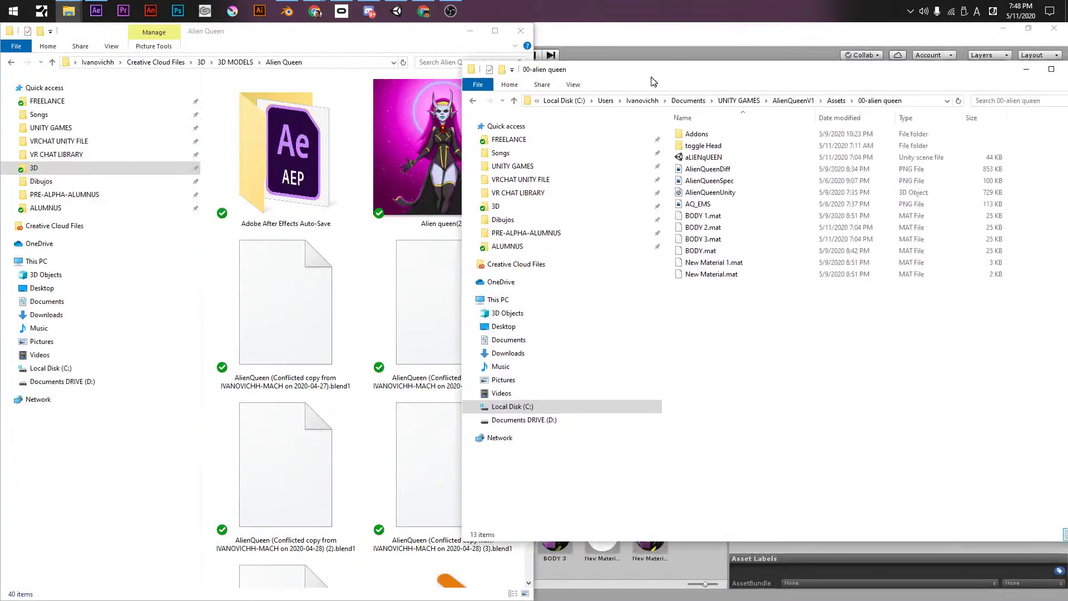
# - Tile the Alien Queen and 00-alien queen Explorer windows and select the new AlienQueen Unity export
pyautogui.moveTo(656, 81); pyautogui.dragTo(726, 64)
pyautogui.click(334, 130)
pyautogui.keyDown('ctrl'); pyautogui.scroll(-2, 303, 280); pyautogui.keyUp('ctrl')
pyautogui.keyDown('ctrl'); pyautogui.scroll(-2, 303, 279); pyautogui.keyUp('ctrl')
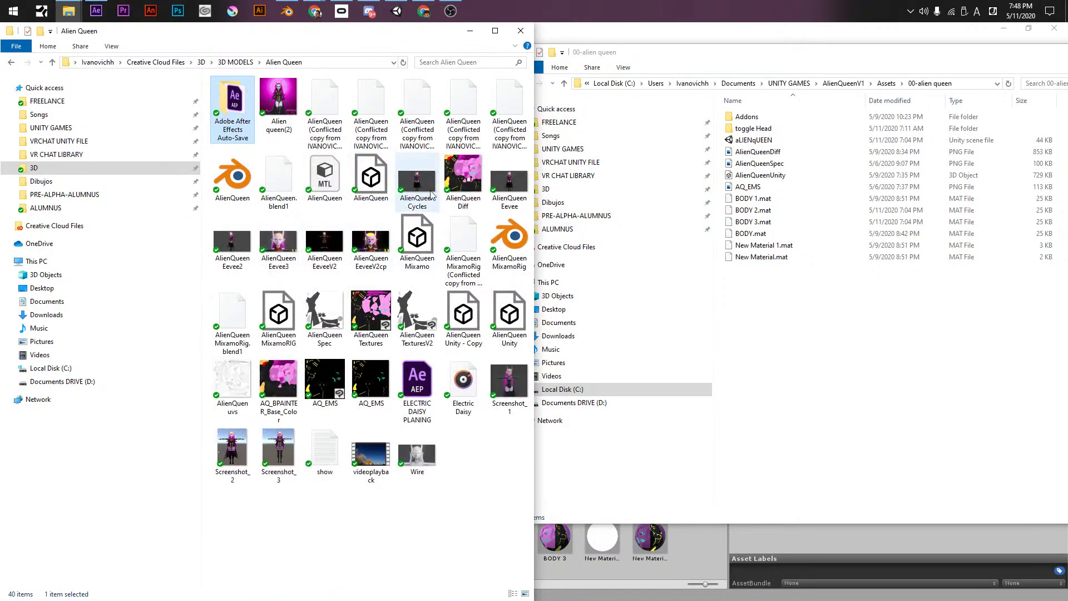
pyautogui.click(439, 72)
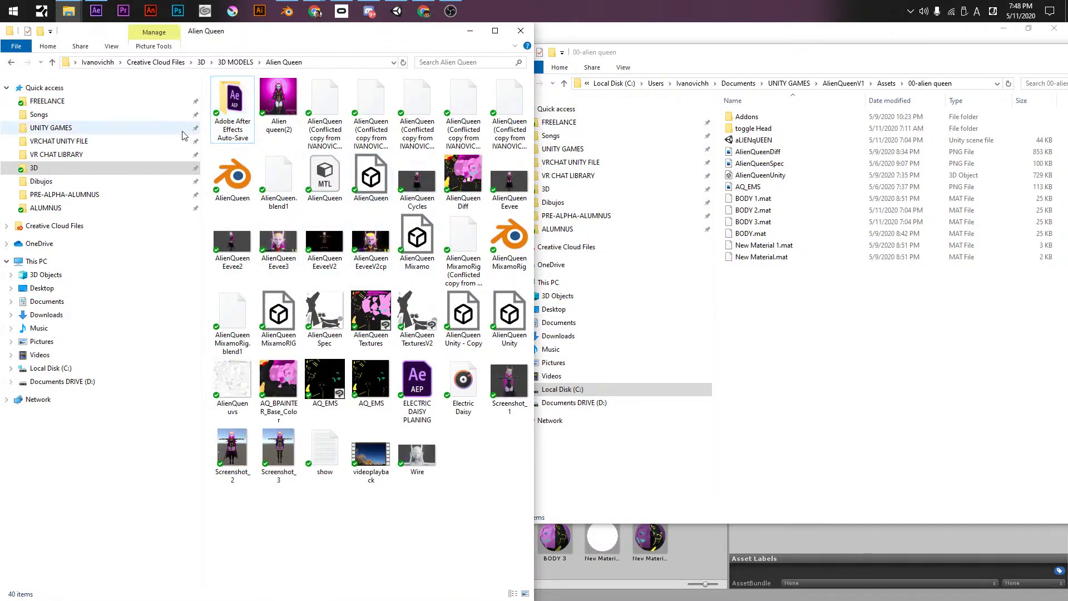
pyautogui.moveTo(202, 130); pyautogui.dragTo(44, 131)
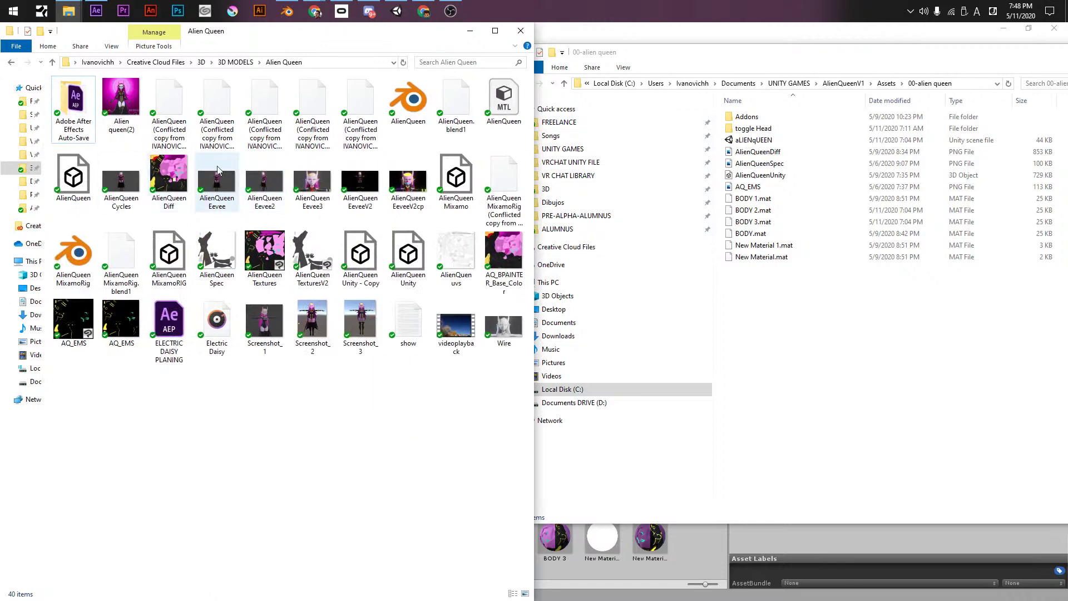
pyautogui.click(421, 264)
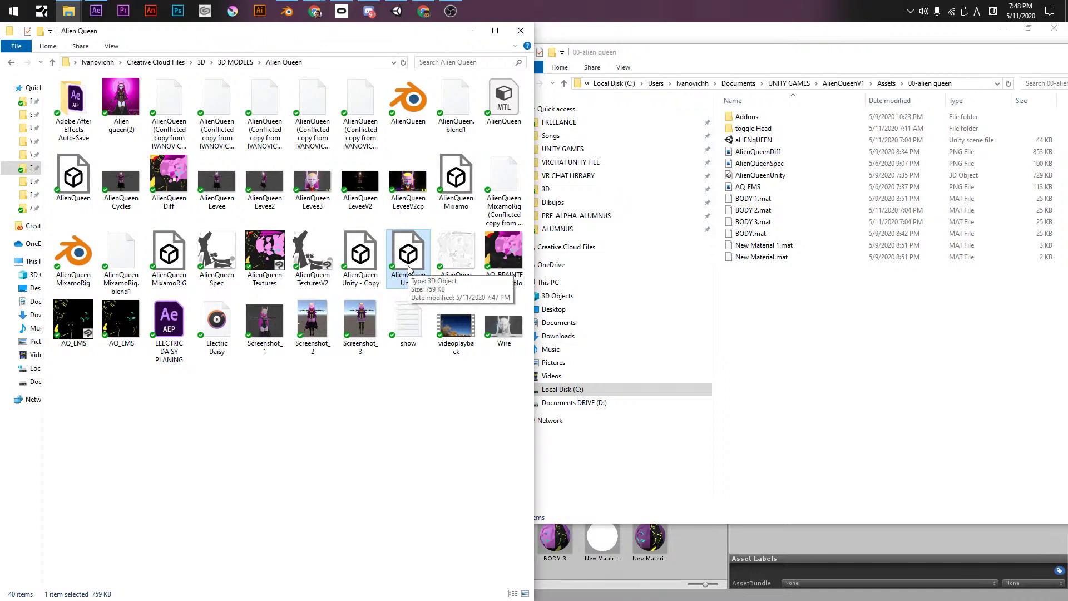
# - Copy the new export into 00-alien queen, replacing the old AlienQueenUnity file, and view it in Unity
pyautogui.click(807, 278)
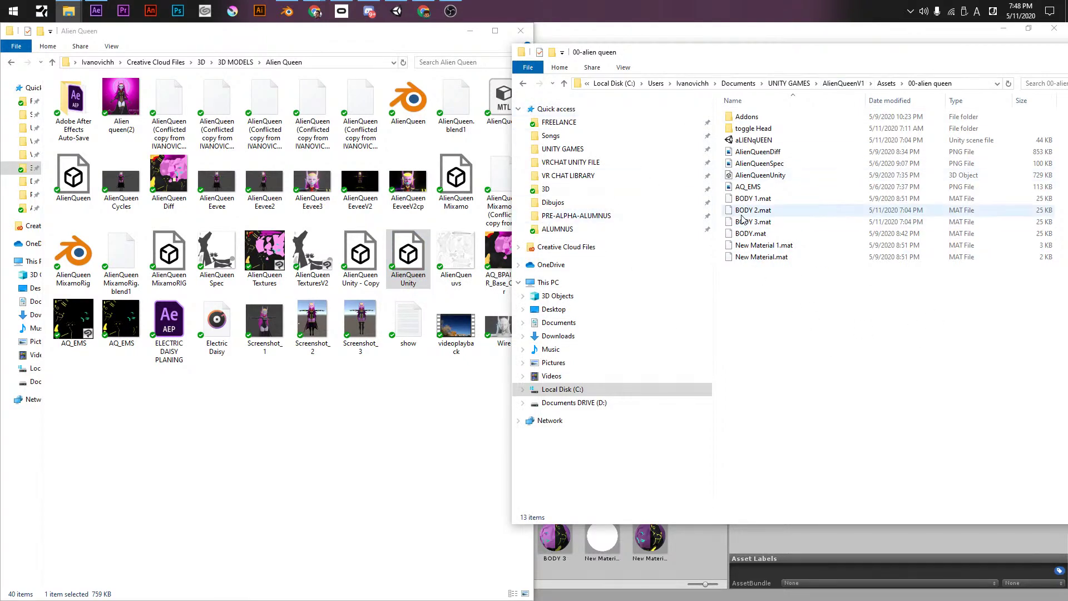
pyautogui.click(773, 175)
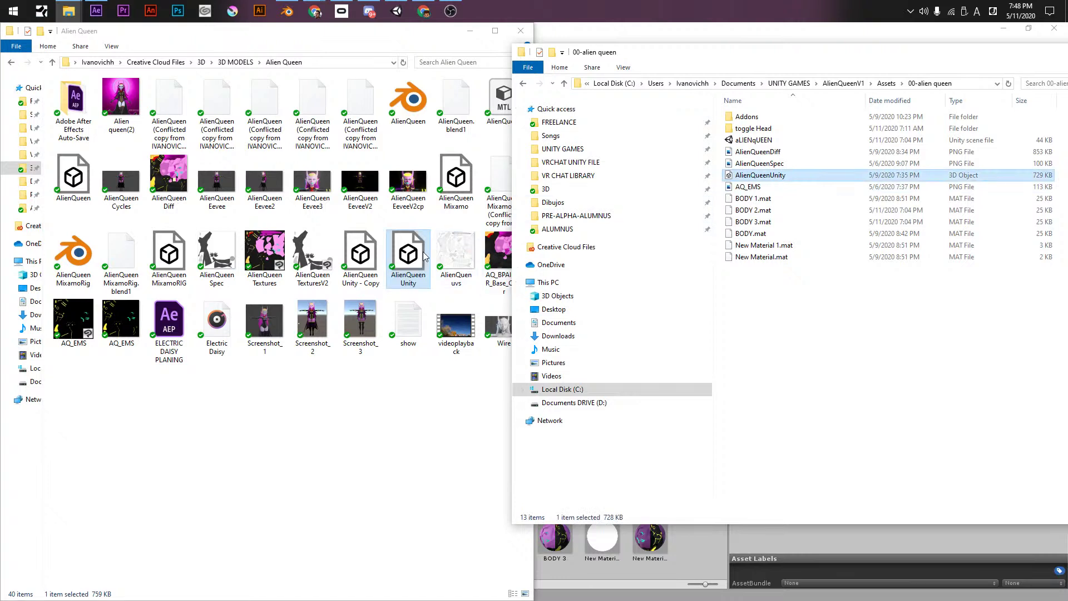
pyautogui.click(425, 266)
pyautogui.moveTo(425, 267); pyautogui.dragTo(803, 380)
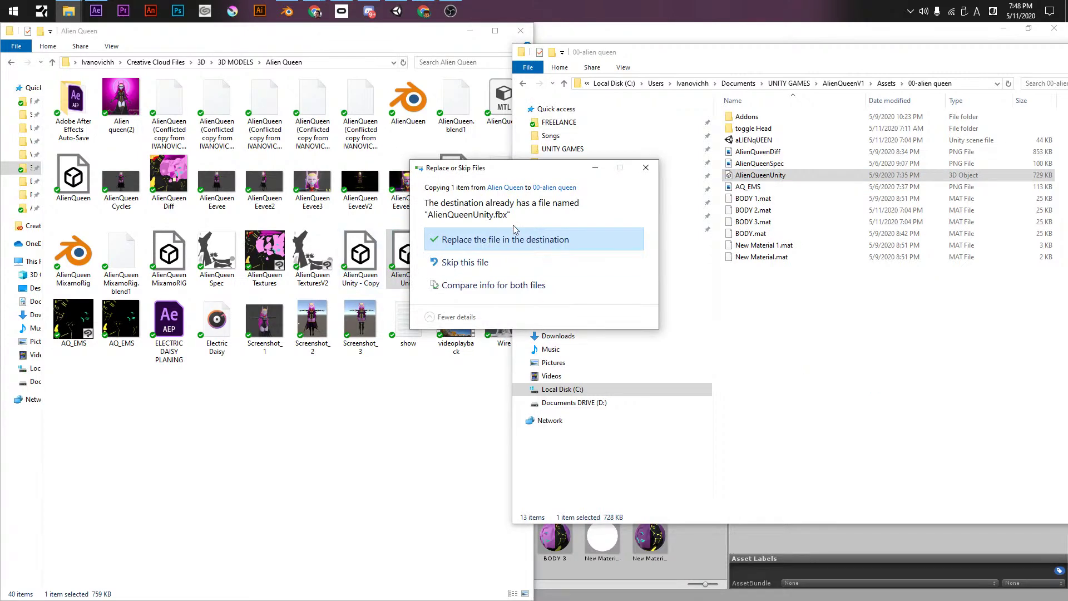
pyautogui.click(489, 244)
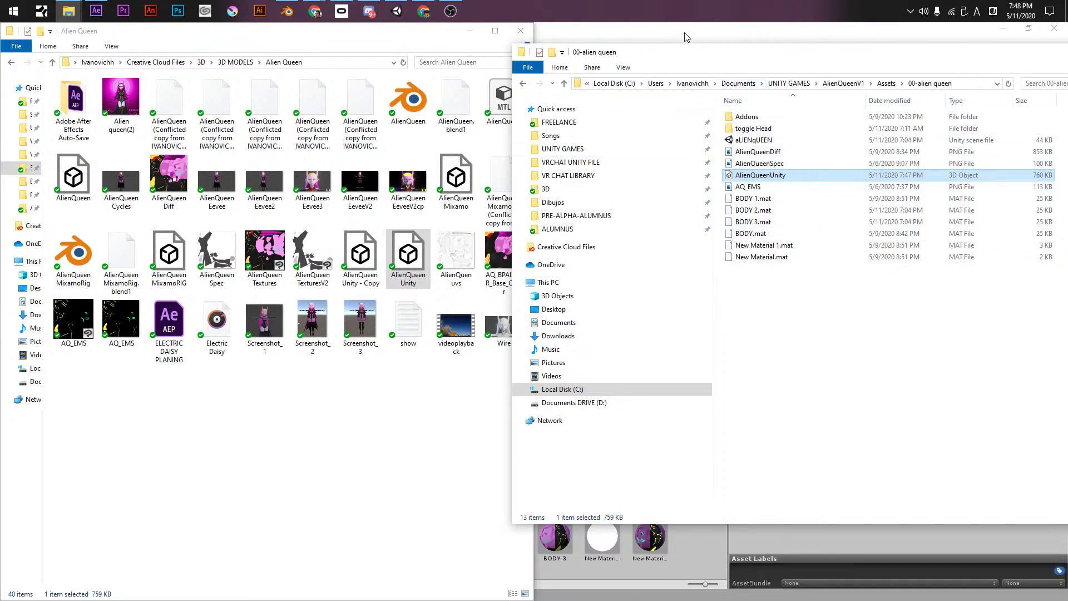
pyautogui.click(397, 11)
pyautogui.scroll(-5, 584, 319)
pyautogui.moveTo(584, 319); pyautogui.dragTo(506, 263, button='middle')
pyautogui.moveTo(506, 263)
pyautogui.keyDown('alt'); pyautogui.mouseDown()
pyautogui.moveTo(472, 252)
pyautogui.moveTo(499, 257)
pyautogui.mouseUp(); pyautogui.keyUp('alt')
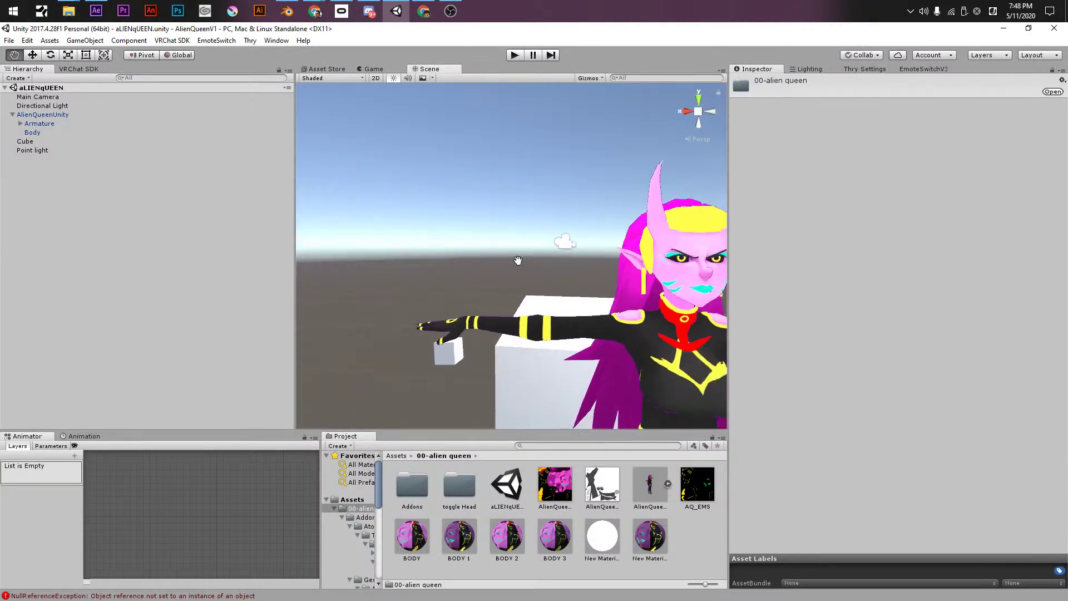
# - Set the Body's Correction blendshape to 1 in the Skinned Mesh Renderer
pyautogui.scroll(5, 498, 257)
pyautogui.scroll(-5, 505, 256)
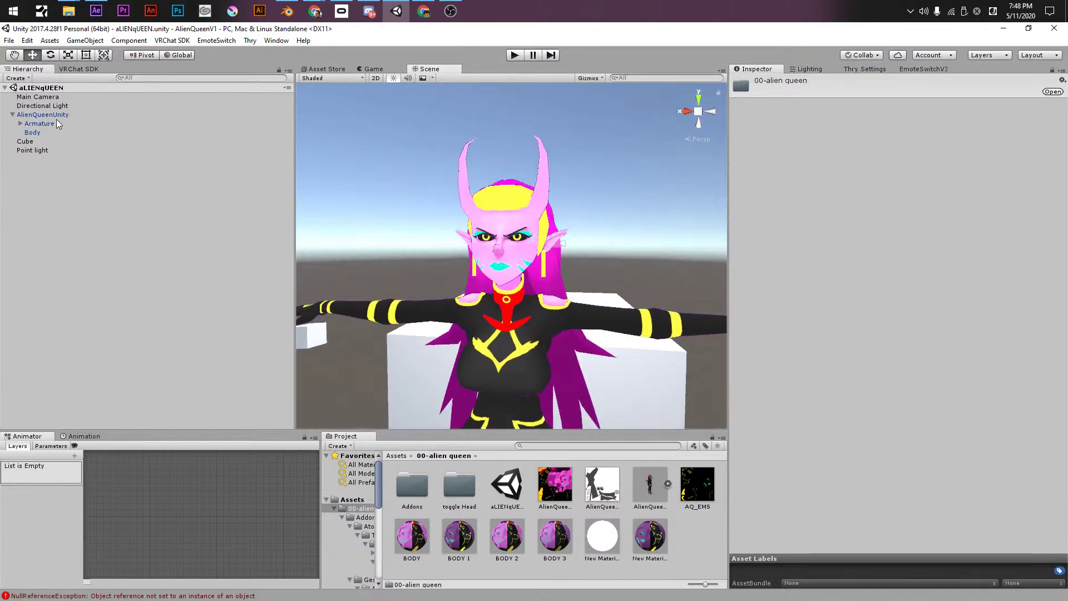
pyautogui.click(41, 131)
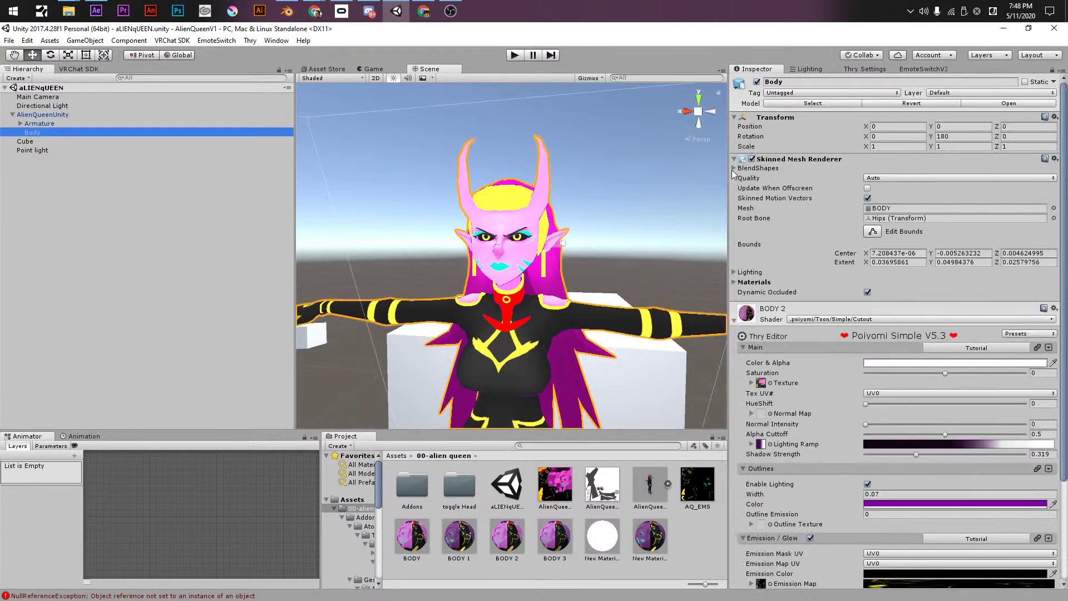
pyautogui.click(734, 168)
pyautogui.scroll(-2, 792, 363)
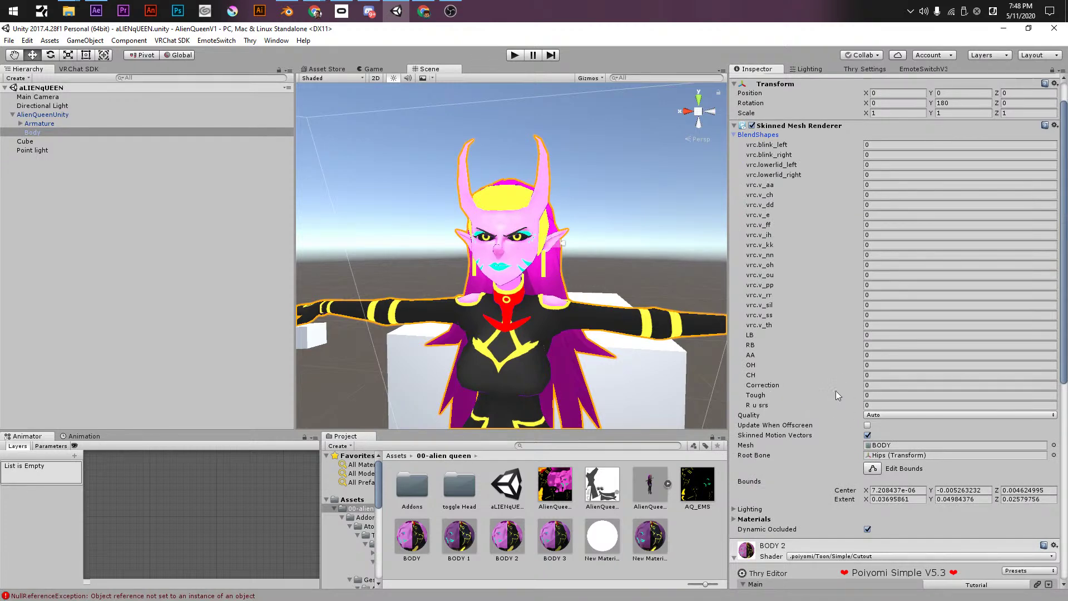
pyautogui.click(874, 385)
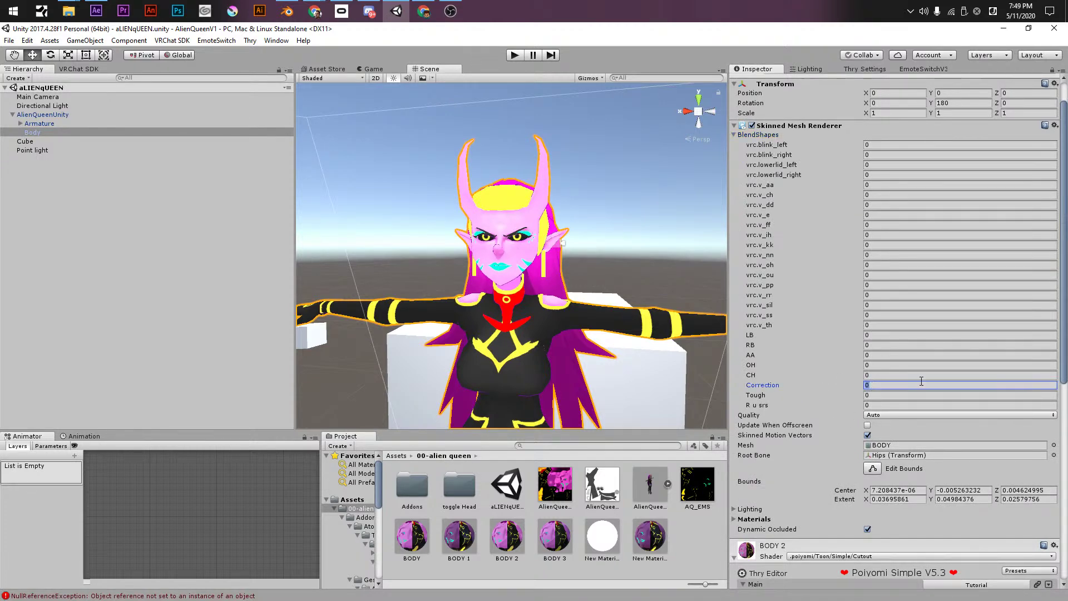
pyautogui.write('100')
# - Check the corrected face up close and save the Unity scene
pyautogui.click(516, 249)
pyautogui.keyDown('alt'); pyautogui.moveTo(516, 250); pyautogui.dragTo(578, 299); pyautogui.keyUp('alt')
pyautogui.scroll(5, 556, 278)
pyautogui.hotkey('ctrl', 's')
pyautogui.keyDown('alt'); pyautogui.moveTo(530, 257); pyautogui.dragTo(641, 186); pyautogui.keyUp('alt')
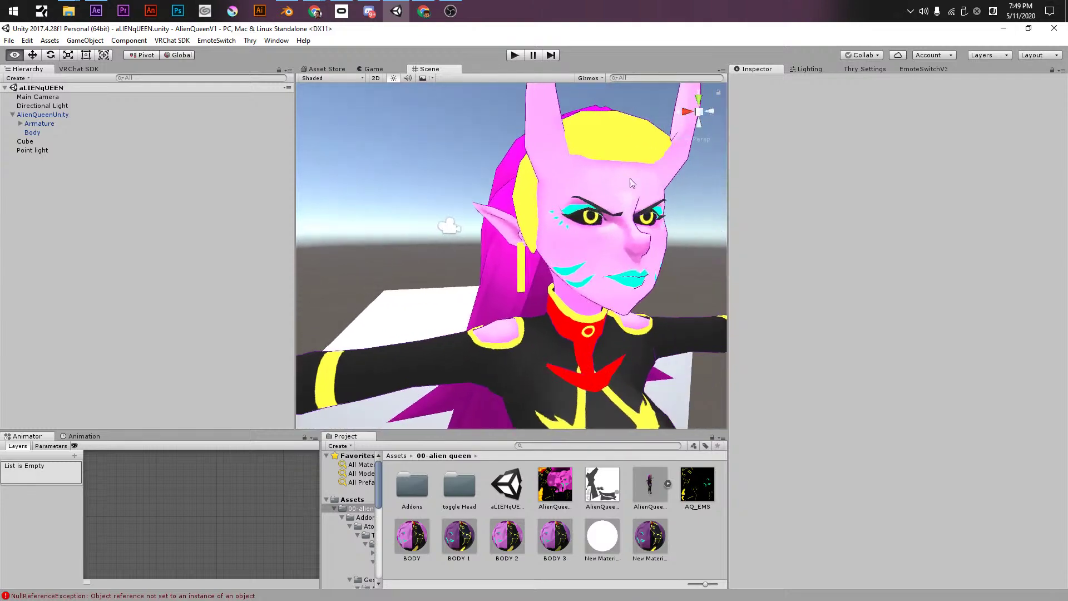
pyautogui.hotkey('alt', 'Tab')
pyautogui.press('Tab')
pyautogui.press('Tab')
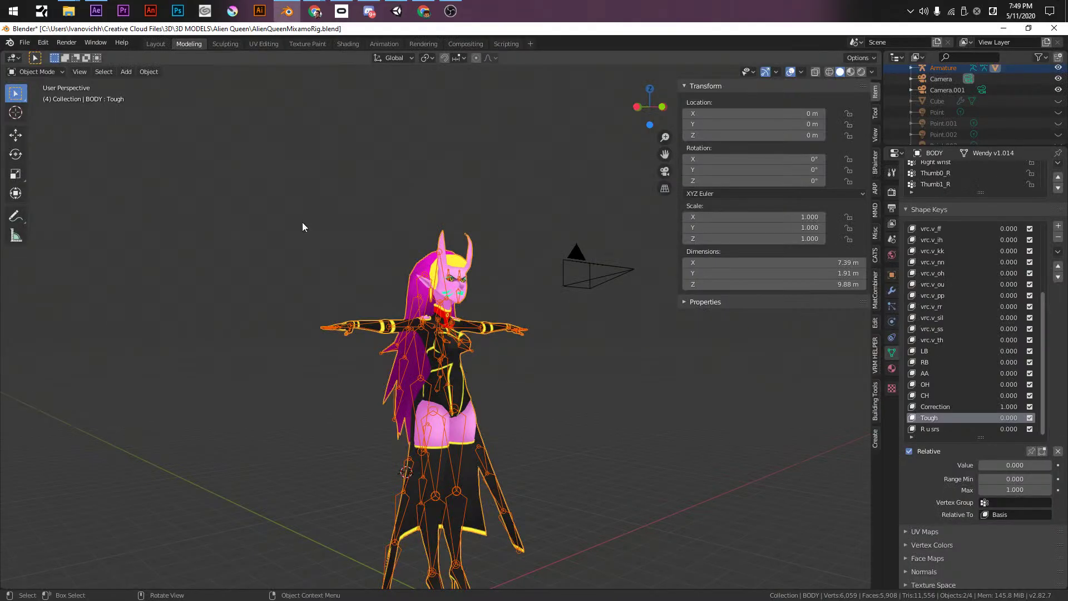
# - Save the painted AlienQueenDiff.png texture from the Texture Paint image editor
pyautogui.click(231, 45)
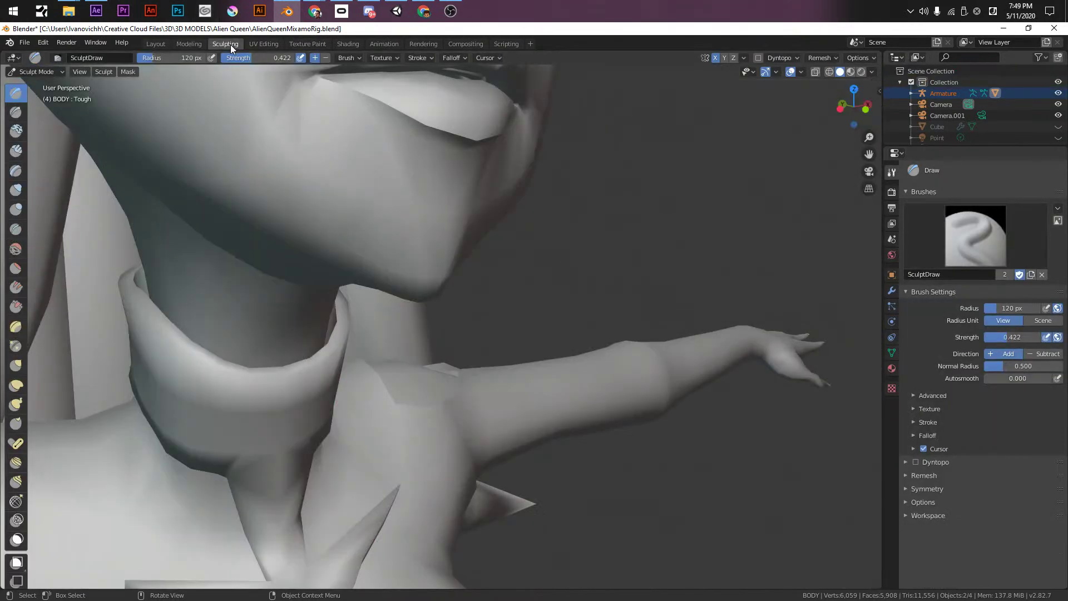
pyautogui.click(295, 45)
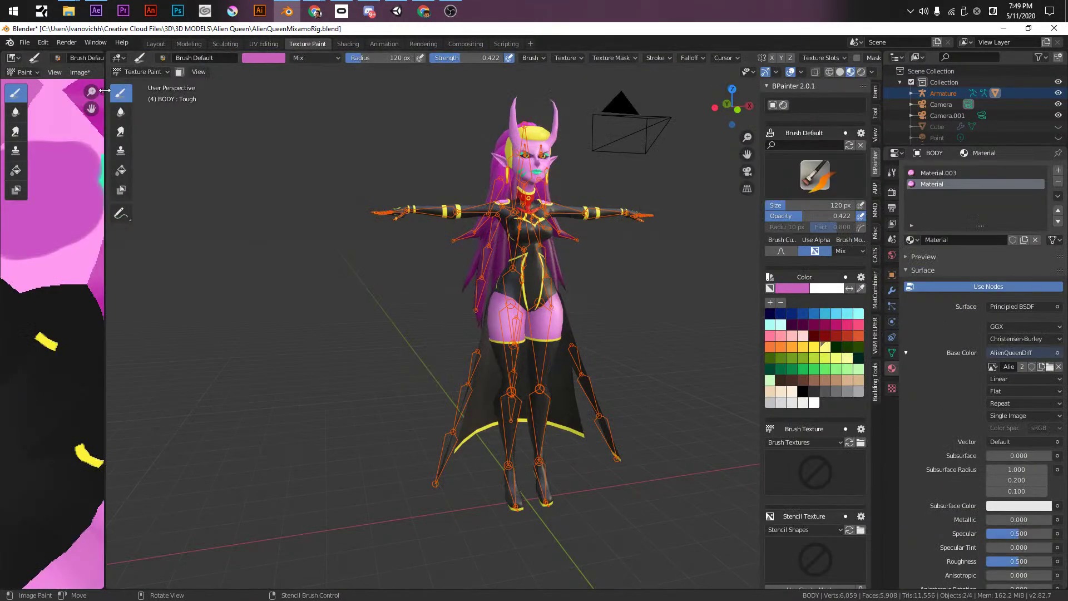
pyautogui.moveTo(104, 213); pyautogui.dragTo(623, 213)
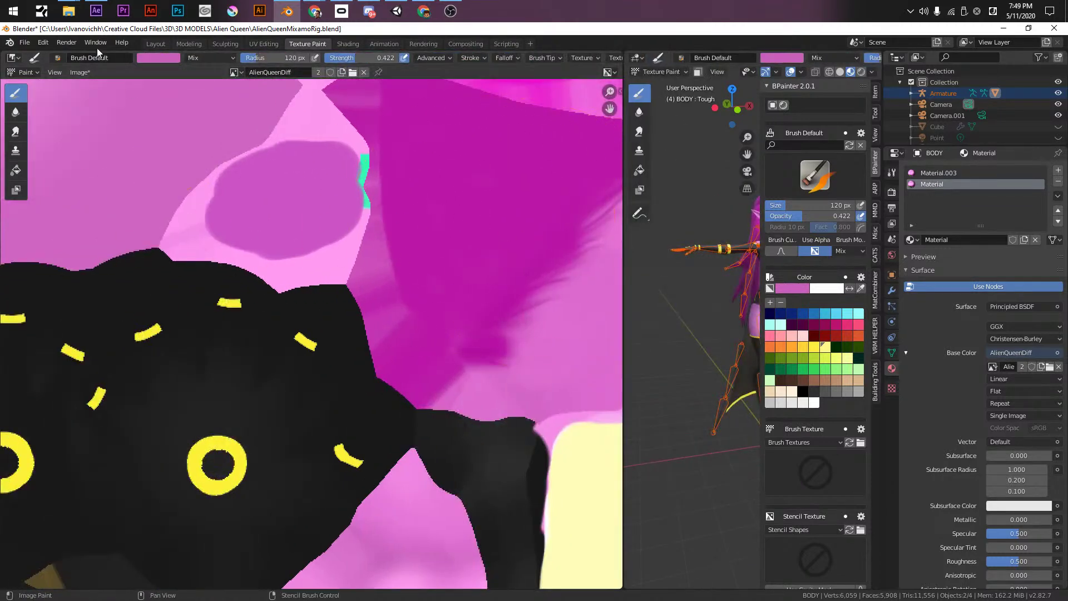
pyautogui.click(79, 73)
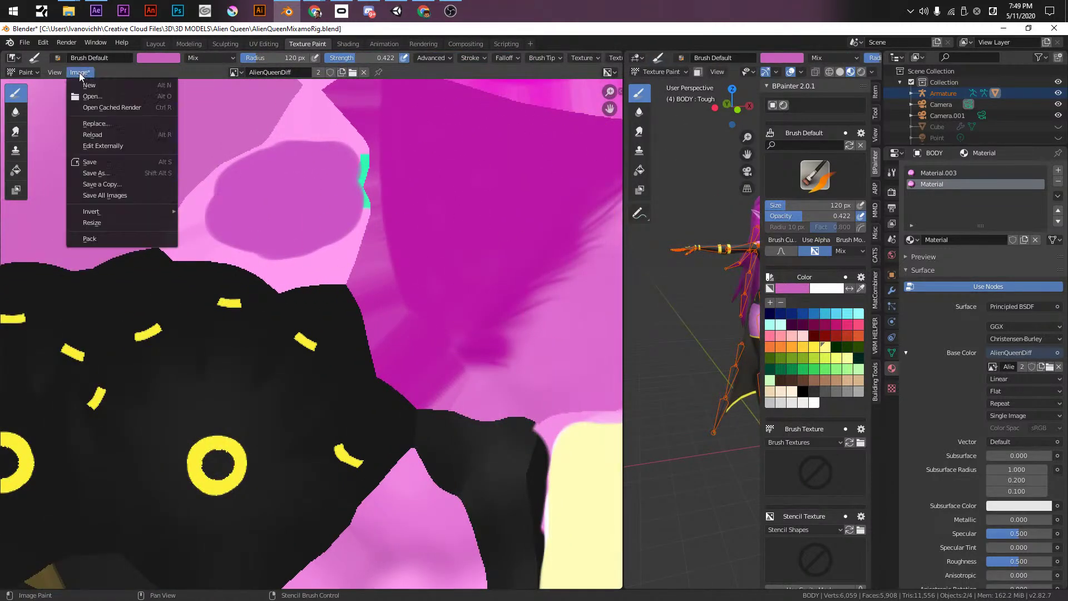
pyautogui.click(103, 162)
pyautogui.hotkey('alt', 'Tab')
pyautogui.hotkey('alt', 'Tab')
pyautogui.hotkey('alt', 'Tab')
pyautogui.hotkey('alt', 'Tab')
pyautogui.hotkey('alt', 'Tab')
pyautogui.hotkey('alt', 'Tab')
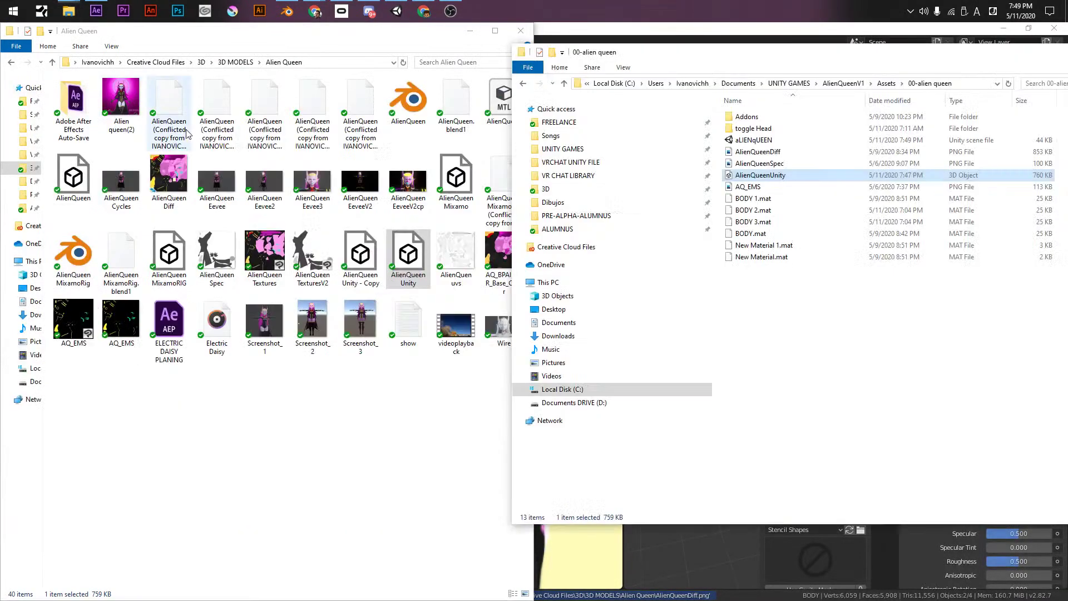
# - Copy AlienQueen Diff into 00-alien queen, replacing the old AlienQueenDiff.png
pyautogui.click(356, 437)
pyautogui.click(181, 181)
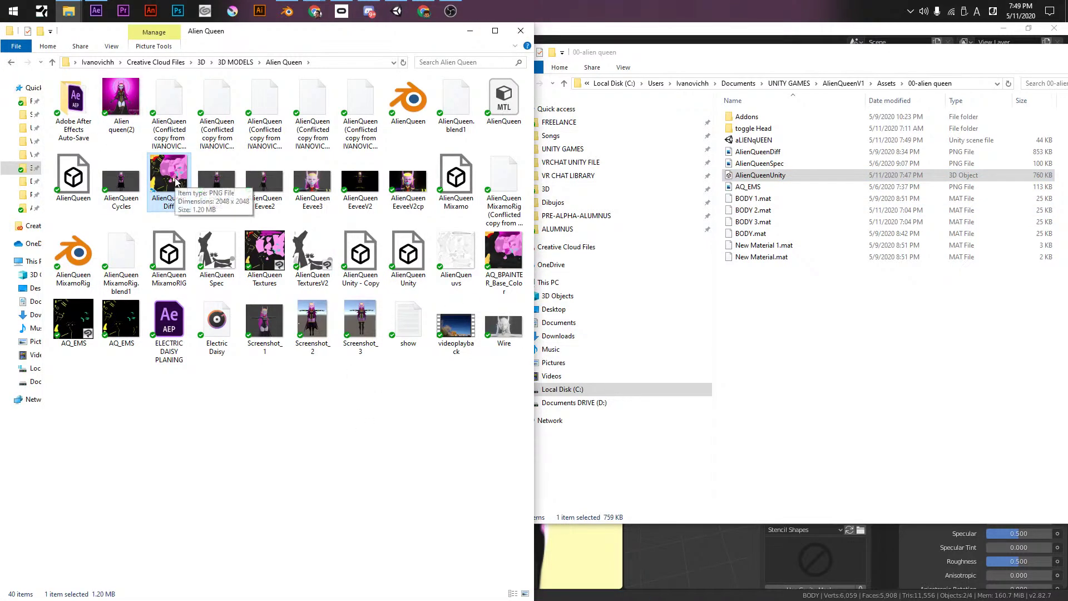
pyautogui.moveTo(170, 185); pyautogui.dragTo(772, 332)
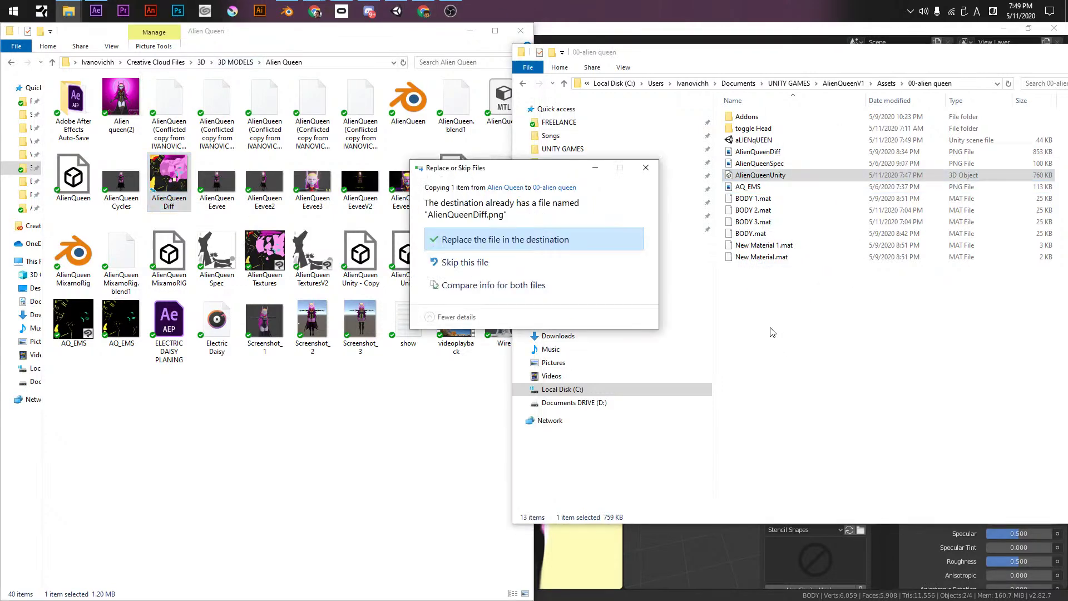
pyautogui.click(498, 246)
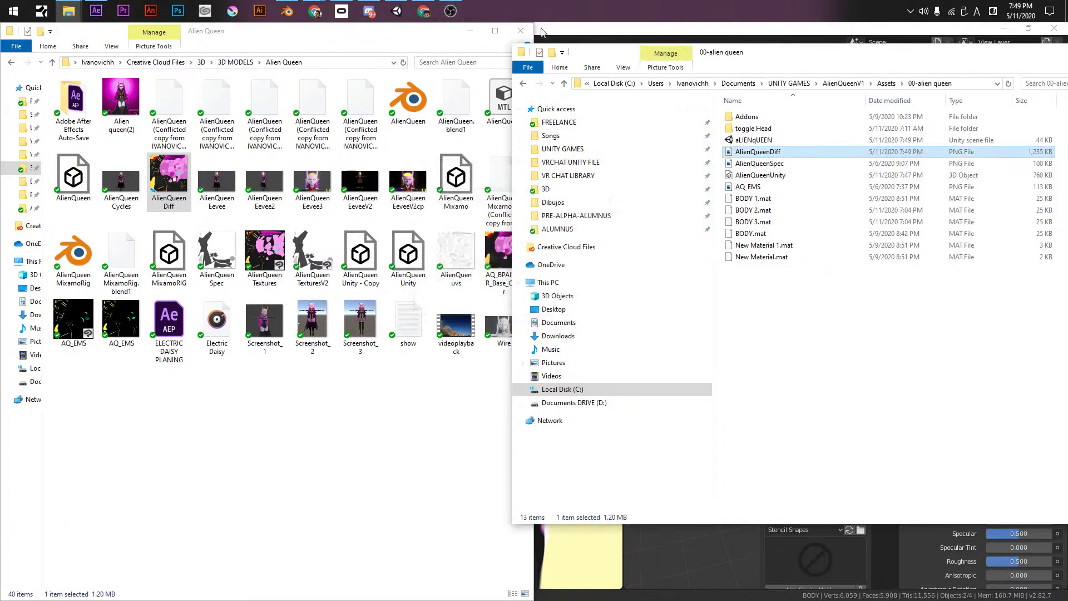
pyautogui.click(575, 38)
pyautogui.scroll(-6, 367, 339)
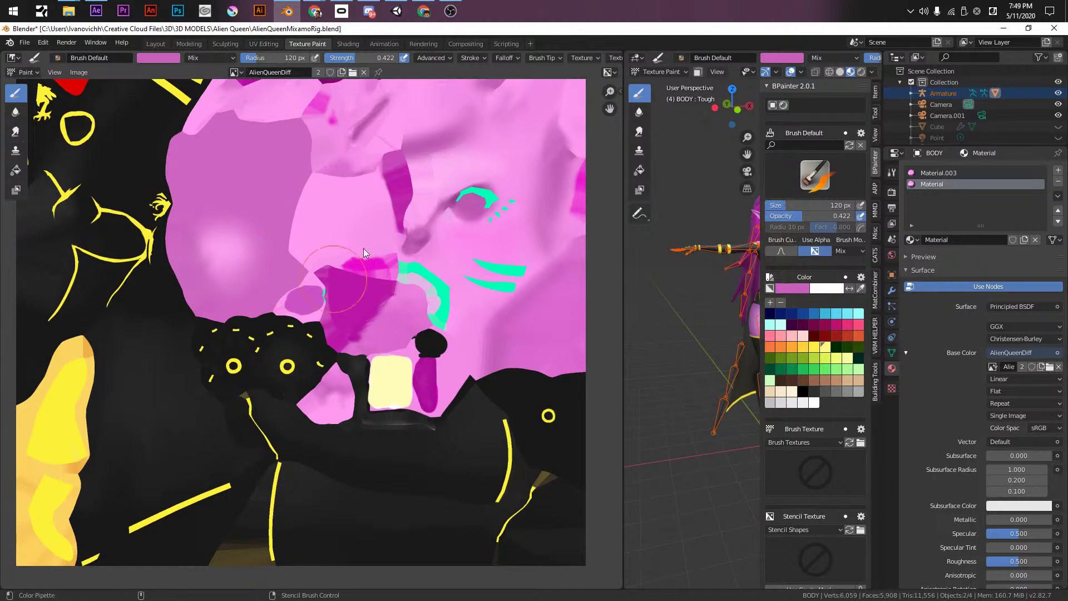
pyautogui.press('super+Tab')
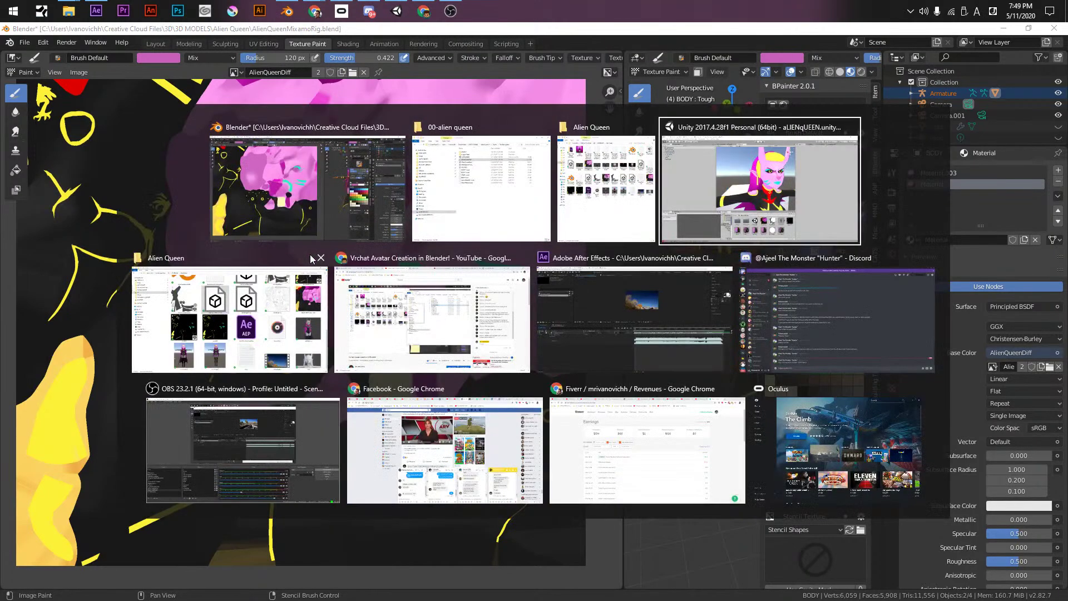
# - Orbit, pan and zoom around the Alien Queen's face, ear and body to check the new texture
pyautogui.click(648, 240)
pyautogui.moveTo(645, 218); pyautogui.dragTo(598, 224, button='right')
pyautogui.moveTo(597, 225); pyautogui.dragTo(562, 219, button='middle')
pyautogui.moveTo(608, 329); pyautogui.dragTo(508, 168, button='right')
pyautogui.scroll(-3, 489, 241)
pyautogui.moveTo(489, 241); pyautogui.dragTo(538, 173, button='middle')
pyautogui.scroll(-5, 561, 184)
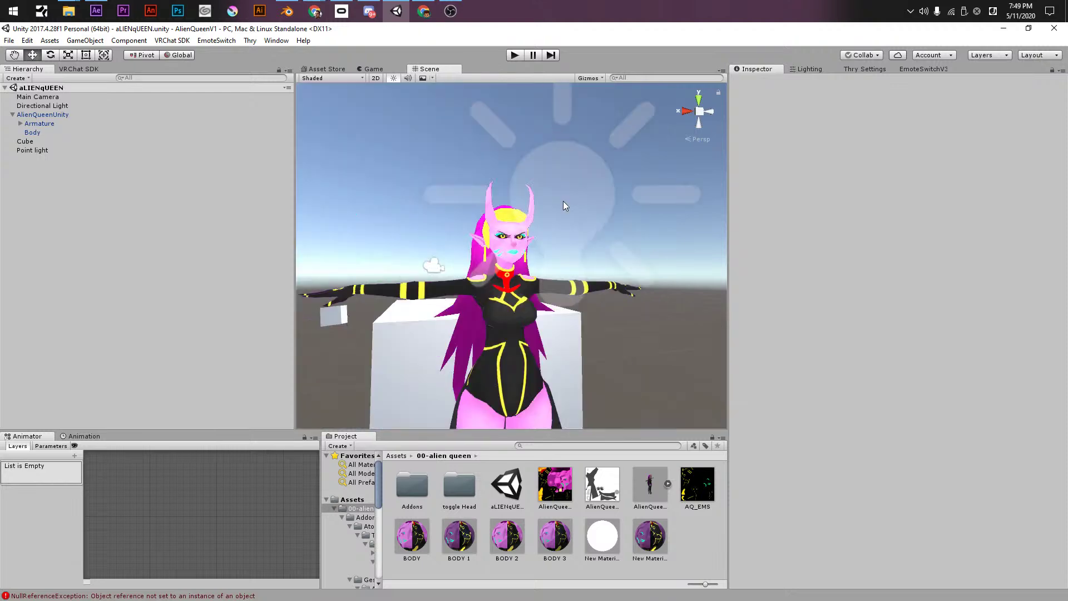
pyautogui.moveTo(563, 201)
pyautogui.keyDown('alt'); pyautogui.mouseDown()
pyautogui.moveTo(534, 202)
pyautogui.moveTo(563, 203)
pyautogui.mouseUp(); pyautogui.keyUp('alt')
pyautogui.scroll(4, 470, 217)
pyautogui.keyDown('alt'); pyautogui.moveTo(470, 217); pyautogui.dragTo(573, 200); pyautogui.keyUp('alt')
pyautogui.scroll(6, 533, 183)
pyautogui.scroll(-8, 533, 183)
pyautogui.keyDown('alt'); pyautogui.moveTo(615, 333); pyautogui.dragTo(583, 285); pyautogui.keyUp('alt')
pyautogui.scroll(-5, 584, 285)
pyautogui.scroll(5, 583, 285)
pyautogui.moveTo(582, 230)
pyautogui.mouseDown()
pyautogui.moveTo(567, 256)
pyautogui.moveTo(556, 246)
pyautogui.moveTo(566, 224)
pyautogui.mouseUp()
pyautogui.scroll(-3, 567, 256)
pyautogui.scroll(5, 542, 270)
pyautogui.scroll(-5, 542, 269)
# - Move Hand Cube in the Hierarchy to sit directly under AlienQueenUnity
pyautogui.click(384, 207)
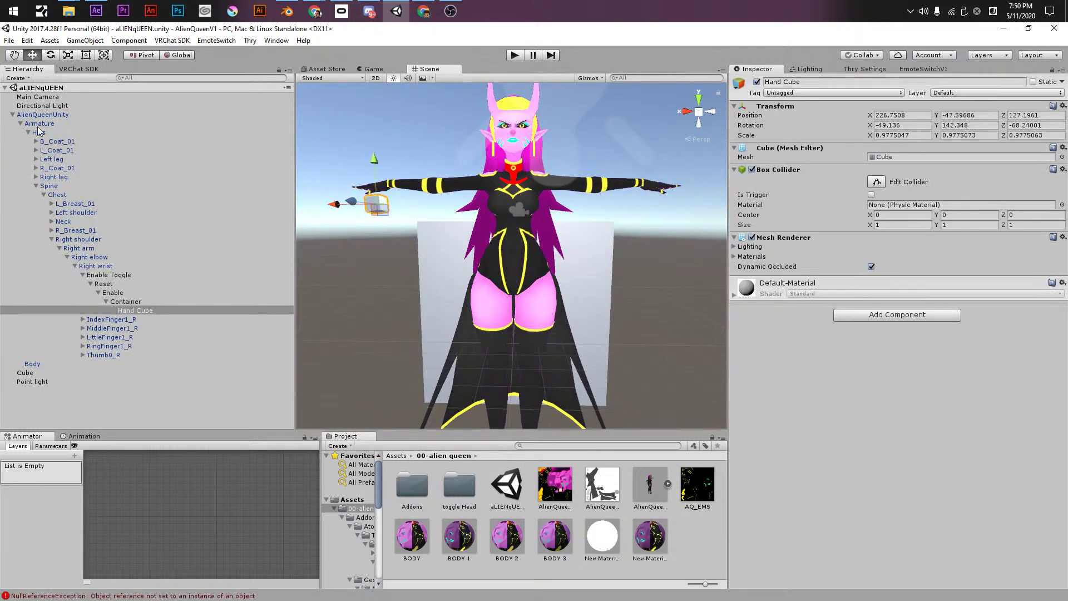
pyautogui.click(20, 123)
pyautogui.click(12, 115)
pyautogui.click(25, 114)
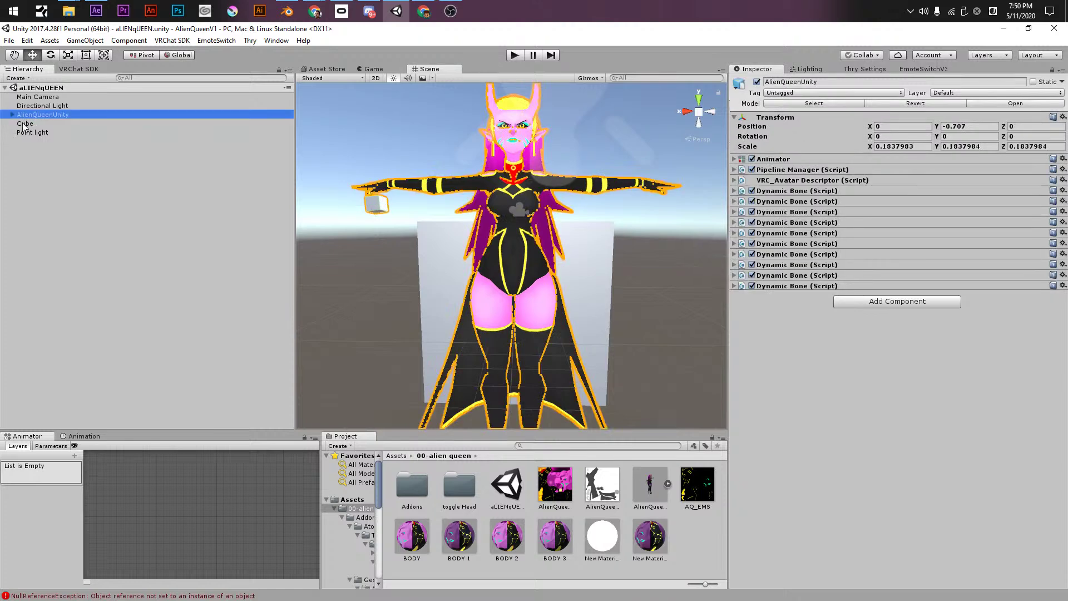
pyautogui.click(379, 207)
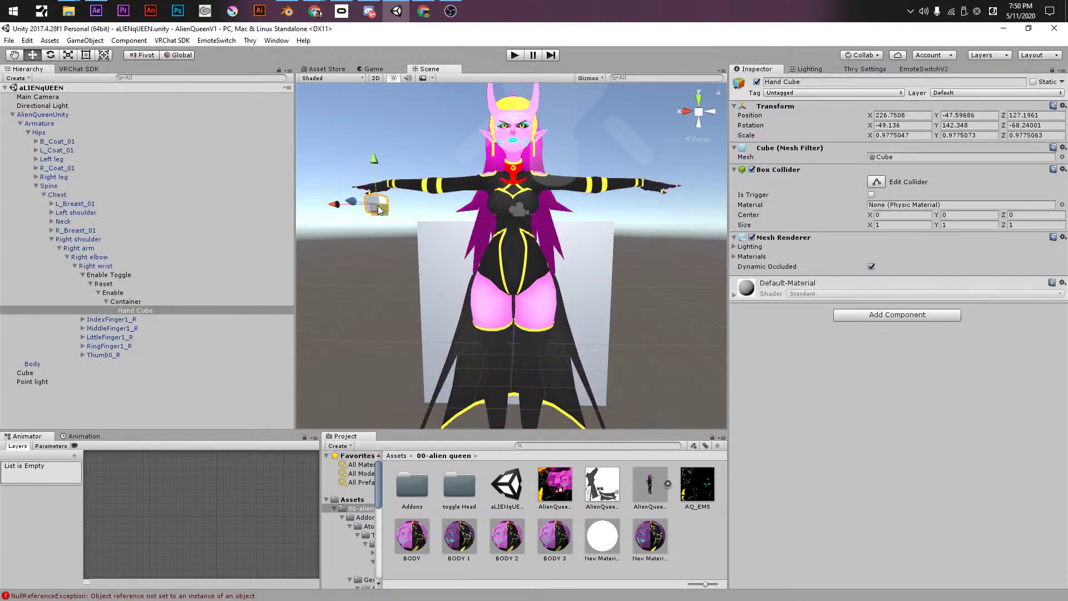
pyautogui.moveTo(132, 314); pyautogui.dragTo(53, 121)
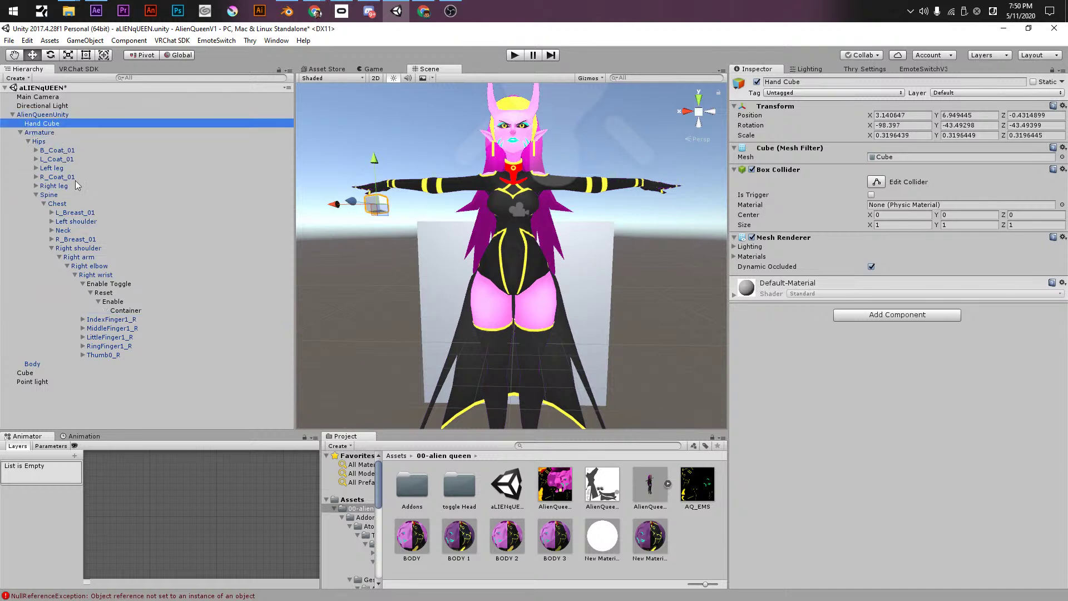
# - Delete the Enable Toggle group from the right wrist and open the Addons folder
pyautogui.click(116, 285)
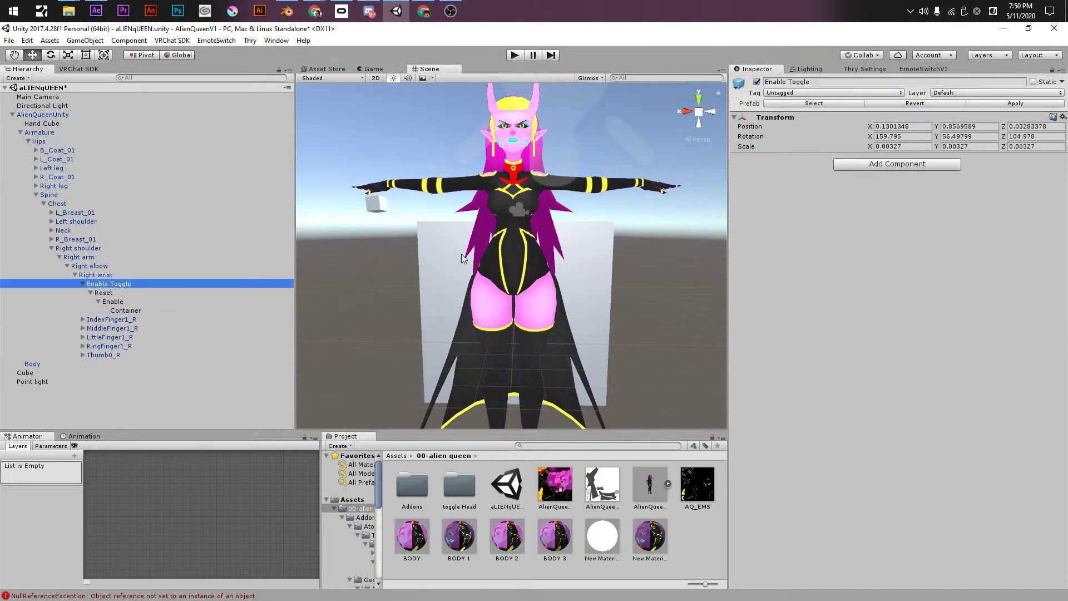
pyautogui.press('Delete')
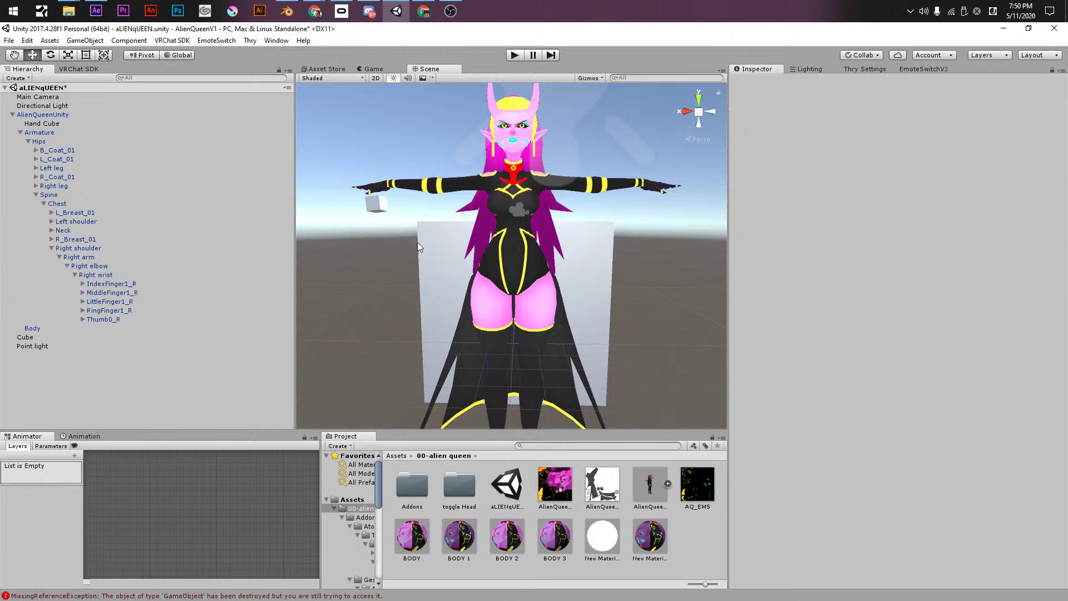
pyautogui.click(37, 196)
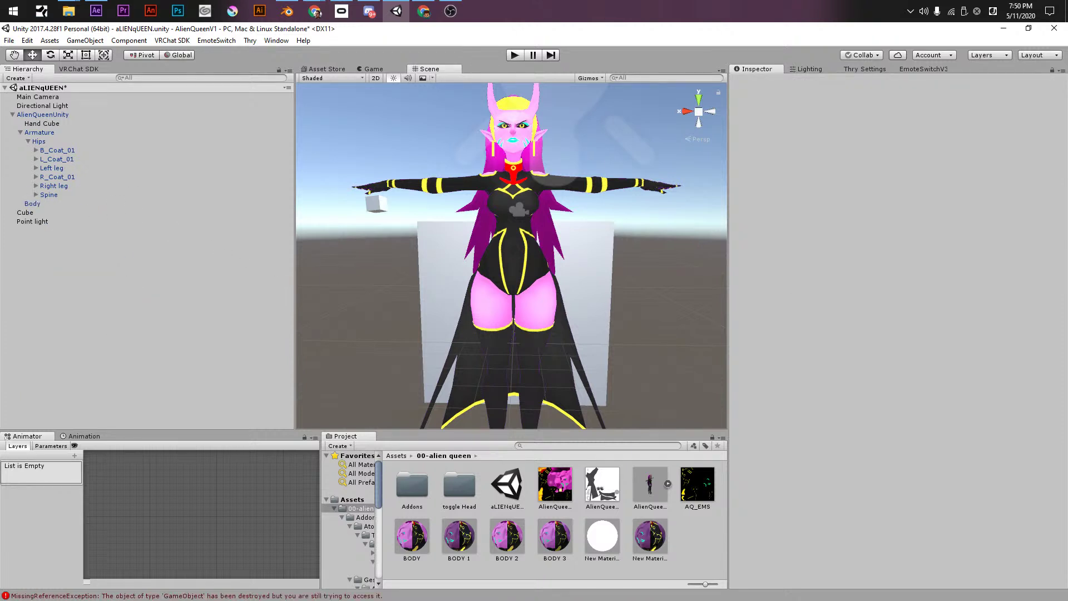
pyautogui.click(34, 124)
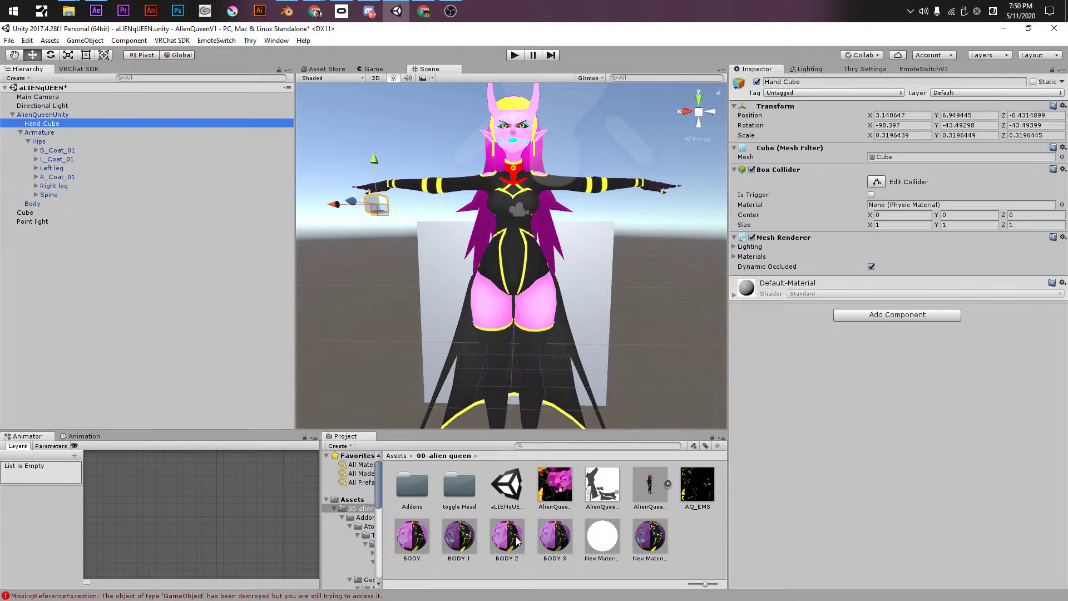
pyautogui.doubleClick(423, 491)
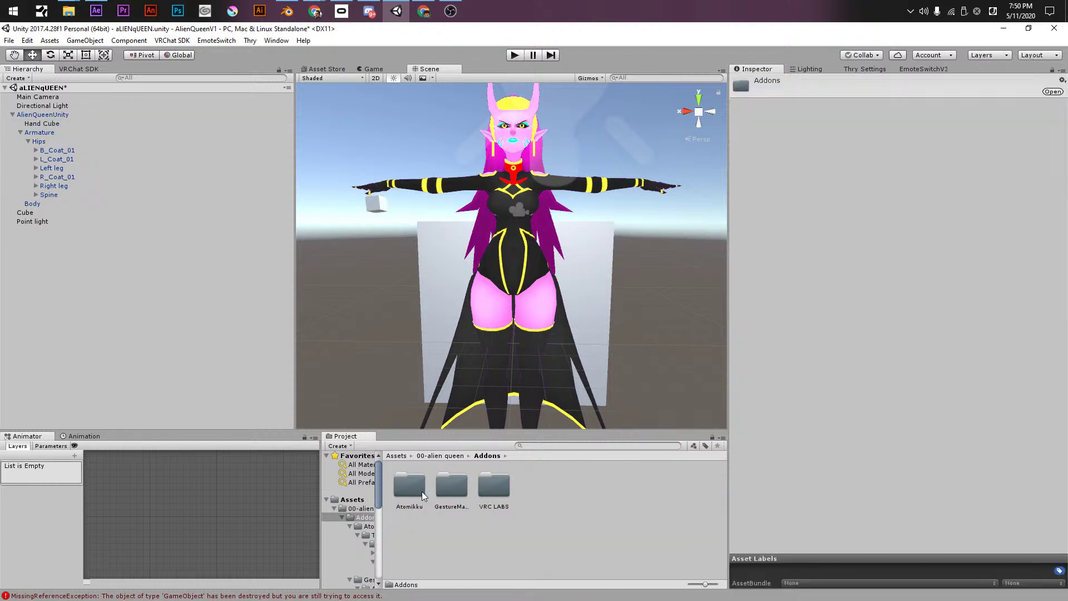
# - Open the toggle Head folder and select the AQ_ANIMS override controller
pyautogui.click(359, 508)
pyautogui.doubleClick(451, 488)
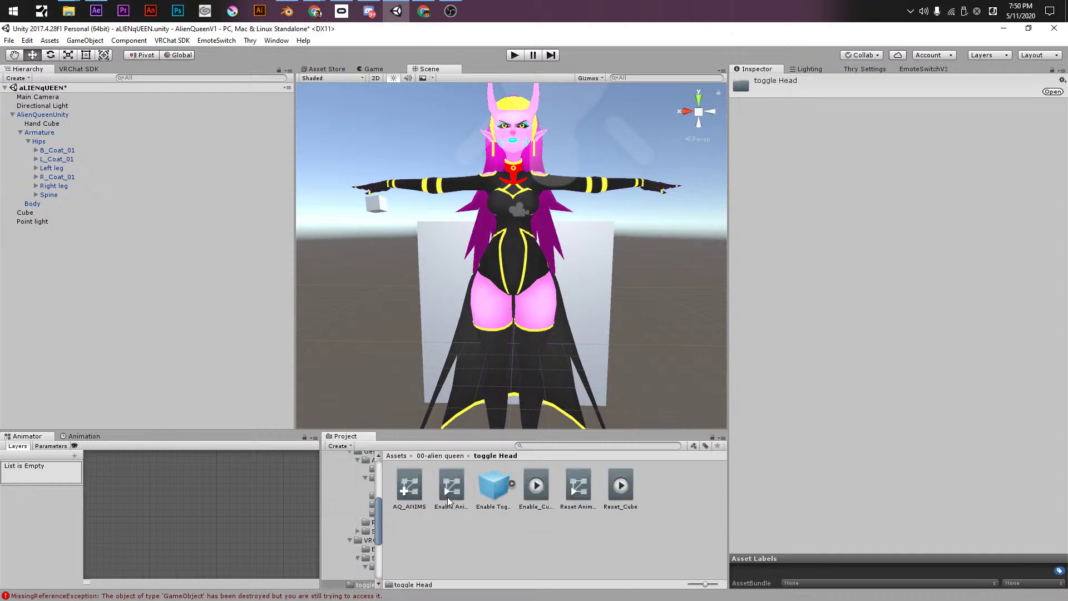
pyautogui.click(619, 488)
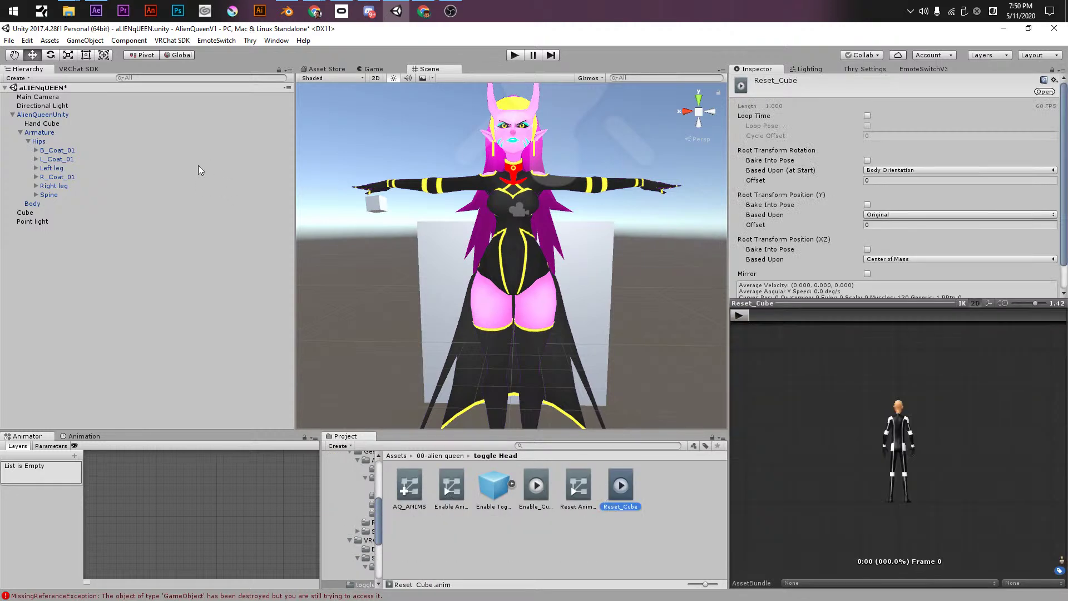
pyautogui.click(61, 115)
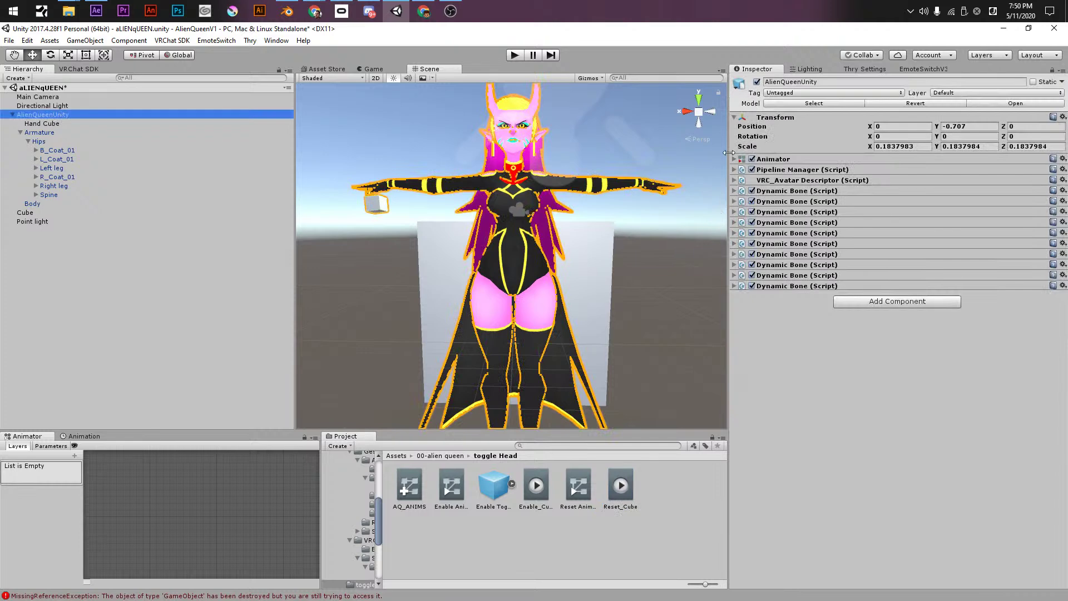
pyautogui.click(409, 485)
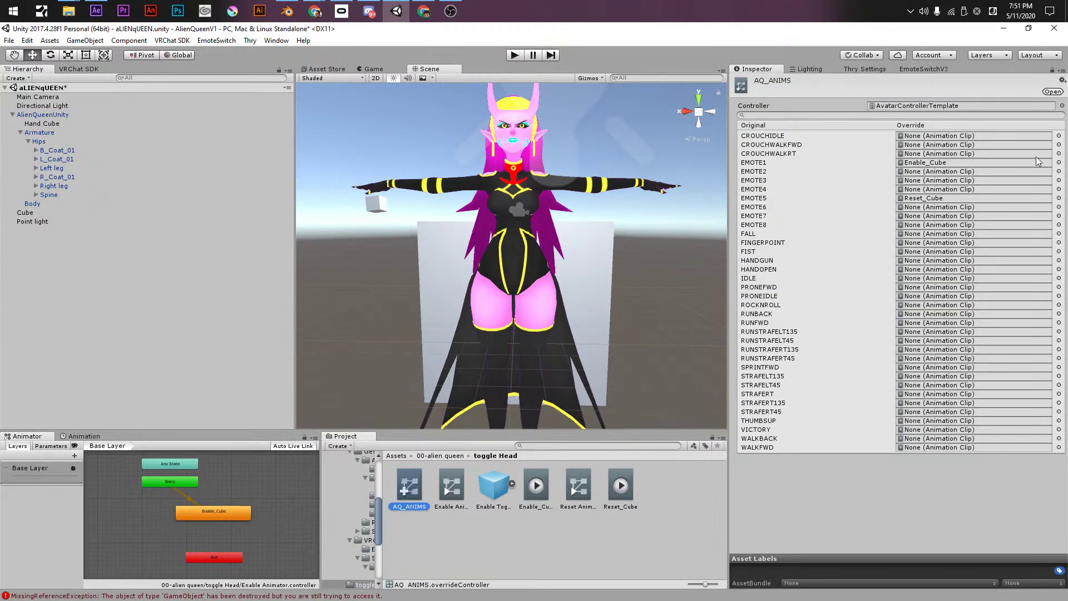
# - Set AQ_ANIMS's EMOTE1 and EMOTE5 overrides to None
pyautogui.click(1058, 163)
pyautogui.scroll(15, 561, 357)
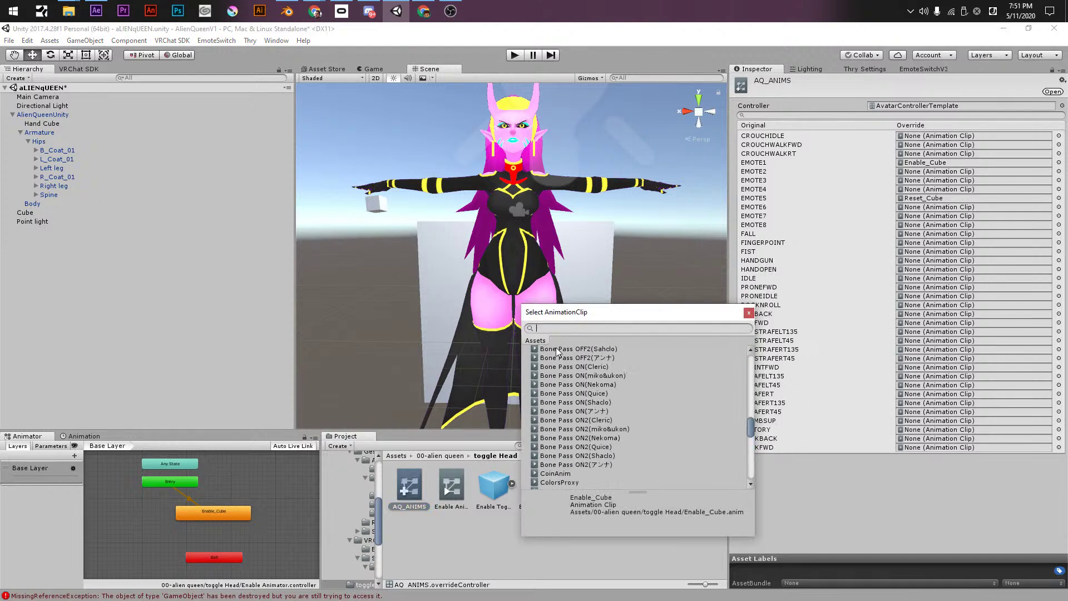
pyautogui.click(559, 350)
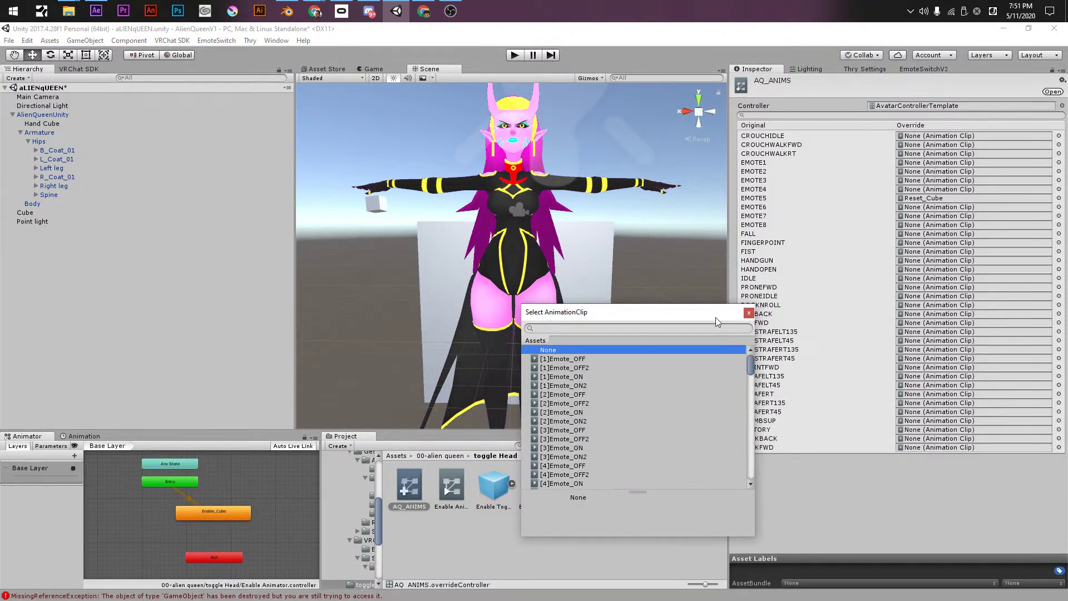
pyautogui.click(748, 312)
pyautogui.click(1058, 198)
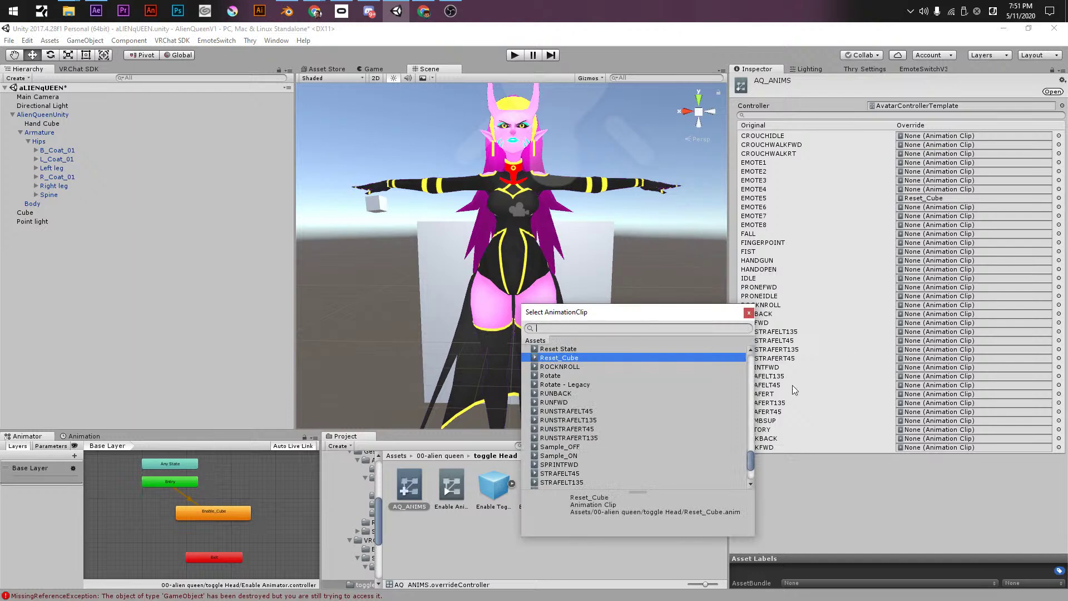
pyautogui.moveTo(755, 467); pyautogui.dragTo(746, 331)
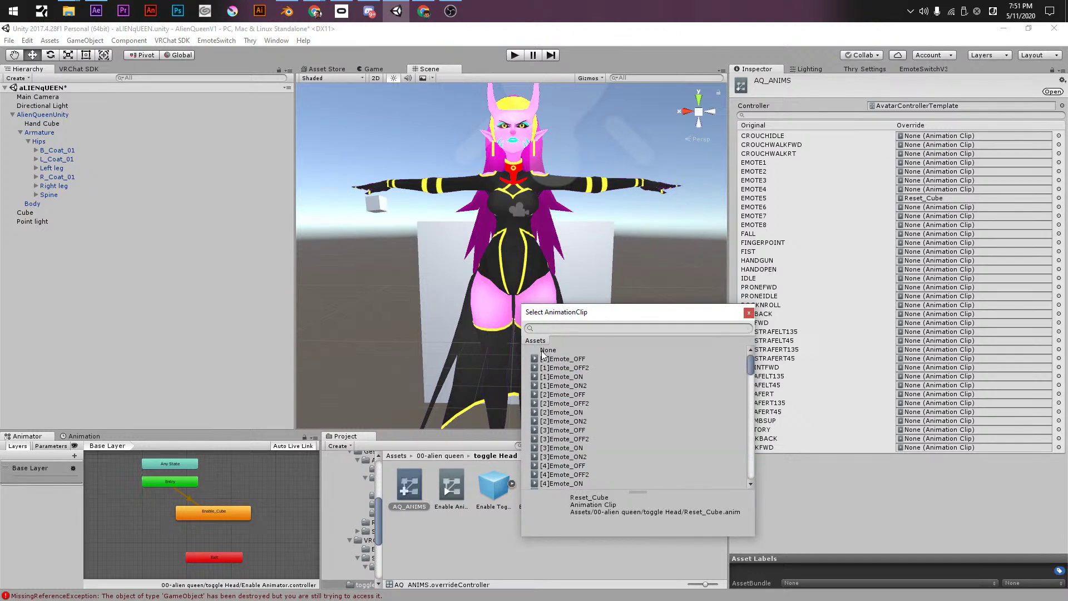
pyautogui.click(545, 350)
pyautogui.click(749, 313)
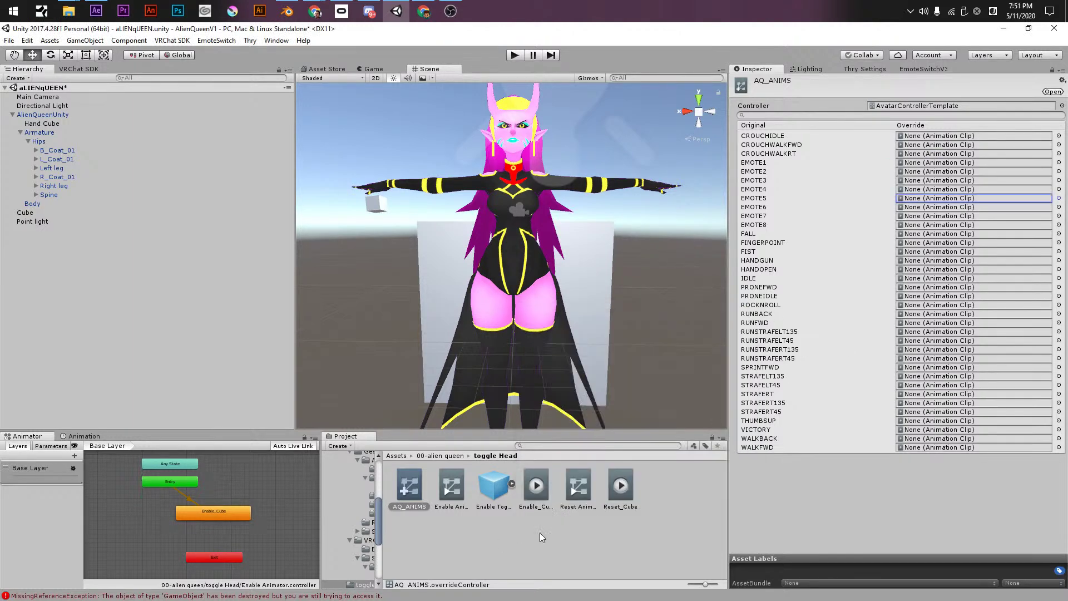
pyautogui.click(541, 531)
# - Delete the five old cube-toggle clips and controllers, leaving only AQ_ANIMS
pyautogui.click(461, 483)
pyautogui.click(409, 488)
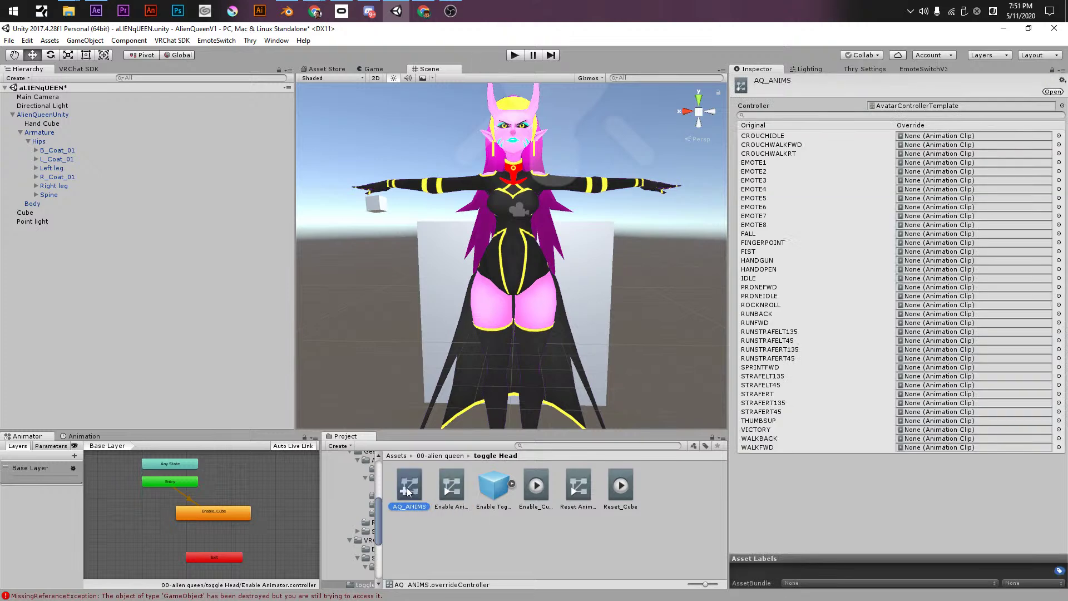
pyautogui.click(445, 482)
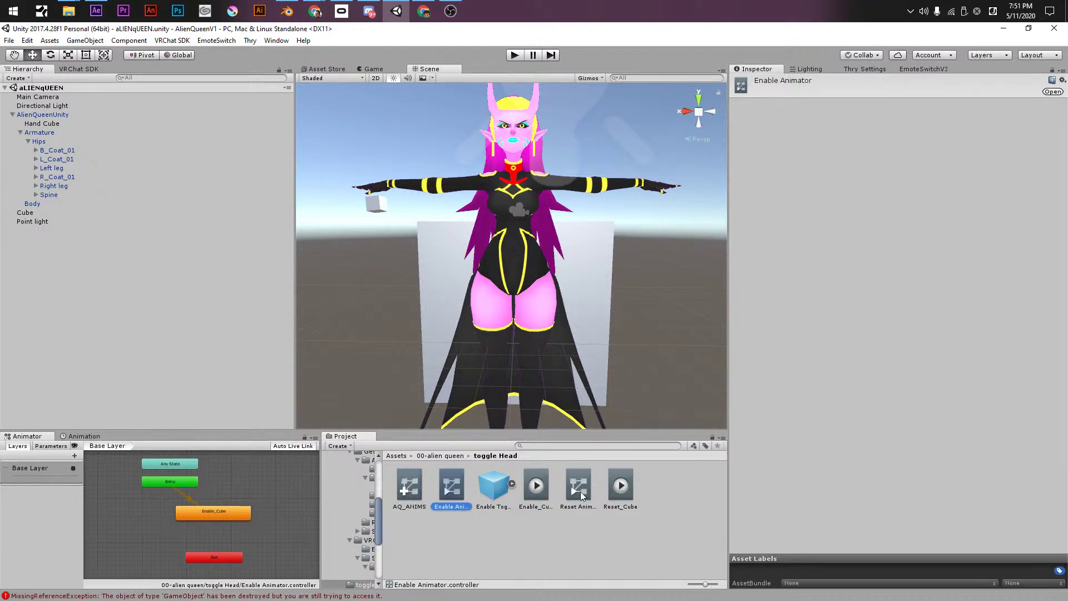
pyautogui.click(621, 487)
pyautogui.keyDown('shift'); pyautogui.click(448, 483); pyautogui.keyUp('shift')
pyautogui.press('Delete')
pyautogui.press('Return')
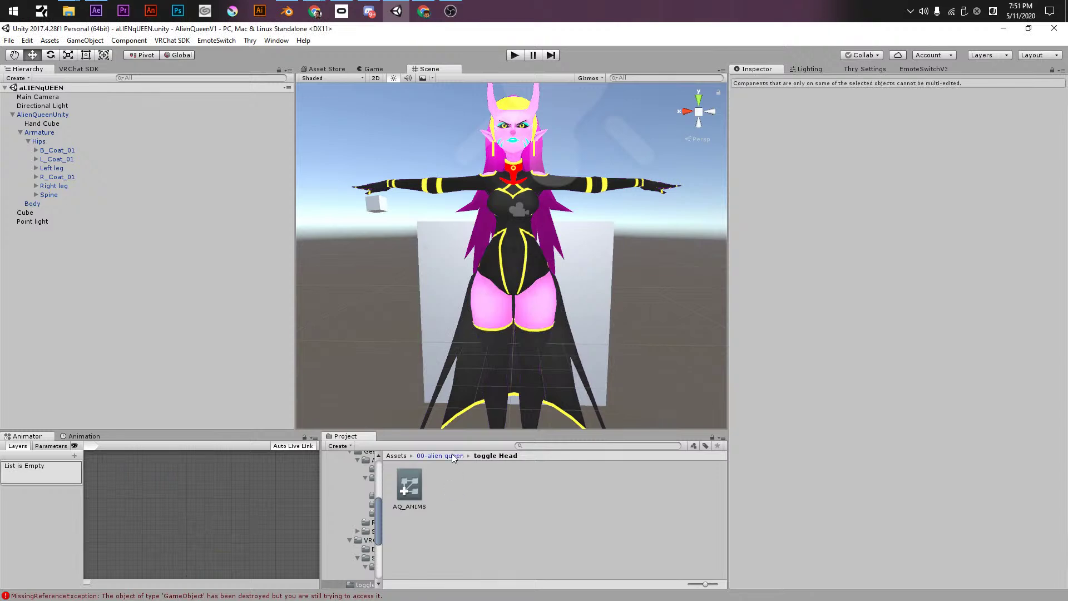
pyautogui.click(455, 456)
pyautogui.click(513, 498)
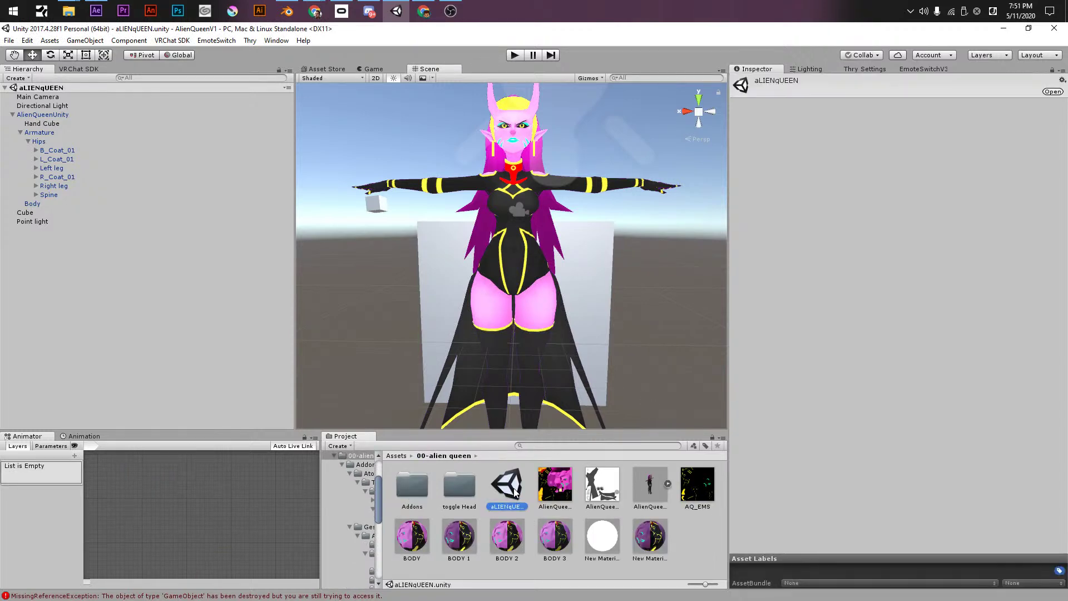
# - Scale the Cube to about 2.52 × 3.30 × 0.53, give it white New Material, and save
pyautogui.click(562, 495)
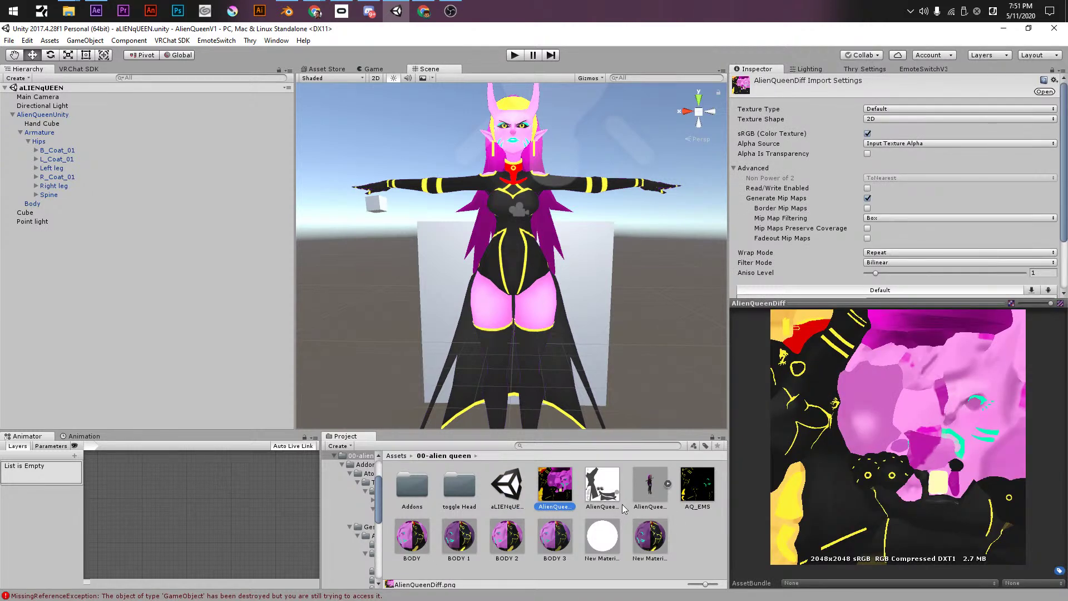
pyautogui.click(585, 294)
pyautogui.keyDown('alt'); pyautogui.moveTo(584, 291); pyautogui.dragTo(461, 303); pyautogui.keyUp('alt')
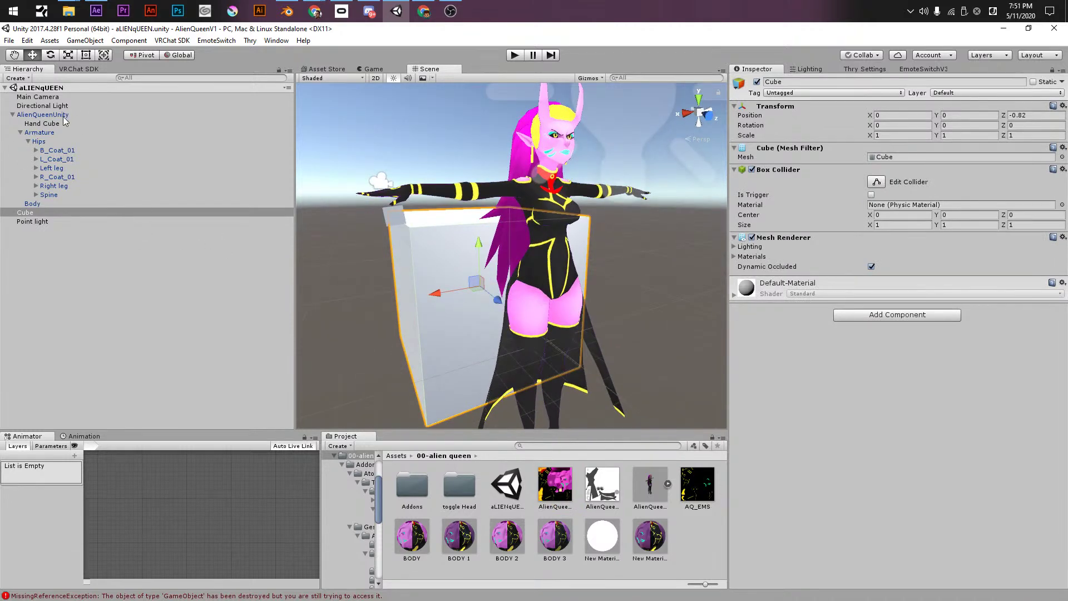
pyautogui.press('t')
pyautogui.press('r')
pyautogui.moveTo(479, 286); pyautogui.dragTo(473, 232)
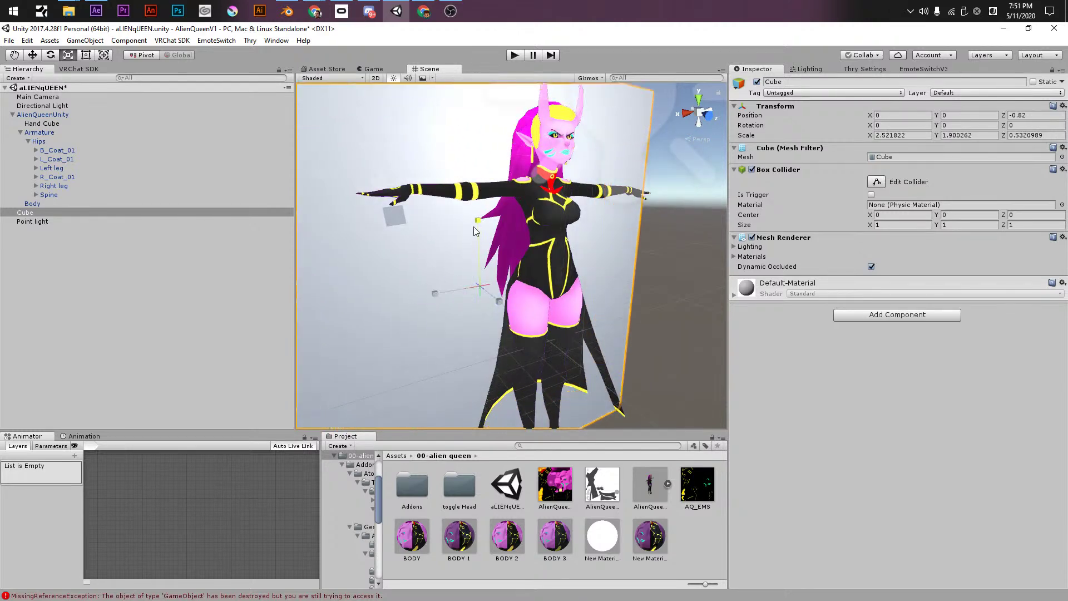
pyautogui.moveTo(604, 542); pyautogui.dragTo(460, 388)
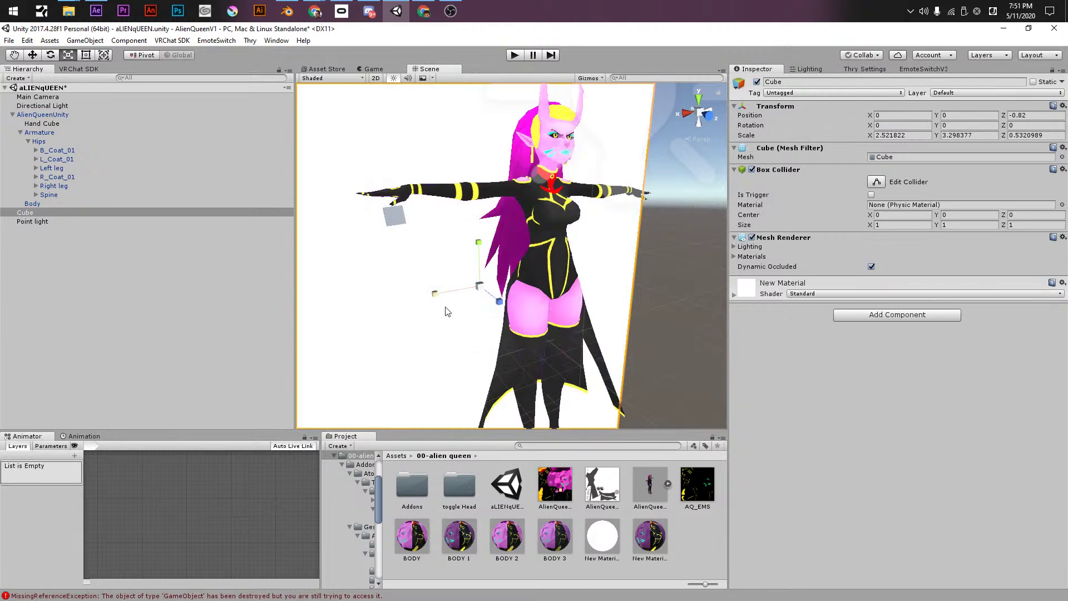
pyautogui.scroll(-3, 509, 289)
pyautogui.hotkey('ctrl', 's')
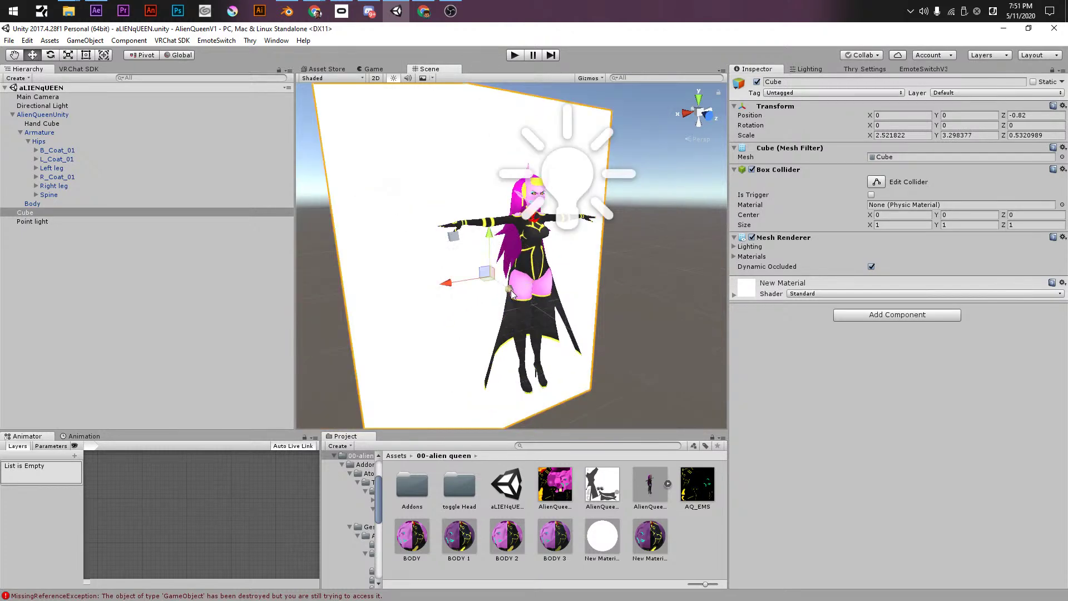
pyautogui.hotkey('alt', 'Tab')
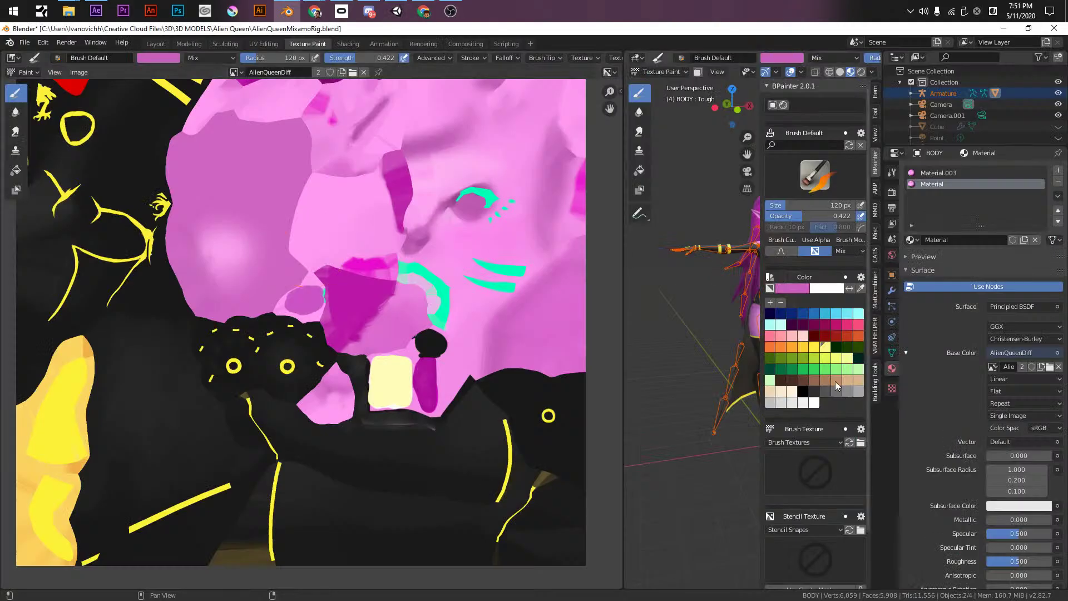
# - Save AlienQueenMixamoRig and widen Blender's 3D view to show the whole Alien Queen model
pyautogui.hotkey('ctrl', 's')
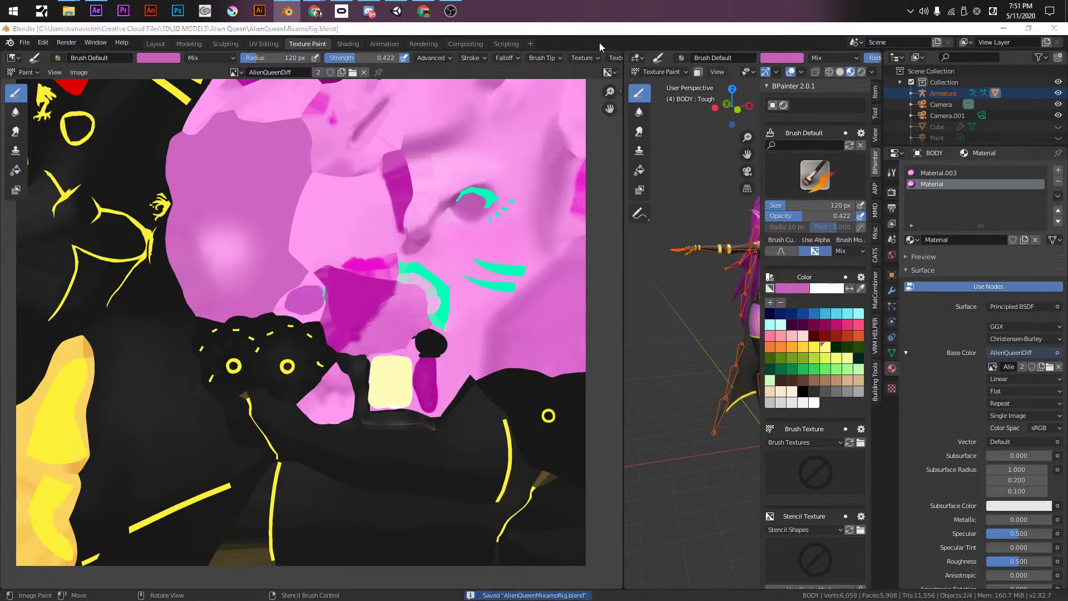
pyautogui.hotkey('alt', 'Tab')
pyautogui.hotkey('alt', 'Tab')
pyautogui.hotkey('alt', 'Tab')
pyautogui.hotkey('alt', 'Tab')
pyautogui.hotkey('alt', 'Tab')
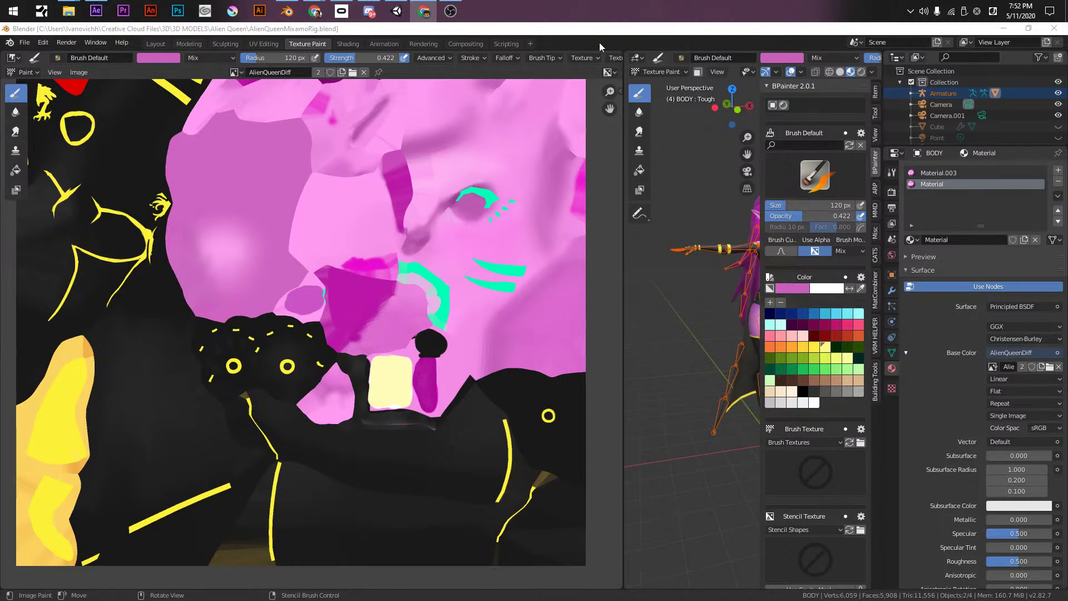
pyautogui.hotkey('alt', 'Tab')
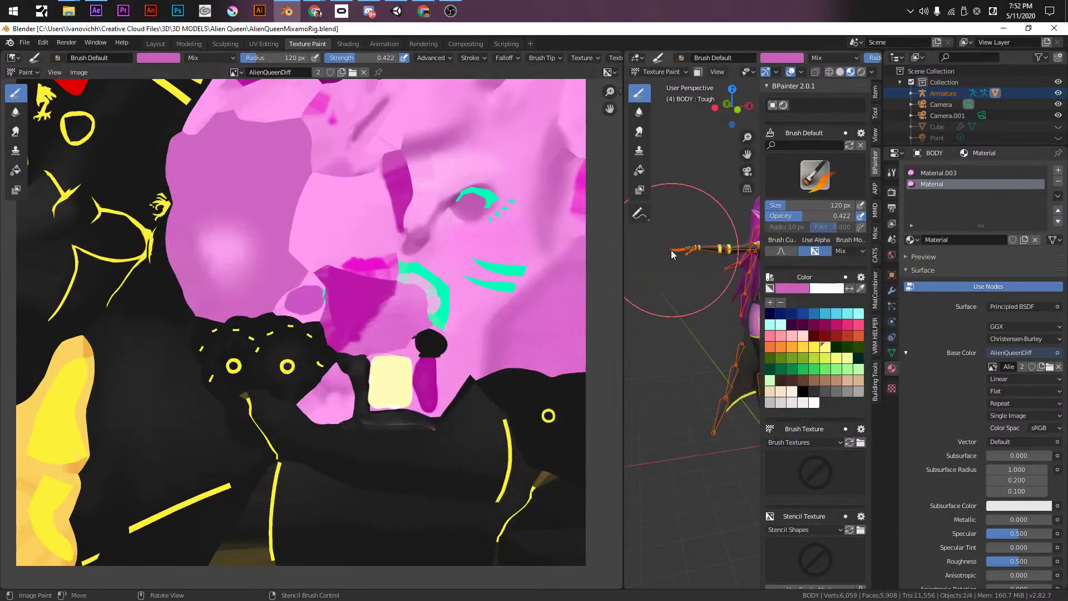
pyautogui.moveTo(622, 261); pyautogui.dragTo(257, 274)
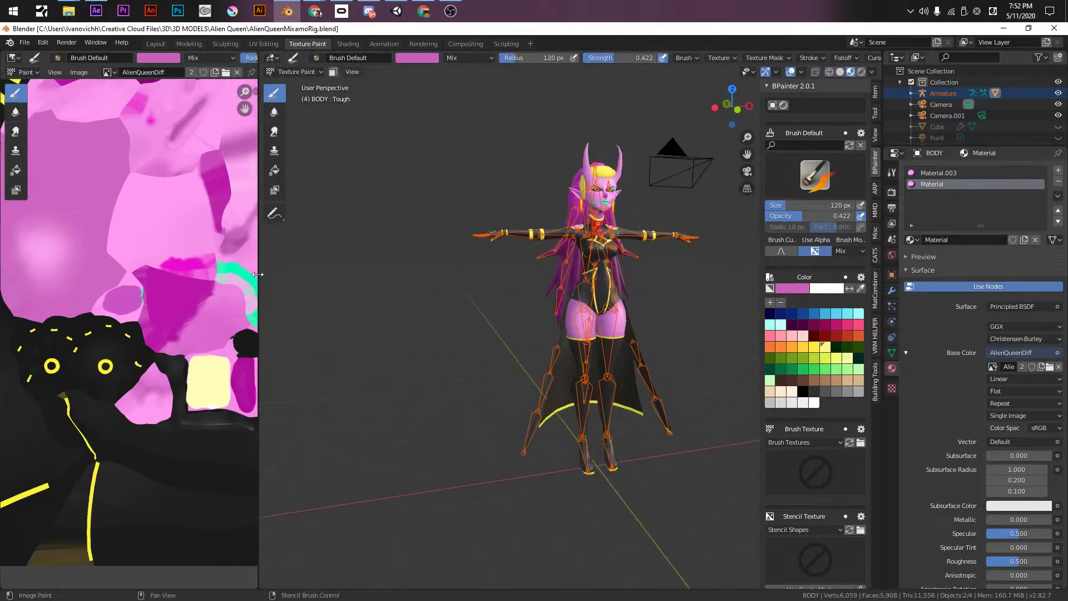
pyautogui.hotkey('alt', 'Tab')
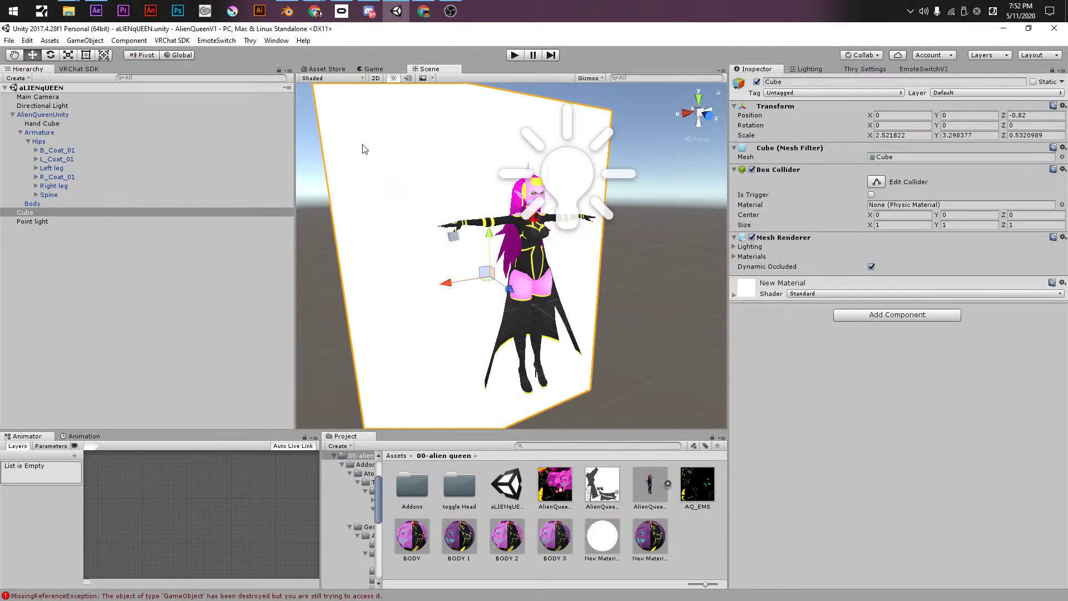
# - Switch away from Unity with the Windows task switcher to reach another program
pyautogui.hotkey('alt', 'Tab')
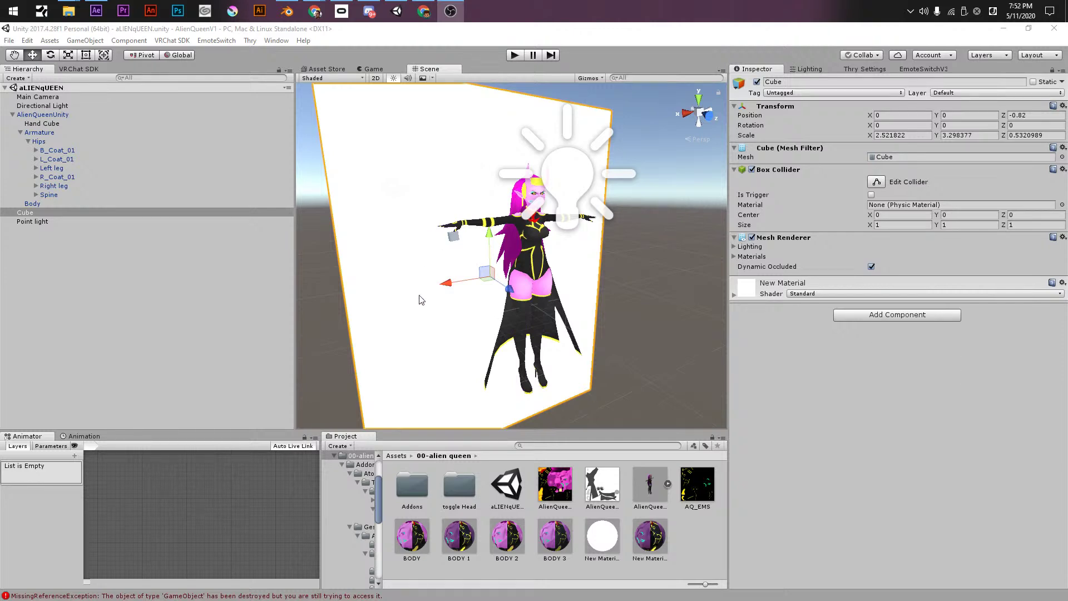
pyautogui.hotkey('alt', 'Tab')
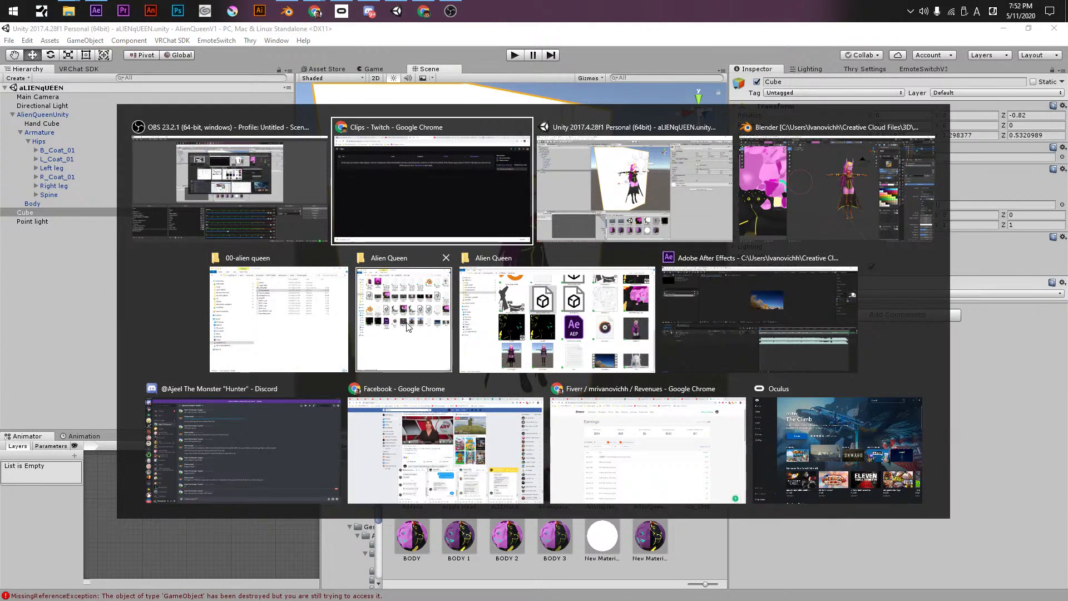
# - Bring the Alien Queen model folder forward in File Explorer, then minimize it to reveal Unity
pyautogui.click(390, 300)
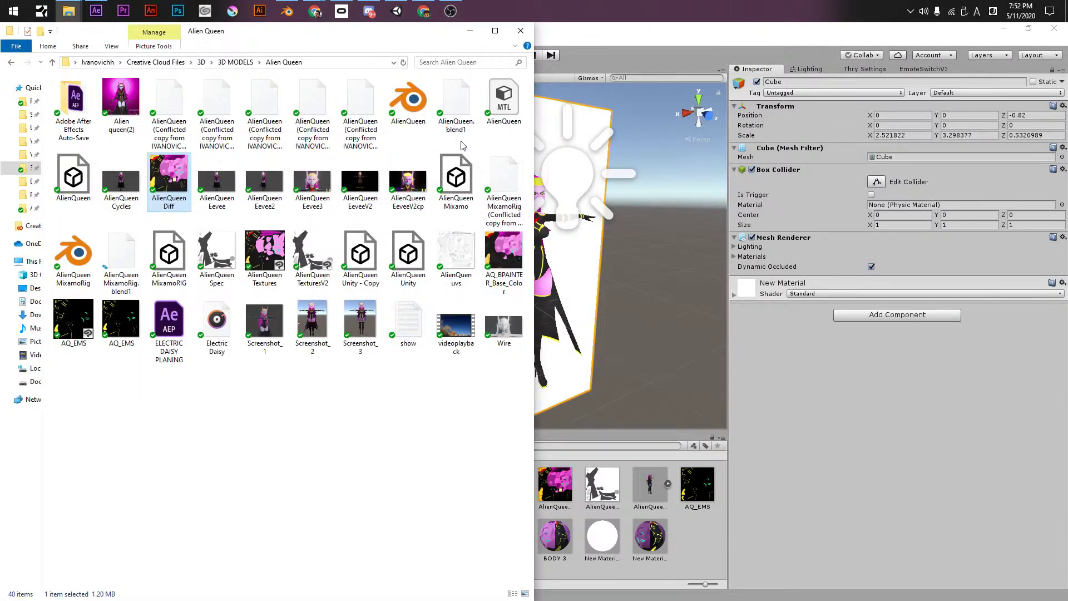
pyautogui.click(470, 35)
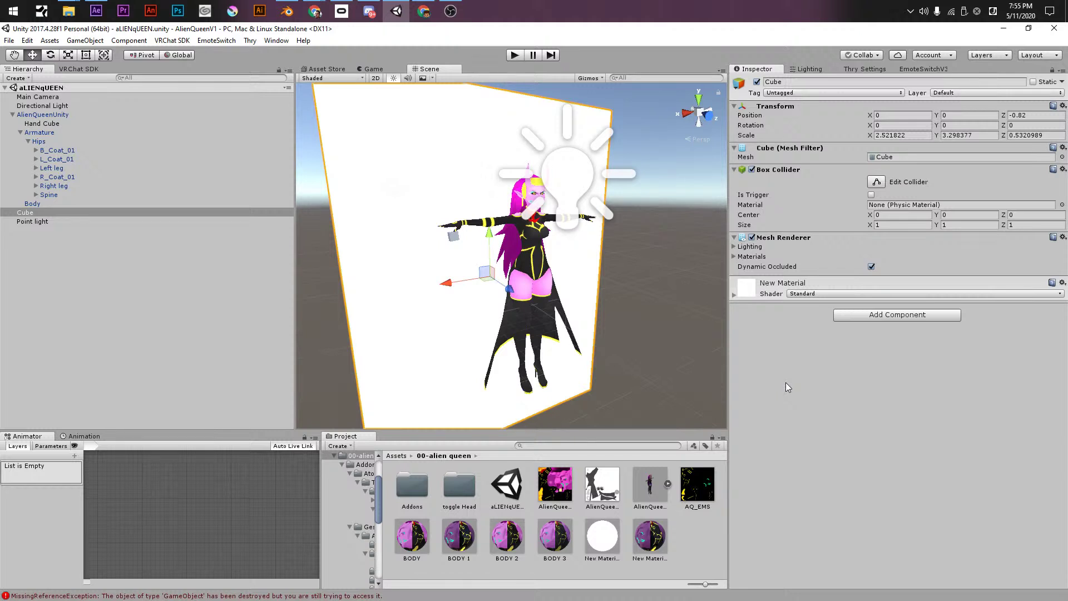
pyautogui.hotkey('alt', 'Tab')
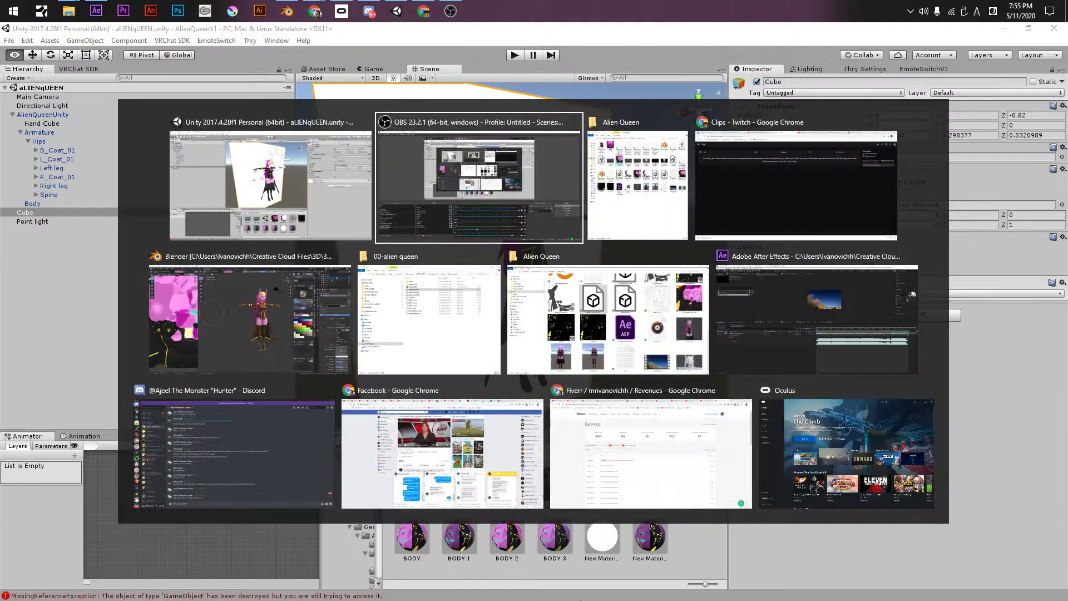
pyautogui.press('Escape')
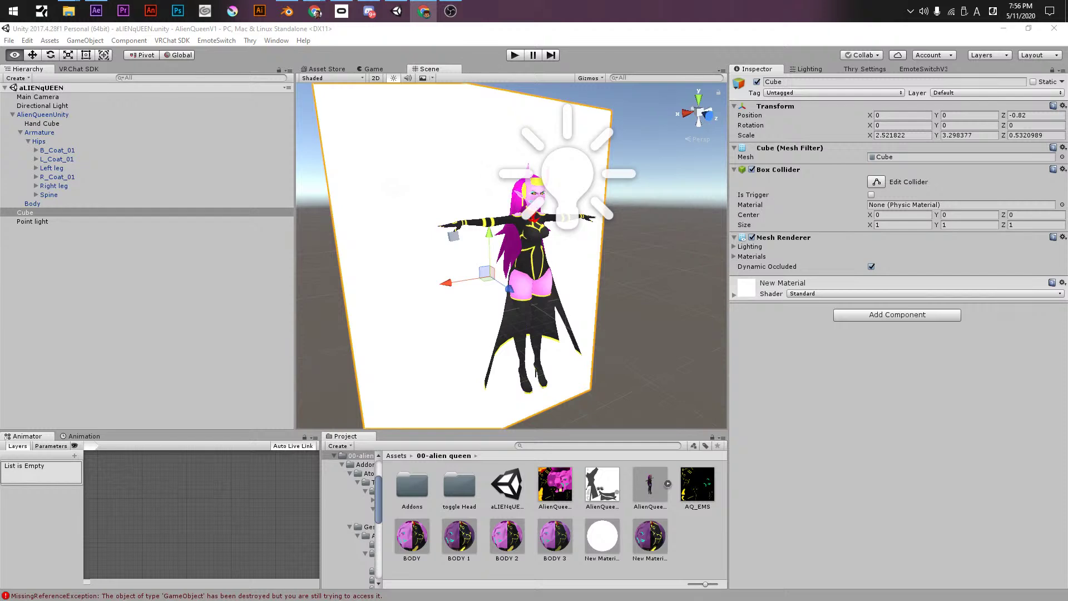
# - Pan, zoom and orbit the Scene view until the avatar's face and horns fill the frame
pyautogui.click(467, 40)
pyautogui.moveTo(577, 178); pyautogui.dragTo(576, 141, button='middle')
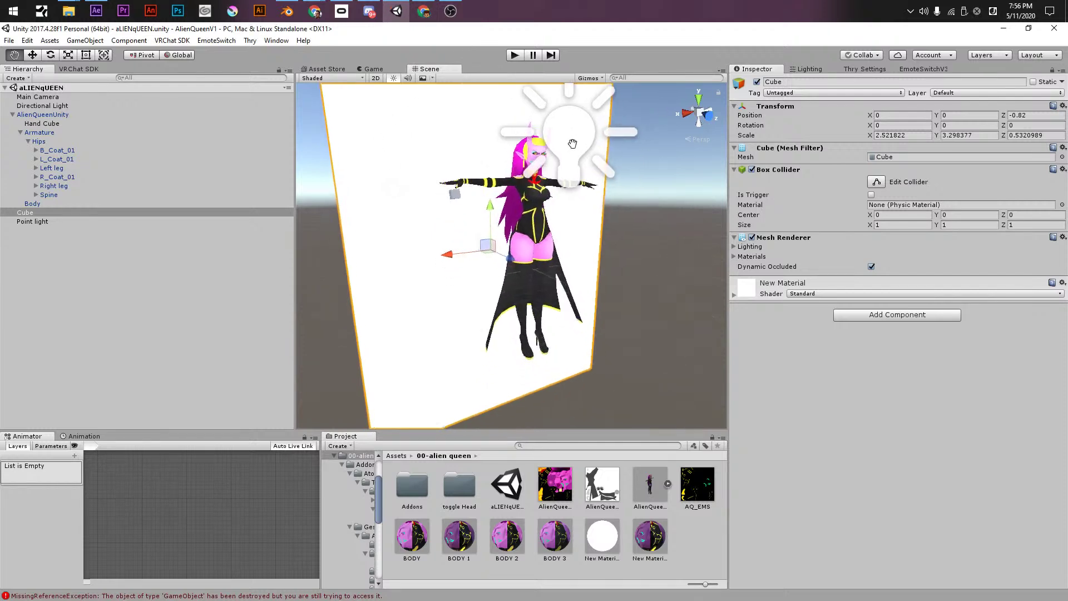
pyautogui.scroll(3, 576, 141)
pyautogui.keyDown('alt'); pyautogui.moveTo(556, 220); pyautogui.dragTo(662, 223); pyautogui.keyUp('alt')
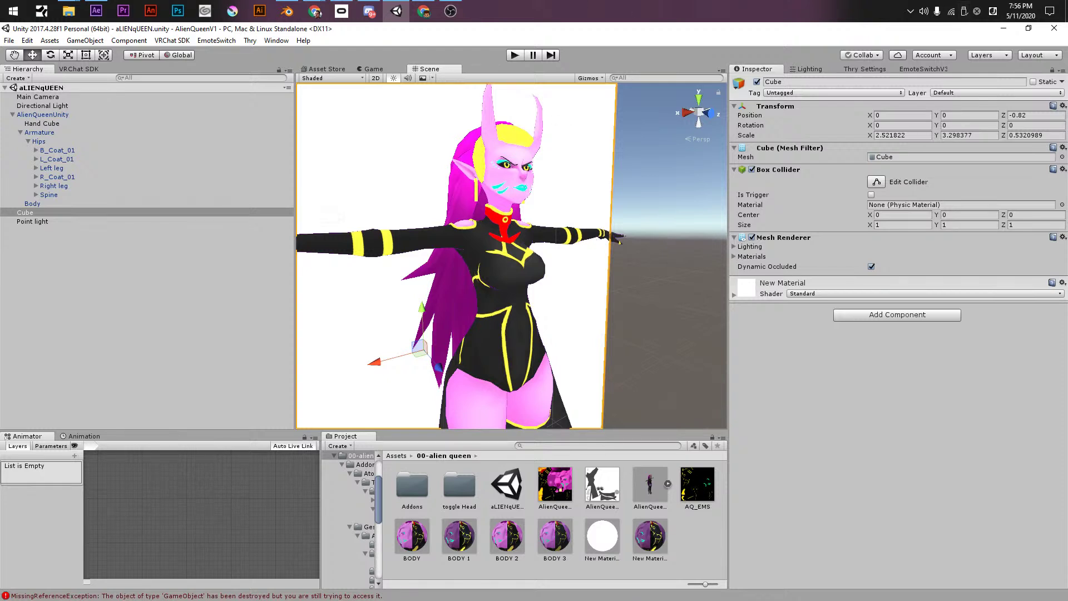
pyautogui.hotkey('alt', 'Tab')
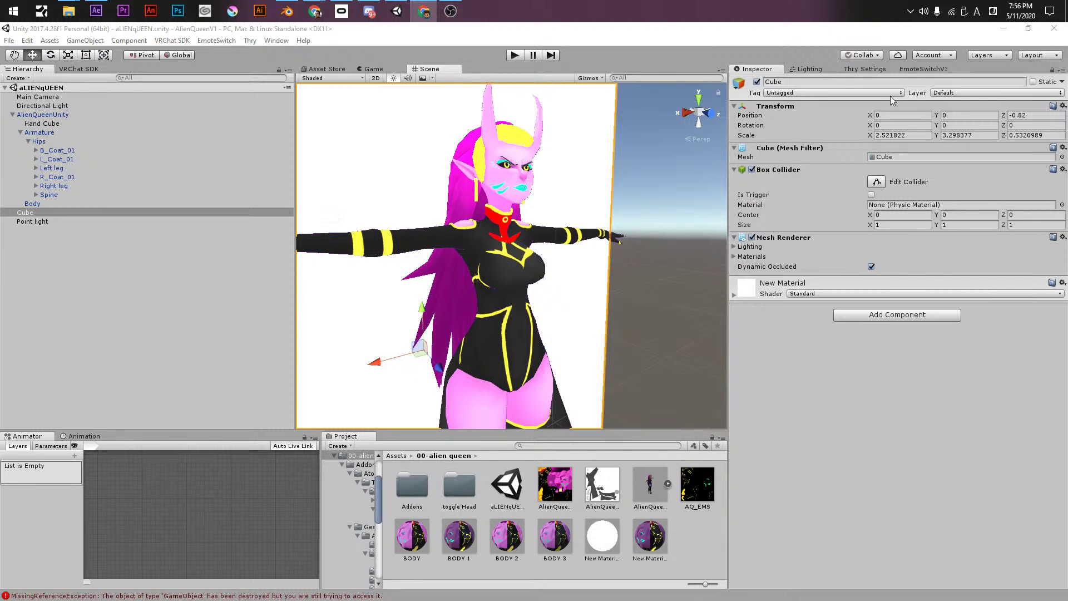
pyautogui.keyDown('alt'); pyautogui.moveTo(564, 178); pyautogui.dragTo(500, 329); pyautogui.keyUp('alt')
pyautogui.keyDown('alt'); pyautogui.moveTo(501, 329); pyautogui.dragTo(401, 260, button='right'); pyautogui.keyUp('alt')
pyautogui.moveTo(401, 261); pyautogui.dragTo(509, 257, button='middle')
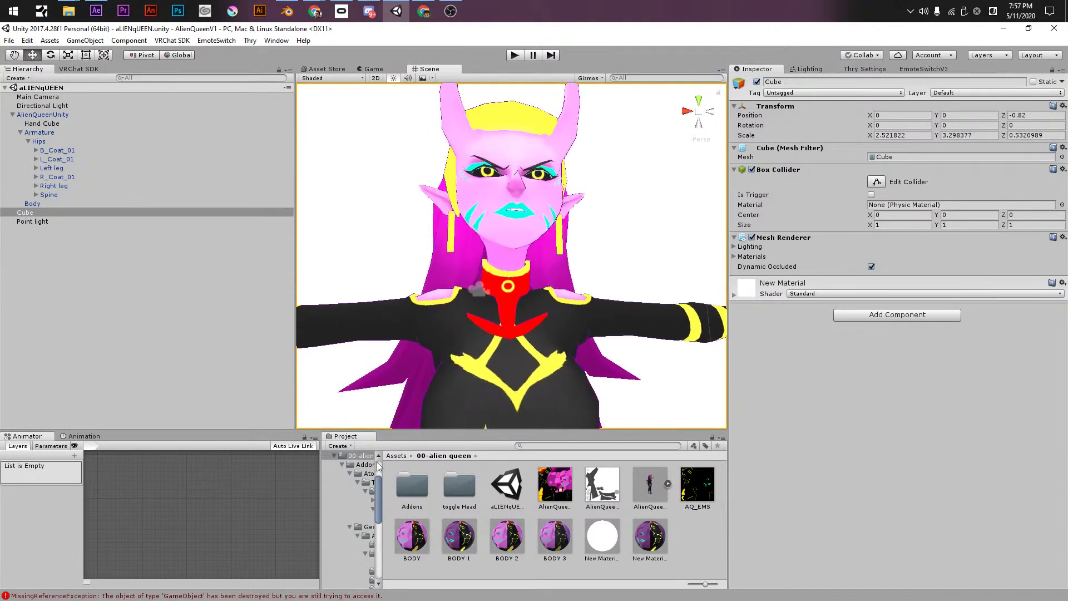
# - Browse the Project window's Assets folders, including textures and its Gradients subfolder
pyautogui.click(342, 465)
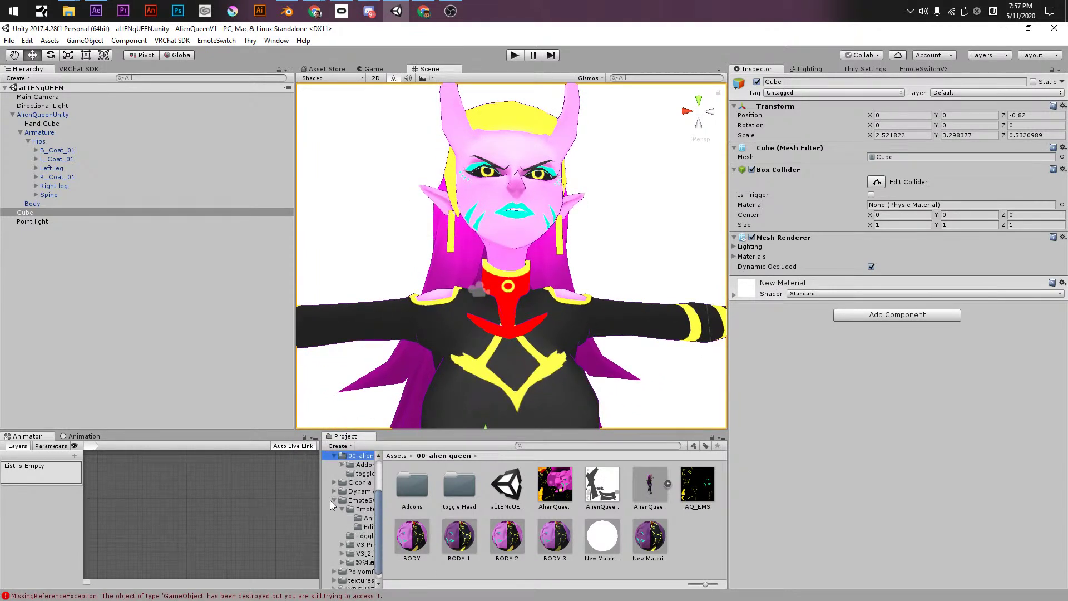
pyautogui.click(331, 500)
pyautogui.click(334, 507)
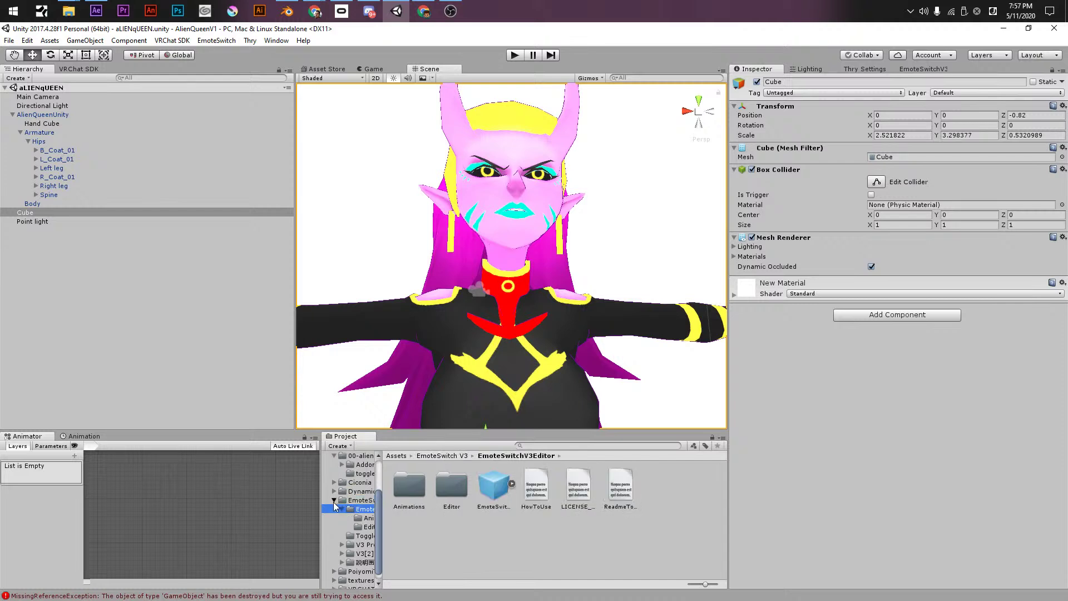
pyautogui.scroll(3, 334, 505)
pyautogui.click(352, 499)
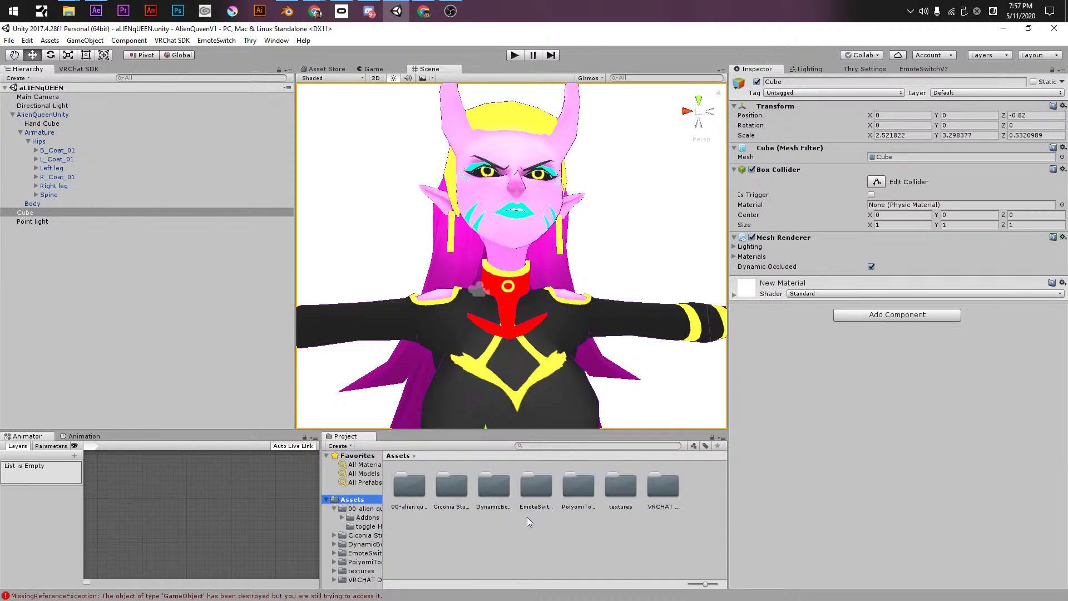
pyautogui.doubleClick(628, 486)
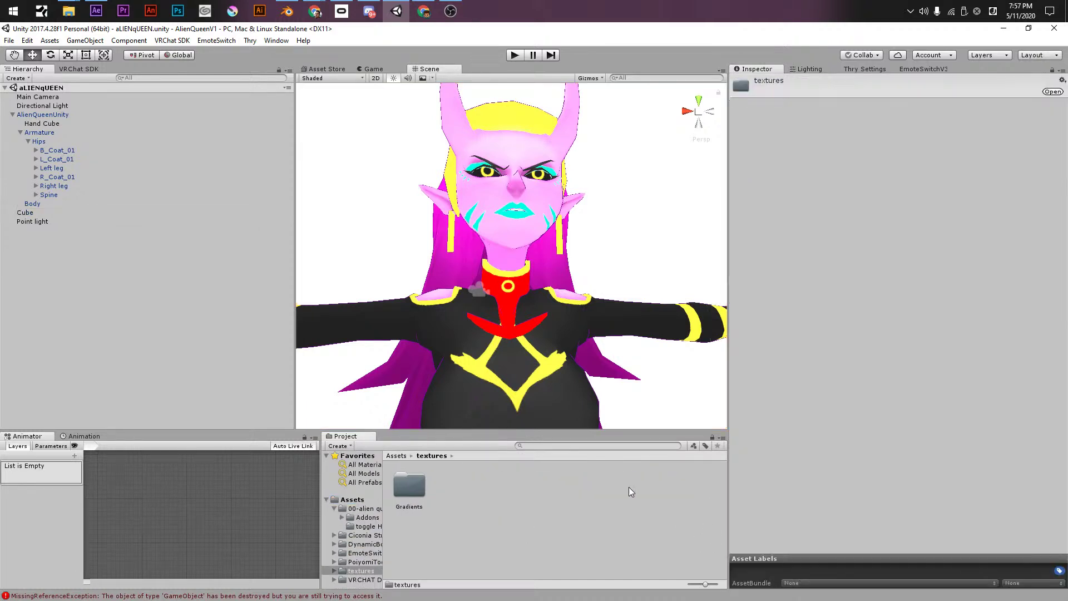
pyautogui.doubleClick(410, 493)
pyautogui.click(429, 455)
pyautogui.click(406, 456)
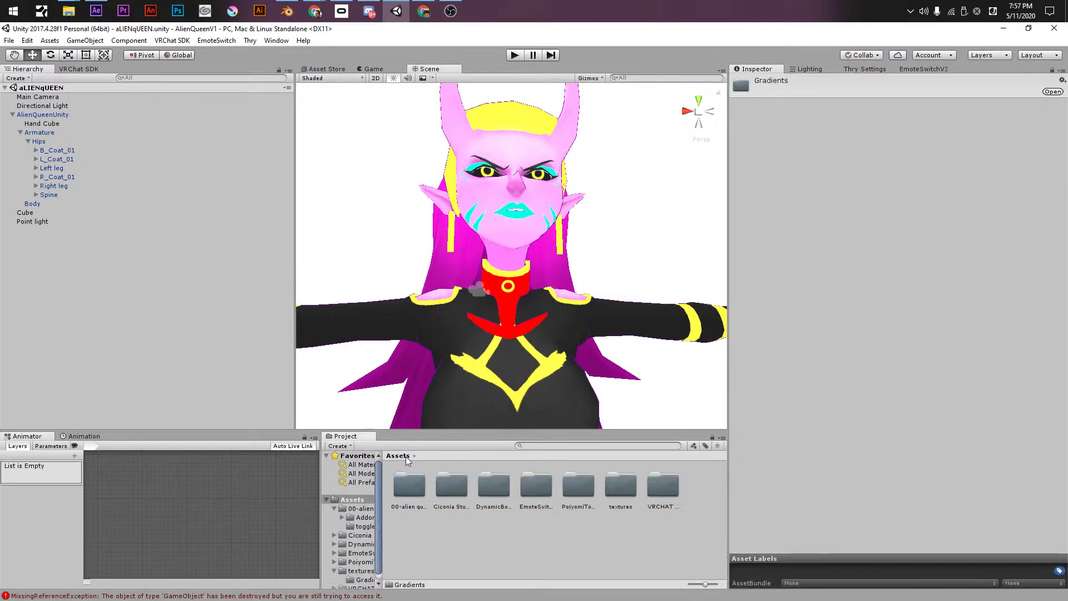
pyautogui.click(492, 528)
# - Create a new folder in Assets named SHADERS
pyautogui.rightClick(492, 528)
pyautogui.moveTo(598, 309)
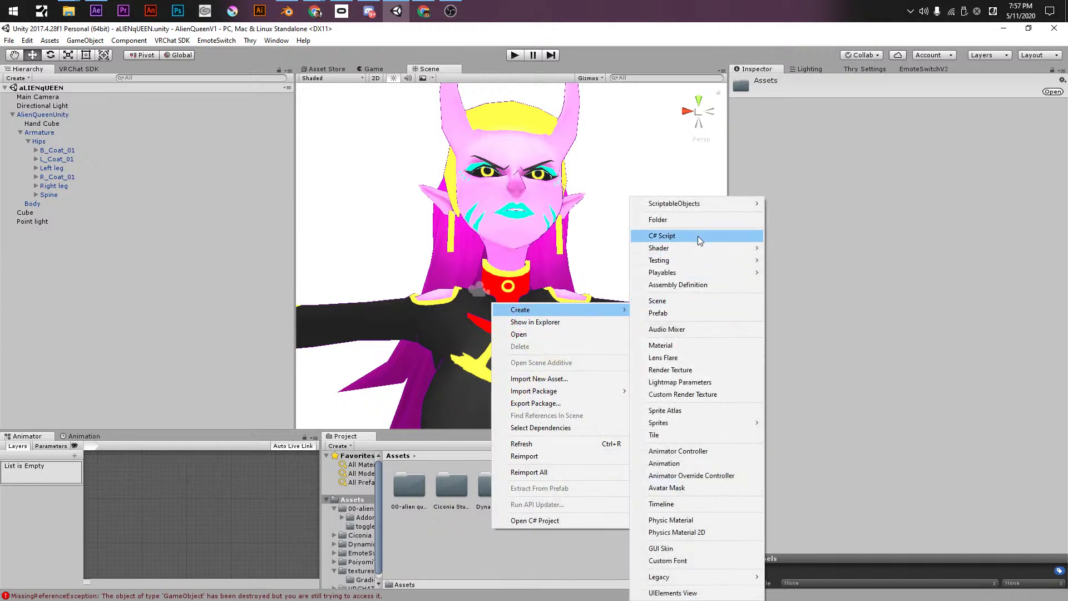
pyautogui.click(688, 220)
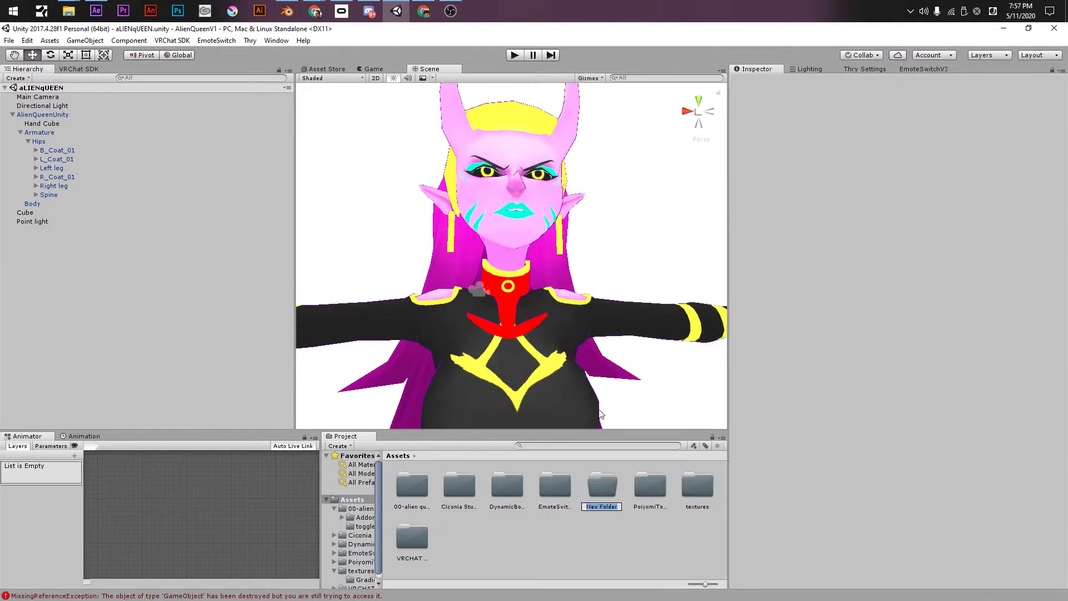
pyautogui.write('SHADERS')
pyautogui.press('Return')
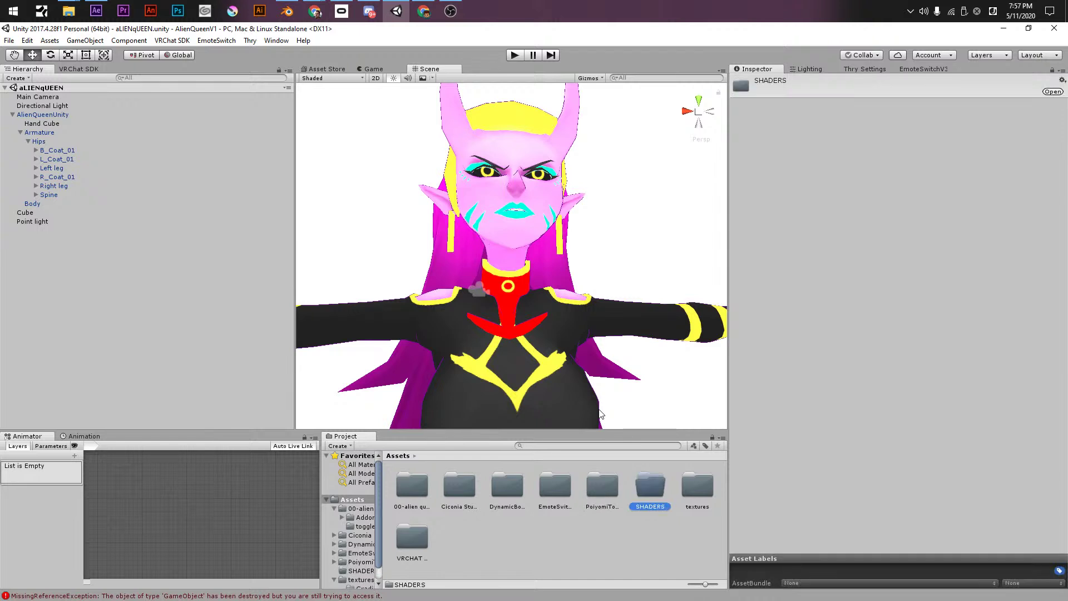
# - Move the textures, PoiyomiToon and Ciconia Studio folders into SHADERS
pyautogui.moveTo(698, 485); pyautogui.dragTo(649, 489)
pyautogui.moveTo(577, 489); pyautogui.dragTo(369, 203)
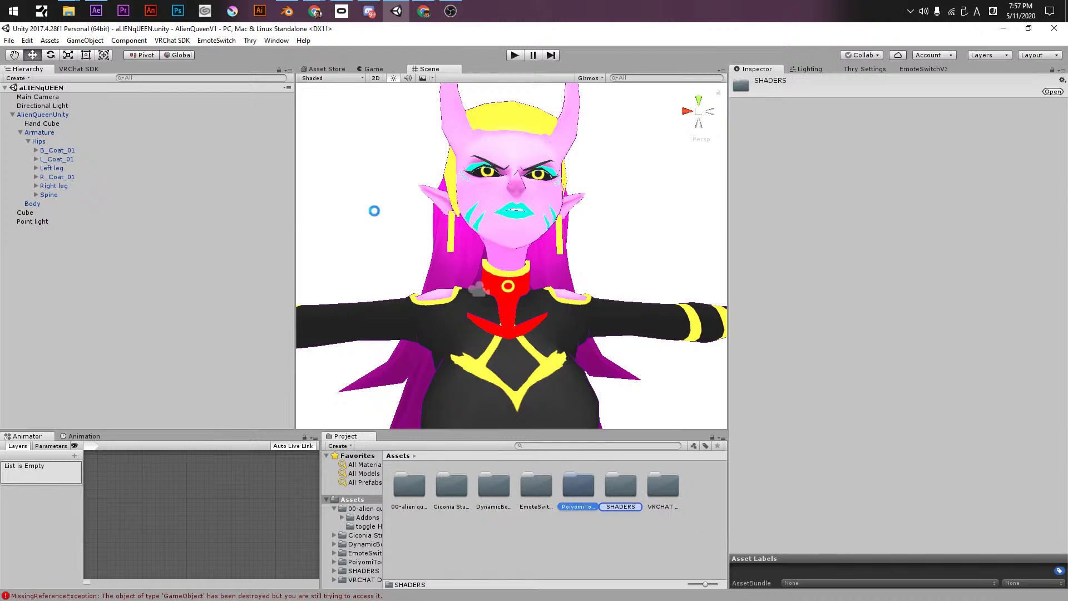
pyautogui.moveTo(474, 319); pyautogui.dragTo(554, 516)
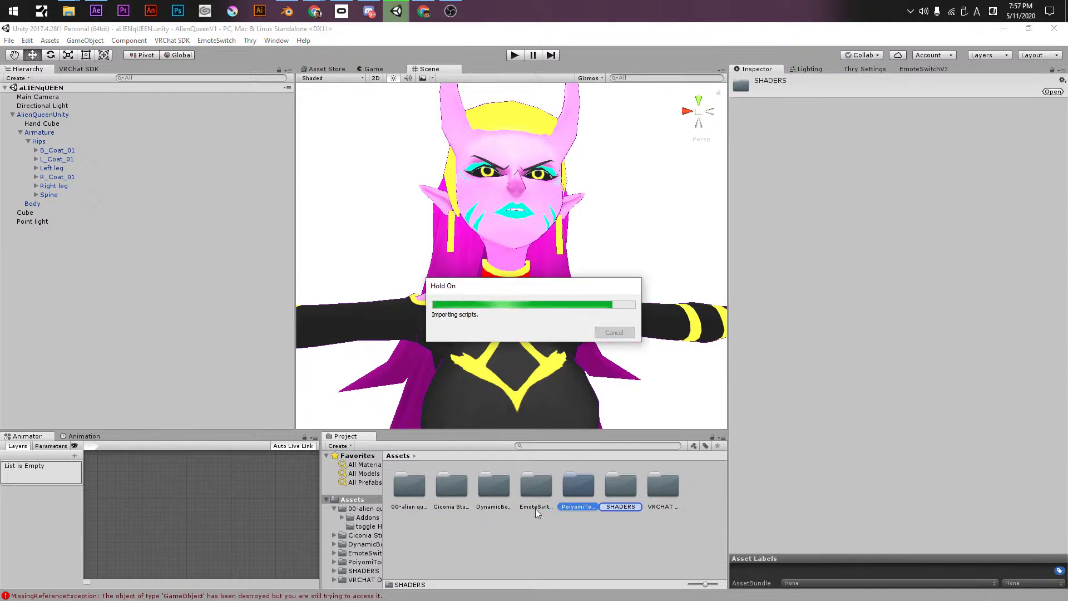
pyautogui.doubleClick(450, 492)
pyautogui.click(418, 485)
pyautogui.doubleClick(418, 486)
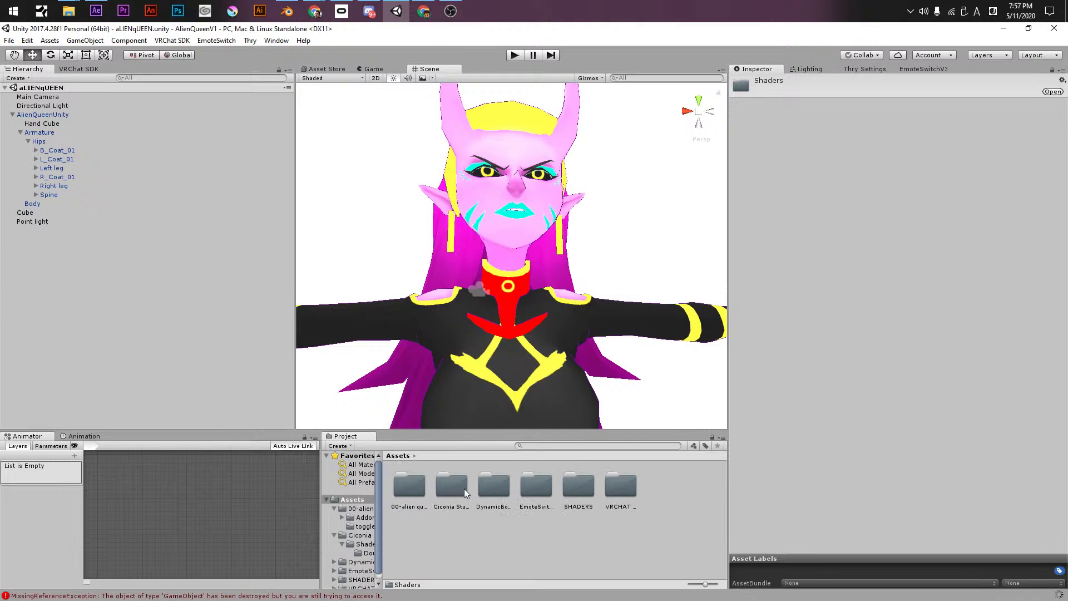
pyautogui.moveTo(460, 489); pyautogui.dragTo(579, 488)
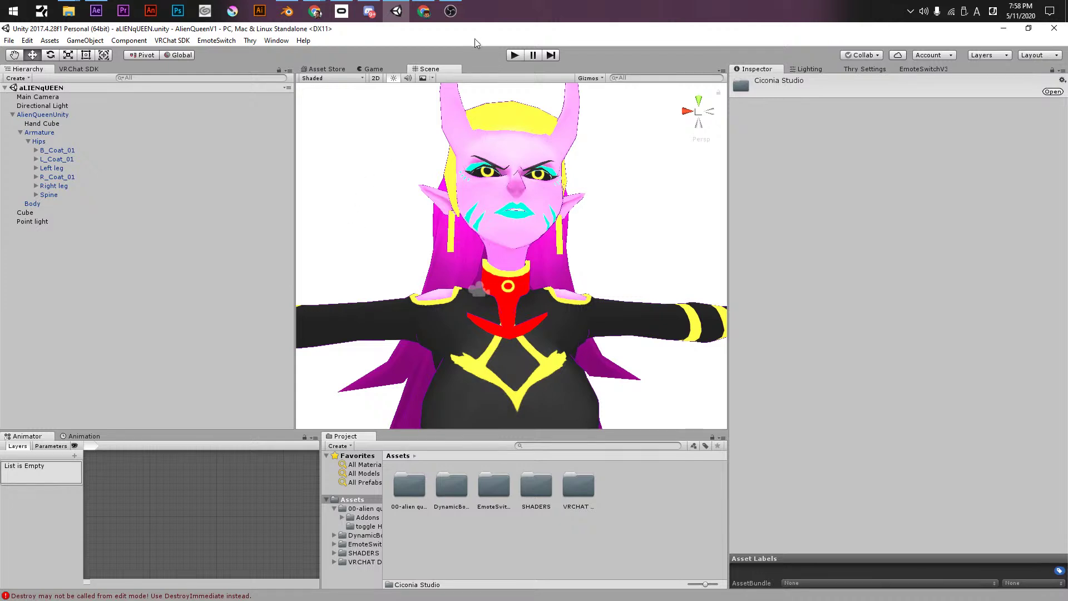
# - Untick Hand Cube's active checkbox in the Inspector, clear the selection and save the scene
pyautogui.scroll(-5, 501, 233)
pyautogui.moveTo(523, 256); pyautogui.dragTo(592, 229, button='middle')
pyautogui.click(42, 123)
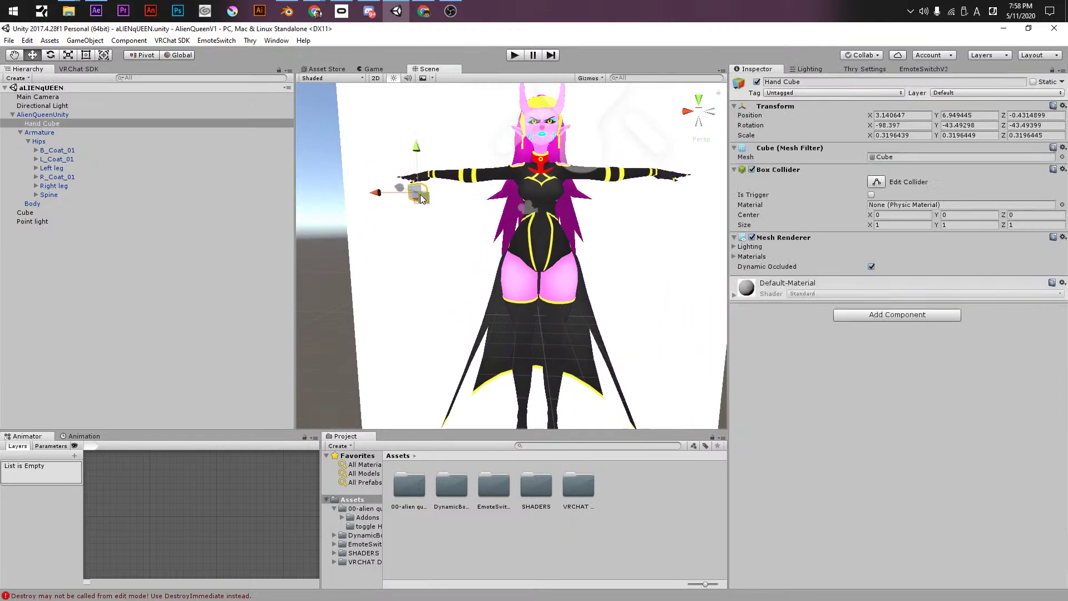
pyautogui.click(756, 82)
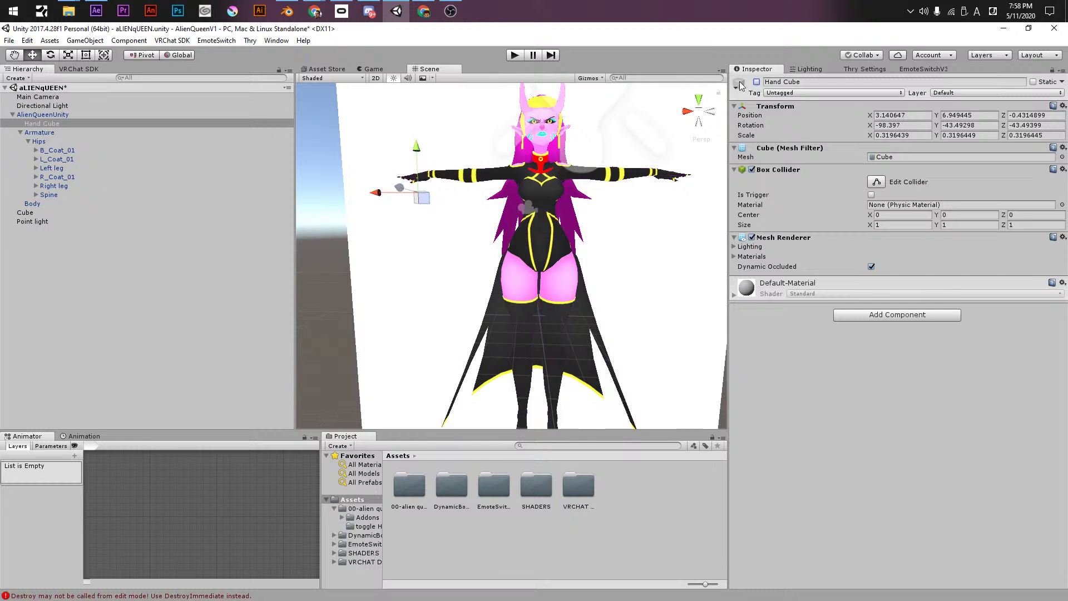
pyautogui.click(265, 235)
pyautogui.hotkey('ctrl', 's')
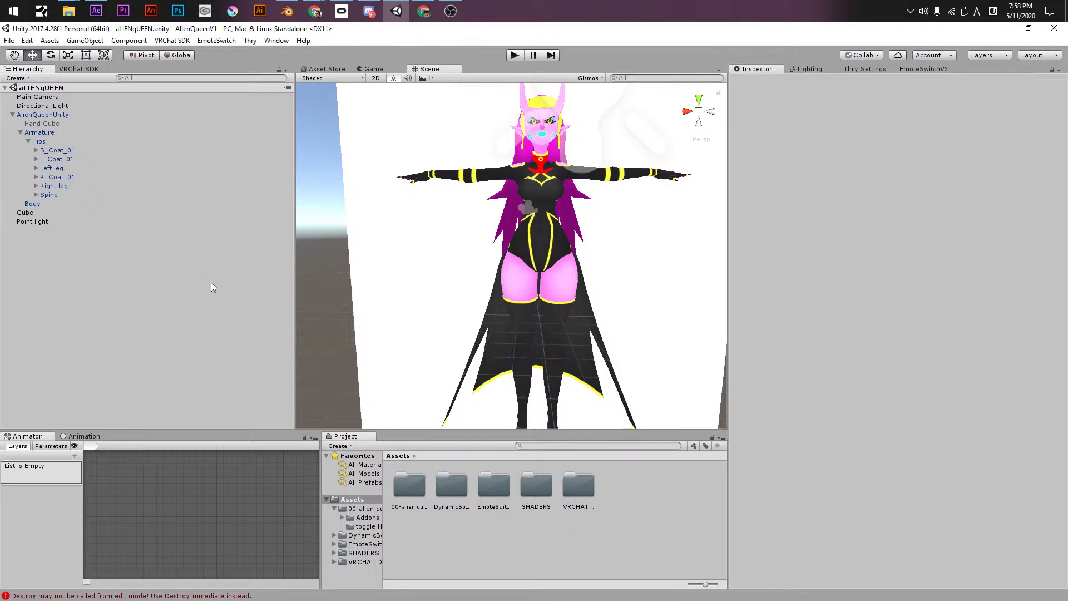
pyautogui.scroll(-3, 458, 253)
pyautogui.keyDown('alt'); pyautogui.moveTo(458, 253); pyautogui.dragTo(559, 205); pyautogui.keyUp('alt')
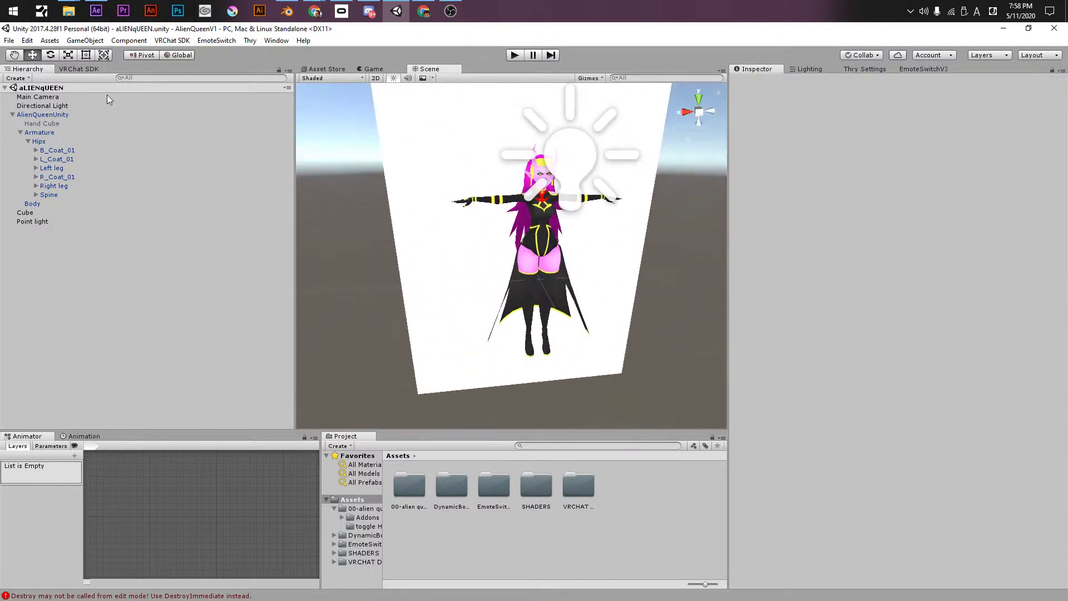
# - Start Build & Publish for the avatar from the VRChat SDK Builder
pyautogui.click(67, 70)
pyautogui.click(106, 99)
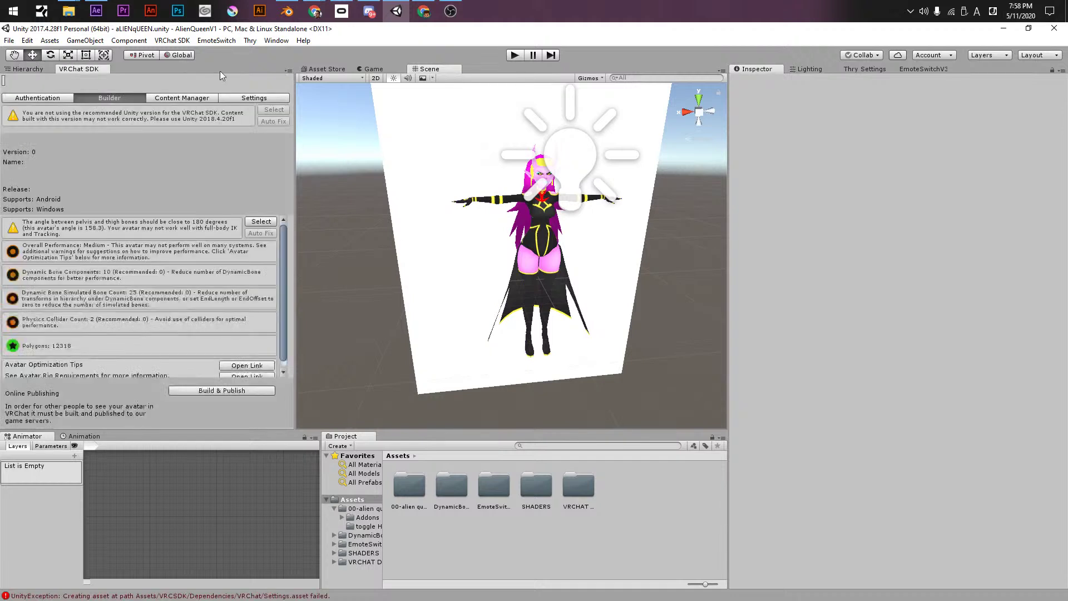
pyautogui.click(223, 390)
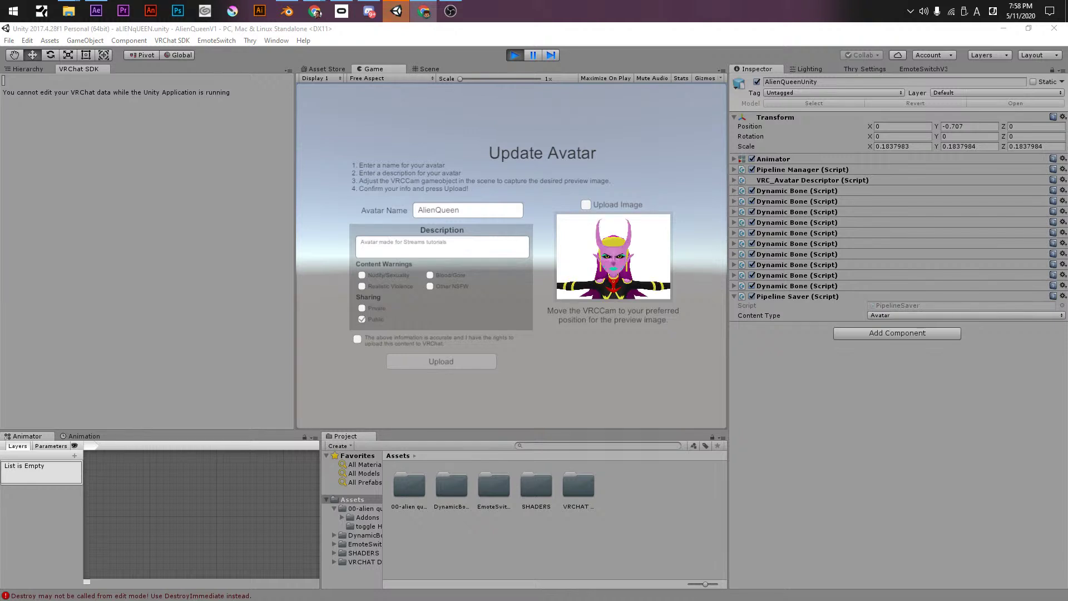
# - Accept the upload agreement and append 'Follow me at' plus a social handle to the description
pyautogui.click(362, 339)
pyautogui.click(360, 339)
pyautogui.click(430, 248)
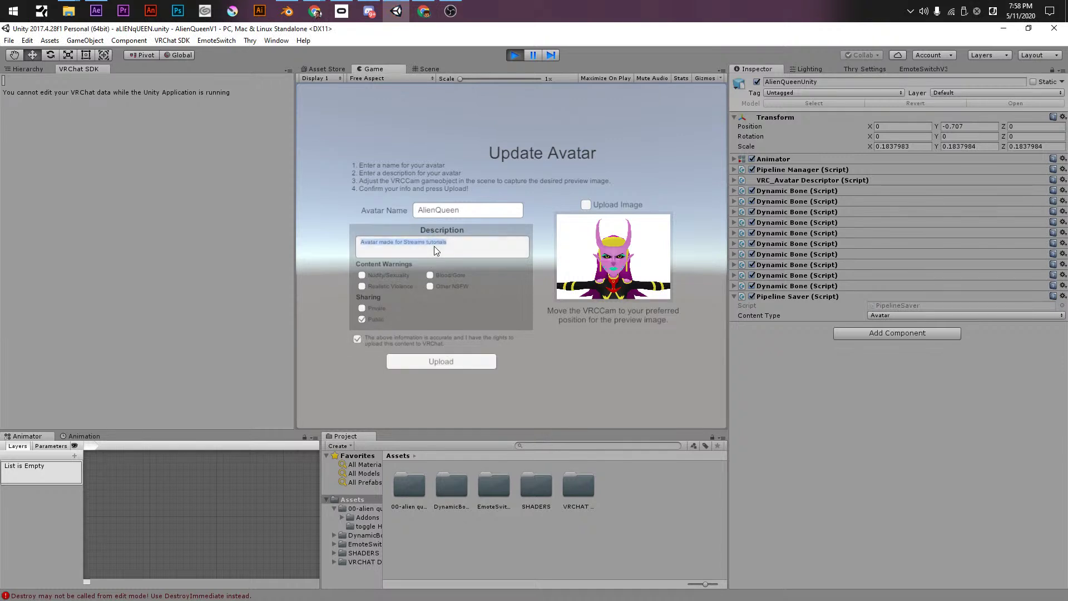
pyautogui.click(457, 247)
pyautogui.click(454, 246)
pyautogui.click(457, 247)
pyautogui.write('Follow ')
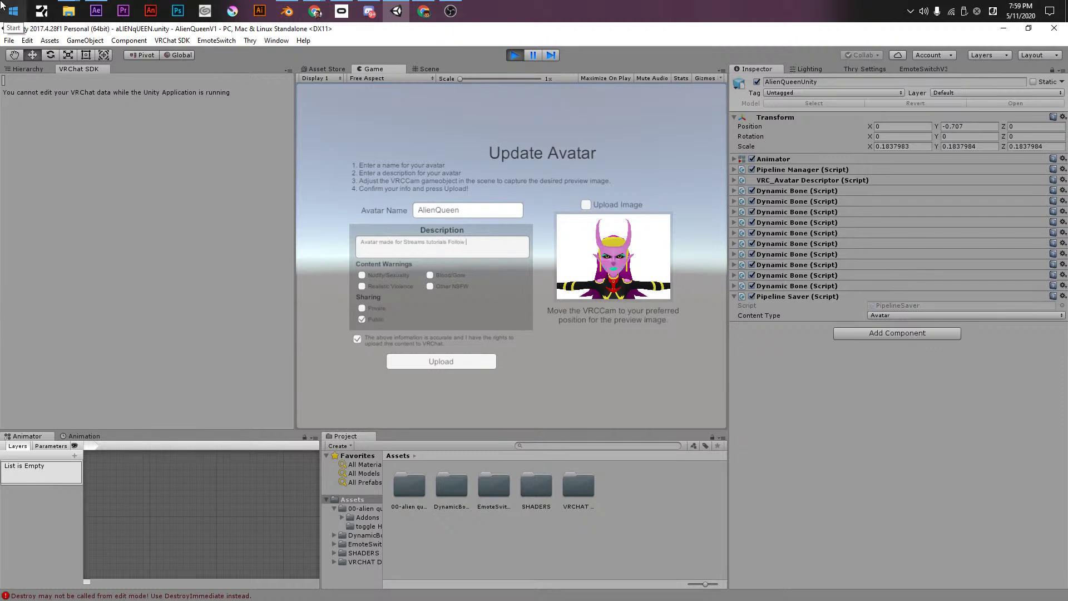
pyautogui.write('me at')
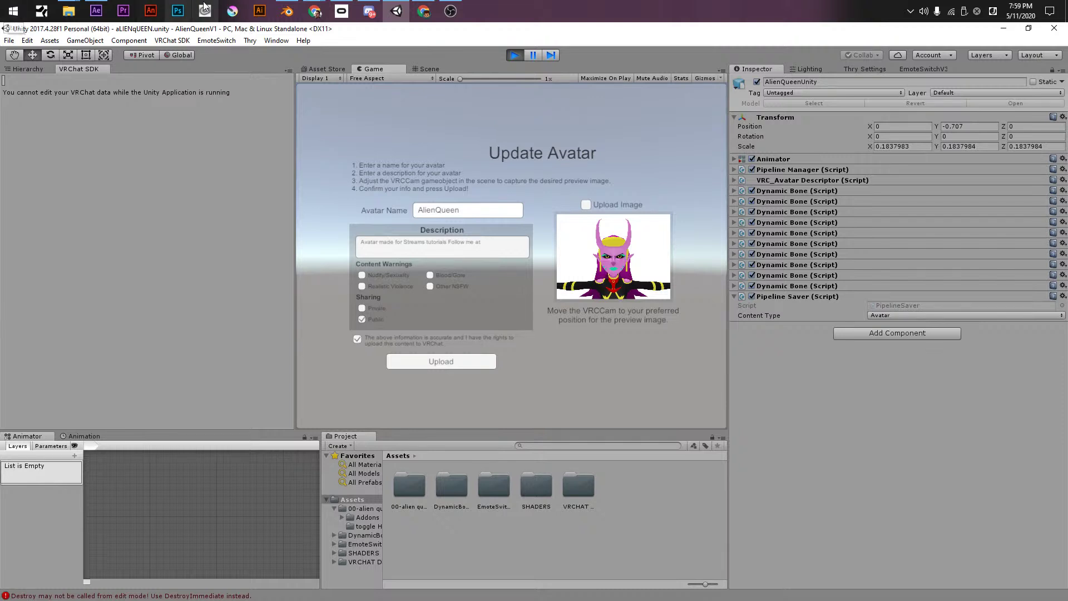
pyautogui.click(501, 246)
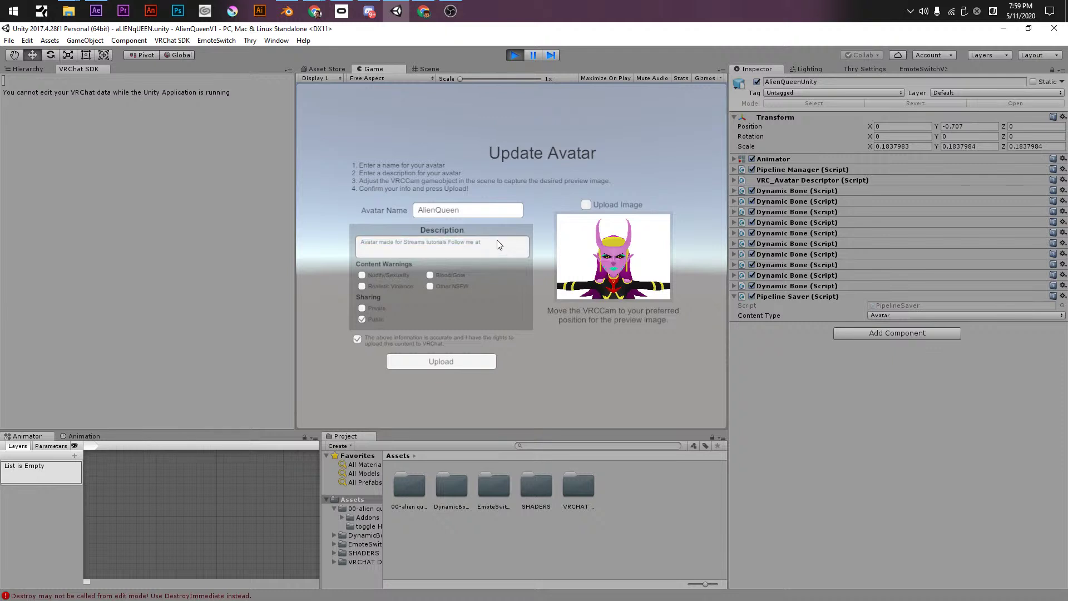
pyautogui.write('@')
pyautogui.write('mrl')
# - Enable Upload Image and set the Body's Tough blend shape to 10
pyautogui.click(587, 205)
pyautogui.click(346, 68)
pyautogui.click(428, 68)
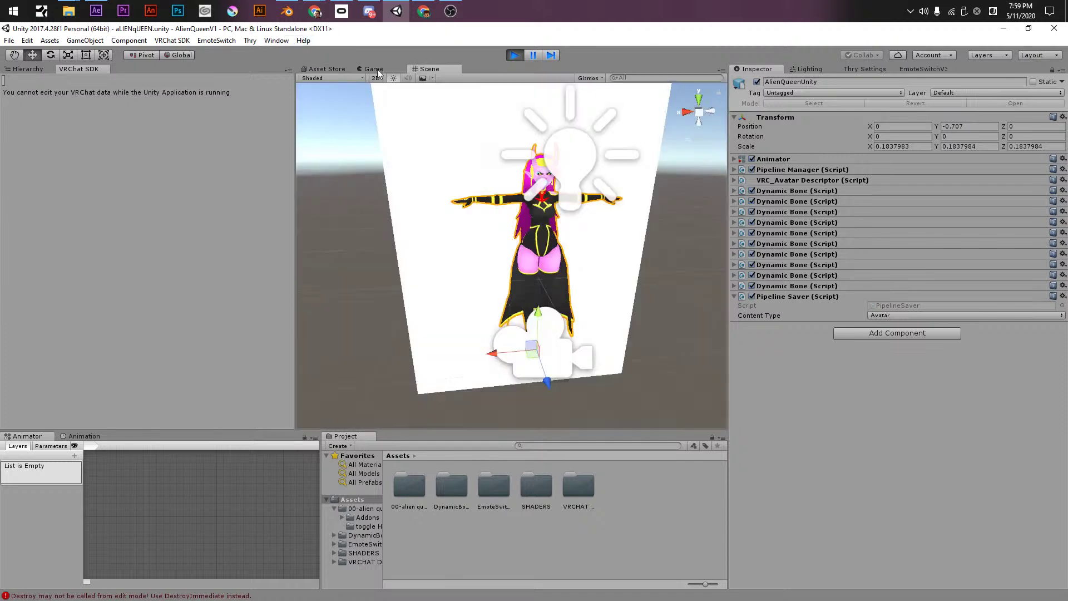
pyautogui.click(25, 69)
pyautogui.keyDown('alt'); pyautogui.moveTo(459, 300); pyautogui.dragTo(766, 191); pyautogui.keyUp('alt')
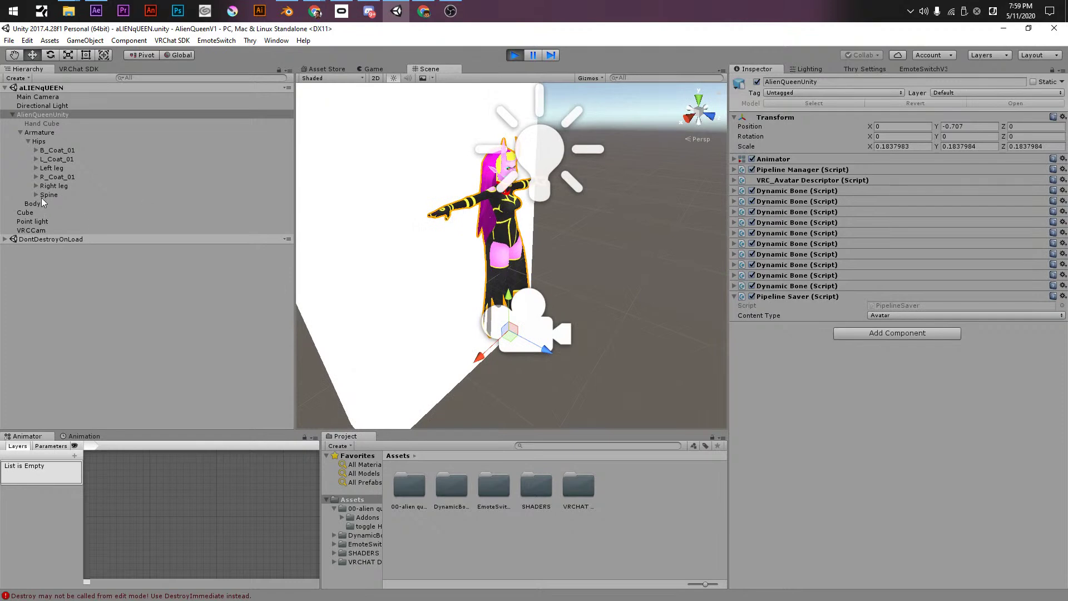
pyautogui.click(32, 204)
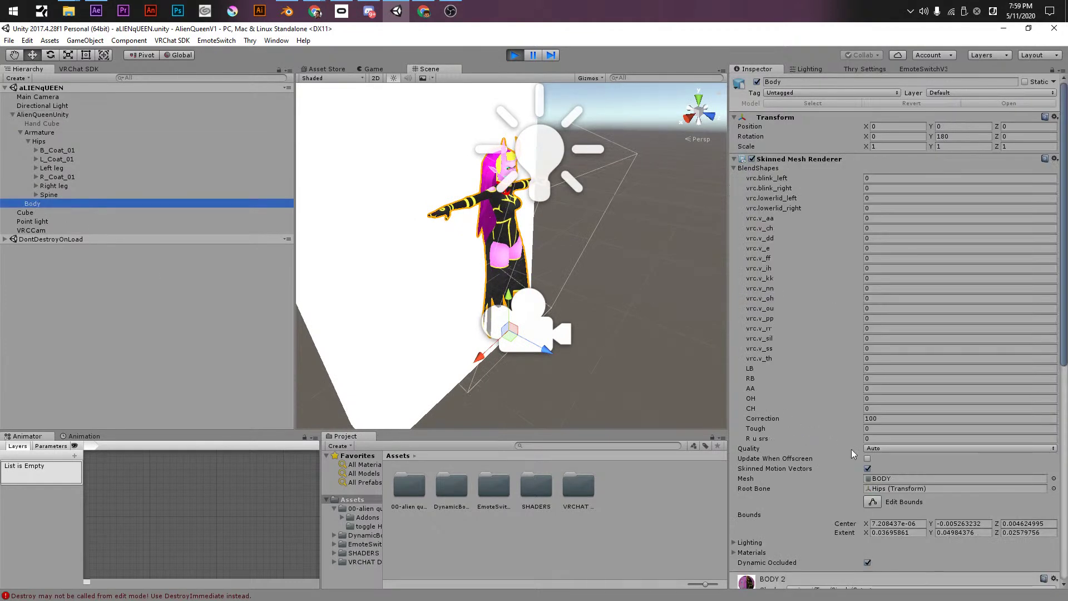
pyautogui.click(874, 428)
pyautogui.write('100')
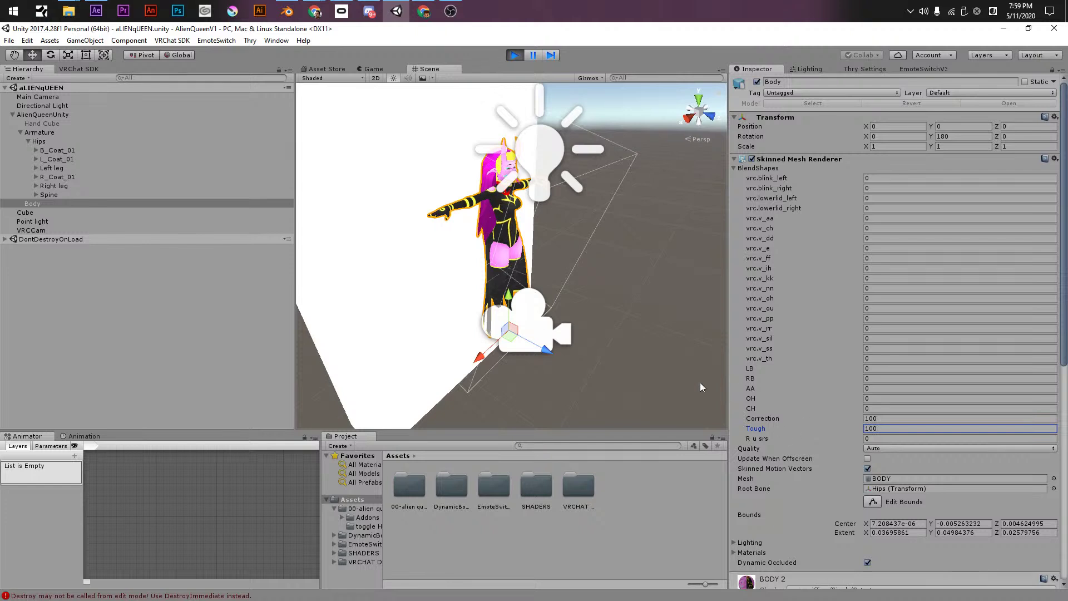
# - Move and rotate the VRCCam preview camera to frame the avatar's face
pyautogui.click(532, 321)
pyautogui.moveTo(534, 321); pyautogui.dragTo(554, 172)
pyautogui.keyDown('alt'); pyautogui.moveTo(699, 304); pyautogui.dragTo(570, 196); pyautogui.keyUp('alt')
pyautogui.press('e')
pyautogui.press('w')
pyautogui.moveTo(540, 139); pyautogui.dragTo(565, 149)
pyautogui.press('e')
pyautogui.press('w')
pyautogui.press('e')
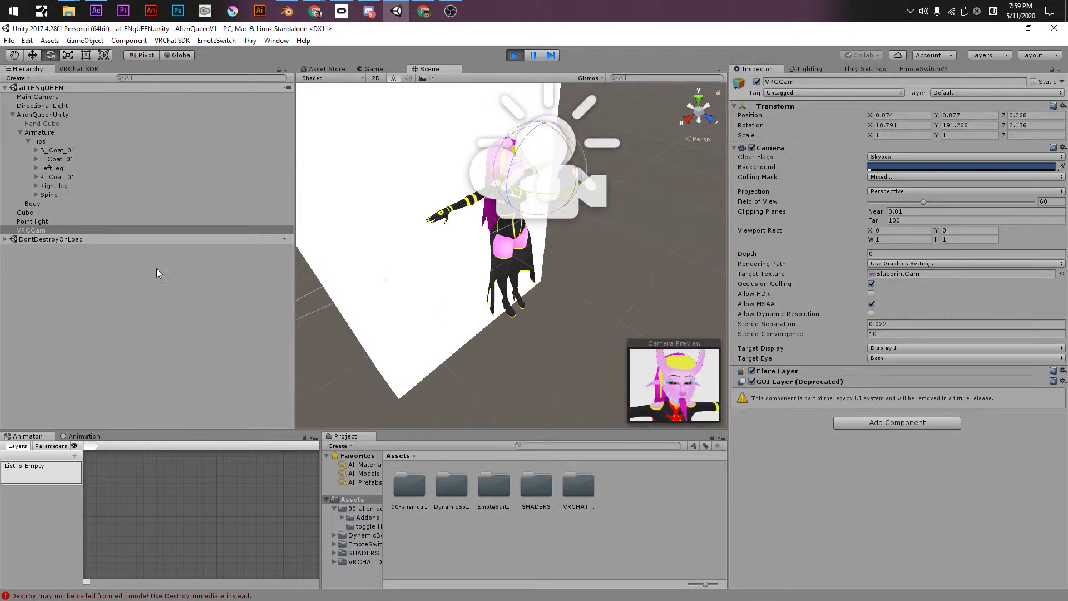
# - Set Body's Tough blend shape to 0 and R u srs to 100, then stop Play mode
pyautogui.click(41, 212)
pyautogui.click(33, 203)
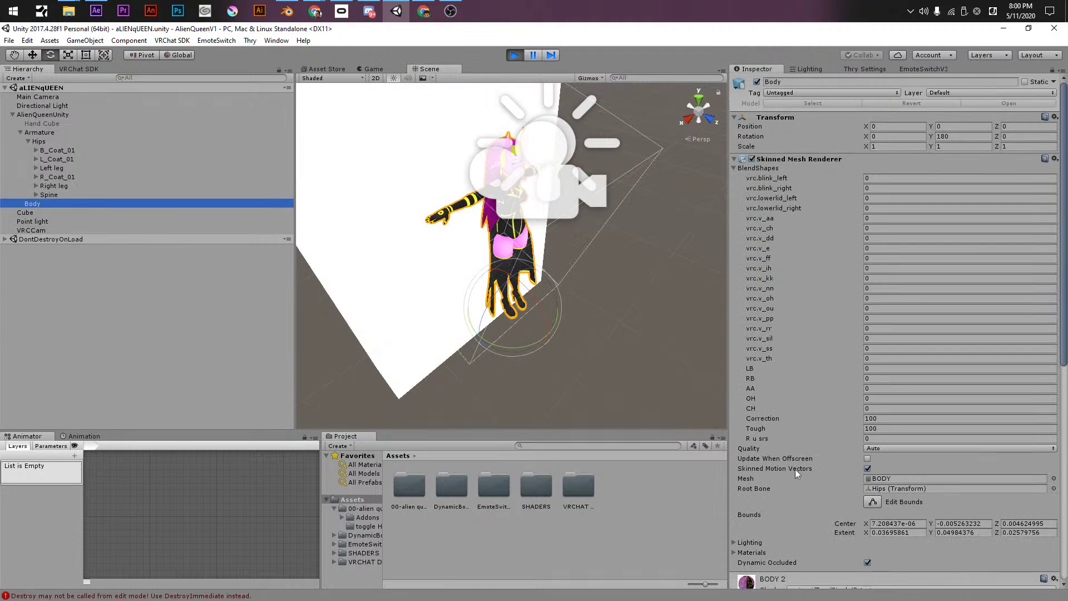
pyautogui.click(885, 426)
pyautogui.write('0')
pyautogui.press('Tab')
pyautogui.write('100')
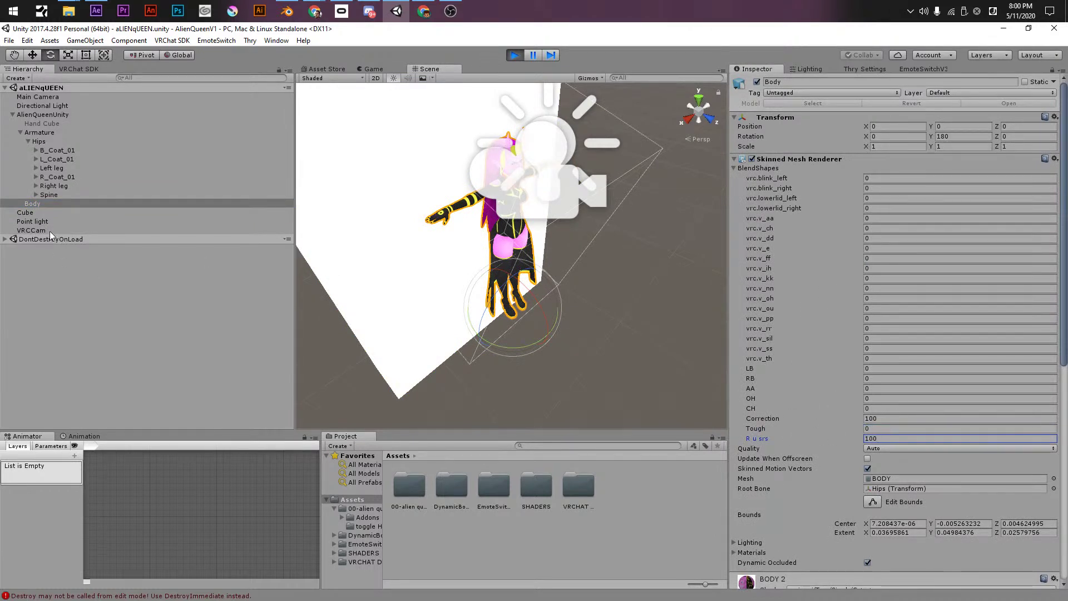
pyautogui.click(50, 230)
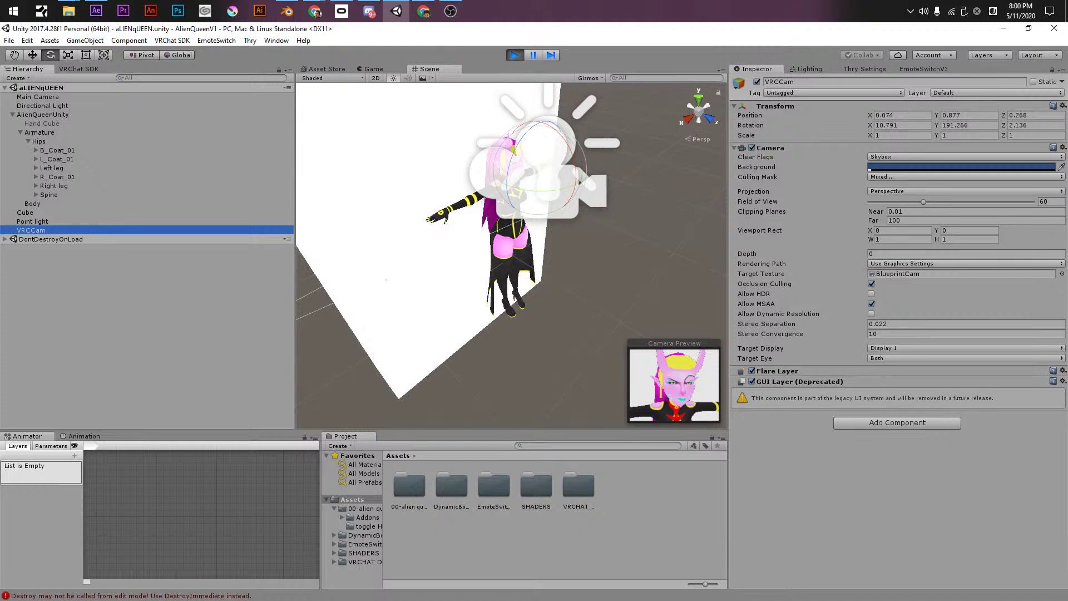
pyautogui.hotkey('alt', 'Tab')
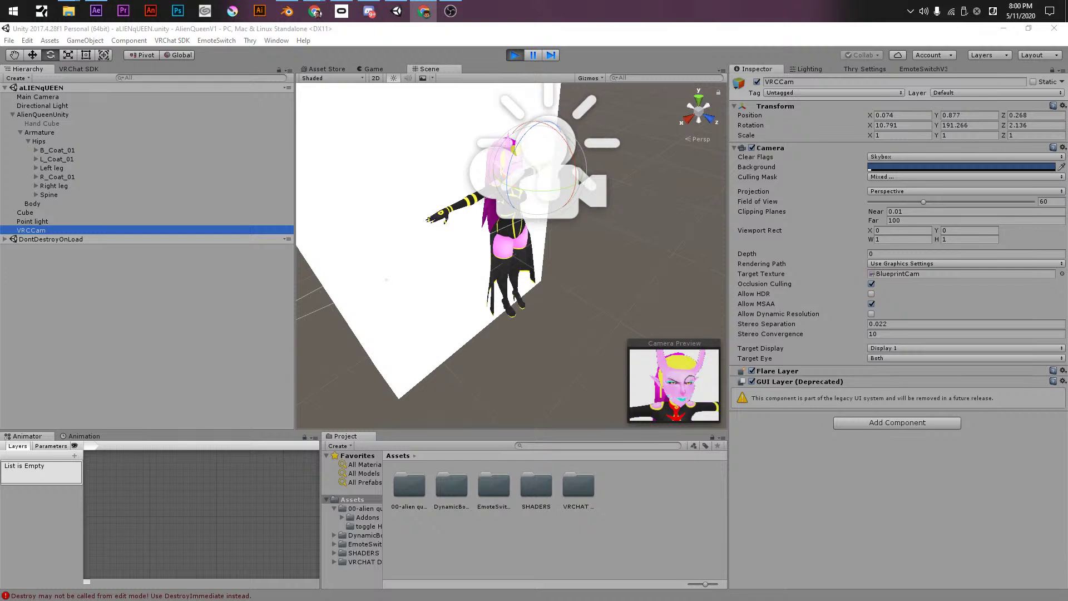
pyautogui.click(506, 56)
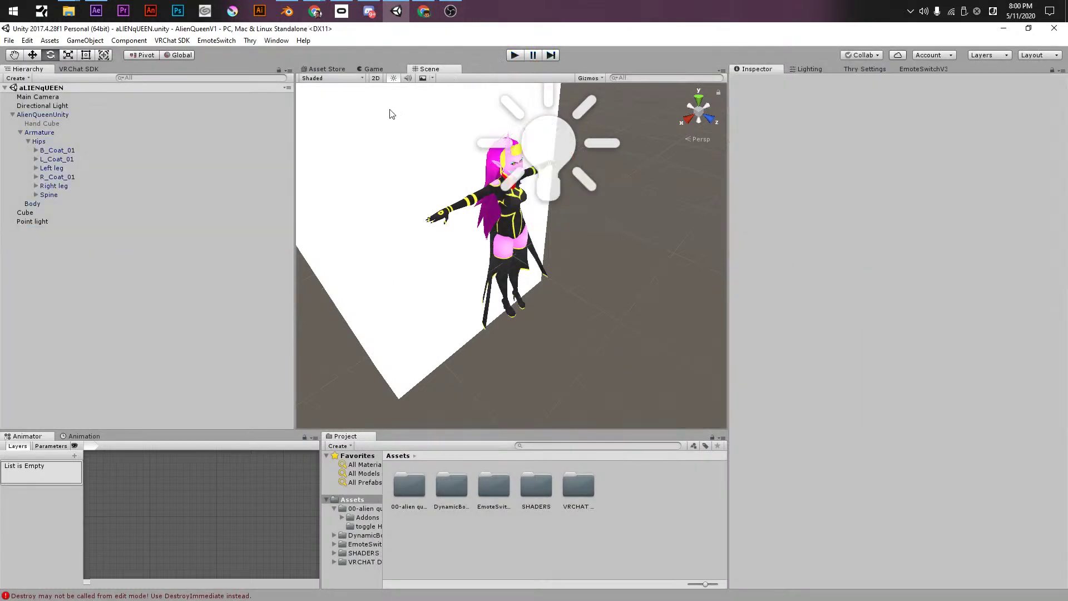
# - Select AlienQueenUnity and relaunch Build & Publish from the VRChat SDK Builder
pyautogui.click(73, 116)
pyautogui.keyDown('alt'); pyautogui.moveTo(482, 268); pyautogui.dragTo(540, 270); pyautogui.keyUp('alt')
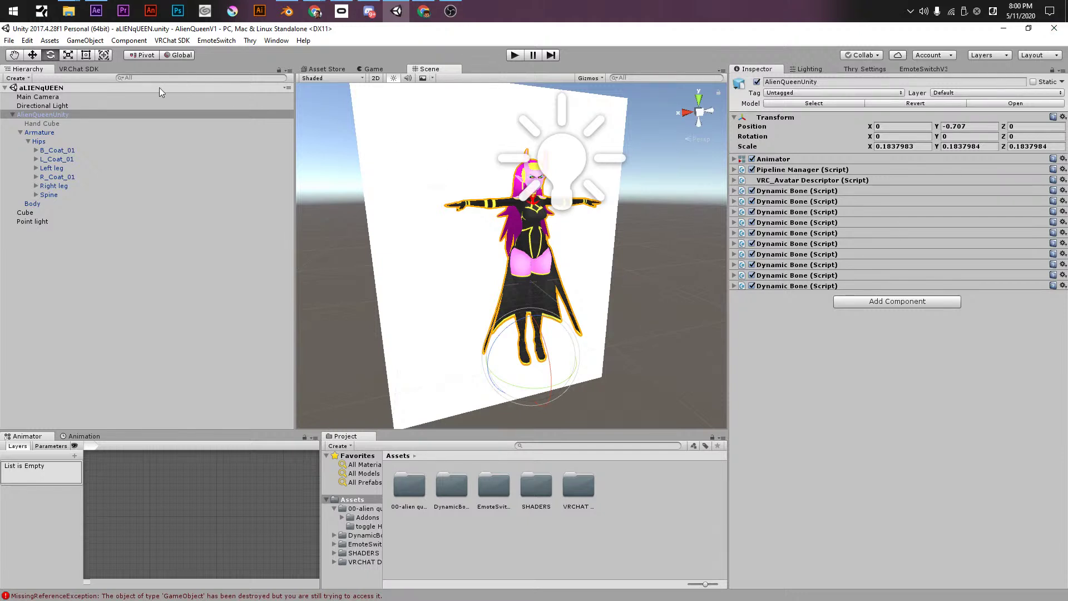
pyautogui.click(77, 69)
pyautogui.click(103, 98)
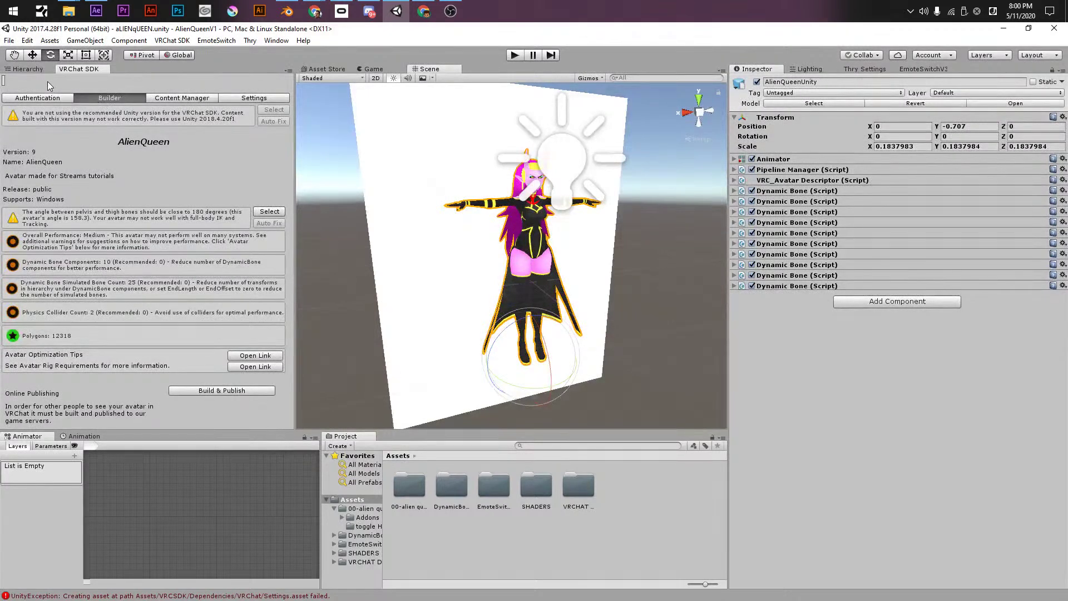
pyautogui.click(186, 390)
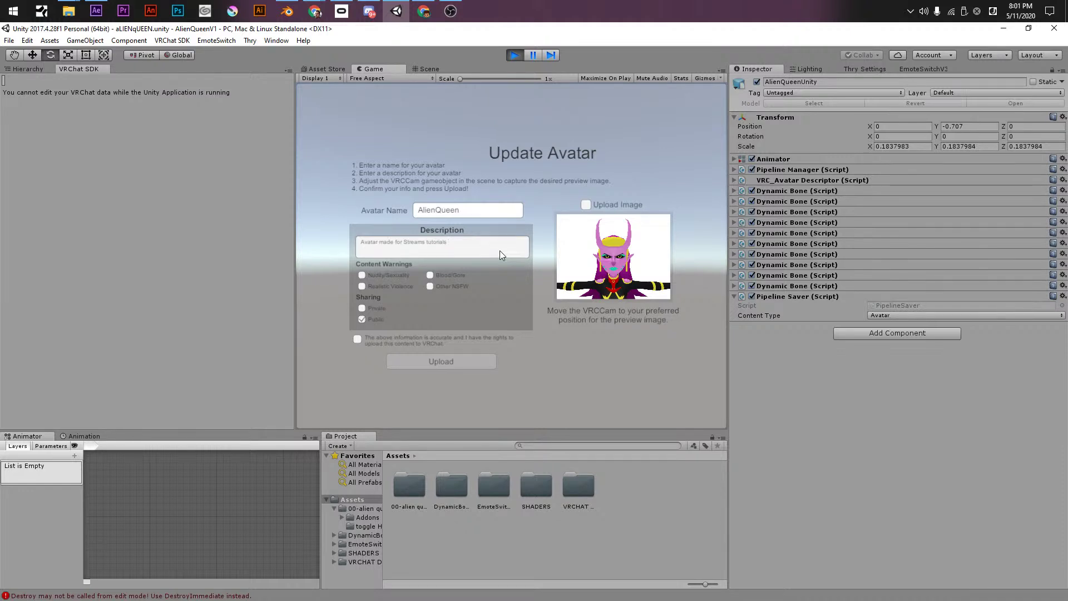
# - Accept the agreement, add a follow-me handle and Discord tag to the description, and upload
pyautogui.click(356, 339)
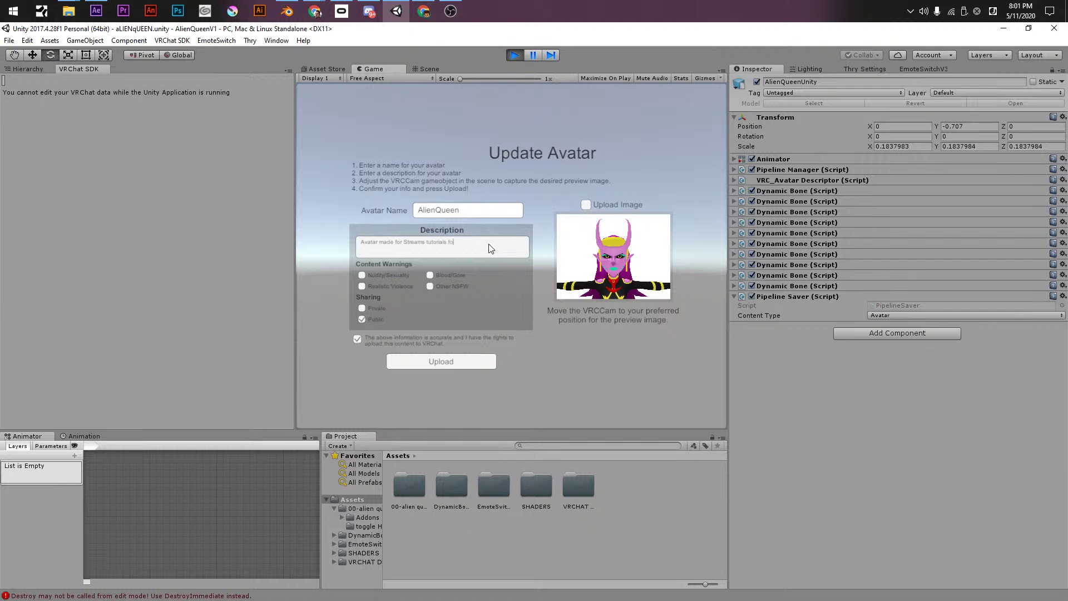
pyautogui.write('llow me a')
pyautogui.write('t @mnv')
pyautogui.write('anovo')
pyautogui.write('chh')
pyautogui.hotkey('ctrl', 'a')
pyautogui.click(525, 243)
pyautogui.click(460, 361)
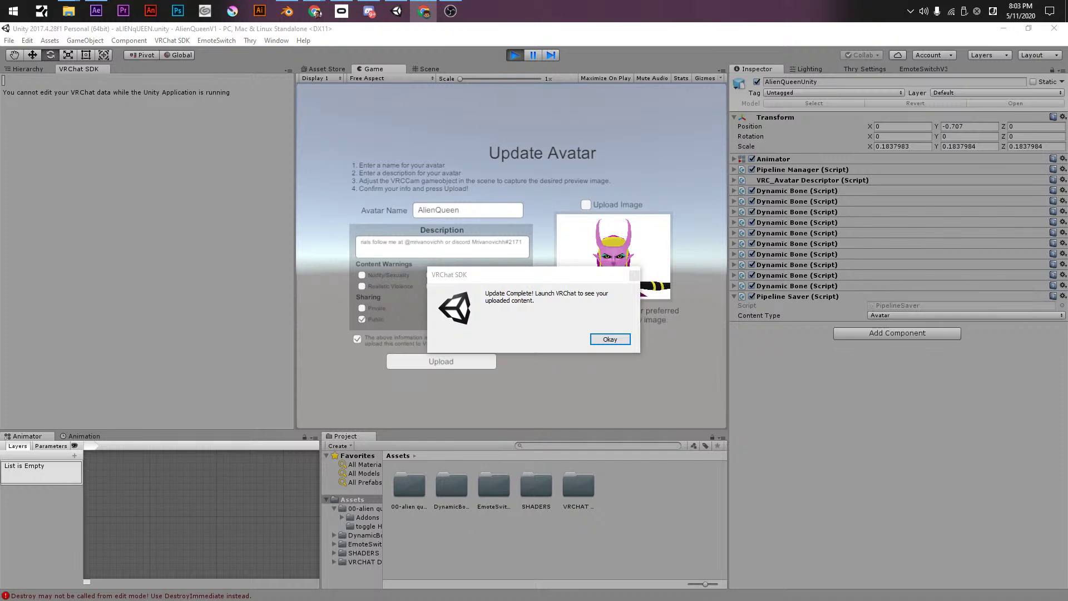
# - Dismiss the Update Complete message, return to the Hierarchy, and open the EmoteSwitch V3 folder
pyautogui.click(610, 339)
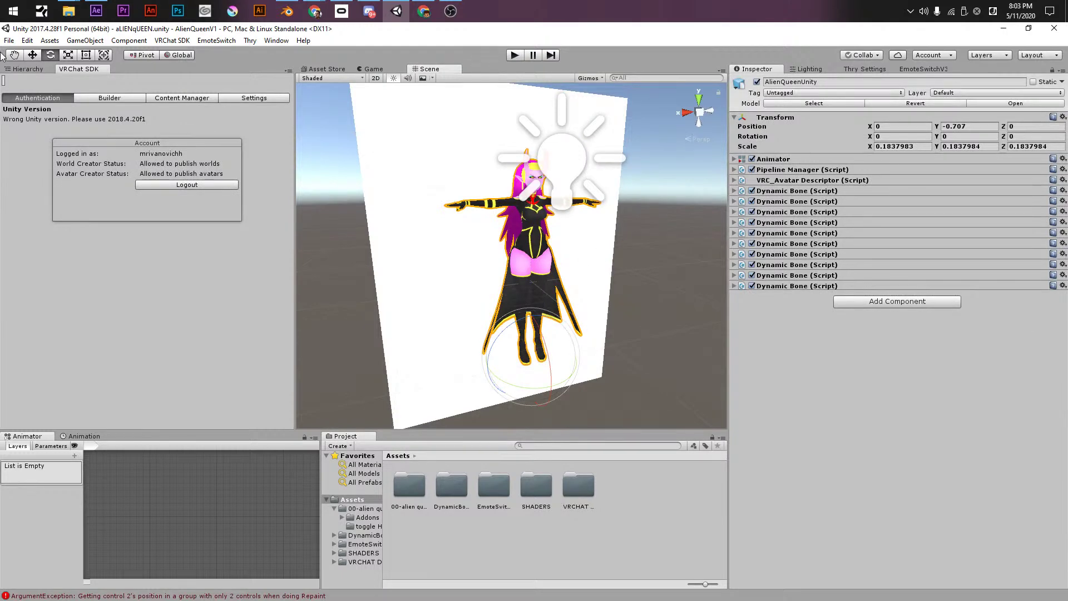
pyautogui.click(37, 68)
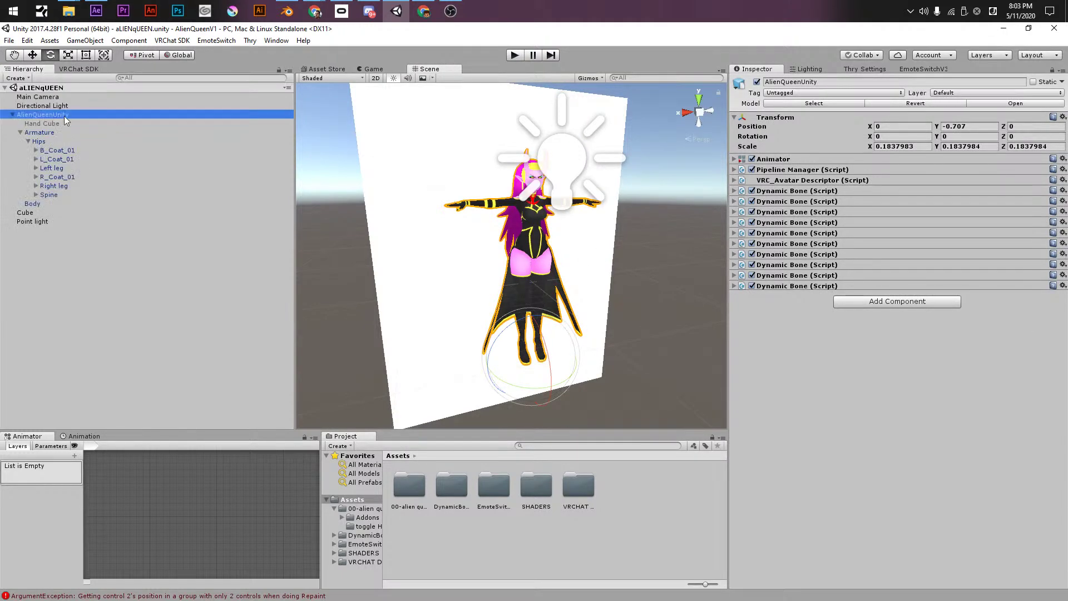
pyautogui.click(544, 557)
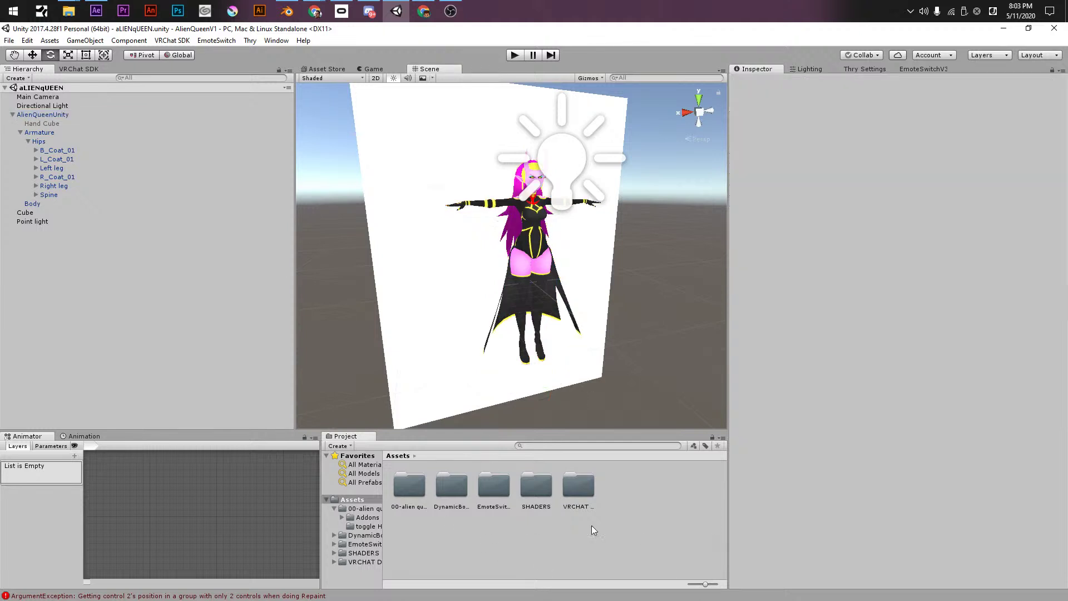
pyautogui.click(493, 487)
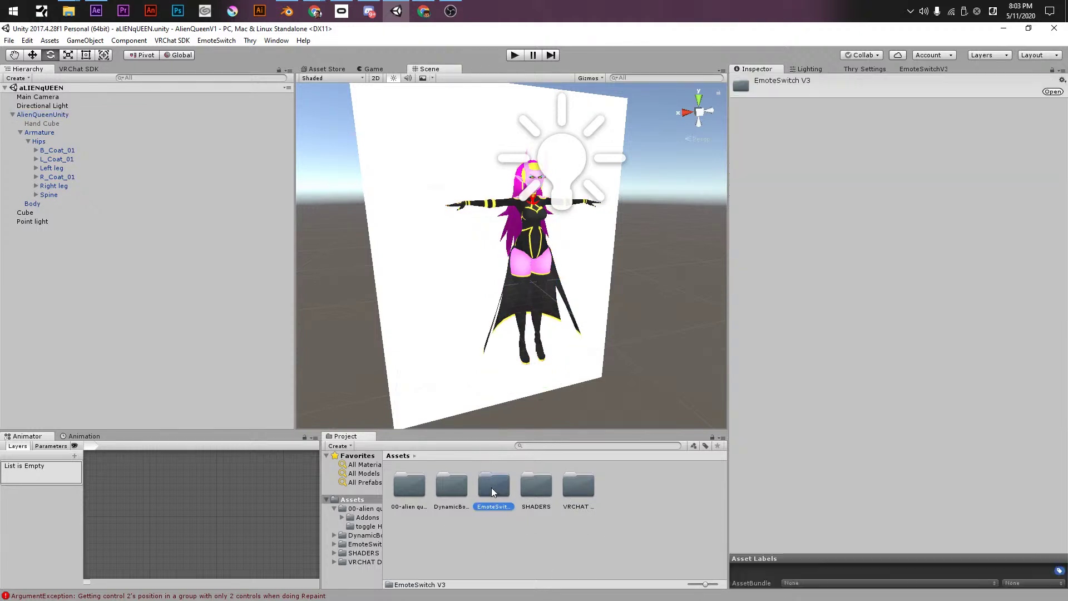
pyautogui.doubleClick(492, 487)
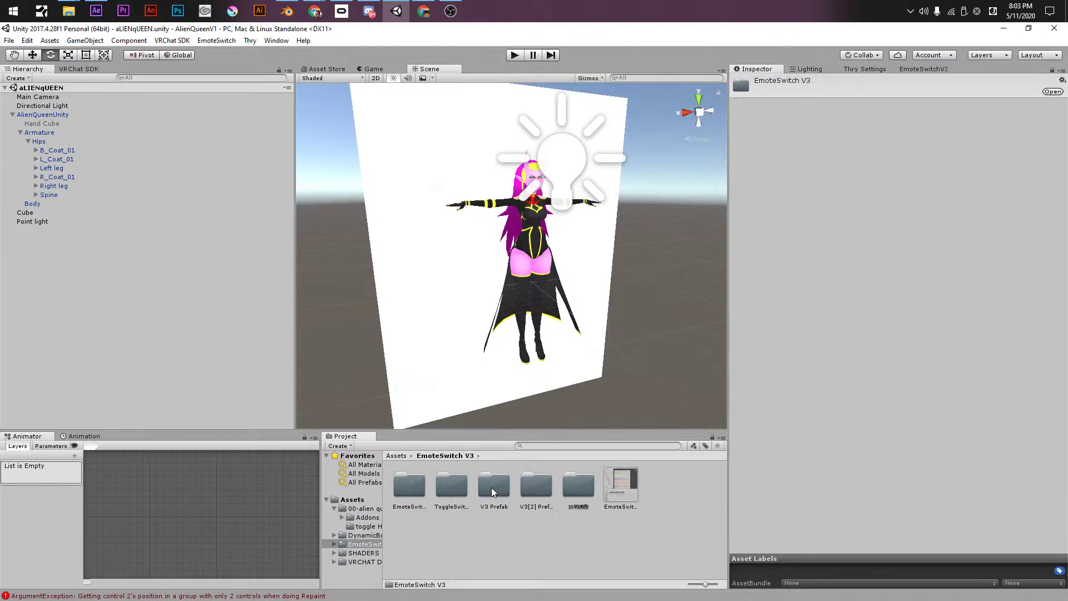
# - Delete the EmoteSwitch V3 folder from the Assets root
pyautogui.click(491, 487)
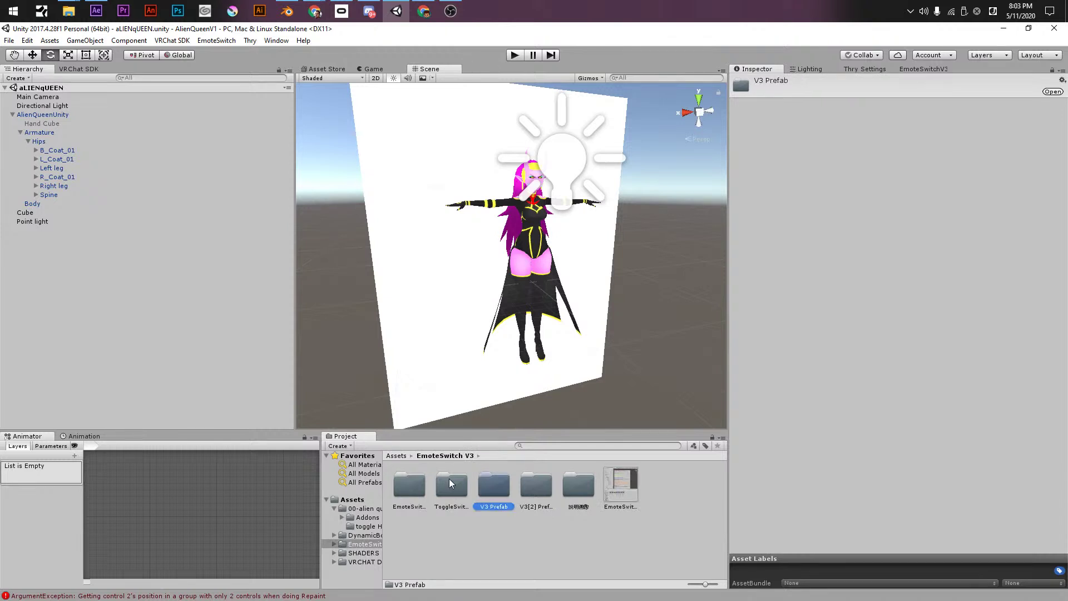
pyautogui.click(398, 457)
pyautogui.click(484, 484)
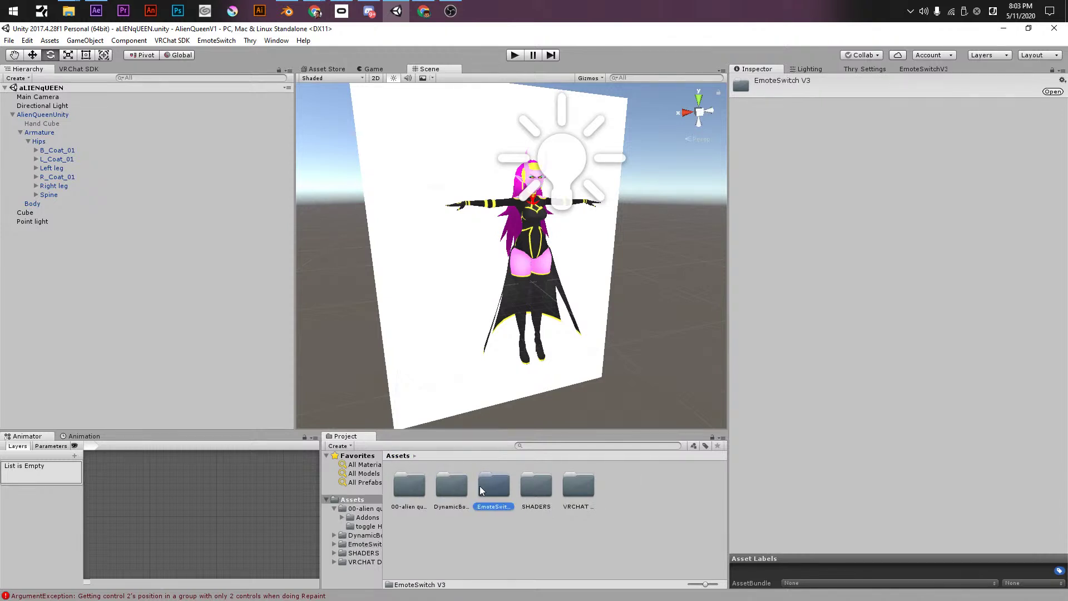
pyautogui.press('Delete')
pyautogui.press('Return')
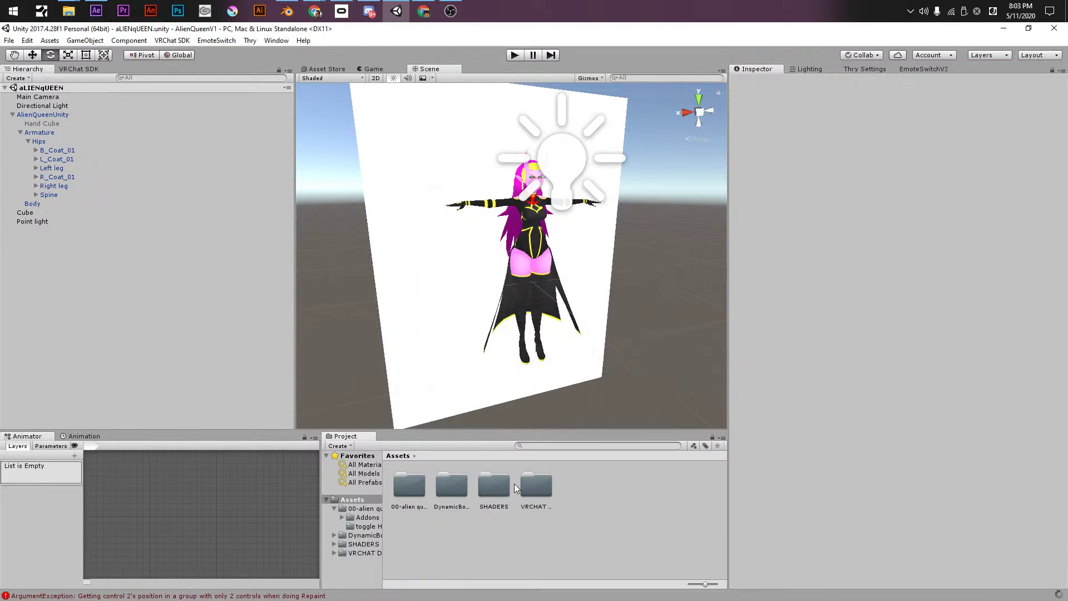
# - Navigate into 00-alien queen and open its Addons folder
pyautogui.click(528, 488)
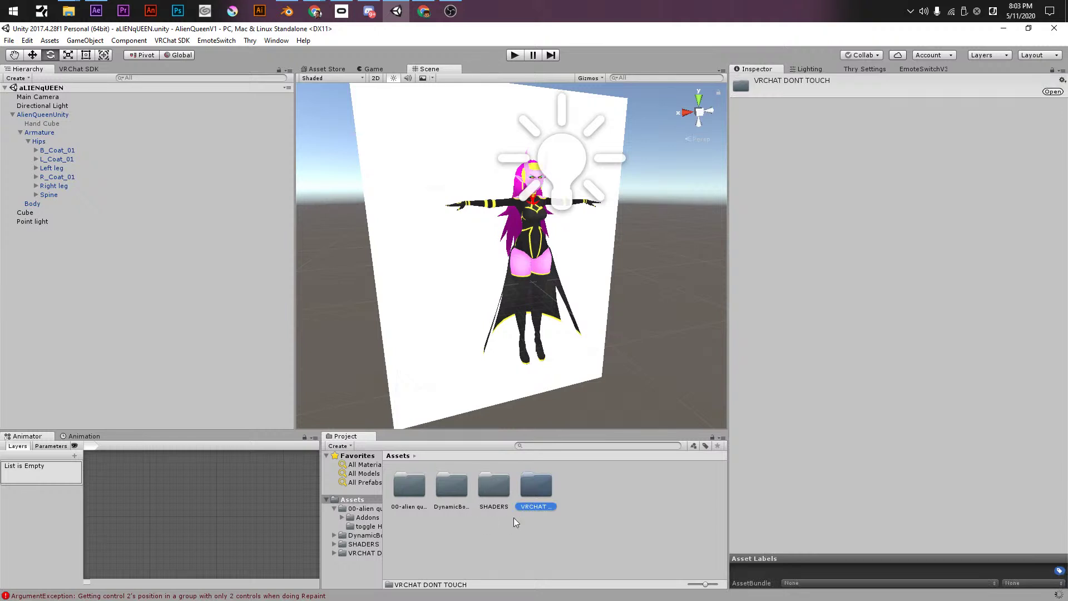
pyautogui.click(452, 492)
pyautogui.click(410, 492)
pyautogui.doubleClick(416, 494)
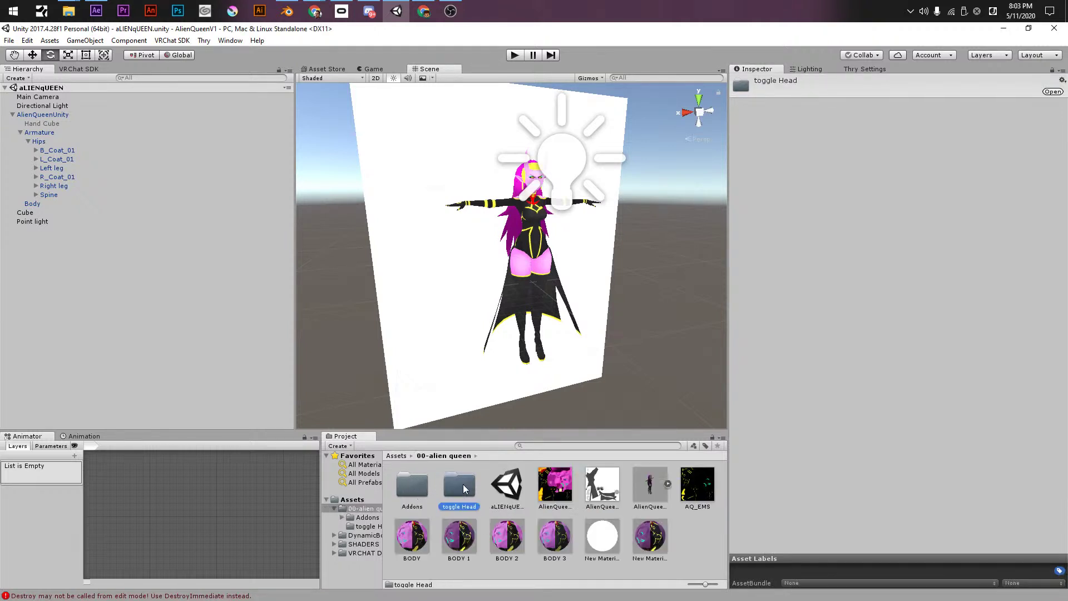
pyautogui.doubleClick(466, 489)
pyautogui.click(442, 455)
pyautogui.click(419, 489)
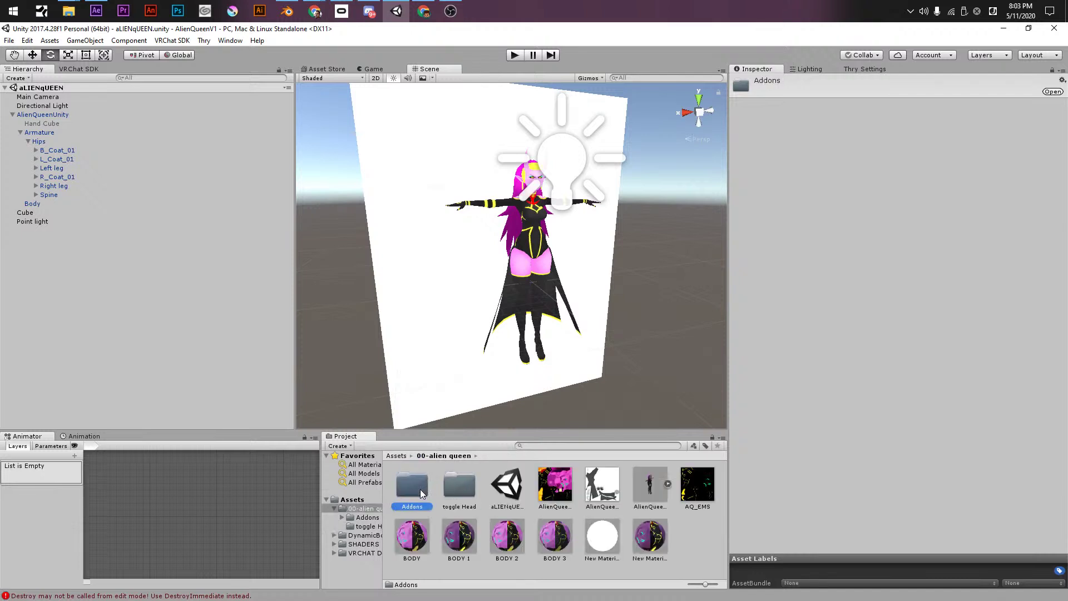
pyautogui.doubleClick(420, 489)
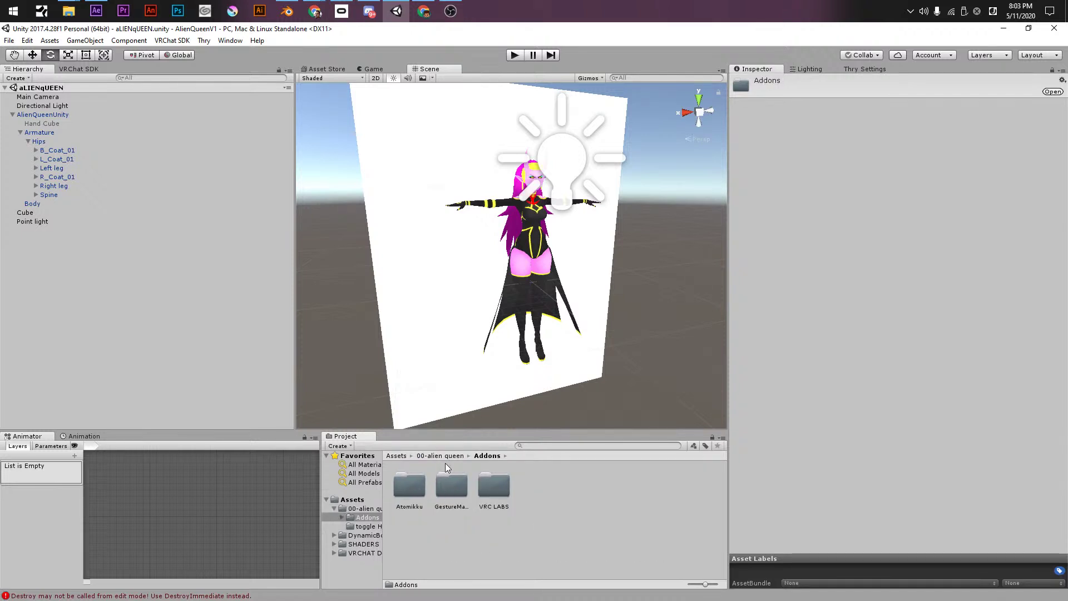
# - Move the GestureManager and VRC LABS folders up into the Assets root
pyautogui.moveTo(445, 489)
pyautogui.mouseDown()
pyautogui.moveTo(359, 503)
pyautogui.moveTo(456, 489)
pyautogui.mouseUp()
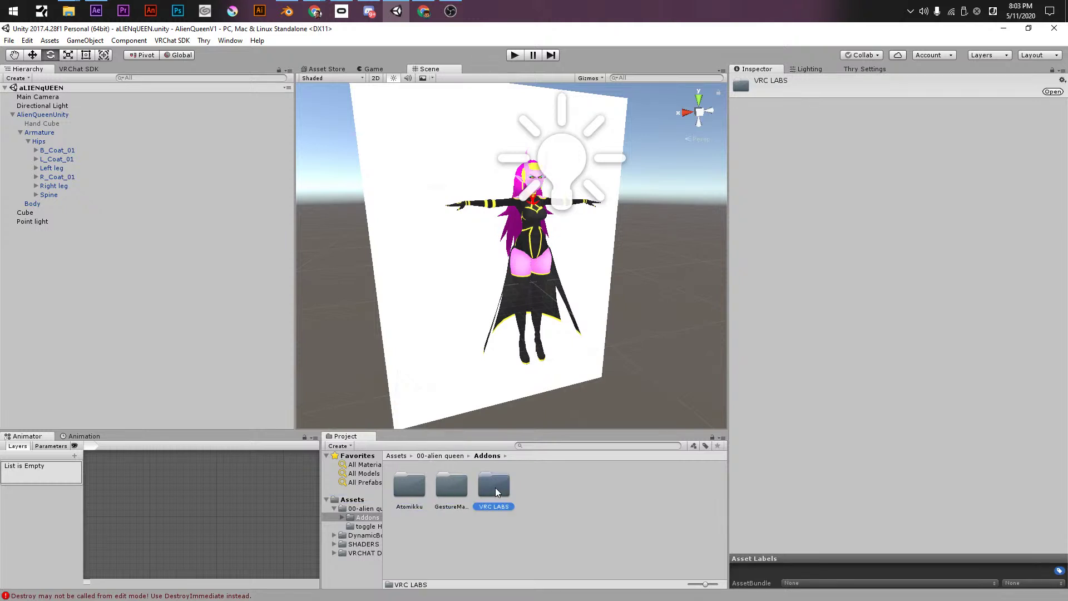
pyautogui.click(518, 499)
pyautogui.click(453, 493)
pyautogui.keyDown('shift'); pyautogui.click(492, 492); pyautogui.keyUp('shift')
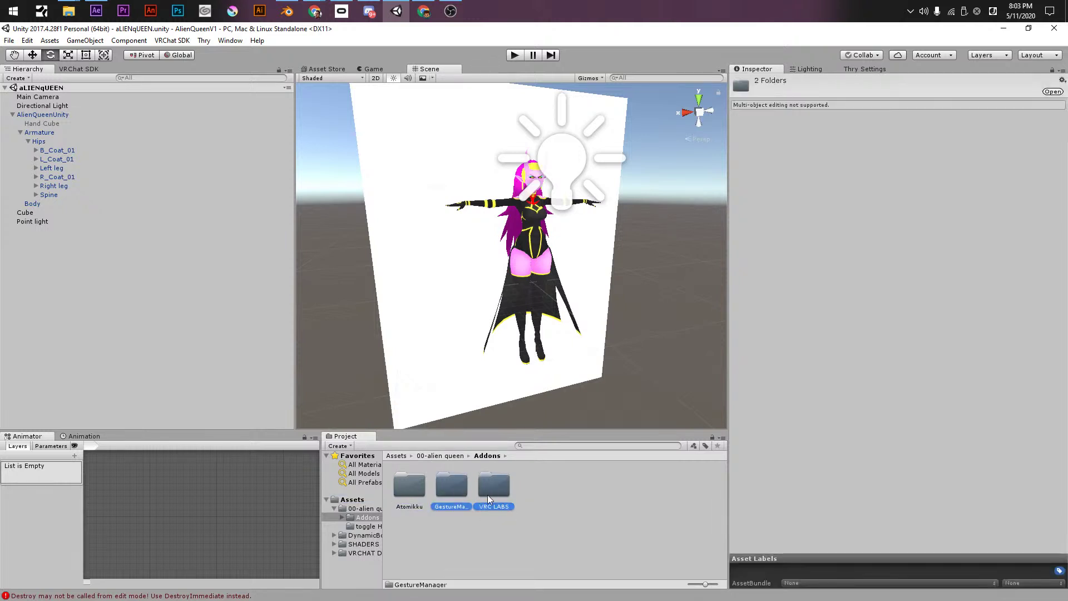
pyautogui.moveTo(440, 492); pyautogui.dragTo(345, 503)
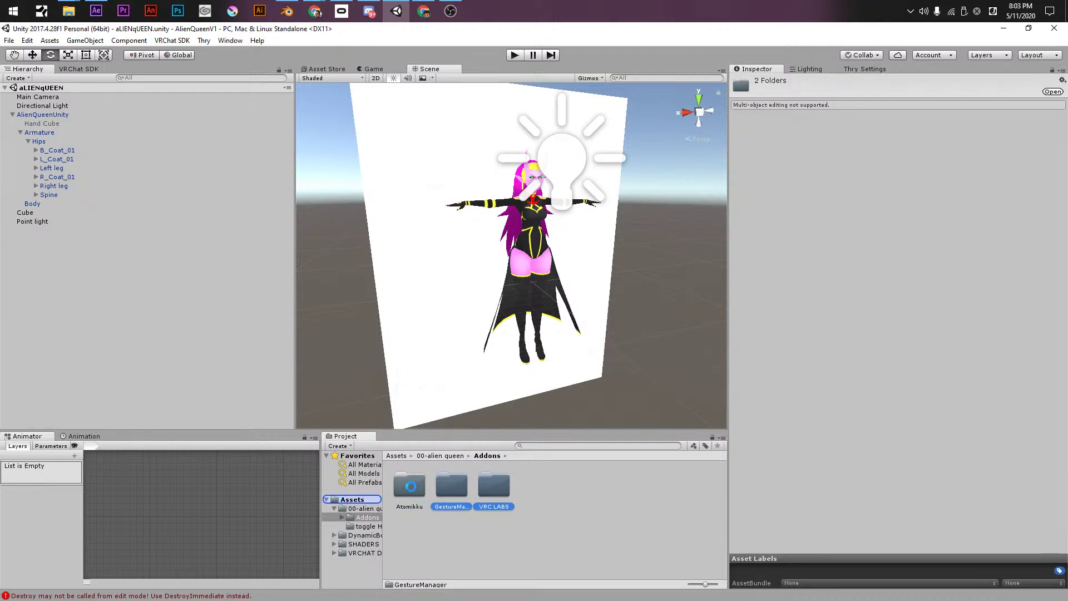
# - Delete the now-unneeded Addons folder from 00-alien queen
pyautogui.doubleClick(411, 487)
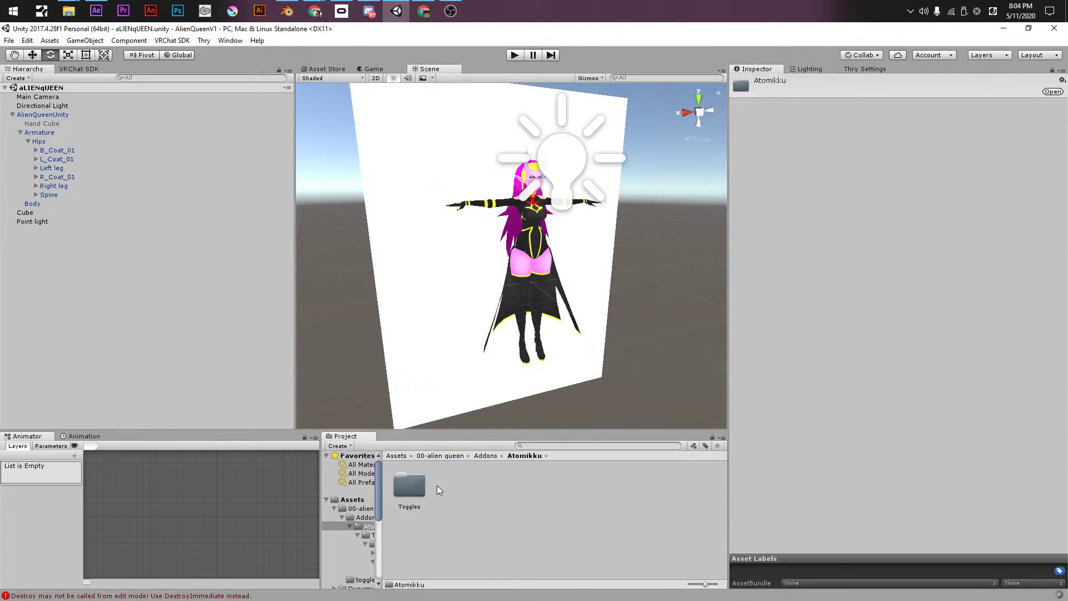
pyautogui.click(434, 456)
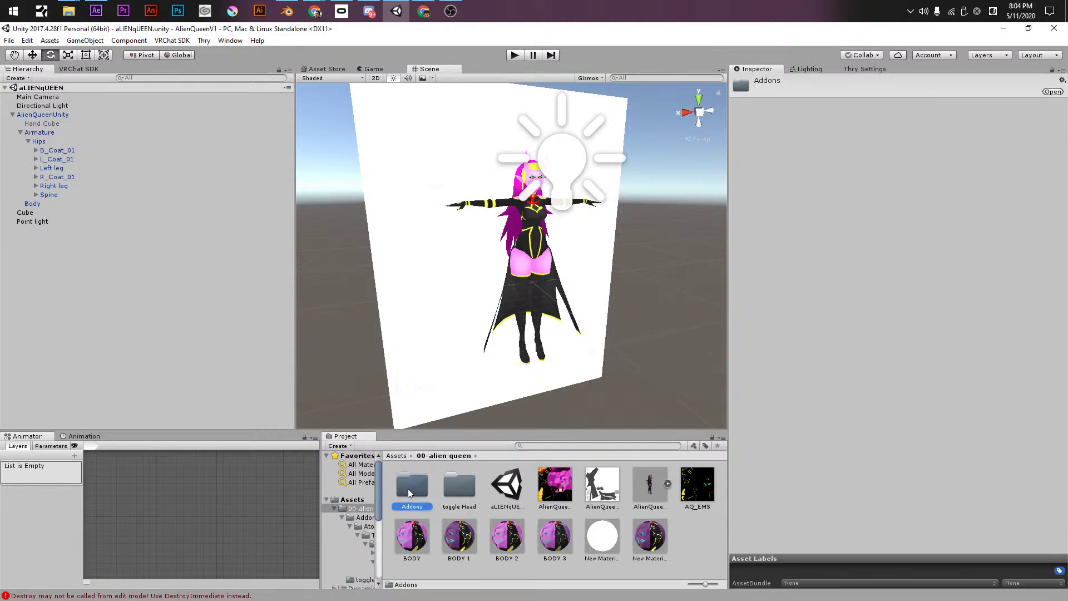
pyautogui.press('Delete')
pyautogui.press('Return')
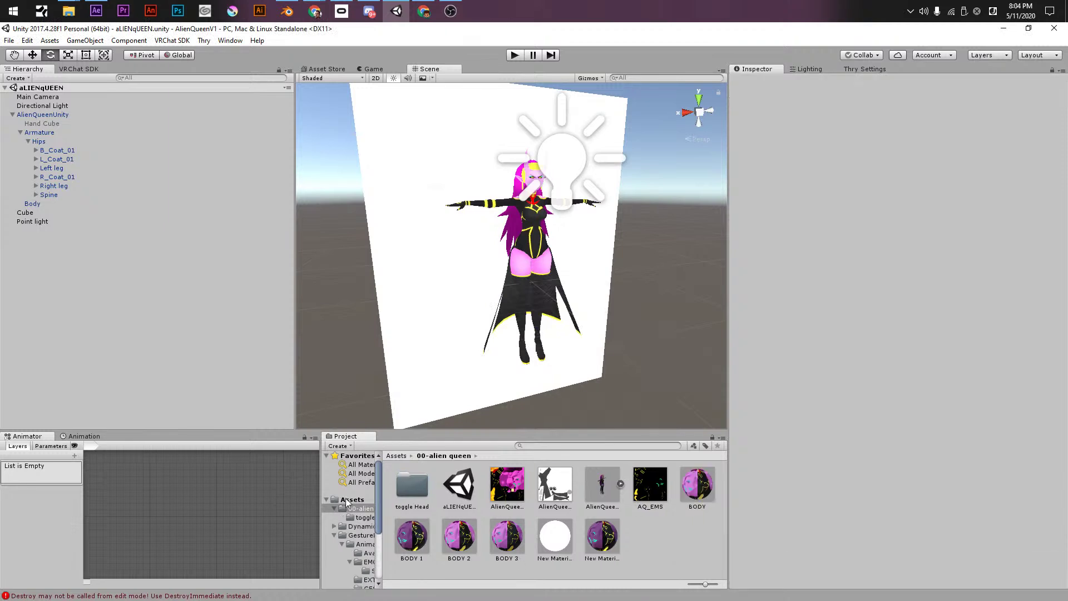
# - Check the Assets root: DynamicBone, GestureManager, SHADERS and VRC LABS folders
pyautogui.click(351, 500)
pyautogui.click(348, 533)
pyautogui.press('Left')
pyautogui.press('Left')
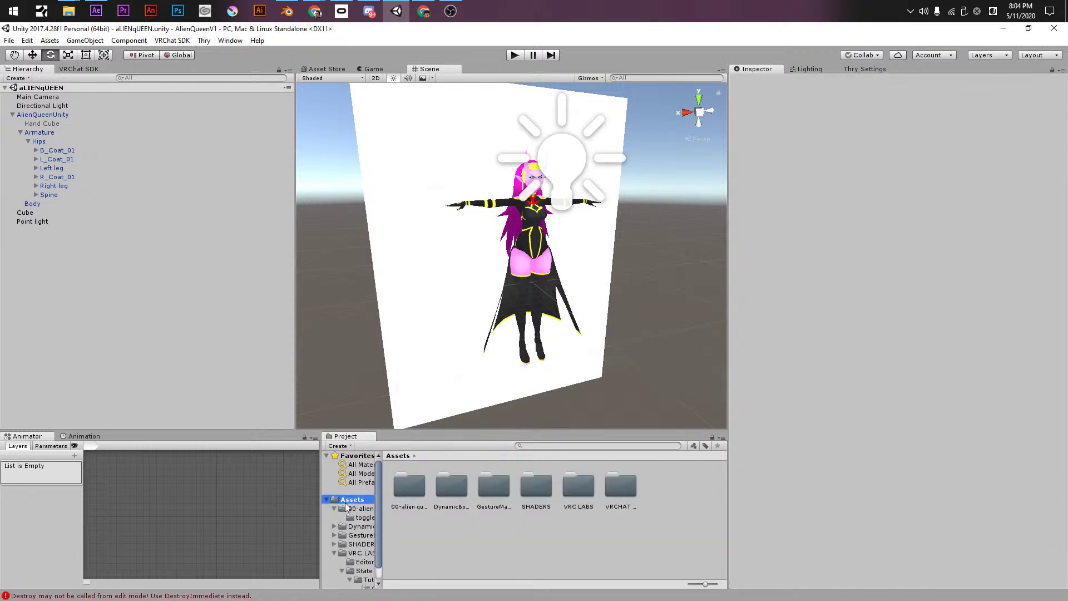
pyautogui.click(454, 487)
pyautogui.click(493, 487)
pyautogui.click(537, 486)
pyautogui.click(578, 486)
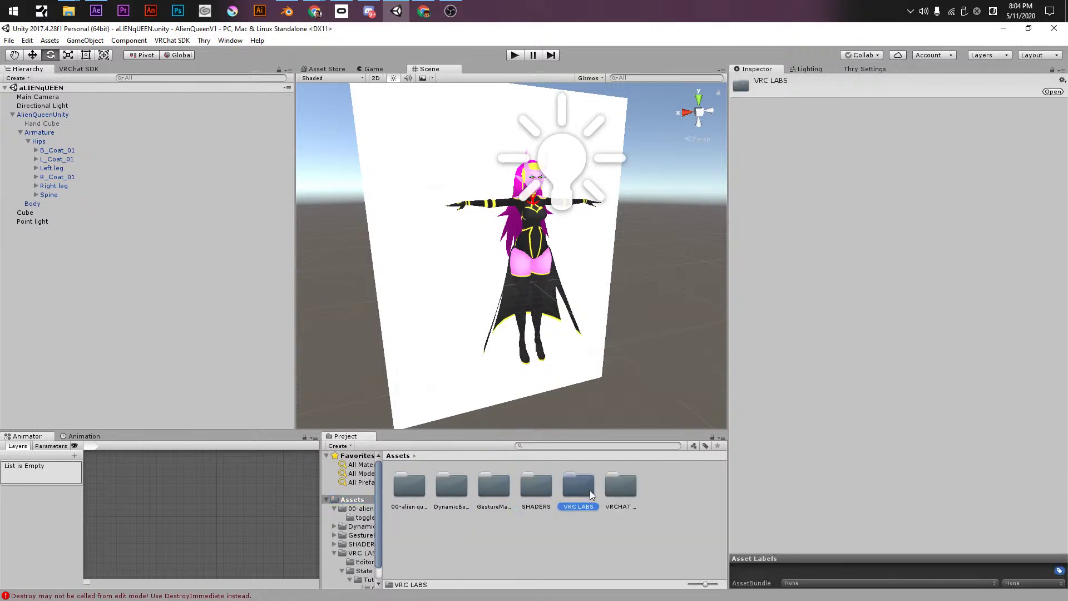
pyautogui.rightClick(516, 537)
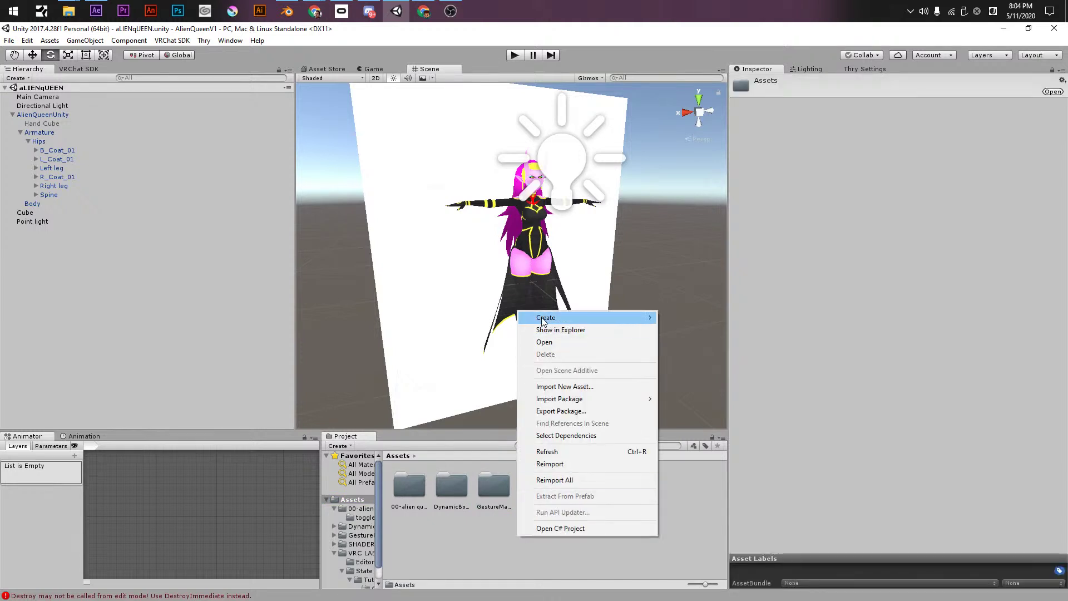
pyautogui.moveTo(545, 317)
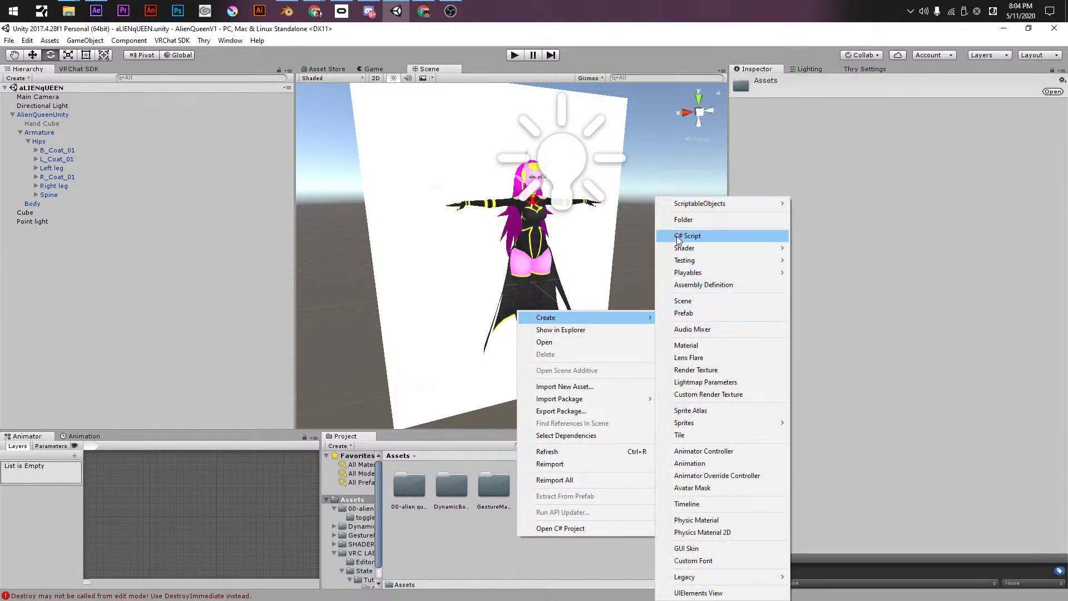
pyautogui.click(683, 219)
pyautogui.write('uti')
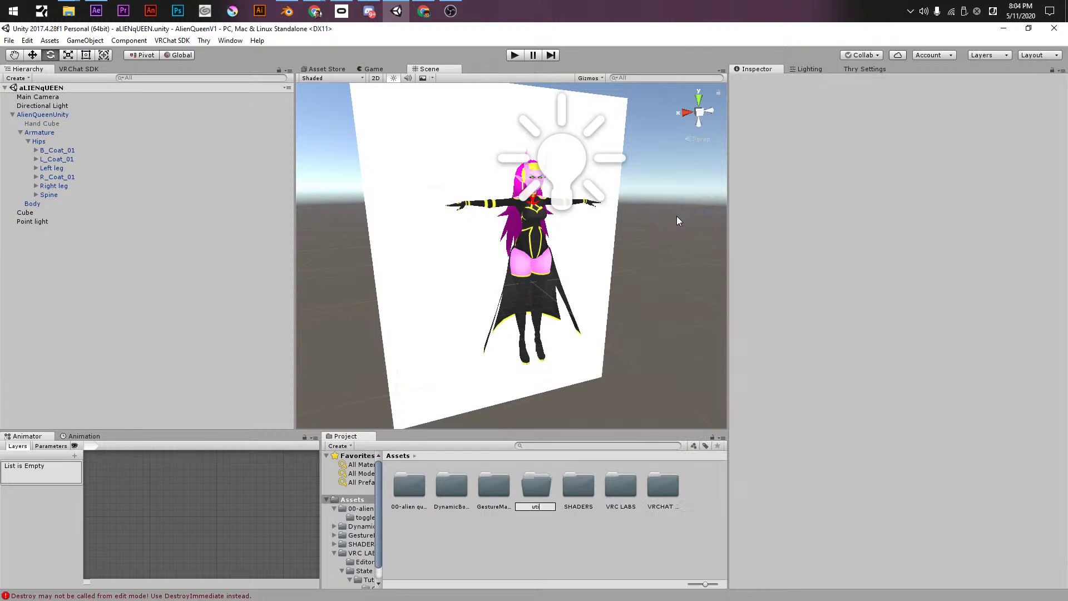
pyautogui.write('ities')
pyautogui.press('Return')
pyautogui.click(504, 505)
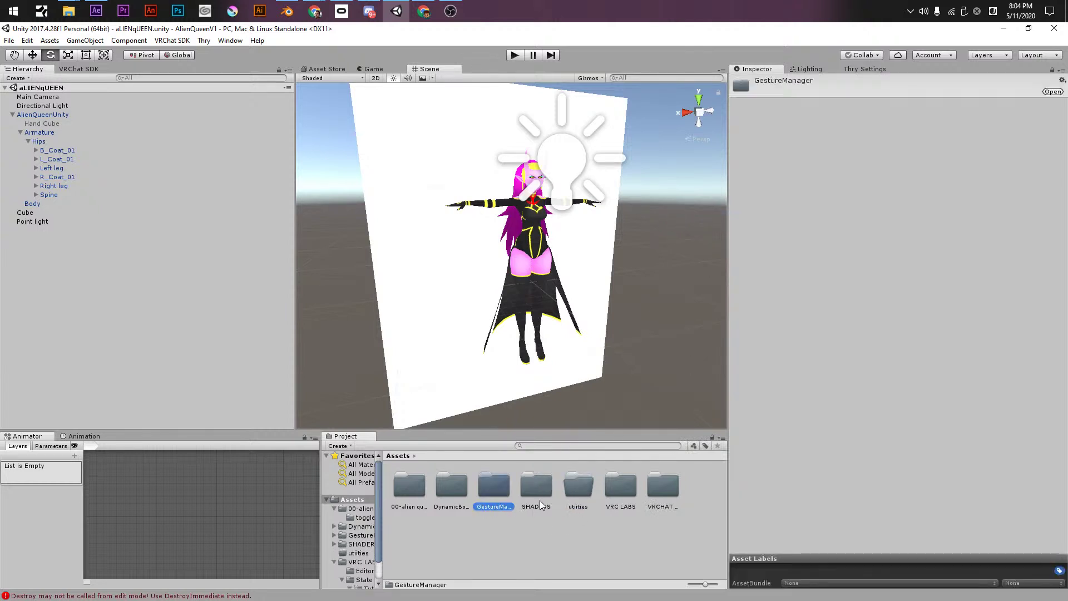
pyautogui.keyDown('ctrl'); pyautogui.click(622, 494); pyautogui.keyUp('ctrl')
pyautogui.moveTo(578, 485); pyautogui.dragTo(579, 489)
pyautogui.click(545, 496)
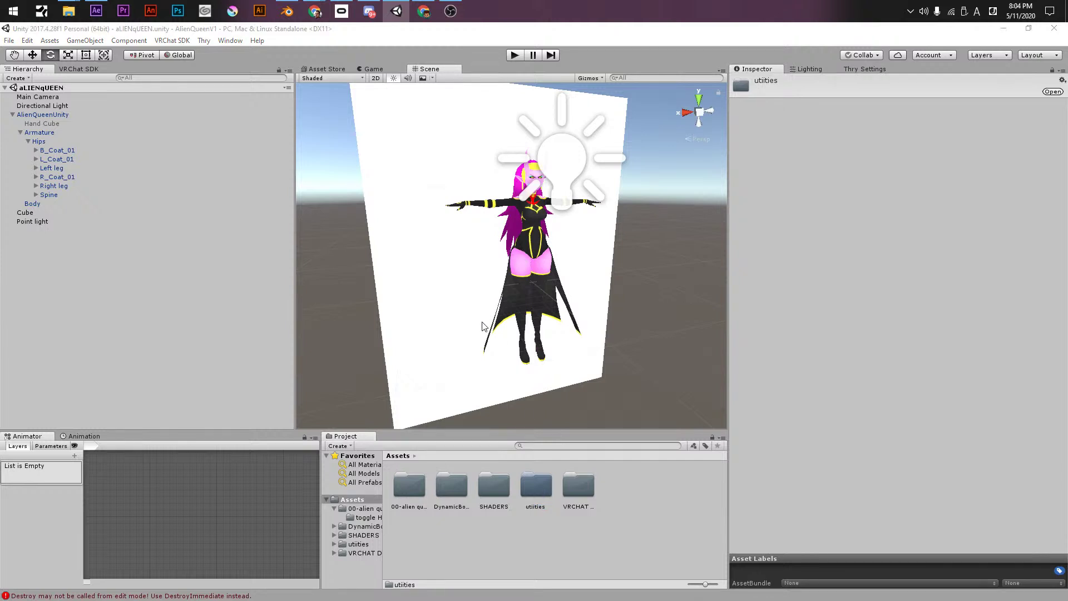
pyautogui.click(543, 496)
pyautogui.press('Home')
pyautogui.write('00-')
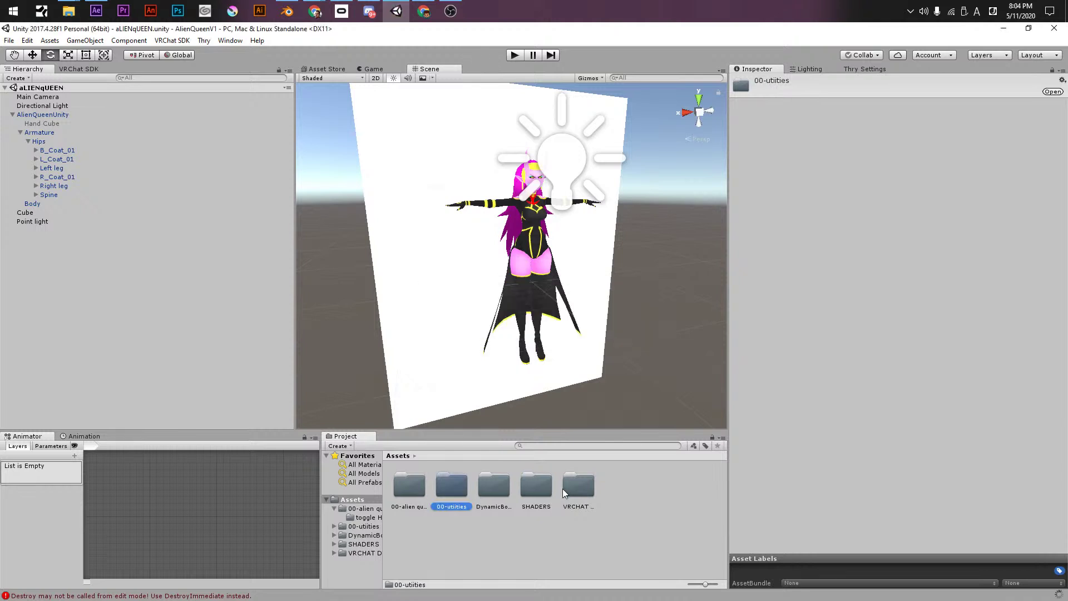
pyautogui.click(386, 488)
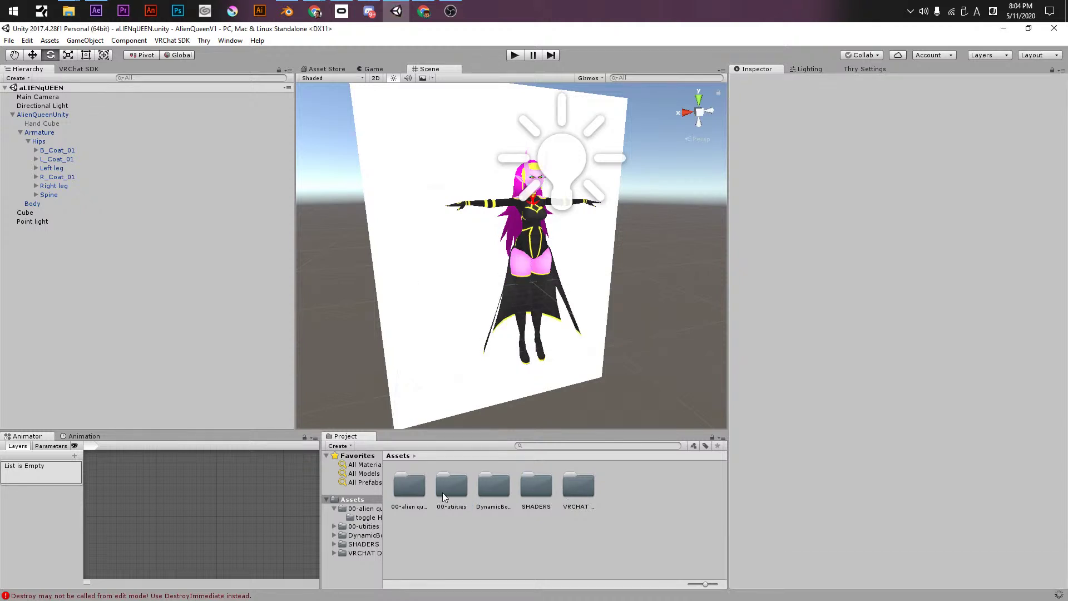
pyautogui.click(490, 486)
pyautogui.moveTo(499, 481); pyautogui.dragTo(445, 490)
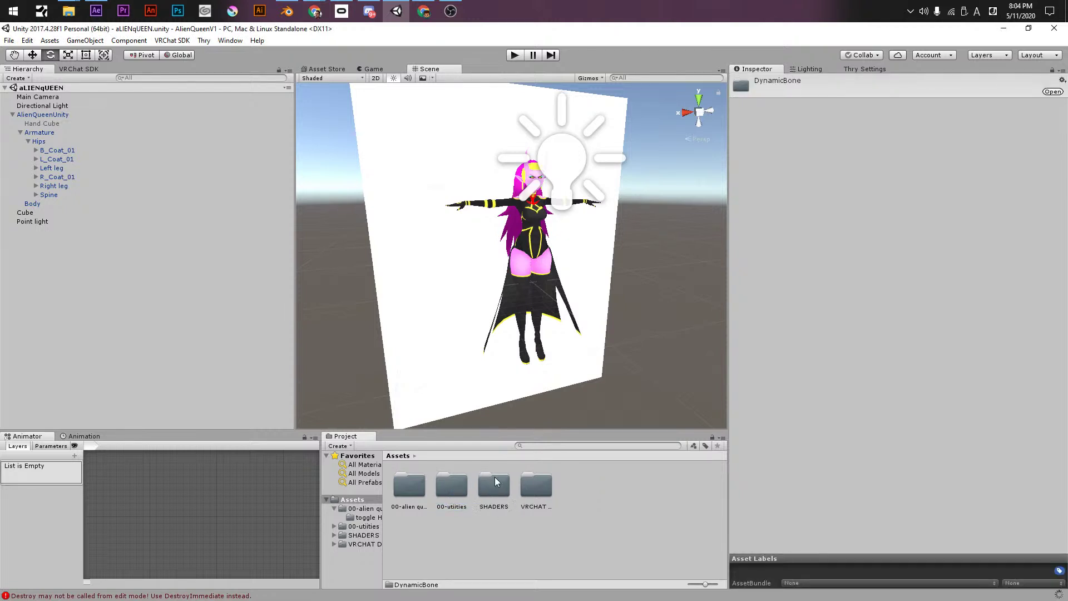
pyautogui.click(544, 484)
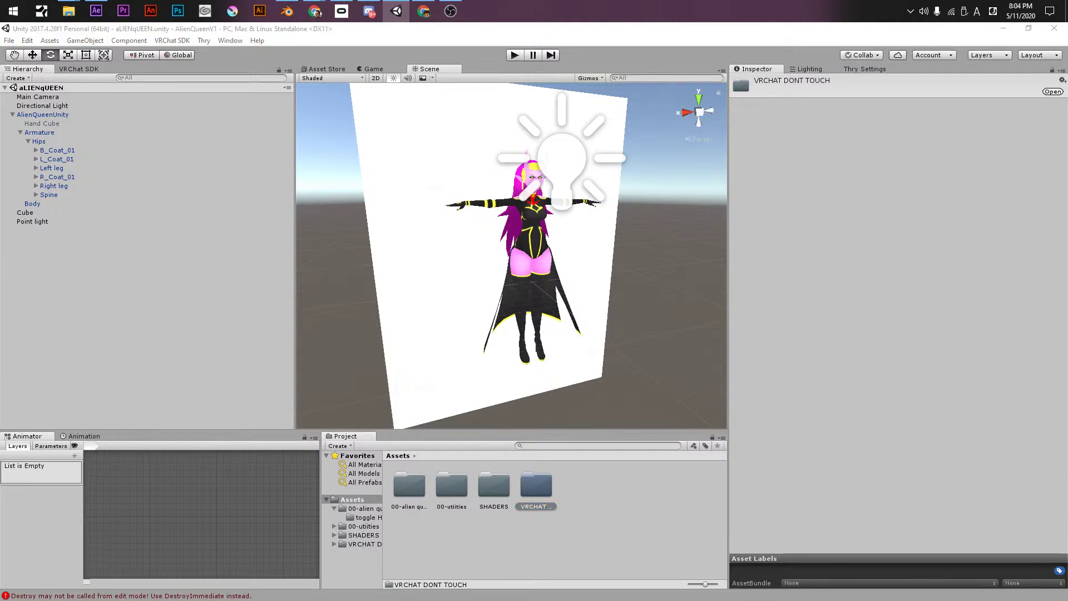
pyautogui.scroll(-3, 608, 287)
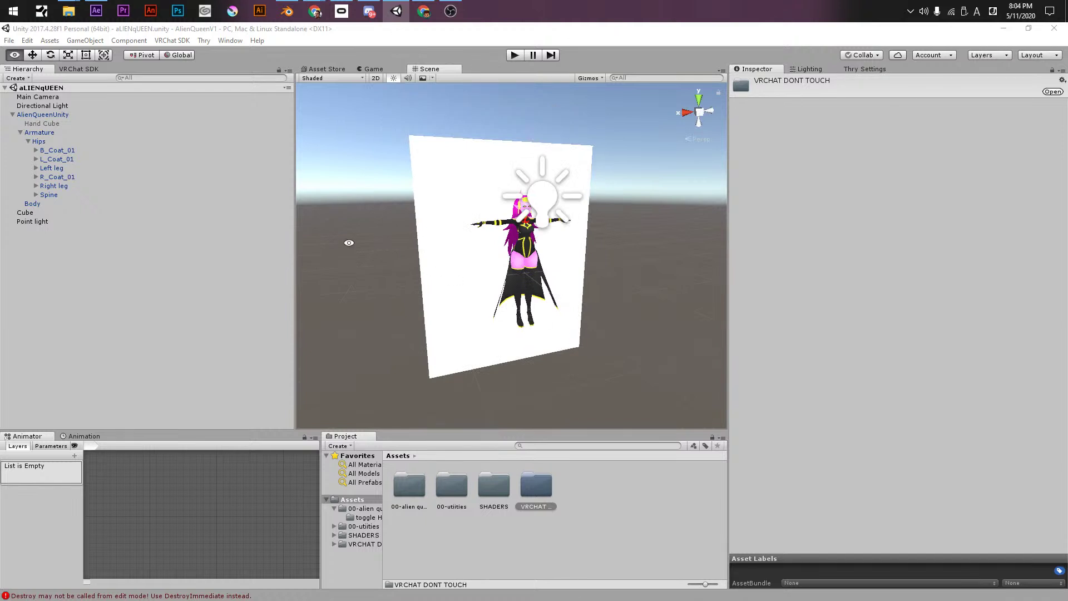
# - Duplicate the AlienQueenUnity avatar with Ctrl+D and expand the copy
pyautogui.click(45, 115)
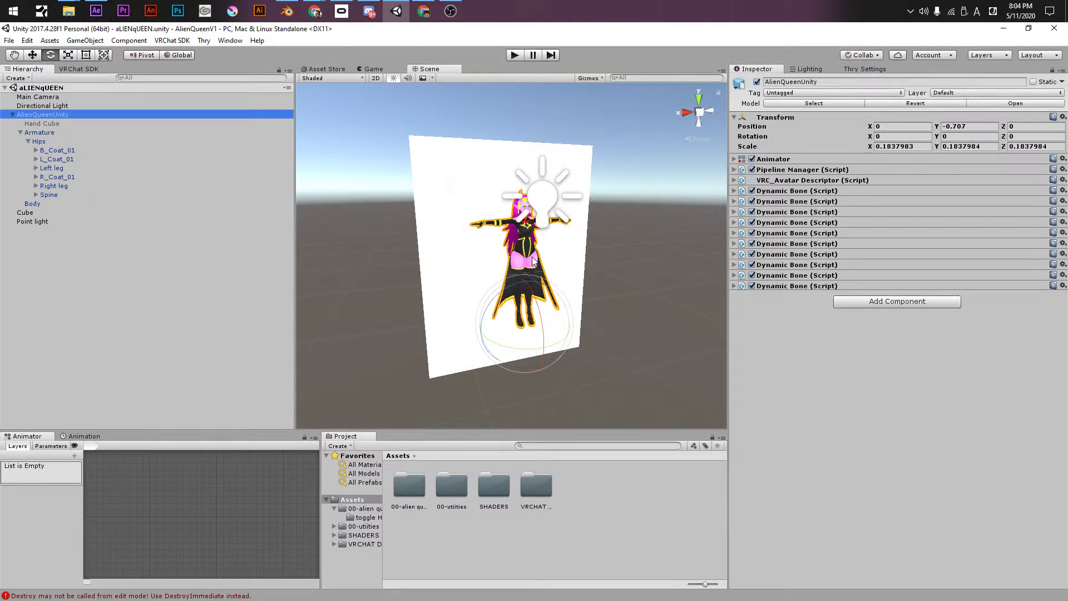
pyautogui.hotkey('ctrl', 'd')
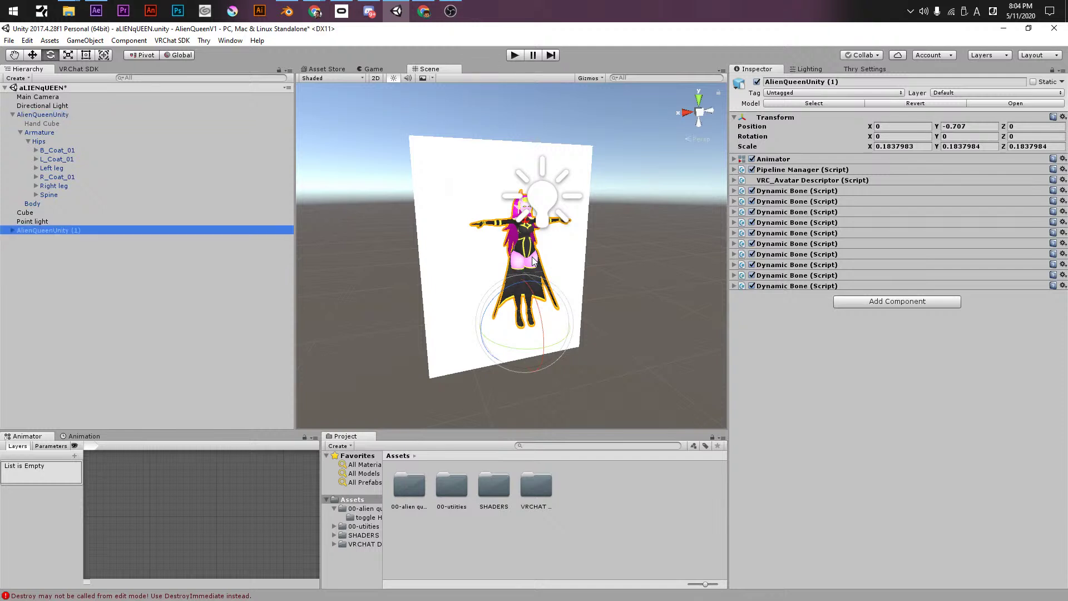
pyautogui.click(13, 231)
# - Deactivate the original AlienQueenUnity and delete the AlienQueenUnity (1) duplicate
pyautogui.click(35, 116)
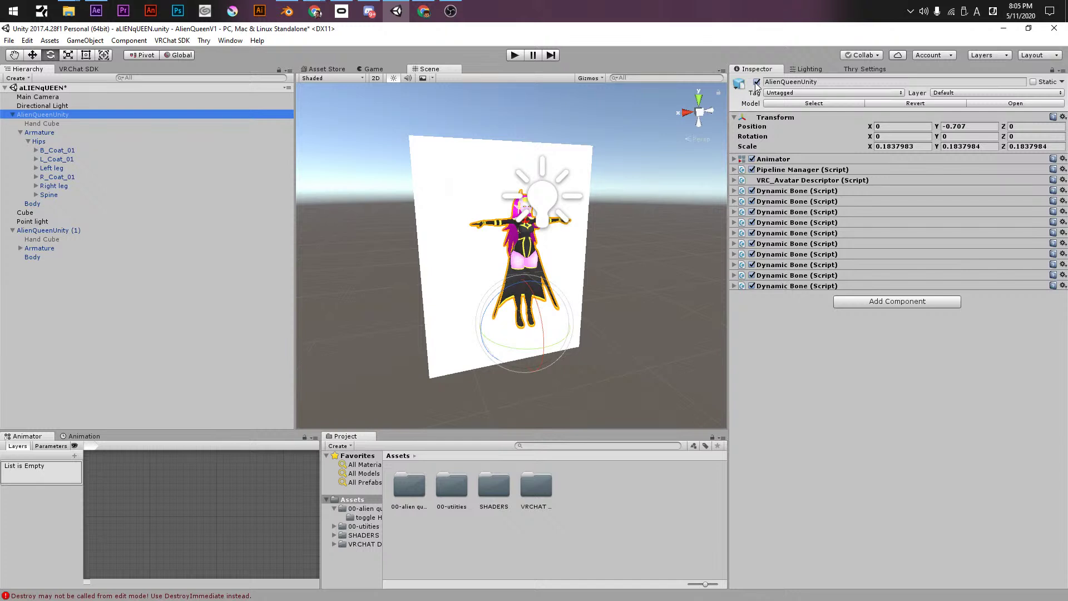
pyautogui.hotkey('alt', 'Tab')
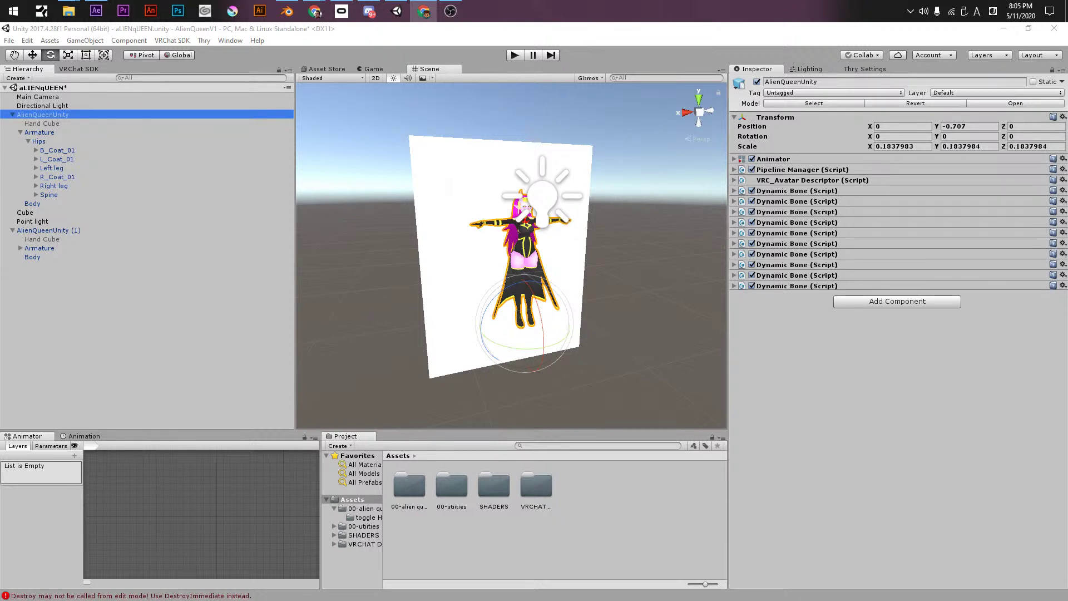
pyautogui.click(757, 81)
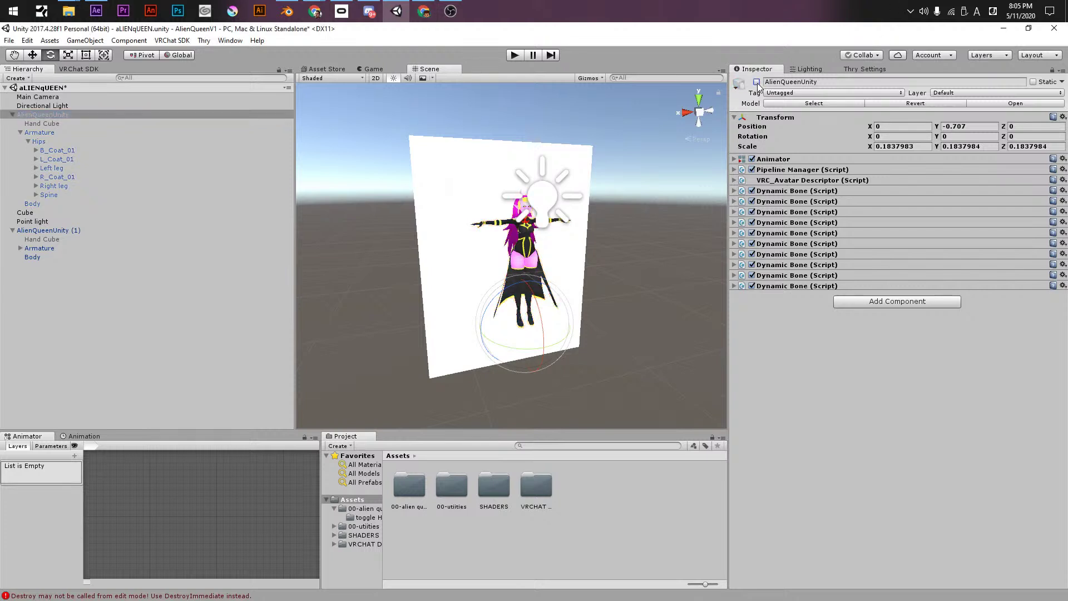
pyautogui.click(35, 231)
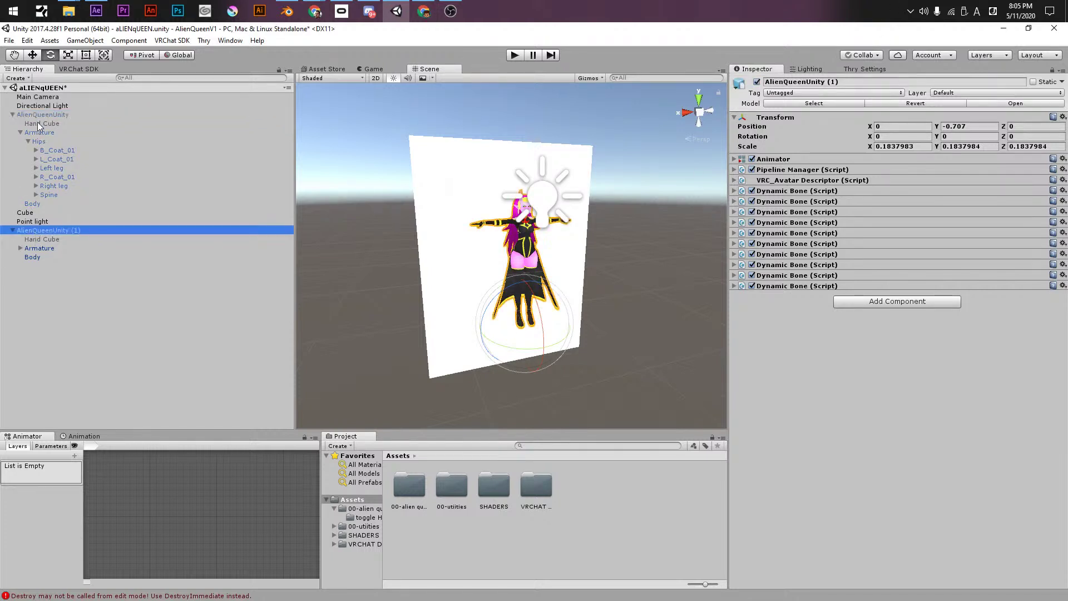
pyautogui.press('Delete')
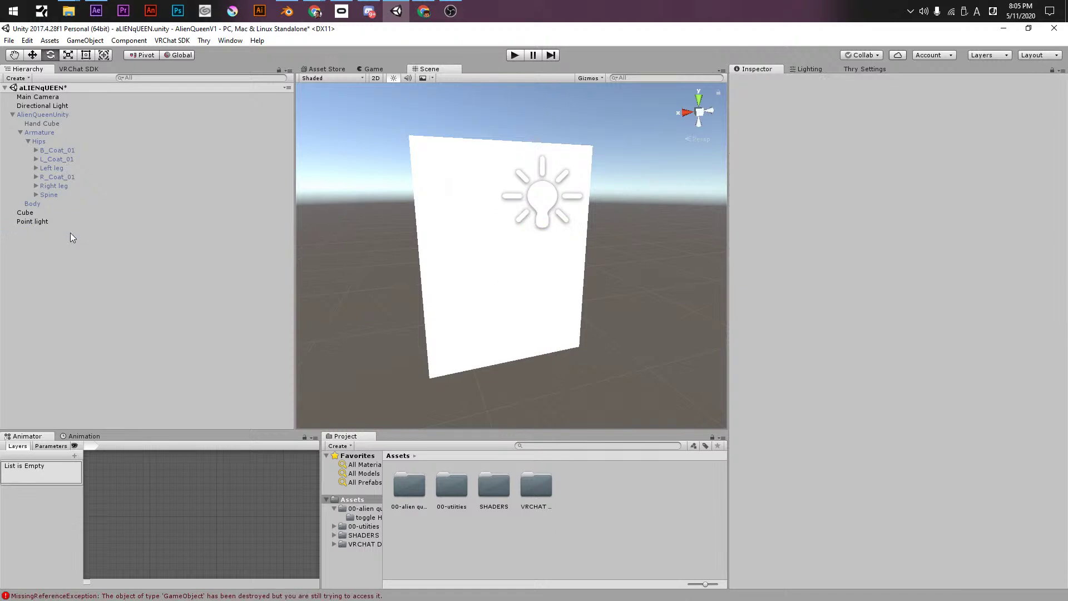
# - Reactivate the AlienQueenUnity avatar and frame it in the Scene view
pyautogui.click(757, 81)
pyautogui.keyDown('alt'); pyautogui.moveTo(606, 245); pyautogui.dragTo(668, 246, button='right'); pyautogui.keyUp('alt')
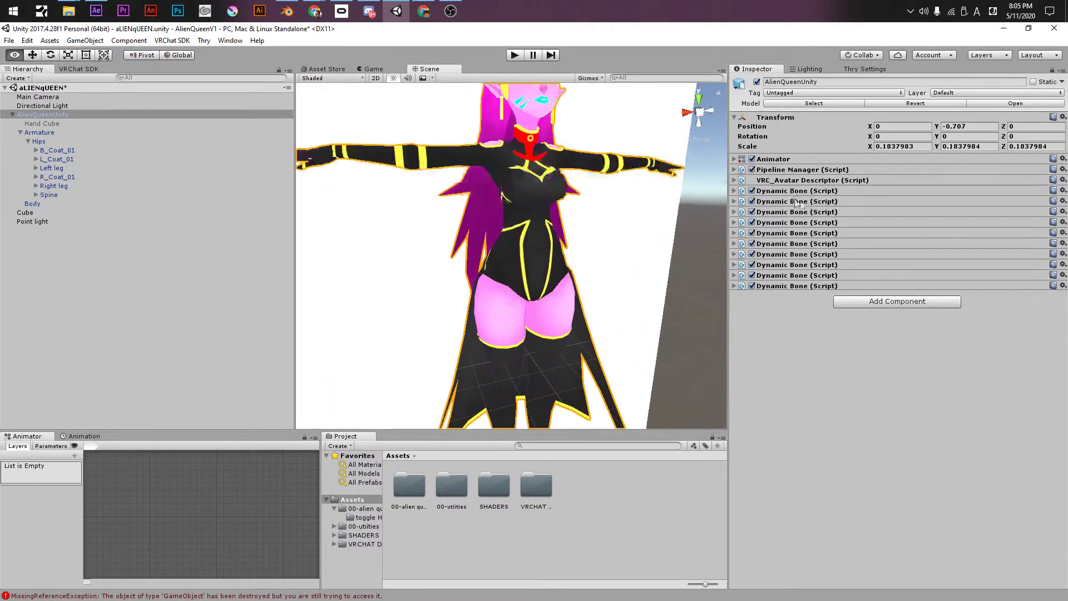
pyautogui.keyDown('alt'); pyautogui.moveTo(454, 200); pyautogui.dragTo(351, 222); pyautogui.keyUp('alt')
pyautogui.moveTo(446, 299)
pyautogui.keyDown('alt'); pyautogui.mouseDown()
pyautogui.moveTo(425, 286)
pyautogui.moveTo(453, 296)
pyautogui.mouseUp(); pyautogui.keyUp('alt')
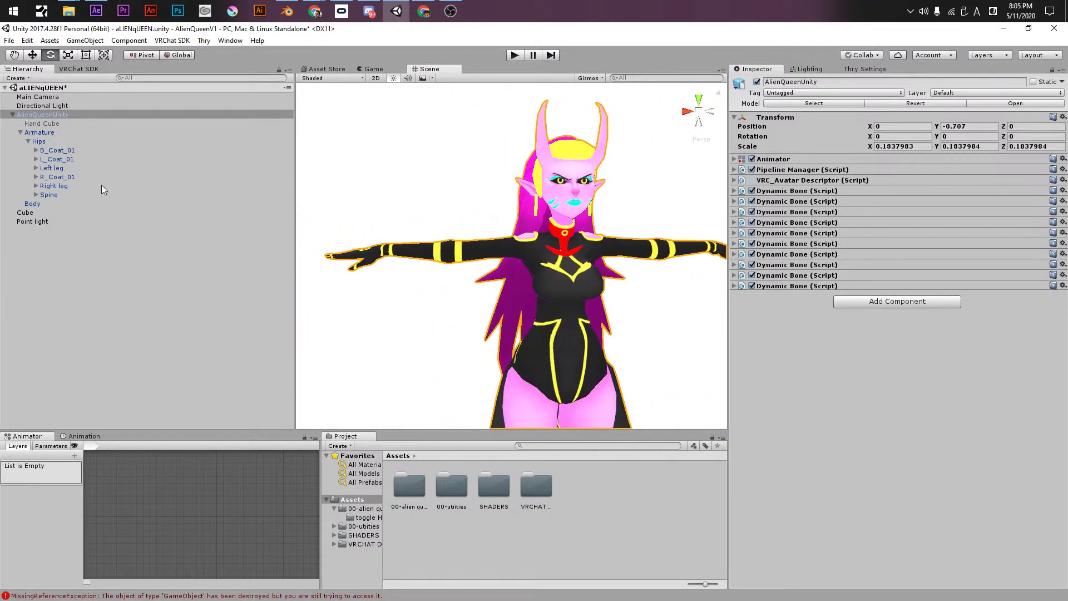
# - Add a Dynamic Bone Collider to the MiddleFinger1_R bone
pyautogui.click(36, 186)
pyautogui.click(29, 141)
pyautogui.click(28, 141)
pyautogui.click(36, 186)
pyautogui.click(35, 195)
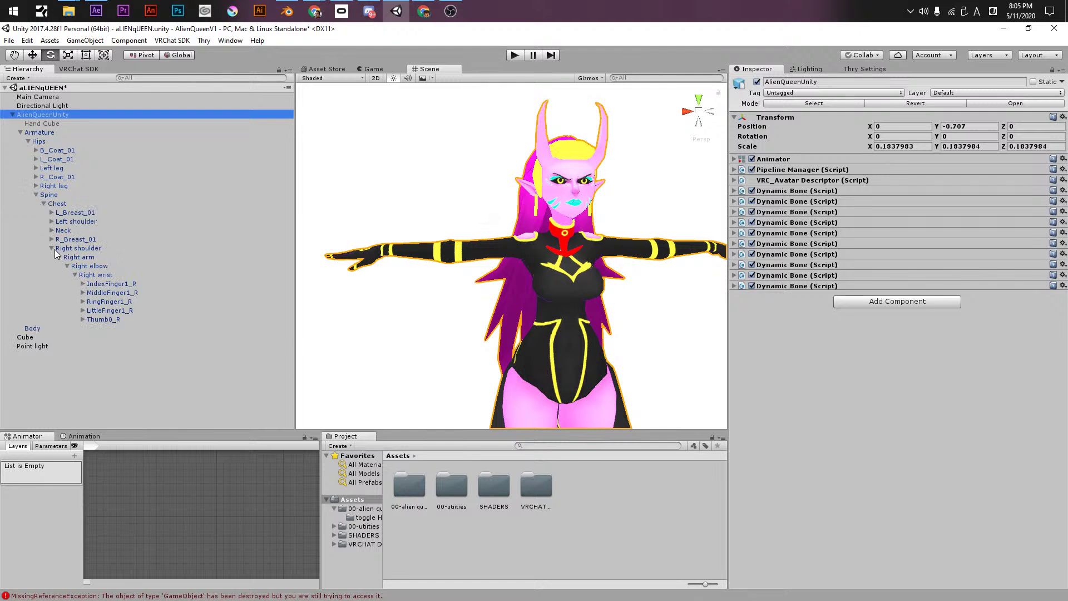
pyautogui.click(84, 292)
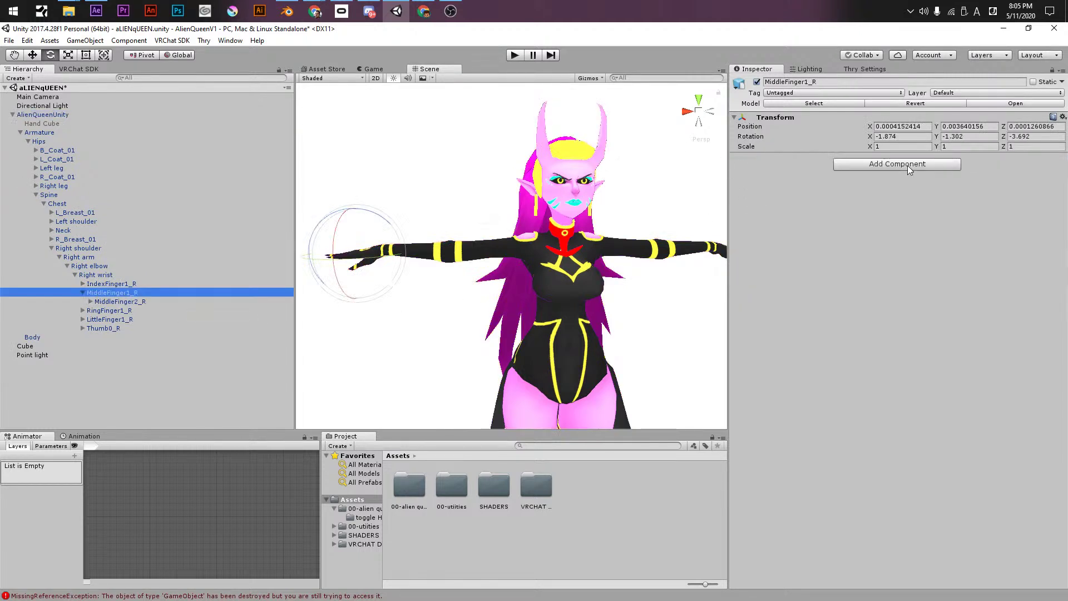
pyautogui.click(907, 165)
pyautogui.click(885, 219)
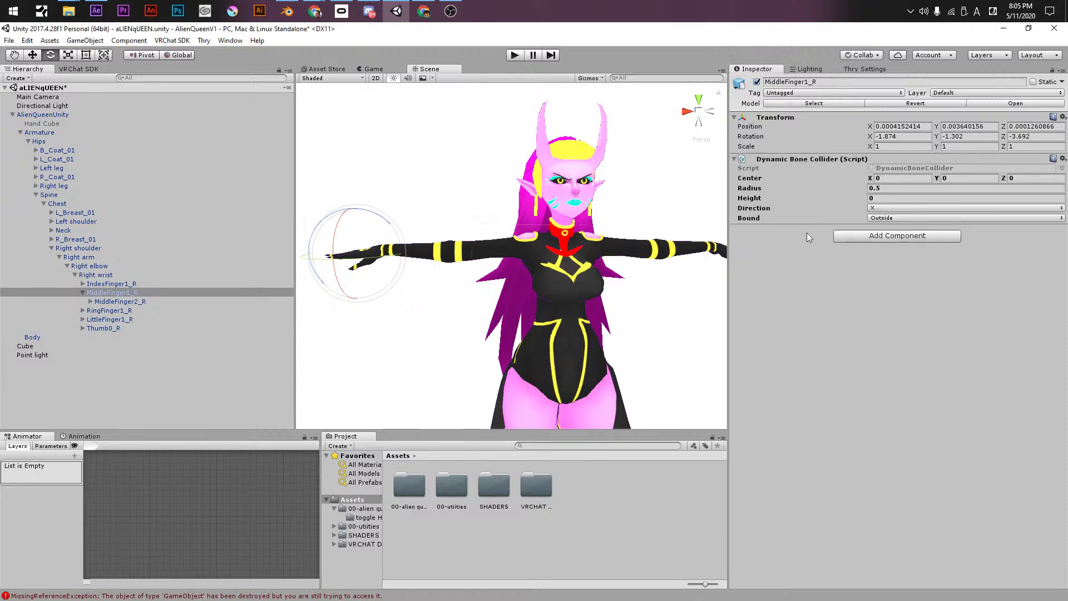
# - Tune the collider radius through several trial values, settling on 0.0025
pyautogui.keyDown('alt'); pyautogui.moveTo(696, 234); pyautogui.dragTo(664, 212); pyautogui.keyUp('alt')
pyautogui.click(894, 189)
pyautogui.write('0.1')
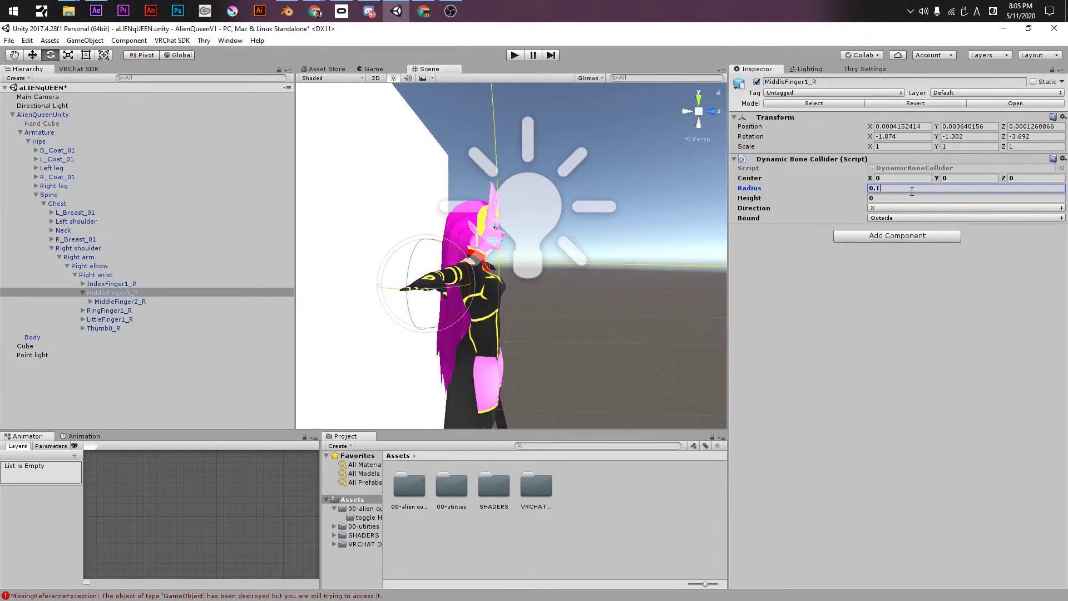
pyautogui.press('BackSpace')
pyautogui.write('05')
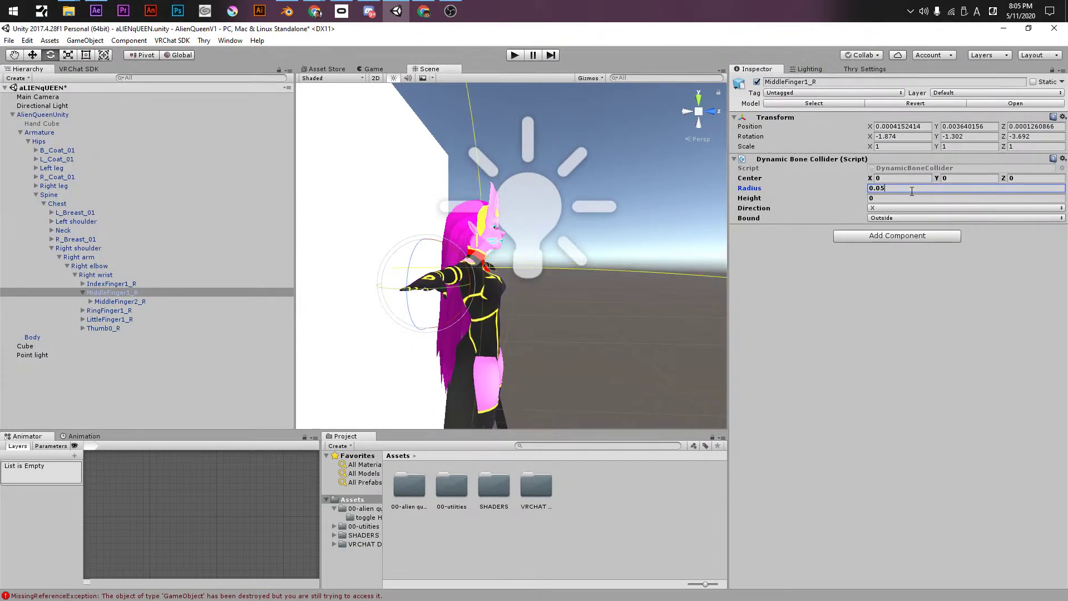
pyautogui.press('BackSpace')
pyautogui.write('1')
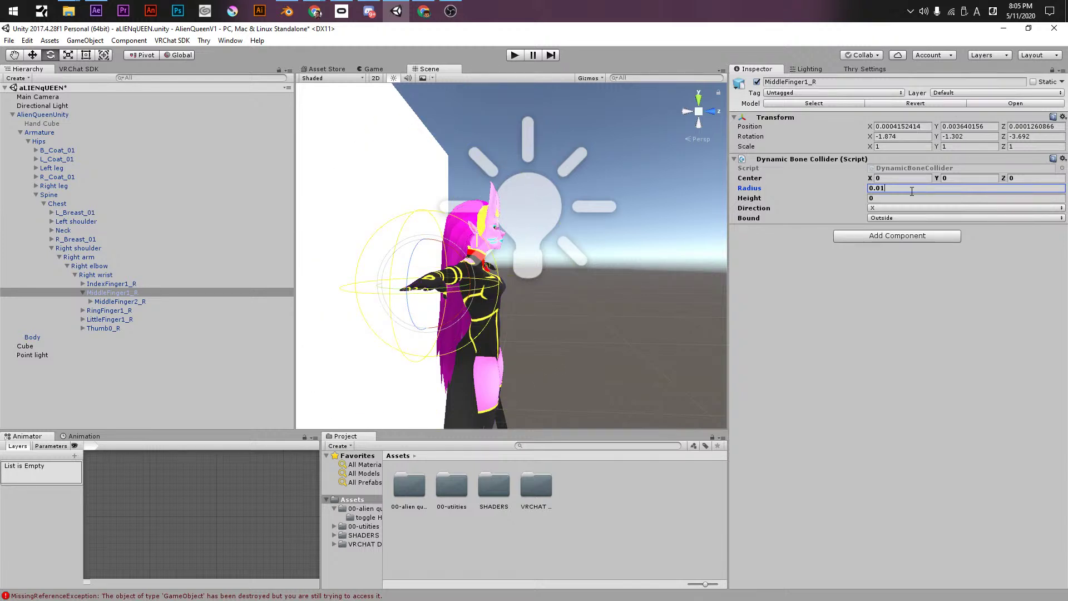
pyautogui.press('BackSpace')
pyautogui.write('08')
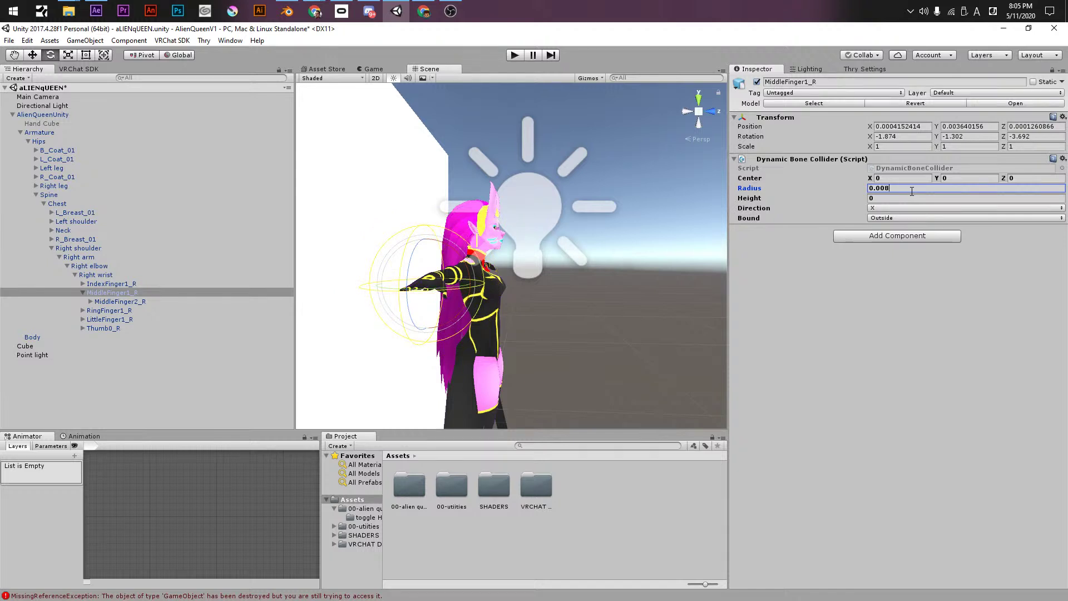
pyautogui.press('BackSpace')
pyautogui.write('3')
pyautogui.press('BackSpace')
pyautogui.write('2')
pyautogui.press('BackSpace')
pyautogui.write('3')
pyautogui.press('BackSpace')
pyautogui.write('25')
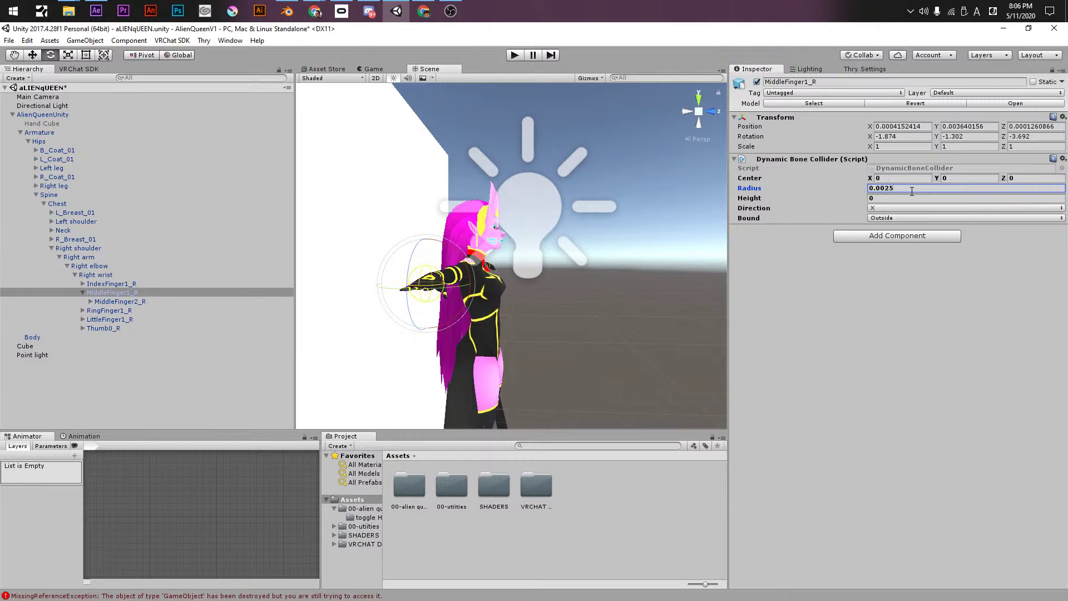
pyautogui.keyDown('alt'); pyautogui.moveTo(501, 278); pyautogui.dragTo(533, 268); pyautogui.keyUp('alt')
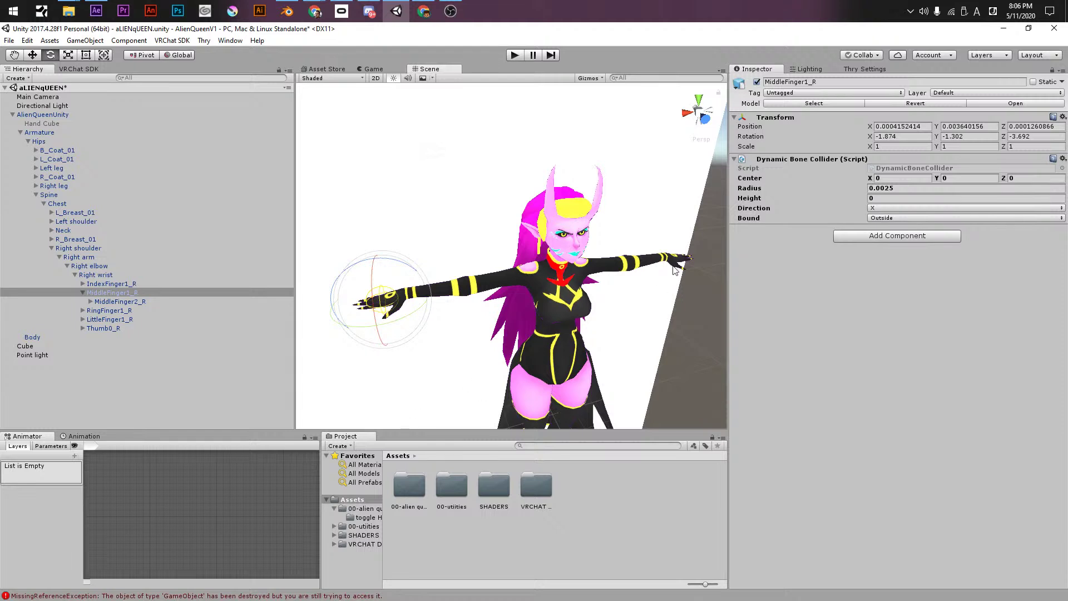
# - Copy the Dynamic Bone Collider and paste it as a new component on MiddleFinger1_L
pyautogui.rightClick(778, 163)
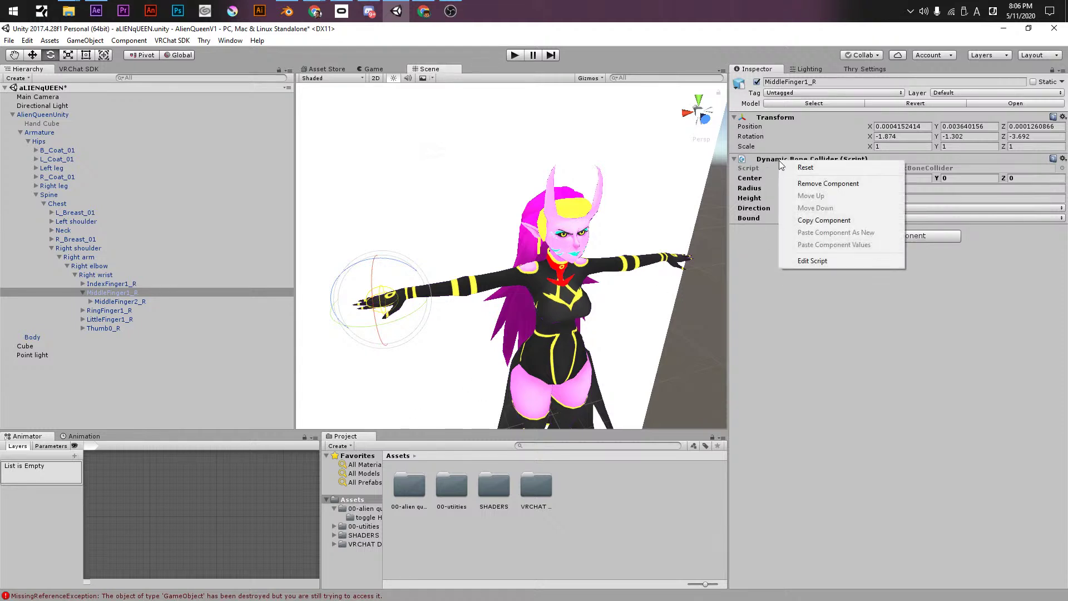
pyautogui.click(837, 220)
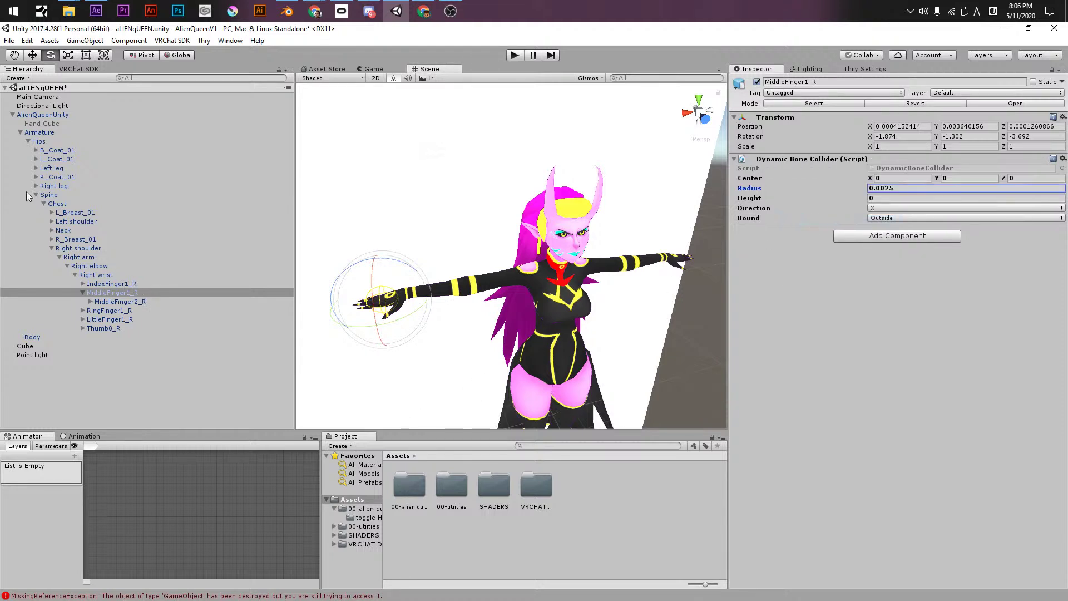
pyautogui.click(52, 221)
pyautogui.click(60, 230)
pyautogui.click(67, 239)
pyautogui.click(74, 248)
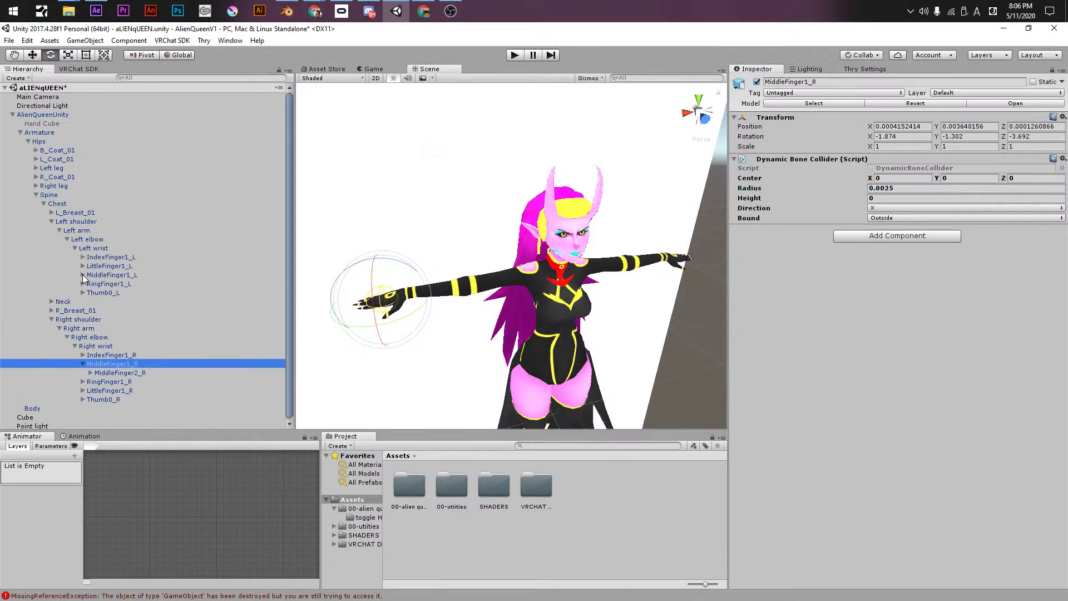
pyautogui.click(82, 275)
pyautogui.click(100, 275)
pyautogui.rightClick(768, 120)
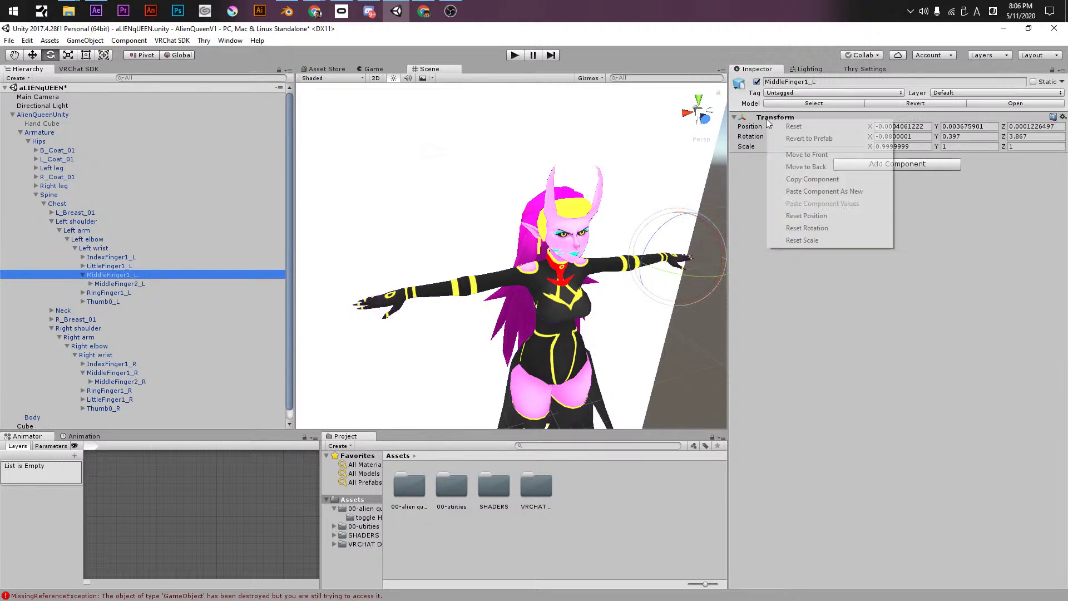
pyautogui.click(804, 191)
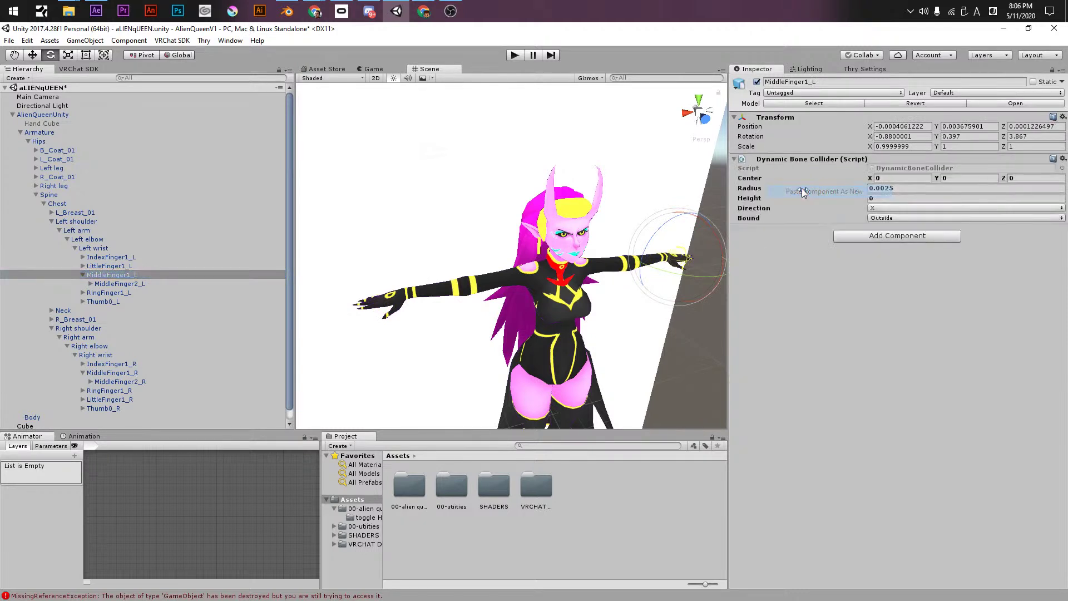
# - Select AlienQueenUnity and expand its last Dynamic Bone component
pyautogui.keyDown('alt'); pyautogui.moveTo(717, 225); pyautogui.dragTo(569, 229); pyautogui.keyUp('alt')
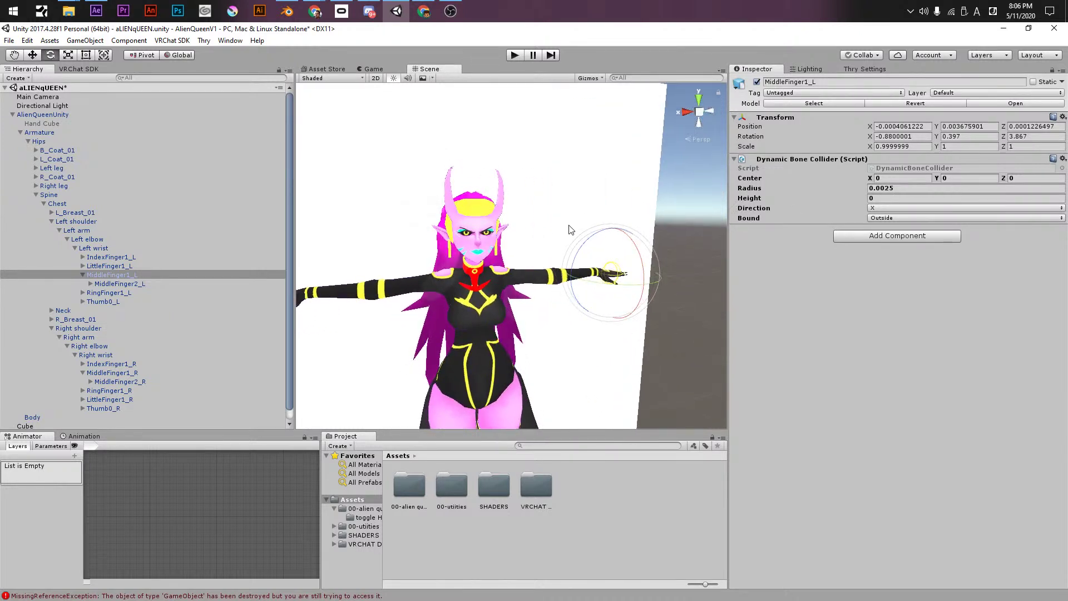
pyautogui.click(35, 116)
pyautogui.click(735, 286)
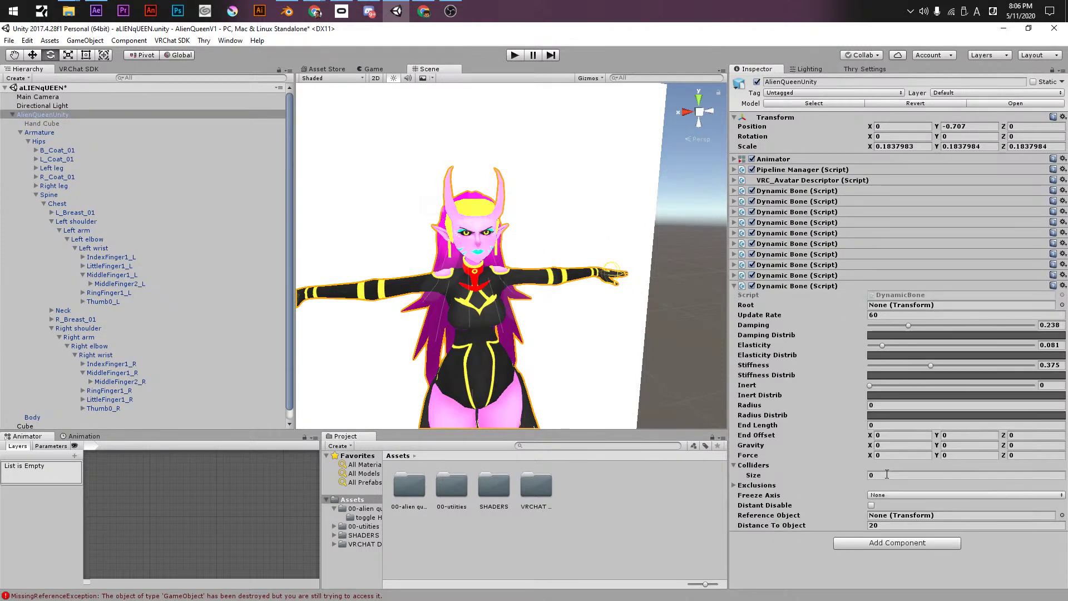
pyautogui.keyDown('alt'); pyautogui.moveTo(514, 302); pyautogui.dragTo(536, 308); pyautogui.keyUp('alt')
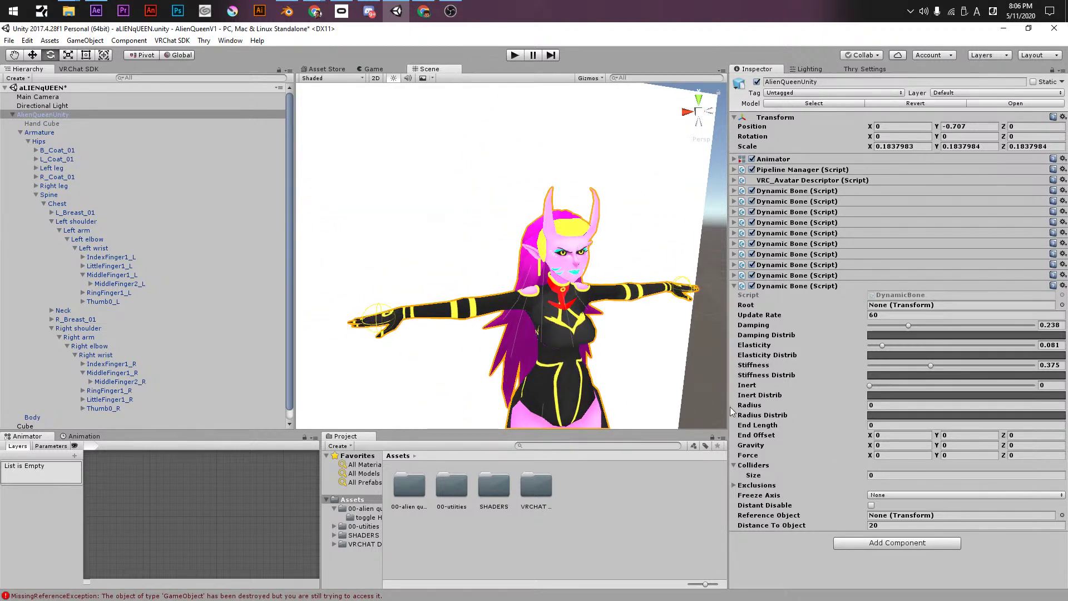
# - Give the last Dynamic Bone two colliders: MiddleFinger1_R and MiddleFinger1_L
pyautogui.click(879, 475)
pyautogui.write('2')
pyautogui.press('Return')
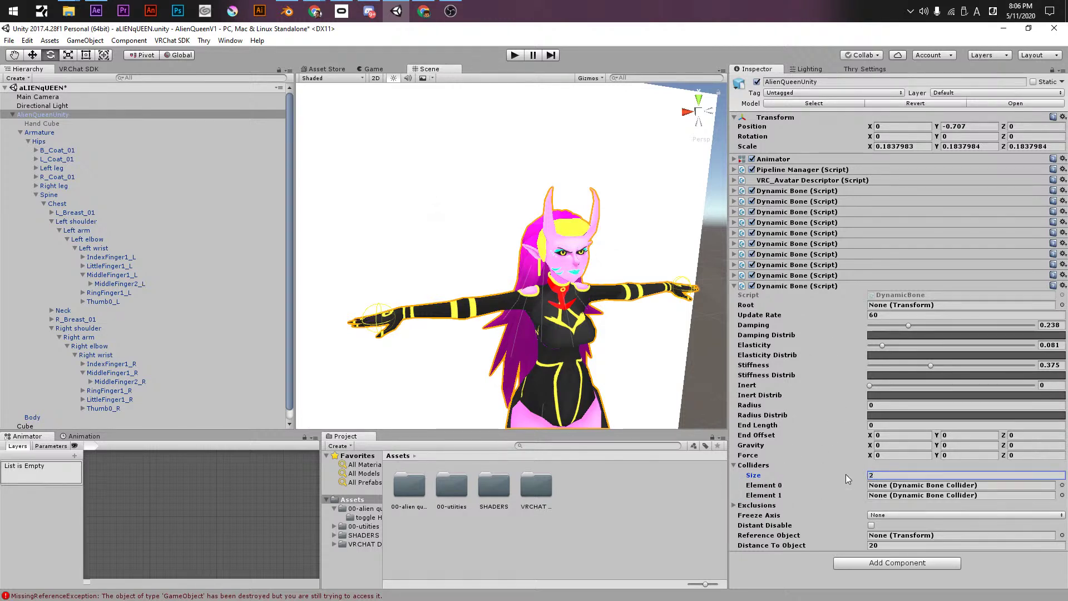
pyautogui.moveTo(120, 372); pyautogui.dragTo(890, 485)
pyautogui.moveTo(103, 274); pyautogui.dragTo(897, 503)
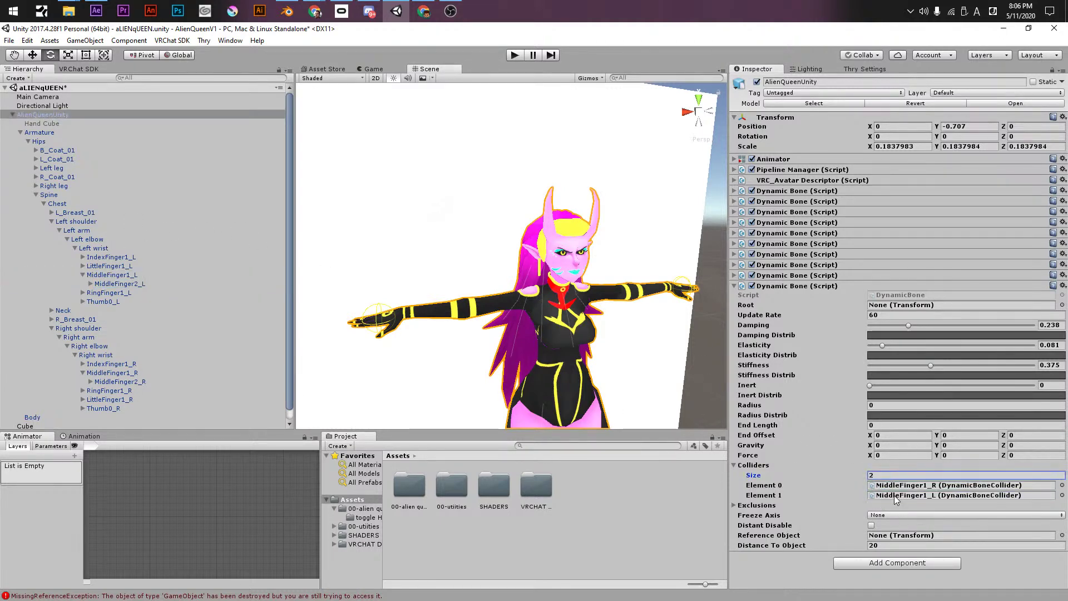
pyautogui.click(735, 285)
# - Expand the remaining Dynamic Bone components up to R_Coat_01 in the Inspector
pyautogui.click(734, 275)
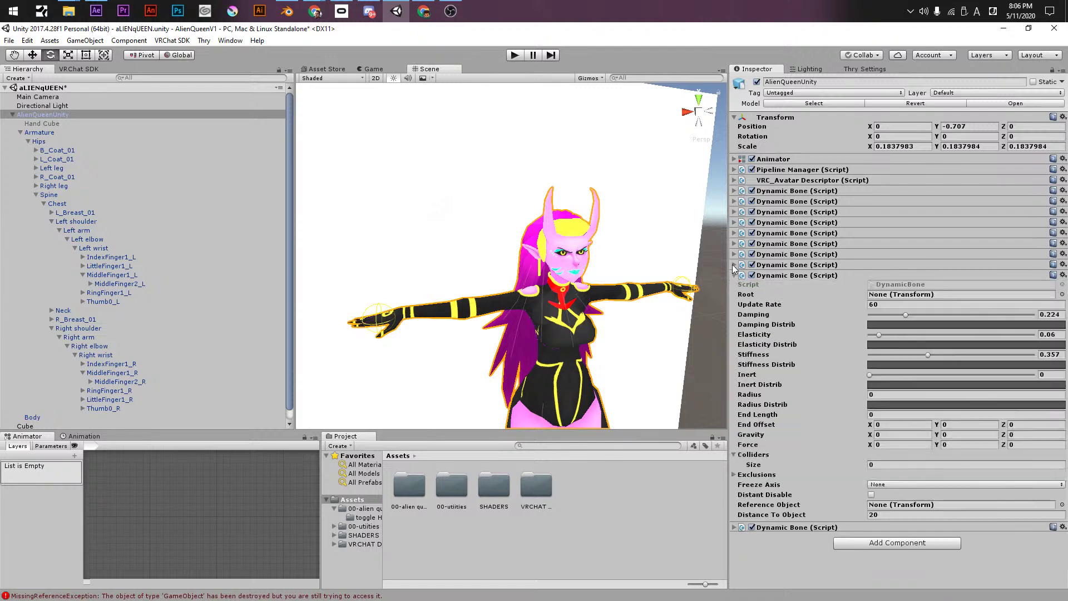
pyautogui.click(734, 264)
pyautogui.click(734, 253)
pyautogui.click(735, 243)
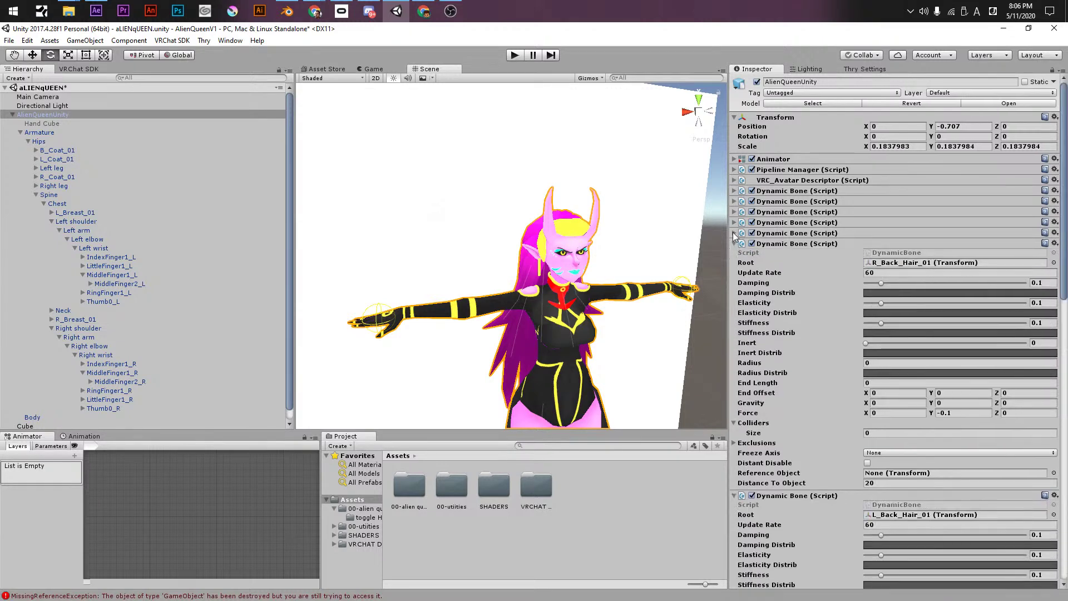
pyautogui.click(734, 232)
pyautogui.click(734, 221)
pyautogui.click(734, 212)
pyautogui.click(734, 201)
pyautogui.click(734, 190)
pyautogui.scroll(-15, 784, 384)
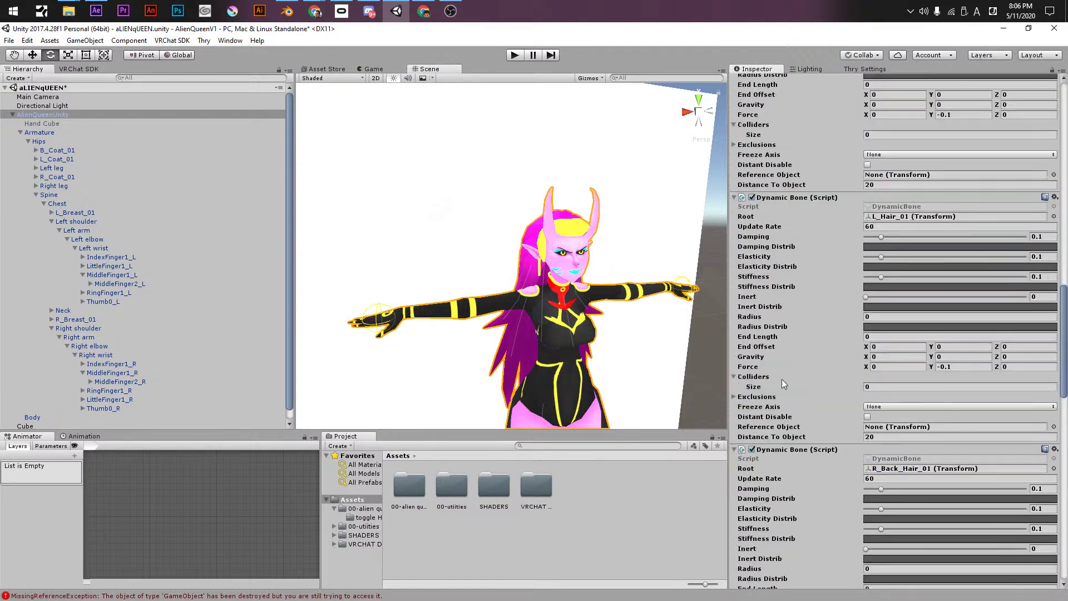
pyautogui.scroll(-15, 784, 387)
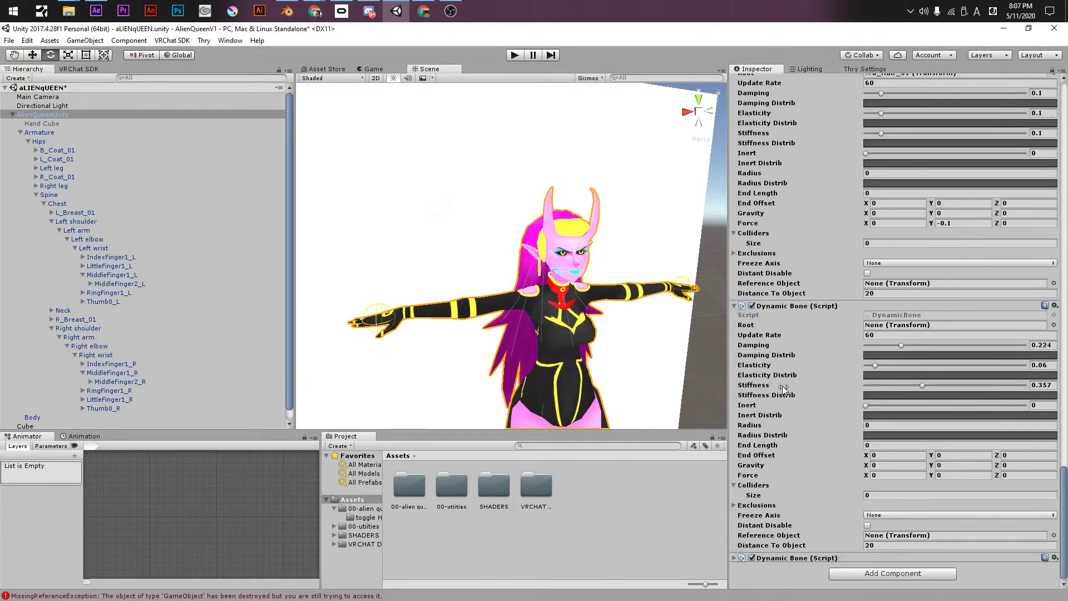
# - Fill the rootless Dynamic Bone's two collider slots with MiddleFinger1_L and MiddleFinger1_R
pyautogui.click(823, 485)
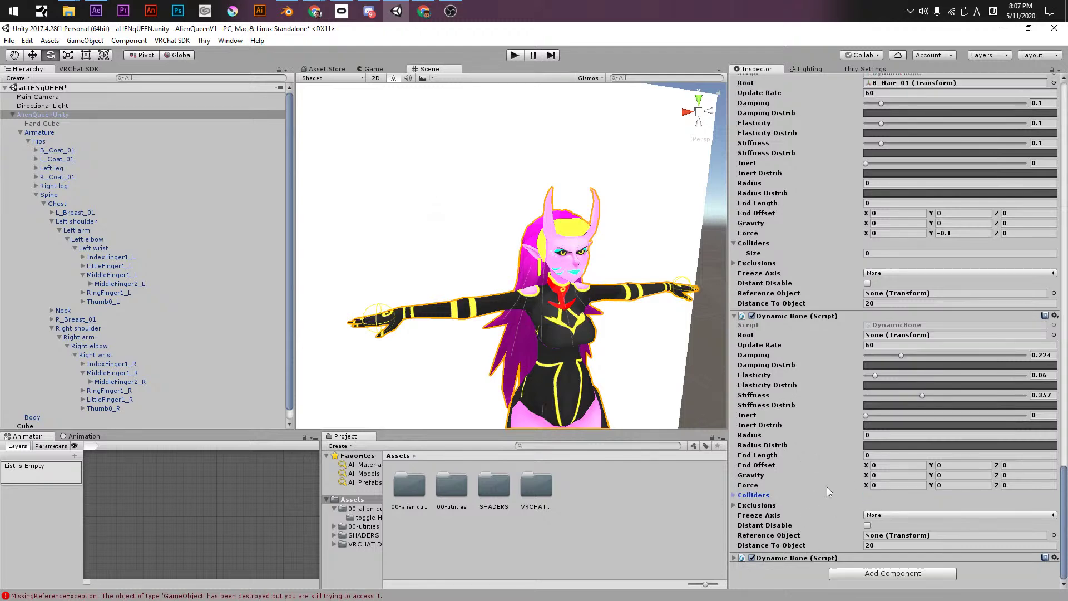
pyautogui.click(784, 500)
pyautogui.moveTo(111, 381); pyautogui.dragTo(901, 528)
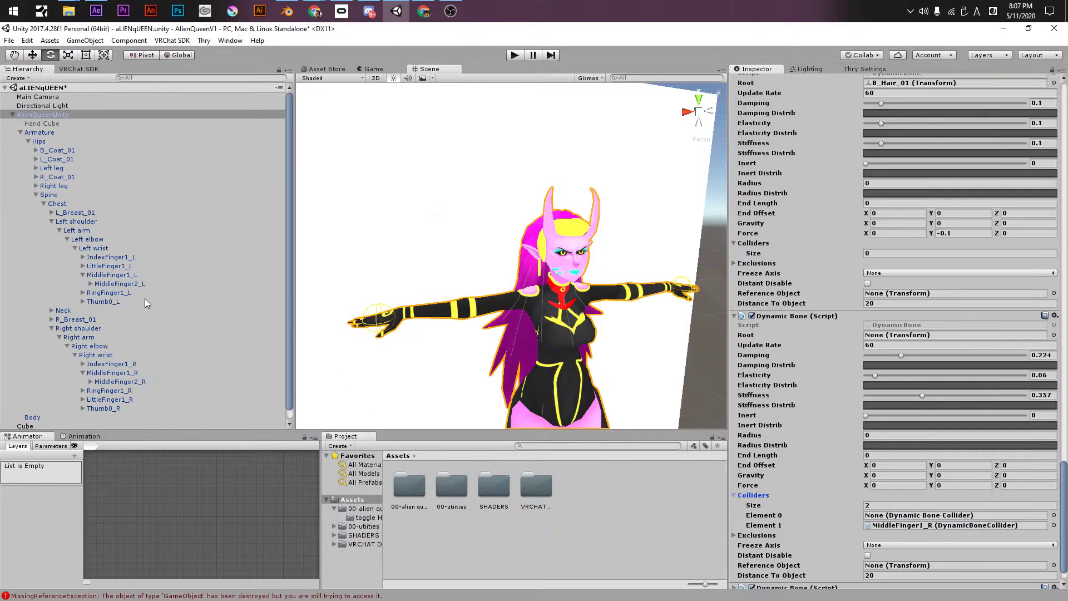
pyautogui.moveTo(116, 276); pyautogui.dragTo(891, 518)
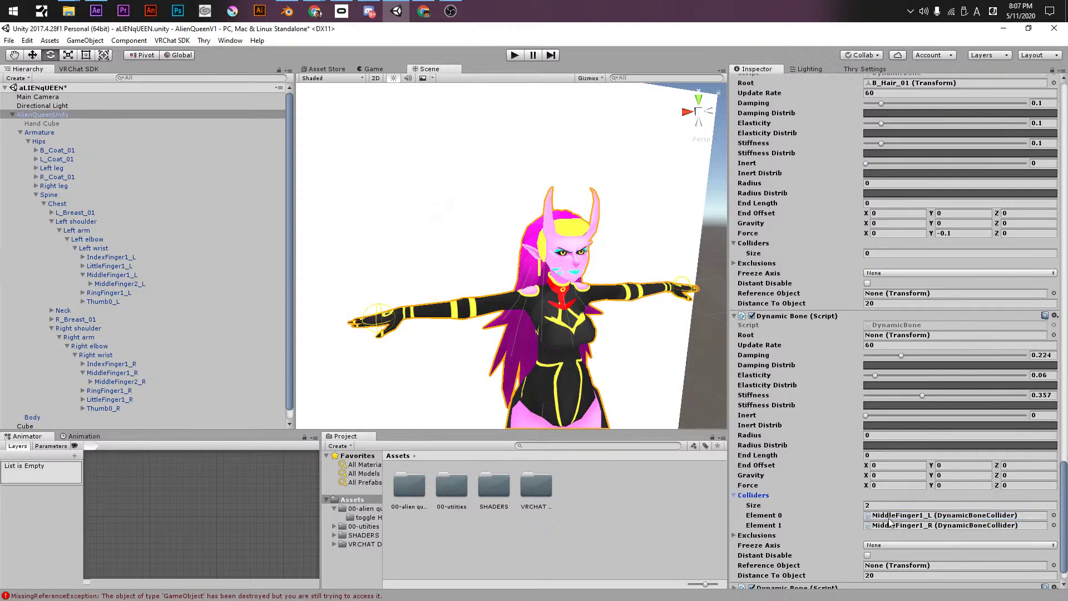
pyautogui.click(735, 316)
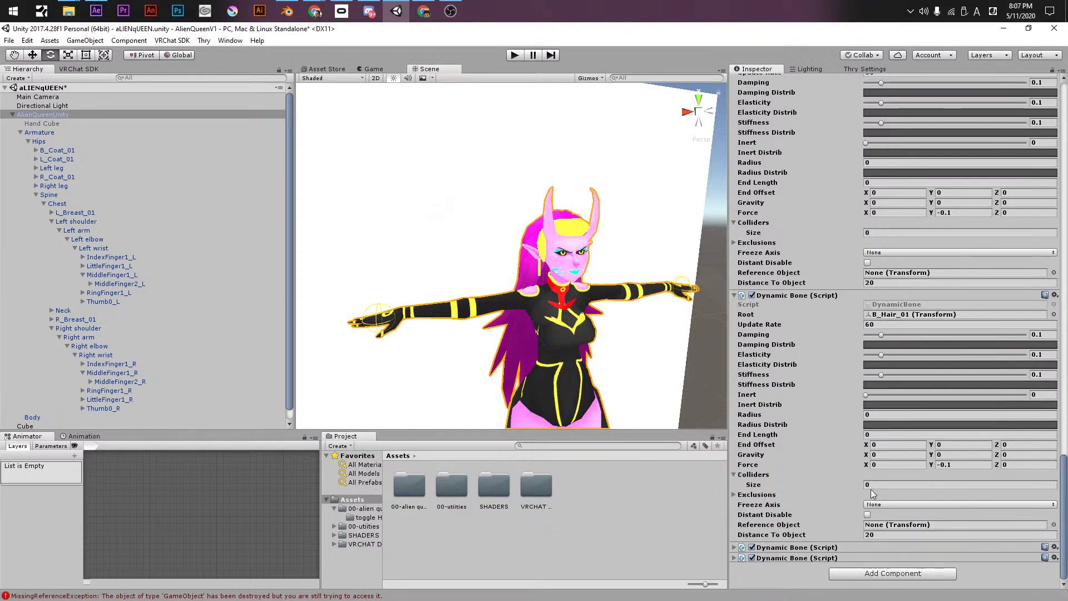
# - Assign MiddleFinger1_L and MiddleFinger1_R as B_Hair_01's colliders
pyautogui.scroll(-1, 832, 470)
pyautogui.moveTo(114, 373); pyautogui.dragTo(863, 506)
pyautogui.moveTo(112, 274); pyautogui.dragTo(890, 495)
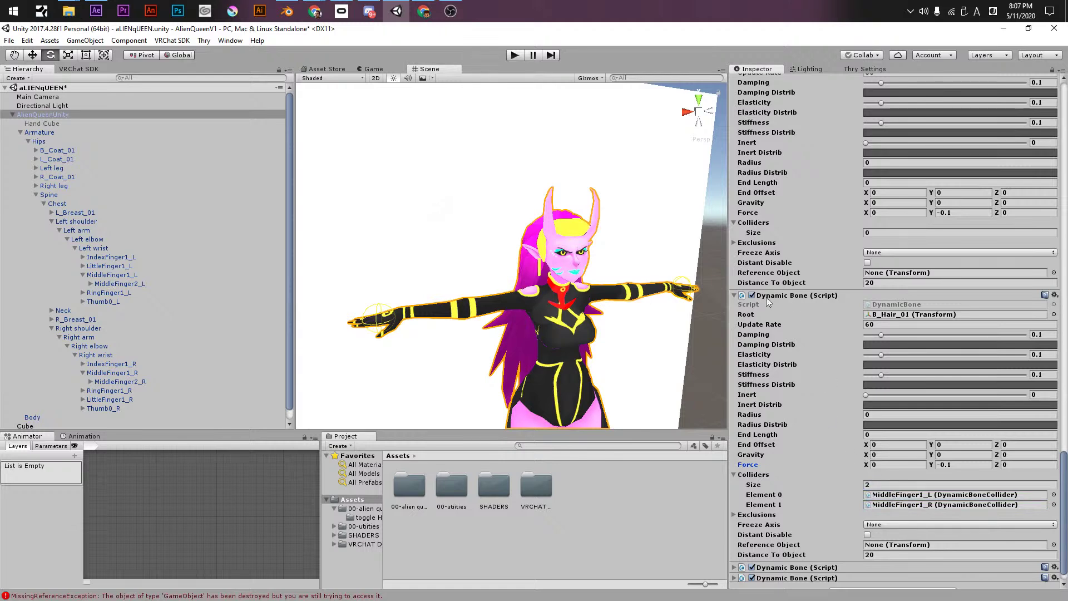
pyautogui.click(738, 299)
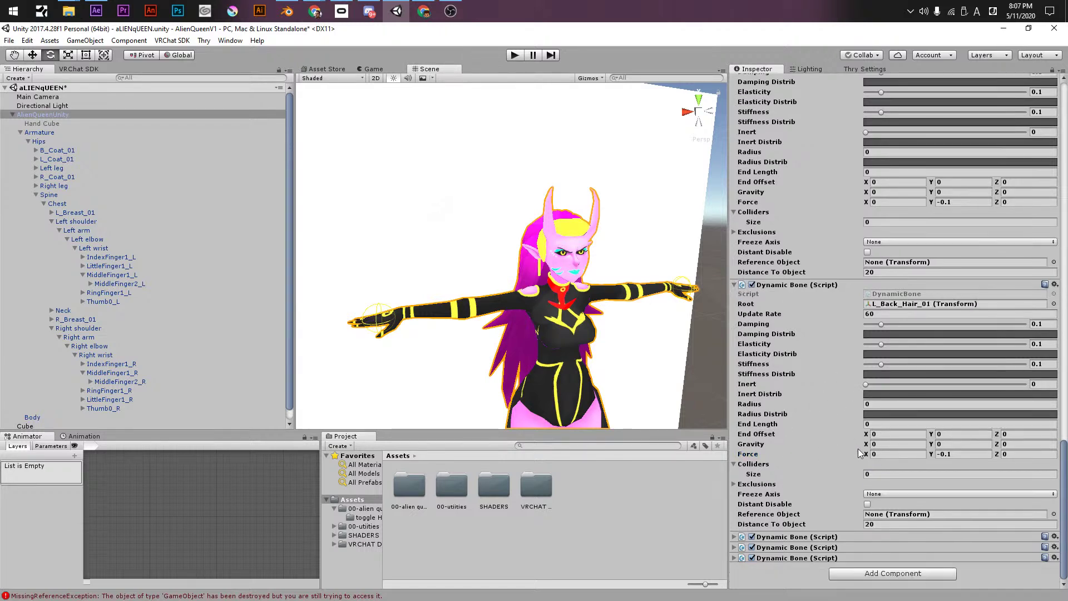
# - Give L_Back_Hair_01 and R_Back_Hair_01 two colliders each: MiddleFinger1_R and MiddleFinger1_L
pyautogui.click(863, 477)
pyautogui.write('2')
pyautogui.click(795, 424)
pyautogui.moveTo(99, 371); pyautogui.dragTo(946, 484)
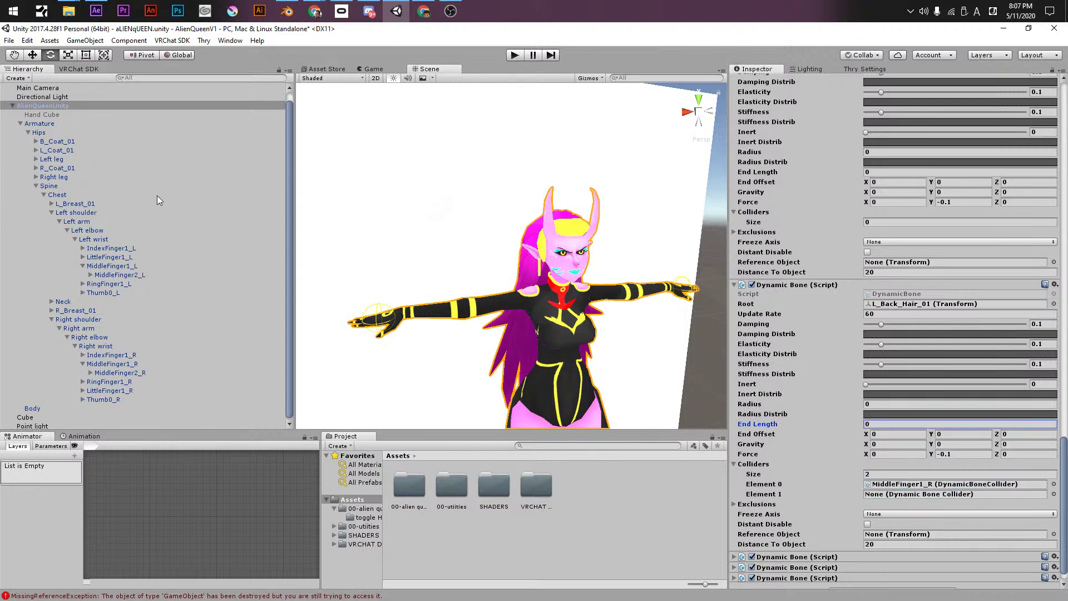
pyautogui.moveTo(105, 266); pyautogui.dragTo(874, 500)
pyautogui.click(735, 285)
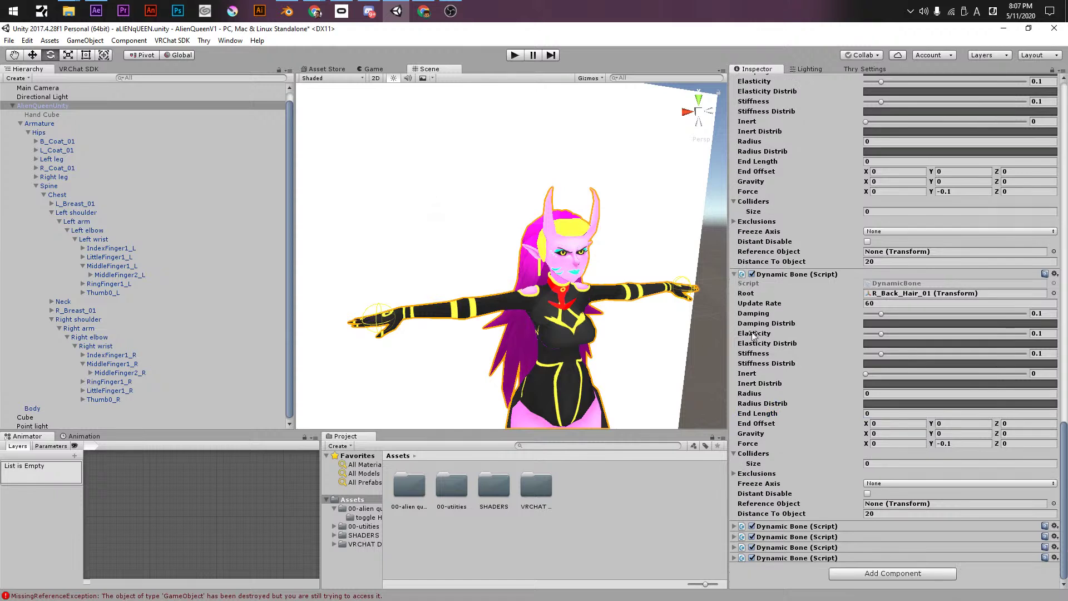
pyautogui.click(884, 461)
pyautogui.write('2')
pyautogui.press('Return')
pyautogui.moveTo(109, 364); pyautogui.dragTo(896, 476)
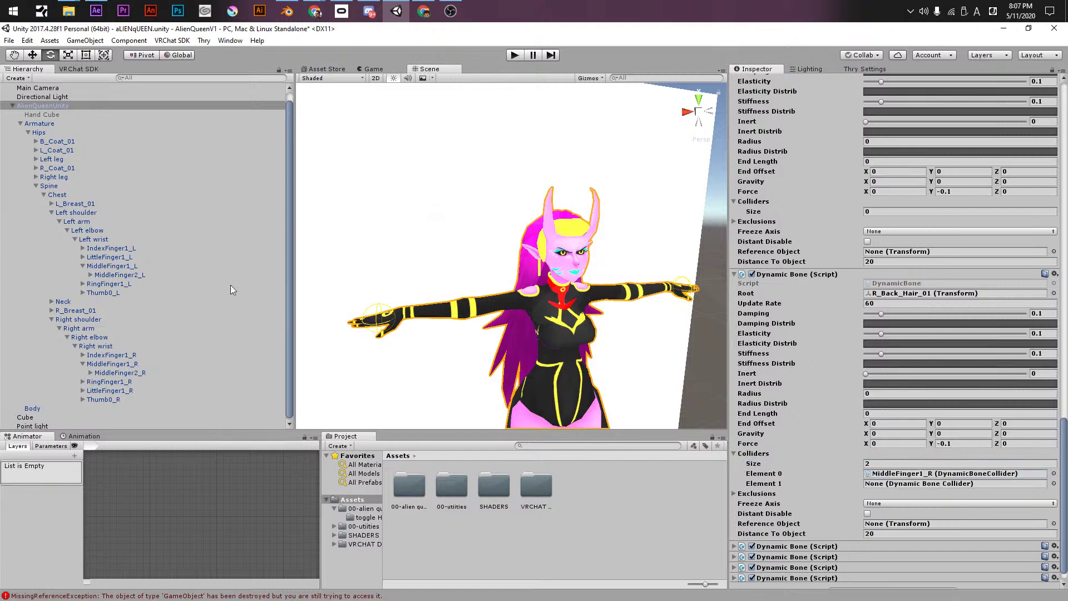
pyautogui.moveTo(112, 266); pyautogui.dragTo(886, 489)
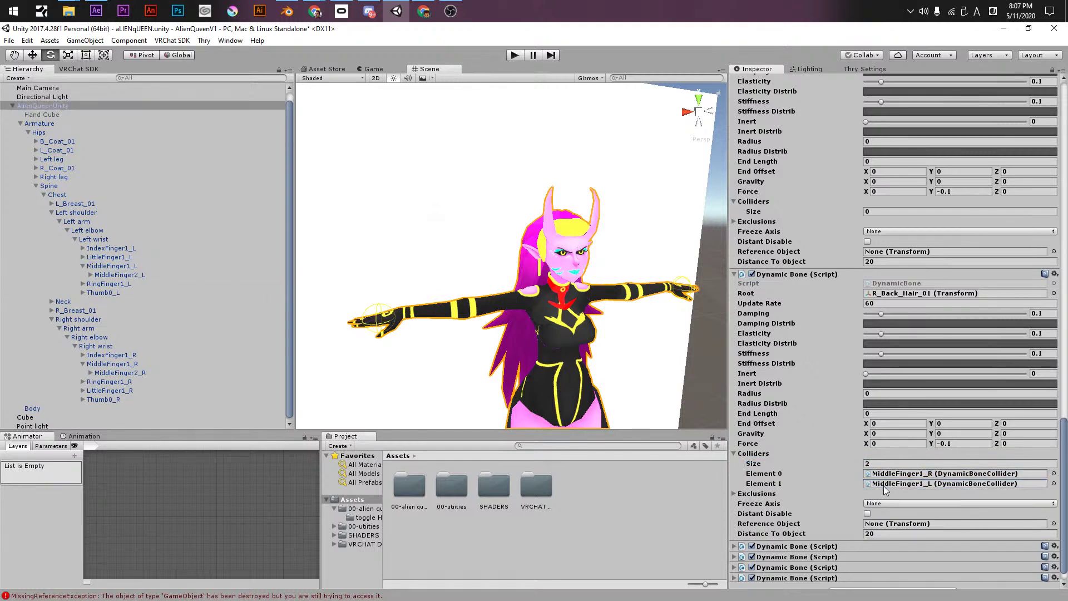
pyautogui.click(735, 274)
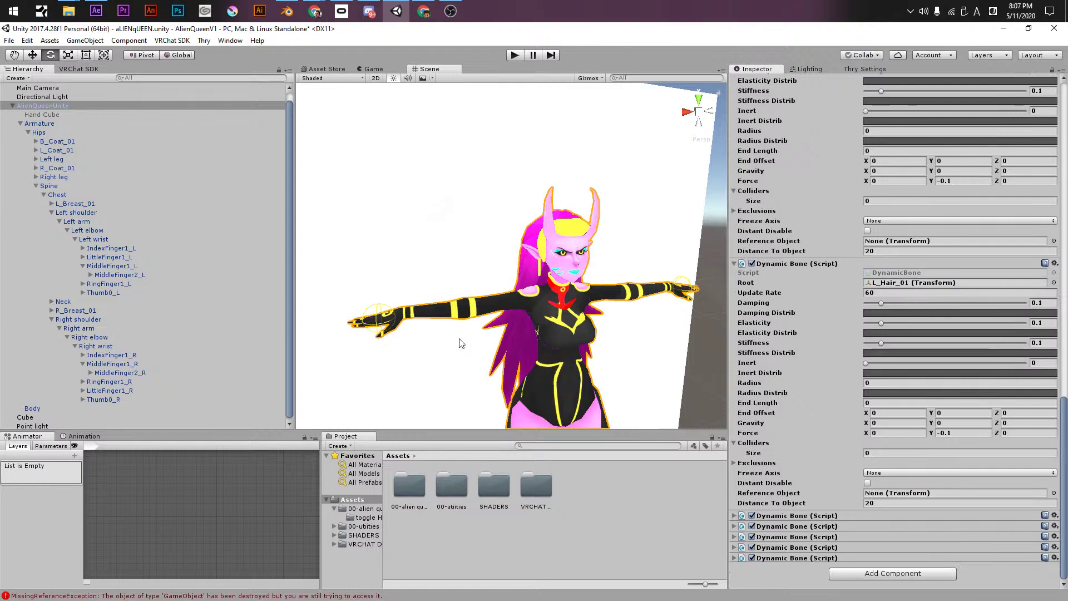
# - Assign MiddleFinger1_R and MiddleFinger1_L as colliders on L_Hair_01 and R_Hair_01
pyautogui.moveTo(106, 364); pyautogui.dragTo(824, 430)
pyautogui.moveTo(877, 473); pyautogui.dragTo(877, 472)
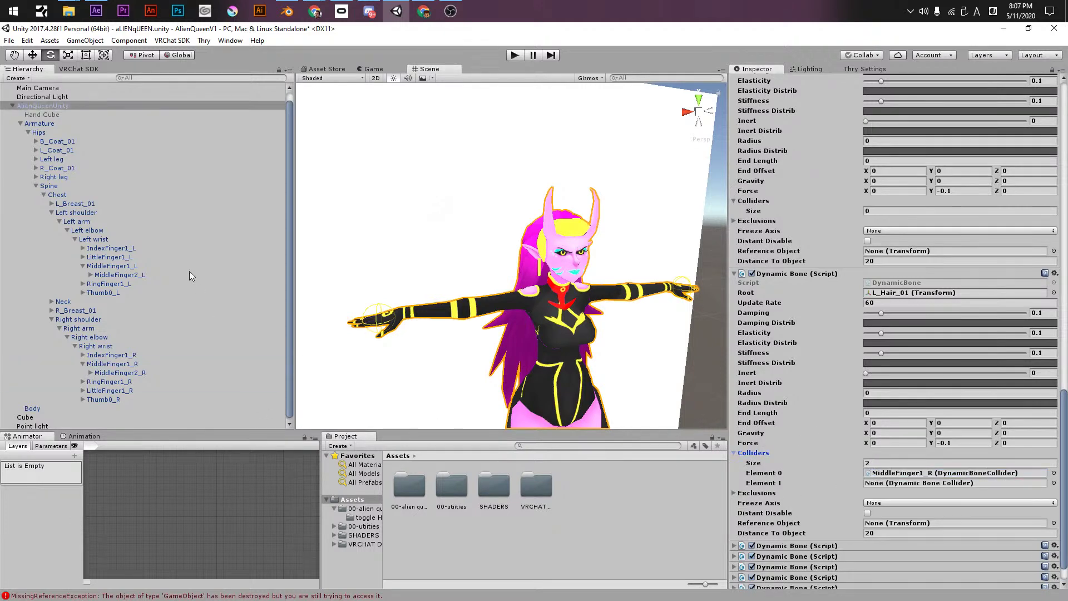
pyautogui.moveTo(109, 266); pyautogui.dragTo(945, 483)
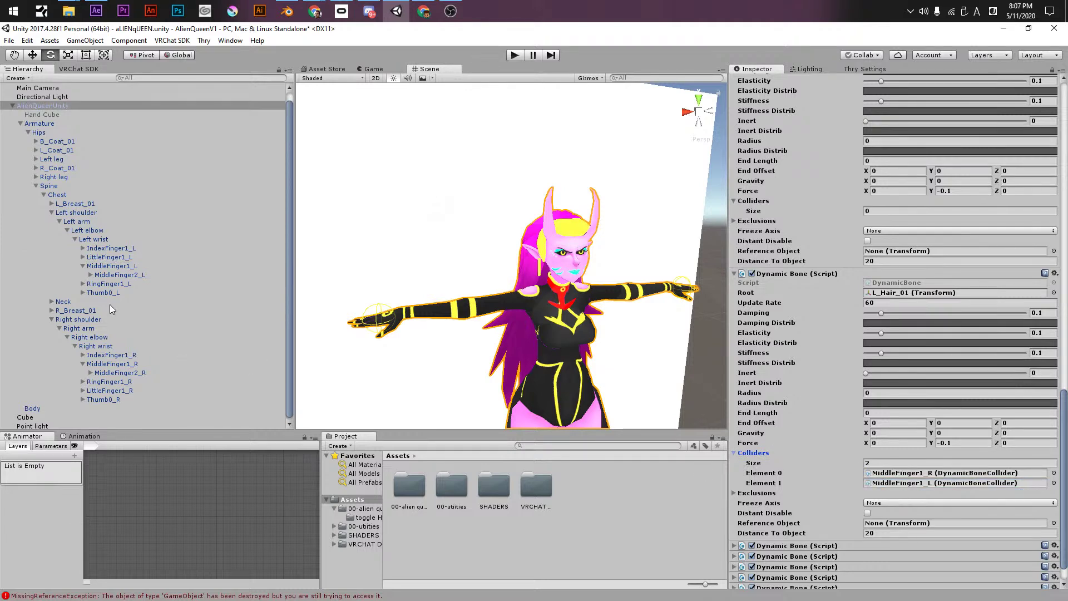
pyautogui.click(736, 274)
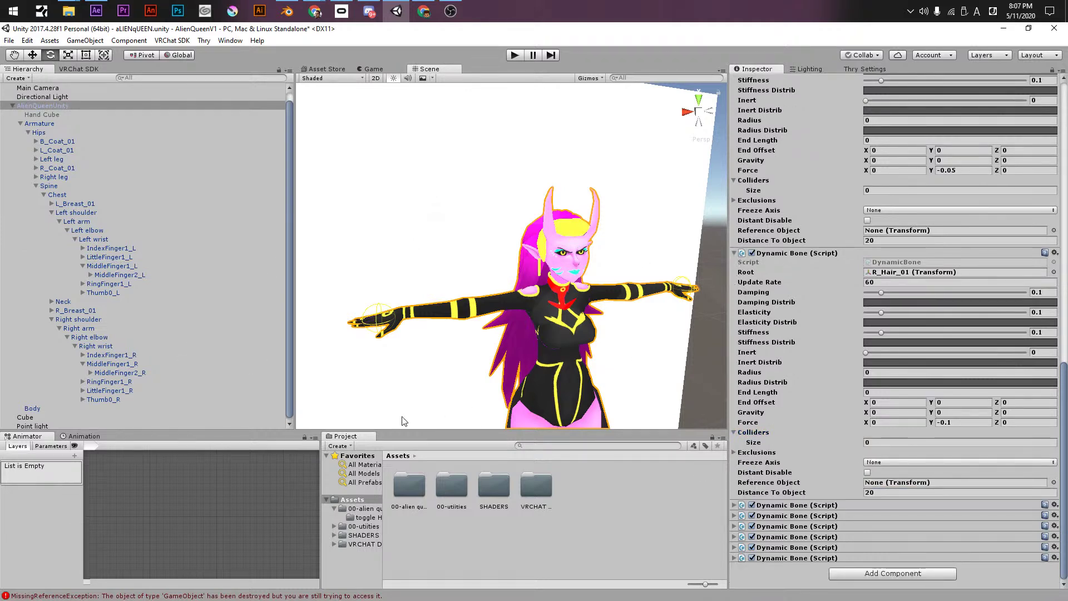
pyautogui.moveTo(102, 374); pyautogui.dragTo(794, 441)
pyautogui.click(752, 442)
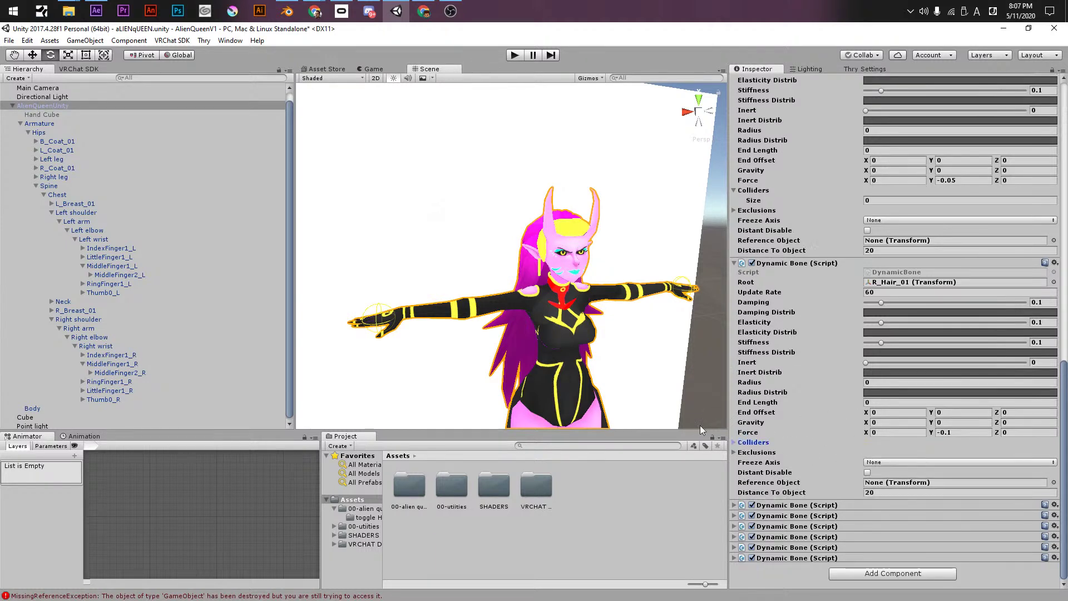
pyautogui.click(747, 443)
pyautogui.moveTo(88, 367); pyautogui.dragTo(865, 466)
pyautogui.moveTo(112, 266); pyautogui.dragTo(910, 473)
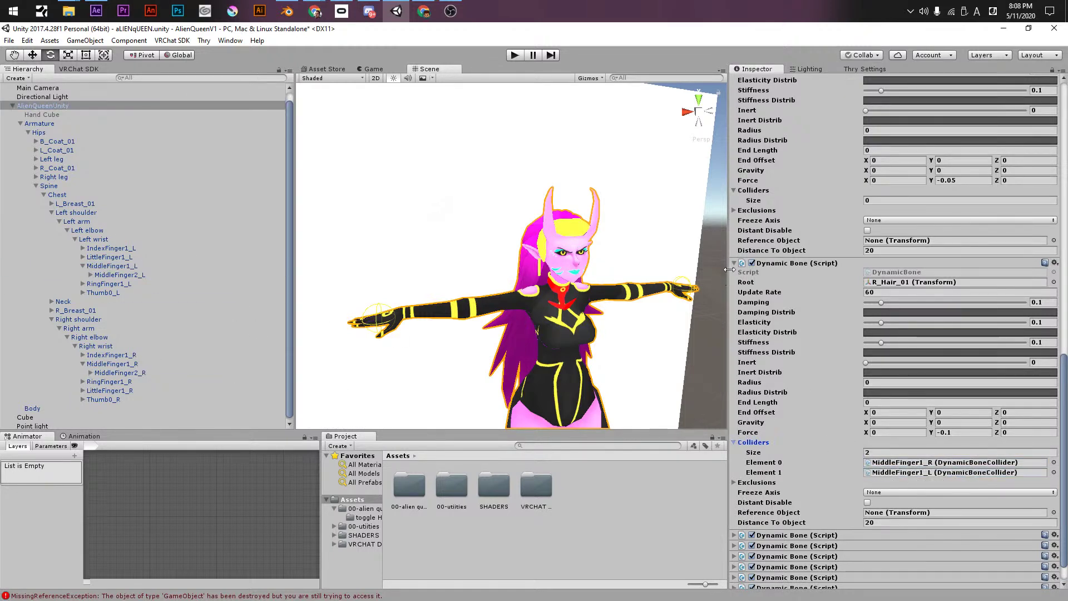
pyautogui.click(733, 264)
# - Set B_Coat_01's Colliders size to 2
pyautogui.click(890, 432)
pyautogui.write('2')
pyautogui.press('Return')
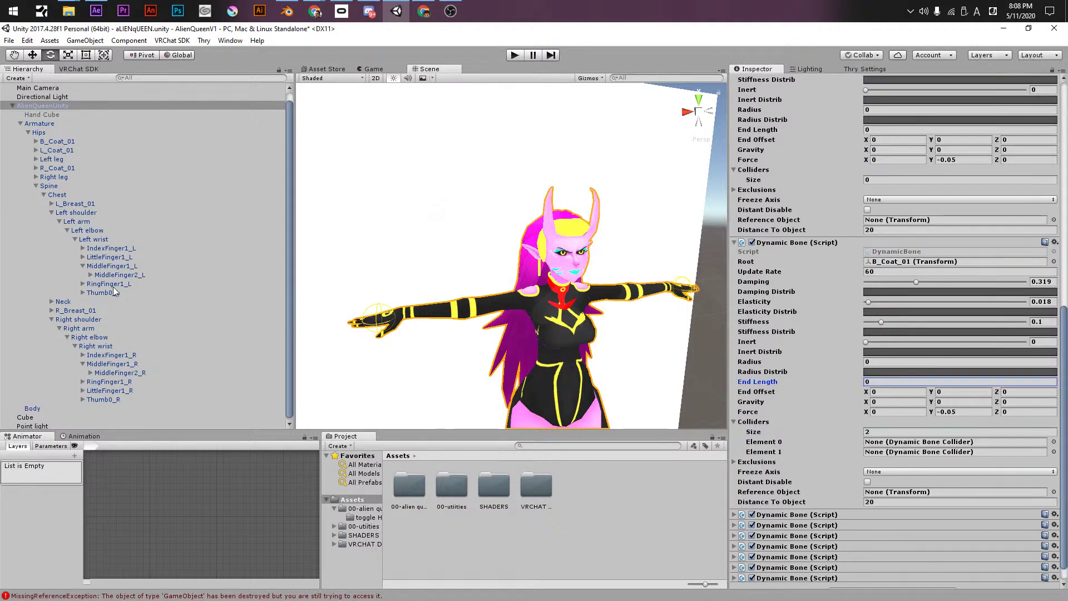
# - Assign MiddleFinger1_L and MiddleFinger1_R as B_Coat_01's two colliders
pyautogui.moveTo(112, 266); pyautogui.dragTo(879, 443)
pyautogui.moveTo(111, 364); pyautogui.dragTo(905, 451)
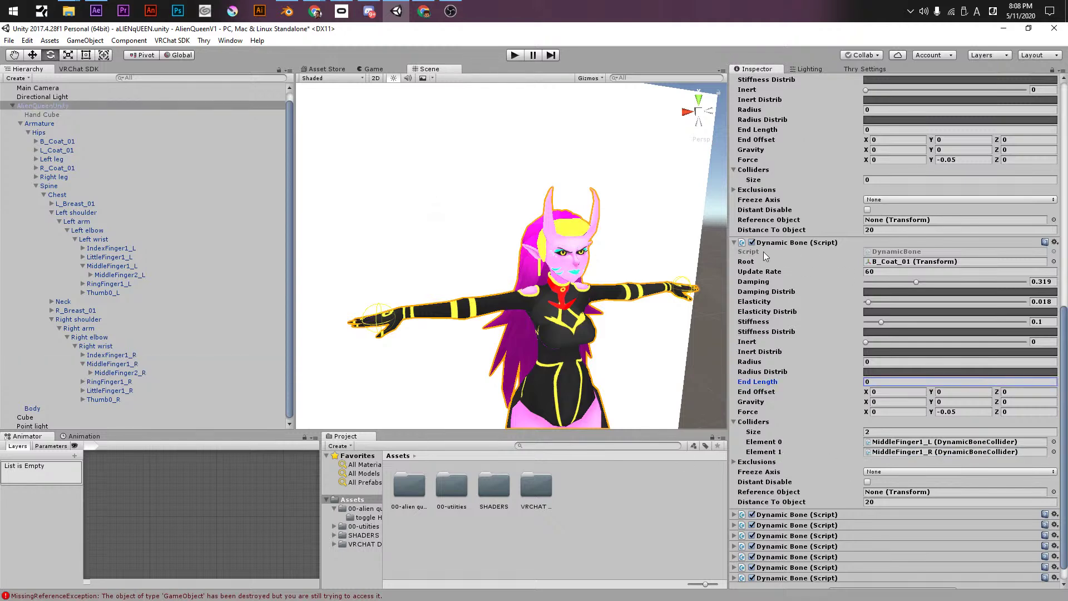
pyautogui.click(734, 244)
pyautogui.scroll(2, 773, 323)
# - Give L_Coat_01 two collider slots filled with MiddleFinger1_L and MiddleFinger1_R
pyautogui.click(878, 487)
pyautogui.write('2')
pyautogui.press('Return')
pyautogui.moveTo(121, 365); pyautogui.dragTo(889, 508)
pyautogui.moveTo(103, 267); pyautogui.dragTo(902, 498)
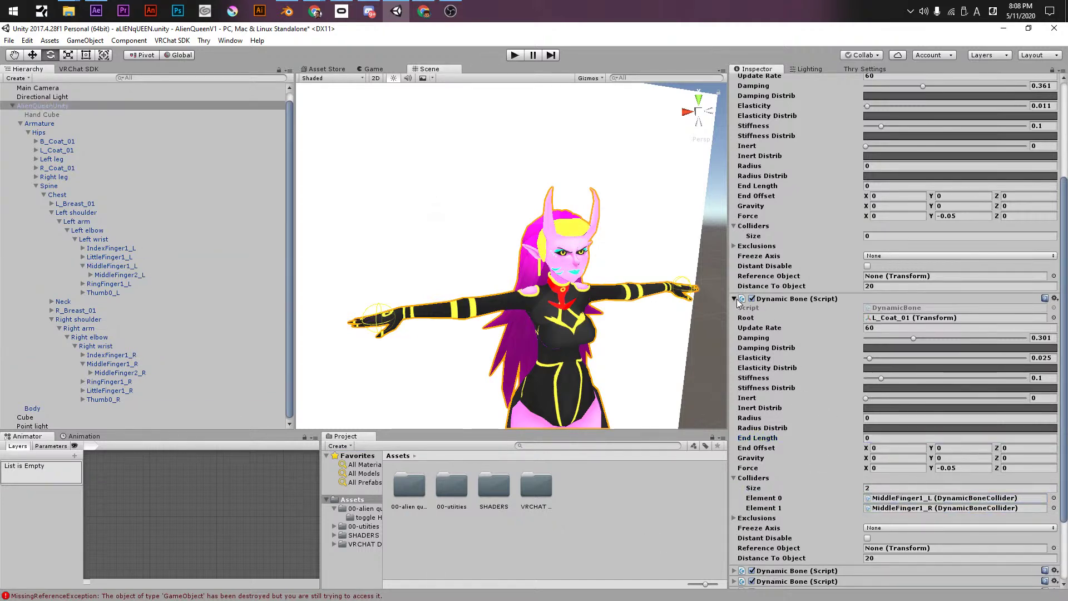
pyautogui.click(734, 299)
# - Give R_Coat_01 two colliders, MiddleFinger1_L and MiddleFinger1_R, and bring the ear into view
pyautogui.click(868, 380)
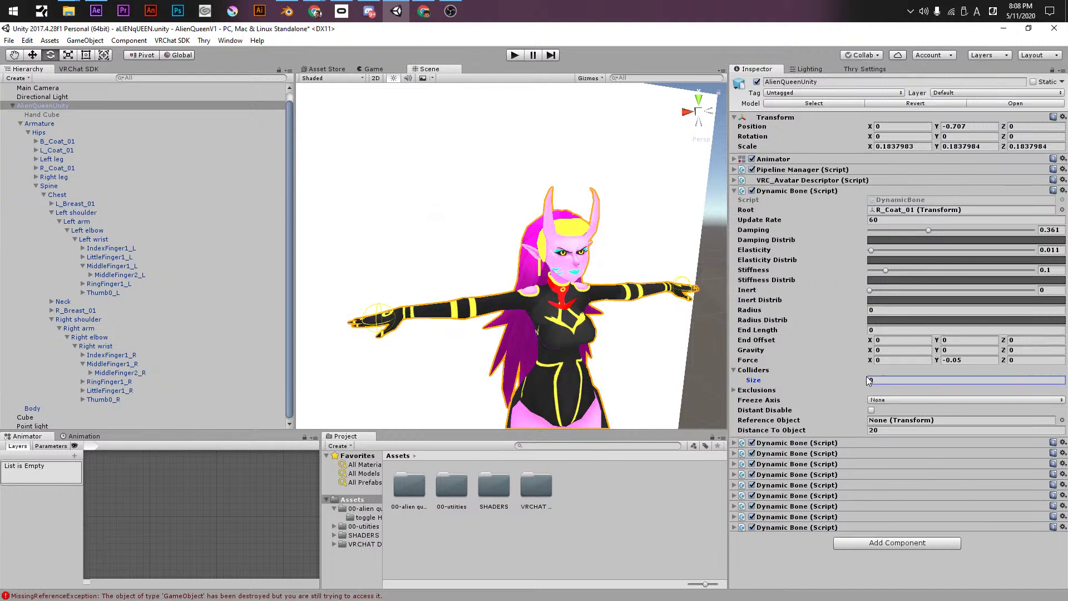
pyautogui.write('2')
pyautogui.press('Return')
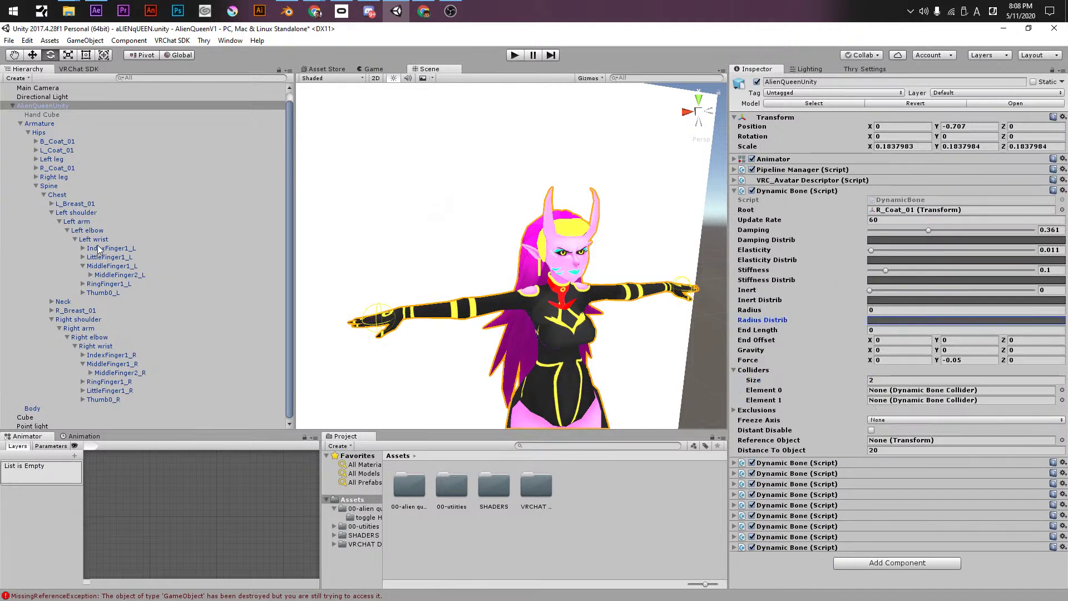
pyautogui.moveTo(103, 266); pyautogui.dragTo(880, 393)
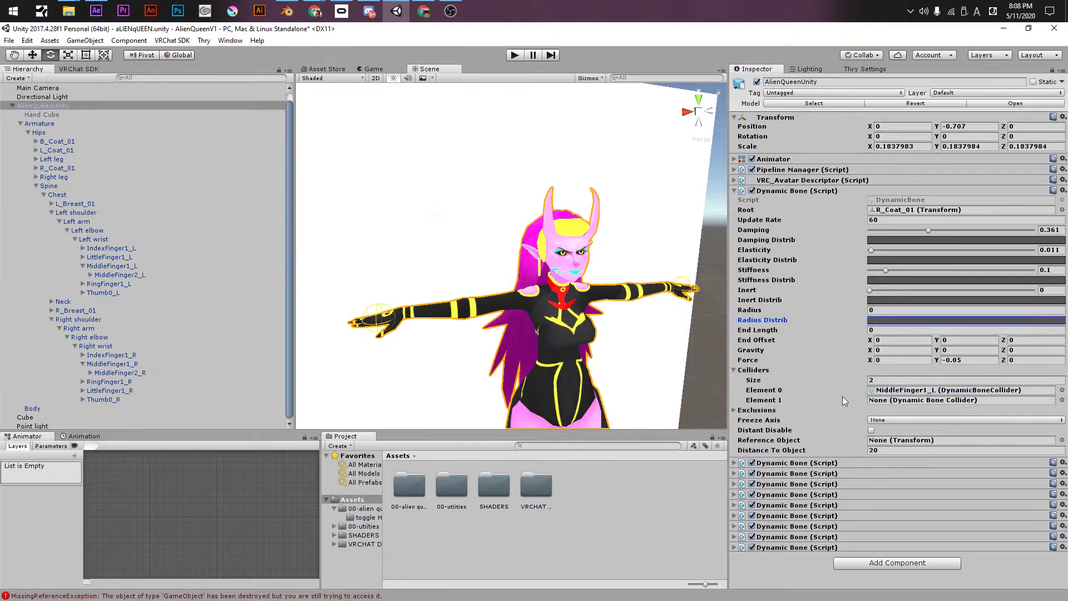
pyautogui.moveTo(110, 365); pyautogui.dragTo(893, 406)
pyautogui.click(735, 190)
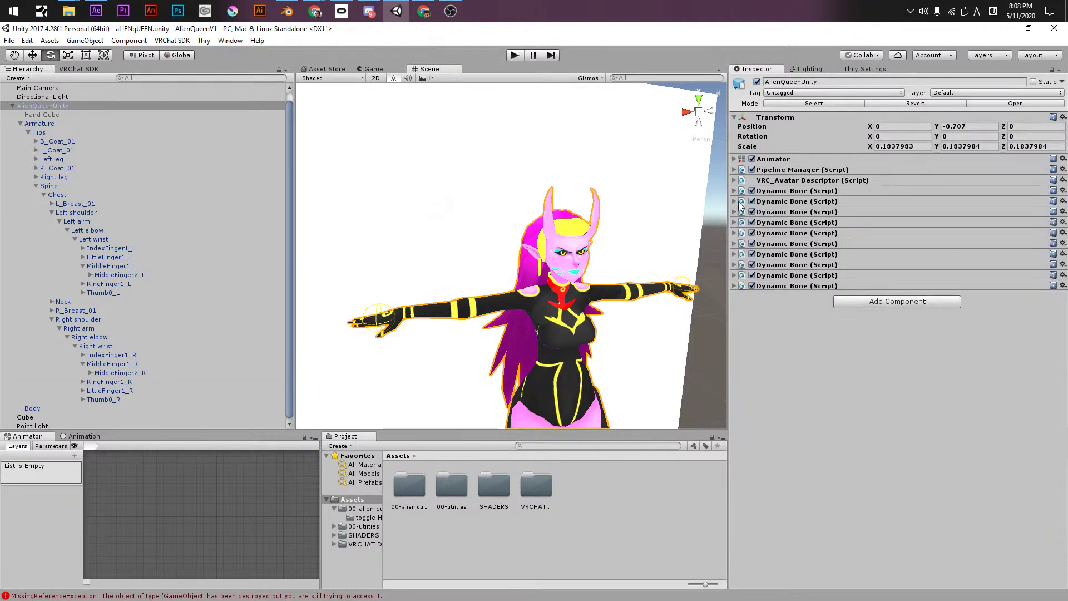
pyautogui.click(734, 285)
pyautogui.scroll(5, 572, 274)
pyautogui.keyDown('alt'); pyautogui.moveTo(572, 274); pyautogui.dragTo(582, 237); pyautogui.keyUp('alt')
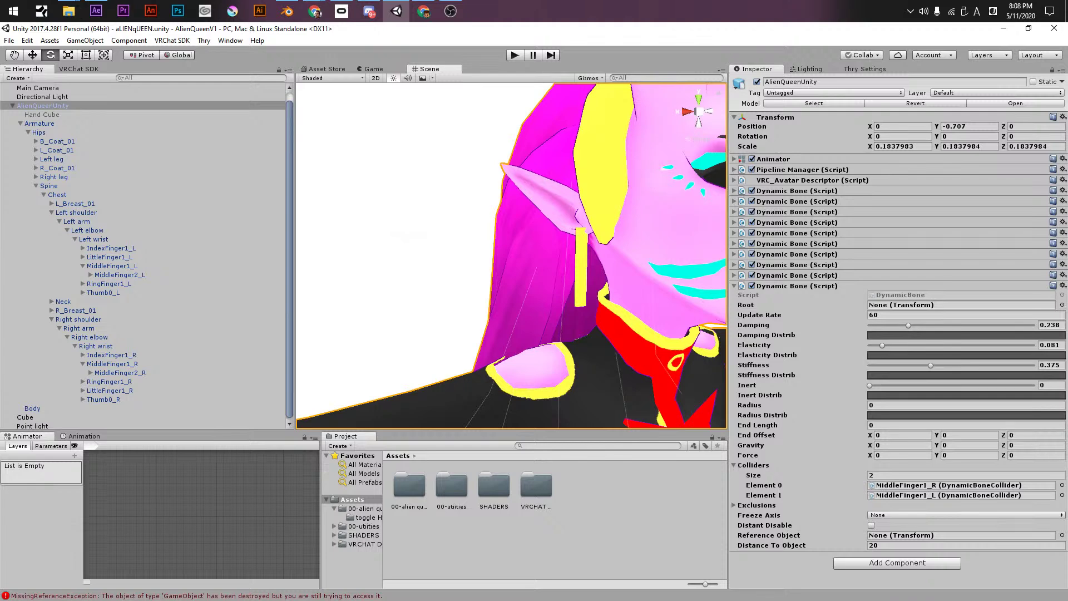
# - Paste the copied Dynamic Bone onto AlienQueenUnity as a new component
pyautogui.hotkey('alt', 'Tab')
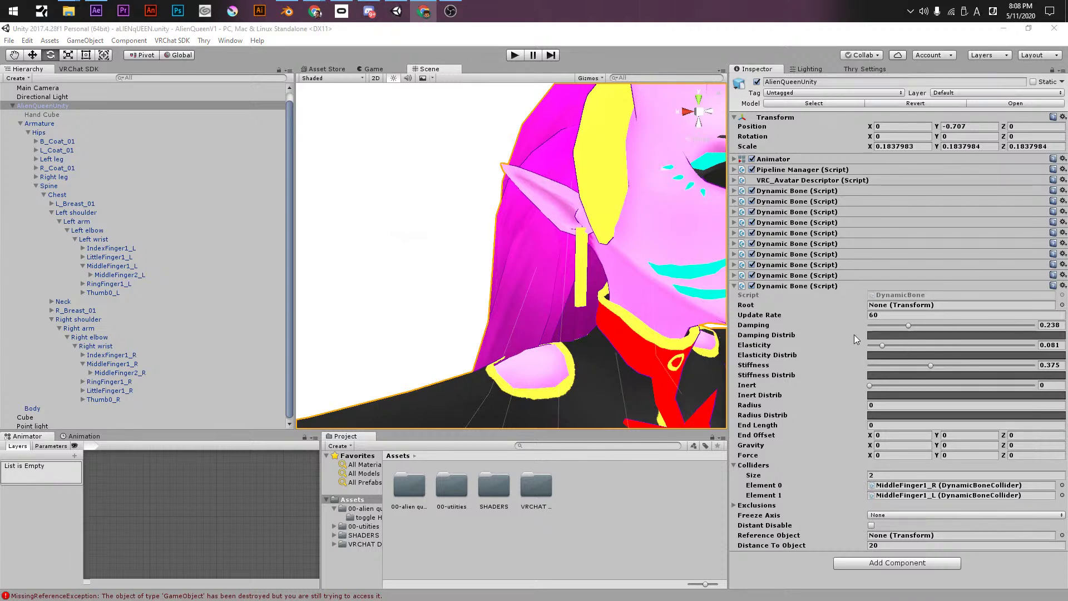
pyautogui.rightClick(777, 286)
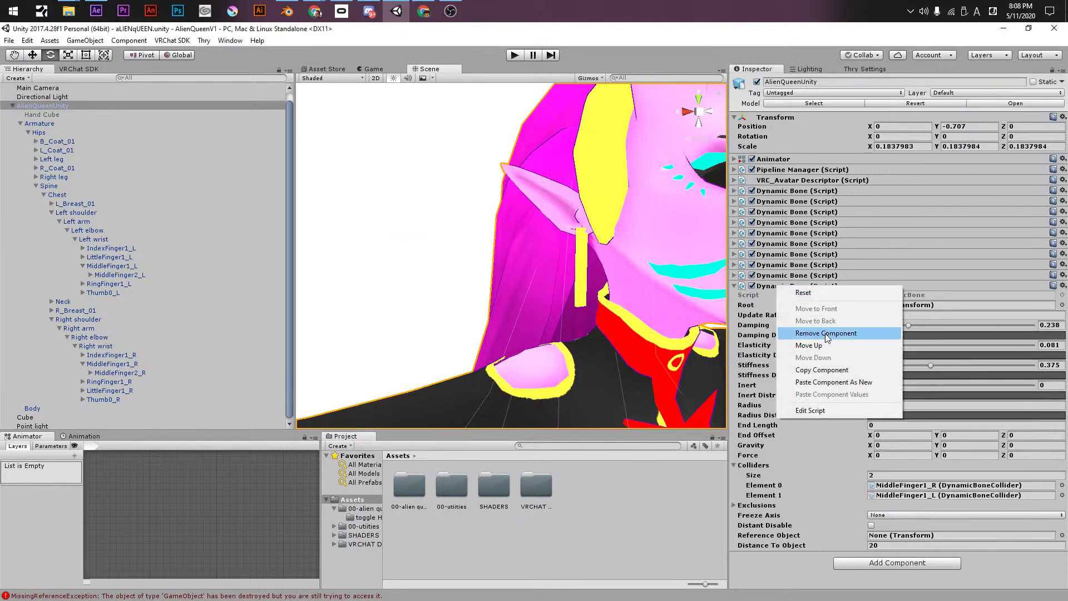
pyautogui.rightClick(802, 289)
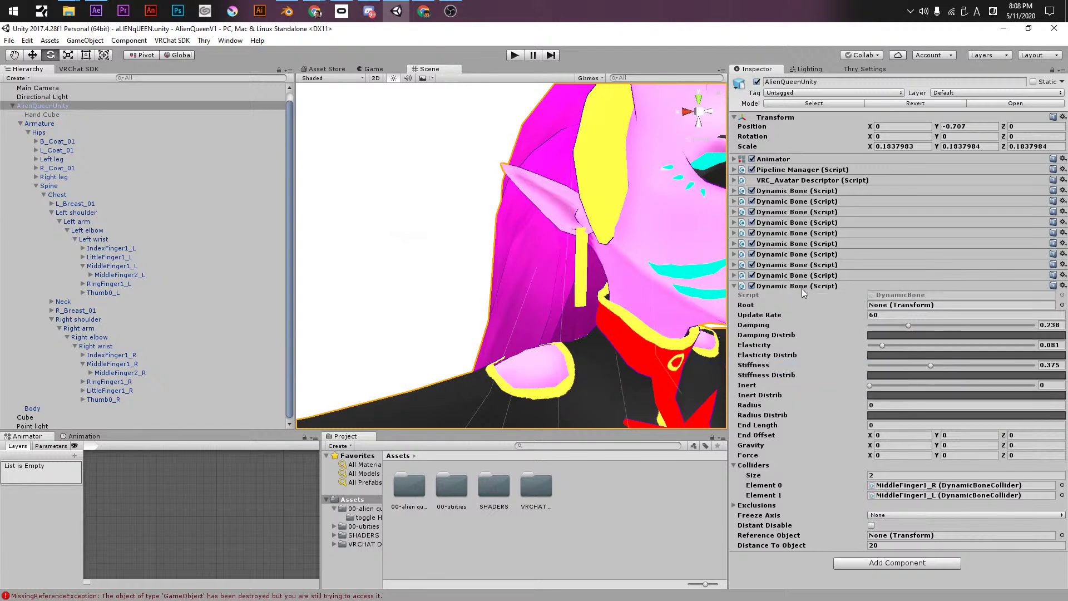
pyautogui.rightClick(801, 286)
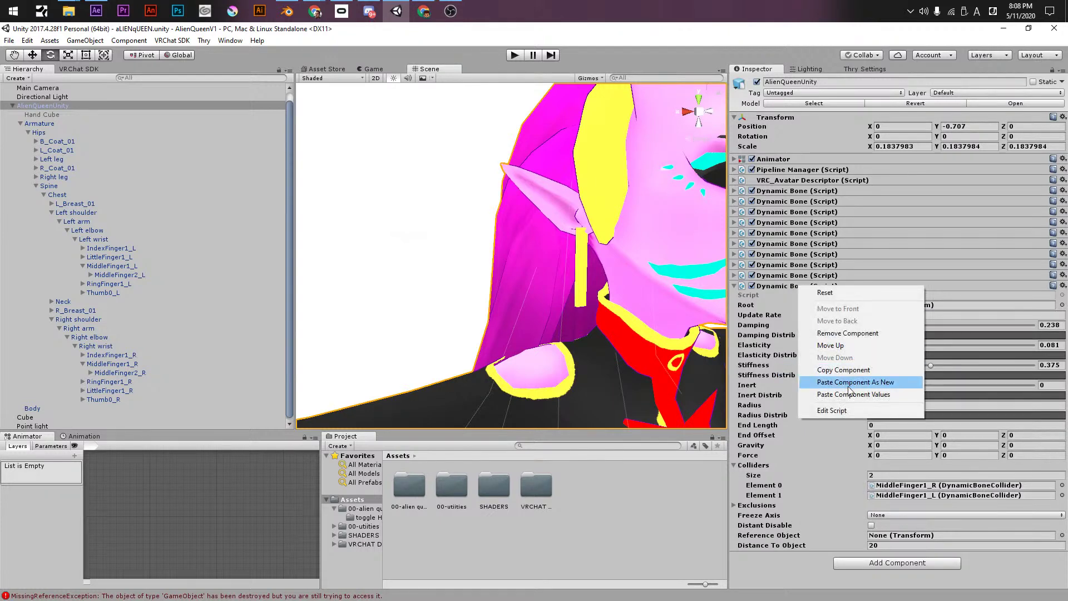
pyautogui.click(848, 385)
pyautogui.scroll(-10, 822, 487)
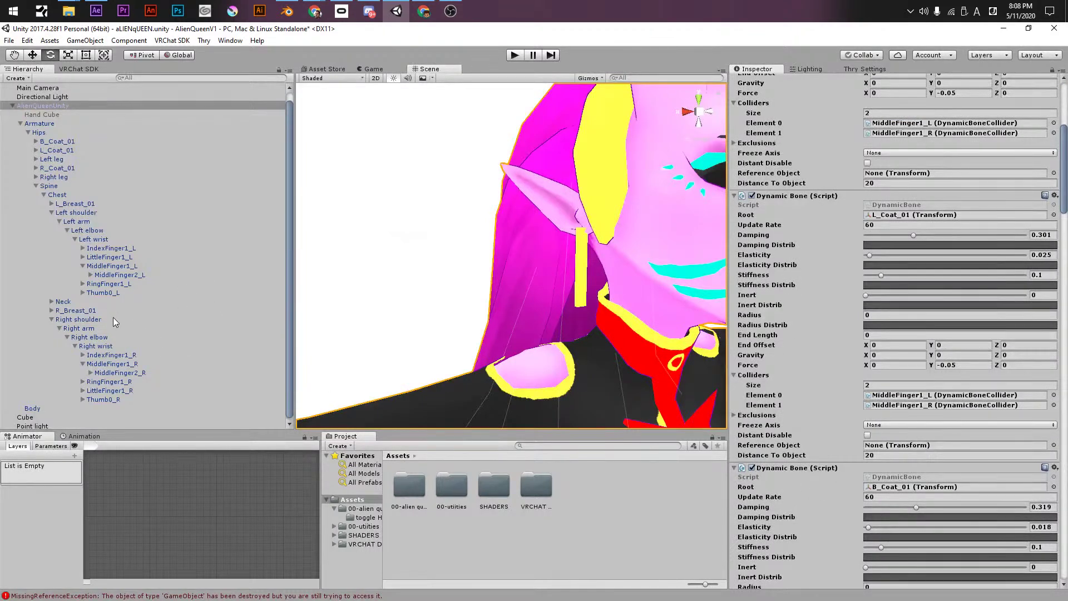
# - Expand Neck and Head in the Hierarchy and drop R_EarRing_01 into a Dynamic Bone's Root
pyautogui.click(51, 301)
pyautogui.click(60, 310)
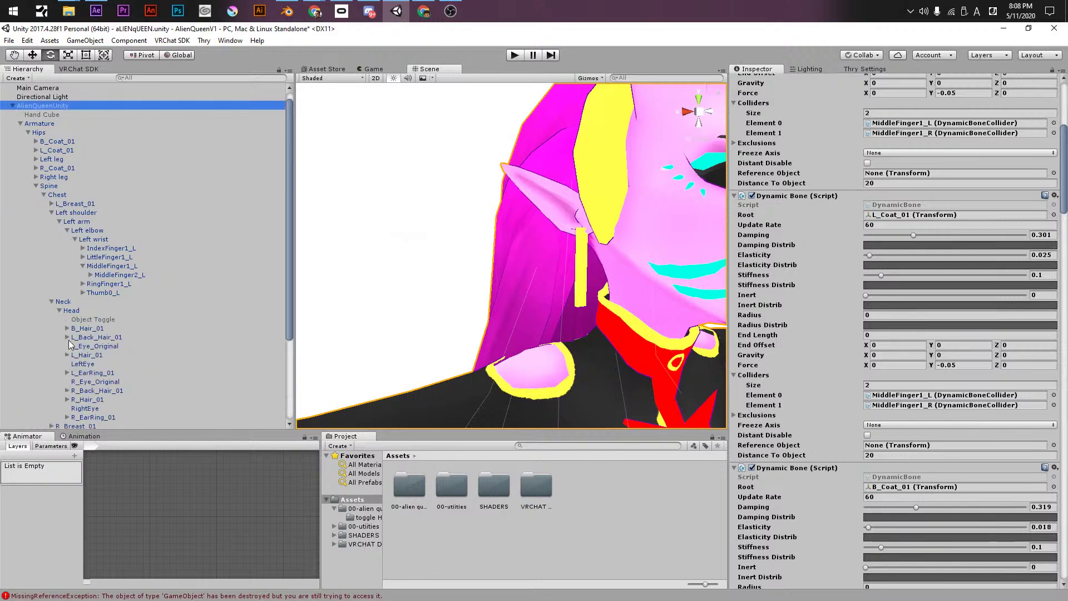
pyautogui.scroll(-3, 79, 367)
pyautogui.moveTo(82, 352); pyautogui.dragTo(907, 490)
pyautogui.scroll(-5, 812, 378)
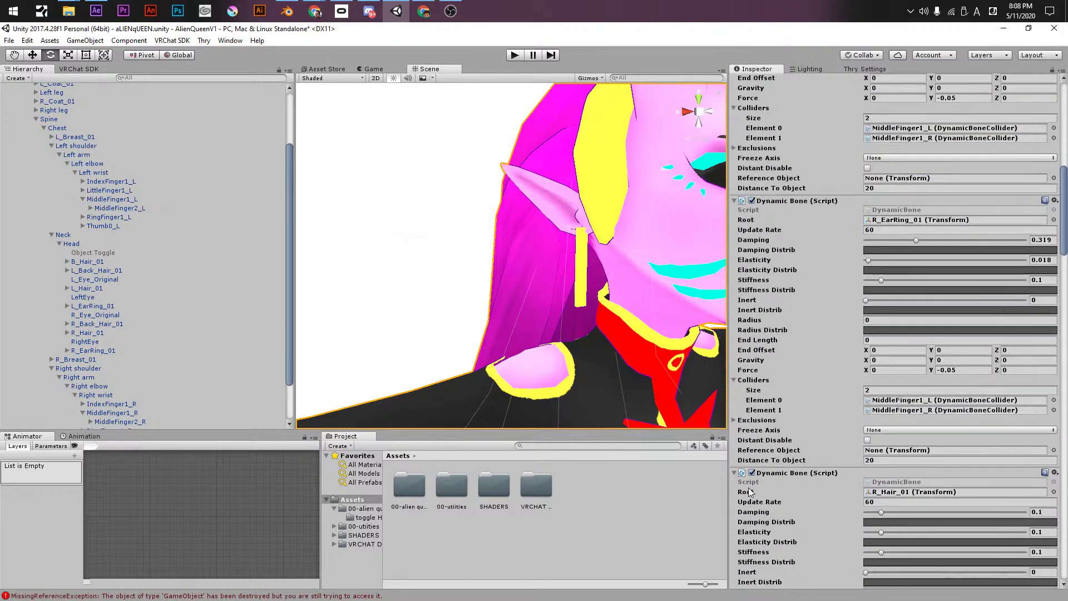
# - Undo the misplaced earring root and the recent Dynamic Bone edits with Ctrl+Z
pyautogui.hotkey('ctrl', 'z')
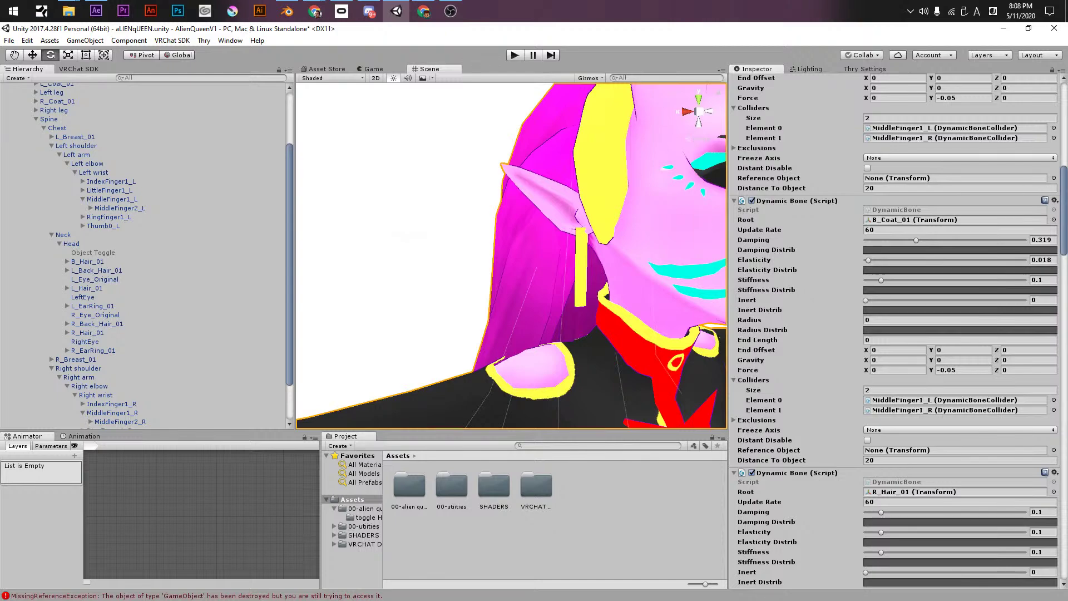
pyautogui.moveTo(1064, 165); pyautogui.dragTo(1064, 534)
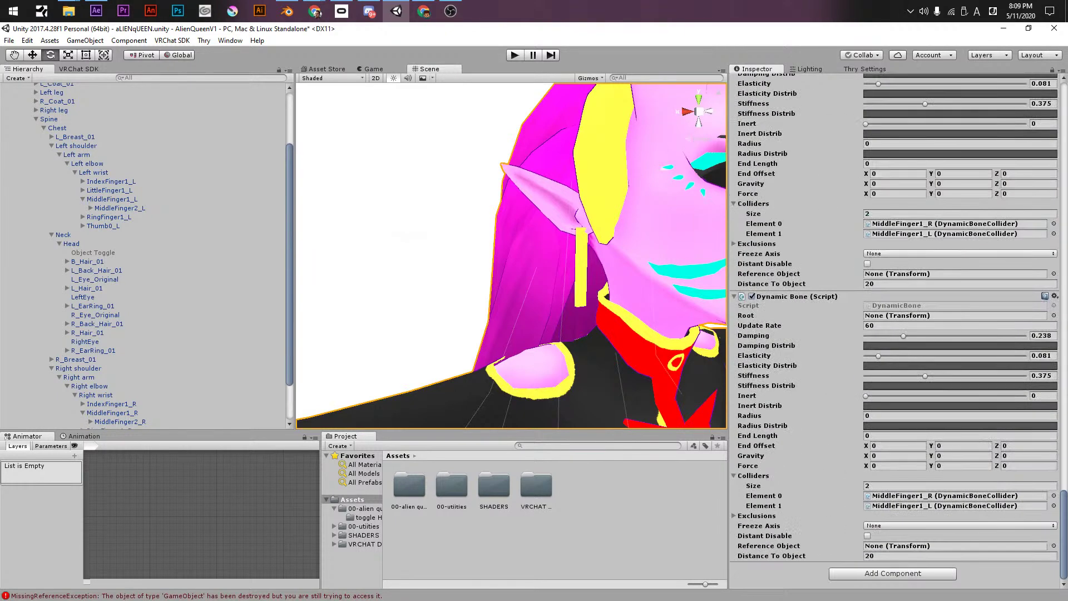
pyautogui.hotkey('ctrl', 'z')
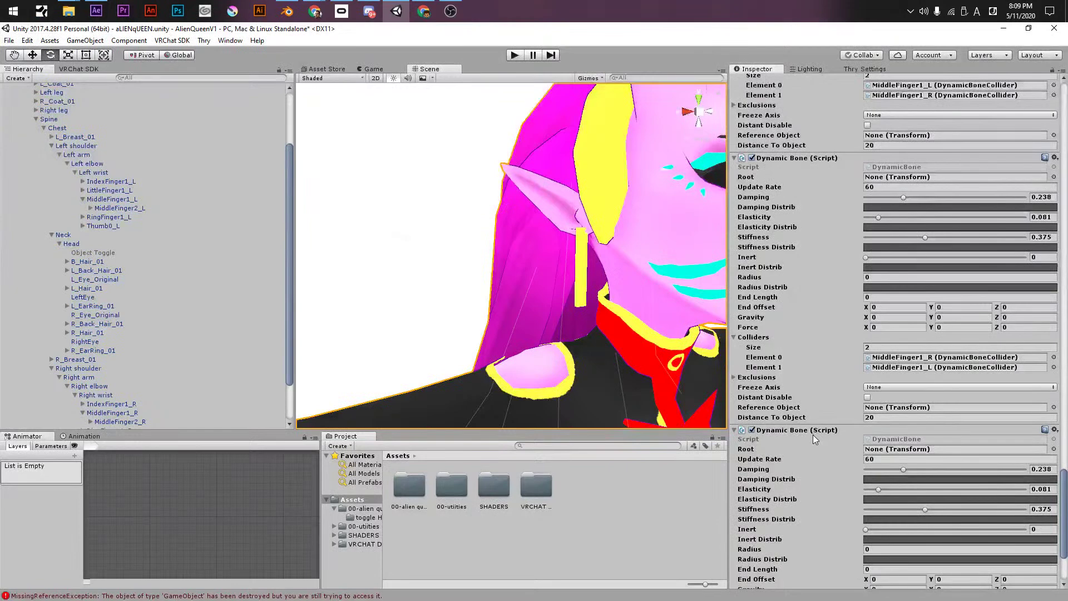
pyautogui.scroll(-3, 812, 435)
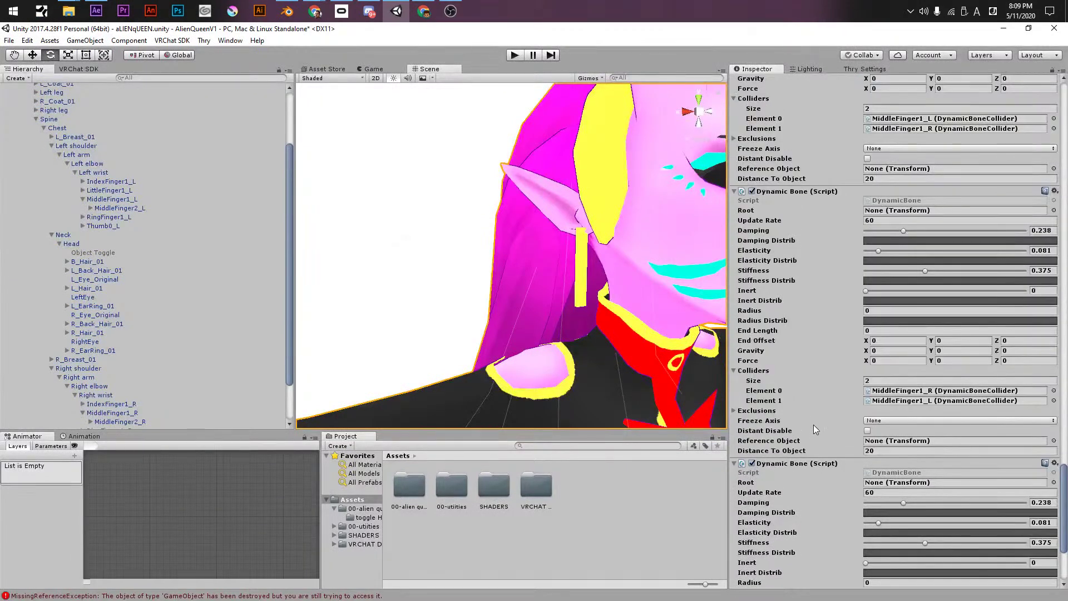
pyautogui.hotkey('ctrl', 'z')
pyautogui.hotkey('ctrl', 'z')
pyautogui.hotkey('ctrl', 'z')
pyautogui.hotkey('ctrl', 'z')
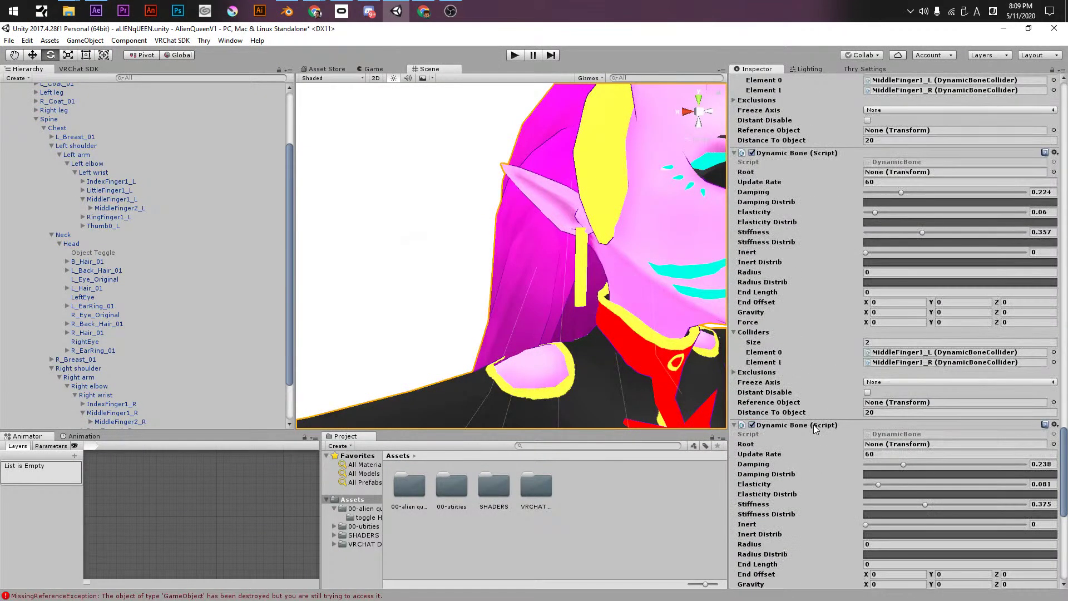
pyautogui.hotkey('ctrl', 'z')
pyautogui.hotkey('ctrl', 'z')
pyautogui.hotkey('ctrl', 'z')
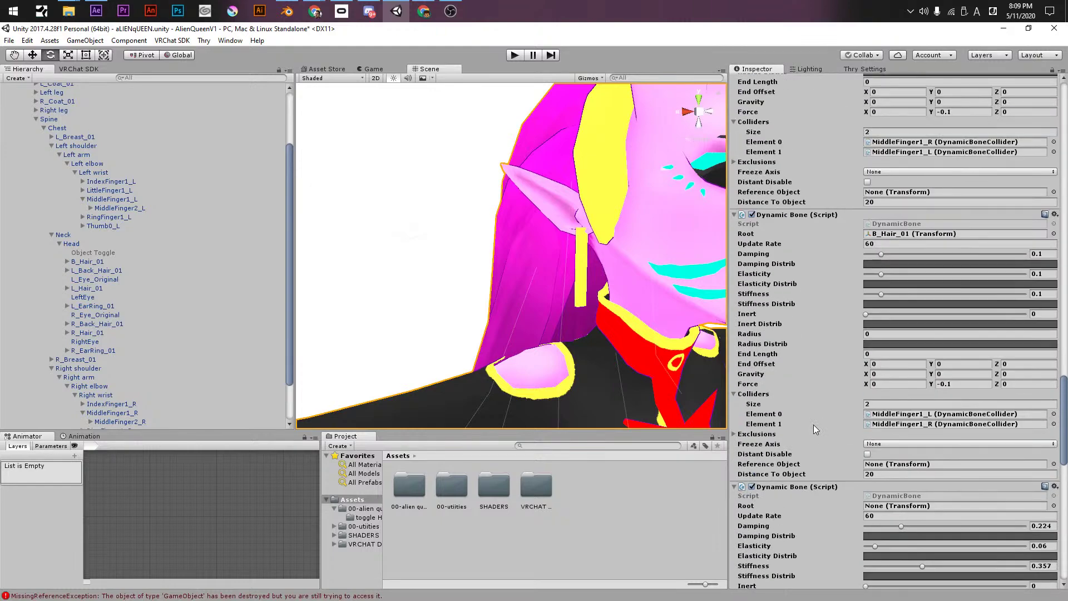
pyautogui.scroll(-3, 813, 427)
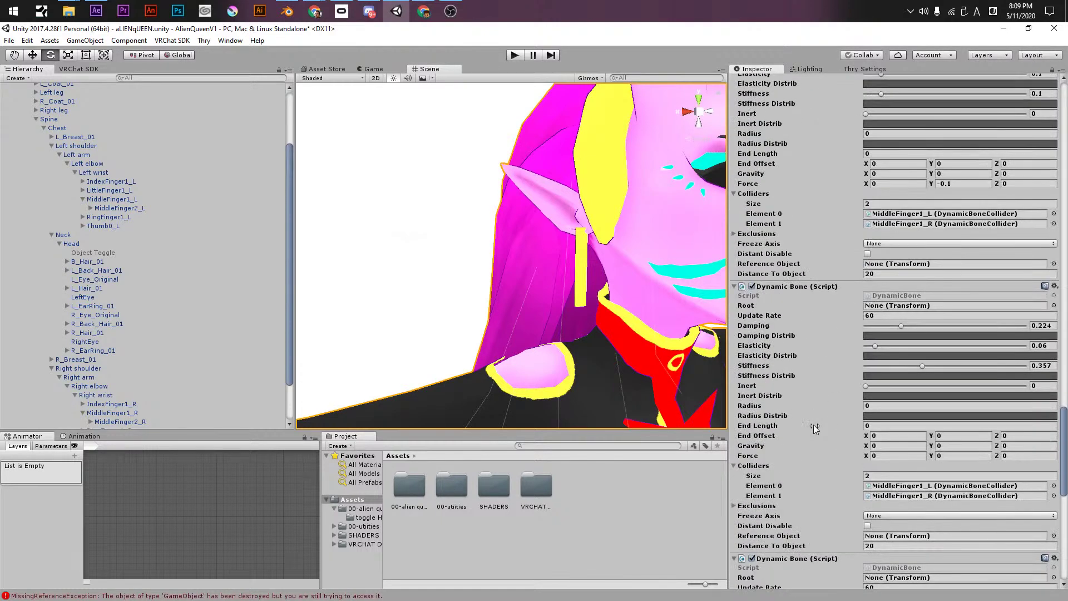
pyautogui.hotkey('ctrl', 'z')
pyautogui.hotkey('ctrl', 'z')
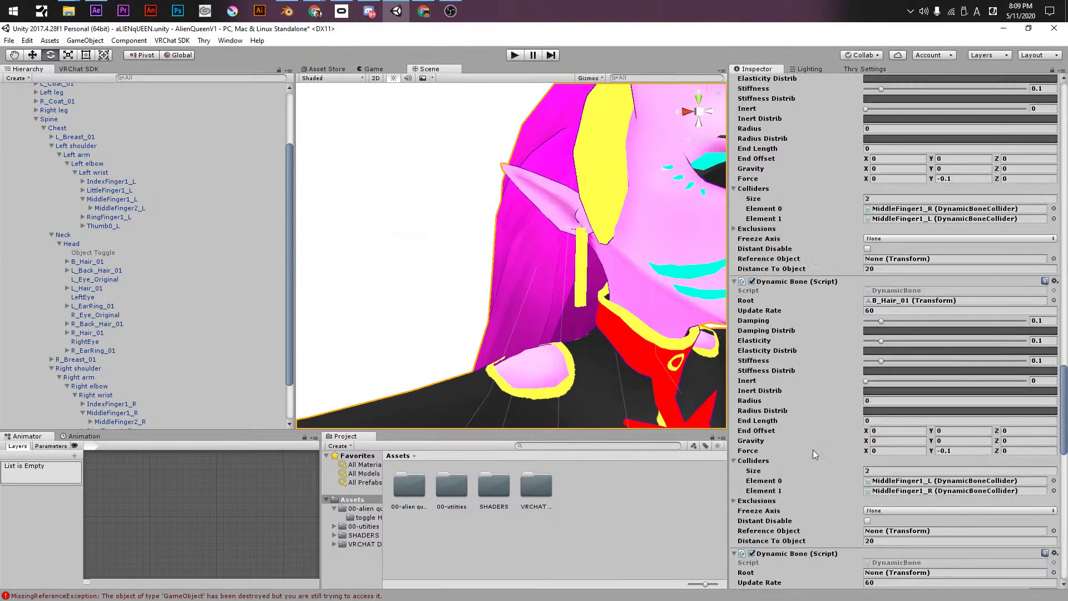
pyautogui.hotkey('ctrl', 'z')
pyautogui.hotkey('ctrl', 'z')
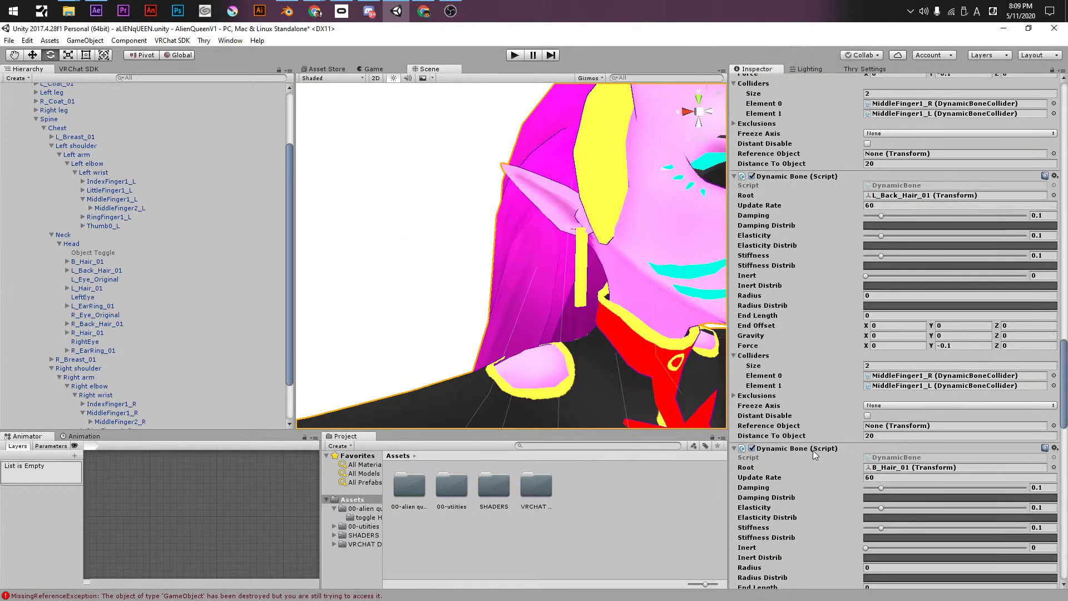
pyautogui.hotkey('ctrl', 'z')
pyautogui.hotkey('ctrl', 'z')
pyautogui.hotkey('ctrl', 'z')
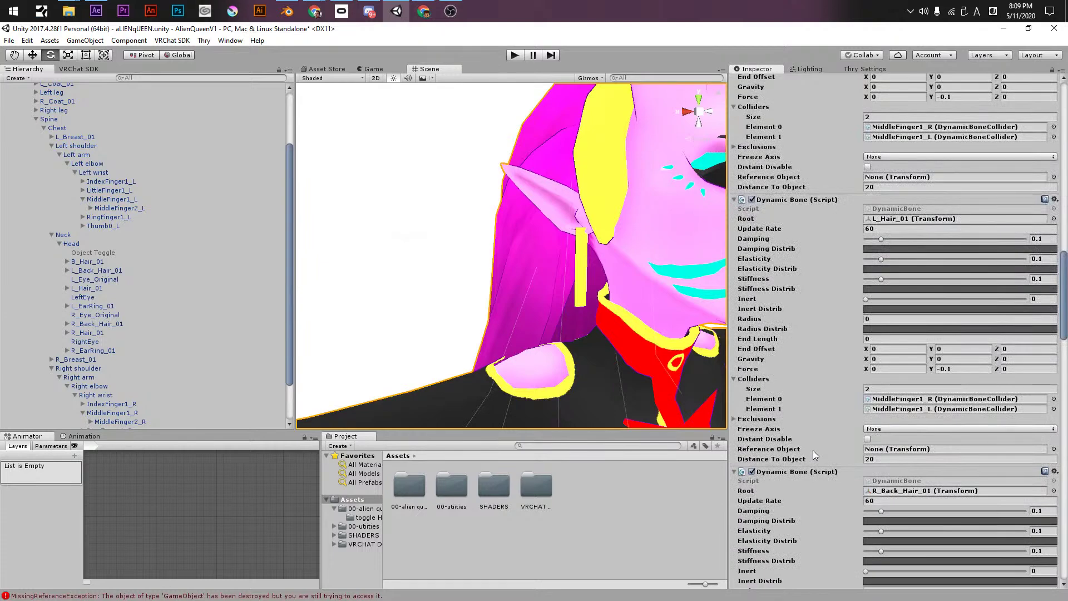
pyautogui.hotkey('ctrl', 'z')
pyautogui.hotkey('ctrl', 'z')
pyautogui.hotkey('ctrl', 'z')
pyautogui.hotkey('ctrl', 'z')
pyautogui.hotkey('ctrl', 'z')
pyautogui.hotkey('ctrl', 'z')
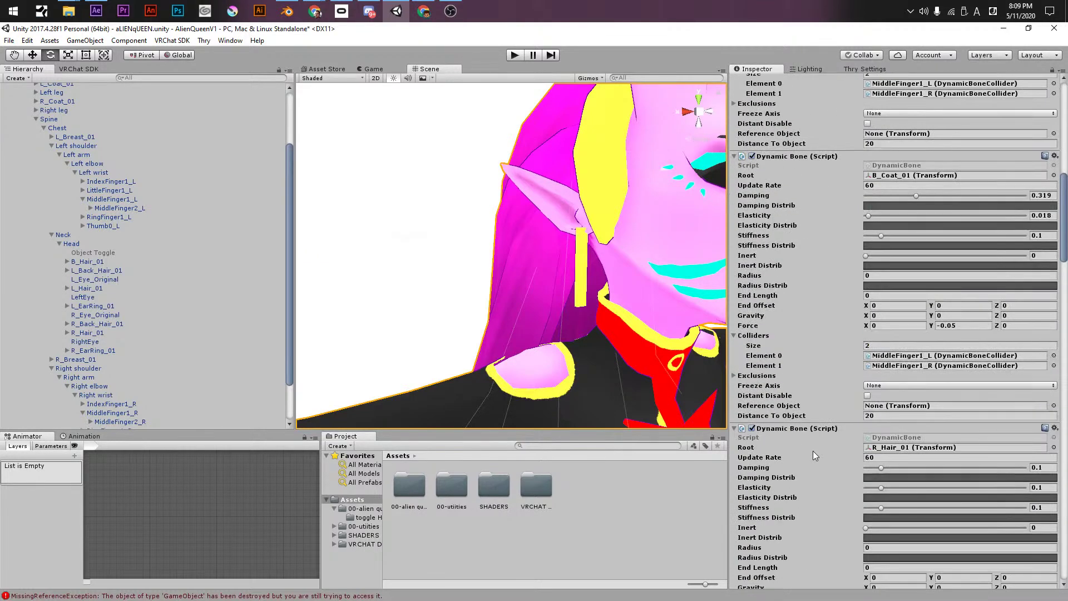
pyautogui.hotkey('ctrl', 'z')
pyautogui.hotkey('ctrl', 'z')
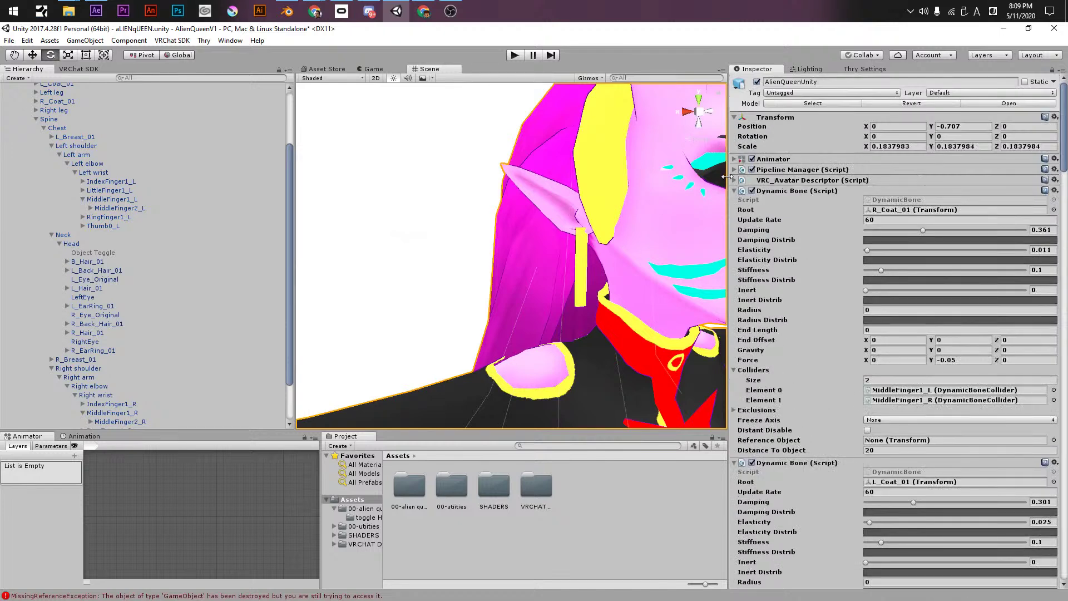
# - Collapse the eight Dynamic Bone foldouts in the Inspector
pyautogui.click(735, 191)
pyautogui.click(735, 202)
pyautogui.click(735, 212)
pyautogui.click(735, 222)
pyautogui.click(735, 233)
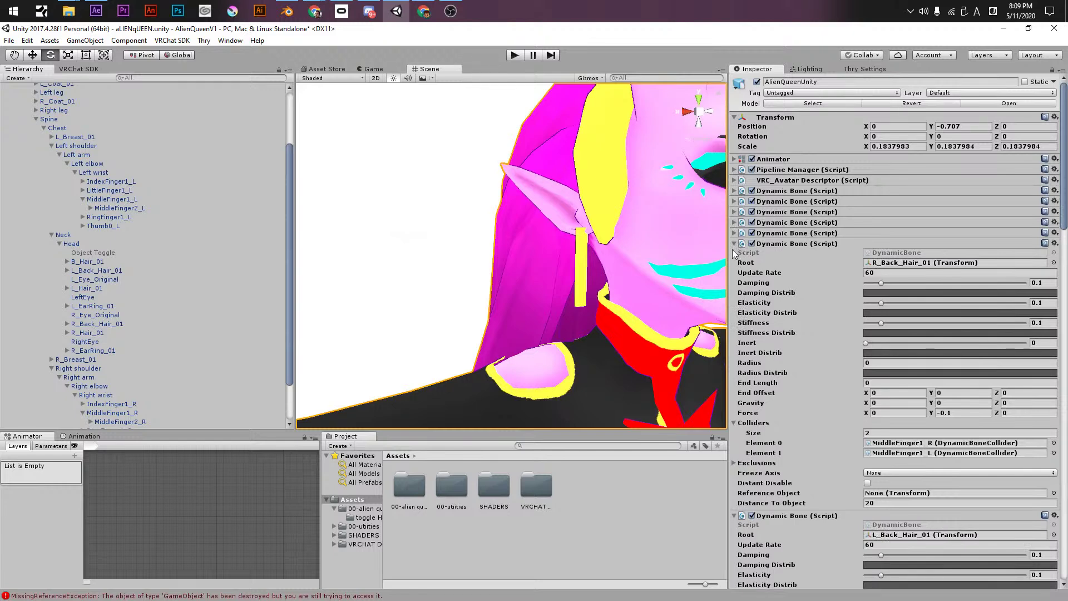
pyautogui.click(735, 244)
pyautogui.click(735, 254)
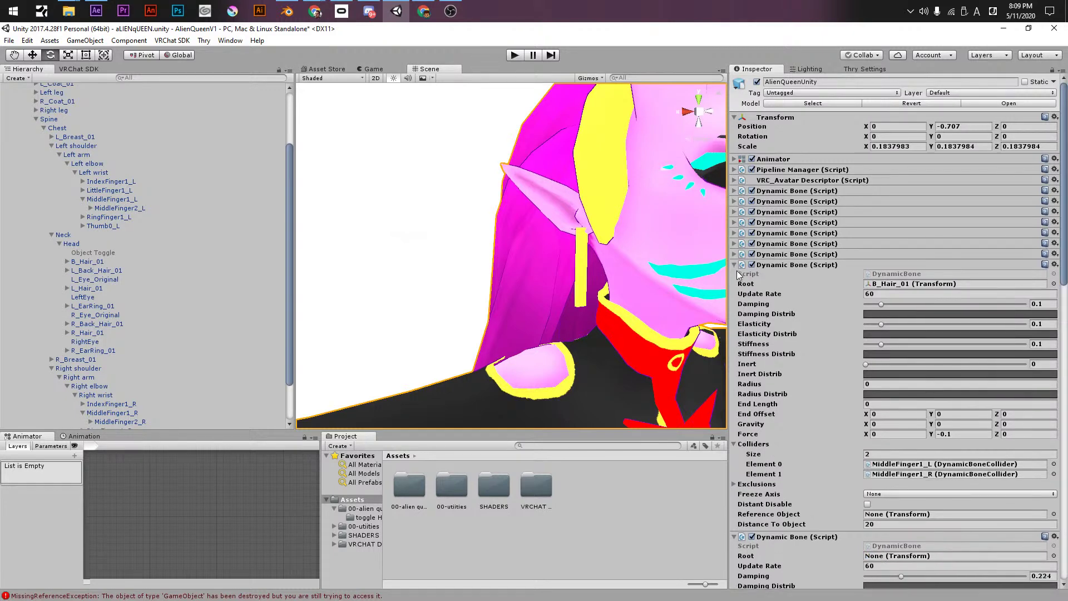
pyautogui.click(735, 265)
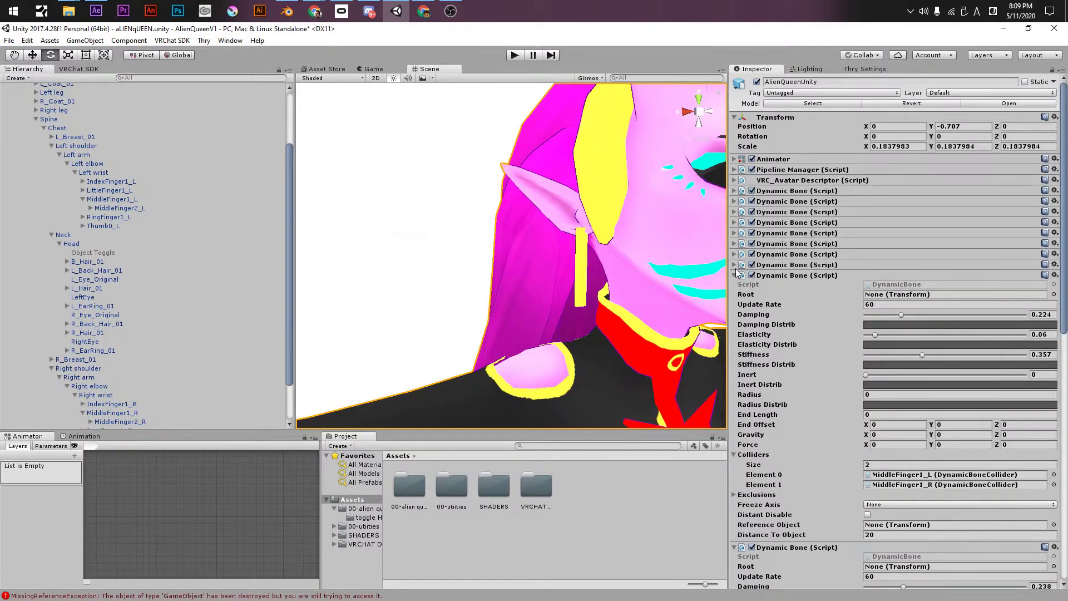
pyautogui.click(735, 266)
pyautogui.click(735, 267)
pyautogui.scroll(-3, 110, 303)
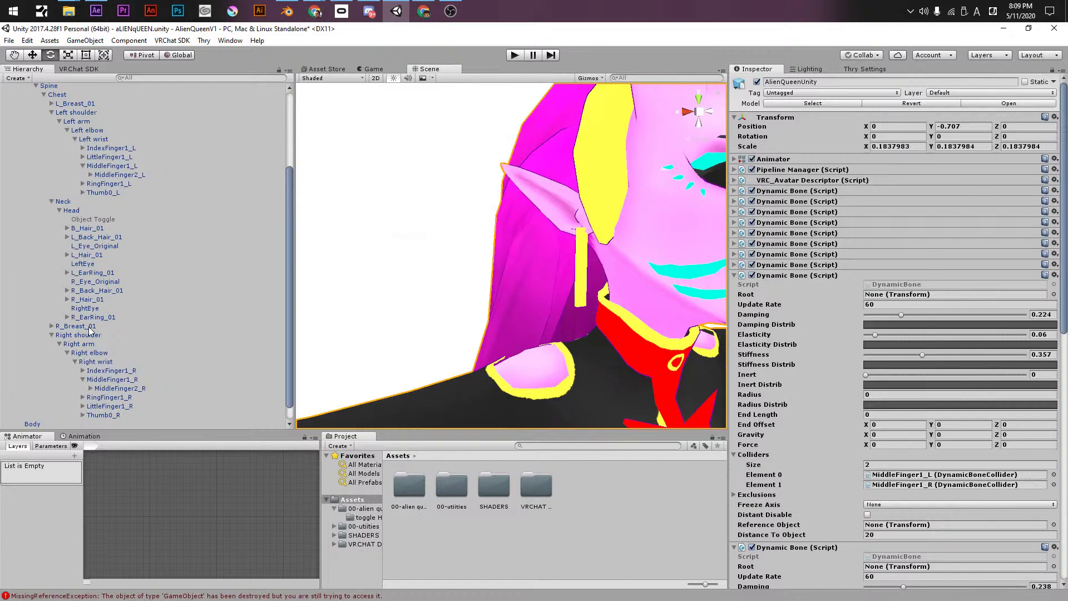
# - Root Dynamic Bones on R_Breast_01 and L_Breast_01, and the newest one on R_EarRing_01
pyautogui.moveTo(73, 330); pyautogui.dragTo(882, 296)
pyautogui.moveTo(77, 109); pyautogui.dragTo(890, 566)
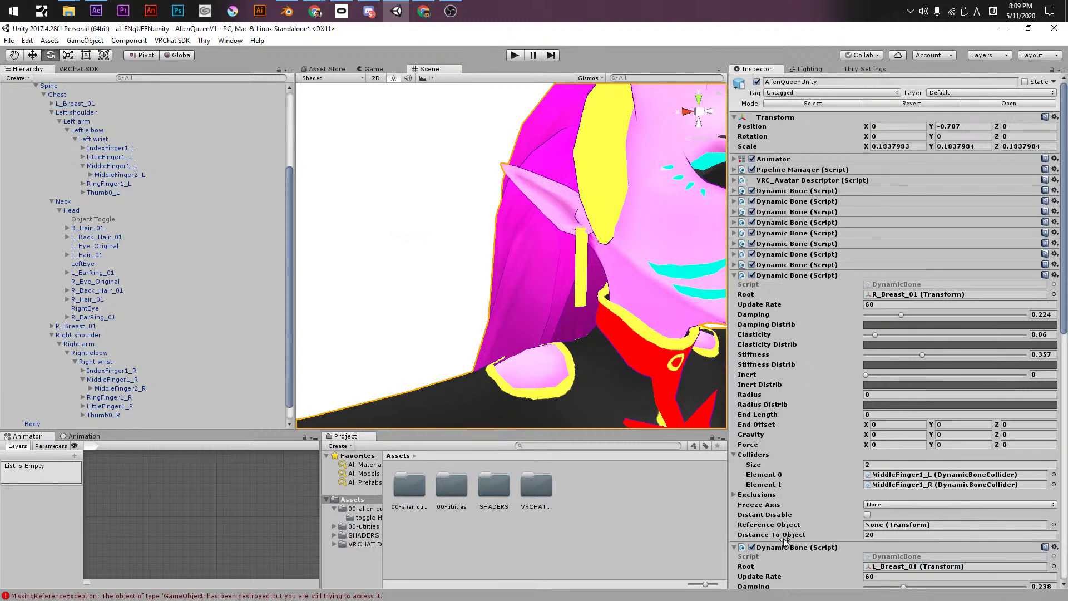
pyautogui.scroll(-5, 788, 537)
pyautogui.scroll(-6, 787, 526)
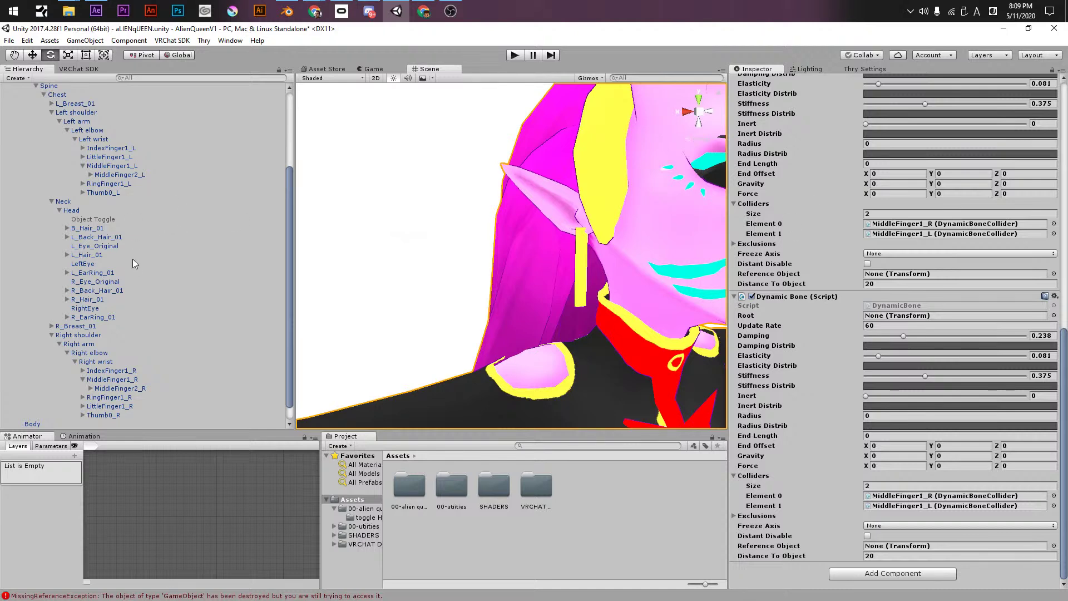
pyautogui.moveTo(92, 318); pyautogui.dragTo(904, 316)
# - Add another Dynamic Bone rooted on L_EarRing_01, save the scene and enter Play mode
pyautogui.rightClick(794, 301)
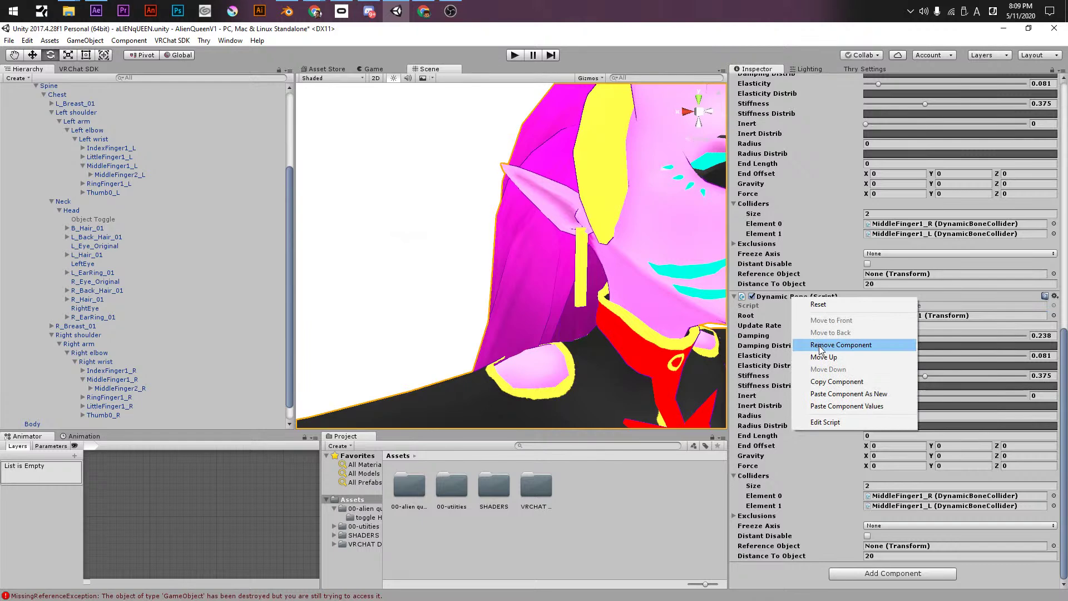
pyautogui.click(826, 395)
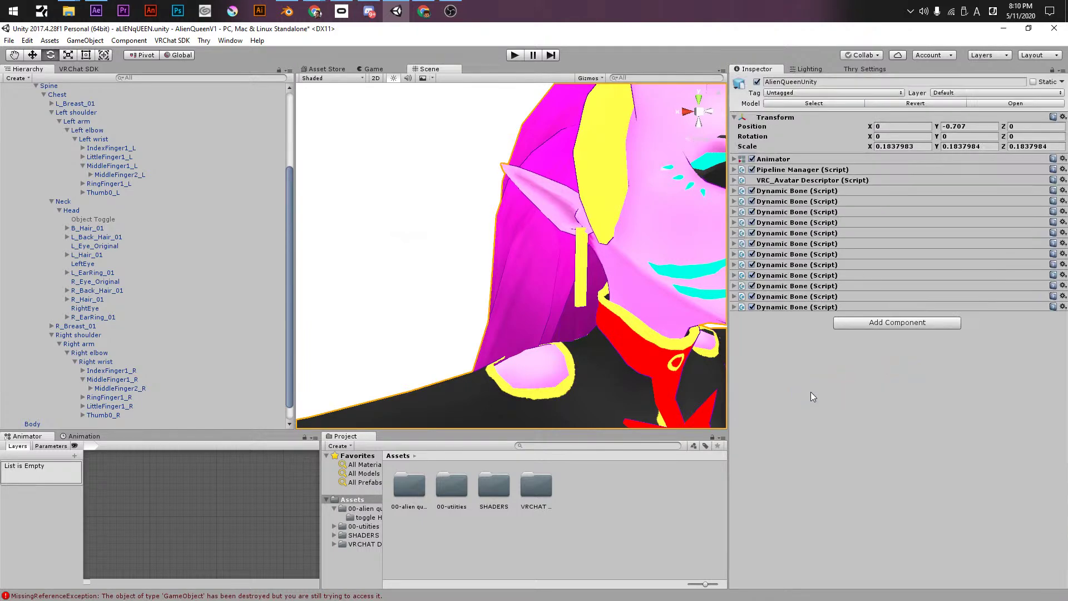
pyautogui.click(735, 308)
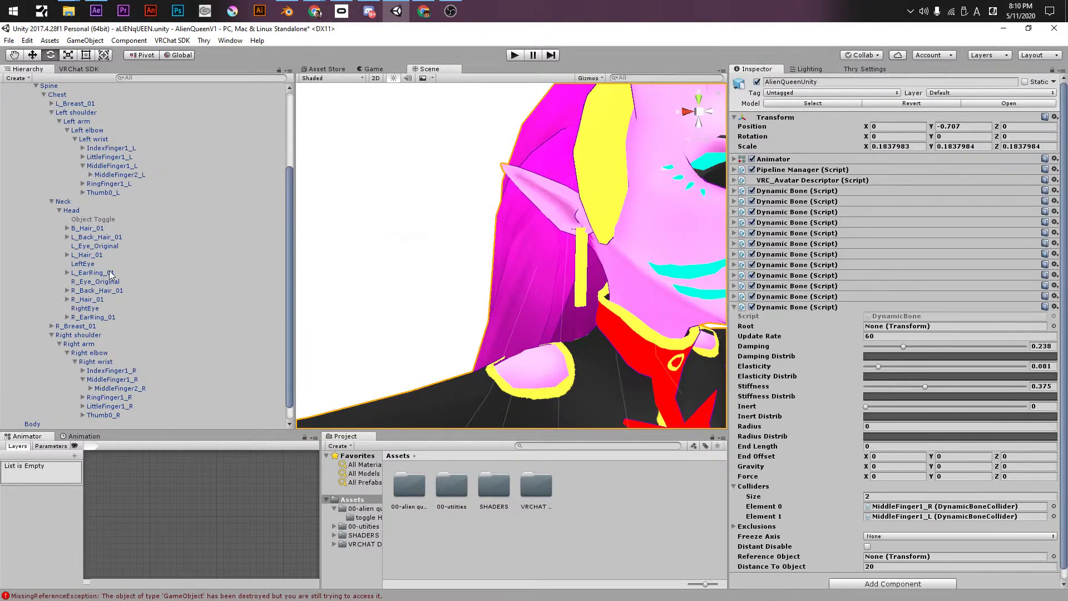
pyautogui.click(735, 297)
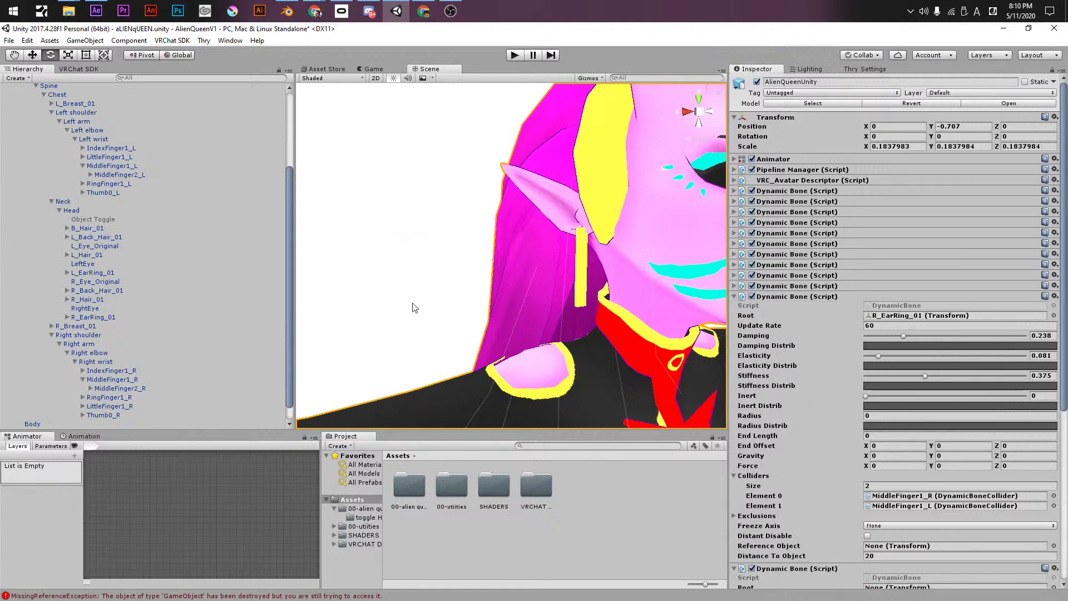
pyautogui.moveTo(92, 267); pyautogui.dragTo(388, 336)
pyautogui.moveTo(942, 556); pyautogui.dragTo(877, 493)
pyautogui.hotkey('ctrl', 's')
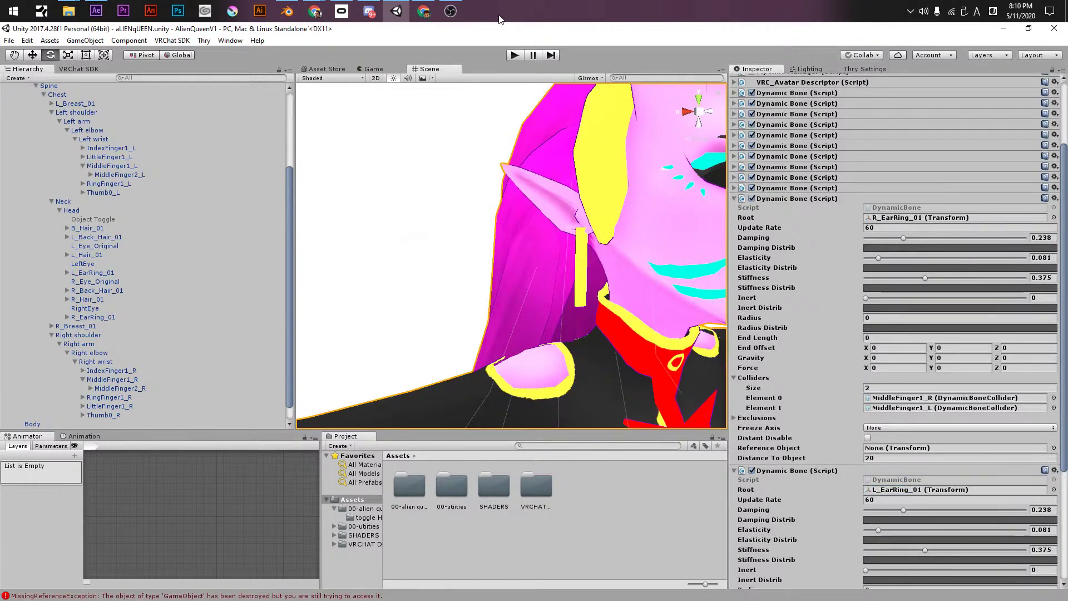
pyautogui.click(516, 55)
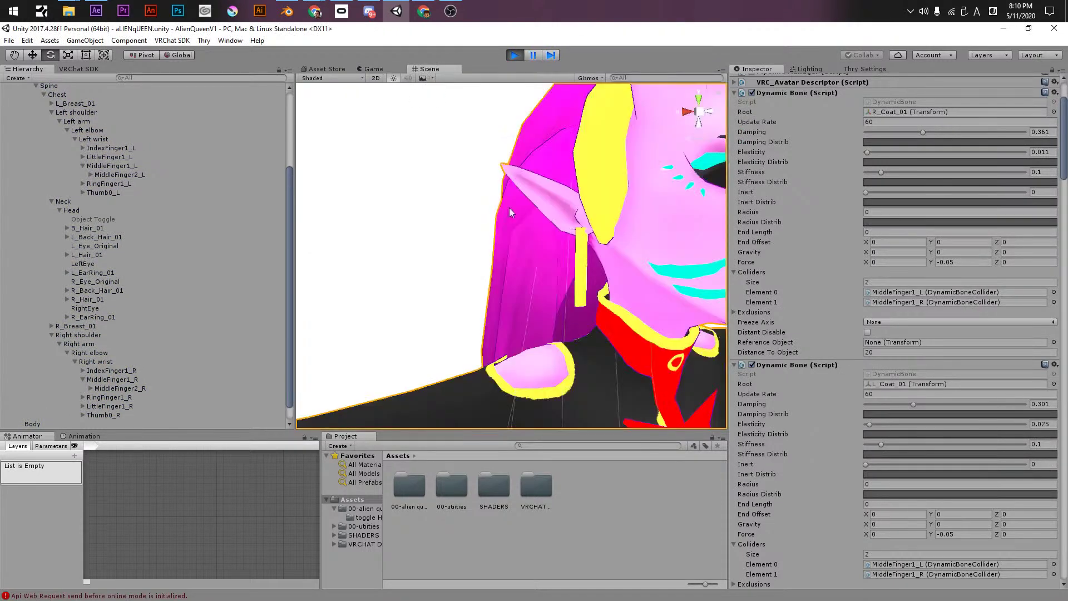
# - Frame the avatar and move it to test the bone physics
pyautogui.scroll(-5, 606, 303)
pyautogui.scroll(-6, 606, 303)
pyautogui.moveTo(606, 303); pyautogui.dragTo(581, 212, button='middle')
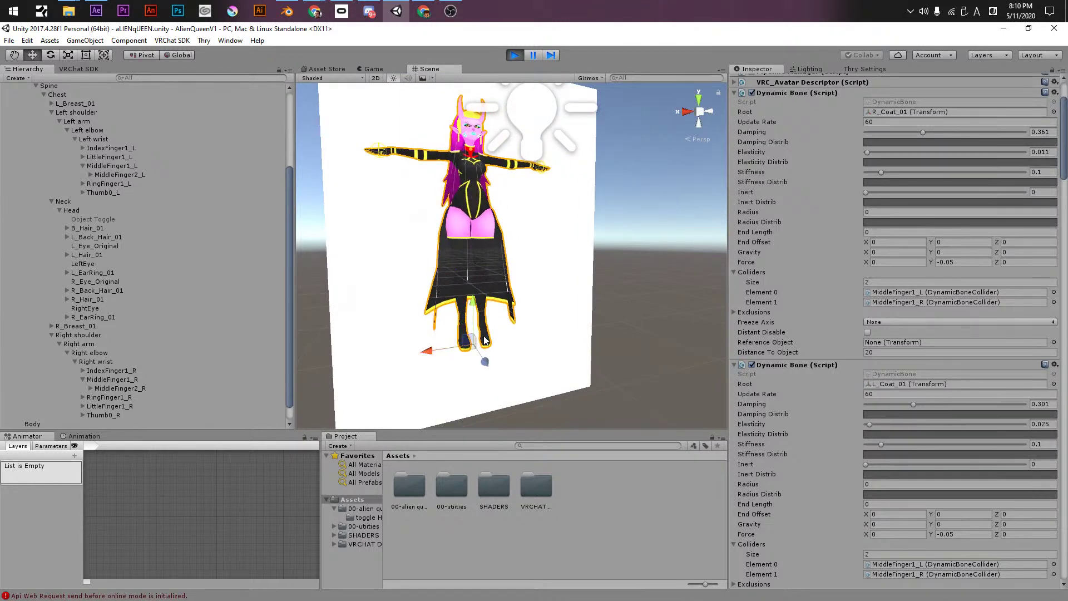
pyautogui.moveTo(474, 342); pyautogui.dragTo(481, 356)
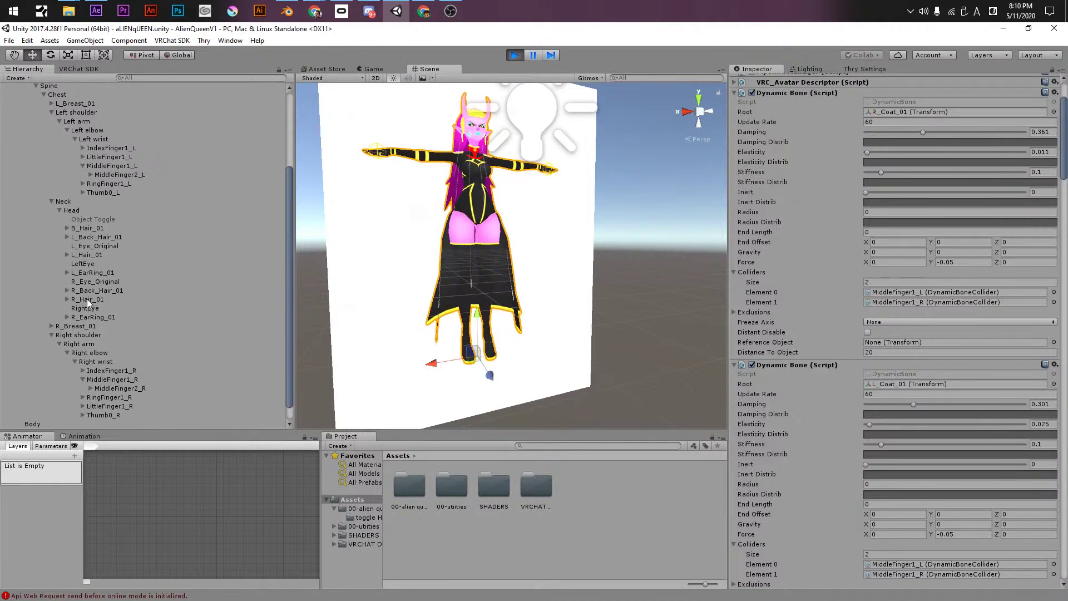
pyautogui.moveTo(515, 128); pyautogui.dragTo(528, 304, button='middle')
# - Set R_EarRing_01's damping to 0, elasticity to 0.207 and stiffness to 0.071
pyautogui.scroll(-10, 823, 387)
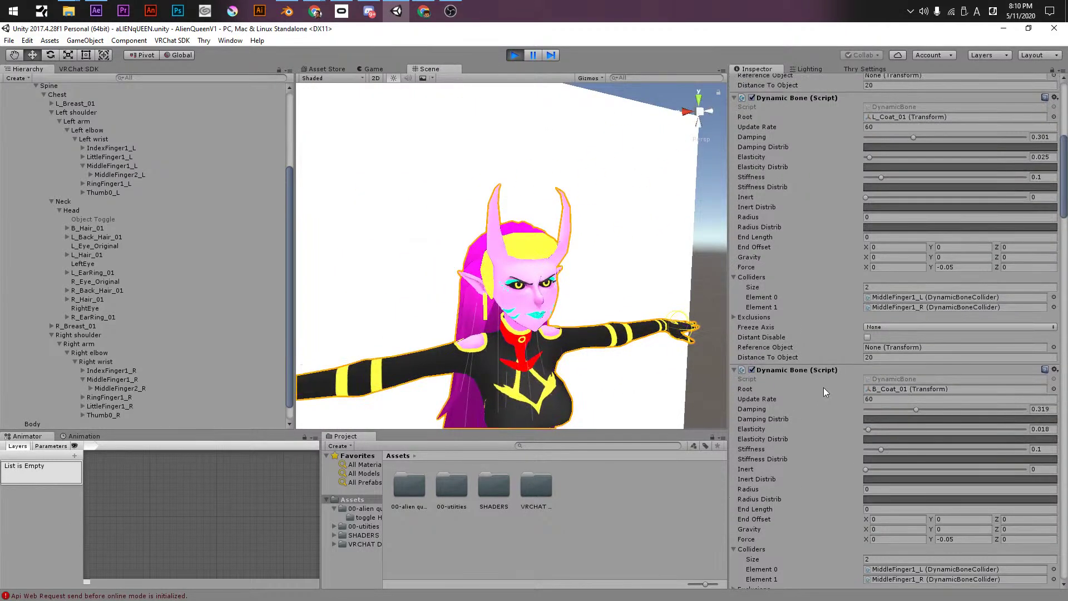
pyautogui.scroll(-6, 819, 384)
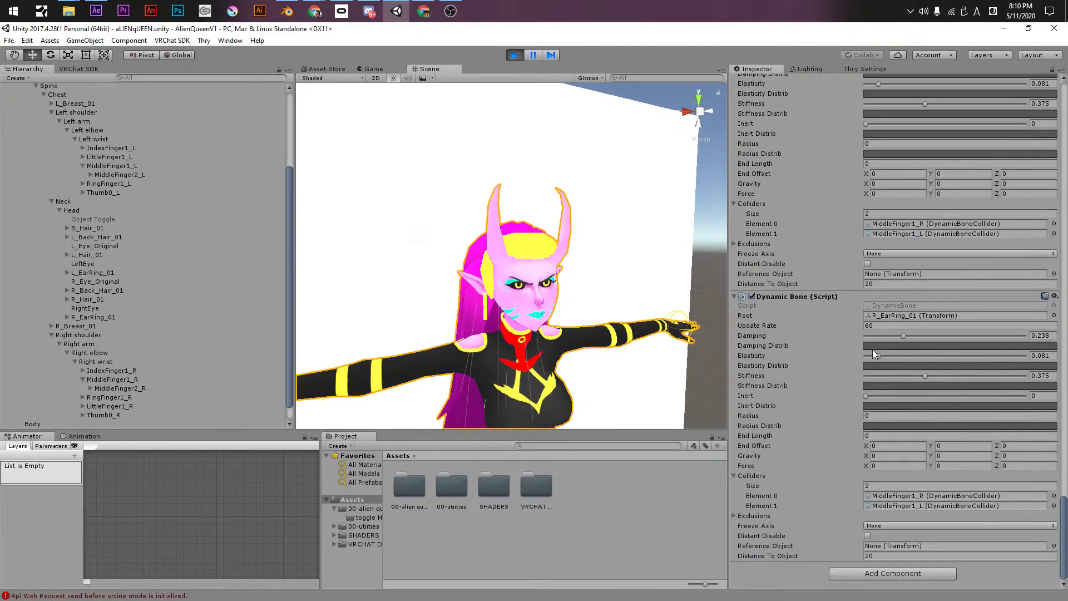
pyautogui.moveTo(873, 357); pyautogui.dragTo(867, 355)
pyautogui.click(866, 337)
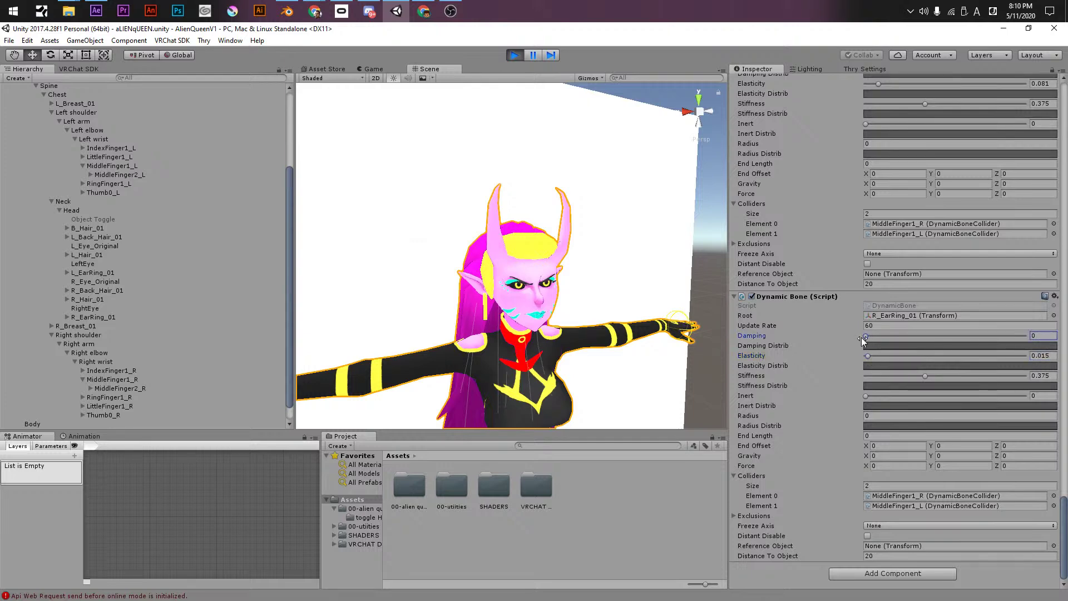
pyautogui.click(868, 355)
pyautogui.moveTo(905, 377); pyautogui.dragTo(871, 376)
pyautogui.keyDown('alt'); pyautogui.moveTo(514, 254); pyautogui.dragTo(560, 225); pyautogui.keyUp('alt')
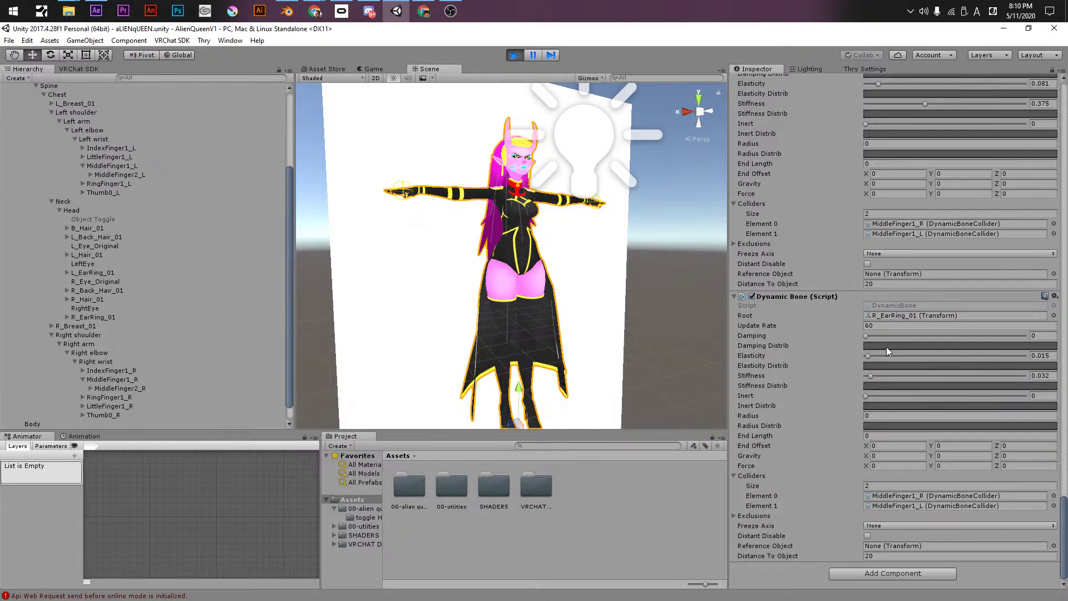
pyautogui.moveTo(874, 374); pyautogui.dragTo(873, 357)
pyautogui.scroll(-3, 515, 357)
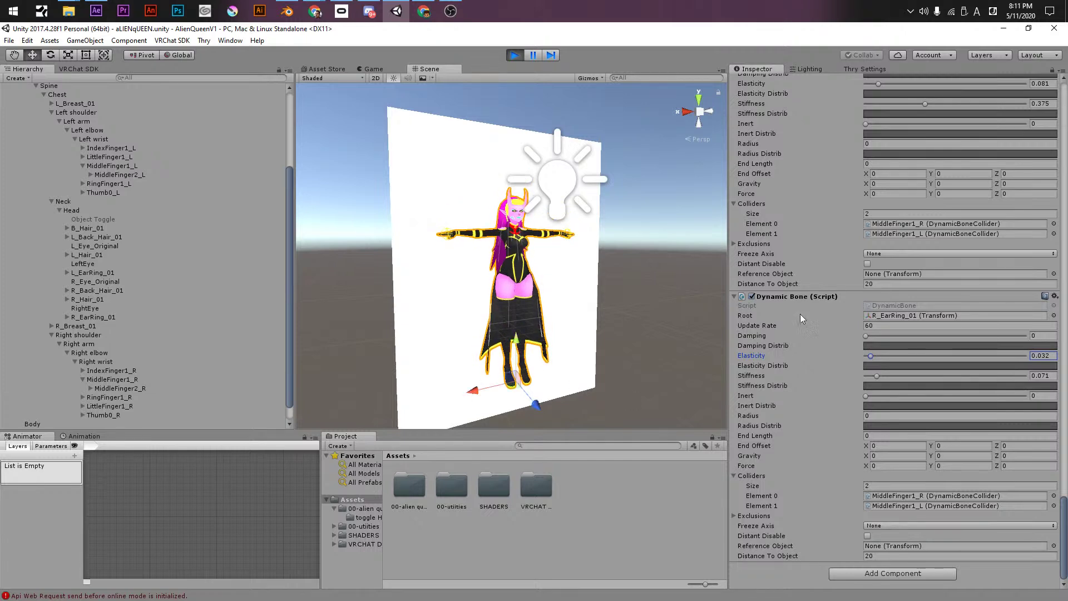
pyautogui.moveTo(523, 349); pyautogui.dragTo(515, 342)
pyautogui.click(883, 356)
# - Select AlienQueenUnity, shake it along X and raise the earring bone's damping
pyautogui.click(525, 352)
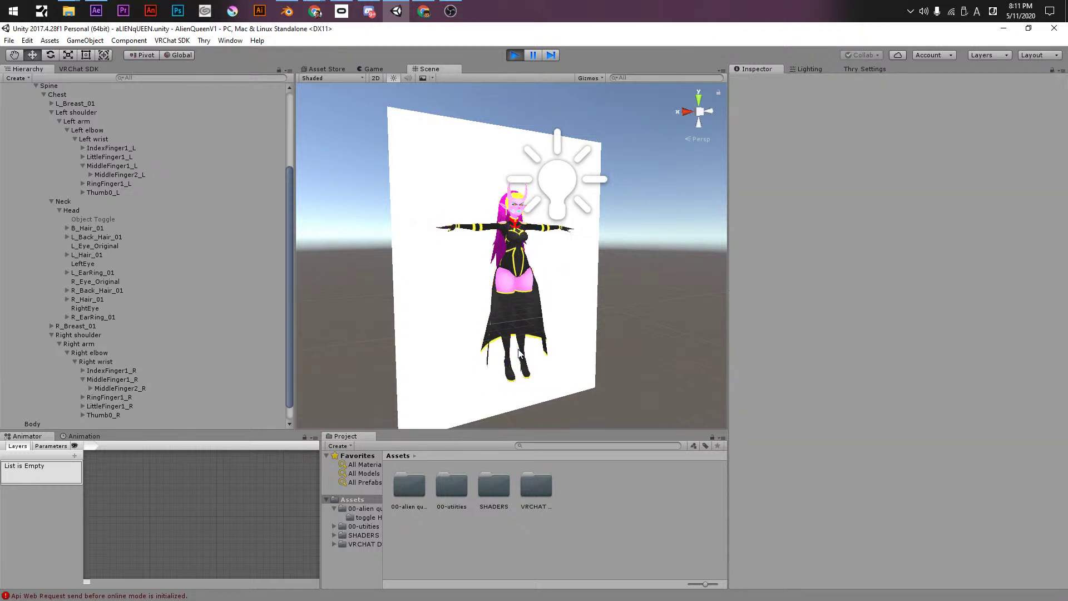
pyautogui.scroll(3, 58, 189)
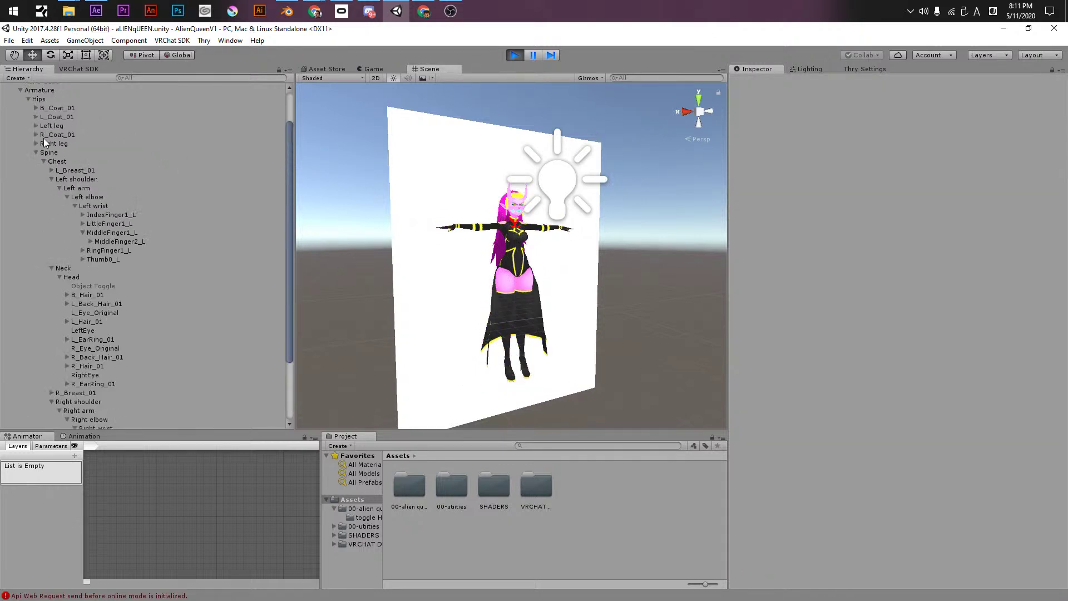
pyautogui.scroll(2, 39, 131)
pyautogui.click(29, 115)
pyautogui.moveTo(477, 381)
pyautogui.mouseDown()
pyautogui.moveTo(452, 387)
pyautogui.moveTo(468, 386)
pyautogui.mouseUp()
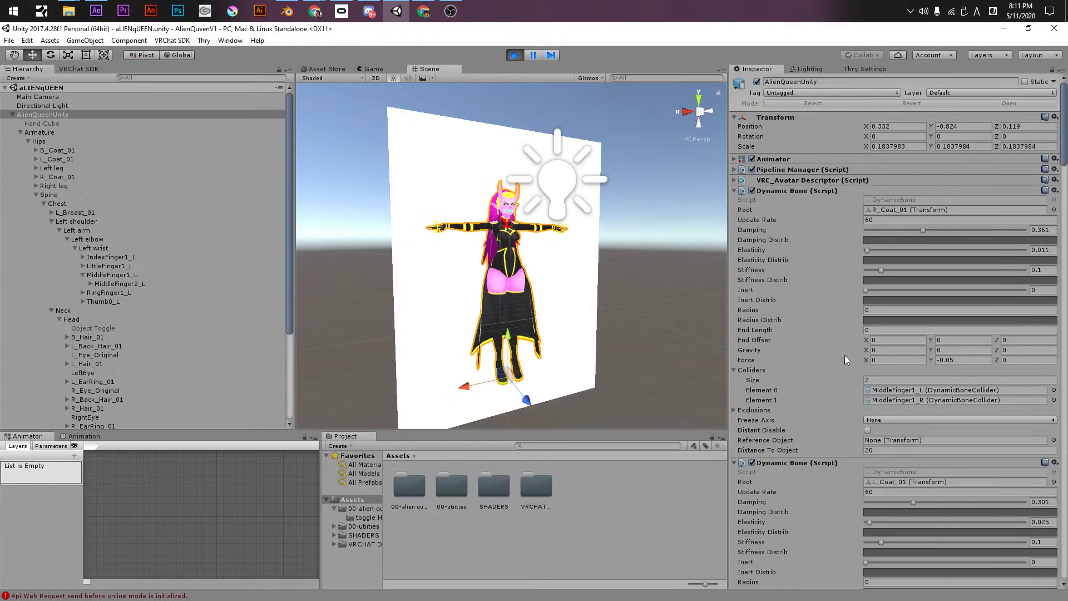
pyautogui.scroll(-8, 807, 411)
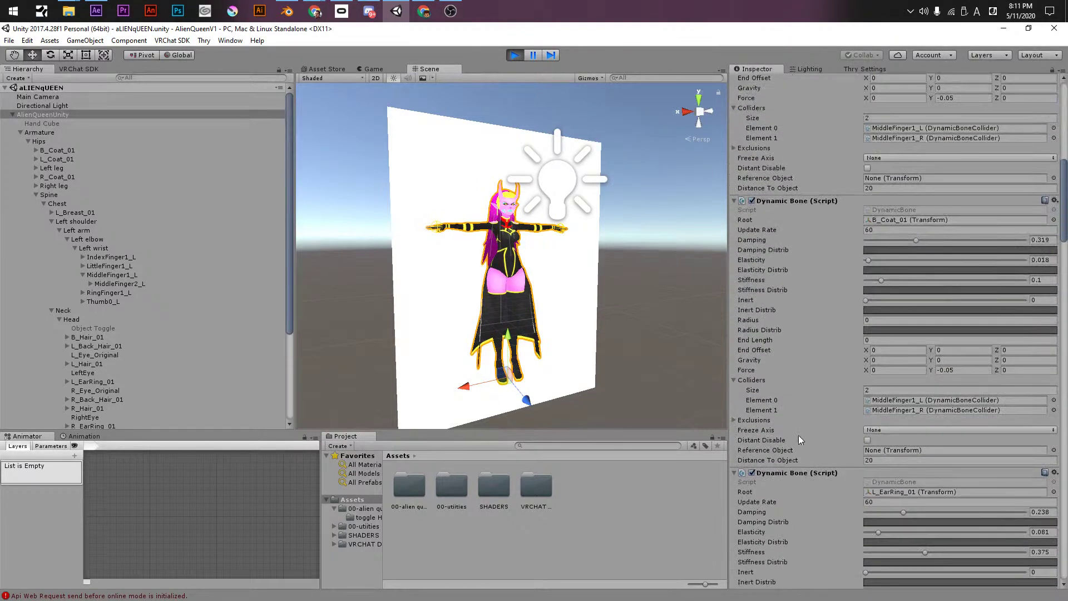
pyautogui.moveTo(1062, 170); pyautogui.dragTo(1031, 535)
pyautogui.moveTo(870, 337); pyautogui.dragTo(956, 354)
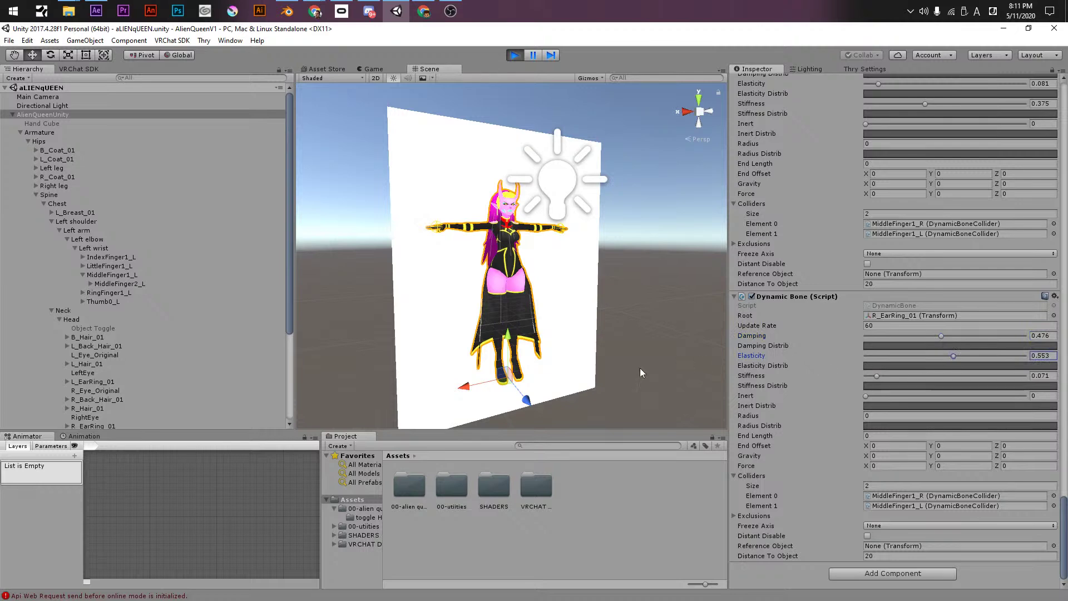
pyautogui.moveTo(464, 385); pyautogui.dragTo(441, 390)
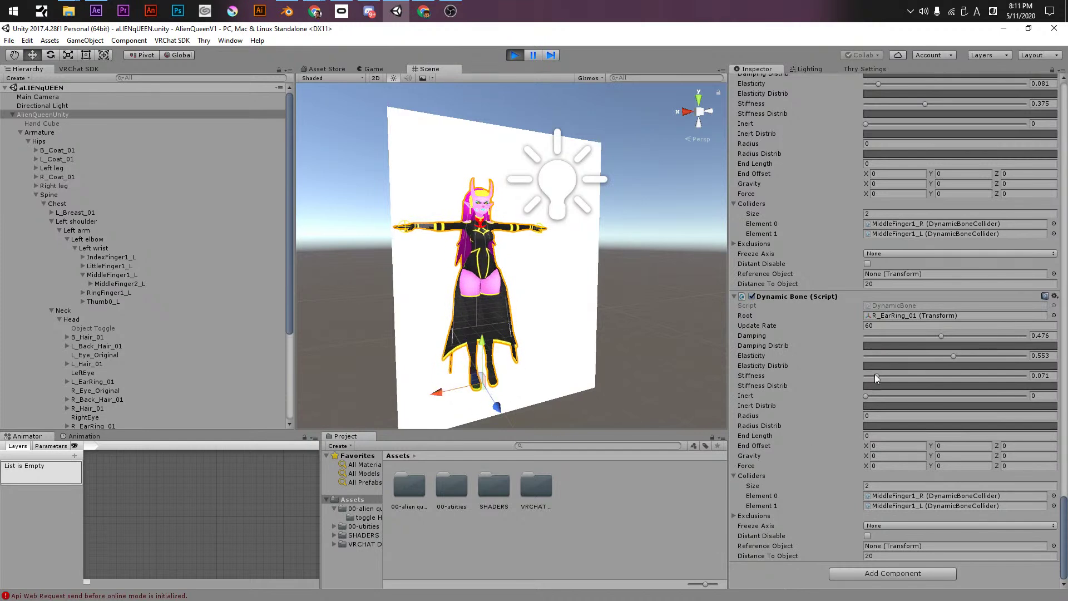
# - Test inert at 1, then zero stiffness, inert and elasticity, ending with damping at 0.525
pyautogui.moveTo(875, 376); pyautogui.dragTo(864, 376)
pyautogui.moveTo(436, 394); pyautogui.dragTo(445, 397)
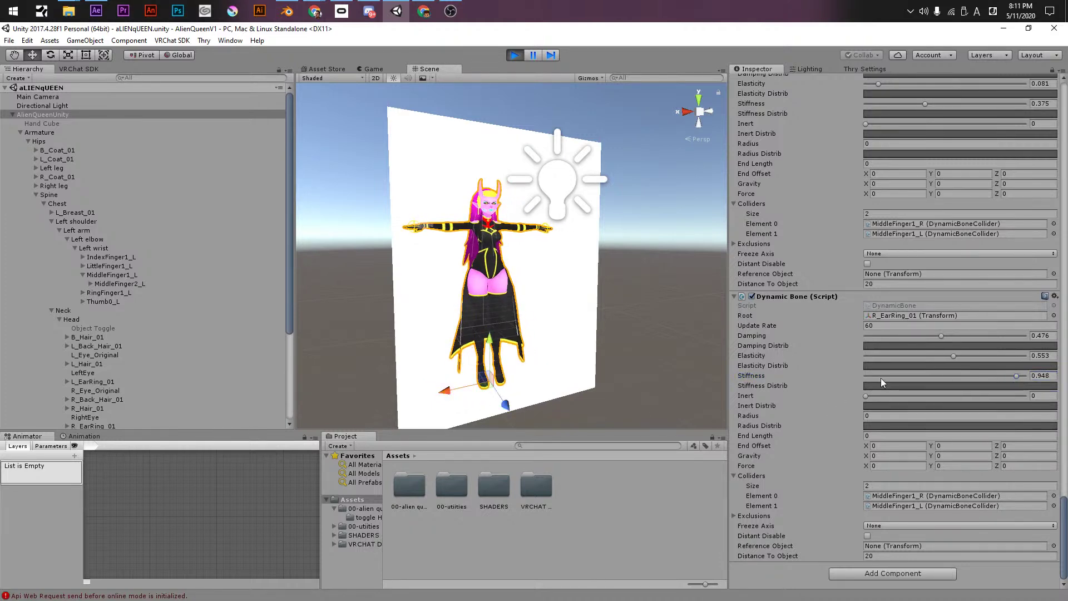
pyautogui.moveTo(866, 395); pyautogui.dragTo(1056, 402)
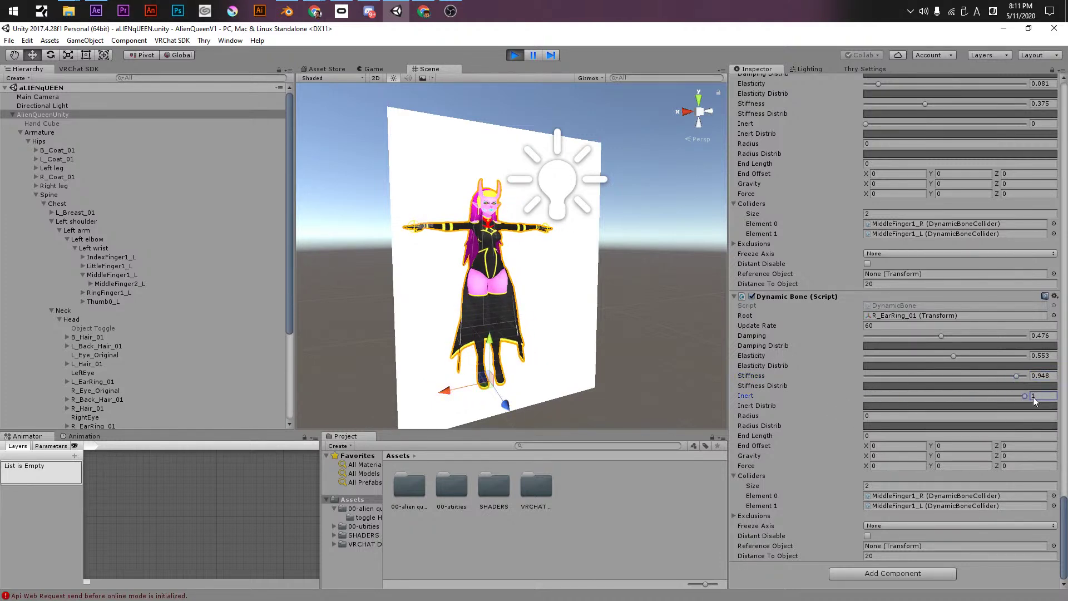
pyautogui.moveTo(920, 376); pyautogui.dragTo(800, 406)
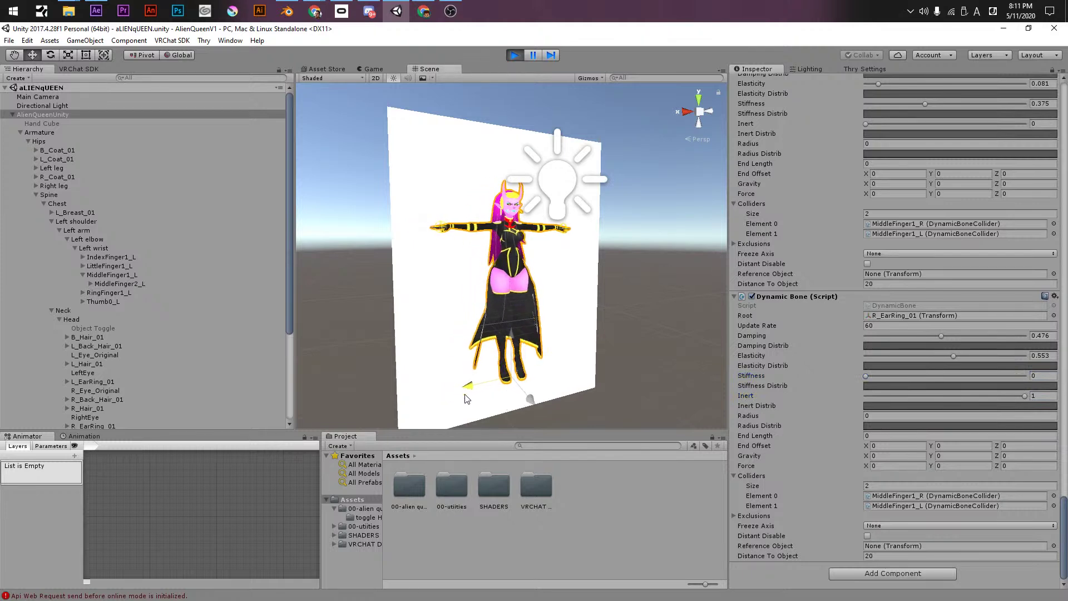
pyautogui.moveTo(1024, 395); pyautogui.dragTo(677, 384)
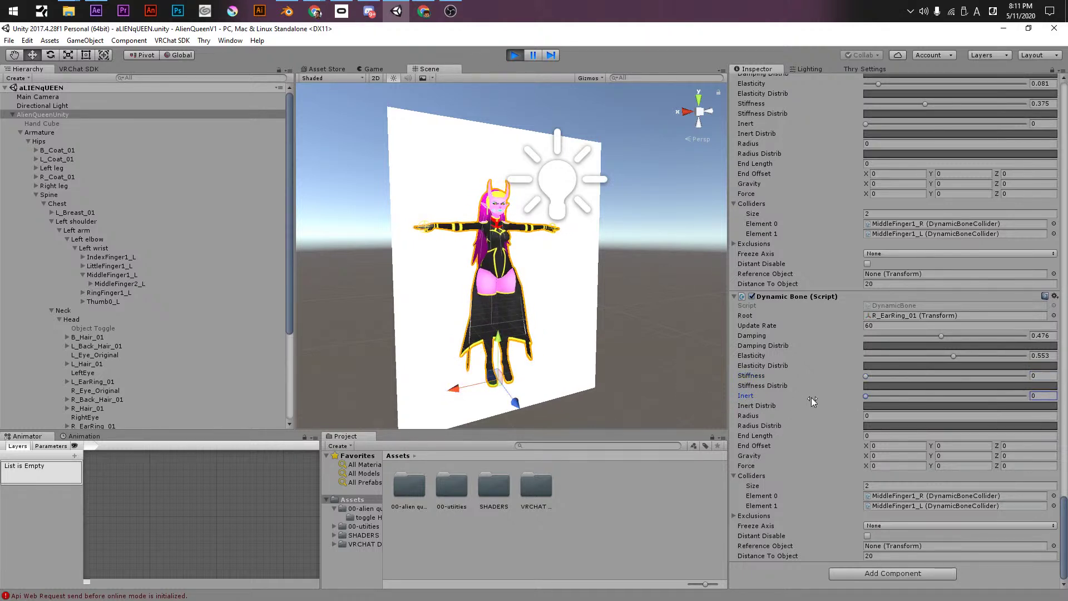
pyautogui.moveTo(877, 337); pyautogui.dragTo(856, 338)
pyautogui.moveTo(453, 388)
pyautogui.mouseDown()
pyautogui.moveTo(472, 386)
pyautogui.moveTo(454, 390)
pyautogui.mouseUp()
pyautogui.moveTo(866, 357); pyautogui.dragTo(859, 357)
pyautogui.moveTo(453, 388)
pyautogui.mouseDown()
pyautogui.moveTo(431, 398)
pyautogui.moveTo(444, 391)
pyautogui.mouseUp()
pyautogui.click(935, 336)
# - Try the earring bone at damping about 0.525 and elasticity about 0.35 while sliding the avatar
pyautogui.moveTo(933, 329); pyautogui.dragTo(949, 335)
pyautogui.moveTo(444, 391); pyautogui.dragTo(458, 393)
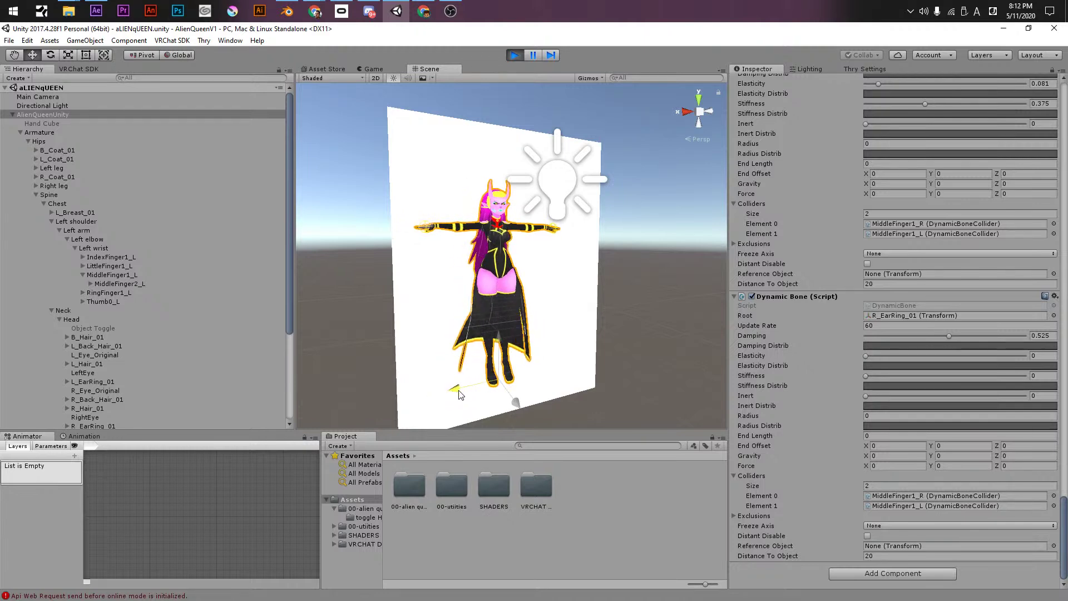
pyautogui.moveTo(877, 352); pyautogui.dragTo(876, 357)
pyautogui.moveTo(448, 387); pyautogui.dragTo(454, 401)
pyautogui.moveTo(894, 355); pyautogui.dragTo(926, 359)
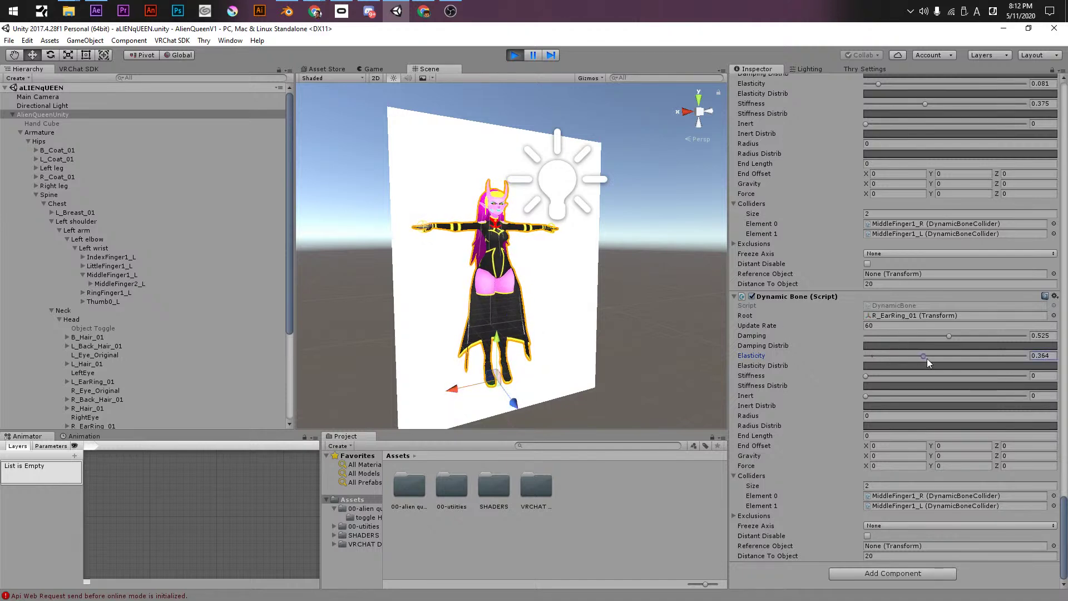
pyautogui.moveTo(451, 390)
pyautogui.mouseDown()
pyautogui.moveTo(466, 382)
pyautogui.moveTo(460, 389)
pyautogui.moveTo(479, 390)
pyautogui.moveTo(455, 389)
pyautogui.mouseUp()
# - Settle the earring bone at damping 0.001 and elasticity 0.022, then nudge the avatar
pyautogui.scroll(3, 511, 255)
pyautogui.moveTo(393, 228); pyautogui.dragTo(517, 312, button='middle')
pyautogui.scroll(3, 538, 238)
pyautogui.scroll(-3, 479, 326)
pyautogui.scroll(-3, 524, 249)
pyautogui.scroll(3, 517, 312)
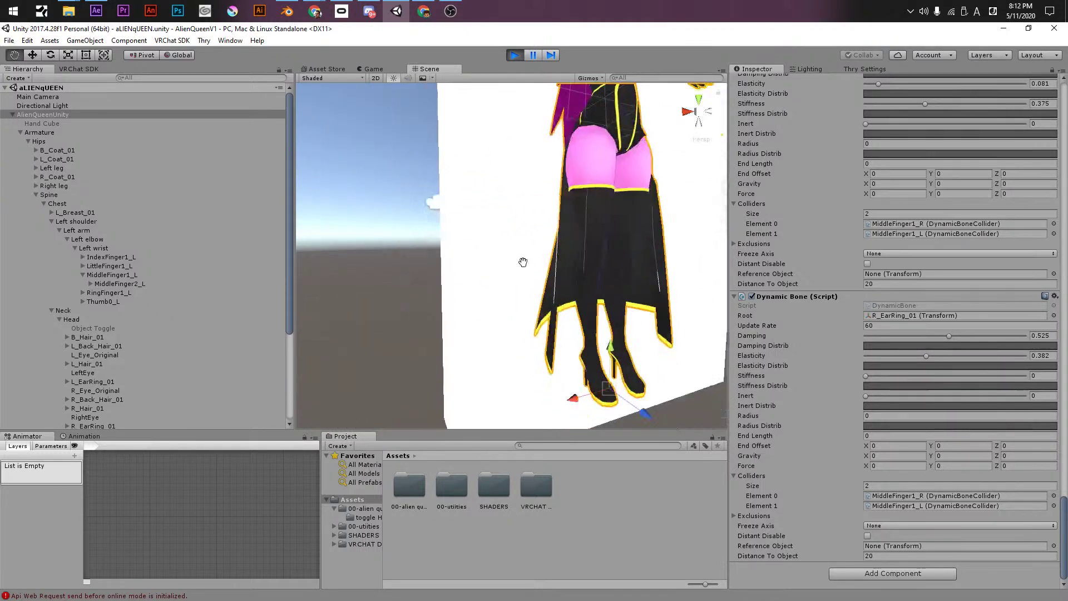
pyautogui.moveTo(523, 262); pyautogui.dragTo(517, 334, button='middle')
pyautogui.scroll(-1, 570, 342)
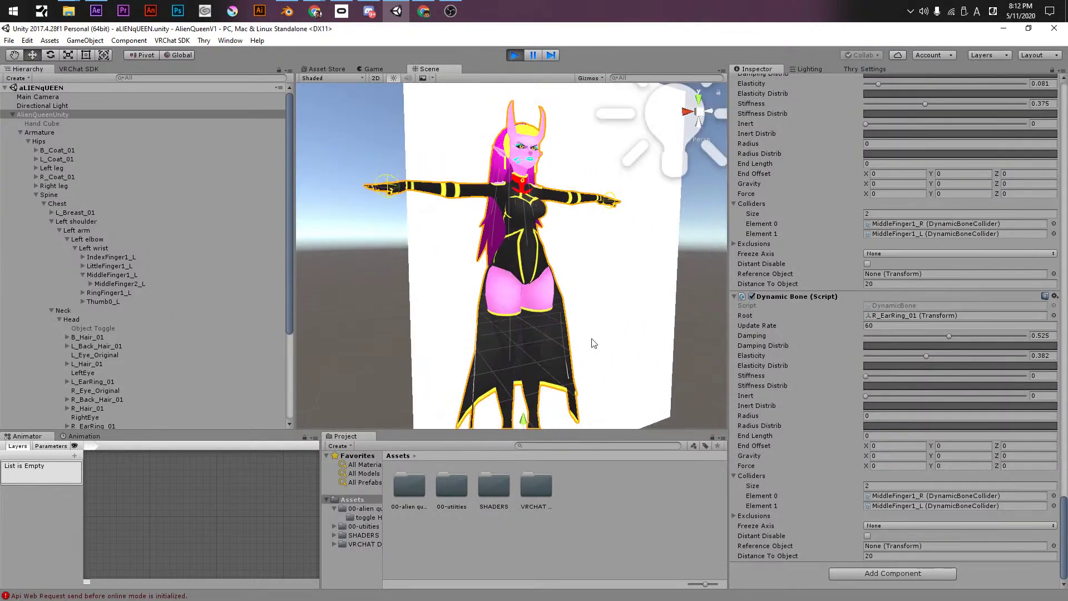
pyautogui.click(866, 336)
pyautogui.moveTo(879, 354); pyautogui.dragTo(869, 355)
pyautogui.scroll(-2, 523, 336)
pyautogui.moveTo(476, 410); pyautogui.dragTo(493, 412)
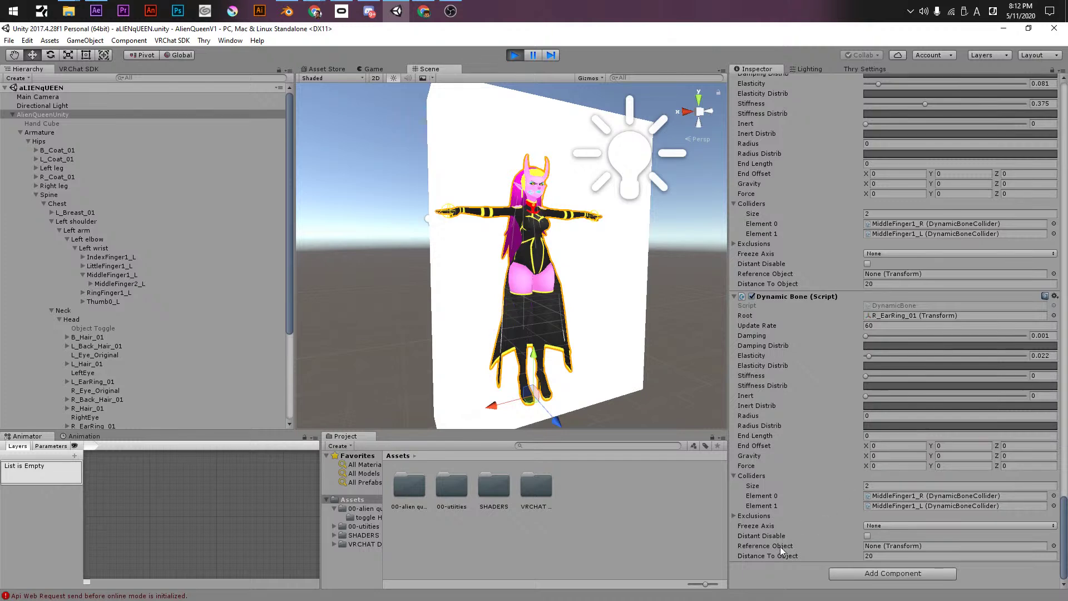
# - Add R_EarRing_01 as a Dynamic Bone exclusion, then delete it, leaving no exclusions
pyautogui.click(735, 516)
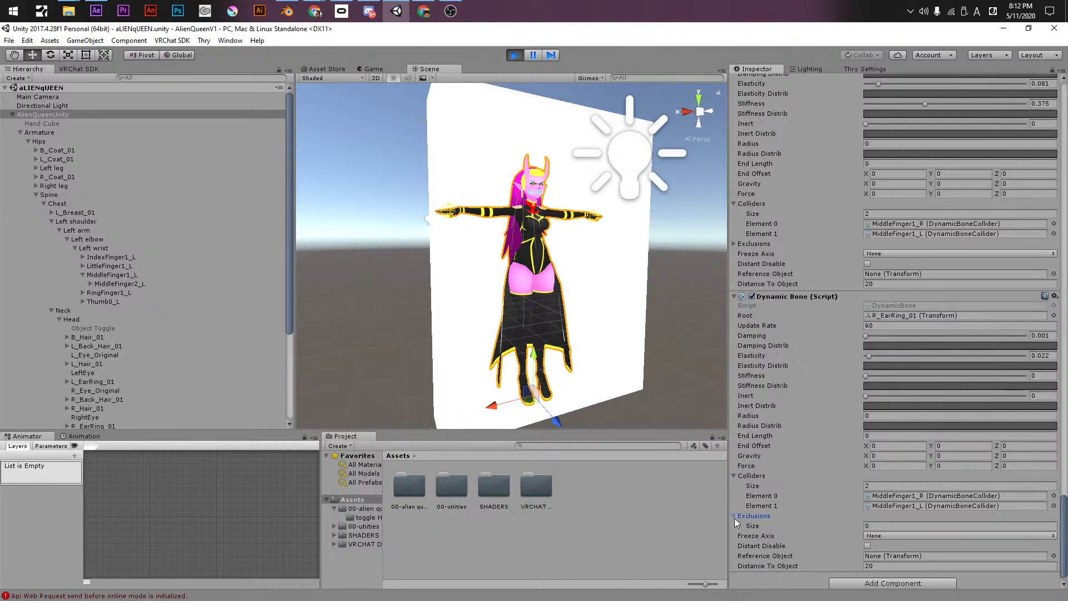
pyautogui.click(871, 525)
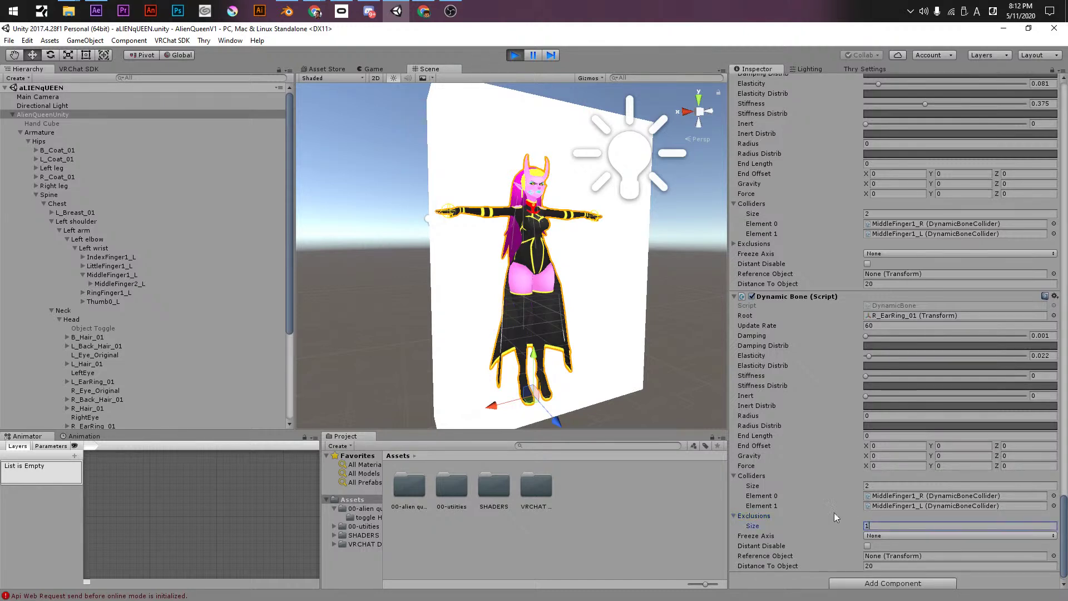
pyautogui.write('1')
pyautogui.click(819, 508)
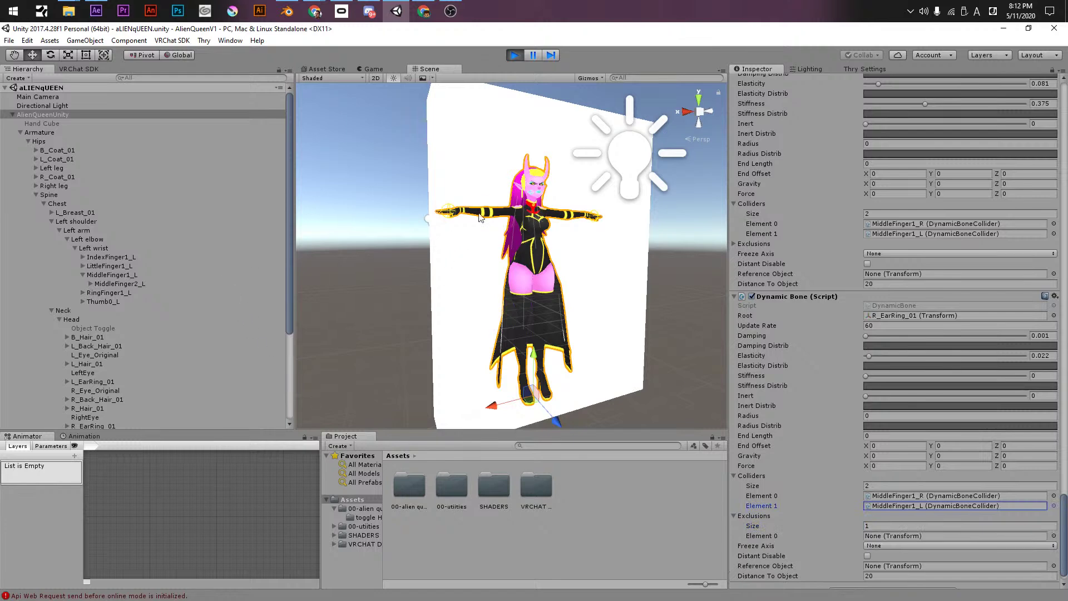
pyautogui.scroll(-5, 59, 348)
pyautogui.click(67, 300)
pyautogui.moveTo(88, 301); pyautogui.dragTo(880, 538)
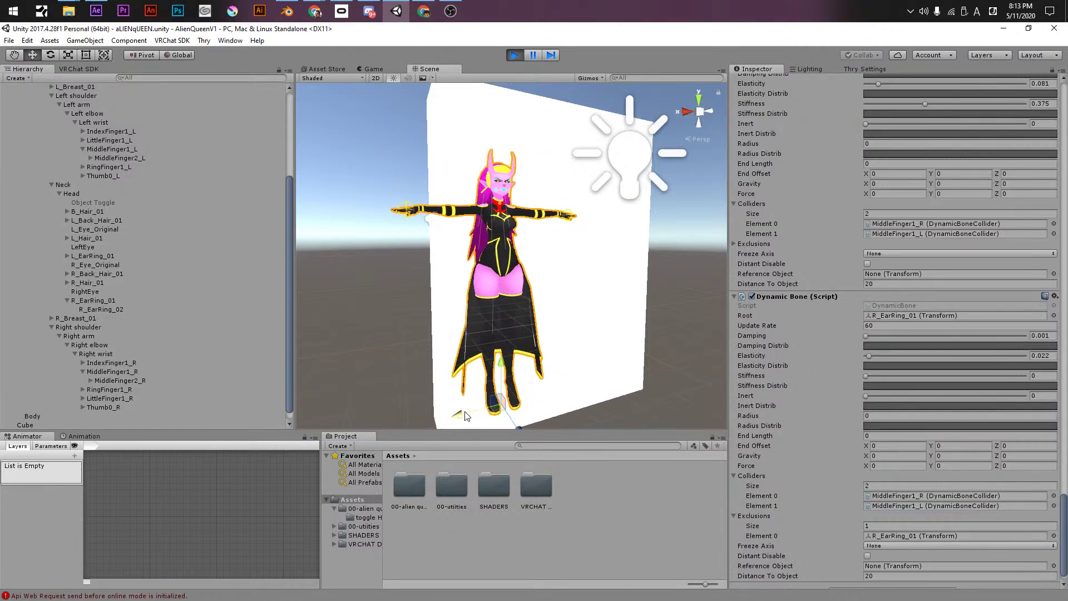
pyautogui.click(874, 539)
pyautogui.press('Delete')
pyautogui.press('Delete')
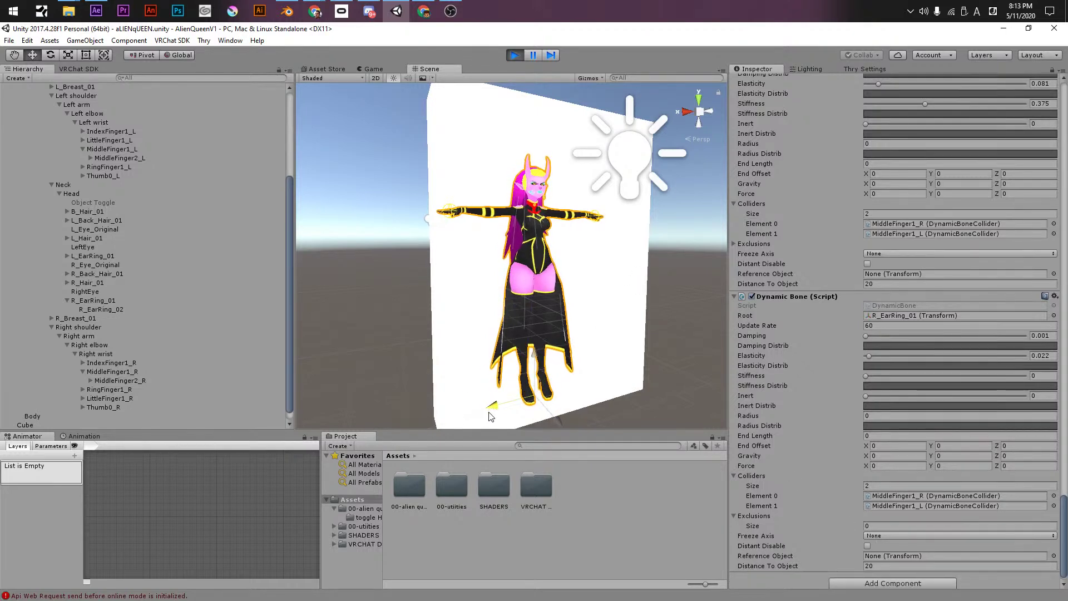
# - Test ear-ring Damping at about 0.23, 0.59, then 0.343 while sliding the avatar
pyautogui.click(866, 337)
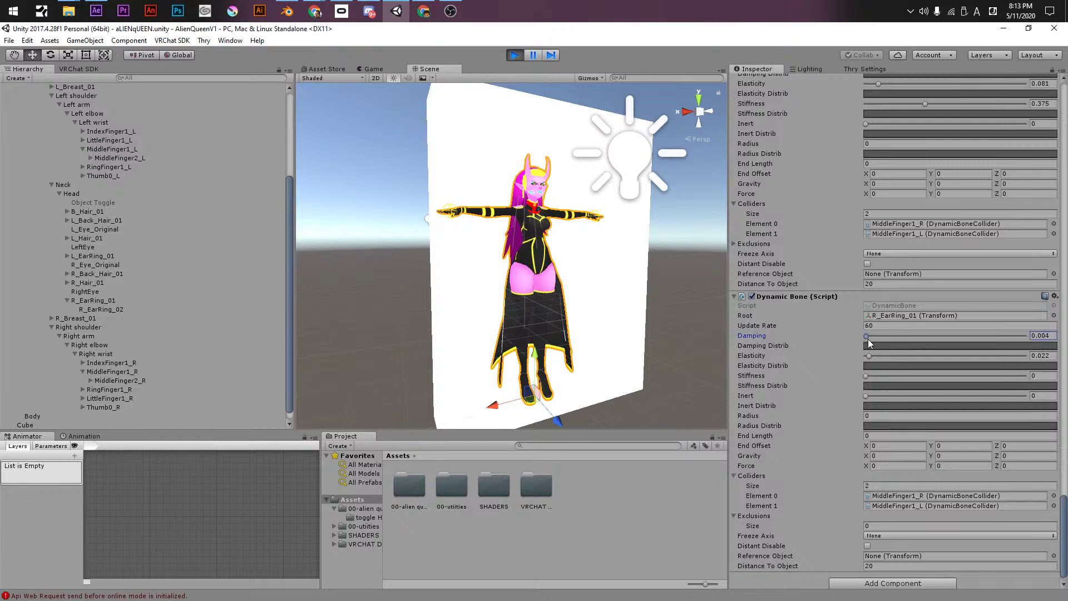
pyautogui.moveTo(502, 410); pyautogui.dragTo(501, 411)
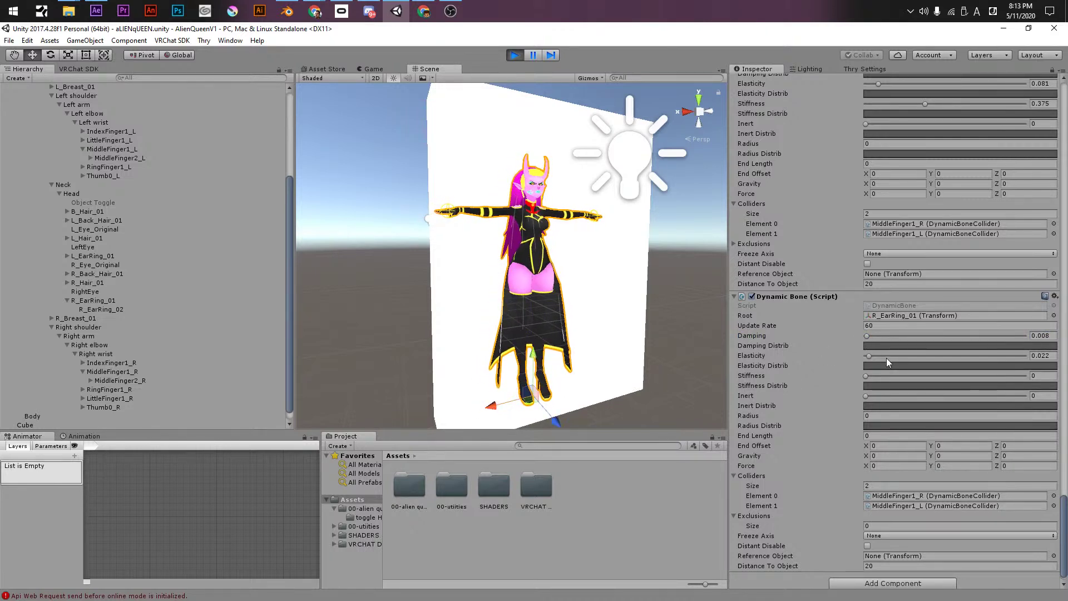
pyautogui.moveTo(880, 336); pyautogui.dragTo(902, 336)
pyautogui.moveTo(493, 407)
pyautogui.mouseDown()
pyautogui.moveTo(487, 413)
pyautogui.moveTo(504, 410)
pyautogui.mouseUp()
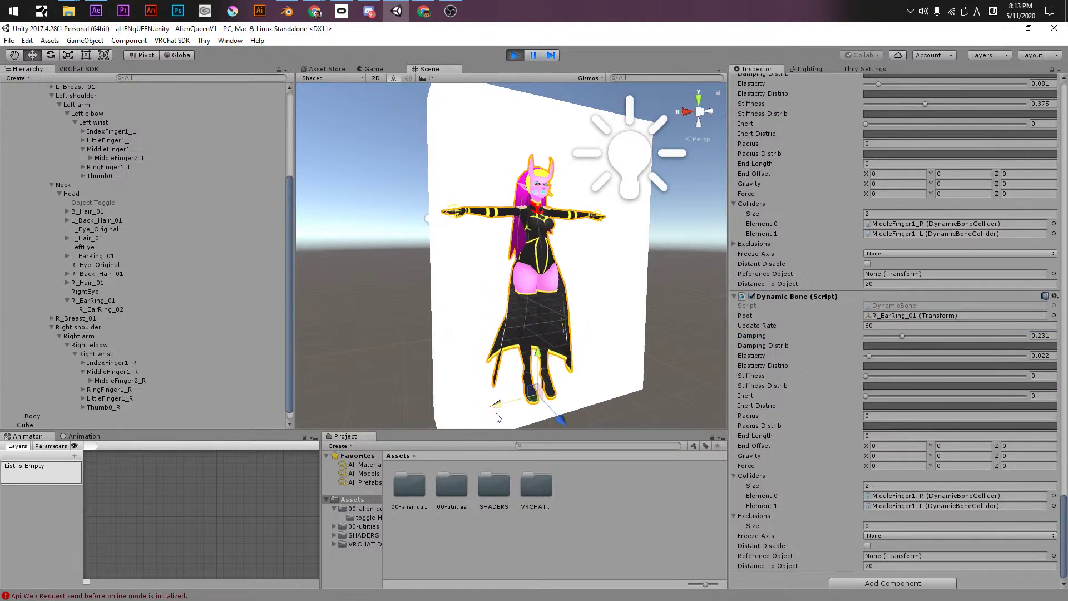
pyautogui.moveTo(901, 335); pyautogui.dragTo(959, 336)
pyautogui.moveTo(503, 410); pyautogui.dragTo(480, 411)
pyautogui.click(934, 335)
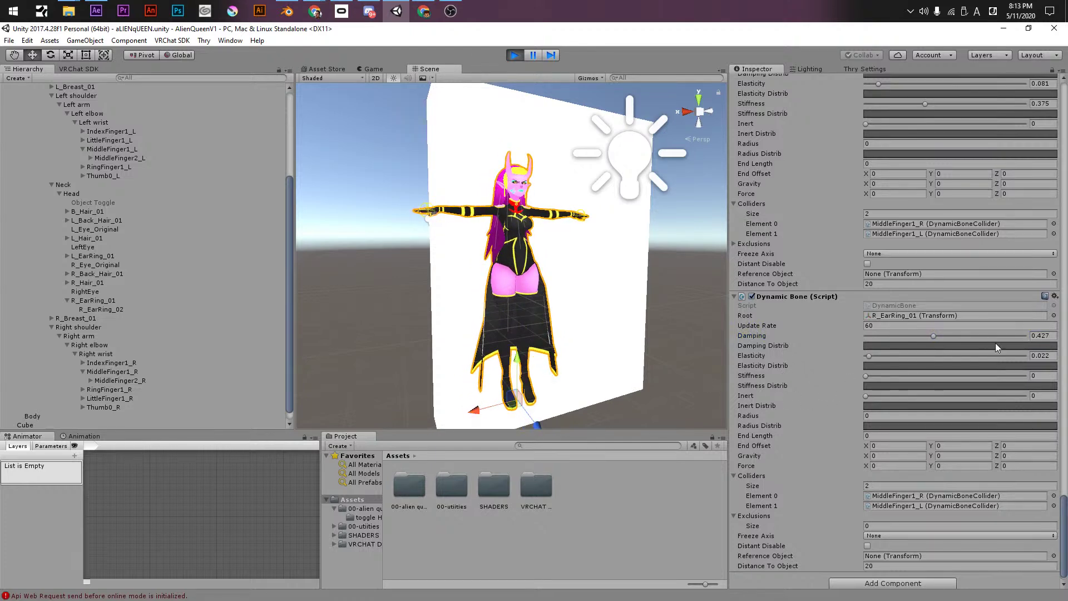
pyautogui.moveTo(931, 338); pyautogui.dragTo(920, 332)
pyautogui.moveTo(488, 412); pyautogui.dragTo(457, 418)
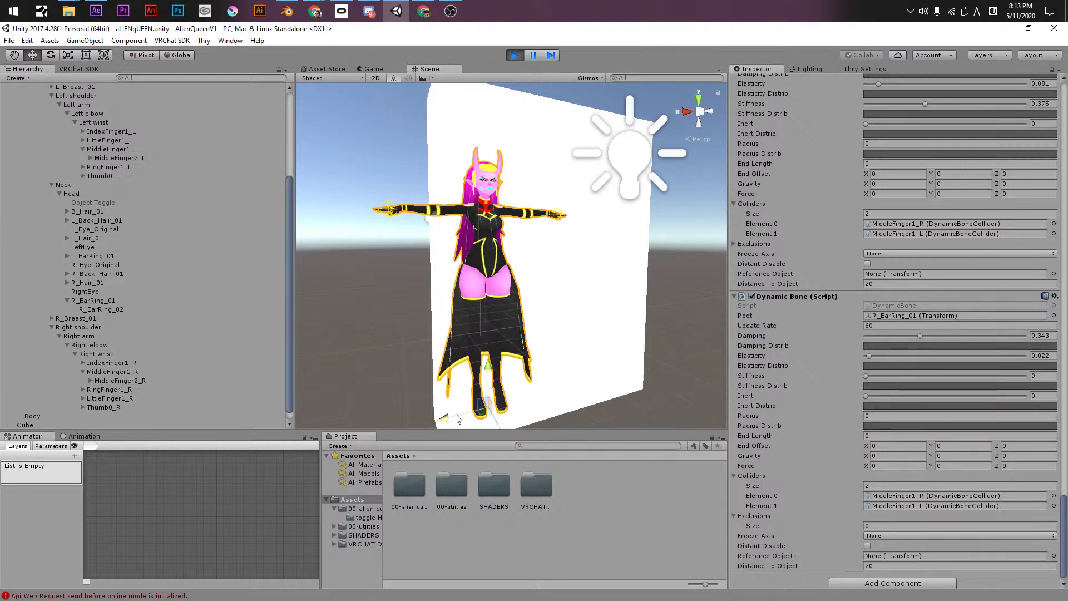
pyautogui.hotkey('ctrl', 'z')
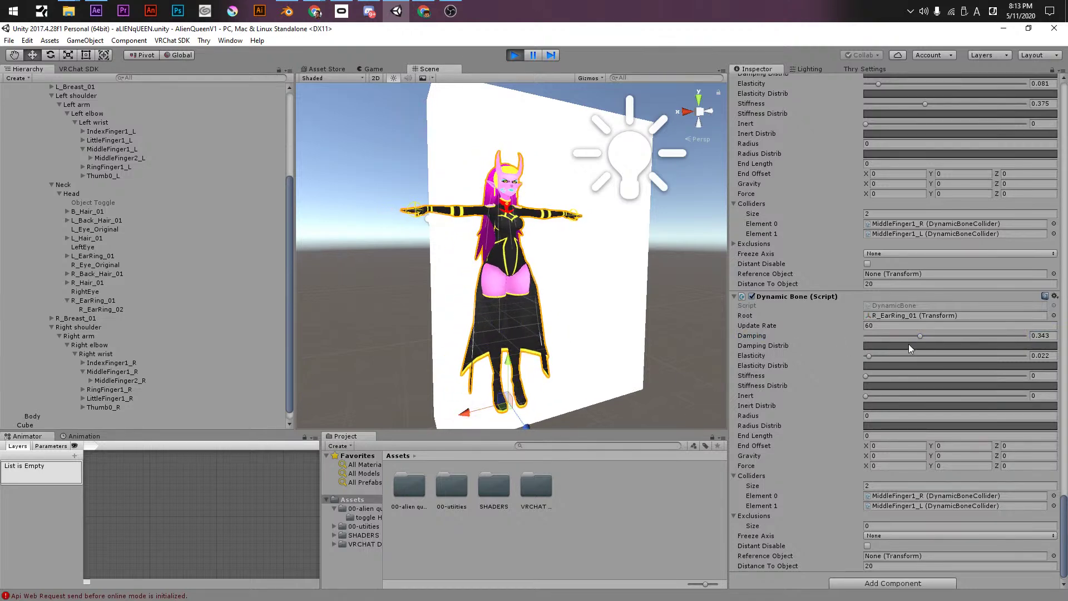
# - Test ear-ring Elasticity at about 0.65, then 0, while shifting the avatar
pyautogui.moveTo(867, 356); pyautogui.dragTo(968, 356)
pyautogui.moveTo(468, 412); pyautogui.dragTo(455, 415)
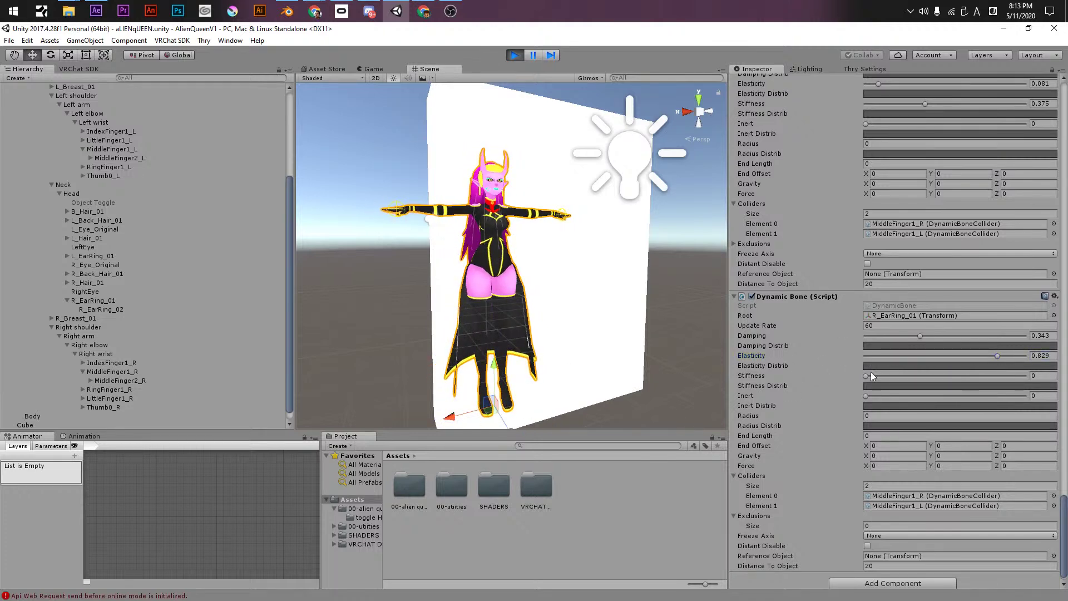
pyautogui.moveTo(879, 363); pyautogui.dragTo(860, 364)
pyautogui.moveTo(455, 421); pyautogui.dragTo(465, 404)
# - Lower Damping to around 0.046 then 0.022, test the sway, and exit Play mode
pyautogui.click(897, 335)
pyautogui.click(873, 335)
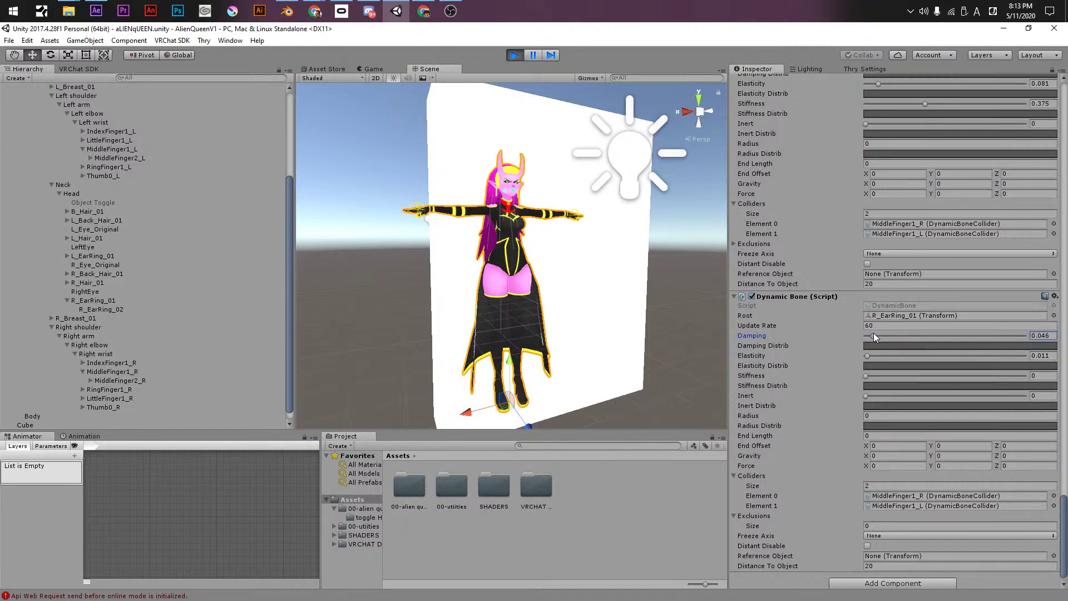
pyautogui.click(470, 412)
pyautogui.moveTo(470, 413); pyautogui.dragTo(487, 411)
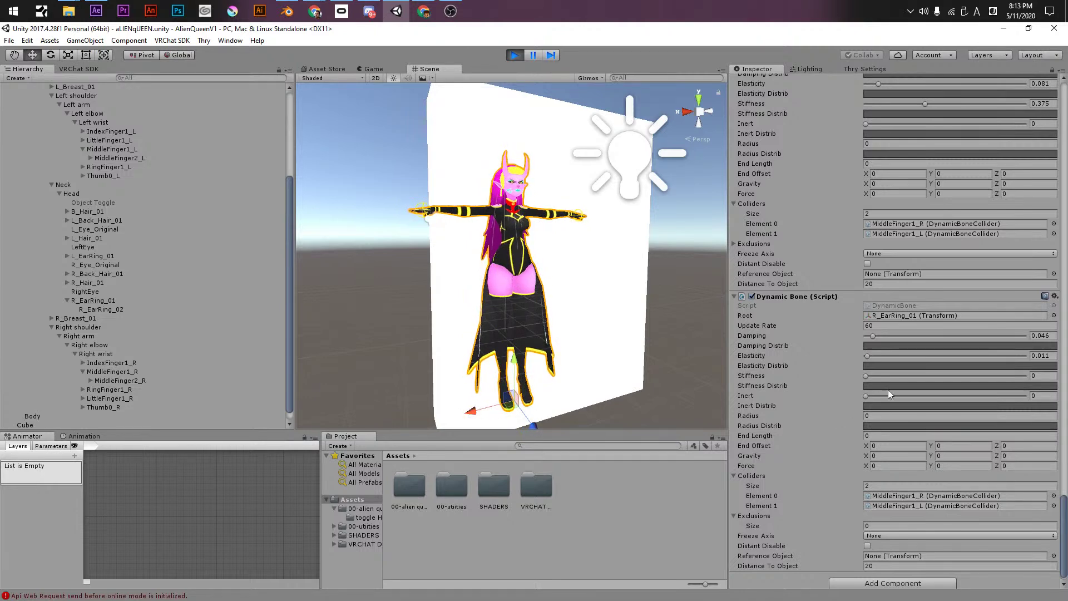
pyautogui.moveTo(872, 336); pyautogui.dragTo(873, 356)
pyautogui.moveTo(481, 413); pyautogui.dragTo(482, 412)
pyautogui.click(869, 337)
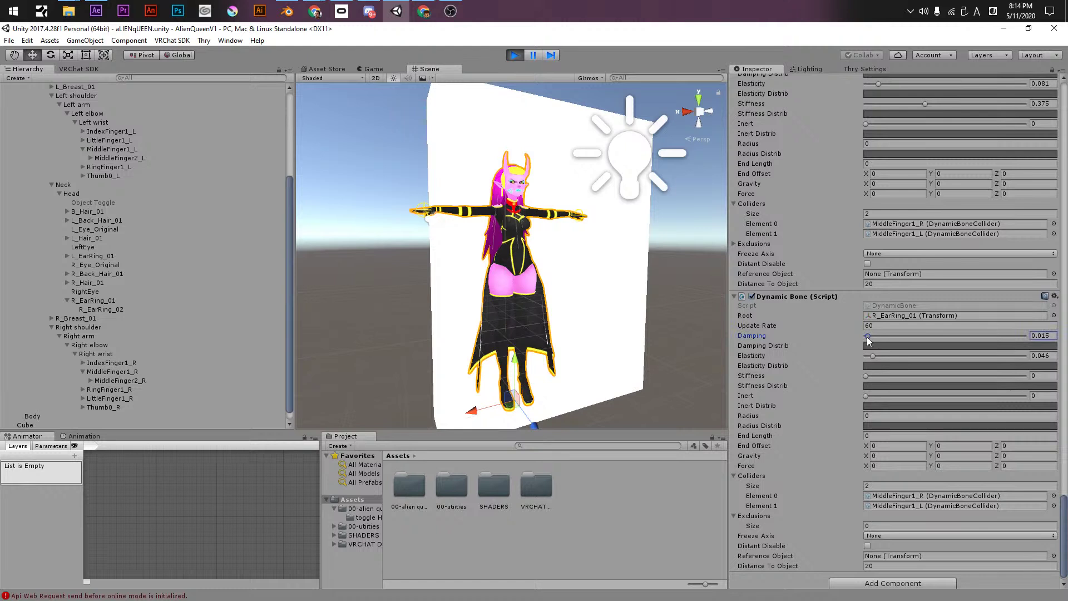
pyautogui.moveTo(484, 414); pyautogui.dragTo(476, 414)
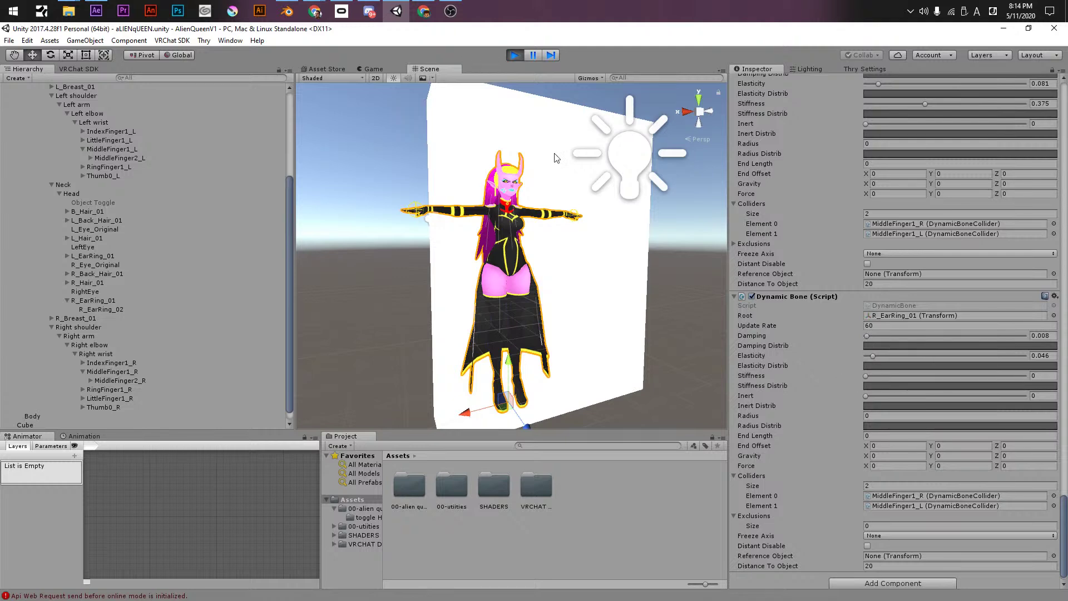
pyautogui.click(515, 54)
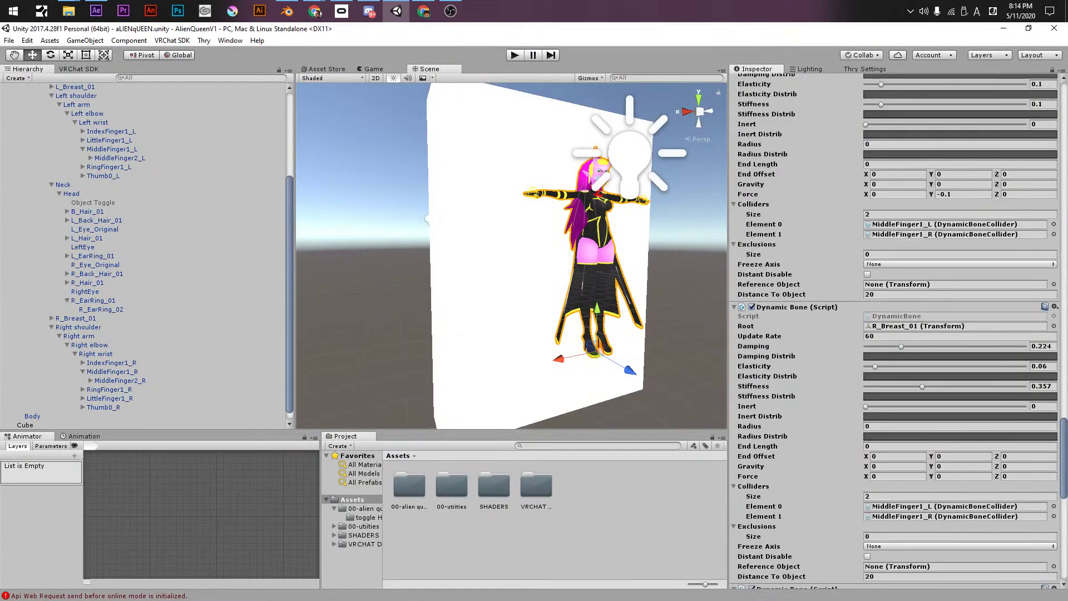
# - Drag the R_EarRing_01 Dynamic Bone's Damping to 0.004 and Elasticity to 0.036
pyautogui.scroll(-9, 853, 388)
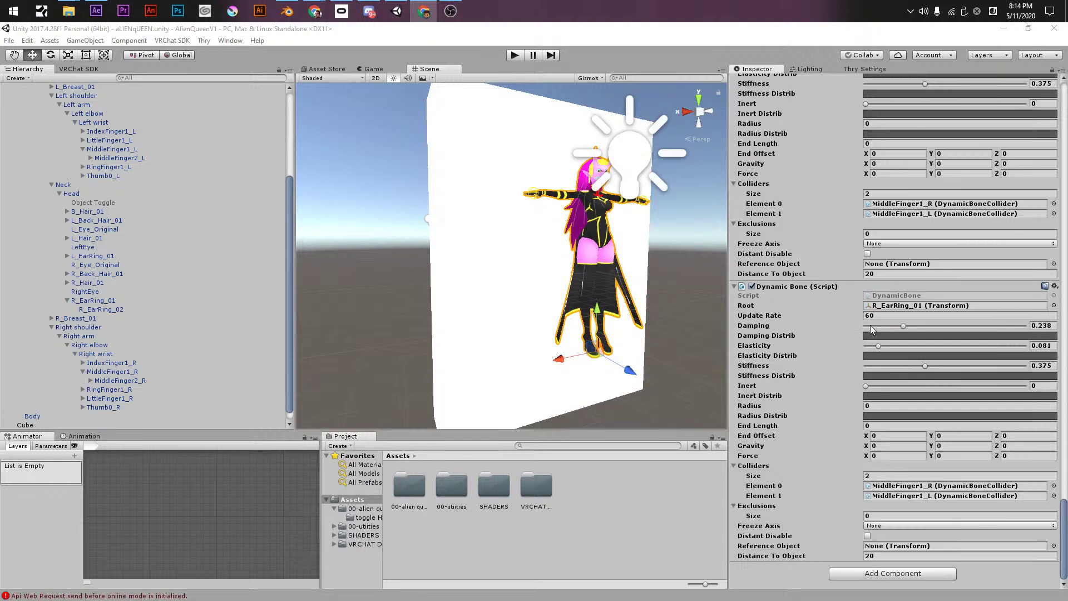
pyautogui.moveTo(870, 325); pyautogui.dragTo(861, 325)
pyautogui.moveTo(872, 331); pyautogui.dragTo(871, 353)
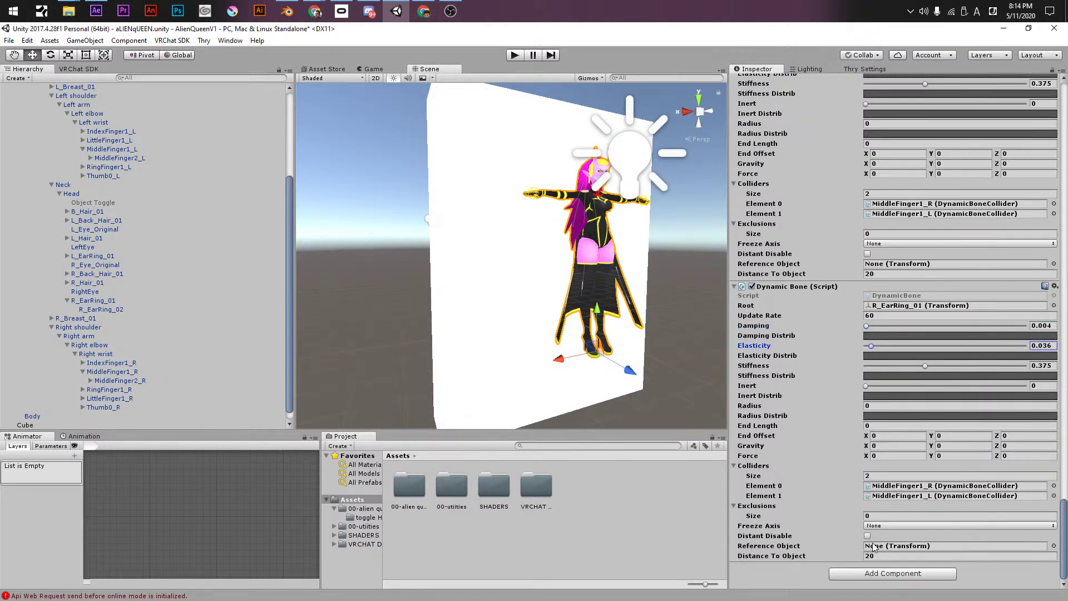
pyautogui.moveTo(599, 274); pyautogui.dragTo(562, 301, button='middle')
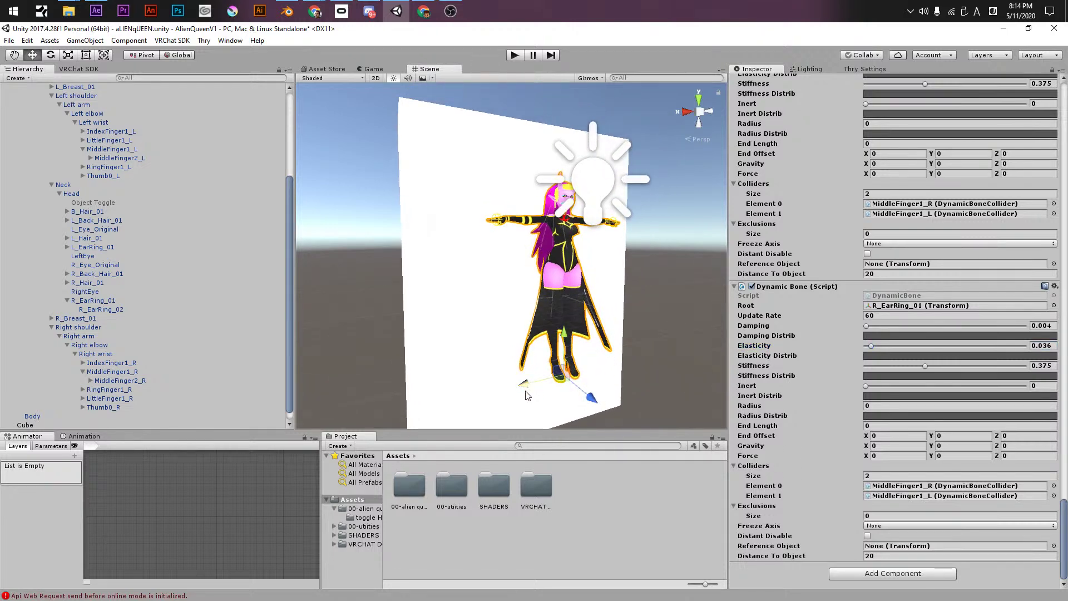
pyautogui.scroll(5, 826, 329)
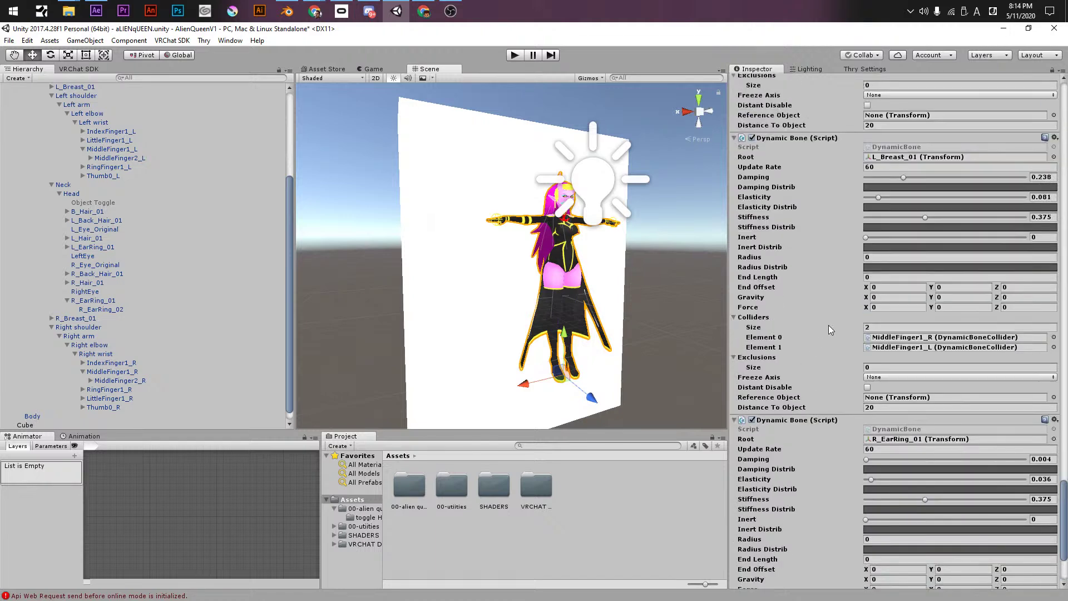
pyautogui.scroll(-5, 835, 278)
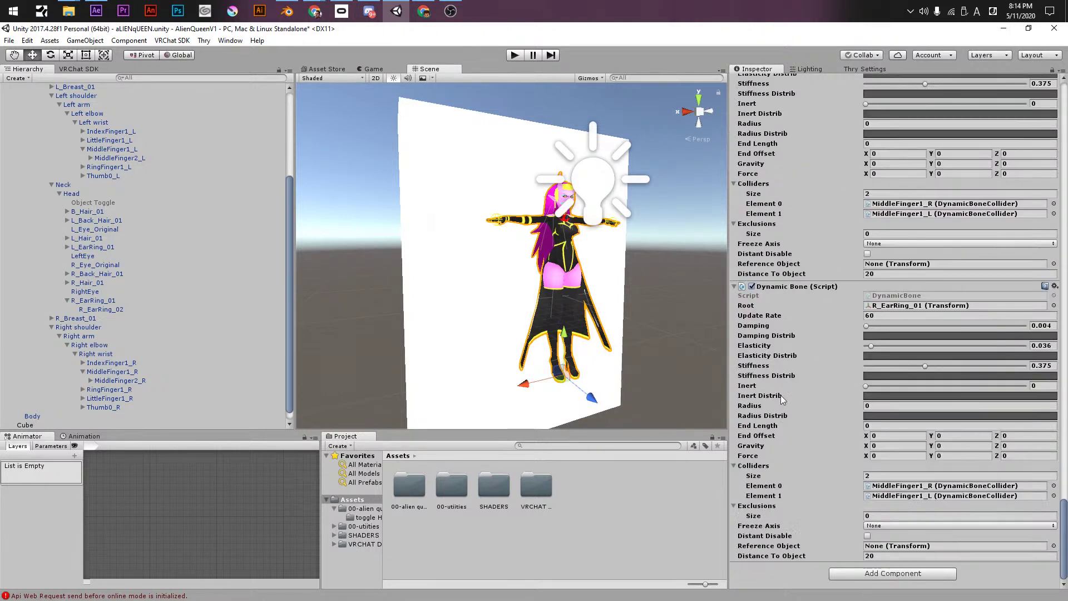
pyautogui.scroll(13, 821, 412)
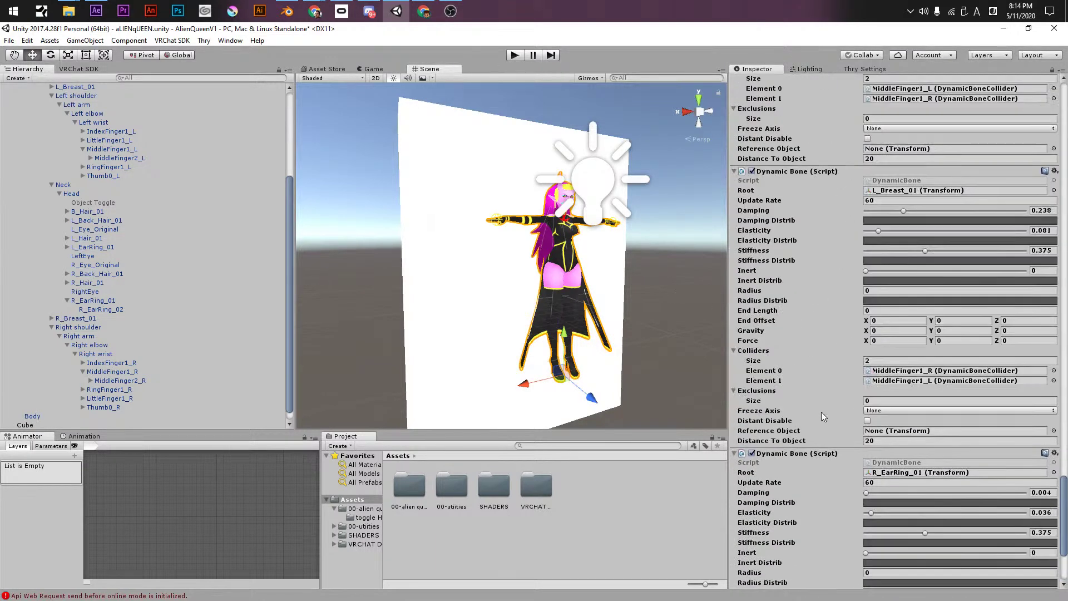
pyautogui.scroll(-8, 821, 411)
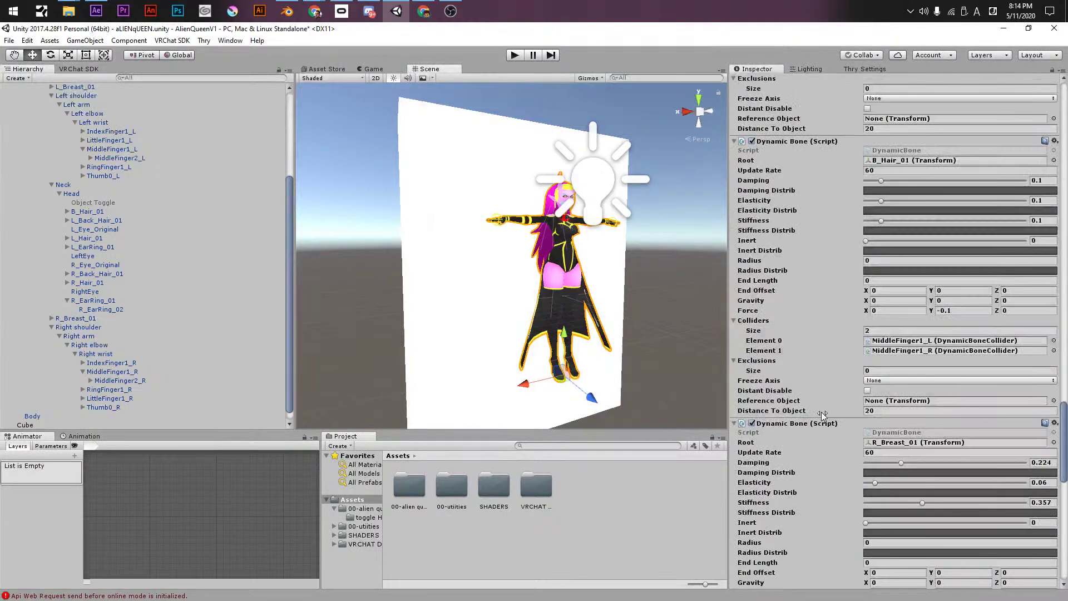
pyautogui.scroll(-5, 829, 419)
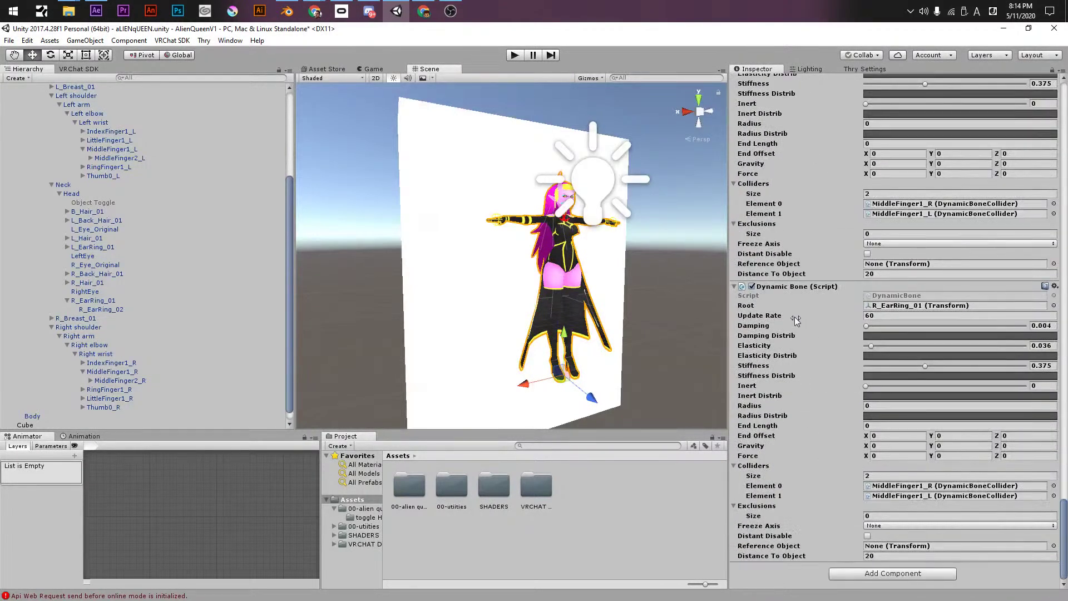
pyautogui.rightClick(780, 287)
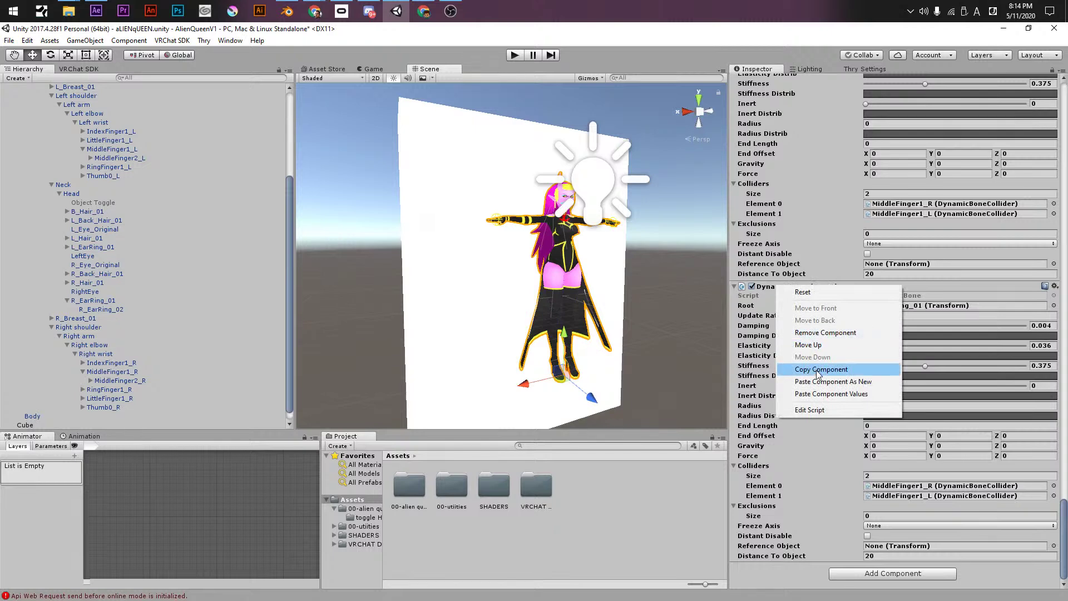
pyautogui.click(821, 369)
pyautogui.rightClick(780, 287)
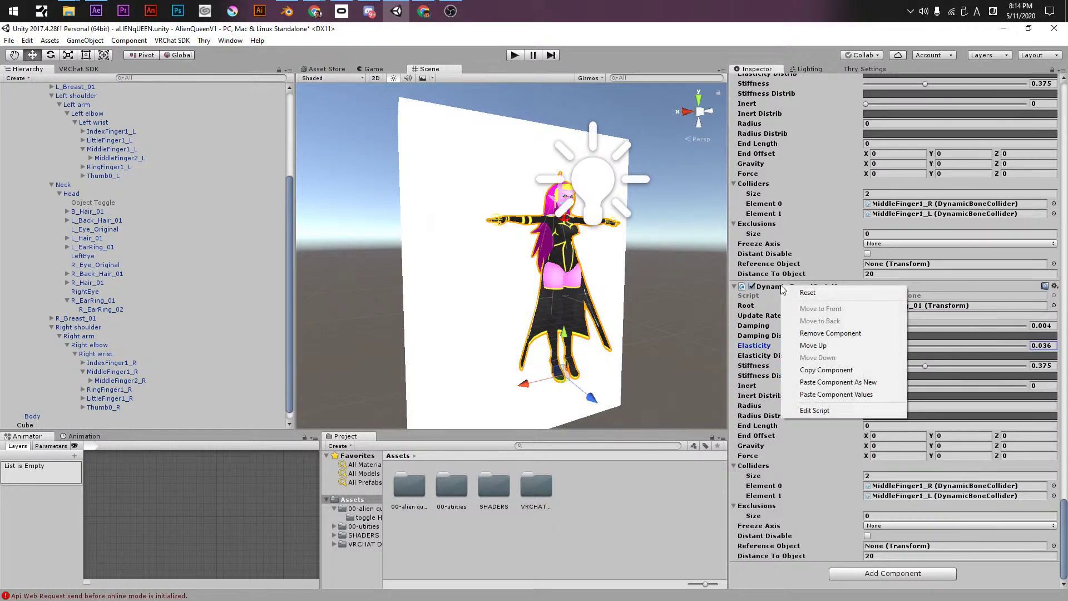
pyautogui.click(821, 382)
pyautogui.scroll(-8, 796, 429)
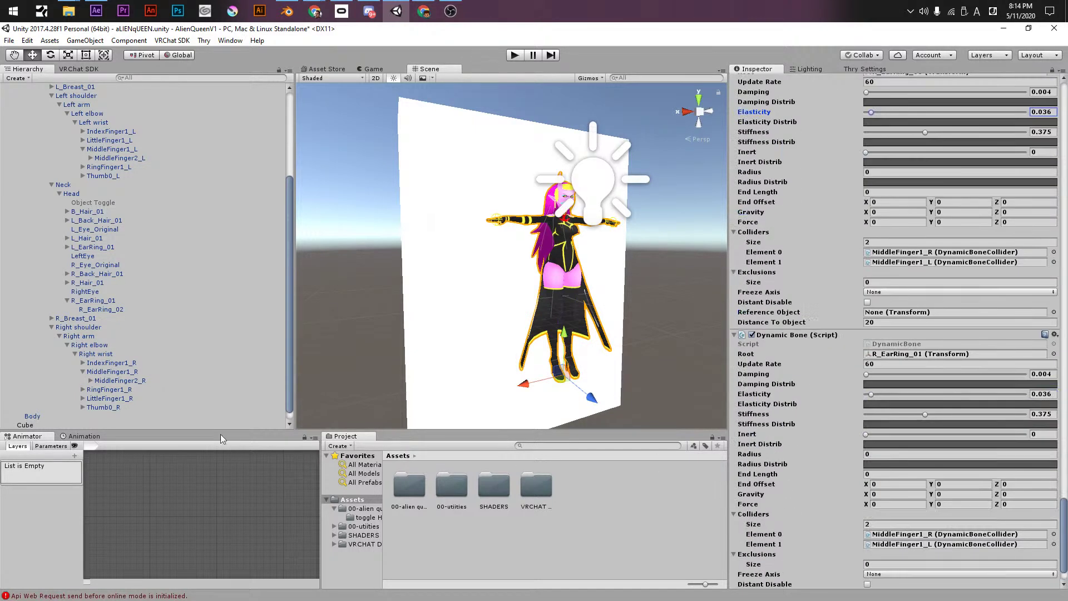
pyautogui.click(89, 248)
pyautogui.moveTo(88, 250); pyautogui.dragTo(920, 356)
pyautogui.scroll(-2, 807, 427)
pyautogui.scroll(15, 815, 422)
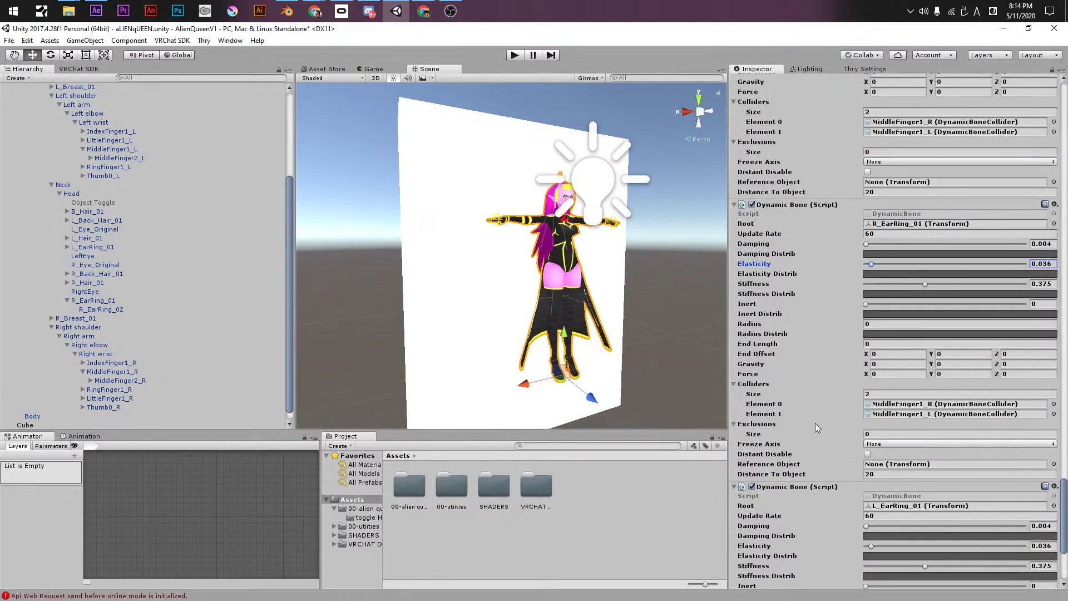
pyautogui.scroll(14, 833, 363)
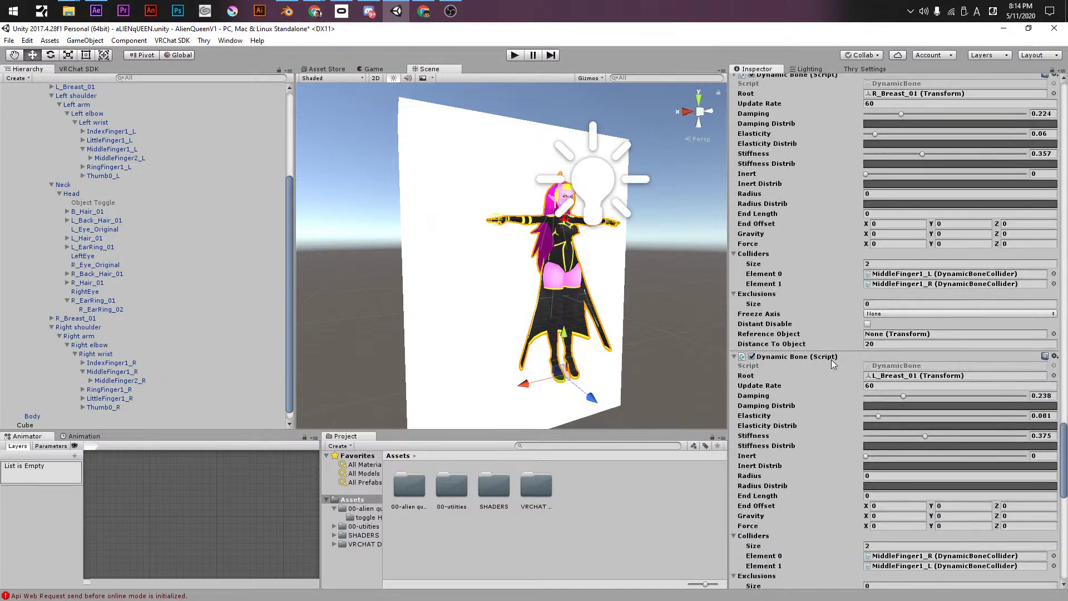
pyautogui.scroll(6, 831, 360)
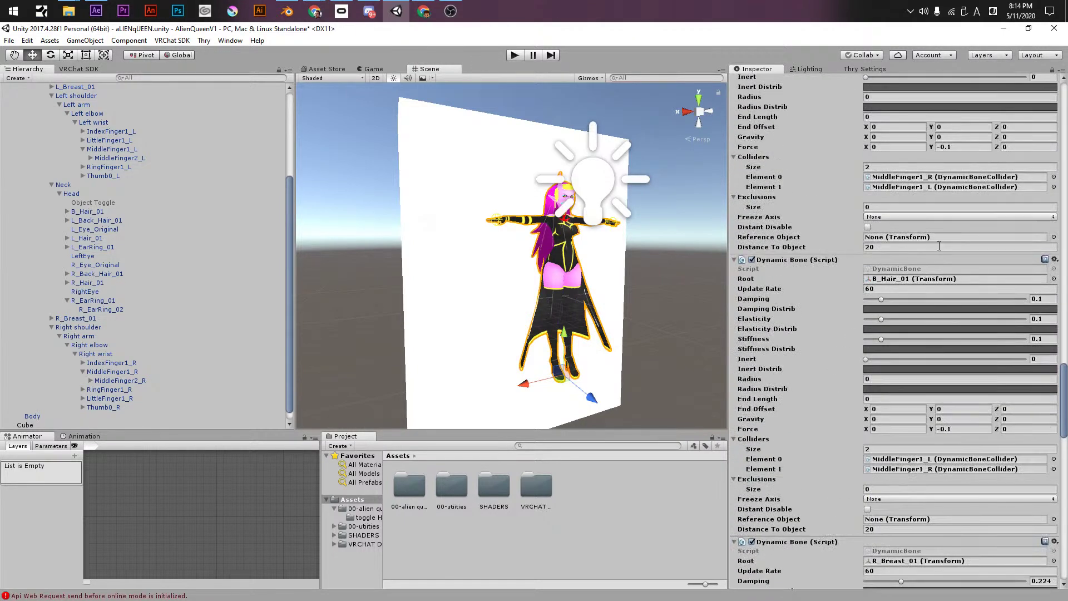
pyautogui.scroll(20, 1064, 234)
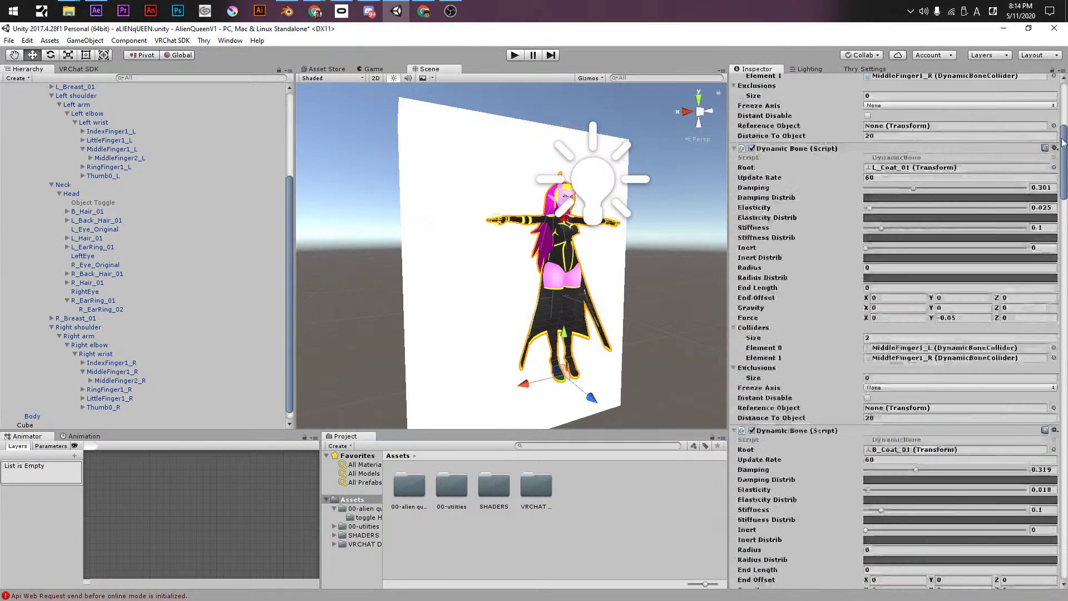
pyautogui.scroll(-18, 1059, 105)
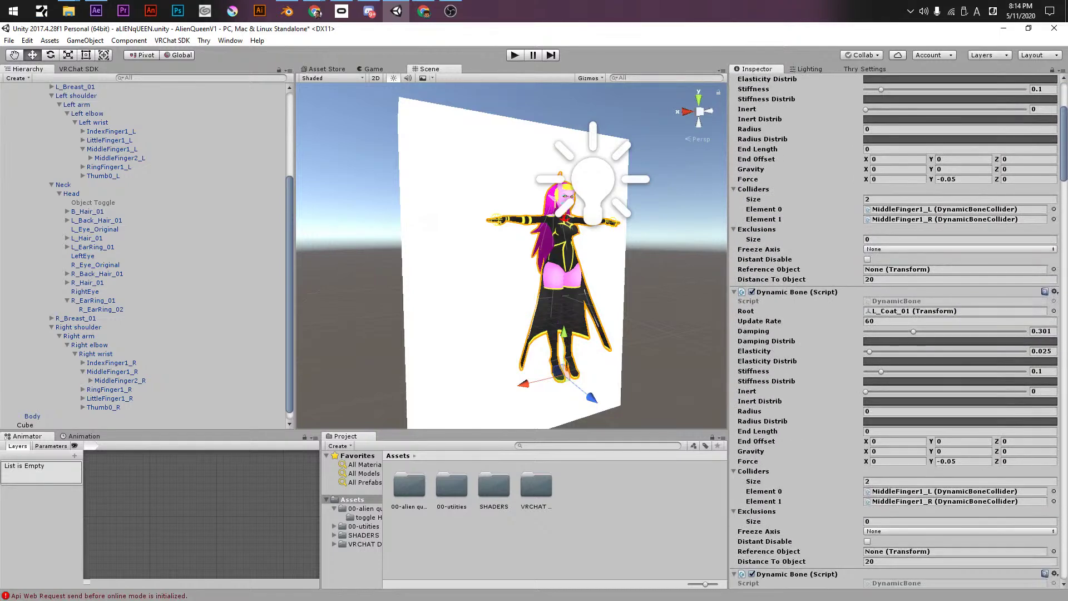
pyautogui.scroll(-9, 896, 334)
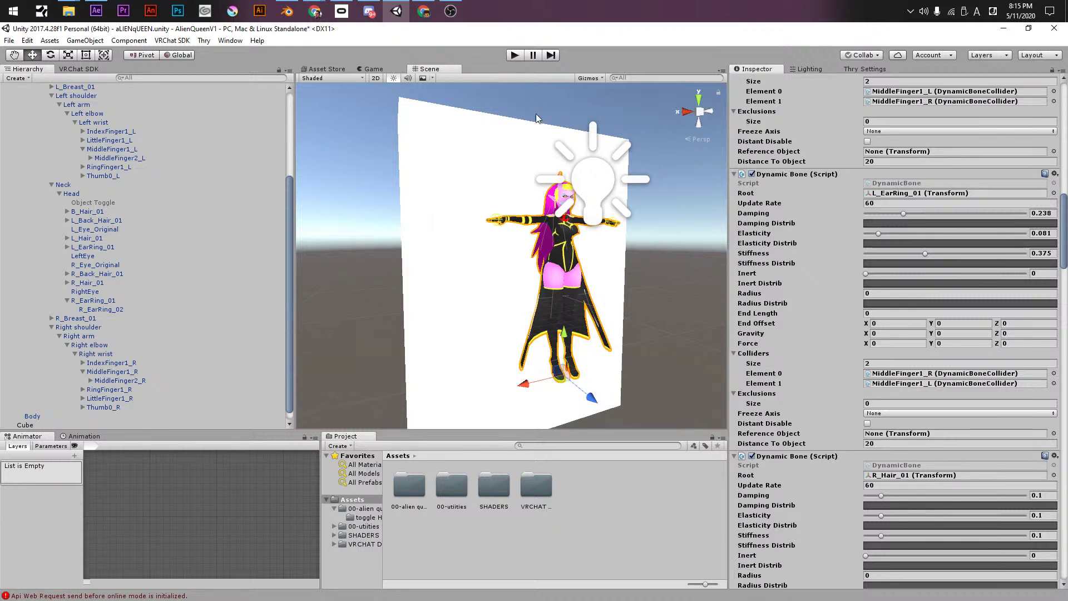
# - Play-test the avatar, view it from the side, then stop Play mode
pyautogui.hotkey('ctrl', 'p')
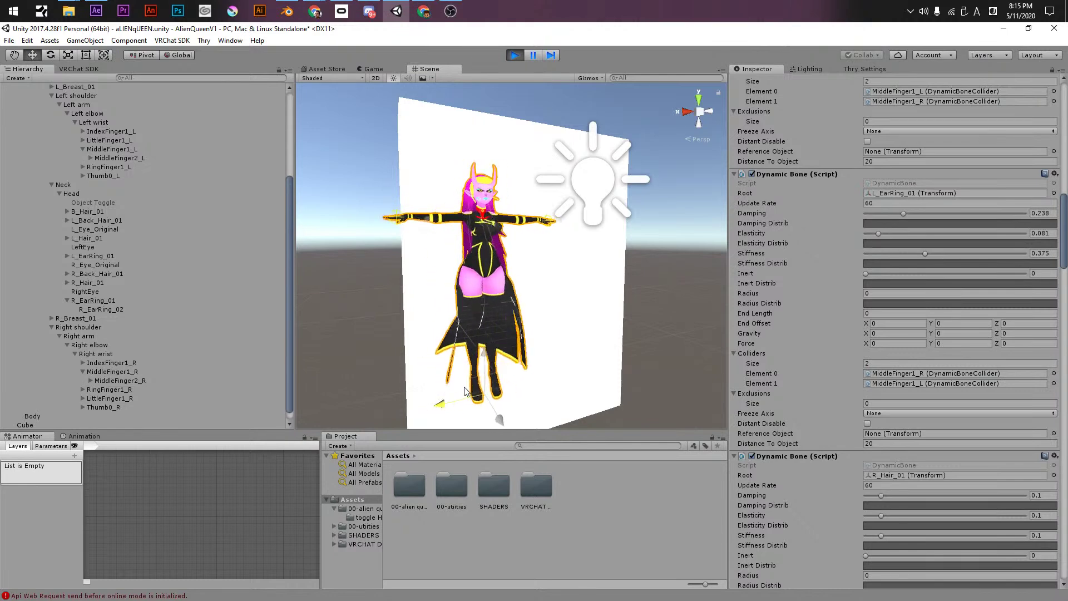
pyautogui.press('alt')
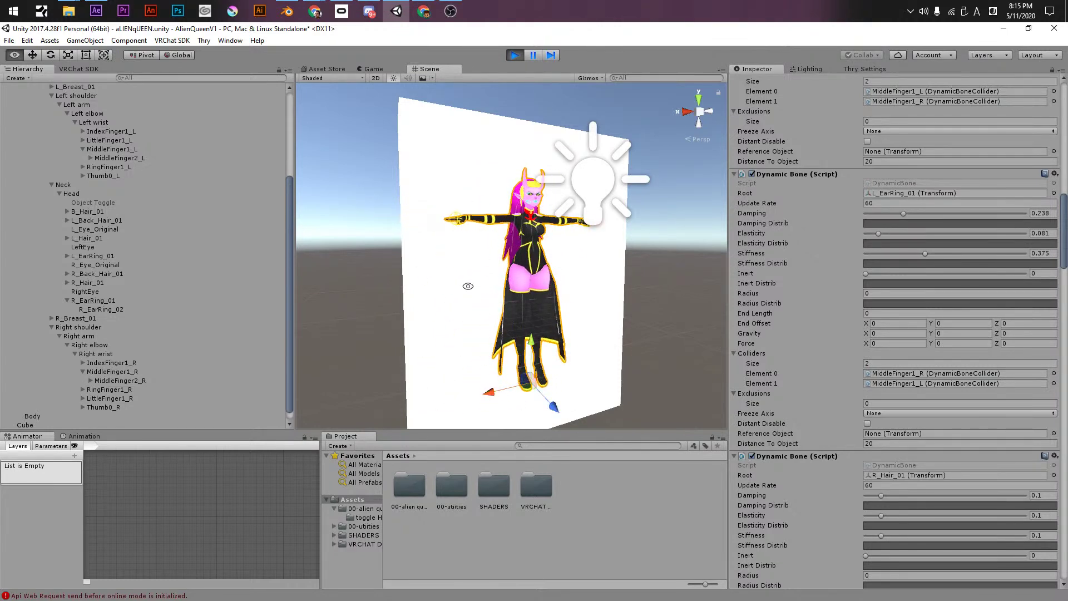
pyautogui.keyDown('alt'); pyautogui.moveTo(468, 287); pyautogui.dragTo(556, 339); pyautogui.keyUp('alt')
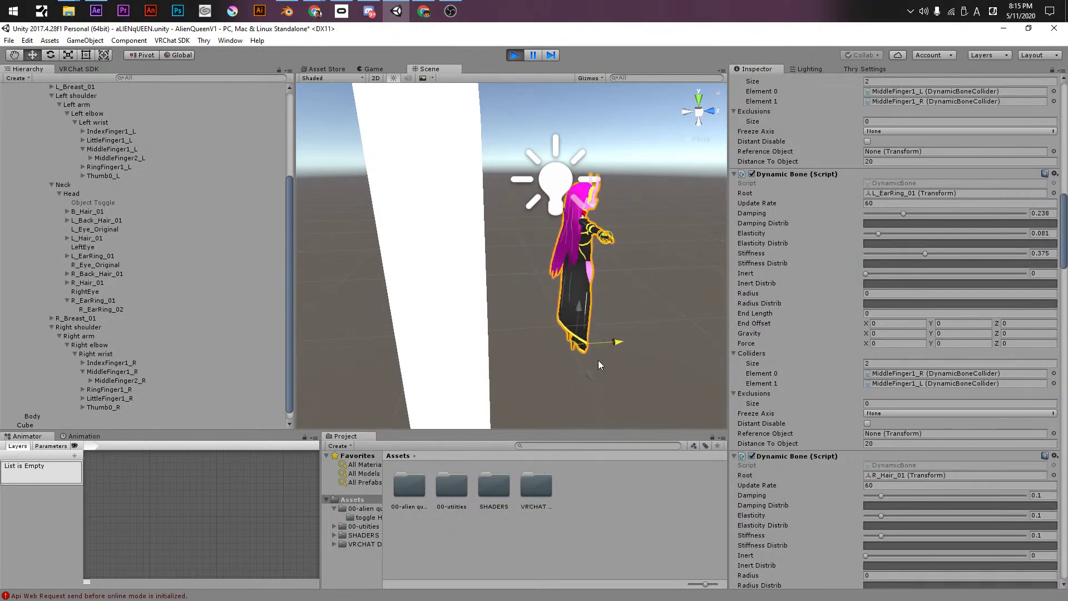
pyautogui.click(513, 55)
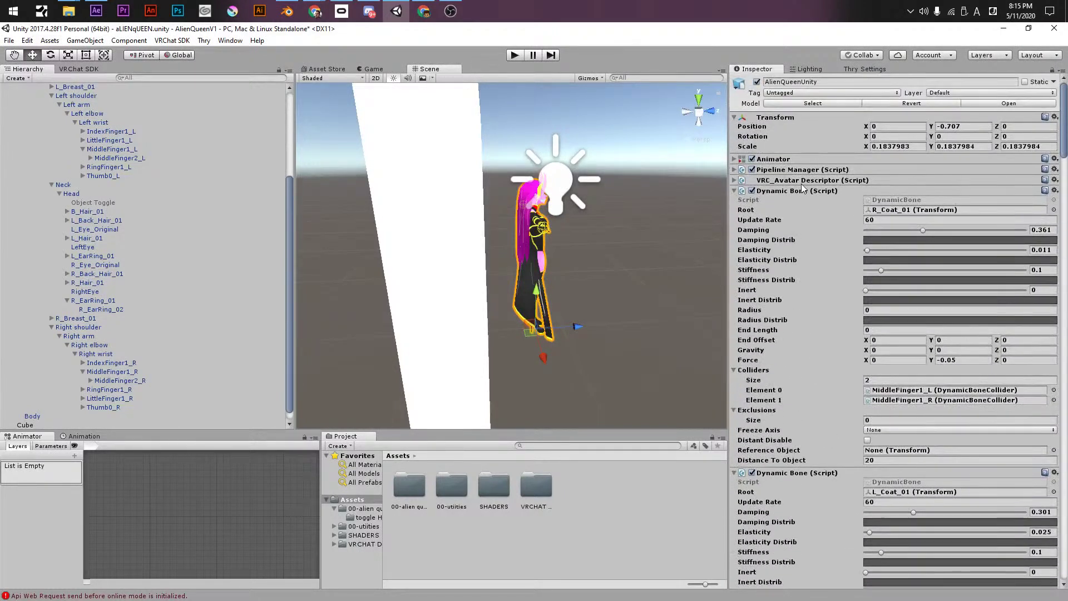
# - Collapse the coat, hair, breast and ear-ring Dynamic Bone components in the Inspector
pyautogui.click(734, 191)
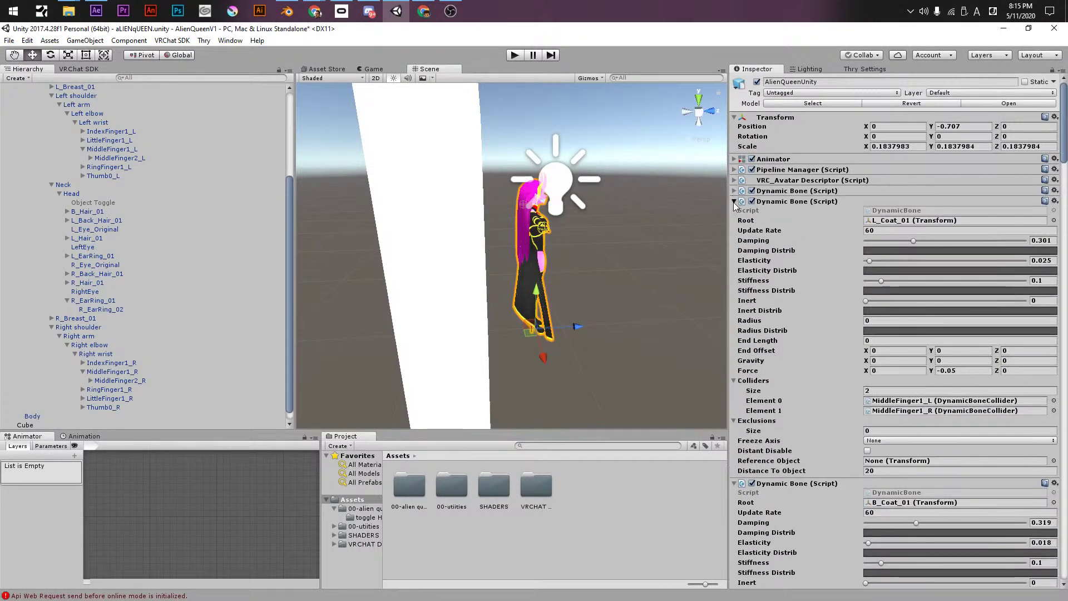
pyautogui.click(733, 202)
pyautogui.click(733, 213)
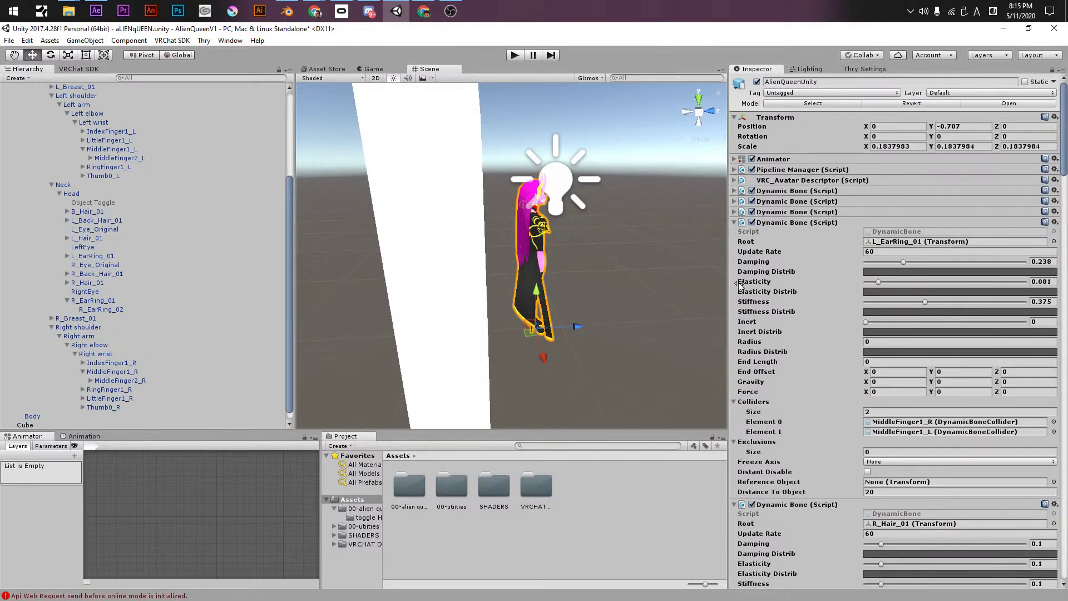
pyautogui.scroll(-6, 753, 447)
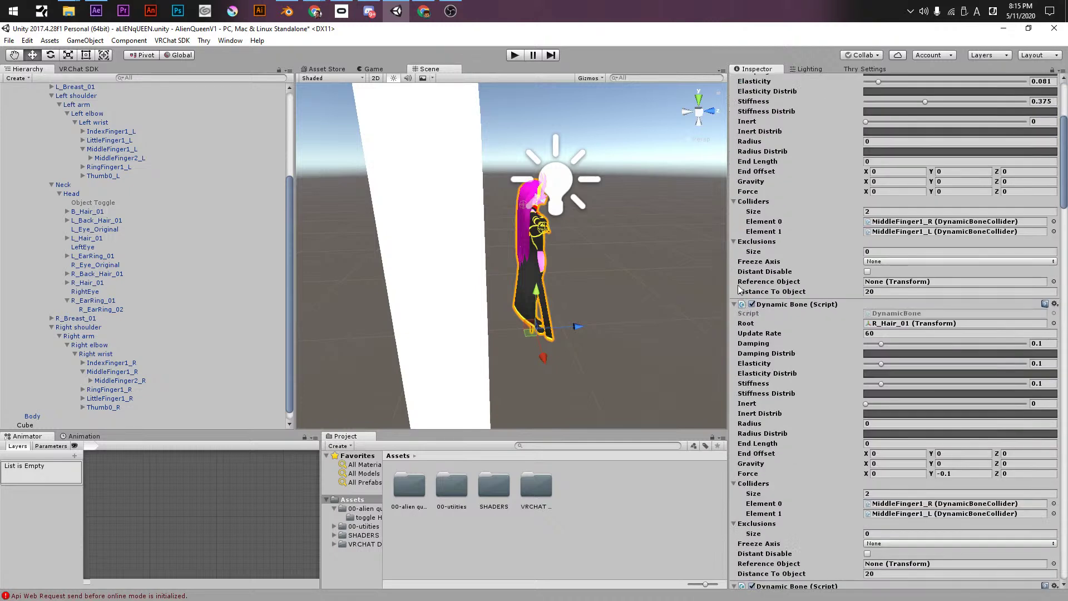
pyautogui.click(734, 304)
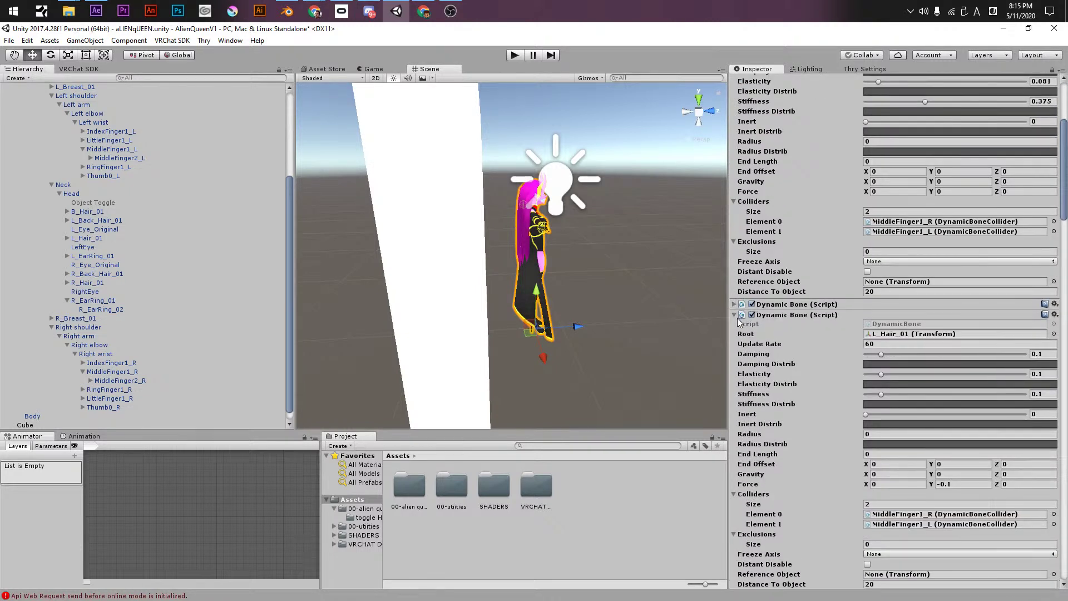
pyautogui.click(734, 315)
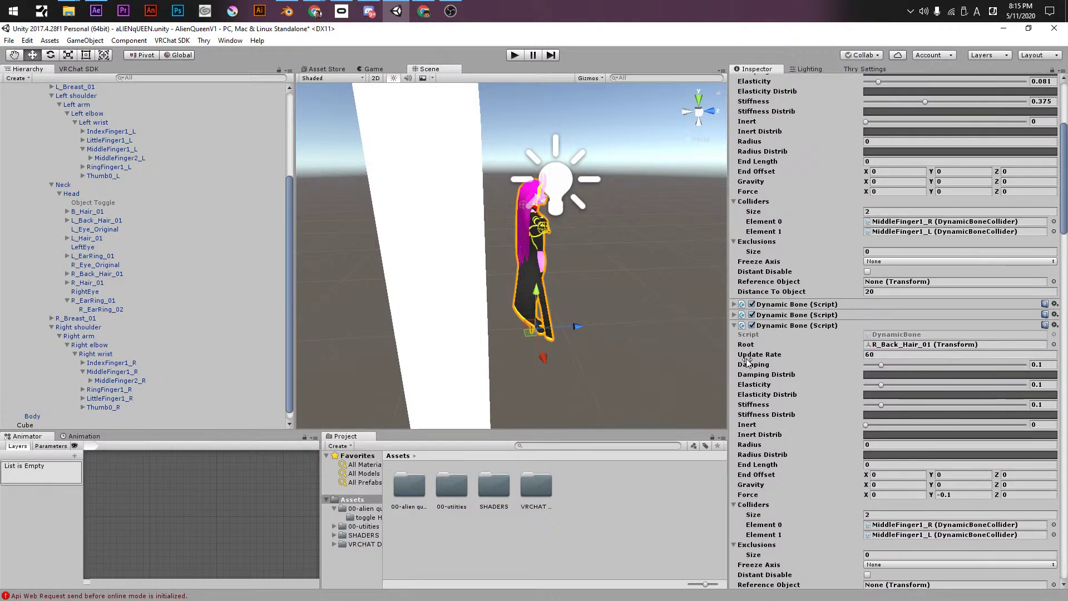
pyautogui.click(734, 326)
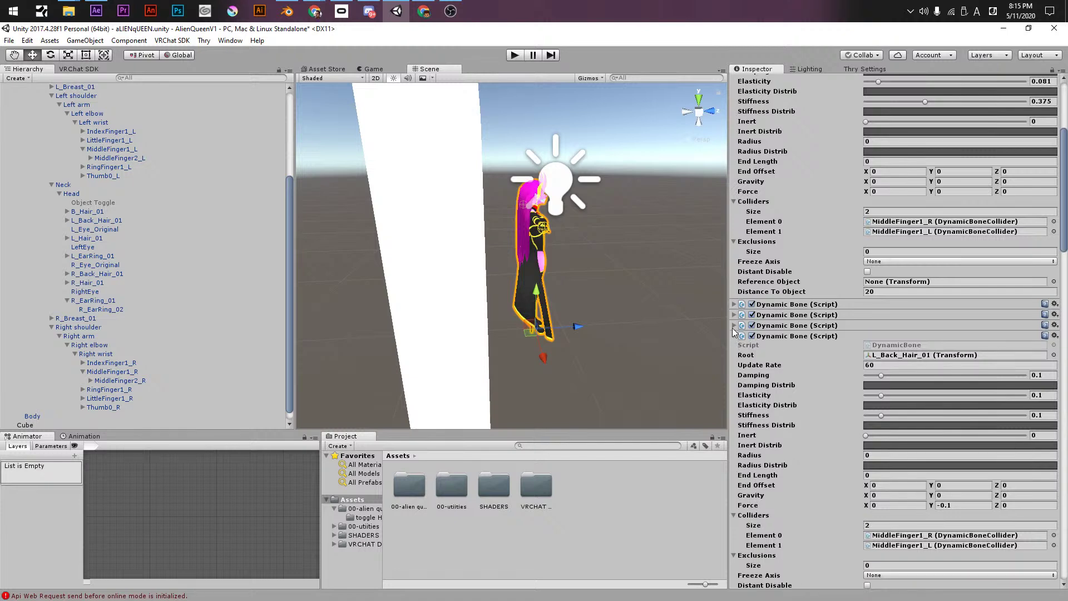
pyautogui.click(734, 336)
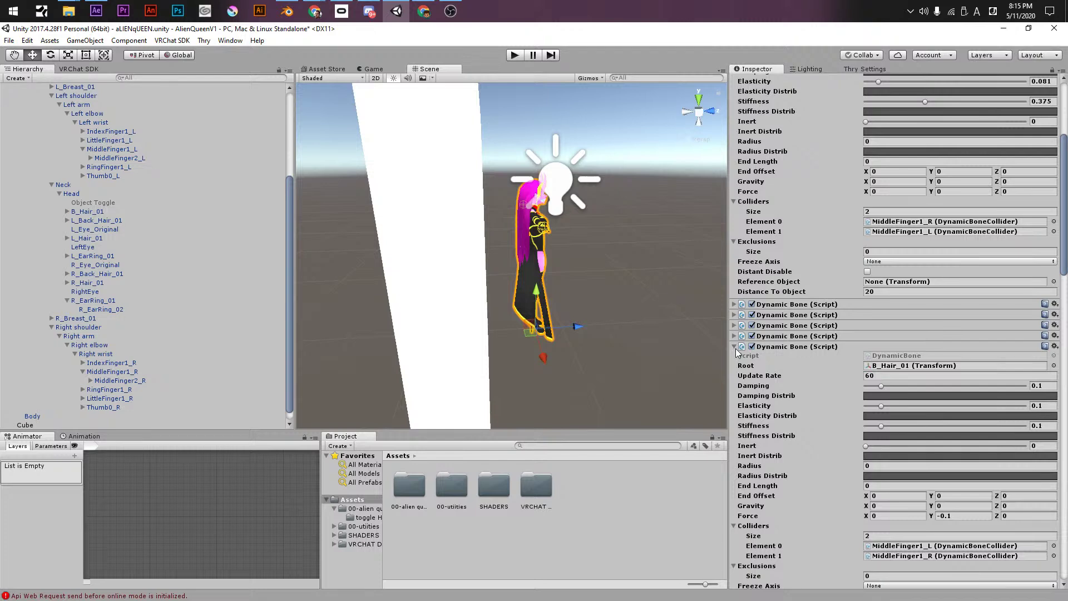
pyautogui.click(734, 347)
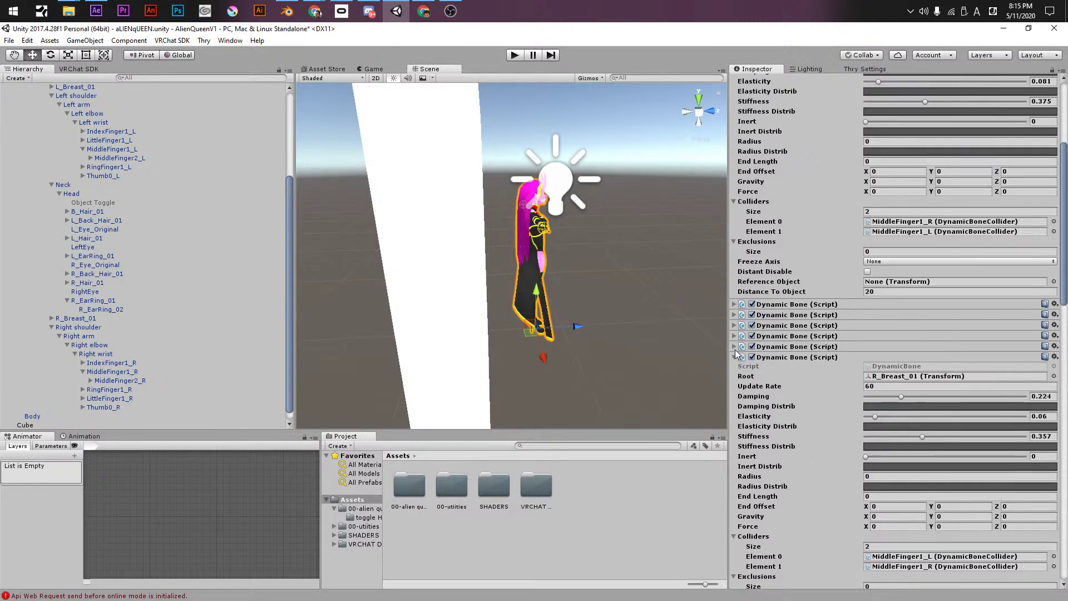
pyautogui.click(735, 356)
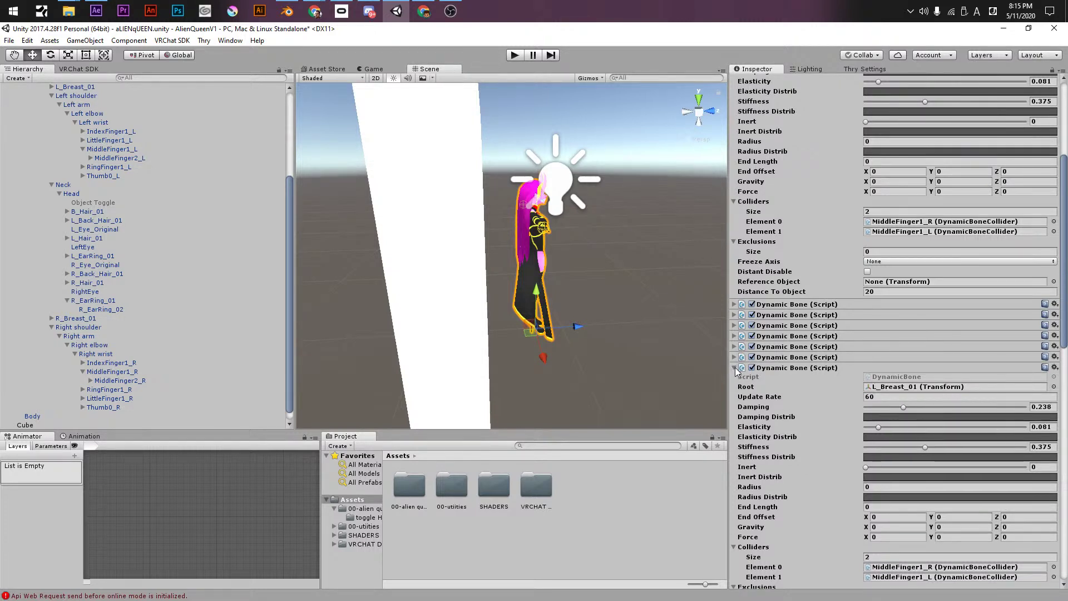
pyautogui.click(734, 368)
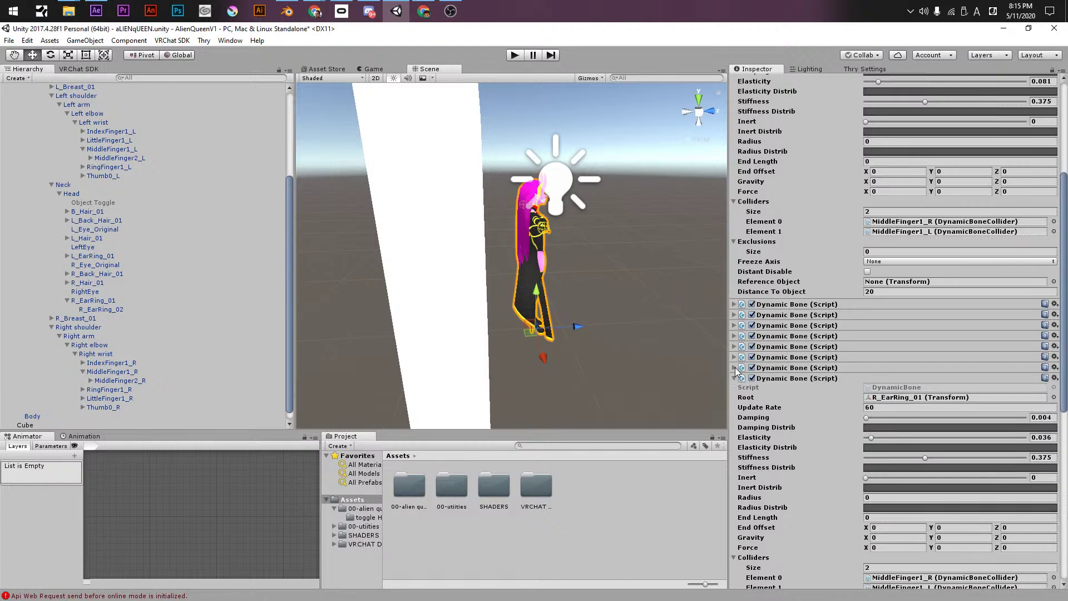
pyautogui.click(734, 378)
pyautogui.click(734, 397)
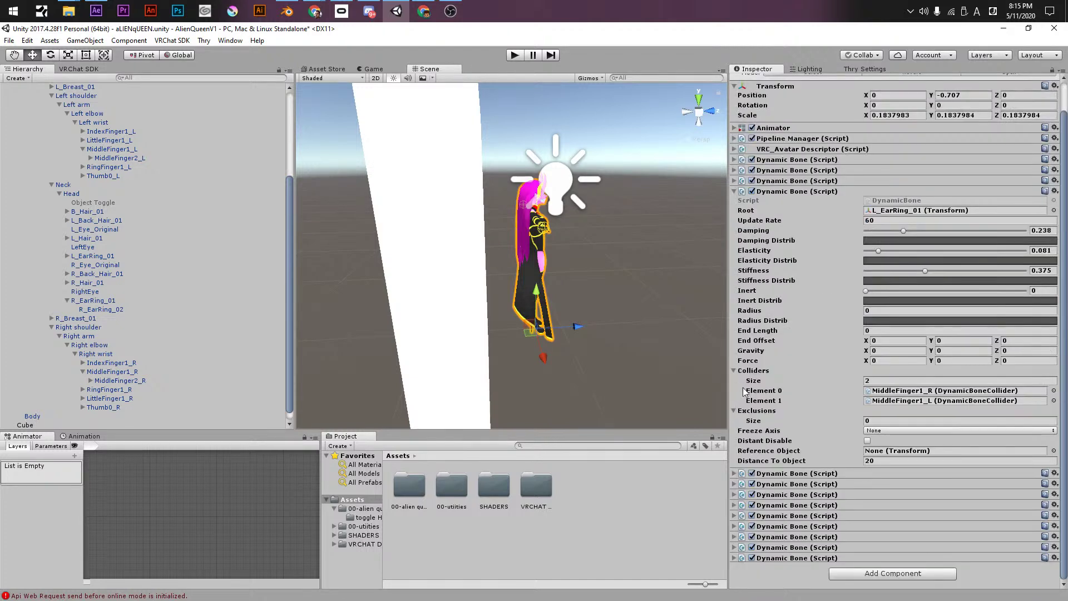
# - Remove the duplicate L_EarRing_01 Dynamic Bone component
pyautogui.rightClick(785, 193)
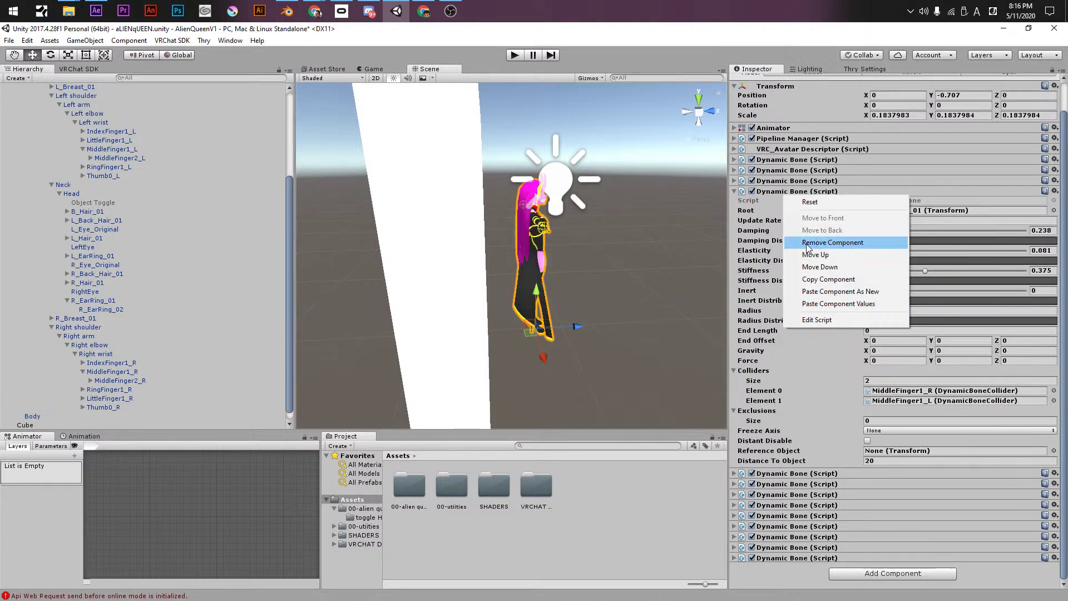
pyautogui.click(806, 243)
pyautogui.keyDown('alt'); pyautogui.moveTo(472, 250); pyautogui.dragTo(634, 256); pyautogui.keyUp('alt')
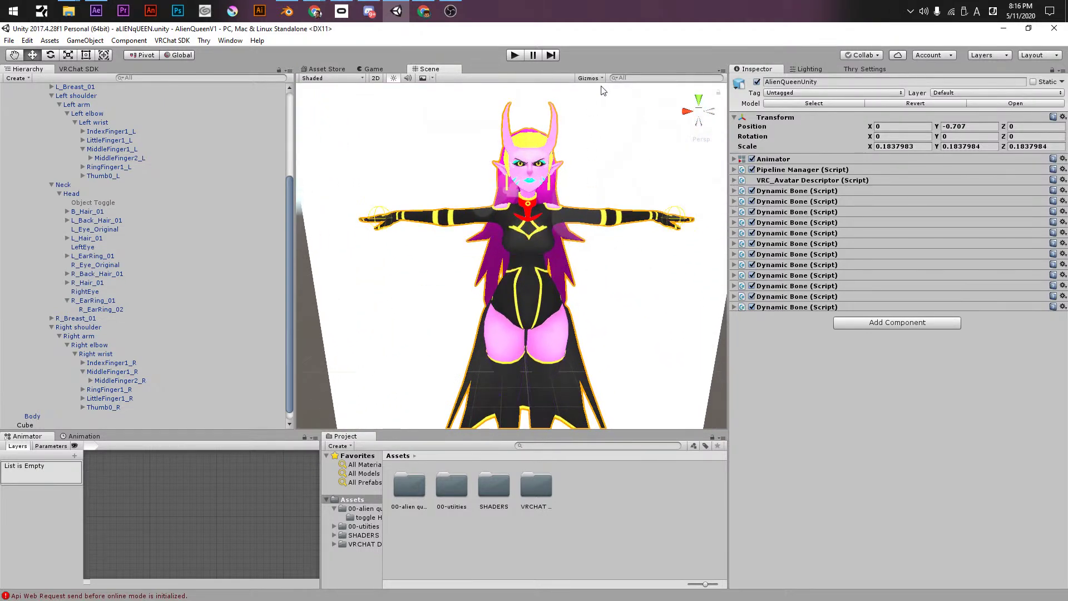
# - Set both ear-ring Dynamic Bones' Stiffness to 0 and save the scene
pyautogui.click(734, 307)
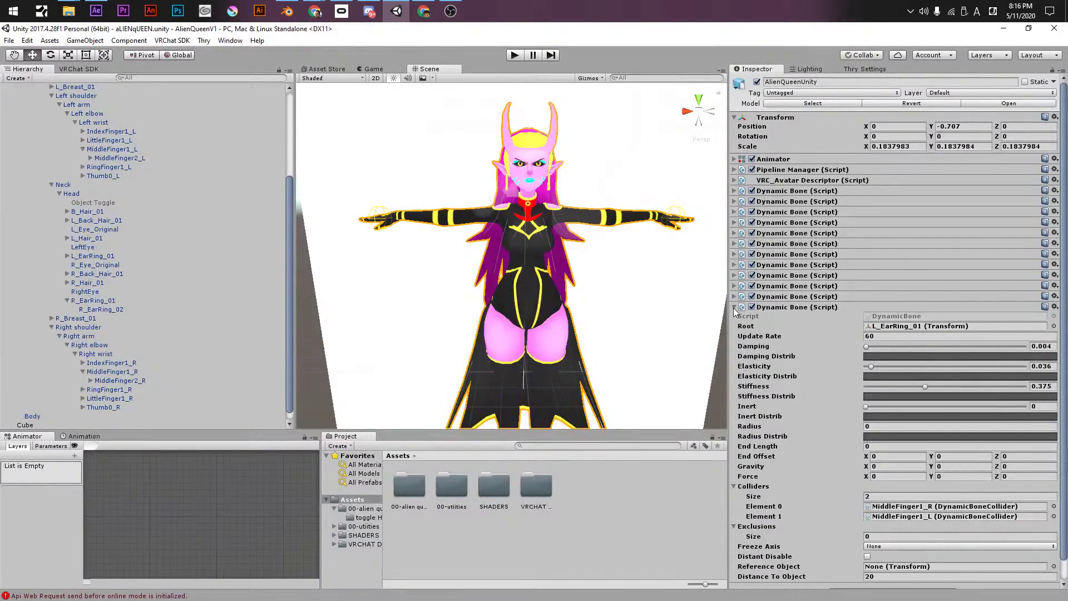
pyautogui.click(734, 296)
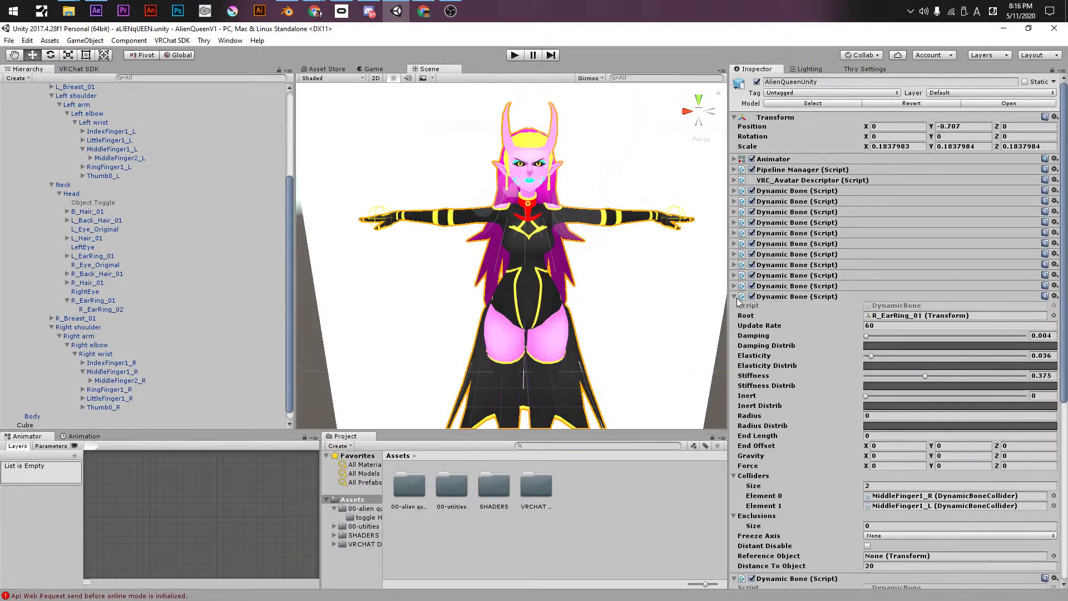
pyautogui.moveTo(879, 378); pyautogui.dragTo(835, 552)
pyautogui.scroll(-4, 835, 552)
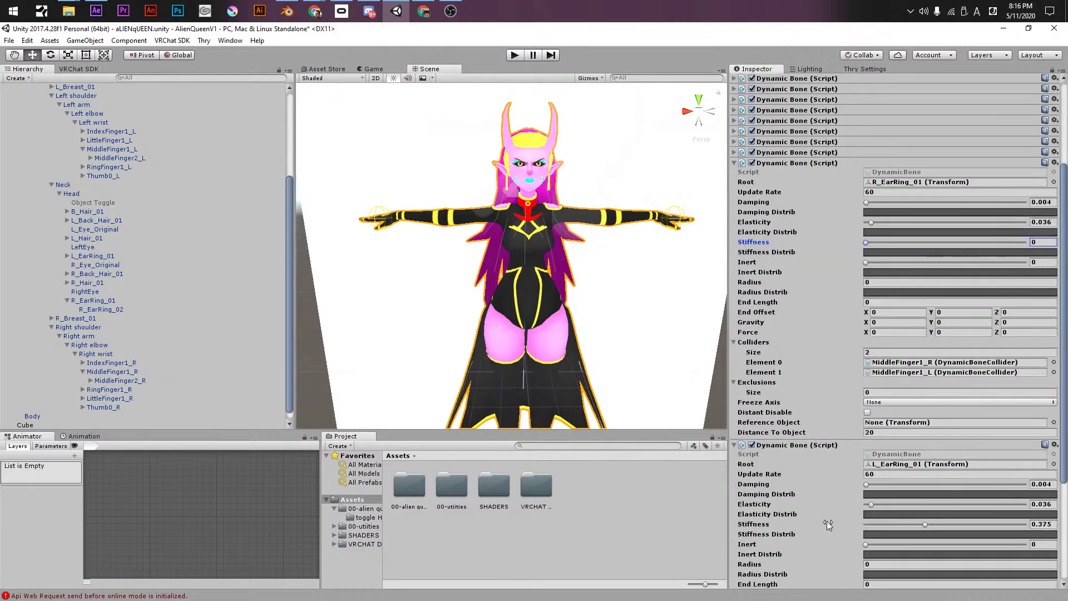
pyautogui.moveTo(889, 525); pyautogui.dragTo(789, 253)
pyautogui.click(693, 49)
pyautogui.hotkey('ctrl', 's')
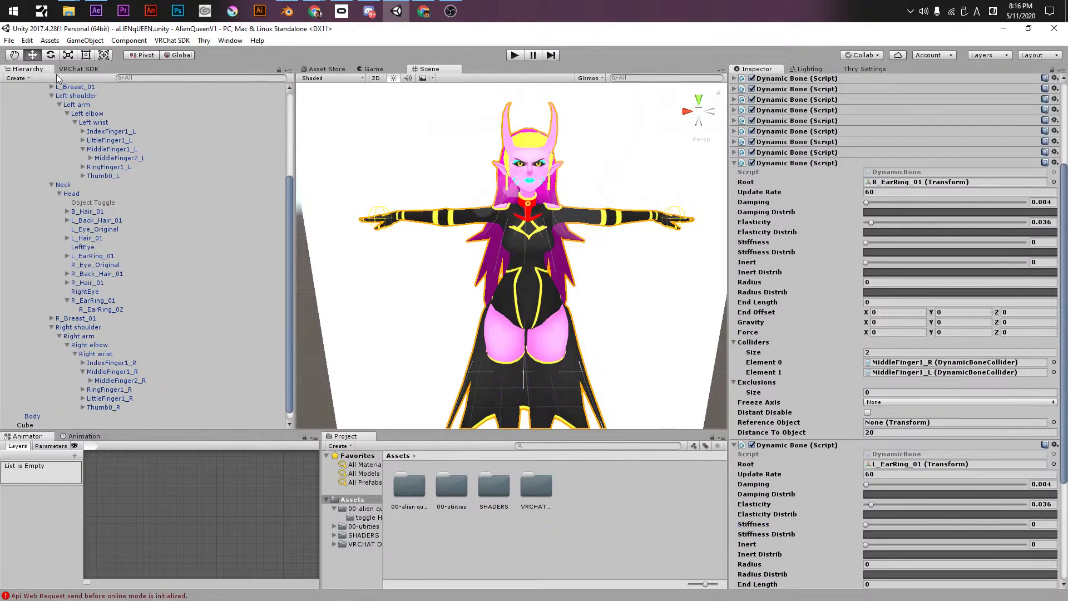
# - Build & Publish the AlienQueen avatar from the VRChat SDK Builder
pyautogui.click(72, 69)
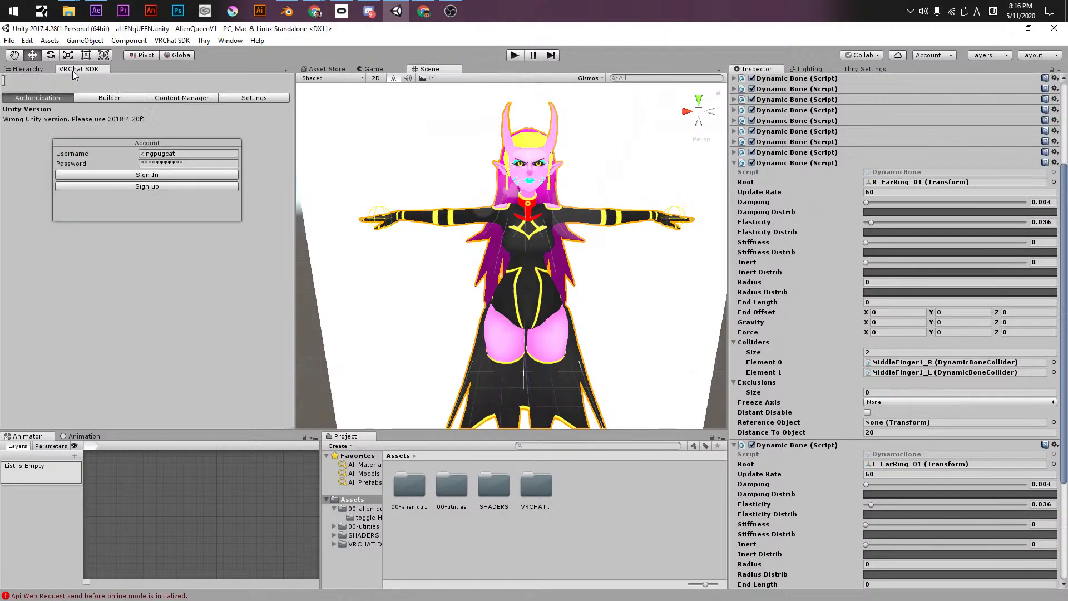
pyautogui.click(95, 97)
pyautogui.click(215, 391)
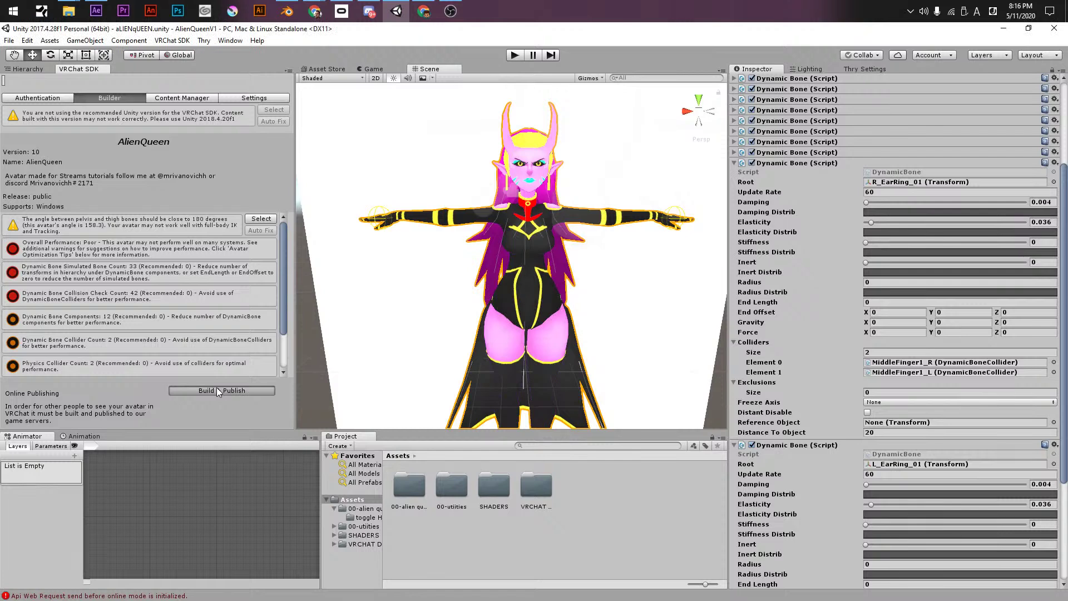
pyautogui.click(217, 390)
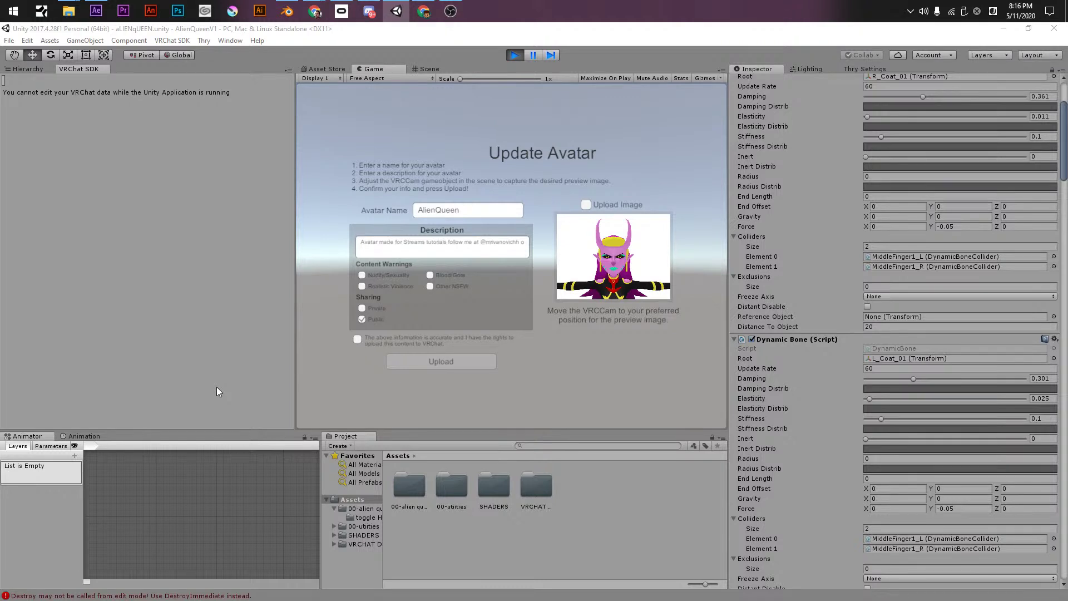
# - Confirm upload rights, upload the AlienQueen update, and dismiss the Update Complete notice
pyautogui.click(359, 340)
pyautogui.click(411, 363)
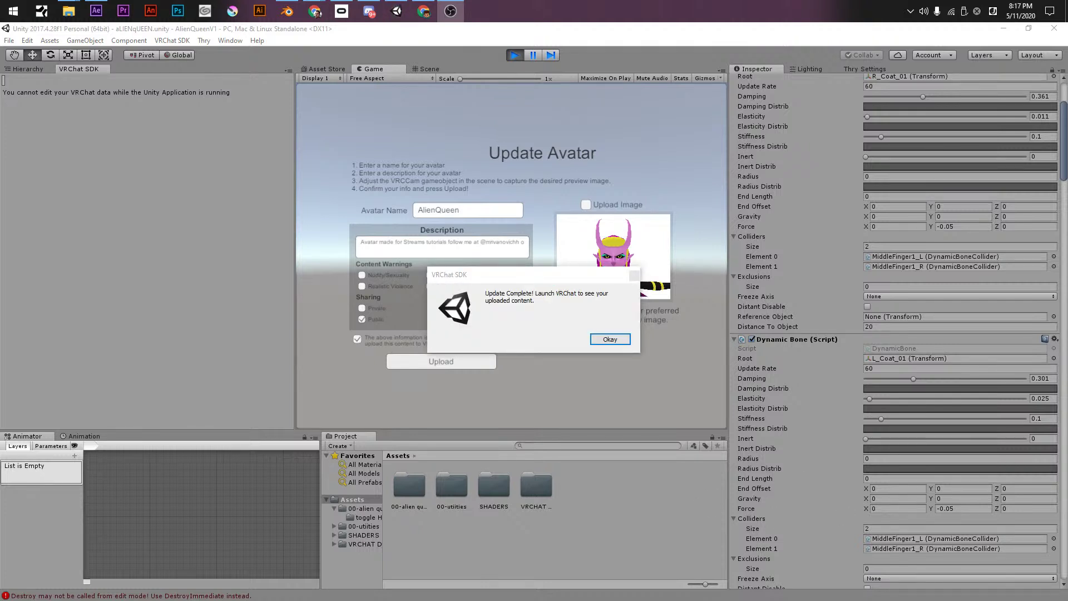
pyautogui.click(609, 339)
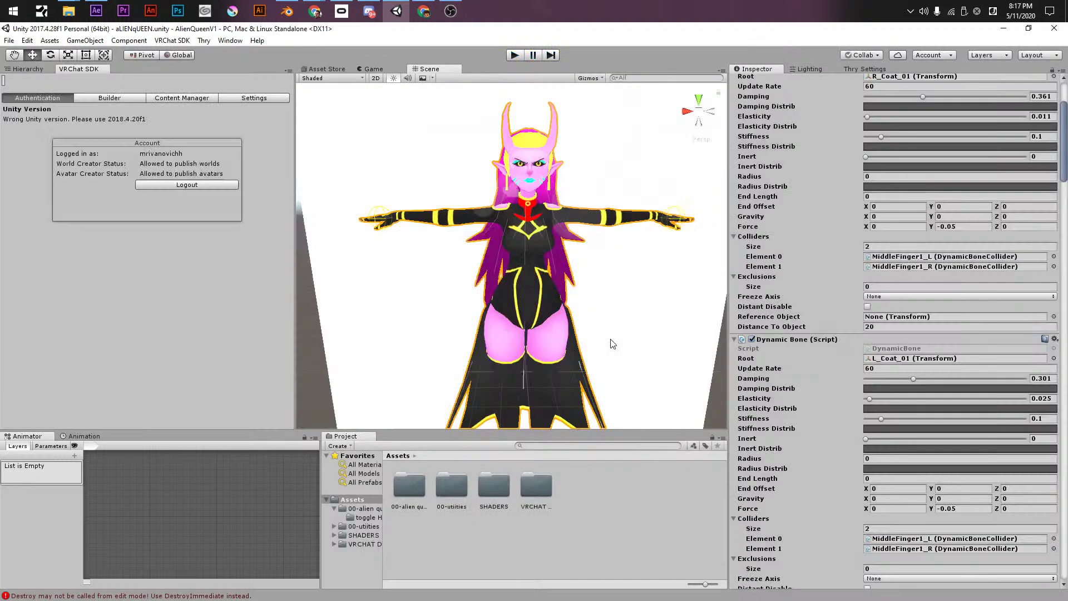
# - In the Hierarchy, collapse AlienQueenUnity and select the Cube
pyautogui.click(26, 69)
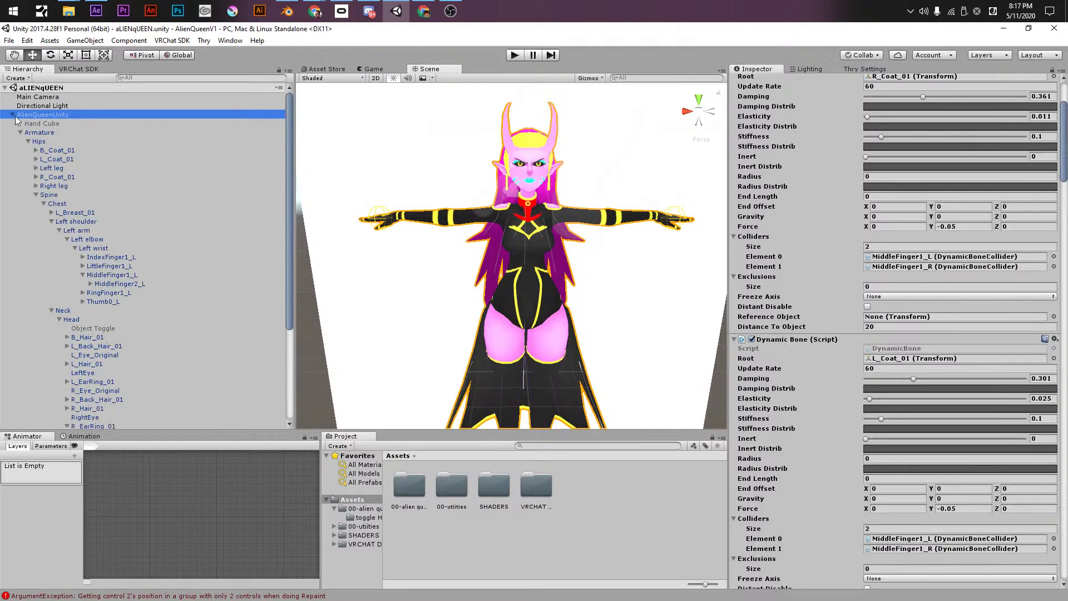
pyautogui.click(12, 114)
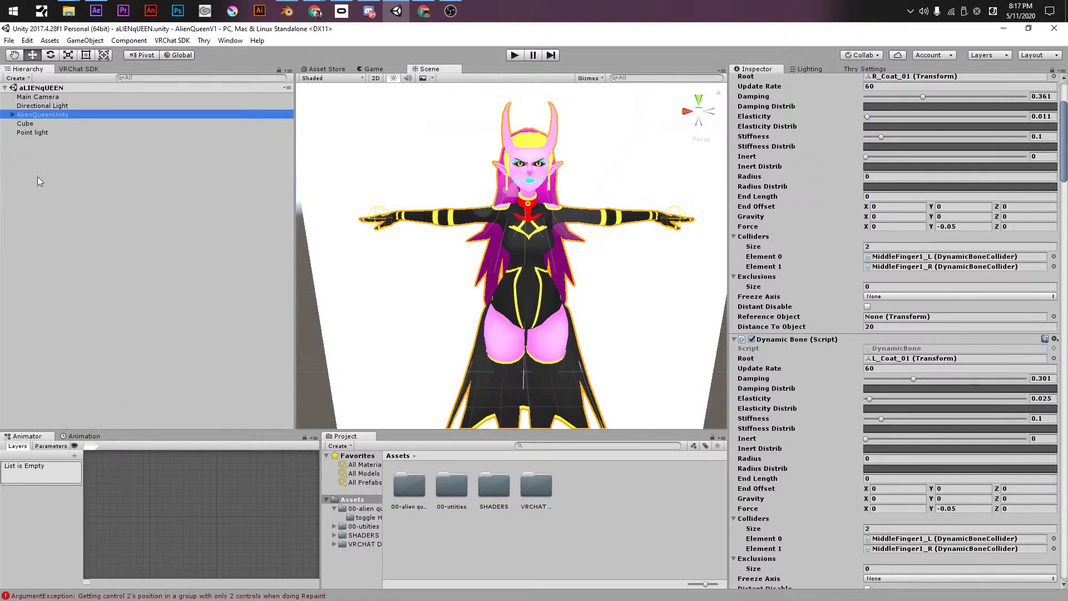
pyautogui.click(24, 123)
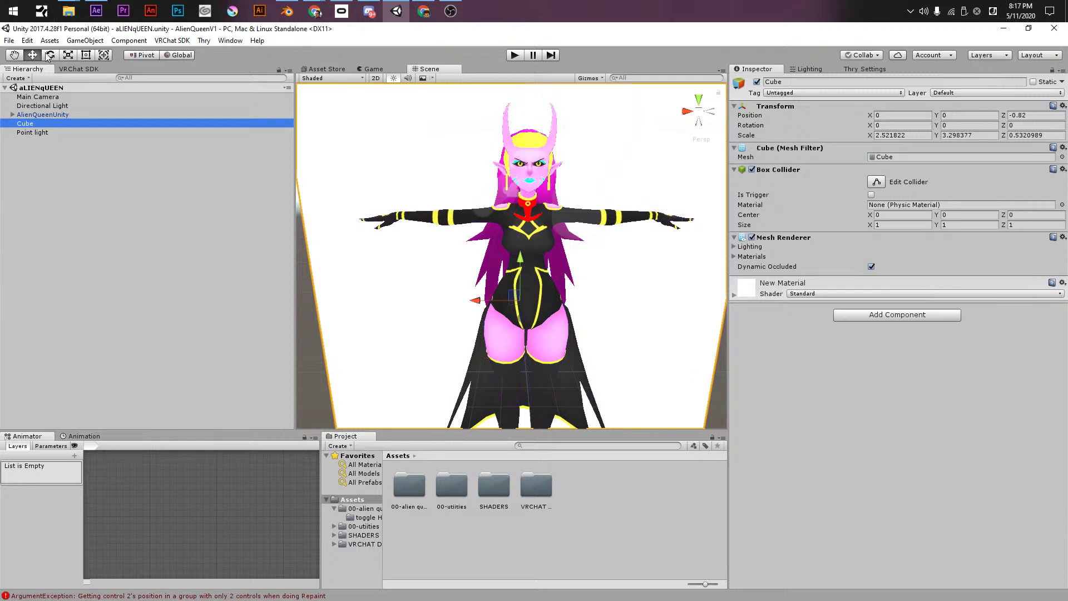
# - Review the VRChat SDK Builder's build checks, then return to the Hierarchy
pyautogui.click(67, 69)
pyautogui.click(35, 69)
pyautogui.click(63, 70)
pyautogui.click(82, 98)
pyautogui.click(54, 98)
pyautogui.click(99, 98)
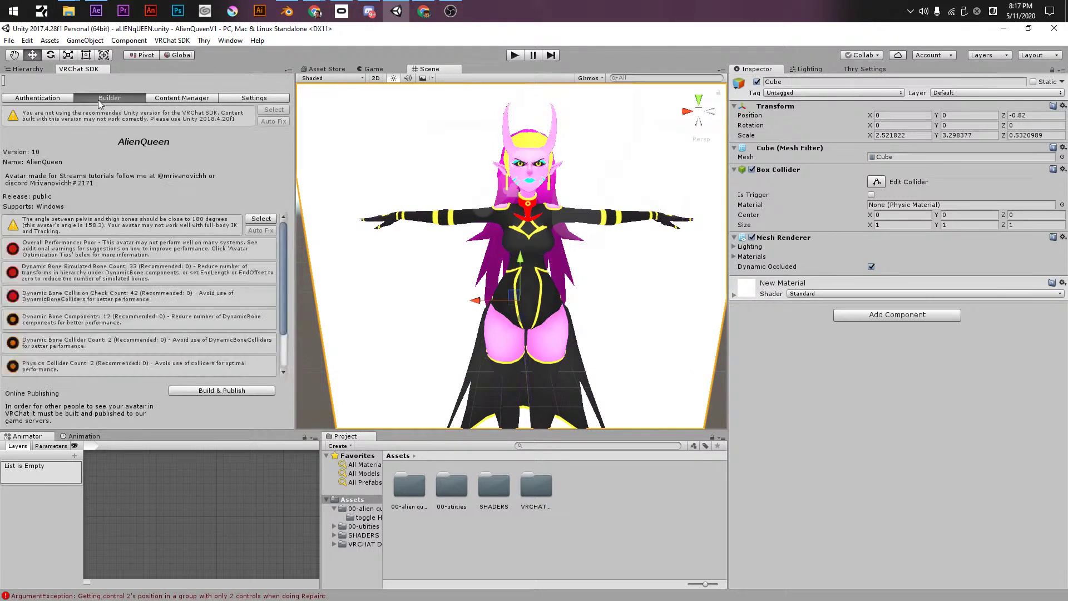
pyautogui.click(32, 69)
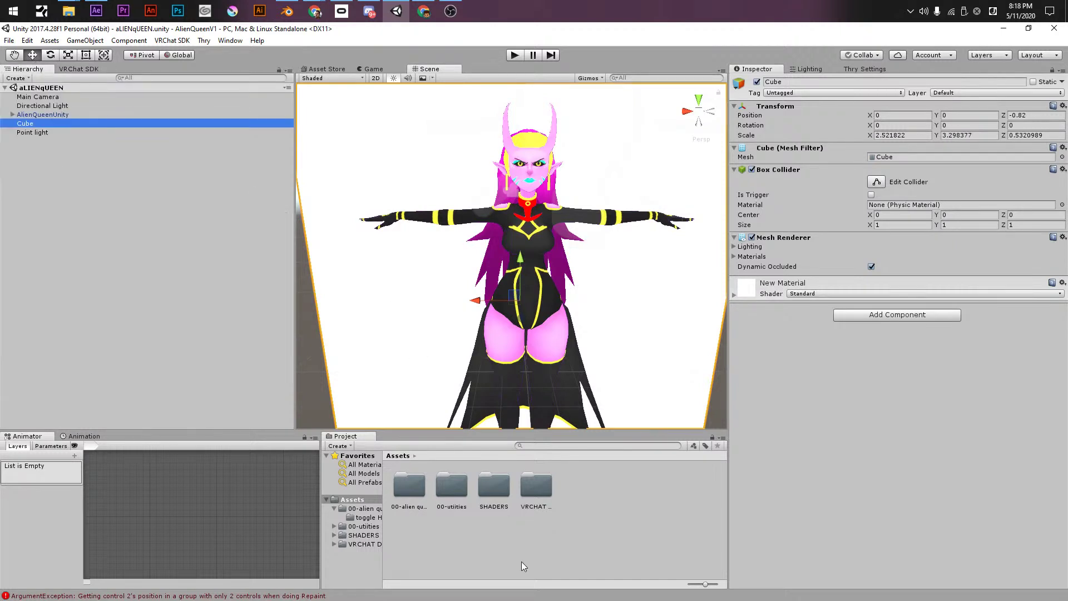
pyautogui.rightClick(569, 475)
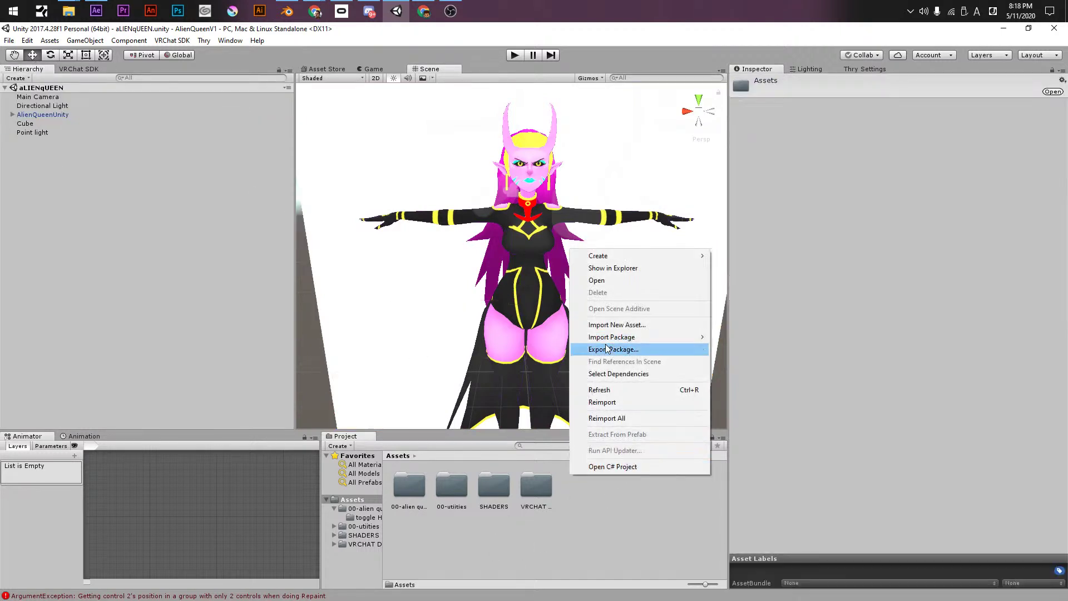
pyautogui.moveTo(621, 344)
pyautogui.click(770, 334)
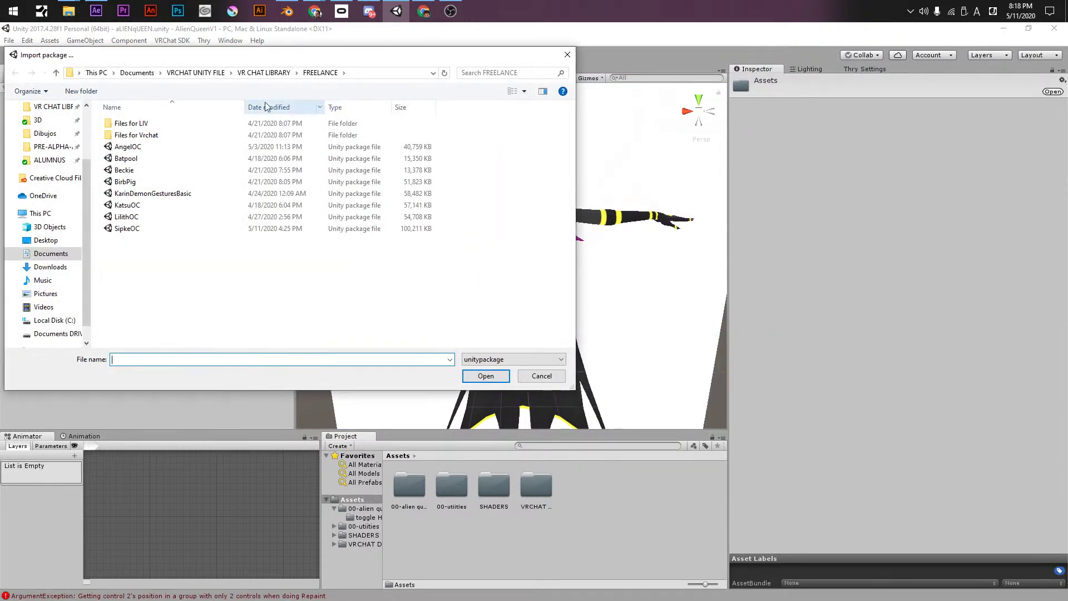
pyautogui.click(263, 73)
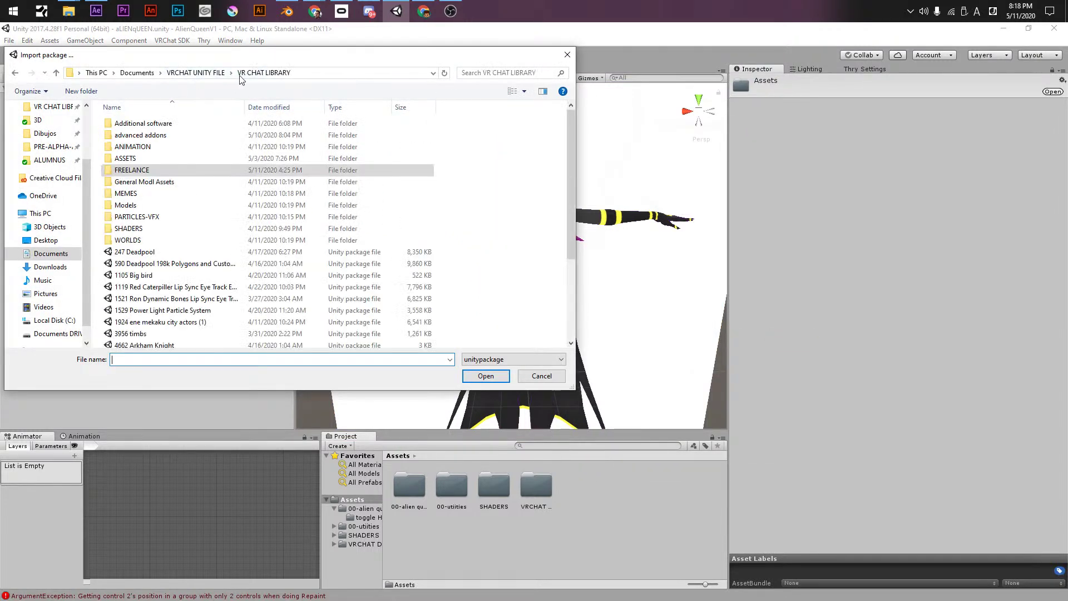
pyautogui.doubleClick(179, 135)
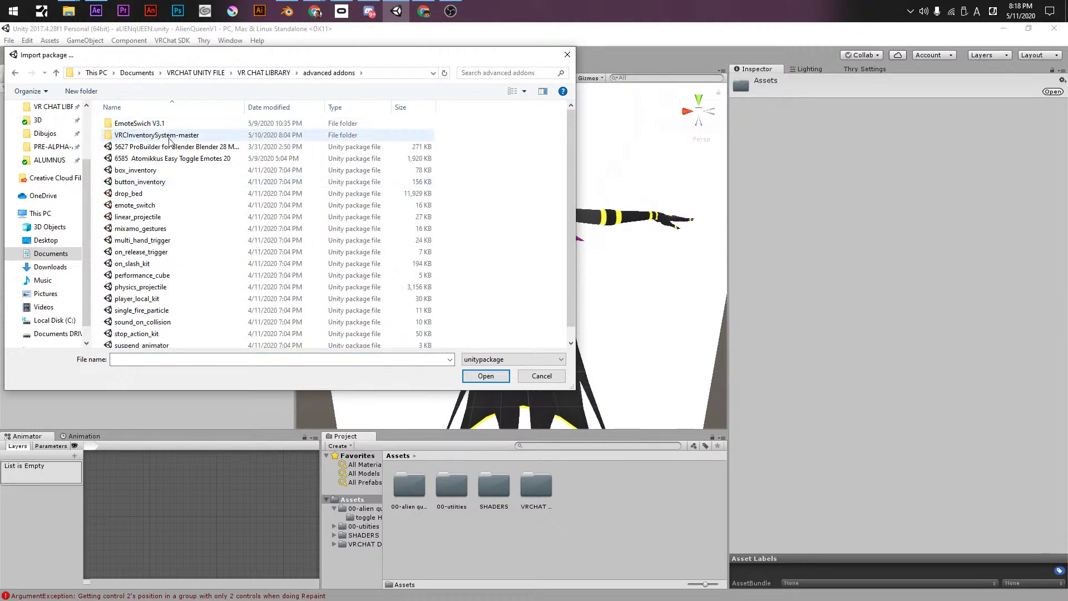
pyautogui.doubleClick(169, 135)
pyautogui.doubleClick(171, 125)
pyautogui.click(174, 127)
pyautogui.doubleClick(174, 129)
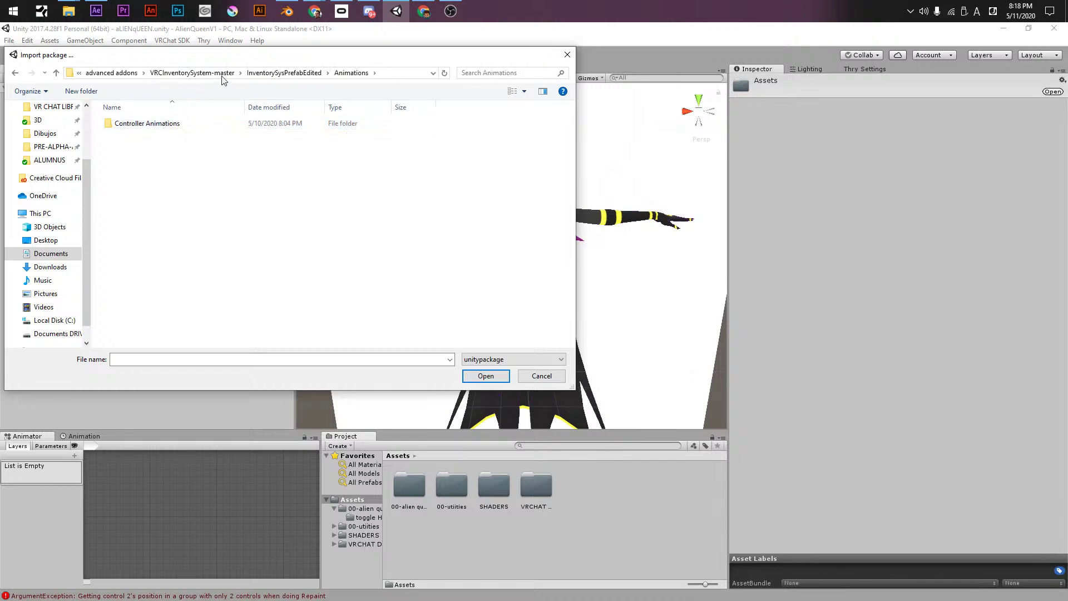
pyautogui.click(140, 78)
pyautogui.scroll(-1, 182, 189)
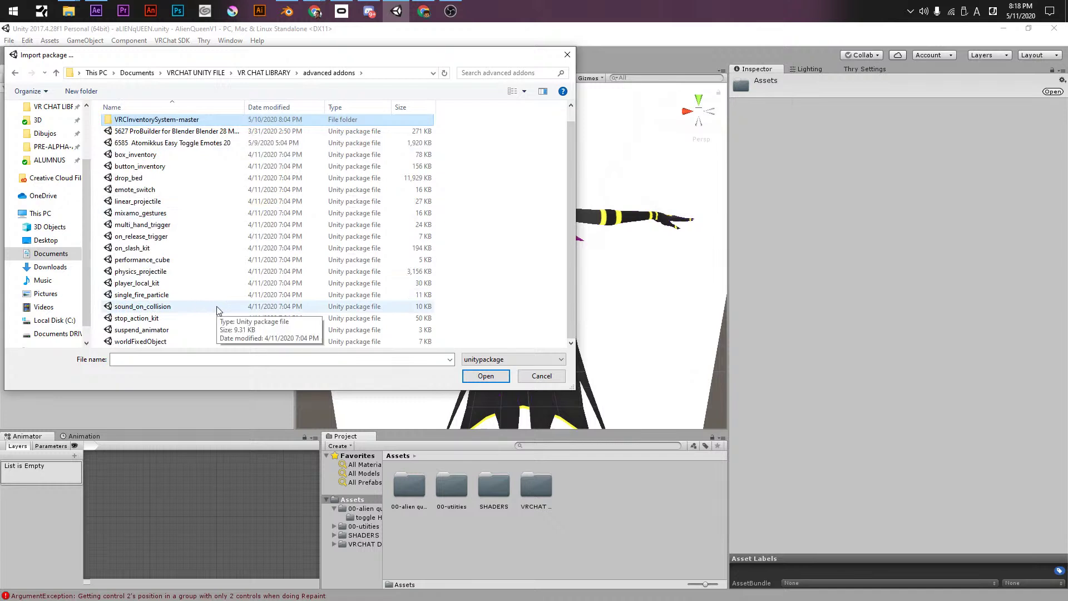
pyautogui.scroll(1, 218, 311)
pyautogui.doubleClick(137, 122)
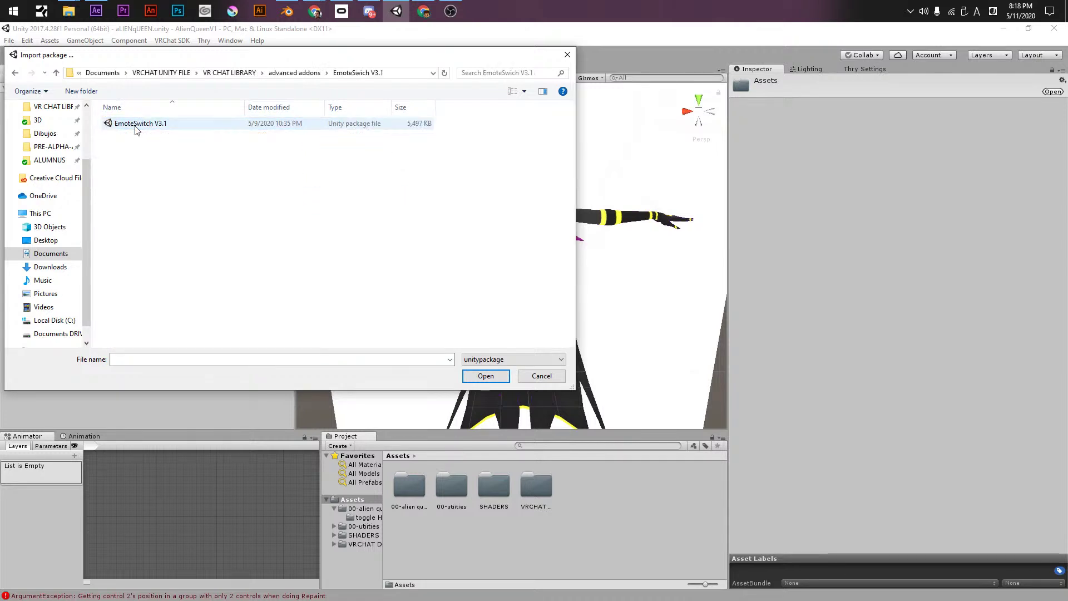
pyautogui.click(125, 124)
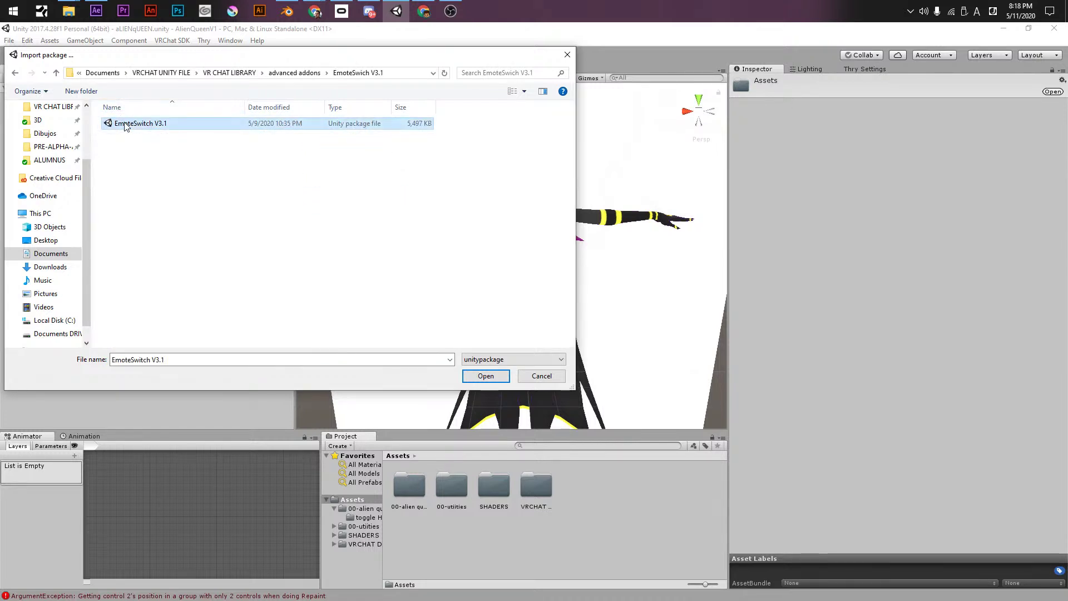
pyautogui.doubleClick(126, 125)
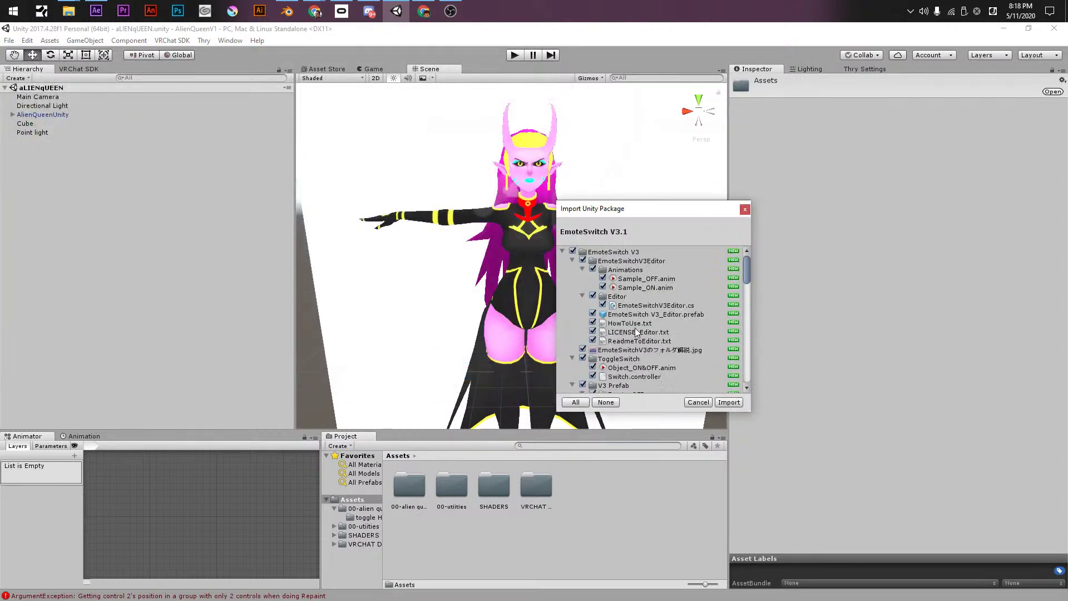
pyautogui.scroll(-10, 572, 347)
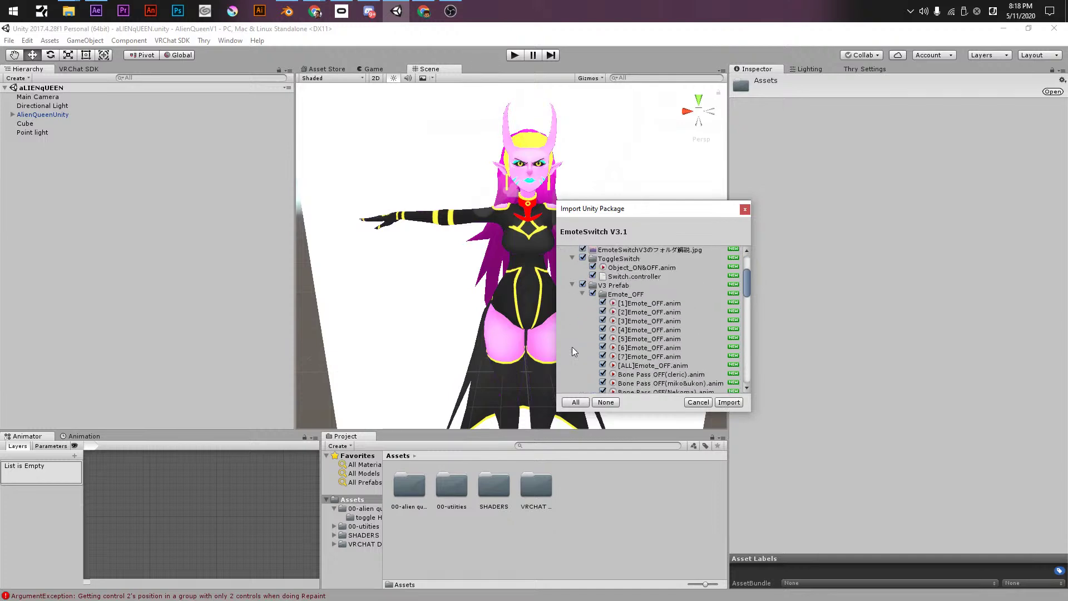
pyautogui.scroll(-8, 572, 346)
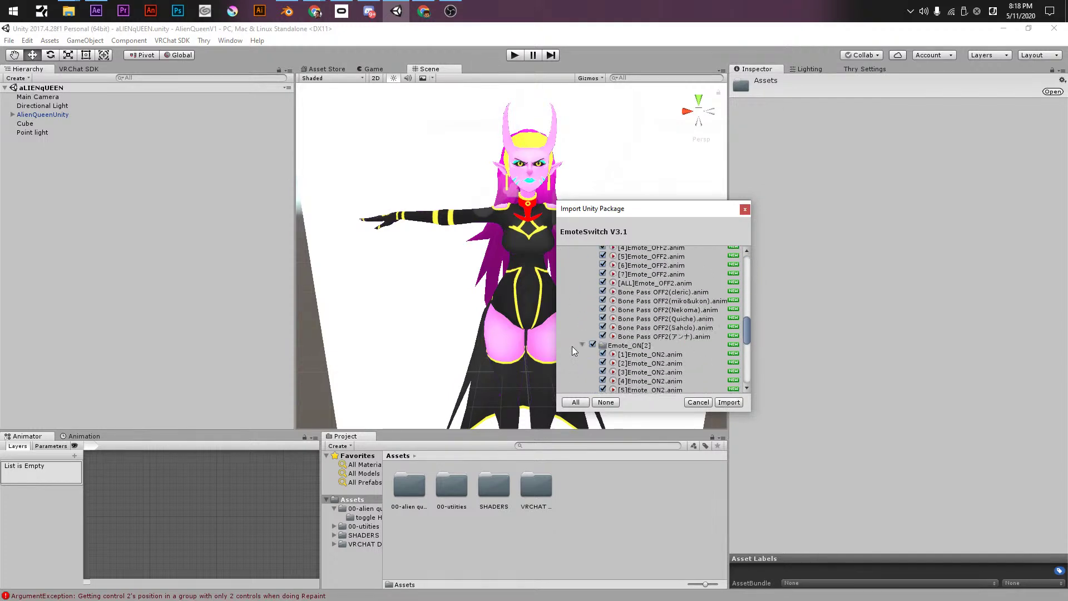
pyautogui.scroll(20, 571, 346)
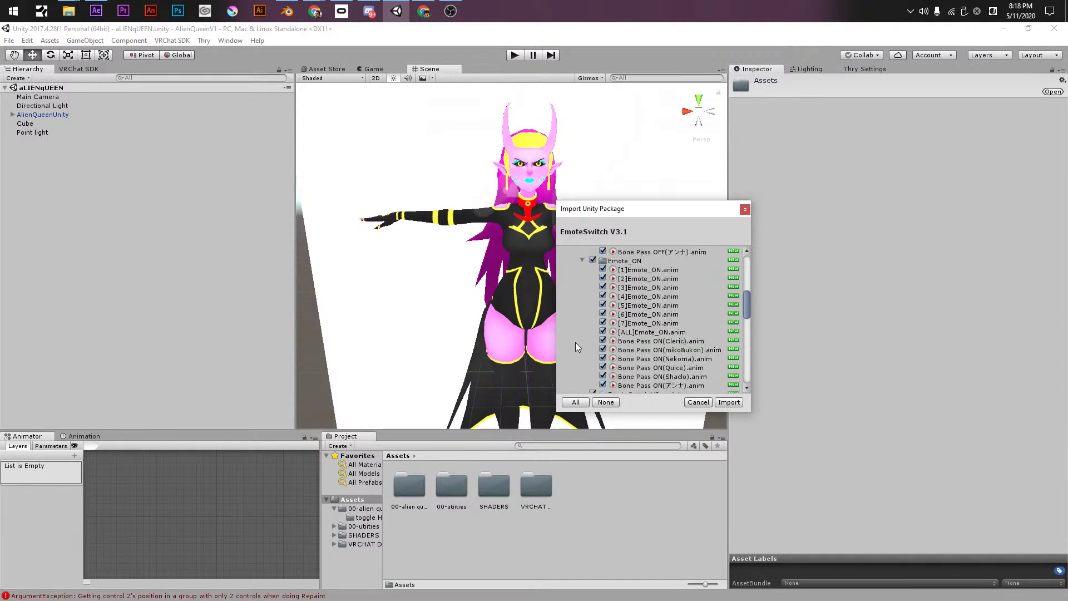
# - Skip the package import and open a File Explorer window, minimized behind Unity
pyautogui.click(743, 210)
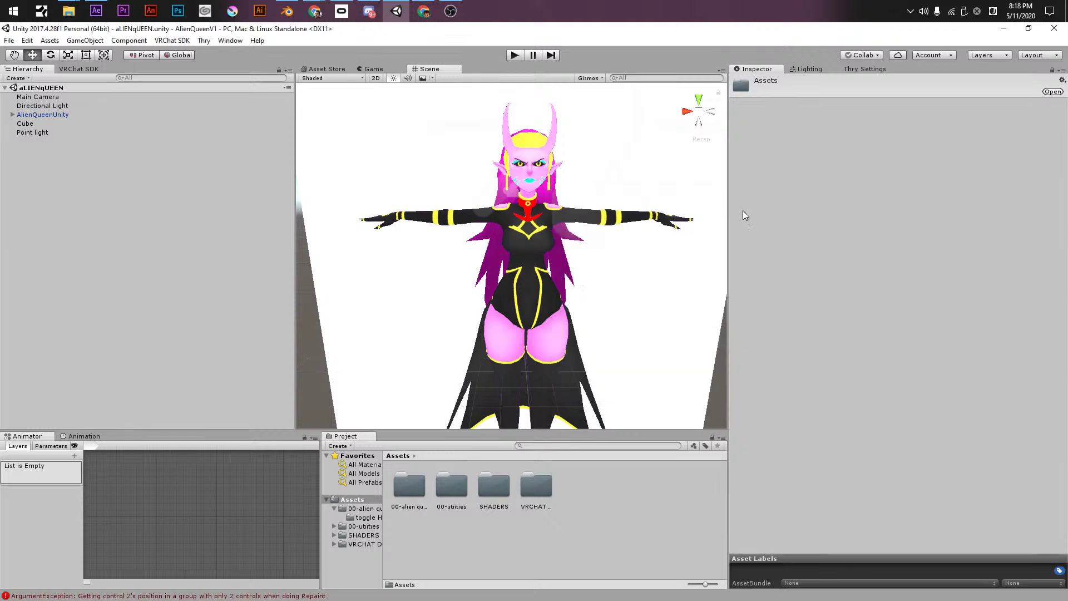
pyautogui.press('super+e')
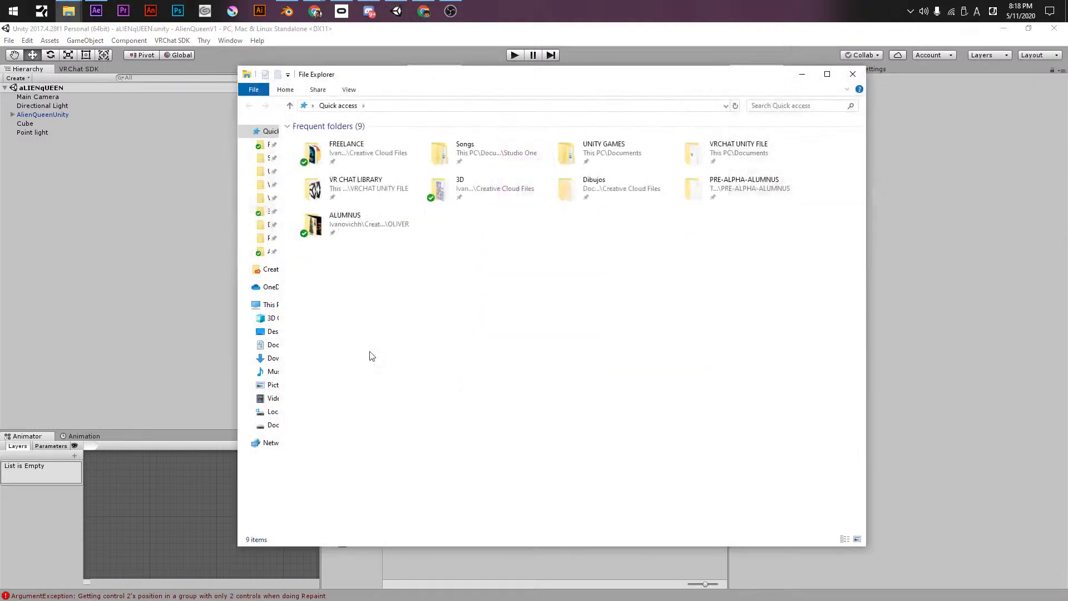
pyautogui.press('super+Down')
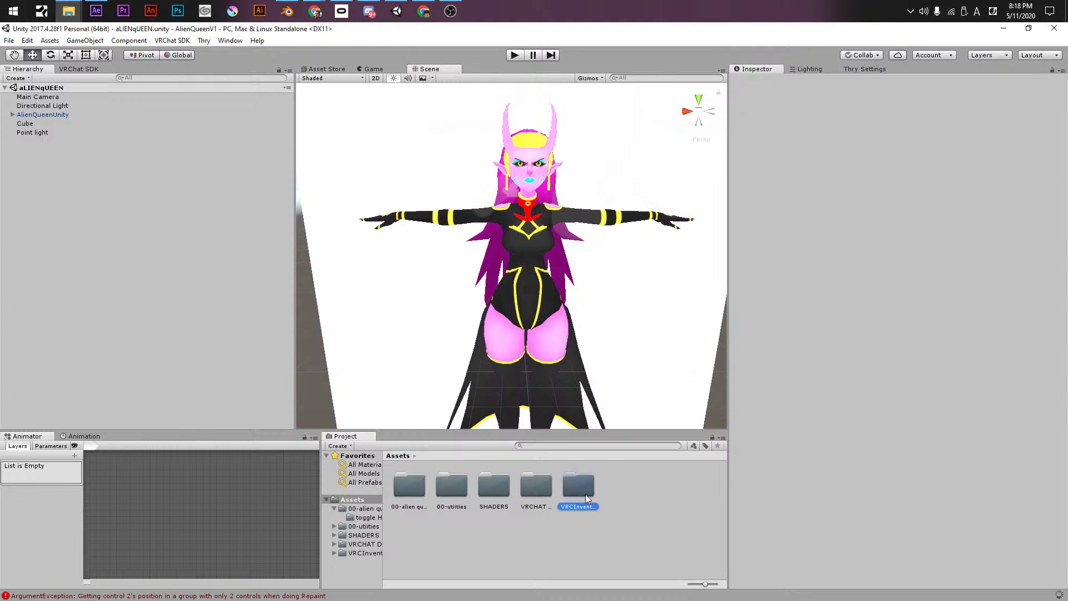
# - Check the Xiexe menu the import added, then clear the asset selection
pyautogui.click(225, 41)
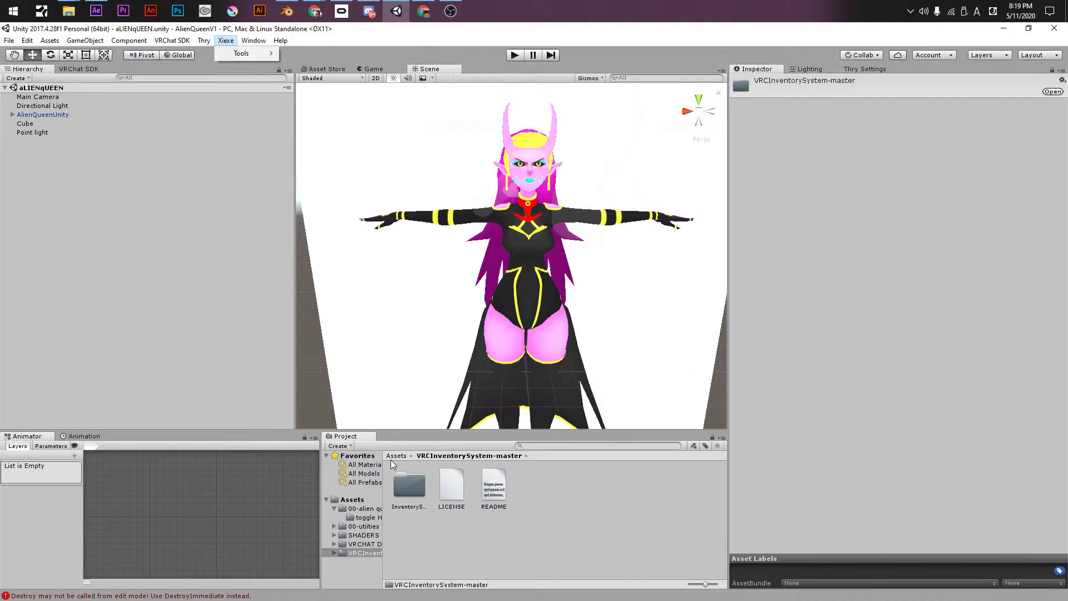
pyautogui.click(396, 455)
pyautogui.click(225, 41)
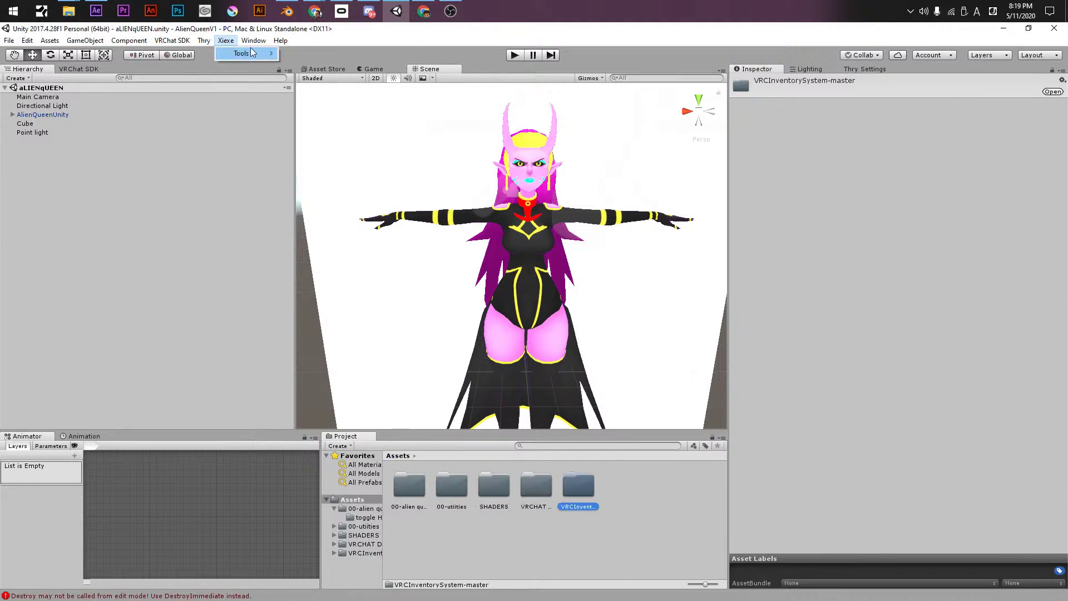
pyautogui.click(490, 560)
pyautogui.click(490, 562)
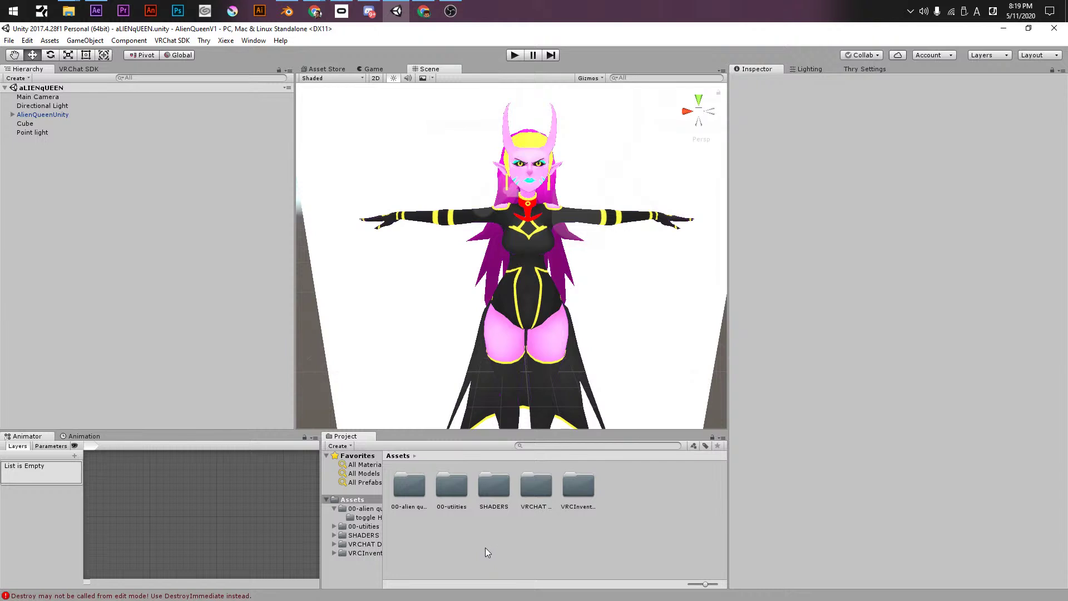
# - Duplicate AlienQueenUnity and deactivate the original avatar
pyautogui.click(55, 116)
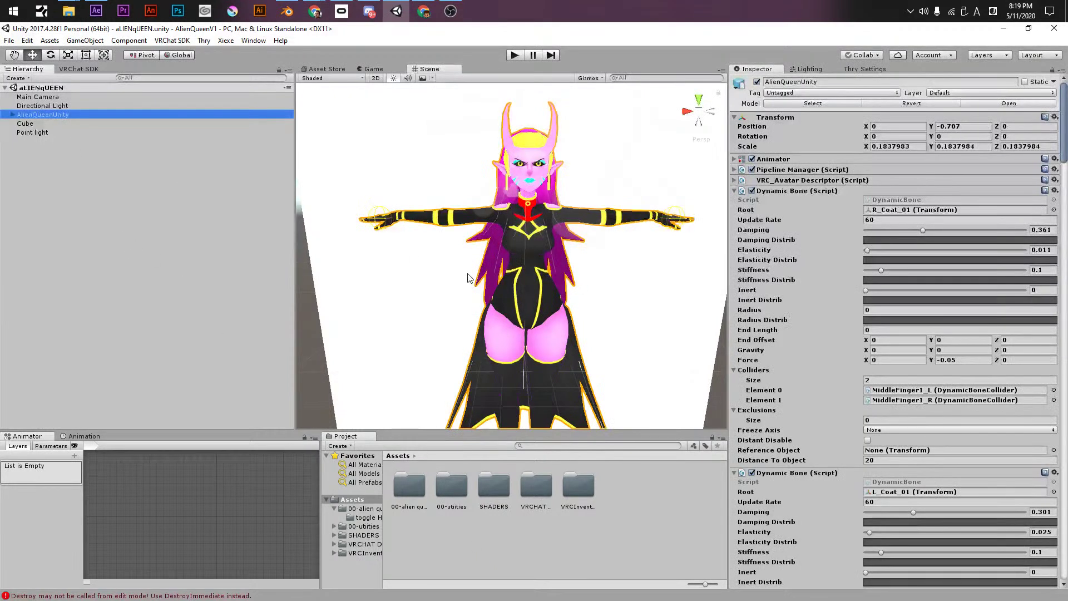
pyautogui.hotkey('ctrl', 'd')
pyautogui.click(55, 115)
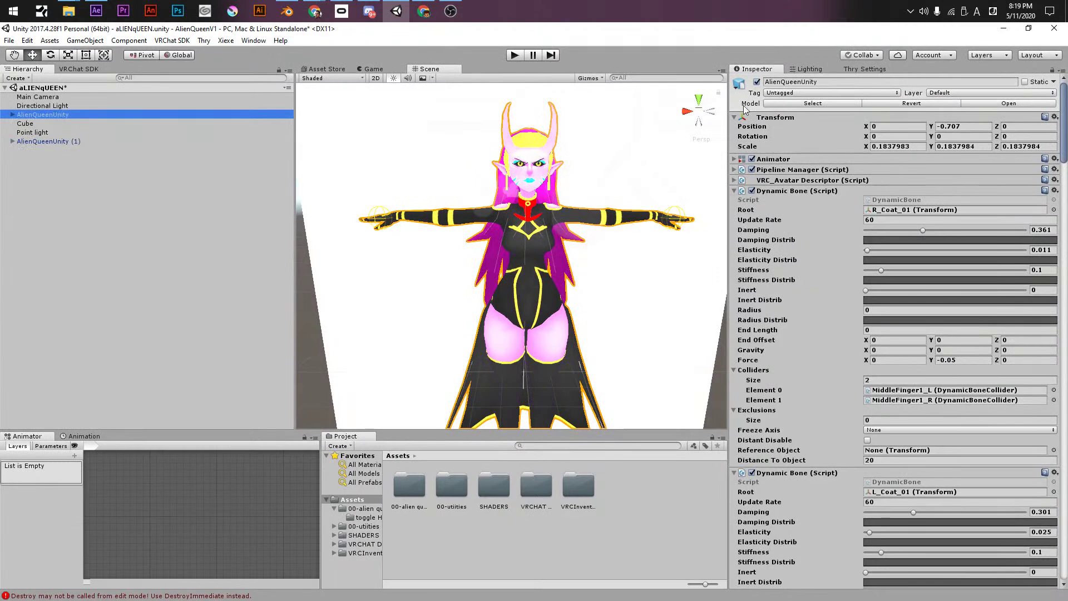
pyautogui.click(756, 81)
# - Create a new animation clip in the Assets folder
pyautogui.rightClick(461, 548)
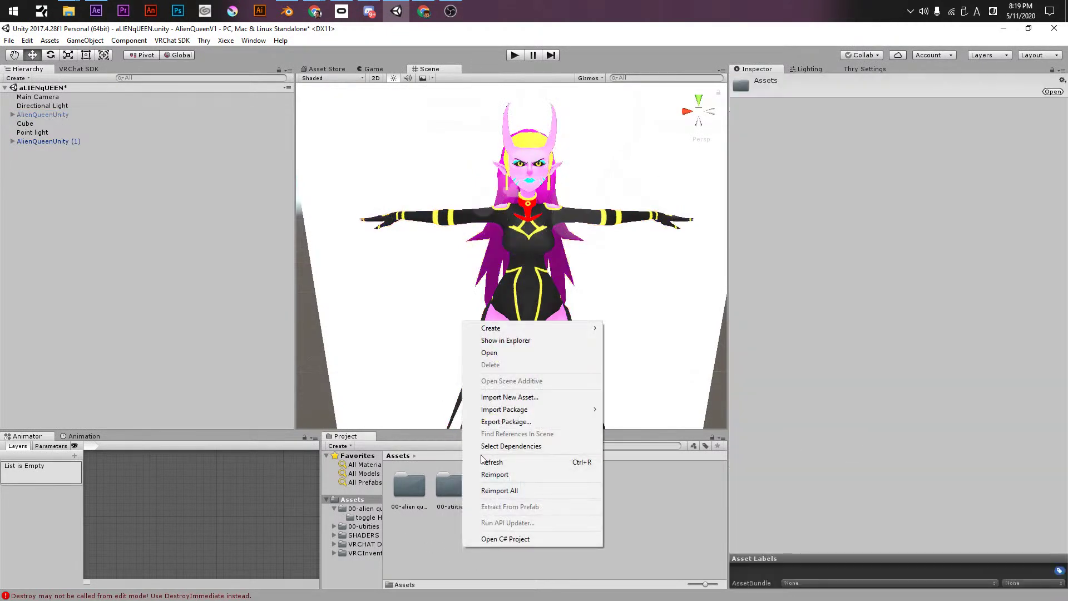
pyautogui.moveTo(500, 328)
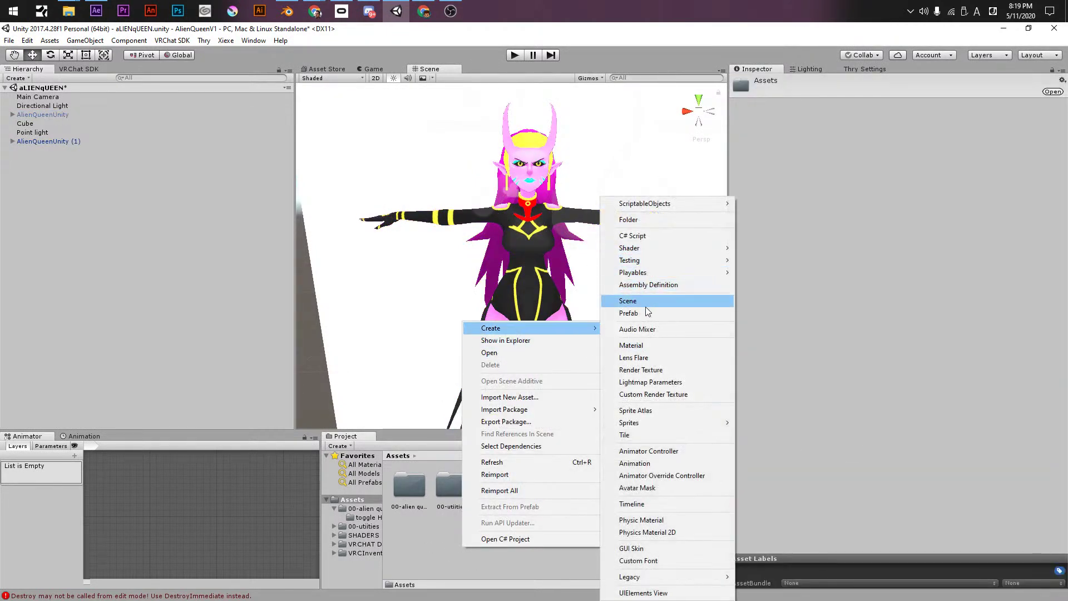
pyautogui.click(658, 463)
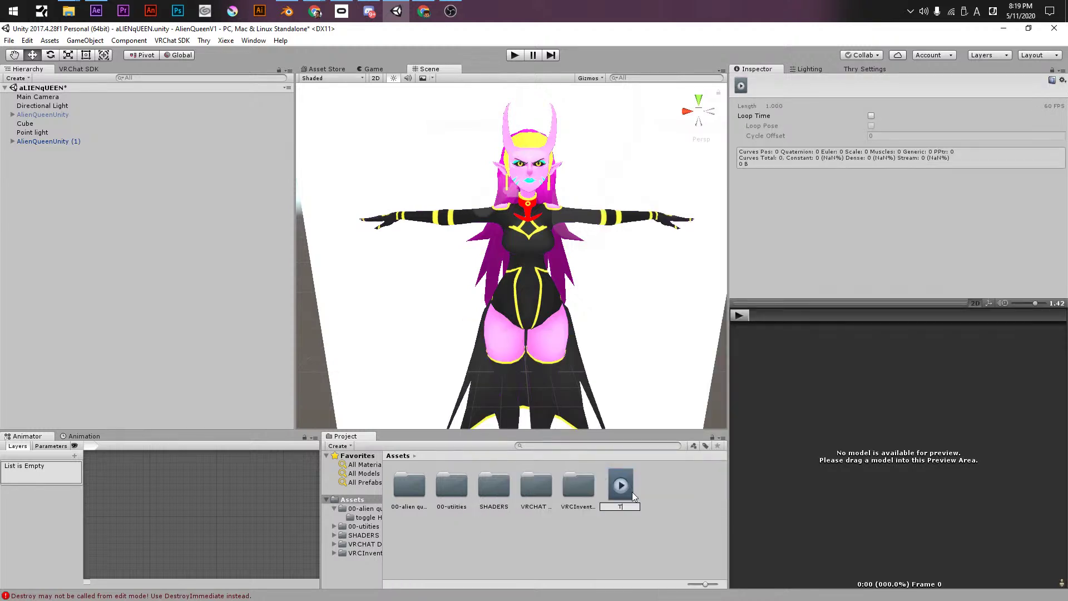
# - Name the clip Toung, then duplicate it and name the copy R u SRS
pyautogui.press('Return')
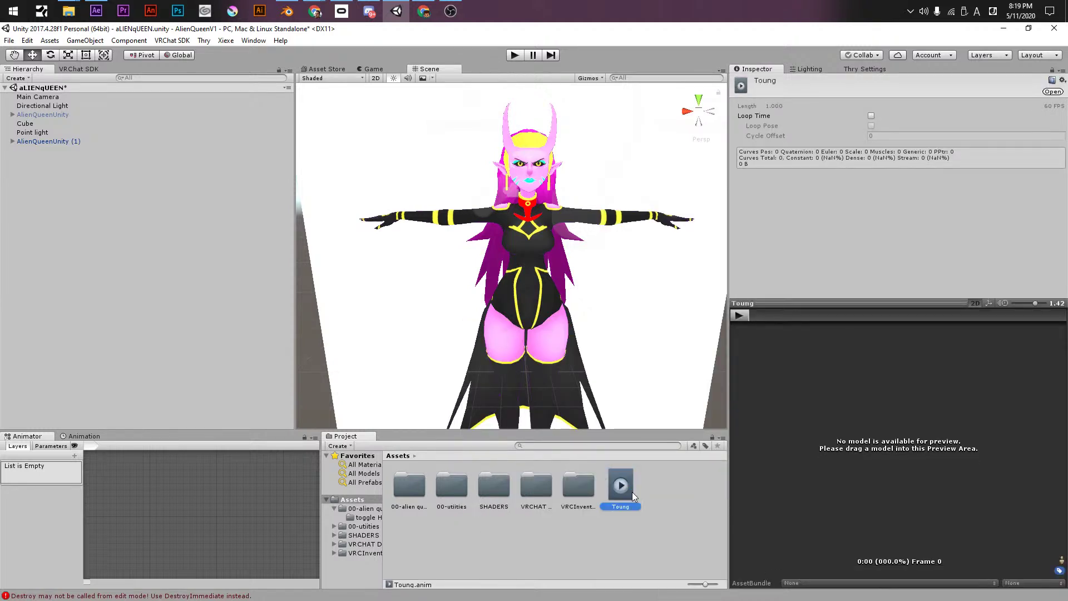
pyautogui.hotkey('ctrl', 'd')
pyautogui.click(653, 497)
pyautogui.write('Ni SRS')
pyautogui.press('Return')
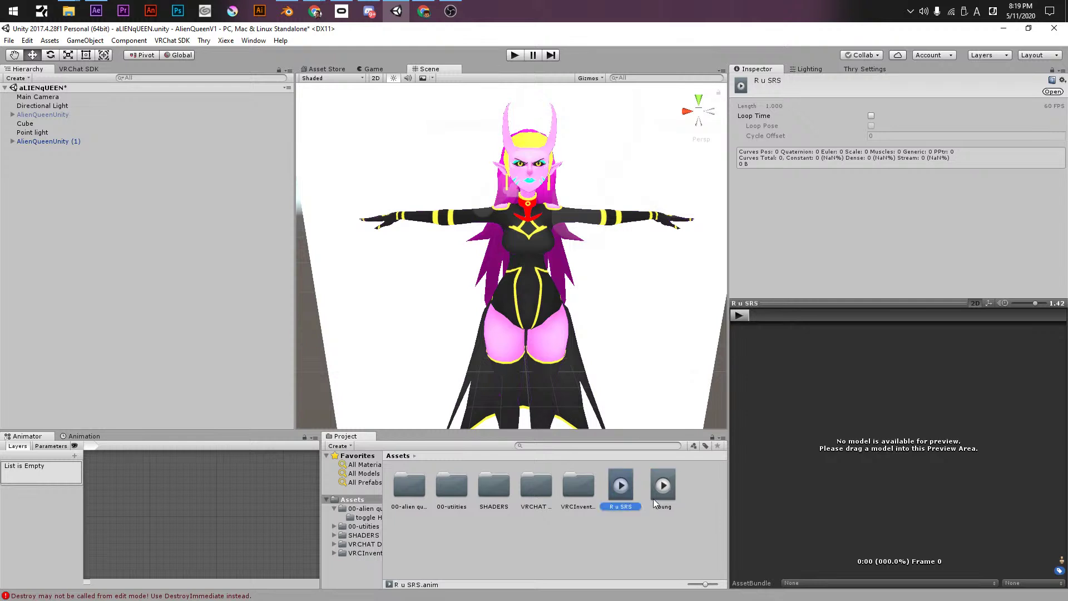
# - Move both clips into 00-alien queen's toggle Head folder and rename that folder Aniamation
pyautogui.click(653, 489)
pyautogui.keyDown('ctrl'); pyautogui.click(616, 490); pyautogui.keyUp('ctrl')
pyautogui.moveTo(616, 490); pyautogui.dragTo(407, 495)
pyautogui.doubleClick(407, 495)
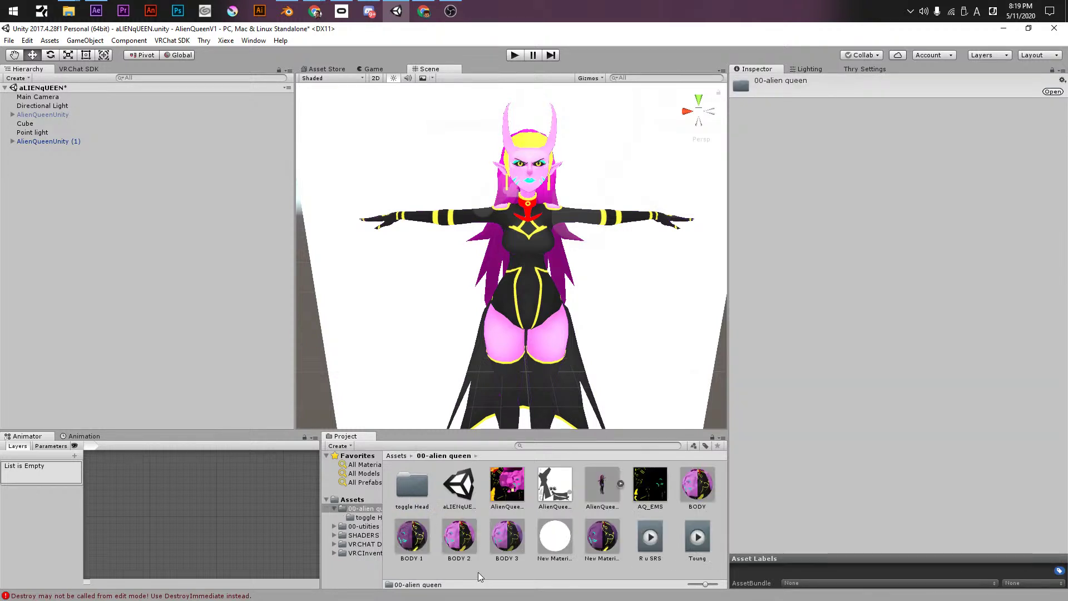
pyautogui.rightClick(480, 570)
pyautogui.click(688, 562)
pyautogui.moveTo(666, 551); pyautogui.dragTo(411, 488)
pyautogui.click(411, 488)
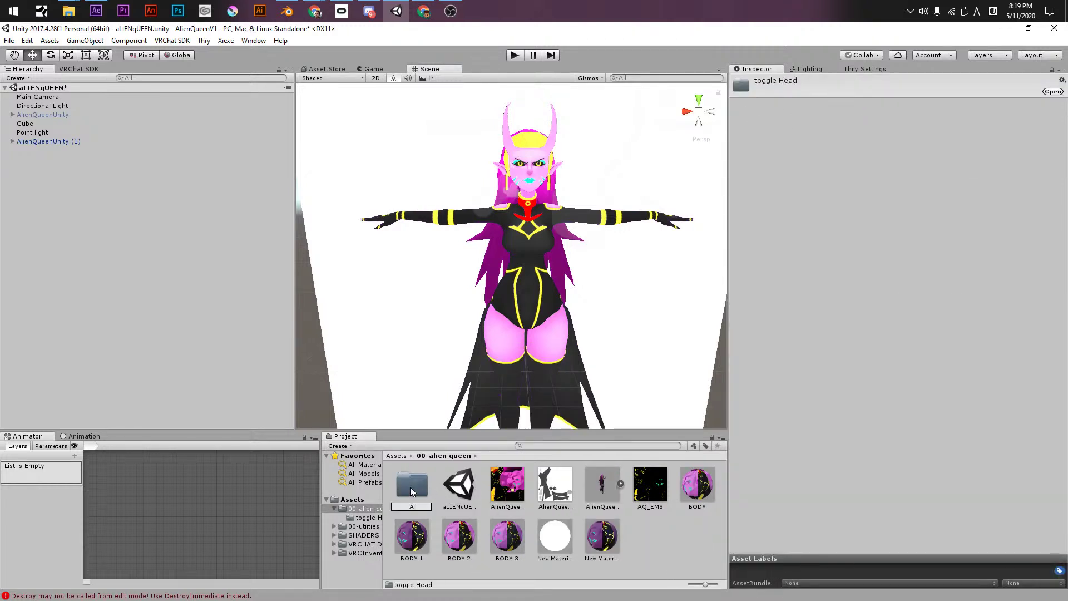
pyautogui.write('Aniamation')
pyautogui.press('Return')
pyautogui.doubleClick(409, 487)
pyautogui.moveTo(409, 485); pyautogui.dragTo(908, 306)
# - In AQ_ANIMS, assign the Toung clip to the ROCKNROLL override and R u SRS to FIST
pyautogui.moveTo(493, 485); pyautogui.dragTo(861, 308)
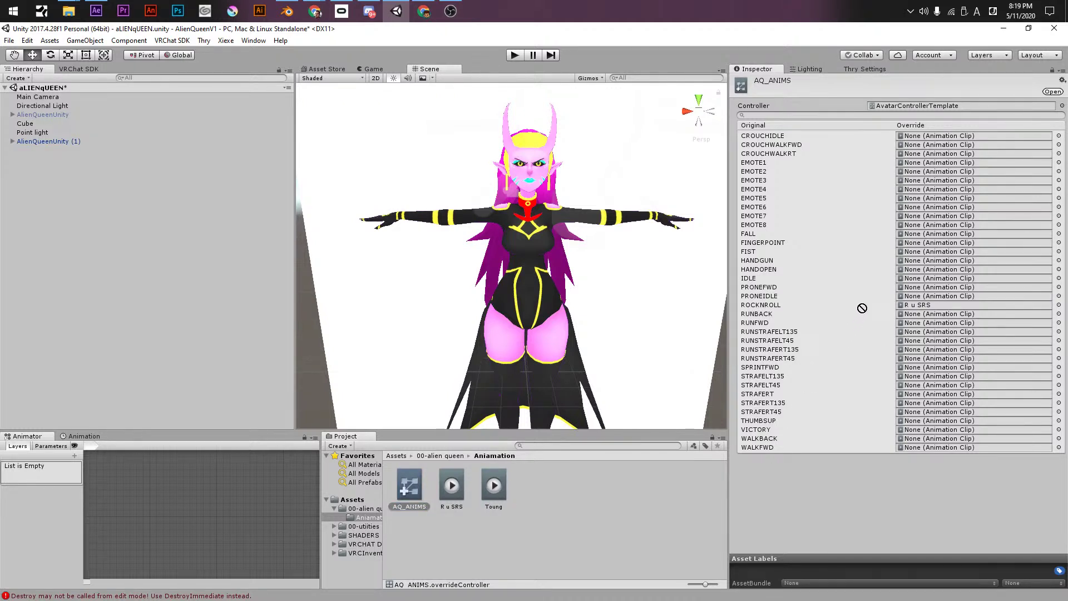
pyautogui.moveTo(861, 308); pyautogui.dragTo(937, 306)
pyautogui.moveTo(447, 497); pyautogui.dragTo(914, 253)
pyautogui.click(403, 549)
# - Select AlienQueenUnity (1) and open the R u SRS clip in the Animation window, zoomed to the first seconds
pyautogui.click(451, 486)
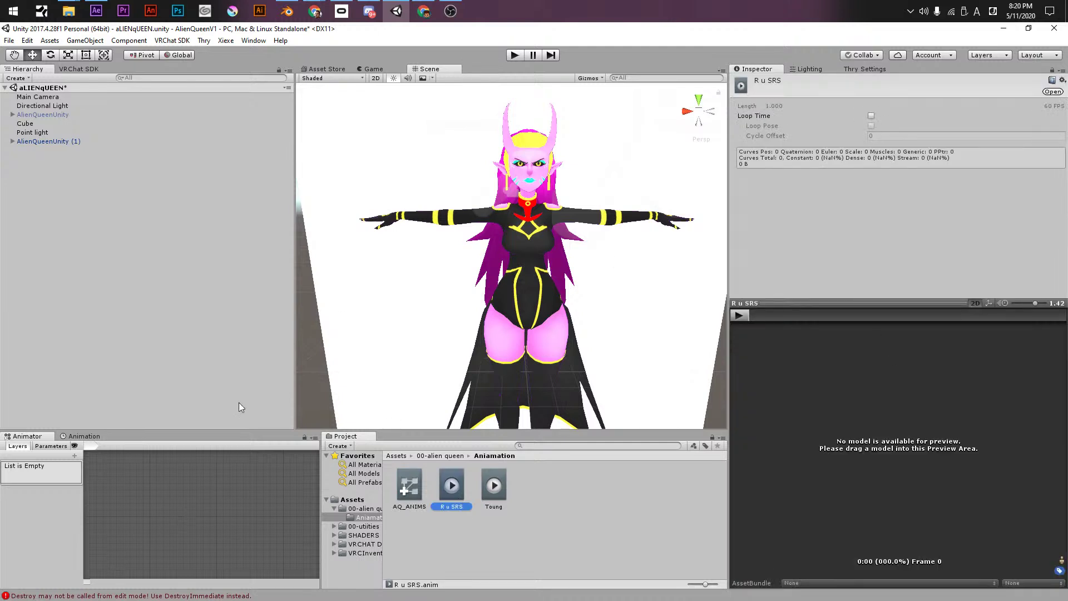
pyautogui.click(54, 141)
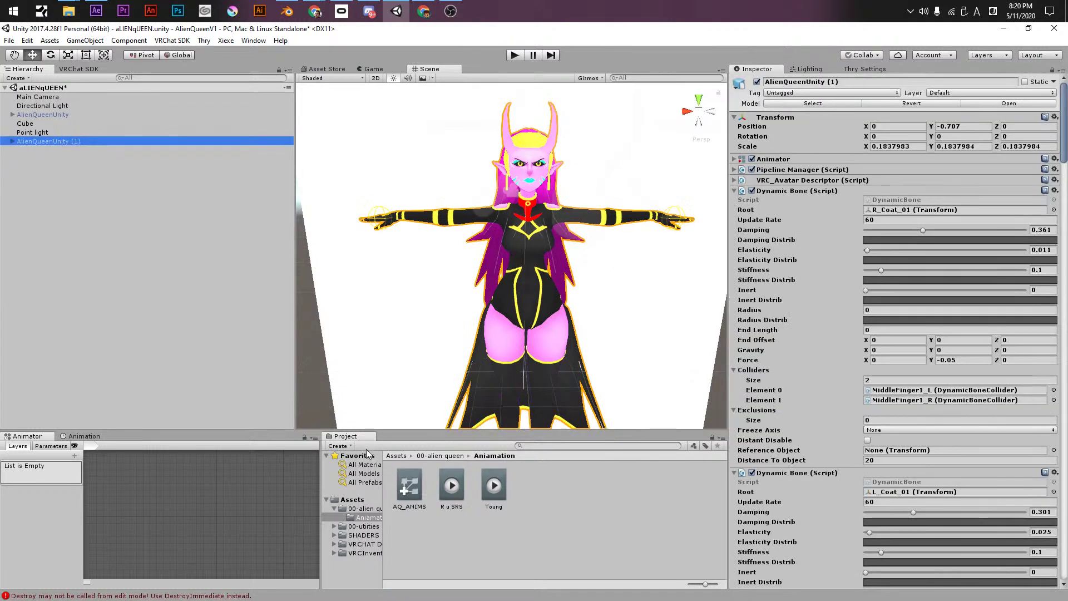
pyautogui.moveTo(408, 485); pyautogui.dragTo(917, 168)
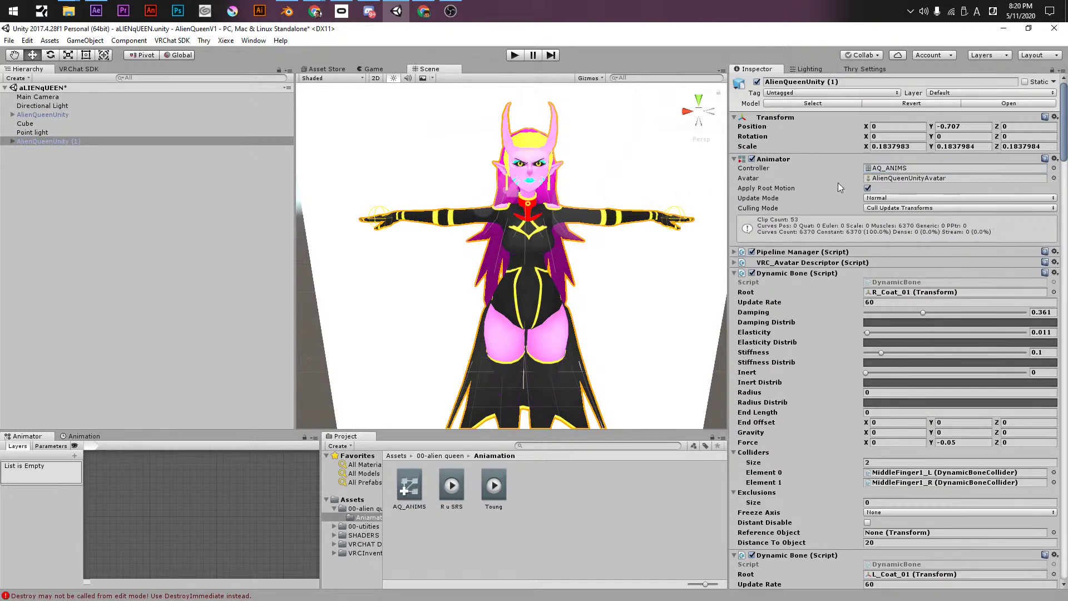
pyautogui.click(82, 436)
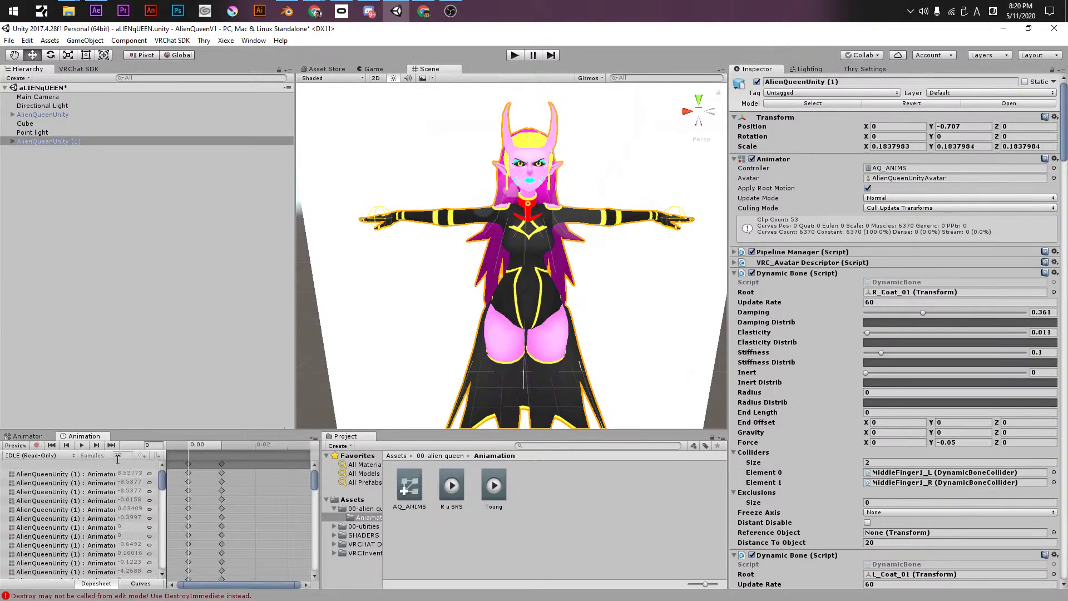
pyautogui.click(53, 456)
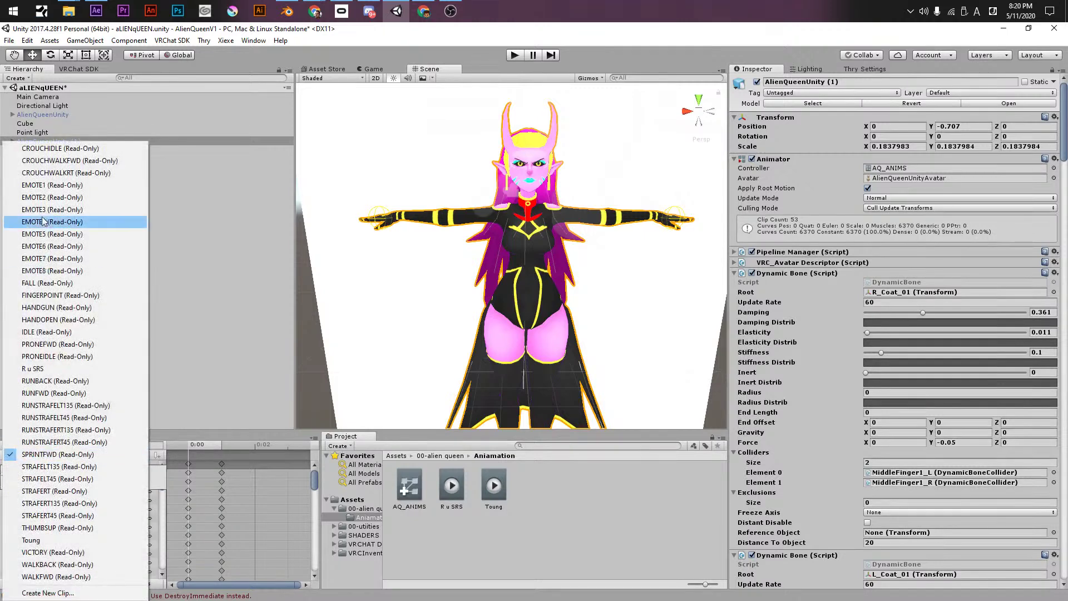
pyautogui.click(61, 370)
pyautogui.moveTo(301, 584); pyautogui.dragTo(196, 582)
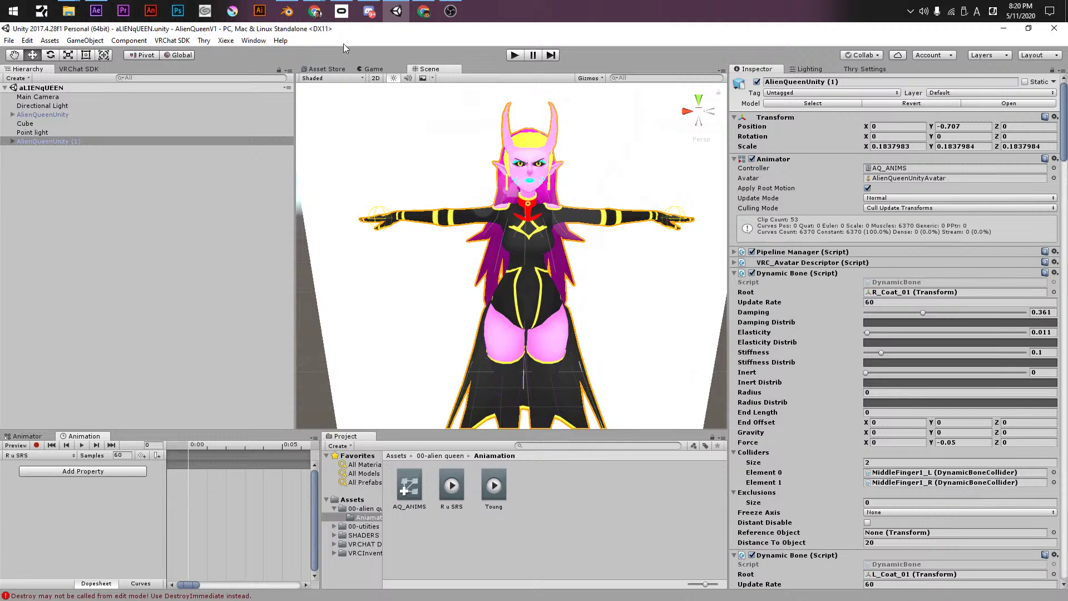
# - Add the Body's Skinned Mesh Renderer Blend Shape.R u srs property and set it to 100
pyautogui.click(56, 477)
pyautogui.click(153, 530)
pyautogui.click(159, 556)
pyautogui.moveTo(276, 487)
pyautogui.mouseDown()
pyautogui.moveTo(274, 576)
pyautogui.moveTo(272, 499)
pyautogui.mouseUp()
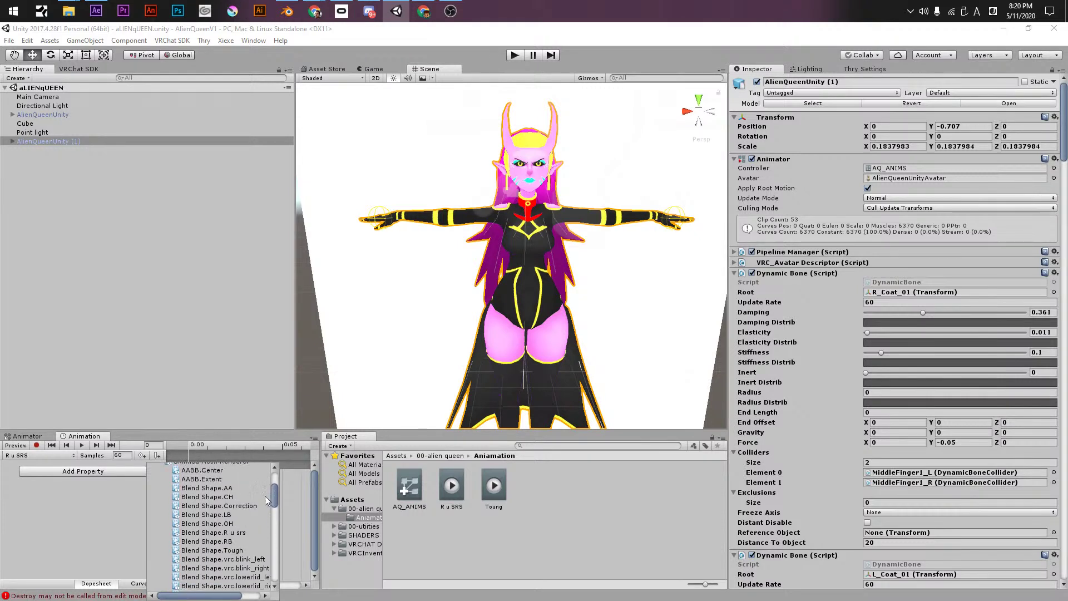
pyautogui.click(226, 532)
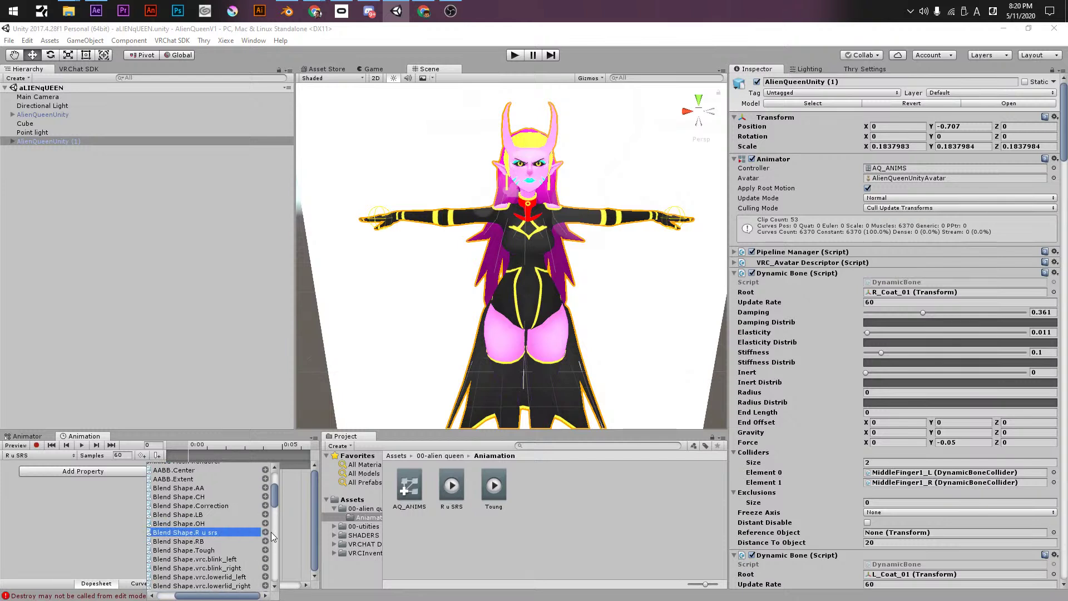
pyautogui.click(265, 533)
pyautogui.click(129, 472)
pyautogui.write('100')
pyautogui.press('Return')
# - Keep the R u srs keyframes at 0:00, preview the clip, and remove the keys at the clip end
pyautogui.moveTo(200, 584); pyautogui.dragTo(194, 584)
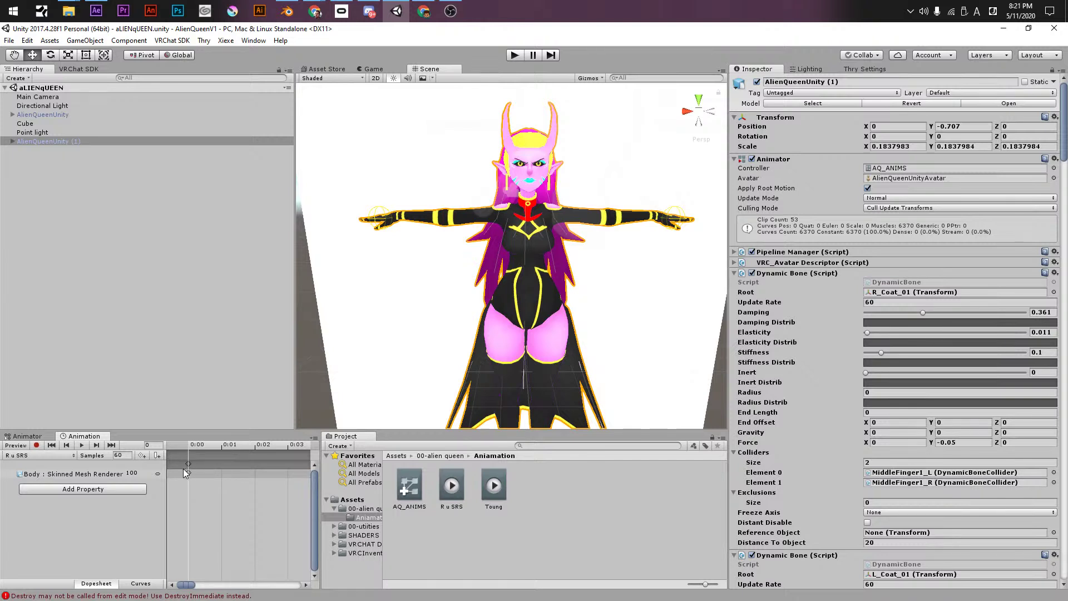
pyautogui.moveTo(188, 464); pyautogui.dragTo(195, 460)
pyautogui.moveTo(183, 460)
pyautogui.mouseDown()
pyautogui.moveTo(162, 463)
pyautogui.moveTo(189, 465)
pyautogui.moveTo(190, 453)
pyautogui.mouseUp()
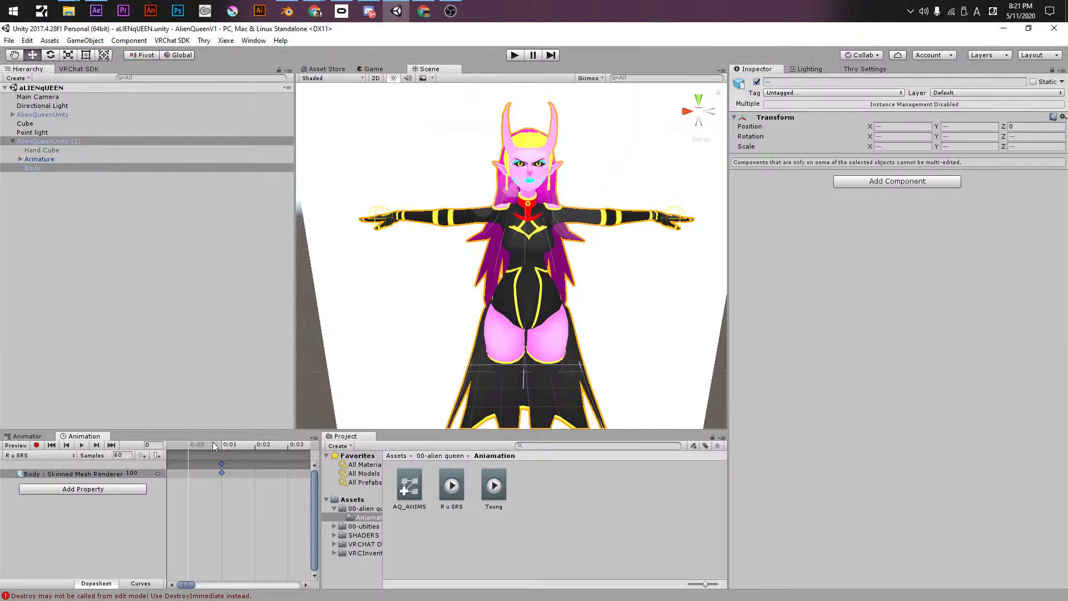
pyautogui.moveTo(223, 462)
pyautogui.mouseDown()
pyautogui.moveTo(186, 465)
pyautogui.moveTo(222, 465)
pyautogui.mouseUp()
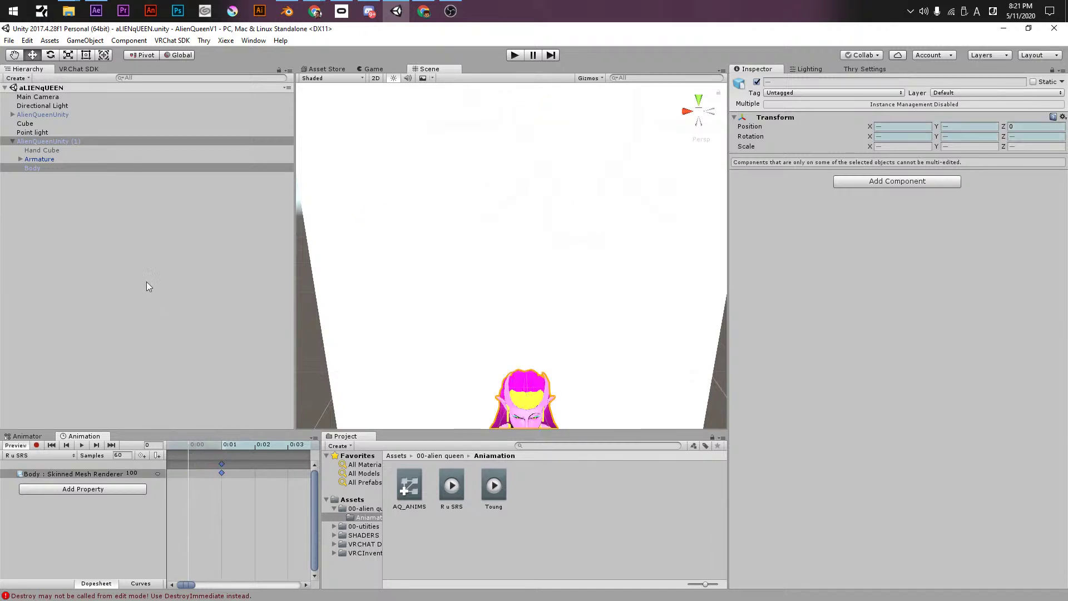
pyautogui.click(233, 445)
pyautogui.click(195, 448)
pyautogui.click(224, 448)
pyautogui.moveTo(224, 448); pyautogui.dragTo(135, 462)
pyautogui.keyDown('alt'); pyautogui.scroll(-5, 228, 499); pyautogui.keyUp('alt')
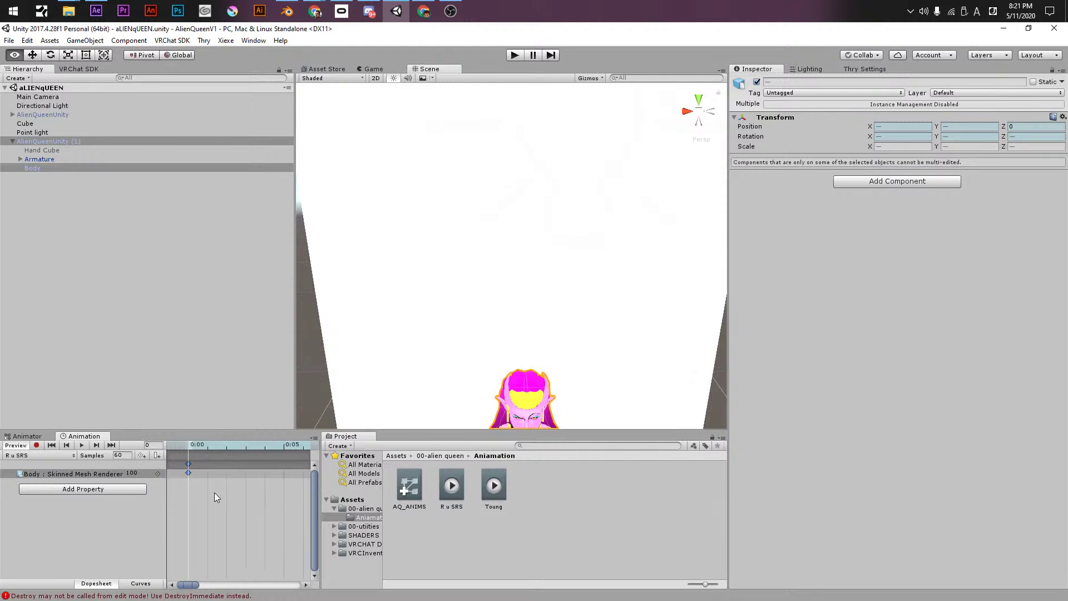
pyautogui.keyDown('alt'); pyautogui.scroll(-8, 214, 484); pyautogui.keyUp('alt')
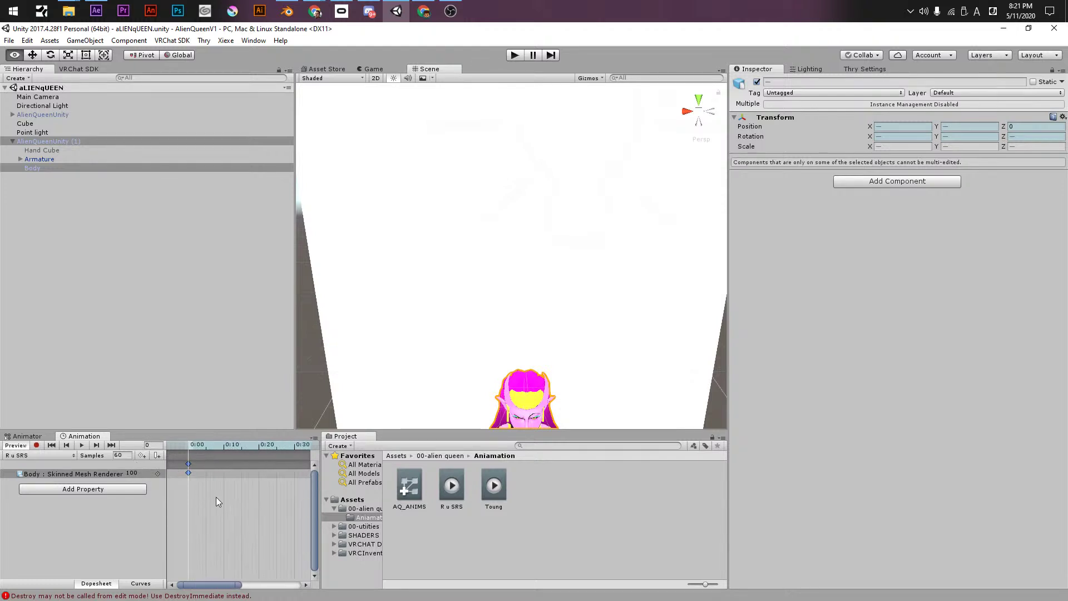
pyautogui.keyDown('alt'); pyautogui.scroll(-2, 223, 499); pyautogui.keyUp('alt')
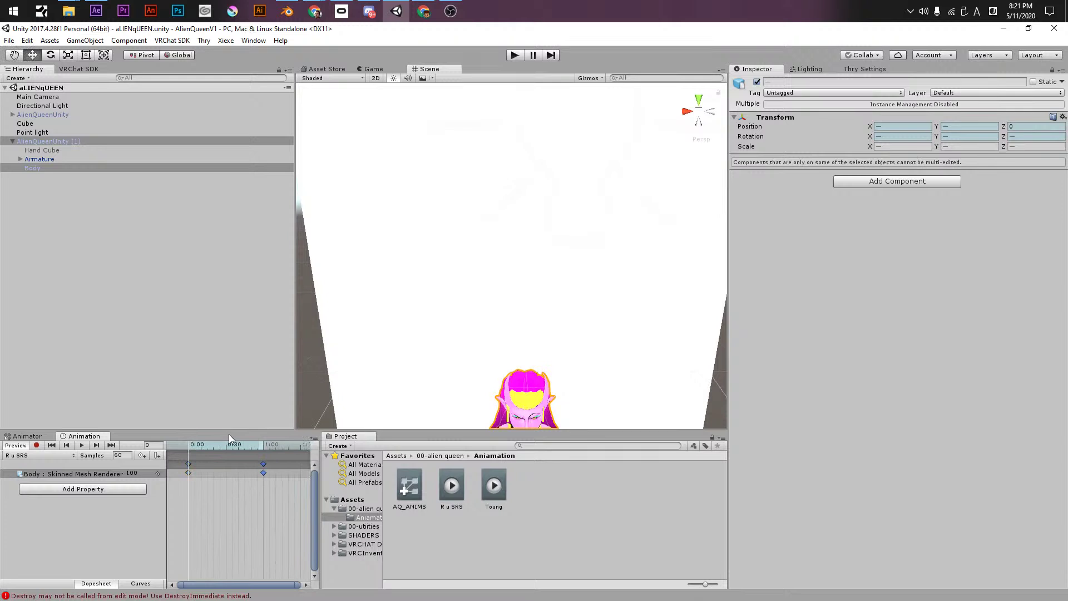
pyautogui.hotkey('ctrl', 'z')
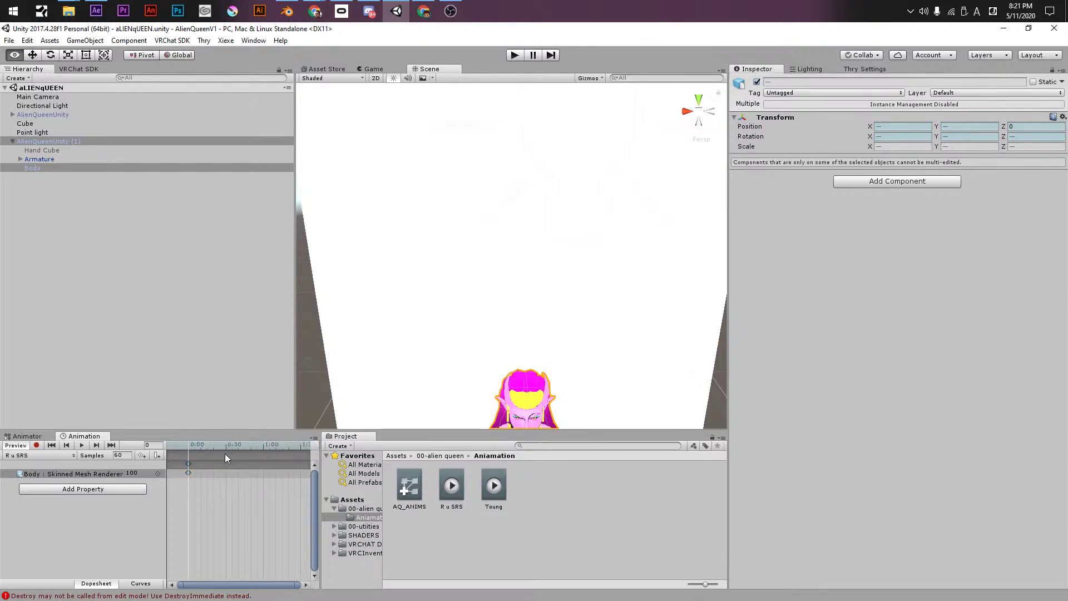
pyautogui.moveTo(300, 584); pyautogui.dragTo(179, 569)
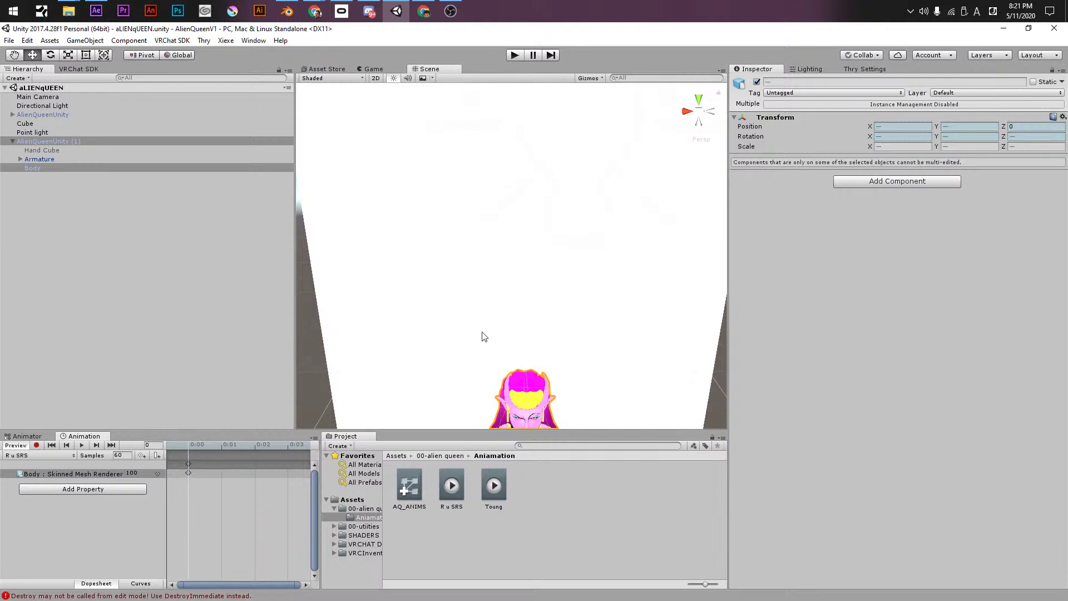
# - Switch to the Toung clip and add the Body's Skinned Mesh Renderer Blend Shape.Tough property
pyautogui.click(29, 456)
pyautogui.click(31, 543)
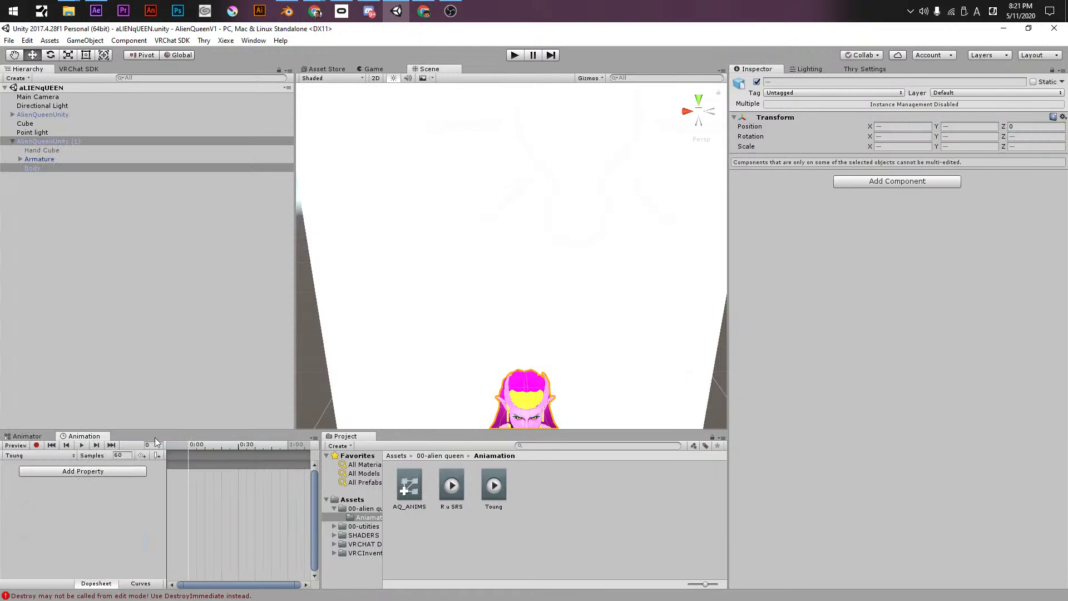
pyautogui.click(75, 472)
pyautogui.click(152, 529)
pyautogui.click(159, 555)
pyautogui.scroll(-5, 169, 547)
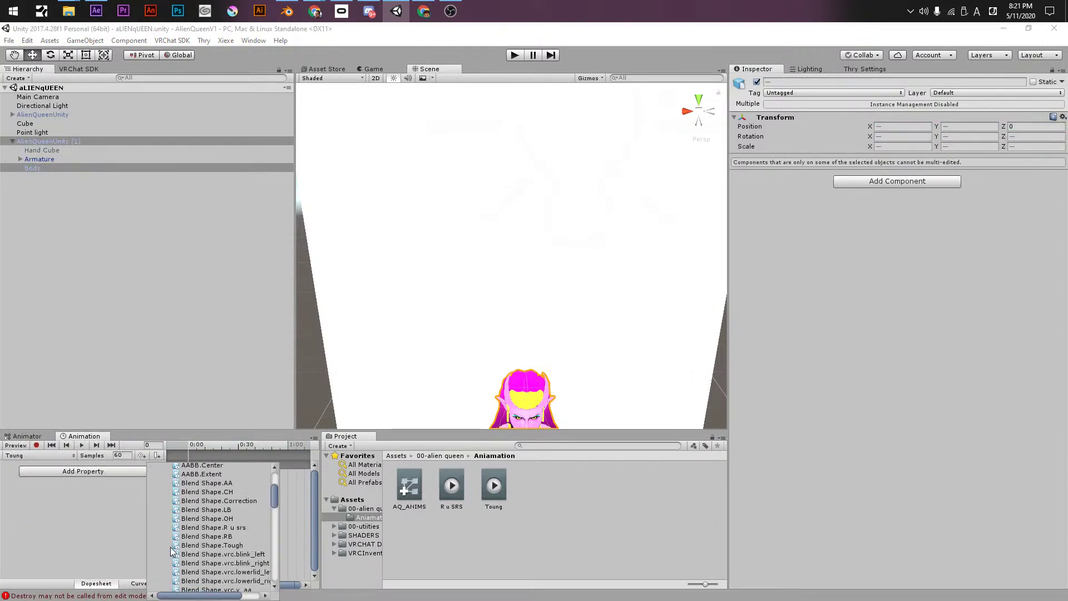
pyautogui.click(221, 512)
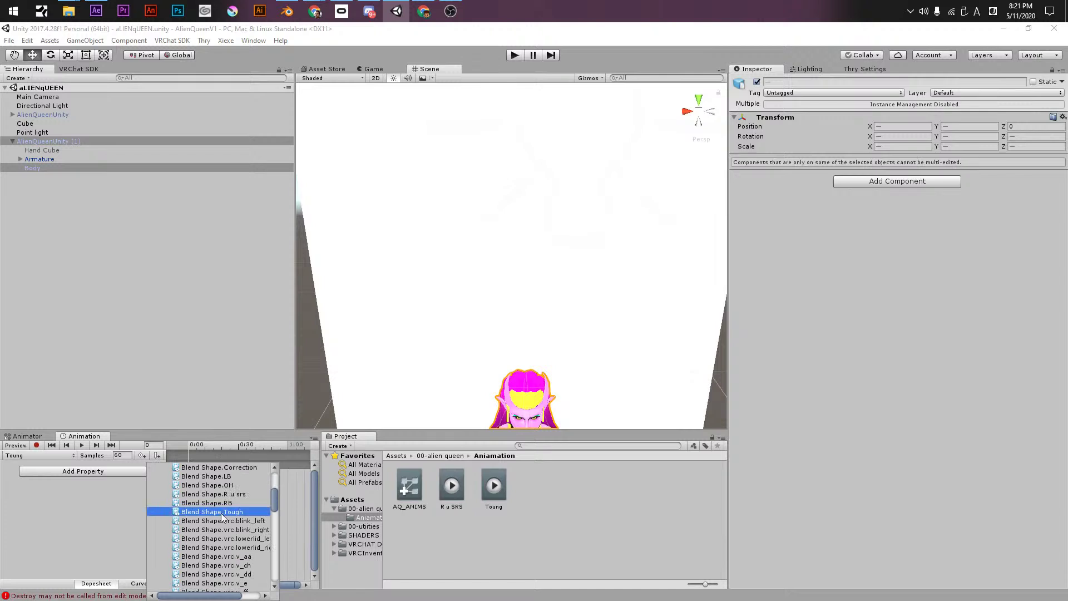
pyautogui.moveTo(189, 594); pyautogui.dragTo(220, 594)
pyautogui.click(268, 511)
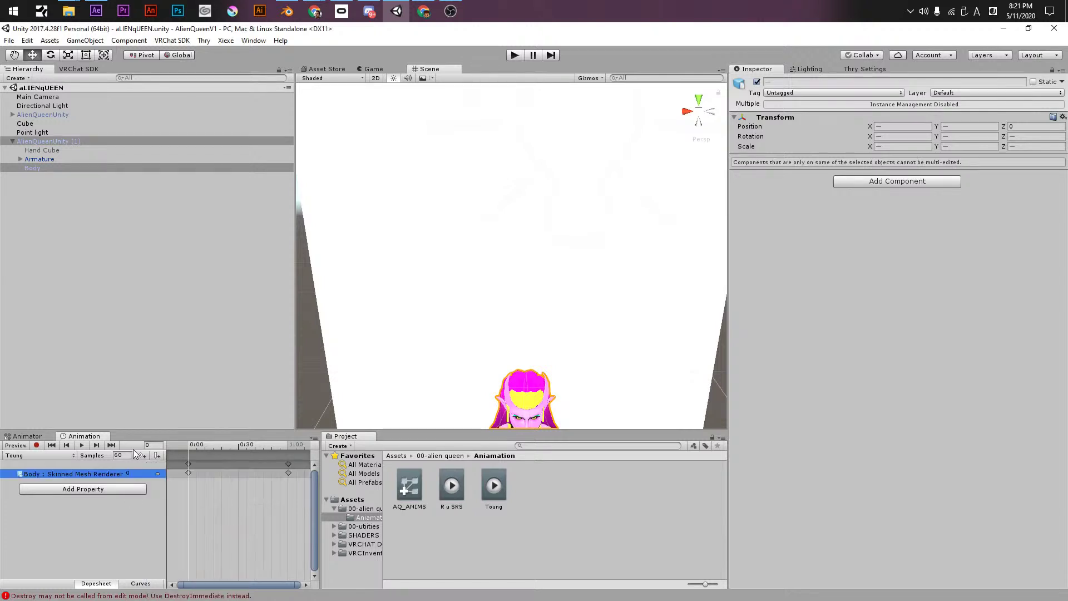
# - Delete the Tough end keyframes, set the value to 100, and preview the clip from its start
pyautogui.click(266, 463)
pyautogui.moveTo(288, 464); pyautogui.dragTo(188, 464)
pyautogui.click(127, 473)
pyautogui.write('100')
pyautogui.click(122, 526)
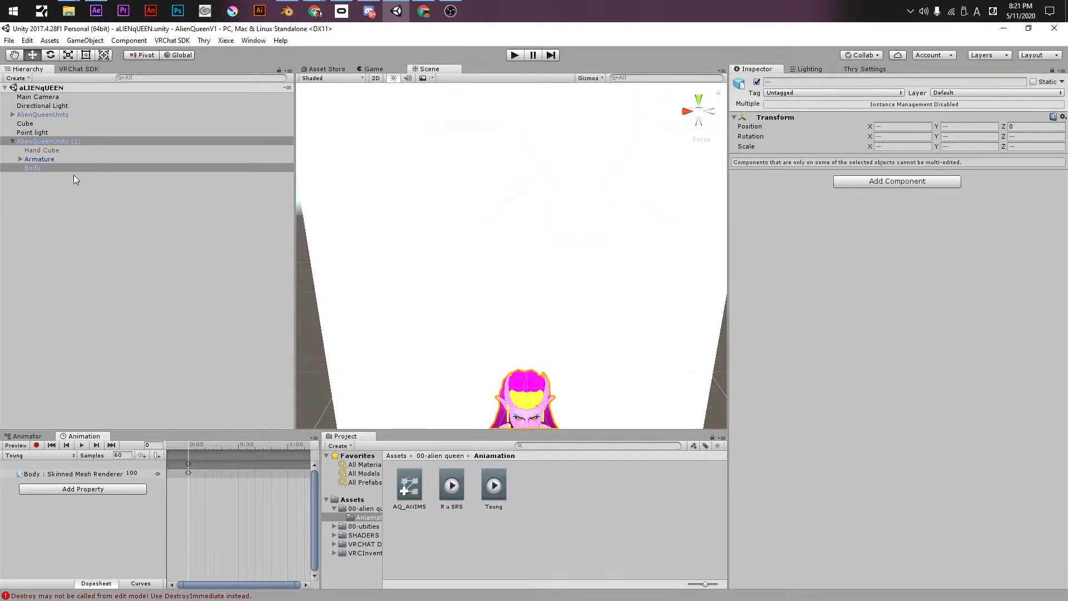
pyautogui.keyDown('alt'); pyautogui.moveTo(492, 416); pyautogui.dragTo(193, 444); pyautogui.keyUp('alt')
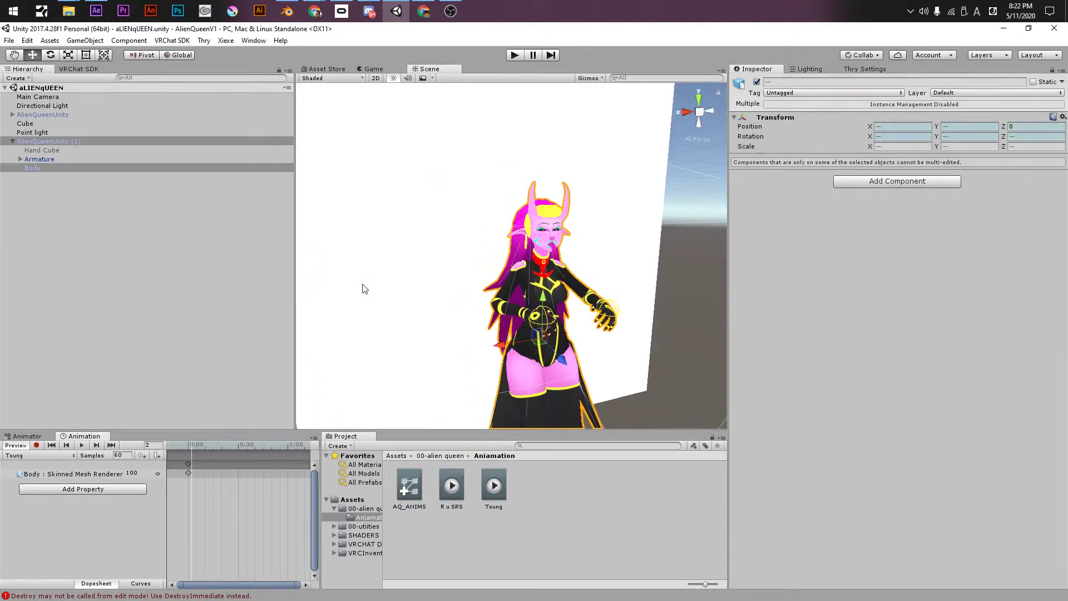
pyautogui.scroll(5, 566, 308)
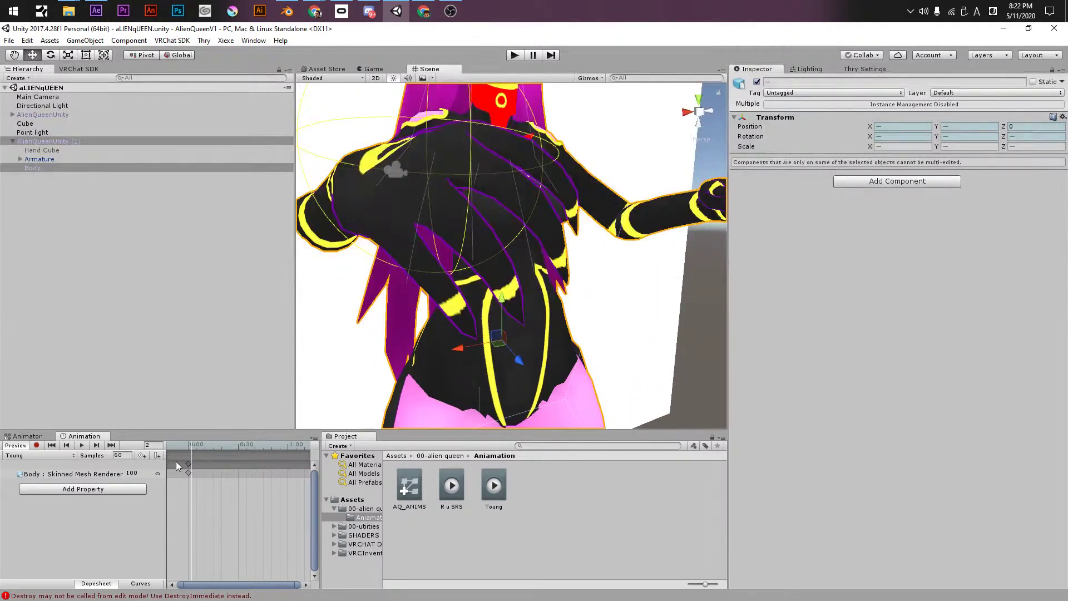
pyautogui.moveTo(198, 446); pyautogui.dragTo(166, 444)
pyautogui.moveTo(300, 584); pyautogui.dragTo(268, 584)
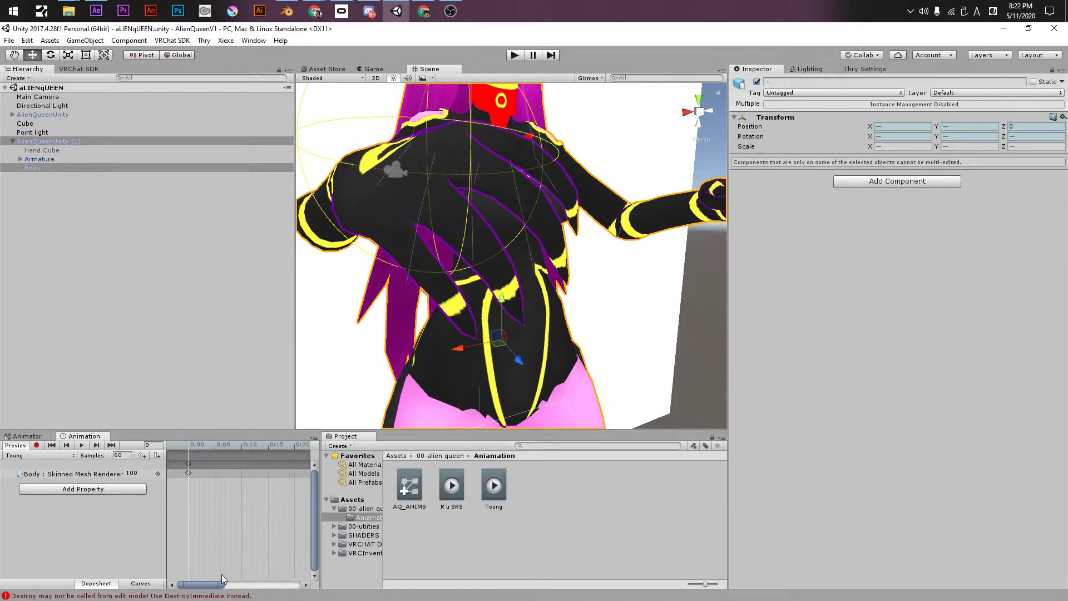
pyautogui.click(356, 508)
pyautogui.click(652, 543)
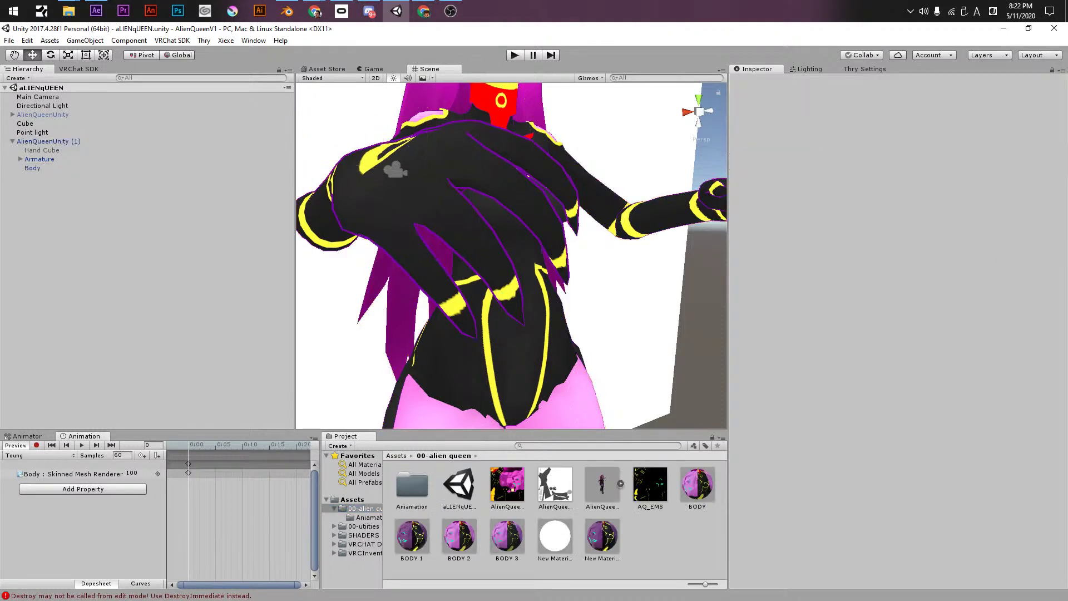
# - Start a custom package import and browse to the UNITY GAMES > VRCHAT UNITY FILE > SDKS folder
pyautogui.rightClick(631, 533)
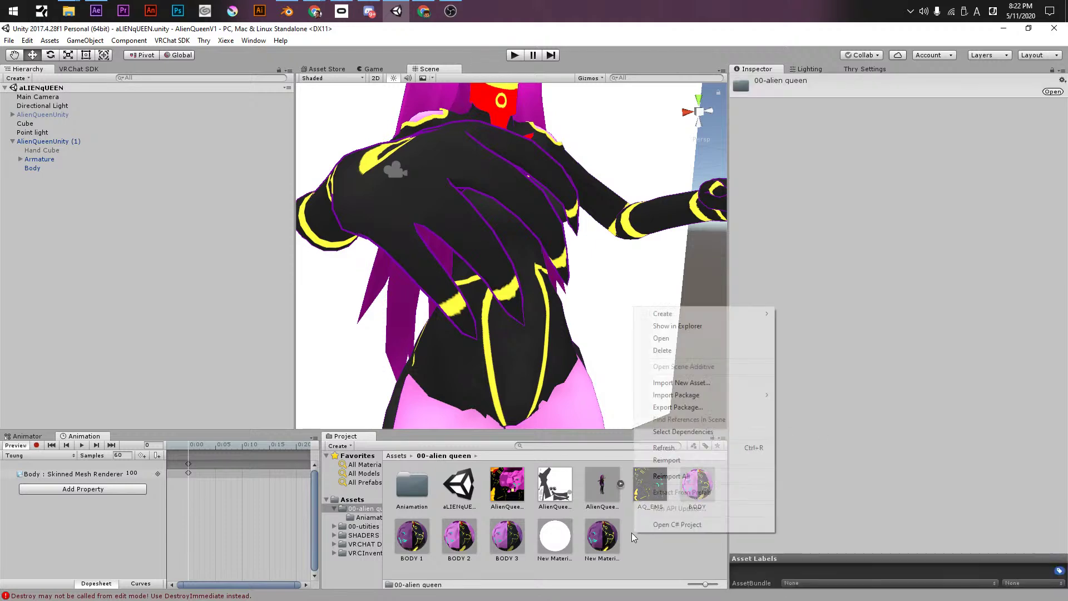
pyautogui.moveTo(684, 395)
pyautogui.click(845, 396)
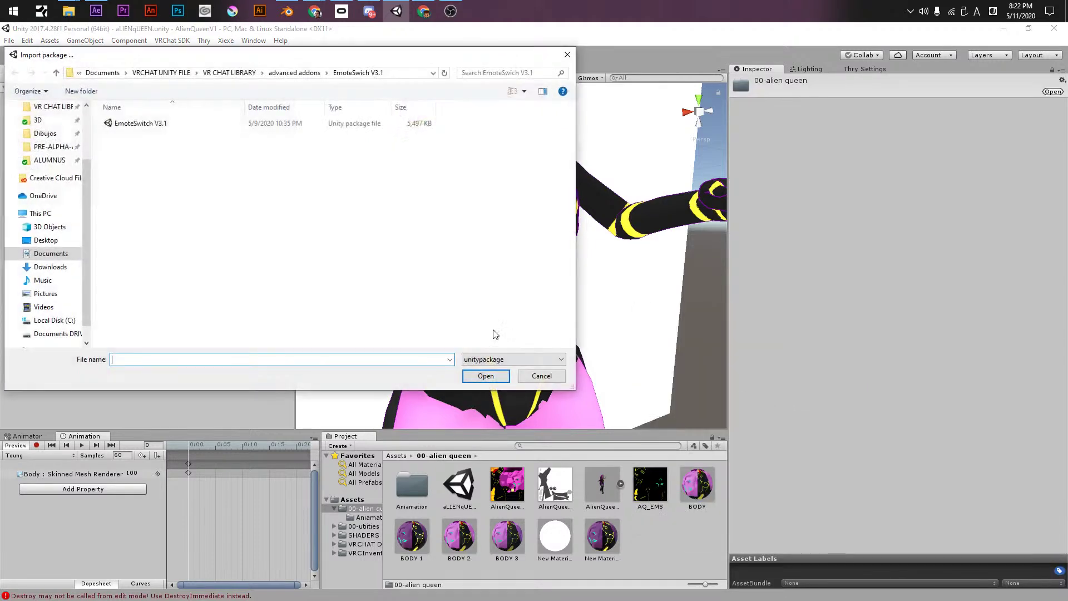
pyautogui.click(290, 75)
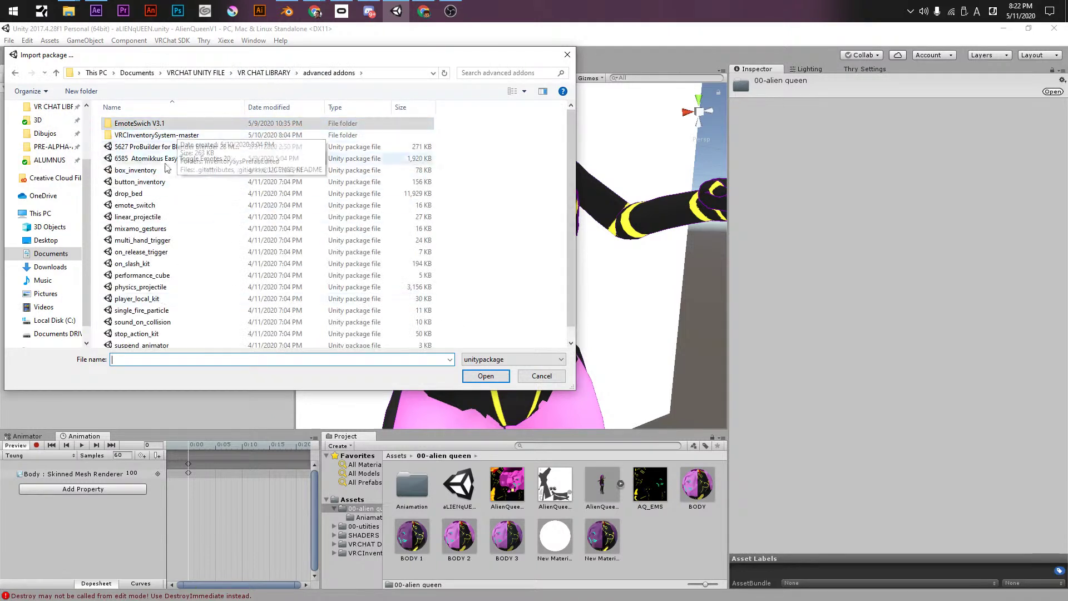
pyautogui.scroll(-1, 161, 136)
pyautogui.scroll(1, 178, 321)
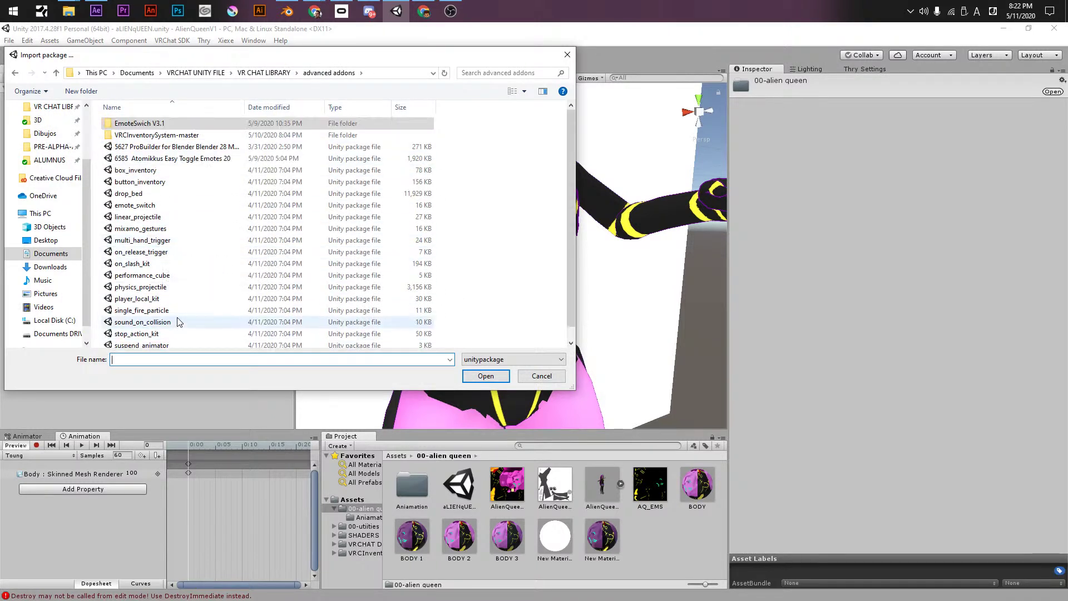
pyautogui.scroll(-1, 198, 273)
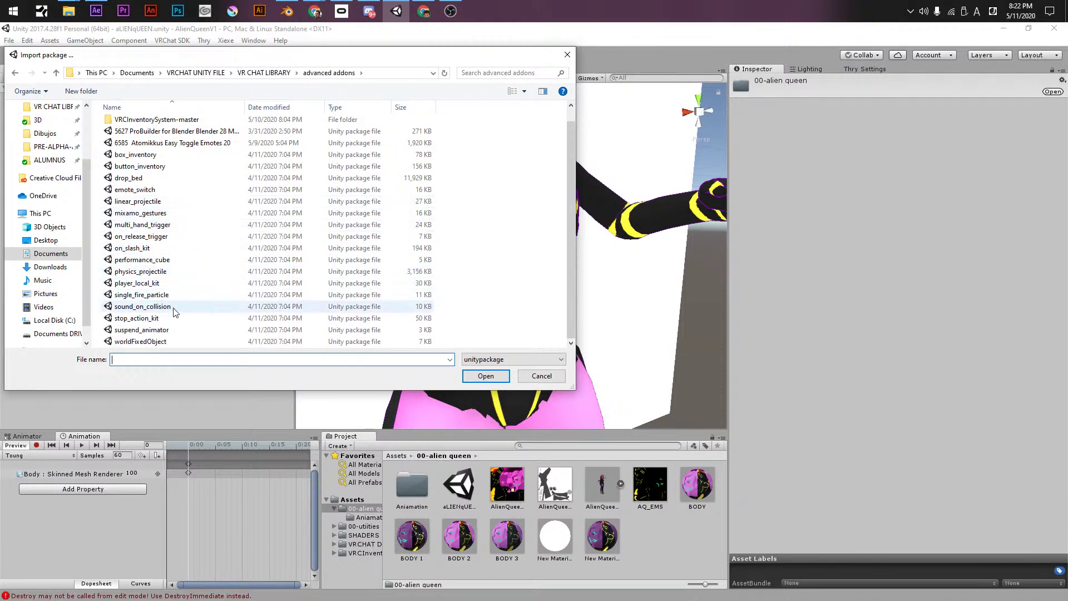
pyautogui.click(259, 73)
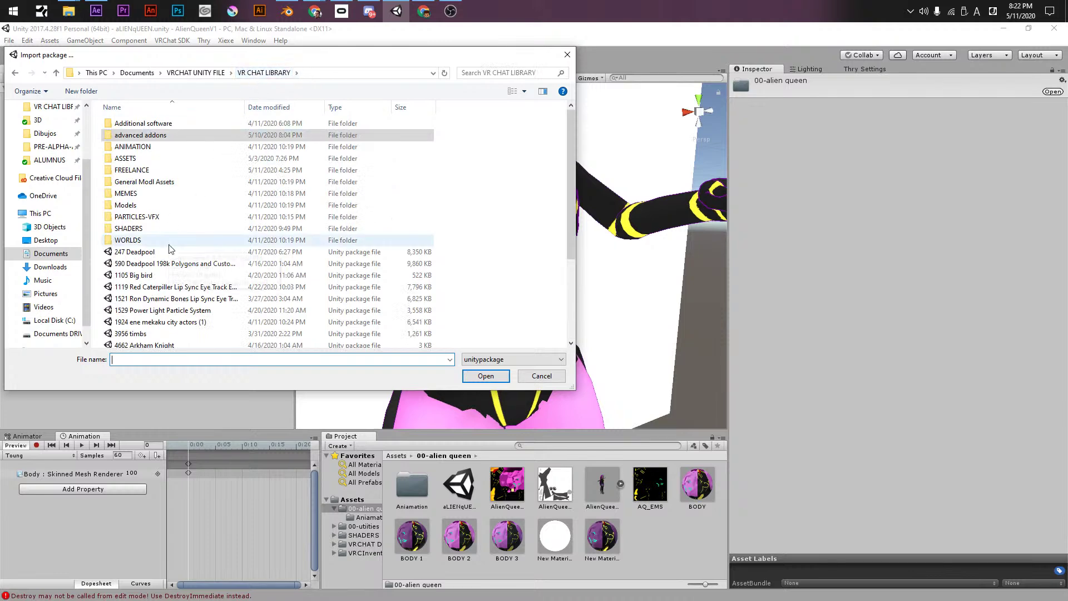
pyautogui.scroll(-4, 178, 278)
pyautogui.scroll(3, 177, 285)
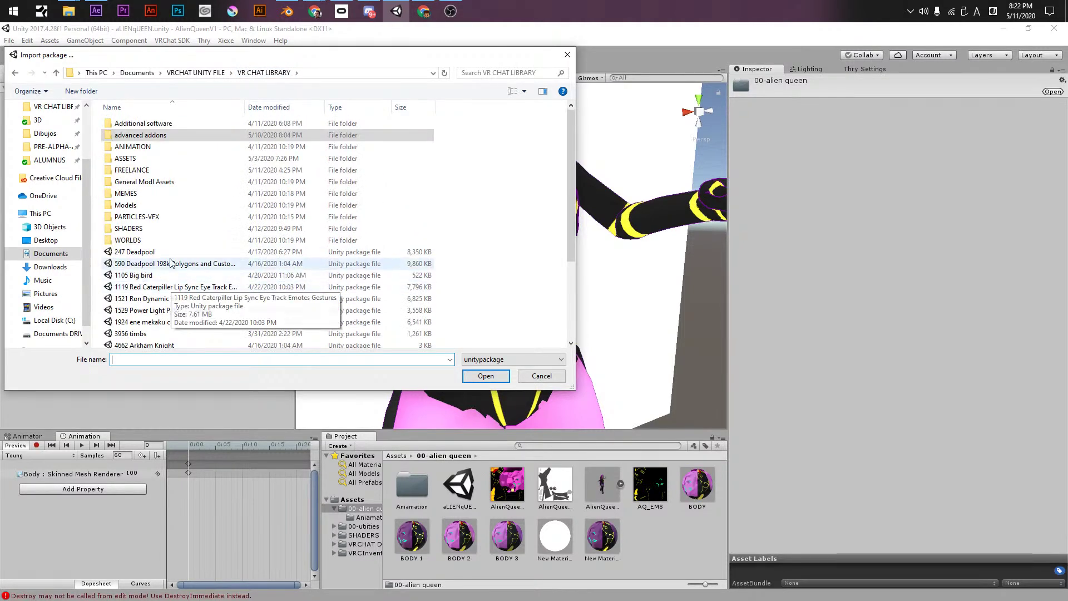
pyautogui.doubleClick(161, 121)
pyautogui.hotkey('alt', 'Left')
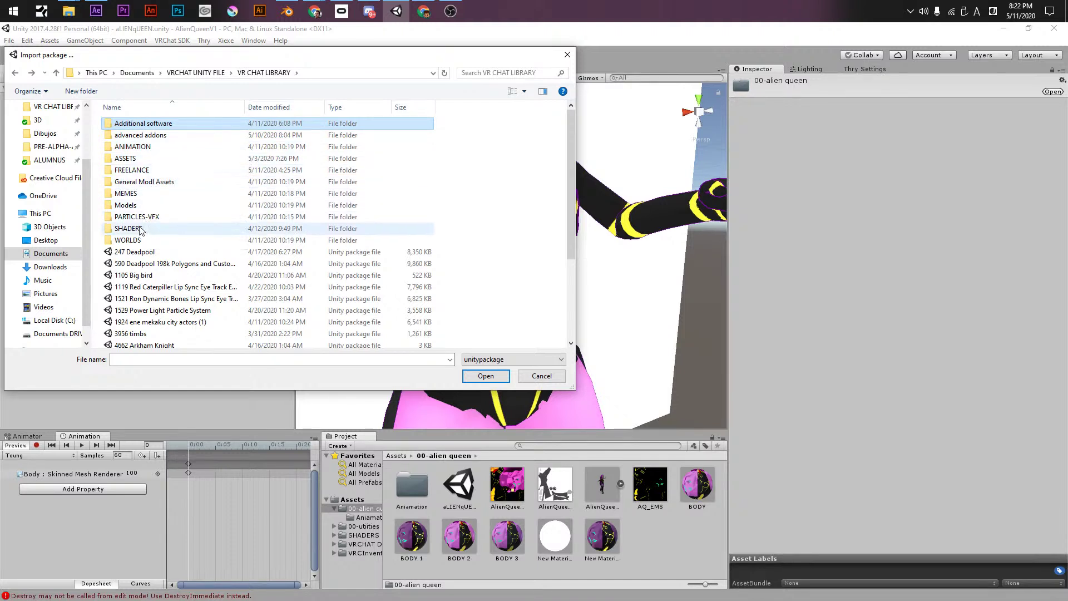
pyautogui.scroll(1, 58, 192)
pyautogui.click(53, 120)
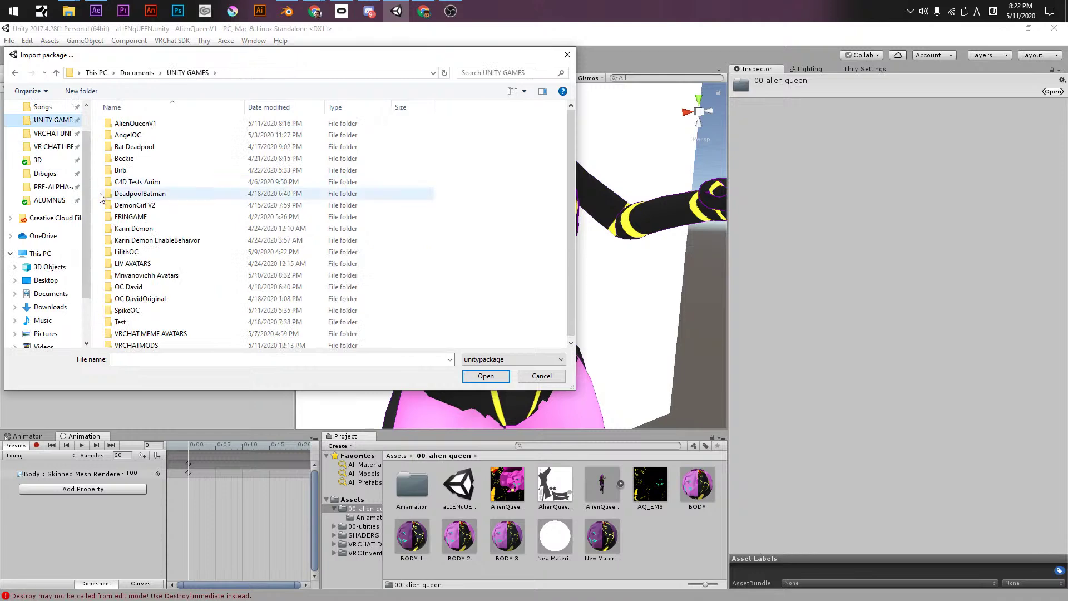
pyautogui.click(63, 138)
pyautogui.doubleClick(125, 228)
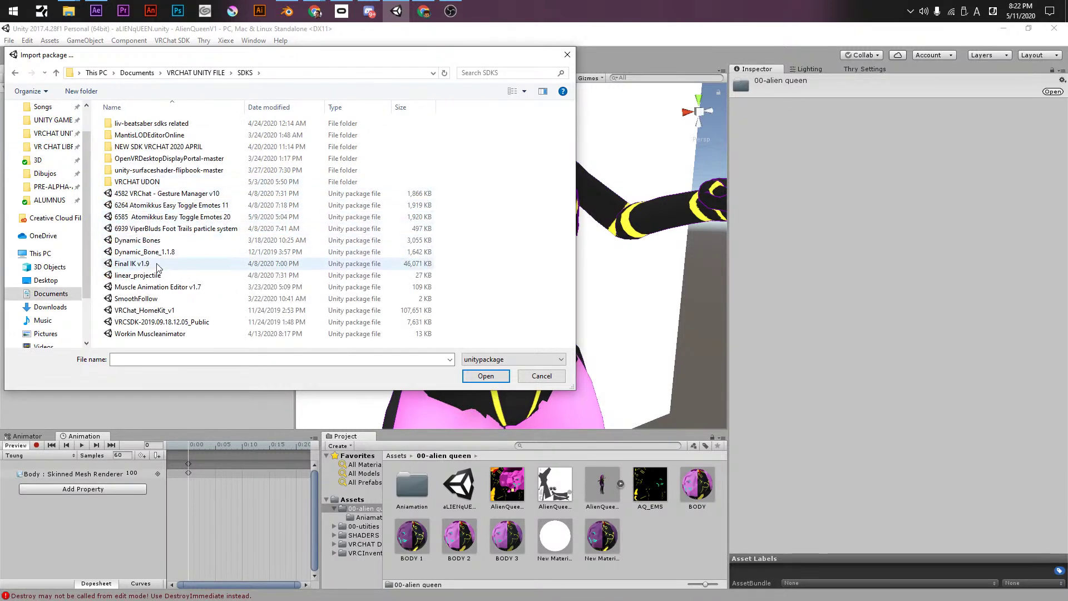
# - Choose the Muscle Animation Editor v1.7 package and import all of its files
pyautogui.click(157, 287)
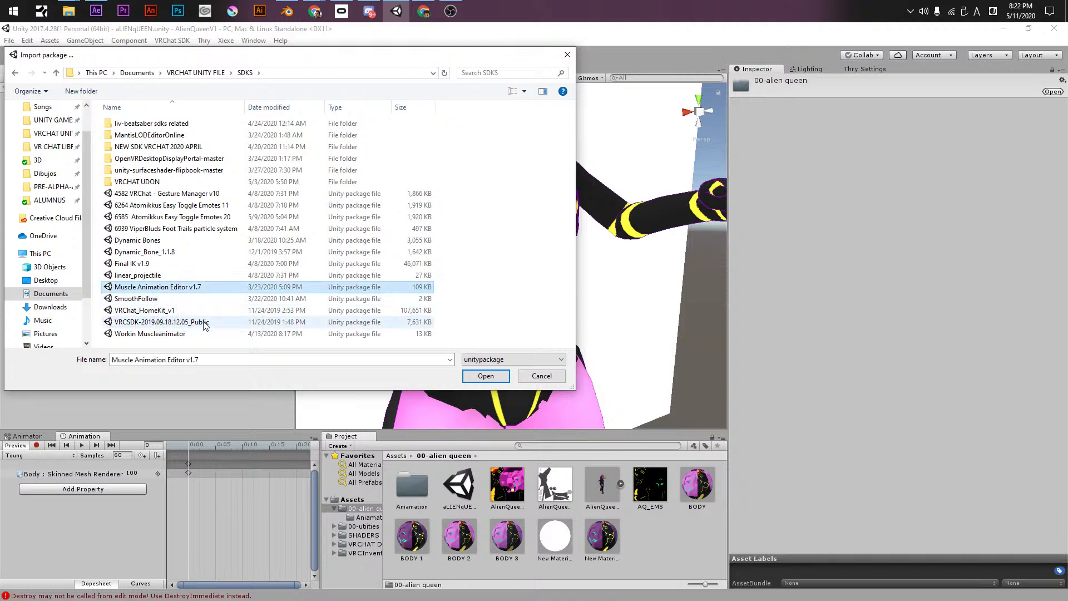
pyautogui.click(170, 333)
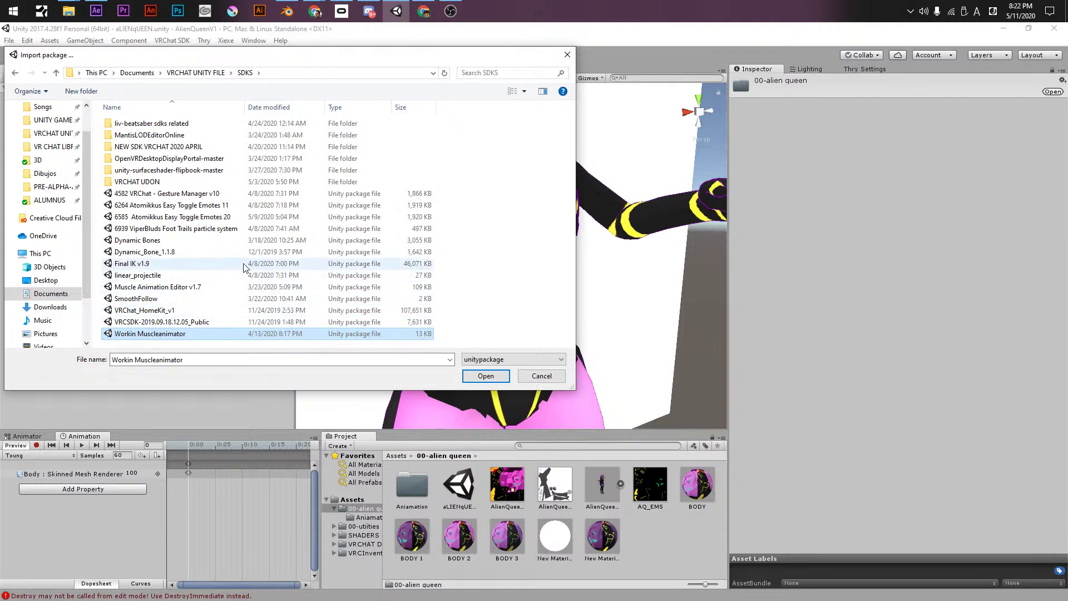
pyautogui.click(200, 287)
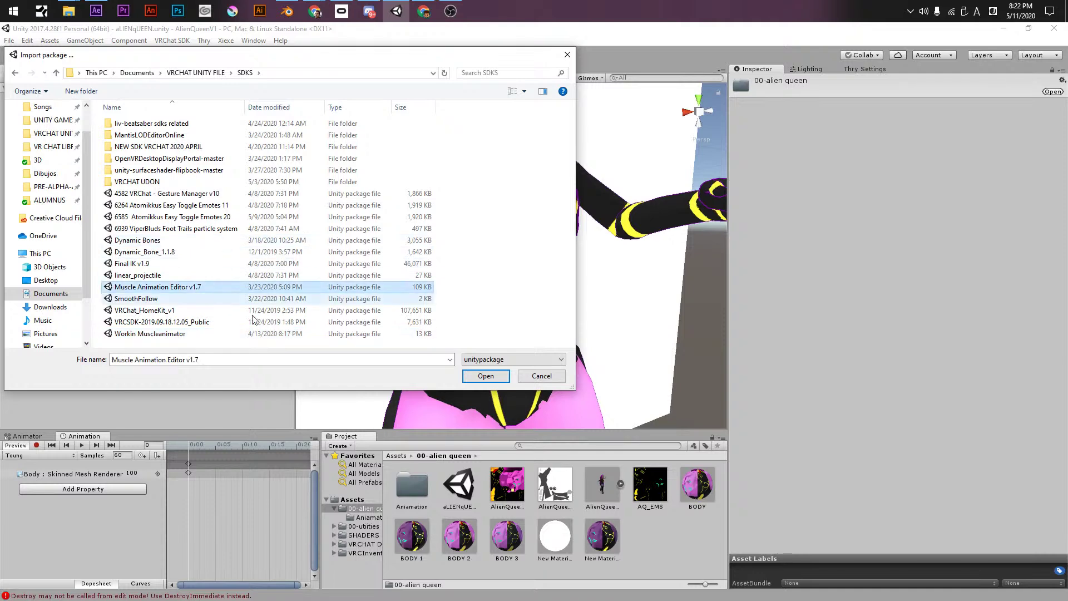
pyautogui.click(480, 376)
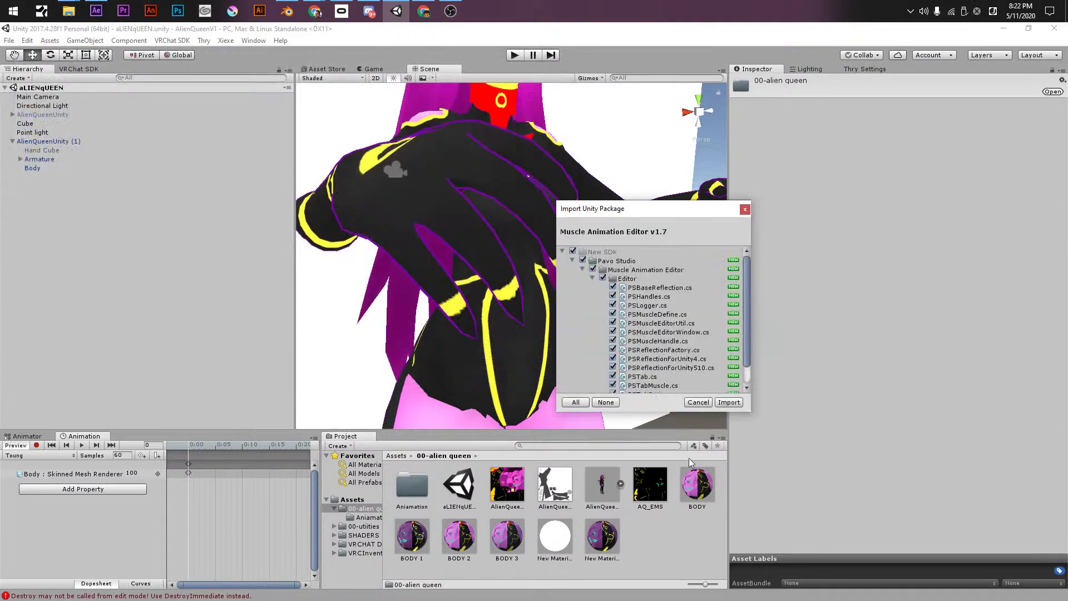
pyautogui.click(728, 402)
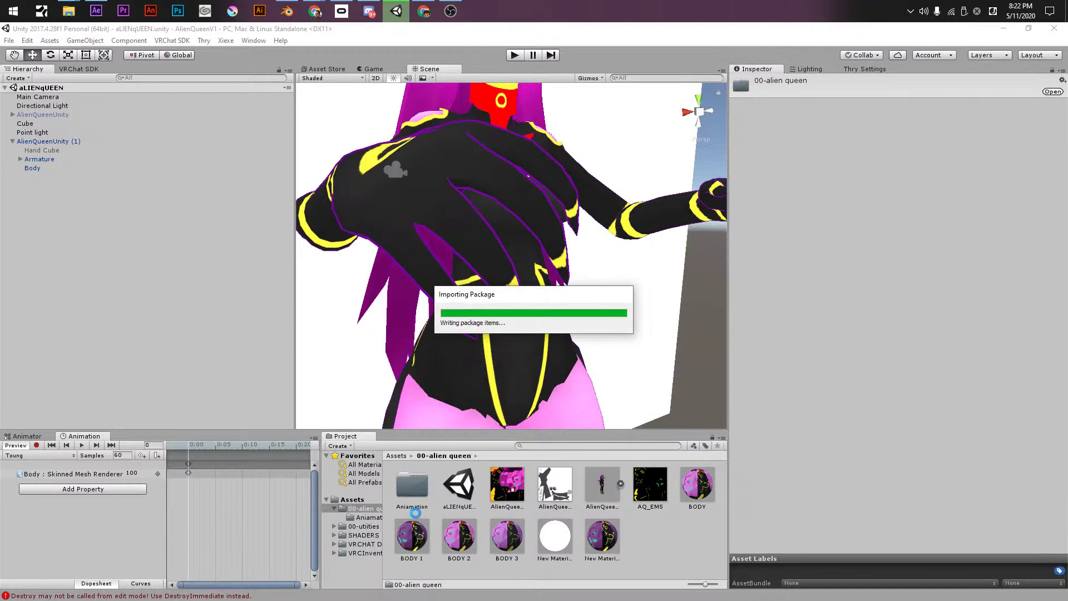
# - Look over the project's root asset folders after the import, ending on VRCInventorySystem-master
pyautogui.click(368, 501)
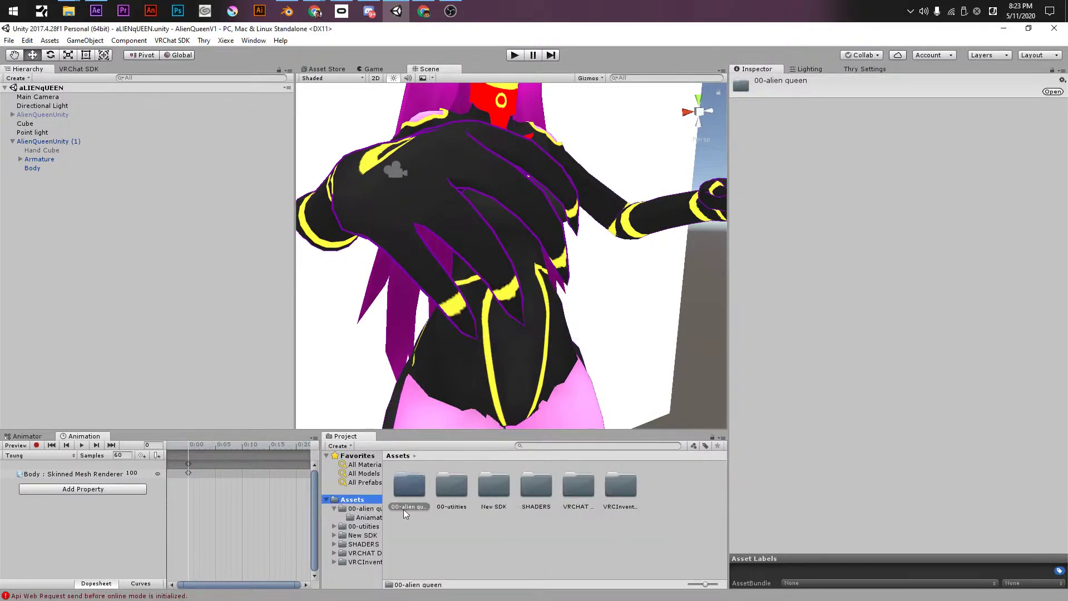
pyautogui.click(492, 489)
pyautogui.click(532, 489)
pyautogui.click(579, 486)
pyautogui.click(621, 496)
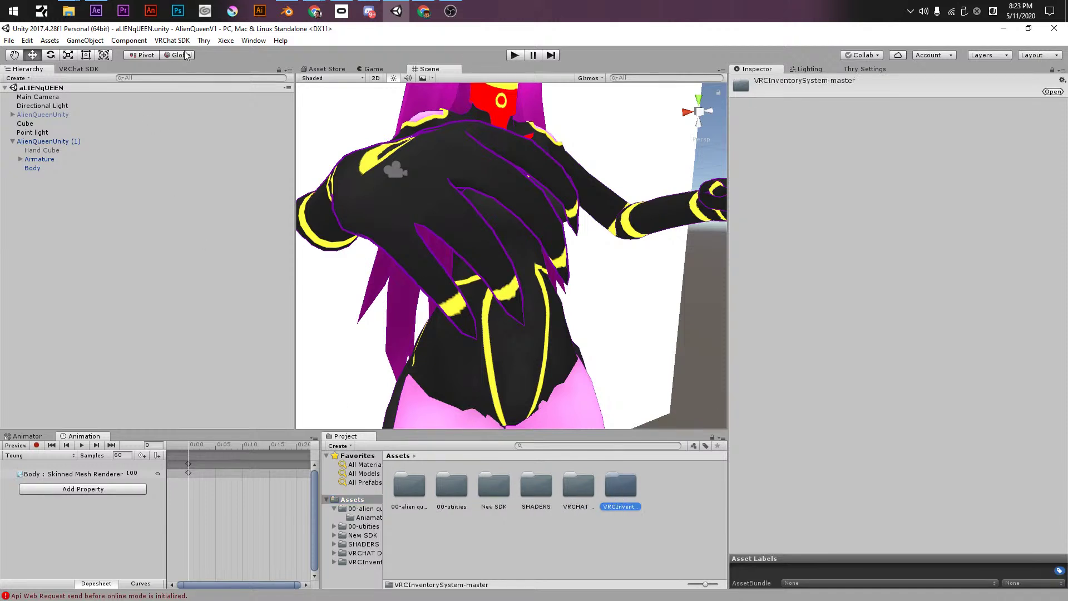
pyautogui.click(259, 43)
# - Open the Muscle Editor, dock it beside the Inspector, and select AlienQueenUnity (1)
pyautogui.click(293, 98)
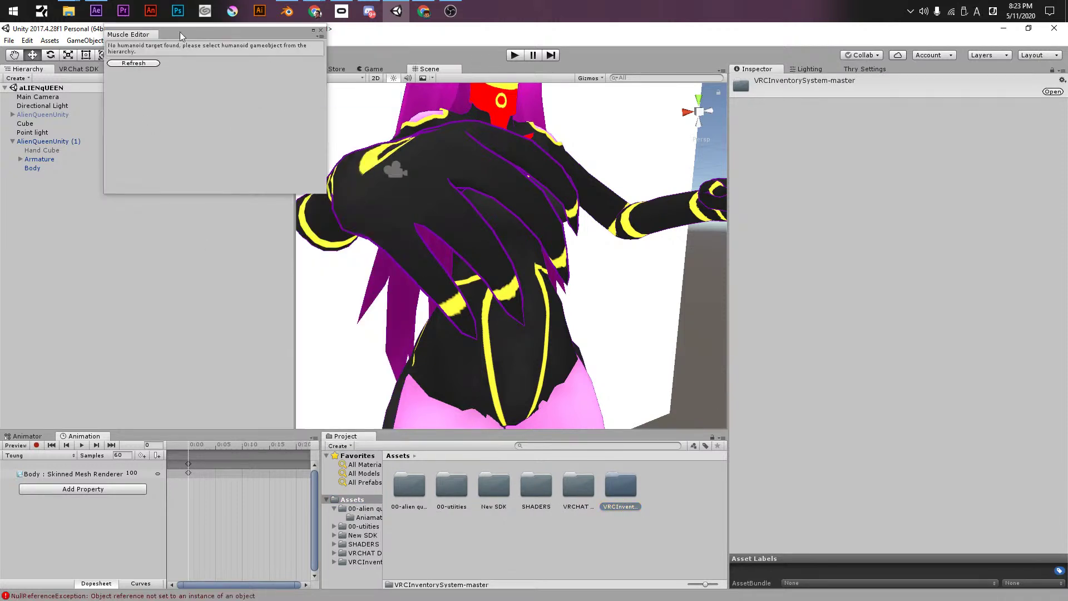
pyautogui.moveTo(125, 36); pyautogui.dragTo(728, 71)
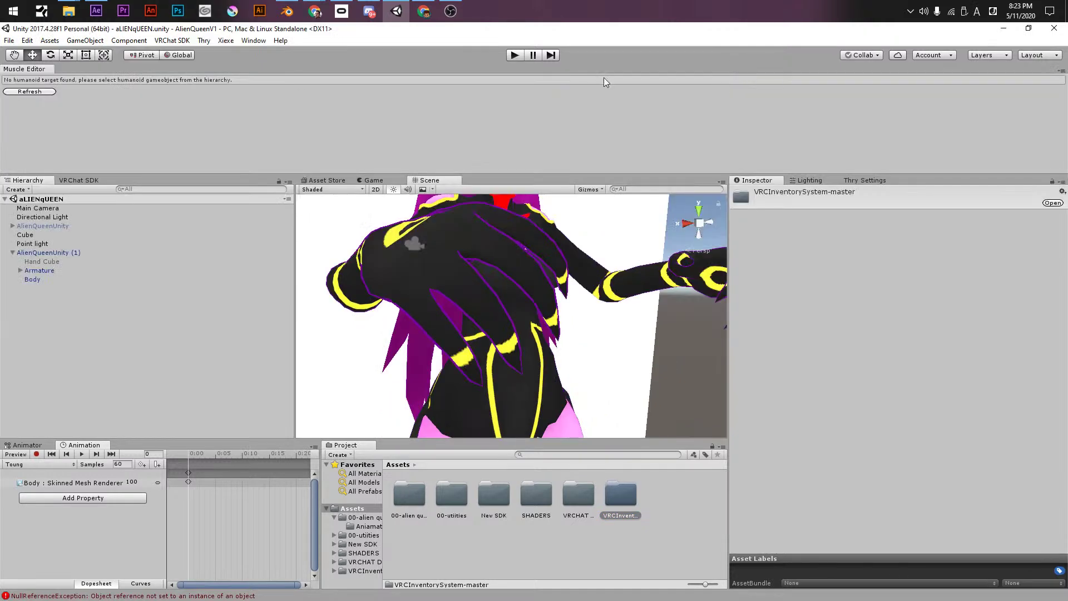
pyautogui.moveTo(33, 69); pyautogui.dragTo(773, 185)
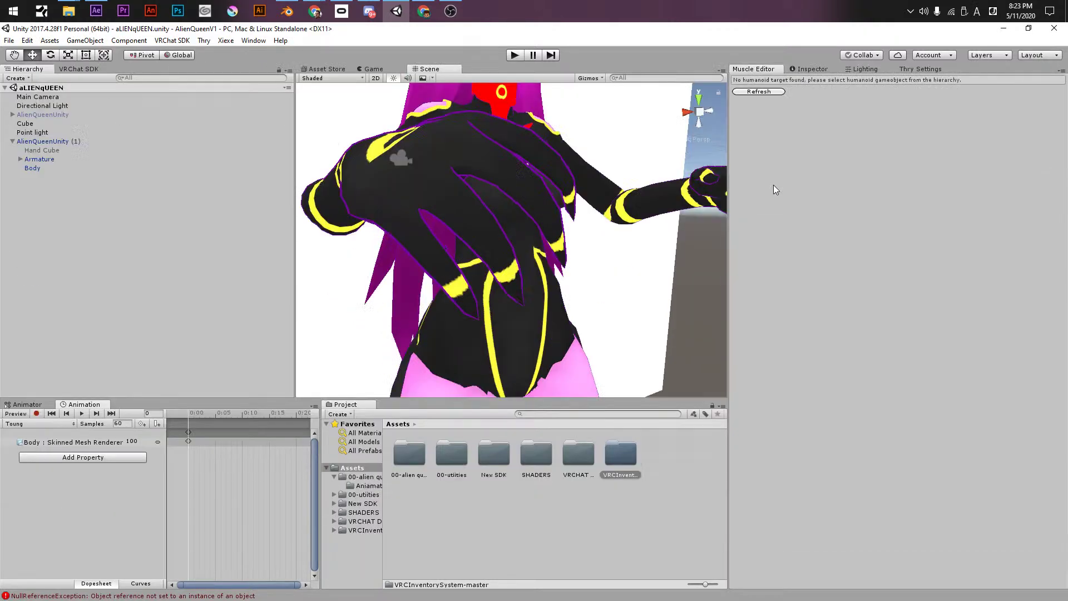
pyautogui.click(37, 142)
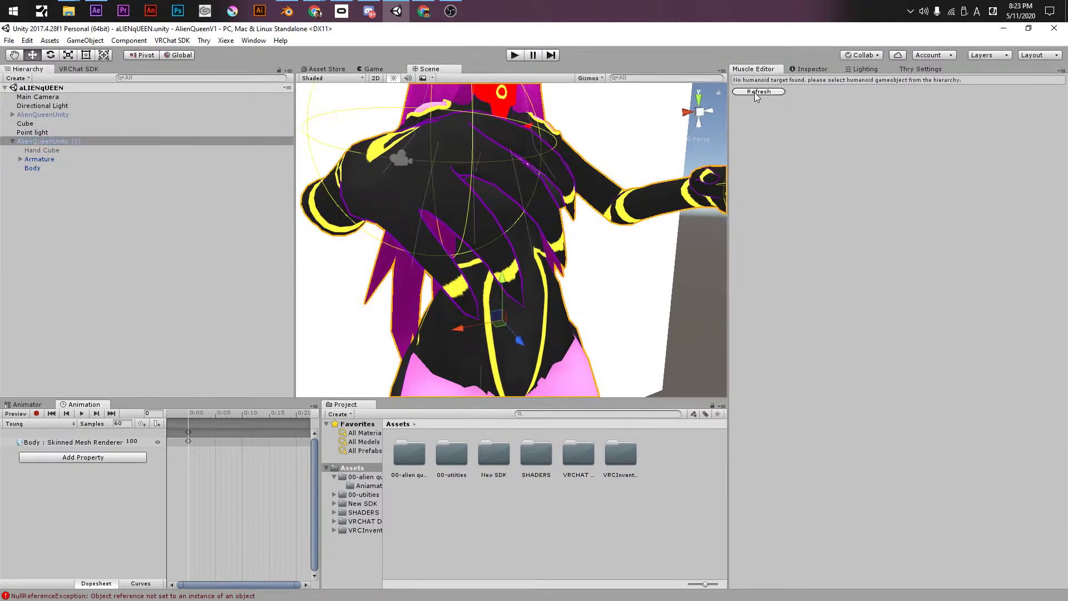
# - Browse the New SDK, SHADERS, VRCHAT DONT TOUCH and VRCInventorySystem-master project folders
pyautogui.doubleClick(484, 463)
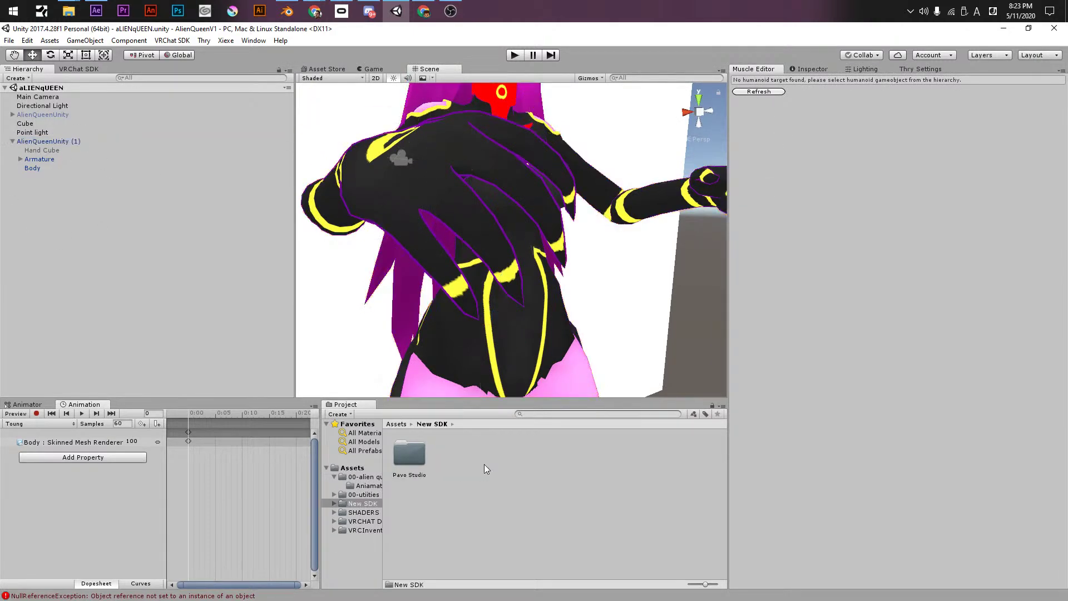
pyautogui.doubleClick(414, 461)
pyautogui.doubleClick(414, 462)
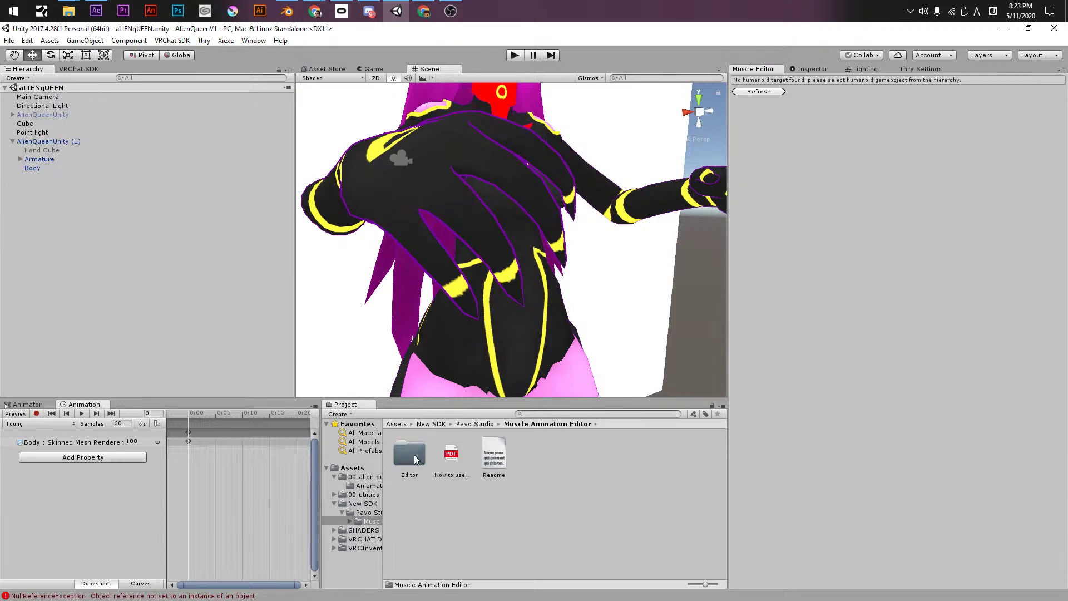
pyautogui.click(396, 424)
pyautogui.click(494, 457)
pyautogui.click(536, 456)
pyautogui.click(579, 459)
pyautogui.click(537, 462)
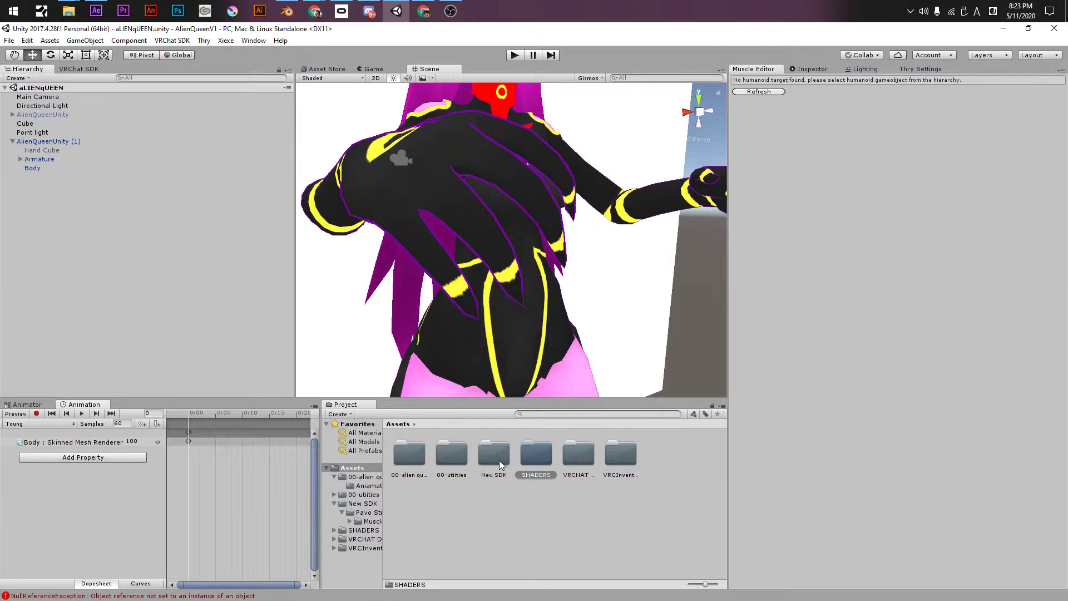
pyautogui.click(605, 463)
pyautogui.doubleClick(581, 463)
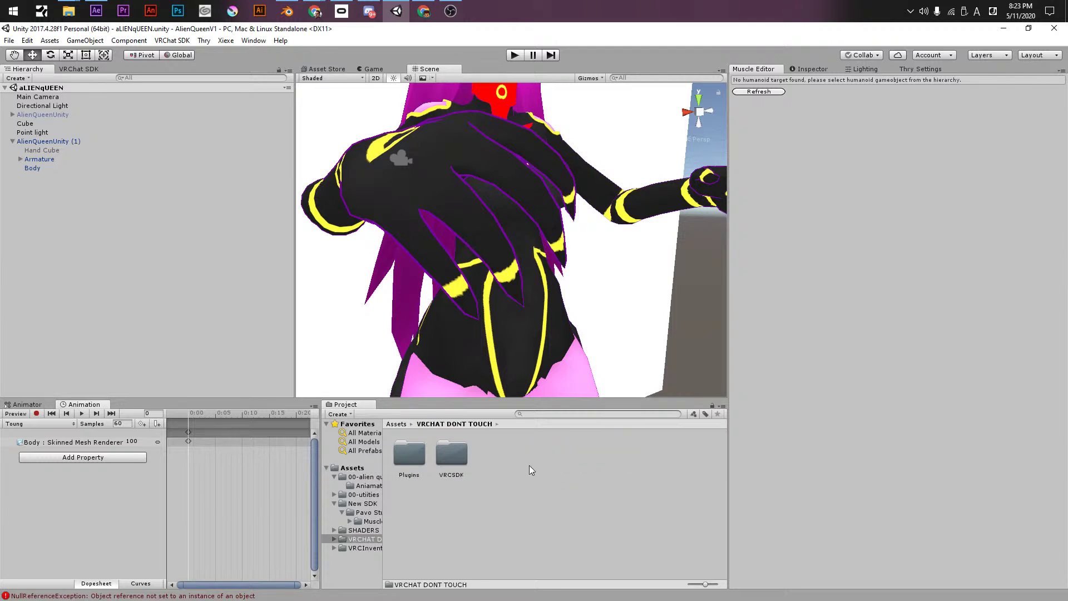
pyautogui.click(396, 423)
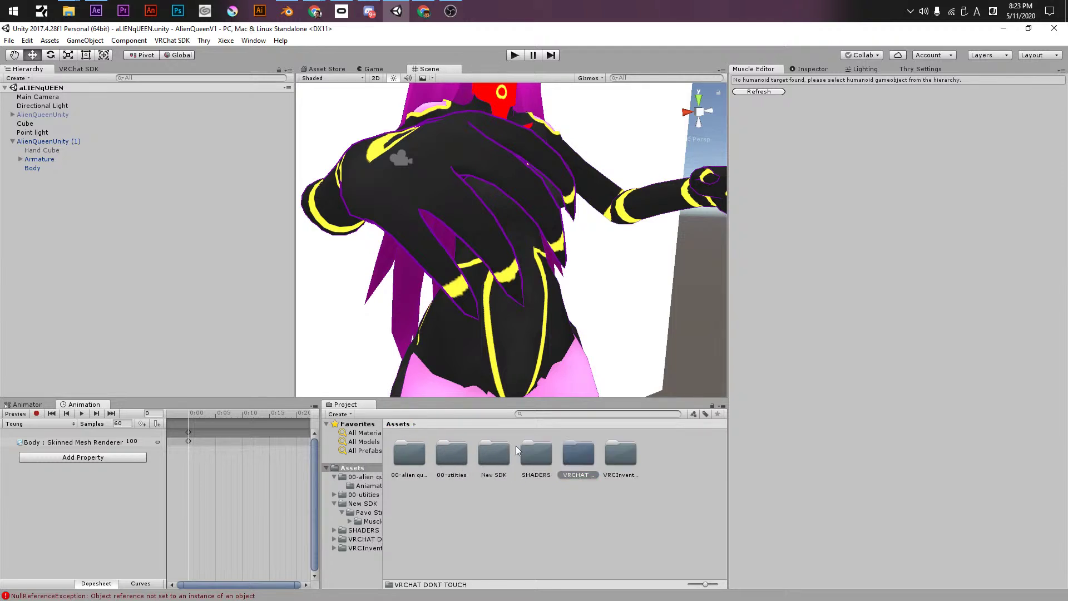
pyautogui.doubleClick(612, 460)
pyautogui.click(407, 426)
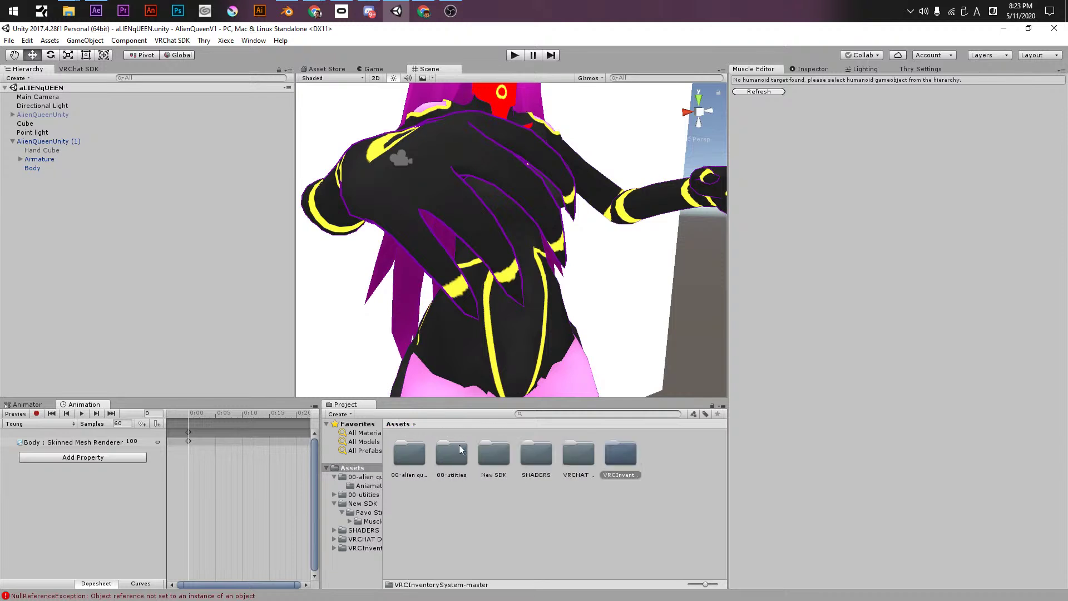
# - Open New SDK > Pavo Studio > Muscle Animation Editor > Editor and reselect the AlienQueenUnity avatars
pyautogui.click(545, 469)
pyautogui.doubleClick(500, 462)
pyautogui.doubleClick(425, 458)
pyautogui.doubleClick(425, 458)
pyautogui.doubleClick(425, 459)
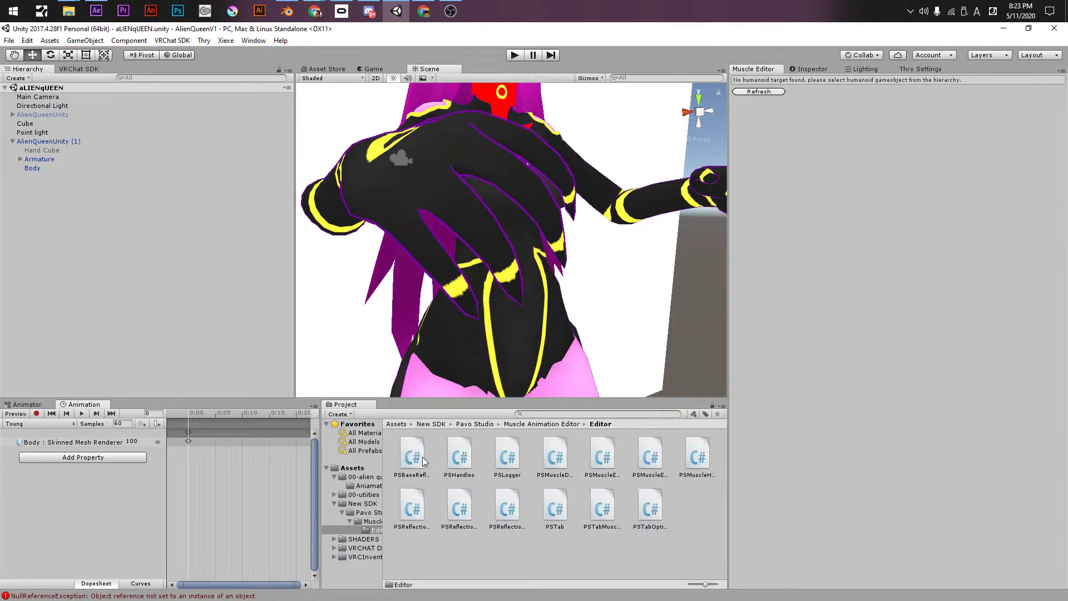
pyautogui.click(35, 114)
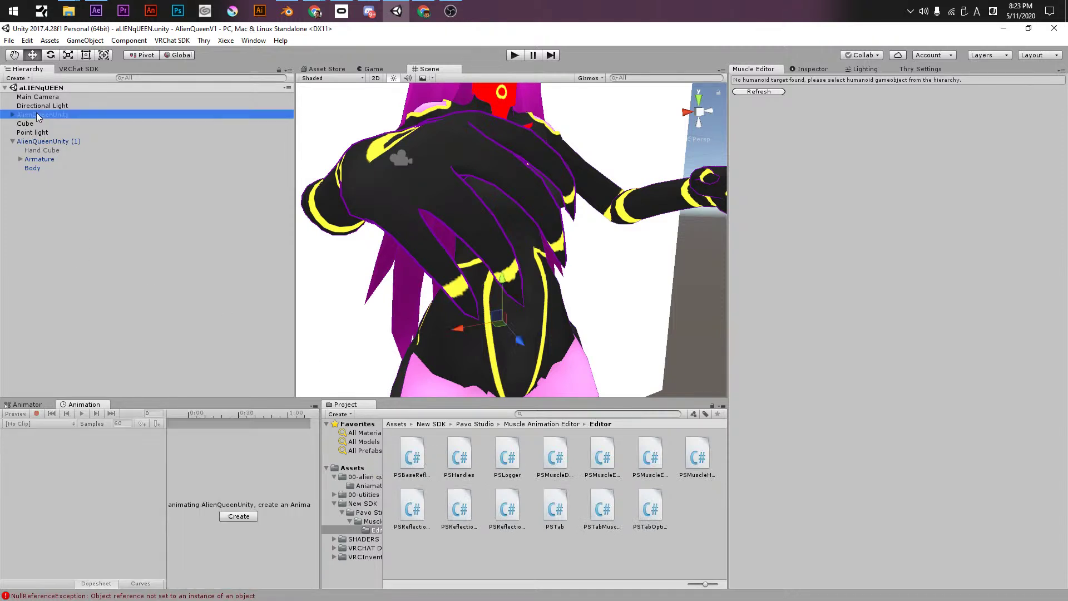
pyautogui.click(45, 141)
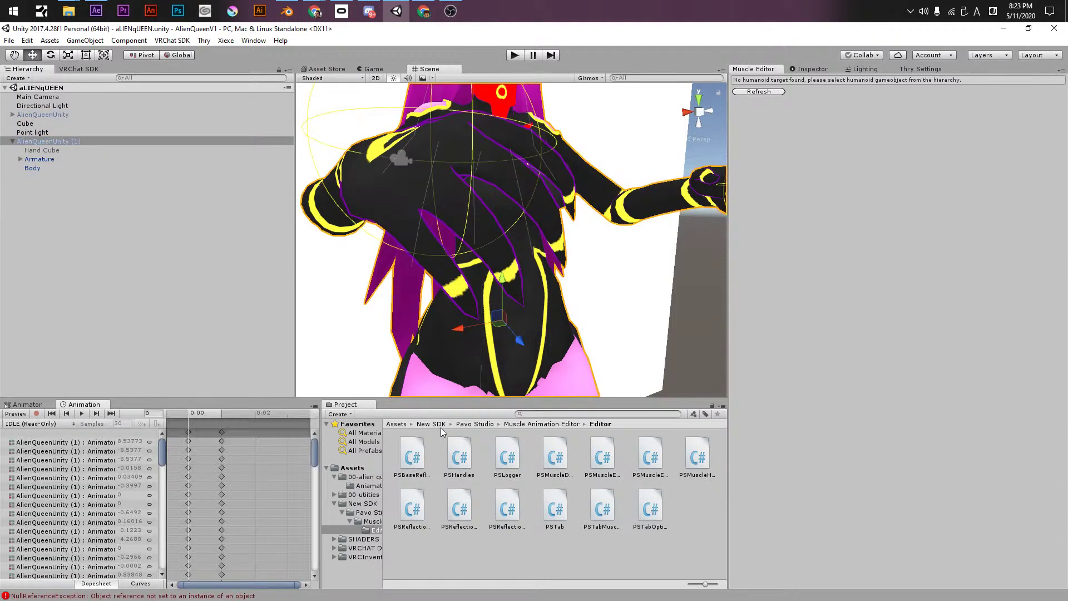
pyautogui.click(356, 468)
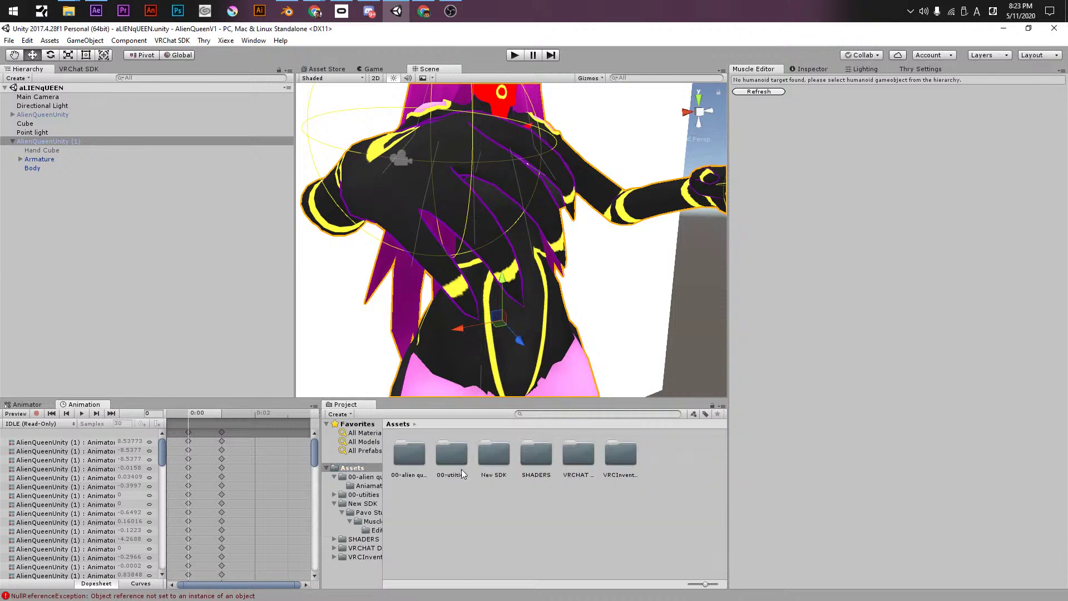
pyautogui.click(497, 460)
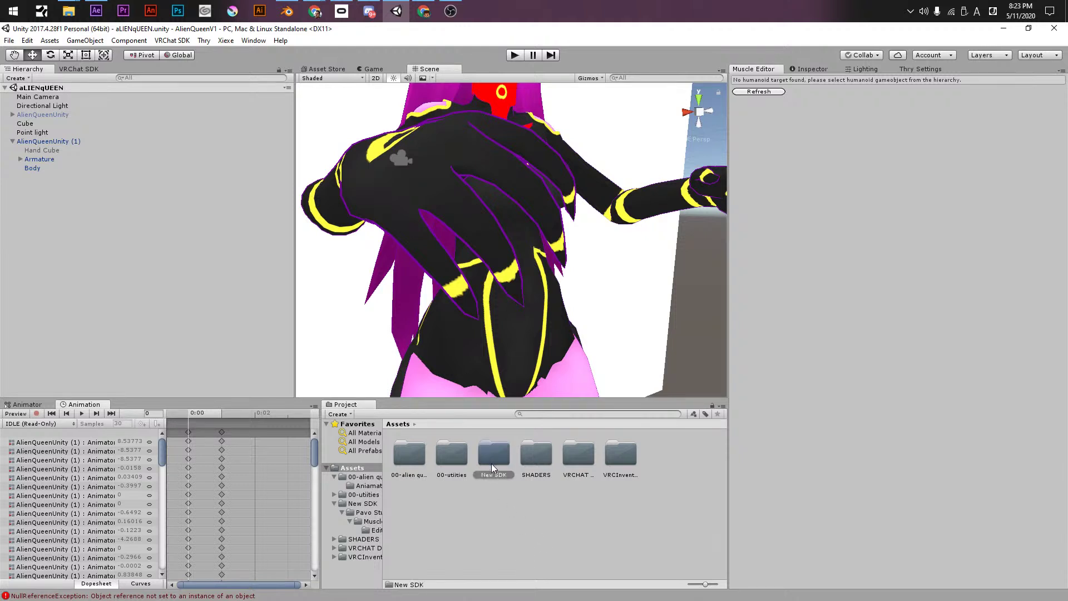
# - Delete the New SDK folder from the project and confirm
pyautogui.click(490, 502)
pyautogui.rightClick(492, 461)
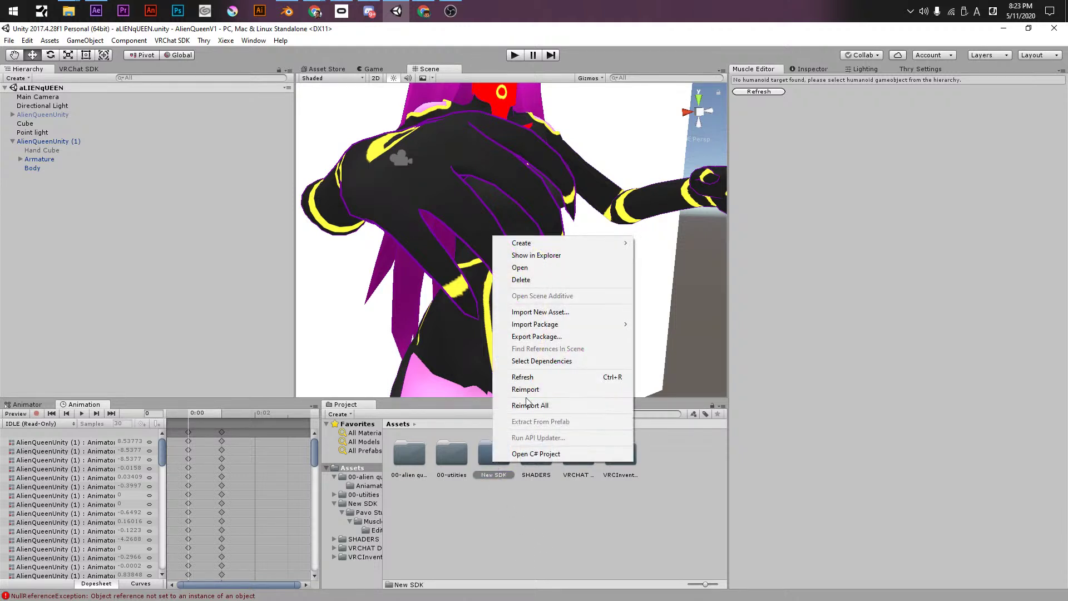
pyautogui.click(539, 279)
pyautogui.press('Return')
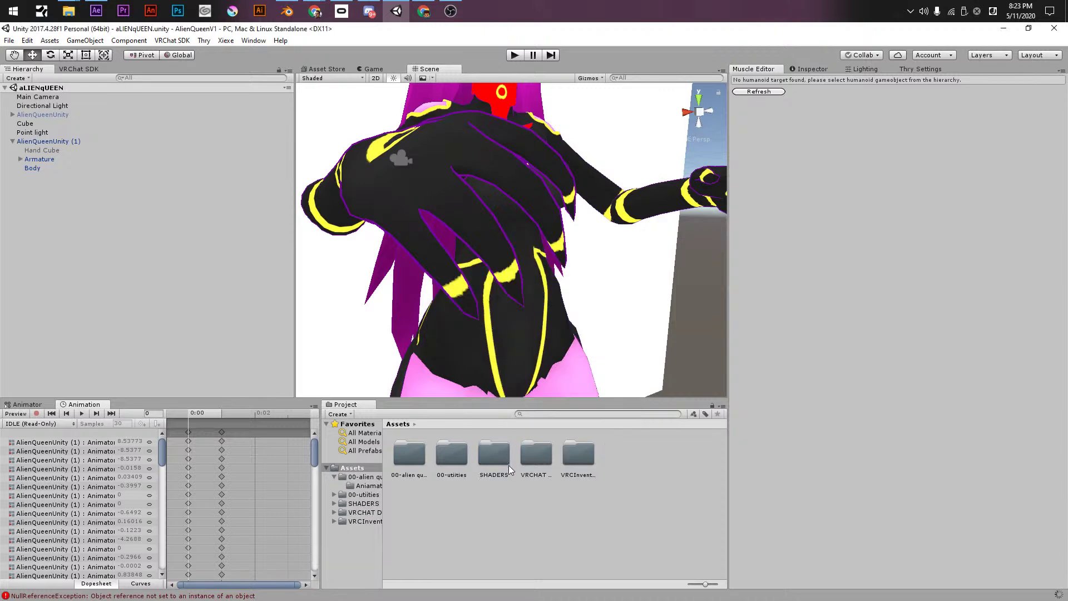
# - Close the Muscle Editor panel and return to the Inspector
pyautogui.click(794, 69)
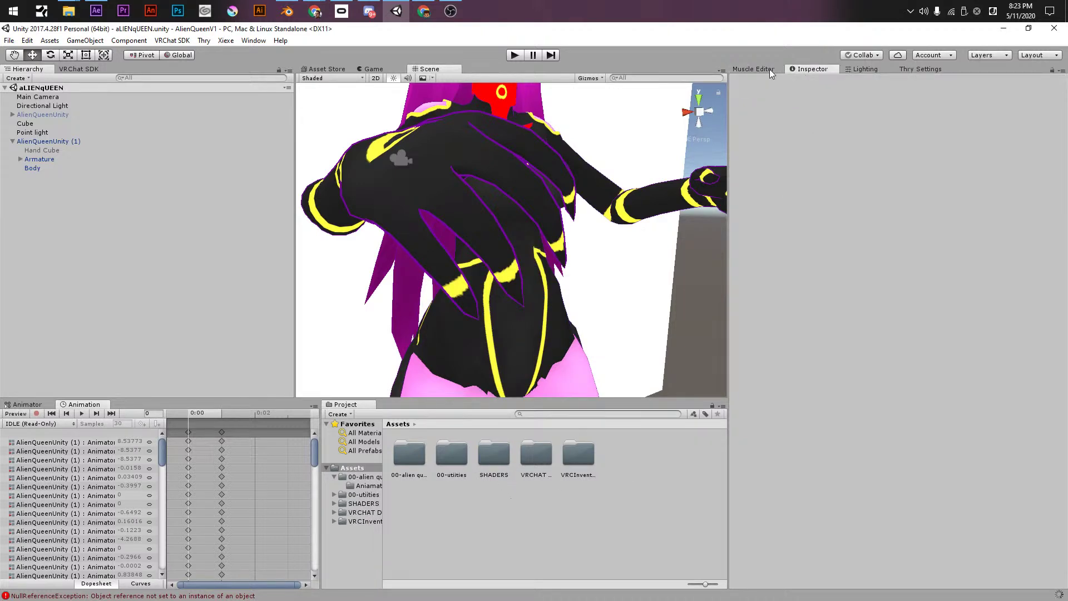
pyautogui.rightClick(760, 74)
pyautogui.click(779, 111)
# - Start a custom package import from the Assets menu
pyautogui.rightClick(565, 527)
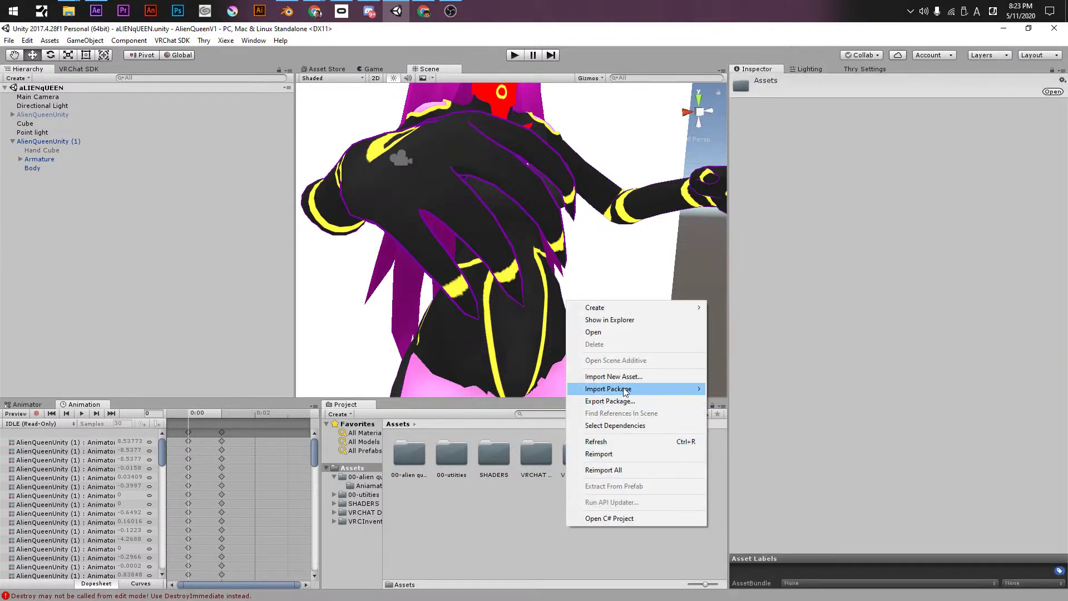
pyautogui.moveTo(625, 390)
pyautogui.click(769, 393)
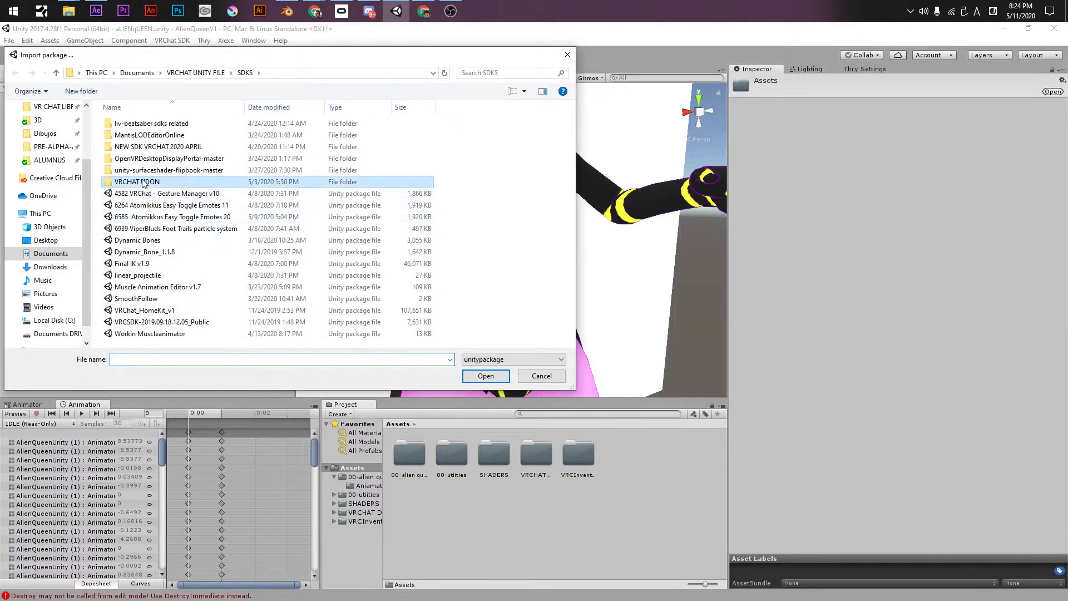
# - Browse the SDK files and open the Workin Muscleanimator package for import
pyautogui.click(167, 169)
pyautogui.press('Up')
pyautogui.press('Up')
pyautogui.press('Up')
pyautogui.press('Up')
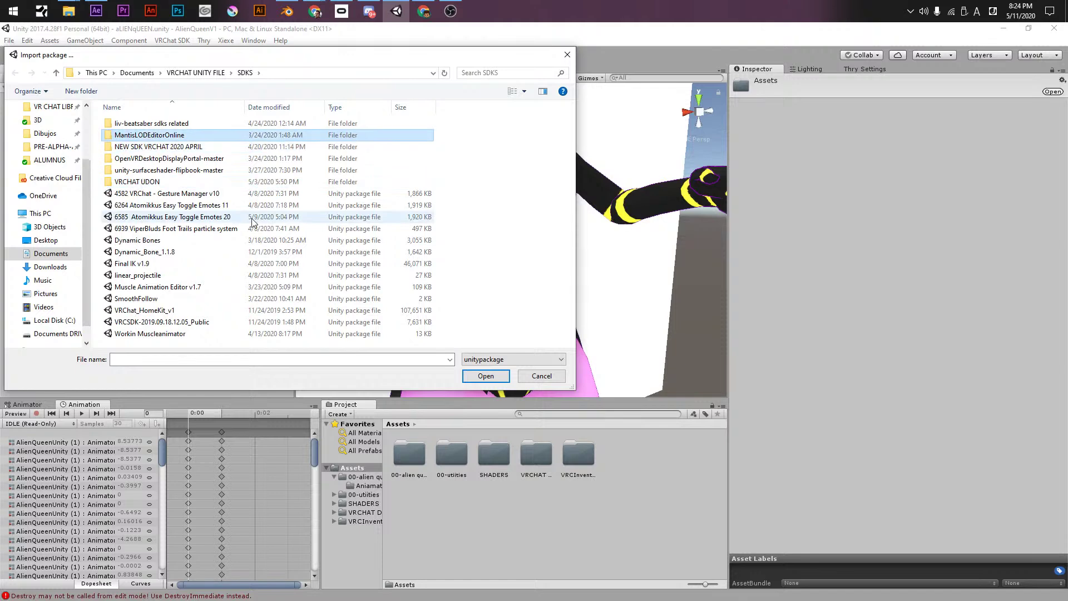
pyautogui.press('Down')
pyautogui.press('Return')
pyautogui.press('BackSpace')
pyautogui.press('Down')
pyautogui.press('Return')
pyautogui.press('BackSpace')
pyautogui.press('Down')
pyautogui.press('Return')
pyautogui.press('BackSpace')
pyautogui.press('Down')
pyautogui.press('Return')
pyautogui.press('BackSpace')
pyautogui.press('Down')
pyautogui.press('Return')
pyautogui.press('BackSpace')
pyautogui.press('Down')
pyautogui.press('Down')
pyautogui.press('Down')
pyautogui.press('Down')
pyautogui.press('Down')
pyautogui.press('Down')
pyautogui.press('Down')
pyautogui.press('Down')
pyautogui.press('Down')
pyautogui.press('Down')
pyautogui.press('Up')
pyautogui.press('Down')
pyautogui.press('Down')
pyautogui.press('Down')
pyautogui.press('Down')
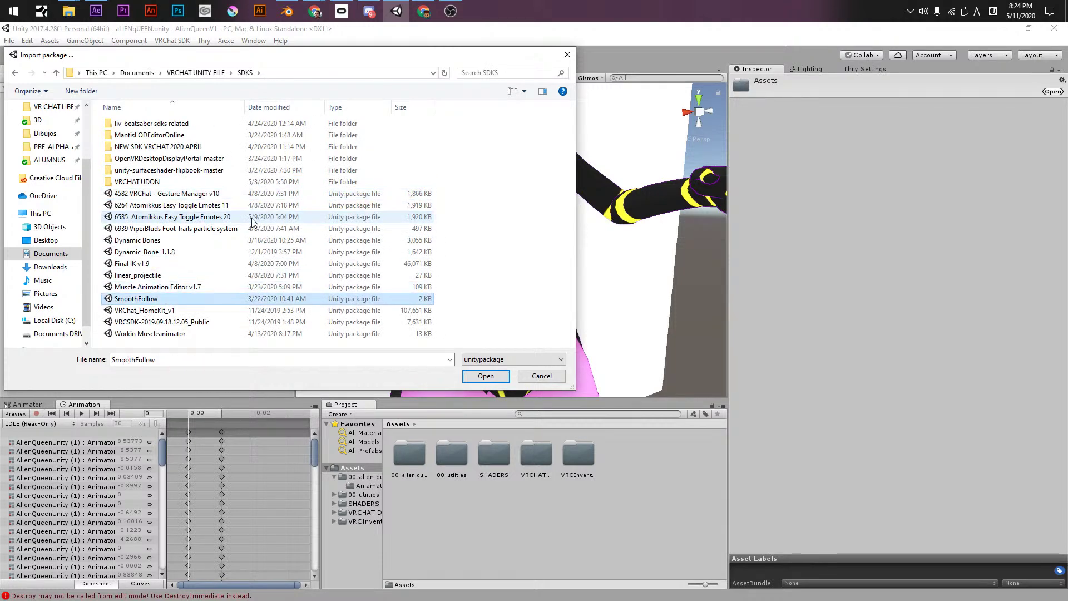
pyautogui.press('Return')
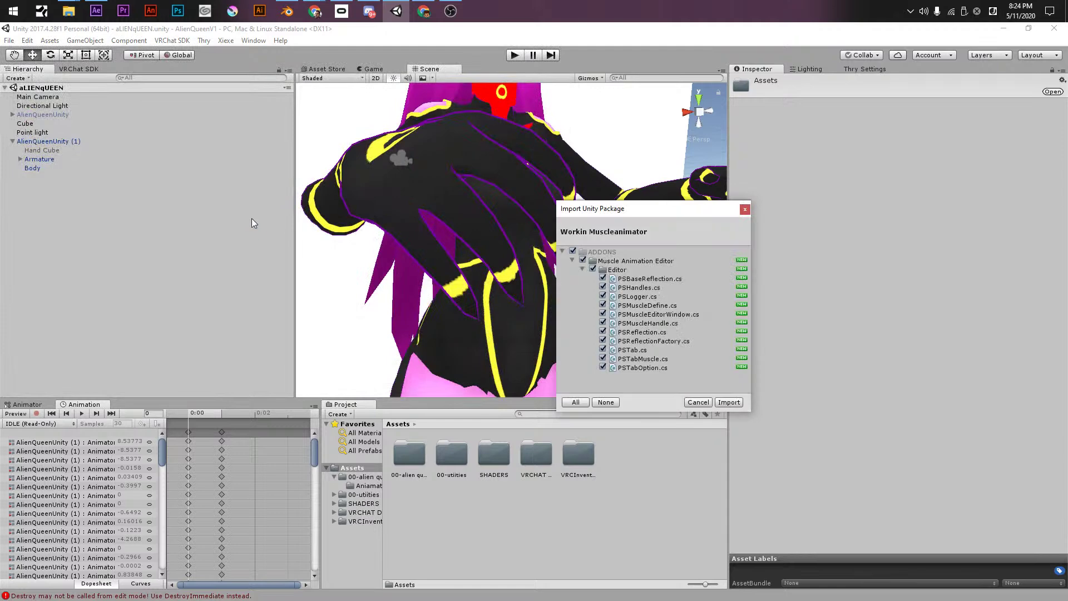
# - Import the Workin Muscleanimator files and dock the MAEditor panel beside the Inspector
pyautogui.click(731, 402)
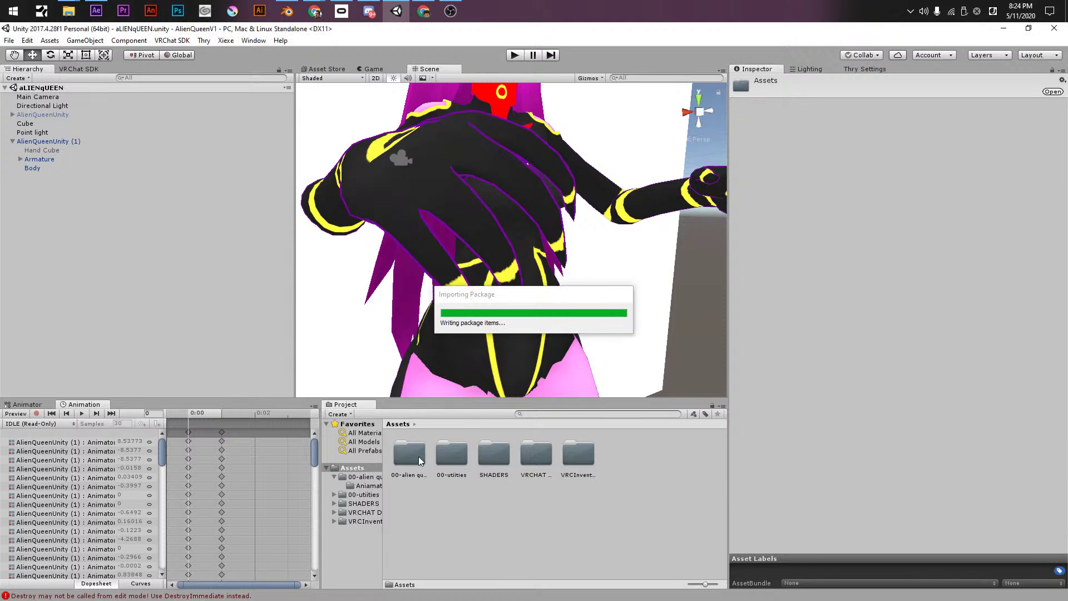
pyautogui.click(251, 40)
pyautogui.moveTo(278, 66); pyautogui.dragTo(735, 73)
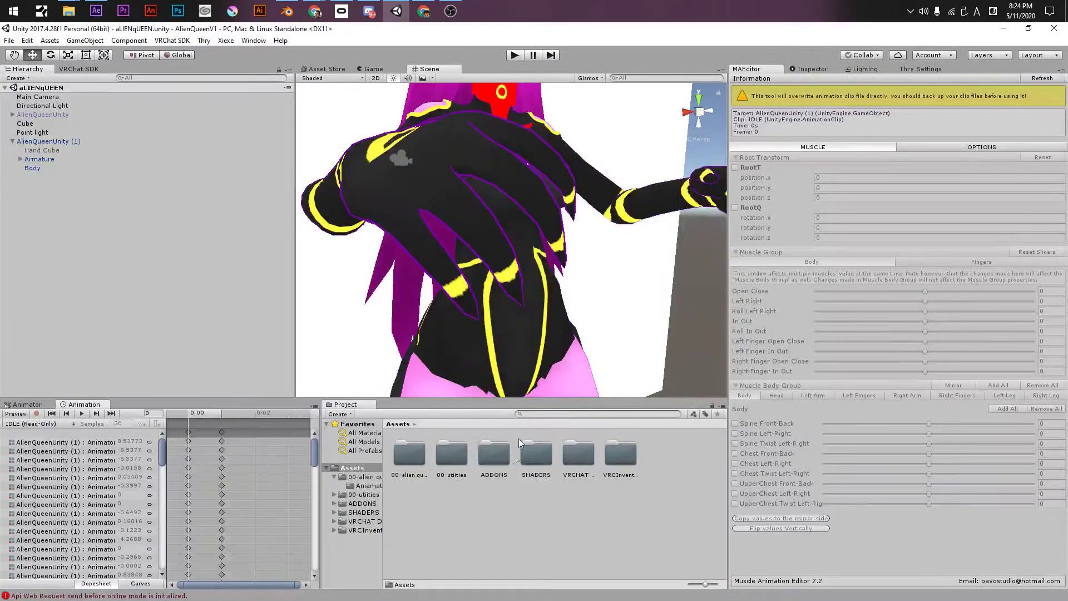
# - Select the AlienQueenUnity (1) avatar and show its animation clip list
pyautogui.click(617, 467)
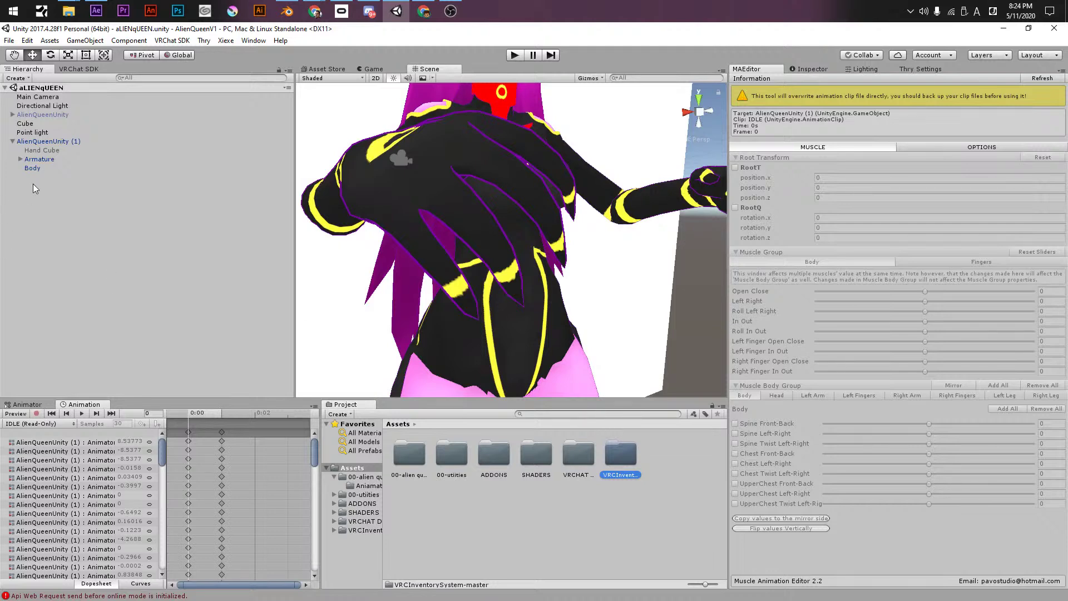
pyautogui.click(36, 141)
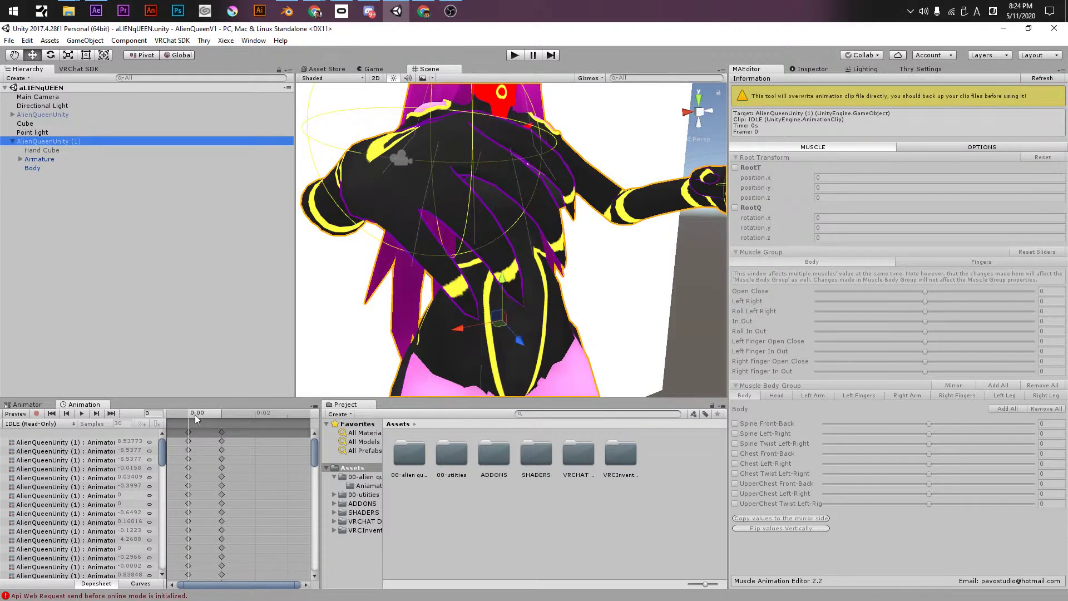
pyautogui.click(46, 424)
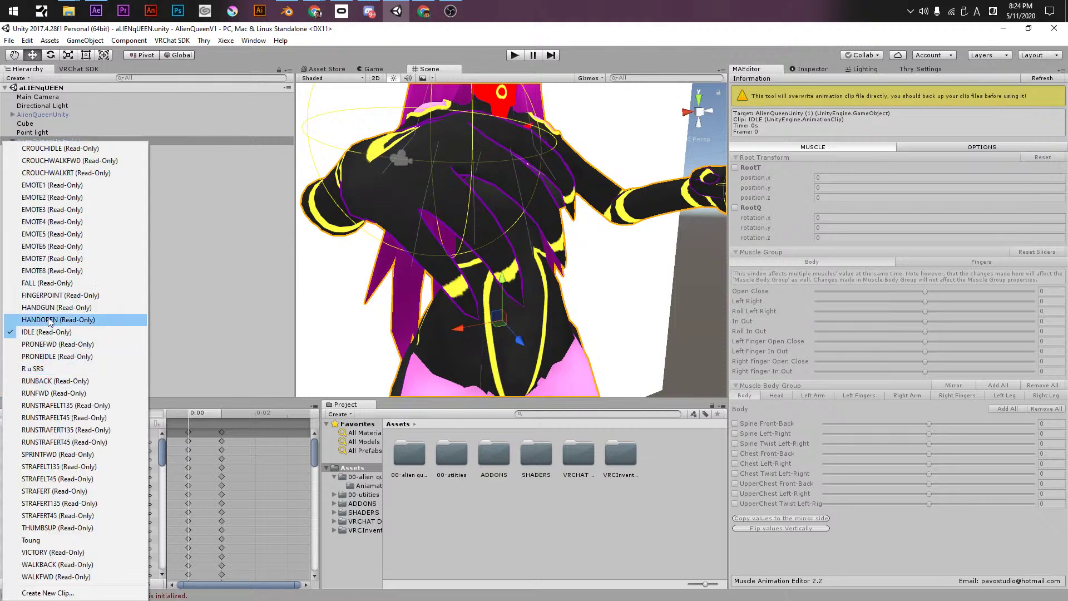
# - Switch to the R u SRS clip, frame the torso, and adjust the body open-close muscle
pyautogui.click(50, 369)
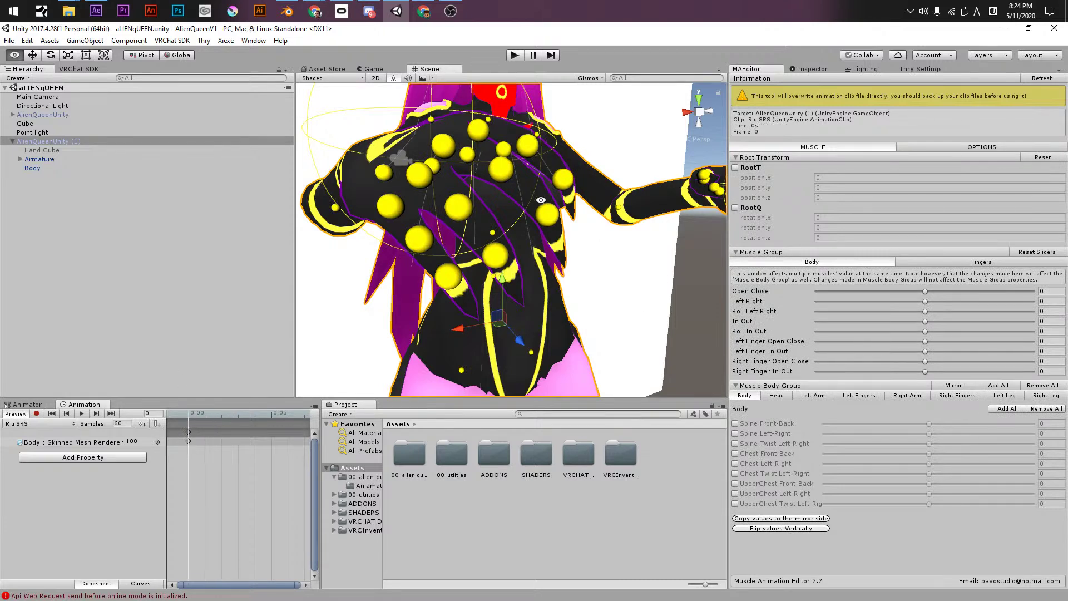
pyautogui.scroll(-5, 522, 219)
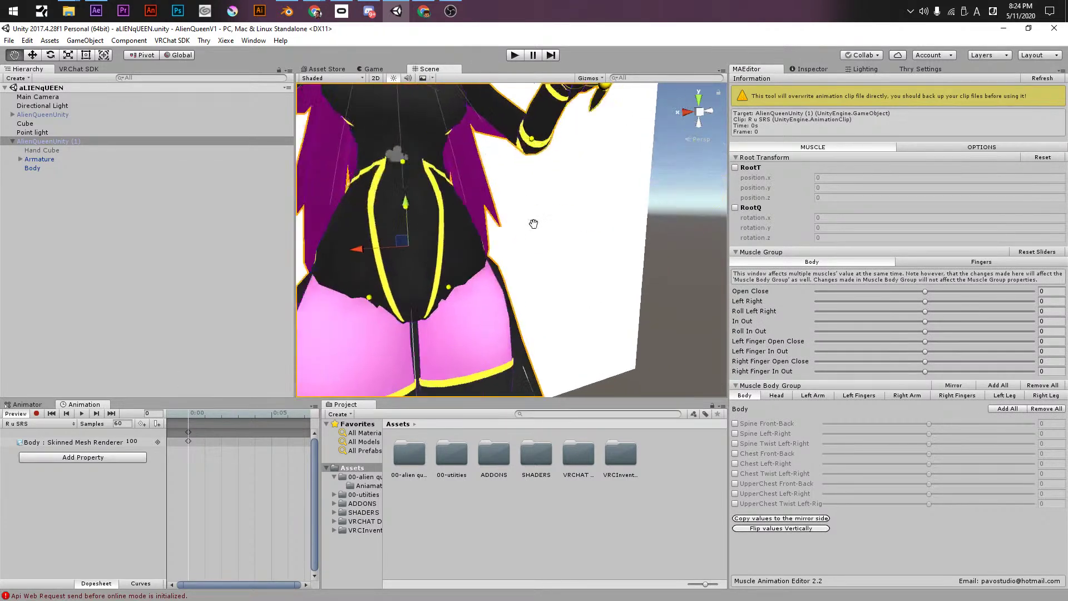
pyautogui.moveTo(573, 238); pyautogui.dragTo(568, 222, button='middle')
pyautogui.scroll(3, 523, 195)
pyautogui.moveTo(522, 195); pyautogui.dragTo(567, 202, button='middle')
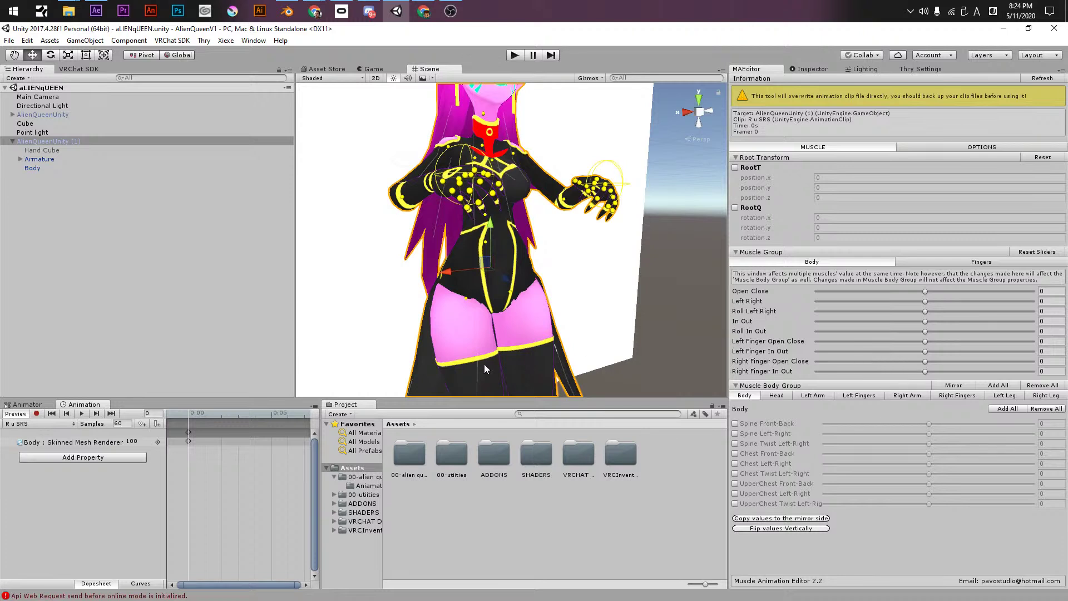
pyautogui.moveTo(299, 585); pyautogui.dragTo(245, 585)
pyautogui.moveTo(925, 291); pyautogui.dragTo(996, 292)
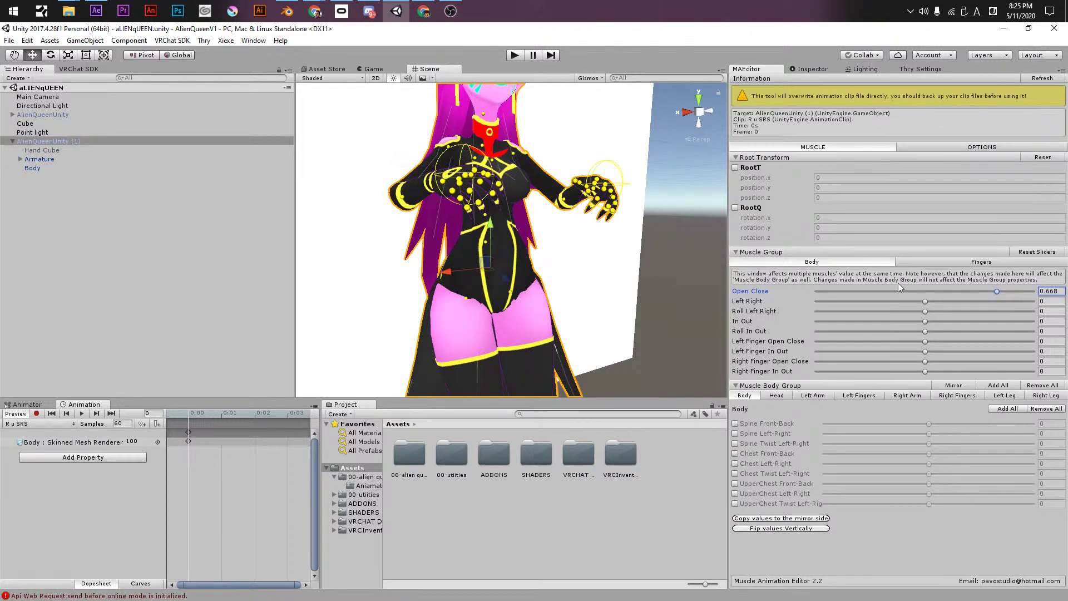
# - Pose R u SRS fingers: left index 0.827, right thumb 0.609, middle, ring, little fully curled
pyautogui.click(910, 263)
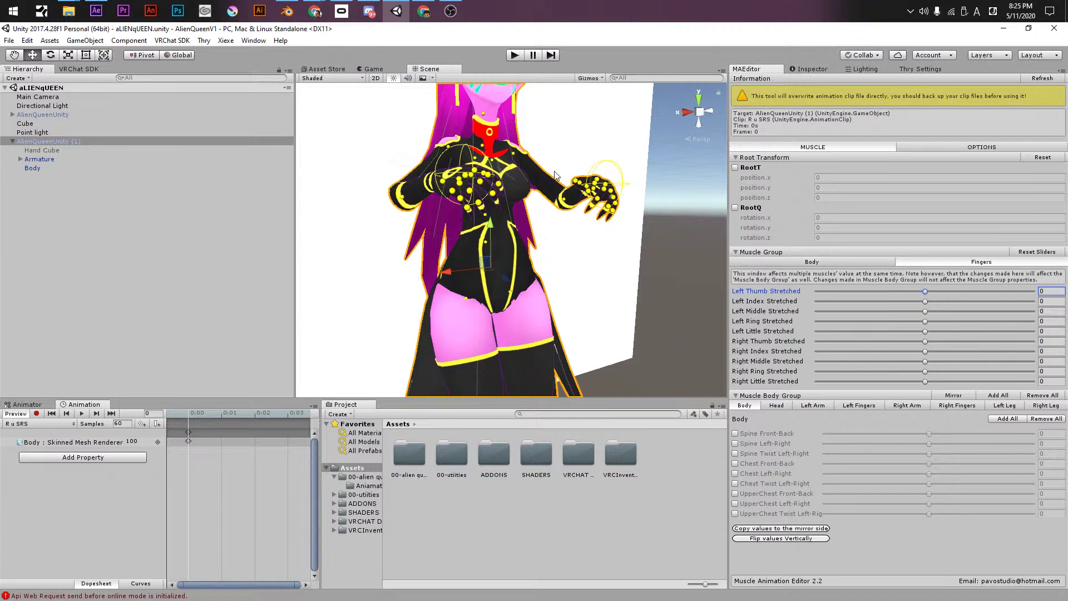
pyautogui.moveTo(554, 170); pyautogui.dragTo(556, 228, button='middle')
pyautogui.scroll(5, 574, 191)
pyautogui.scroll(-2, 556, 198)
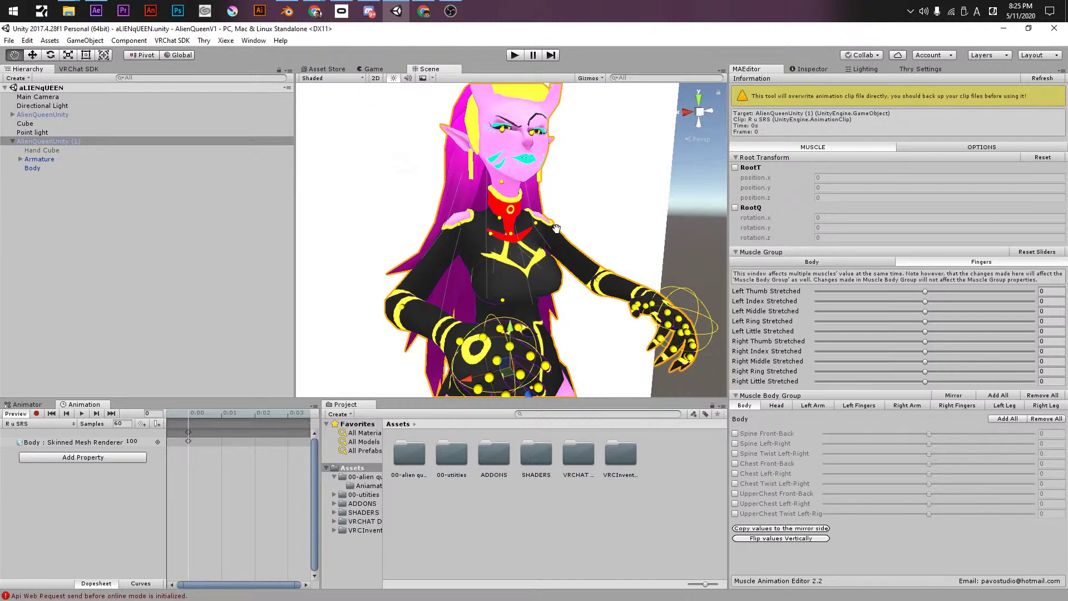
pyautogui.moveTo(556, 228); pyautogui.dragTo(686, 316, button='middle')
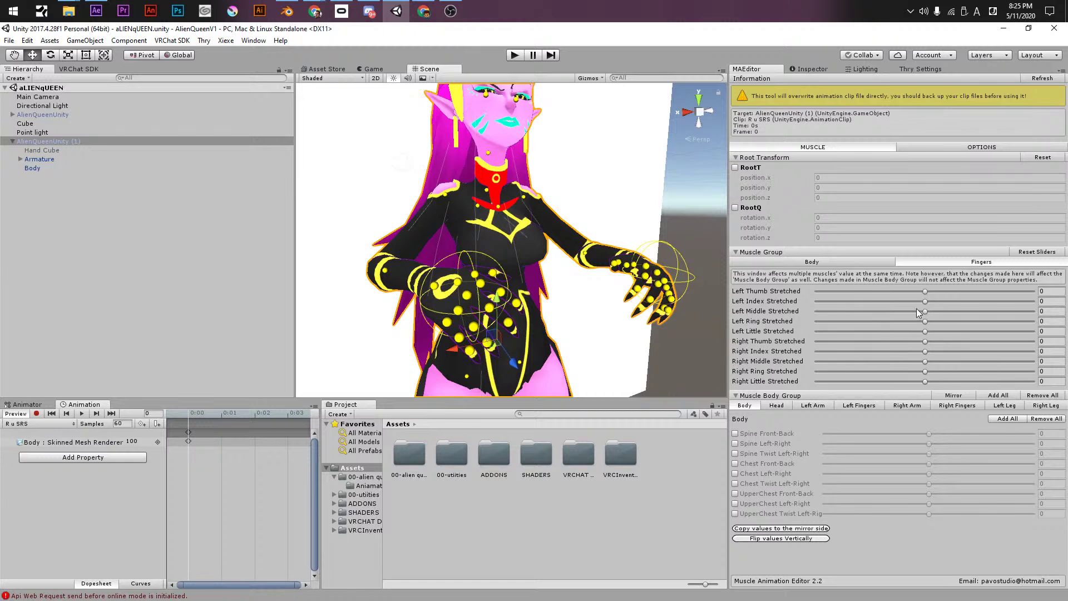
pyautogui.moveTo(929, 292); pyautogui.dragTo(1000, 331)
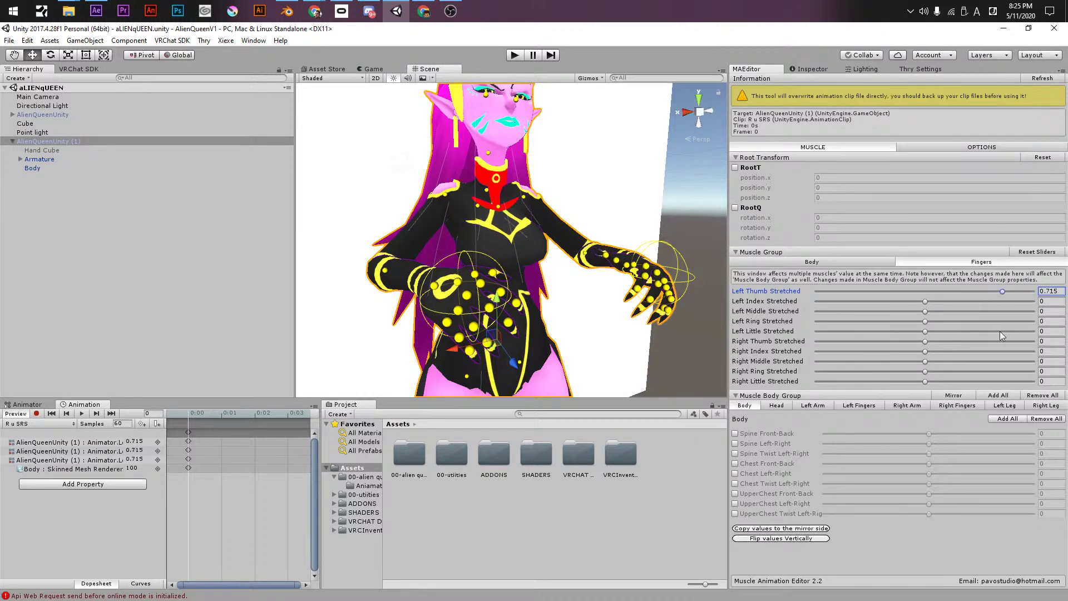
pyautogui.moveTo(926, 301); pyautogui.dragTo(996, 302)
pyautogui.moveTo(926, 311); pyautogui.dragTo(788, 314)
pyautogui.moveTo(876, 321); pyautogui.dragTo(990, 341)
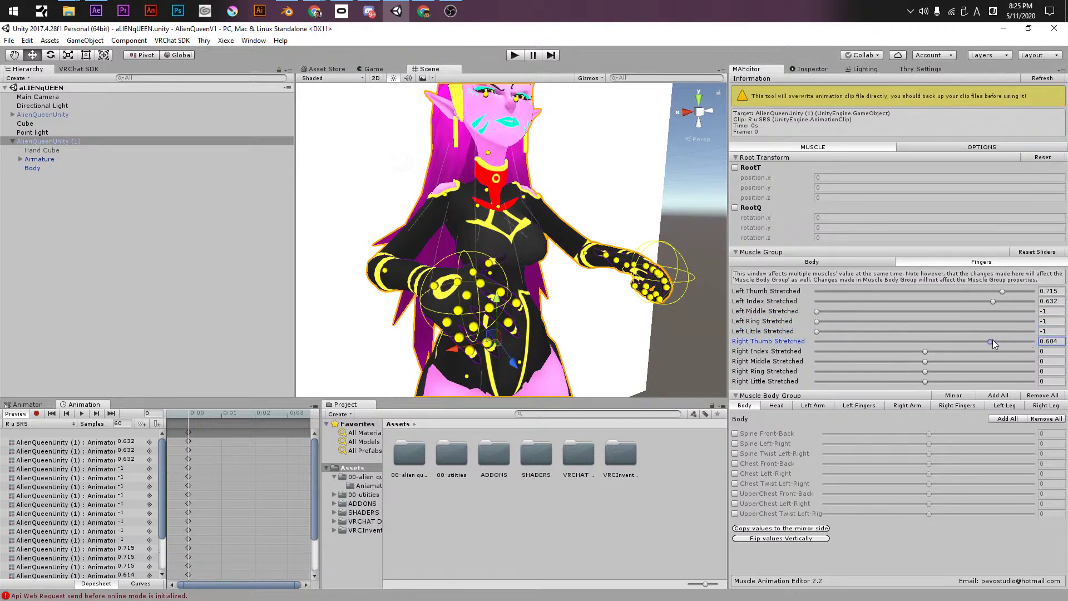
pyautogui.moveTo(924, 352); pyautogui.dragTo(1019, 355)
pyautogui.moveTo(1005, 298); pyautogui.dragTo(1013, 306)
pyautogui.moveTo(925, 361); pyautogui.dragTo(801, 376)
pyautogui.click(816, 382)
# - Scrub the clip timeline to preview the R u SRS finger pose
pyautogui.click(223, 442)
pyautogui.scroll(-3, 200, 440)
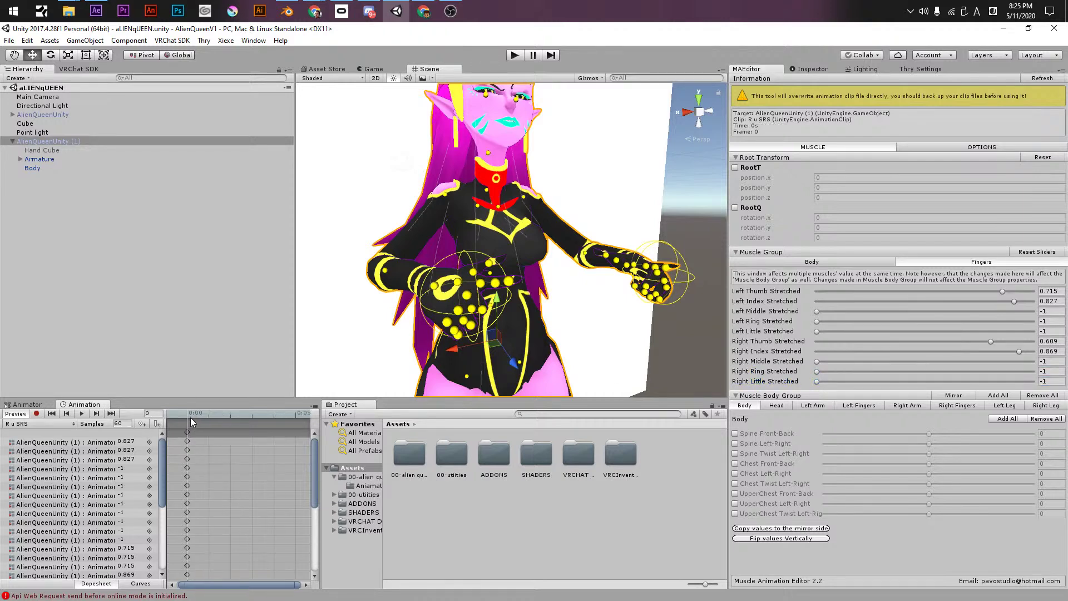
pyautogui.moveTo(196, 422)
pyautogui.mouseDown()
pyautogui.moveTo(241, 415)
pyautogui.moveTo(209, 416)
pyautogui.mouseUp()
# - In the Toung clip, stretch the left thumb and set left index 0.743, little 0.733
pyautogui.click(37, 424)
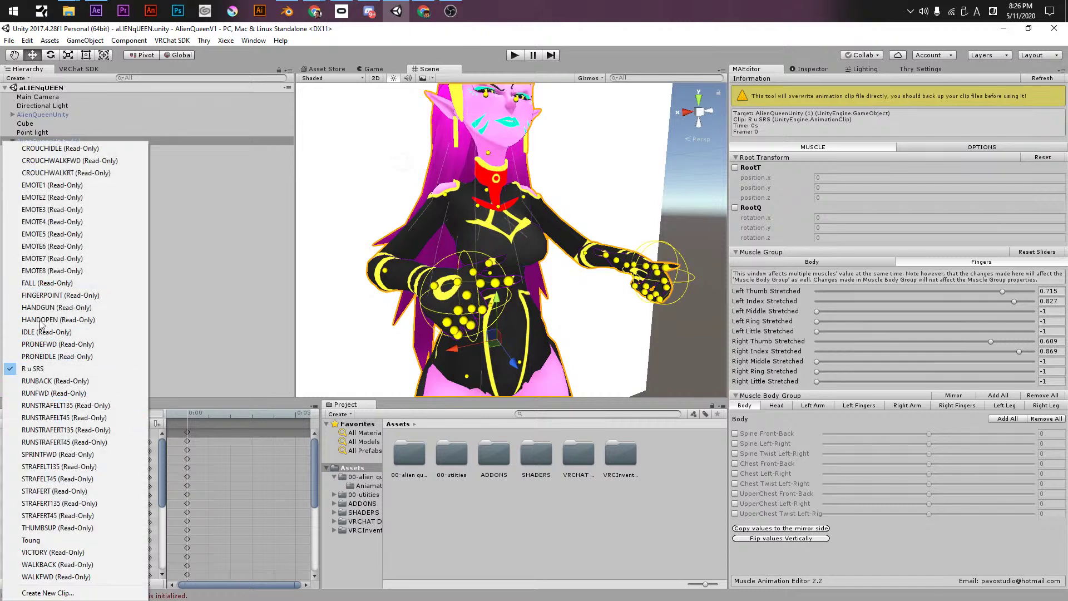
pyautogui.click(32, 540)
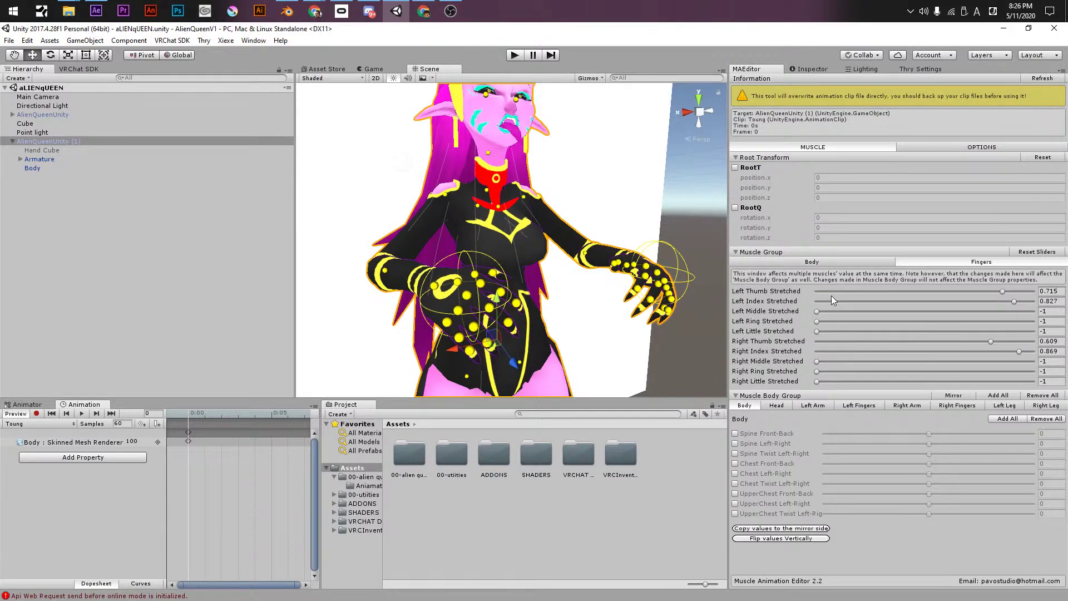
pyautogui.moveTo(860, 293); pyautogui.dragTo(1035, 292)
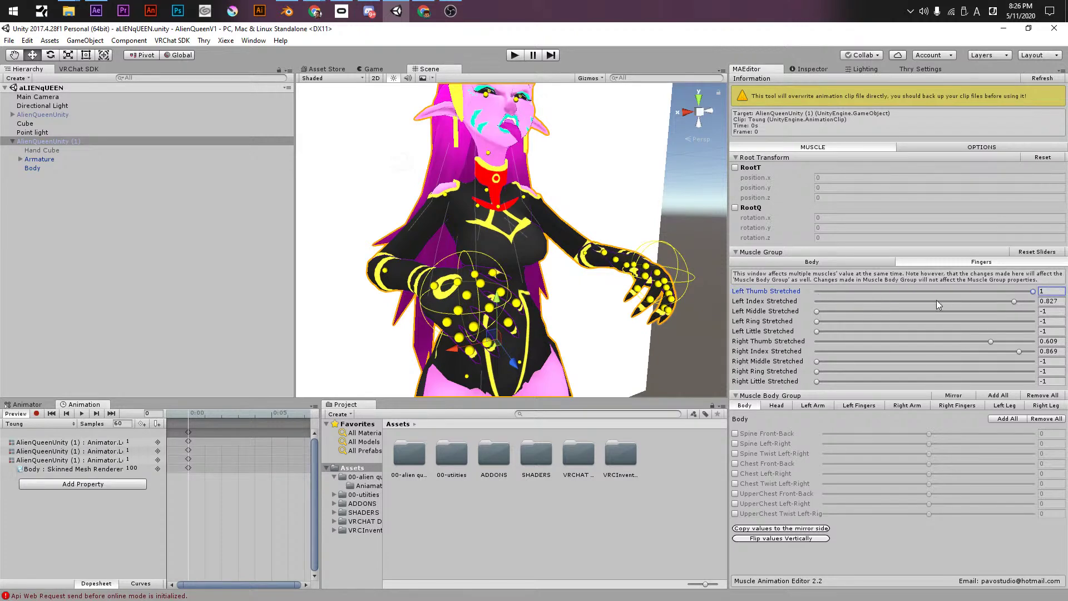
pyautogui.moveTo(937, 301); pyautogui.dragTo(1038, 301)
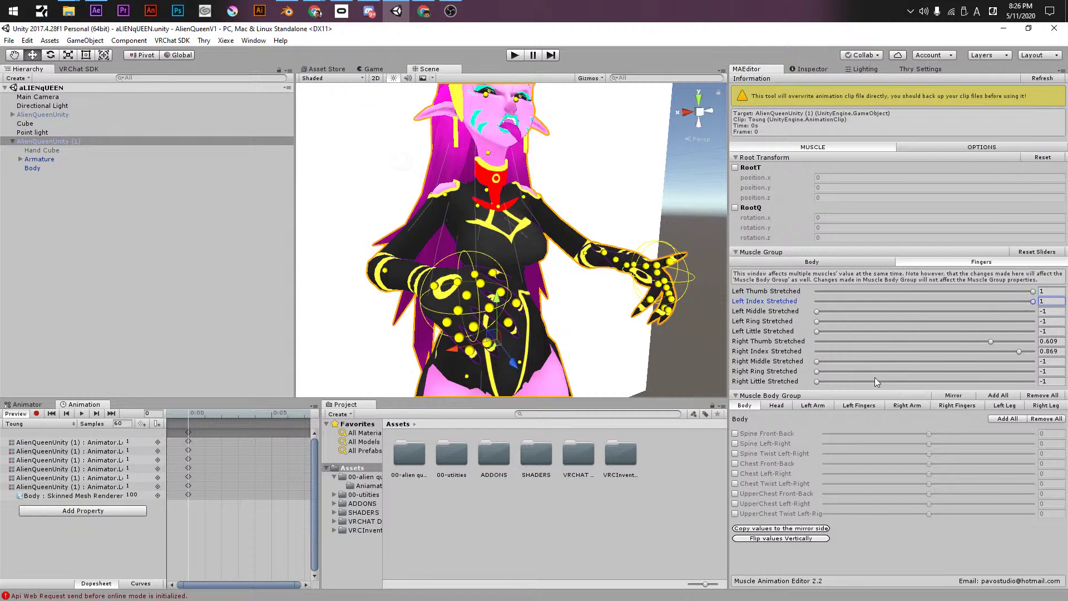
pyautogui.moveTo(821, 330); pyautogui.dragTo(780, 289)
pyautogui.click(1002, 301)
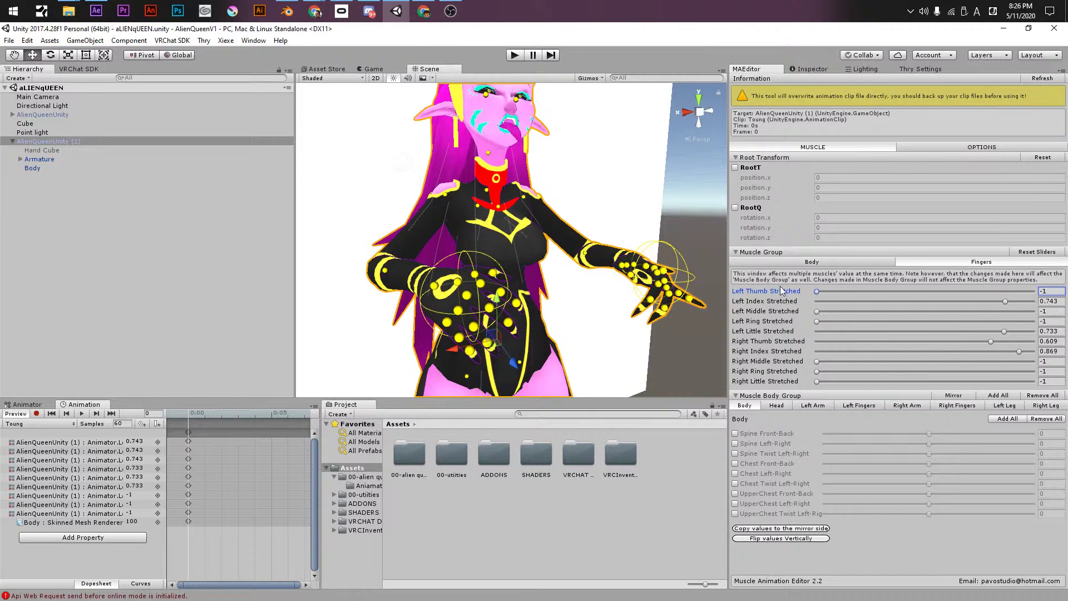
# - Curl the Toung ring fingers fully, extend the right little finger, and slightly curl the right index
pyautogui.click(817, 321)
pyautogui.click(816, 361)
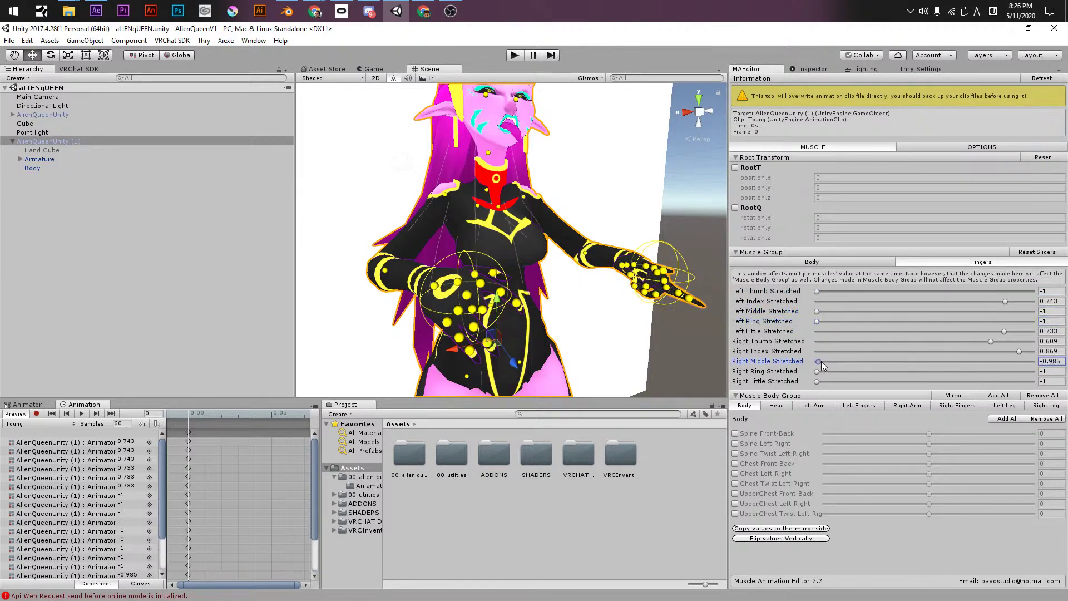
pyautogui.click(816, 371)
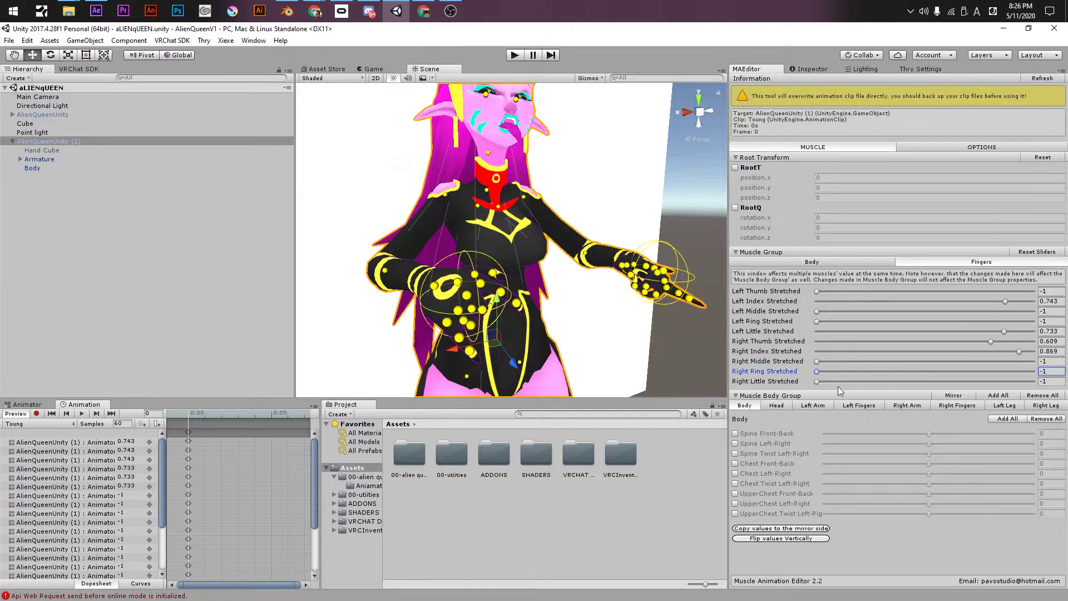
pyautogui.moveTo(822, 380); pyautogui.dragTo(1019, 376)
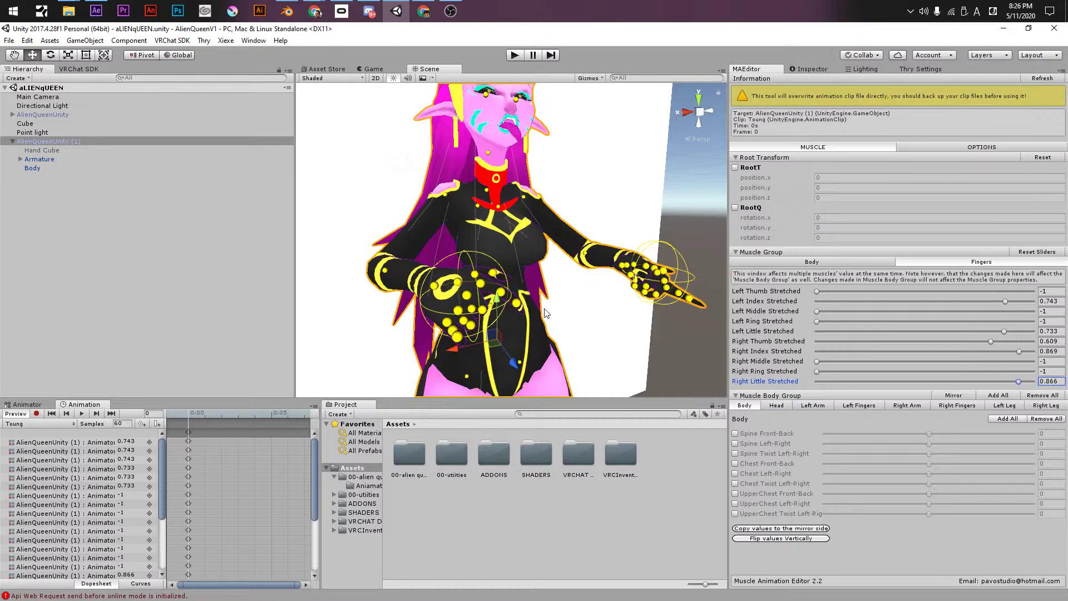
pyautogui.click(1019, 352)
pyautogui.moveTo(1021, 352); pyautogui.dragTo(843, 321)
pyautogui.keyDown('alt'); pyautogui.moveTo(584, 250); pyautogui.dragTo(545, 275); pyautogui.keyUp('alt')
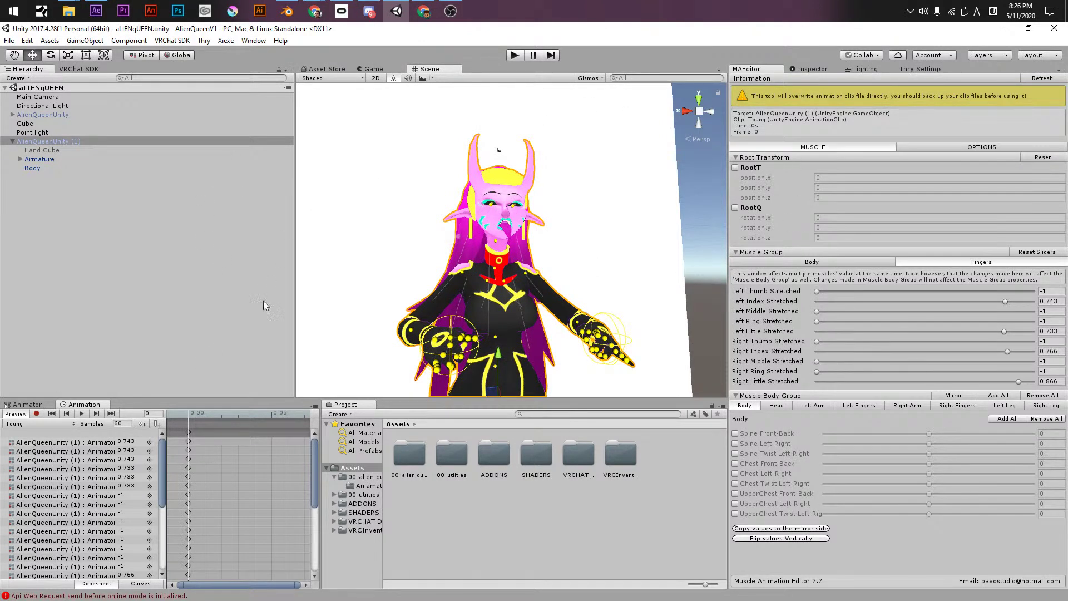
# - Reselect AlienQueenUnity (1) so its IDLE clip returns, then orbit around the whole avatar
pyautogui.click(36, 114)
pyautogui.click(49, 141)
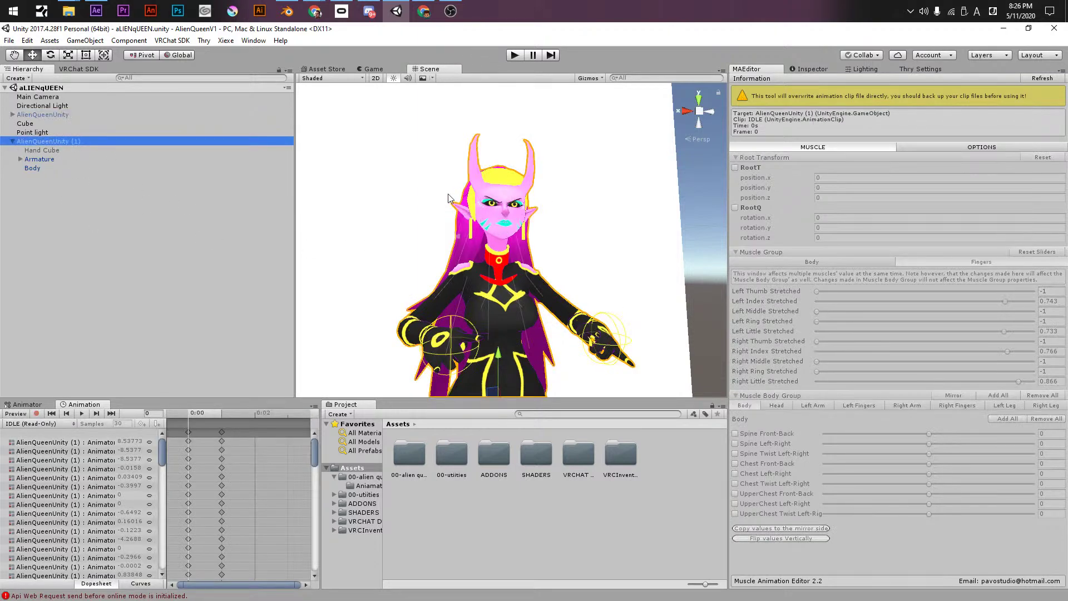
pyautogui.scroll(-5, 462, 223)
pyautogui.keyDown('alt'); pyautogui.moveTo(500, 240); pyautogui.dragTo(272, 243); pyautogui.keyUp('alt')
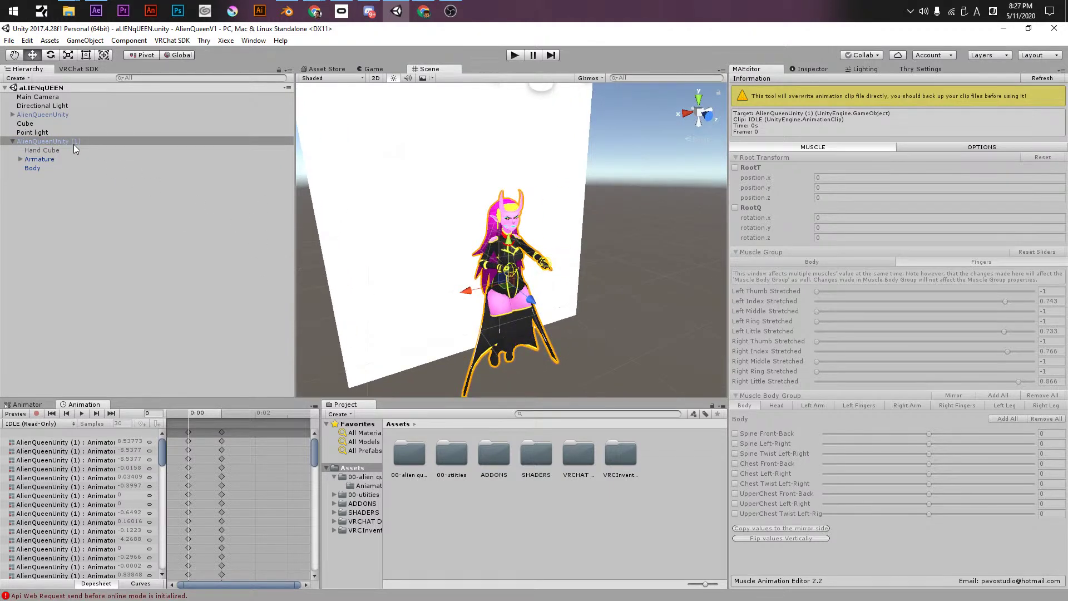
pyautogui.hotkey('alt', 'Tab')
pyautogui.hotkey('alt', 'Tab')
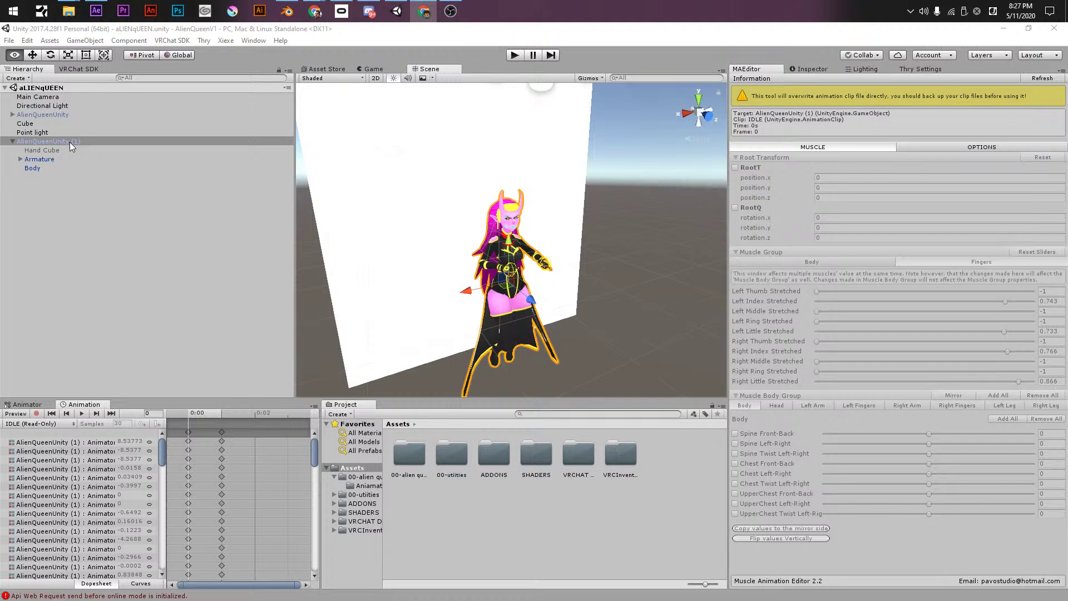
pyautogui.click(348, 45)
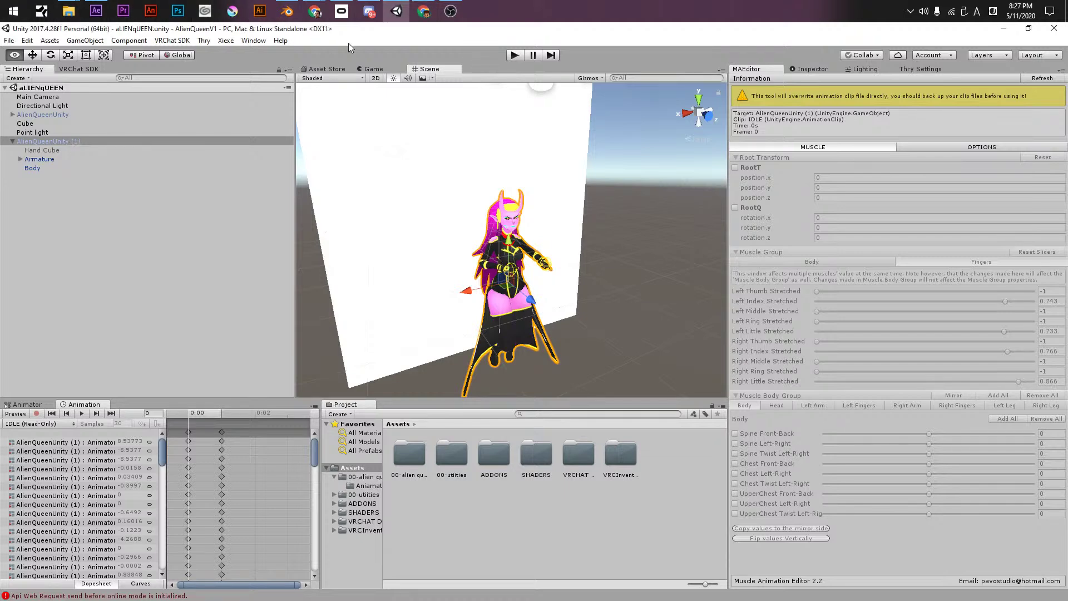
pyautogui.keyDown('alt'); pyautogui.moveTo(490, 250); pyautogui.dragTo(538, 347); pyautogui.keyUp('alt')
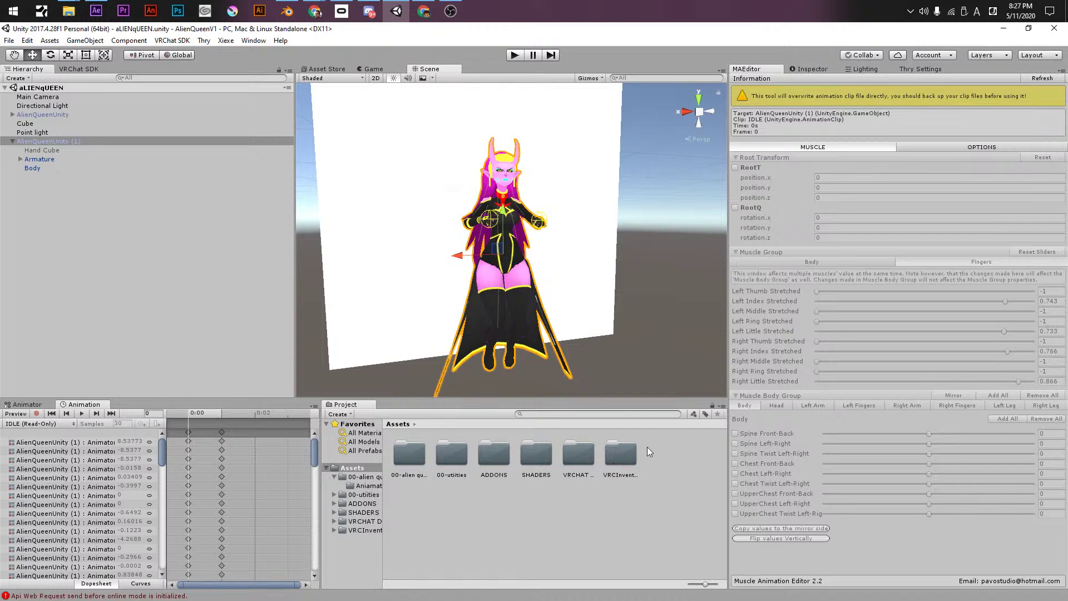
# - Start a custom package import from the project's asset menu
pyautogui.rightClick(661, 465)
pyautogui.click(609, 453)
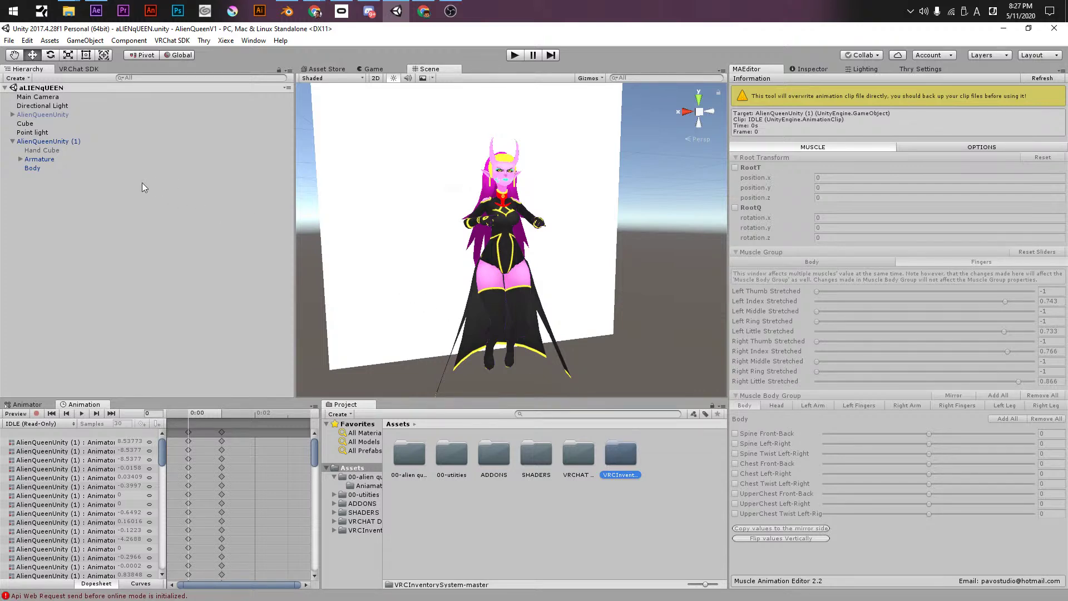
pyautogui.rightClick(692, 470)
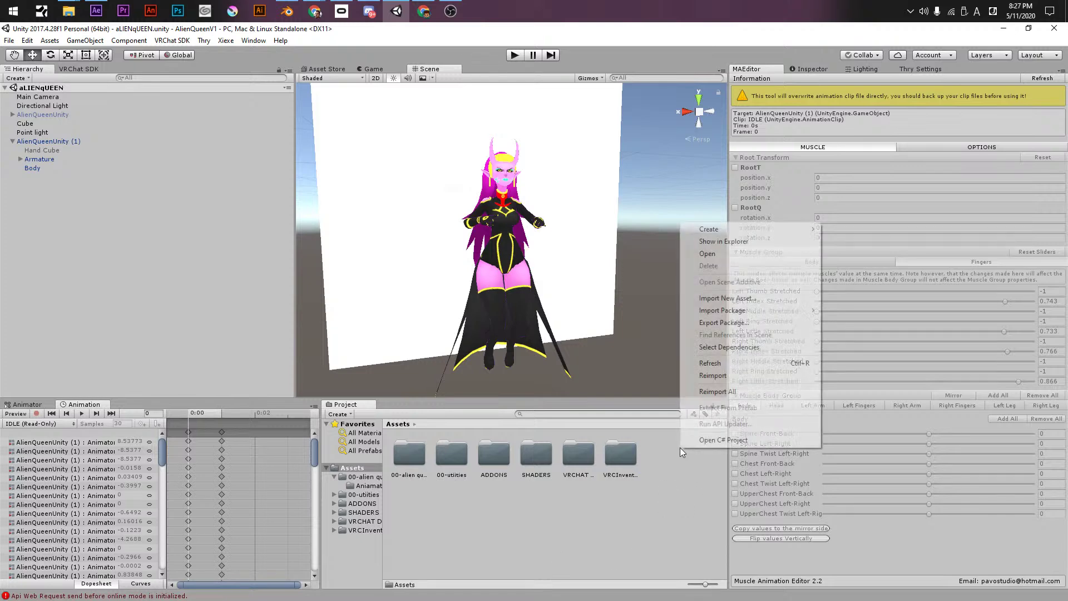
pyautogui.moveTo(725, 317)
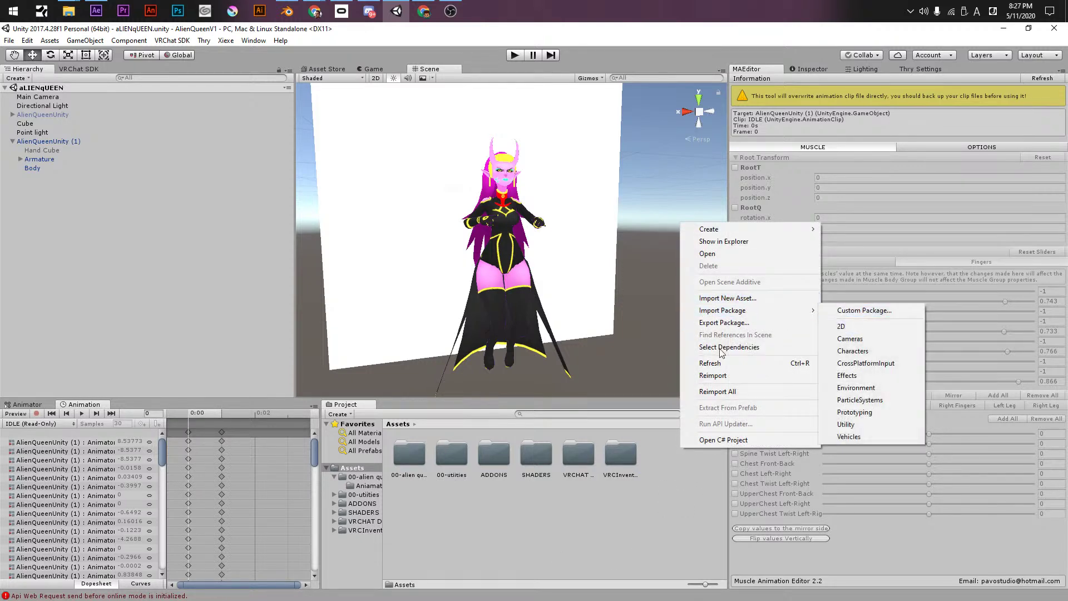
pyautogui.click(686, 464)
pyautogui.rightClick(686, 464)
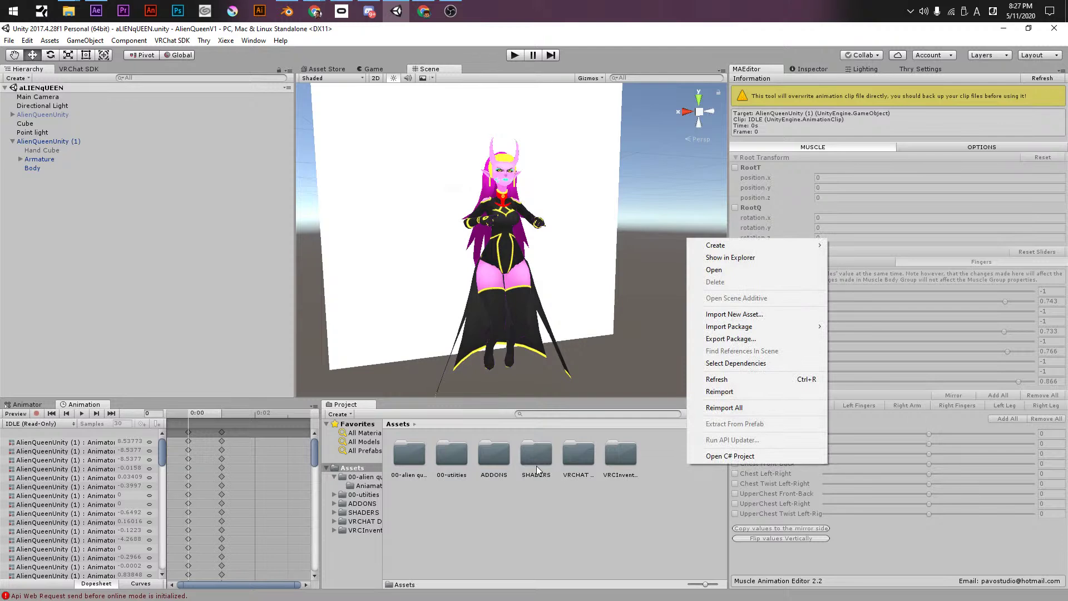
pyautogui.moveTo(740, 326)
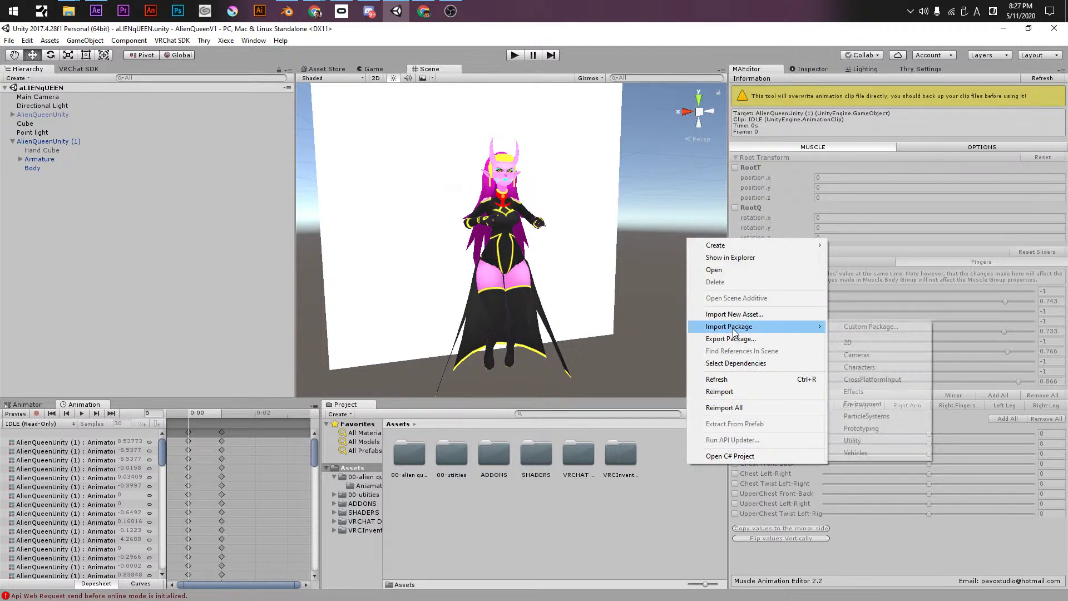
pyautogui.click(860, 326)
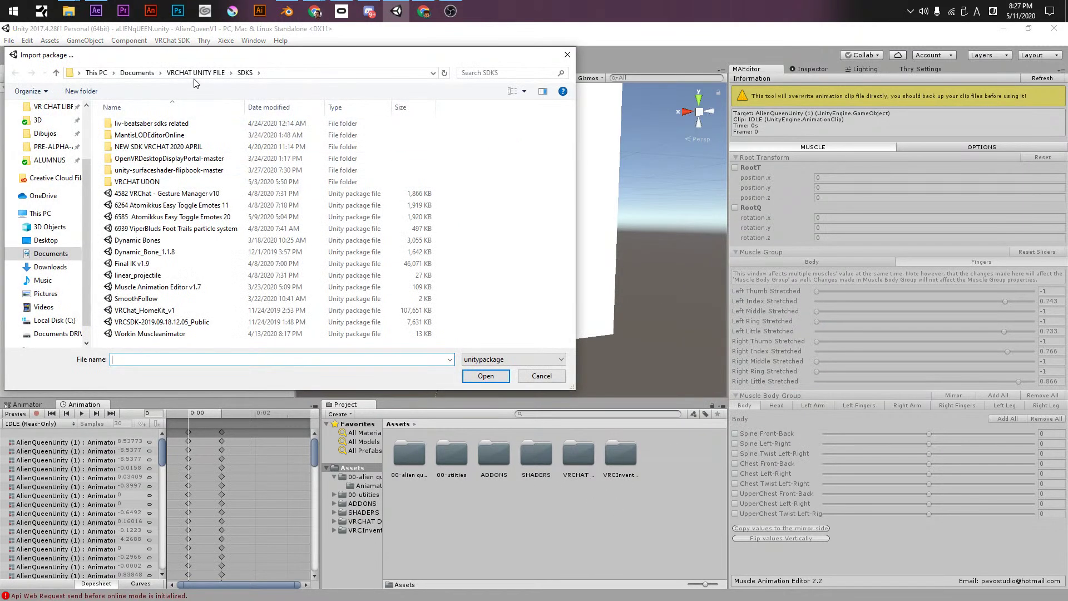
# - Open 5899 Luka Mega Shader 11 from VR CHAT LIBRARY > SHADERS for import
pyautogui.scroll(2, 53, 172)
pyautogui.click(53, 160)
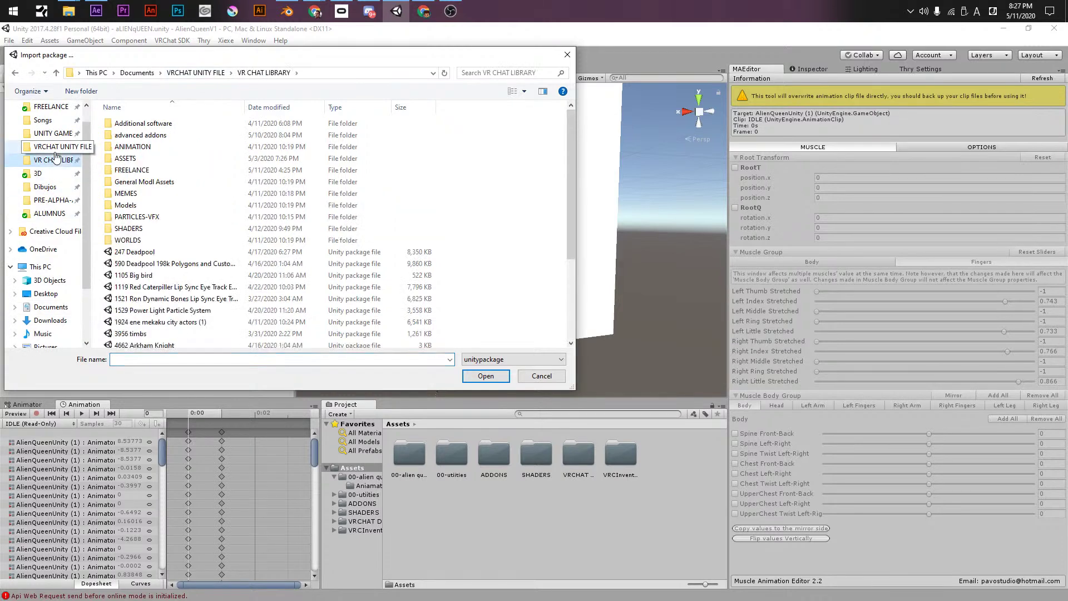
pyautogui.doubleClick(129, 228)
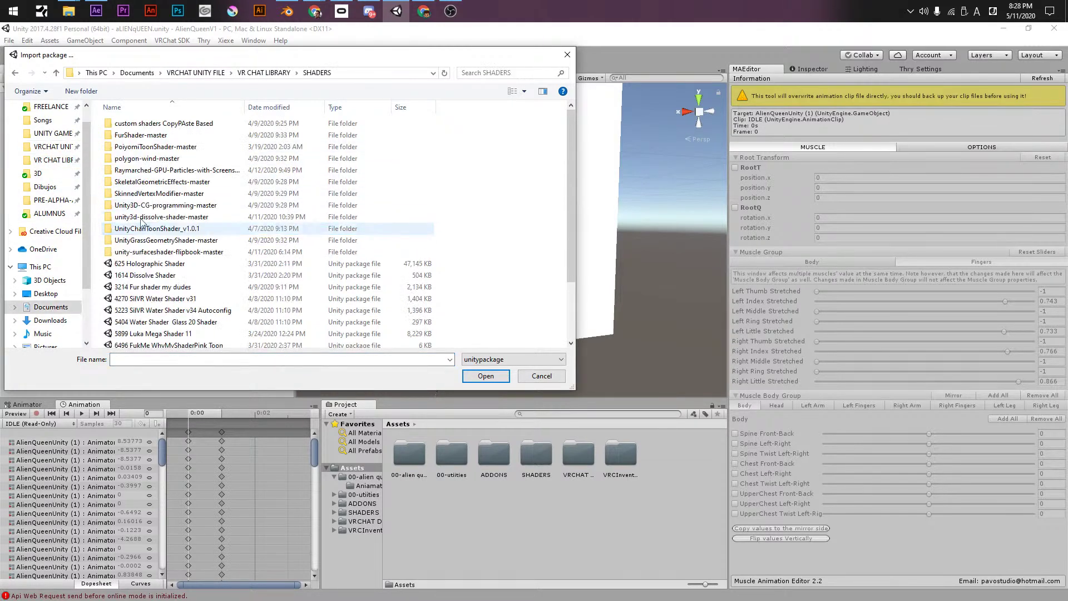
pyautogui.click(177, 228)
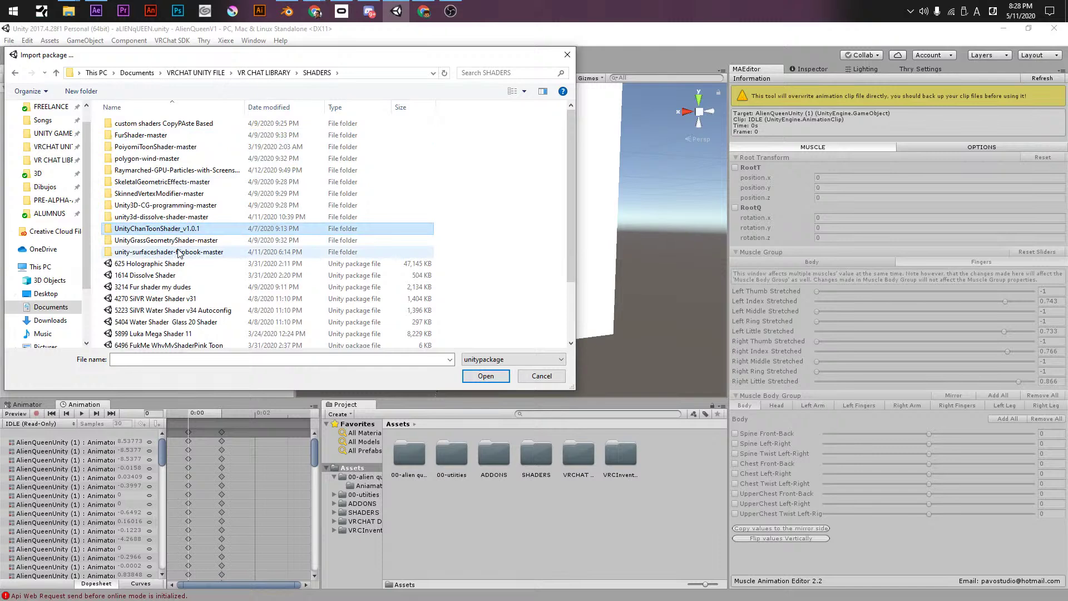
pyautogui.moveTo(244, 107); pyautogui.dragTo(289, 107)
pyautogui.scroll(-2, 234, 278)
pyautogui.click(183, 260)
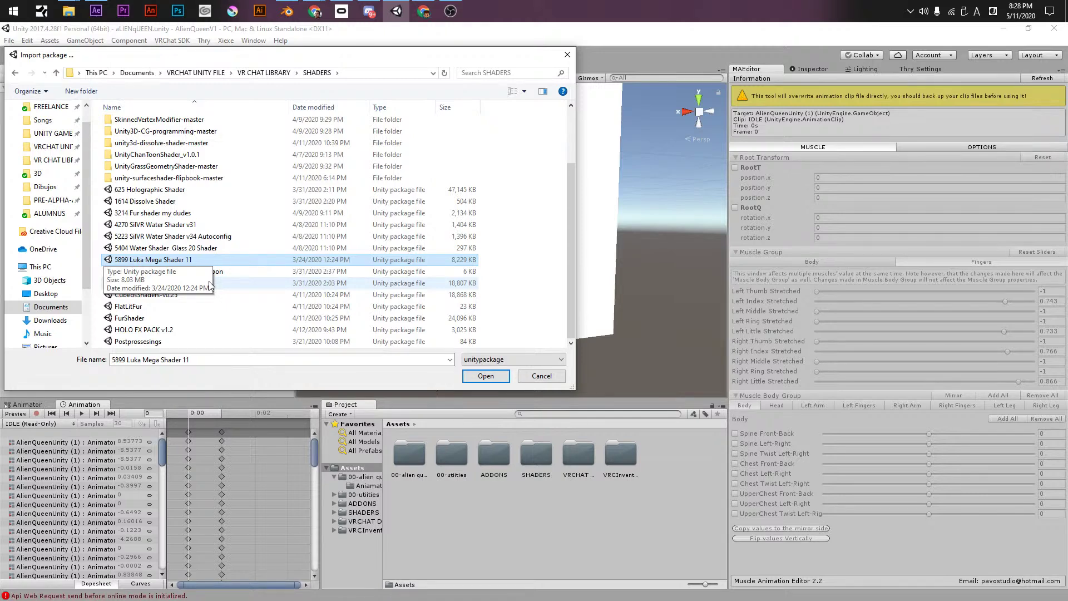
pyautogui.scroll(2, 211, 250)
pyautogui.scroll(-2, 211, 211)
pyautogui.press('Return')
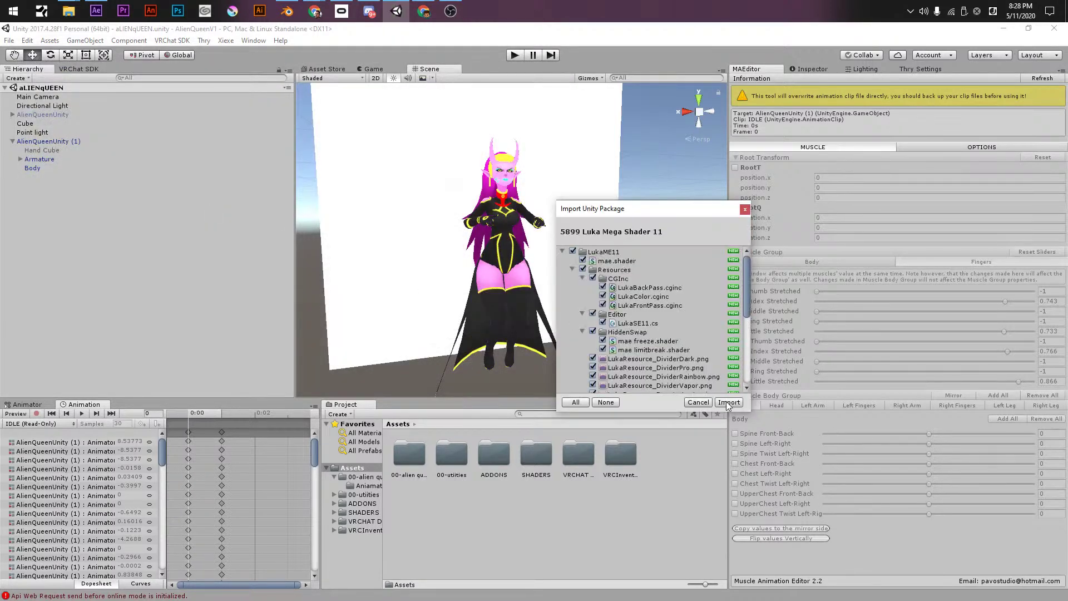
# - Import every file of the 5899 Luka Mega Shader 11 package
pyautogui.click(728, 401)
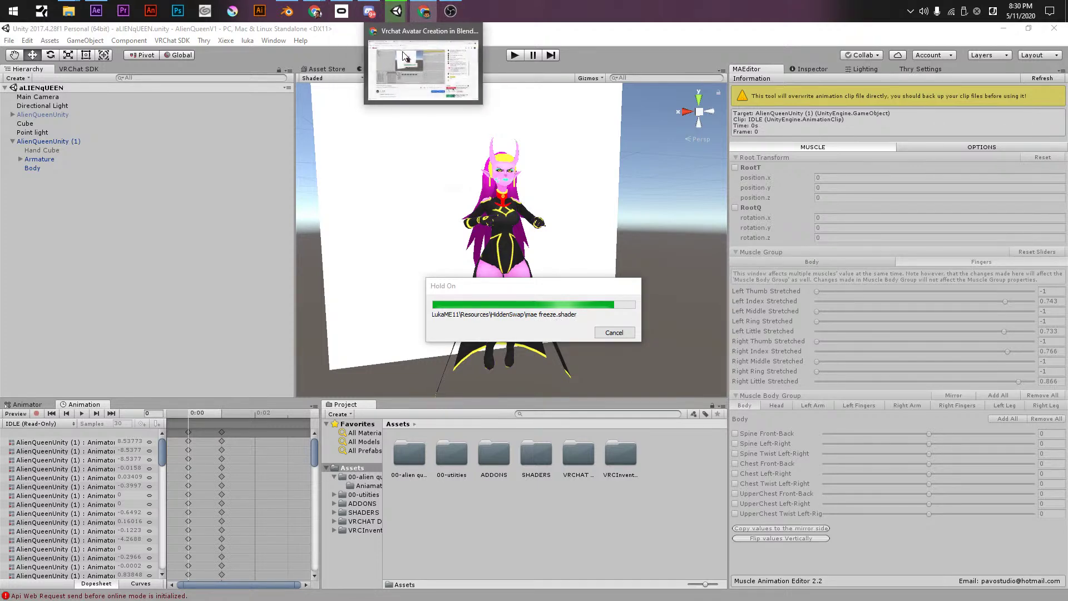
# - Wait for the import to finish until the LukaME11 folder appears in Assets
pyautogui.moveTo(399, 17)
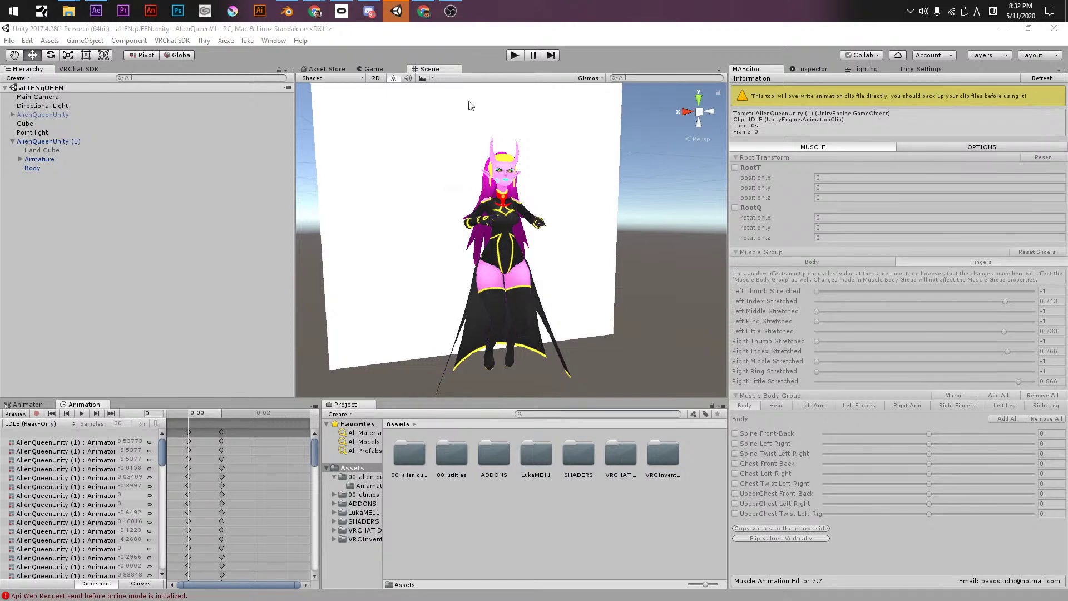
# - Duplicate the Cube and make Cube (1) a child of AlienQueenUnity (1)
pyautogui.rightClick(79, 193)
pyautogui.click(39, 124)
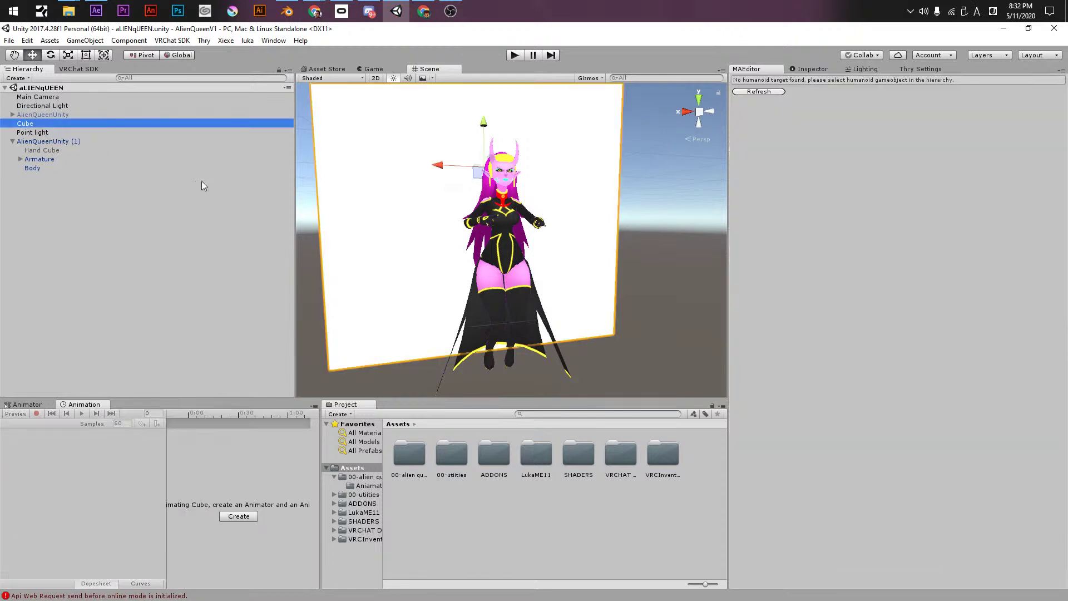
pyautogui.hotkey('ctrl', 'd')
pyautogui.moveTo(29, 178); pyautogui.dragTo(30, 144)
pyautogui.keyDown('alt'); pyautogui.moveTo(545, 240); pyautogui.dragTo(625, 296); pyautogui.keyUp('alt')
pyautogui.press('r')
pyautogui.scroll(4, 699, 221)
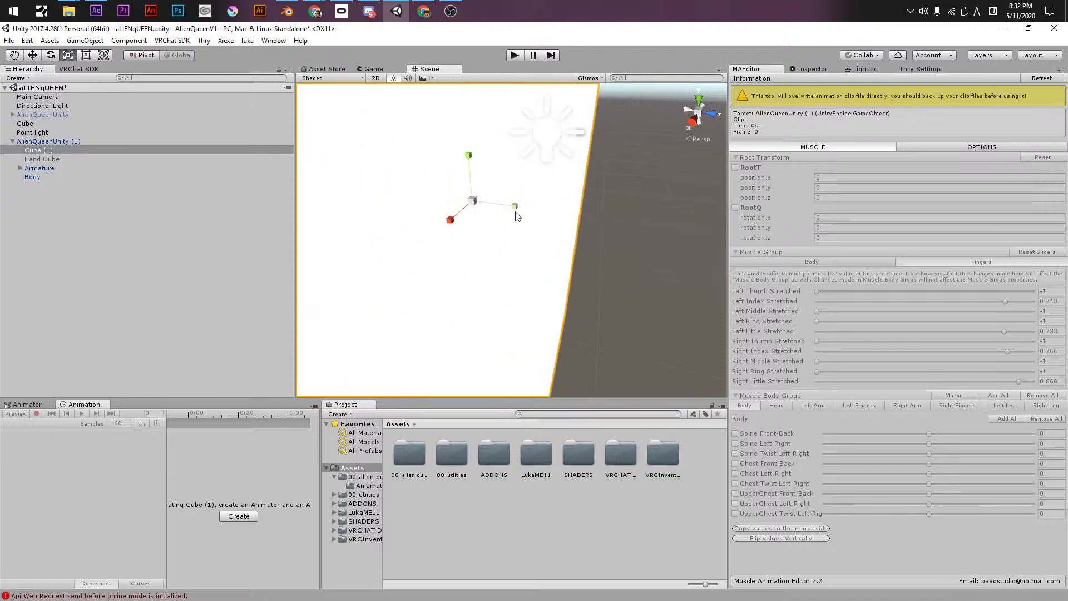
pyautogui.scroll(-4, 517, 215)
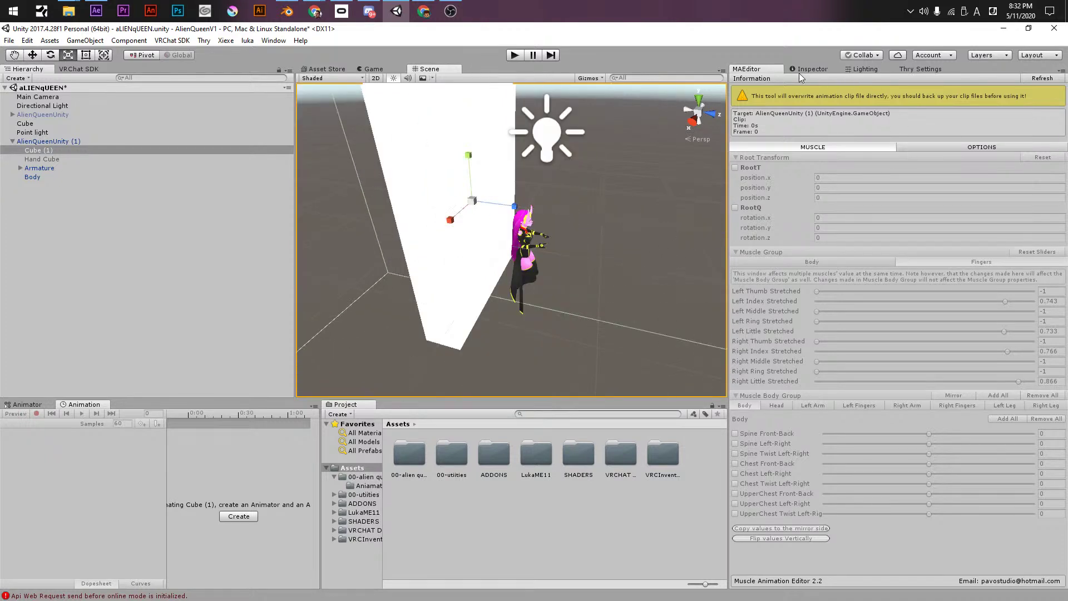
pyautogui.click(808, 69)
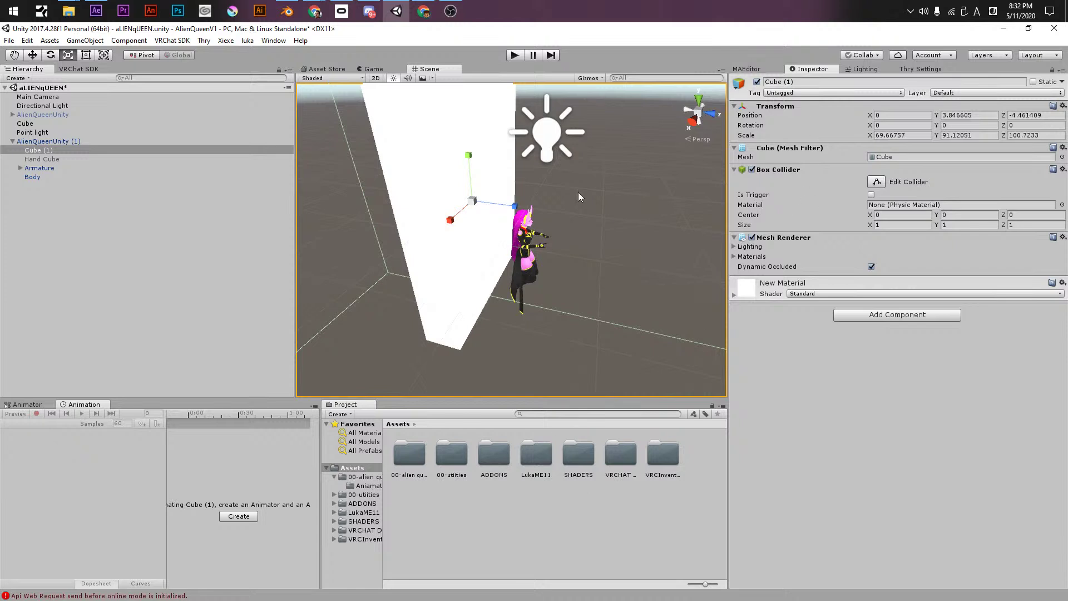
# - Create a new material named VFX in Assets, undoing its accidental application to Body
pyautogui.rightClick(448, 525)
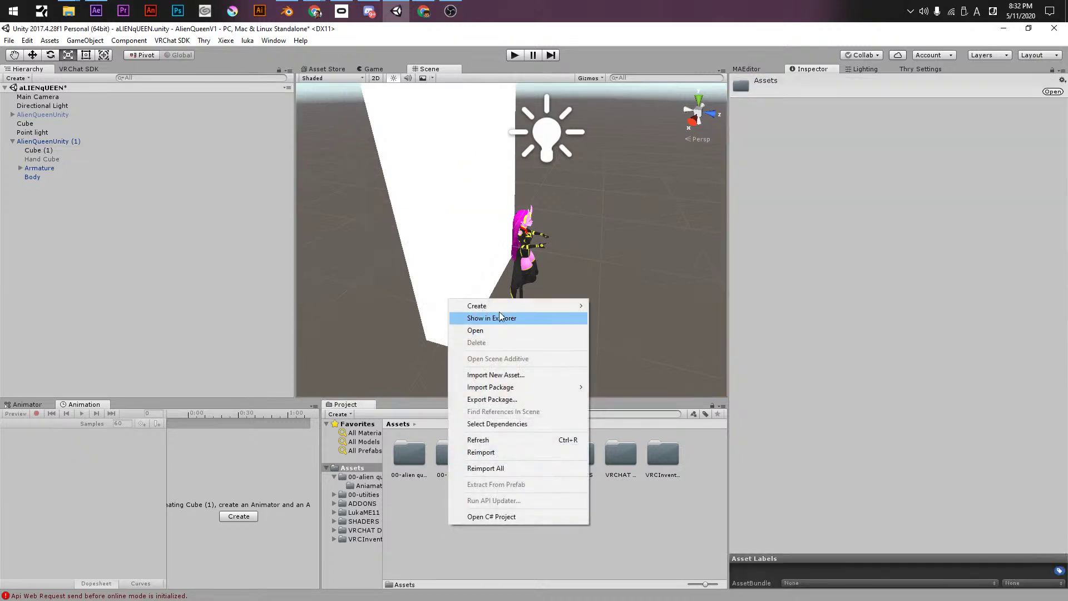
pyautogui.moveTo(501, 306)
pyautogui.click(634, 344)
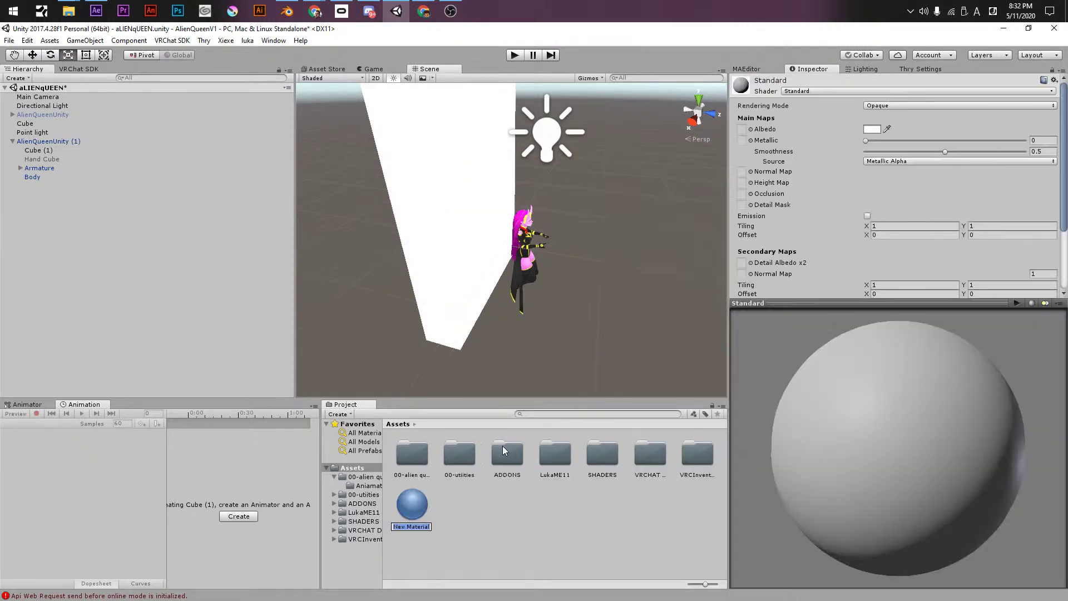
pyautogui.write('VFX')
pyautogui.press('Return')
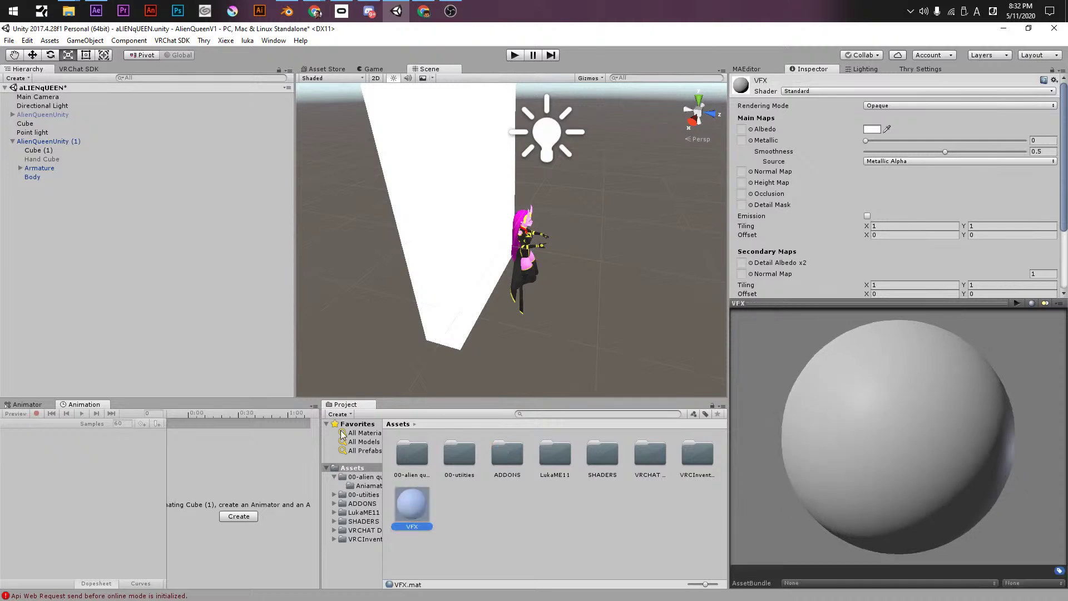
pyautogui.moveTo(408, 516); pyautogui.dragTo(31, 177)
pyautogui.hotkey('ctrl', 'z')
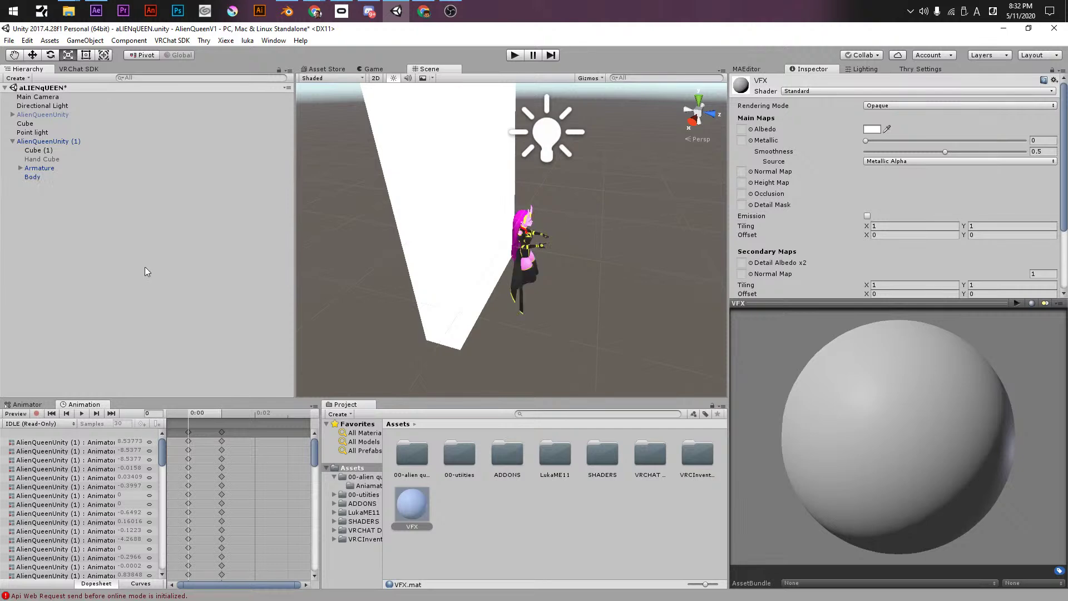
# - Rename Cube (1) to VFX
pyautogui.click(44, 151)
pyautogui.write('VFX')
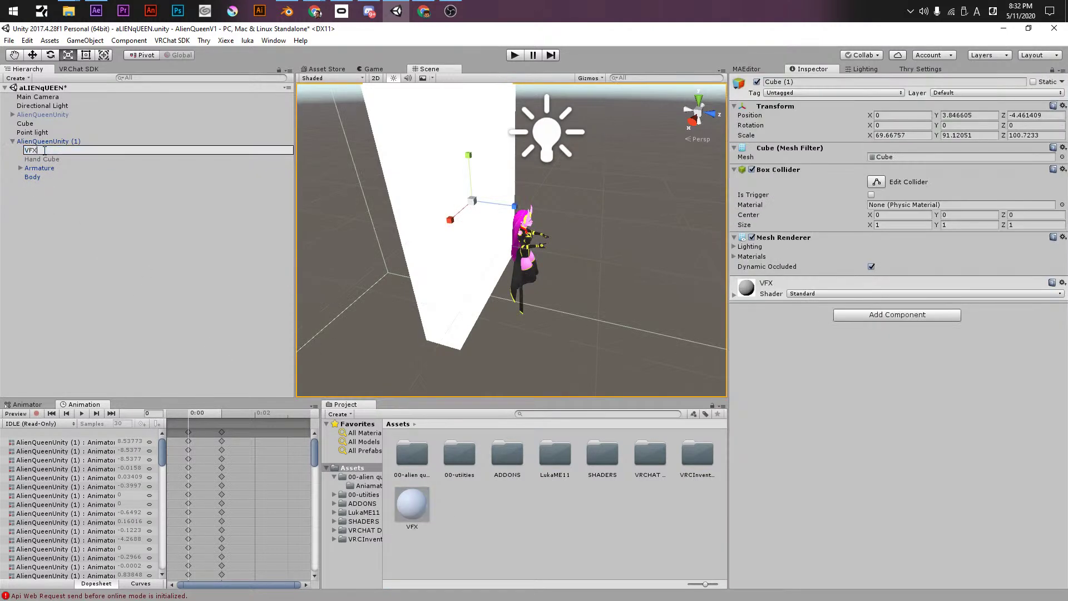
pyautogui.press('Return')
# - Set the VFX material's shader to !luka > mae and expand its settings
pyautogui.click(813, 294)
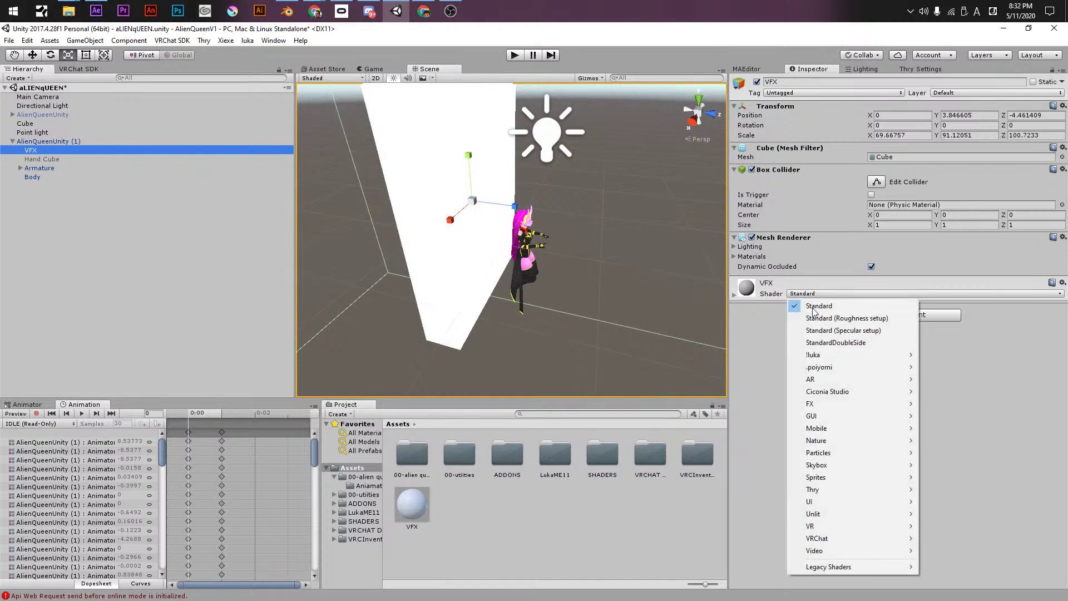
pyautogui.moveTo(890, 355)
pyautogui.click(962, 360)
pyautogui.click(814, 294)
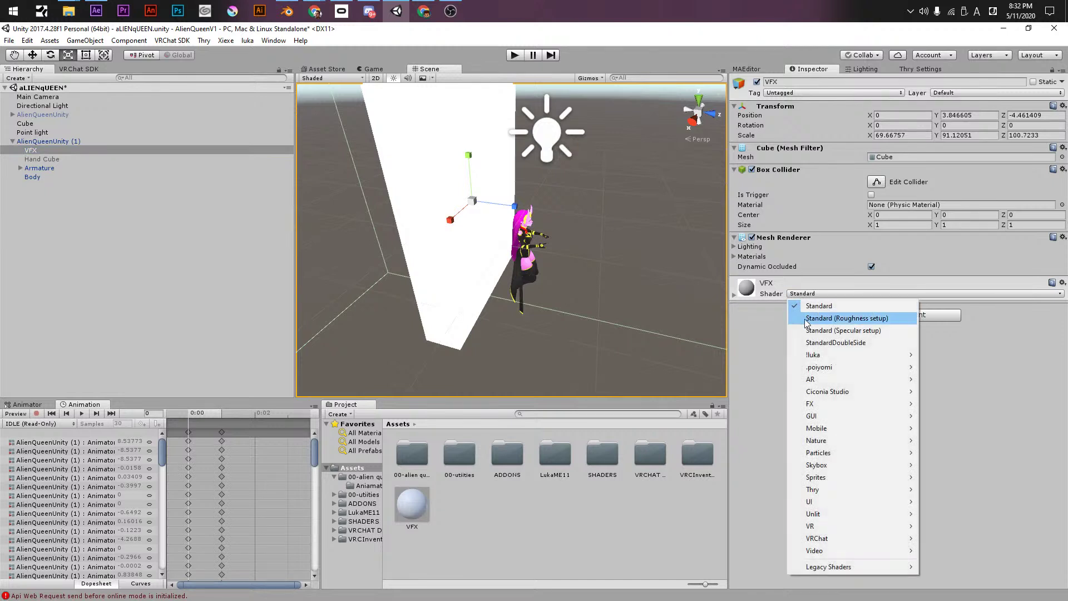
pyautogui.click(943, 356)
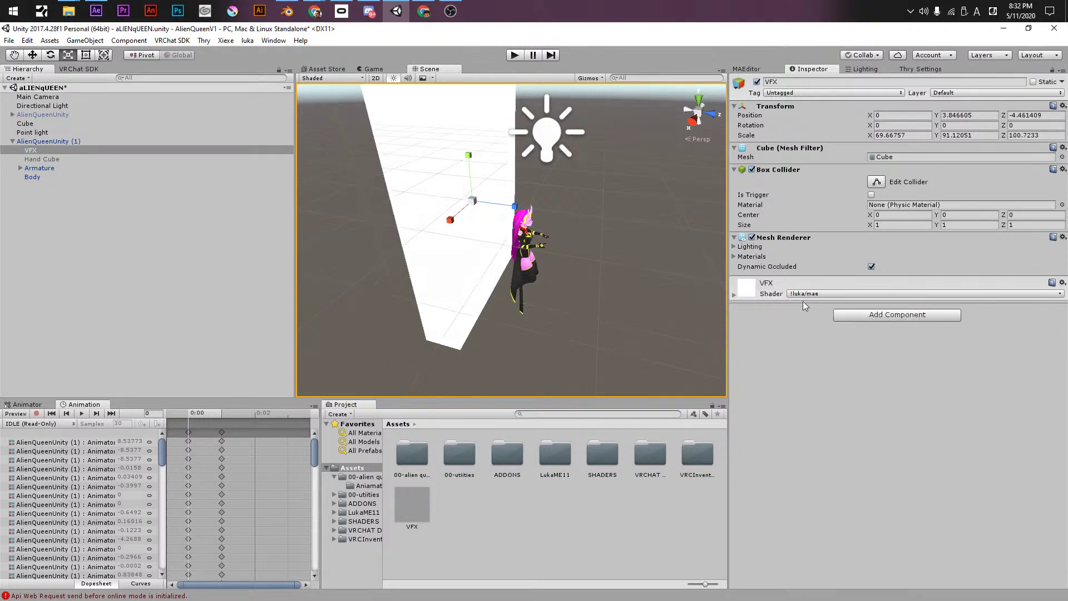
pyautogui.click(733, 295)
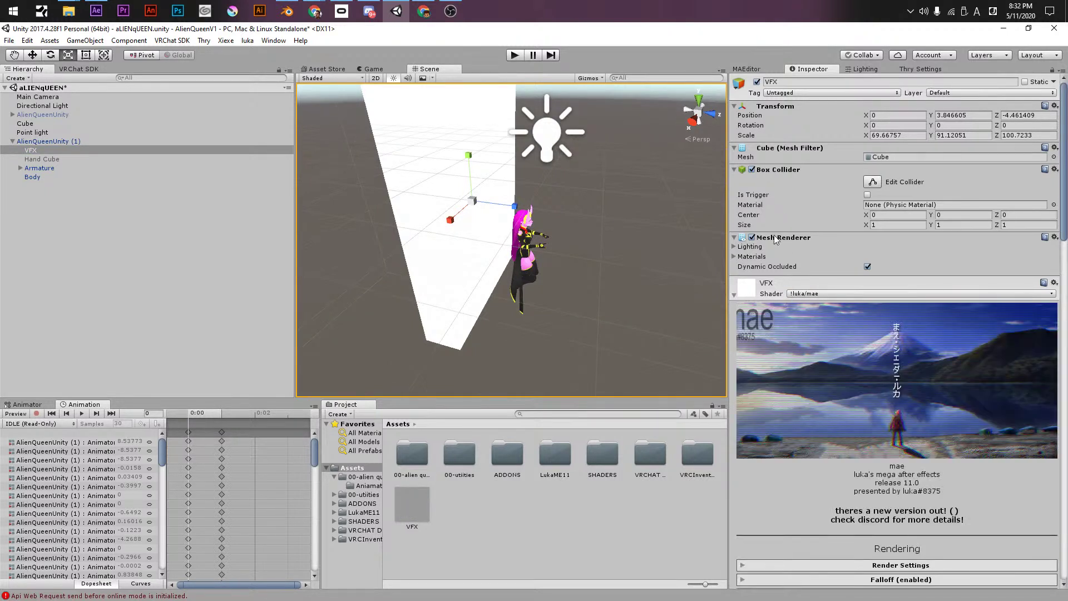
# - Collapse the Transform, Mesh Filter, Box Collider and Mesh Renderer components, then save the scene
pyautogui.click(734, 147)
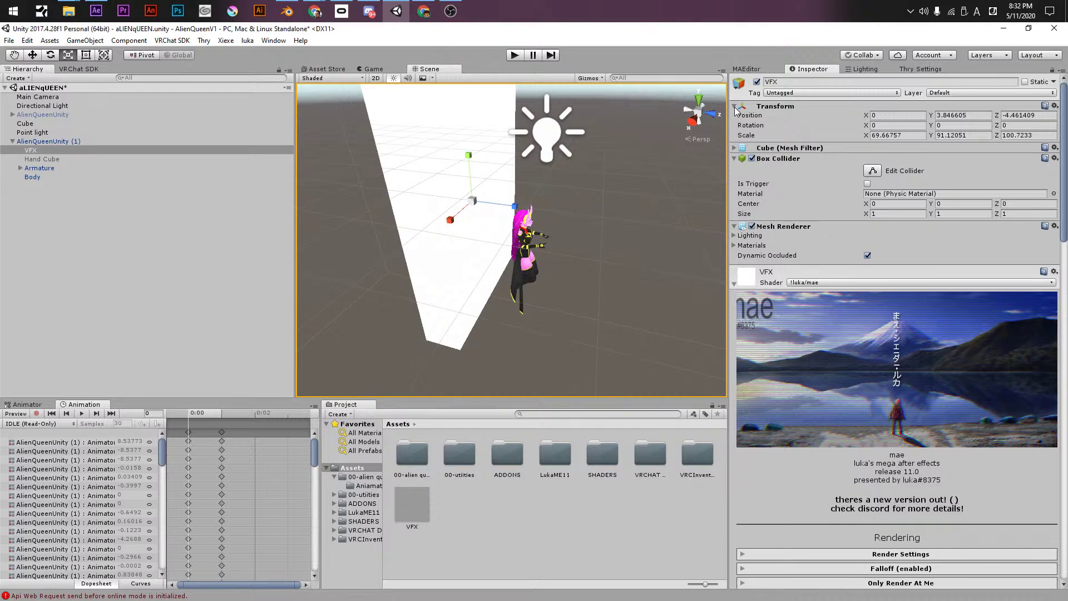
pyautogui.click(734, 106)
pyautogui.click(734, 127)
pyautogui.click(735, 138)
pyautogui.keyDown('alt'); pyautogui.moveTo(628, 265); pyautogui.dragTo(509, 203); pyautogui.keyUp('alt')
pyautogui.hotkey('ctrl', 's')
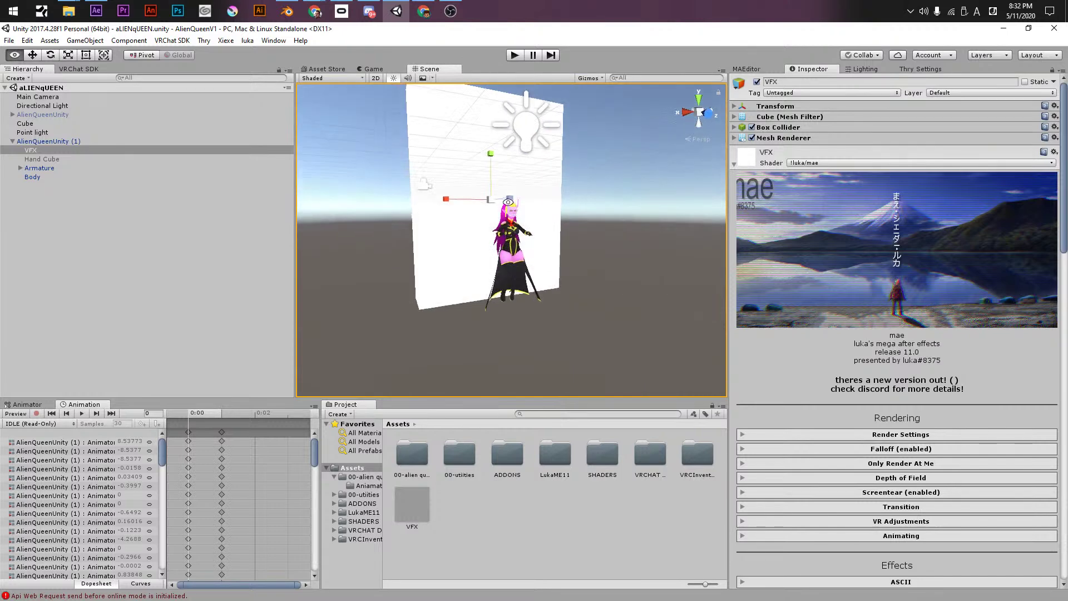
# - Expand the Apart effect settings and adjust its Strength
pyautogui.scroll(5, 509, 202)
pyautogui.scroll(-9, 809, 422)
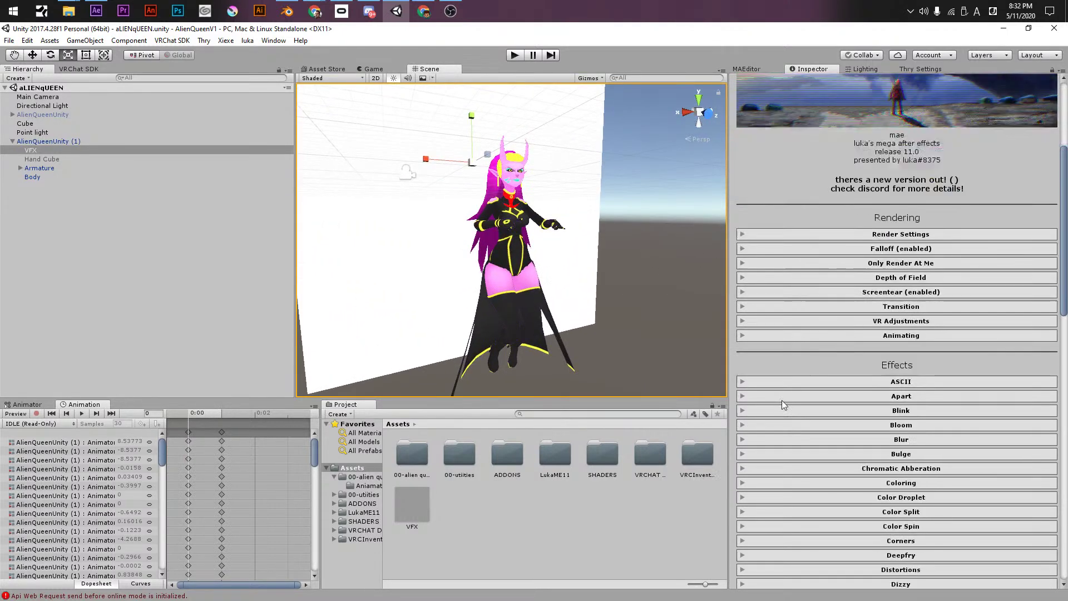
pyautogui.click(752, 325)
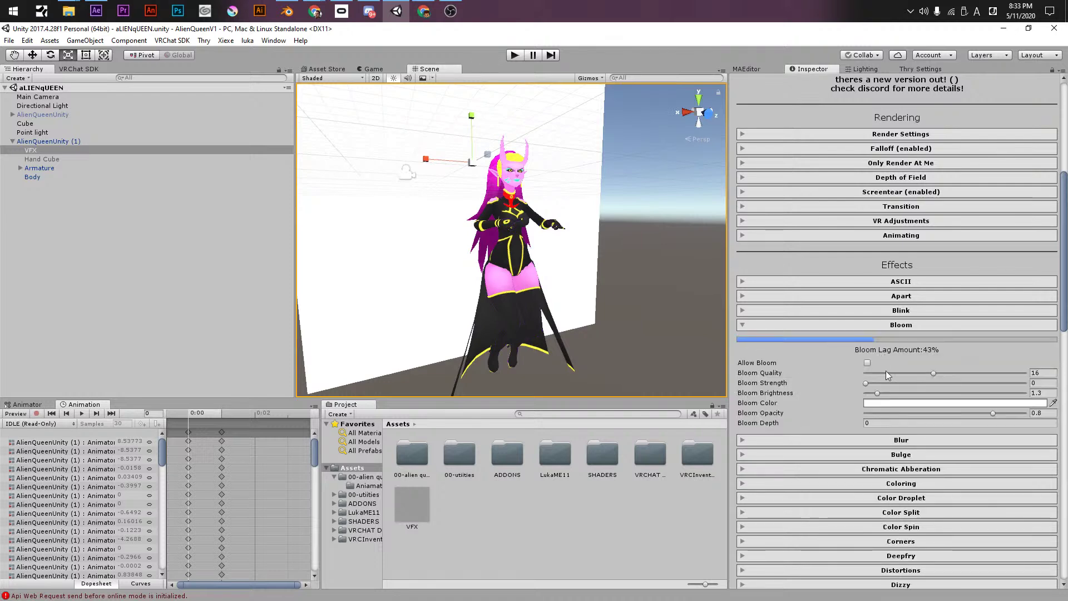
pyautogui.click(819, 323)
pyautogui.click(819, 296)
pyautogui.click(818, 296)
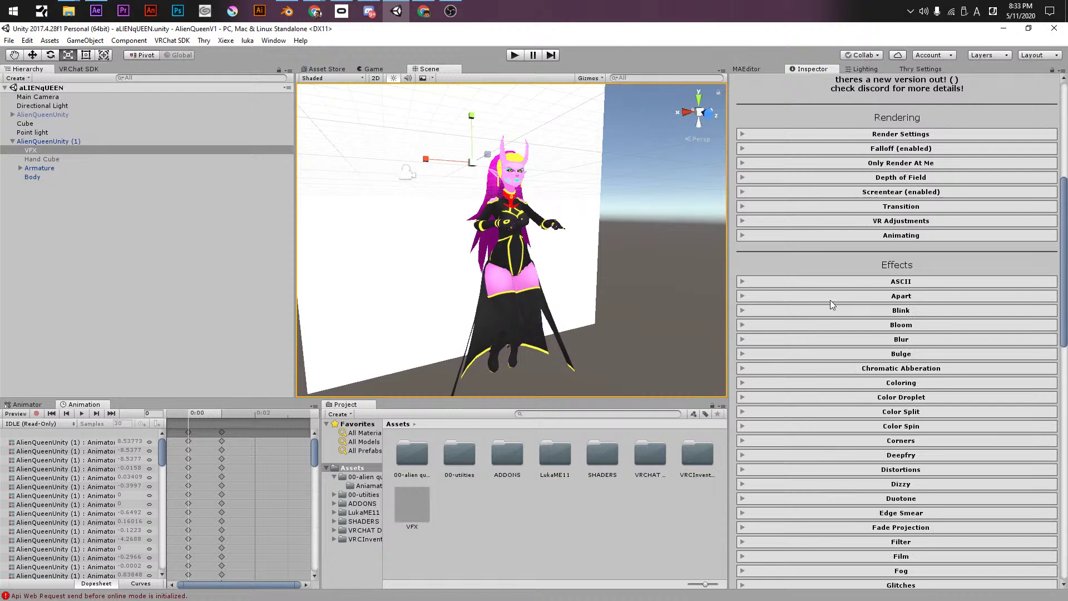
pyautogui.click(829, 297)
pyautogui.moveTo(884, 325); pyautogui.dragTo(822, 317)
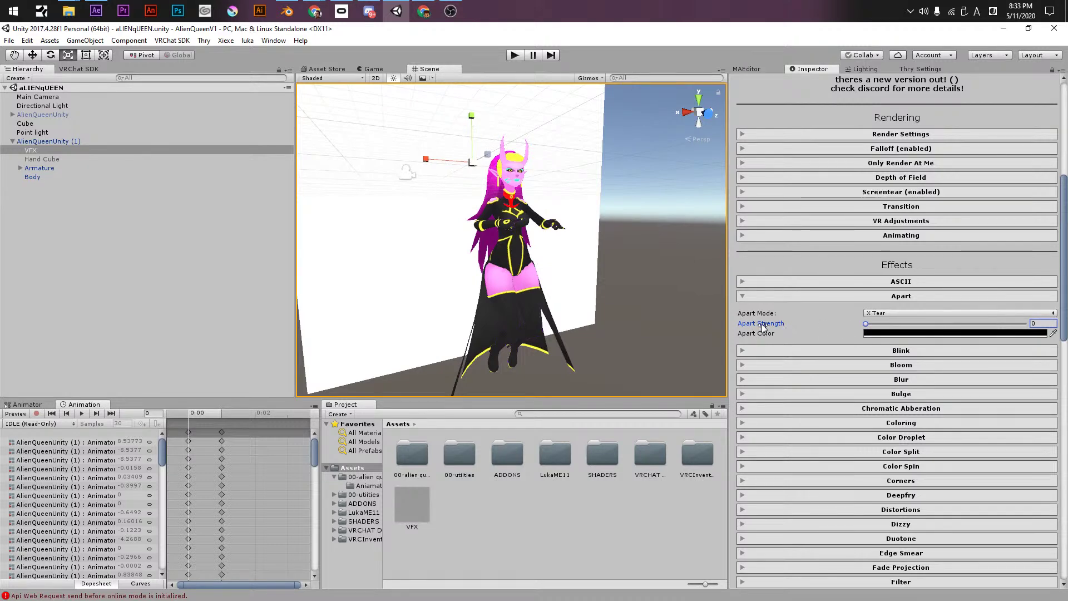
# - Briefly expand and collapse the Blink effect and the shader's render settings
pyautogui.click(754, 354)
pyautogui.click(754, 353)
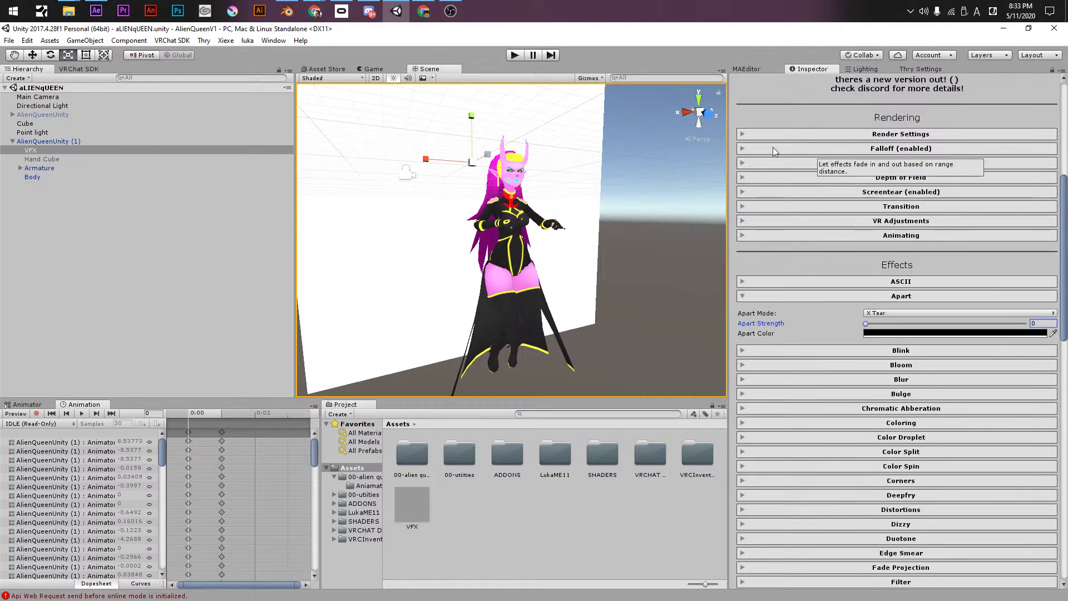
pyautogui.click(782, 136)
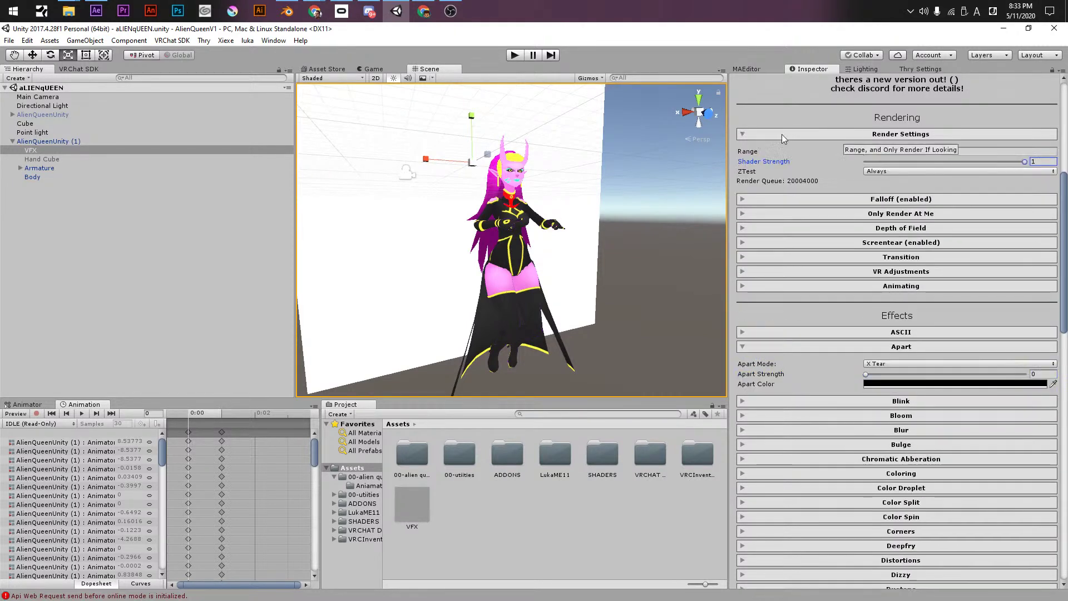
pyautogui.click(782, 134)
pyautogui.scroll(-3, 785, 419)
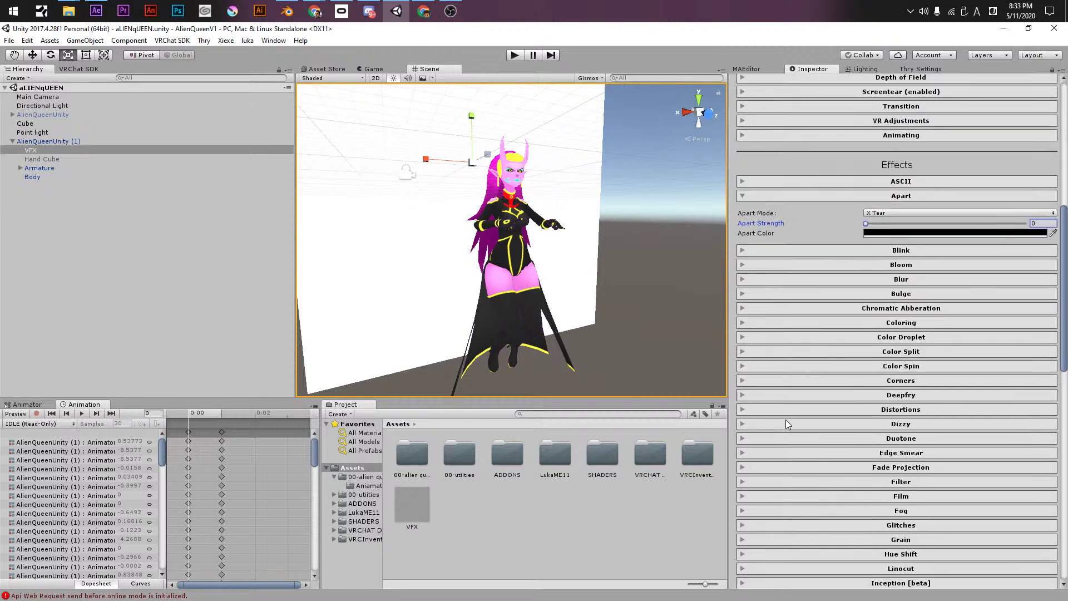
# - Expand Coloring and trial Hue, Saturation (up to 1) and Value, then return them to 0
pyautogui.click(771, 323)
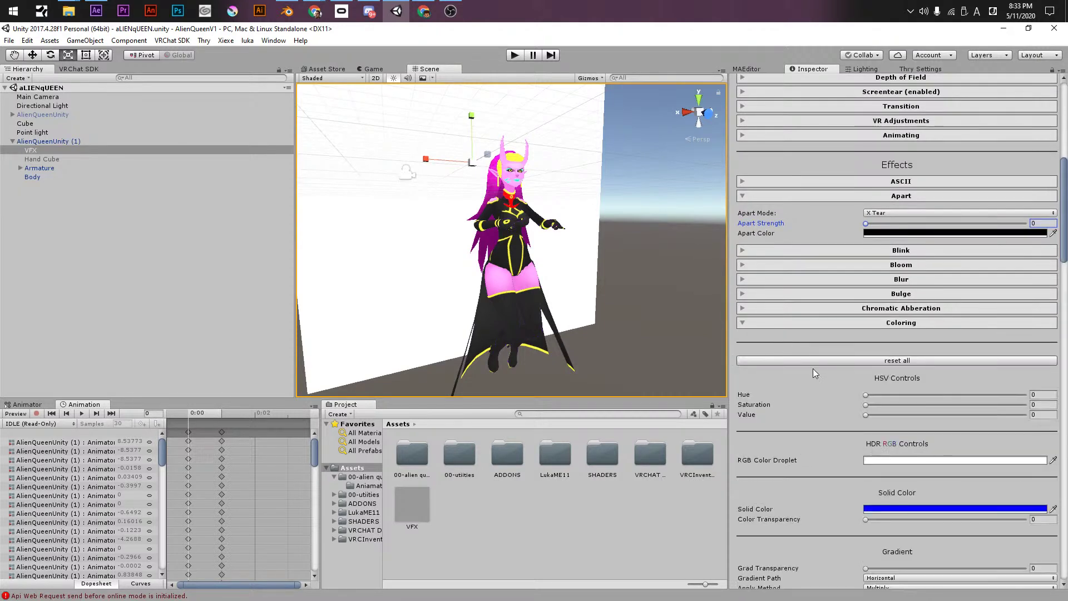
pyautogui.scroll(-3, 793, 408)
pyautogui.moveTo(865, 328); pyautogui.dragTo(777, 342)
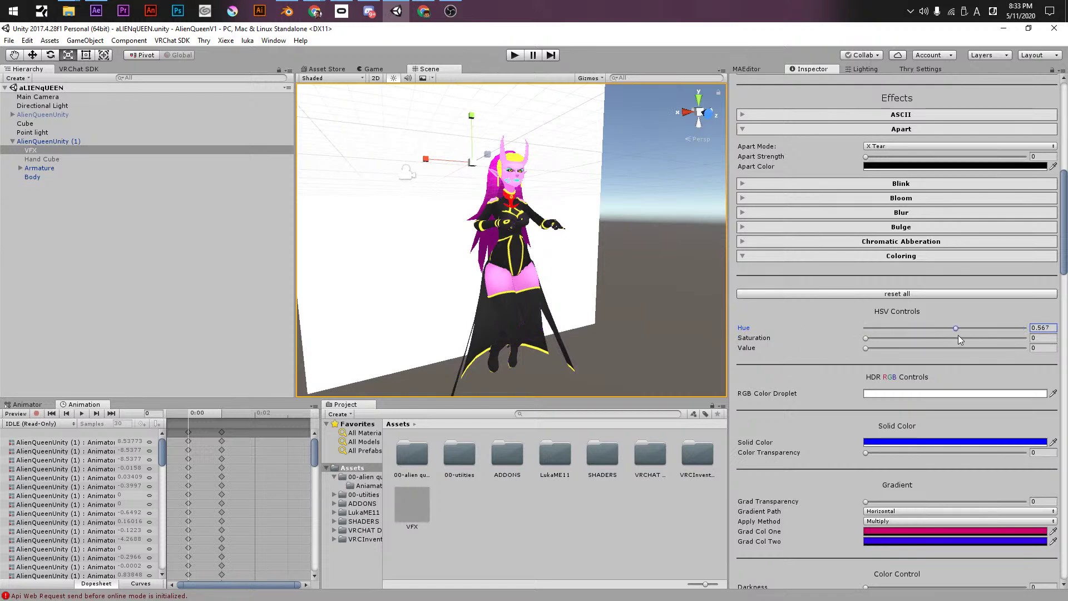
pyautogui.moveTo(866, 338); pyautogui.dragTo(1002, 349)
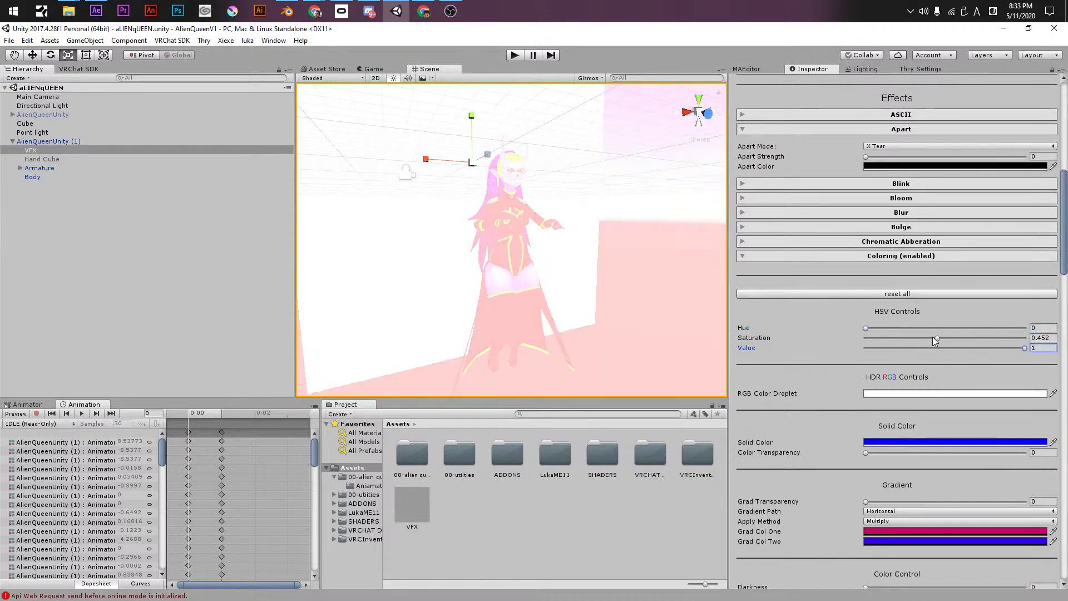
pyautogui.moveTo(936, 339); pyautogui.dragTo(1026, 338)
pyautogui.moveTo(872, 328); pyautogui.dragTo(812, 325)
pyautogui.moveTo(873, 338); pyautogui.dragTo(683, 342)
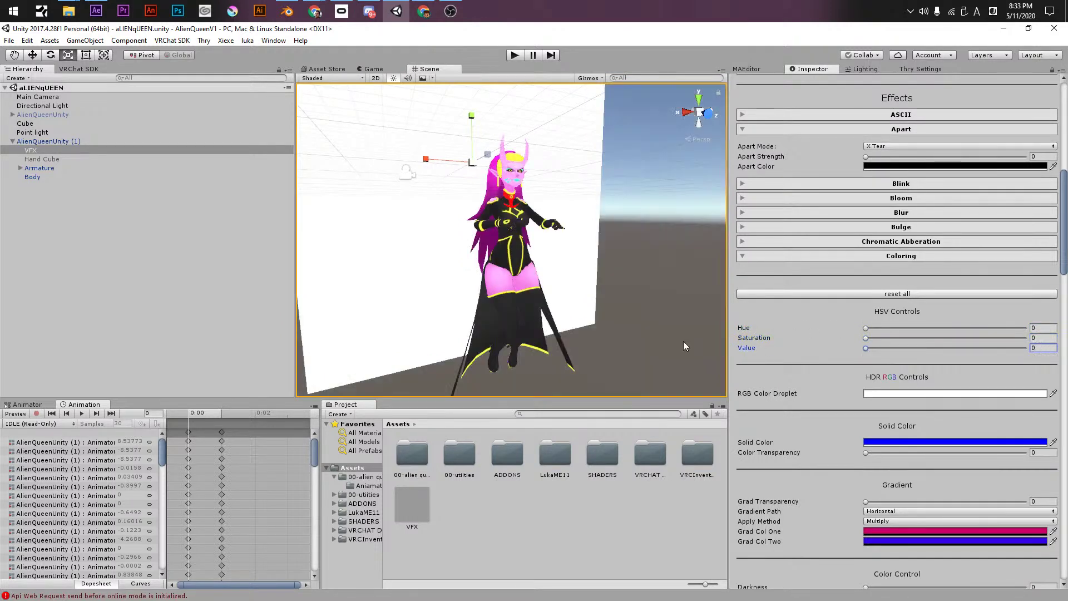
# - Try pure red and other hues for the RGB Color Droplet, then set it back to white
pyautogui.click(883, 394)
pyautogui.moveTo(843, 301)
pyautogui.mouseDown()
pyautogui.moveTo(876, 215)
pyautogui.moveTo(804, 322)
pyautogui.moveTo(810, 255)
pyautogui.moveTo(832, 235)
pyautogui.moveTo(788, 231)
pyautogui.moveTo(847, 229)
pyautogui.mouseUp()
pyautogui.moveTo(864, 301)
pyautogui.mouseDown()
pyautogui.moveTo(864, 257)
pyautogui.moveTo(864, 336)
pyautogui.mouseUp()
pyautogui.click(775, 258)
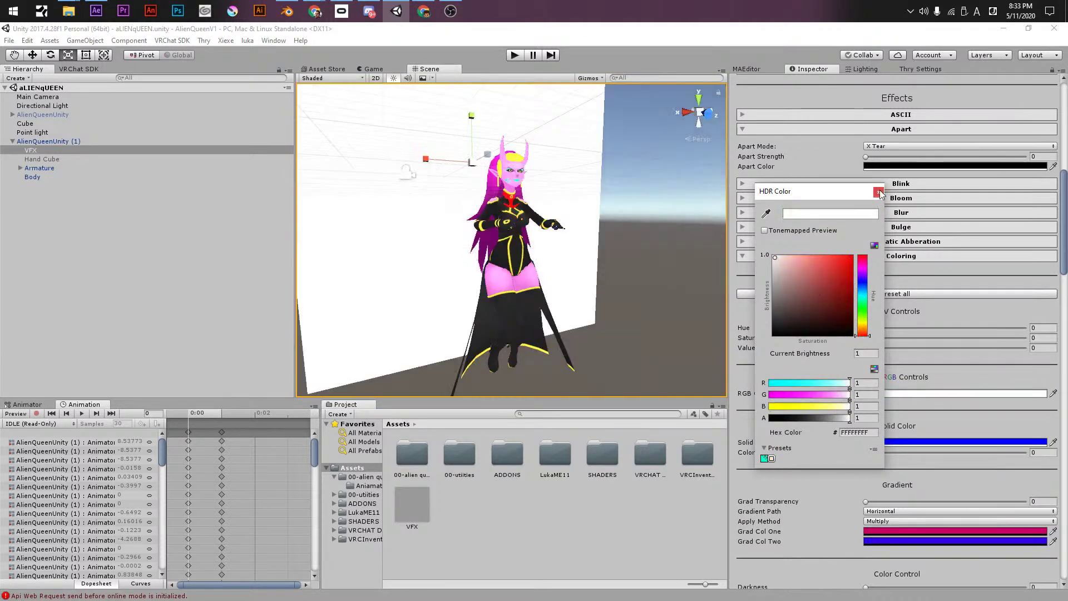
pyautogui.click(877, 193)
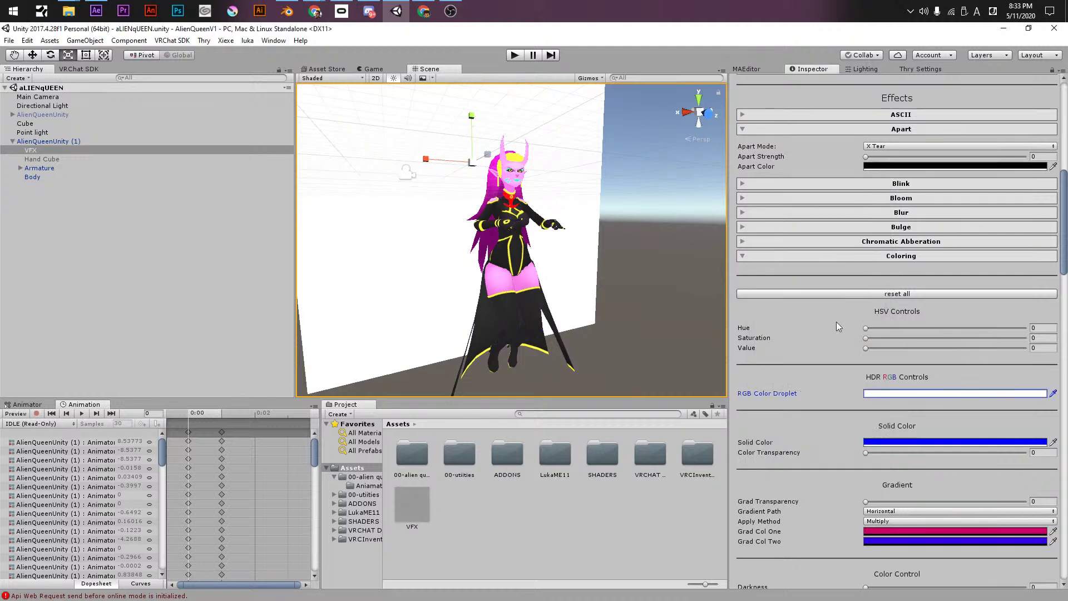
# - Preview the solid and gradient colour overlays, then clear both transparencies to 0
pyautogui.moveTo(877, 450); pyautogui.dragTo(762, 454)
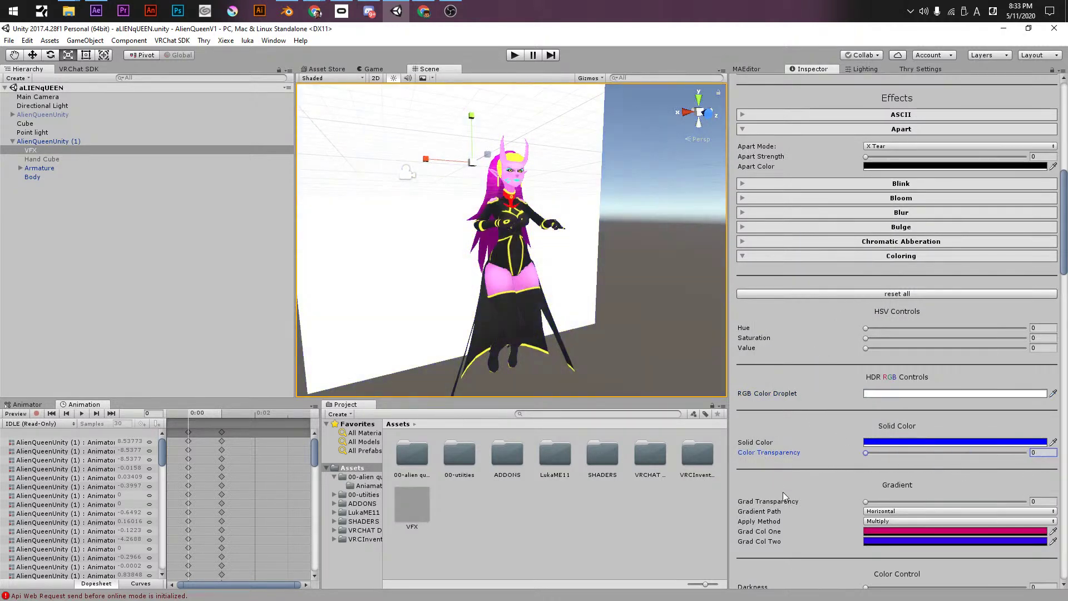
pyautogui.moveTo(869, 501); pyautogui.dragTo(610, 433)
pyautogui.scroll(-5, 820, 465)
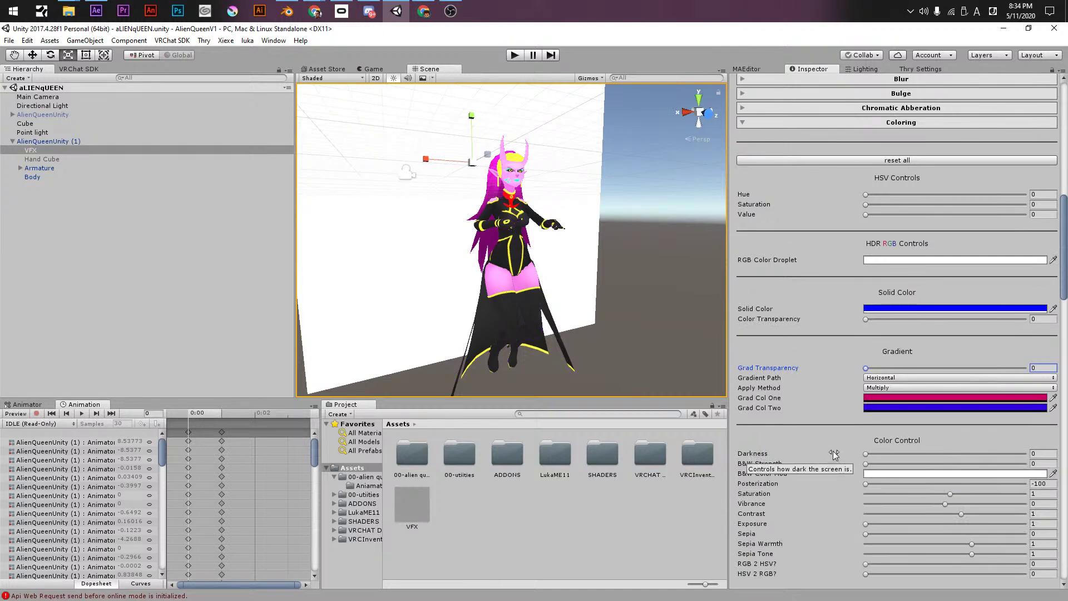
# - Trial Darkness and Posterization, then set Color Control Saturation and Vibrance to 0
pyautogui.moveTo(874, 452); pyautogui.dragTo(806, 459)
pyautogui.moveTo(883, 463); pyautogui.dragTo(1020, 502)
pyautogui.press('BackSpace')
pyautogui.write('0')
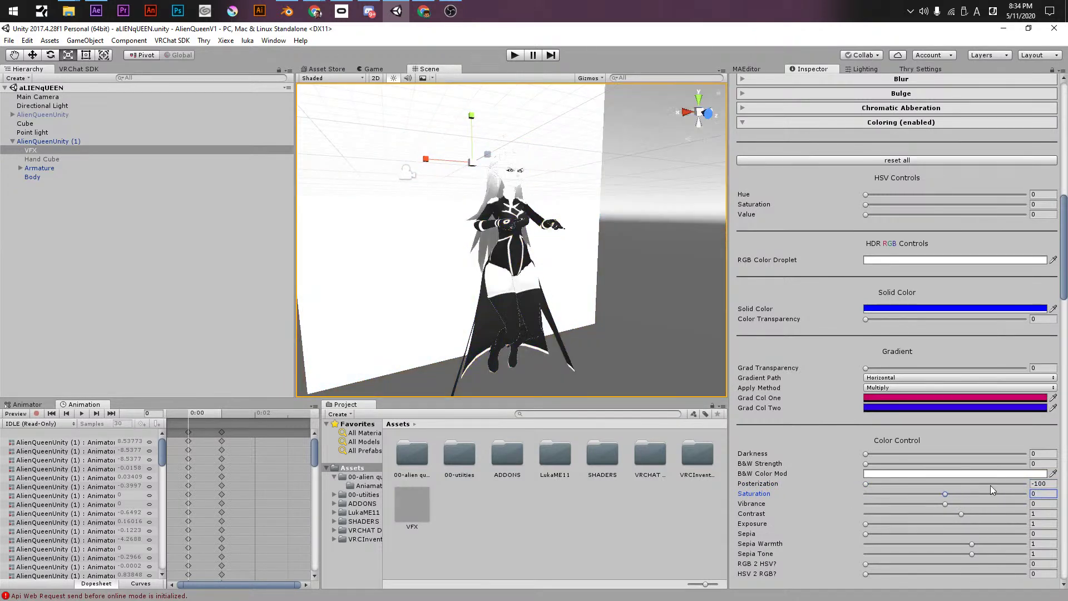
pyautogui.moveTo(948, 505); pyautogui.dragTo(867, 503)
pyautogui.moveTo(945, 494)
pyautogui.mouseDown()
pyautogui.moveTo(930, 495)
pyautogui.moveTo(950, 496)
pyautogui.mouseUp()
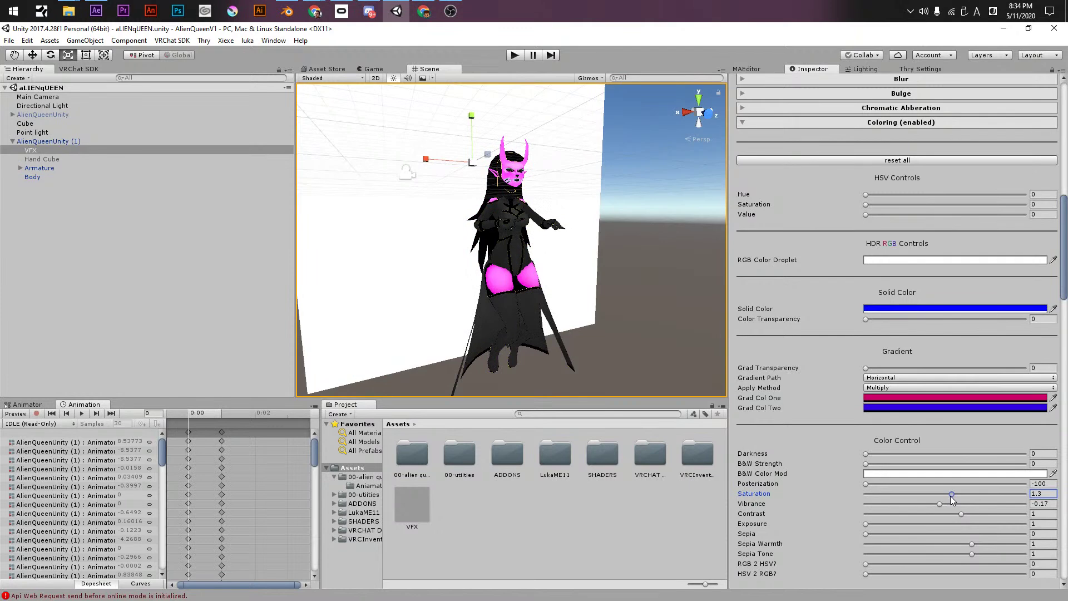
pyautogui.click(1042, 503)
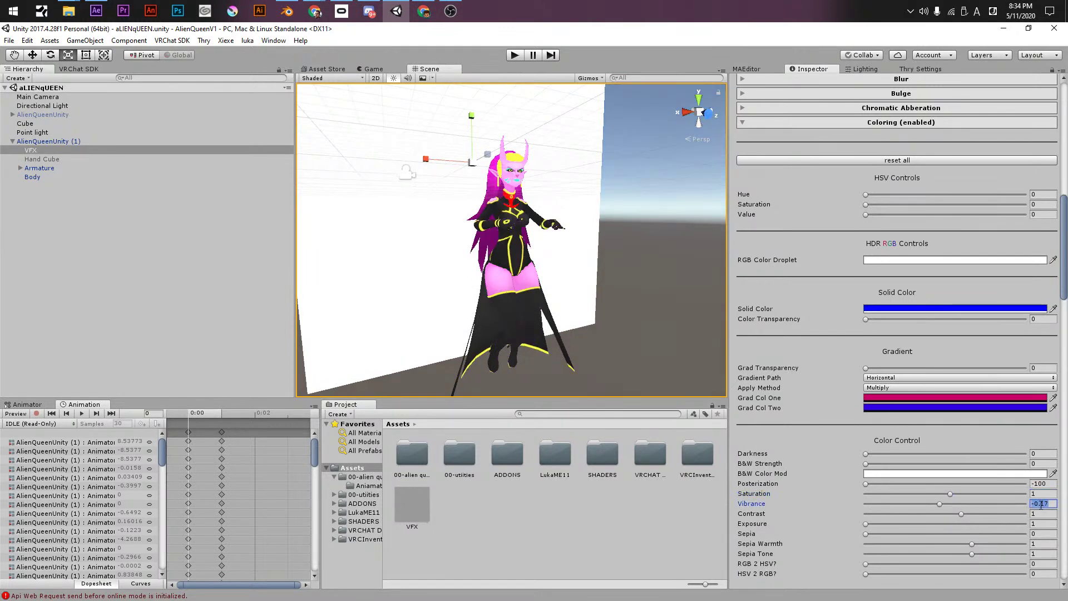
pyautogui.write('0')
# - Try Contrast at 1.59 and negative with a brighter Exposure, then restore Contrast 0, Exposure 1
pyautogui.moveTo(962, 516); pyautogui.dragTo(933, 517)
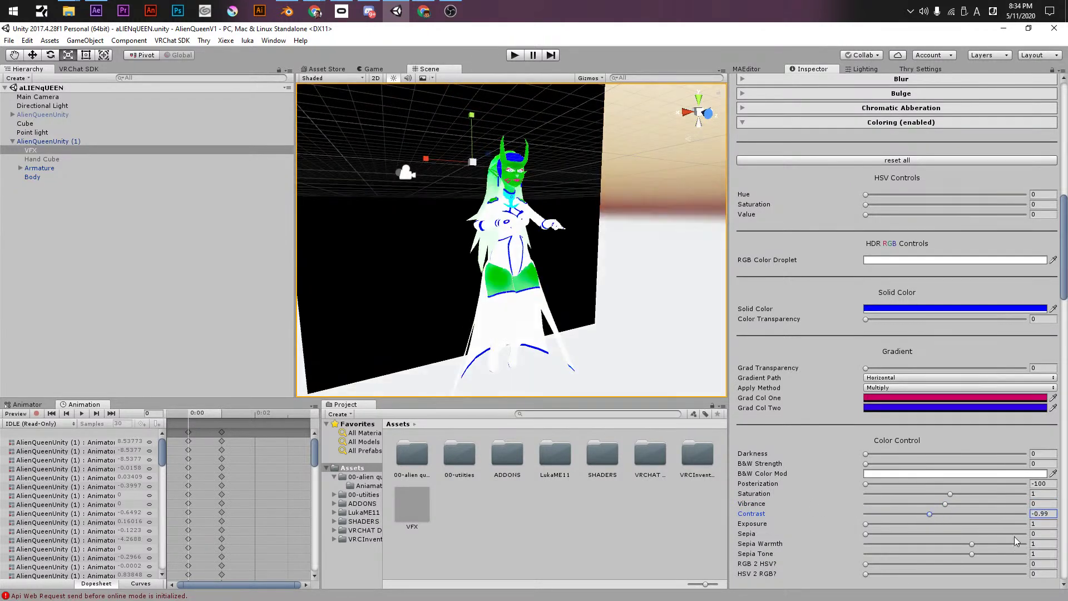
pyautogui.moveTo(866, 528)
pyautogui.mouseDown()
pyautogui.moveTo(945, 528)
pyautogui.moveTo(837, 533)
pyautogui.moveTo(890, 534)
pyautogui.moveTo(846, 534)
pyautogui.mouseUp()
pyautogui.moveTo(944, 518)
pyautogui.mouseDown()
pyautogui.moveTo(991, 516)
pyautogui.moveTo(892, 524)
pyautogui.moveTo(949, 535)
pyautogui.mouseUp()
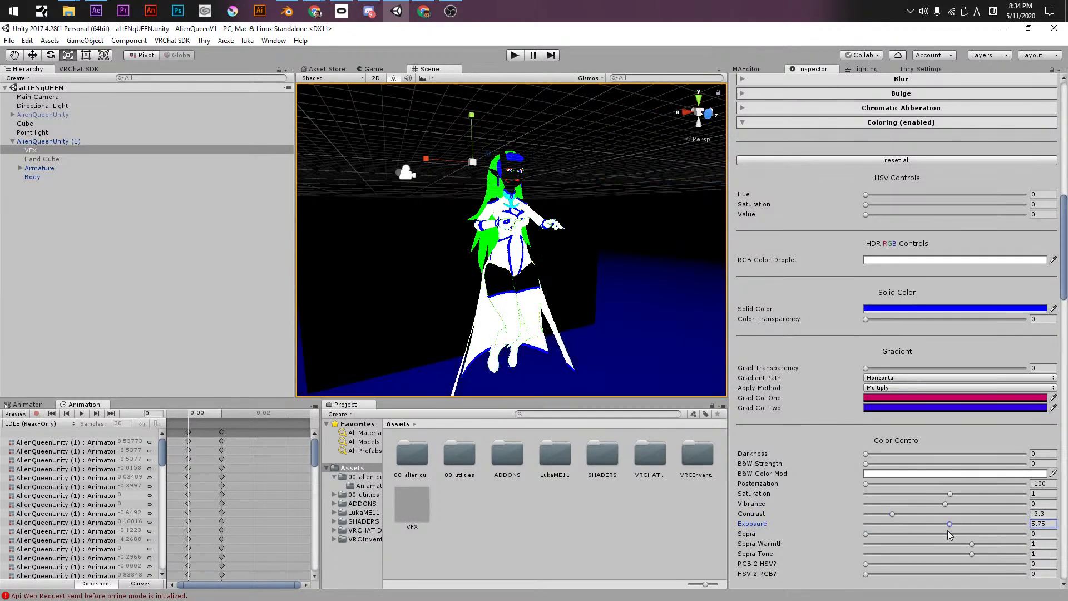
pyautogui.click(1048, 514)
pyautogui.write('0')
pyautogui.press('Tab')
pyautogui.write('1')
pyautogui.hotkey('shift', 'Tab')
pyautogui.write('1')
pyautogui.press('Tab')
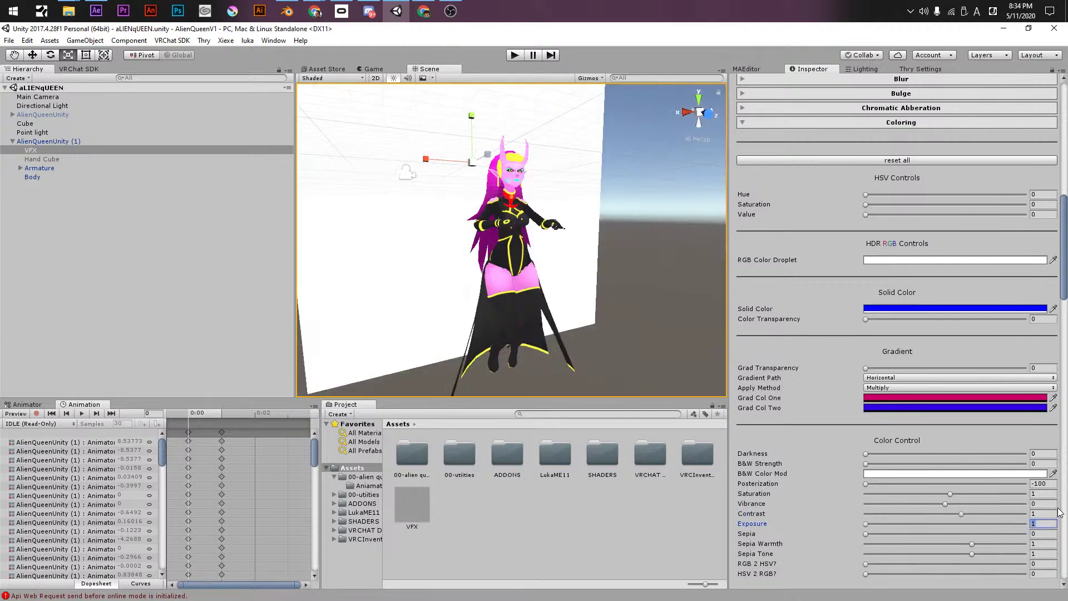
# - Reset Sepia to 0, adjust the Sepia fields, and raise HSV 2 RGB to 1
pyautogui.press('Tab')
pyautogui.write('1')
pyautogui.hotkey('shift', 'Tab')
pyautogui.press('Tab')
pyautogui.write('0')
pyautogui.press('Tab')
pyautogui.press('Tab')
pyautogui.press('Tab')
pyautogui.write('1')
pyautogui.press('Tab')
pyautogui.hotkey('shift', 'Tab')
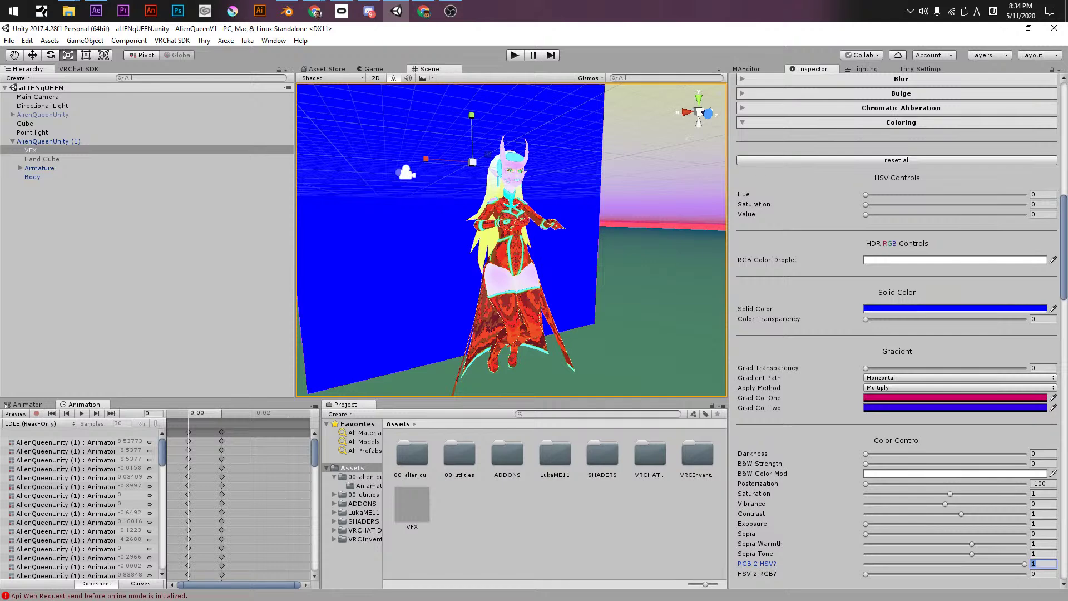
pyautogui.moveTo(933, 563); pyautogui.dragTo(1062, 577)
# - Orbit and zoom the Scene view to a front, eye-level view of the avatar's face and torso
pyautogui.keyDown('alt'); pyautogui.moveTo(525, 223); pyautogui.dragTo(390, 195); pyautogui.keyUp('alt')
pyautogui.keyDown('alt'); pyautogui.moveTo(389, 195); pyautogui.dragTo(823, 243, button='right'); pyautogui.keyUp('alt')
pyautogui.keyDown('alt'); pyautogui.moveTo(509, 192); pyautogui.dragTo(584, 211); pyautogui.keyUp('alt')
pyautogui.keyDown('alt'); pyautogui.moveTo(584, 212); pyautogui.dragTo(719, 252, button='right'); pyautogui.keyUp('alt')
pyautogui.keyDown('alt'); pyautogui.moveTo(719, 253); pyautogui.dragTo(520, 184); pyautogui.keyUp('alt')
pyautogui.scroll(-6, 521, 294)
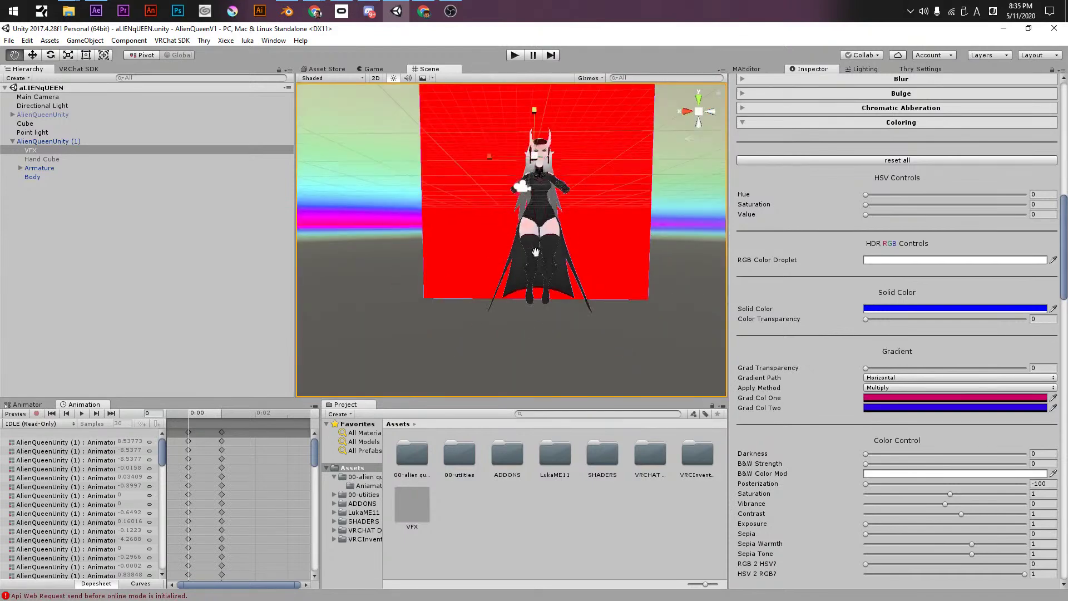
pyautogui.keyDown('alt'); pyautogui.moveTo(522, 294); pyautogui.dragTo(565, 279); pyautogui.keyUp('alt')
# - Capture a screenshot region around the avatar and browse to 3D MODELS > Alien Queen
pyautogui.press('Print')
pyautogui.moveTo(414, 140); pyautogui.dragTo(658, 387)
pyautogui.click(634, 399)
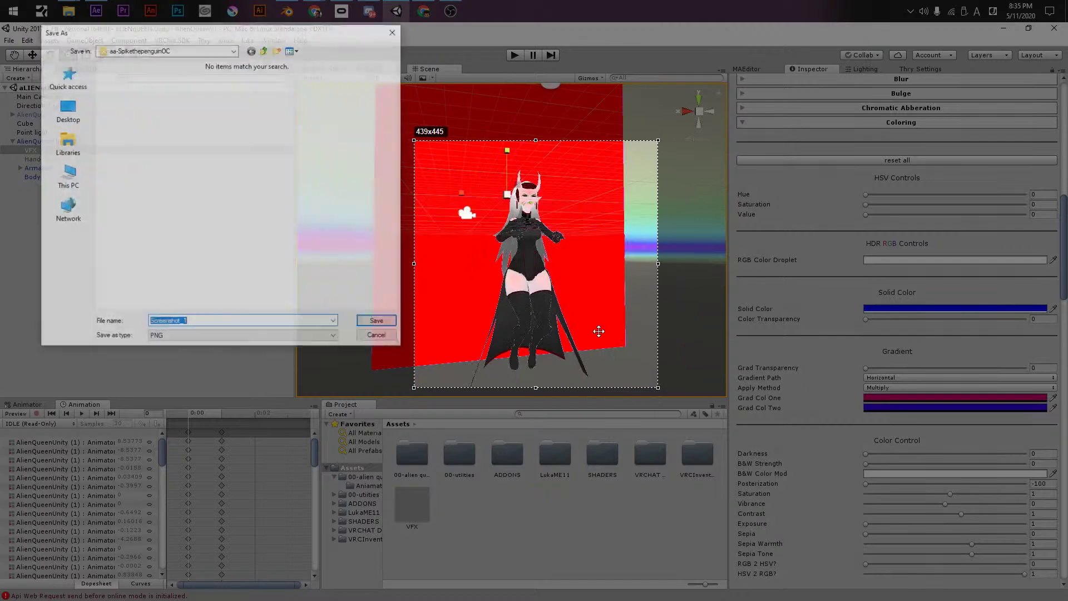
pyautogui.click(265, 51)
pyautogui.click(265, 51)
pyautogui.doubleClick(125, 94)
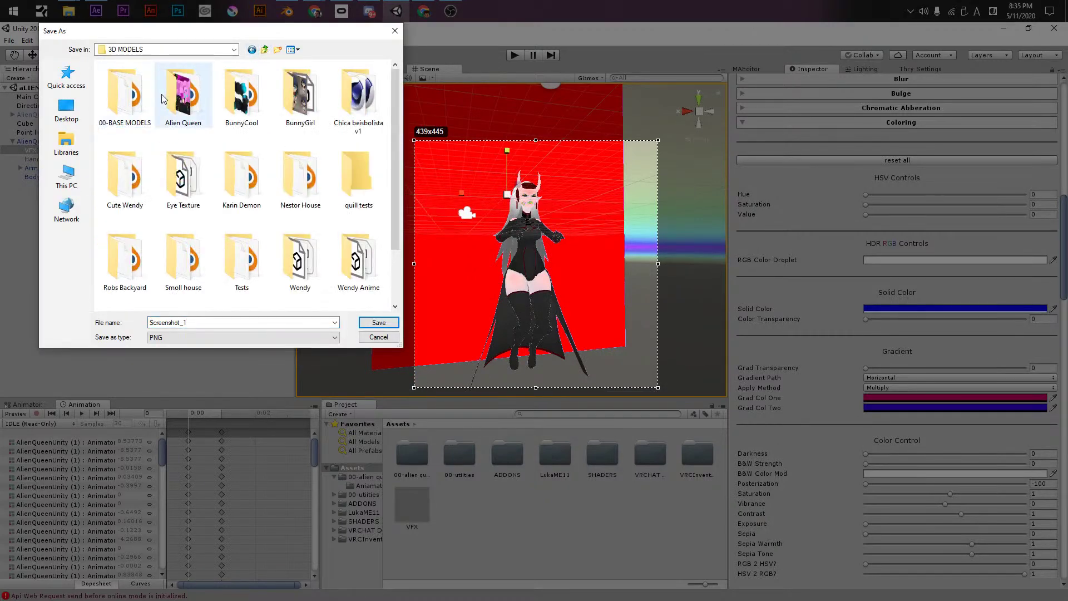
pyautogui.doubleClick(183, 95)
# - Save the PNG under a new name instead of overwriting Screenshot_1
pyautogui.click(379, 322)
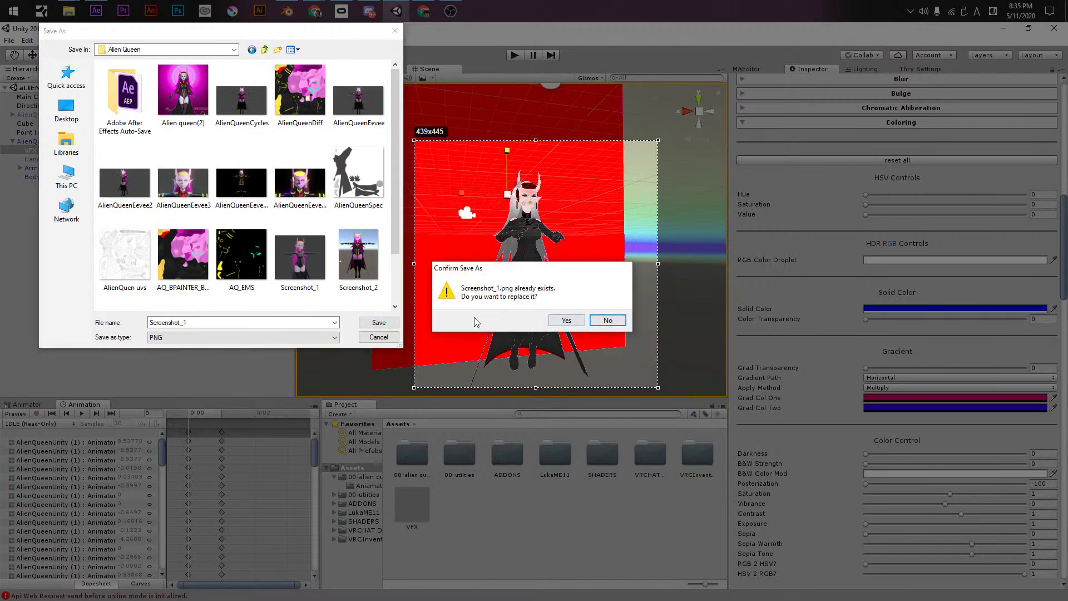
pyautogui.click(608, 320)
pyautogui.click(262, 322)
pyautogui.write('22222')
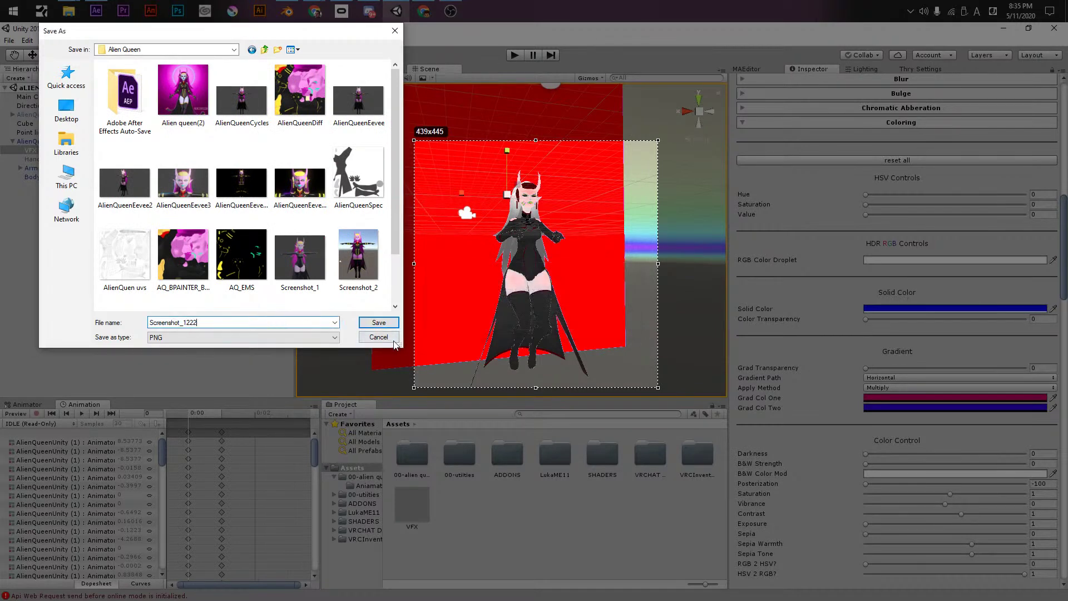
pyautogui.click(378, 323)
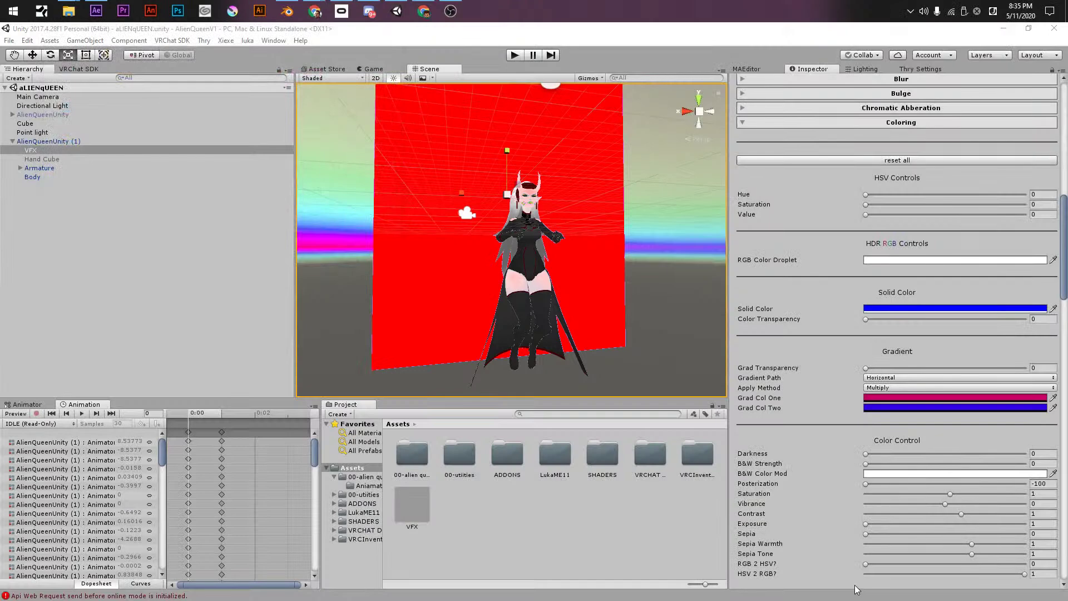
pyautogui.click(871, 574)
# - Turn HSV 2 RGB back down, then trial Green Gamma 0.391 and red inversion, resetting both
pyautogui.moveTo(844, 574); pyautogui.dragTo(773, 500)
pyautogui.scroll(-7, 775, 481)
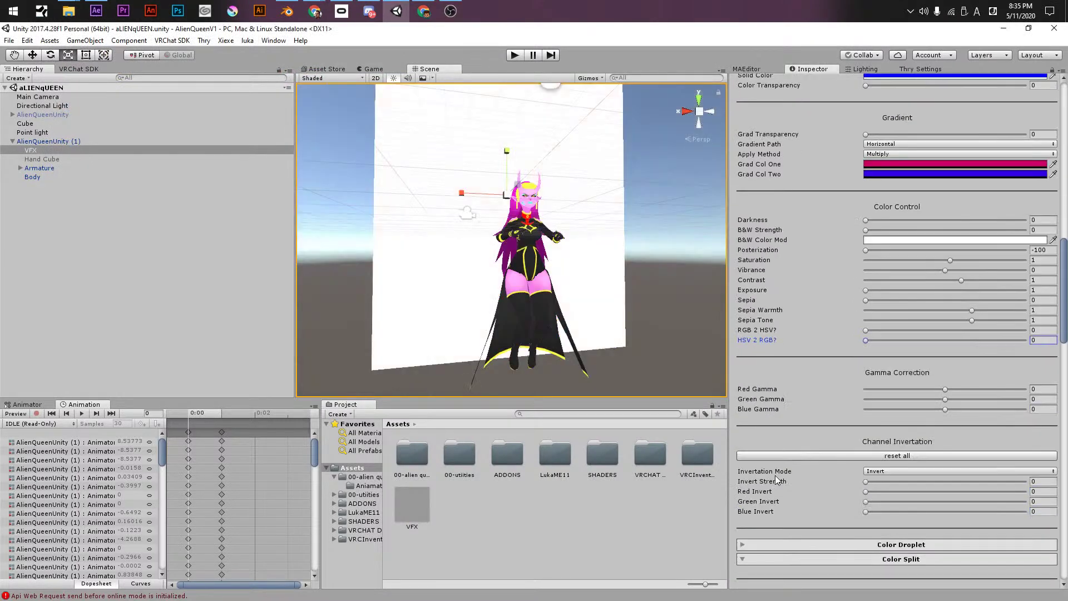
pyautogui.moveTo(945, 399); pyautogui.dragTo(976, 399)
pyautogui.moveTo(880, 400); pyautogui.dragTo(945, 409)
pyautogui.scroll(-4, 805, 444)
pyautogui.moveTo(861, 349); pyautogui.dragTo(646, 366)
pyautogui.moveTo(843, 358); pyautogui.dragTo(771, 368)
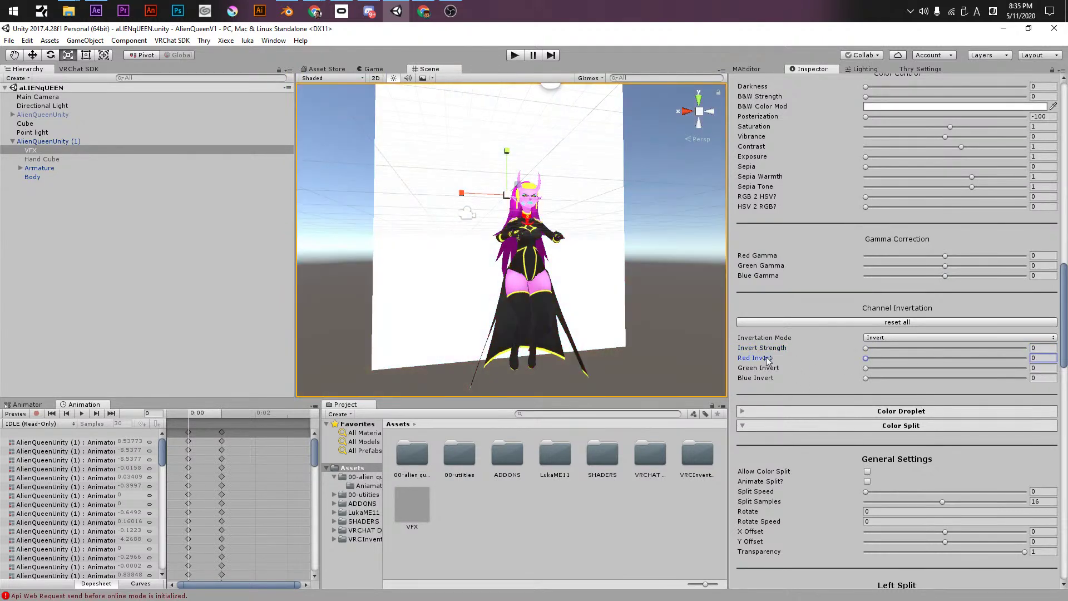
# - In Color Droplet, eyedrop the avatar's pink skin as Old Color and set New Color to pure red
pyautogui.click(789, 411)
pyautogui.scroll(-3, 825, 406)
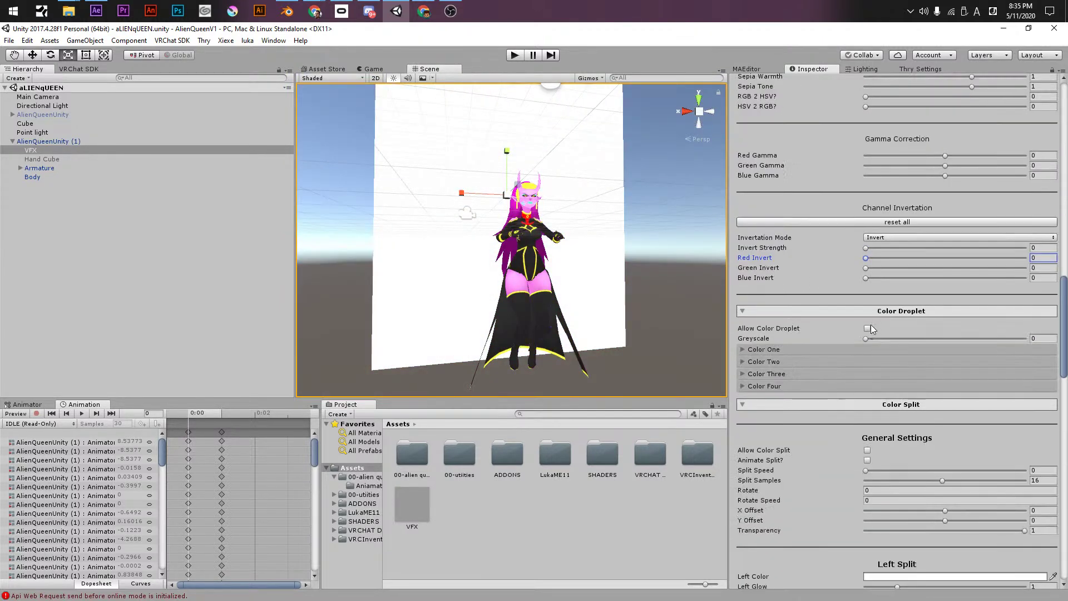
pyautogui.click(789, 350)
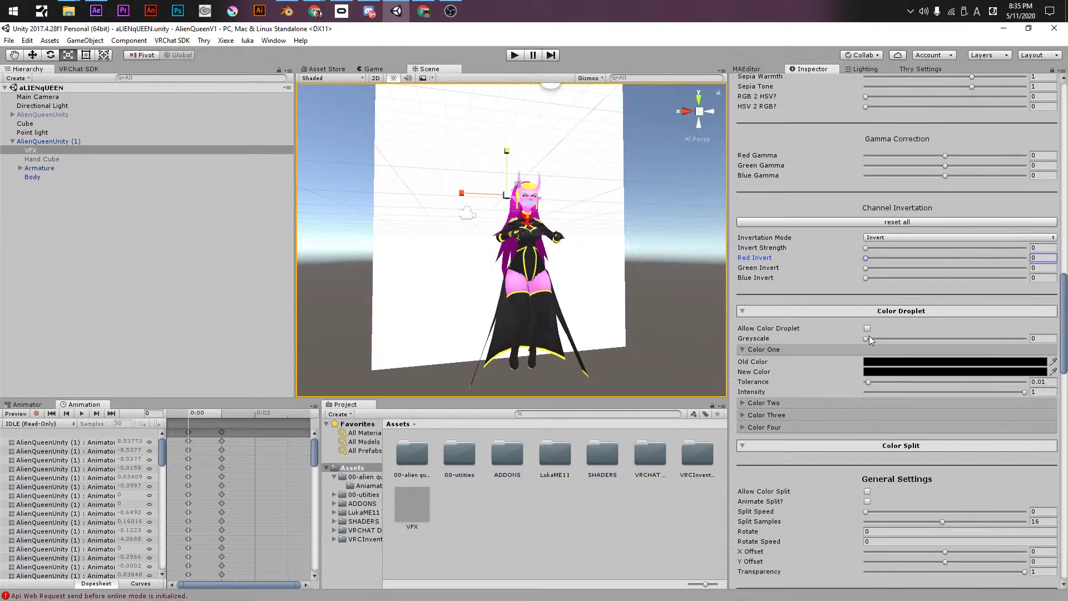
pyautogui.click(871, 361)
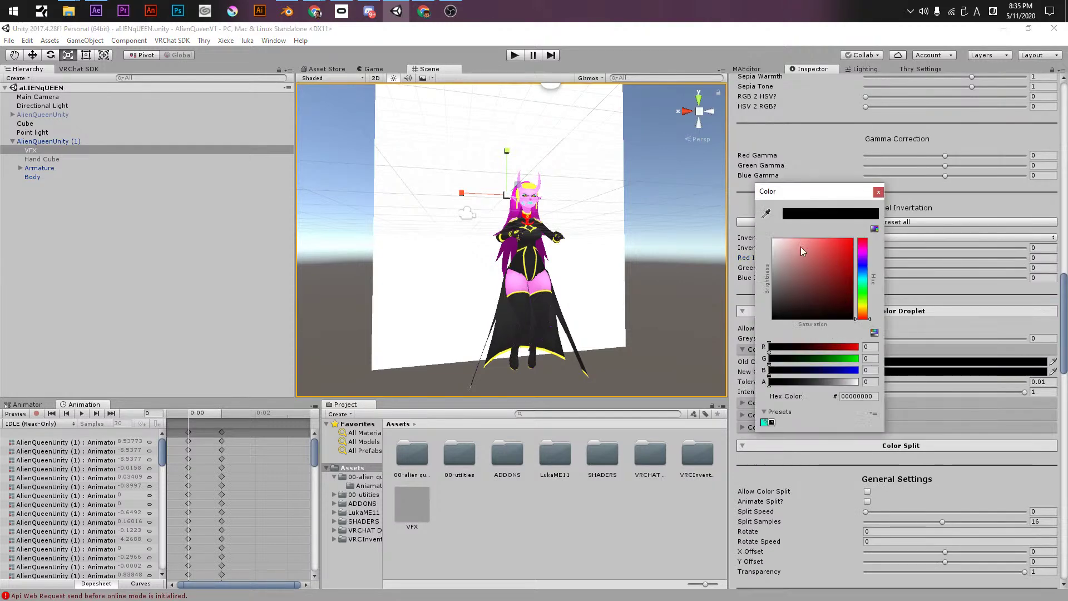
pyautogui.click(766, 211)
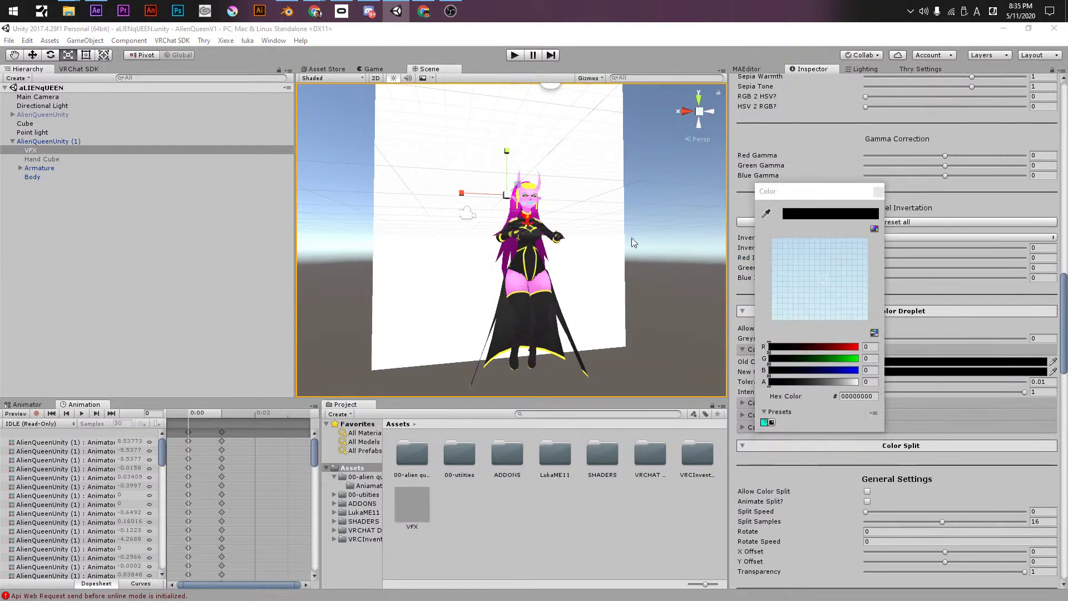
pyautogui.click(523, 201)
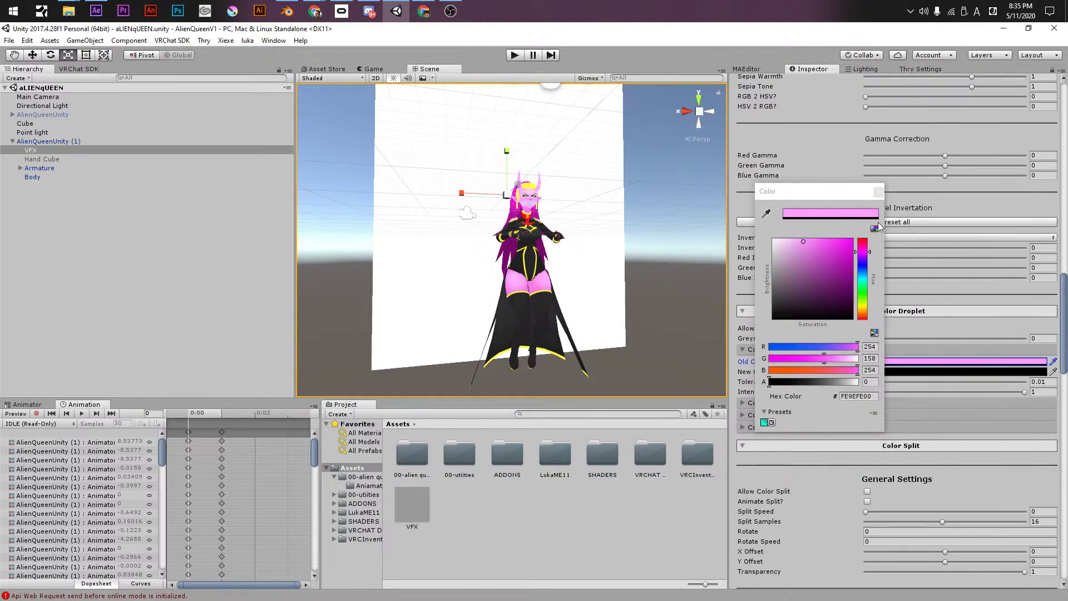
pyautogui.click(860, 371)
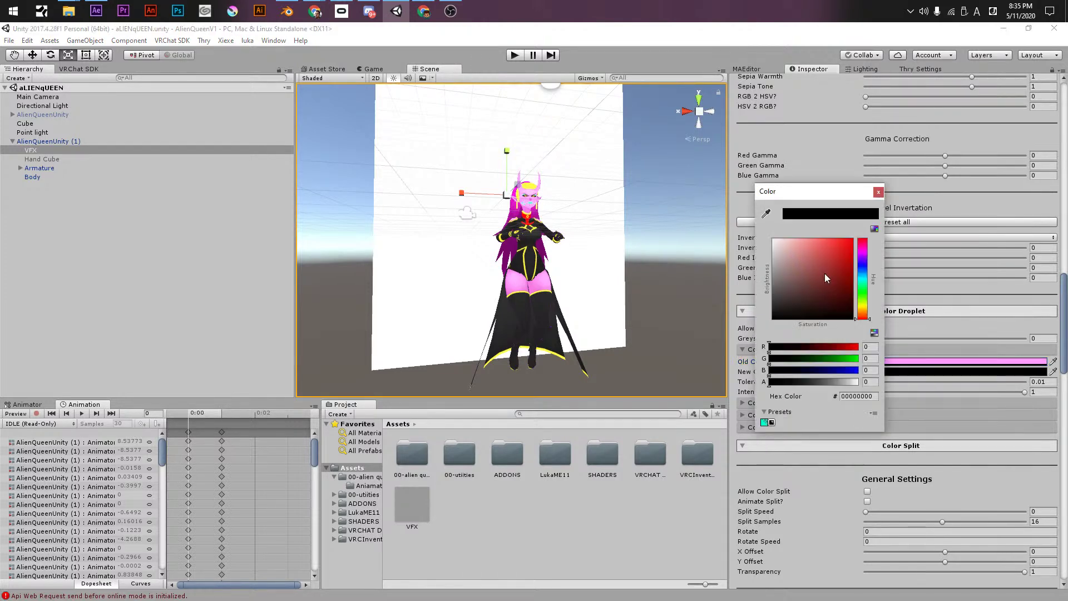
pyautogui.moveTo(824, 276); pyautogui.dragTo(890, 236)
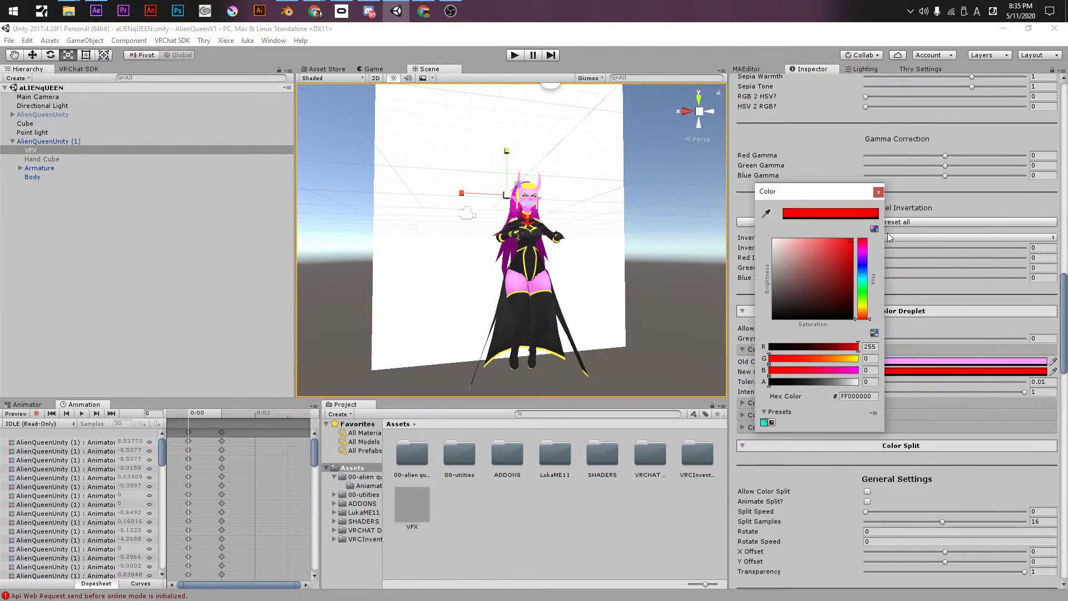
pyautogui.click(878, 192)
# - Enable Allow Color Droplet, raise Tolerance to 0.5 so pink turns red, then disable it
pyautogui.moveTo(877, 383); pyautogui.dragTo(1003, 386)
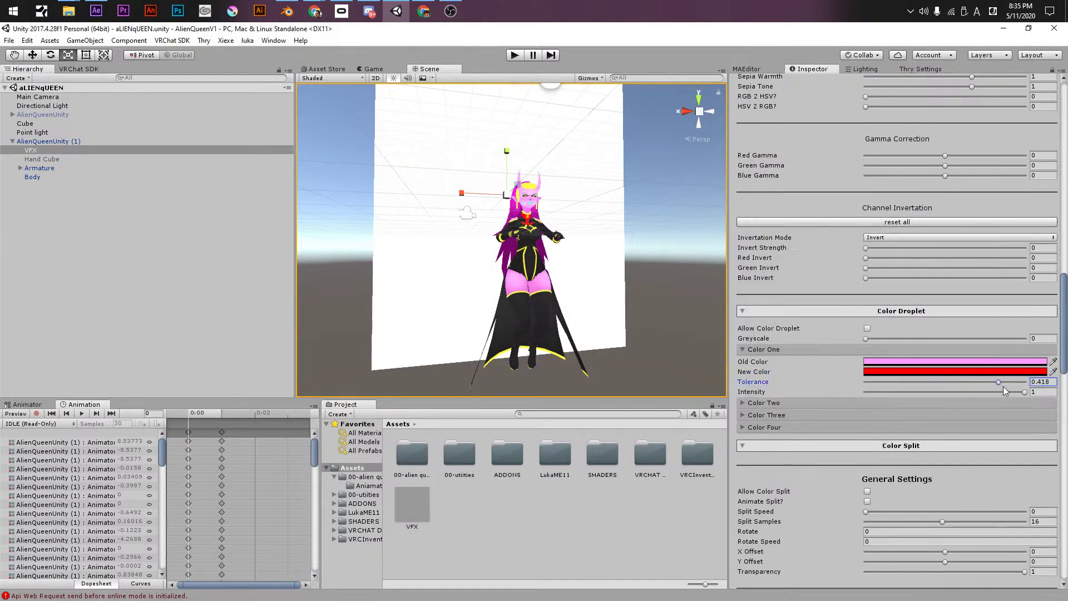
pyautogui.click(888, 383)
pyautogui.click(866, 329)
pyautogui.moveTo(866, 339)
pyautogui.mouseDown()
pyautogui.moveTo(976, 338)
pyautogui.moveTo(851, 337)
pyautogui.mouseUp()
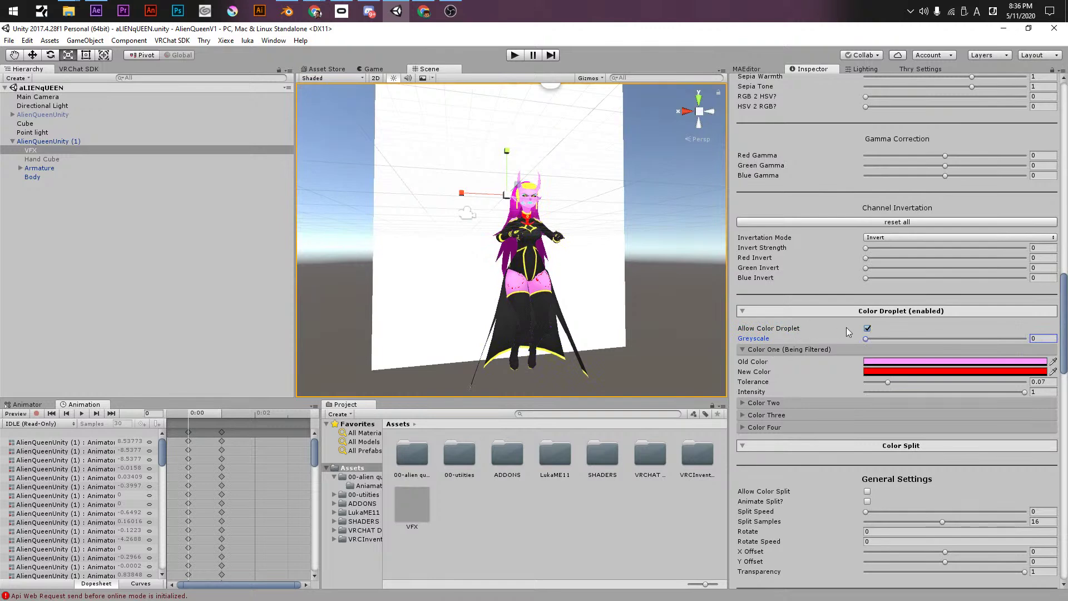
pyautogui.click(868, 329)
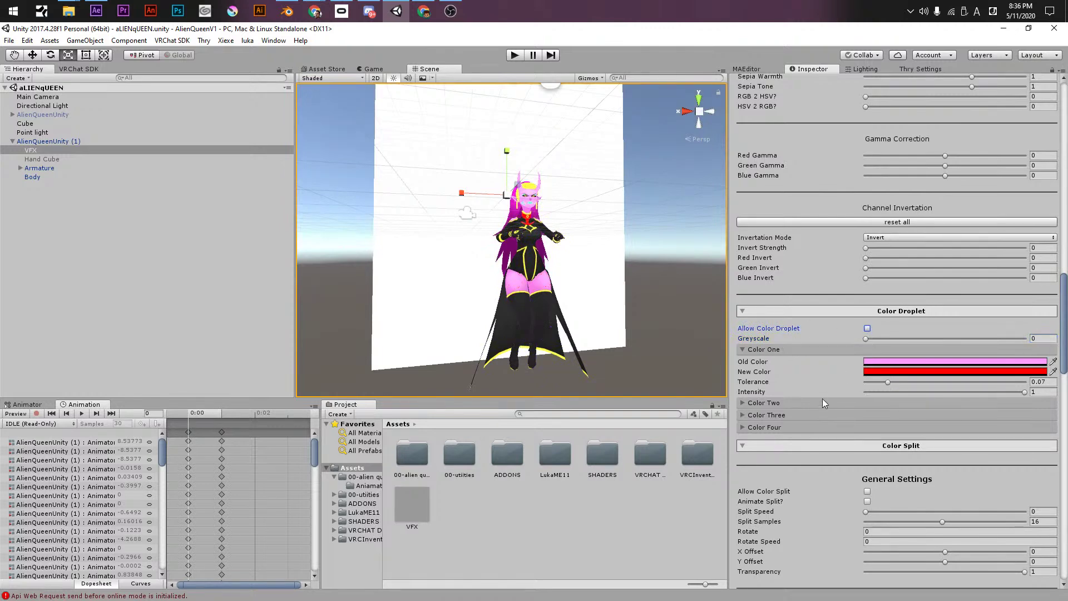
pyautogui.scroll(3, 604, 240)
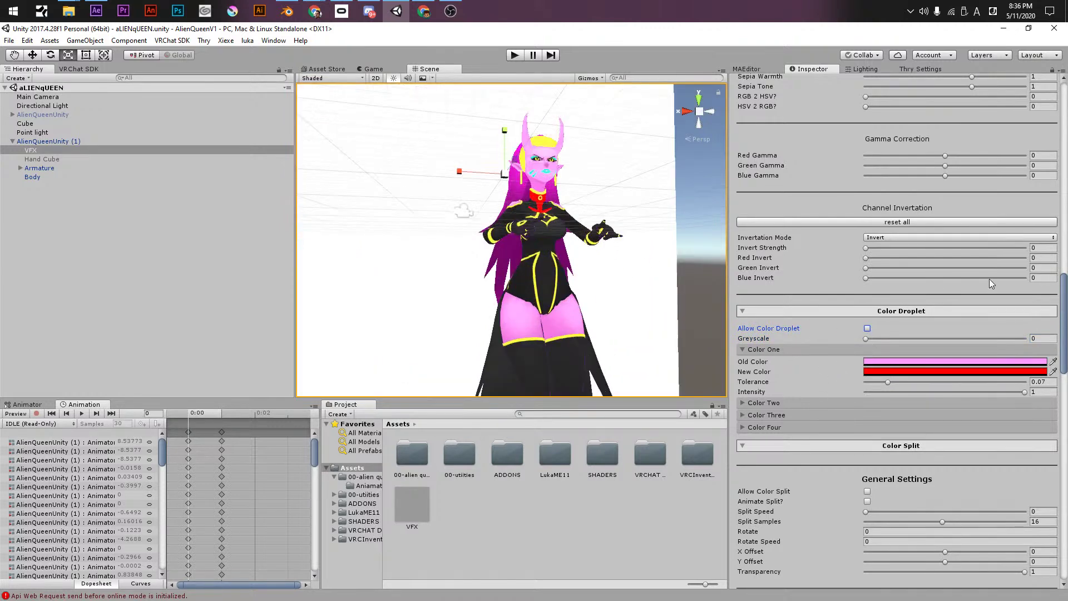
pyautogui.click(868, 330)
pyautogui.moveTo(890, 382); pyautogui.dragTo(1063, 396)
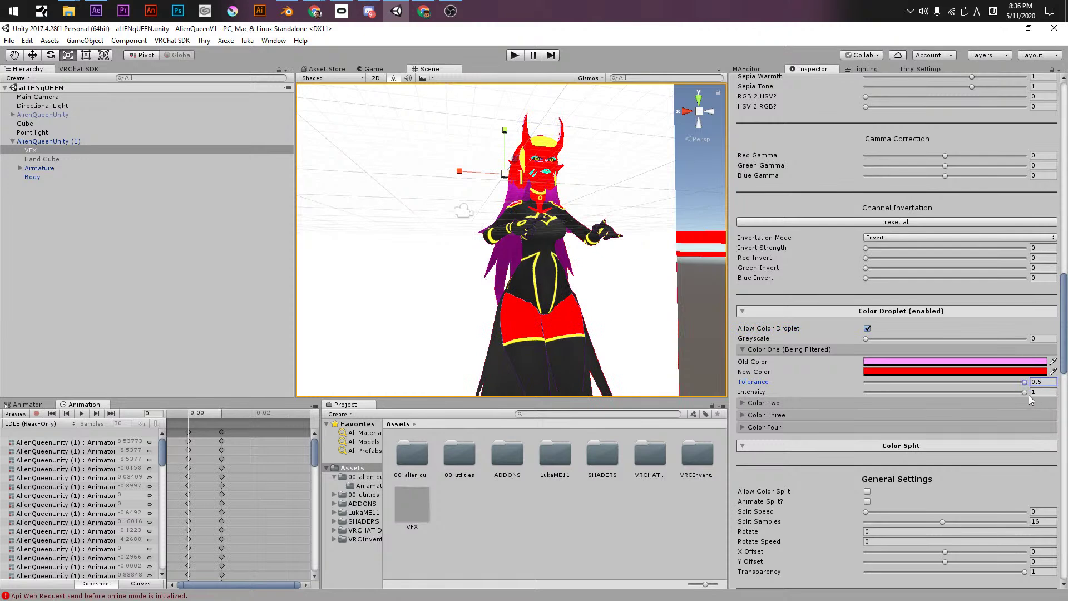
pyautogui.moveTo(1025, 391)
pyautogui.mouseDown()
pyautogui.moveTo(925, 386)
pyautogui.moveTo(1035, 392)
pyautogui.mouseUp()
pyautogui.click(867, 328)
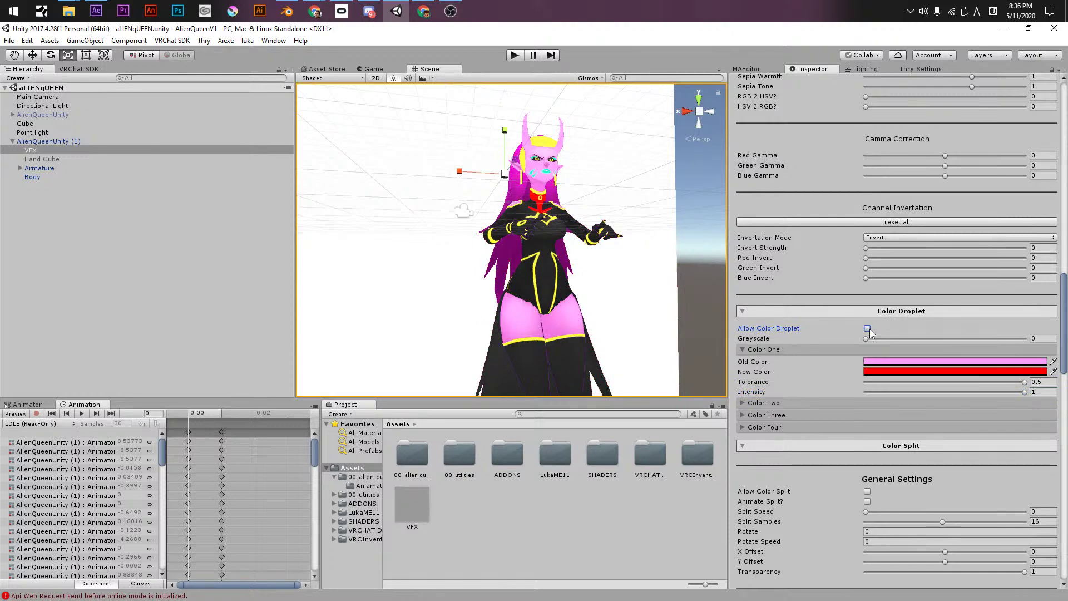
# - Set Color Split speed to 1 and samples to 12, briefly previewing the effect
pyautogui.scroll(-3, 766, 359)
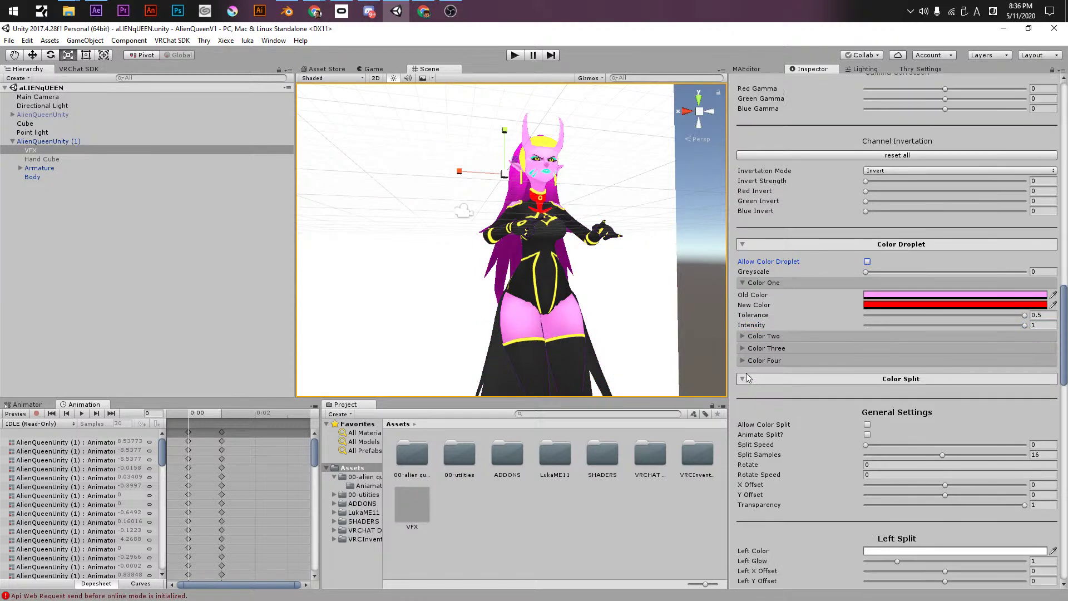
pyautogui.scroll(-3, 798, 409)
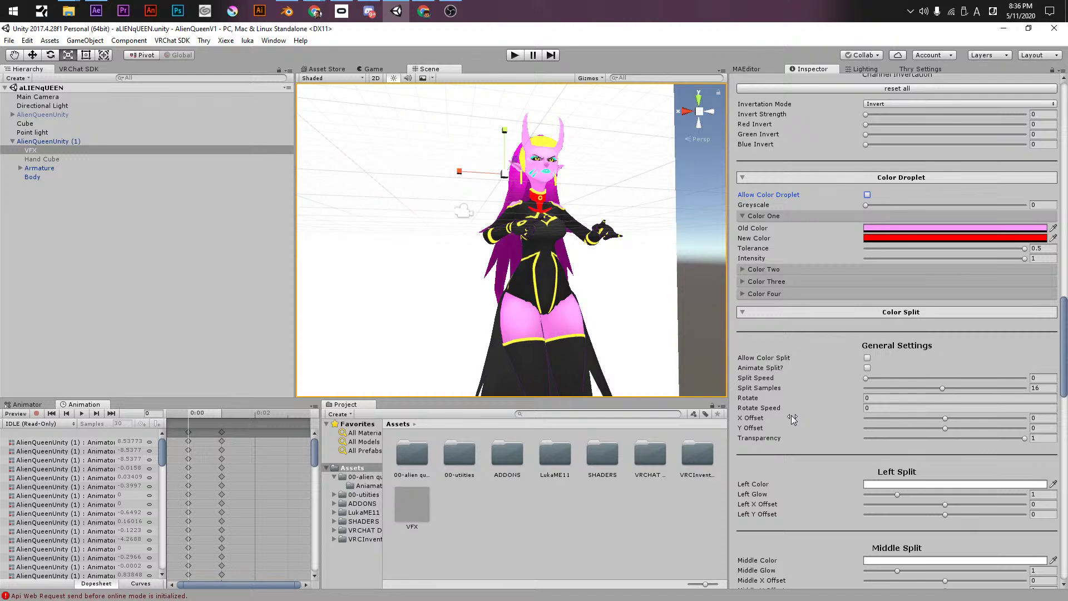
pyautogui.click(872, 378)
pyautogui.click(866, 359)
pyautogui.click(866, 359)
pyautogui.click(867, 367)
pyautogui.moveTo(885, 388); pyautogui.dragTo(916, 378)
# - Enable Color Split and preview it animating with a slight rotation, then stop the animation
pyautogui.click(867, 358)
pyautogui.click(926, 390)
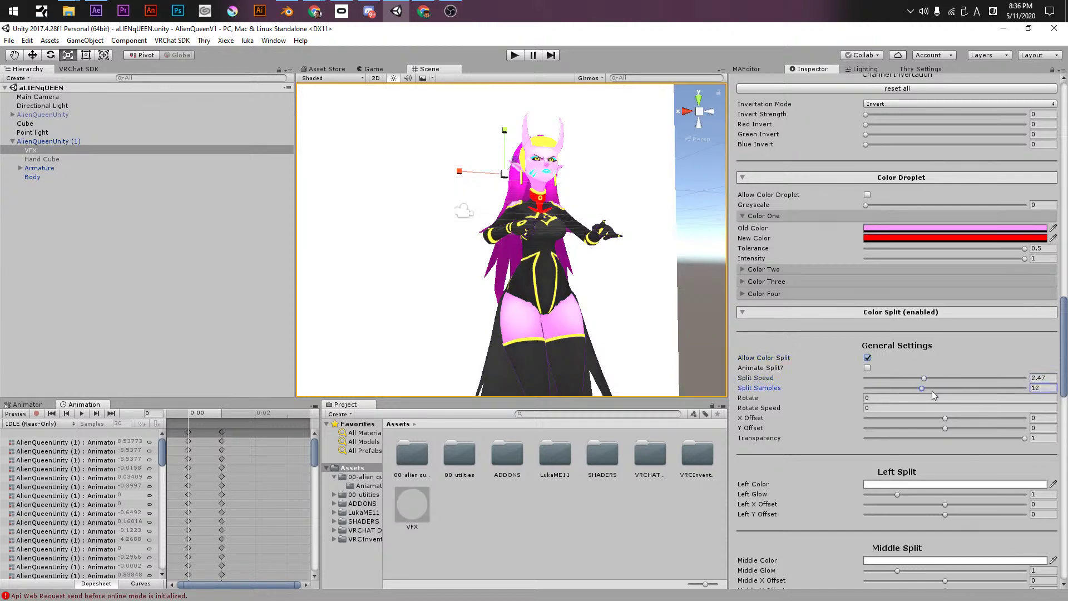
pyautogui.click(869, 370)
pyautogui.moveTo(829, 398)
pyautogui.mouseDown()
pyautogui.moveTo(850, 398)
pyautogui.moveTo(800, 400)
pyautogui.moveTo(814, 402)
pyautogui.mouseUp()
pyautogui.click(769, 369)
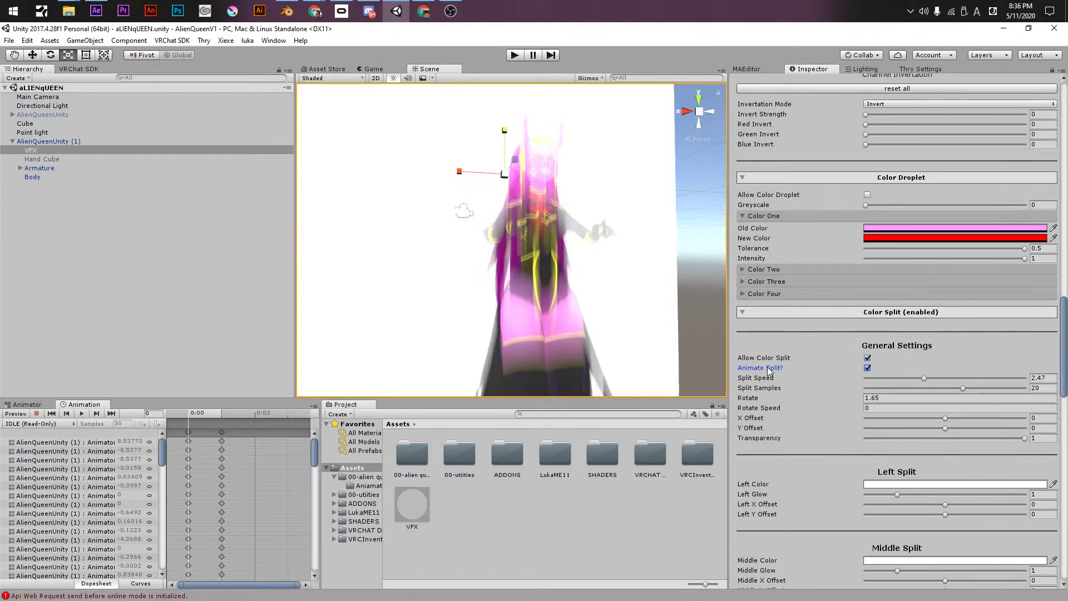
pyautogui.click(867, 368)
# - Set speed 1.46, 5 samples, rotate 1.95, rotate speed 2.68, offsets near -0.11, transparency 0.521, then disable Color Split
pyautogui.moveTo(890, 379); pyautogui.dragTo(883, 378)
pyautogui.moveTo(963, 388); pyautogui.dragTo(880, 397)
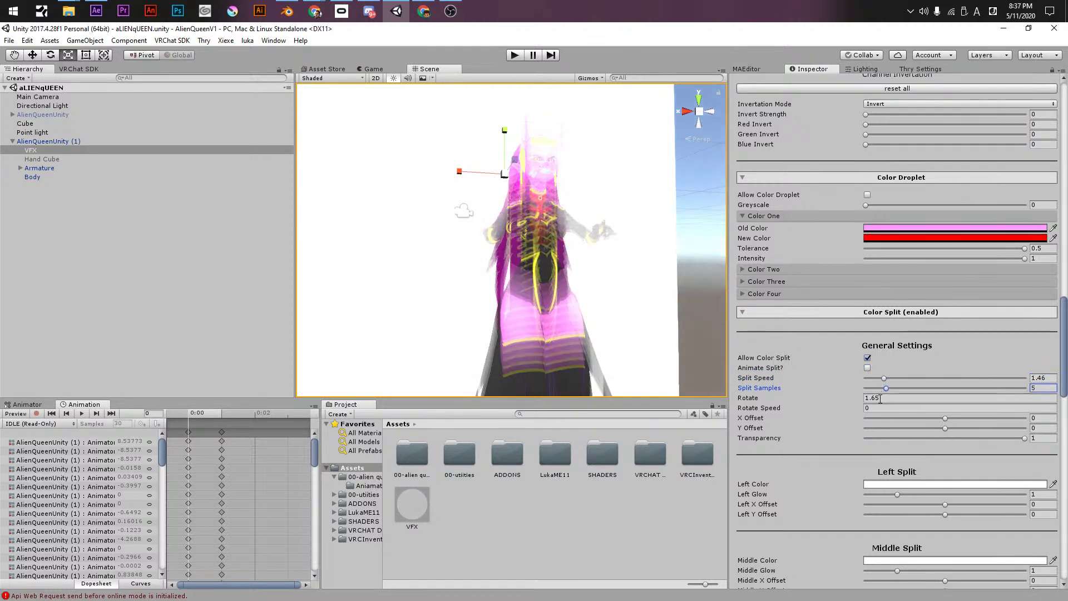
pyautogui.moveTo(758, 402); pyautogui.dragTo(802, 408)
pyautogui.click(899, 418)
pyautogui.moveTo(906, 420); pyautogui.dragTo(949, 439)
pyautogui.click(936, 427)
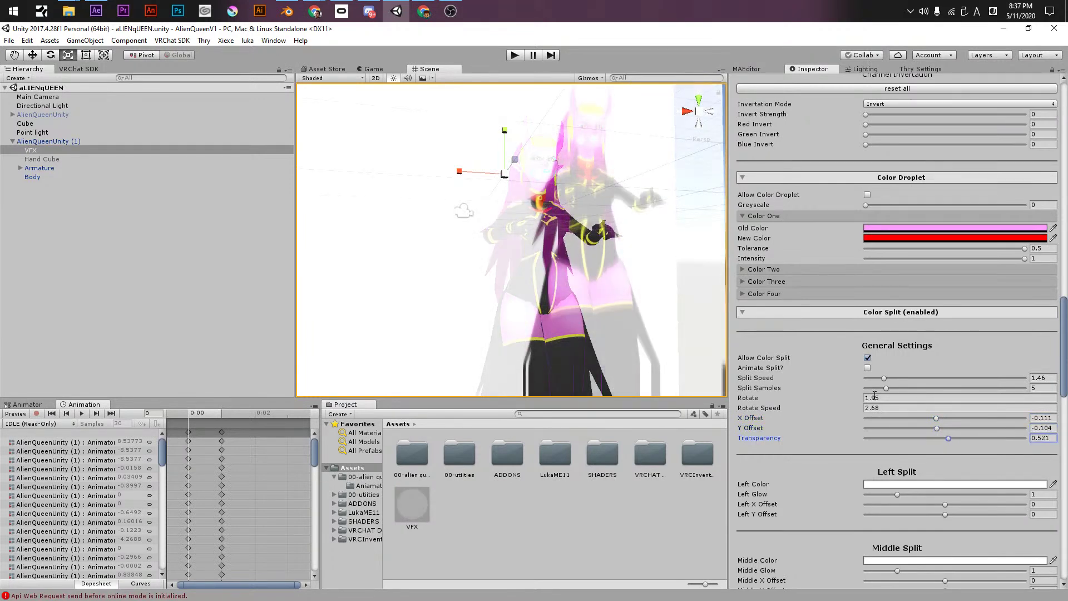
pyautogui.click(867, 357)
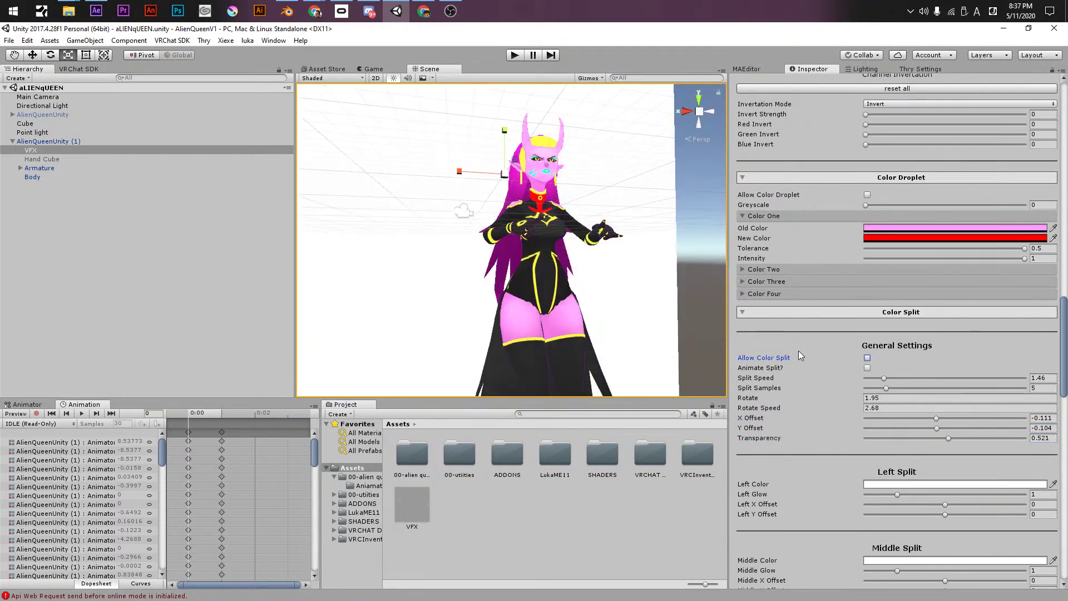
pyautogui.scroll(-3, 786, 468)
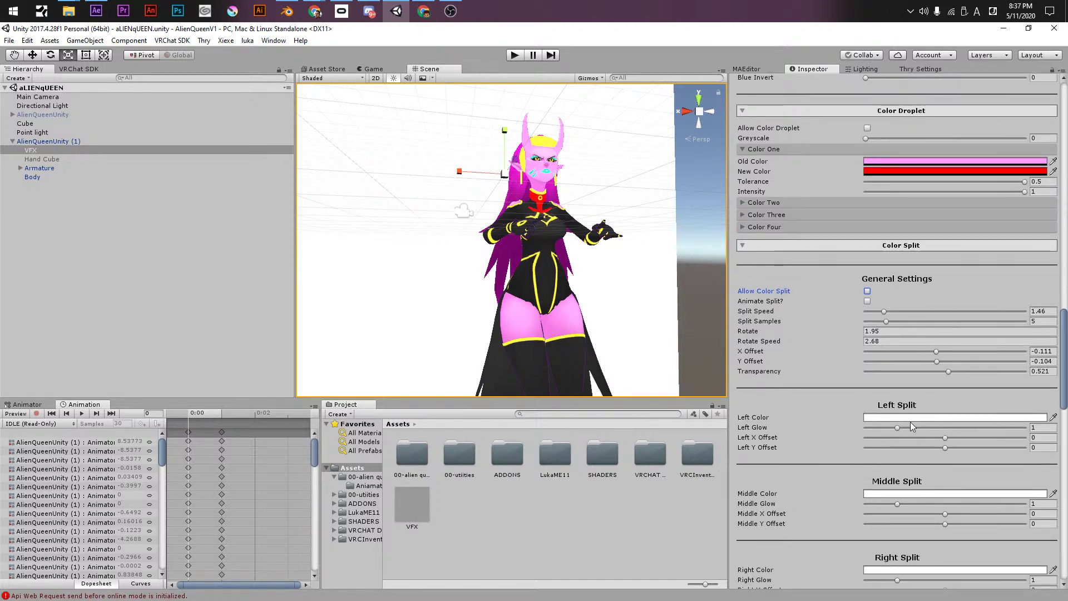
pyautogui.scroll(-10, 825, 461)
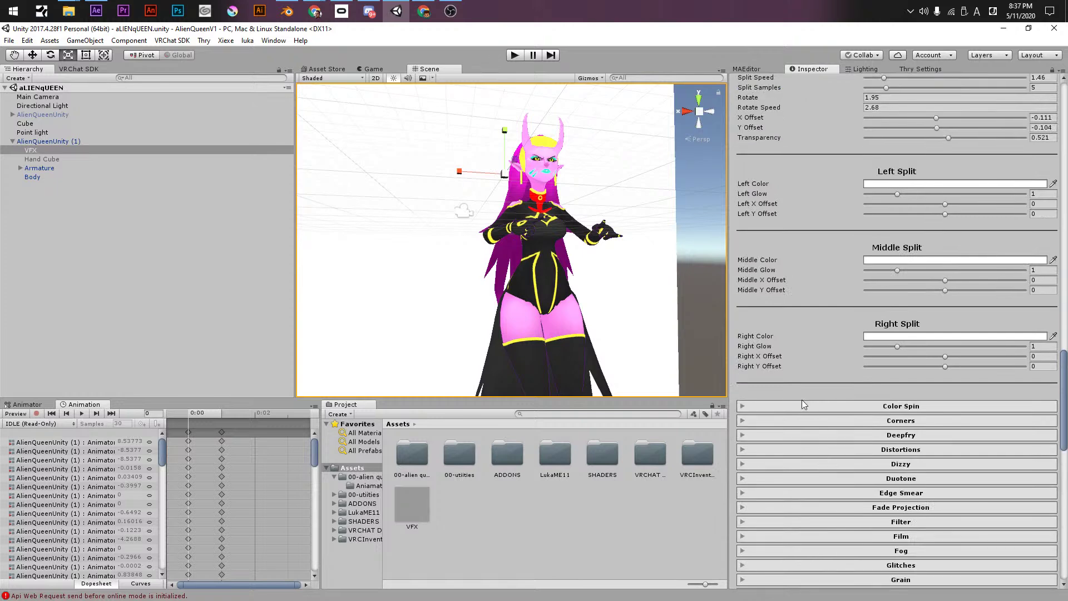
# - Expand Color Spin, try its rainbow tint at 0.679 with a rotation, then reset both to 0
pyautogui.click(801, 405)
pyautogui.scroll(-3, 834, 384)
pyautogui.moveTo(868, 356); pyautogui.dragTo(780, 348)
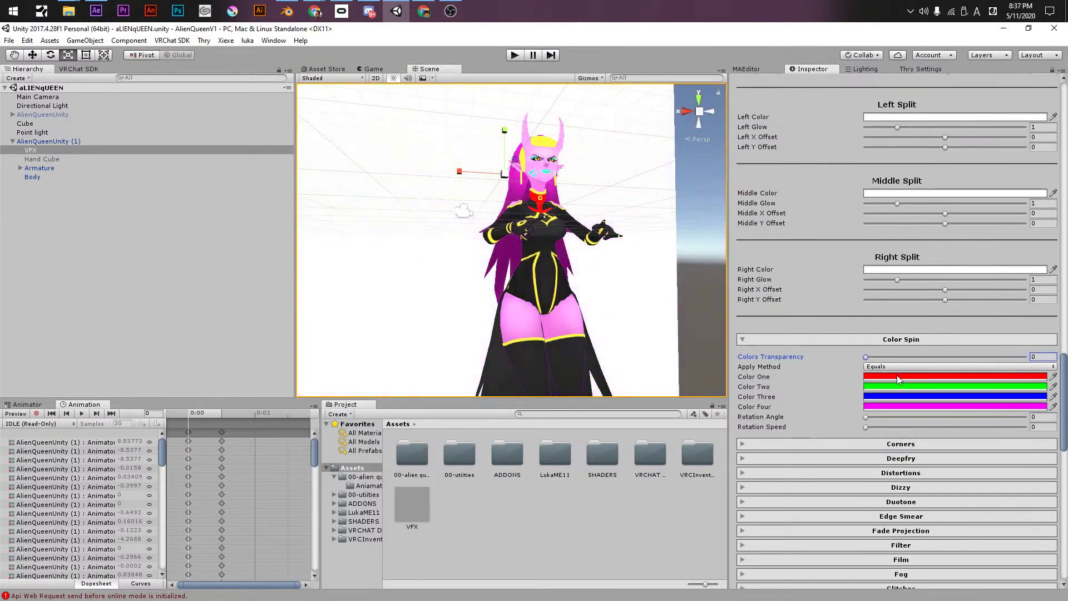
pyautogui.moveTo(874, 419); pyautogui.dragTo(909, 424)
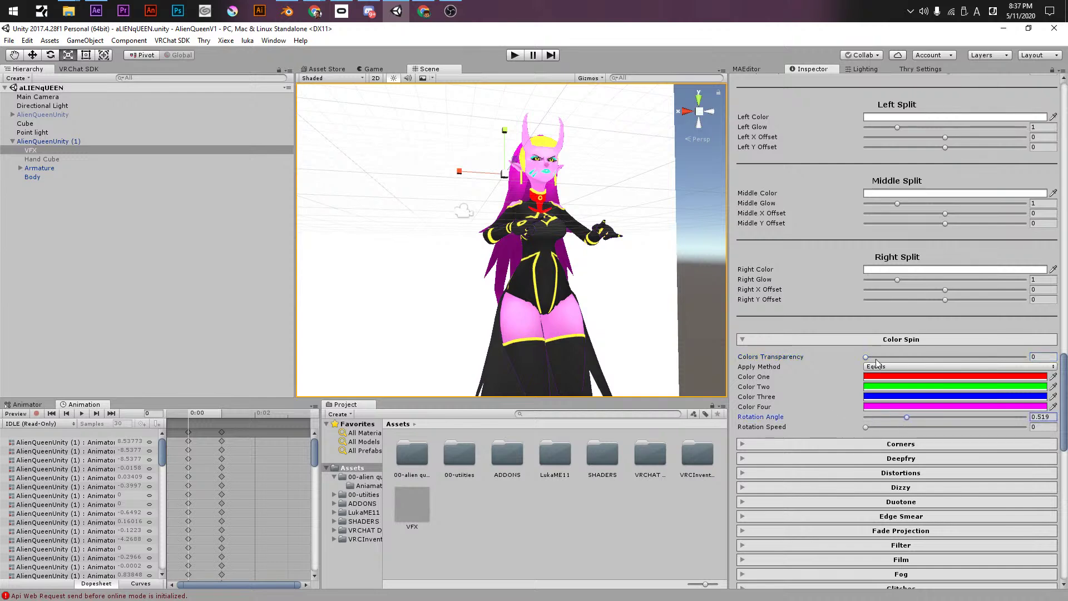
pyautogui.moveTo(875, 359); pyautogui.dragTo(973, 356)
pyautogui.moveTo(909, 418); pyautogui.dragTo(865, 417)
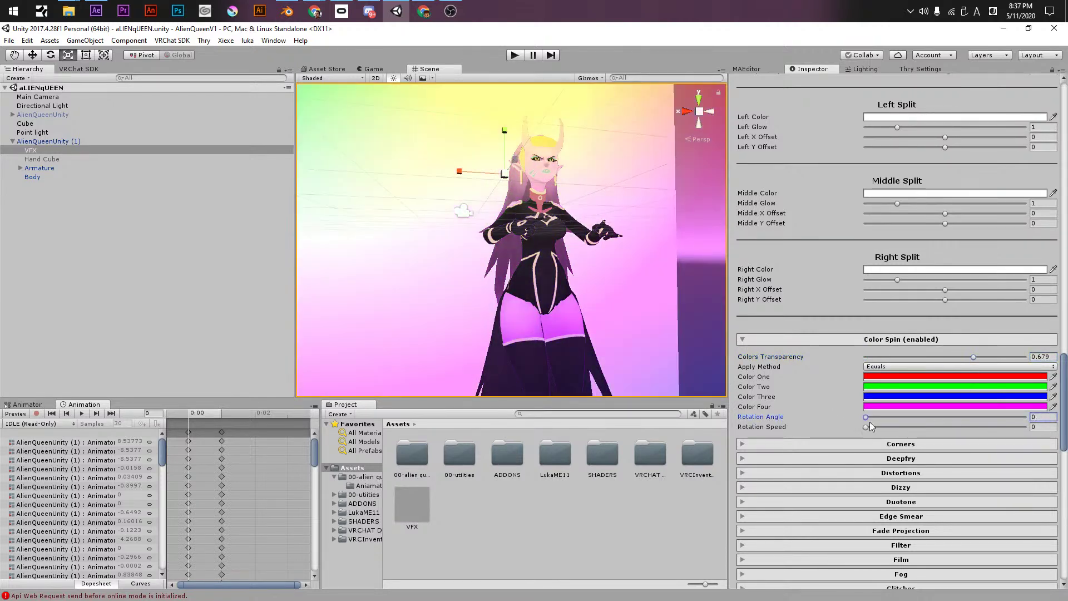
pyautogui.moveTo(890, 358); pyautogui.dragTo(721, 345)
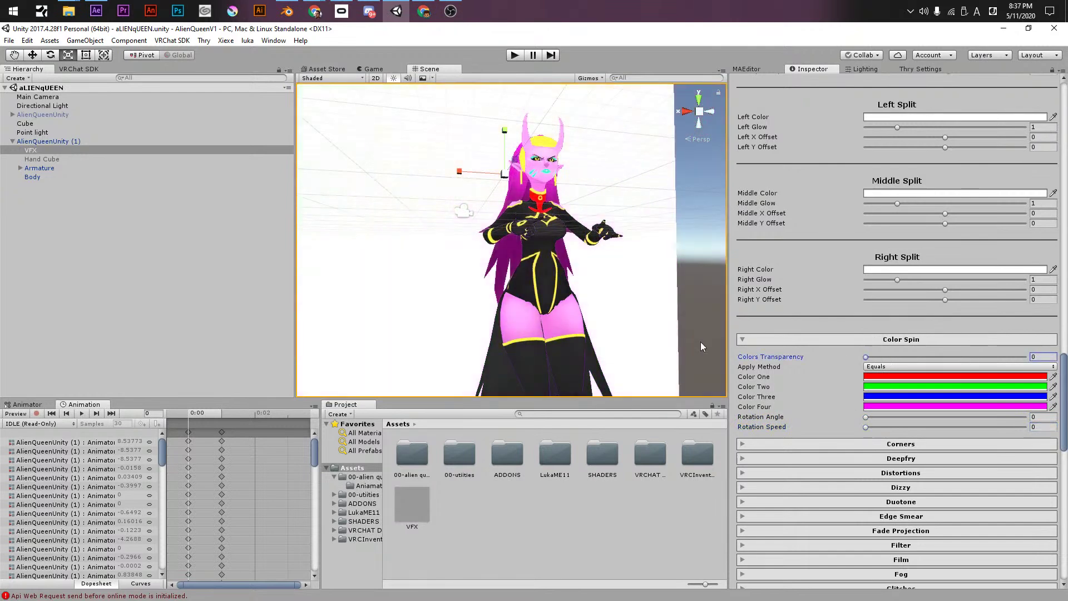
# - Expand Corners, preview a bottom-left corner tint, and collapse it again
pyautogui.scroll(-3, 806, 389)
pyautogui.click(793, 310)
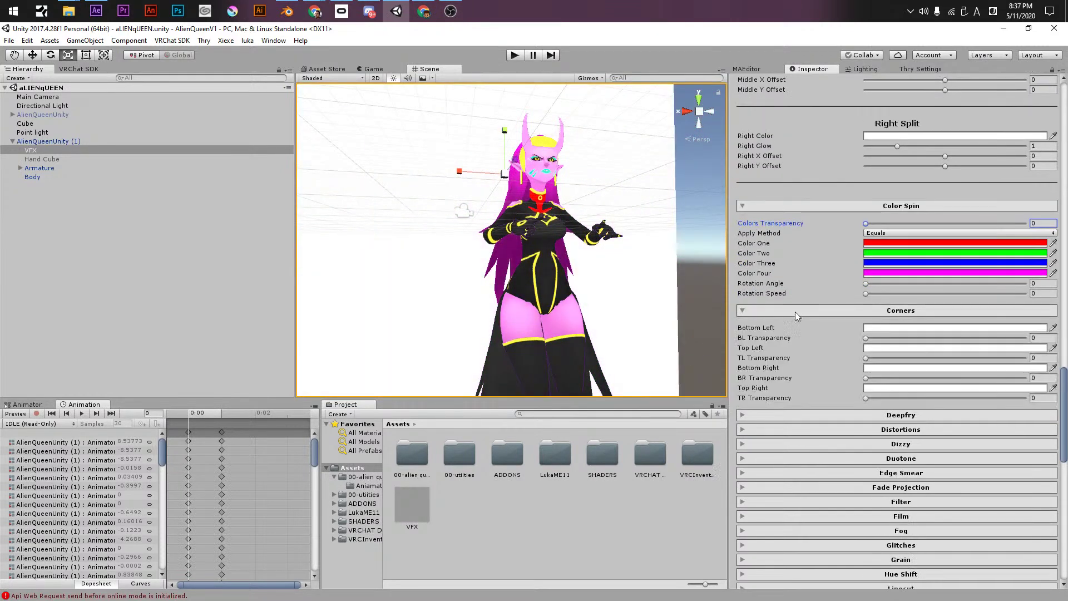
pyautogui.moveTo(871, 339)
pyautogui.mouseDown()
pyautogui.moveTo(950, 338)
pyautogui.moveTo(866, 331)
pyautogui.mouseUp()
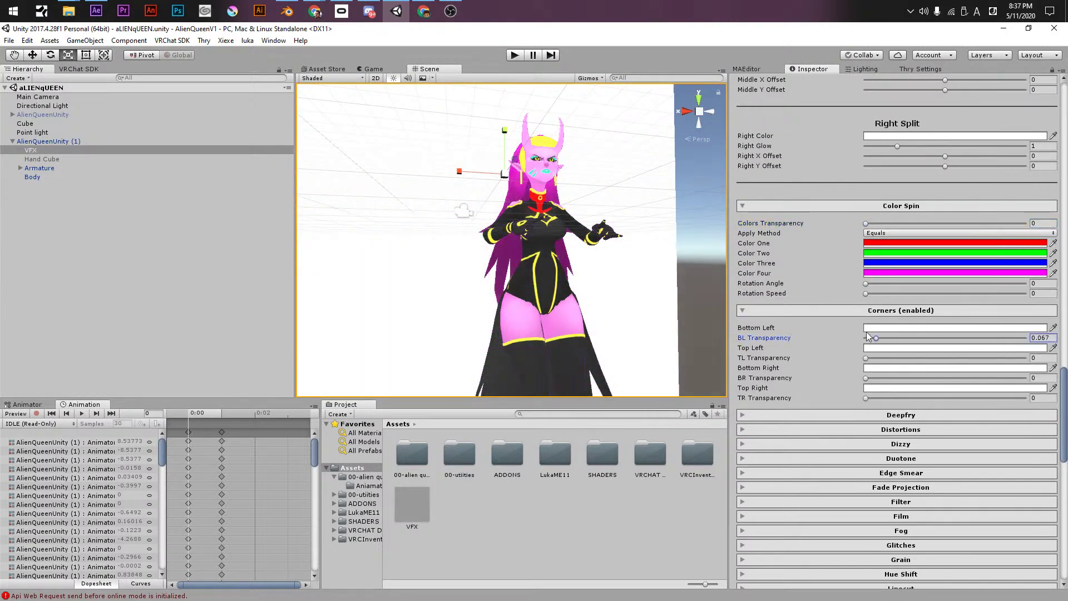
pyautogui.click(787, 309)
# - Turn on the Deepfry effect and set Fryer Strength to 1.31
pyautogui.click(793, 325)
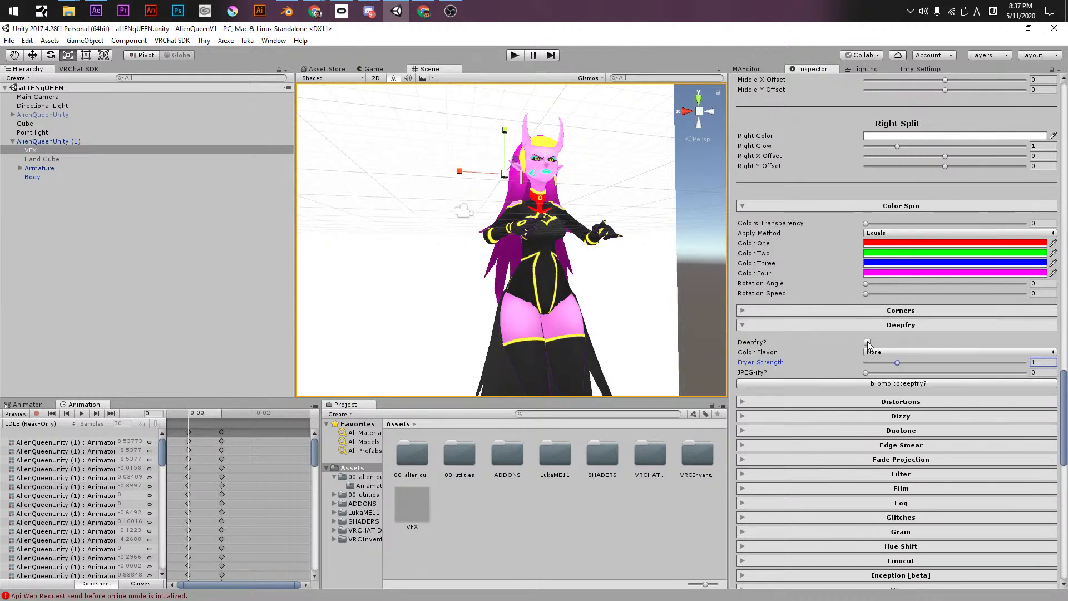
pyautogui.click(867, 342)
pyautogui.moveTo(897, 362); pyautogui.dragTo(981, 371)
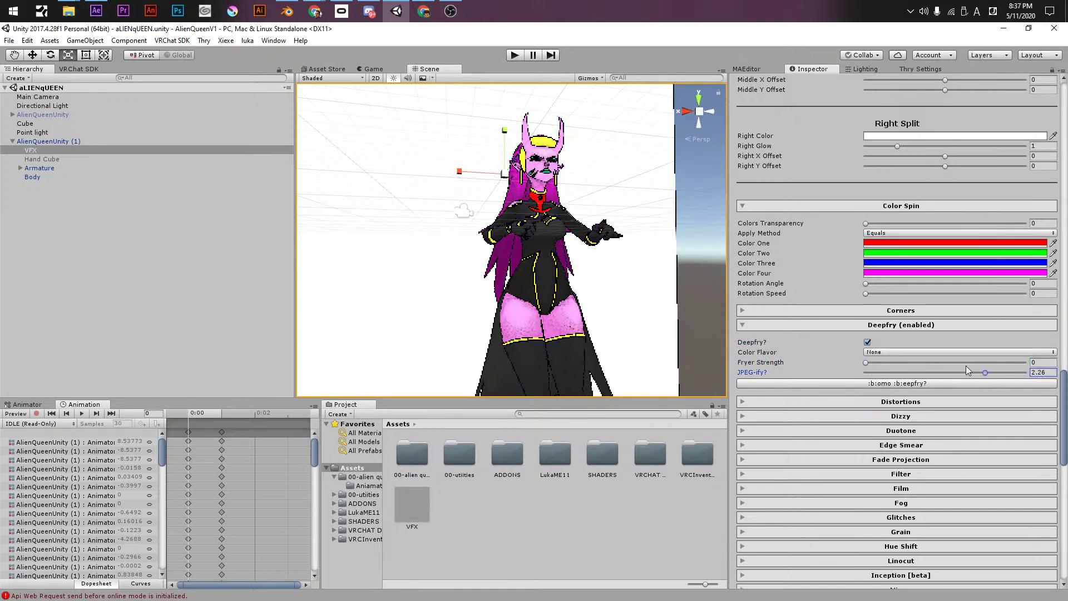
pyautogui.click(907, 362)
# - Try the Fry, Rainbow Puke, Chrome and Seizure flavours, settling on Chrome at strength about 0.3
pyautogui.click(881, 353)
pyautogui.click(880, 375)
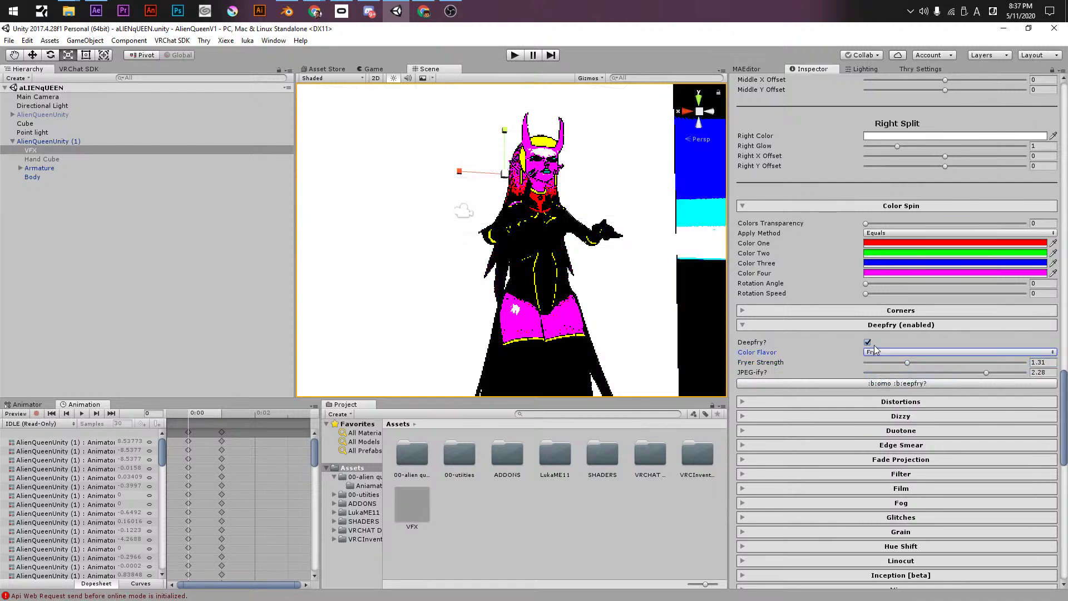
pyautogui.click(875, 351)
pyautogui.click(886, 384)
pyautogui.click(888, 352)
pyautogui.click(890, 395)
pyautogui.click(889, 352)
pyautogui.click(890, 416)
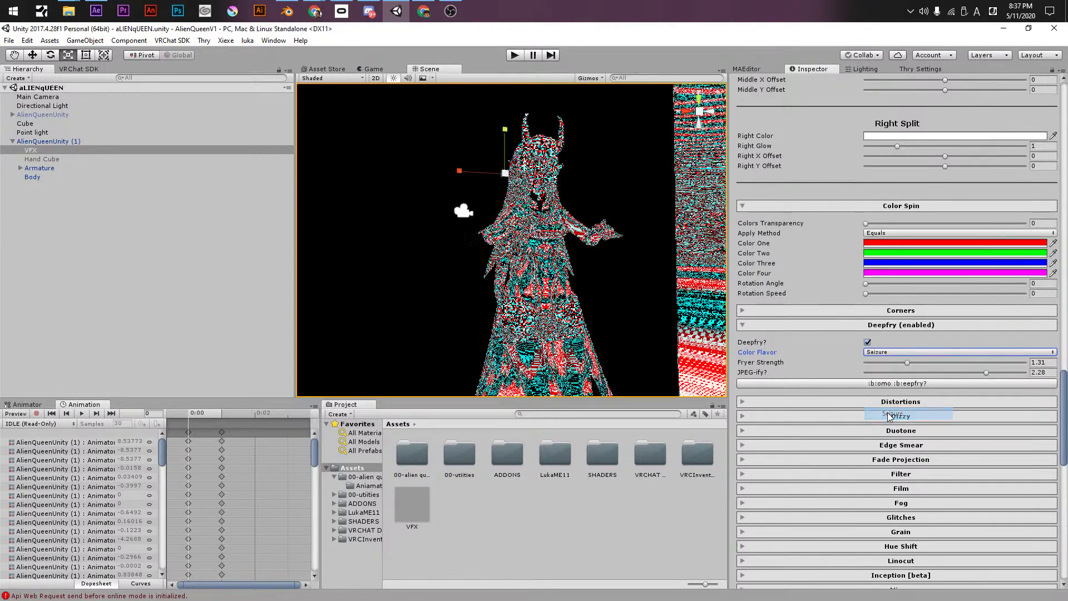
pyautogui.moveTo(910, 363); pyautogui.dragTo(840, 380)
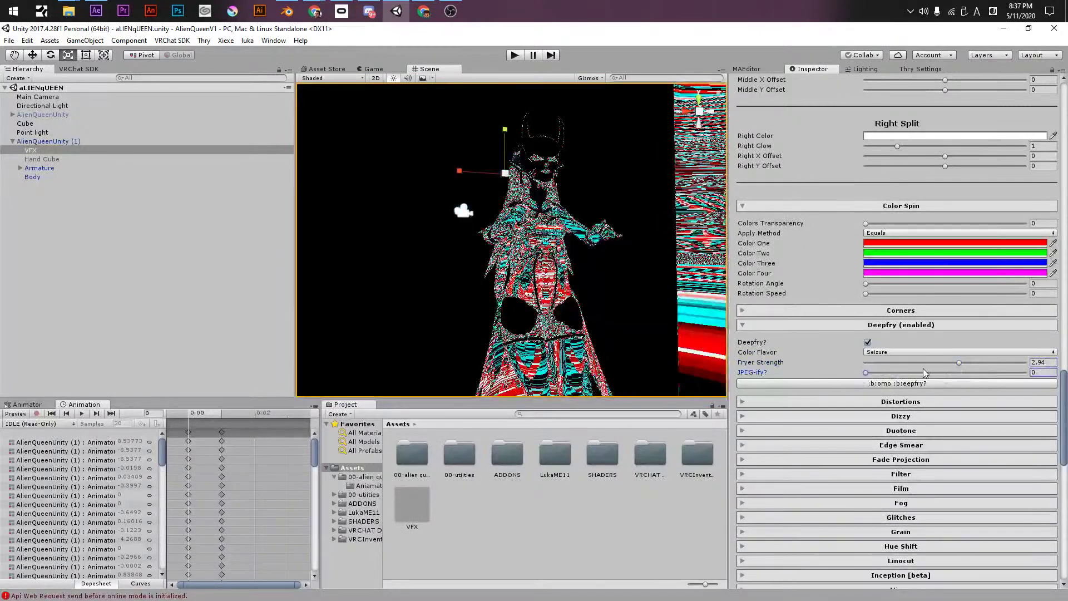
pyautogui.moveTo(937, 365); pyautogui.dragTo(887, 390)
pyautogui.click(912, 353)
pyautogui.click(890, 406)
# - Randomize the Deepfry settings seven times in a row
pyautogui.click(884, 383)
pyautogui.click(884, 383)
pyautogui.click(883, 383)
pyautogui.click(884, 383)
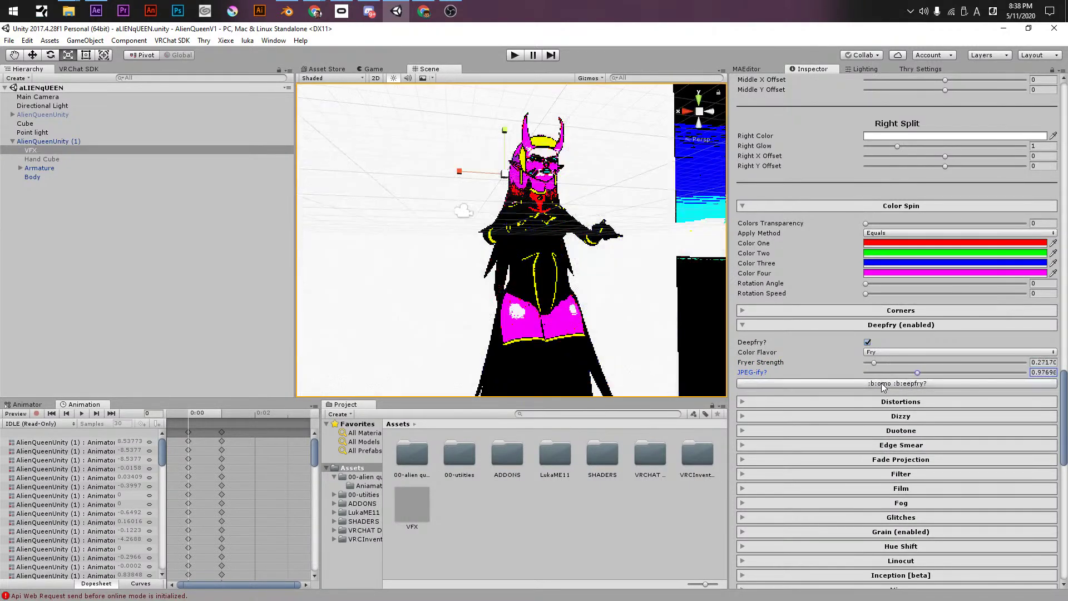
pyautogui.click(884, 383)
pyautogui.click(884, 383)
pyautogui.click(884, 383)
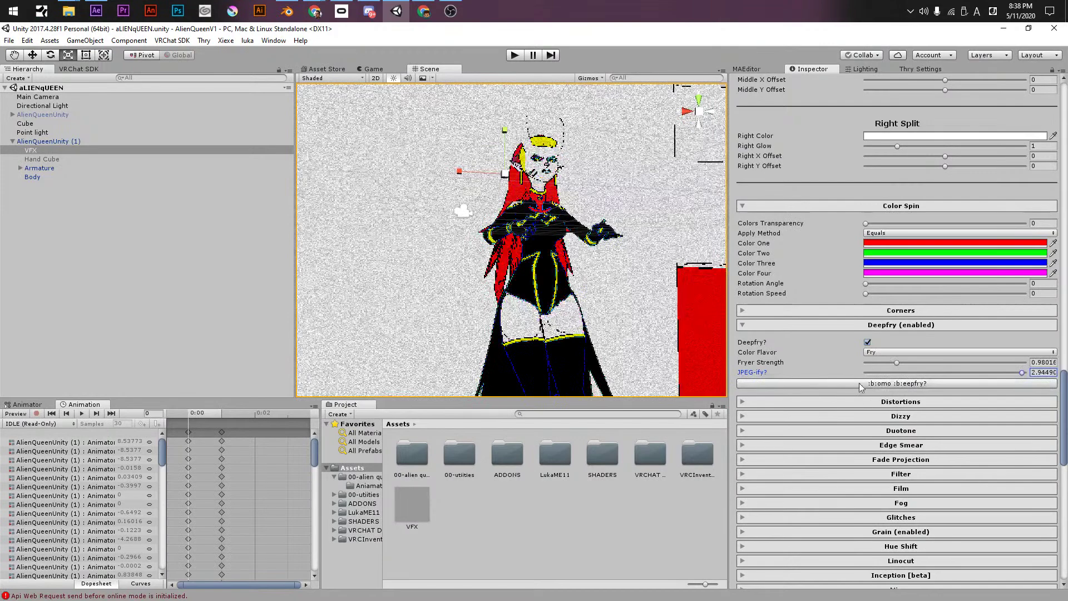
# - Switch Deepfry off with Fryer Strength and JPEG-ify at 0 and colour flavour None
pyautogui.click(867, 342)
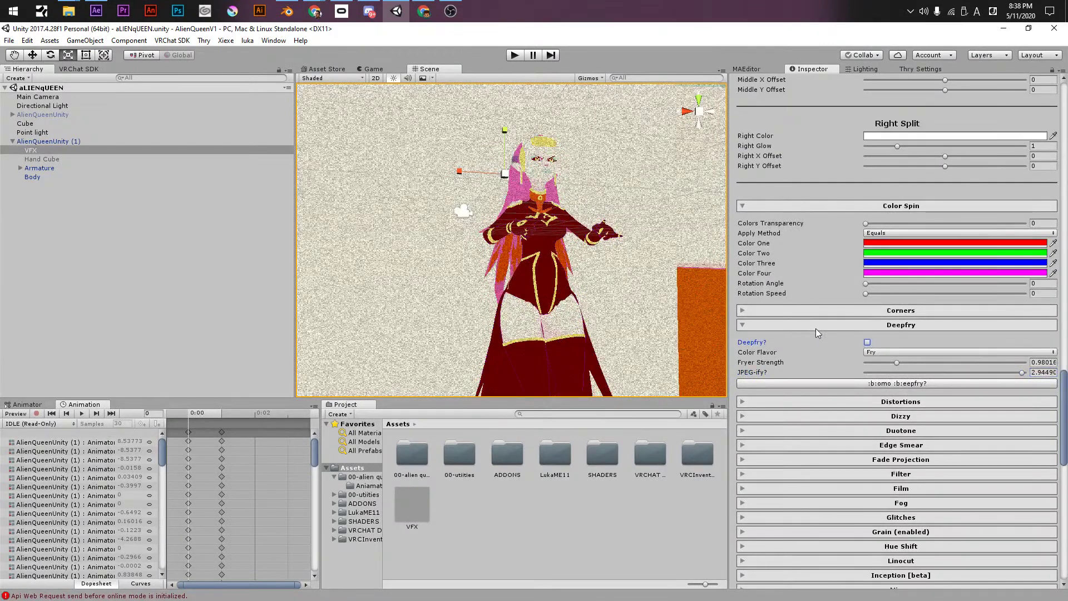
pyautogui.click(874, 353)
pyautogui.click(814, 346)
pyautogui.moveTo(868, 363); pyautogui.dragTo(854, 369)
pyautogui.click(871, 353)
pyautogui.click(885, 362)
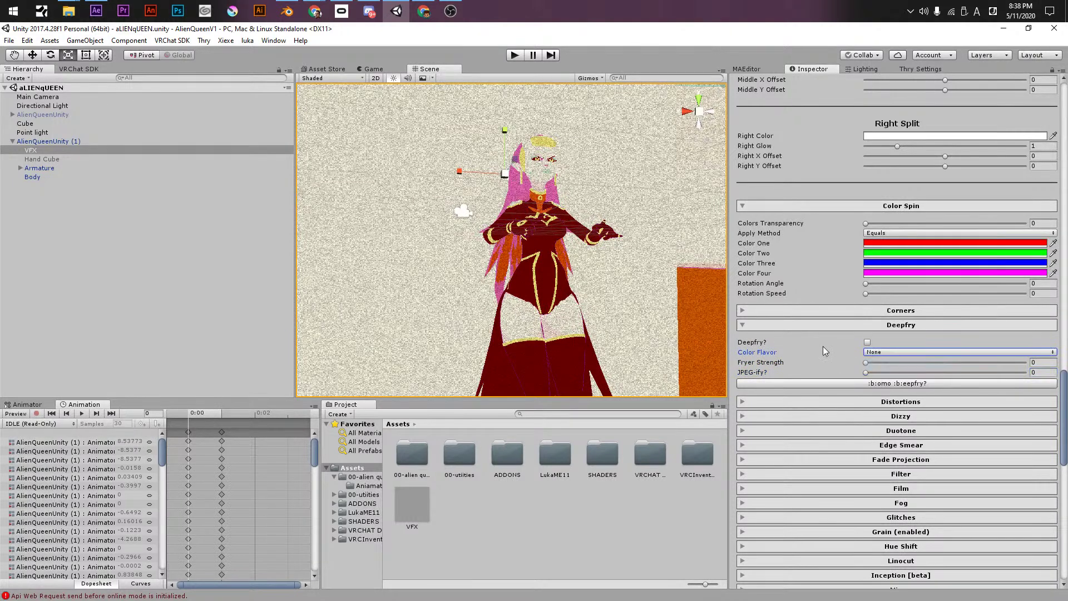
# - Randomize Deepfry once more, switch it back off, and reset its colour flavour to None
pyautogui.click(842, 385)
pyautogui.click(868, 343)
pyautogui.click(867, 344)
pyautogui.click(867, 343)
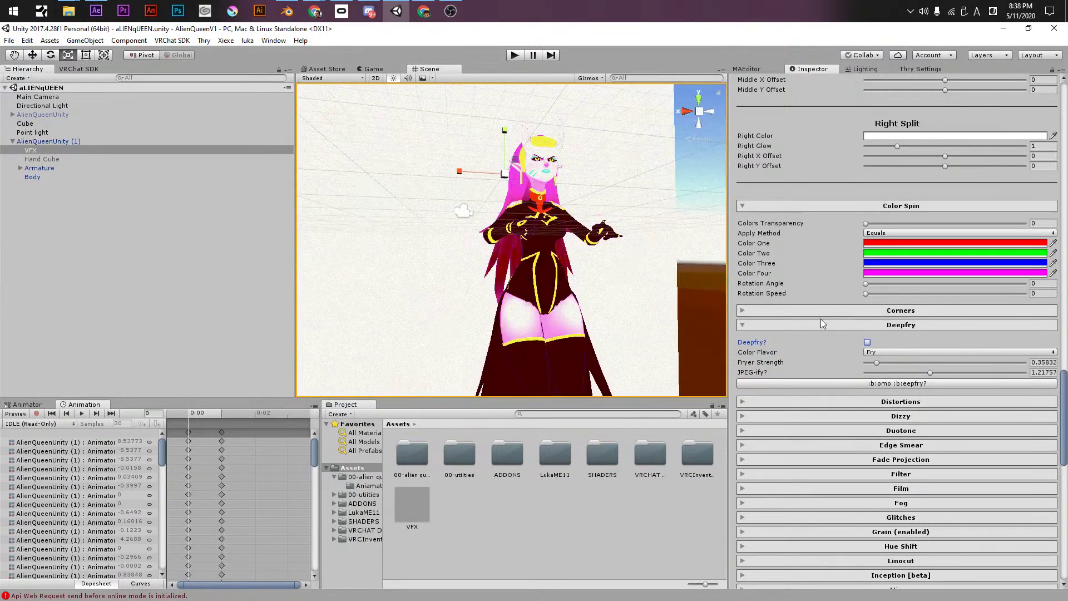
pyautogui.click(790, 310)
pyautogui.click(789, 311)
pyautogui.click(769, 330)
pyautogui.click(770, 329)
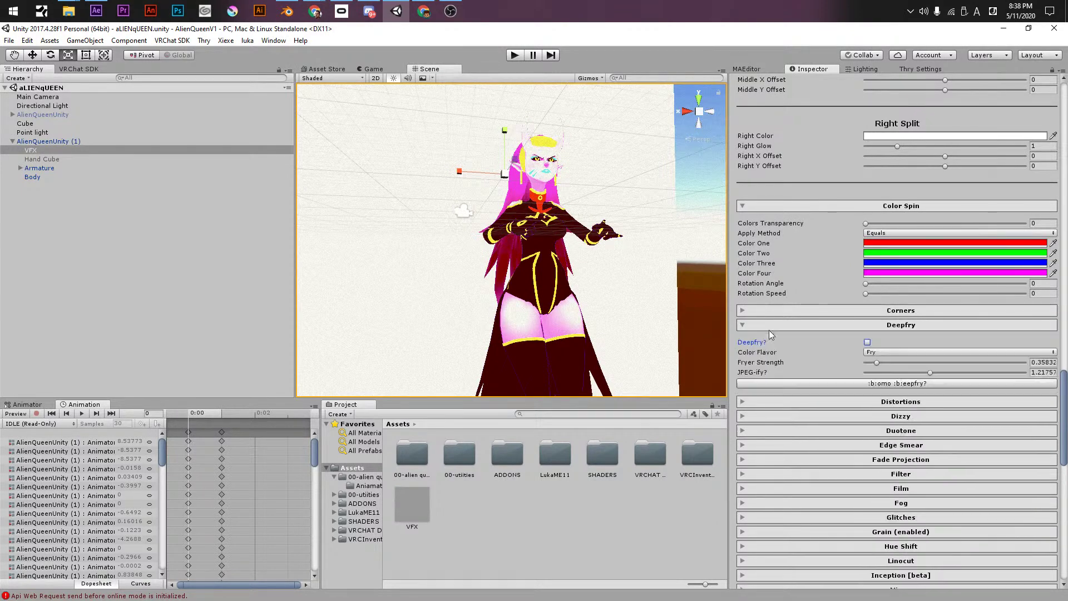
pyautogui.click(872, 352)
pyautogui.click(871, 364)
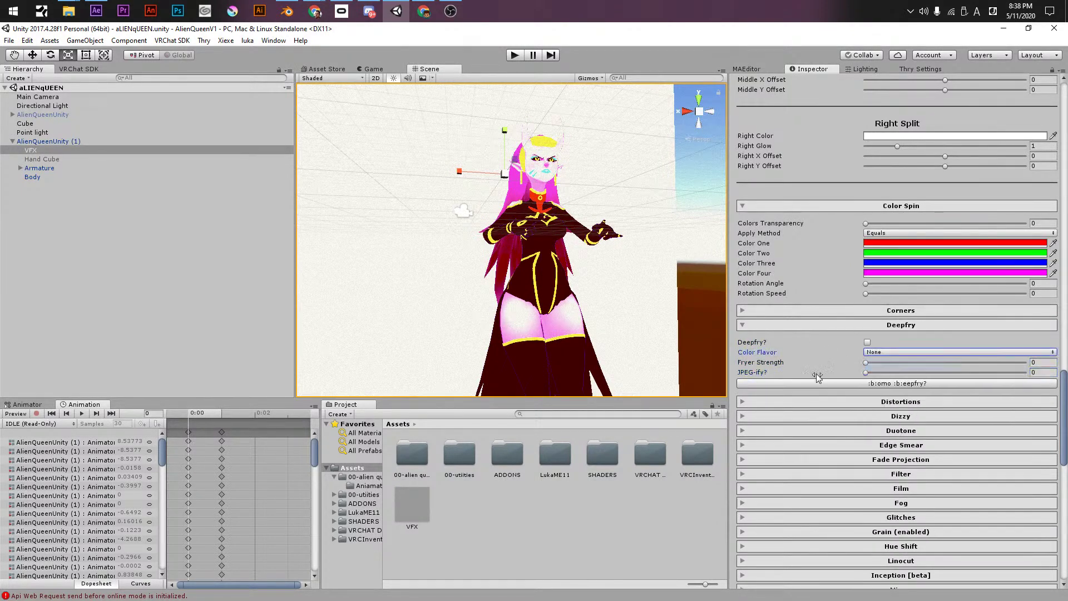
pyautogui.click(763, 325)
# - Enable the basic Distortion, raise its X Power and set Rotation to 0.18
pyautogui.click(767, 341)
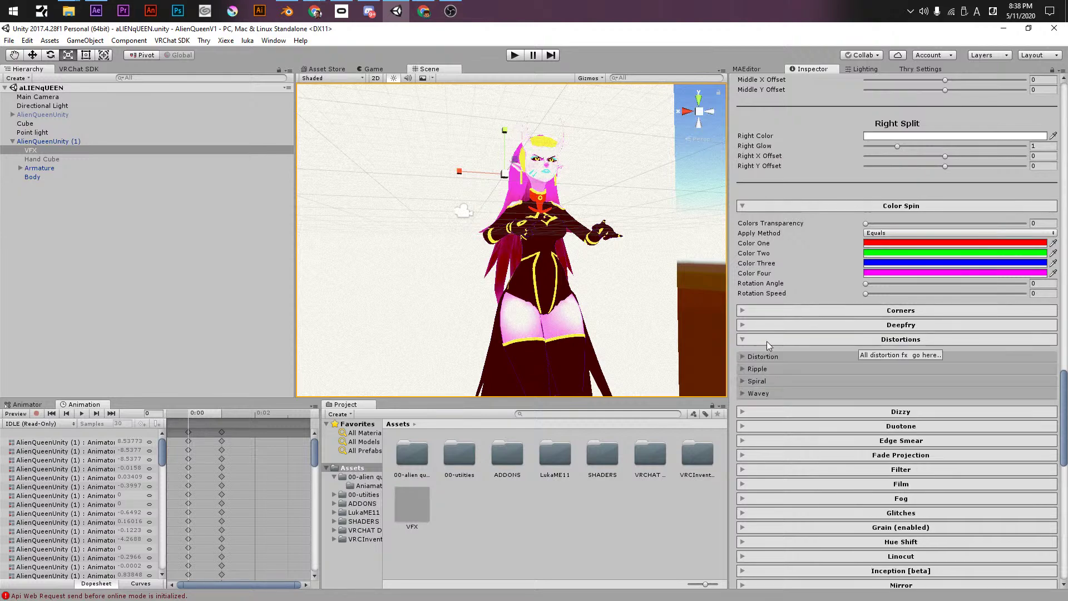
pyautogui.click(764, 356)
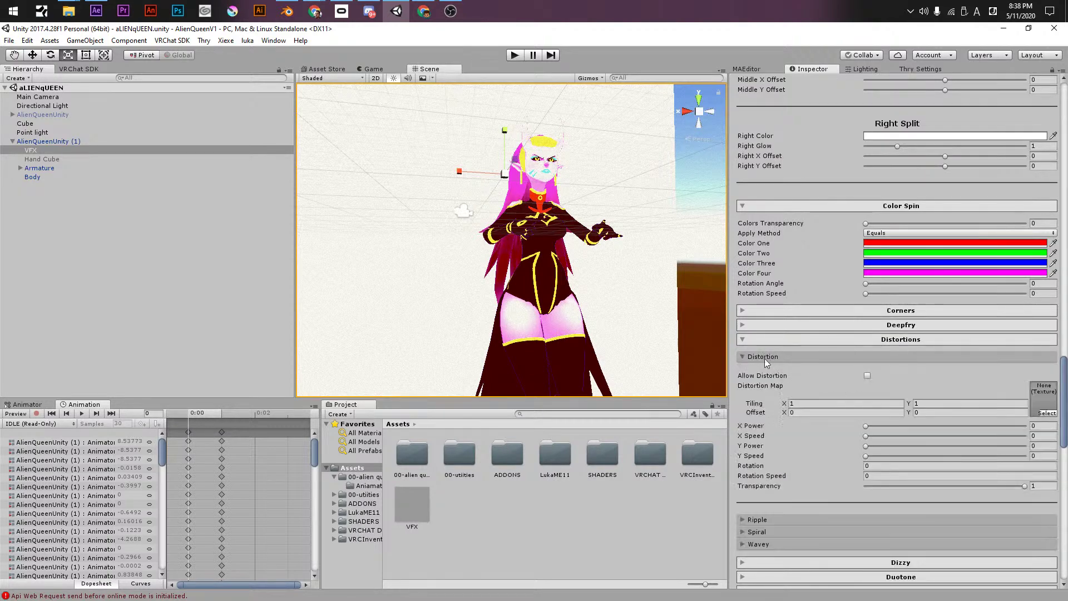
pyautogui.click(866, 376)
pyautogui.moveTo(866, 426); pyautogui.dragTo(886, 456)
pyautogui.moveTo(773, 465); pyautogui.dragTo(832, 487)
# - Enable Ripple with Vertical Center -352, Spread 0.144, Size 0.109 and Distortion -73.3
pyautogui.click(758, 520)
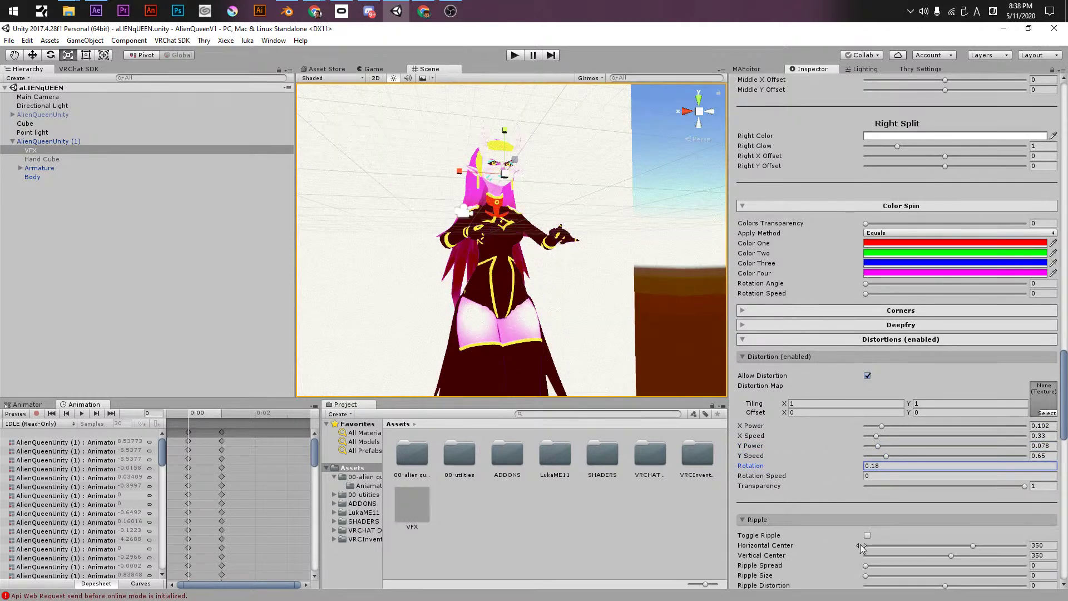
pyautogui.click(867, 535)
pyautogui.scroll(-3, 821, 537)
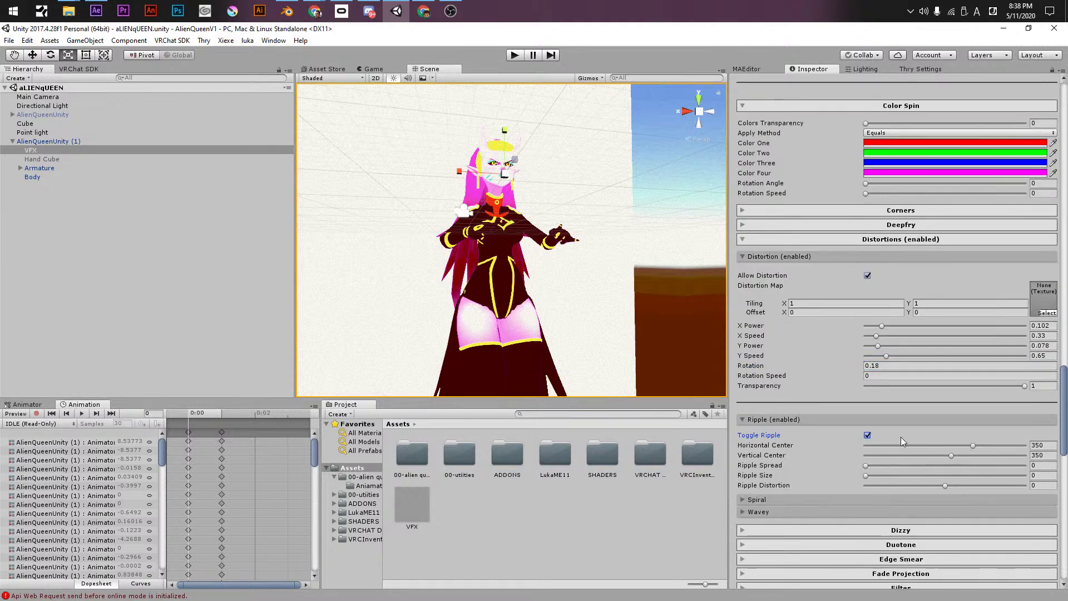
pyautogui.click(896, 455)
pyautogui.click(884, 465)
pyautogui.click(889, 476)
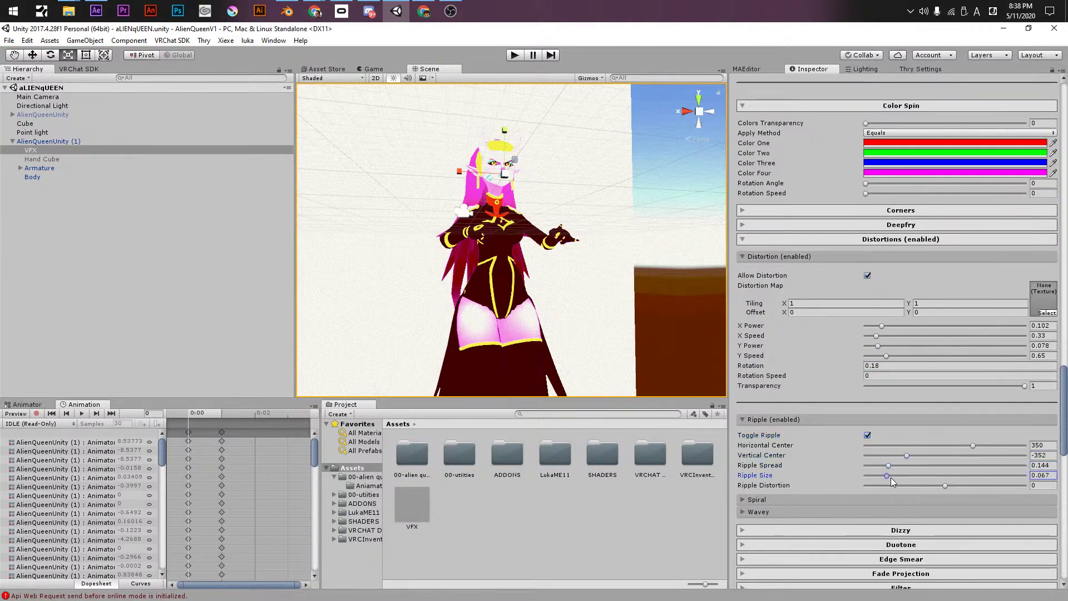
pyautogui.click(885, 485)
# - Trial Spiral at strength 1.06, radius 0.647, centres 0.679 and 0.588, then switch it off
pyautogui.click(813, 499)
pyautogui.click(868, 515)
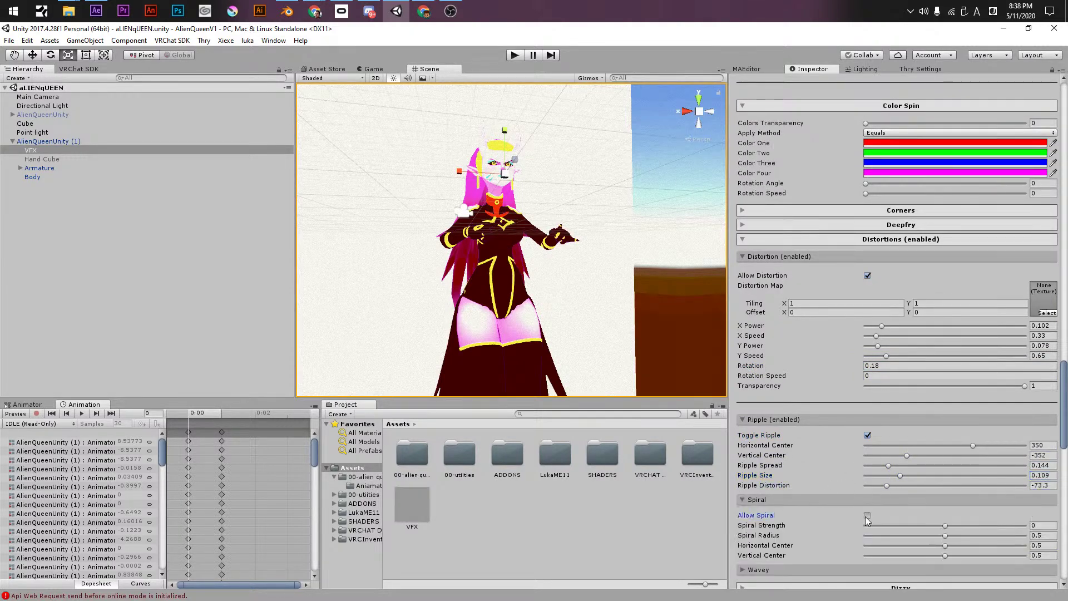
pyautogui.scroll(-2, 874, 519)
pyautogui.click(960, 468)
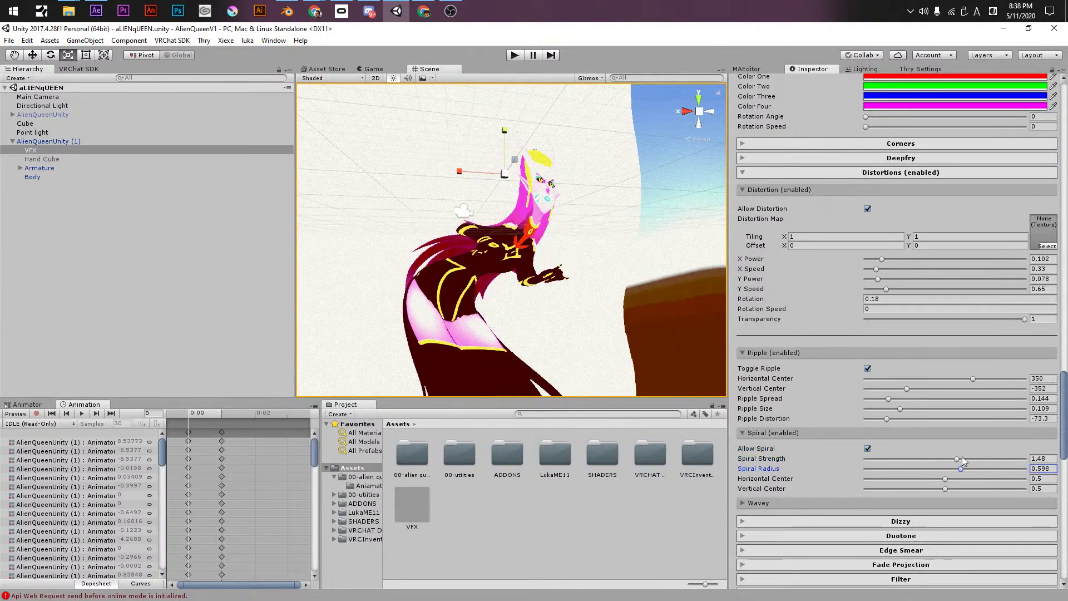
pyautogui.click(959, 459)
pyautogui.click(953, 458)
pyautogui.click(968, 469)
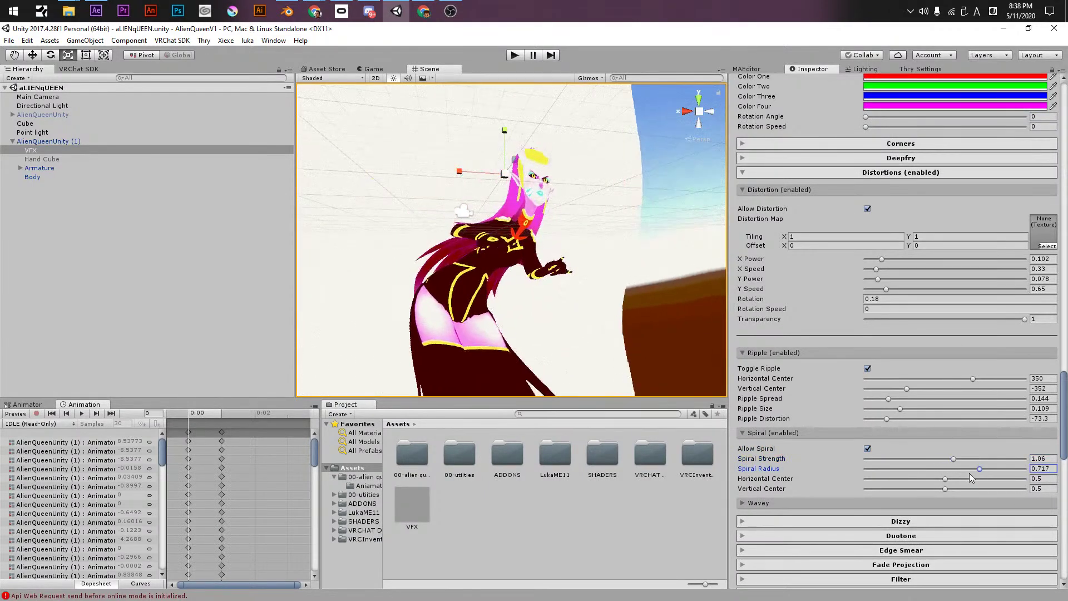
pyautogui.click(972, 478)
pyautogui.click(973, 479)
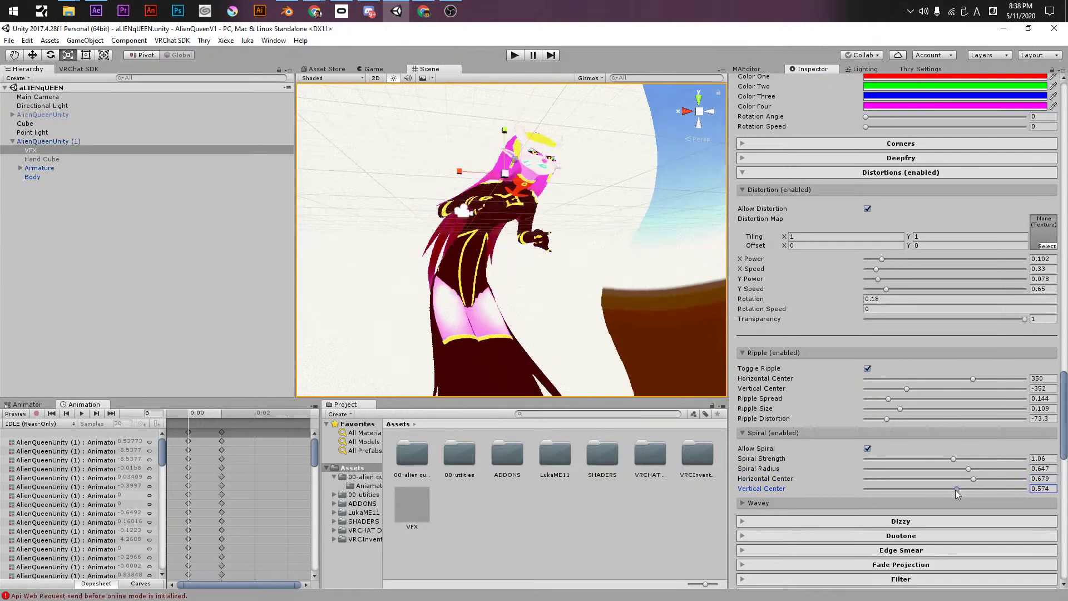
pyautogui.moveTo(956, 489); pyautogui.dragTo(834, 488)
pyautogui.click(959, 488)
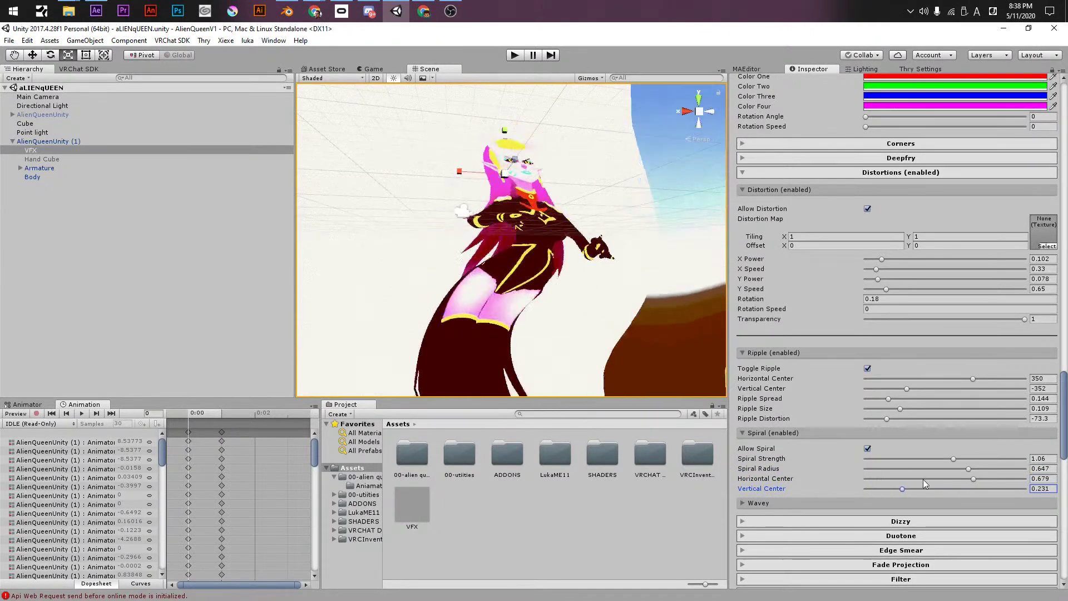
pyautogui.click(867, 448)
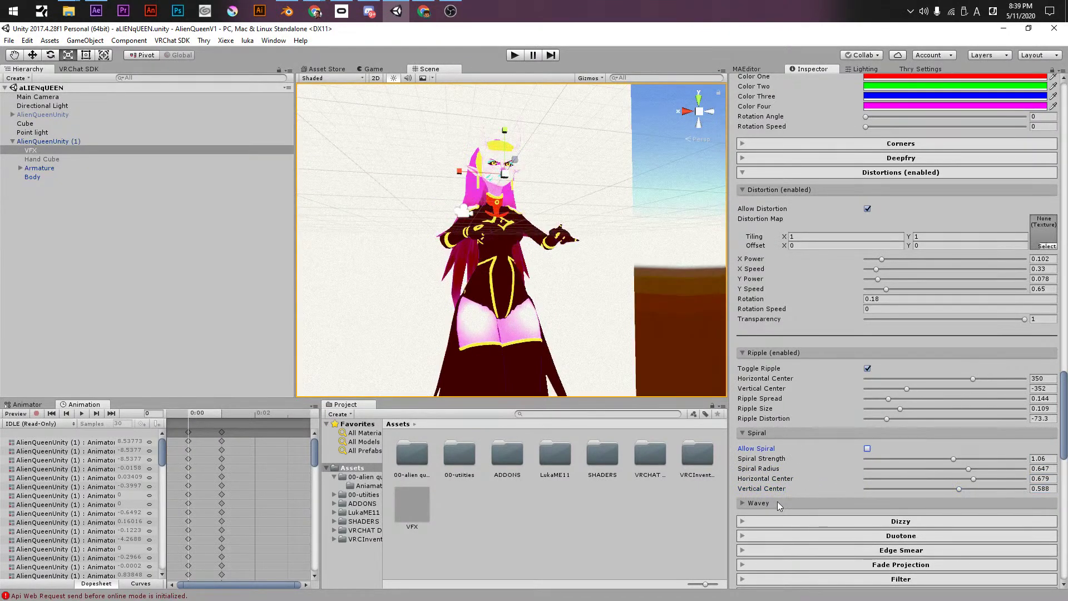
# - Trial Wavey with X Waves 3.7 and Y Power 6.09, then switch it off
pyautogui.click(776, 502)
pyautogui.scroll(-3, 804, 494)
pyautogui.click(868, 384)
pyautogui.moveTo(868, 394); pyautogui.dragTo(871, 405)
pyautogui.moveTo(866, 414); pyautogui.dragTo(947, 425)
pyautogui.moveTo(883, 435); pyautogui.dragTo(962, 435)
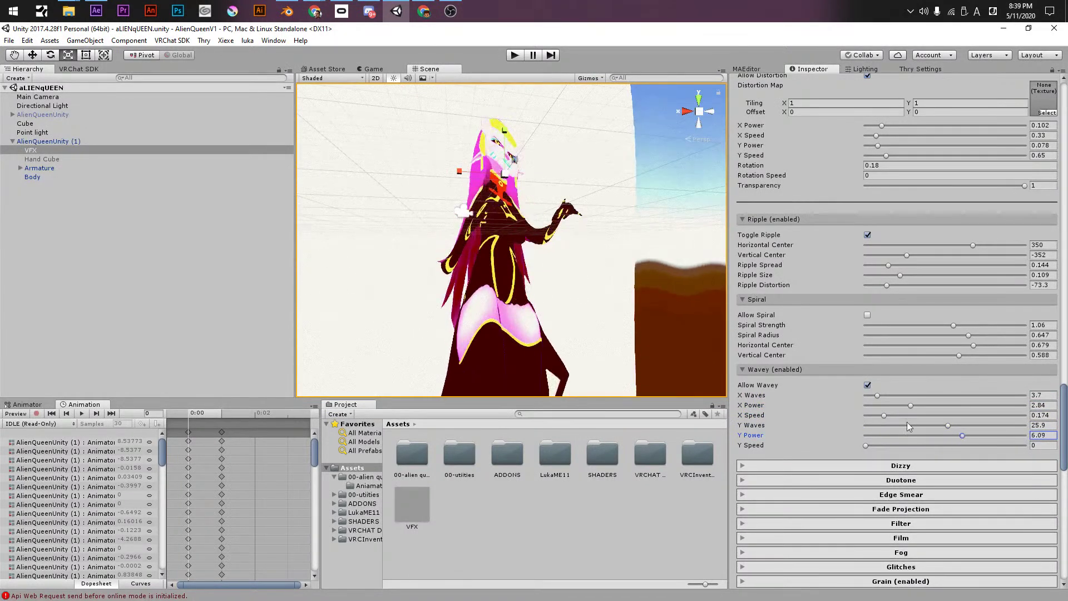
pyautogui.click(868, 385)
# - Retune Ripple to Size 0.173, Spread 0.343 and Vertical Center 242, then turn it off
pyautogui.click(868, 235)
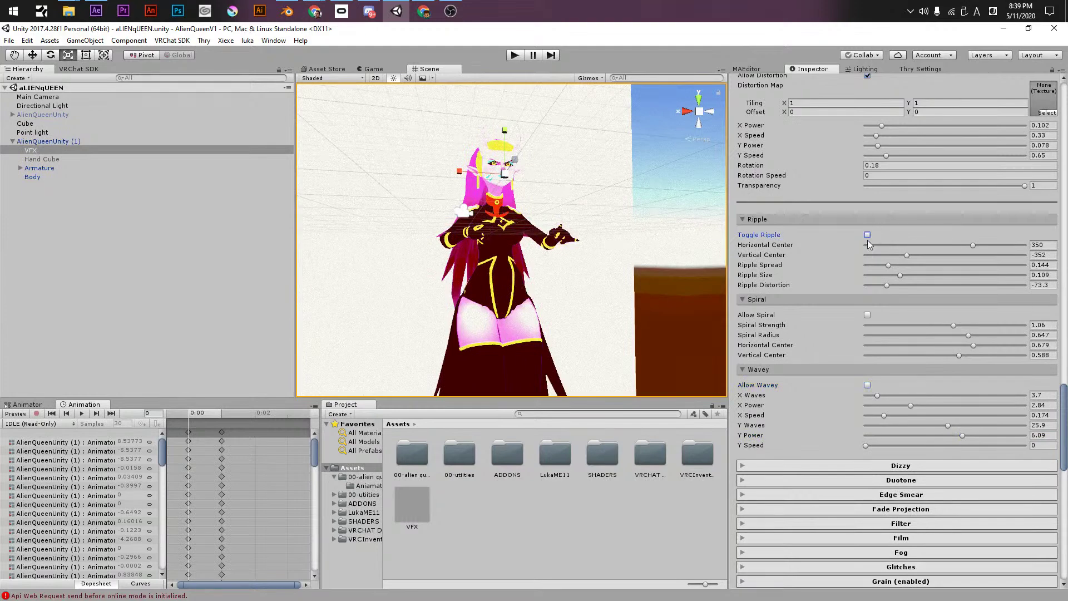
pyautogui.click(868, 235)
pyautogui.click(921, 275)
pyautogui.click(920, 265)
pyautogui.click(922, 255)
pyautogui.moveTo(971, 254); pyautogui.dragTo(944, 256)
pyautogui.click(868, 235)
pyautogui.scroll(-4, 777, 421)
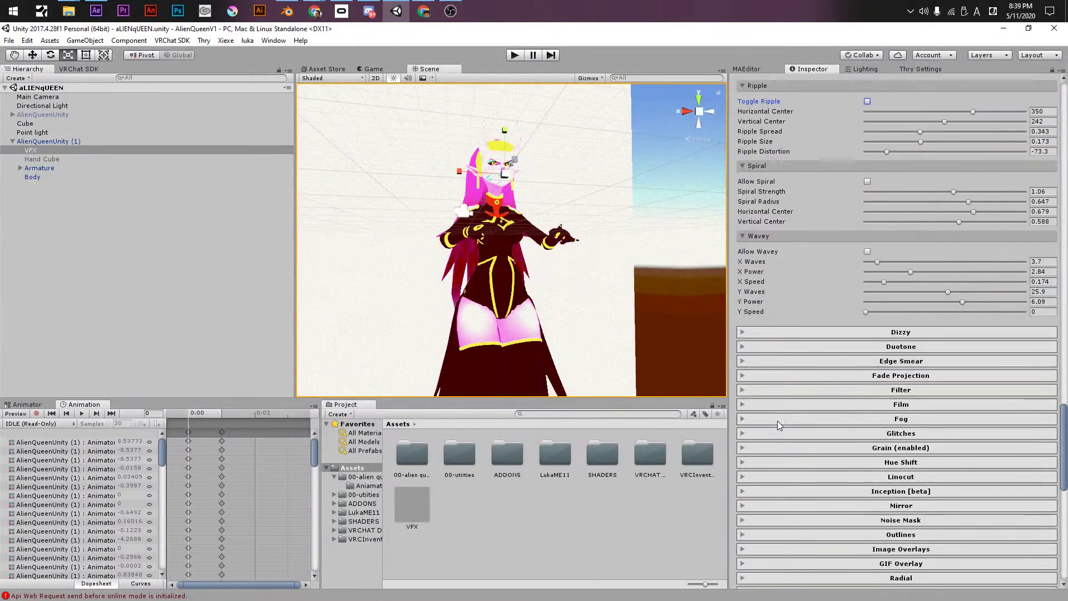
# - Try Dizzy at speed 25.27 and strength 10.5 in Blink mode, then switch it off
pyautogui.click(829, 334)
pyautogui.click(866, 350)
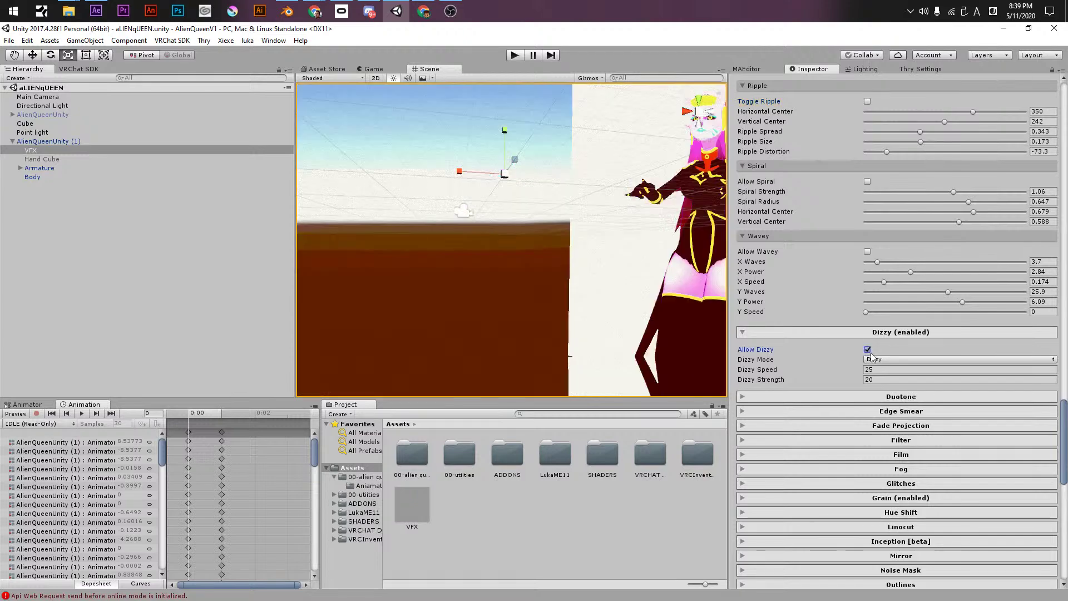
pyautogui.moveTo(763, 369); pyautogui.dragTo(771, 371)
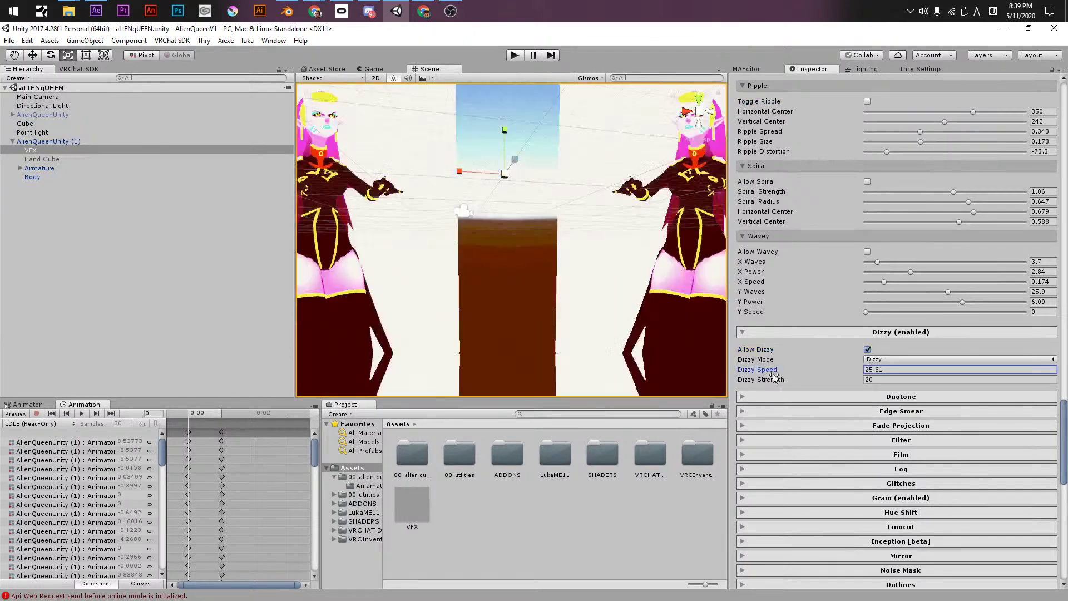
pyautogui.click(792, 352)
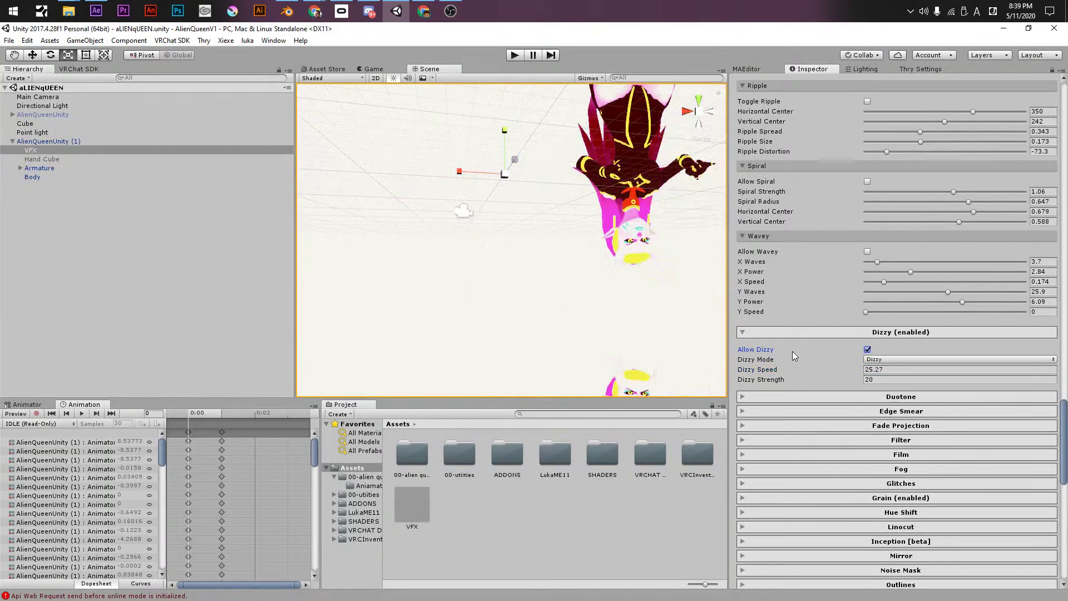
pyautogui.moveTo(763, 379); pyautogui.dragTo(749, 380)
pyautogui.click(872, 360)
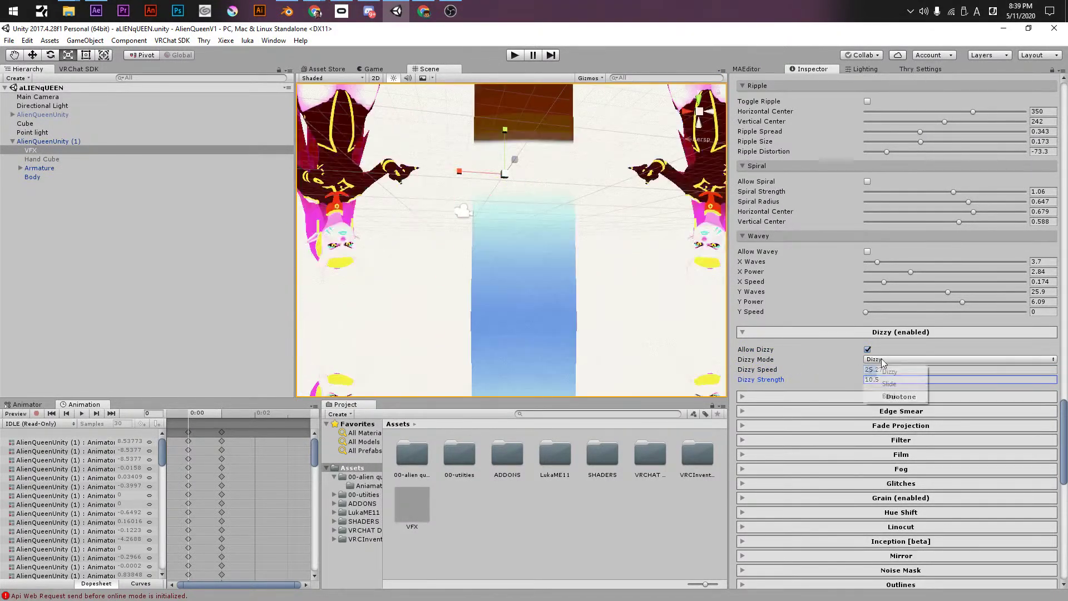
pyautogui.click(884, 384)
pyautogui.click(873, 359)
pyautogui.click(889, 396)
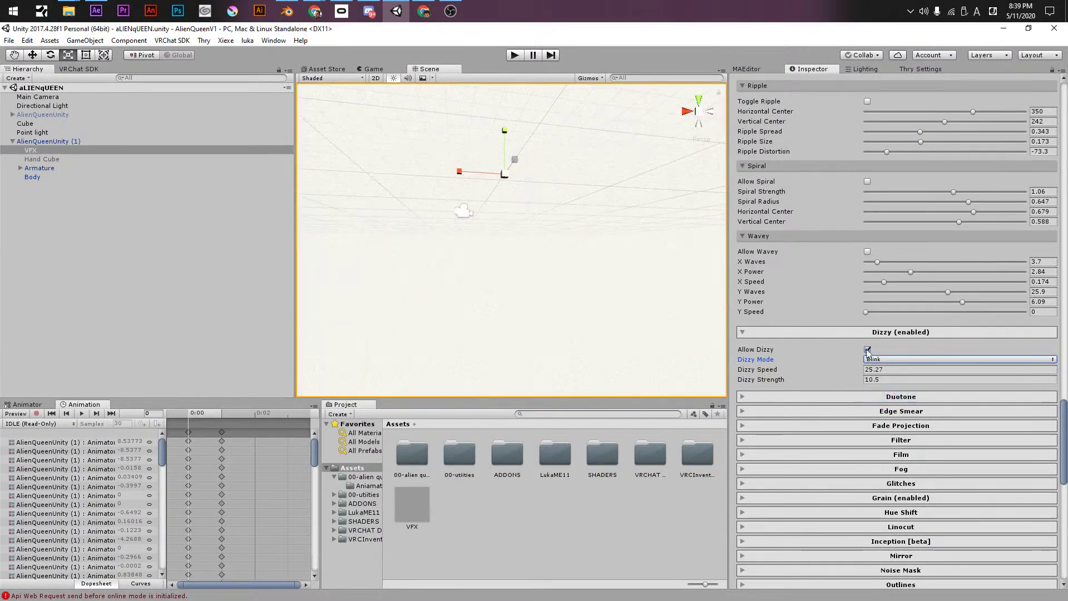
pyautogui.click(868, 349)
# - Raise Duotone to 0.5, then return it to 0
pyautogui.click(845, 396)
pyautogui.click(898, 414)
pyautogui.moveTo(898, 415); pyautogui.dragTo(837, 411)
pyautogui.click(821, 398)
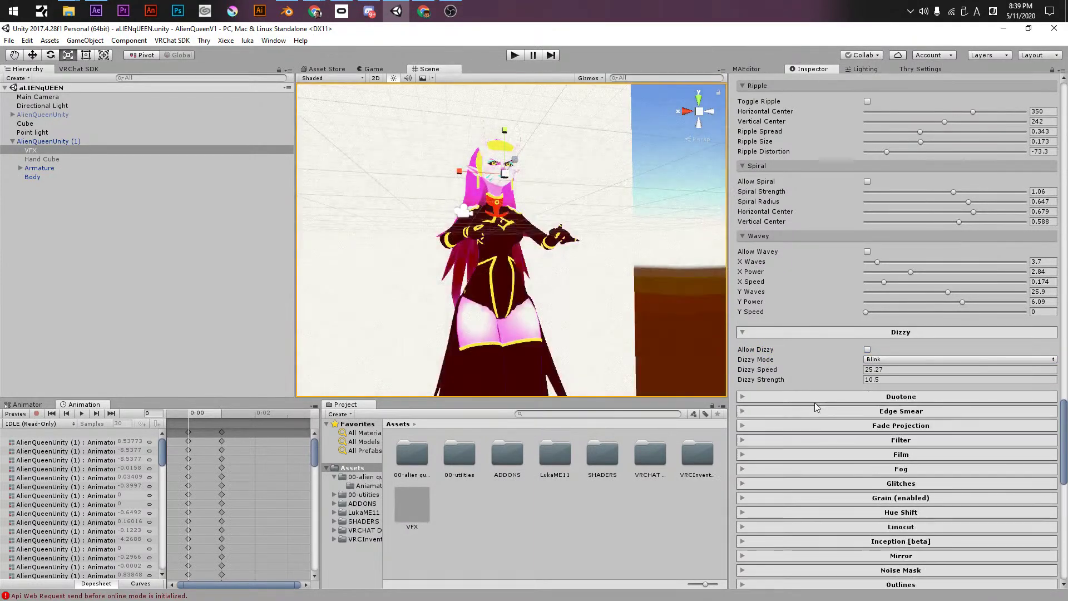
# - Trial Edge Smear at horizontal -0.46, vertical 0.18, rotation 8.95, then turn it off
pyautogui.click(843, 412)
pyautogui.click(868, 429)
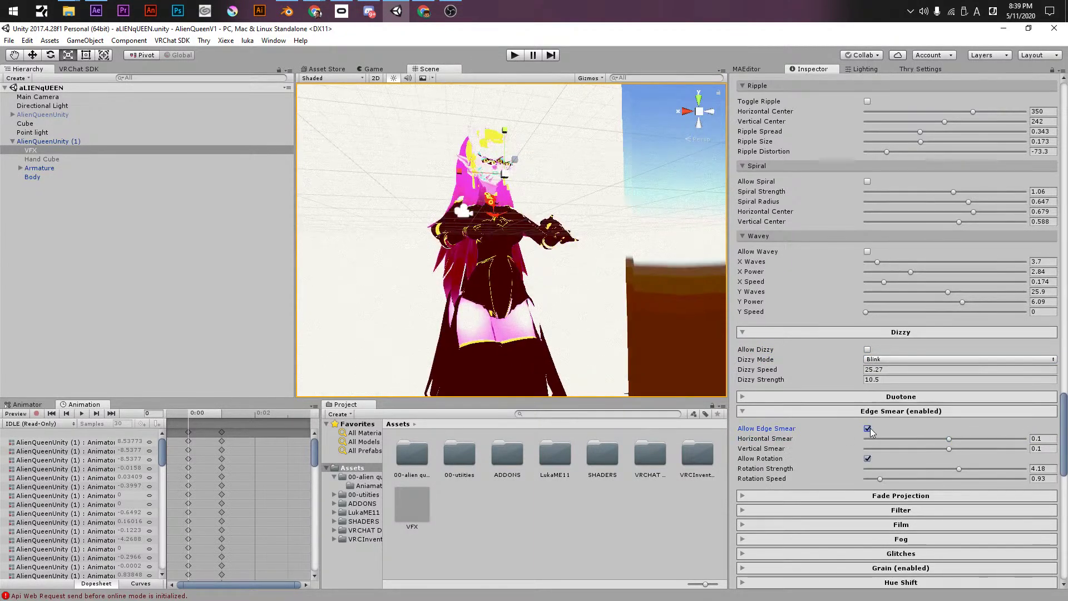
pyautogui.moveTo(899, 438)
pyautogui.mouseDown()
pyautogui.moveTo(871, 441)
pyautogui.moveTo(927, 440)
pyautogui.moveTo(914, 455)
pyautogui.moveTo(940, 456)
pyautogui.moveTo(882, 469)
pyautogui.mouseUp()
pyautogui.click(836, 457)
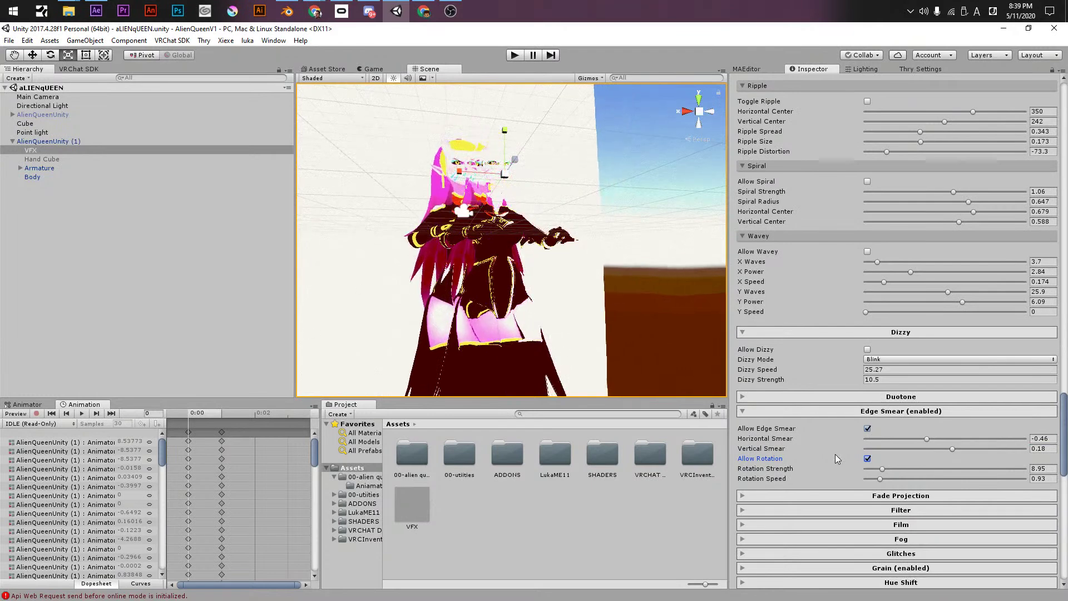
pyautogui.click(867, 428)
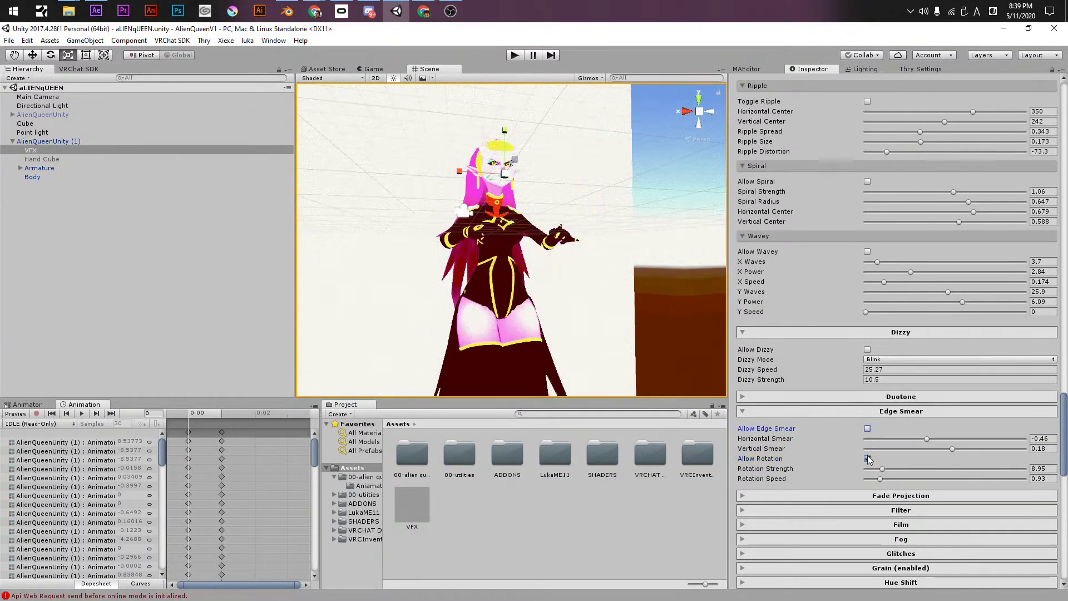
pyautogui.click(867, 458)
# - Expand Fade Projection (Front layer, zoom 0.35, fade 0.4), leaving it switched off
pyautogui.click(826, 475)
pyautogui.scroll(-3, 826, 475)
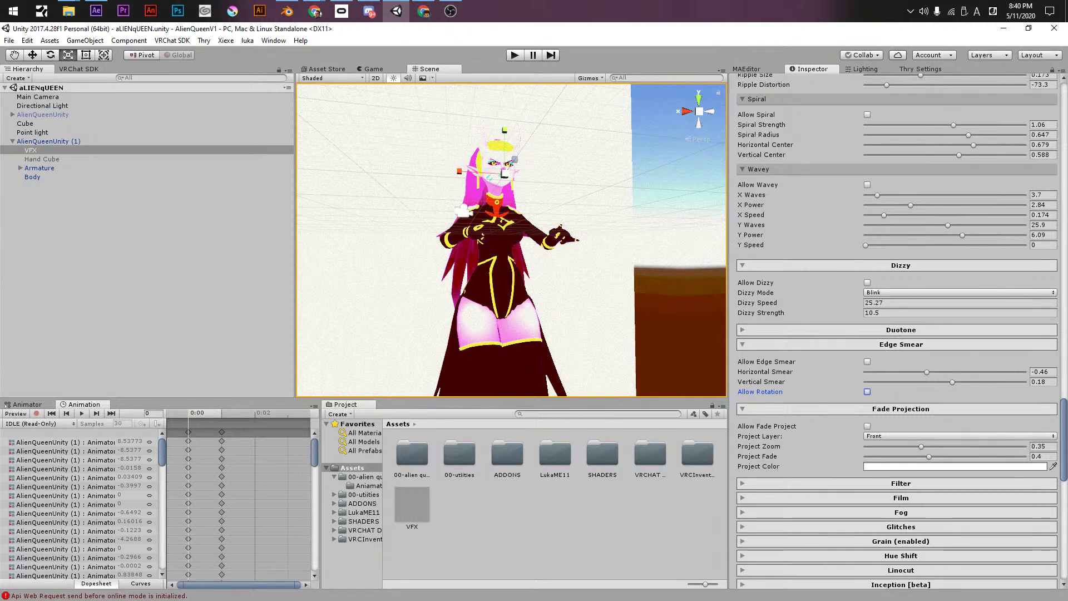
pyautogui.hotkey('alt', 'Tab')
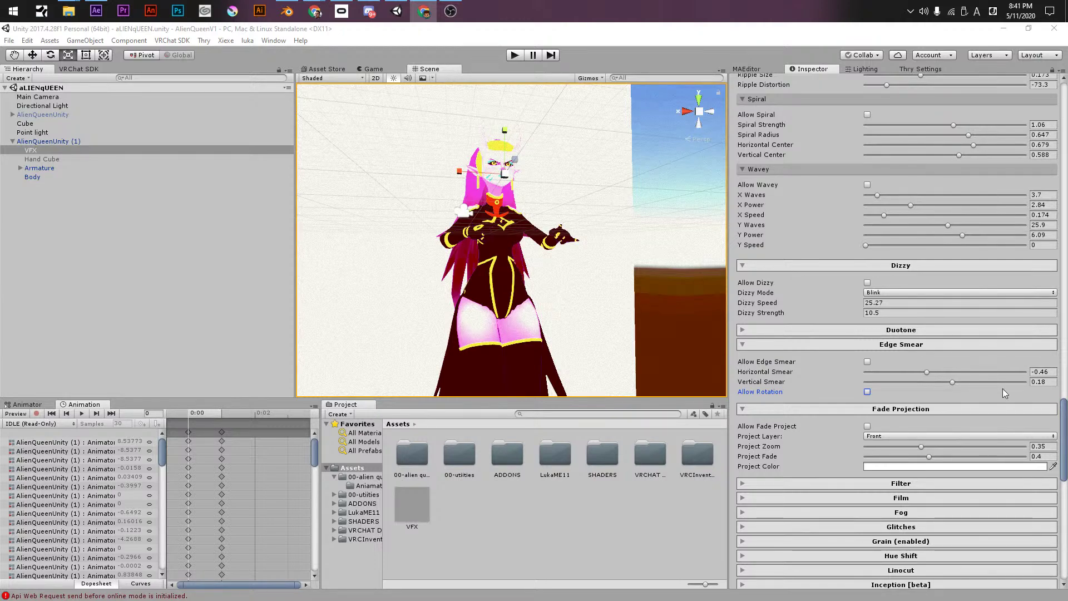
pyautogui.scroll(-3, 805, 481)
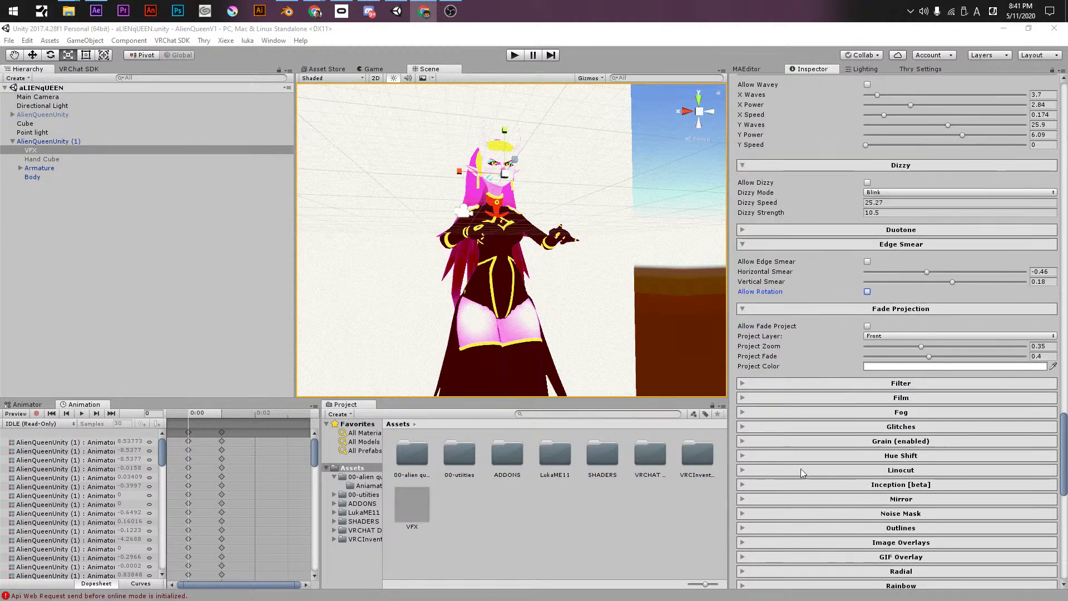
# - Try the black-and-white Filter with precise controls and coloured background, then leave it off
pyautogui.click(789, 385)
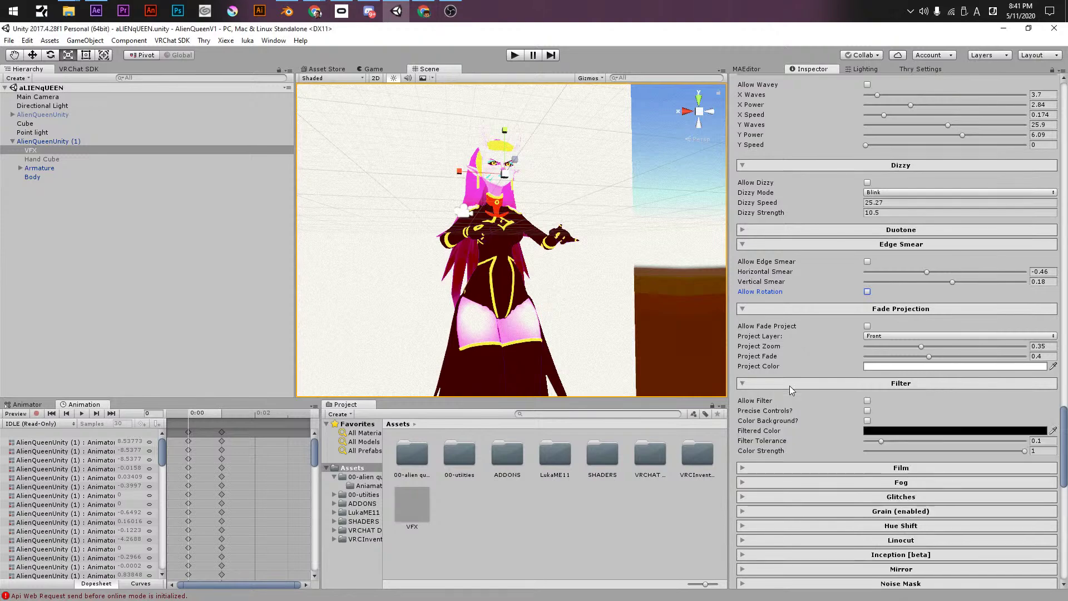
pyautogui.click(867, 401)
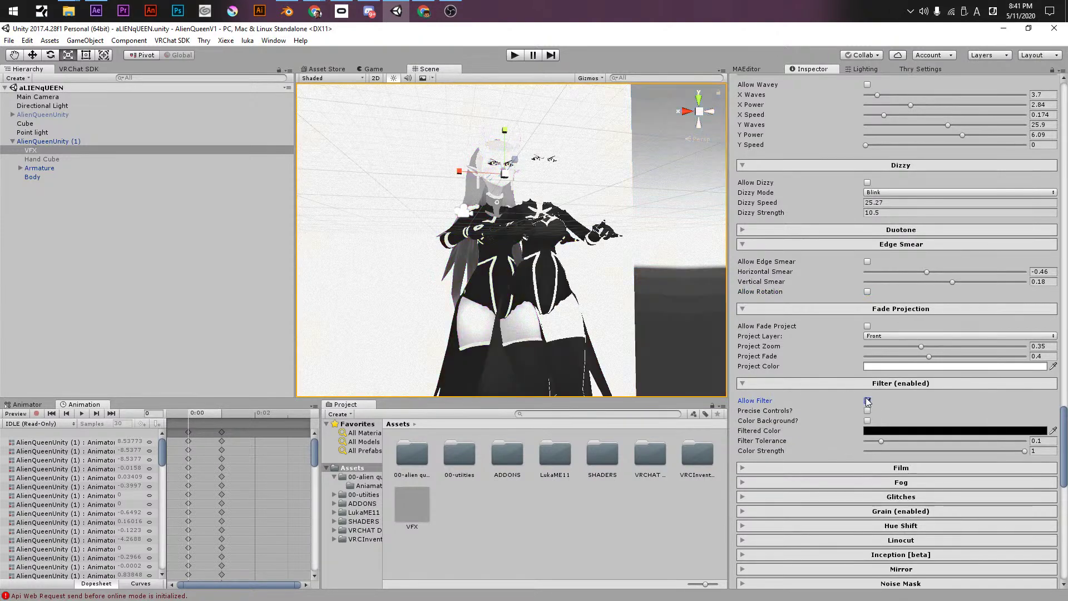
pyautogui.click(867, 401)
pyautogui.click(867, 401)
pyautogui.click(867, 410)
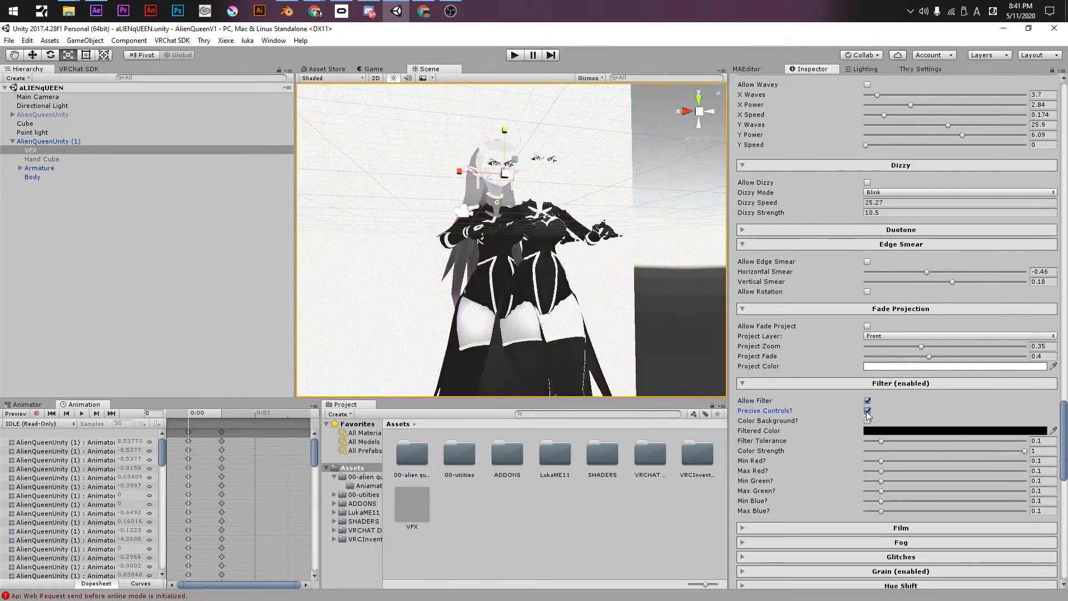
pyautogui.click(867, 420)
pyautogui.click(867, 421)
pyautogui.click(867, 411)
pyautogui.click(868, 401)
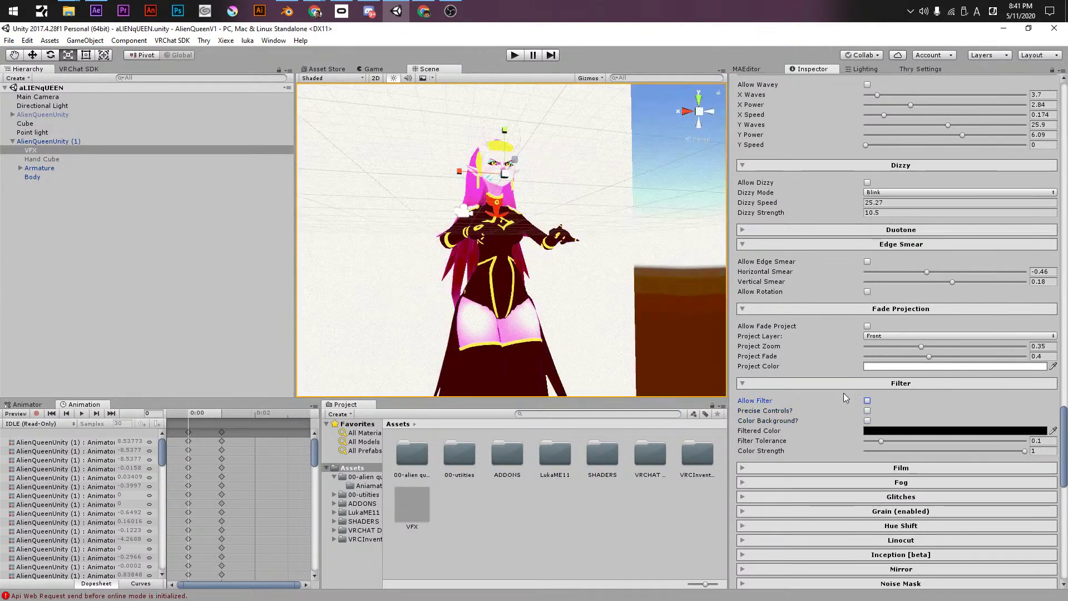
# - Experiment with Film Strength, Jitter Strength and Flash Brightness, then reset them to 0
pyautogui.click(818, 467)
pyautogui.scroll(-1, 816, 470)
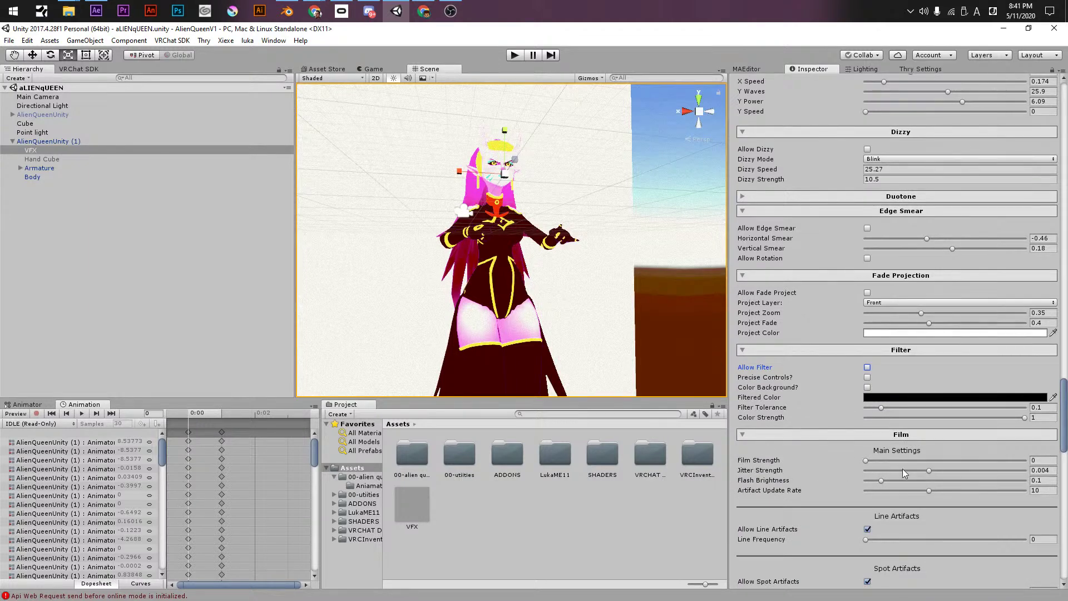
pyautogui.scroll(-2, 840, 460)
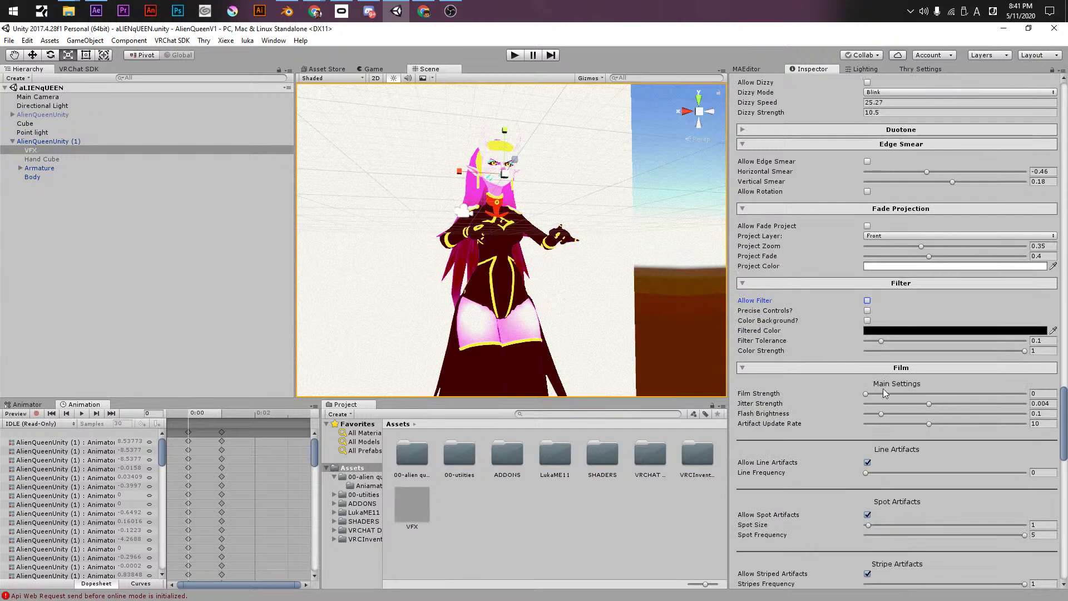
pyautogui.click(963, 403)
pyautogui.click(911, 394)
pyautogui.moveTo(923, 413); pyautogui.dragTo(946, 413)
pyautogui.click(926, 404)
pyautogui.moveTo(822, 397); pyautogui.dragTo(778, 397)
pyautogui.moveTo(883, 413); pyautogui.dragTo(862, 424)
# - Set Line Frequency 1.609, Spot Size 22.7, striped artifacts off, and Film Strength 0.588
pyautogui.click(867, 462)
pyautogui.click(867, 515)
pyautogui.click(867, 573)
pyautogui.click(867, 462)
pyautogui.moveTo(865, 472); pyautogui.dragTo(993, 473)
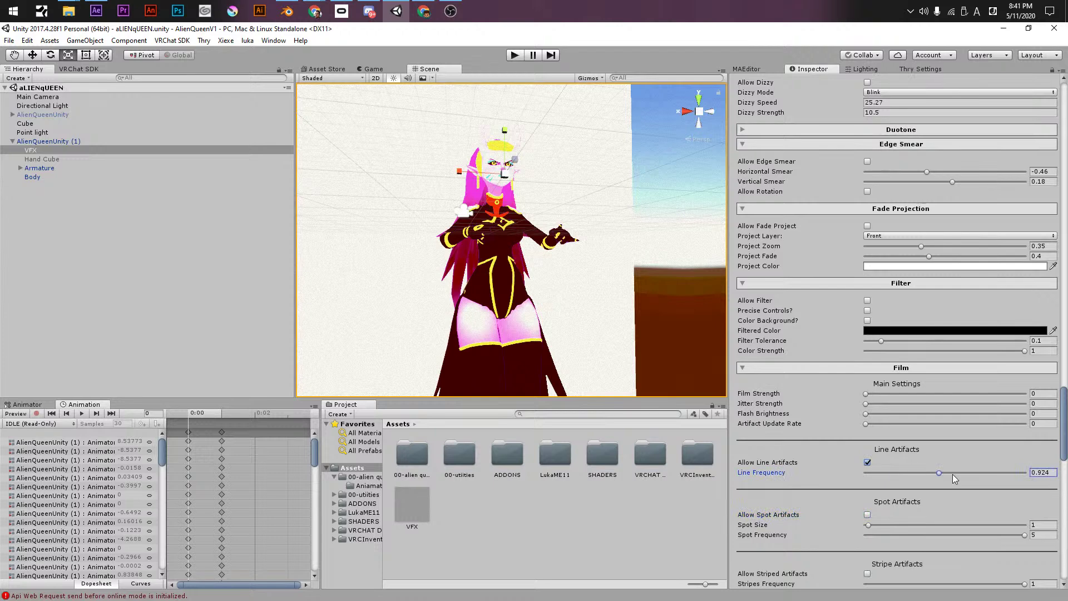
pyautogui.click(866, 515)
pyautogui.moveTo(868, 525); pyautogui.dragTo(923, 525)
pyautogui.moveTo(894, 424); pyautogui.dragTo(960, 403)
pyautogui.click(959, 394)
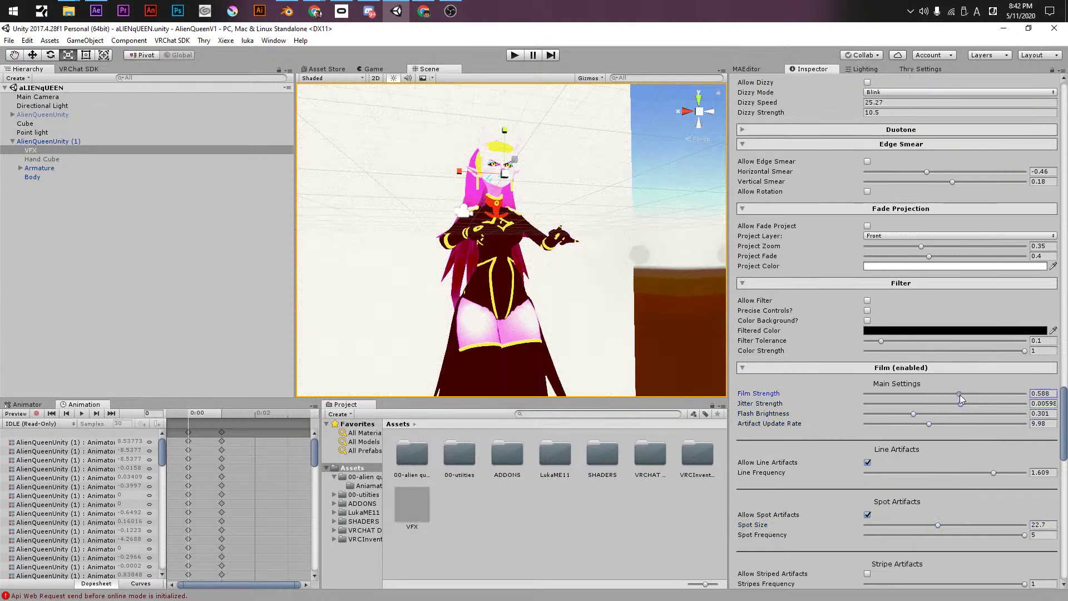
pyautogui.scroll(-4, 850, 459)
pyautogui.scroll(-2, 847, 469)
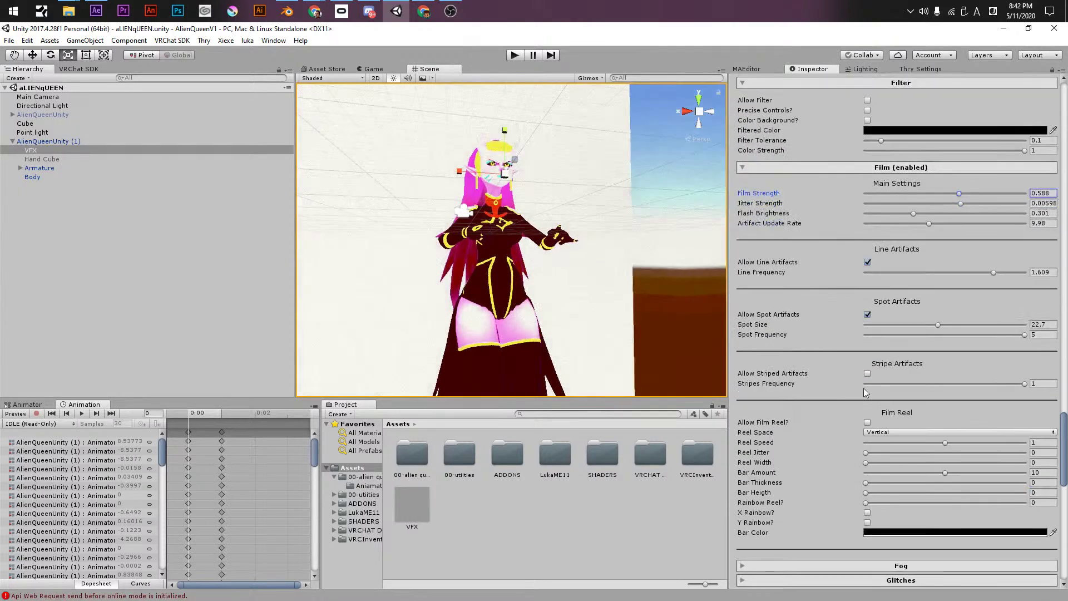
# - Turn on striped artifacts at stripe frequency 0.787 and the film reel at speed 1.148
pyautogui.click(867, 373)
pyautogui.click(990, 384)
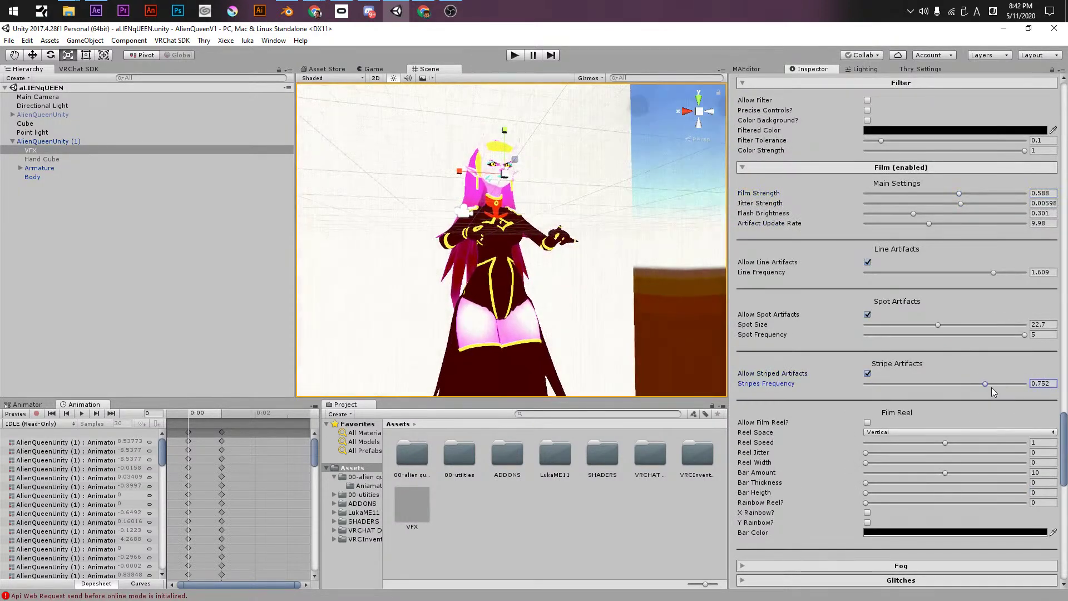
pyautogui.click(867, 422)
pyautogui.moveTo(876, 442); pyautogui.dragTo(950, 447)
# - Cycle the reel layout through Horizontal, Vertical and Peak, settling on Diamond
pyautogui.click(949, 432)
pyautogui.click(896, 456)
pyautogui.click(895, 433)
pyautogui.click(893, 445)
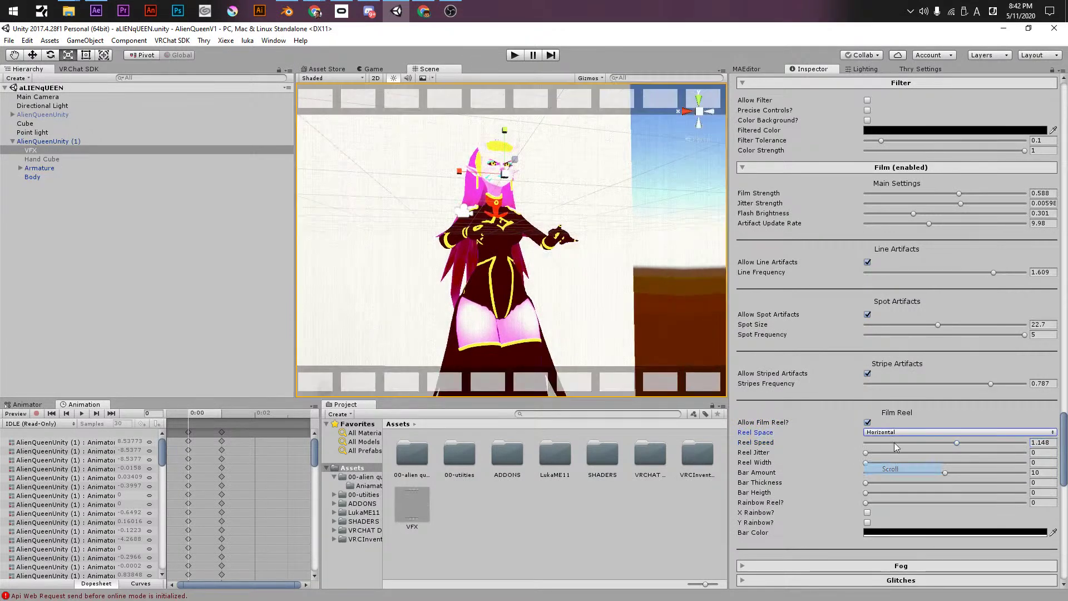
pyautogui.click(895, 432)
pyautogui.click(890, 481)
pyautogui.click(903, 433)
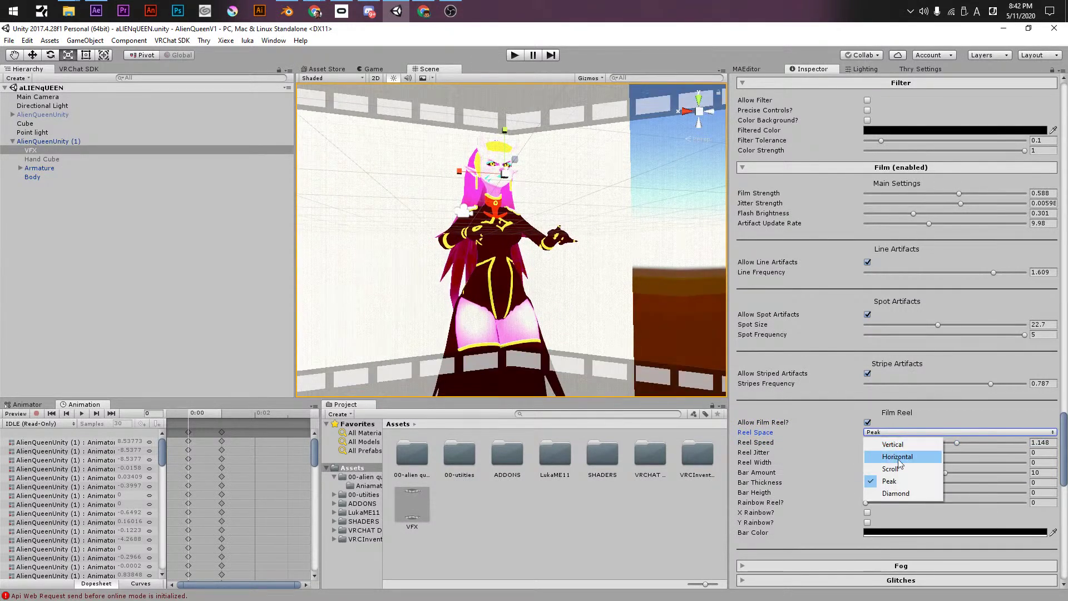
pyautogui.click(897, 492)
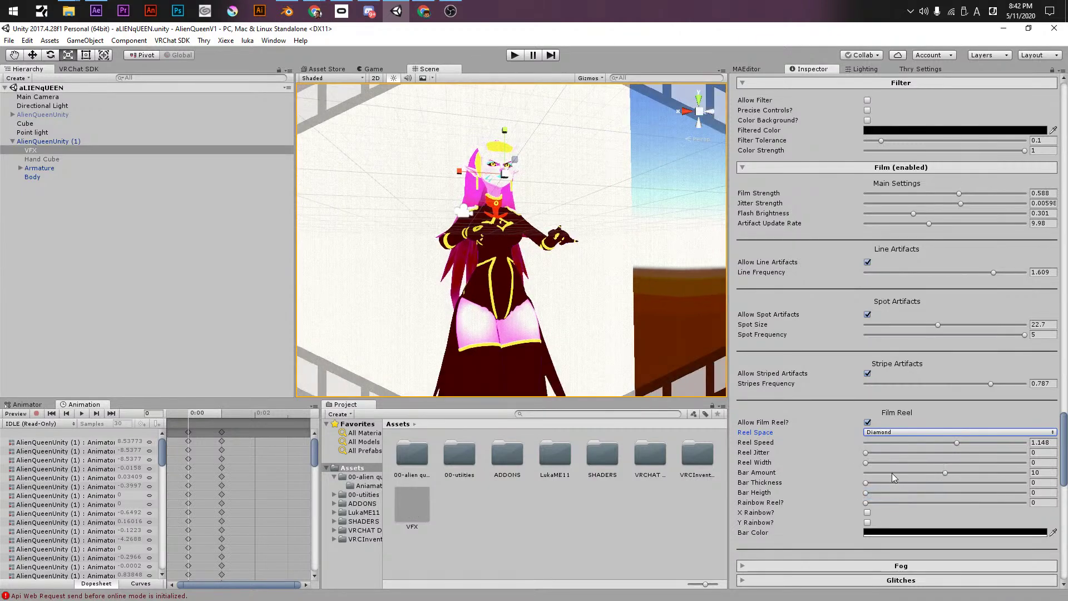
# - Switch off the film reel and the striped, spot and line artifacts
pyautogui.click(867, 423)
pyautogui.moveTo(872, 452); pyautogui.dragTo(798, 442)
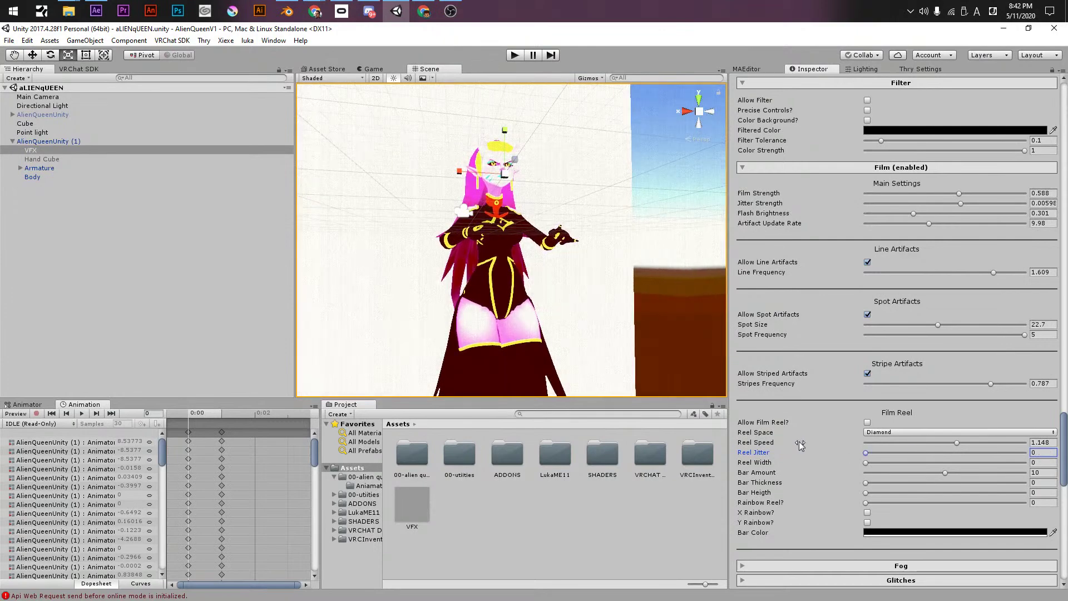
pyautogui.scroll(-4, 802, 438)
pyautogui.click(867, 240)
pyautogui.click(867, 181)
pyautogui.click(867, 128)
pyautogui.scroll(3, 856, 207)
pyautogui.scroll(-10, 819, 266)
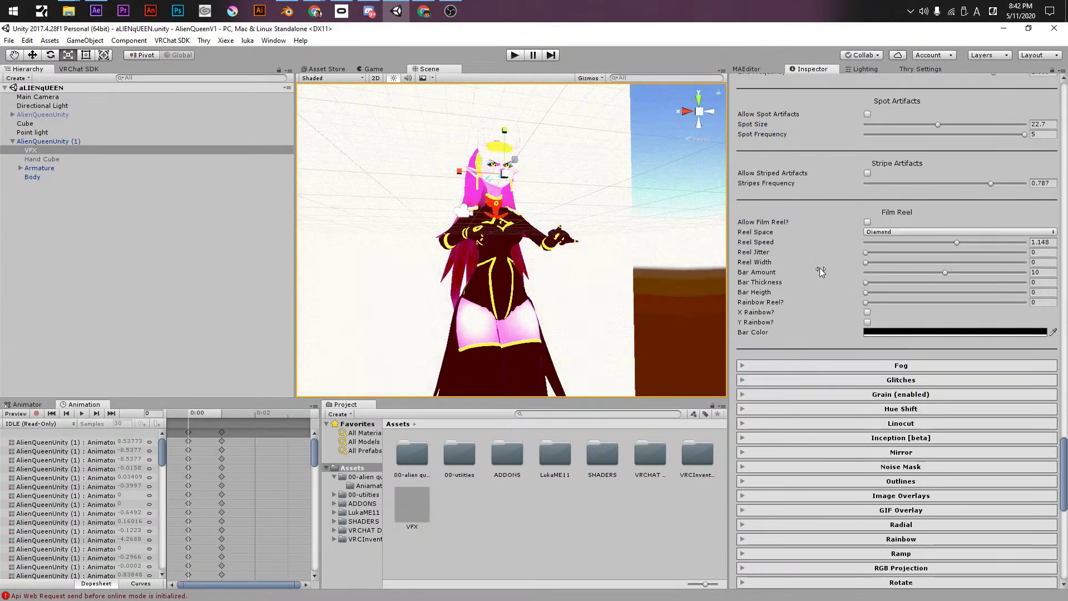
pyautogui.click(866, 198)
# - Turn Fog on at 0.158 and expand Glitches to list its Manual, RGB, Block and other types
pyautogui.moveTo(866, 215); pyautogui.dragTo(891, 216)
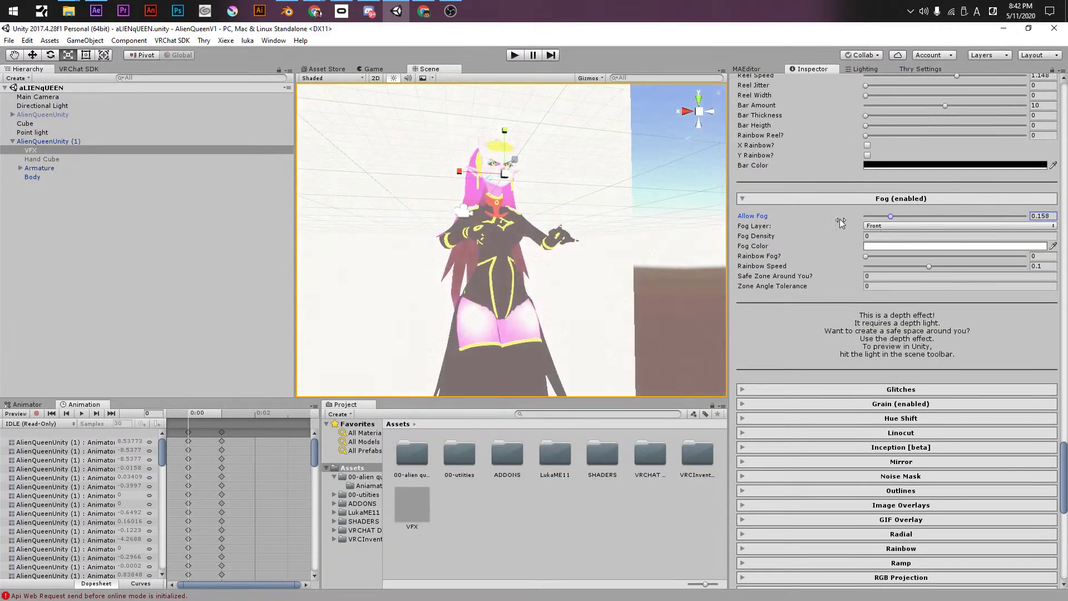
pyautogui.click(849, 389)
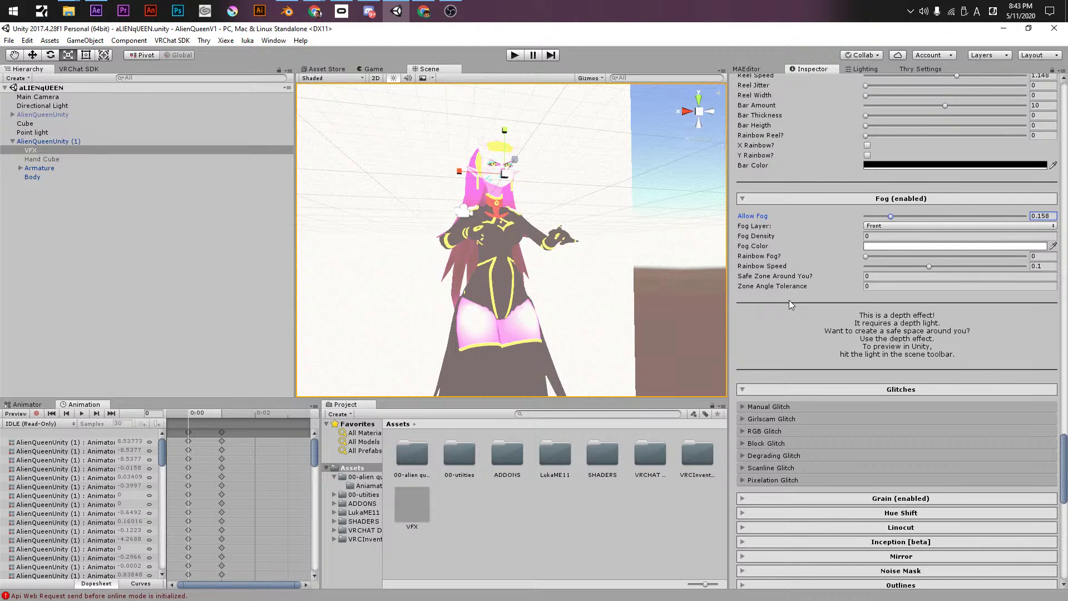
pyautogui.scroll(-3, 796, 344)
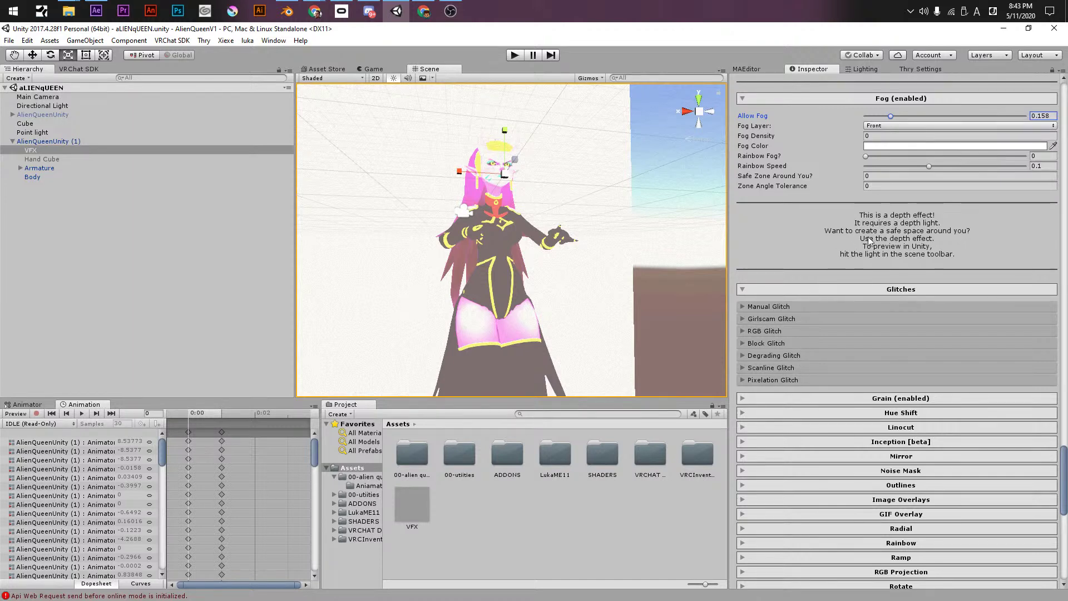
# - Try the Manual Glitch with strength -0.0132, horizontal 0.242 and tiling X -1, then disable it
pyautogui.click(762, 306)
pyautogui.click(867, 322)
pyautogui.click(912, 374)
pyautogui.moveTo(915, 375); pyautogui.dragTo(919, 402)
pyautogui.moveTo(782, 352); pyautogui.dragTo(778, 351)
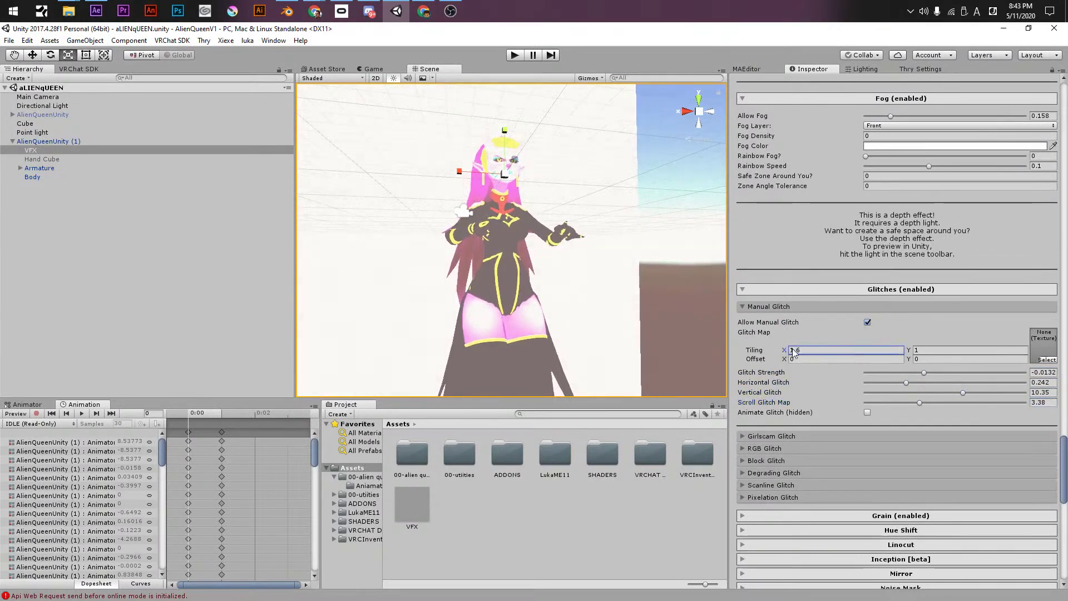
pyautogui.click(867, 322)
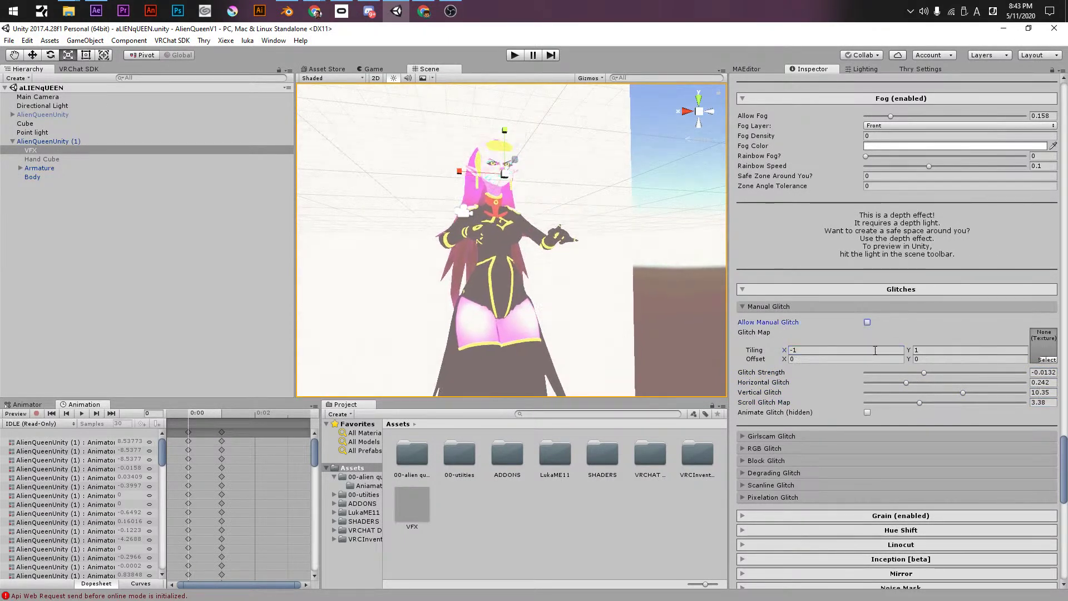
# - Try the Girlscam glitch with a raised strength, then turn it off
pyautogui.scroll(-3, 769, 440)
pyautogui.click(765, 402)
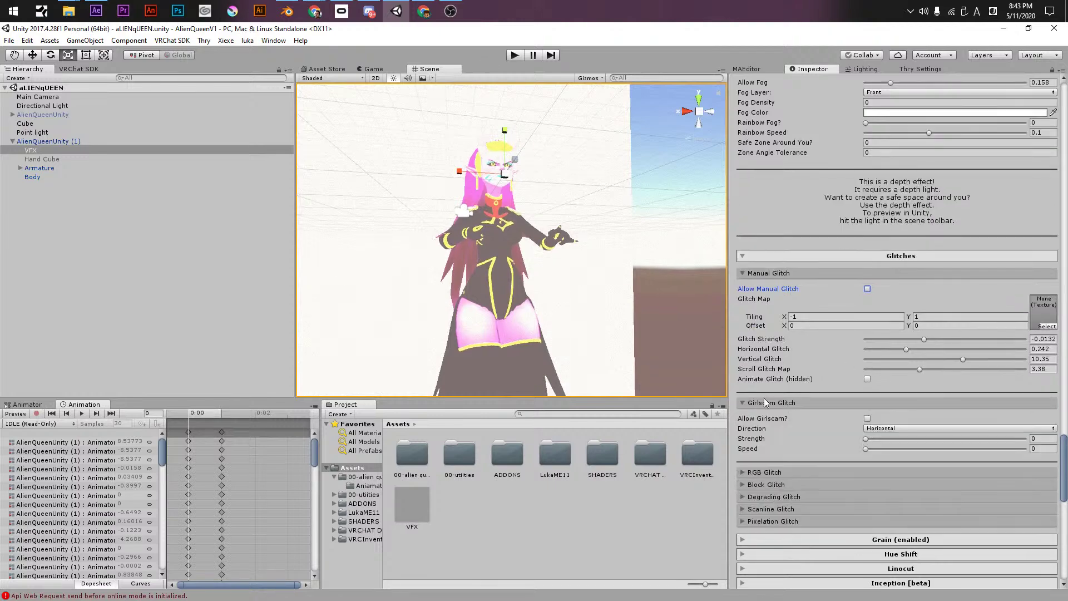
pyautogui.click(867, 419)
pyautogui.moveTo(870, 438); pyautogui.dragTo(893, 448)
pyautogui.click(867, 419)
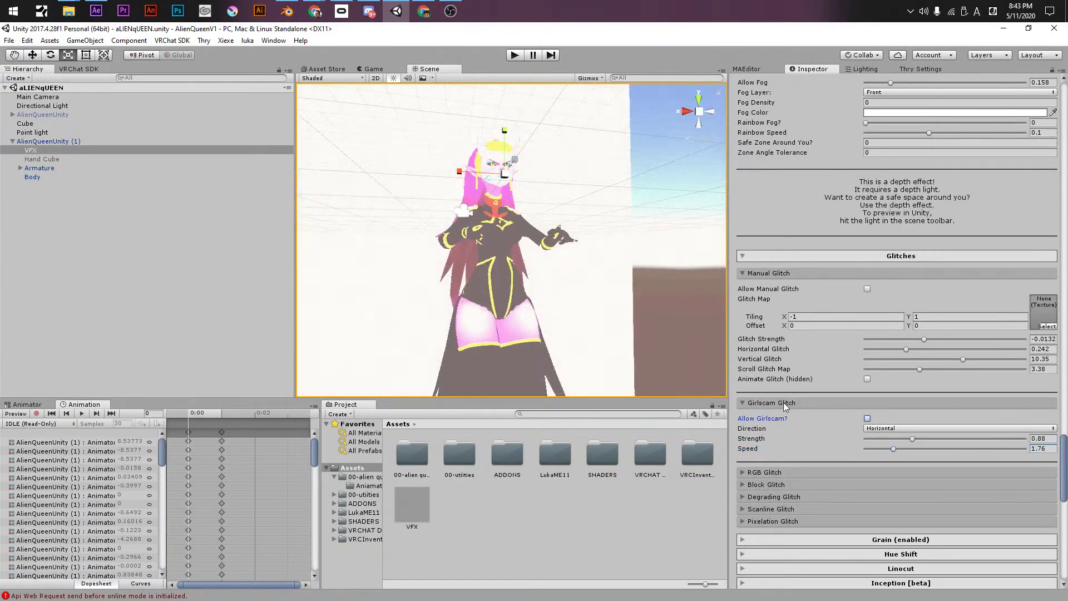
# - Expand RGB Glitch, raise Red Noise Power and briefly toggle the RGB glitch on and off
pyautogui.click(765, 474)
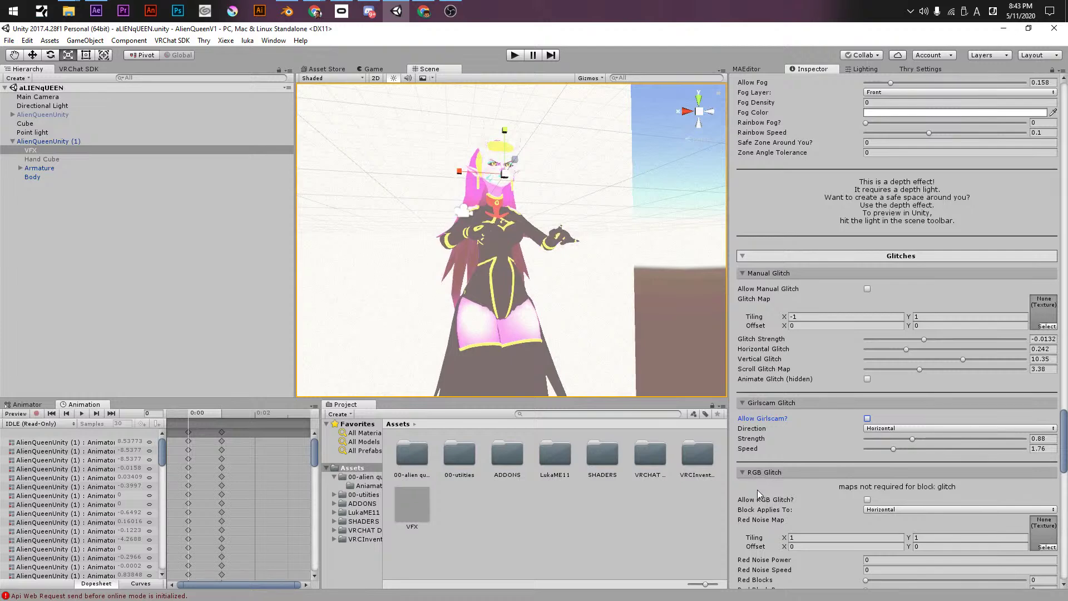
pyautogui.scroll(-3, 808, 464)
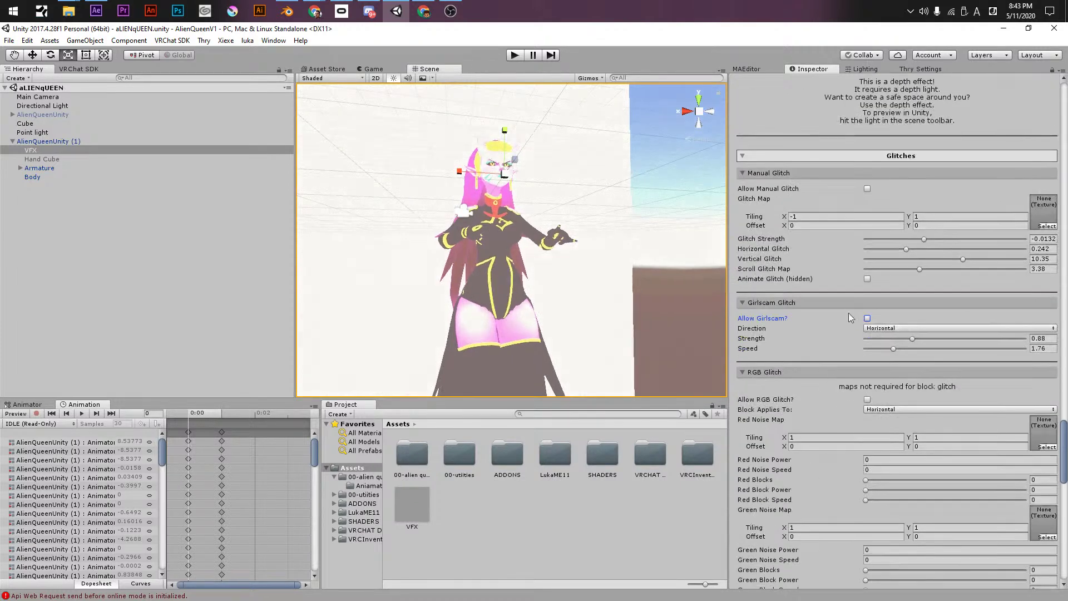
pyautogui.scroll(-1, 801, 389)
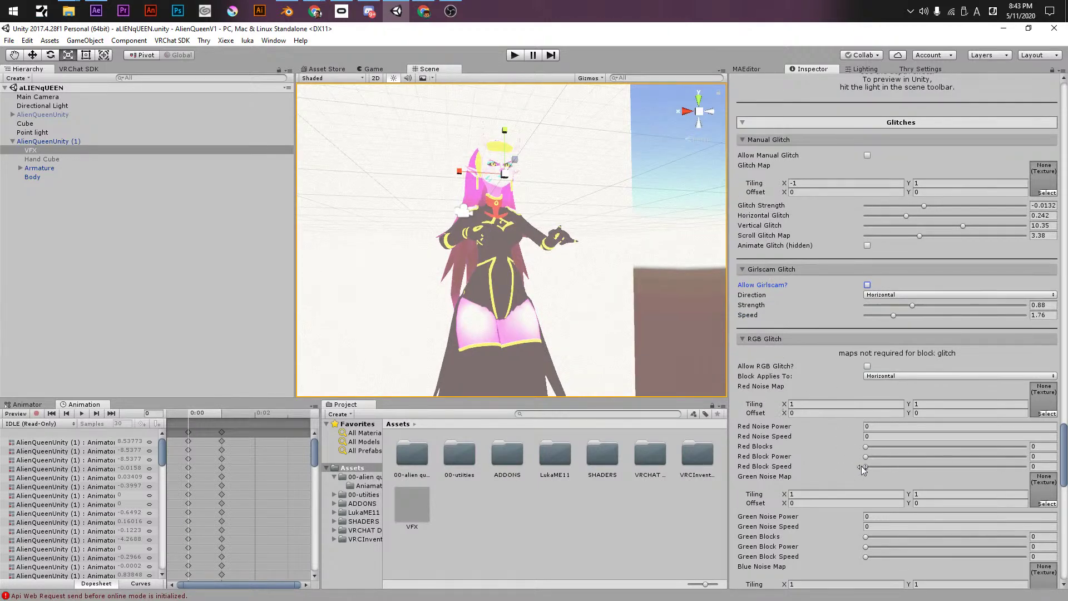
pyautogui.moveTo(782, 426); pyautogui.dragTo(873, 366)
pyautogui.click(867, 366)
pyautogui.click(868, 366)
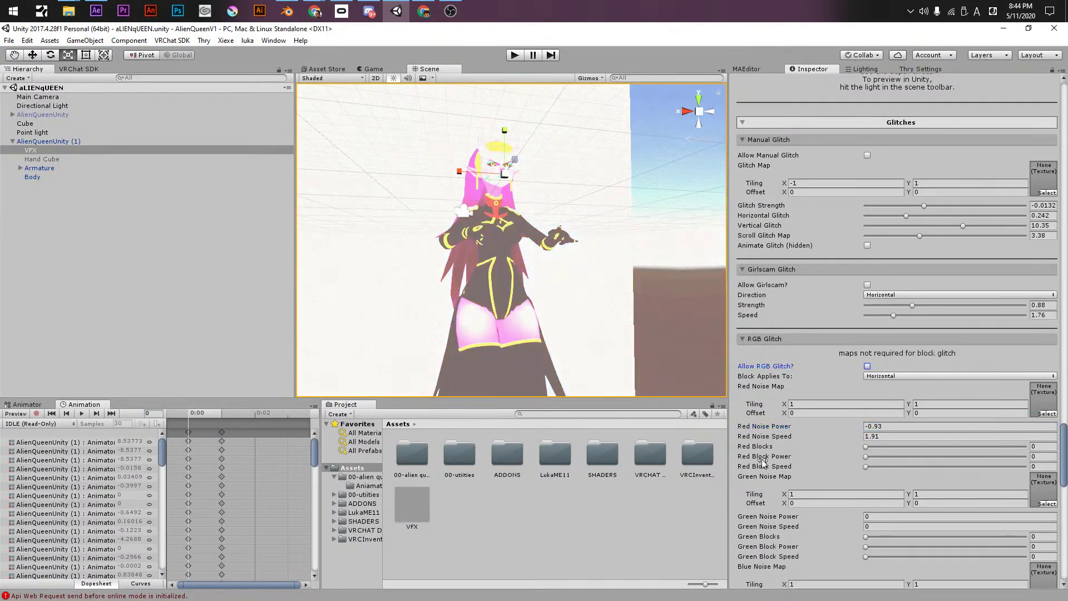
pyautogui.scroll(-5, 768, 457)
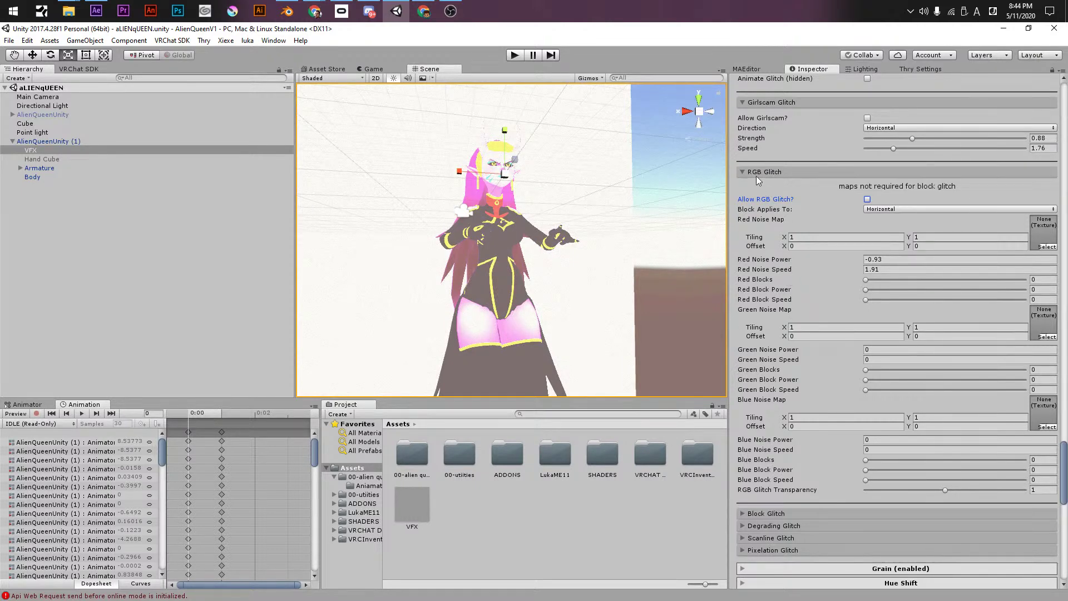
# - Re-enable RGB glitch: Red Noise Power about -0.43, Green Blocks 0.48, Blue Noise Power 0.48, Blue Speed 1.37
pyautogui.click(867, 199)
pyautogui.moveTo(801, 262); pyautogui.dragTo(770, 298)
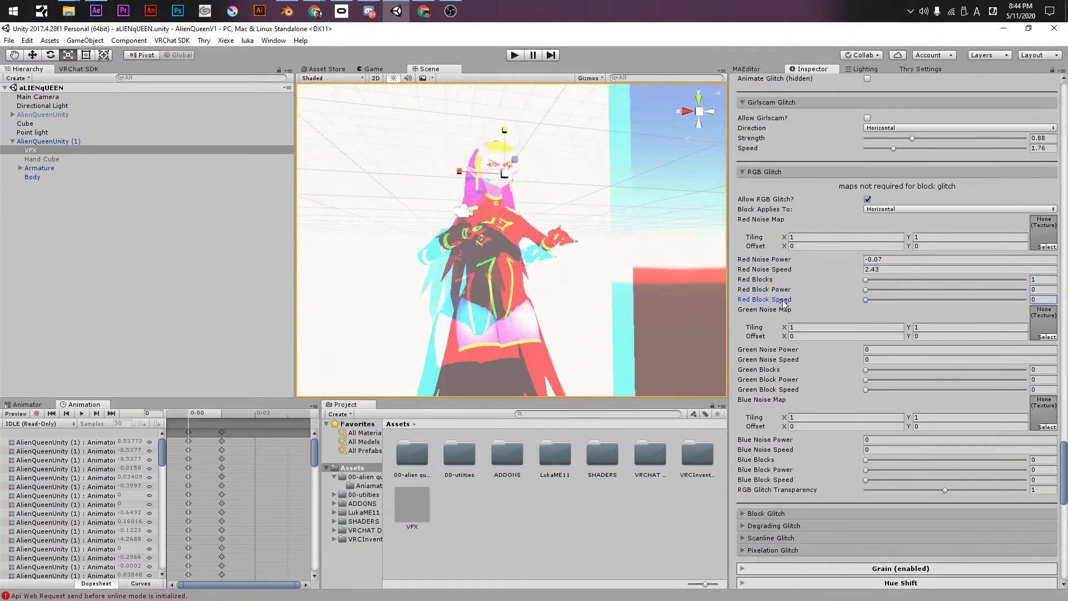
pyautogui.moveTo(751, 350); pyautogui.dragTo(769, 356)
pyautogui.moveTo(766, 369); pyautogui.dragTo(776, 371)
pyautogui.moveTo(753, 440); pyautogui.dragTo(788, 451)
pyautogui.moveTo(779, 459); pyautogui.dragTo(791, 491)
pyautogui.click(779, 470)
# - Make the RGB glitch blocks apply to Both, then switch the RGB glitch off
pyautogui.click(875, 208)
pyautogui.click(879, 232)
pyautogui.click(875, 209)
pyautogui.click(878, 245)
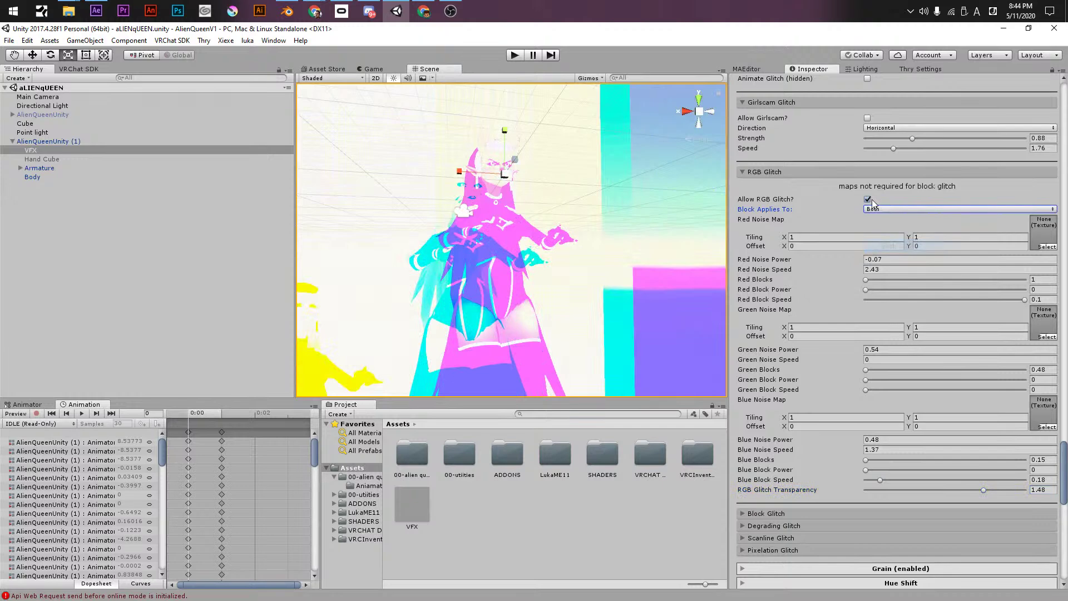
pyautogui.click(868, 200)
pyautogui.click(755, 173)
pyautogui.click(753, 184)
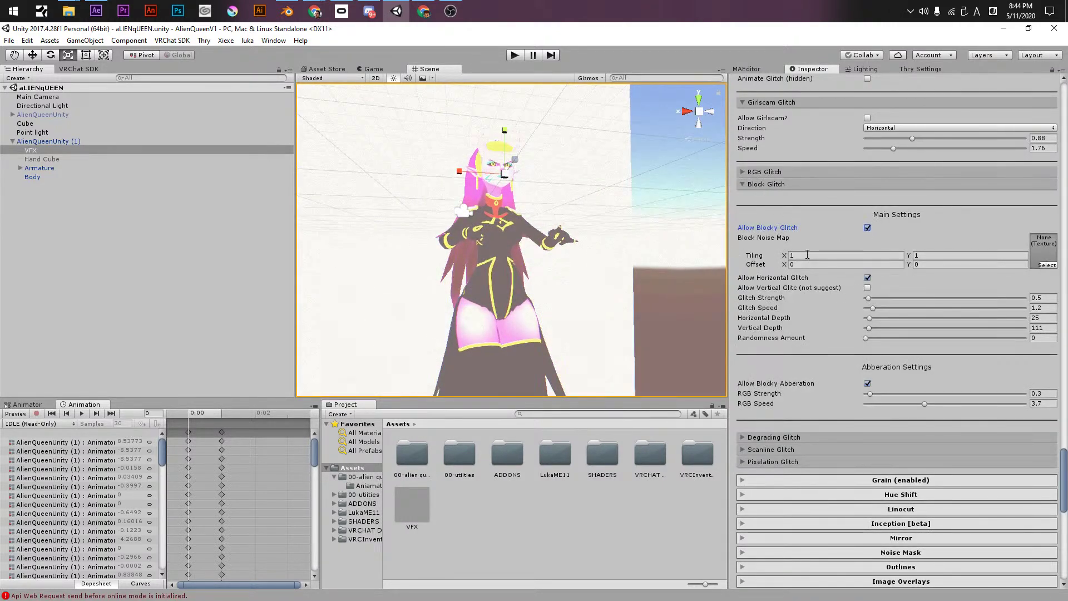
# - Raise Block Glitch strength, speed and depths, enable horizontal and vertical blocks, aberration about 5
pyautogui.moveTo(884, 297); pyautogui.dragTo(921, 329)
pyautogui.moveTo(905, 337); pyautogui.dragTo(921, 339)
pyautogui.click(867, 278)
pyautogui.click(867, 288)
pyautogui.click(867, 277)
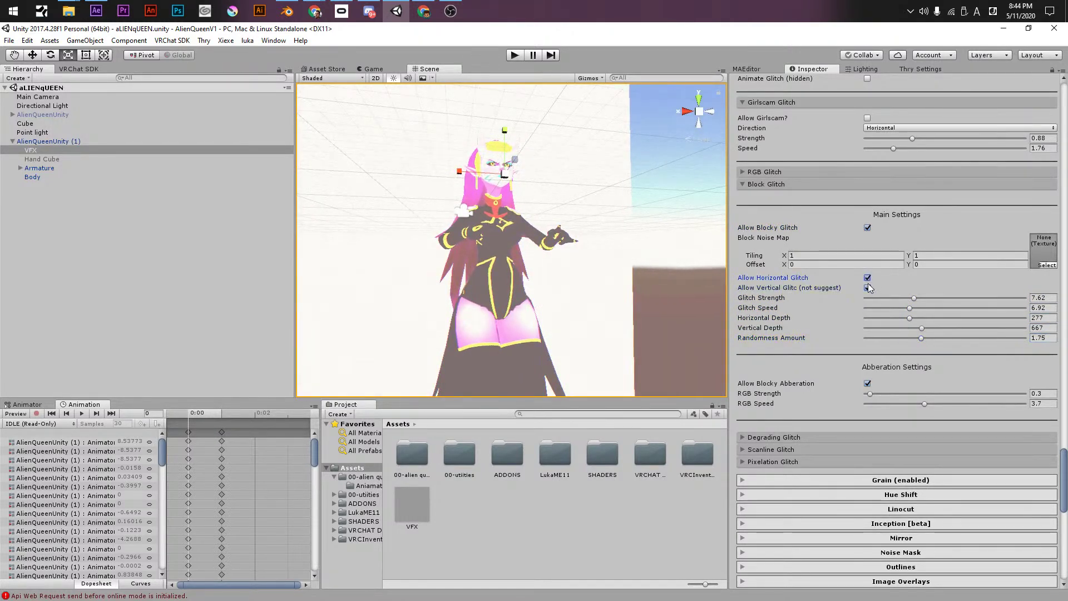
pyautogui.moveTo(892, 393); pyautogui.dragTo(947, 393)
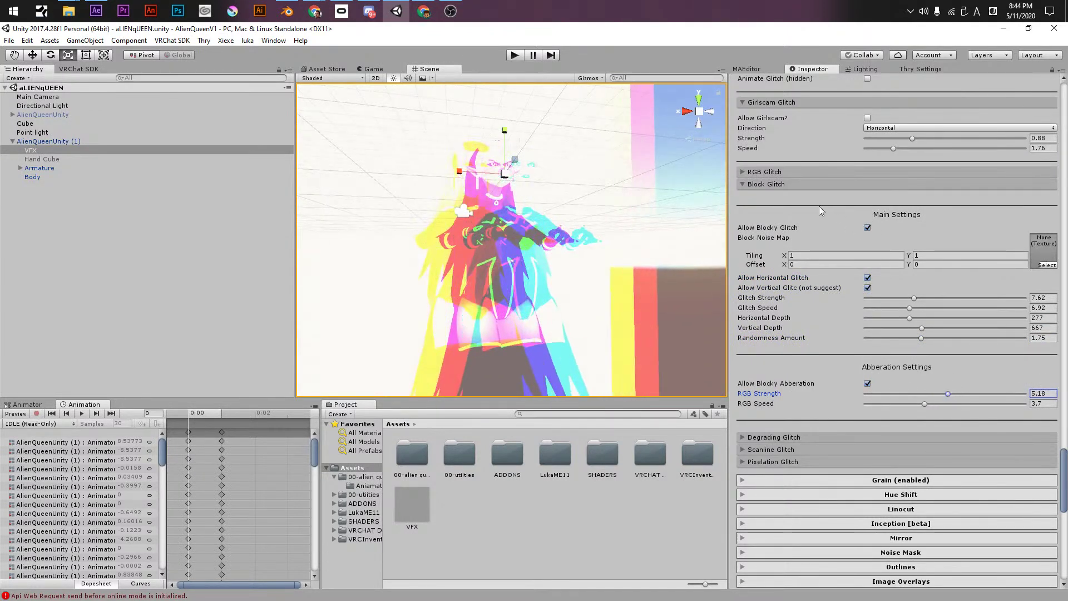
# - Compare the blocky glitch on and off, then turn the blocky glitch and its aberration off
pyautogui.click(867, 228)
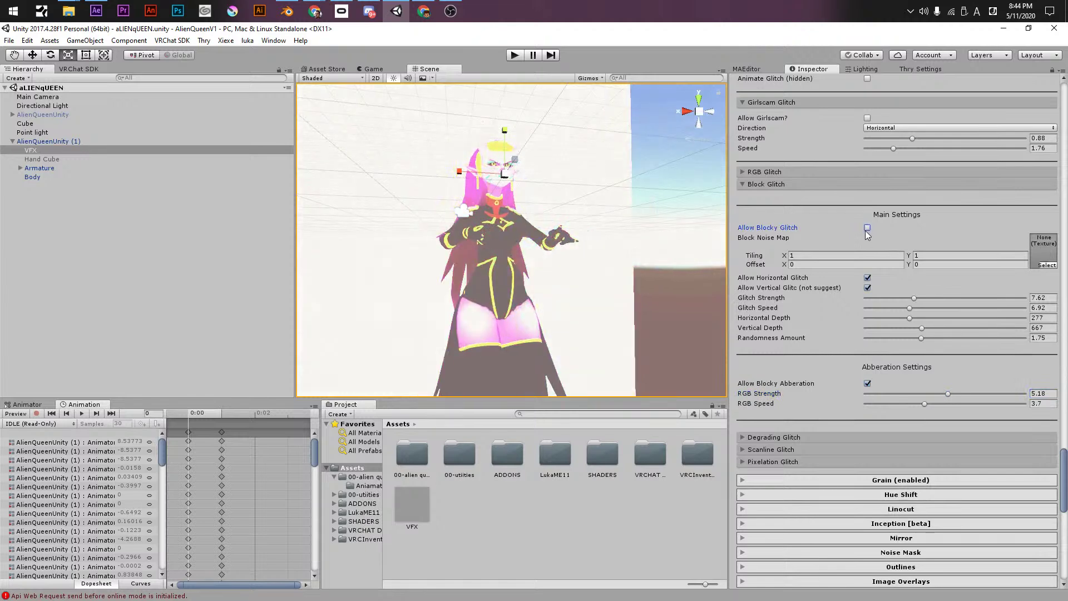
pyautogui.click(867, 229)
pyautogui.click(865, 231)
pyautogui.click(865, 230)
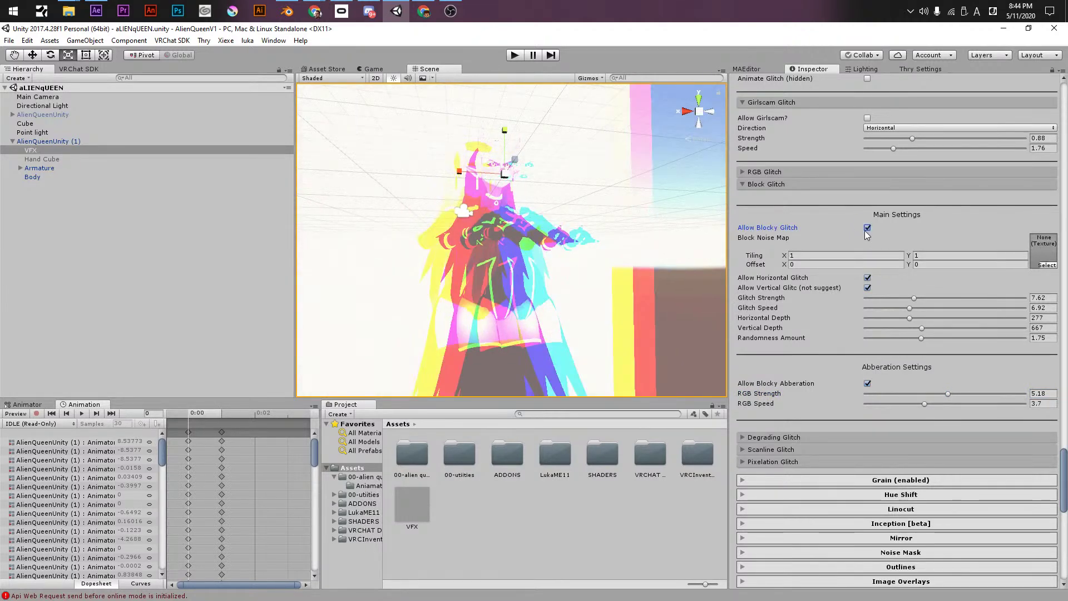
pyautogui.click(765, 185)
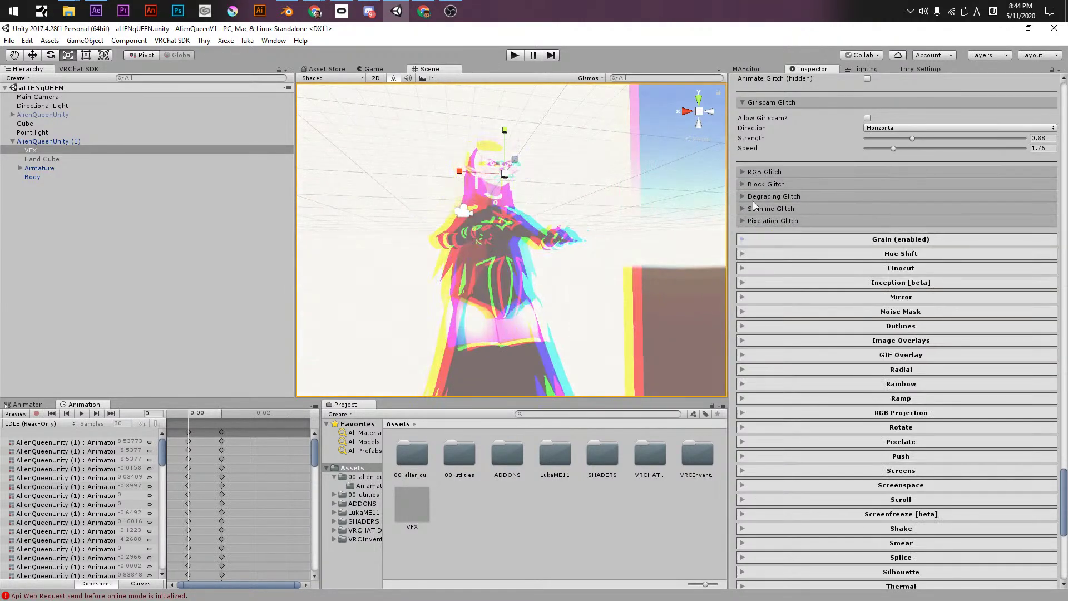
pyautogui.click(747, 196)
pyautogui.click(752, 185)
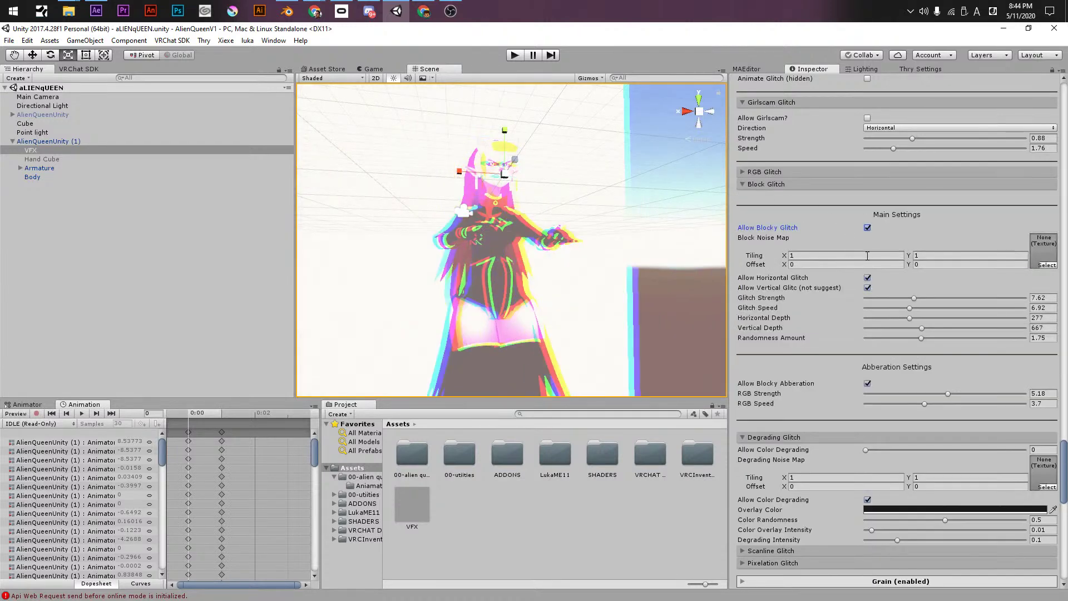
pyautogui.click(867, 228)
pyautogui.click(867, 384)
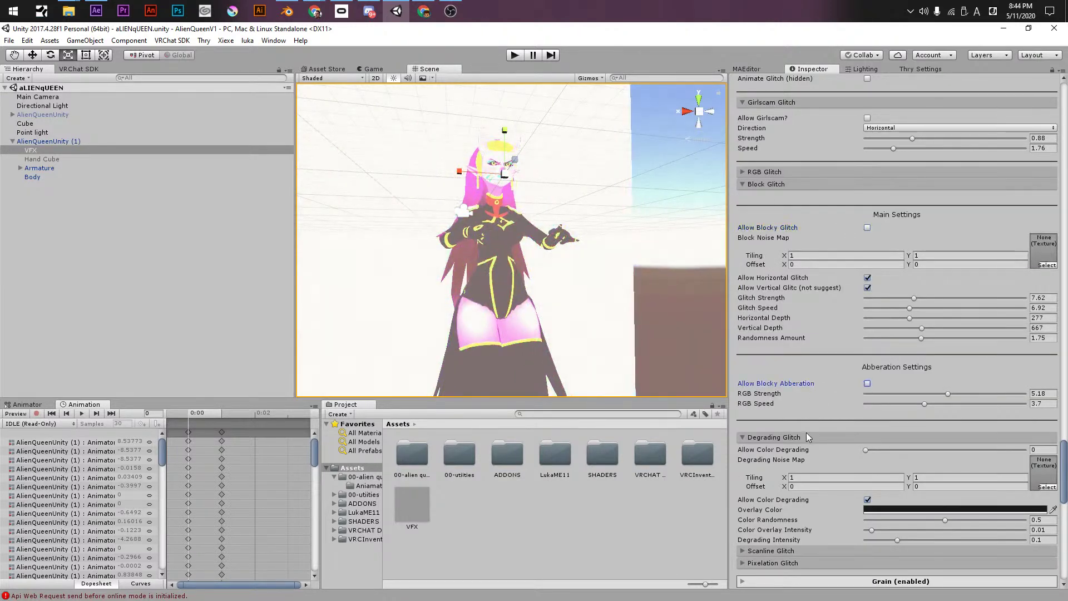
# - Max out Degrading Glitch colour degrading with intensity 0.413, then turn colour degrading off
pyautogui.moveTo(878, 450); pyautogui.dragTo(971, 449)
pyautogui.click(889, 520)
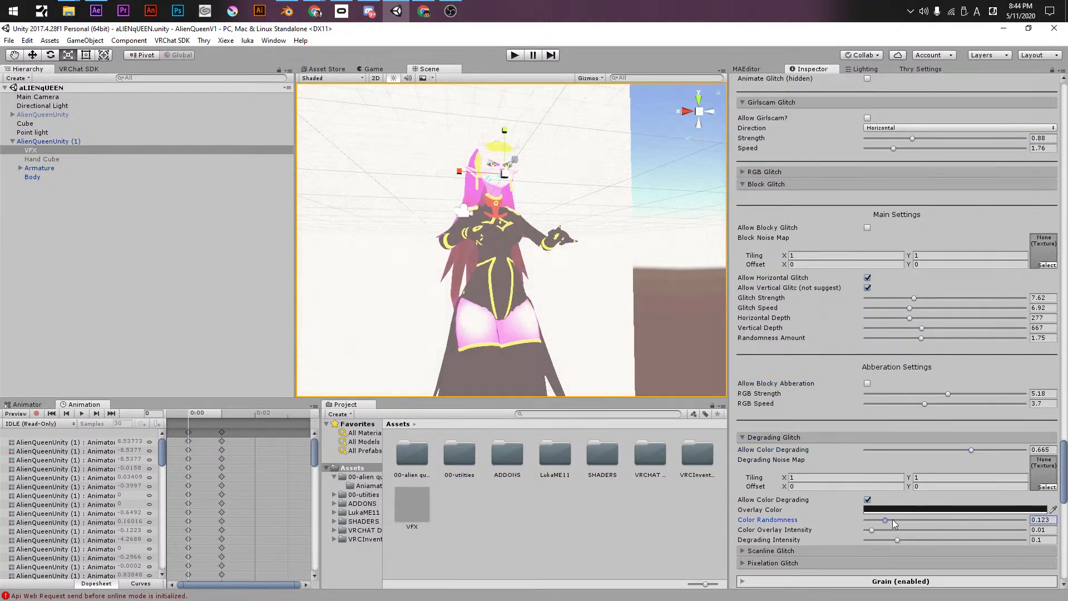
pyautogui.click(906, 540)
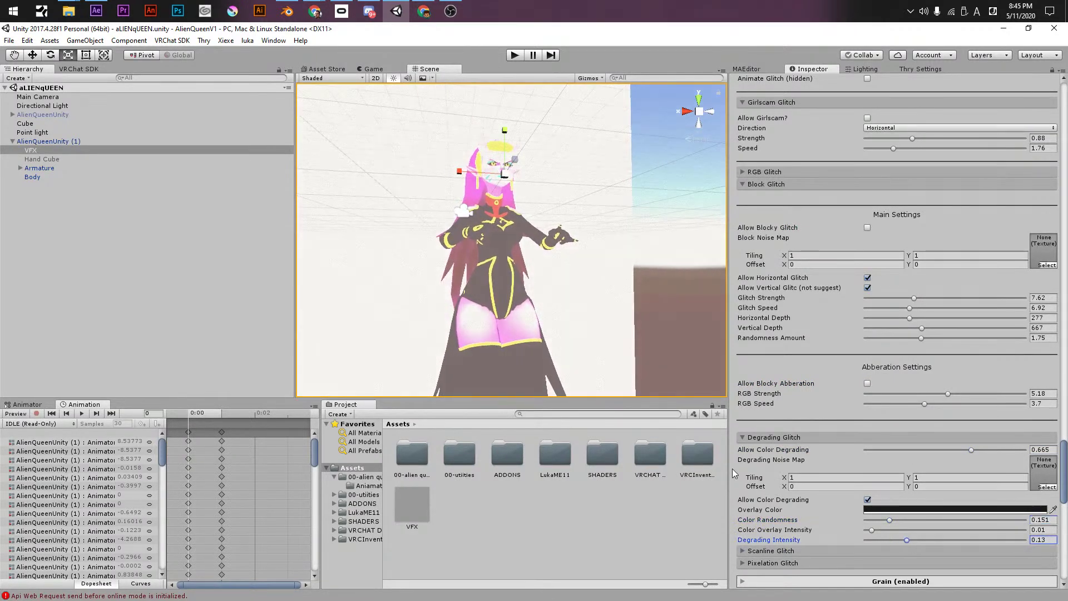
pyautogui.click(946, 449)
pyautogui.moveTo(1001, 452); pyautogui.dragTo(992, 453)
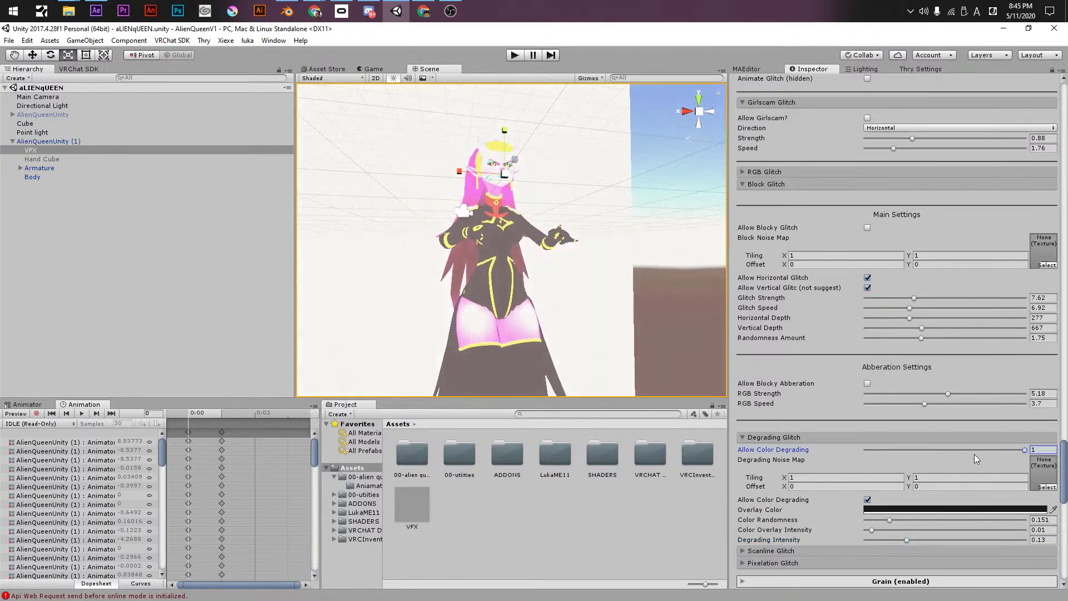
pyautogui.moveTo(881, 523); pyautogui.dragTo(926, 521)
pyautogui.click(1013, 530)
pyautogui.click(996, 539)
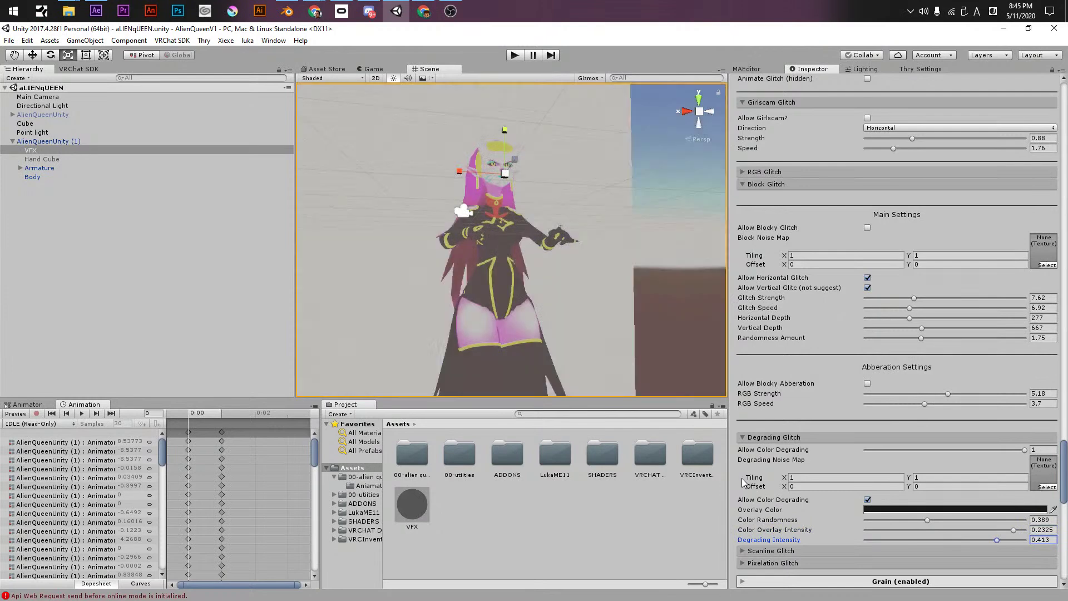
pyautogui.click(868, 500)
# - Enable a Horizontal scanline glitch with adjusted push and size and speed near -0.4
pyautogui.click(759, 437)
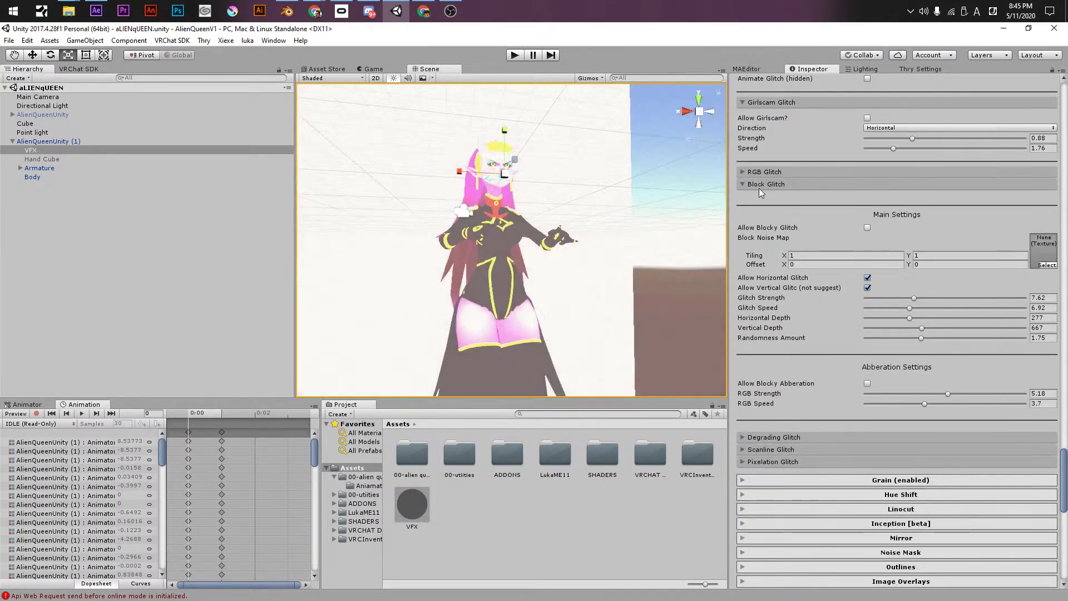
pyautogui.click(758, 187)
pyautogui.click(756, 207)
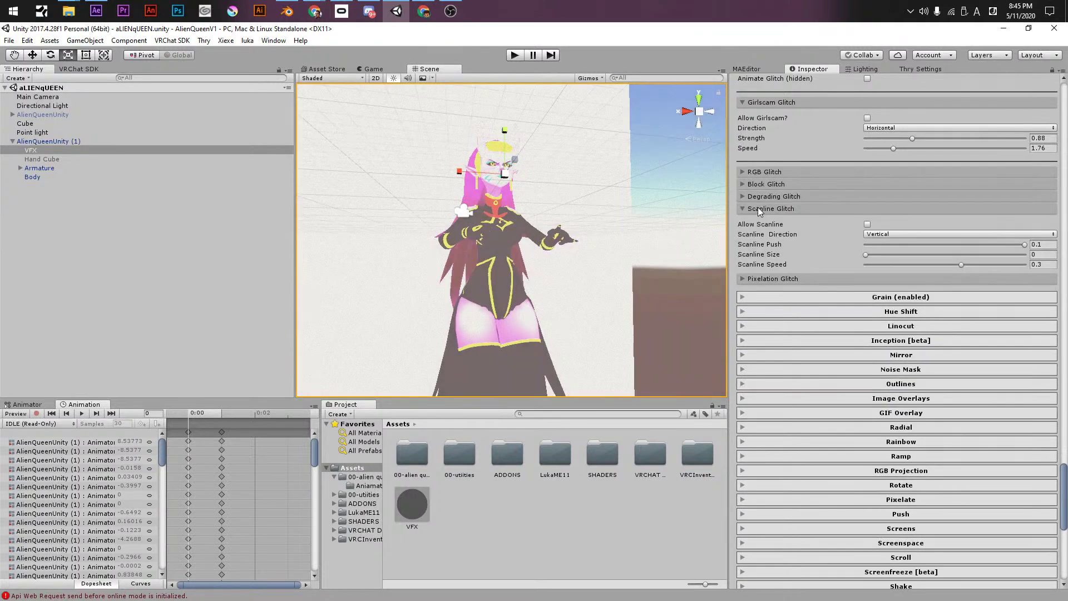
pyautogui.click(867, 225)
pyautogui.moveTo(873, 246); pyautogui.dragTo(1015, 255)
pyautogui.click(953, 234)
pyautogui.click(880, 258)
pyautogui.click(878, 264)
pyautogui.moveTo(926, 260)
pyautogui.mouseDown()
pyautogui.moveTo(956, 260)
pyautogui.moveTo(925, 255)
pyautogui.mouseUp()
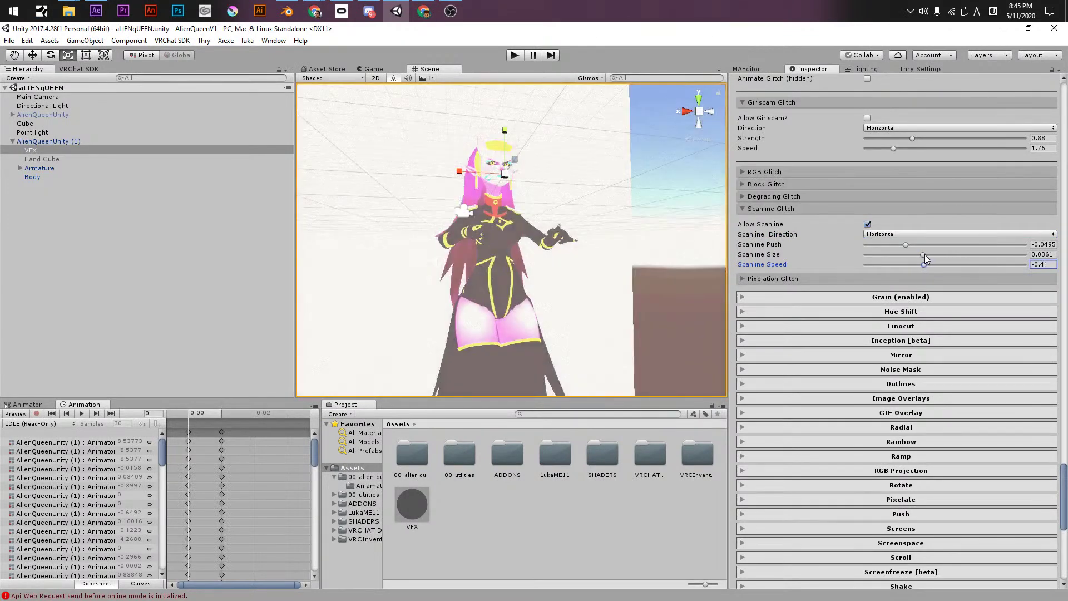
# - Enable the Pixelation Glitch with X Pixelation 54, Y Pixelation 156 and frequency 87
pyautogui.click(790, 208)
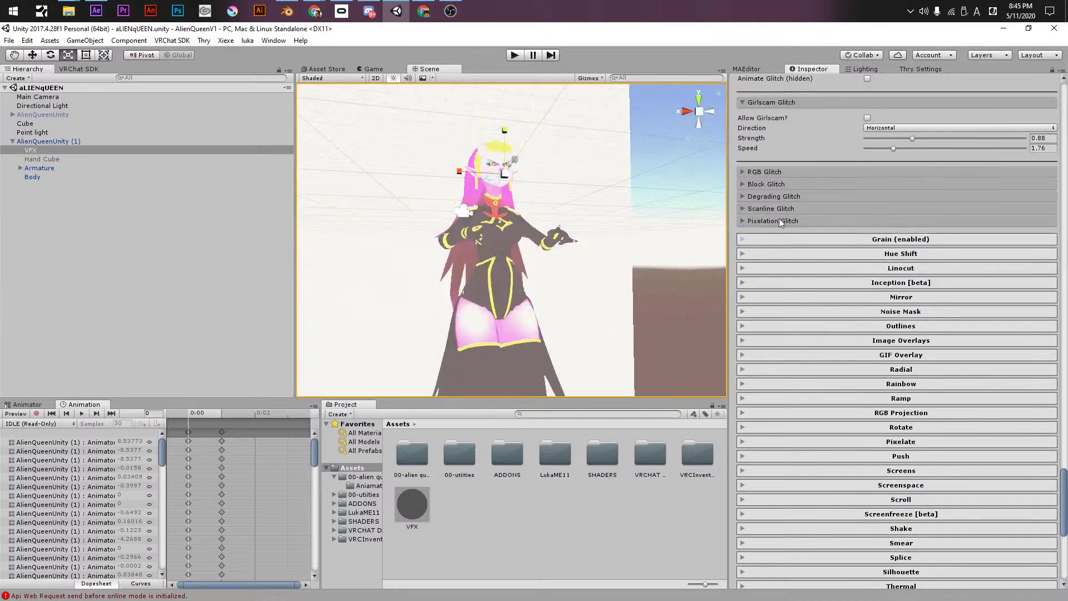
pyautogui.click(778, 220)
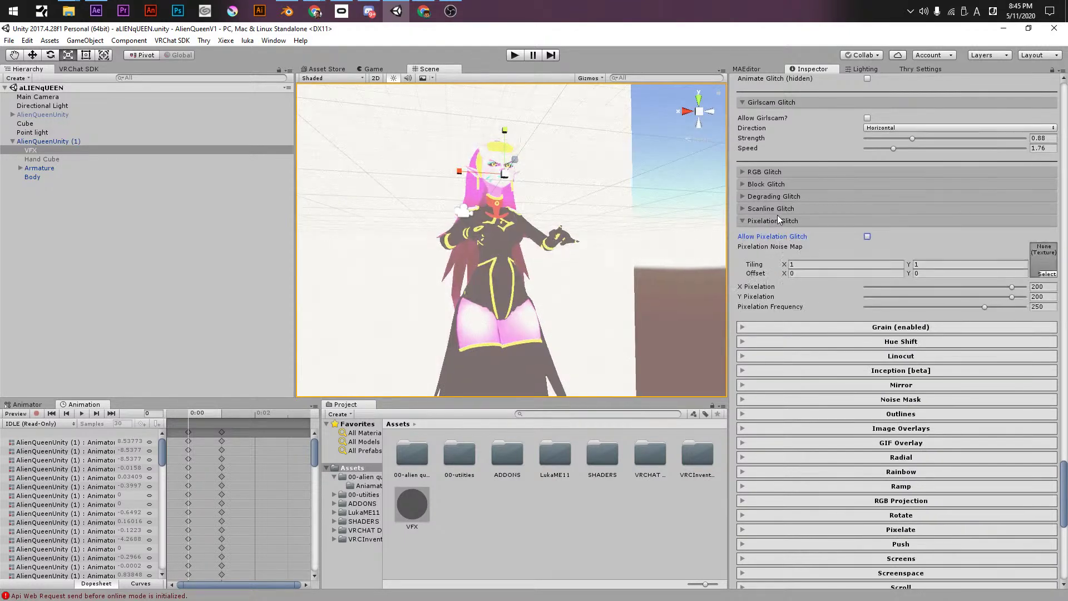
pyautogui.click(868, 236)
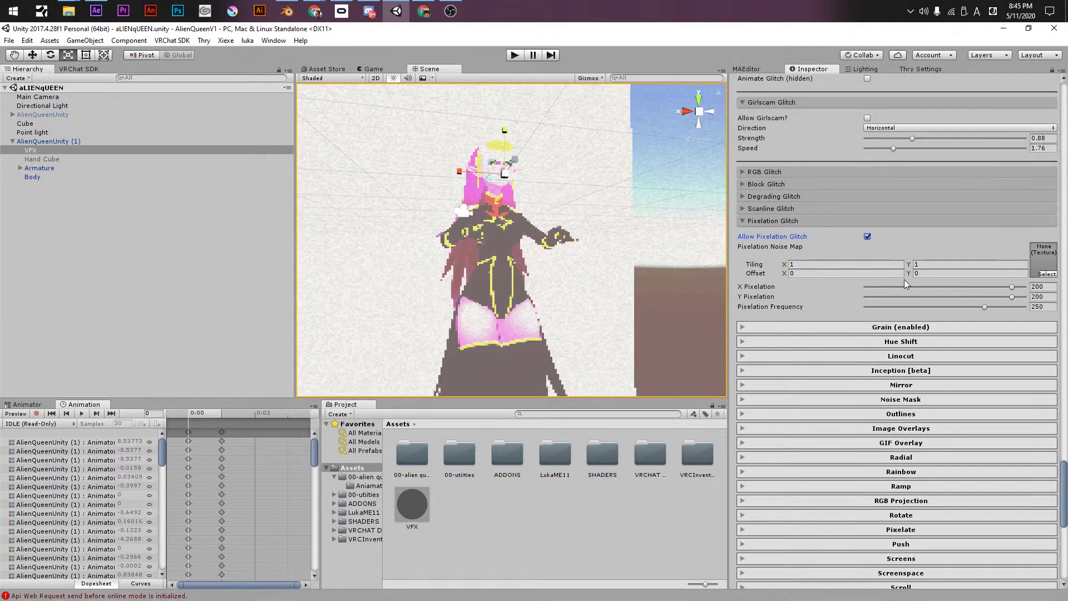
pyautogui.click(1010, 287)
pyautogui.write('95')
pyautogui.press('Tab')
pyautogui.write('40')
pyautogui.moveTo(987, 308); pyautogui.dragTo(1010, 305)
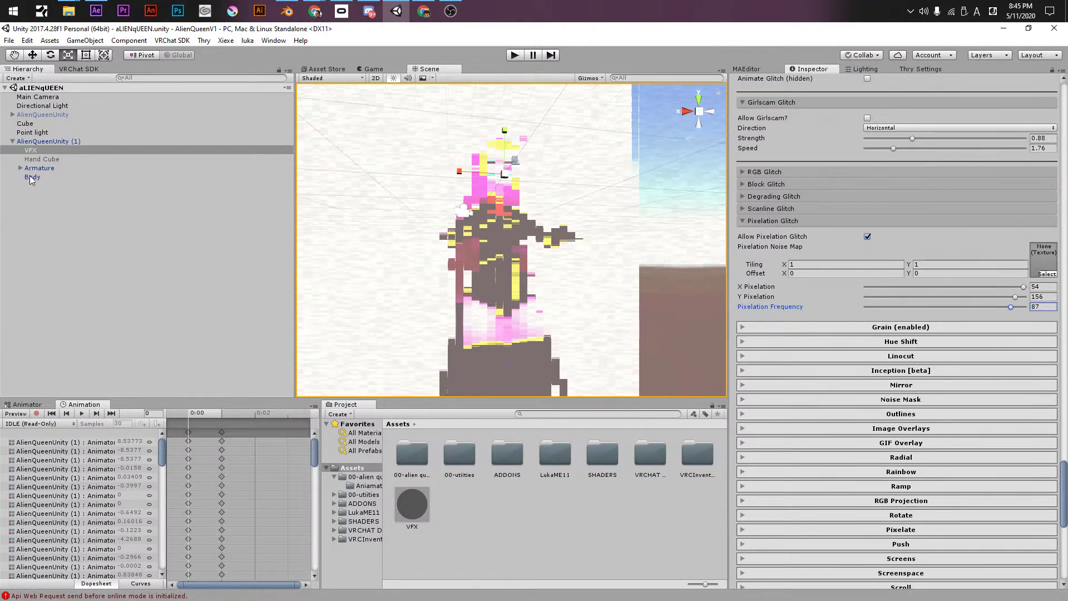
pyautogui.click(30, 177)
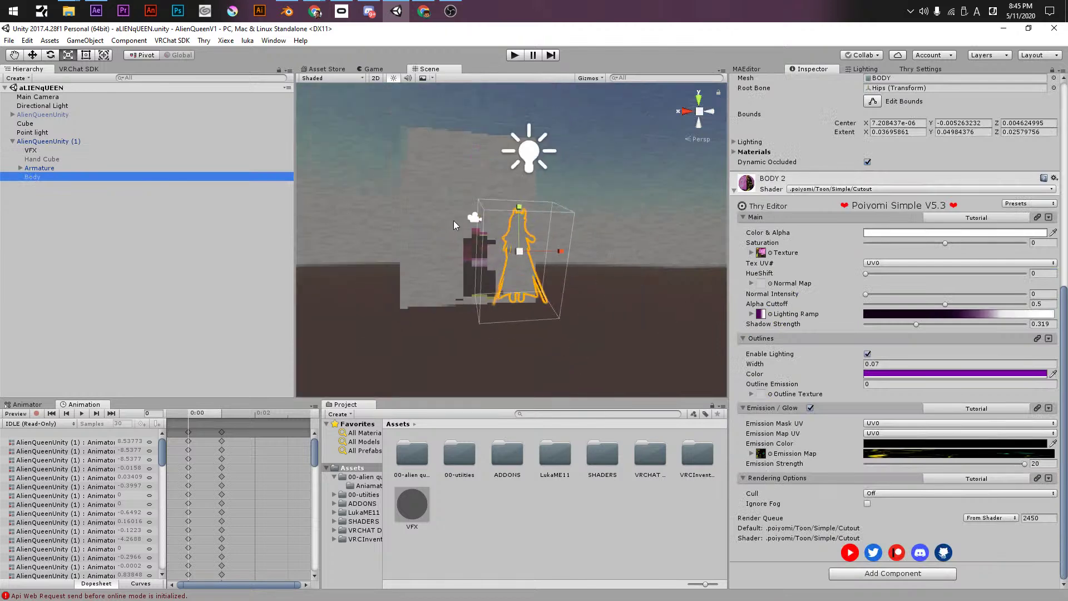
# - Scale the Body object down, save the scene, and resize the VFX cube
pyautogui.moveTo(516, 249); pyautogui.dragTo(449, 279)
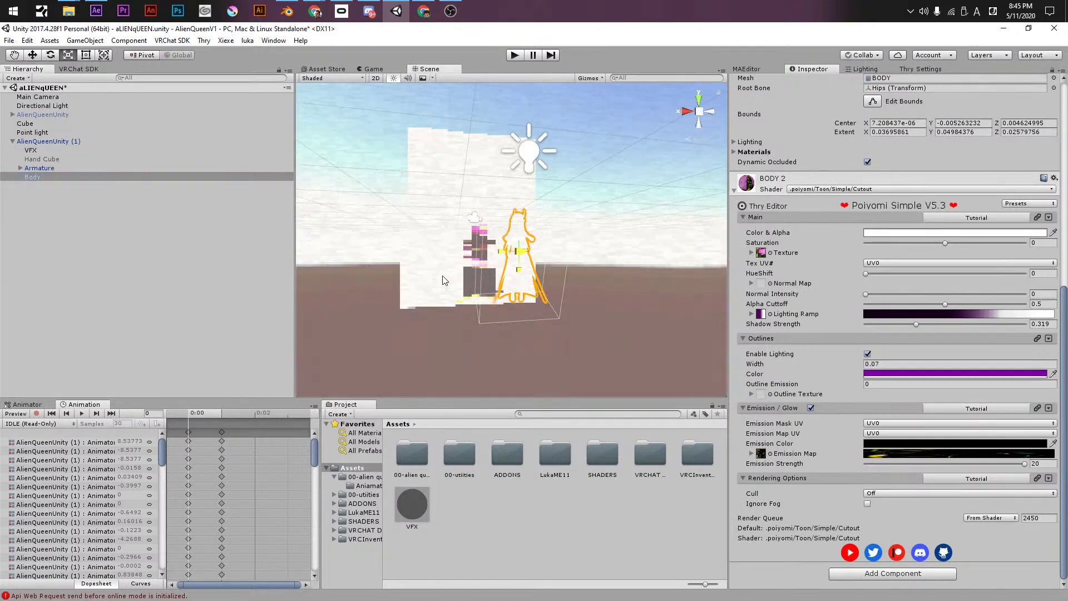
pyautogui.hotkey('ctrl', 's')
pyautogui.click(83, 150)
pyautogui.click(75, 158)
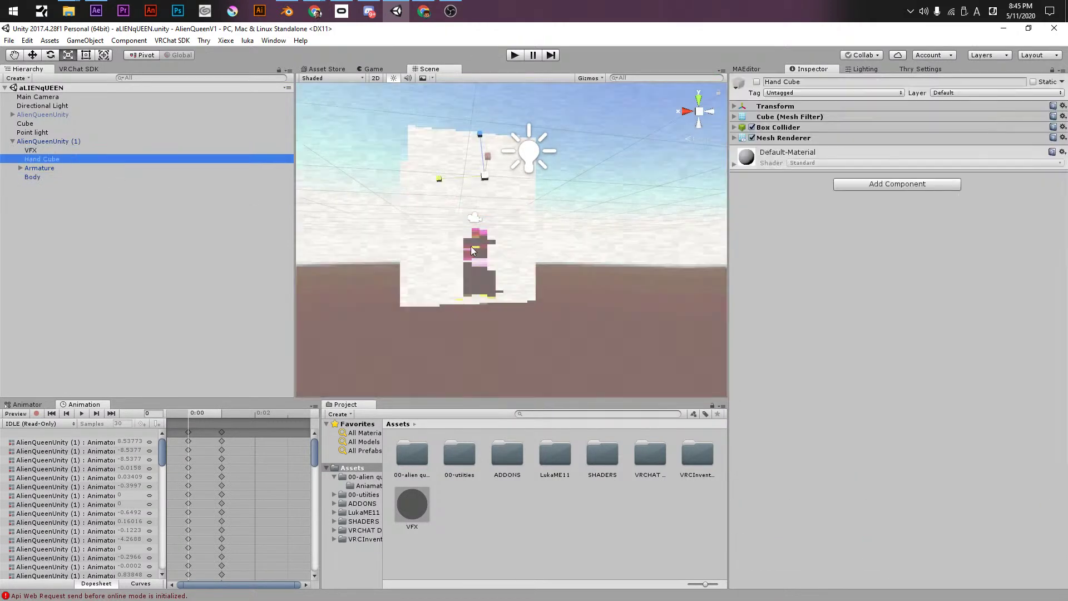
pyautogui.click(490, 186)
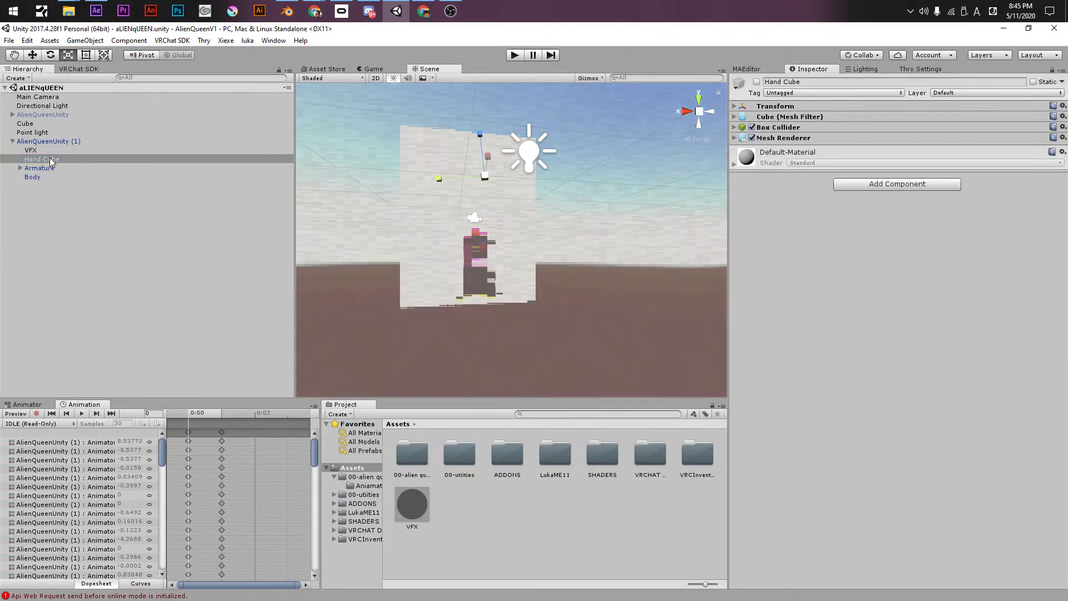
pyautogui.click(30, 150)
pyautogui.moveTo(509, 219)
pyautogui.mouseDown()
pyautogui.moveTo(457, 244)
pyautogui.moveTo(489, 239)
pyautogui.moveTo(501, 234)
pyautogui.moveTo(429, 239)
pyautogui.moveTo(580, 232)
pyautogui.moveTo(500, 234)
pyautogui.mouseUp()
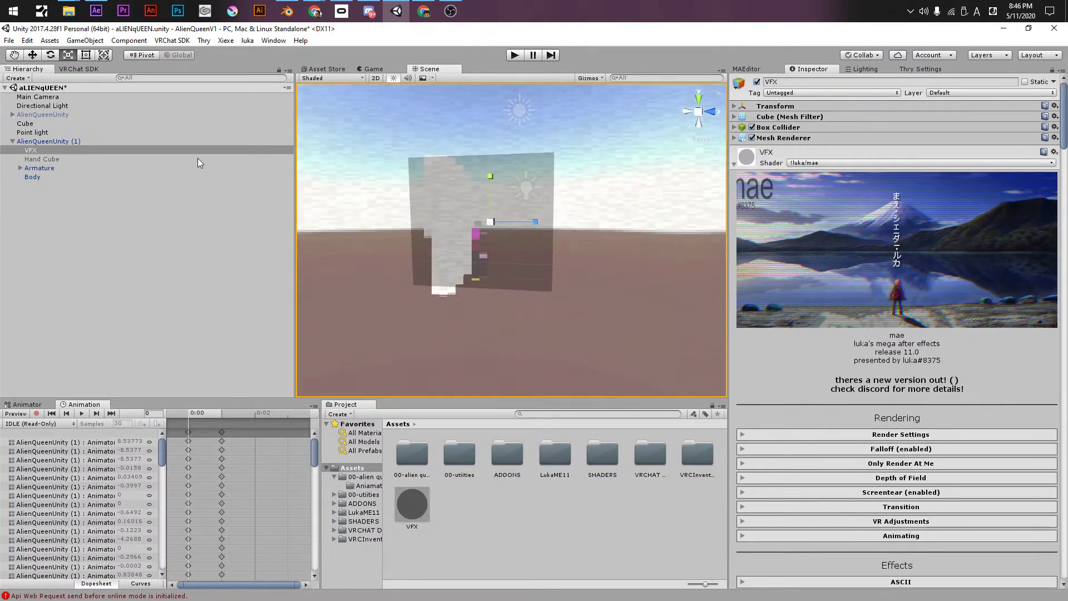
pyautogui.hotkey('ctrl', 's')
# - Try moving the VFX cube and switching its material to Standard, then undo those changes
pyautogui.click(55, 159)
pyautogui.click(54, 150)
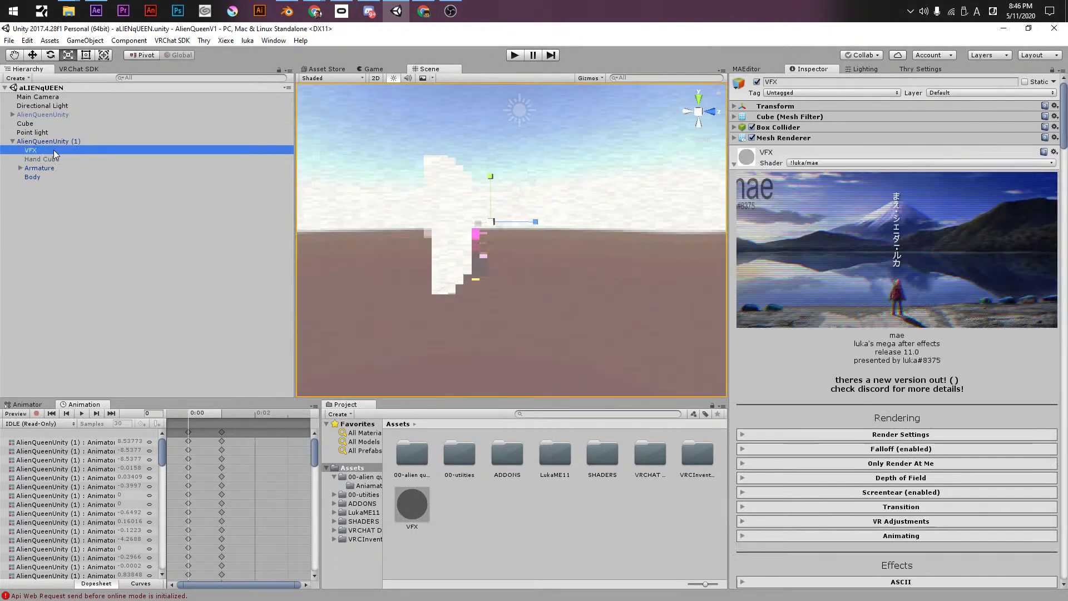
pyautogui.press('e')
pyautogui.press('w')
pyautogui.moveTo(501, 224); pyautogui.dragTo(672, 228)
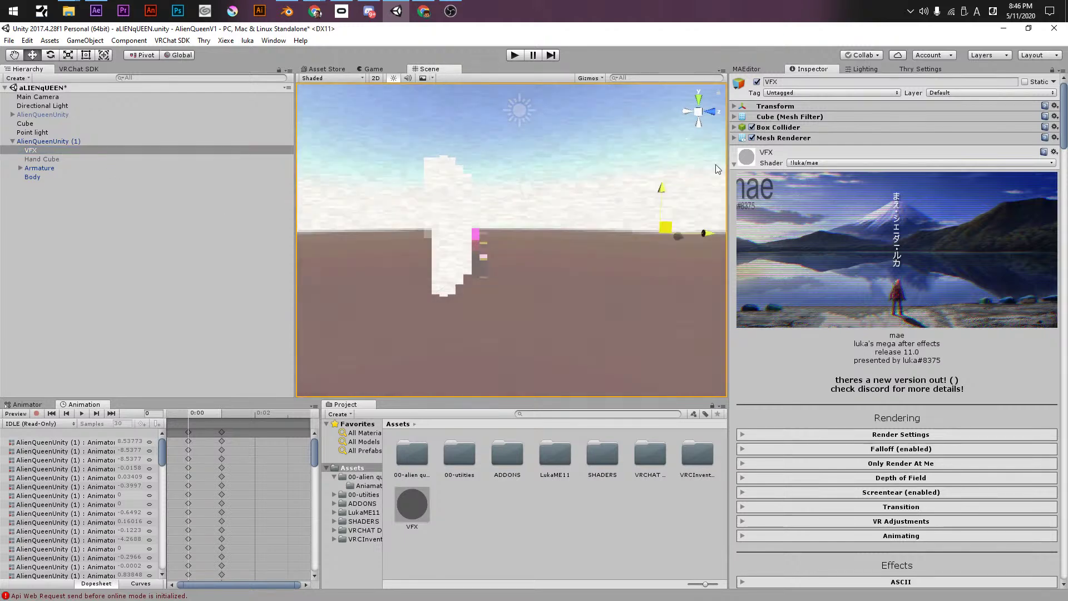
pyautogui.hotkey('ctrl', 'z')
pyautogui.click(796, 163)
pyautogui.click(802, 173)
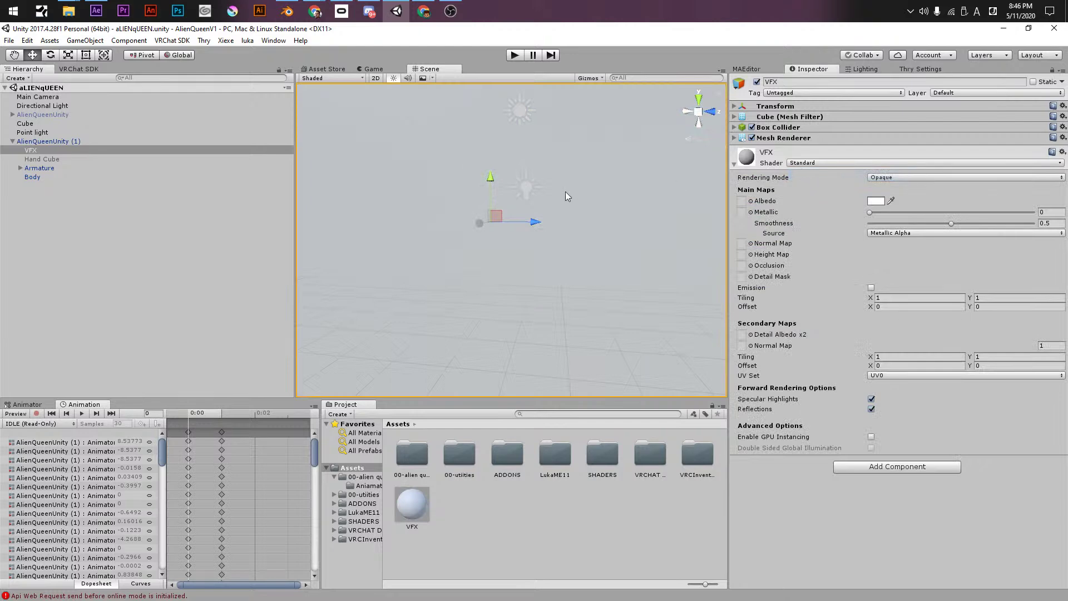
pyautogui.press('f')
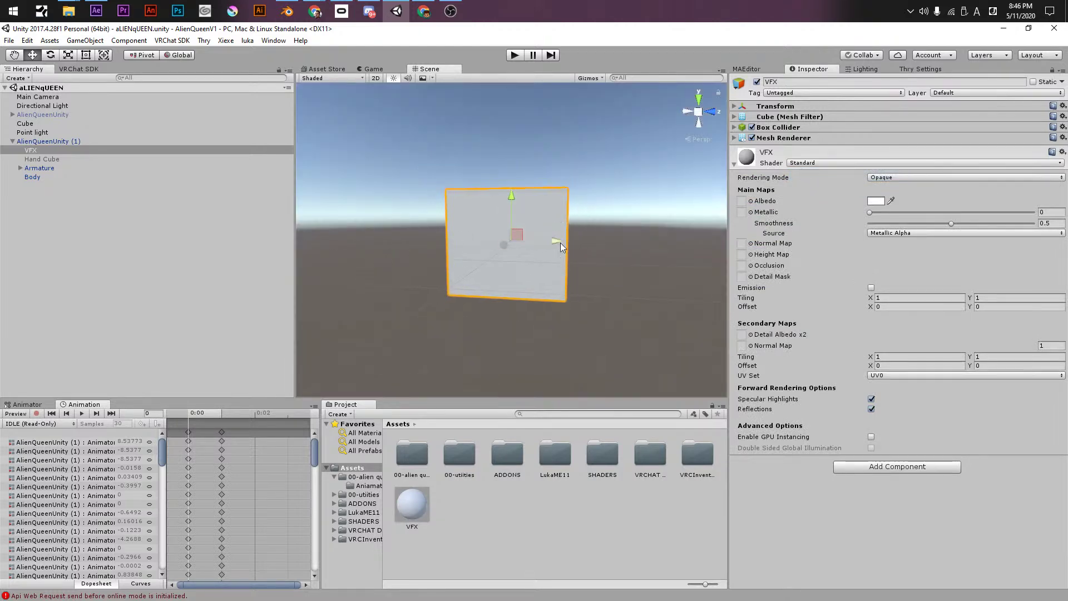
pyautogui.moveTo(513, 239); pyautogui.dragTo(579, 184)
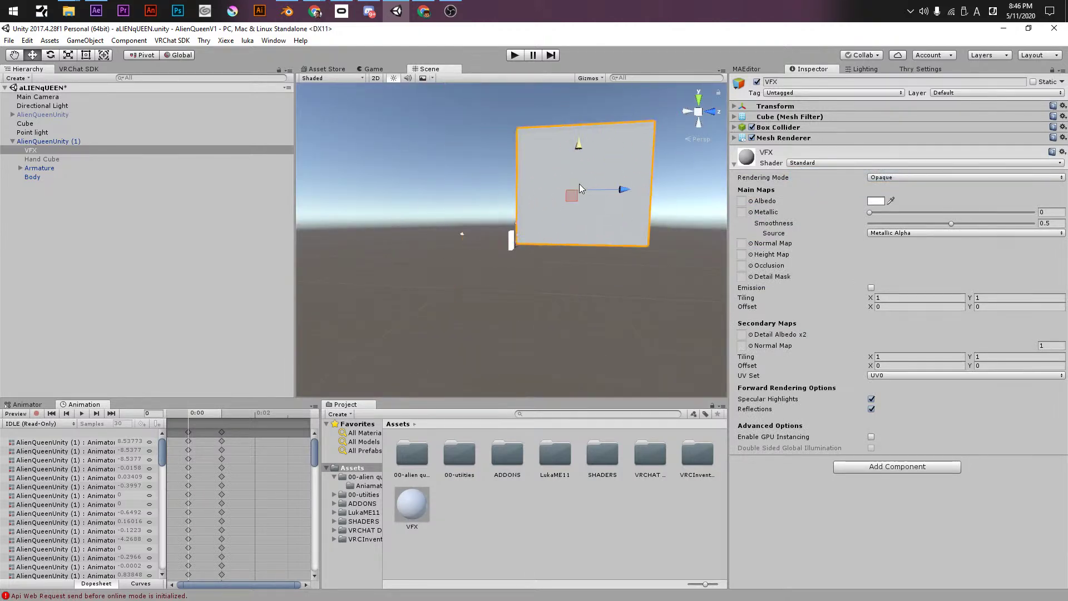
pyautogui.hotkey('ctrl', 'z')
pyautogui.hotkey('ctrl', 'z')
pyautogui.click(511, 241)
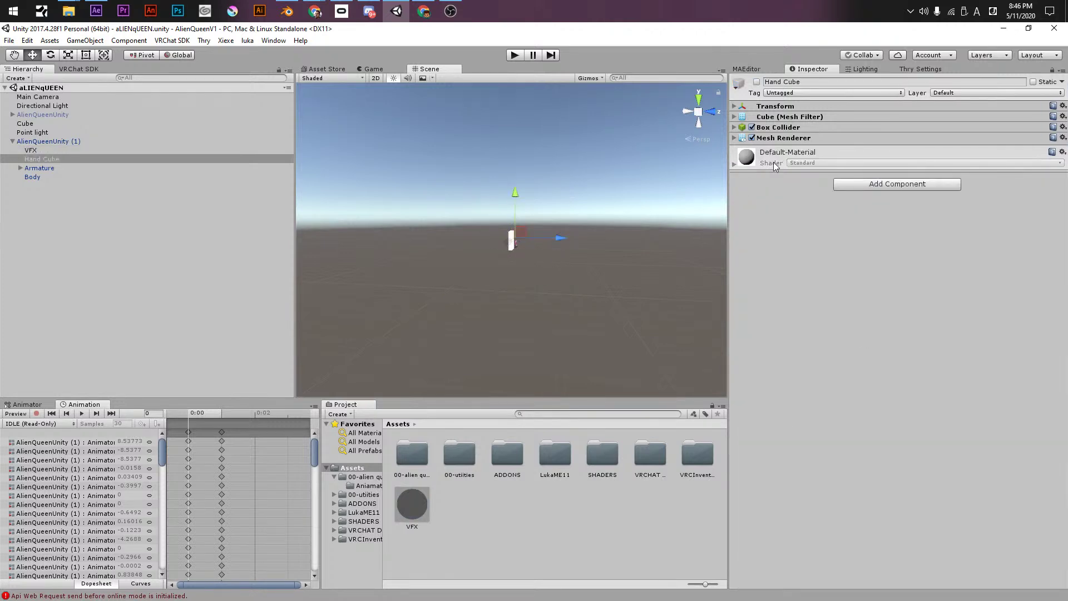
# - Frame the VFX cube, scale it up with the scale tool (R), and save
pyautogui.click(76, 150)
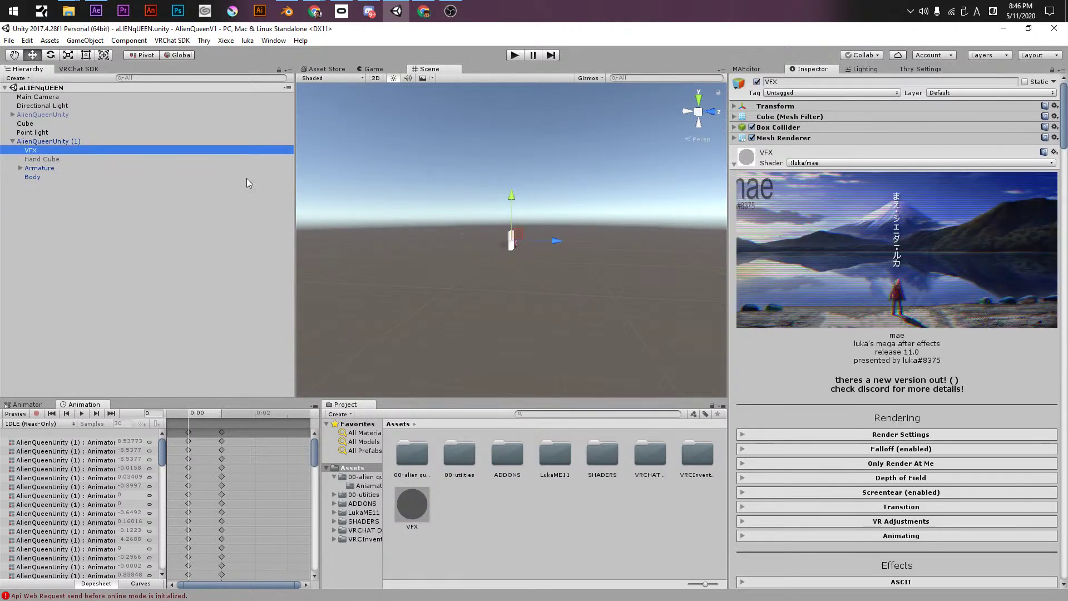
pyautogui.middleClick(557, 274)
pyautogui.moveTo(546, 247); pyautogui.dragTo(0, 178, button='right')
pyautogui.press('f')
pyautogui.keyDown('alt'); pyautogui.moveTo(512, 326); pyautogui.dragTo(550, 247, button='right'); pyautogui.keyUp('alt')
pyautogui.press('r')
pyautogui.moveTo(527, 242); pyautogui.dragTo(491, 267)
pyautogui.hotkey('ctrl', 's')
pyautogui.moveTo(512, 263); pyautogui.dragTo(506, 275, button='right')
pyautogui.scroll(-3, 504, 279)
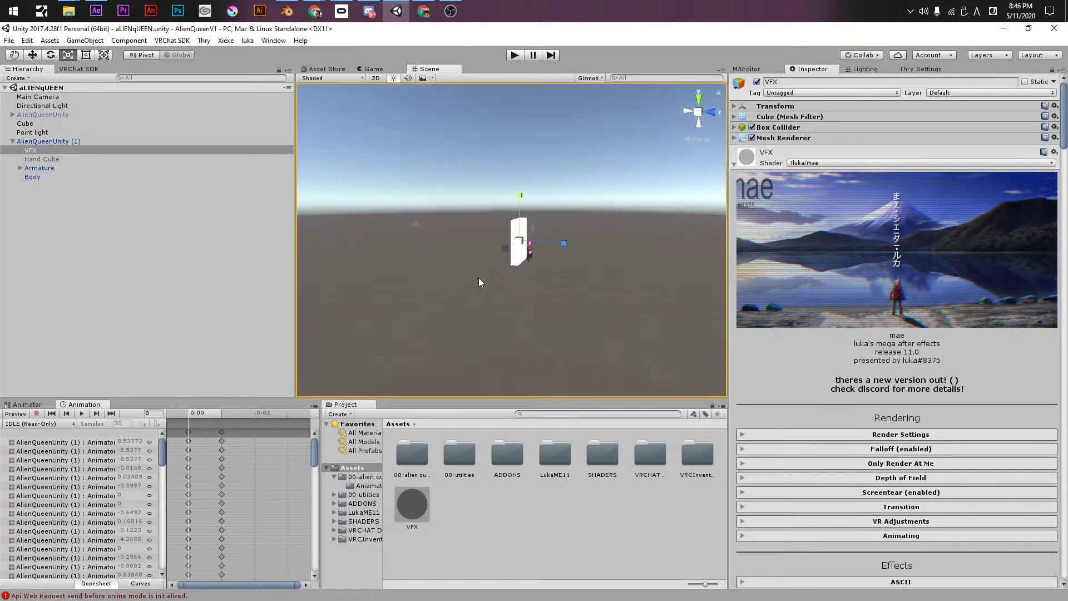
# - Reselect VFX and zoom the view in on the cube's pixelated screen effect
pyautogui.click(84, 203)
pyautogui.click(34, 150)
pyautogui.moveTo(500, 300); pyautogui.dragTo(500, 278, button='right')
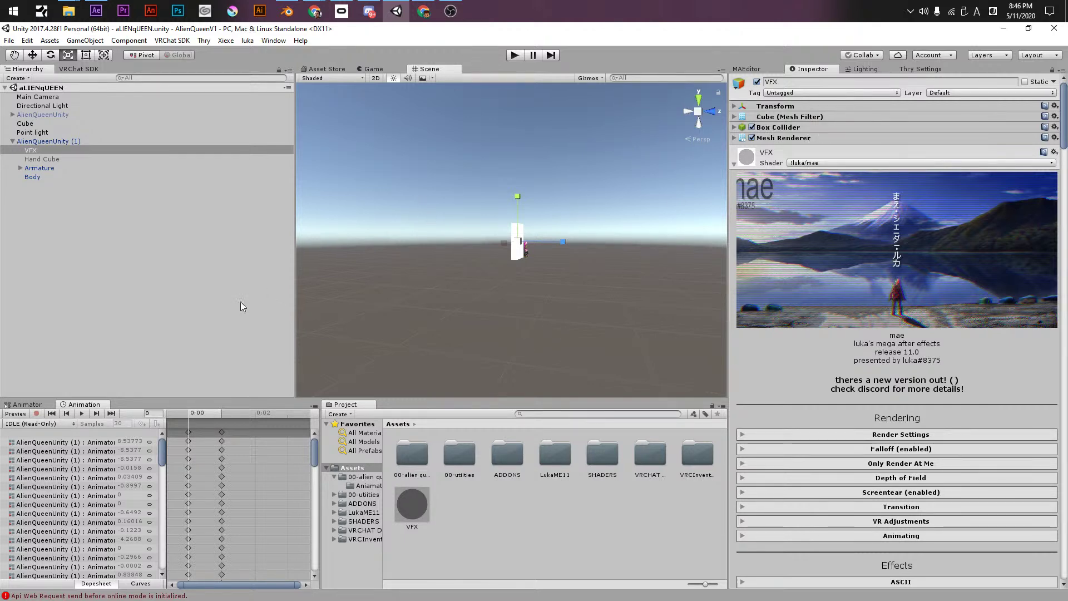
pyautogui.keyDown('alt'); pyautogui.moveTo(559, 288); pyautogui.dragTo(0, 256, button='right'); pyautogui.keyUp('alt')
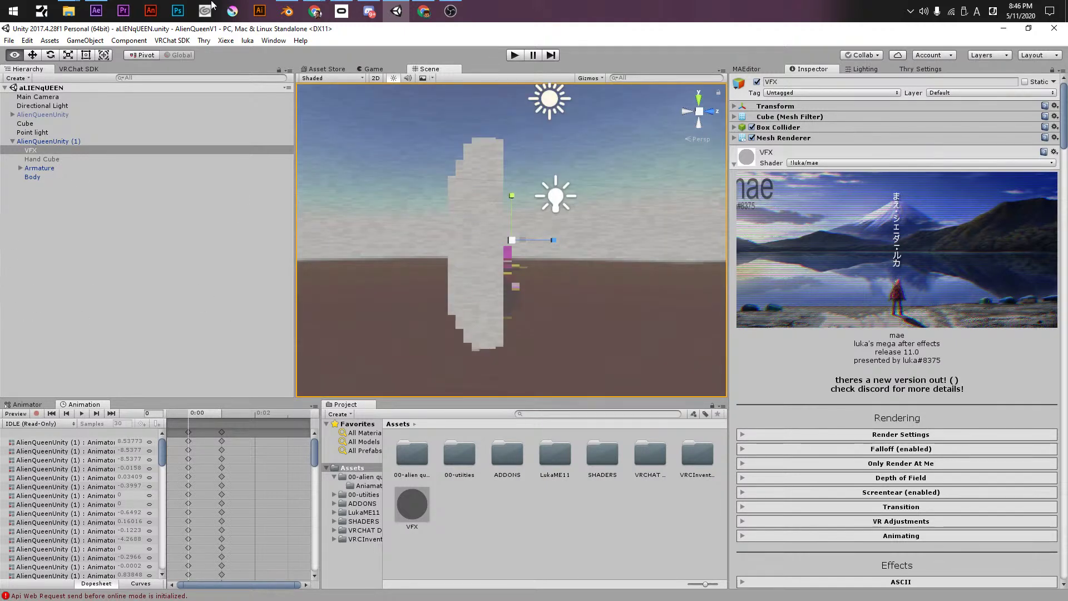
pyautogui.keyDown('alt'); pyautogui.moveTo(493, 226); pyautogui.dragTo(327, 284); pyautogui.keyUp('alt')
# - Uncheck Allow Pixelation Glitch on the VFX material
pyautogui.scroll(-7, 886, 473)
pyautogui.scroll(-15, 886, 474)
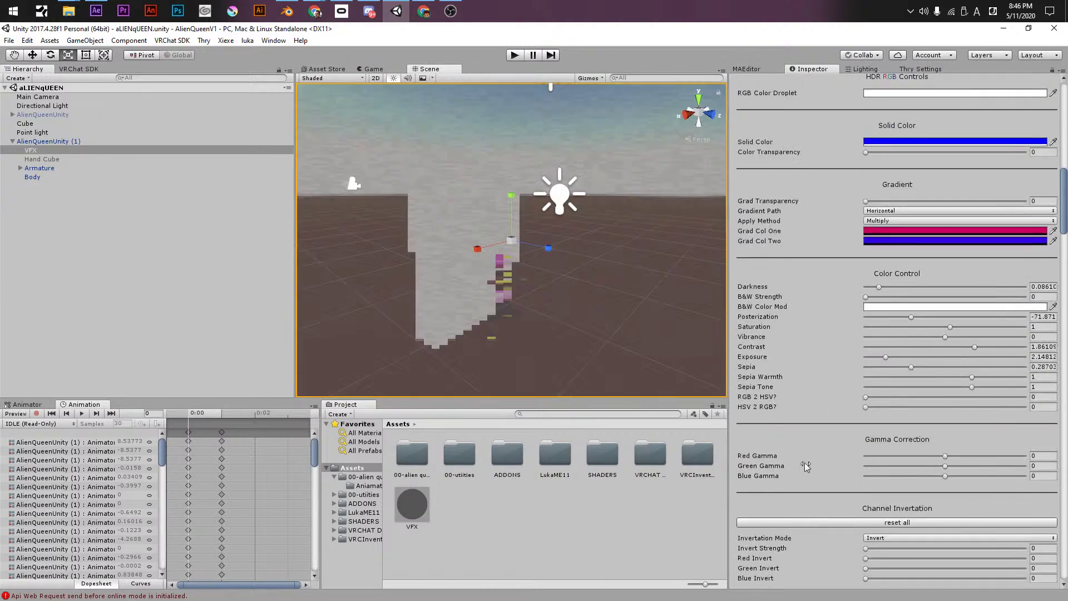
pyautogui.scroll(-15, 781, 478)
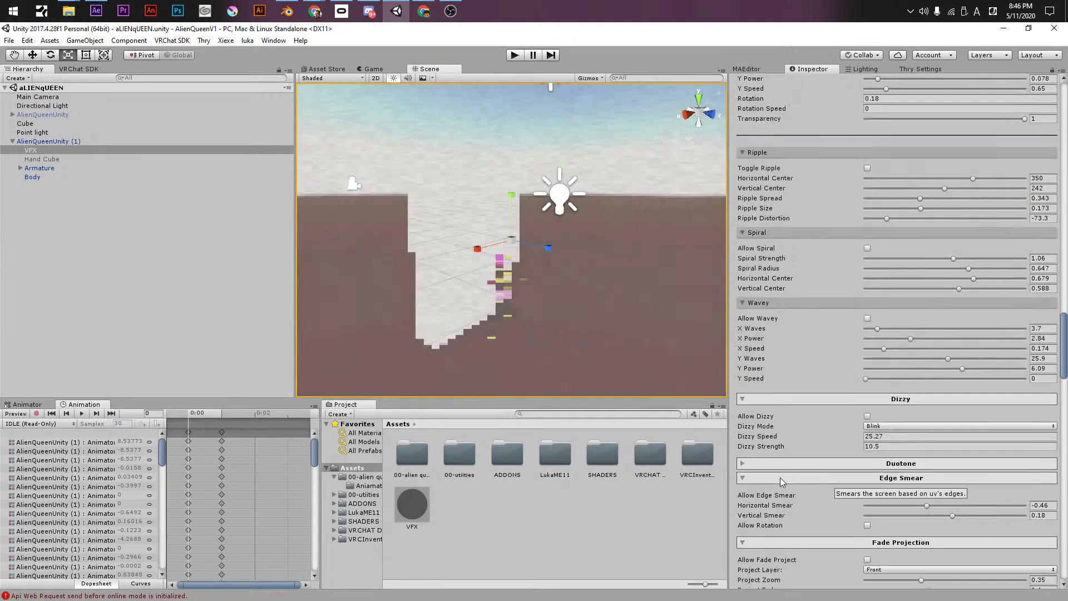
pyautogui.scroll(-15, 781, 482)
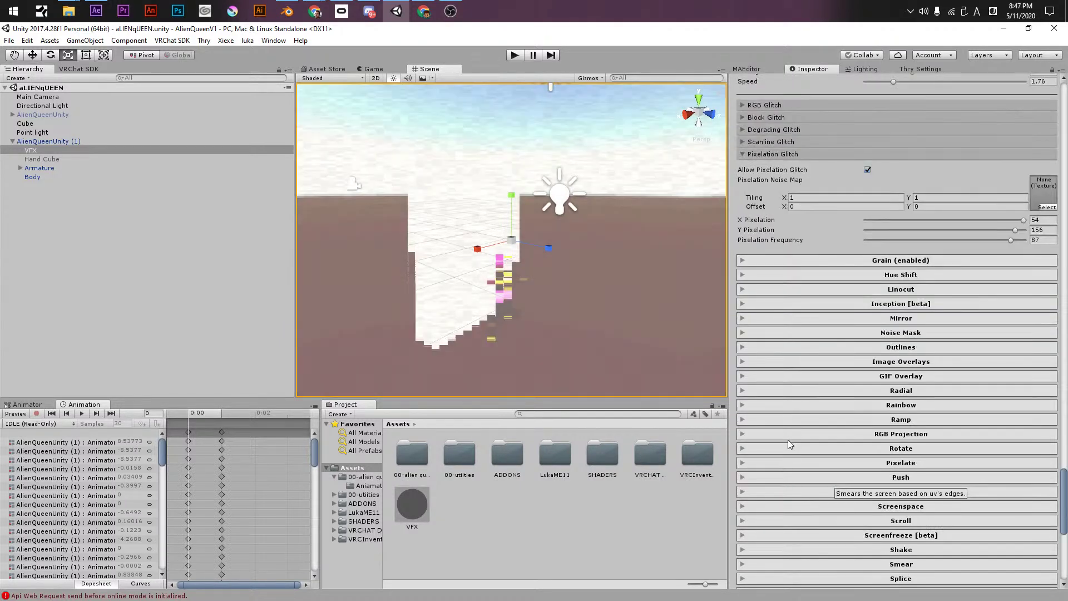
pyautogui.scroll(4, 789, 440)
pyautogui.click(868, 304)
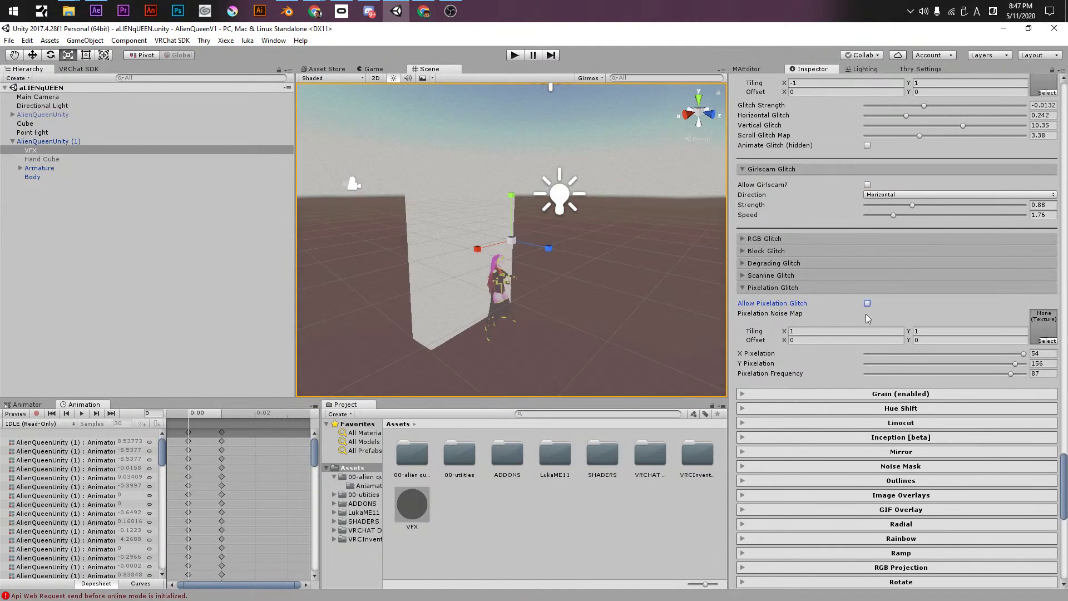
# - Collapse the Glitches, Dizzy, Edge Smear, Fade Projection, Filter and Film sections
pyautogui.scroll(6, 805, 278)
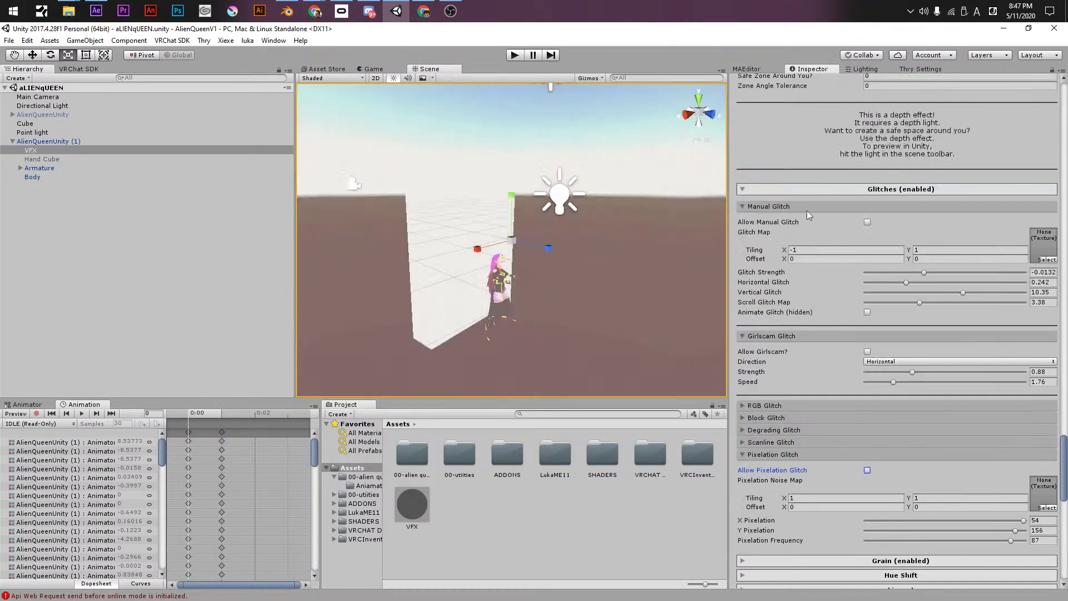
pyautogui.click(799, 188)
pyautogui.scroll(20, 790, 243)
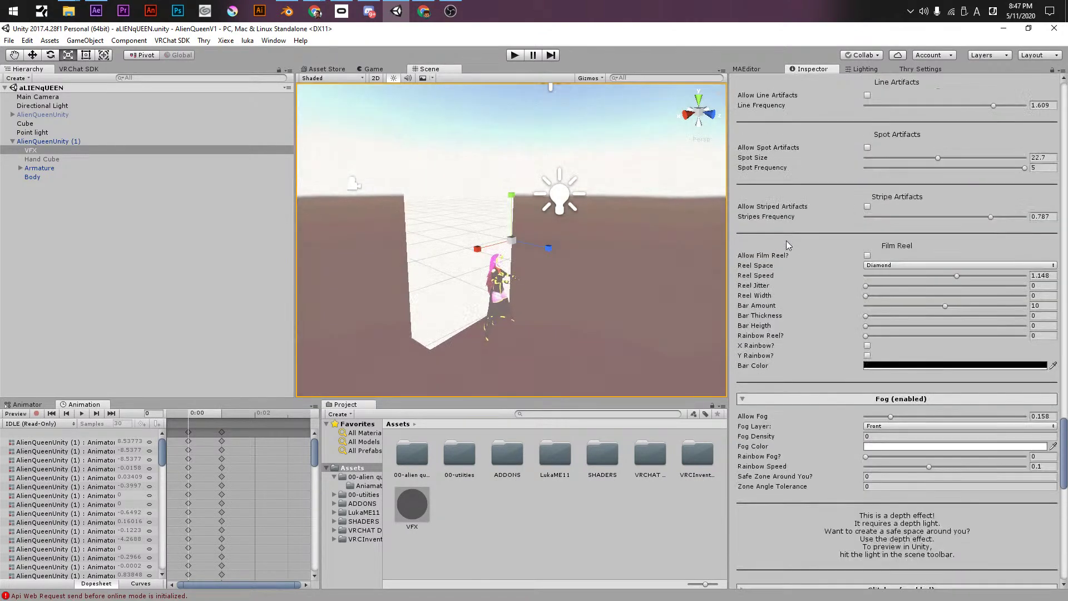
pyautogui.click(801, 199)
pyautogui.click(793, 228)
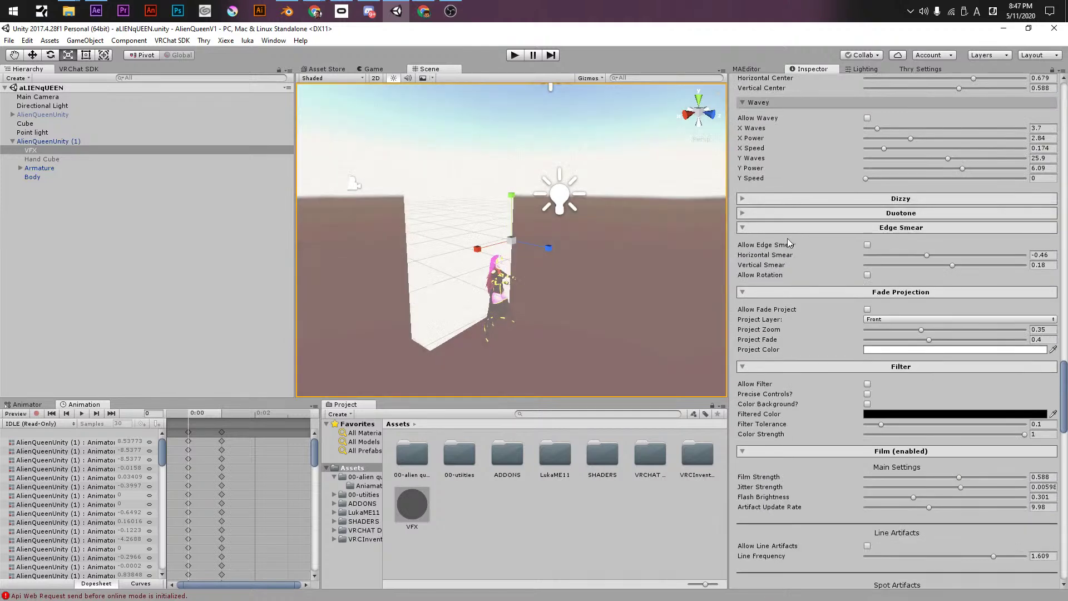
pyautogui.click(787, 242)
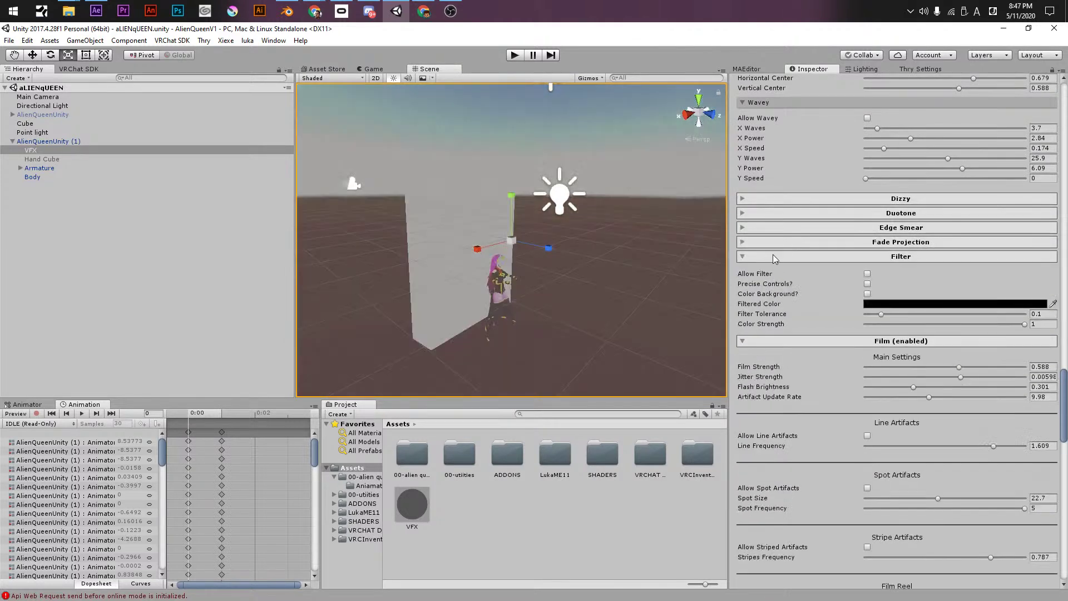
pyautogui.click(773, 256)
pyautogui.click(772, 271)
pyautogui.scroll(15, 773, 271)
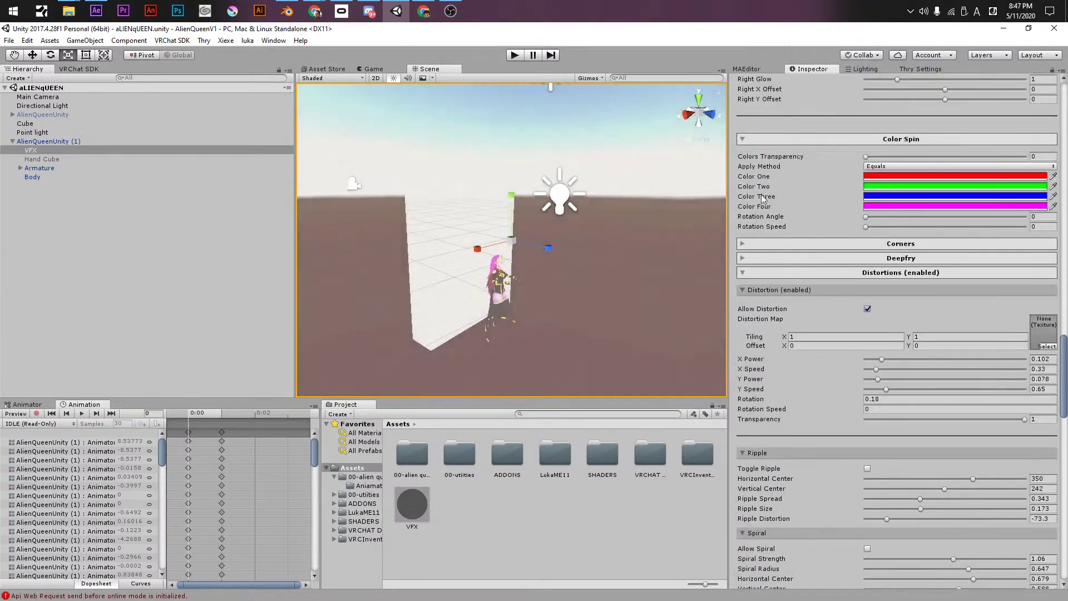
# - Collapse the Color Spin, Color Split, Color Droplet, Animating and Apart sections
pyautogui.click(788, 137)
pyautogui.scroll(15, 790, 186)
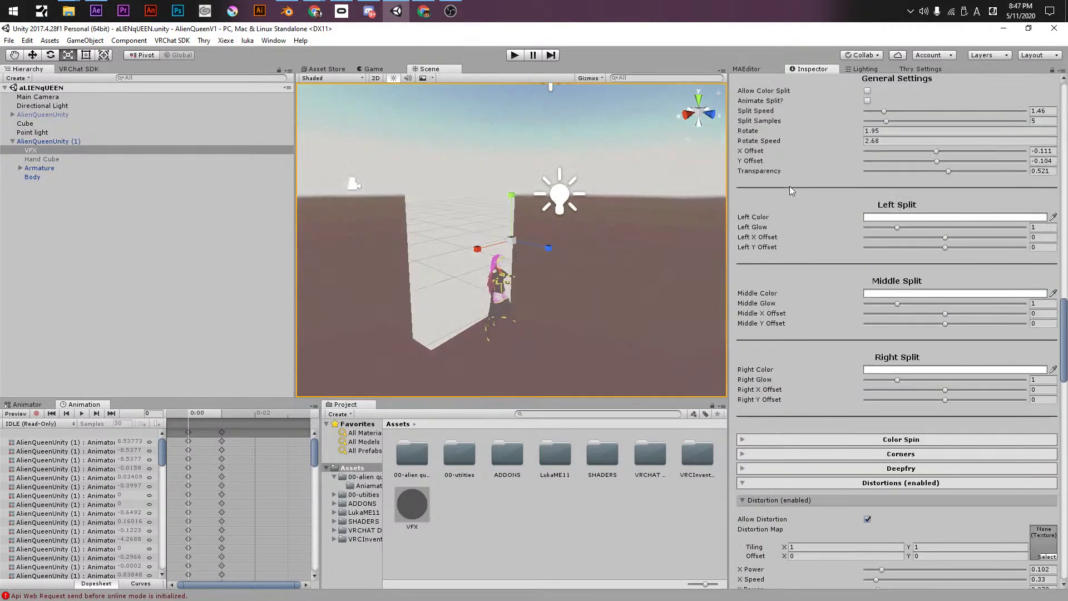
pyautogui.click(786, 245)
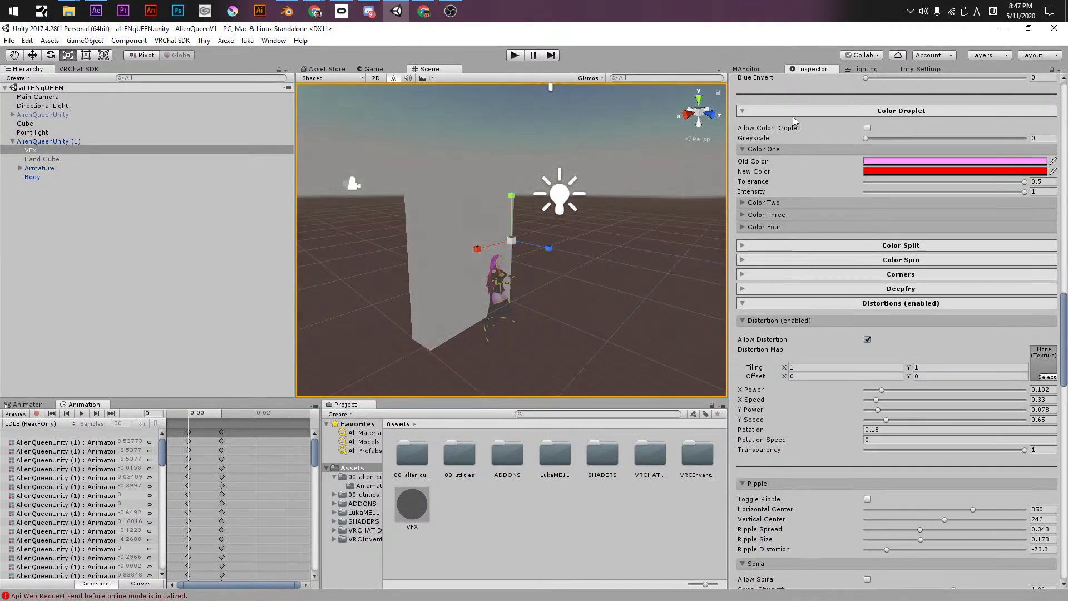
pyautogui.scroll(8, 796, 155)
pyautogui.click(786, 378)
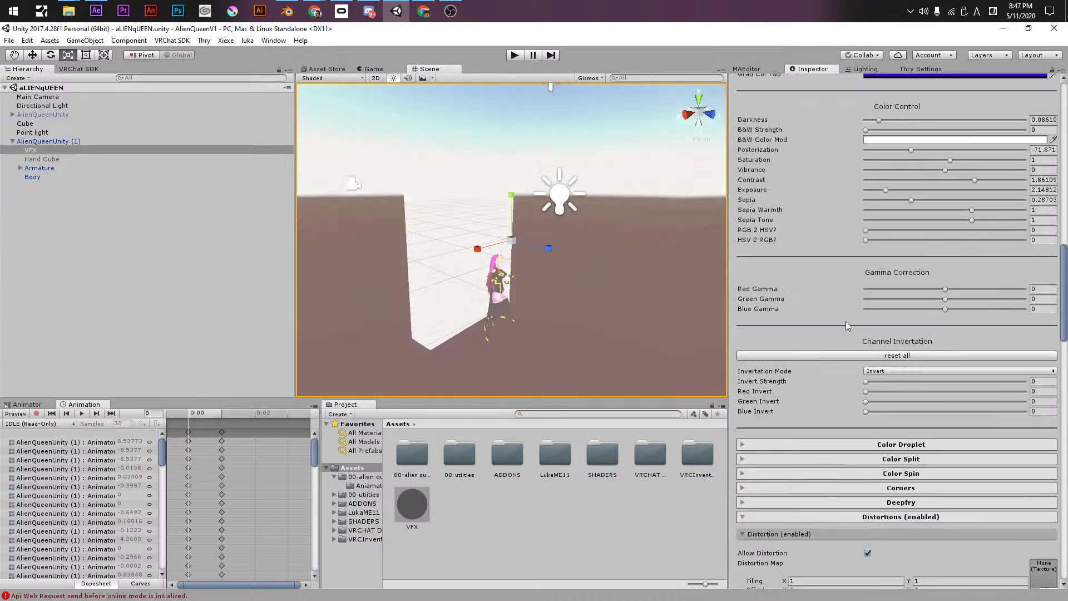
pyautogui.scroll(9, 826, 297)
pyautogui.scroll(10, 824, 294)
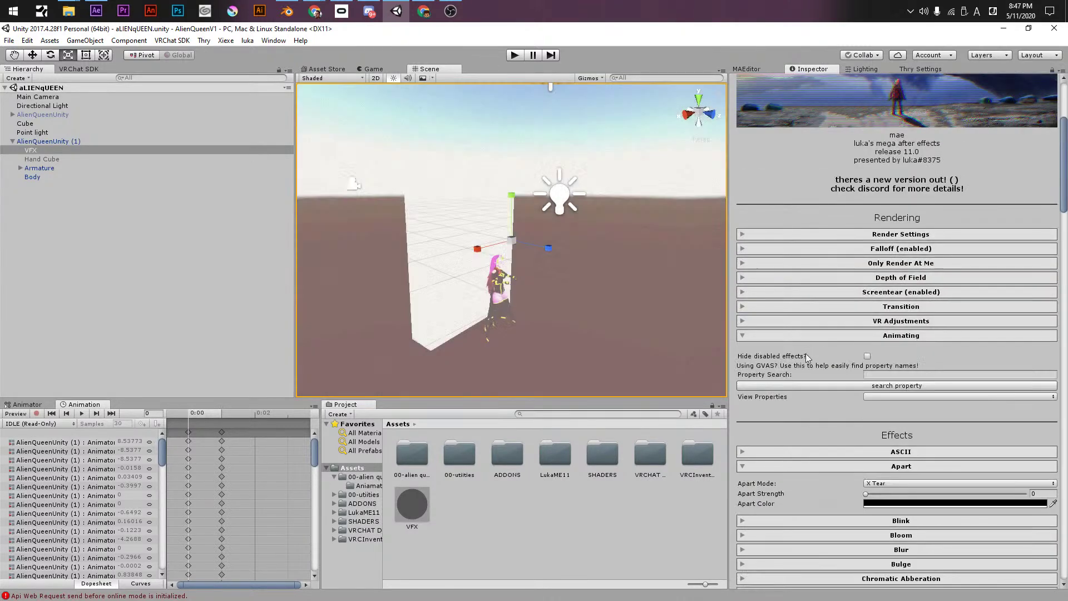
pyautogui.click(782, 338)
pyautogui.click(753, 396)
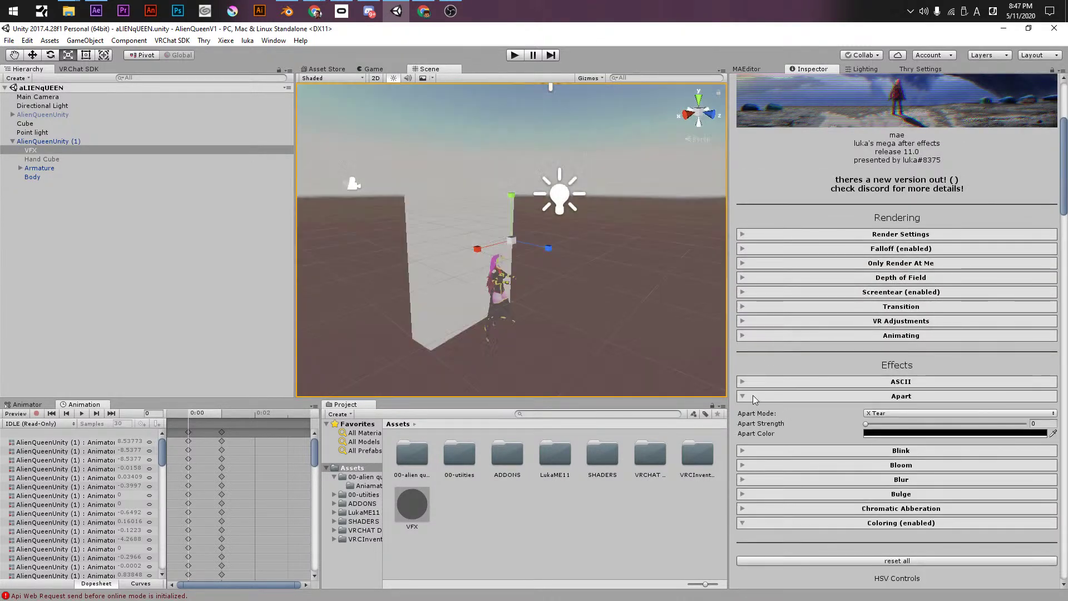
# - Collapse the Coloring, Distortions and Fog sections and return to the Inspector's top
pyautogui.scroll(-8, 766, 460)
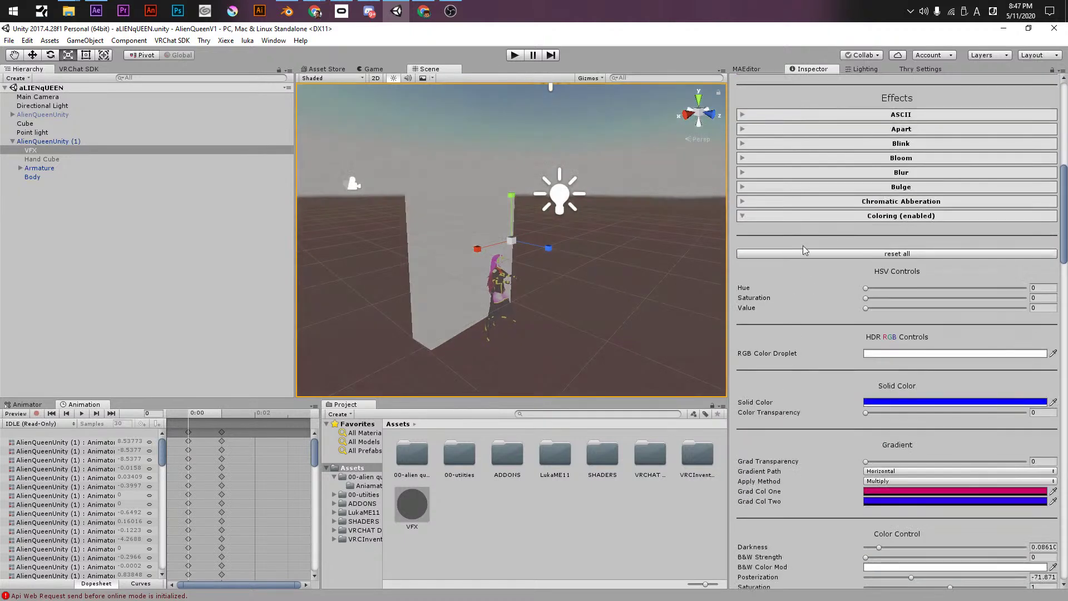
pyautogui.click(780, 218)
pyautogui.click(800, 301)
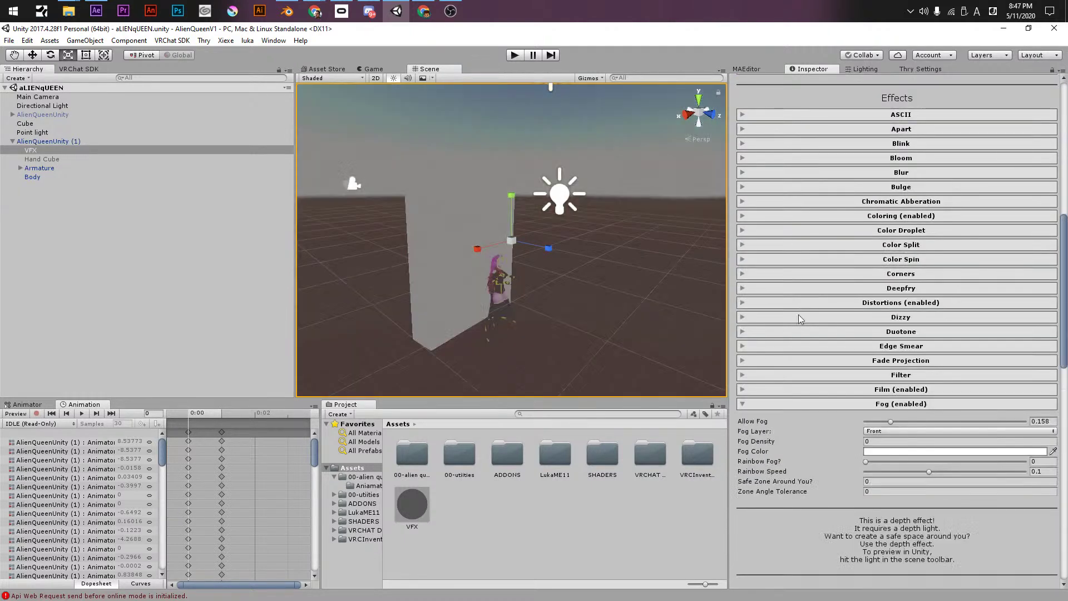
pyautogui.click(805, 403)
pyautogui.scroll(-5, 803, 420)
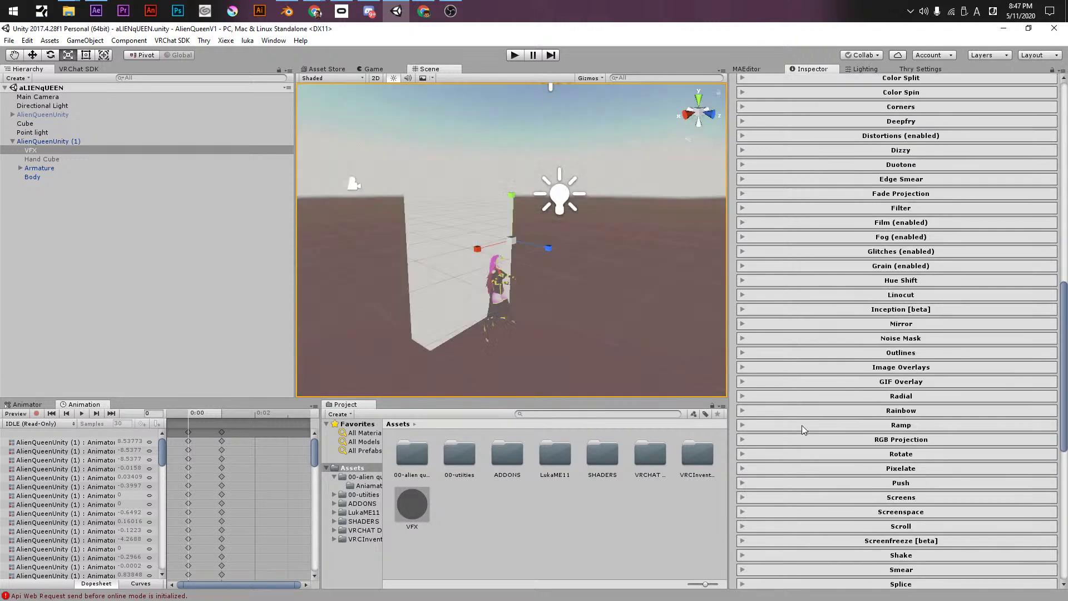
pyautogui.scroll(-4, 844, 312)
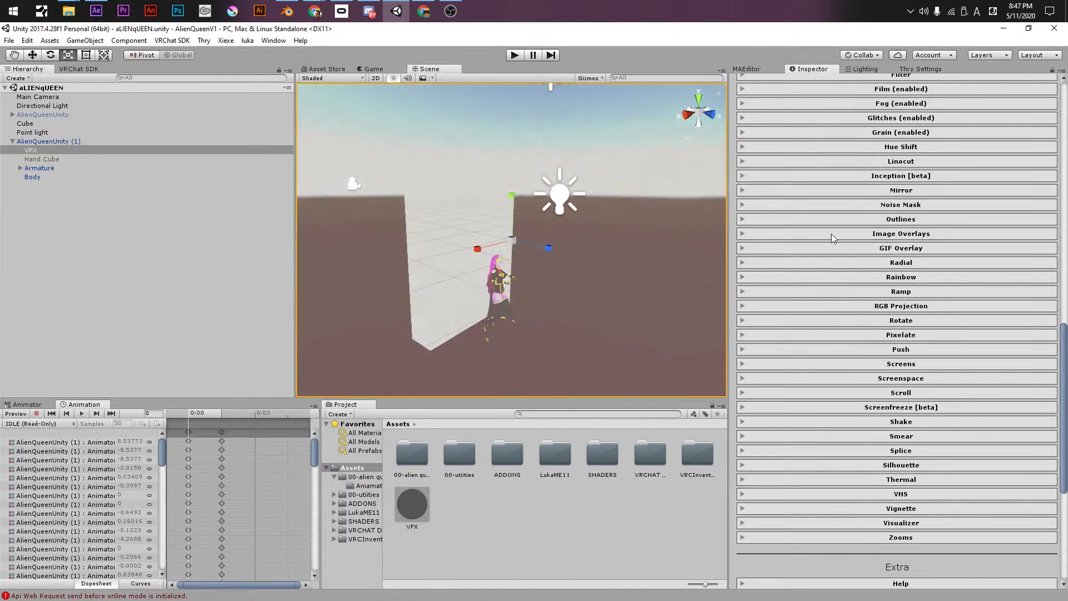
pyautogui.scroll(3, 579, 310)
pyautogui.keyDown('alt'); pyautogui.moveTo(552, 298); pyautogui.dragTo(484, 228); pyautogui.keyUp('alt')
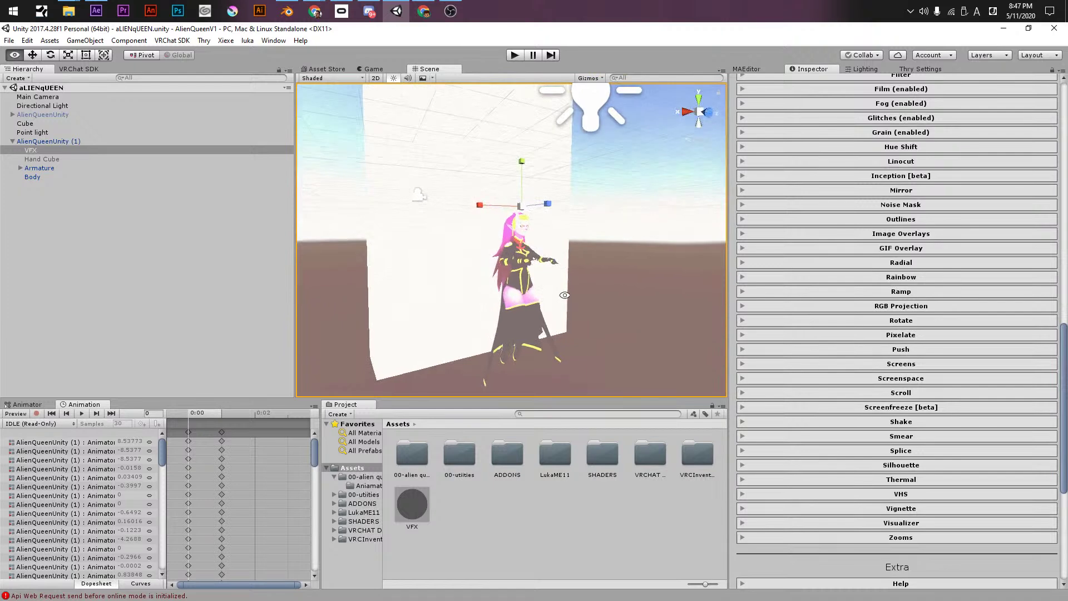
pyautogui.scroll(10, 915, 190)
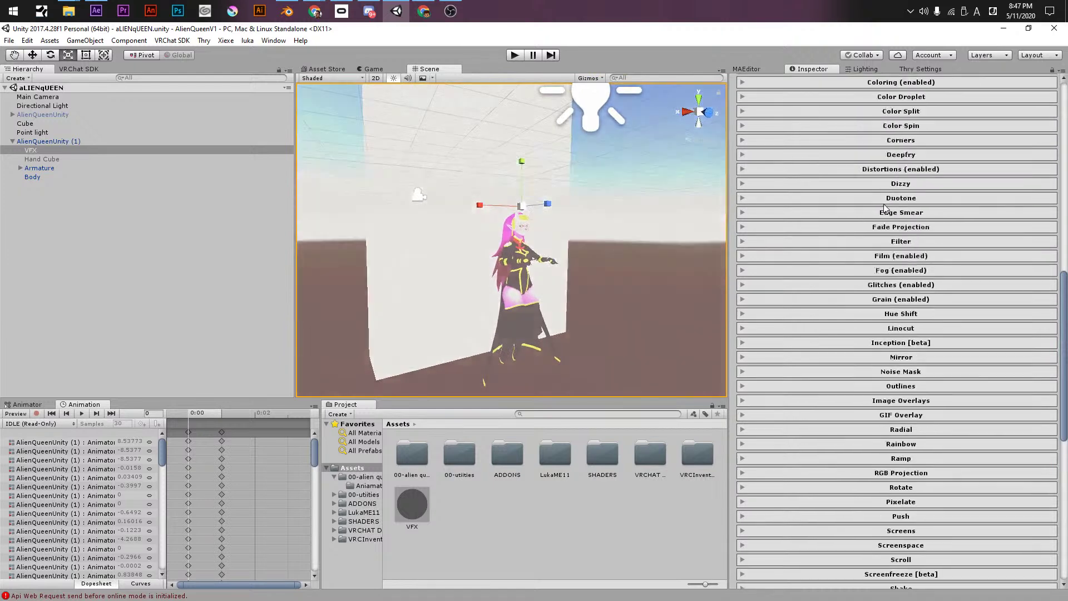
pyautogui.scroll(5, 915, 190)
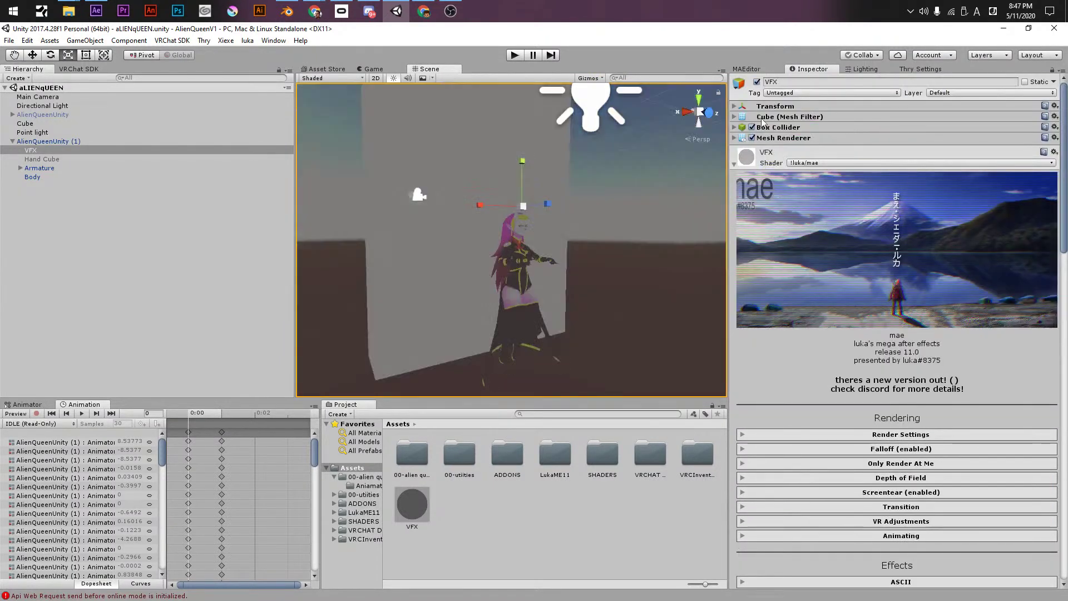
# - Try the Standard shader on the VFX material, then leave the shader list unchanged
pyautogui.click(917, 162)
pyautogui.click(817, 174)
pyautogui.click(923, 162)
pyautogui.moveTo(882, 226)
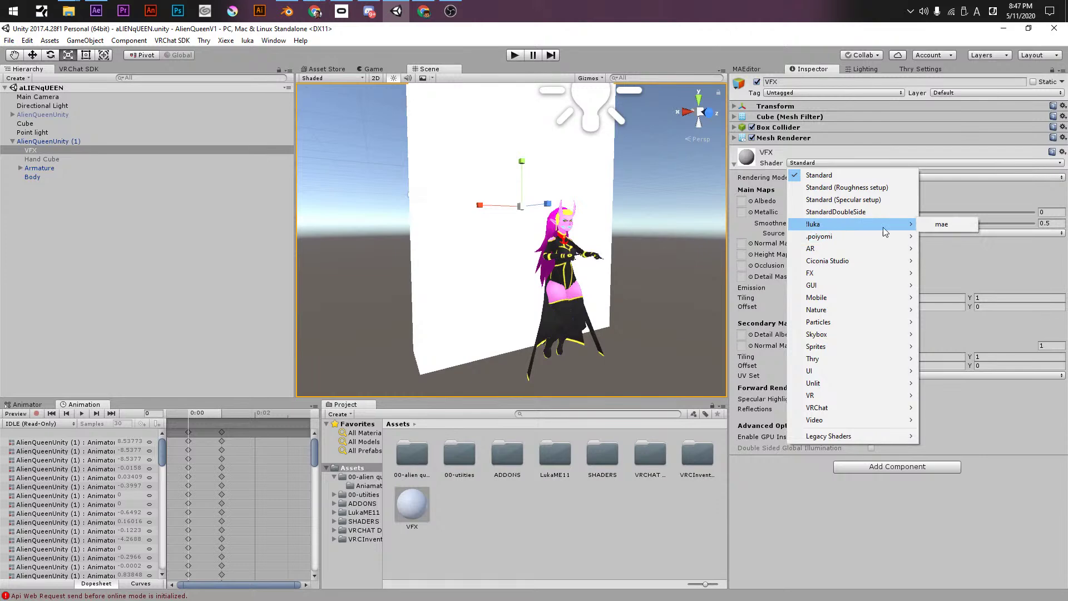
pyautogui.click(810, 164)
# - Create a new material named 2 in Assets and apply it to VFX
pyautogui.click(451, 512)
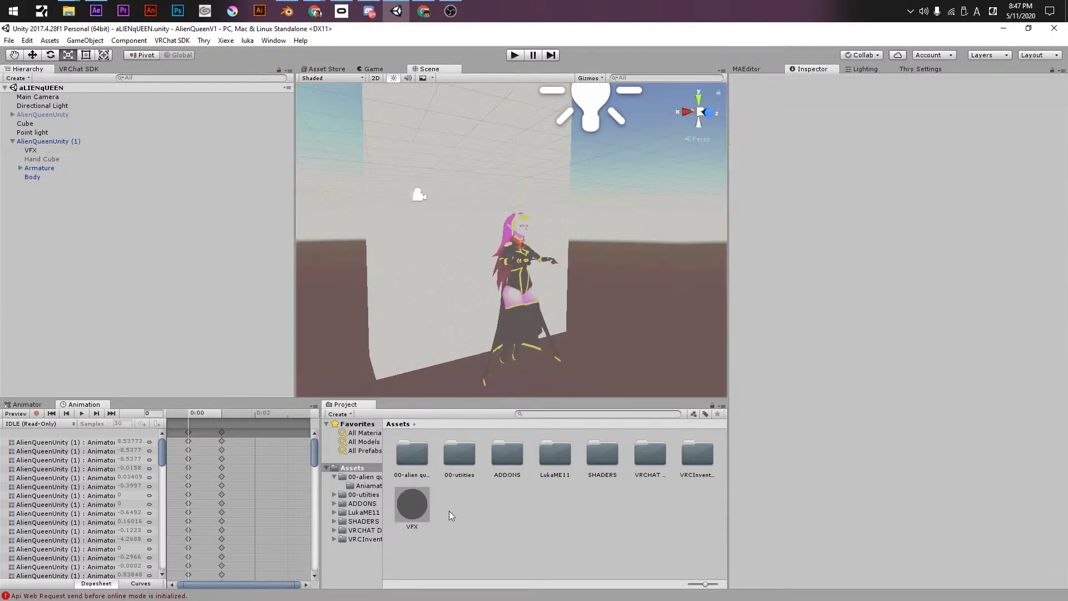
pyautogui.rightClick(451, 512)
pyautogui.moveTo(525, 291)
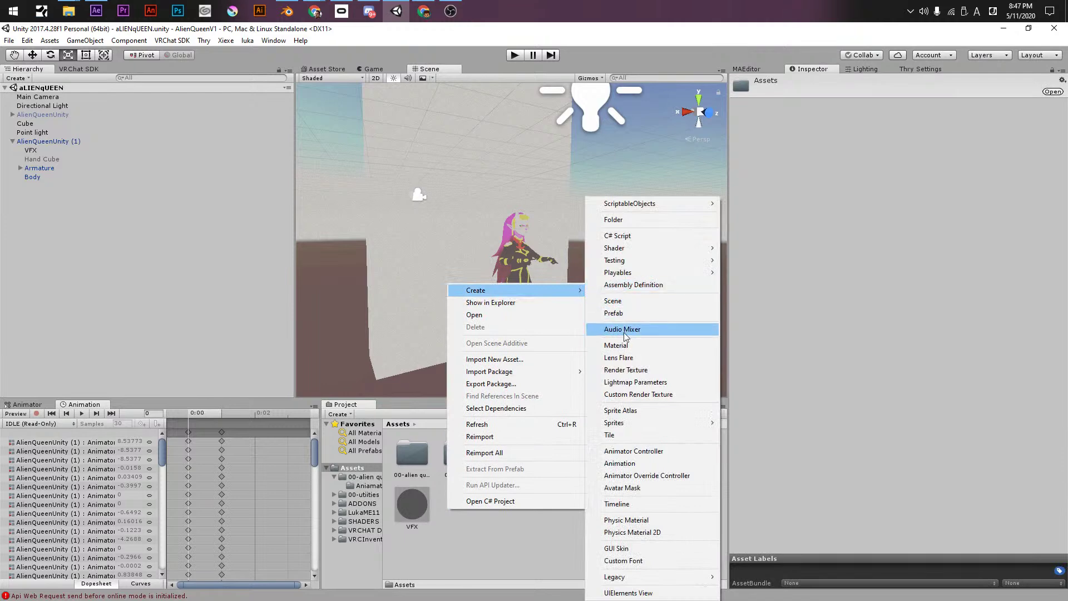
pyautogui.click(622, 345)
pyautogui.write('2')
pyautogui.press('Return')
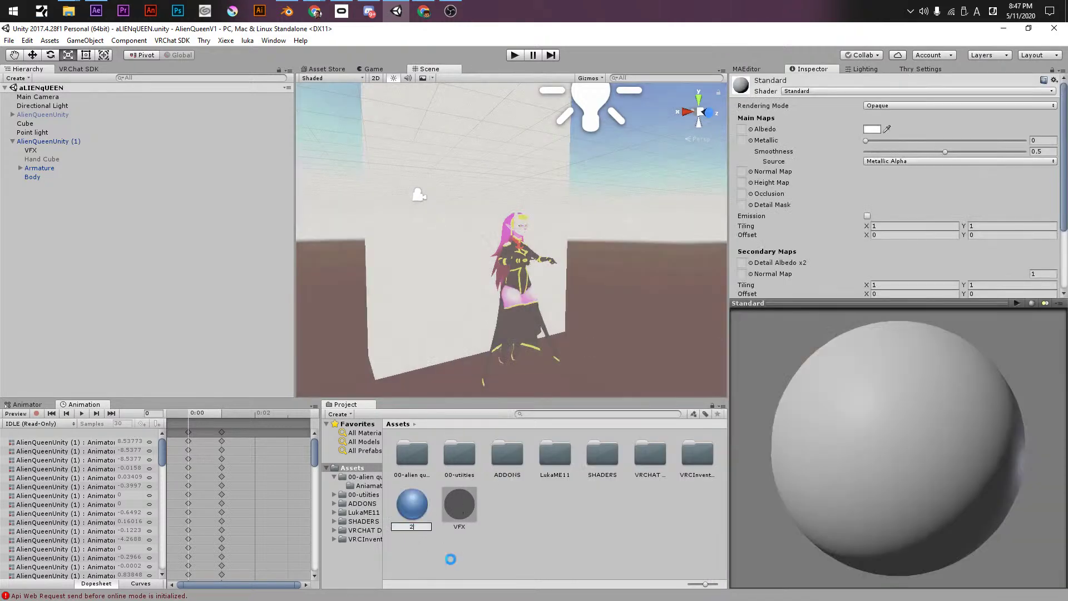
pyautogui.moveTo(412, 513); pyautogui.dragTo(43, 151)
pyautogui.click(86, 151)
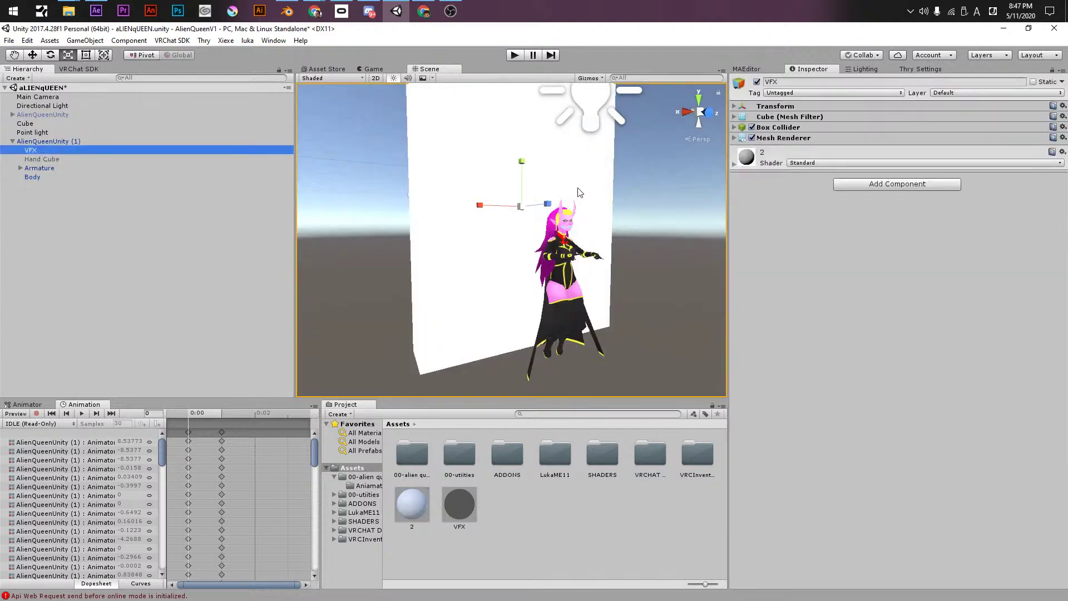
# - Shrink the VFX cube and slide it to the right beside the avatar
pyautogui.scroll(-5, 583, 189)
pyautogui.moveTo(511, 226); pyautogui.dragTo(479, 262)
pyautogui.scroll(2, 517, 239)
pyautogui.press('e')
pyautogui.press('w')
pyautogui.scroll(2, 528, 259)
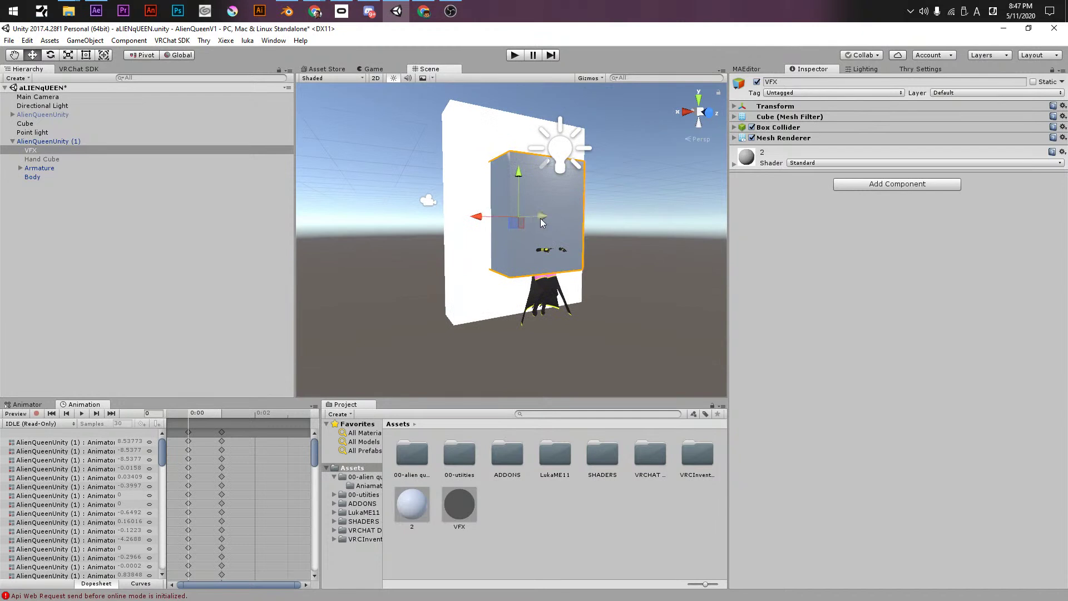
pyautogui.moveTo(539, 223); pyautogui.dragTo(553, 220)
pyautogui.keyDown('alt'); pyautogui.moveTo(535, 178); pyautogui.dragTo(561, 183); pyautogui.keyUp('alt')
# - Set material 2's shader to !luka/mae and zoom in on the character
pyautogui.press('r')
pyautogui.press('w')
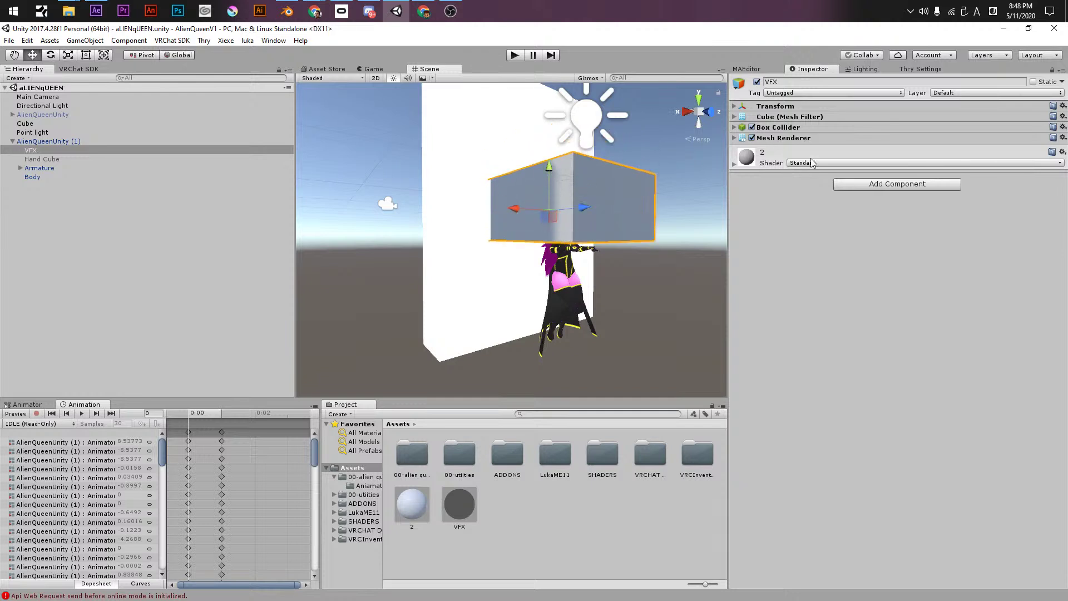
pyautogui.click(811, 163)
pyautogui.moveTo(813, 227)
pyautogui.click(949, 228)
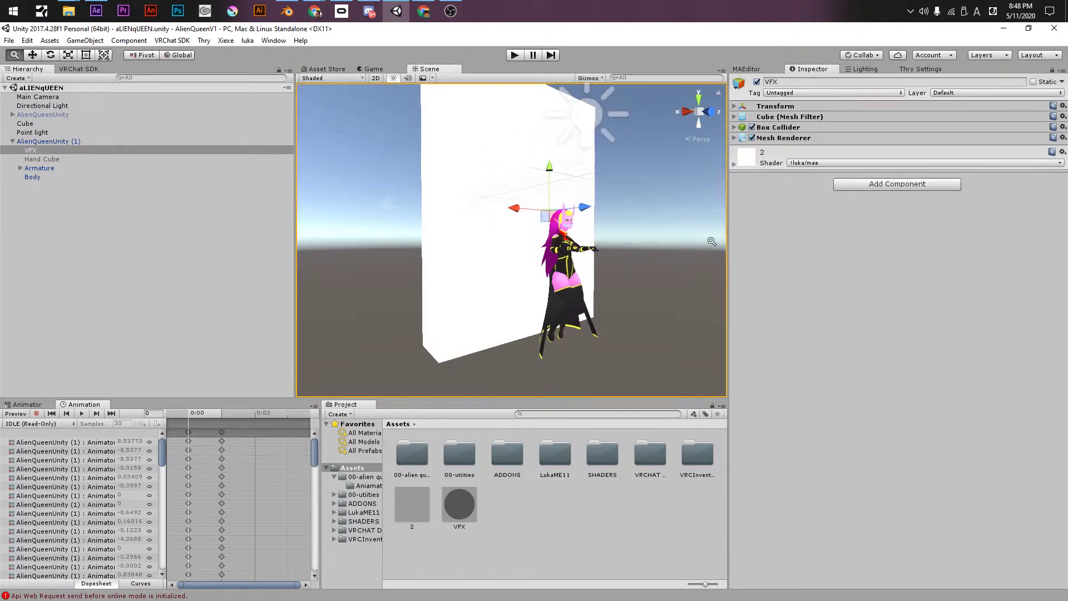
pyautogui.keyDown('alt'); pyautogui.moveTo(627, 230); pyautogui.dragTo(1005, 263, button='right'); pyautogui.keyUp('alt')
pyautogui.moveTo(709, 164); pyautogui.dragTo(615, 248, button='middle')
pyautogui.keyDown('alt'); pyautogui.moveTo(614, 247); pyautogui.dragTo(640, 257, button='right'); pyautogui.keyUp('alt')
# - Turn on Allow RGB Split in the Chromatic Abberation section
pyautogui.click(734, 164)
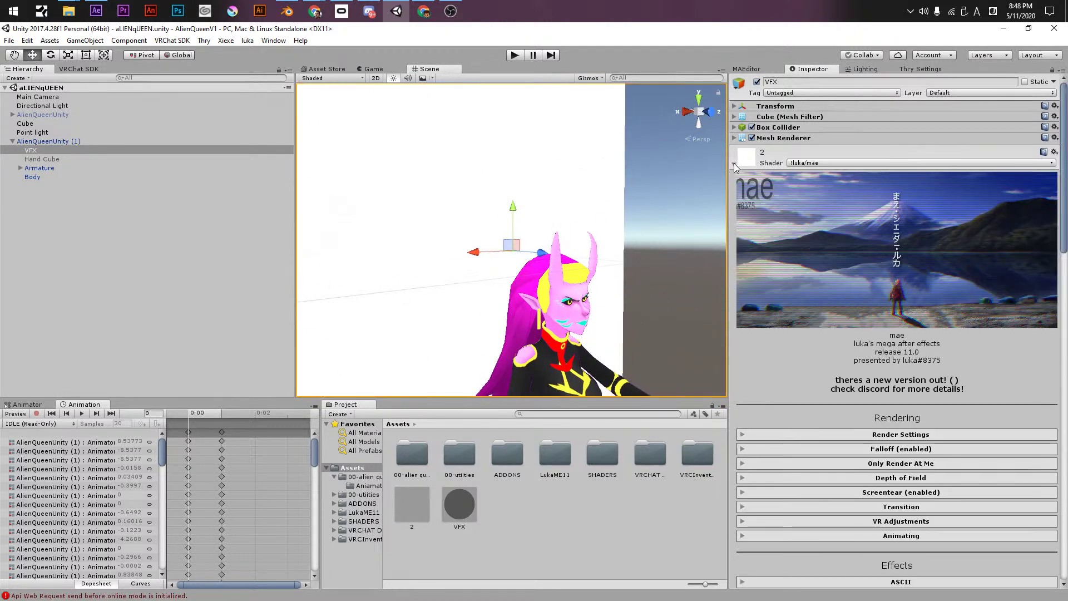
pyautogui.scroll(-10, 763, 468)
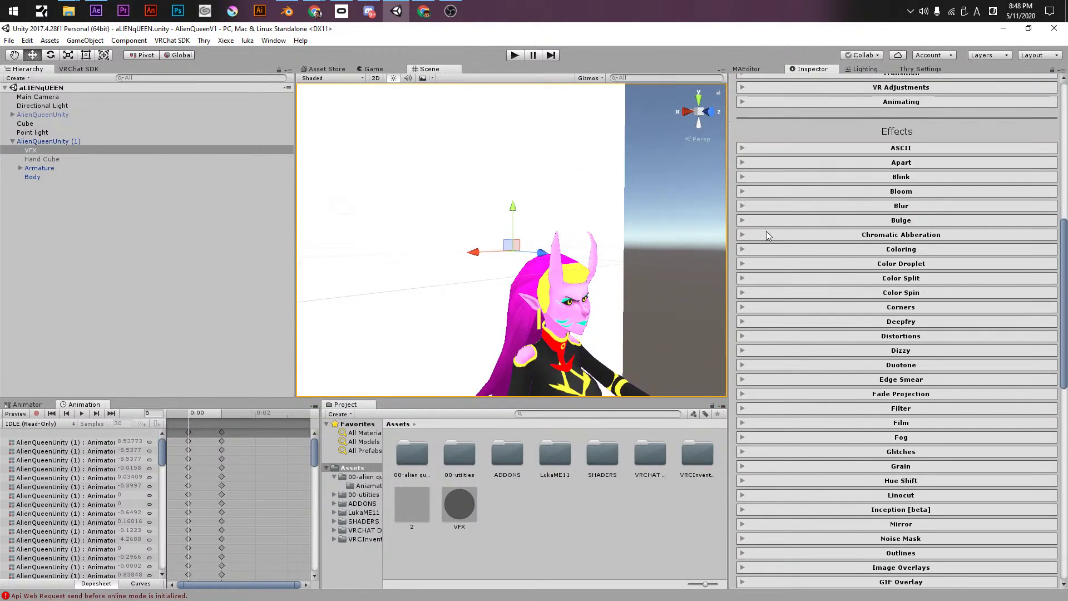
pyautogui.click(768, 234)
pyautogui.click(868, 282)
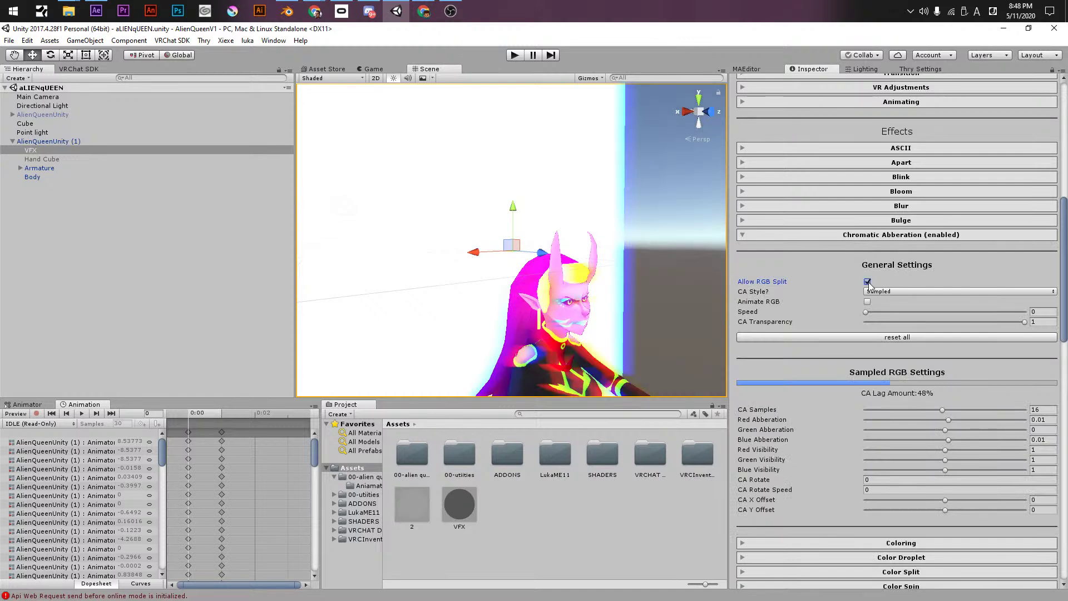
pyautogui.scroll(-5, 586, 268)
pyautogui.scroll(2, 580, 268)
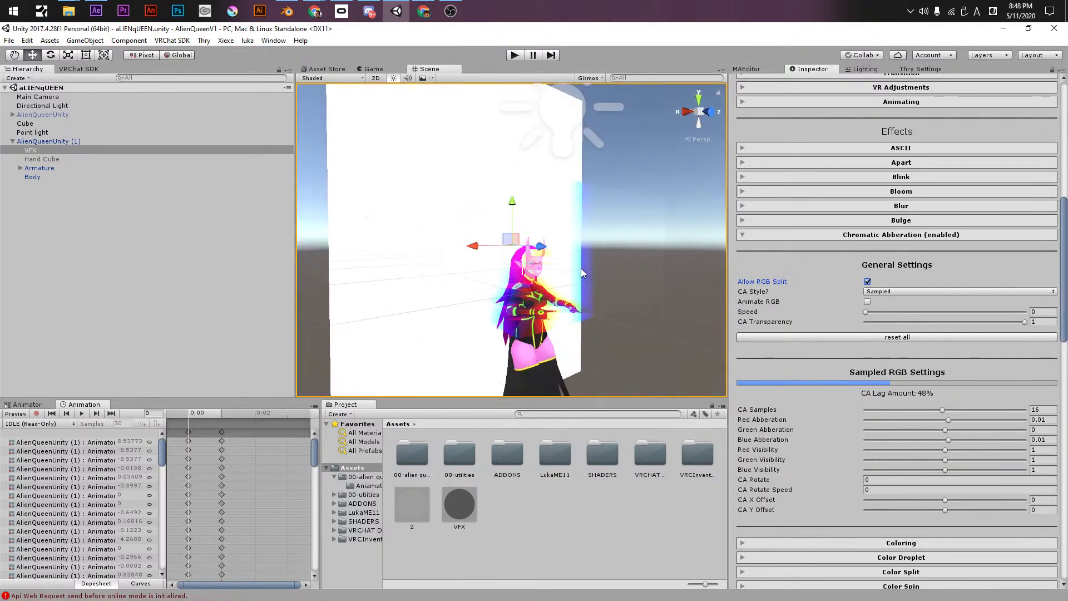
# - Lower the VFX cube in the scene and inspect the colour fringing
pyautogui.keyDown('alt'); pyautogui.moveTo(580, 268); pyautogui.dragTo(593, 234); pyautogui.keyUp('alt')
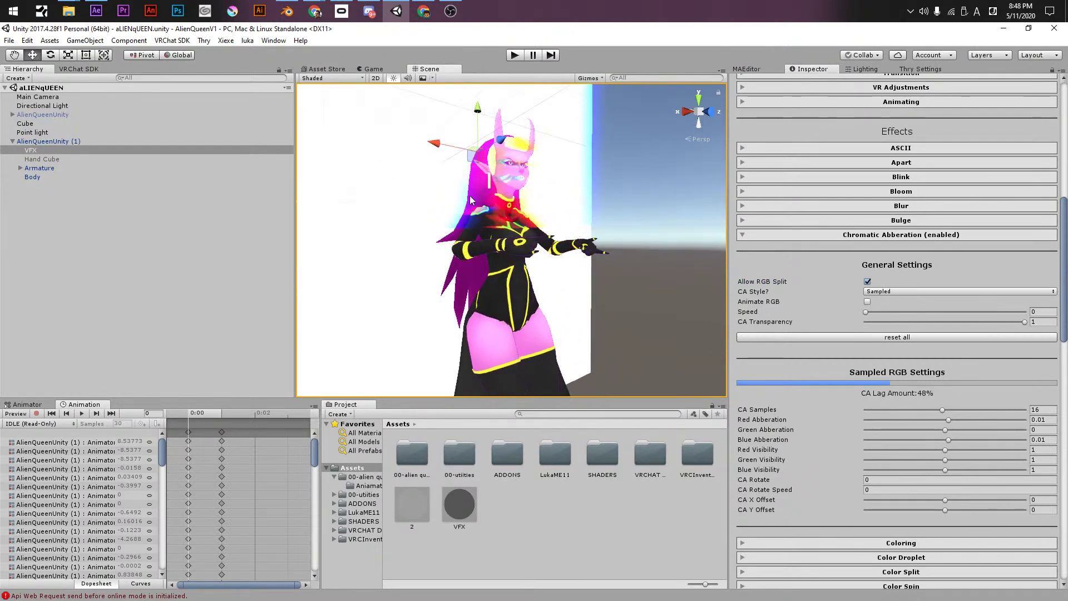
pyautogui.scroll(-3, 490, 156)
pyautogui.press('r')
pyautogui.press('w')
pyautogui.moveTo(494, 167); pyautogui.dragTo(494, 234)
pyautogui.press('r')
pyautogui.keyDown('alt'); pyautogui.moveTo(573, 286); pyautogui.dragTo(596, 298); pyautogui.keyUp('alt')
pyautogui.scroll(-15, 775, 381)
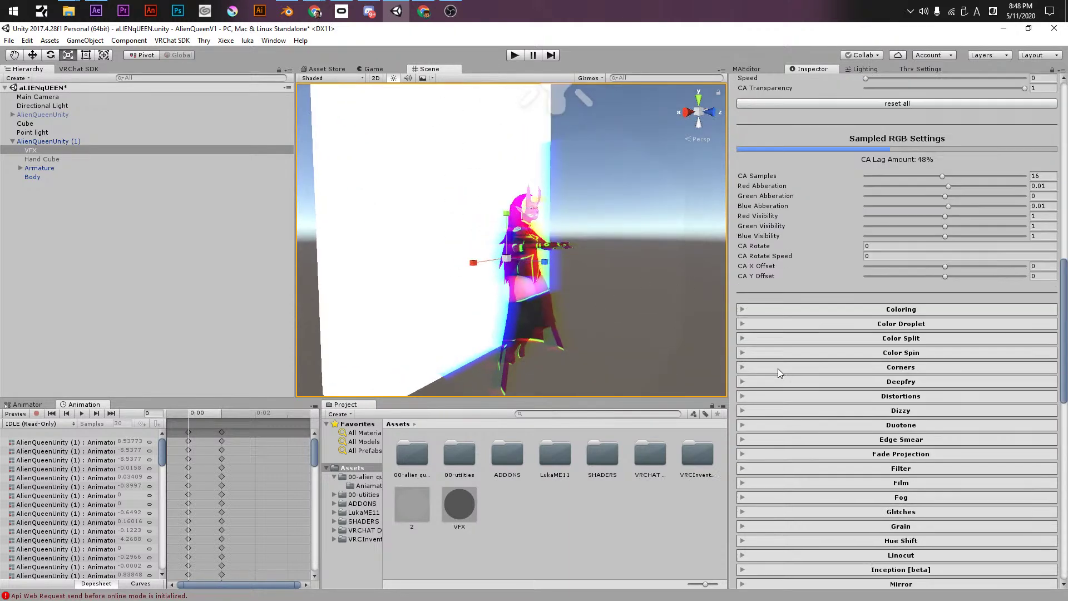
pyautogui.scroll(-5, 774, 390)
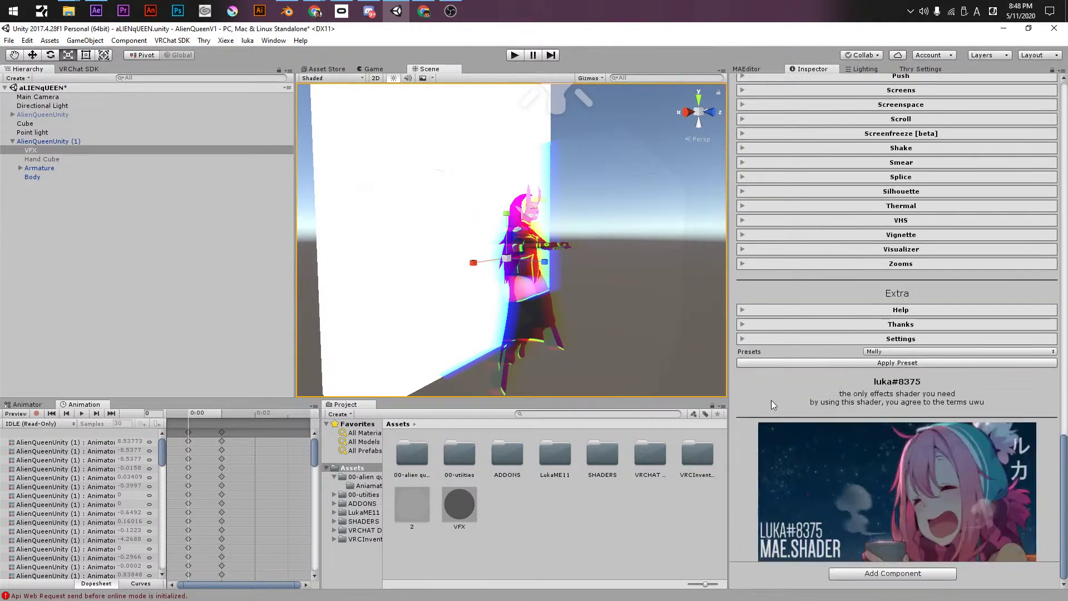
pyautogui.scroll(2, 771, 399)
pyautogui.scroll(3, 772, 405)
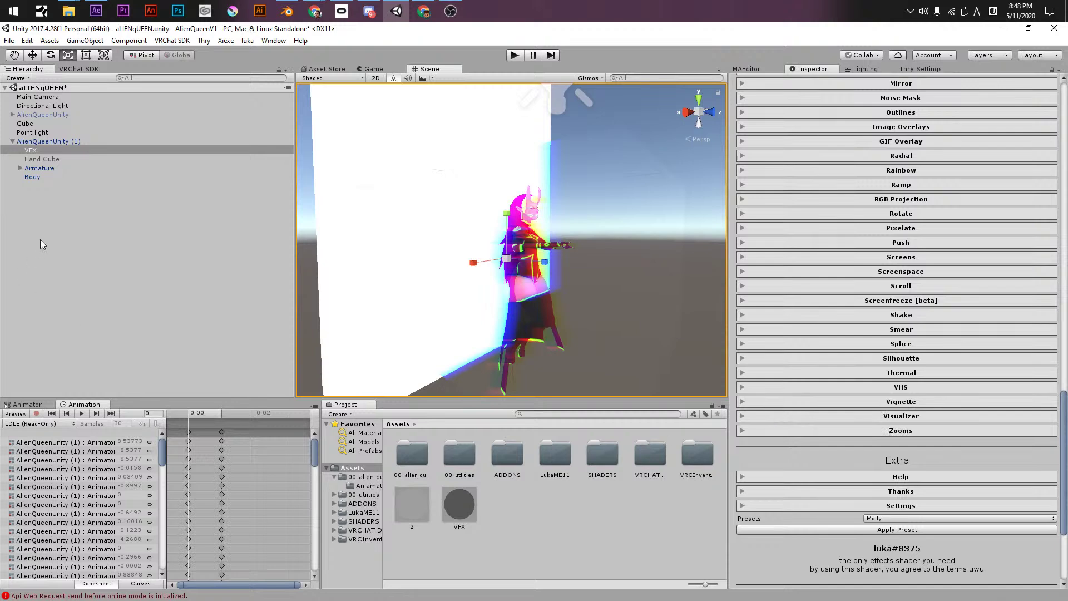
# - Duplicate Body as Body (1) and put the VFX effect material on it
pyautogui.click(33, 177)
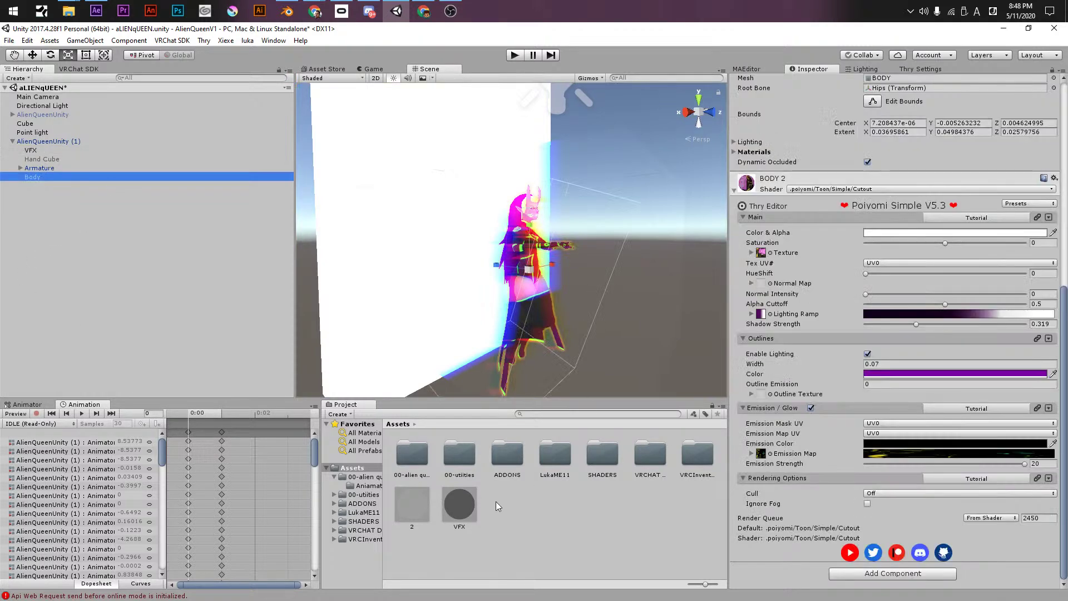
pyautogui.moveTo(456, 518); pyautogui.dragTo(48, 181)
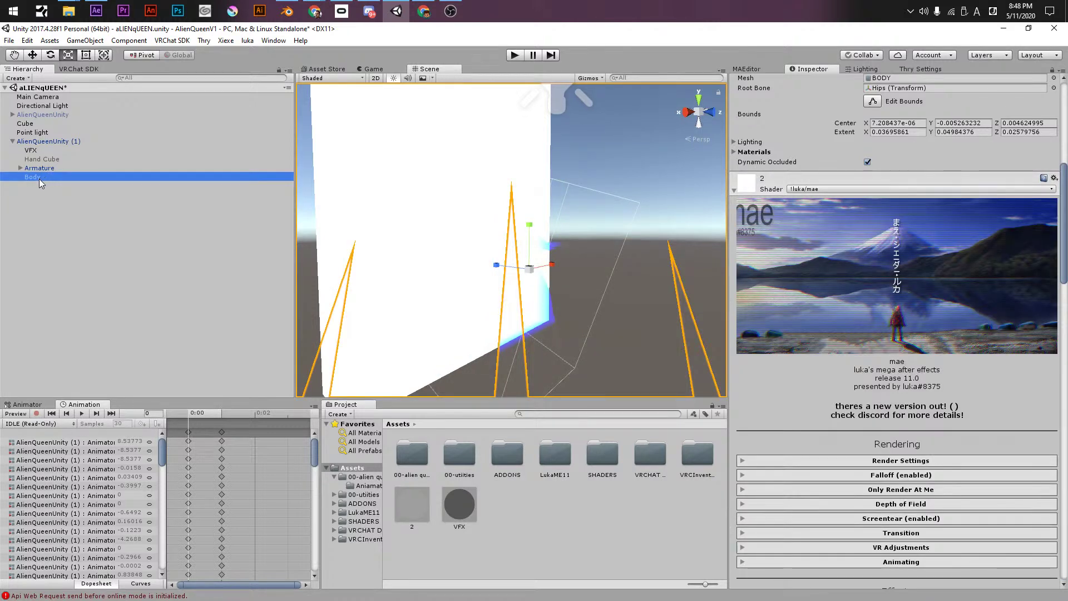
pyautogui.hotkey('ctrl', 'z')
pyautogui.hotkey('ctrl', 'd')
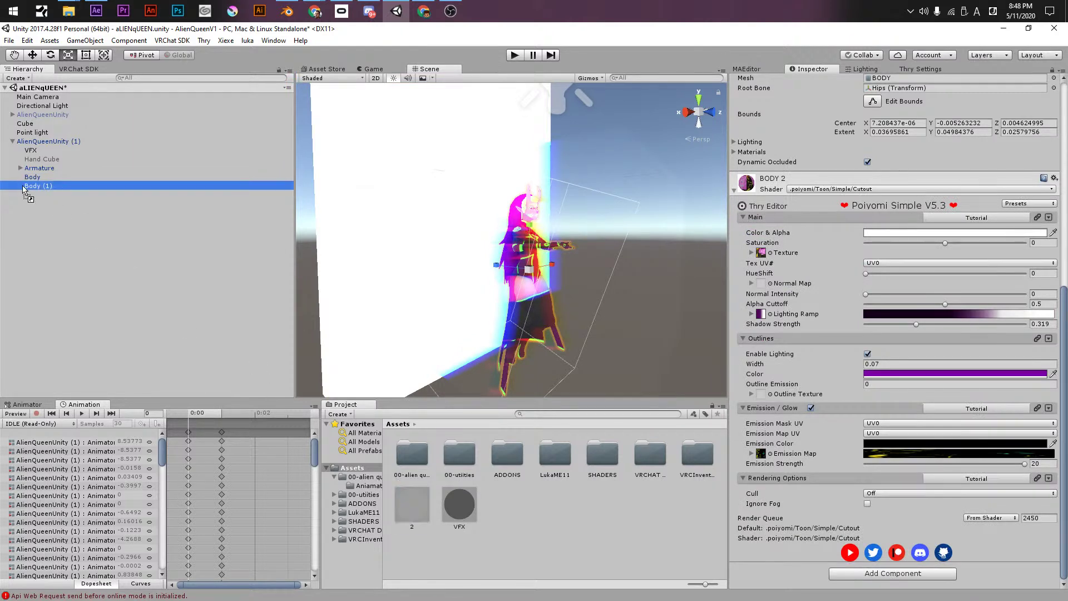
pyautogui.moveTo(32, 180); pyautogui.dragTo(33, 185)
# - Deactivate the Cube object so it disappears from the scene
pyautogui.click(66, 176)
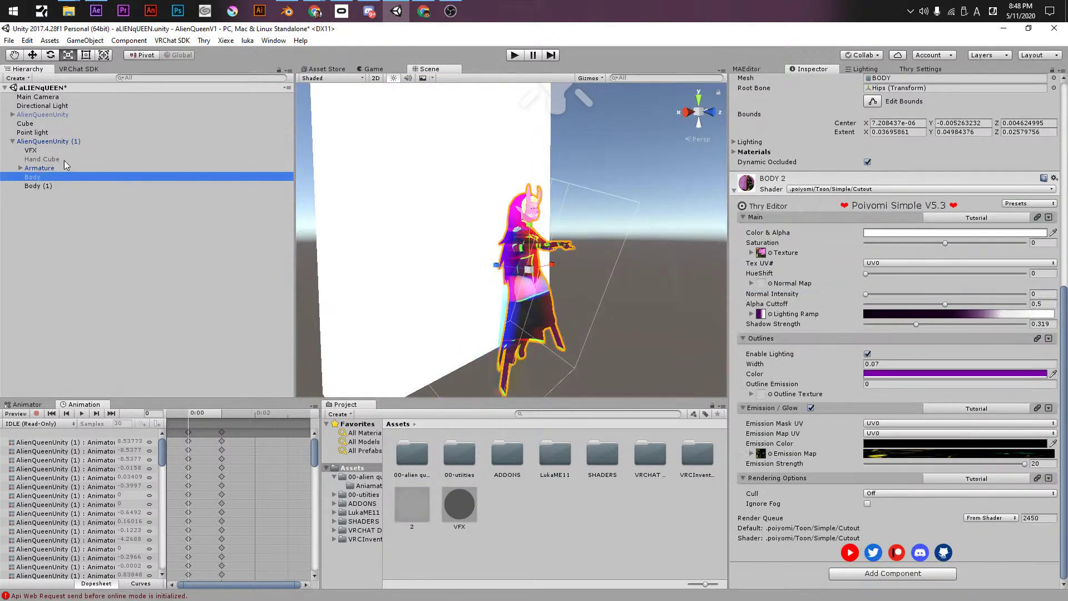
pyautogui.click(37, 123)
pyautogui.click(757, 82)
pyautogui.keyDown('alt'); pyautogui.moveTo(389, 267); pyautogui.dragTo(559, 243); pyautogui.keyUp('alt')
pyautogui.scroll(3, 433, 283)
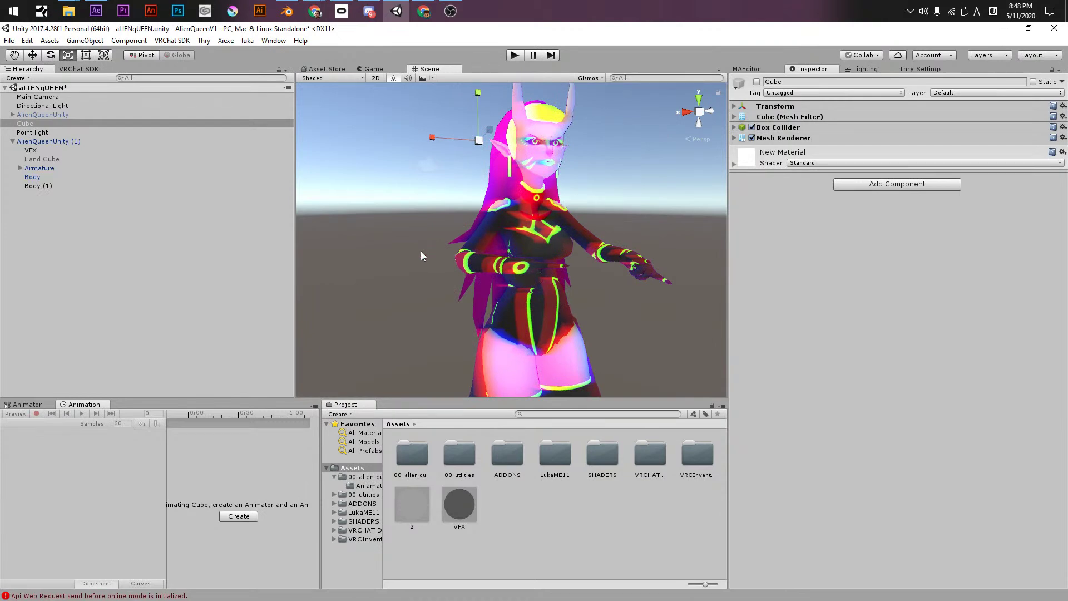
# - On Body (1), adjust Rainbow transparency and colour spread to 0.09, then collapse it
pyautogui.click(48, 187)
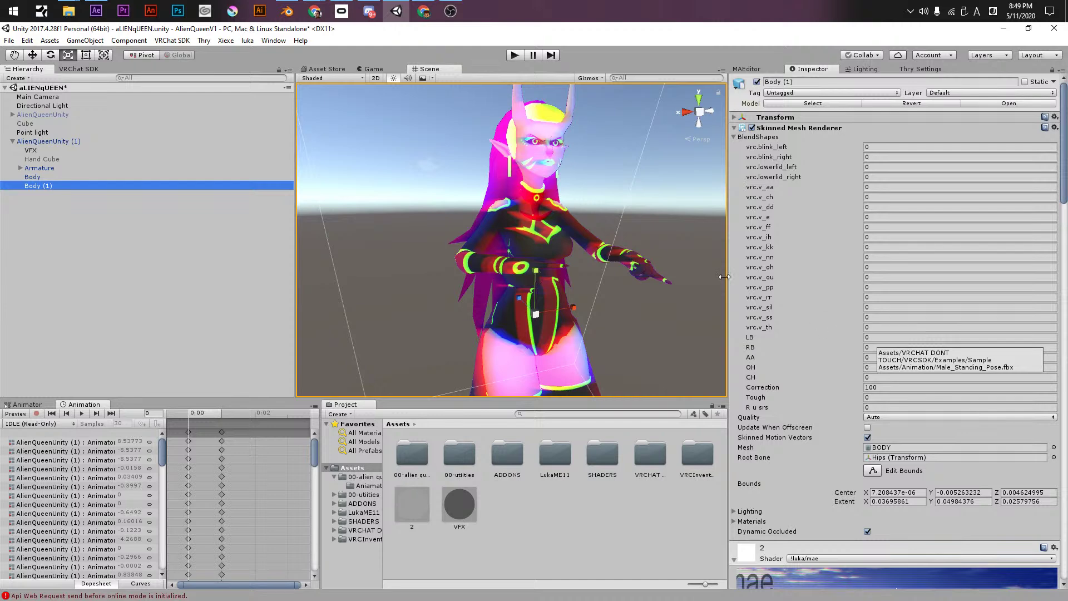
pyautogui.scroll(-15, 788, 410)
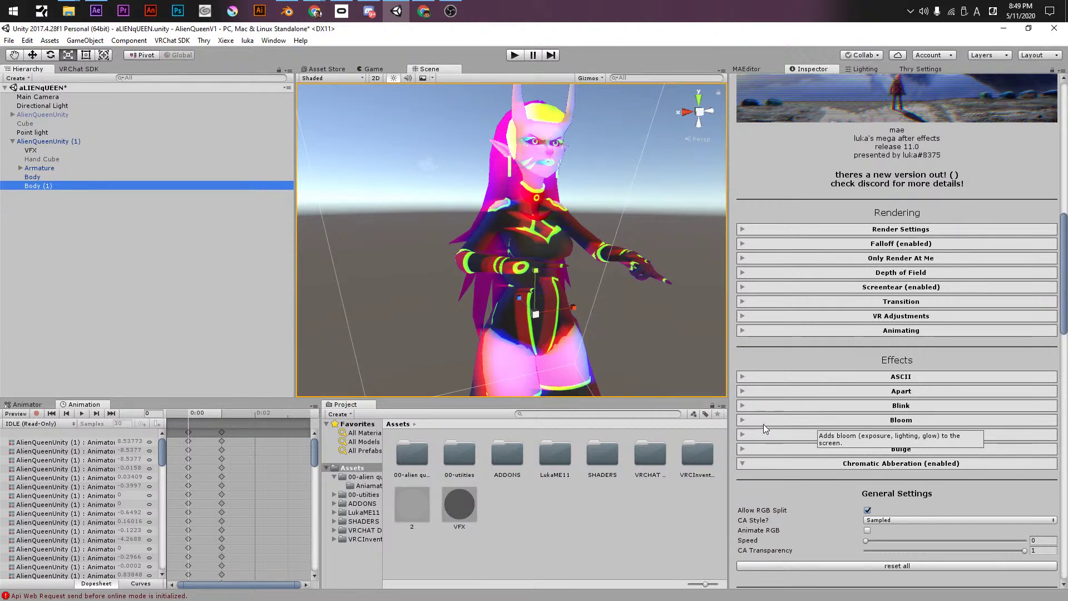
pyautogui.scroll(-5, 760, 429)
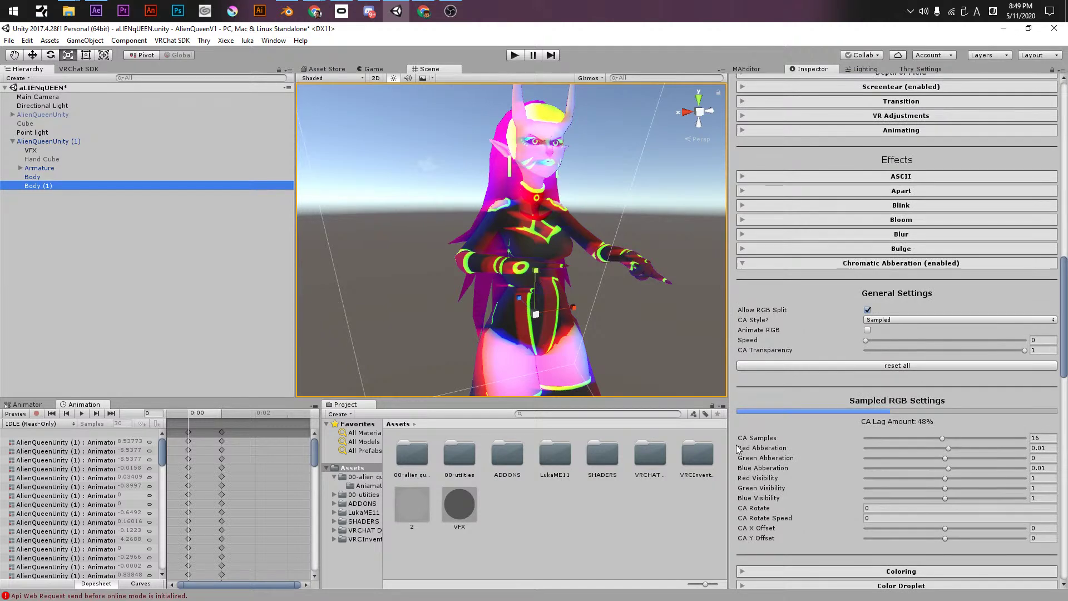
pyautogui.scroll(-6, 784, 446)
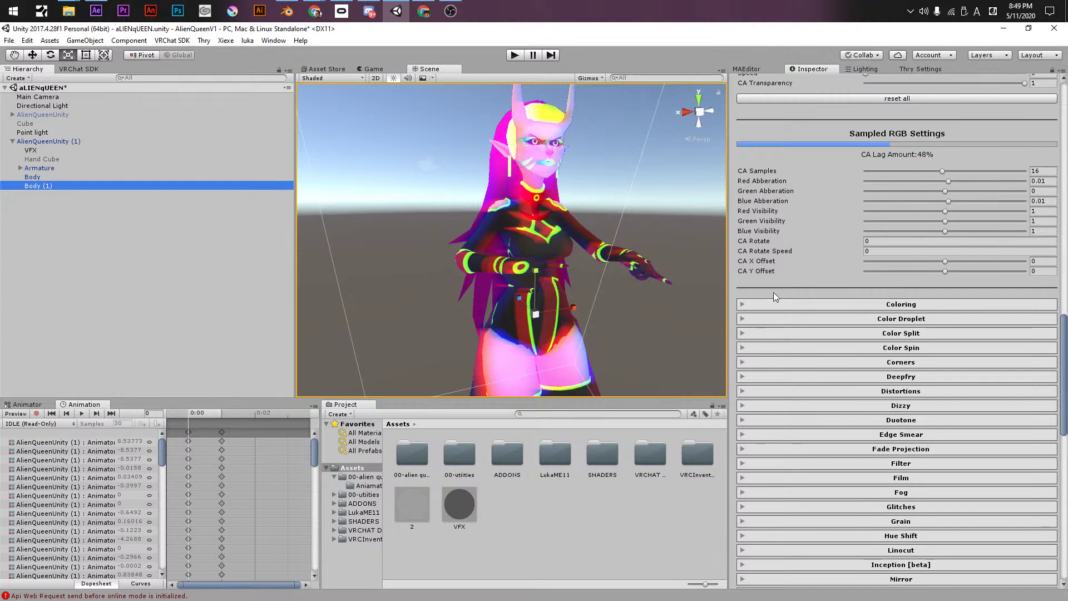
pyautogui.scroll(-3, 790, 417)
pyautogui.scroll(-5, 878, 451)
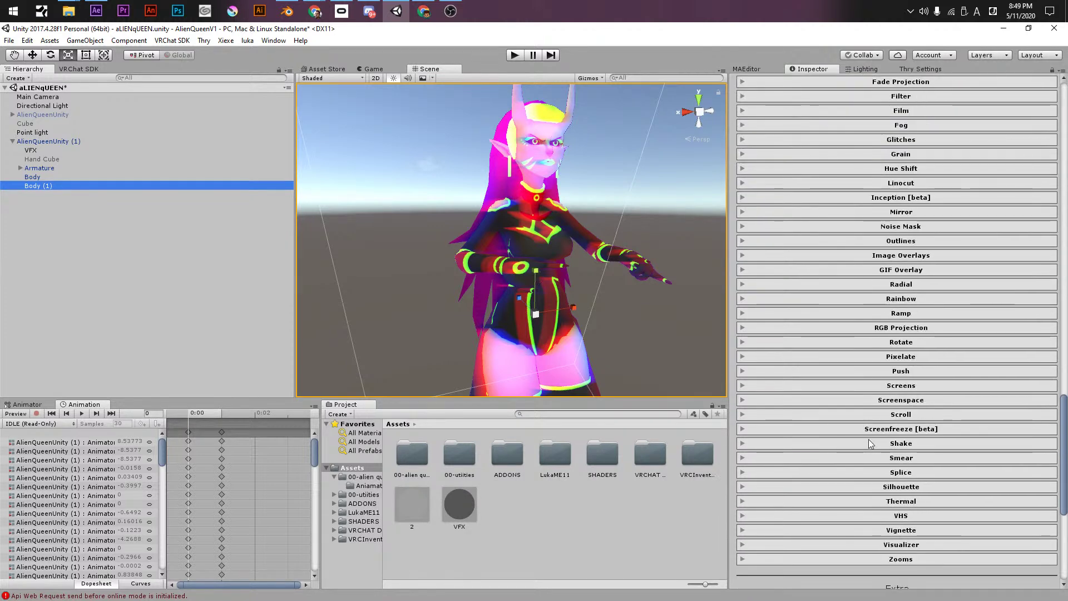
pyautogui.click(875, 299)
pyautogui.moveTo(879, 315); pyautogui.dragTo(795, 320)
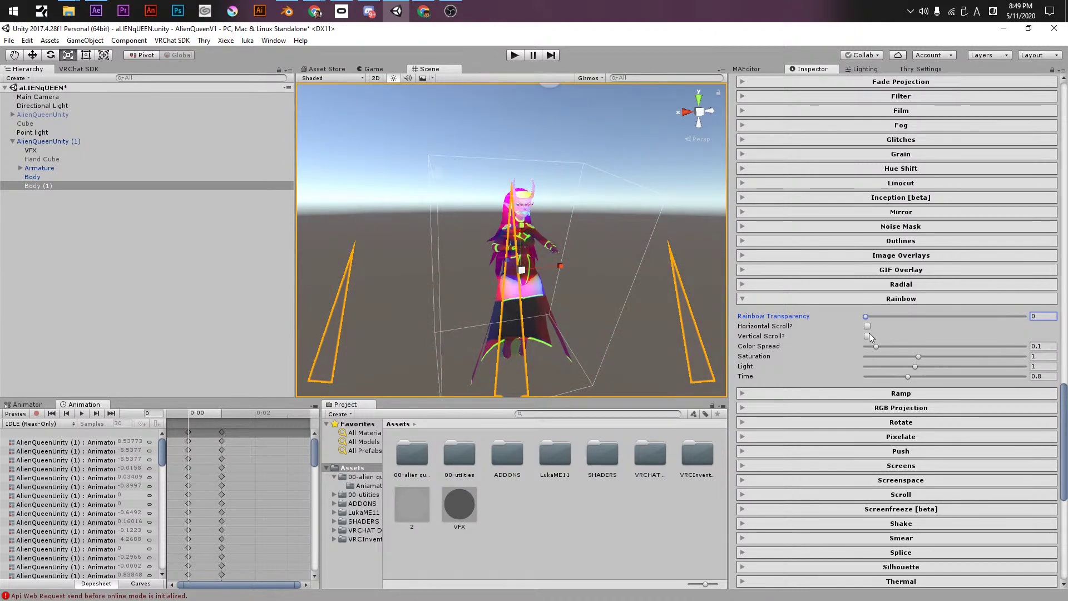
pyautogui.moveTo(883, 353)
pyautogui.mouseDown()
pyautogui.moveTo(885, 321)
pyautogui.moveTo(1011, 345)
pyautogui.moveTo(876, 346)
pyautogui.mouseUp()
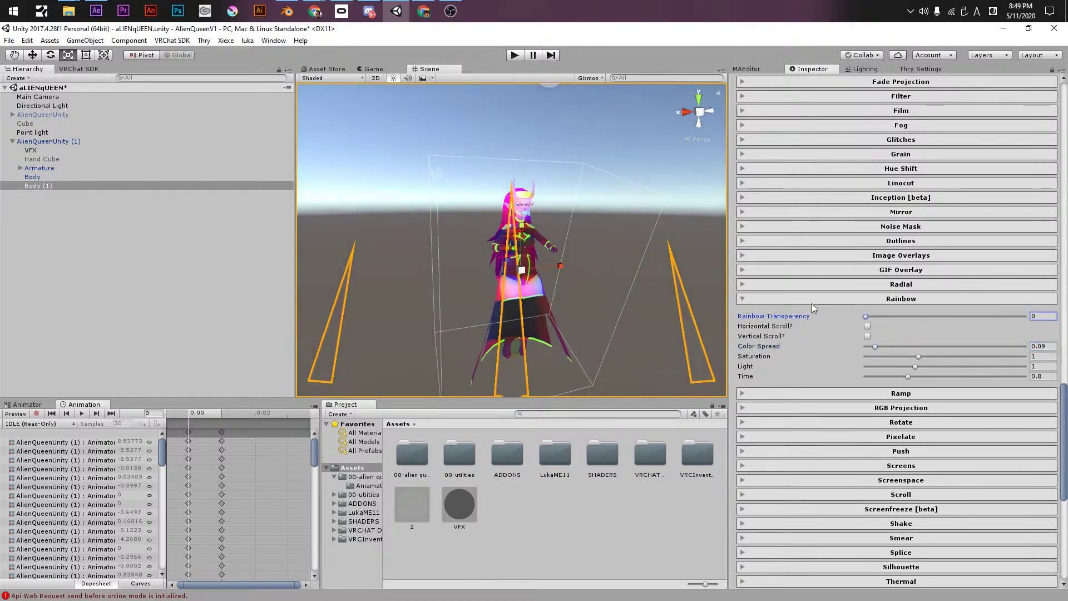
pyautogui.click(812, 302)
# - Open and close Grain, then expand the Hue Shift settings
pyautogui.scroll(1, 807, 325)
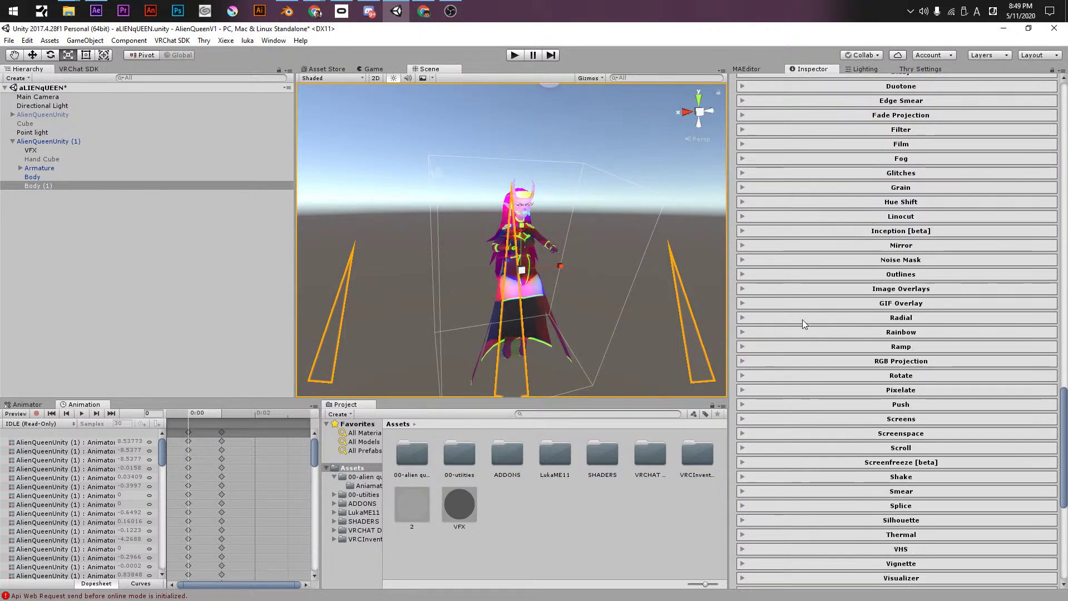
pyautogui.click(893, 188)
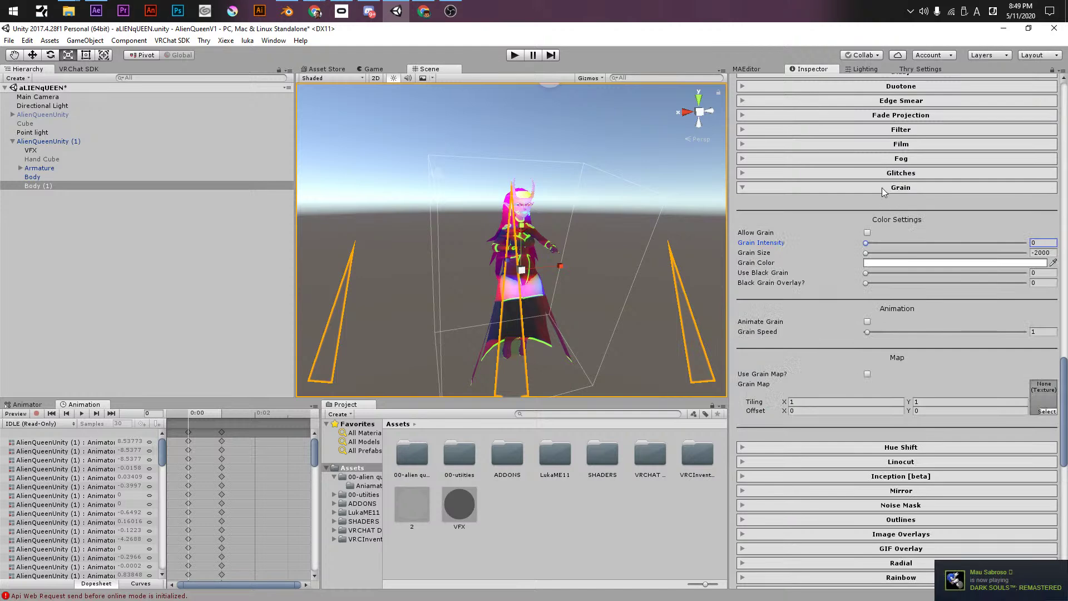
pyautogui.click(882, 189)
pyautogui.click(885, 203)
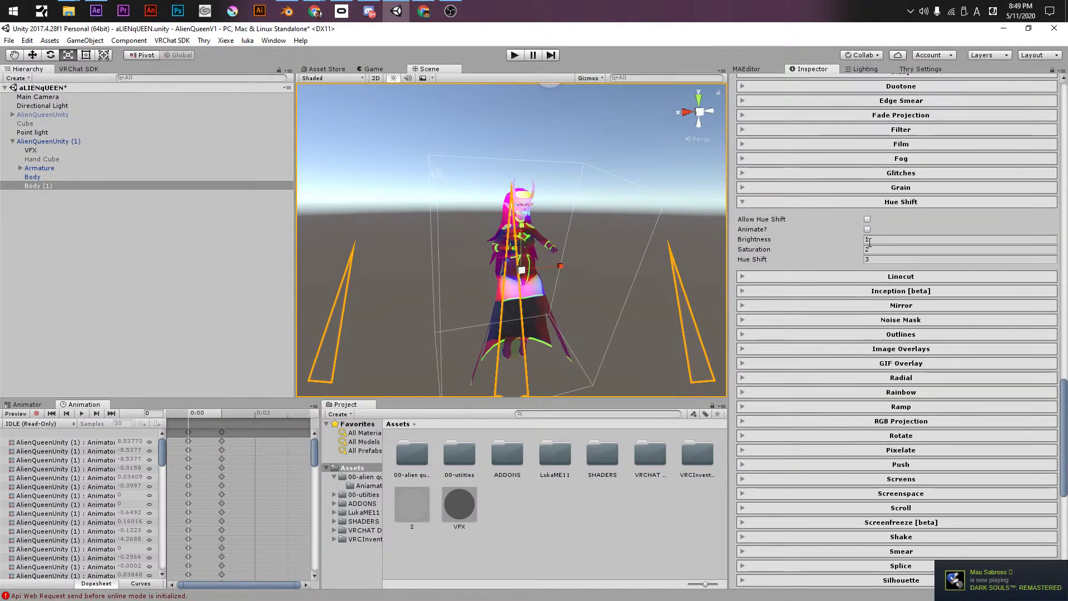
# - Enable Hue Shift with saturation 41.07 and hue shift 21.86
pyautogui.click(788, 262)
pyautogui.moveTo(923, 261); pyautogui.dragTo(870, 225)
pyautogui.click(866, 219)
pyautogui.moveTo(838, 265); pyautogui.dragTo(950, 269)
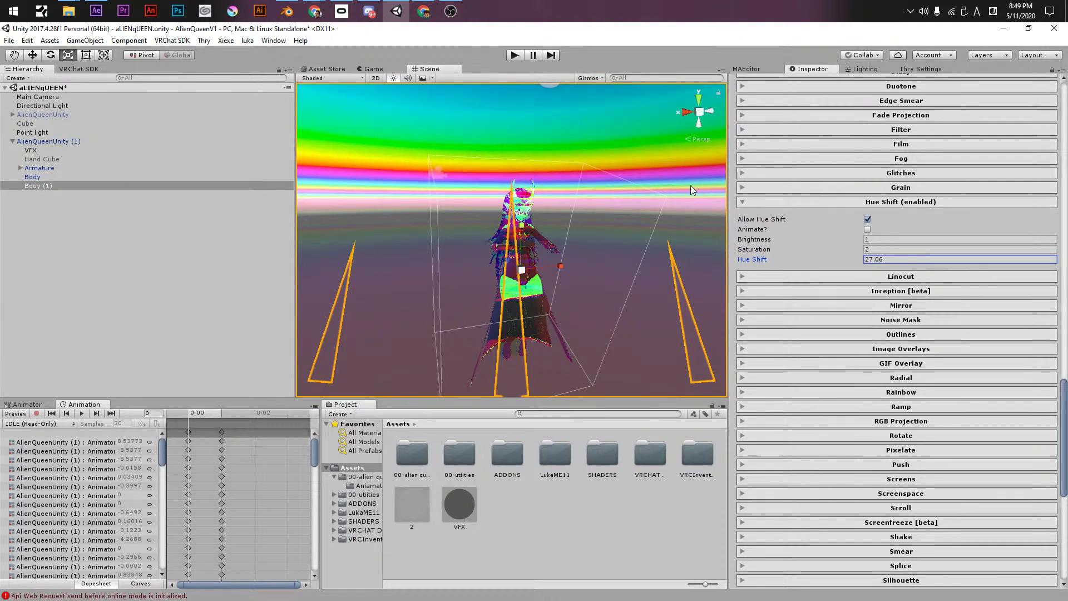
pyautogui.scroll(3, 692, 189)
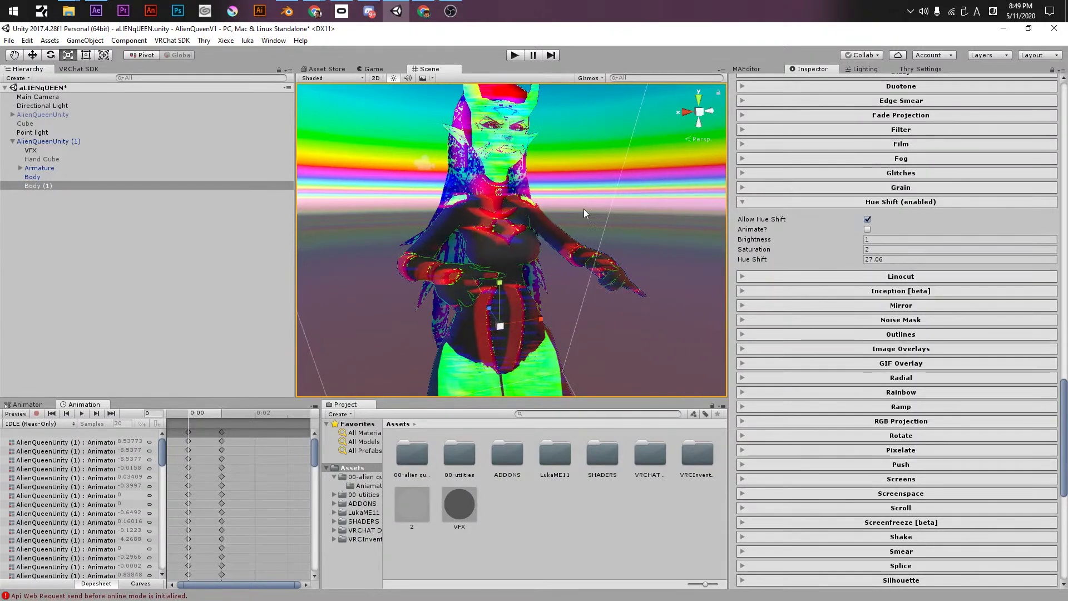
pyautogui.moveTo(756, 250); pyautogui.dragTo(843, 251)
pyautogui.click(881, 259)
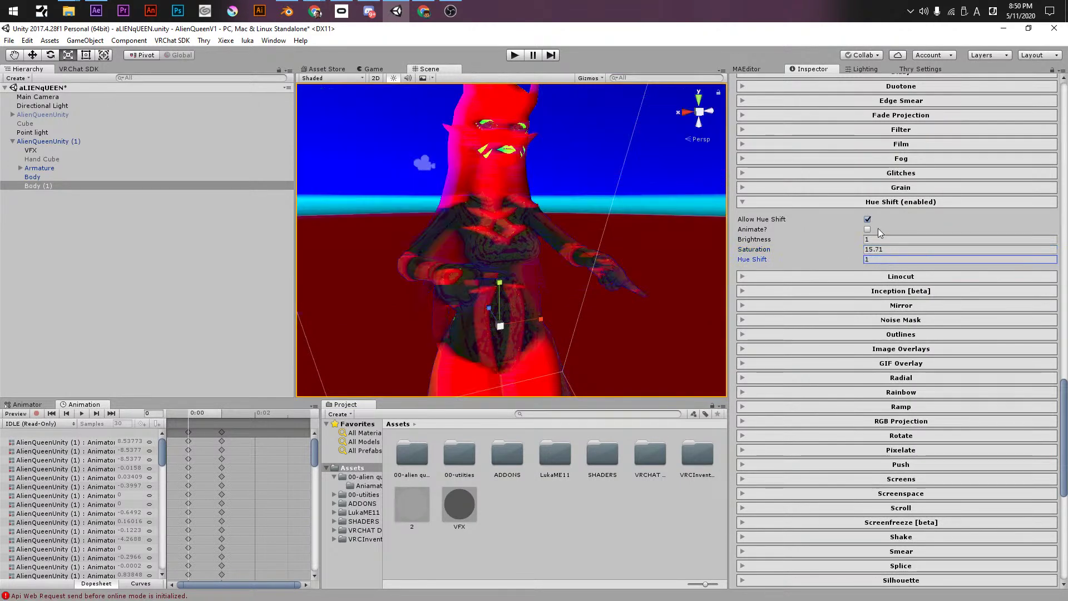
pyautogui.moveTo(754, 262); pyautogui.dragTo(1025, 269)
pyautogui.moveTo(775, 252); pyautogui.dragTo(172, 279)
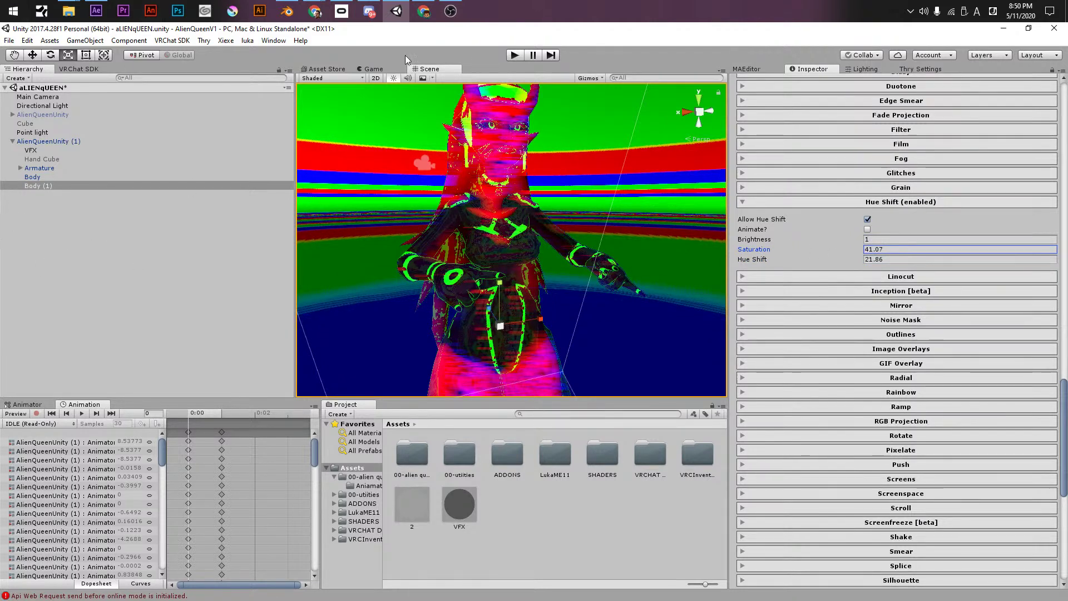
# - Make the hue shift animate at speed 1 and enter Play mode
pyautogui.click(867, 230)
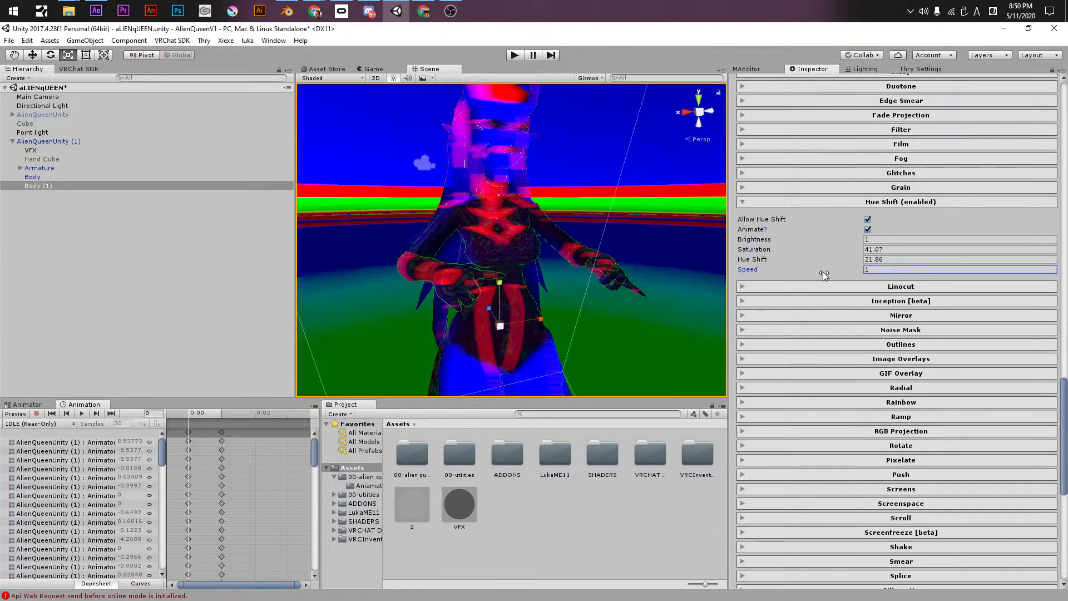
pyautogui.click(871, 270)
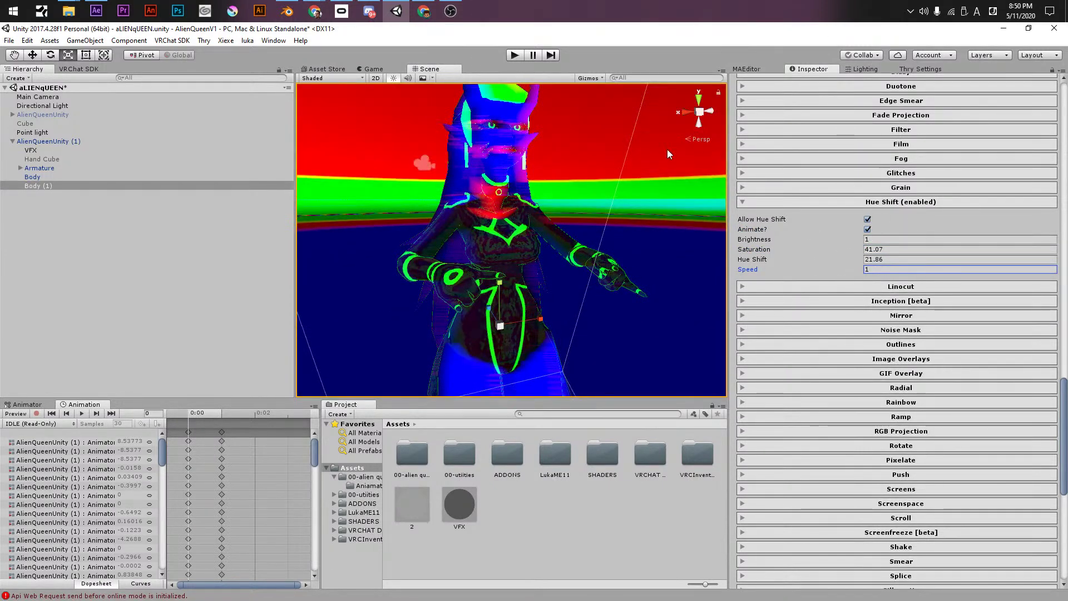
pyautogui.click(512, 56)
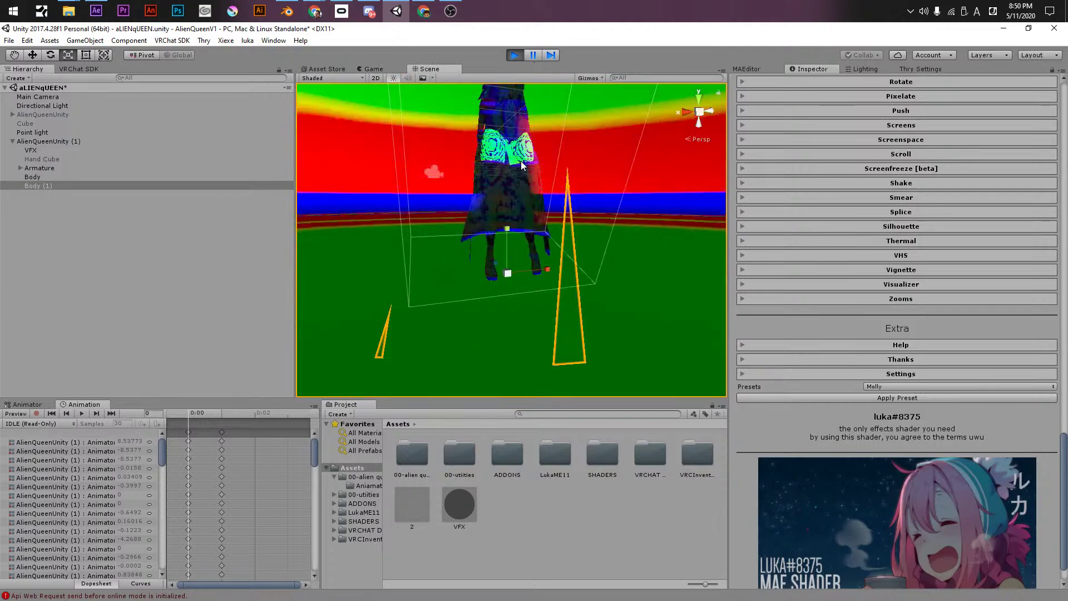
pyautogui.scroll(5, 521, 166)
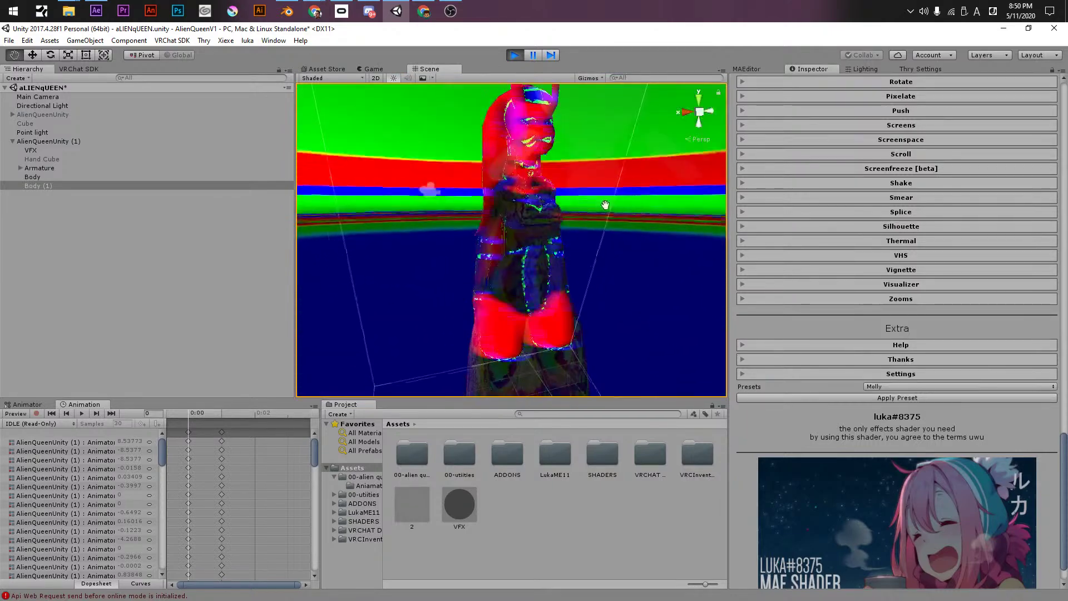
pyautogui.scroll(3, 517, 219)
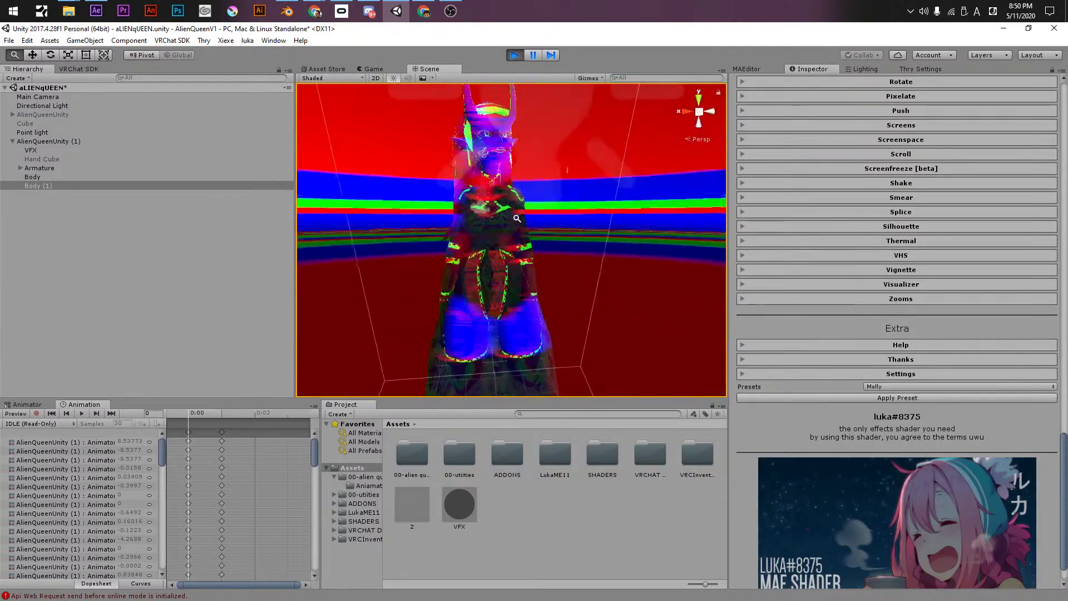
pyautogui.scroll(-1, 856, 314)
pyautogui.scroll(8, 850, 332)
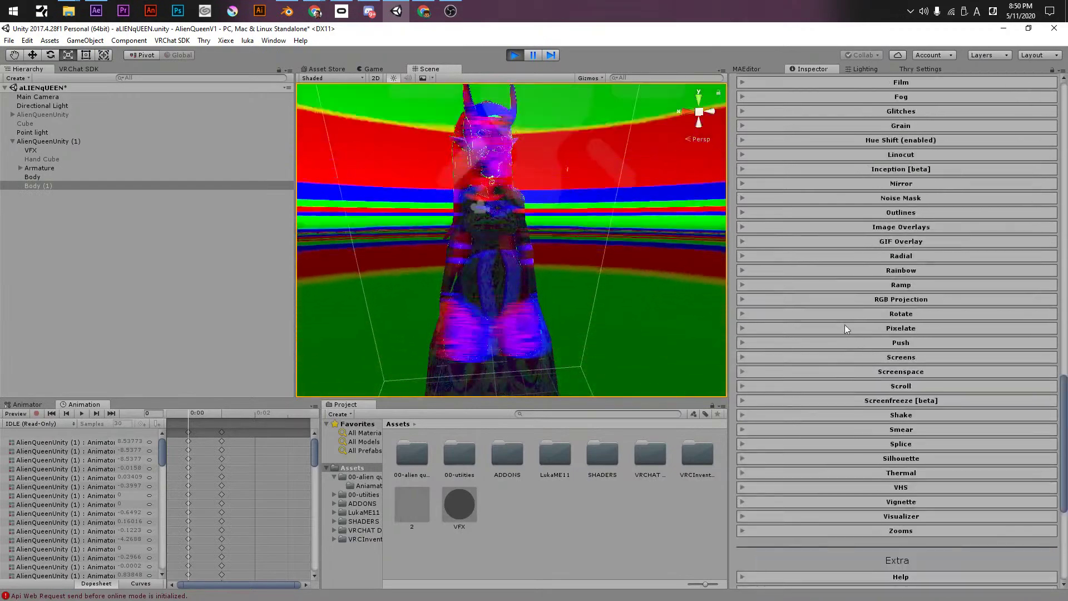
pyautogui.scroll(10, 842, 315)
pyautogui.scroll(-8, 841, 315)
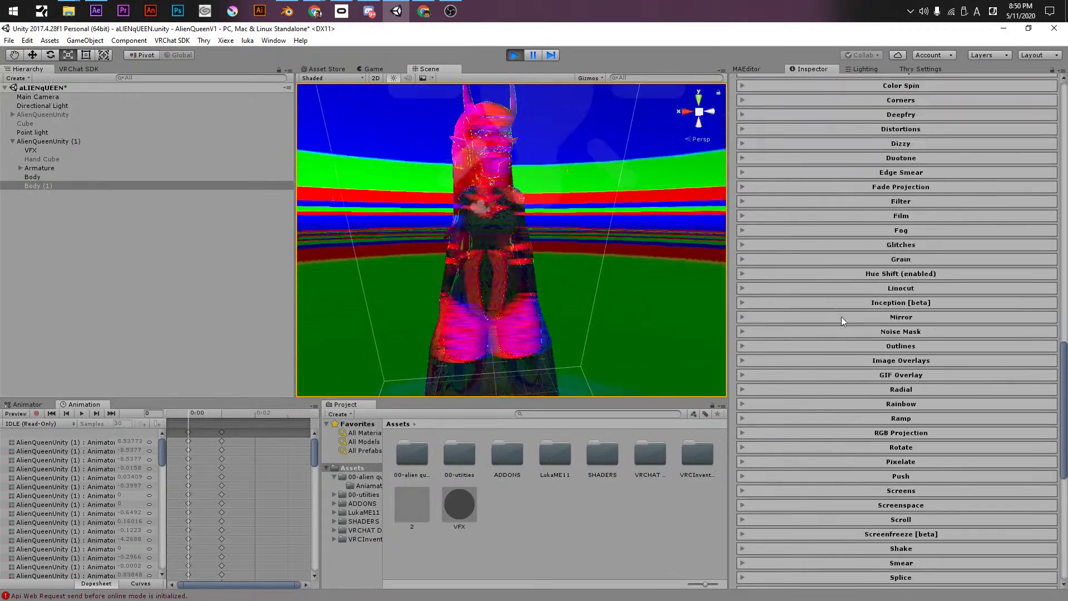
pyautogui.scroll(-4, 856, 289)
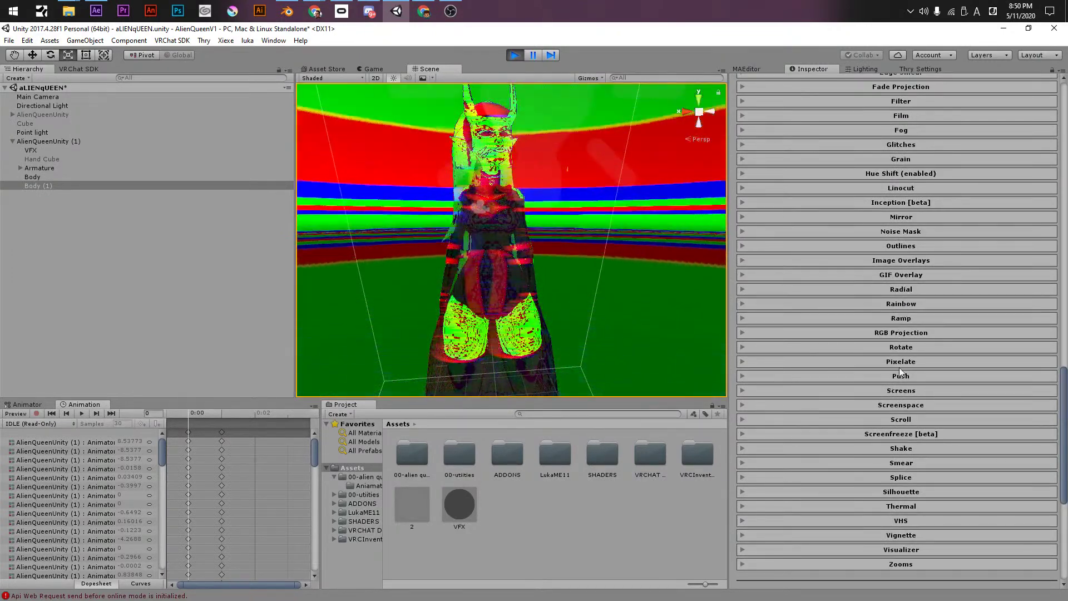
pyautogui.scroll(-4, 896, 378)
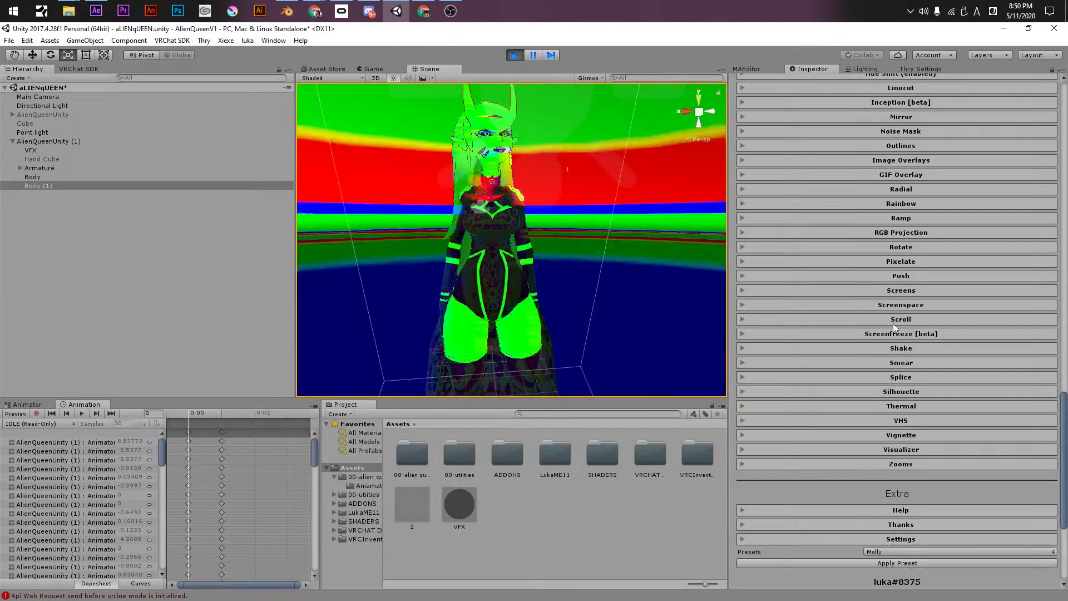
pyautogui.click(892, 219)
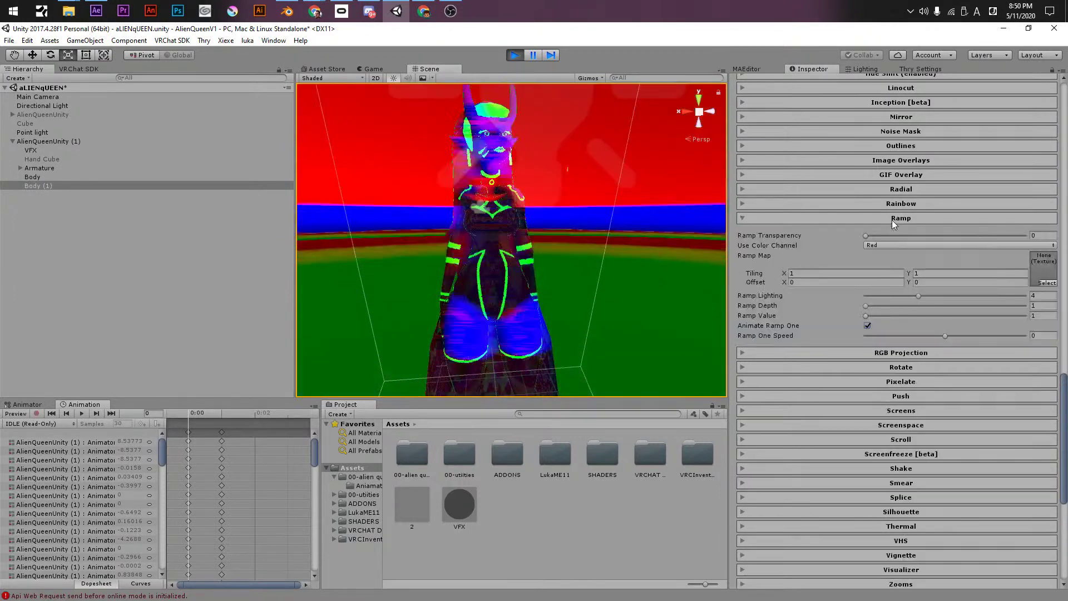
pyautogui.click(892, 220)
pyautogui.click(893, 204)
pyautogui.click(893, 203)
pyautogui.click(893, 203)
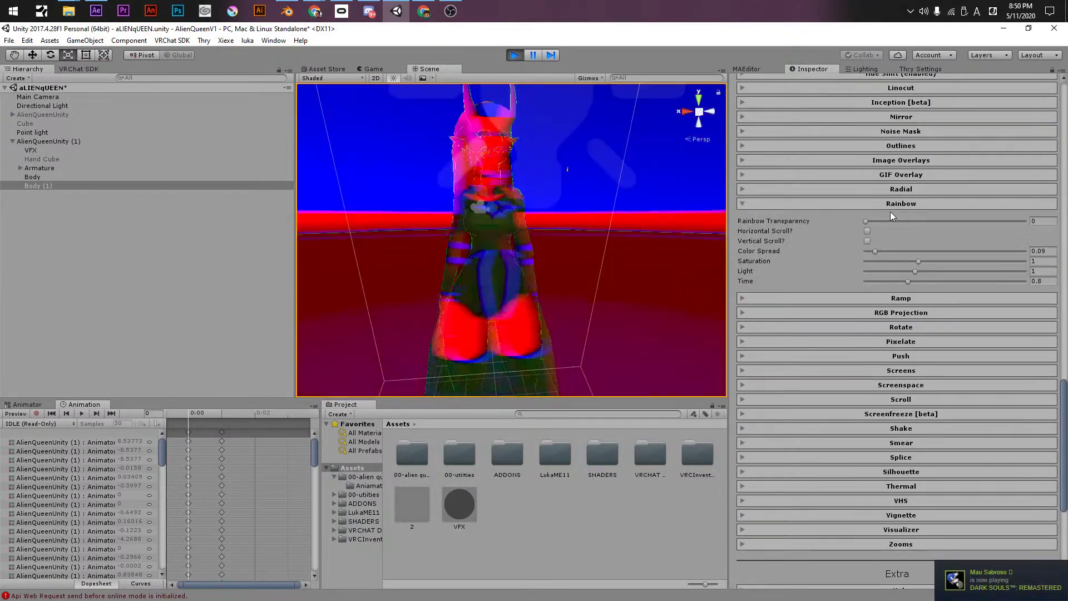
pyautogui.click(890, 189)
pyautogui.click(889, 189)
pyautogui.click(887, 203)
pyautogui.scroll(3, 904, 311)
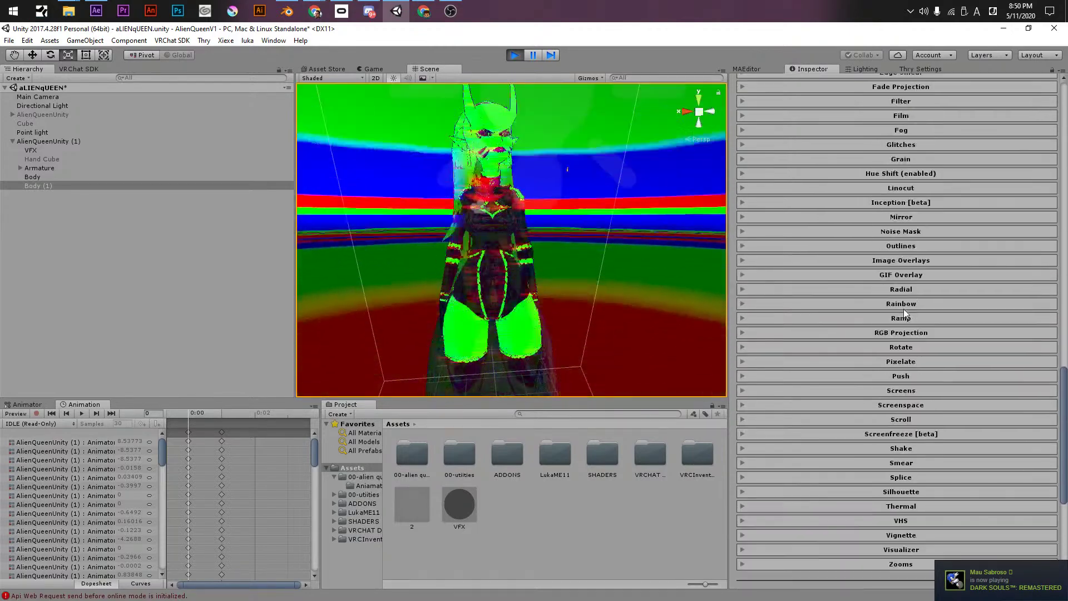
# - Turn off Hue Shift and its animation, then try the Linocut strength slider
pyautogui.click(907, 173)
pyautogui.click(867, 201)
pyautogui.click(868, 191)
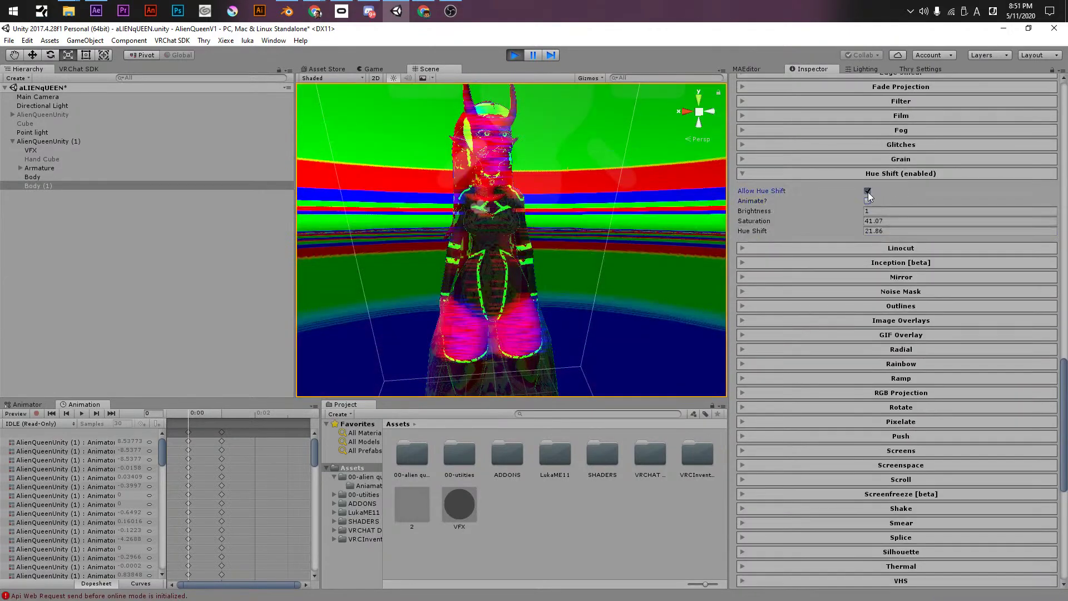
pyautogui.click(870, 248)
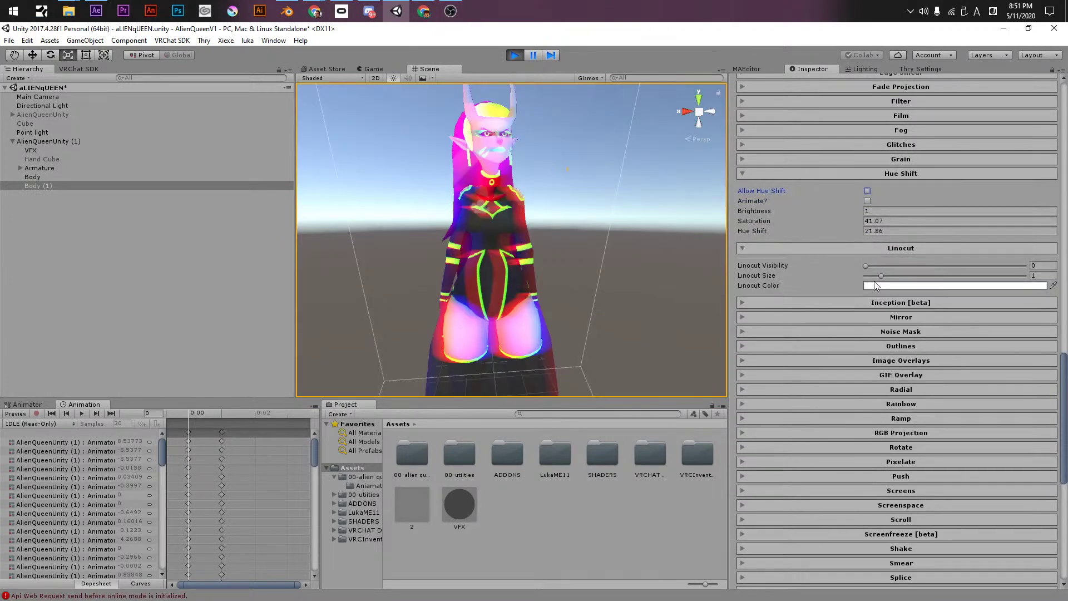
pyautogui.moveTo(866, 266); pyautogui.dragTo(947, 266)
# - Uncheck Allow RGB Split in Chromatic Abberation
pyautogui.scroll(10, 809, 199)
pyautogui.scroll(2, 867, 245)
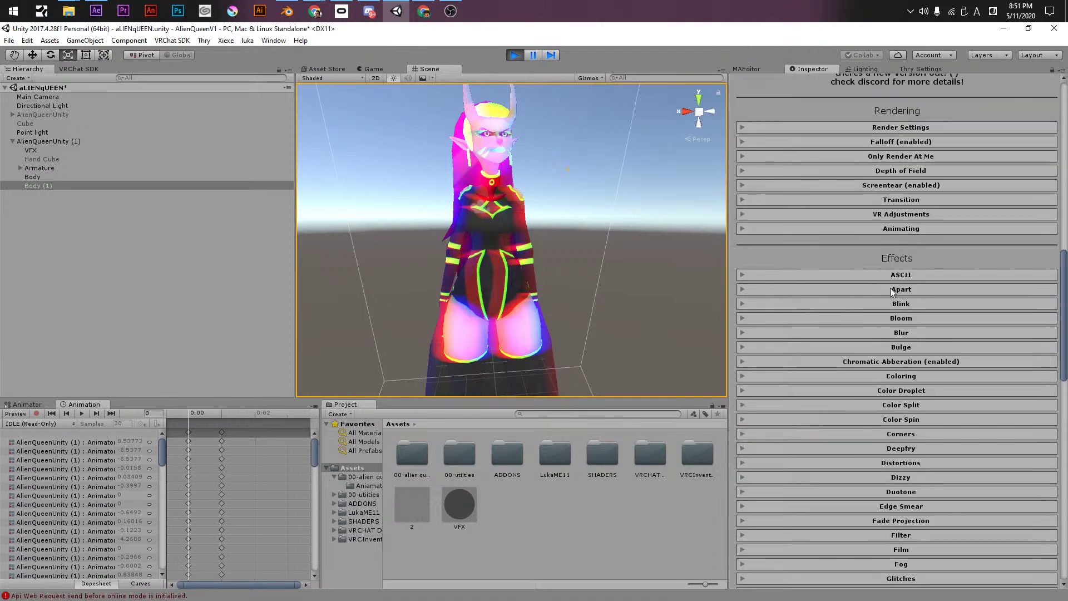
pyautogui.scroll(-2, 890, 278)
pyautogui.click(878, 261)
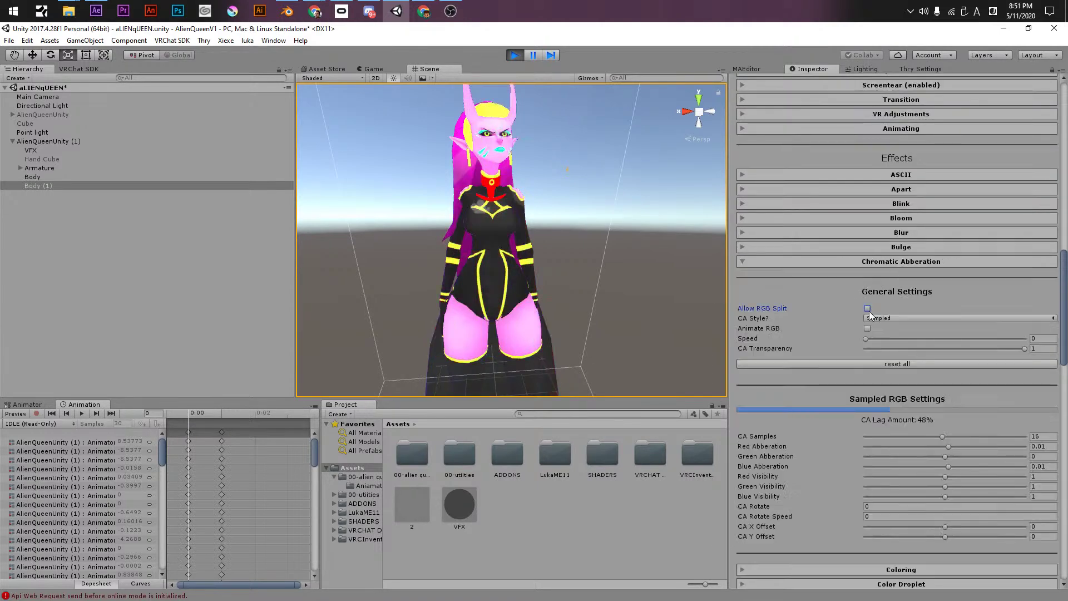
pyautogui.click(831, 262)
pyautogui.scroll(-3, 822, 316)
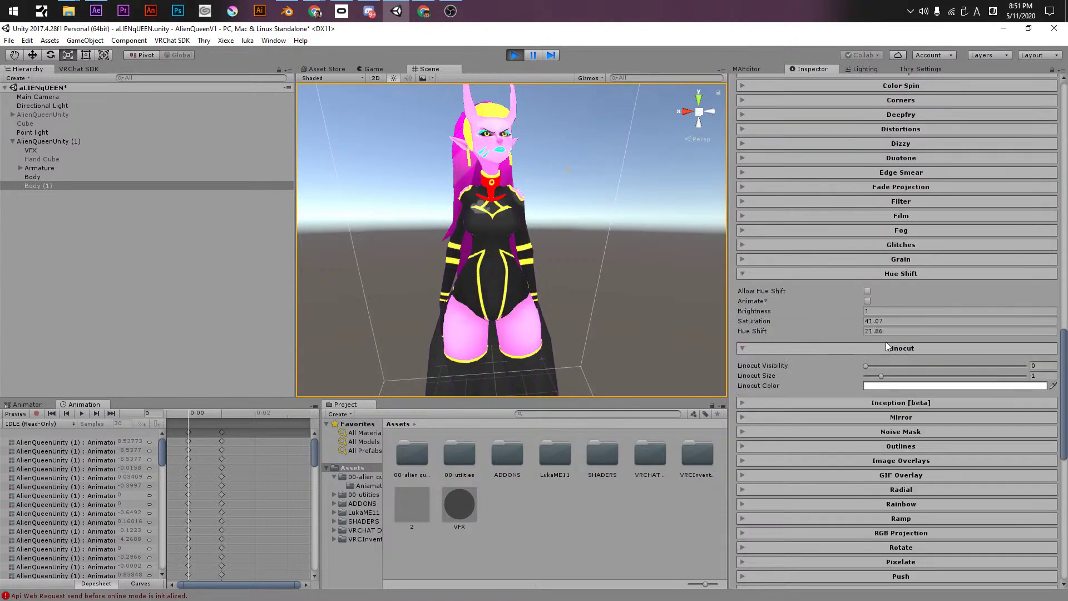
pyautogui.moveTo(880, 375); pyautogui.dragTo(1039, 372)
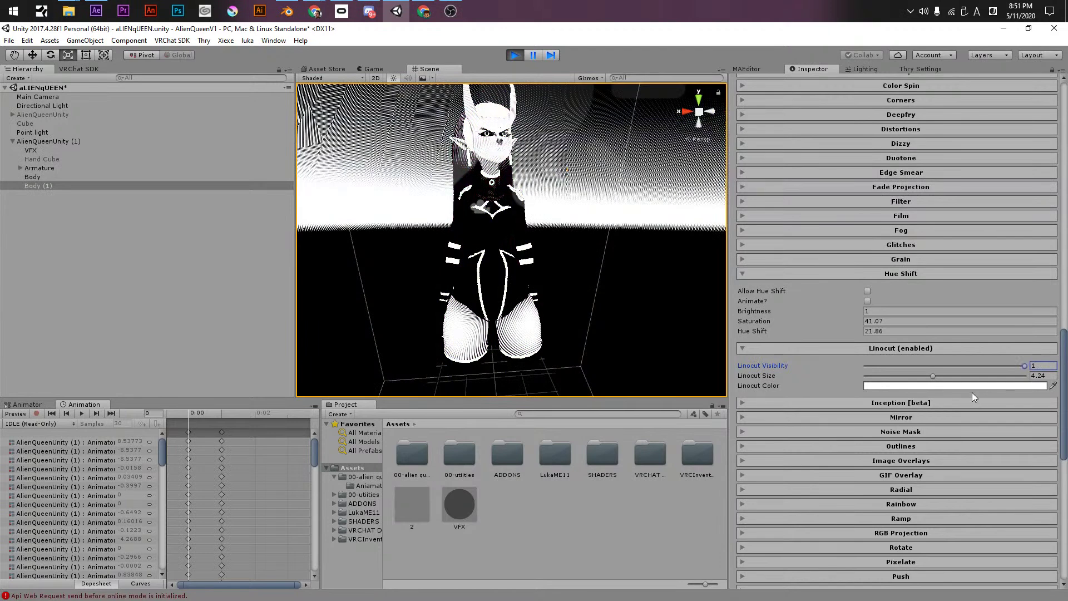
pyautogui.click(926, 385)
pyautogui.moveTo(809, 257); pyautogui.dragTo(808, 241)
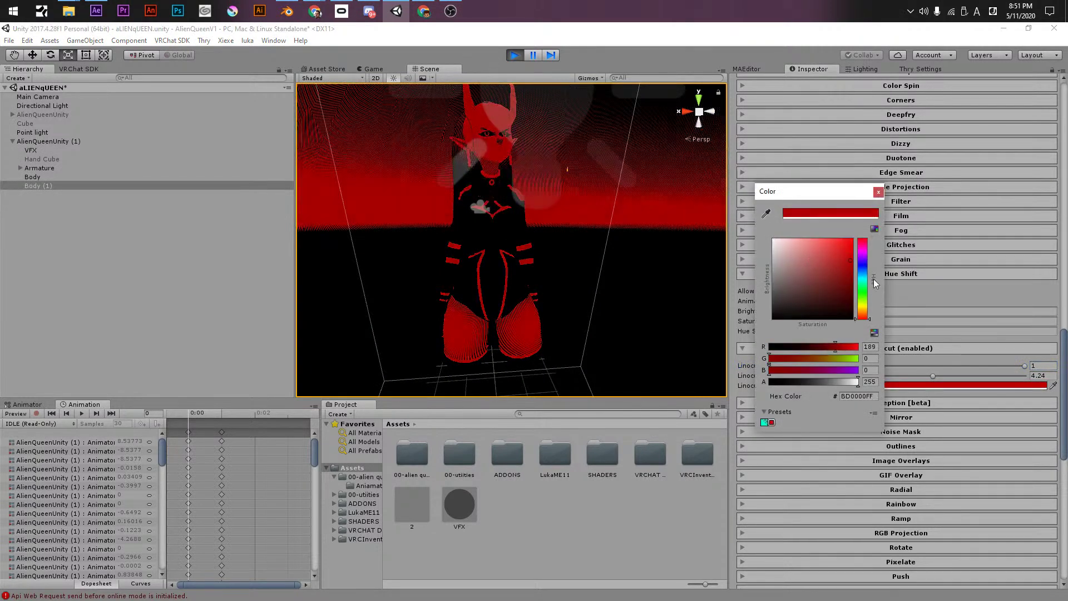
pyautogui.moveTo(766, 182); pyautogui.dragTo(735, 182)
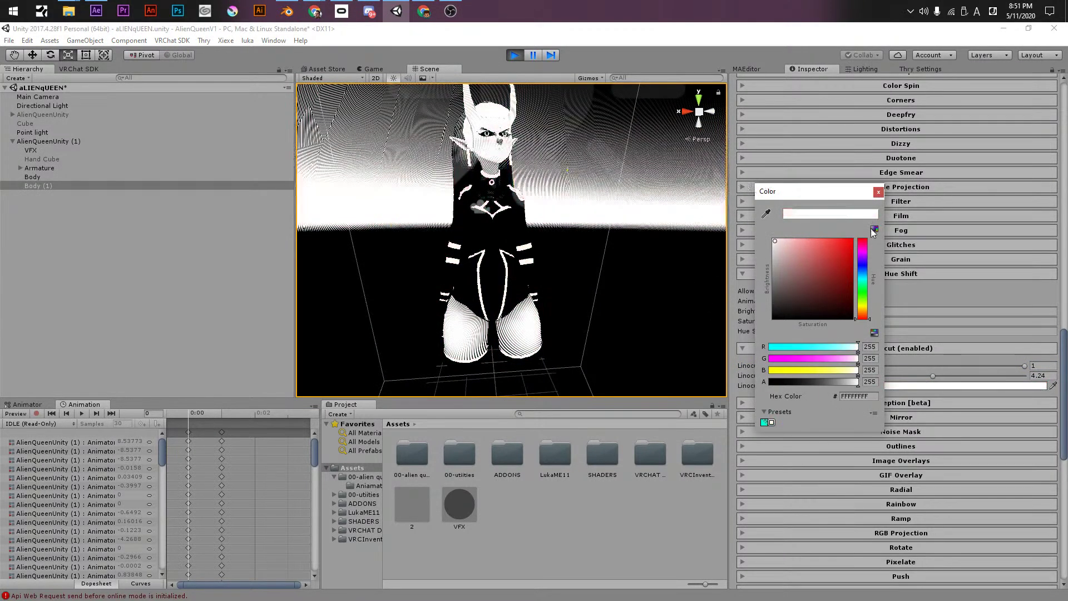
pyautogui.moveTo(861, 282); pyautogui.dragTo(861, 220)
pyautogui.click(878, 192)
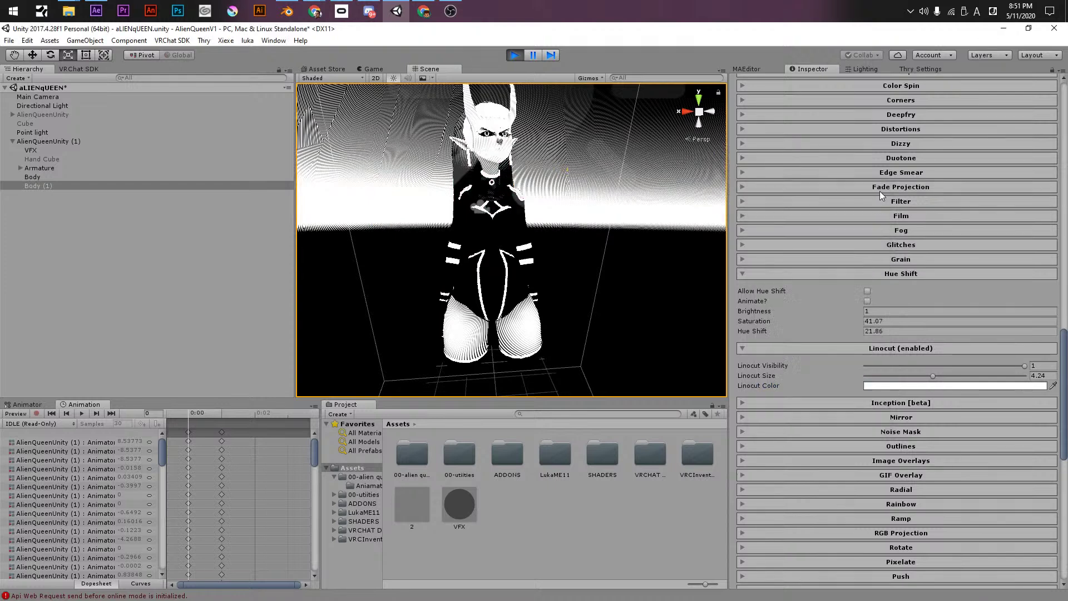
pyautogui.click(866, 366)
pyautogui.click(866, 376)
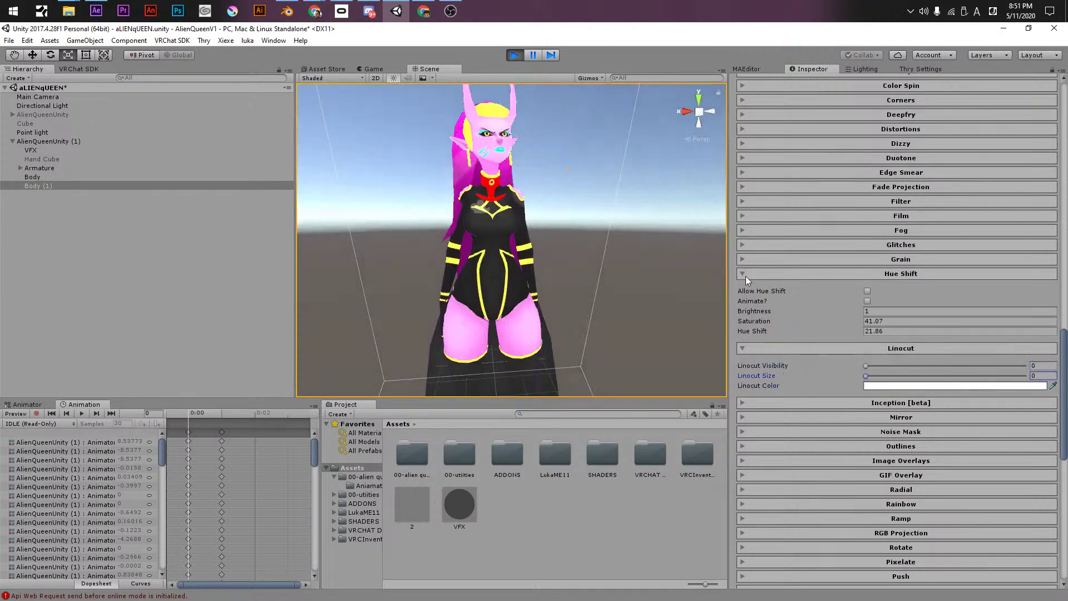
pyautogui.click(746, 276)
# - Enable Inception with screen size -1.78 drawn on the Back FX layer
pyautogui.click(746, 289)
pyautogui.click(753, 303)
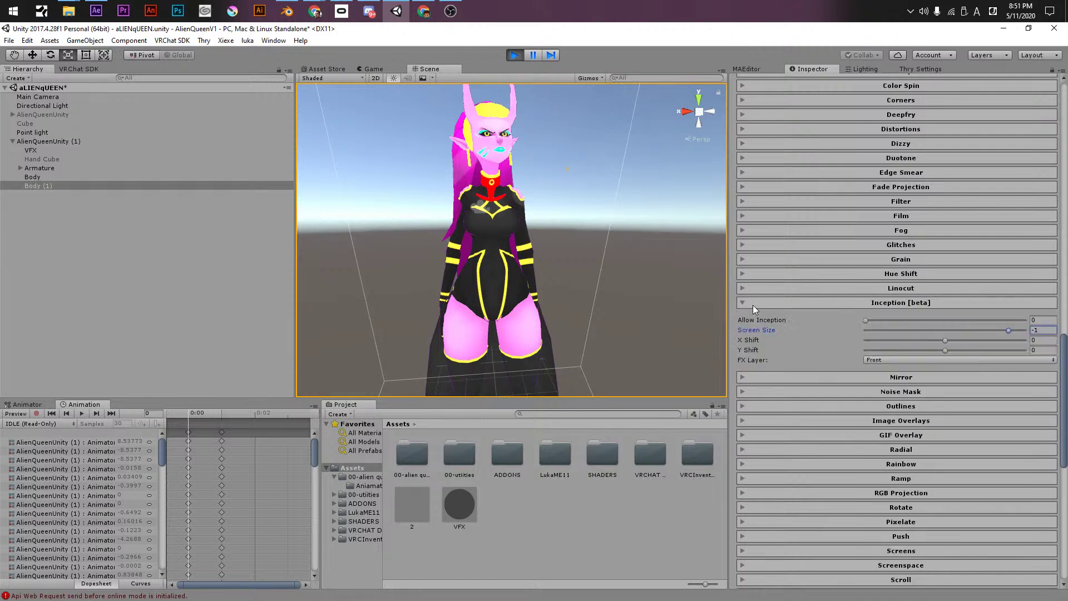
pyautogui.moveTo(869, 322); pyautogui.dragTo(1036, 316)
pyautogui.moveTo(895, 329); pyautogui.dragTo(947, 352)
pyautogui.click(892, 359)
pyautogui.click(874, 396)
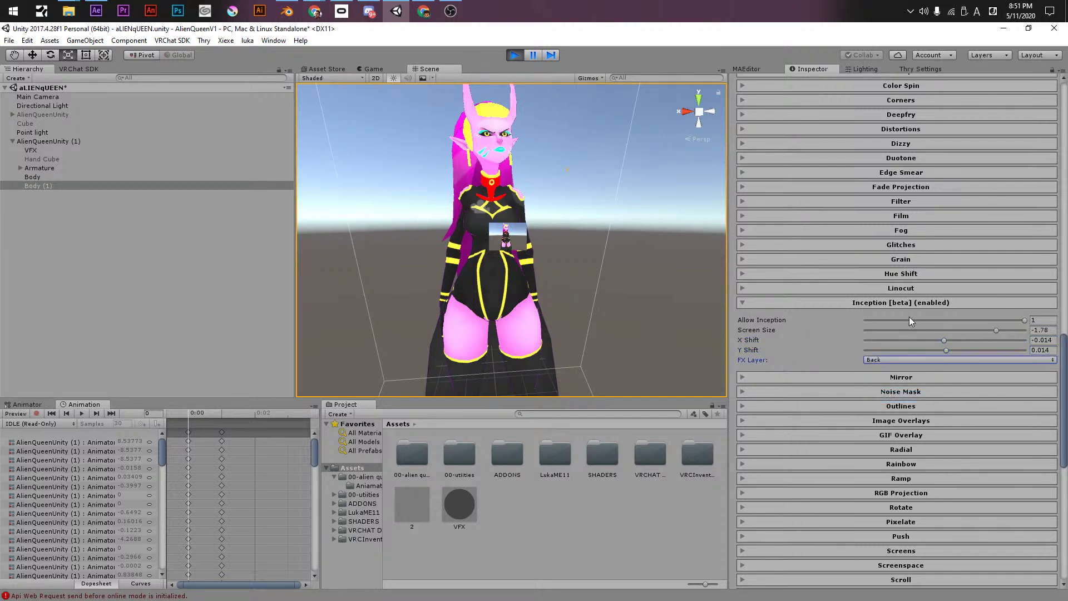
# - Set Allow Inception back to 0 and collapse the Inception section
pyautogui.click(1036, 320)
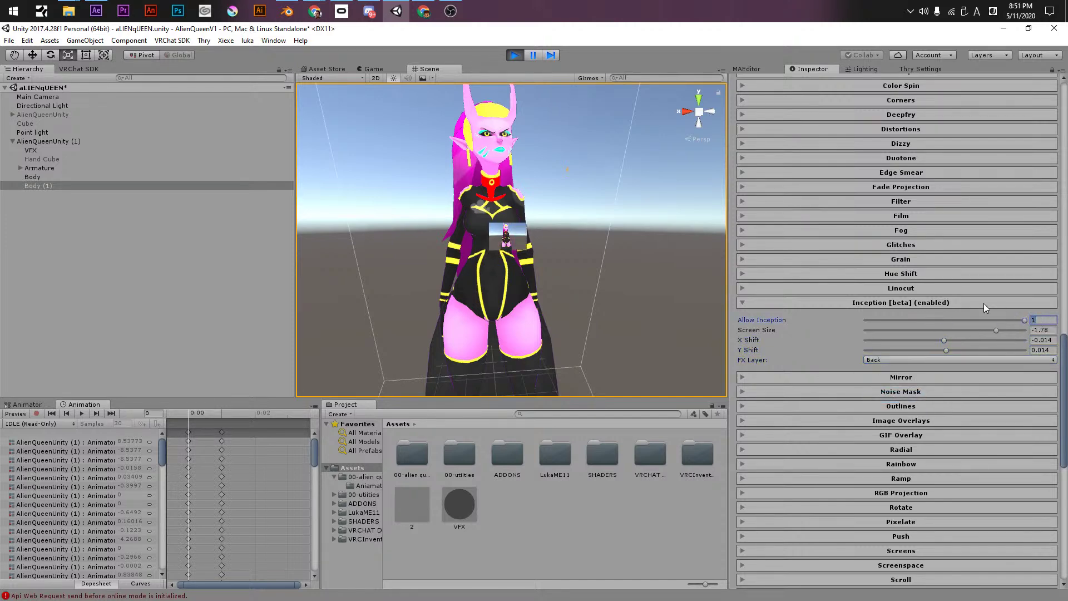
pyautogui.press('Return')
pyautogui.moveTo(916, 321); pyautogui.dragTo(668, 317)
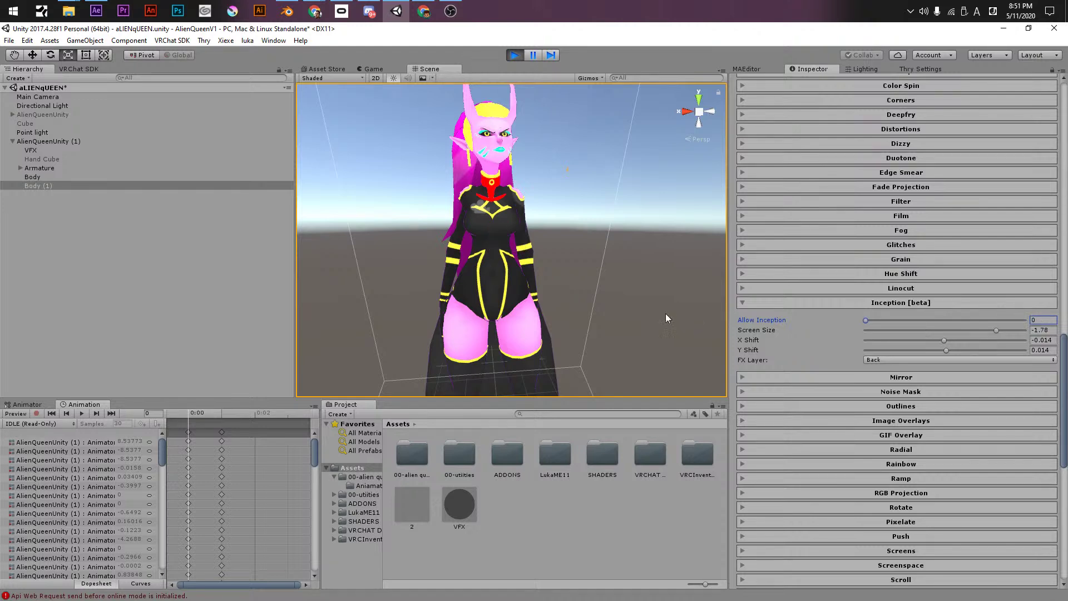
pyautogui.click(754, 302)
pyautogui.click(765, 318)
# - Enable Allow Mirror with only Mirror Right checked, then pan and orbit to view both mirrored copies
pyautogui.click(867, 335)
pyautogui.click(866, 345)
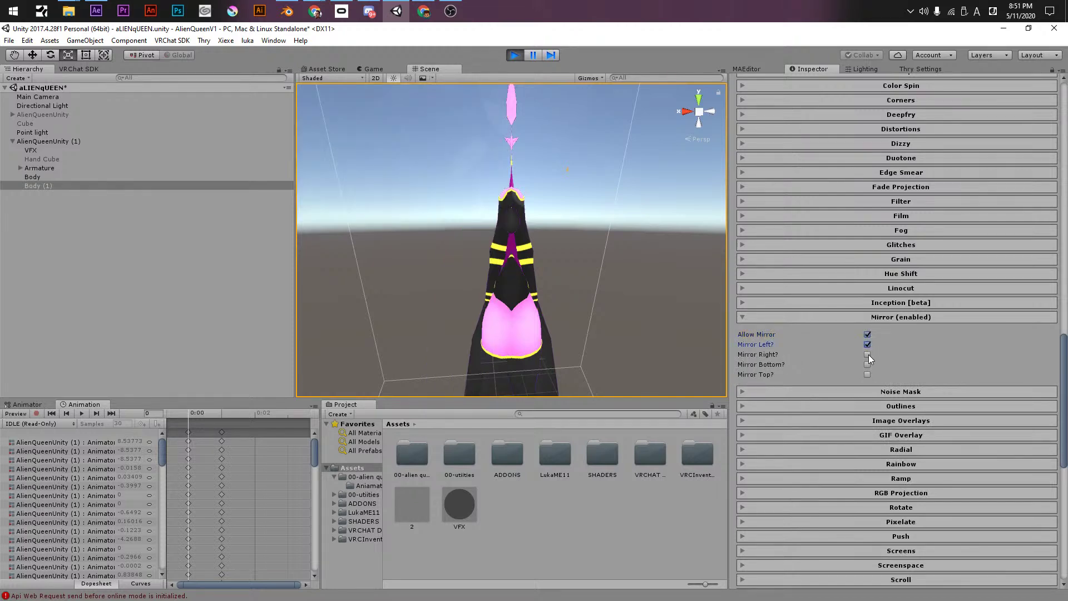
pyautogui.click(868, 354)
pyautogui.click(866, 344)
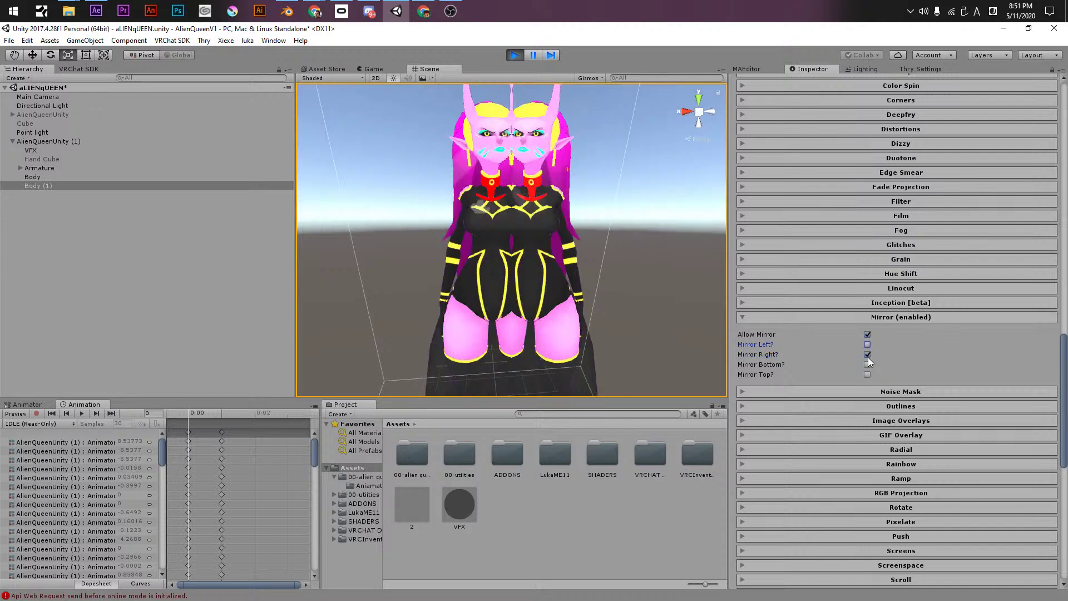
pyautogui.click(867, 354)
pyautogui.click(867, 364)
pyautogui.click(866, 364)
pyautogui.click(866, 354)
pyautogui.moveTo(536, 261); pyautogui.dragTo(499, 248, button='middle')
pyautogui.keyDown('alt'); pyautogui.moveTo(500, 248); pyautogui.dragTo(768, 300); pyautogui.keyUp('alt')
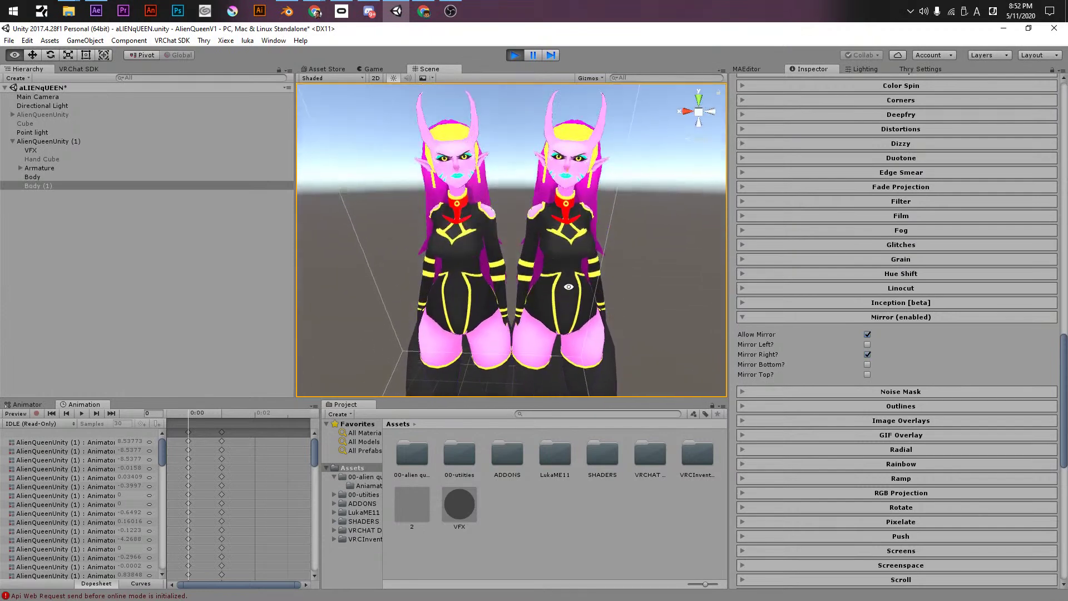
# - Disable Mirror, trial Noise Mask at 0.871 with adjusted speed and glow, then switch it off and collapse it
pyautogui.click(868, 334)
pyautogui.click(858, 317)
pyautogui.click(855, 332)
pyautogui.moveTo(865, 348); pyautogui.dragTo(1005, 348)
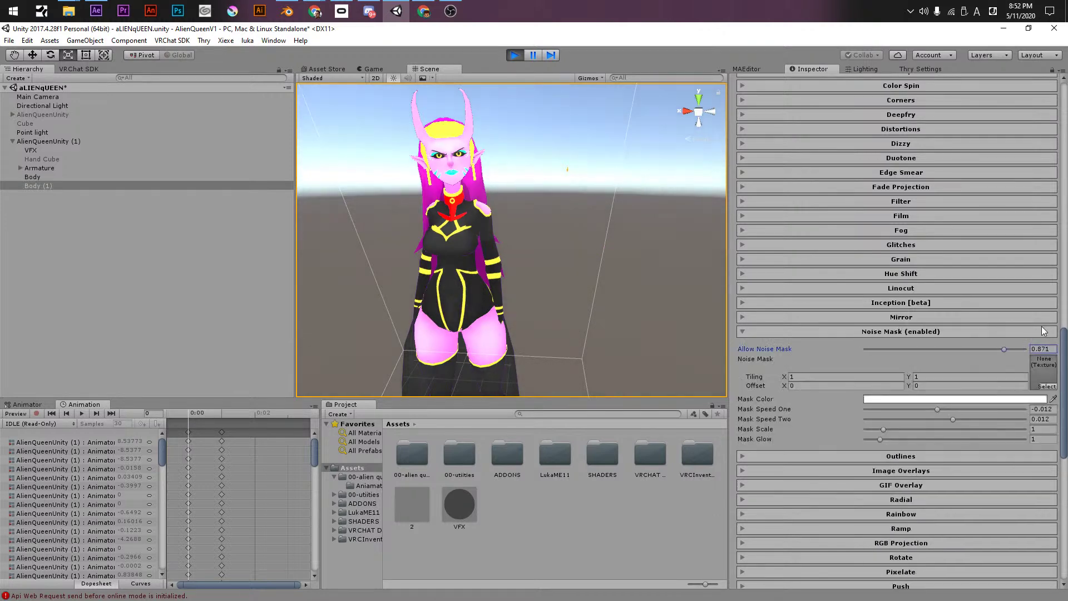
pyautogui.moveTo(882, 410); pyautogui.dragTo(1029, 429)
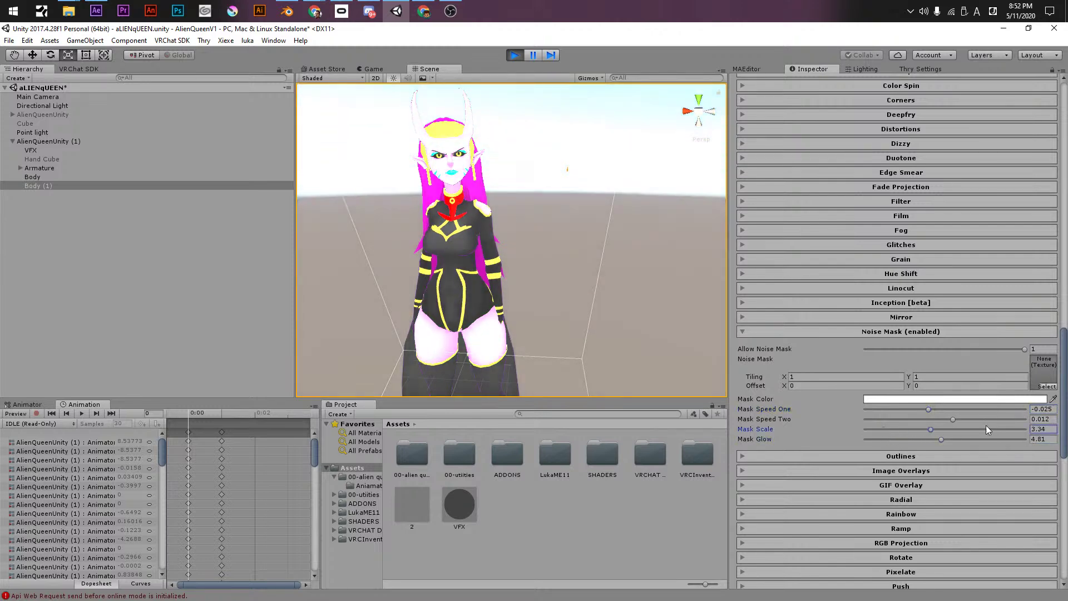
pyautogui.moveTo(941, 440); pyautogui.dragTo(910, 432)
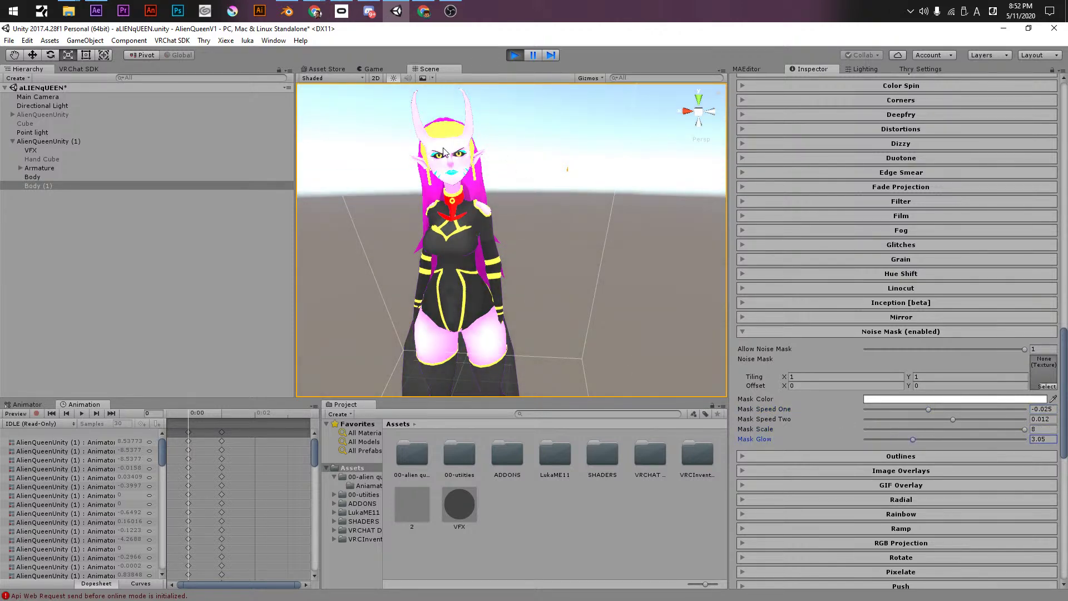
pyautogui.click(869, 349)
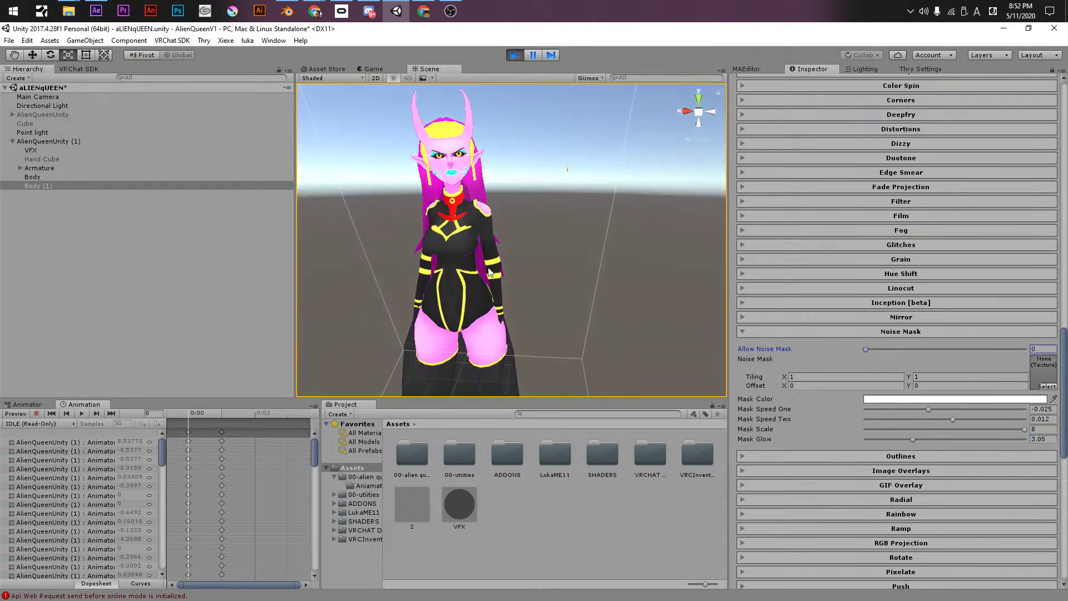
pyautogui.click(767, 333)
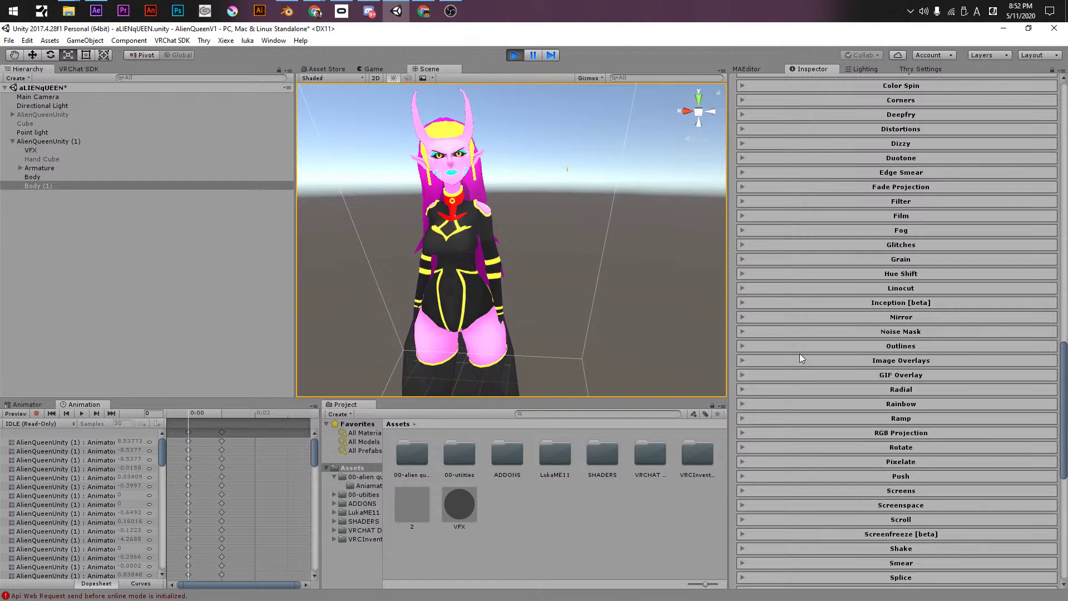
# - Expand Outlines > Colored Outline, enable it, and raise the outline tolerance to 1.4
pyautogui.click(797, 346)
pyautogui.click(744, 397)
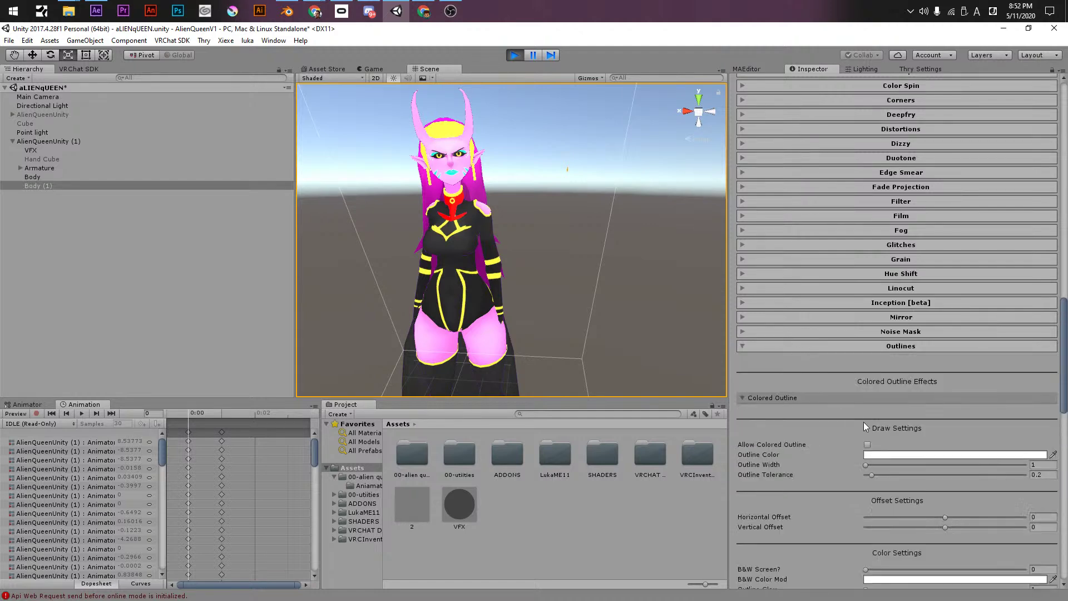
pyautogui.click(867, 445)
pyautogui.click(873, 455)
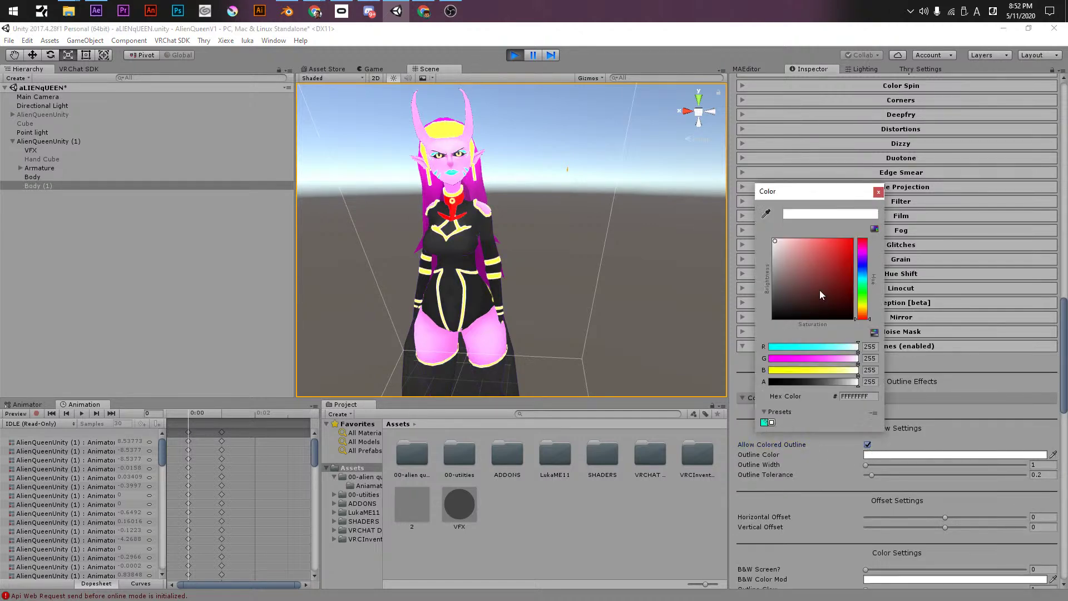
pyautogui.moveTo(816, 302); pyautogui.dragTo(817, 320)
pyautogui.click(878, 192)
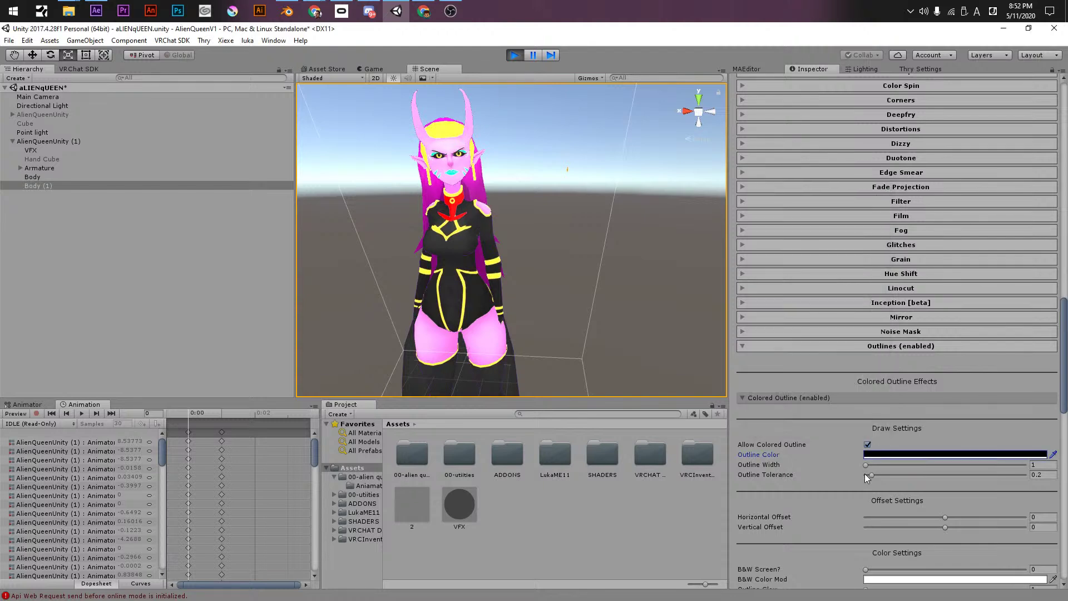
pyautogui.moveTo(870, 466); pyautogui.dragTo(900, 464)
pyautogui.click(905, 465)
# - Set the outline width to 1 and the outline colour to cyan 00C0FF
pyautogui.click(901, 454)
pyautogui.click(850, 241)
pyautogui.click(862, 291)
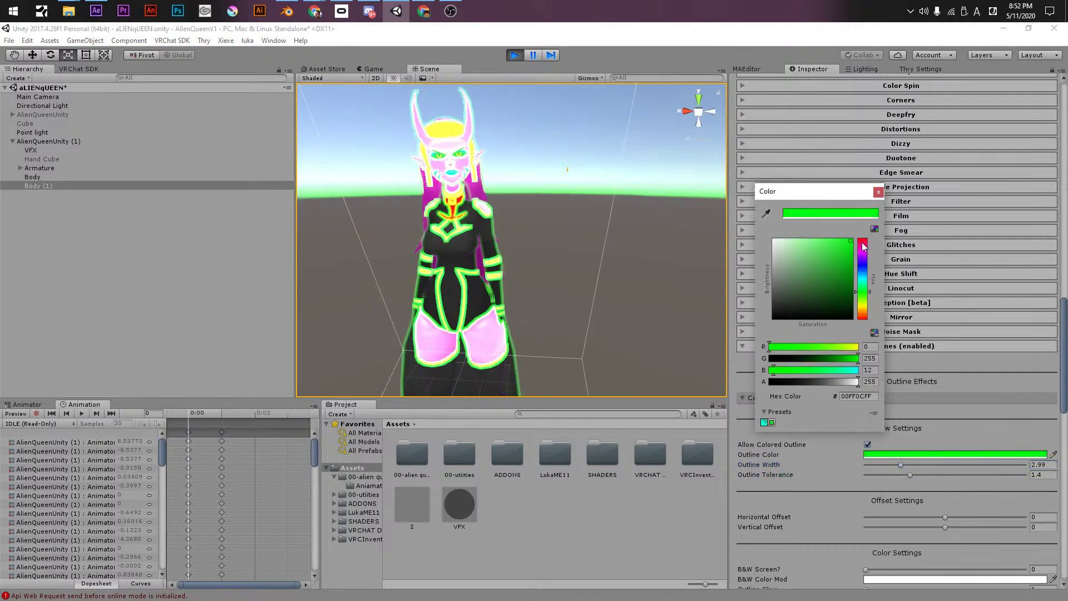
pyautogui.click(878, 191)
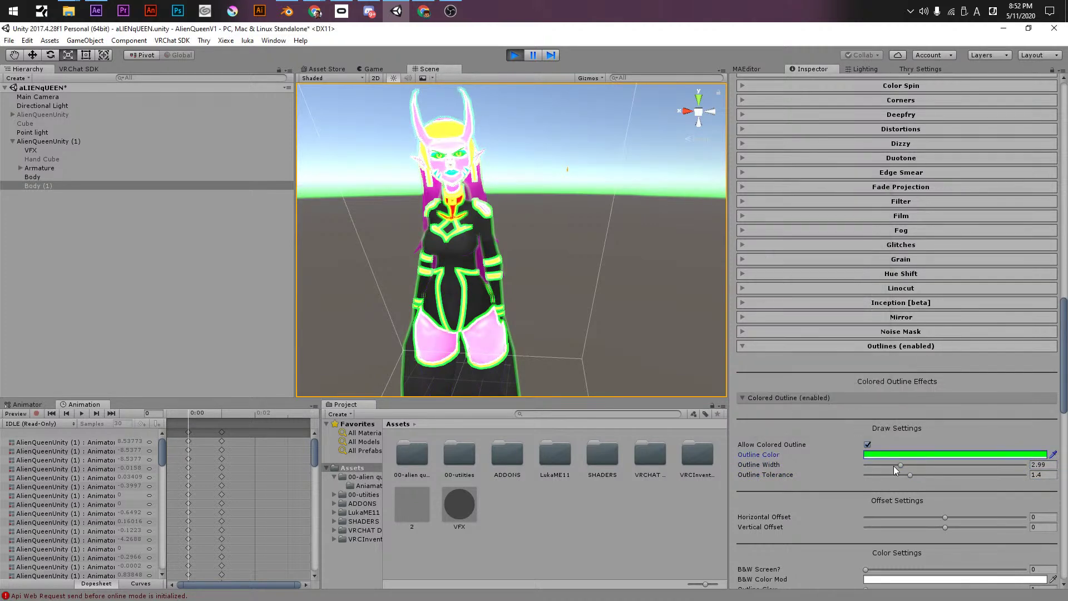
pyautogui.moveTo(894, 467); pyautogui.dragTo(864, 465)
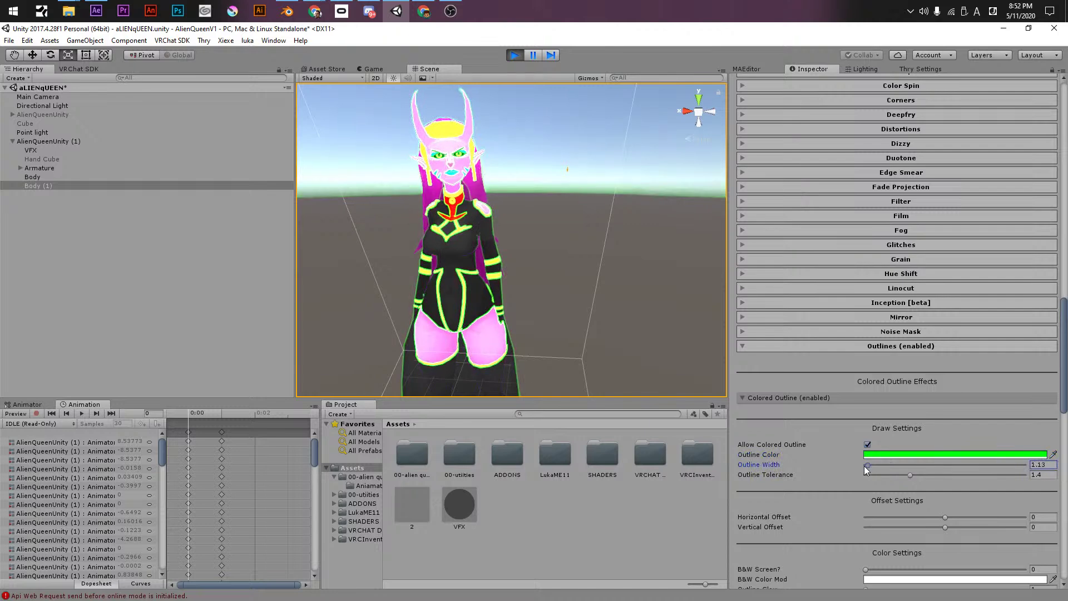
pyautogui.click(890, 453)
pyautogui.click(865, 274)
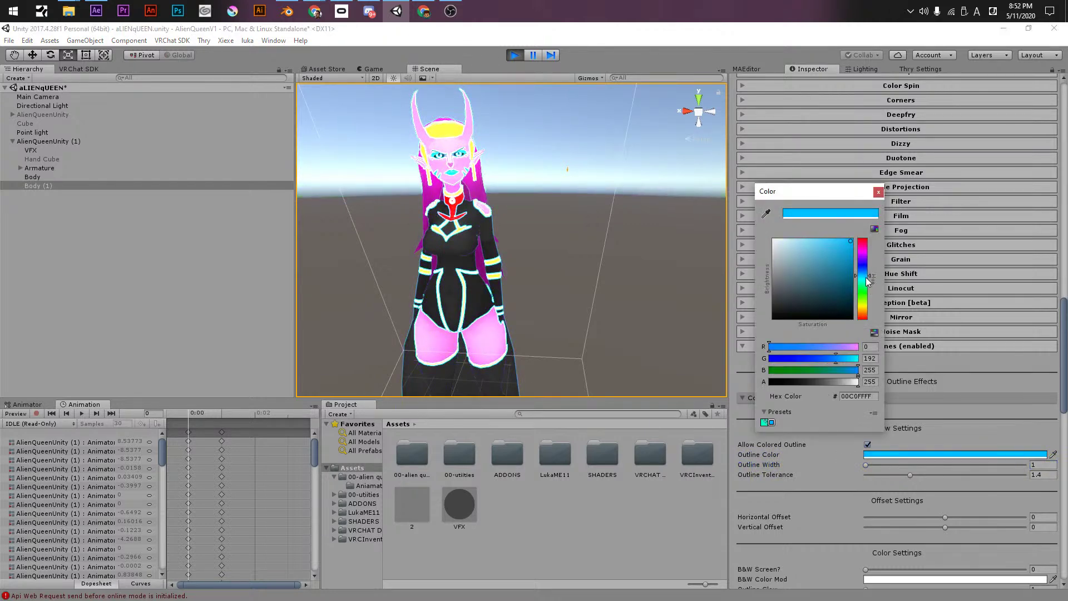
pyautogui.moveTo(845, 246); pyautogui.dragTo(903, 218)
pyautogui.click(879, 192)
pyautogui.scroll(-2, 786, 508)
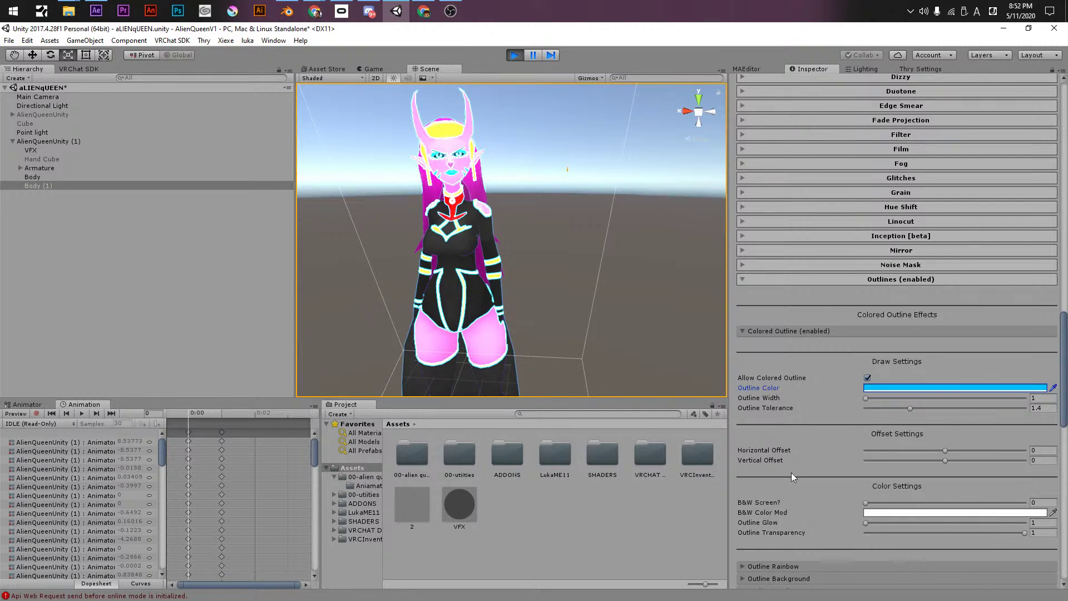
# - Adjust the cyan outline's width, raise tolerance to 0.86, and experiment with horizontal offset
pyautogui.moveTo(868, 399); pyautogui.dragTo(815, 401)
pyautogui.moveTo(923, 415); pyautogui.dragTo(856, 408)
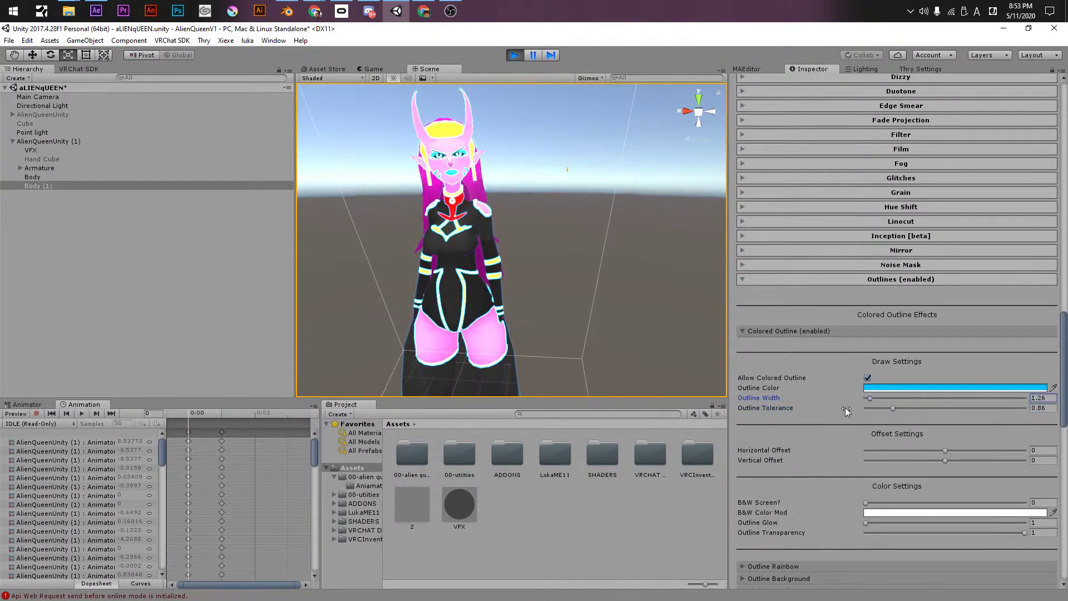
pyautogui.moveTo(920, 455)
pyautogui.mouseDown()
pyautogui.moveTo(891, 455)
pyautogui.moveTo(924, 458)
pyautogui.mouseUp()
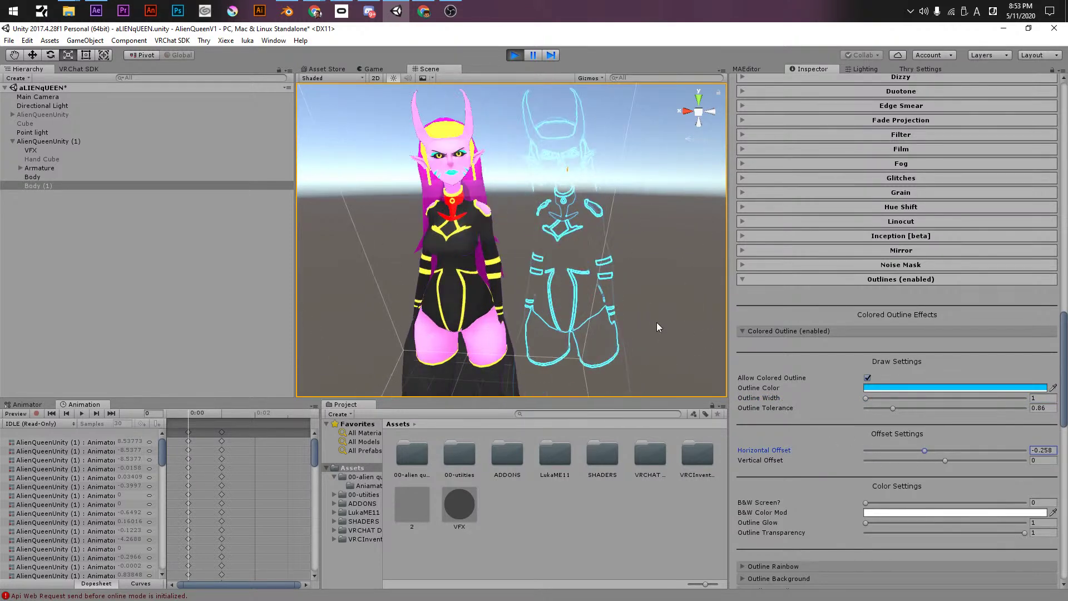
pyautogui.moveTo(873, 453); pyautogui.dragTo(796, 438)
pyautogui.moveTo(949, 451); pyautogui.dragTo(945, 451)
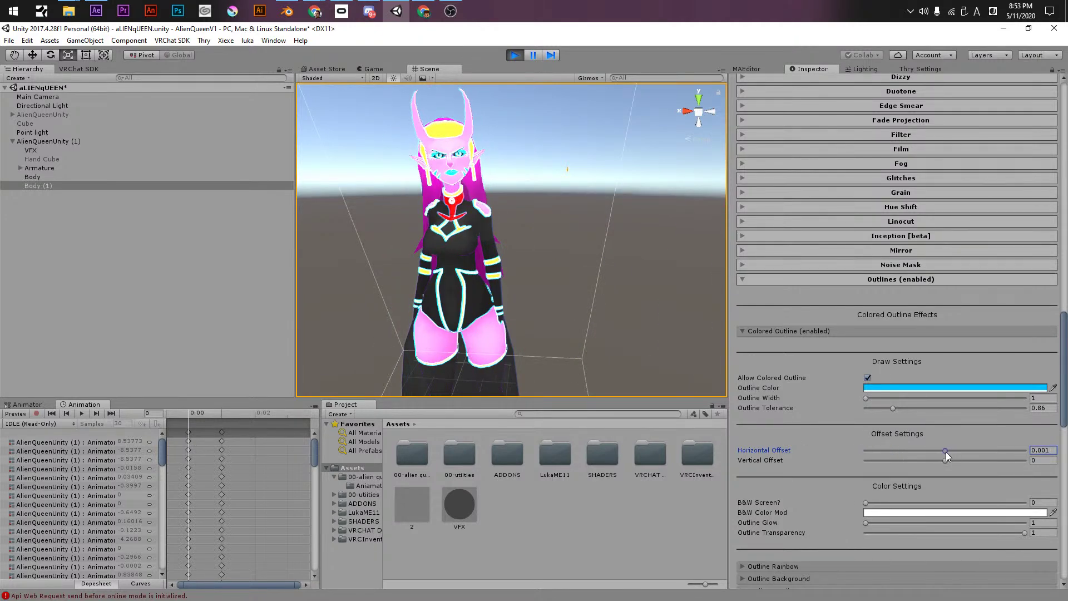
# - Reset Horizontal Offset to 0, set Outline Glow to 30 and increase outline transparency
pyautogui.click(1041, 451)
pyautogui.write('0')
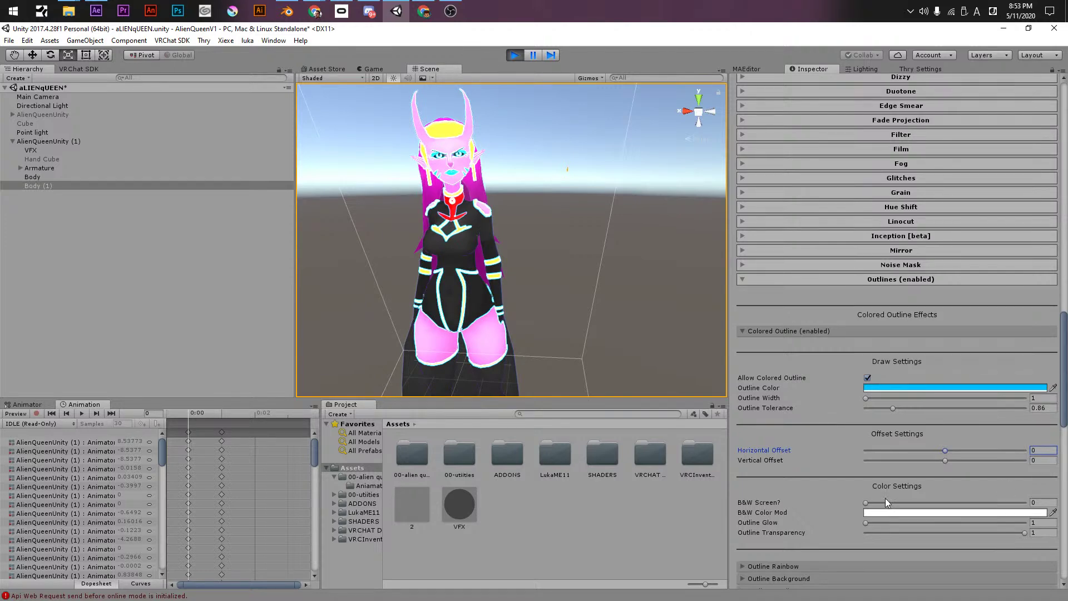
pyautogui.click(794, 504)
pyautogui.moveTo(866, 523); pyautogui.dragTo(1026, 522)
pyautogui.moveTo(884, 531); pyautogui.dragTo(808, 519)
# - Turn on Allow Rainbow at 0.714 and re-enable the Colored Outline
pyautogui.click(866, 378)
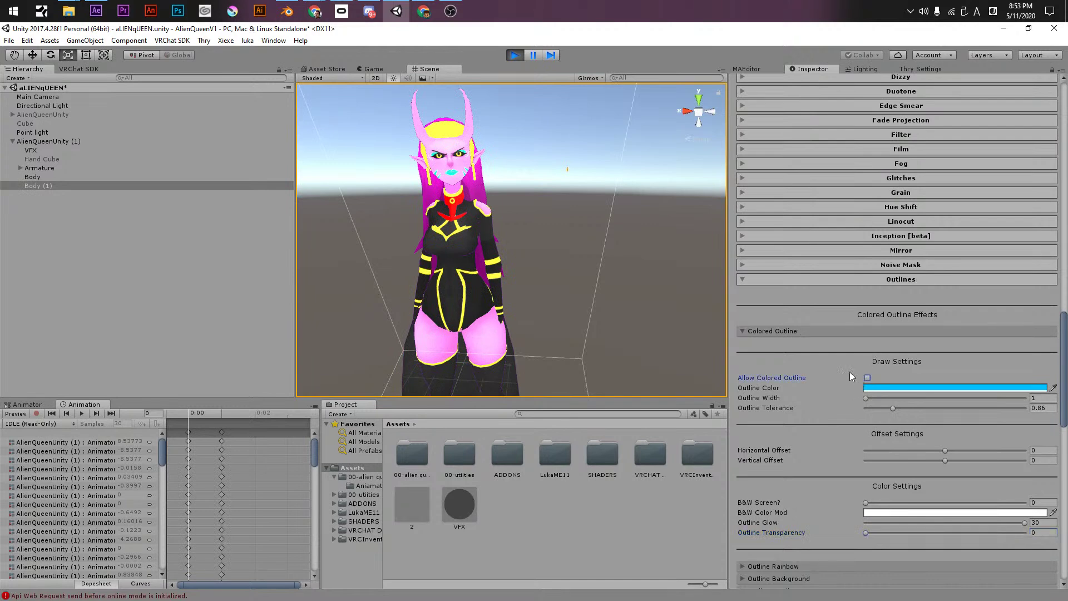
pyautogui.click(759, 334)
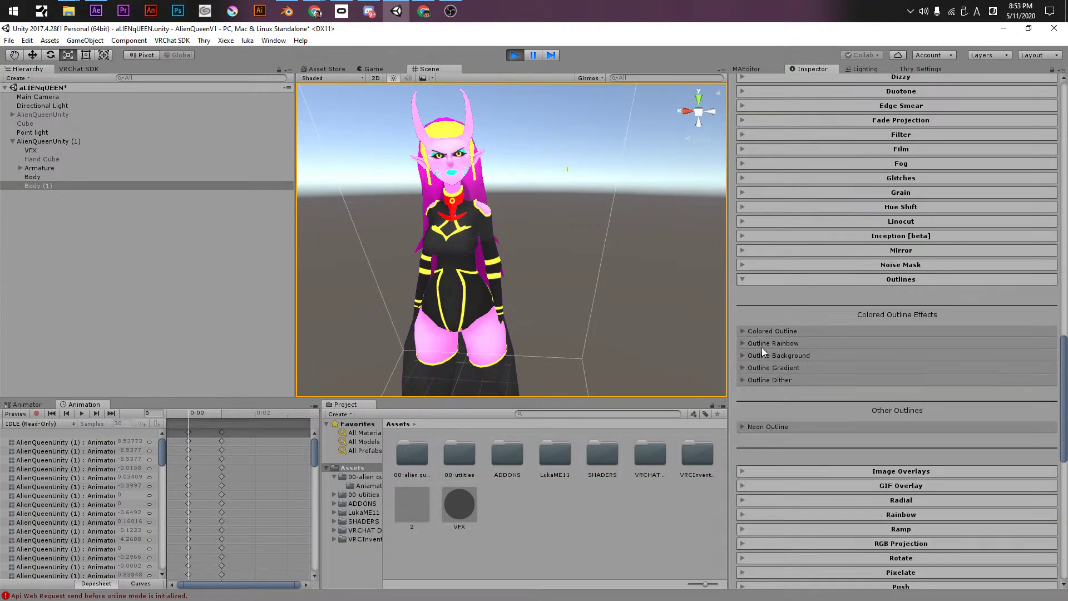
pyautogui.click(762, 344)
pyautogui.moveTo(879, 361); pyautogui.dragTo(979, 368)
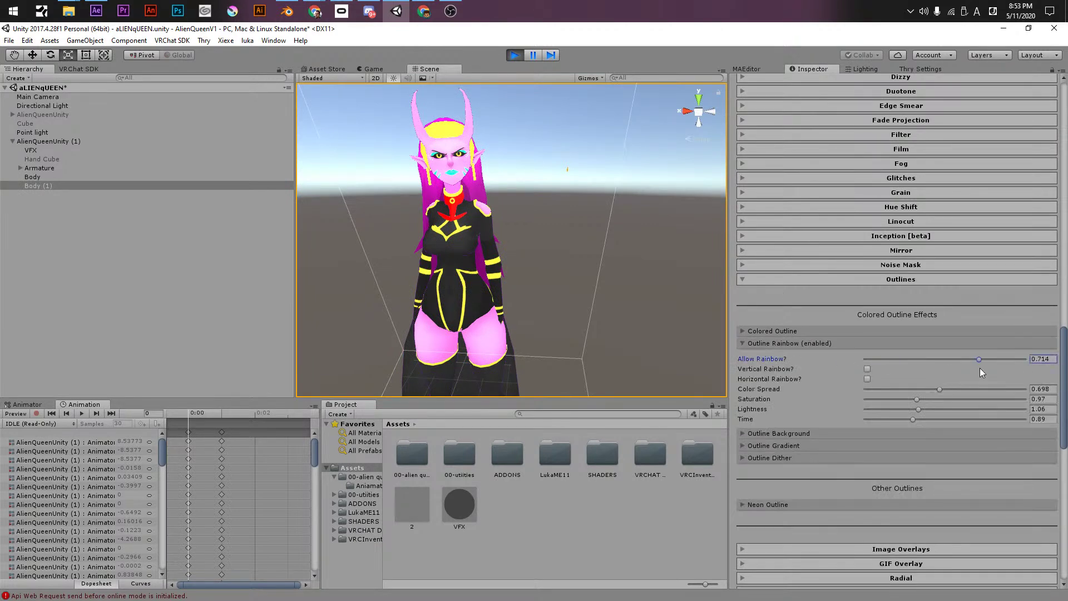
pyautogui.click(838, 332)
pyautogui.click(867, 377)
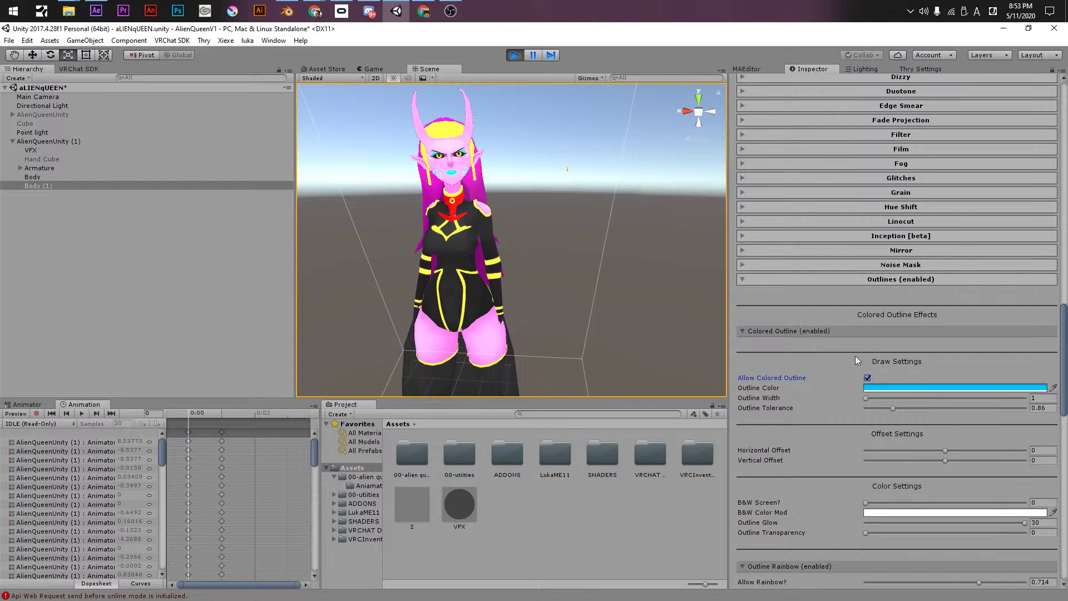
pyautogui.click(829, 332)
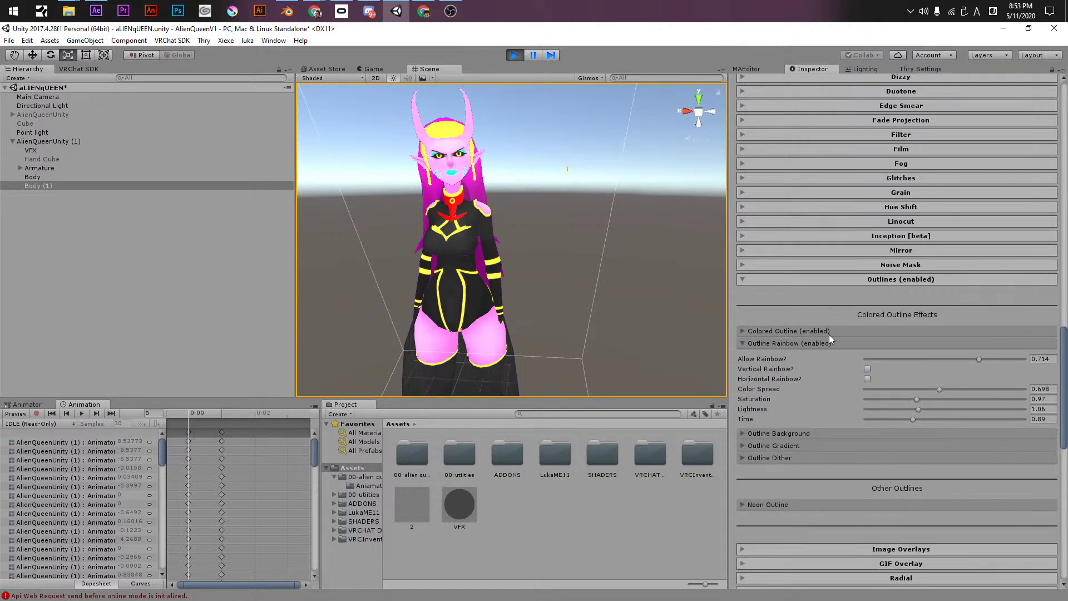
# - Check Vertical and Horizontal Rainbow, with saturation 1.56 and lightness 1.54
pyautogui.click(868, 368)
pyautogui.click(867, 378)
pyautogui.click(947, 399)
pyautogui.click(944, 409)
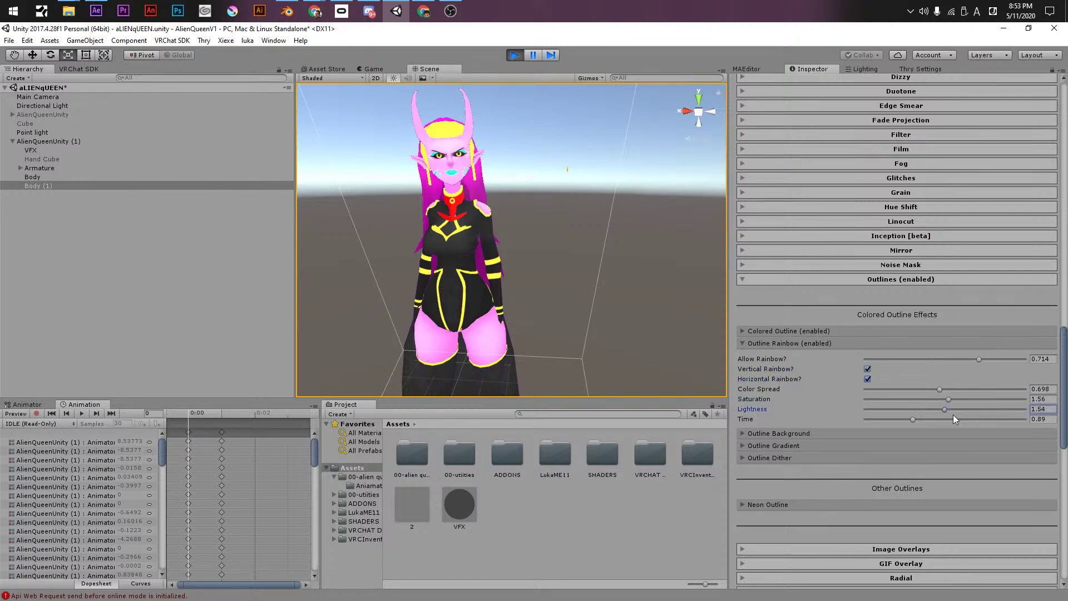
# - Set the colored outline to width 3.24, tolerance 2.31 and glow 5.1, with offsets and slight B&W
pyautogui.click(885, 331)
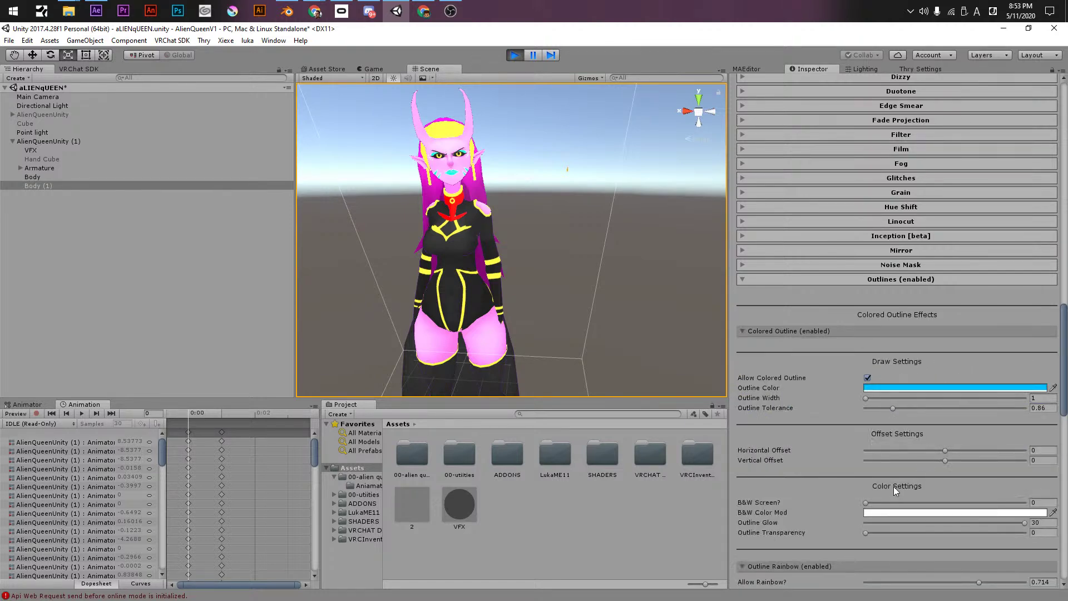
pyautogui.click(867, 378)
pyautogui.click(867, 378)
pyautogui.click(905, 449)
pyautogui.click(905, 398)
pyautogui.moveTo(906, 408); pyautogui.dragTo(939, 407)
pyautogui.click(900, 460)
pyautogui.click(891, 503)
pyautogui.click(889, 521)
pyautogui.click(889, 531)
# - Set the outline's Horizontal and Vertical Offset both to 0
pyautogui.scroll(-3, 608, 276)
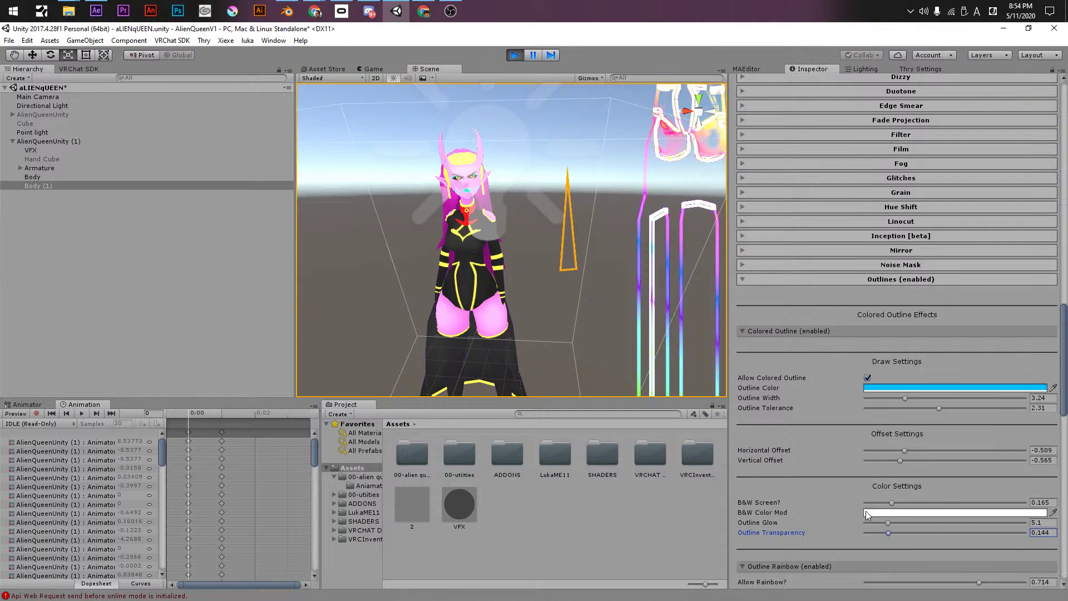
pyautogui.click(1034, 449)
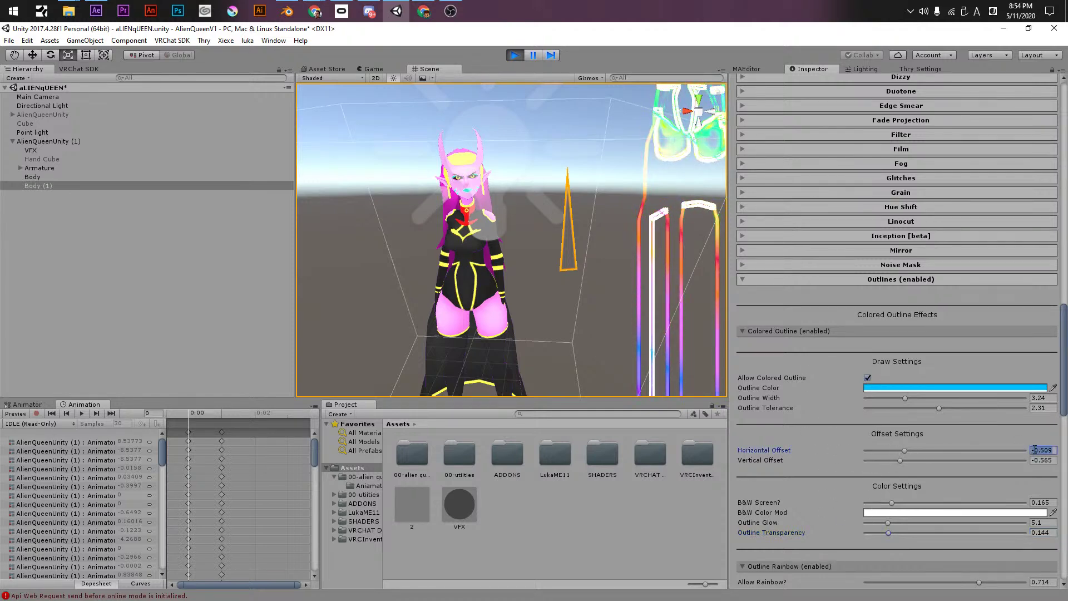
pyautogui.write('0')
pyautogui.press('Tab')
pyautogui.write('0')
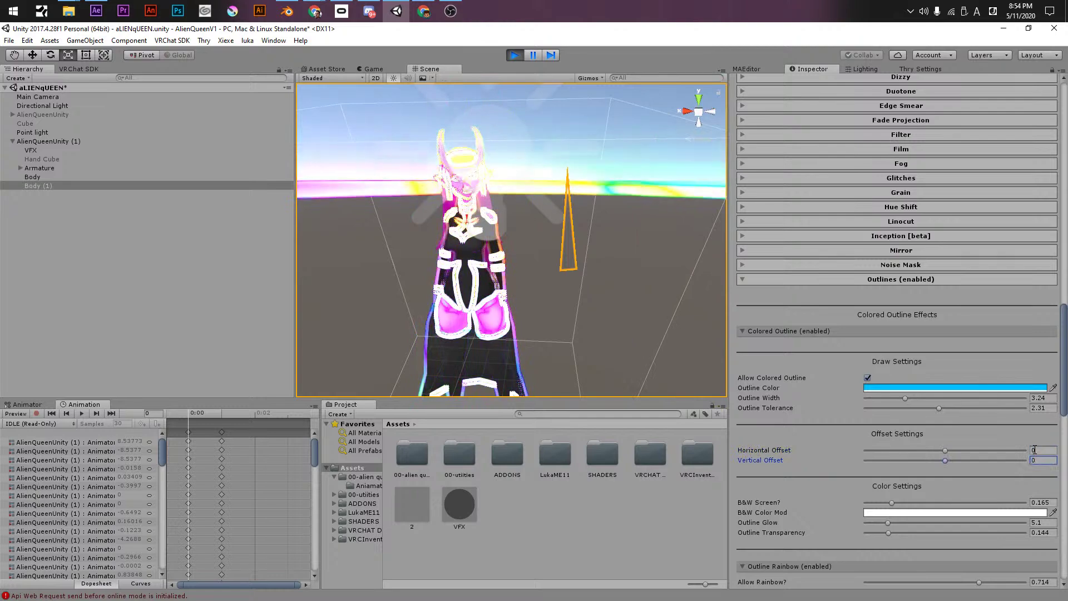
# - Thin the outline with tolerance 0.58, collapse Colored Outline and Outline Rainbow, expand Outline Background
pyautogui.scroll(-2, 896, 358)
pyautogui.moveTo(491, 216); pyautogui.dragTo(503, 245, button='right')
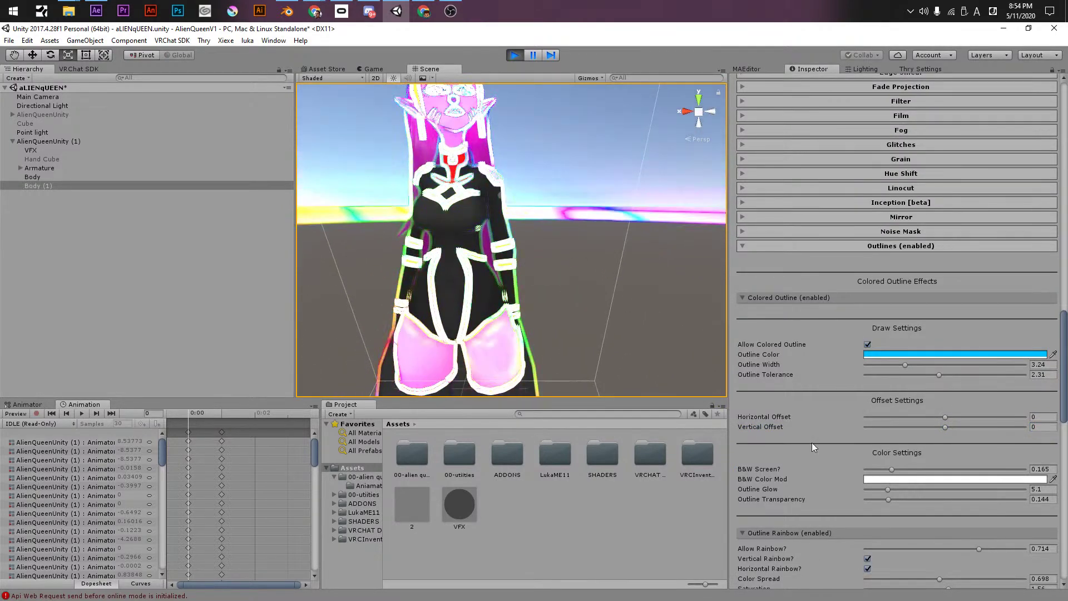
pyautogui.moveTo(905, 365); pyautogui.dragTo(883, 374)
pyautogui.moveTo(498, 303); pyautogui.dragTo(471, 304, button='right')
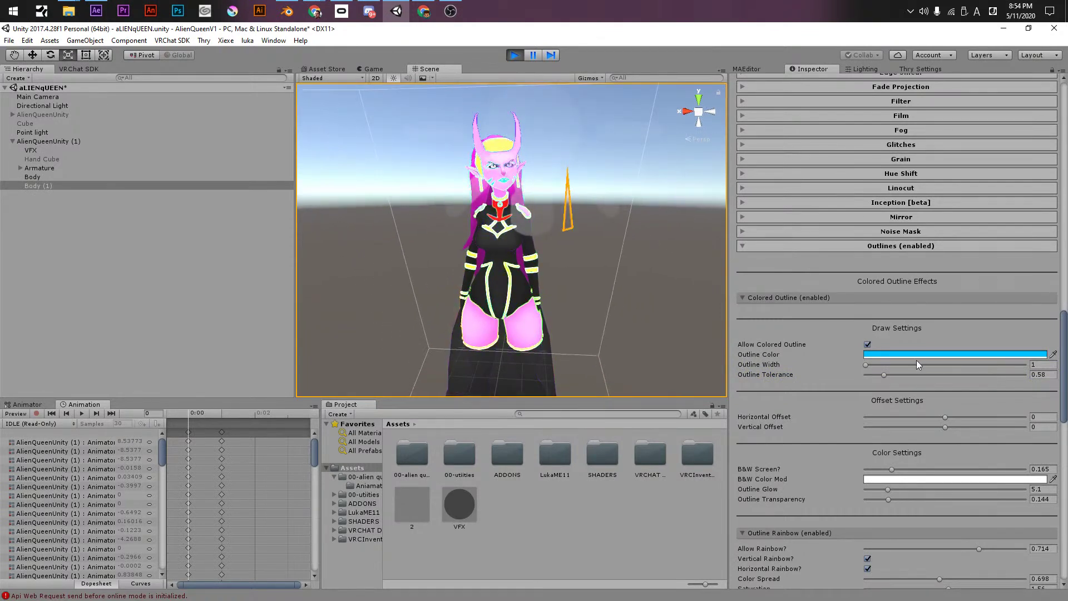
pyautogui.click(765, 297)
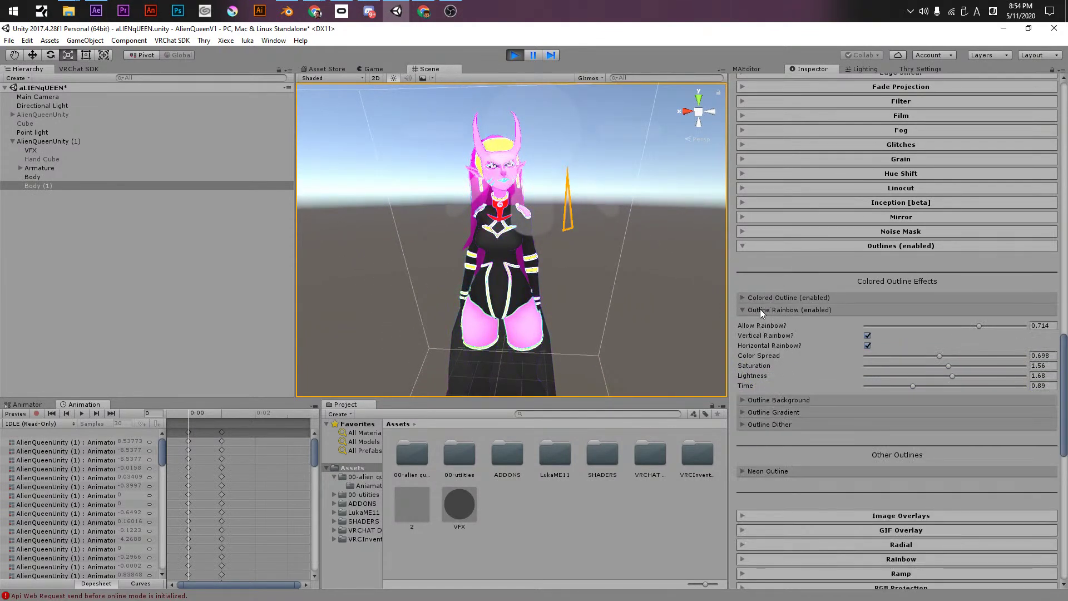
pyautogui.click(760, 309)
pyautogui.click(758, 321)
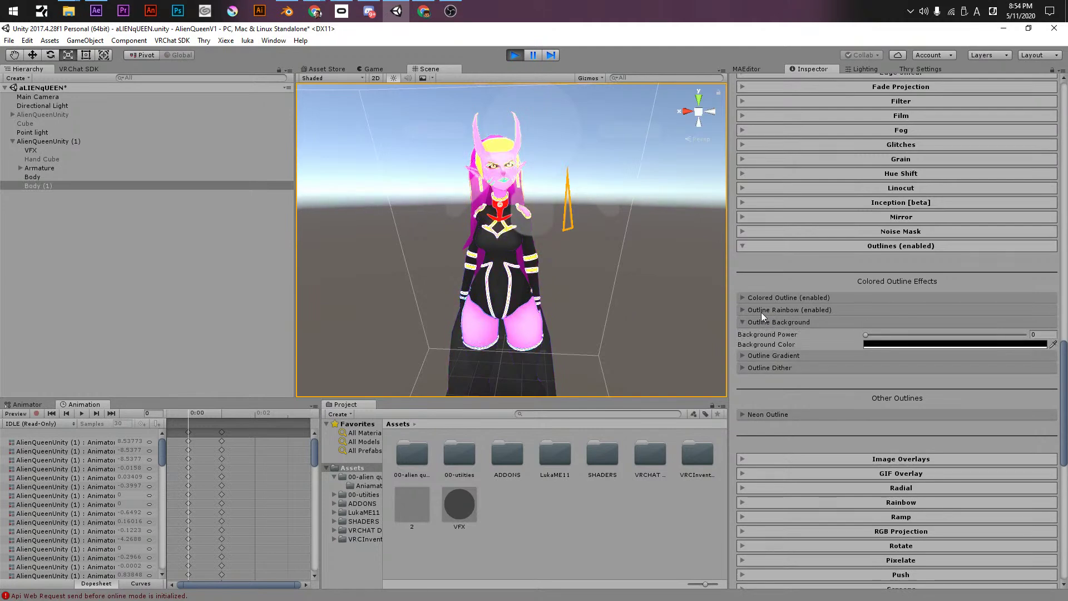
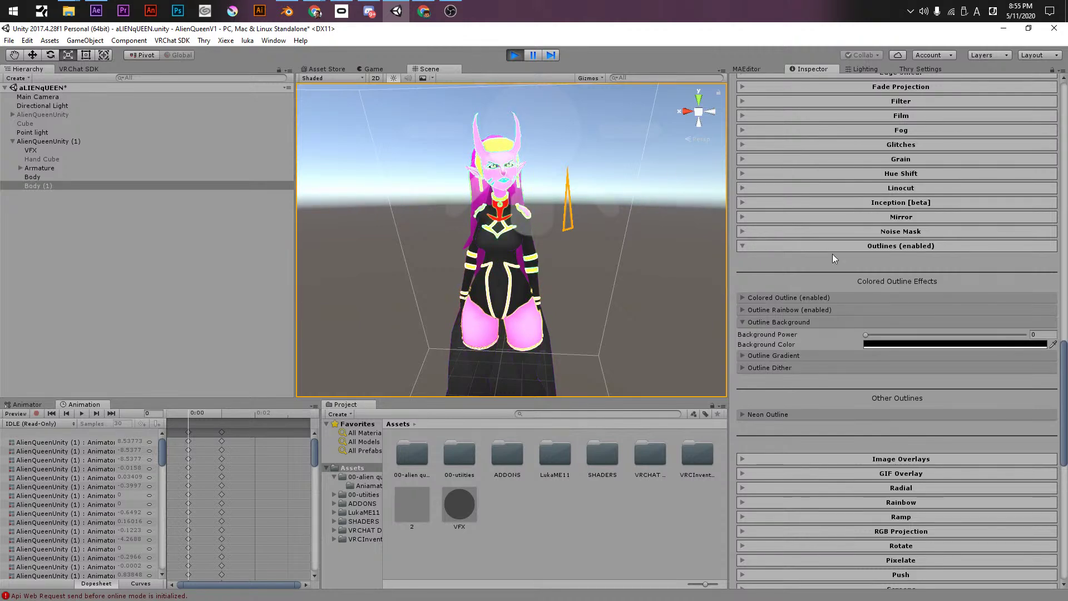
# - Reopen the outline effect settings and raise the Outline Background Power
pyautogui.click(810, 246)
pyautogui.click(813, 262)
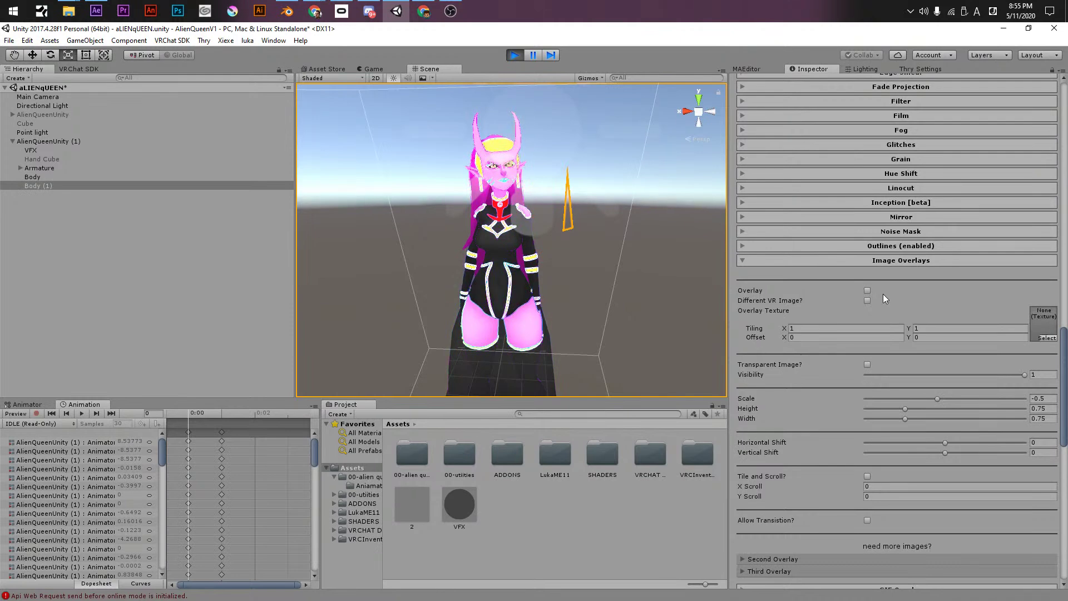
pyautogui.click(866, 247)
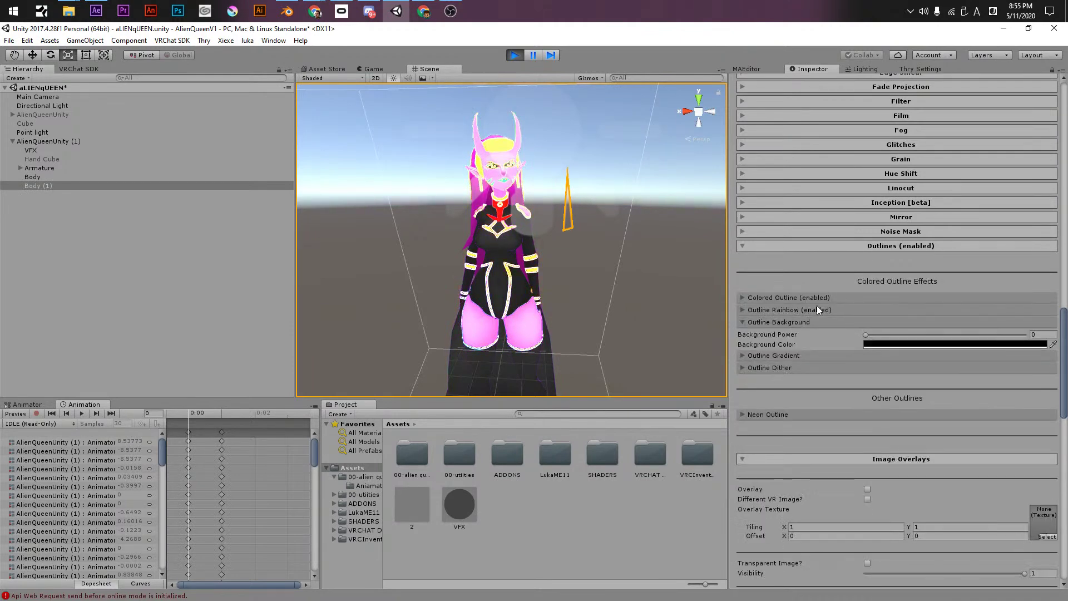
pyautogui.moveTo(866, 335)
pyautogui.mouseDown()
pyautogui.moveTo(884, 334)
pyautogui.moveTo(863, 337)
pyautogui.mouseUp()
# - Turn on the outline gradient with Fur (1) as its gradient color map
pyautogui.click(790, 356)
pyautogui.click(867, 367)
pyautogui.click(867, 368)
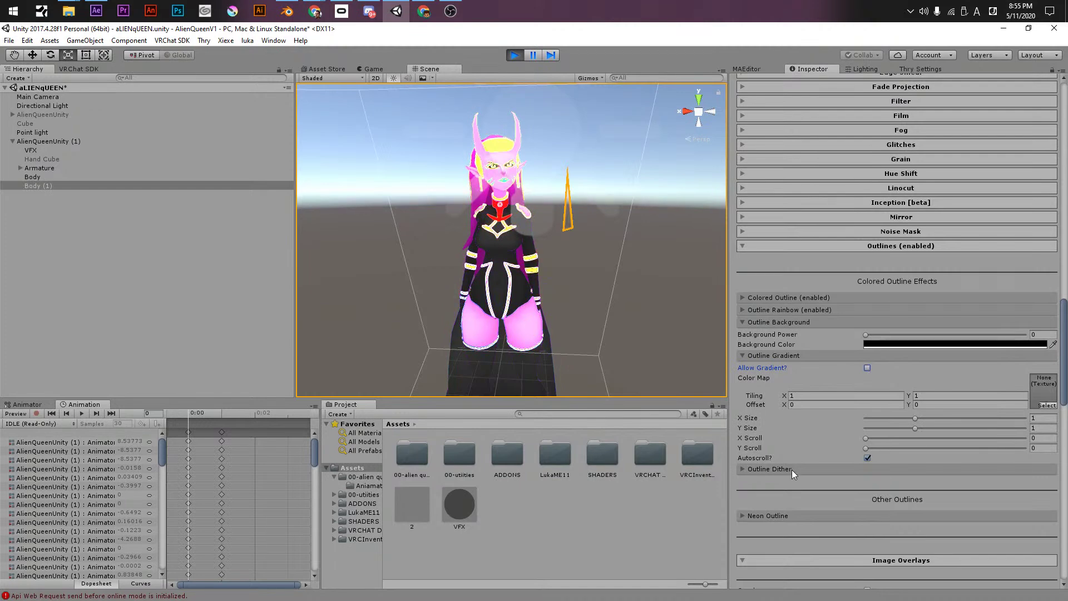
pyautogui.click(1044, 405)
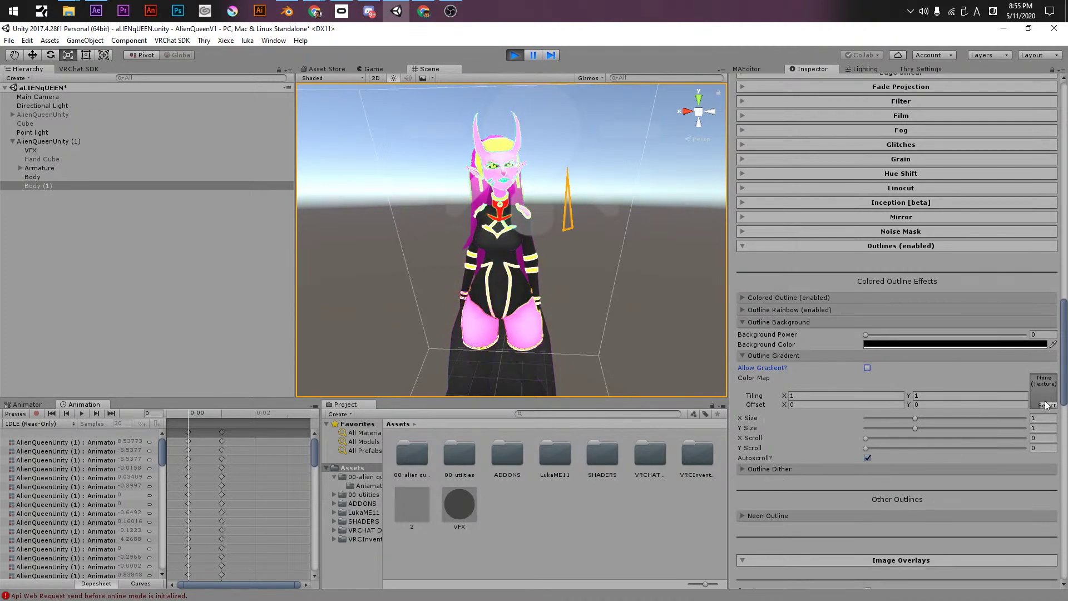
pyautogui.click(719, 418)
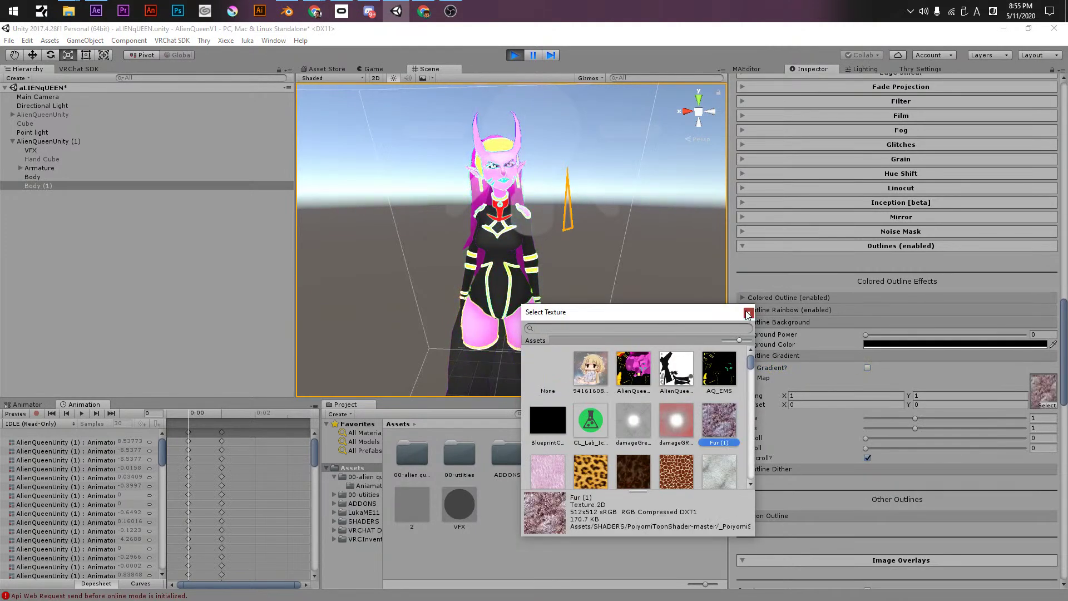
pyautogui.click(749, 312)
pyautogui.click(867, 368)
# - Enlarge the gradient map, set X Scroll near 0.169, and raise background power to 0.357
pyautogui.moveTo(914, 417)
pyautogui.mouseDown()
pyautogui.moveTo(933, 418)
pyautogui.moveTo(926, 428)
pyautogui.mouseUp()
pyautogui.click(901, 448)
pyautogui.click(879, 439)
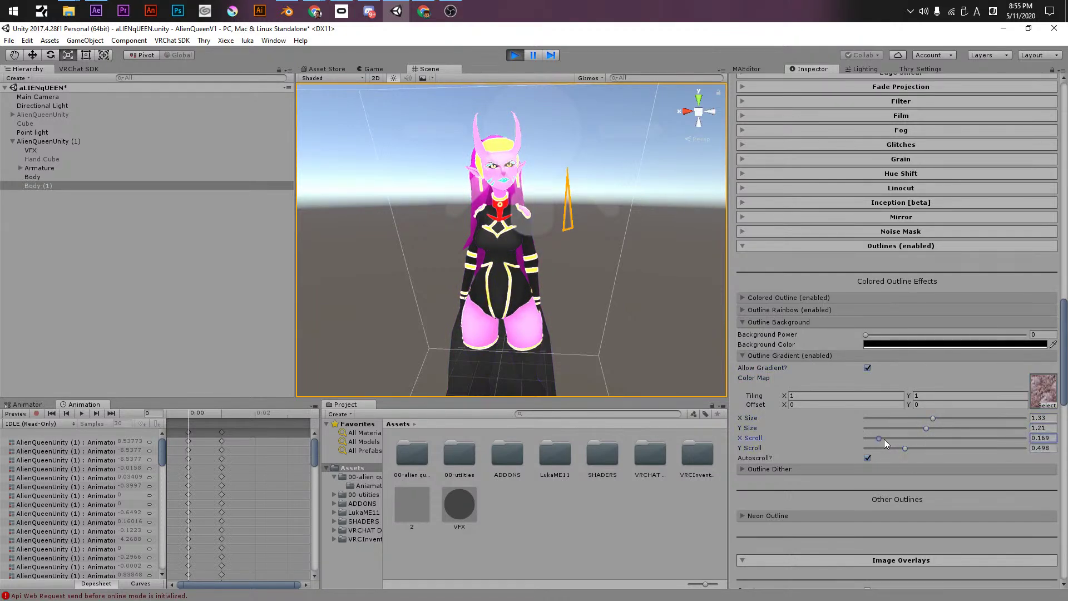
pyautogui.click(867, 368)
pyautogui.moveTo(866, 335); pyautogui.dragTo(922, 334)
pyautogui.click(868, 368)
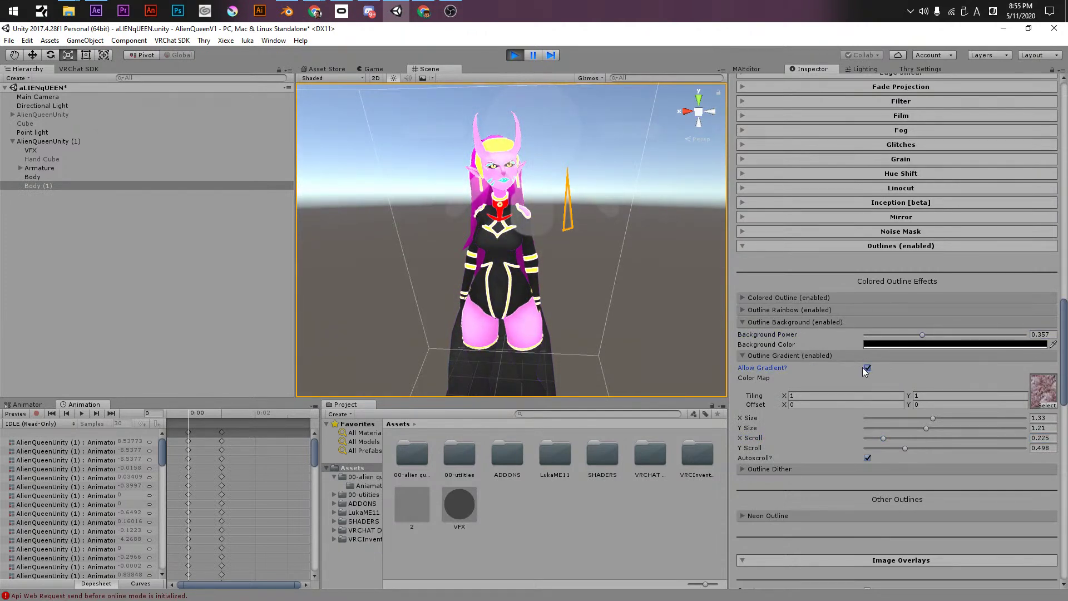
# - Switch the outline rainbow from vertical to horizontal
pyautogui.click(824, 358)
pyautogui.click(810, 367)
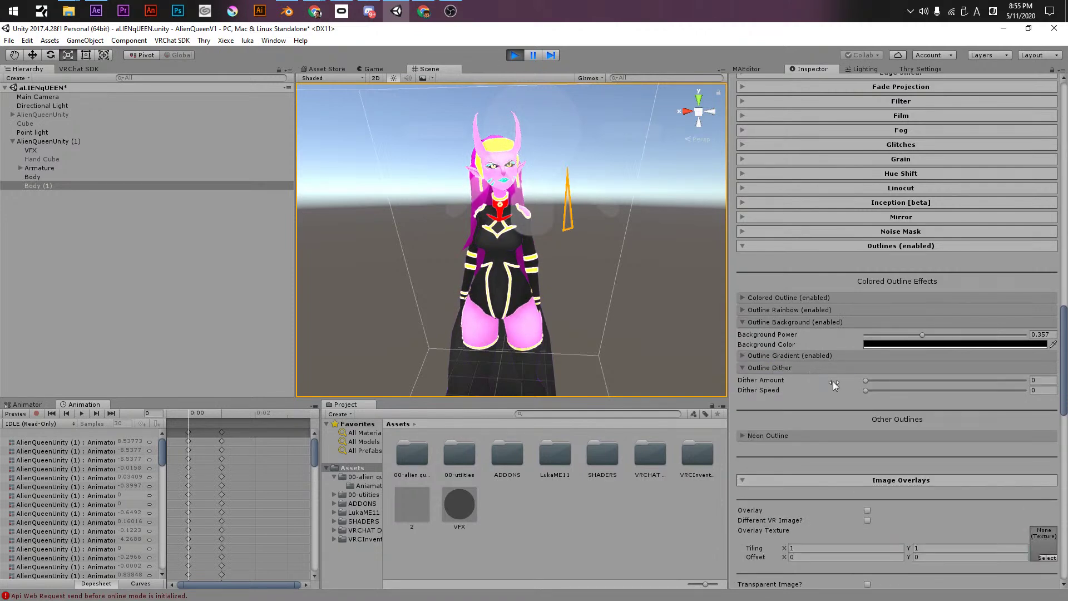
pyautogui.click(785, 309)
pyautogui.click(867, 335)
pyautogui.click(867, 346)
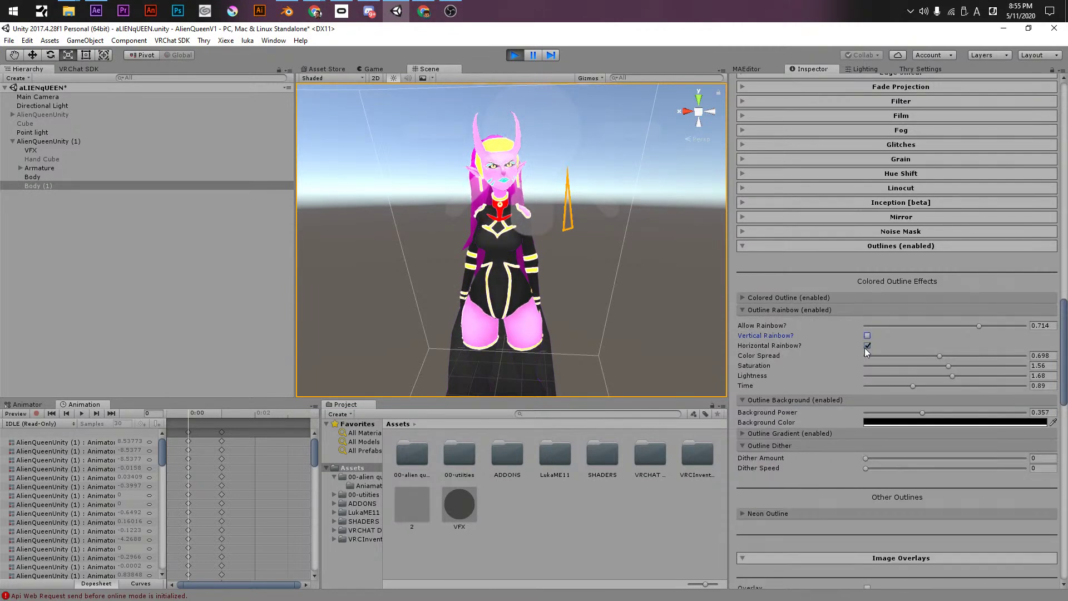
# - Turn off the colored outline and collapse the outline subsections
pyautogui.click(792, 297)
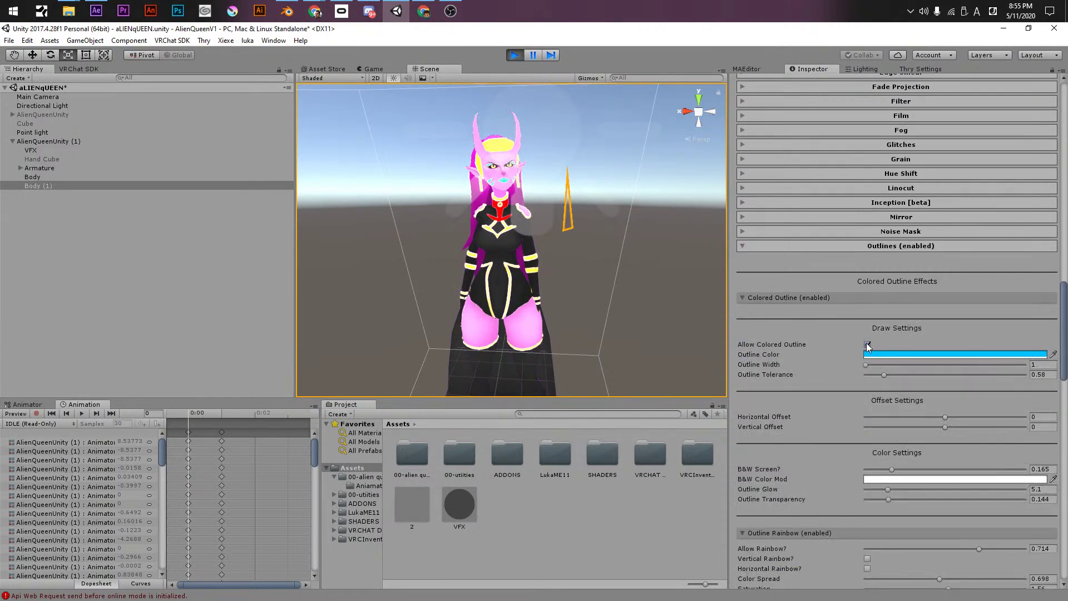
pyautogui.click(867, 344)
pyautogui.click(802, 300)
pyautogui.click(788, 322)
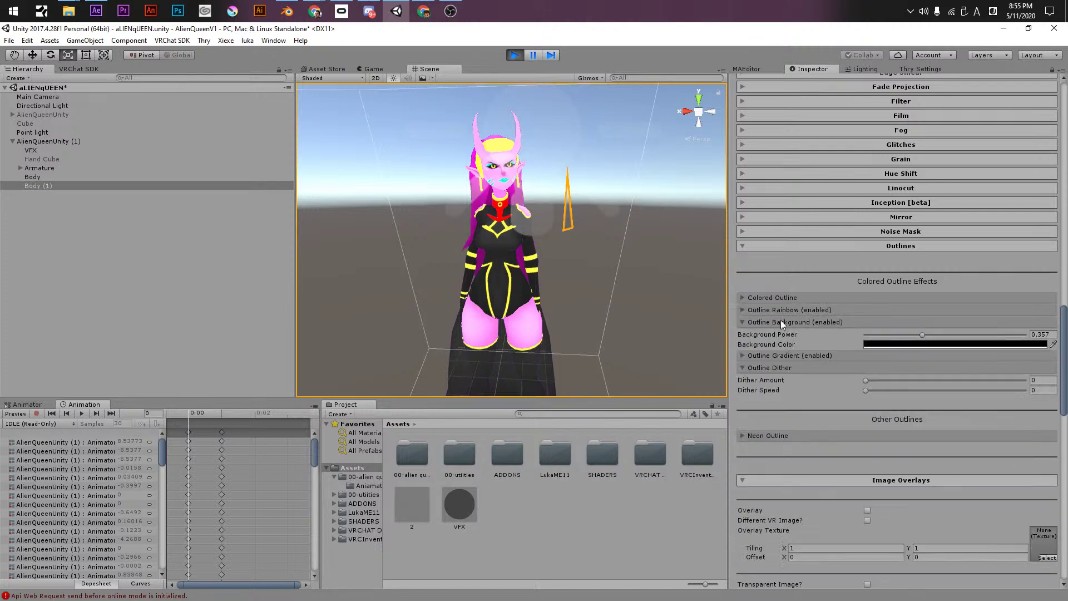
pyautogui.click(778, 322)
# - Enable the neon outline by raising desaturation and Neon Power, with Blue Value 5
pyautogui.click(774, 414)
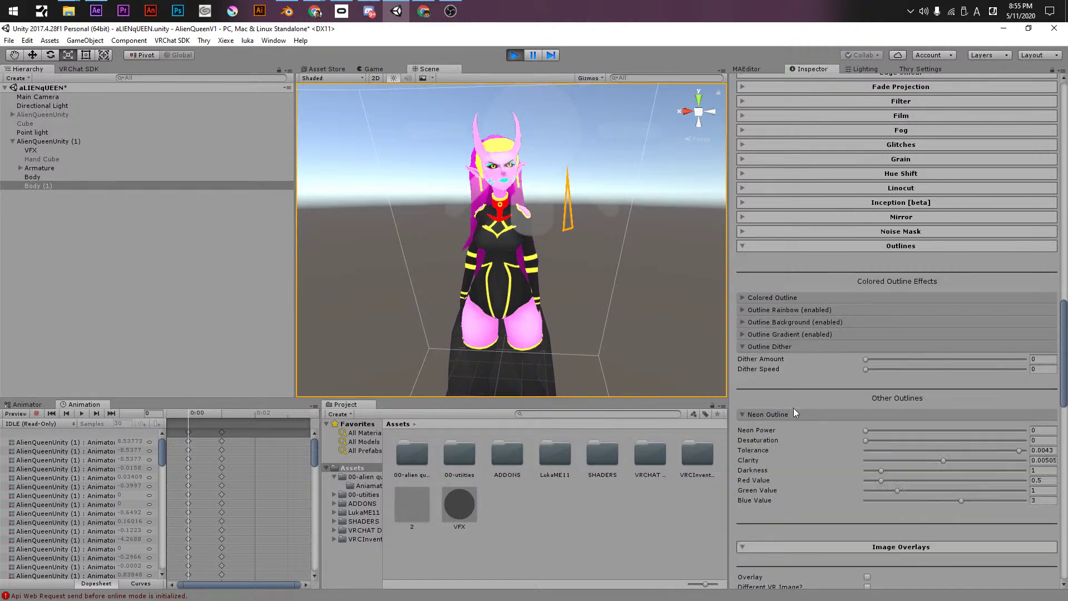
pyautogui.scroll(-3, 791, 405)
pyautogui.click(905, 373)
pyautogui.moveTo(894, 363); pyautogui.dragTo(949, 433)
pyautogui.write('5')
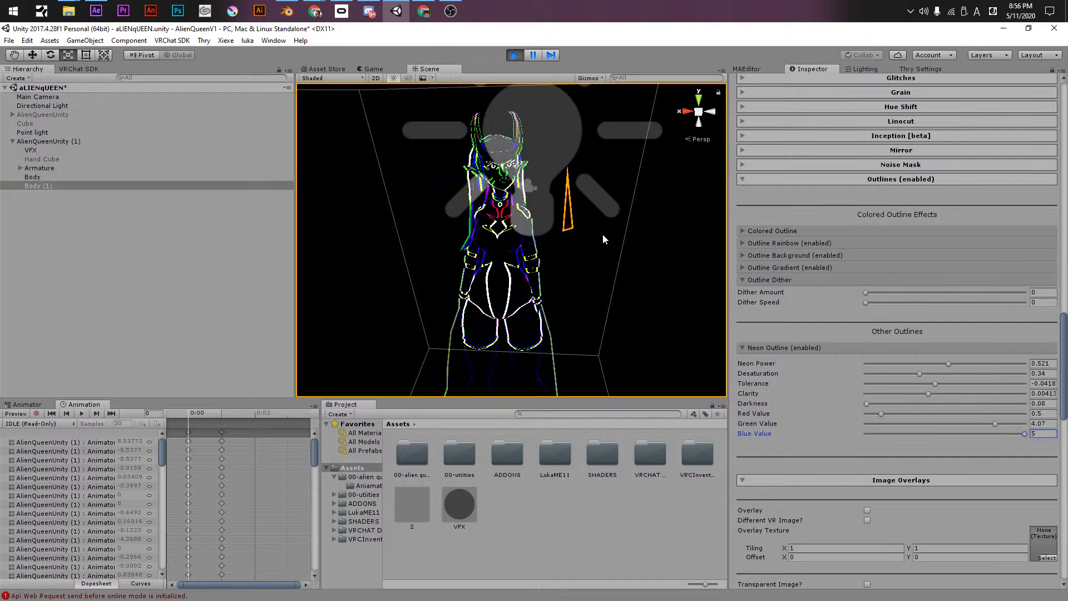
# - Zoom in on the avatar to inspect the glow, then set Neon Power back to 0
pyautogui.moveTo(389, 233)
pyautogui.keyDown('alt'); pyautogui.mouseDown()
pyautogui.moveTo(444, 231)
pyautogui.moveTo(394, 232)
pyautogui.mouseUp(); pyautogui.keyUp('alt')
pyautogui.keyDown('alt'); pyautogui.moveTo(394, 232); pyautogui.dragTo(556, 232, button='right'); pyautogui.keyUp('alt')
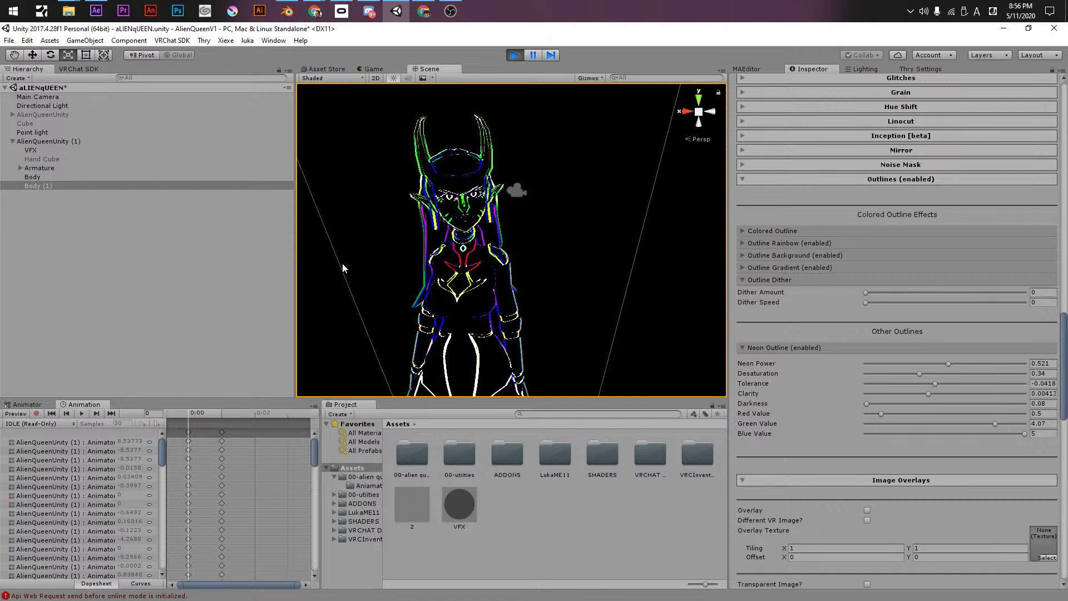
pyautogui.scroll(-3, 757, 323)
pyautogui.click(772, 212)
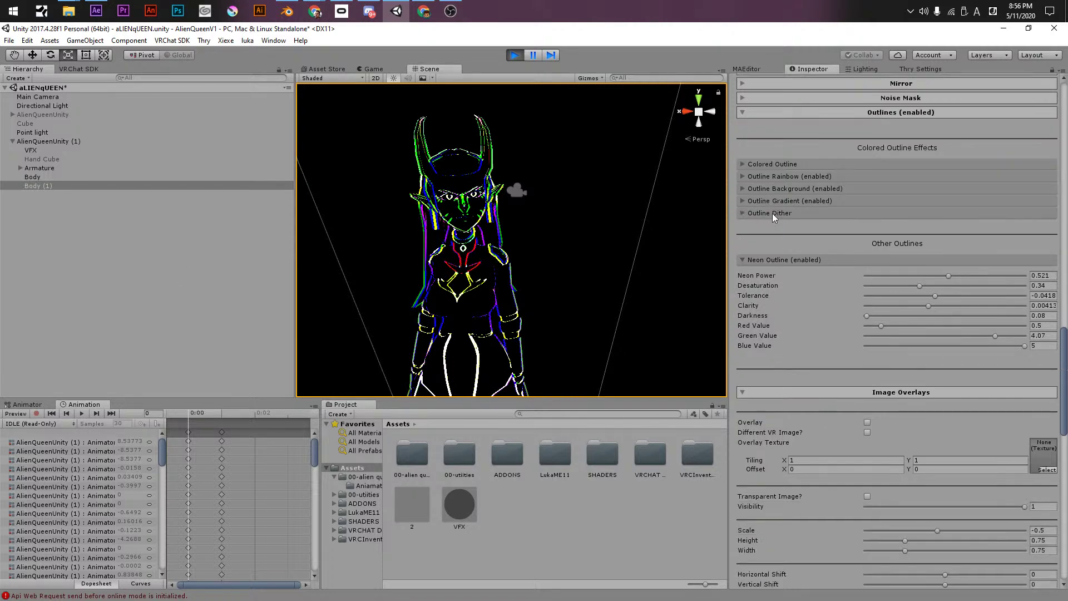
pyautogui.click(764, 260)
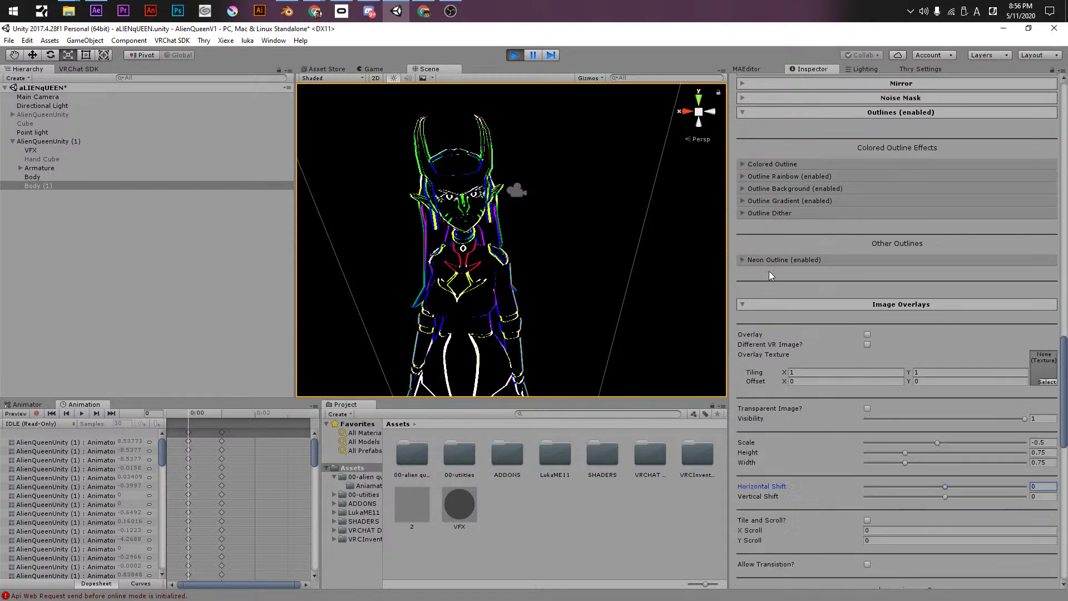
pyautogui.click(772, 259)
pyautogui.moveTo(779, 275); pyautogui.dragTo(774, 275)
# - Collapse the neon outline and switch on the image overlay
pyautogui.click(793, 259)
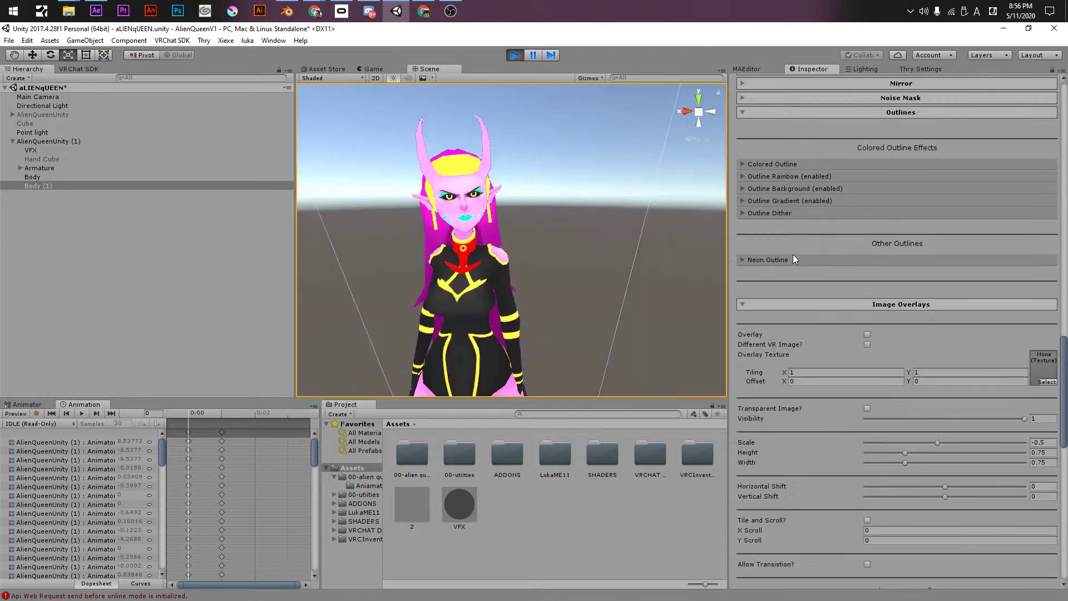
pyautogui.click(810, 304)
pyautogui.click(809, 304)
pyautogui.click(867, 336)
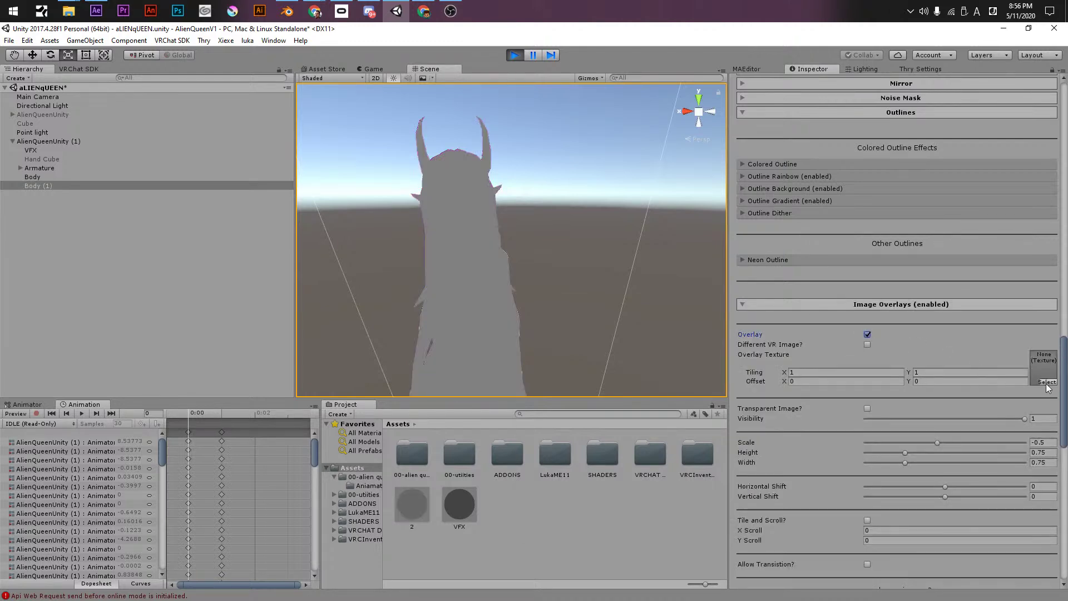
# - Preview several overlay textures and settle on the purple leopard Fur (24)
pyautogui.click(1046, 382)
pyautogui.click(591, 370)
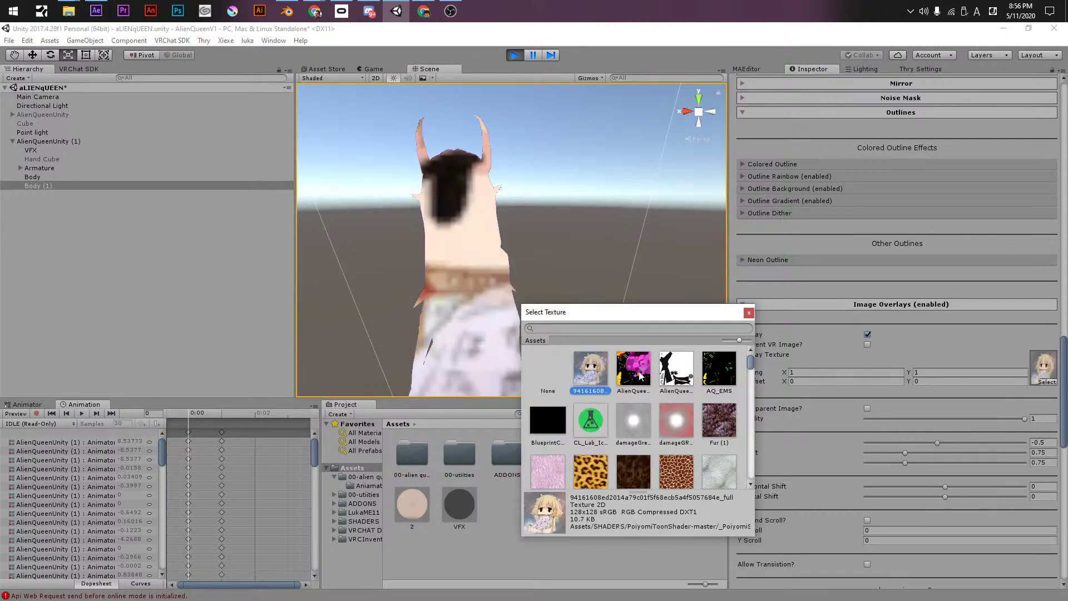
pyautogui.click(640, 375)
pyautogui.click(676, 368)
pyautogui.click(706, 420)
pyautogui.scroll(-3, 668, 422)
pyautogui.scroll(-5, 649, 427)
pyautogui.click(606, 438)
pyautogui.click(590, 400)
pyautogui.moveTo(750, 379)
pyautogui.mouseDown()
pyautogui.moveTo(752, 462)
pyautogui.moveTo(750, 361)
pyautogui.mouseUp()
pyautogui.scroll(-2, 751, 465)
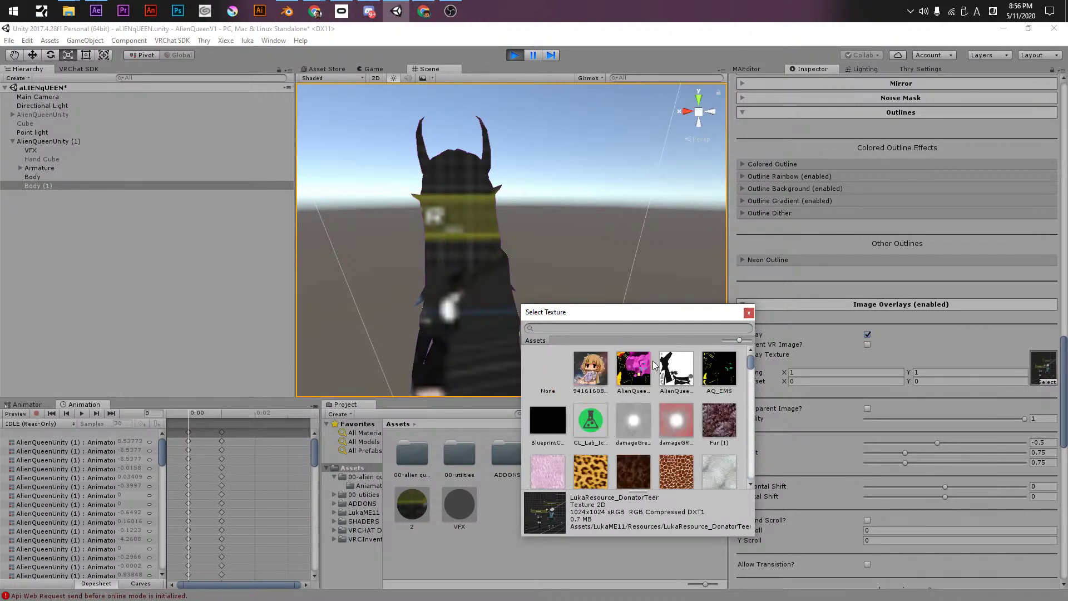
pyautogui.scroll(-5, 699, 419)
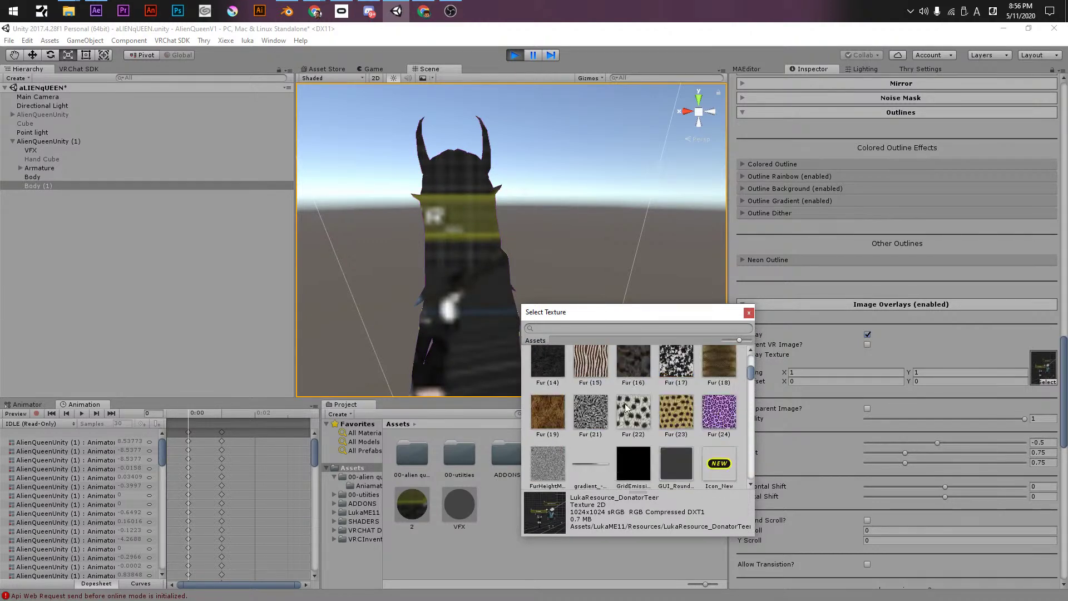
pyautogui.click(719, 412)
pyautogui.click(805, 358)
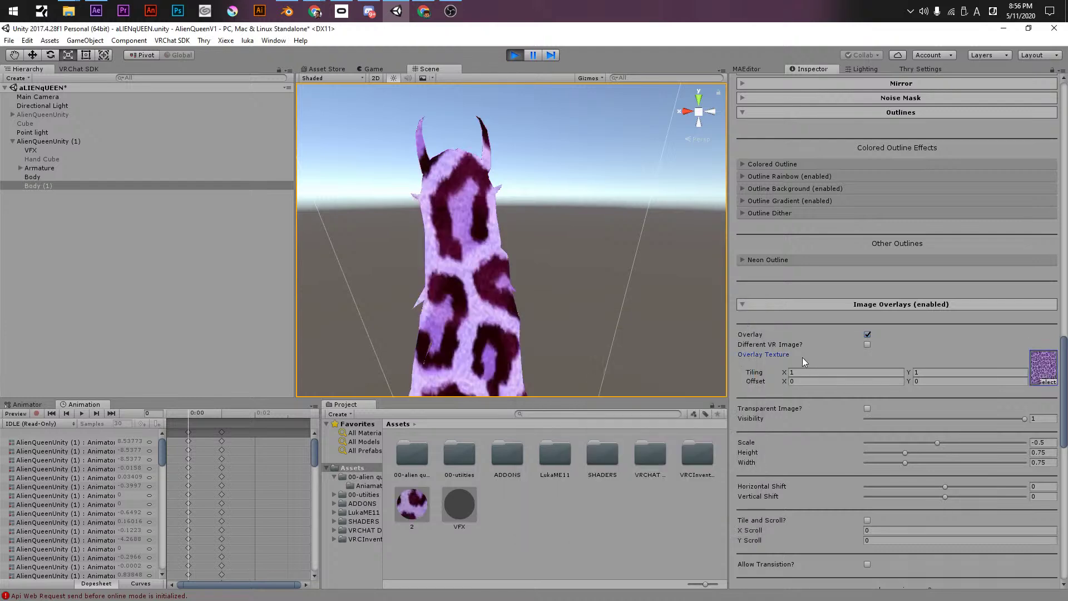
# - Enter overlay Tiling values 30 and 3, briefly trying a separate VR image
pyautogui.click(812, 373)
pyautogui.write('30')
pyautogui.press('Tab')
pyautogui.write('3')
pyautogui.click(866, 344)
pyautogui.click(867, 345)
pyautogui.scroll(-5, 317, 363)
pyautogui.scroll(8, 317, 363)
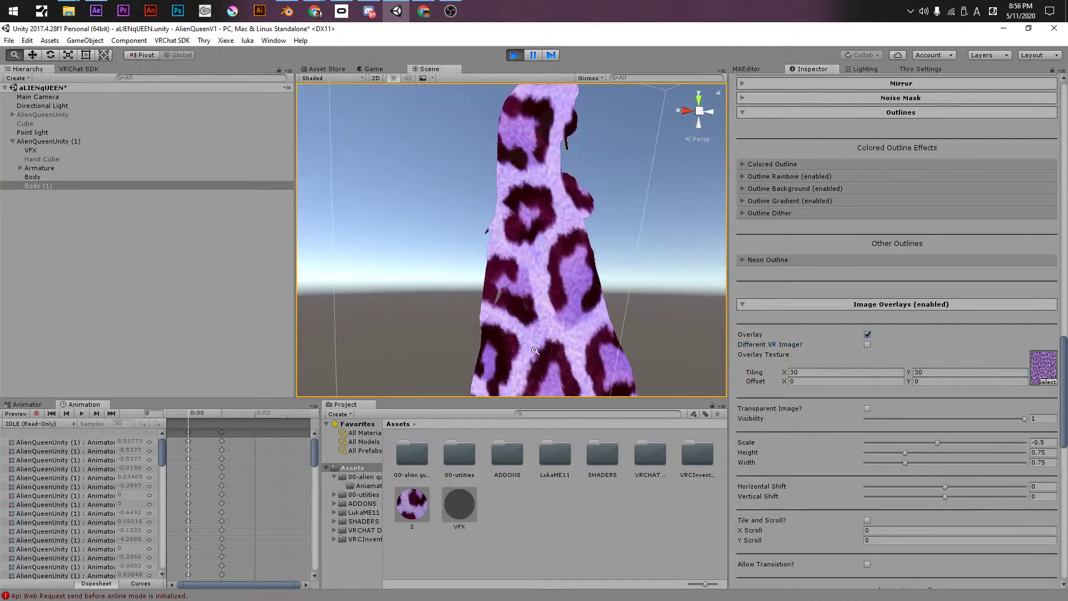
pyautogui.scroll(-8, 465, 342)
pyautogui.scroll(8, 611, 319)
pyautogui.scroll(-6, 611, 320)
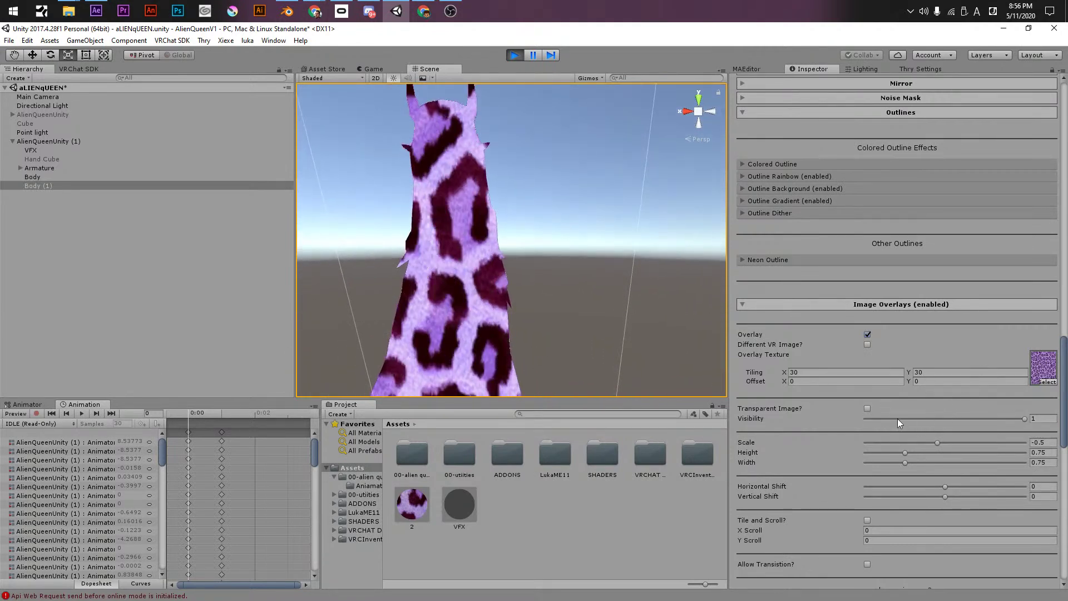
# - Experiment with the overlay's fade, X Scroll and position, then undo and shrink it
pyautogui.moveTo(873, 418); pyautogui.dragTo(1026, 418)
pyautogui.moveTo(784, 372); pyautogui.dragTo(789, 374)
pyautogui.moveTo(769, 532); pyautogui.dragTo(763, 532)
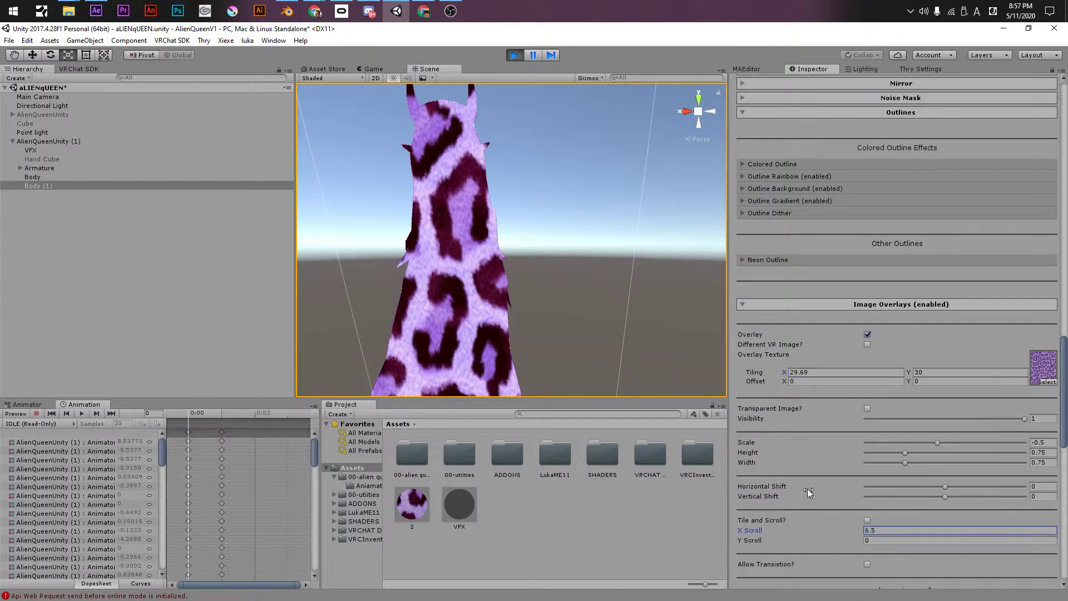
pyautogui.moveTo(891, 487); pyautogui.dragTo(1024, 463)
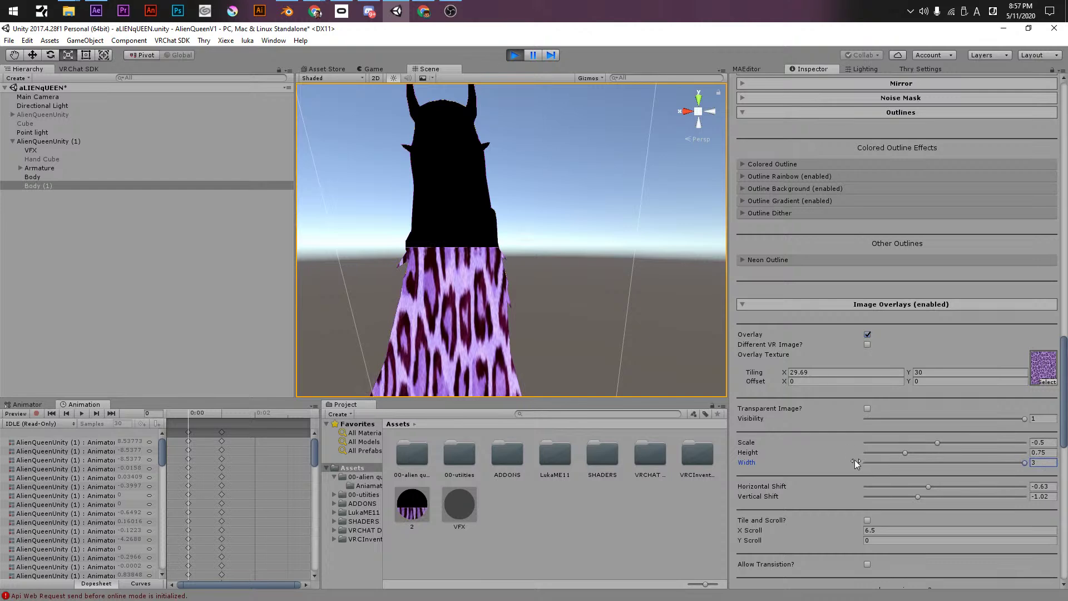
pyautogui.hotkey('ctrl', 'z')
pyautogui.hotkey('ctrl', 'z')
pyautogui.hotkey('ctrl', 'z')
pyautogui.hotkey('ctrl', 'z')
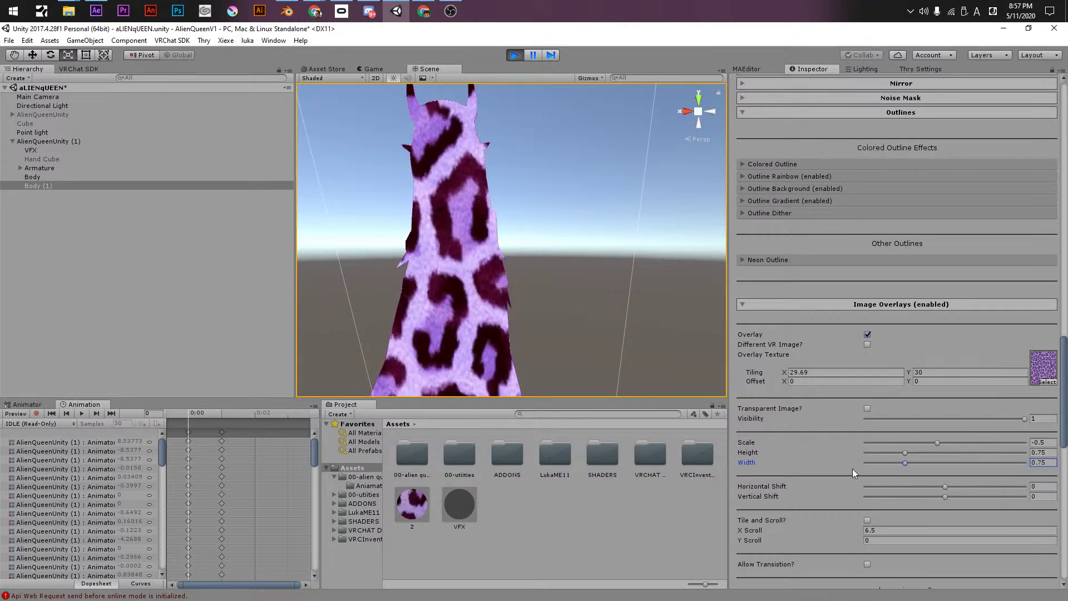
pyautogui.moveTo(939, 443); pyautogui.dragTo(905, 454)
# - Set overlay Tiling to 1 and enable Tile and Scroll across the body
pyautogui.click(856, 373)
pyautogui.write('30')
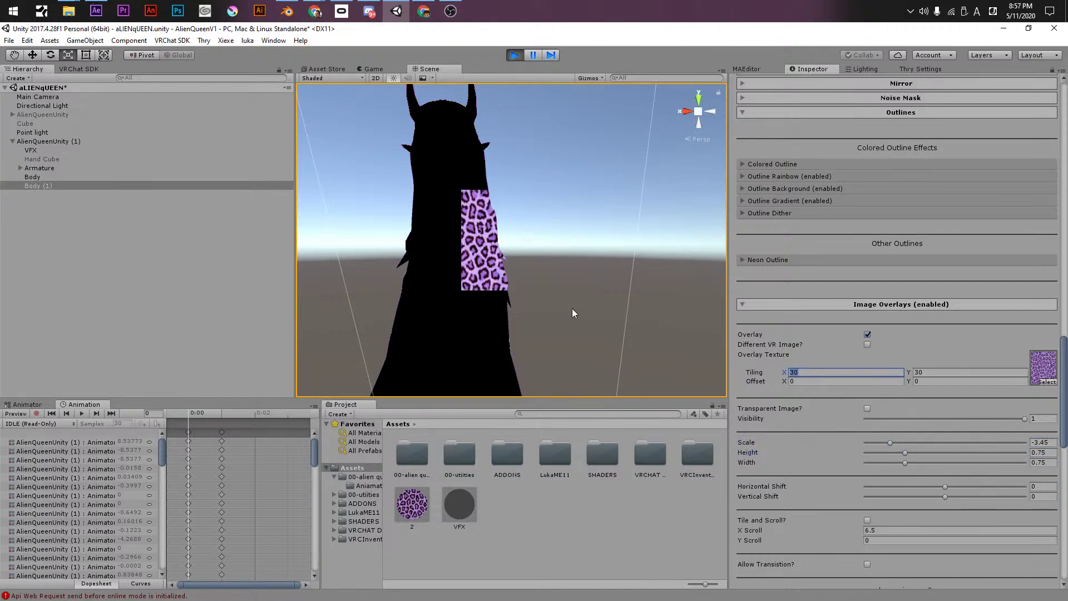
pyautogui.write('1')
pyautogui.press('Tab')
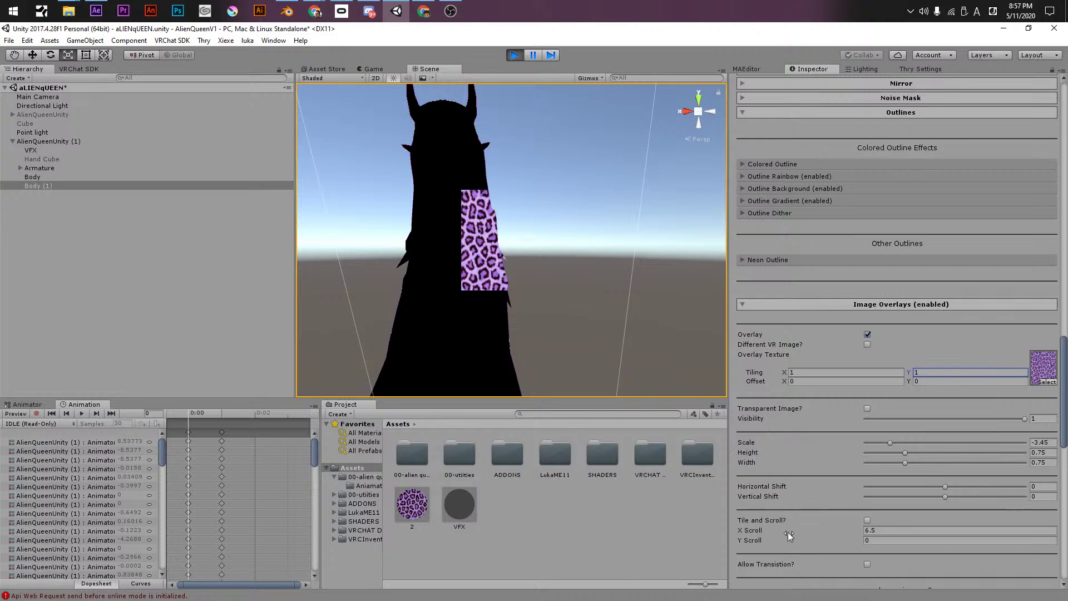
pyautogui.click(866, 520)
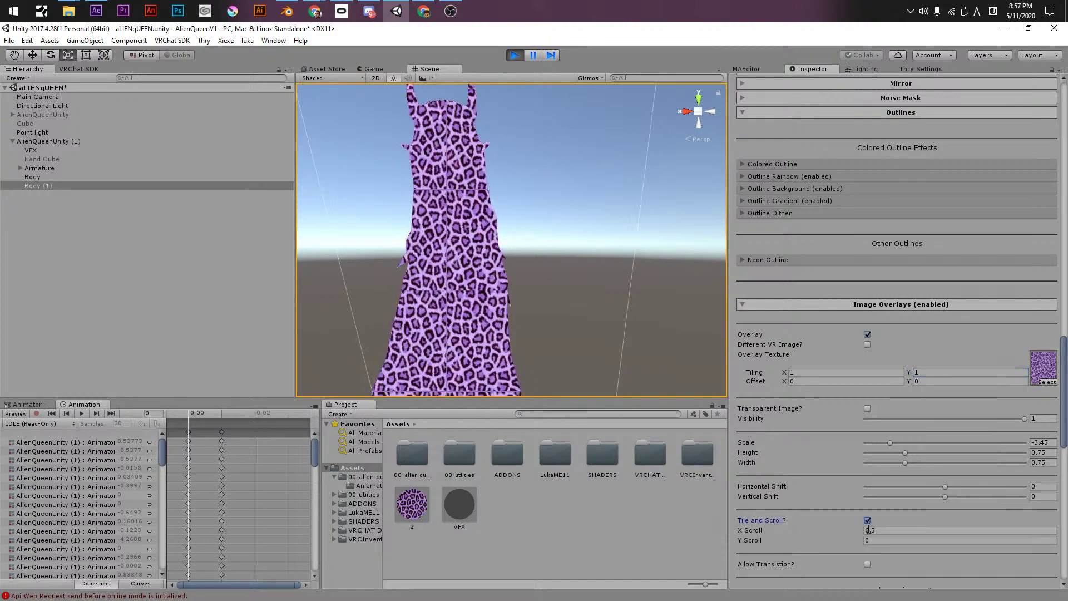
pyautogui.click(874, 531)
pyautogui.write('0')
pyautogui.moveTo(944, 486); pyautogui.dragTo(935, 485)
pyautogui.moveTo(846, 542); pyautogui.dragTo(856, 540)
pyautogui.keyDown('alt'); pyautogui.moveTo(590, 304); pyautogui.dragTo(556, 300); pyautogui.keyUp('alt')
pyautogui.click(576, 305)
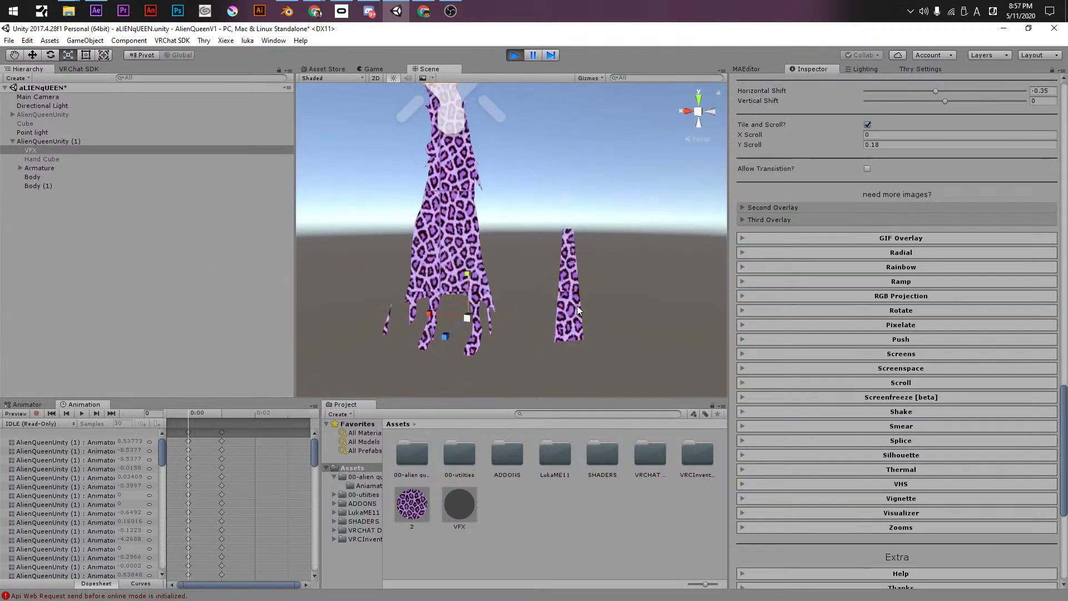
pyautogui.click(64, 141)
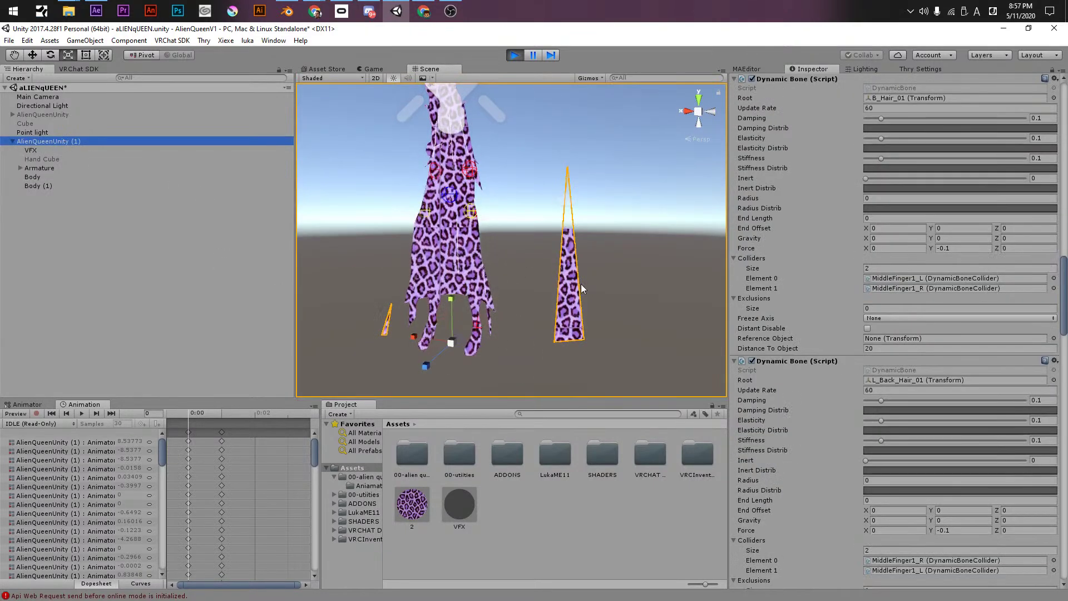
pyautogui.keyDown('alt'); pyautogui.moveTo(600, 331); pyautogui.dragTo(457, 161); pyautogui.keyUp('alt')
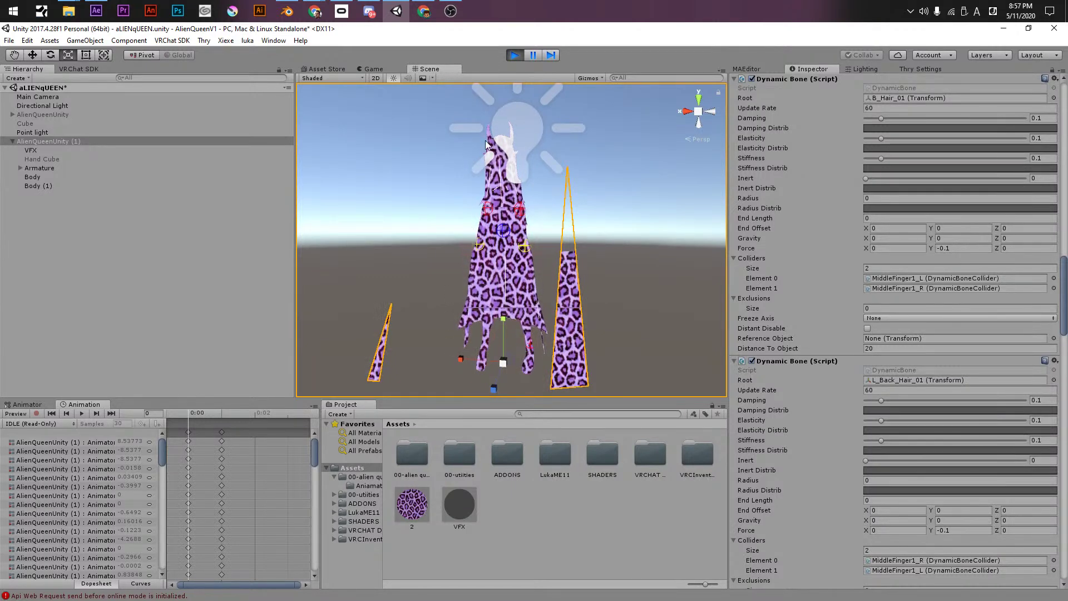
pyautogui.keyDown('alt'); pyautogui.moveTo(525, 209); pyautogui.dragTo(554, 312); pyautogui.keyUp('alt')
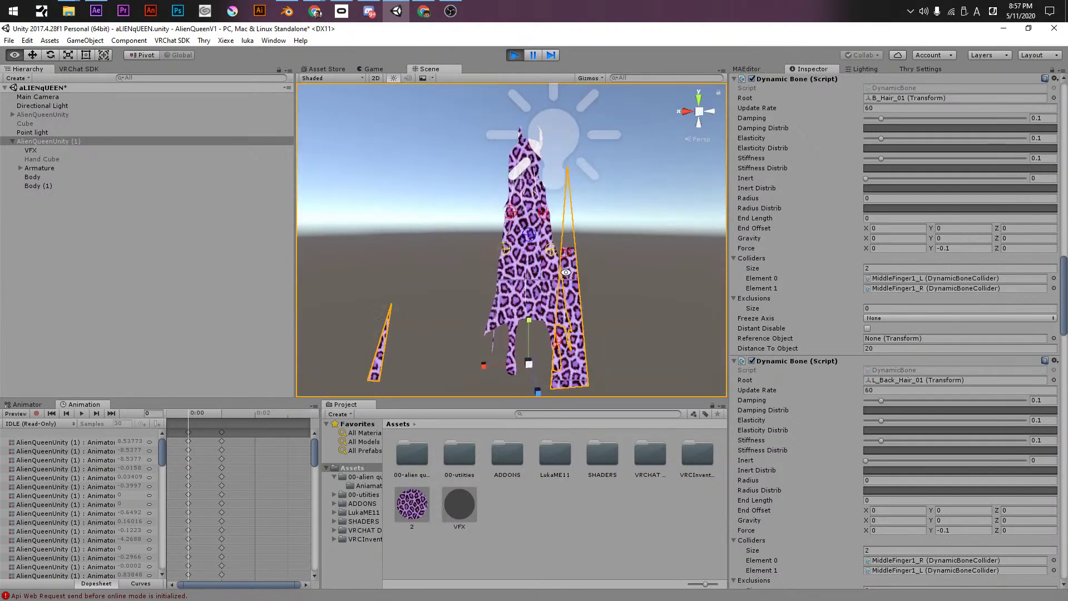
pyautogui.click(25, 178)
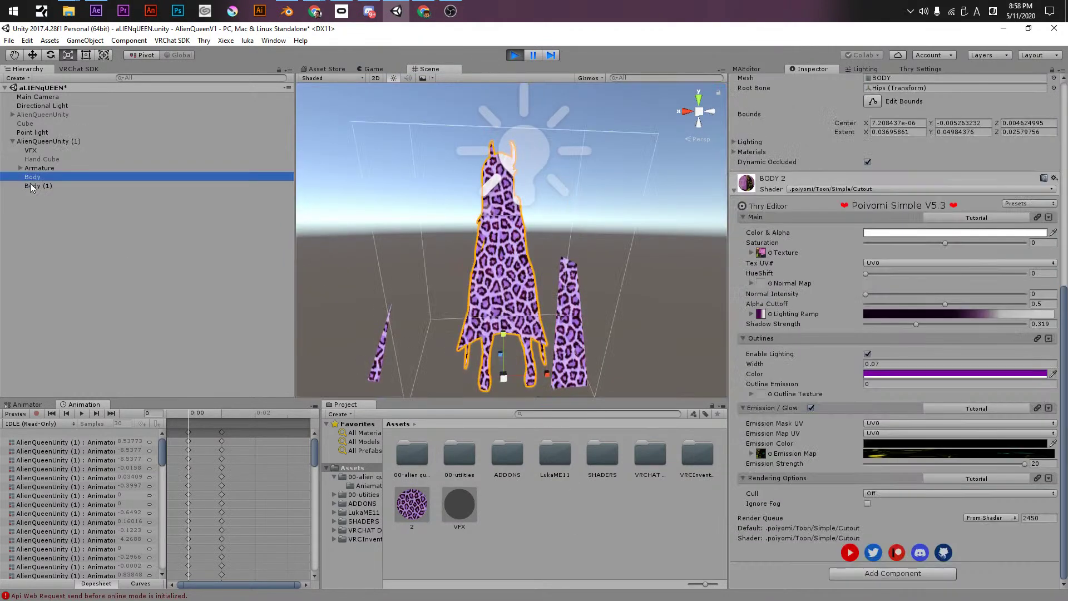
pyautogui.click(33, 186)
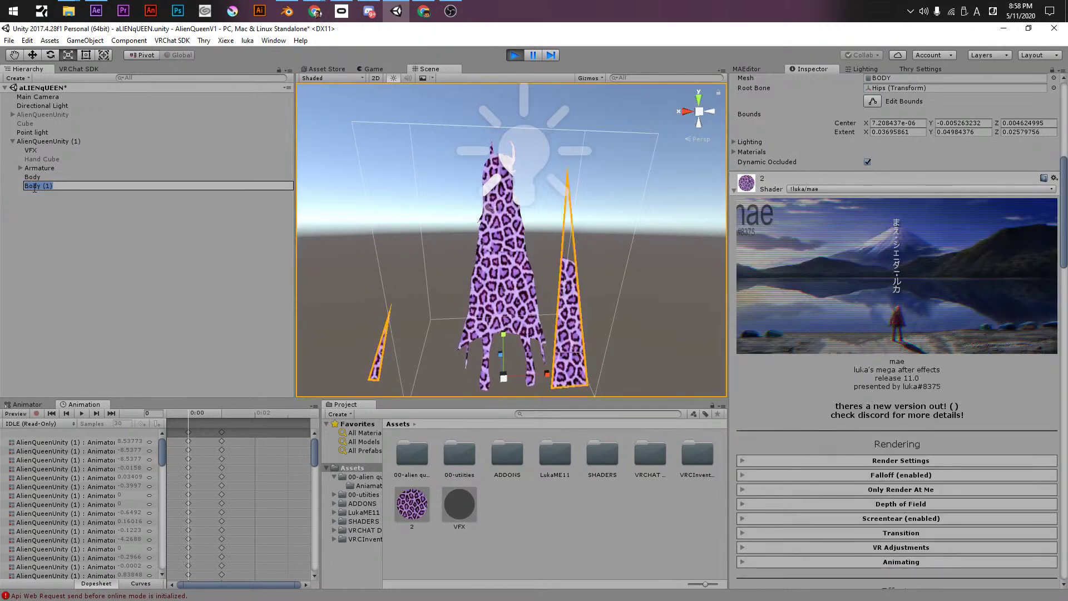
pyautogui.click(30, 198)
pyautogui.click(32, 179)
pyautogui.click(38, 185)
pyautogui.click(37, 176)
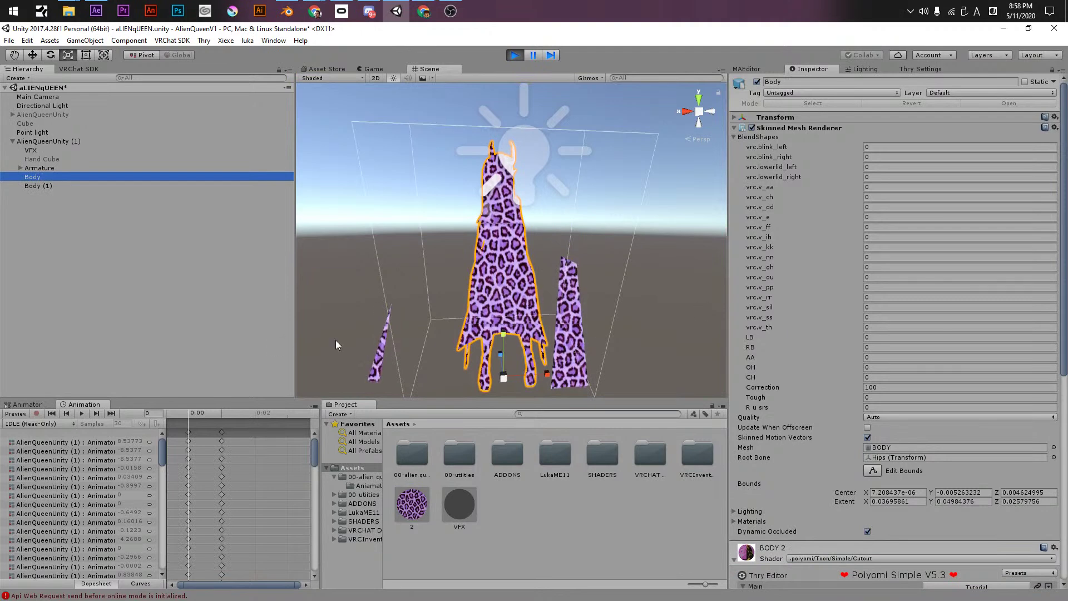
pyautogui.click(50, 187)
pyautogui.scroll(-15, 787, 455)
pyautogui.moveTo(1063, 192); pyautogui.dragTo(1063, 400)
pyautogui.scroll(5, 982, 394)
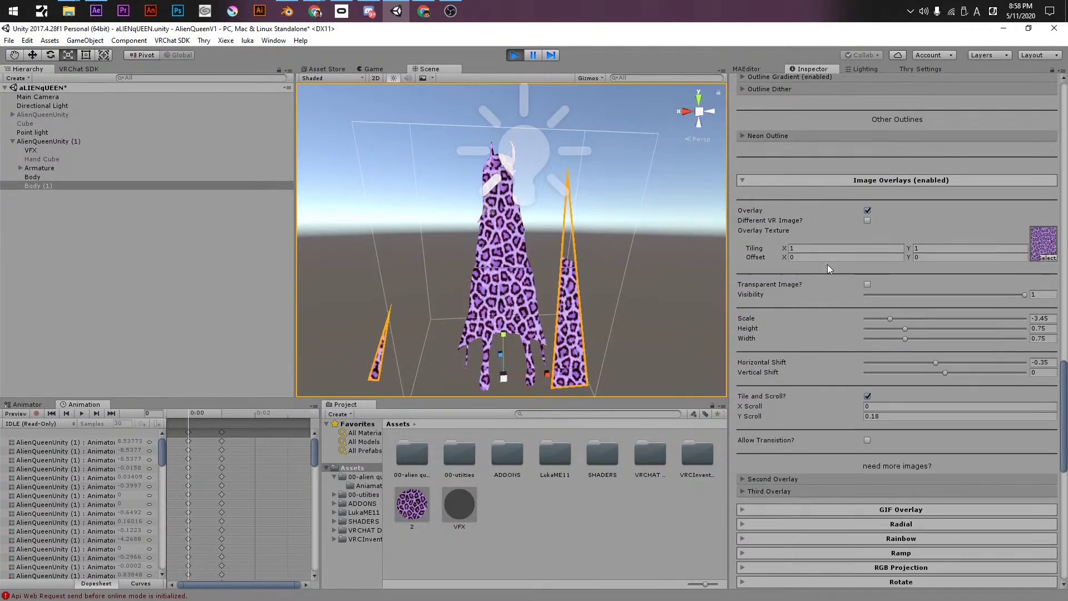
# - Turn on the Second Overlay with the orange leopard fur texture
pyautogui.click(762, 478)
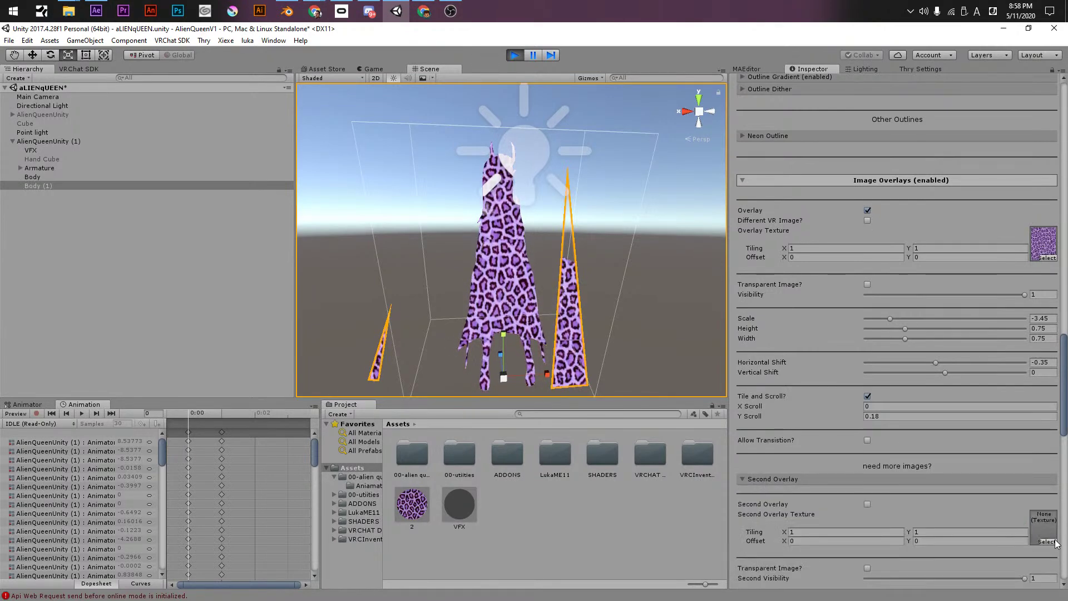
pyautogui.click(1045, 541)
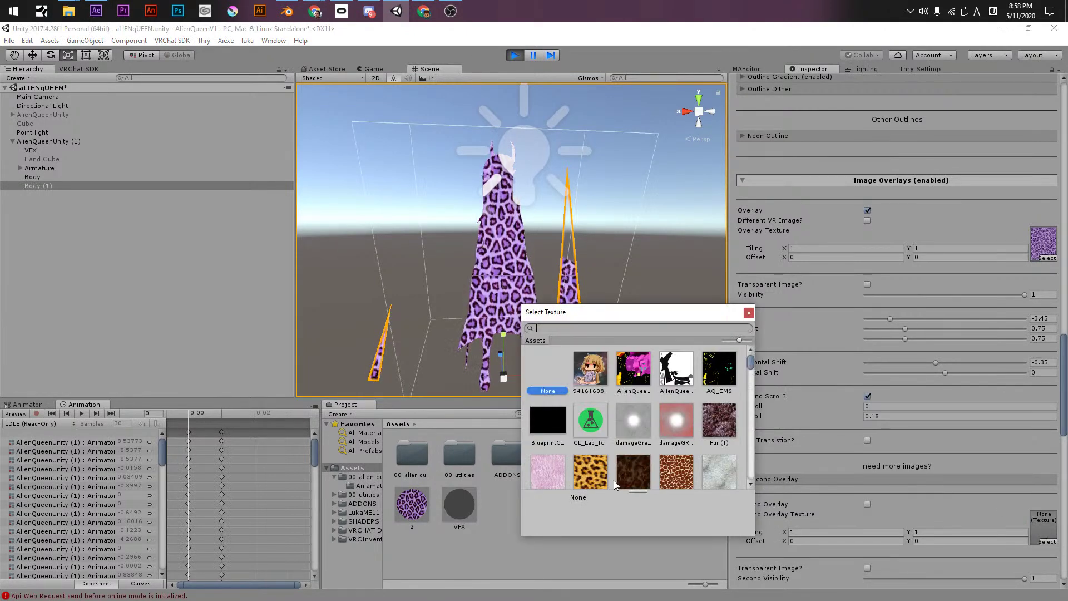
pyautogui.click(584, 466)
pyautogui.doubleClick(586, 455)
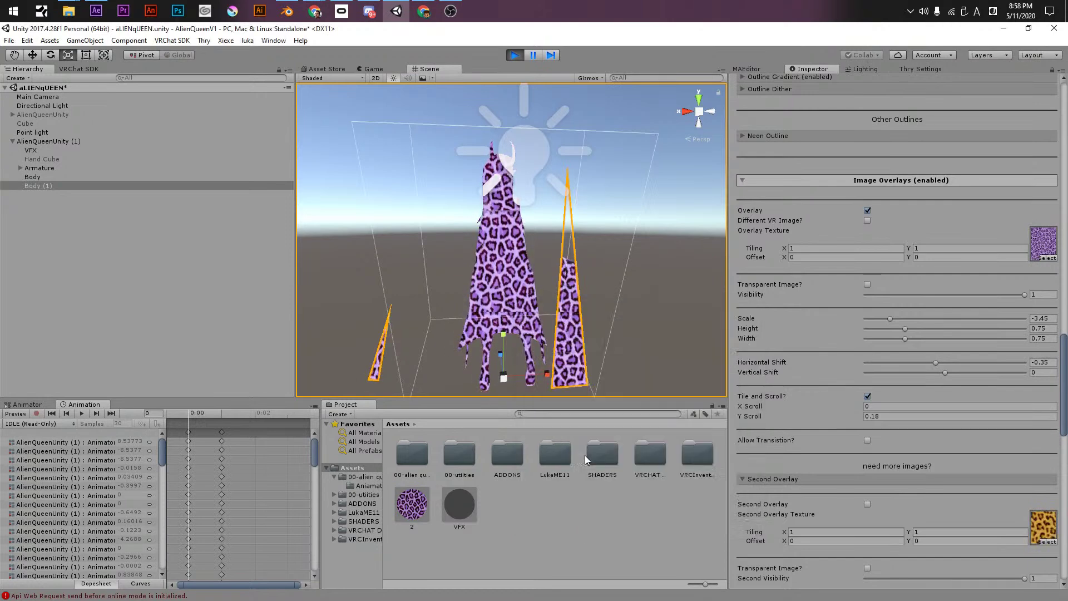
pyautogui.click(866, 504)
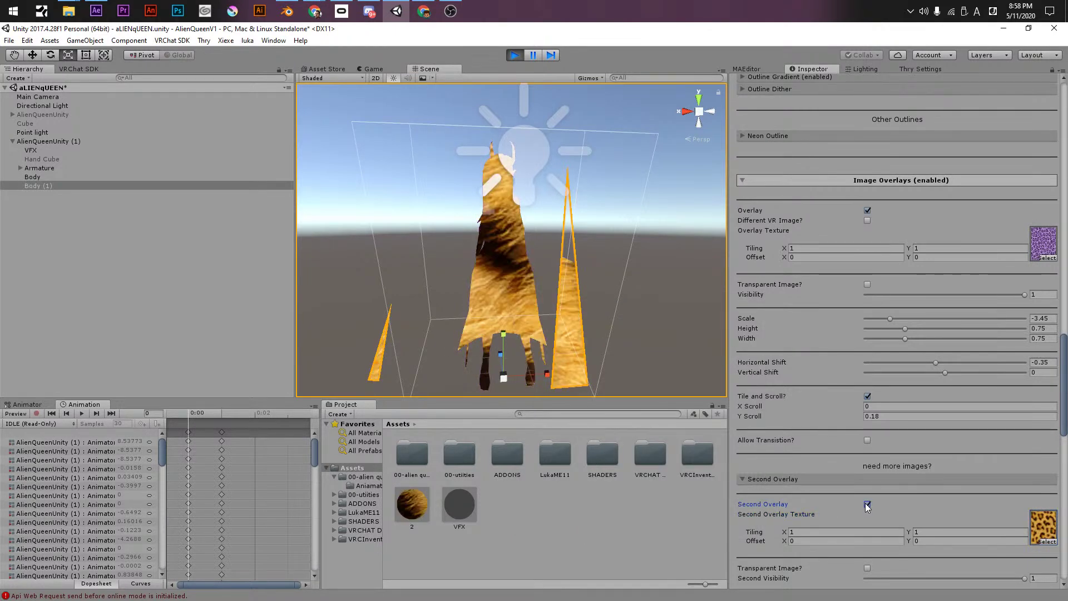
# - Set second overlay visibility to 0.326 and enable Tile and Scroll with Y Scroll -0.31
pyautogui.scroll(-3, 793, 535)
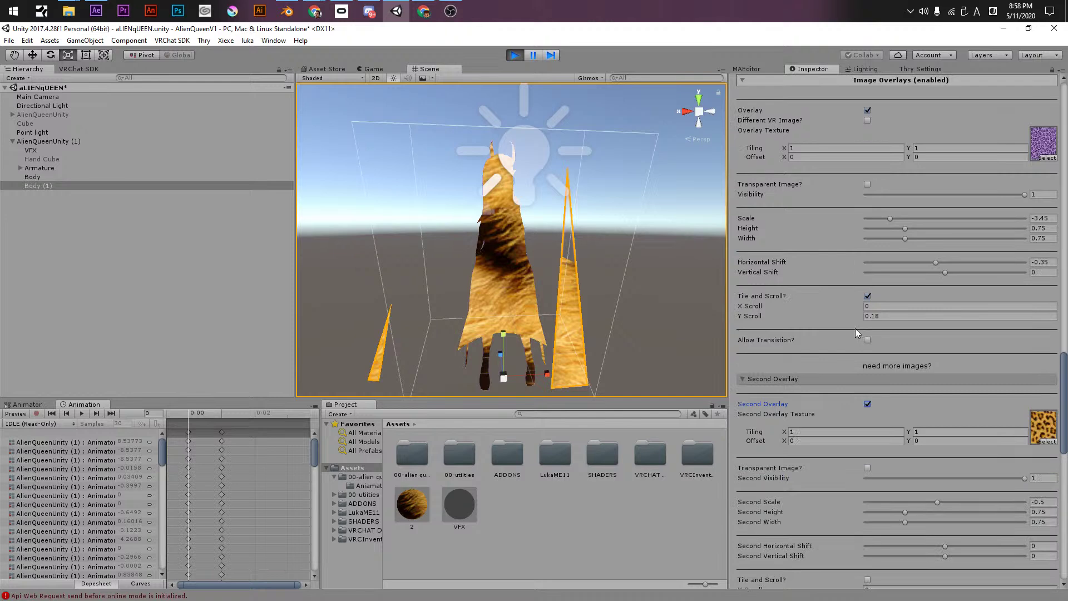
pyautogui.click(916, 477)
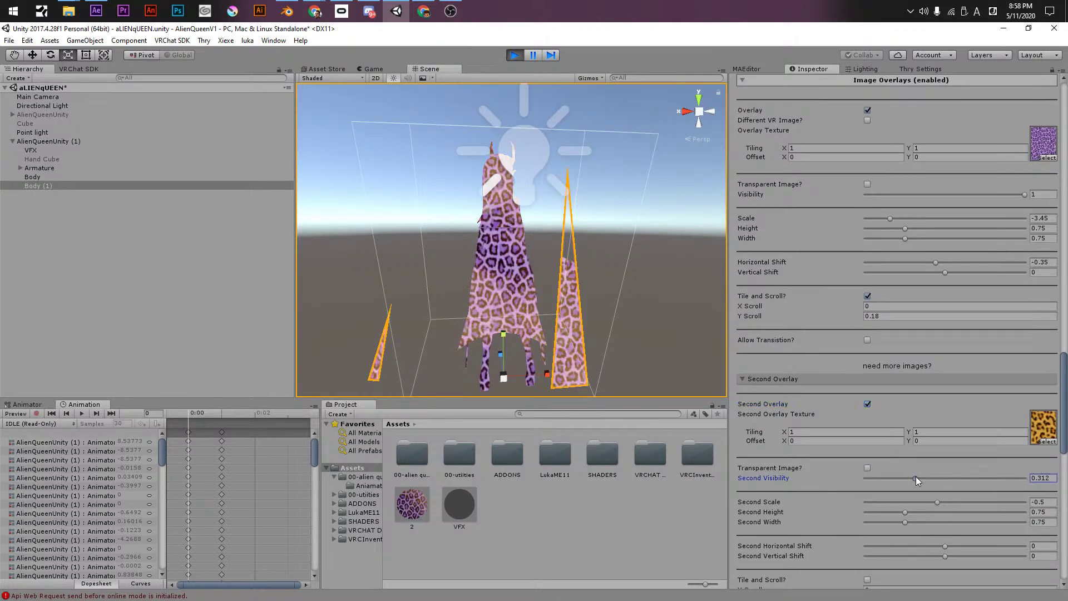
pyautogui.click(867, 468)
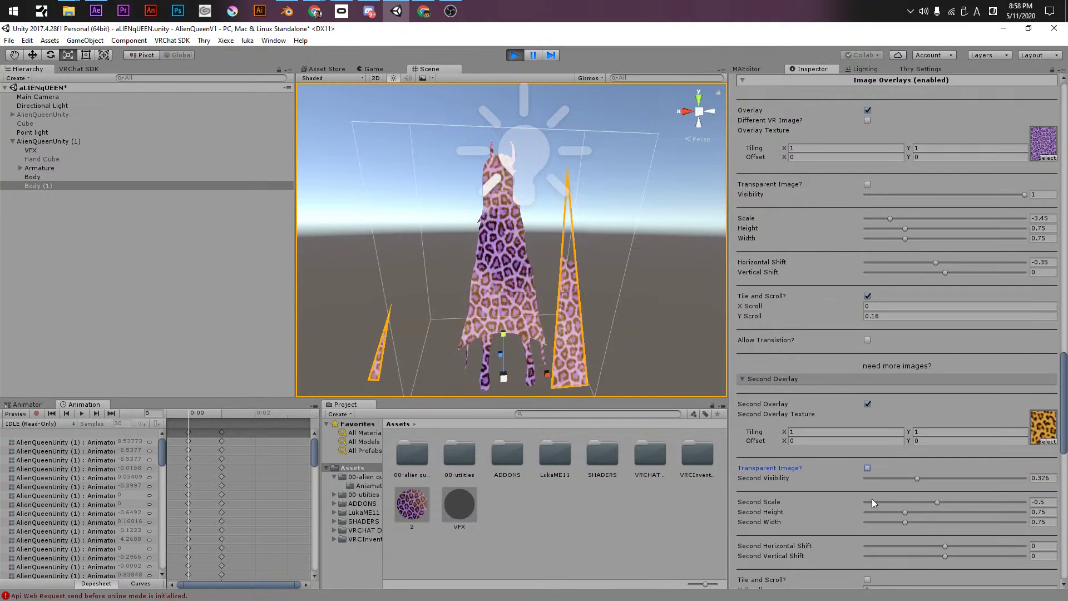
pyautogui.scroll(-3, 862, 490)
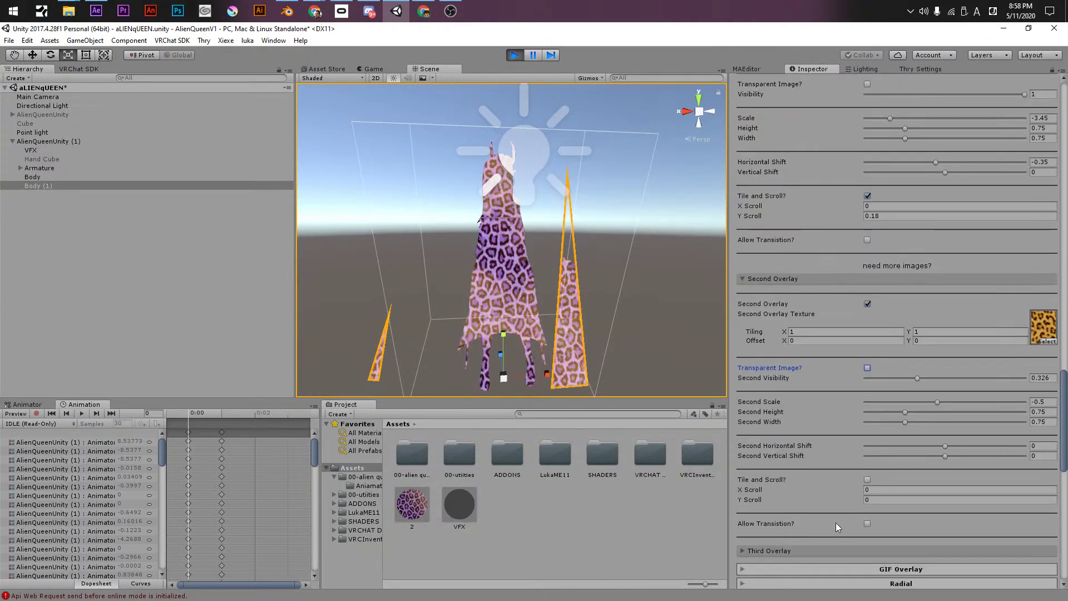
pyautogui.click(867, 479)
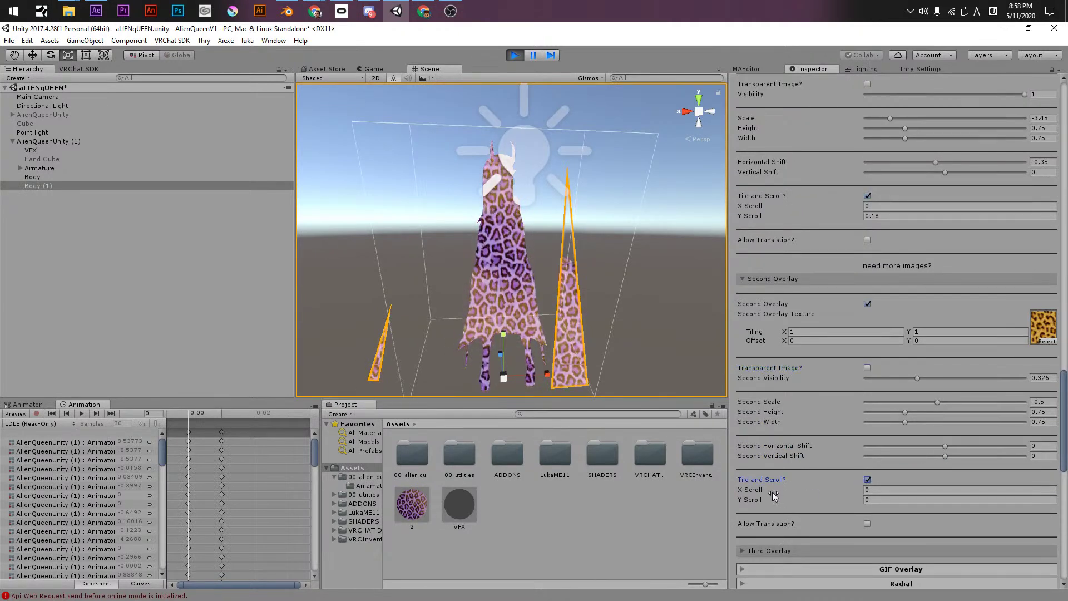
pyautogui.moveTo(776, 496); pyautogui.dragTo(745, 502)
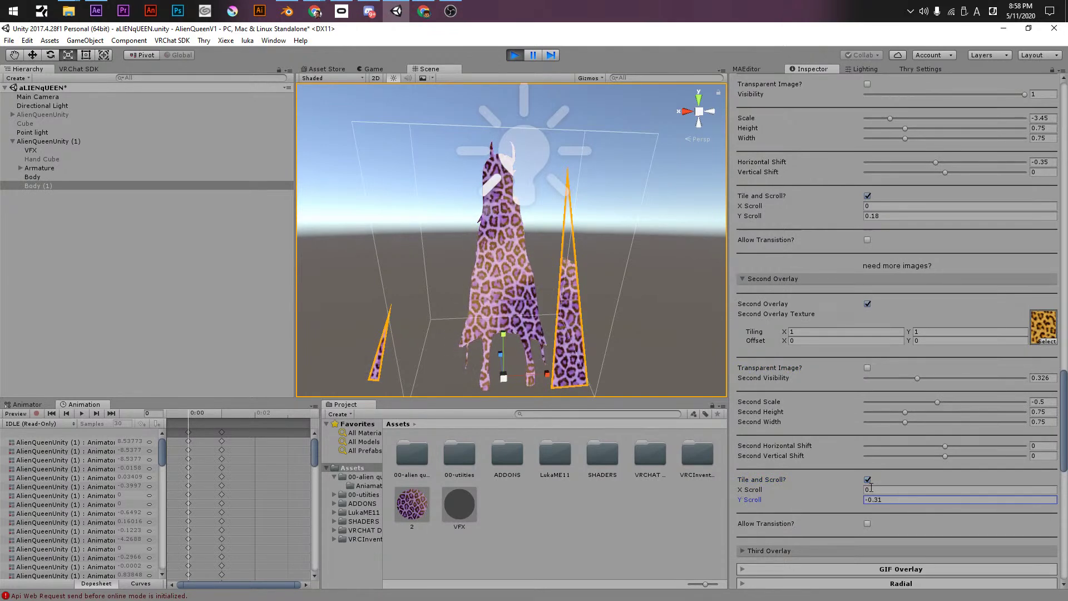
# - Lower the second overlay's scale to -5
pyautogui.click(815, 332)
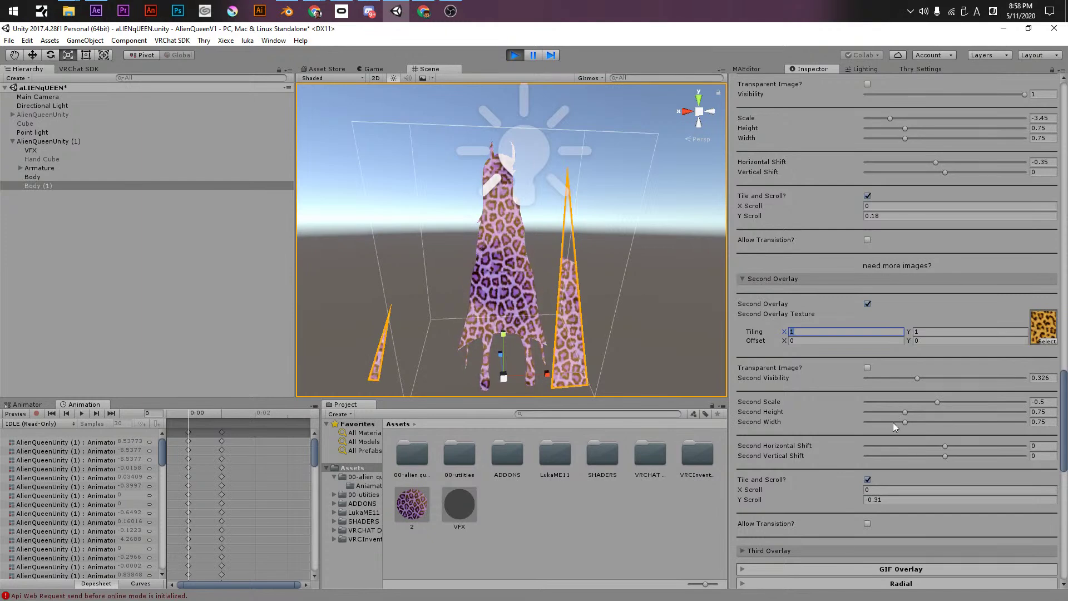
pyautogui.moveTo(934, 401); pyautogui.dragTo(836, 407)
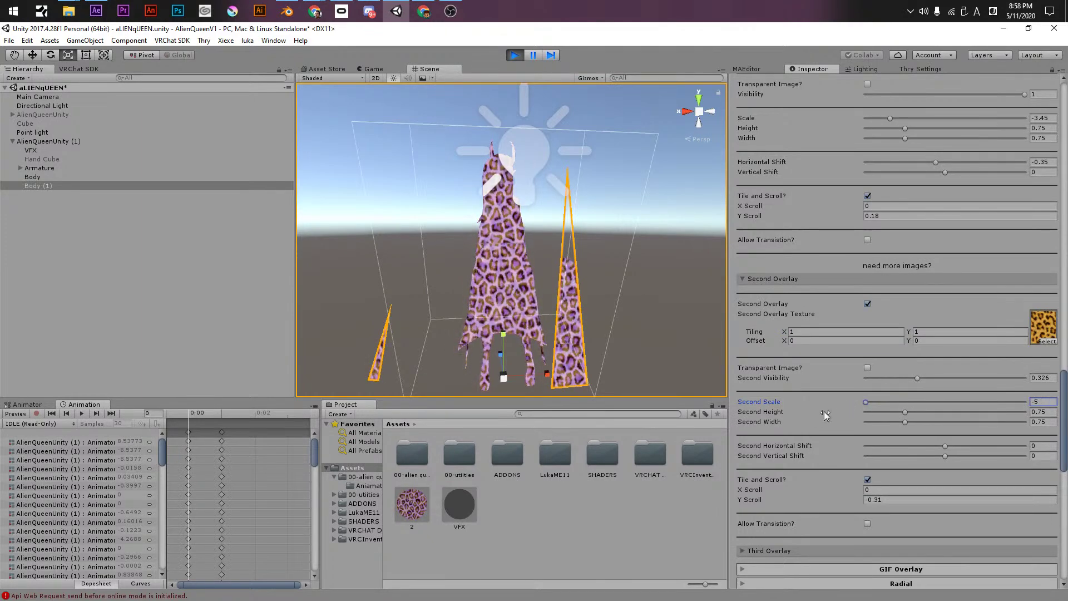
pyautogui.click(1043, 402)
pyautogui.write('-15')
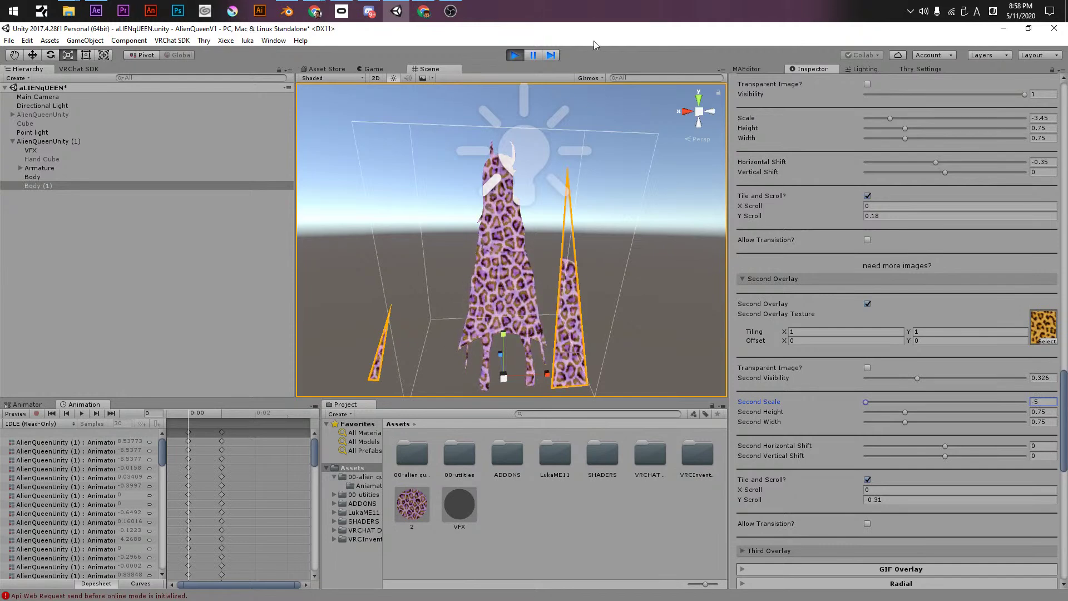
# - Try a horizontal transition on the second overlay, then turn transitions back off
pyautogui.scroll(-3, 814, 501)
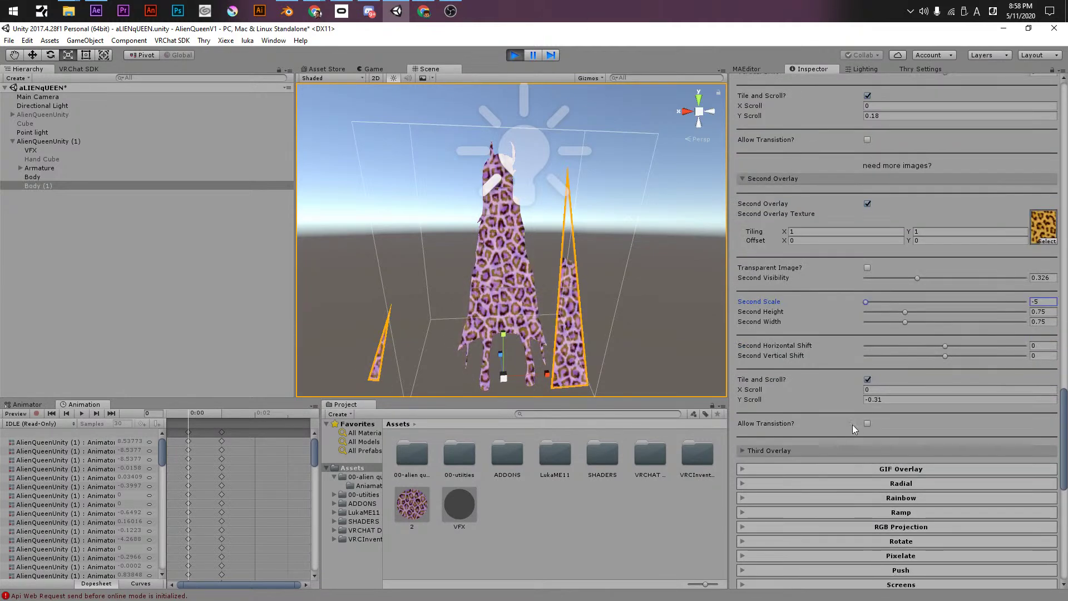
pyautogui.click(867, 422)
pyautogui.moveTo(887, 436); pyautogui.dragTo(886, 431)
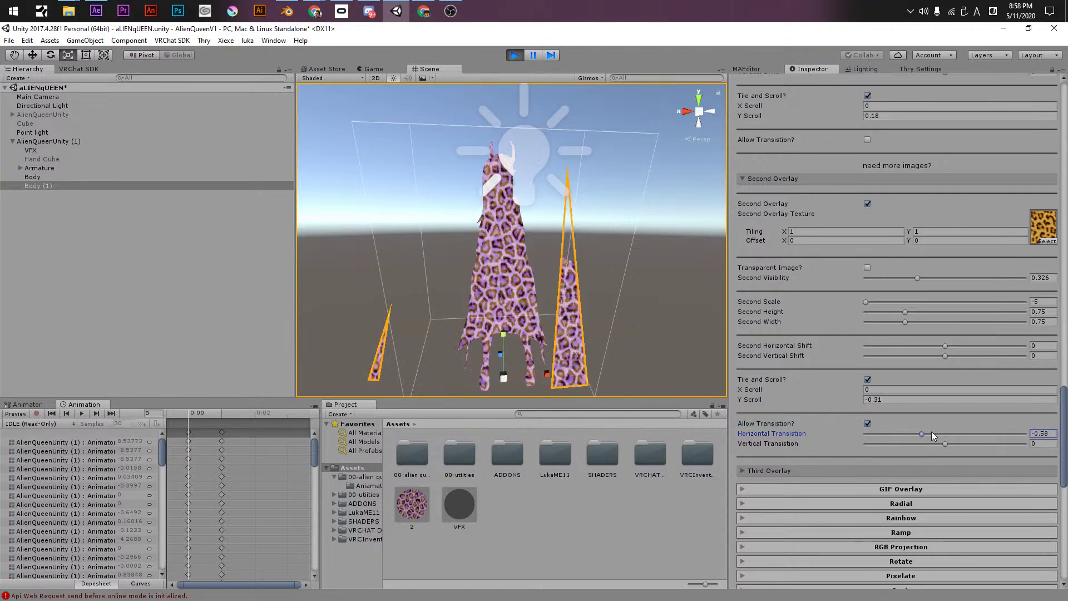
pyautogui.click(867, 422)
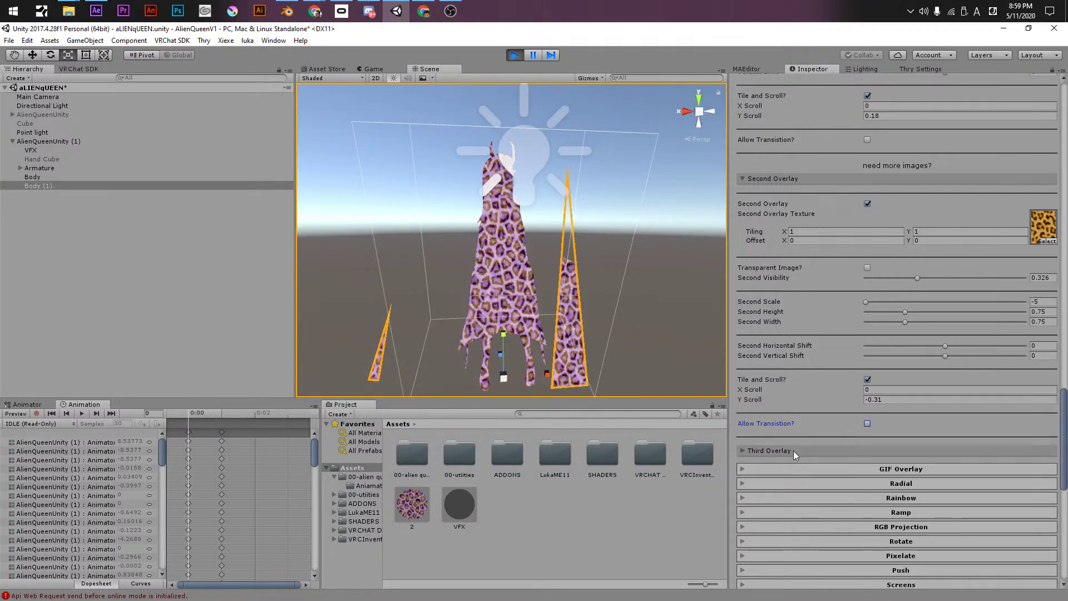
pyautogui.click(793, 450)
pyautogui.scroll(-5, 791, 450)
# - Turn off both the second and the first image overlays
pyautogui.scroll(-2, 790, 445)
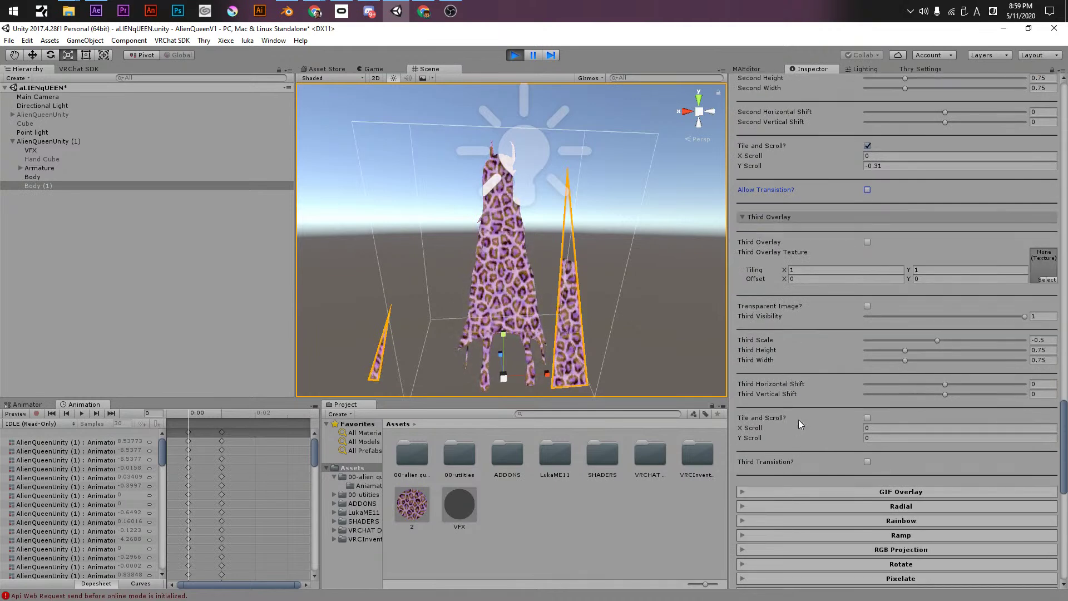
pyautogui.scroll(6, 799, 420)
pyautogui.click(868, 169)
pyautogui.scroll(6, 834, 200)
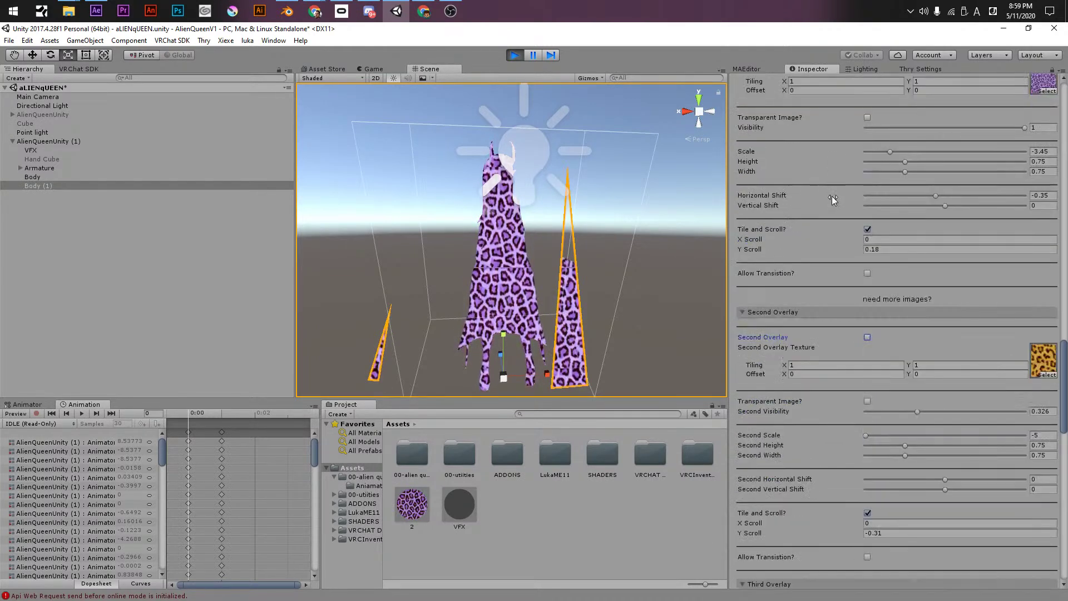
pyautogui.scroll(4, 791, 228)
pyautogui.click(868, 210)
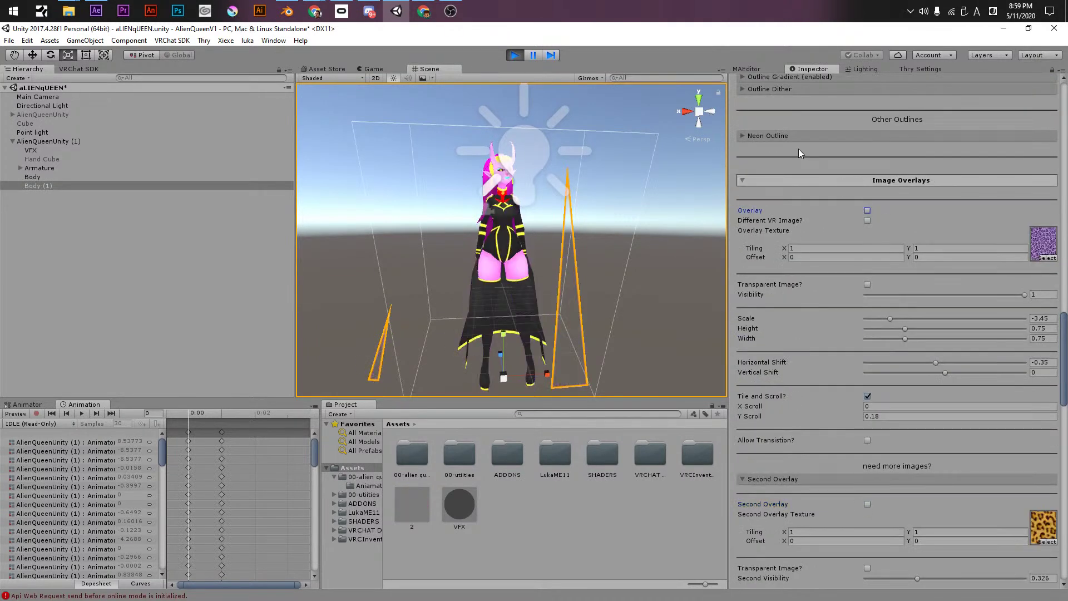
# - Collapse the Image Overlays, Neon Outline and Outlines sections, attempting a Ctrl+S save
pyautogui.click(779, 137)
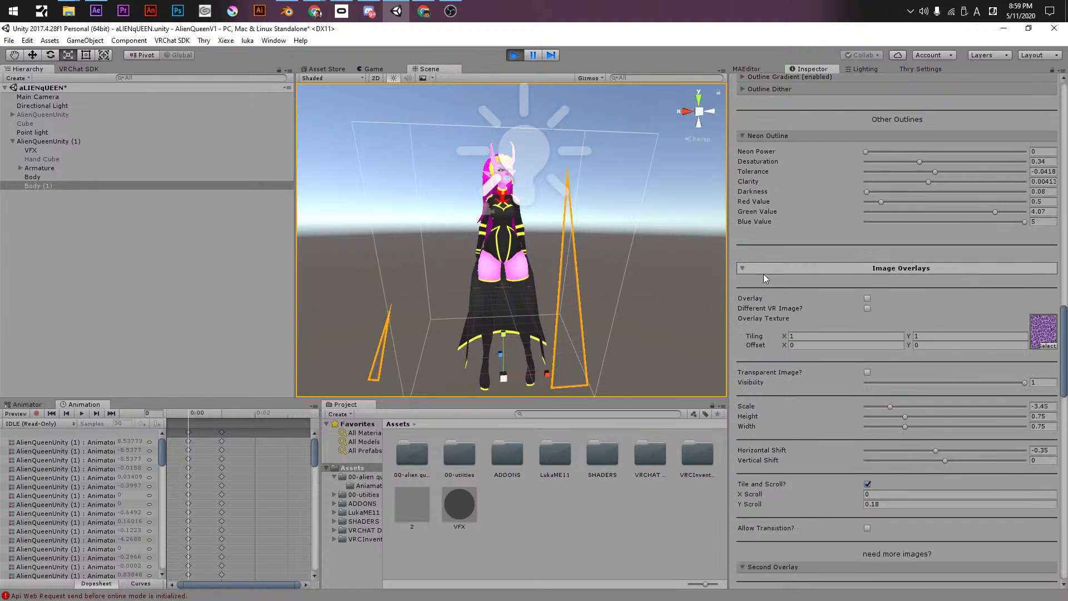
pyautogui.click(762, 272)
pyautogui.click(752, 138)
pyautogui.scroll(5, 781, 203)
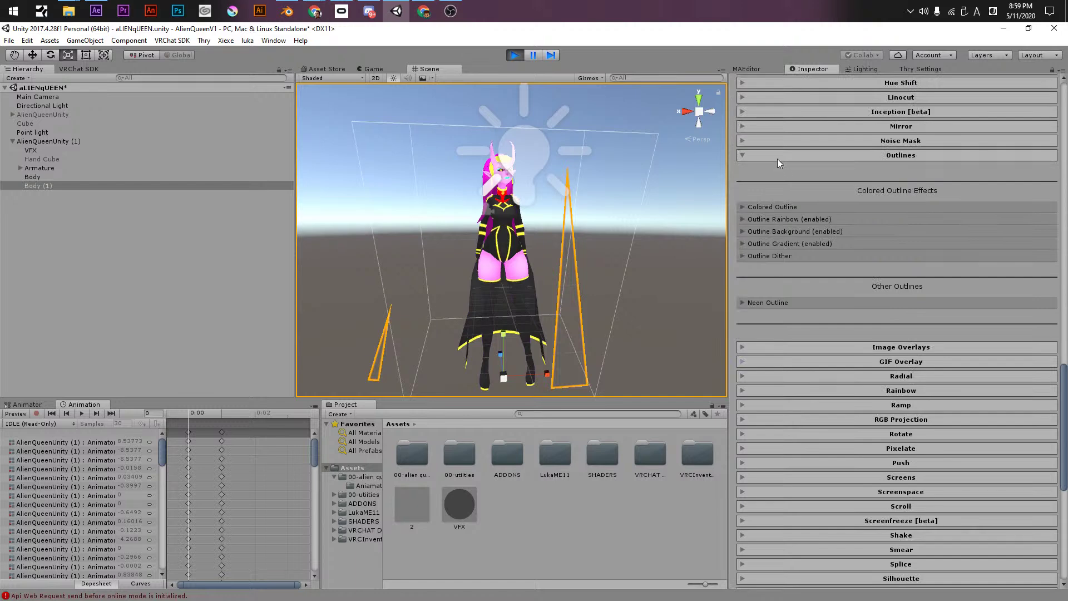
pyautogui.click(776, 158)
pyautogui.click(772, 184)
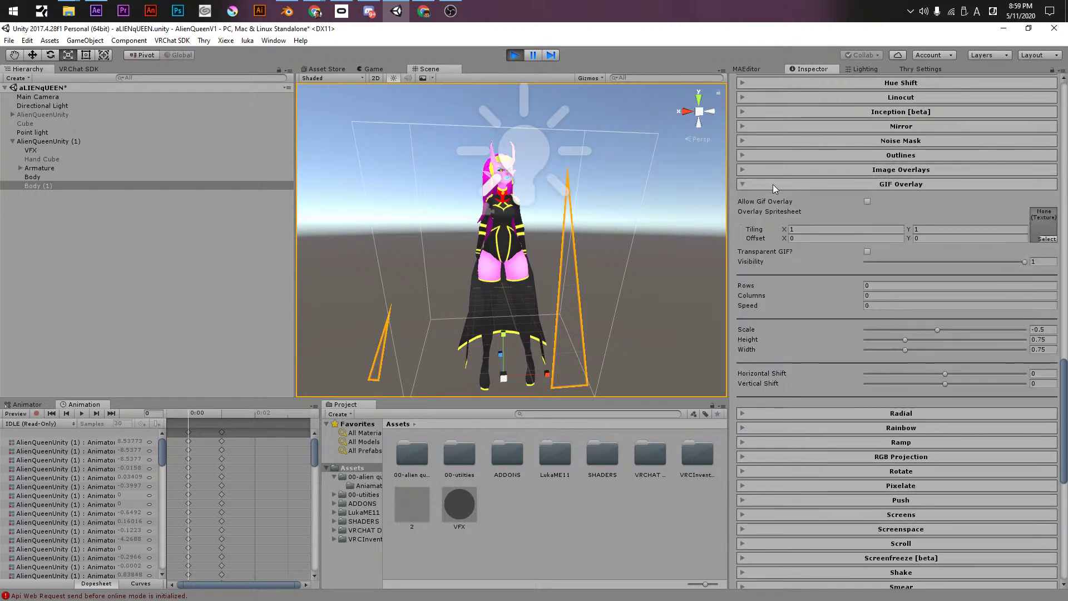
pyautogui.hotkey('ctrl', 's')
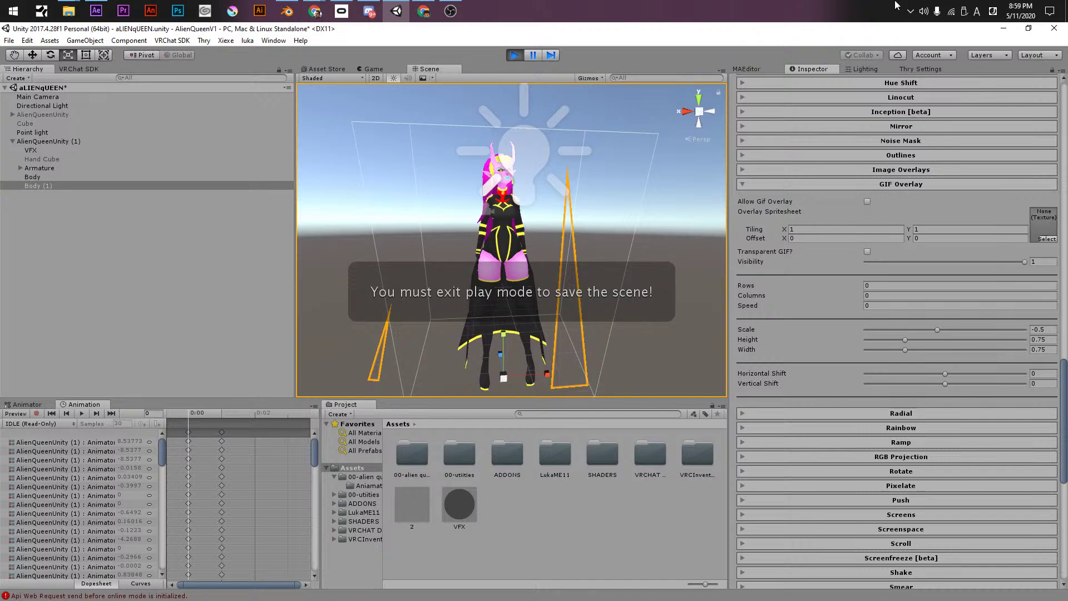
pyautogui.click(778, 188)
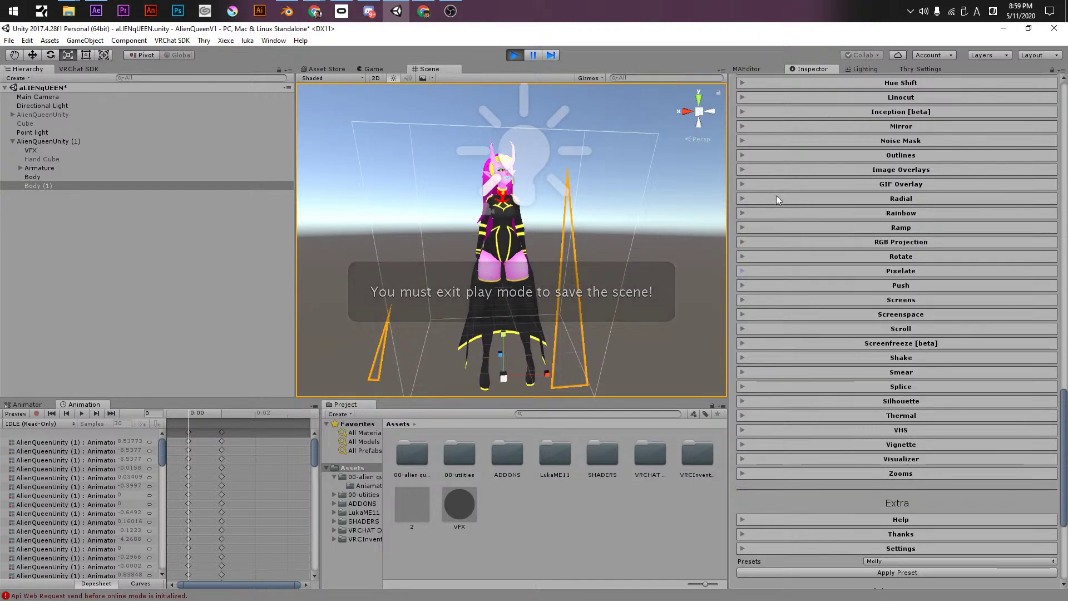
# - Enable radial blur and try Radial projection mode at blur strength 0.909
pyautogui.click(776, 199)
pyautogui.click(794, 240)
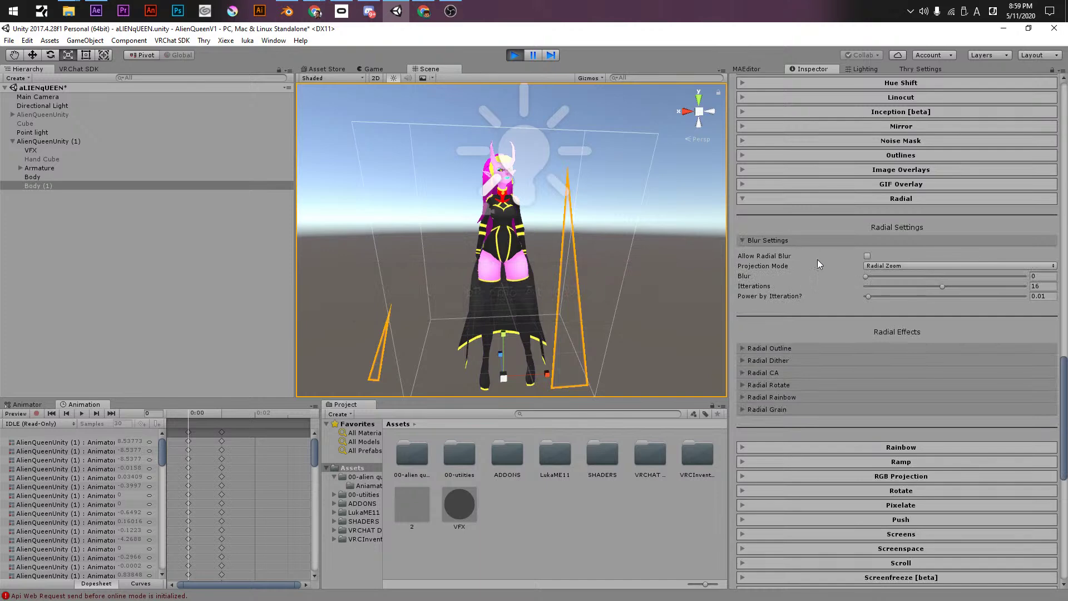
pyautogui.click(867, 256)
pyautogui.moveTo(872, 275); pyautogui.dragTo(896, 294)
pyautogui.click(932, 289)
pyautogui.click(887, 266)
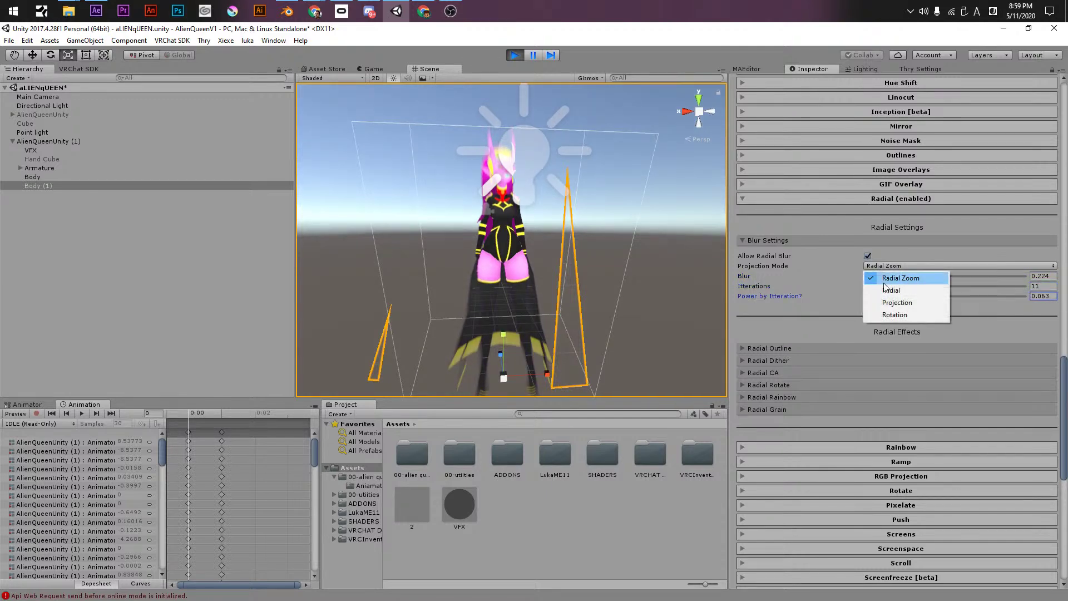
pyautogui.click(886, 277)
pyautogui.moveTo(883, 277); pyautogui.dragTo(1010, 276)
# - Try Projection mode at blur about 0.424 with 10 iterations, then Rotation mode
pyautogui.click(932, 265)
pyautogui.click(910, 304)
pyautogui.moveTo(909, 276); pyautogui.dragTo(855, 283)
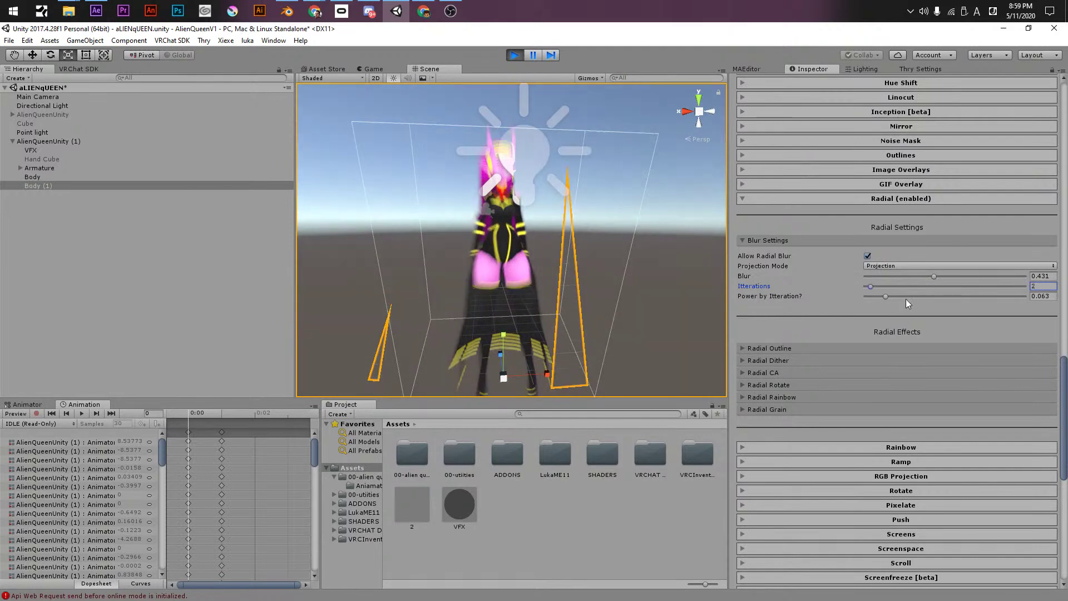
pyautogui.click(891, 286)
pyautogui.click(888, 265)
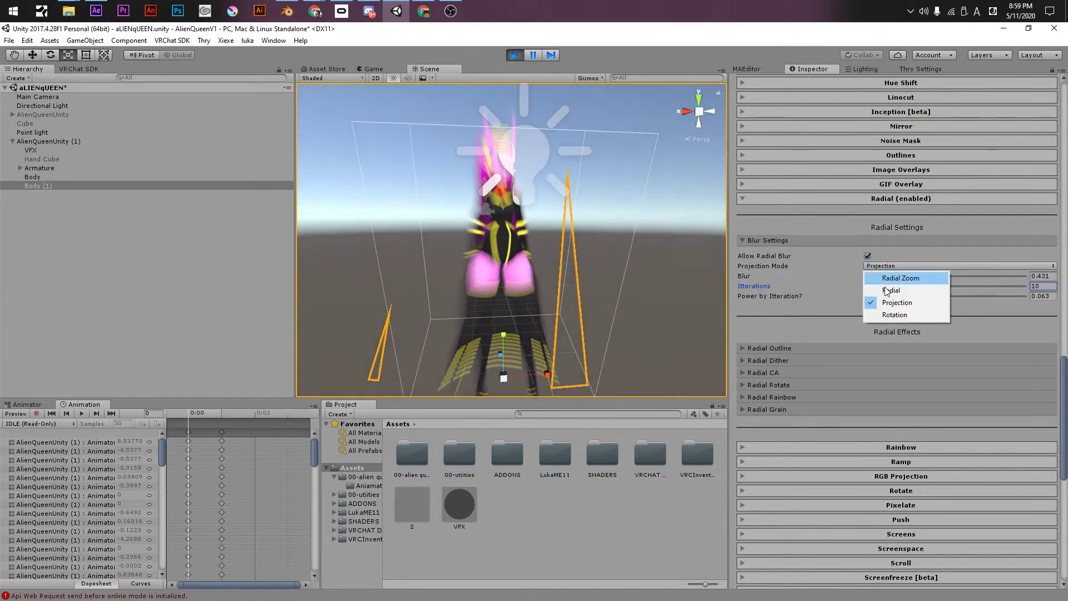
pyautogui.click(886, 314)
pyautogui.moveTo(927, 278); pyautogui.dragTo(980, 275)
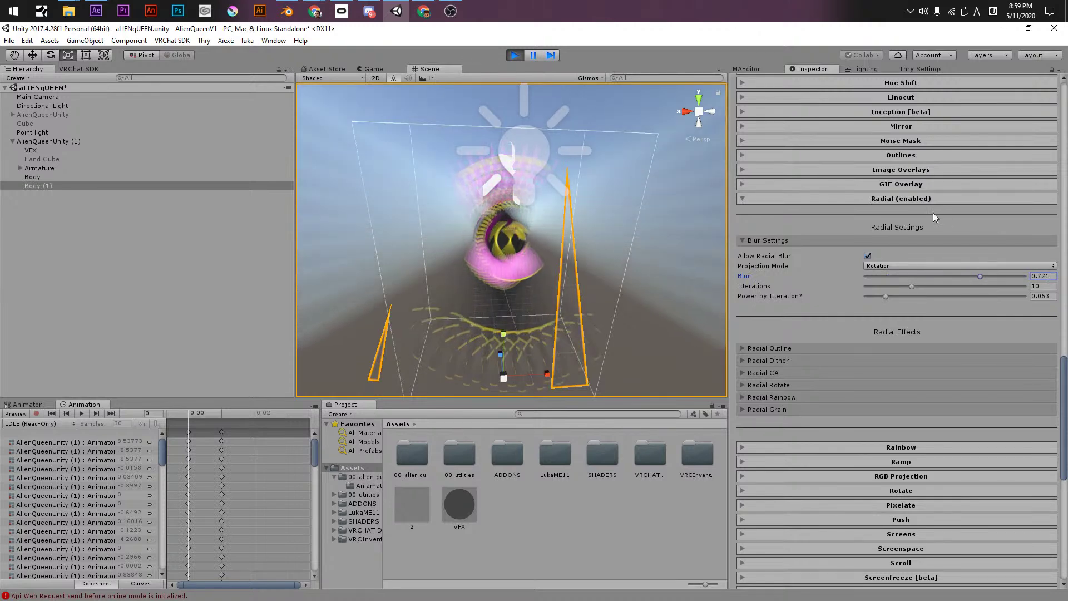
# - Turn radial blur off with projection mode set back to Projection
pyautogui.click(867, 256)
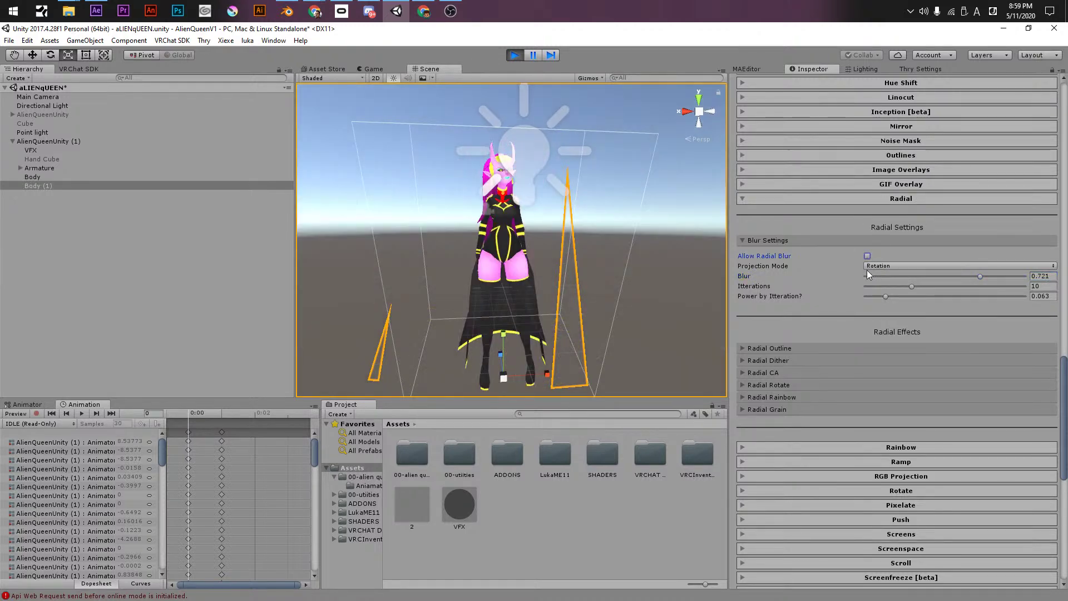
pyautogui.click(868, 266)
pyautogui.click(887, 301)
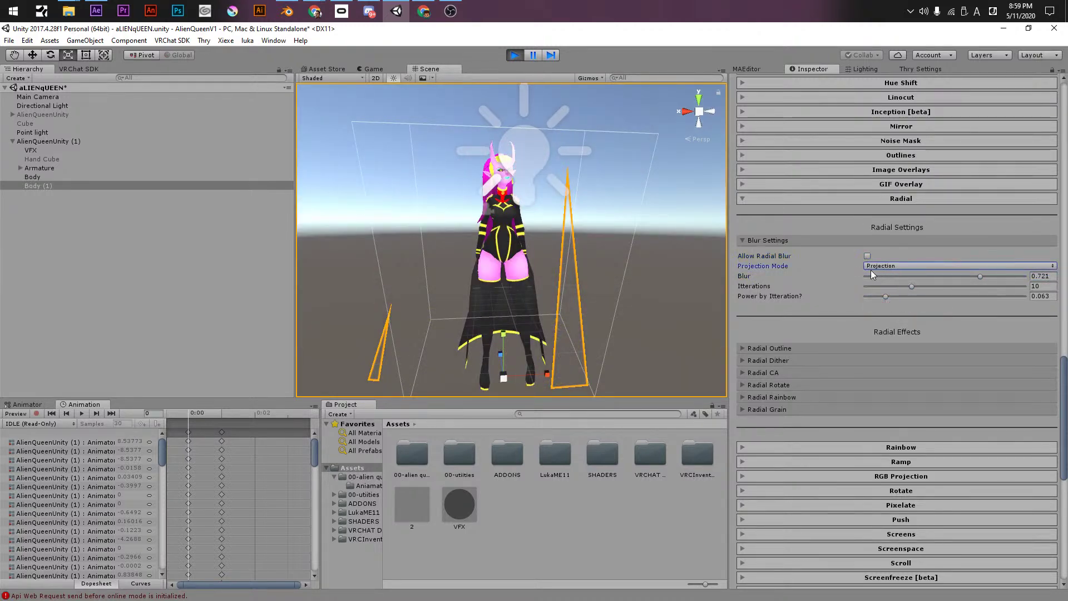
pyautogui.click(808, 243)
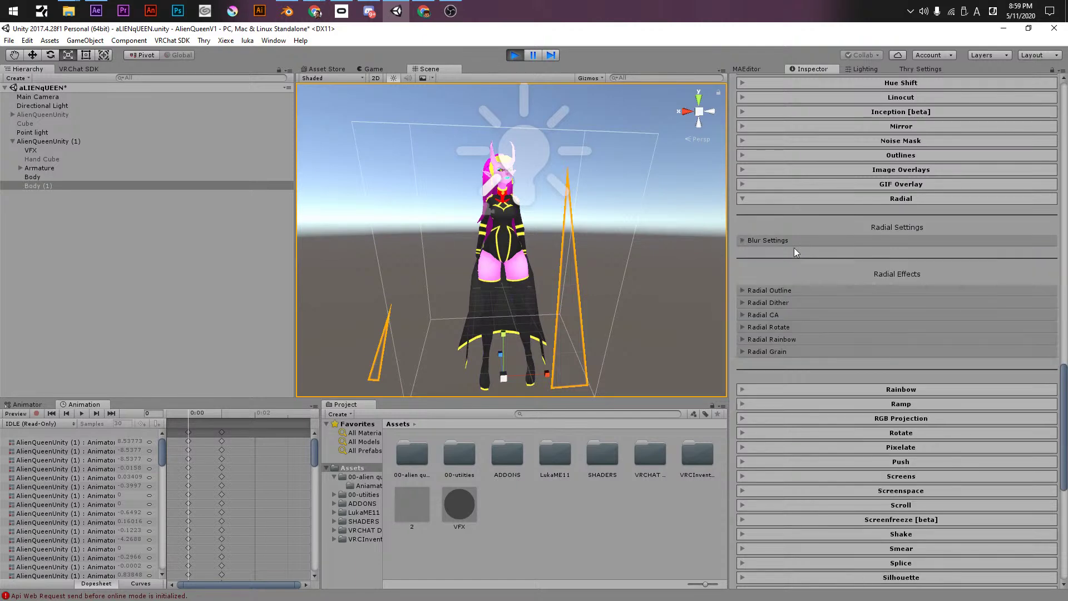
# - Enable the Radial colored outline: width 2.89, tolerance 1.49, rainbow 0.539, Outline Only ON
pyautogui.click(770, 289)
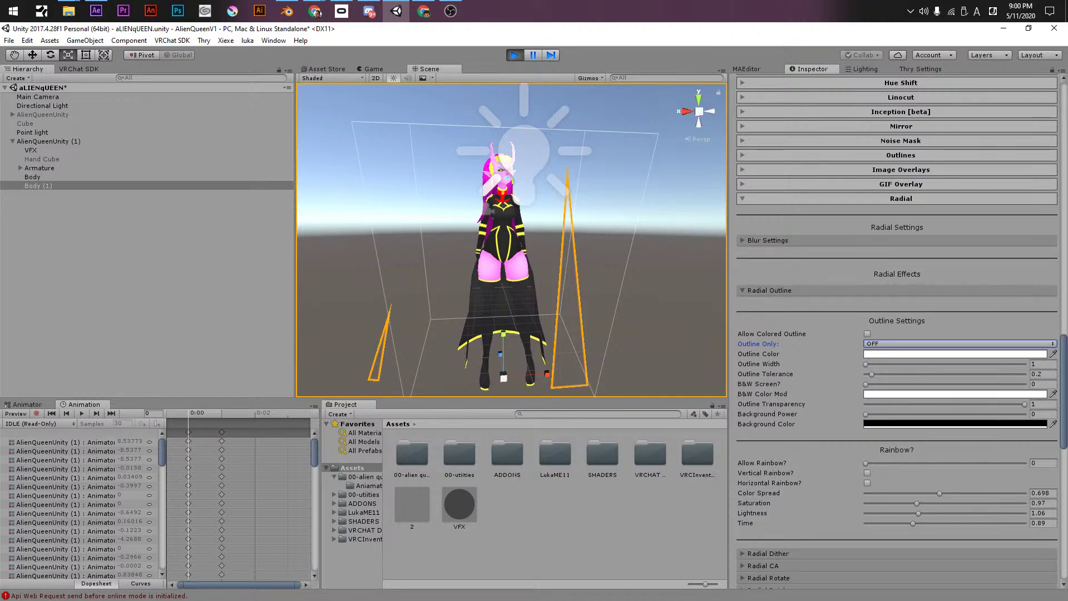
pyautogui.hotkey('alt', 'Tab')
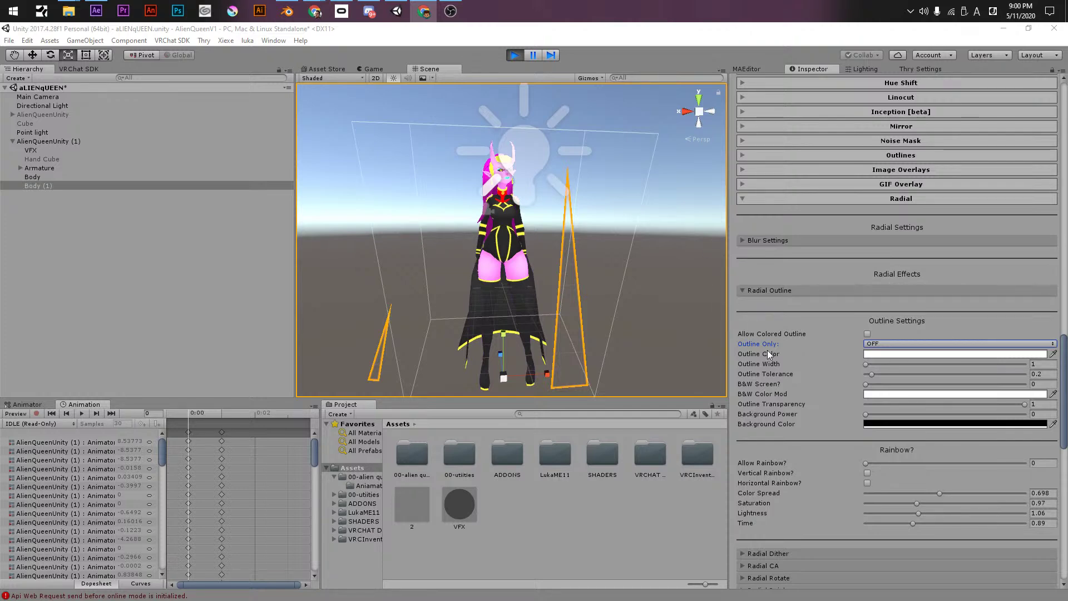
pyautogui.scroll(-3, 801, 356)
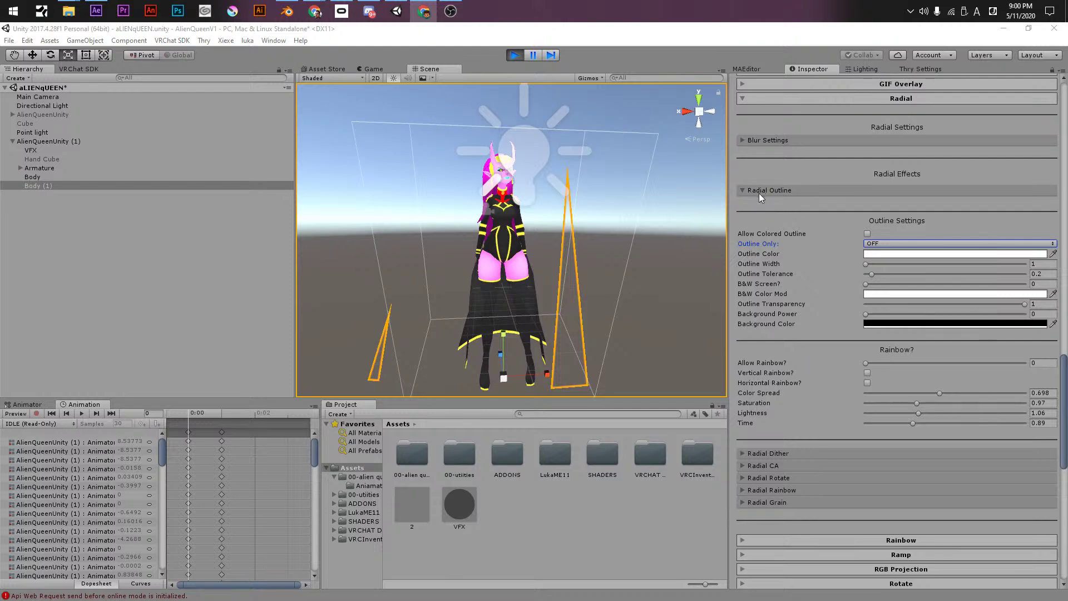
pyautogui.moveTo(880, 364); pyautogui.dragTo(953, 366)
pyautogui.click(866, 234)
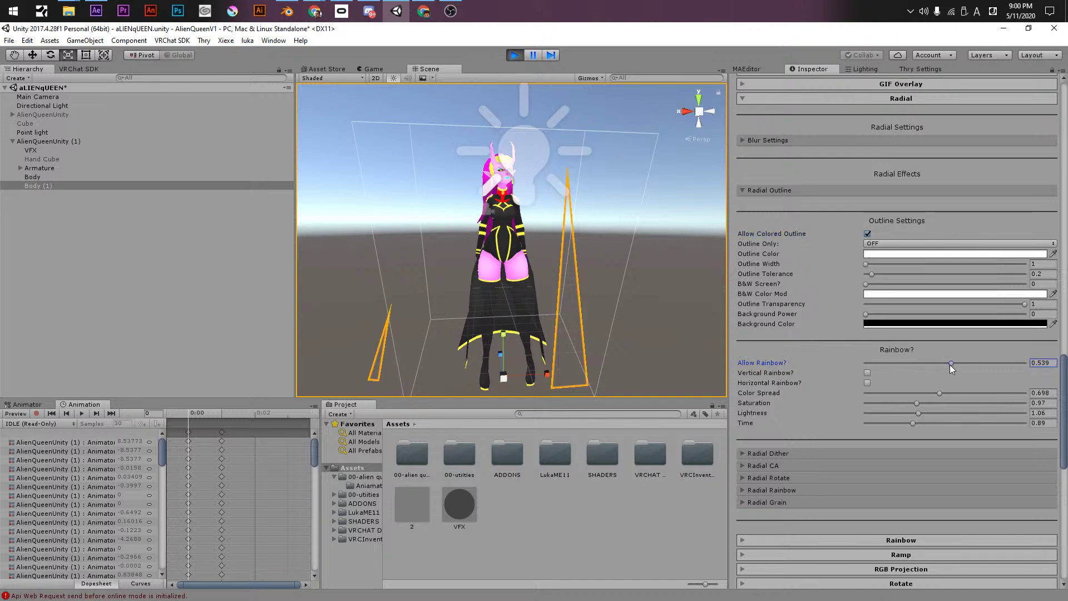
pyautogui.moveTo(874, 265); pyautogui.dragTo(913, 274)
pyautogui.click(890, 243)
pyautogui.click(879, 269)
# - Set outline width 3.4 with vertical and horizontal rainbow: spread 0.483, saturation 0.9, lightness 1.25, time 1.18
pyautogui.scroll(3, 506, 197)
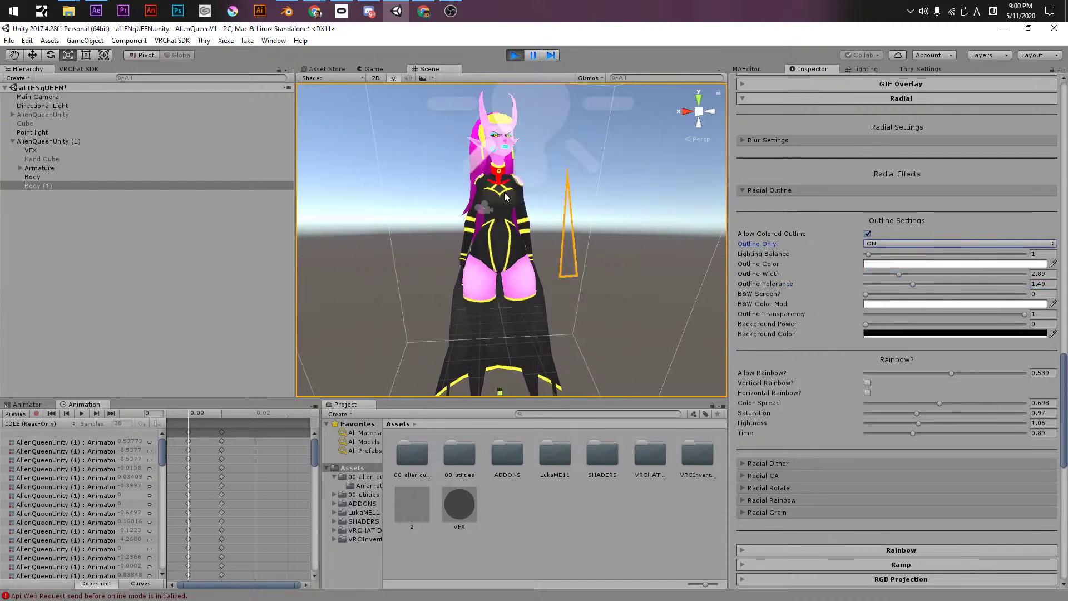
pyautogui.scroll(5, 508, 189)
pyautogui.scroll(-3, 517, 201)
pyautogui.scroll(2, 528, 209)
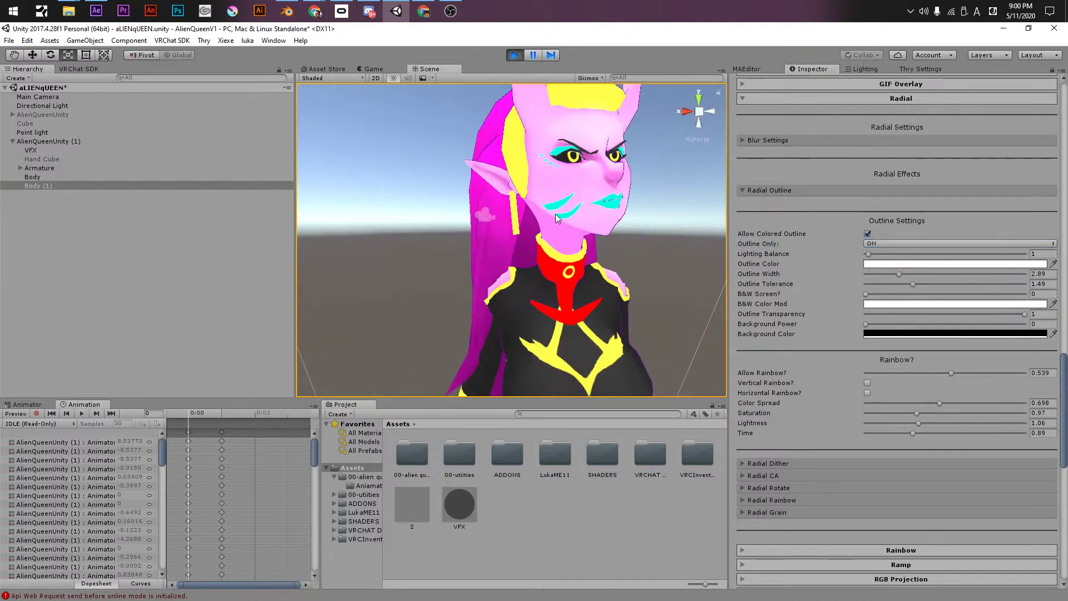
pyautogui.moveTo(901, 274); pyautogui.dragTo(908, 273)
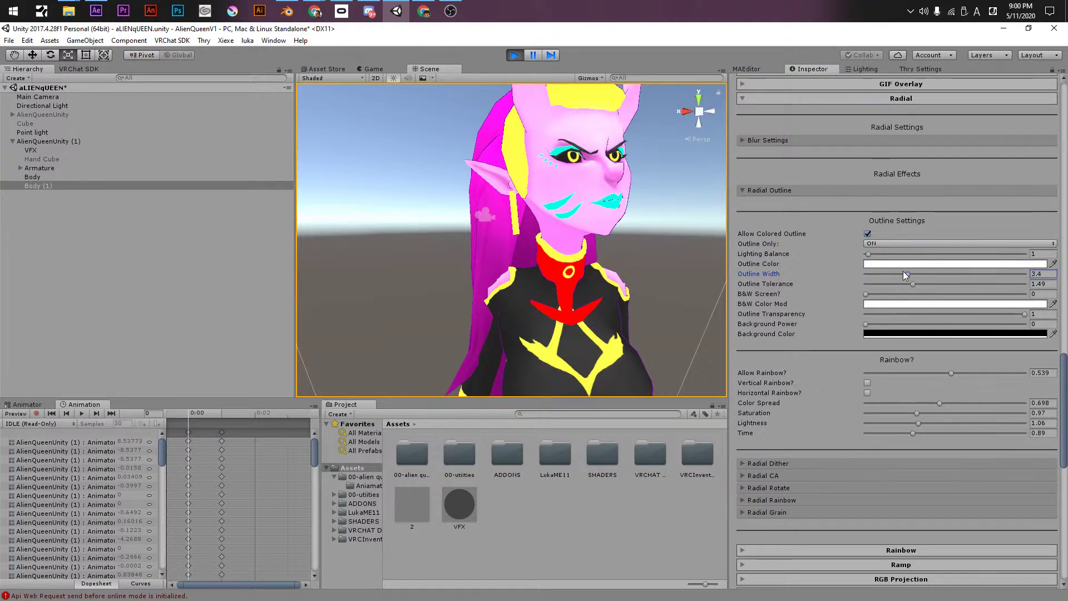
pyautogui.click(867, 382)
pyautogui.click(867, 393)
pyautogui.moveTo(916, 412); pyautogui.dragTo(913, 413)
pyautogui.click(917, 404)
pyautogui.click(929, 423)
pyautogui.click(928, 432)
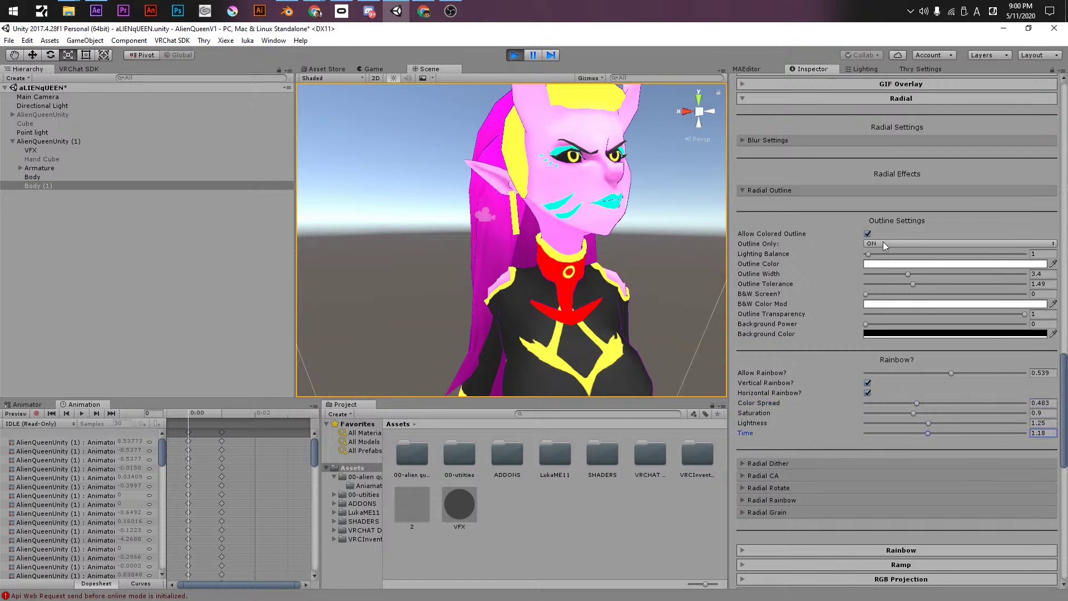
# - Set B&W screen to 0.092 and outline transparency and background power to 0.134
pyautogui.click(765, 138)
pyautogui.click(765, 139)
pyautogui.click(761, 186)
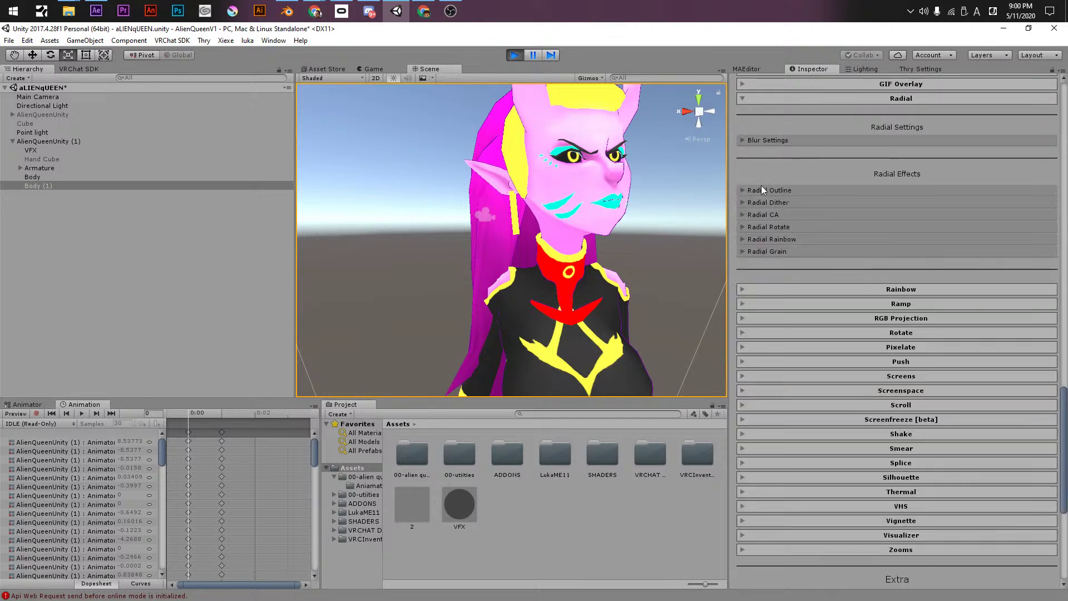
pyautogui.click(759, 191)
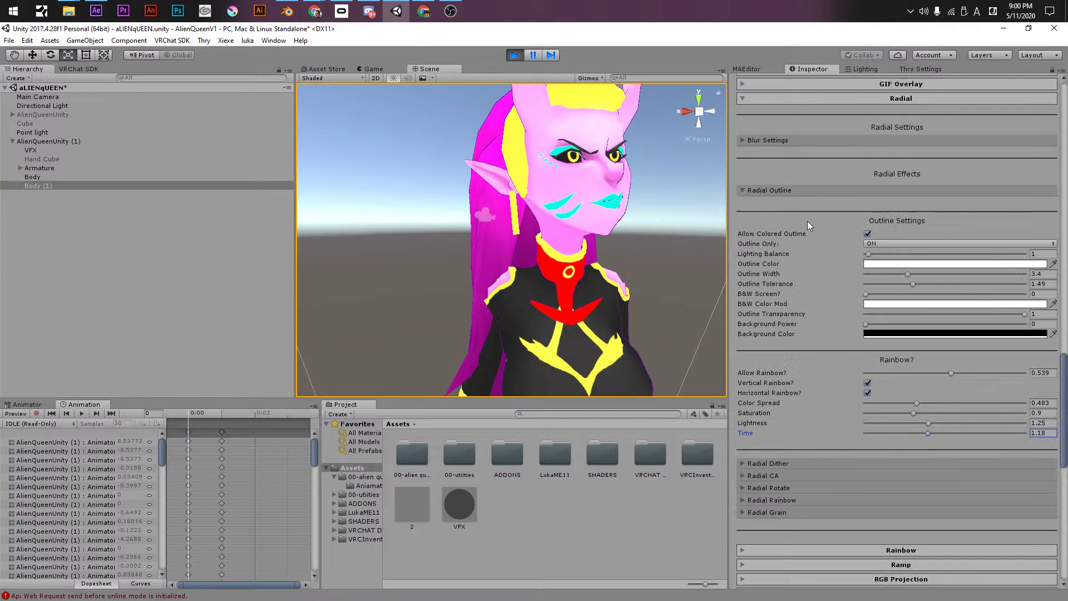
pyautogui.click(879, 294)
pyautogui.click(887, 314)
pyautogui.click(887, 323)
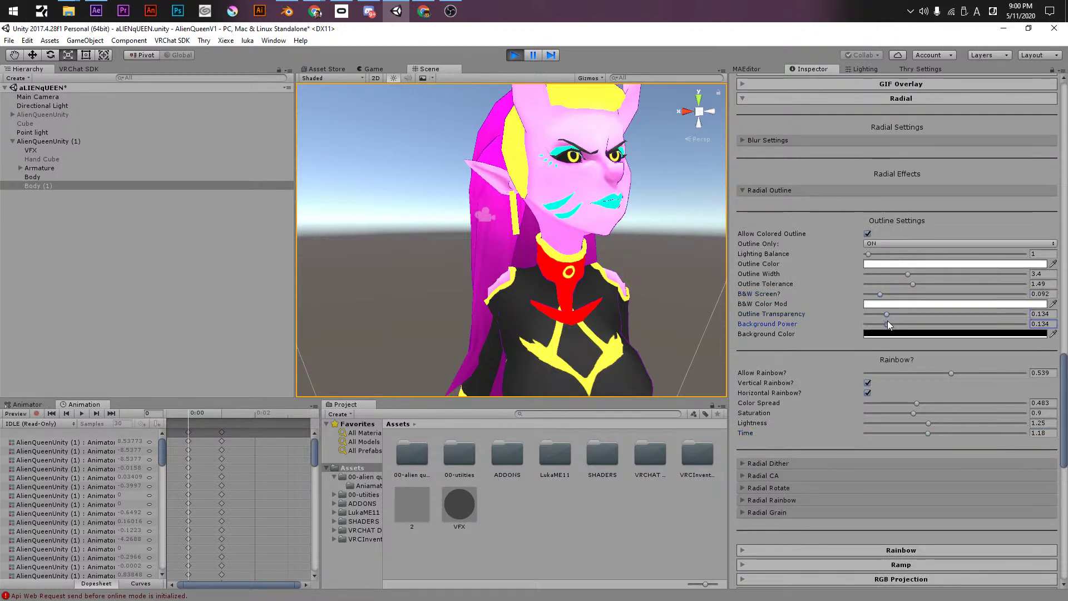
# - Turn off Allow Colored Outline
pyautogui.scroll(3, 871, 312)
pyautogui.scroll(4, 870, 312)
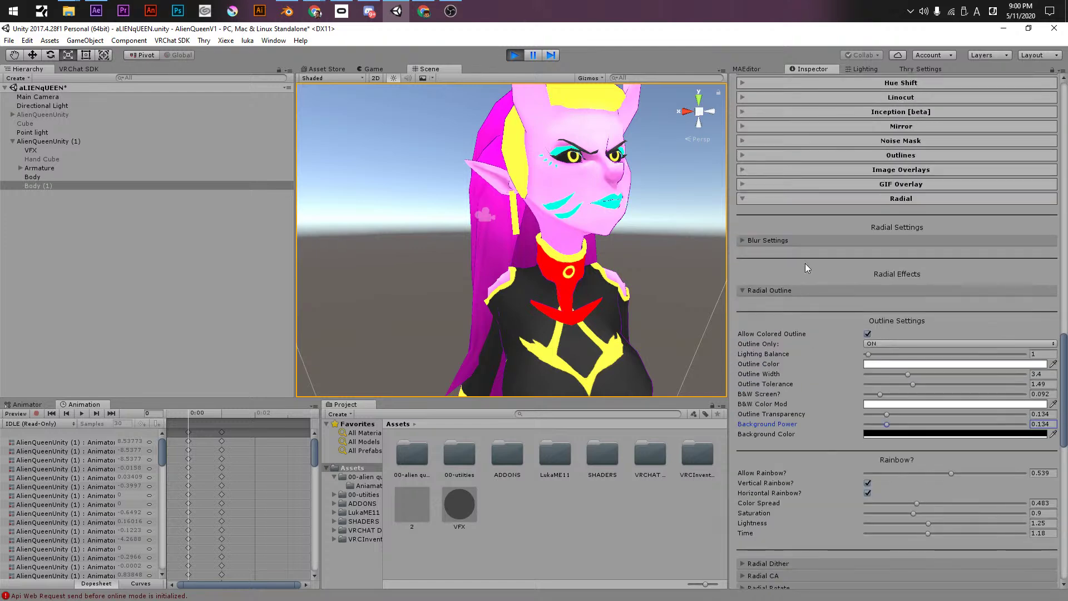
pyautogui.click(867, 334)
pyautogui.scroll(-8, 807, 353)
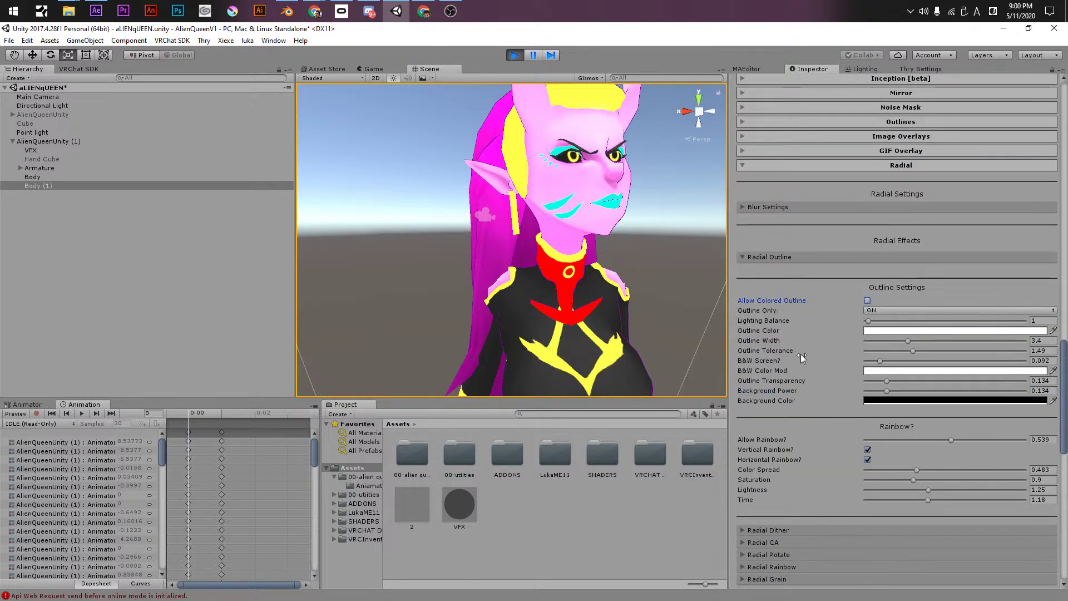
pyautogui.scroll(-9, 807, 353)
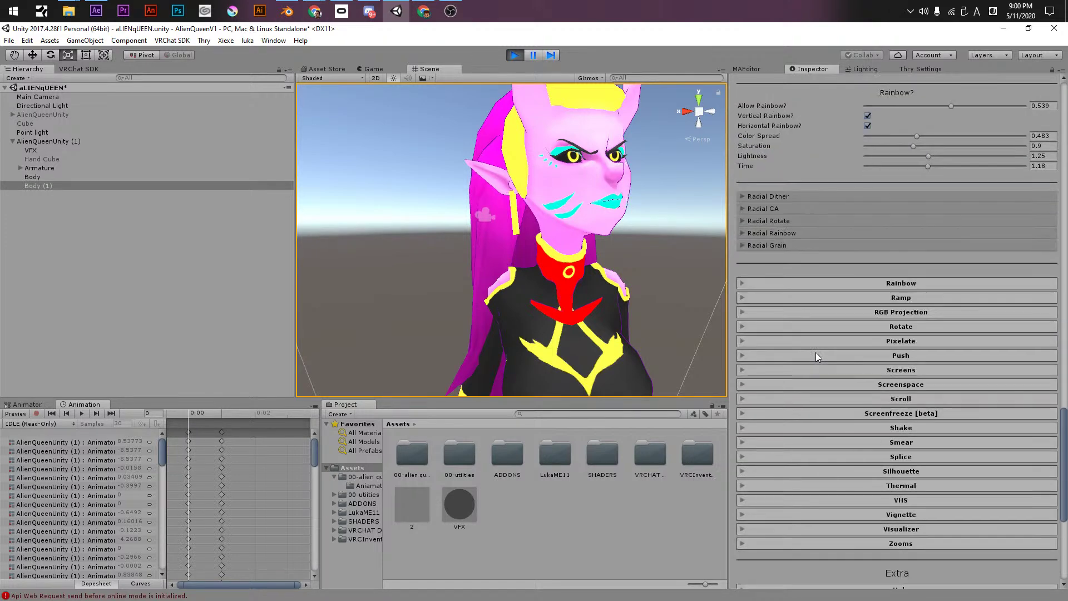
# - Add faint radial grain at power 0.085 and re-enable radial blur
pyautogui.click(764, 247)
pyautogui.moveTo(893, 259); pyautogui.dragTo(879, 259)
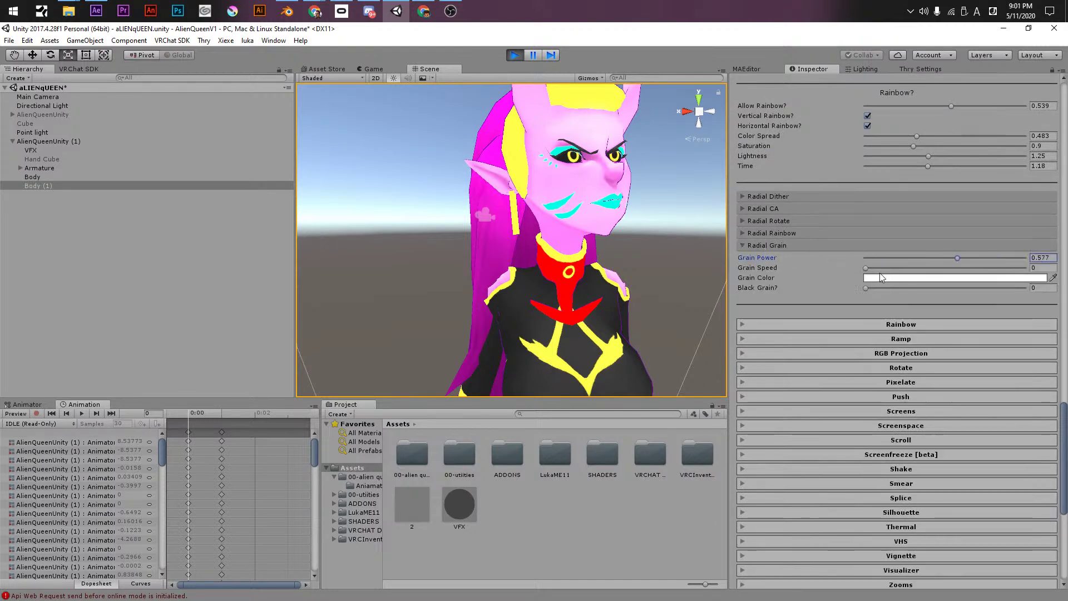
pyautogui.press('Tab')
pyautogui.scroll(19, 776, 284)
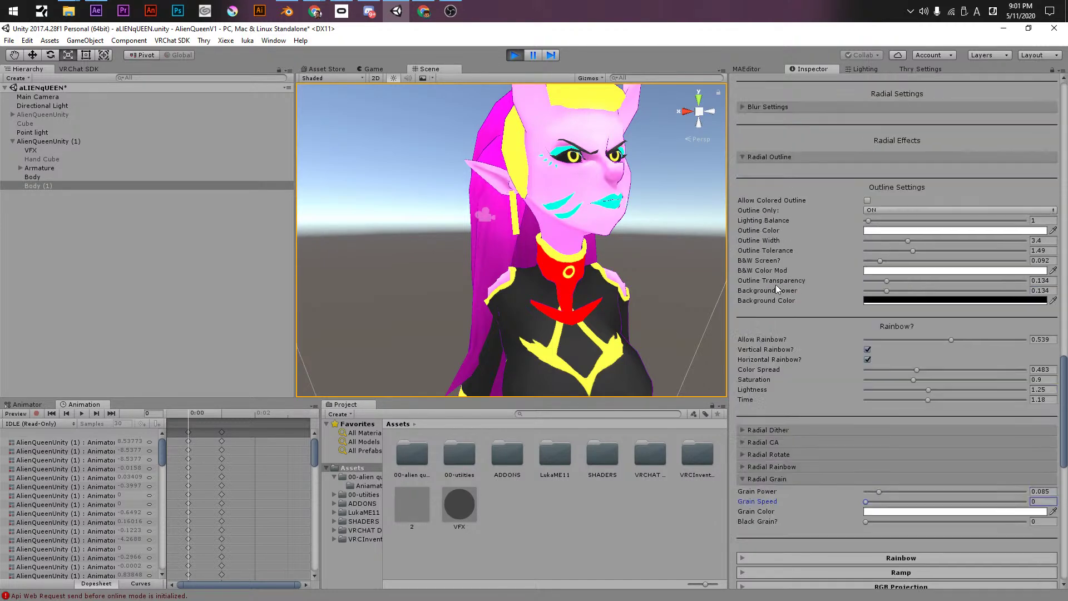
pyautogui.click(868, 323)
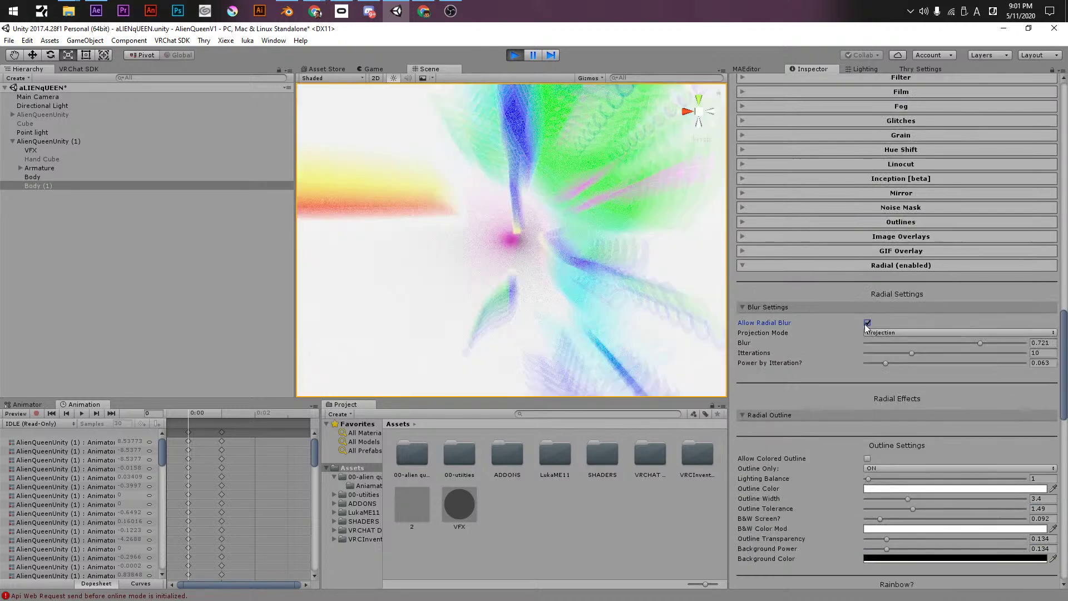
# - Turn the colored outline back on and reduce the blur and its iteration power to 0
pyautogui.scroll(-4, 821, 404)
pyautogui.scroll(-2, 846, 296)
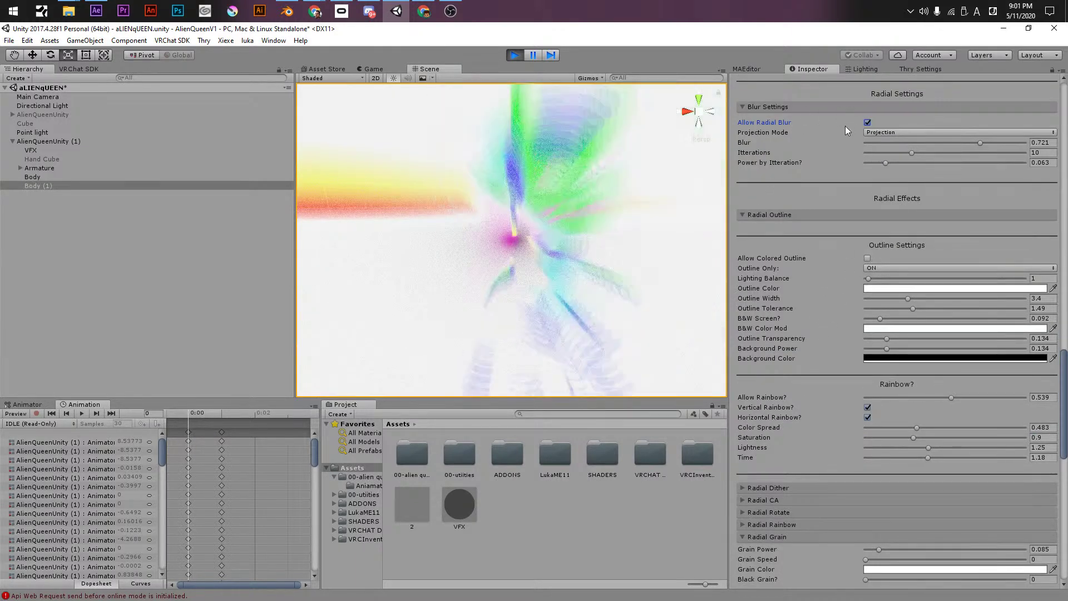
pyautogui.click(867, 258)
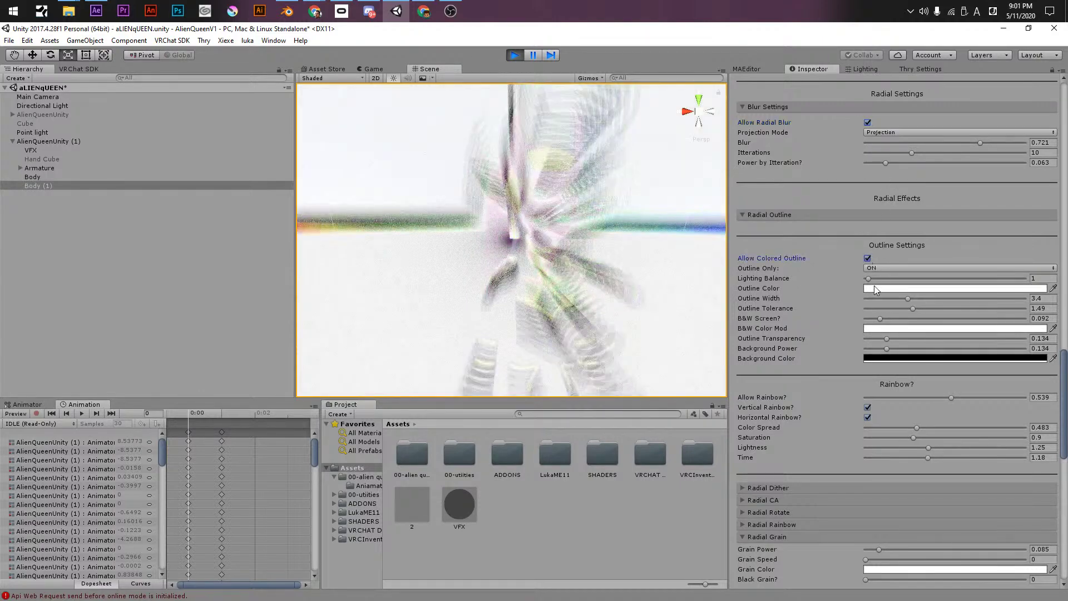
pyautogui.moveTo(892, 144); pyautogui.dragTo(862, 166)
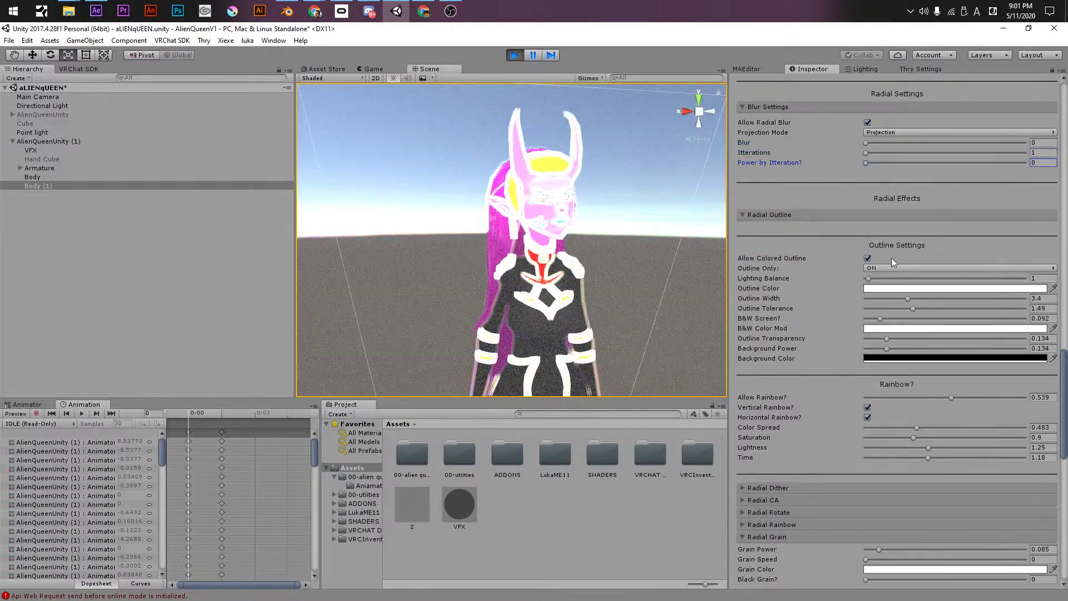
pyautogui.moveTo(880, 277); pyautogui.dragTo(872, 317)
# - Retune the rainbow: saturation 3, time 1.77, colour spread 1.5, strength 1, horizontal rainbow off
pyautogui.scroll(-3, 811, 349)
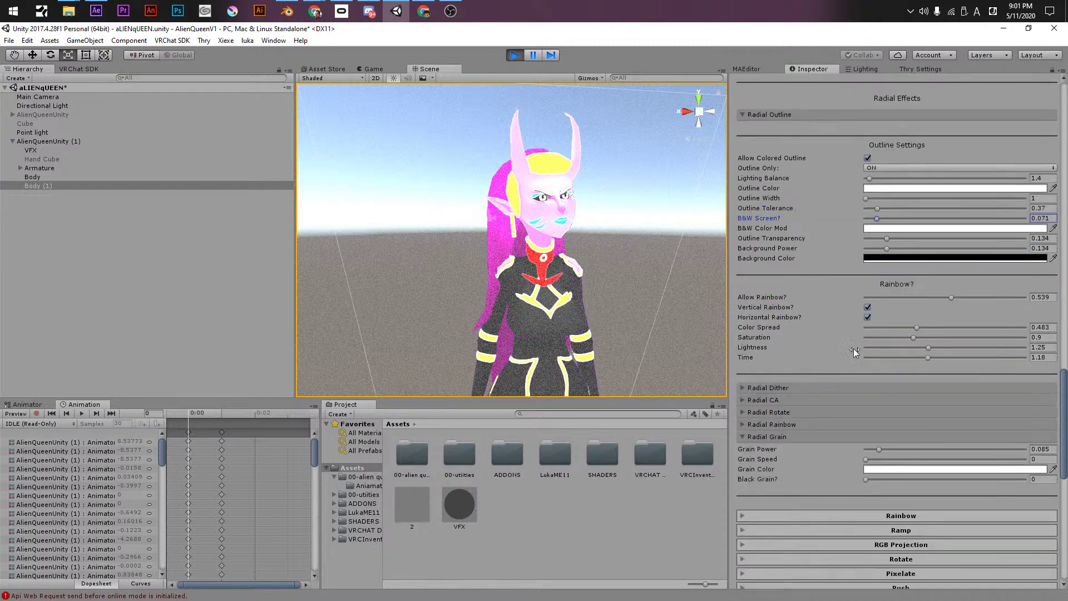
pyautogui.moveTo(951, 297); pyautogui.dragTo(974, 297)
pyautogui.moveTo(928, 358); pyautogui.dragTo(1031, 338)
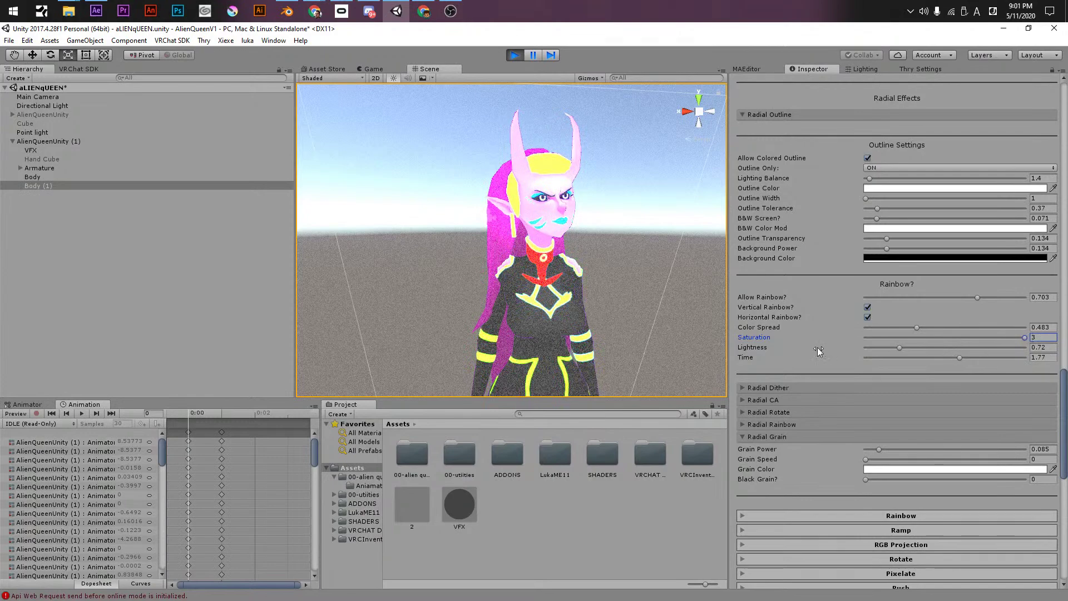
pyautogui.moveTo(876, 329); pyautogui.dragTo(1024, 328)
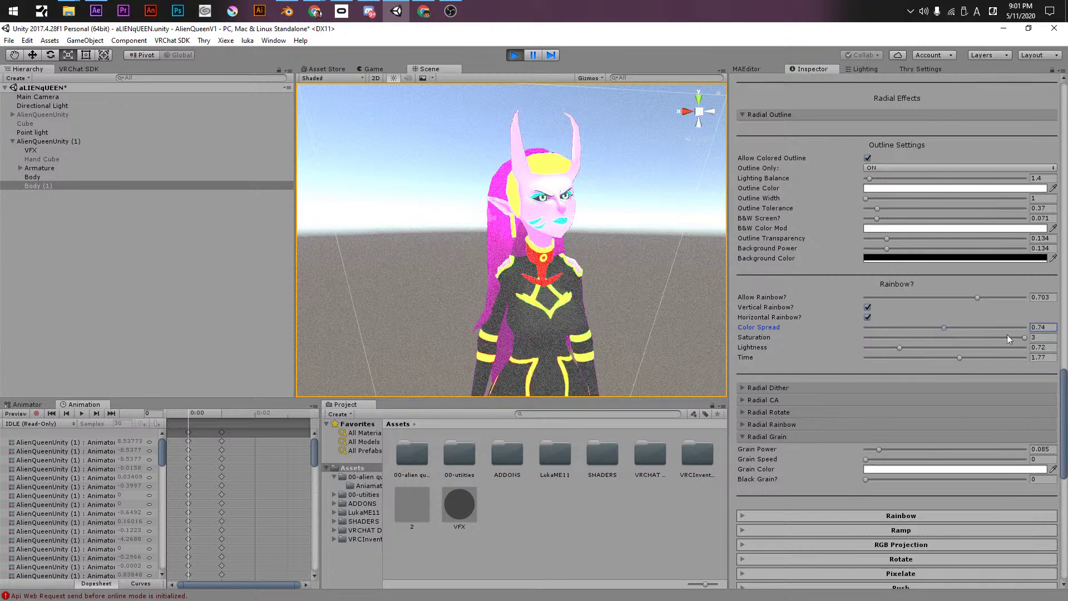
pyautogui.click(867, 317)
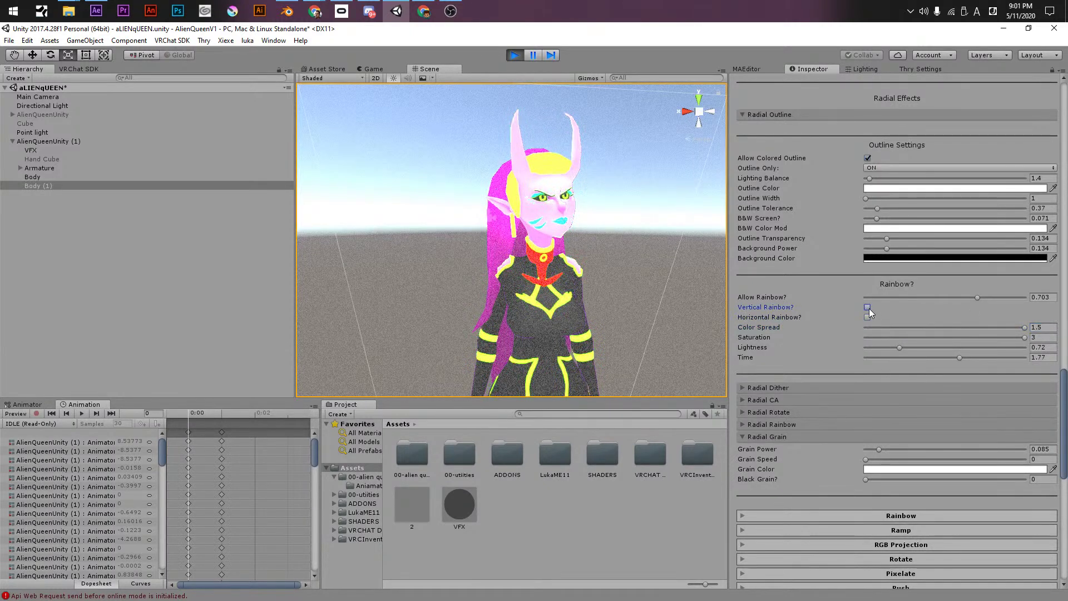
pyautogui.moveTo(869, 300); pyautogui.dragTo(1026, 297)
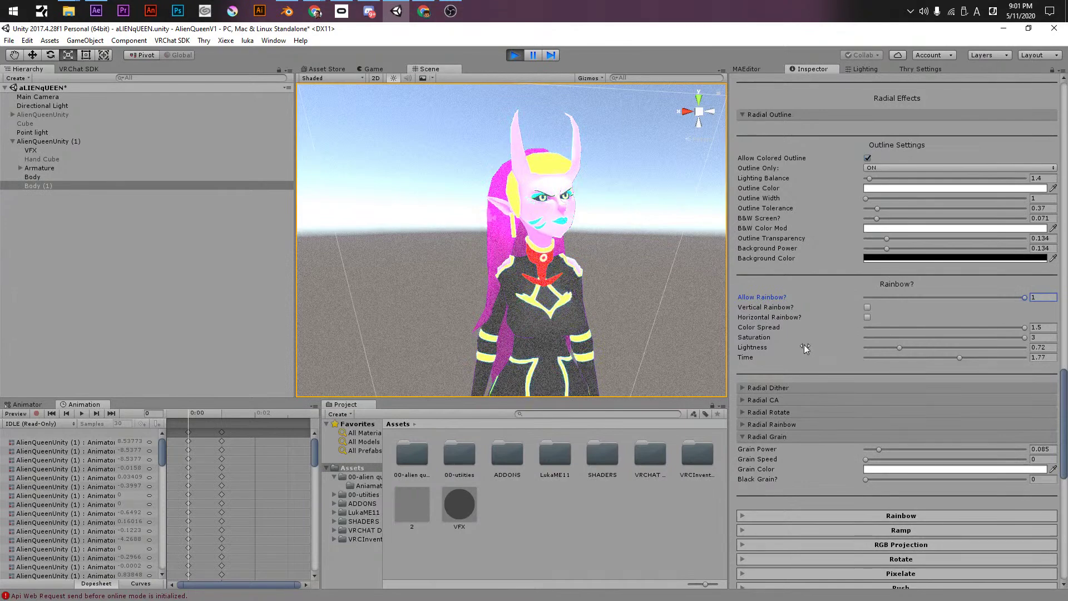
# - Preview Radial Dither and CA, then rotate the screen effect to -1.83 and reset it to 0
pyautogui.scroll(-3, 782, 349)
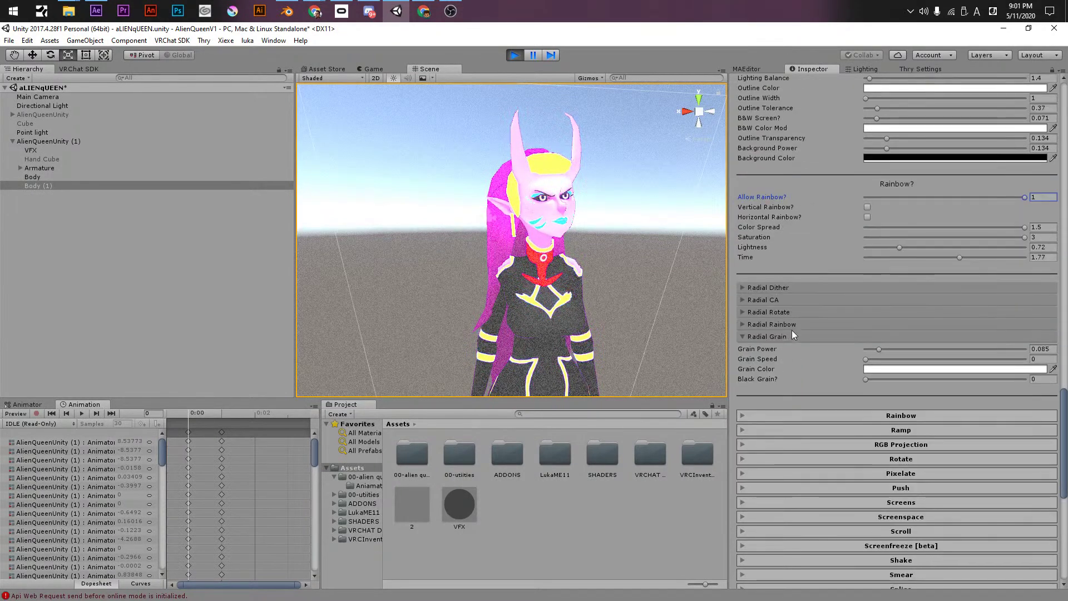
pyautogui.click(767, 286)
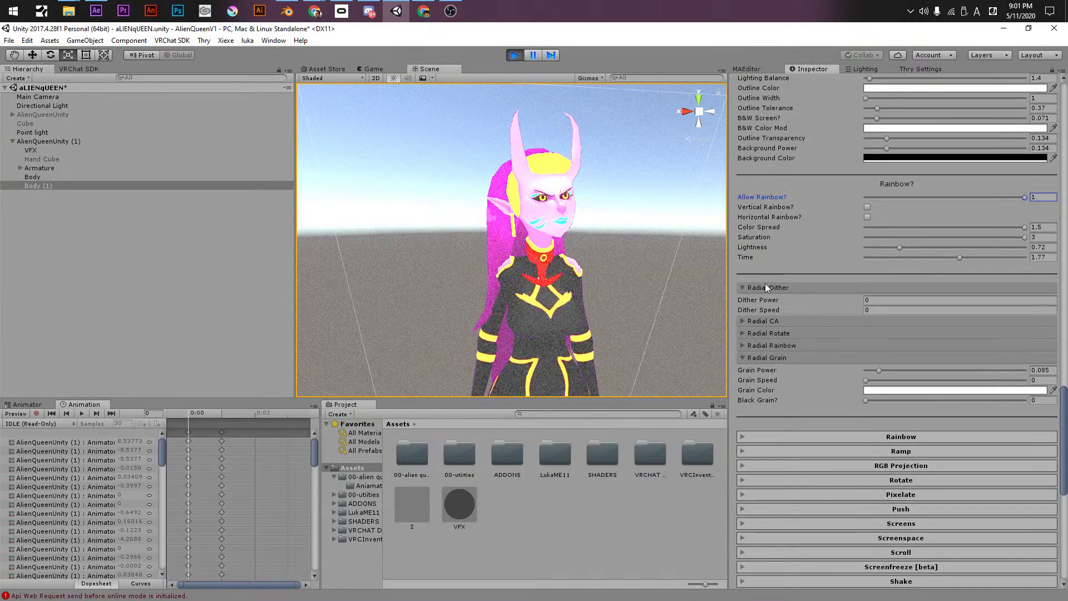
pyautogui.click(765, 286)
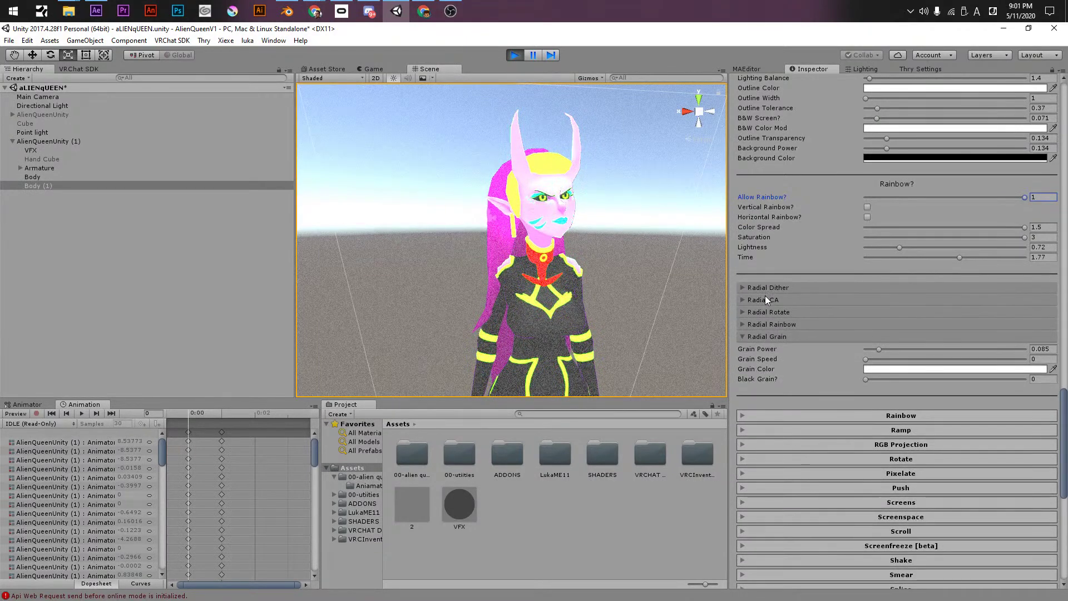
pyautogui.click(765, 299)
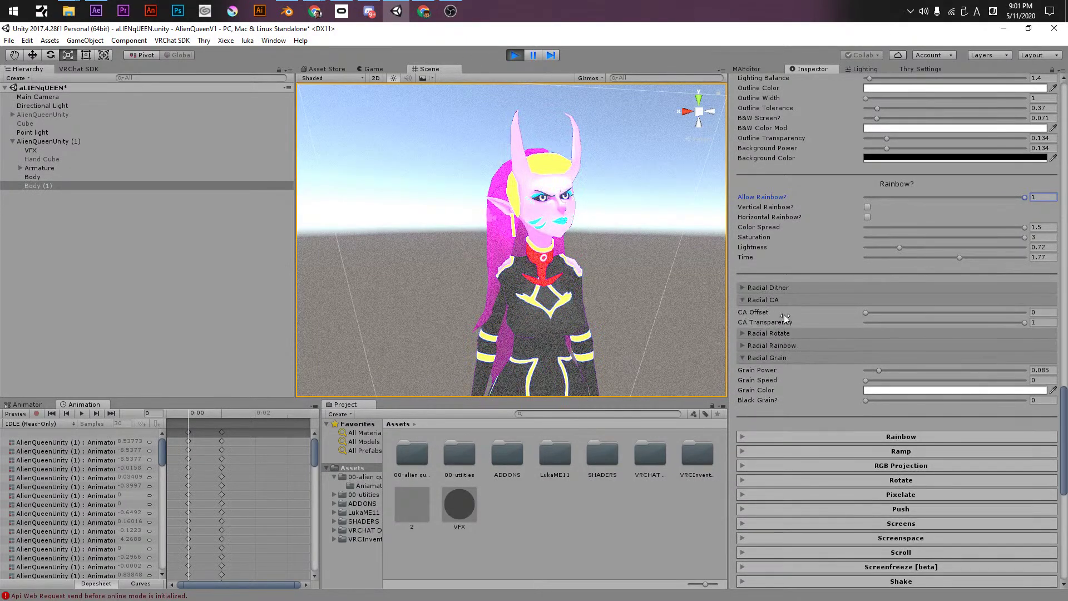
pyautogui.click(767, 300)
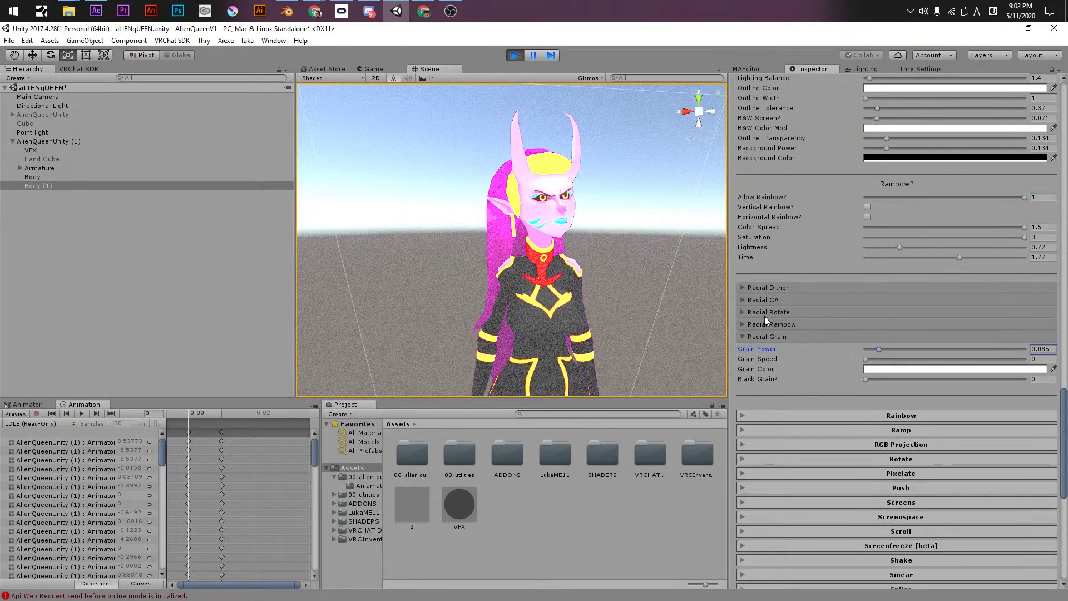
pyautogui.click(763, 312)
pyautogui.moveTo(751, 326); pyautogui.dragTo(720, 326)
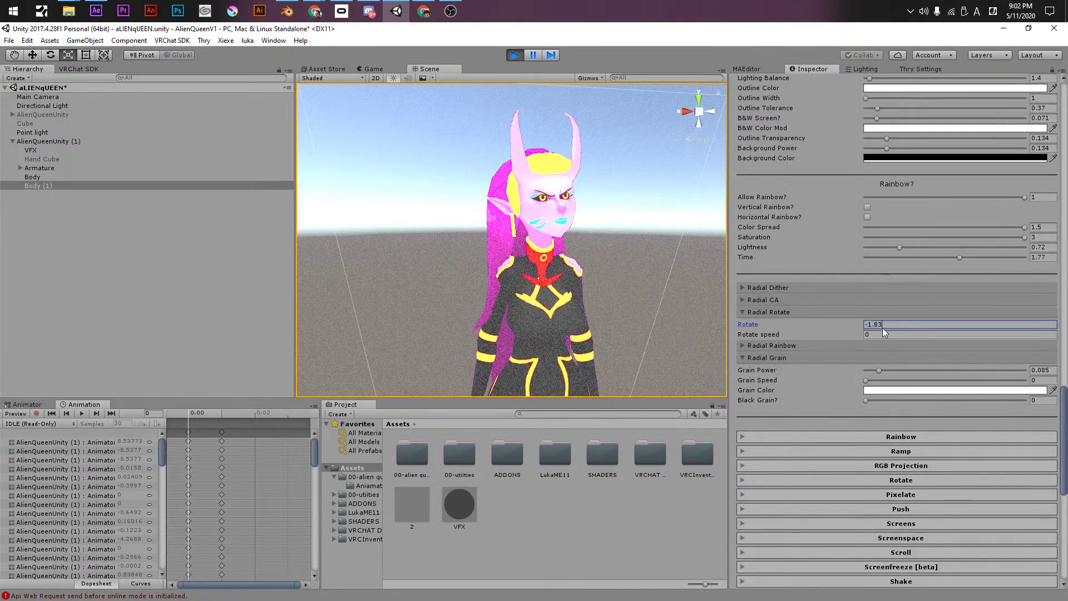
pyautogui.write('0')
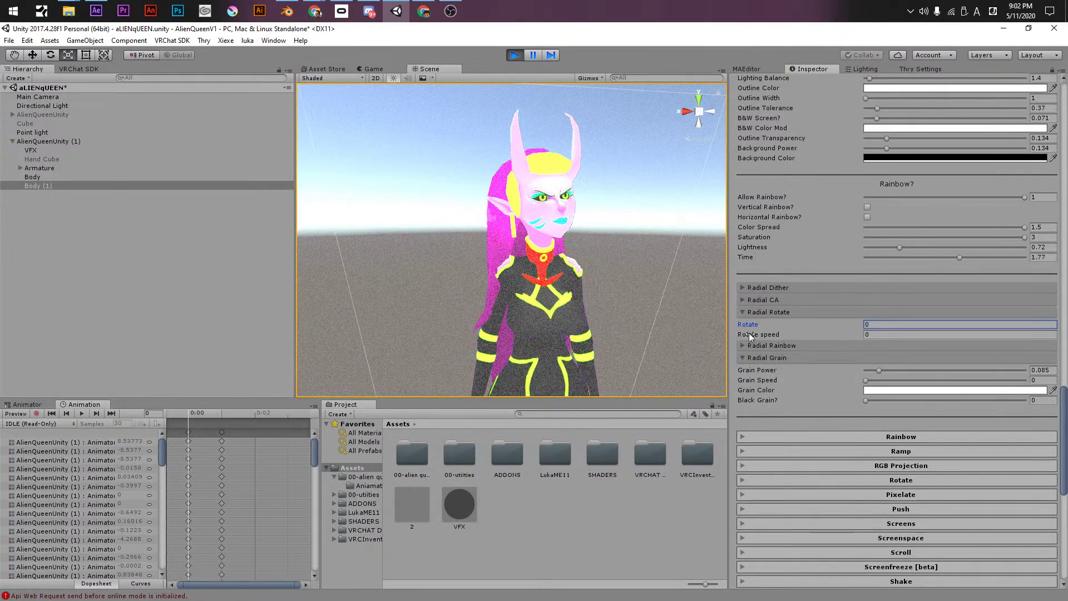
# - Try grain power 0.193 with grain speed 10 and black grain 0.588, then return power to 0
pyautogui.moveTo(876, 380); pyautogui.dragTo(1029, 383)
pyautogui.moveTo(892, 400); pyautogui.dragTo(959, 402)
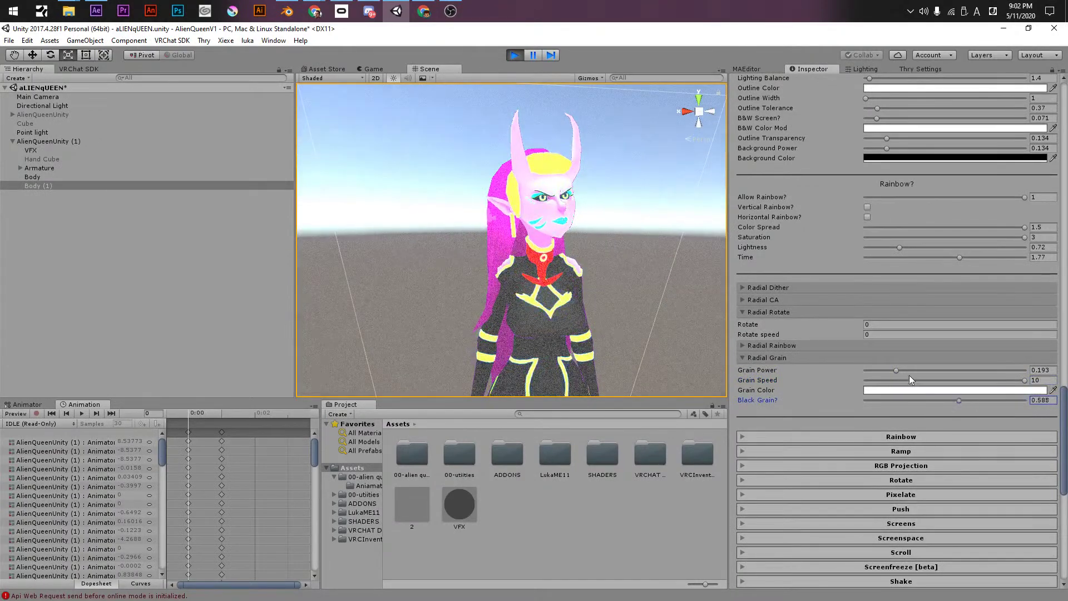
pyautogui.moveTo(896, 370); pyautogui.dragTo(776, 365)
# - Set the Radial Rainbow strength to 0.637 with colour spread 0
pyautogui.click(775, 346)
pyautogui.moveTo(888, 361); pyautogui.dragTo(967, 363)
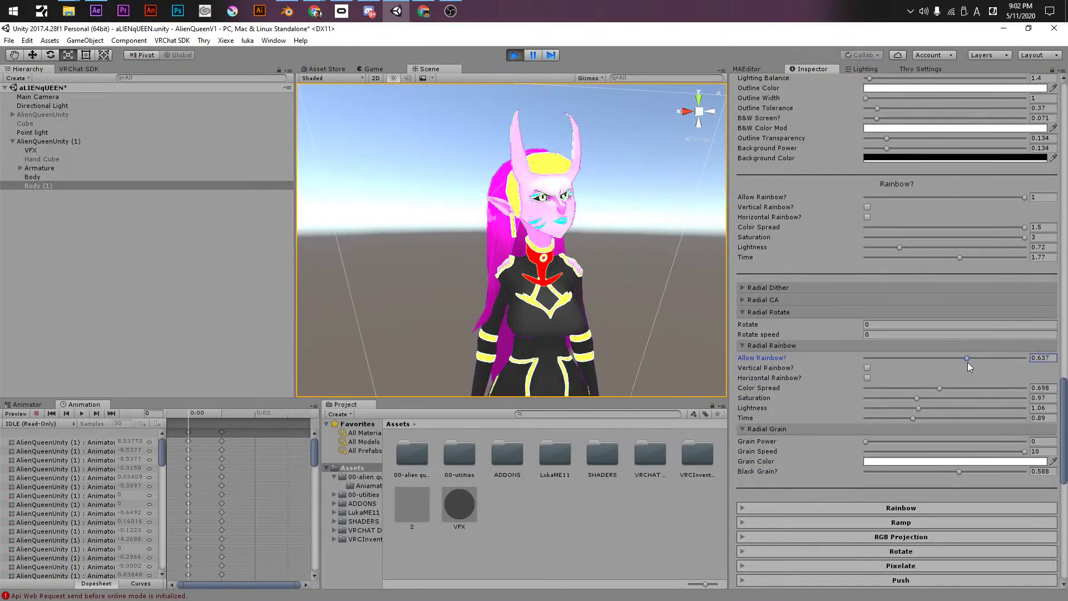
pyautogui.moveTo(913, 388); pyautogui.dragTo(863, 388)
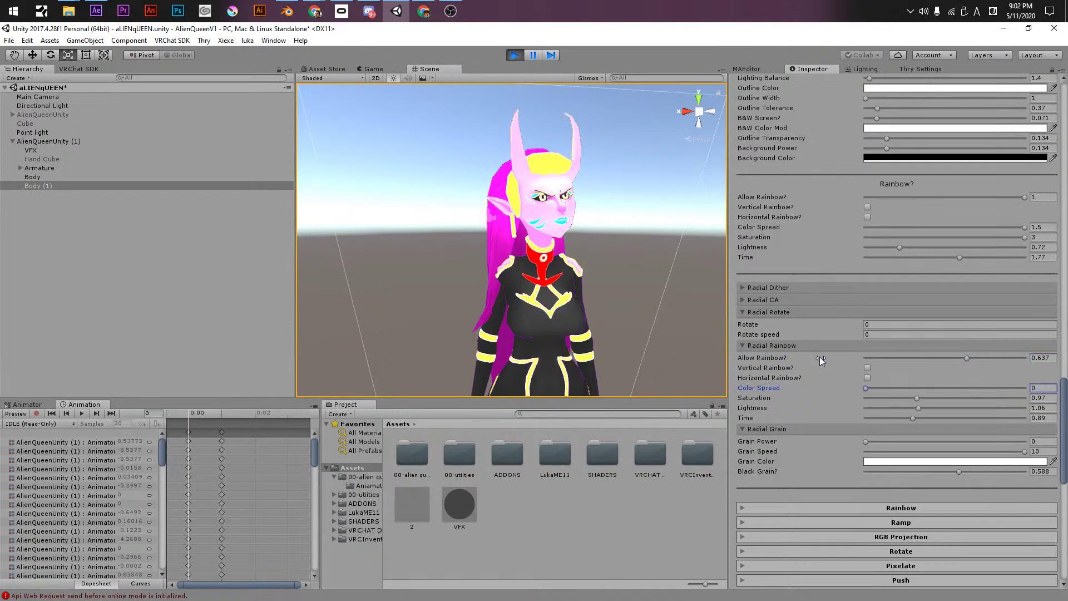
pyautogui.scroll(10, 770, 358)
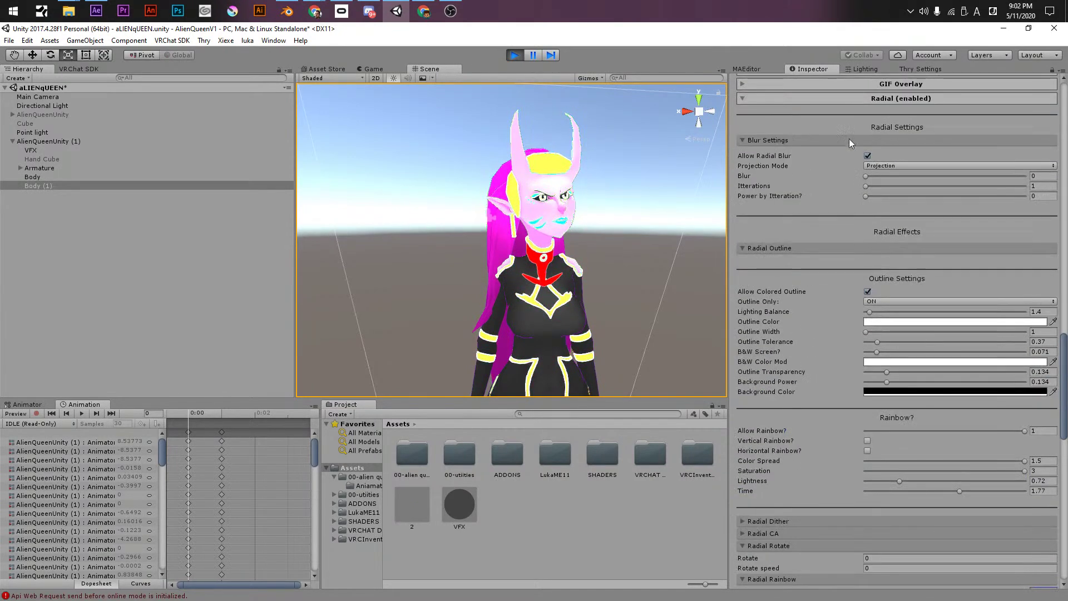
# - Try the full-screen Rainbow at transparency 0.588 and time 3, toggling scrolling and widening colour spread
pyautogui.click(785, 101)
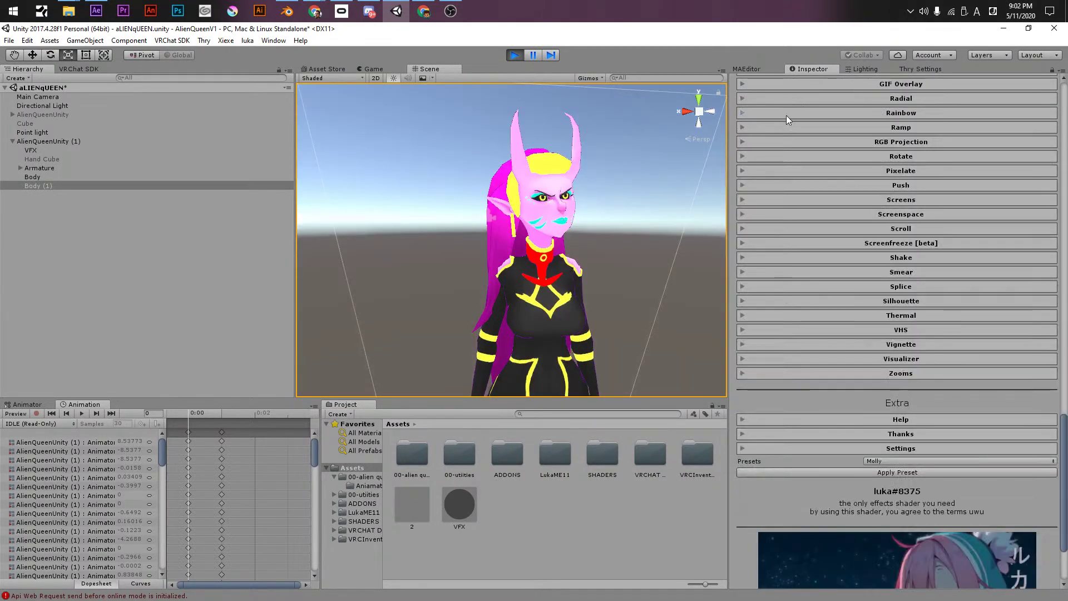
pyautogui.click(786, 114)
pyautogui.moveTo(866, 130); pyautogui.dragTo(959, 130)
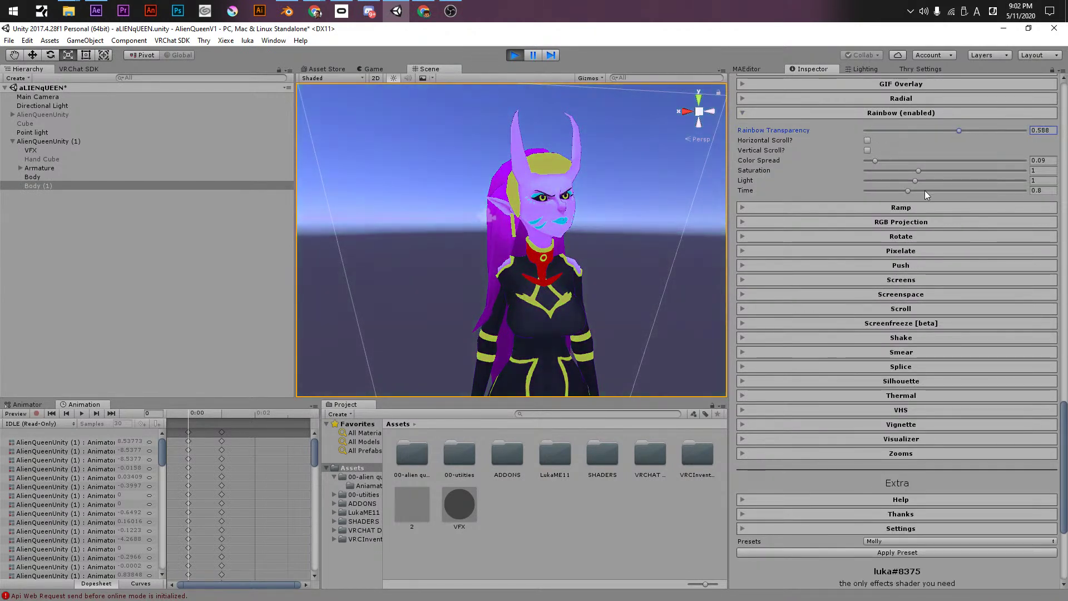
pyautogui.moveTo(925, 190); pyautogui.dragTo(1036, 203)
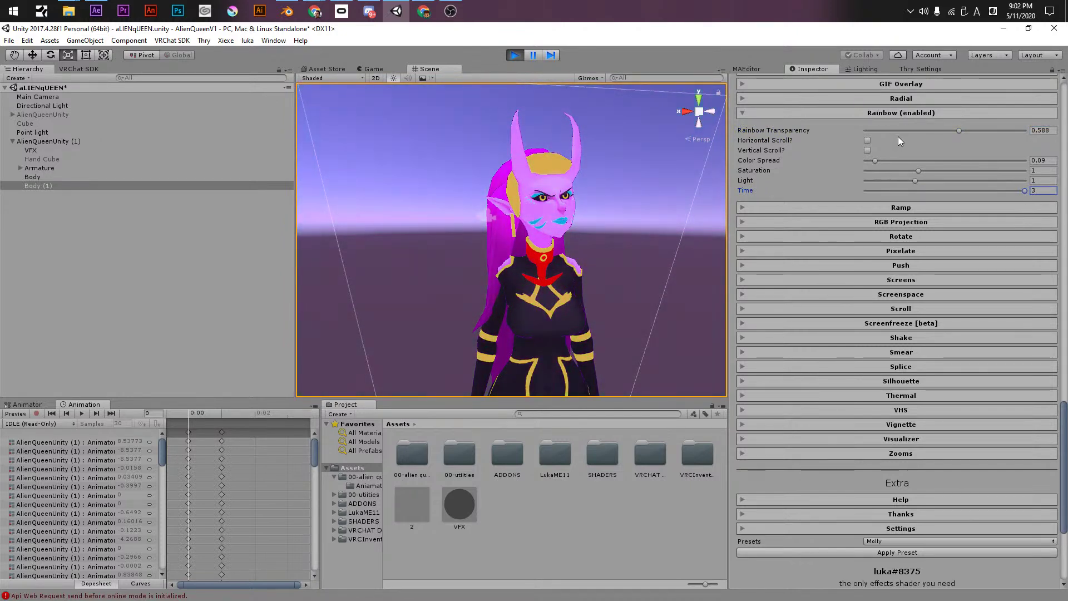
pyautogui.click(867, 150)
pyautogui.click(867, 150)
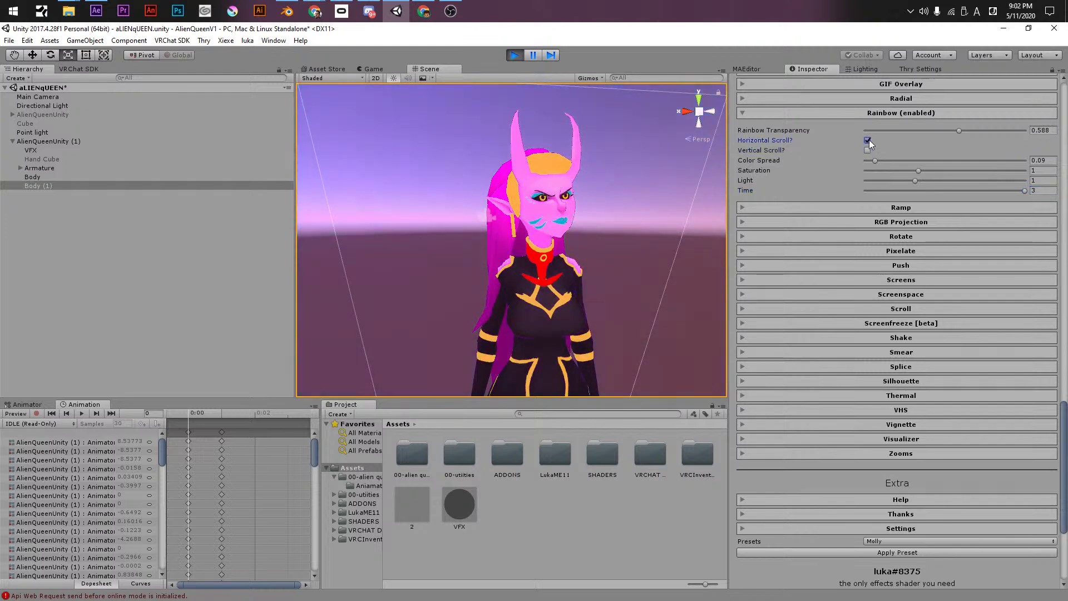
pyautogui.moveTo(875, 160); pyautogui.dragTo(938, 161)
# - Reset the Rainbow transparency and time to 0 and collapse its settings
pyautogui.click(851, 114)
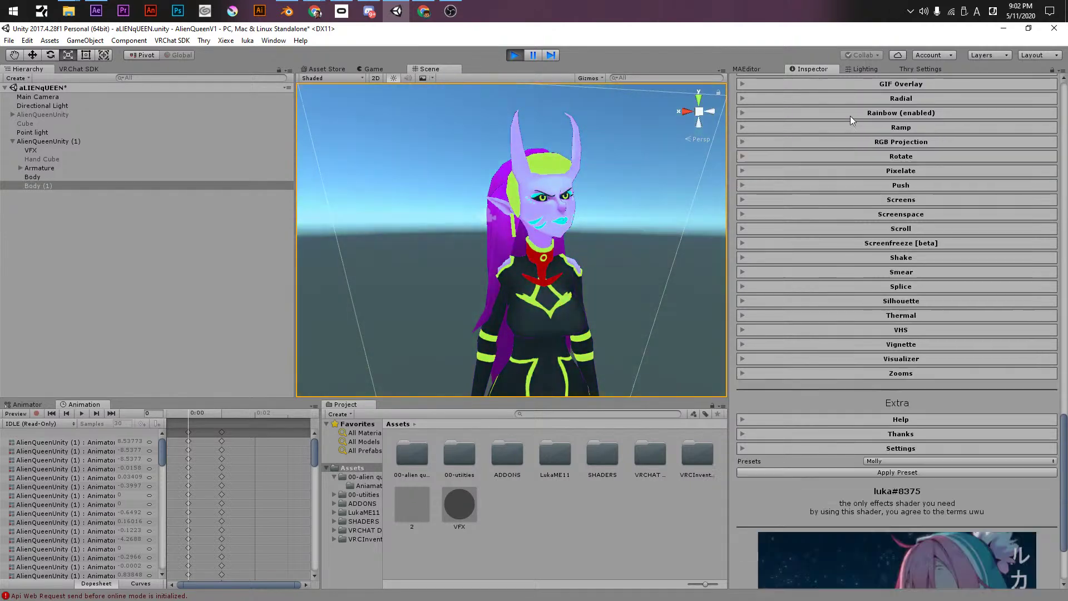
pyautogui.click(862, 113)
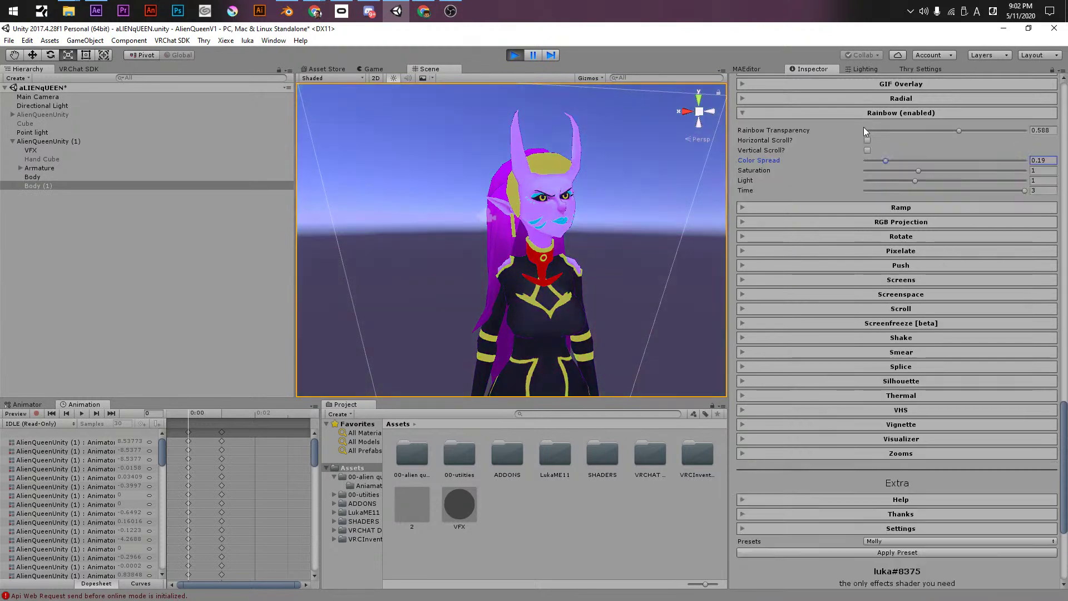
pyautogui.moveTo(959, 130); pyautogui.dragTo(793, 122)
pyautogui.click(793, 114)
pyautogui.click(853, 114)
pyautogui.click(747, 113)
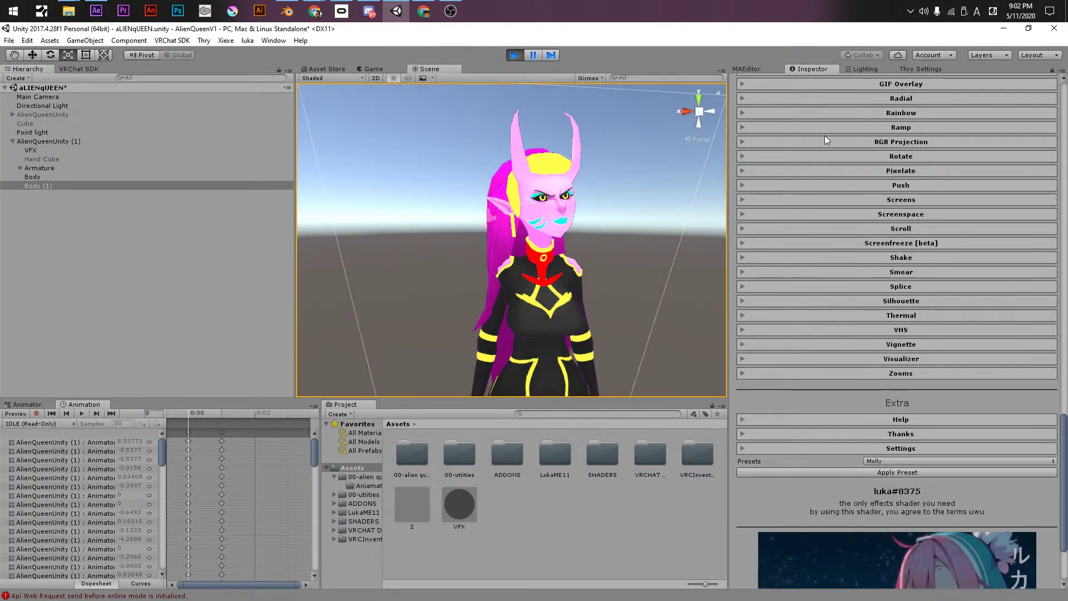
# - Show the Ramp effect settings, keeping Red as the colour channel
pyautogui.click(822, 131)
pyautogui.click(890, 154)
pyautogui.click(917, 144)
# - Fade the Ramp effect in to 0.399 transparency on the Red channel
pyautogui.moveTo(917, 145)
pyautogui.mouseDown()
pyautogui.moveTo(940, 151)
pyautogui.moveTo(862, 146)
pyautogui.moveTo(880, 133)
pyautogui.moveTo(929, 135)
pyautogui.mouseUp()
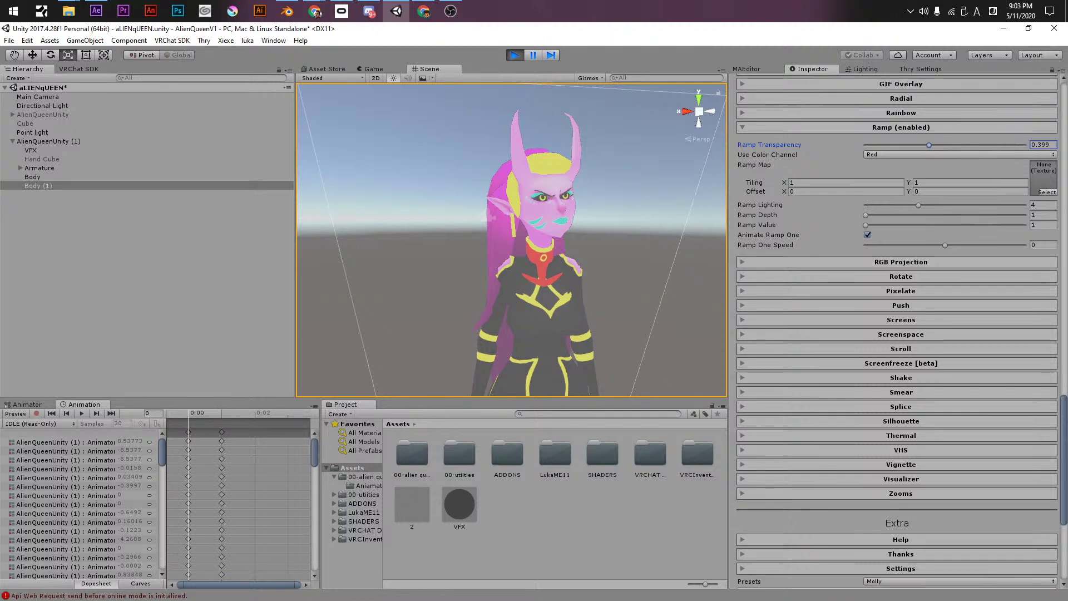
pyautogui.hotkey('alt', 'Tab')
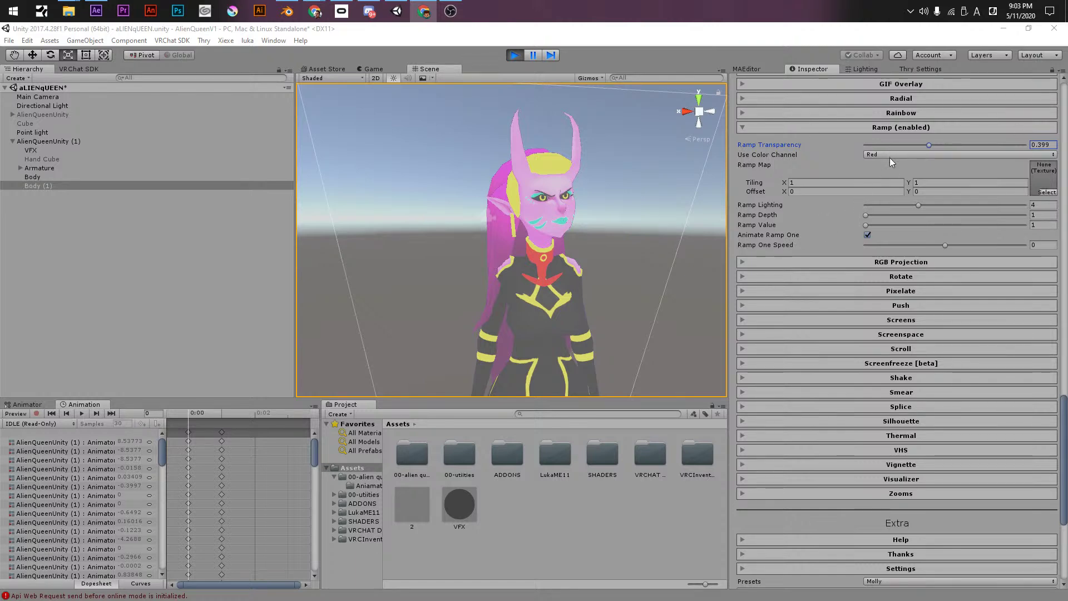
# - Preview the damage, Fur (1), light rainbow and red, orange, blue and gold matcap textures as ramp map
pyautogui.click(1046, 192)
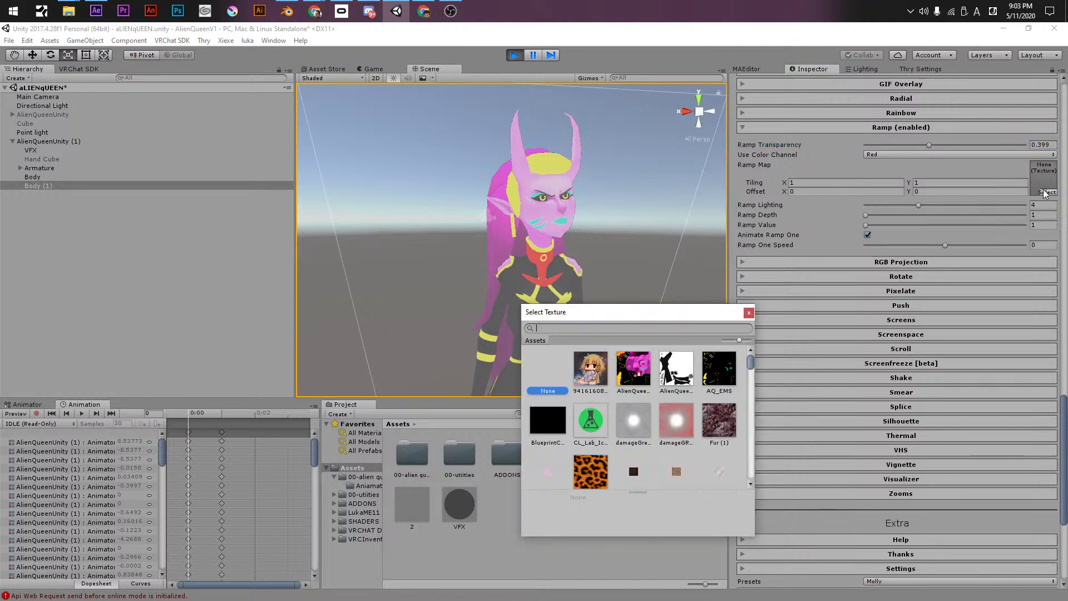
pyautogui.click(633, 421)
pyautogui.click(718, 426)
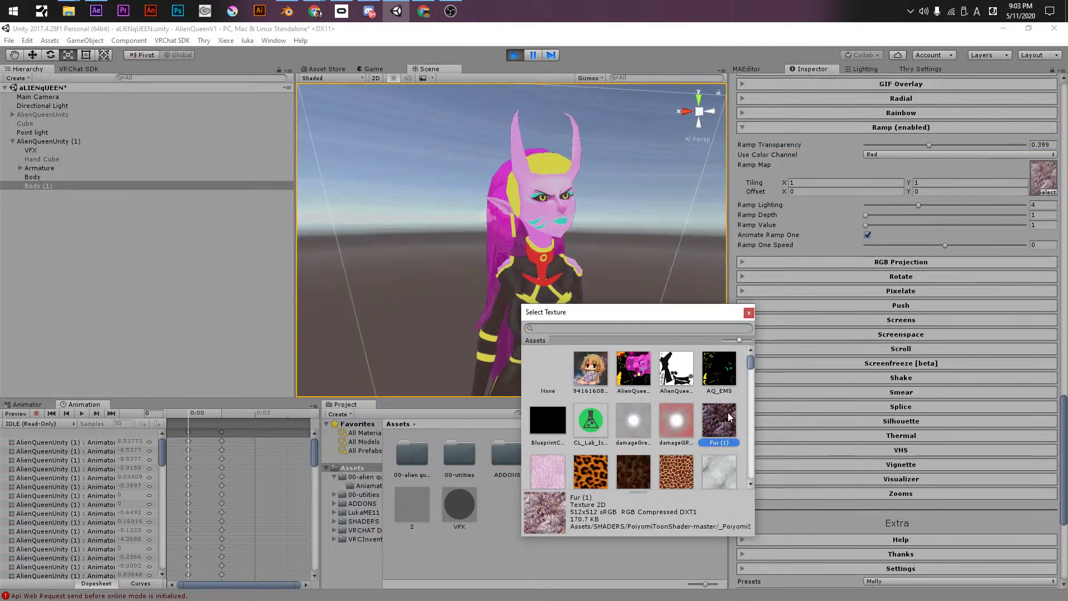
pyautogui.moveTo(747, 363); pyautogui.dragTo(754, 408)
pyautogui.click(632, 412)
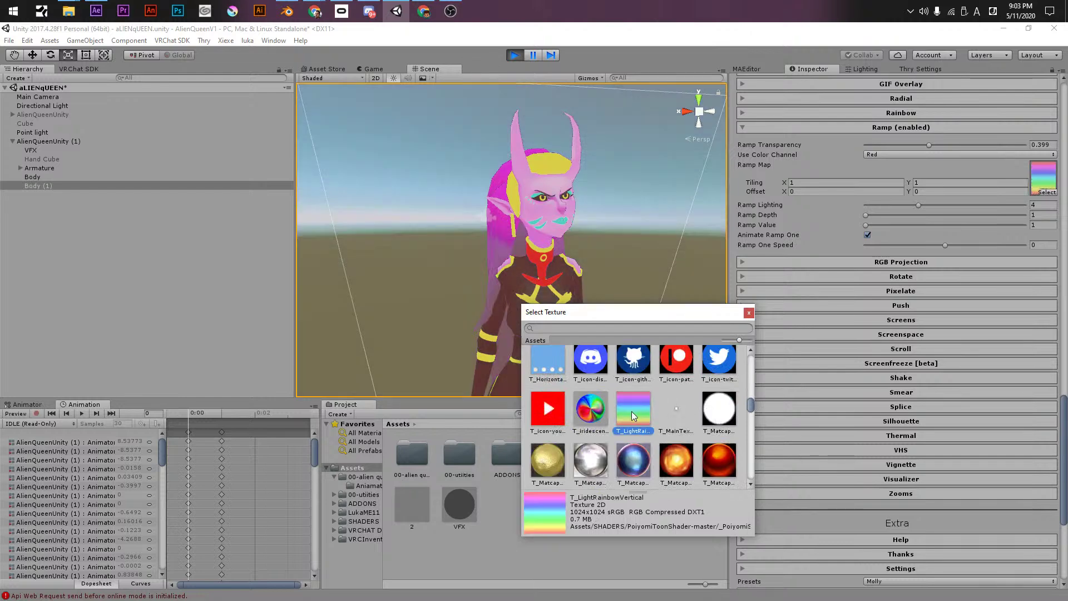
pyautogui.click(713, 463)
pyautogui.click(673, 464)
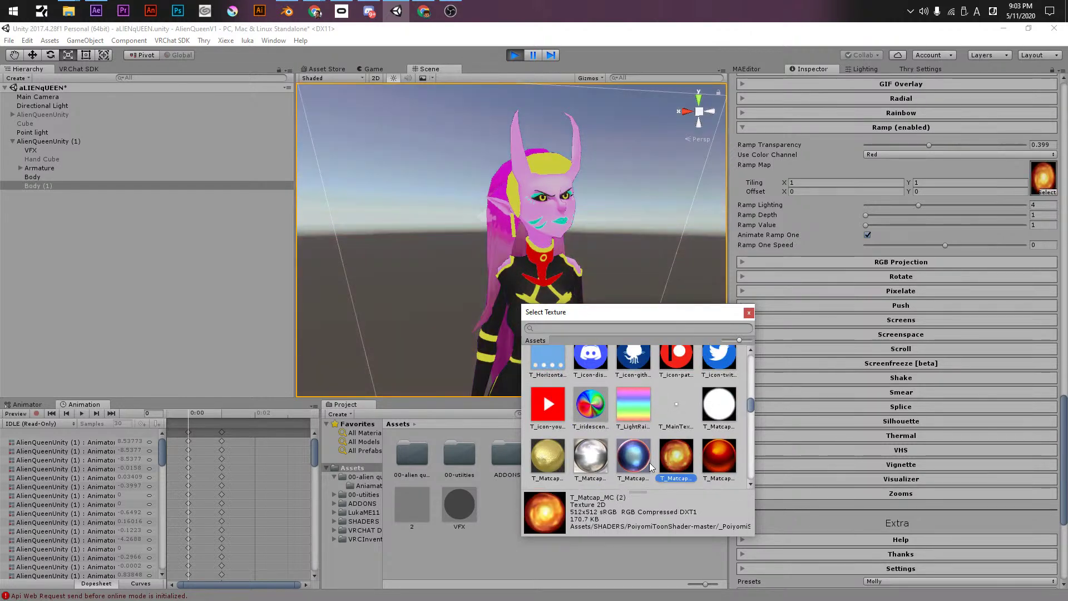
pyautogui.click(621, 469)
pyautogui.click(548, 455)
# - Preview noise and Waves textures, then settle on Default-Particle as the ramp map
pyautogui.scroll(-3, 587, 445)
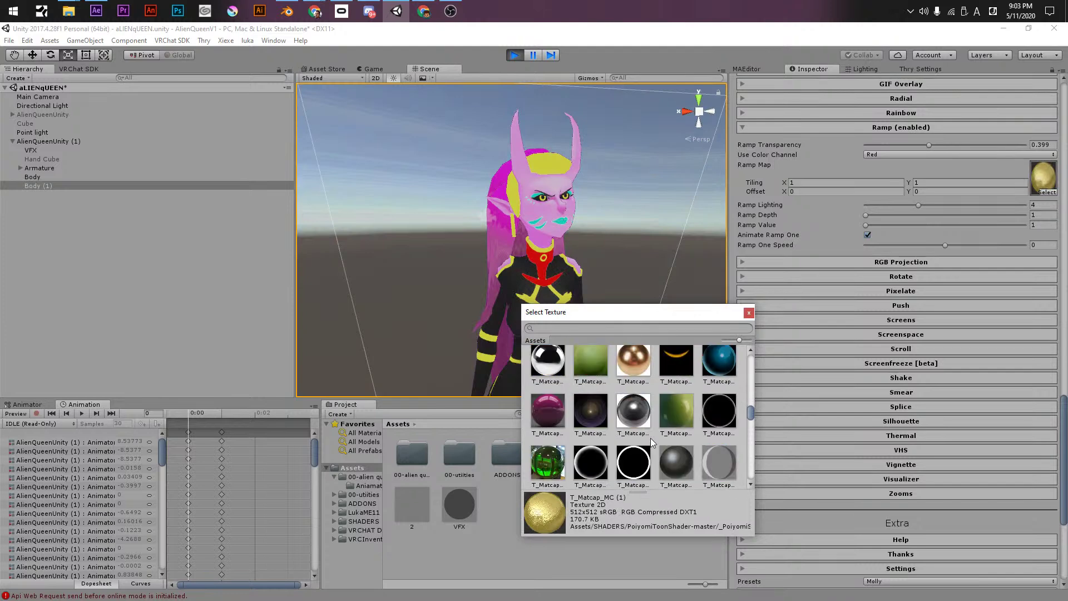
pyautogui.scroll(-5, 587, 443)
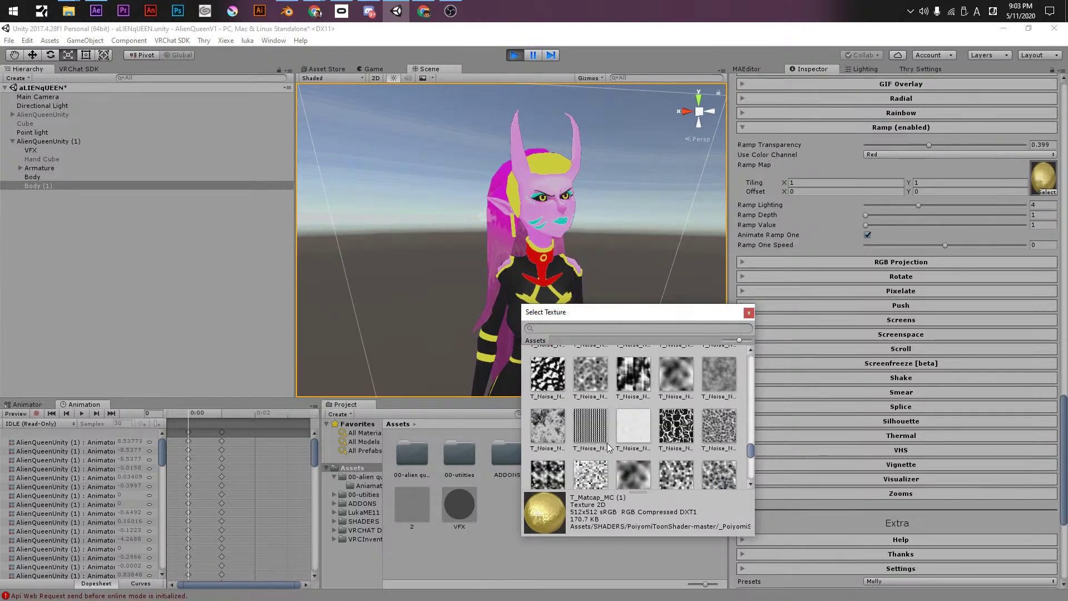
pyautogui.click(582, 439)
pyautogui.press('Left')
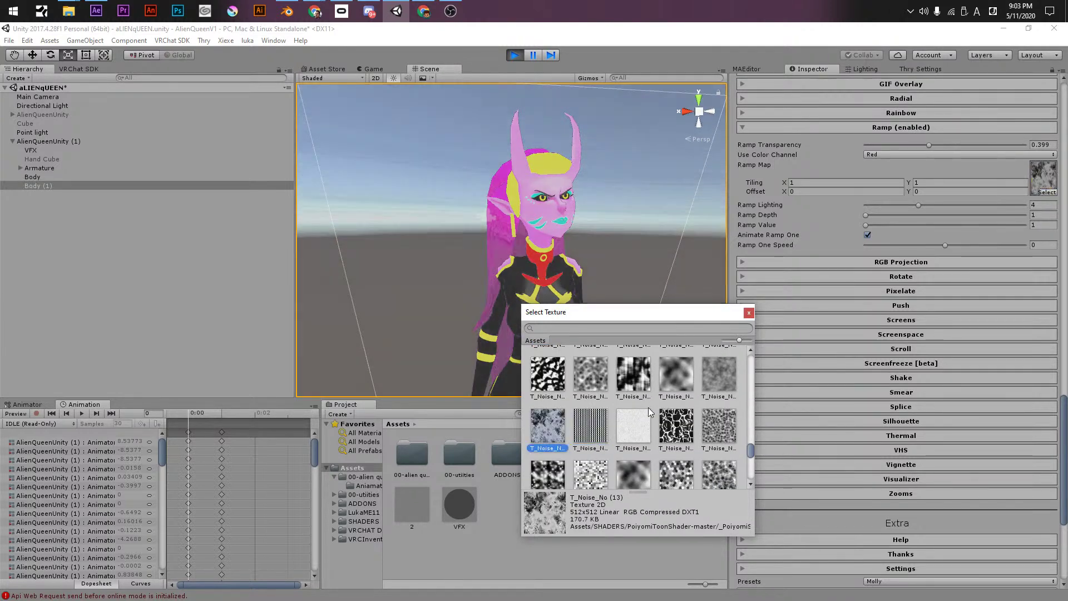
pyautogui.click(637, 373)
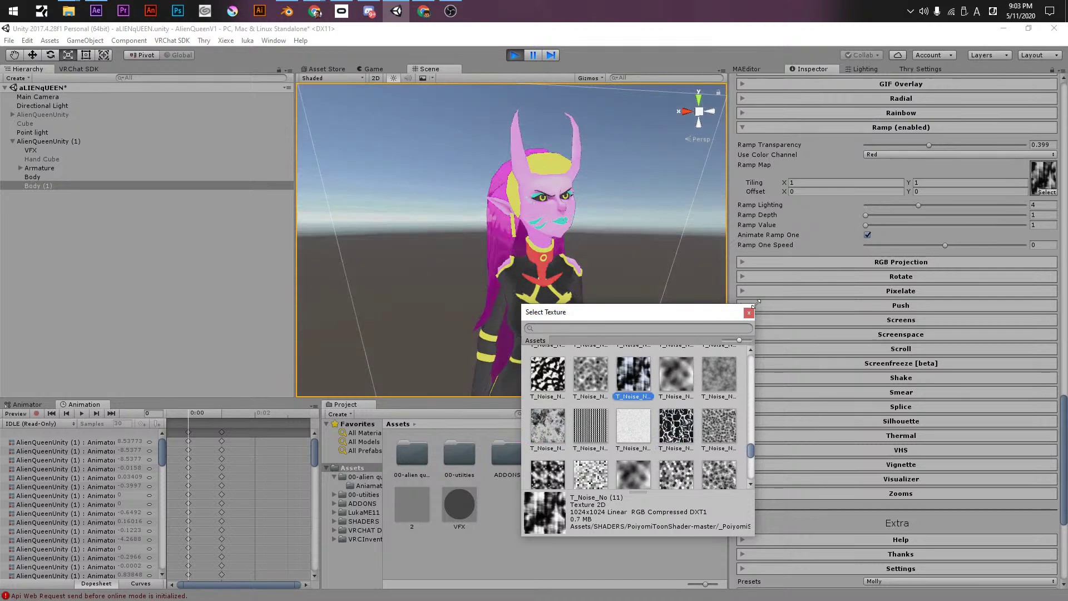
pyautogui.moveTo(750, 460); pyautogui.dragTo(758, 494)
pyautogui.click(605, 362)
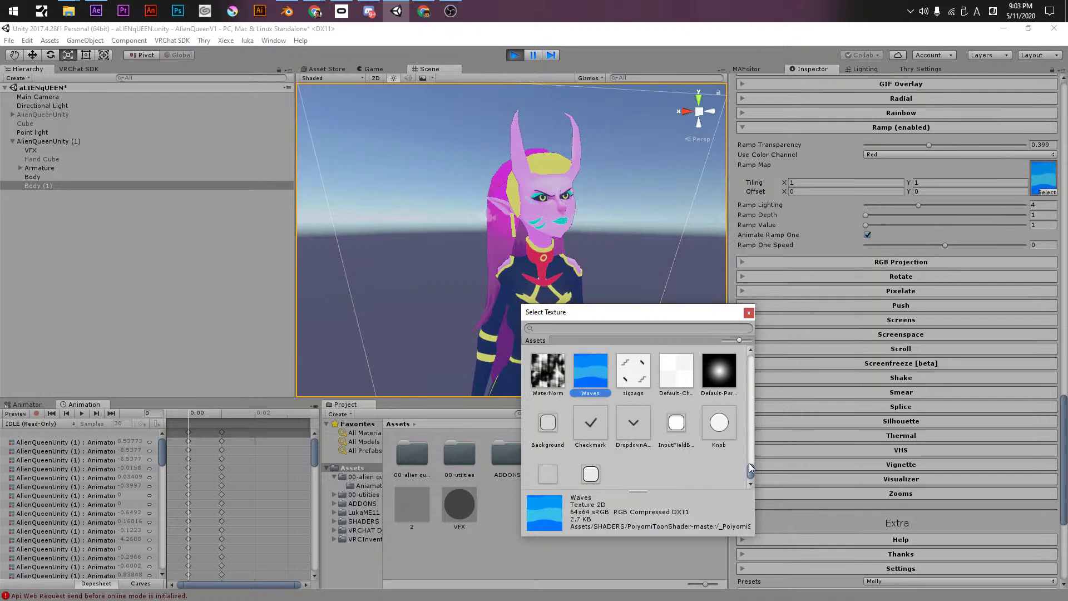
pyautogui.click(724, 372)
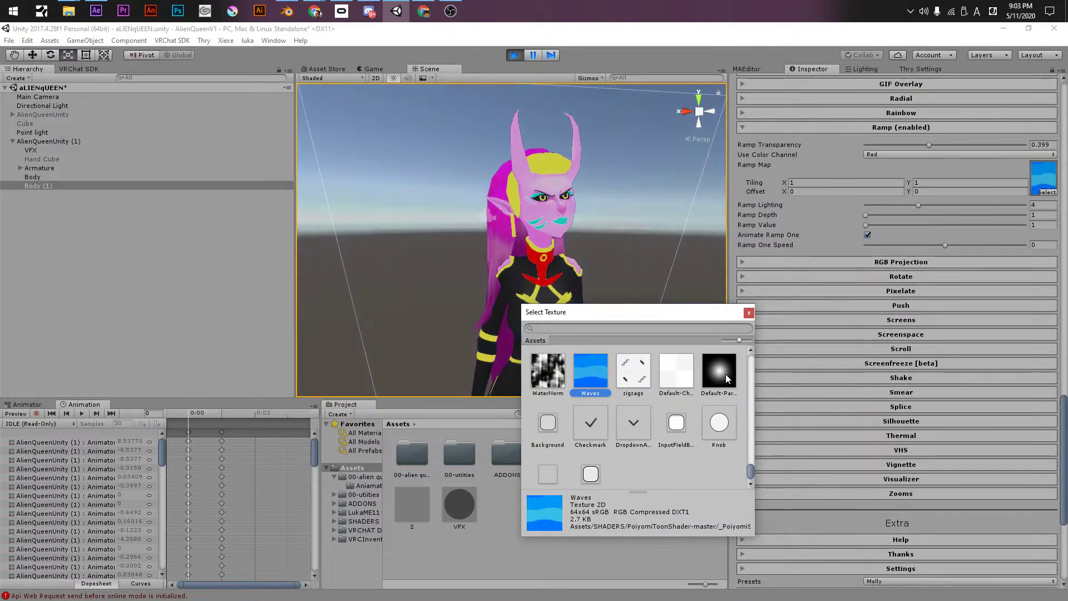
pyautogui.click(749, 312)
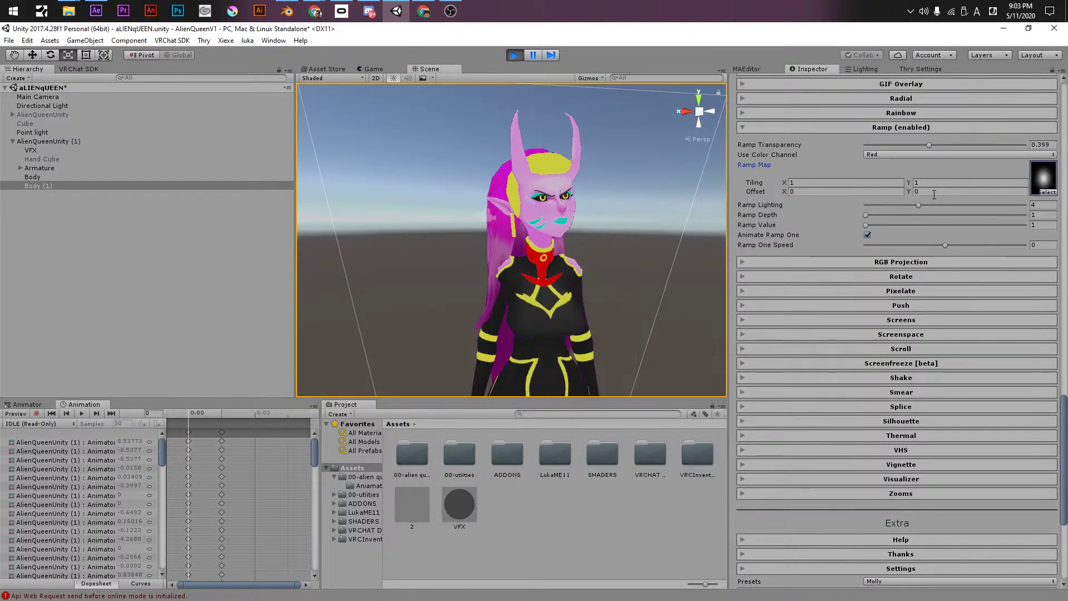
# - Lower ramp lighting to 3.18 and set ramp transparency to 0.941, orbiting to inspect the avatar
pyautogui.moveTo(916, 204)
pyautogui.mouseDown()
pyautogui.moveTo(886, 216)
pyautogui.moveTo(905, 216)
pyautogui.moveTo(865, 215)
pyautogui.moveTo(1001, 245)
pyautogui.mouseUp()
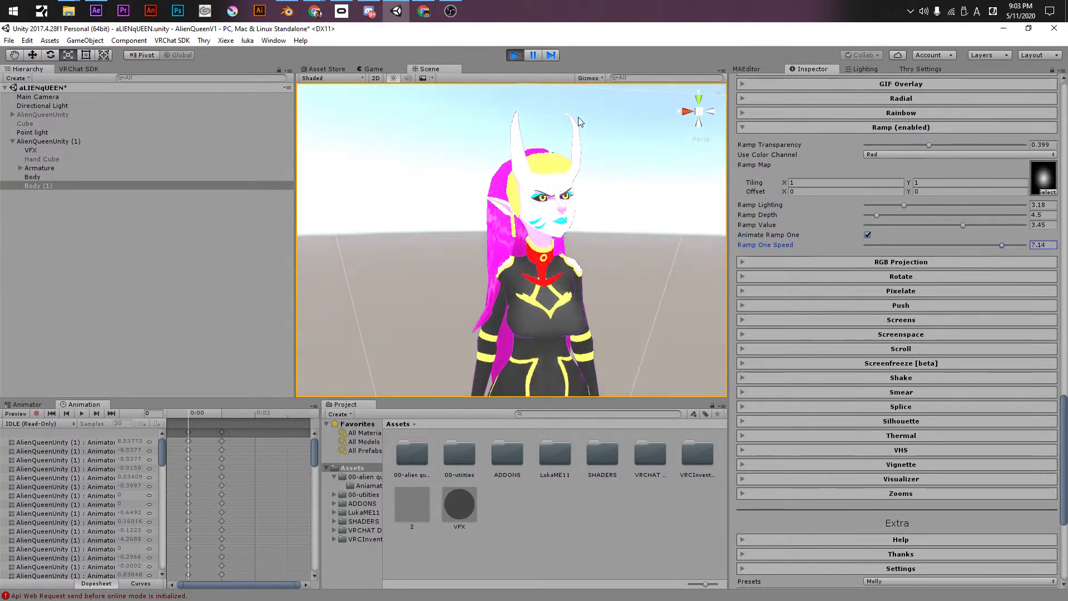
pyautogui.keyDown('alt'); pyautogui.moveTo(656, 239); pyautogui.dragTo(695, 239); pyautogui.keyUp('alt')
pyautogui.keyDown('alt'); pyautogui.moveTo(695, 240); pyautogui.dragTo(820, 206, button='right'); pyautogui.keyUp('alt')
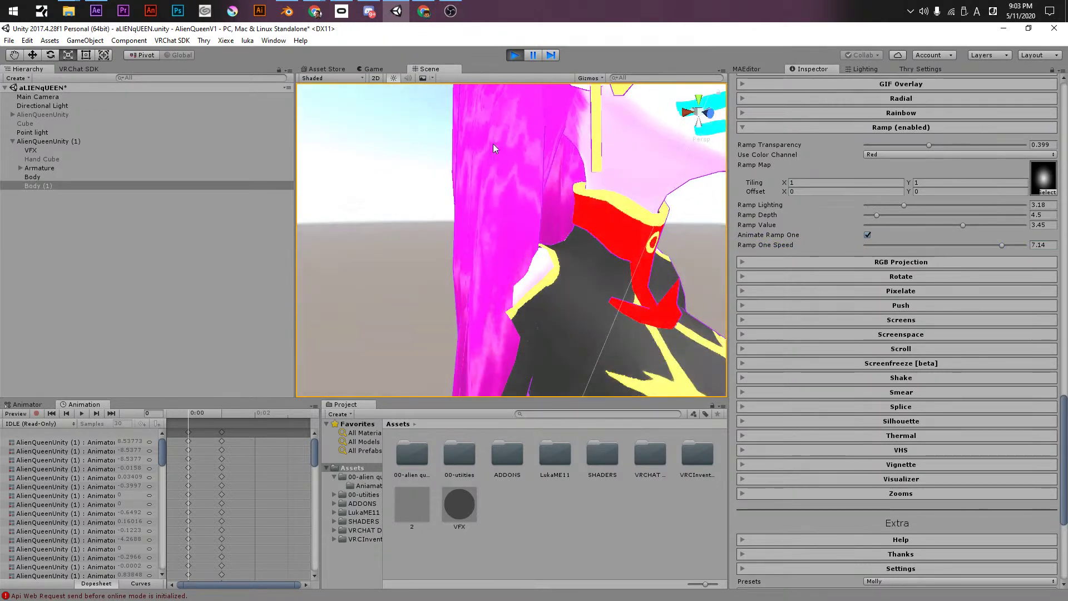
pyautogui.scroll(-10, 584, 178)
pyautogui.moveTo(695, 195)
pyautogui.keyDown('alt'); pyautogui.mouseDown()
pyautogui.moveTo(512, 233)
pyautogui.moveTo(695, 201)
pyautogui.mouseUp(); pyautogui.keyUp('alt')
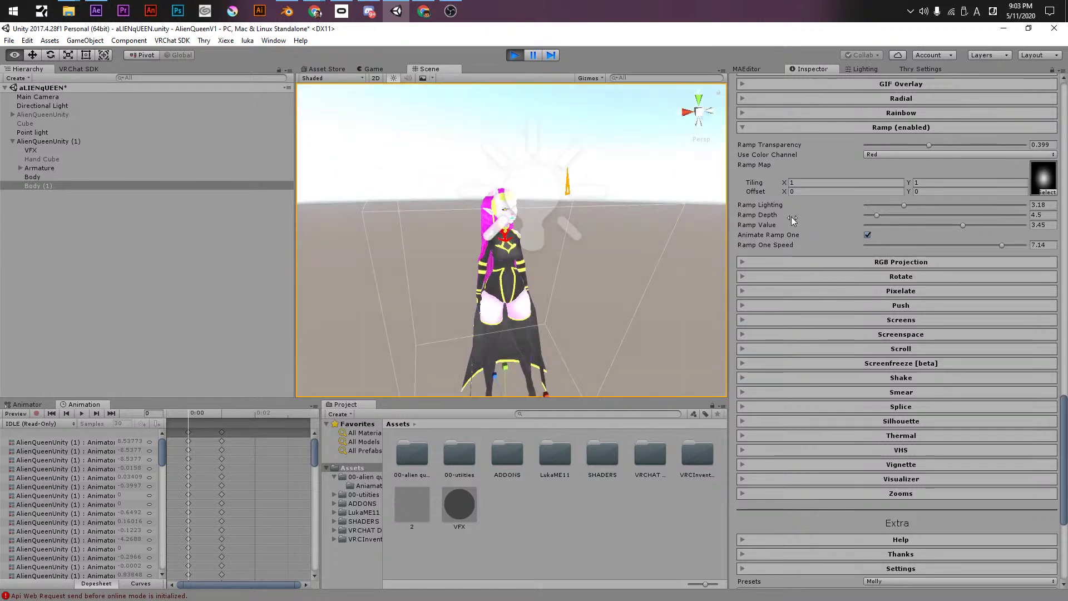
pyautogui.moveTo(892, 145); pyautogui.dragTo(1026, 145)
pyautogui.keyDown('alt'); pyautogui.moveTo(458, 181); pyautogui.dragTo(934, 252); pyautogui.keyUp('alt')
pyautogui.moveTo(1024, 145)
pyautogui.mouseDown()
pyautogui.moveTo(1007, 144)
pyautogui.moveTo(1017, 145)
pyautogui.mouseUp()
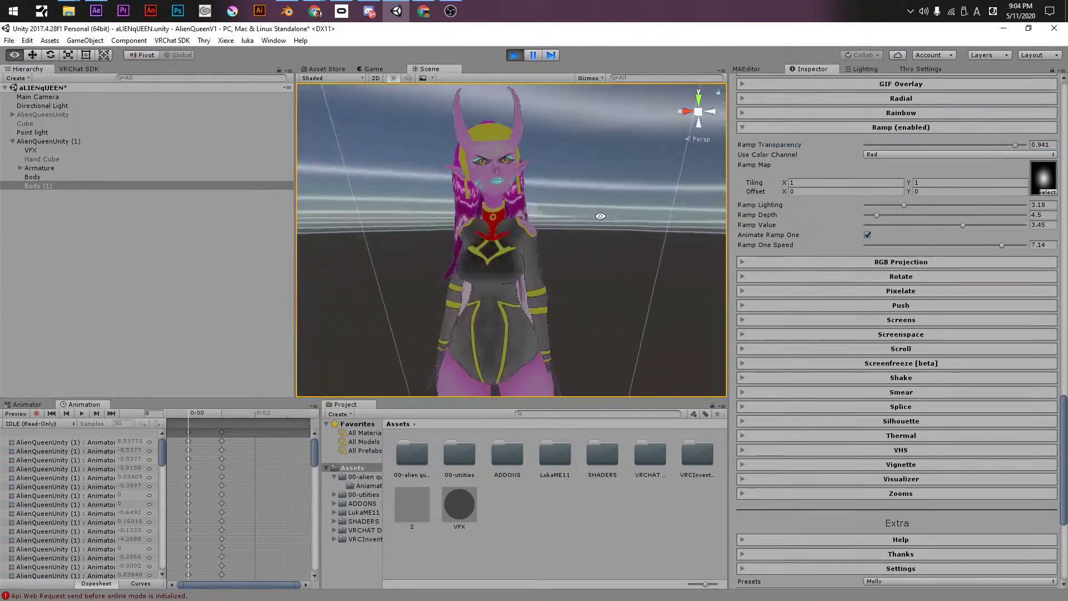
# - Cycle the ramp colour channel through Green and Blue, ending back on Red
pyautogui.click(874, 155)
pyautogui.click(885, 180)
pyautogui.click(878, 156)
pyautogui.click(887, 191)
pyautogui.click(873, 156)
pyautogui.click(873, 169)
# - Try ramp X tiling 2.54 and undo it, lower ramp lighting, then drop ramp transparency to 0
pyautogui.moveTo(784, 183); pyautogui.dragTo(839, 184)
pyautogui.hotkey('ctrl', 'z')
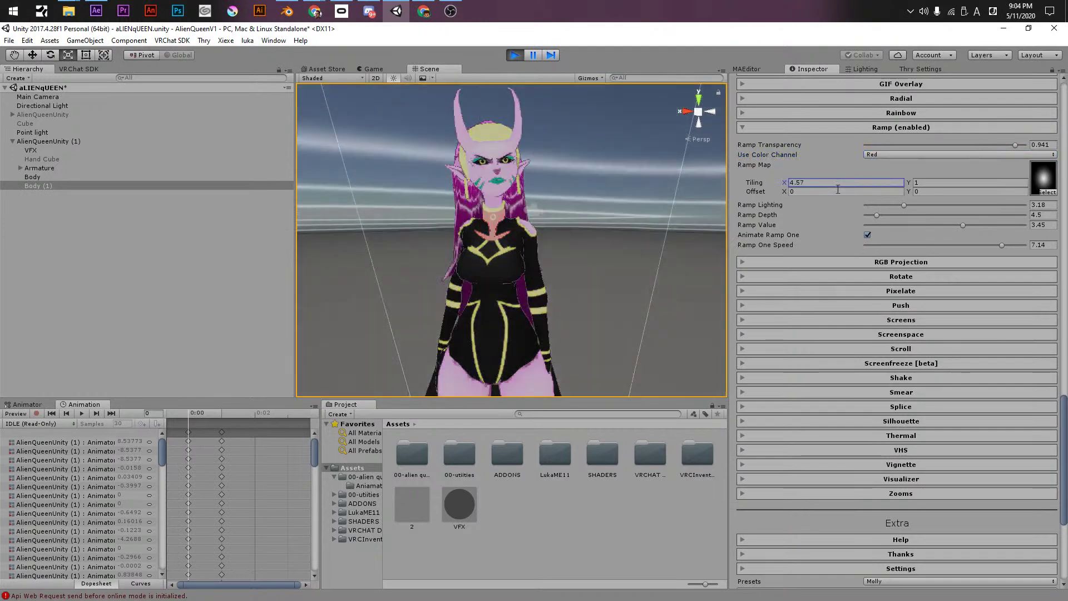
pyautogui.moveTo(892, 205)
pyautogui.mouseDown()
pyautogui.moveTo(853, 203)
pyautogui.moveTo(964, 201)
pyautogui.moveTo(843, 192)
pyautogui.moveTo(961, 218)
pyautogui.moveTo(850, 221)
pyautogui.mouseUp()
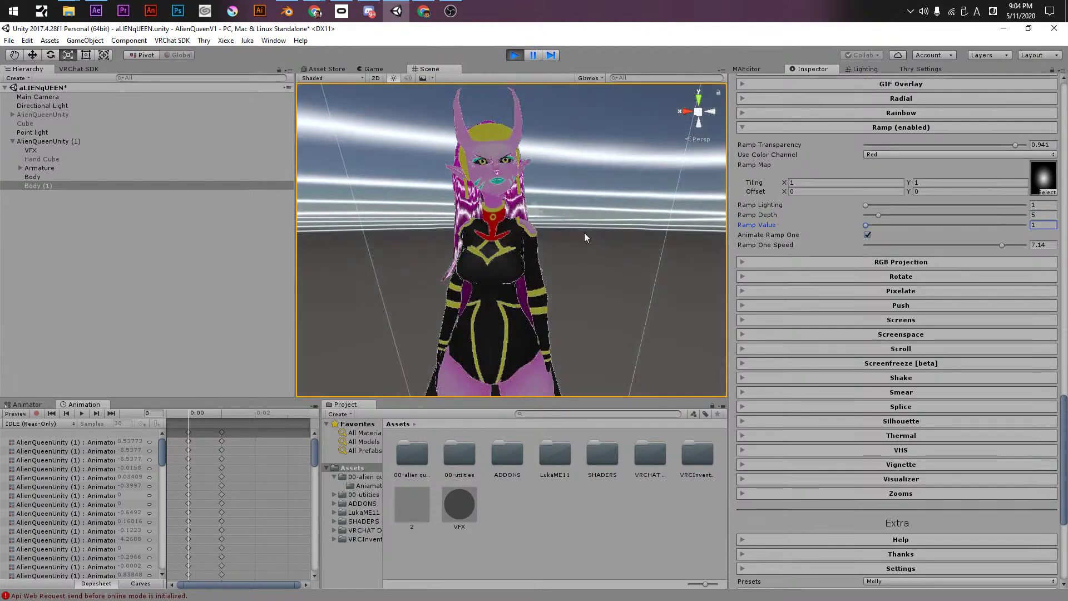
pyautogui.moveTo(899, 145); pyautogui.dragTo(749, 139)
# - Set RGB Projection Red Zoom to 0.258 and Blue Zoom to 0.235
pyautogui.click(779, 130)
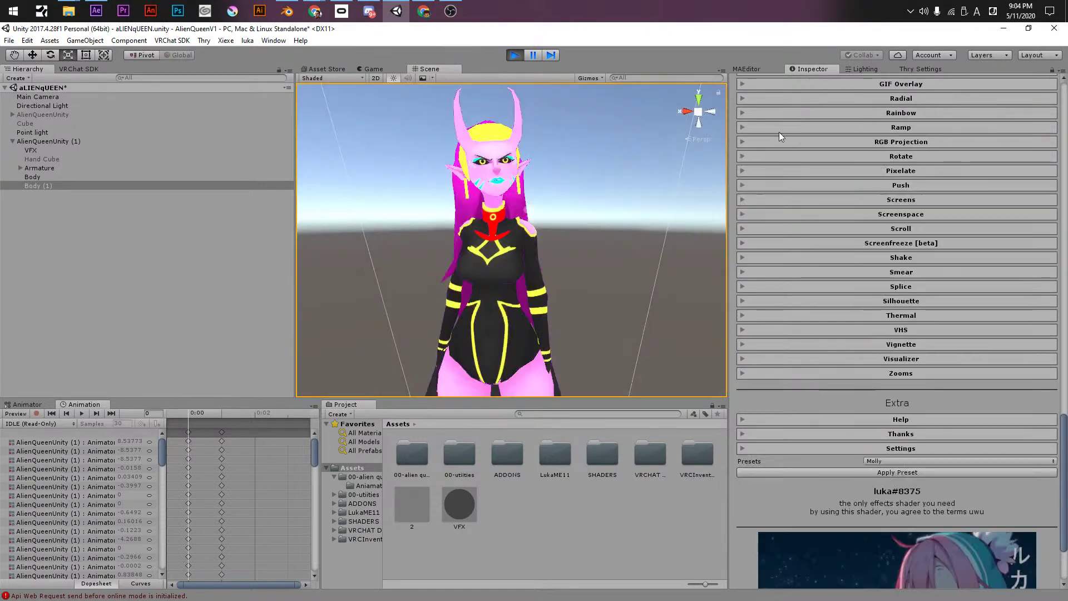
pyautogui.click(782, 143)
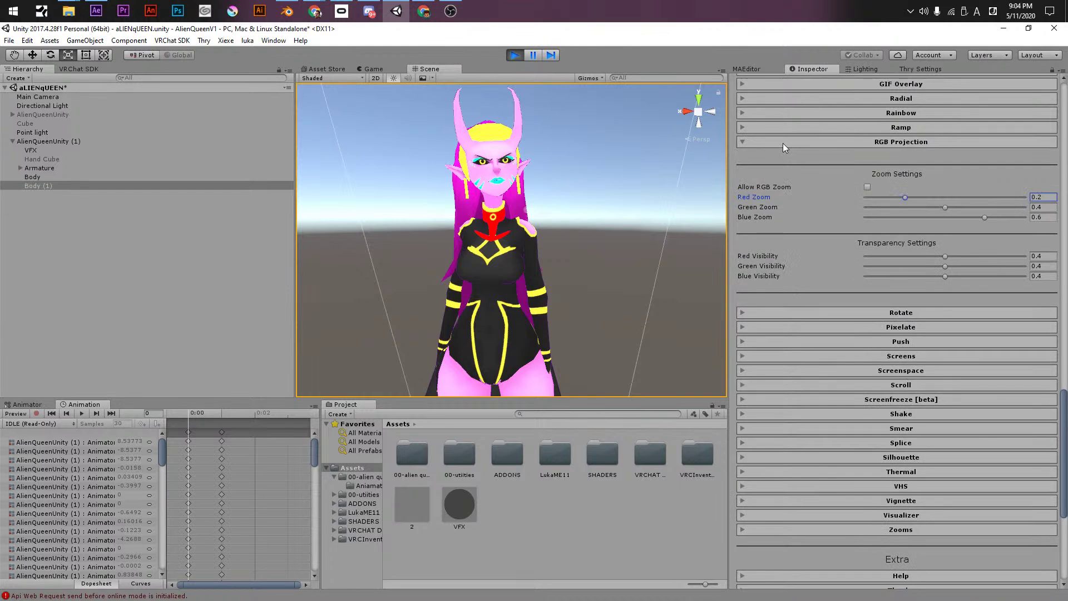
pyautogui.moveTo(904, 198)
pyautogui.mouseDown()
pyautogui.moveTo(926, 207)
pyautogui.moveTo(917, 207)
pyautogui.mouseUp()
pyautogui.click(912, 218)
pyautogui.click(913, 218)
# - Drop Red and Green visibility near zero and Blue to 0.059, then untick Allow RGB Zoom
pyautogui.click(869, 256)
pyautogui.click(866, 266)
pyautogui.click(877, 276)
pyautogui.click(867, 187)
# - Spin the view with Allow and Animate Rotation at speed 11.29, then switch rotation off
pyautogui.click(845, 143)
pyautogui.click(852, 156)
pyautogui.click(867, 173)
pyautogui.click(867, 193)
pyautogui.click(899, 184)
pyautogui.moveTo(943, 204)
pyautogui.mouseDown()
pyautogui.moveTo(972, 202)
pyautogui.moveTo(937, 205)
pyautogui.mouseUp()
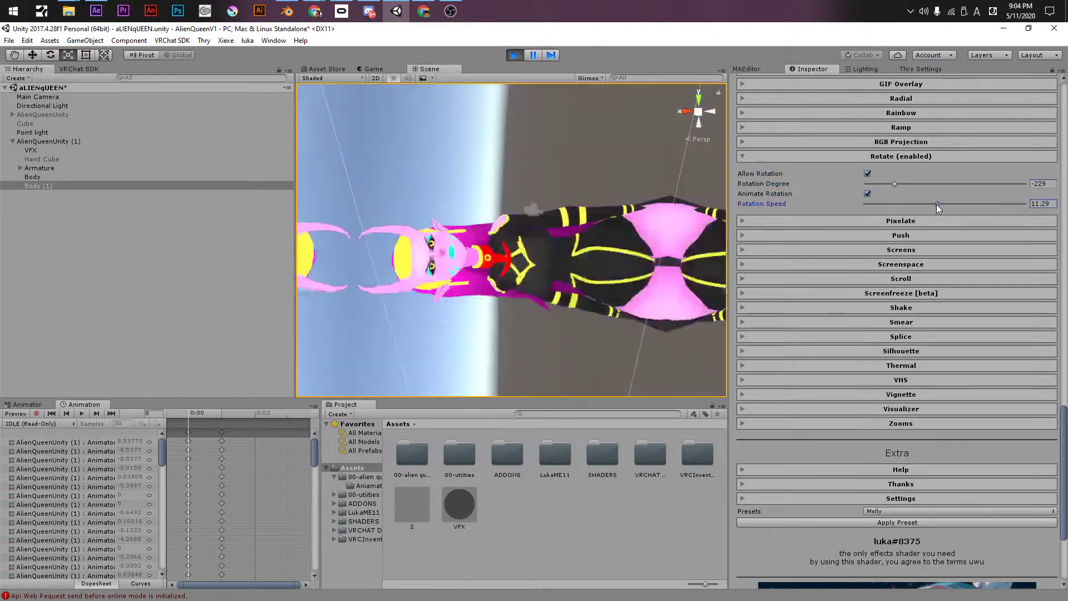
pyautogui.click(867, 173)
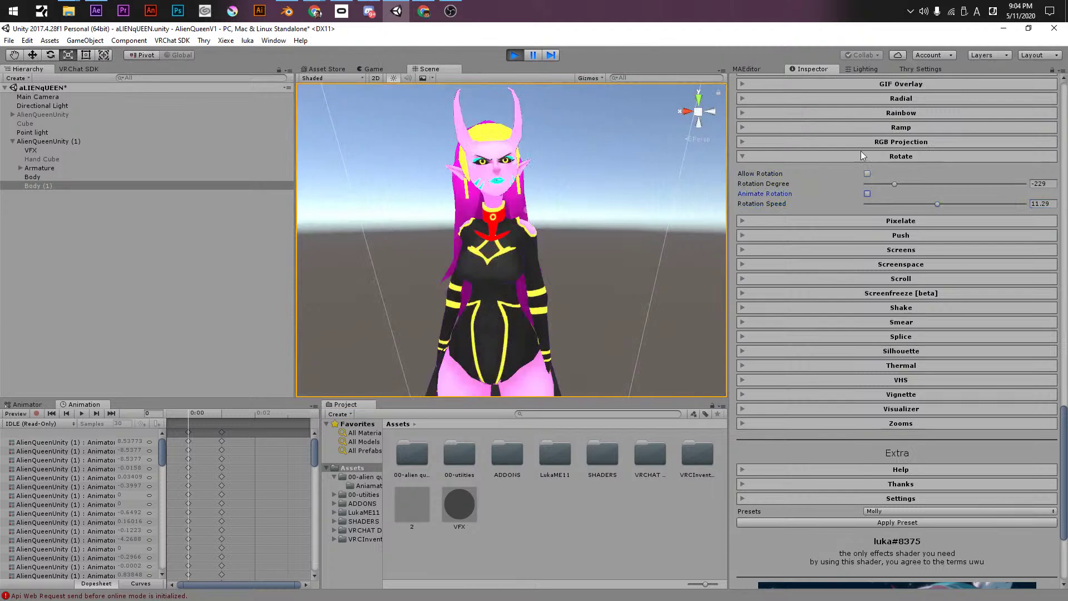
pyautogui.click(860, 156)
# - Enable Pixelate and try X and Y Pixelate values of 30 and then 60
pyautogui.click(864, 171)
pyautogui.click(868, 188)
pyautogui.moveTo(940, 199); pyautogui.dragTo(1050, 210)
pyautogui.write('15')
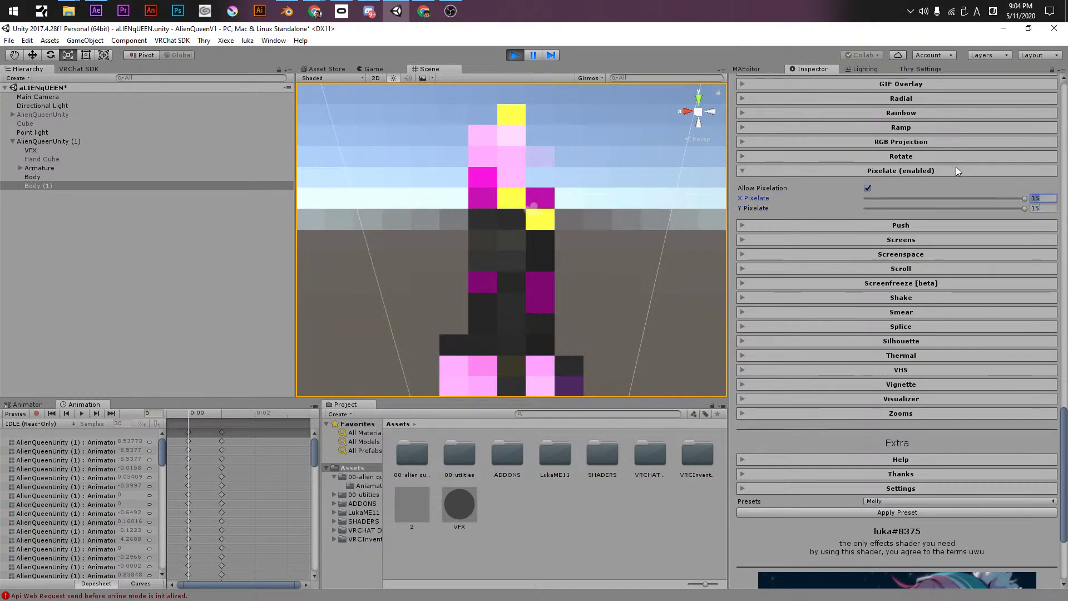
pyautogui.write('30')
pyautogui.press('Tab')
pyautogui.write('30')
pyautogui.hotkey('shift', 'Tab')
pyautogui.write('60')
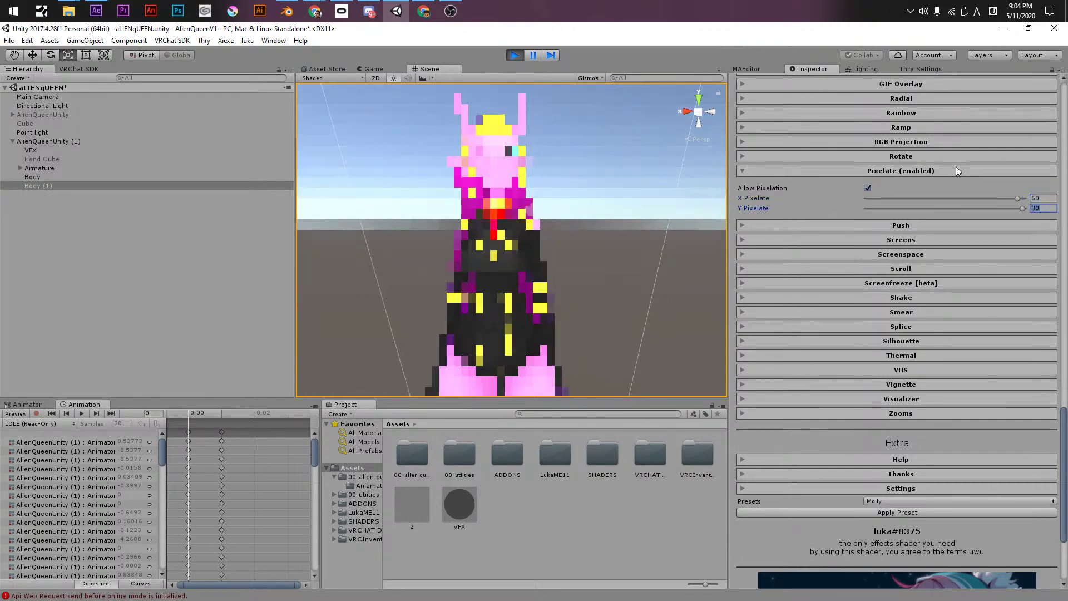
pyautogui.press('Tab')
pyautogui.write('60')
pyautogui.hotkey('shift', 'Tab')
pyautogui.hotkey('shift', 'Tab')
# - Set X and Y Pixelate both to 100 and view the avatar from the side
pyautogui.press('Tab')
pyautogui.write('100')
pyautogui.press('Tab')
pyautogui.write('100')
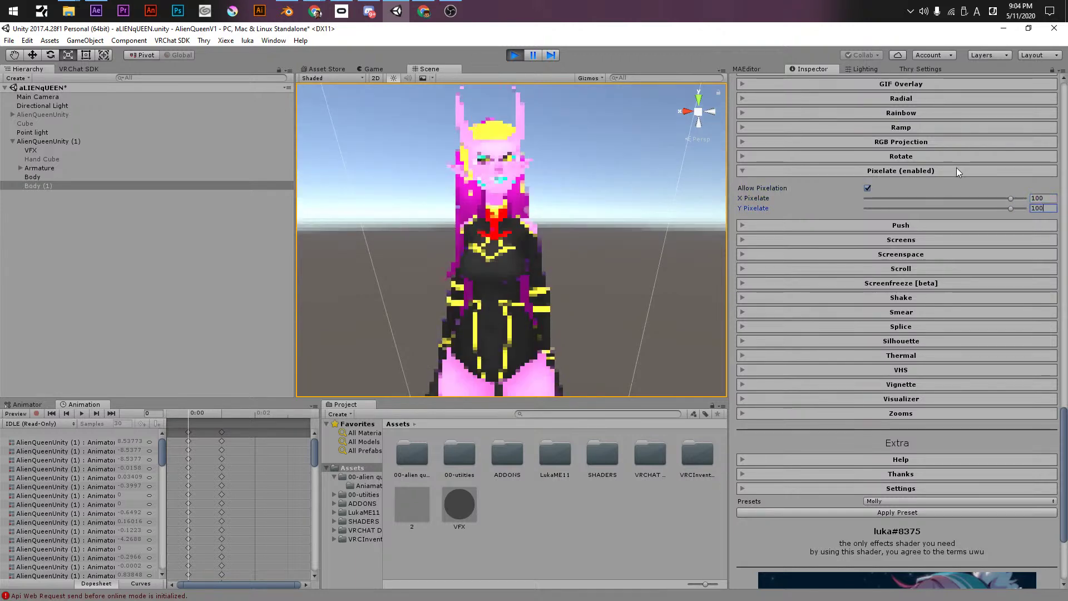
pyautogui.keyDown('alt'); pyautogui.moveTo(601, 231); pyautogui.dragTo(589, 347); pyautogui.keyUp('alt')
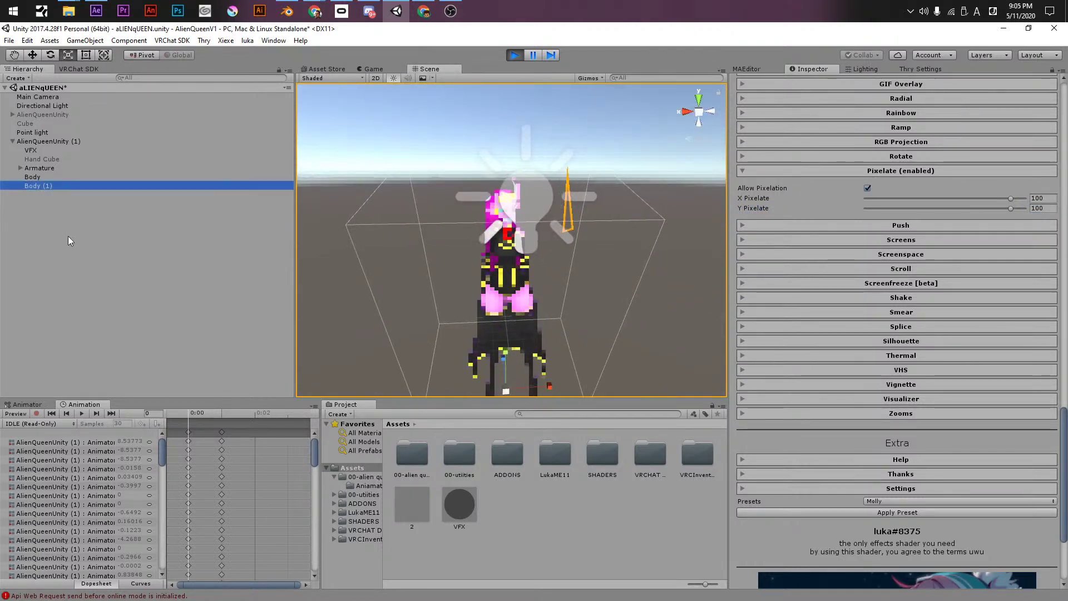
# - Activate the Cube object so the white quad appears in the scene
pyautogui.rightClick(69, 239)
pyautogui.click(36, 114)
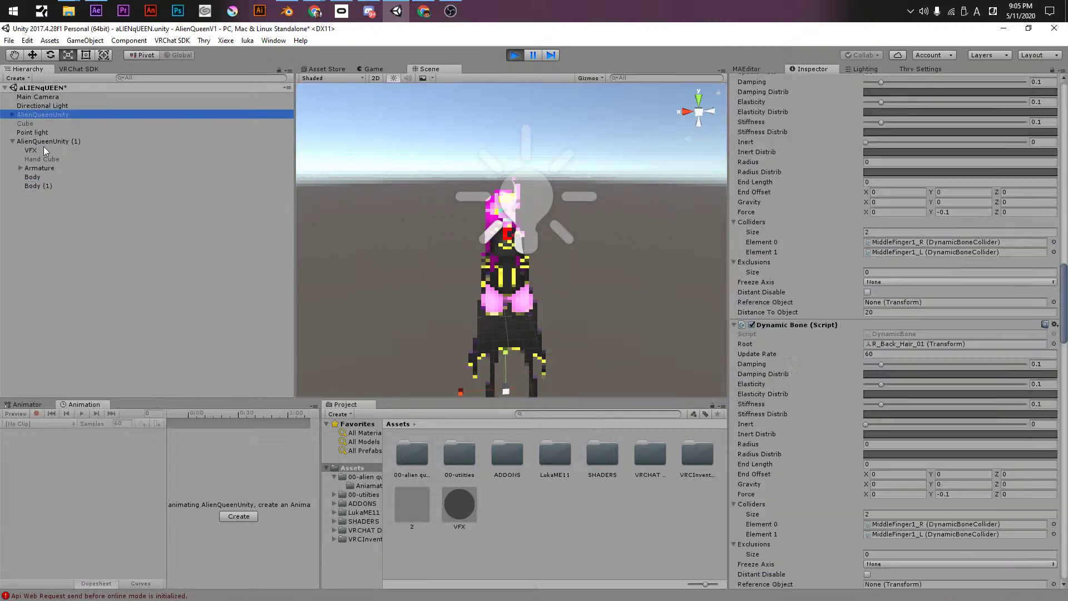
pyautogui.click(39, 168)
pyautogui.click(30, 123)
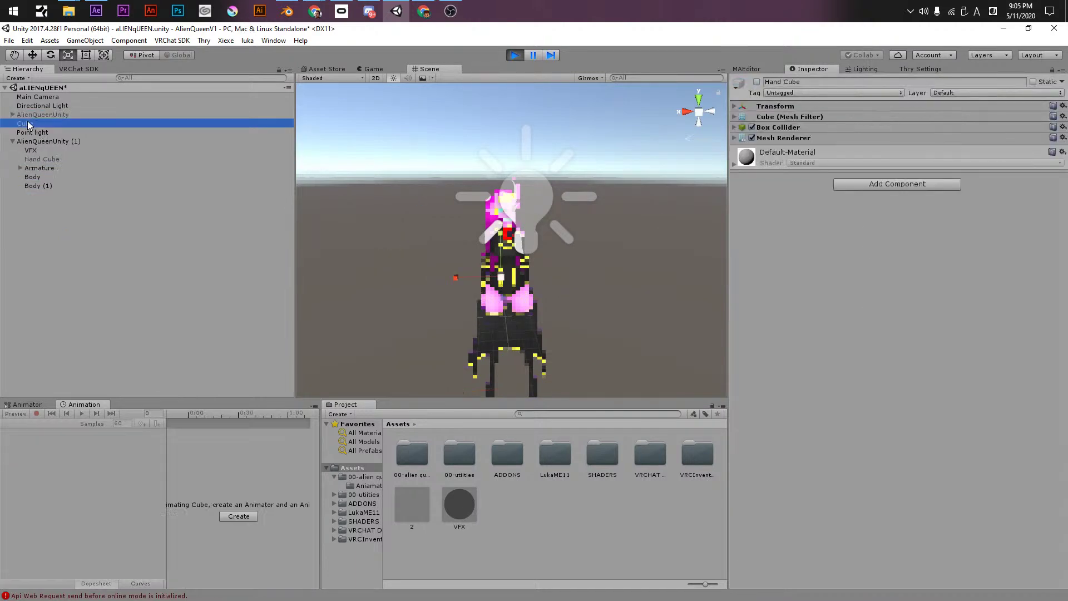
pyautogui.click(757, 81)
pyautogui.moveTo(553, 184)
pyautogui.keyDown('alt'); pyautogui.mouseDown()
pyautogui.moveTo(617, 195)
pyautogui.moveTo(534, 197)
pyautogui.moveTo(561, 201)
pyautogui.mouseUp(); pyautogui.keyUp('alt')
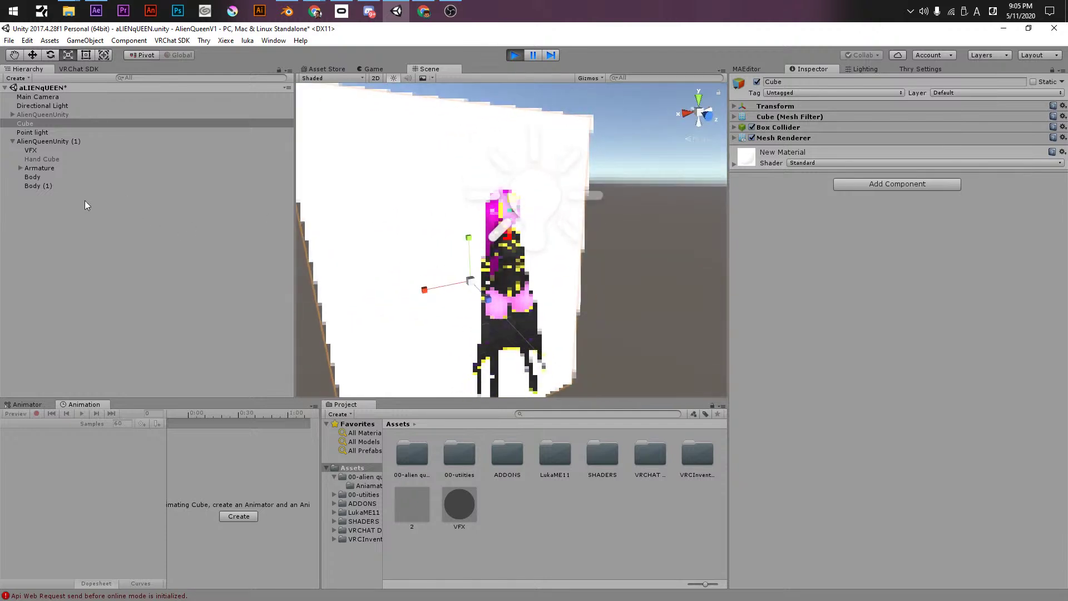
# - Select Body (1), scroll to its effect shader, and raise X Pixelate to 800
pyautogui.click(32, 176)
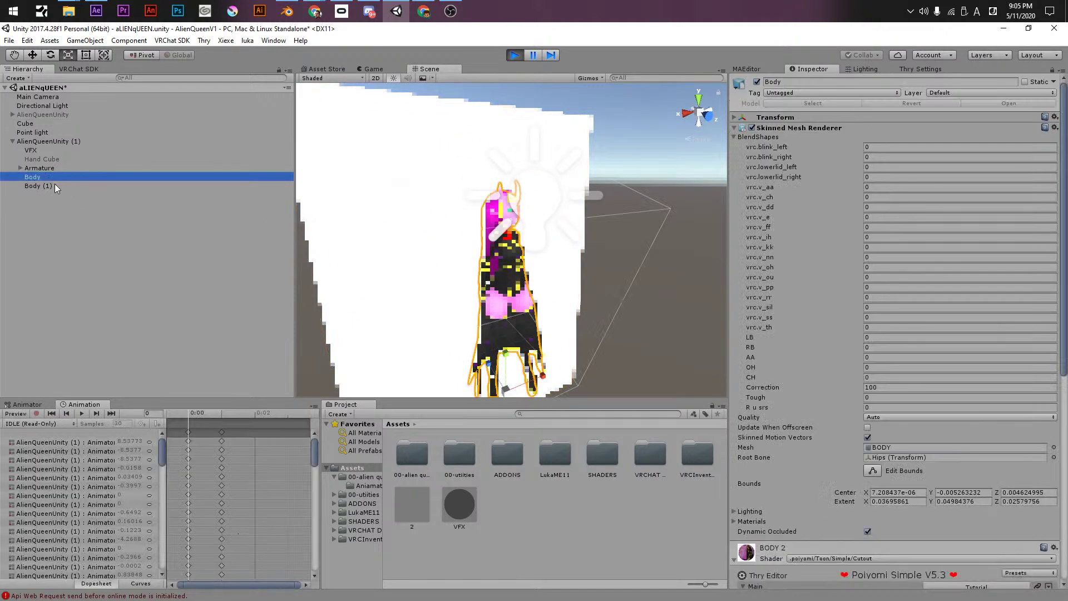
pyautogui.click(44, 159)
pyautogui.click(46, 186)
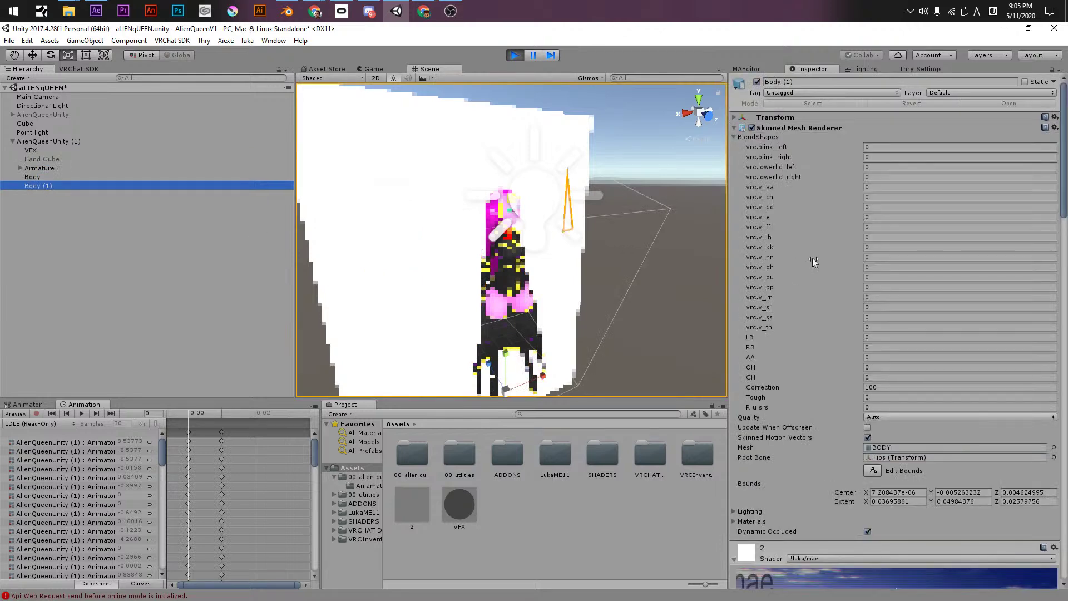
pyautogui.click(56, 176)
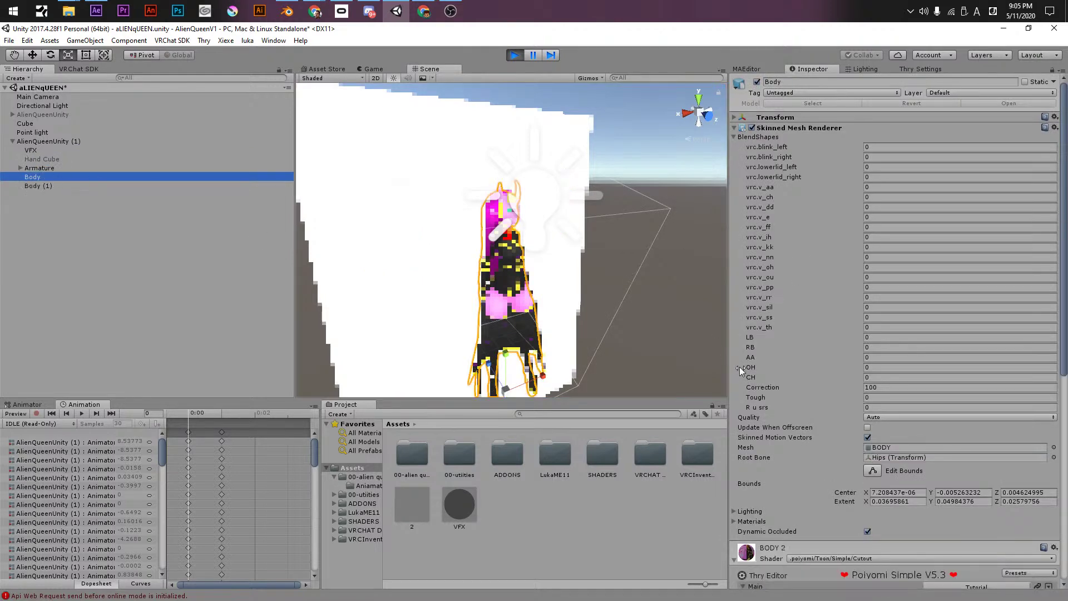
pyautogui.scroll(-5, 791, 405)
pyautogui.click(506, 327)
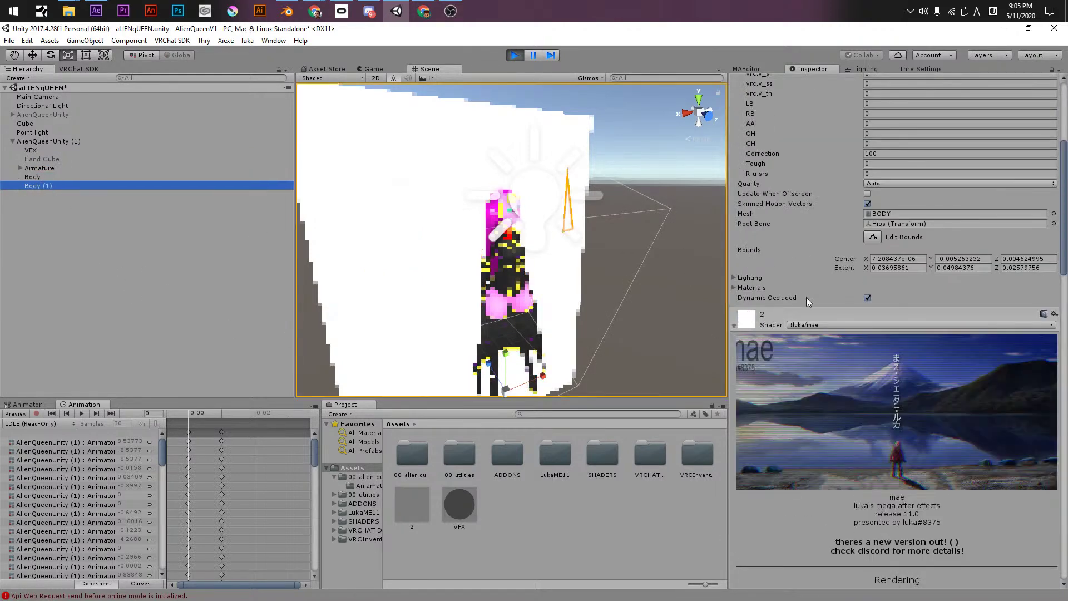
pyautogui.scroll(-15, 804, 458)
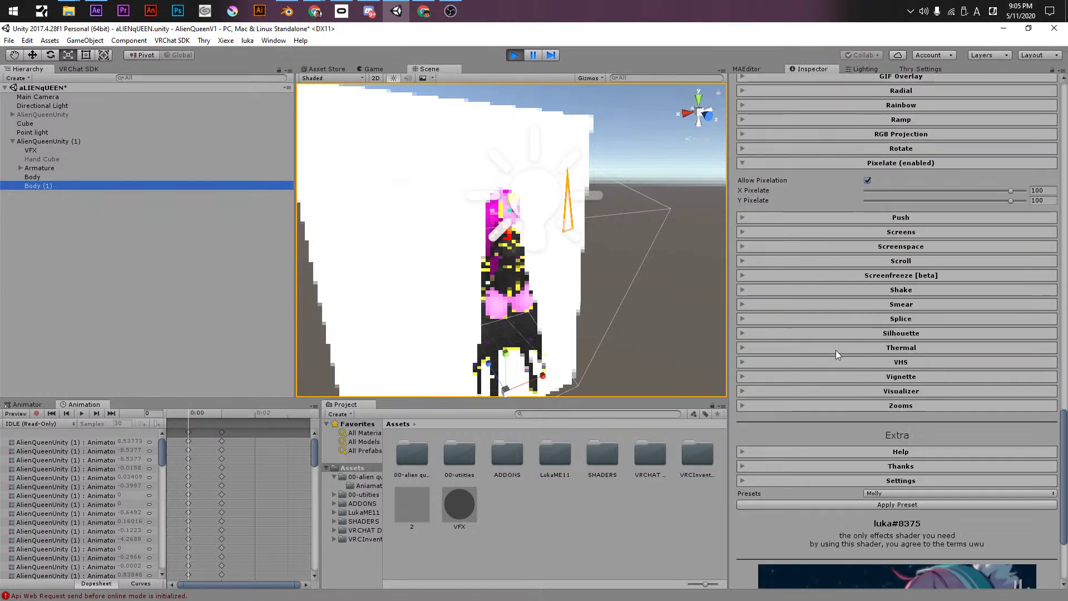
pyautogui.click(897, 191)
# - Turn pixelation off, then try Push at horizontal 0.12 and switch it off
pyautogui.click(867, 180)
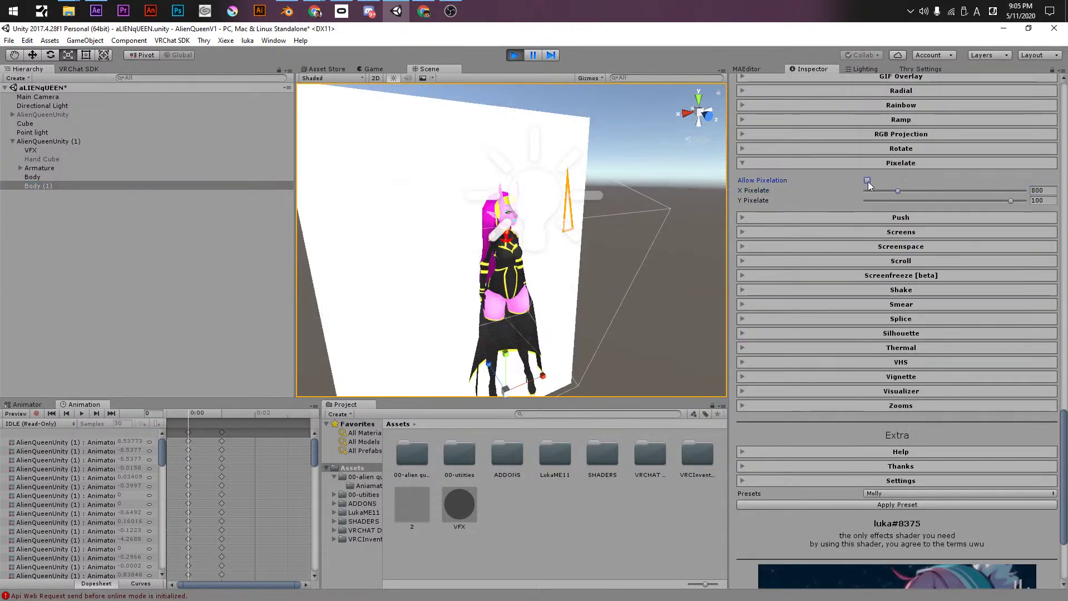
pyautogui.click(869, 215)
pyautogui.click(868, 254)
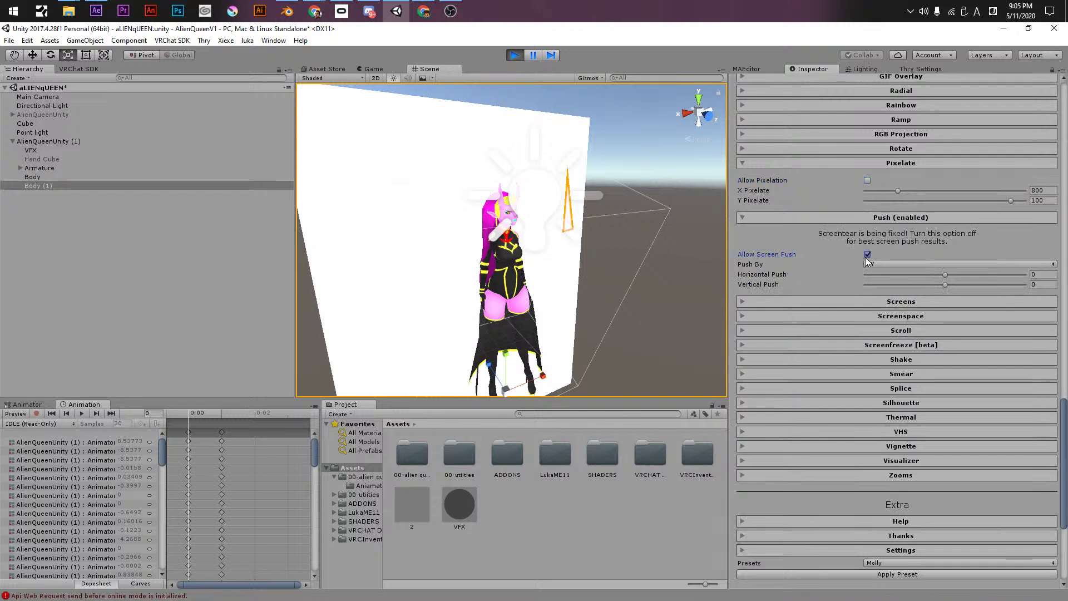
pyautogui.moveTo(945, 275)
pyautogui.mouseDown()
pyautogui.moveTo(965, 274)
pyautogui.moveTo(954, 274)
pyautogui.mouseUp()
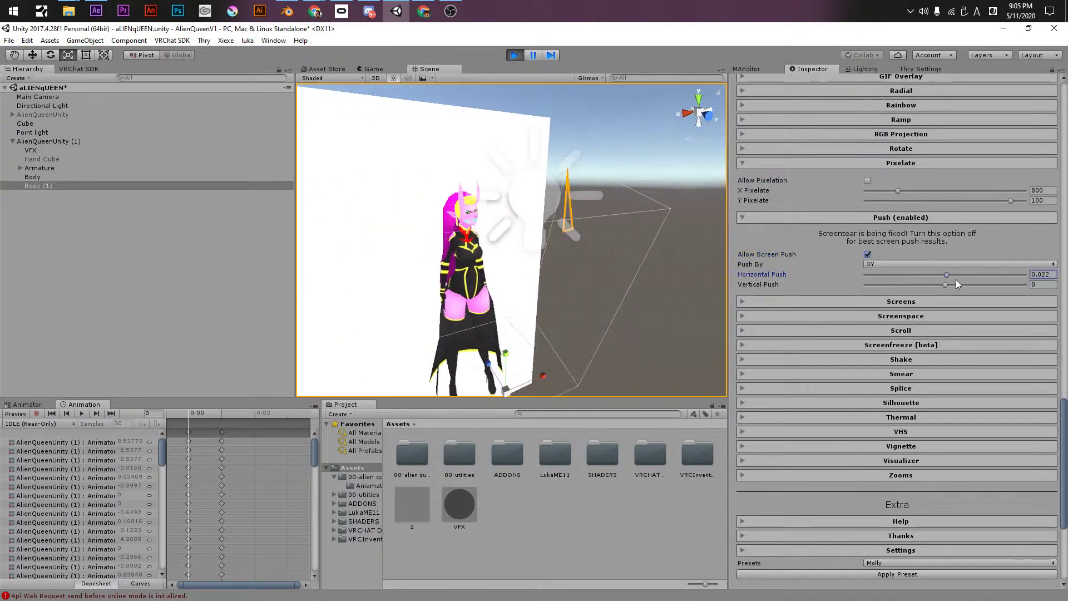
pyautogui.click(867, 254)
# - Try Screens tiling at 1 with push -1, then switch Screens off and collapse Push
pyautogui.click(810, 301)
pyautogui.moveTo(870, 319); pyautogui.dragTo(1045, 336)
pyautogui.moveTo(986, 318); pyautogui.dragTo(1029, 318)
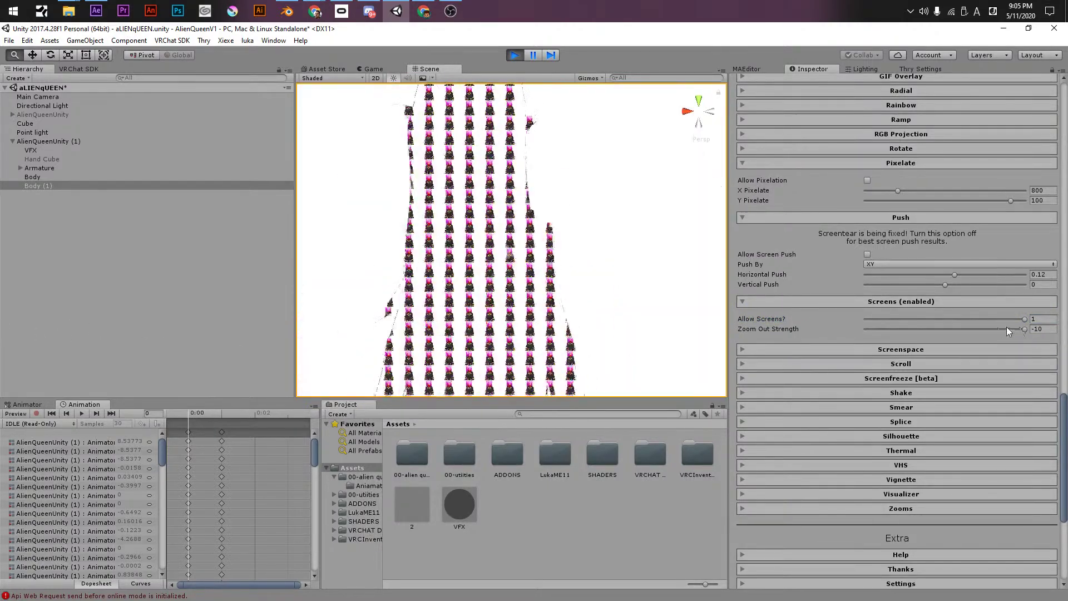
pyautogui.moveTo(888, 273); pyautogui.dragTo(798, 271)
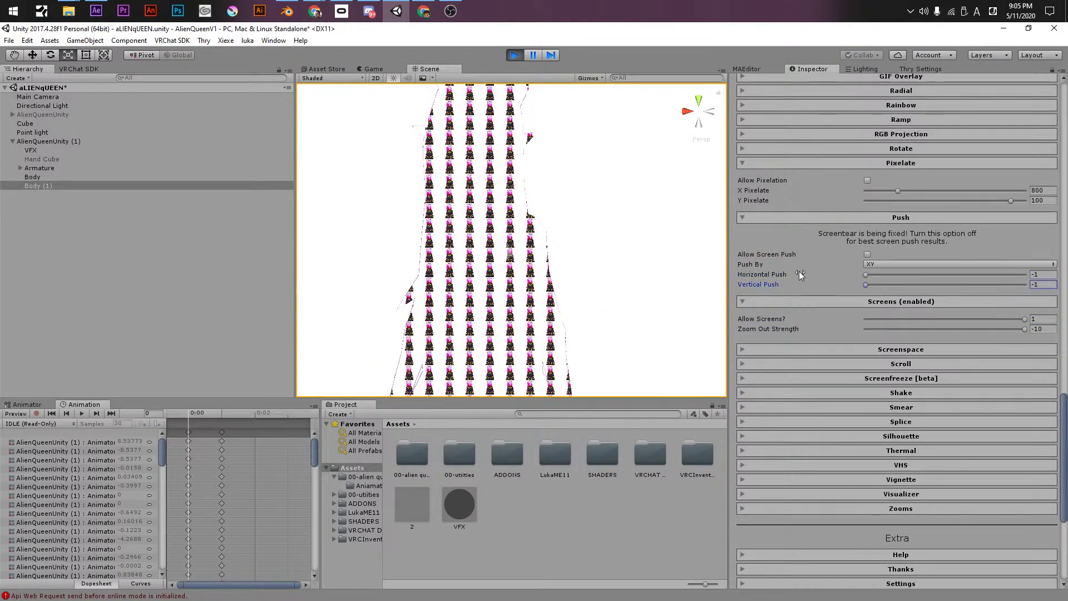
pyautogui.click(871, 319)
pyautogui.click(790, 302)
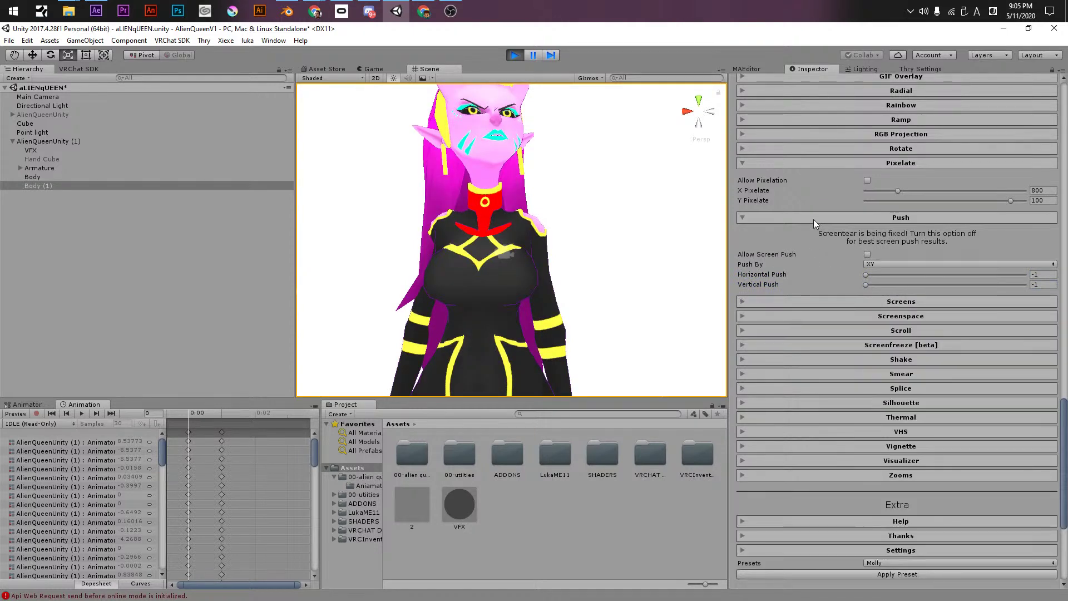
pyautogui.click(813, 218)
# - Try Screen Flip Power, then set Horizontal and Vertical Scroll back to 0
pyautogui.click(836, 247)
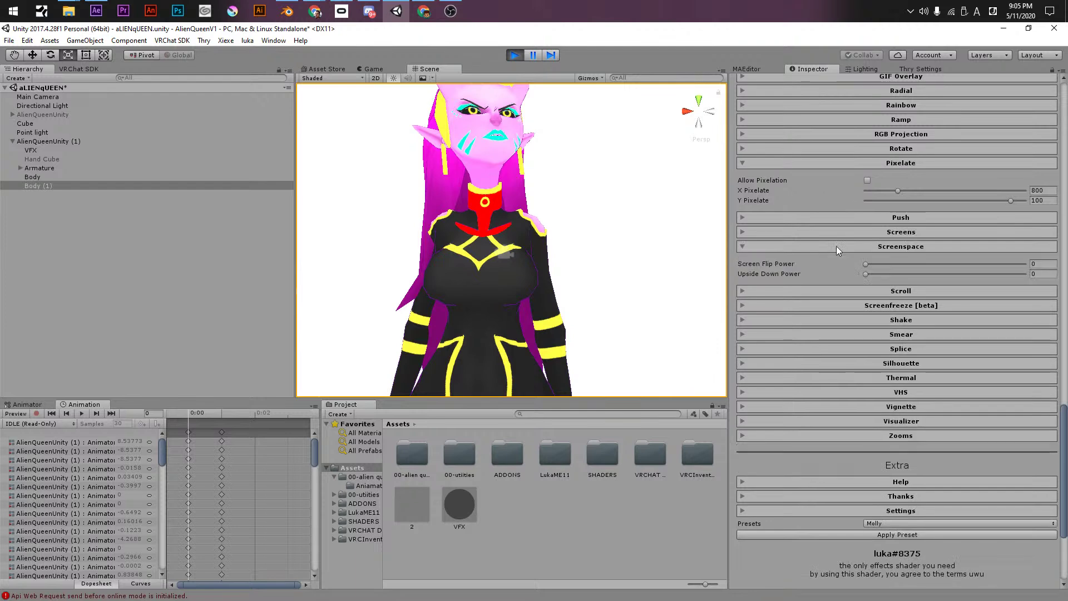
pyautogui.moveTo(876, 263); pyautogui.dragTo(810, 264)
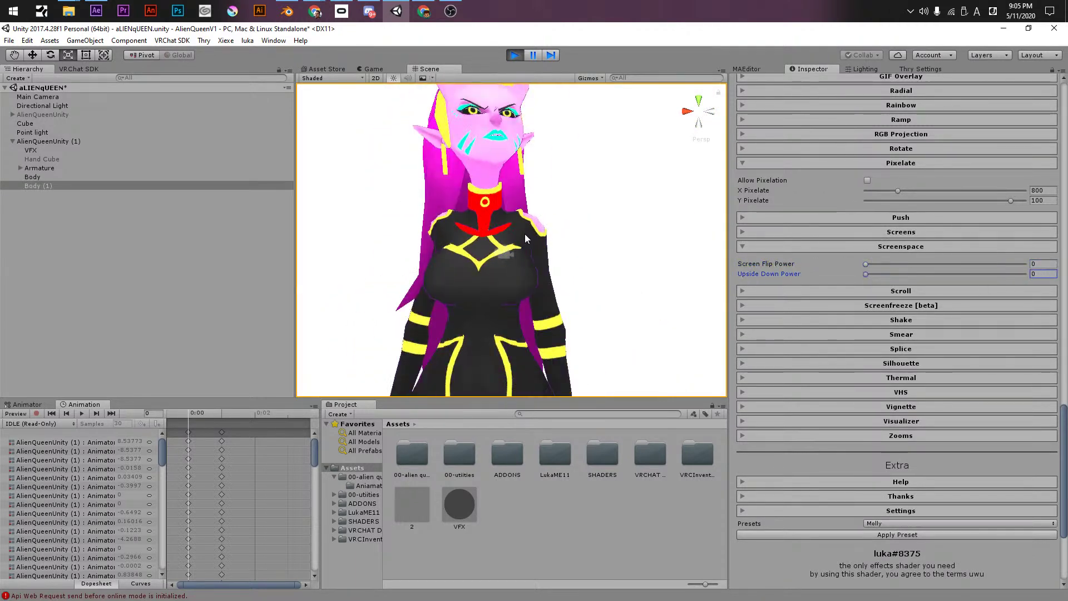
pyautogui.scroll(-5, 525, 234)
pyautogui.click(784, 291)
pyautogui.moveTo(944, 309); pyautogui.dragTo(920, 321)
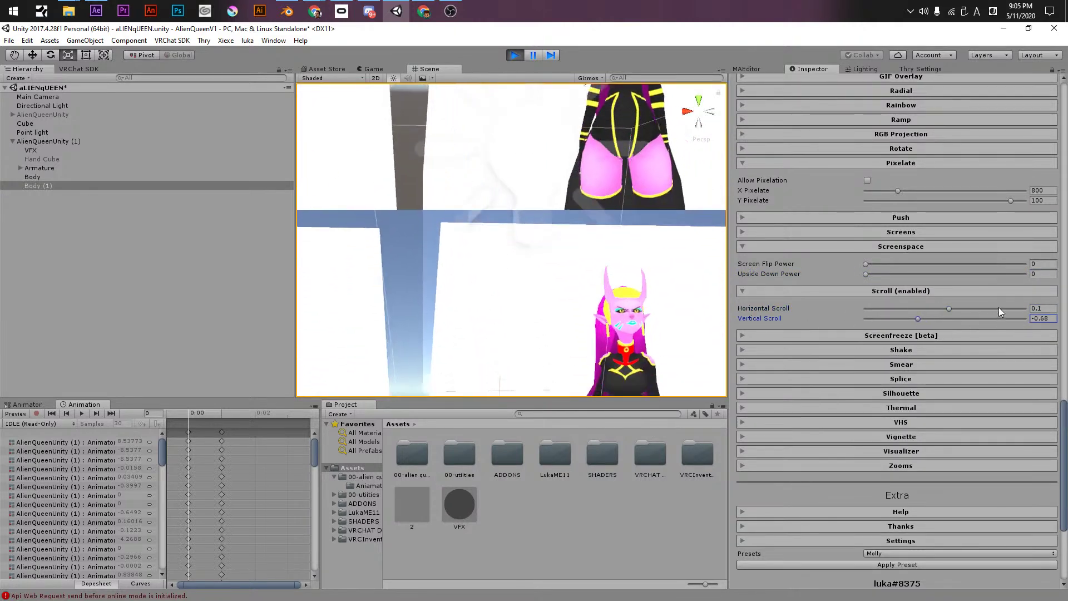
pyautogui.doubleClick(1034, 308)
pyautogui.write('0')
pyautogui.press('Tab')
pyautogui.write('0')
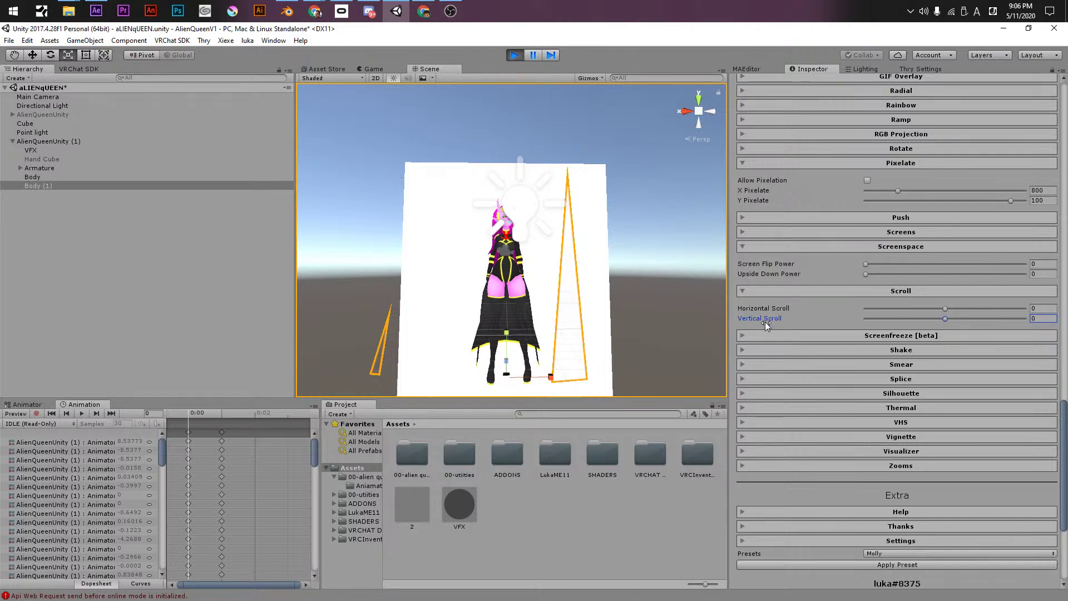
# - Try Shake with vertical speed 23.3, horizontal strength 0.006 and Noise model, then disable it
pyautogui.click(839, 336)
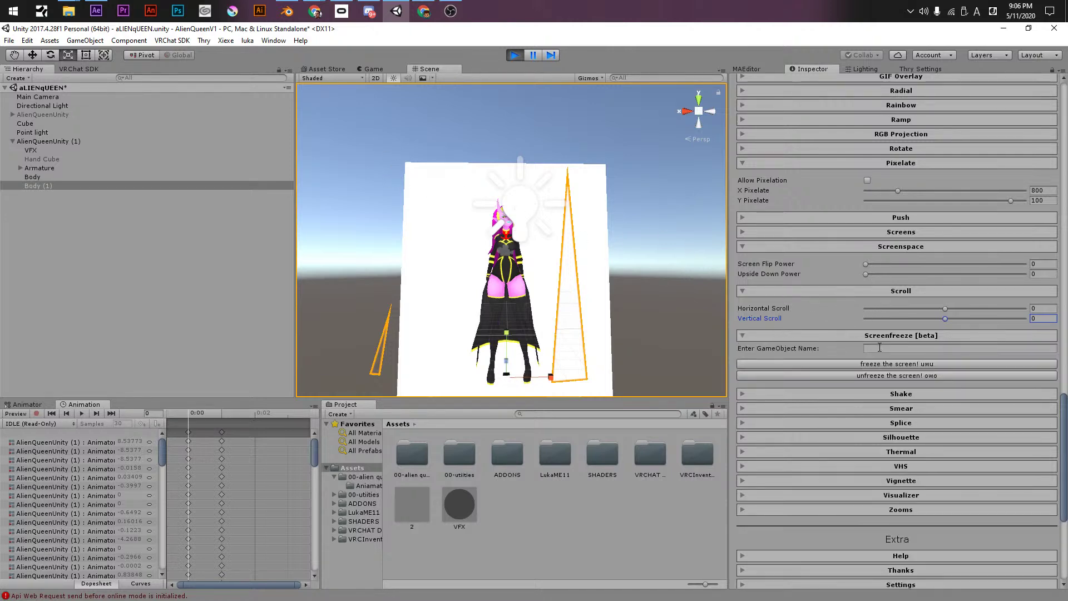
pyautogui.click(841, 337)
pyautogui.click(845, 351)
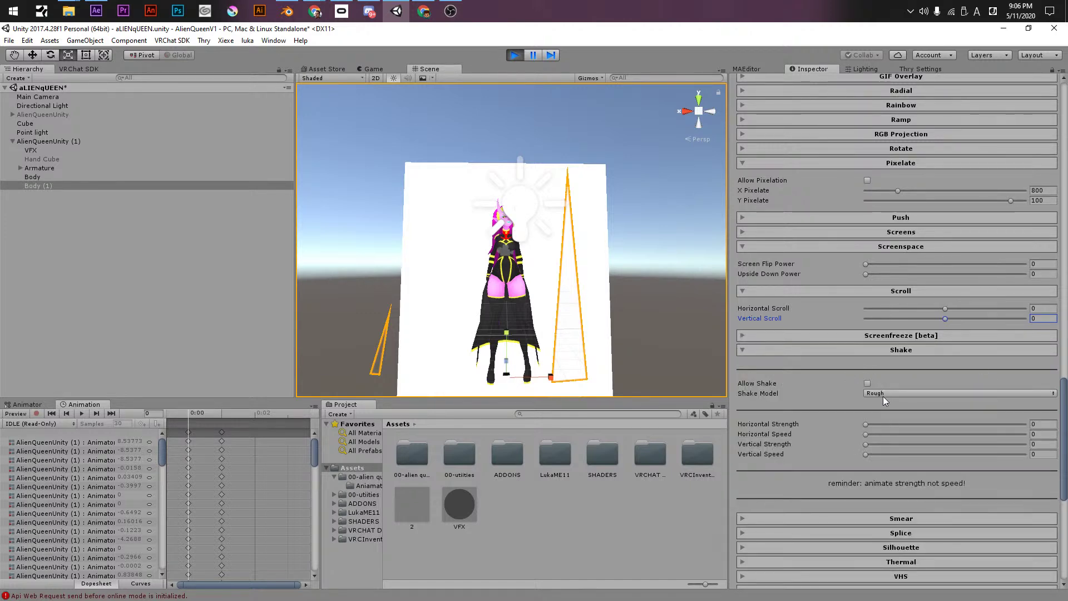
pyautogui.click(866, 384)
pyautogui.moveTo(876, 424); pyautogui.dragTo(996, 459)
pyautogui.click(904, 434)
pyautogui.click(913, 444)
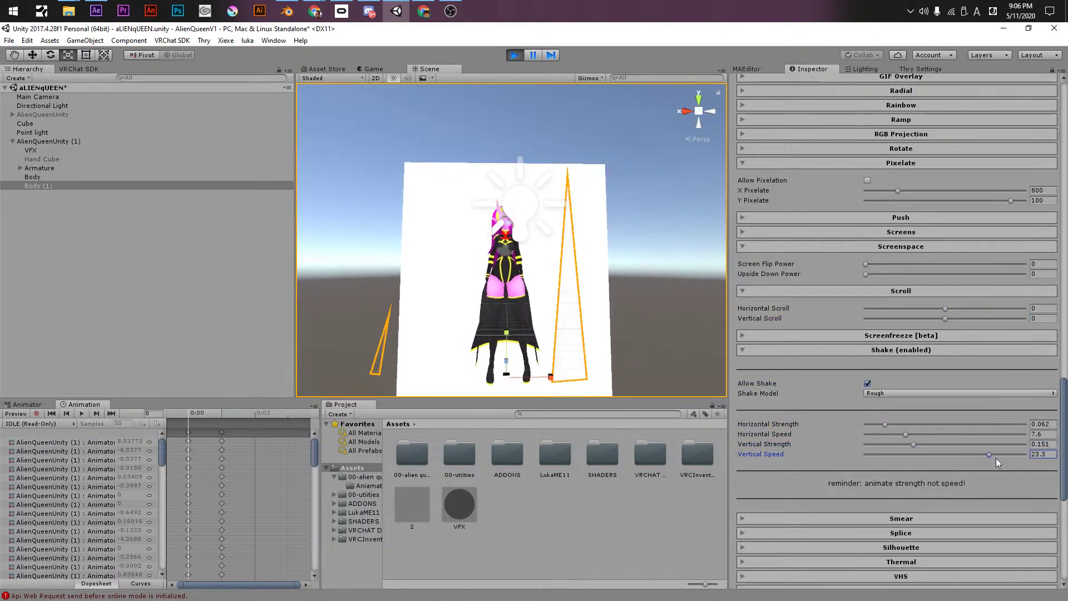
pyautogui.moveTo(884, 422); pyautogui.dragTo(867, 425)
pyautogui.click(876, 393)
pyautogui.click(891, 430)
pyautogui.click(874, 393)
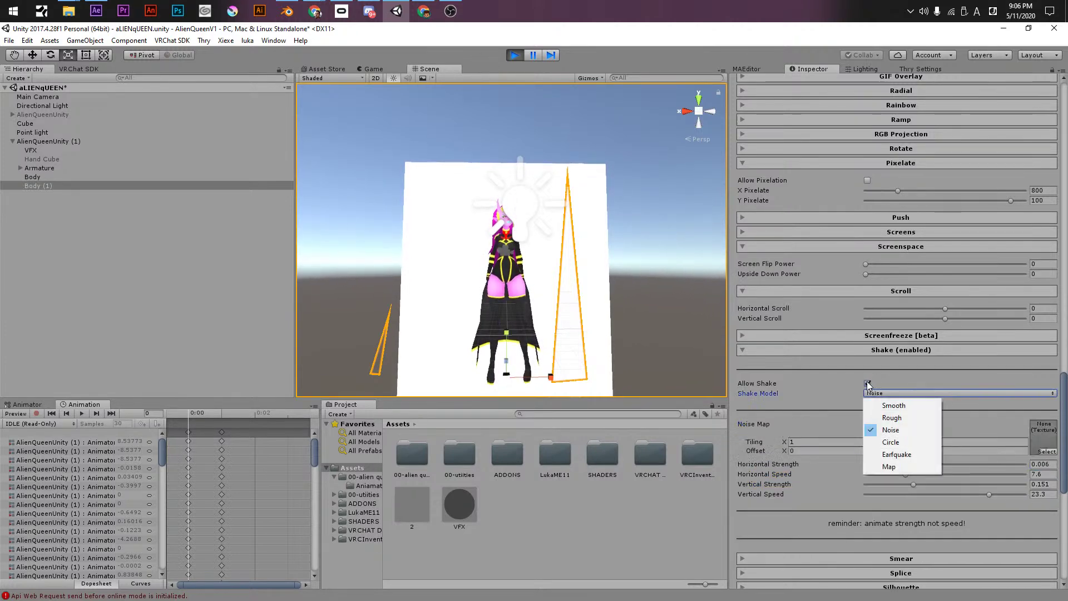
pyautogui.click(866, 383)
pyautogui.click(795, 350)
# - Try Smear with direction 1.93, green -9.7 and blue -8.17, then turn it off
pyautogui.click(793, 365)
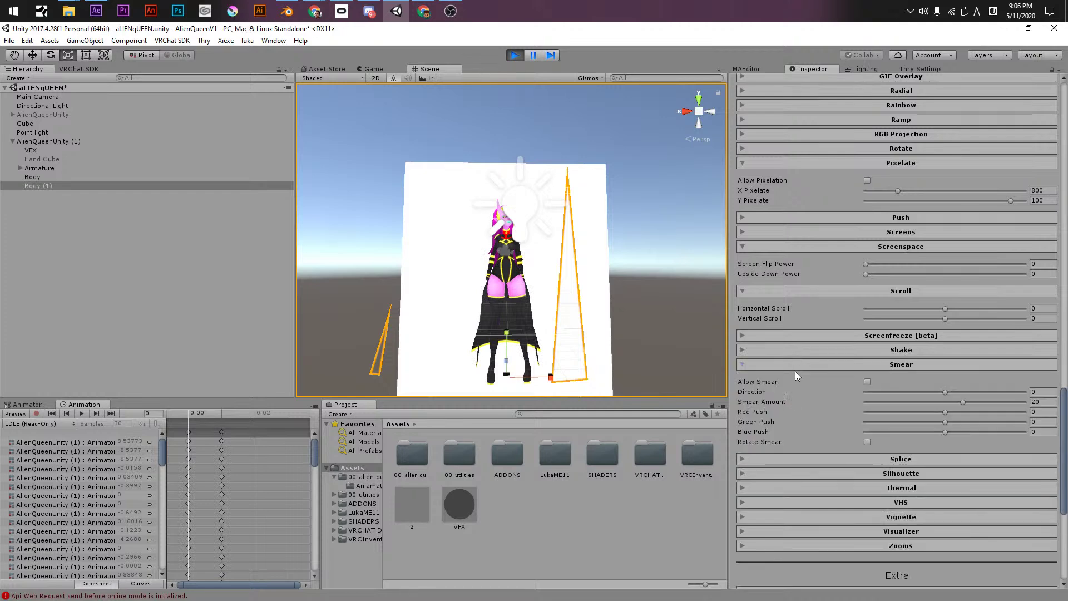
pyautogui.click(867, 381)
pyautogui.moveTo(945, 392)
pyautogui.mouseDown()
pyautogui.moveTo(988, 400)
pyautogui.moveTo(886, 410)
pyautogui.moveTo(922, 410)
pyautogui.mouseUp()
pyautogui.click(867, 422)
pyautogui.click(879, 432)
pyautogui.click(867, 381)
pyautogui.click(866, 366)
# - Split the view at top and bottom with Splice, then turn it off
pyautogui.click(871, 381)
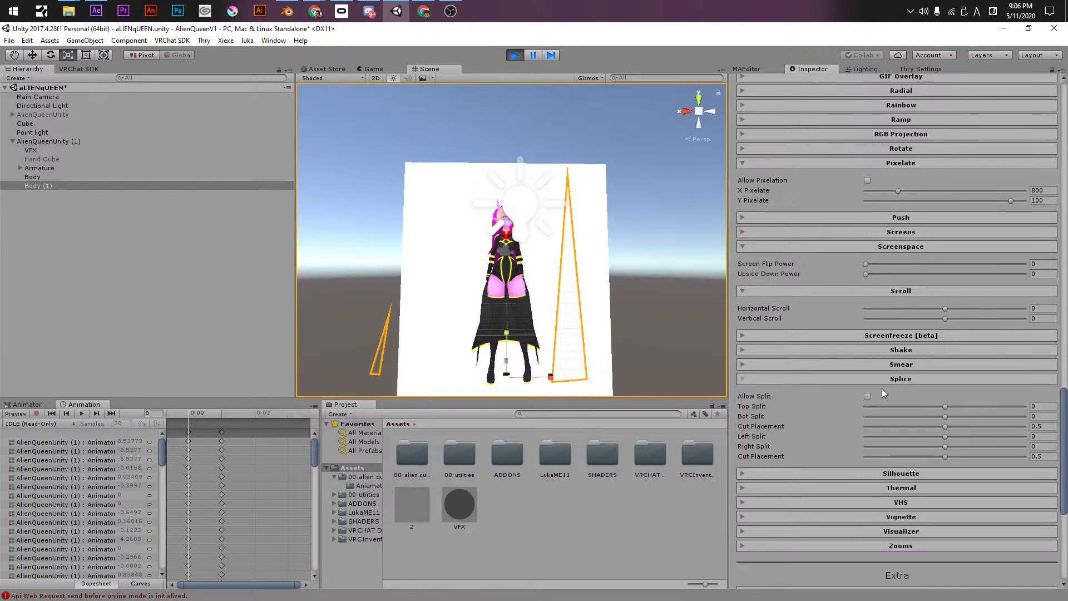
pyautogui.click(867, 396)
pyautogui.moveTo(952, 407); pyautogui.dragTo(935, 437)
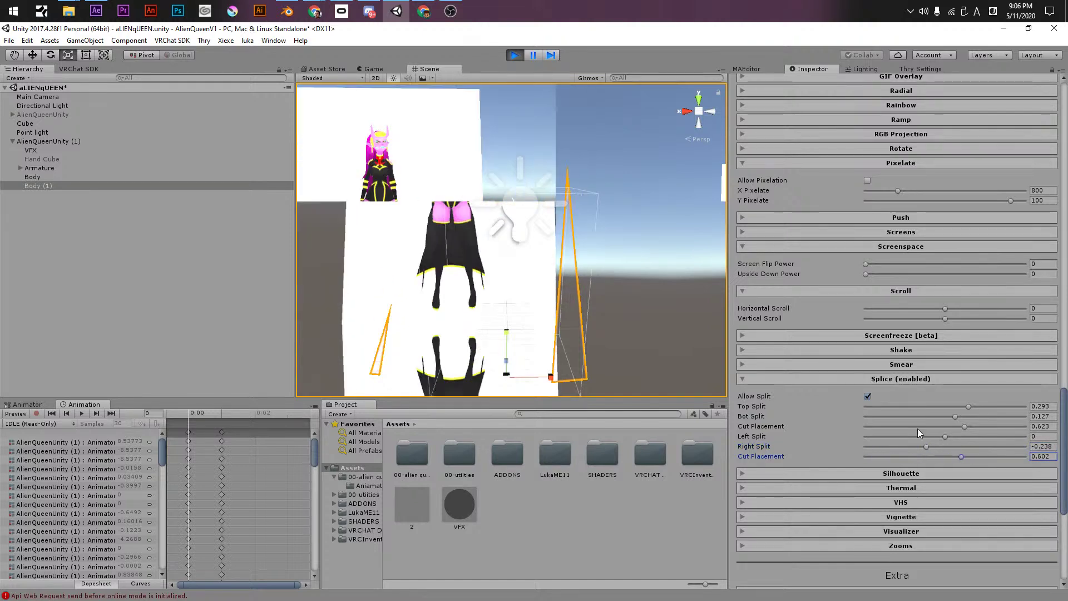
pyautogui.click(866, 396)
# - Preview Silhouette at strength 0.563 with rainbow 0.944, then fade it to 0
pyautogui.click(867, 383)
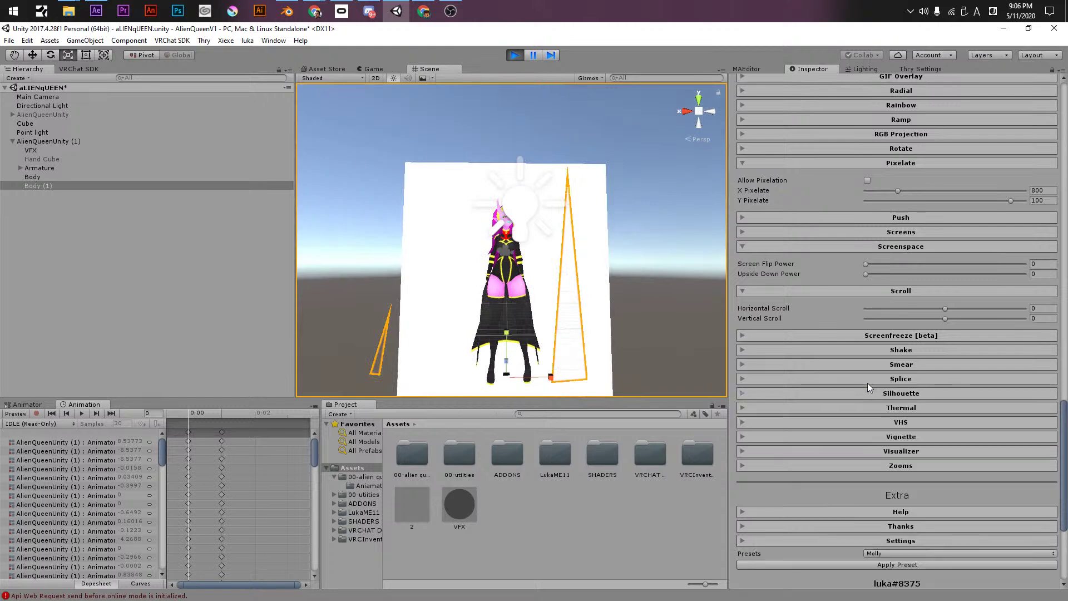
pyautogui.click(867, 393)
pyautogui.moveTo(867, 406); pyautogui.dragTo(772, 430)
pyautogui.click(773, 442)
pyautogui.click(778, 463)
pyautogui.moveTo(865, 481); pyautogui.dragTo(905, 483)
pyautogui.moveTo(882, 410); pyautogui.dragTo(955, 410)
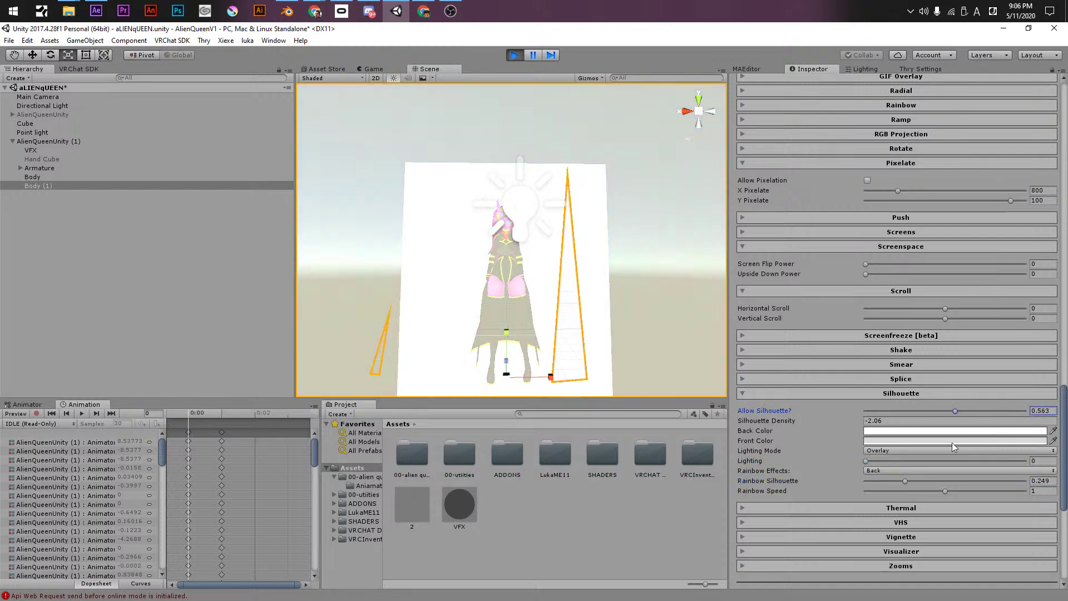
pyautogui.moveTo(896, 479); pyautogui.dragTo(1016, 481)
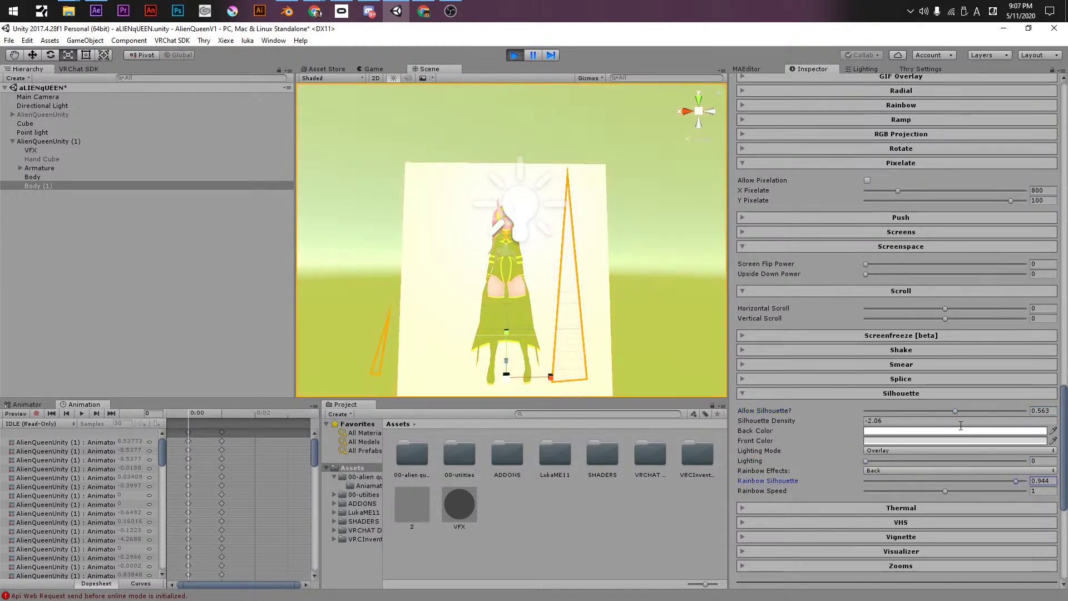
pyautogui.moveTo(889, 412); pyautogui.dragTo(651, 383)
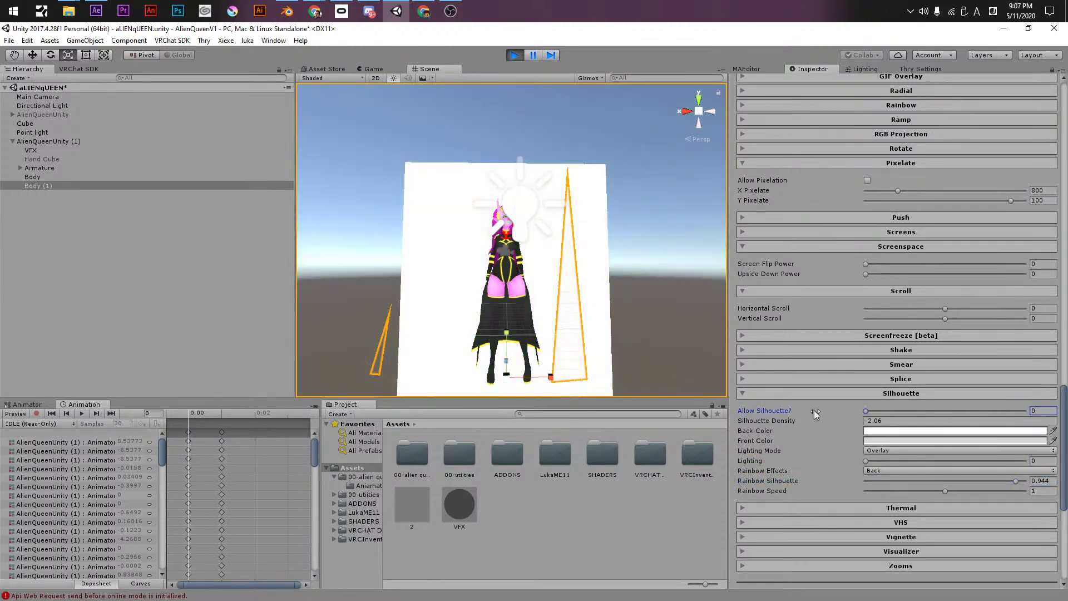
# - Set silhouette strength 0.948, density 16.63 and a black front colour
pyautogui.moveTo(866, 410); pyautogui.dragTo(1018, 415)
pyautogui.click(1018, 420)
pyautogui.write('10.65')
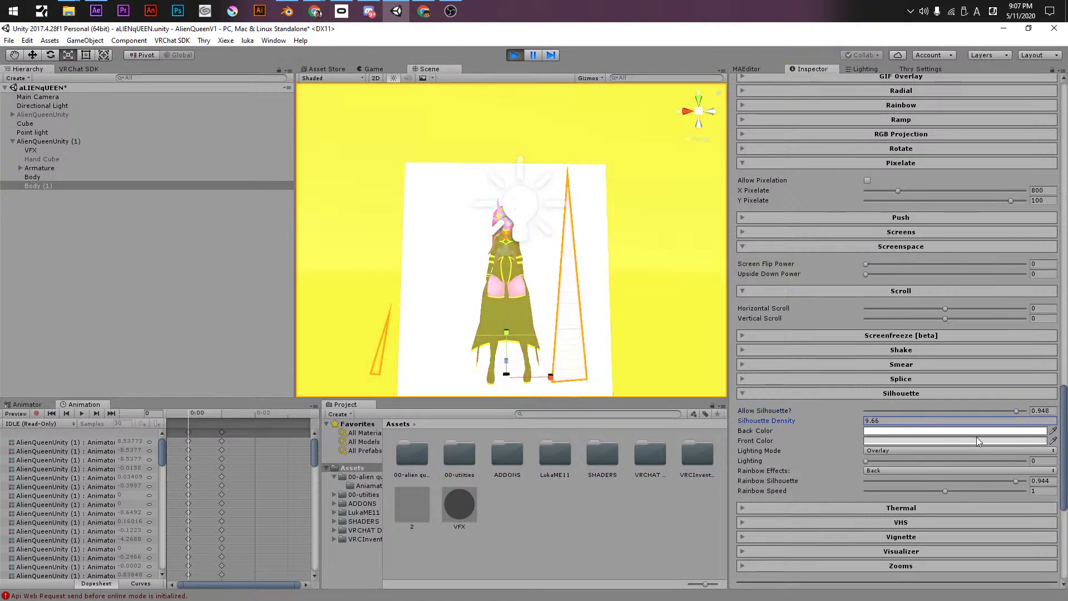
pyautogui.moveTo(1047, 457); pyautogui.dragTo(162, 197)
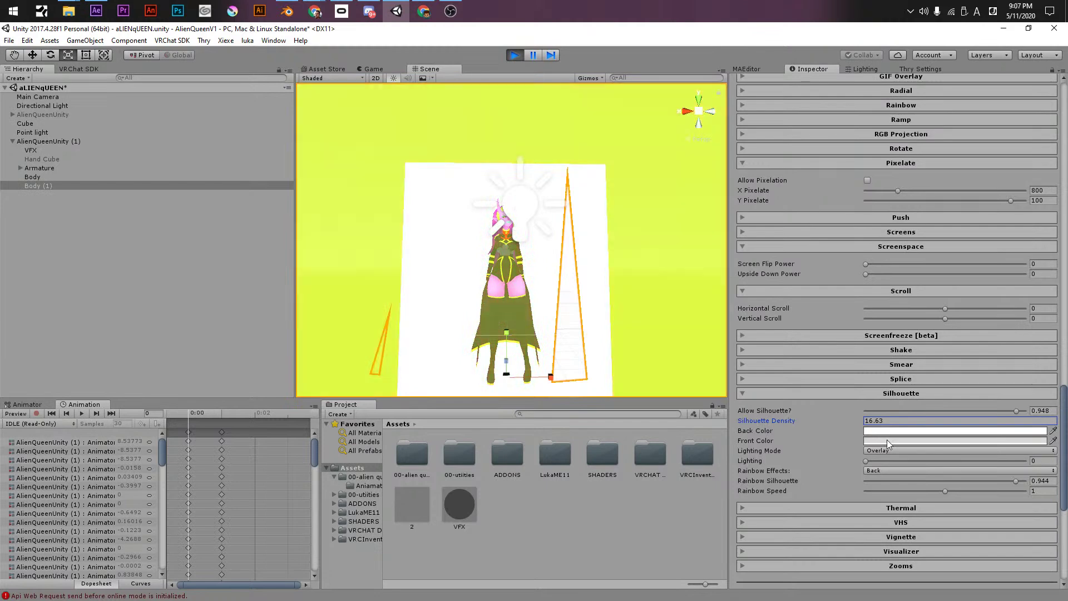
pyautogui.click(887, 440)
pyautogui.moveTo(812, 278); pyautogui.dragTo(773, 319)
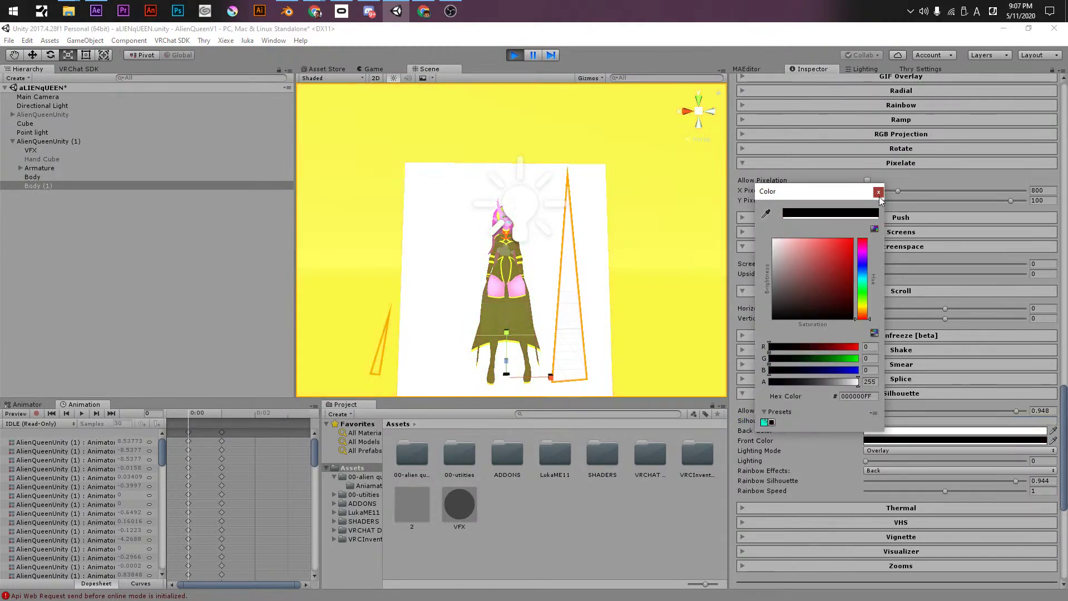
pyautogui.click(879, 191)
# - Add silhouette lighting, rainbow speed 0.931 and amount 0.438, then fade the silhouette out
pyautogui.moveTo(866, 461); pyautogui.dragTo(940, 491)
pyautogui.click(887, 481)
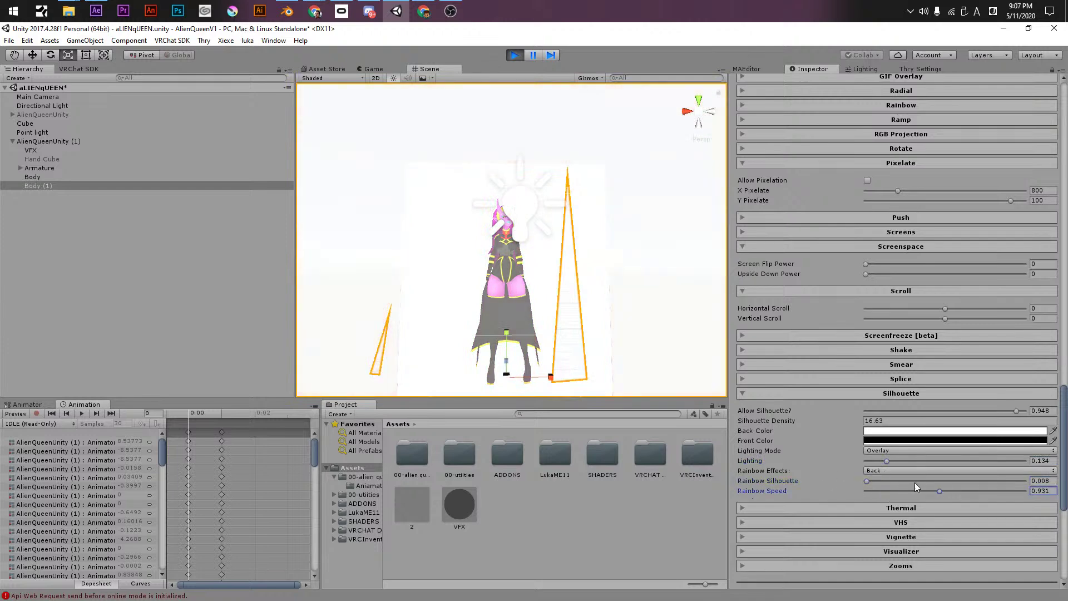
pyautogui.click(935, 480)
pyautogui.click(887, 411)
pyautogui.moveTo(746, 410); pyautogui.dragTo(735, 410)
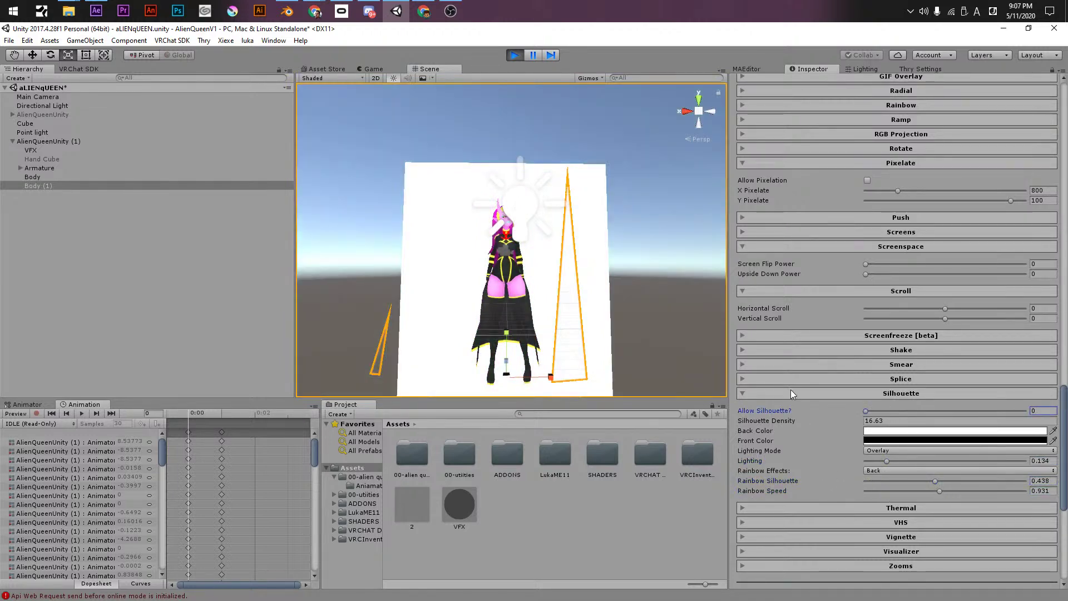
pyautogui.click(789, 392)
pyautogui.click(858, 393)
pyautogui.moveTo(879, 409); pyautogui.dragTo(850, 418)
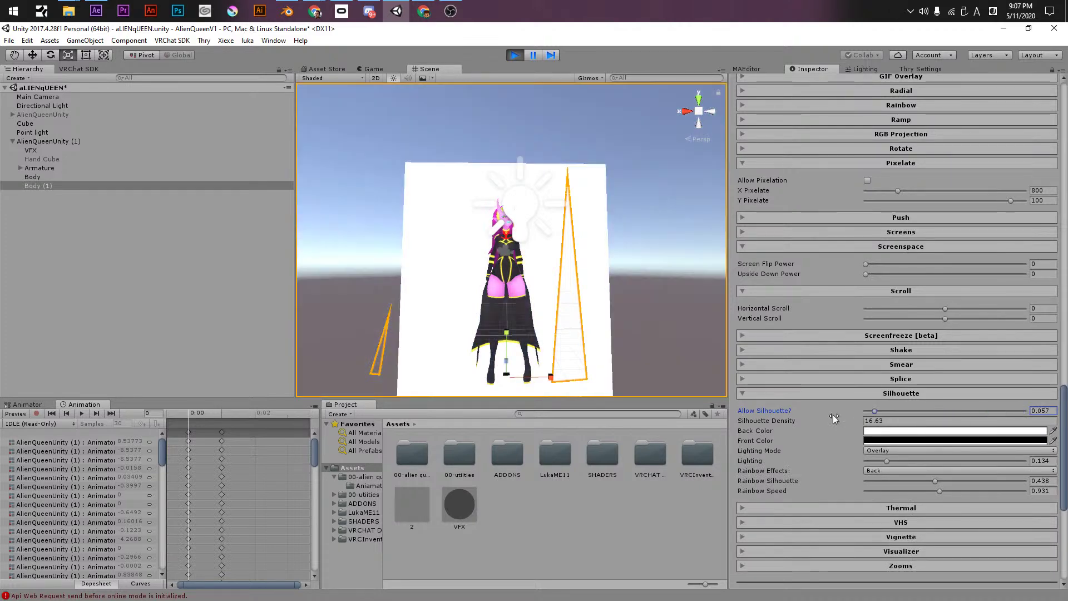
pyautogui.click(897, 395)
# - Fade the Thermal effect in fully with sensitivity 2.79
pyautogui.click(892, 408)
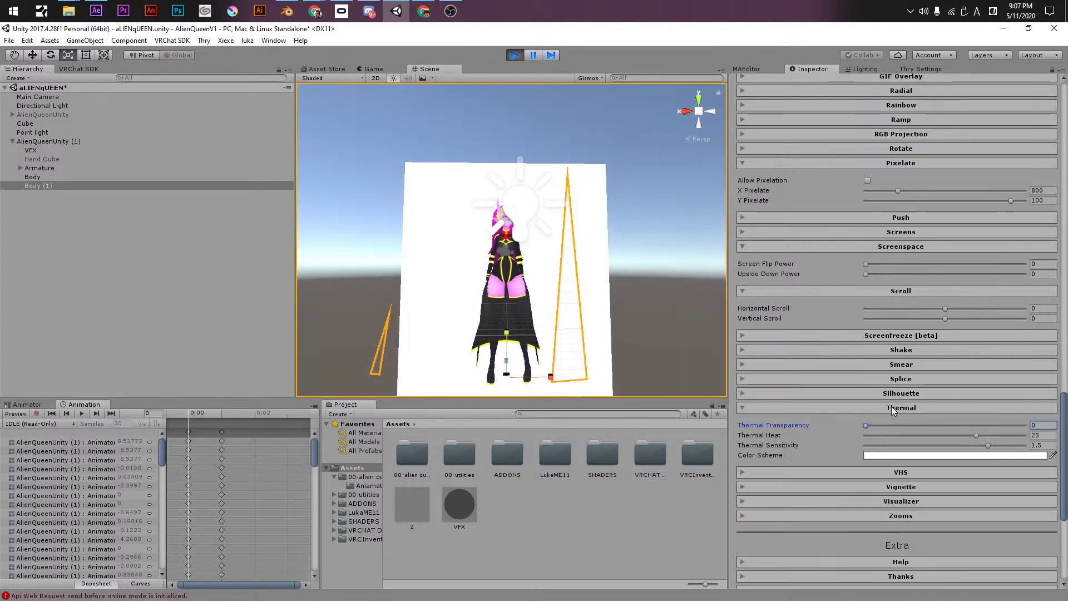
pyautogui.moveTo(889, 424); pyautogui.dragTo(854, 445)
pyautogui.click(924, 446)
pyautogui.scroll(5, 559, 214)
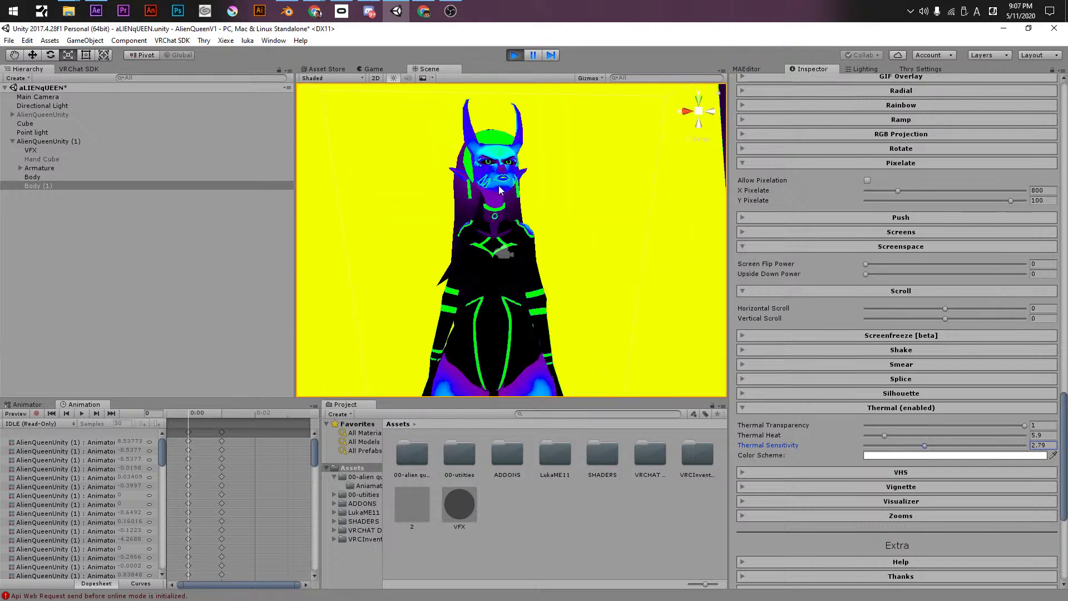
pyautogui.moveTo(896, 426); pyautogui.dragTo(1029, 426)
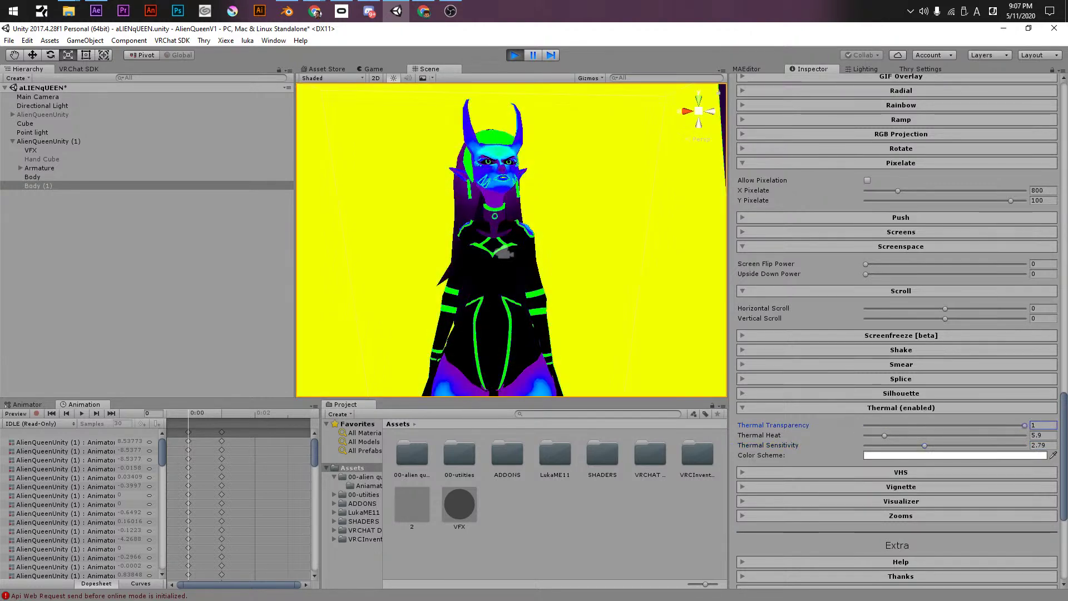
# - Give the Thermal colour scheme a red colour
pyautogui.click(894, 455)
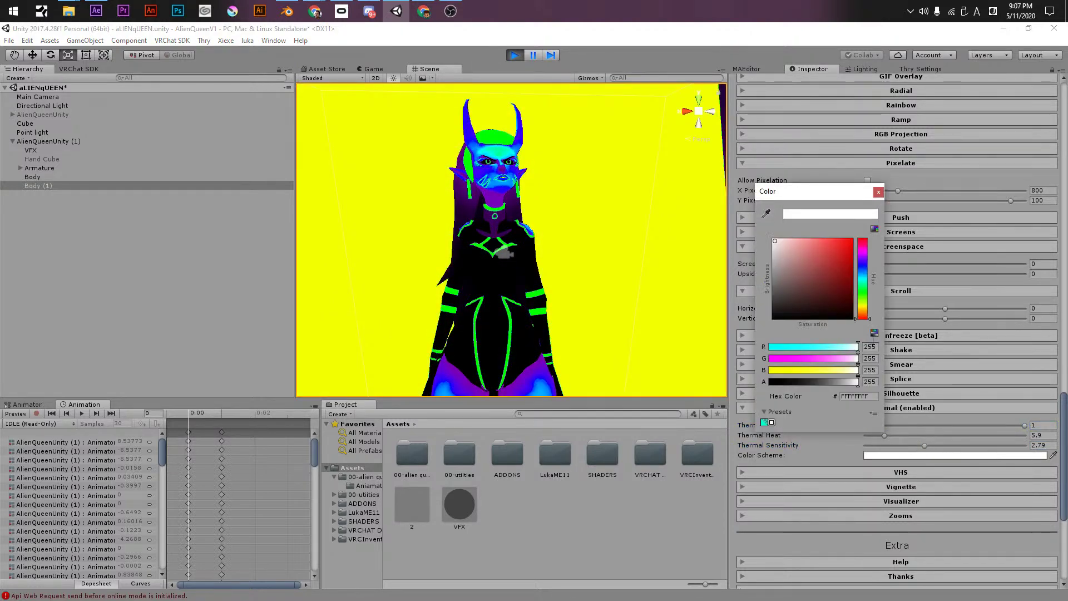
pyautogui.moveTo(819, 263)
pyautogui.mouseDown()
pyautogui.moveTo(877, 287)
pyautogui.moveTo(879, 268)
pyautogui.moveTo(849, 241)
pyautogui.moveTo(864, 256)
pyautogui.moveTo(870, 238)
pyautogui.moveTo(862, 316)
pyautogui.mouseUp()
pyautogui.moveTo(852, 314); pyautogui.dragTo(843, 219)
pyautogui.click(878, 192)
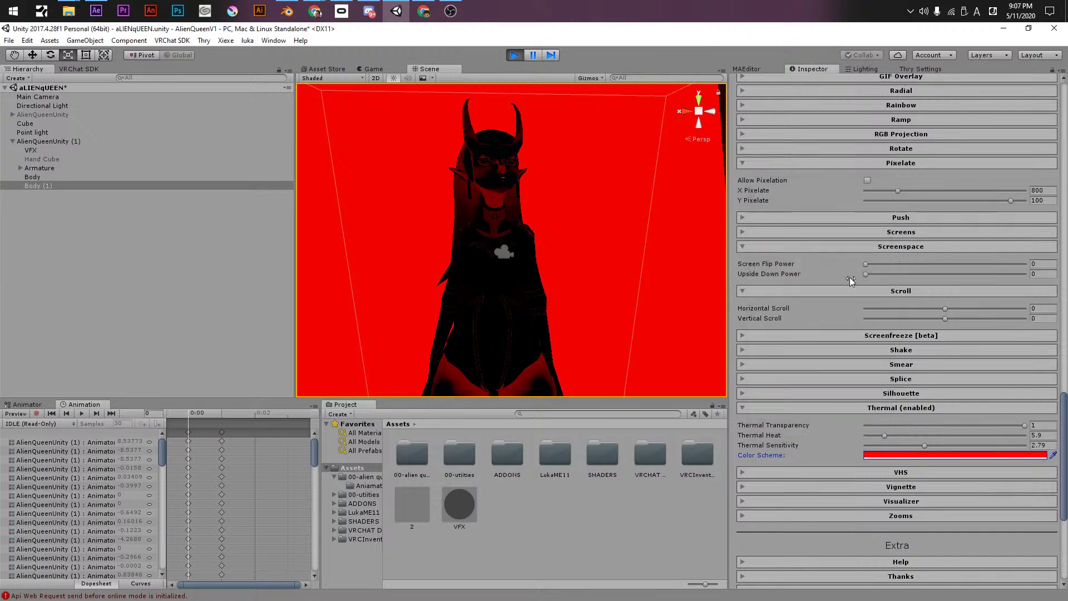
# - Set the Thermal transparency to 0 to remove the red tint
pyautogui.click(818, 407)
pyautogui.click(818, 421)
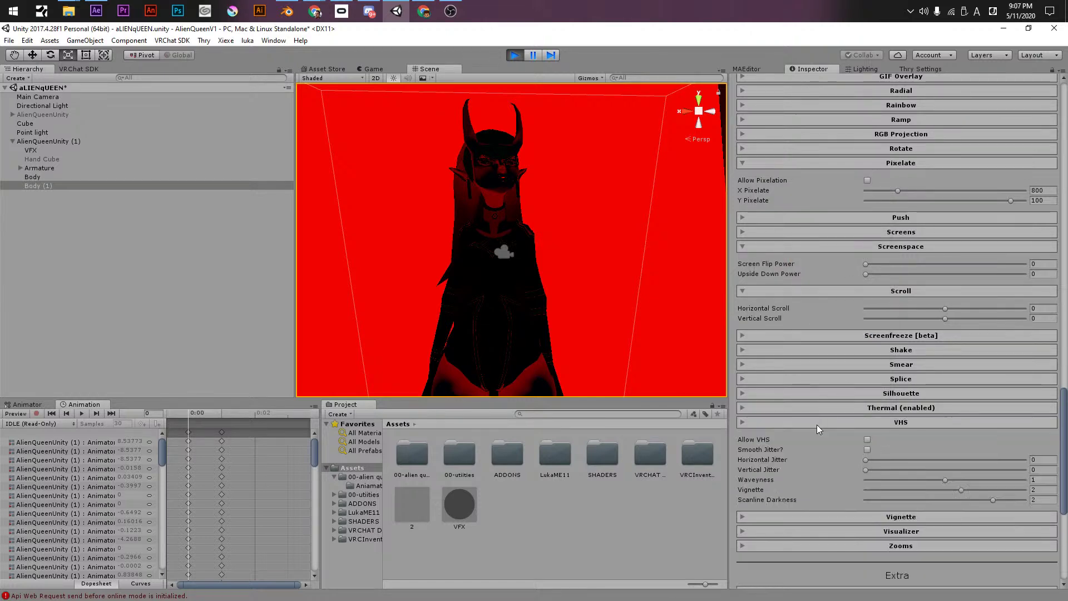
pyautogui.click(872, 408)
pyautogui.click(865, 425)
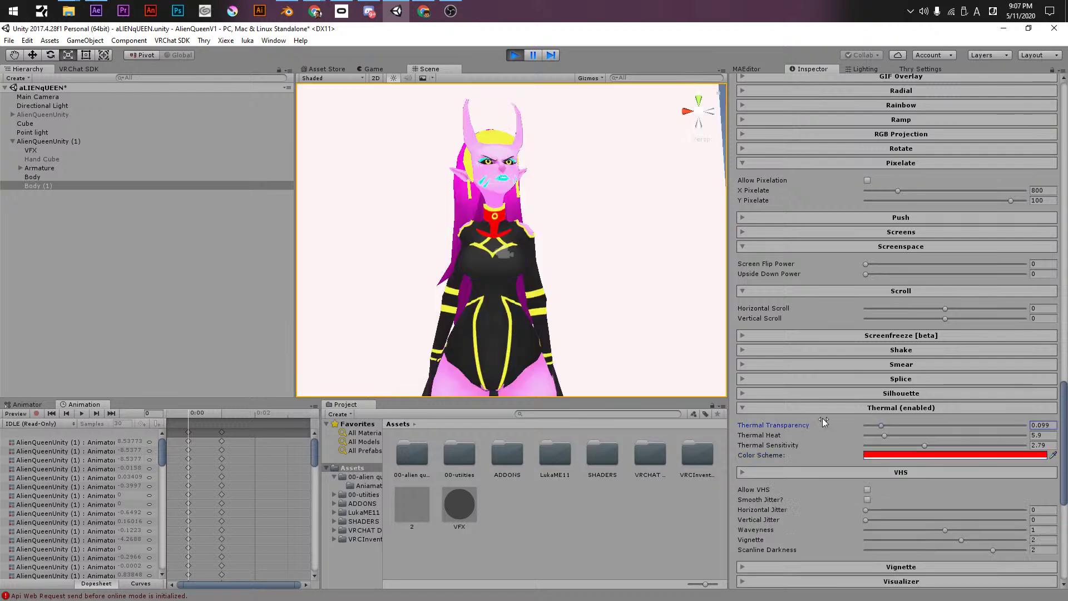
pyautogui.click(862, 407)
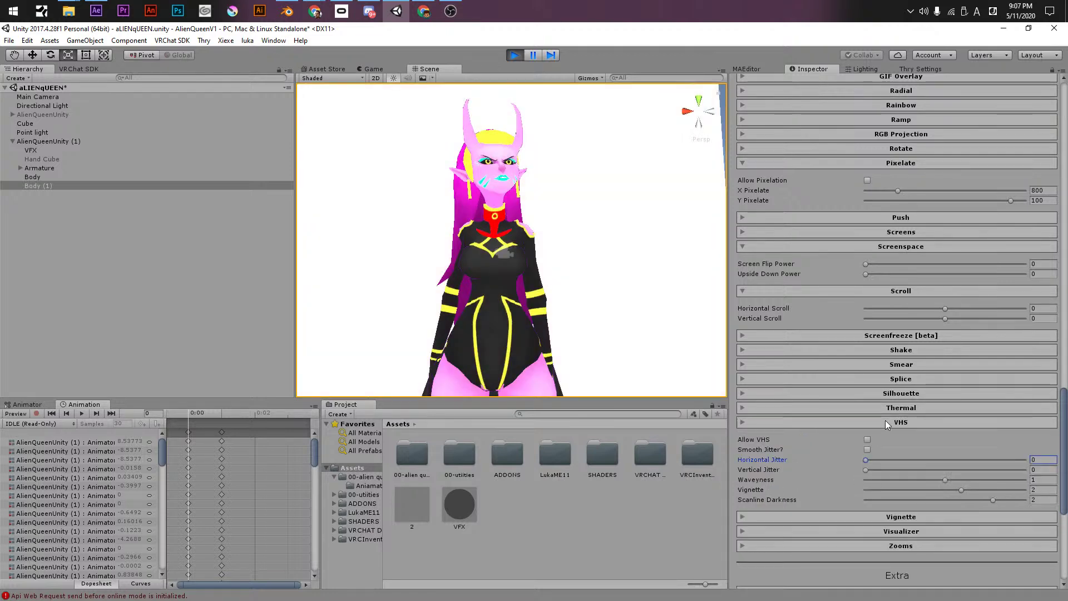
# - Try VHS with smooth jitter, vignette 0.747 and scanline darkness 8.84, then turn it off
pyautogui.click(886, 421)
pyautogui.click(886, 423)
pyautogui.click(868, 439)
pyautogui.moveTo(865, 460); pyautogui.dragTo(874, 480)
pyautogui.click(868, 450)
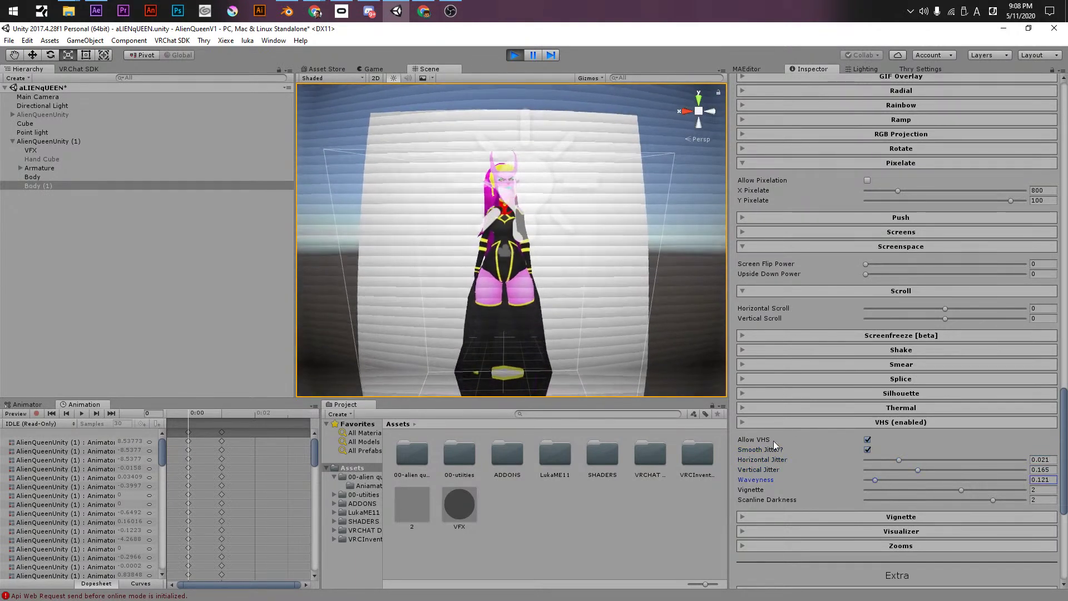
pyautogui.click(881, 489)
pyautogui.click(883, 500)
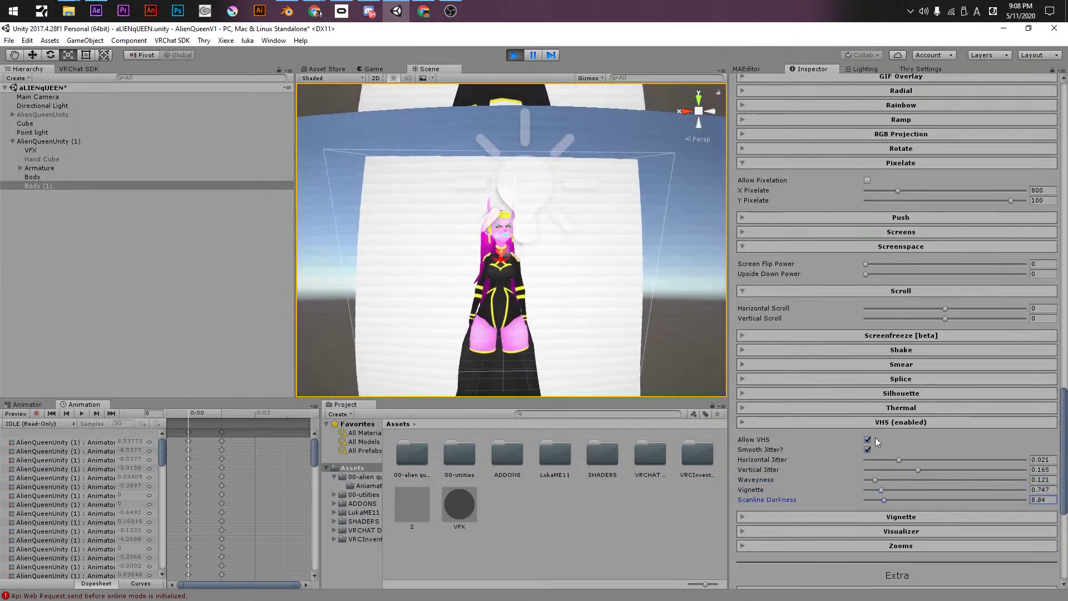
pyautogui.click(867, 439)
pyautogui.click(873, 423)
# - Adjust the Vignette strength and turn on reverse vignette
pyautogui.click(870, 436)
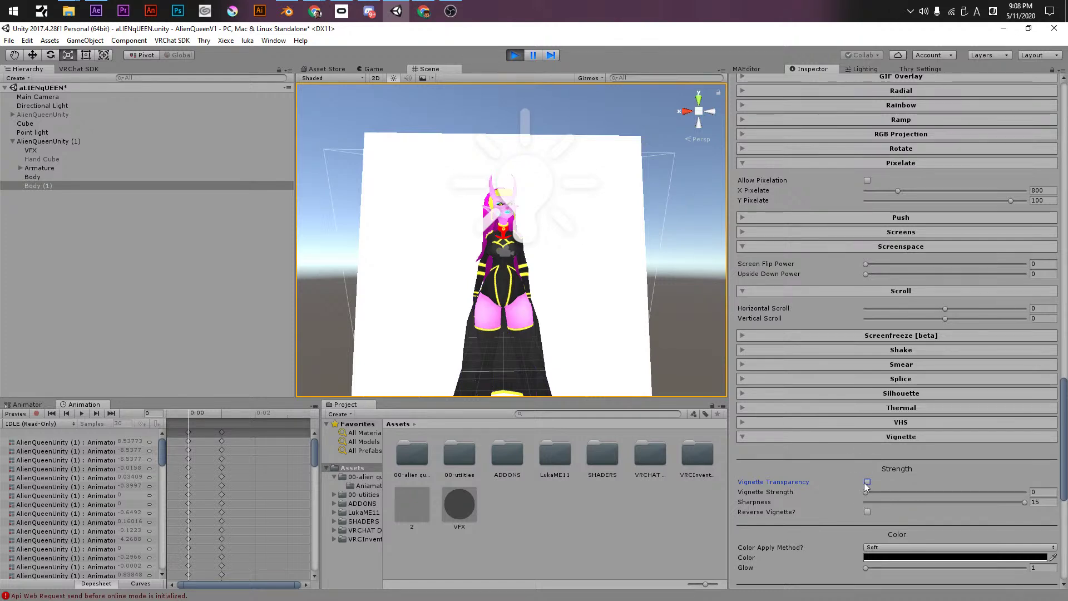
pyautogui.moveTo(866, 491)
pyautogui.mouseDown()
pyautogui.moveTo(893, 490)
pyautogui.moveTo(856, 492)
pyautogui.mouseUp()
pyautogui.click(867, 512)
pyautogui.click(863, 439)
# - Enable the Visualizer, set base width to -0.209 and switch its style to Classic
pyautogui.click(867, 451)
pyautogui.click(866, 502)
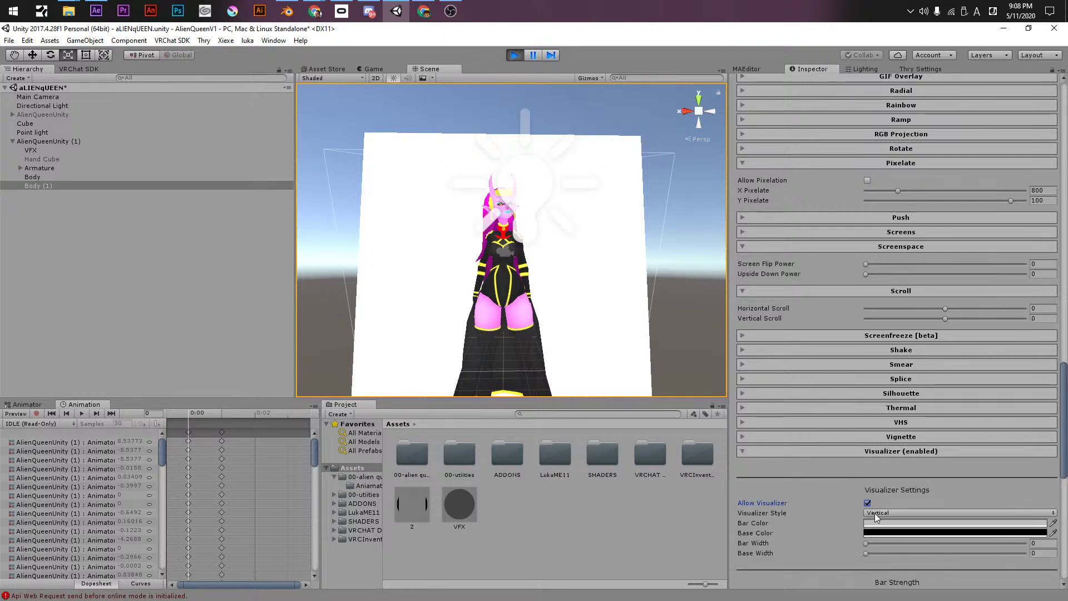
pyautogui.click(873, 511)
pyautogui.click(842, 551)
pyautogui.moveTo(842, 552); pyautogui.dragTo(946, 552)
pyautogui.click(889, 513)
pyautogui.click(890, 538)
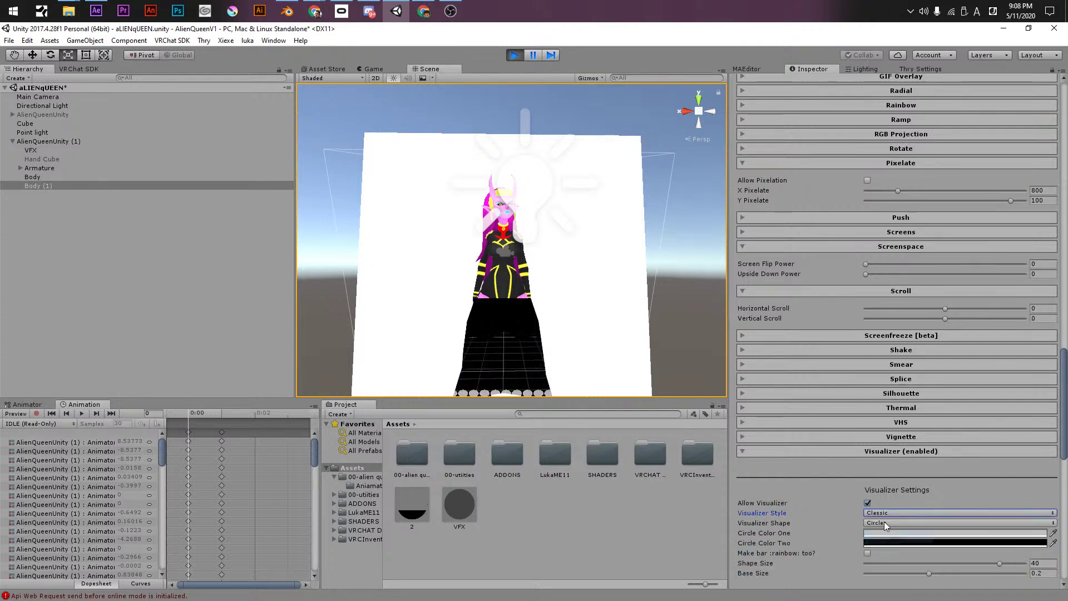
pyautogui.scroll(3, 562, 243)
pyautogui.moveTo(559, 244); pyautogui.dragTo(550, 193, button='middle')
# - Set the visualizer shape to Squares, then turn the Visualizer off
pyautogui.click(885, 523)
pyautogui.click(803, 504)
pyautogui.click(886, 524)
pyautogui.click(901, 546)
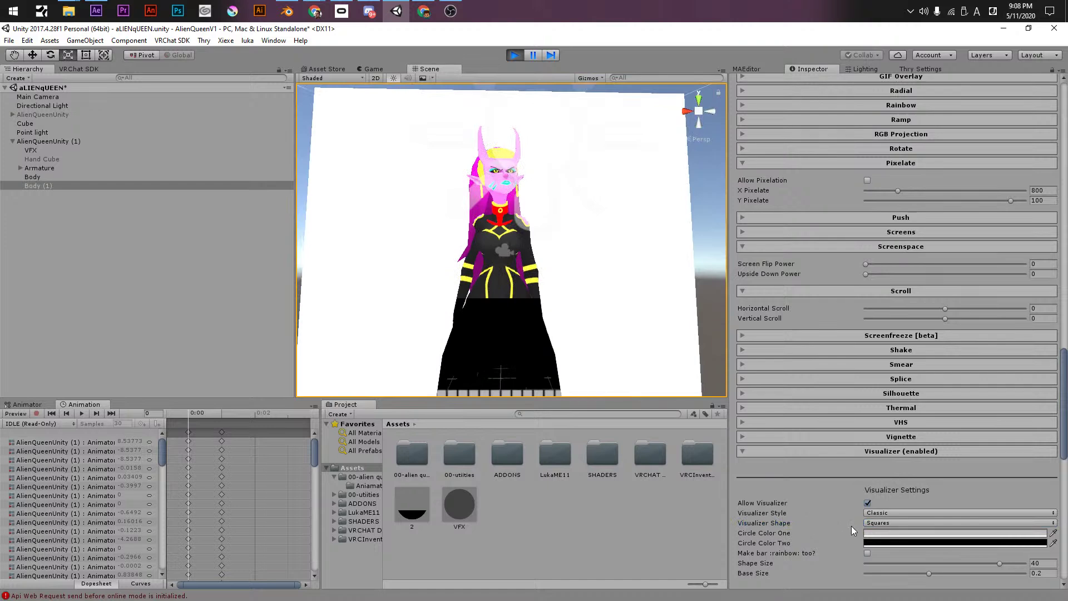
pyautogui.click(867, 505)
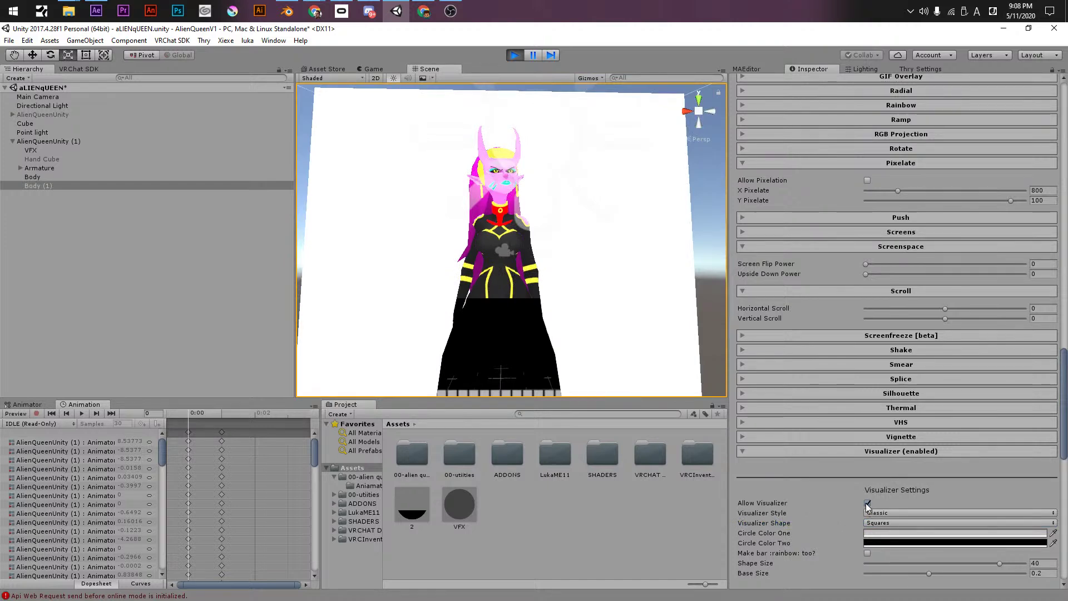
# - Try a separate Zoom Range with larger range and falloff values, then untick it
pyautogui.click(884, 452)
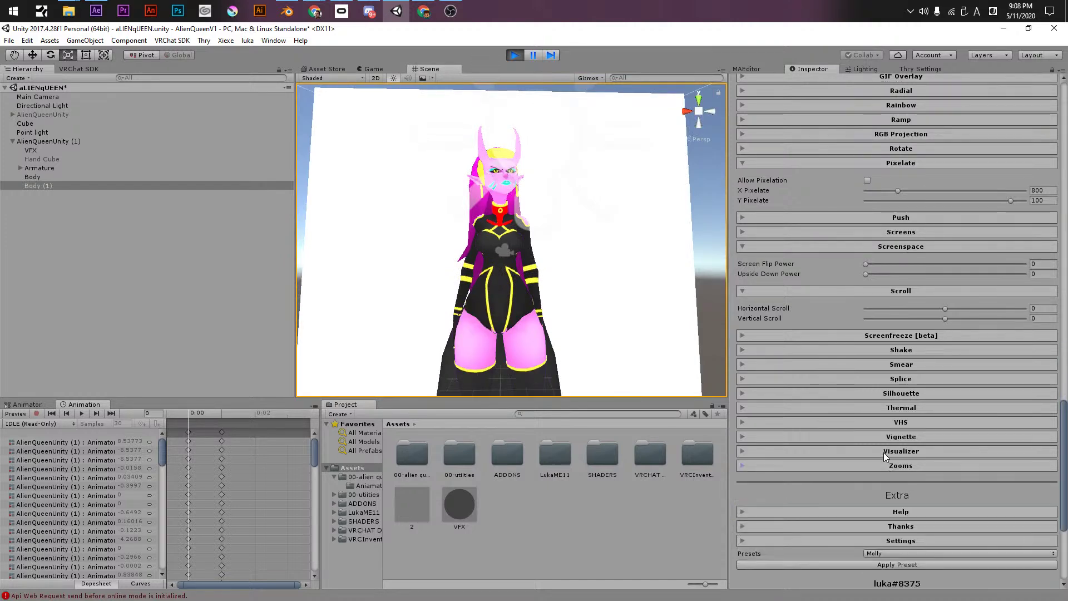
pyautogui.click(849, 465)
pyautogui.scroll(-3, 809, 495)
pyautogui.click(749, 414)
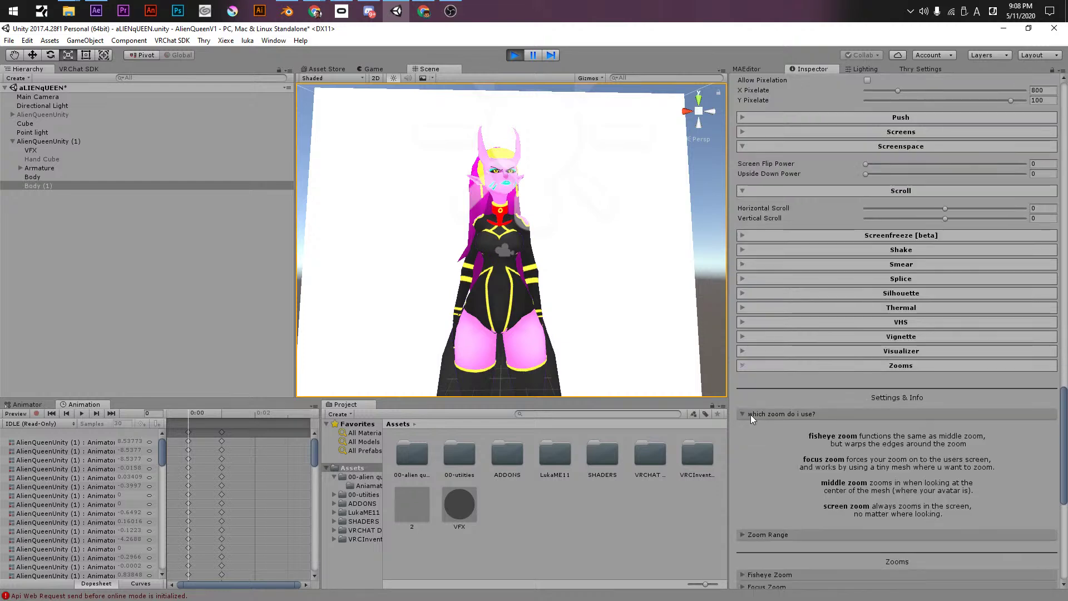
pyautogui.click(814, 415)
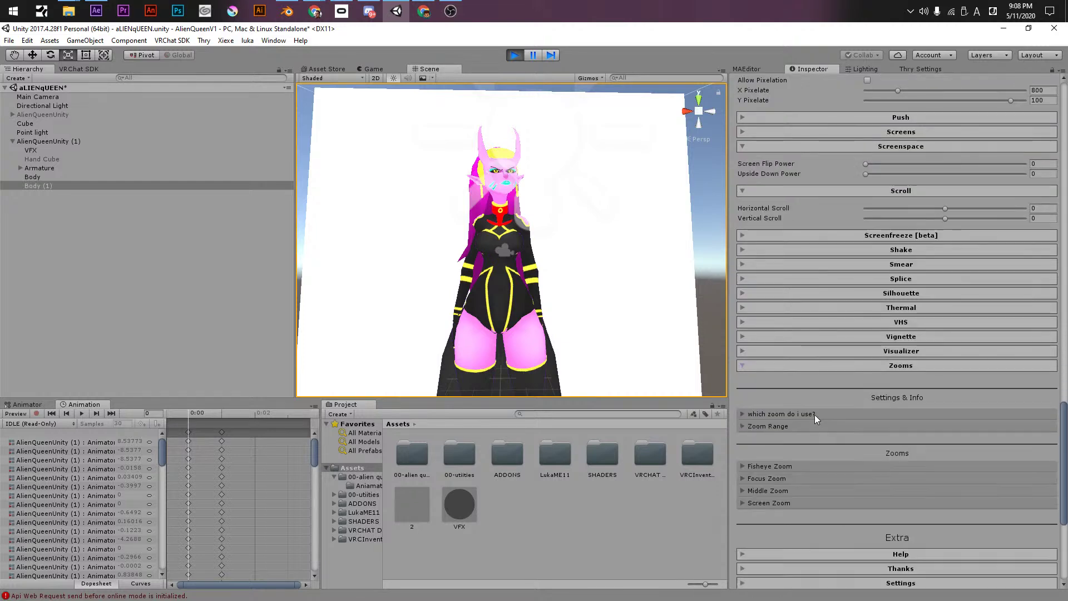
pyautogui.click(776, 424)
pyautogui.click(868, 446)
pyautogui.moveTo(797, 453); pyautogui.dragTo(858, 445)
pyautogui.click(865, 445)
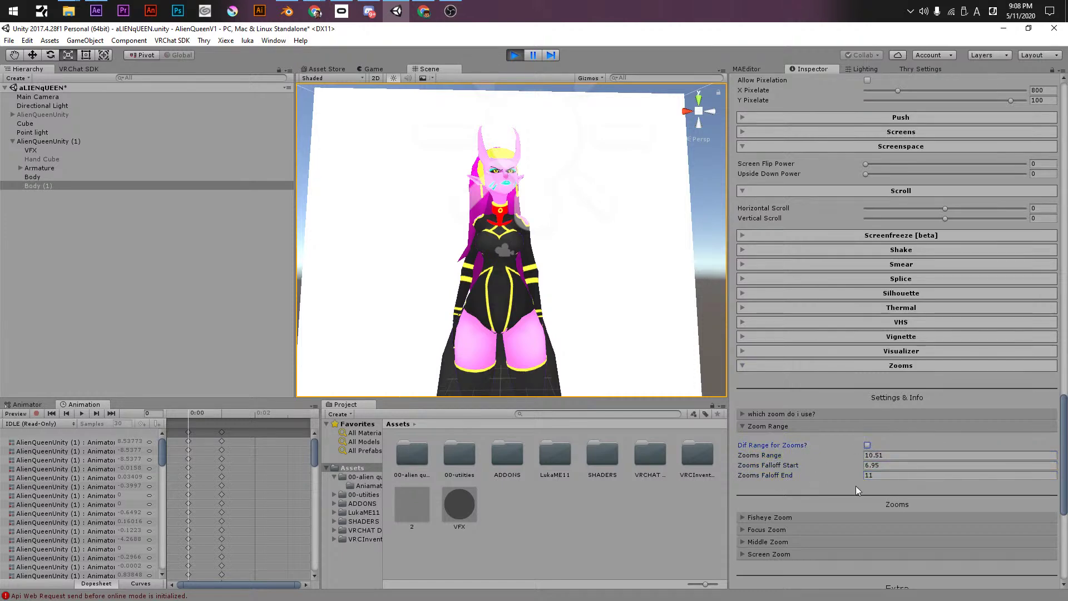
# - Turn on Fisheye Zoom, set its strength, then switch it back off
pyautogui.click(832, 517)
pyautogui.click(867, 540)
pyautogui.moveTo(913, 549); pyautogui.dragTo(866, 548)
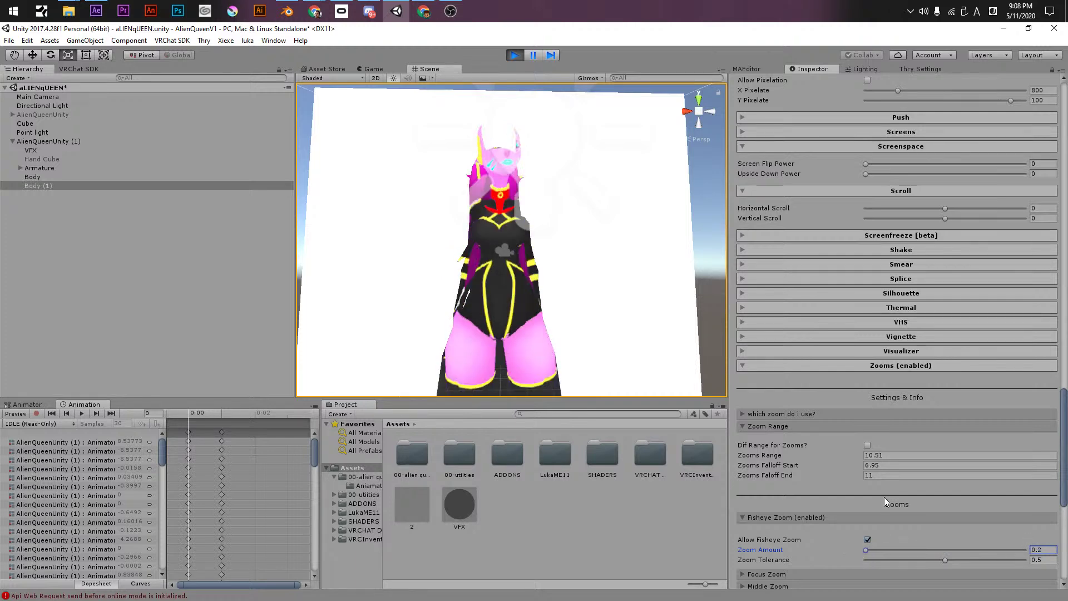
pyautogui.click(867, 539)
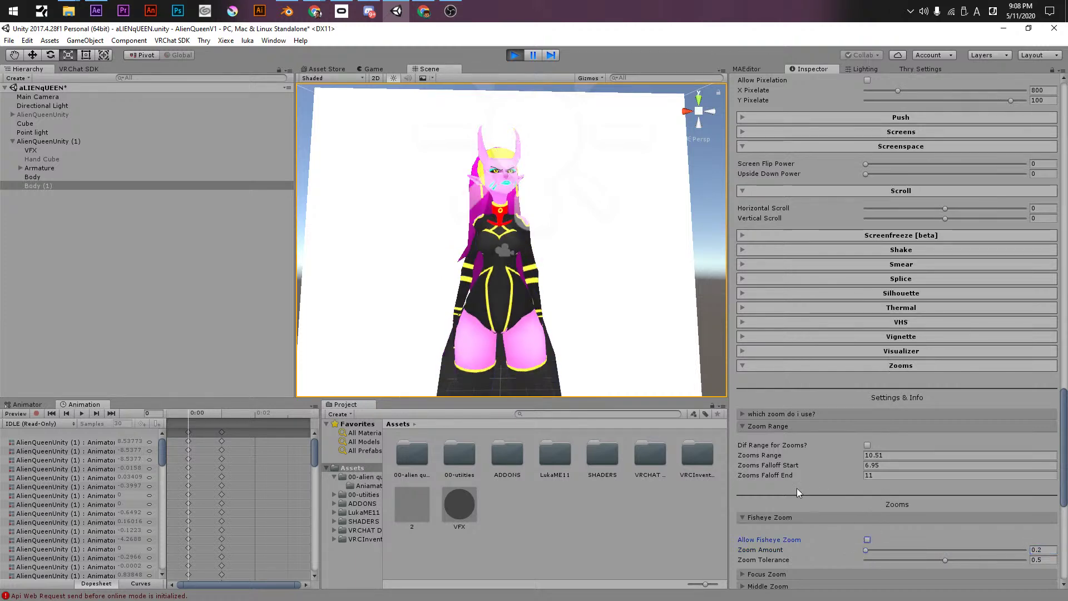
pyautogui.click(766, 426)
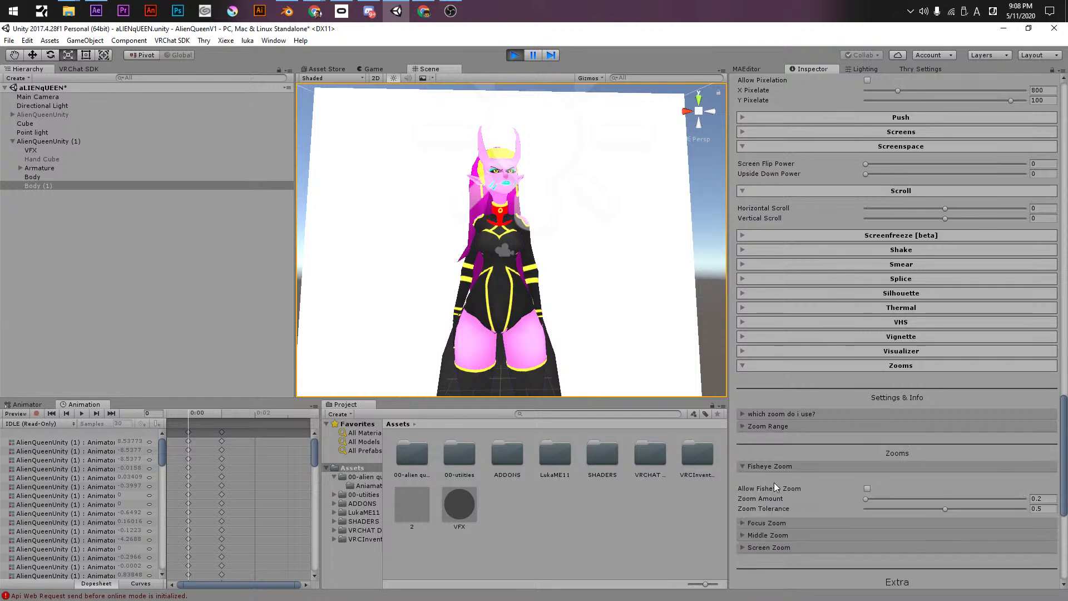
# - Enable Focus Zoom with Zoom In at 0.19, then disable it and collapse the zoom foldouts
pyautogui.click(767, 524)
pyautogui.click(867, 547)
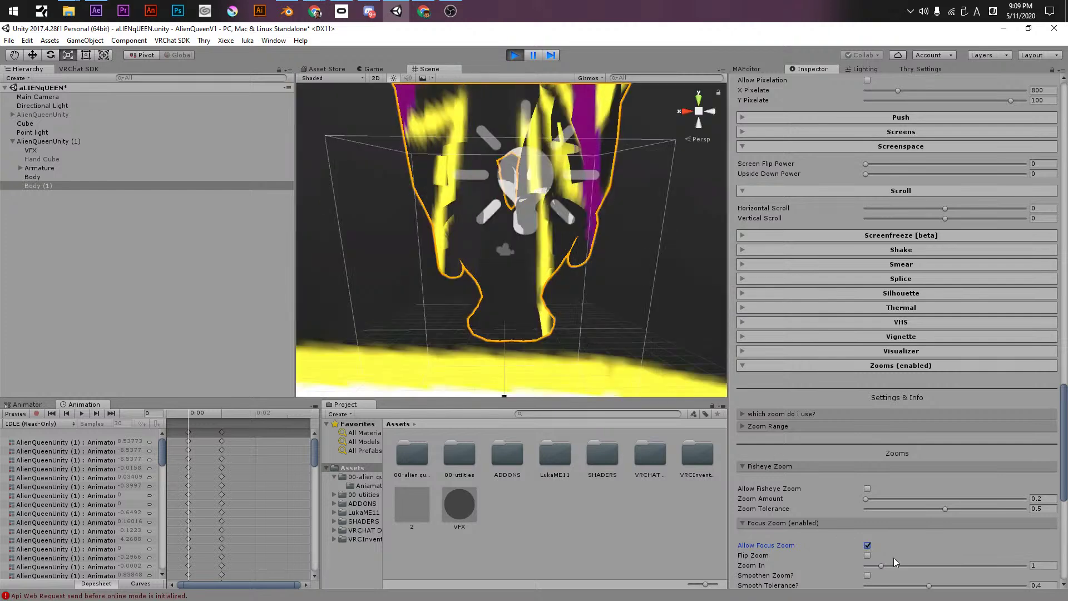
pyautogui.moveTo(882, 565); pyautogui.dragTo(868, 565)
pyautogui.click(866, 545)
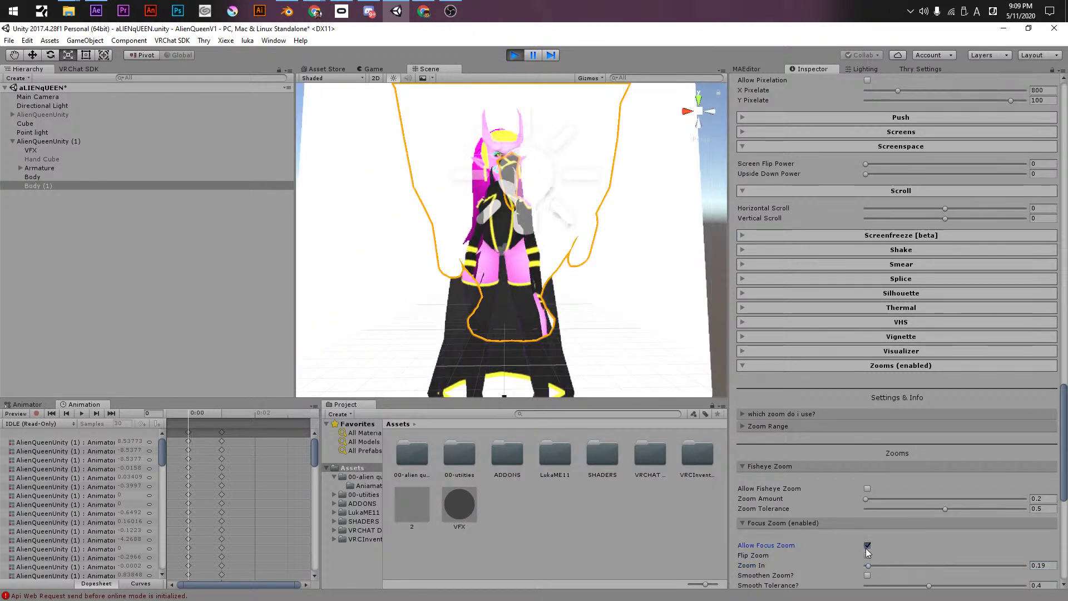
pyautogui.click(768, 427)
pyautogui.click(765, 427)
pyautogui.click(756, 425)
pyautogui.click(749, 426)
pyautogui.click(753, 466)
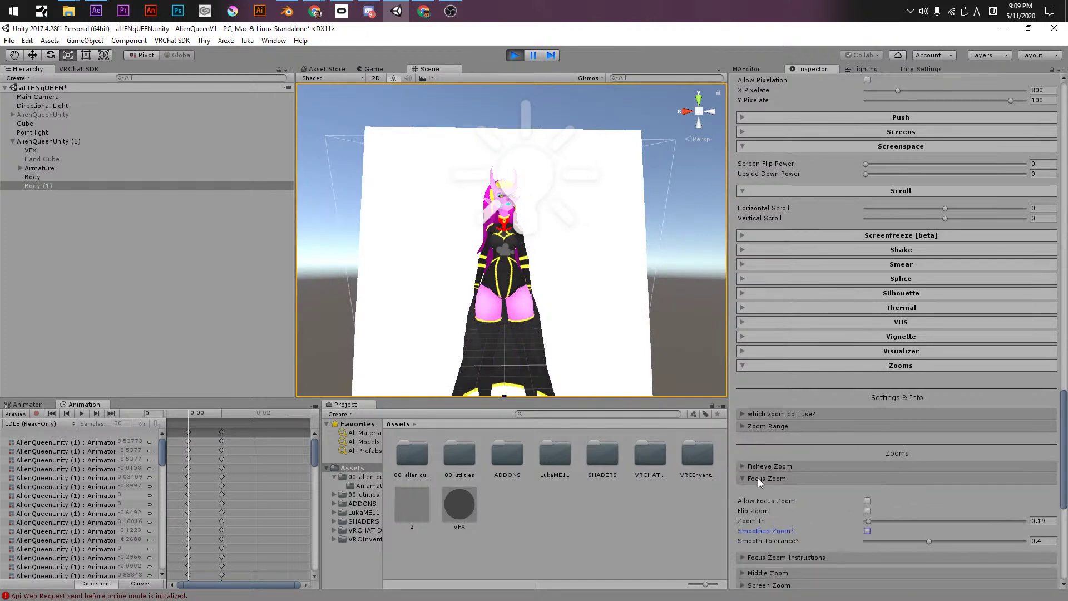
pyautogui.click(760, 478)
pyautogui.scroll(-3, 756, 505)
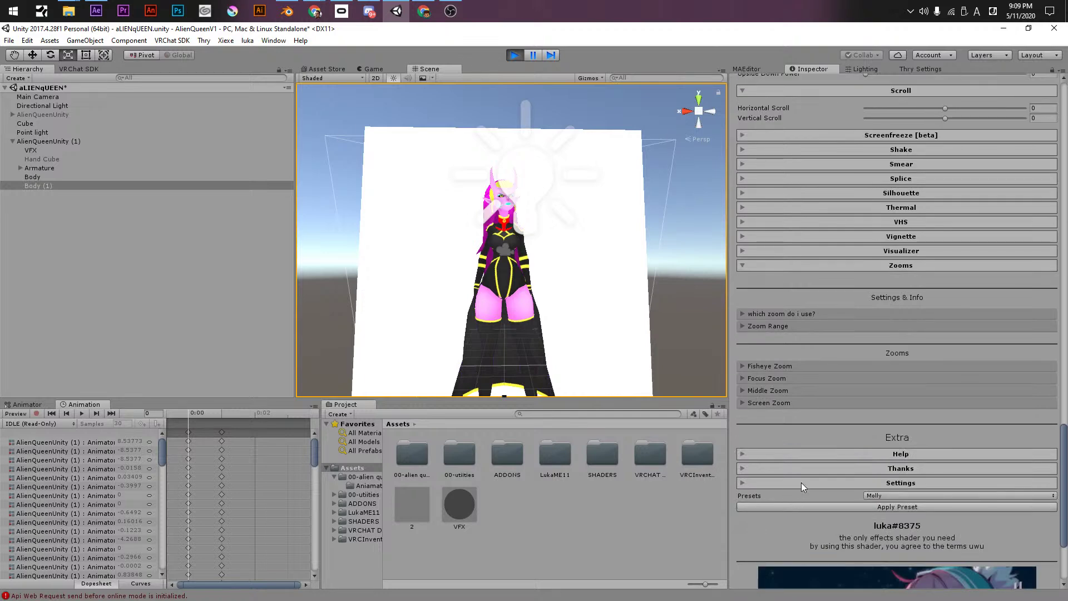
# - Read the Help FAQ answers on commission use, hiding untoggled effects and feature requests
pyautogui.scroll(-3, 805, 481)
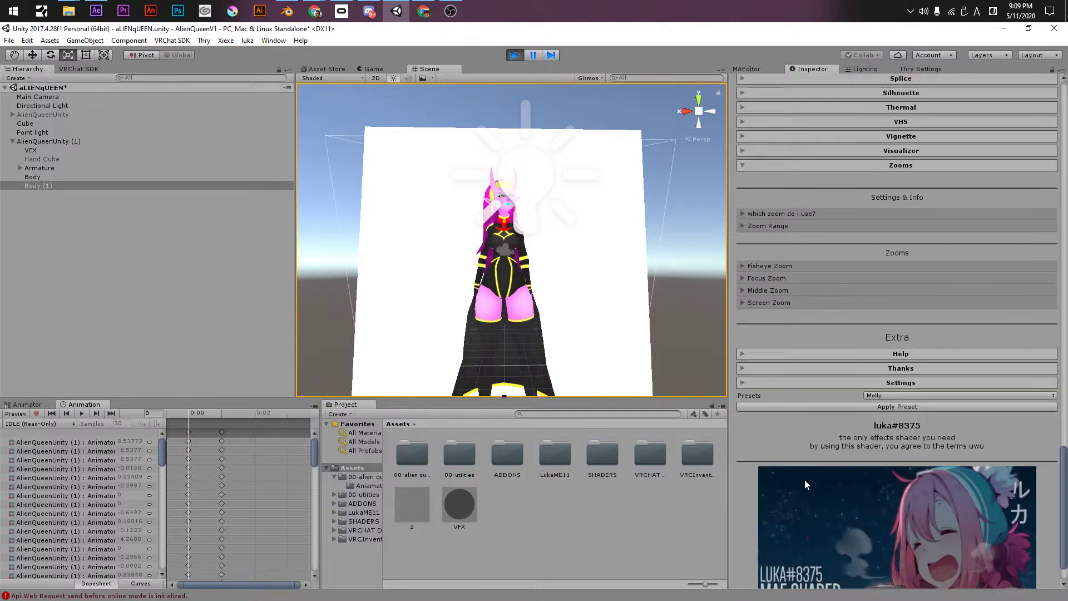
pyautogui.click(859, 352)
pyautogui.click(860, 353)
pyautogui.click(858, 370)
pyautogui.click(856, 355)
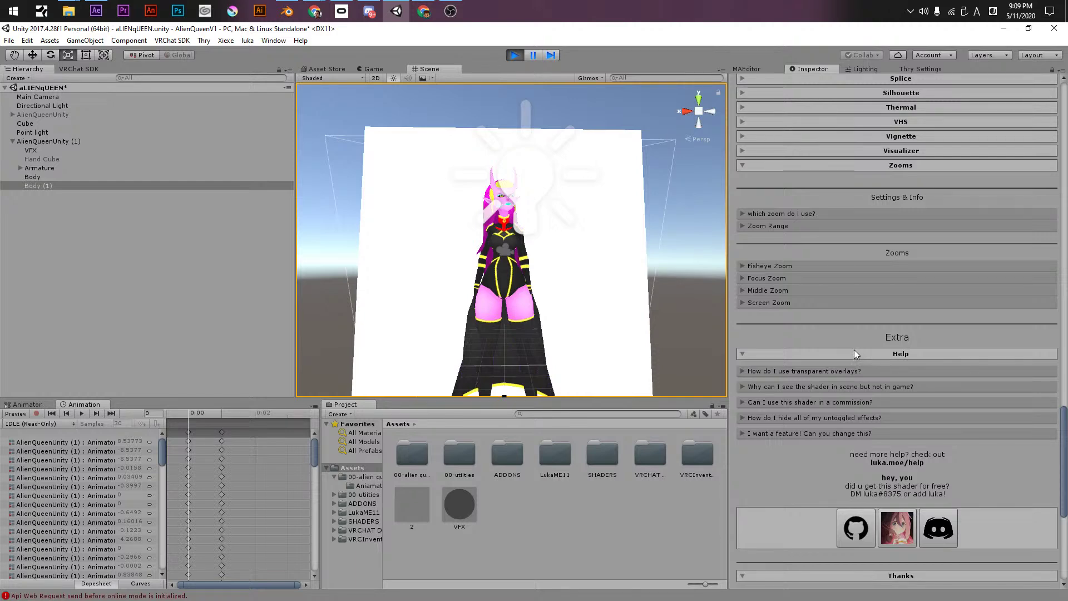
pyautogui.click(811, 403)
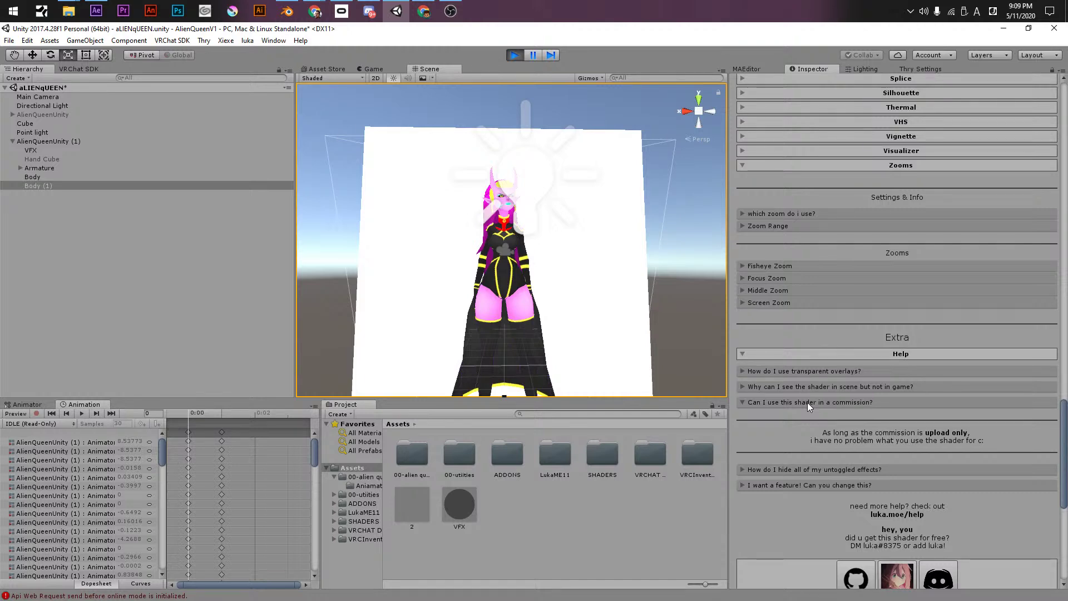
pyautogui.click(806, 402)
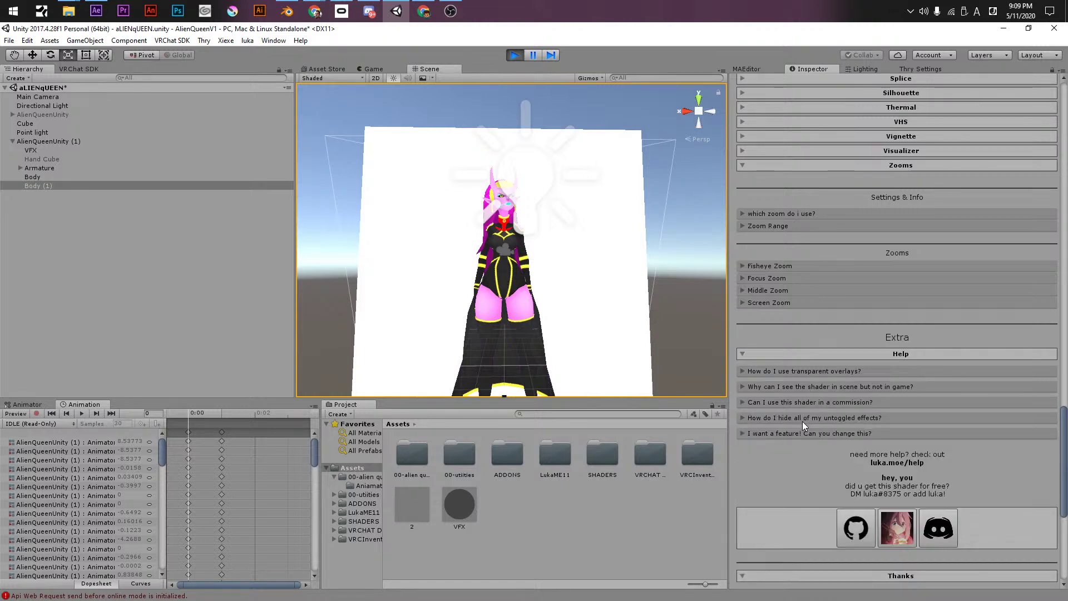
pyautogui.click(803, 421)
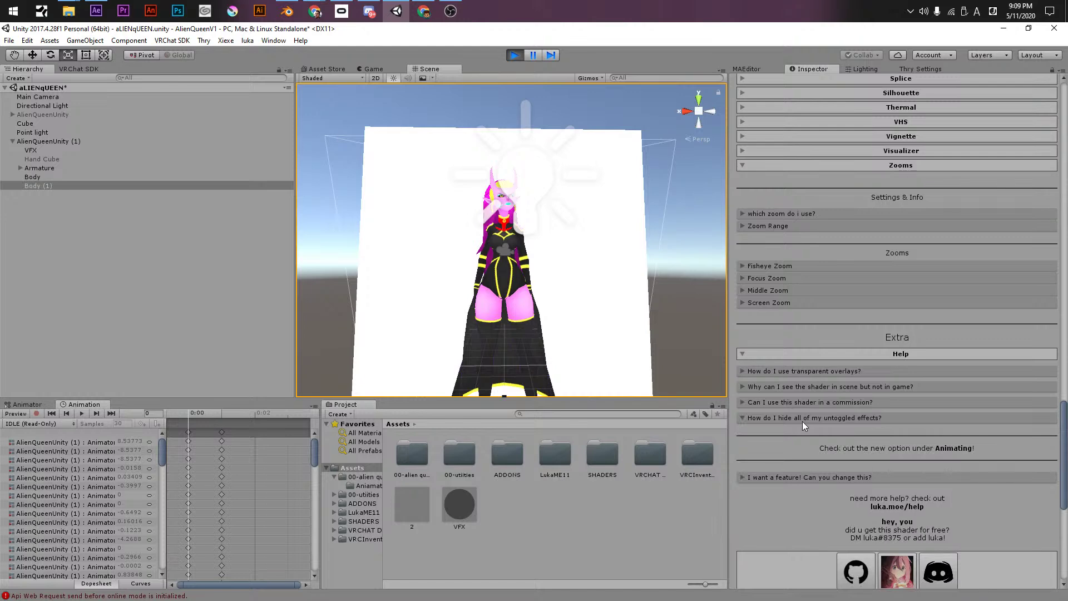
pyautogui.click(802, 421)
pyautogui.click(802, 434)
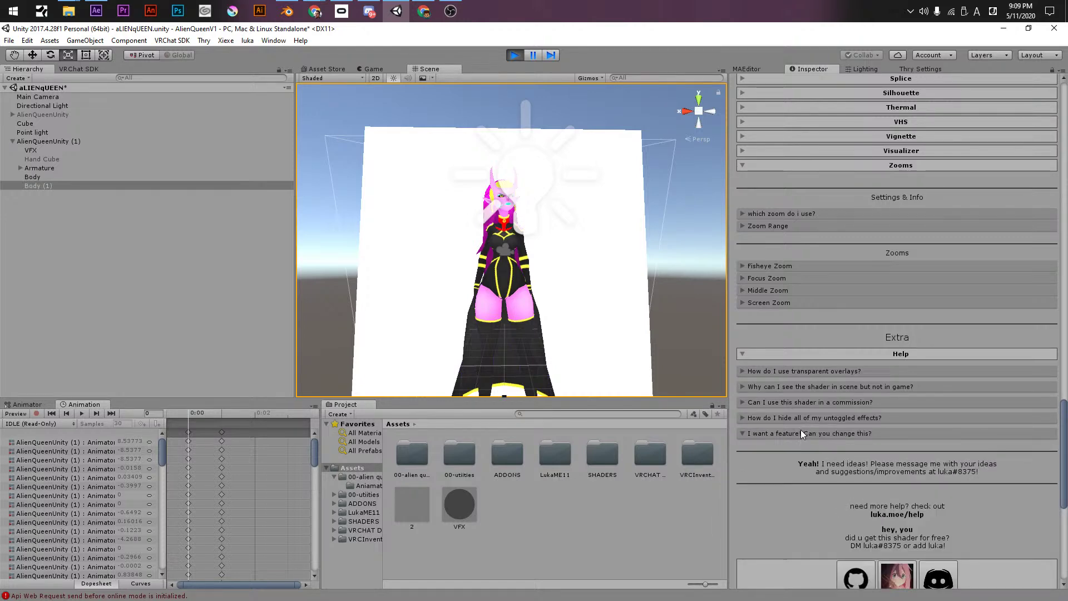
pyautogui.click(800, 429)
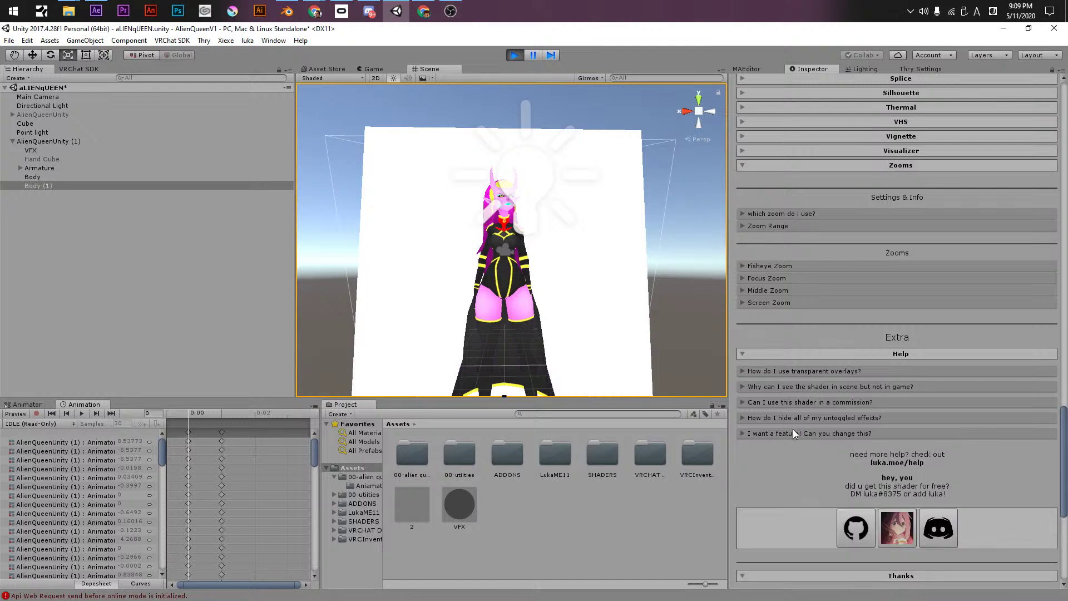
# - Look over the Settings options and Presets list, then exit play mode
pyautogui.scroll(-4, 794, 429)
pyautogui.scroll(-2, 794, 418)
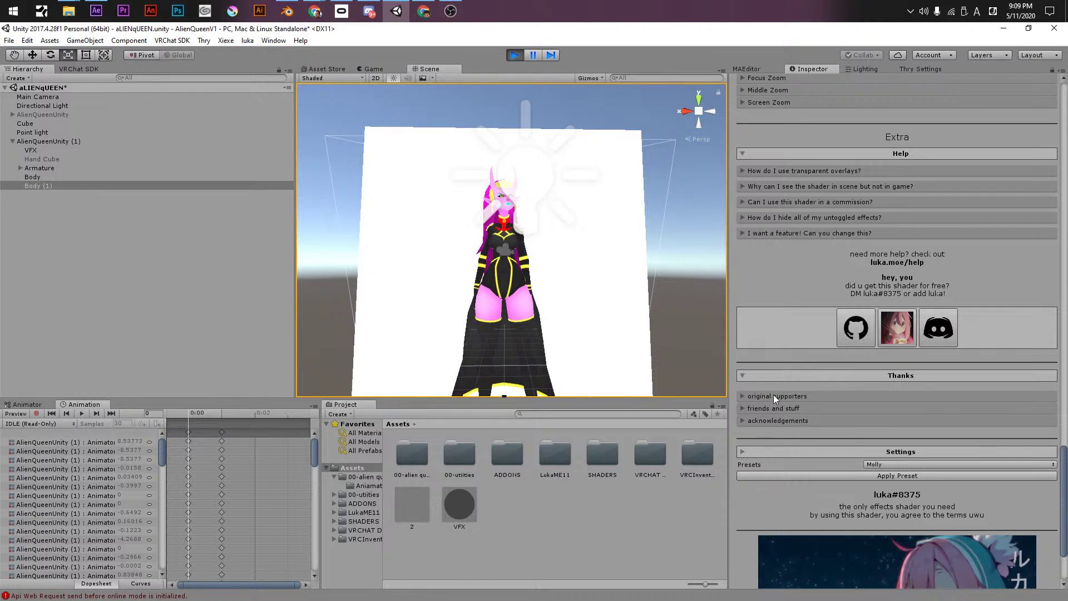
pyautogui.scroll(-5, 776, 419)
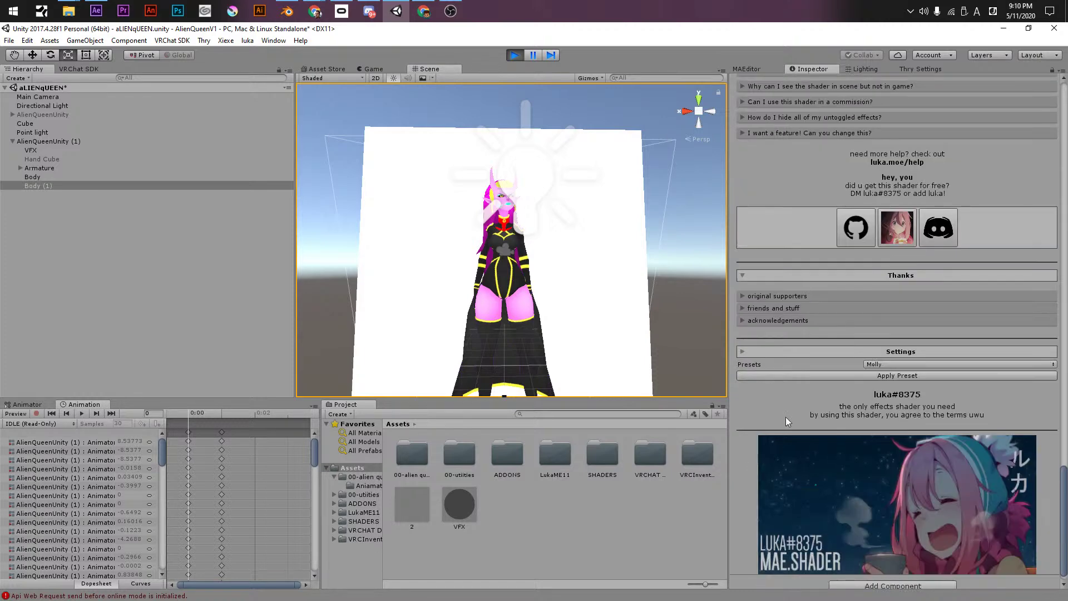
pyautogui.click(764, 351)
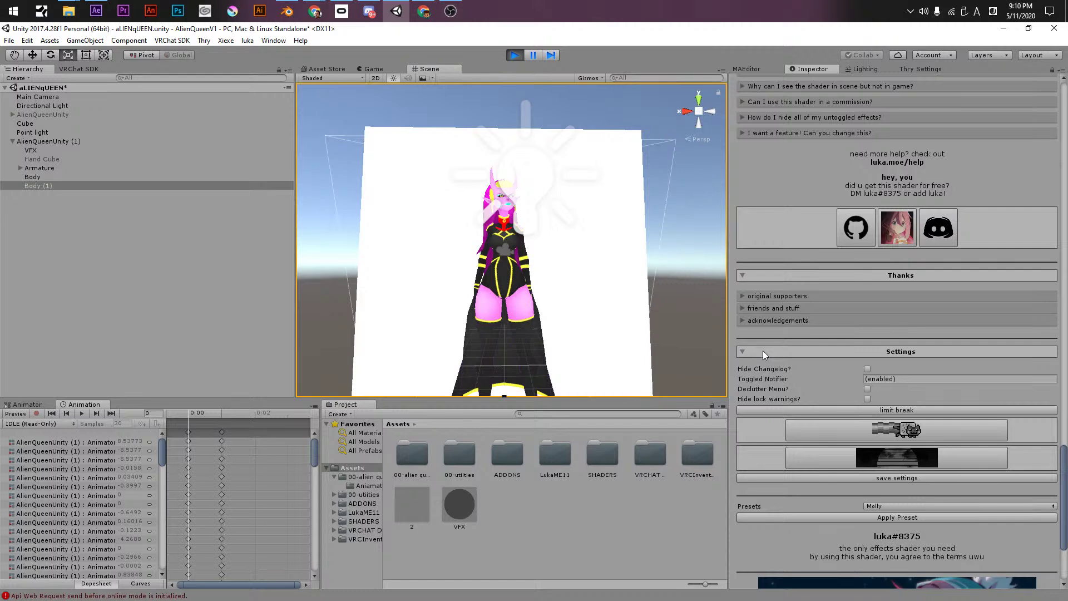
pyautogui.click(873, 507)
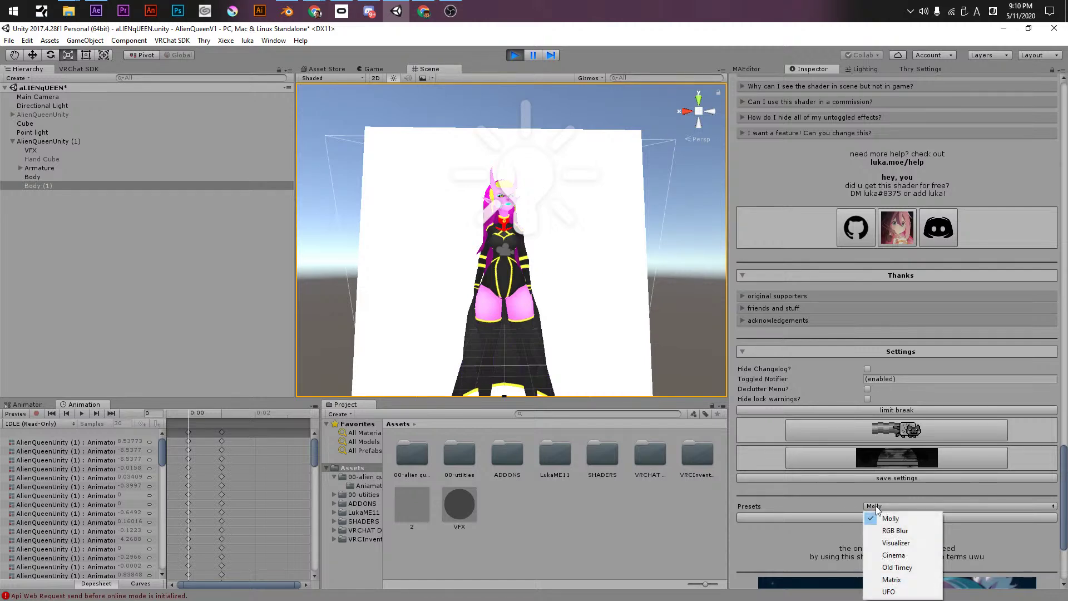
pyautogui.click(809, 498)
pyautogui.scroll(15, 807, 500)
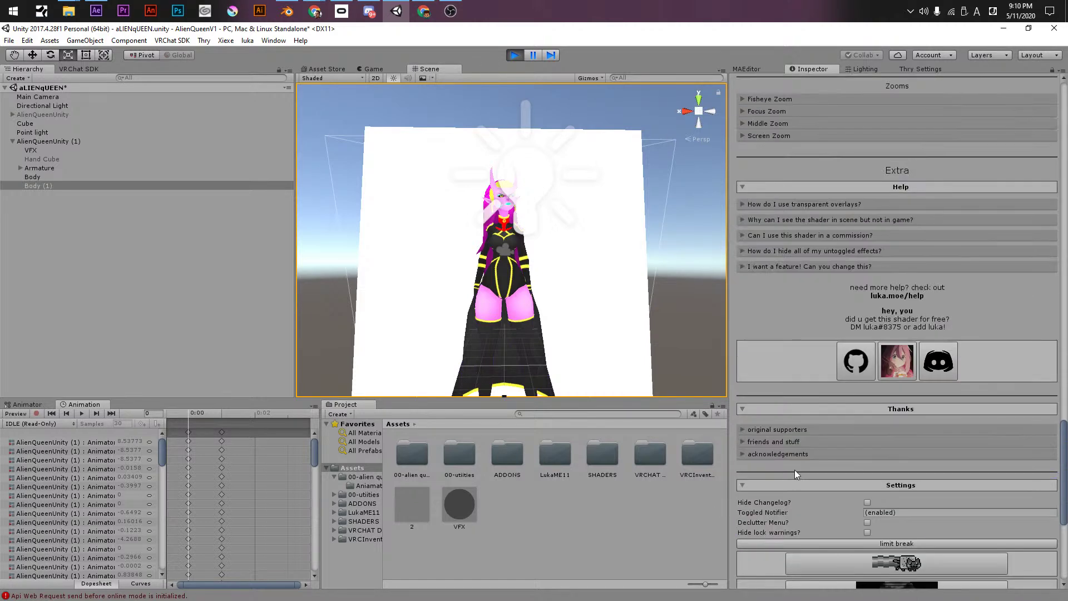
pyautogui.scroll(6, 785, 459)
pyautogui.click(513, 54)
# - Delete the duplicate Body (1) object from the scene
pyautogui.keyDown('alt'); pyautogui.moveTo(512, 255); pyautogui.dragTo(639, 267, button='right'); pyautogui.keyUp('alt')
pyautogui.keyDown('alt'); pyautogui.moveTo(640, 267); pyautogui.dragTo(625, 327); pyautogui.keyUp('alt')
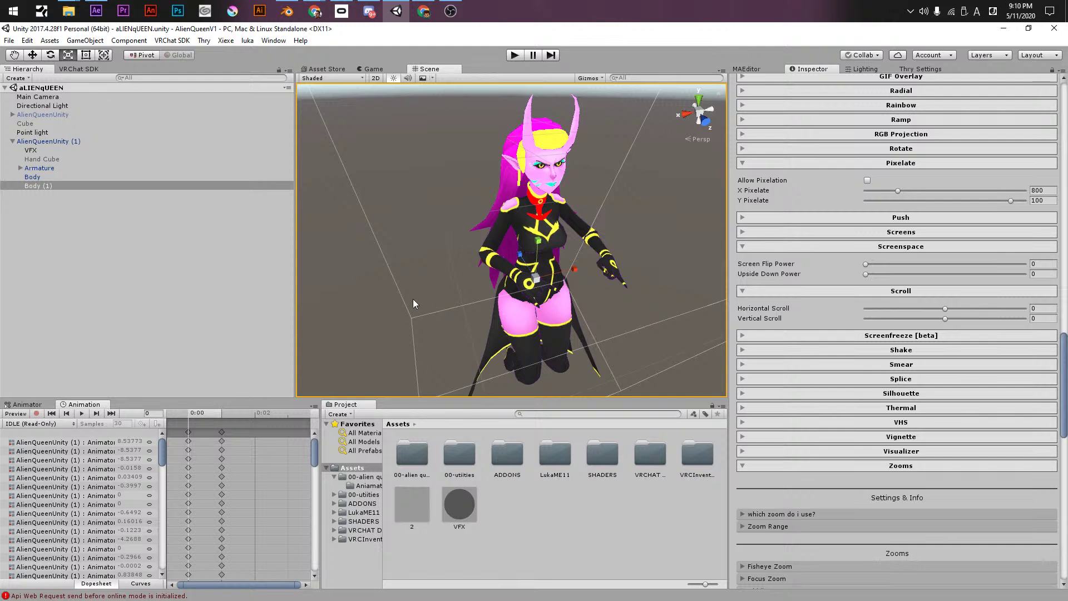
pyautogui.keyDown('alt'); pyautogui.moveTo(523, 267); pyautogui.dragTo(550, 278); pyautogui.keyUp('alt')
pyautogui.scroll(-5, 551, 278)
pyautogui.scroll(4, 511, 288)
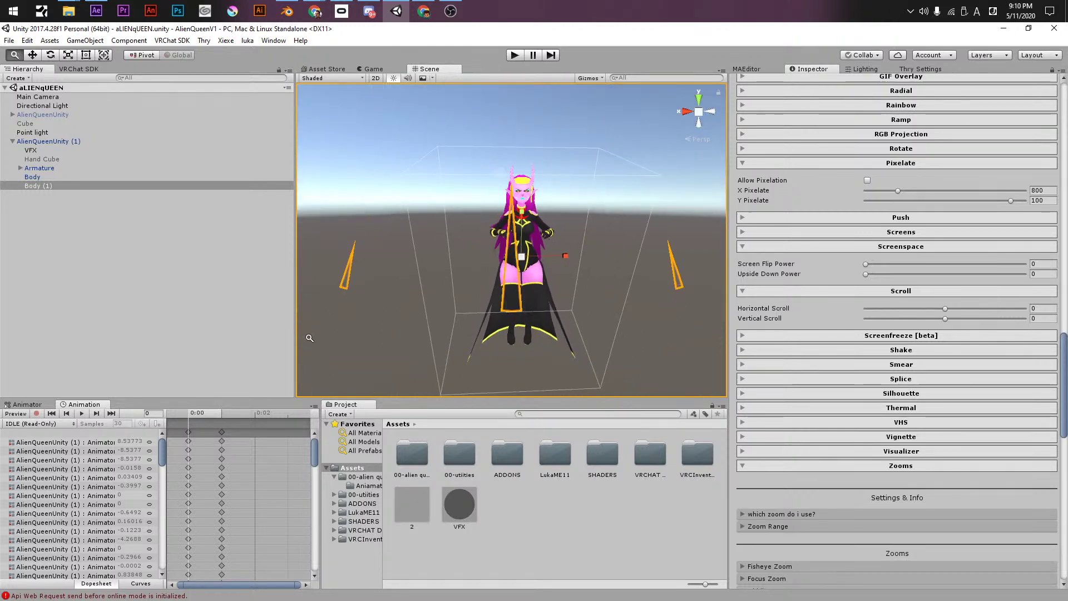
pyautogui.scroll(-5, 512, 288)
pyautogui.keyDown('alt'); pyautogui.moveTo(511, 288); pyautogui.dragTo(490, 289); pyautogui.keyUp('alt')
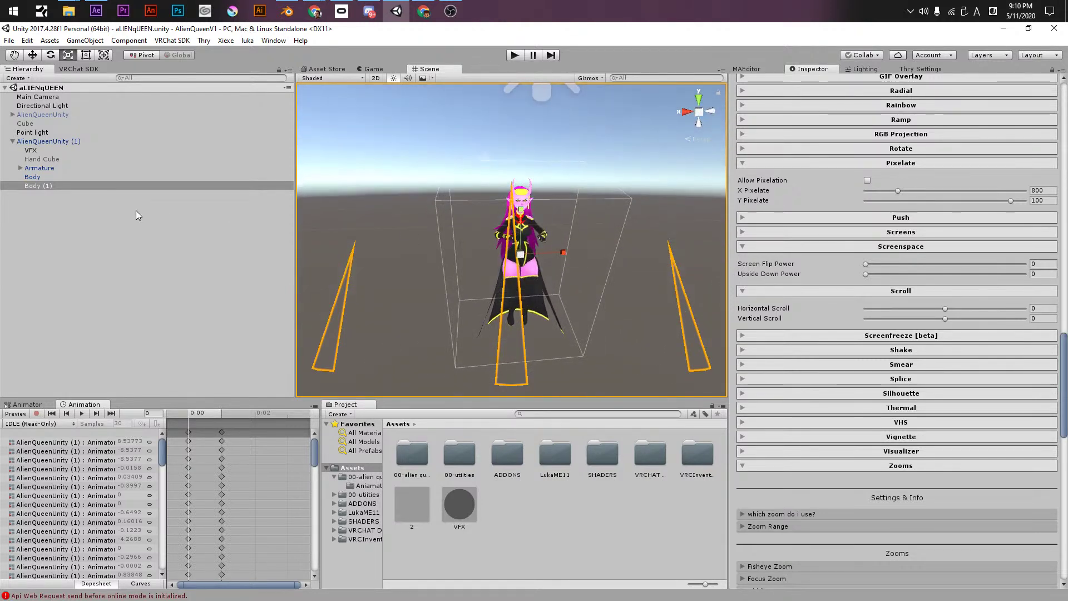
pyautogui.click(48, 184)
pyautogui.press('Delete')
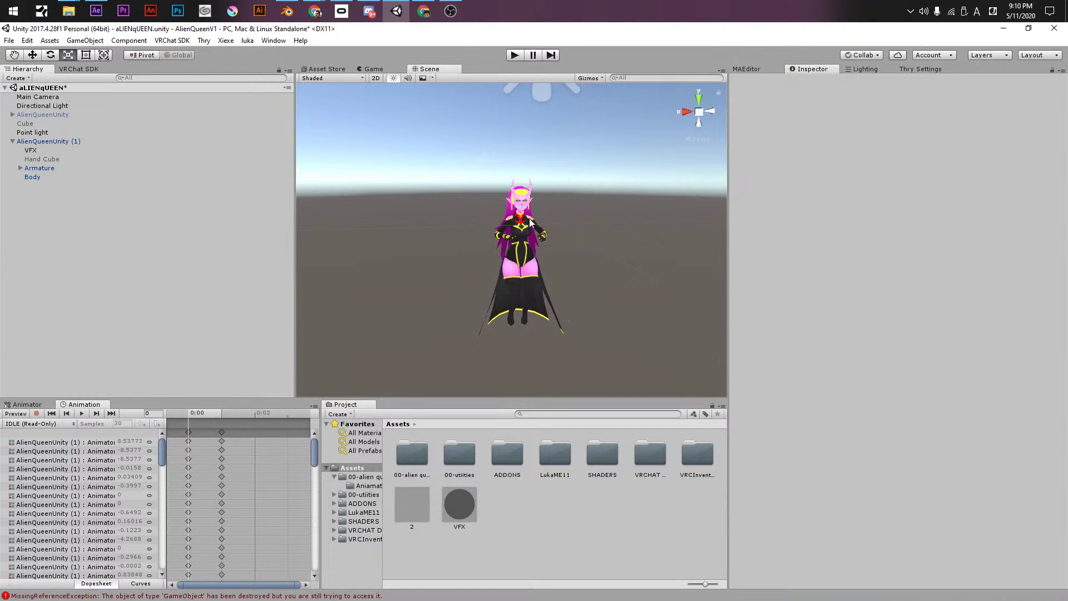
# - Select Body and save the scene
pyautogui.click(86, 178)
pyautogui.hotkey('ctrl', 's')
pyautogui.keyDown('alt'); pyautogui.moveTo(556, 239); pyautogui.dragTo(730, 257); pyautogui.keyUp('alt')
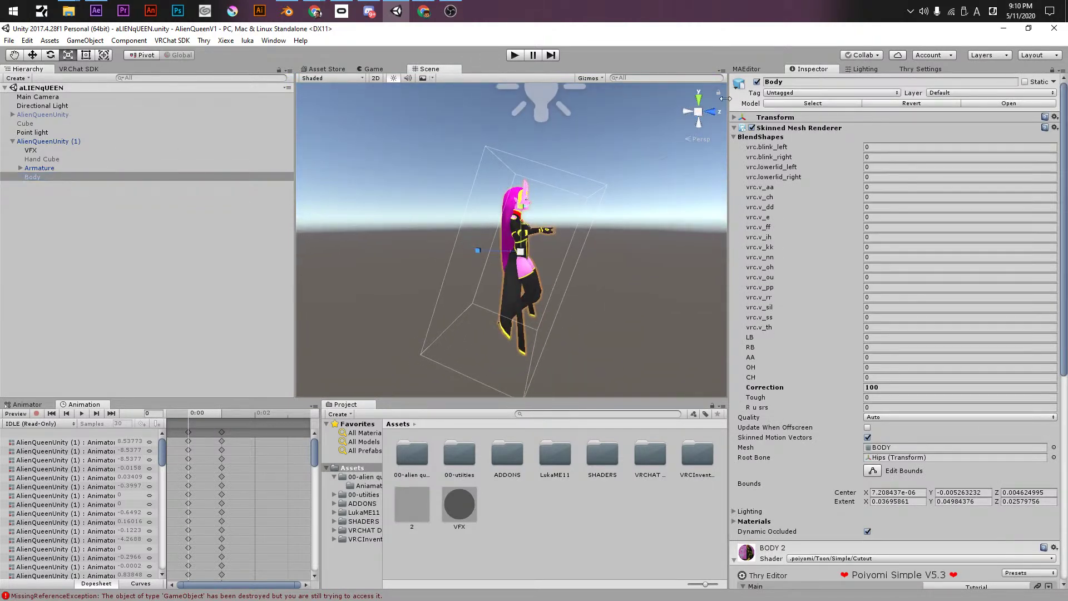
pyautogui.click(450, 11)
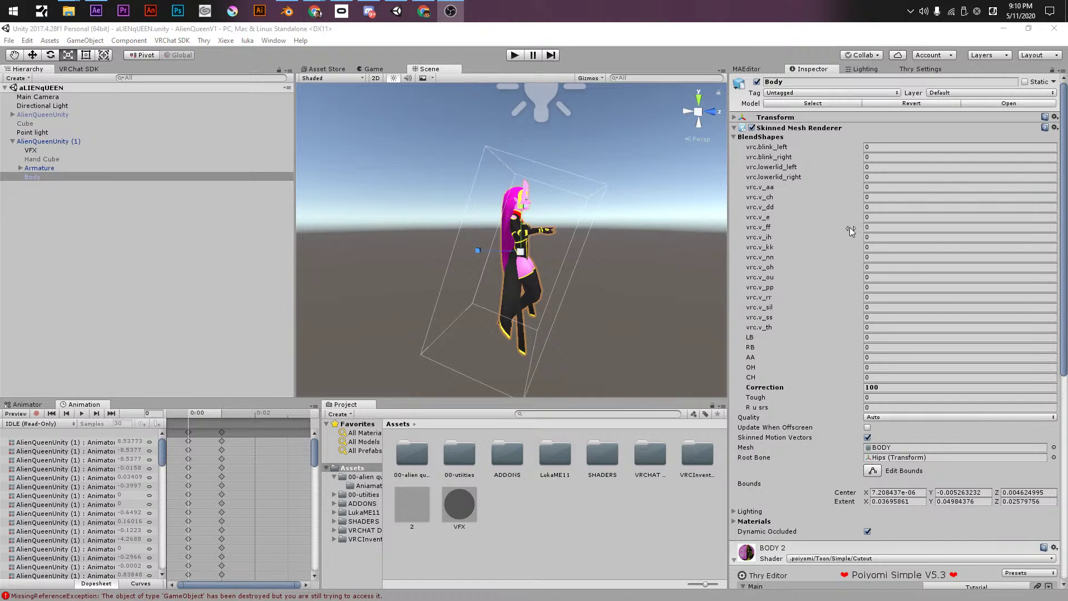
pyautogui.hotkey('alt', 'Tab')
pyautogui.keyDown('alt'); pyautogui.moveTo(657, 225); pyautogui.dragTo(358, 231); pyautogui.keyUp('alt')
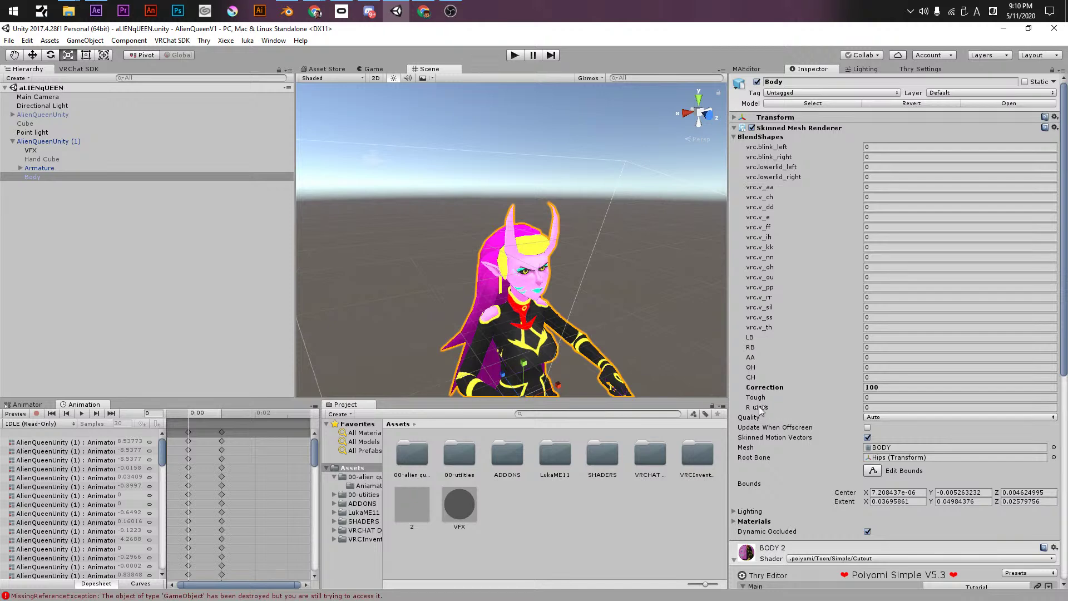
# - Set Body's Tough blend shape to 387.17 and check the tongue up close
pyautogui.moveTo(755, 397); pyautogui.dragTo(578, 429)
pyautogui.keyDown('alt'); pyautogui.moveTo(578, 384); pyautogui.dragTo(657, 243); pyautogui.keyUp('alt')
pyautogui.scroll(5, 700, 246)
pyautogui.keyDown('alt'); pyautogui.moveTo(656, 242); pyautogui.dragTo(580, 240, button='right'); pyautogui.keyUp('alt')
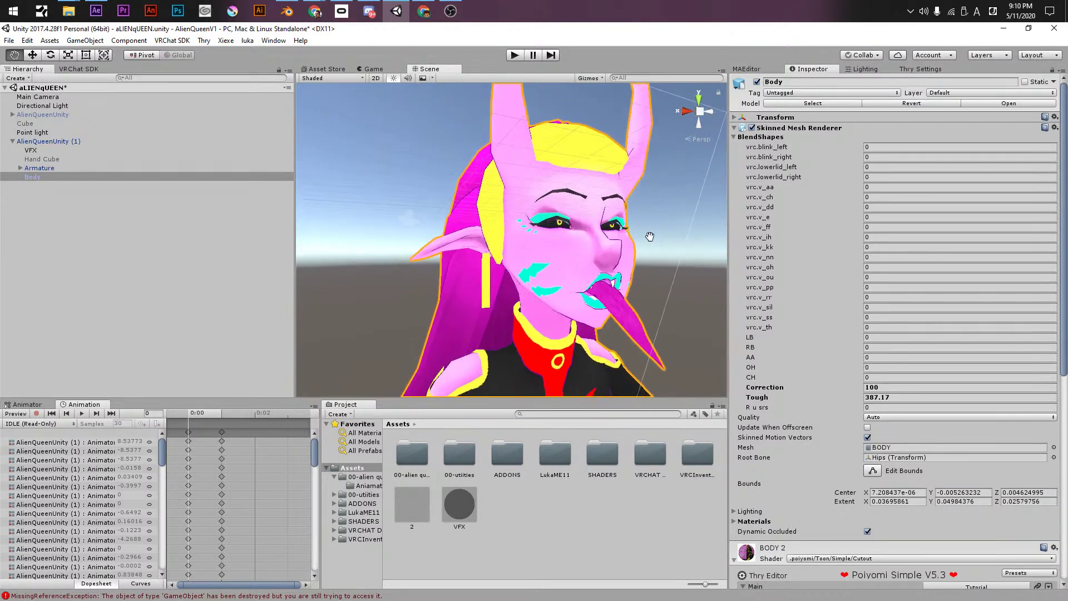